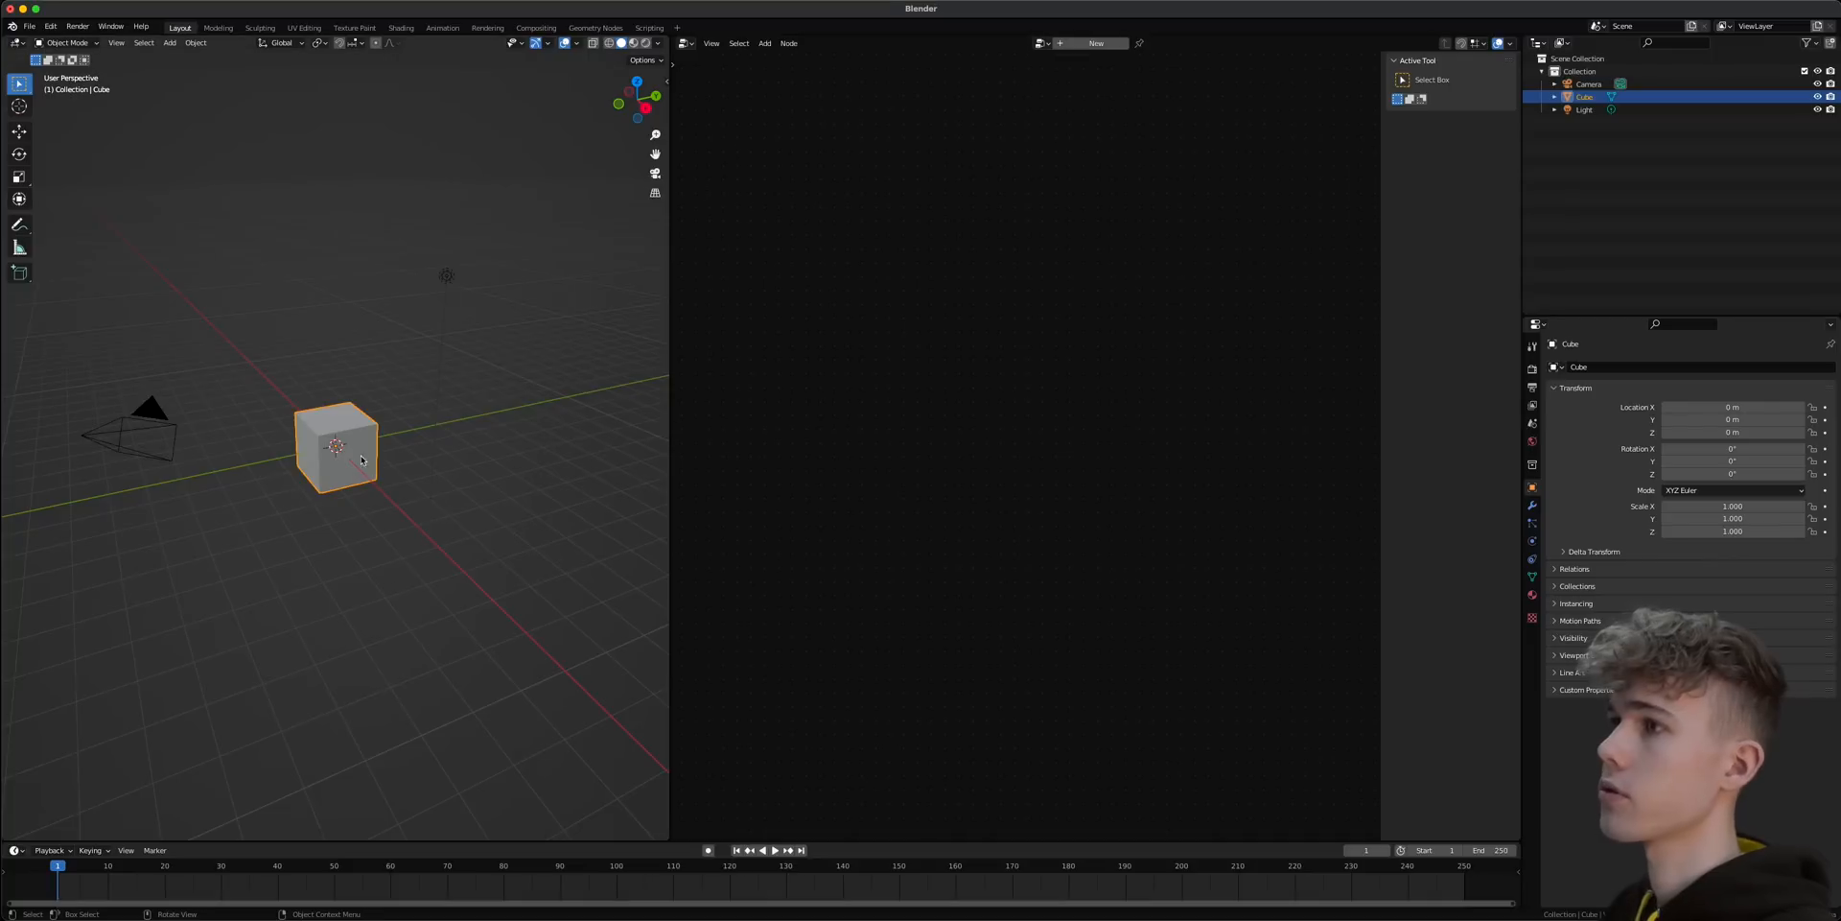
- Insert the Fern_Slider_3_1.jpg image as a reference in the right orthographic view and place it beside the cube
click(646, 106)
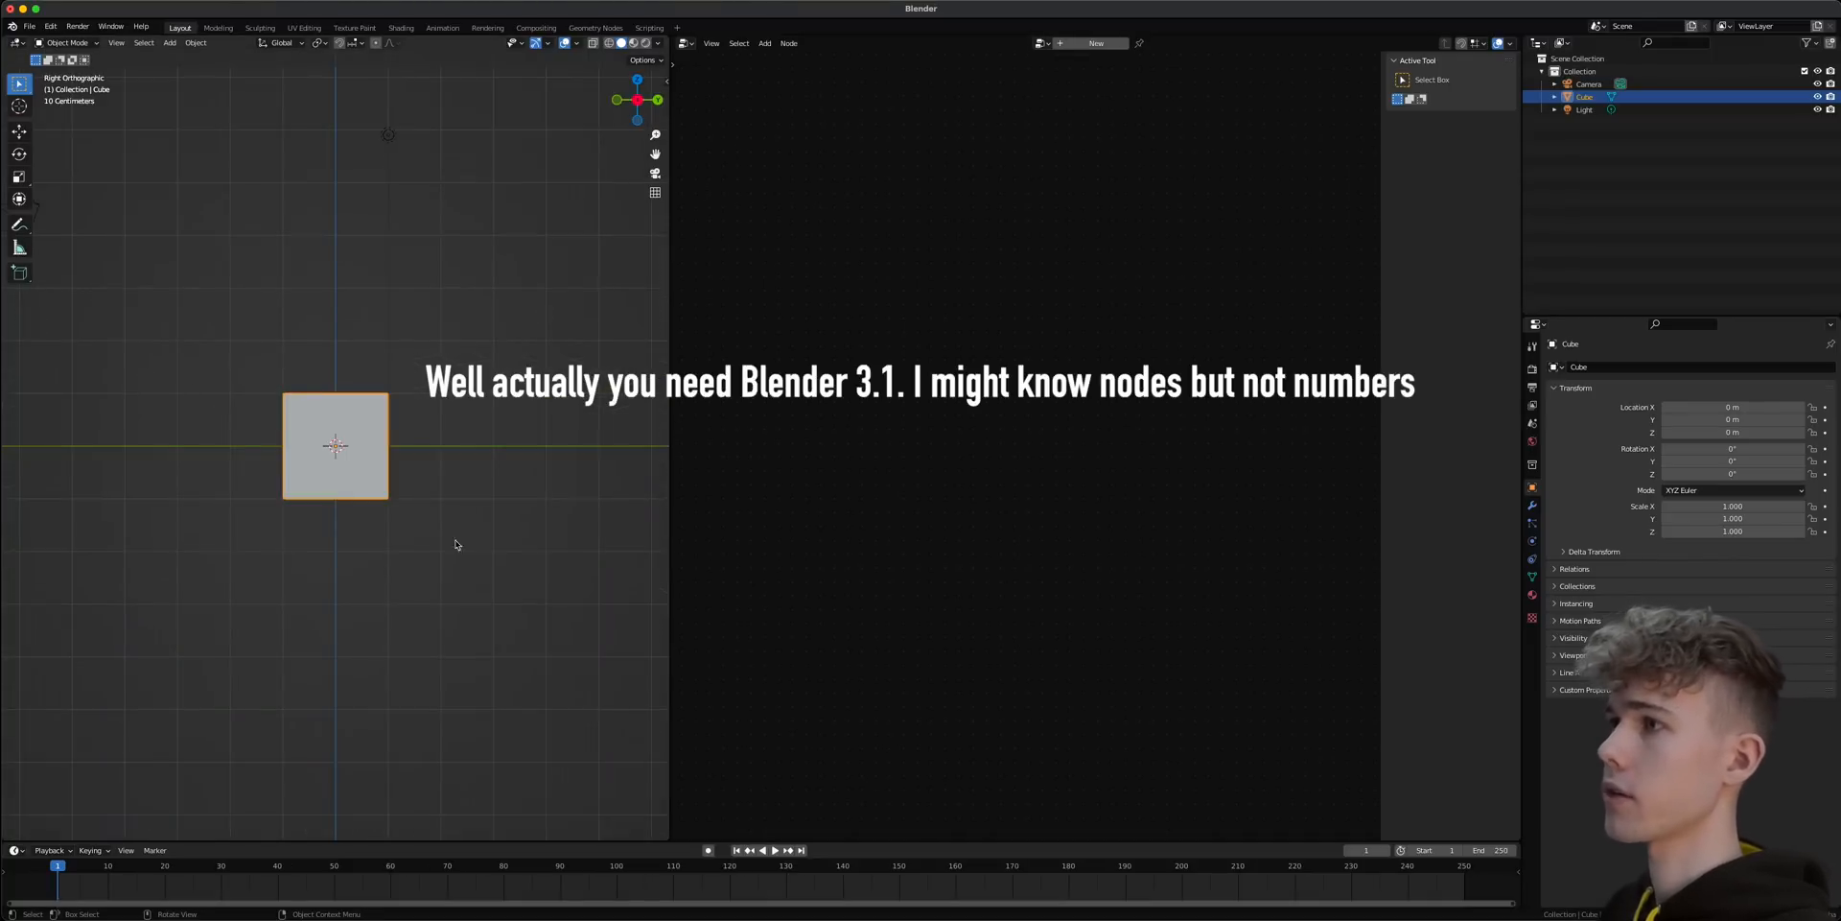
click(1301, 899)
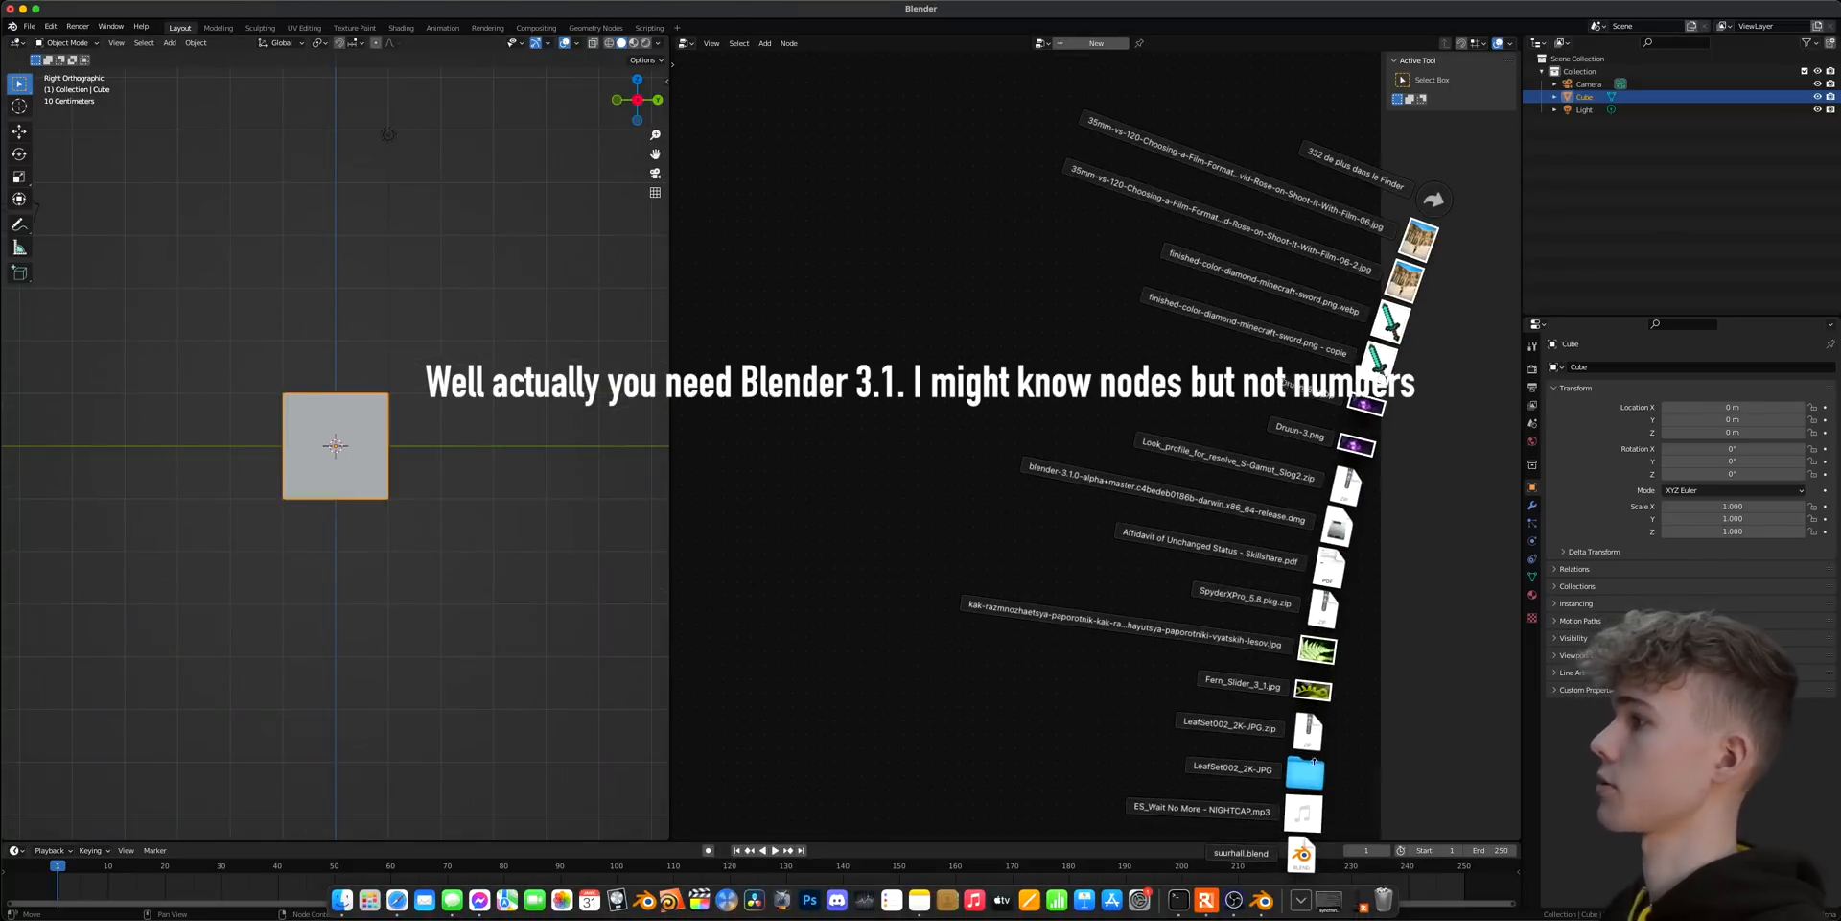
drag(1313, 690, 190, 415)
shift+middle_drag(291, 508, 520, 662)
scroll(519, 662, up, 2)
key(g)
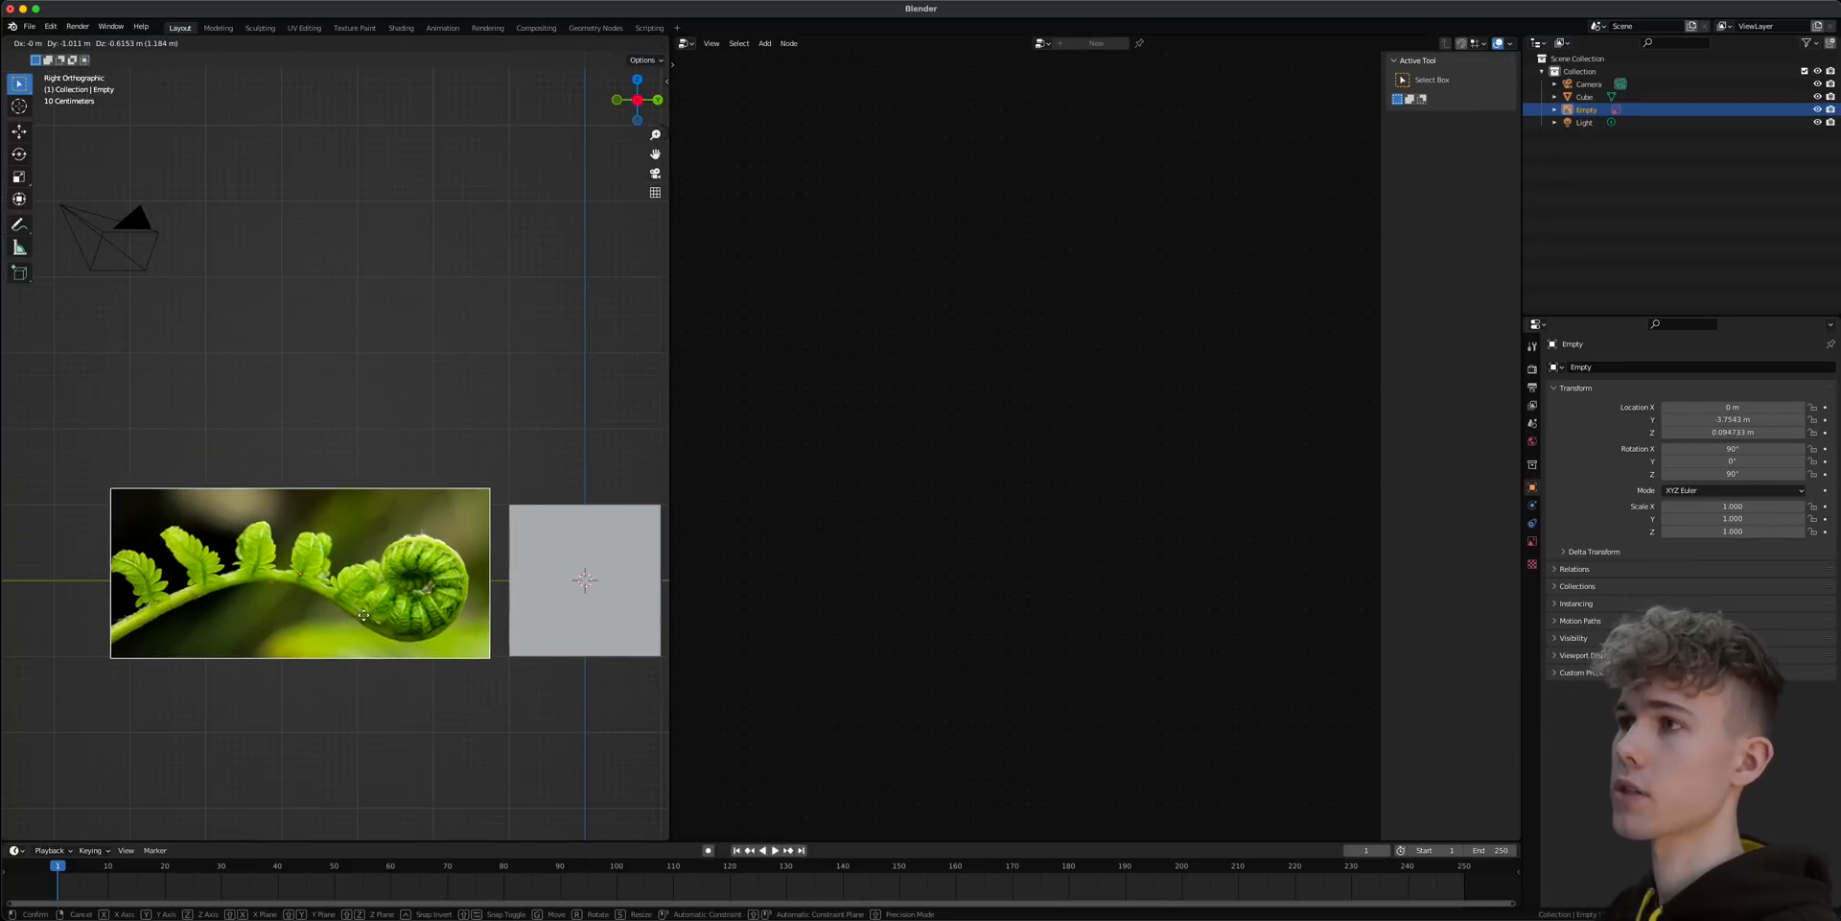
click(462, 661)
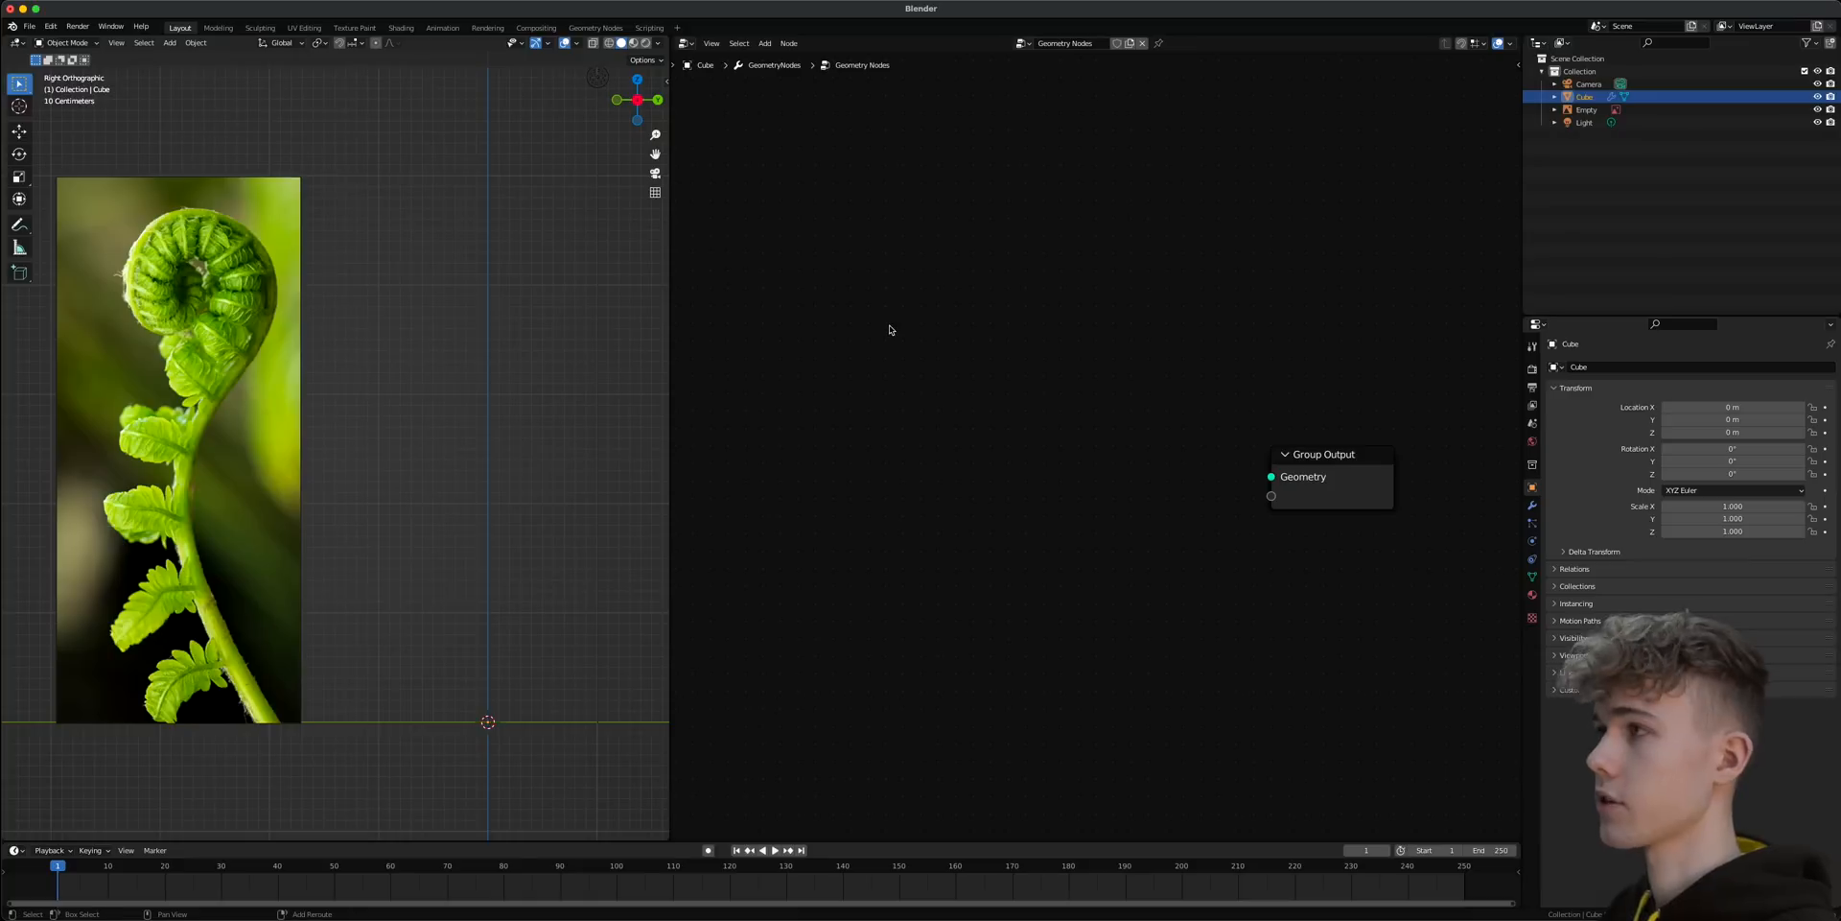
- Add a Mesh Line node and connect its Mesh output to the Group Output's Geometry
key(shift+a)
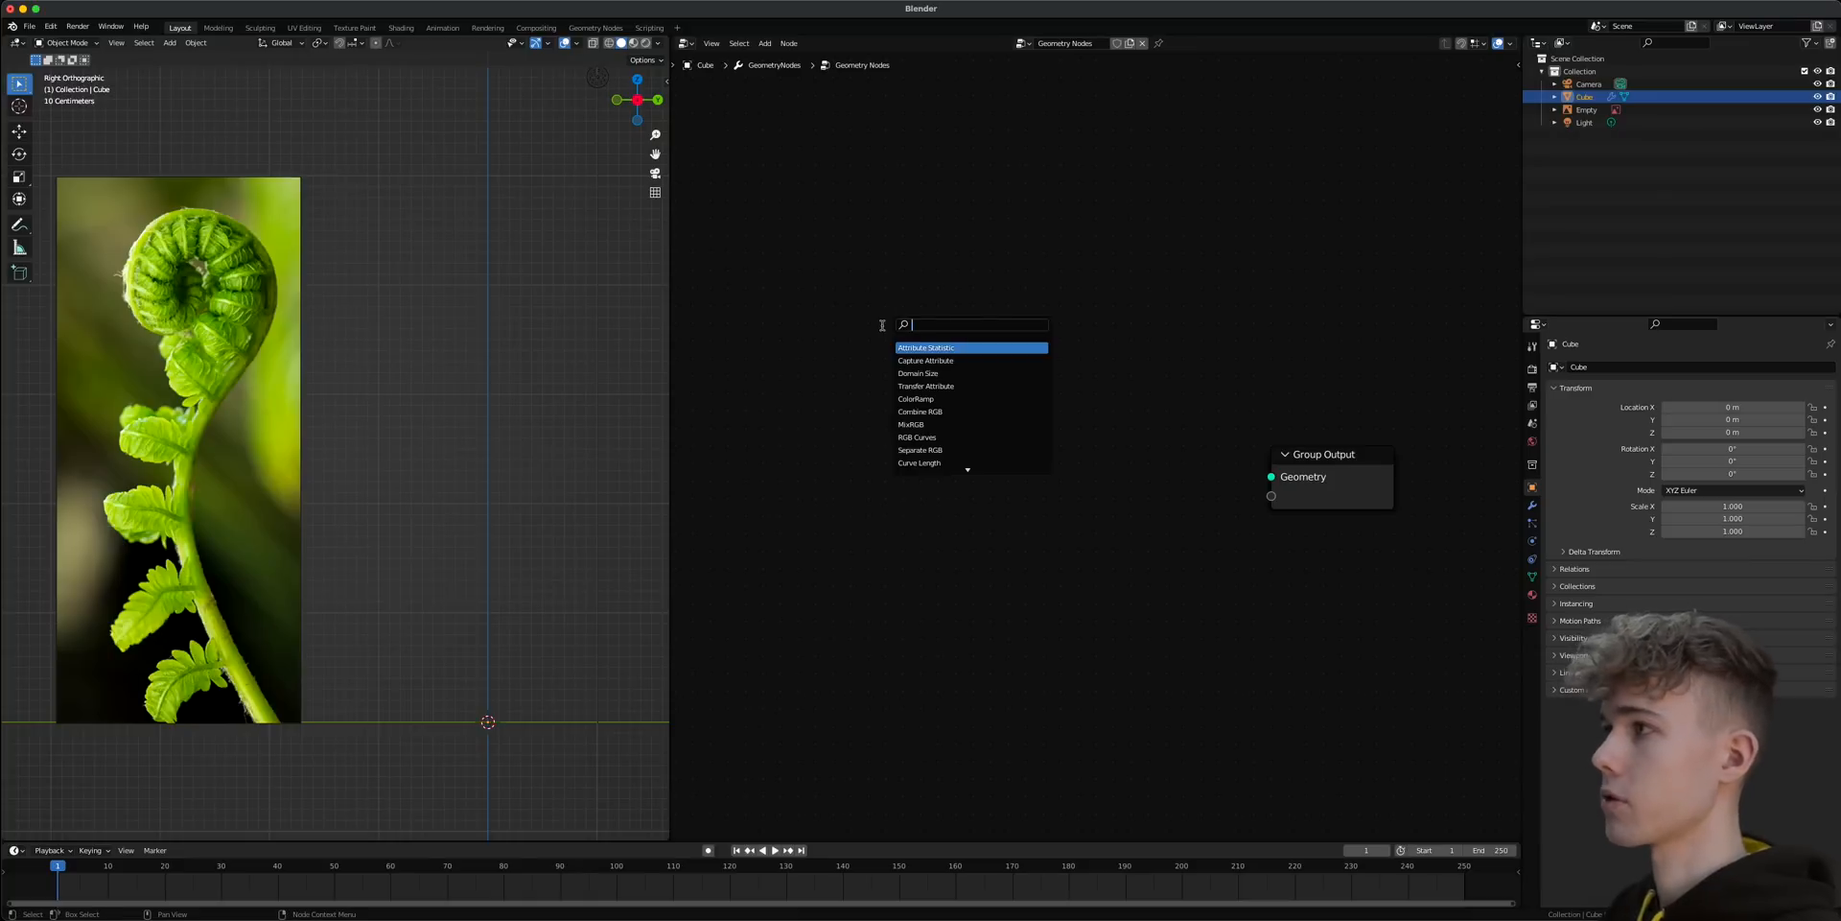
text(mesh li)
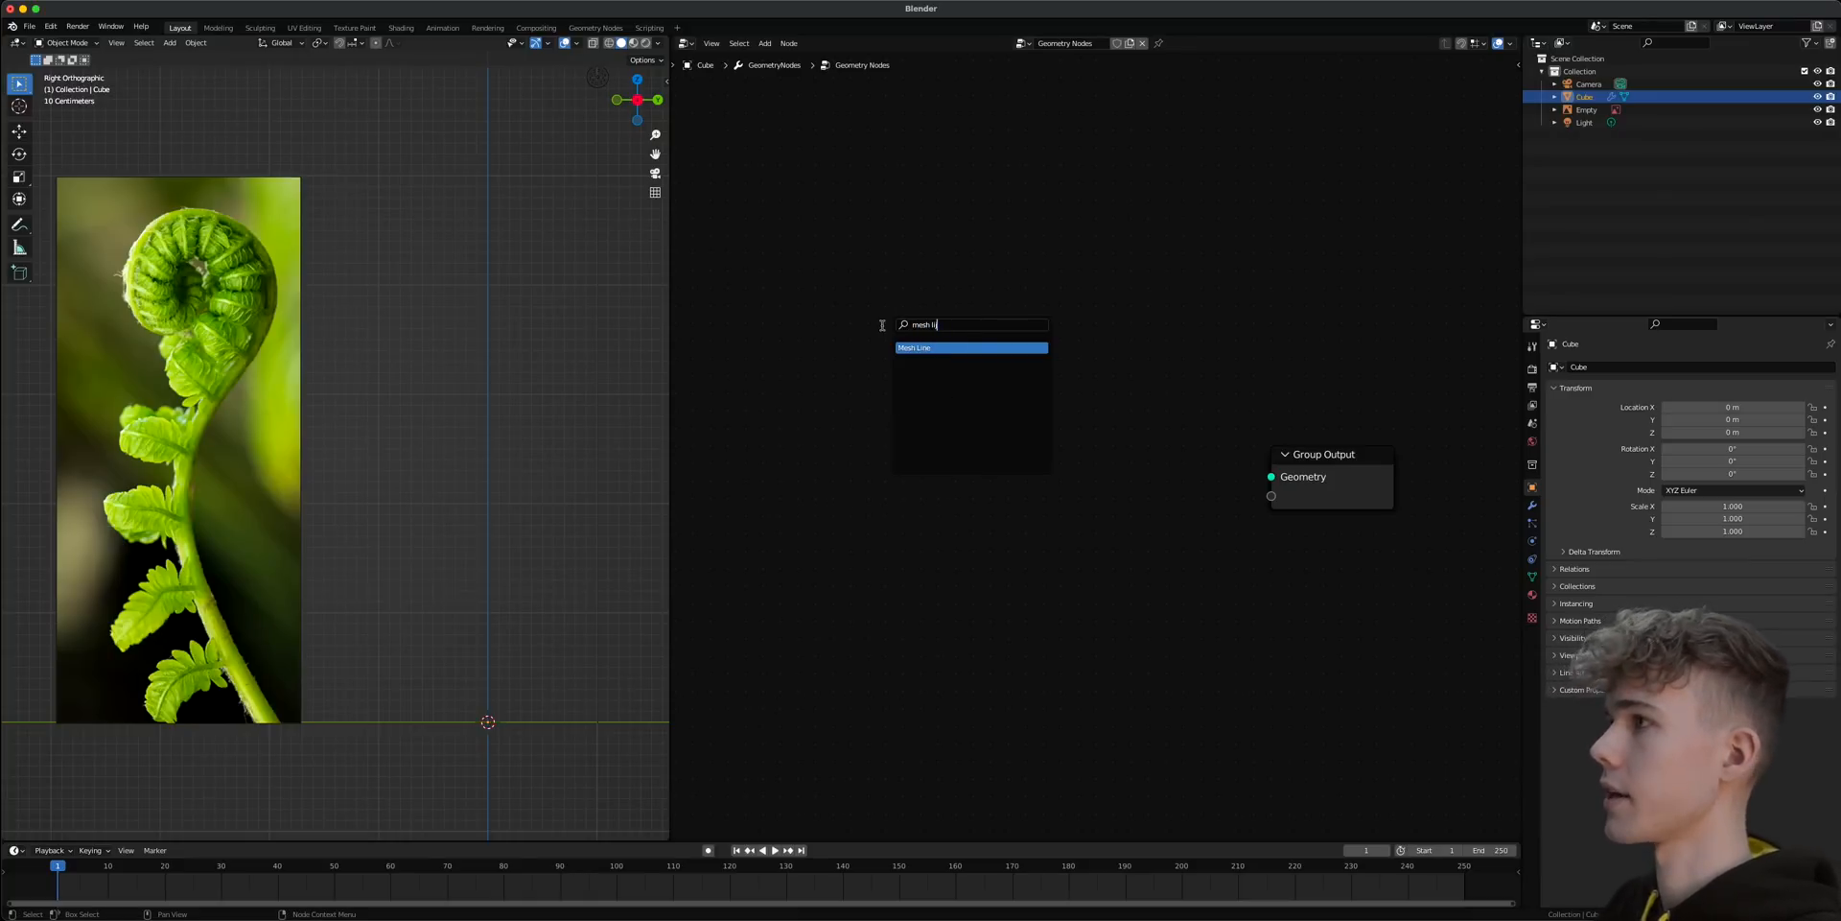
key(Return)
drag(1004, 388, 1271, 477)
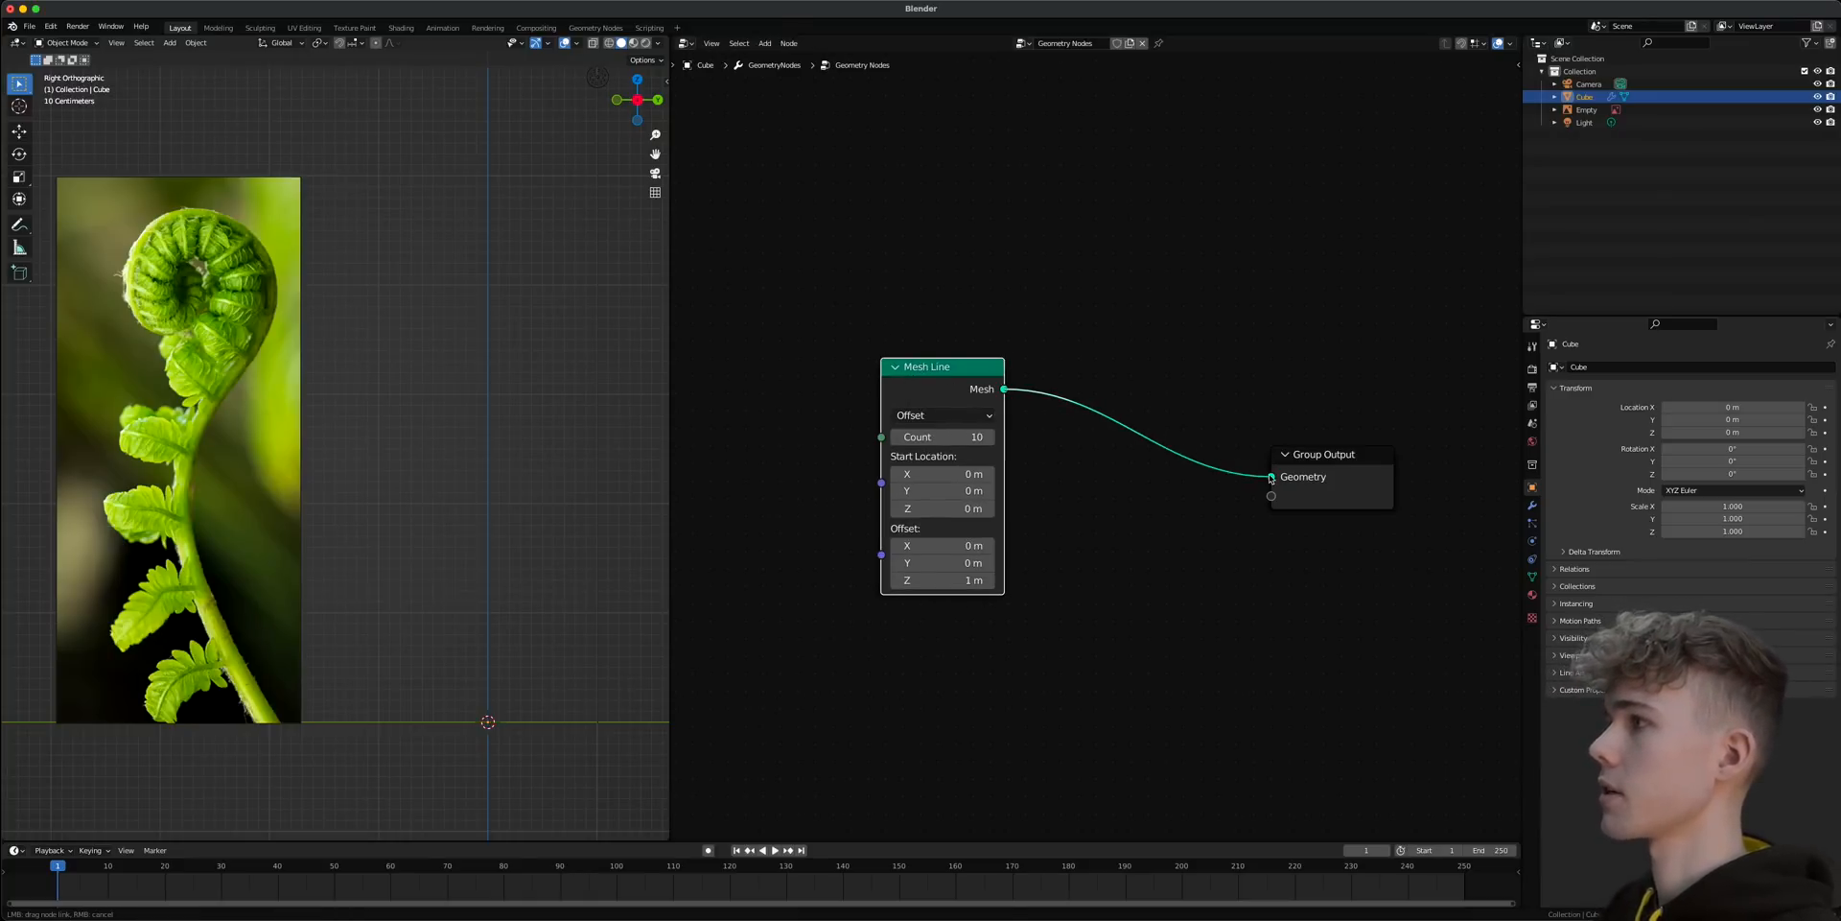
- Insert an Instance on Points node between the Mesh Line and Group Output nodes
scroll(519, 597, down, 2)
shift+middle_drag(523, 462, 432, 584)
scroll(419, 495, down, 1)
scroll(422, 496, up, 1)
shift+middle_drag(418, 484, 461, 473)
key(shift+a)
click(1210, 328)
text(instance)
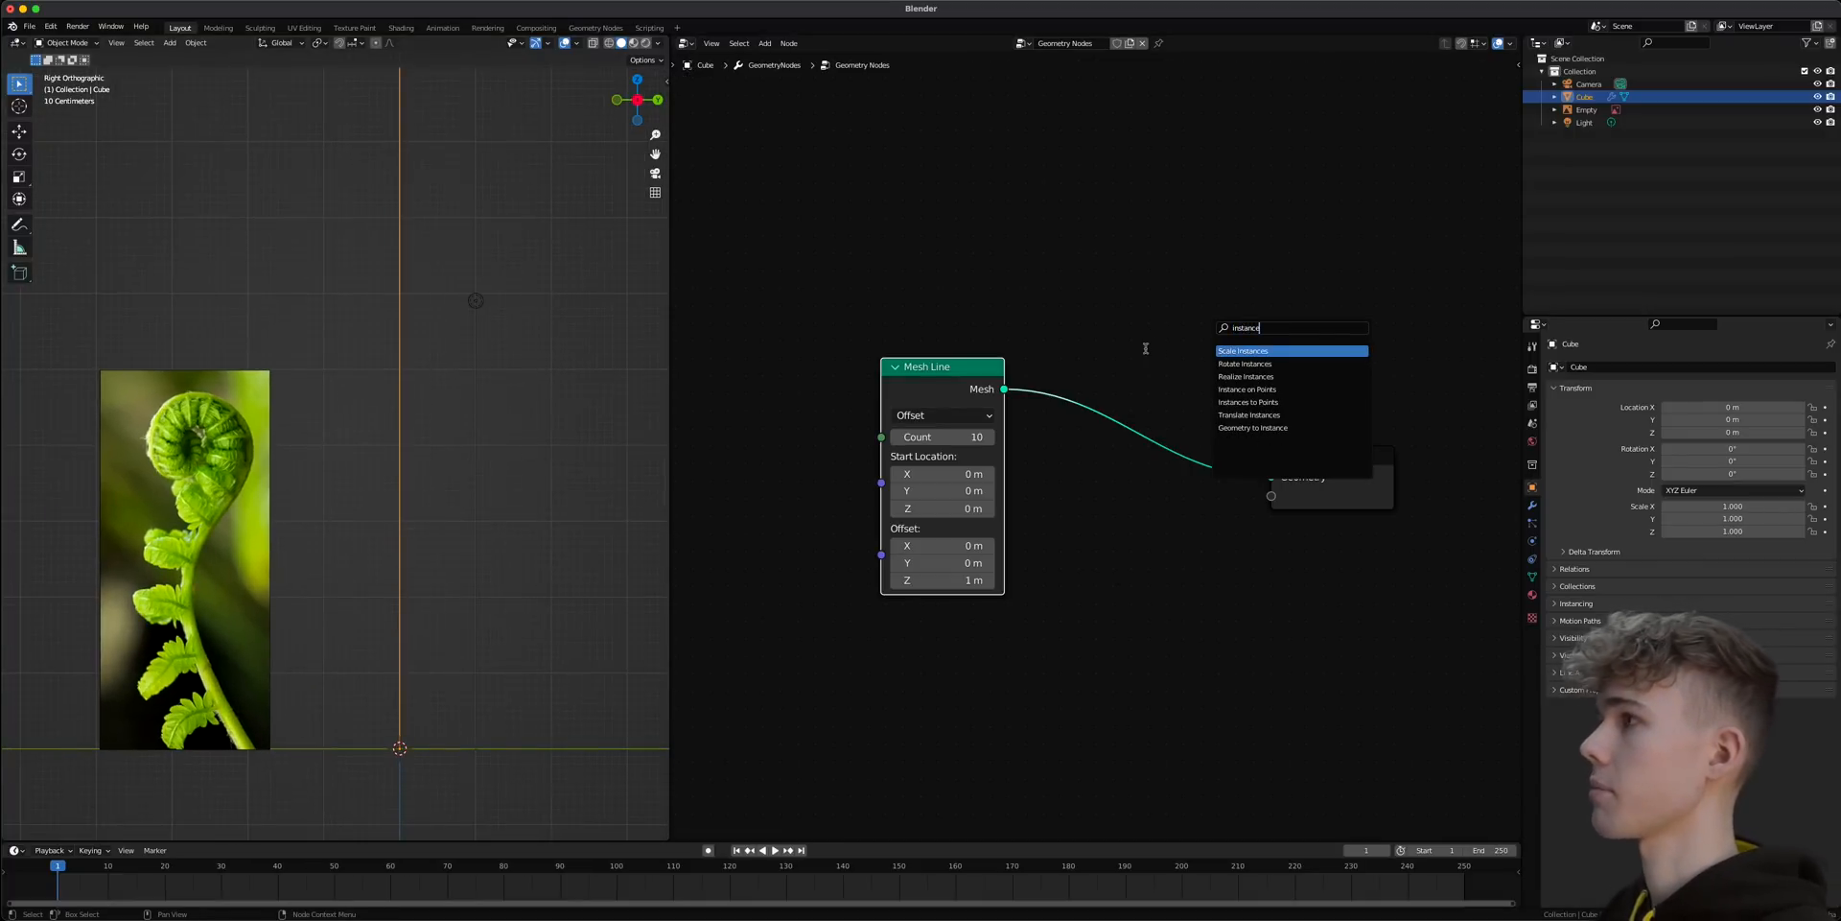
click(1251, 389)
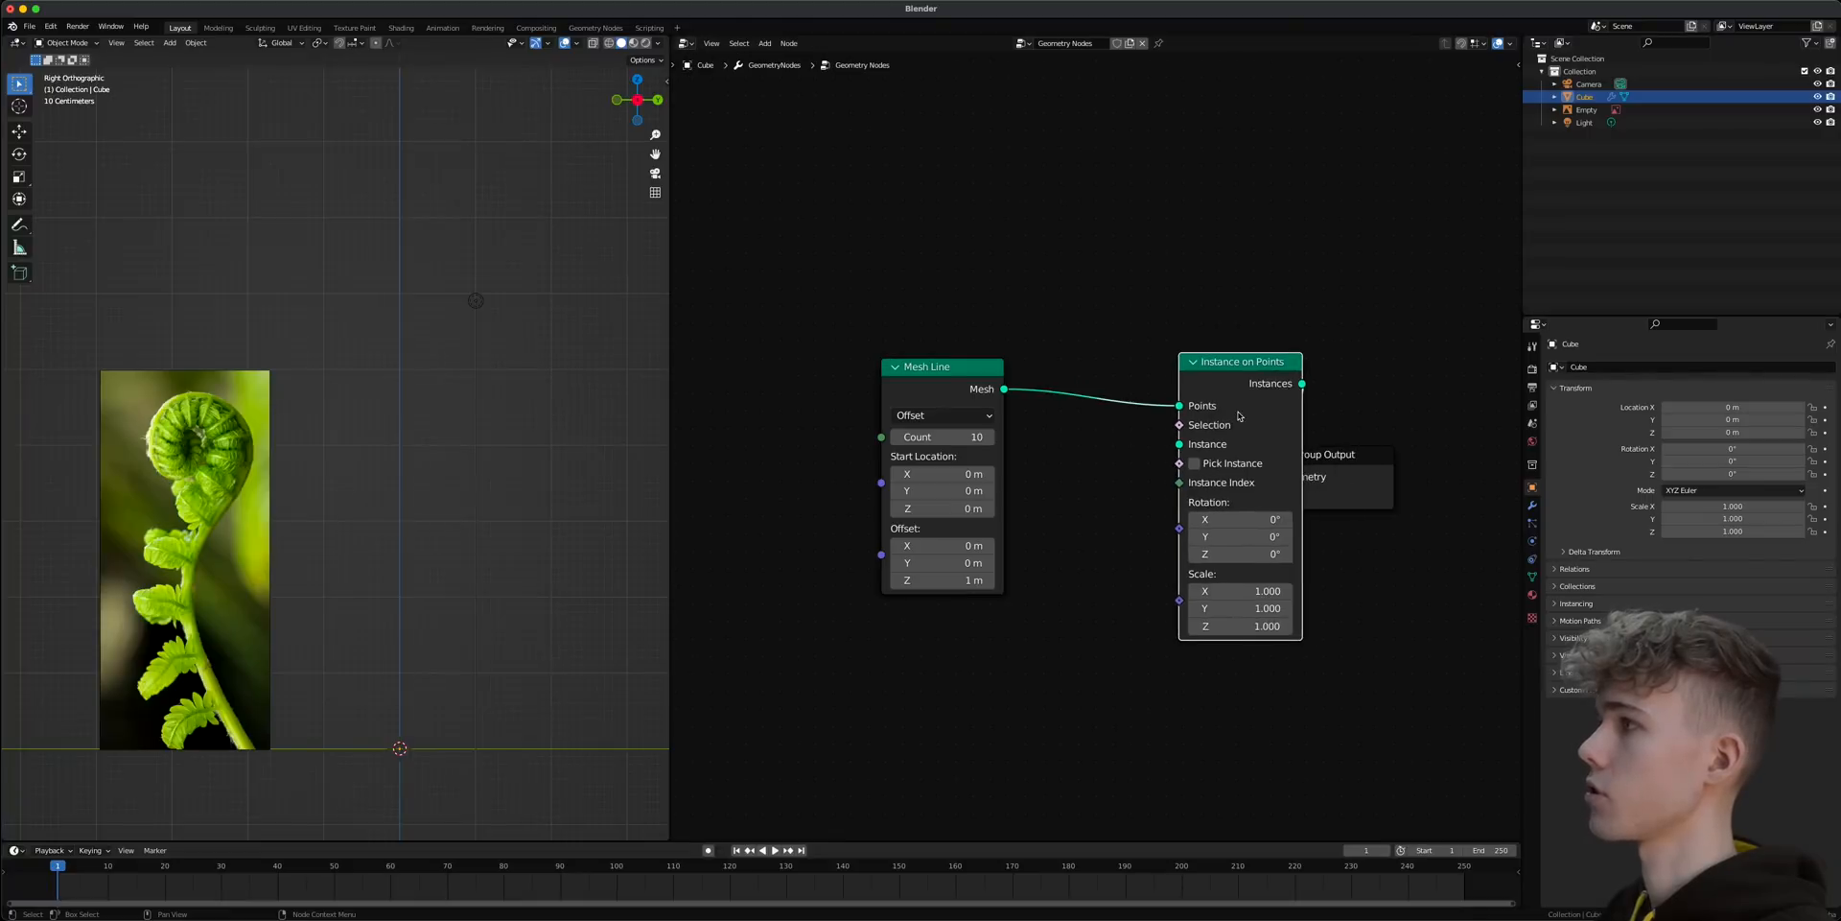
click(1140, 413)
- Add a Cube mesh node and connect it to the Instance input of Instance on Points
key(shift+a)
click(1203, 301)
text(cube)
key(Return)
click(1123, 168)
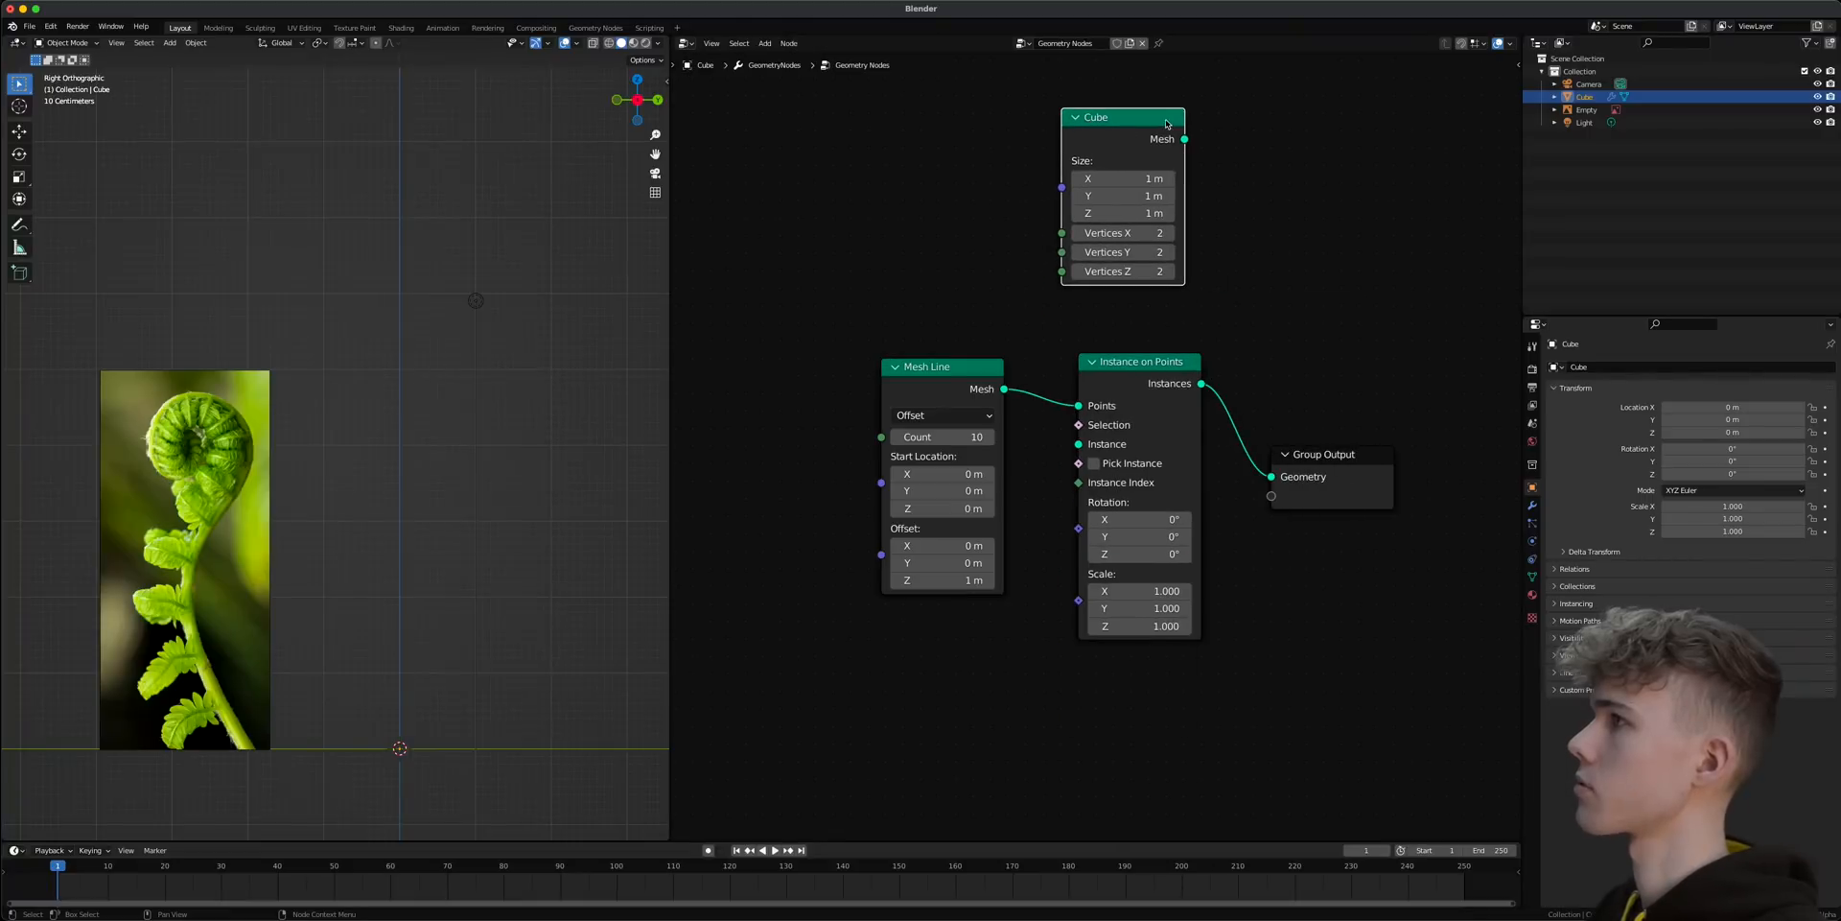
drag(1185, 139, 1080, 444)
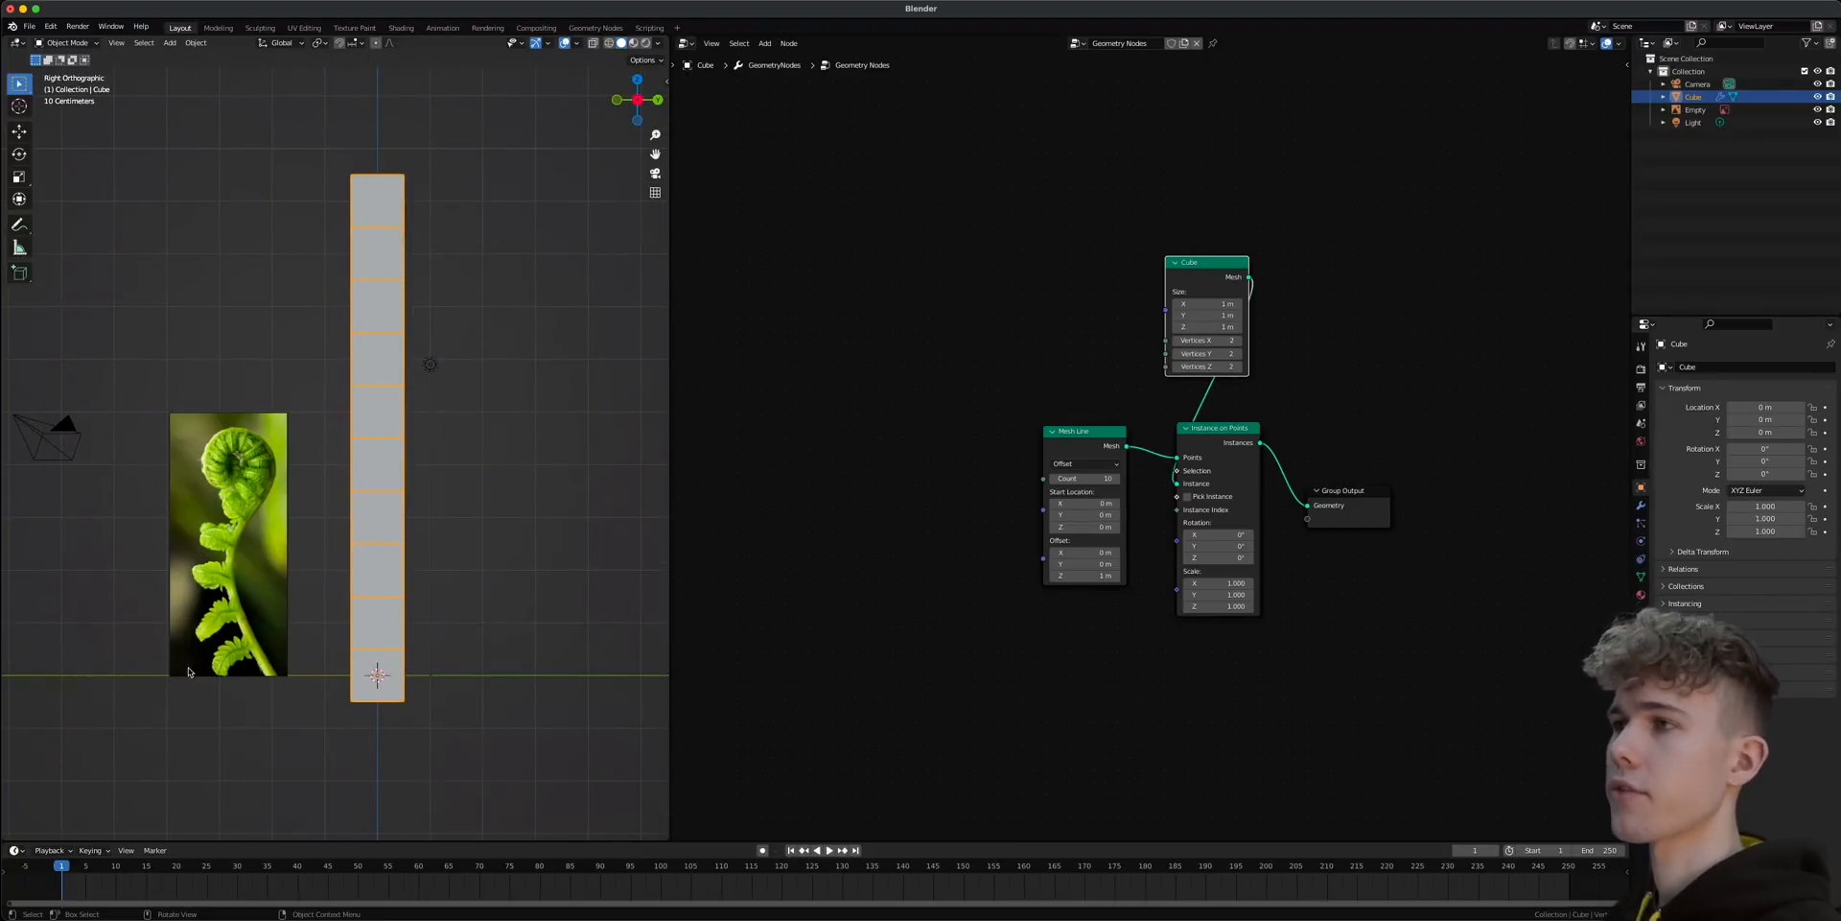
- Examine the fern reference's curled tip and stem alongside the column of cubes
scroll(216, 676, up, 5)
shift+middle_drag(186, 528, 453, 441)
scroll(336, 434, up, 3)
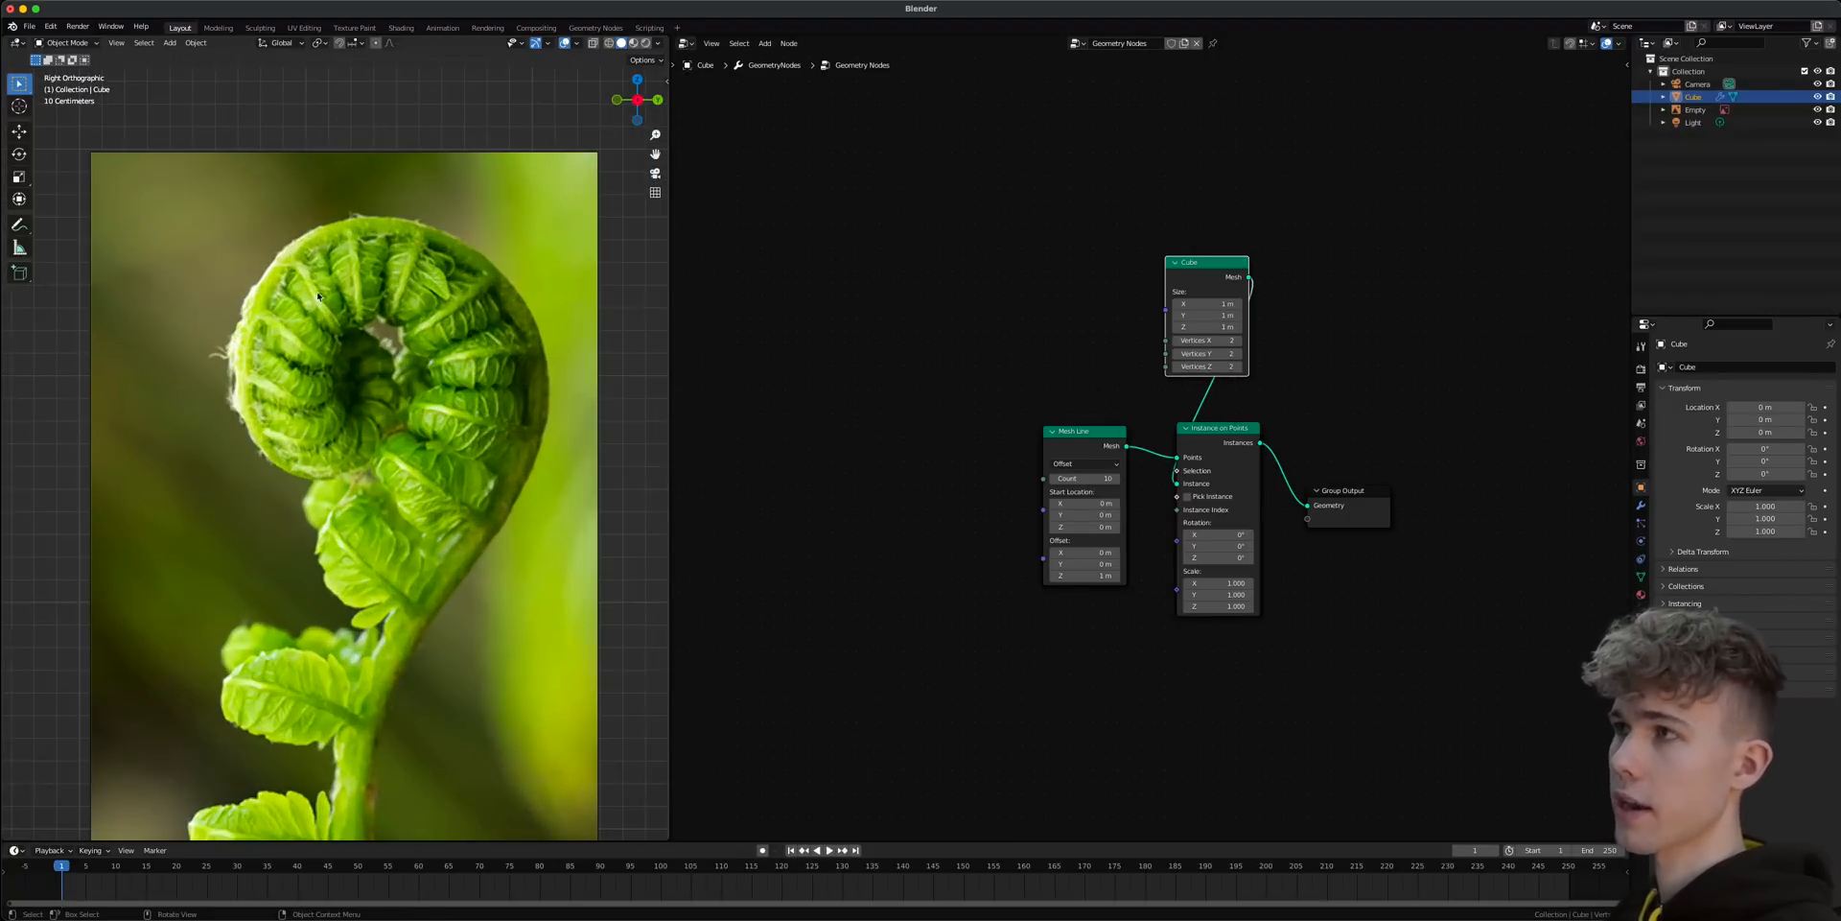
scroll(305, 348, down, 3)
shift+middle_drag(416, 603, 471, 252)
scroll(460, 518, up, 3)
shift+middle_drag(481, 500, 434, 506)
scroll(420, 479, down, 3)
scroll(333, 497, up, 3)
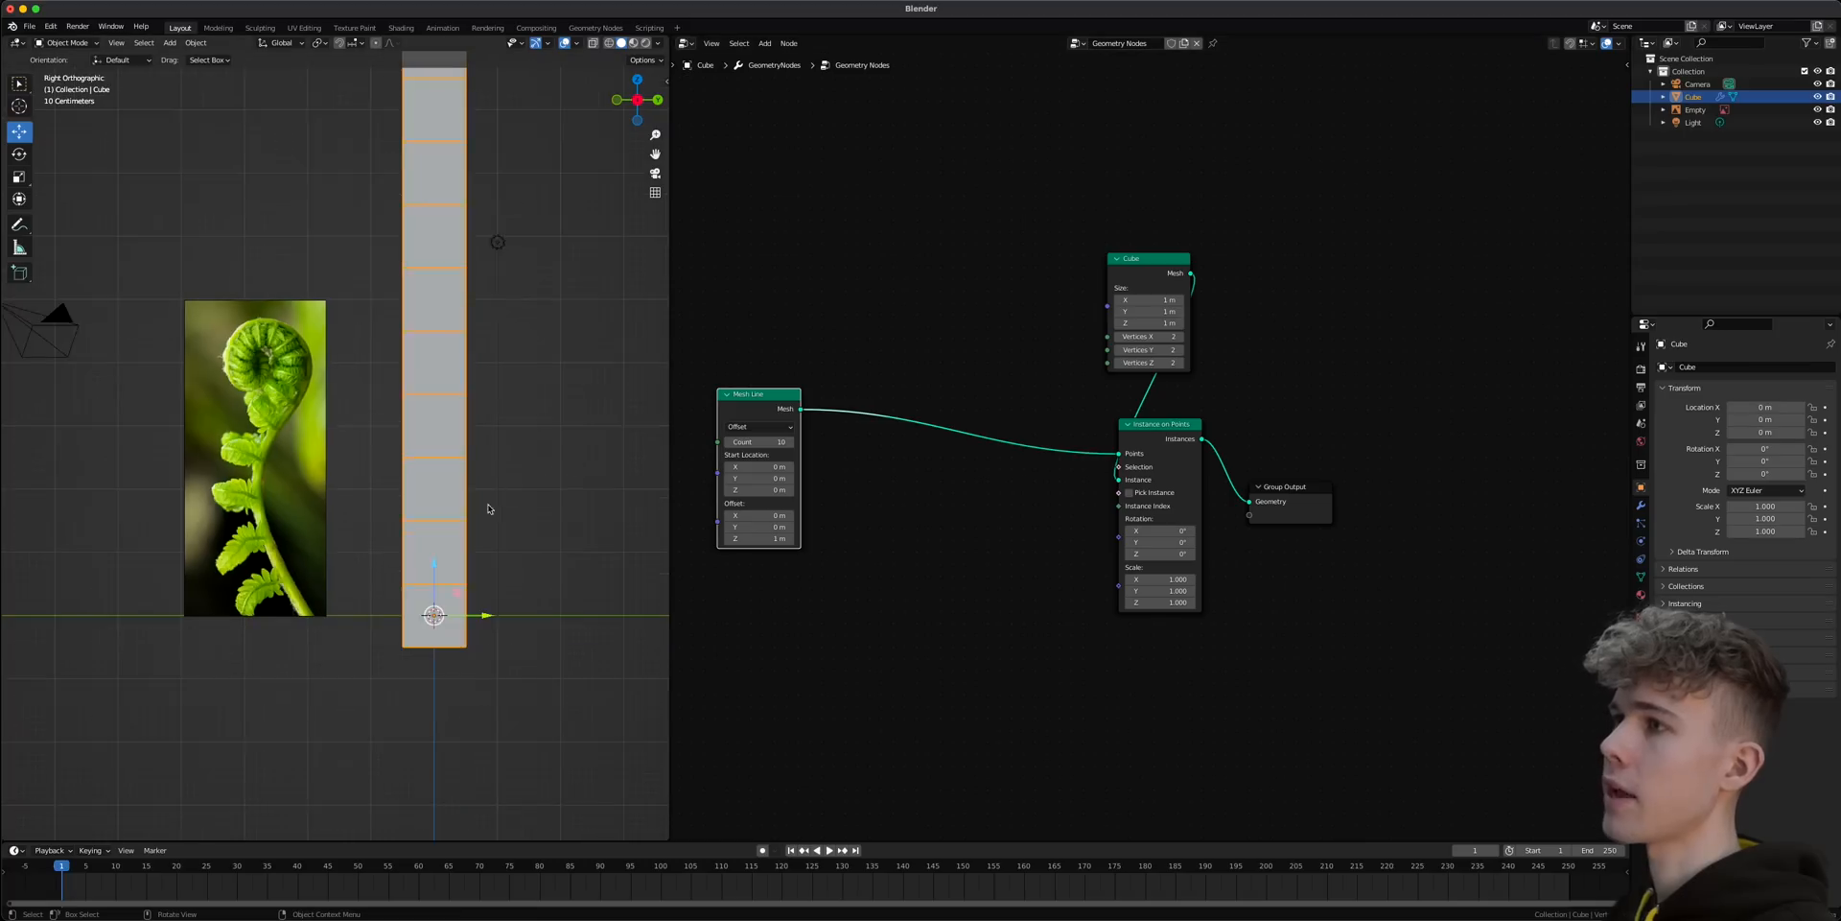
scroll(368, 210, down, 3)
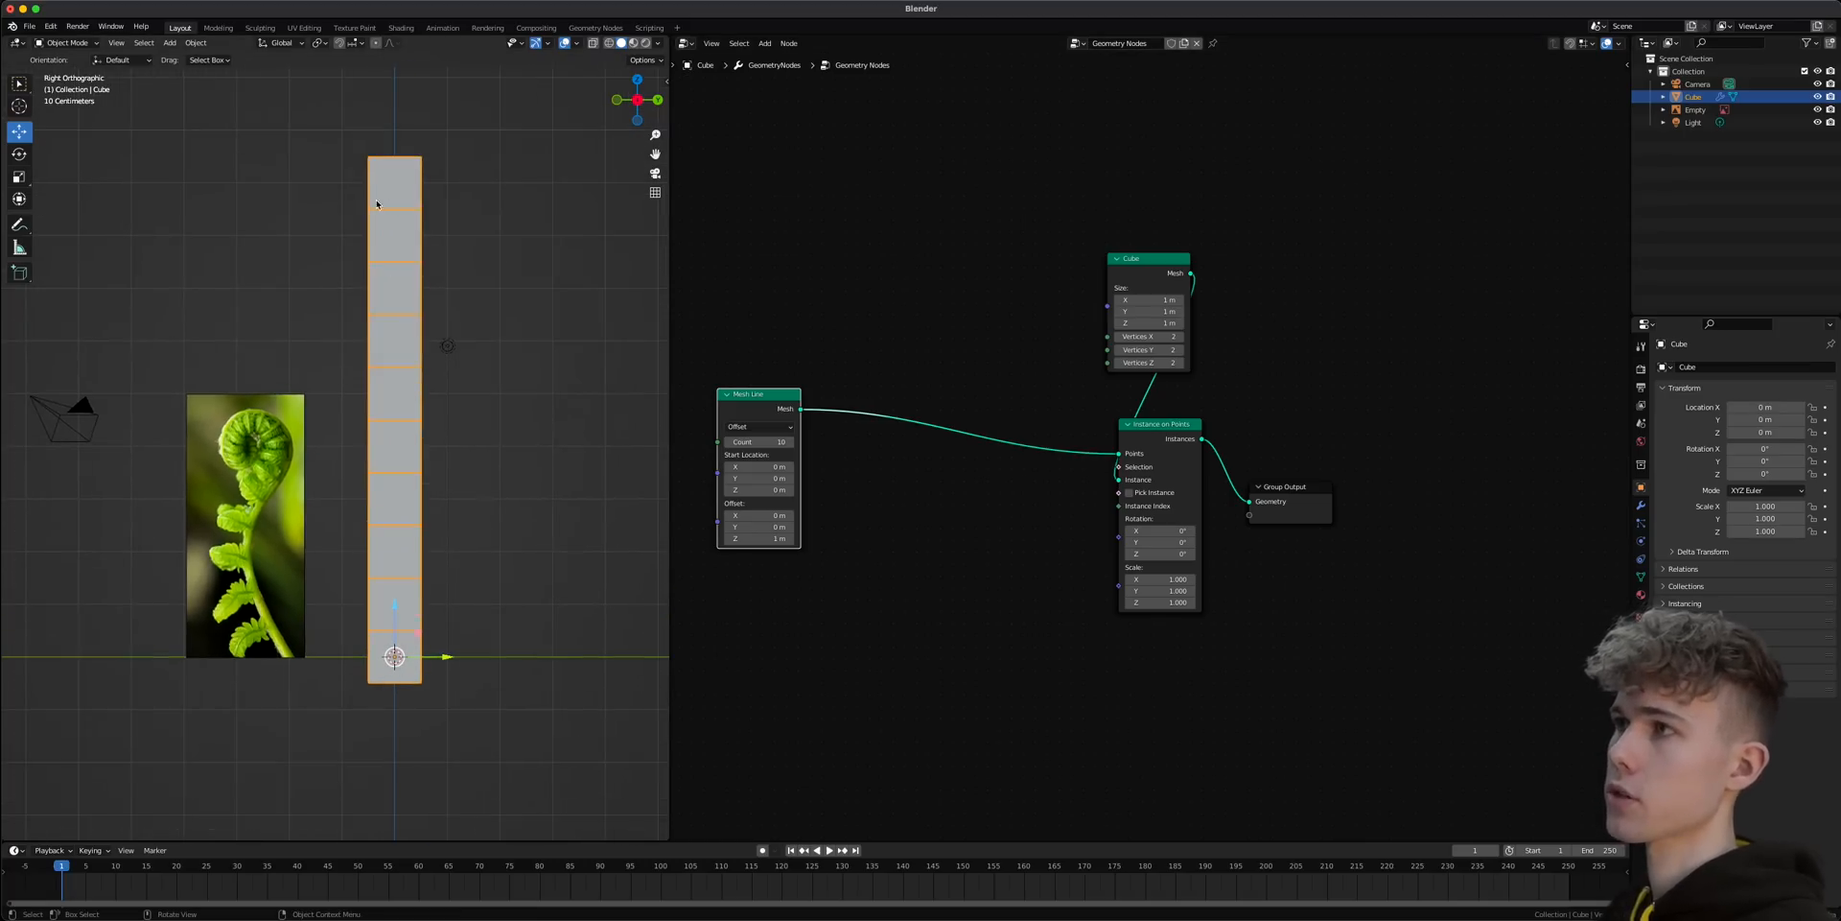
- Add an Index node and place it below the Mesh Line node
middle_drag(865, 390, 990, 358)
key(shift+a)
click(984, 321)
text(index)
key(Return)
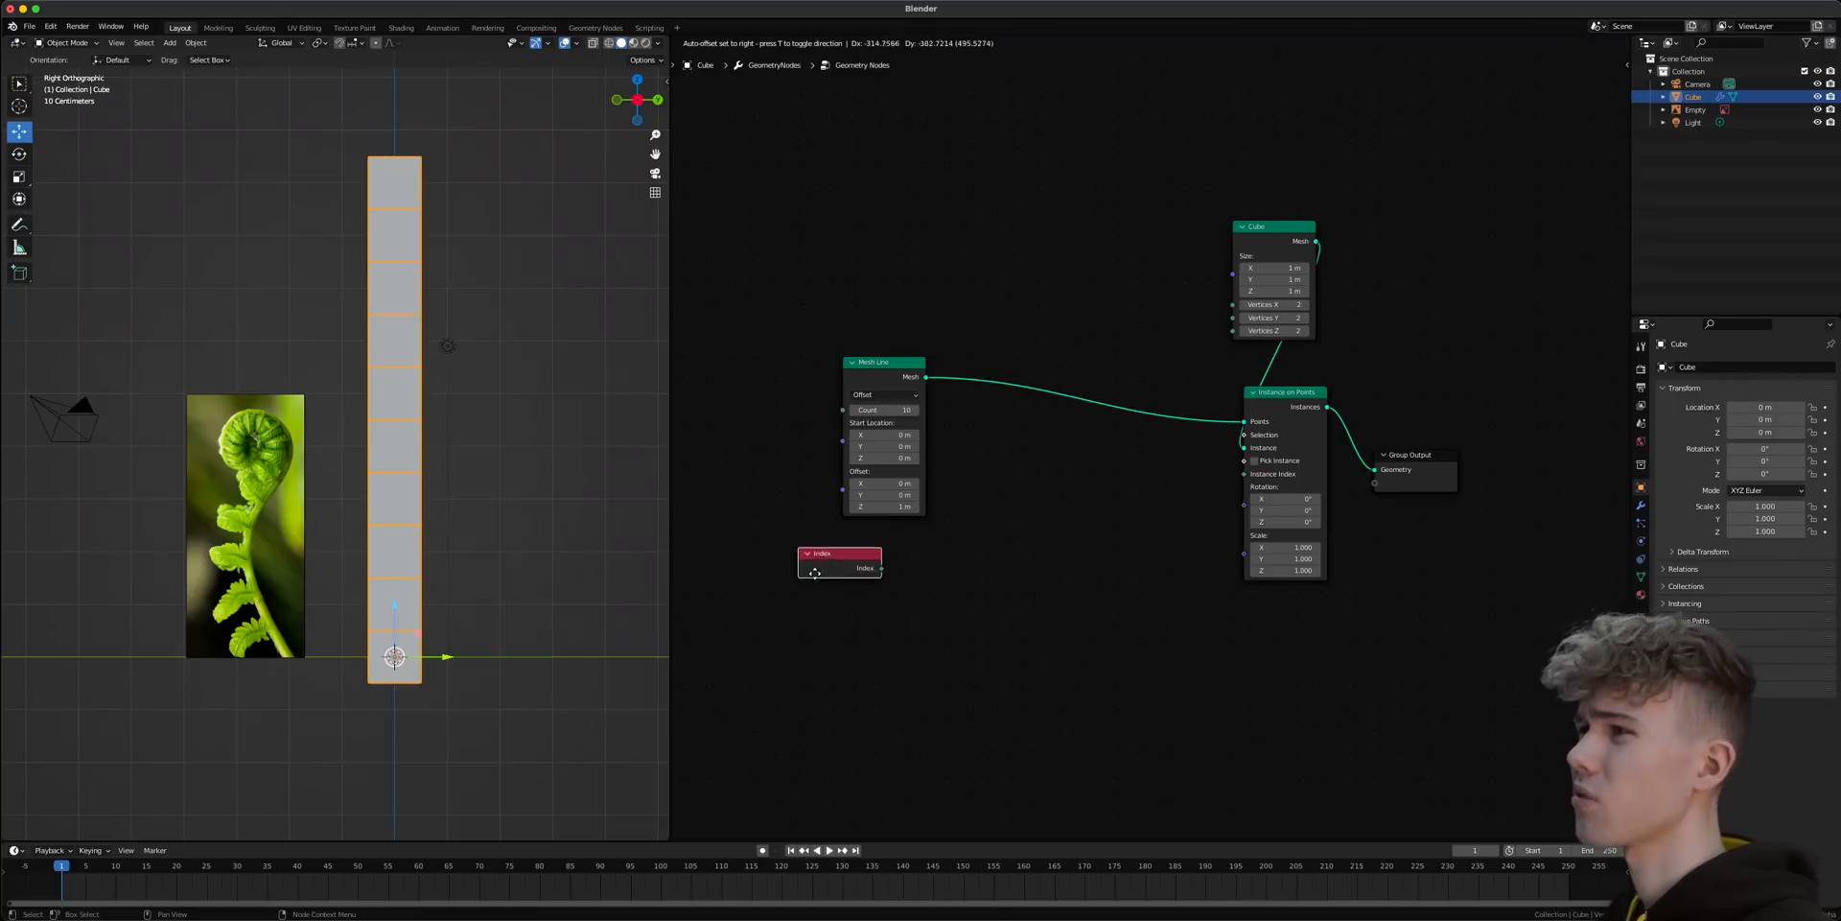
scroll(872, 591, down, 2)
scroll(887, 583, up, 5)
middle_drag(911, 571, 1039, 532)
drag(926, 547, 872, 578)
- Add a Map Range node and connect the Index output to its Value input
scroll(455, 627, up, 3)
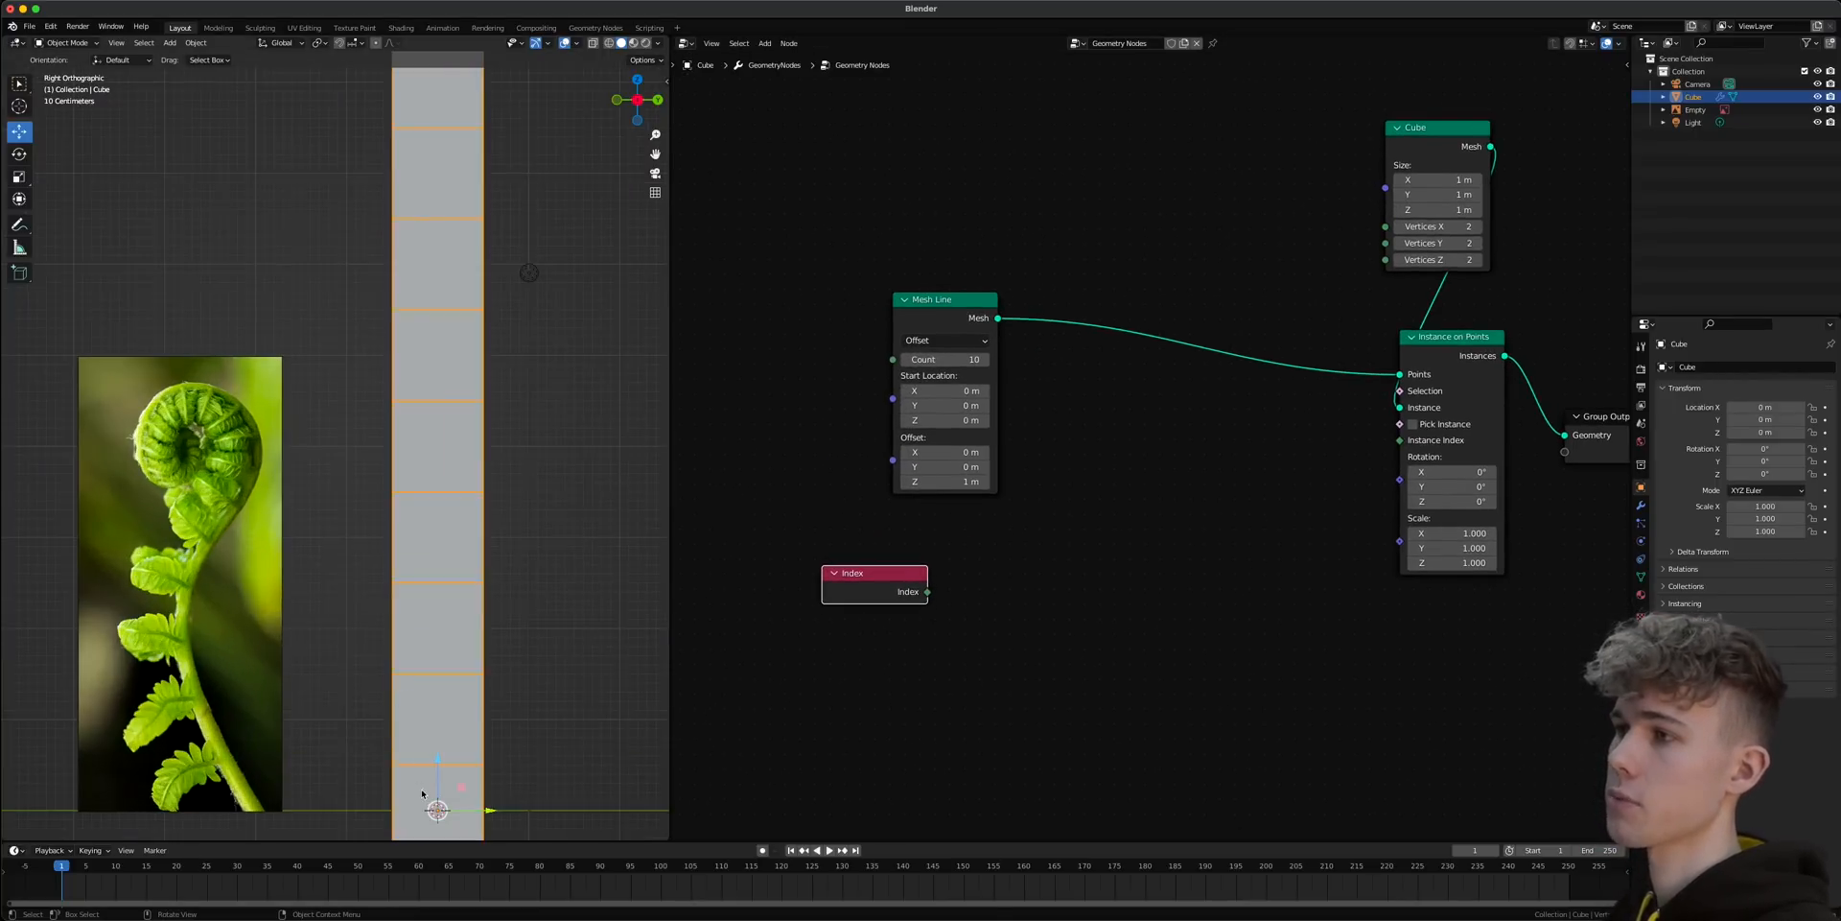
scroll(433, 813, down, 3)
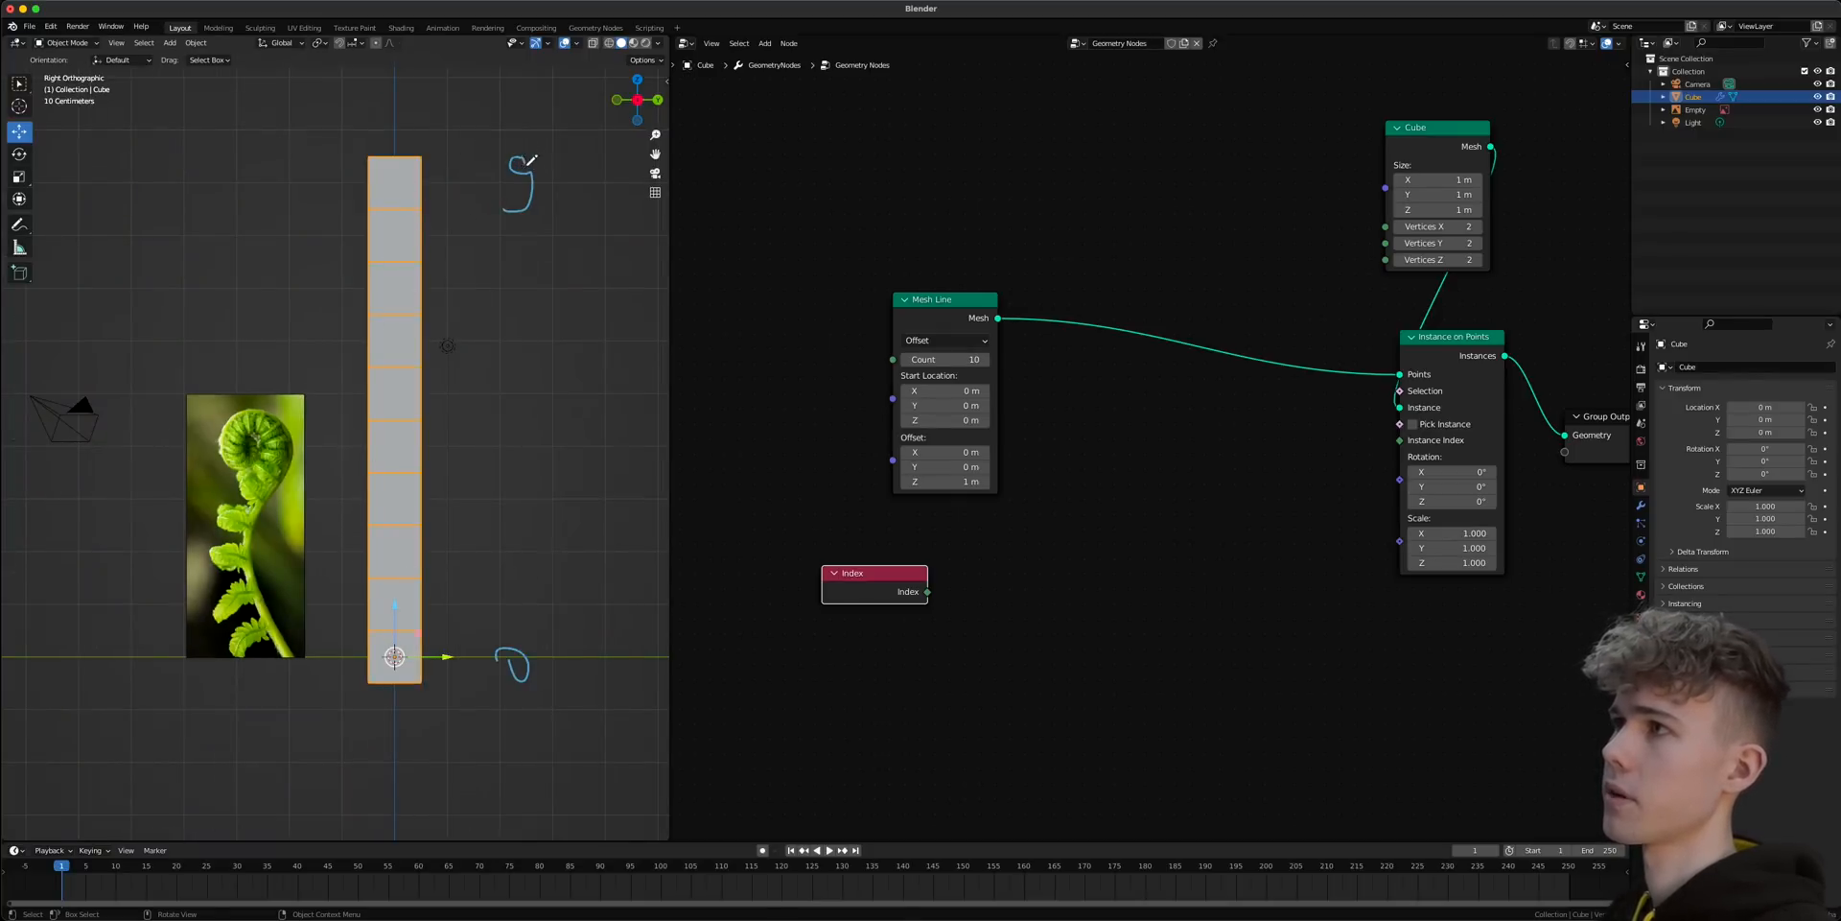
key(shift+a)
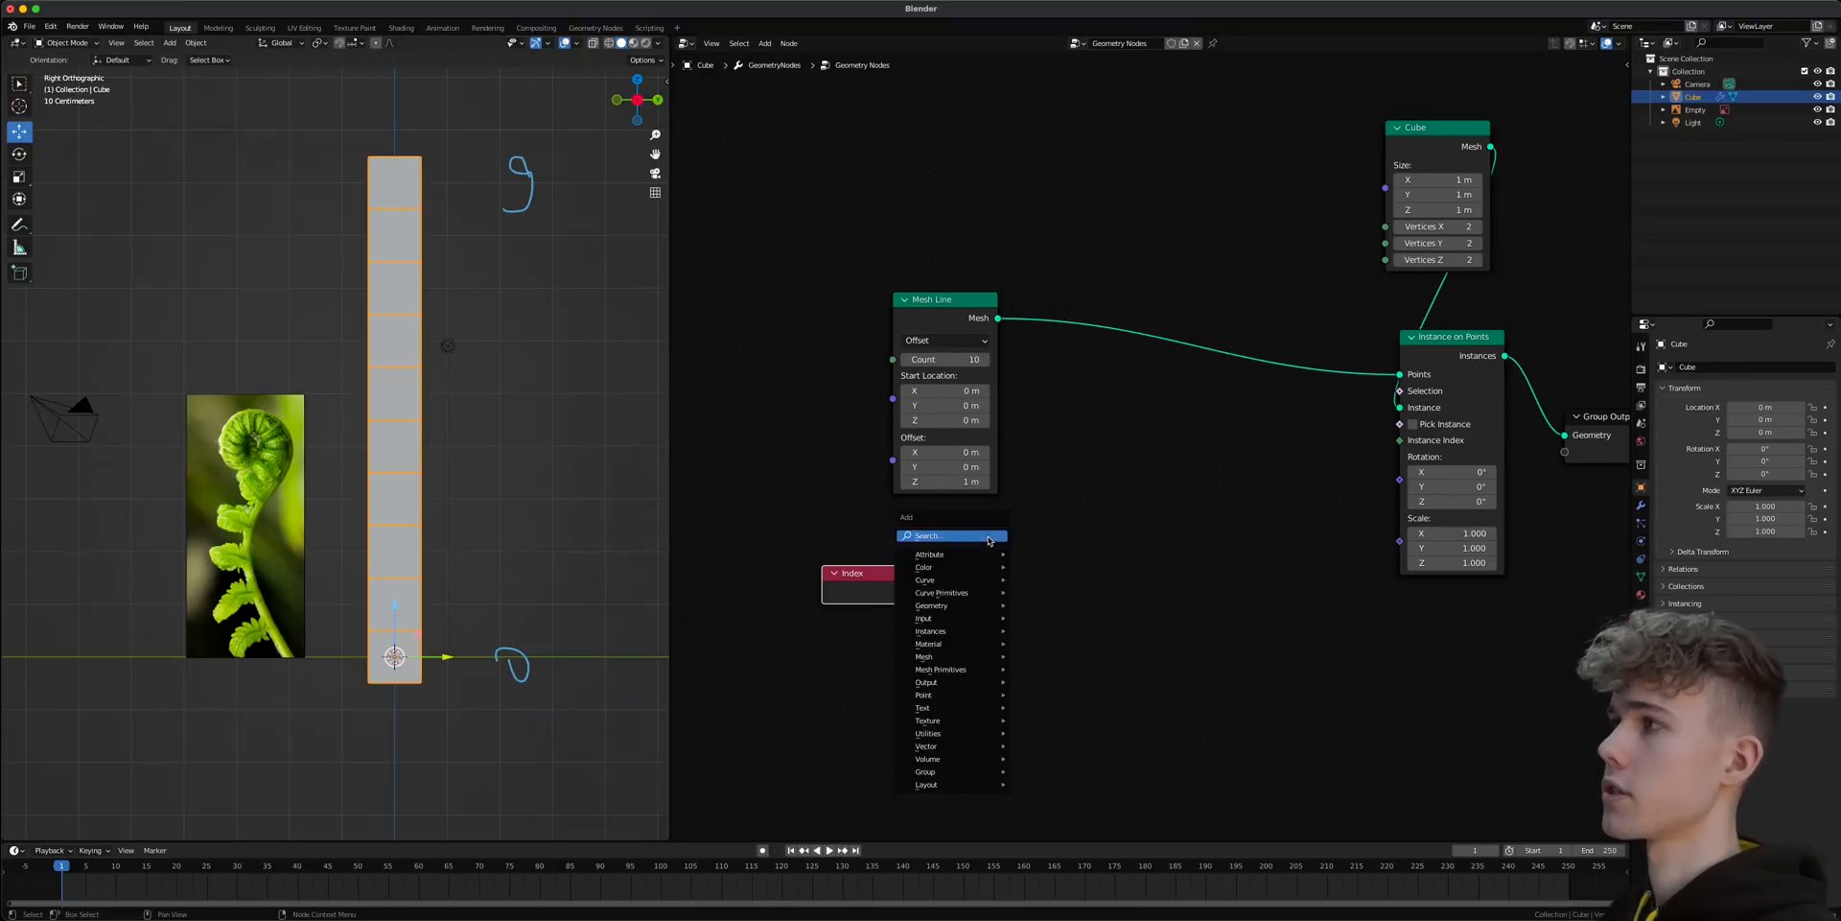
text(map)
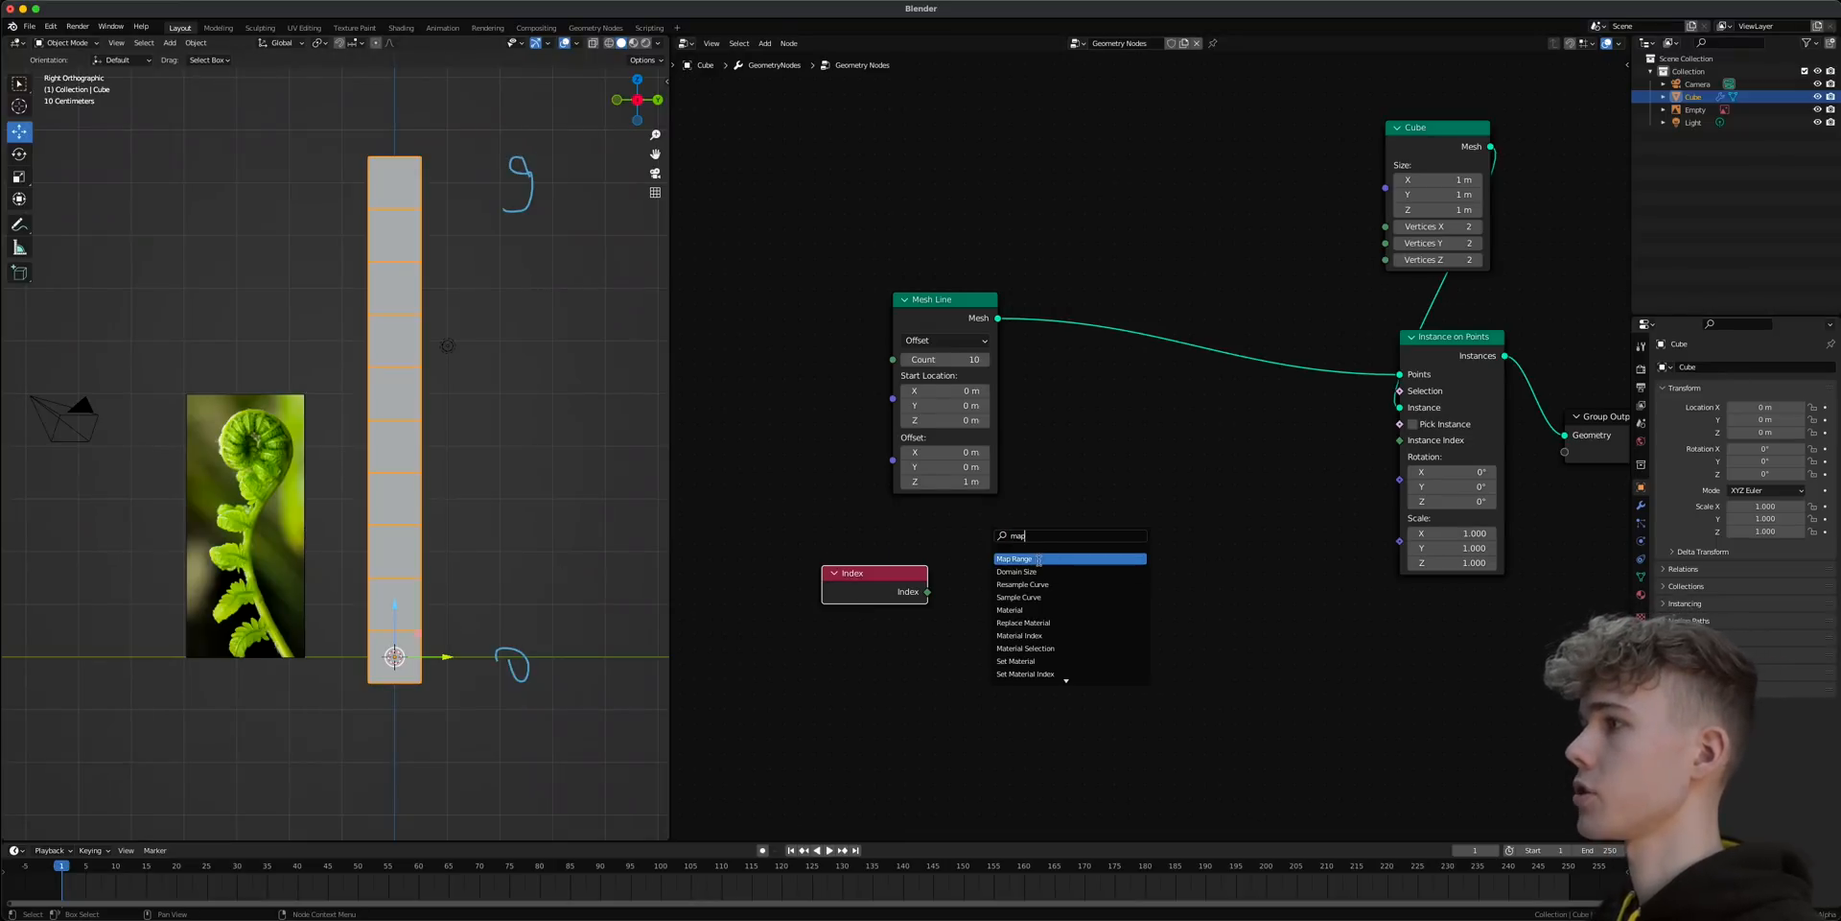
key(Return)
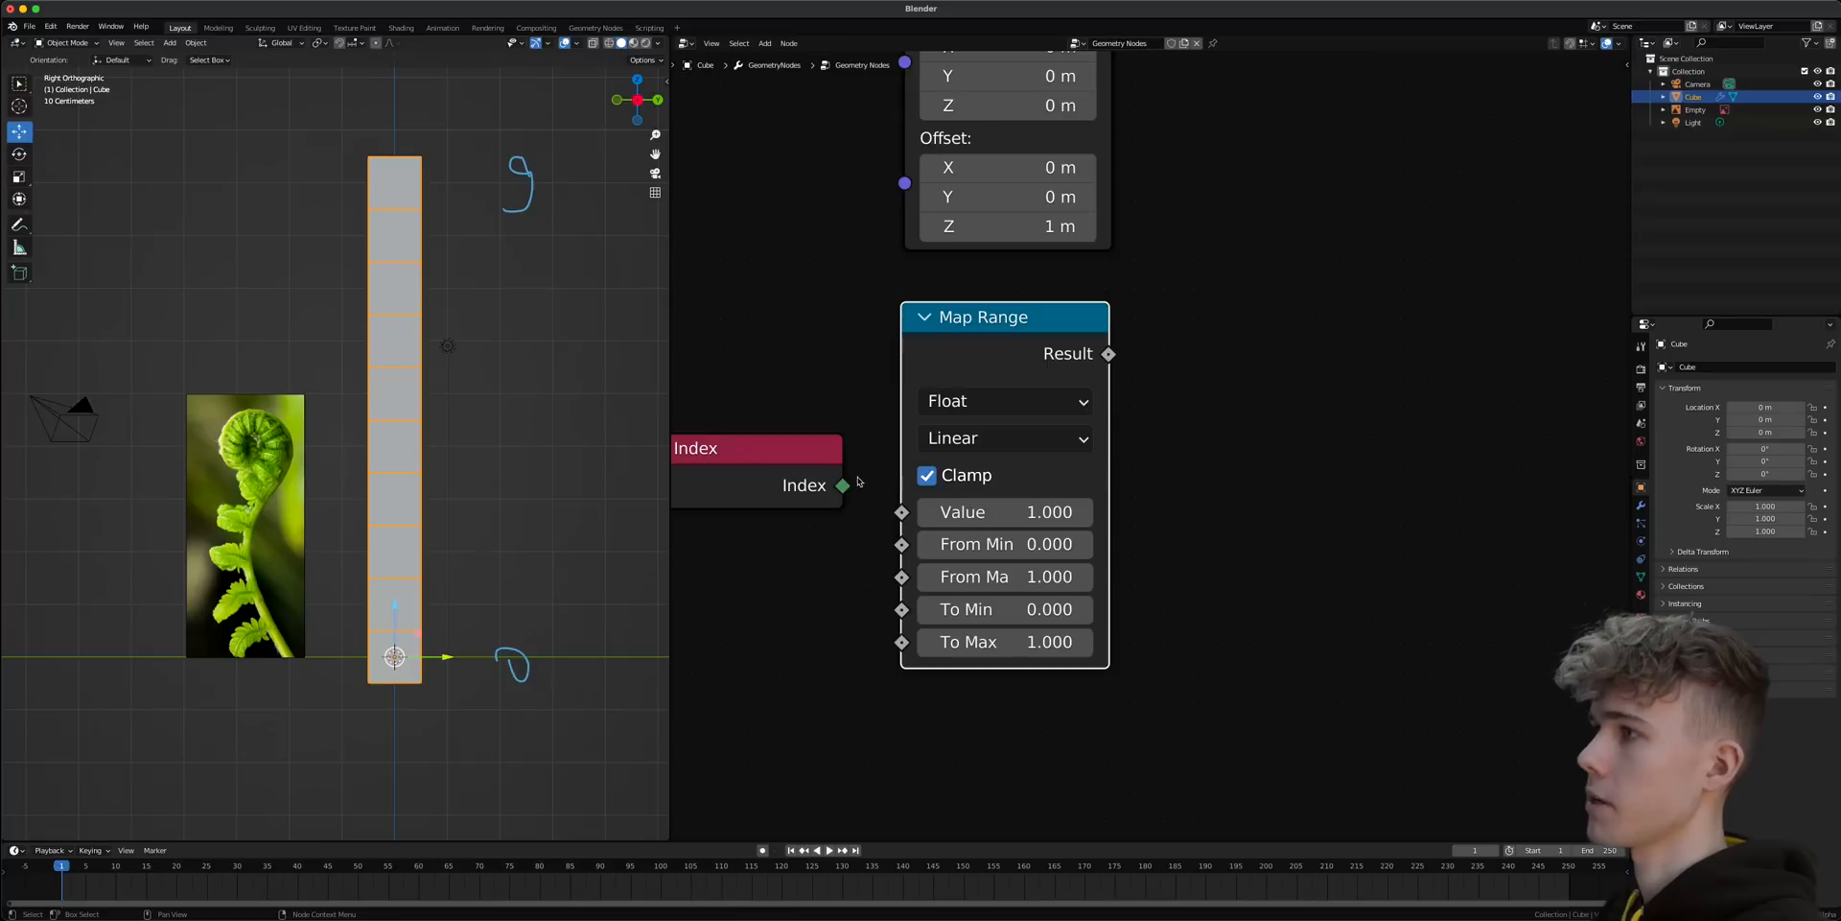
drag(844, 486, 904, 515)
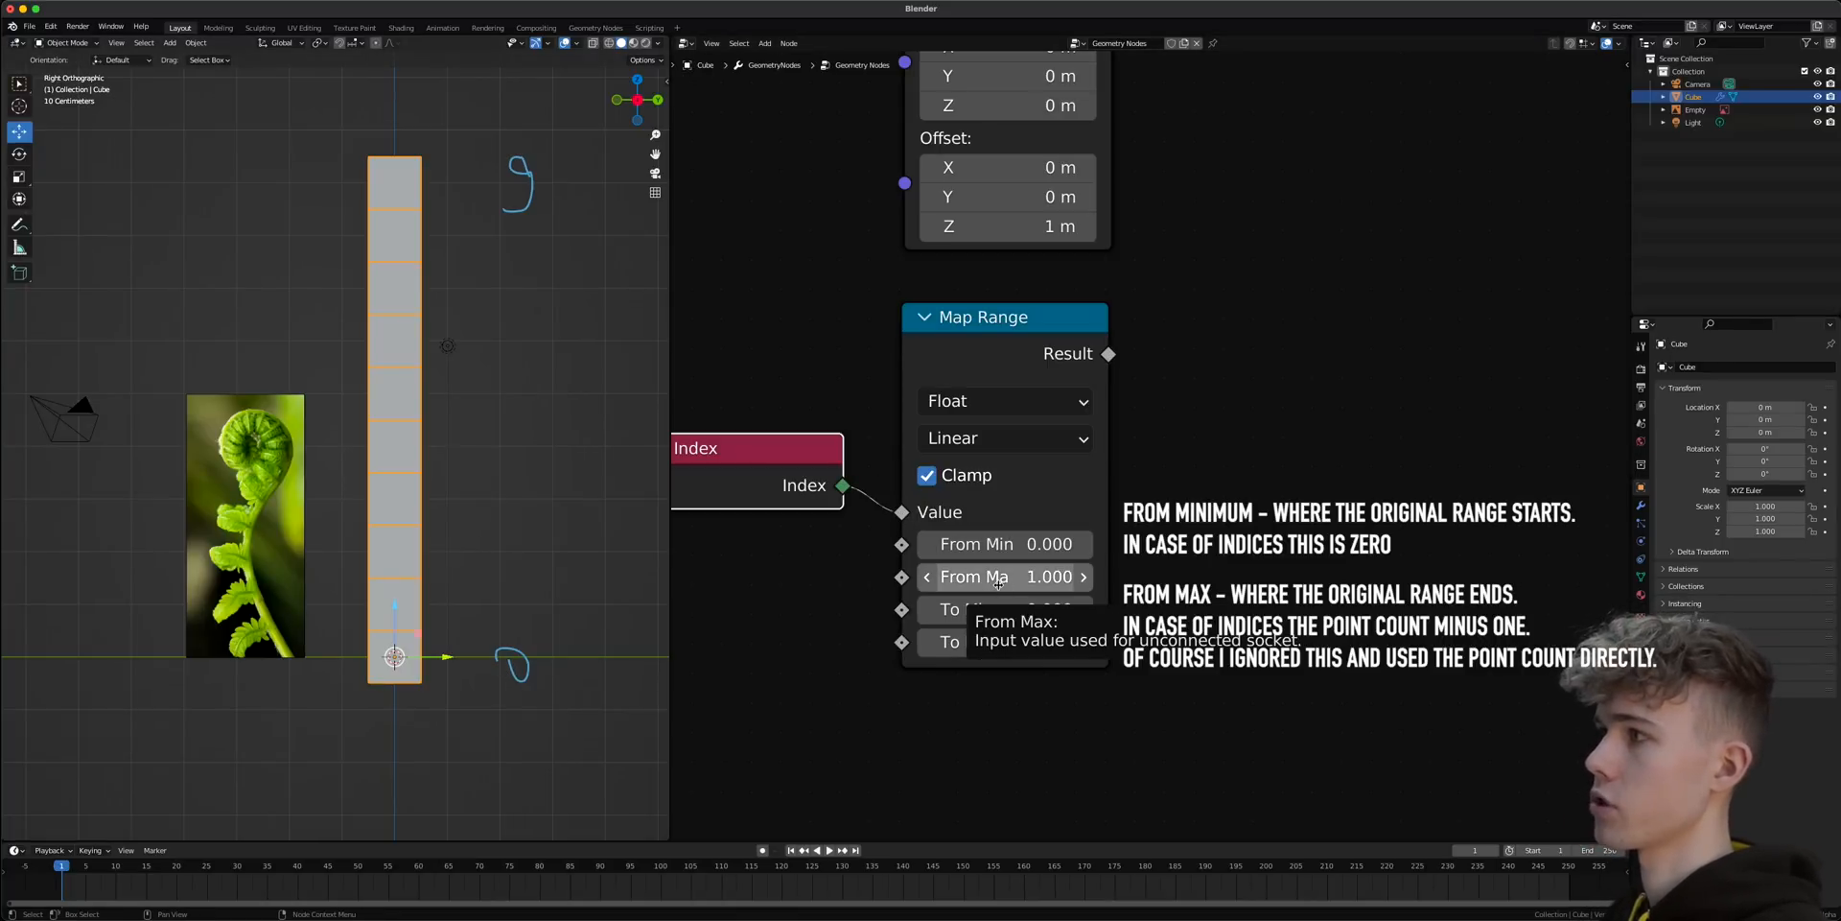
- Space the Map Range and Index nodes further apart
drag(914, 419, 983, 418)
scroll(982, 419, down, 5)
middle_drag(982, 419, 977, 588)
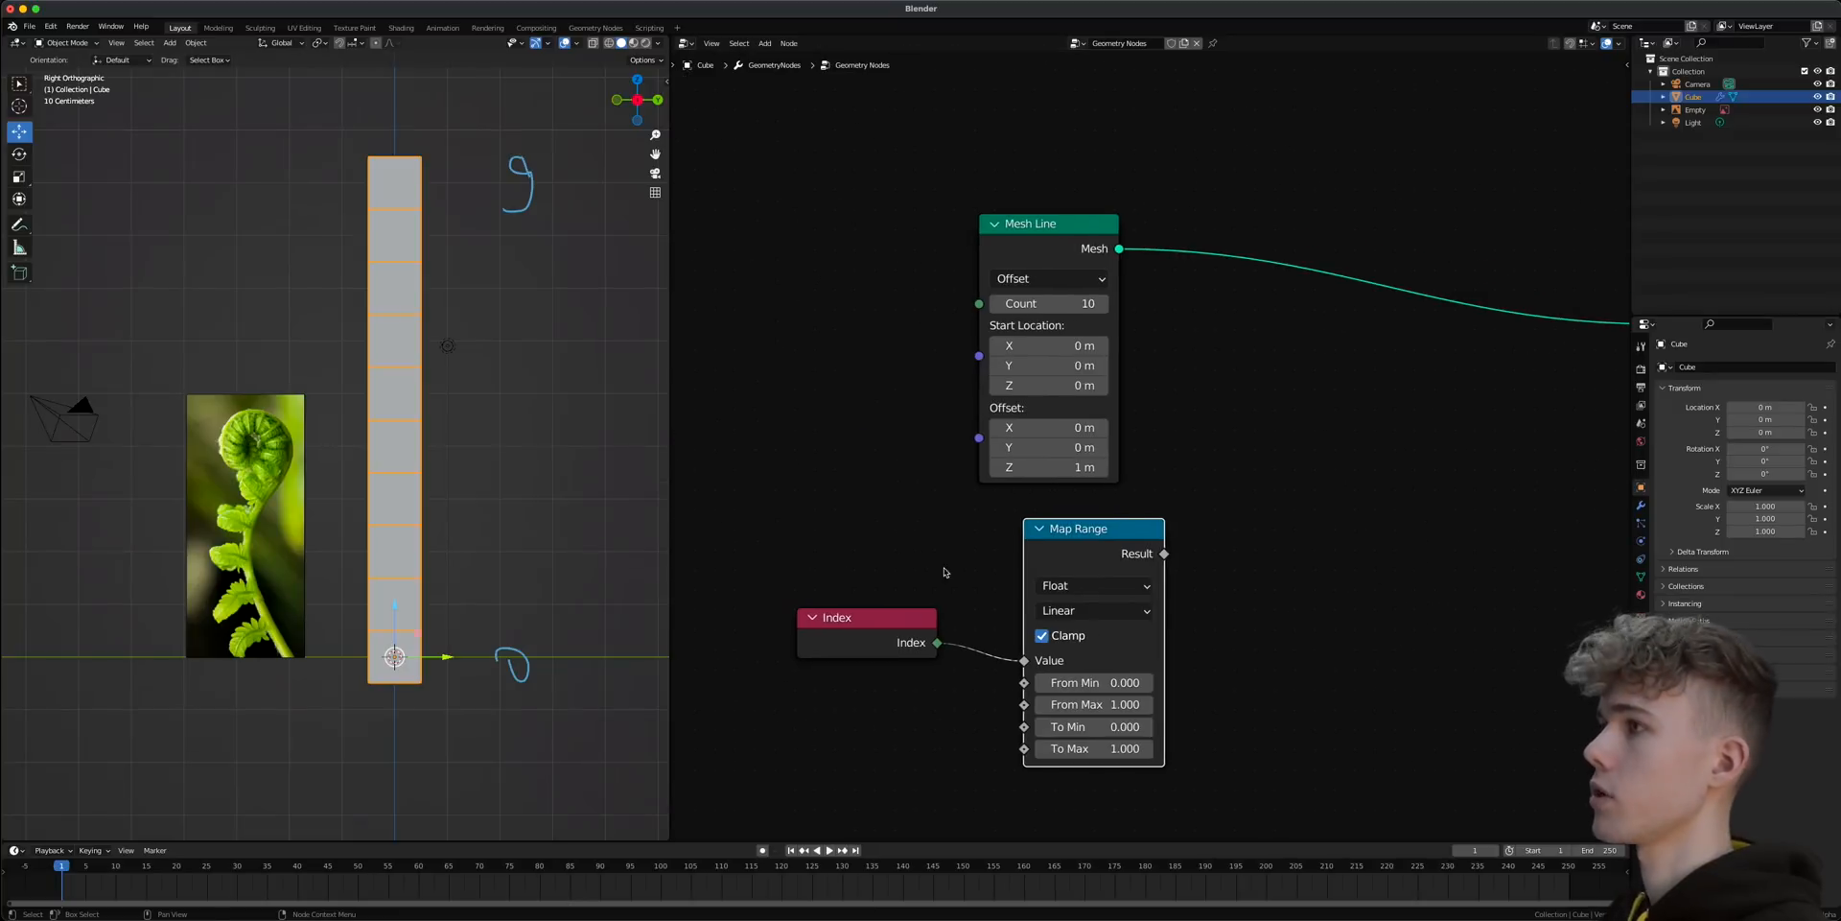
drag(863, 619, 825, 624)
key(shift+a)
key(s)
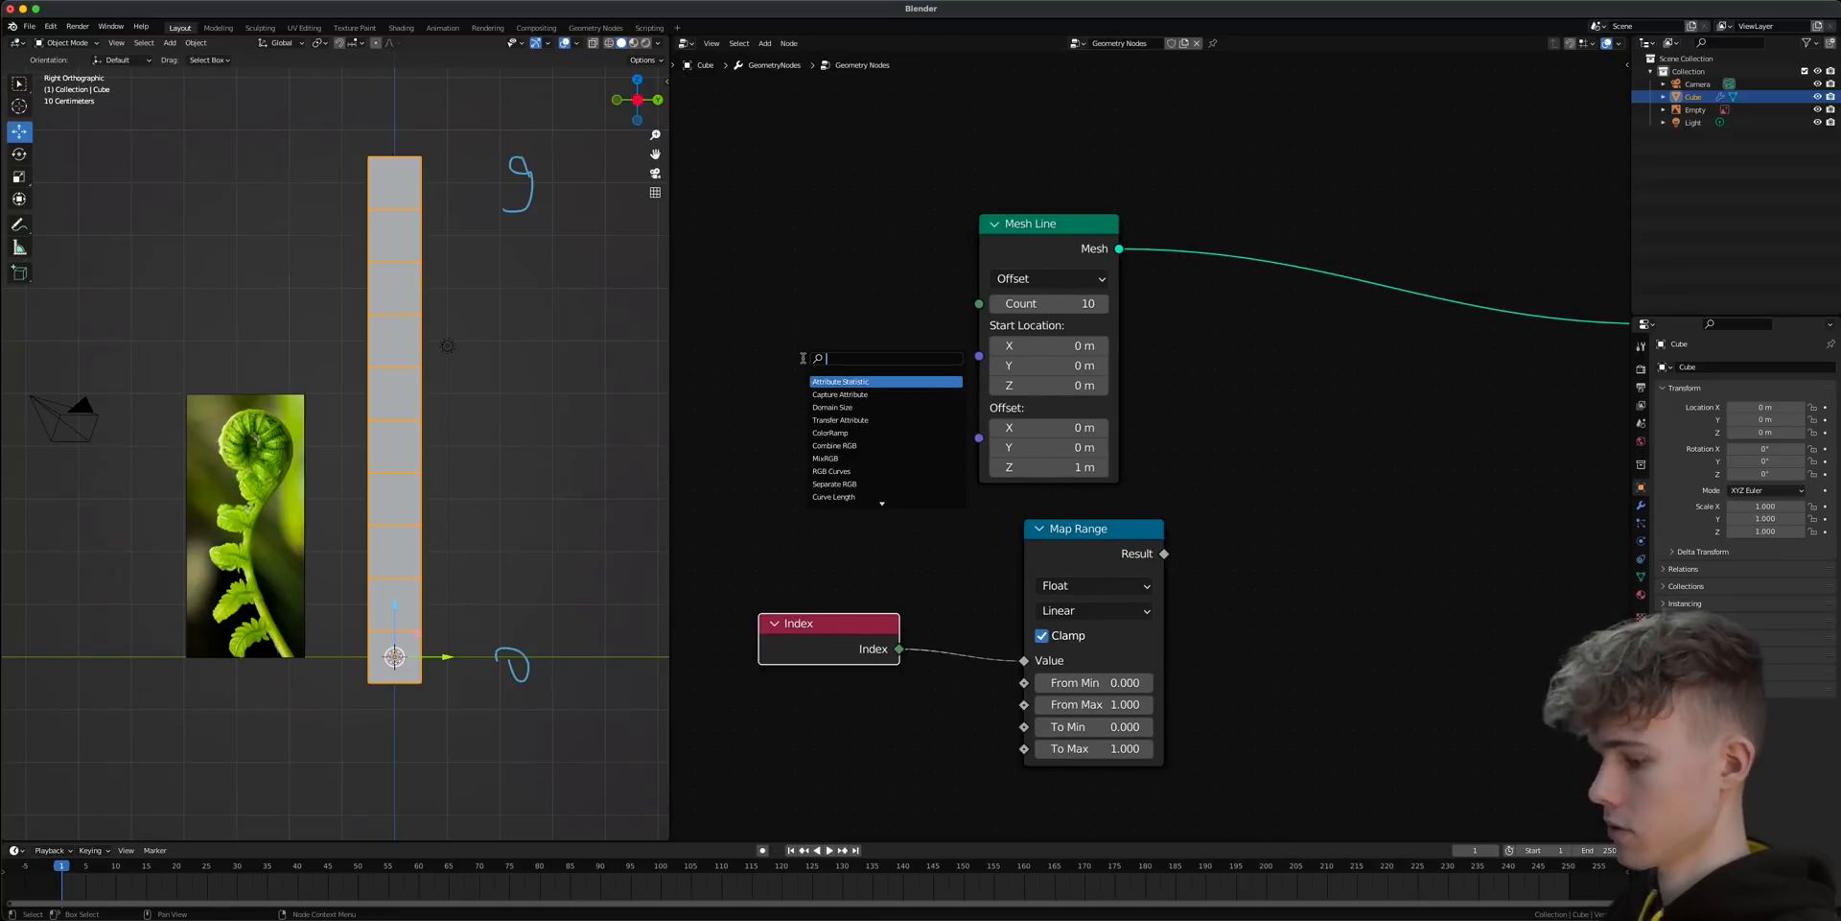
key(Escape)
- Move the Mesh Line node so that it lines up above the Map Range node
scroll(965, 307, up, 5)
scroll(1139, 419, down, 4)
middle_drag(1152, 503, 1196, 381)
scroll(1163, 441, up, 3)
scroll(988, 475, down, 4)
middle_drag(955, 422, 928, 464)
drag(1058, 167, 1105, 170)
- Add an Integer node and connect it to the Mesh Line's Count input
key(shift+a)
text(sinteg)
key(Return)
click(830, 273)
drag(902, 282, 1039, 230)
- Connect the Integer node to Map Range's From Max as well and set its value to 7
mouse_move(831, 310)
mouse_down()
mouse_move(878, 310)
mouse_move(832, 311)
mouse_up()
drag(902, 282, 1036, 631)
mouse_move(831, 312)
mouse_down()
mouse_move(868, 311)
mouse_move(838, 311)
mouse_up()
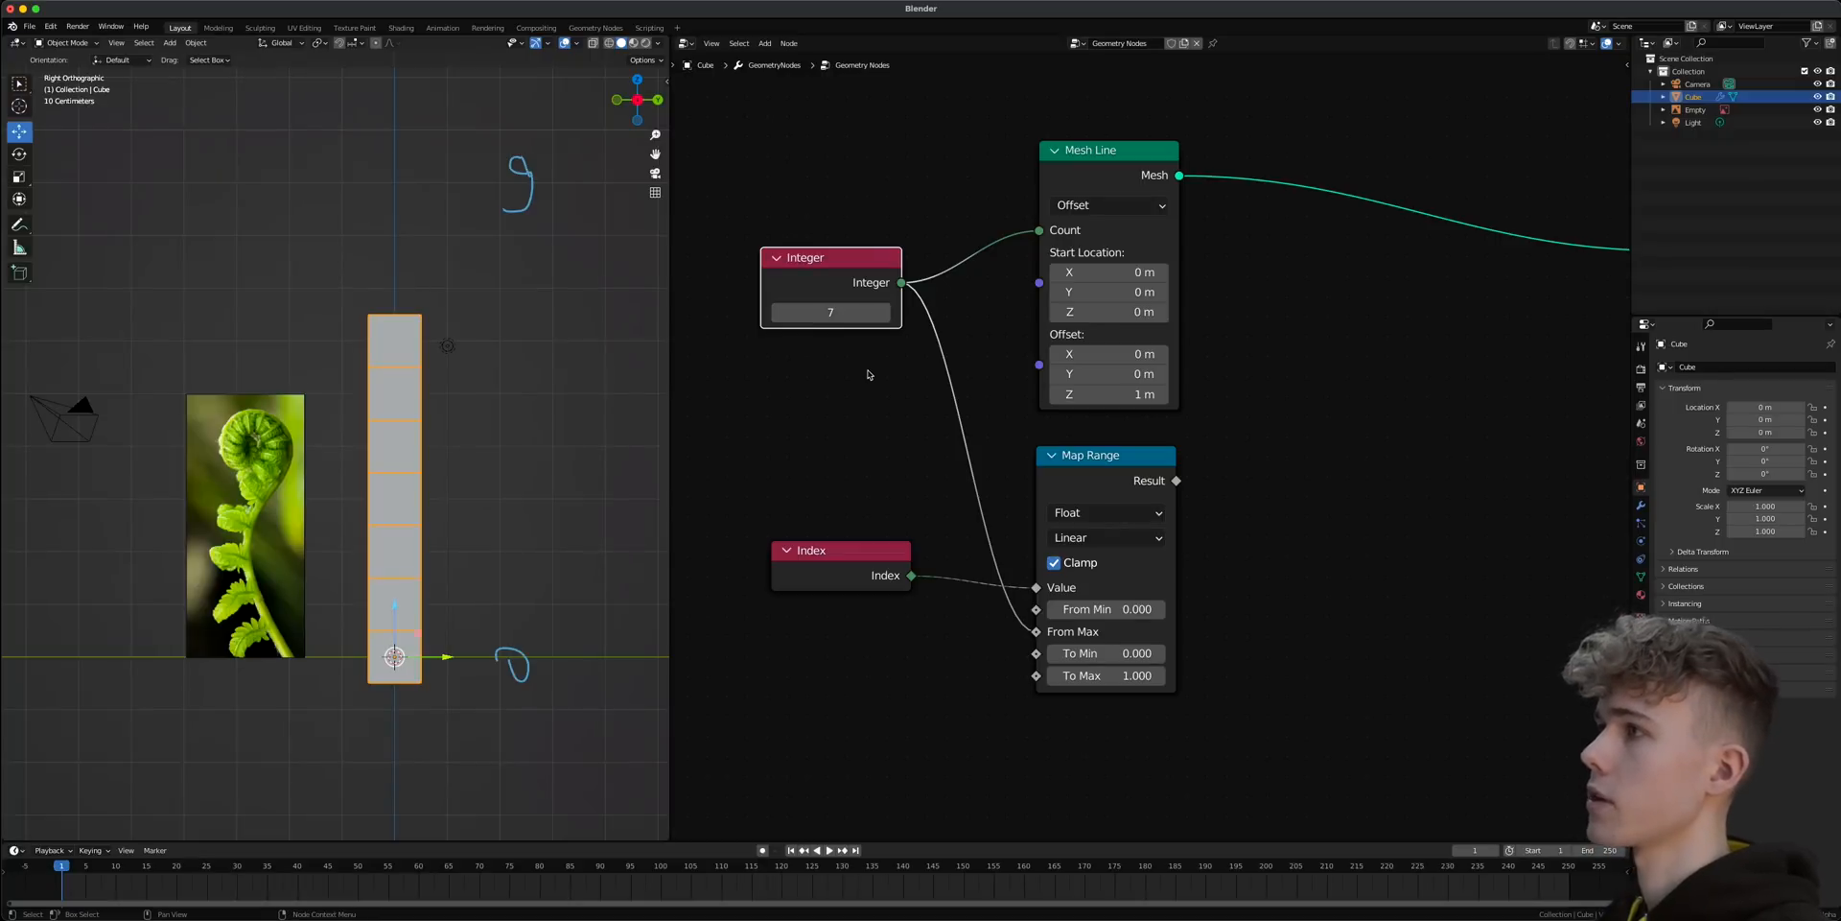
- Connect the Map Range Result to the Scale input of Instance on Points
key(Home)
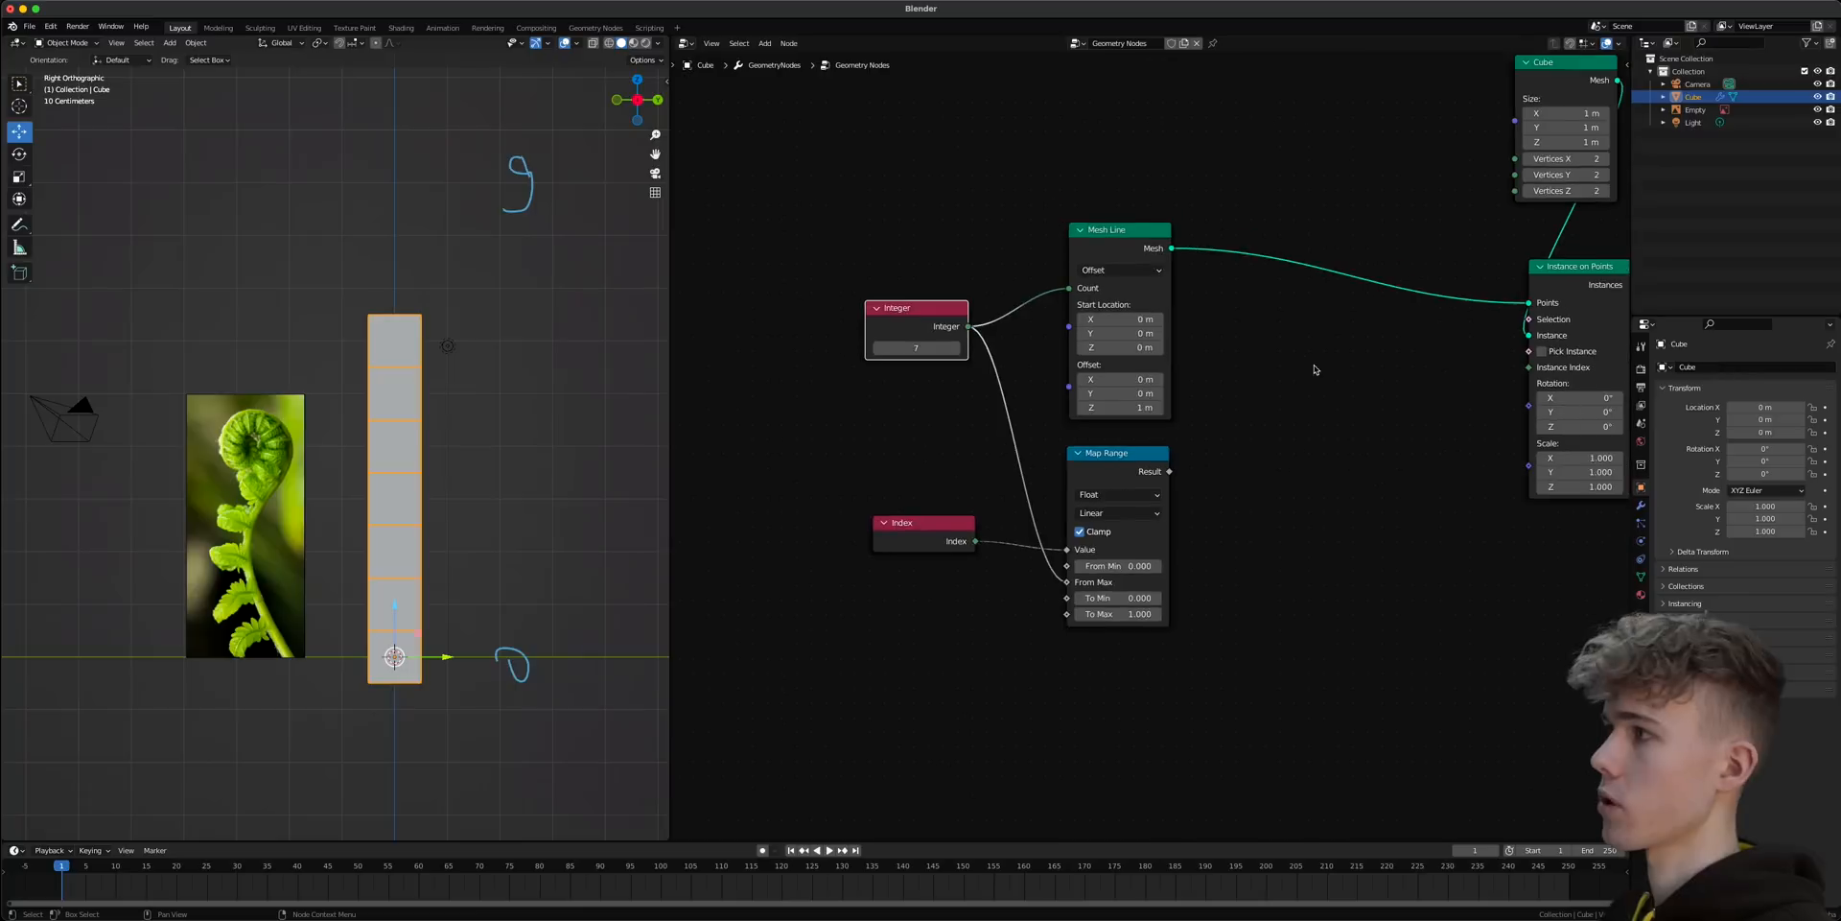
drag(1005, 497, 1293, 470)
scroll(441, 519, up, 2)
scroll(441, 519, down, 3)
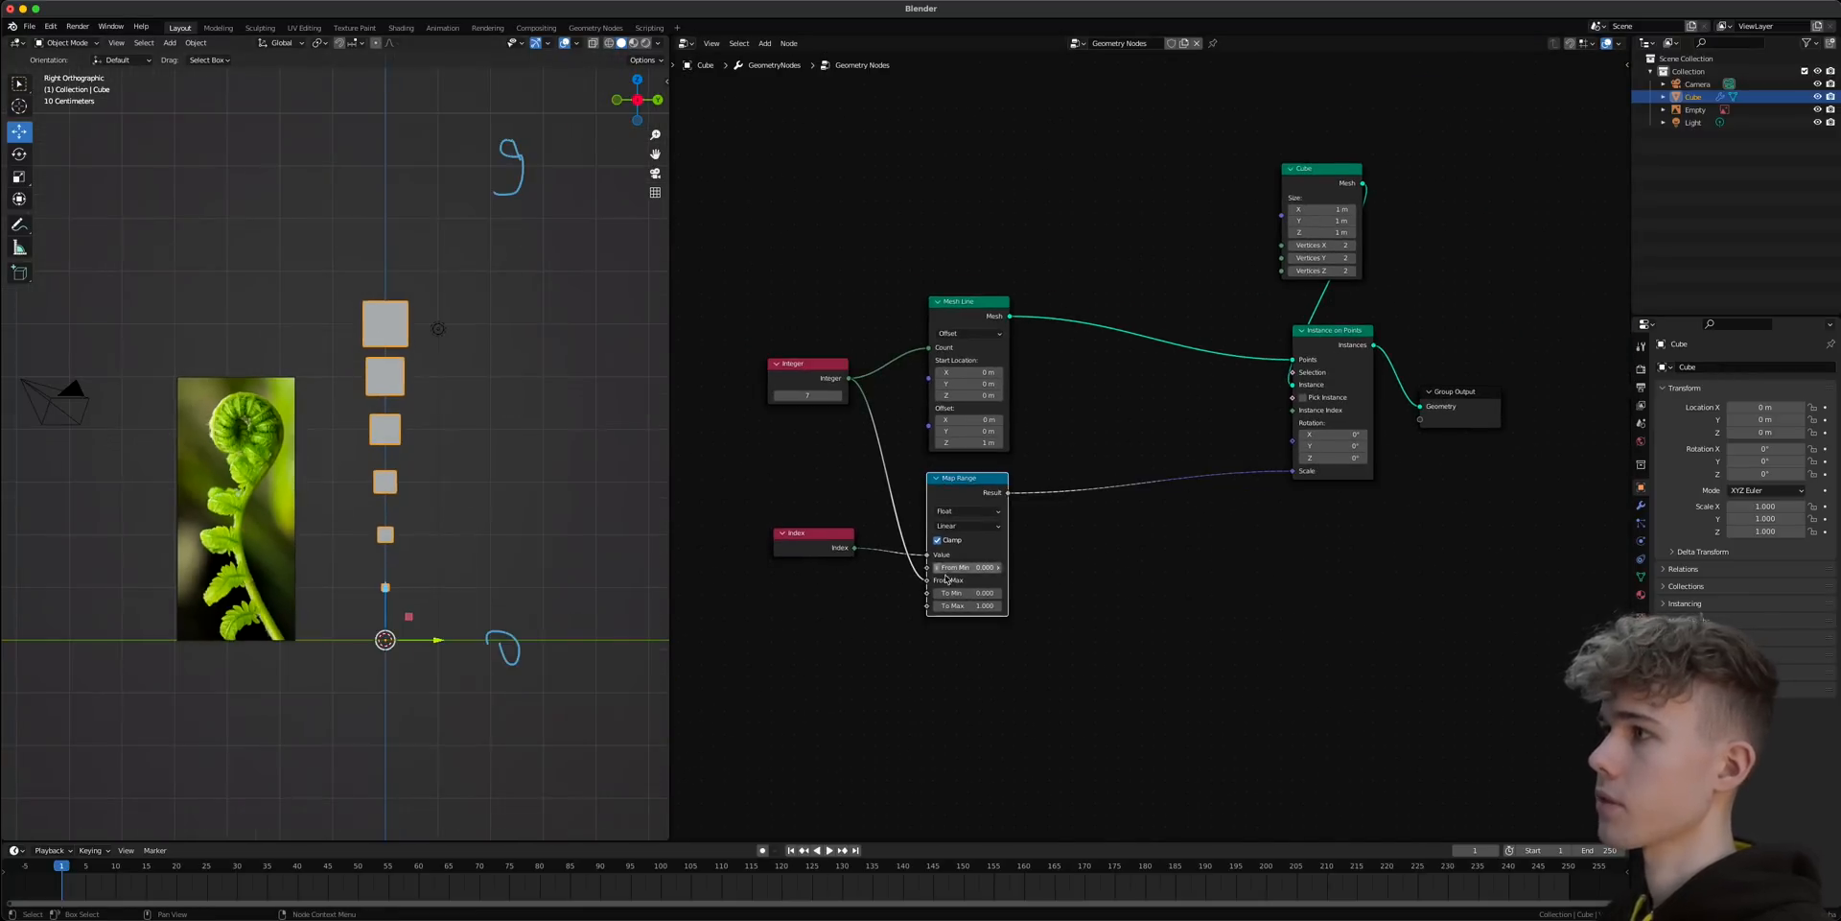
- Try higher Integer values, muting and unmuting the Map Range node to compare how the cubes scale
drag(807, 395, 848, 395)
scroll(343, 468, down, 3)
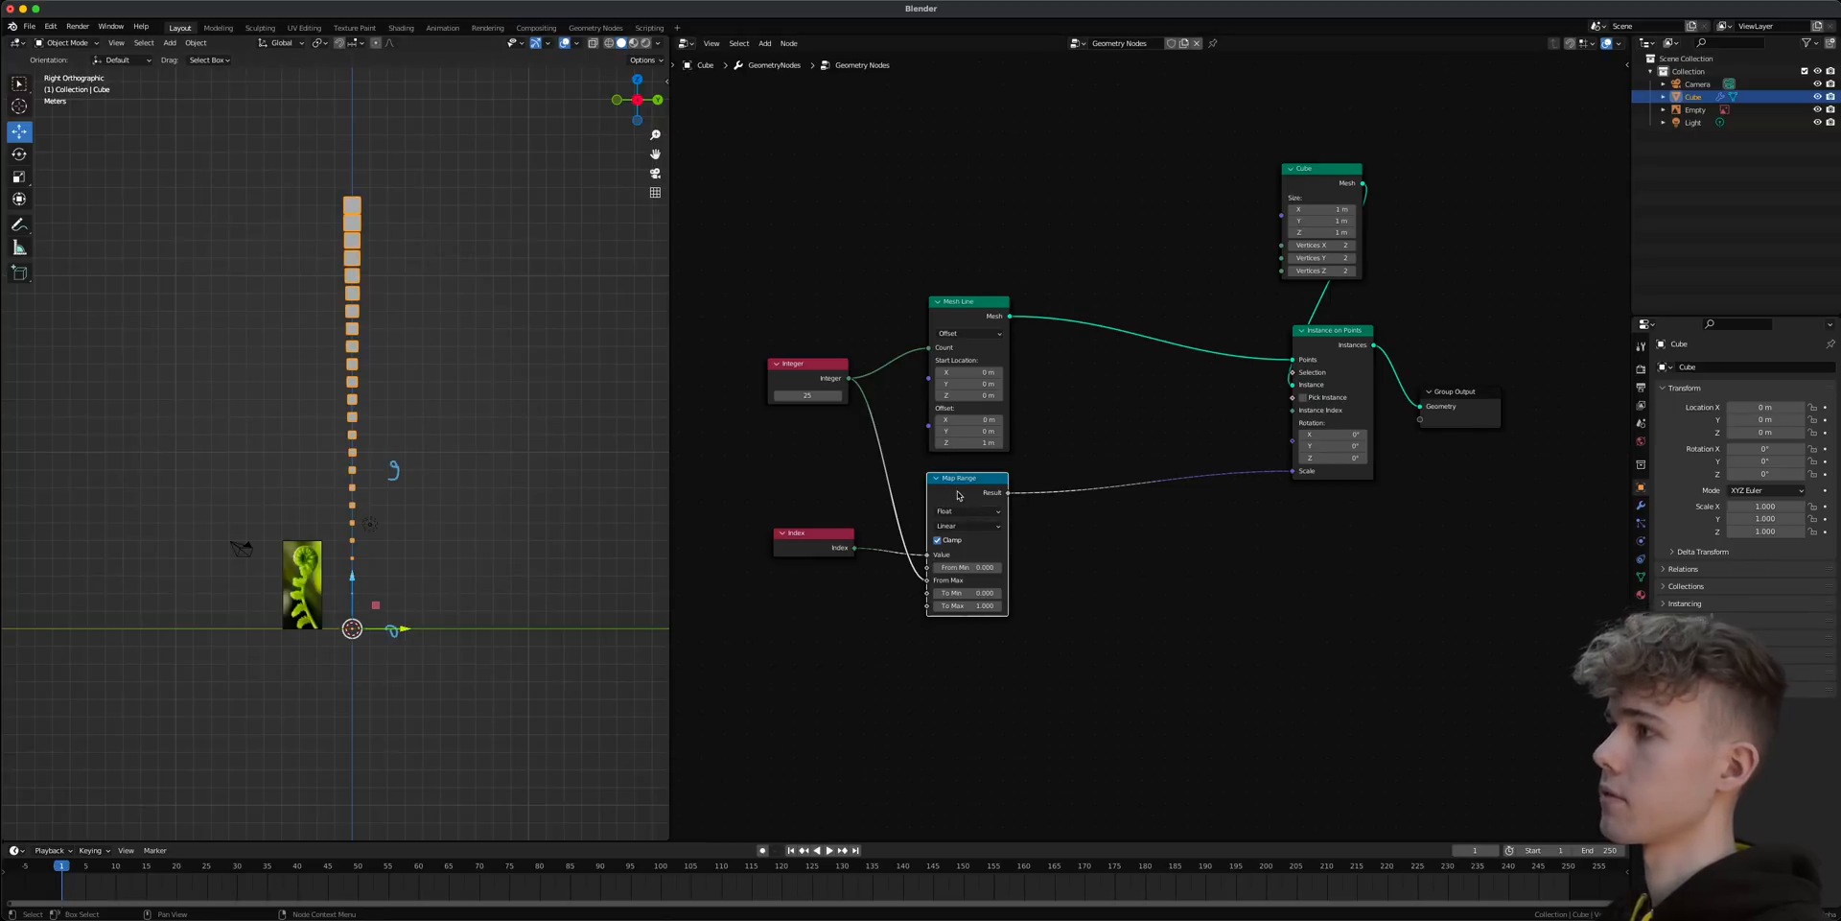
key(m)
drag(807, 395, 822, 395)
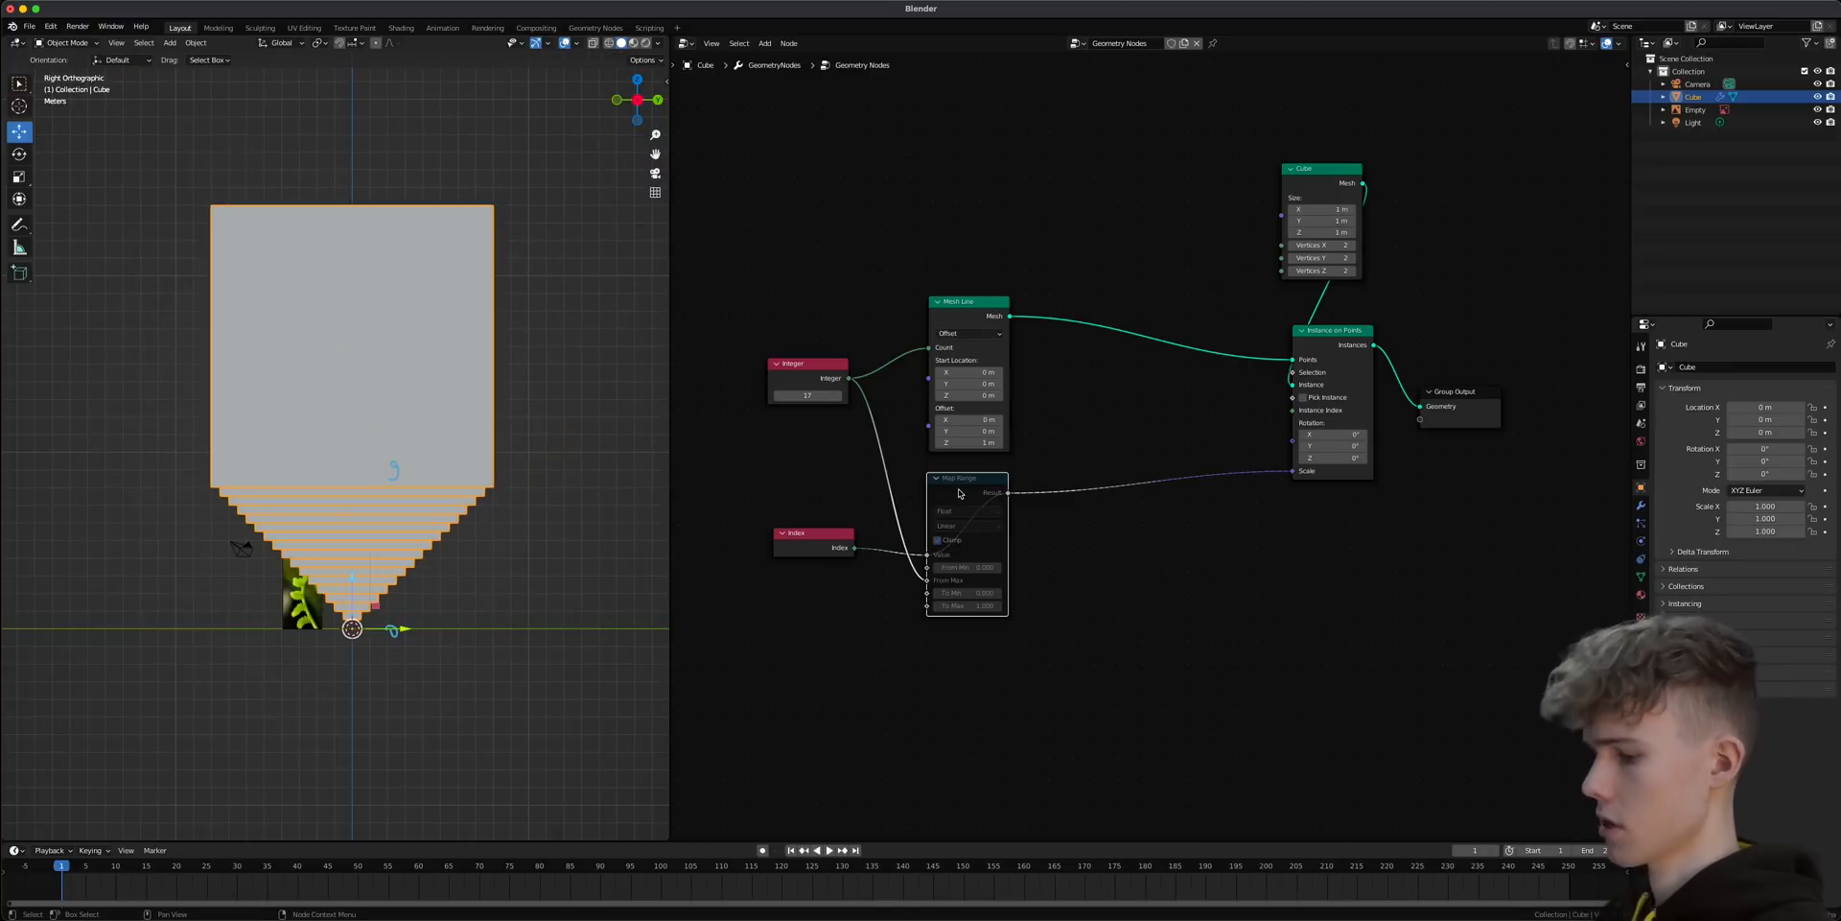
key(m)
- Reduce the Integer value to 4
scroll(493, 489, up, 2)
drag(811, 395, 802, 395)
scroll(399, 507, up, 7)
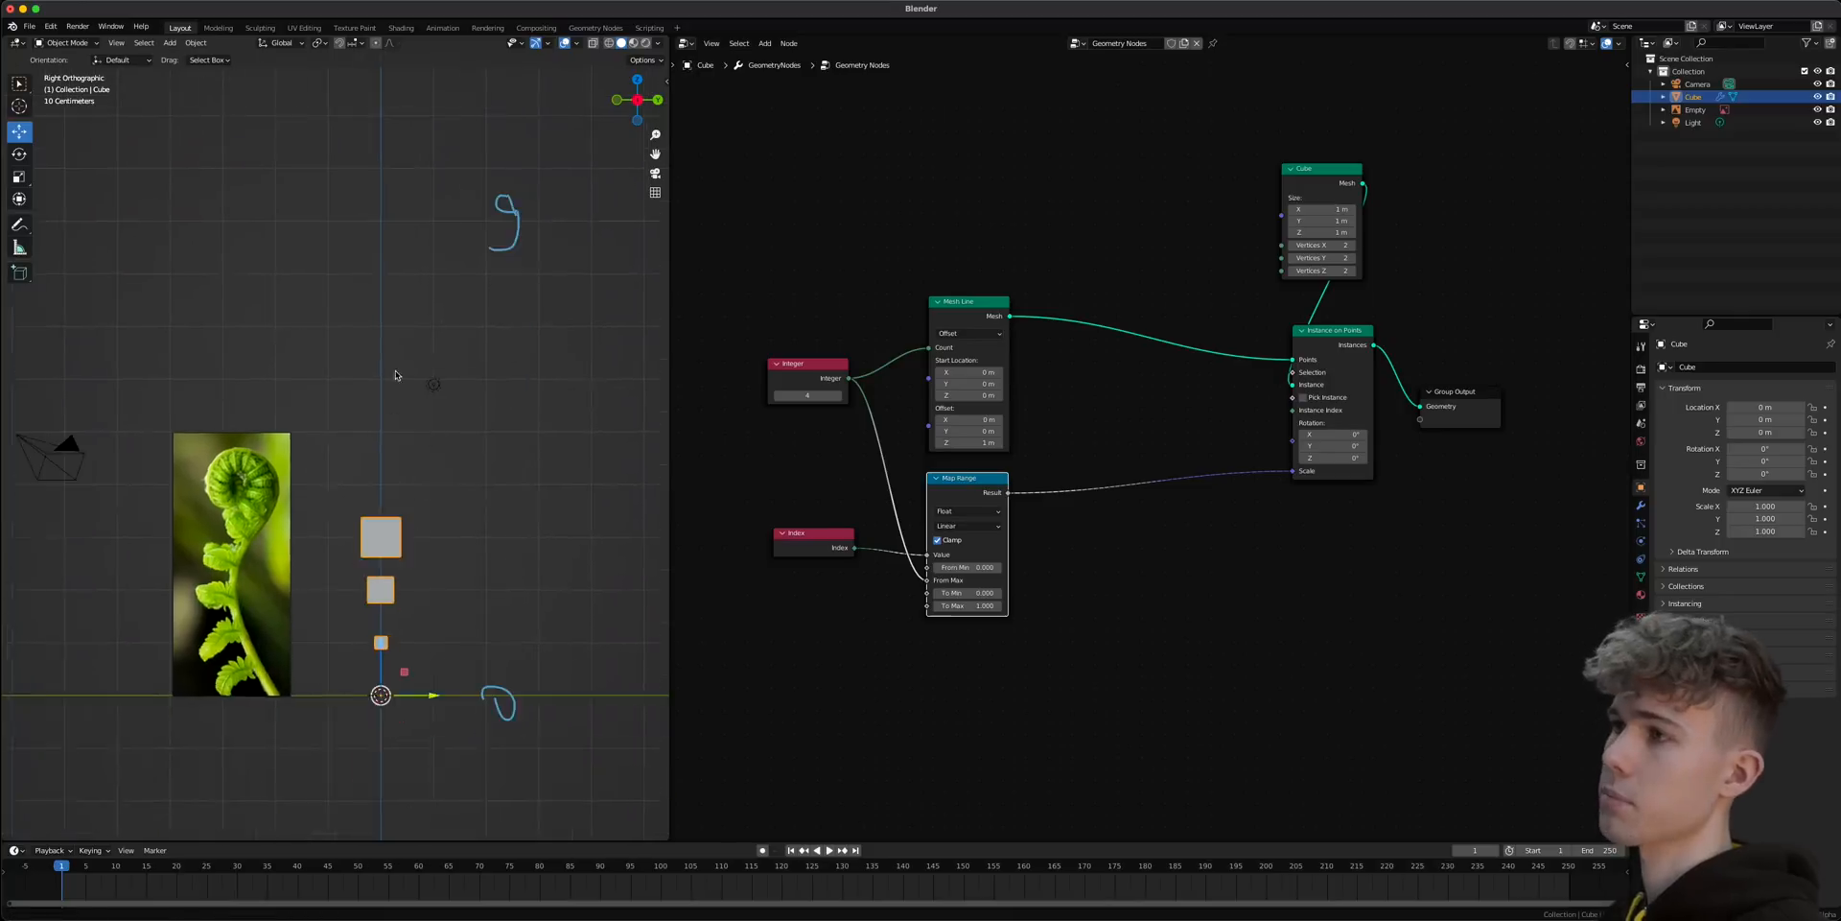
- Reverse the scaling by setting Map Range's To Min to 1 and To Max to 0
shift+middle_drag(399, 507, 414, 370)
scroll(1060, 619, up, 4)
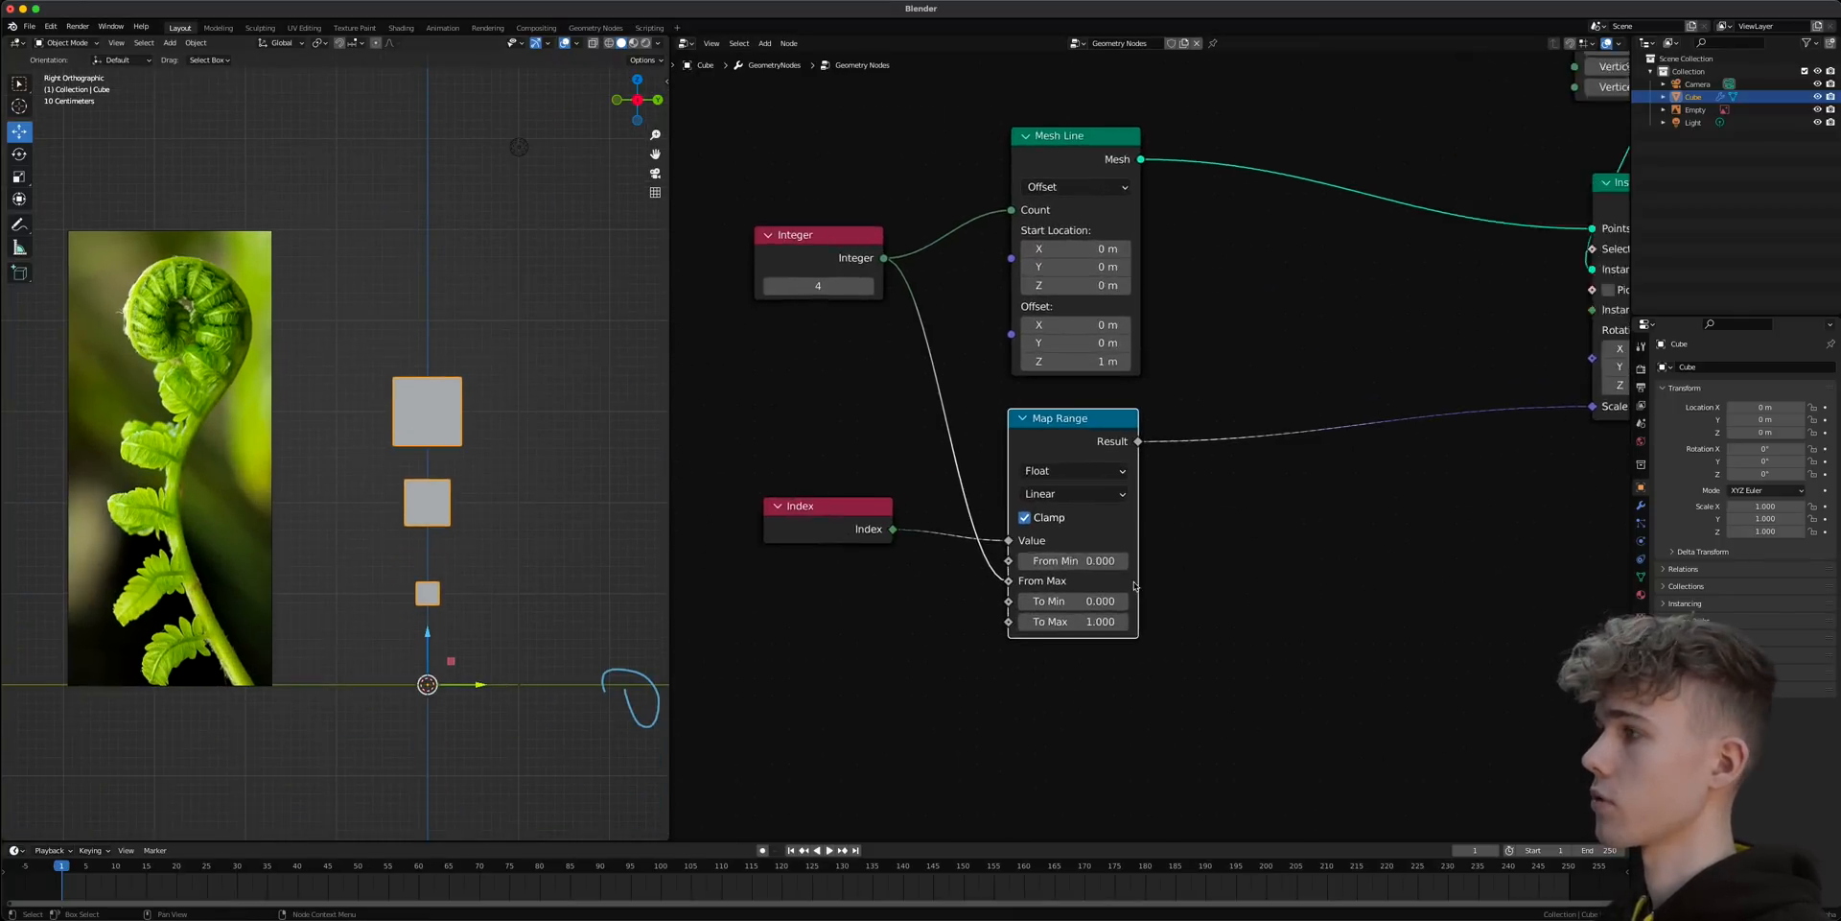
click(1060, 628)
text(1)
key(Return)
click(1062, 652)
key(Return)
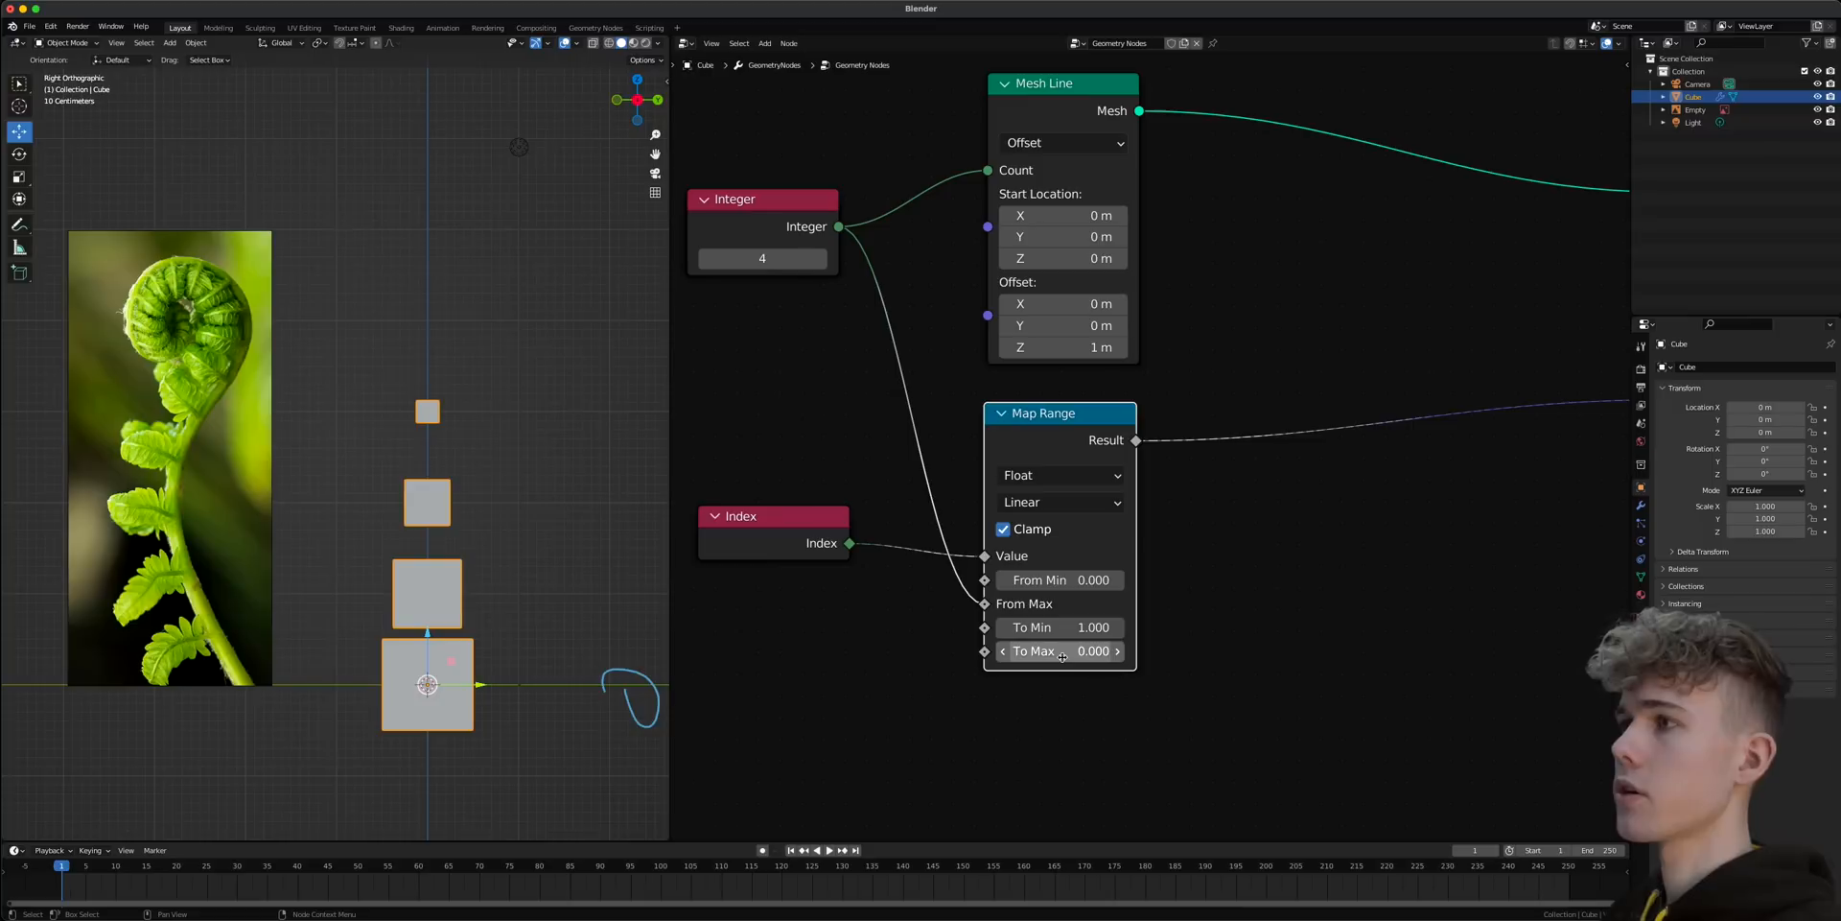
- Set the Integer node's value to 21
scroll(1062, 657, down, 2)
middle_drag(1061, 657, 1047, 723)
drag(823, 349, 911, 350)
click(820, 350)
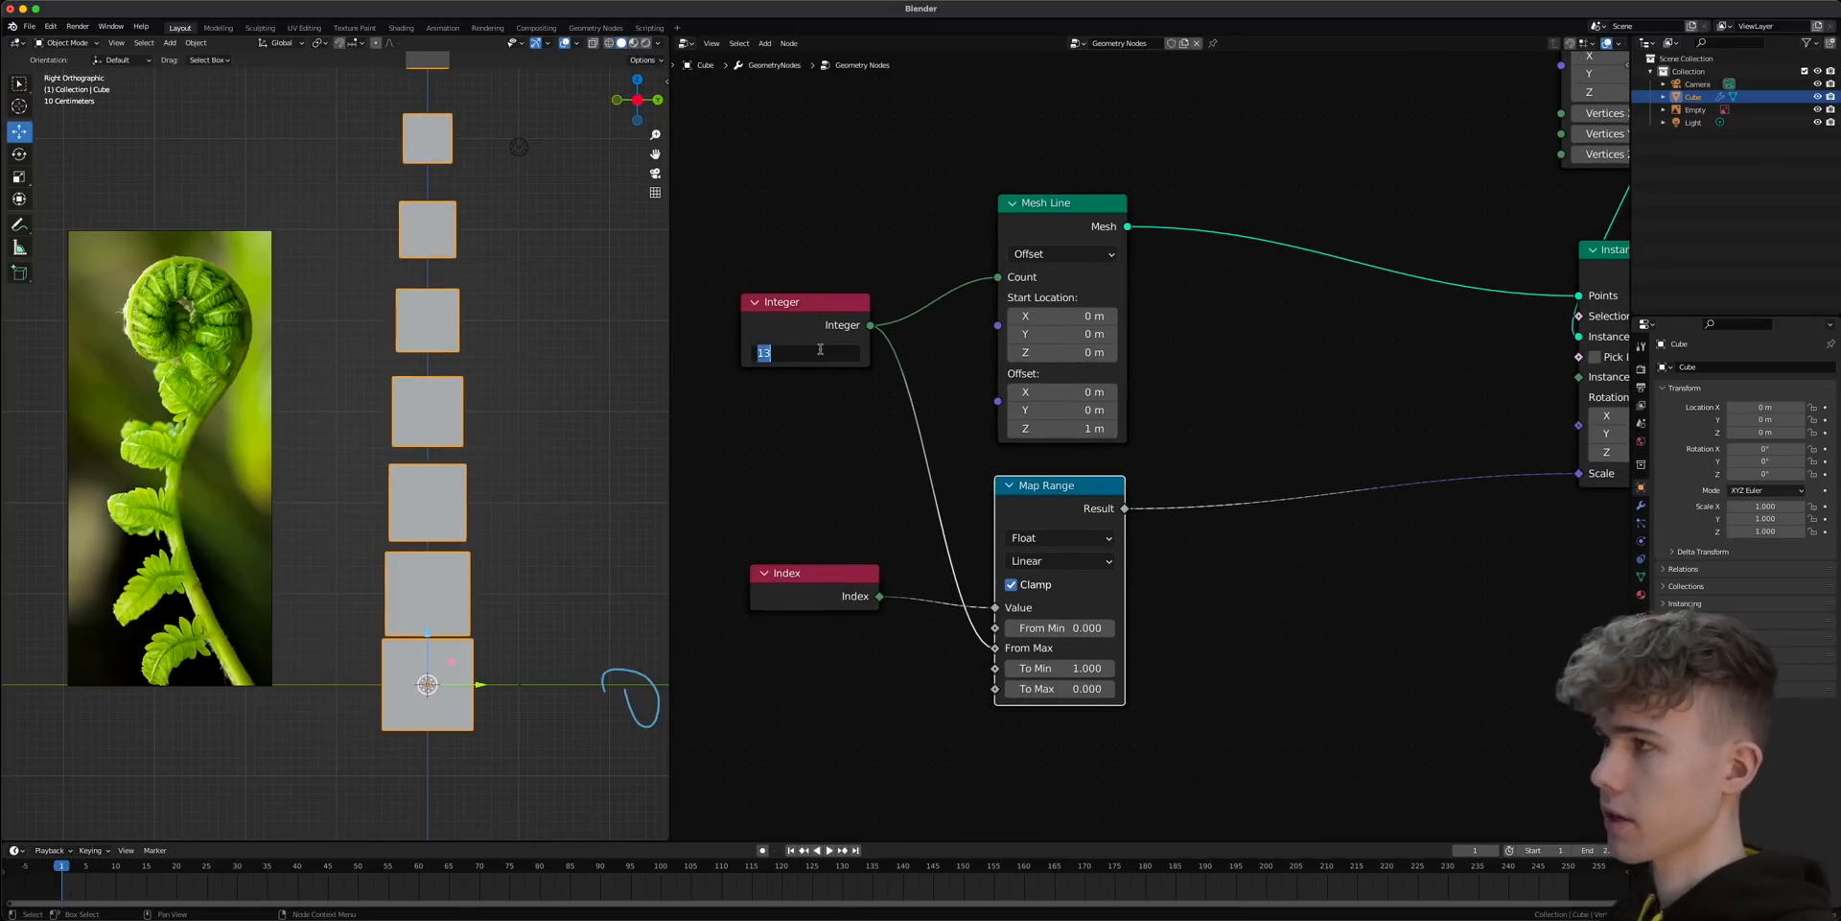
text(21)
key(Return)
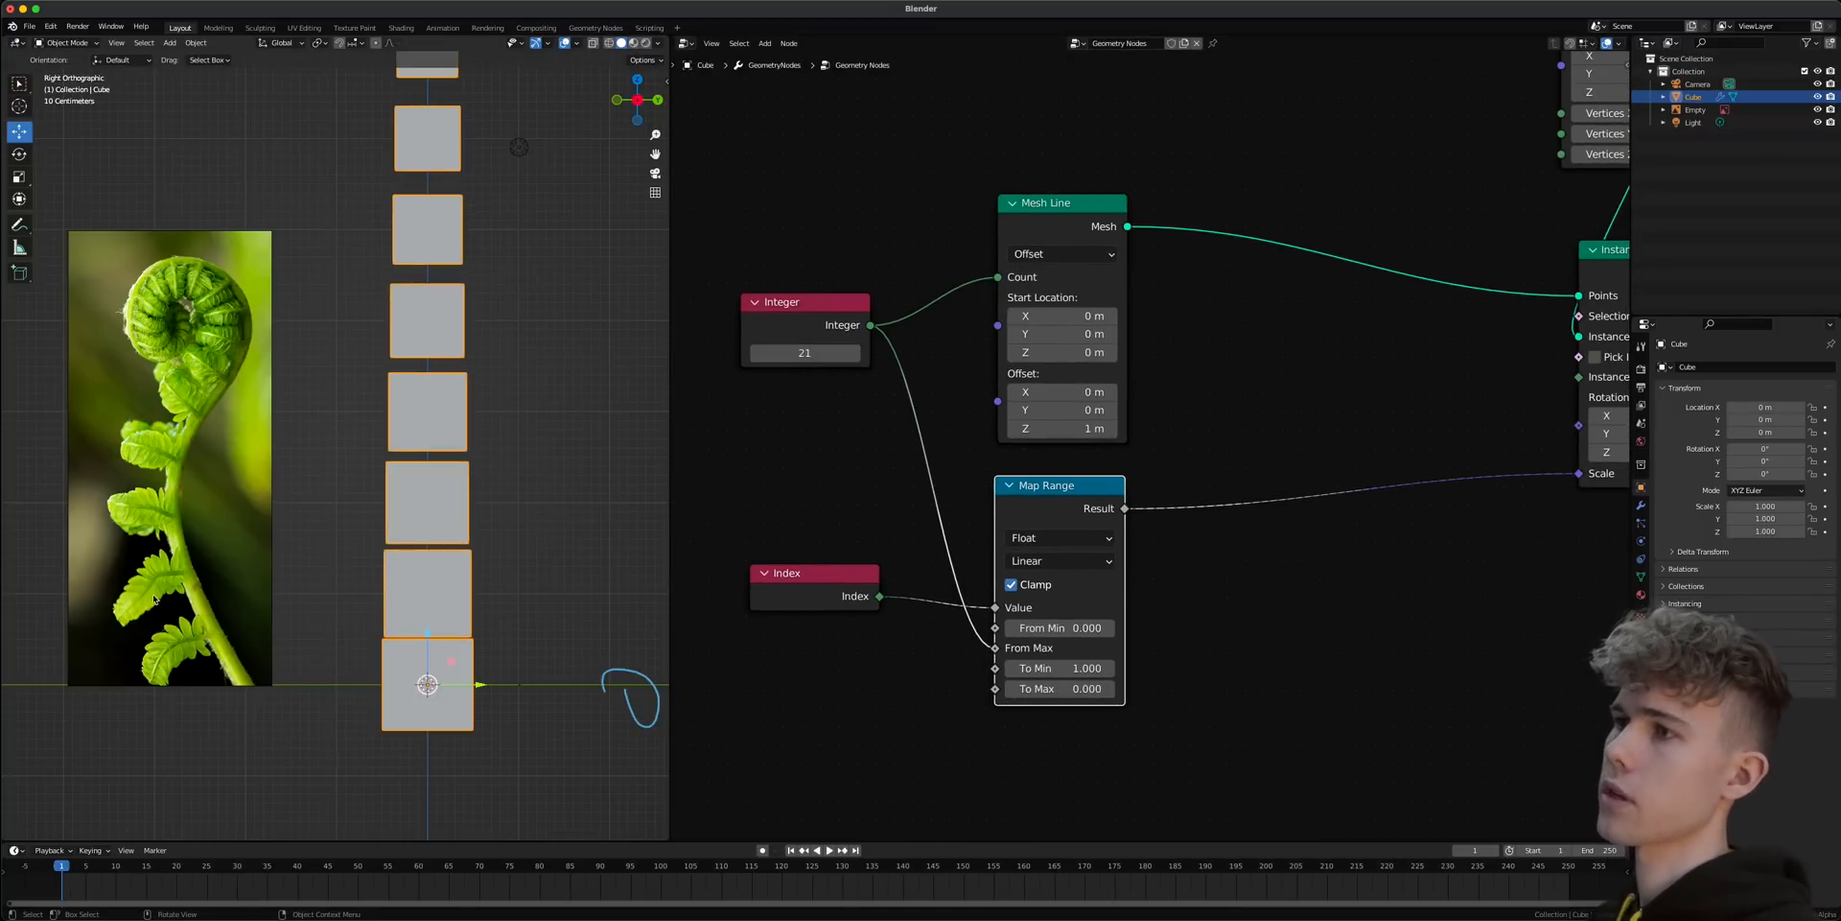
shift+middle_drag(153, 599, 257, 609)
scroll(279, 660, up, 3)
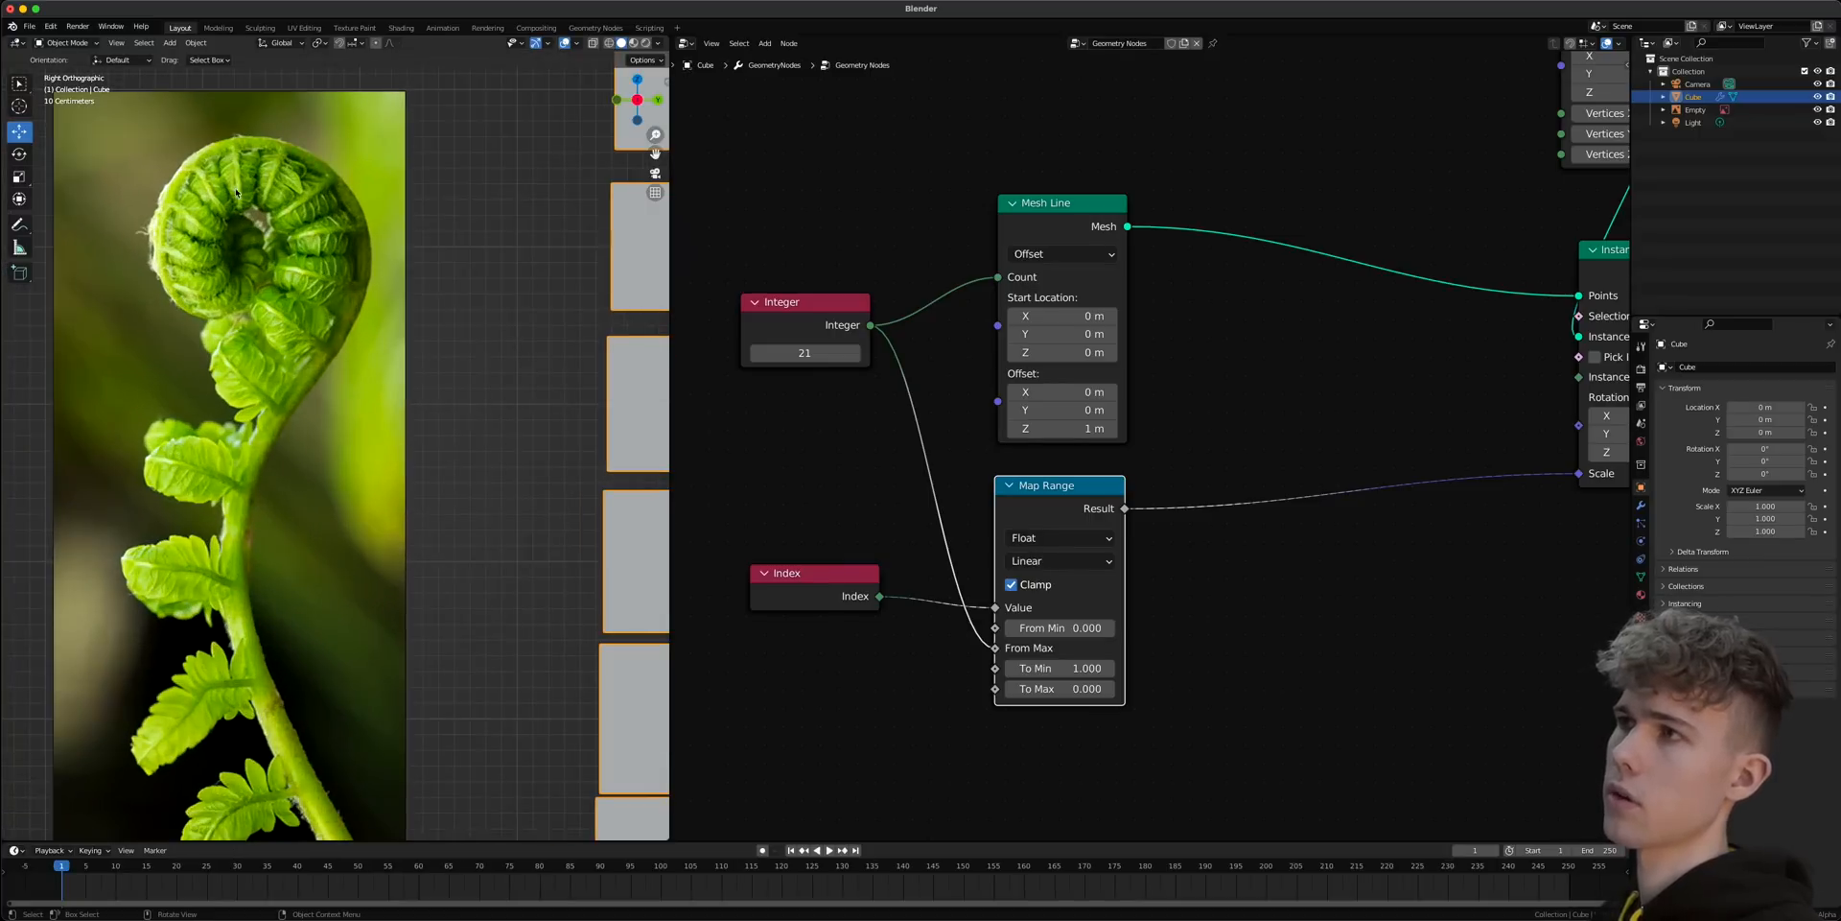
scroll(306, 347, down, 5)
shift+middle_drag(314, 462, 244, 489)
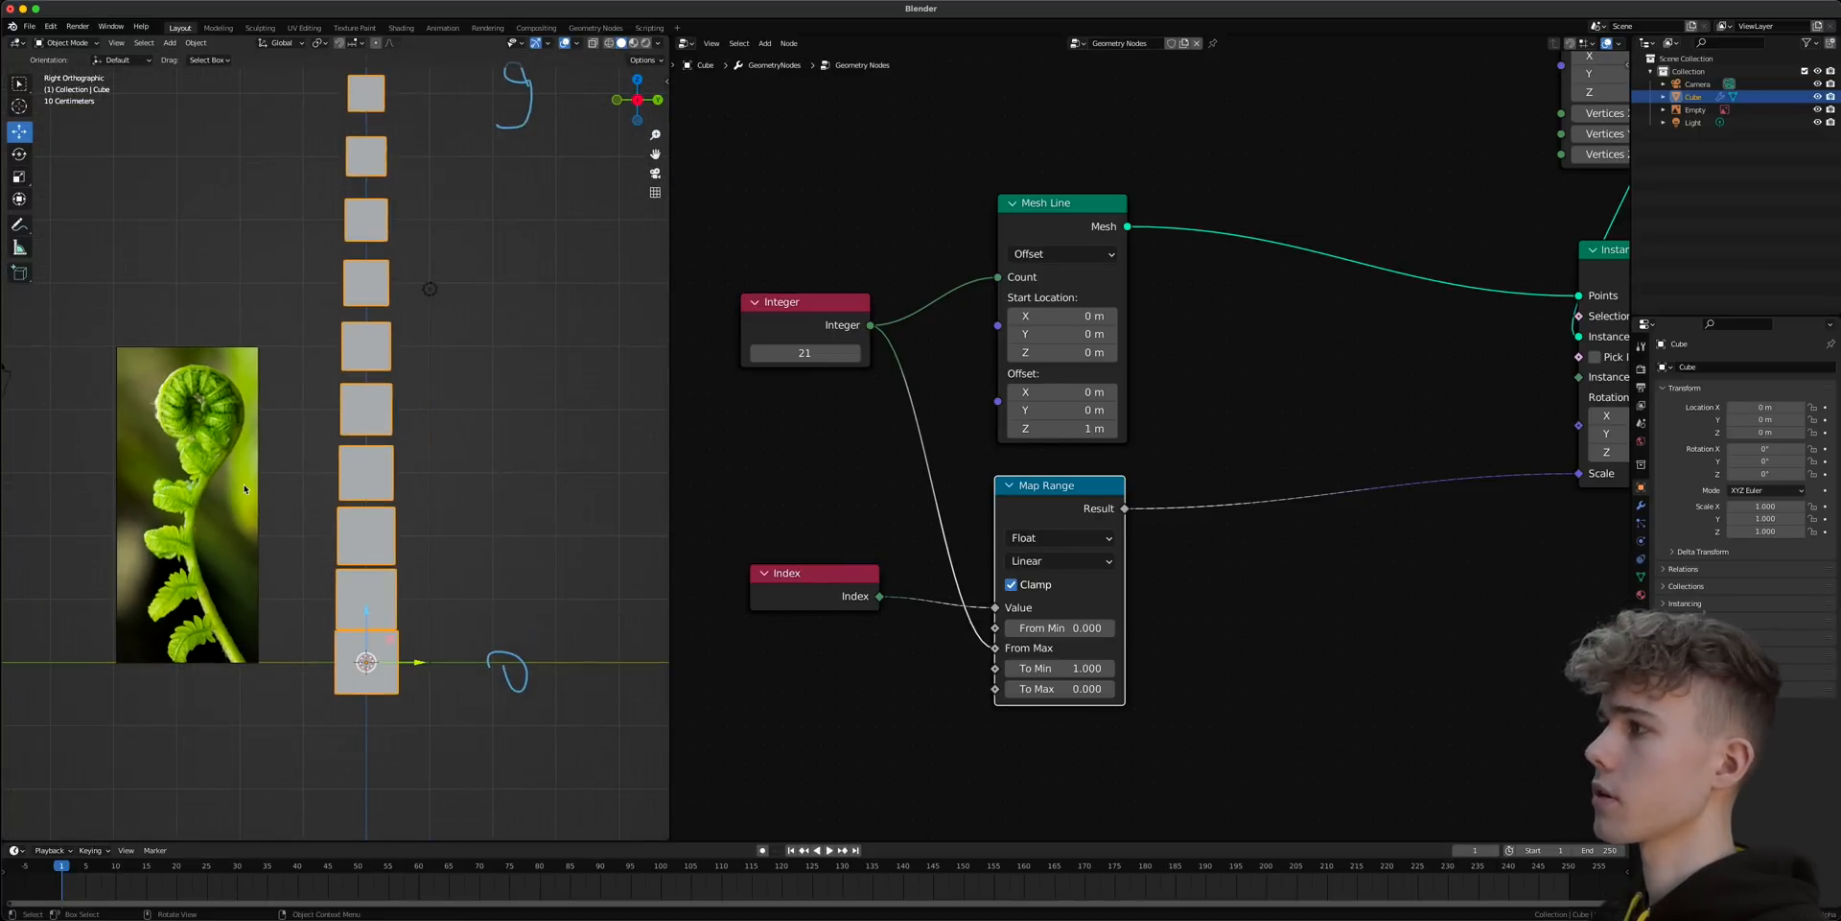
- Examine the sizes and gaps of the shrinking cubes along the whole column
scroll(274, 492, down, 4)
shift+middle_drag(460, 493, 446, 579)
scroll(362, 228, down, 2)
shift+middle_drag(366, 209, 347, 284)
scroll(347, 283, up, 2)
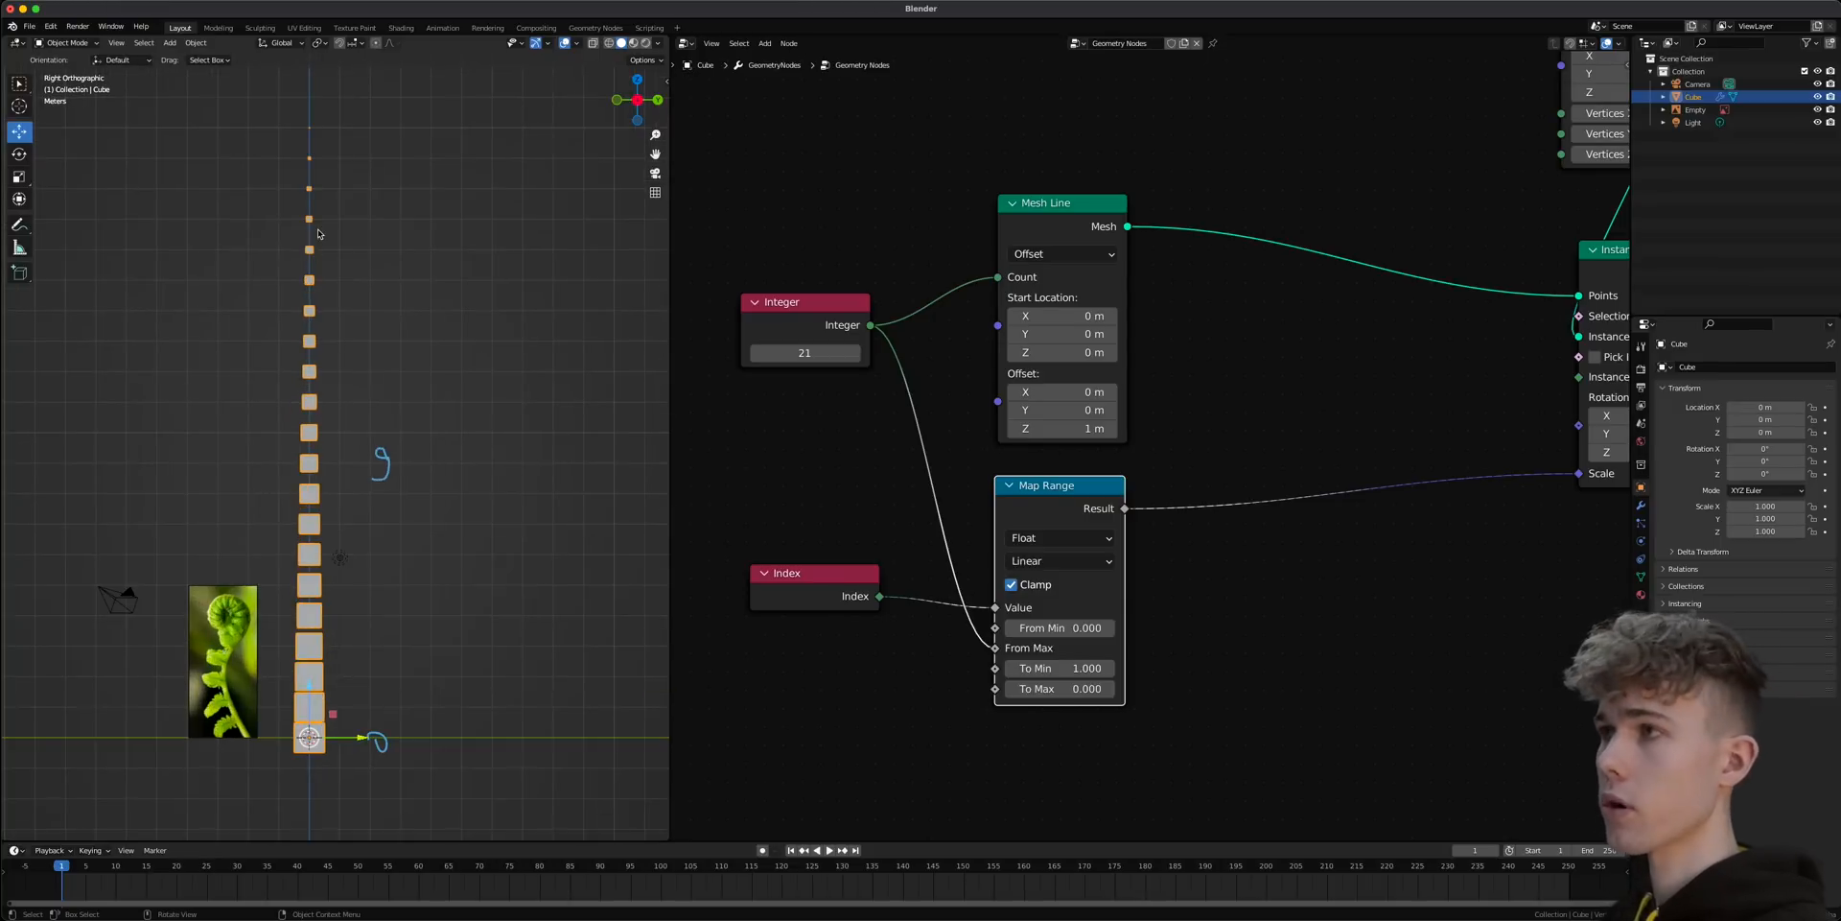
scroll(319, 233, up, 3)
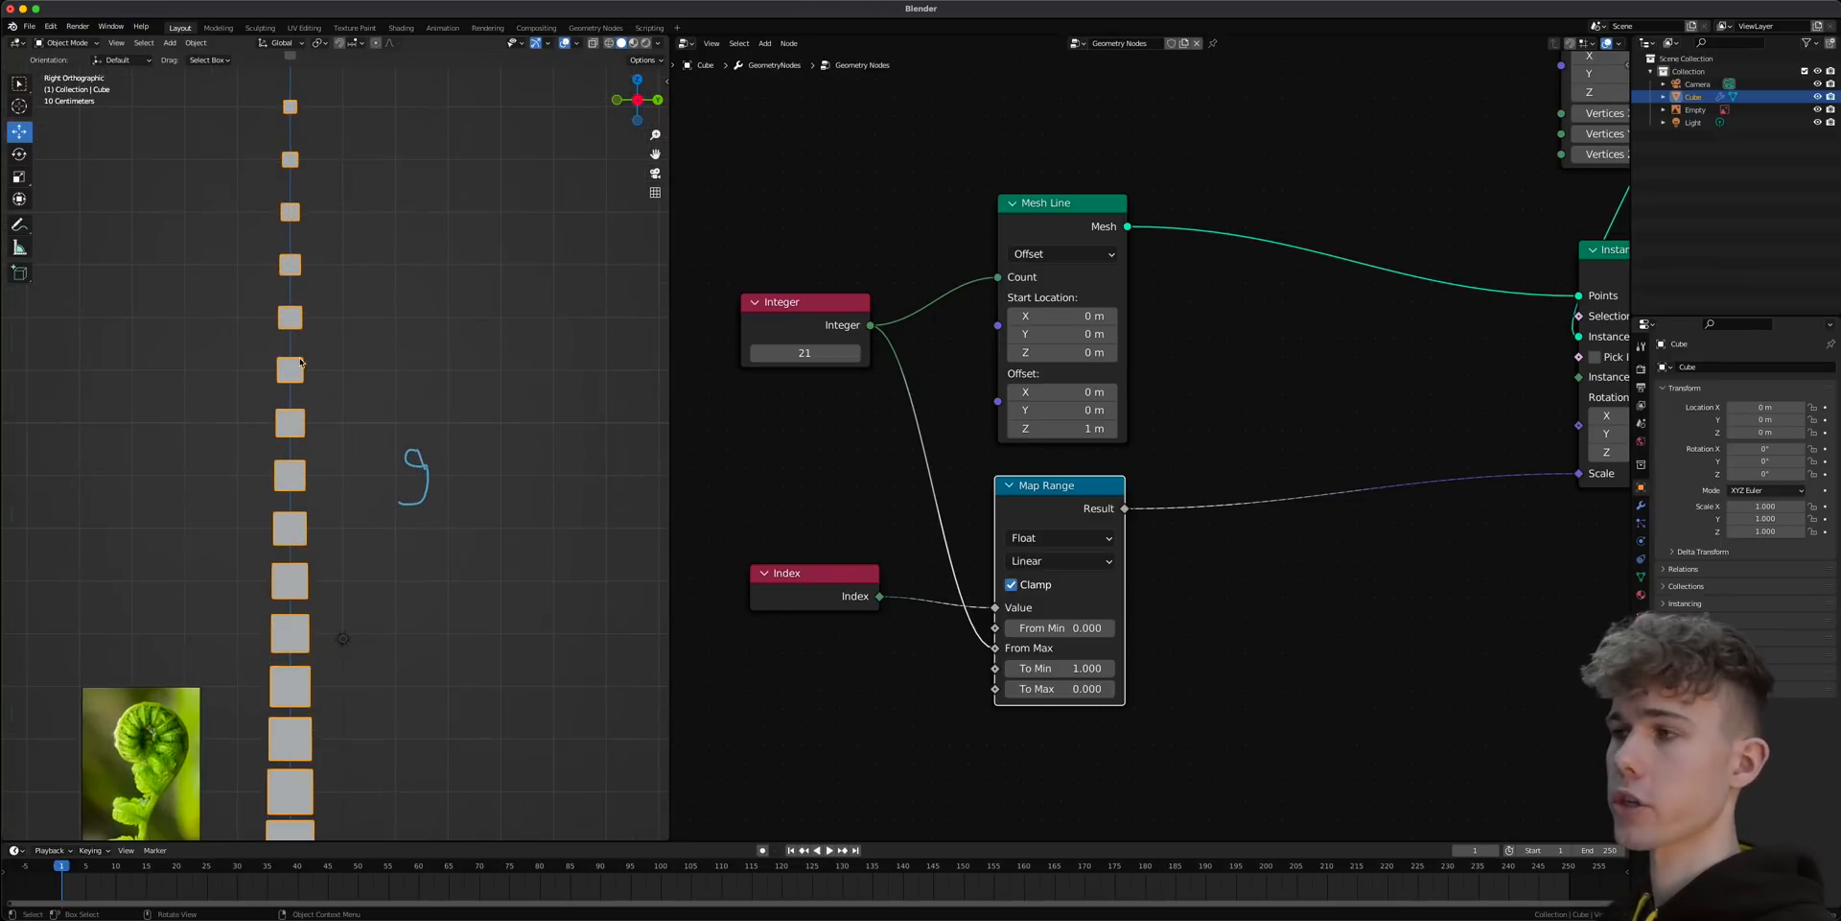
scroll(351, 753, up, 5)
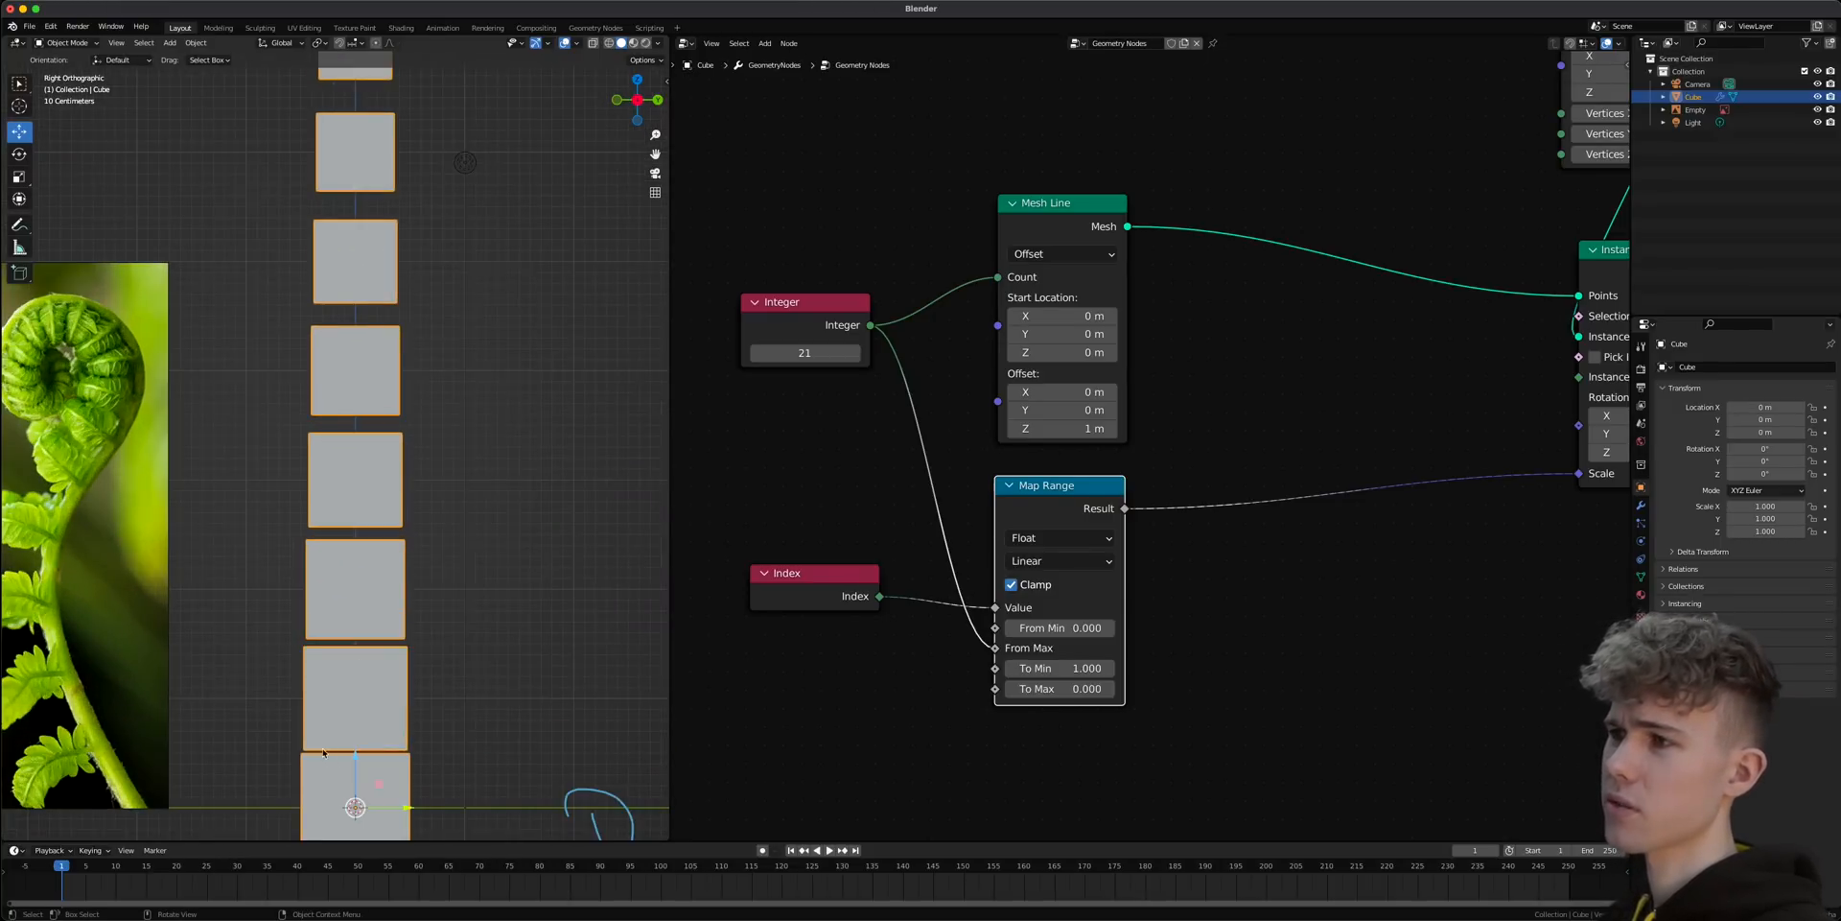
scroll(323, 753, up, 5)
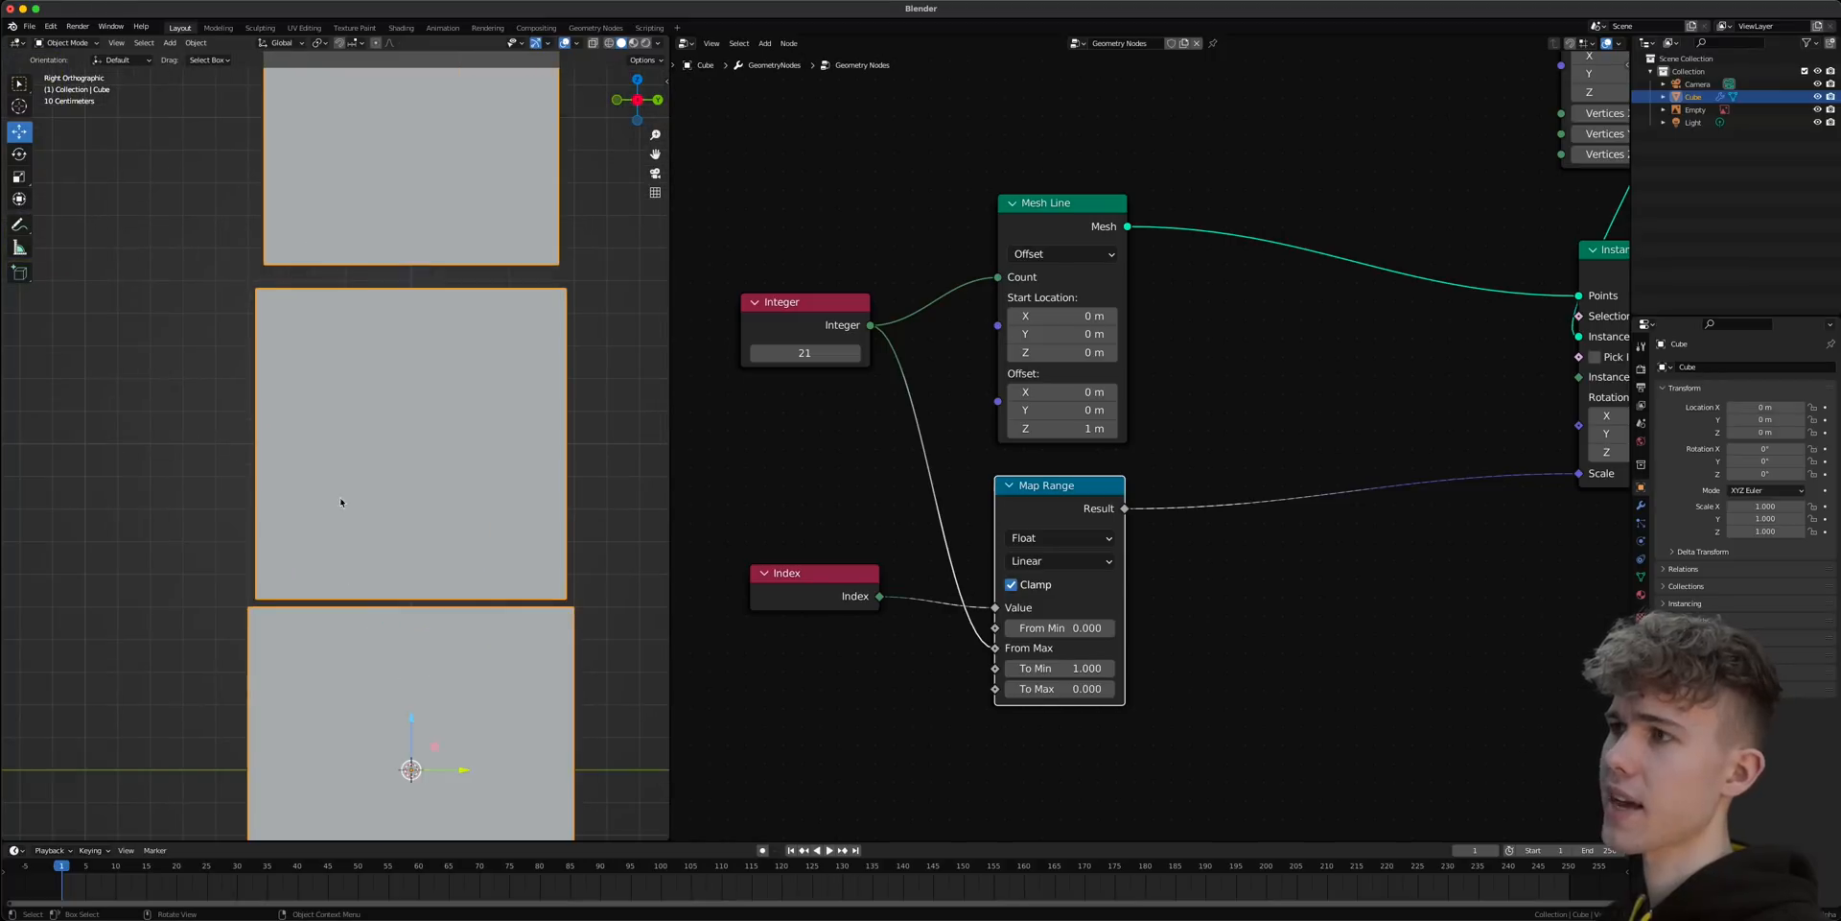
scroll(333, 357, down, 10)
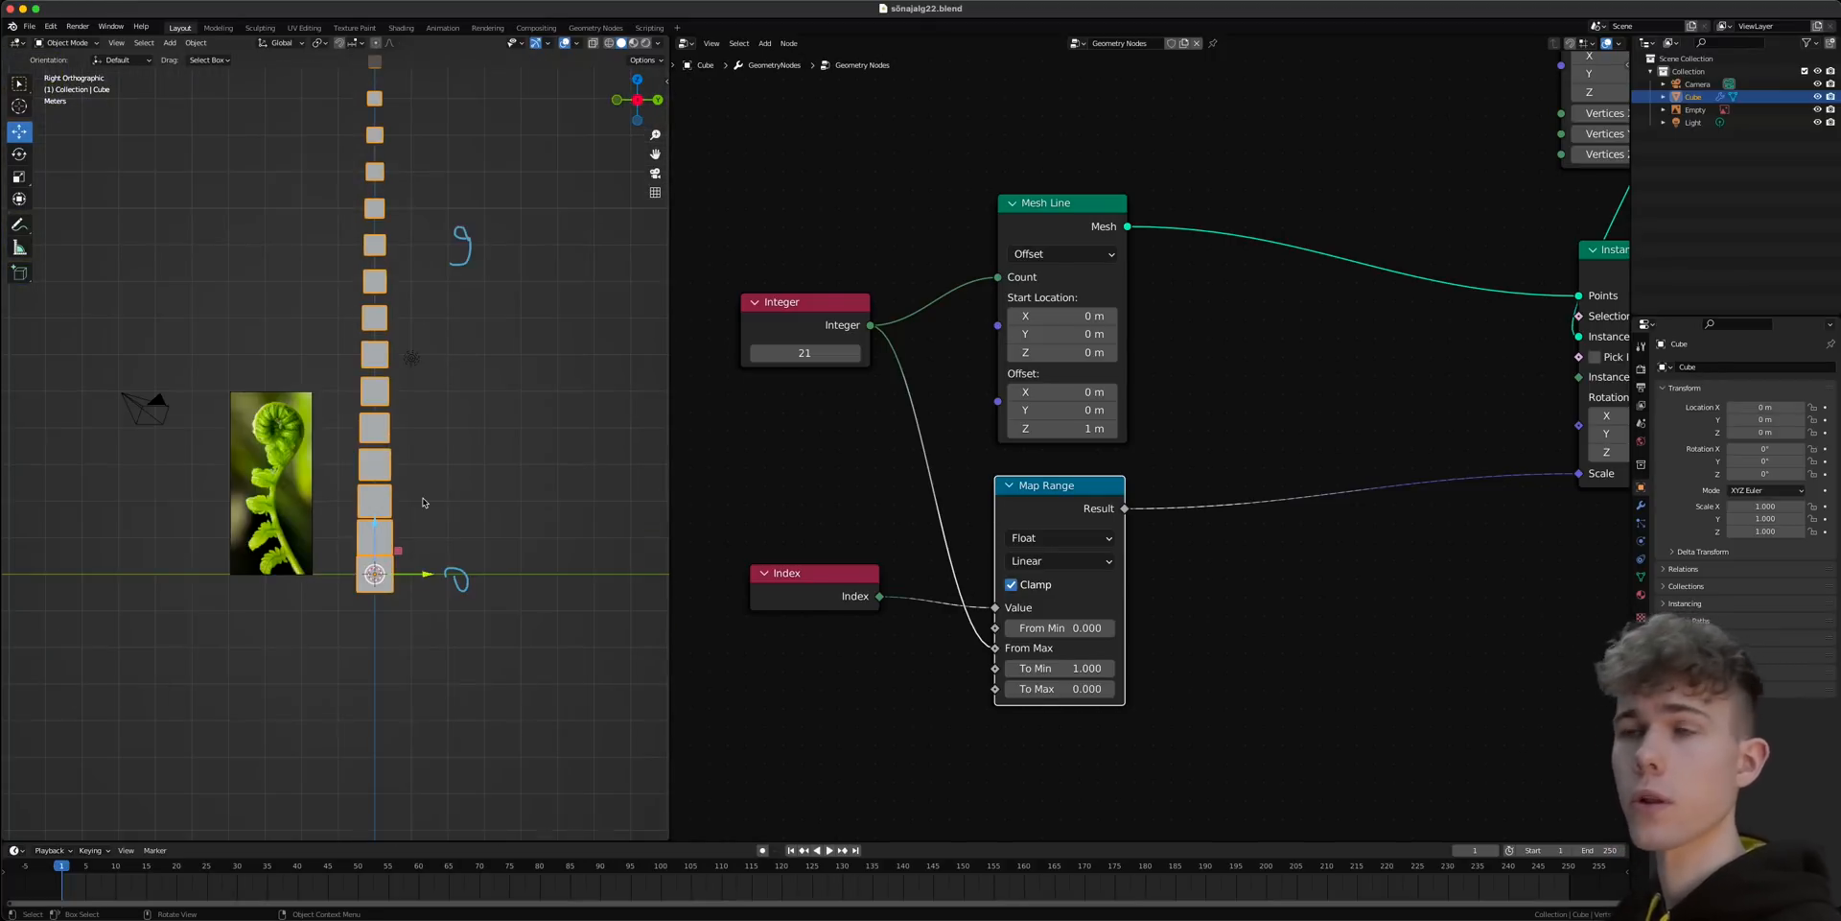
- Add an Accumulate Field node and place it above the Mesh Line node
drag(827, 600, 808, 598)
middle_drag(875, 501, 893, 587)
scroll(893, 586, down, 2)
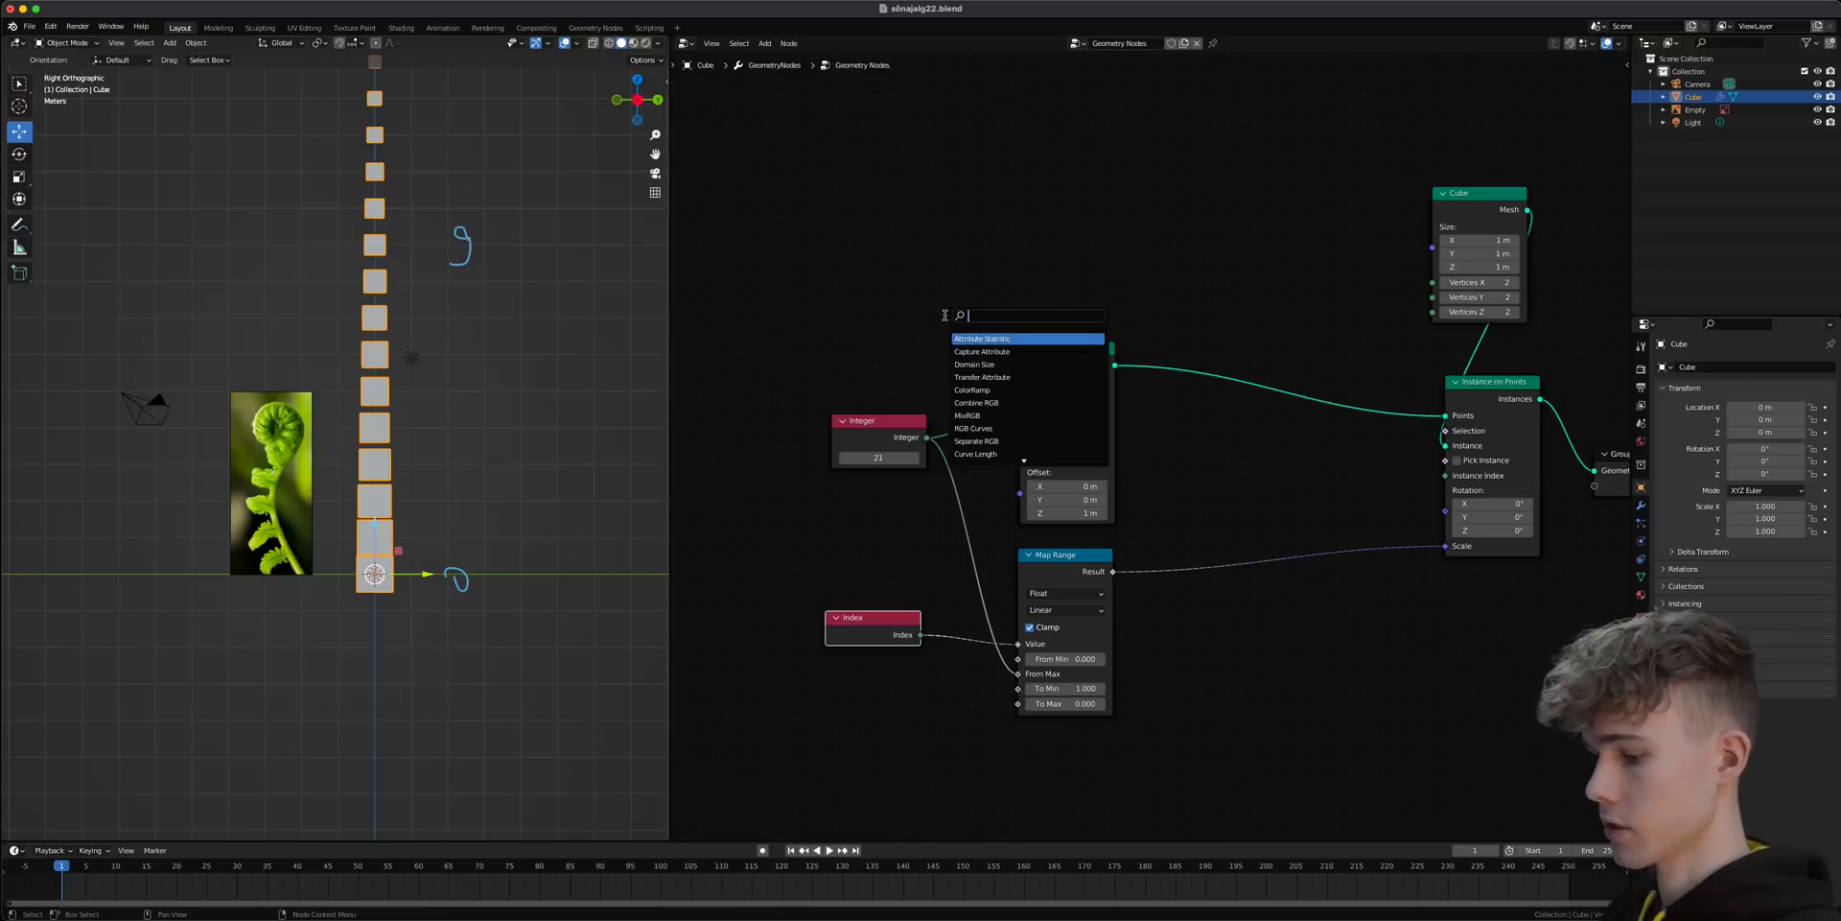
text(accum)
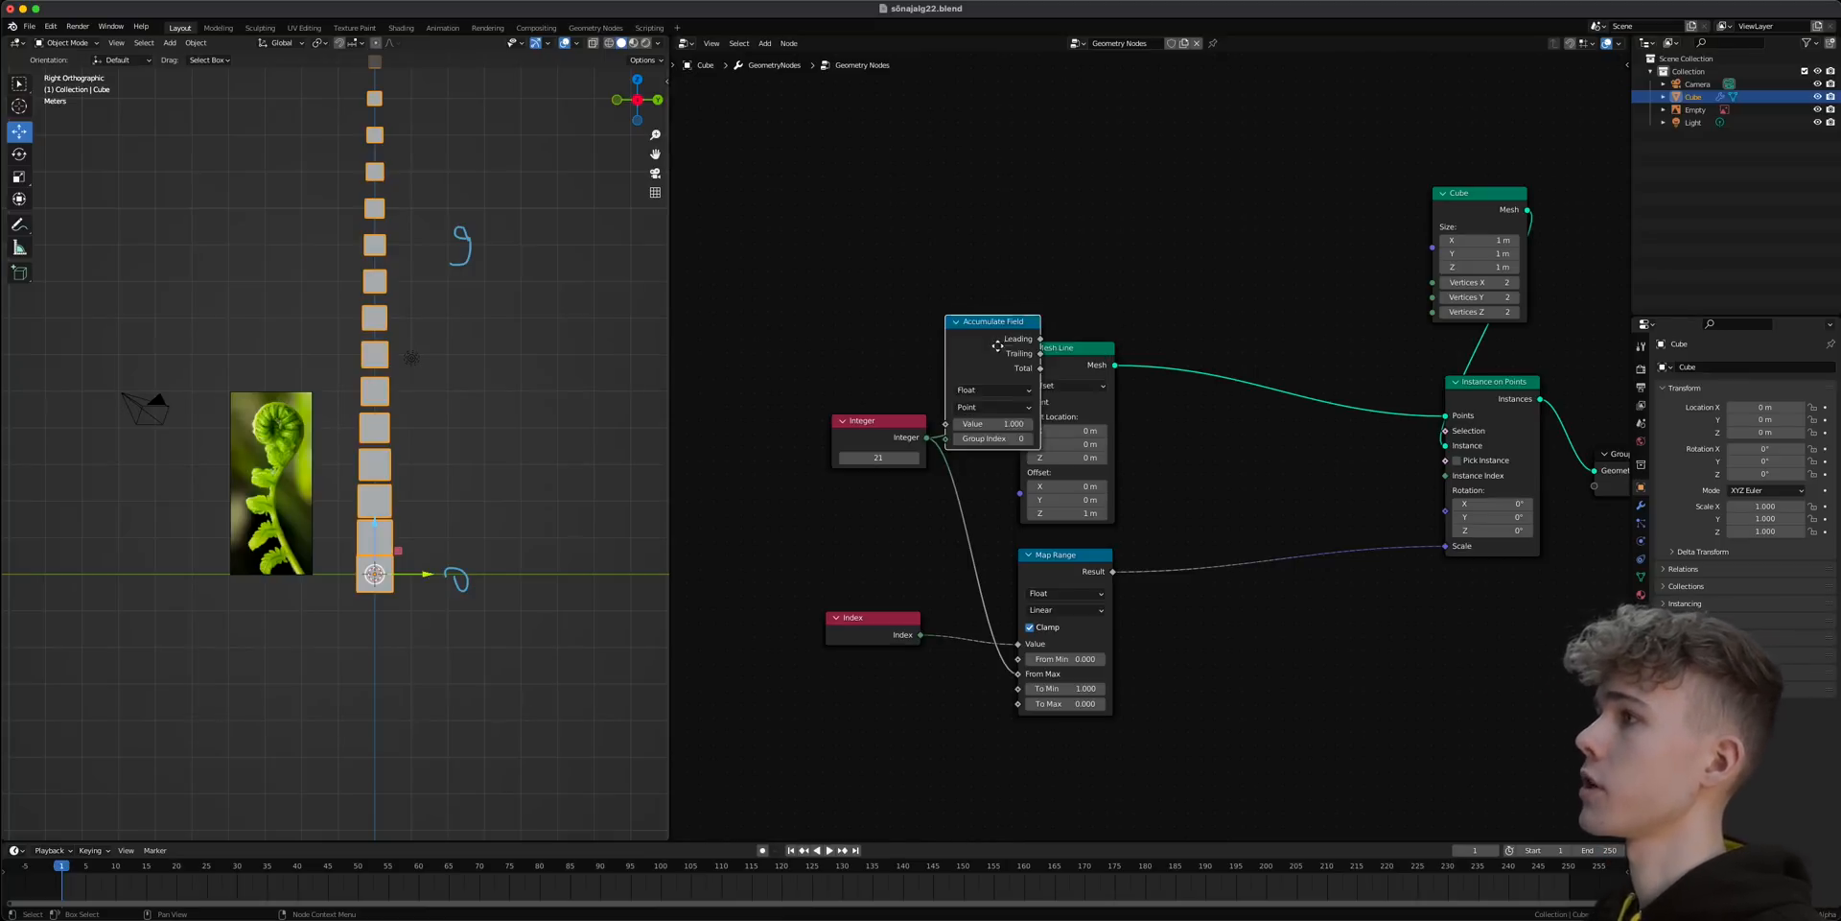
key(Return)
click(1068, 217)
scroll(841, 394, up, 2)
drag(921, 247, 963, 218)
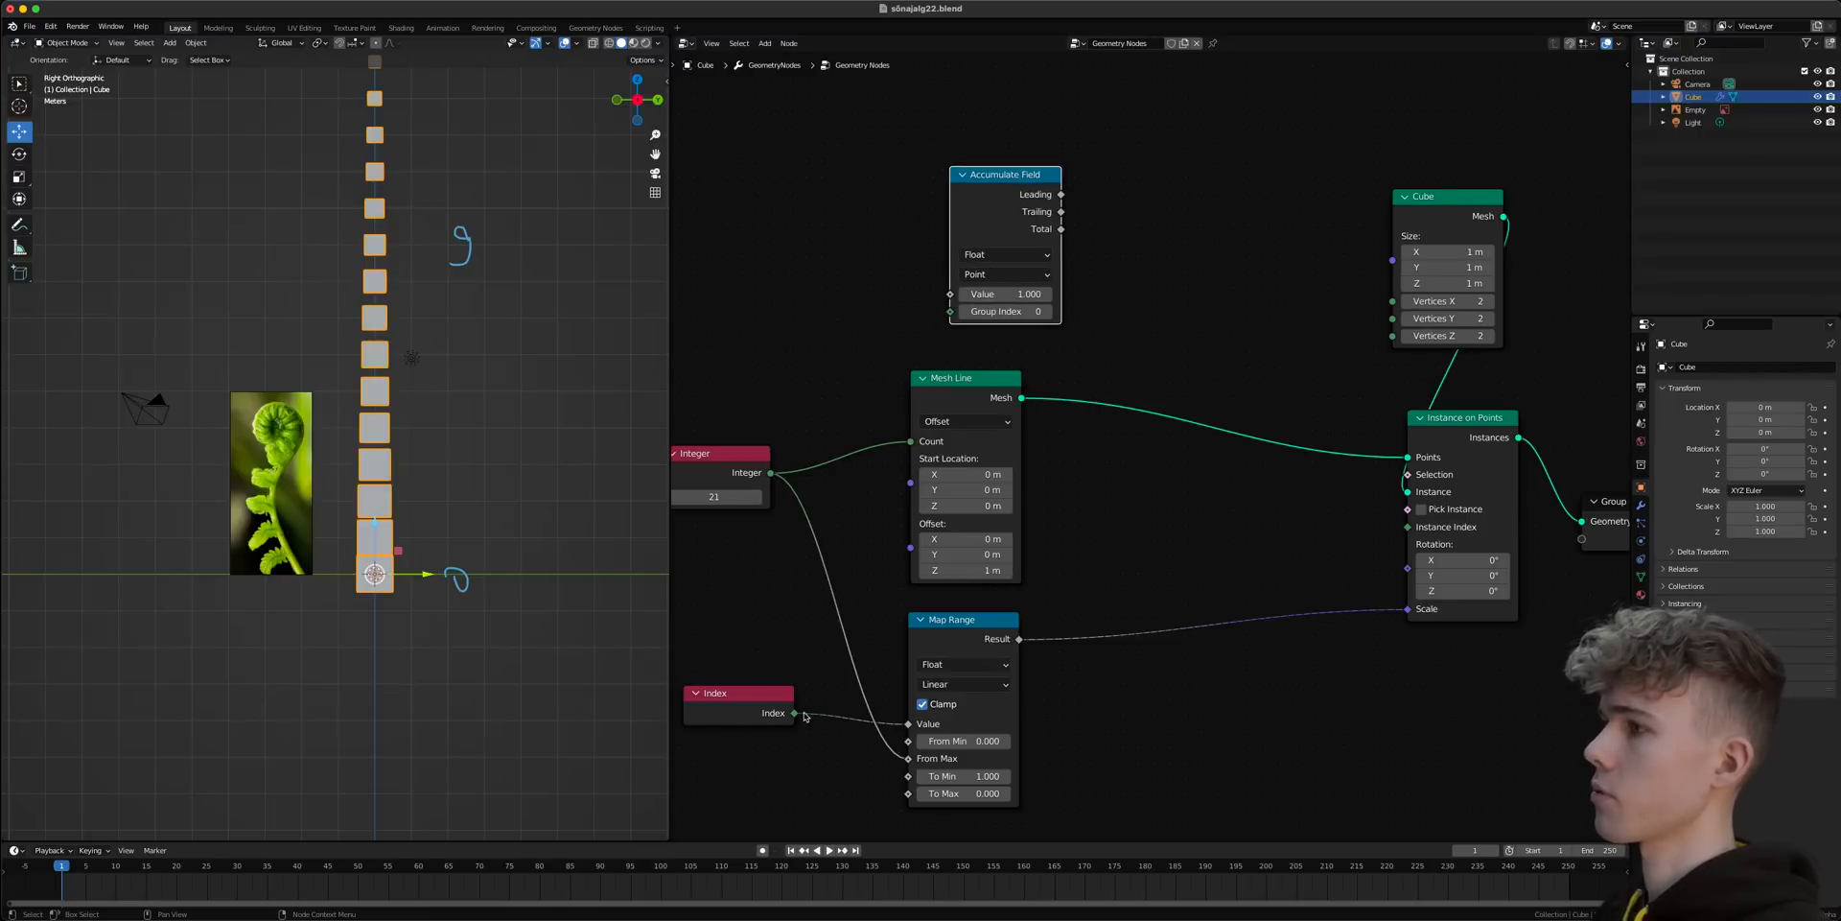
- Connect Map Range's Result to the Value input of Accumulate Field and shift that node beside the Mesh Line
drag(1020, 642, 950, 295)
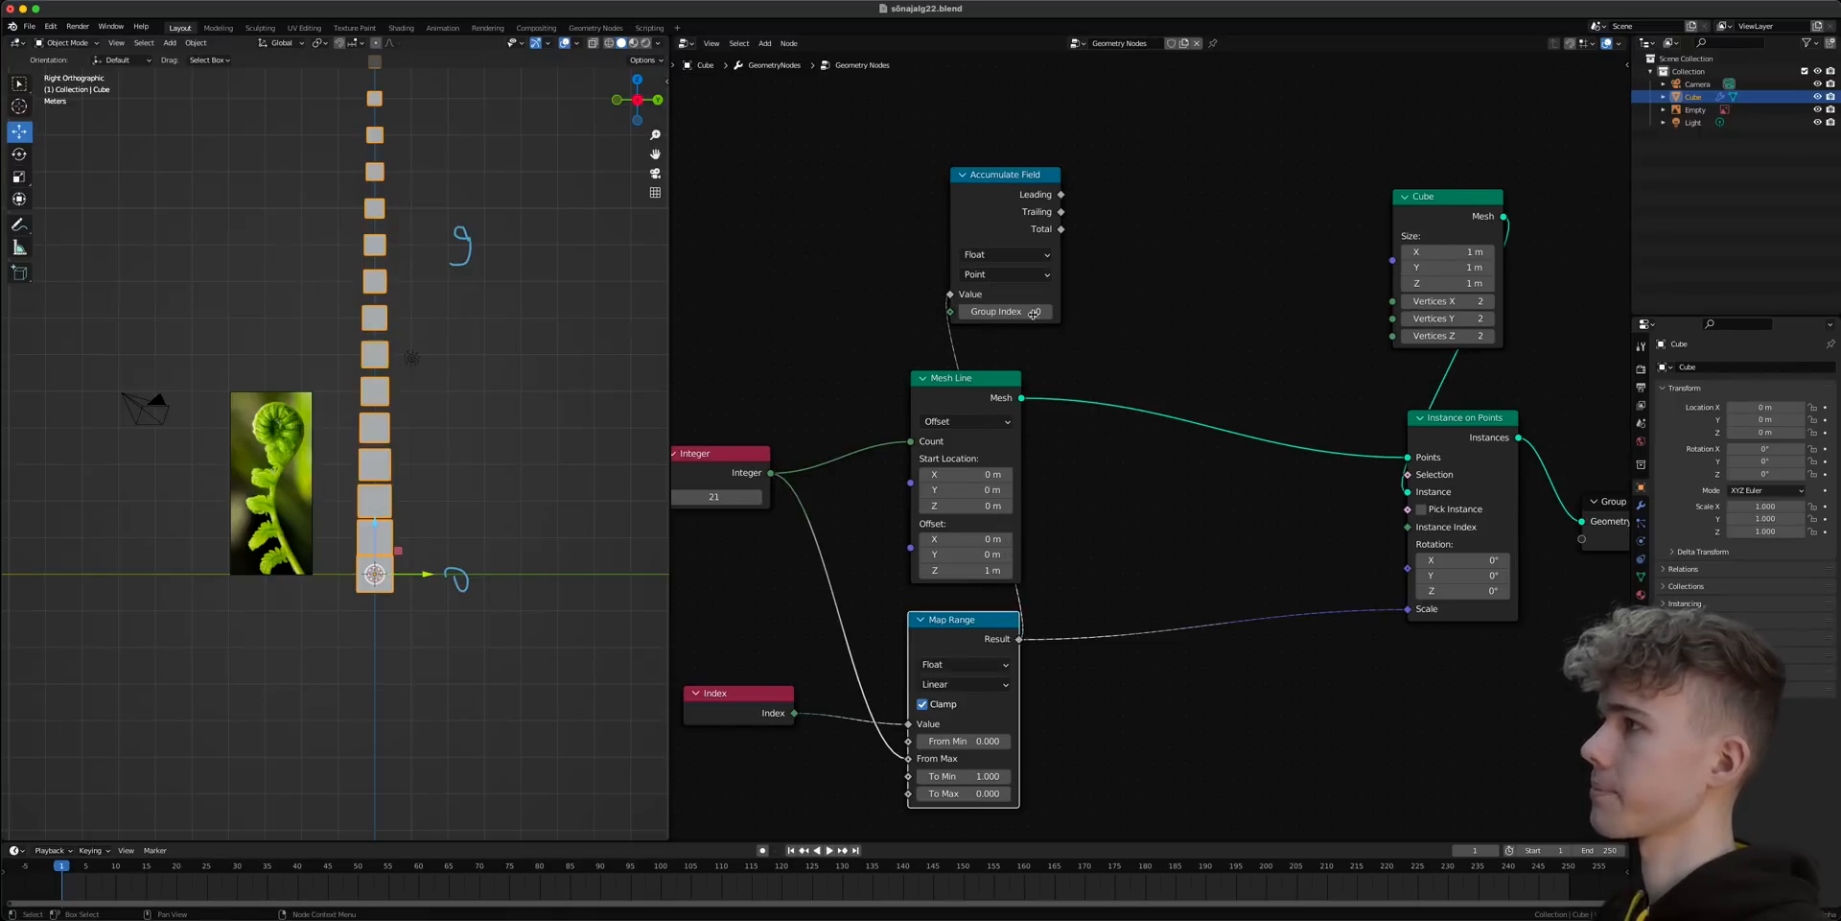
middle_drag(998, 201, 910, 307)
drag(910, 305, 1062, 341)
scroll(1179, 450, up, 2)
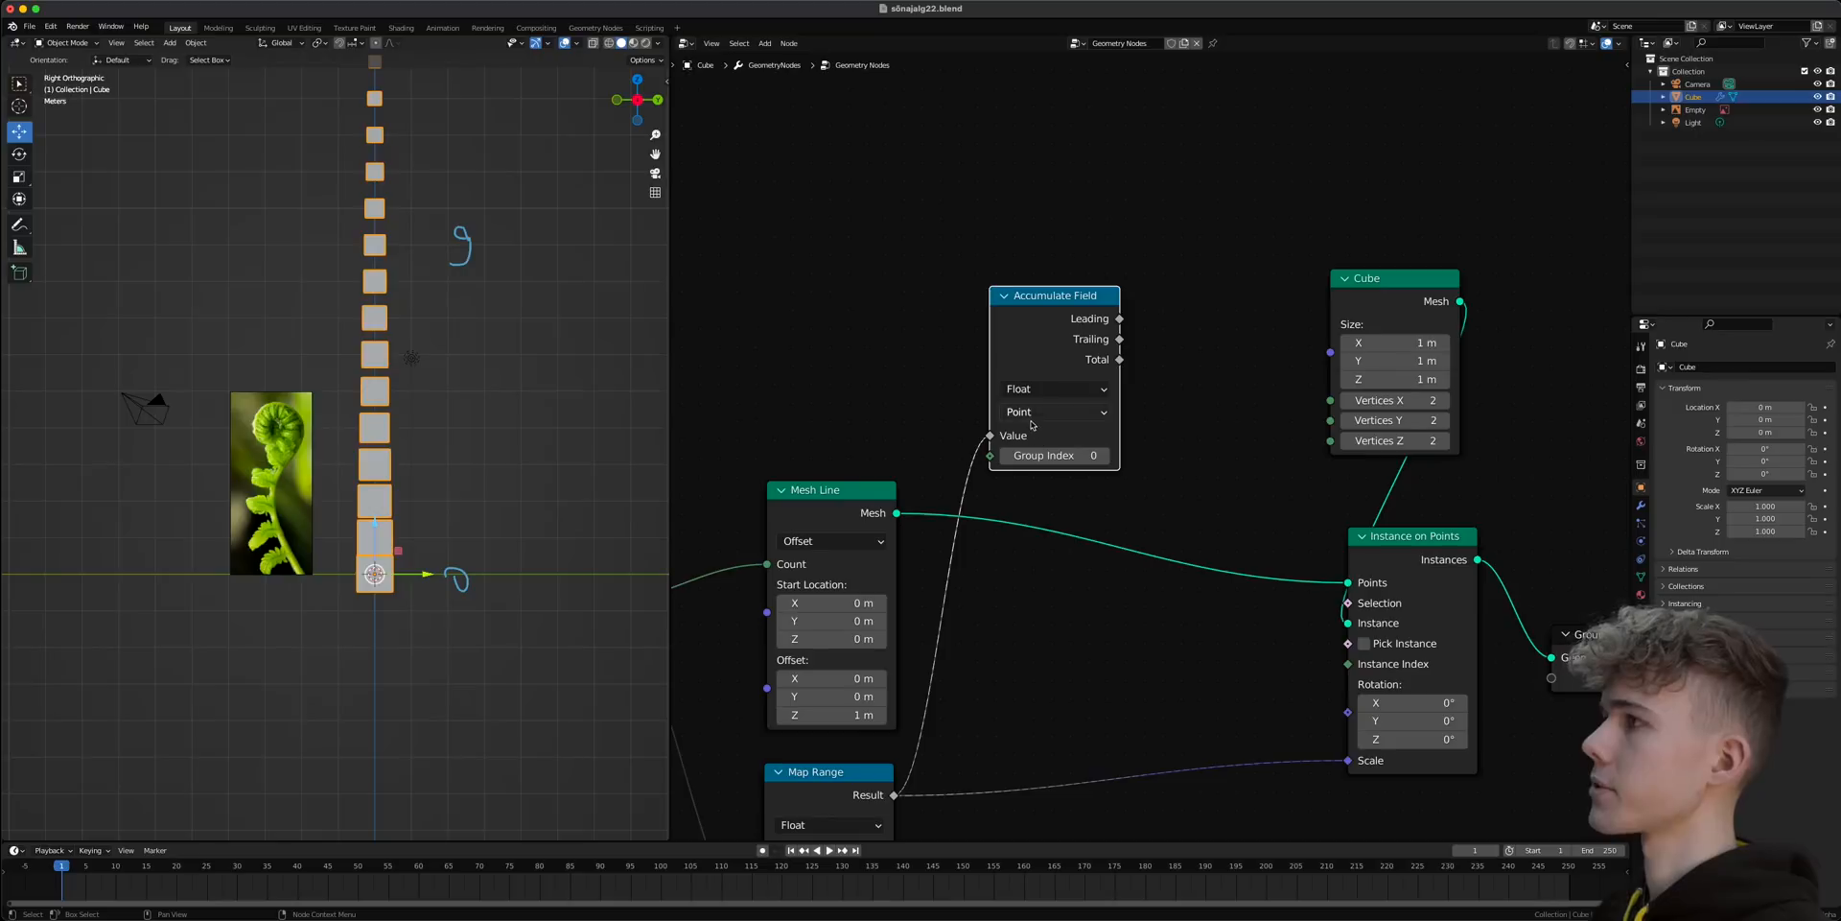
- Make room by moving the instancing and output nodes, and insert a Set Position node between Mesh Line and Instance on Points
middle_drag(1448, 647, 1328, 638)
scroll(1342, 642, down, 5)
drag(1436, 716, 1148, 282)
key(g)
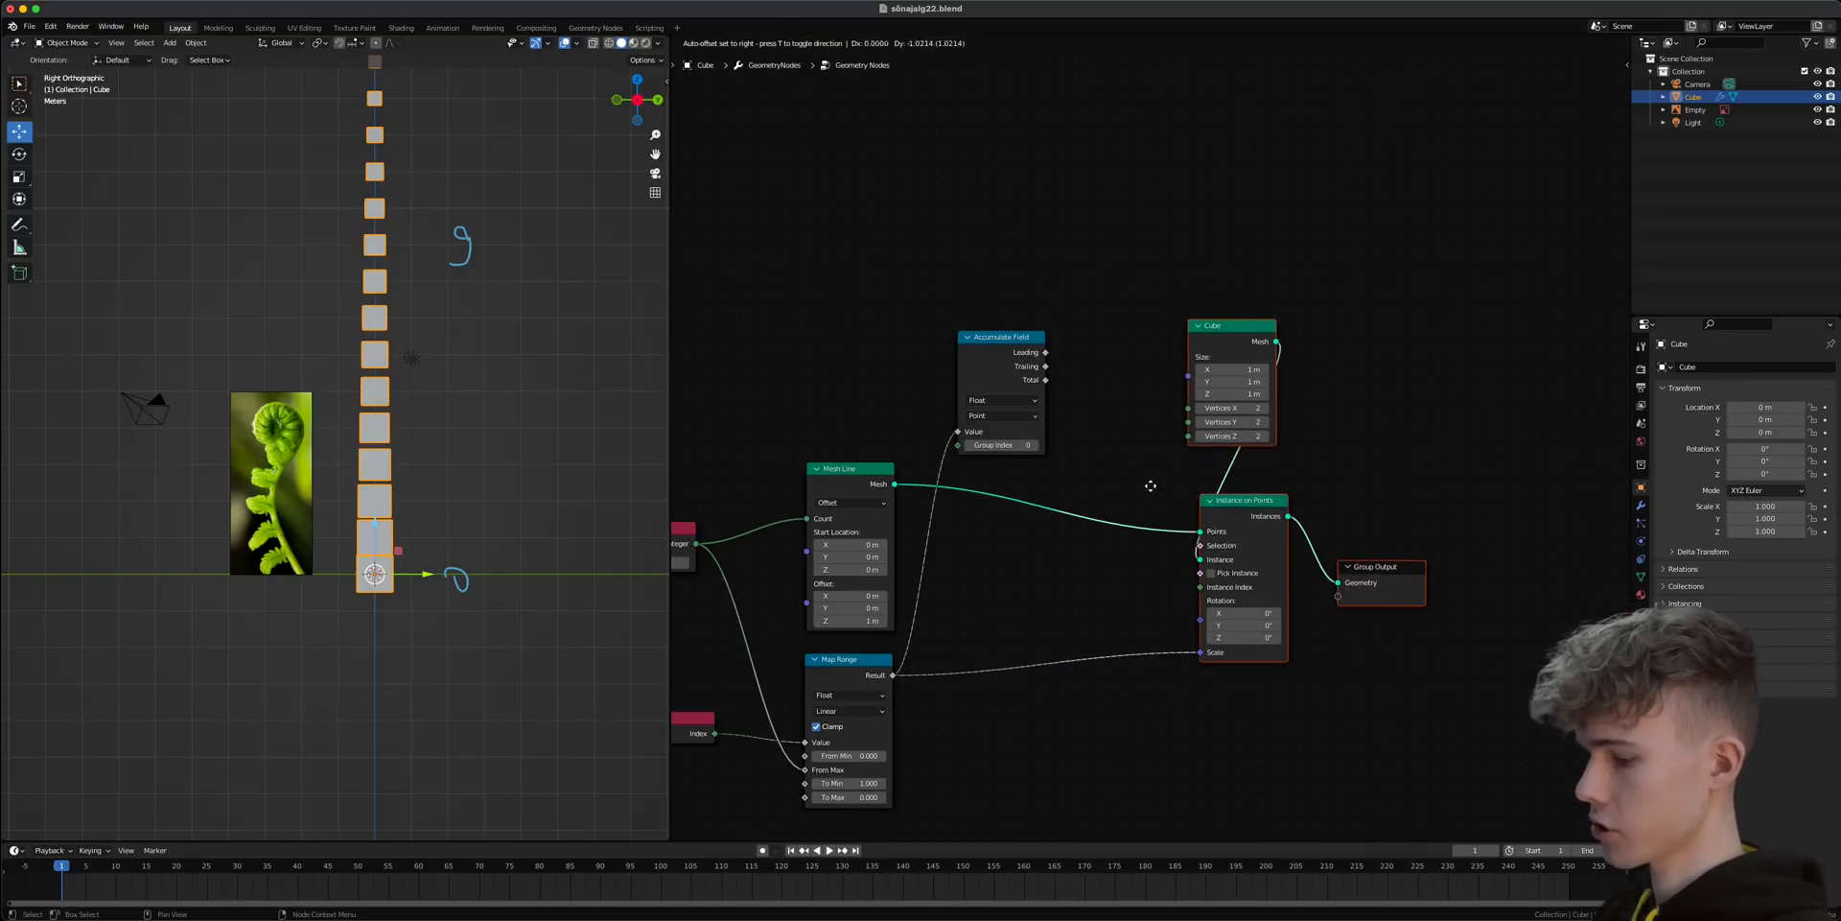
click(1355, 475)
key(shift+a)
text(sset pois)
key(Return)
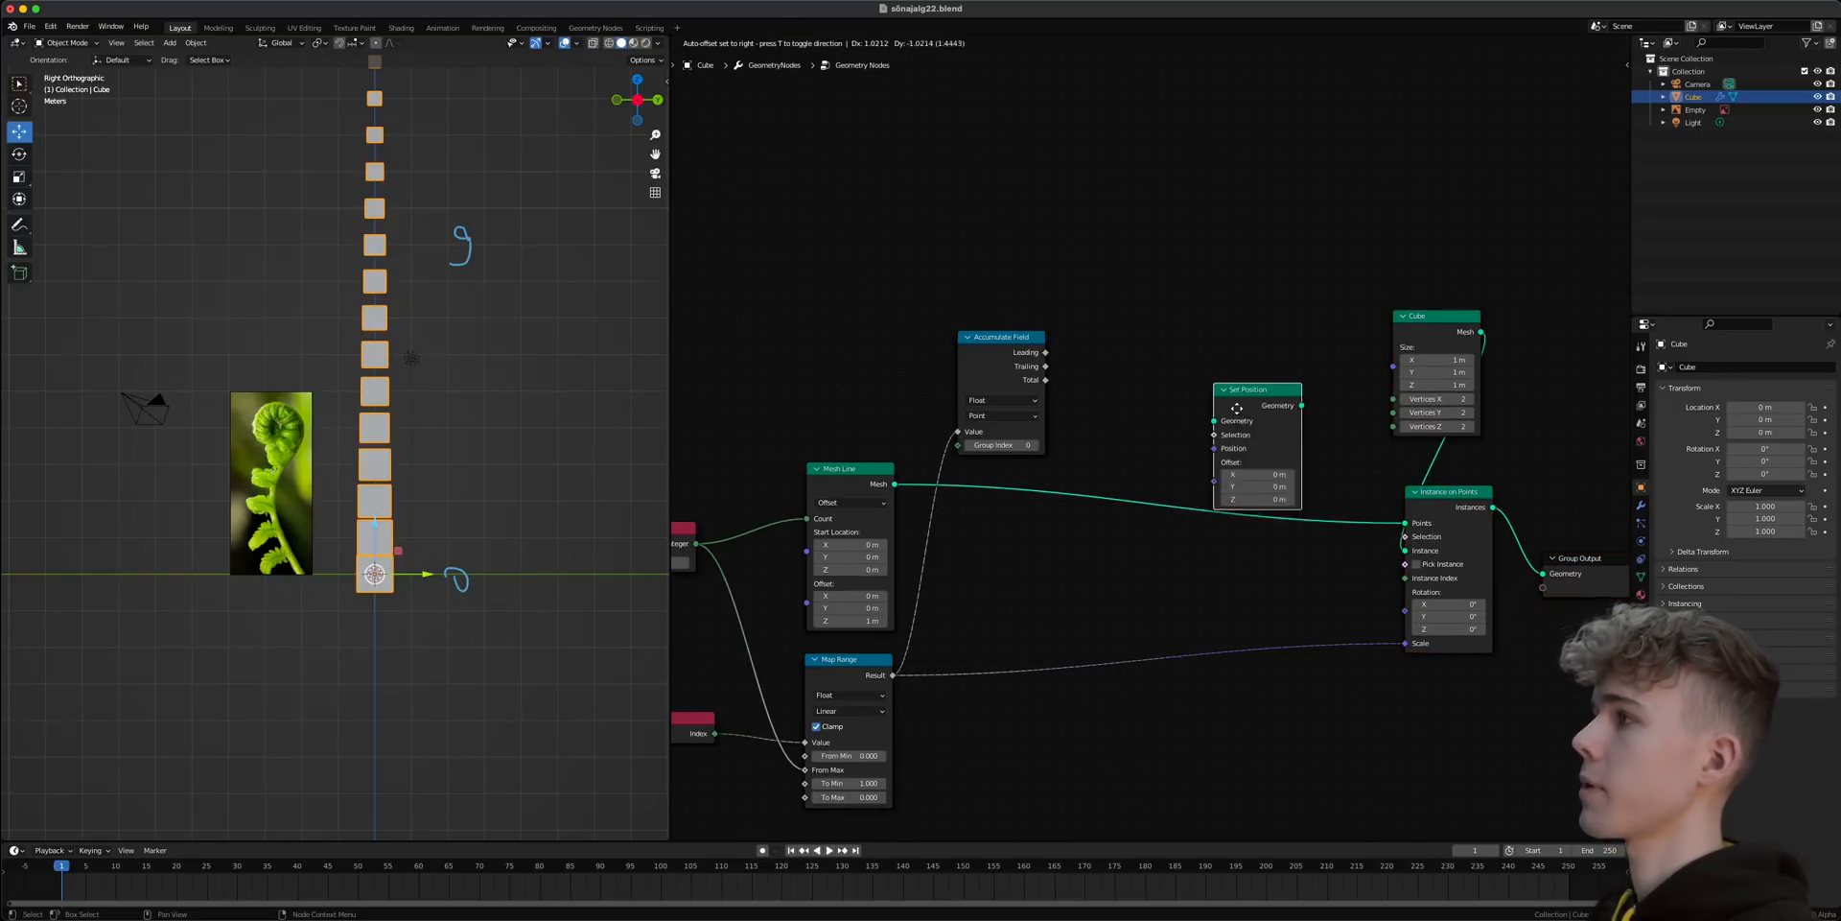
click(1228, 470)
scroll(1103, 384, up, 3)
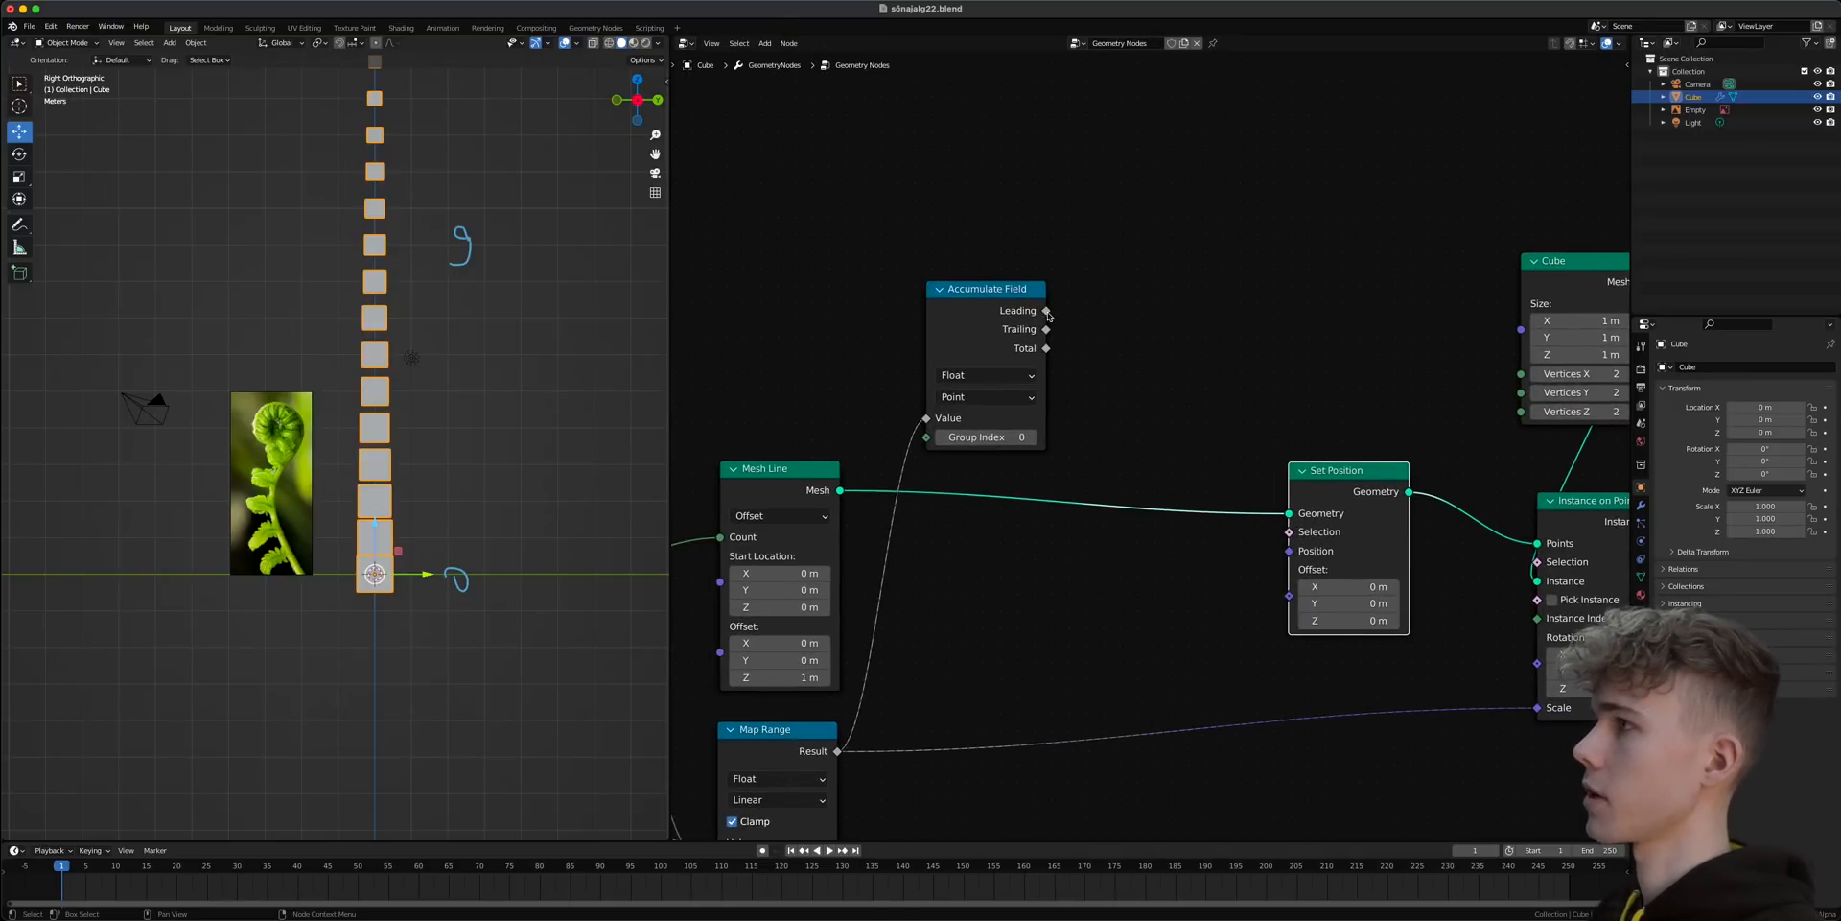
- Add a Combine XYZ node with its Z input fed by Accumulate Field's Leading output
drag(1048, 316, 1119, 365)
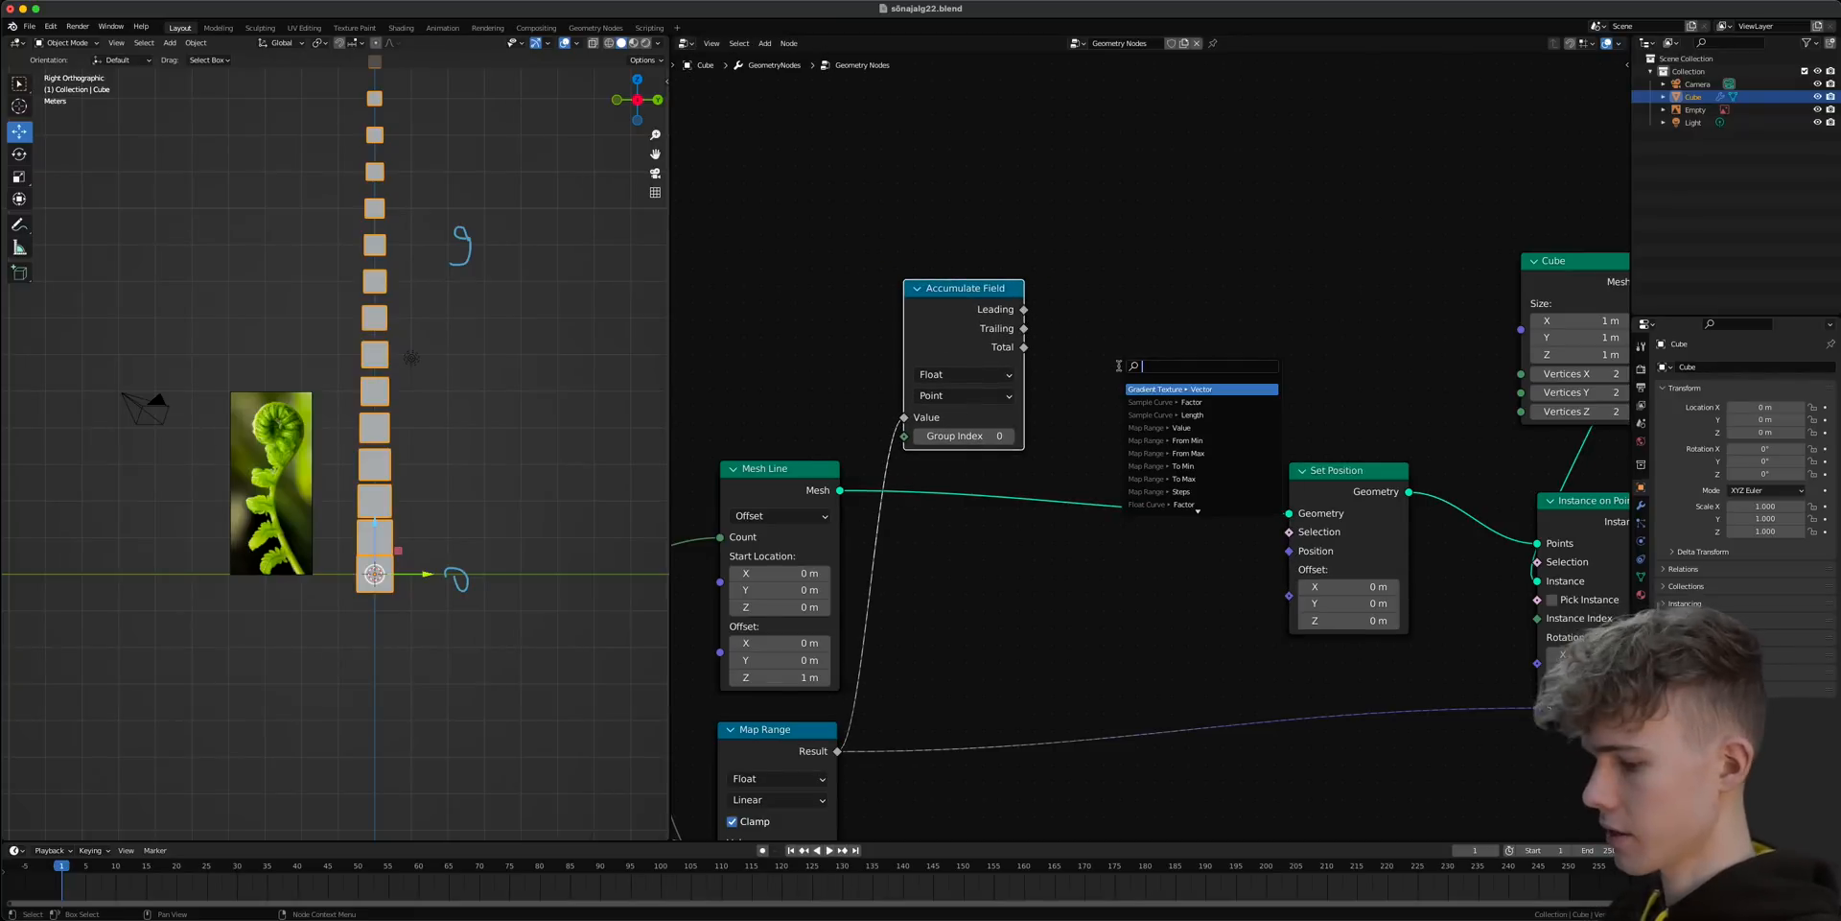
text(combine)
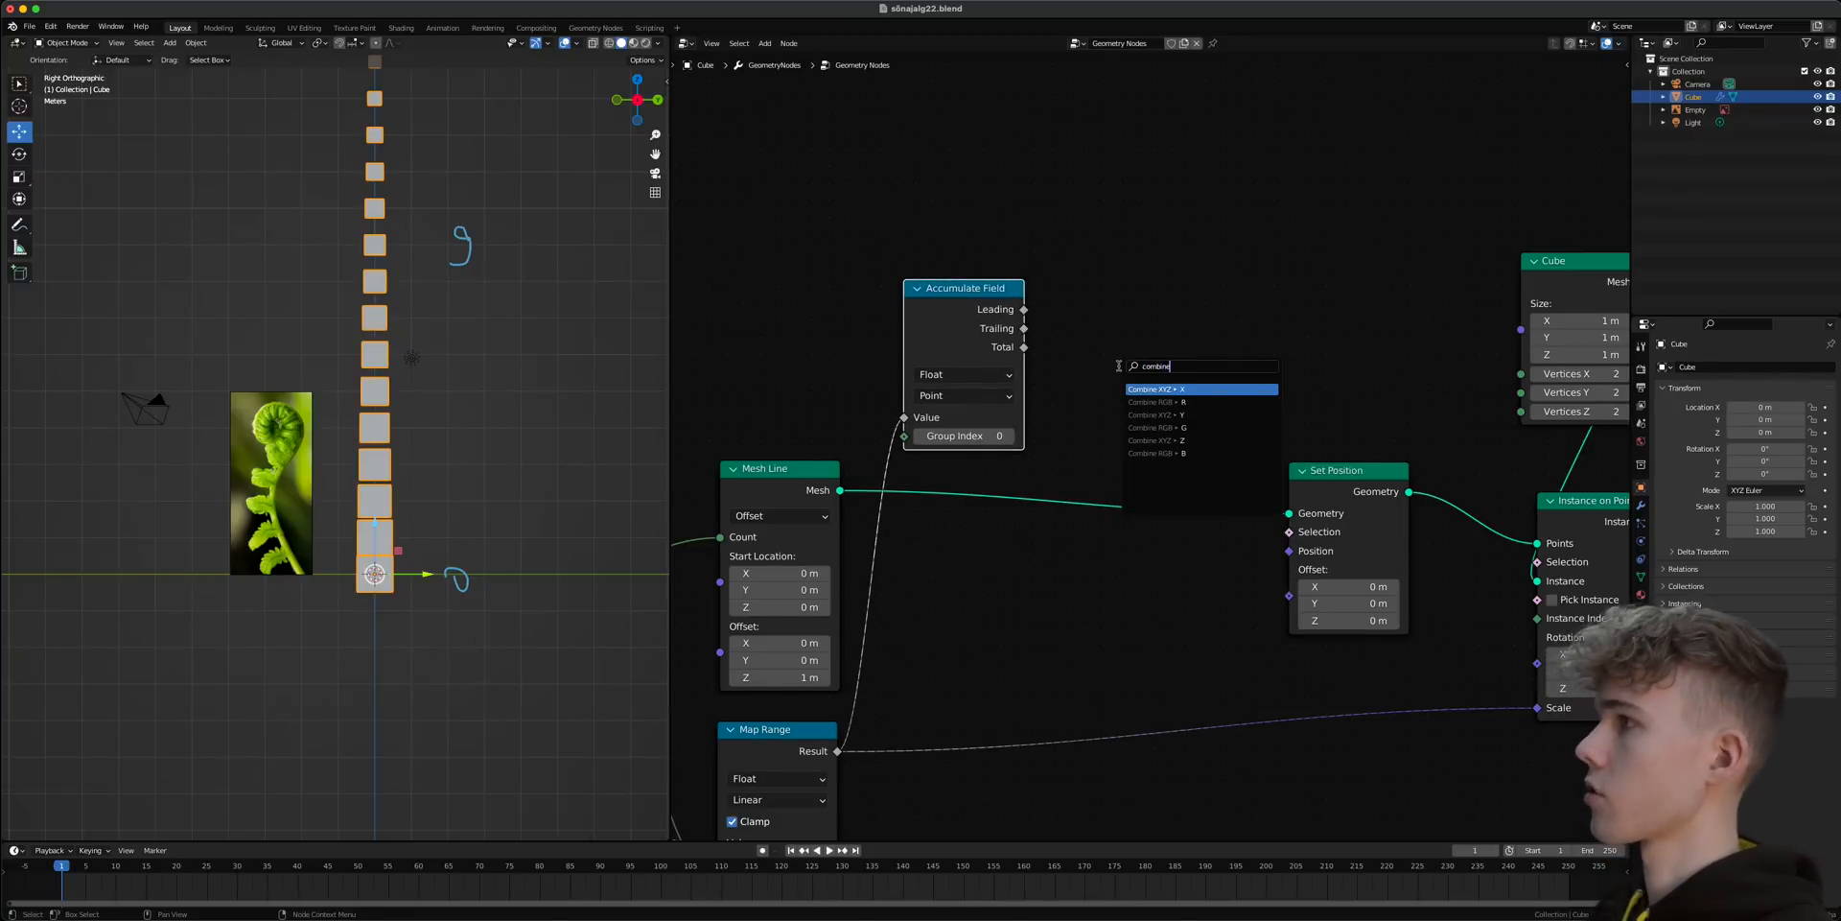
click(1178, 441)
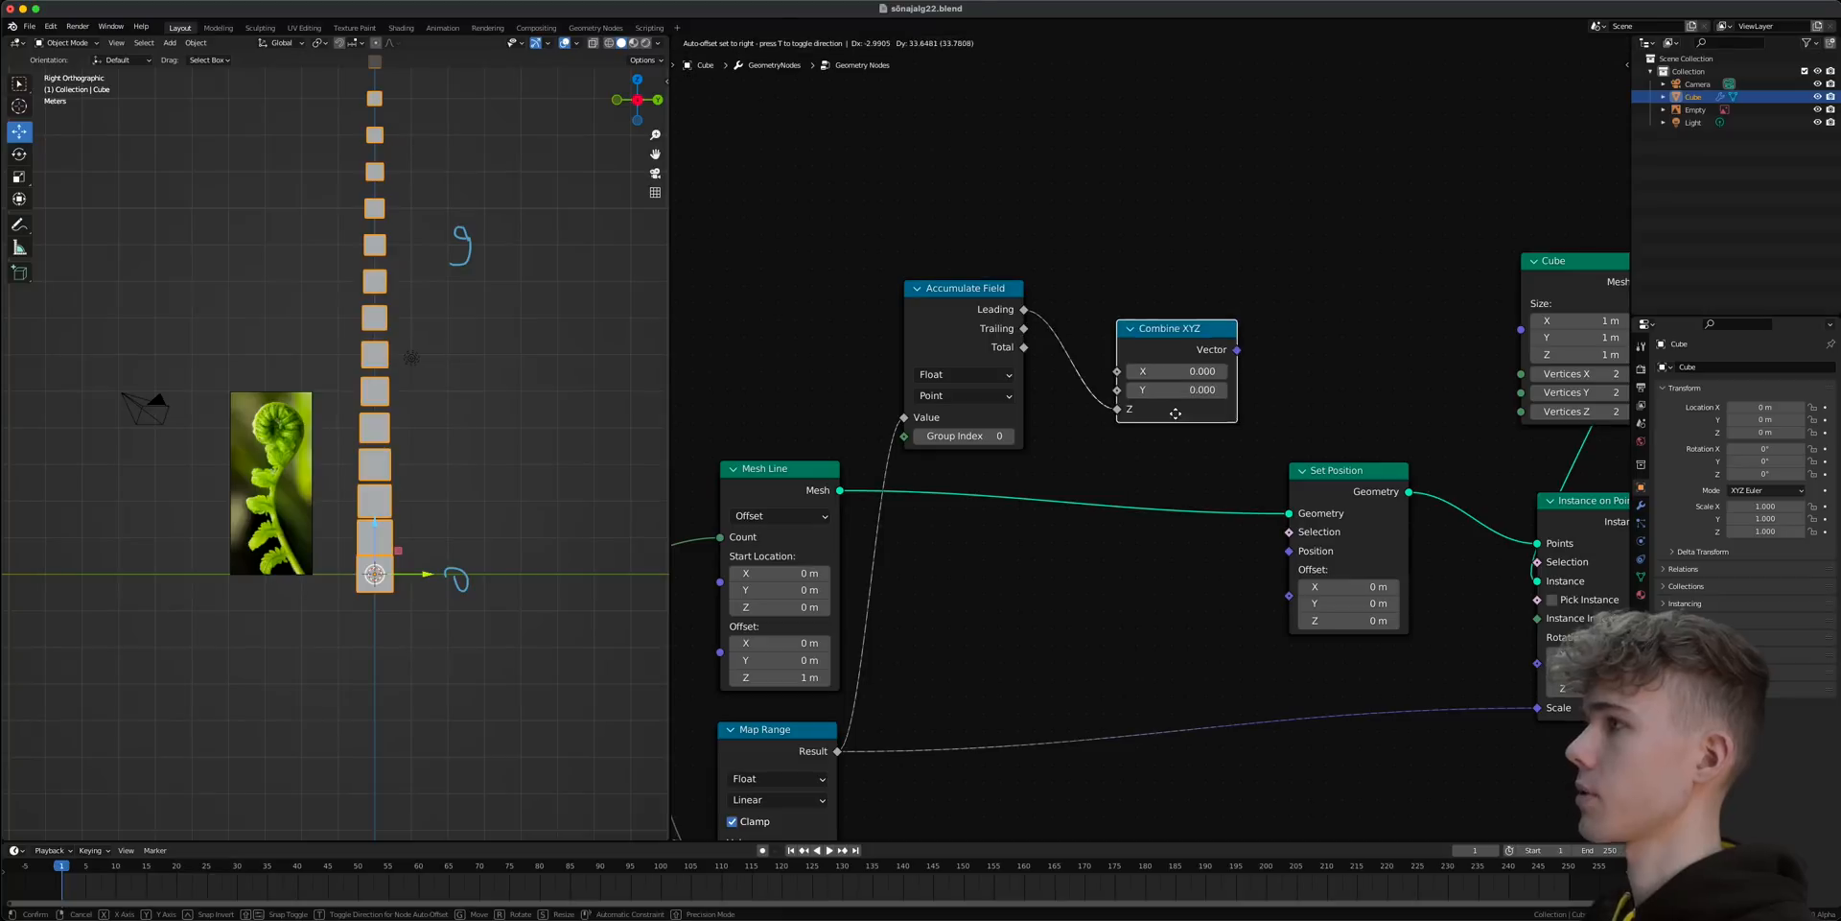
- Try feeding Accumulate Field's Leading output directly into Set Position's Position input and inspect the cubes
drag(1026, 310, 1291, 553)
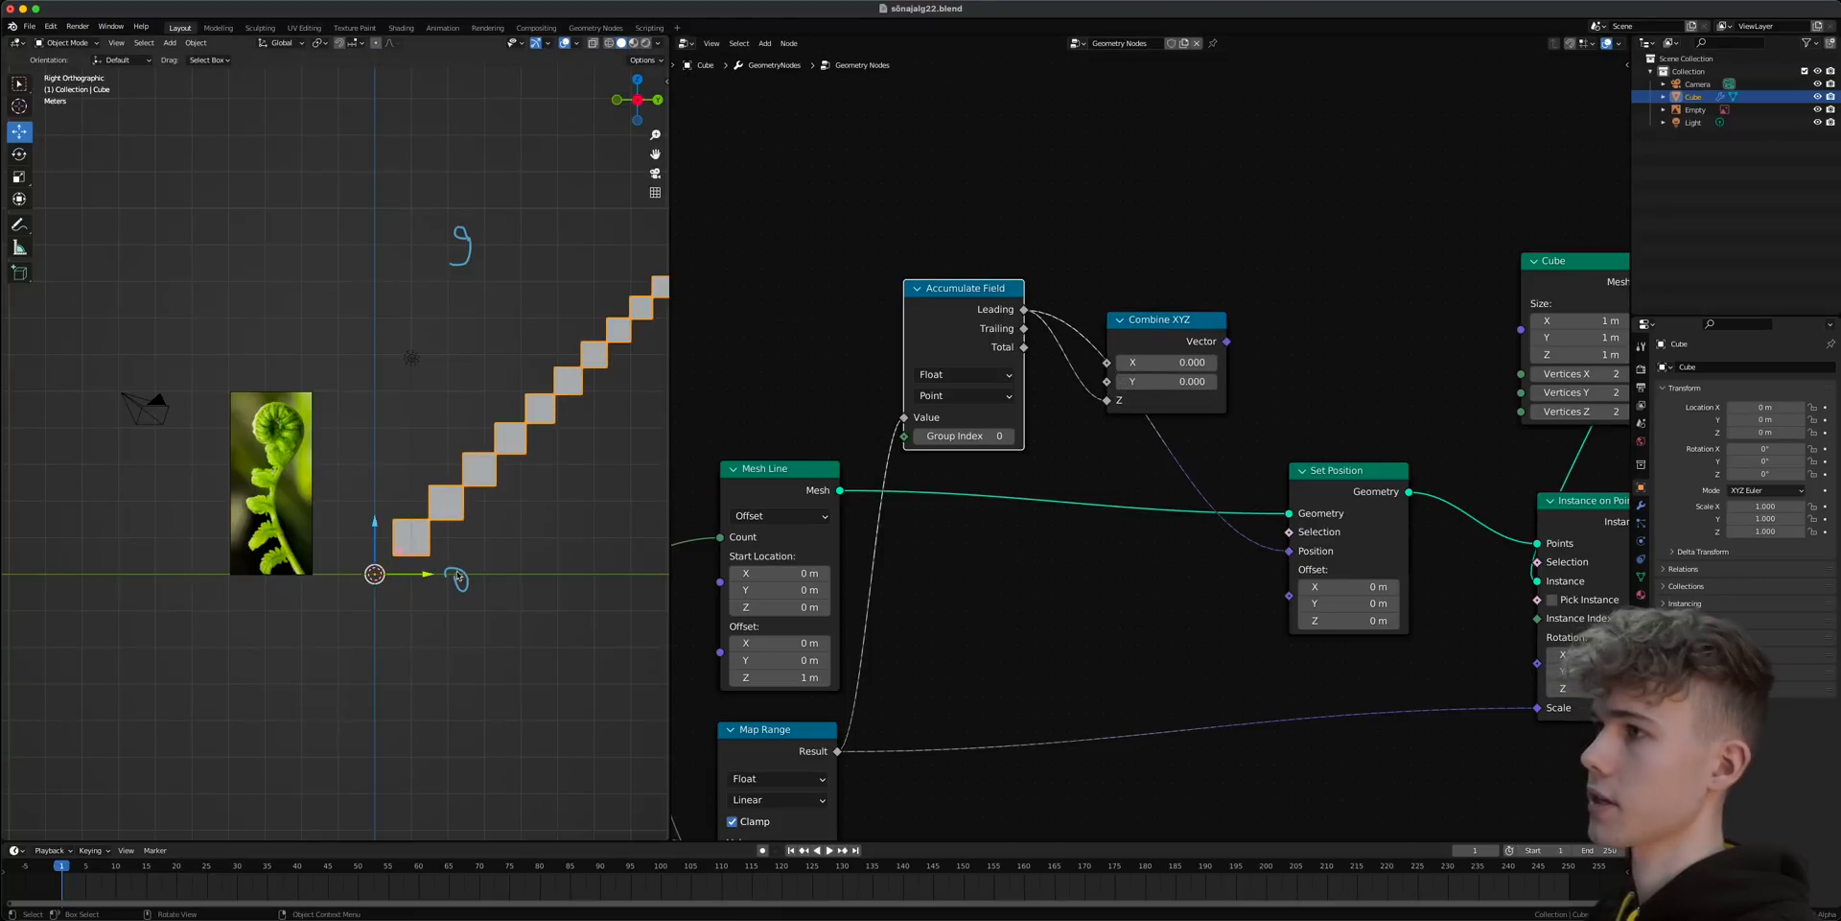
shift+middle_drag(491, 492, 362, 588)
middle_drag(283, 378, 459, 376)
click(656, 99)
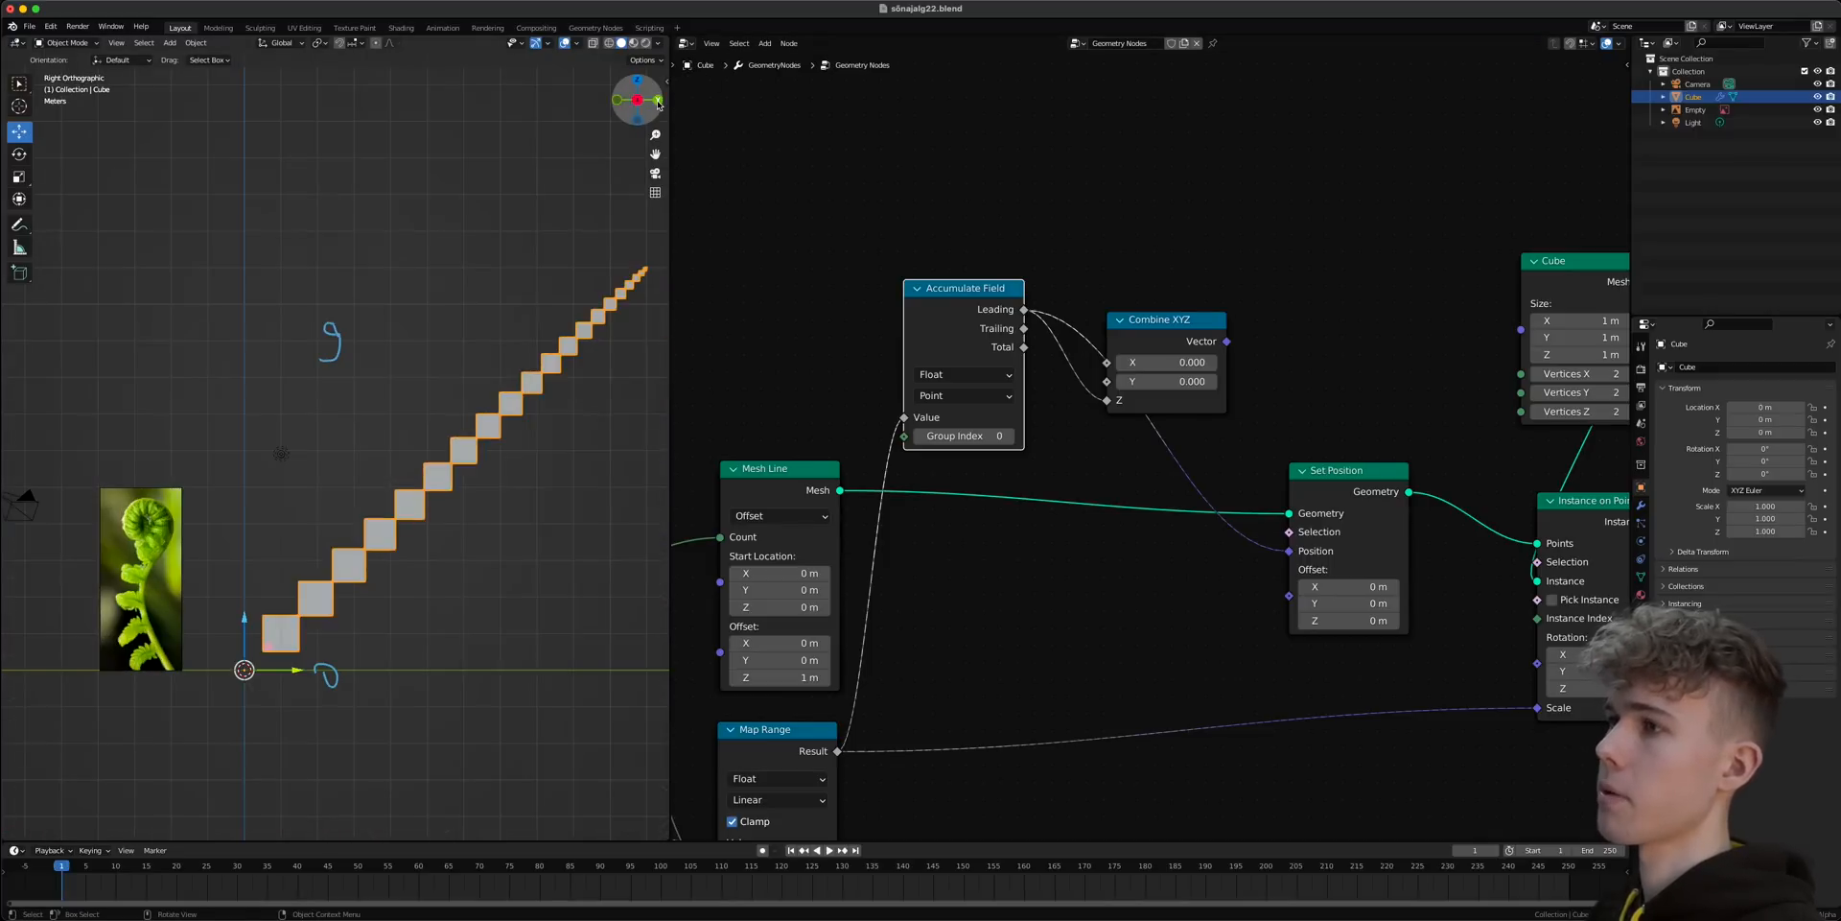
scroll(251, 573, up, 2)
- Connect Combine XYZ's Vector to Set Position's Position, check the cube stack and save the file
drag(1226, 341, 1289, 551)
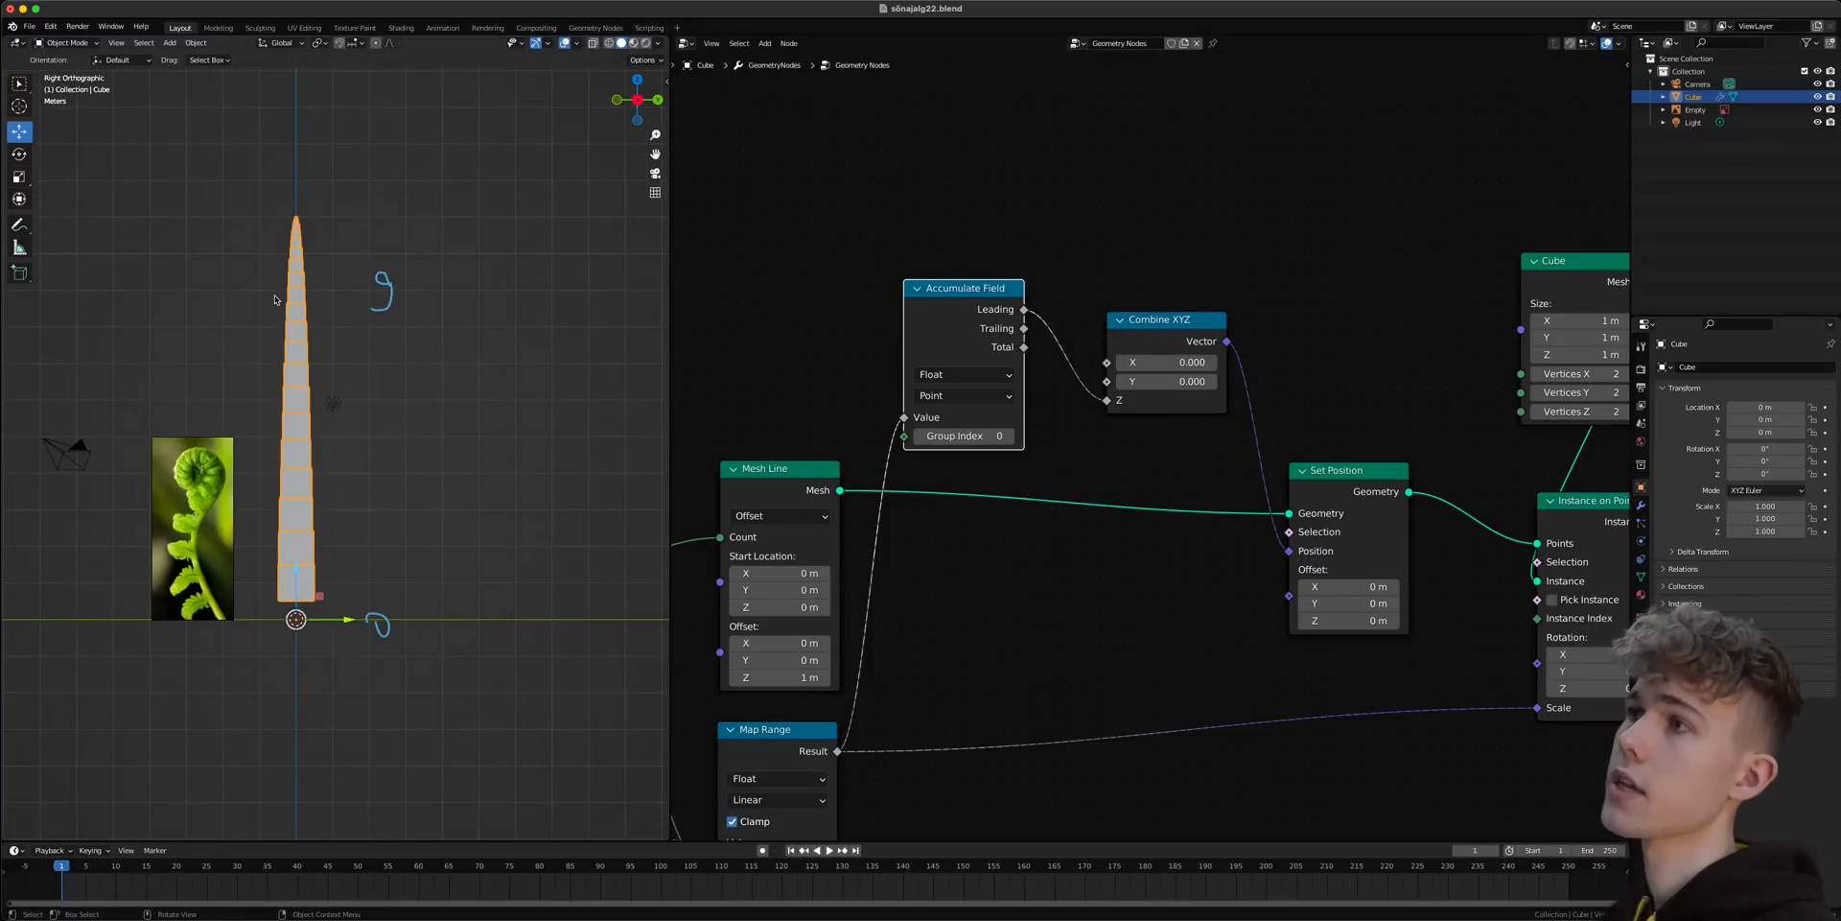
scroll(260, 468, up, 10)
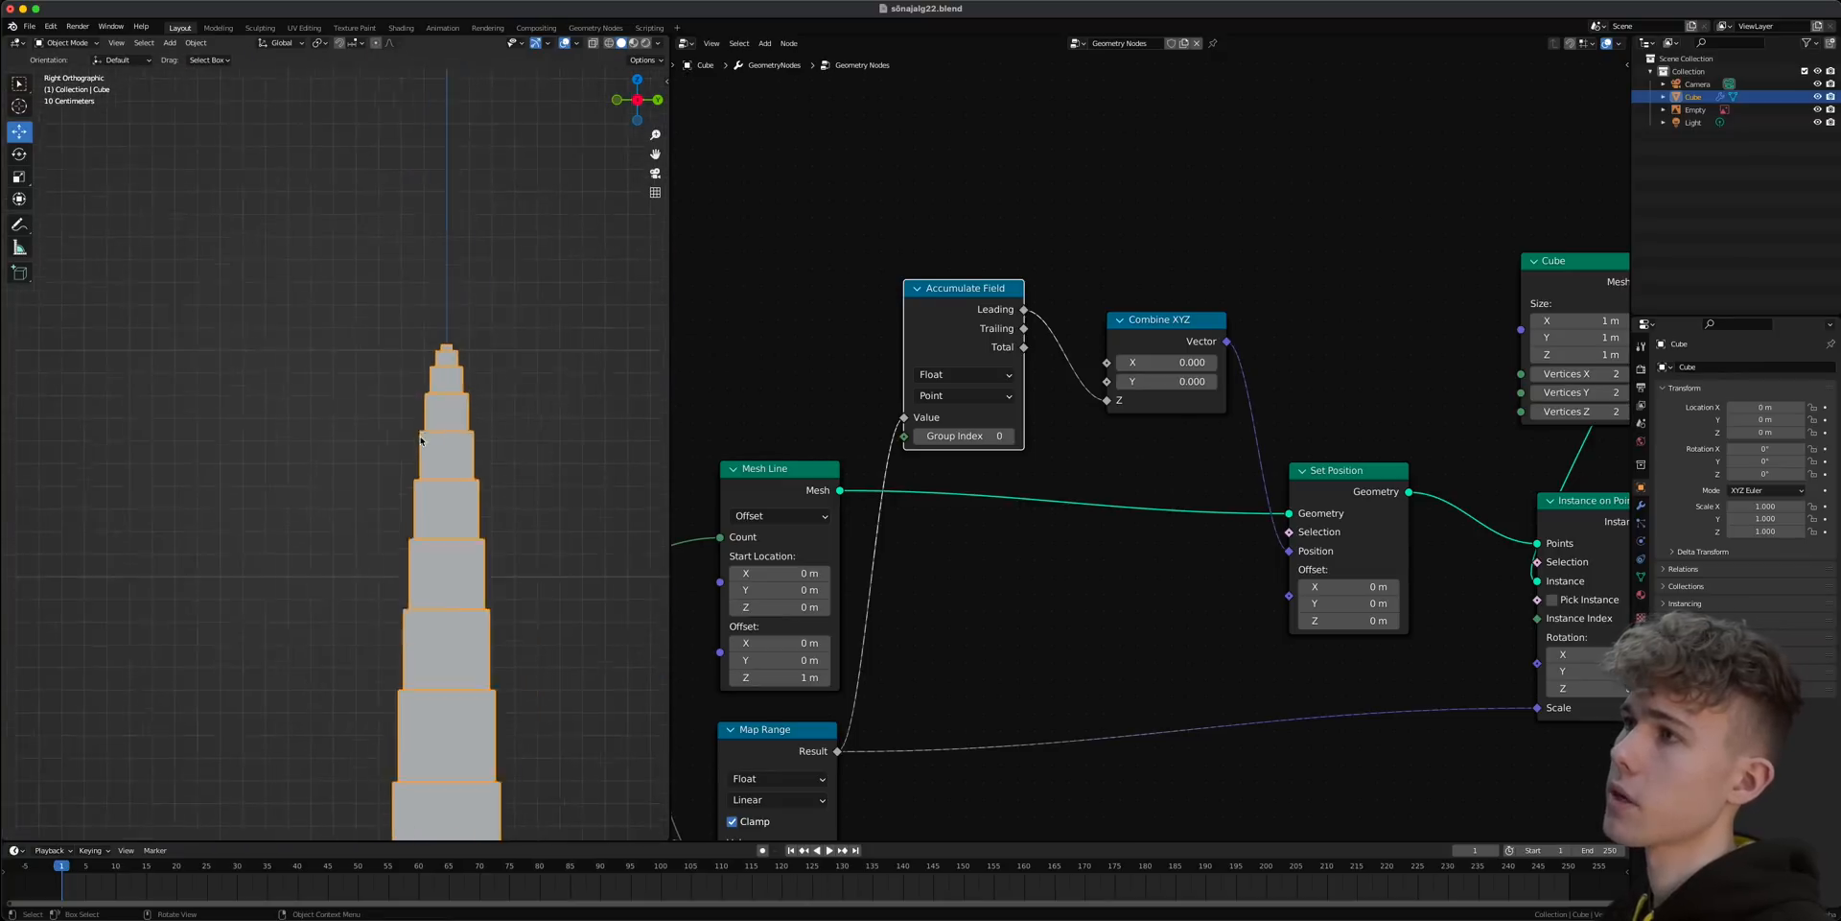
scroll(452, 411, down, 3)
scroll(436, 345, up, 8)
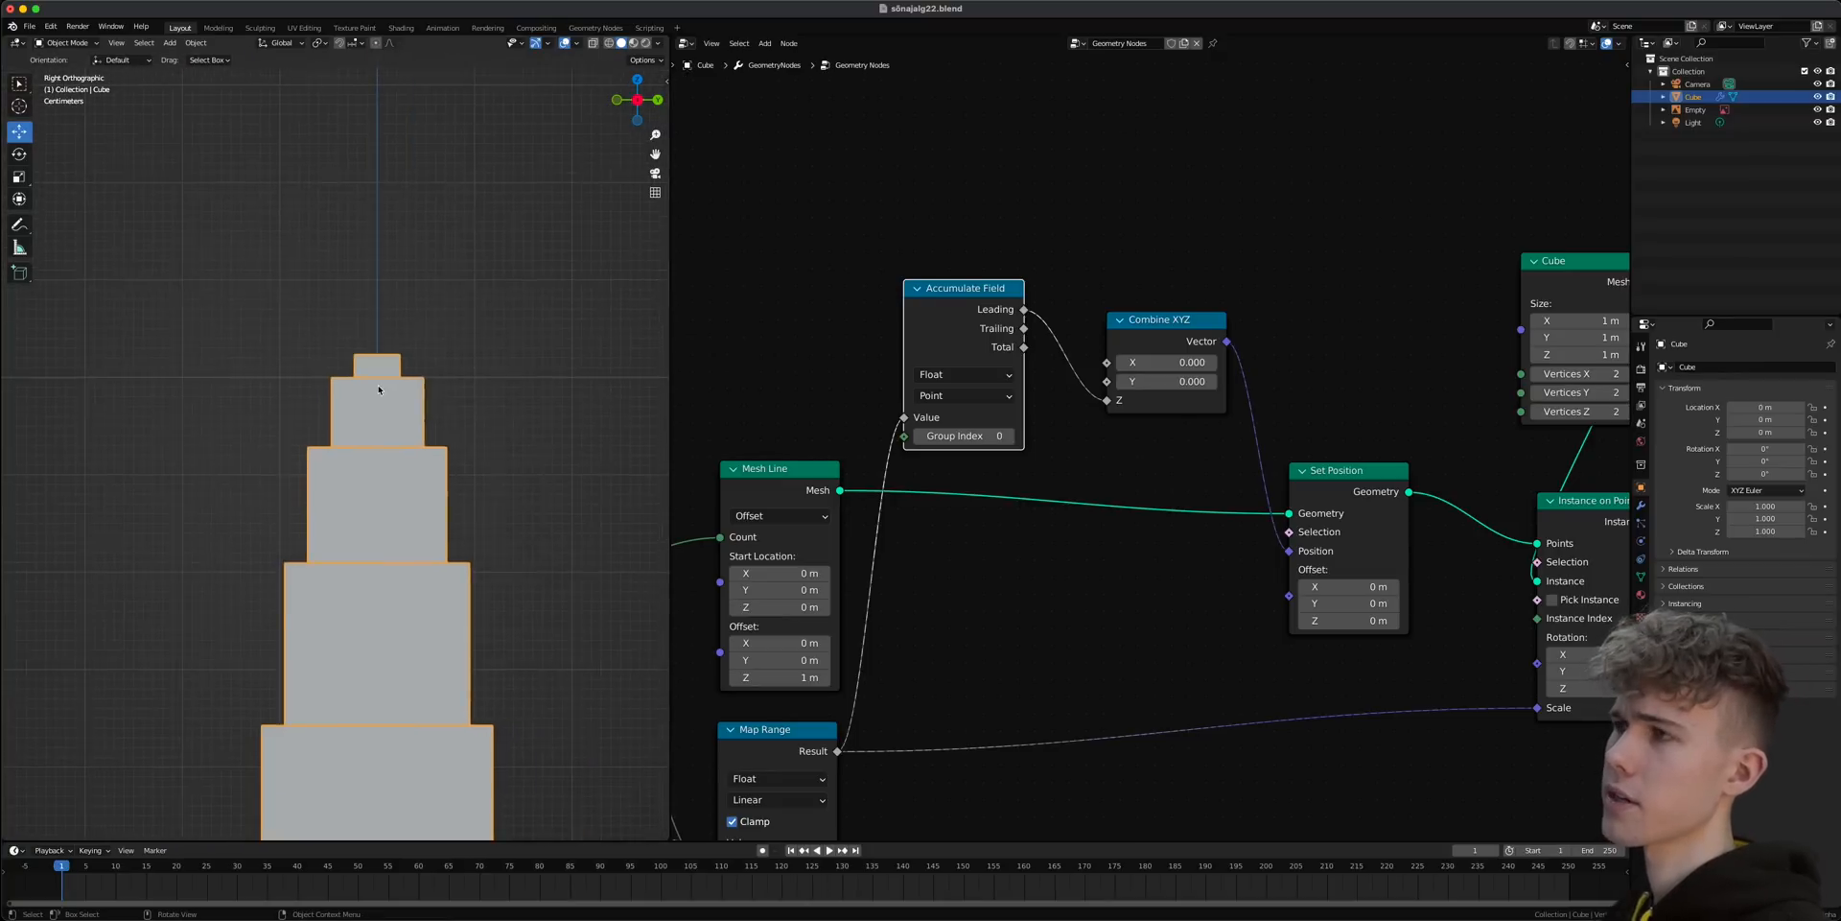
scroll(428, 298, down, 8)
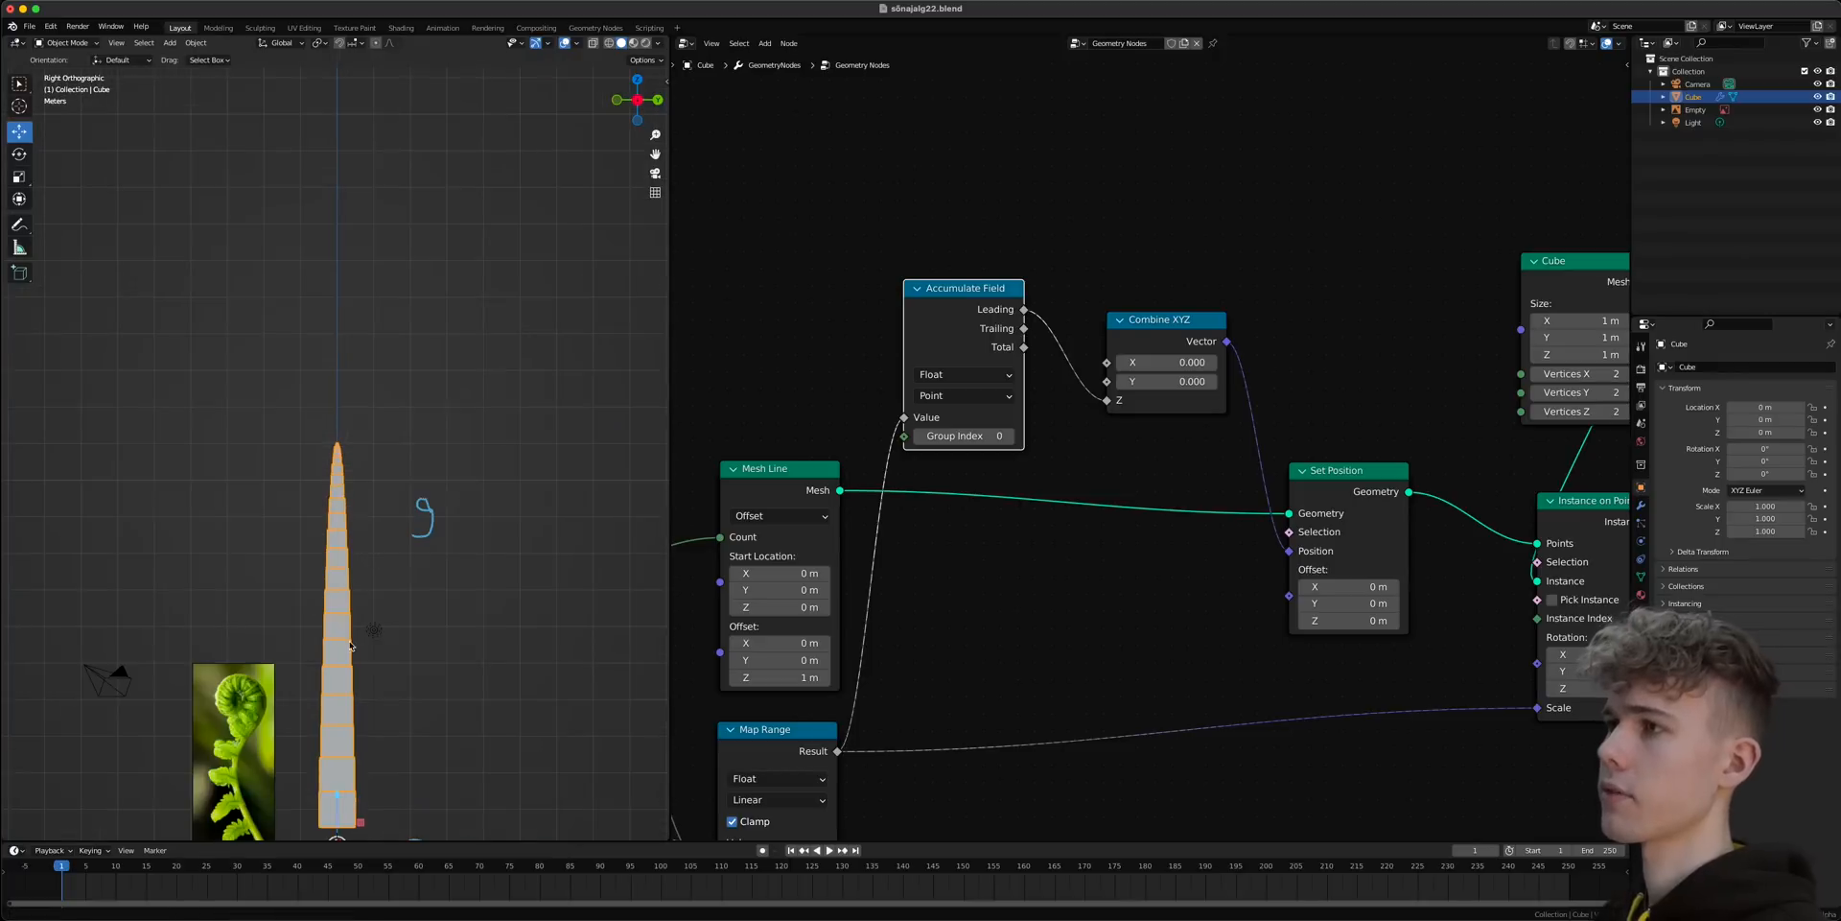
scroll(411, 411, up, 3)
scroll(941, 348, down, 2)
key(ctrl+s)
- Mute the Map Range node and add a Viewer node showing its Result on the Mesh Line geometry
drag(1000, 372, 996, 351)
click(882, 685)
key(m)
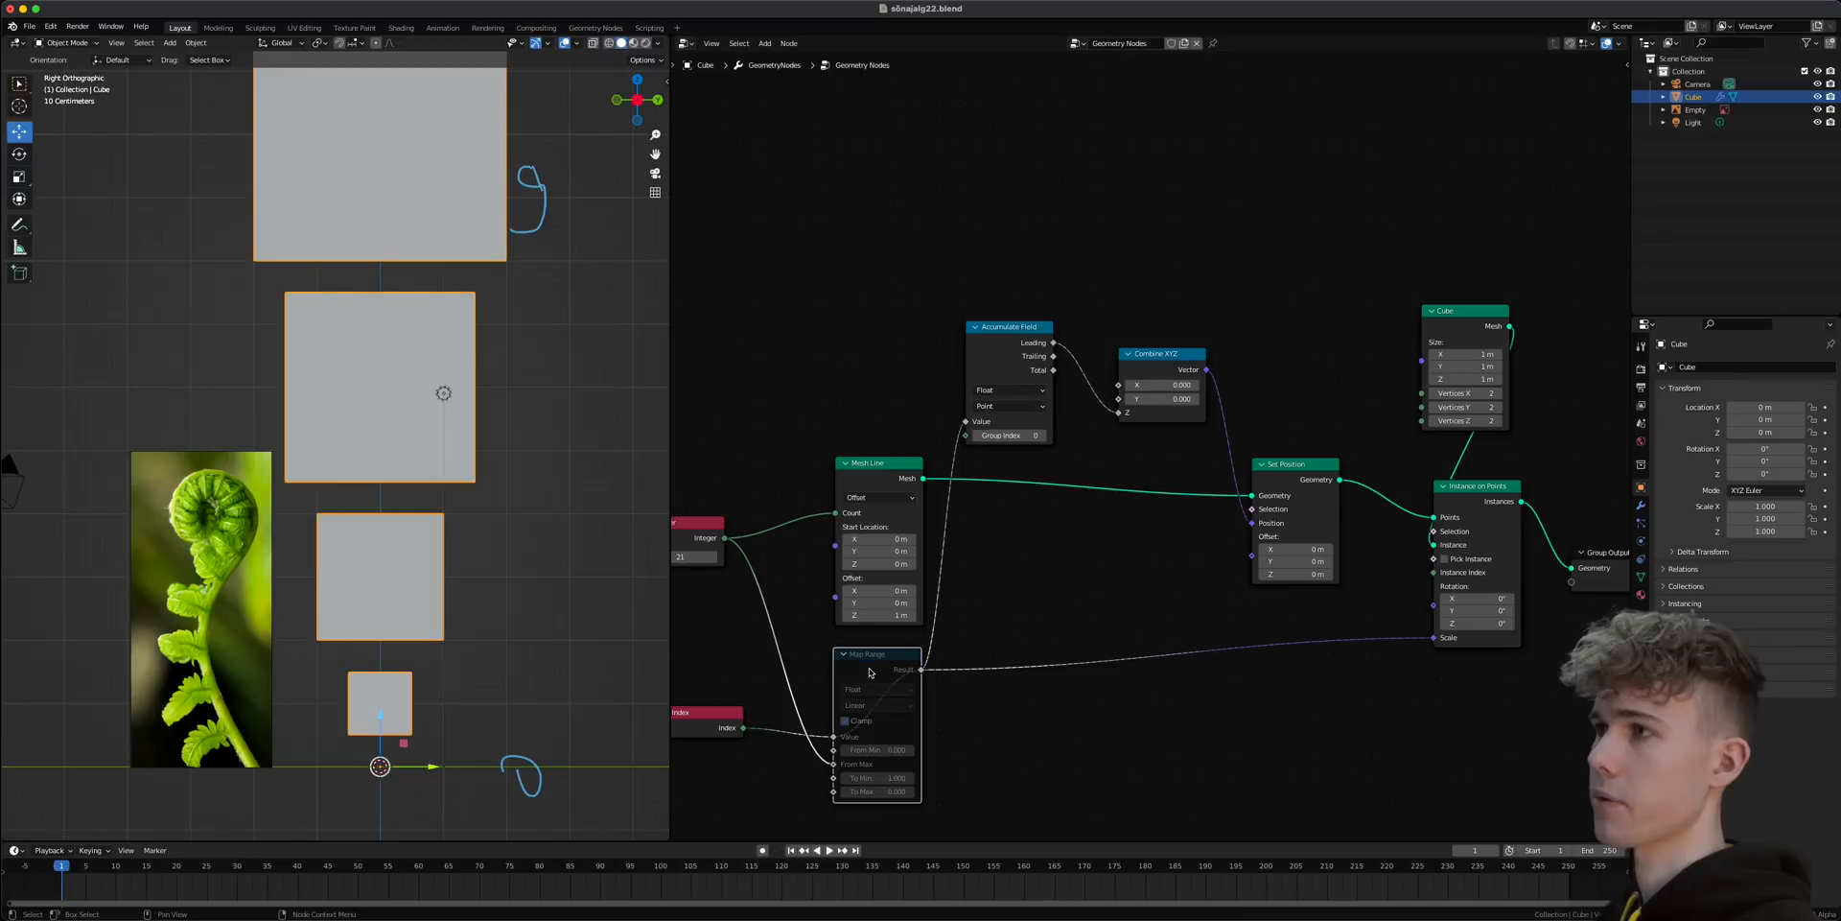
ctrl+shift+click(866, 668)
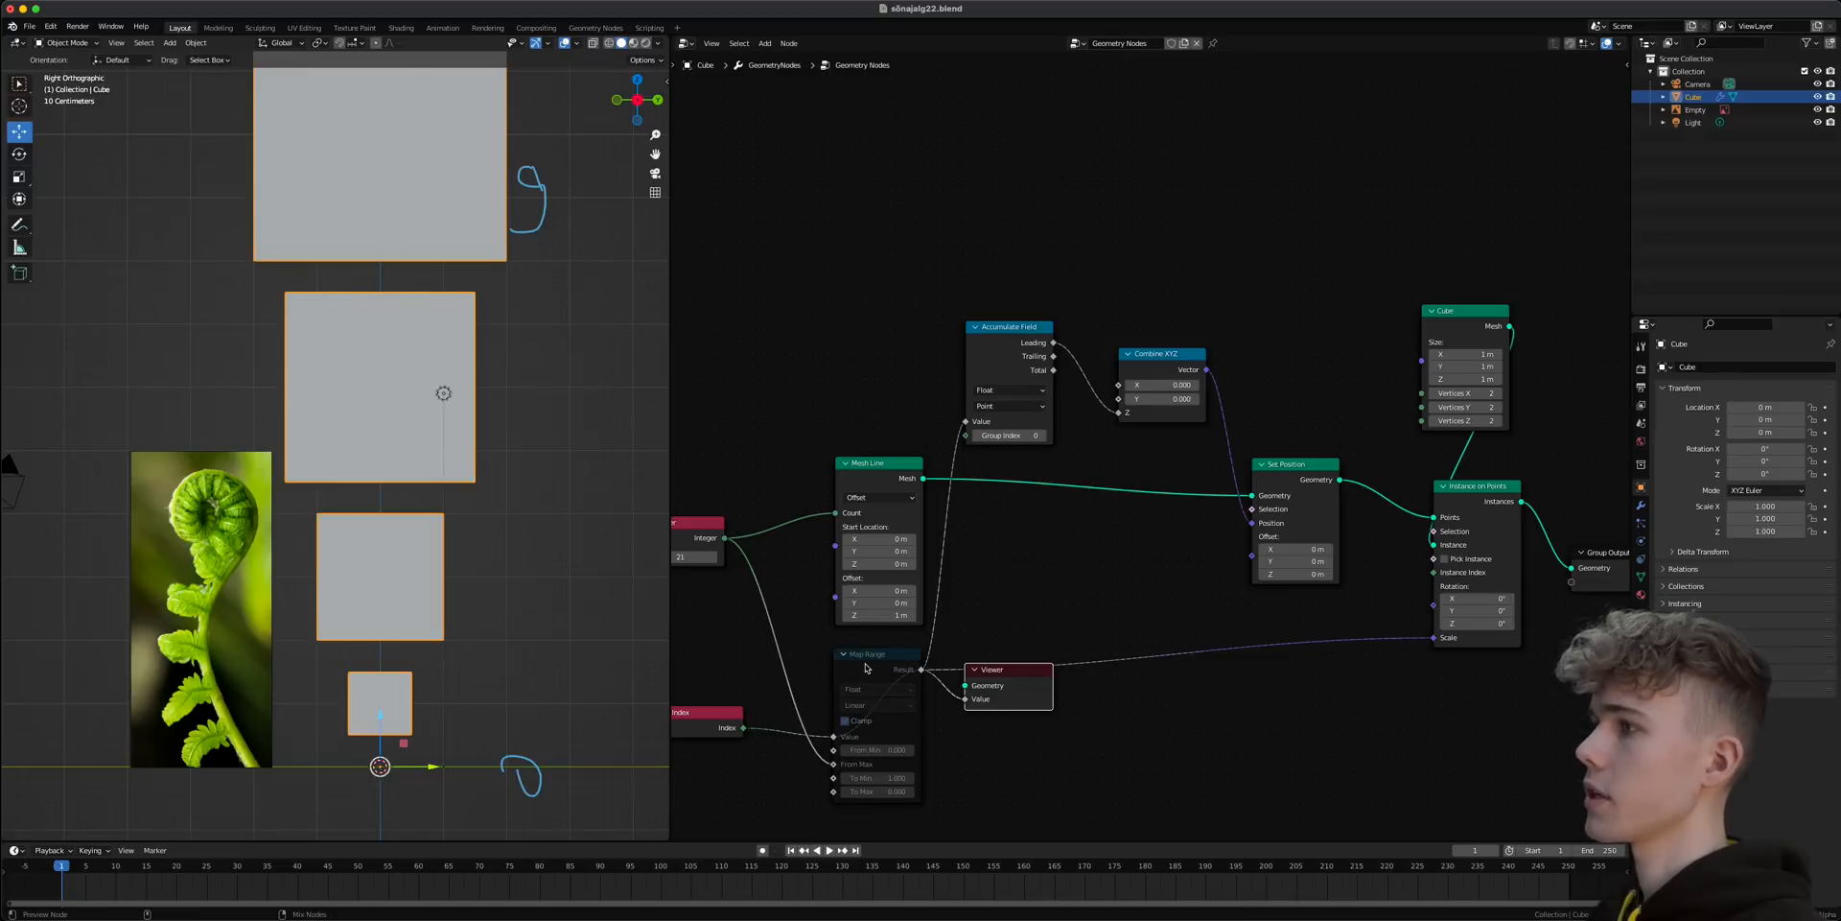
drag(962, 681, 1057, 562)
drag(922, 478, 1004, 526)
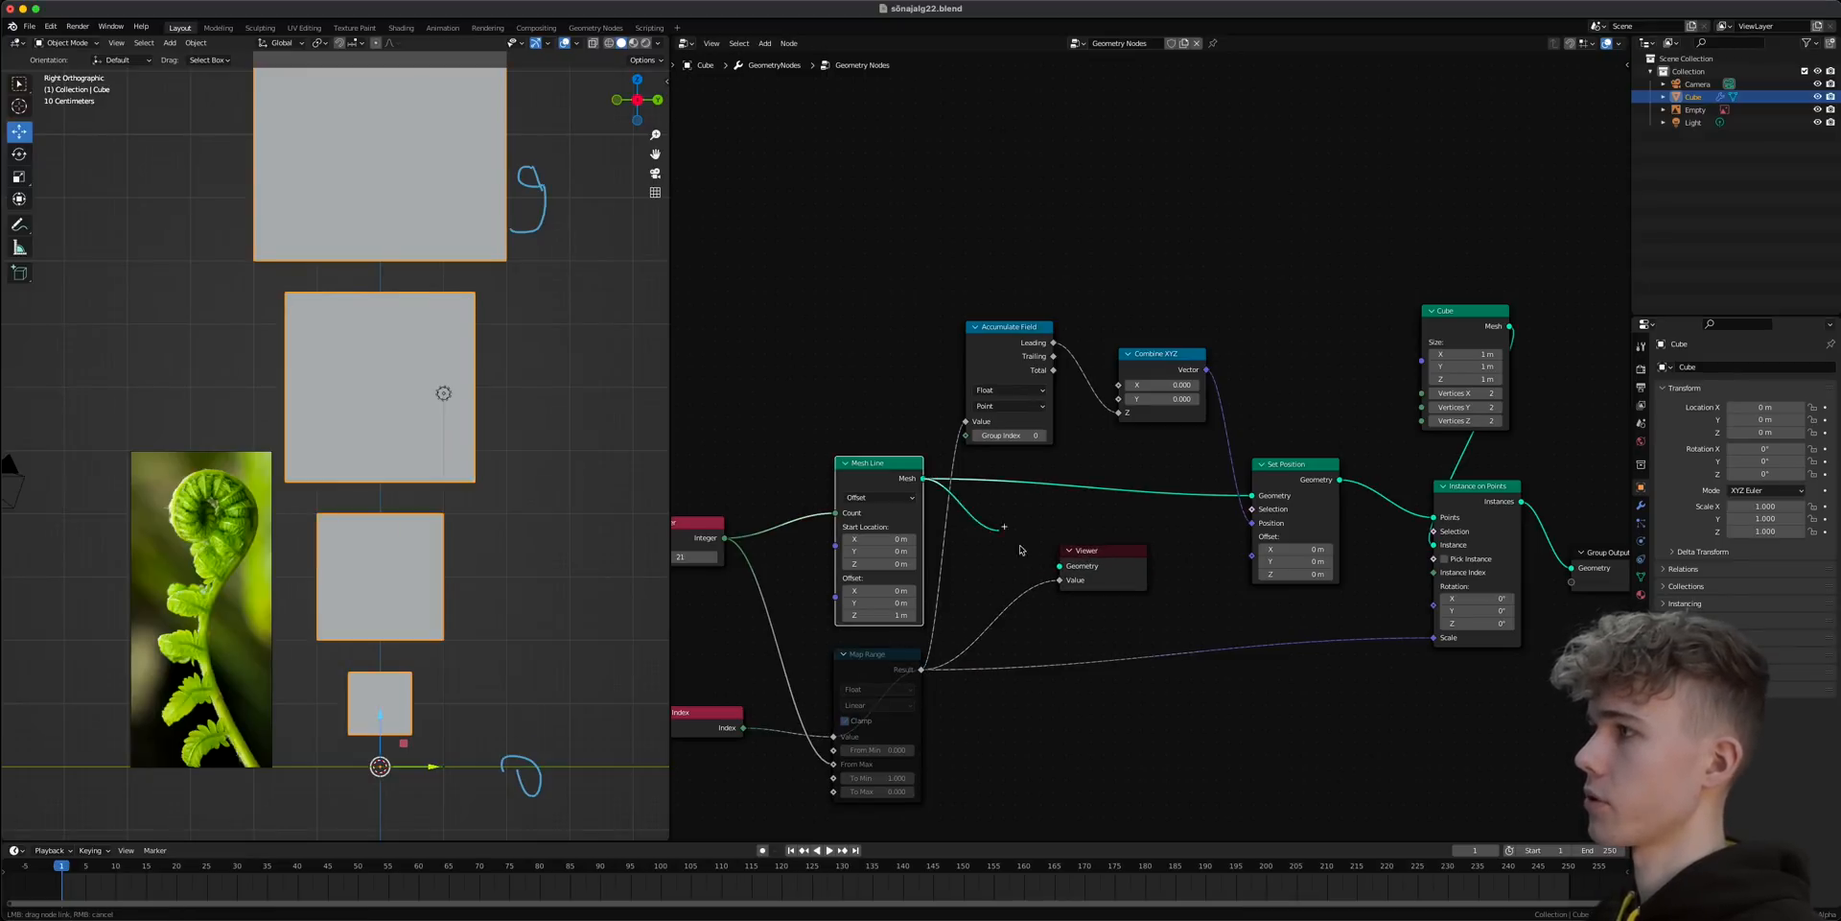
drag(1058, 567, 1060, 566)
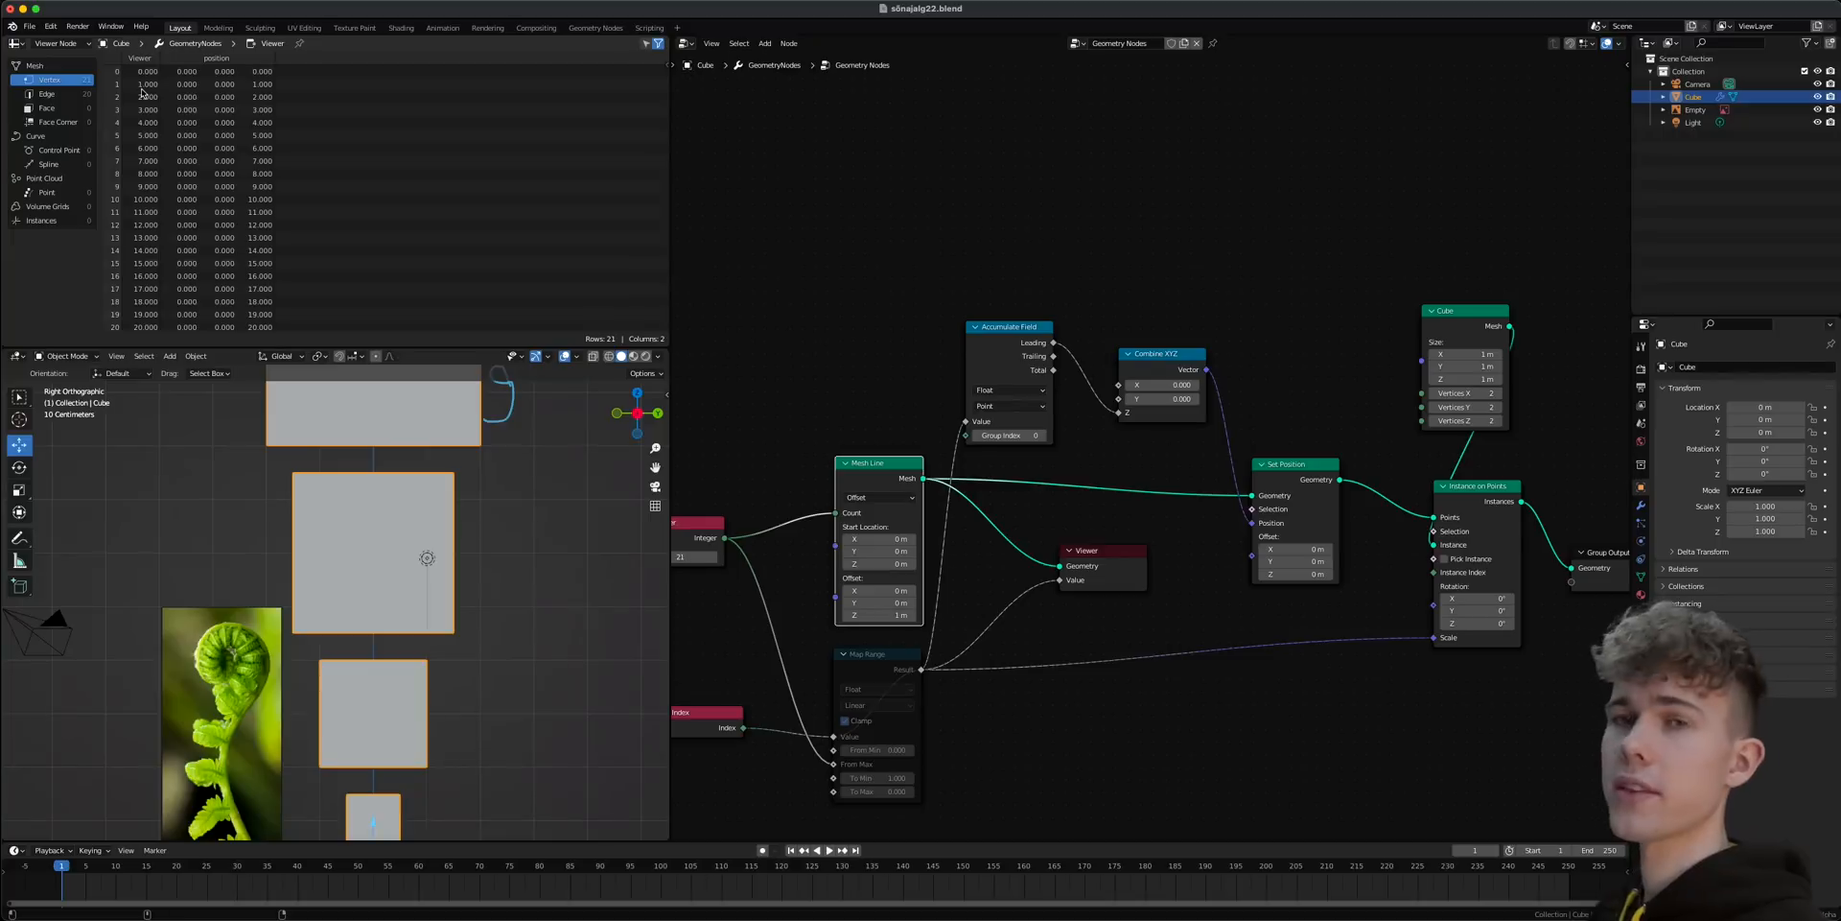
- Feed the Viewer with Accumulate Field's Leading output and Set Position's geometry, and examine the cube spacing
drag(1053, 344, 1063, 580)
drag(1340, 480, 1063, 567)
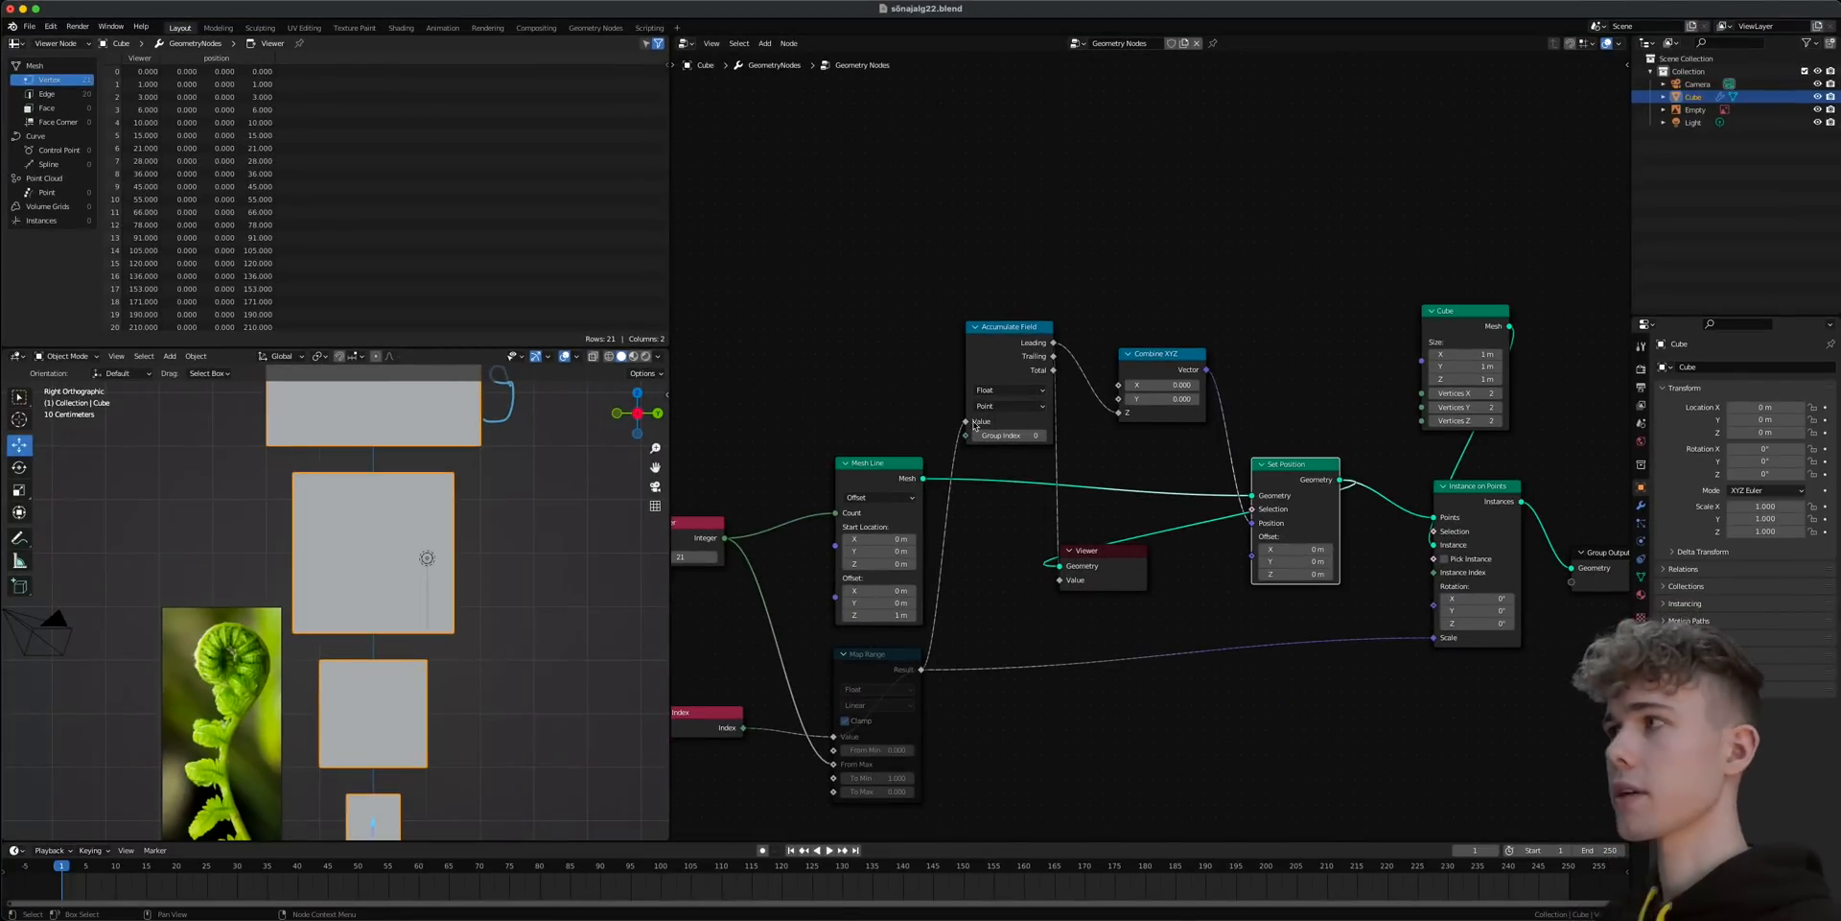
scroll(576, 467, down, 3)
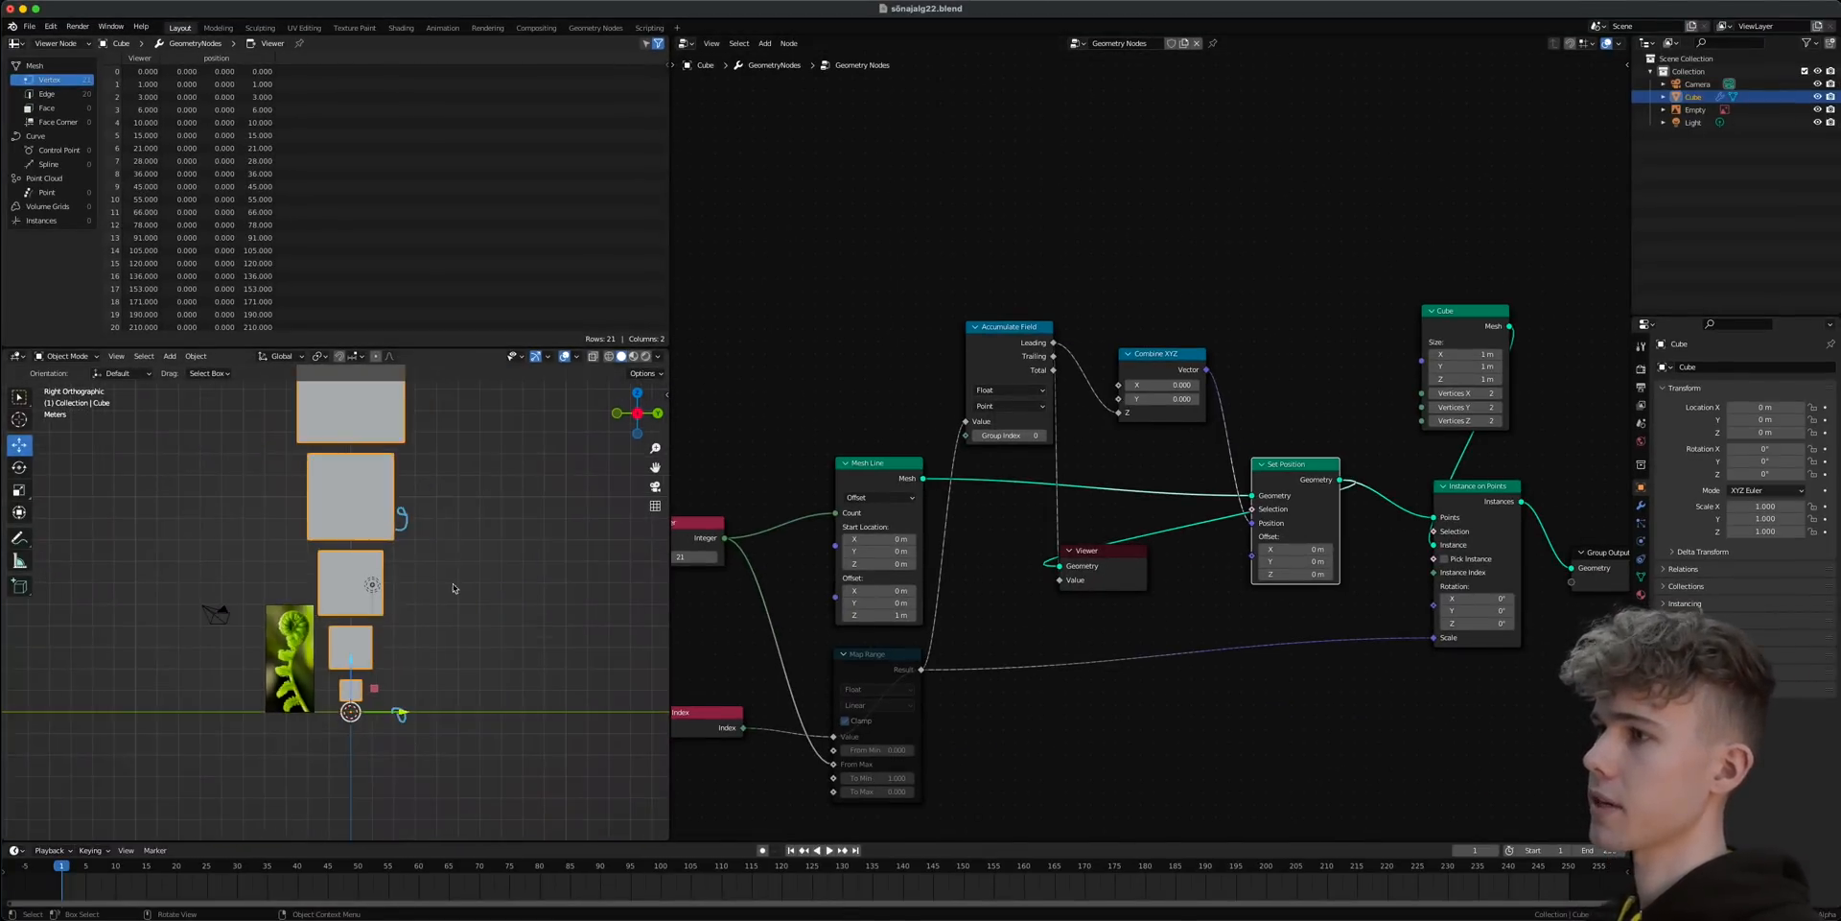
scroll(1056, 499, up, 2)
scroll(1056, 500, up, 3)
- Try driving Combine XYZ's Z with Accumulate Field's Trailing output and inspect the cubes near the origin
drag(976, 372, 1195, 488)
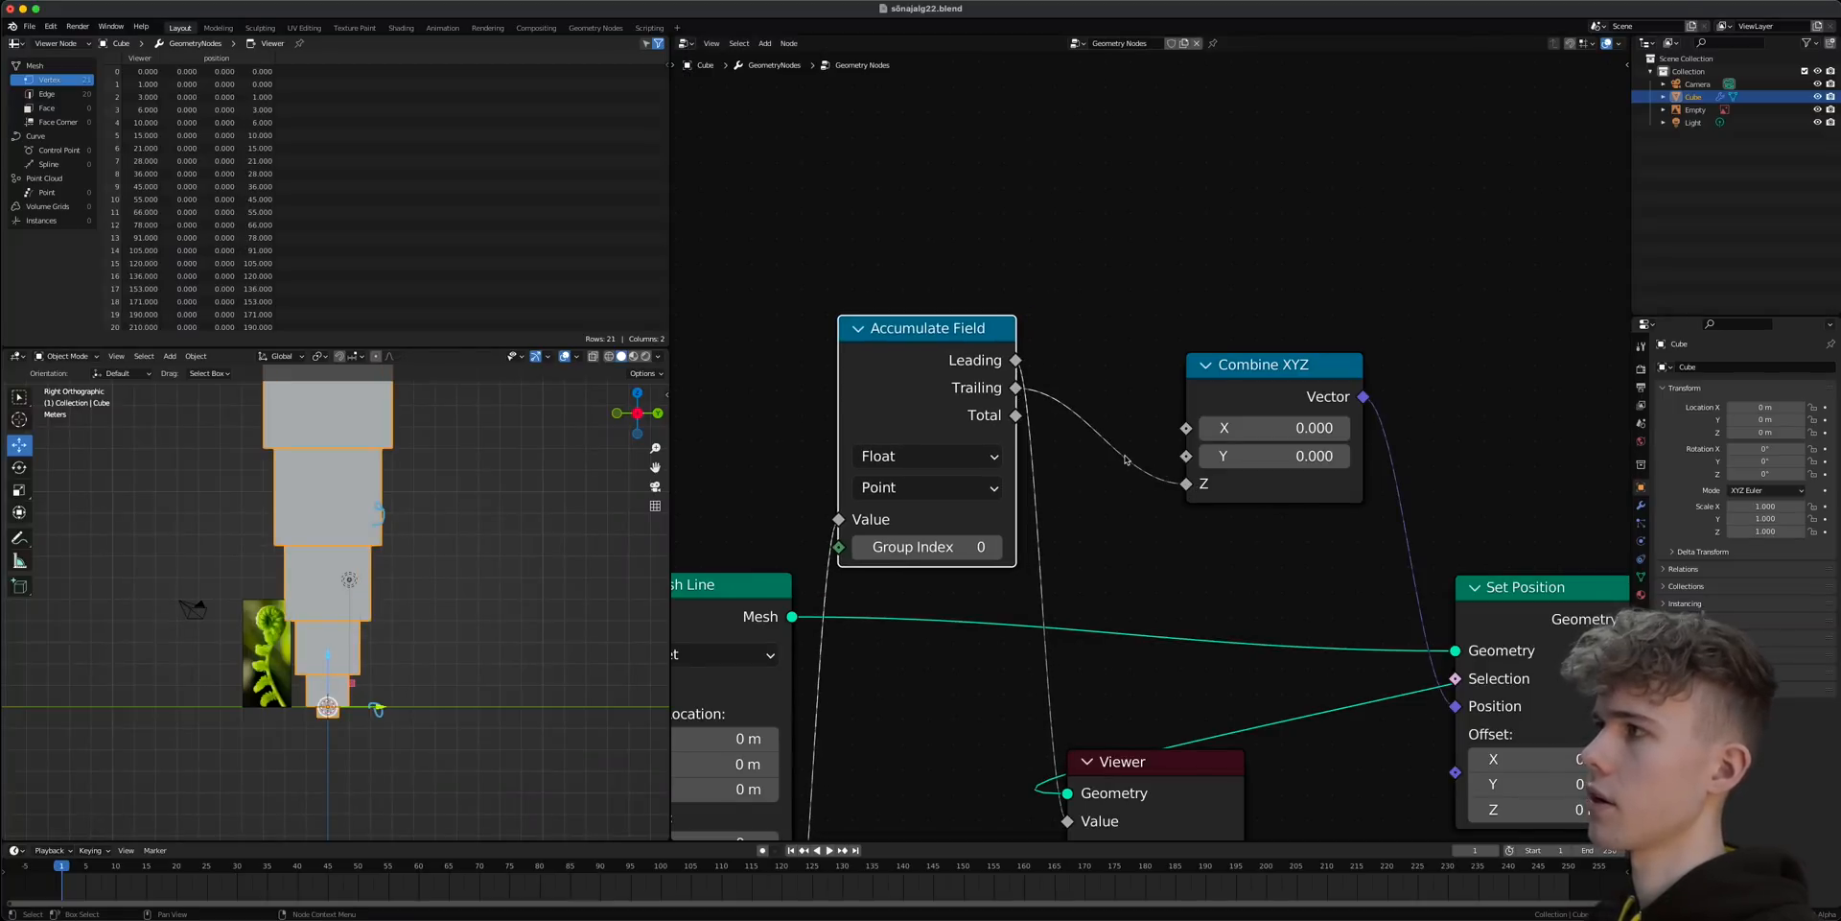
scroll(308, 633, up, 3)
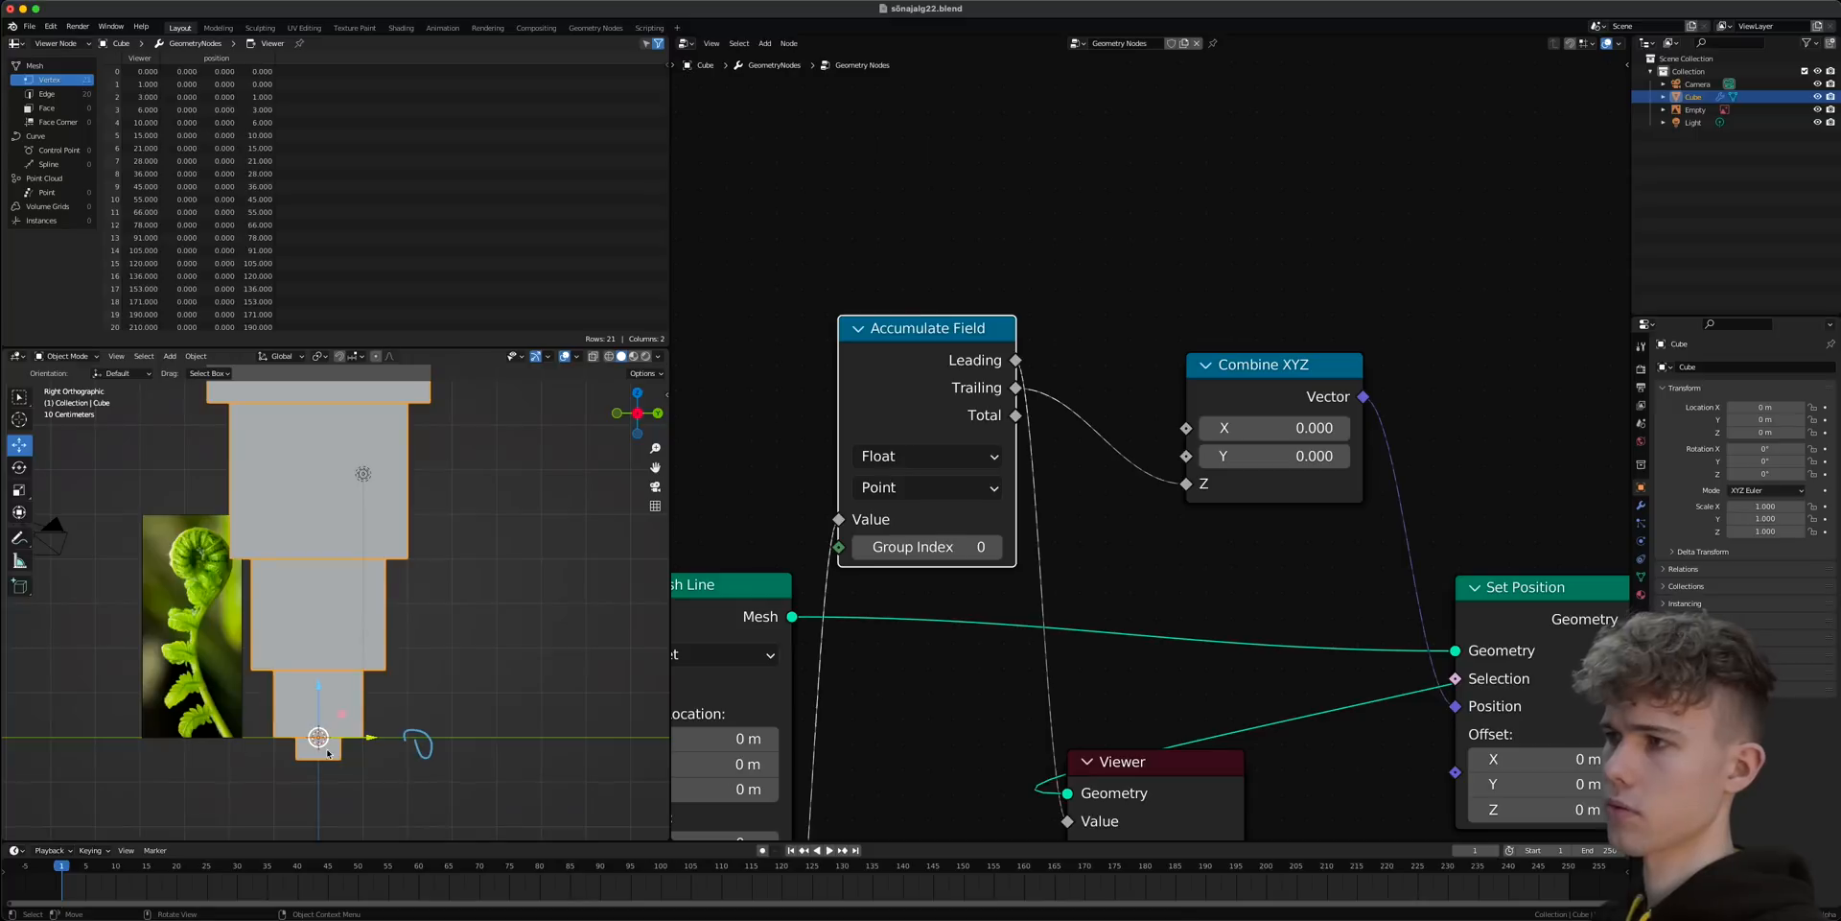
scroll(310, 693, up, 1)
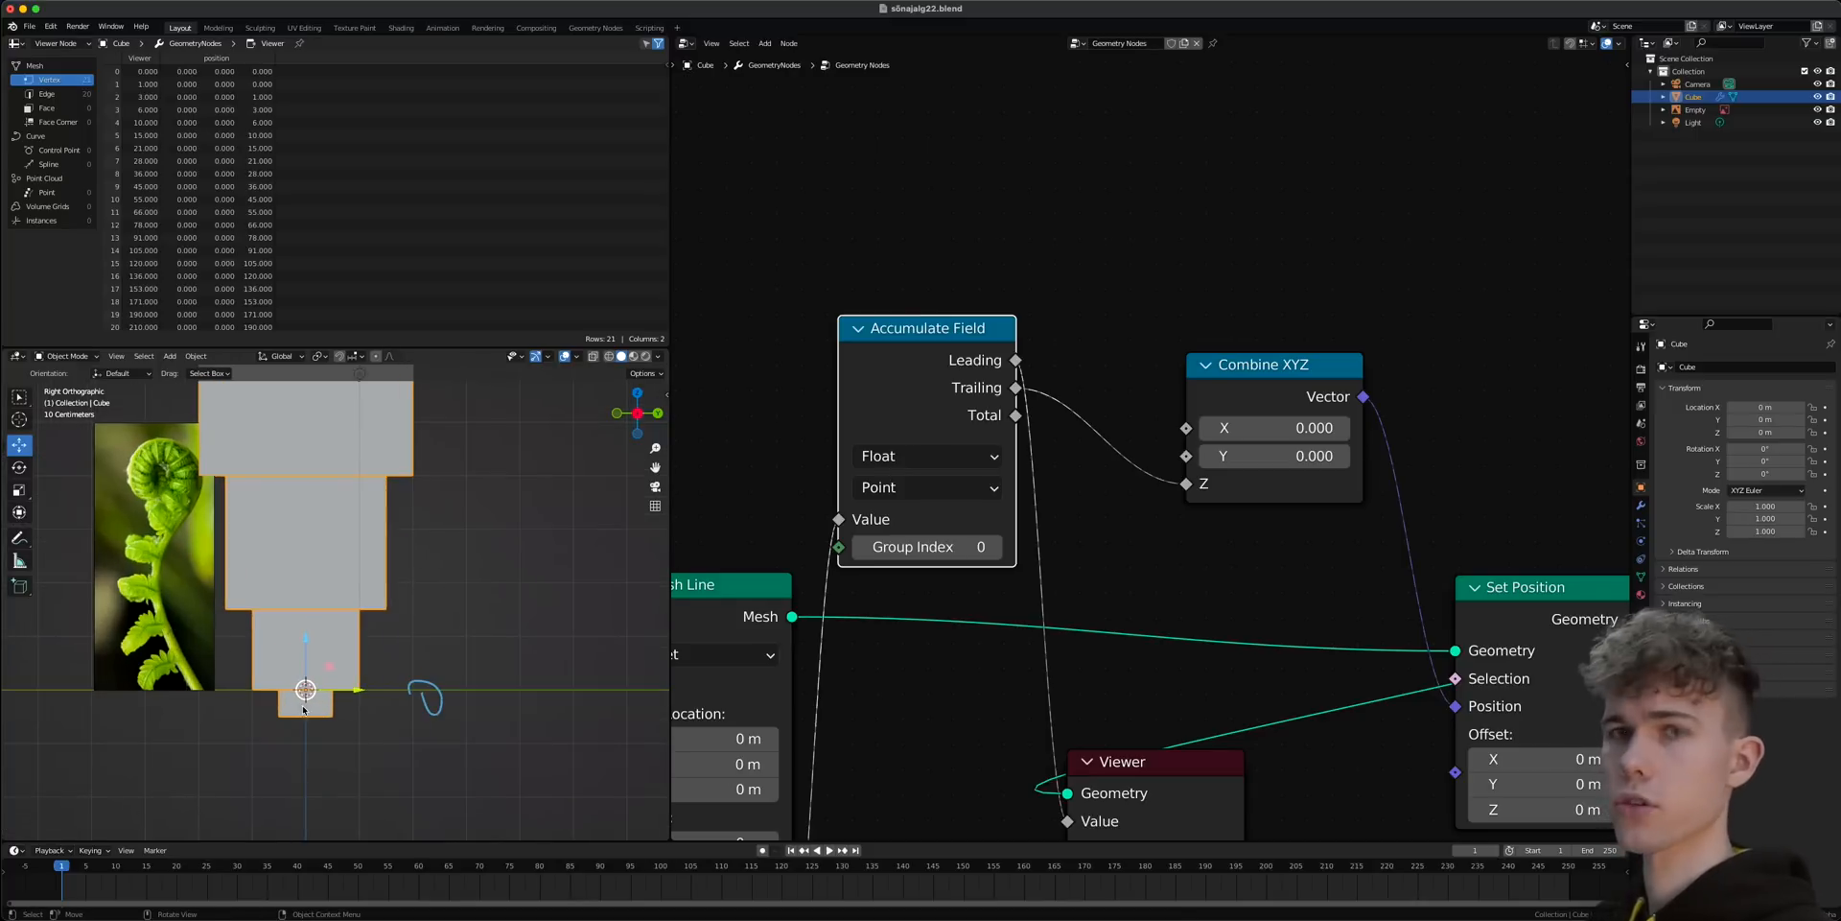
scroll(948, 578, down, 2)
scroll(729, 403, down, 2)
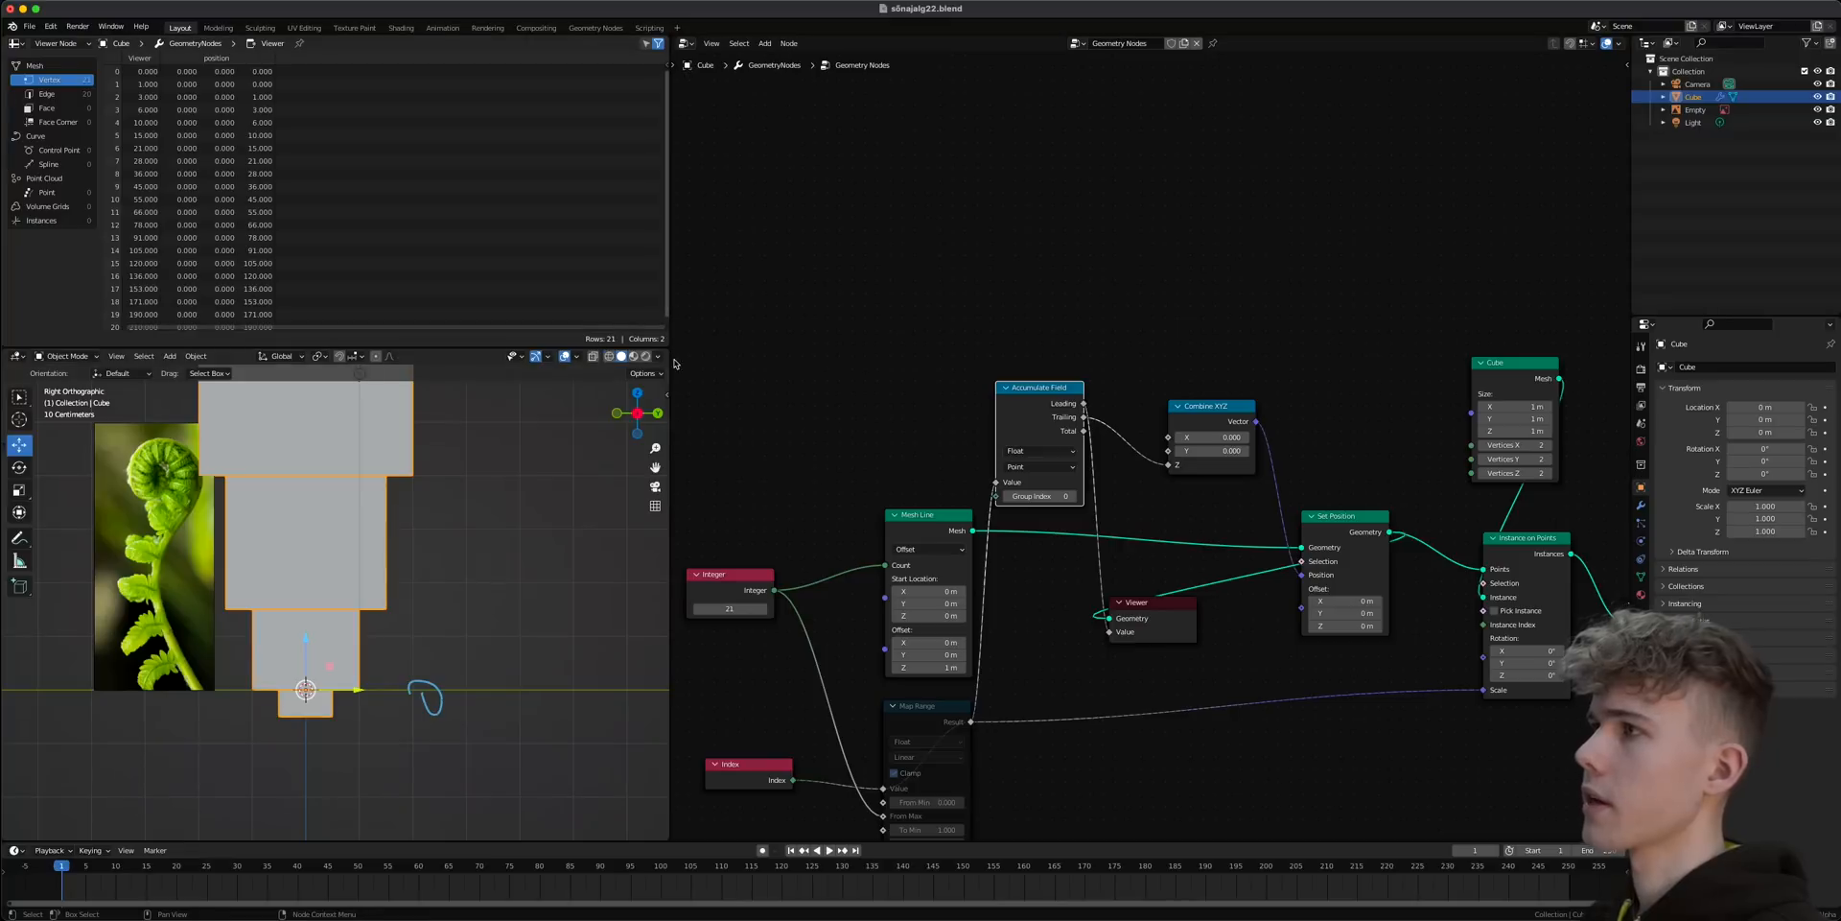
- Close the spreadsheet area so the 3D viewport fills its space, and examine the stacked cubes along the column
drag(668, 352, 670, 312)
scroll(333, 394, down, 3)
shift+middle_drag(333, 393, 313, 630)
scroll(313, 630, up, 3)
scroll(313, 630, down, 4)
scroll(336, 577, up, 5)
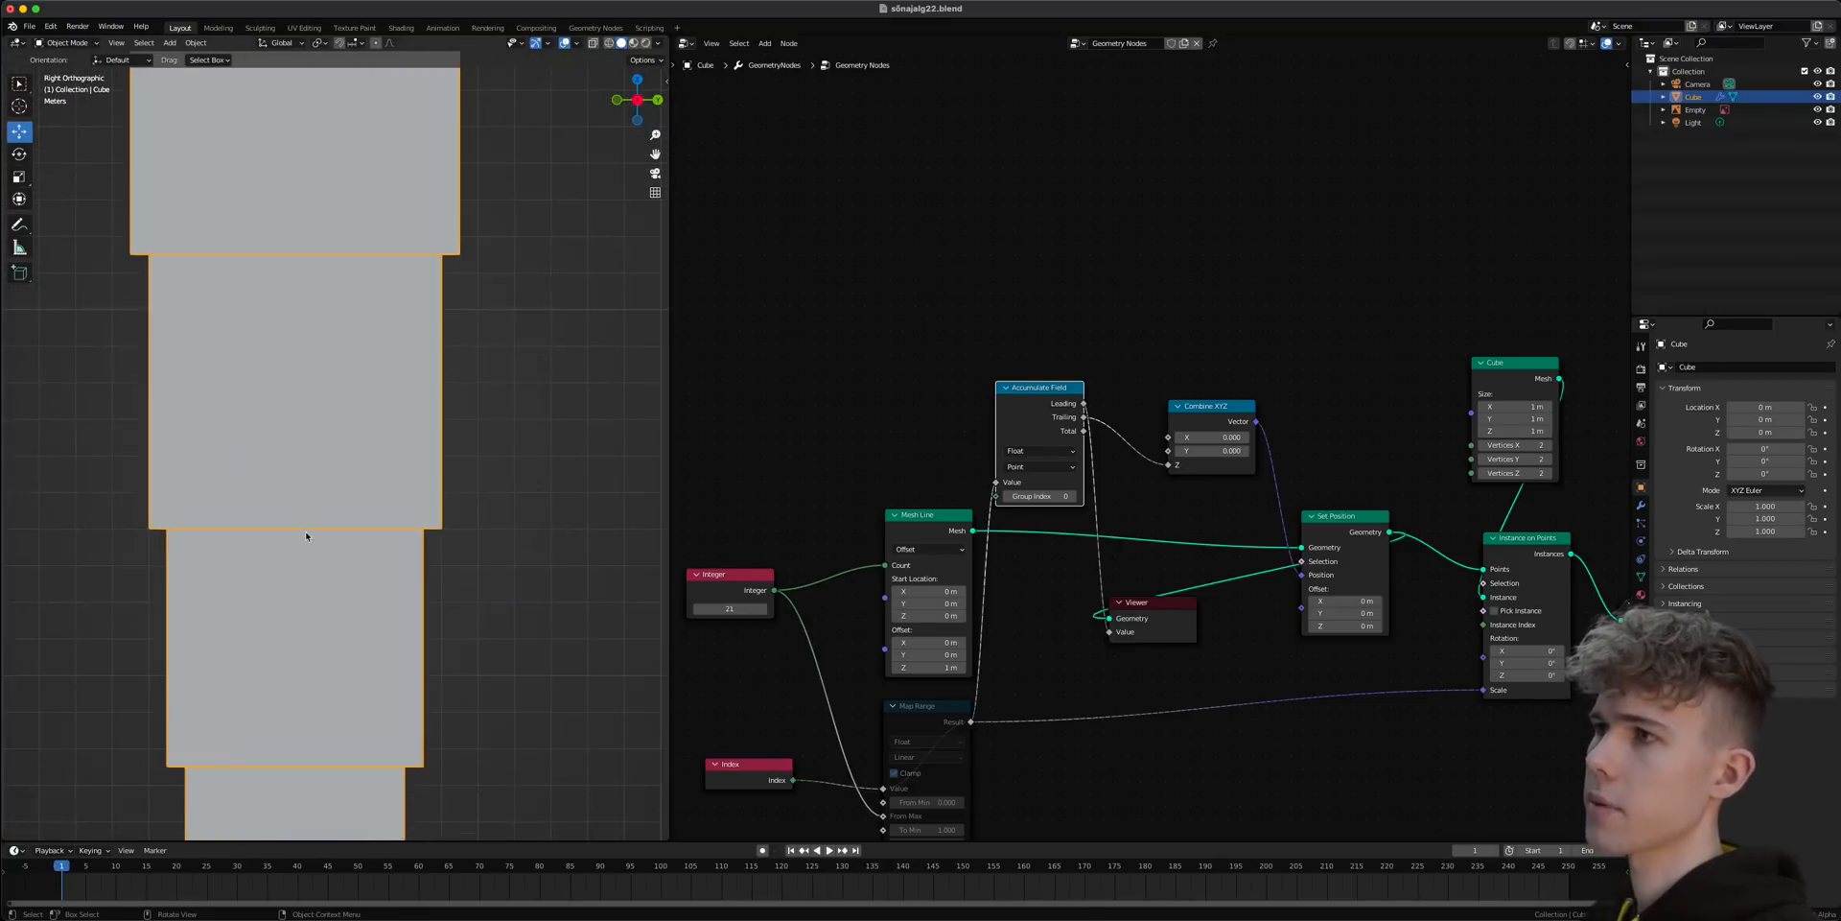
scroll(330, 615, down, 3)
scroll(330, 616, down, 1)
scroll(959, 623, down, 2)
- Move the Mesh Line and Map Range nodes further from Accumulate Field and delete the Viewer node
drag(791, 400, 1012, 728)
key(g)
click(891, 695)
scroll(1067, 456, up, 6)
middle_drag(1068, 456, 986, 534)
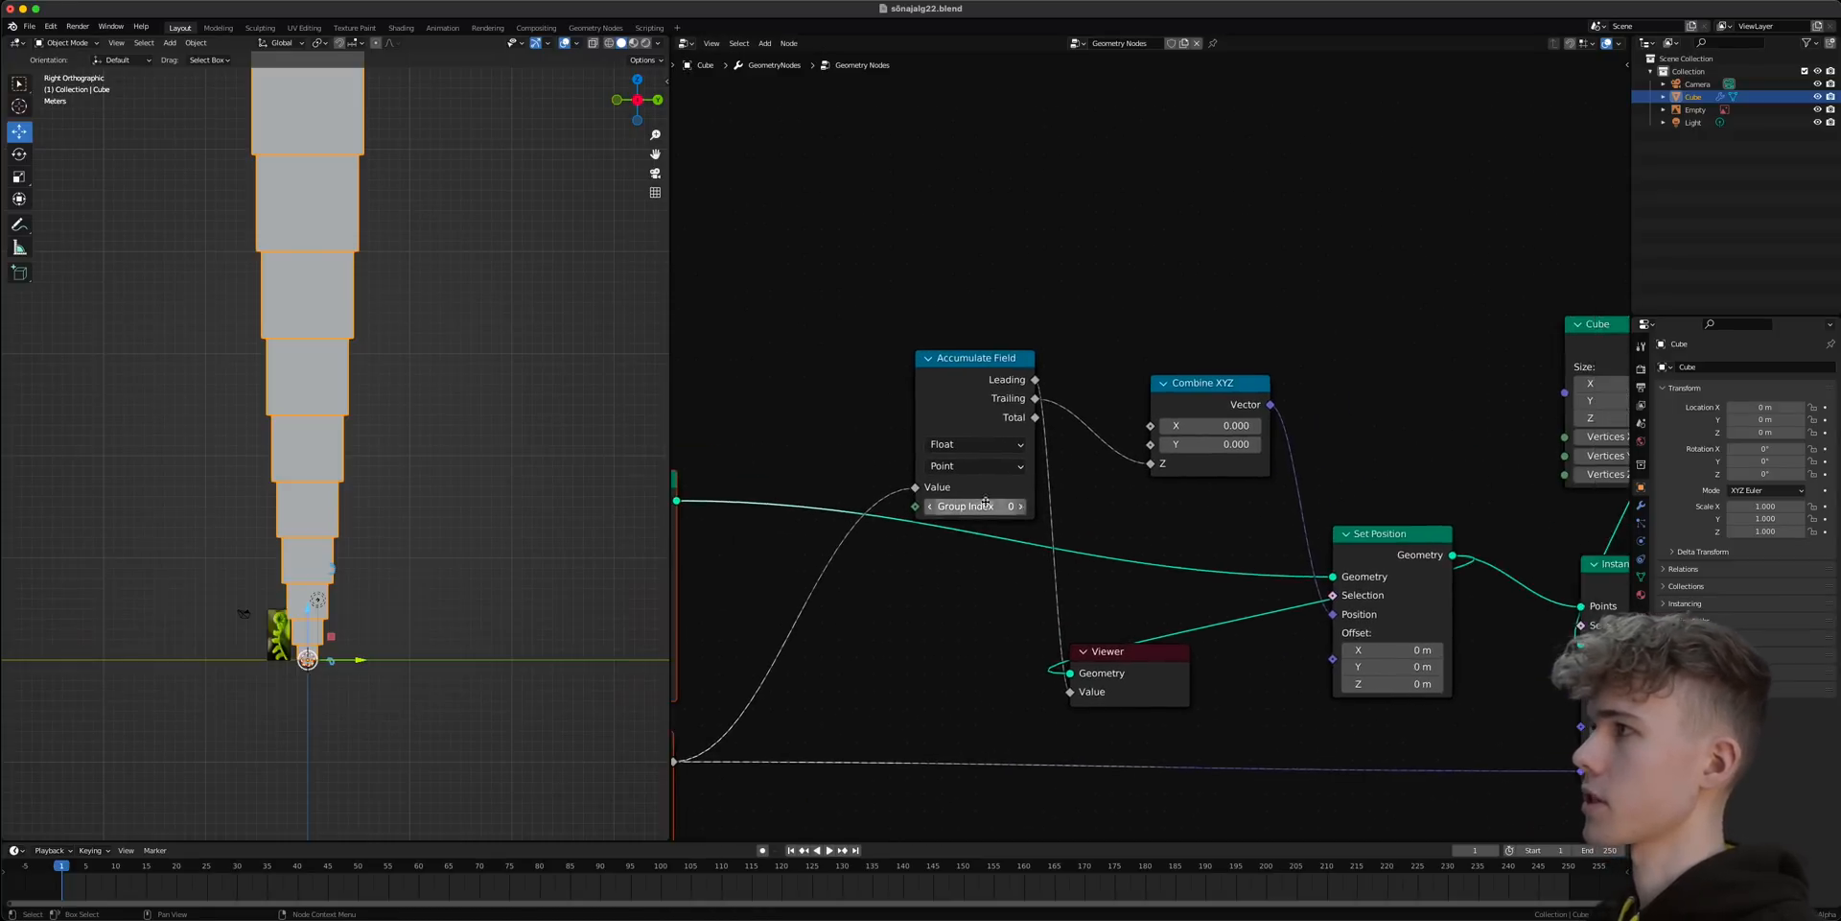
scroll(1079, 781, up, 5)
click(1079, 781)
key(x)
- Reconnect Accumulate Field's Leading output to Combine XYZ's Z input and check the cubes from the base
drag(967, 339, 1150, 474)
scroll(335, 662, up, 4)
shift+middle_drag(305, 825, 416, 511)
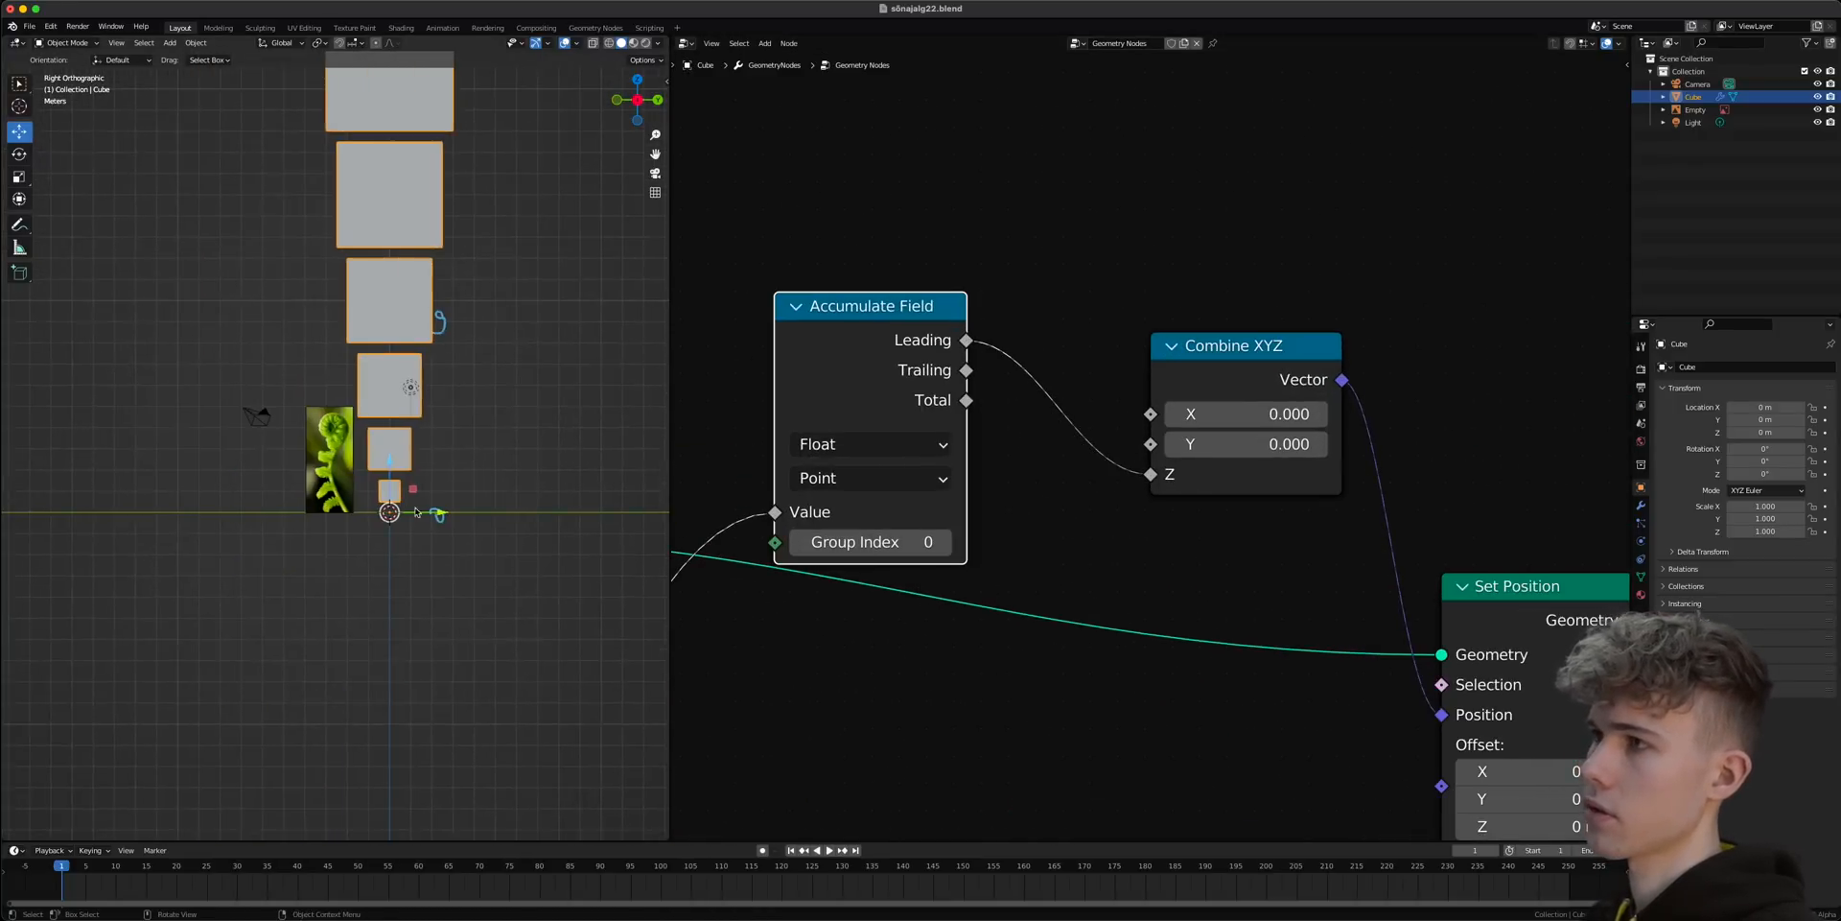
- Add a Math node that sums Accumulate Field's Leading and Trailing outputs and feeds Combine XYZ's Z
scroll(415, 511, up, 7)
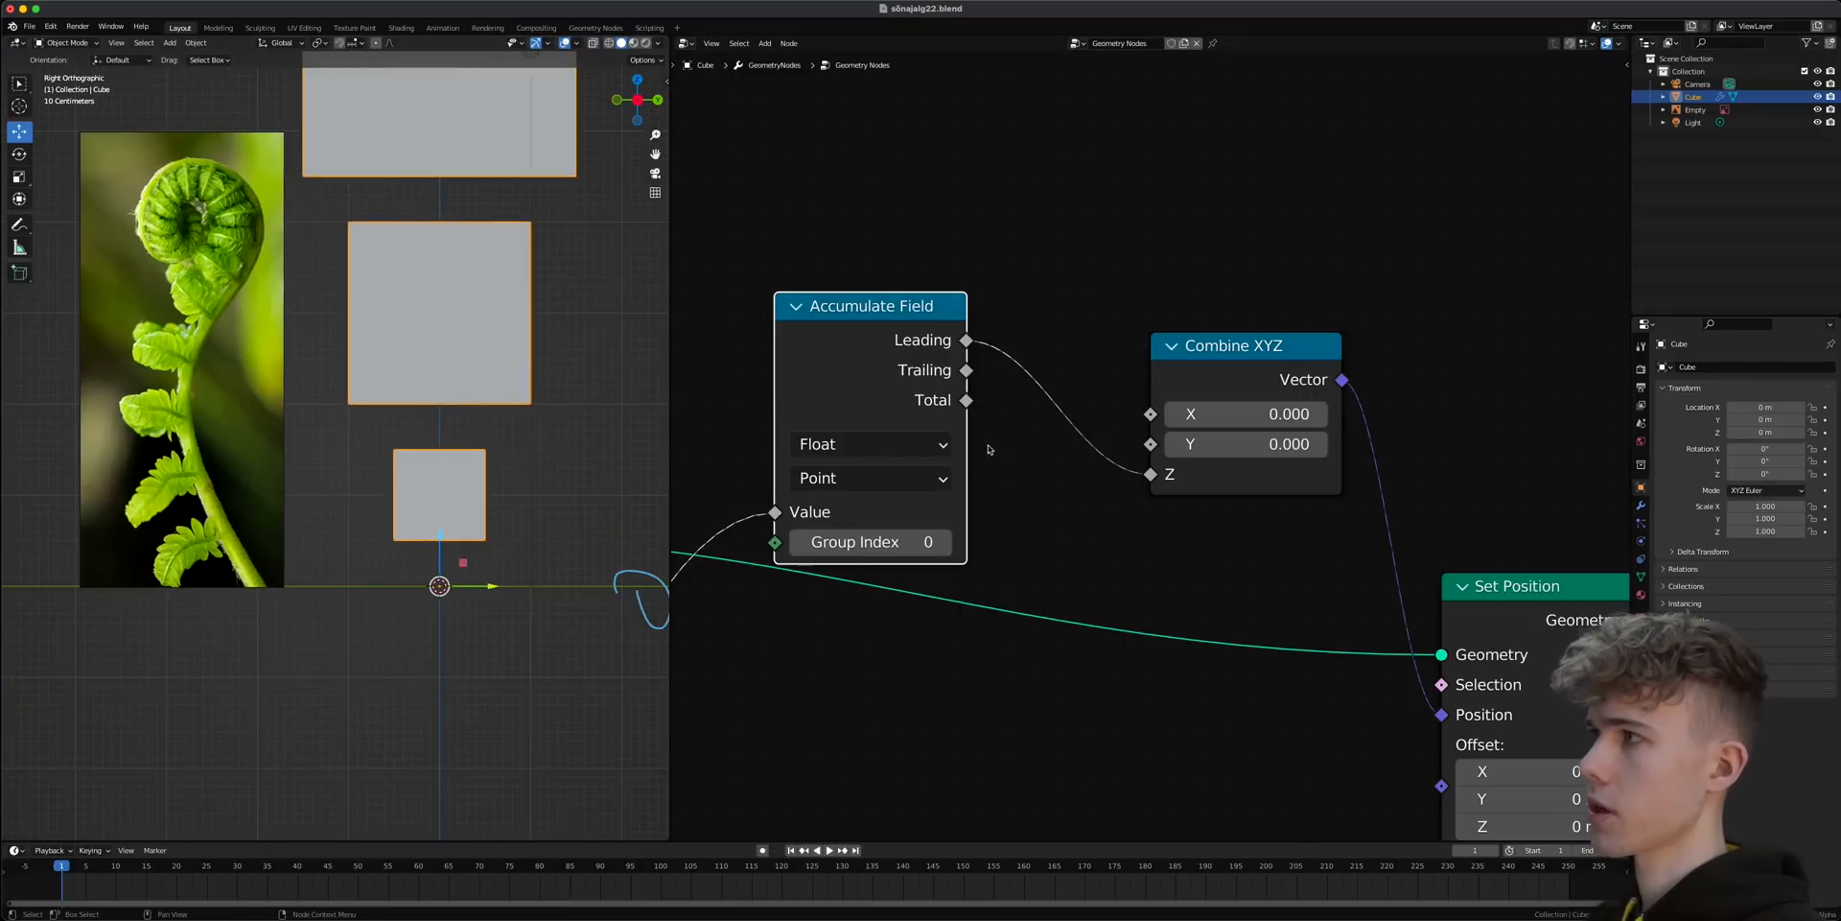
drag(967, 370, 1151, 473)
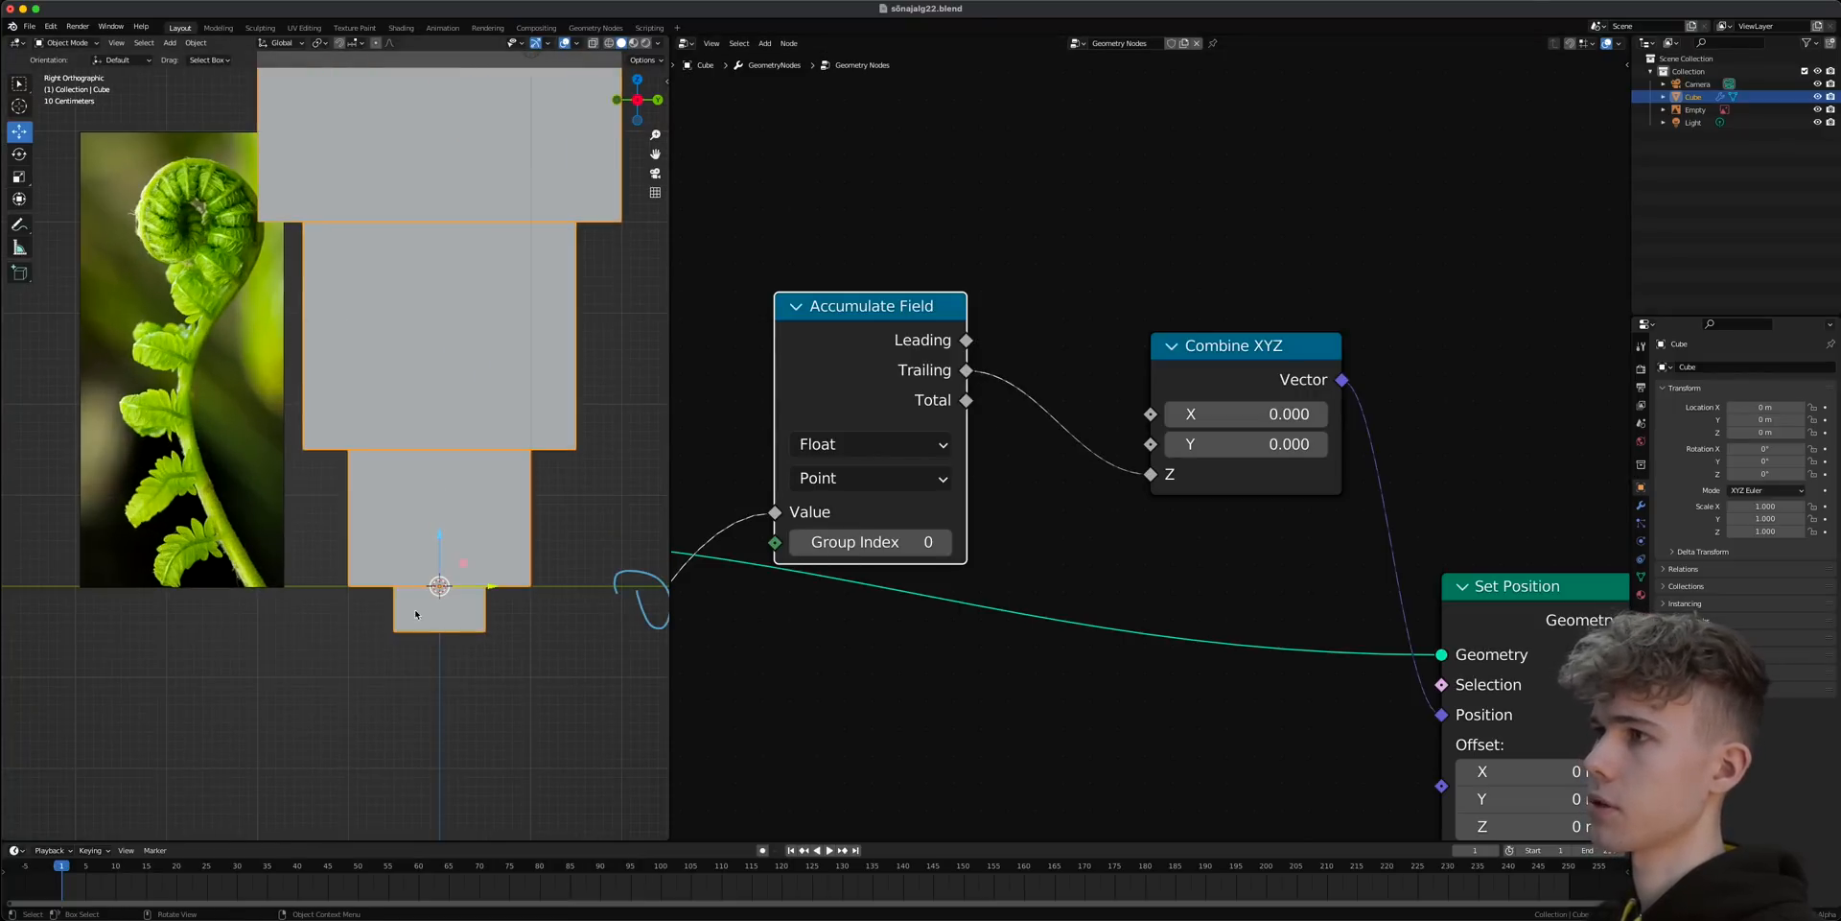
key(shift+a)
text(math)
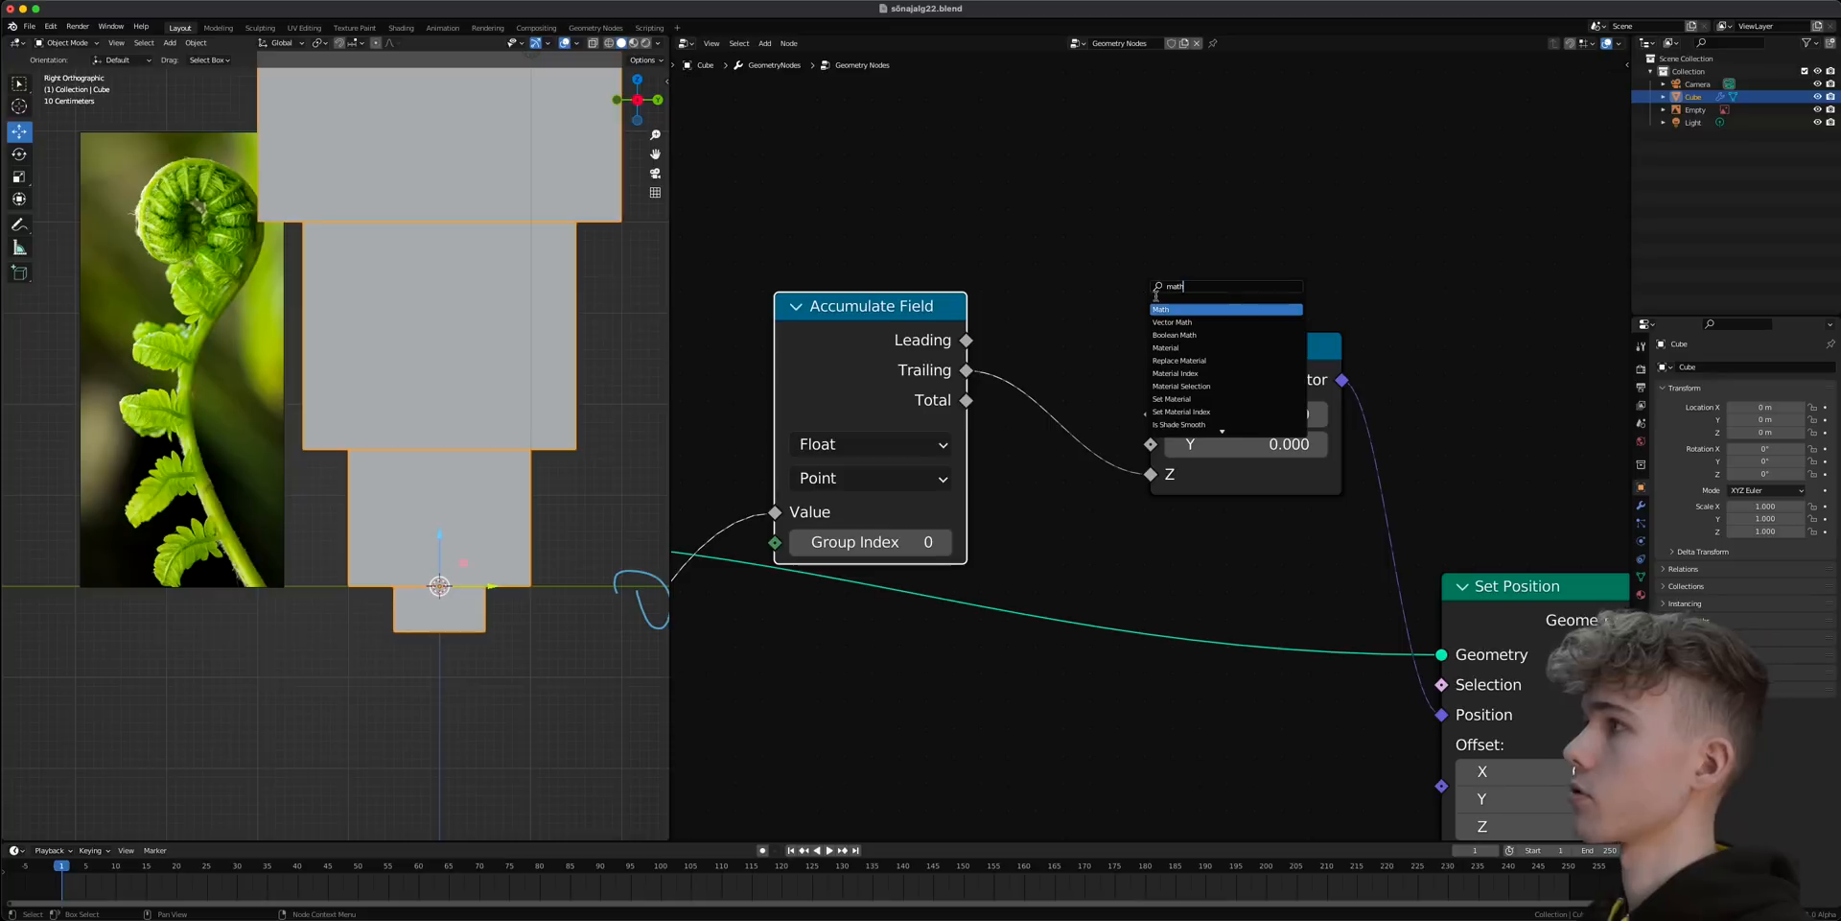
key(Return)
click(1031, 288)
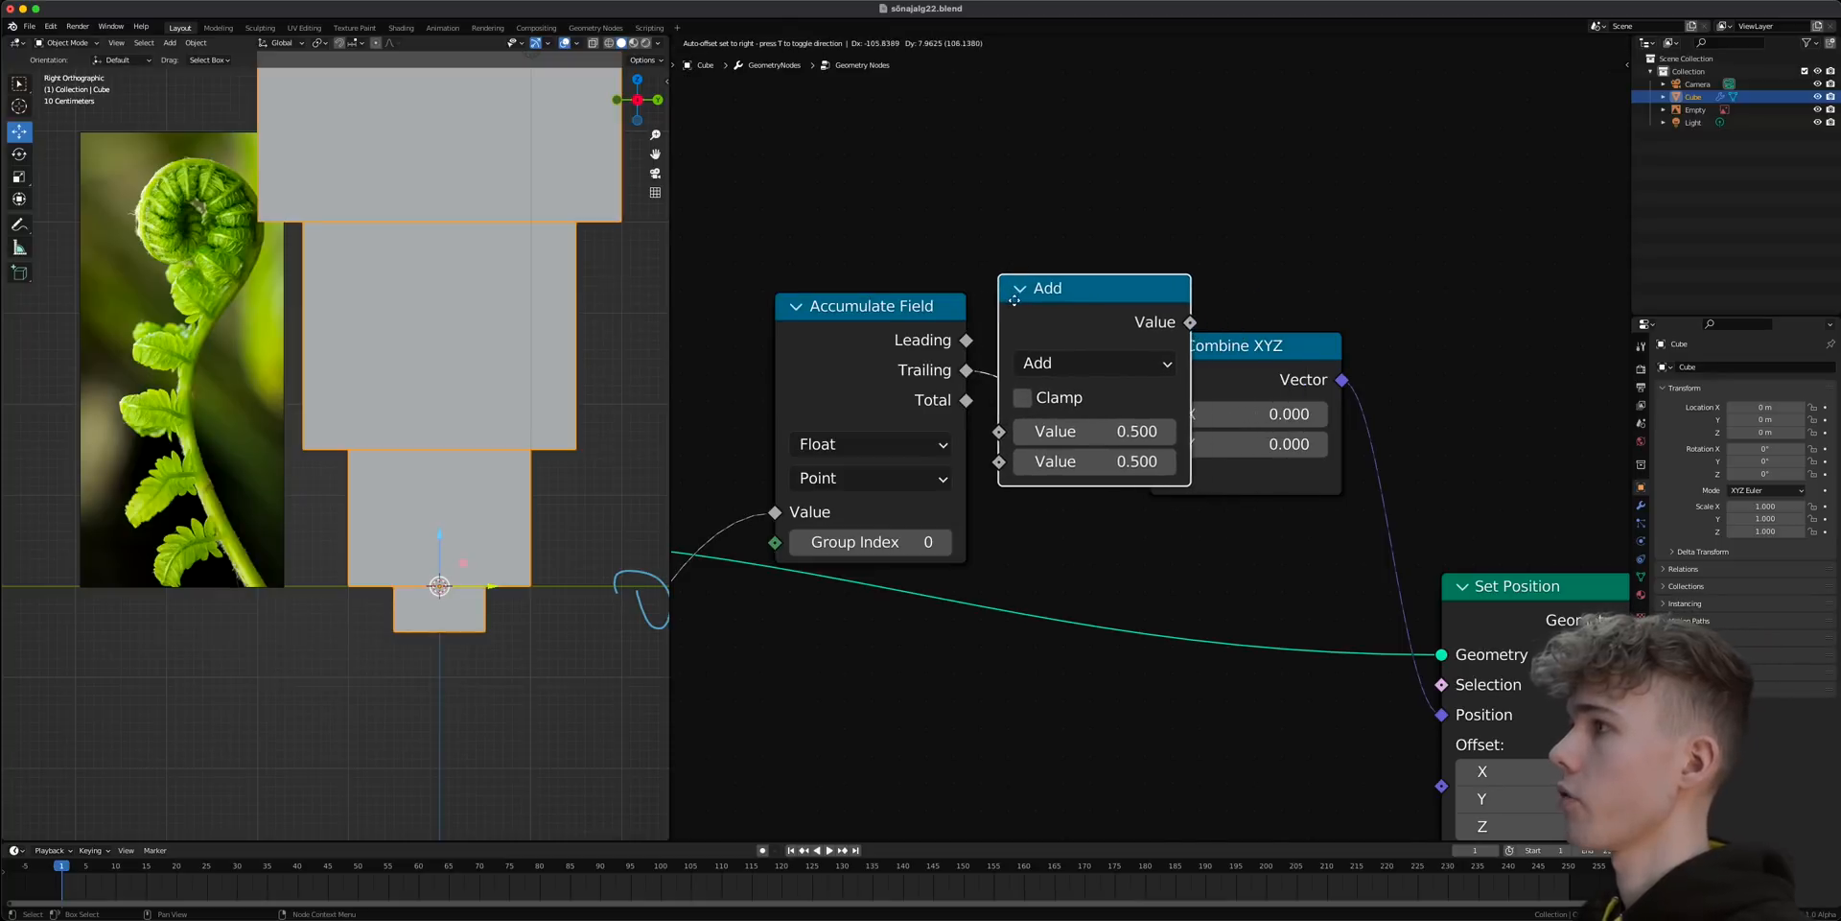
drag(921, 339, 1075, 461)
drag(1145, 336, 1085, 307)
- Duplicate the Add node between it and Combine XYZ, and set the copy to Multiply by 0.500
key(shift+d)
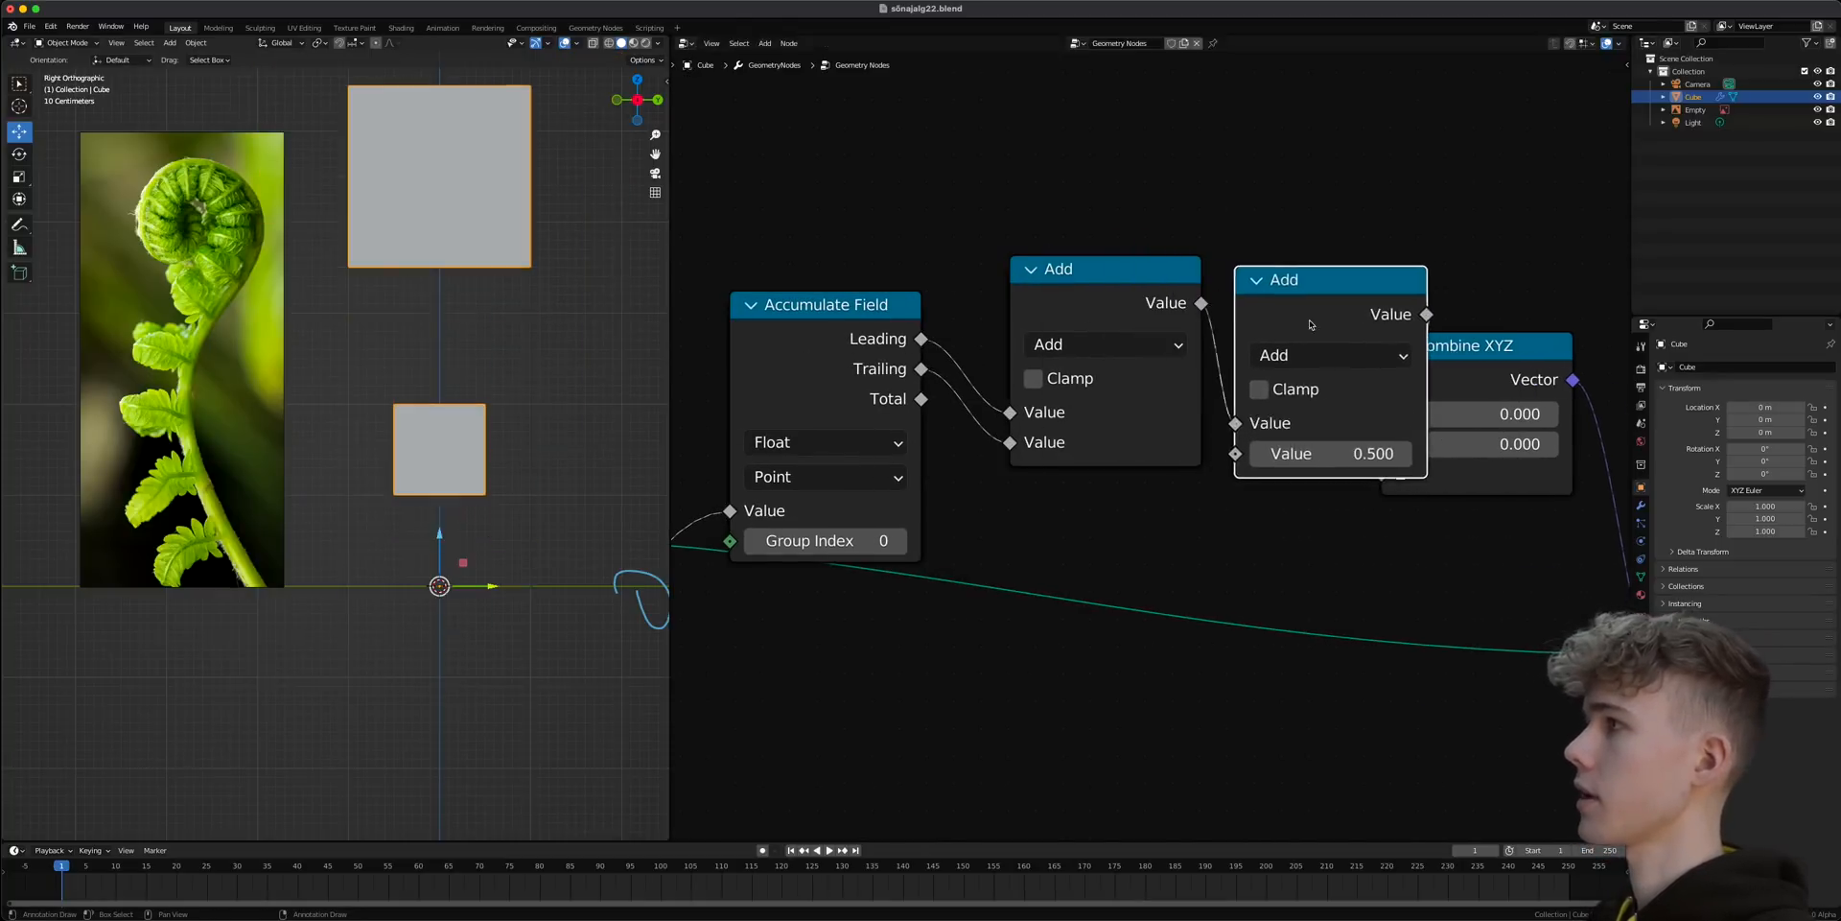
click(1369, 362)
click(1368, 361)
click(734, 487)
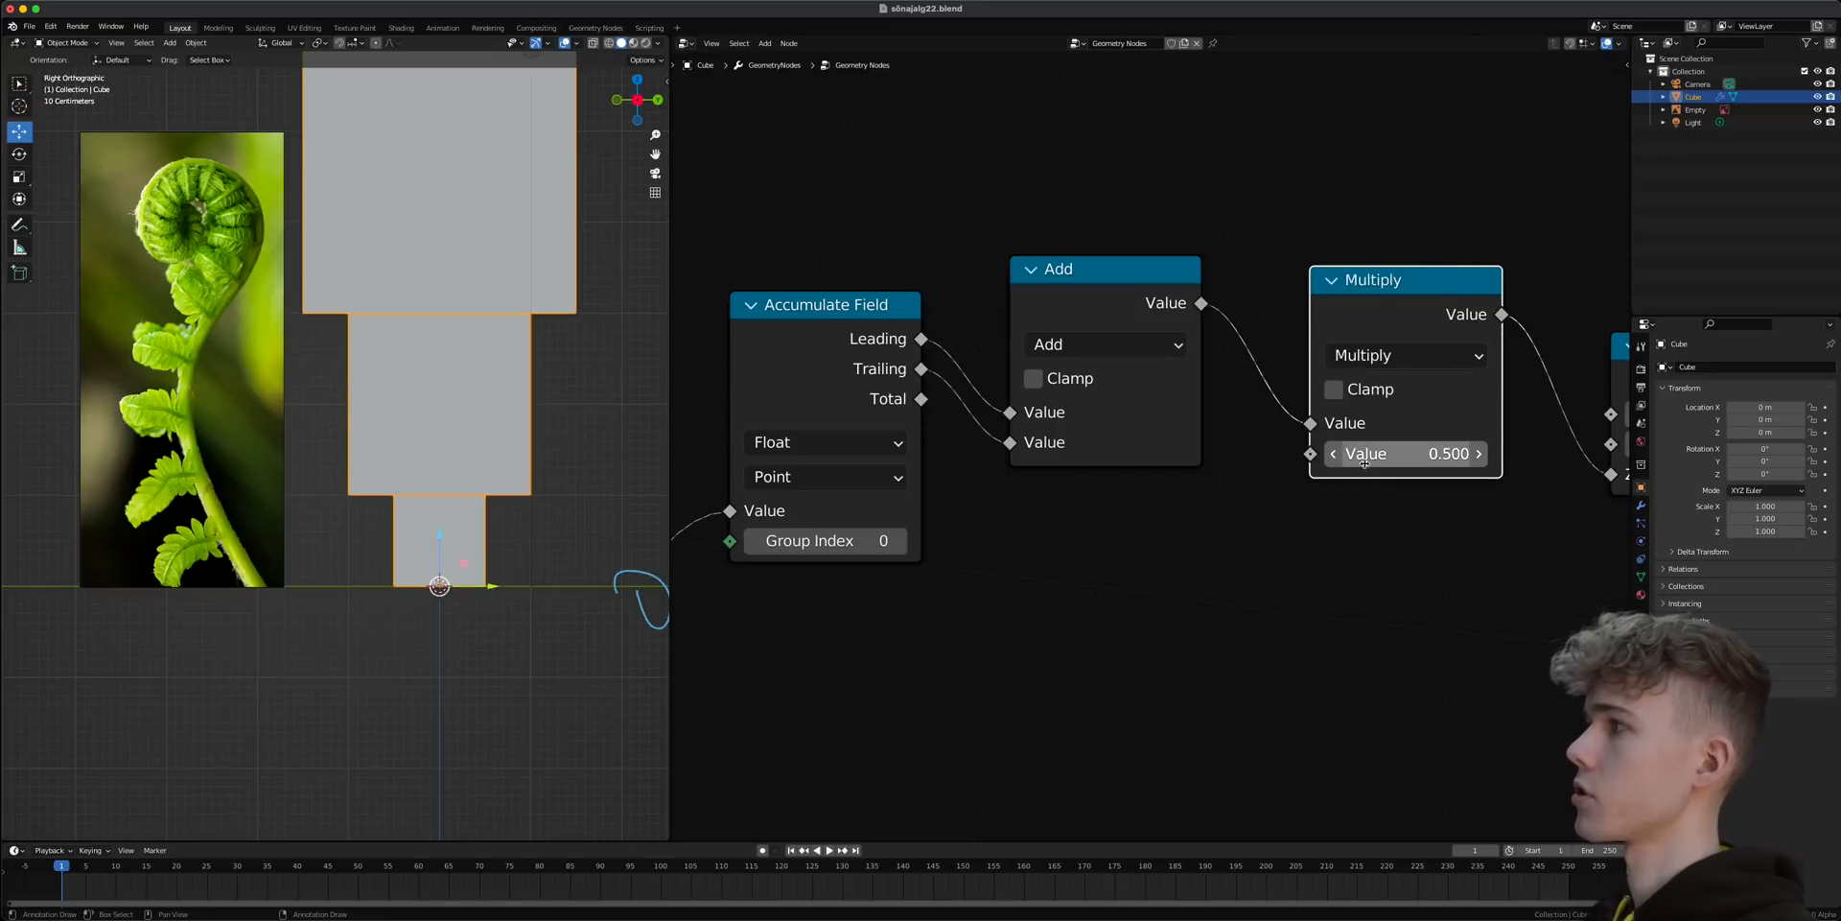
scroll(1378, 384, down, 2)
drag(1377, 349, 1321, 326)
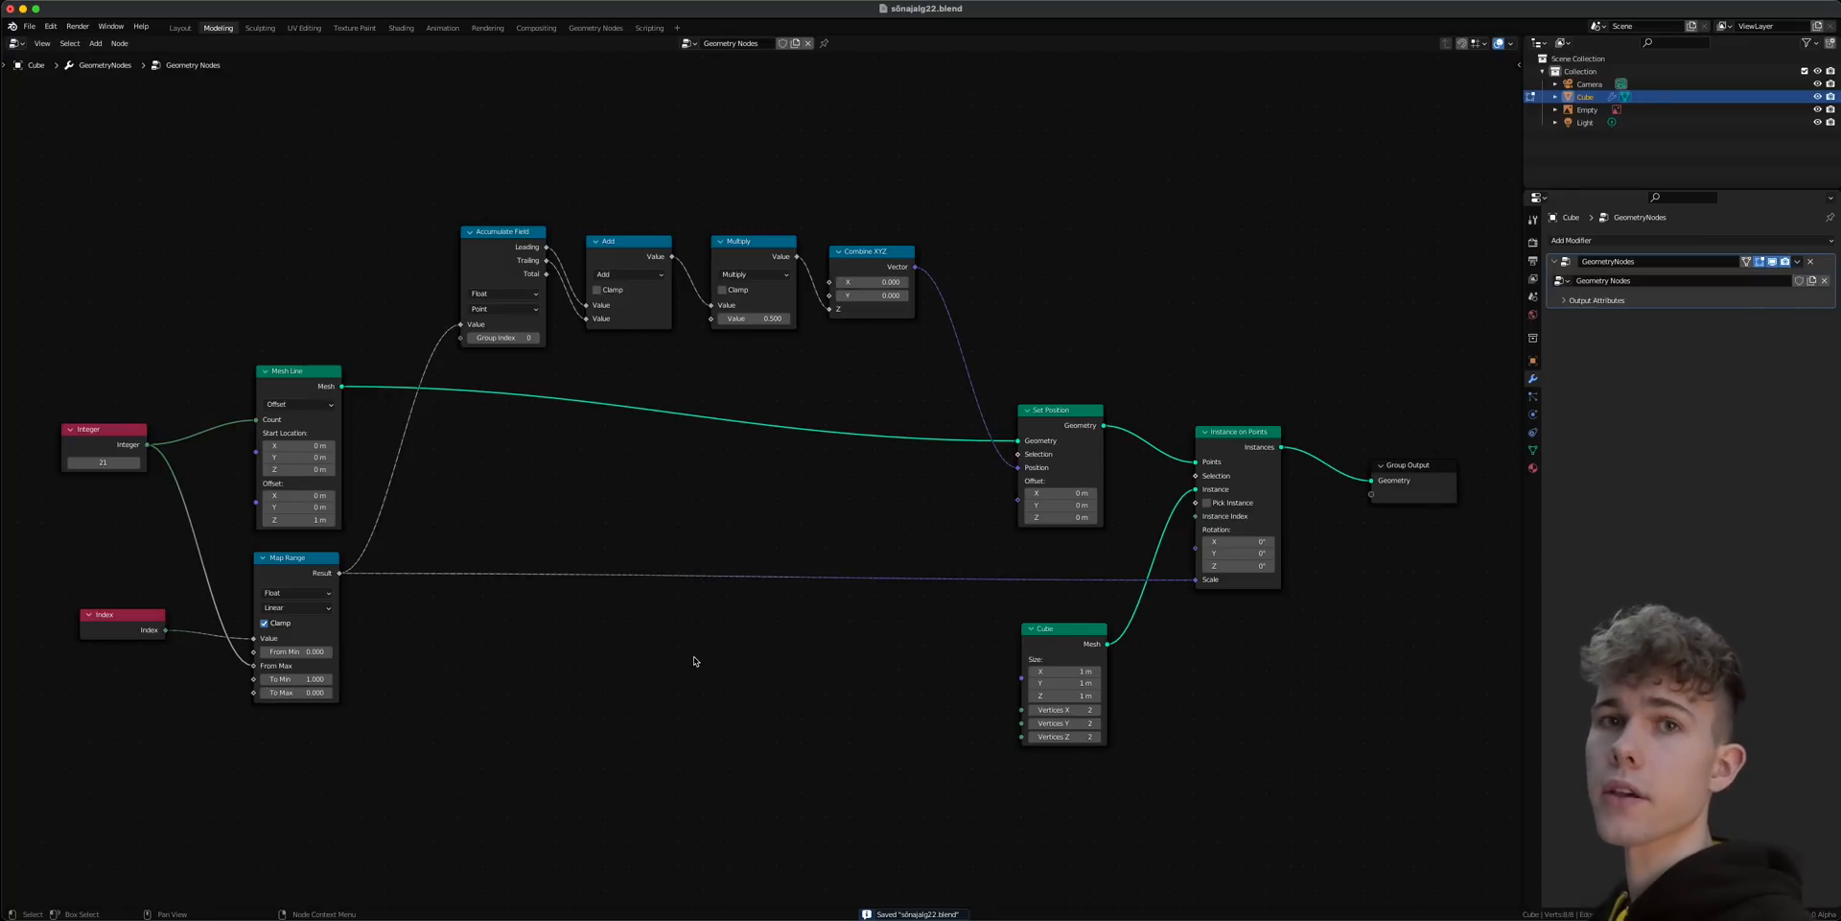
- Return to the Layout workspace and examine the stacked cubes from the column's base to its tip
click(179, 28)
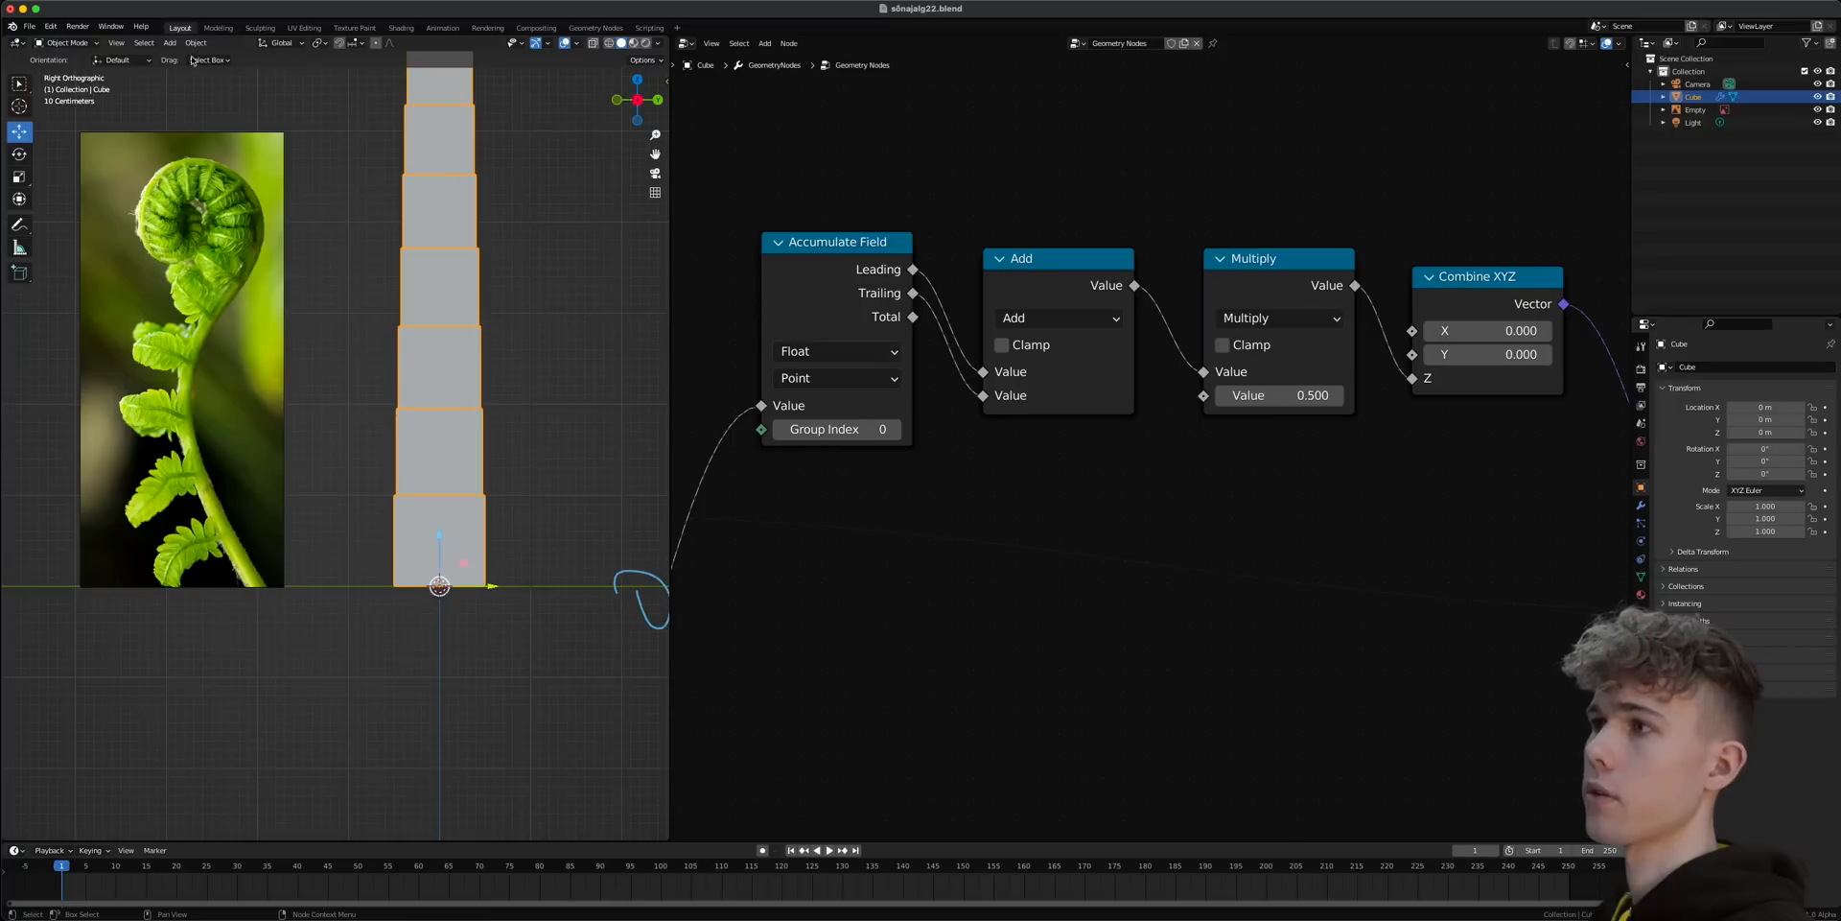
shift+middle_drag(458, 422, 418, 595)
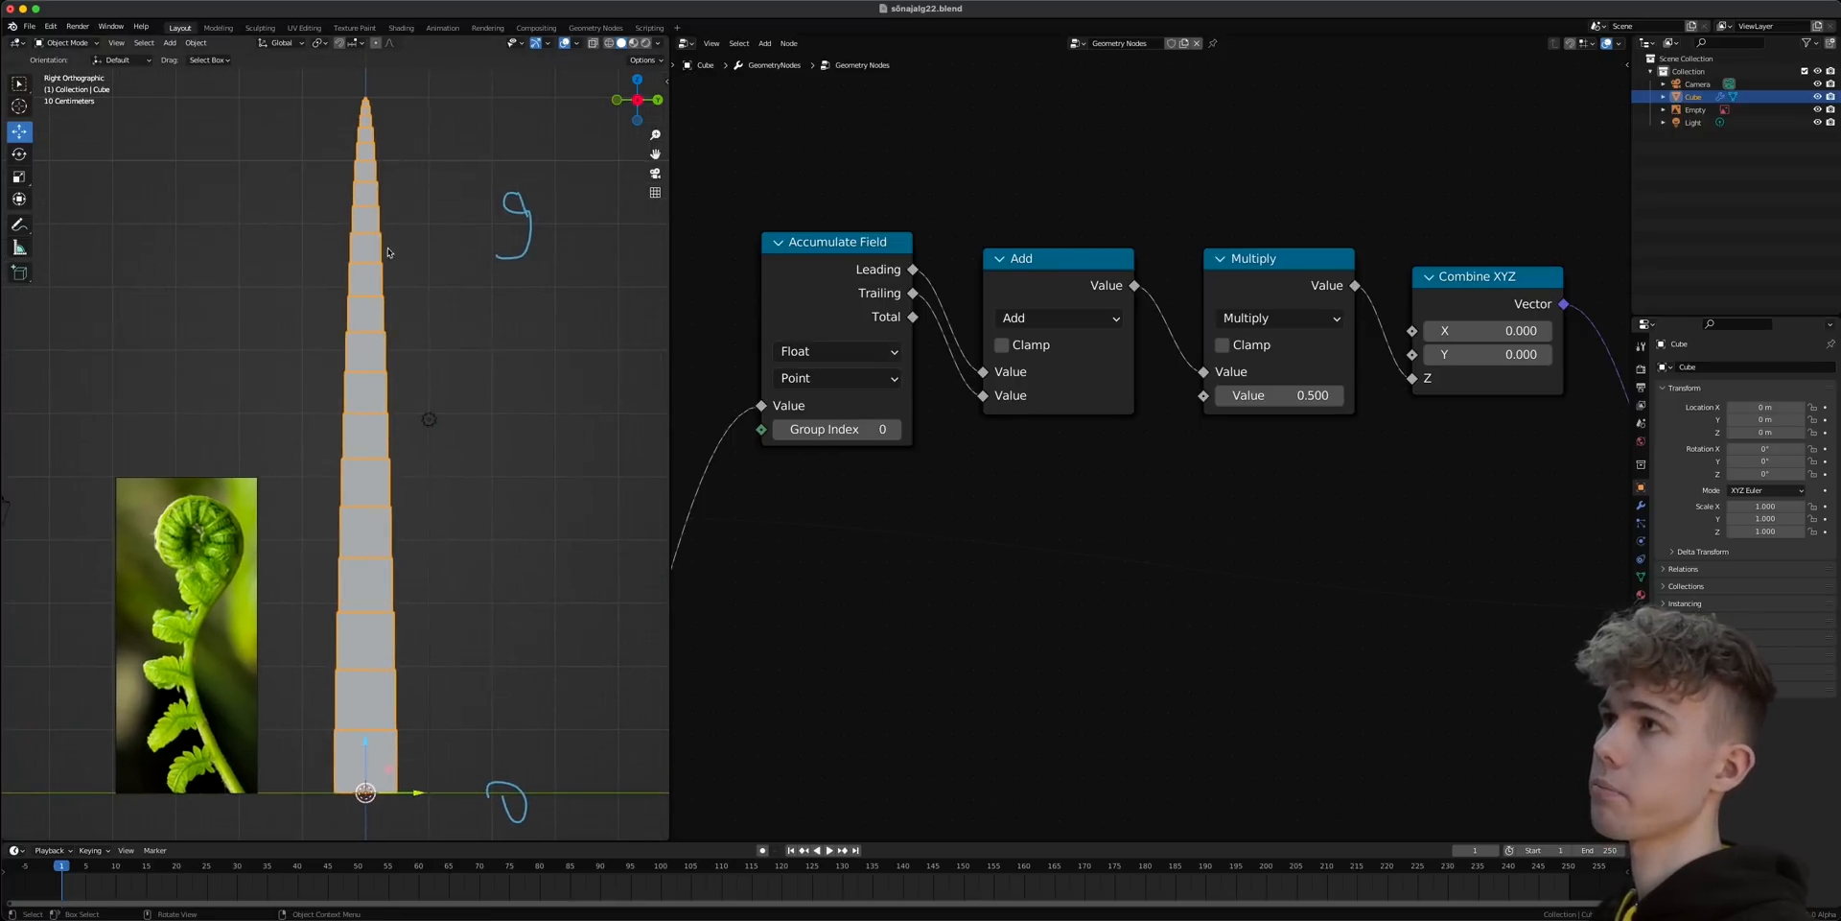
shift+middle_drag(390, 263, 313, 477)
scroll(305, 461, up, 5)
mouse_move(235, 313)
shift+middle_down()
mouse_move(410, 485)
mouse_move(276, 333)
shift+middle_up()
scroll(411, 485, up, 3)
scroll(375, 536, down, 3)
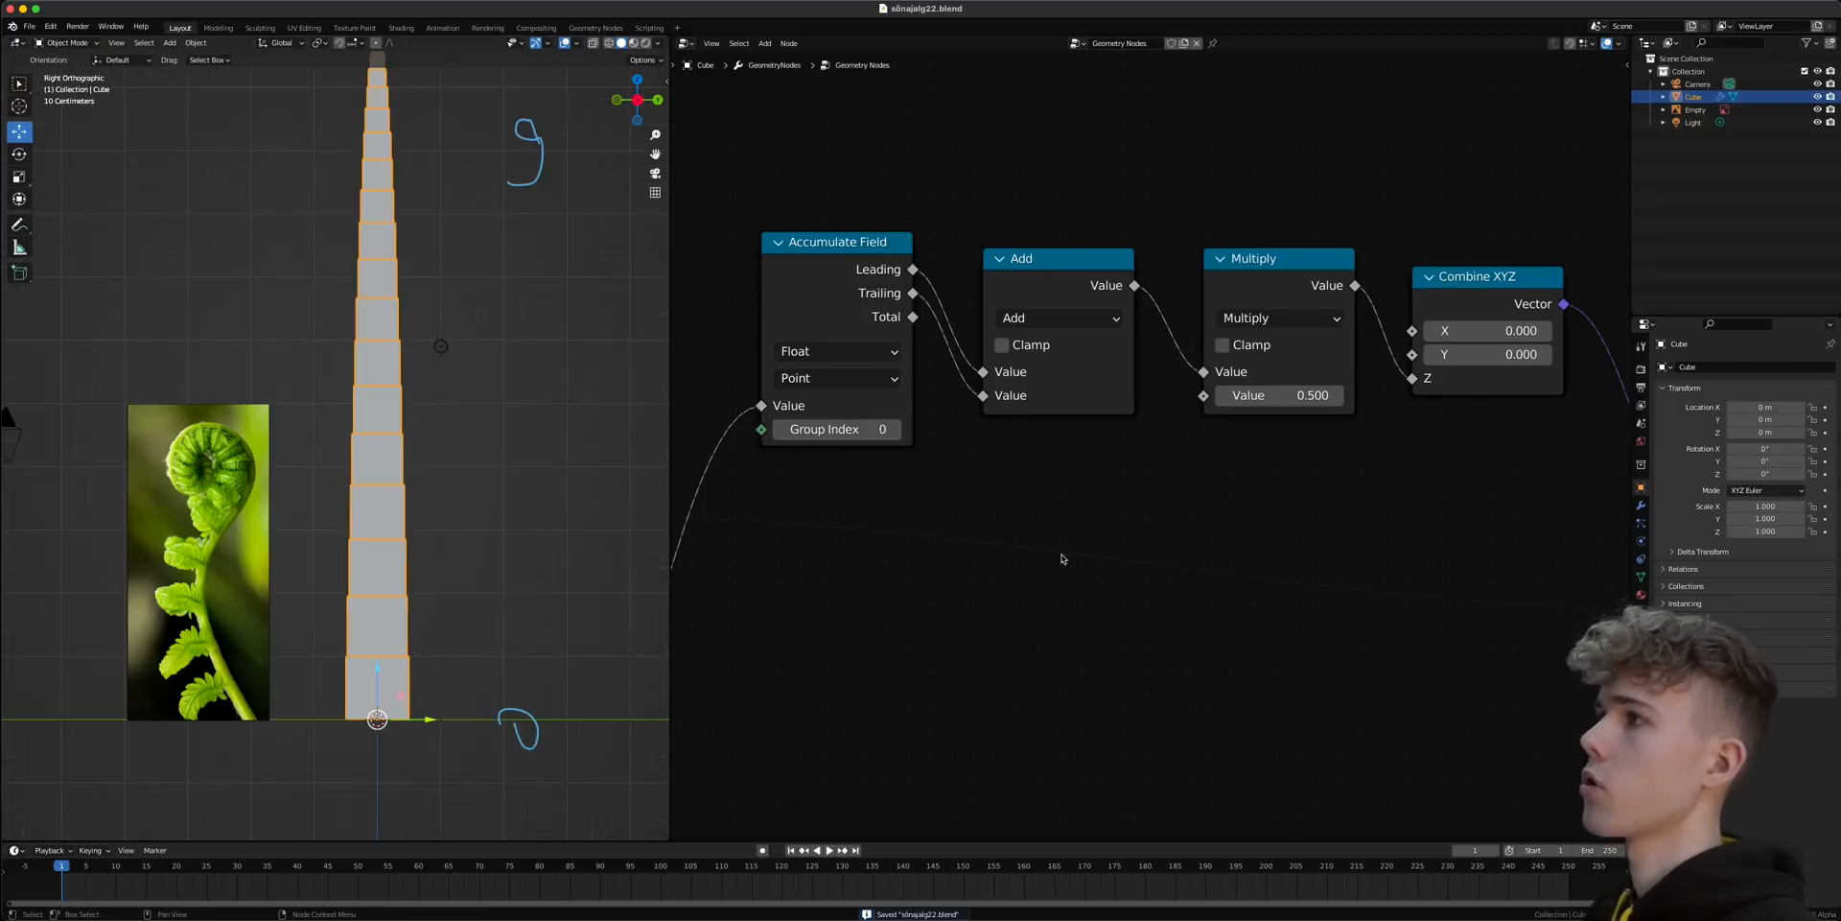
- Save the file and review the whole node tree together with the full tapered column
scroll(957, 494, down, 3)
drag(948, 306, 927, 307)
key(super+s)
scroll(964, 523, down, 4)
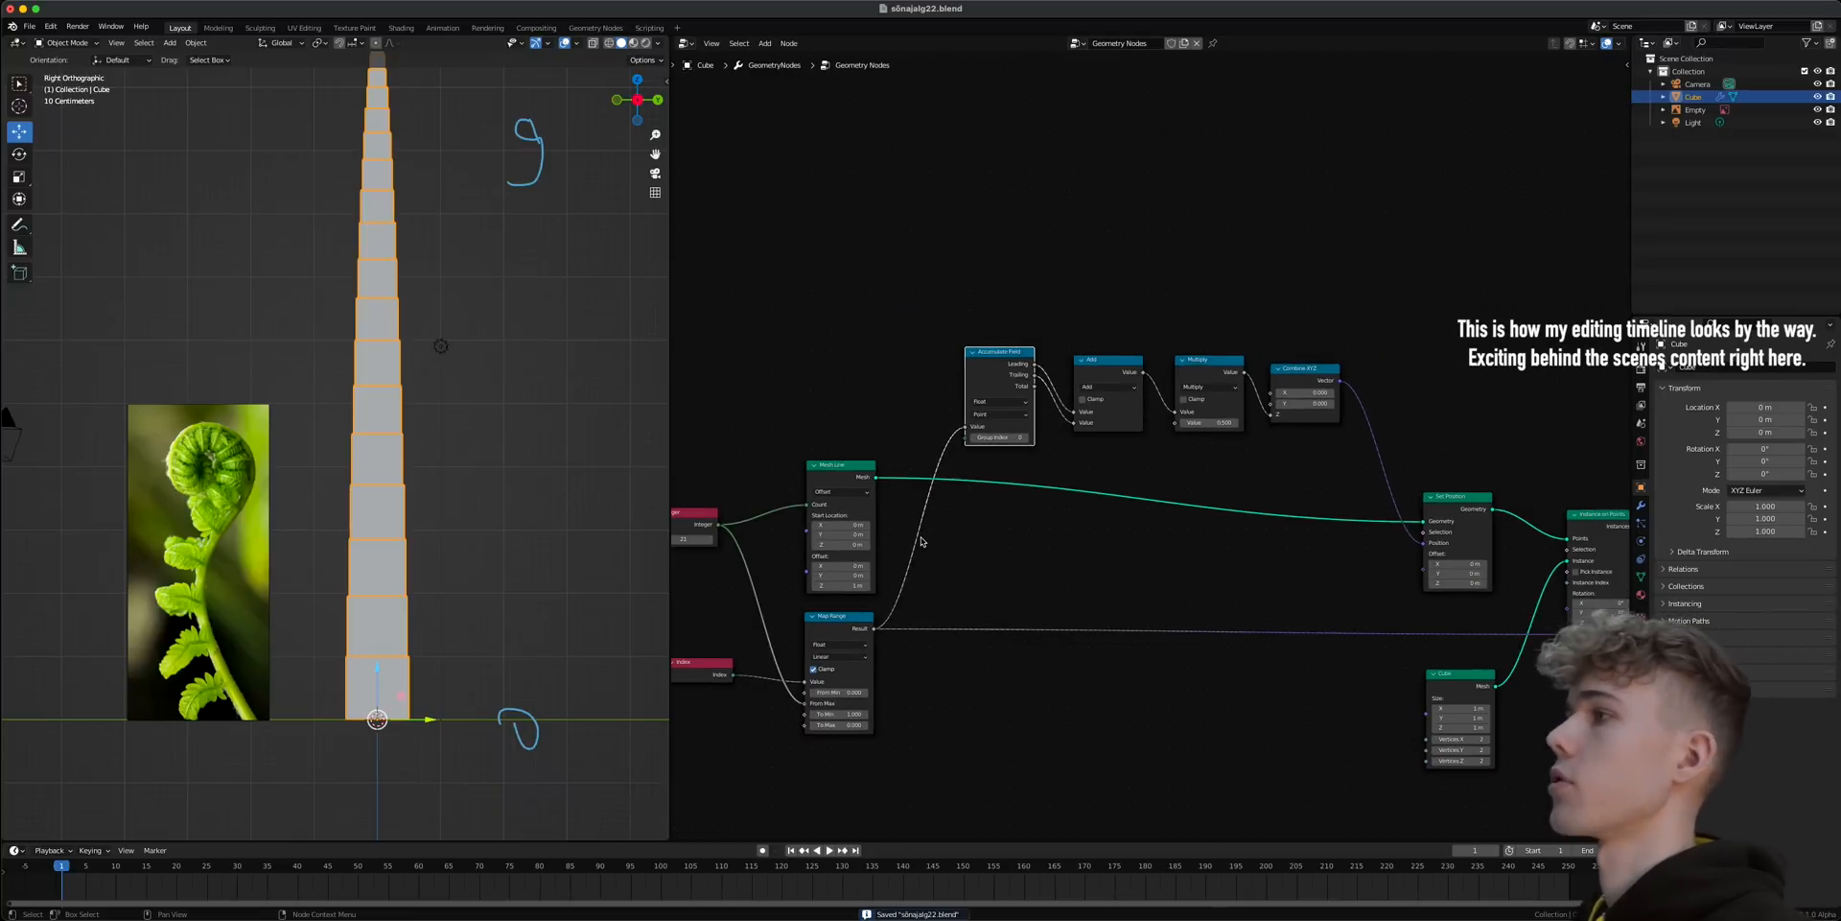
scroll(1192, 554, up, 3)
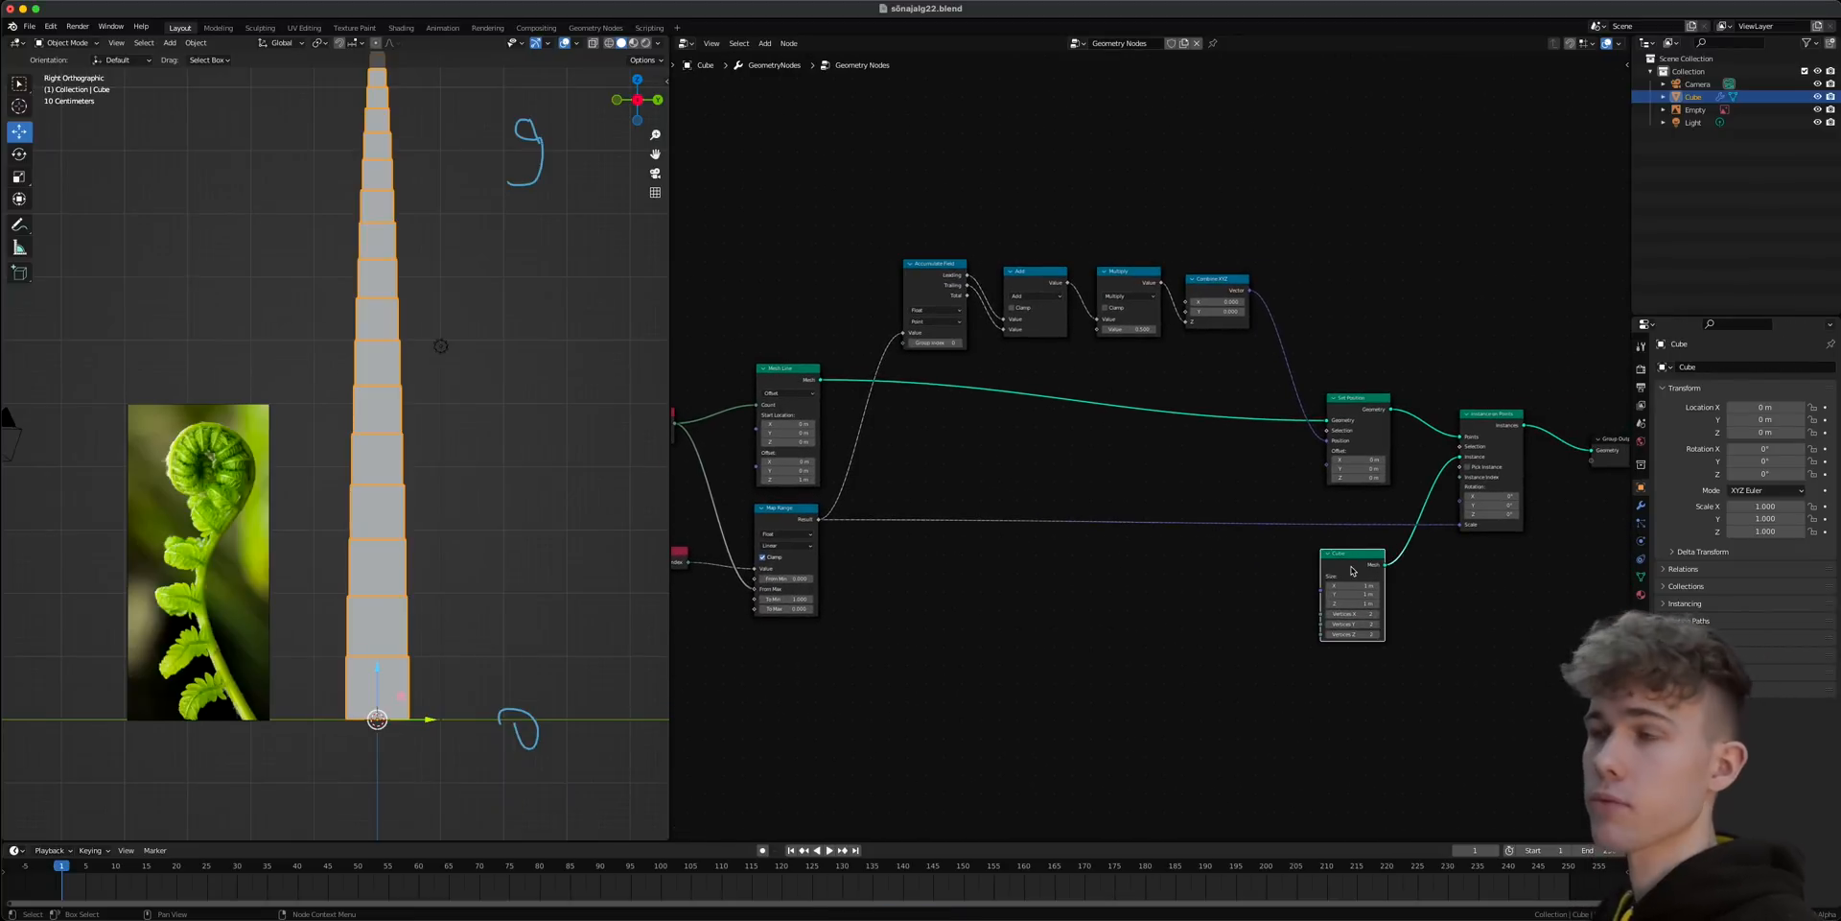
shift+middle_drag(395, 339, 395, 427)
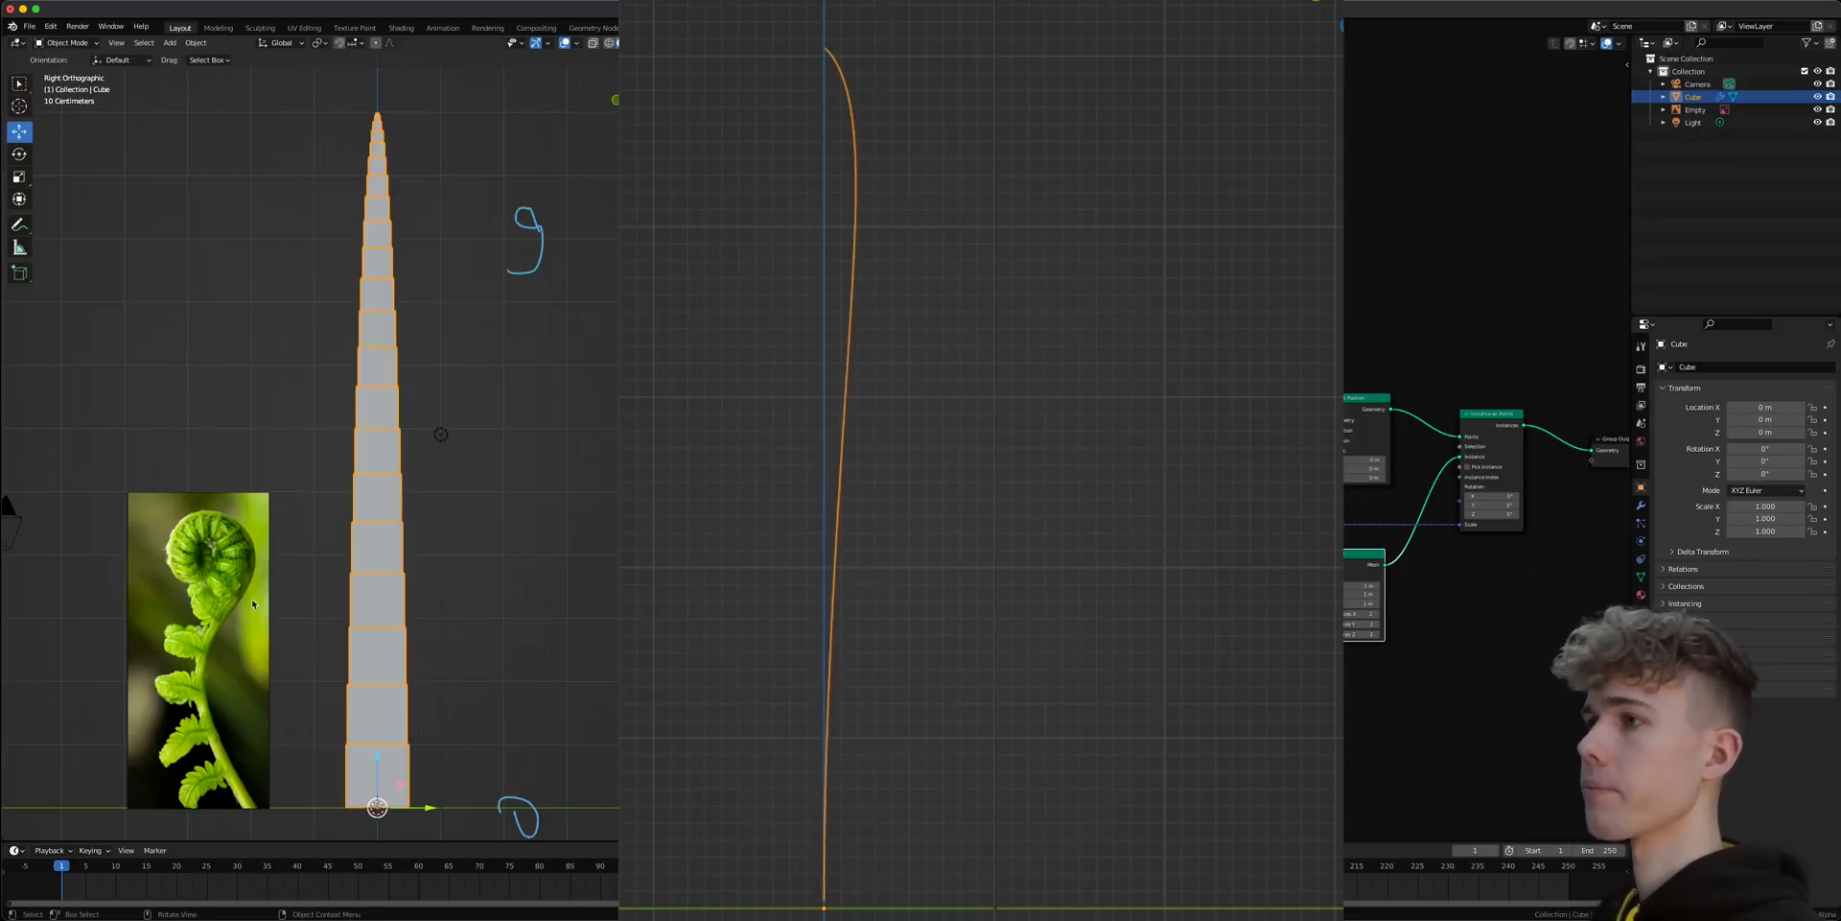
- Group the nodes from Integer and Index through Set Position in a frame labelled "Main Branch Point Accumulate"
drag(708, 235, 1389, 556)
key(ctrl+j)
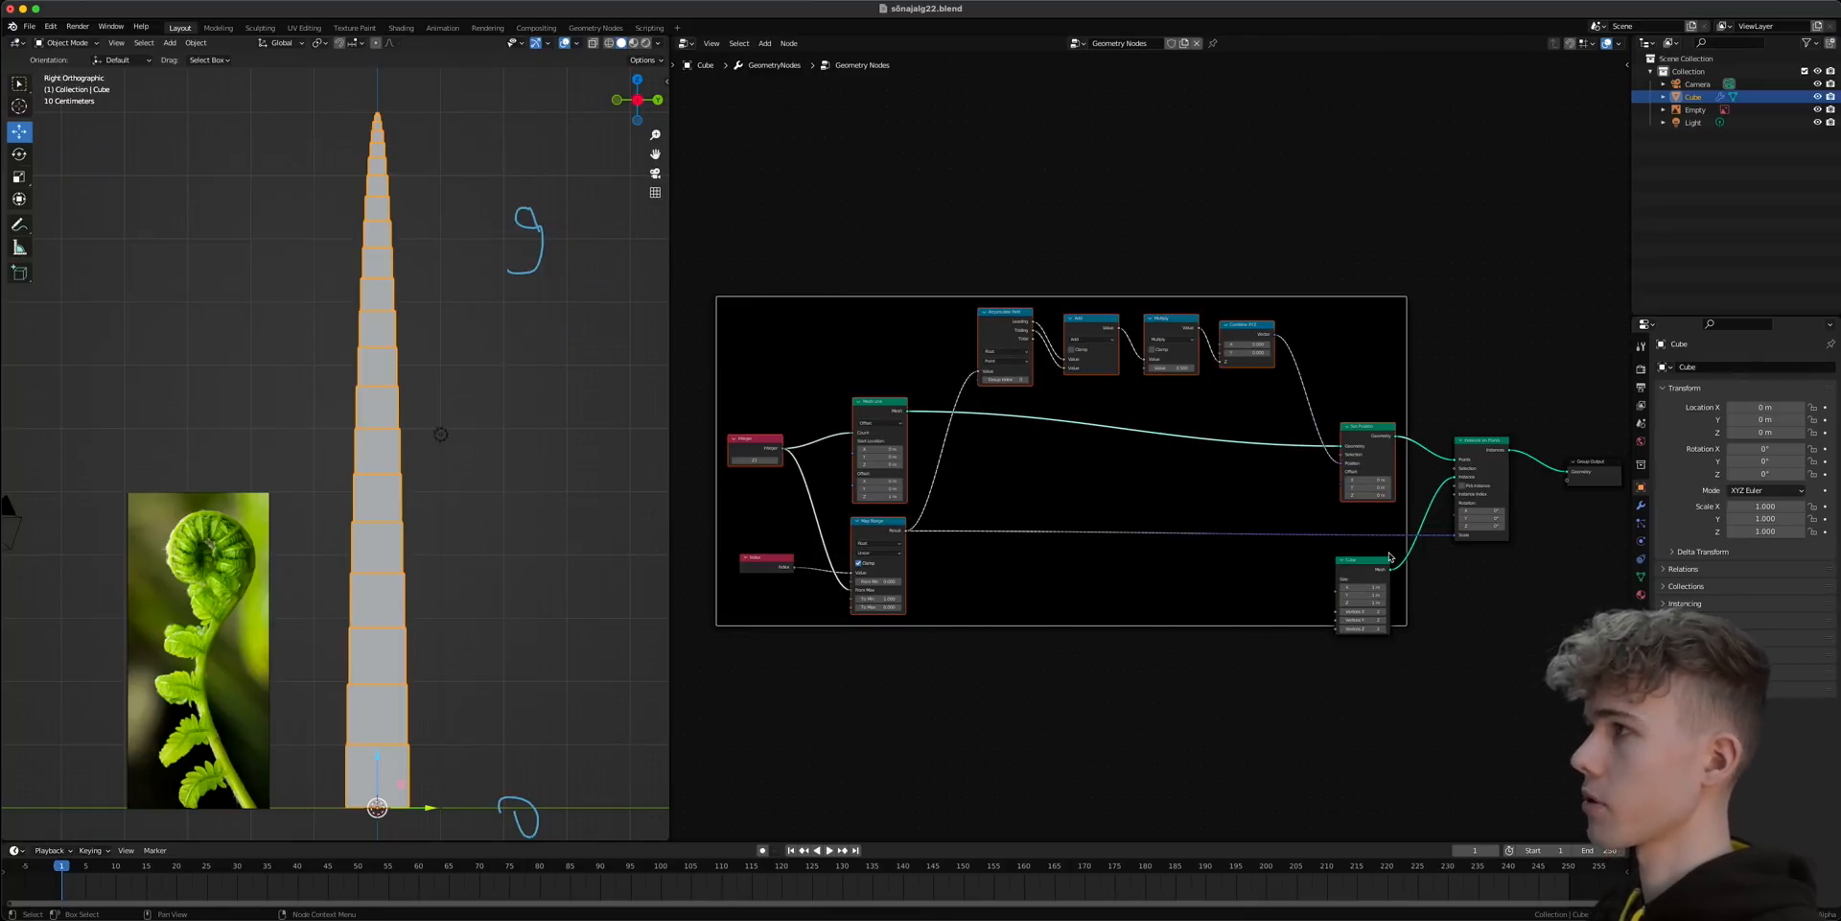
key(F2)
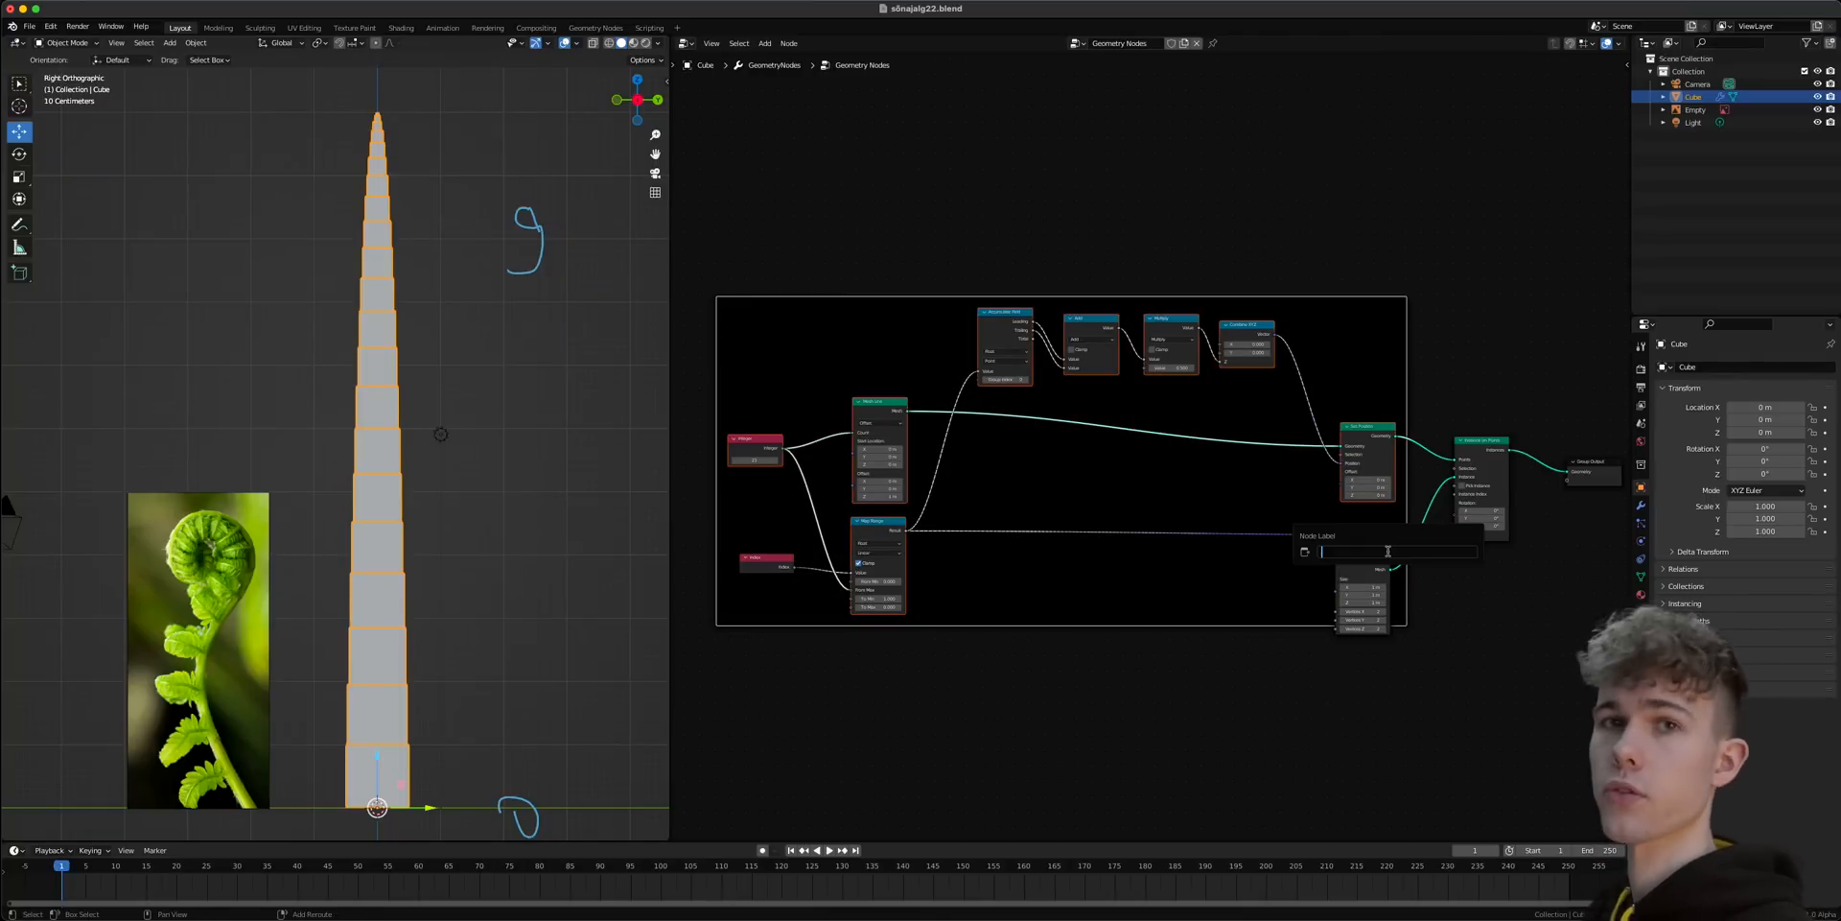
text(Main Branch Point Accumulate)
key(Return)
- Spread out the Accumulate Field, Mesh Line, Integer and Index nodes within the frame and save the file
drag(1003, 323, 908, 304)
mouse_move(927, 613)
mouse_down()
mouse_move(848, 518)
mouse_move(917, 603)
mouse_up()
drag(756, 557, 703, 550)
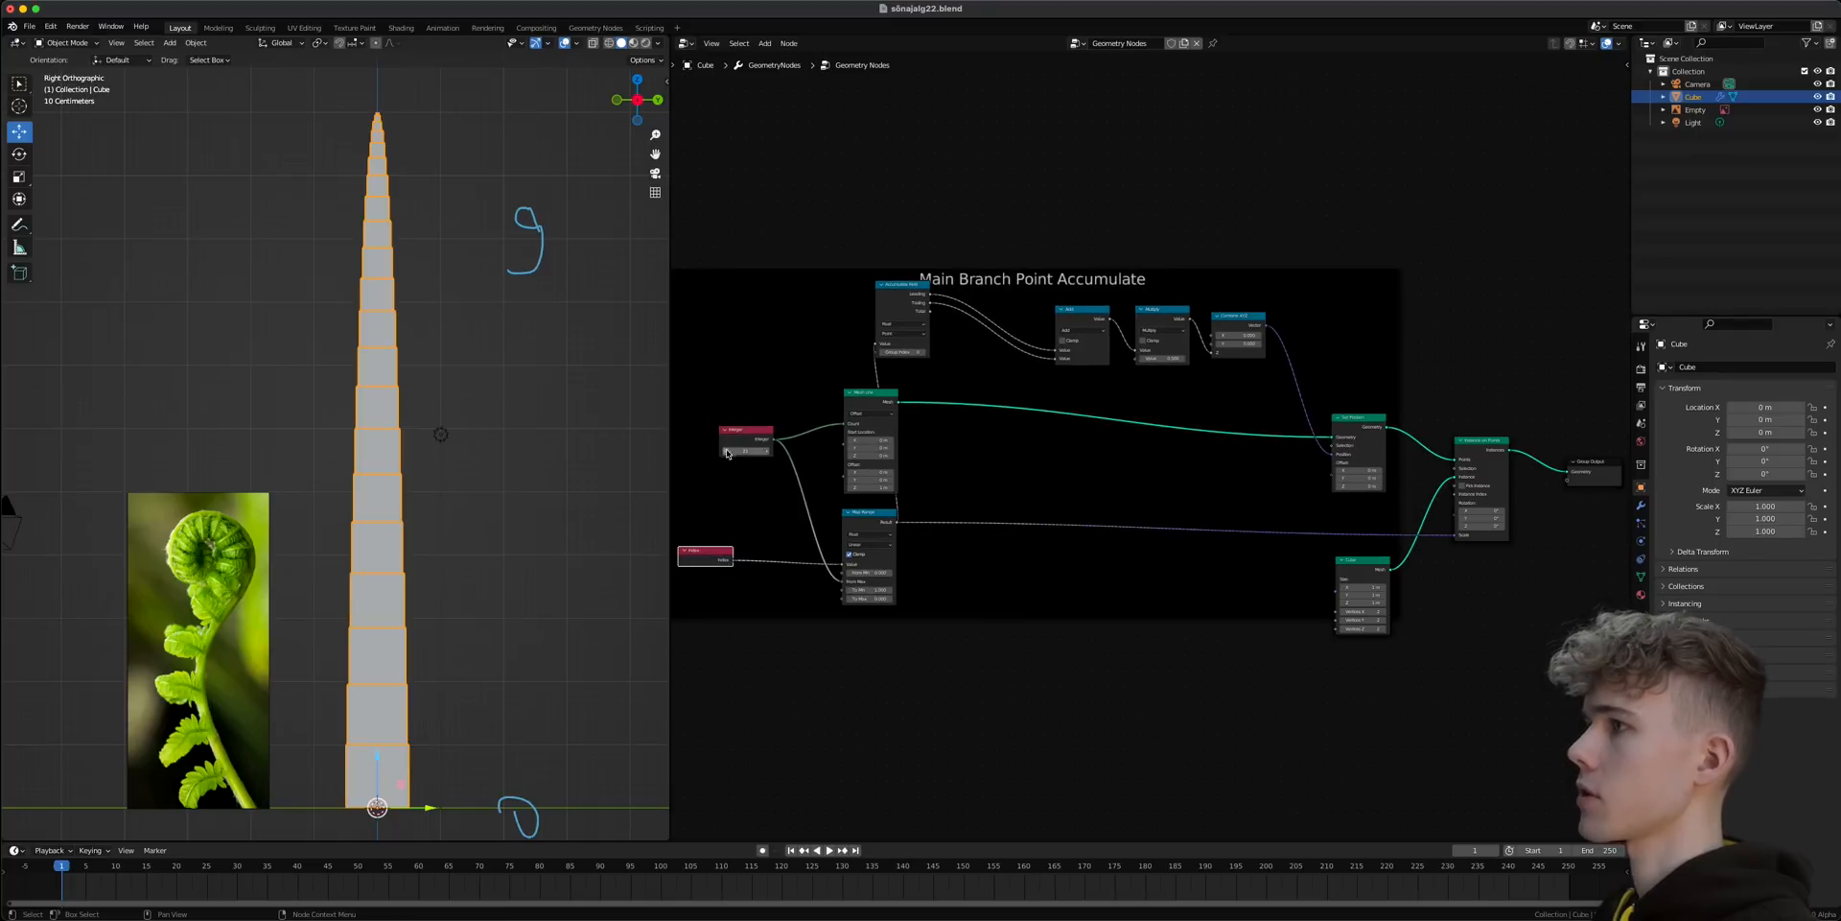
drag(746, 430, 706, 426)
drag(813, 460, 867, 537)
drag(870, 394, 820, 391)
drag(889, 311, 868, 325)
key(super+s)
- Move the Instance on Points, Group Output and Cube nodes away from the frame to make room
middle_drag(1166, 467, 778, 477)
scroll(1103, 542, up, 6)
drag(1313, 658, 1096, 470)
key(g)
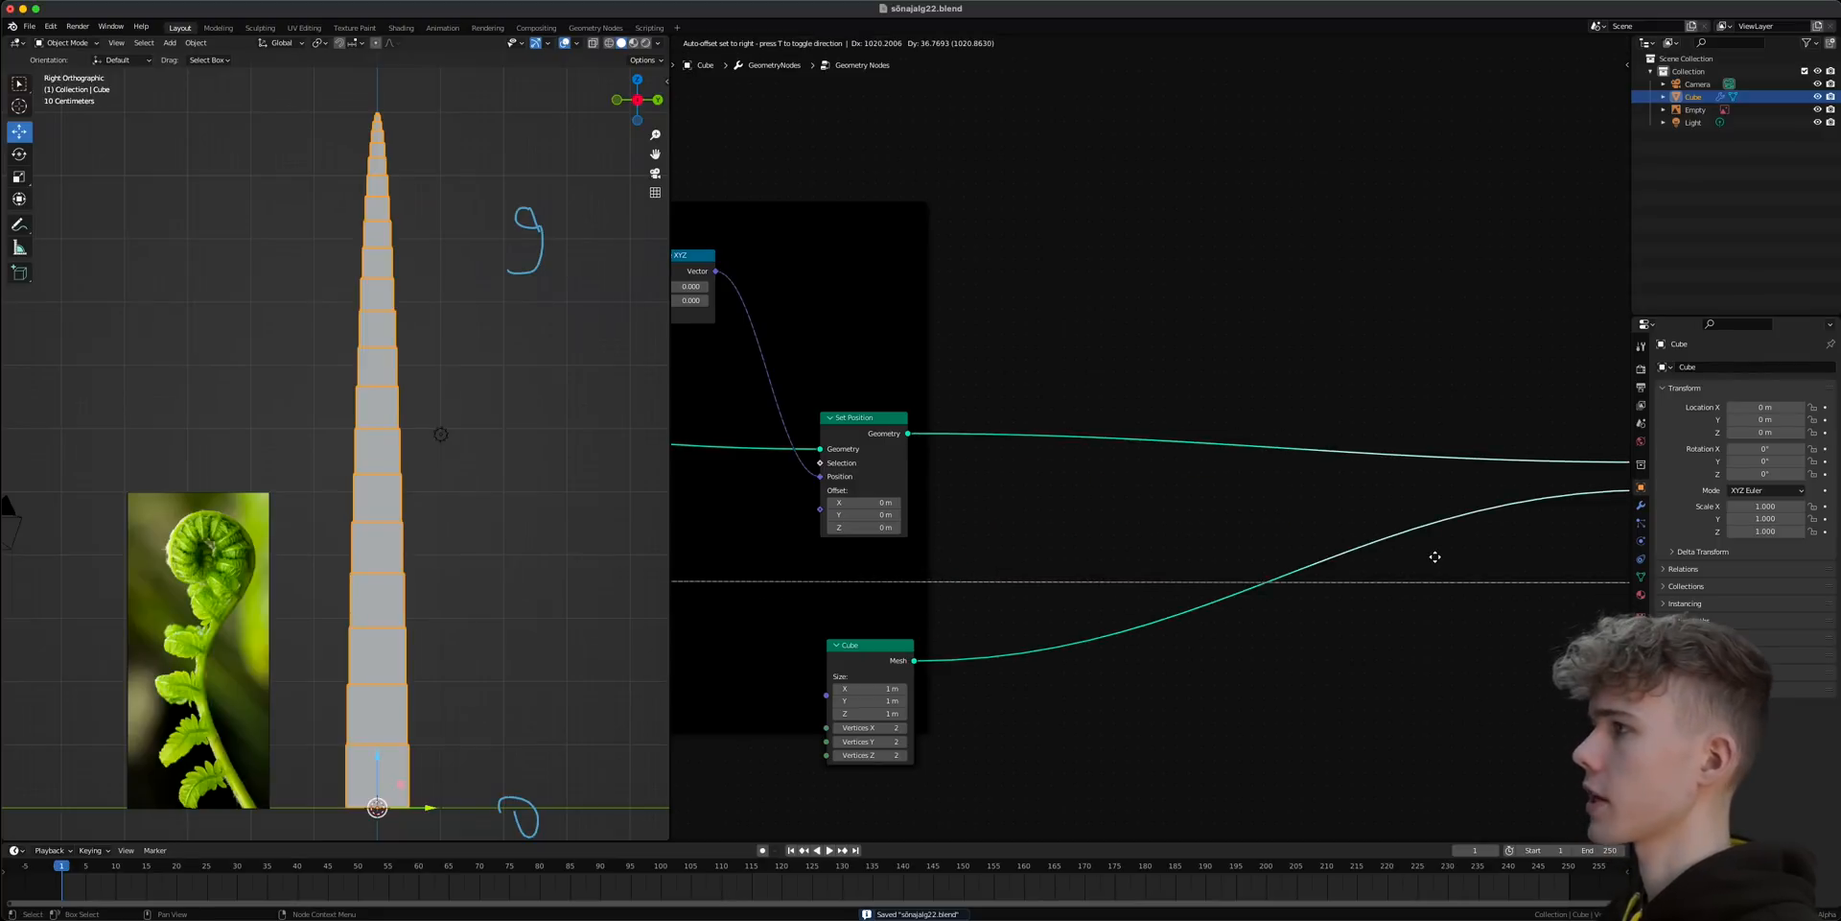
click(1381, 556)
drag(869, 646, 1294, 656)
- Insert a second Set Position node between the framed Set Position and Instance on Points
key(shift+a)
text(s)
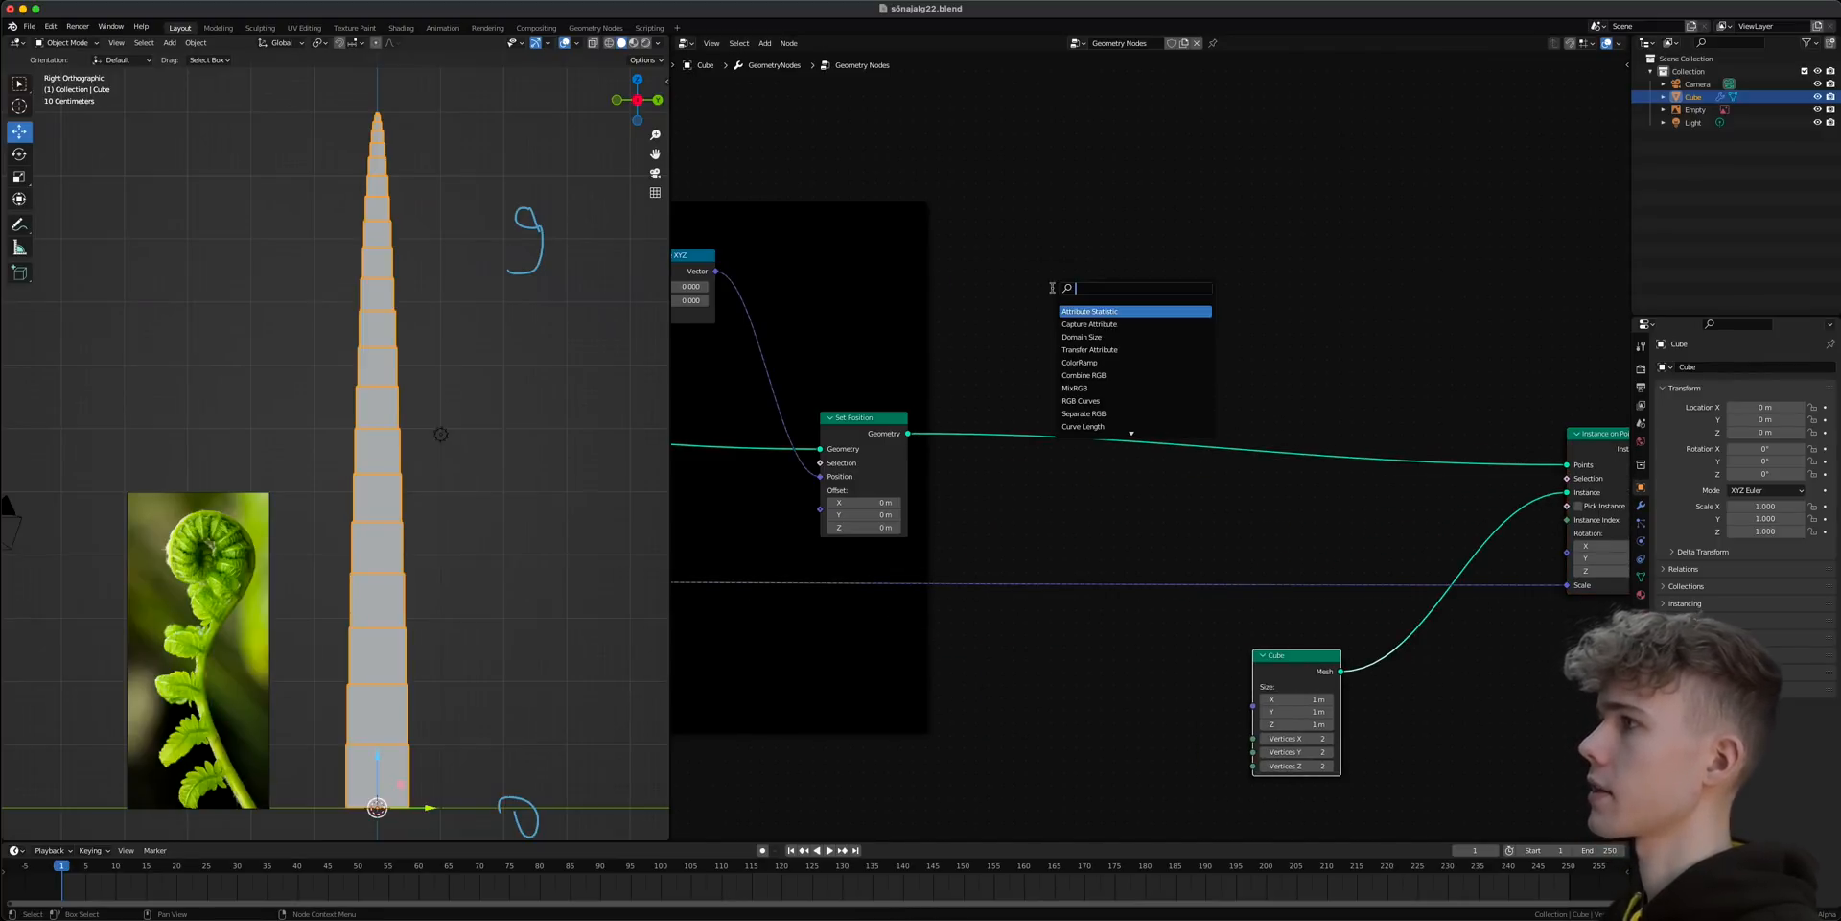
text(set o)
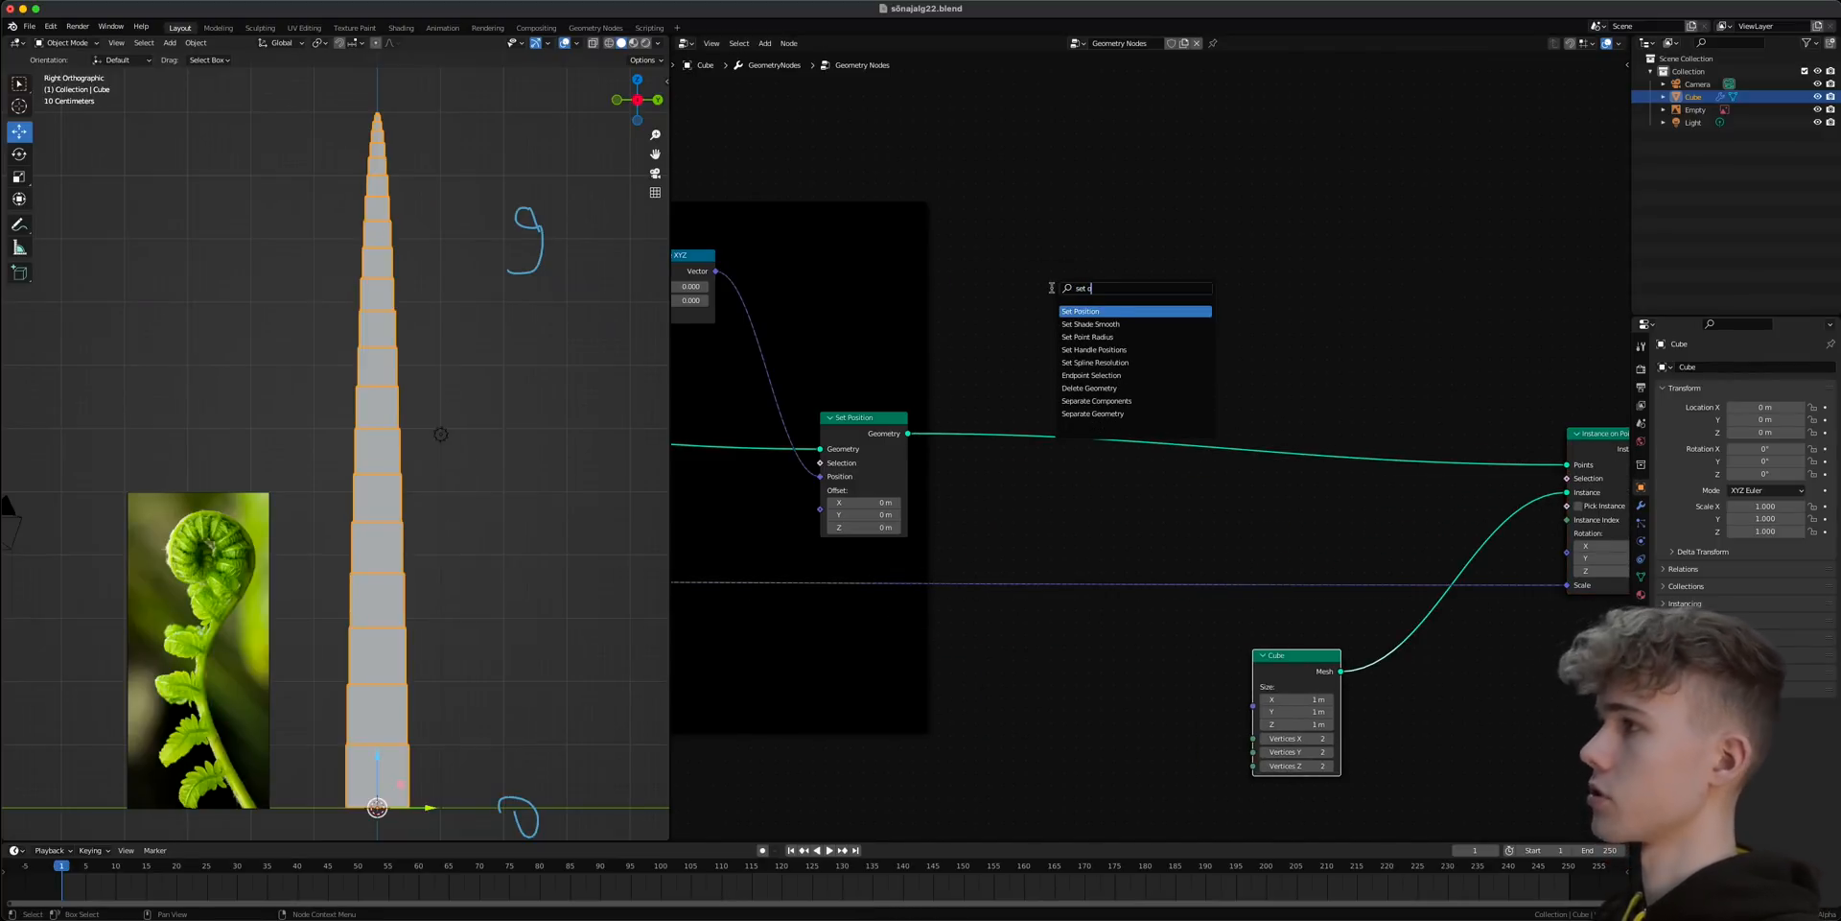
click(1084, 337)
click(1186, 455)
scroll(315, 462, down, 2)
mouse_move(317, 480)
shift+middle_down()
mouse_move(317, 450)
mouse_move(300, 485)
shift+middle_up()
scroll(356, 622, up, 2)
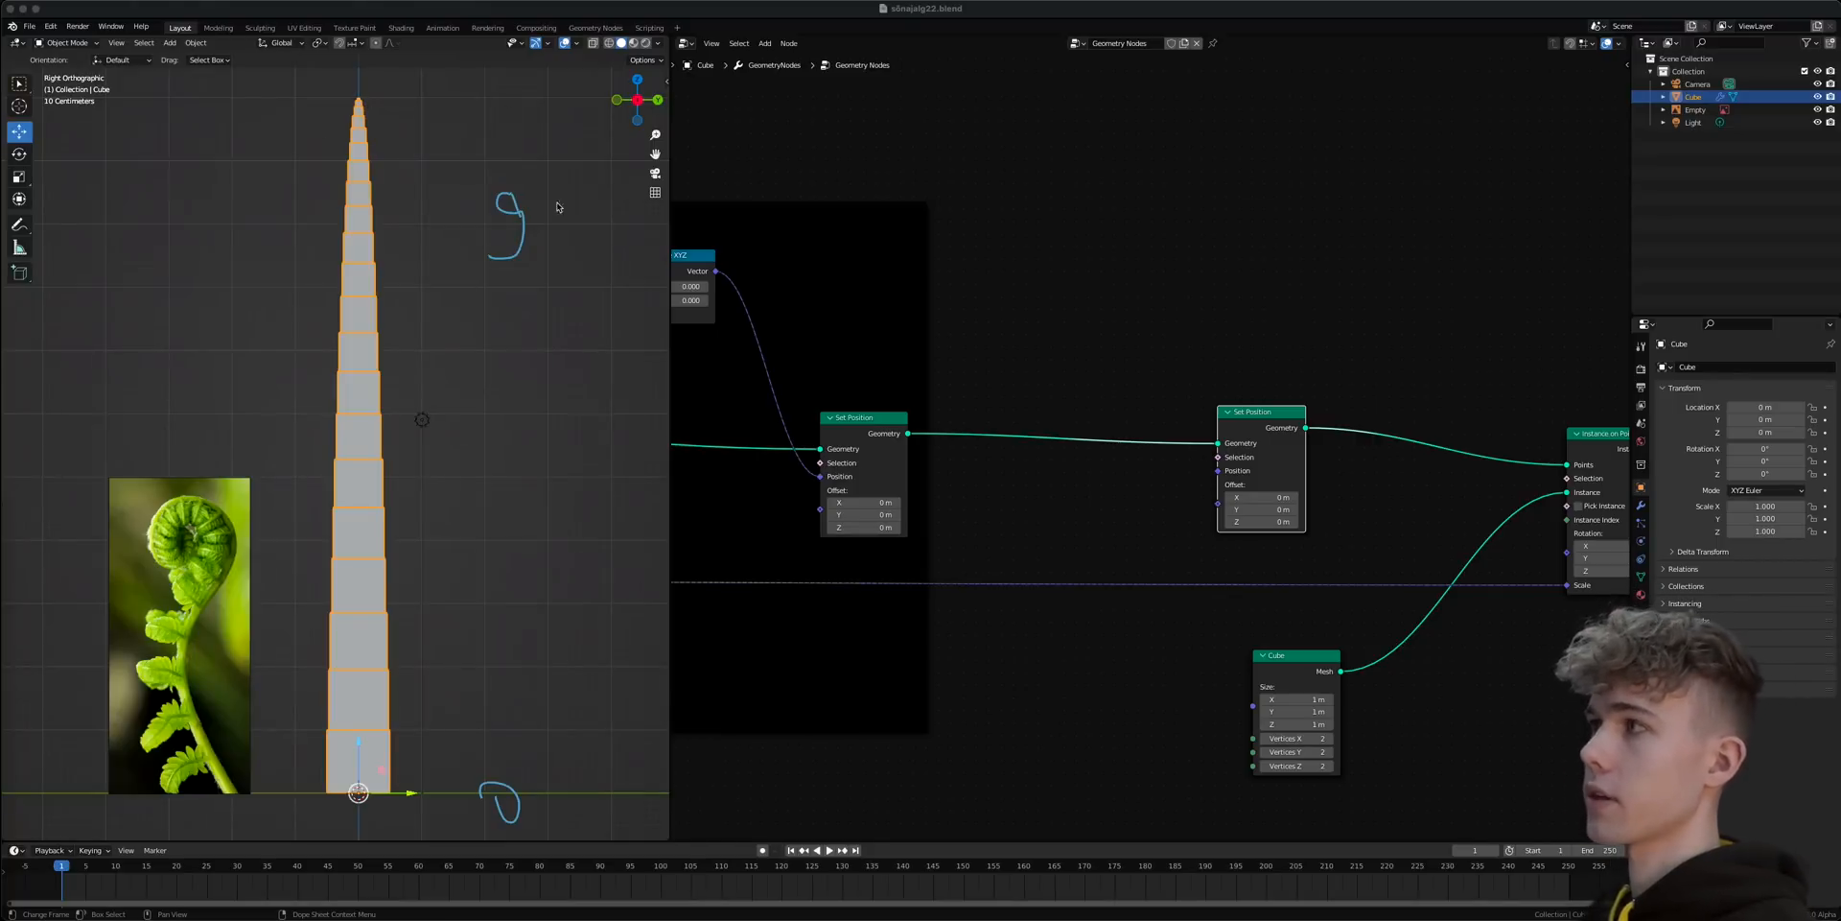
- Add a Position node and connect it to the second Set Position node's Position input
click(1071, 227)
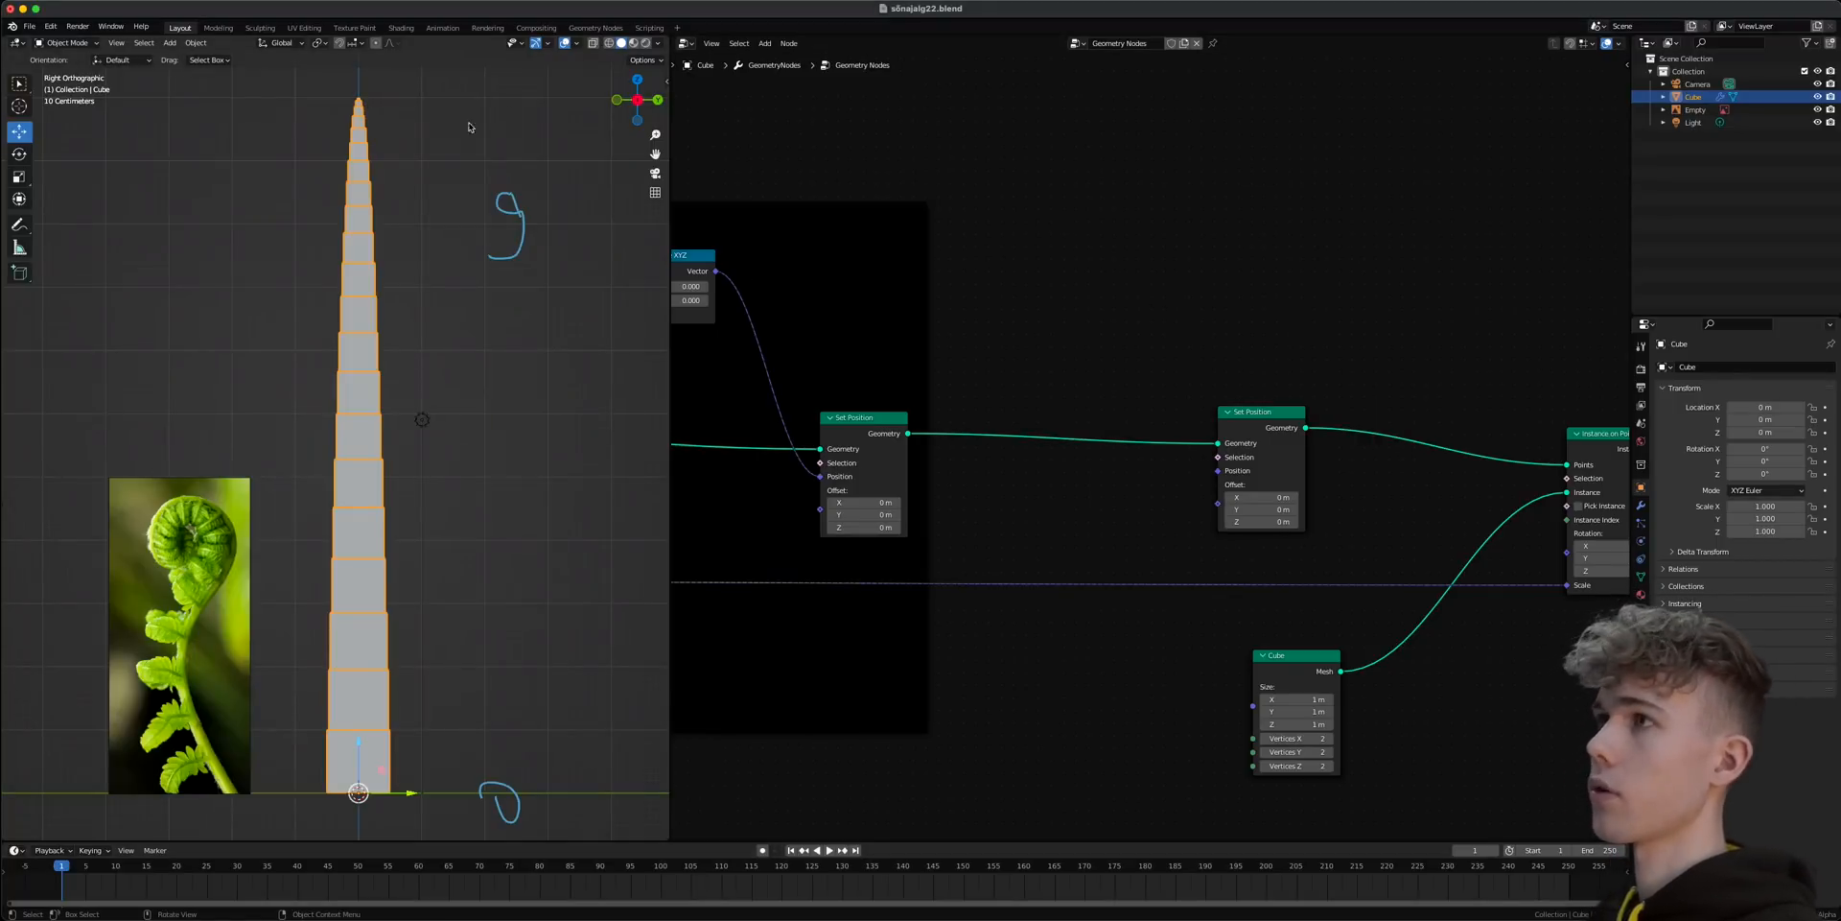
key(shift+a)
click(1231, 229)
text(pos)
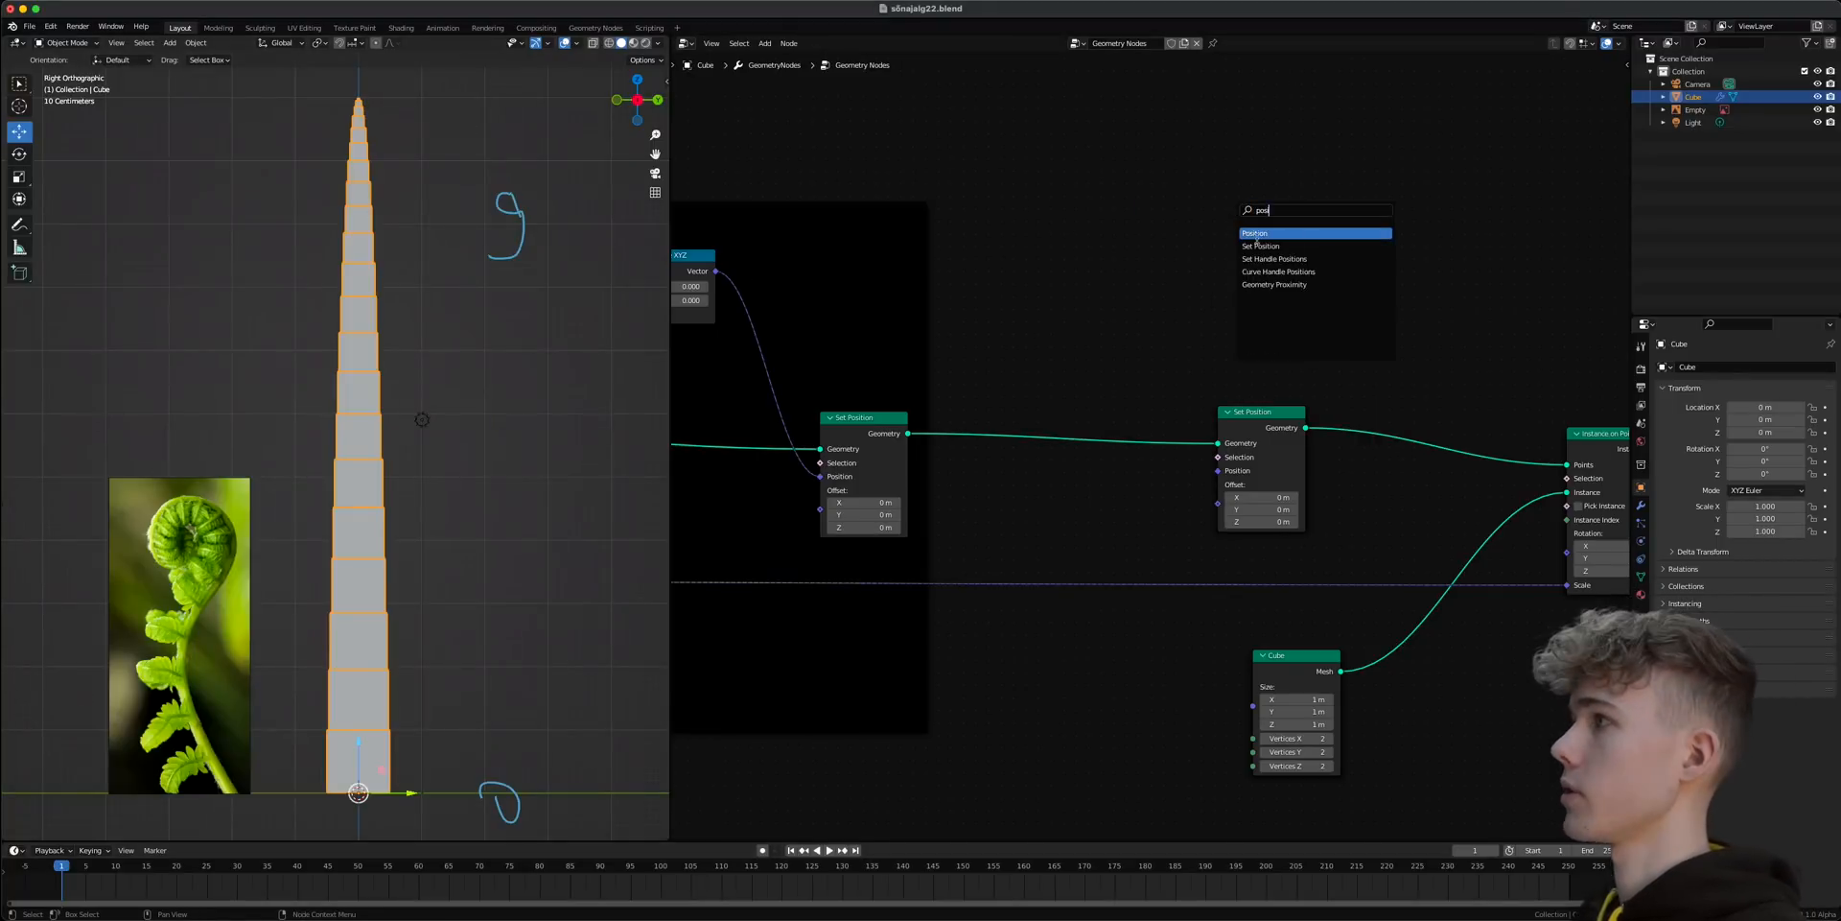
key(Return)
click(1049, 281)
drag(1116, 273, 1219, 478)
scroll(1149, 446, up, 3)
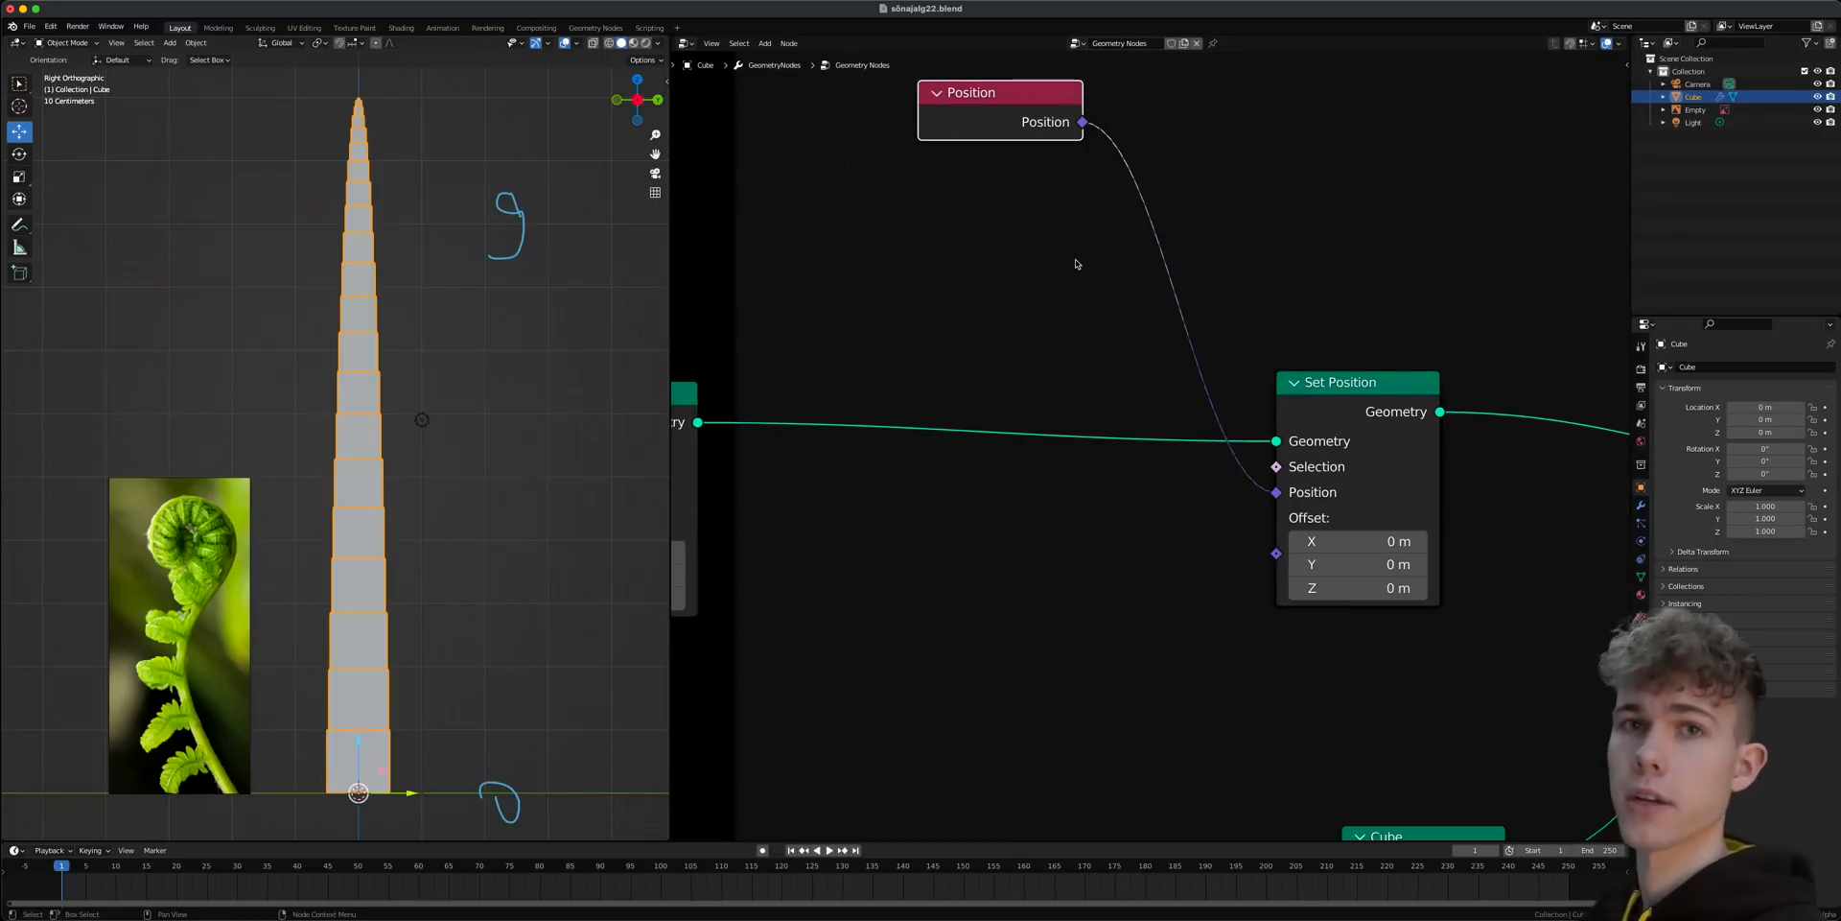
scroll(1132, 308, down, 2)
middle_drag(1146, 261, 1069, 355)
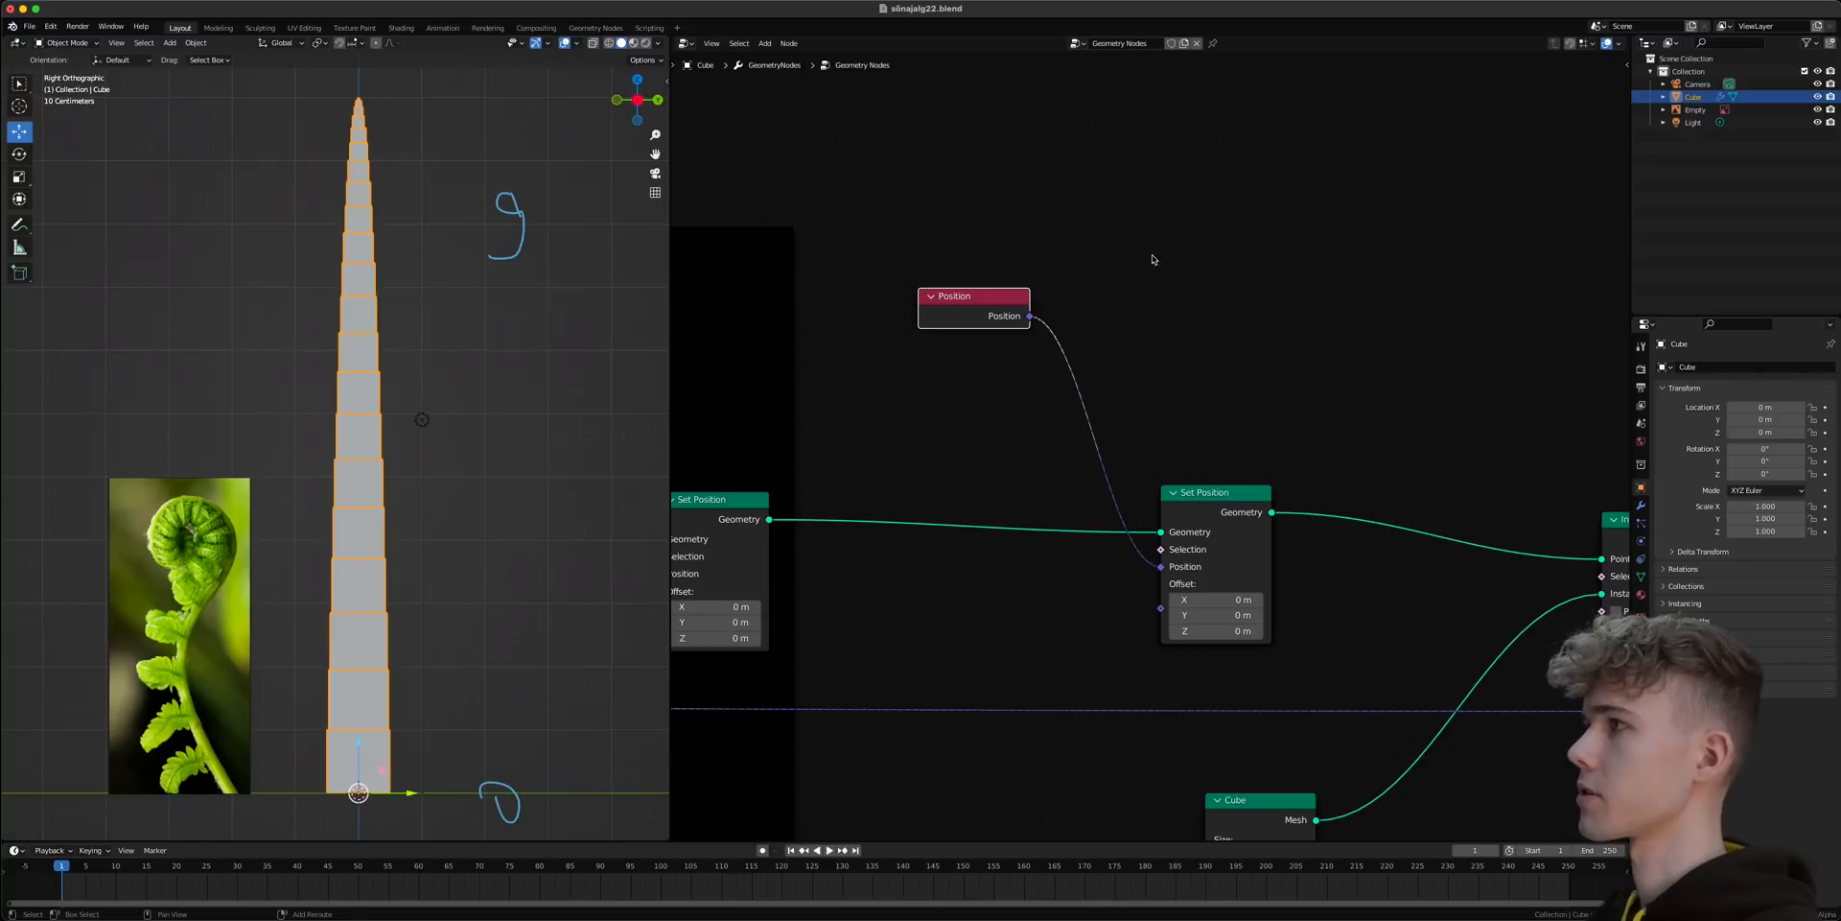
- Insert a Vector Rotate node between the Position node and the second Set Position node
key(shift+a)
text(vector)
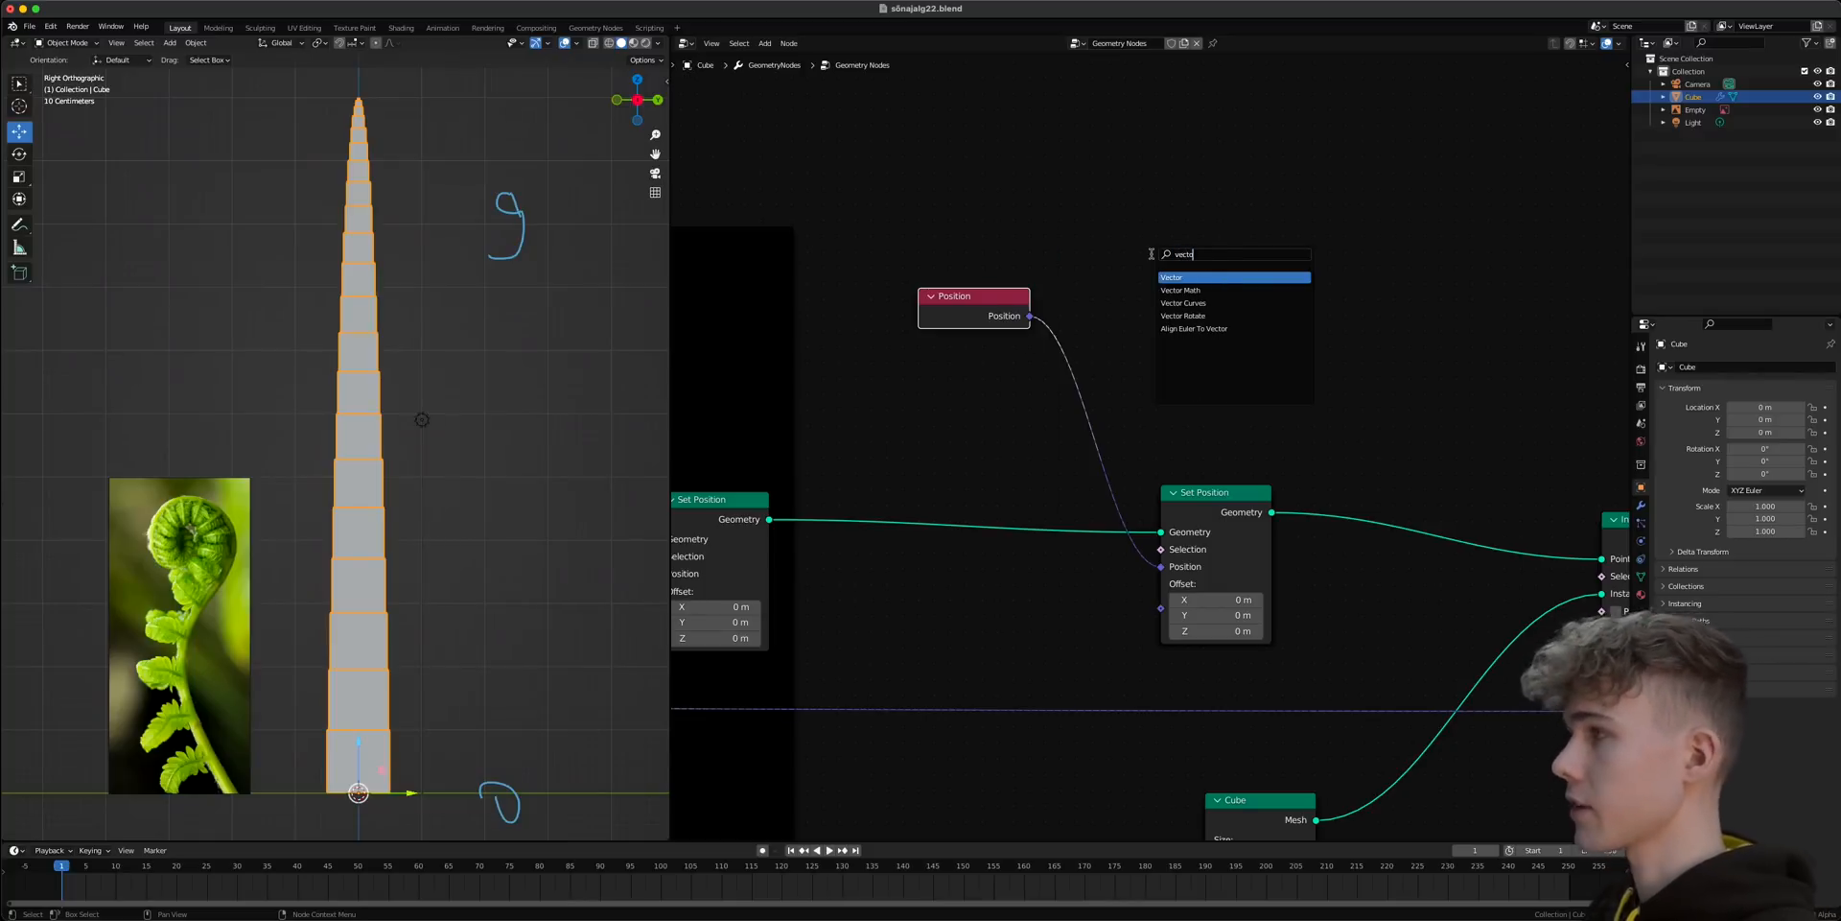
key(Down)
key(Down)
key(Down)
click(1215, 316)
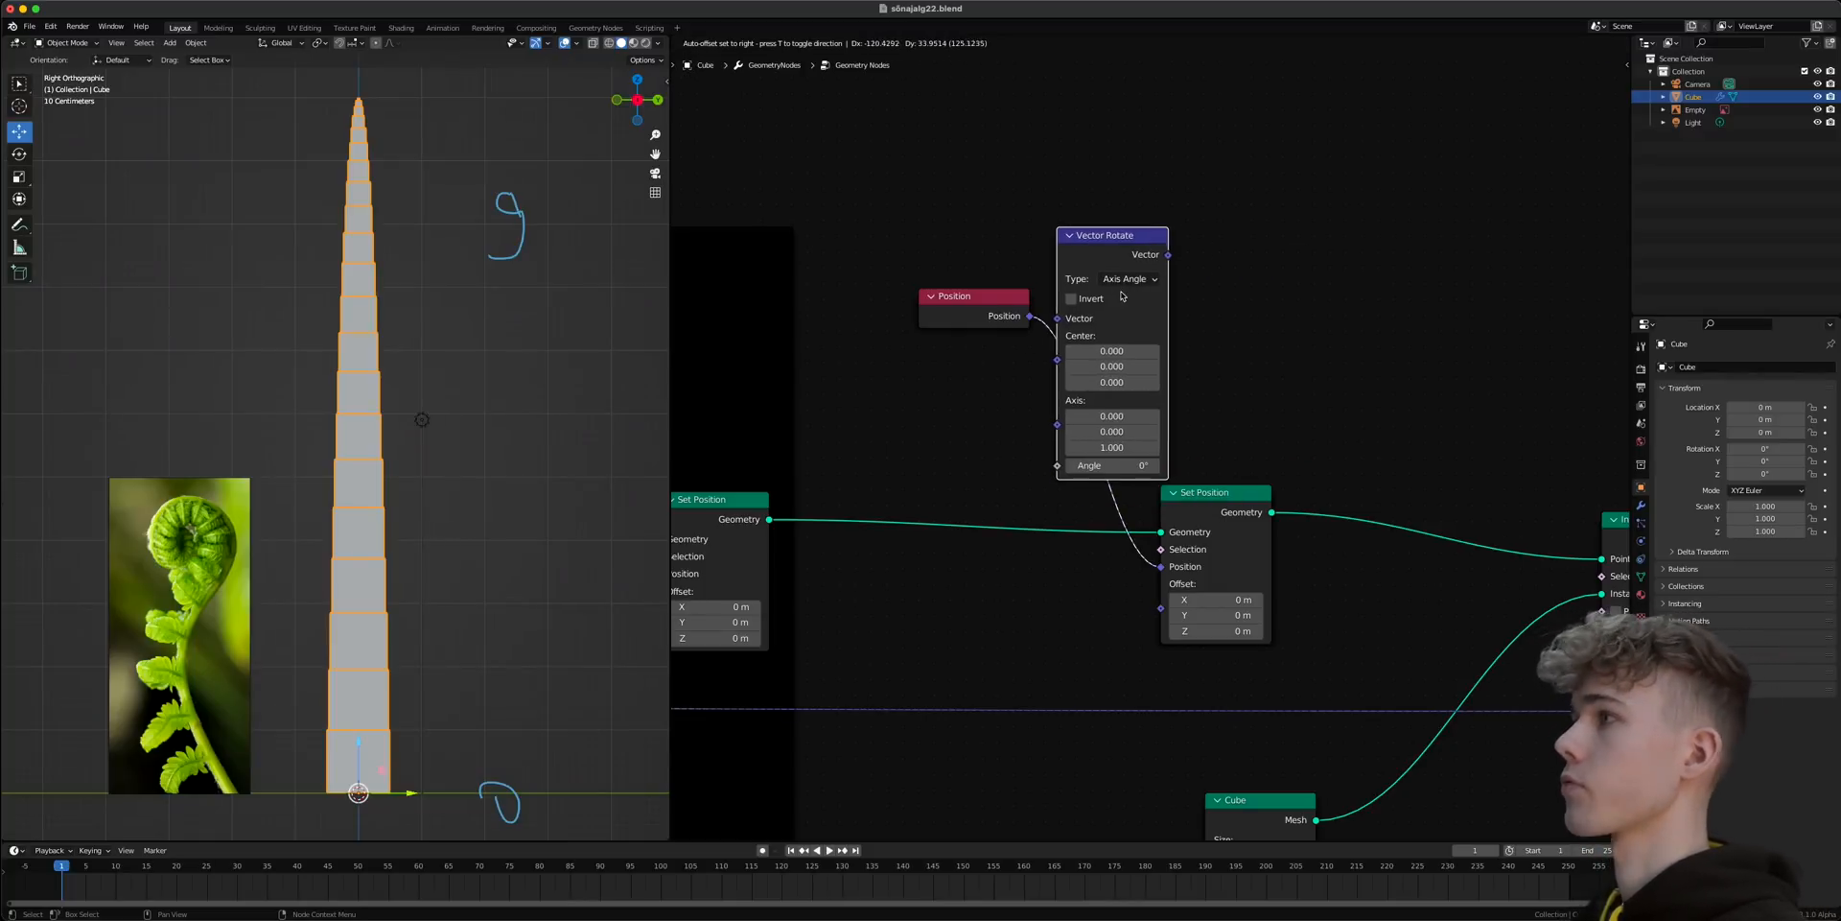
click(1119, 294)
scroll(1160, 475, down, 4)
middle_drag(1211, 504, 1235, 543)
scroll(1236, 543, up, 3)
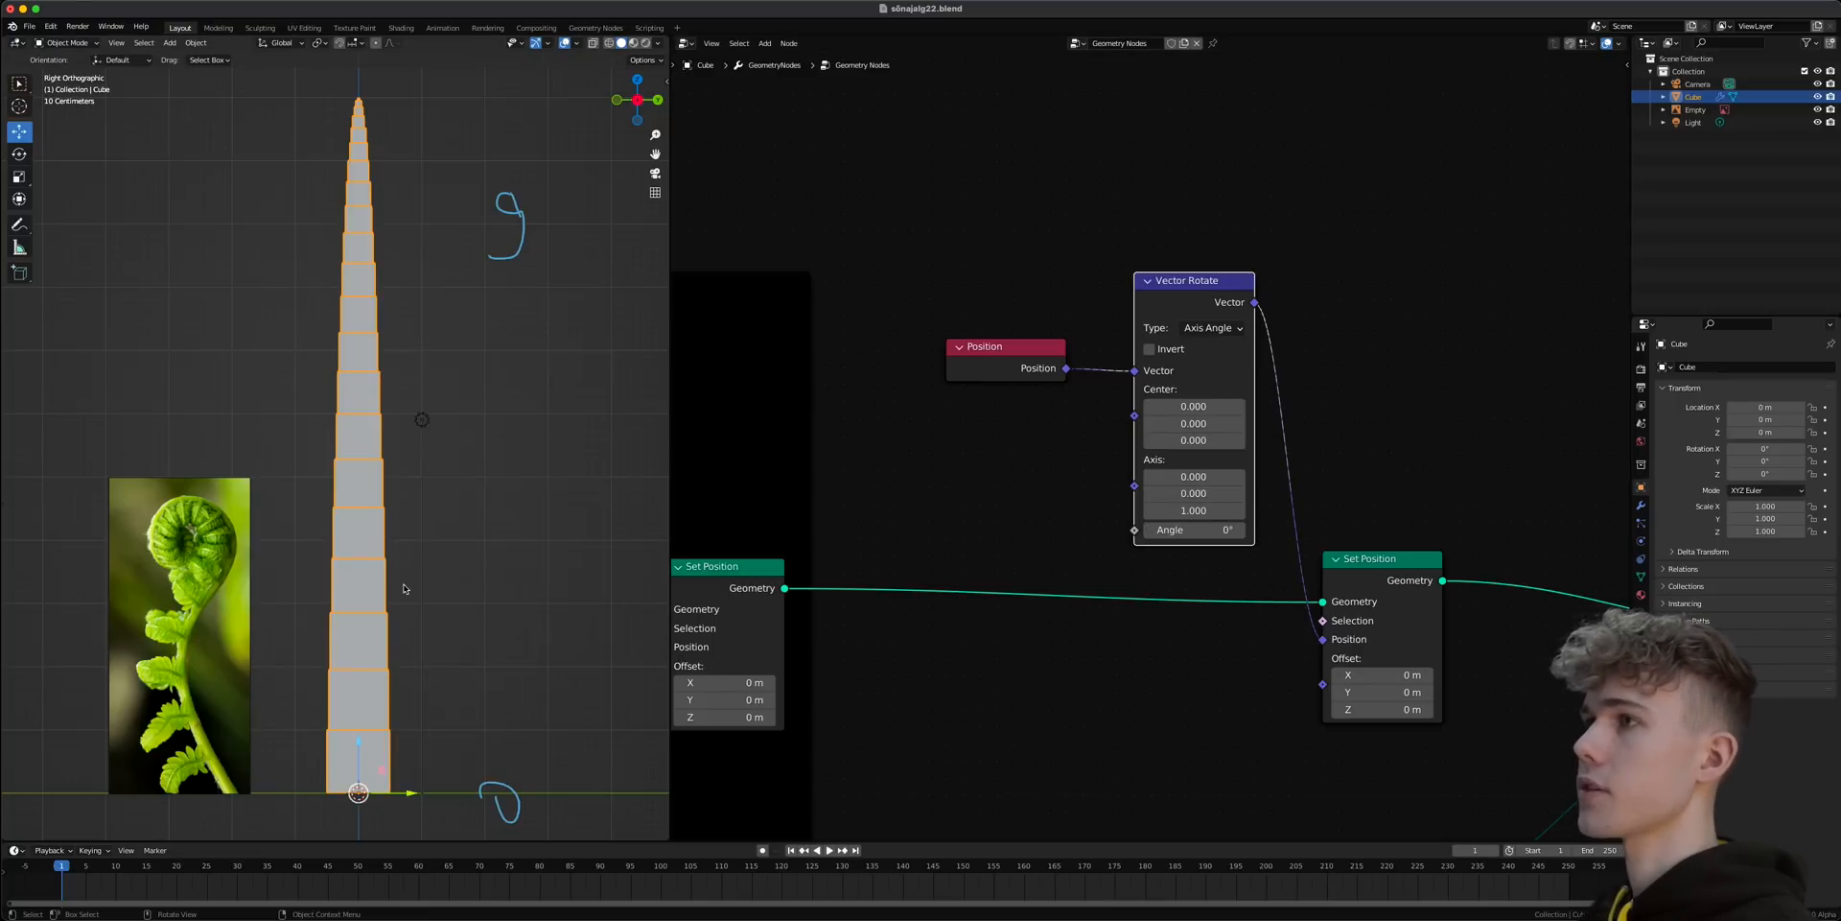
- Try an Angle of 76.6° on Vector Rotate with the Axis Angle type and look through its rotation types
scroll(404, 588, down, 5)
drag(1194, 529, 1213, 530)
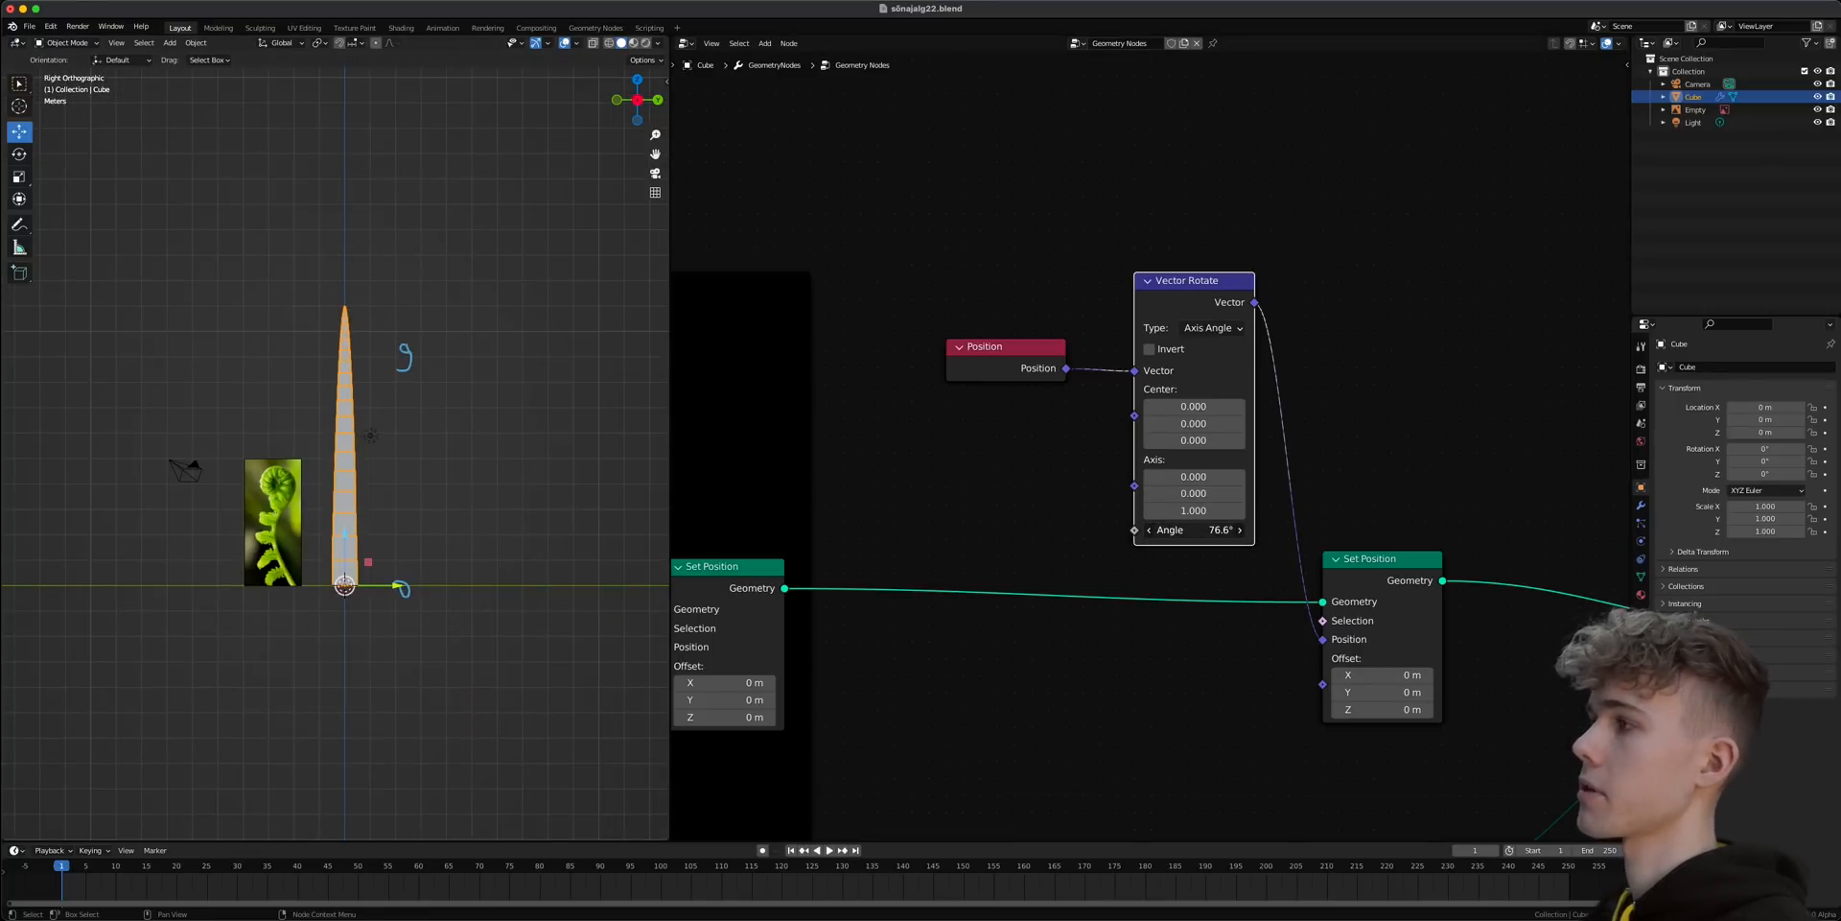
click(1222, 326)
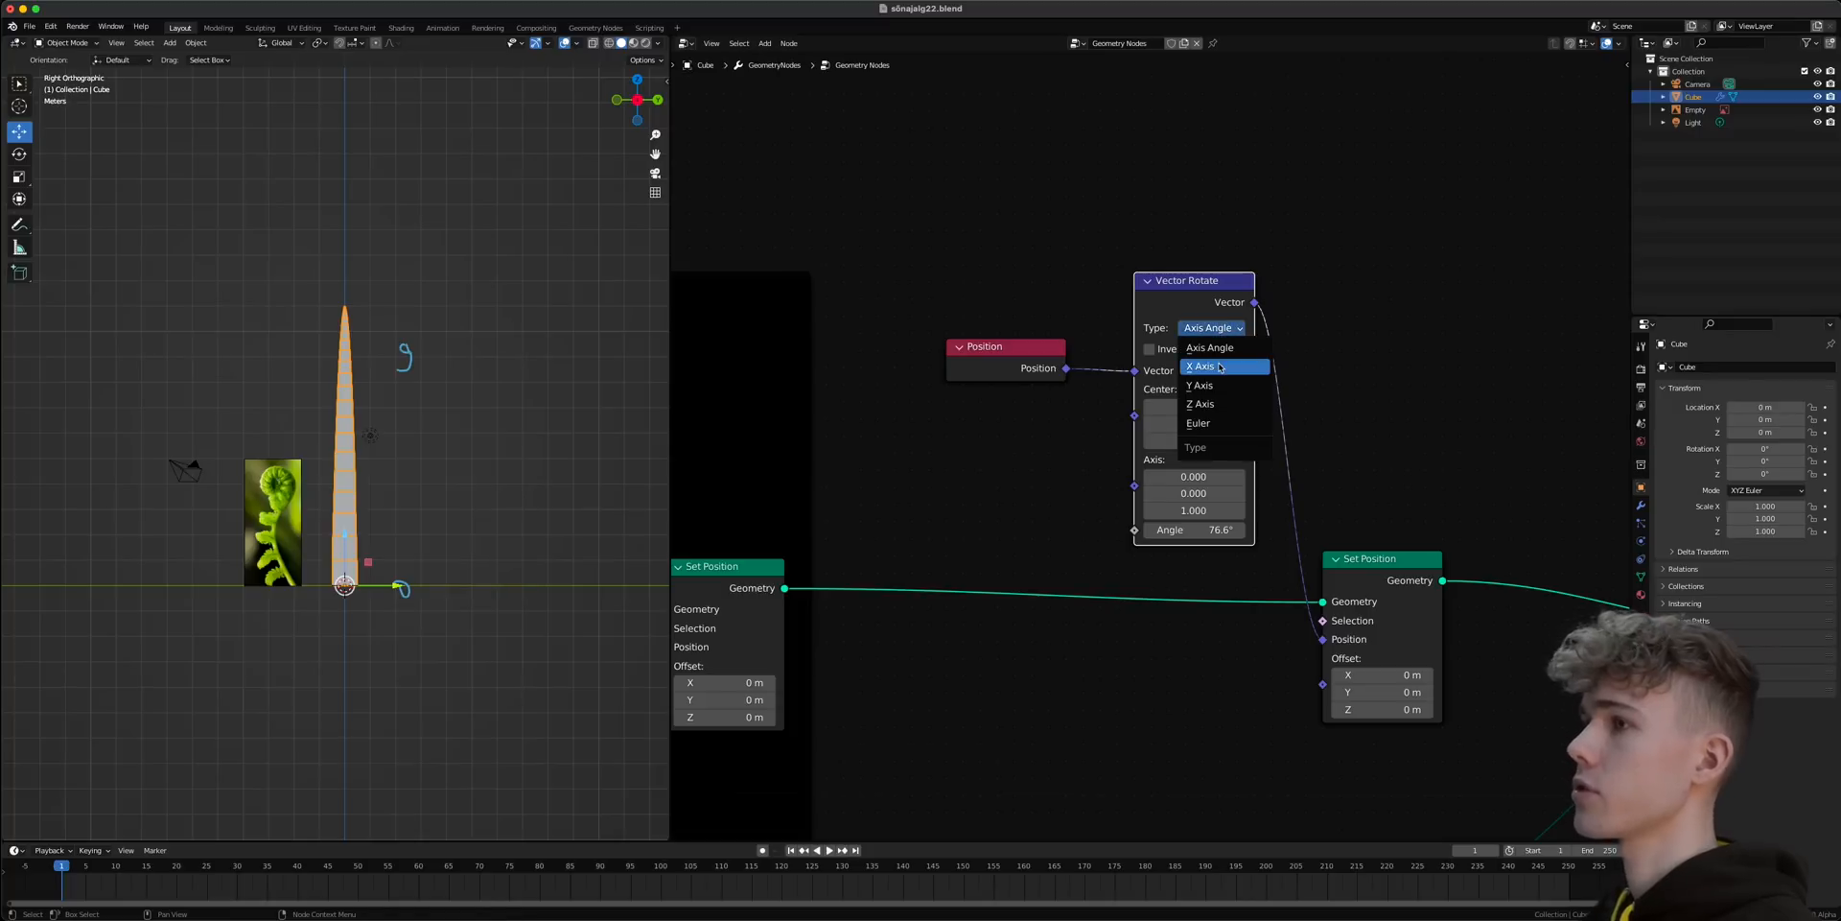
- Sketch an annotation at the column's base in a perspective view to illustrate the rotation axis, and undo it
middle_drag(269, 435, 383, 506)
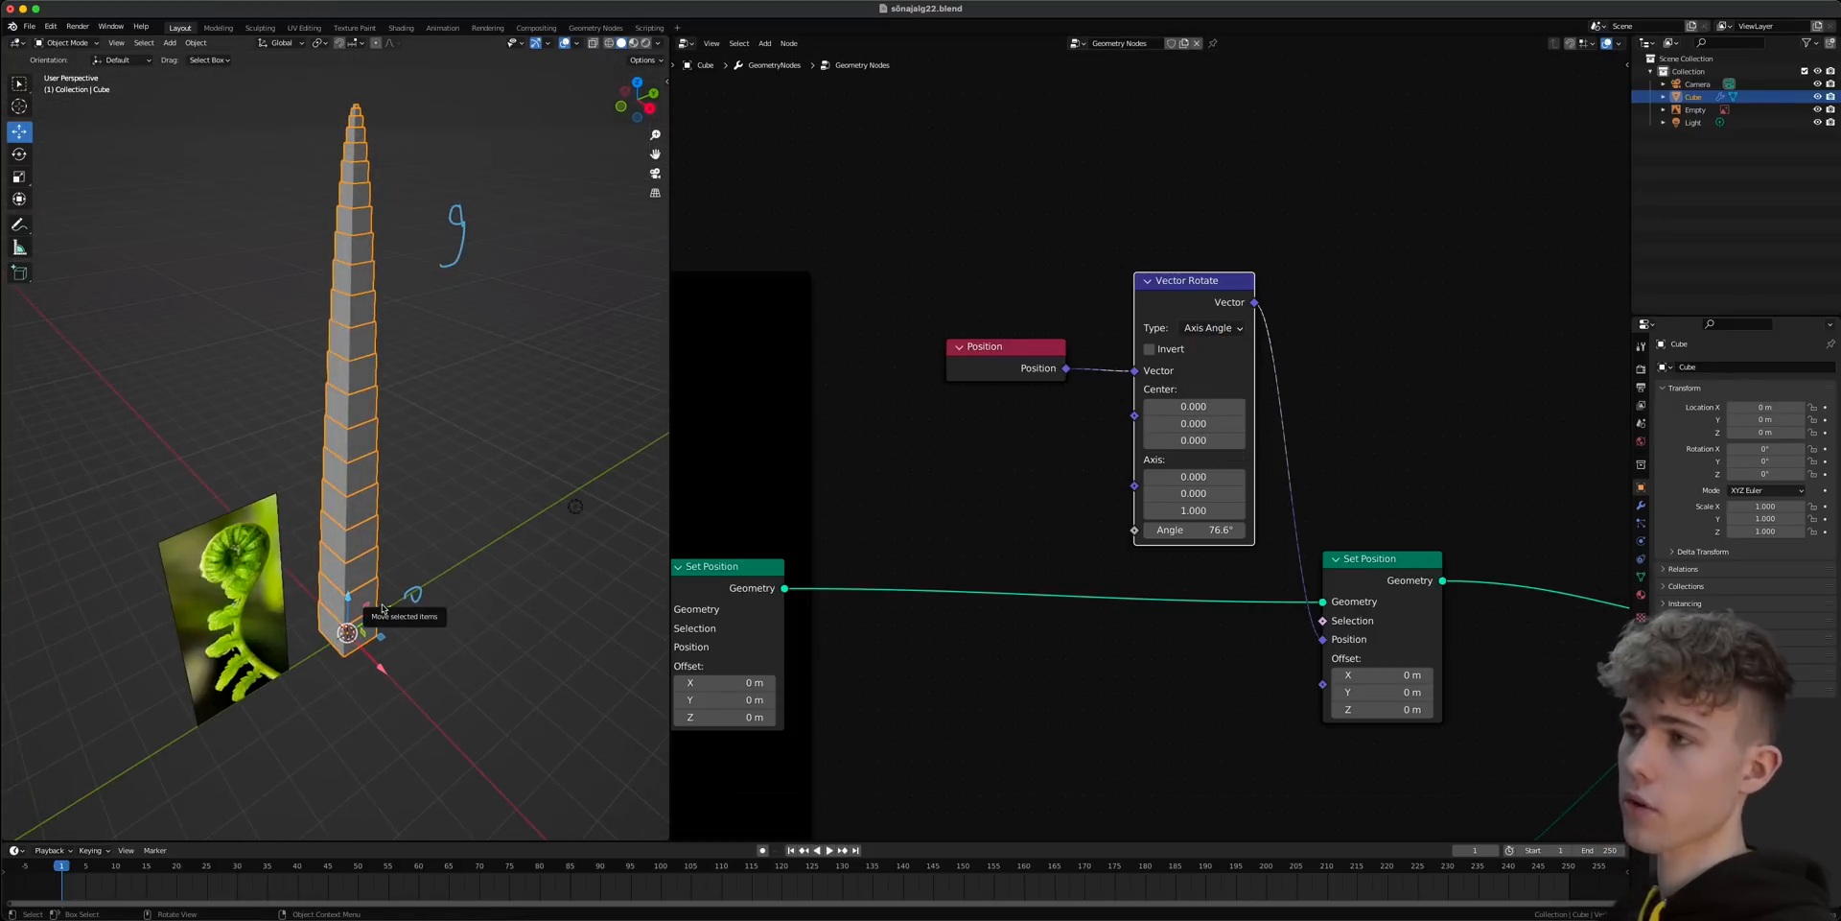
mouse_move(335, 566)
mouse_down()
mouse_move(402, 729)
mouse_move(328, 535)
mouse_up()
scroll(409, 657, down, 5)
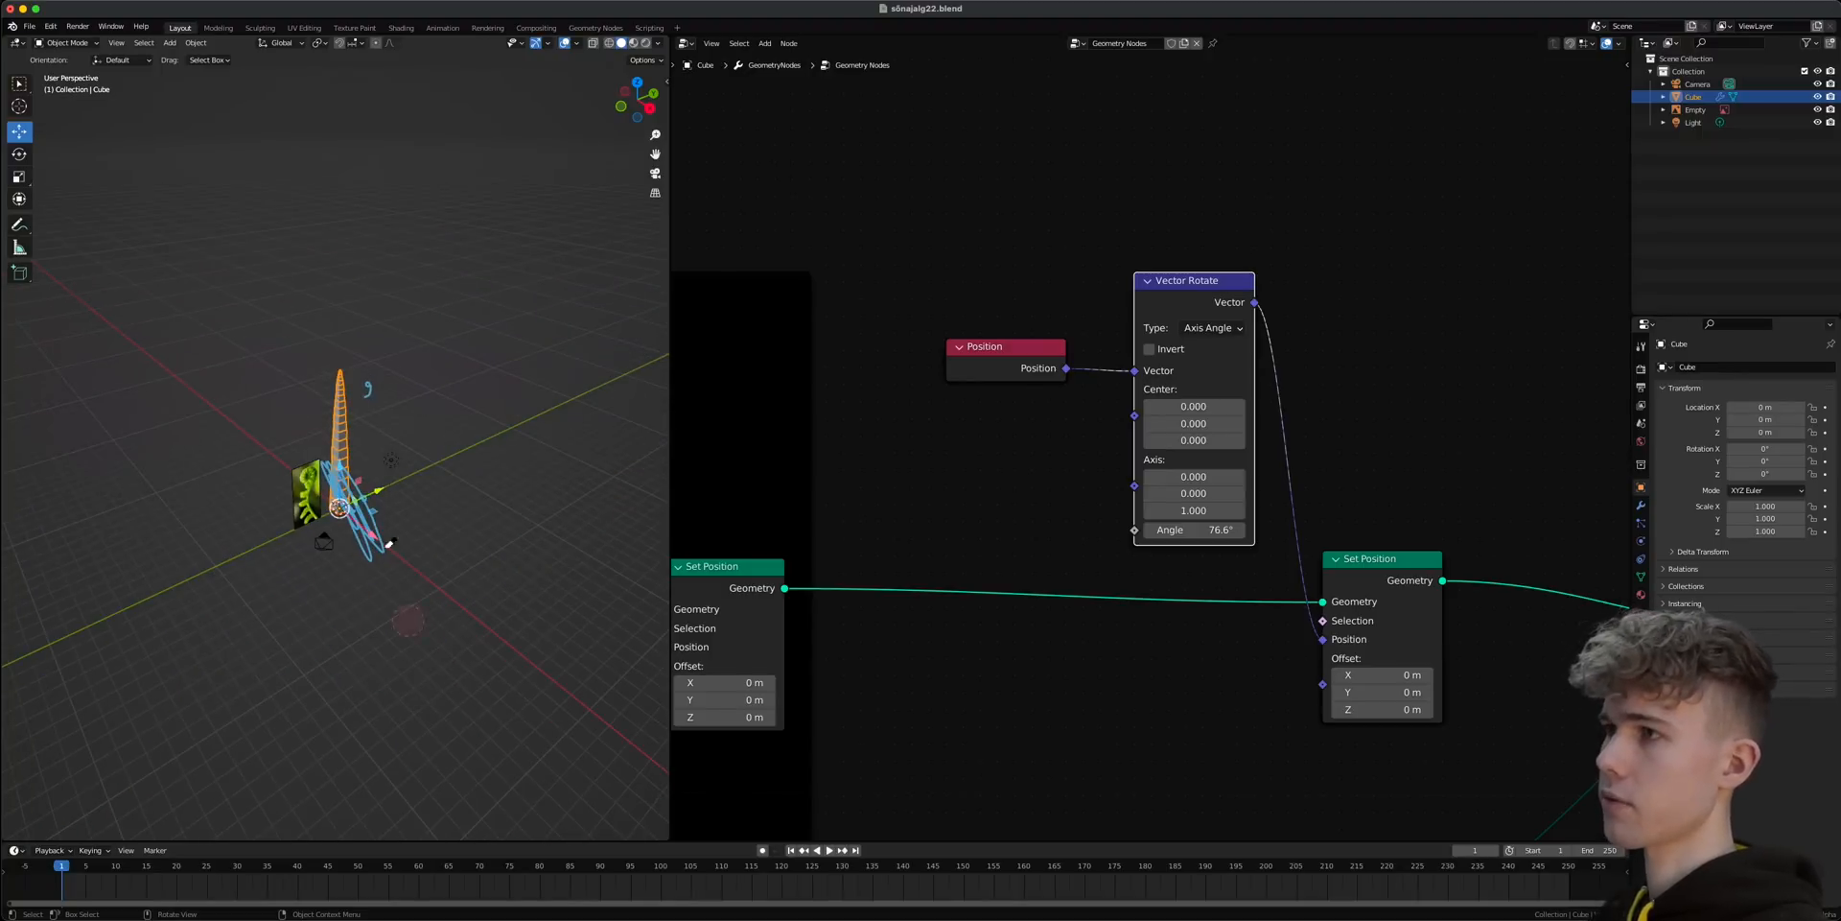
key(ctrl+z)
scroll(362, 496, up, 4)
- Set Vector Rotate's type to X Axis, test the rotation from the right view, and set its Angle to 0°
click(1213, 328)
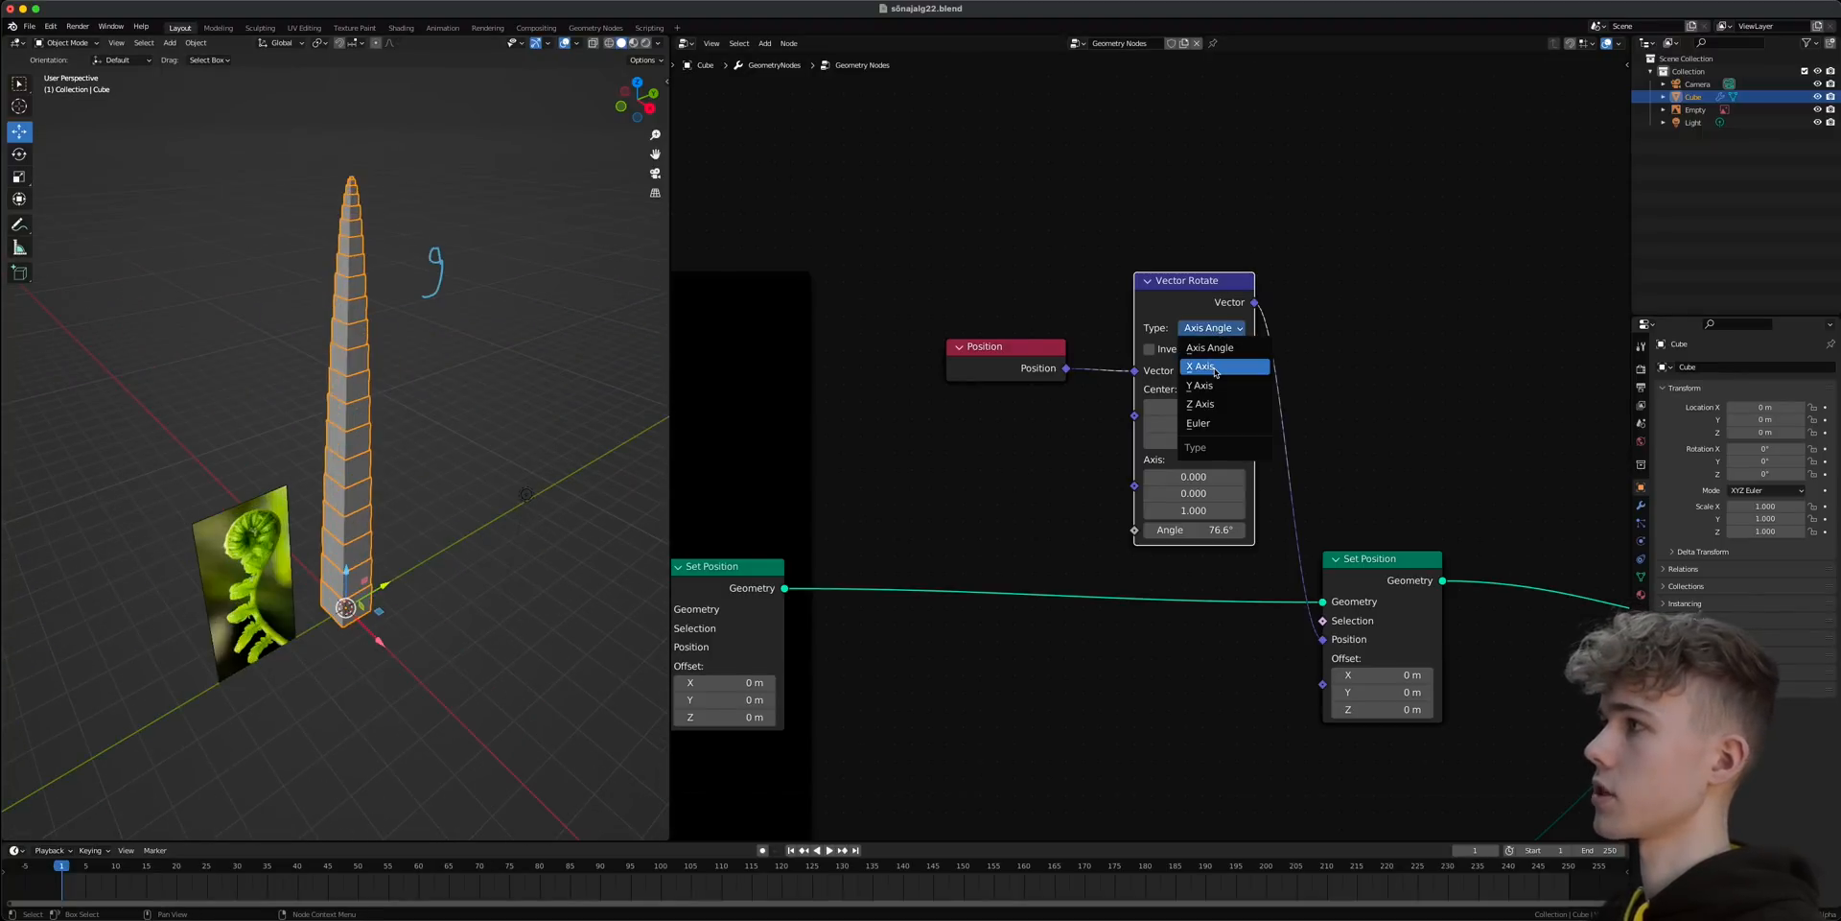
click(1210, 347)
click(650, 108)
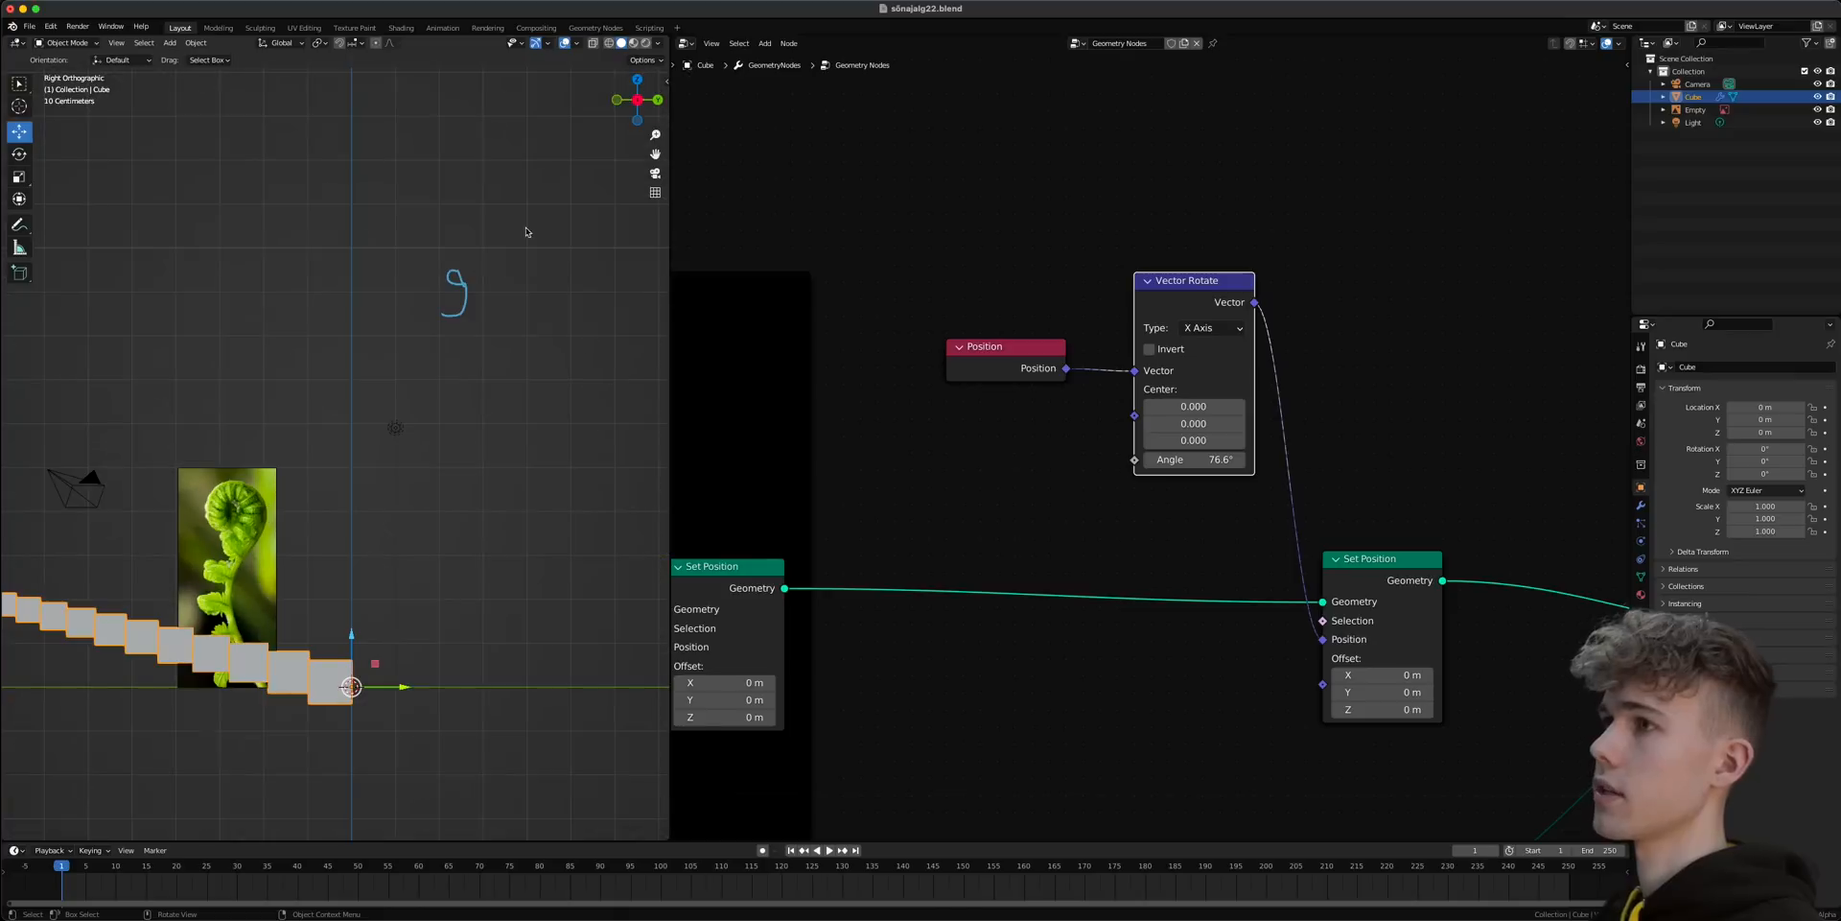
mouse_move(1194, 466)
mouse_down()
mouse_move(1127, 466)
mouse_move(1199, 466)
mouse_move(1181, 481)
mouse_up()
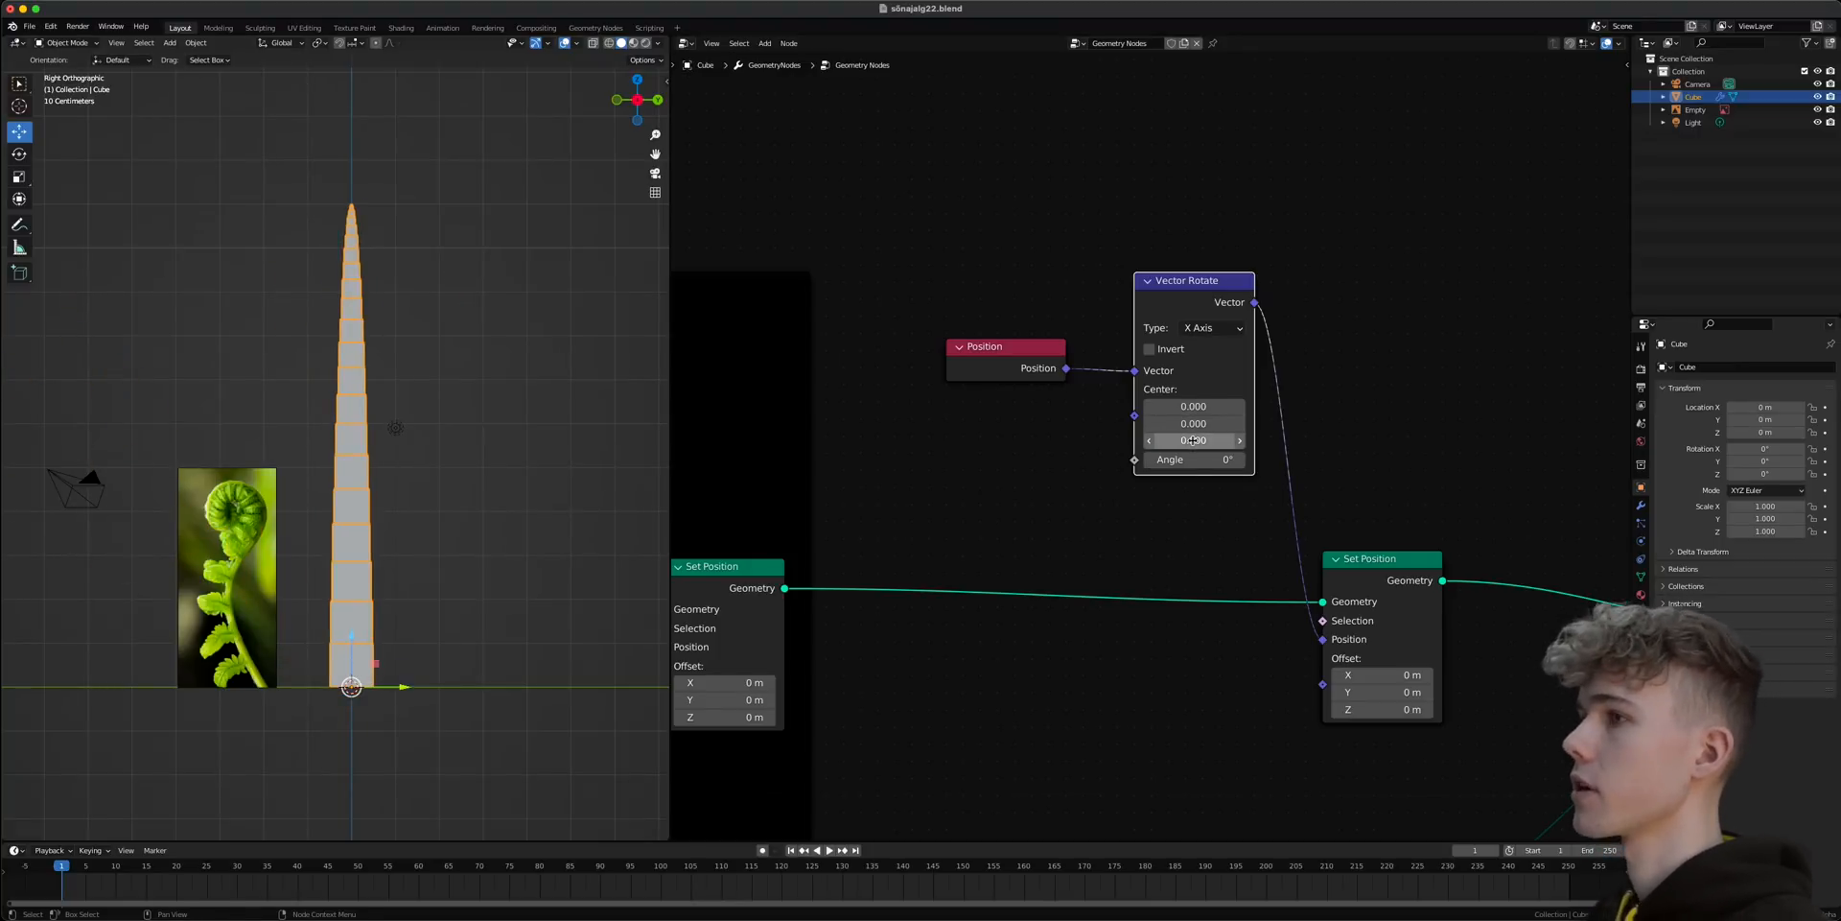
scroll(1115, 482, down, 8)
middle_drag(879, 576, 1352, 472)
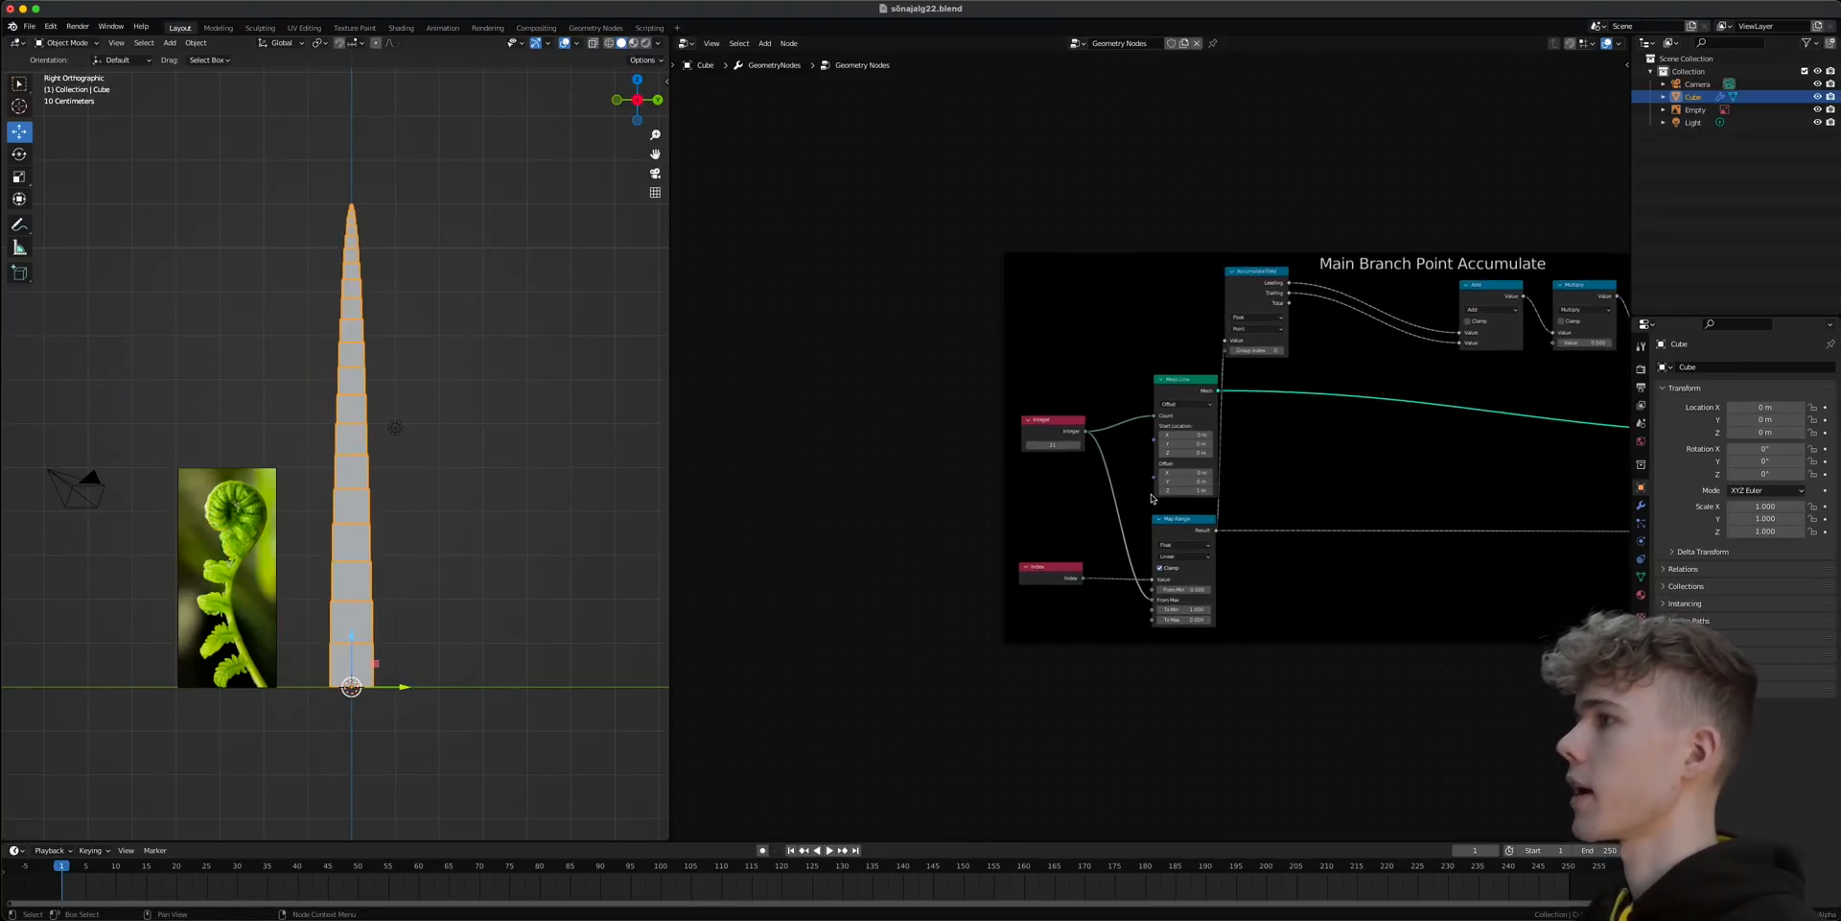
- Set the Z value of the Vector Rotate node's Center to 20
scroll(1353, 472, up, 4)
scroll(1264, 576, down, 6)
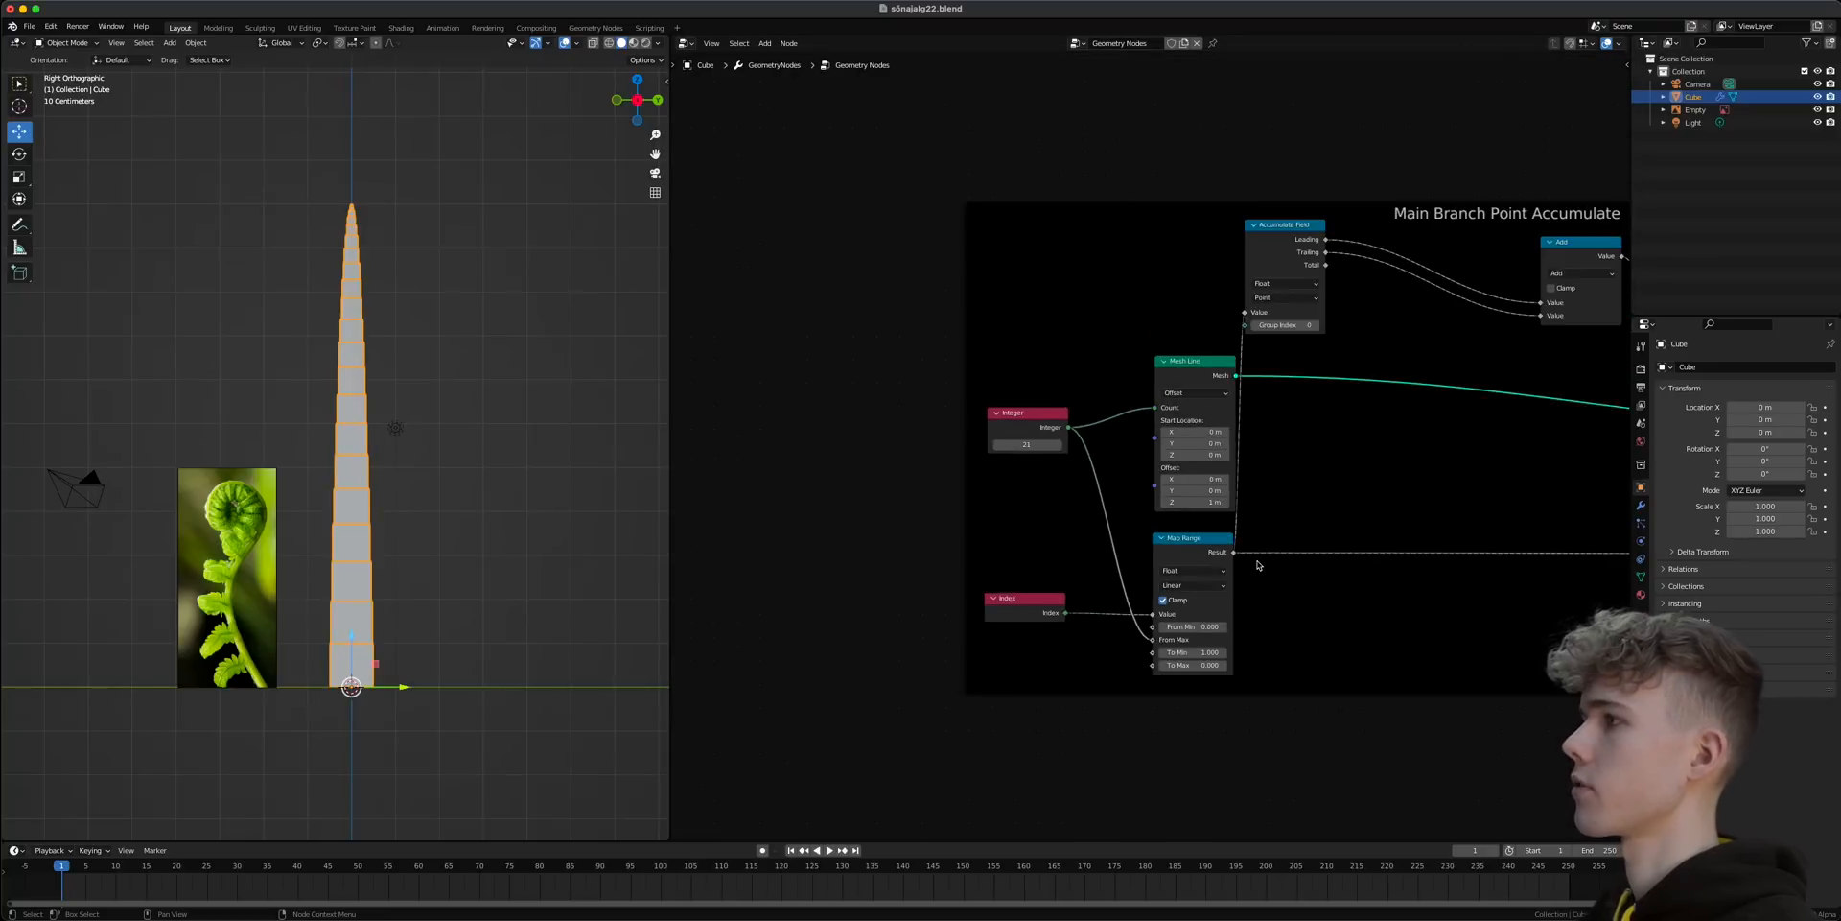
middle_drag(1398, 490, 1285, 433)
scroll(1005, 525, up, 3)
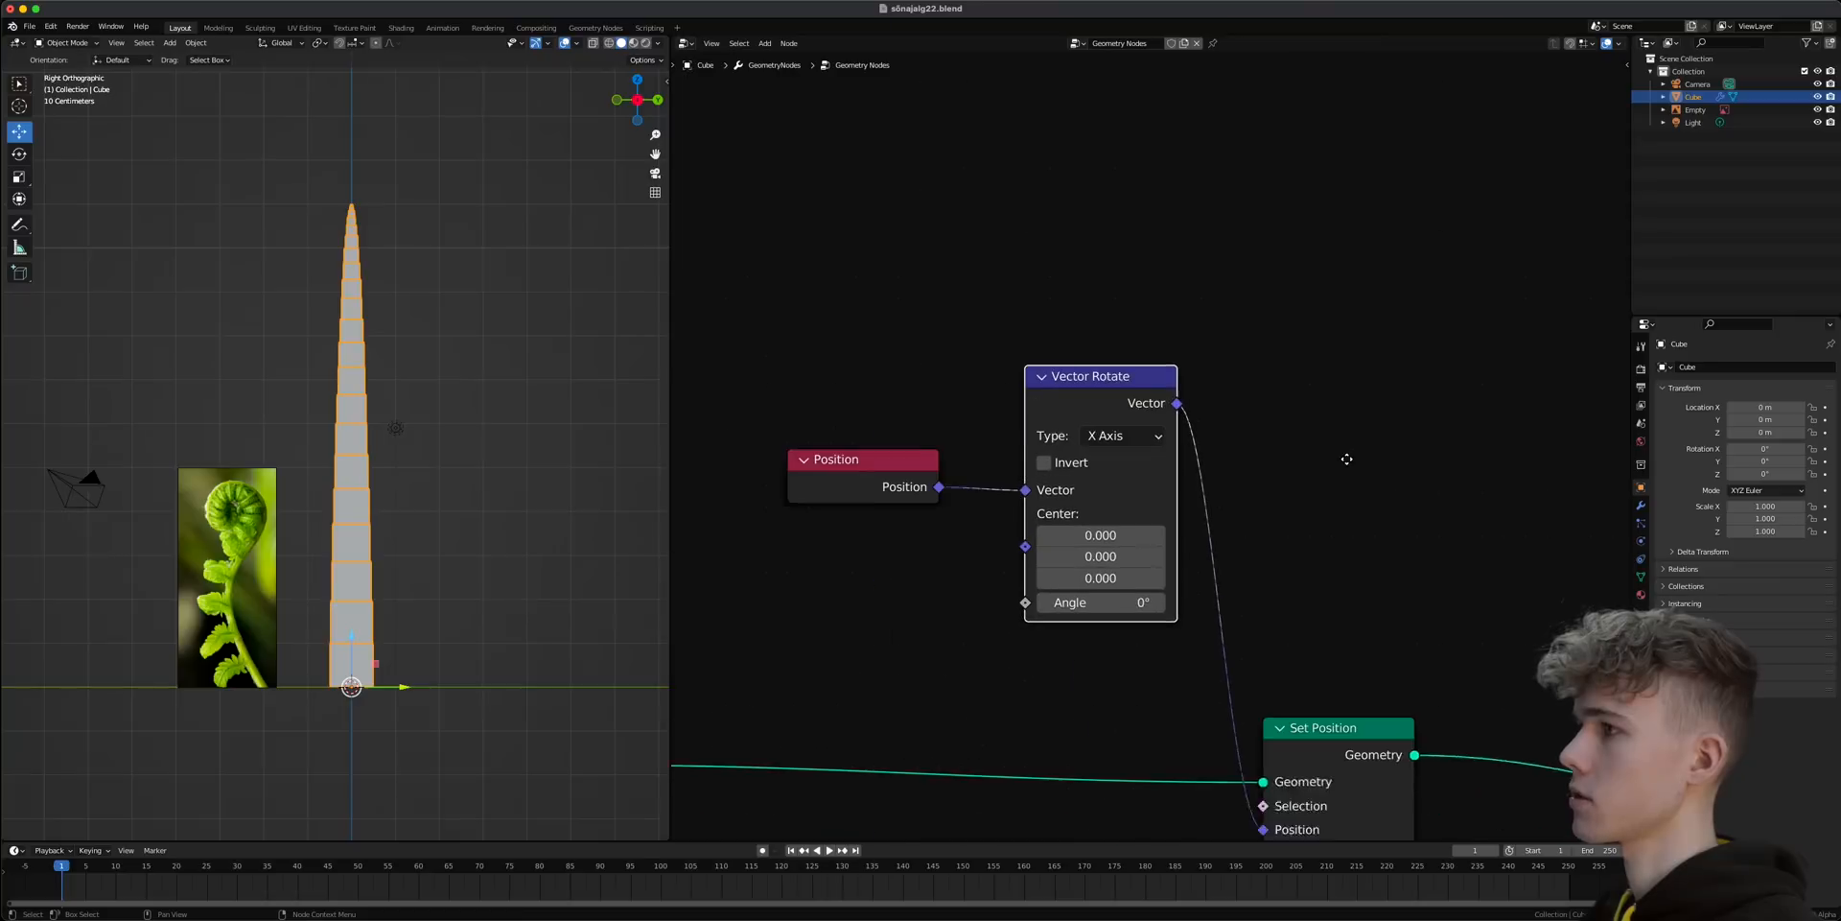
click(1149, 562)
text(20)
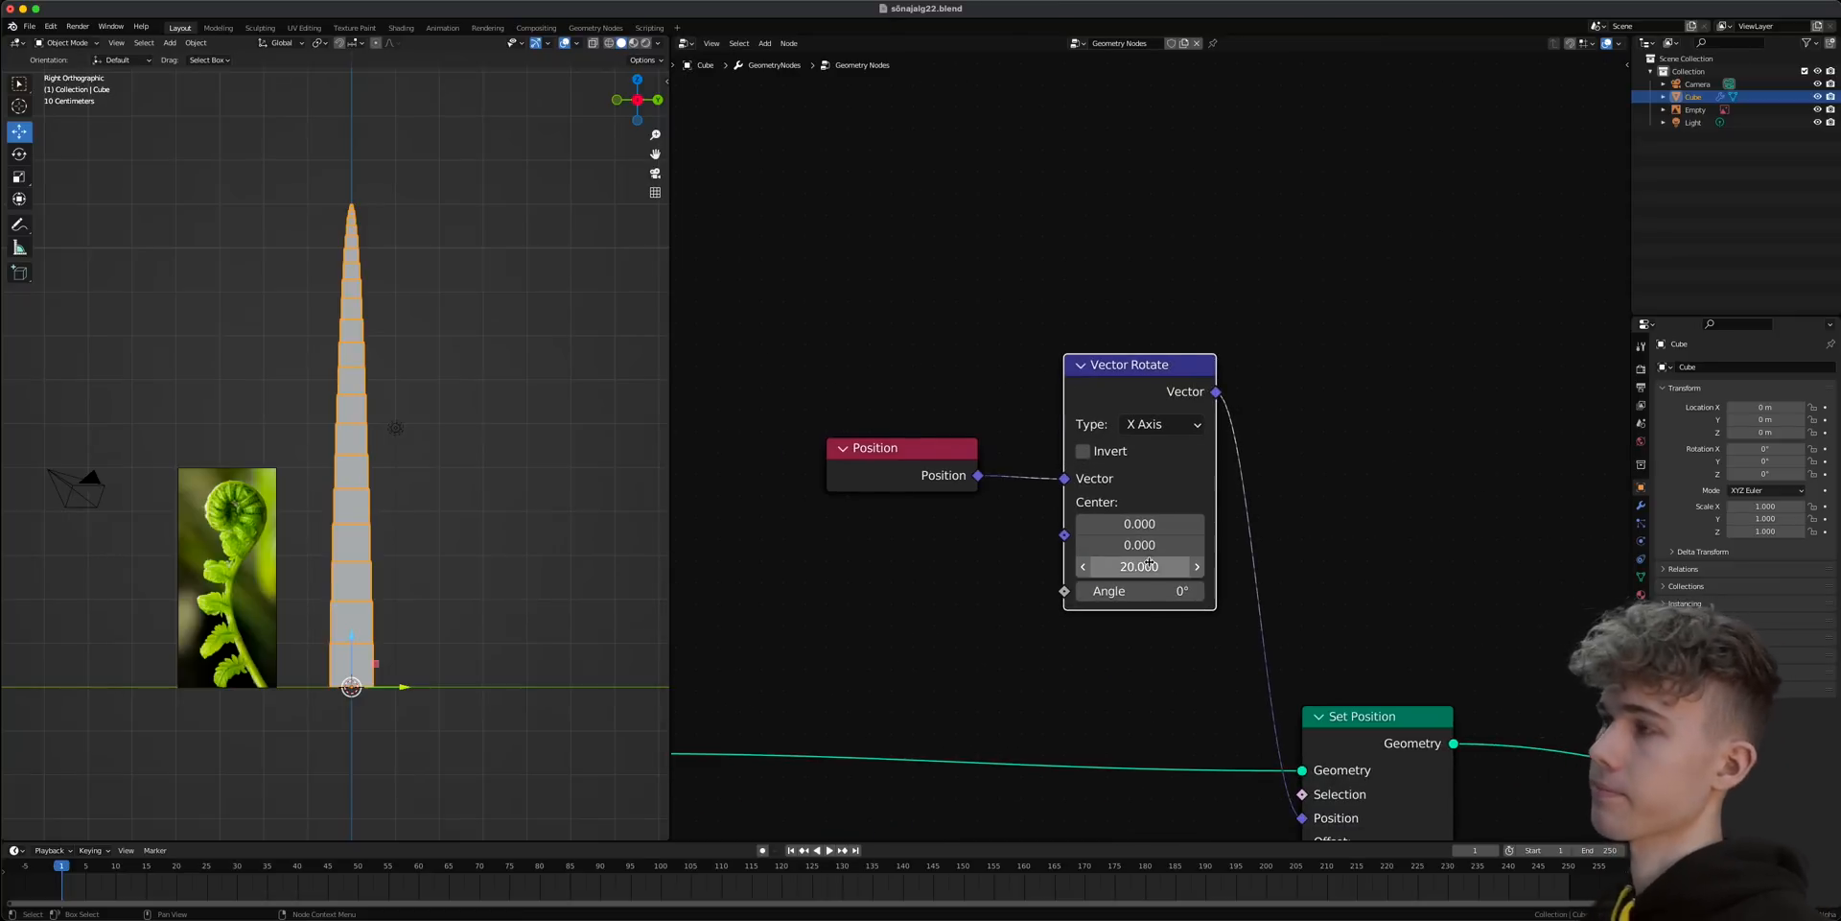
key(Return)
- Raise Vector Rotate's Angle to 10.4° and mute the first Set Position node
scroll(1149, 562, down, 2)
mouse_move(1146, 536)
mouse_down()
mouse_move(1084, 536)
mouse_move(1161, 536)
mouse_up()
scroll(1015, 557, down, 5)
scroll(1015, 557, up, 3)
click(1111, 535)
key(m)
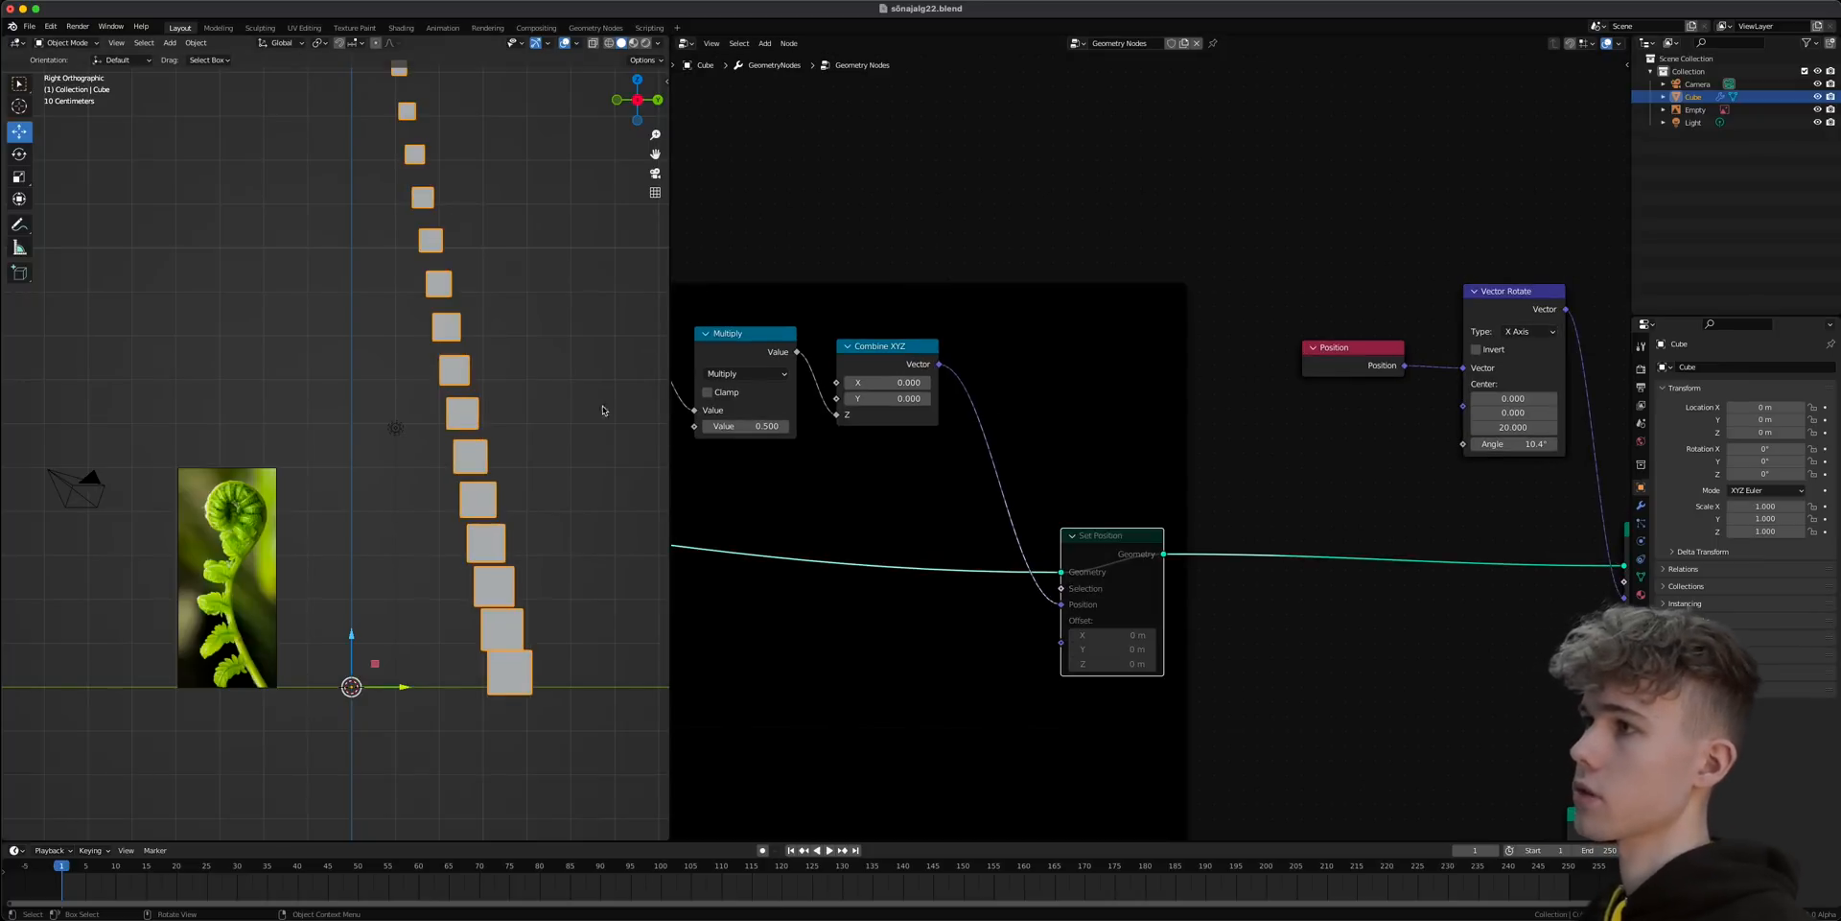
- Test Vector Rotate at an Angle of 8.8°, unmute the first Set Position node, and inspect the offset at the column's tip
scroll(456, 325, down, 5)
shift+middle_drag(443, 336, 415, 424)
scroll(413, 430, up, 2)
middle_drag(1403, 418, 1310, 387)
mouse_move(1419, 413)
mouse_down()
mouse_move(1333, 412)
mouse_move(1438, 413)
mouse_up()
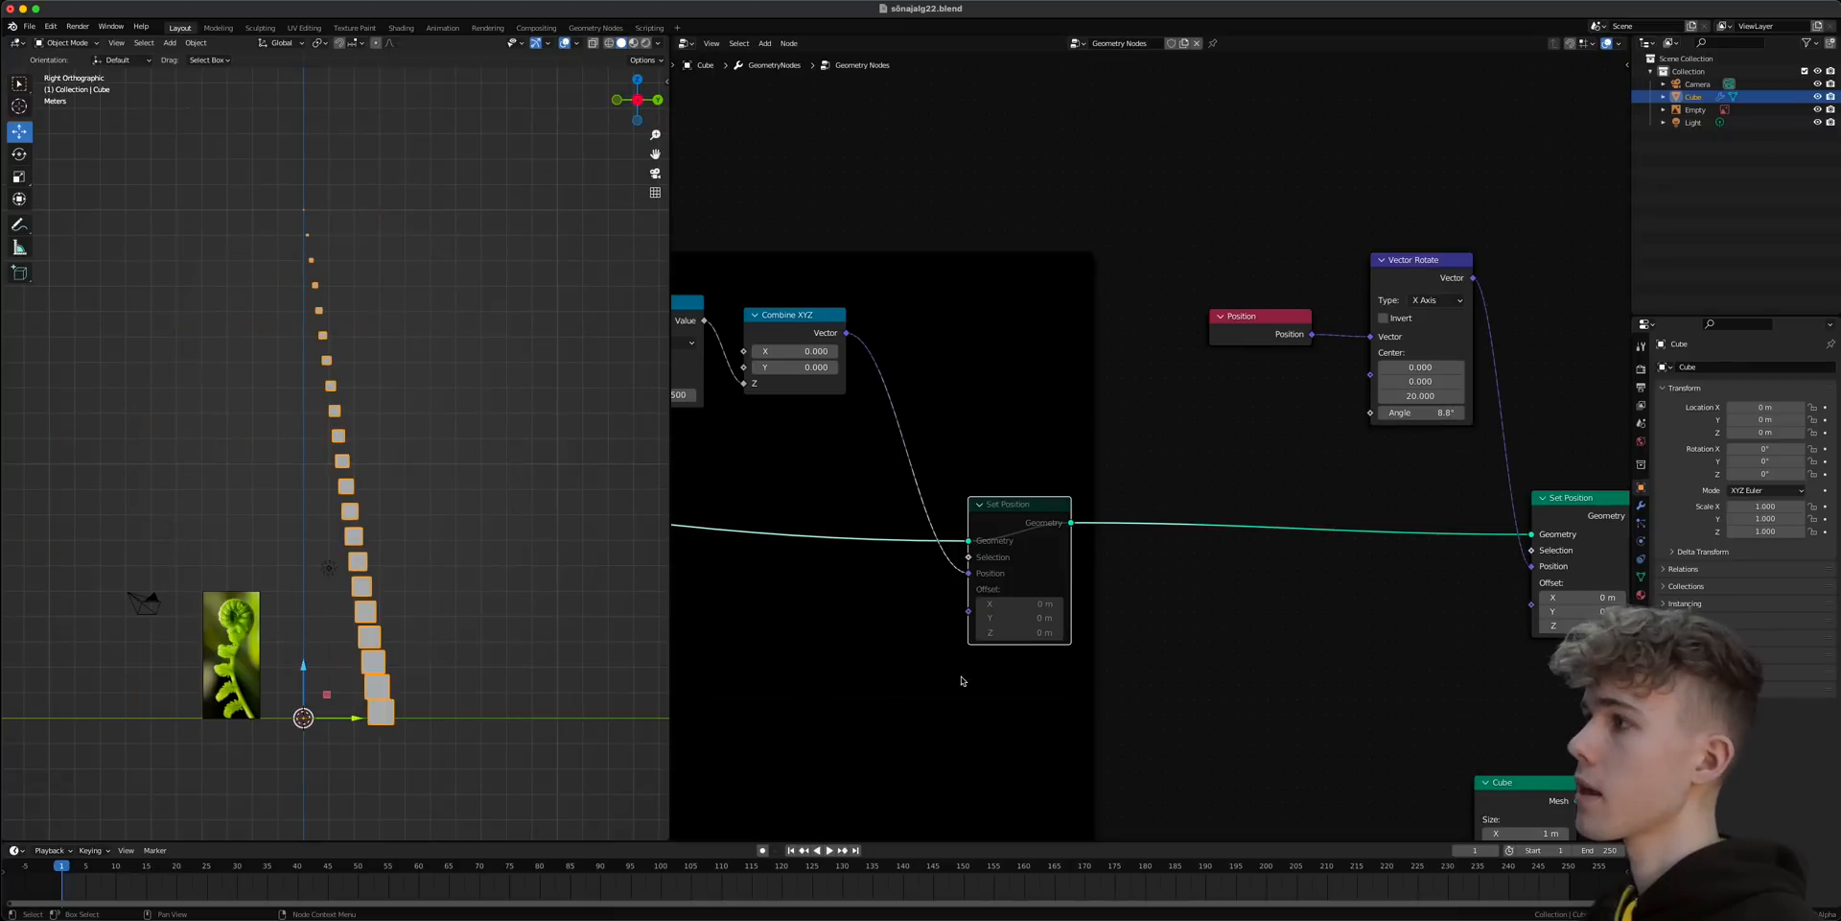
key(m)
scroll(348, 406, up, 8)
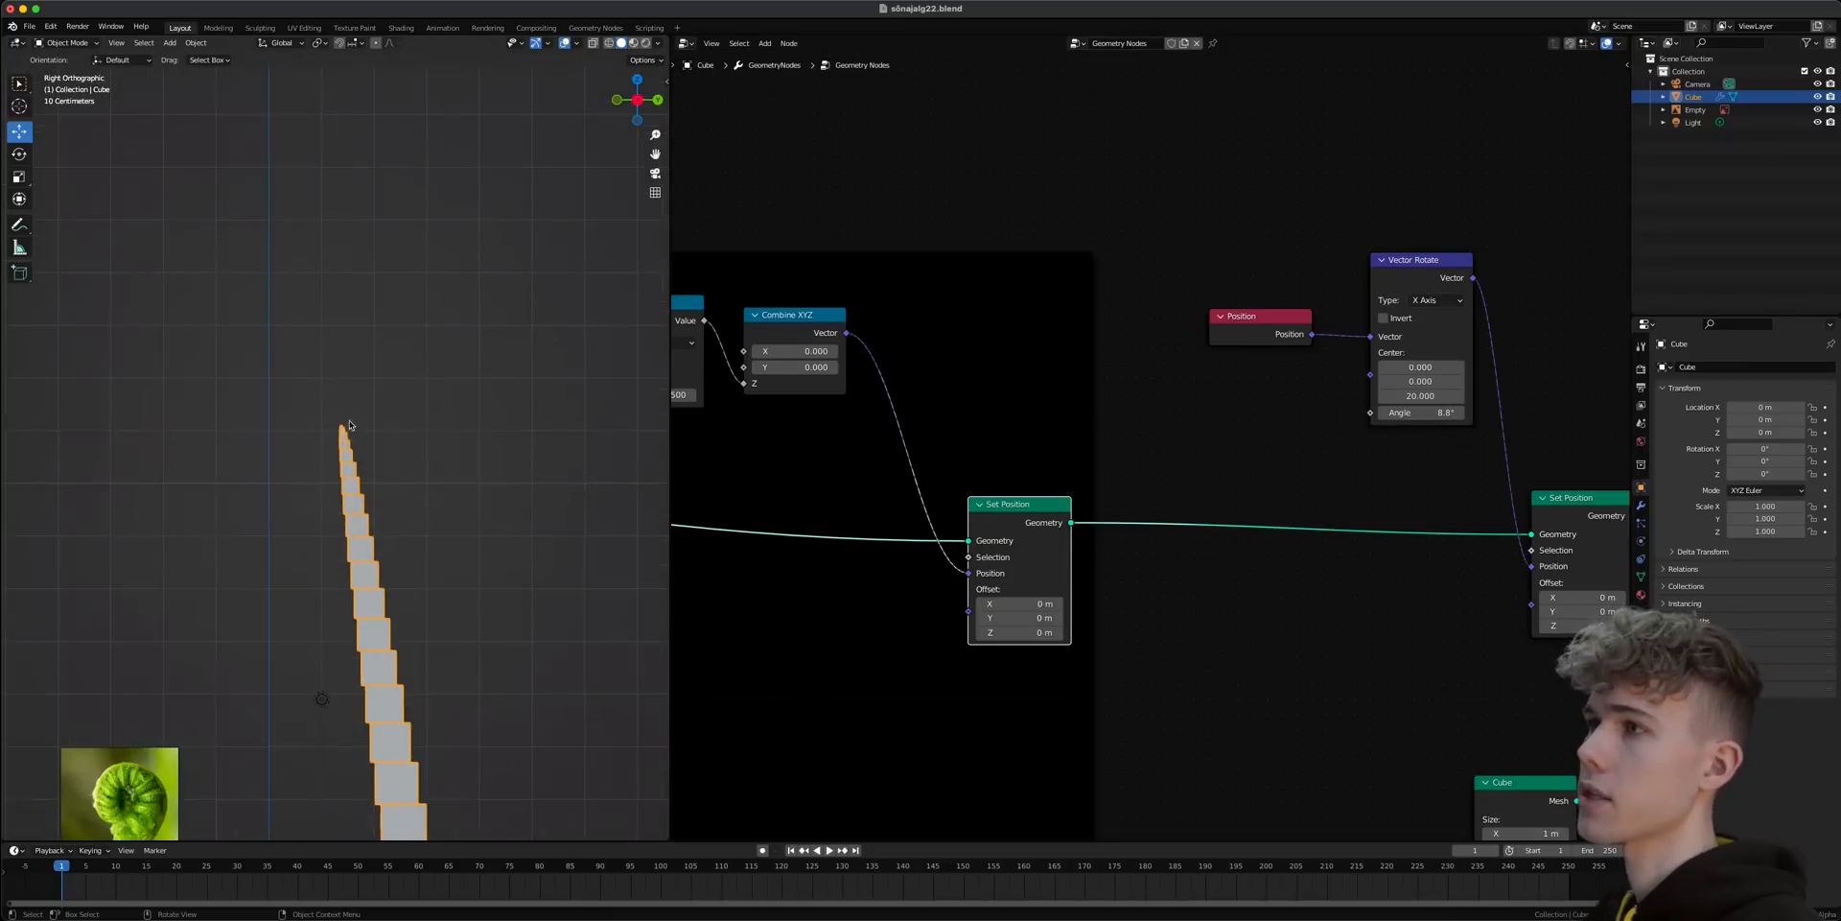
scroll(1183, 279, down, 4)
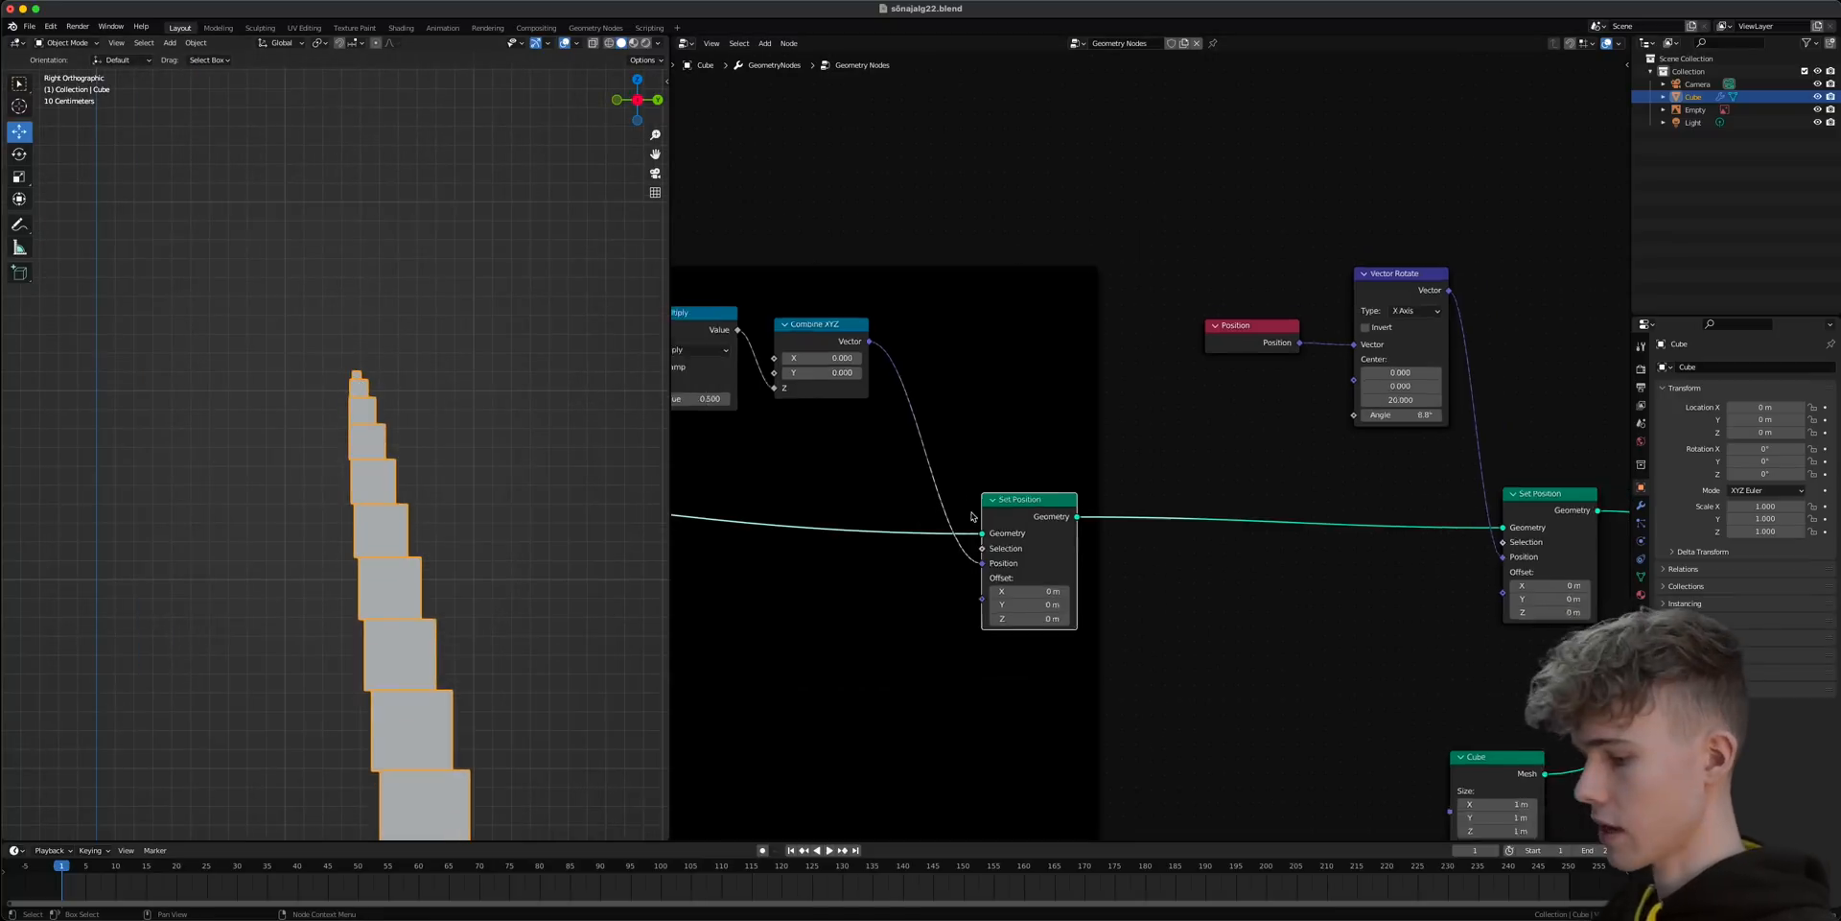
- Add a Bounding Box node above the Position node
key(shift+a)
text(bour)
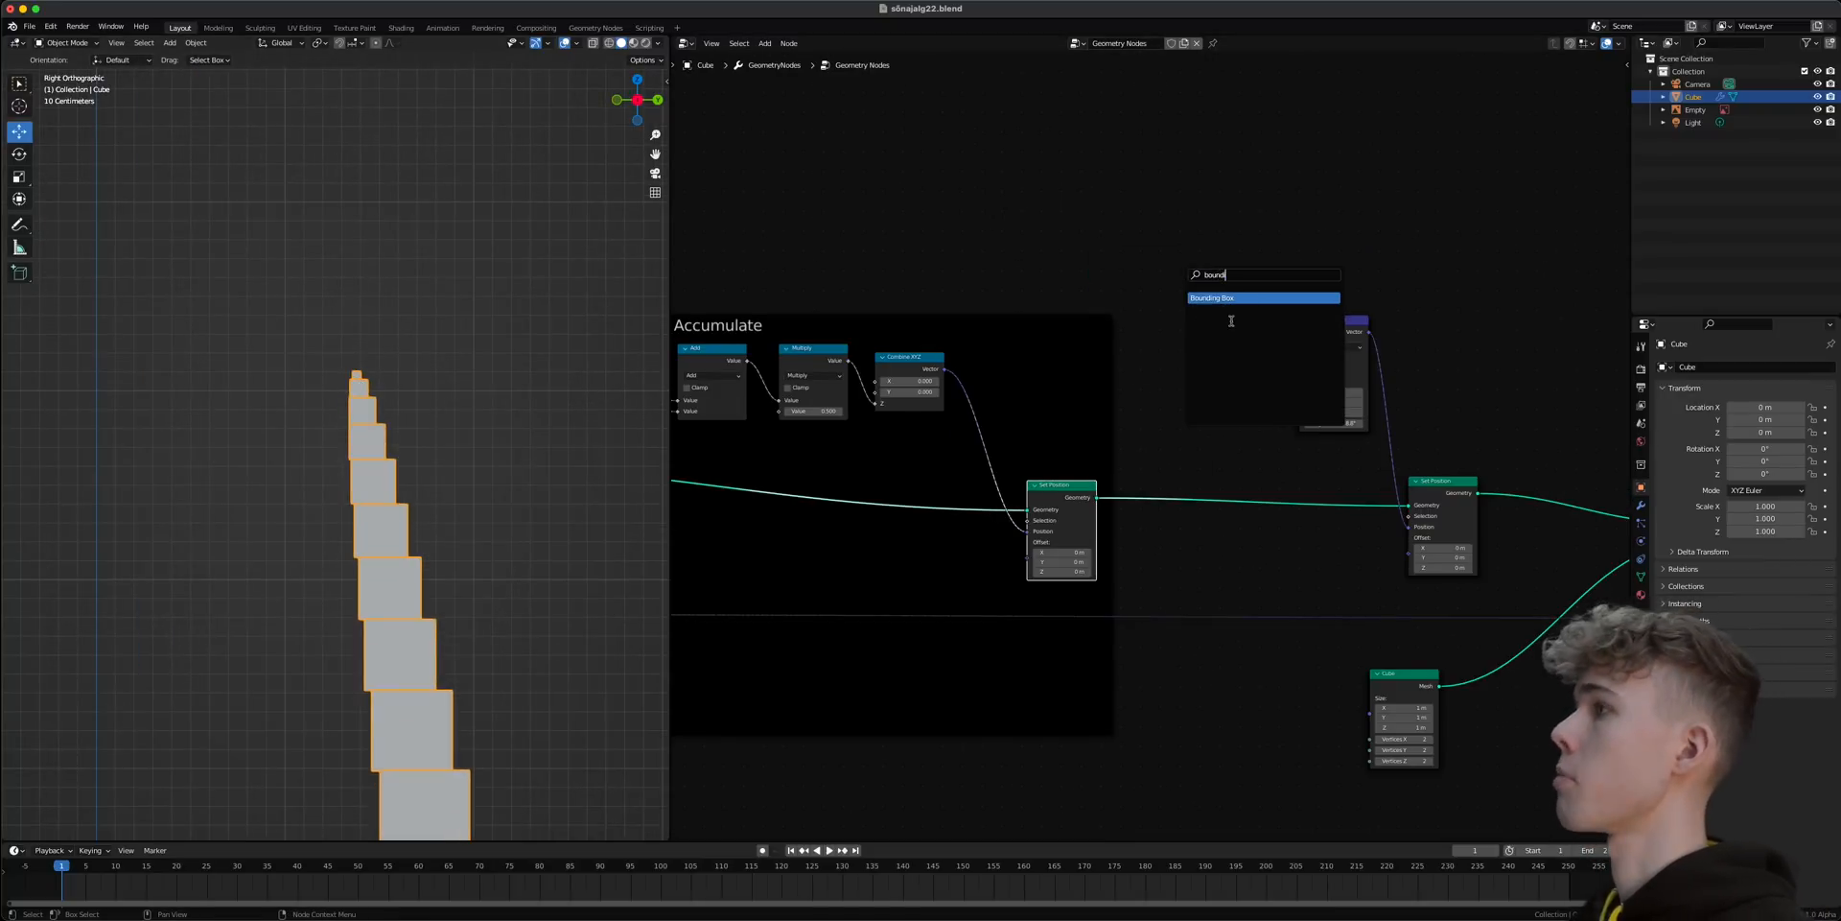
key(Return)
click(1187, 296)
scroll(1160, 432, up, 5)
middle_drag(1217, 382, 897, 331)
scroll(782, 457, down, 1)
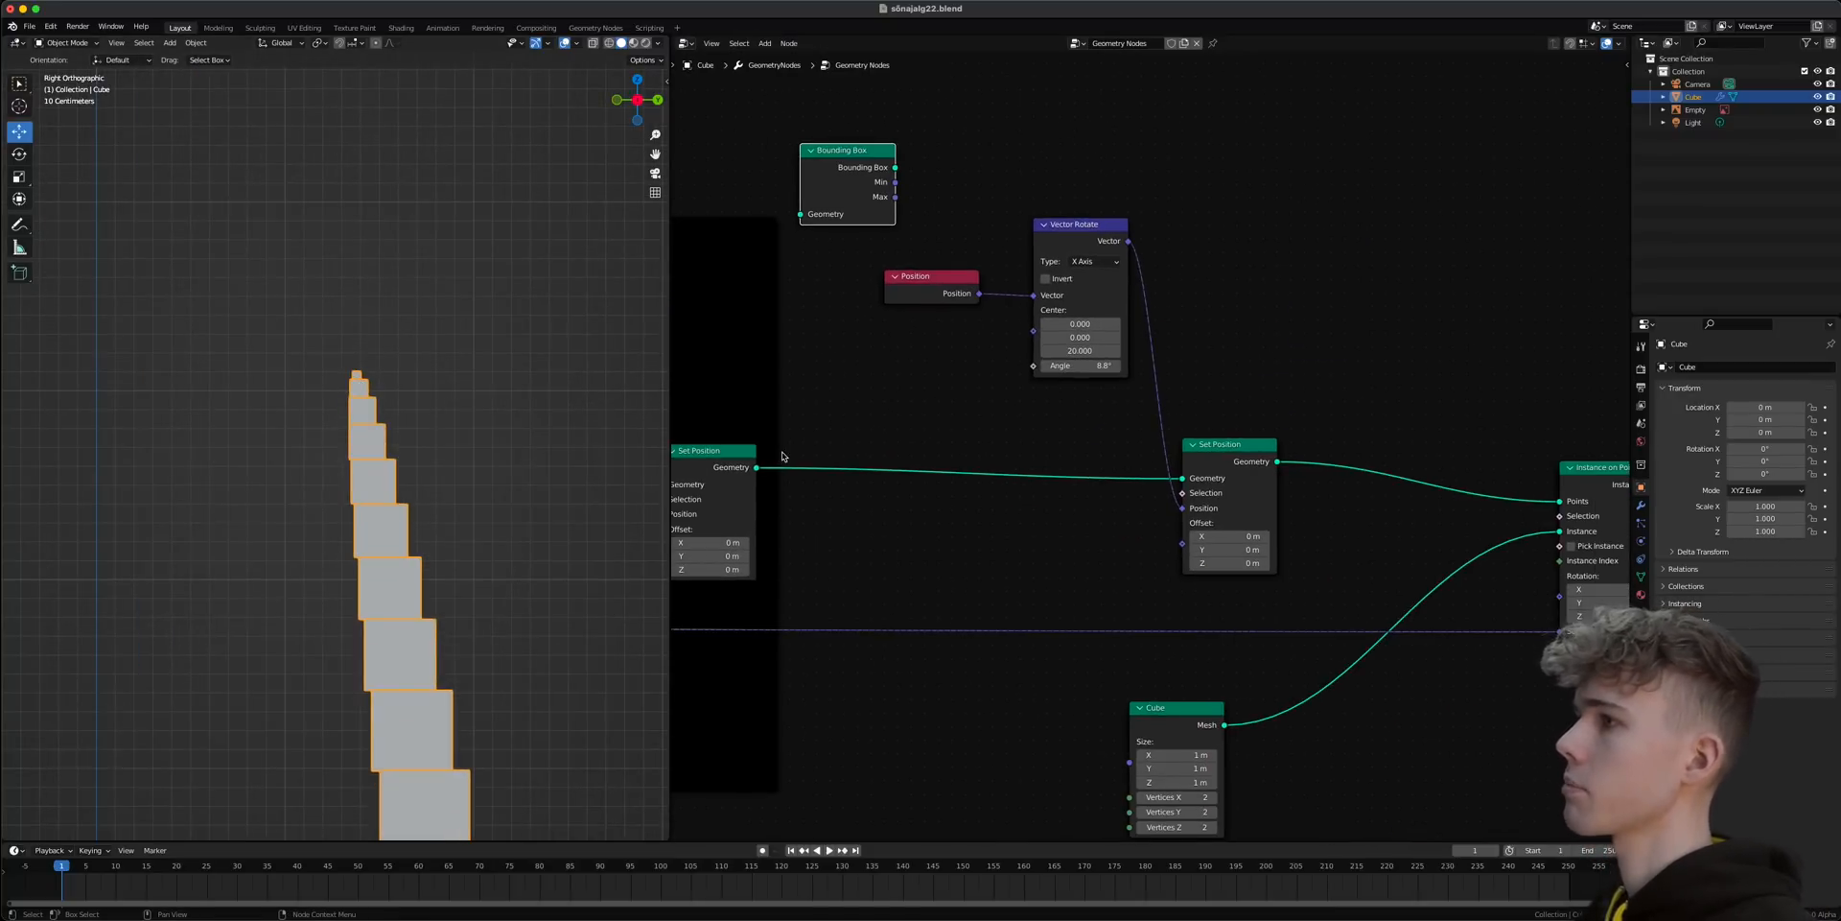
scroll(972, 454, down, 1)
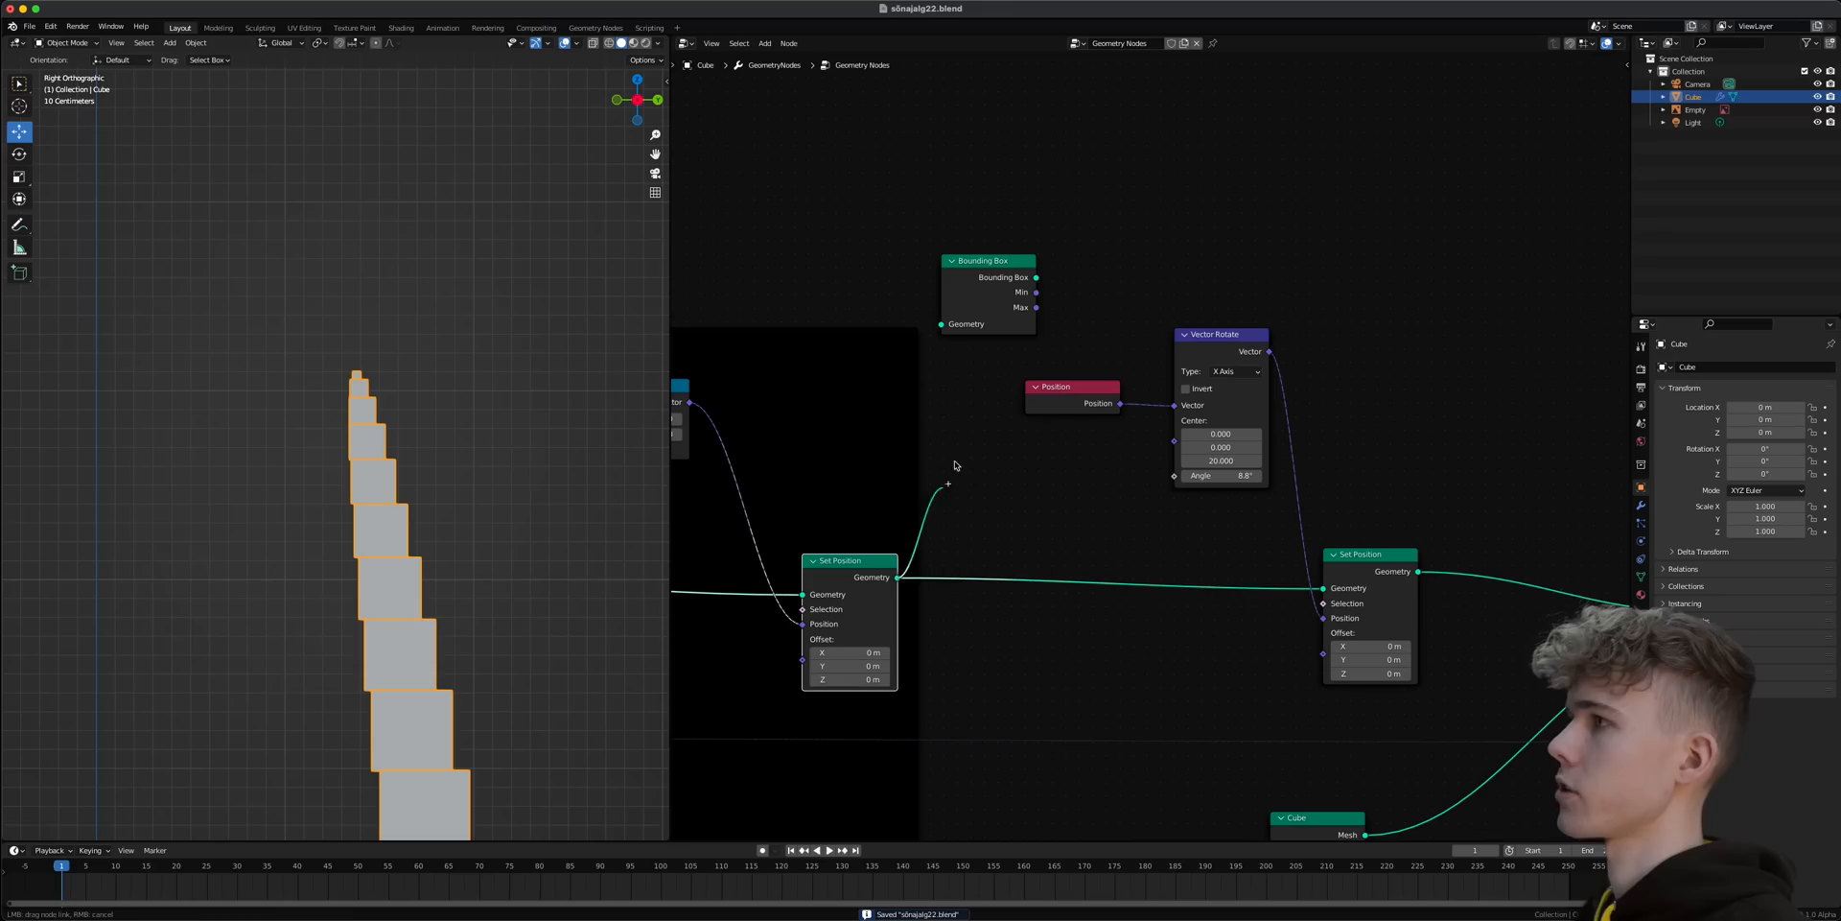
- Feed the first Set Position node's geometry output into the Bounding Box node
drag(898, 577, 954, 327)
middle_drag(1057, 311, 1170, 441)
scroll(843, 313, up, 6)
scroll(1146, 444, up, 4)
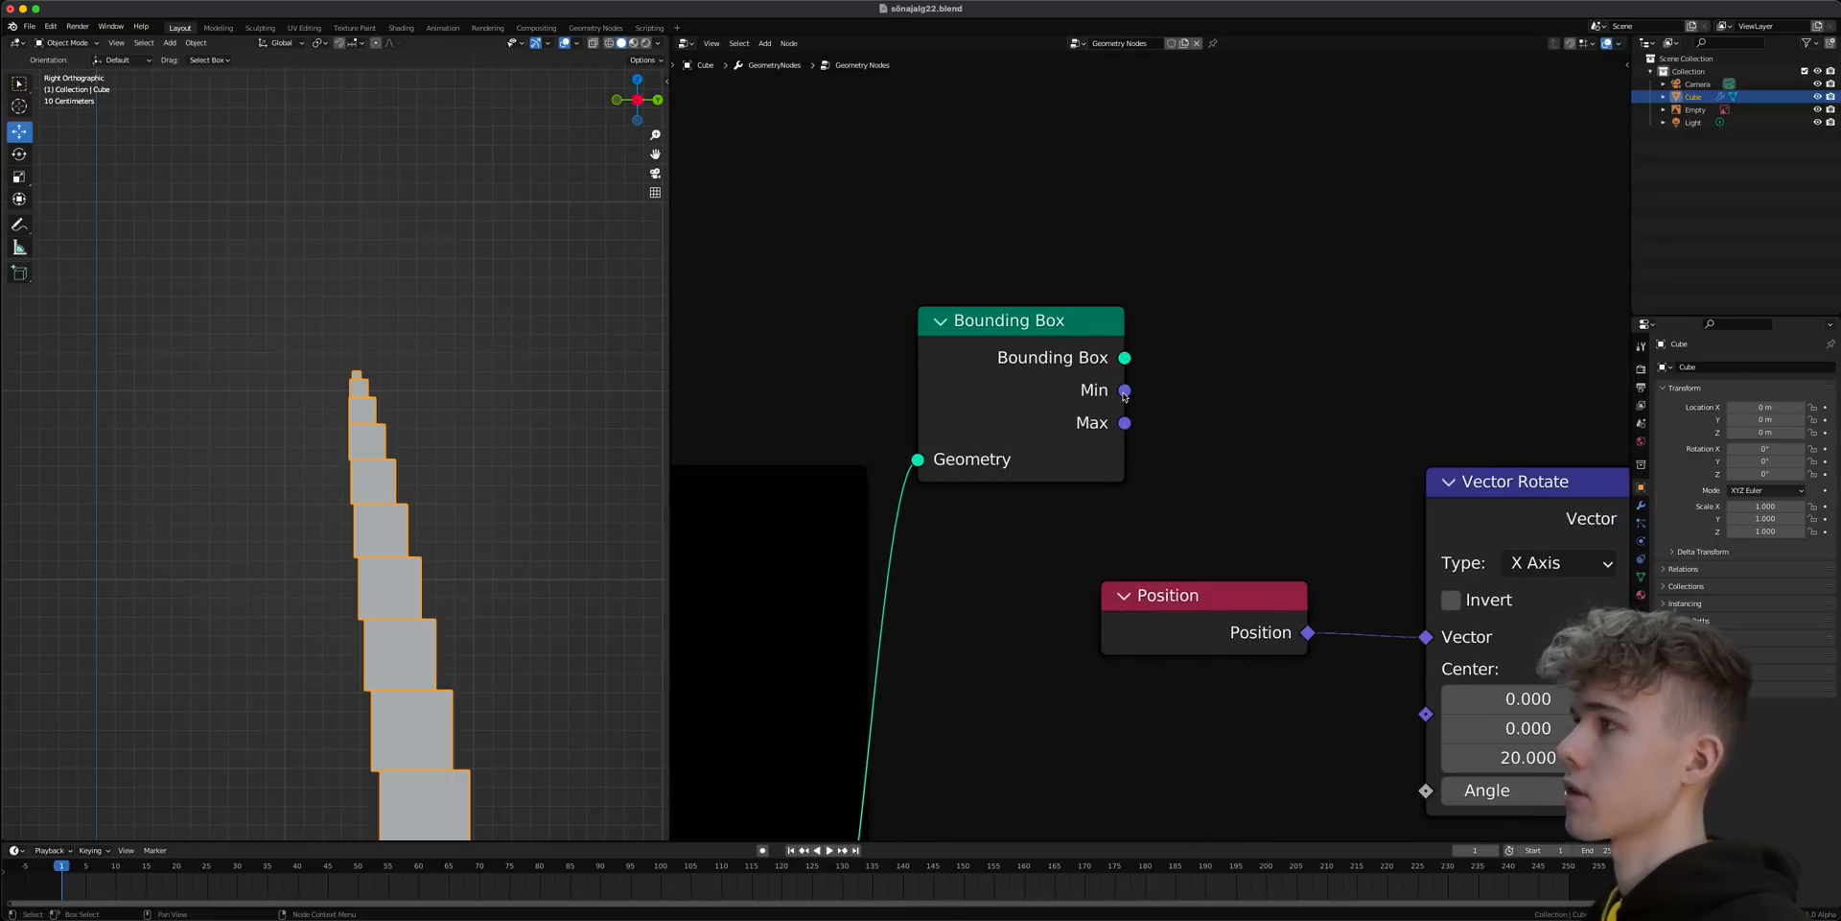
- Connect the Bounding Box's Max output to the Center input of Vector Rotate
mouse_move(1126, 409)
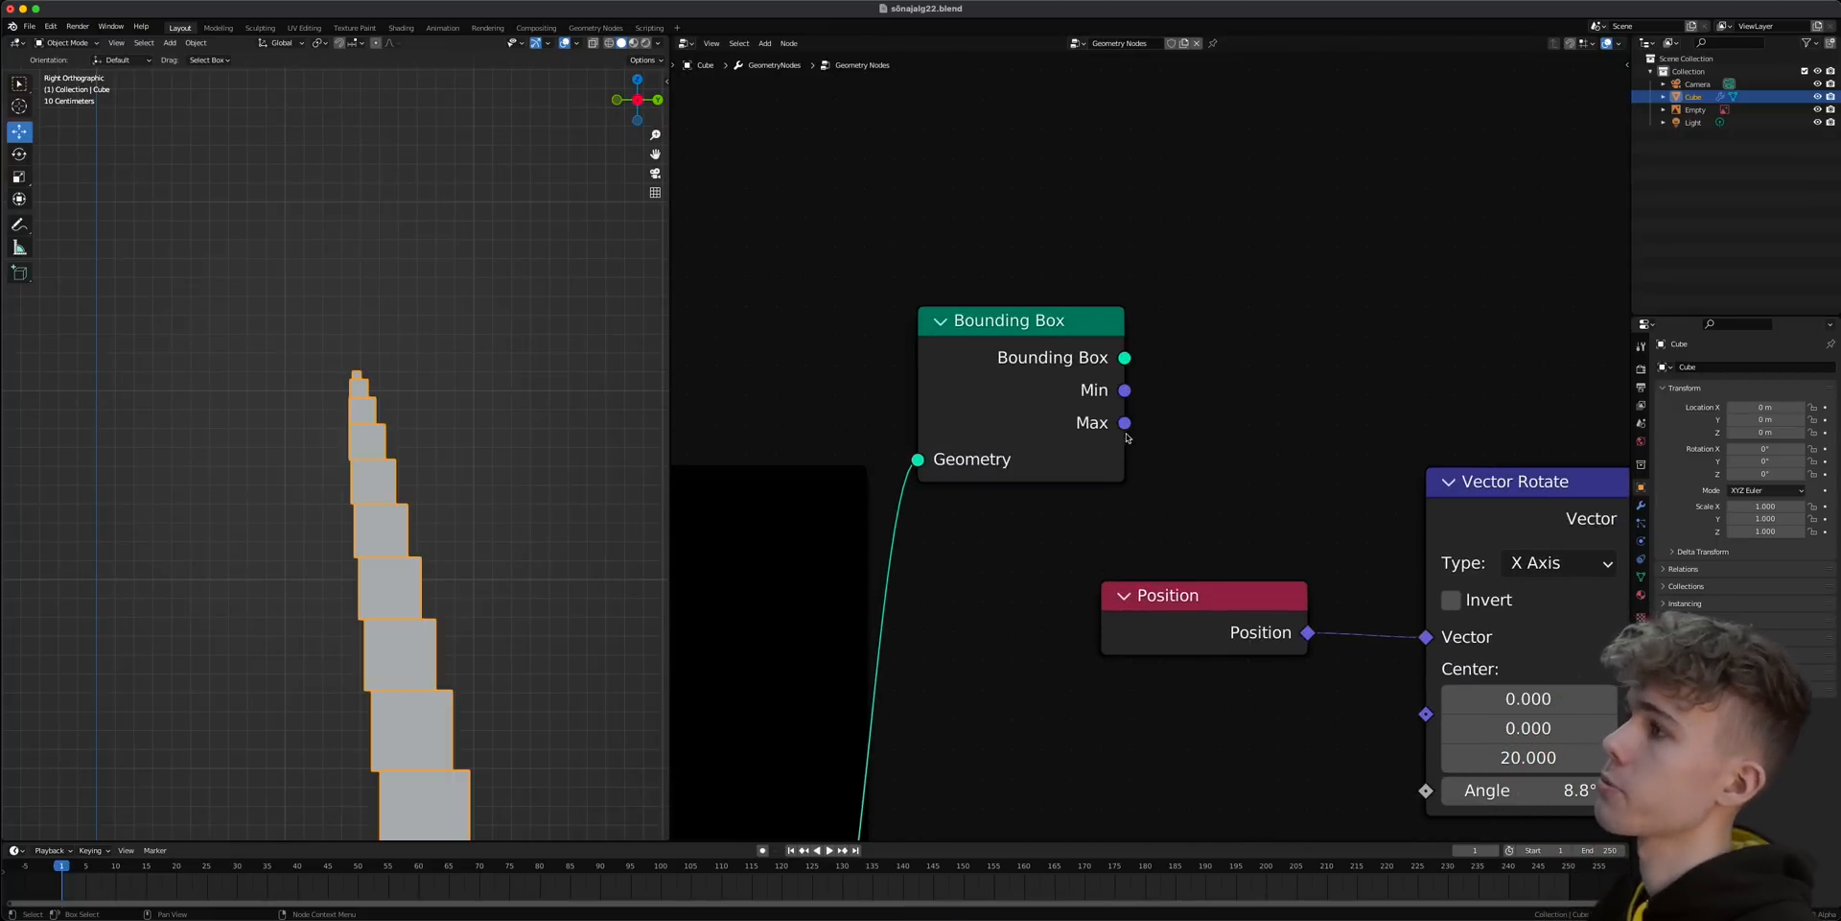
middle_drag(1172, 454, 1039, 451)
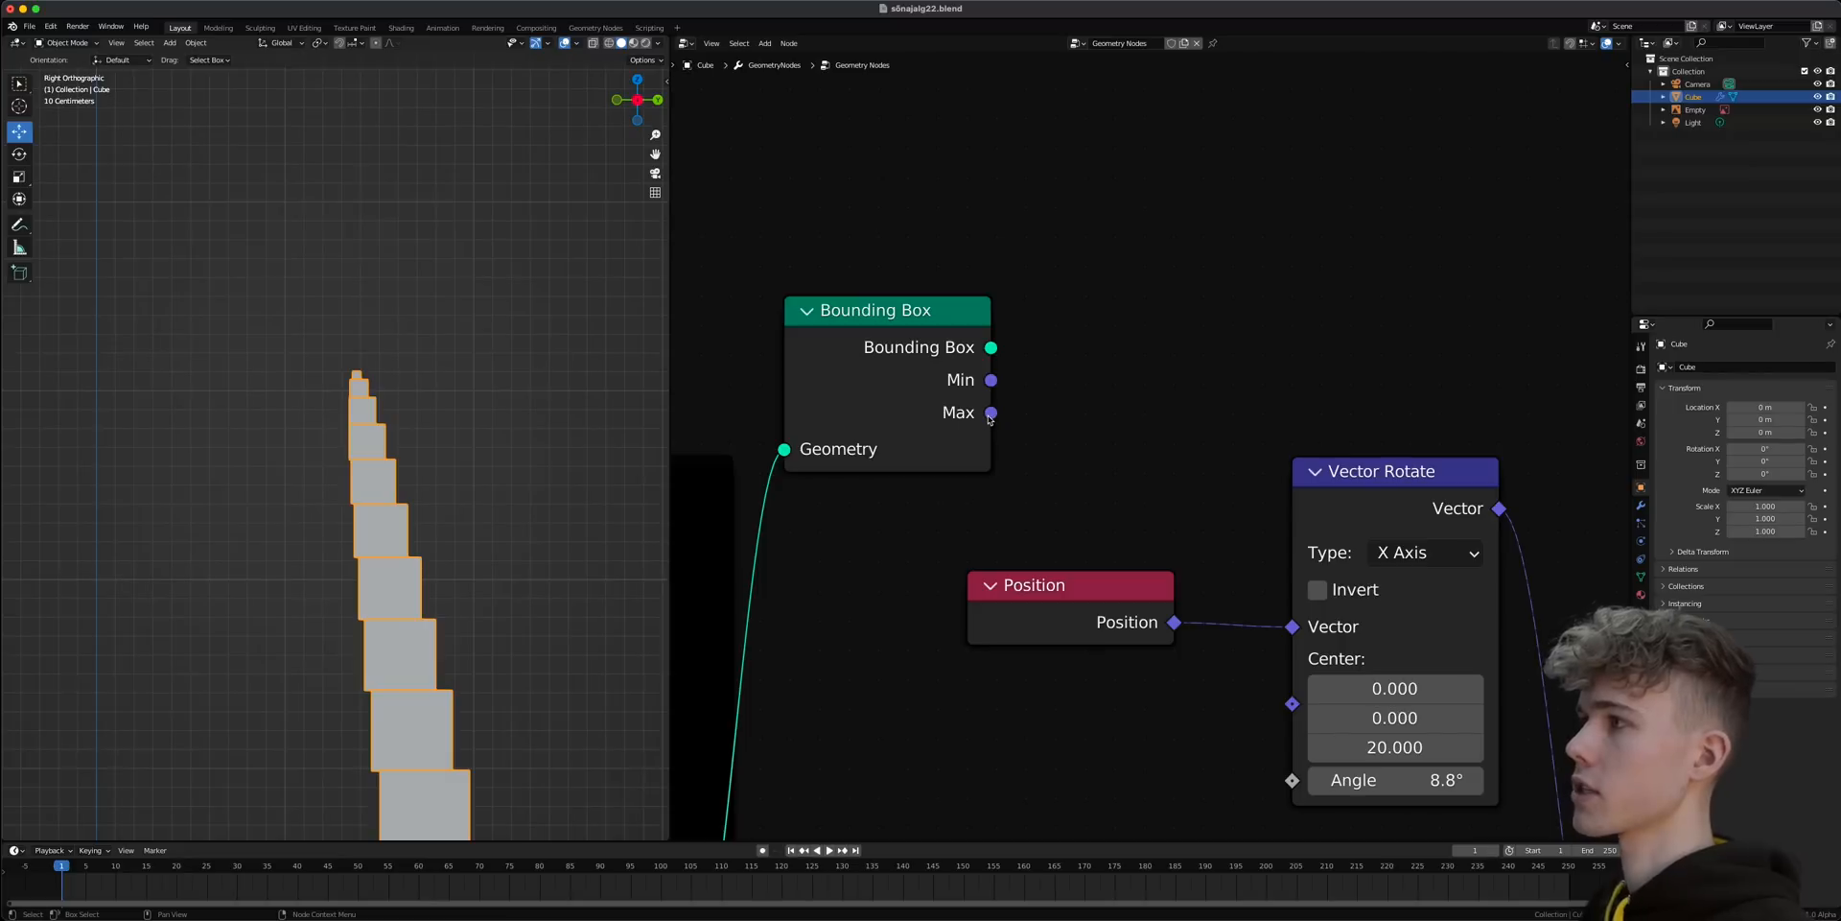
mouse_move(990, 419)
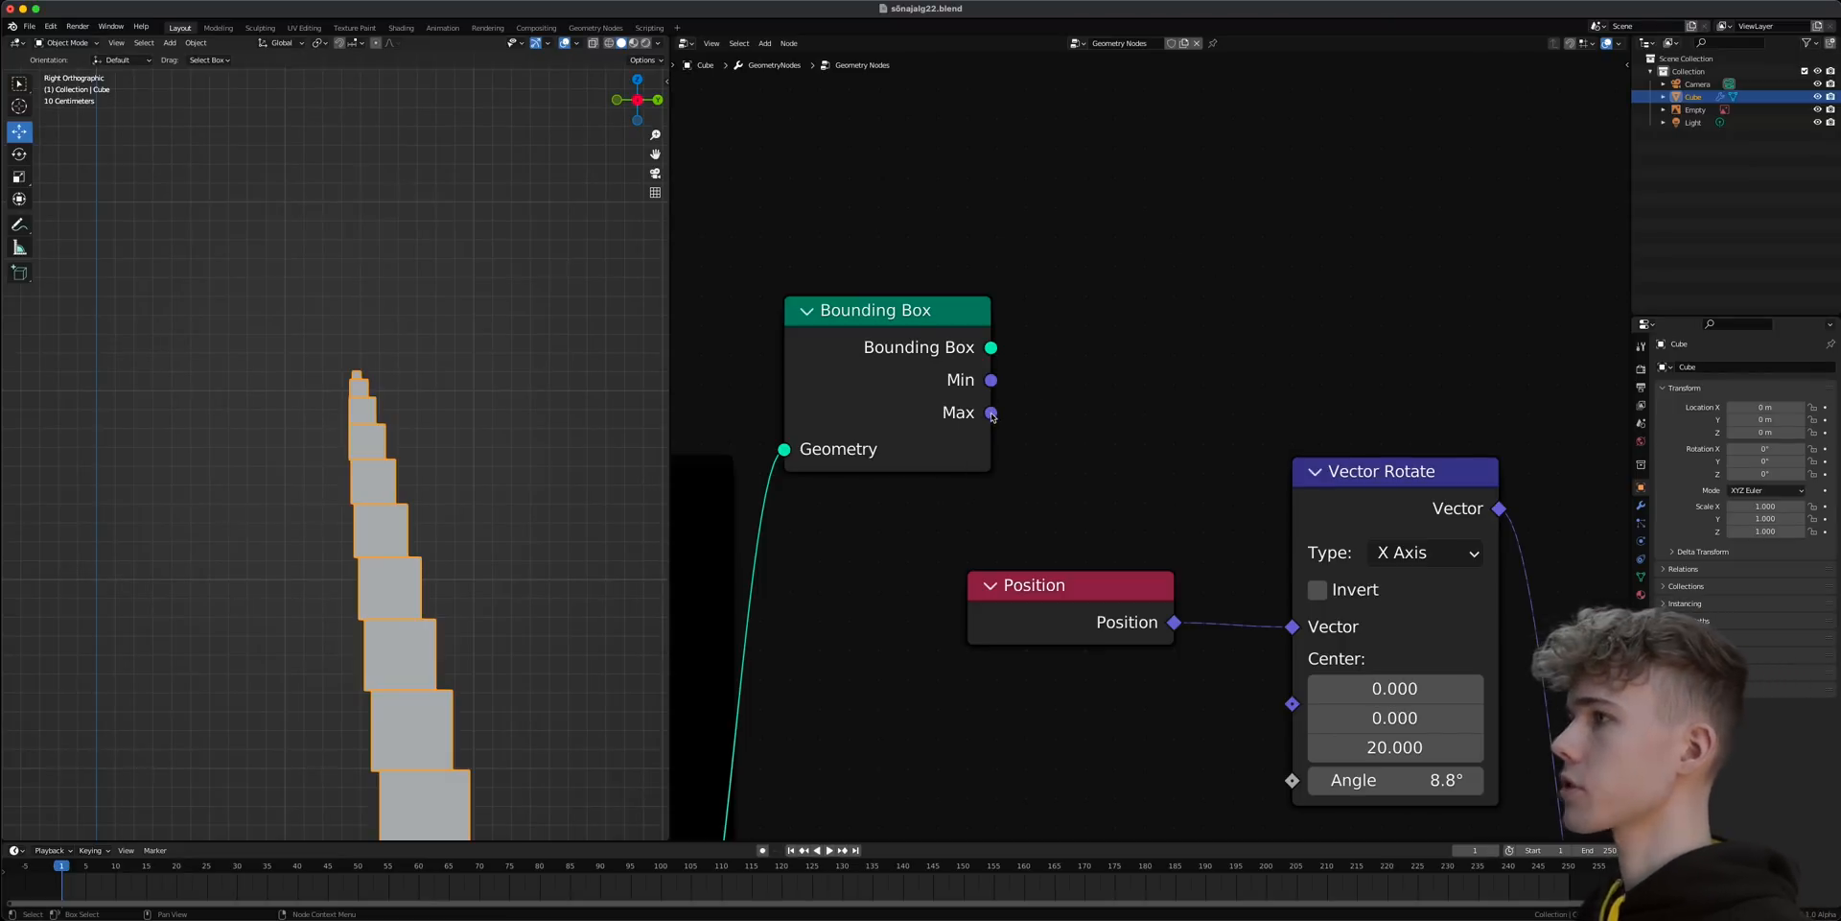
scroll(997, 420, down, 8)
middle_drag(1115, 488, 917, 381)
scroll(917, 382, down, 1)
drag(892, 336, 930, 457)
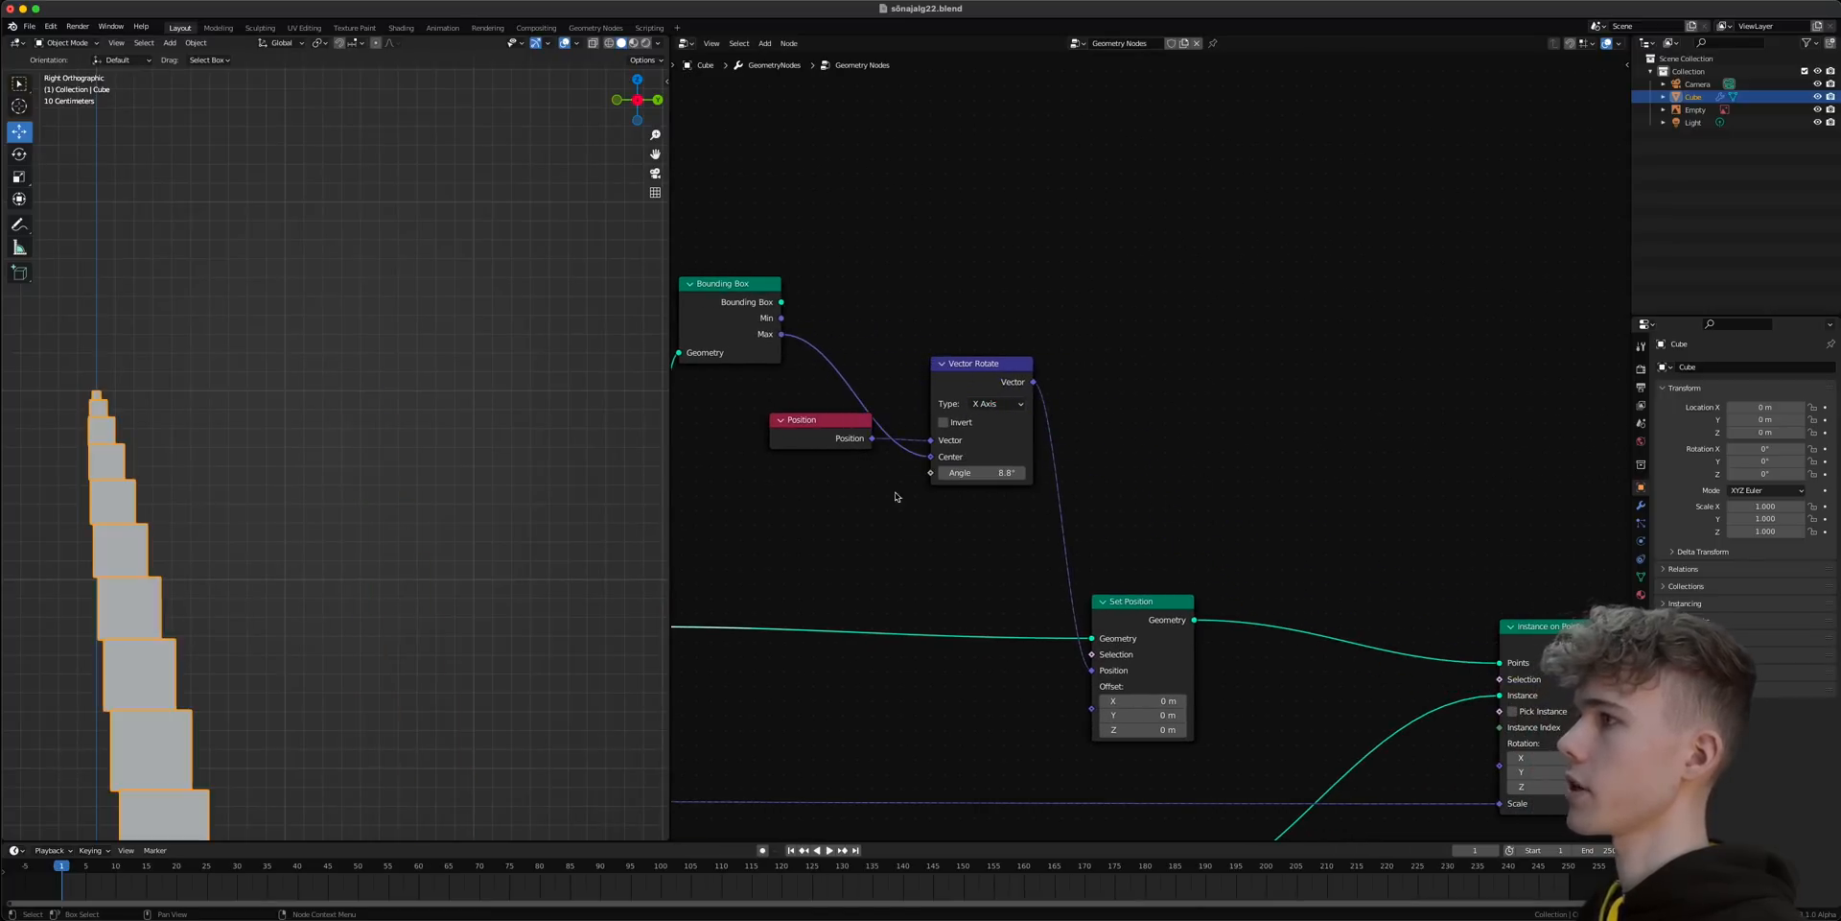
- Insert a Vector Math node on the link between Bounding Box Max and Vector Rotate's Center
middle_drag(922, 495, 1059, 555)
key(shift+a)
click(1054, 309)
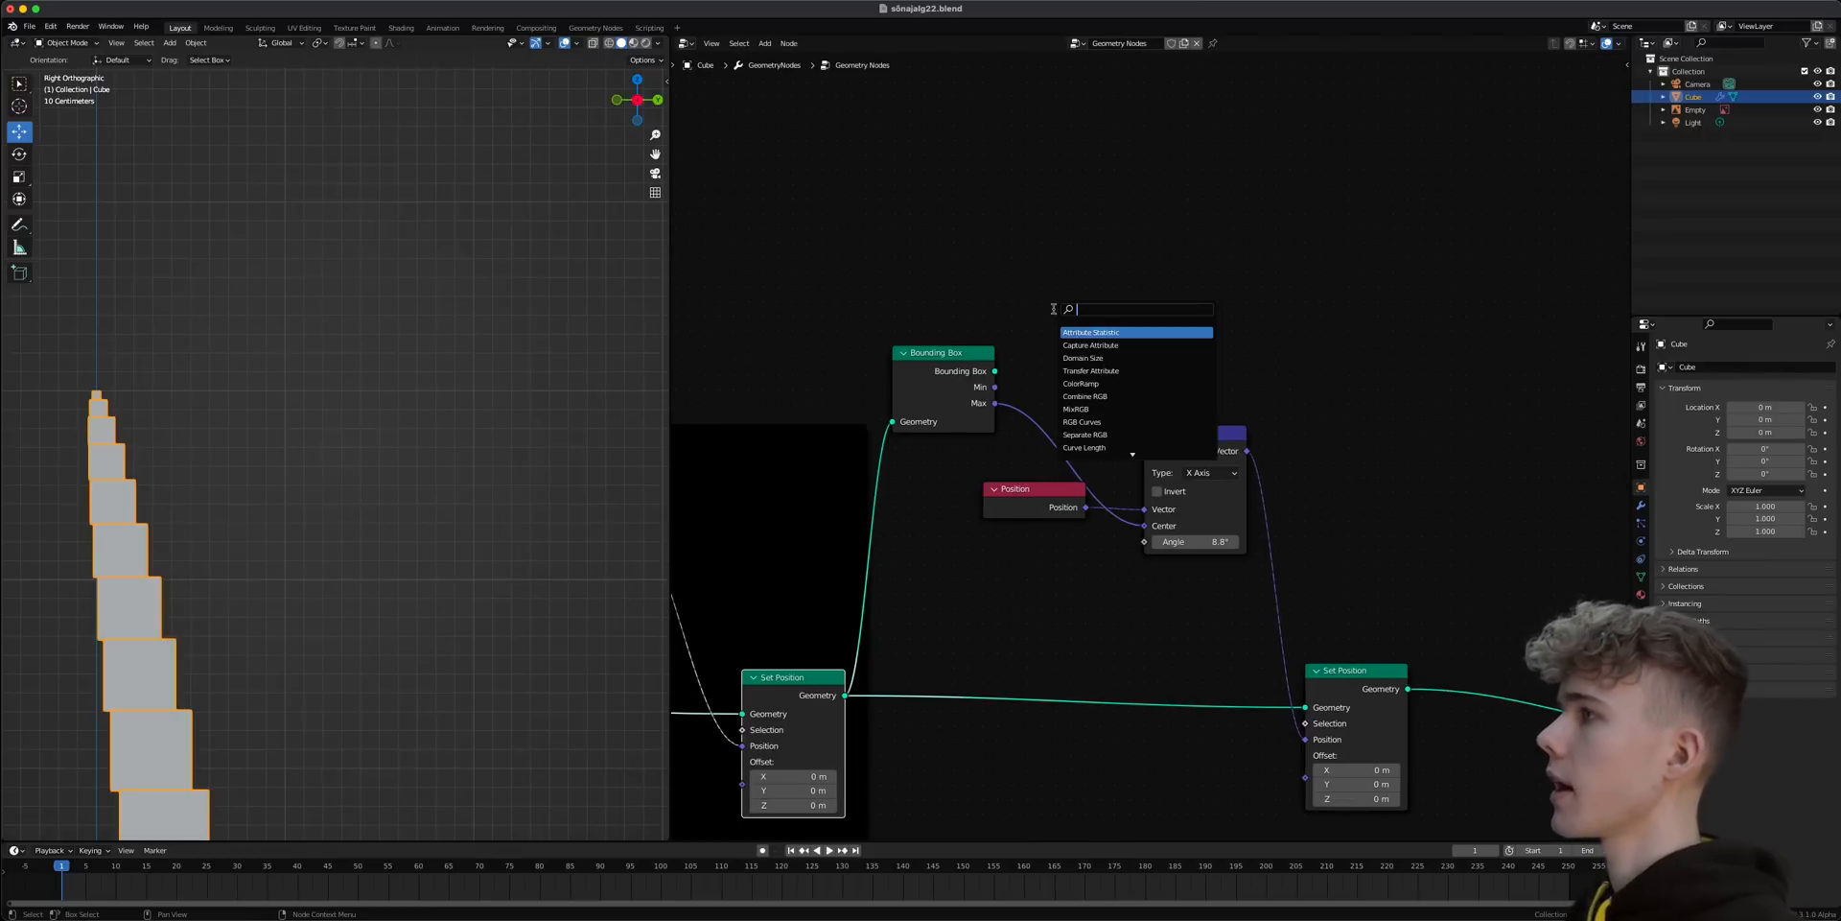
text(vector)
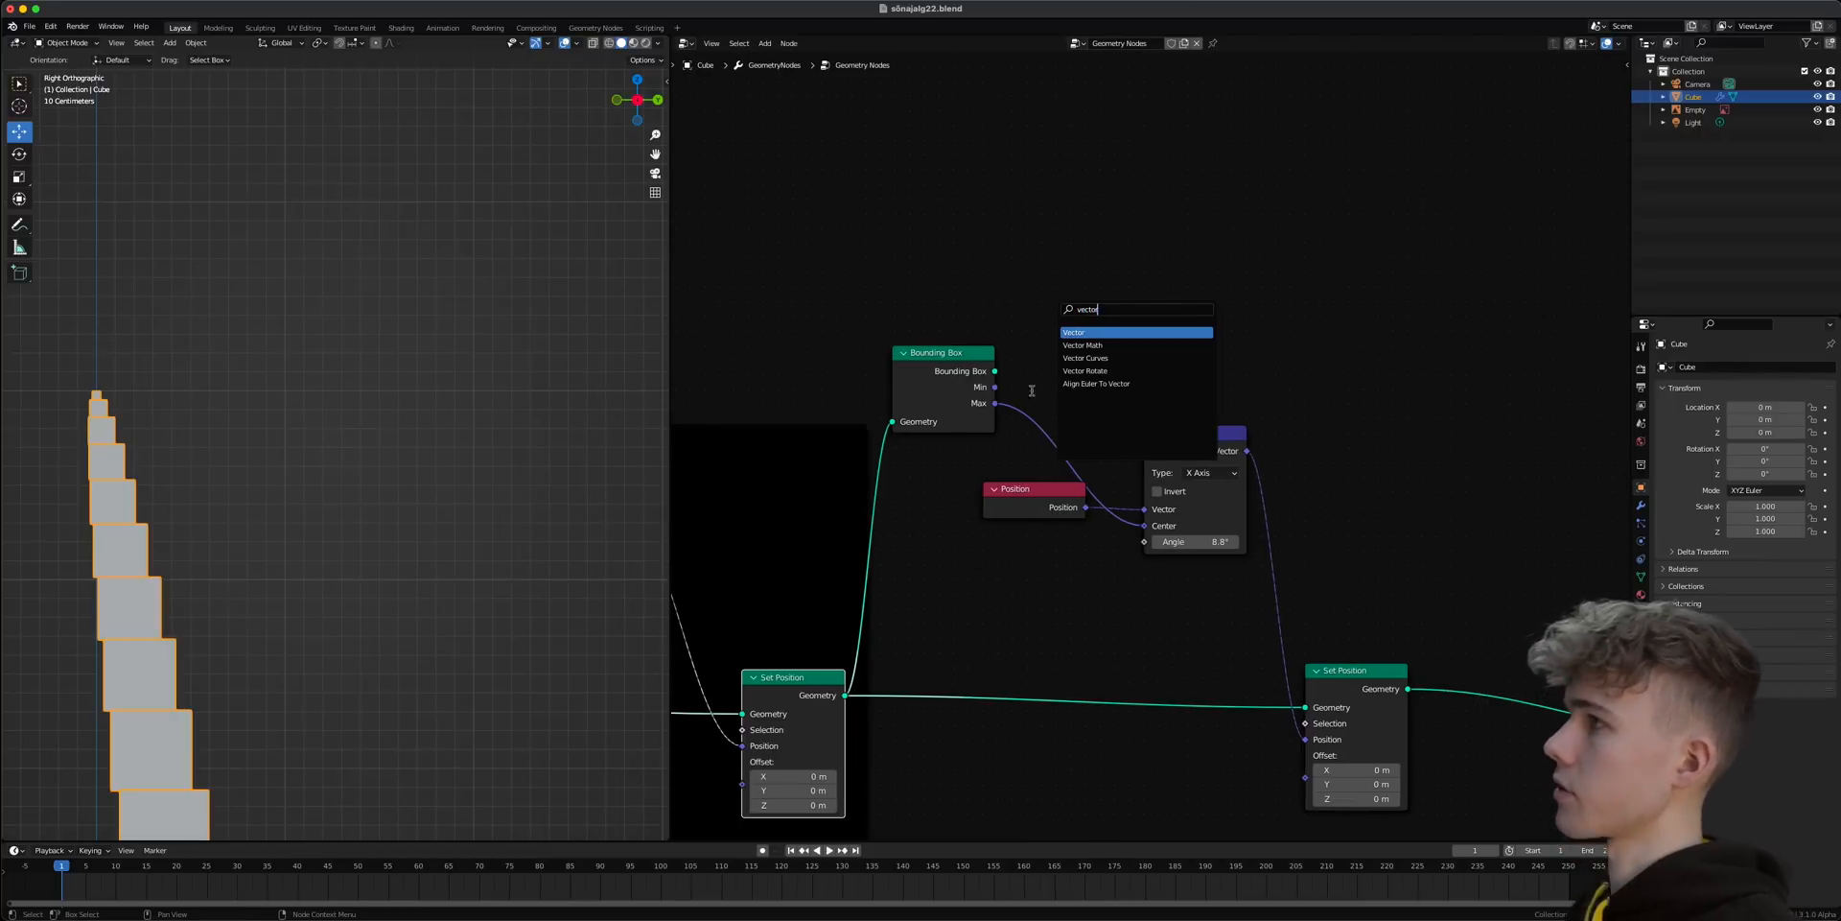
click(1066, 346)
click(1039, 337)
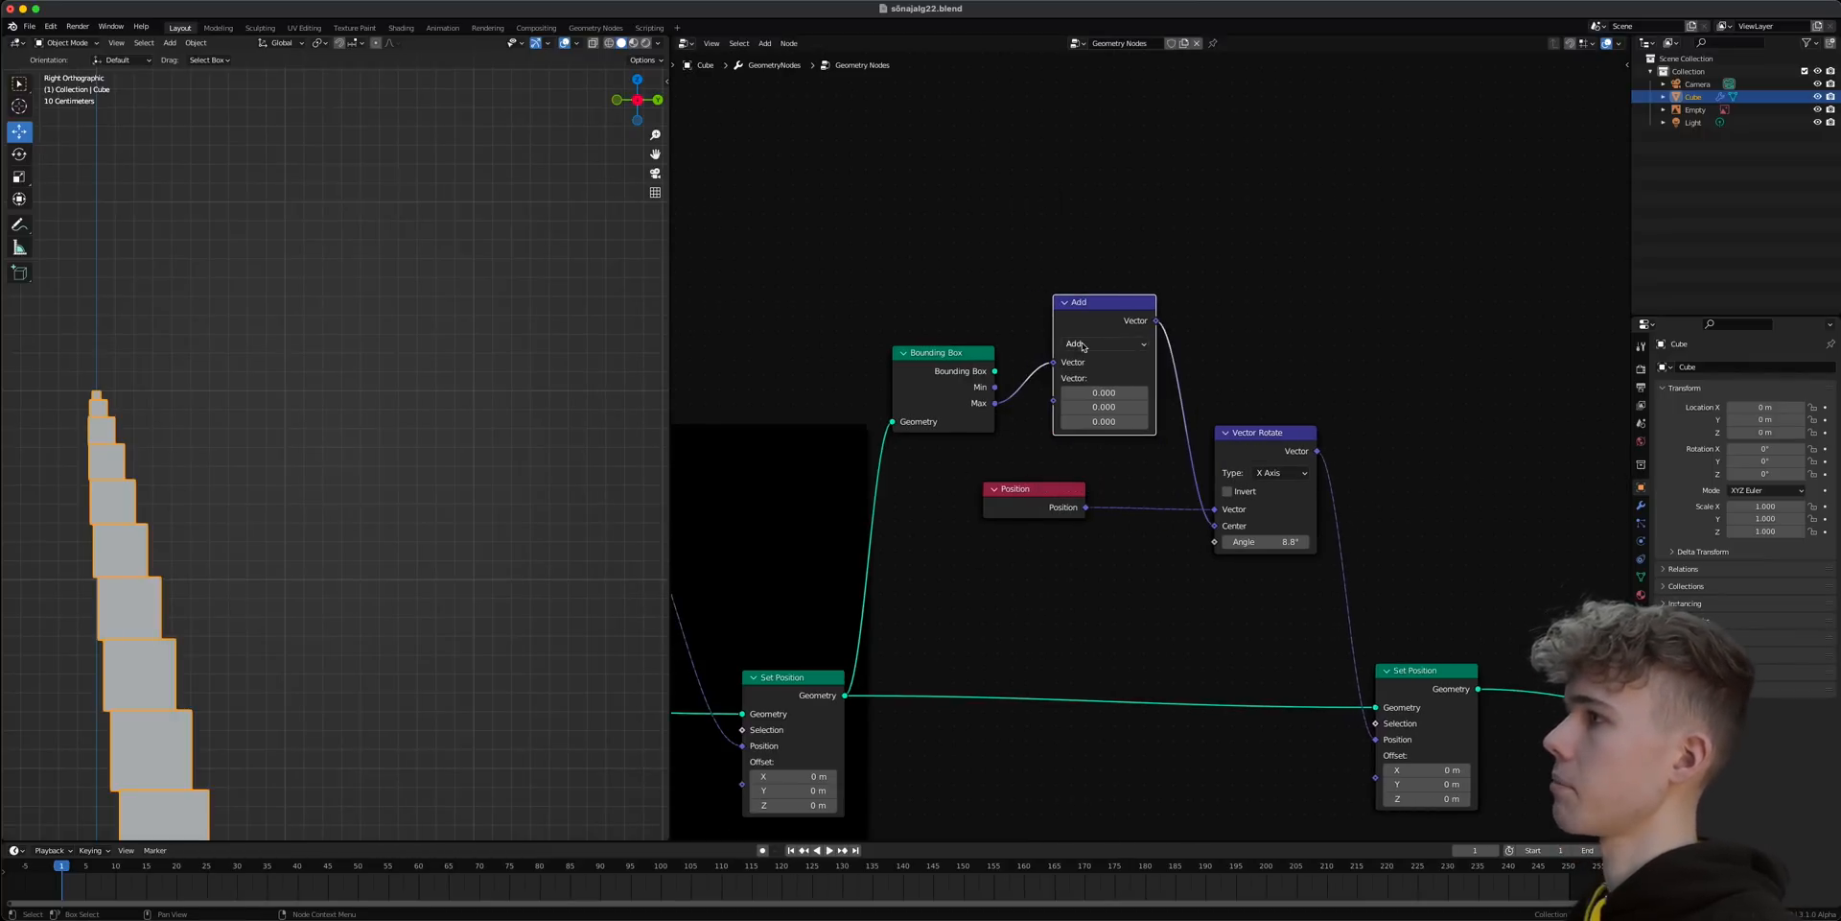
- Set the Vector Math node to Multiply with a vector of 0, 0, 1
double_click(1110, 421)
text(1)
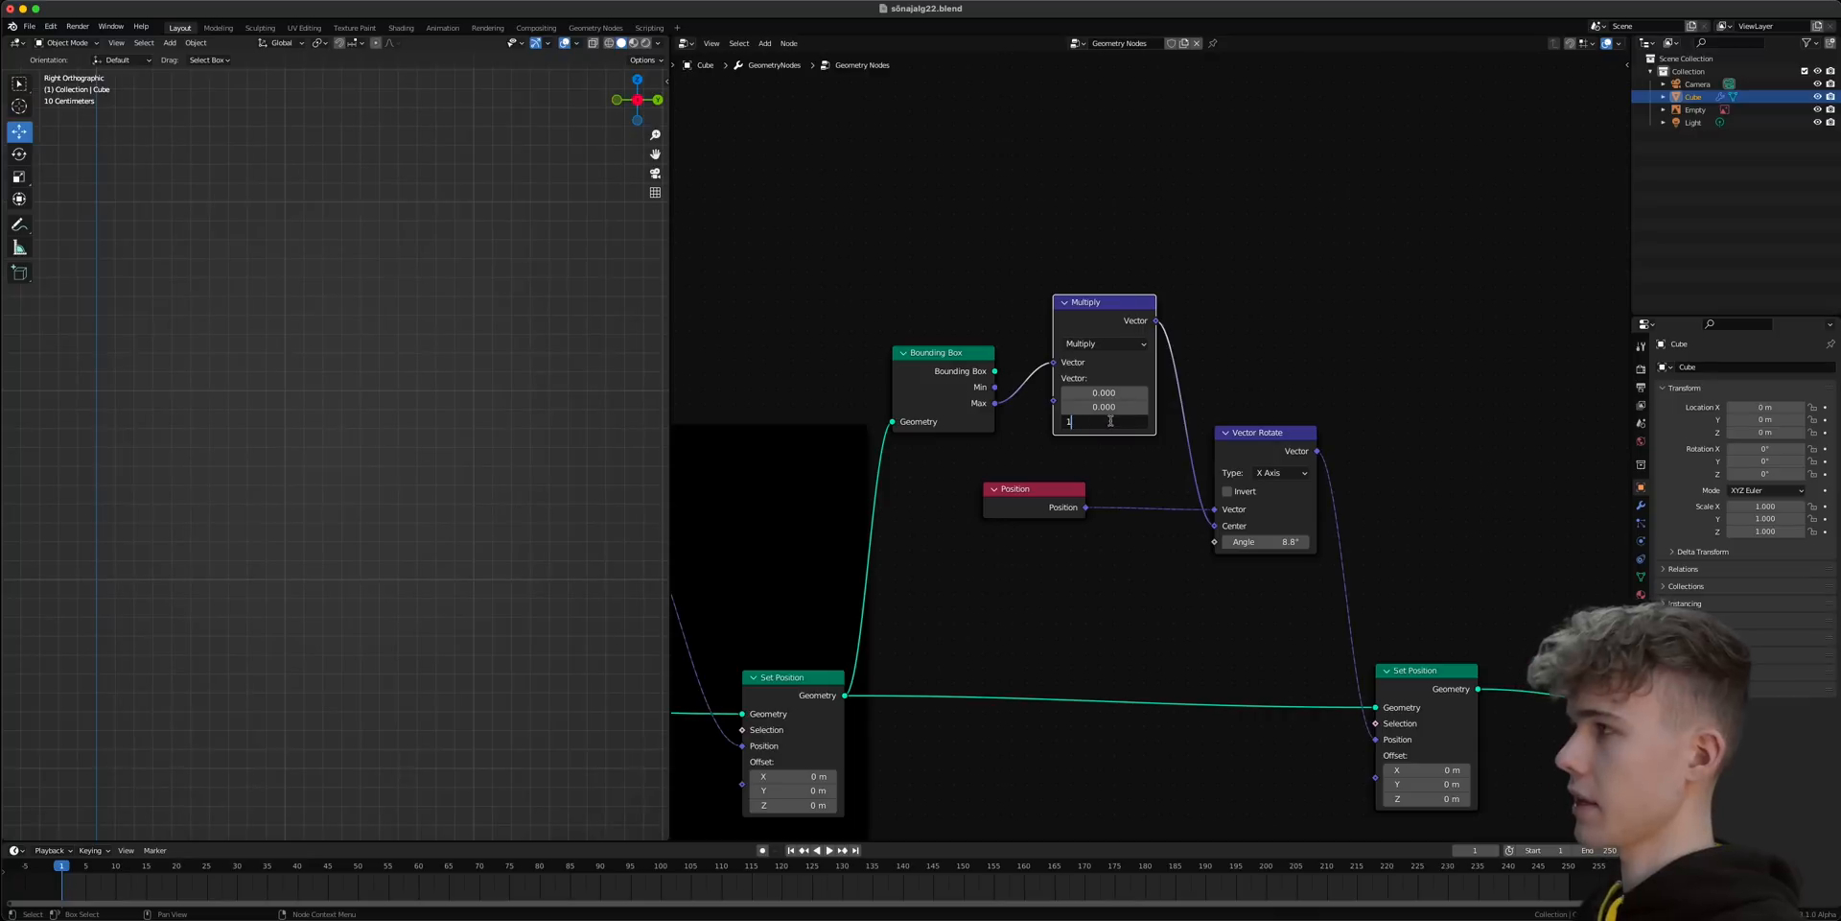
key(Return)
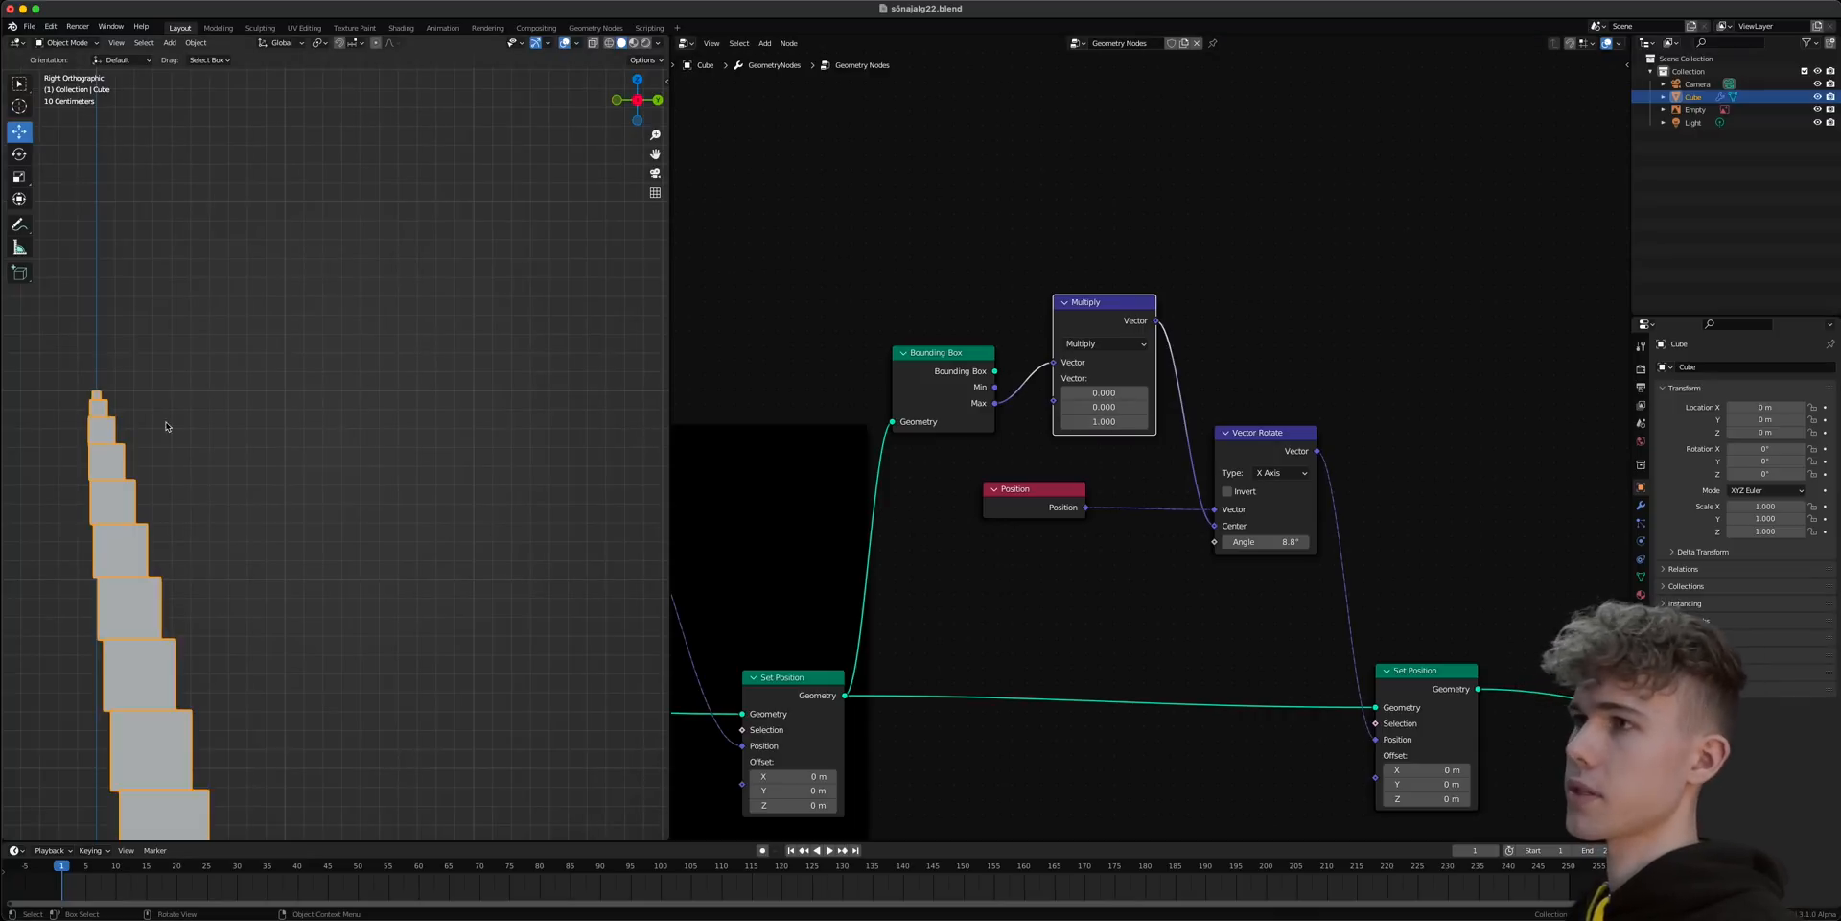
- Mute and unmute the vector Multiply node to compare its effect, and save the file
key(m)
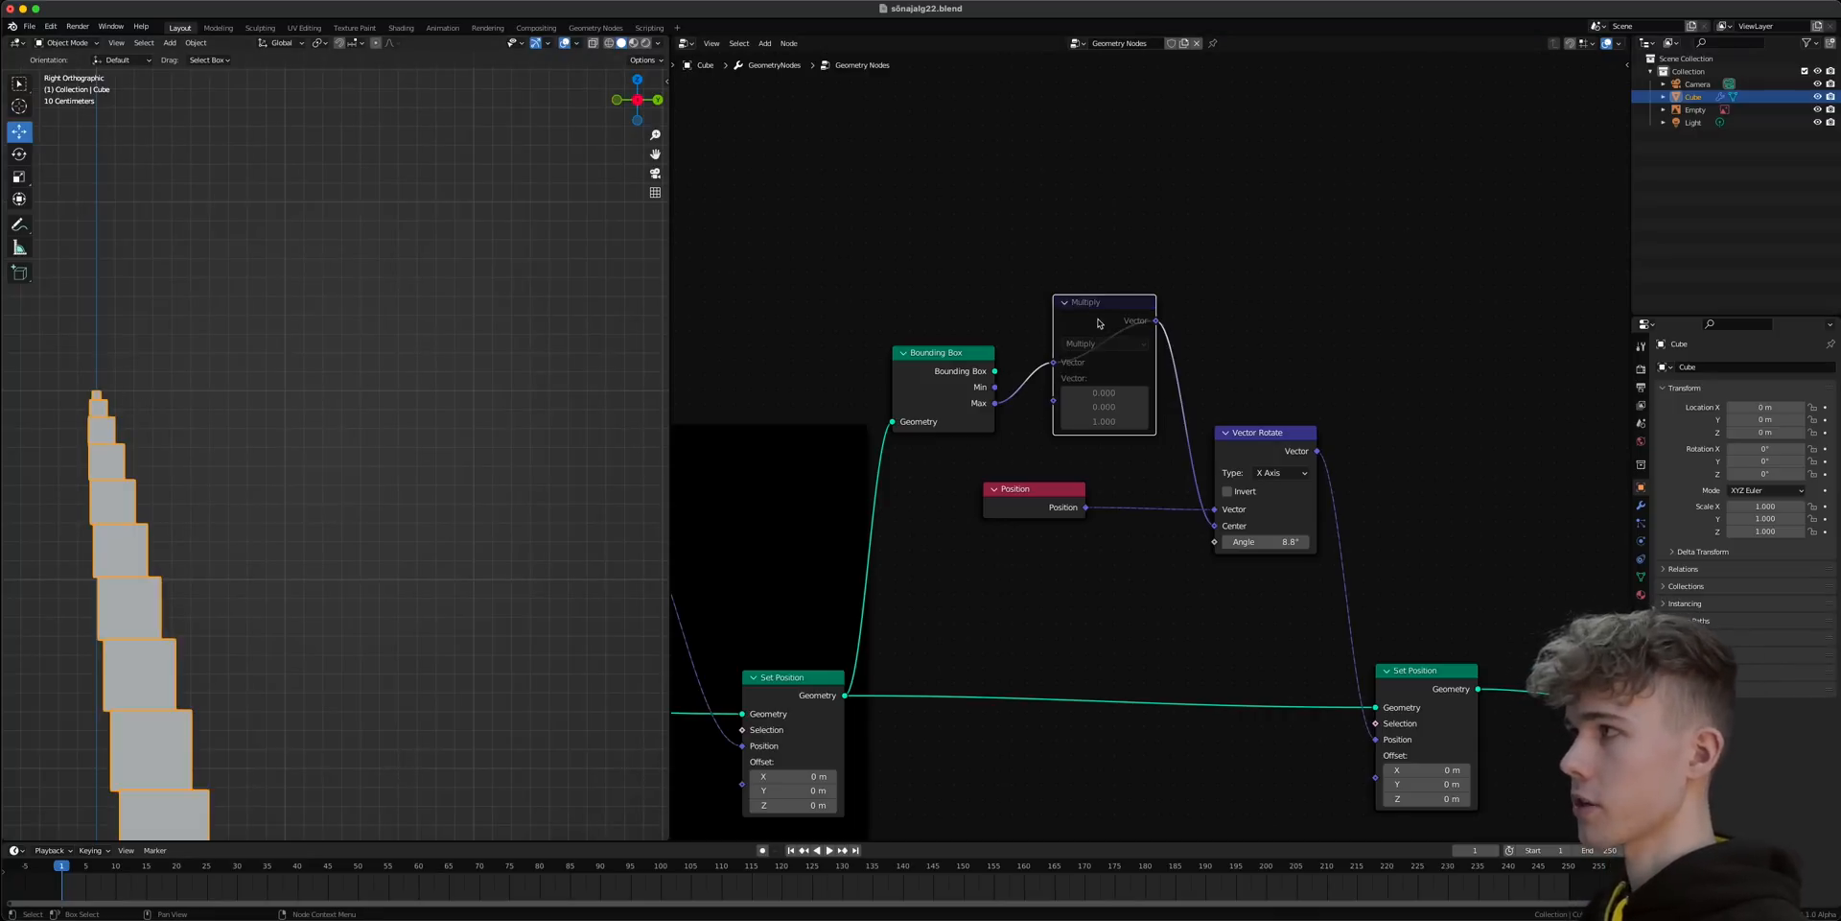
key(m)
key(ctrl+s)
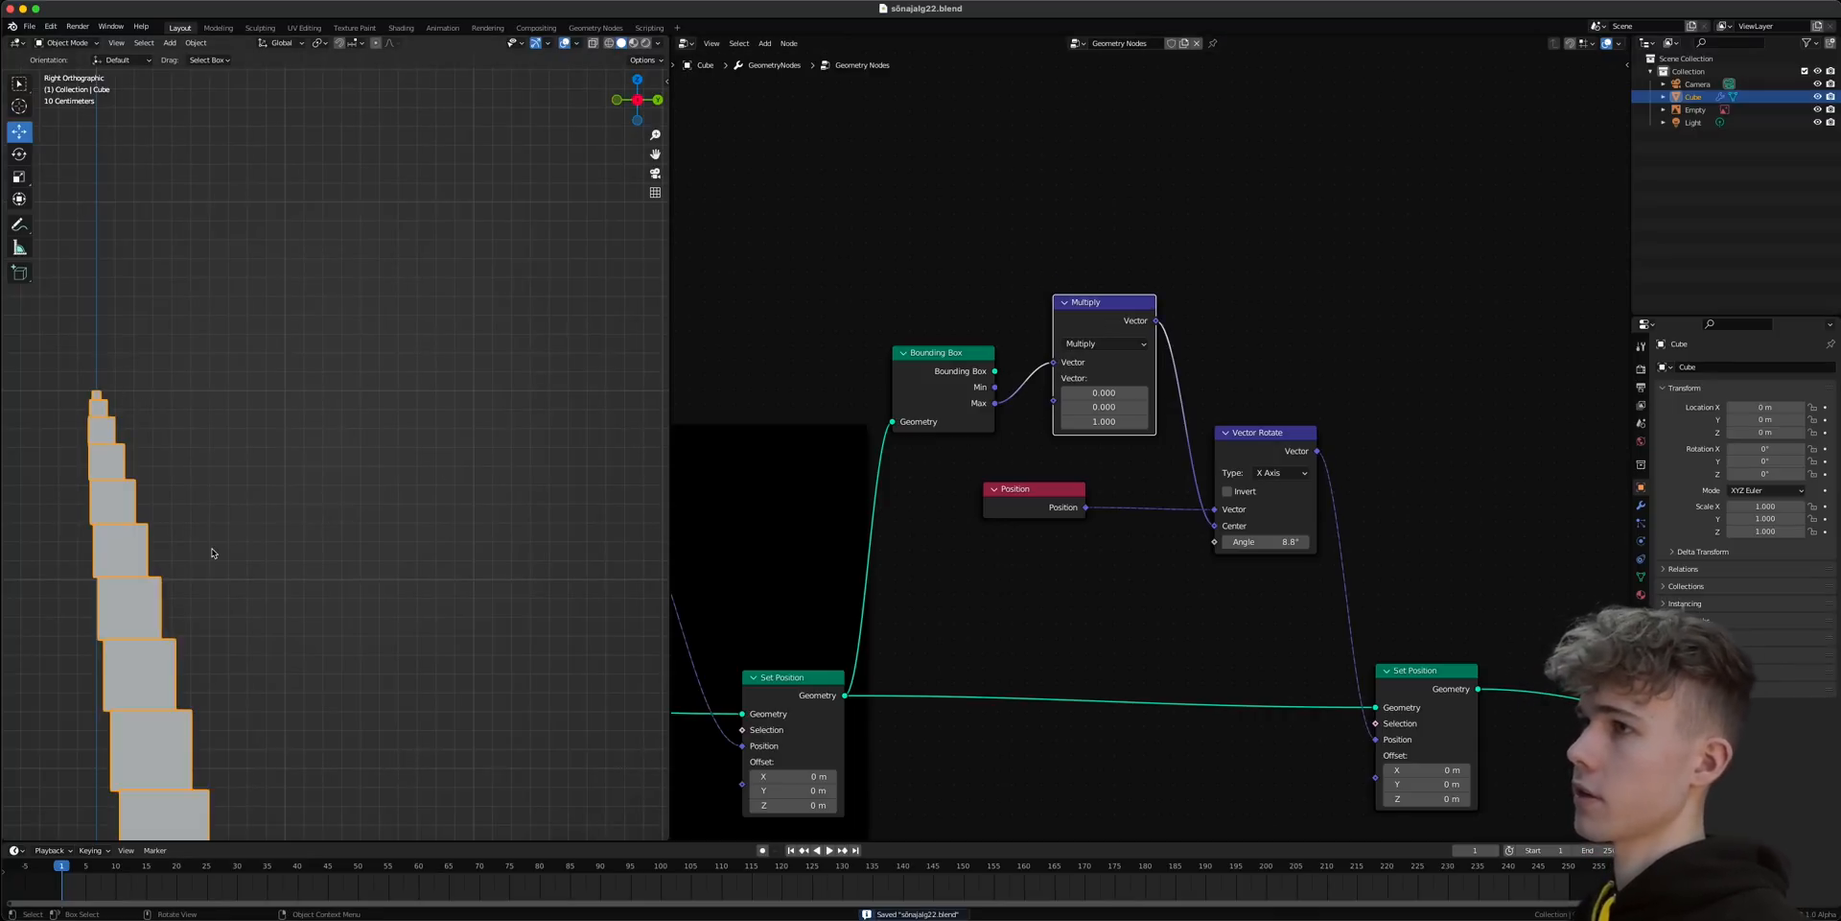
- Test a larger rotation of the column around its tip, and reset Vector Rotate's Angle to 0°
scroll(213, 553, down, 6)
mouse_move(1266, 542)
mouse_down()
mouse_move(1170, 542)
mouse_move(1278, 542)
mouse_up()
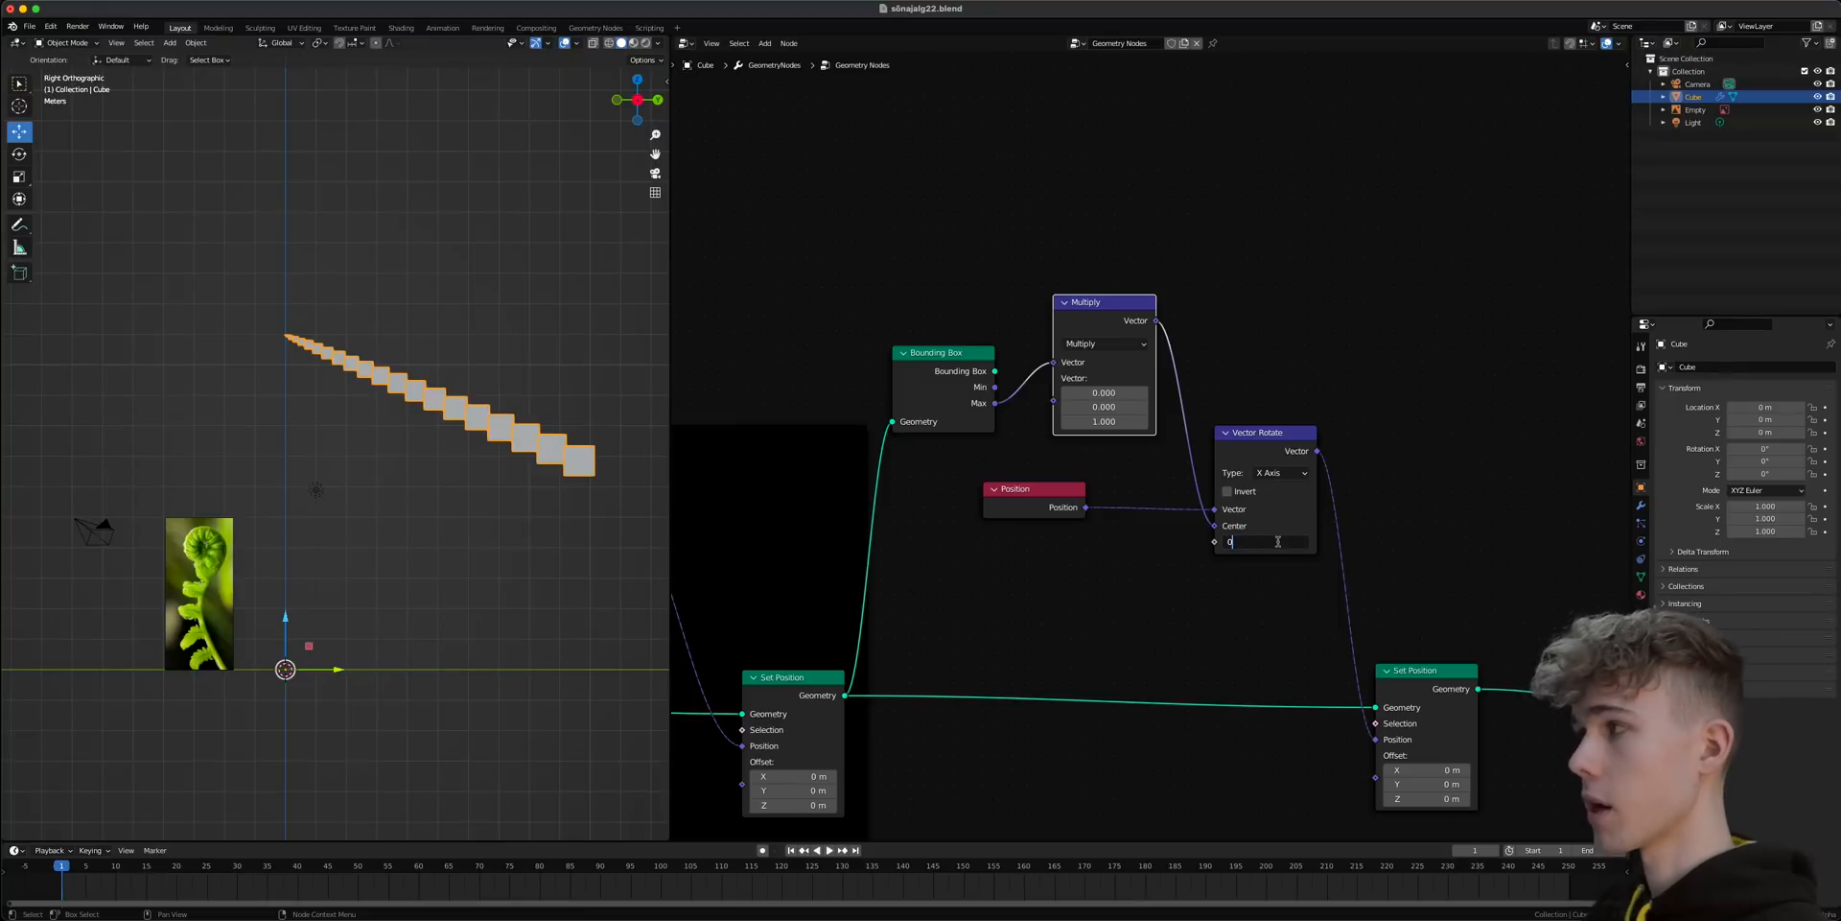
text(0)
key(Return)
scroll(275, 338, up, 5)
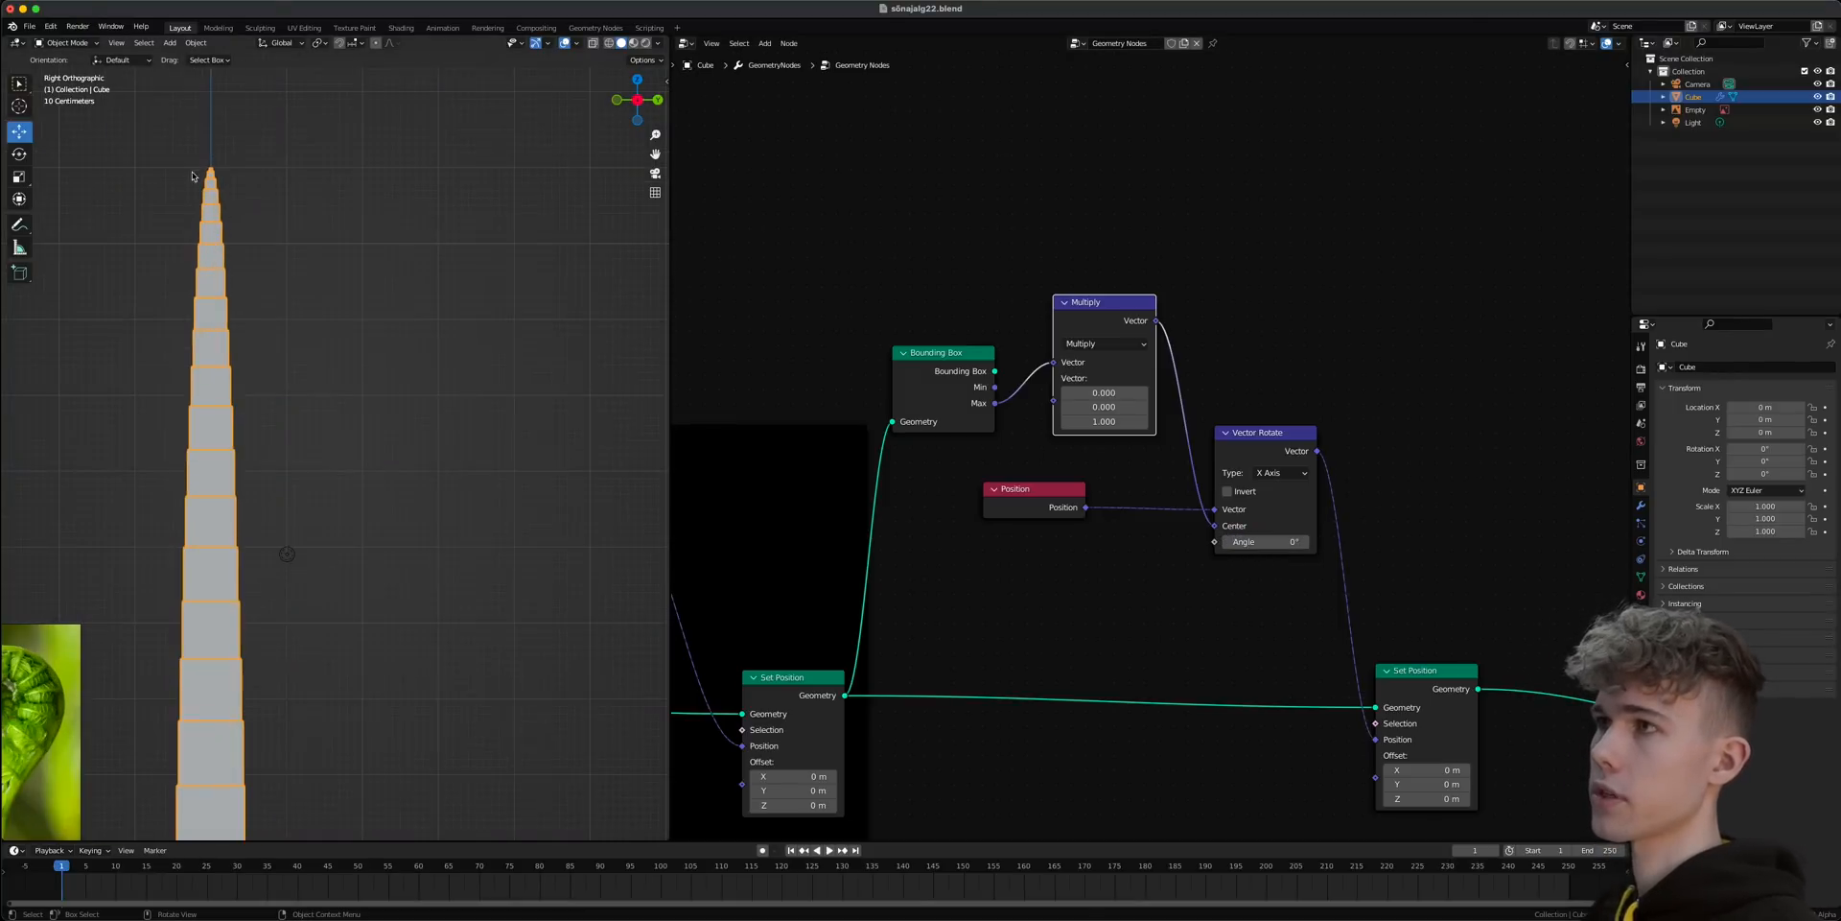
- Try an Angle of 24.9° on Vector Rotate to demonstrate the uniform rotation, and undo it
drag(1266, 544, 1309, 544)
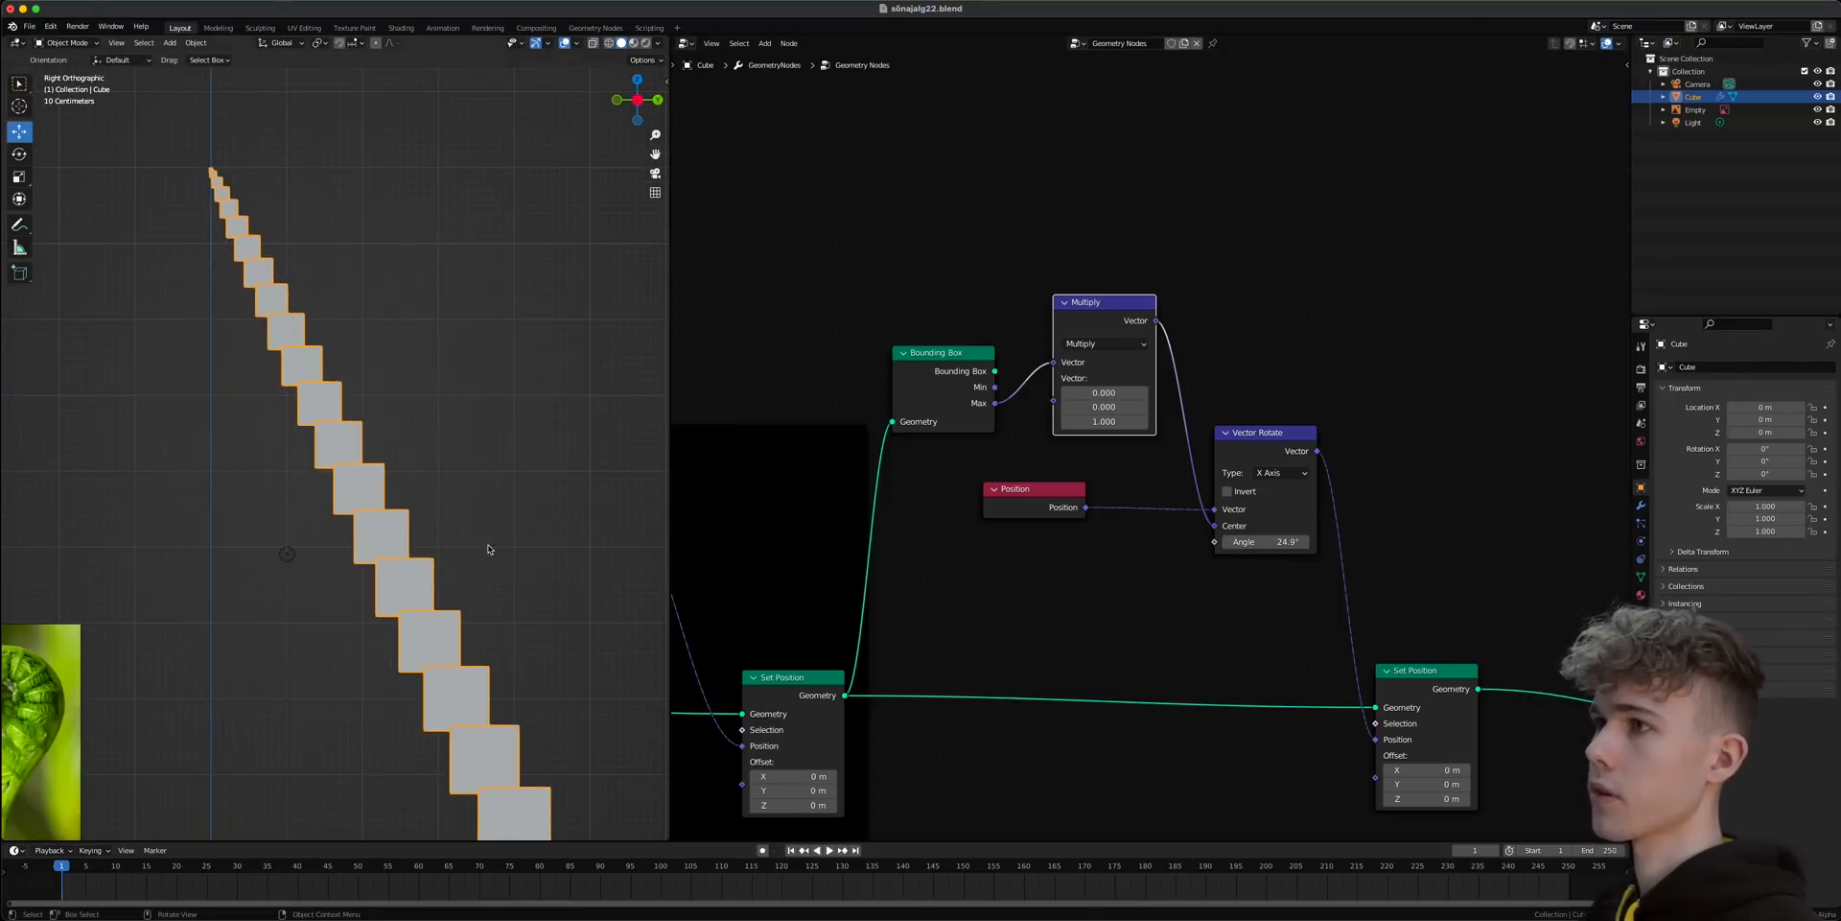
scroll(475, 546, down, 4)
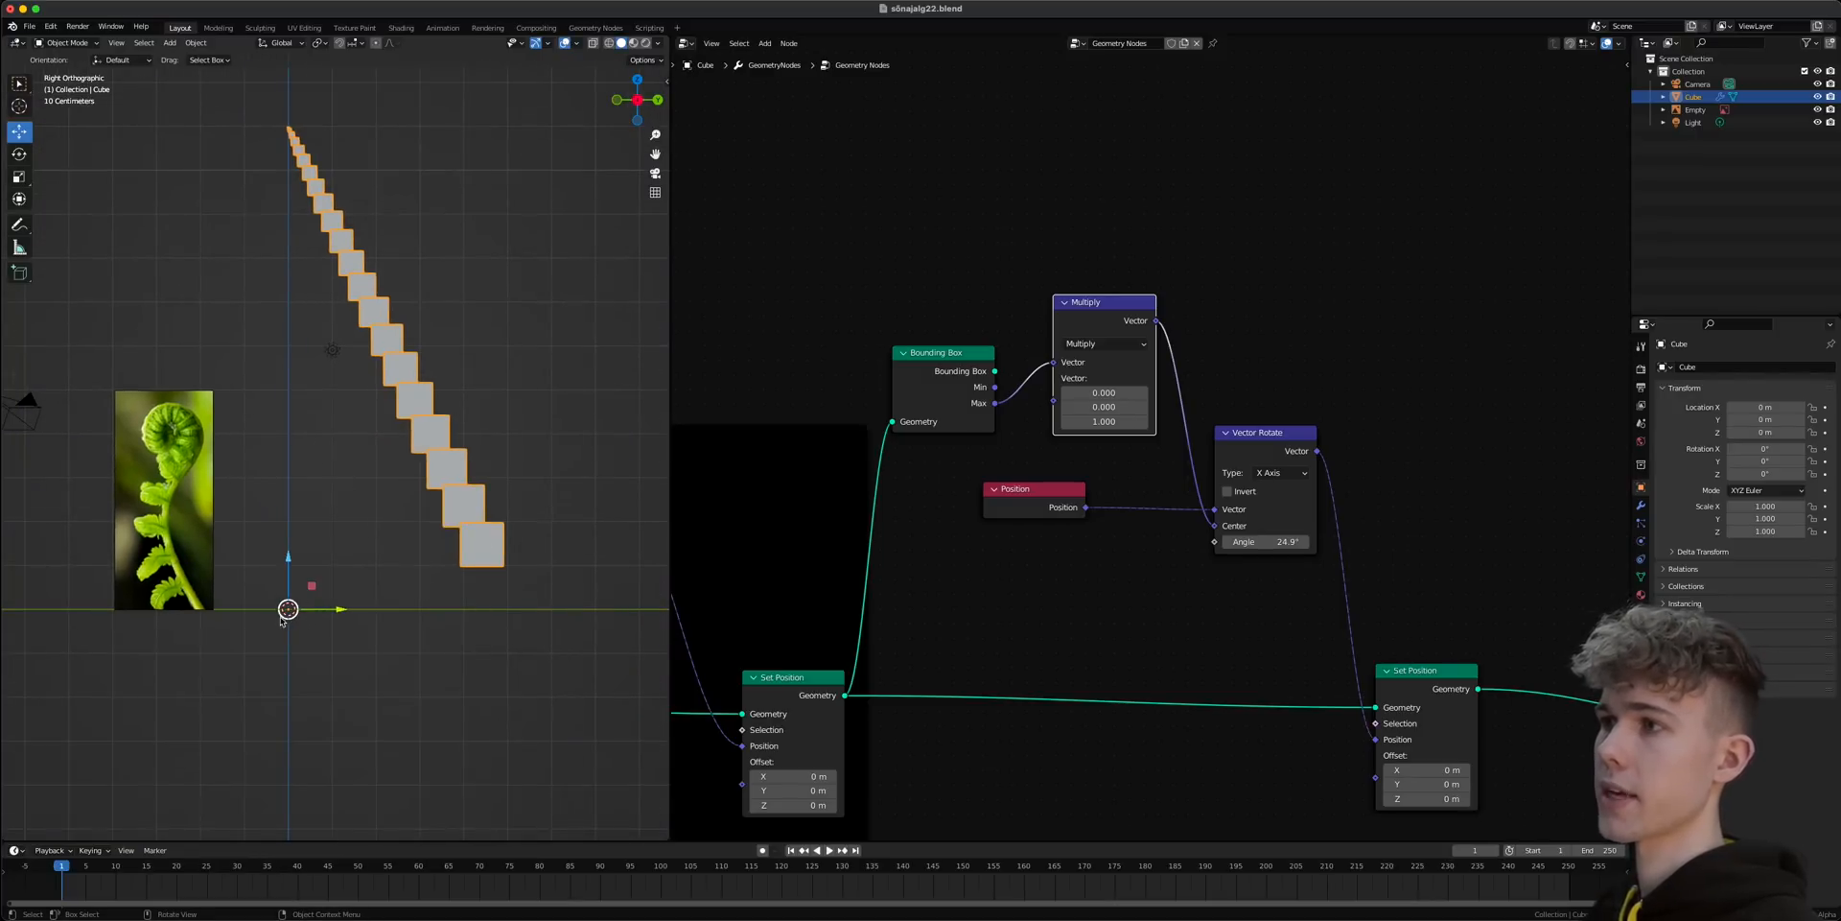
key(ctrl+z)
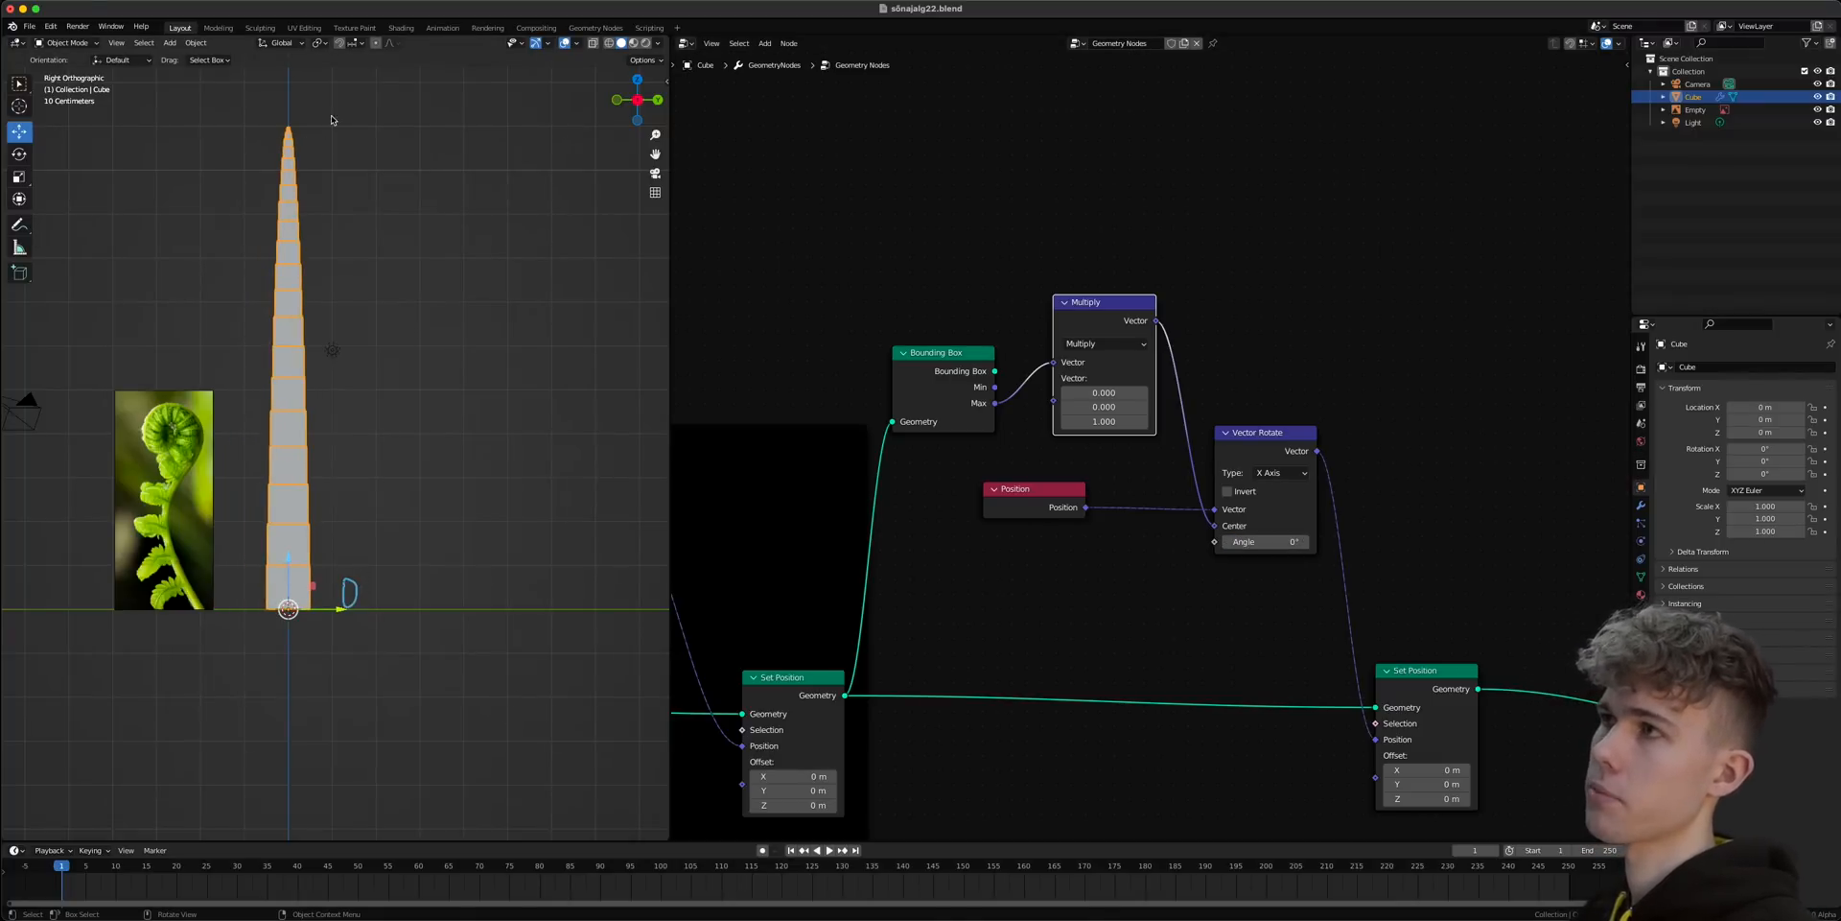
- Add an Index node below the Position node and connect it to Vector Rotate's Angle
key(shift+a)
click(1235, 299)
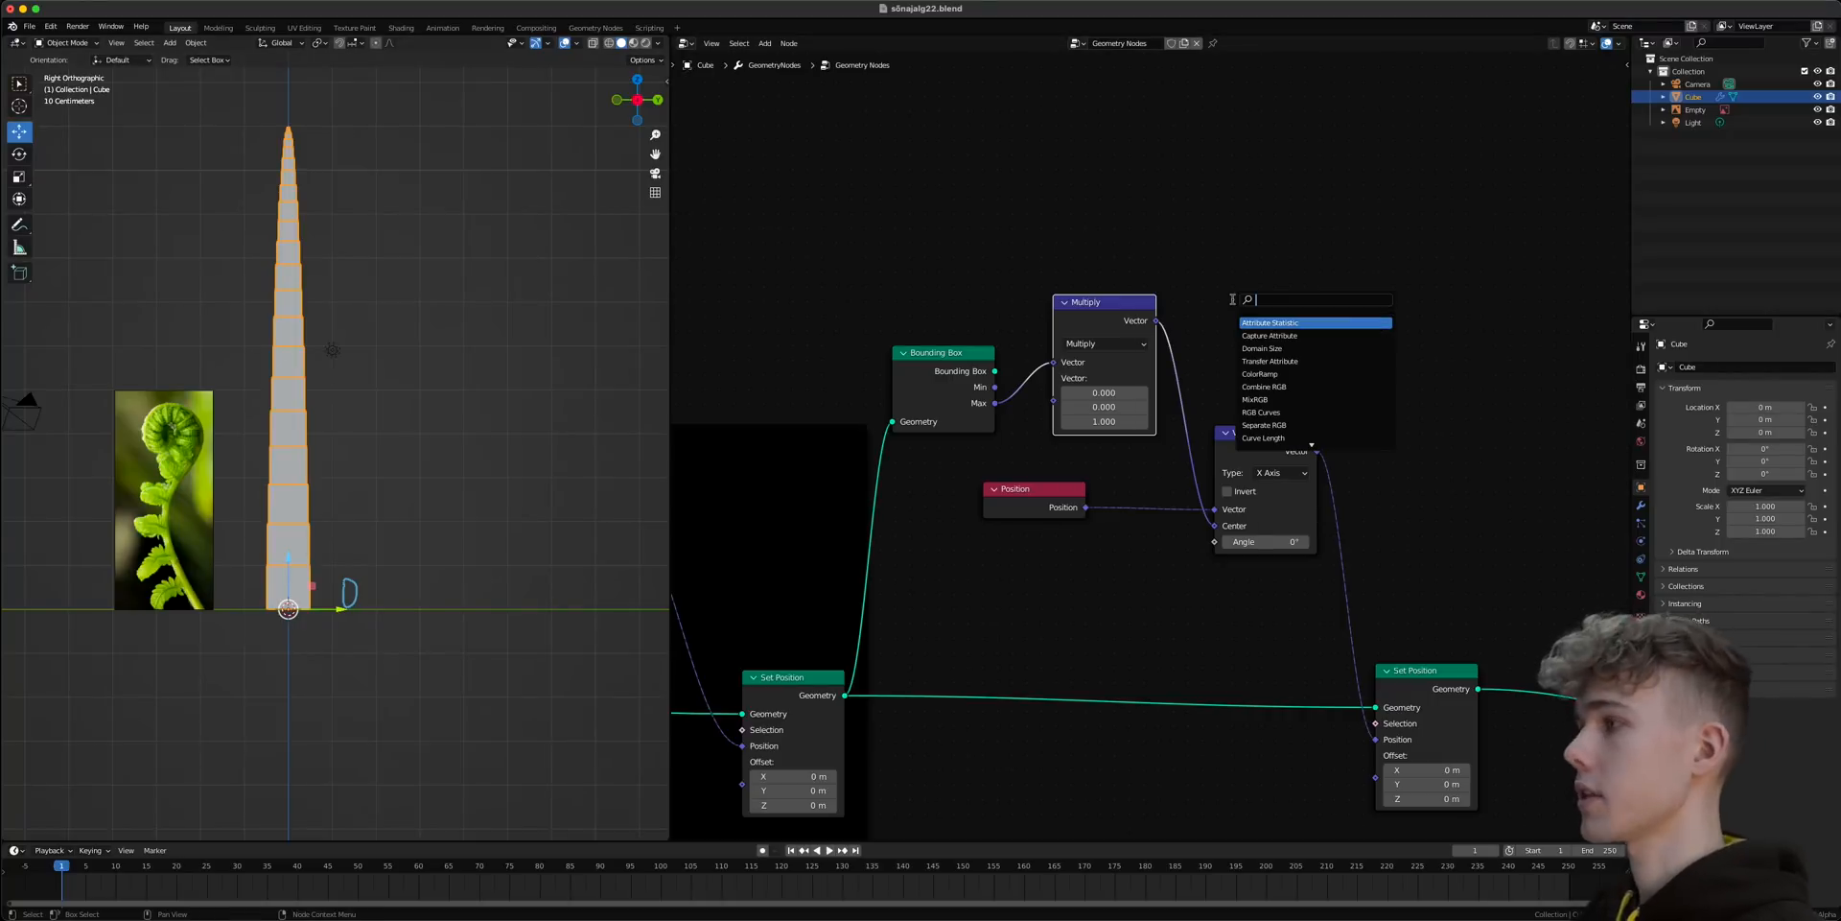
text(index)
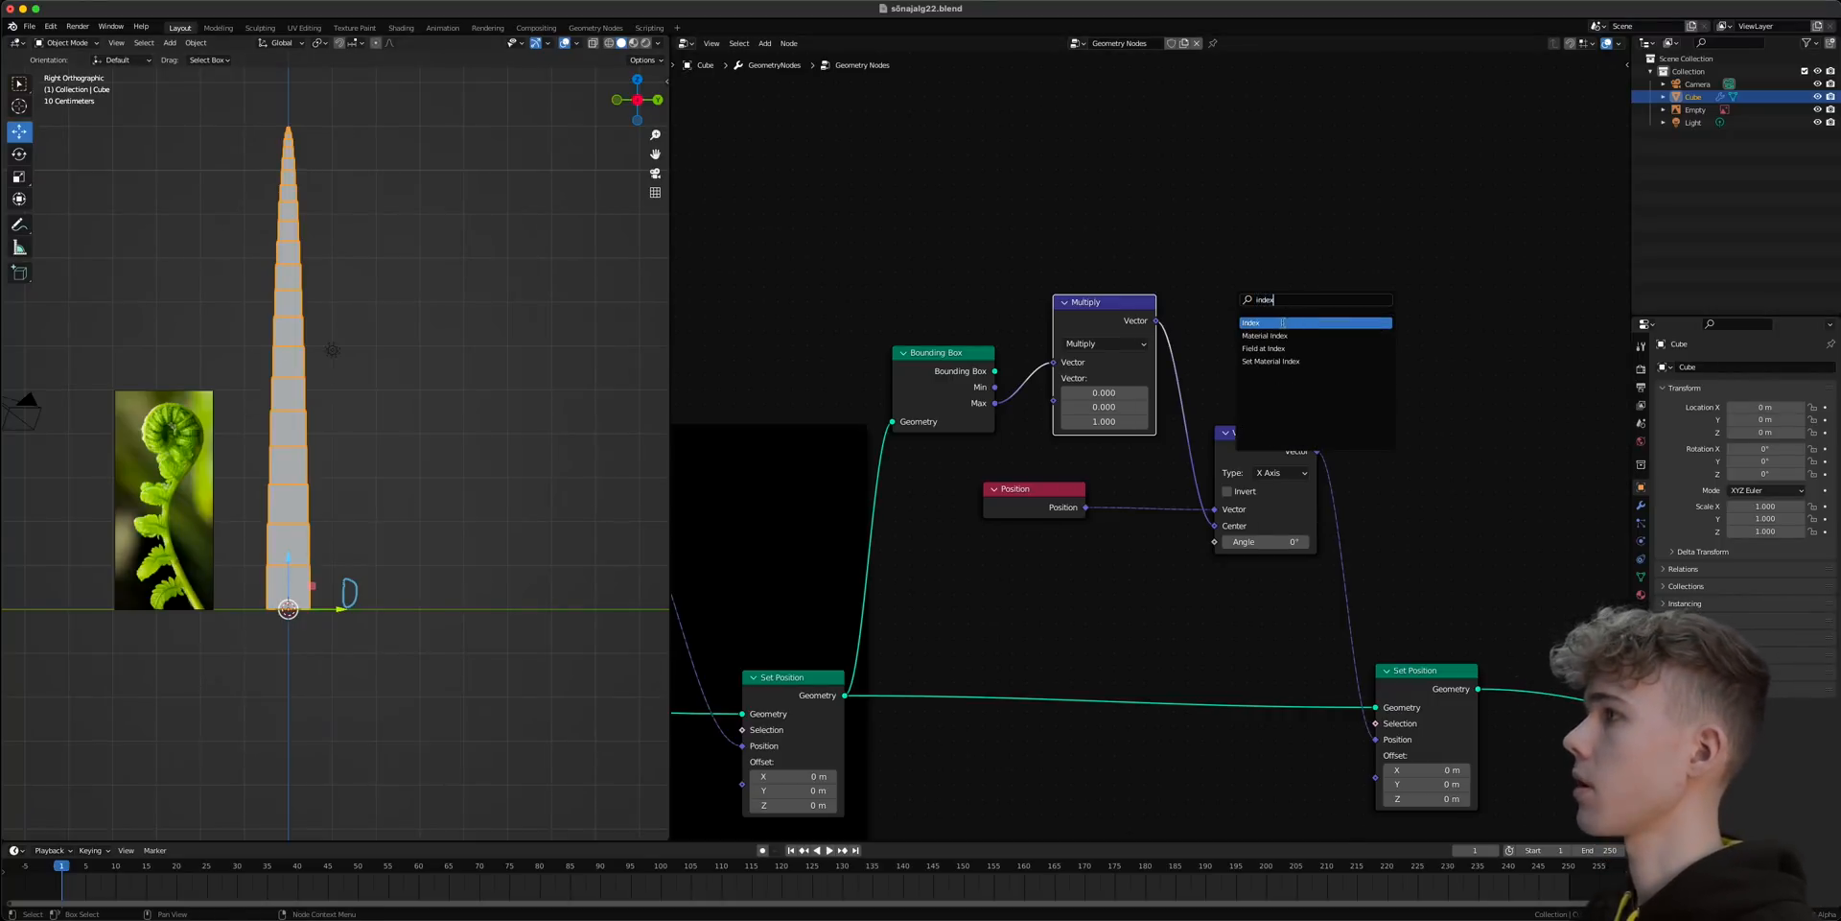
click(1283, 323)
drag(1212, 550, 1216, 545)
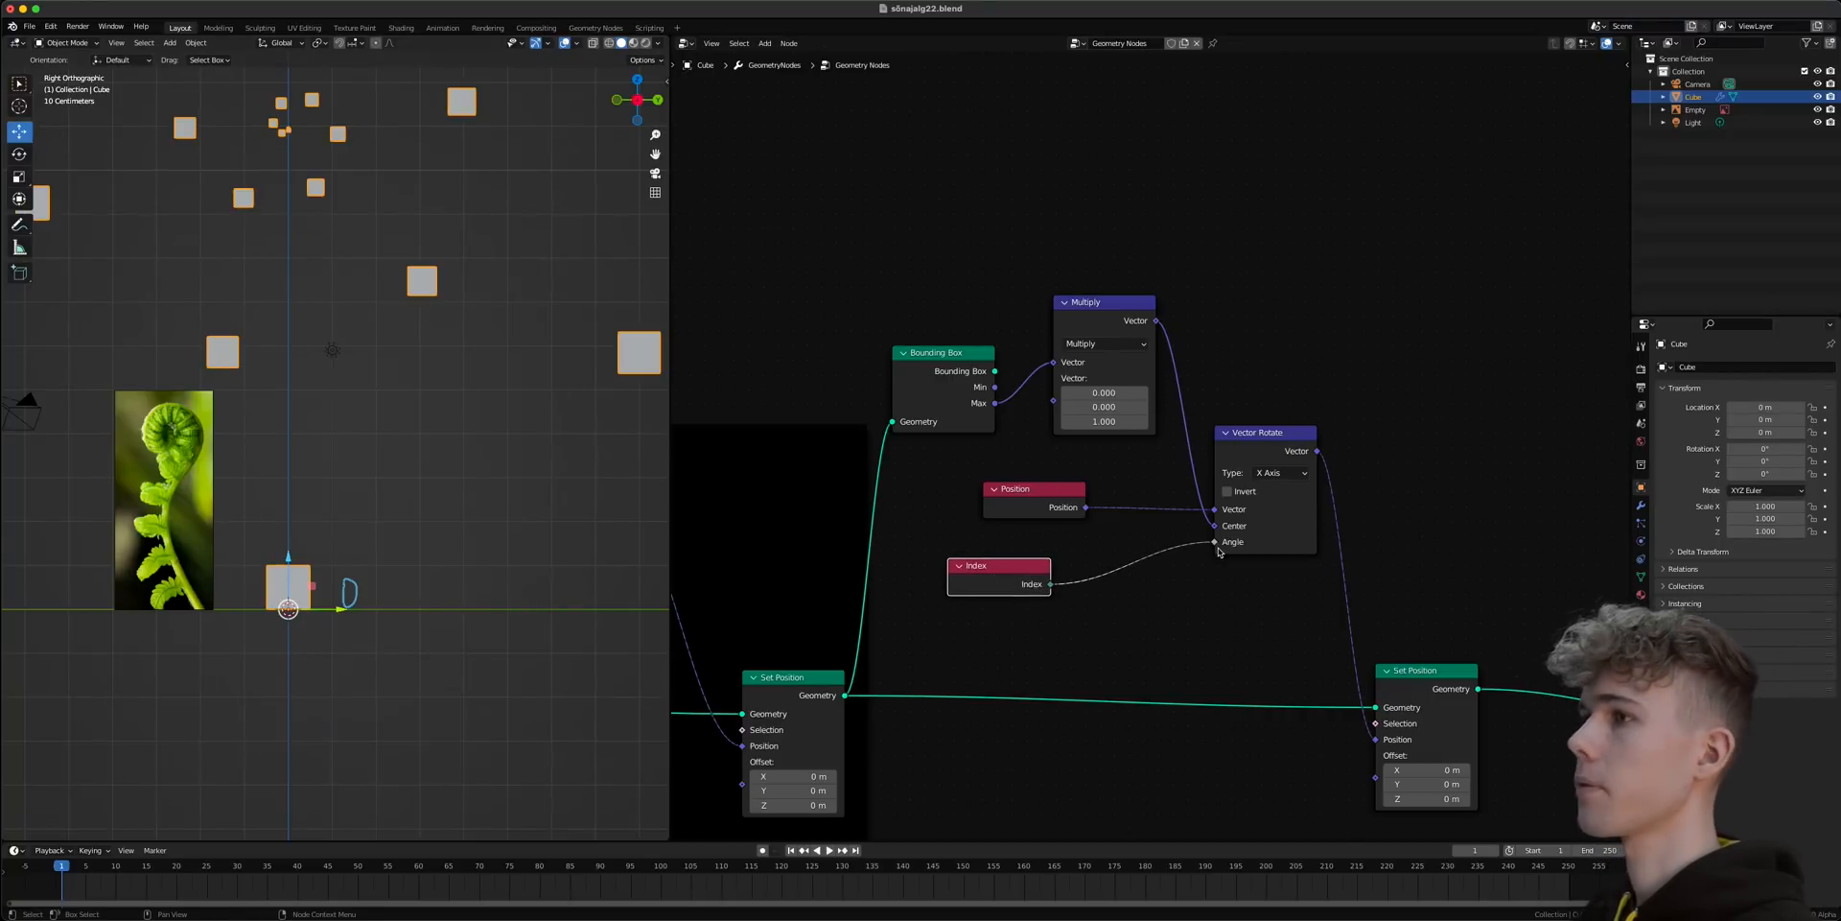
scroll(388, 392, down, 3)
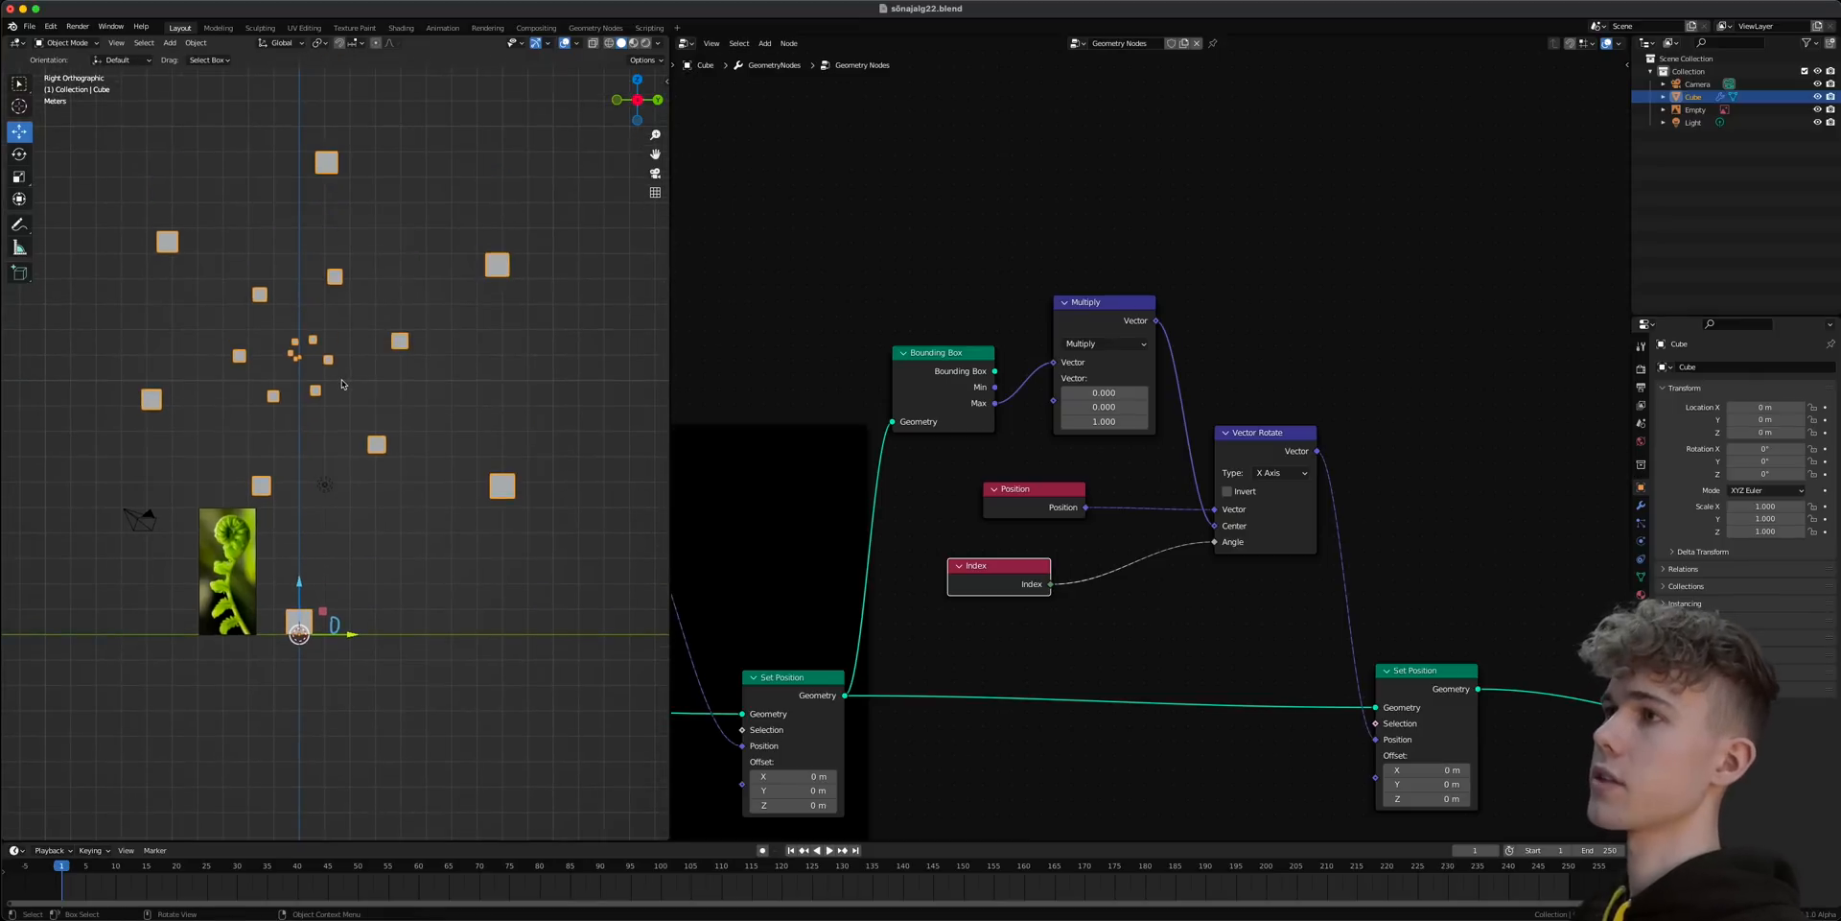
- Insert a Math node between Index and Vector Rotate's Angle and set its operation to Multiply
key(shift+a)
text(math)
click(1237, 387)
click(1170, 585)
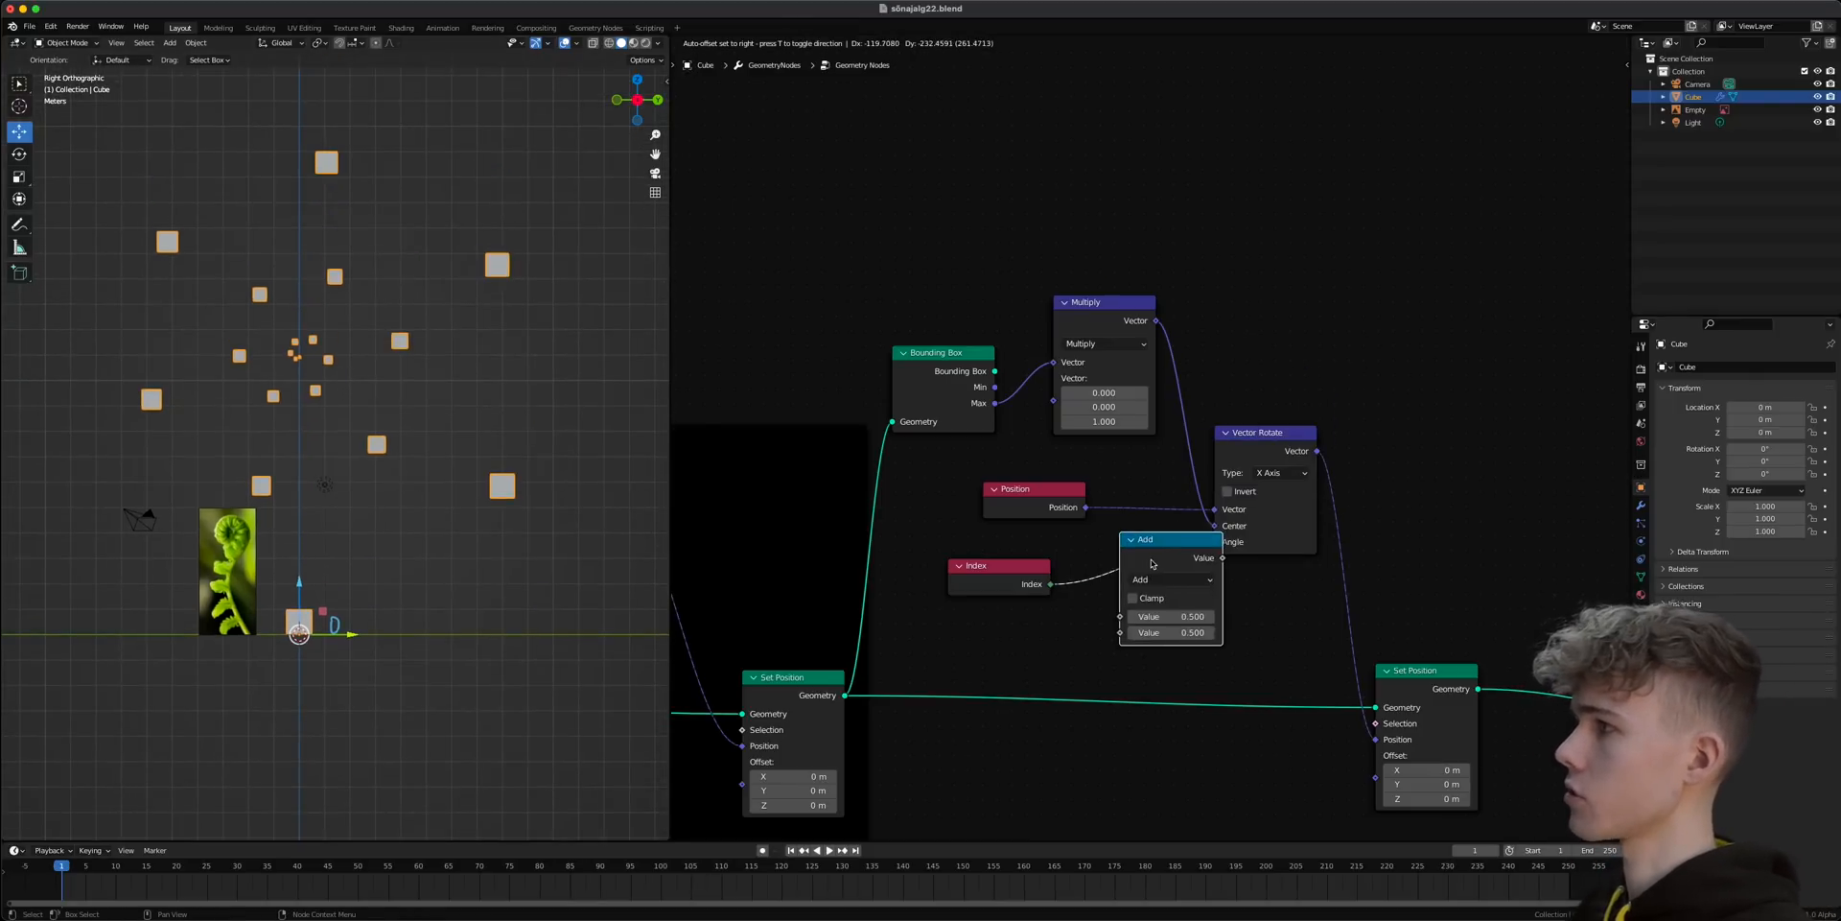
click(1170, 580)
click(1165, 659)
- Vary the multiplier between Index and Angle, trying 0.030 and 0.280, to curl the column of cubes
drag(1172, 633, 1021, 633)
scroll(288, 474, up, 3)
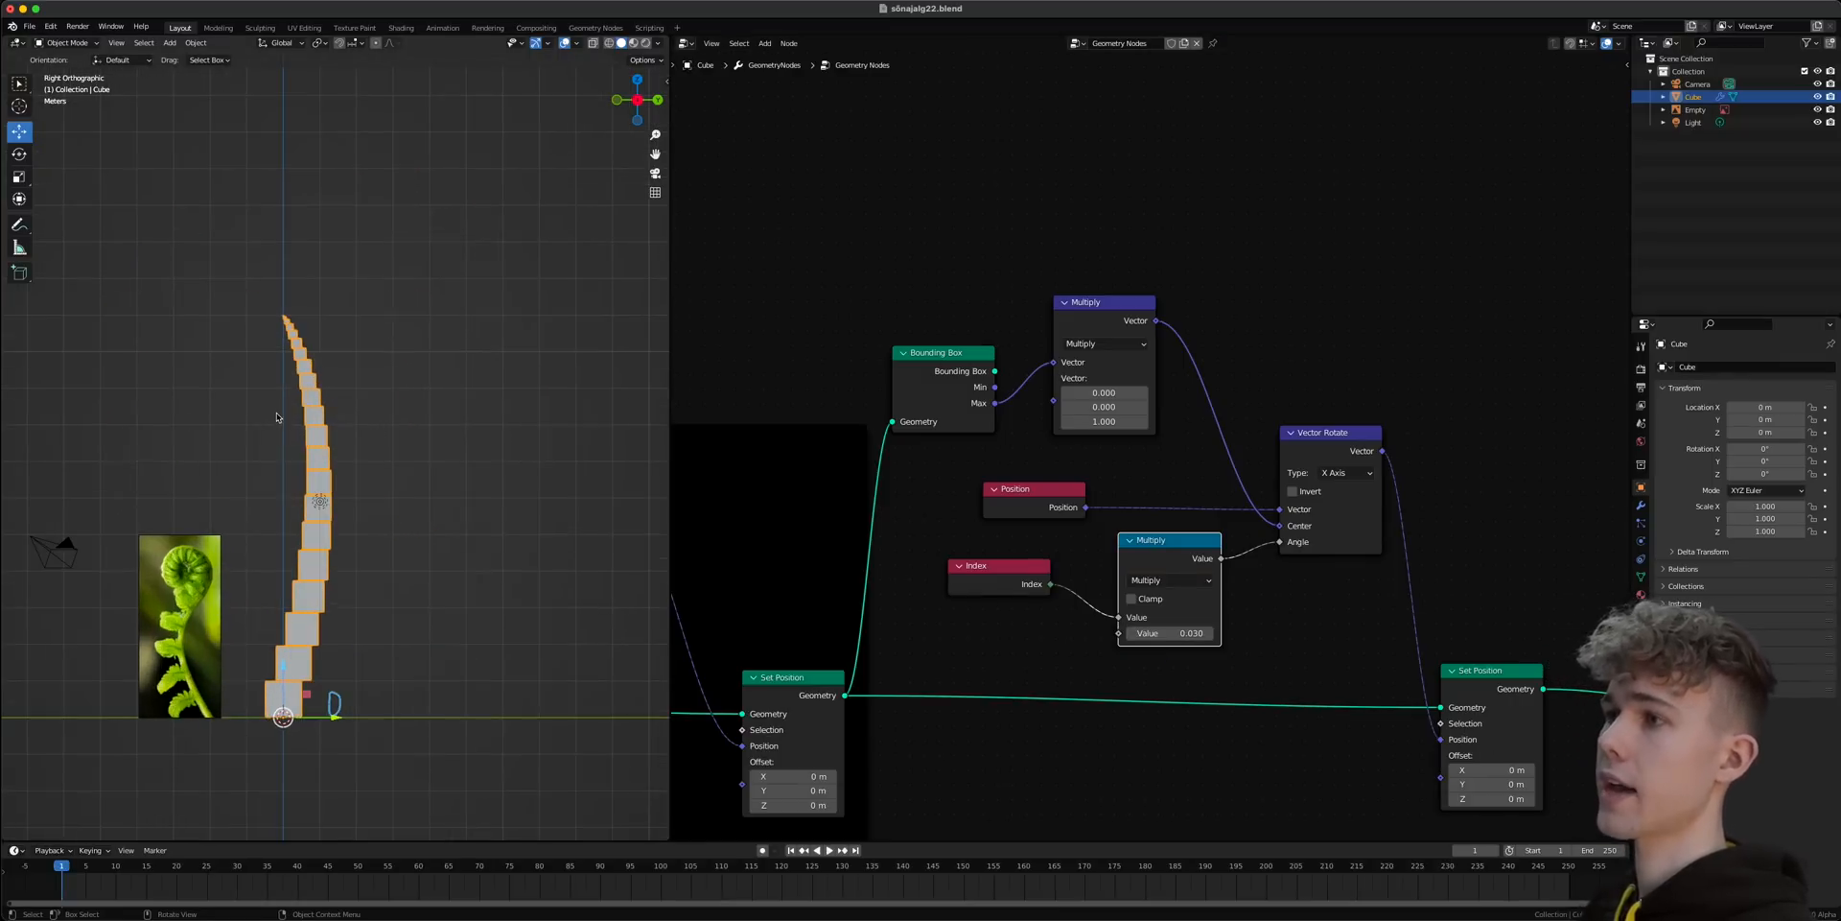
drag(1172, 633, 1227, 633)
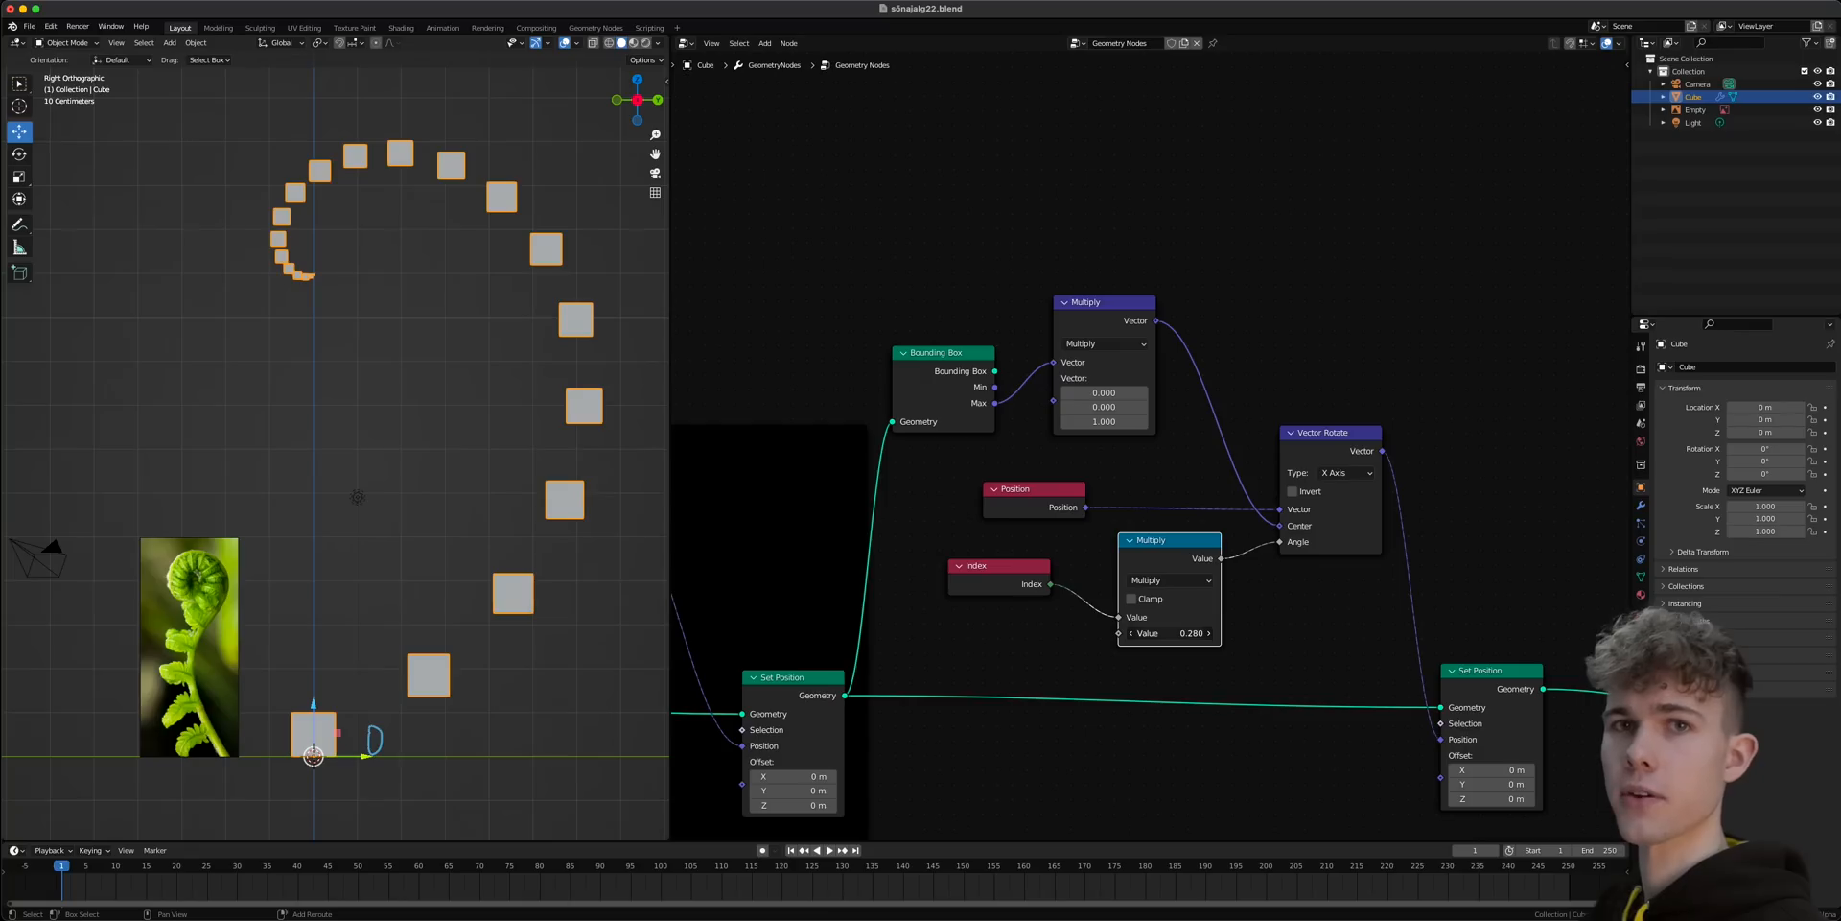
mouse_move(1208, 633)
mouse_down()
mouse_move(1188, 633)
mouse_move(1222, 633)
mouse_up()
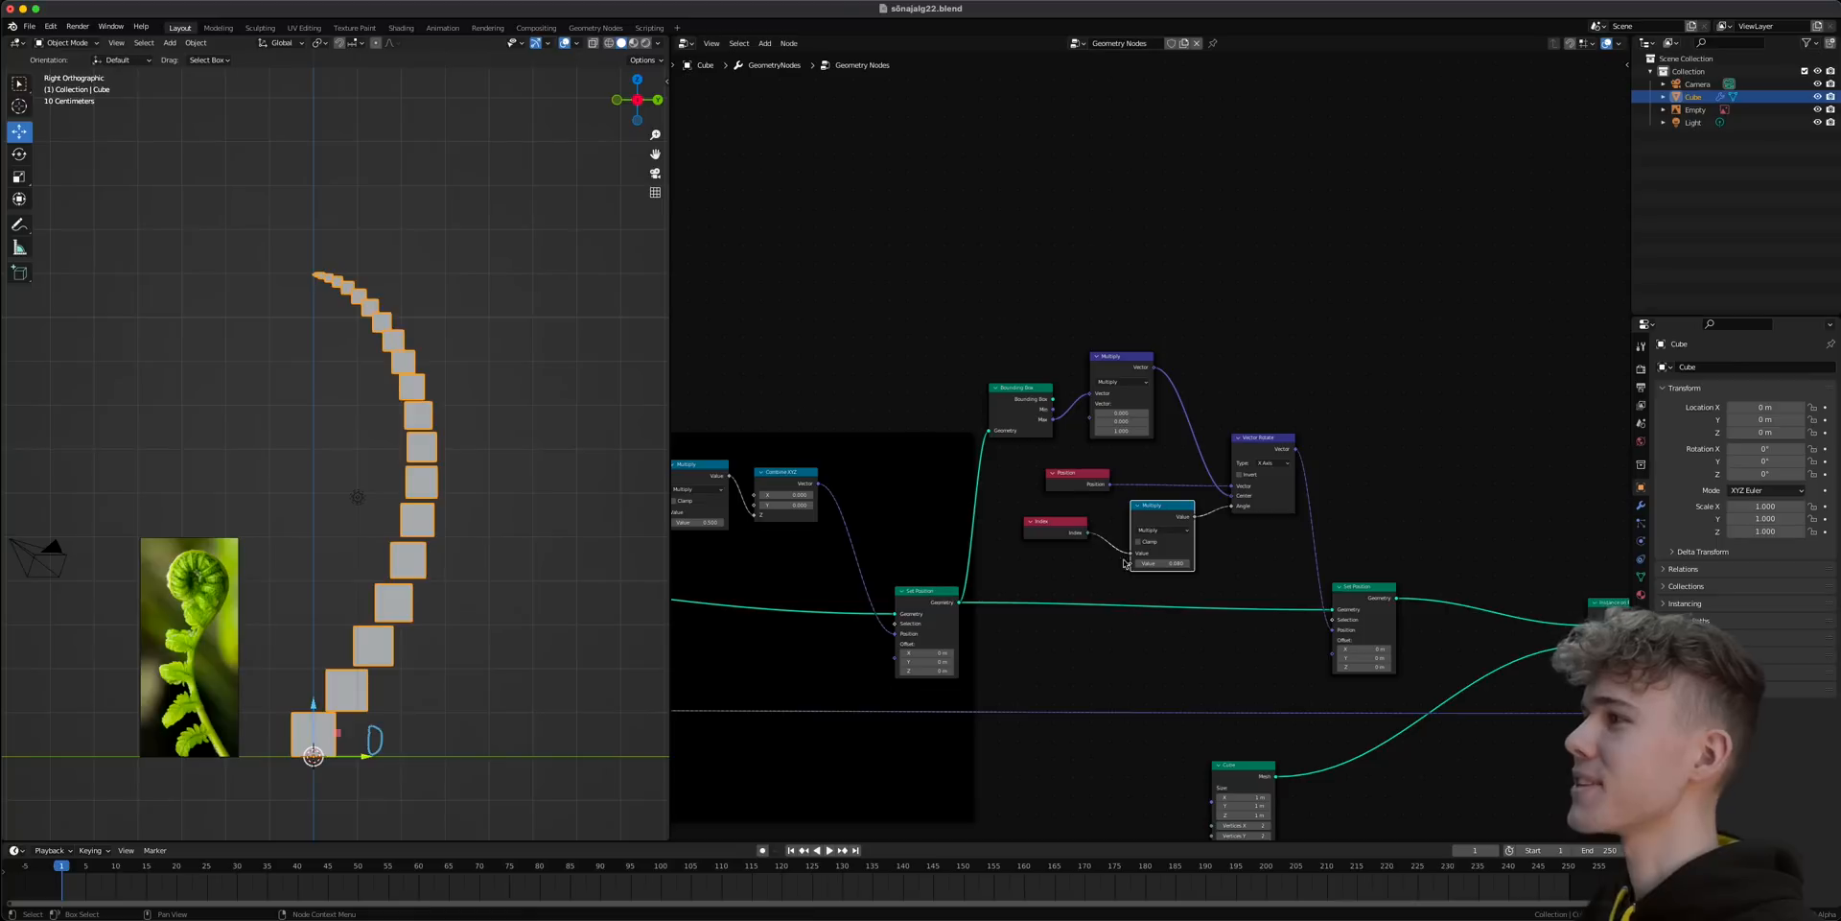
- Set the multiplier between Index and Vector Rotate's Angle to 0.430
middle_drag(1060, 530, 1005, 527)
scroll(1005, 527, up, 1)
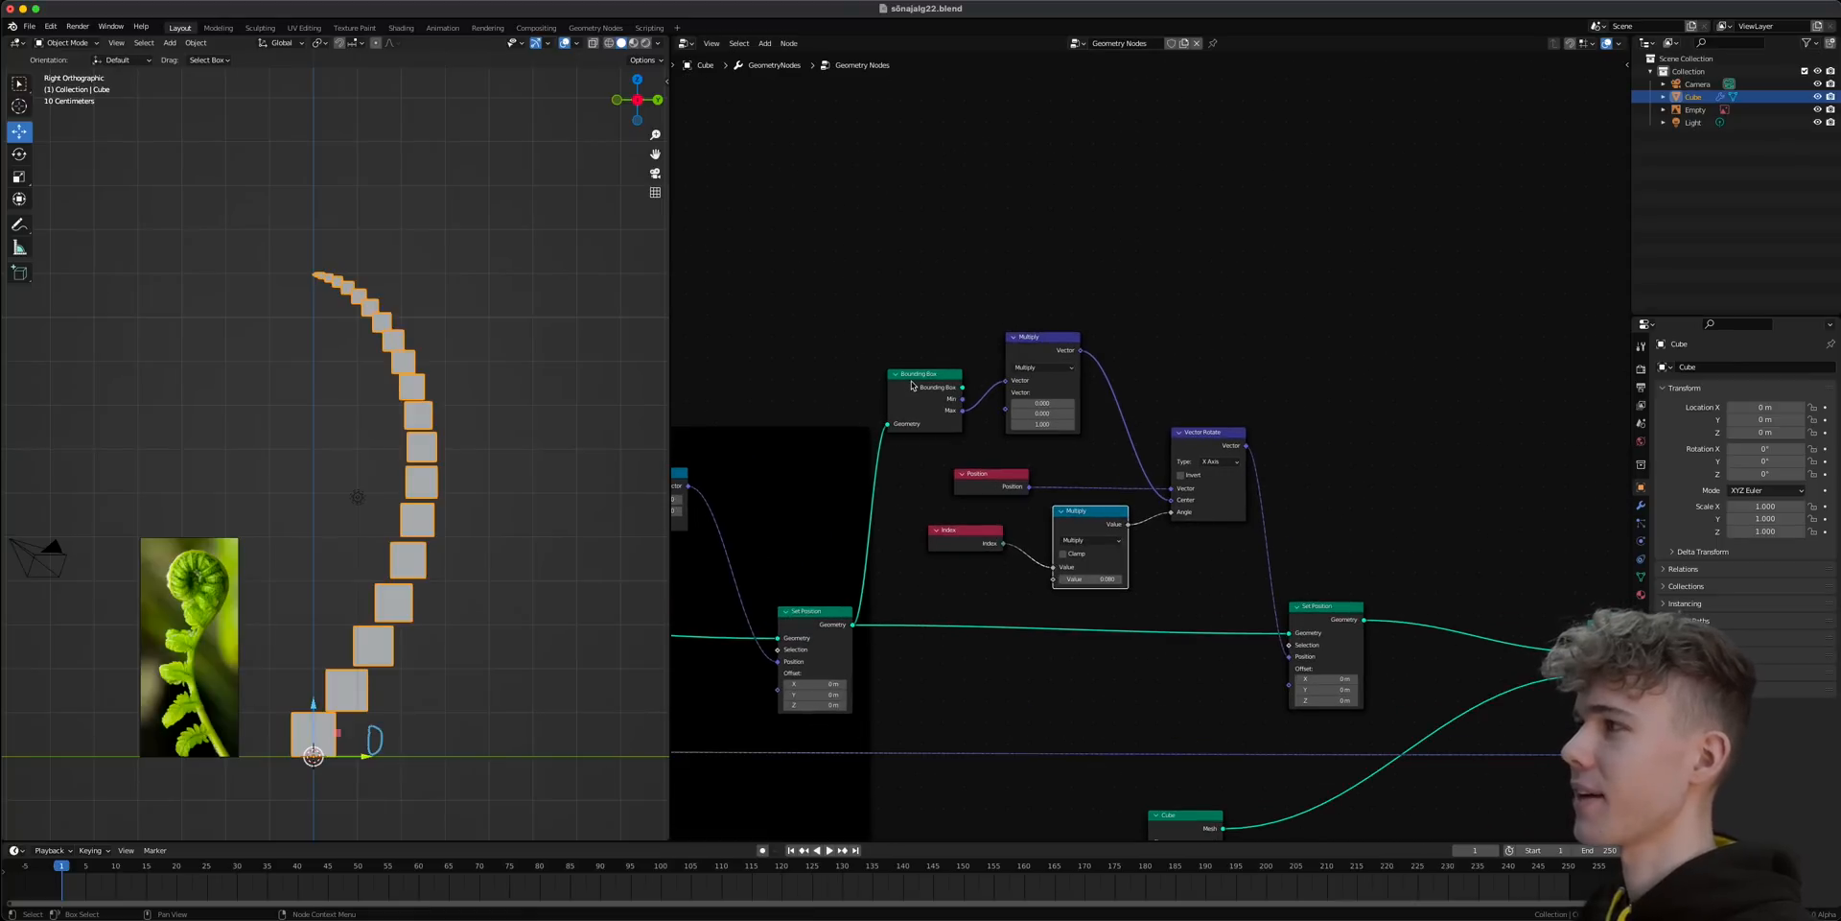
scroll(1089, 540, up, 2)
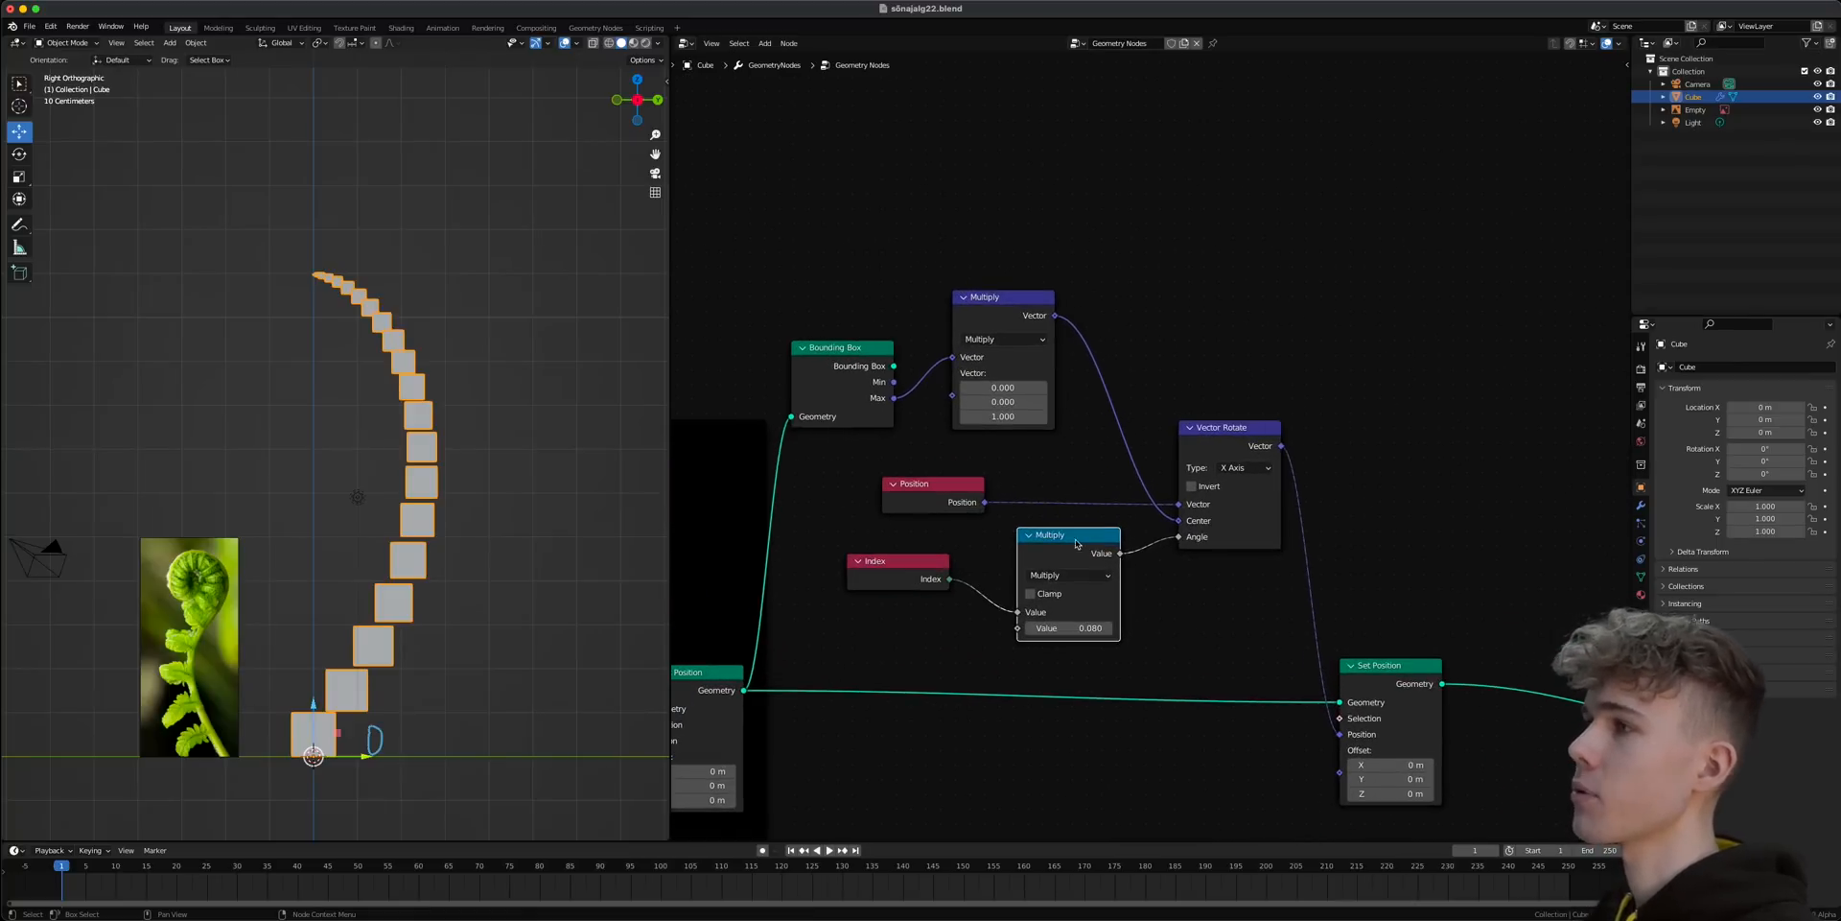
drag(1052, 624, 1113, 624)
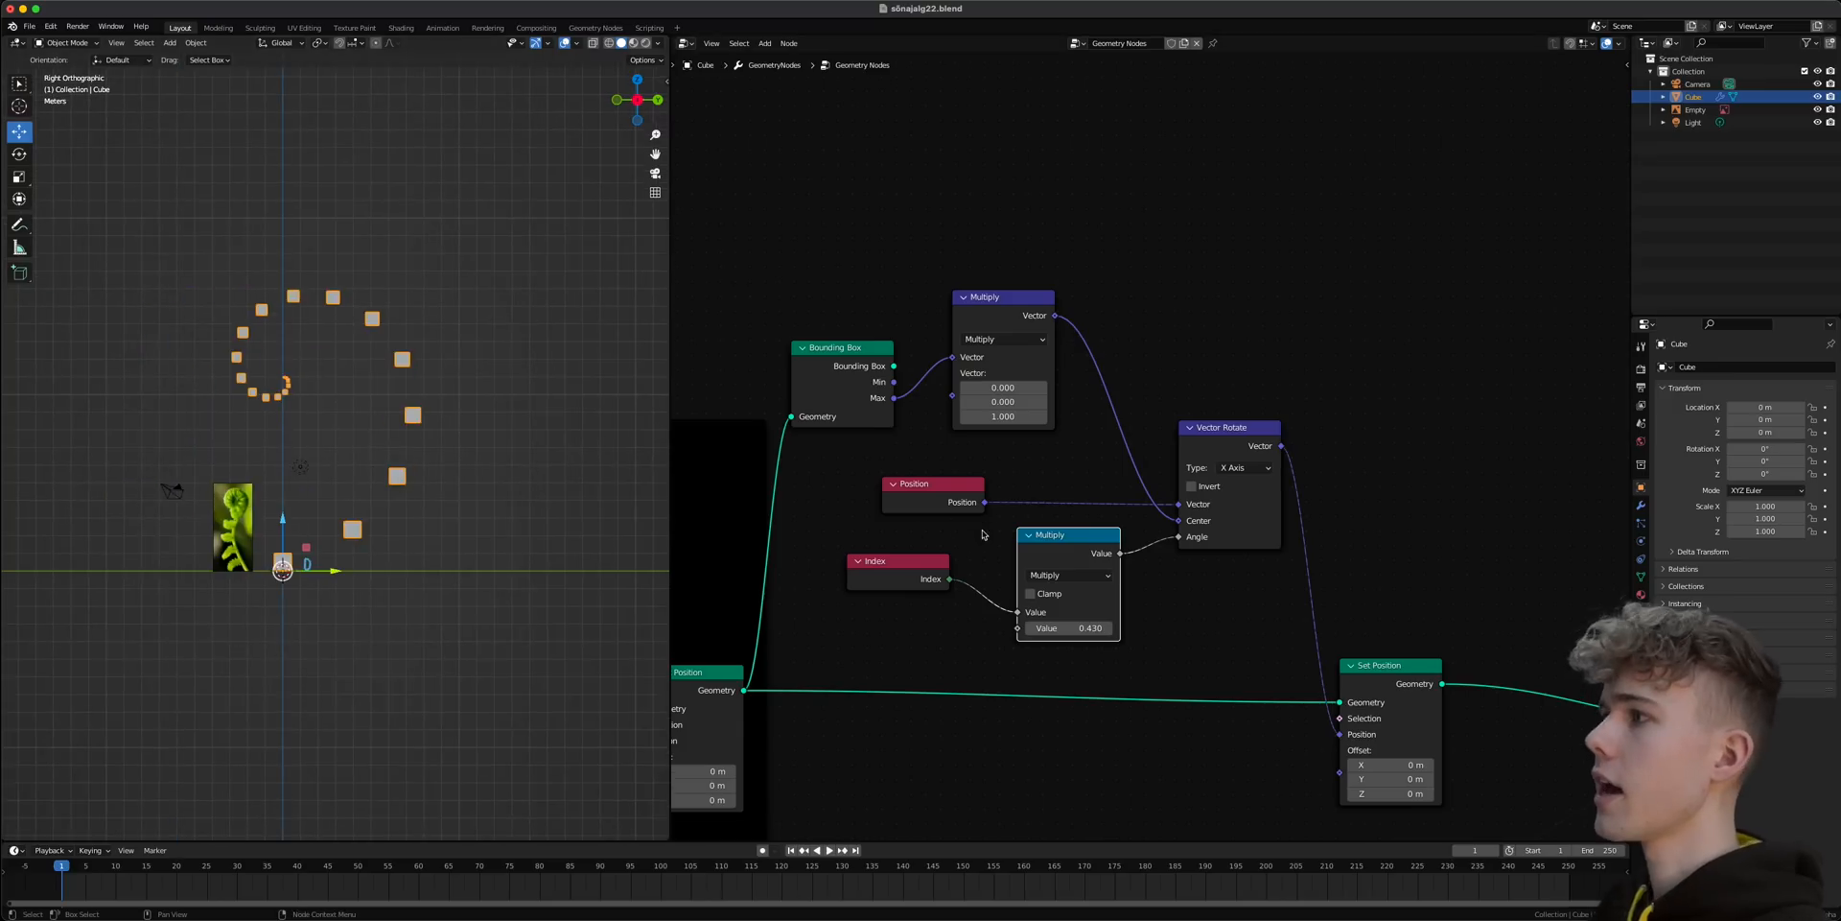
- Add a ColorRamp node and place it unconnected above the Vector Rotate node
middle_drag(982, 534, 1060, 478)
key(shift+a)
text(colo)
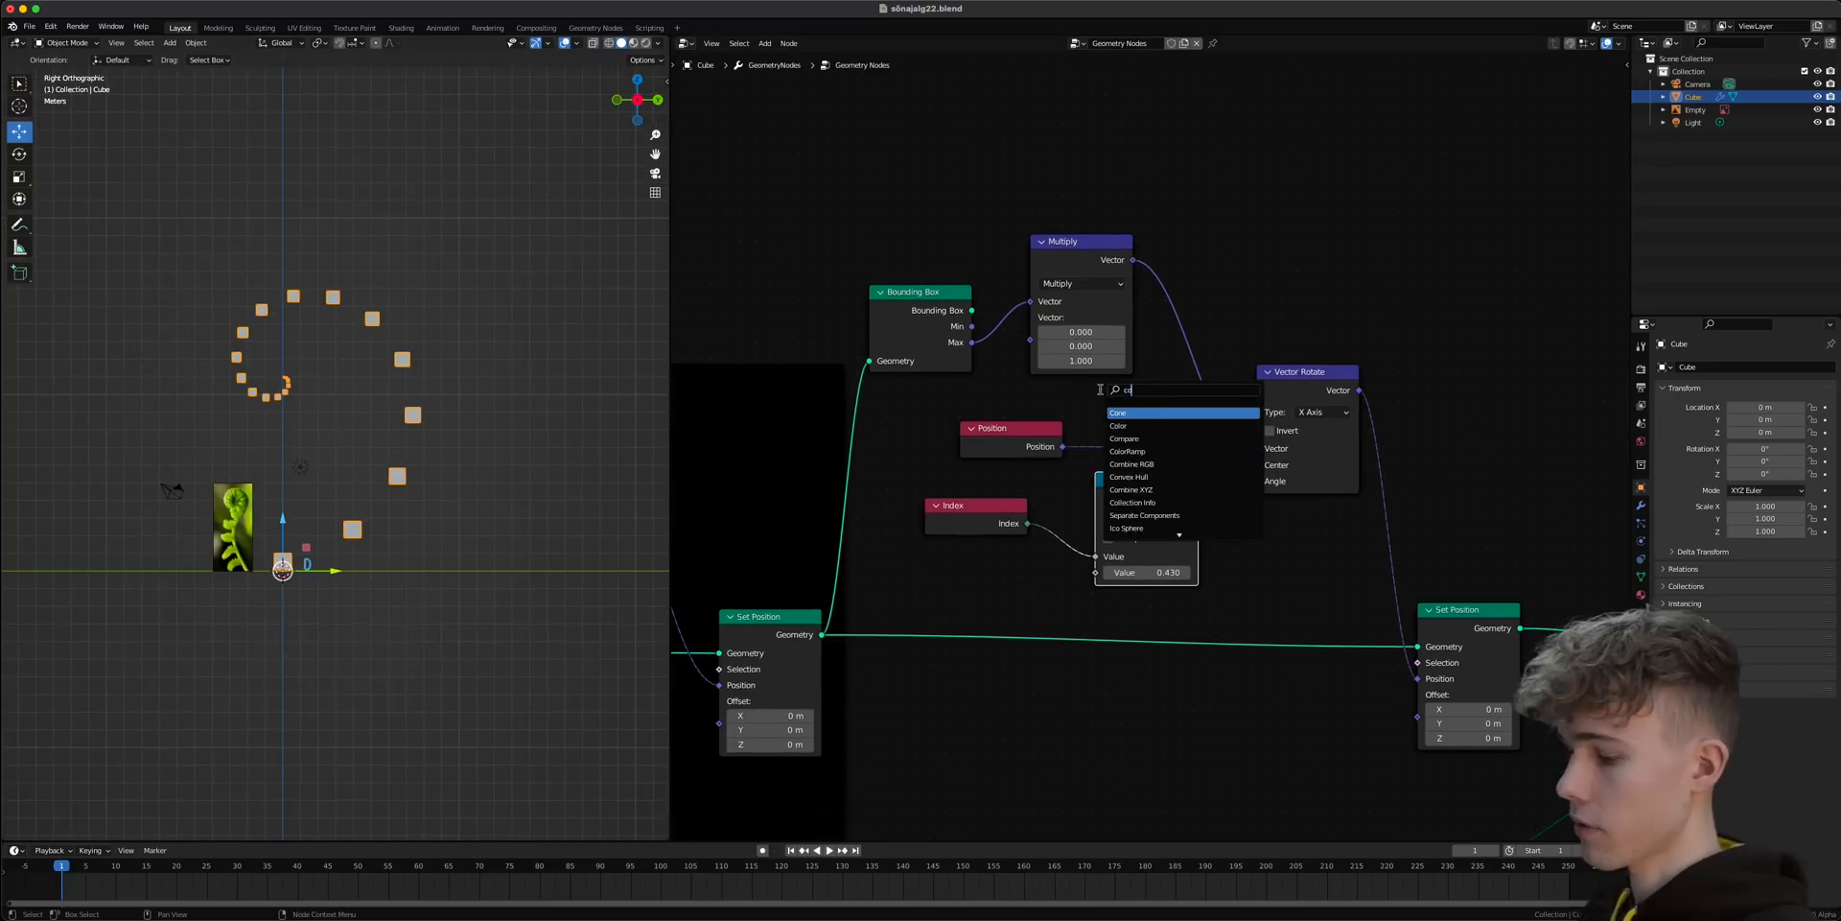
key(Down)
key(Return)
click(1250, 205)
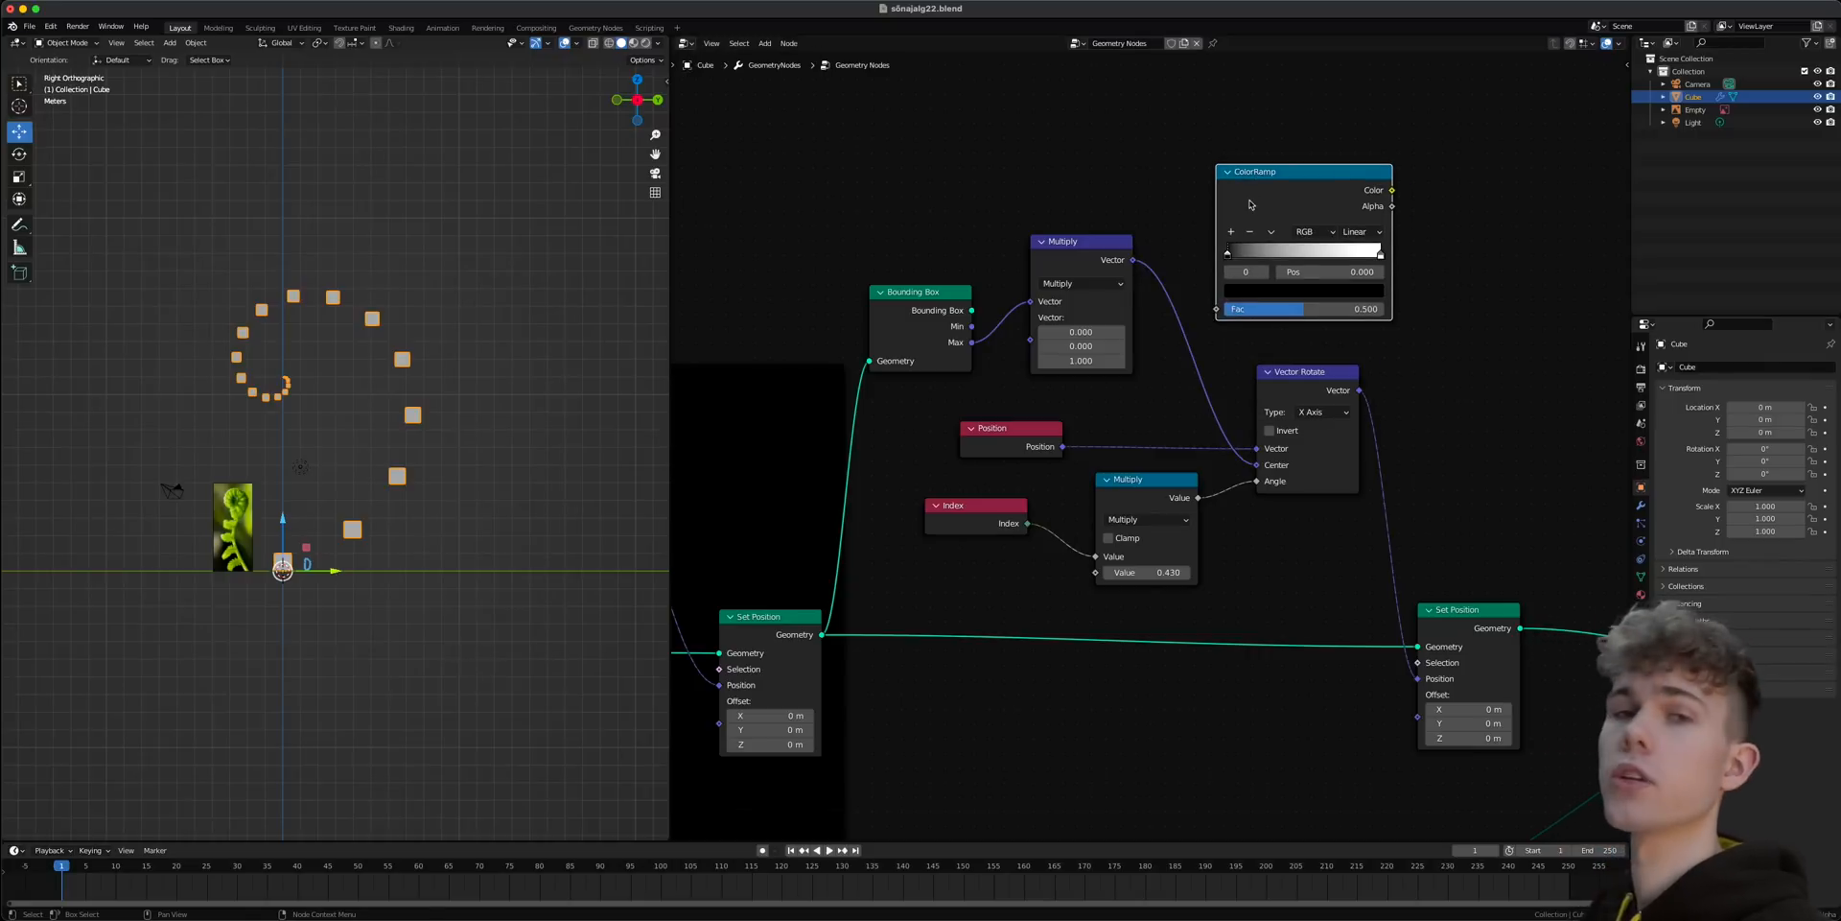
- Insert a Map Range node between the Index node and the Multiply node that drives Vector Rotate's Angle
click(967, 523)
scroll(963, 518, up, 2)
key(shift+a)
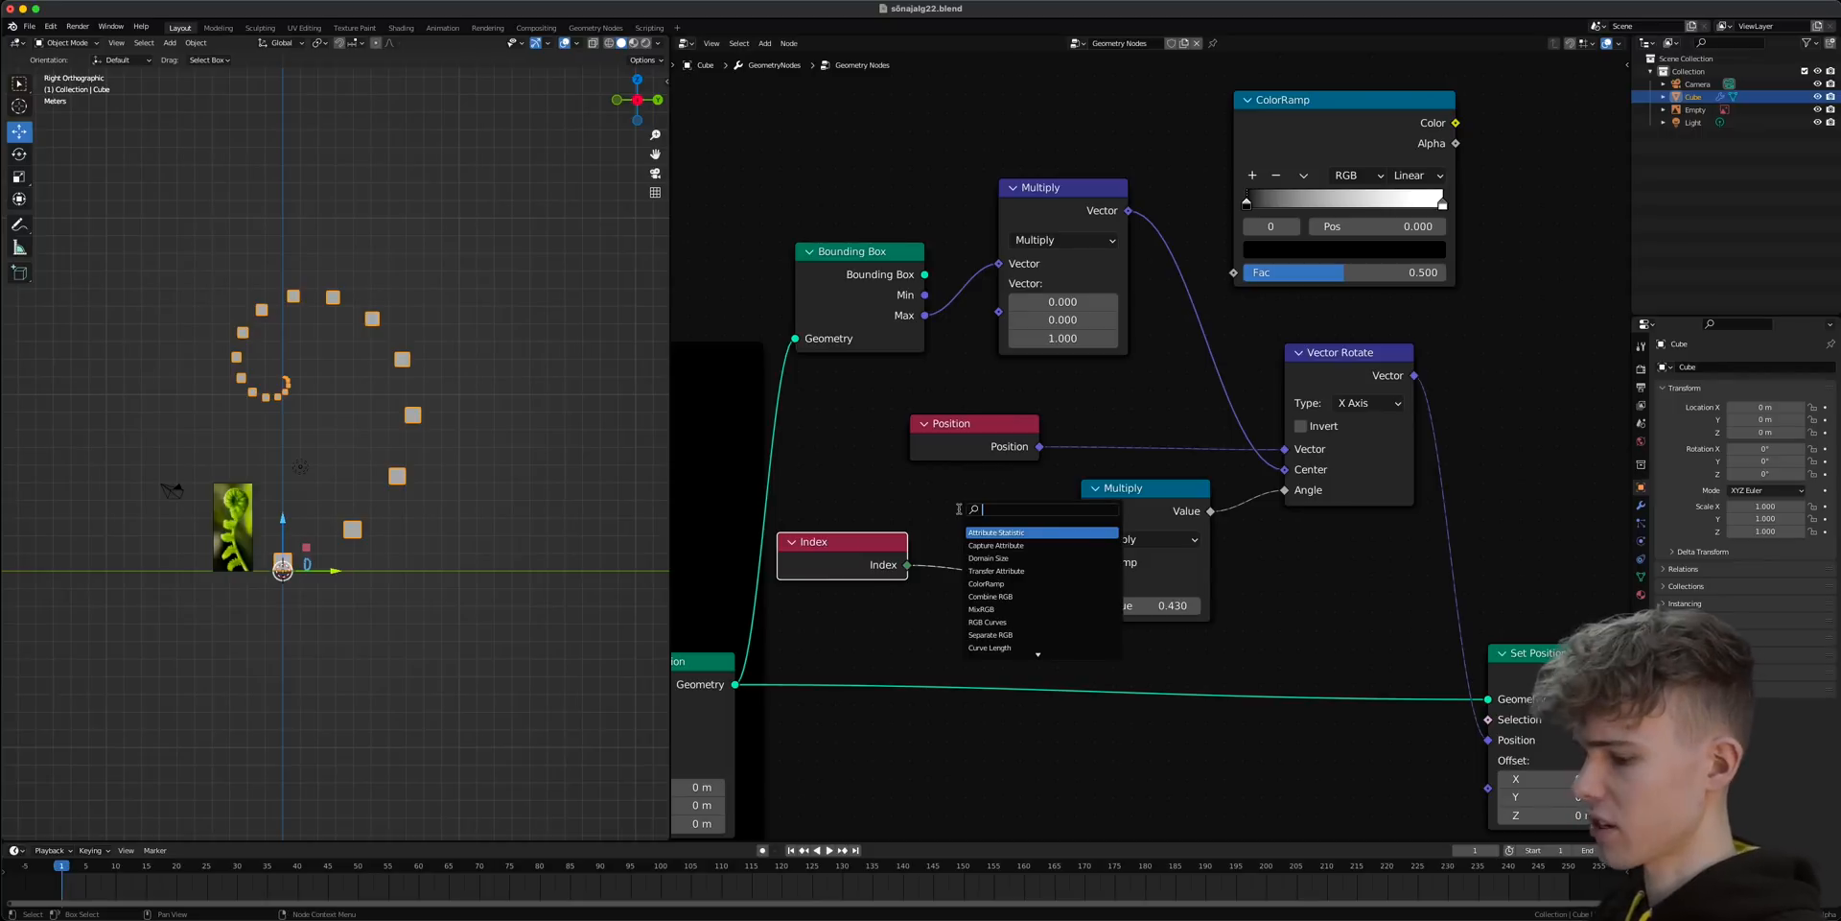
text(map)
key(Return)
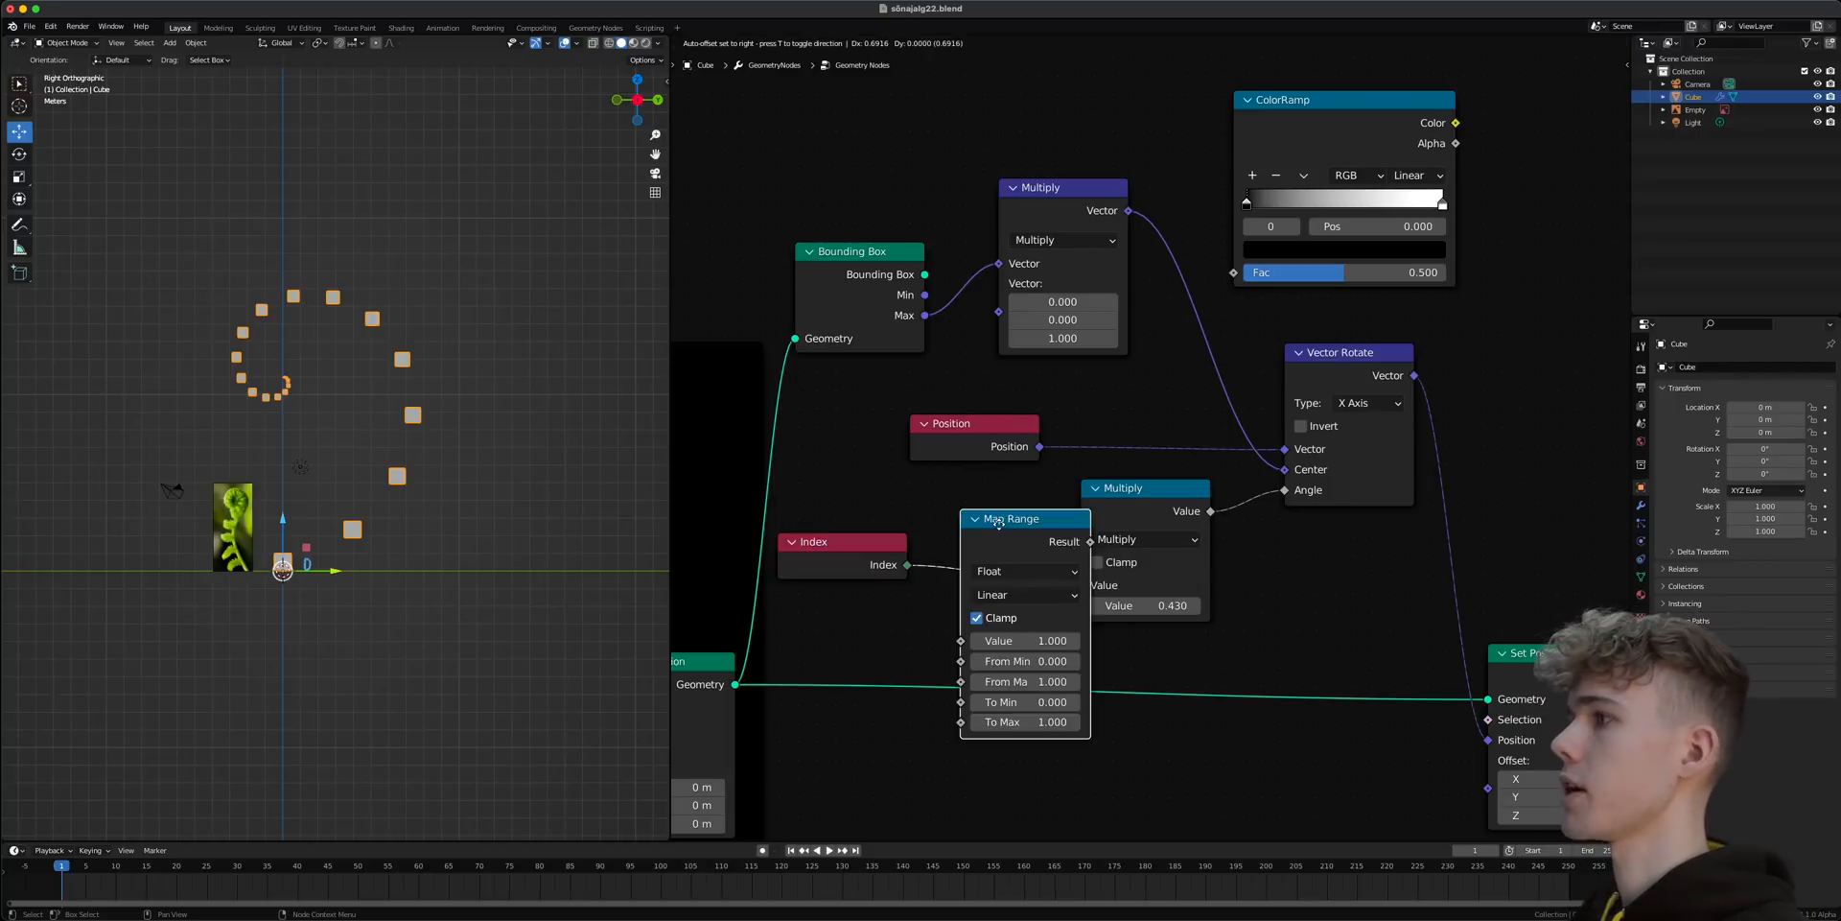
click(1053, 645)
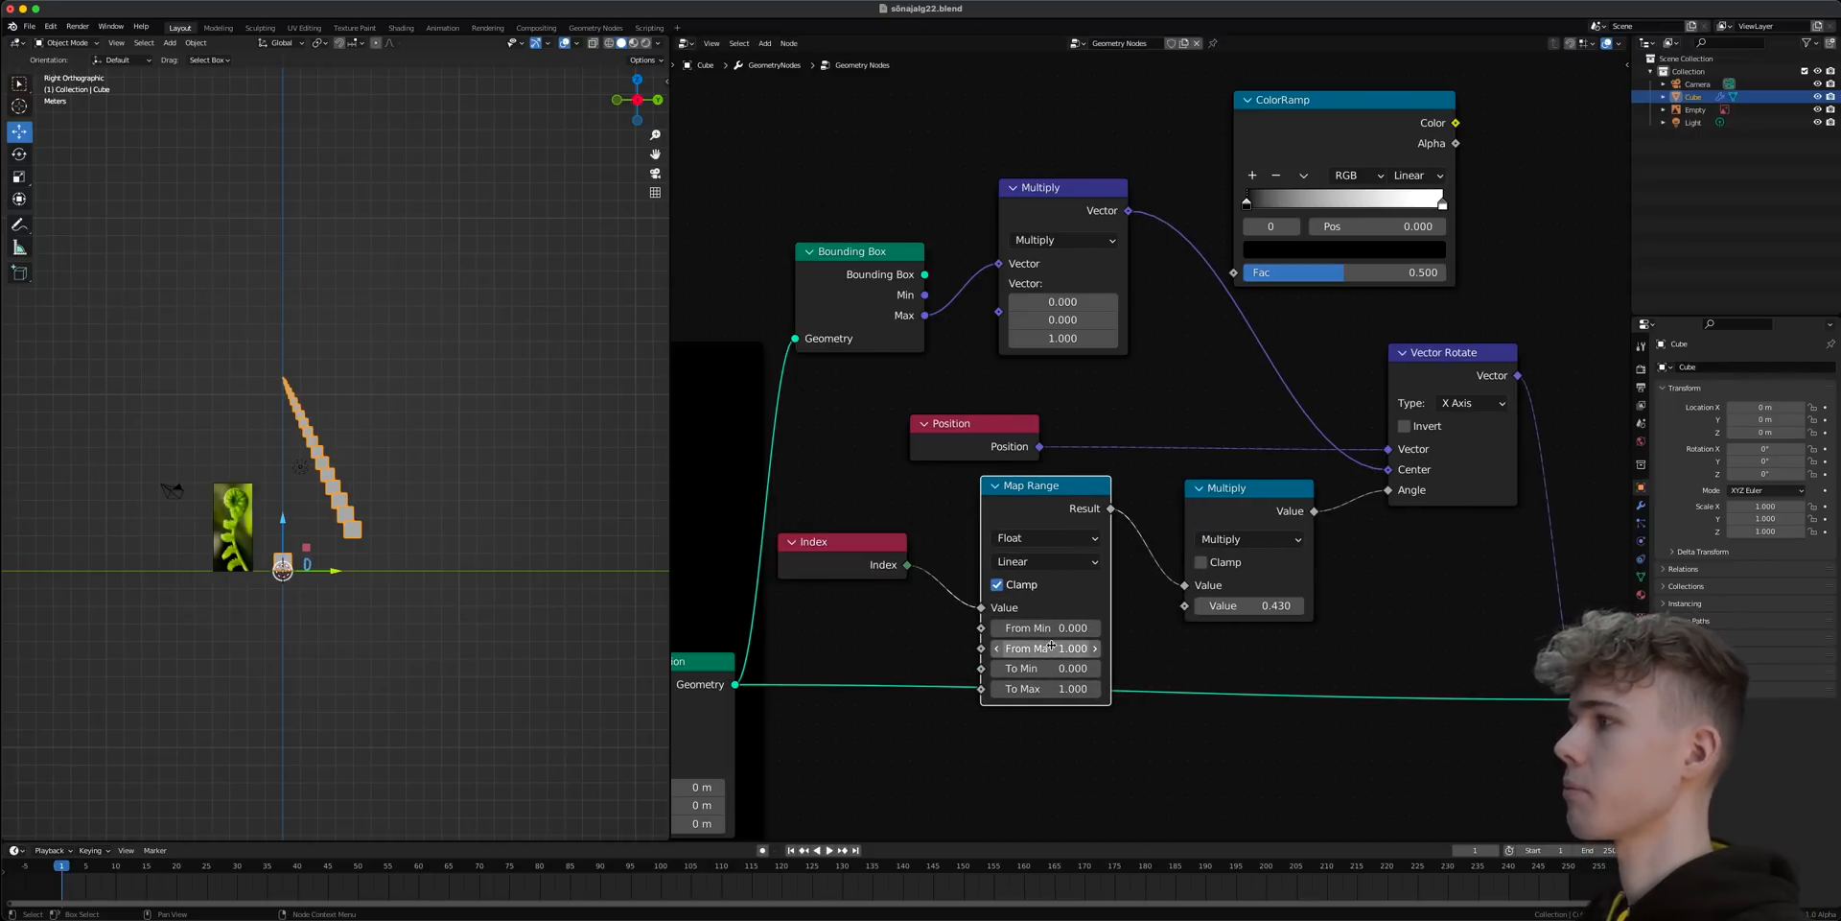
- Connect the Integer node to From Max of the new Map Range node and set the integer to 21
scroll(1052, 645, down, 6)
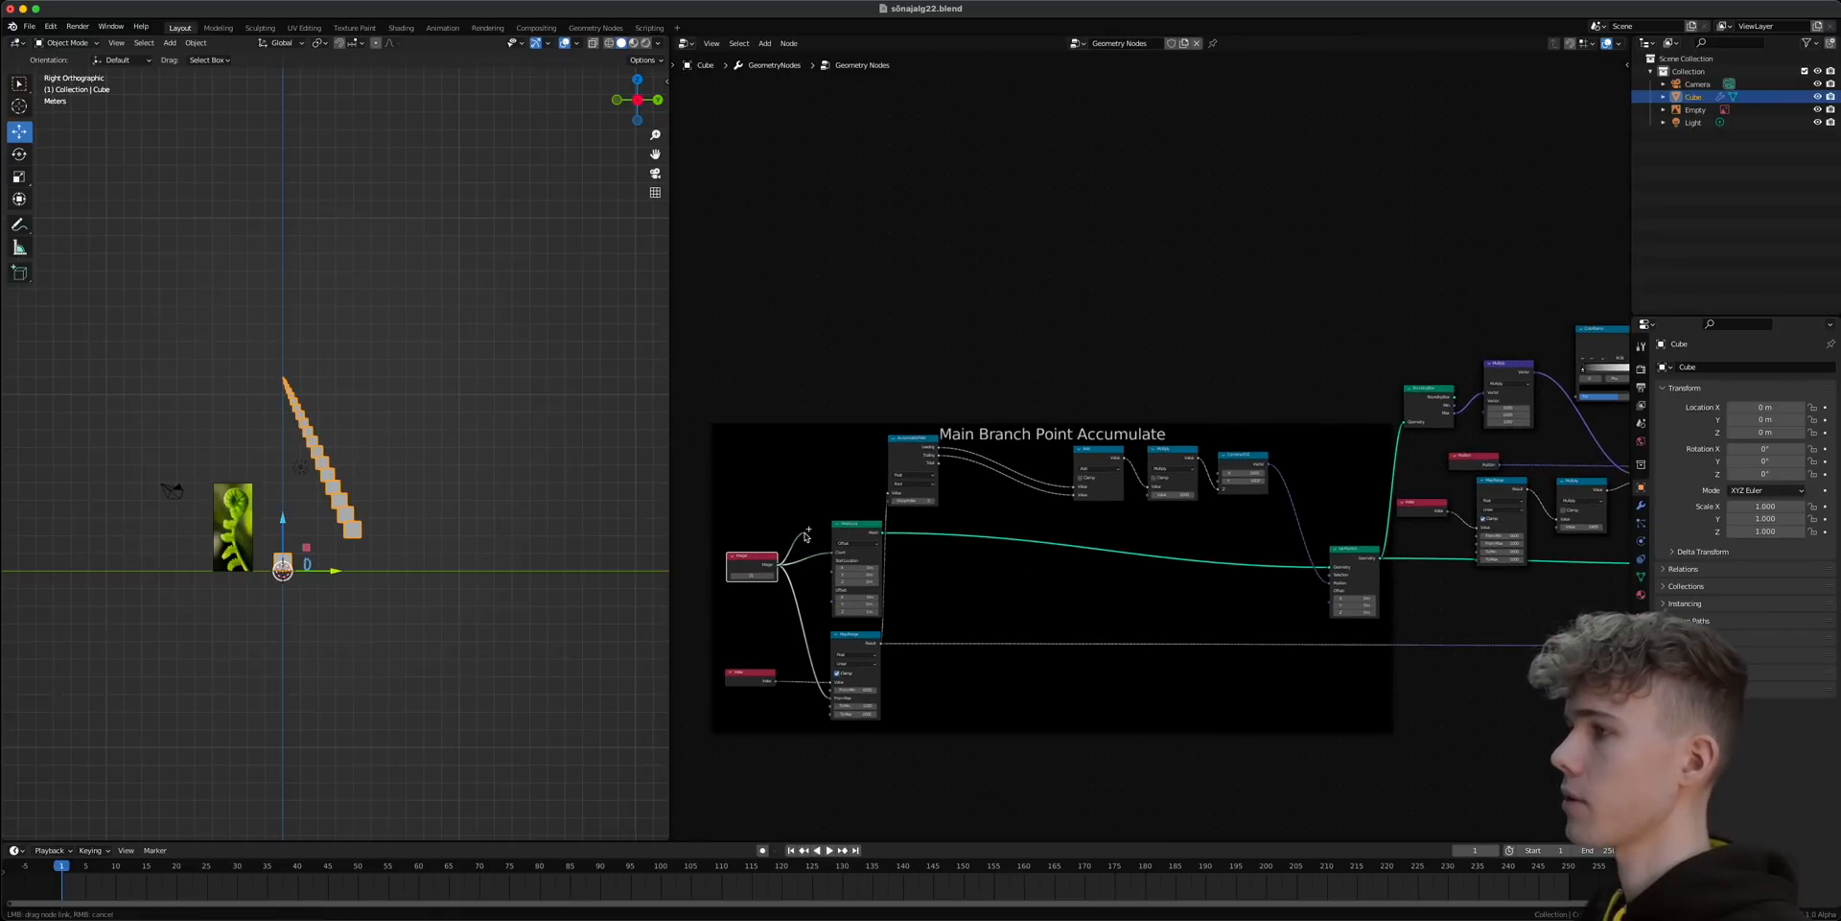
drag(912, 526, 1480, 546)
scroll(871, 625, up, 6)
middle_drag(871, 625, 1387, 539)
scroll(1017, 610, up, 7)
drag(961, 601, 926, 623)
click(927, 624)
text(21)
key(Return)
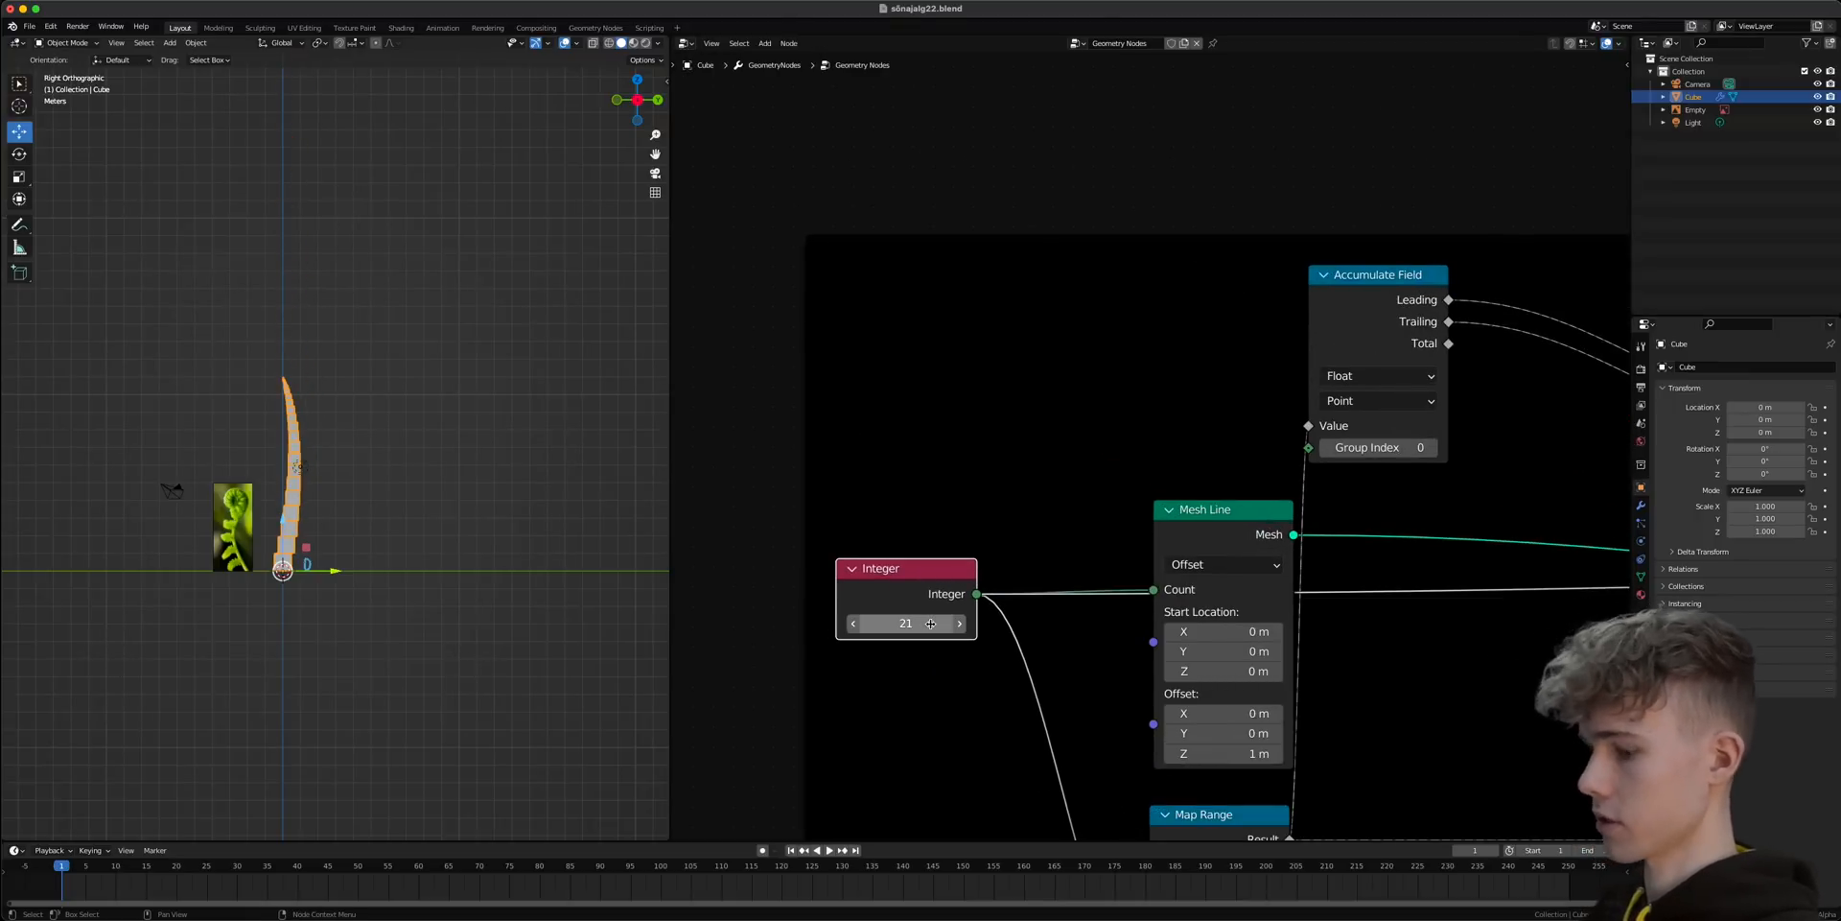
- Set the multiplier between Map Range and Vector Rotate's Angle to 4.580
scroll(1218, 571, down, 5)
middle_drag(1534, 548, 892, 524)
scroll(1046, 568, up, 2)
drag(1109, 566, 1142, 572)
- Insert a Float Curve node between the Map Range and Multiply nodes, and save the file
middle_drag(1187, 267, 1165, 367)
key(shift+a)
click(1102, 363)
text(floa)
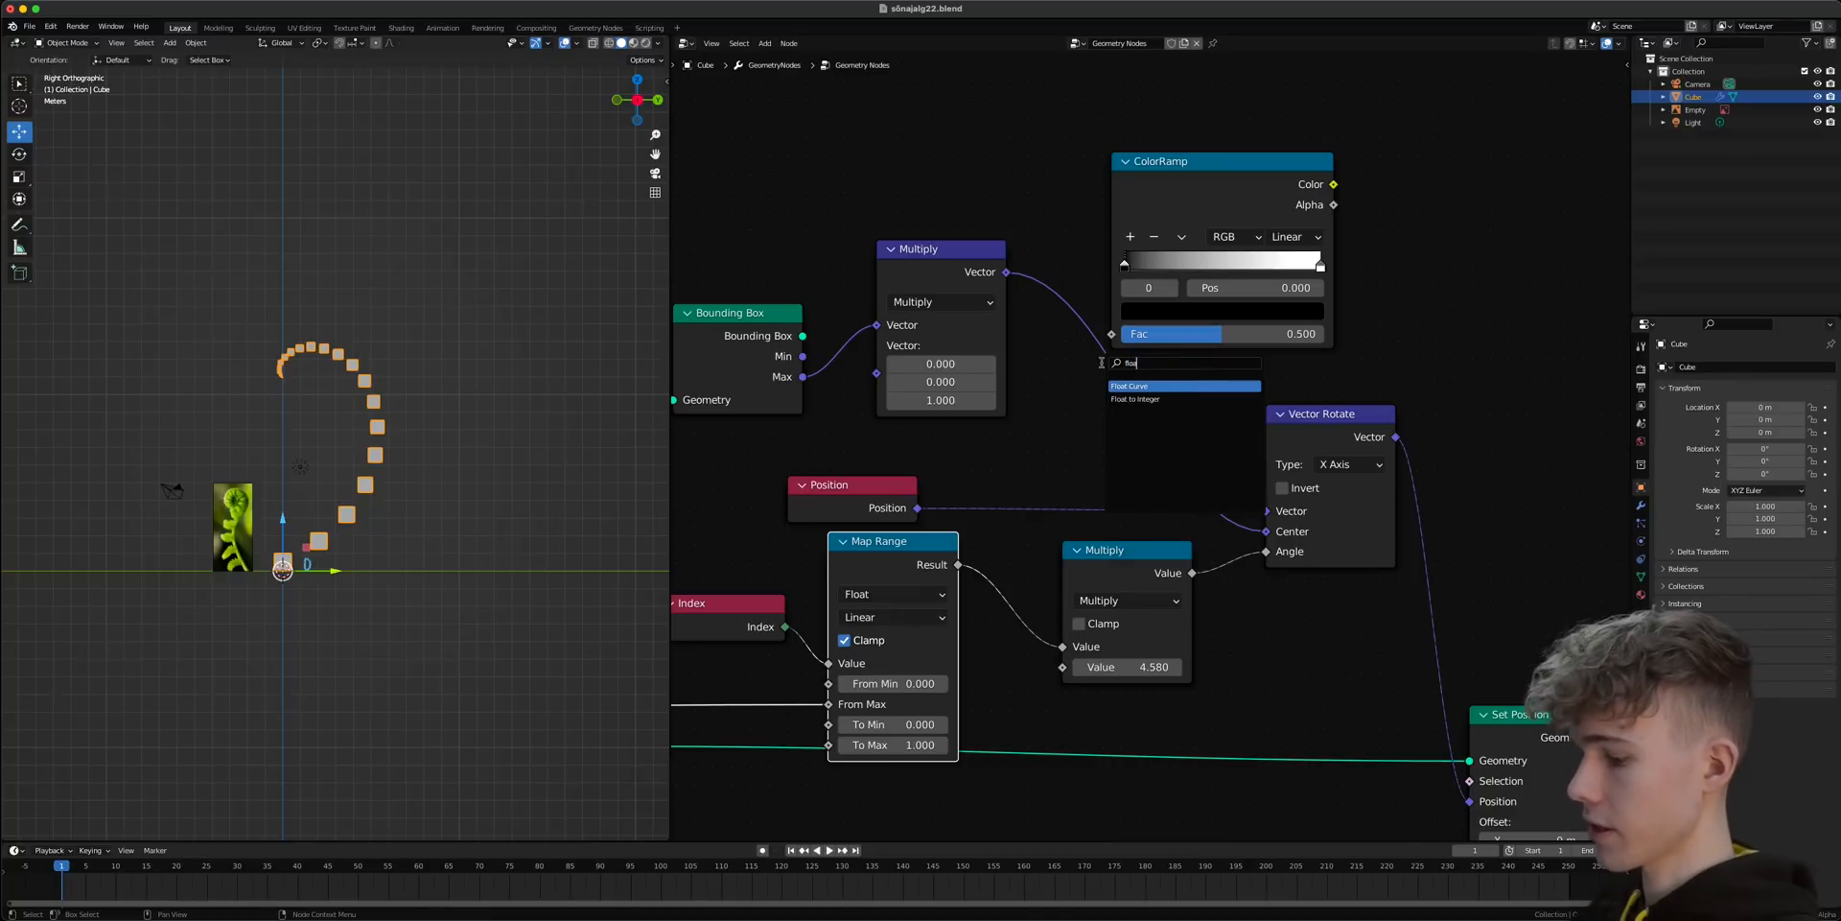
click(1143, 384)
click(1117, 661)
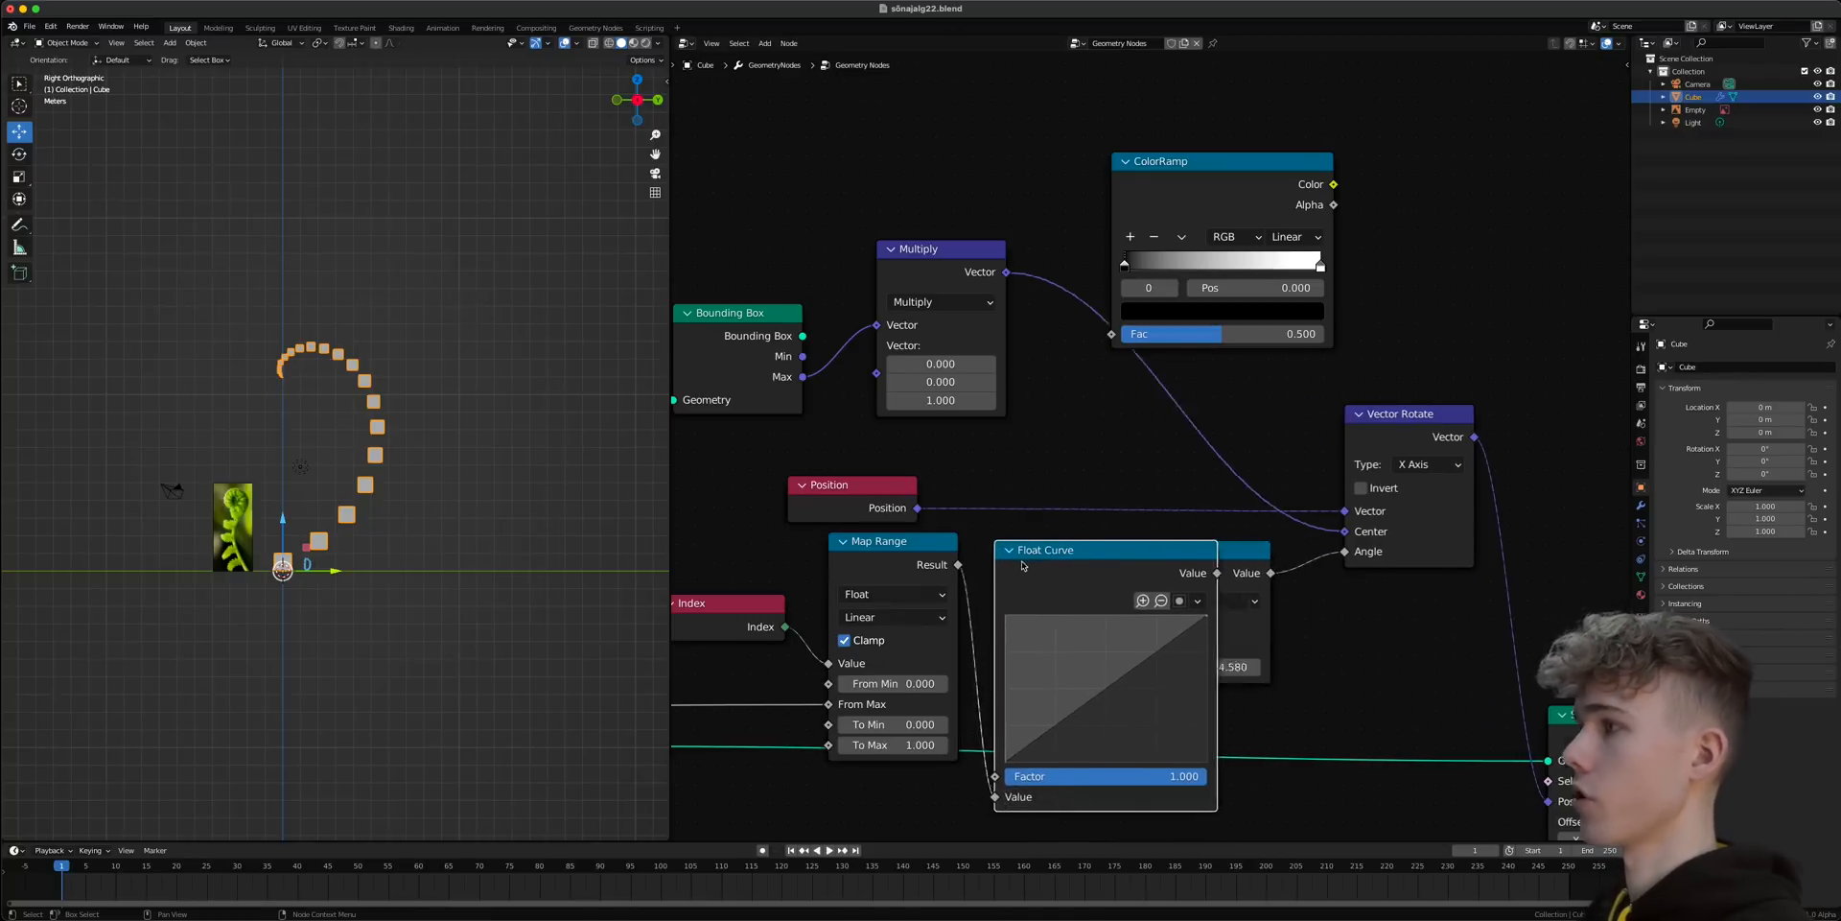
scroll(1122, 628, down, 2)
click(708, 50)
click(726, 94)
key(super+s)
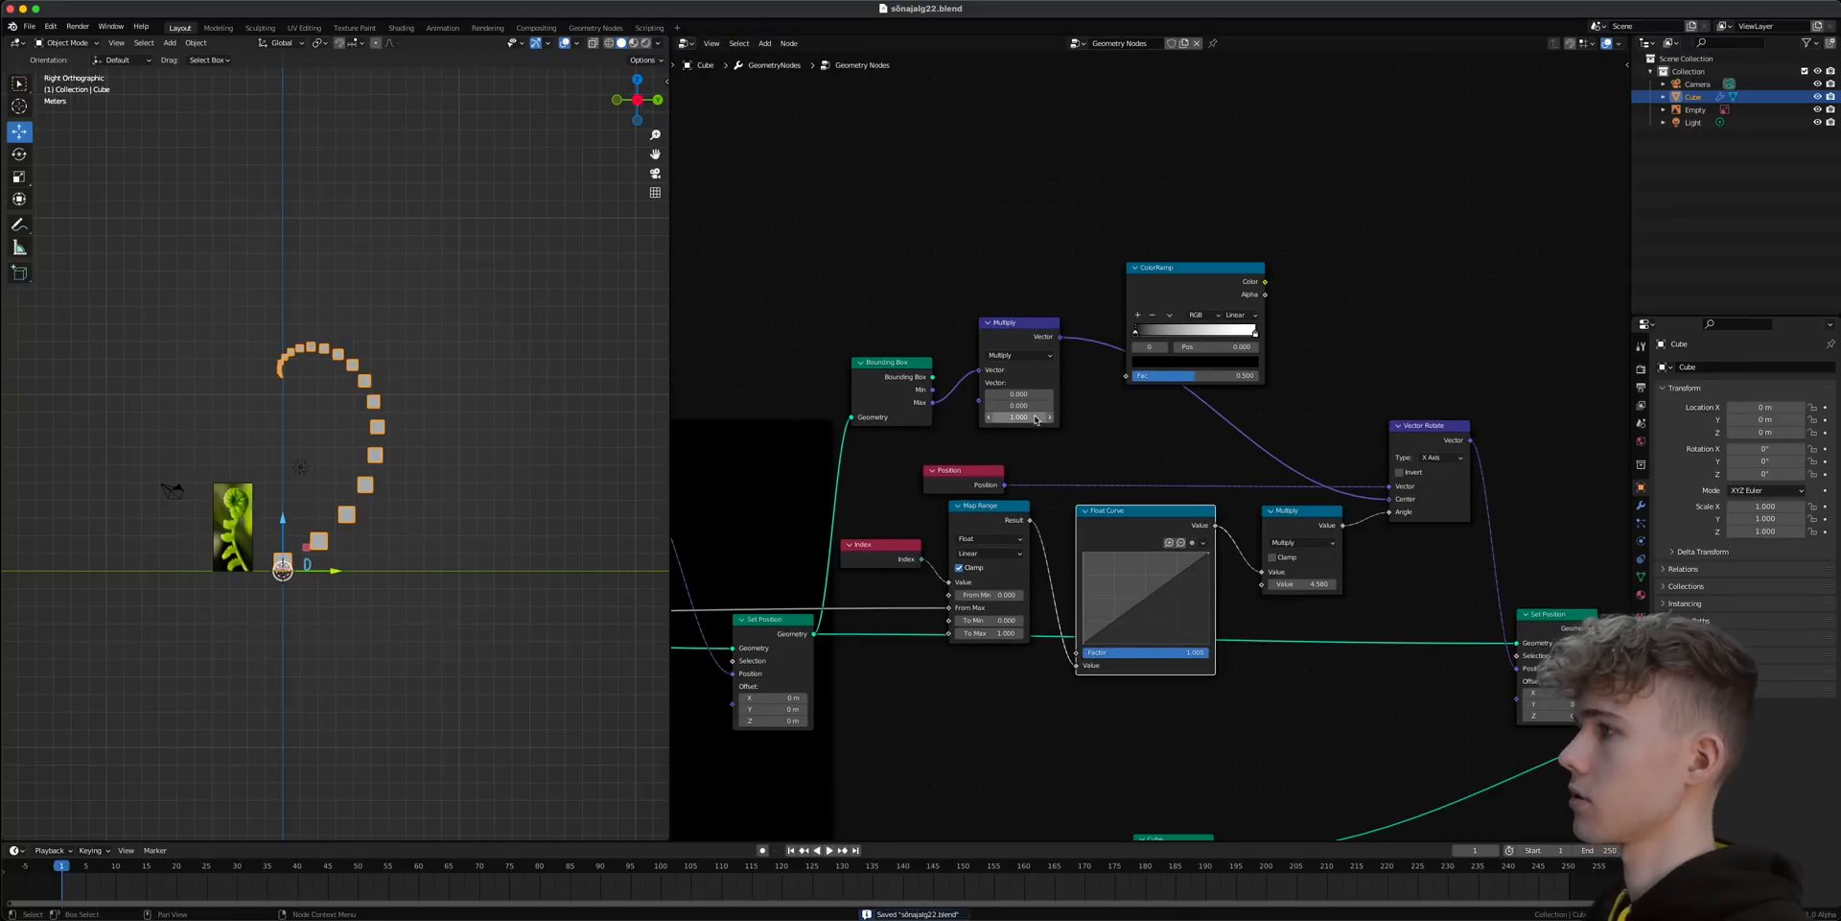
- Bend the Float Curve through a point at 0.8090, 0.4500, set the following multiplier to 22.280, and save the file
drag(930, 477, 1308, 403)
drag(1049, 507, 1049, 516)
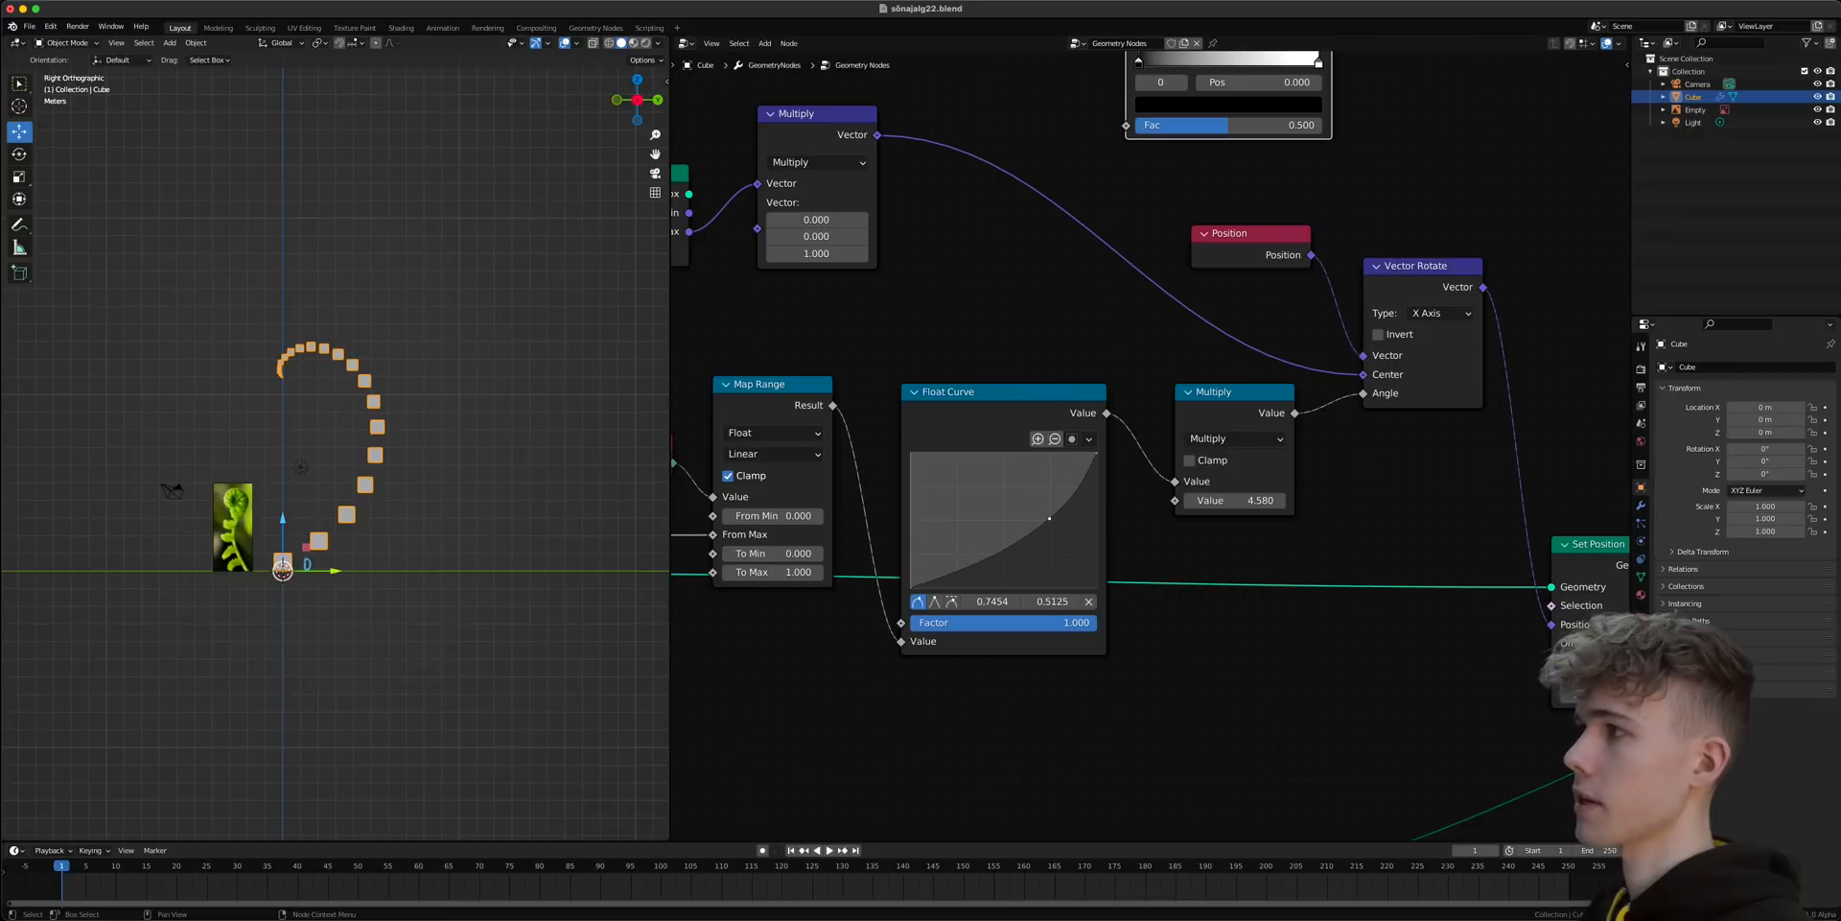
drag(1235, 501, 1340, 501)
drag(1053, 519, 1061, 528)
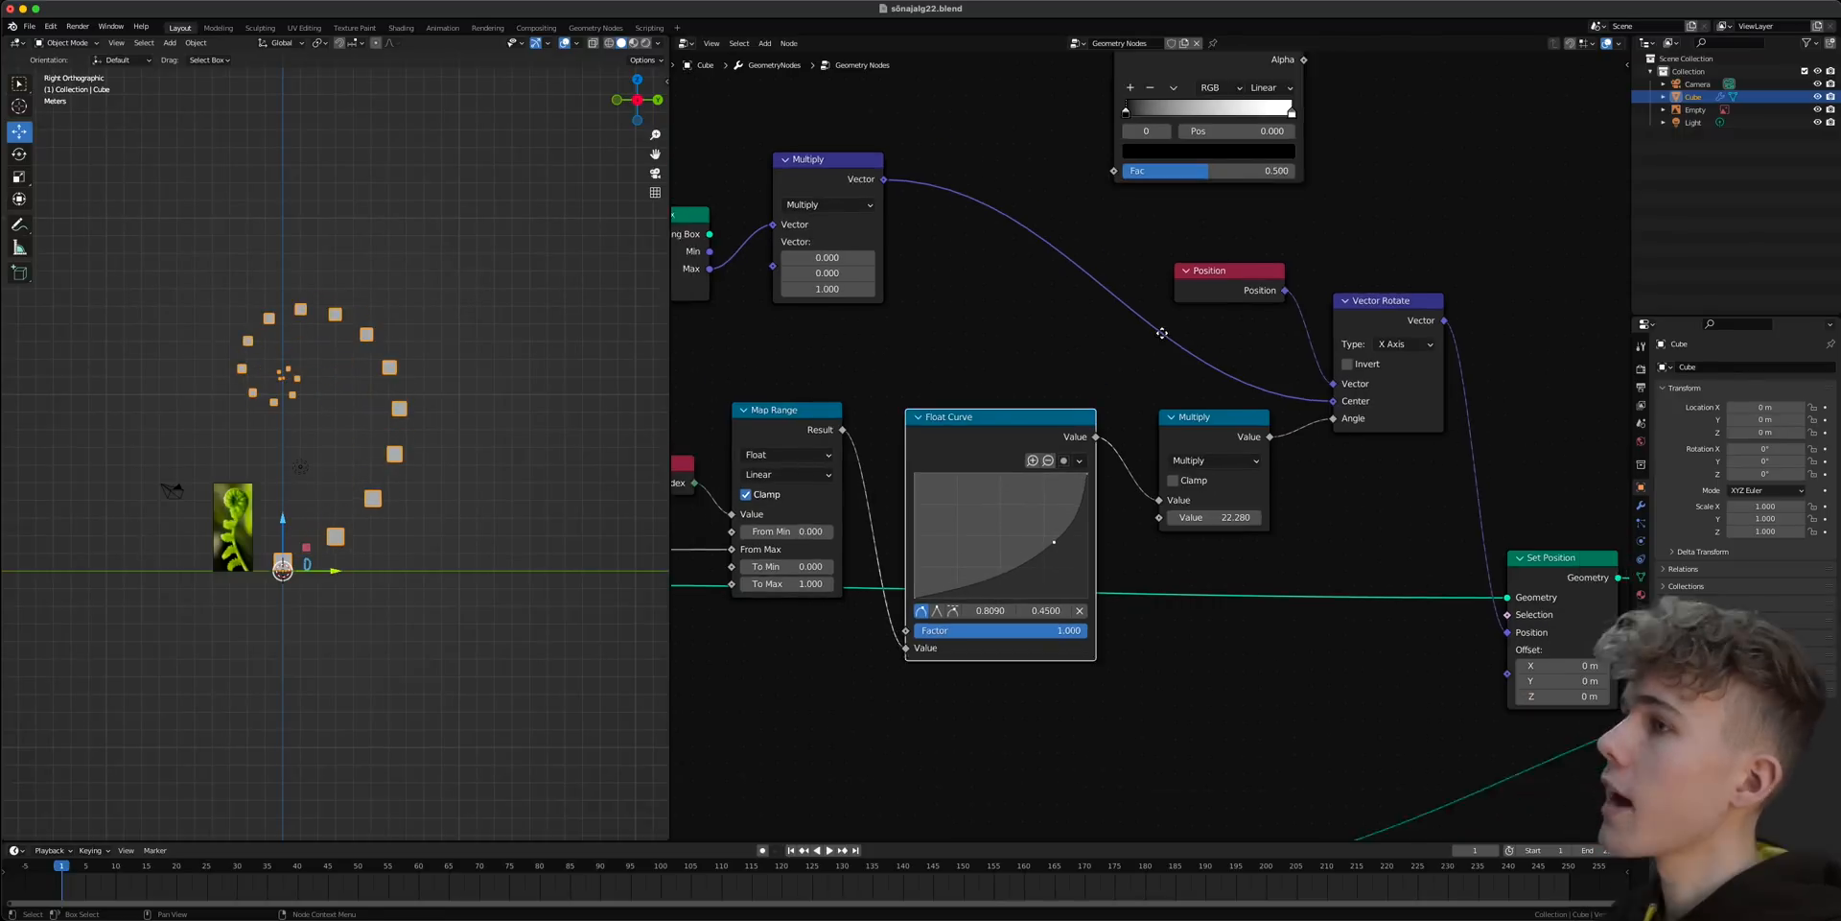
middle_drag(1163, 333, 1142, 357)
scroll(220, 660, up, 3)
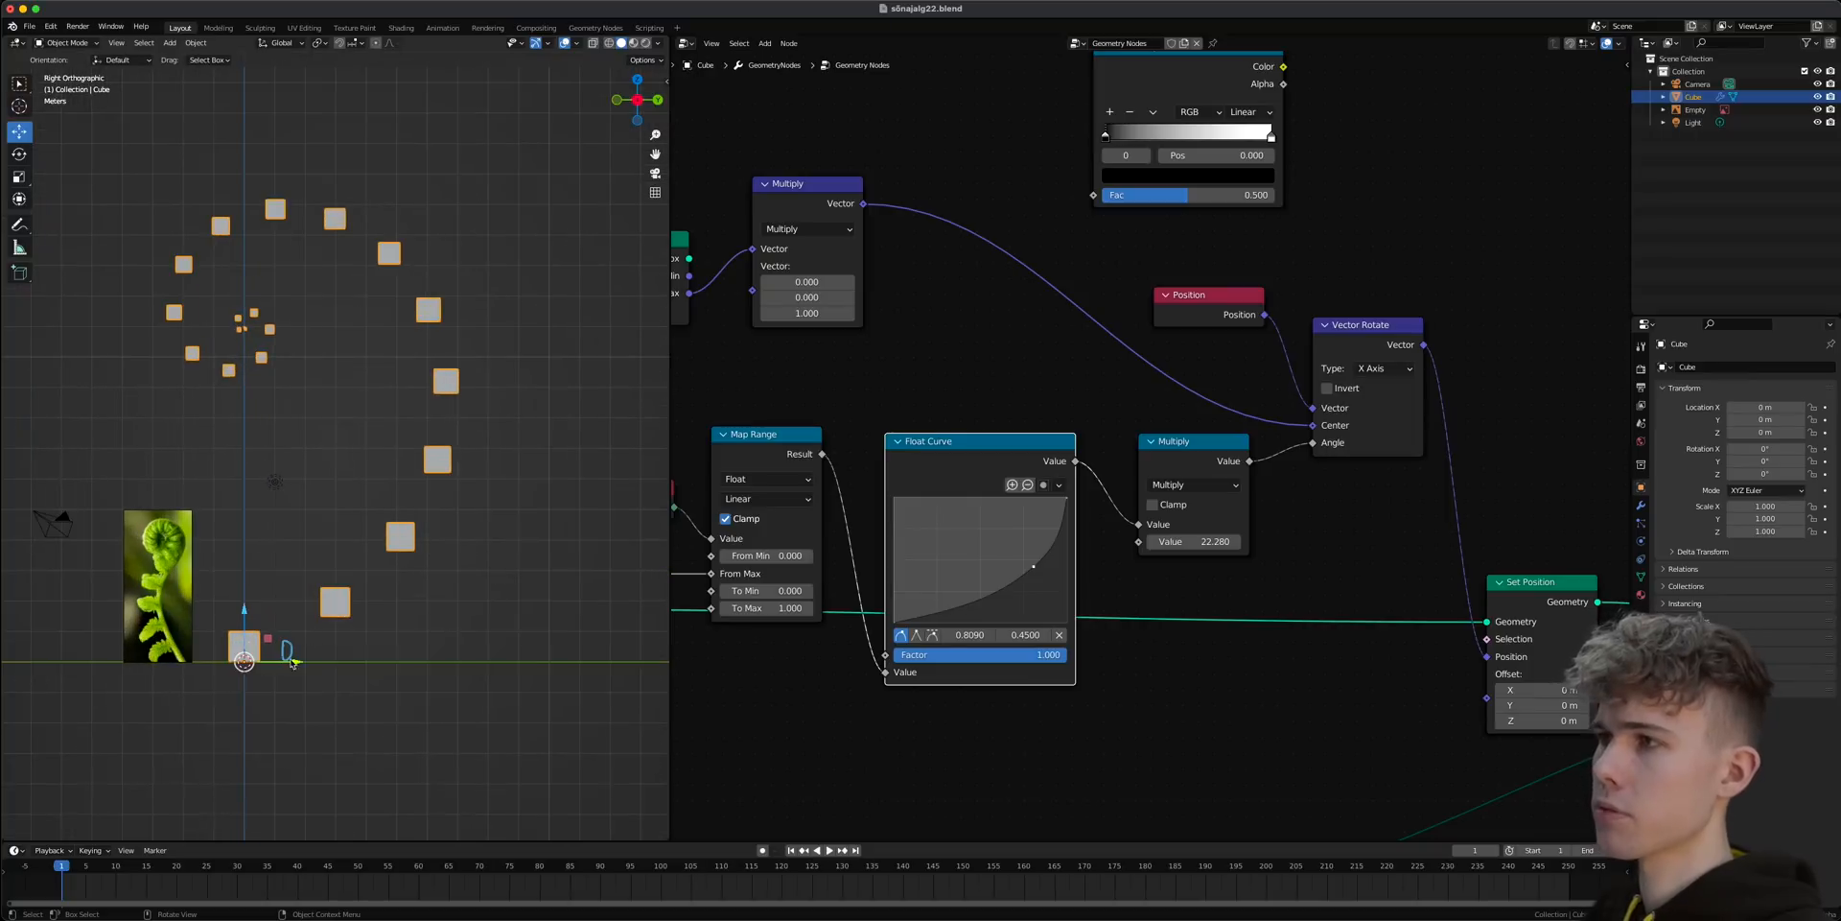
key(super+s)
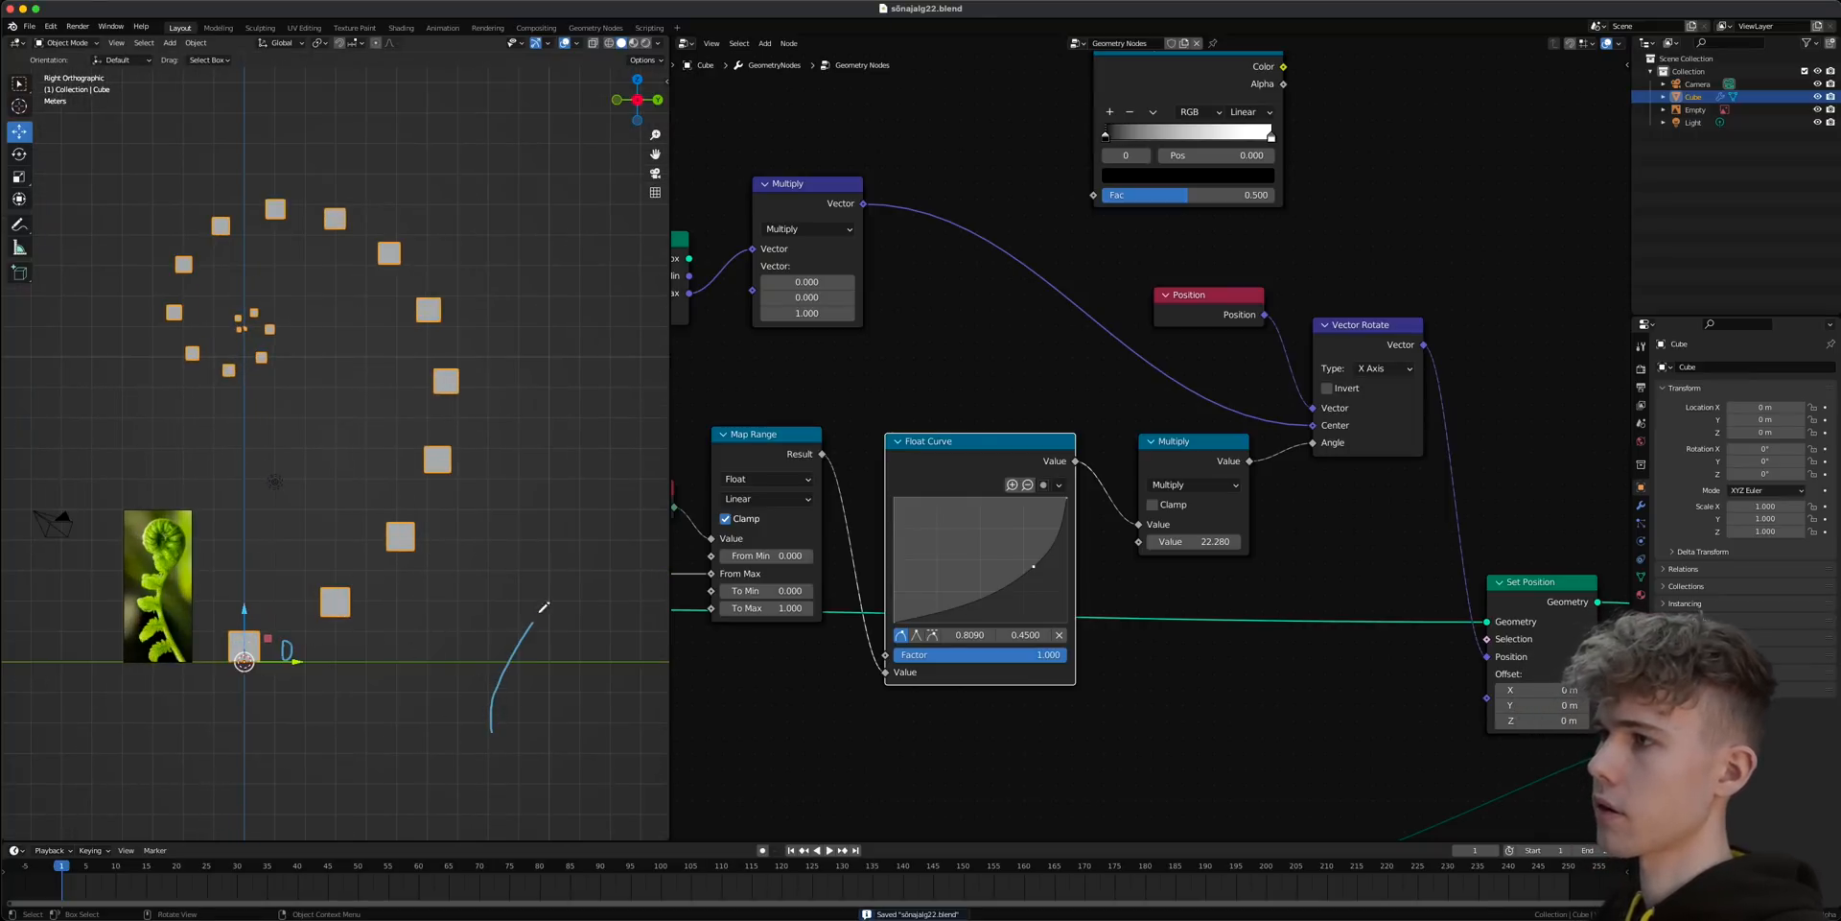
- Insert the ColorRamp node between Float Curve and Multiply, and space out the Vector Rotate and Multiply nodes
scroll(407, 482, down, 5)
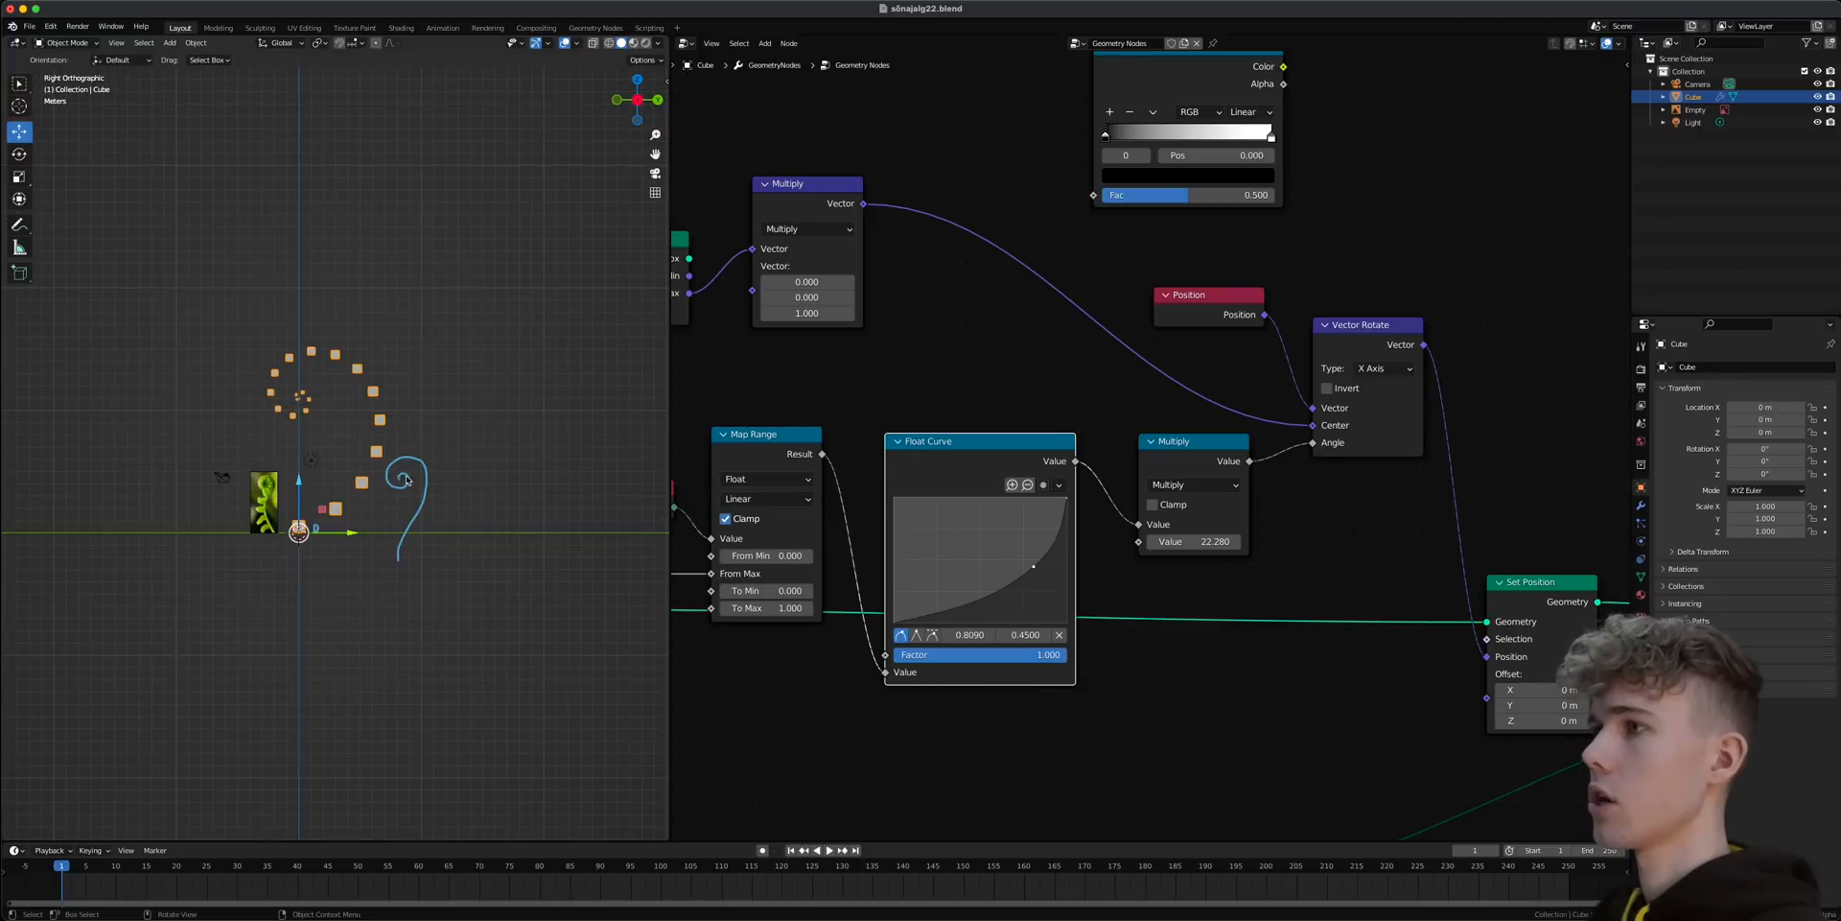
scroll(404, 496, up, 5)
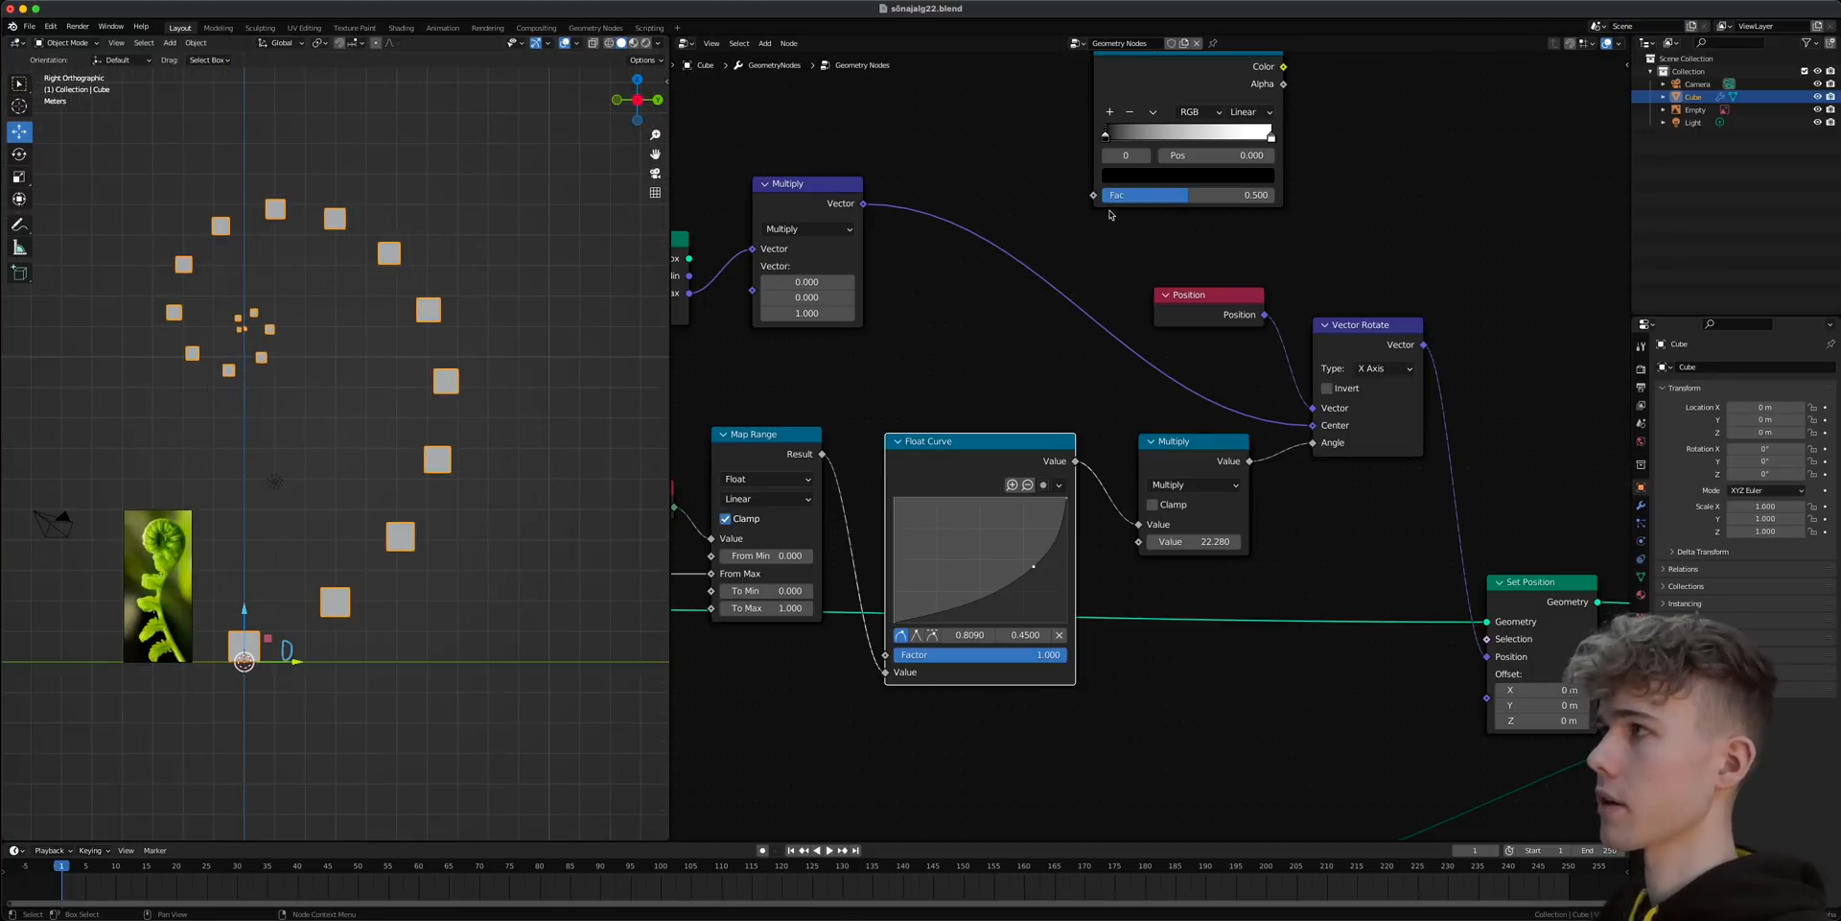
middle_drag(1153, 75, 1102, 154)
drag(1102, 153, 1102, 562)
scroll(1151, 528, down, 1)
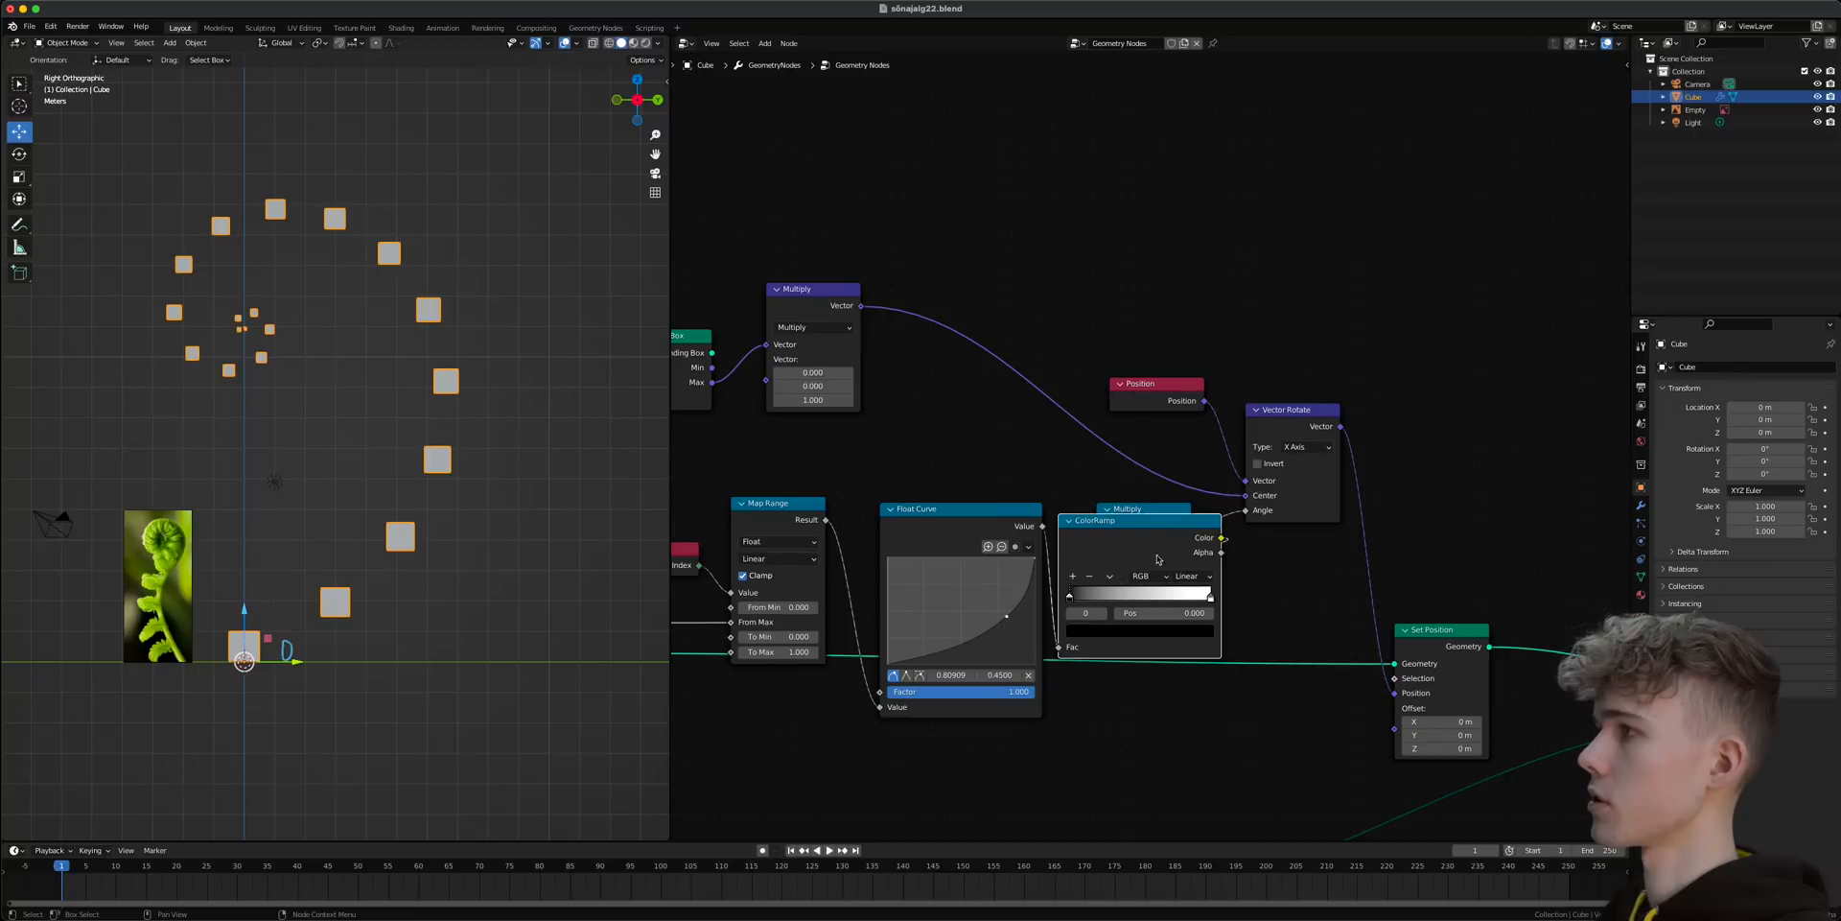
middle_drag(1181, 507, 1032, 478)
drag(1032, 477, 1155, 486)
drag(1156, 399, 1285, 380)
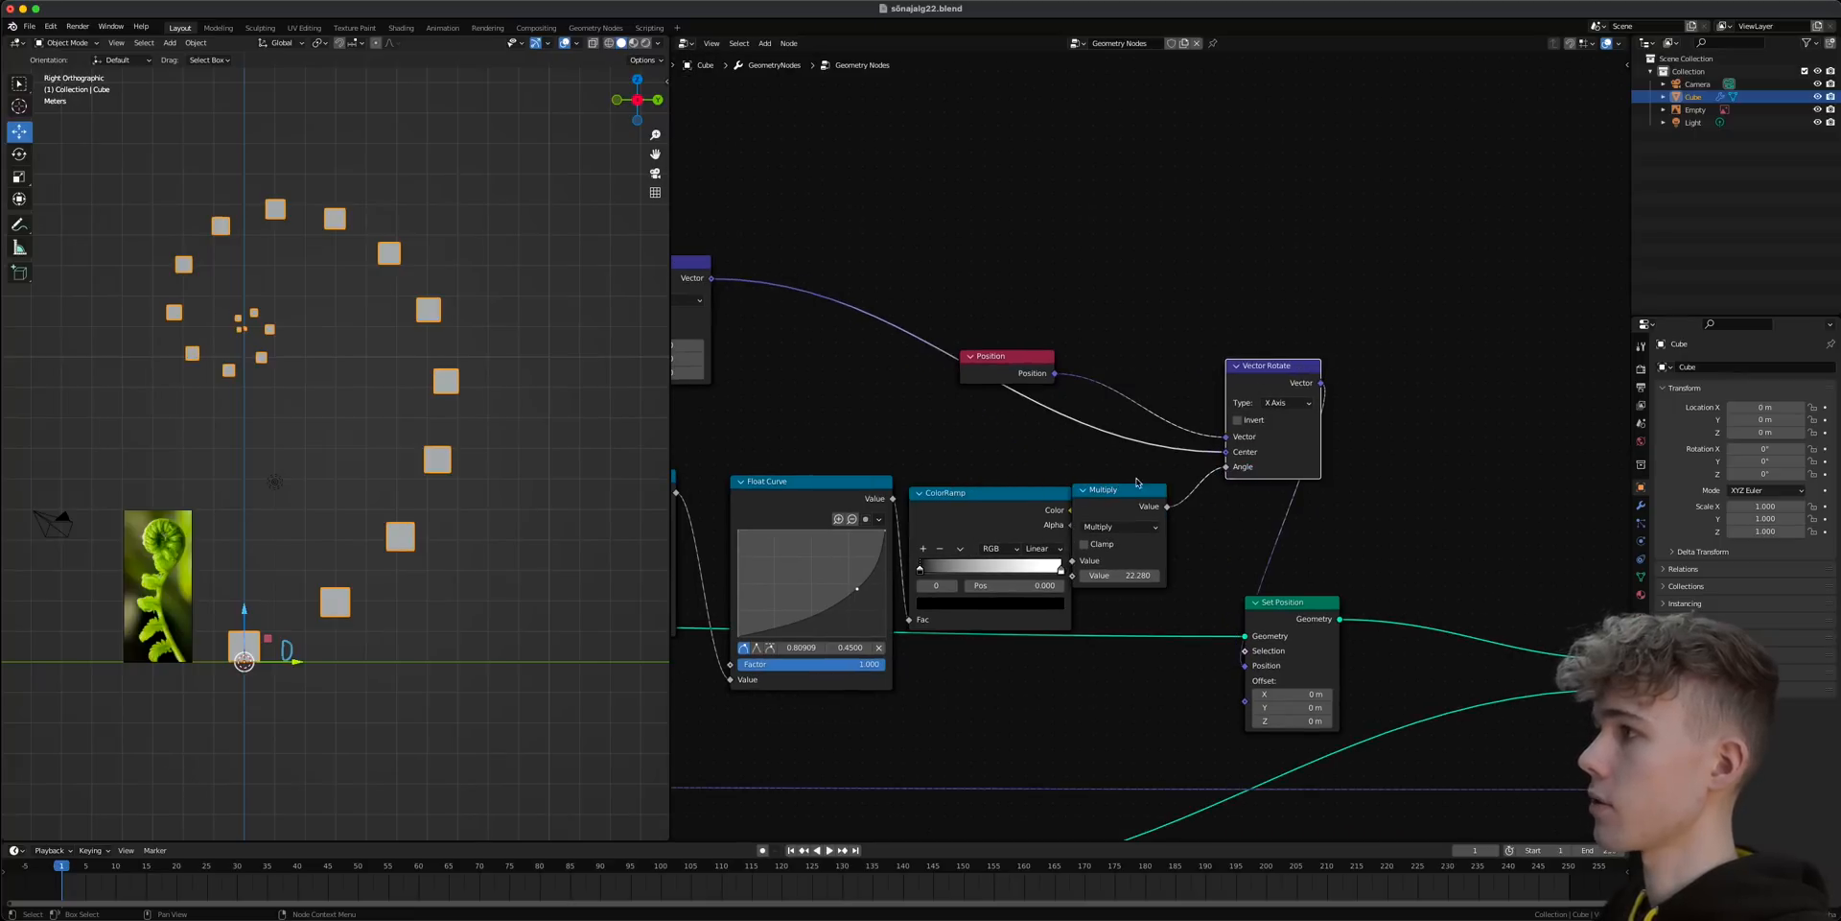
drag(1108, 501, 1138, 496)
- Set the ColorRamp's interpolation to Ease and save the file
scroll(1137, 496, up, 1)
middle_drag(1026, 575, 1093, 529)
click(1094, 520)
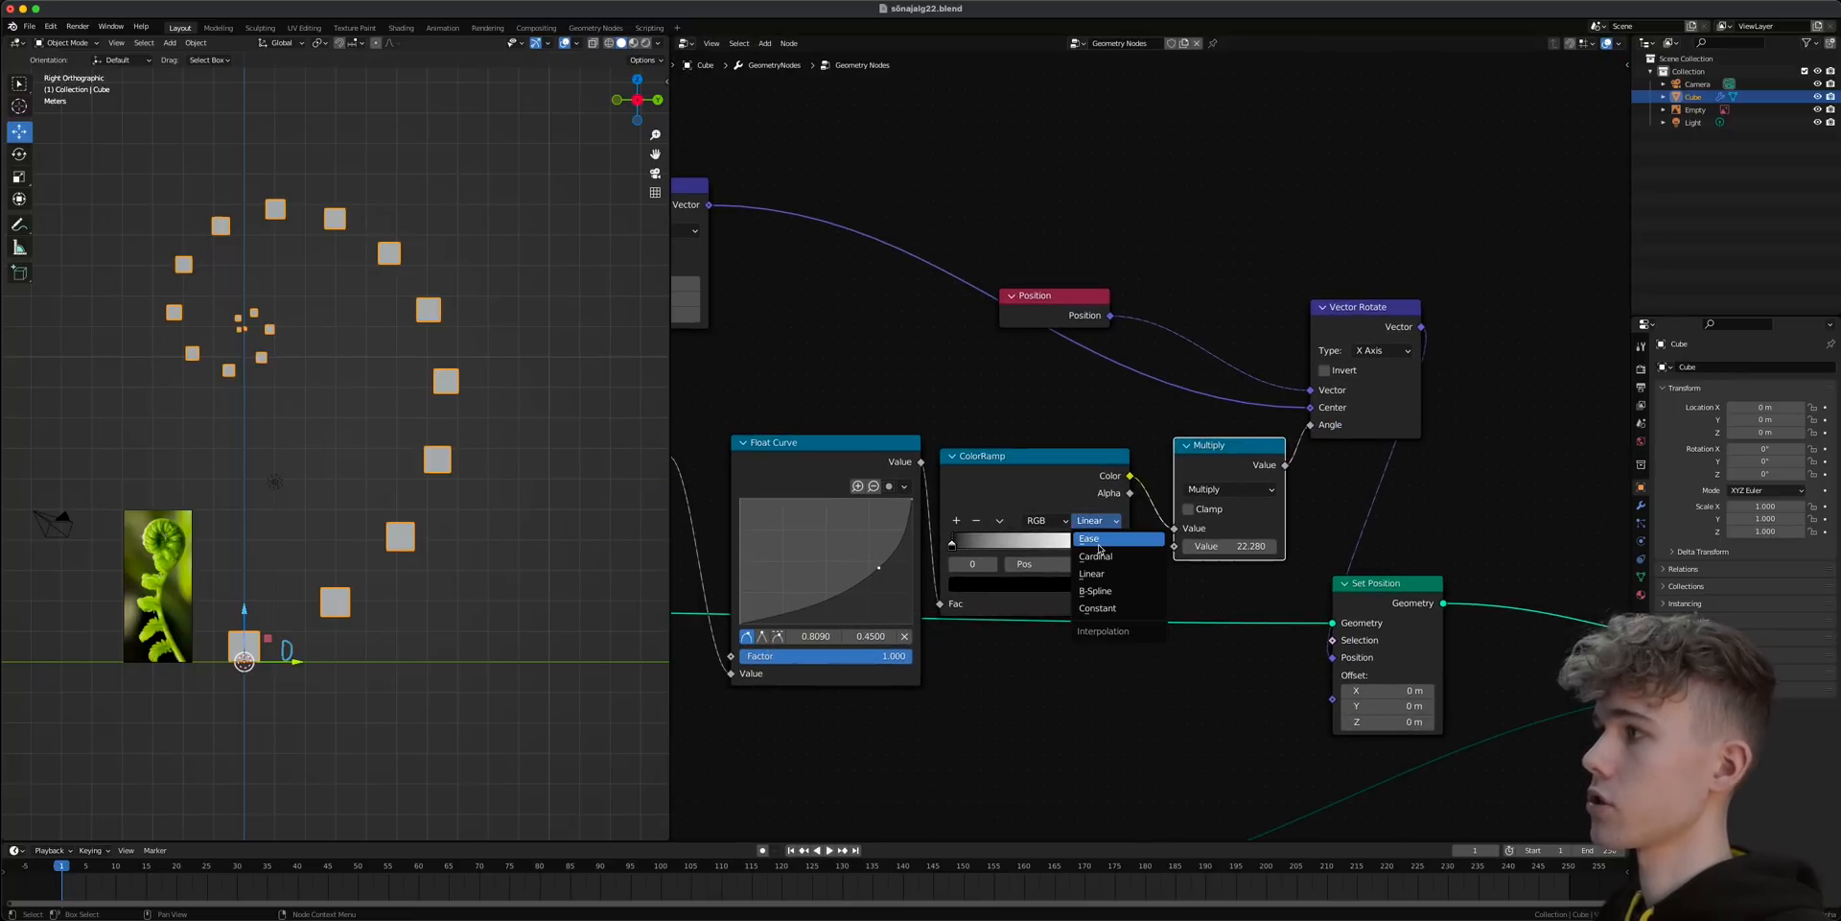
click(1099, 544)
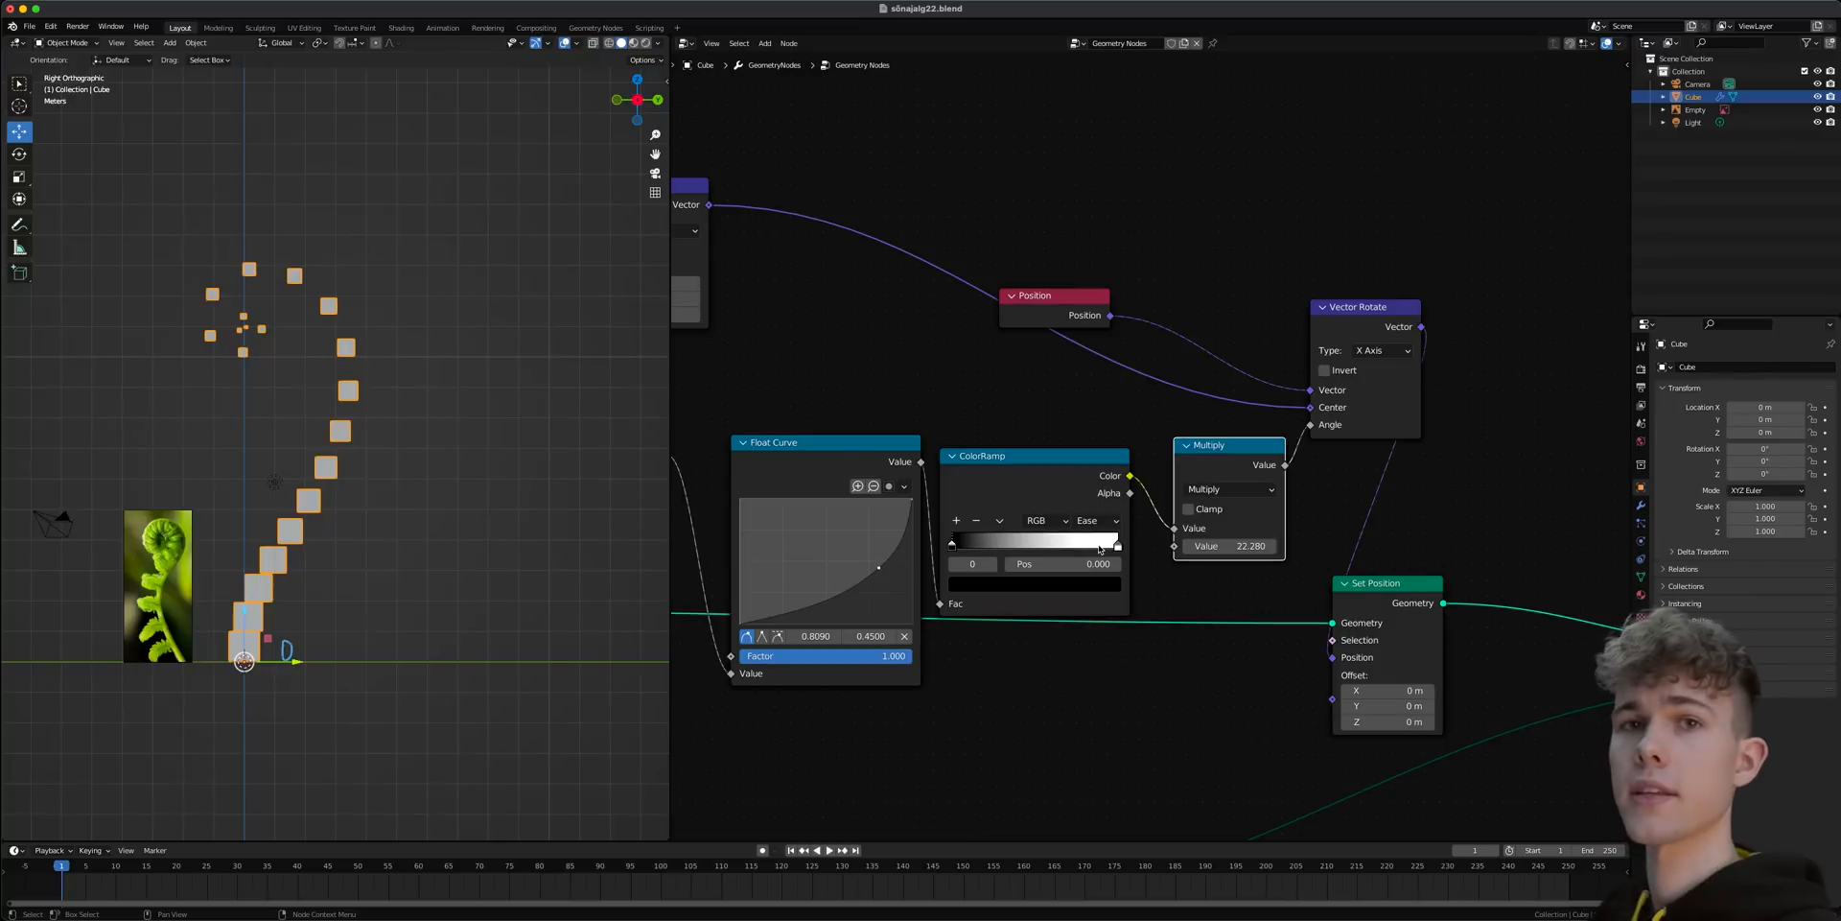
drag(970, 482, 983, 476)
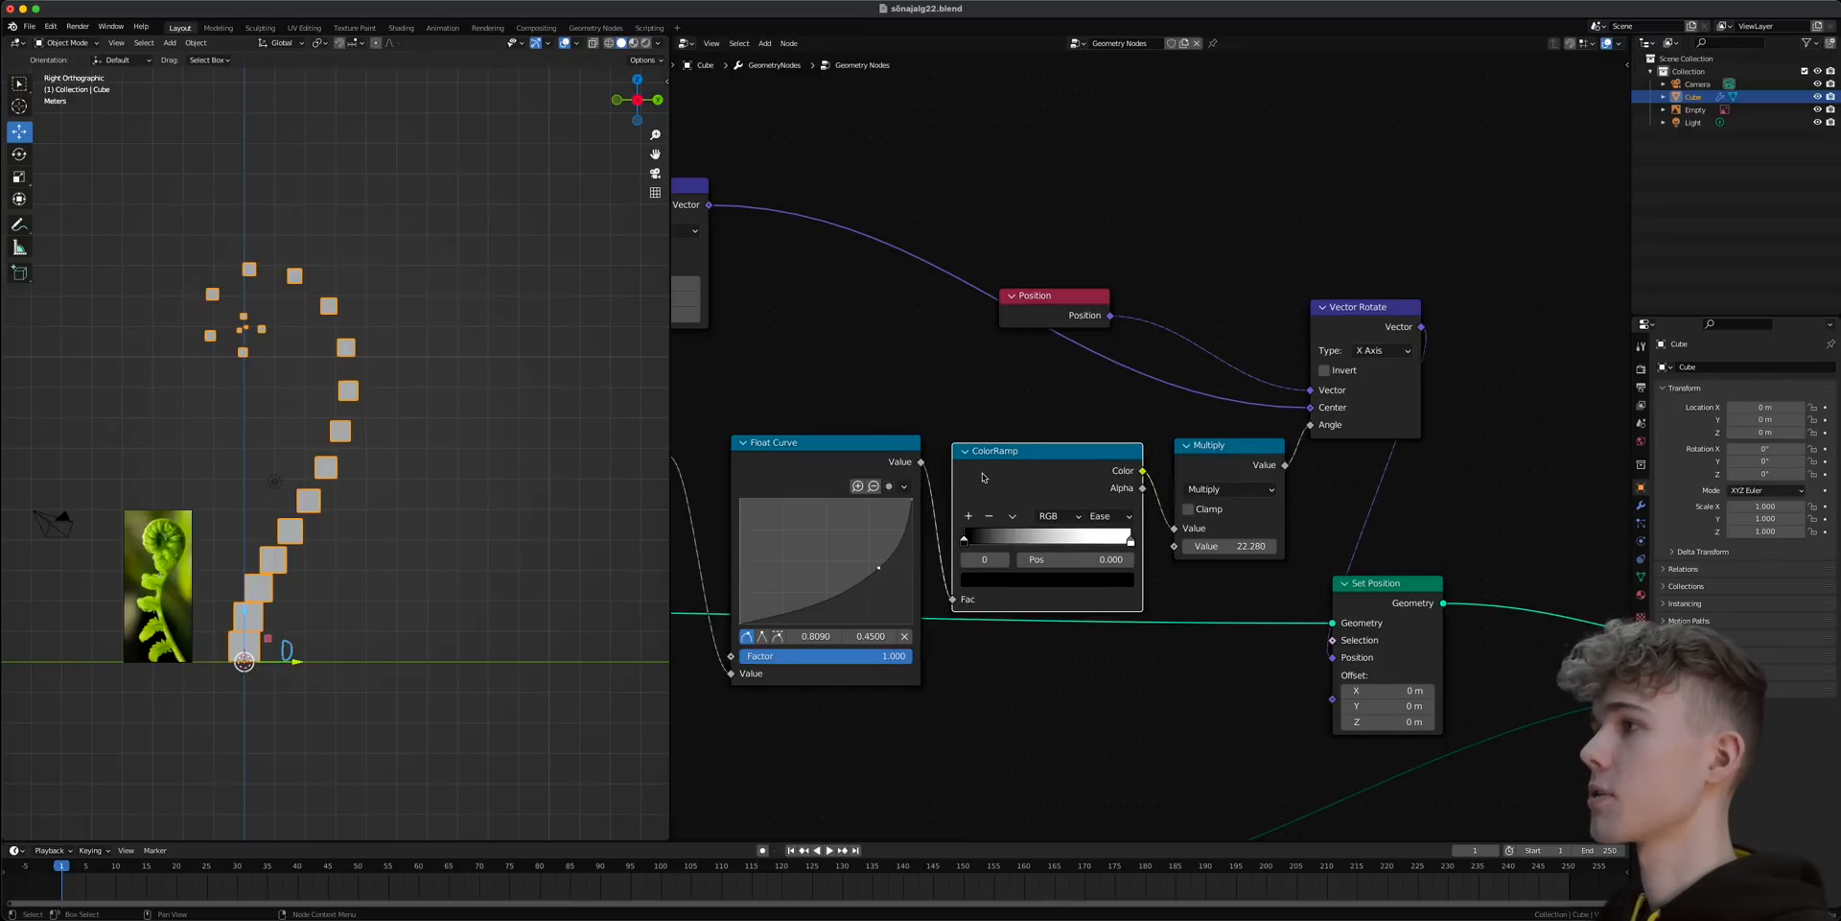
key(ctrl+s)
- Move the ColorRamp's white stop inward to about 0.8 and save the file
scroll(1088, 544, up, 2)
mouse_move(1126, 567)
mouse_down()
mouse_move(959, 565)
mouse_move(1170, 554)
mouse_move(1103, 562)
mouse_move(1140, 562)
mouse_up()
key(ctrl+s)
- Mute the Instance on Points node to show the bare curled line, and save the file
scroll(1141, 562, down, 3)
key(m)
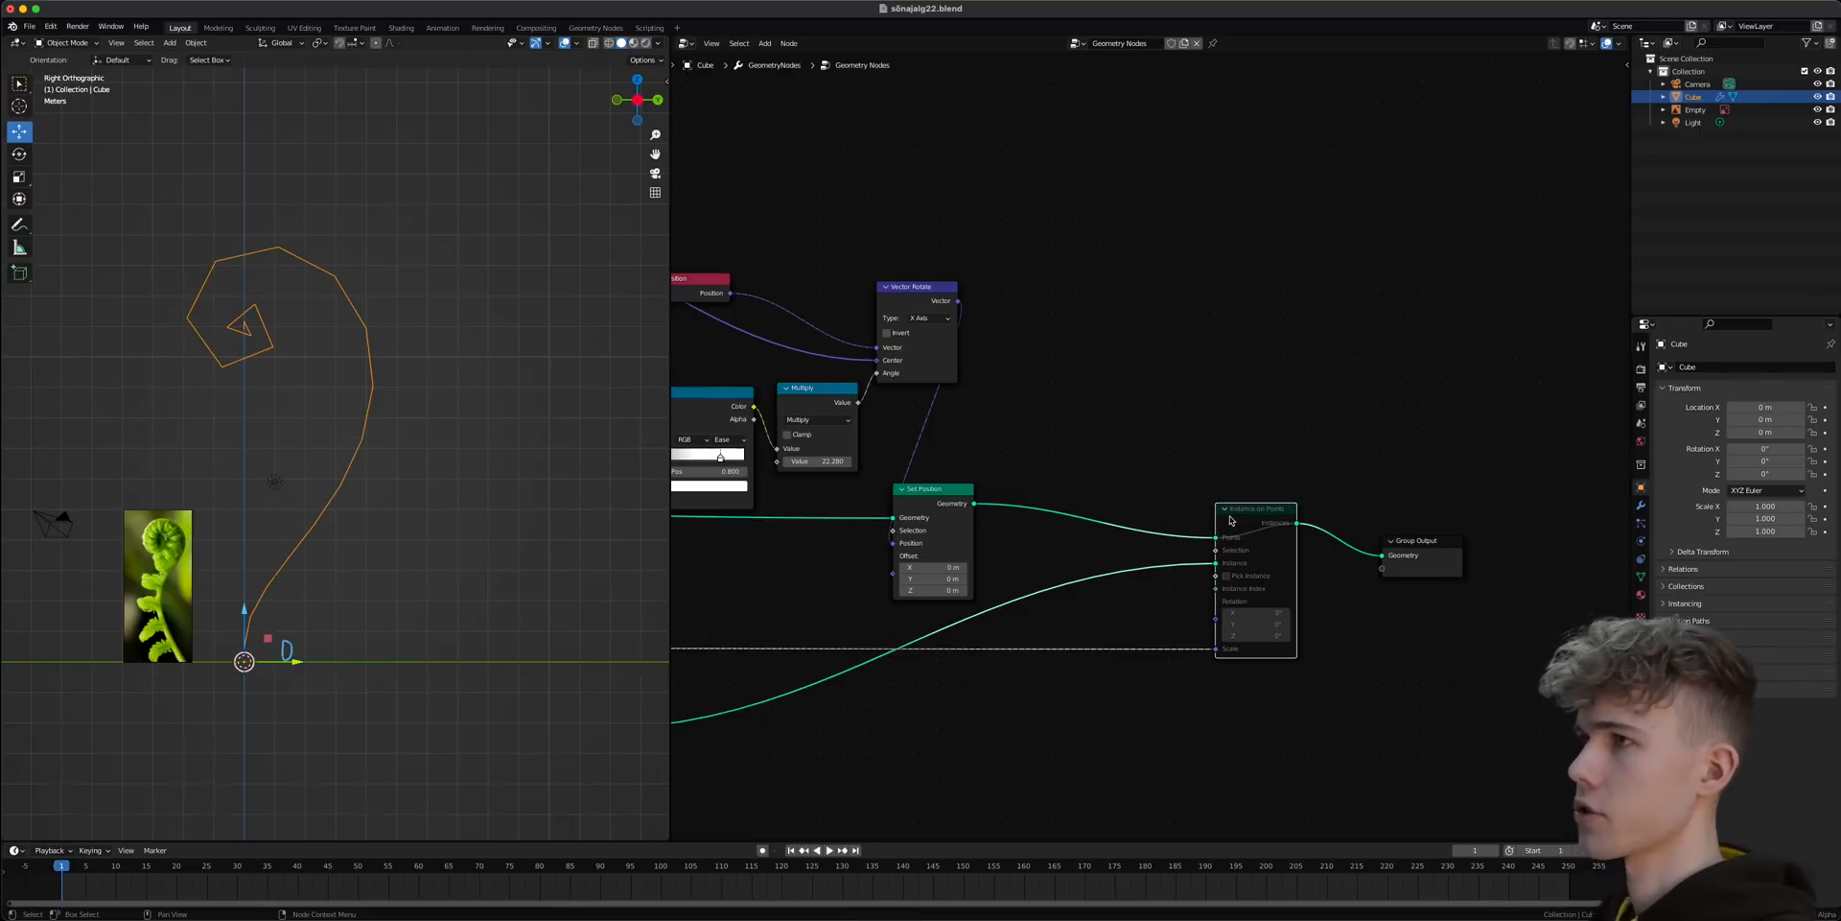
scroll(376, 410, up, 4)
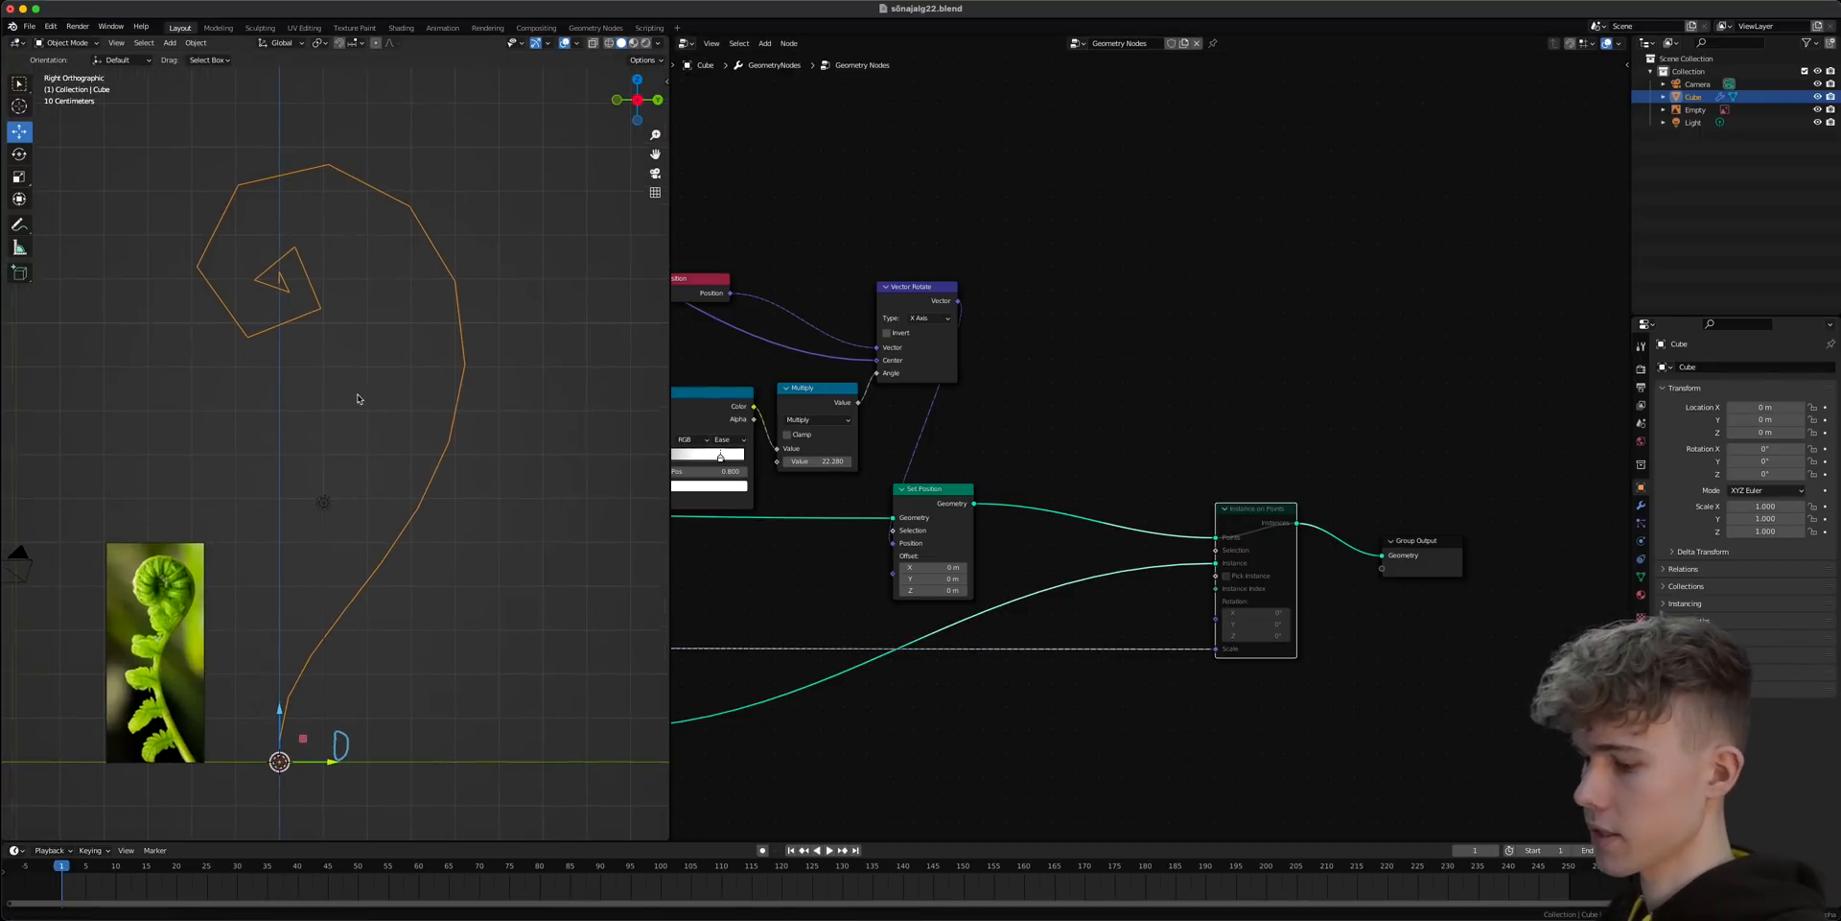
key(super+s)
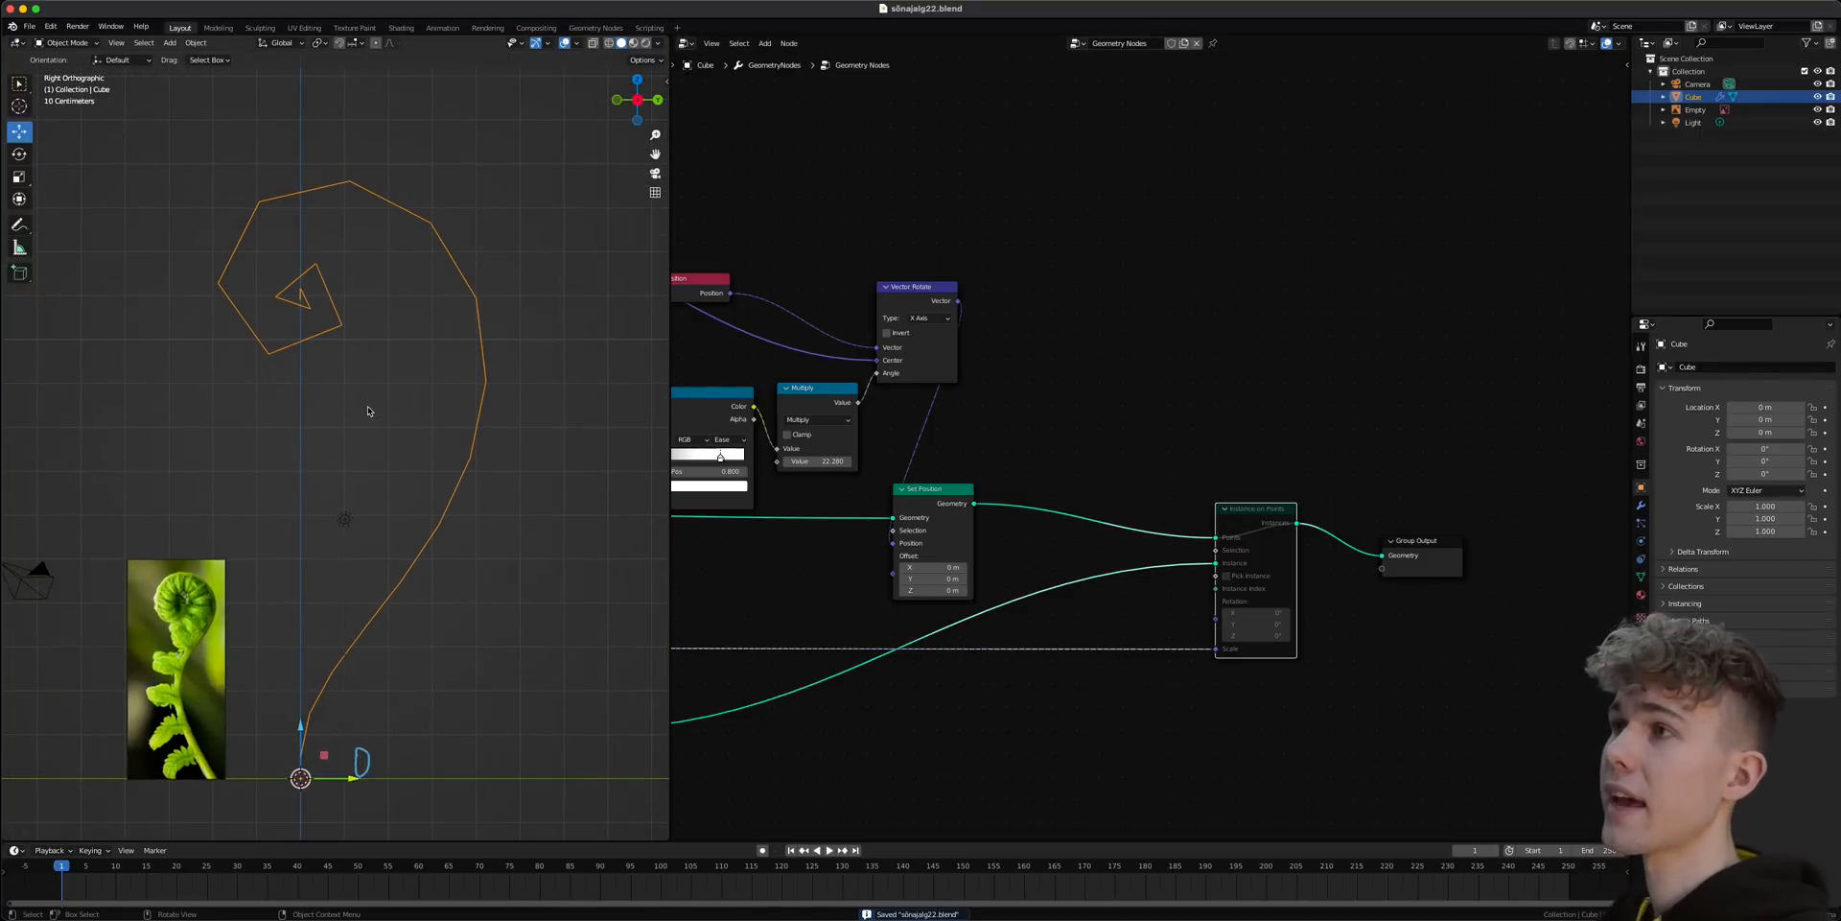
- Set the Integer node that drives the Mesh Line count to 100
scroll(981, 595, down, 4)
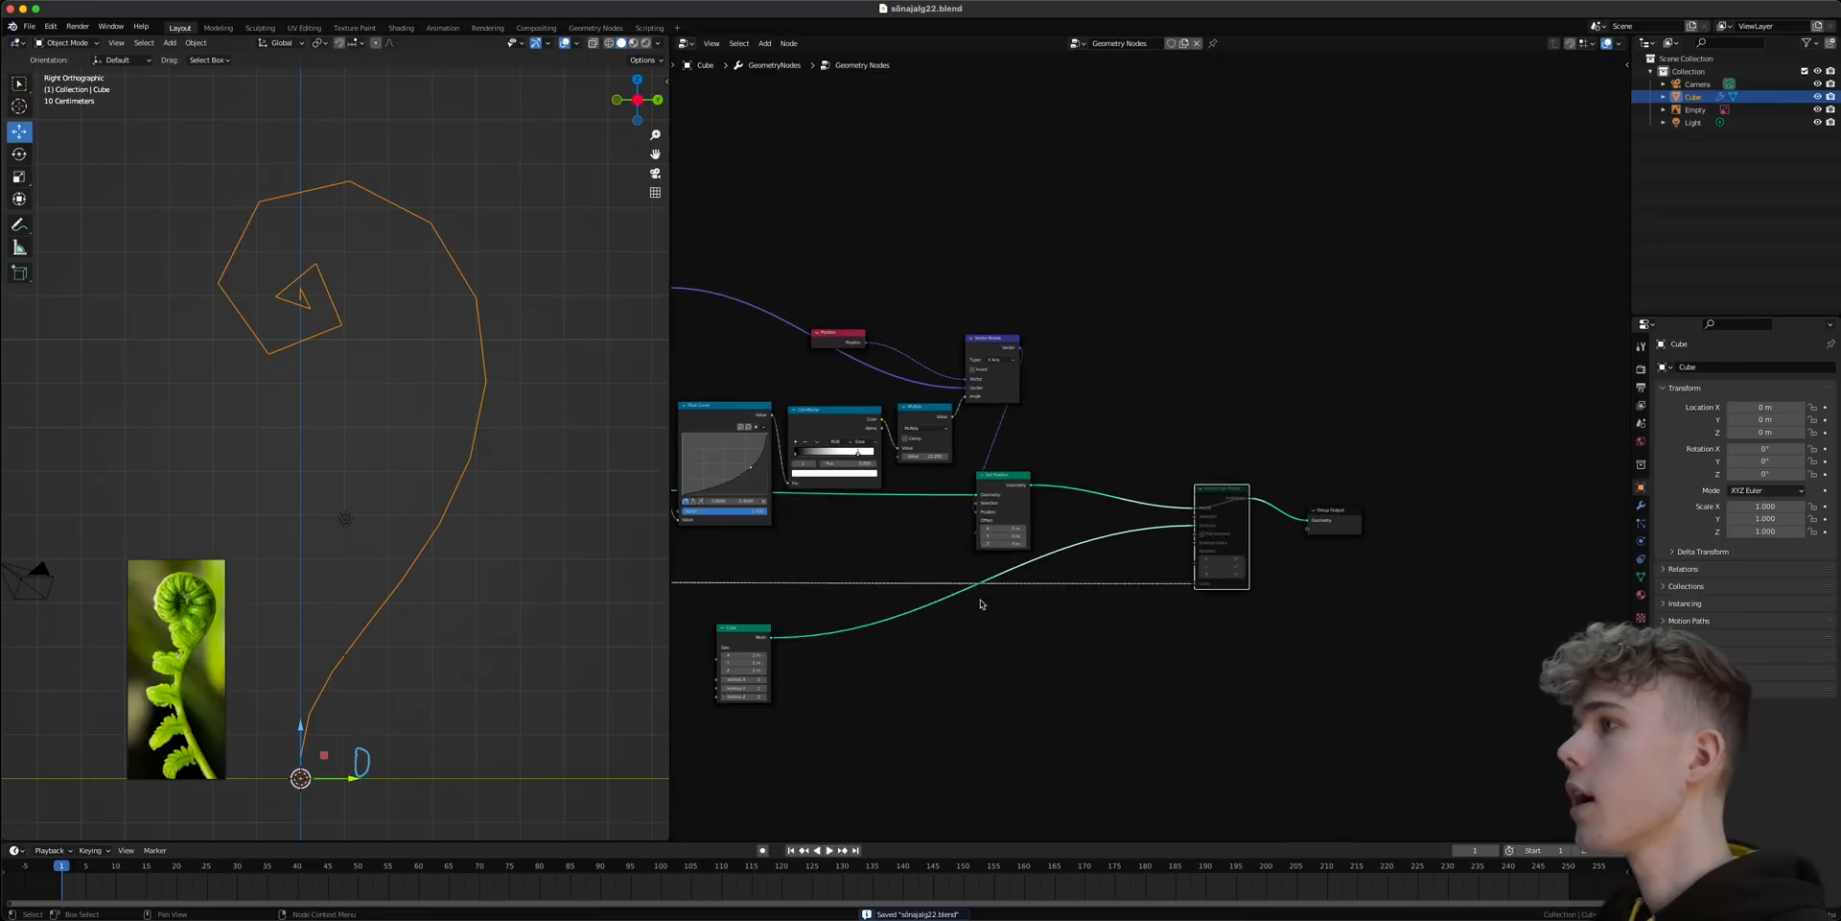
middle_drag(775, 558, 1311, 540)
middle_drag(813, 579, 1250, 571)
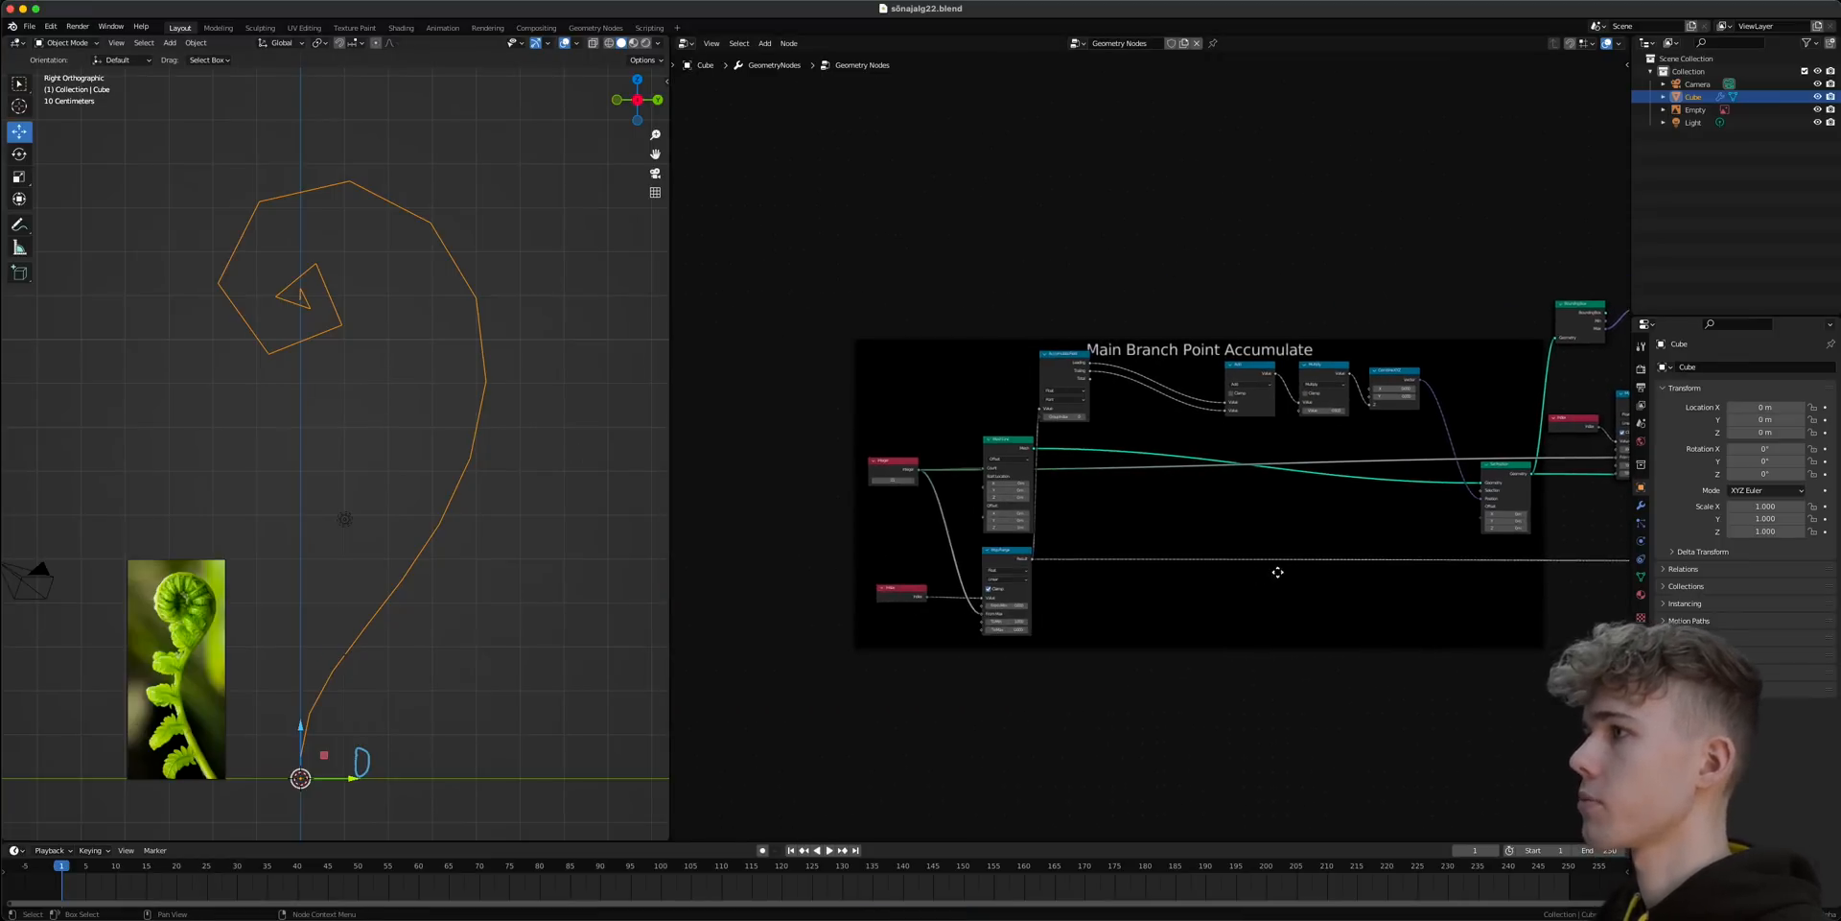
scroll(888, 514, up, 2)
middle_drag(888, 514, 1110, 546)
scroll(1110, 546, up, 3)
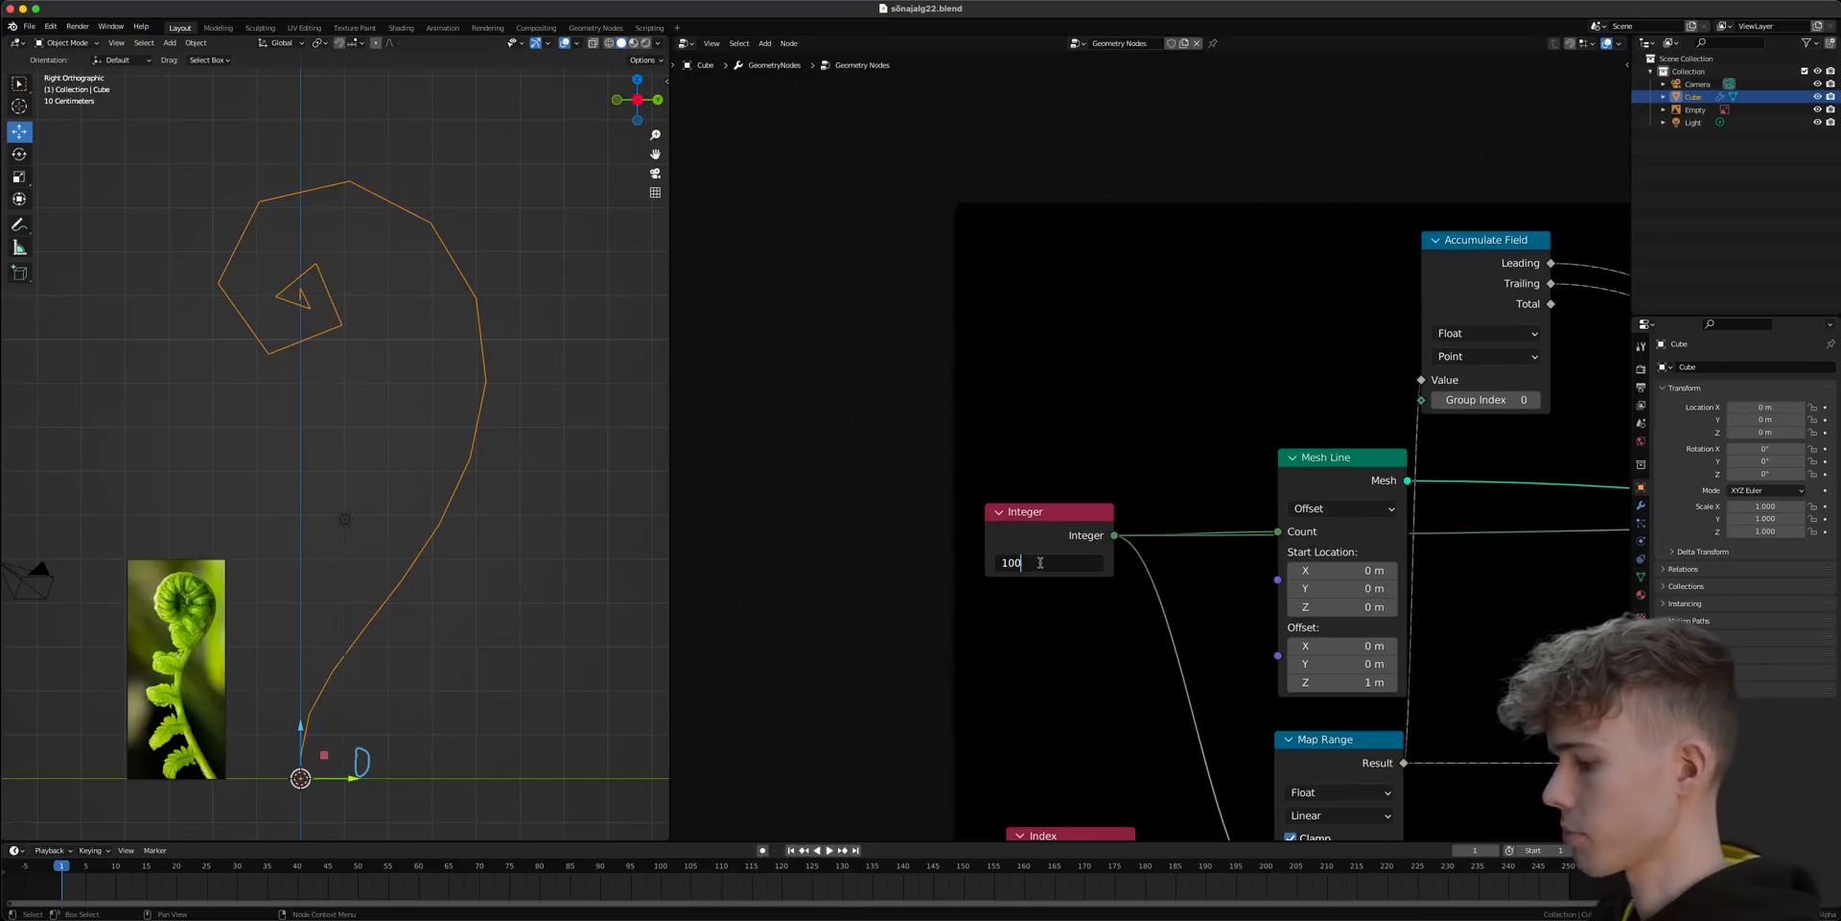
key(Return)
scroll(441, 393, down, 12)
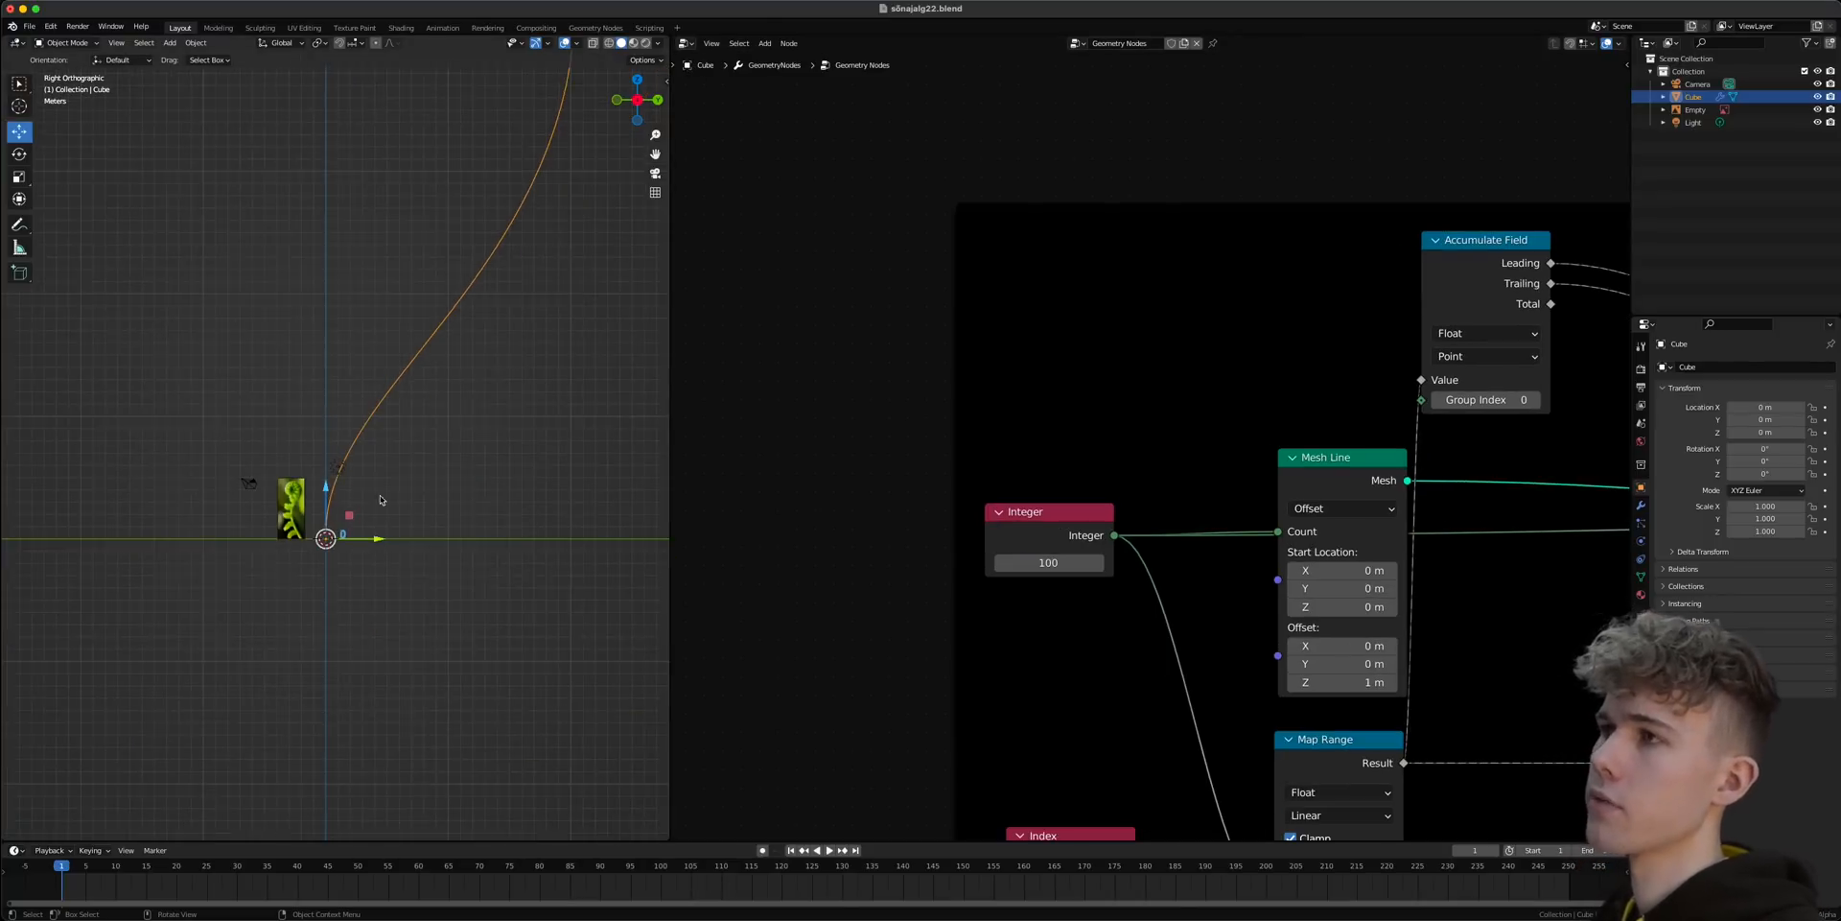
shift+middle_drag(321, 284, 289, 418)
scroll(287, 418, up, 3)
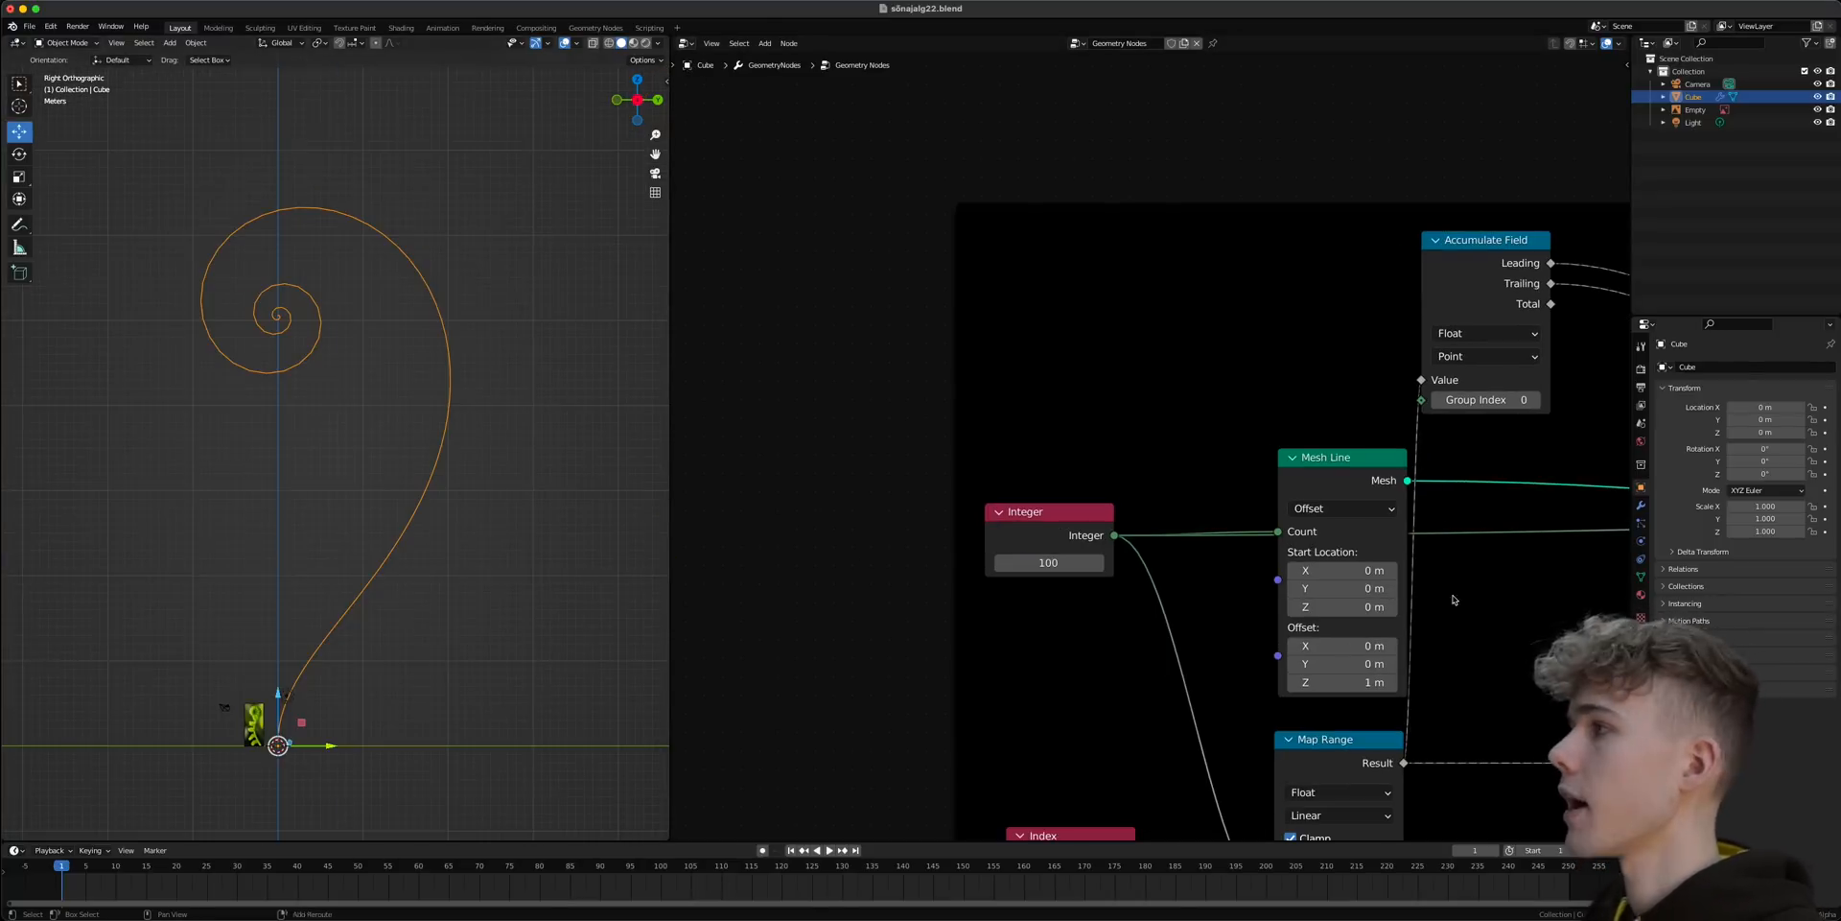
- Duplicate the Multiply node in the Main Branch Point Accumulate frame, insert it before Combine XYZ, and set its value to 0.210
middle_drag(1570, 601, 1023, 559)
scroll(1028, 560, down, 5)
middle_drag(1298, 427, 1203, 541)
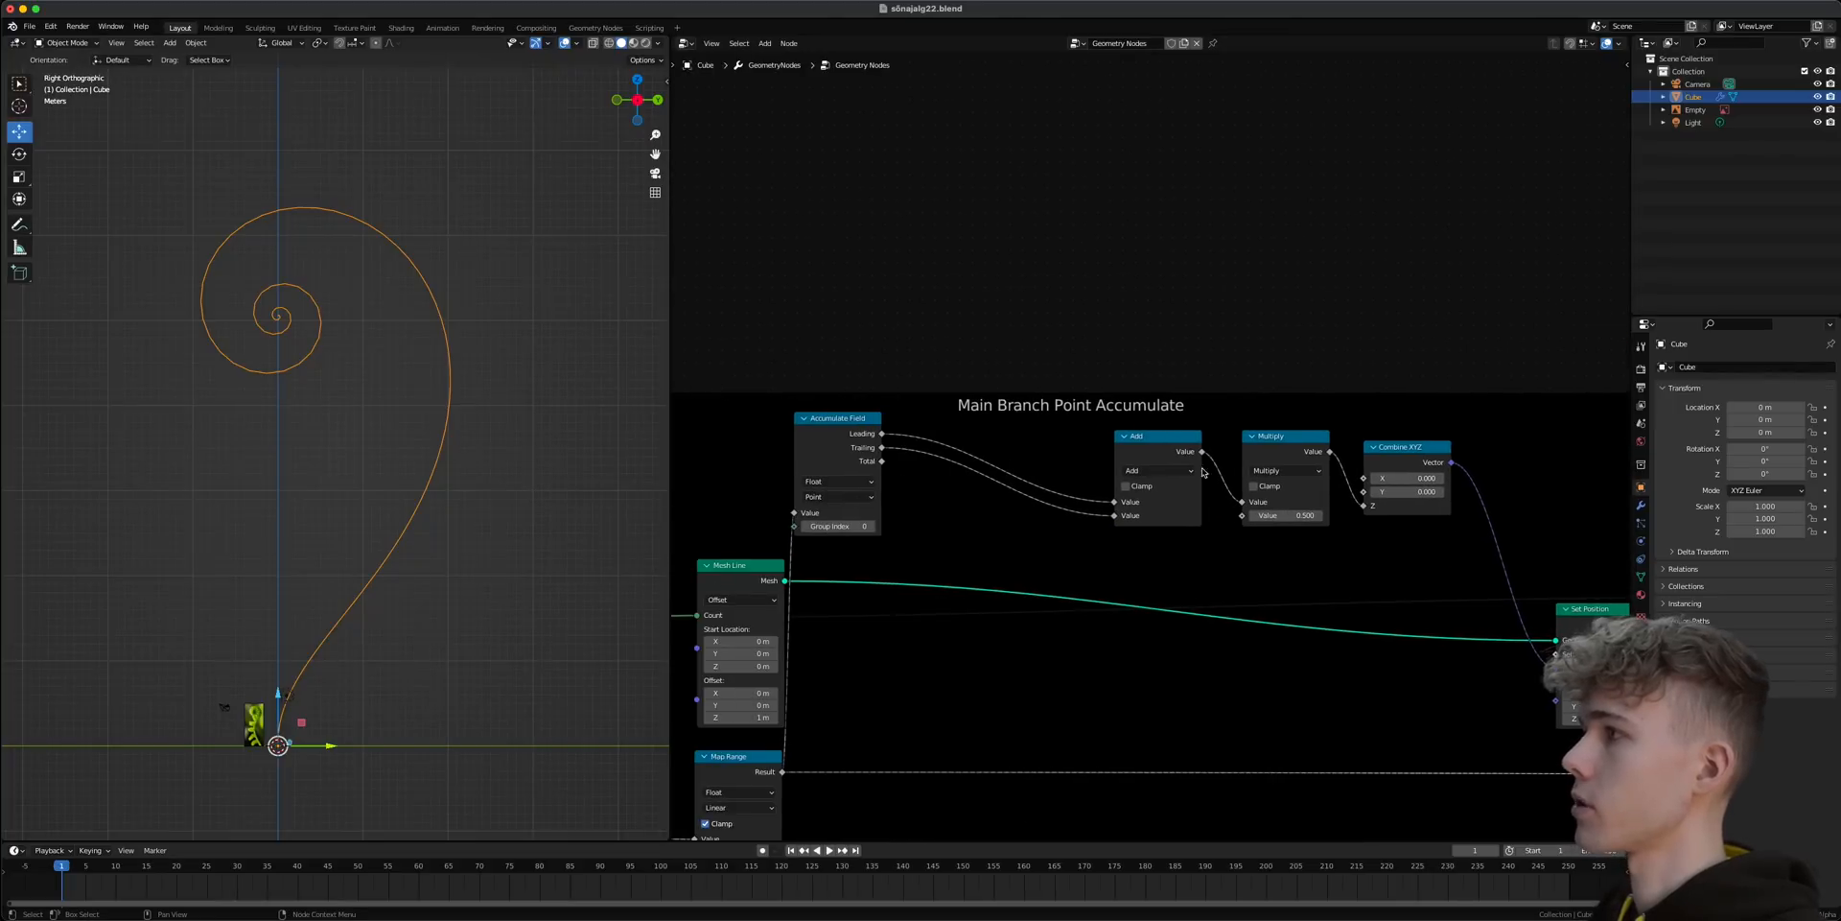
drag(1202, 470, 1078, 466)
drag(1276, 452, 1137, 445)
key(shift+d)
click(1302, 468)
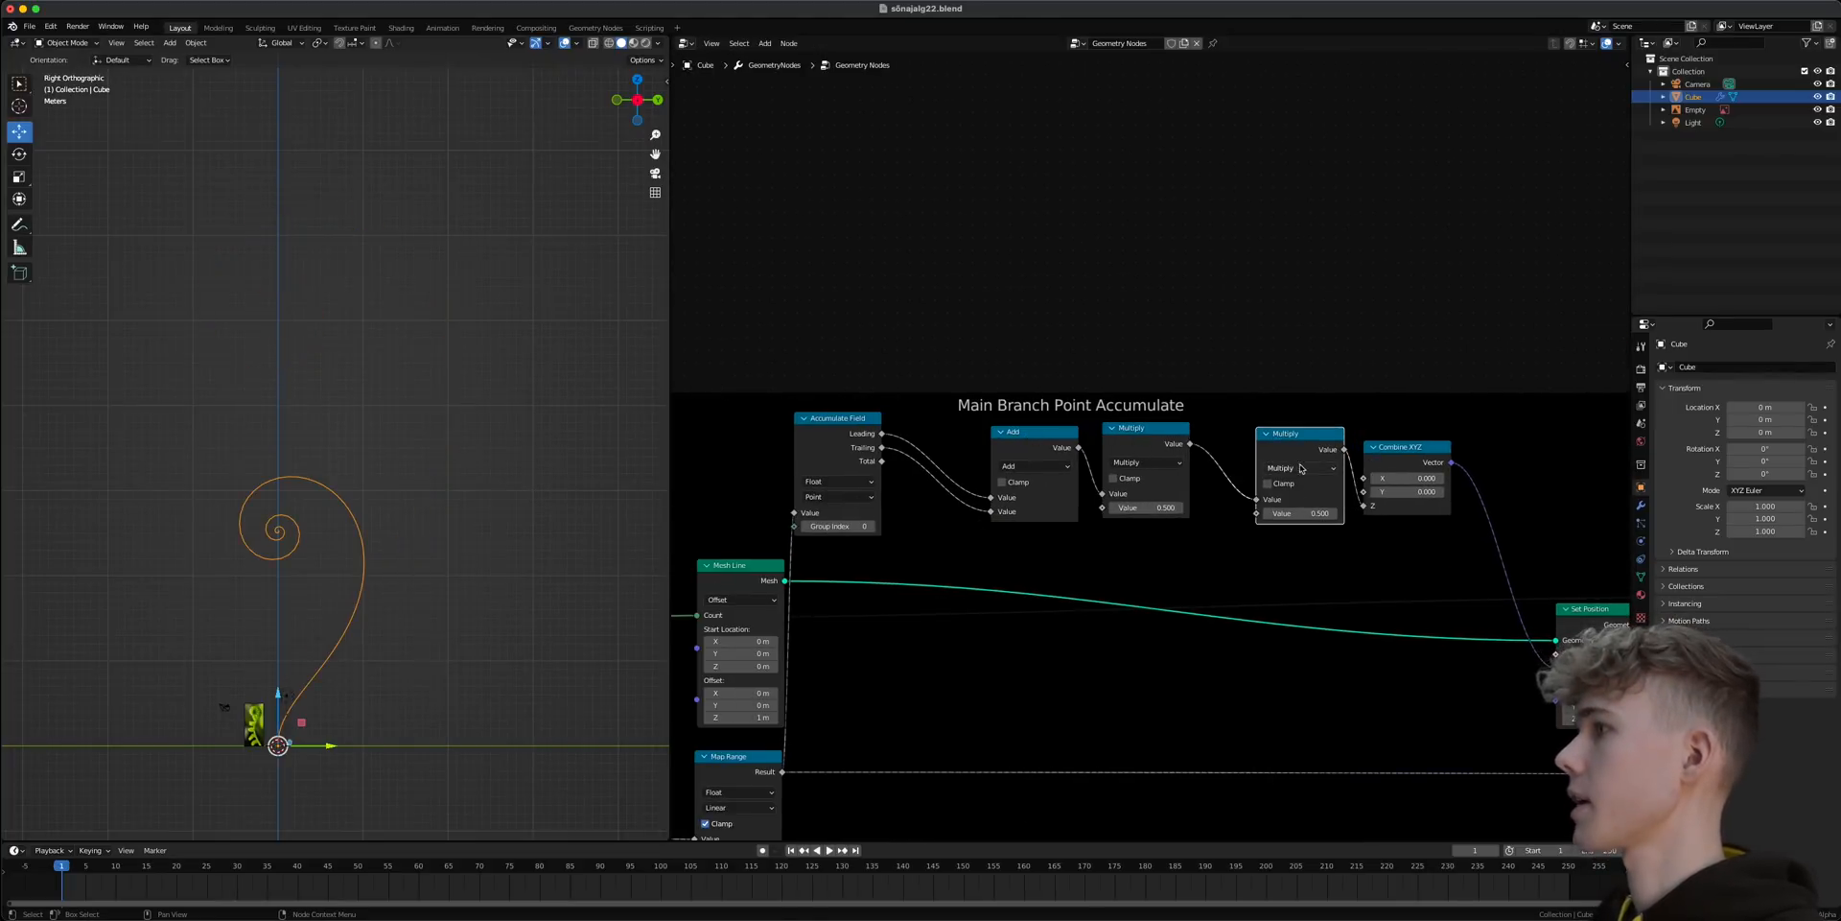
scroll(1302, 468, up, 2)
drag(1371, 545, 1333, 544)
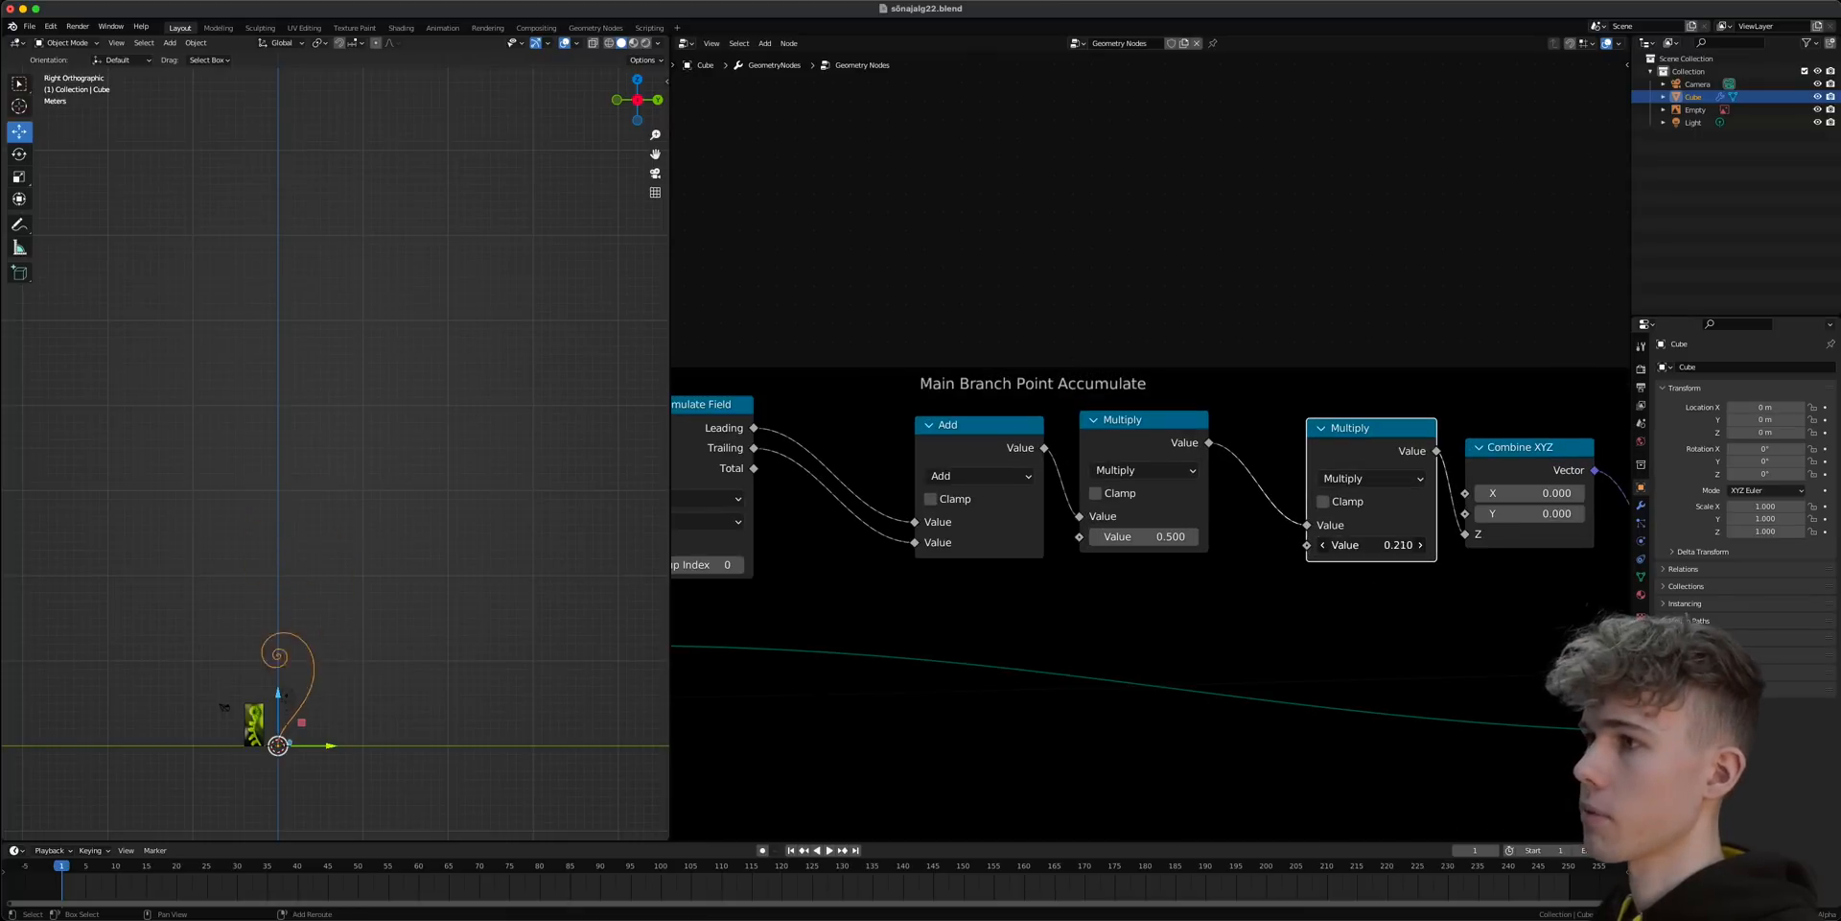
- Set the second Multiply node in the Main Branch Point Accumulate frame to 0.1 and save the file
scroll(371, 376, up, 5)
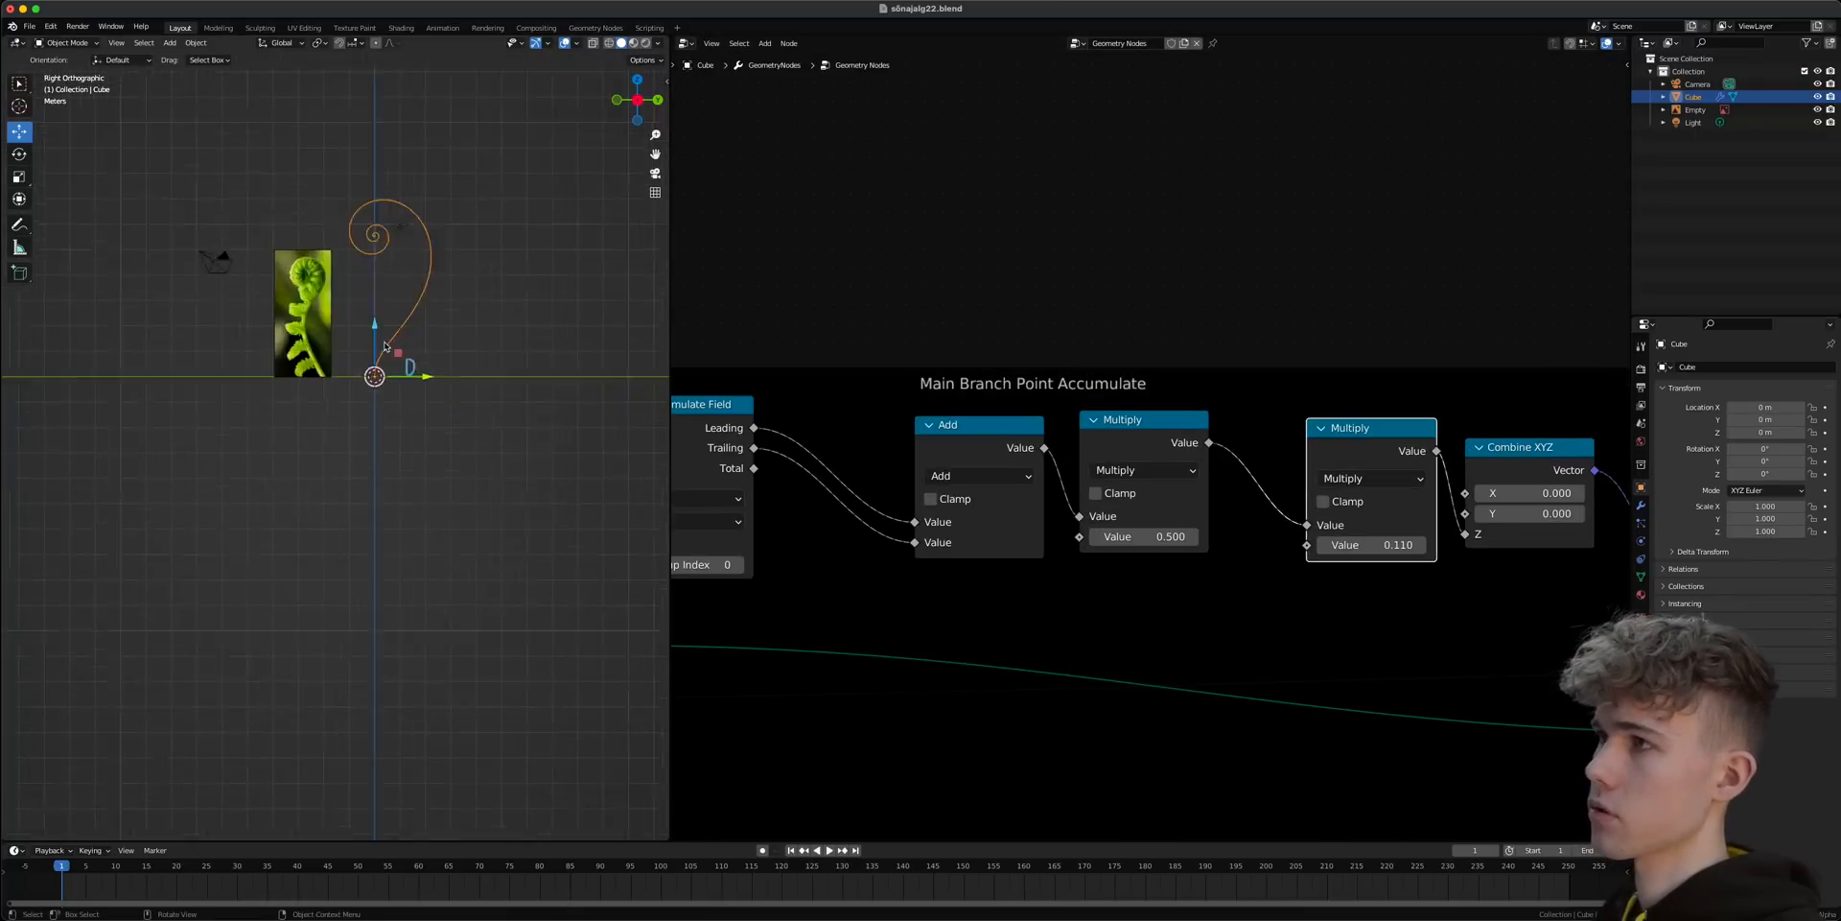
scroll(415, 401, up, 2)
click(1388, 543)
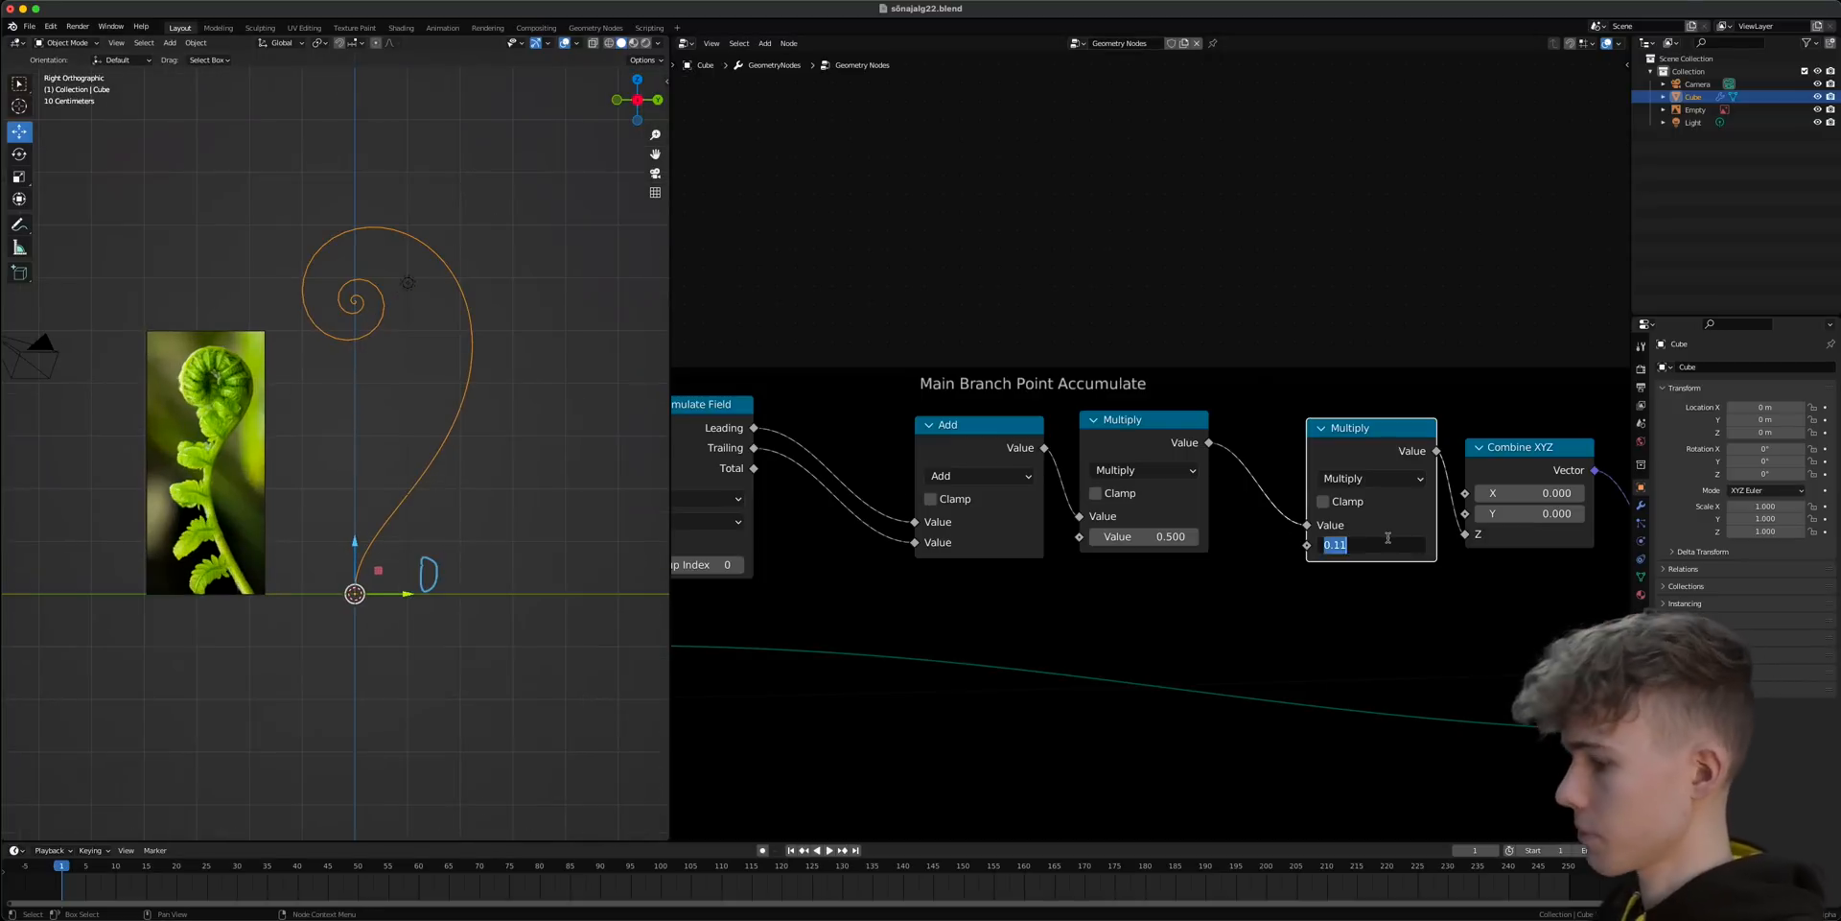
text(0.1)
key(Return)
key(super+s)
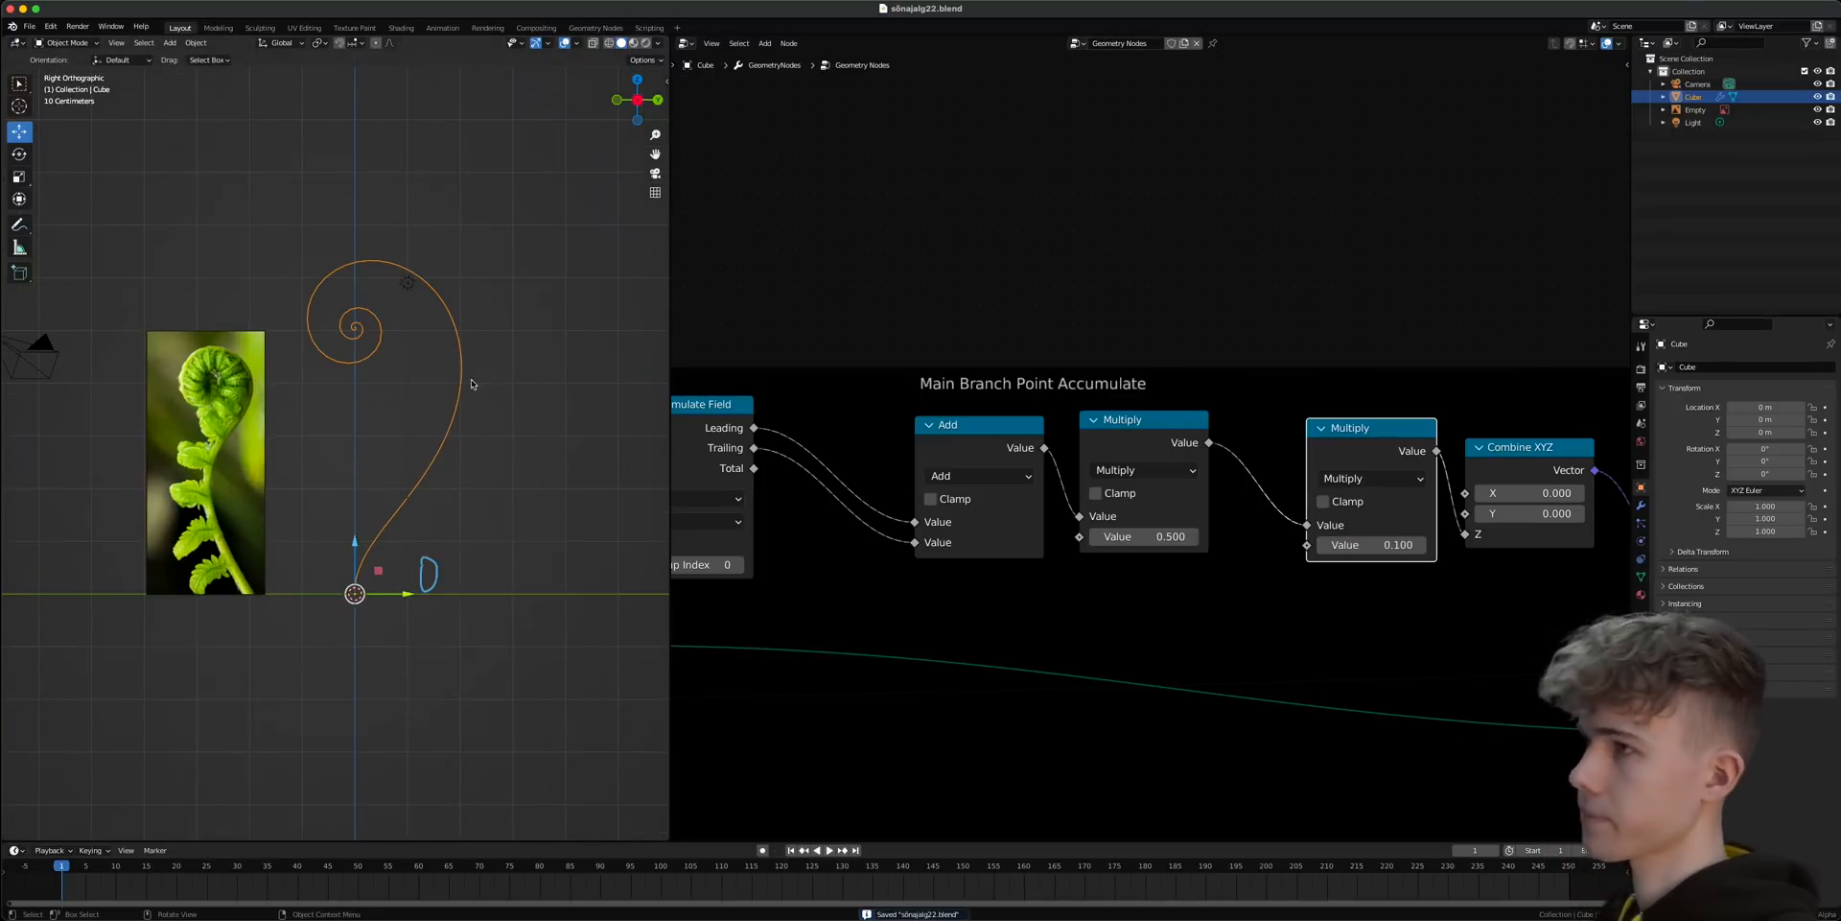
- Join the spiral nodes, from Bounding Box to the final Set Position, in a frame labelled Main Branch Spiral, and save the file
scroll(350, 307, up, 2)
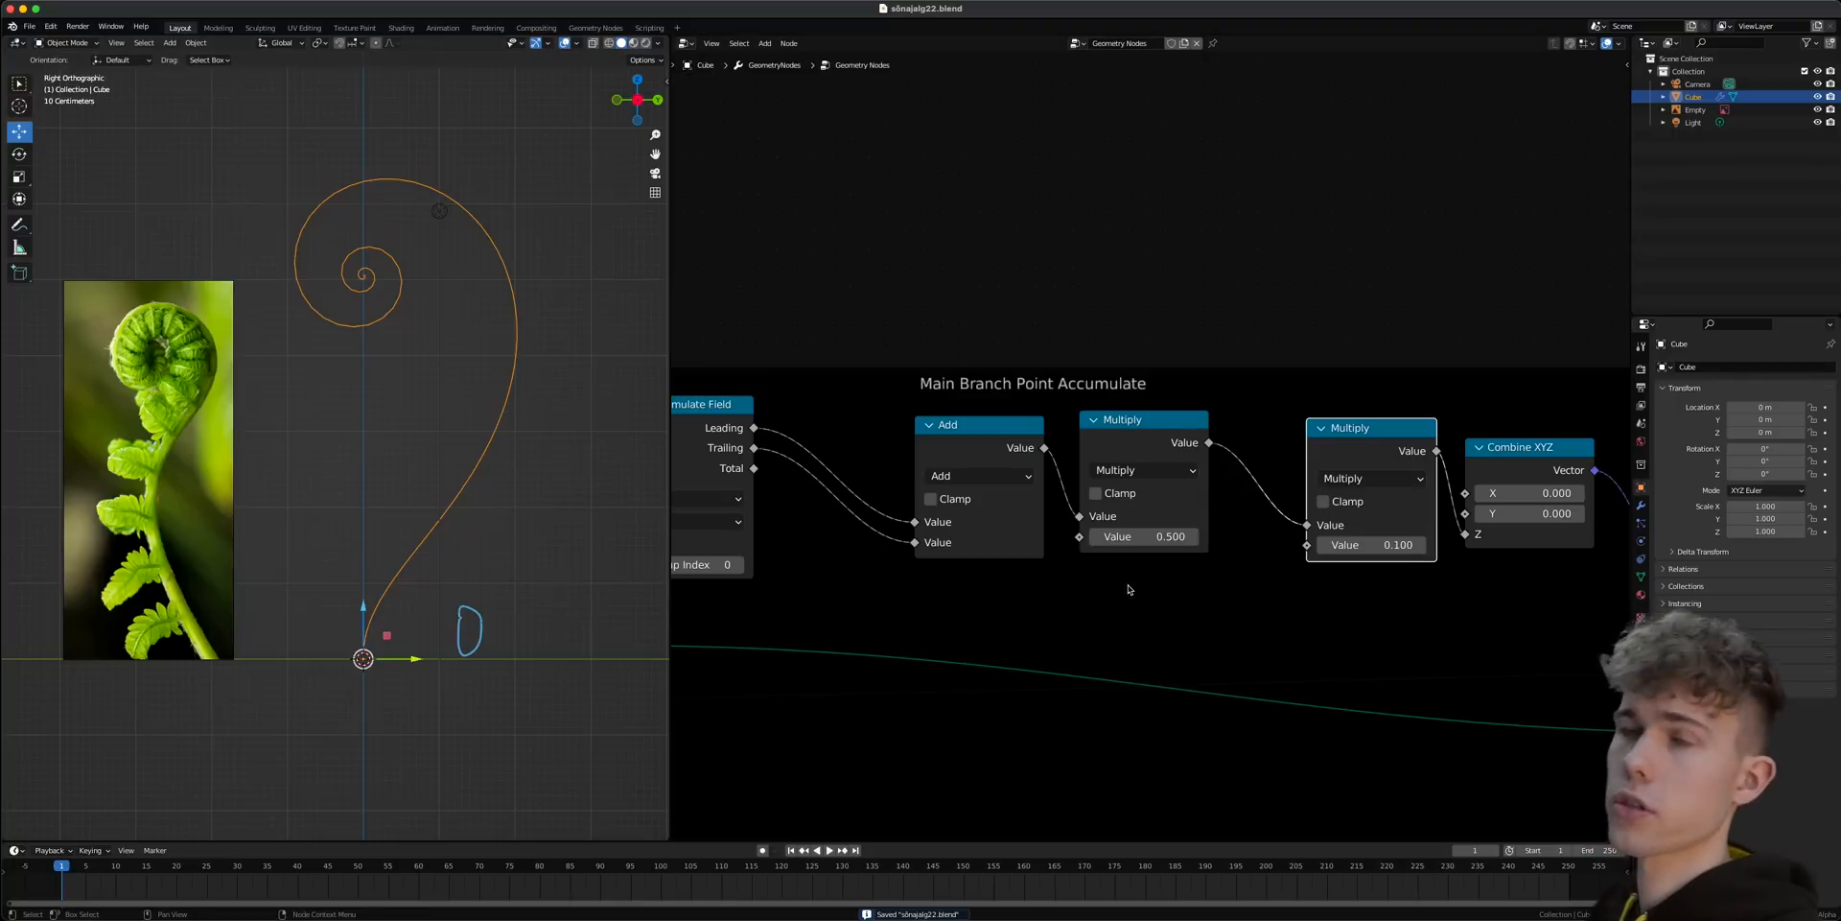
scroll(1128, 588, down, 4)
drag(1083, 456, 1060, 454)
scroll(1062, 454, down, 4)
middle_drag(1502, 541, 1165, 558)
drag(930, 353, 1339, 603)
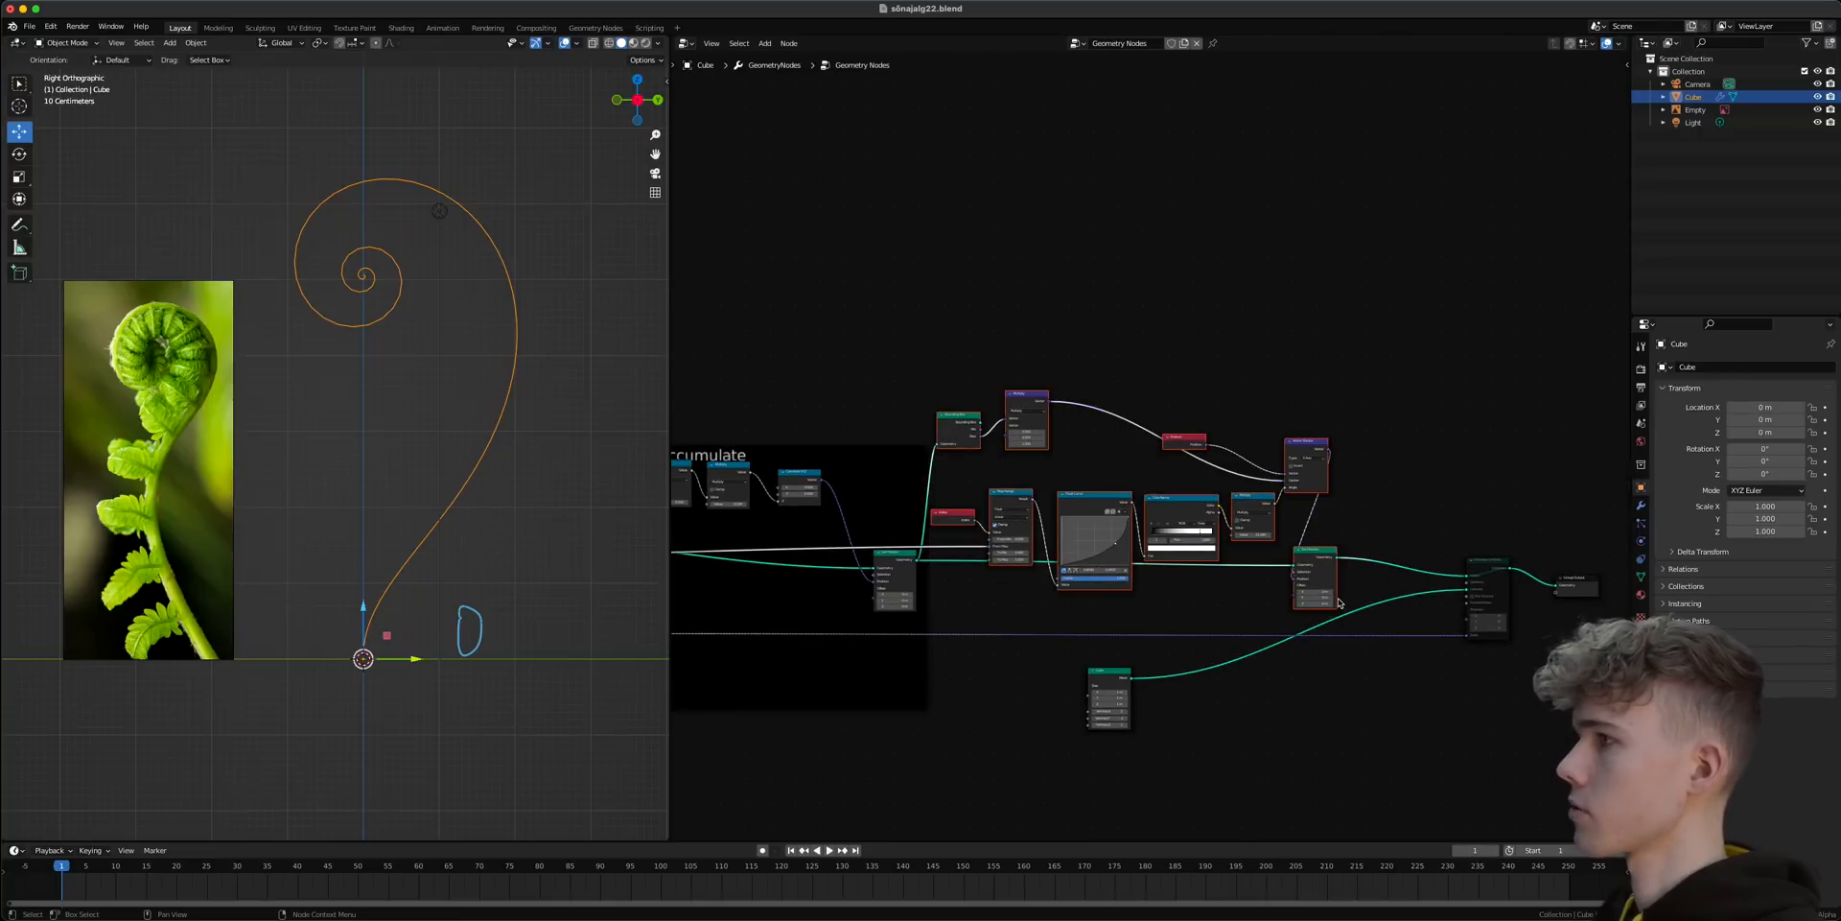
key(ctrl+j)
drag(1151, 398, 1198, 367)
scroll(1198, 368, down, 2)
middle_drag(1076, 607, 1038, 567)
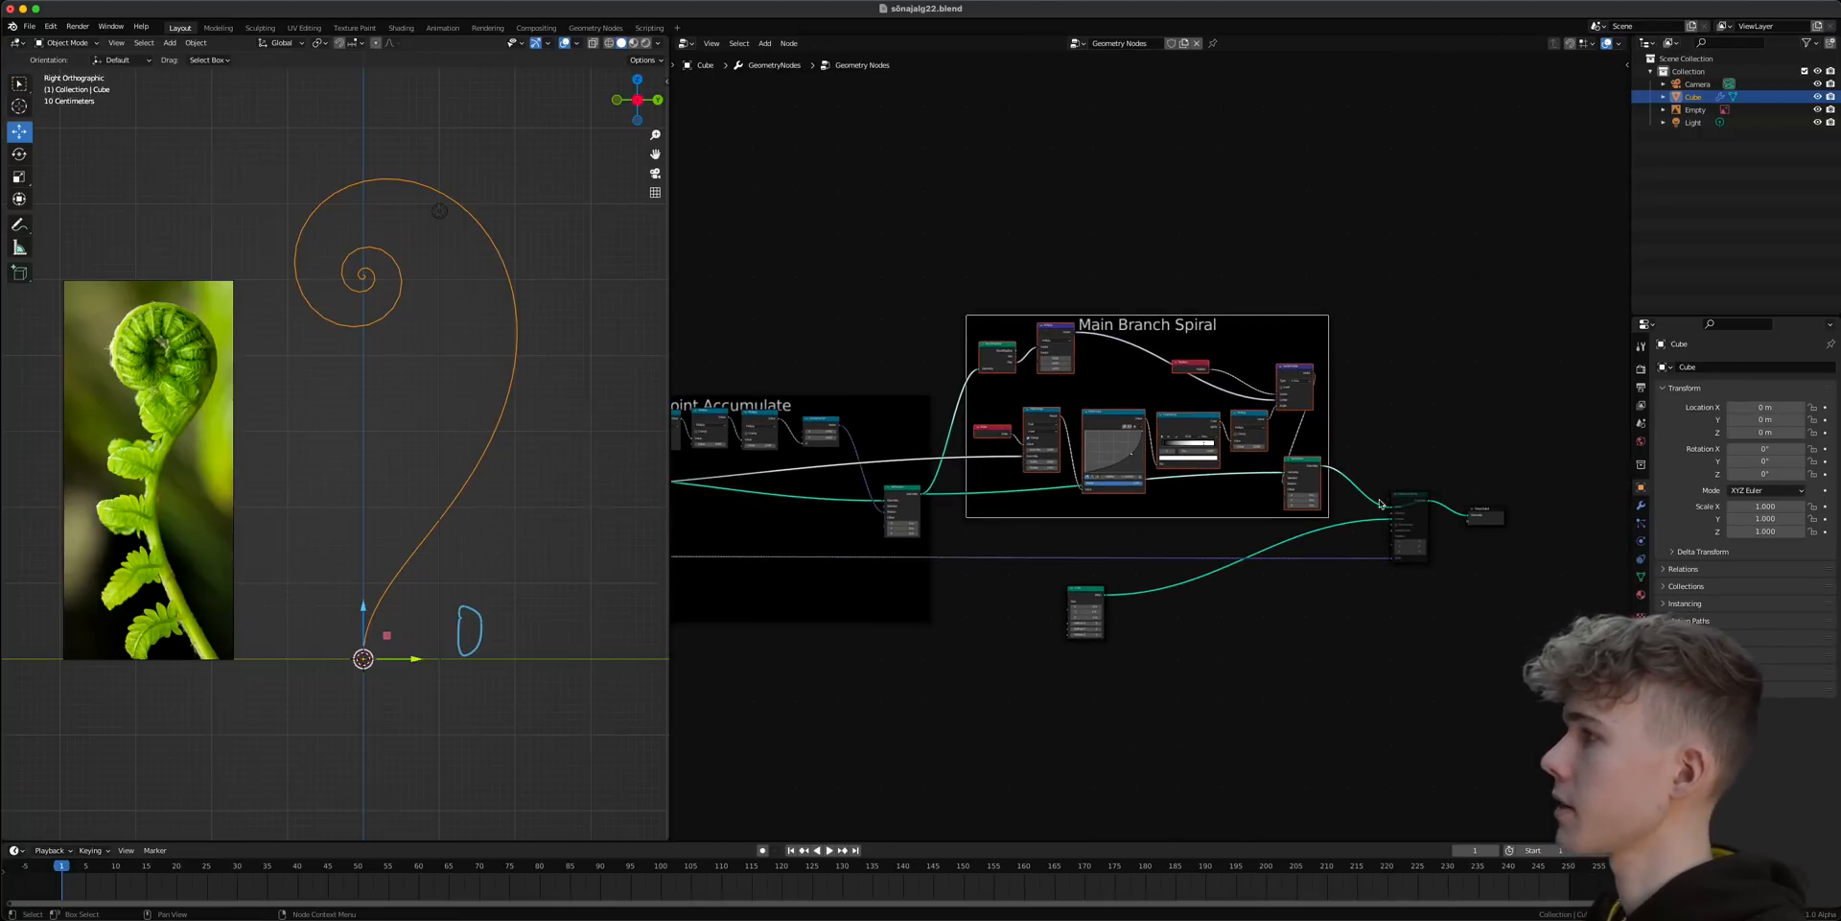
scroll(1371, 513, left, 5)
click(768, 417)
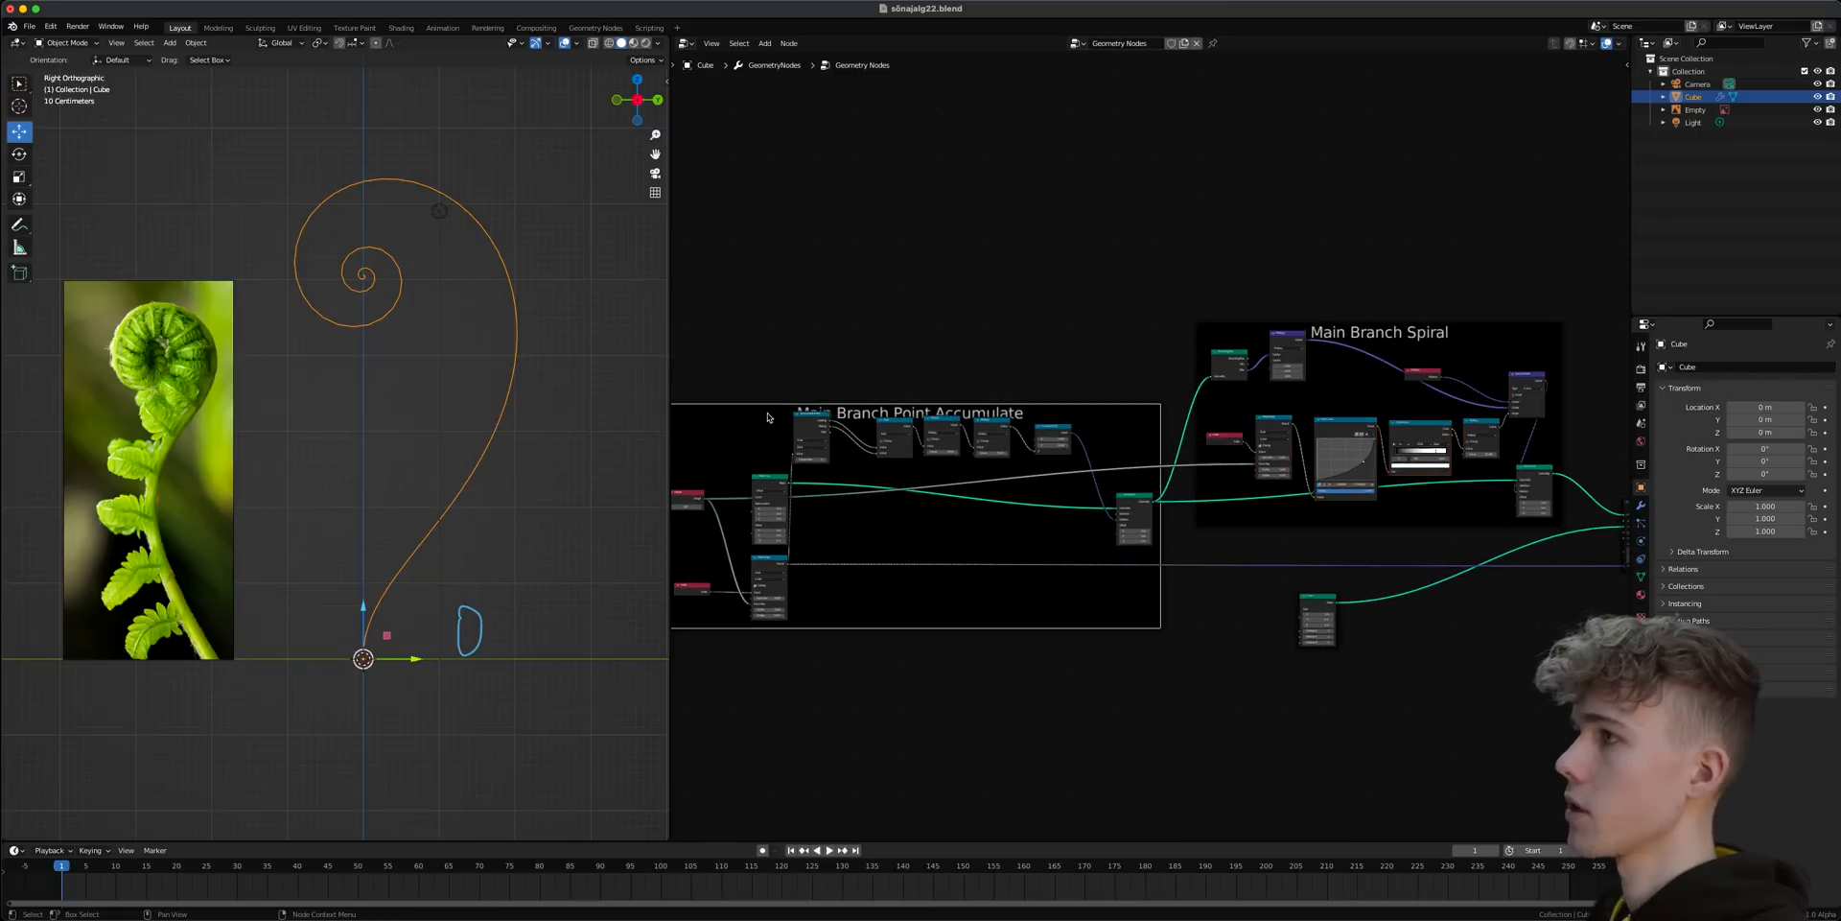
key(ctrl+s)
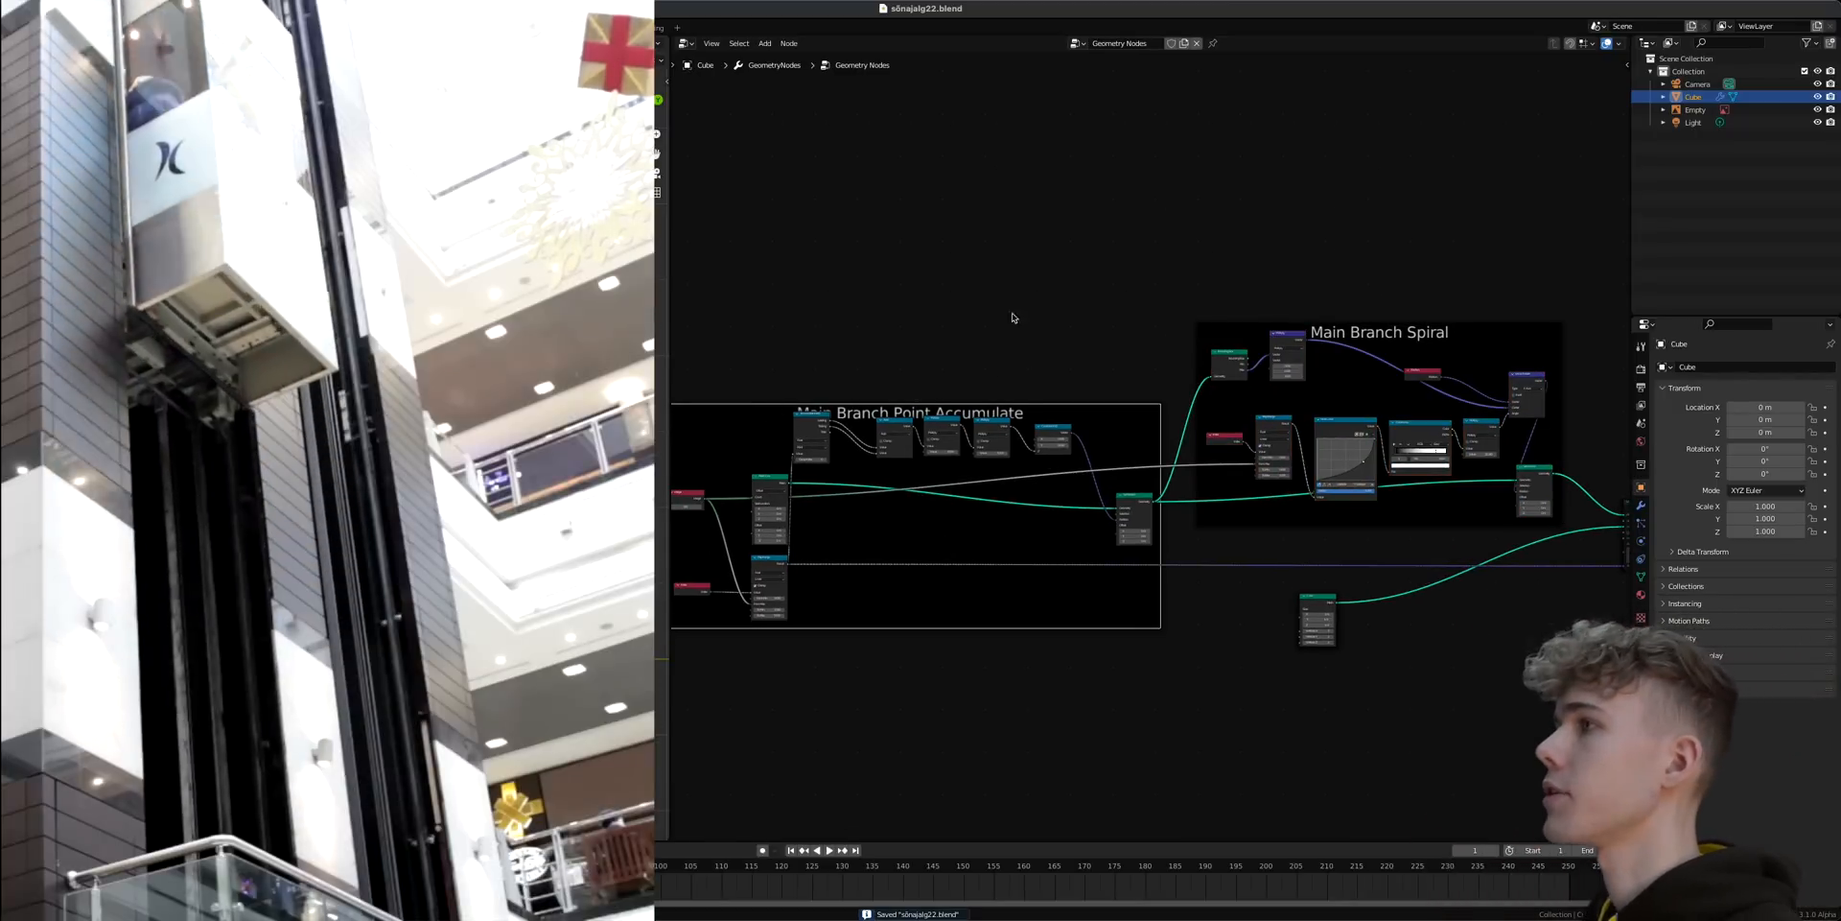
- Add a Group Input node in the empty space beside the Main Branch Spiral frame
key(shift+a)
click(1005, 297)
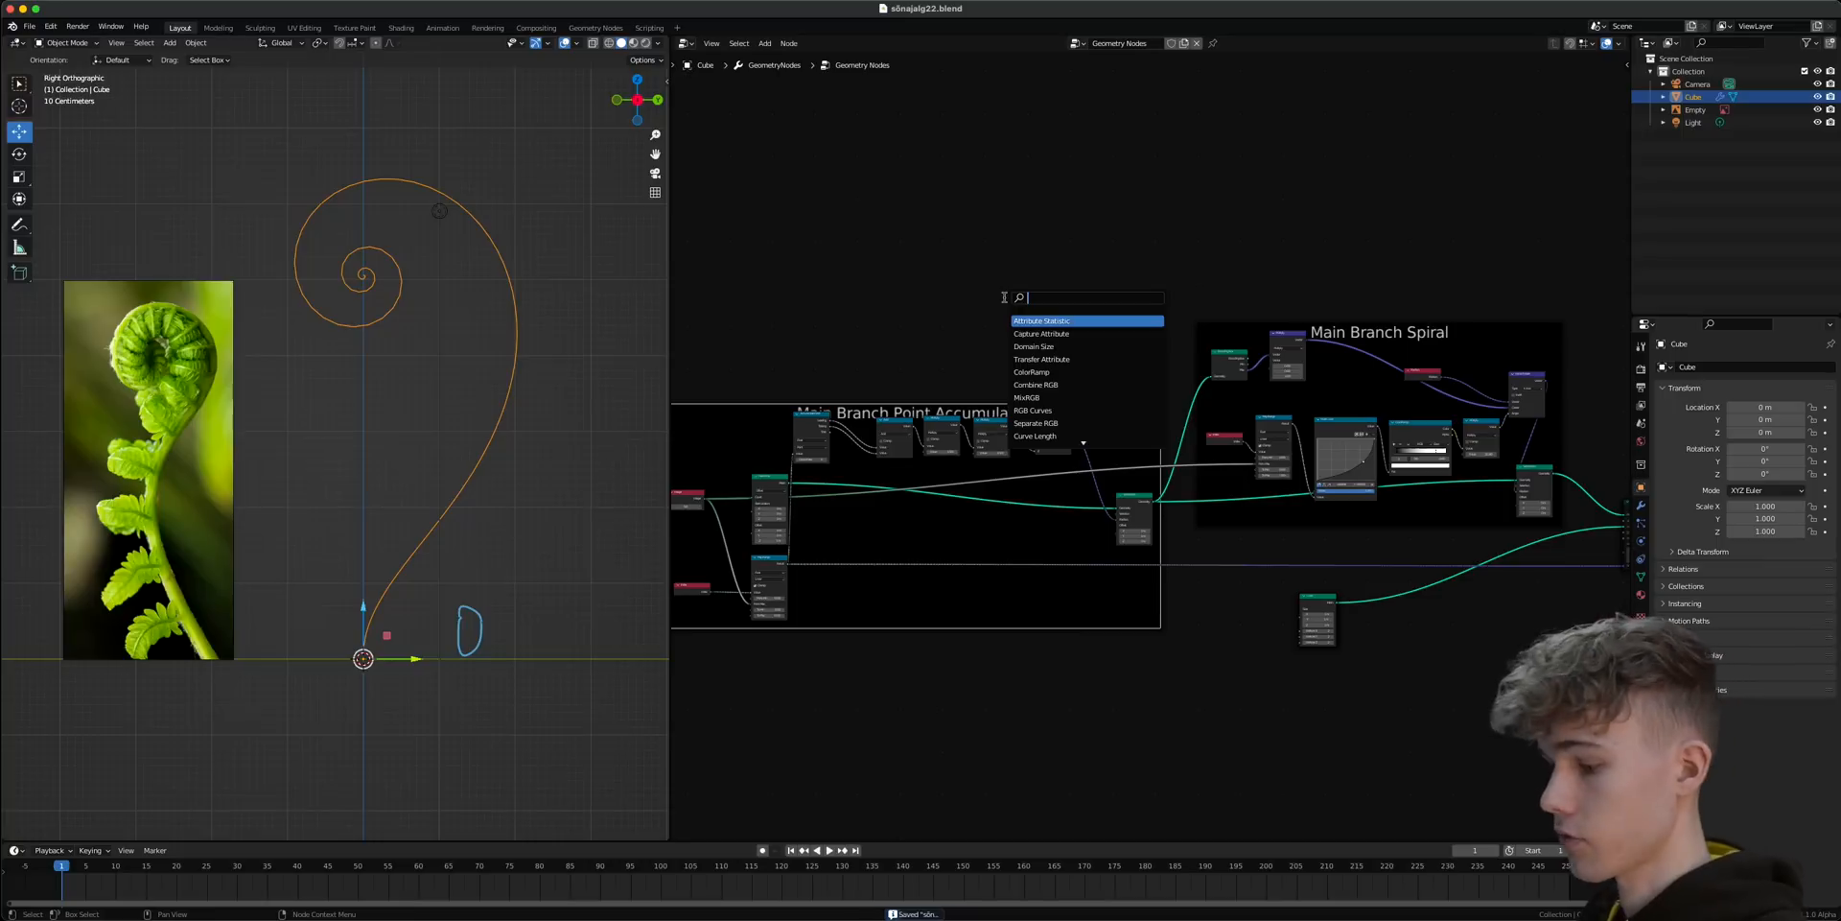
text(group)
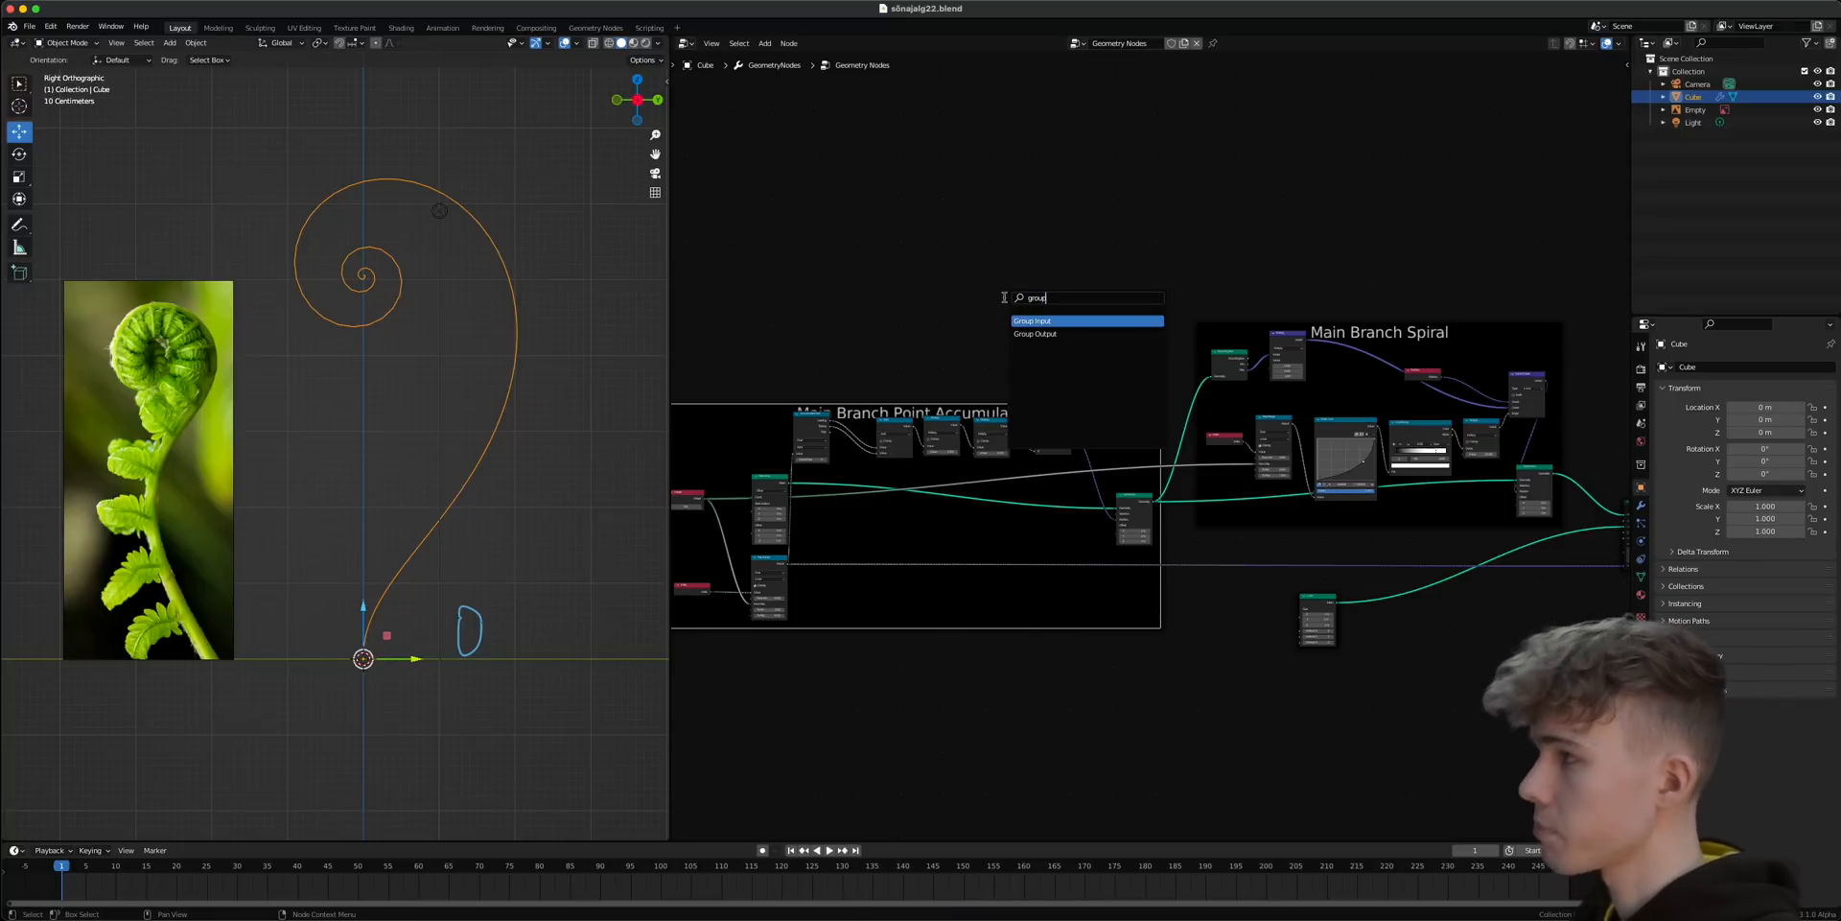
click(1034, 321)
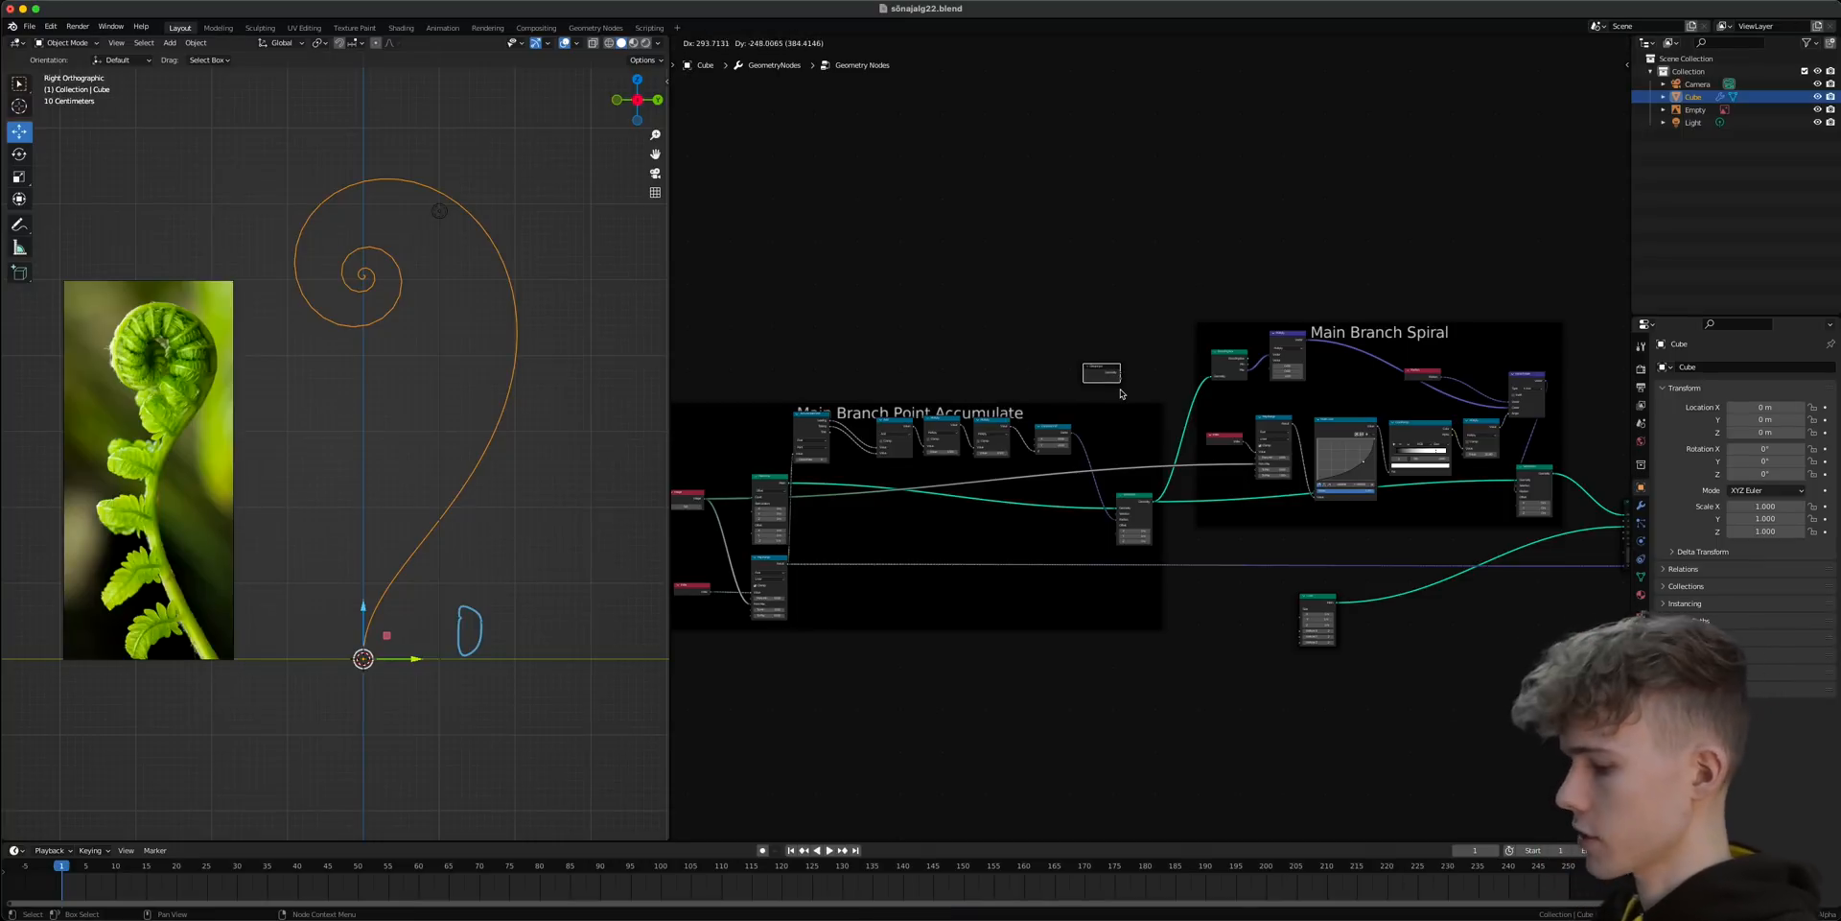
click(1121, 392)
scroll(1119, 394, up, 5)
middle_drag(1167, 378, 1093, 472)
scroll(1091, 471, up, 3)
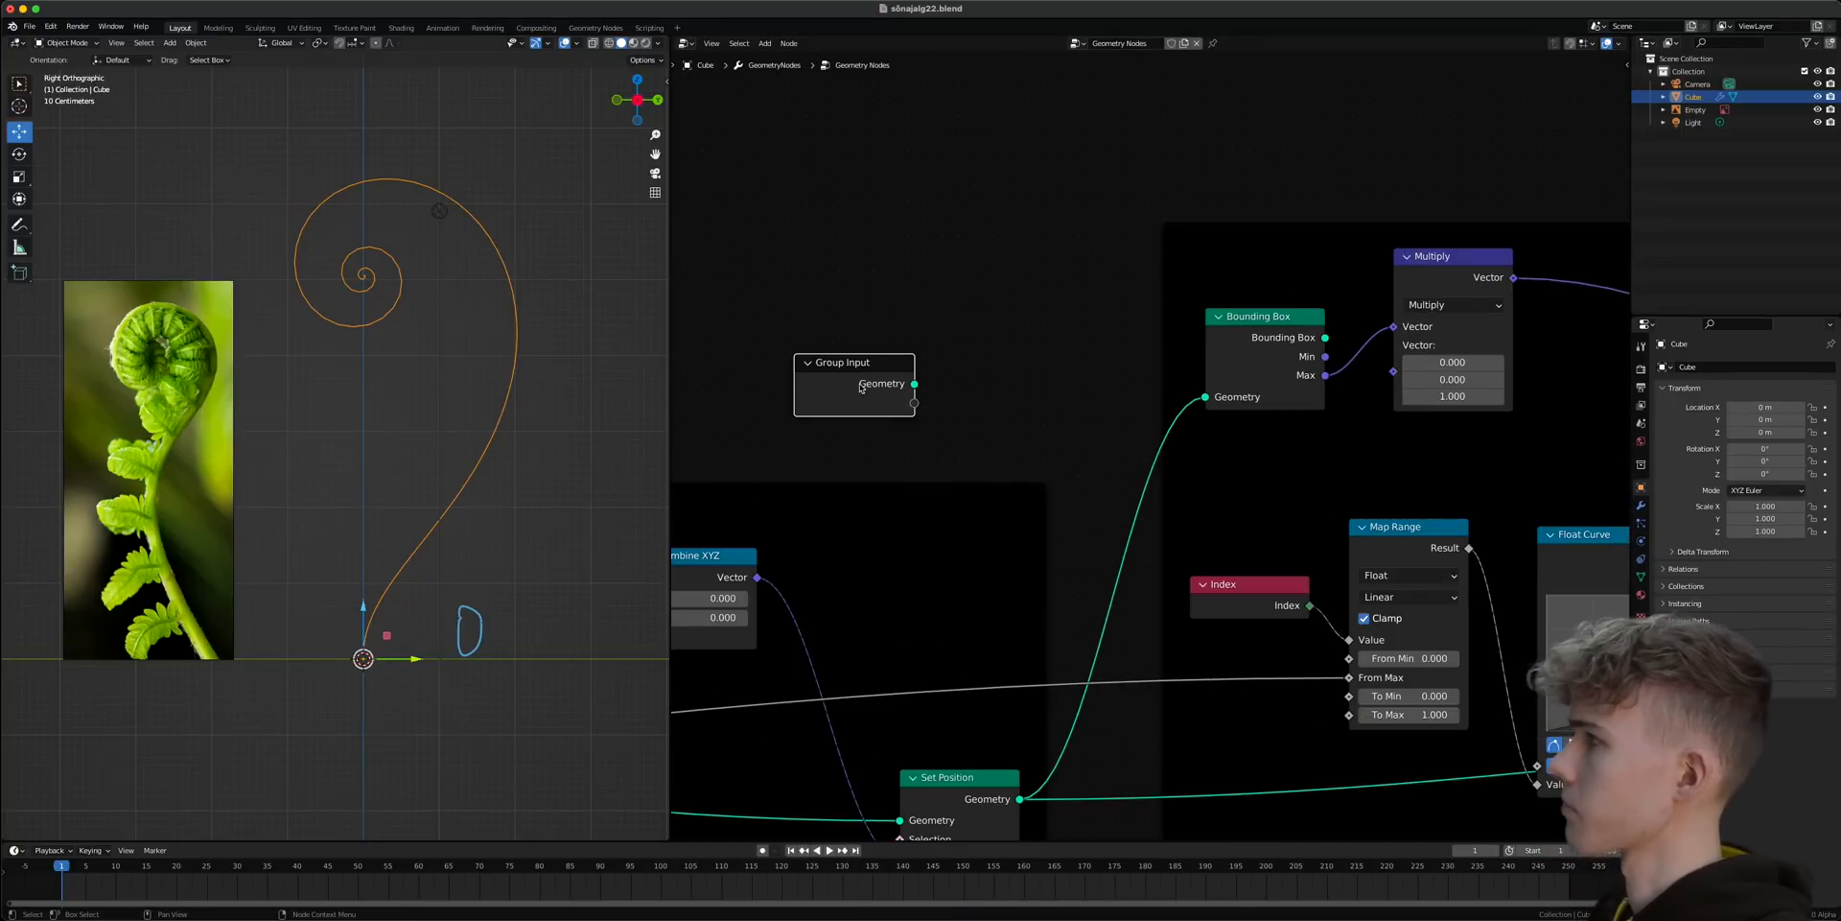
drag(861, 388, 870, 382)
- Expose the spiral Multiply's value through the Group Input and set it to about 20.8 in the modifier
click(1641, 505)
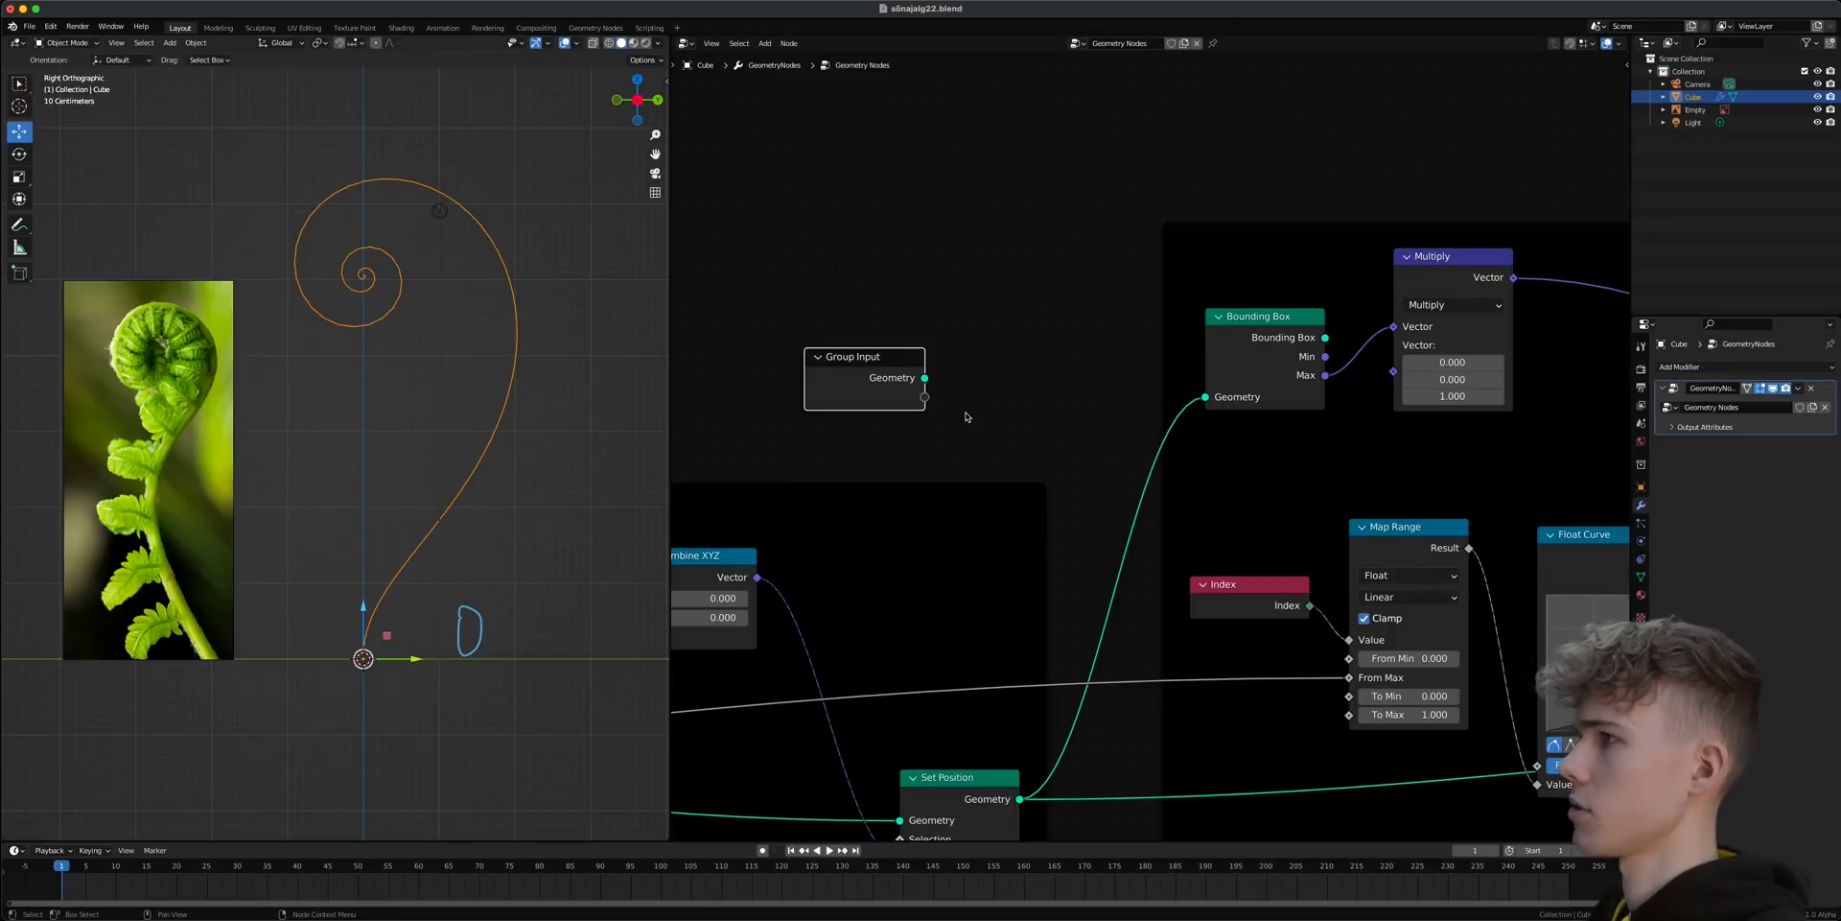
scroll(997, 443, down, 3)
middle_drag(1003, 447, 912, 432)
scroll(912, 446, down, 3)
drag(934, 404, 1519, 538)
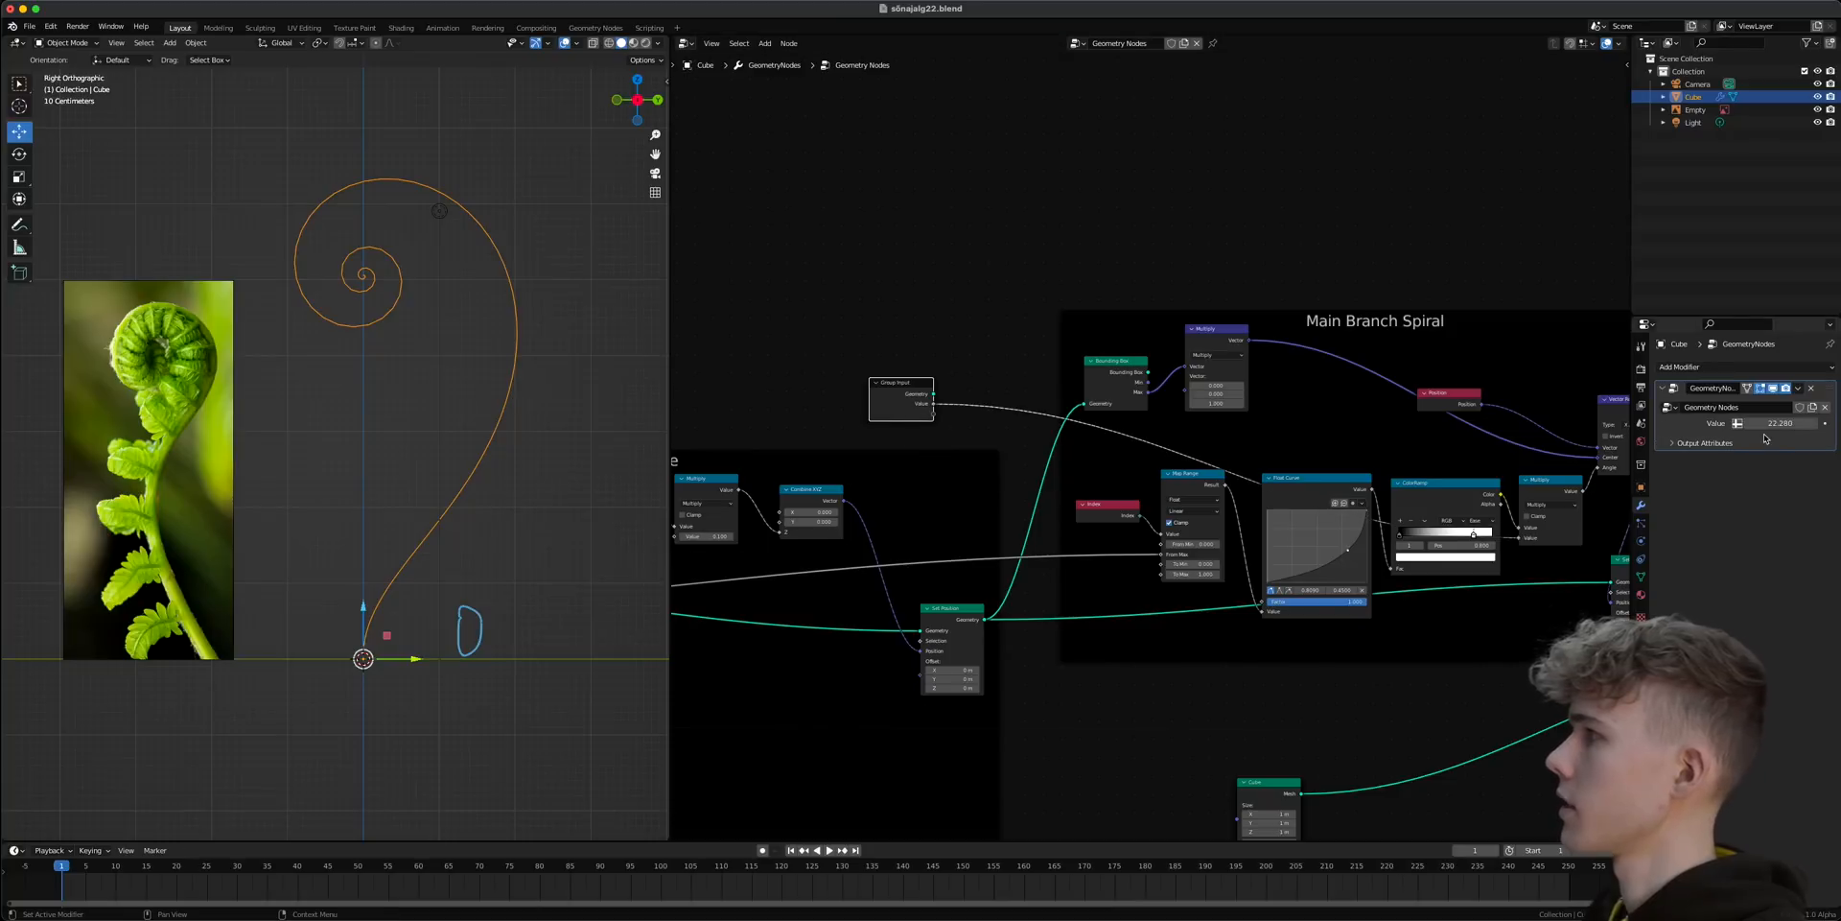
mouse_move(1781, 423)
mouse_down()
mouse_move(1712, 423)
mouse_move(1772, 422)
mouse_up()
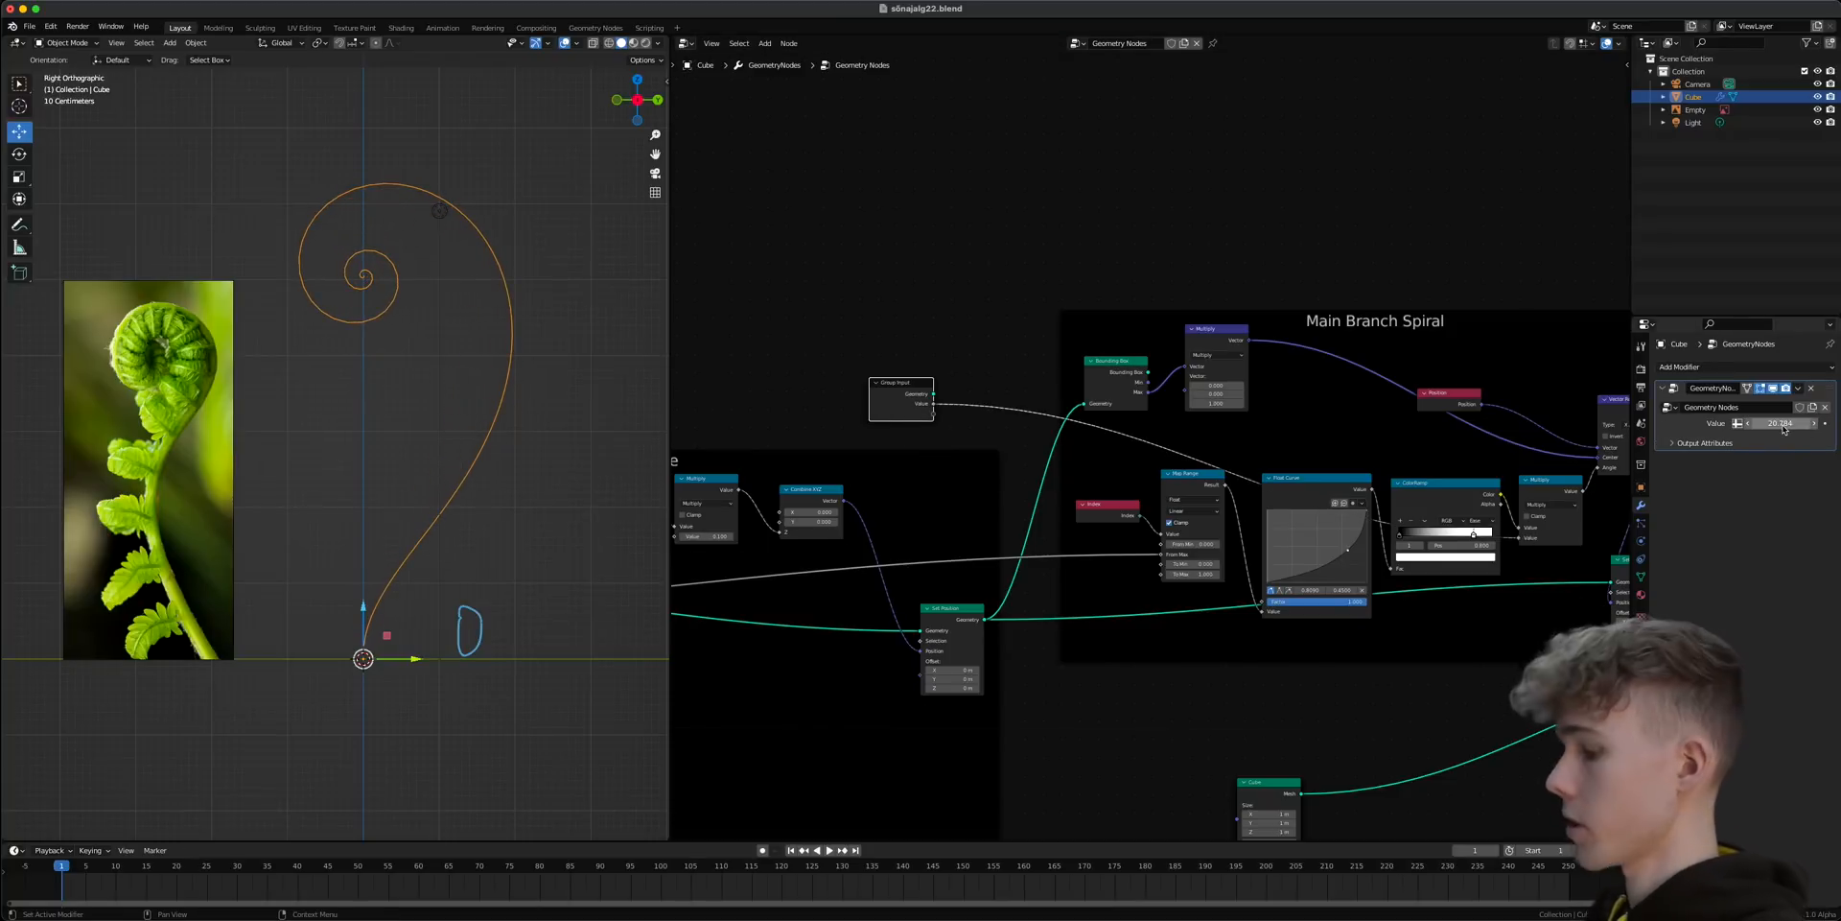
- Rename the node group's Value input to Age and limit its range to a minimum of 0 and maximum of 1
key(n)
click(1622, 161)
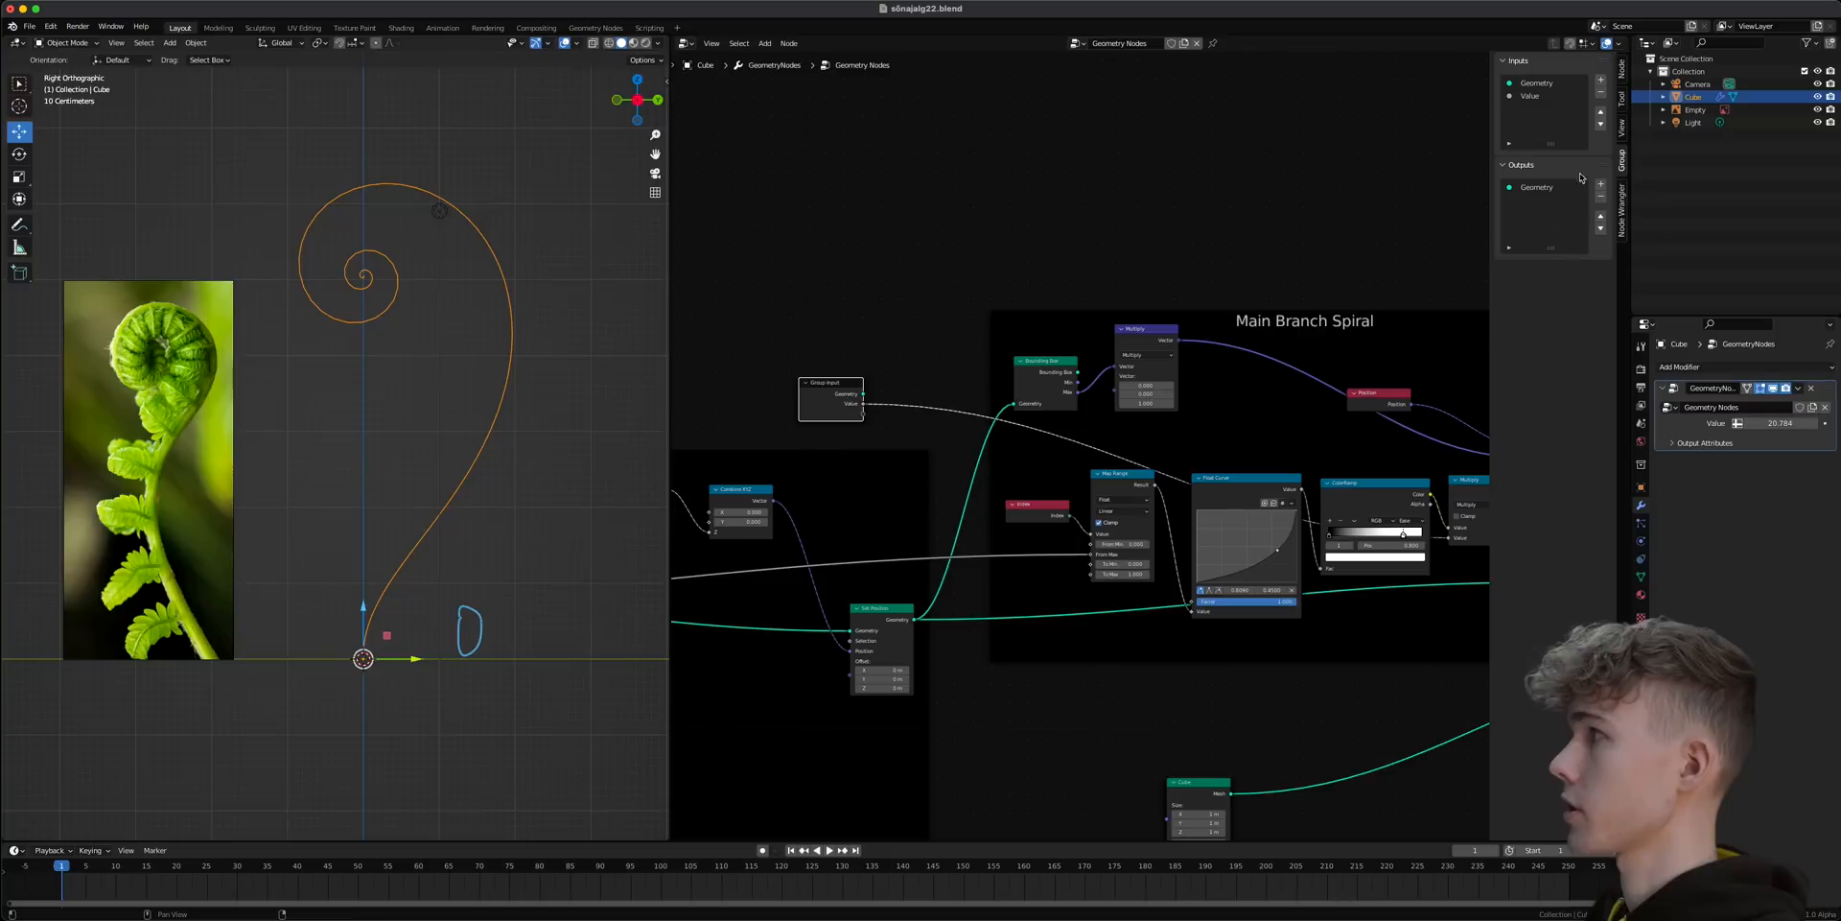
click(1544, 96)
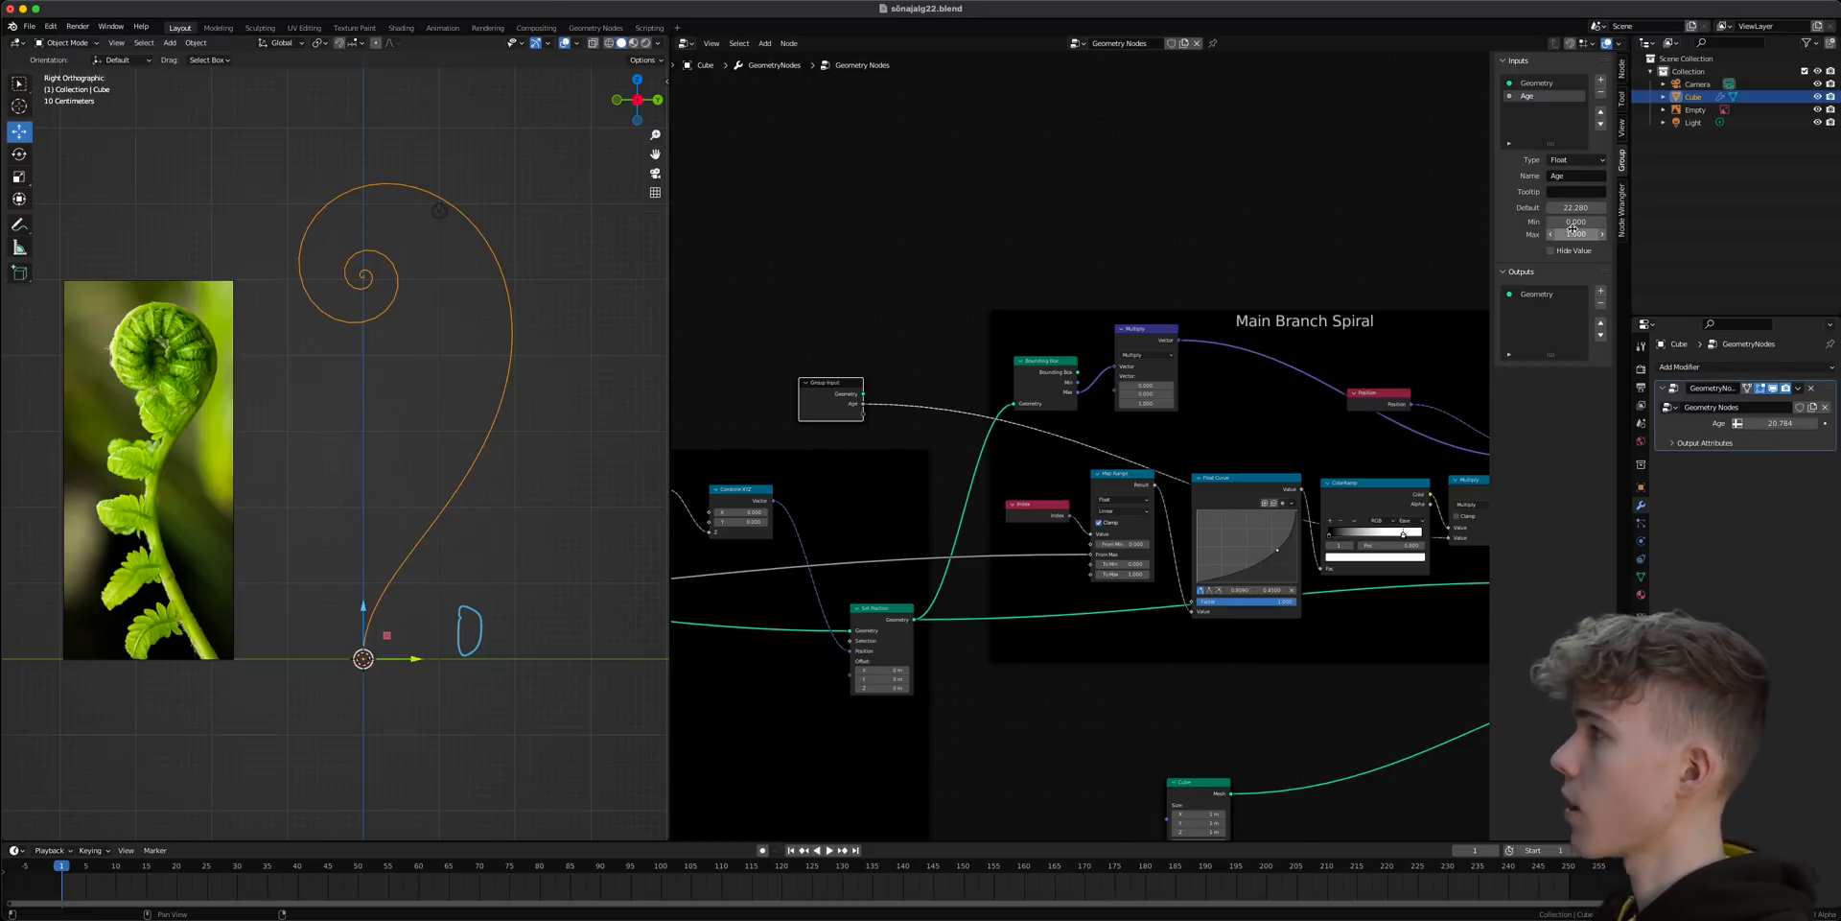
key(n)
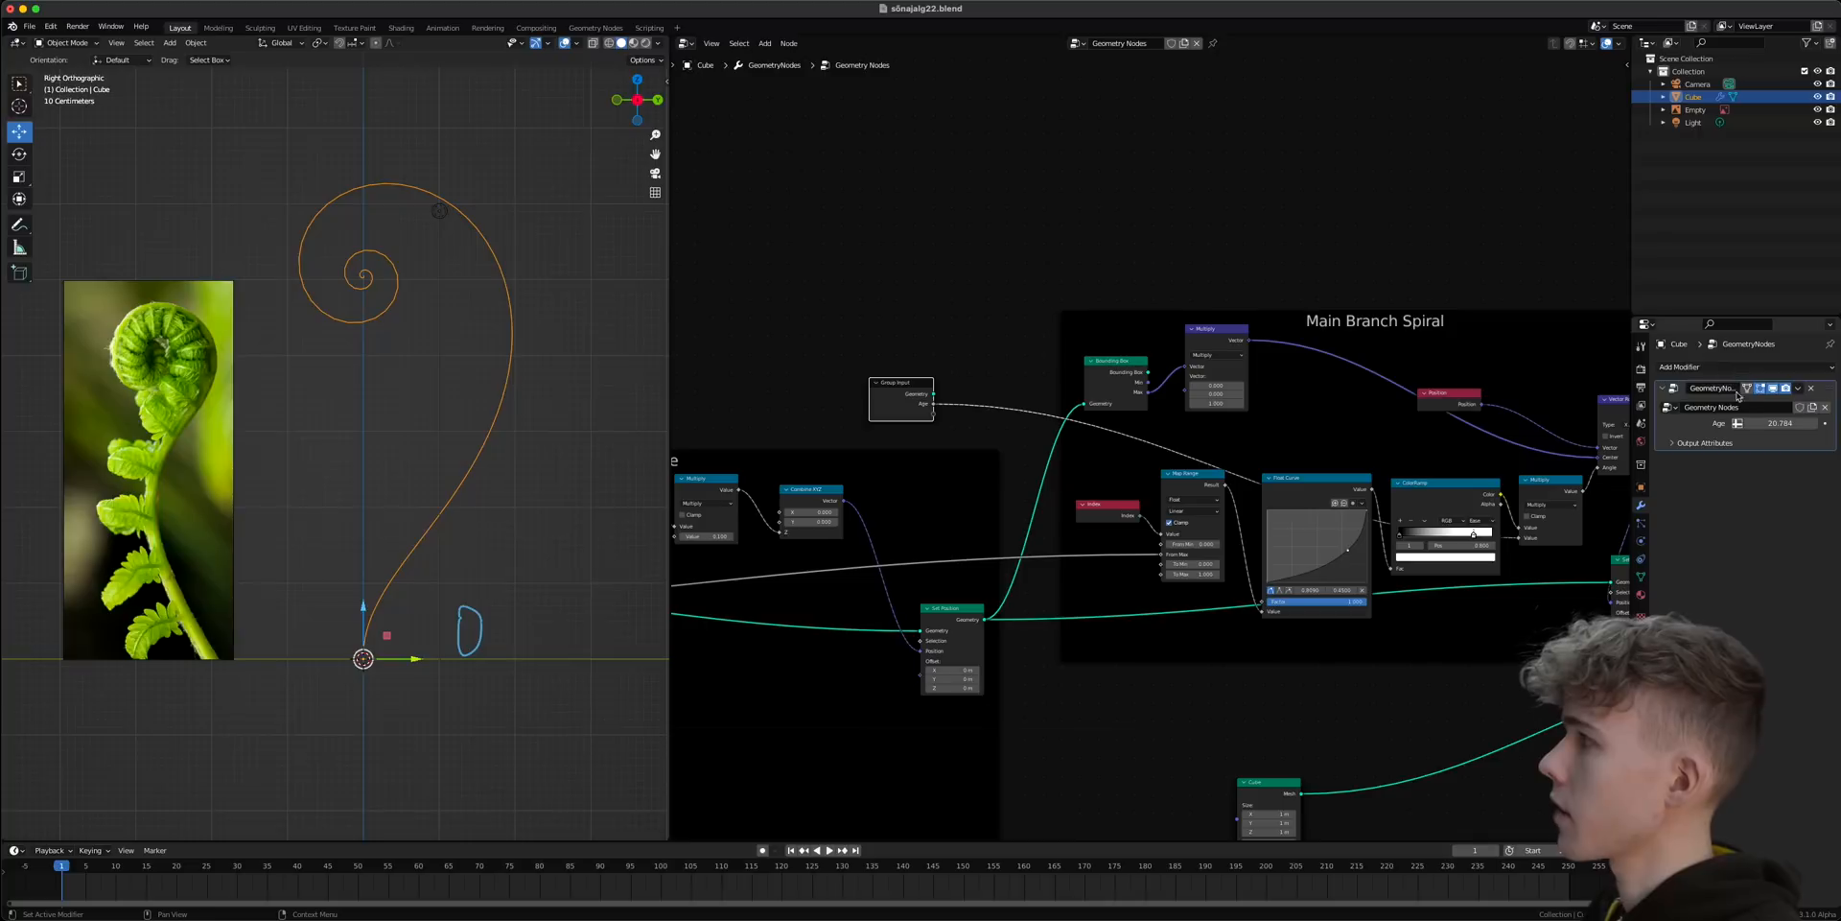
- Set the modifier's Age to 1 and save the file
mouse_move(1770, 425)
mouse_down()
mouse_move(1808, 425)
mouse_move(1750, 424)
mouse_move(1783, 424)
mouse_up()
scroll(380, 410, up, 4)
scroll(393, 460, down, 4)
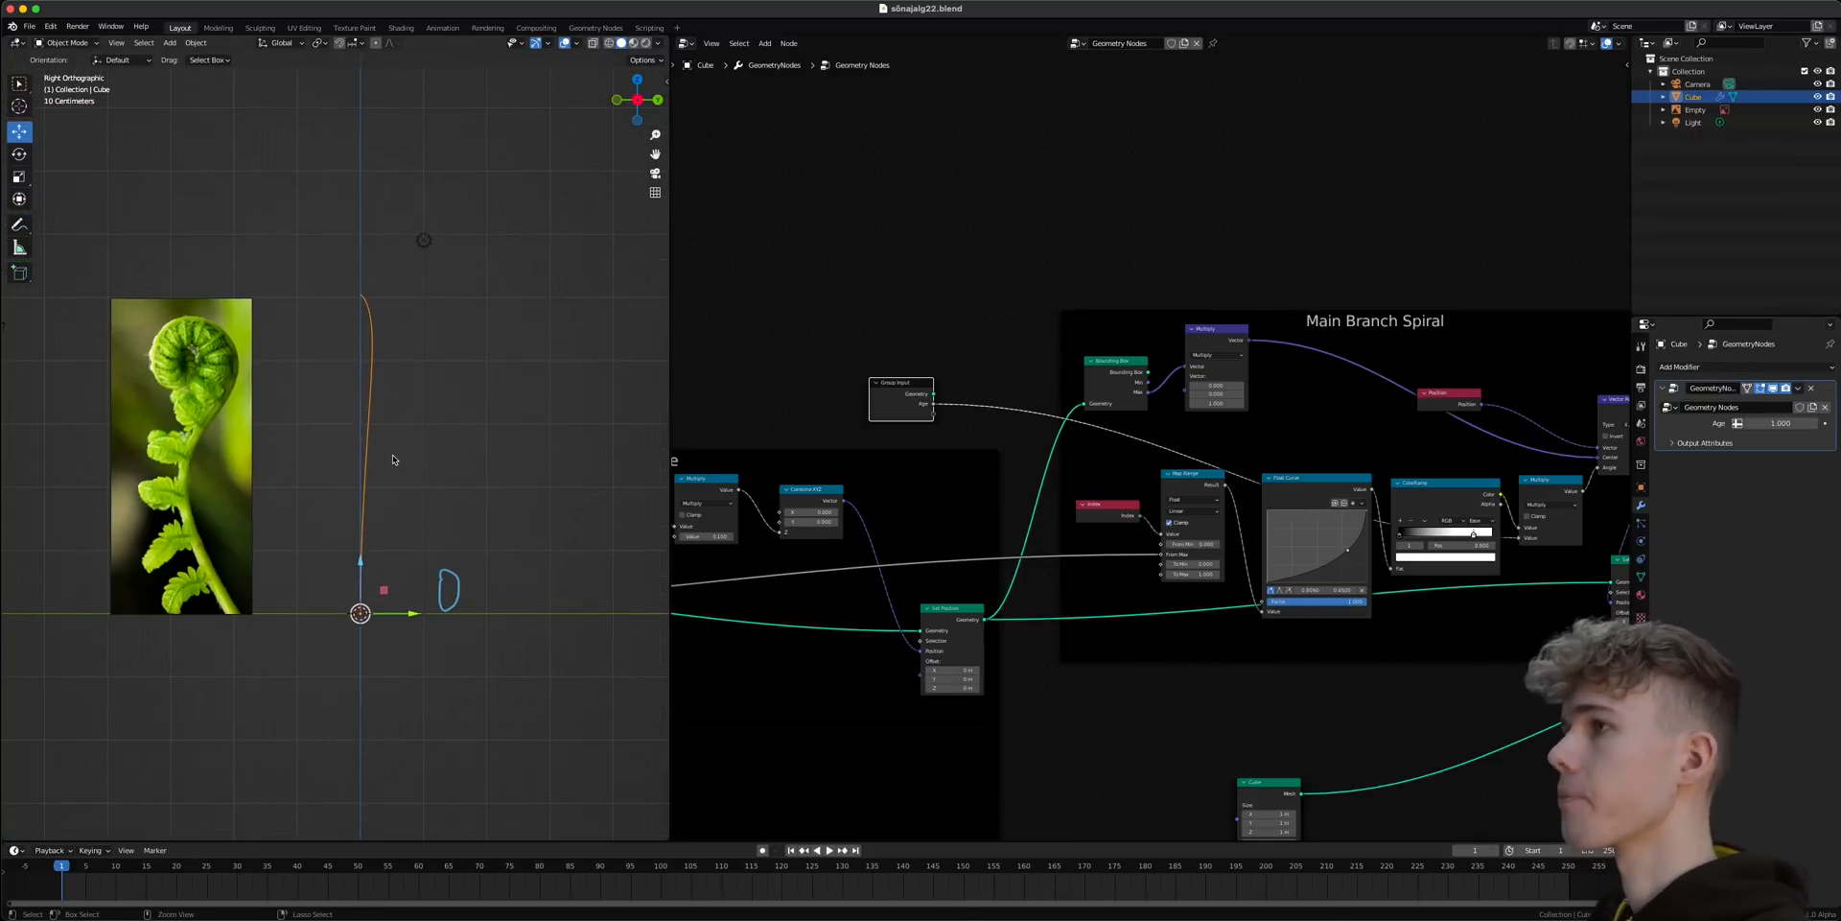
key(super+s)
scroll(1413, 625, up, 3)
scroll(1063, 568, down, 2)
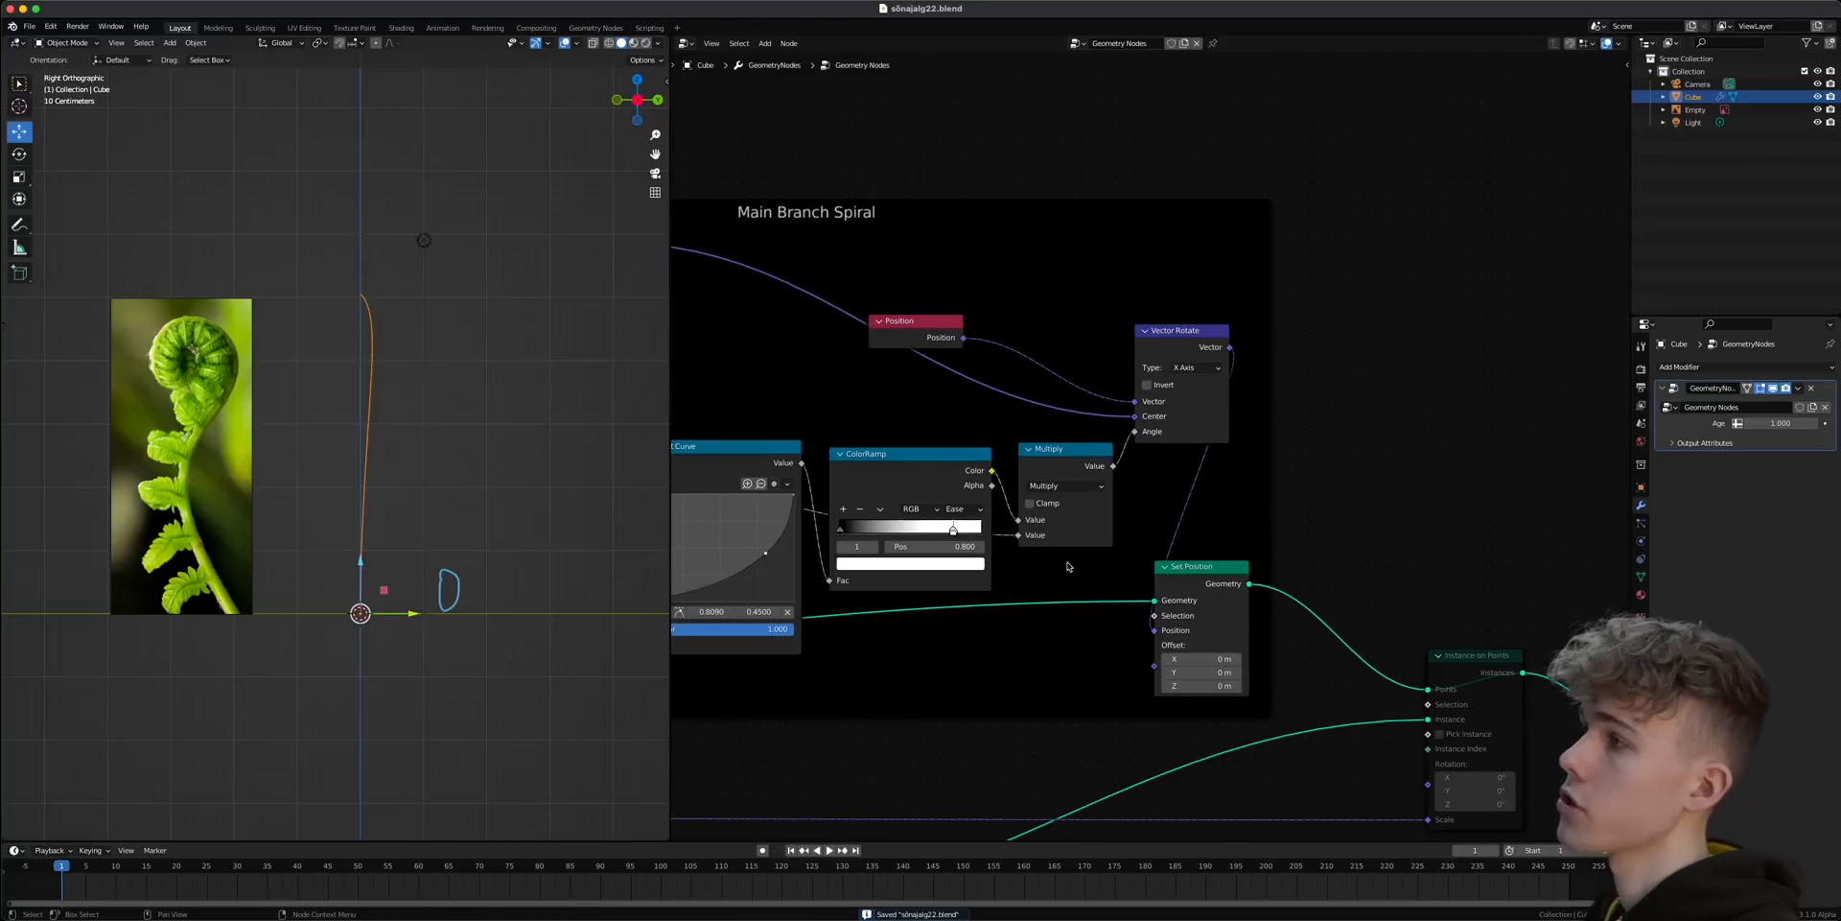
- Collapse the Float Curve node and place the Group Input inside the Main Branch Spiral frame, beneath the ColorRamp
scroll(1067, 565, down, 4)
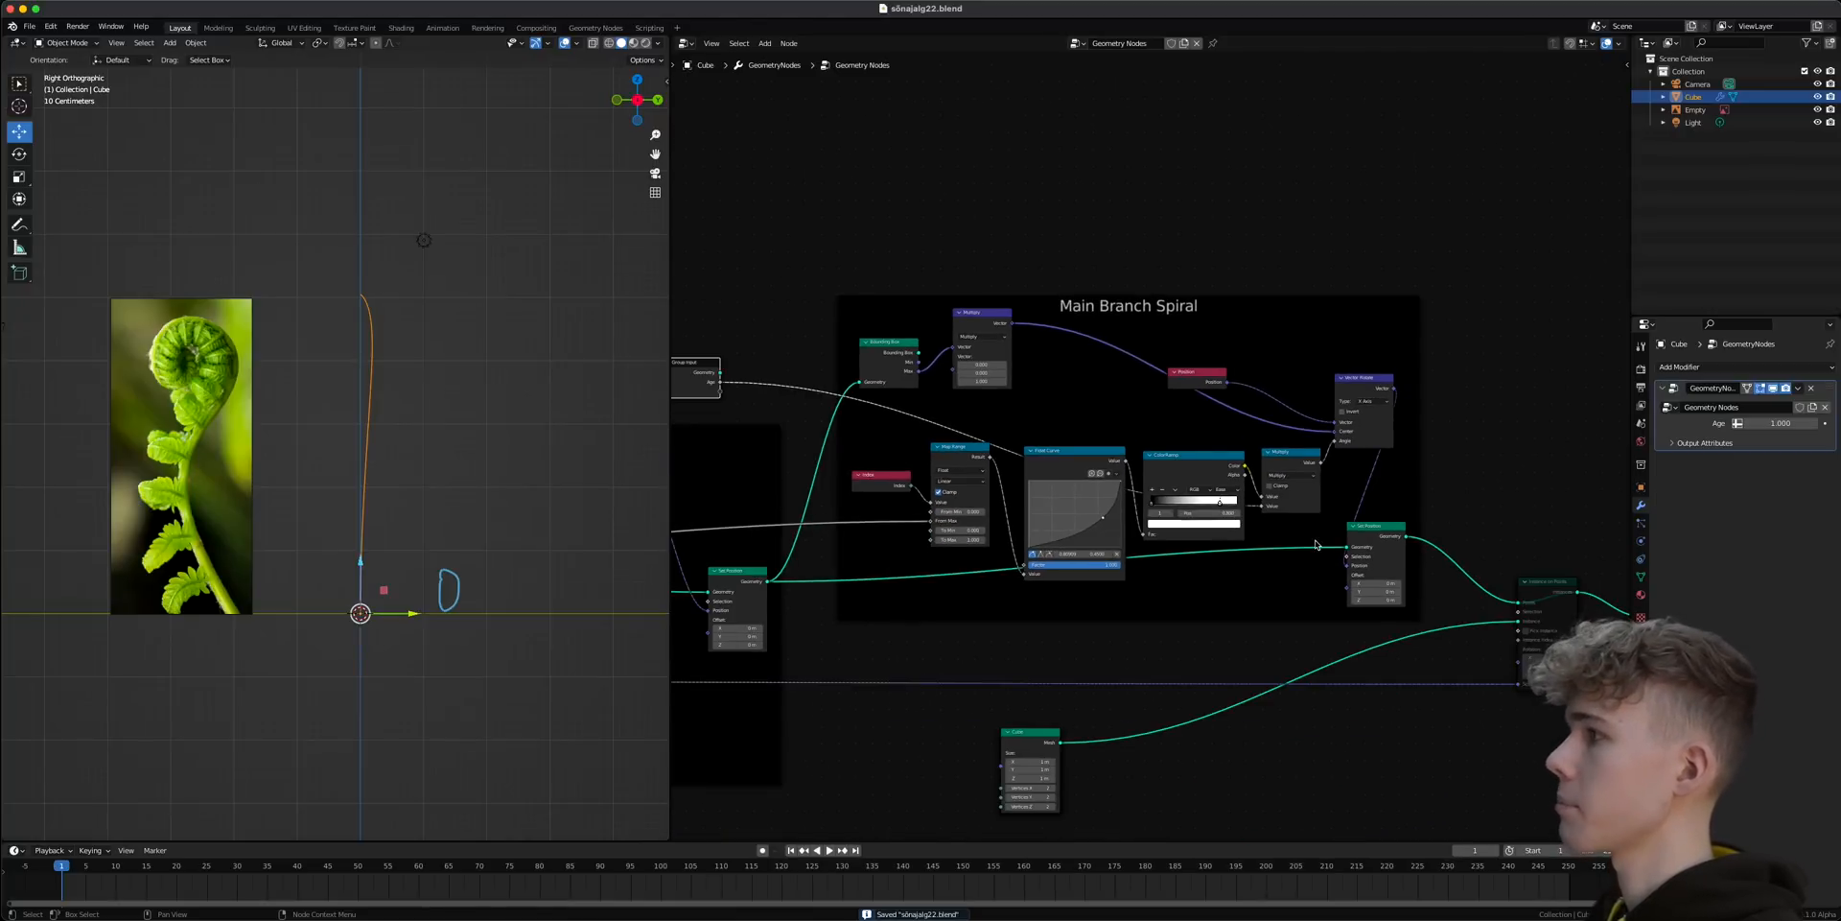
scroll(987, 563, left, 3)
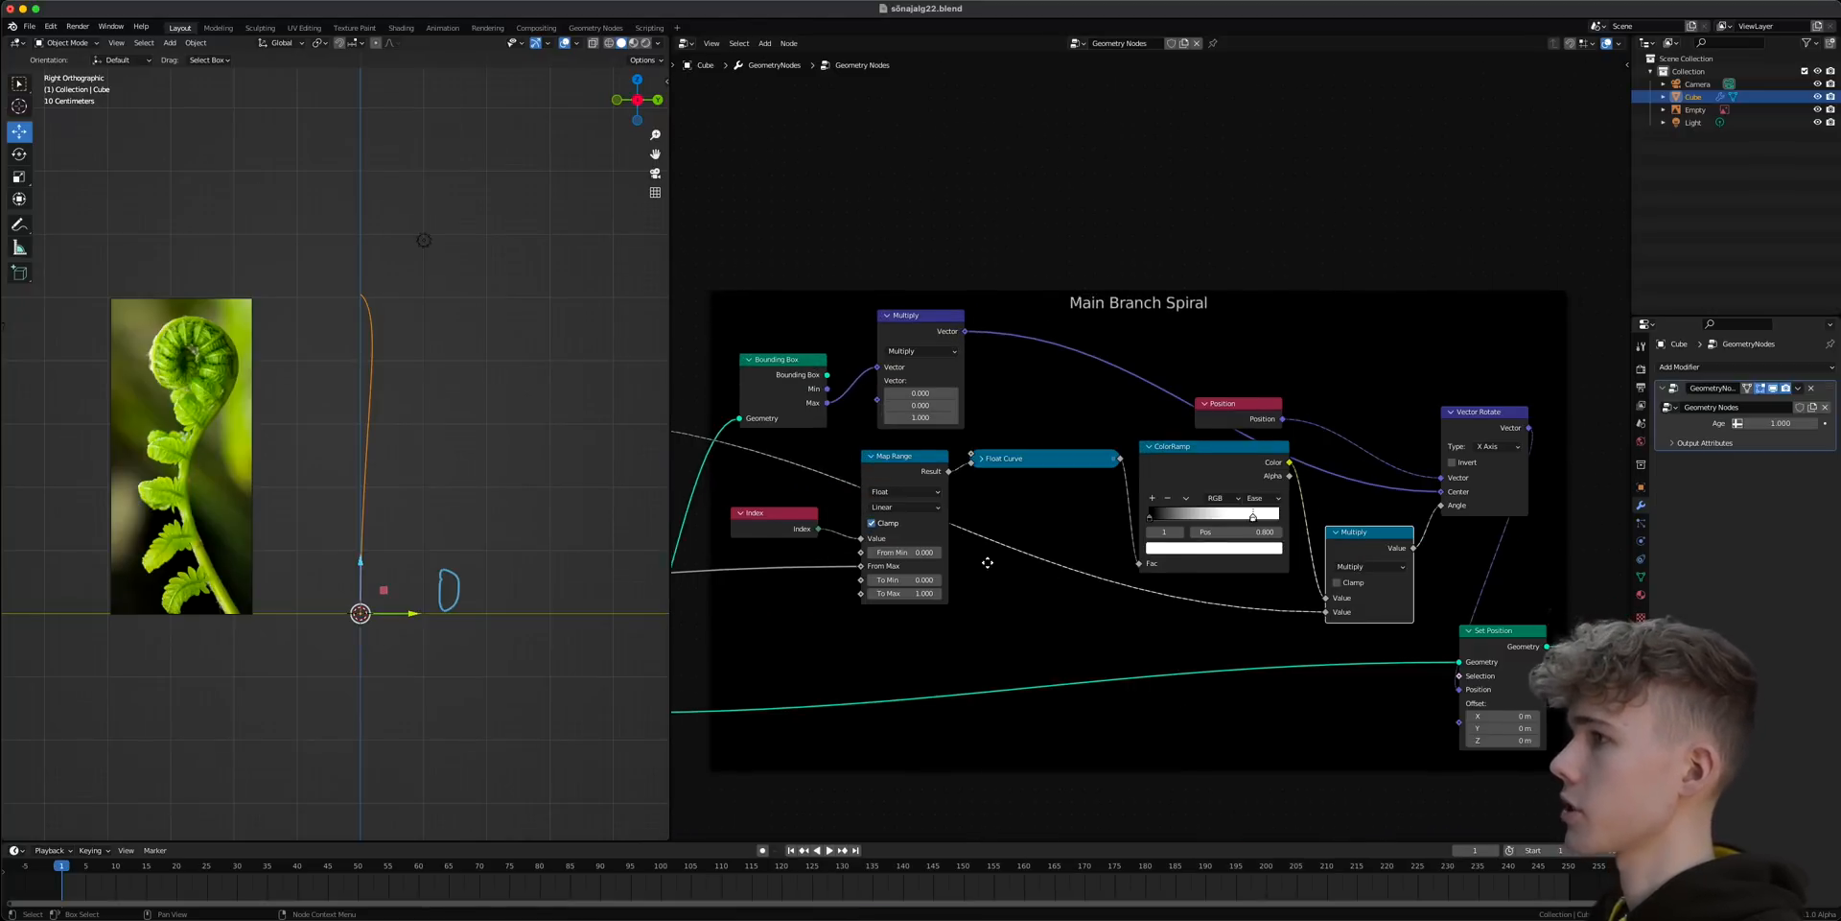
scroll(920, 537, down, 2)
drag(710, 441, 1289, 616)
scroll(1290, 616, up, 5)
middle_drag(1381, 643, 1007, 530)
scroll(1084, 564, up, 3)
- Insert a Map Range node between the Group Input's Age and the spiral Multiply, and set the modifier's Age to 0
key(shift+a)
click(1084, 557)
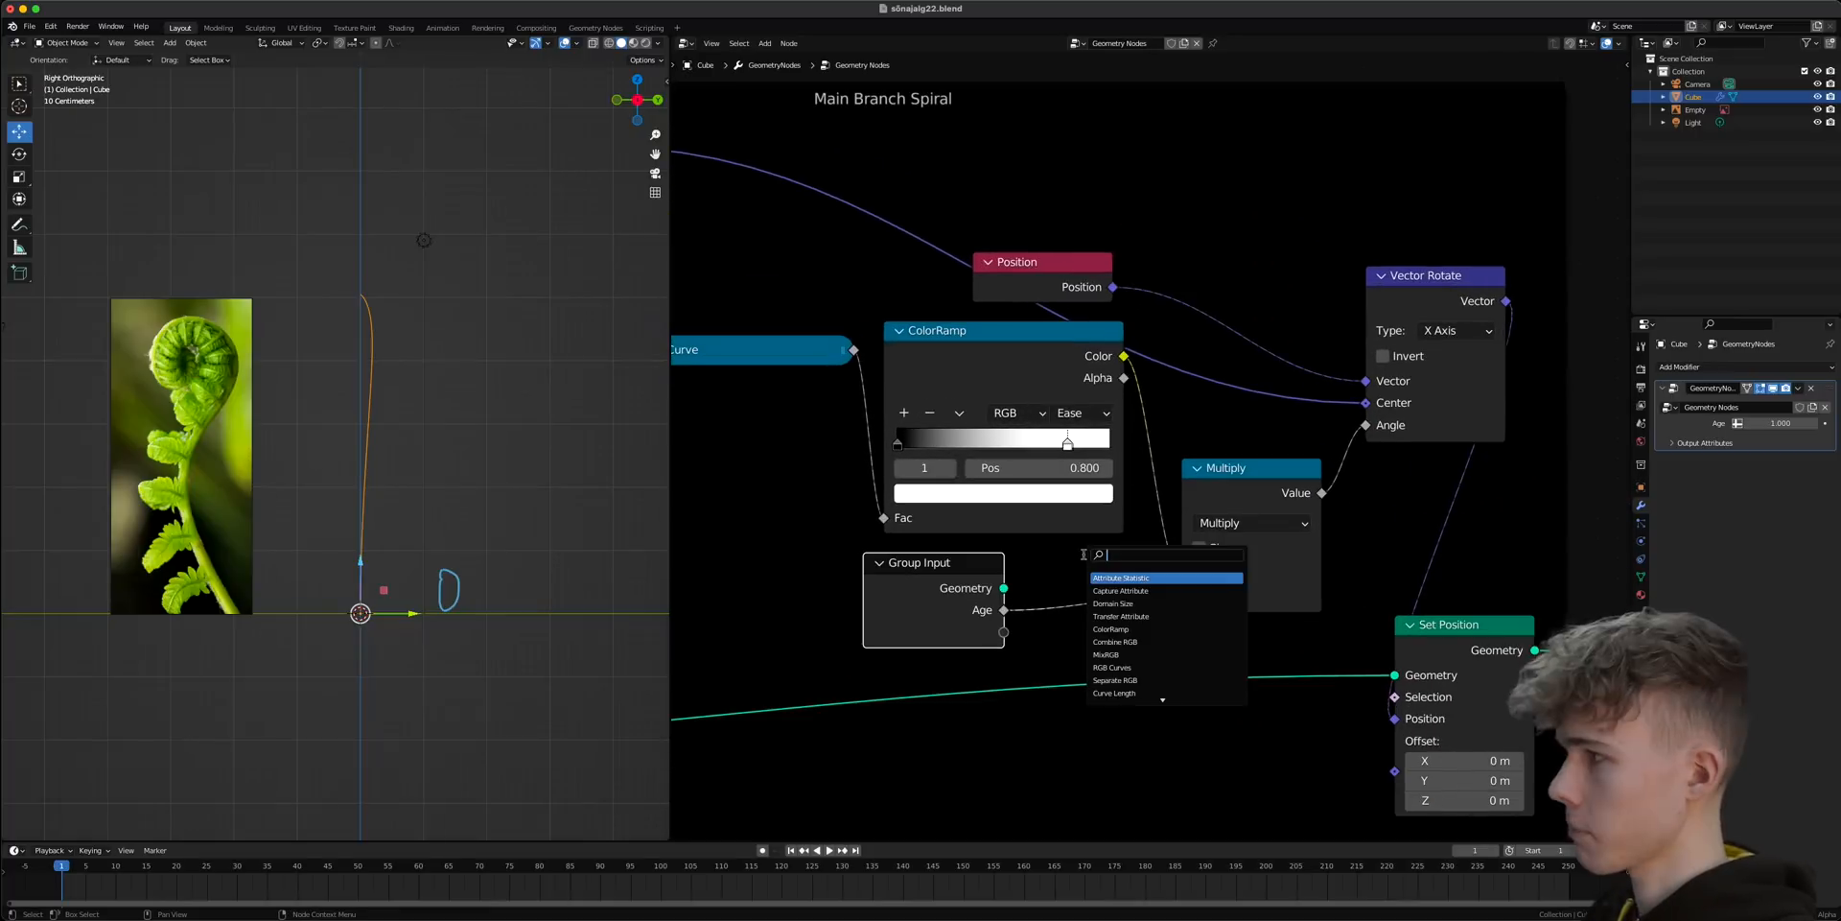
text(map)
key(Return)
click(1036, 587)
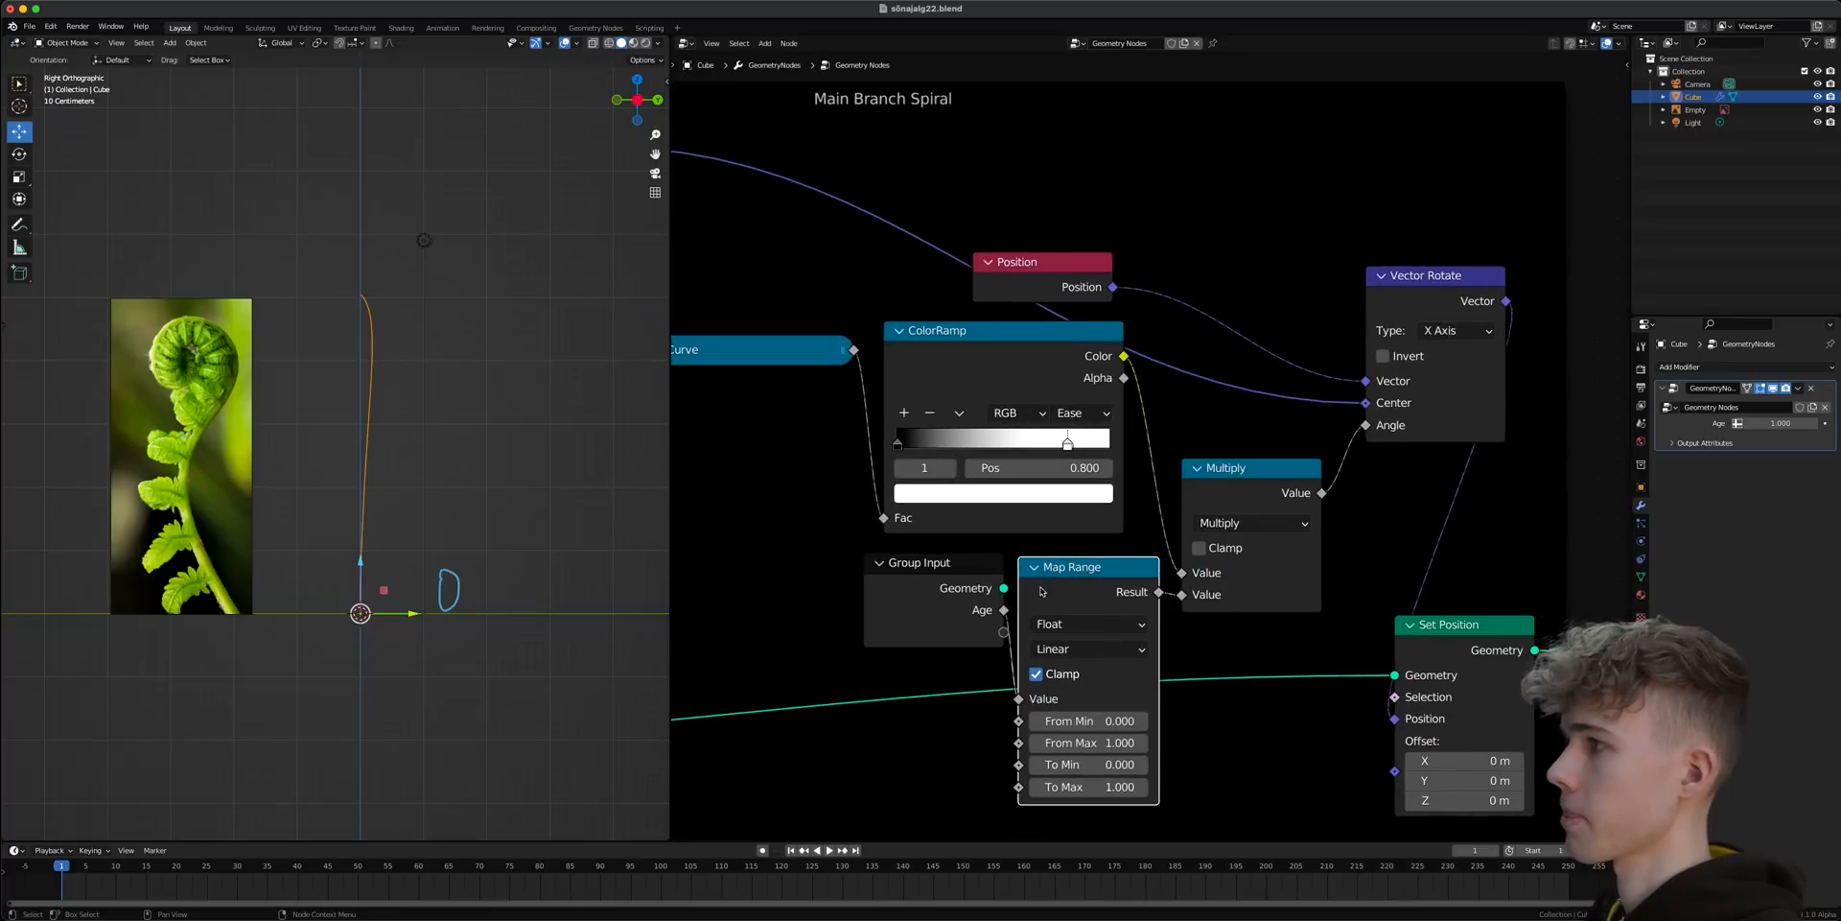
drag(974, 621, 926, 612)
middle_drag(991, 624, 993, 499)
scroll(1107, 442, up, 2)
middle_drag(1178, 675, 1233, 576)
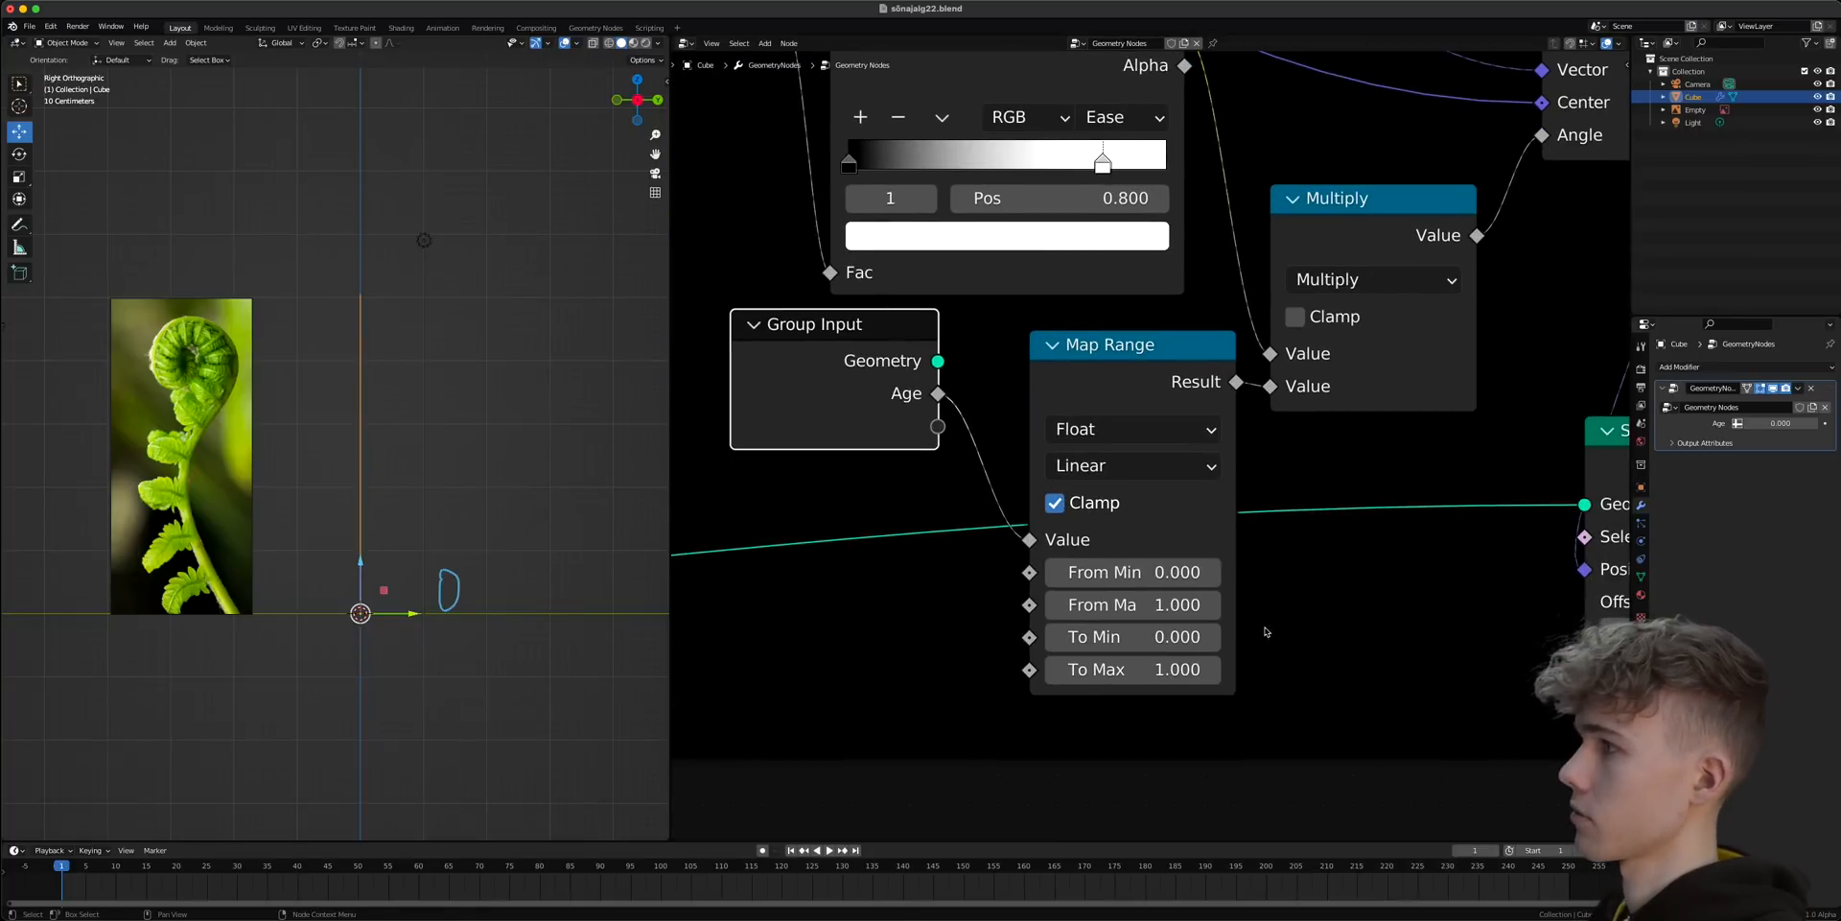
- Set To Min to 15 on the Age Map Range node and save the file
scroll(325, 552, up, 2)
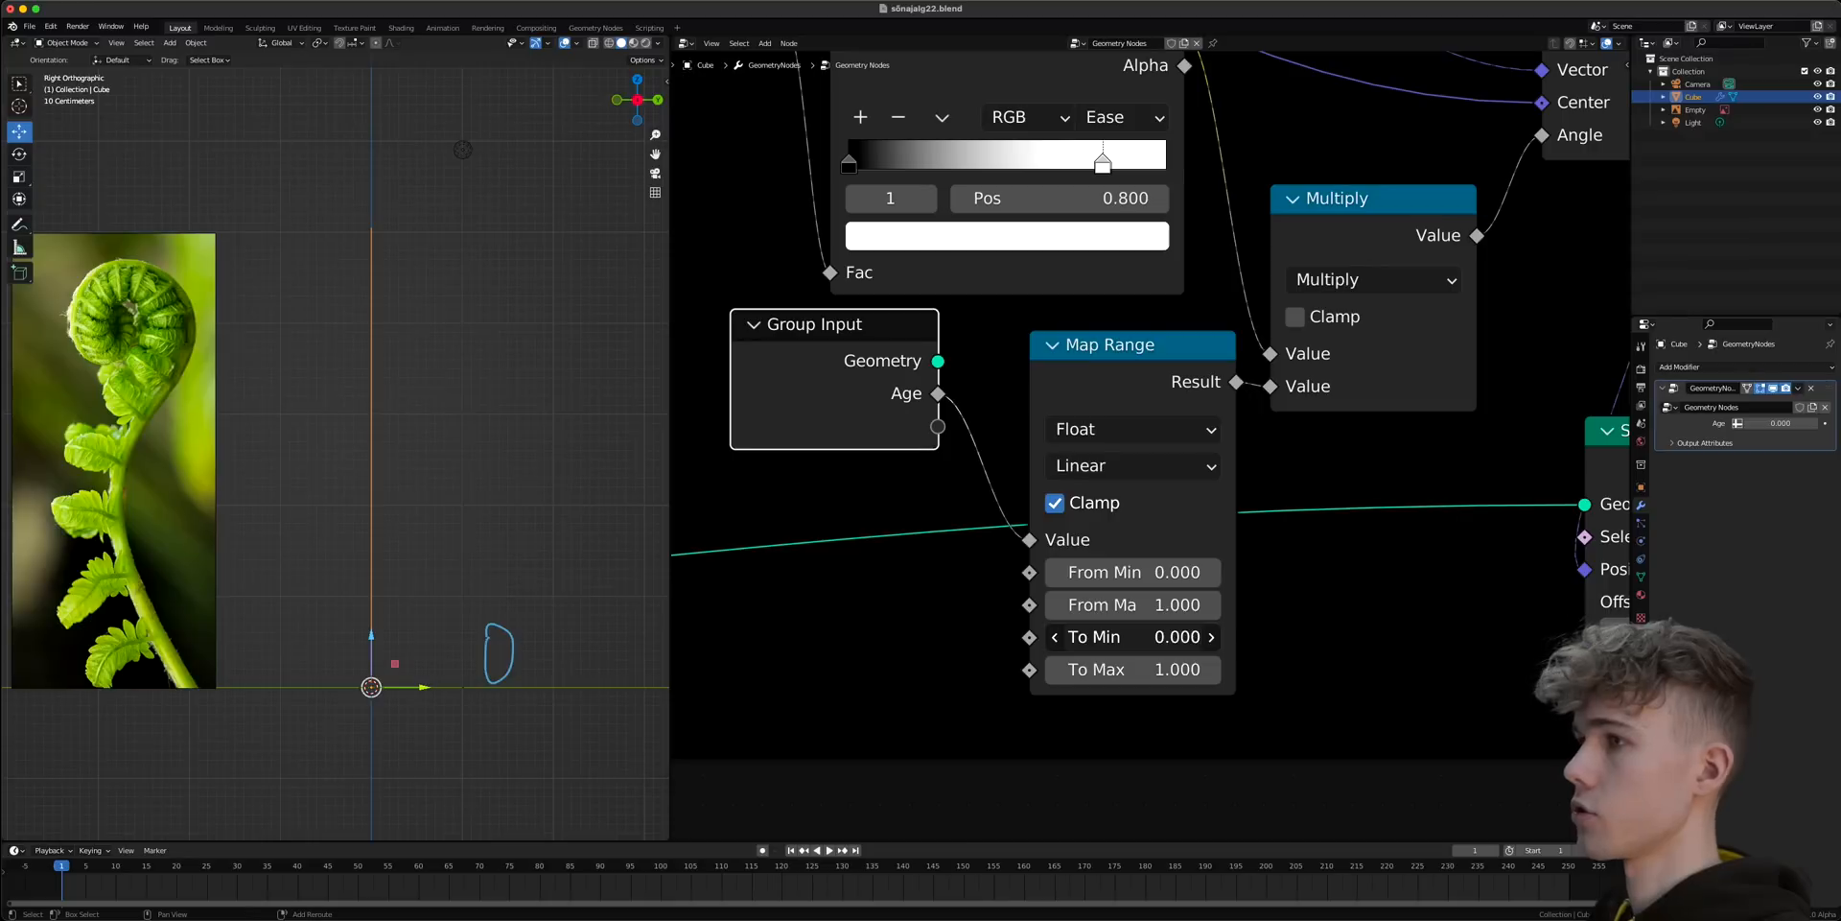
drag(1132, 637, 1280, 637)
click(1126, 641)
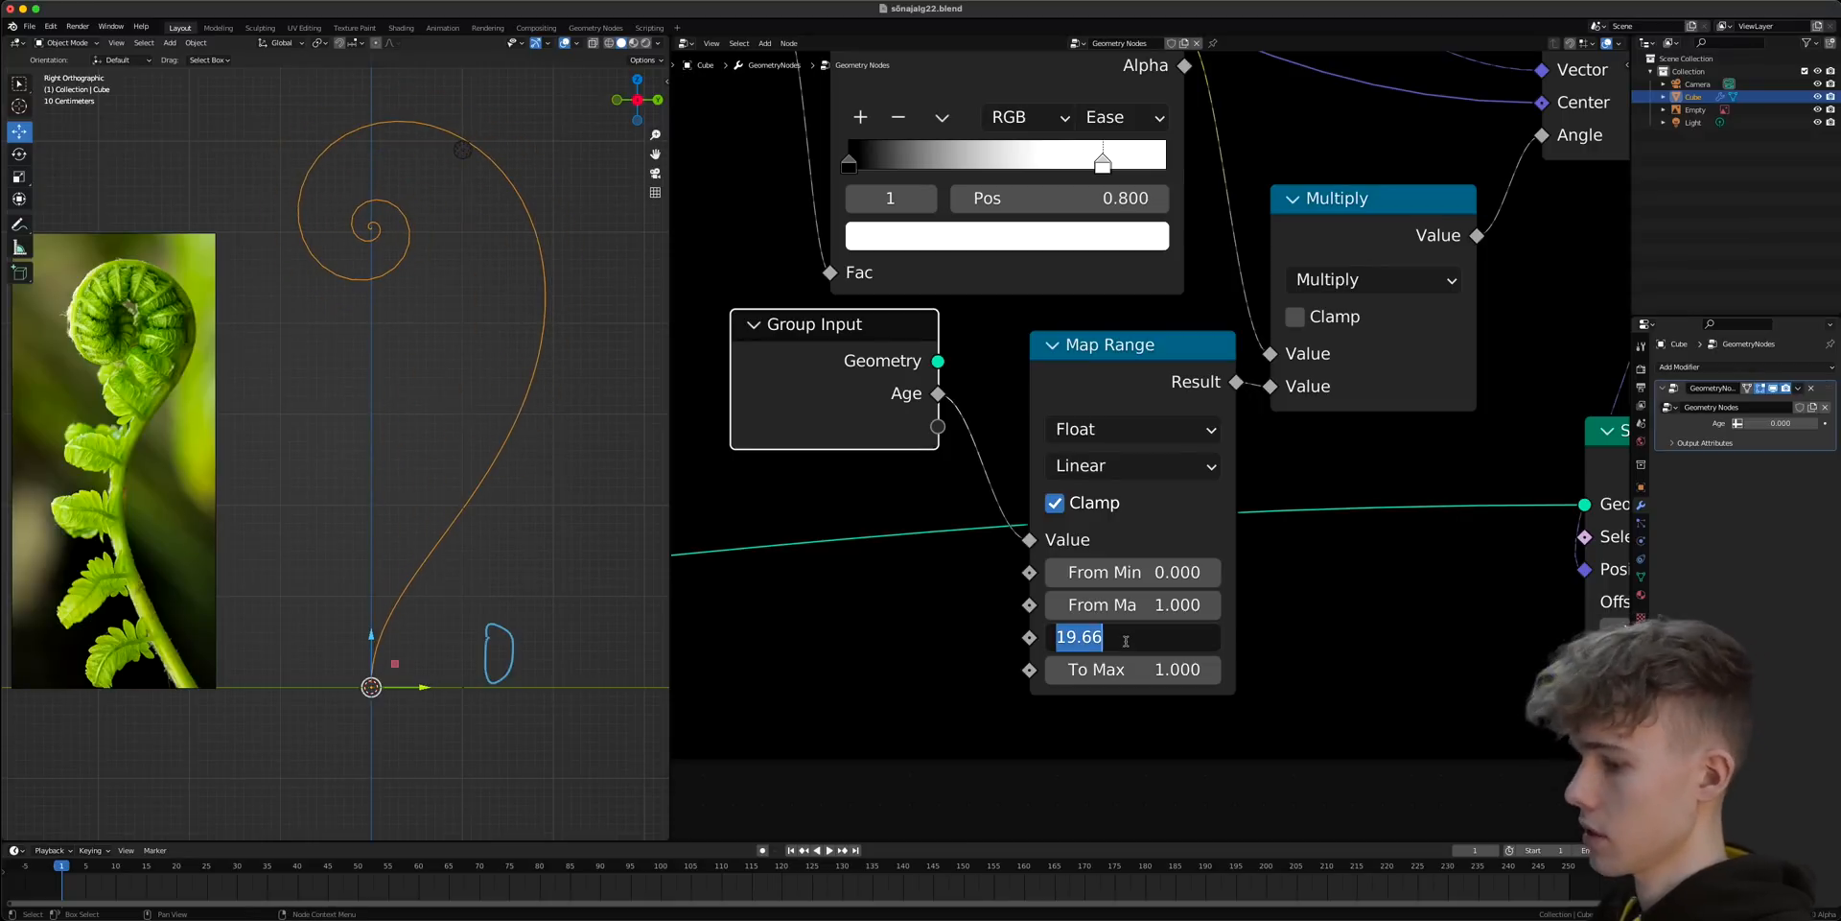
text(15)
key(Return)
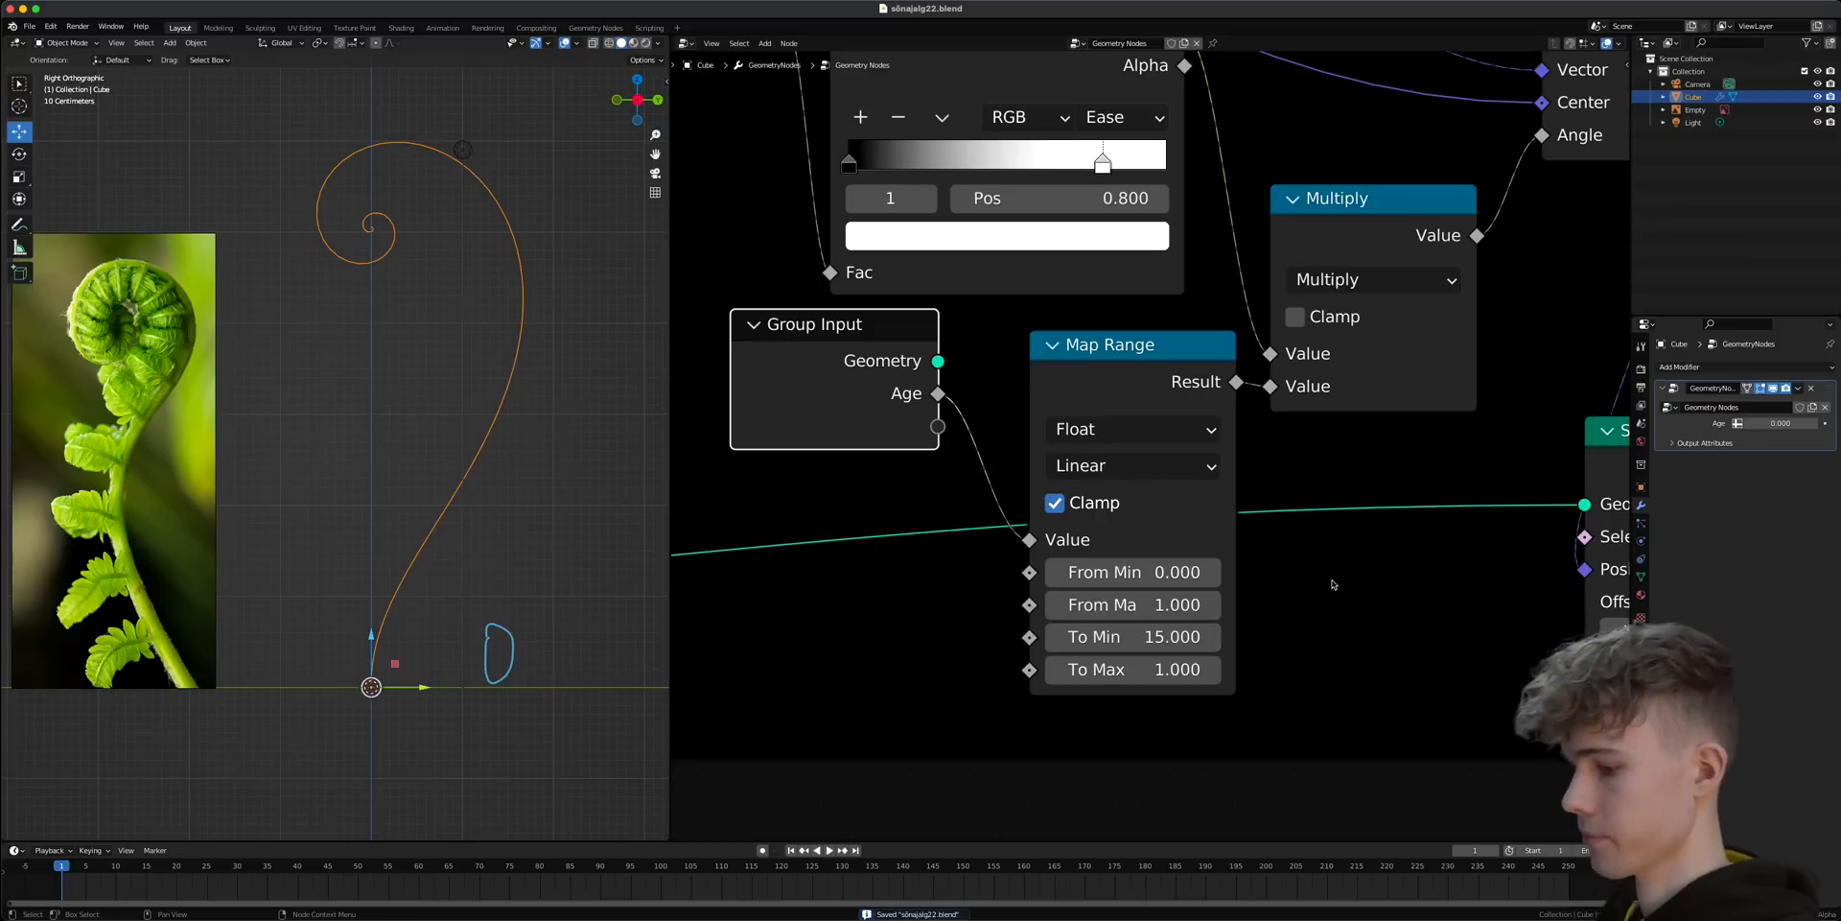
- Vary the modifier's Age between 1 and 0 to check how the branch curls, and review the whole node tree
drag(1780, 423, 1826, 423)
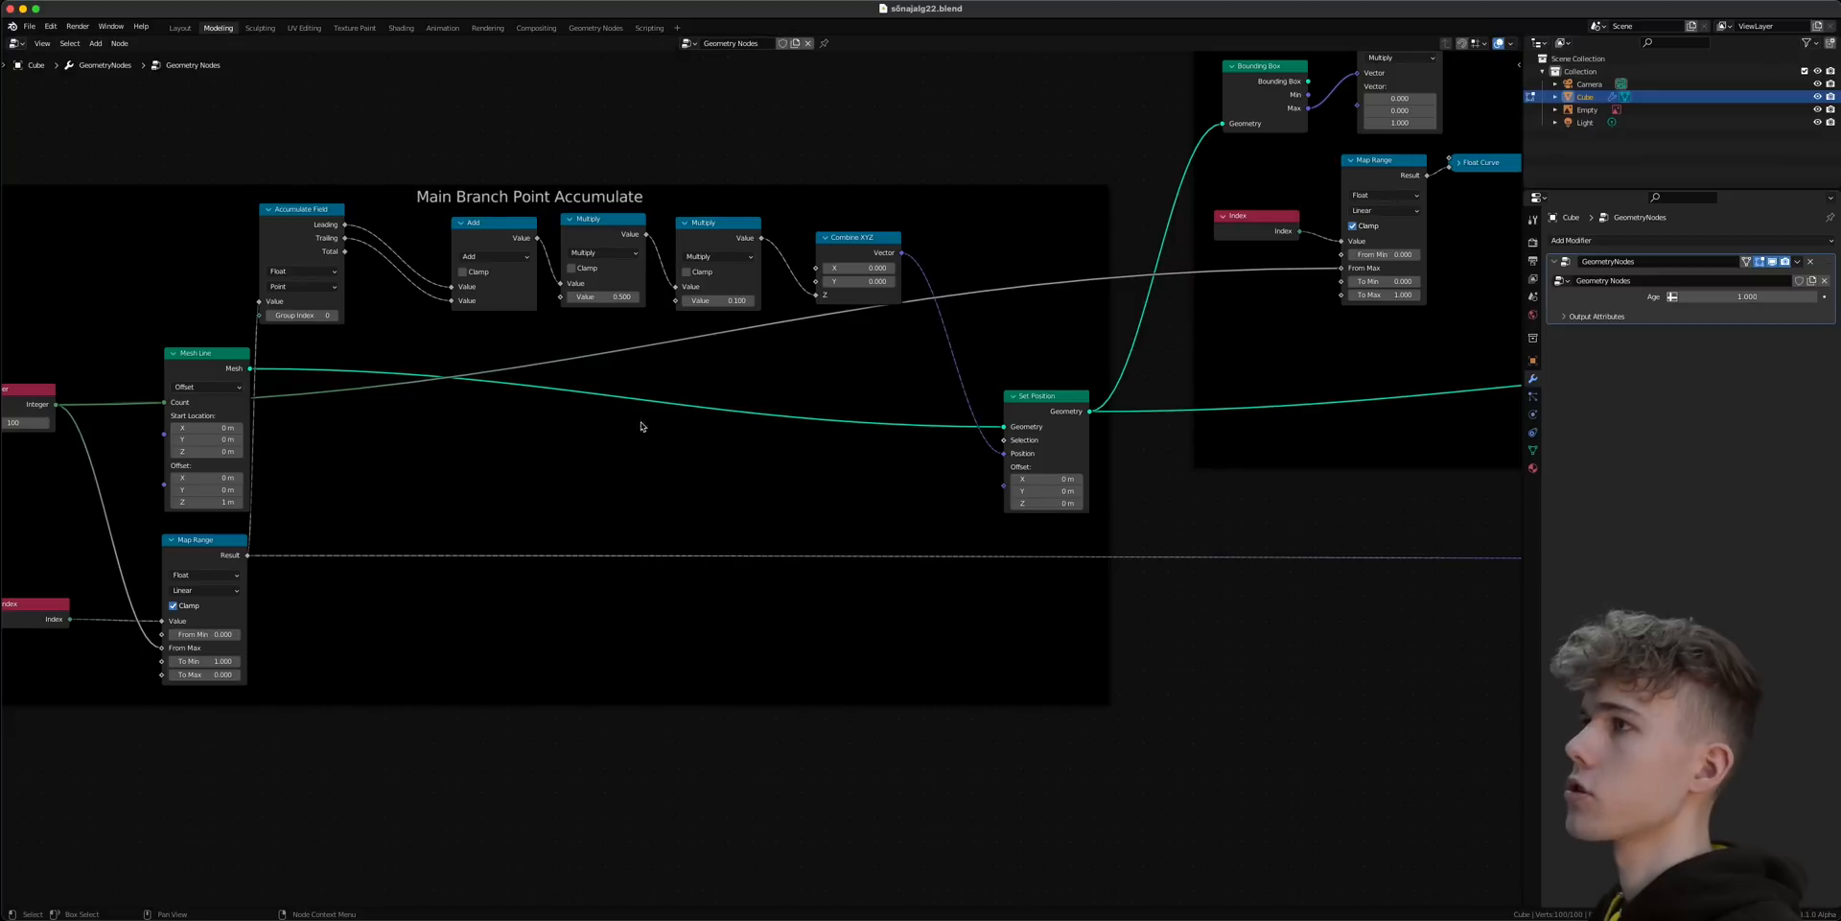
scroll(673, 418, down, 9)
middle_drag(879, 422, 595, 432)
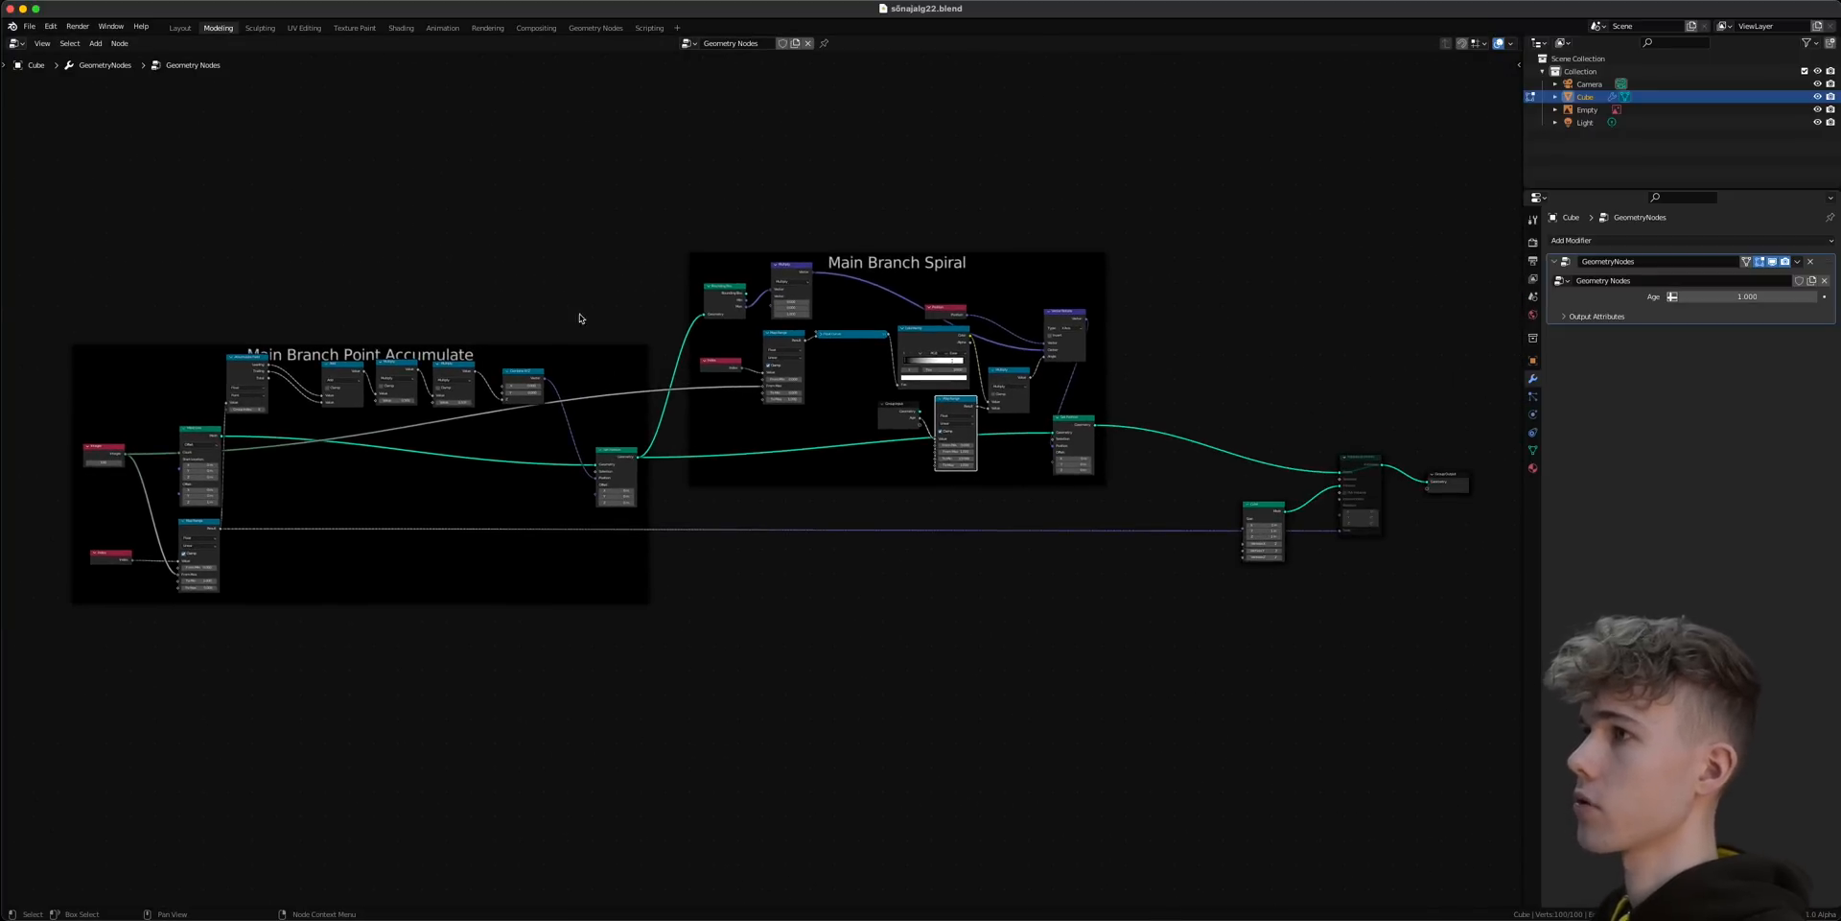
middle_drag(788, 439, 793, 461)
scroll(795, 464, up, 1)
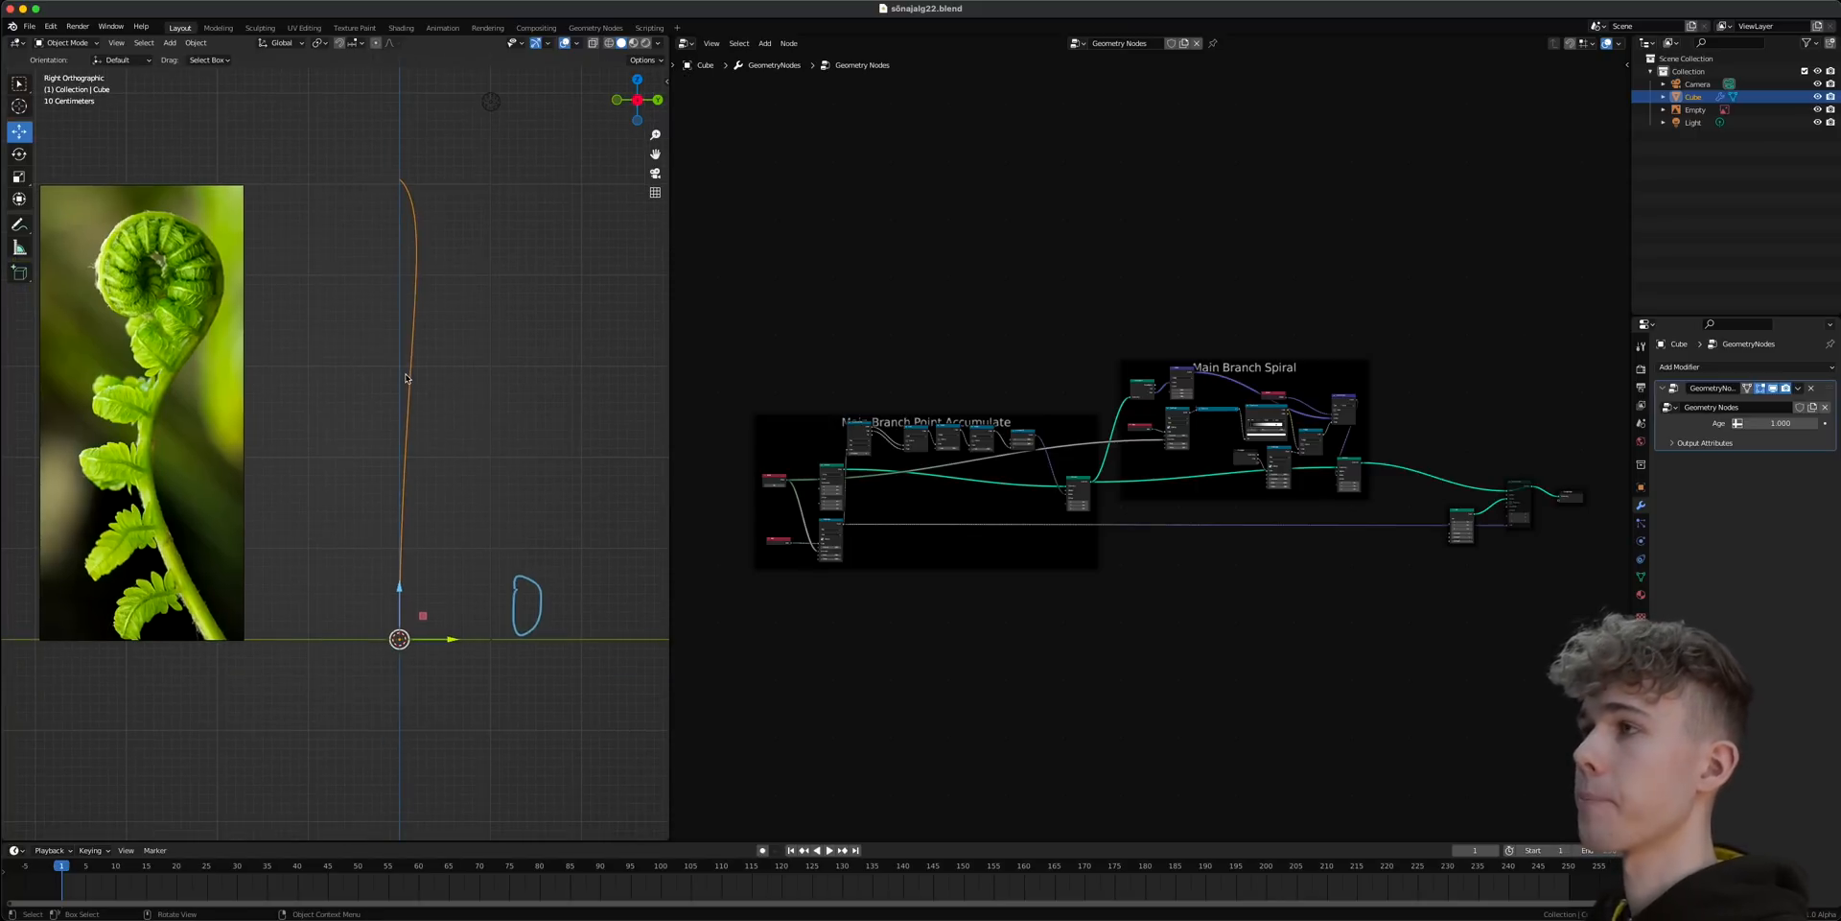
drag(1777, 423, 1817, 423)
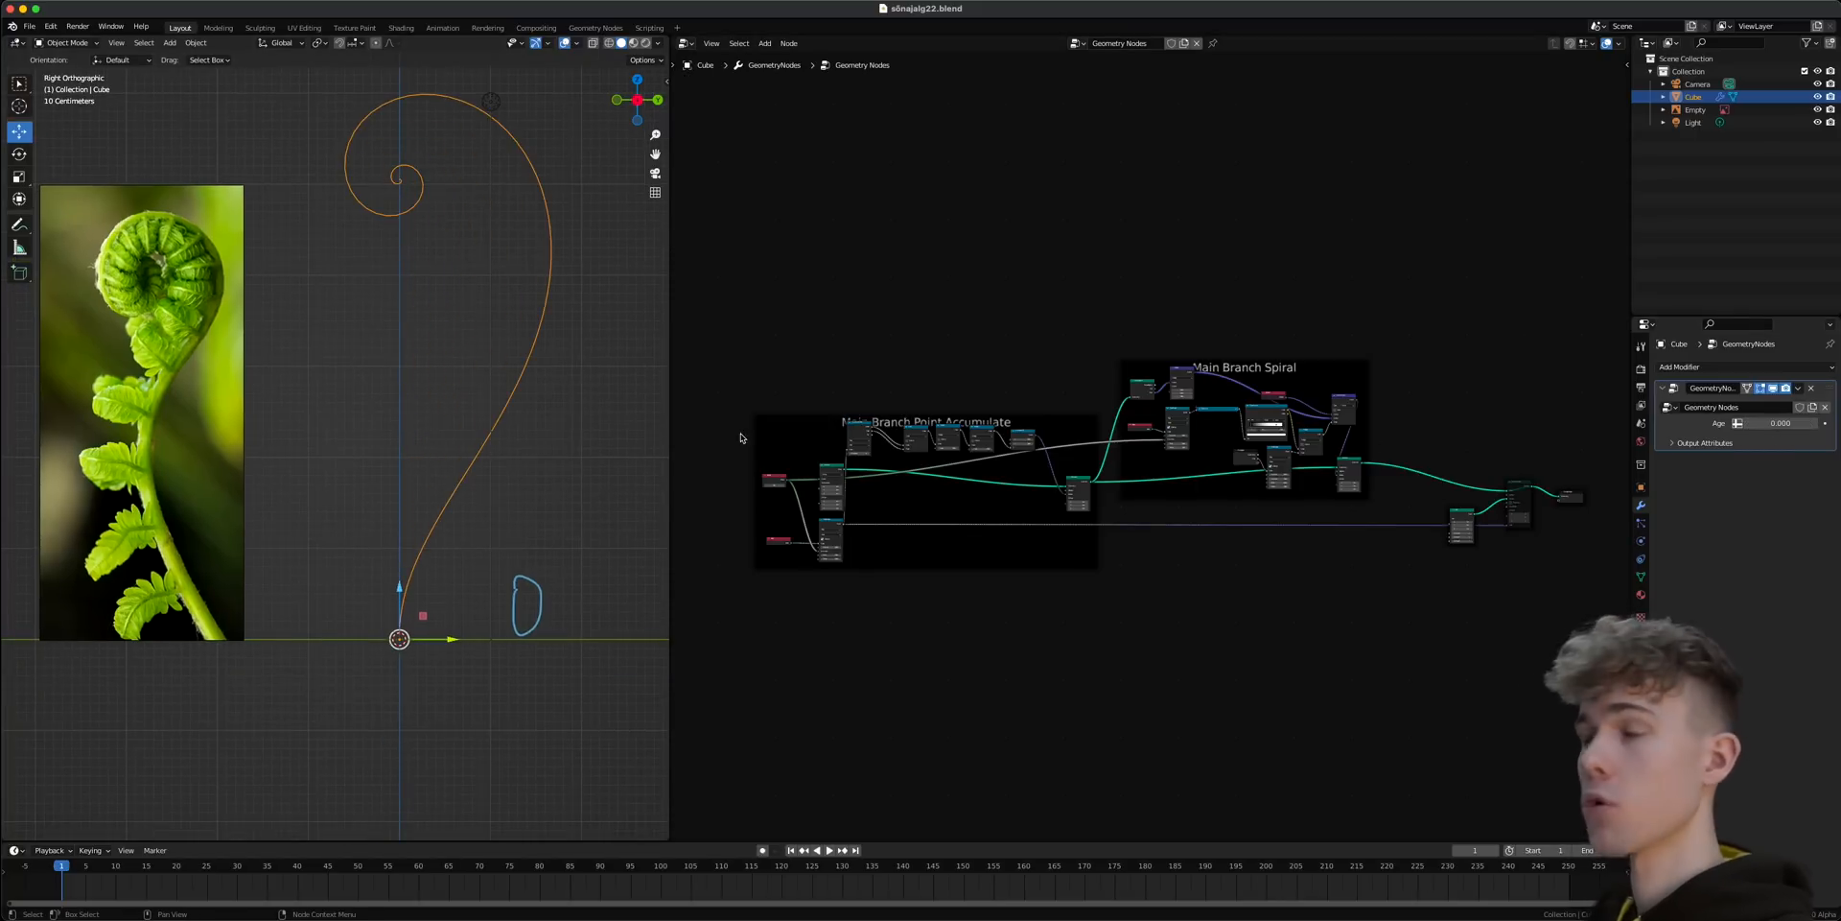
- Duplicate the 0.100 Multiply node, insert the copy before Combine XYZ, and set its value to 0.840
scroll(844, 484, up, 8)
drag(1105, 404, 1099, 406)
key(shift+d)
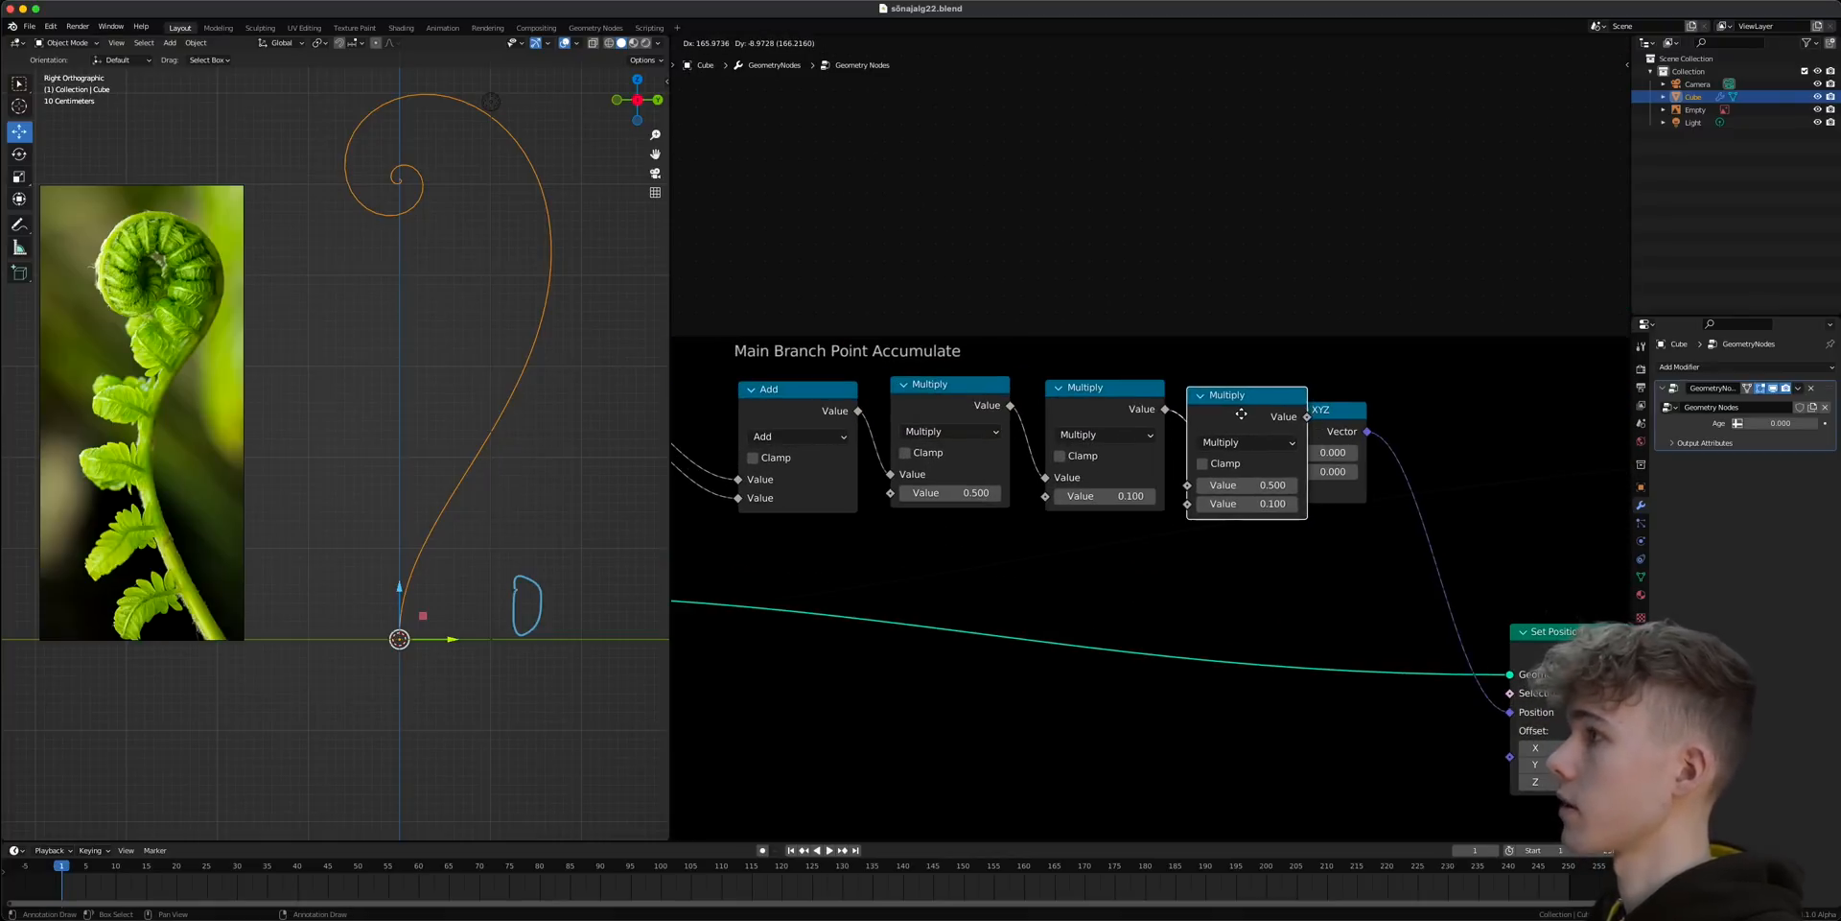
click(1241, 413)
text(1)
key(Return)
drag(1341, 414, 1276, 412)
mouse_move(1249, 497)
mouse_down()
mouse_move(1180, 496)
mouse_move(1256, 497)
mouse_up()
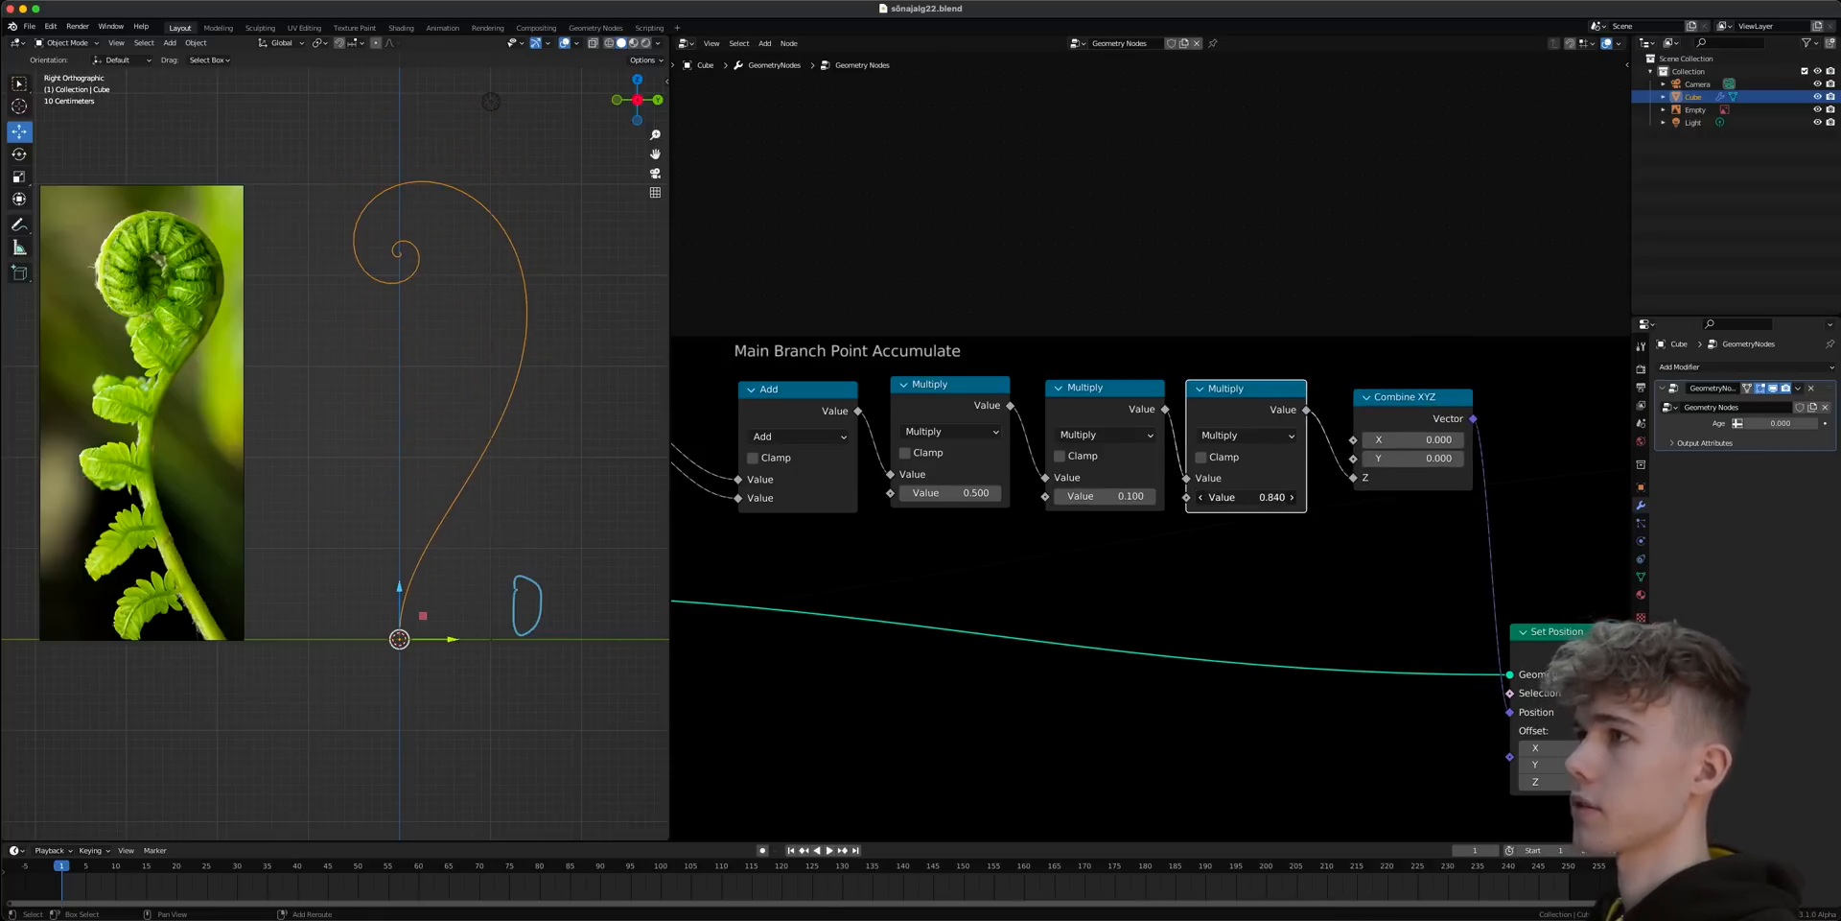
- Add a Group Input node beneath the main branch's Multiply chain and connect its Age to the second value of the last Multiply
scroll(1098, 544, down, 2)
middle_drag(1098, 544, 1221, 541)
scroll(1455, 499, up, 5)
key(shift+a)
click(1150, 512)
text(group)
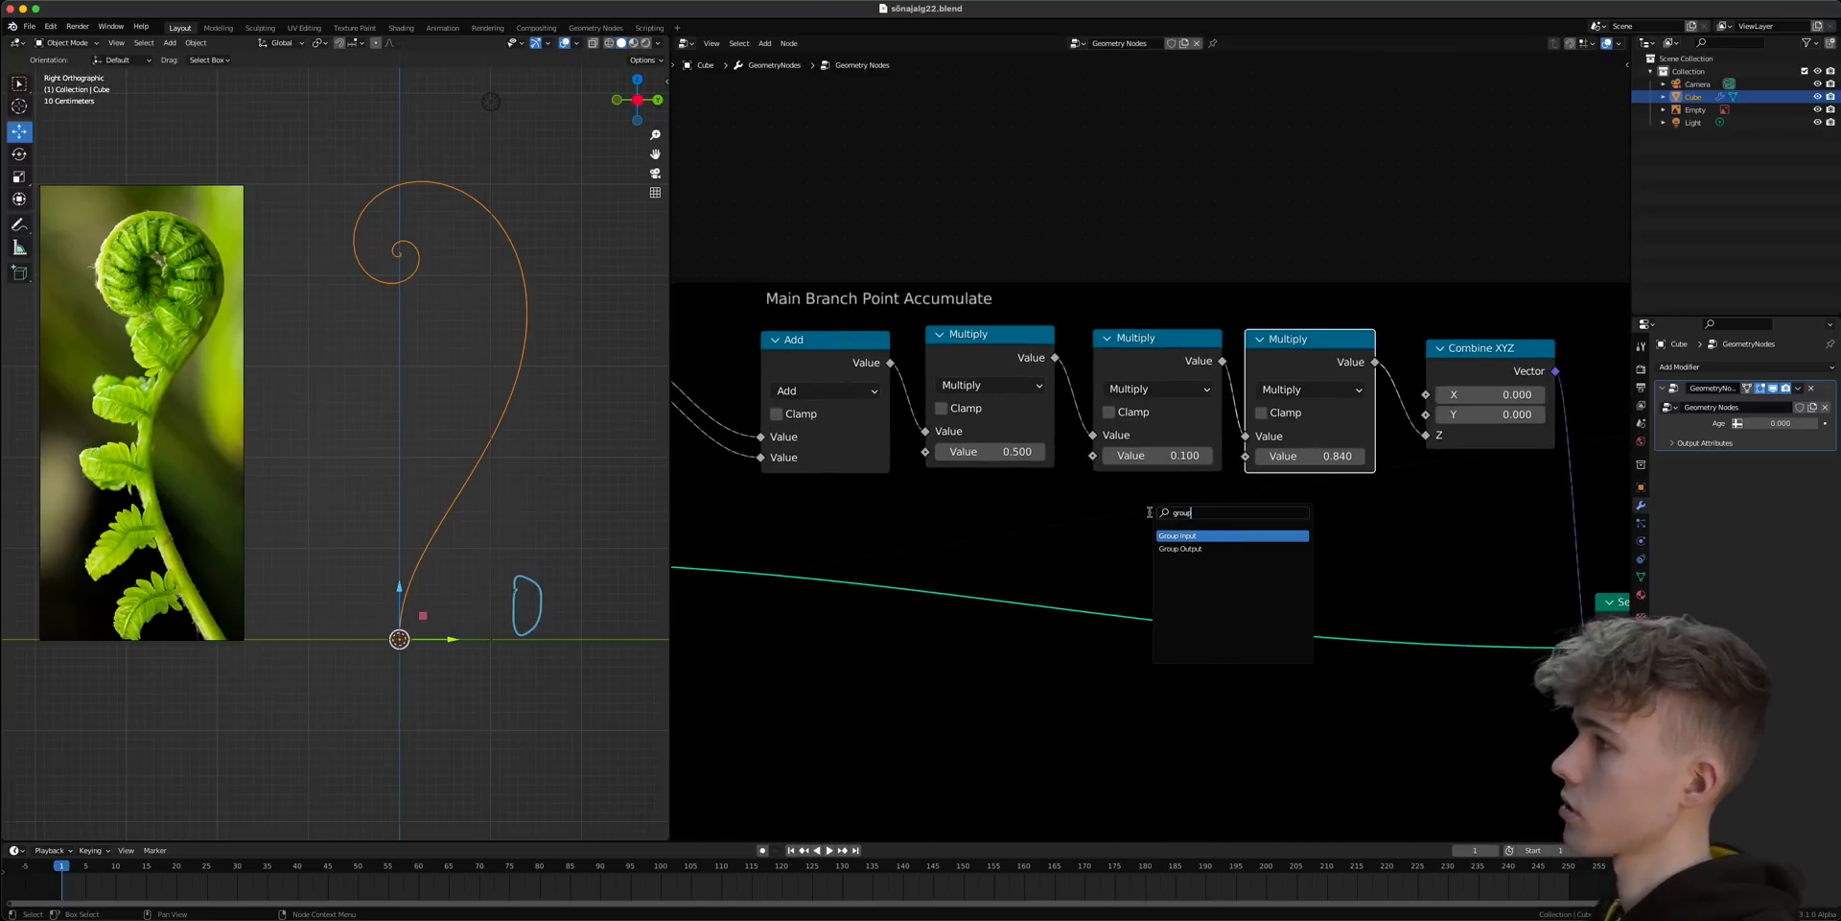
key(Return)
click(1097, 517)
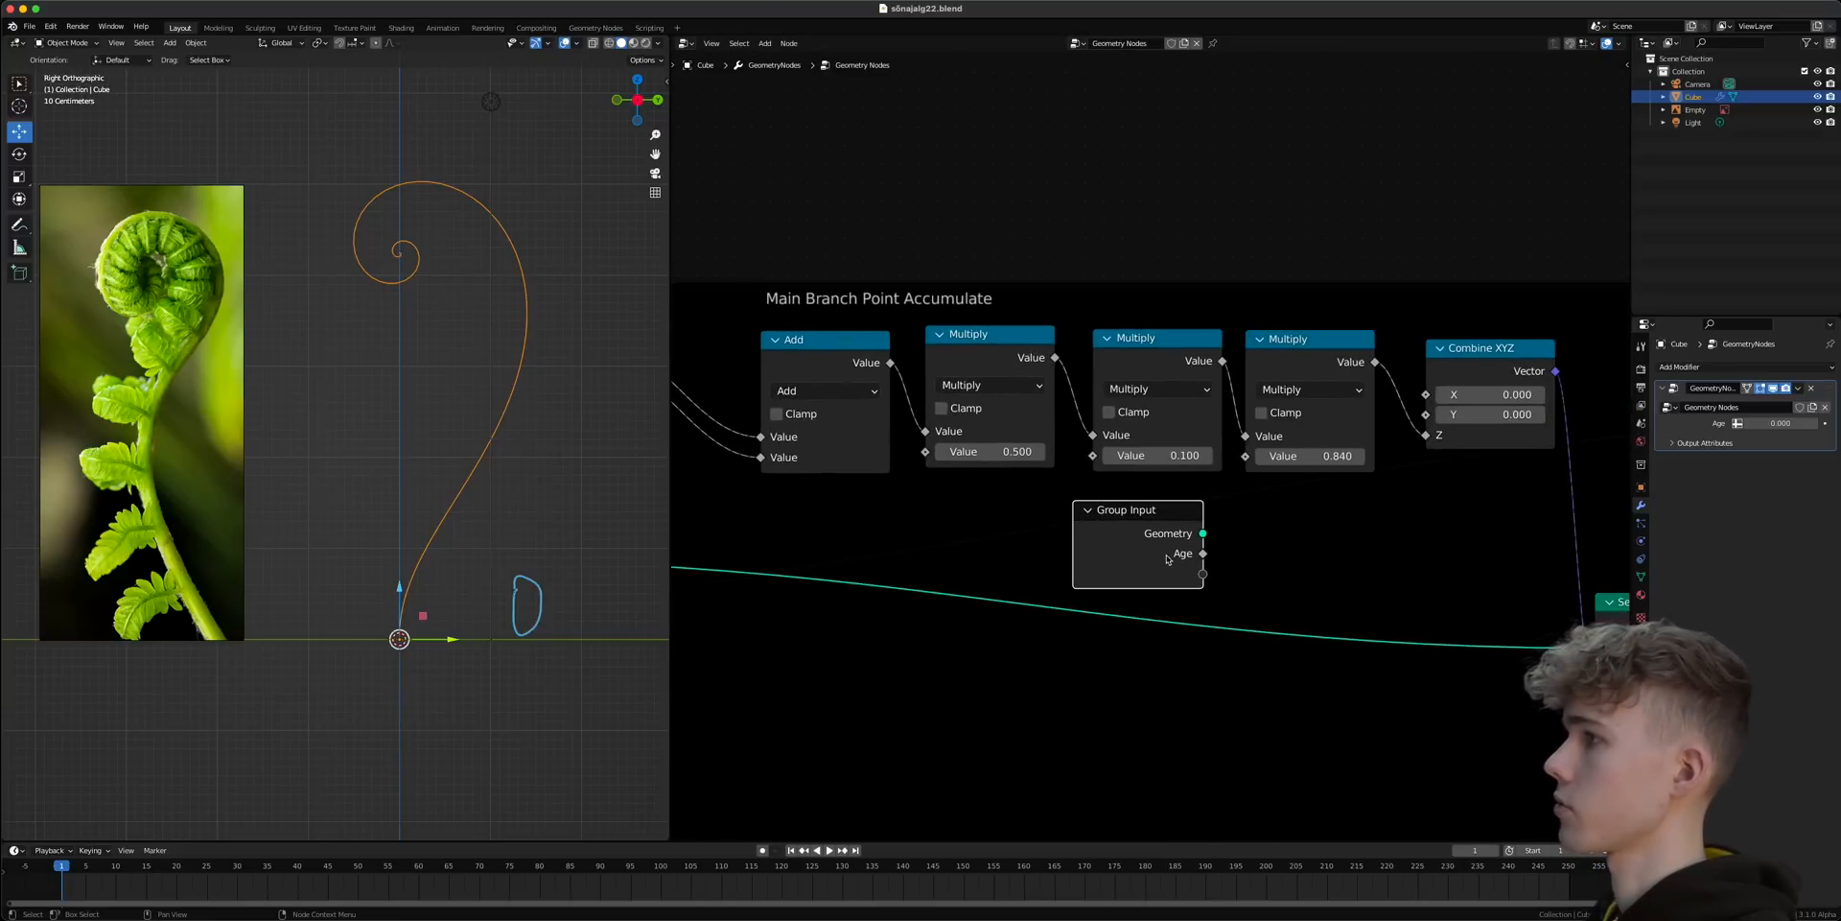
middle_drag(1228, 555, 1100, 531)
key(g)
click(908, 673)
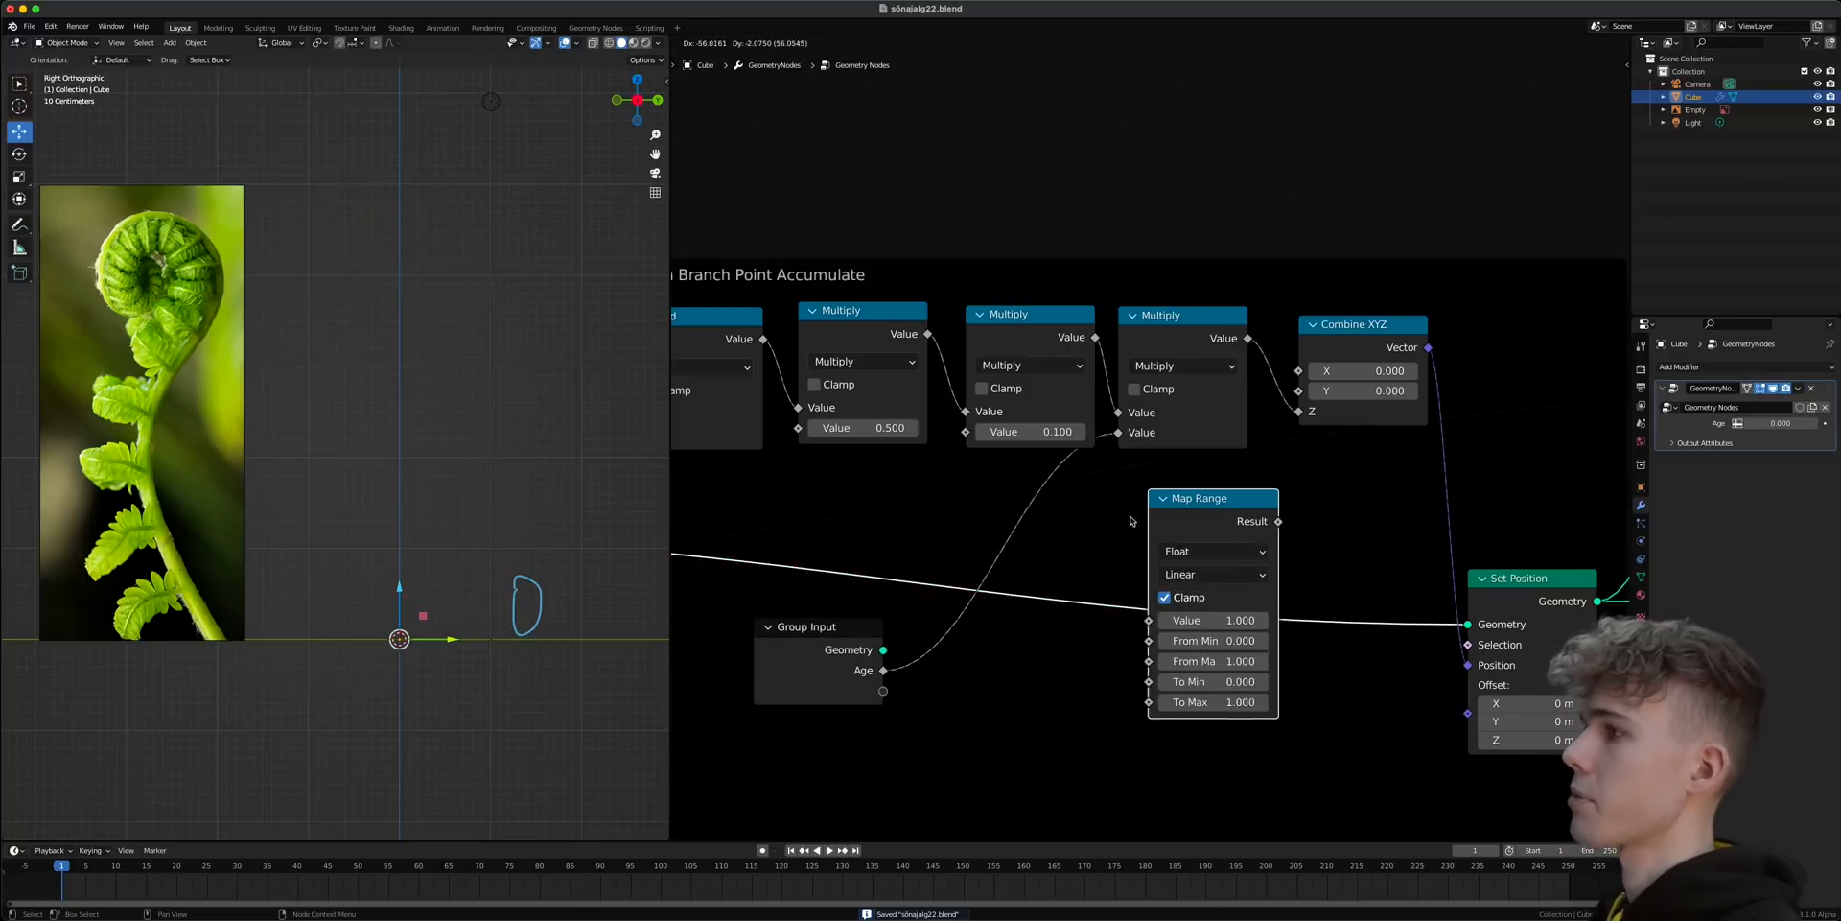
- Insert a Map Range node between Age and the last Multiply, with To Min set to 0.250
click(1008, 511)
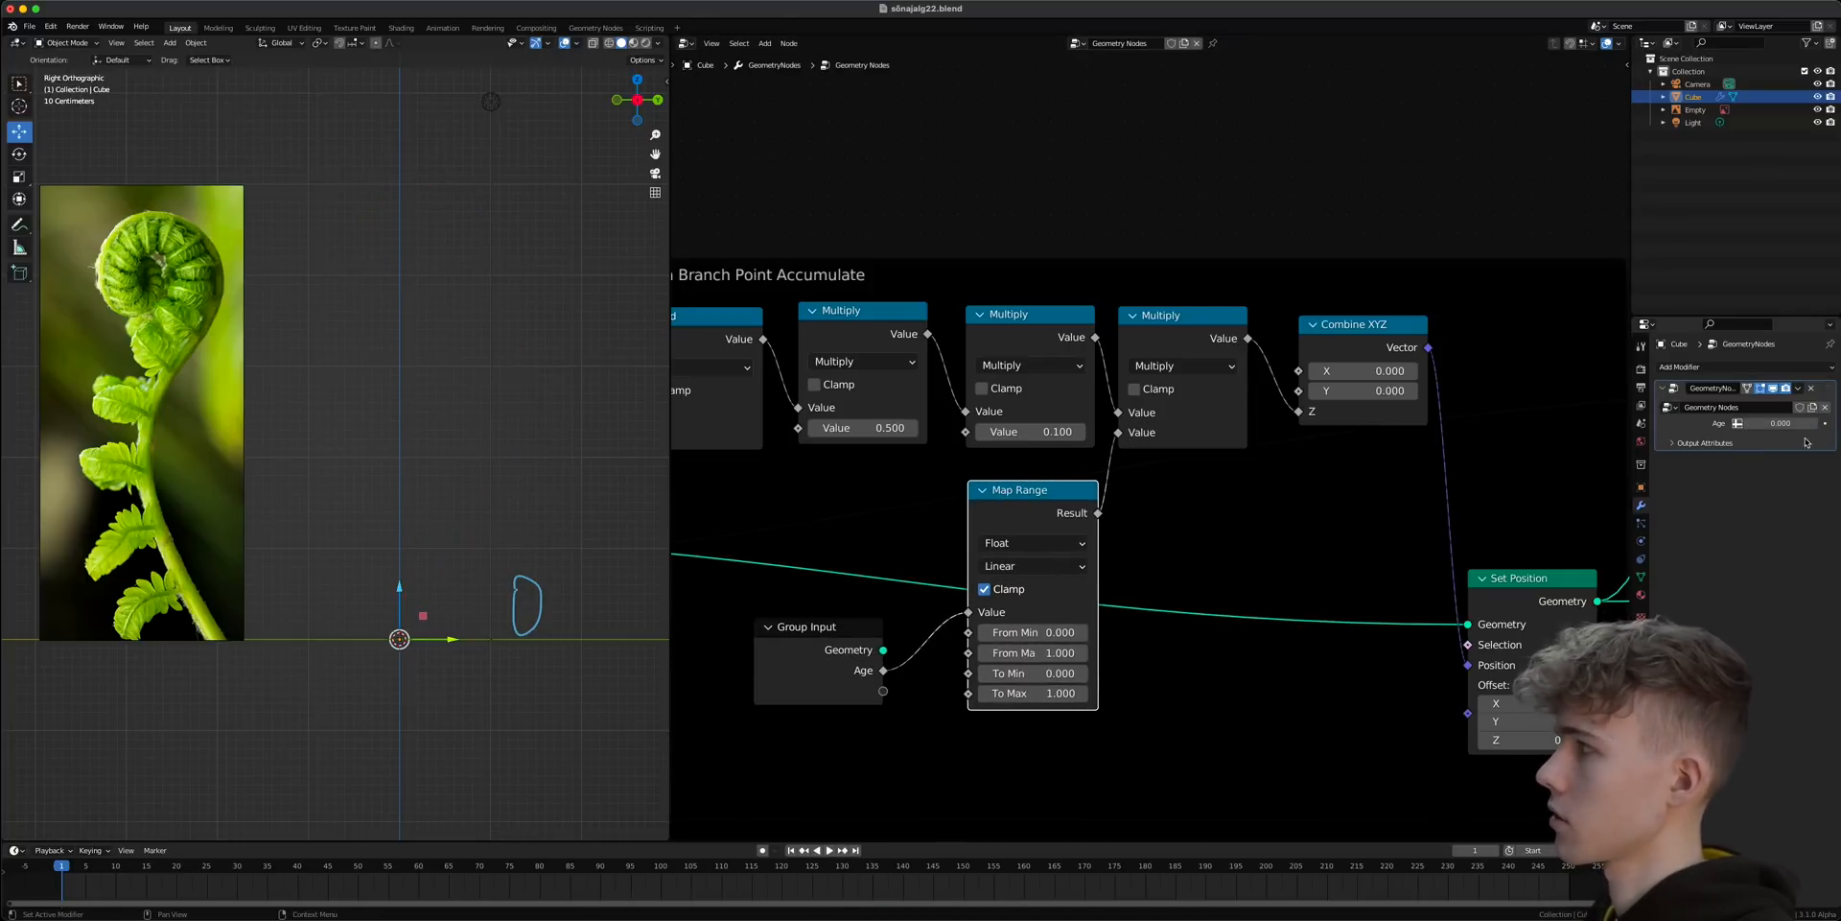
scroll(1004, 702, up, 3)
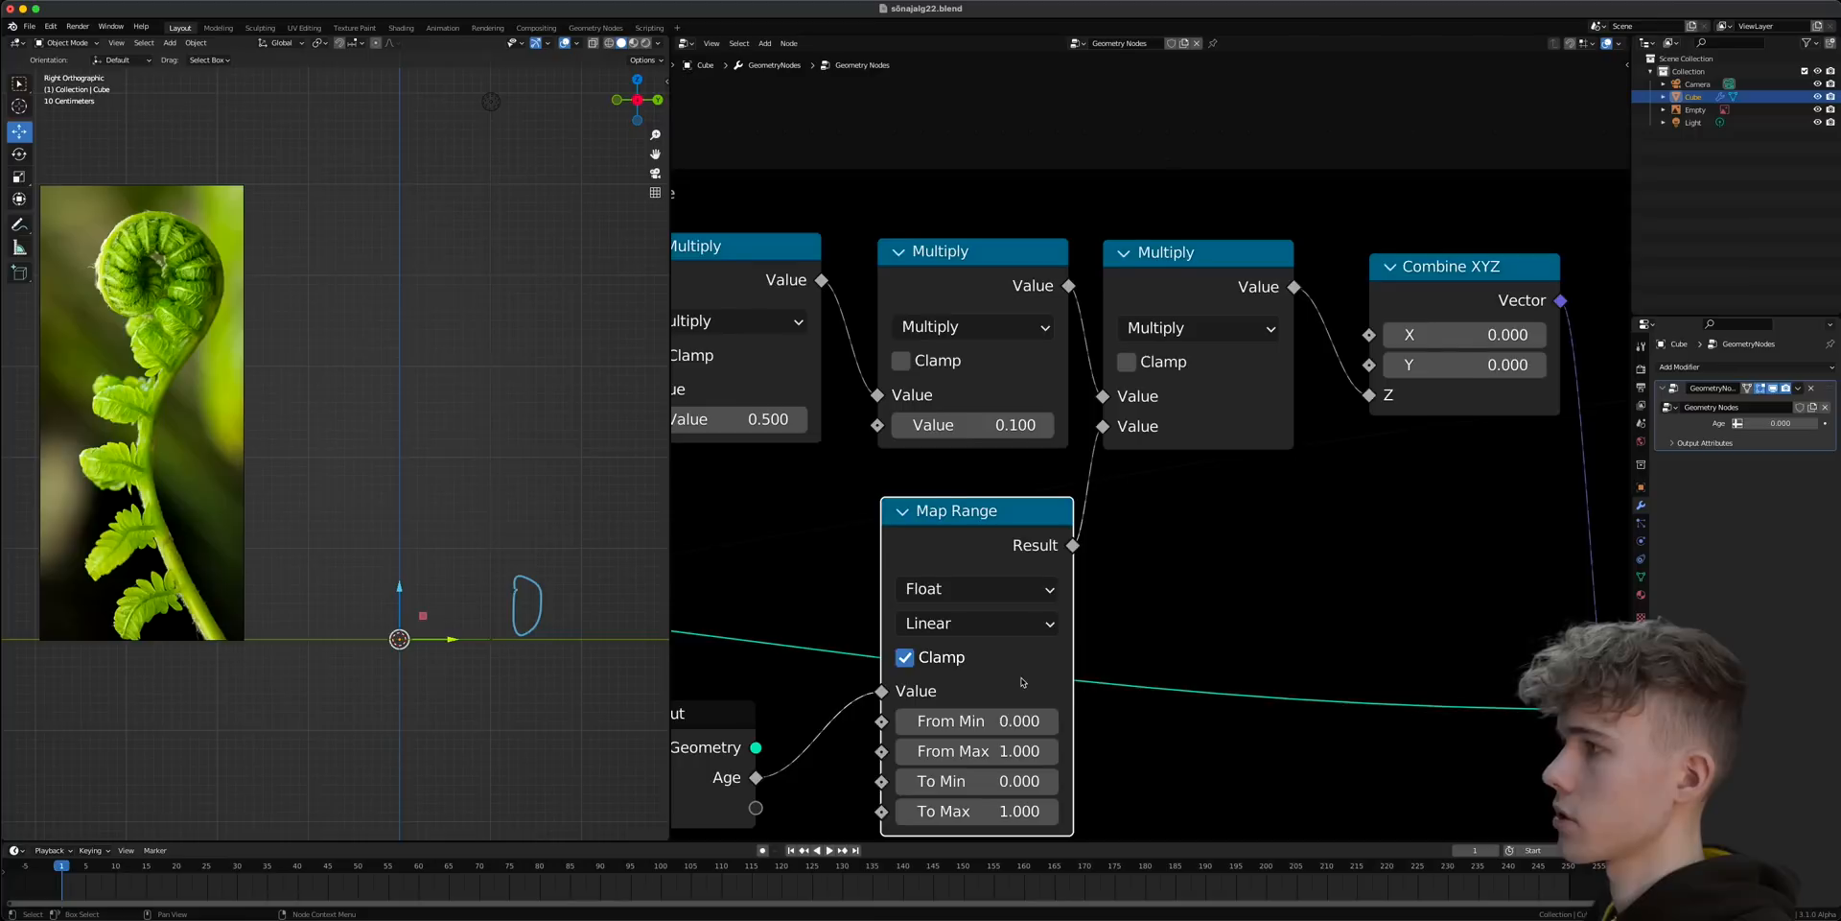
mouse_move(1084, 693)
mouse_down()
mouse_move(1141, 693)
mouse_move(1092, 692)
mouse_up()
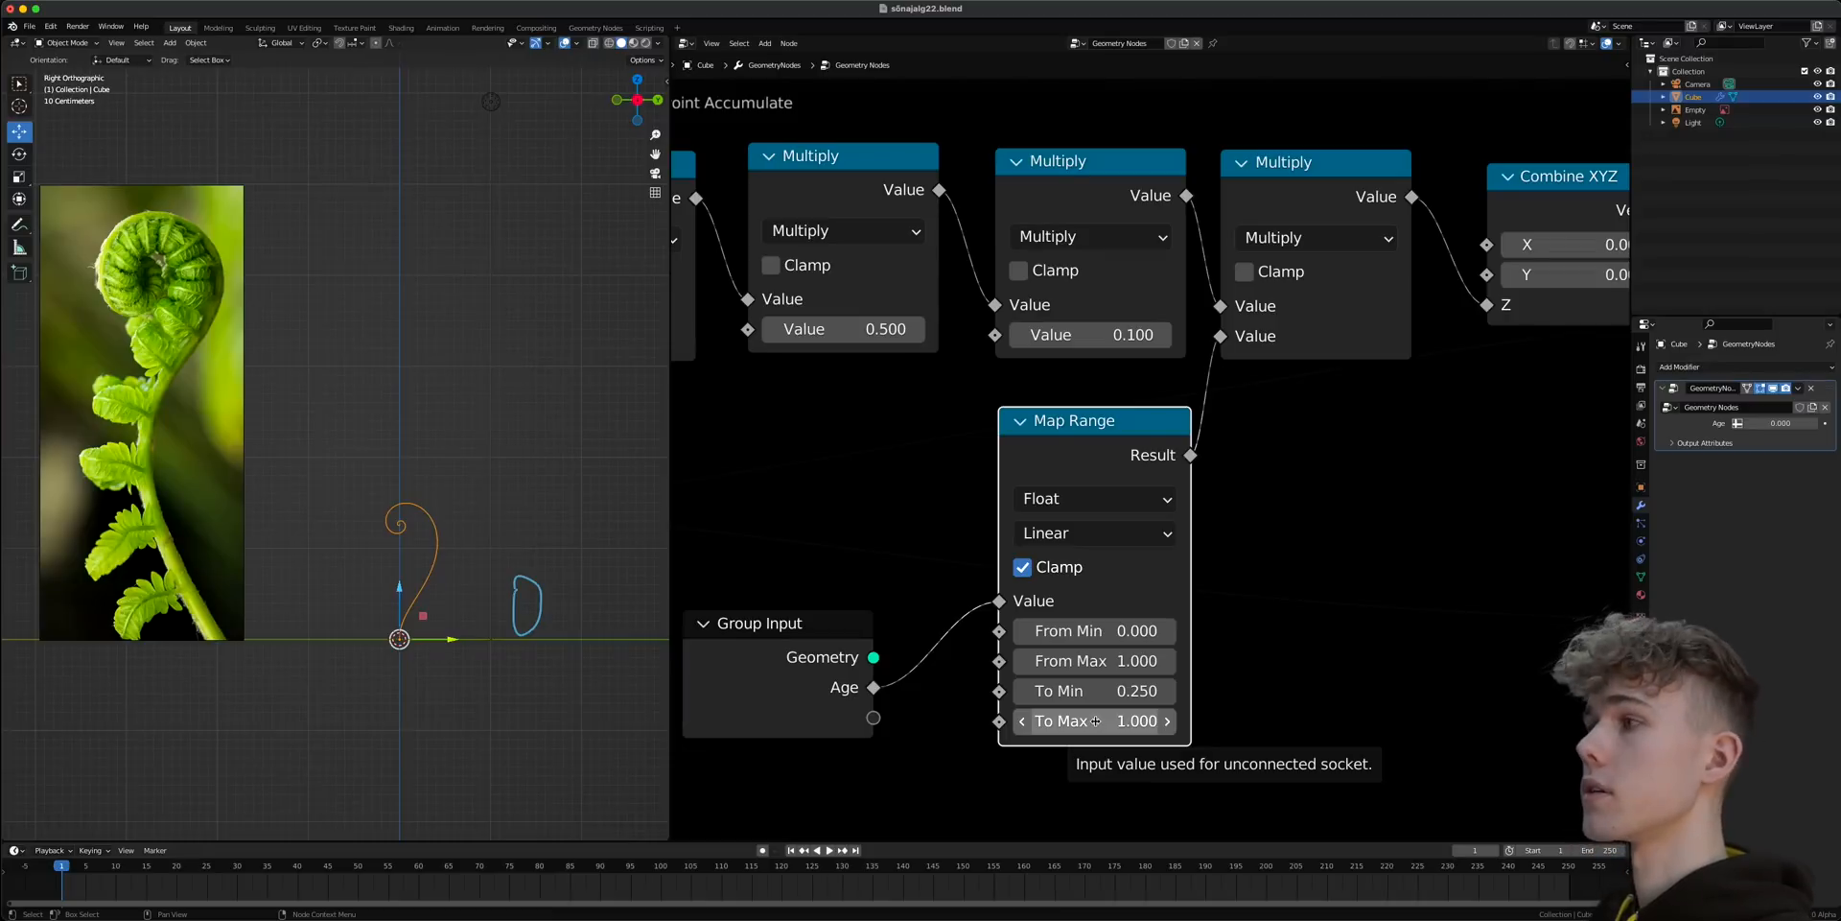
- Set To Min to 17 on the Map Range in Main Branch Spiral and set the modifier's Age to 1
mouse_move(1777, 419)
mouse_down()
mouse_move(1838, 419)
mouse_move(1777, 419)
mouse_move(1821, 419)
mouse_move(1794, 419)
mouse_up()
scroll(1332, 456, down, 3)
middle_drag(1332, 457, 685, 460)
scroll(1162, 649, up, 1)
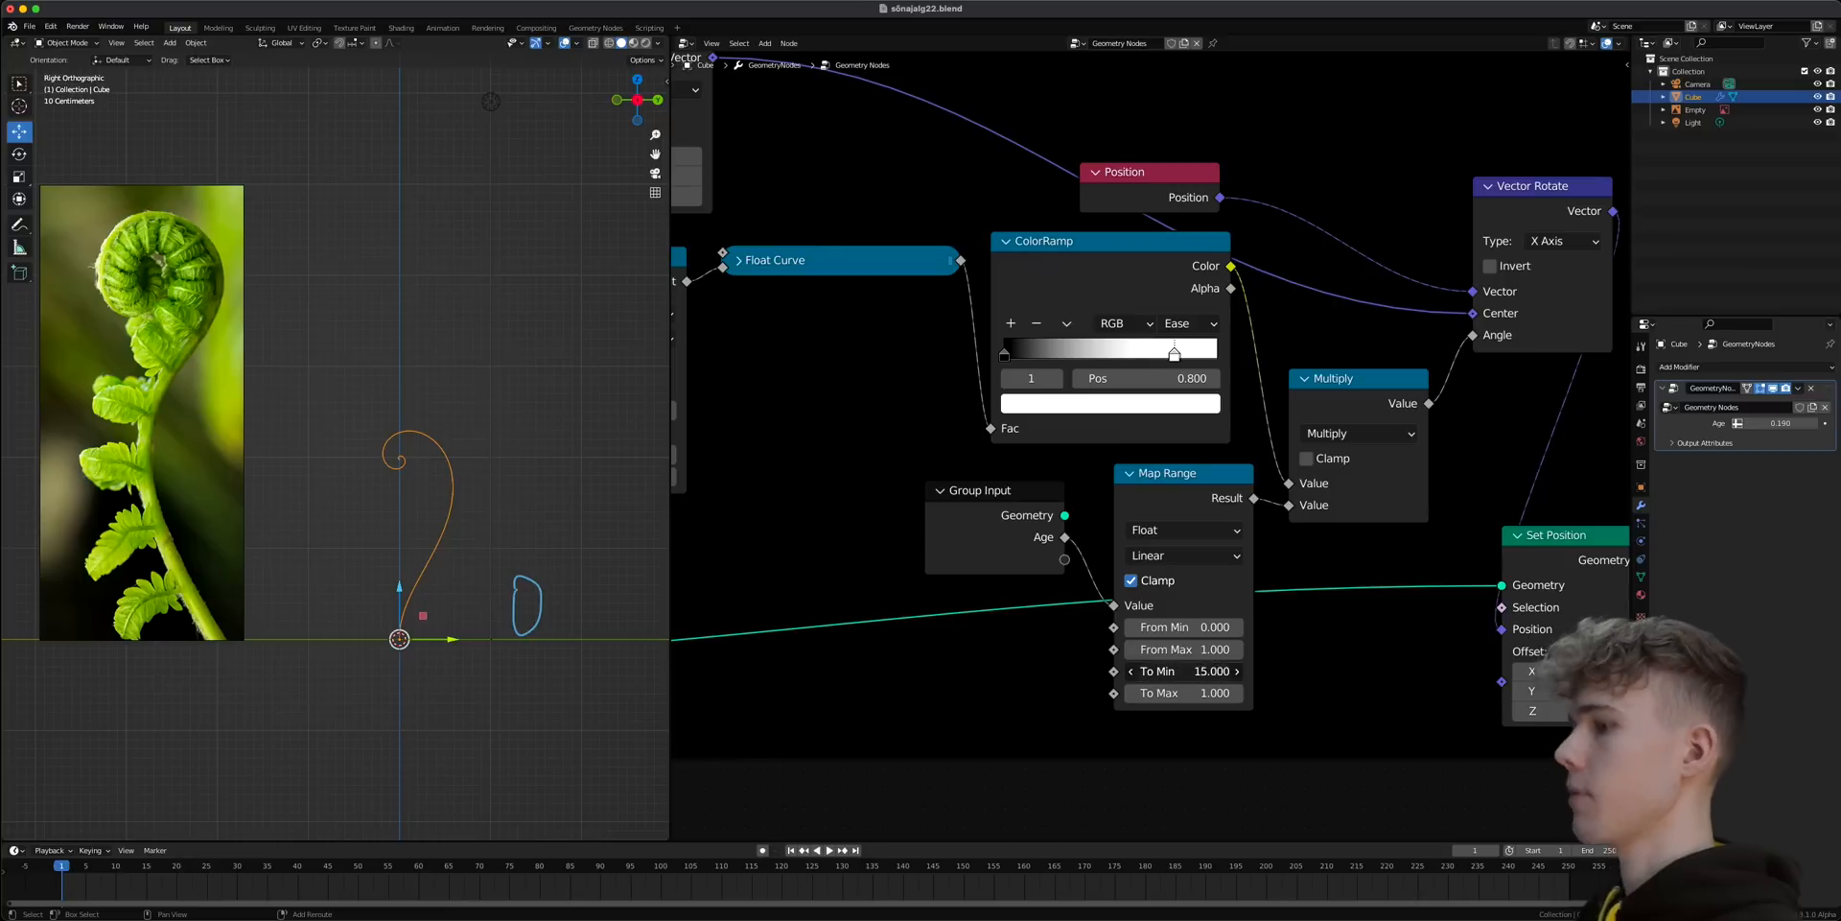
click(1174, 669)
text(17)
key(Return)
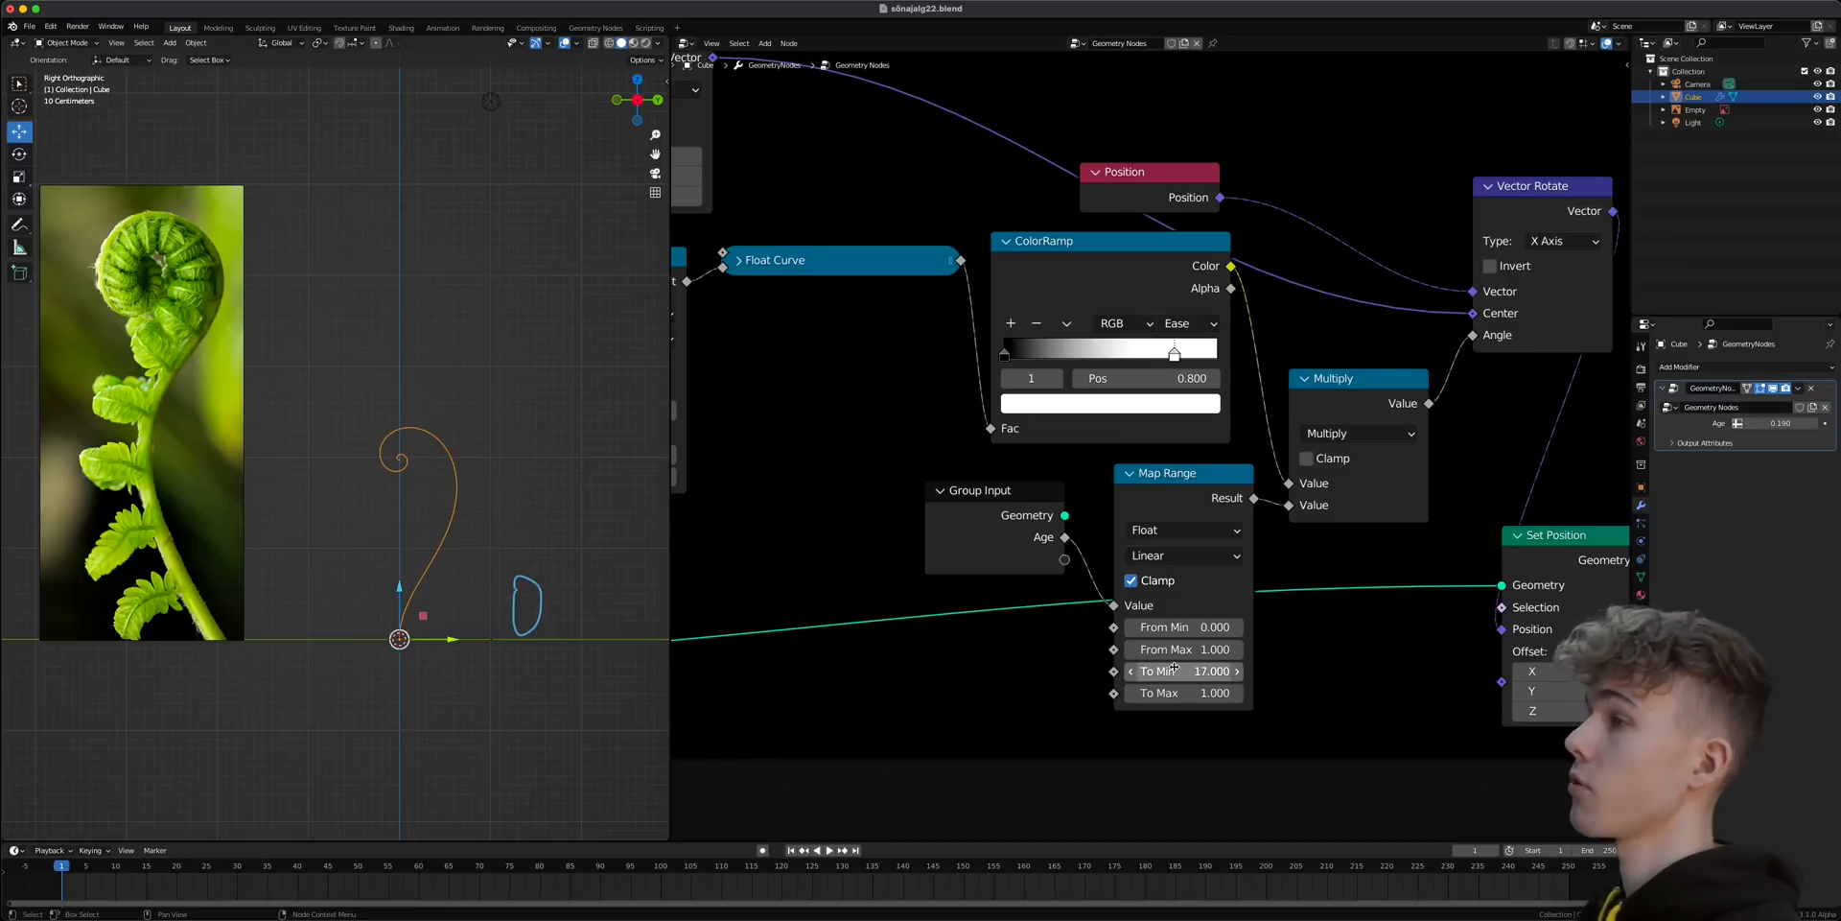
mouse_move(1781, 419)
mouse_down()
mouse_move(1801, 419)
mouse_move(1751, 423)
mouse_move(1812, 423)
mouse_move(1750, 423)
mouse_up()
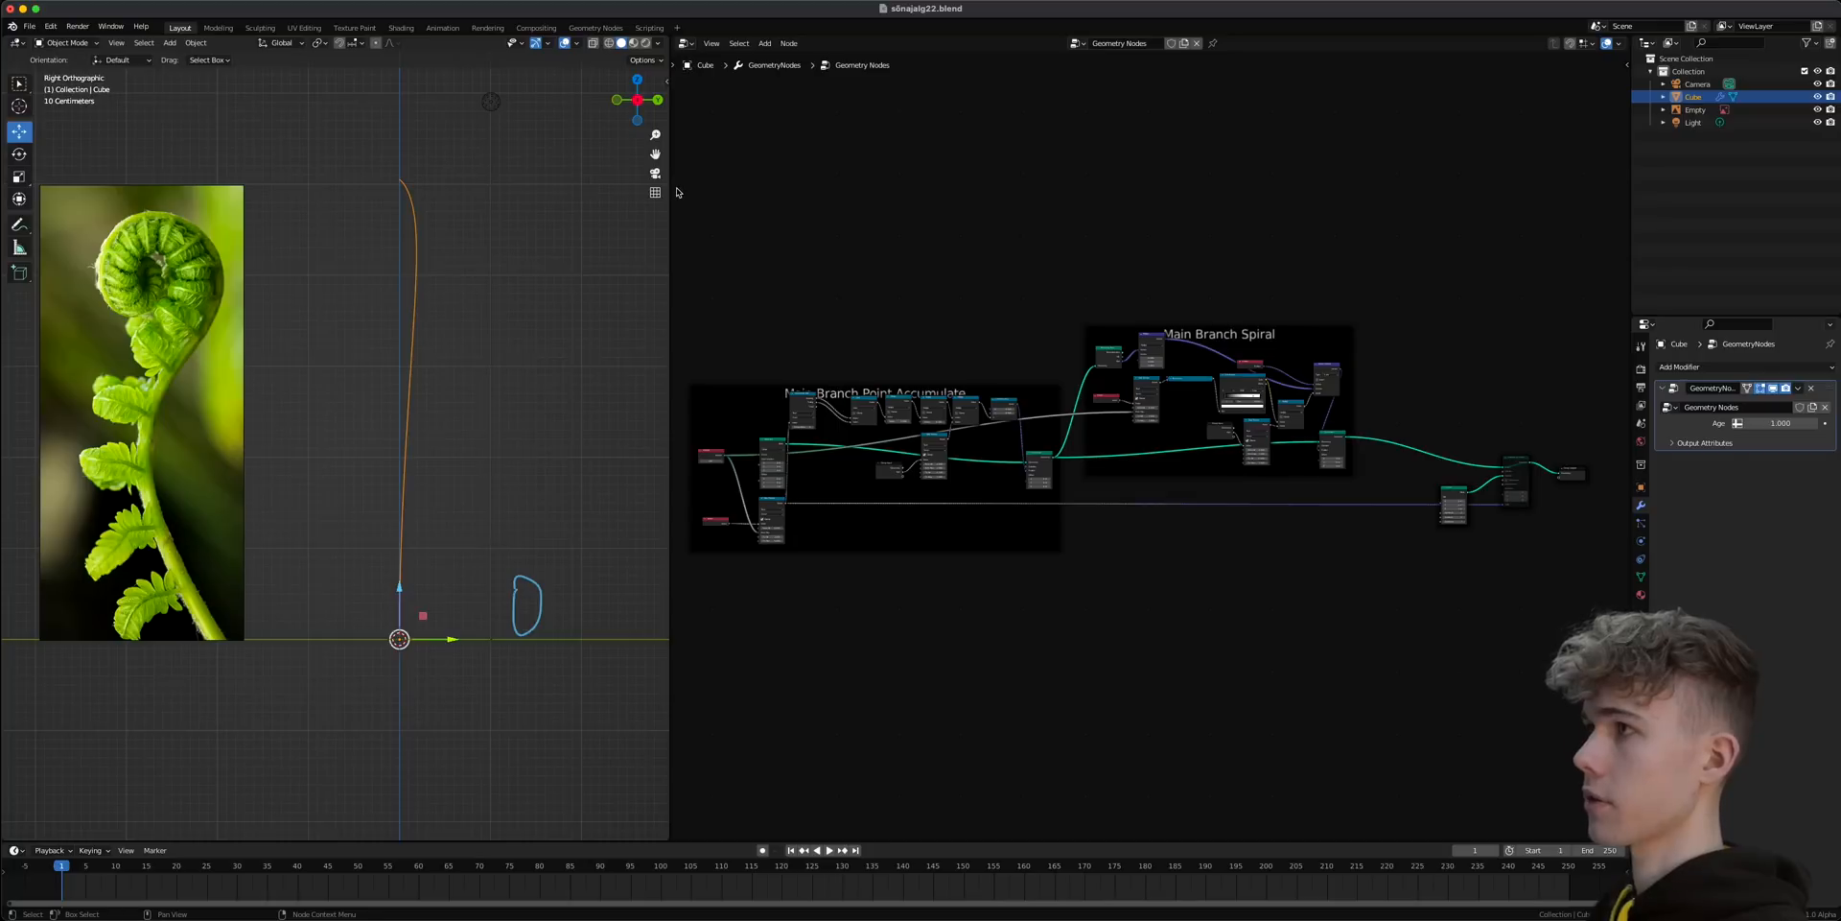
- Duplicate both Main Branch frames below the originals and rename the copies Secondary Branch Point Accumulate and Secondary Branch Spiral
drag(676, 184, 1407, 721)
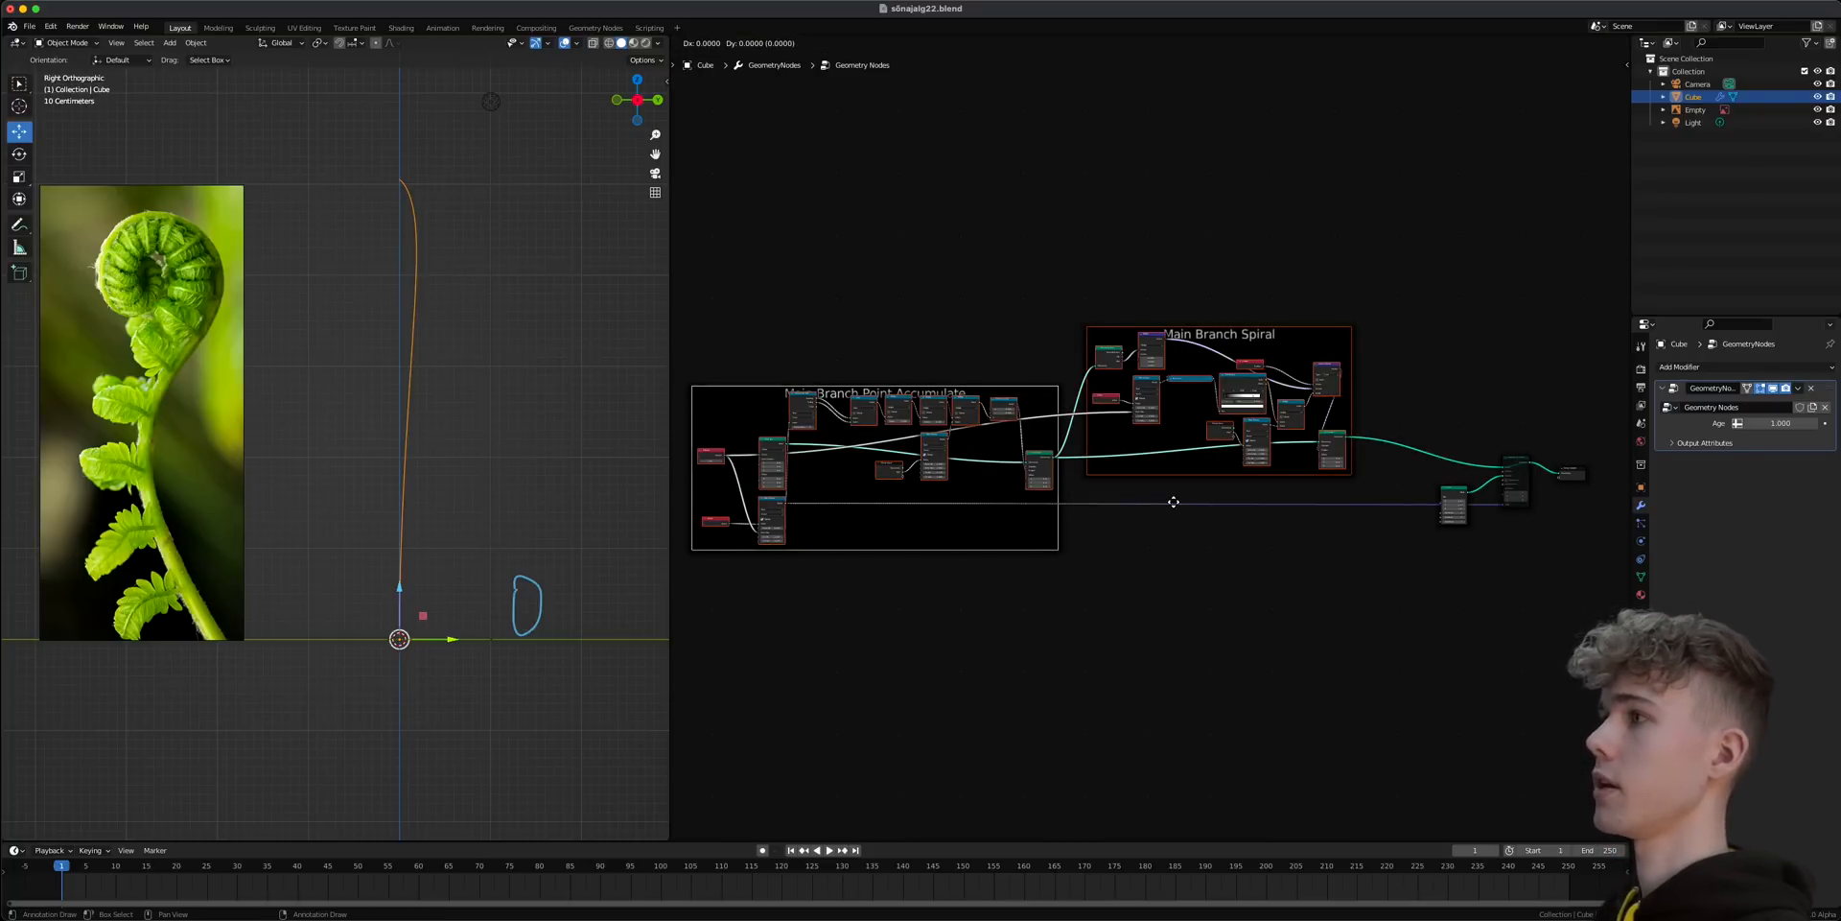
key(shift+d)
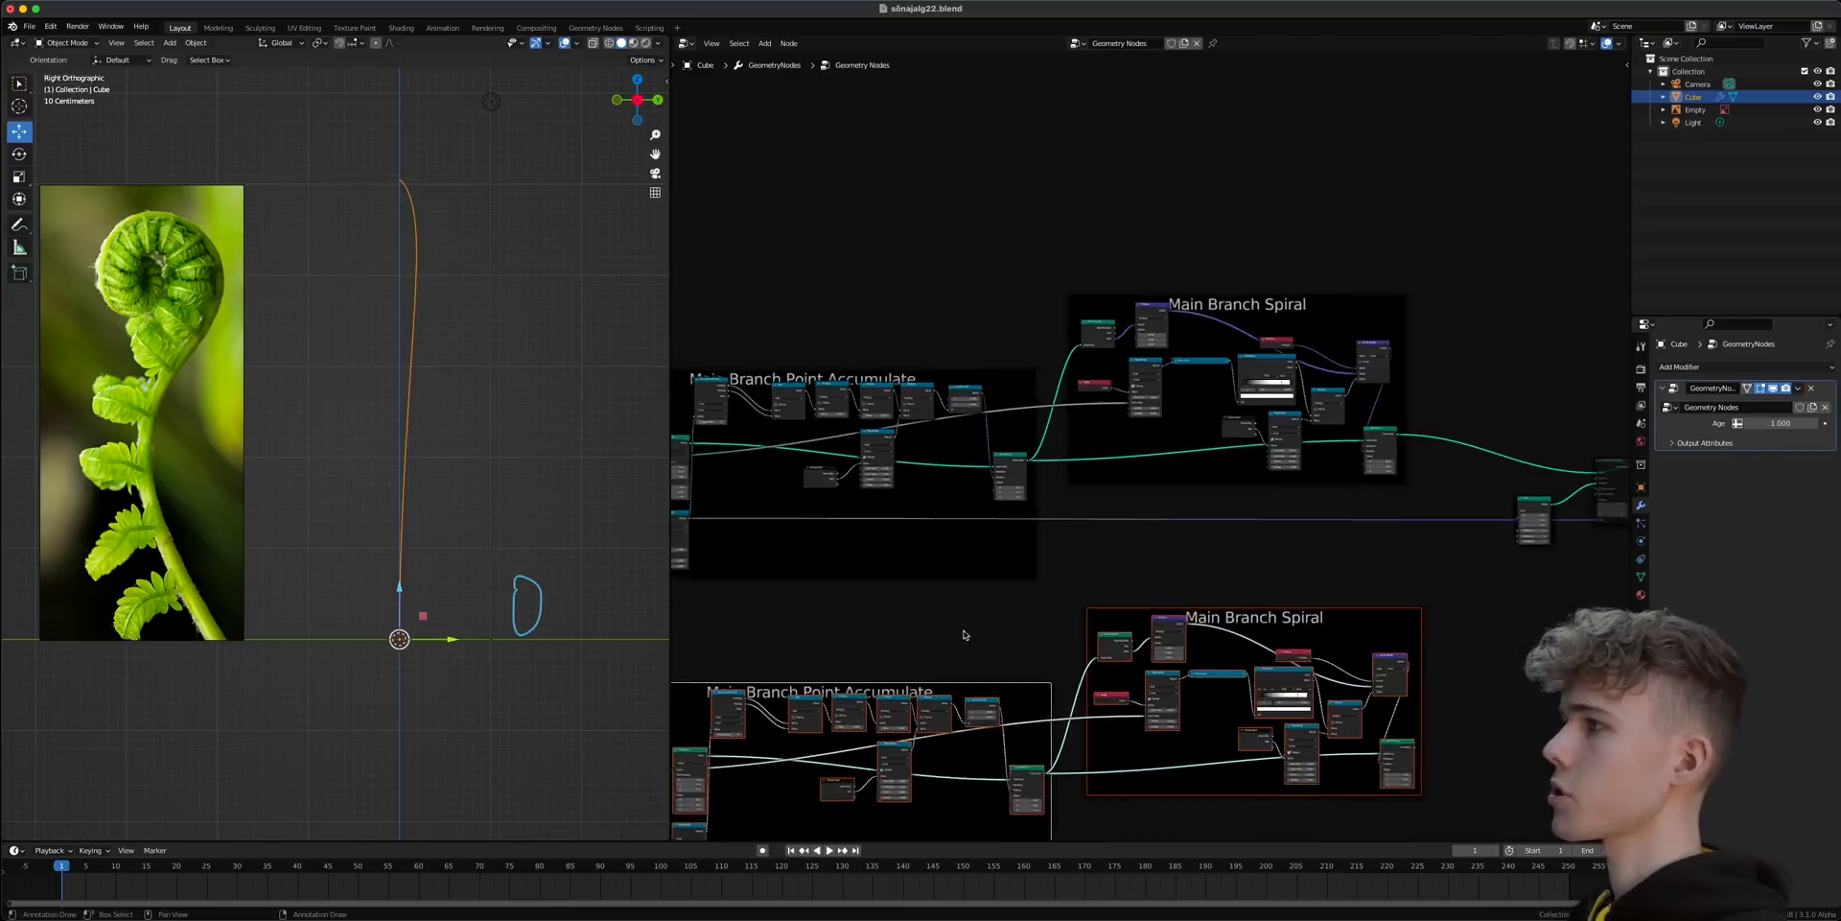
scroll(1163, 441, up, 8)
key(F2)
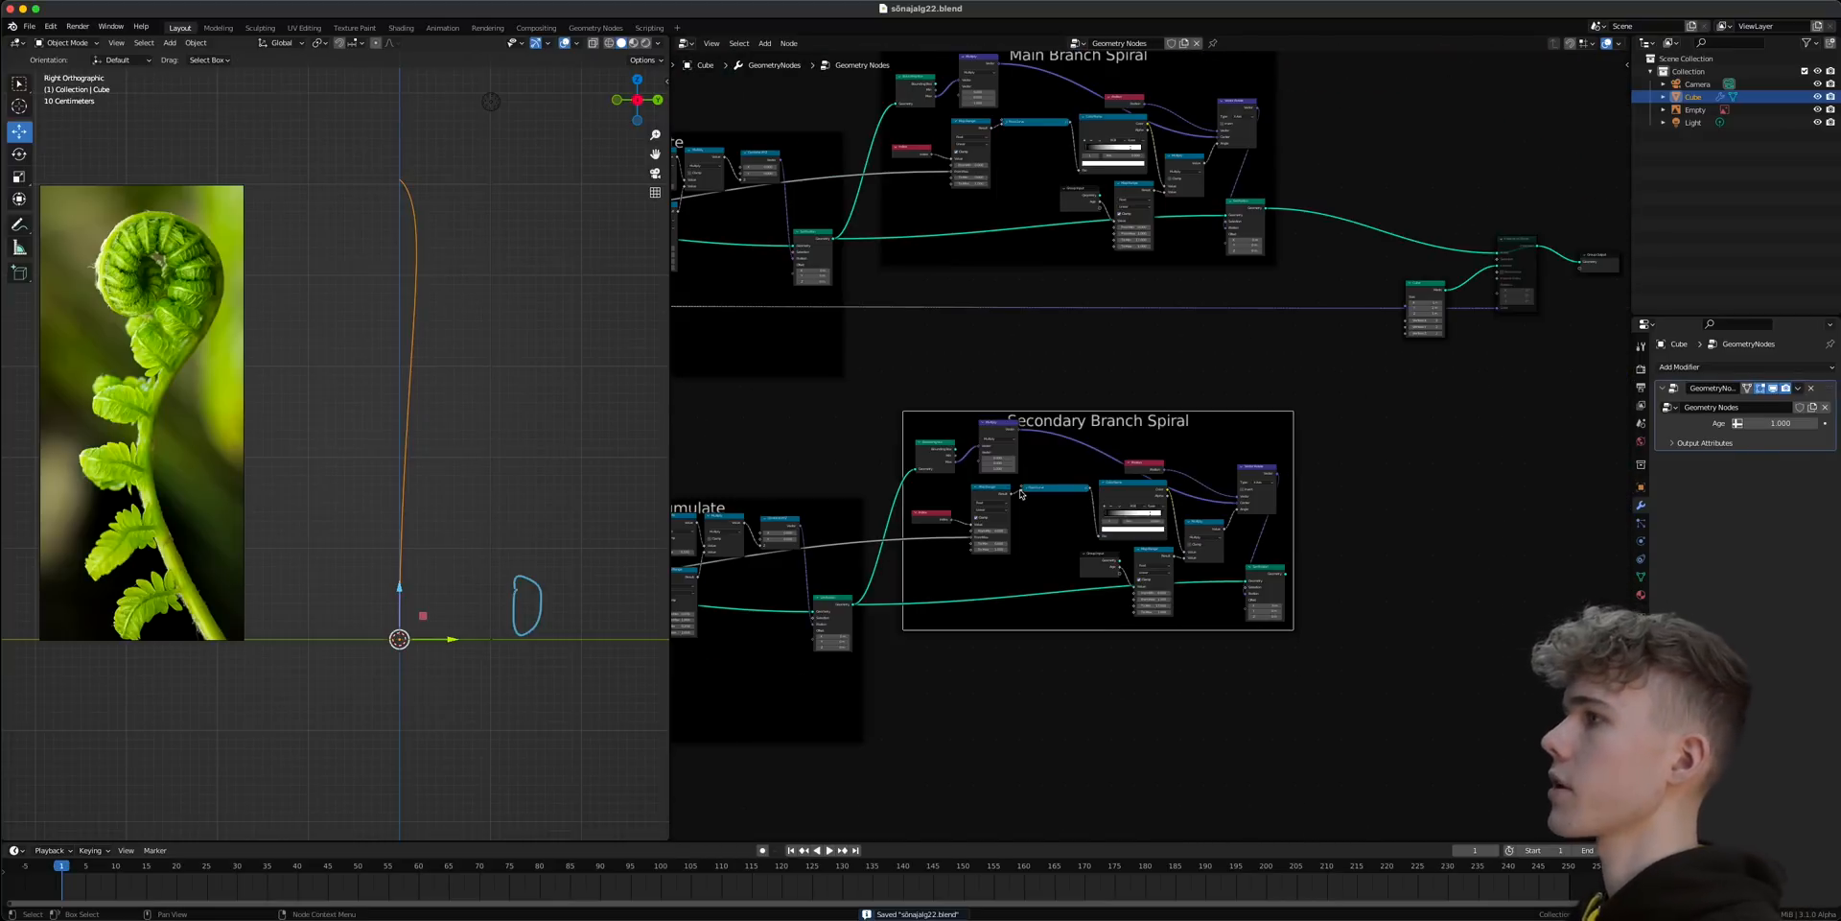
scroll(1007, 477, down, 2)
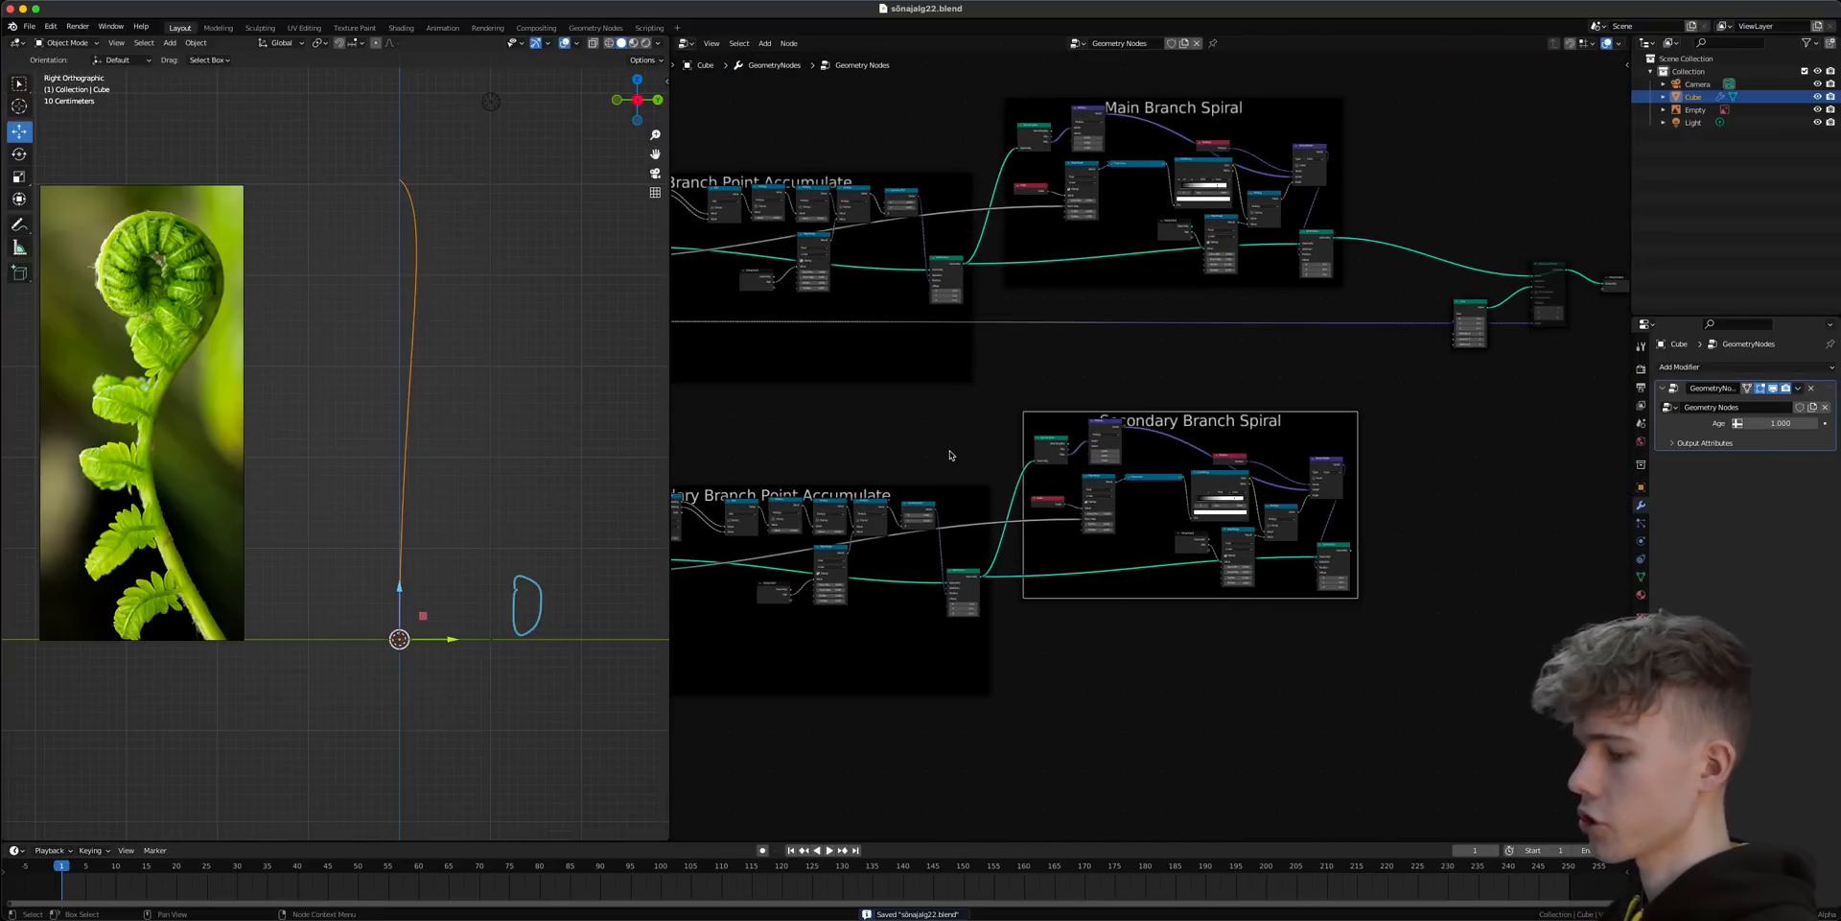
- Examine the side leaves in the fern reference image up close, return to the right orthographic view, and save the file
middle_drag(195, 591, 491, 742)
scroll(434, 445, up, 6)
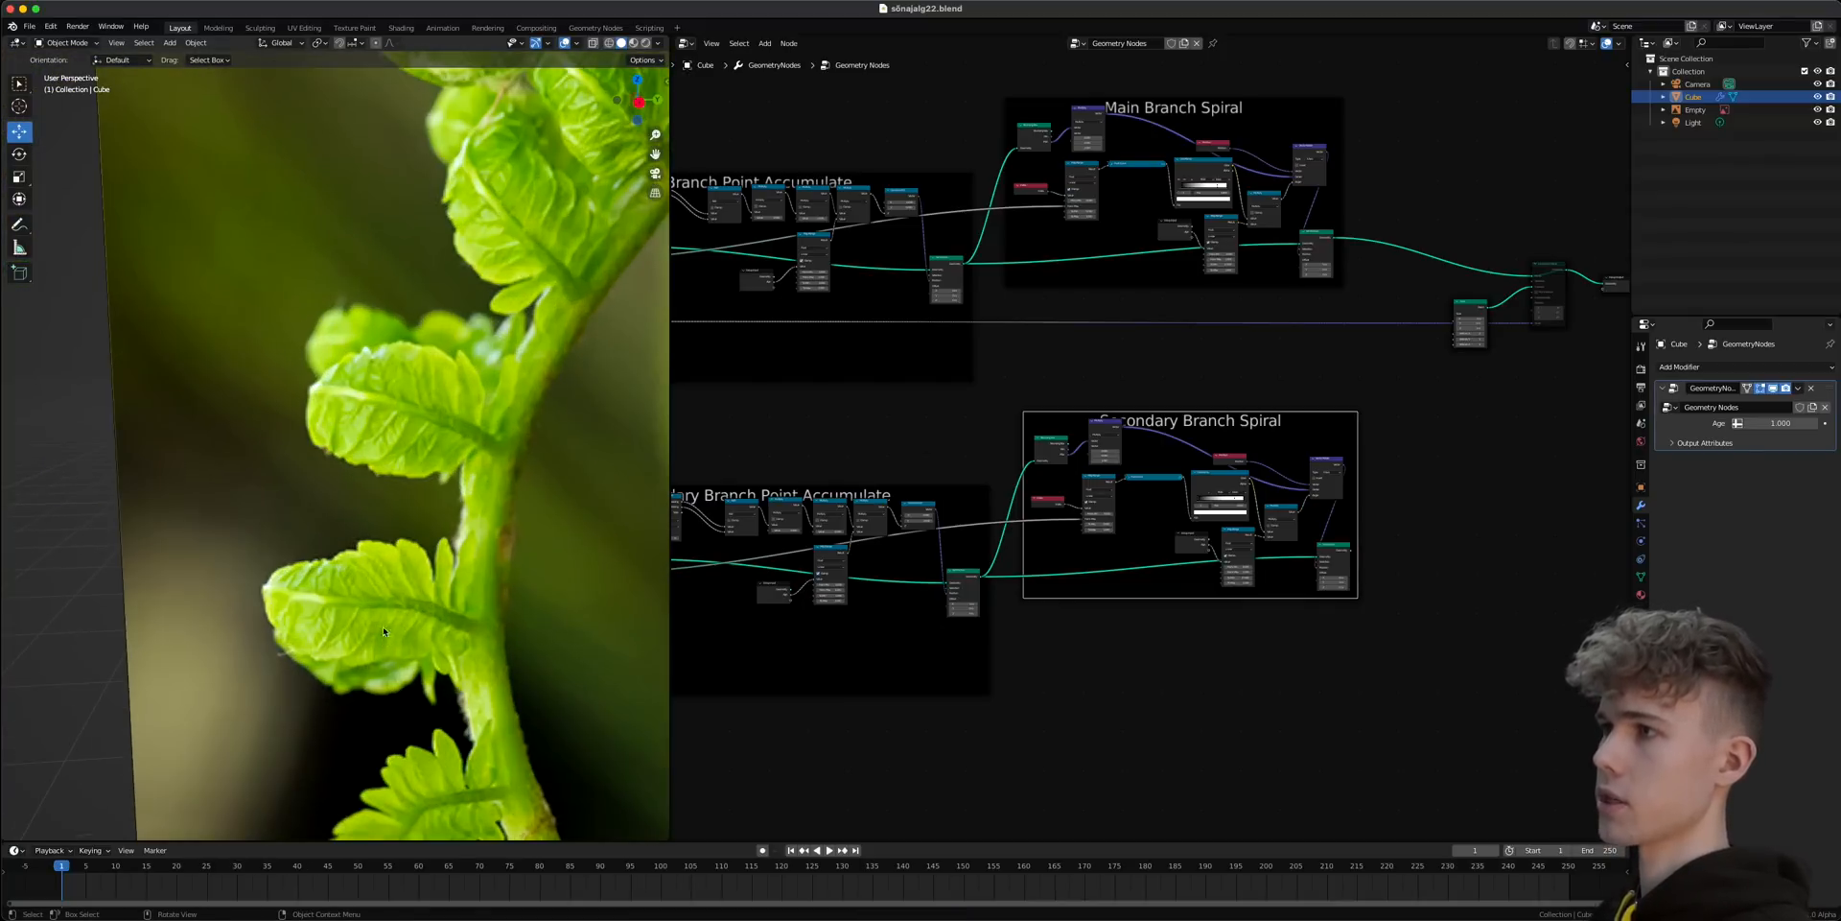
scroll(419, 644, up, 5)
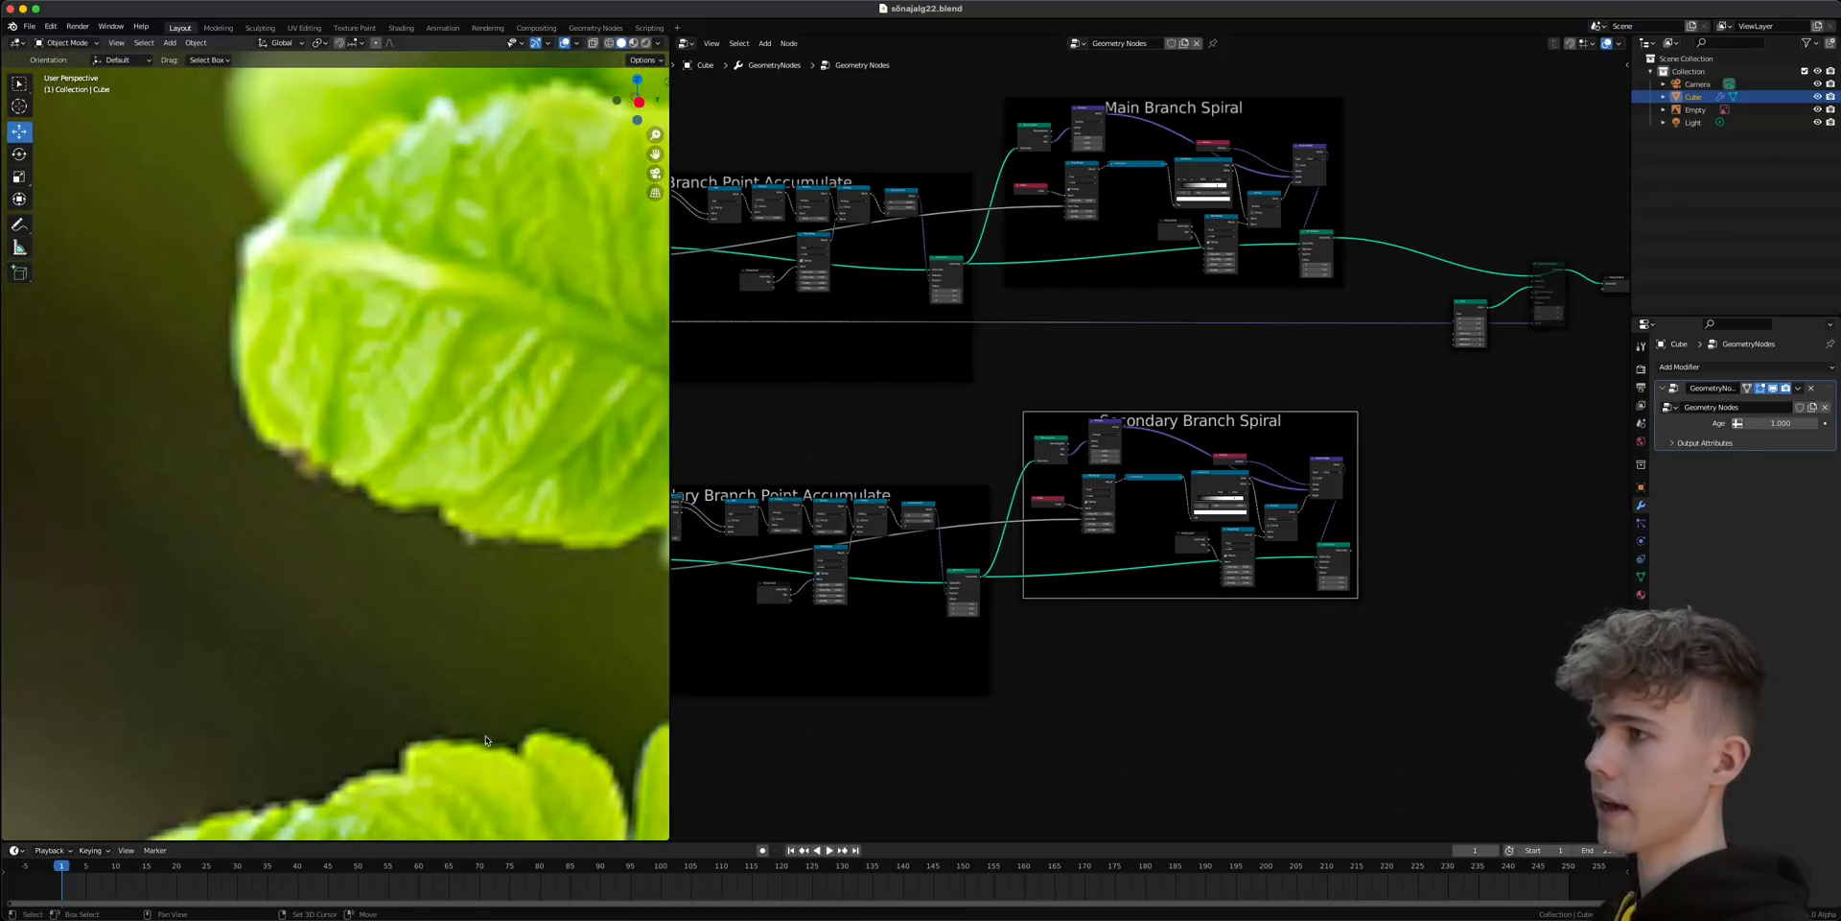
shift+middle_drag(486, 737, 345, 456)
scroll(312, 508, down, 12)
shift+middle_drag(311, 508, 251, 508)
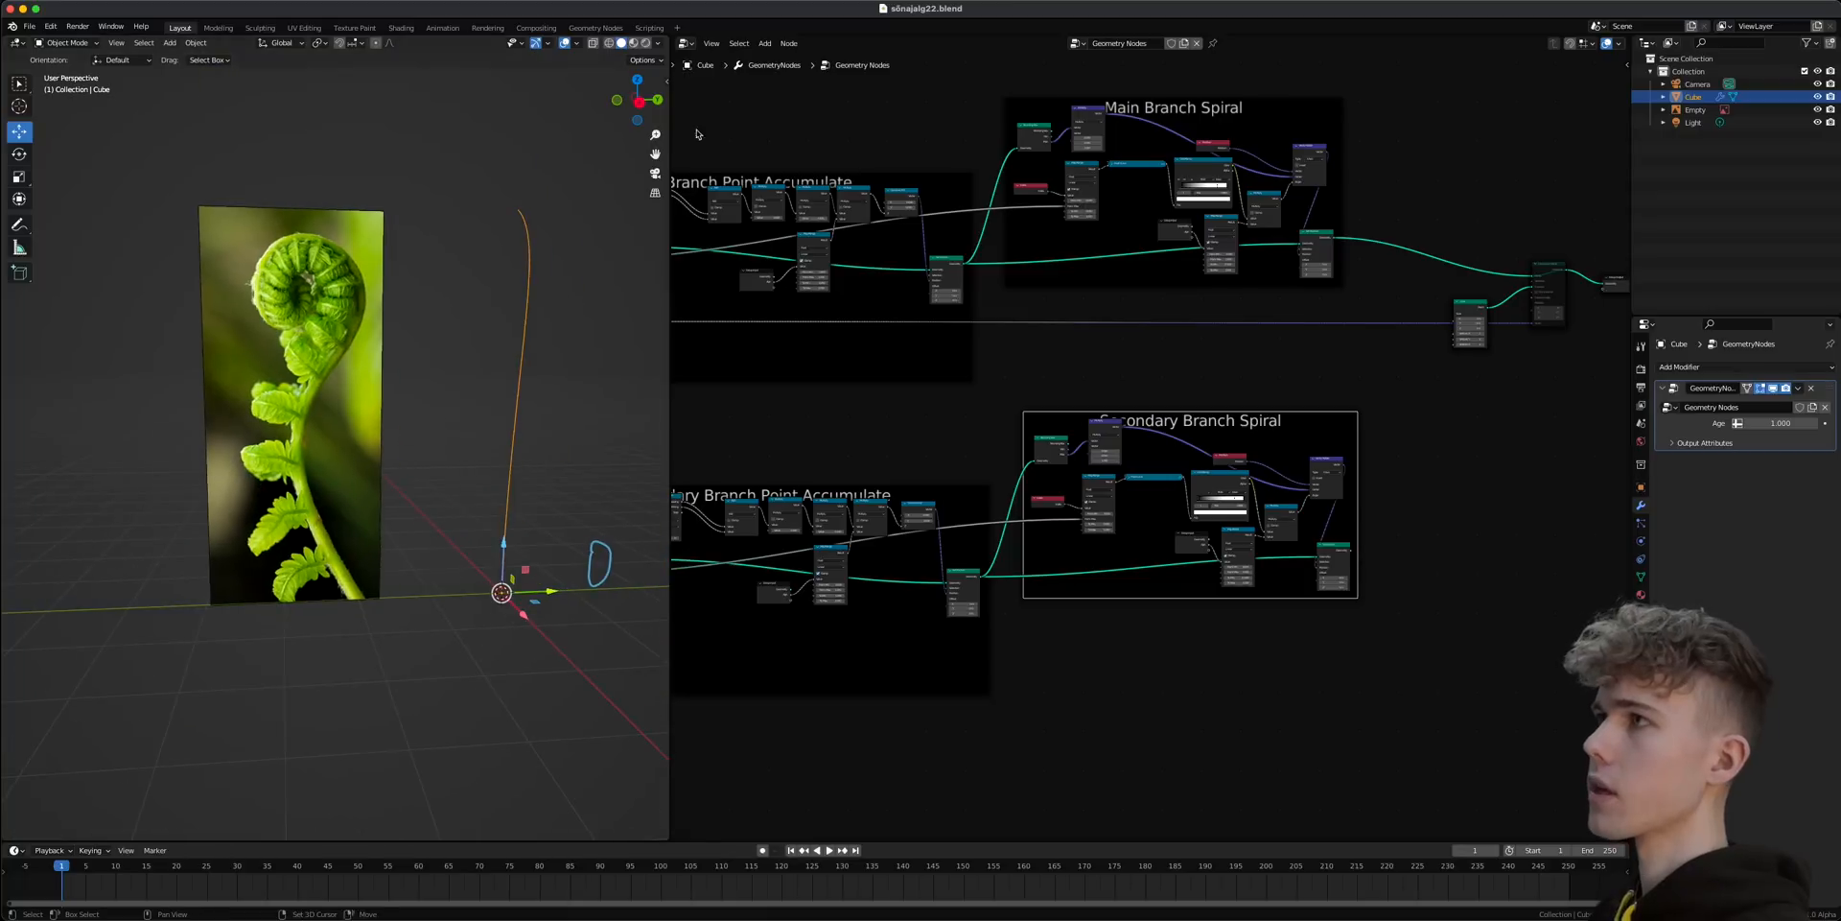
click(639, 103)
shift+middle_drag(621, 154, 515, 157)
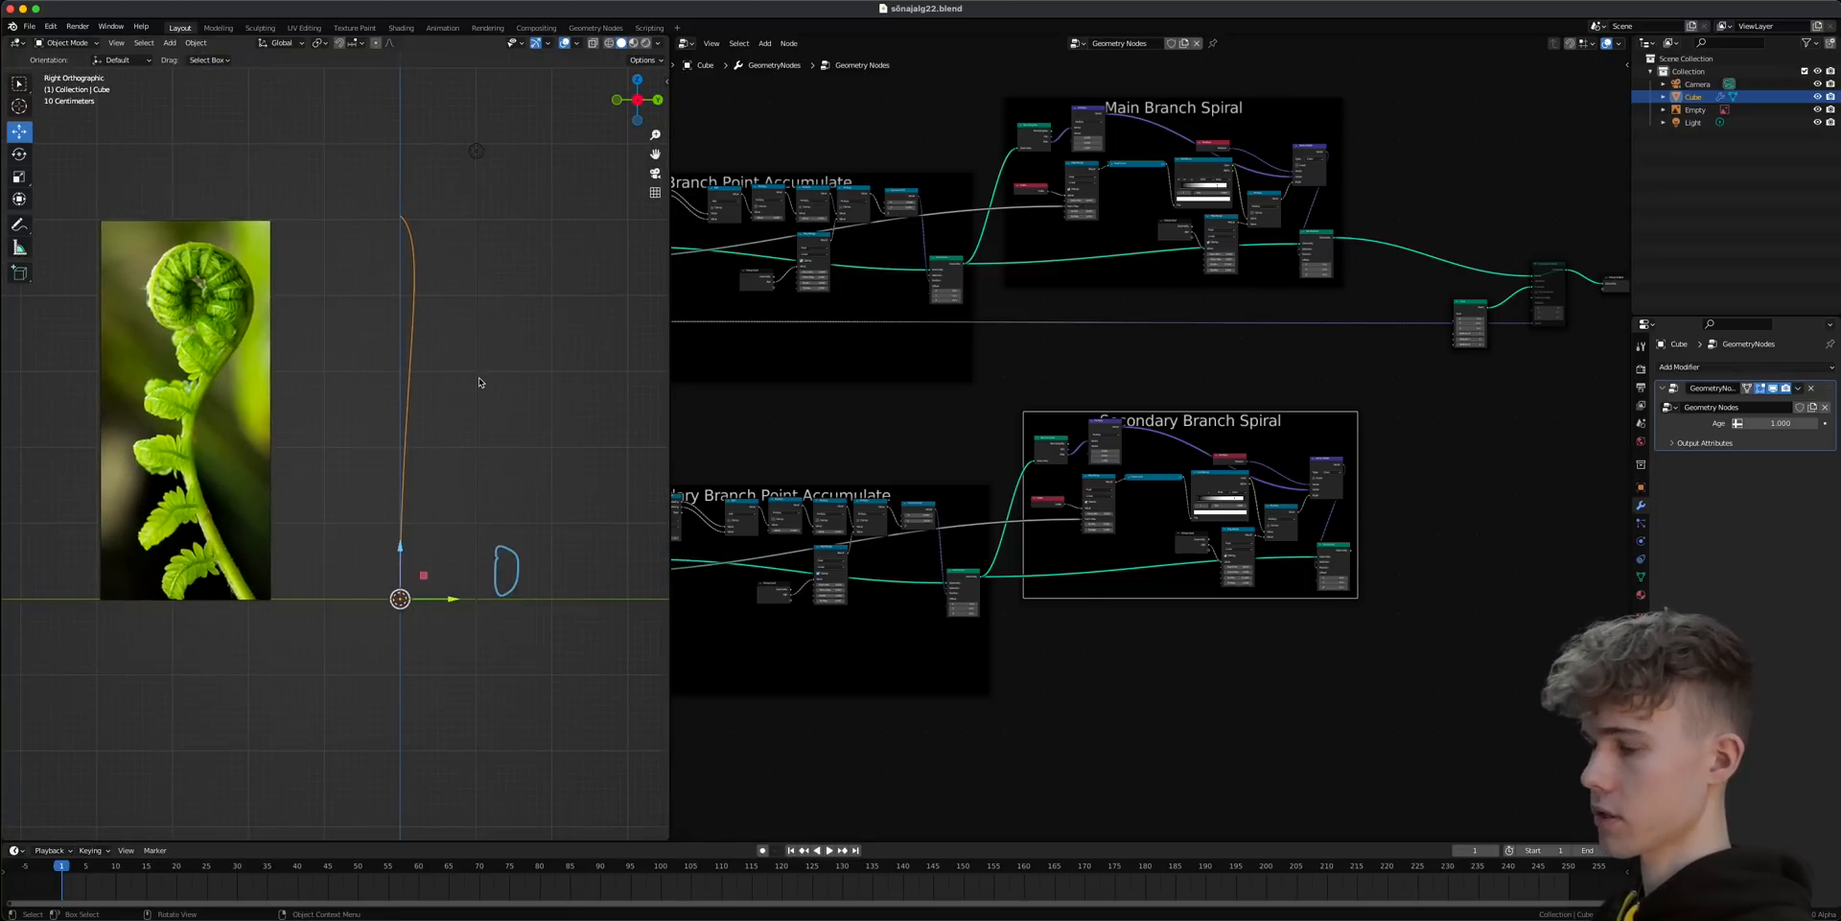
scroll(479, 377, up, 2)
key(ctrl+s)
- Connect the Secondary Branch Spiral's Set Position geometry to the Instance input of Instance on Points and delete the Cube node
scroll(1098, 524, up, 3)
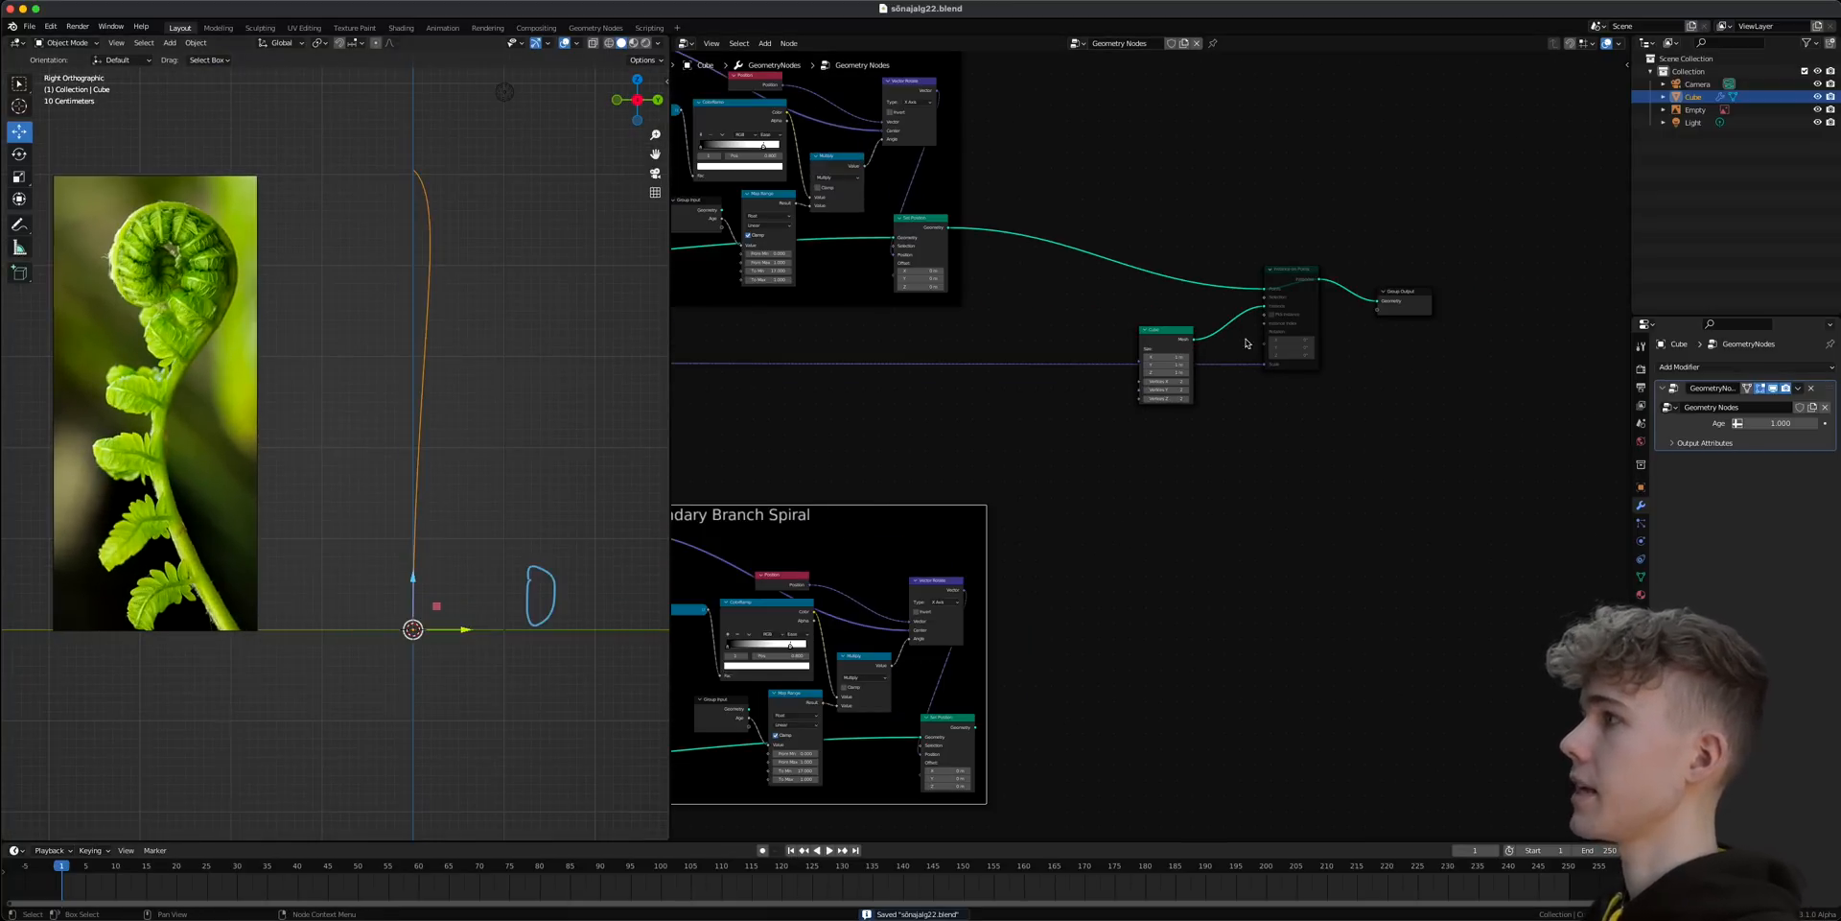
middle_drag(955, 678, 913, 558)
drag(963, 668, 1330, 138)
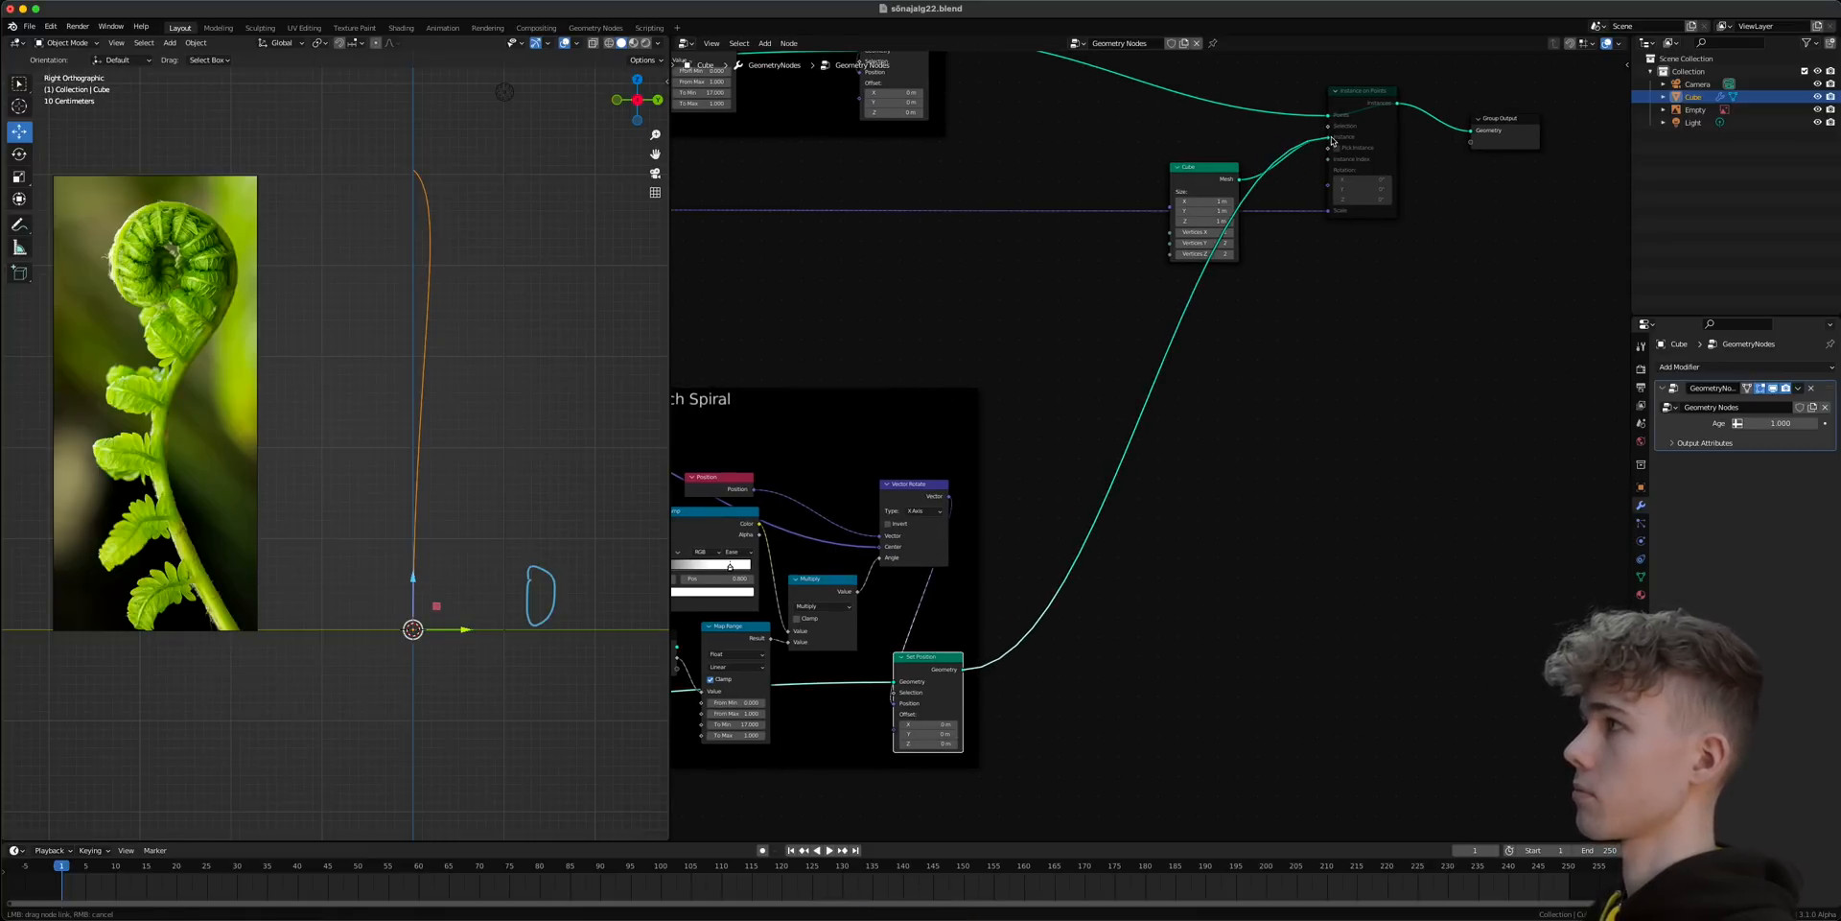
click(1208, 178)
key(x)
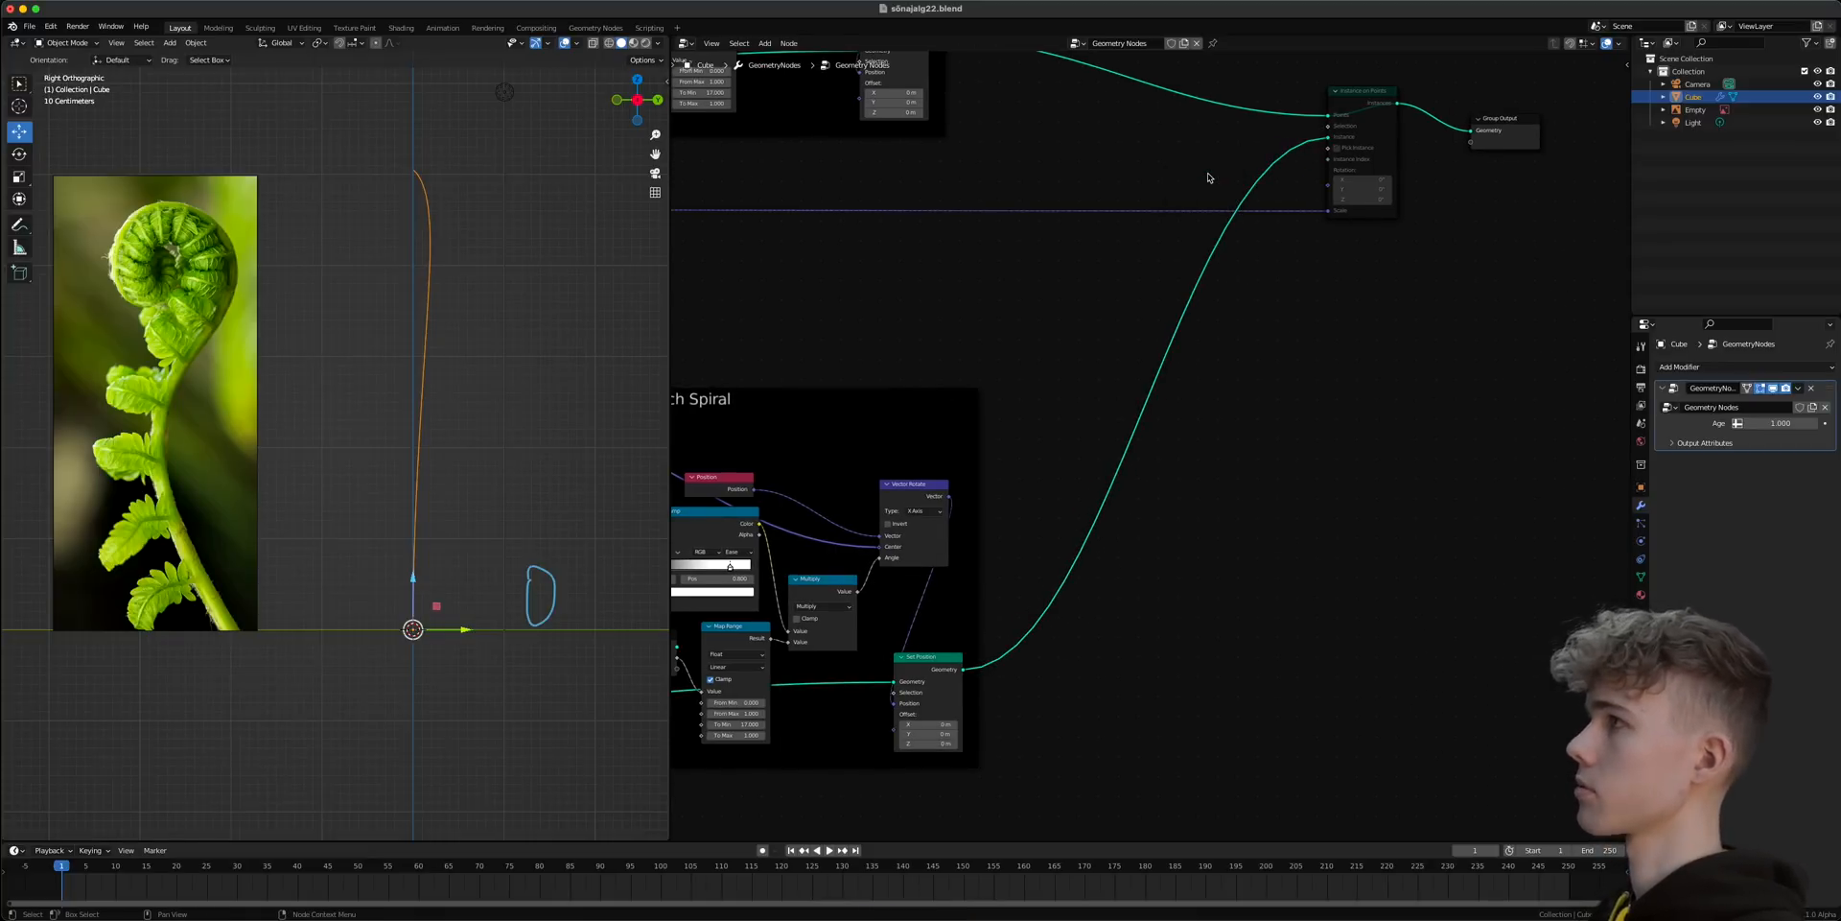
- Unmute the Instance on Points node and view the instanced secondary branches in perspective
click(1359, 129)
right_click(1359, 130)
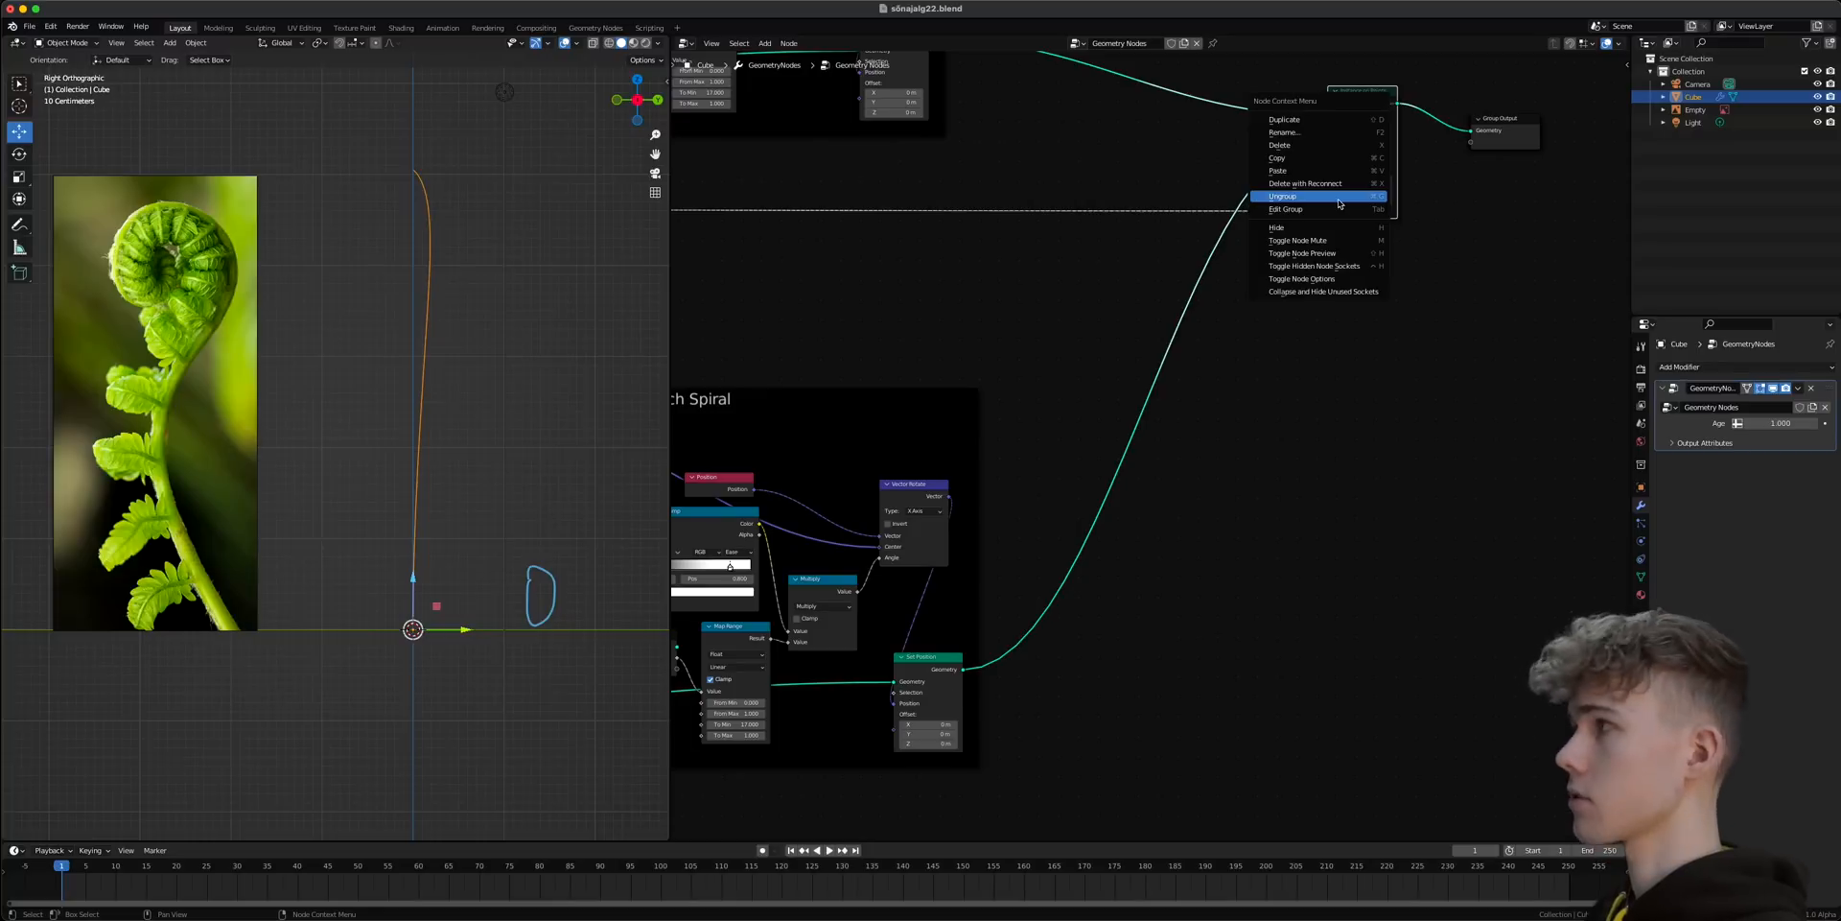
middle_drag(451, 287, 405, 405)
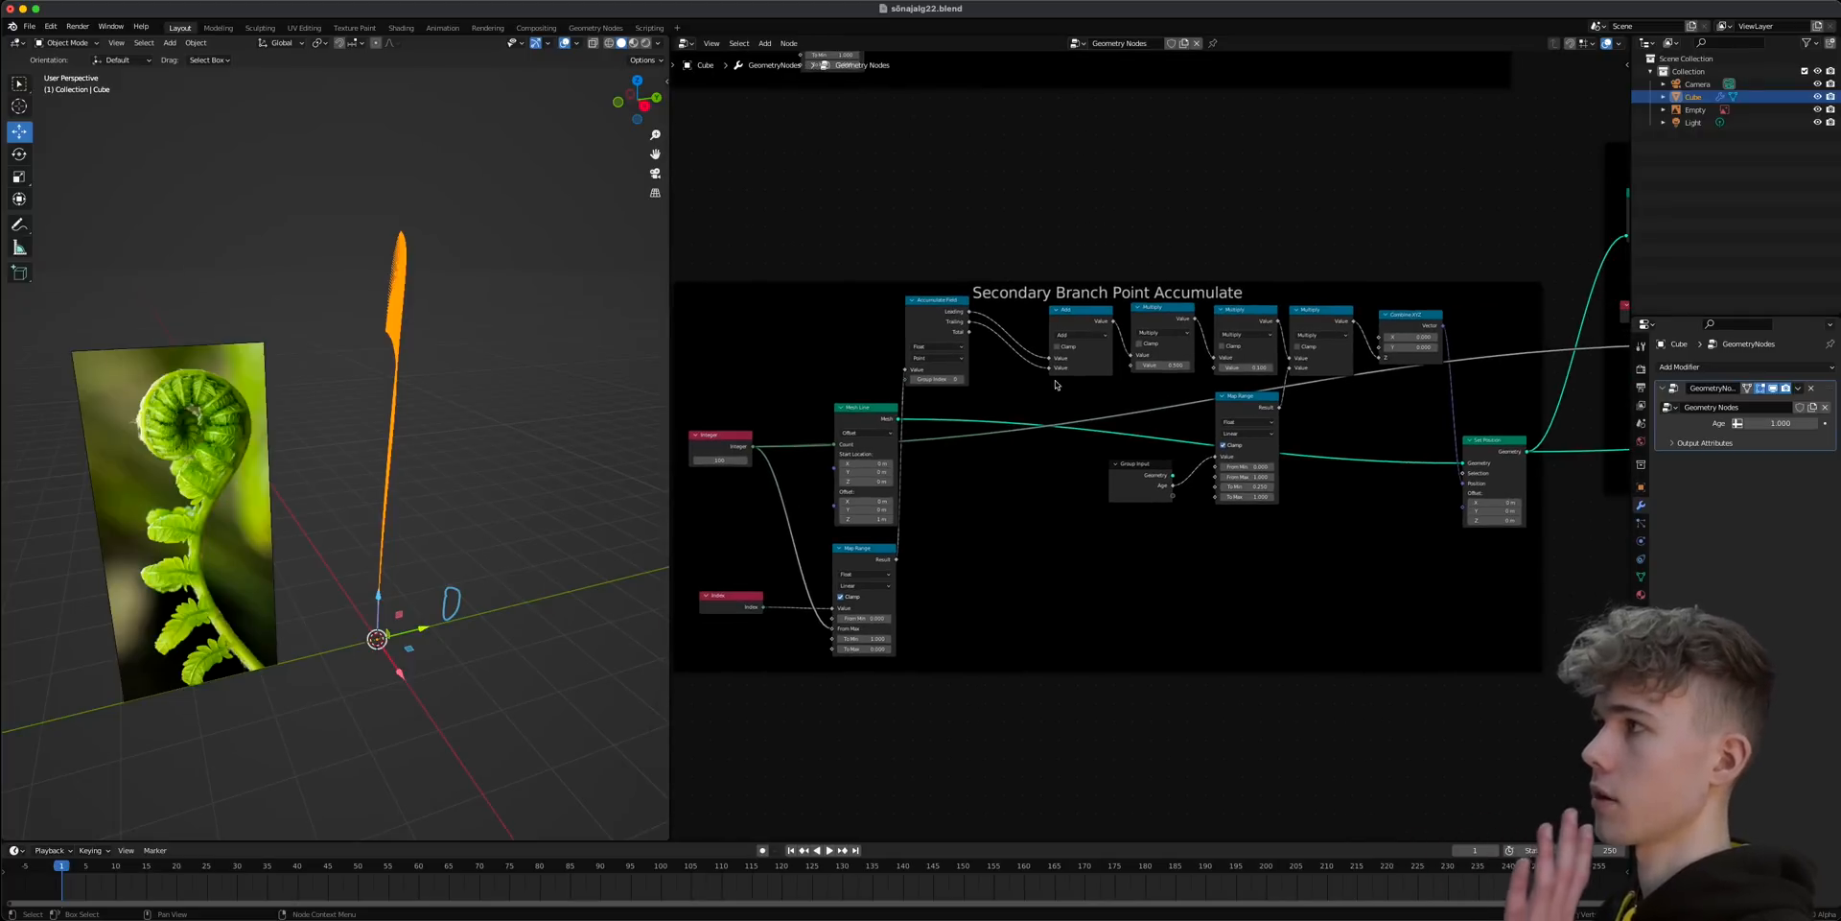
- Move the last Multiply's link from Z to X on the Combine XYZ node in Secondary Branch Point Accumulate
scroll(859, 365, down, 5)
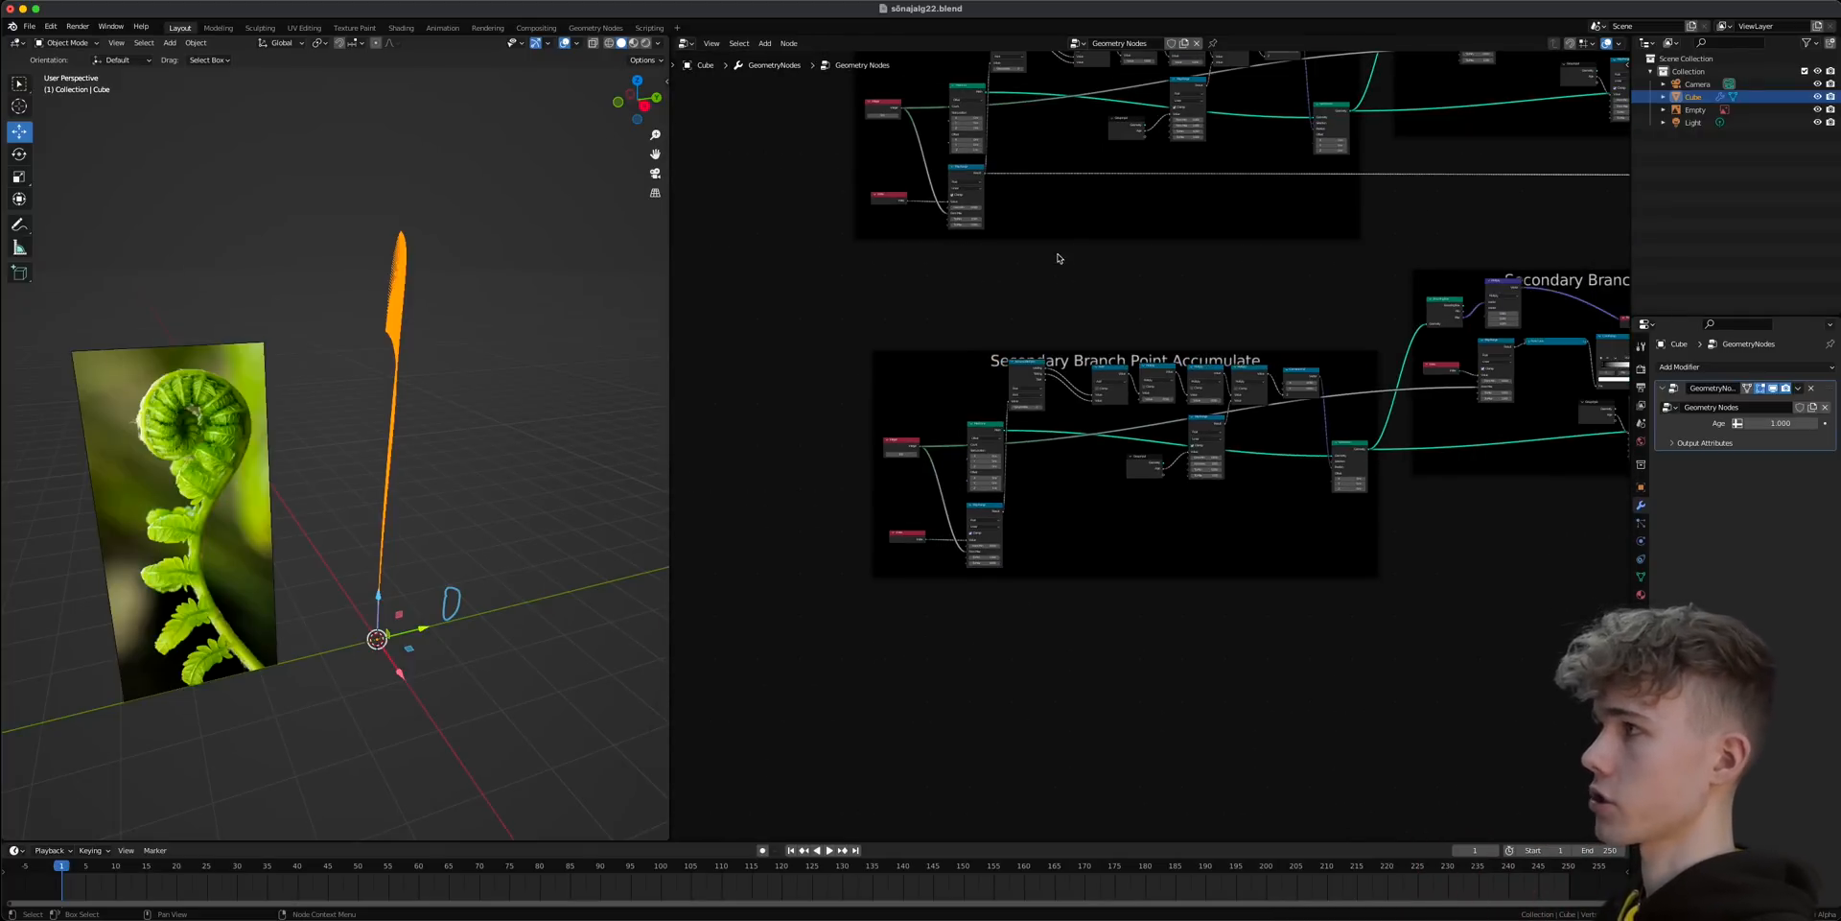
middle_drag(1102, 197, 1012, 469)
scroll(1160, 460, down, 6)
middle_drag(1135, 504, 1075, 473)
scroll(1074, 475, up, 1)
scroll(1015, 642, up, 6)
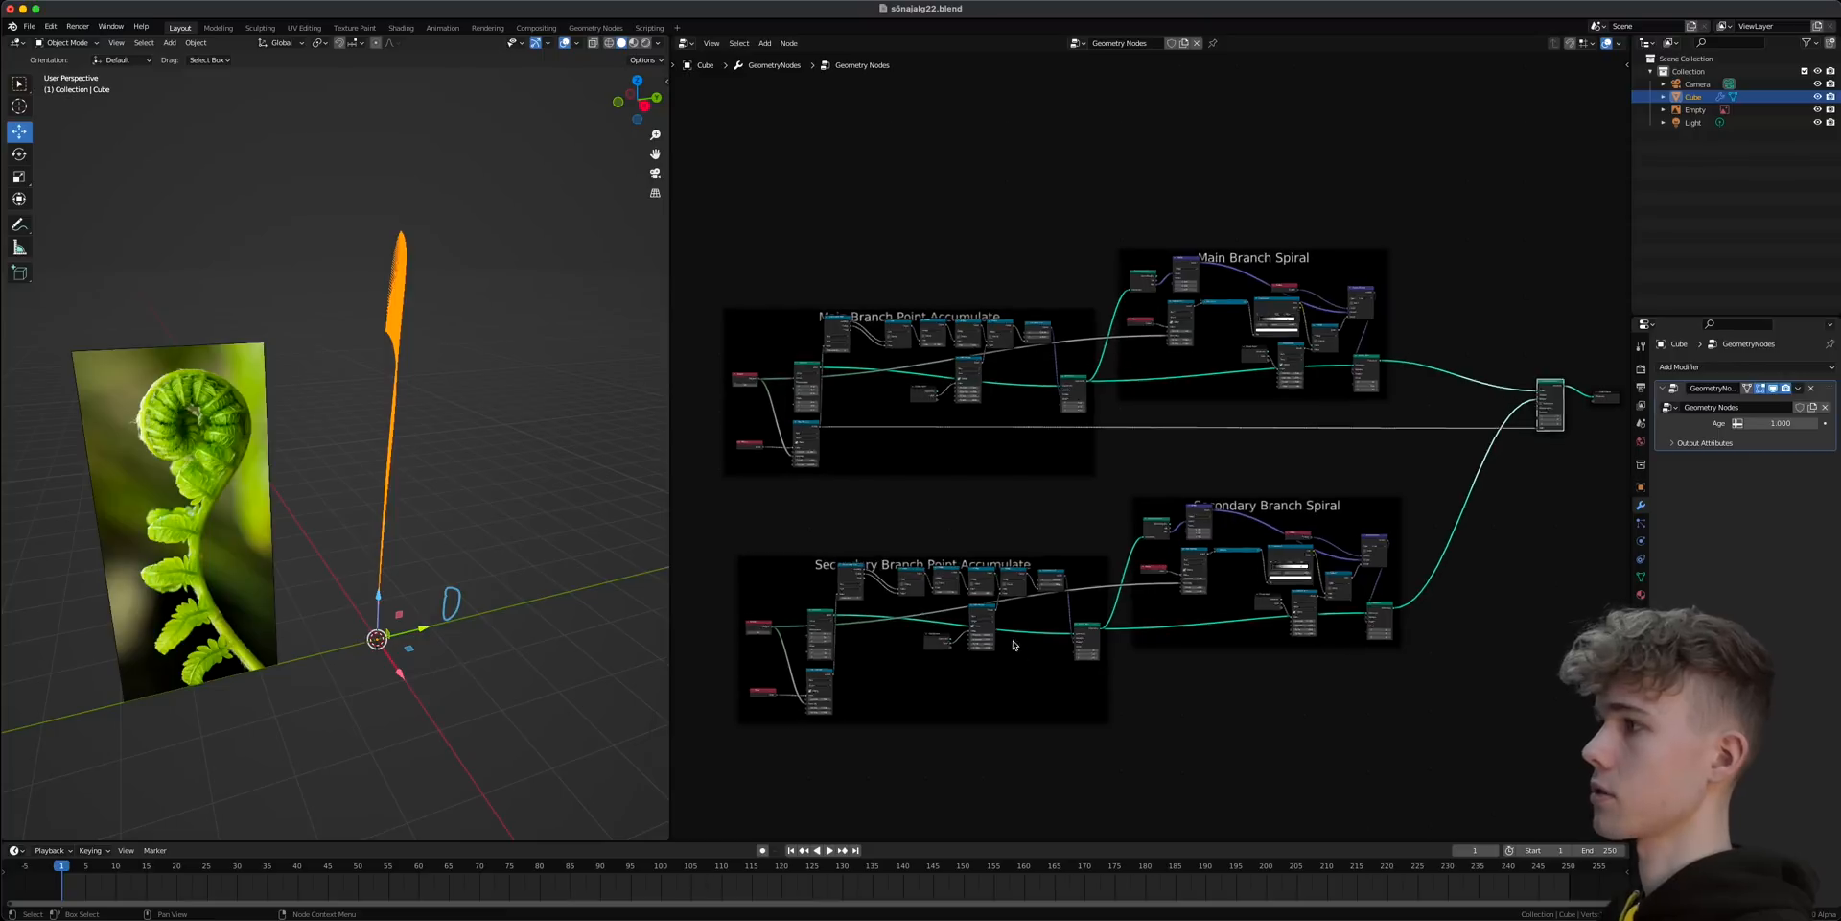
middle_drag(715, 714, 1137, 497)
scroll(1134, 501, up, 11)
scroll(1132, 503, up, 4)
middle_drag(1072, 604, 791, 556)
middle_drag(1329, 475, 797, 524)
scroll(1161, 470, down, 1)
drag(1388, 575, 1395, 567)
scroll(1218, 480, up, 3)
middle_drag(1218, 479, 1022, 490)
scroll(1021, 490, up, 3)
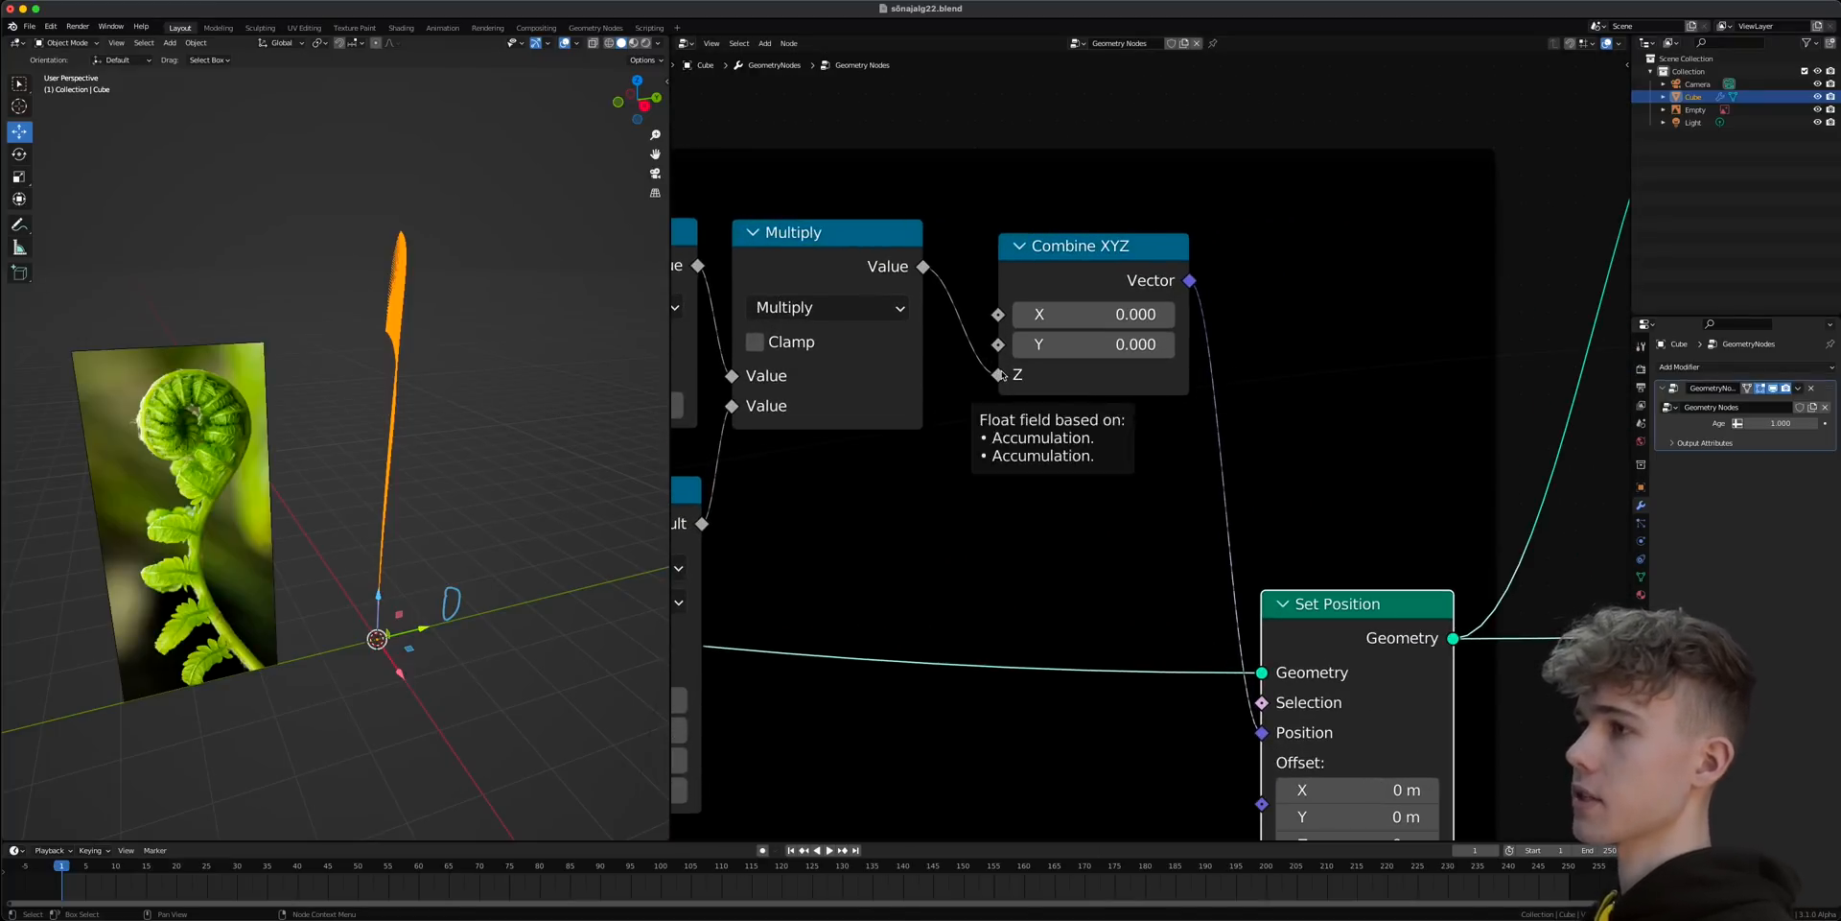
middle_drag(330, 606, 379, 614)
drag(997, 374, 997, 313)
middle_drag(451, 451, 411, 469)
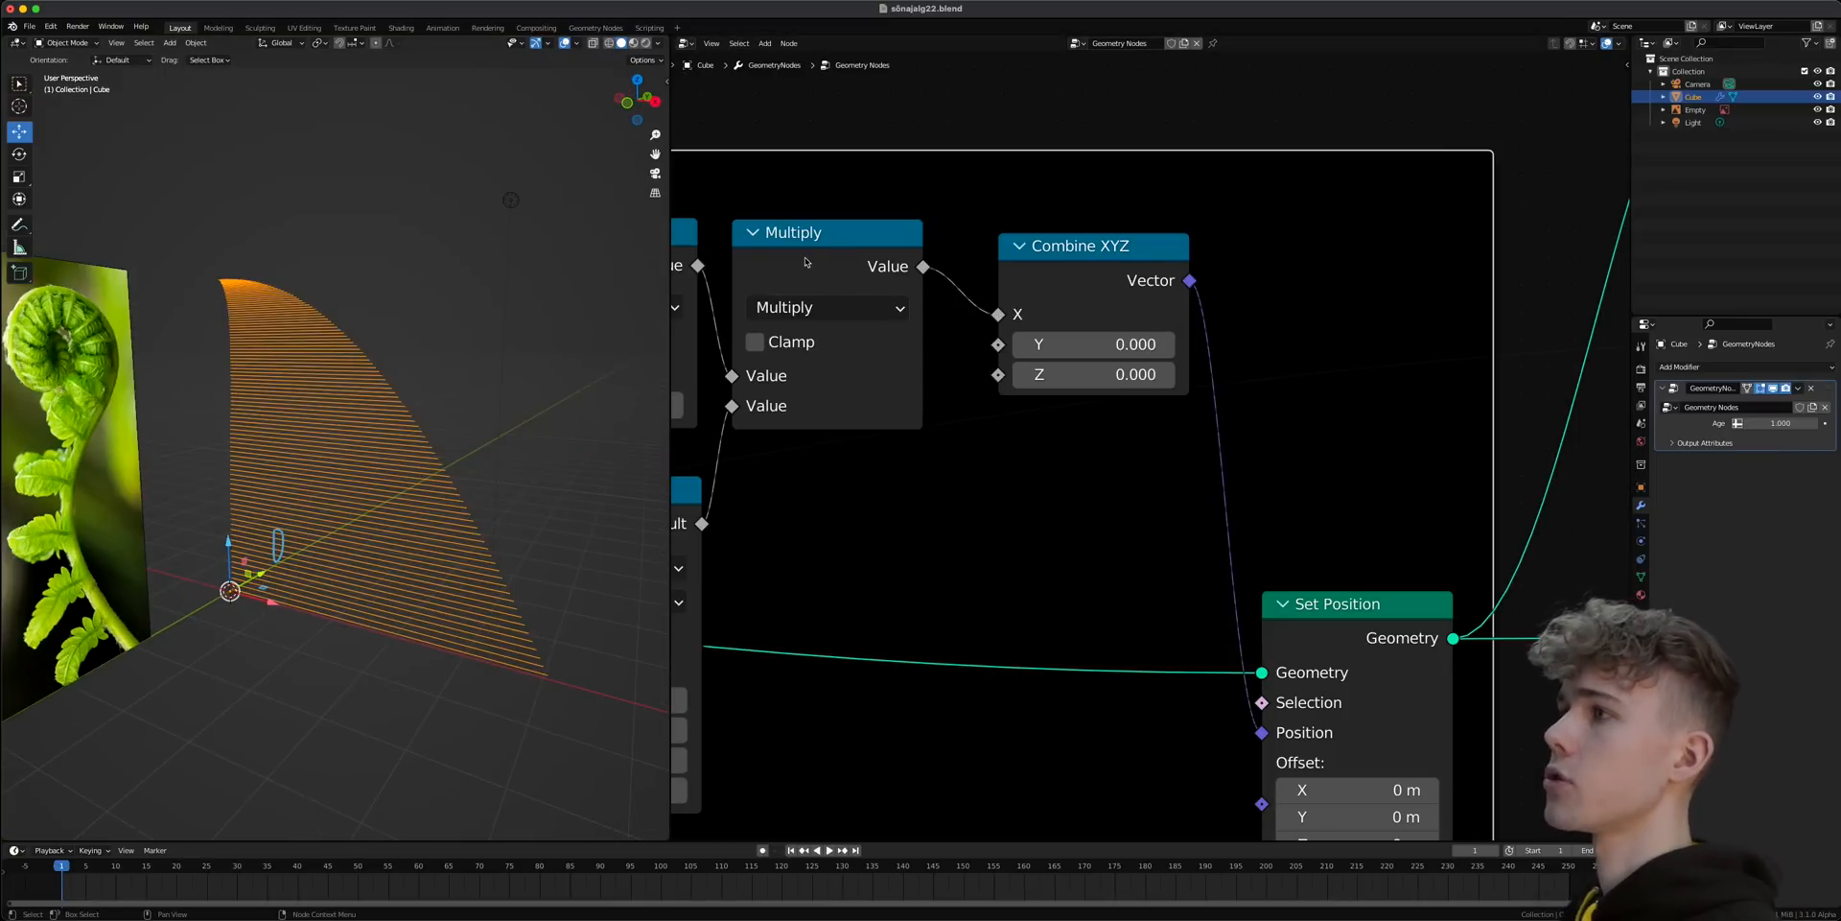
- Examine the secondary branch density and the Integer node that feeds the main branch Mesh Line's count
middle_drag(290, 450, 253, 451)
scroll(1141, 449, down, 14)
middle_drag(772, 335, 1023, 460)
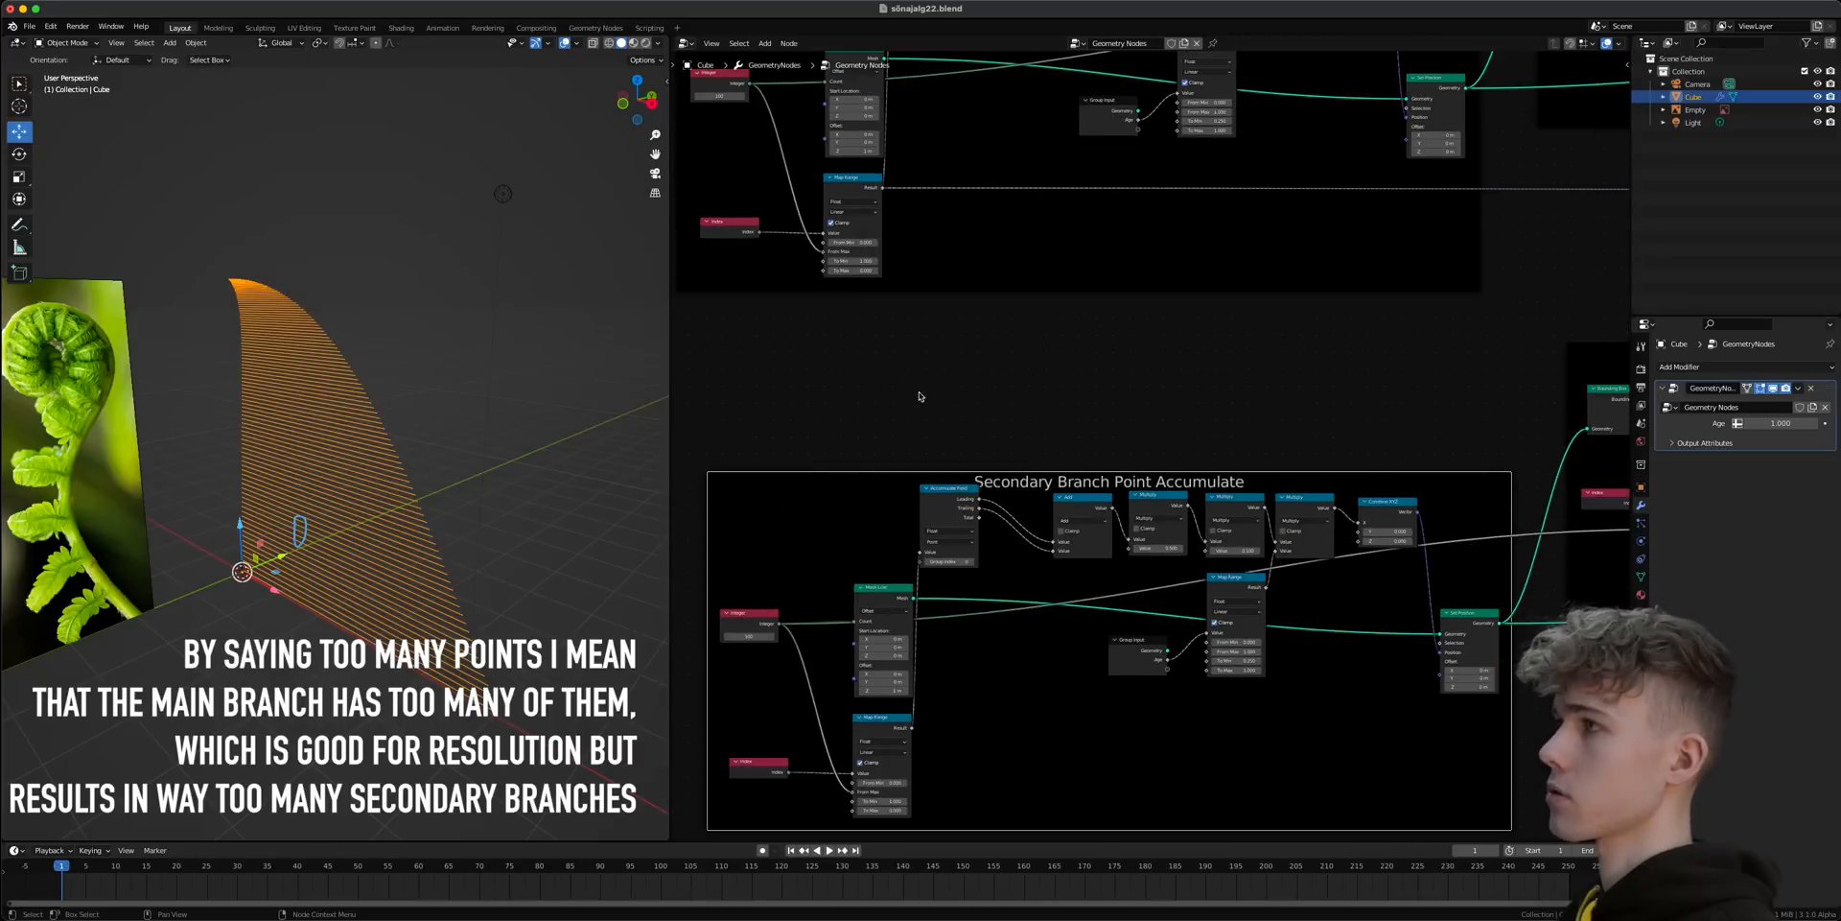
middle_drag(784, 304, 1110, 551)
scroll(1073, 430, up, 6)
middle_drag(1073, 431, 1162, 550)
scroll(998, 669, up, 7)
scroll(1113, 537, up, 3)
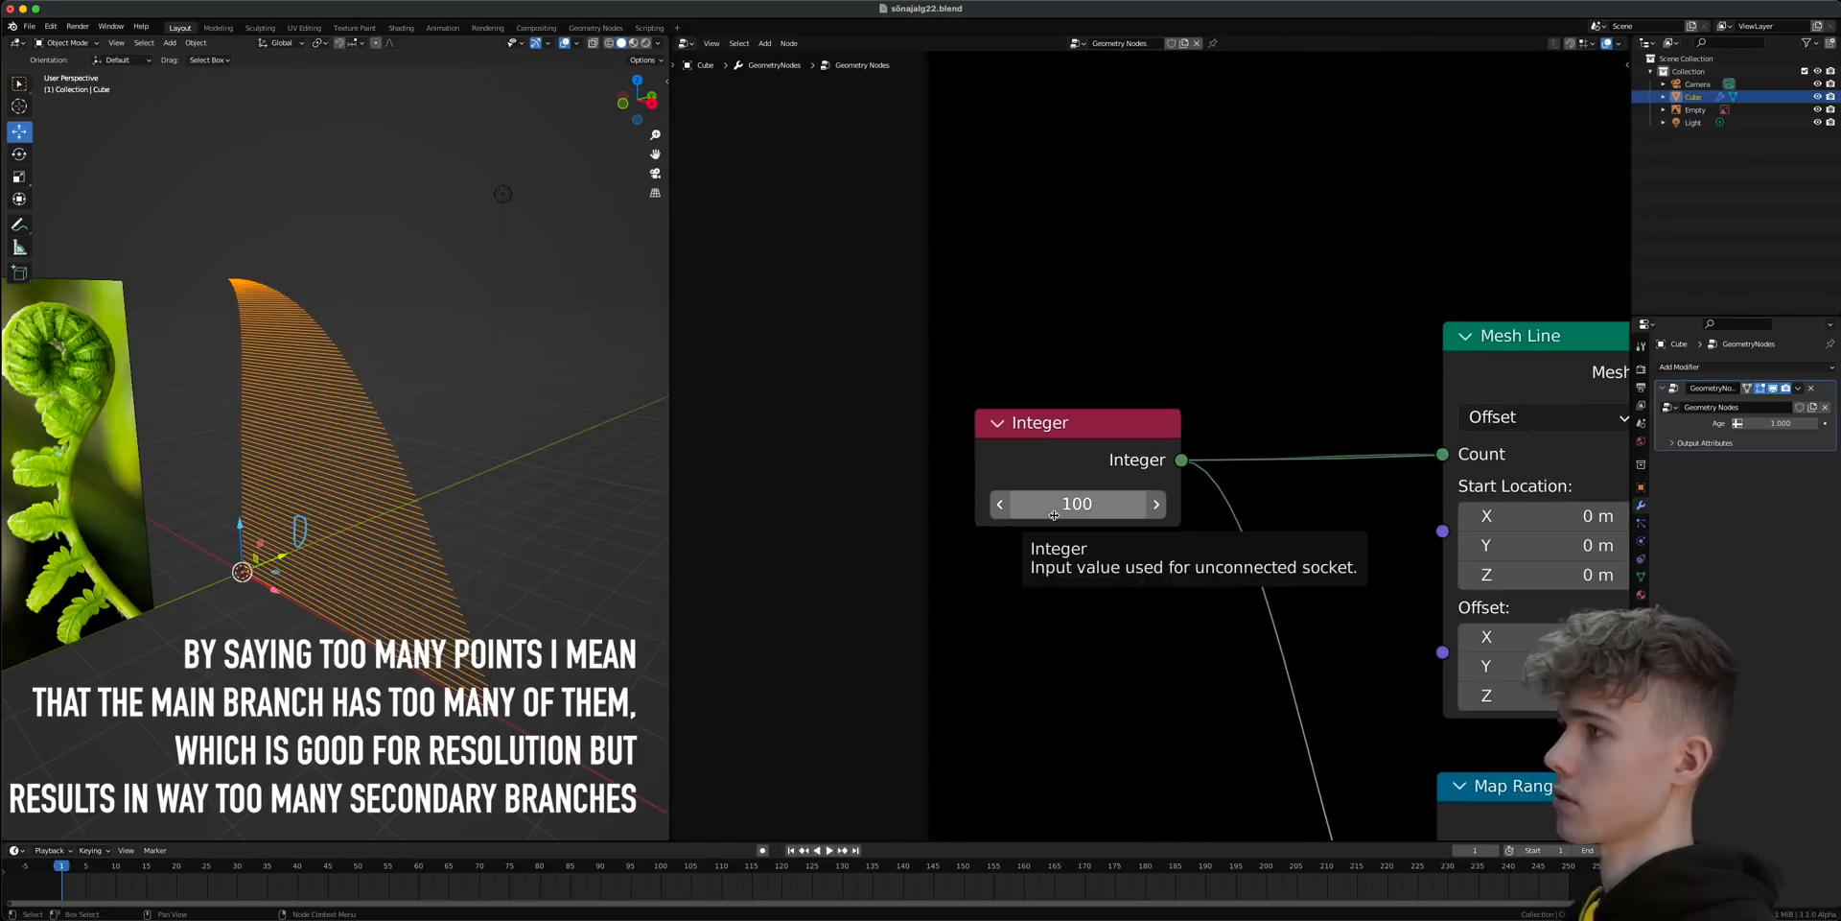
- Make room before the Group Output, duplicate Instance on Points, and insert the copy between the original and the output
scroll(1106, 613, down, 15)
middle_drag(1373, 629, 1022, 518)
middle_drag(1541, 698, 854, 423)
middle_drag(1579, 466, 1288, 454)
scroll(1288, 453, down, 5)
middle_drag(1419, 362, 1050, 554)
scroll(1050, 554, up, 6)
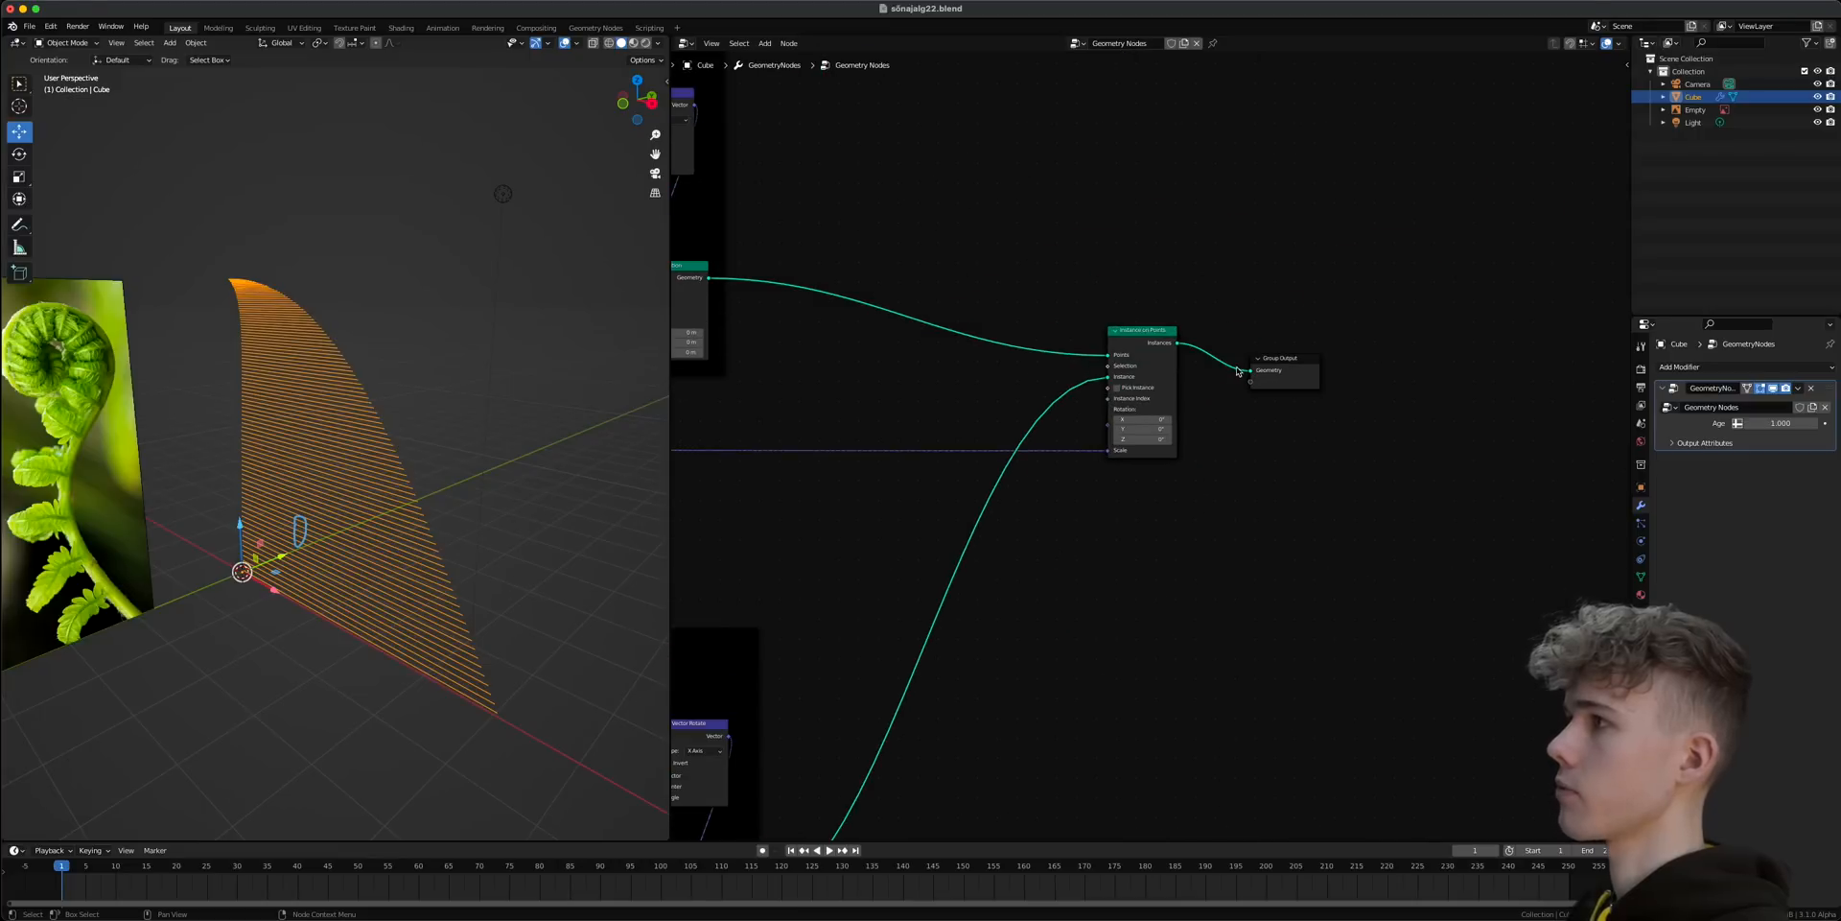
drag(1287, 364, 1434, 377)
right_click(1255, 322)
click(1143, 358)
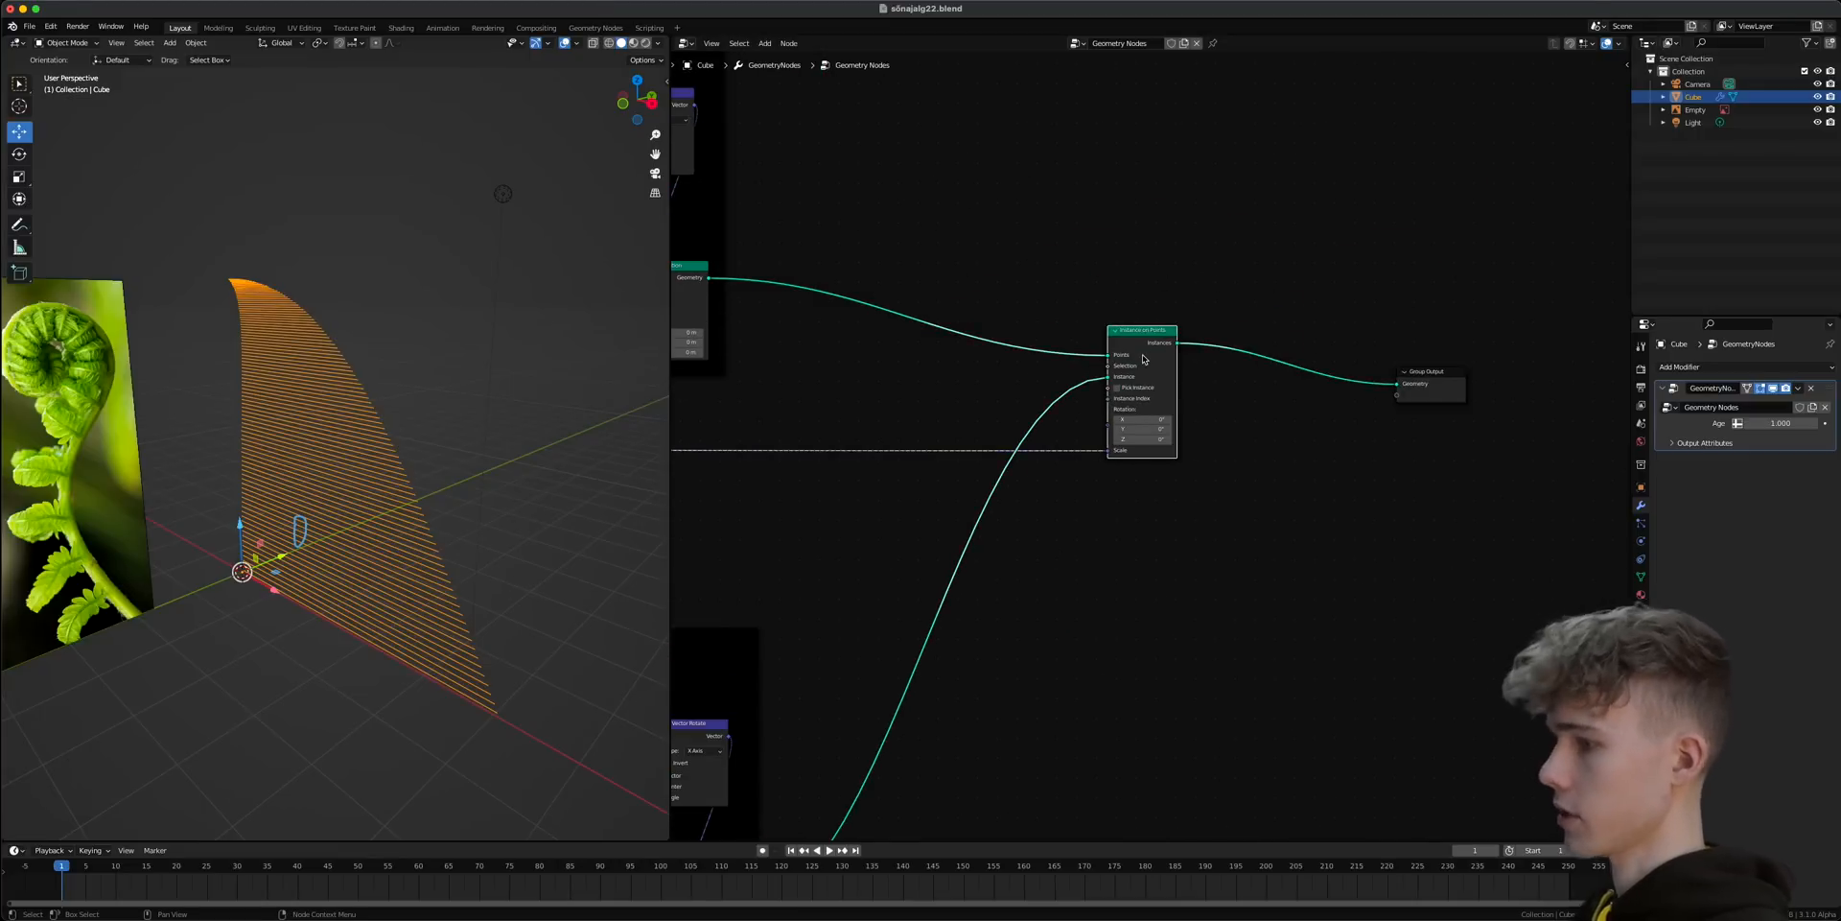
key(shift+d)
click(1300, 349)
- Add a Cube node and connect its mesh to the Instance input of the second Instance on Points
key(shift+a)
click(1259, 263)
text(cube)
click(1289, 286)
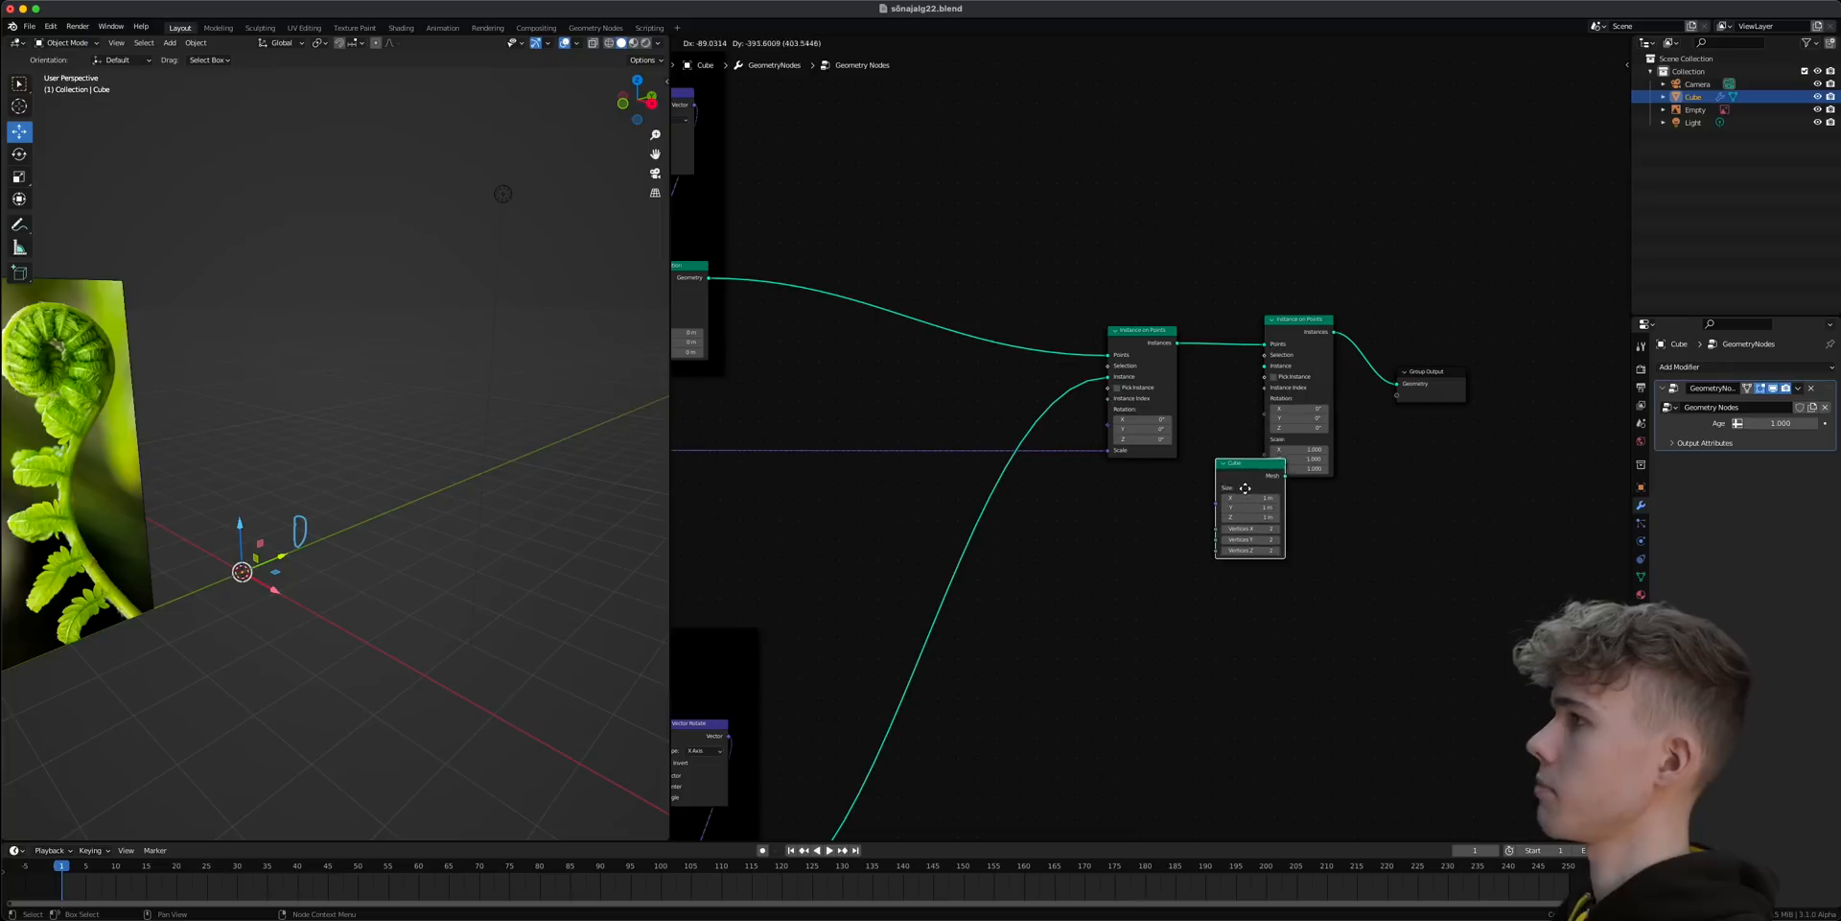
click(1287, 500)
drag(1261, 372, 1265, 365)
drag(1254, 491, 1272, 494)
- Deselect the object and examine the instanced cubes in the viewport along with the secondary branch nodes
scroll(1055, 593, down, 2)
scroll(1050, 600, down, 1)
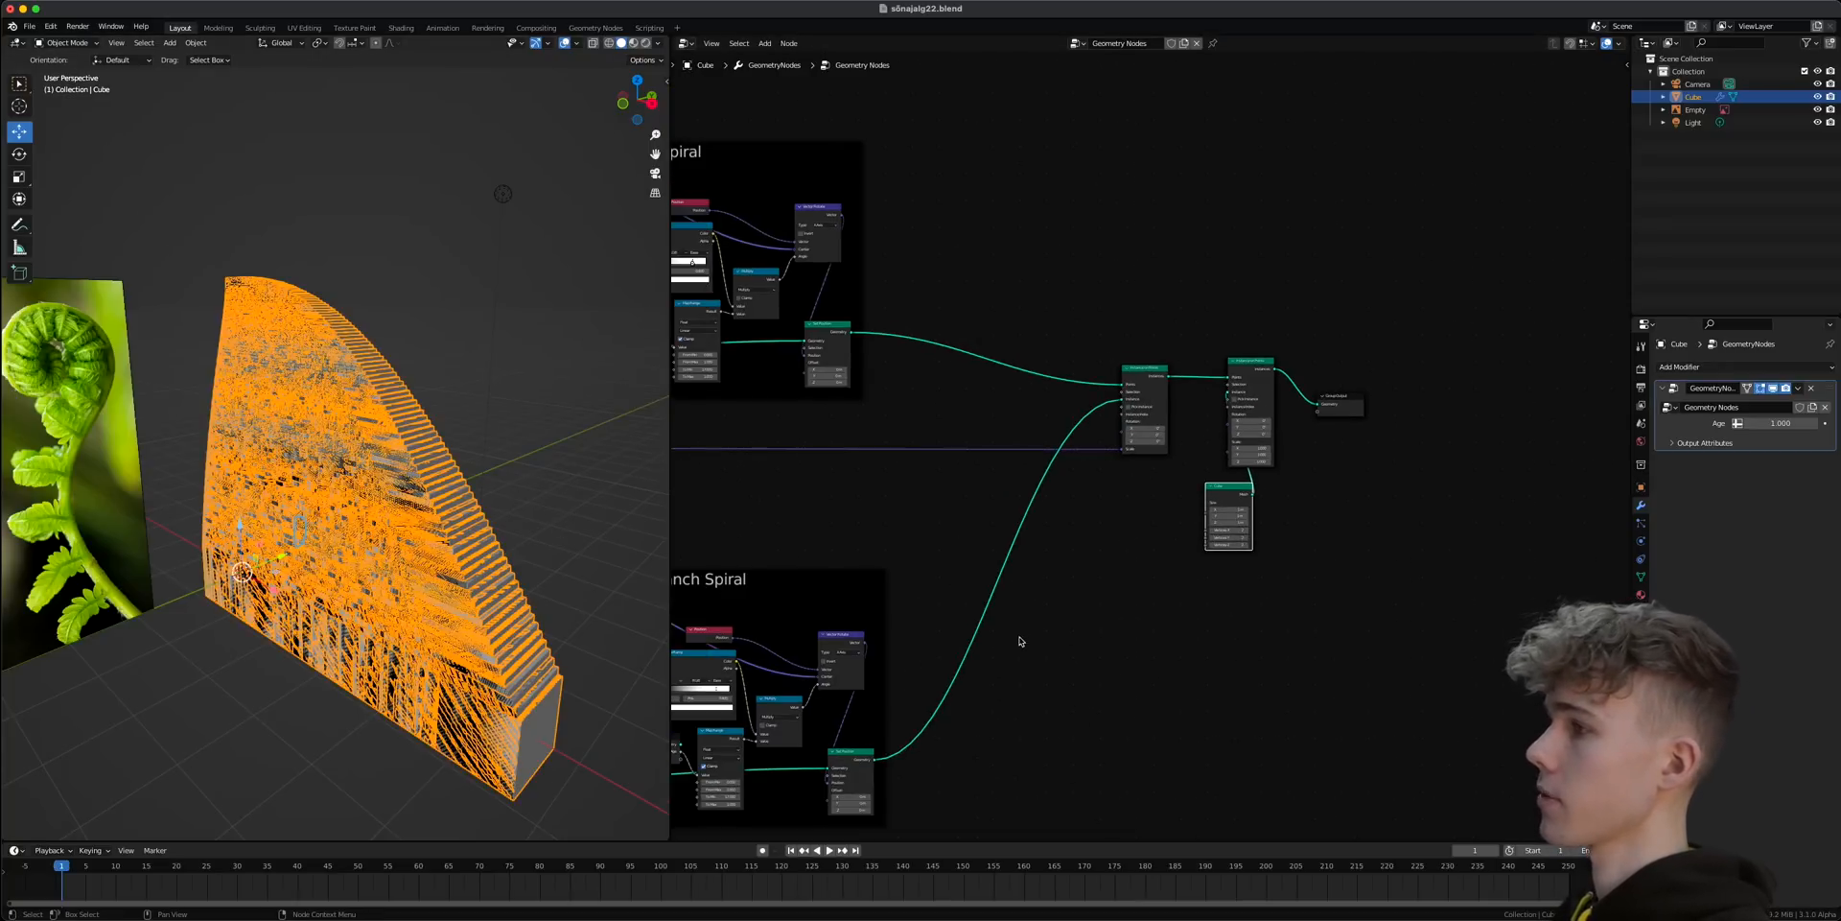
scroll(1035, 594, up, 3)
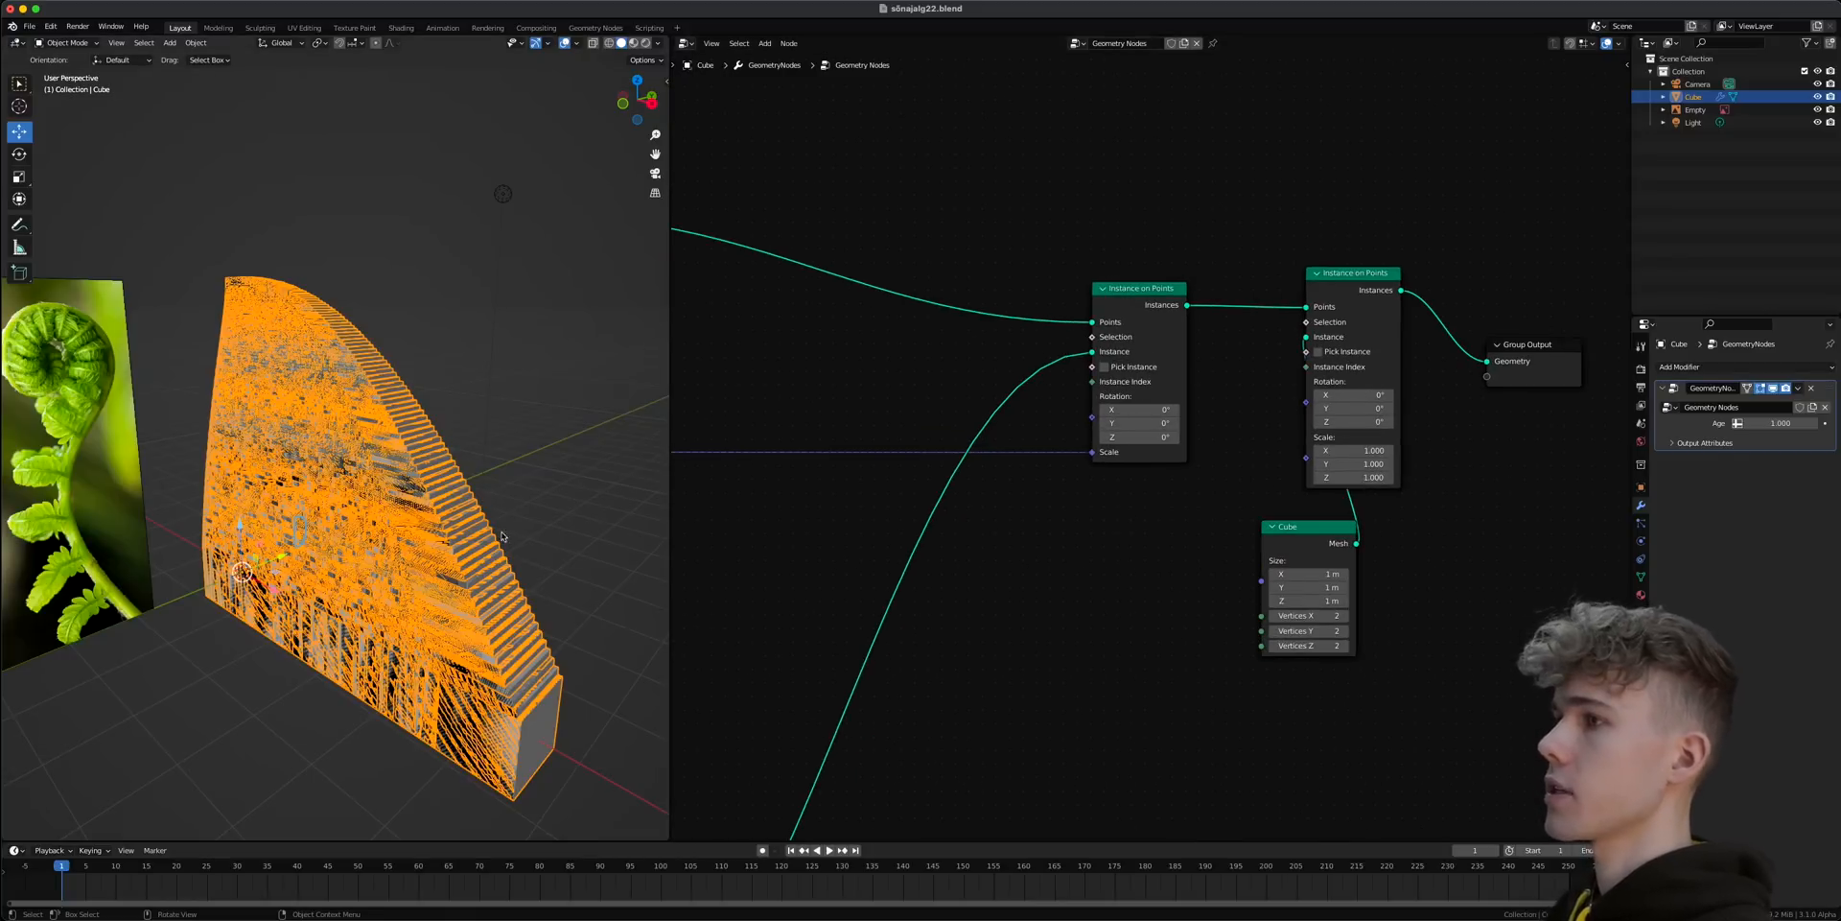
key(alt+a)
mouse_move(501, 536)
middle_down()
mouse_move(518, 531)
mouse_move(502, 528)
middle_up()
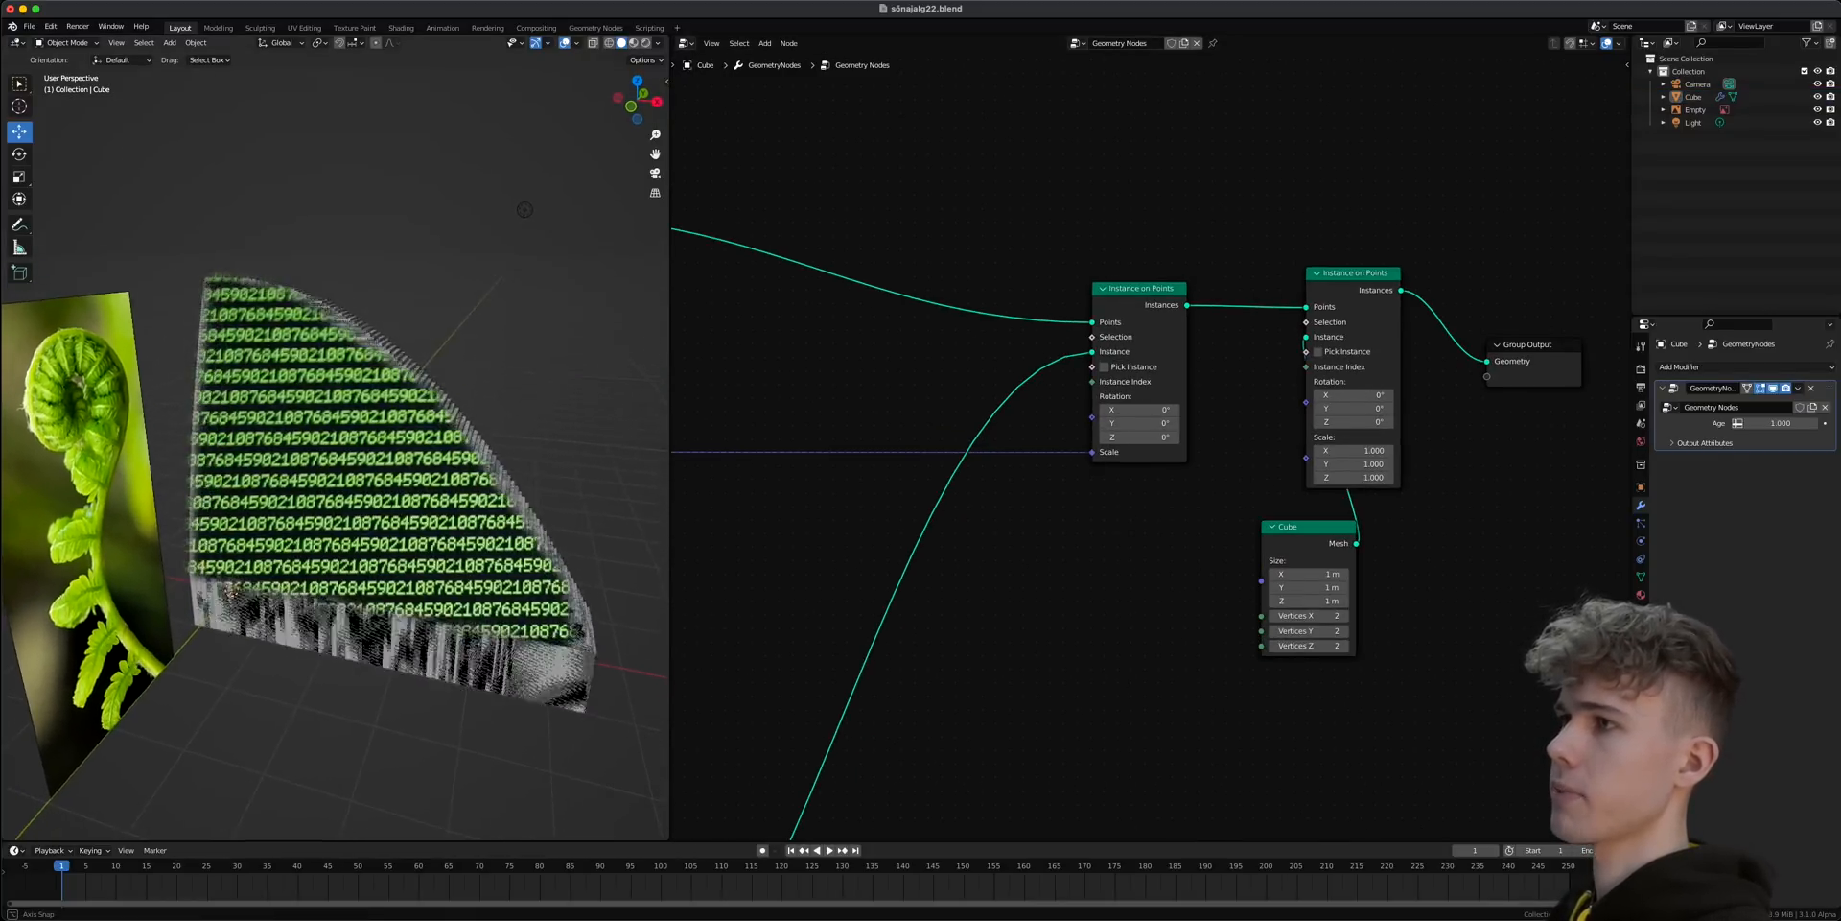
scroll(973, 617, down, 5)
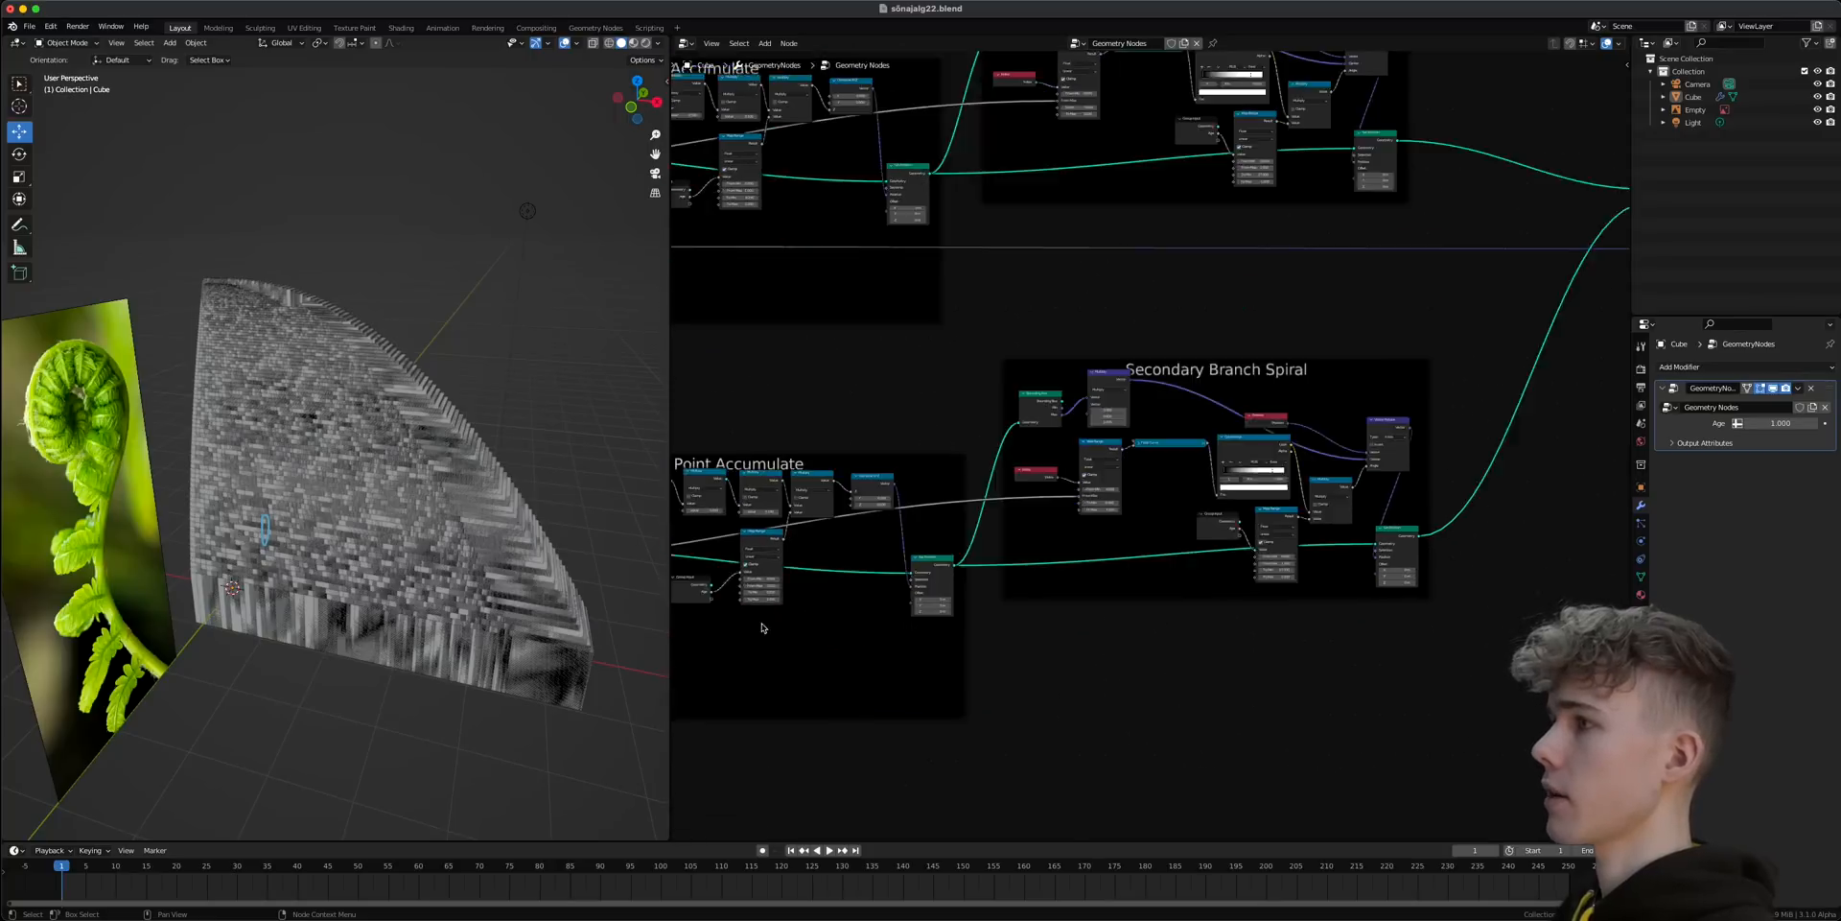
- Rearrange Map Range and Accumulate Field in the Secondary Branch Point Accumulate frame and connect Map Range's result to the second Instance on Points' Scale
scroll(1109, 543, up, 4)
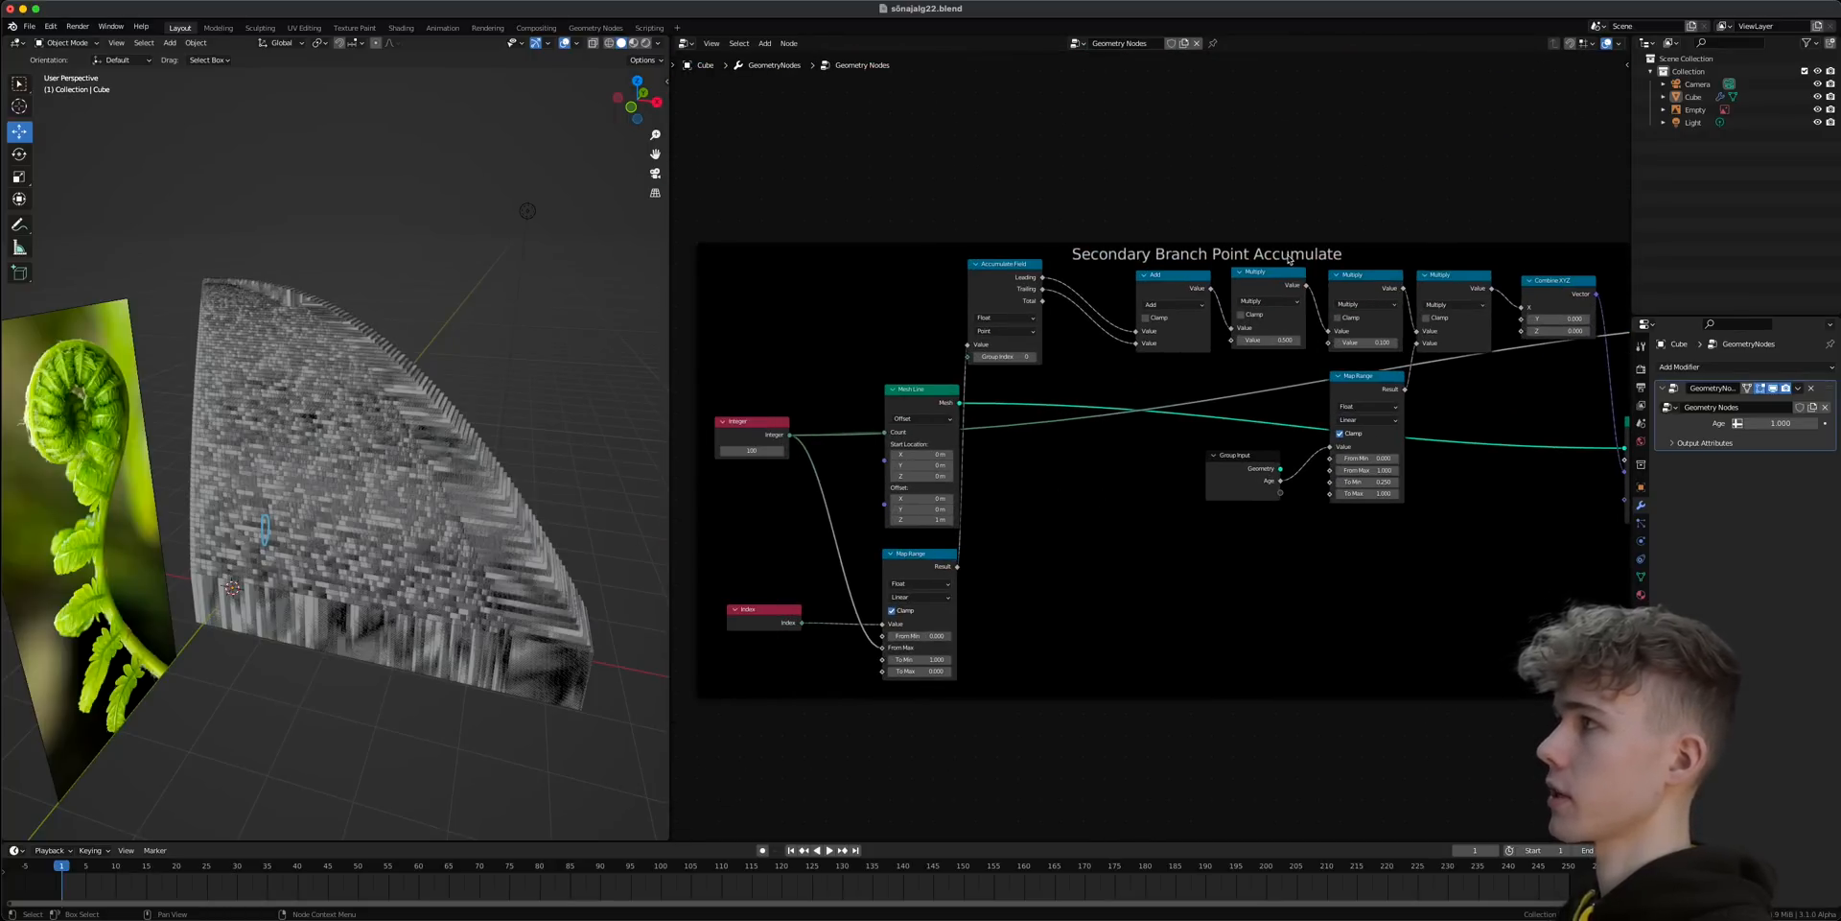
drag(946, 572, 947, 567)
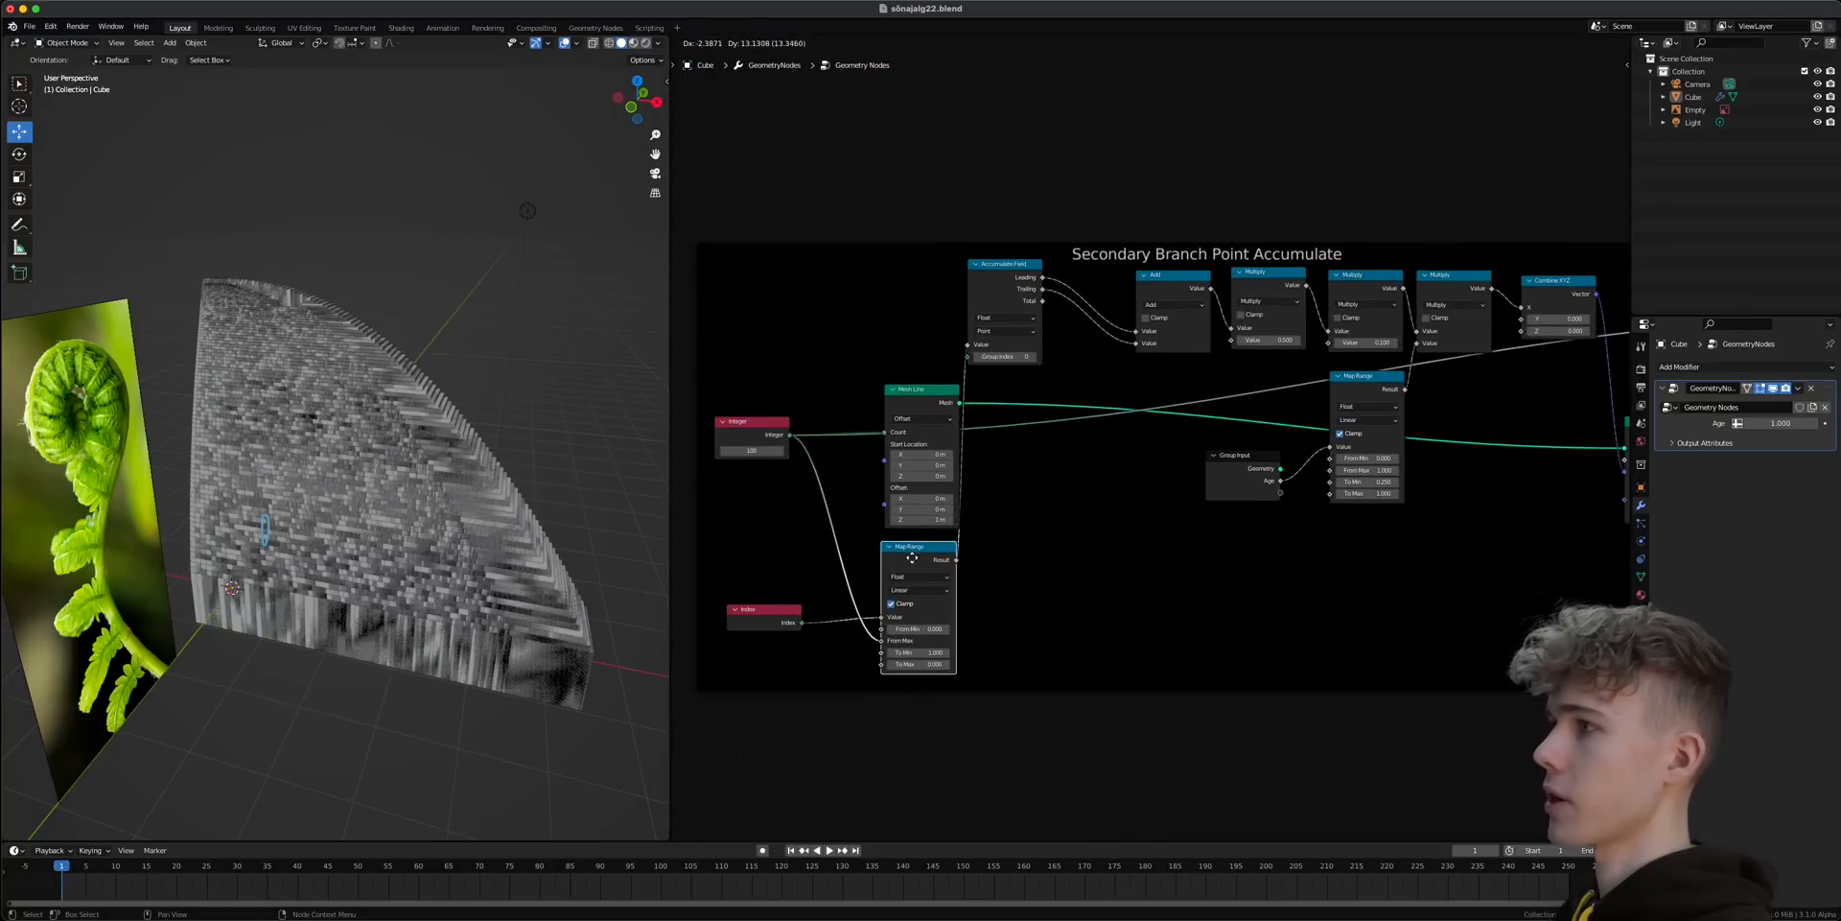
scroll(1026, 355, up, 3)
drag(994, 231, 1063, 258)
scroll(1048, 379, down, 2)
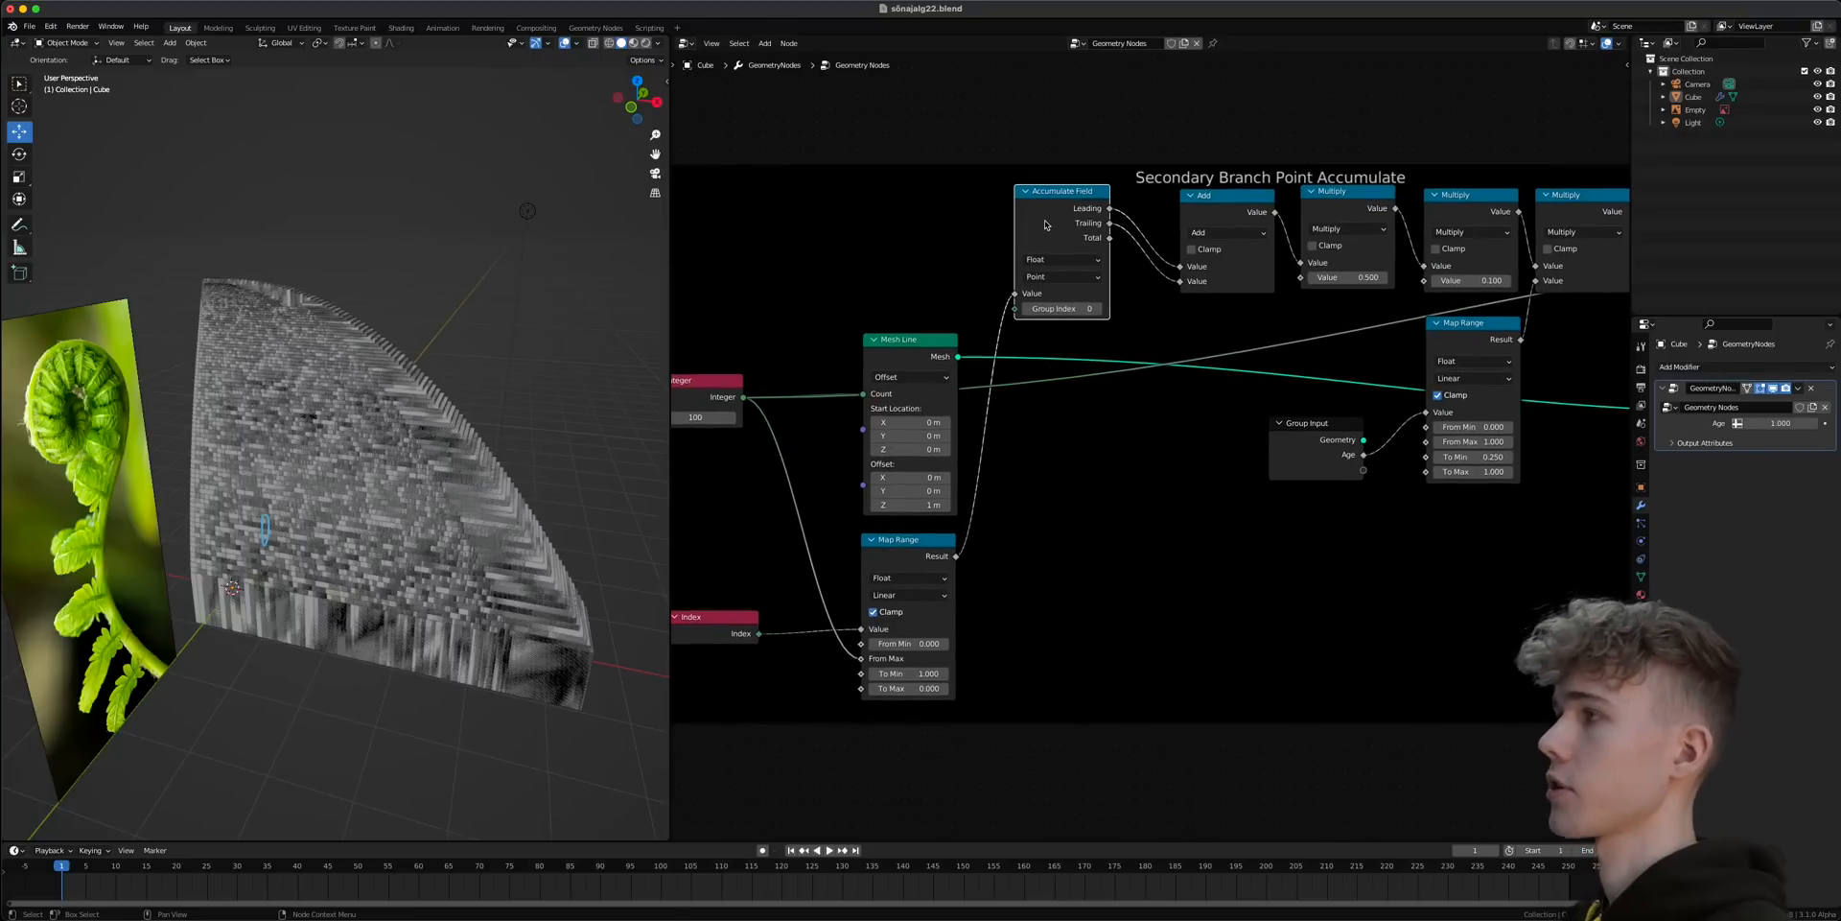
scroll(955, 564, down, 6)
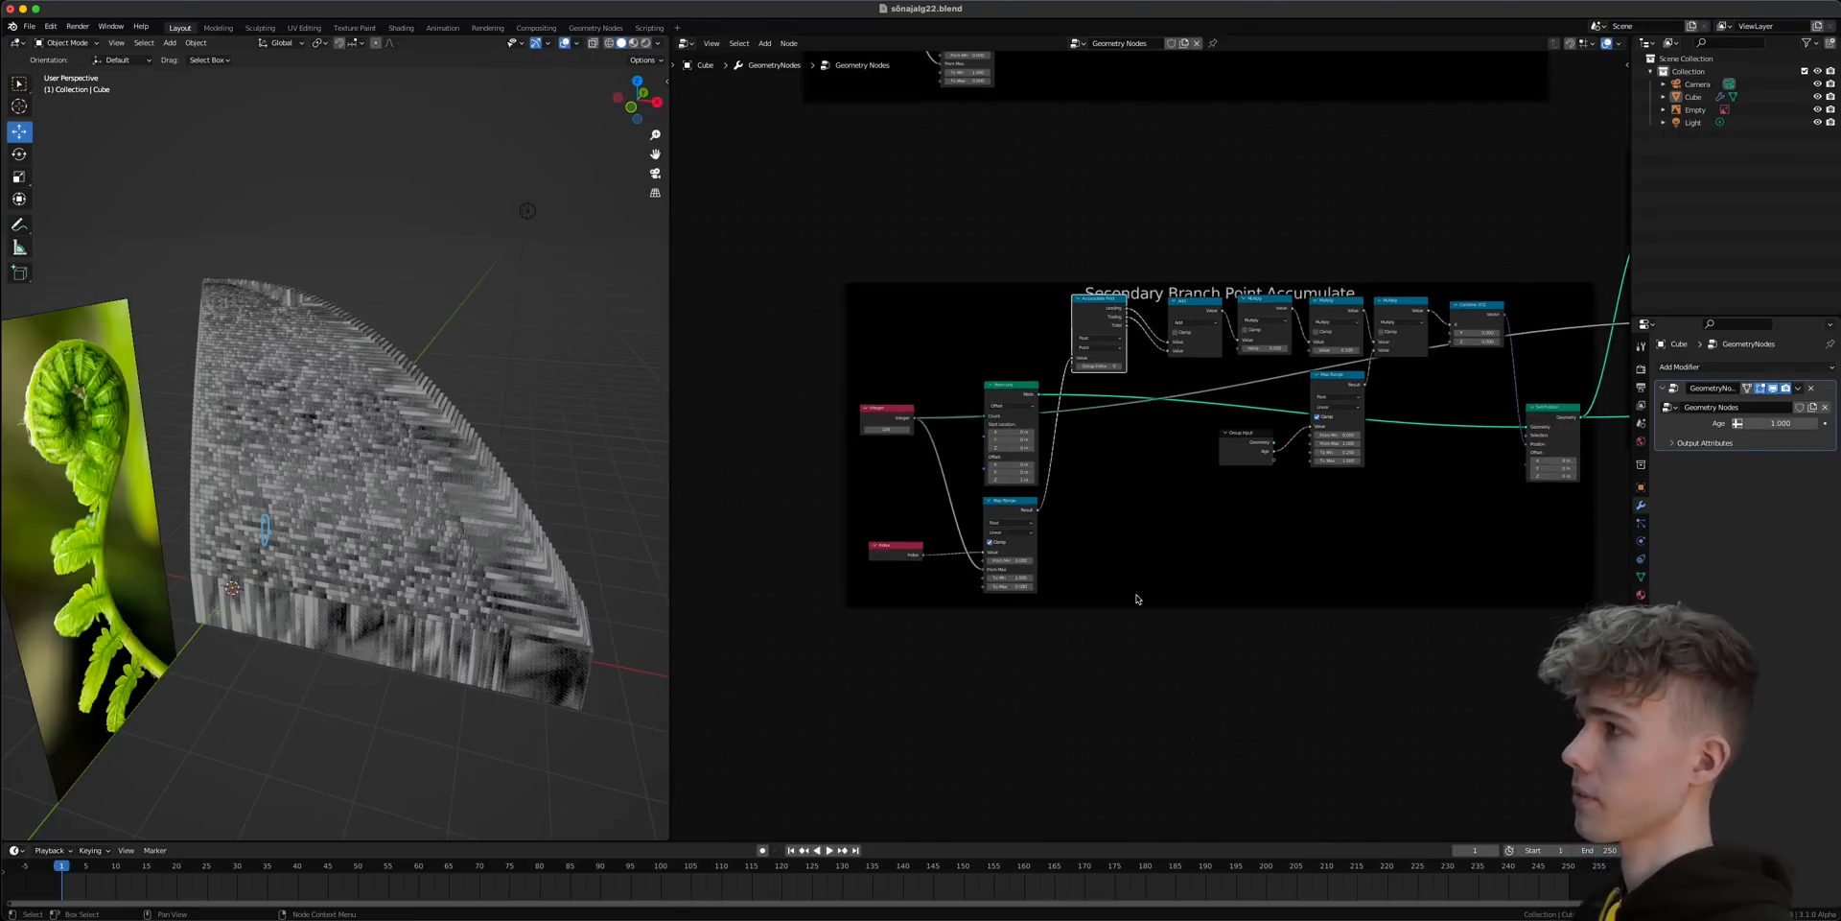
drag(822, 512, 1586, 265)
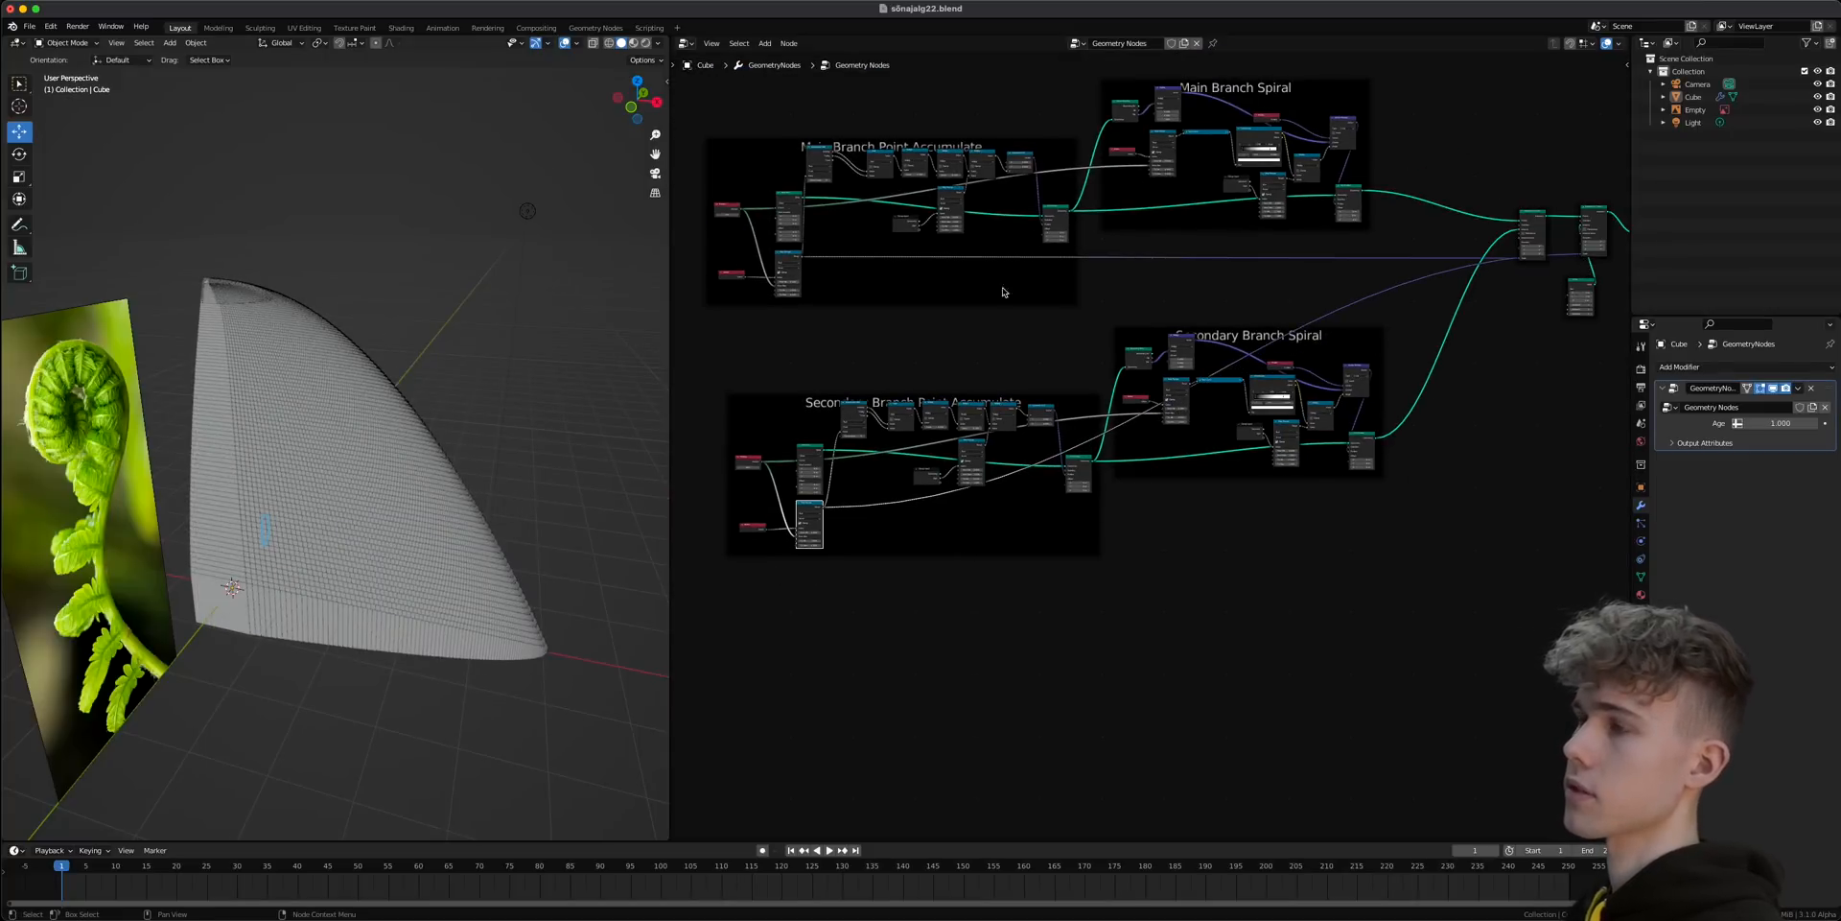
- Set the instanced Cube's size to 0.1 m on X, Y and Z and save the file
scroll(450, 371, up, 4)
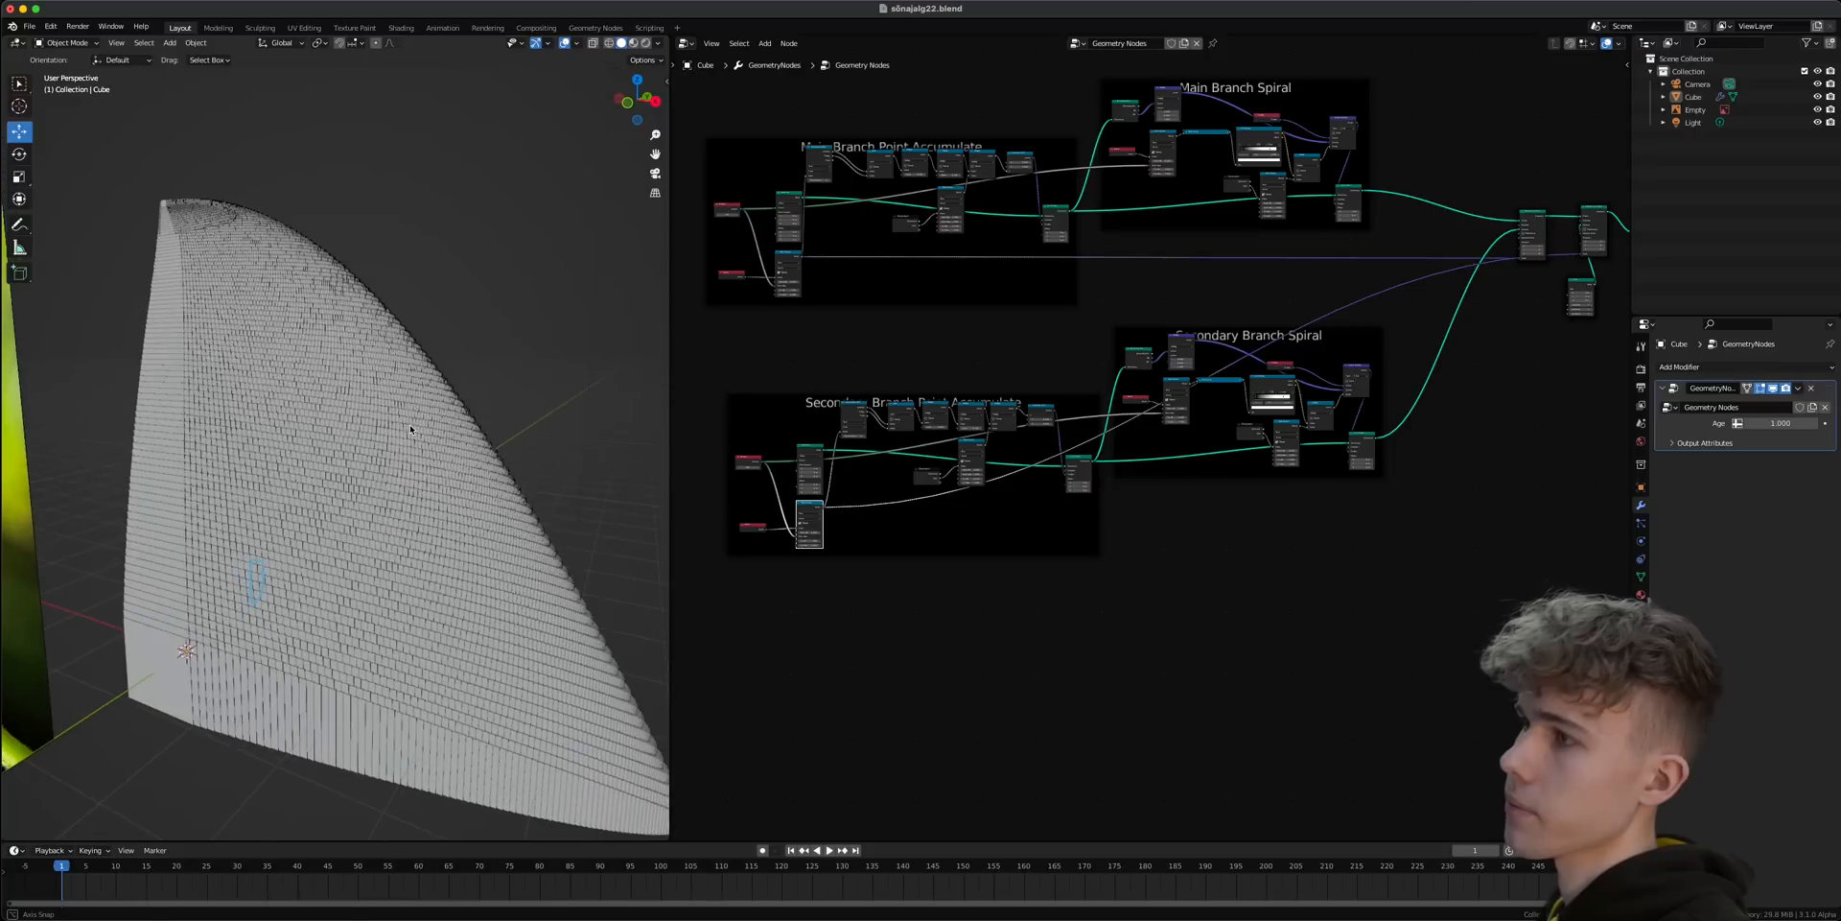
scroll(1088, 567, up, 4)
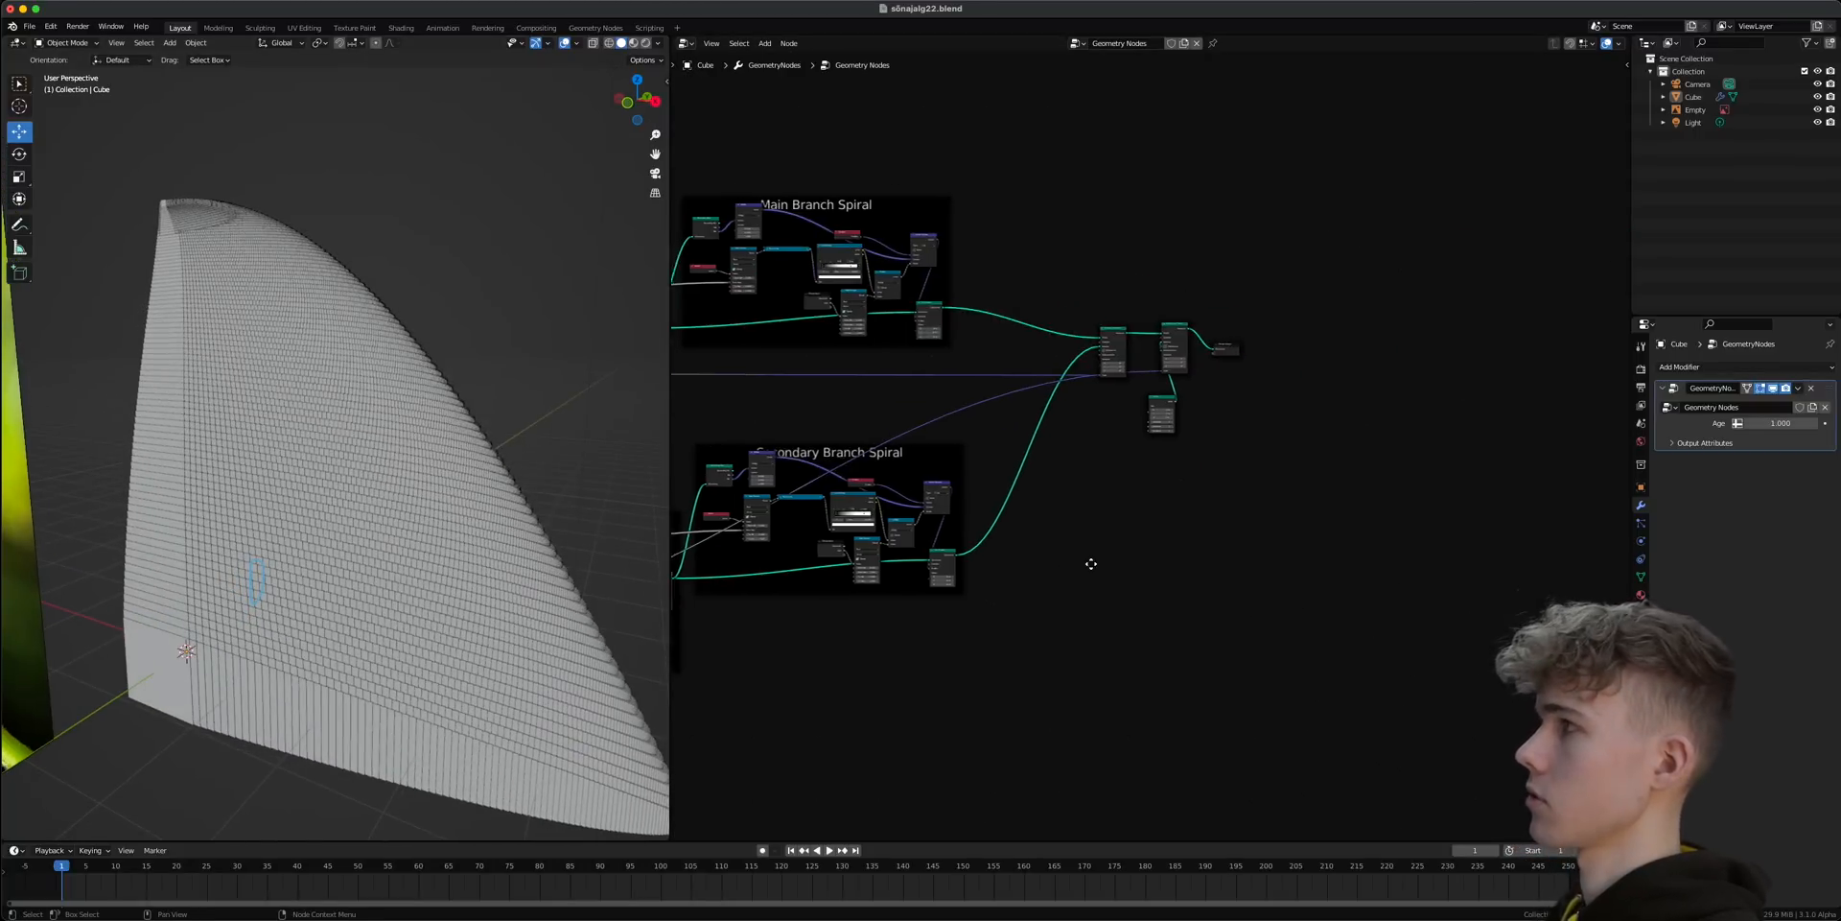
scroll(1103, 594, up, 3)
drag(1117, 551, 1031, 584)
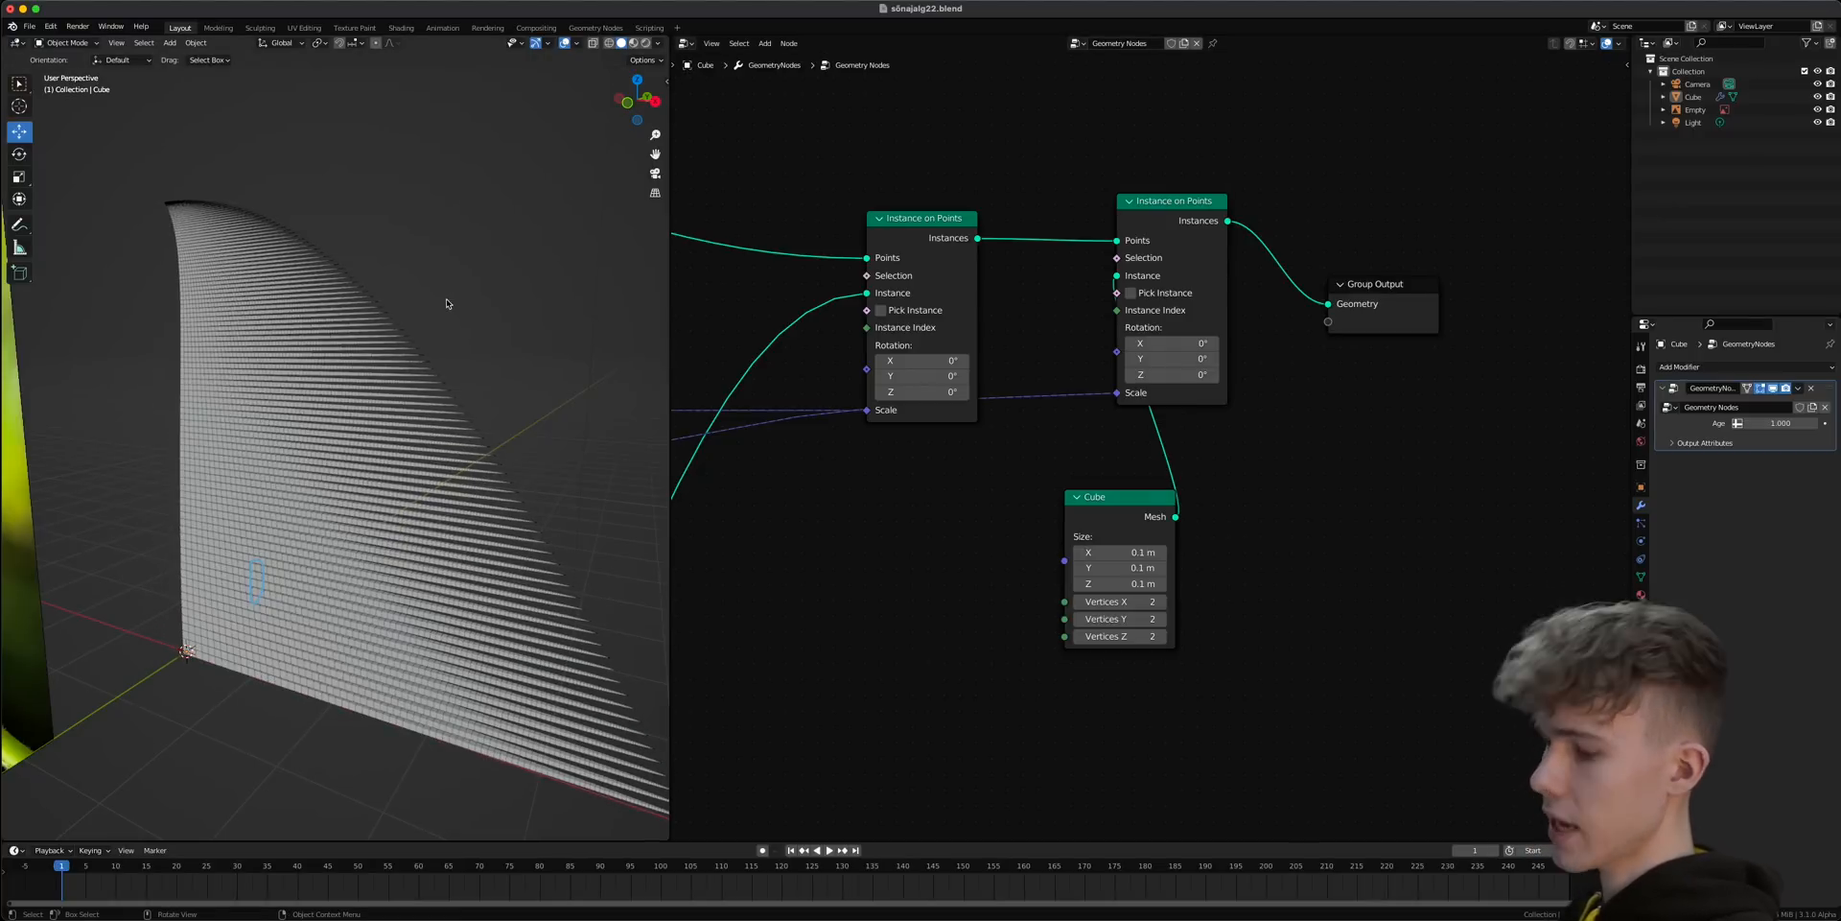
key(super+s)
- Examine the Integer count feeding the main branch Mesh Line and trace the network back to the Instance on Points nodes
middle_drag(841, 388, 1213, 494)
scroll(959, 475, down, 14)
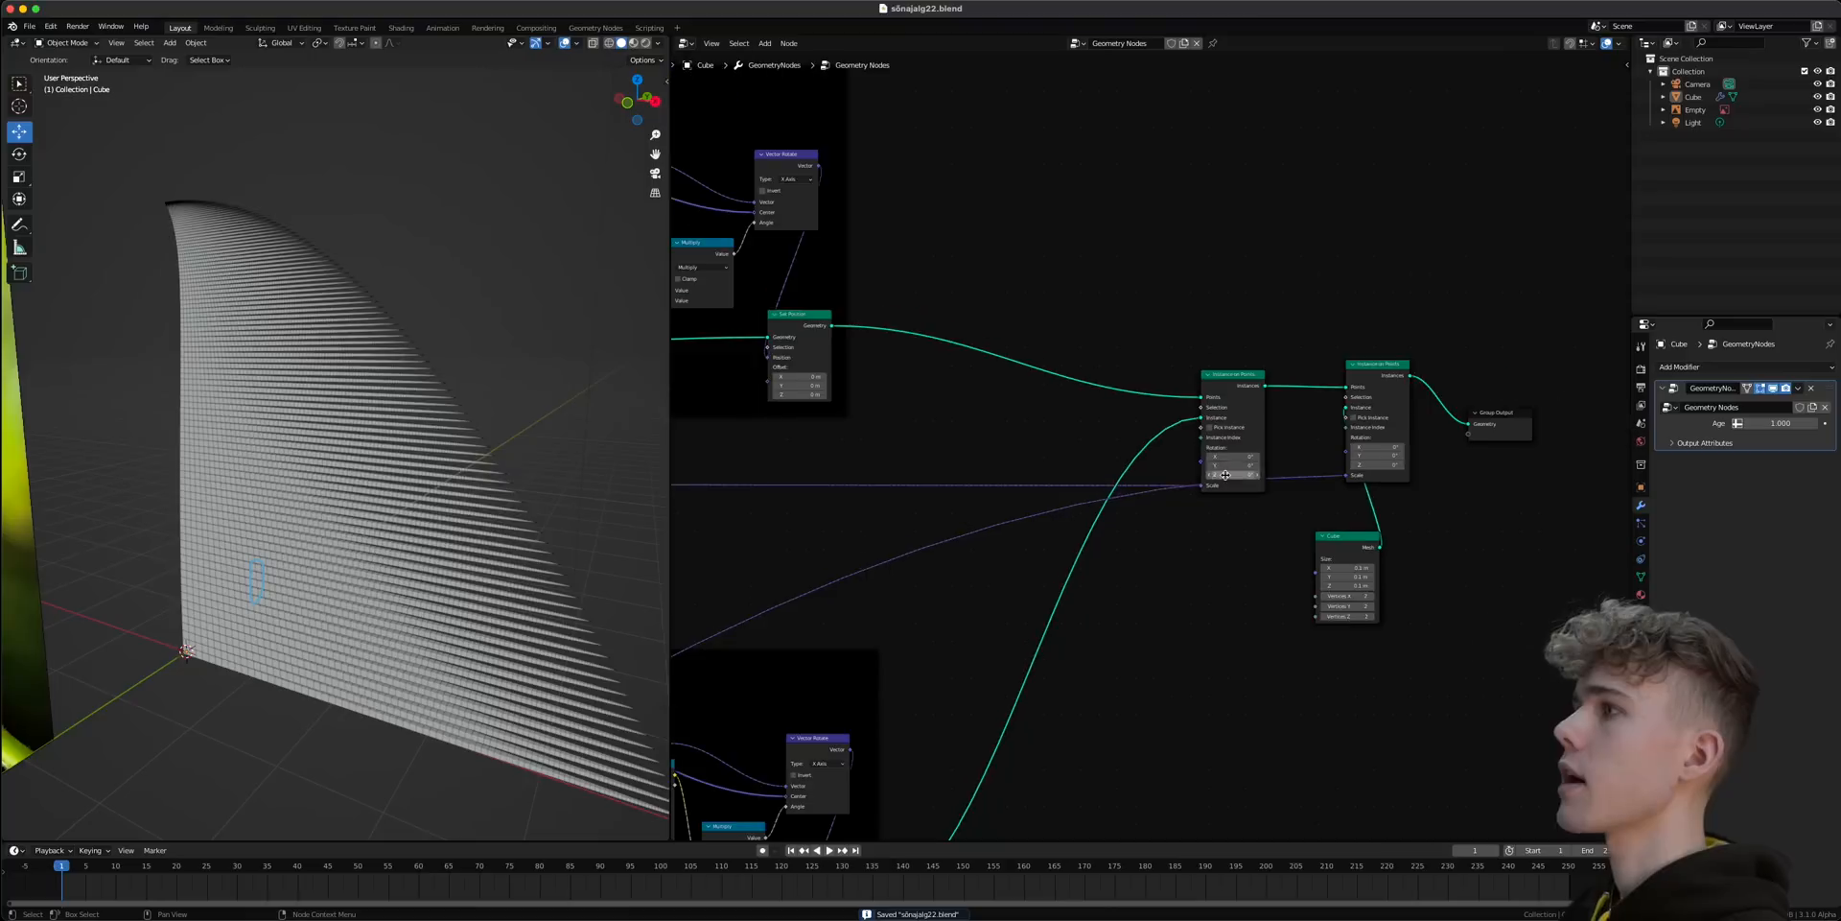
middle_drag(790, 461, 1316, 527)
middle_drag(818, 499, 1309, 463)
scroll(1076, 514, up, 6)
scroll(1076, 514, up, 5)
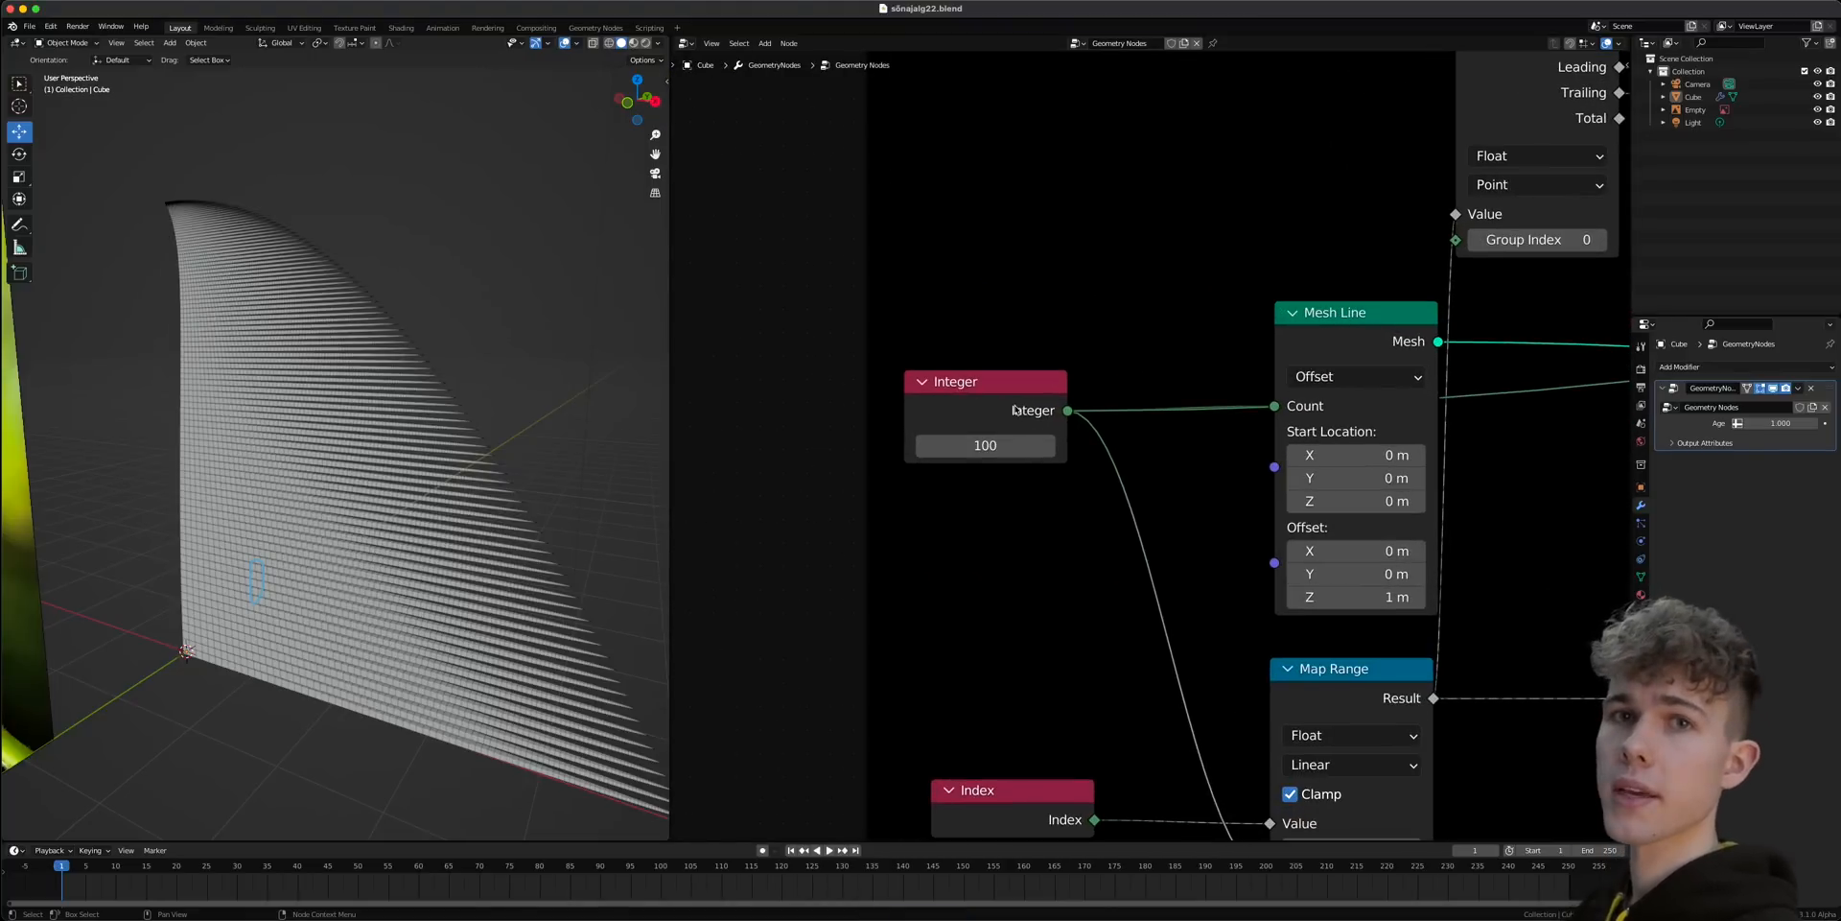
scroll(1043, 480, down, 16)
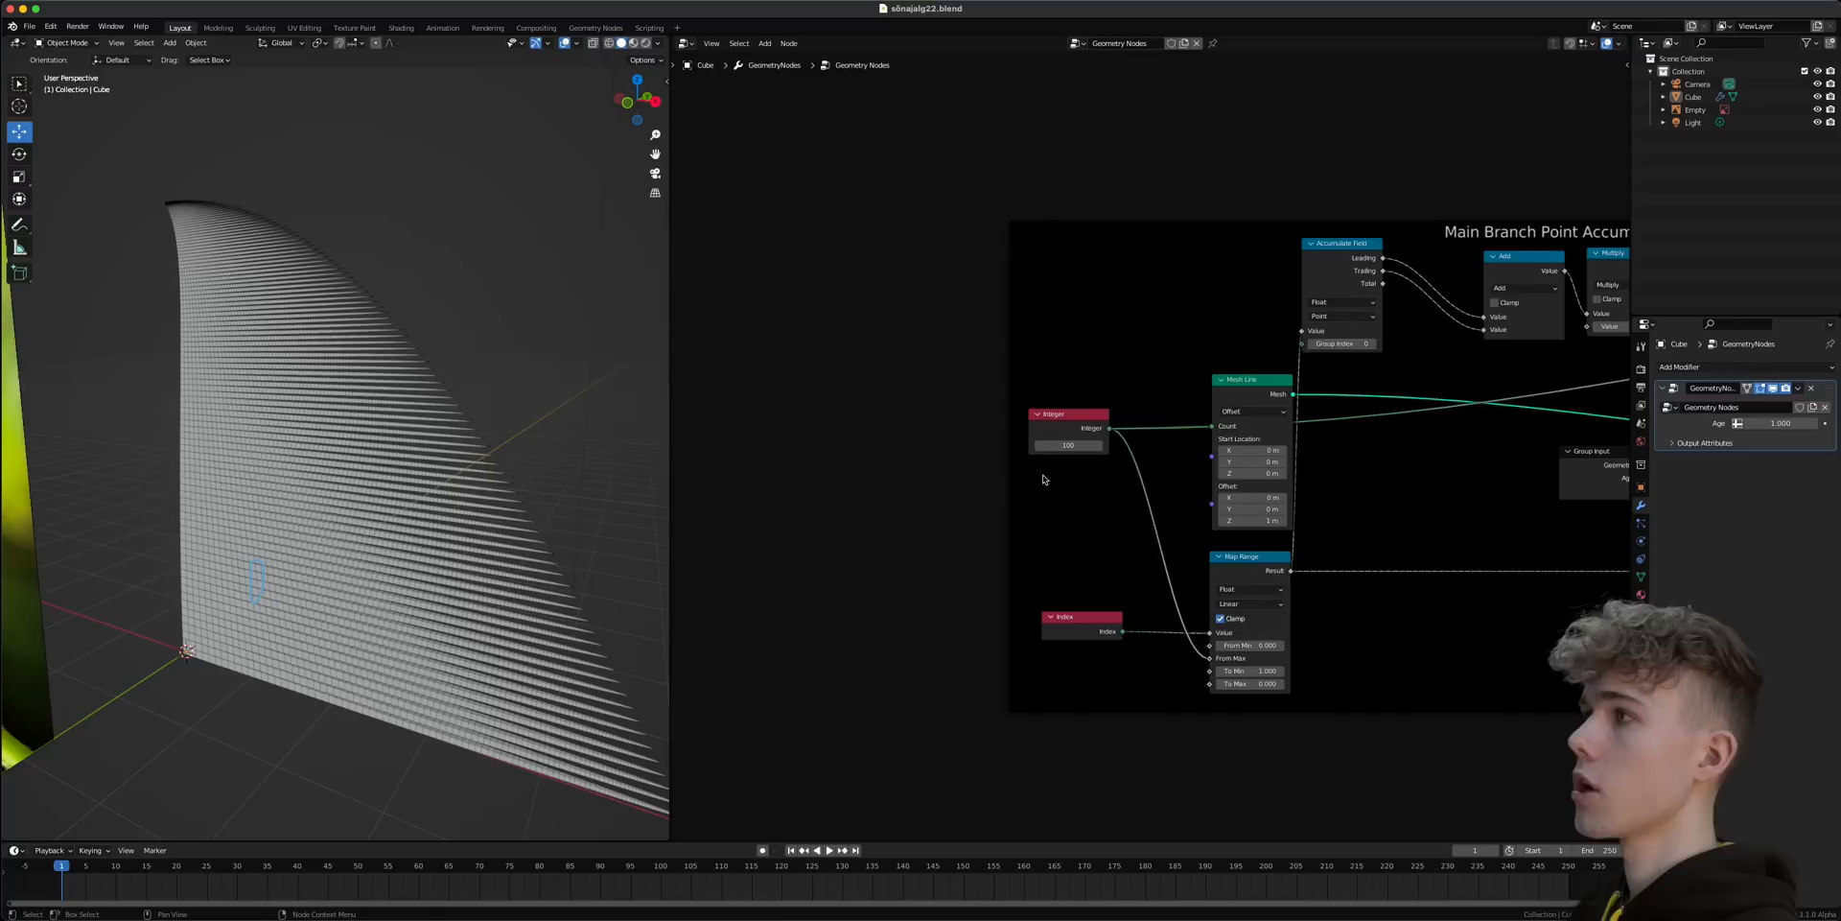
middle_drag(1311, 485, 1031, 452)
middle_drag(1275, 445, 920, 437)
middle_drag(1350, 440, 926, 428)
middle_drag(1237, 450, 944, 451)
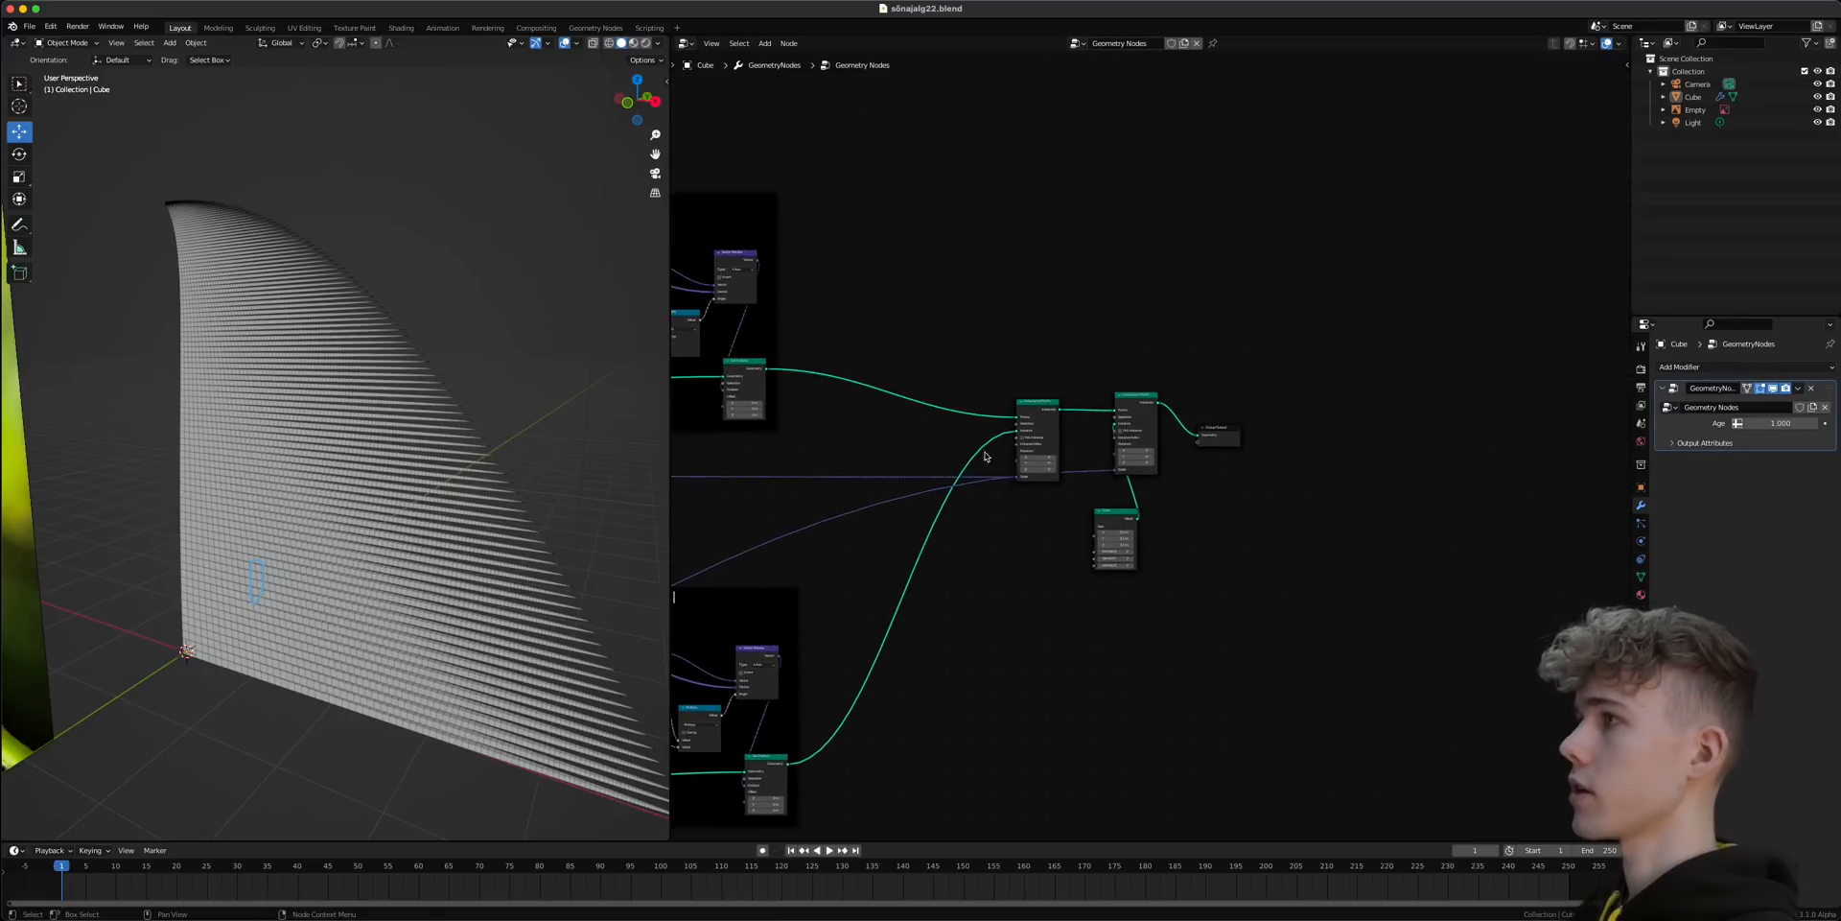
- Add an Index node above the first Instance on Points and connect it to that node's Selection input
scroll(1194, 443, up, 6)
scroll(1194, 444, down, 4)
middle_drag(1242, 418, 1167, 520)
key(shift+a)
click(1062, 321)
text(ide)
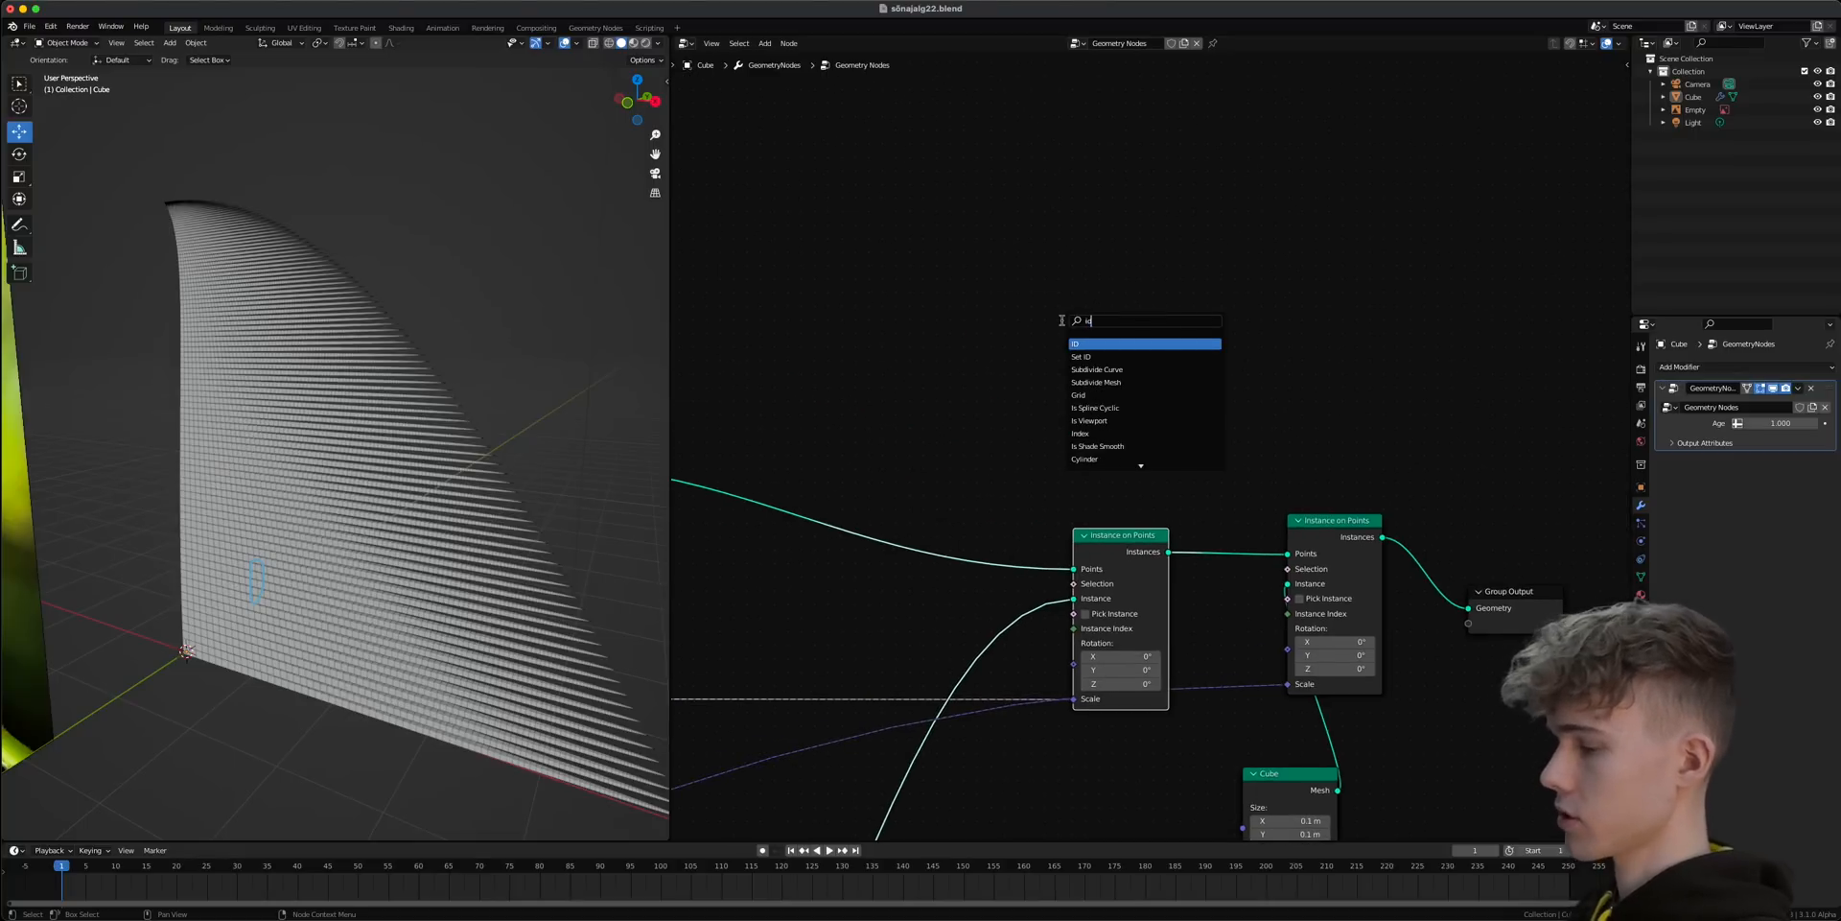
click(1101, 367)
click(1097, 375)
drag(1153, 353, 1074, 583)
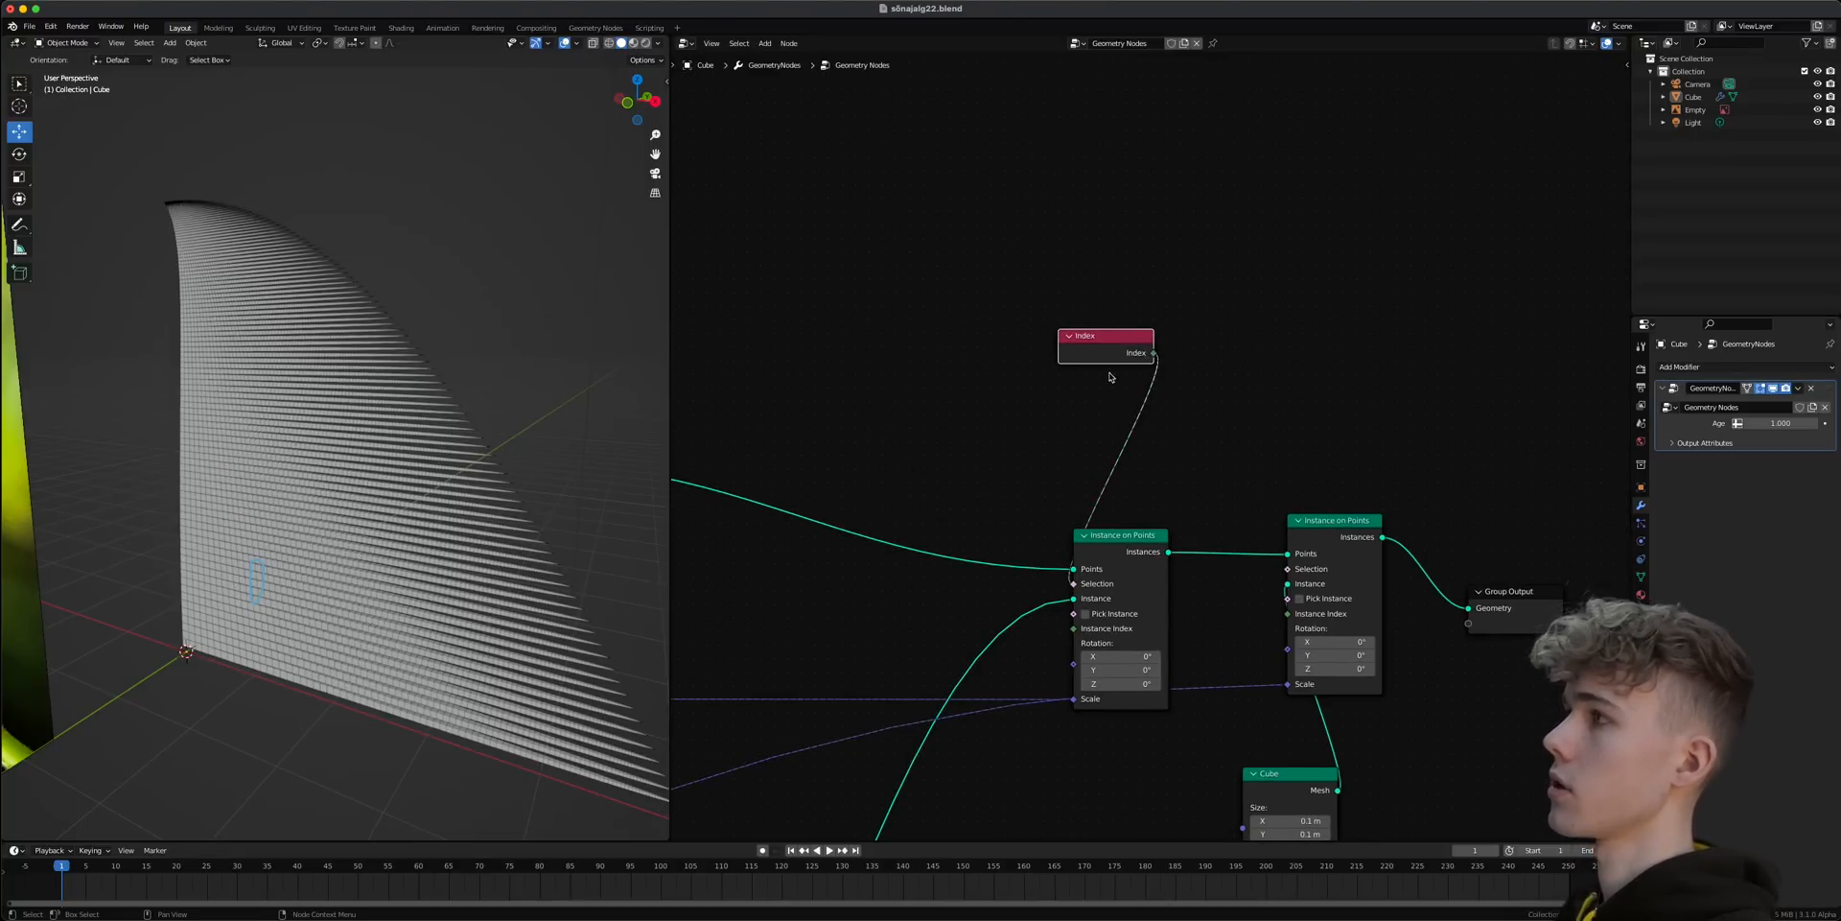
- Compare the instances near the base of the main branch with the Index node muted and unmuted
scroll(1055, 537, up, 6)
middle_drag(982, 720, 1068, 545)
scroll(219, 728, up, 3)
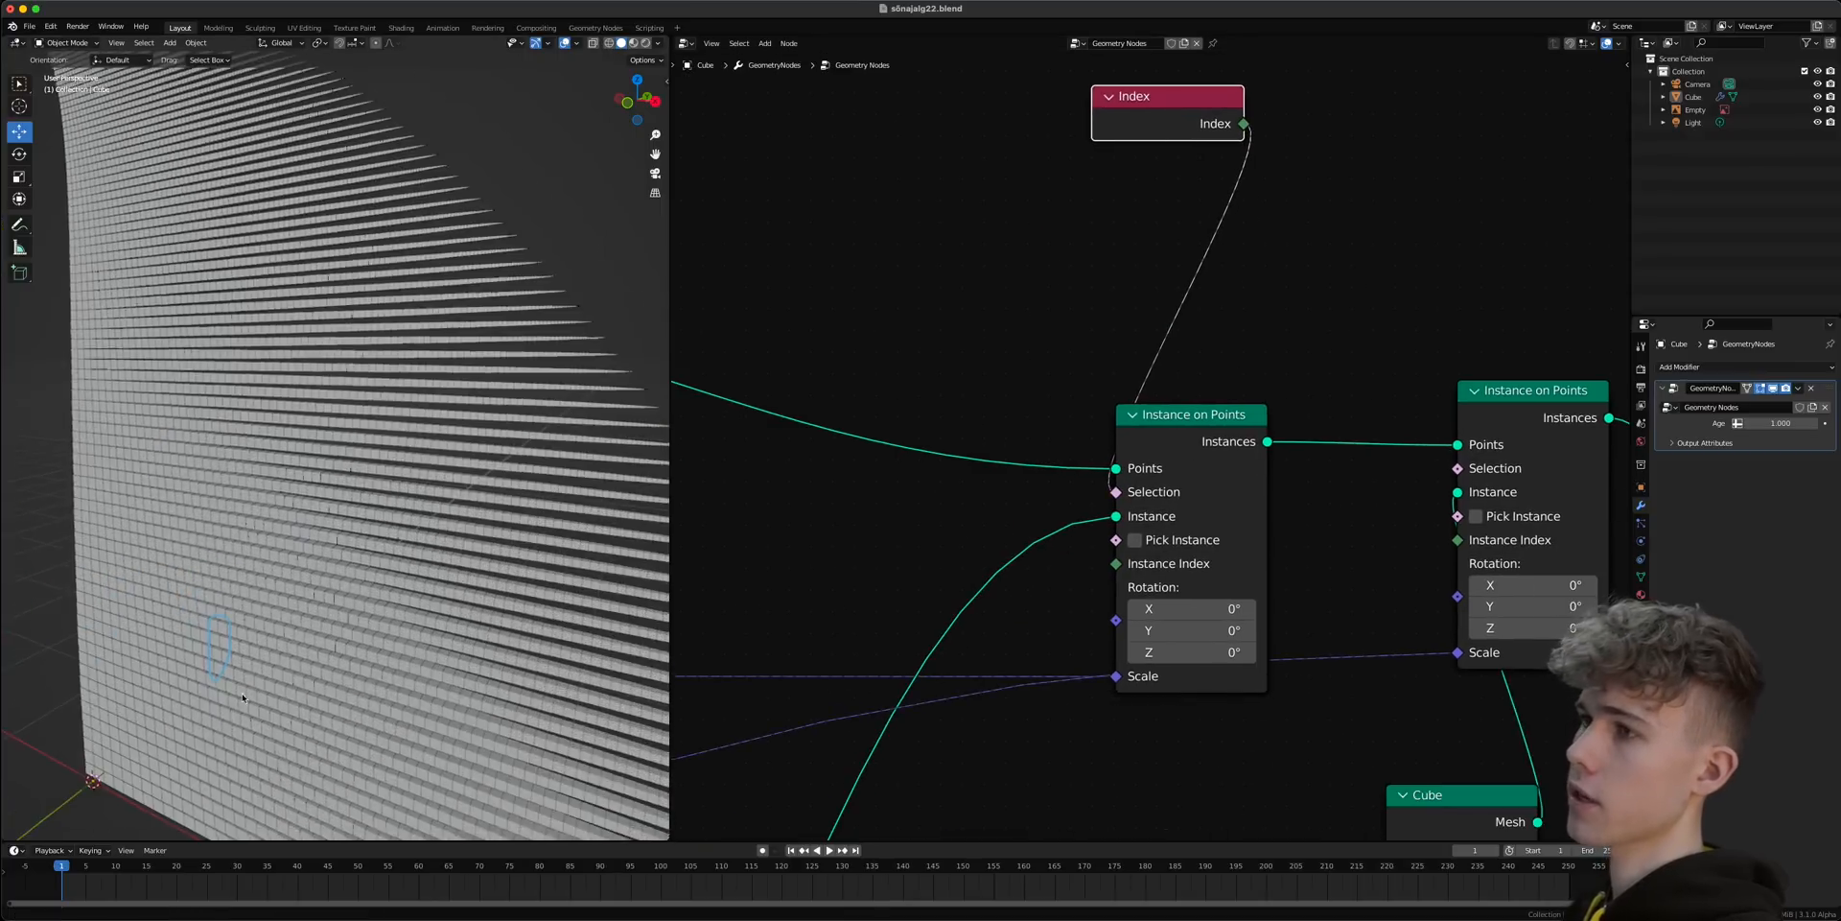
shift+middle_drag(216, 729, 341, 528)
scroll(180, 680, up, 4)
shift+middle_drag(180, 681, 372, 449)
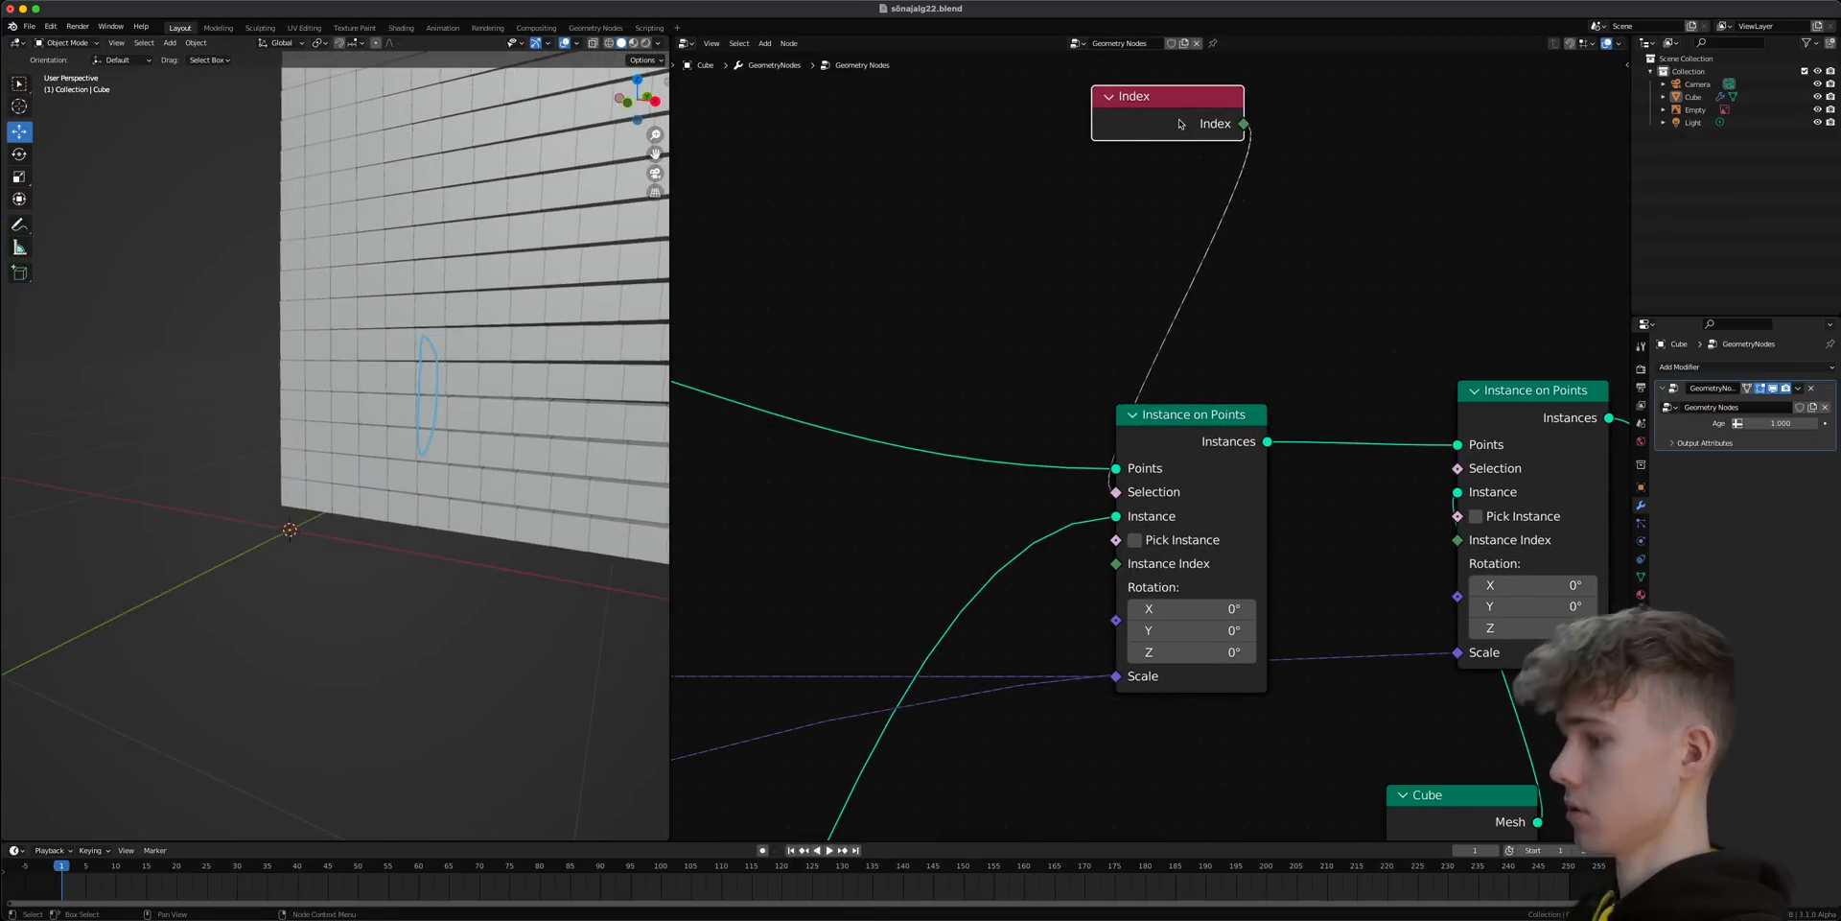
key(m)
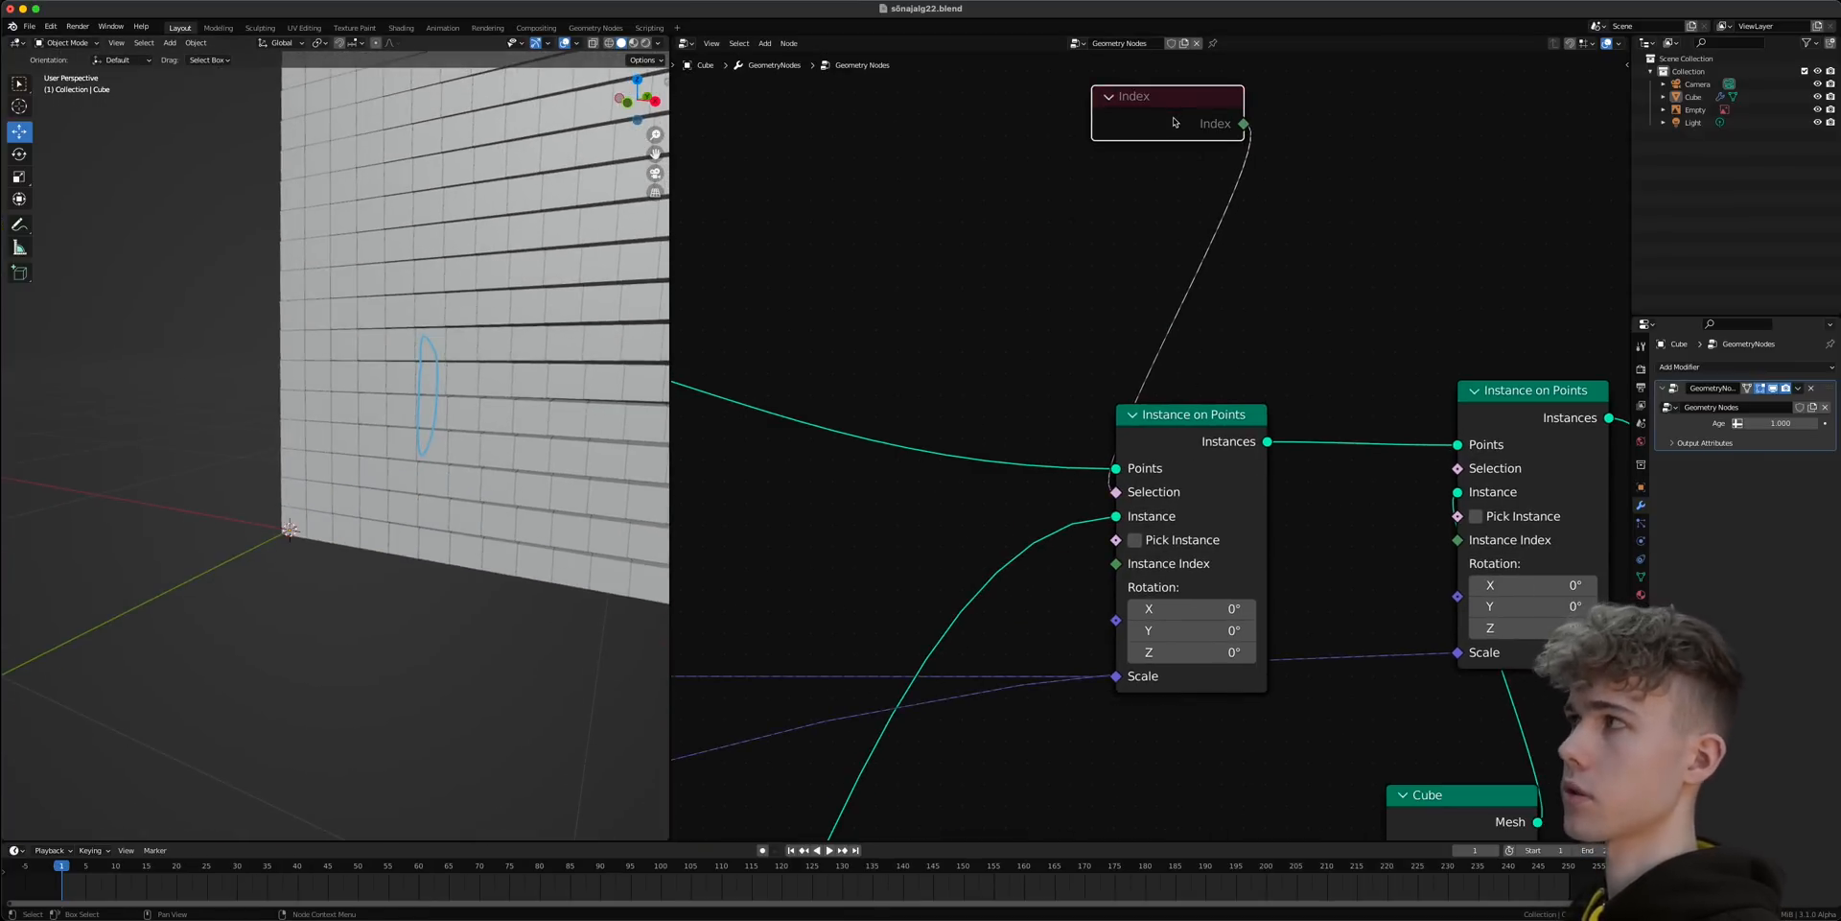
key(m)
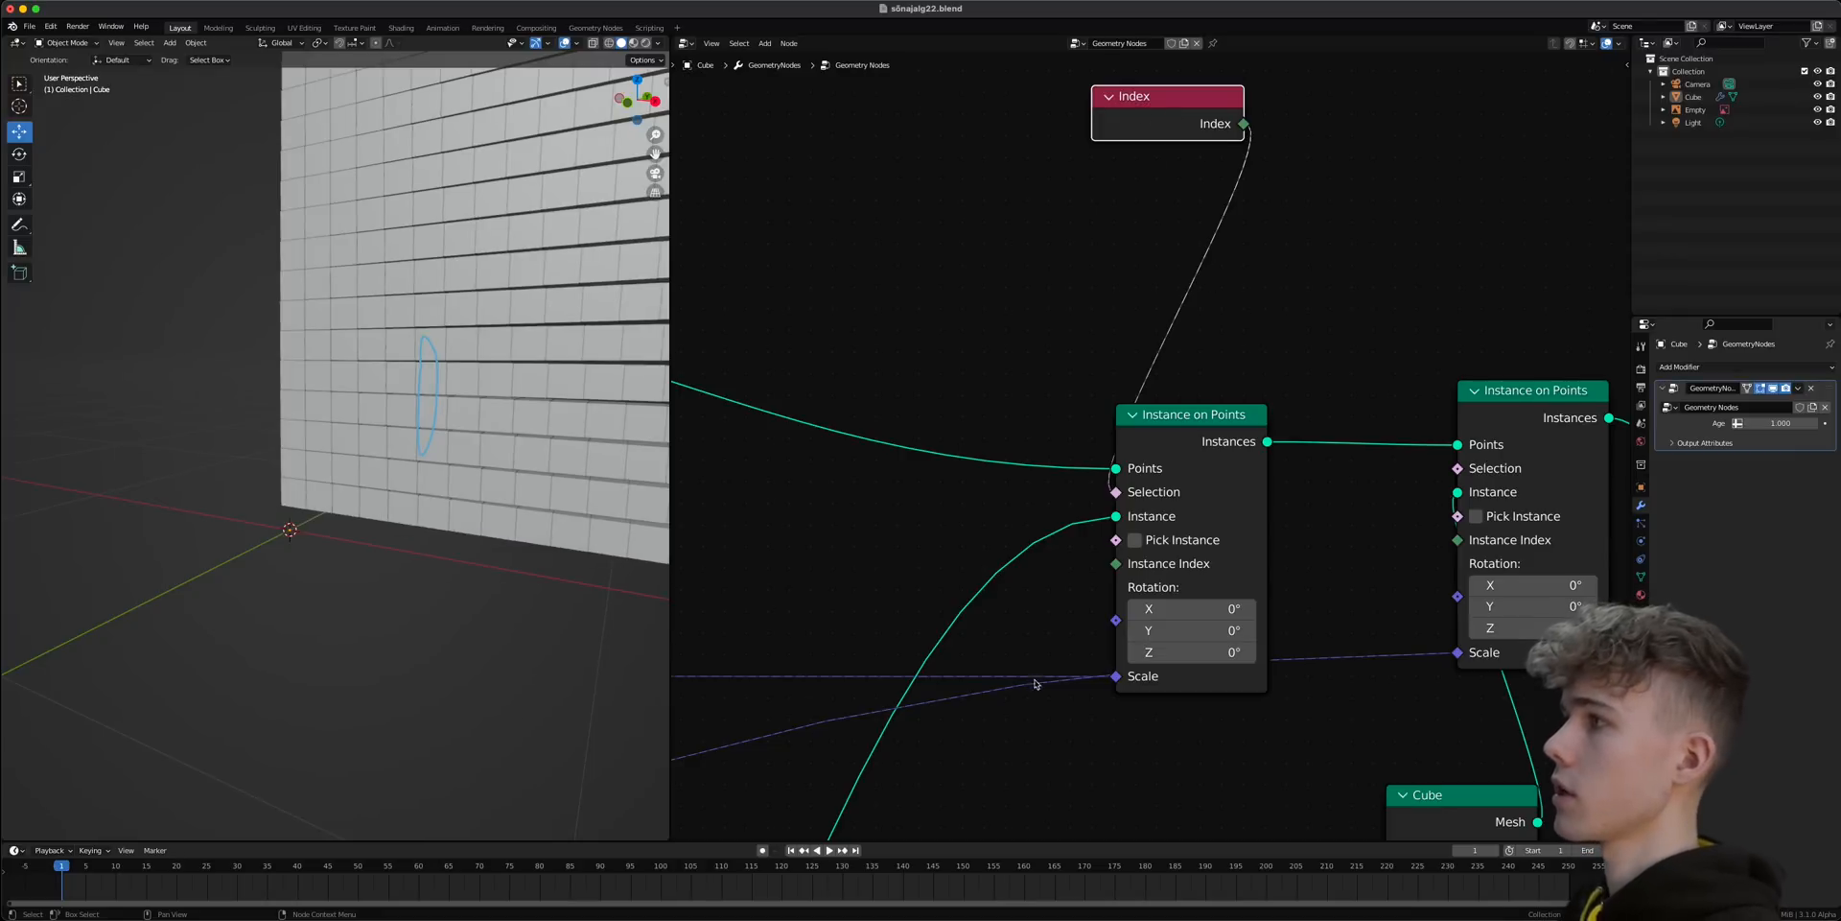
- Save the file
scroll(1075, 501, up, 2)
scroll(970, 547, down, 2)
key(ctrl+s)
scroll(1141, 347, down, 1)
middle_drag(1140, 347, 1056, 513)
key(shift+a)
click(1224, 294)
key(Escape)
- Attach a Viewer node to the Index value and the geometry from the first Instance on Points
middle_drag(1120, 347, 1010, 393)
scroll(1010, 392, down, 3)
ctrl+shift+click(999, 346)
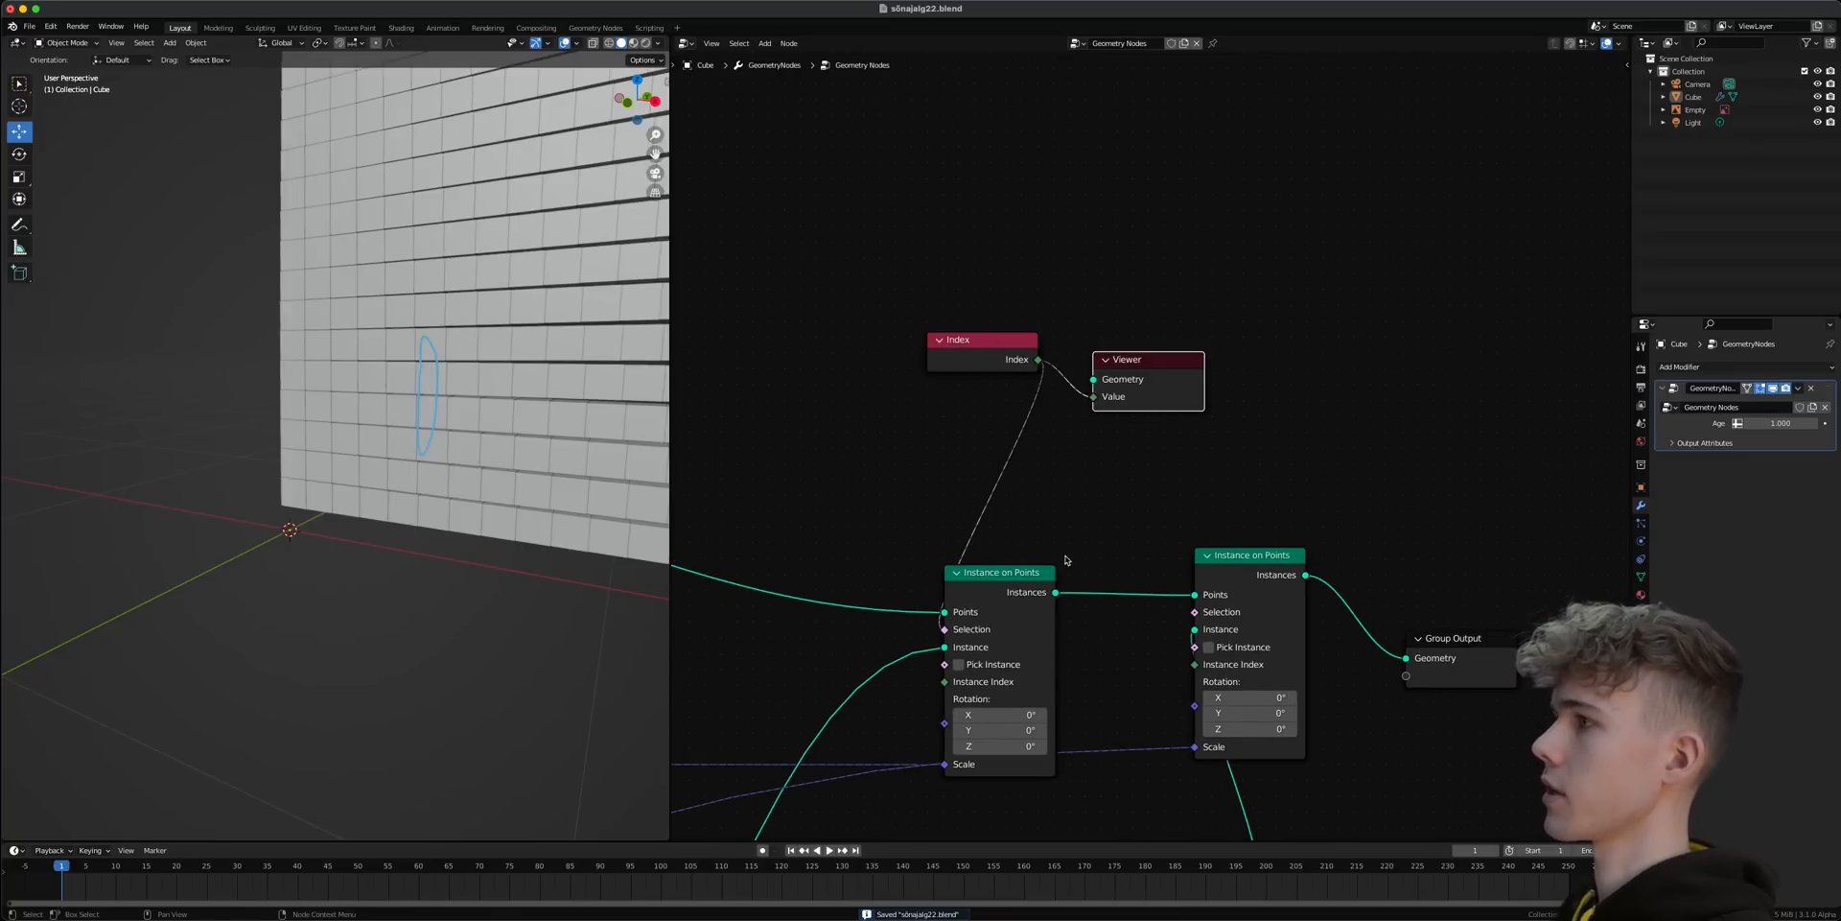
ctrl+shift+click(1051, 600)
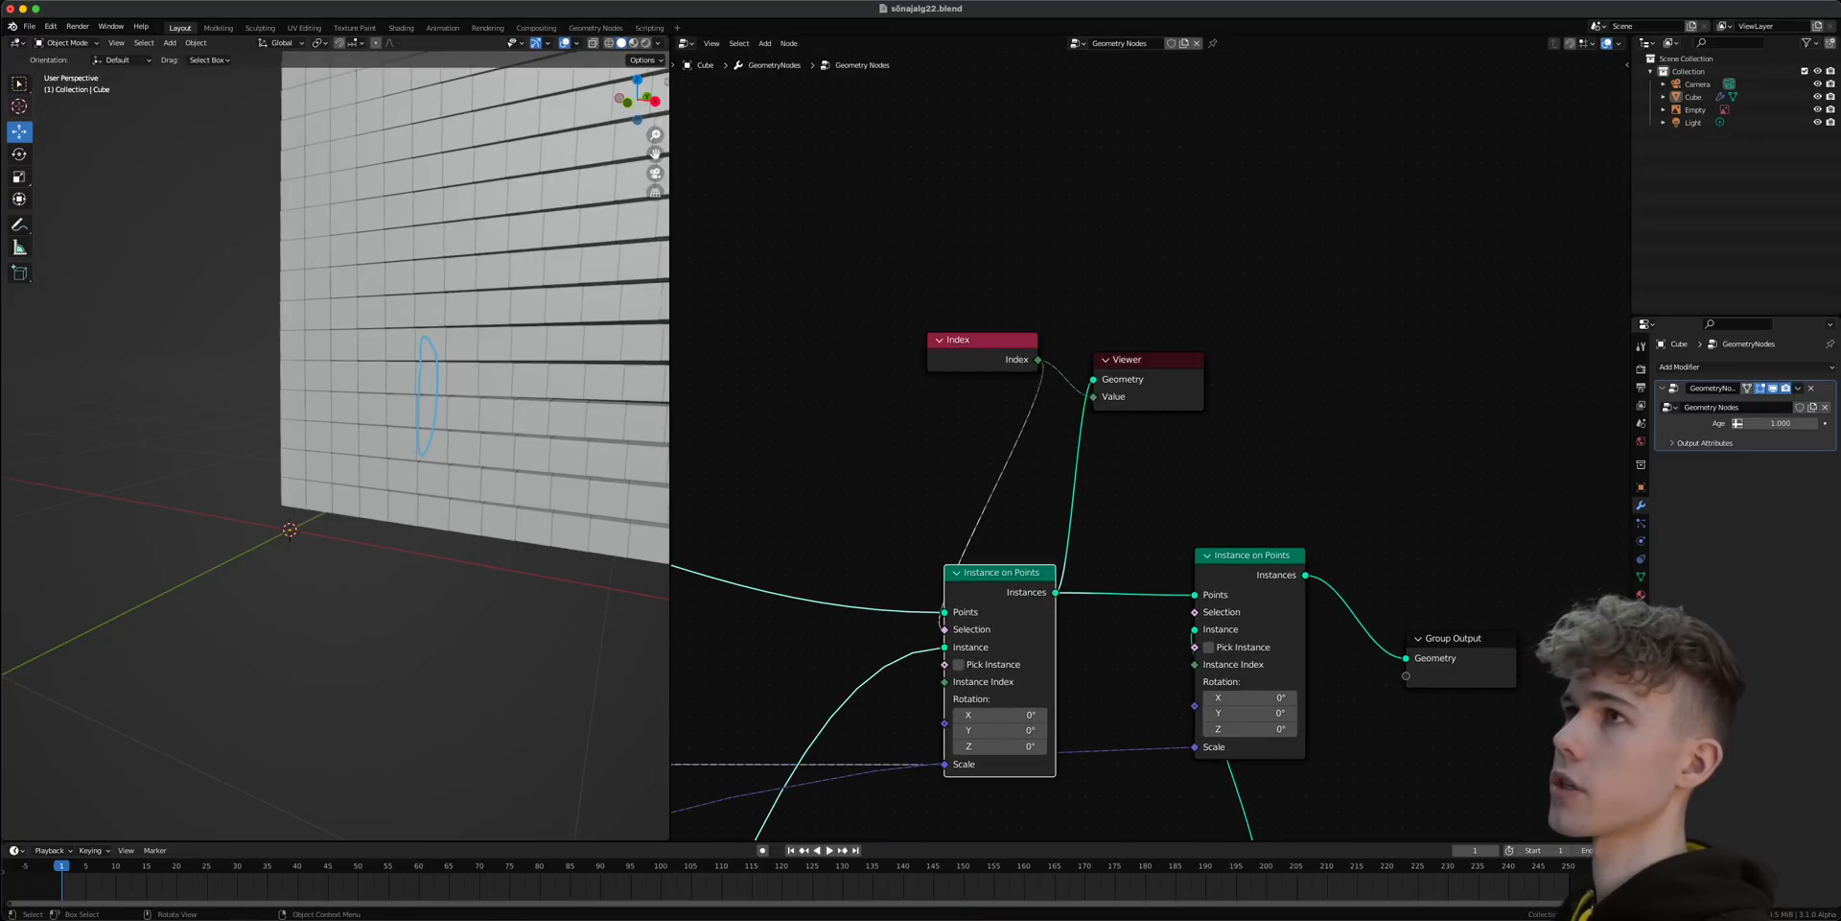
- Split the 3D viewport horizontally and turn the upper area into a Spreadsheet
drag(5, 41, 55, 429)
click(17, 43)
click(378, 107)
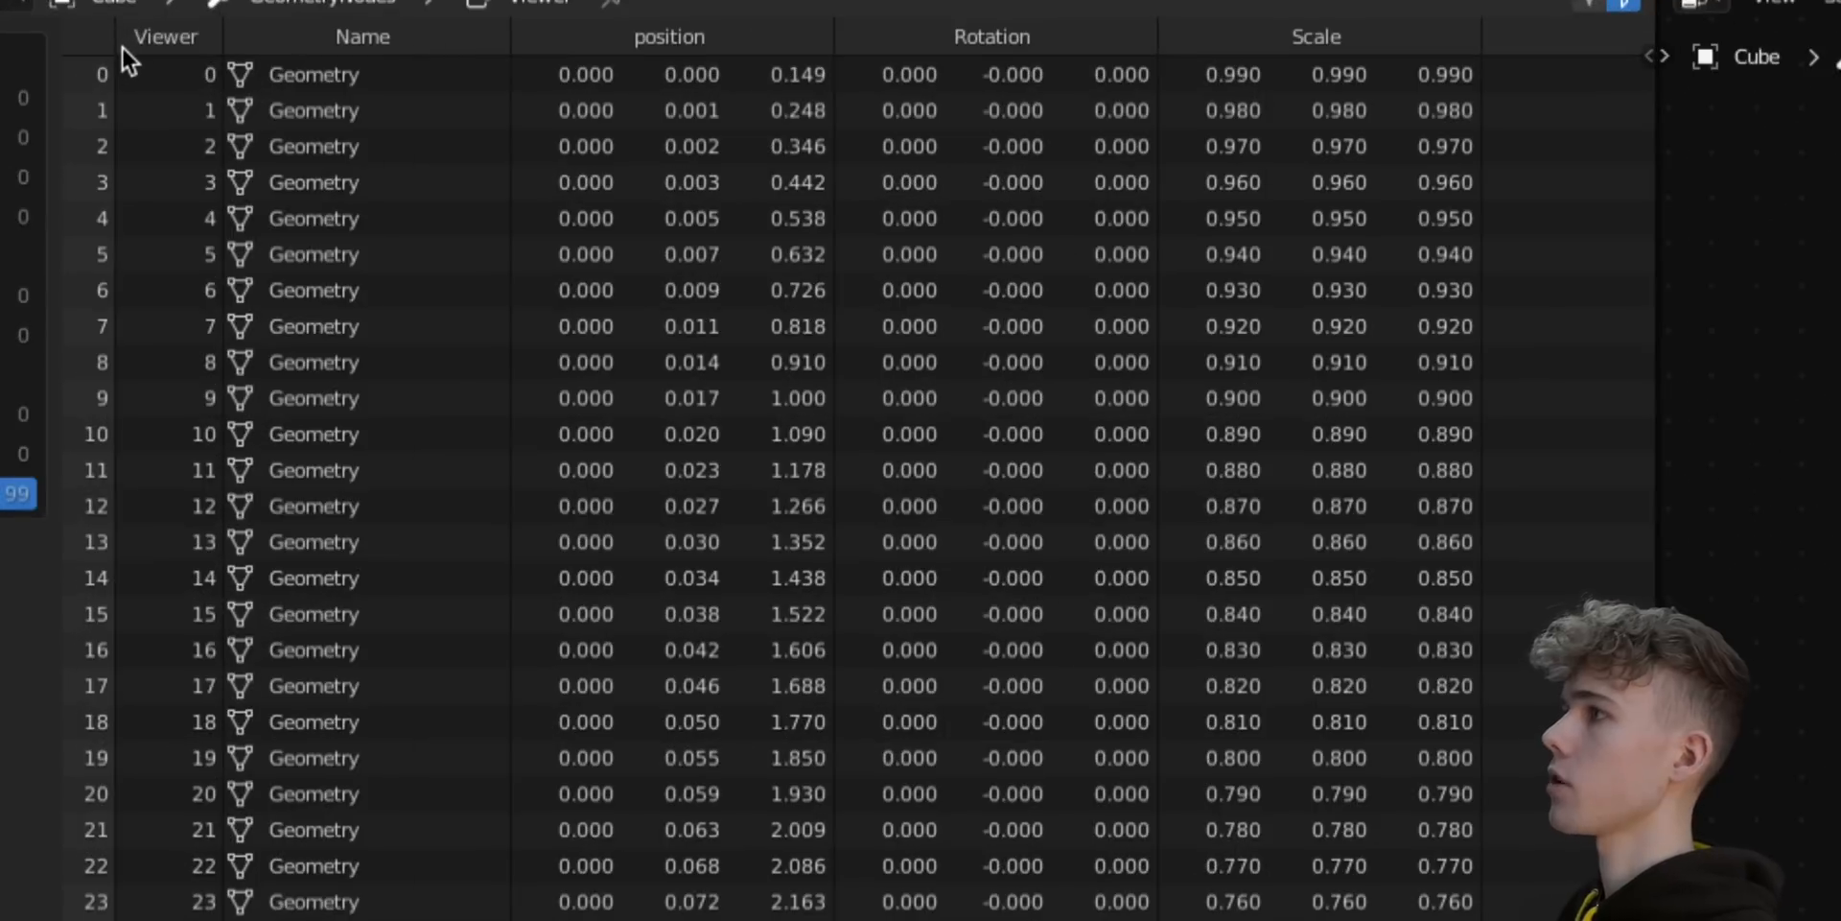
- Insert a Math node between the Index node and the reroute point that feeds the Selection and Viewer inputs
drag(1009, 453, 1016, 168)
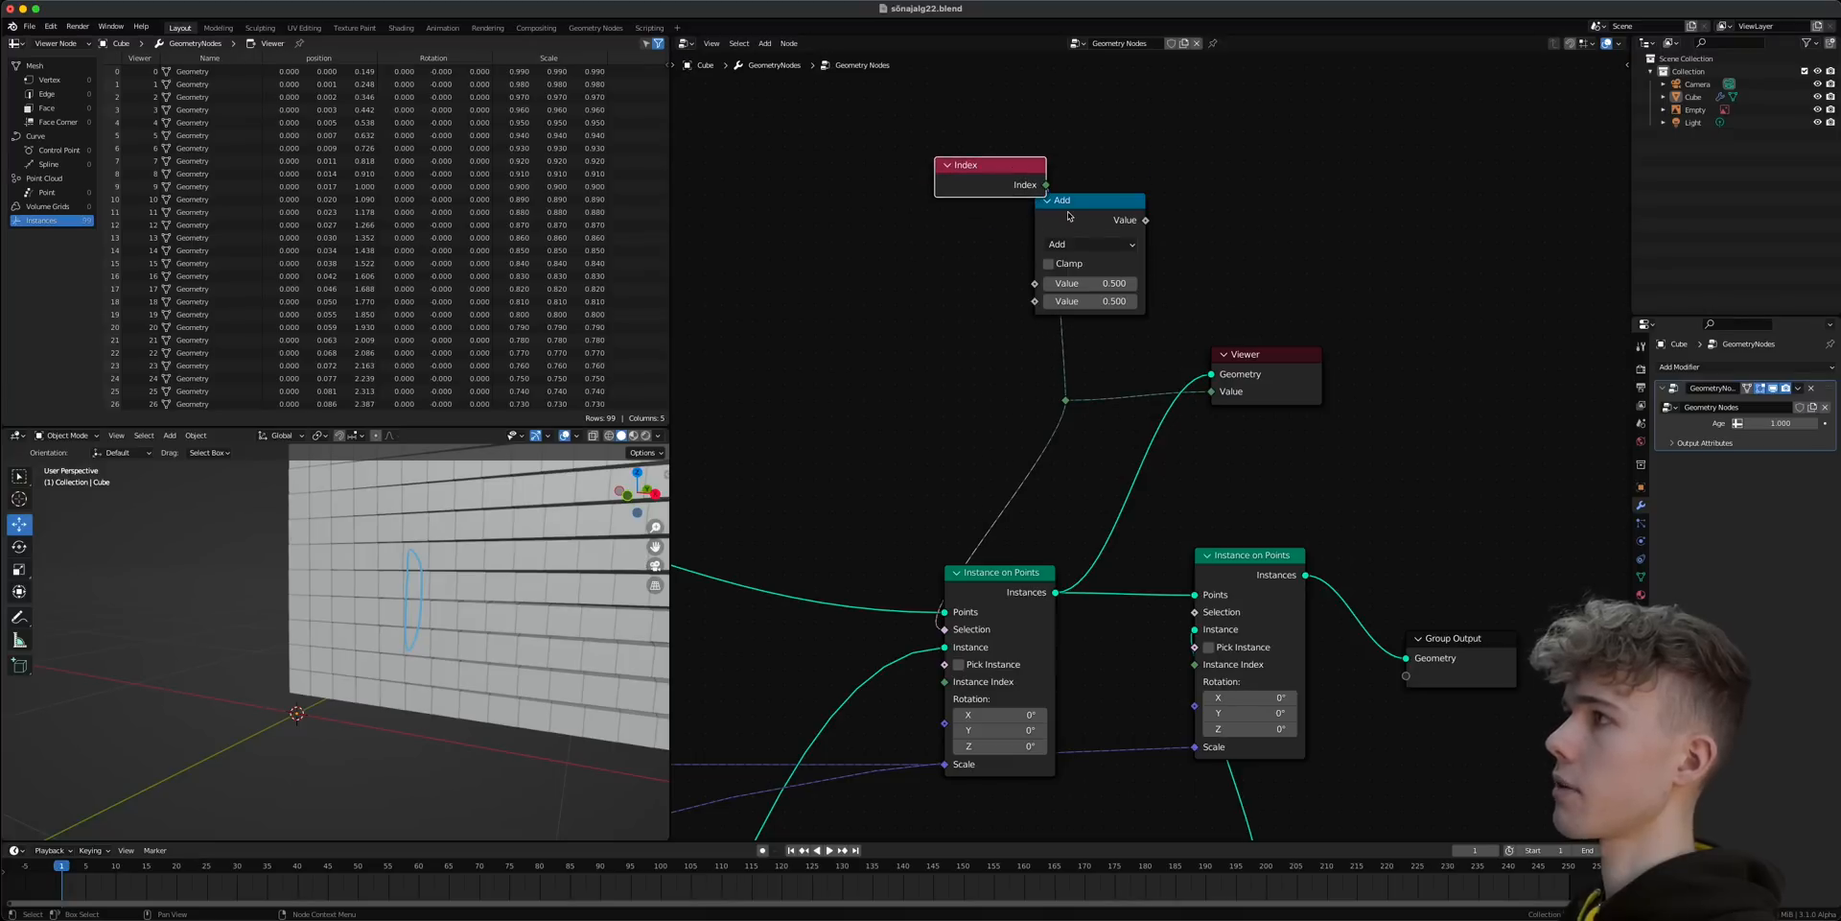
drag(1097, 236, 1002, 296)
click(1067, 401)
drag(1067, 401, 1034, 486)
drag(997, 259, 994, 340)
- Set the Math node to Modulo with a value of 4
click(994, 382)
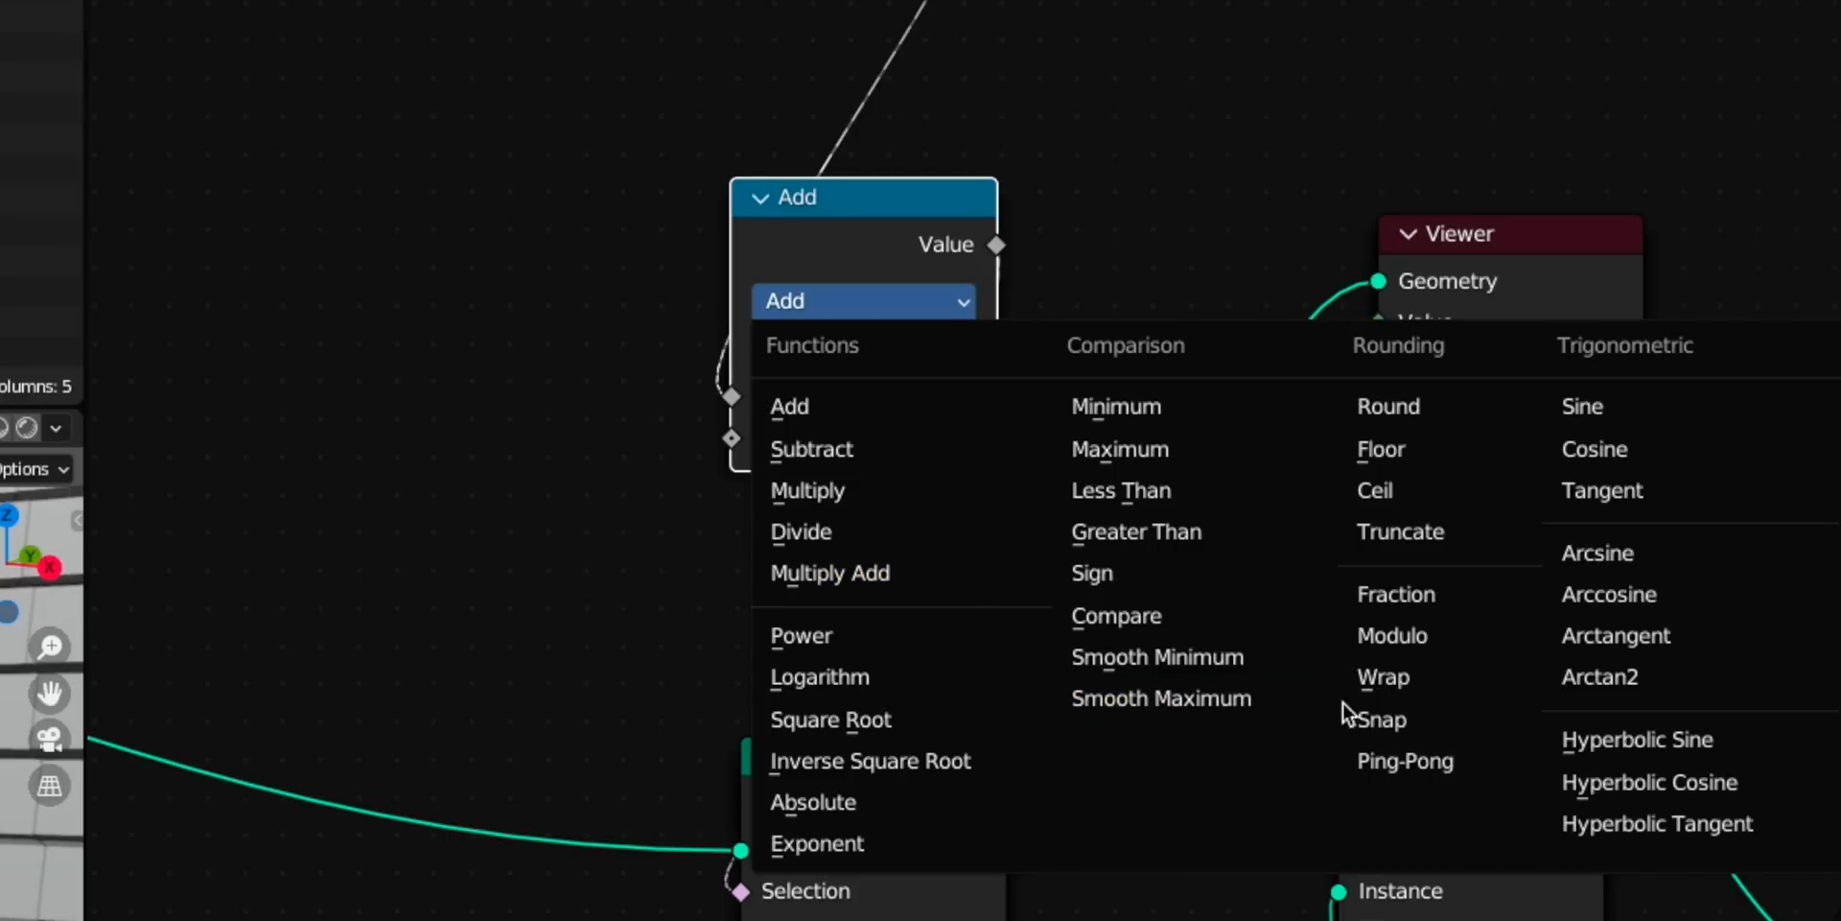
click(1407, 641)
click(854, 438)
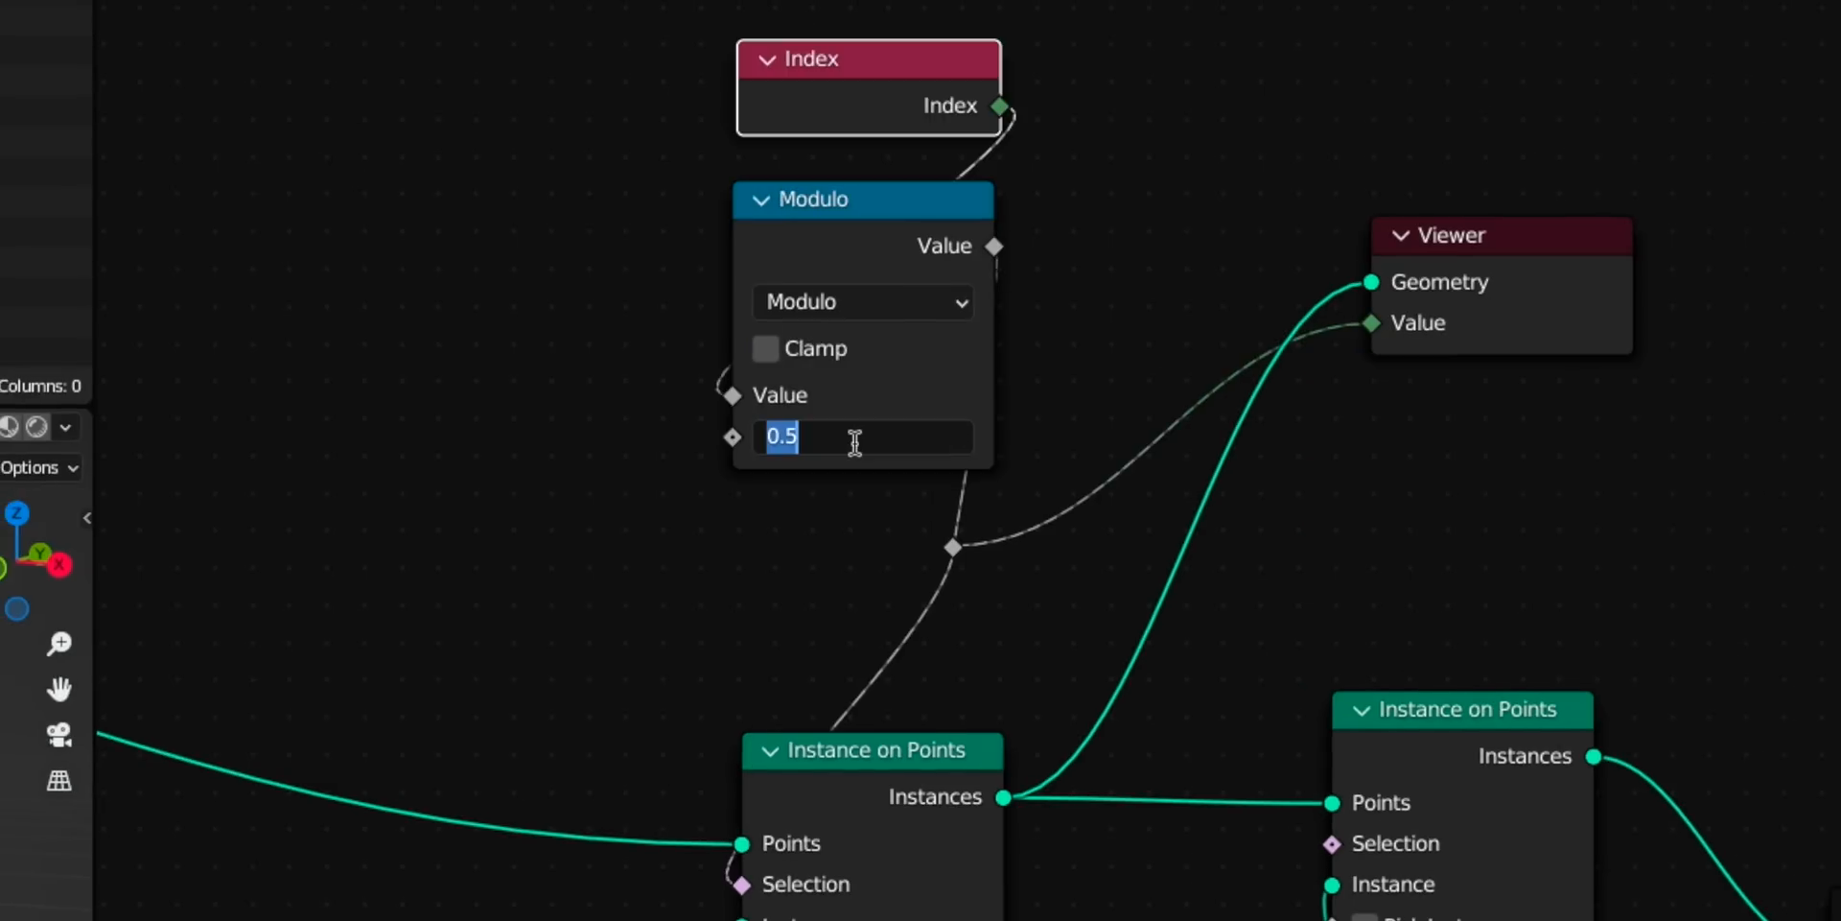
text(4)
key(Return)
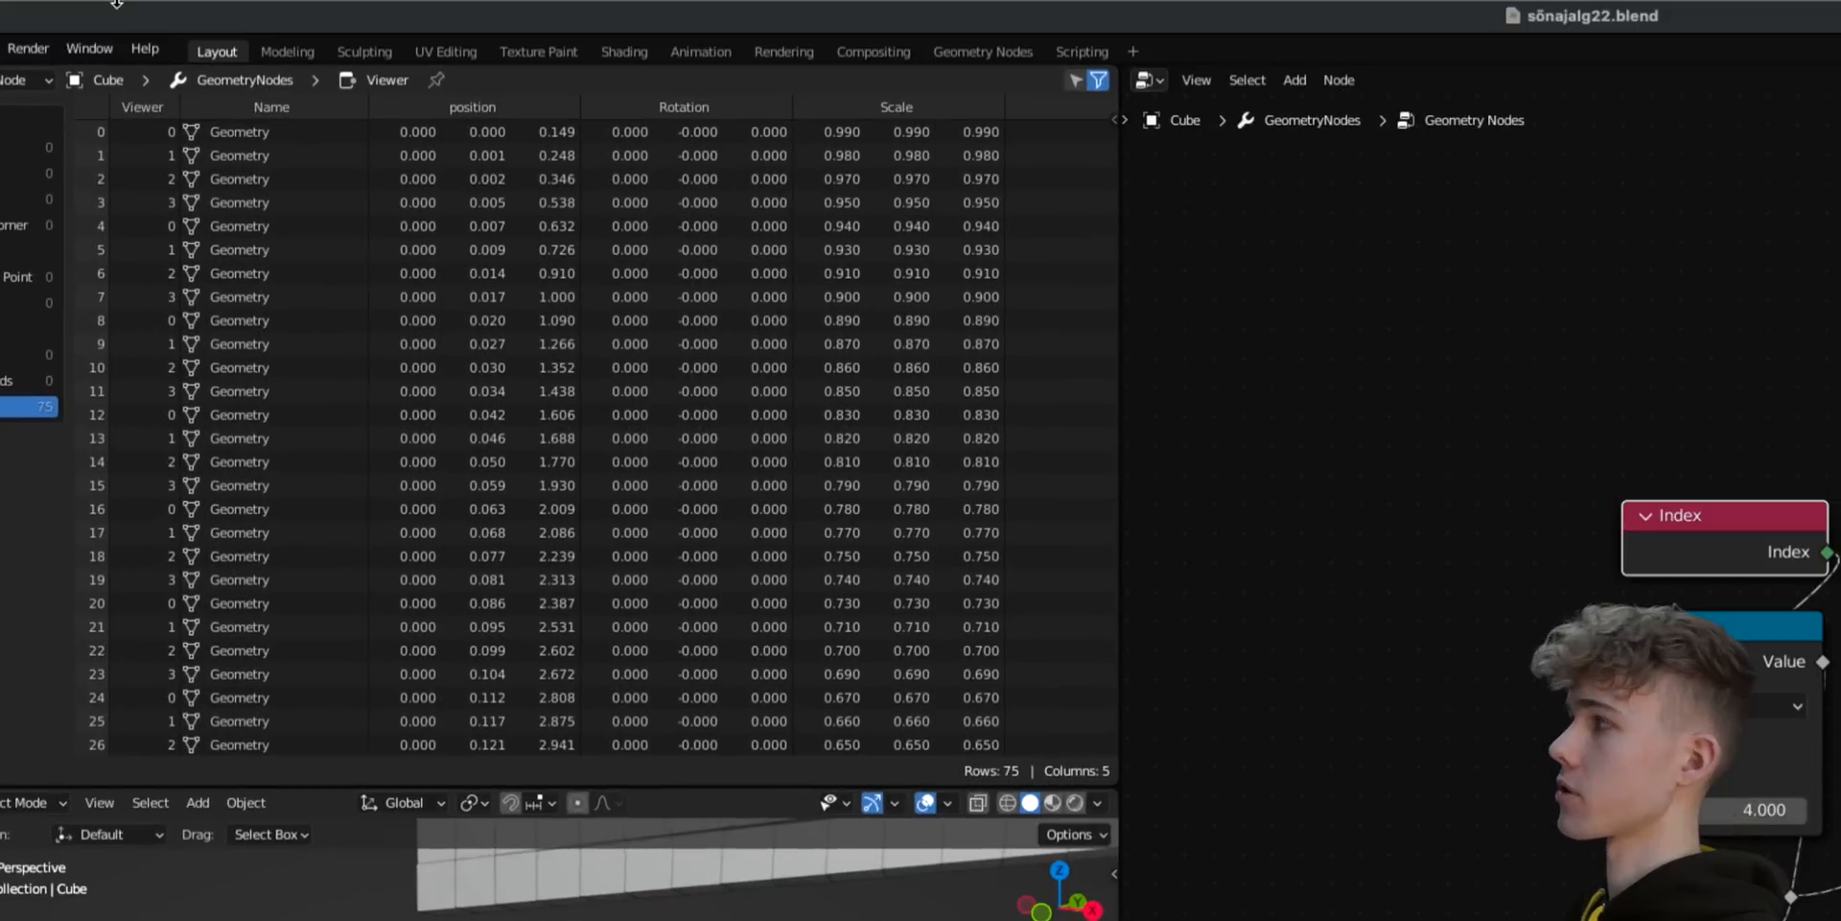
- Compare the Viewer values with the Modulo node muted and unmuted, and inspect the instanced branches in the viewport
click(1668, 640)
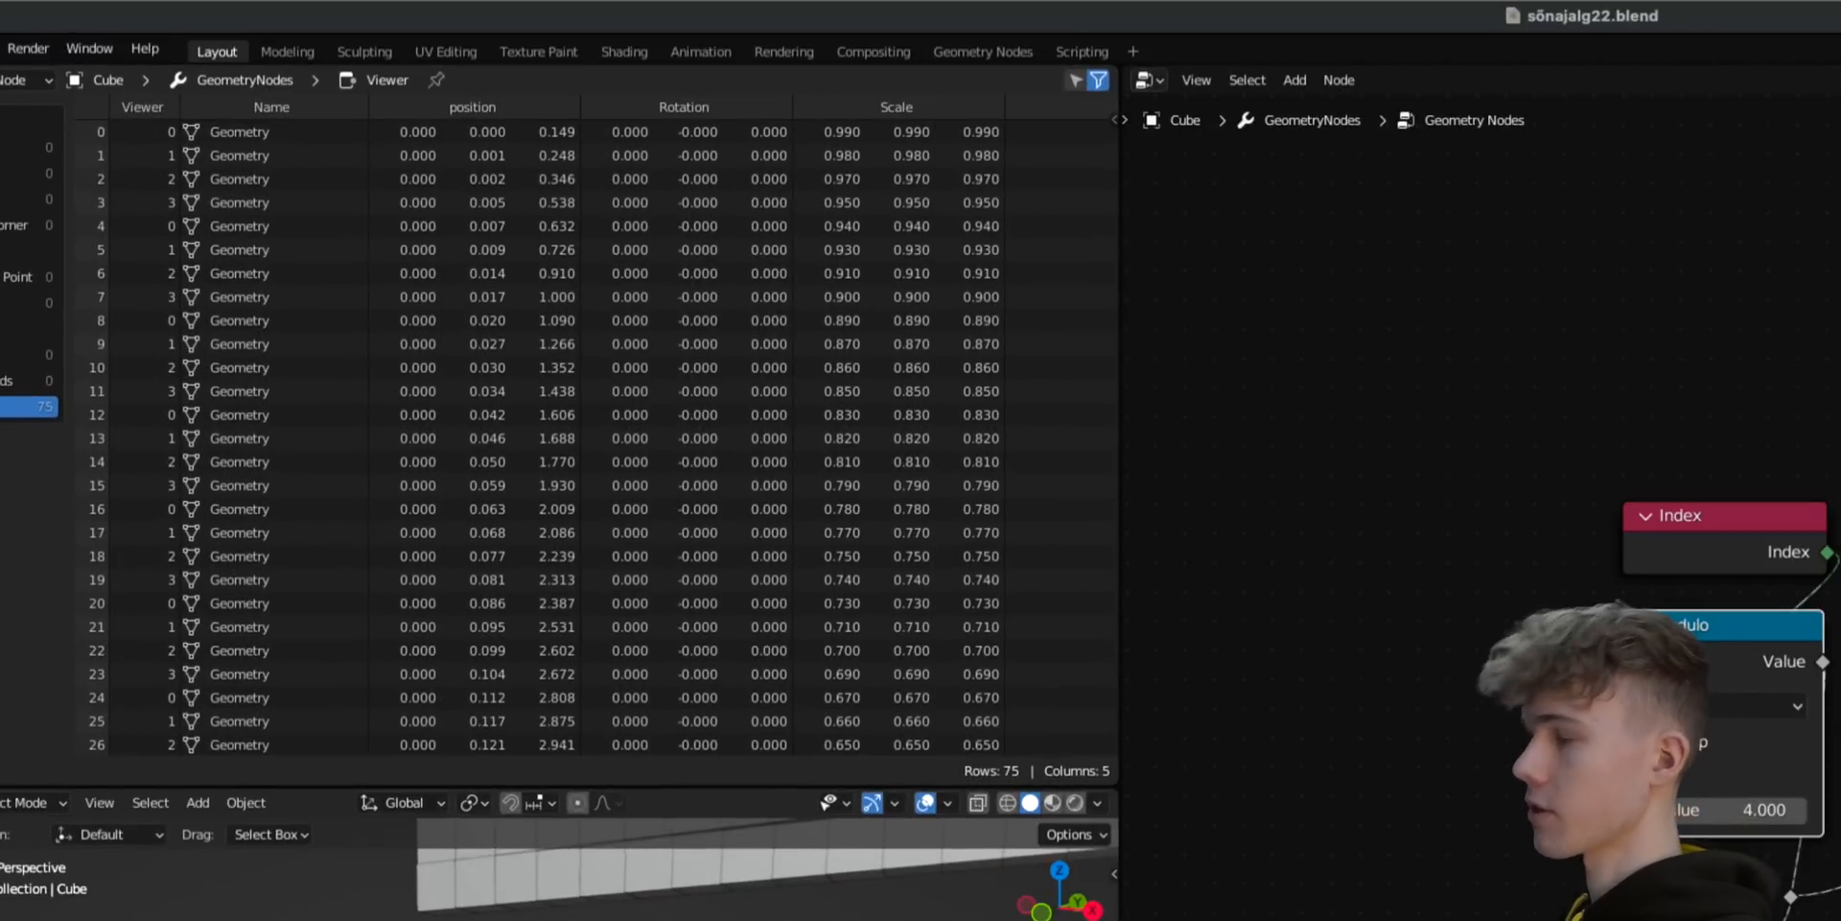
key(m)
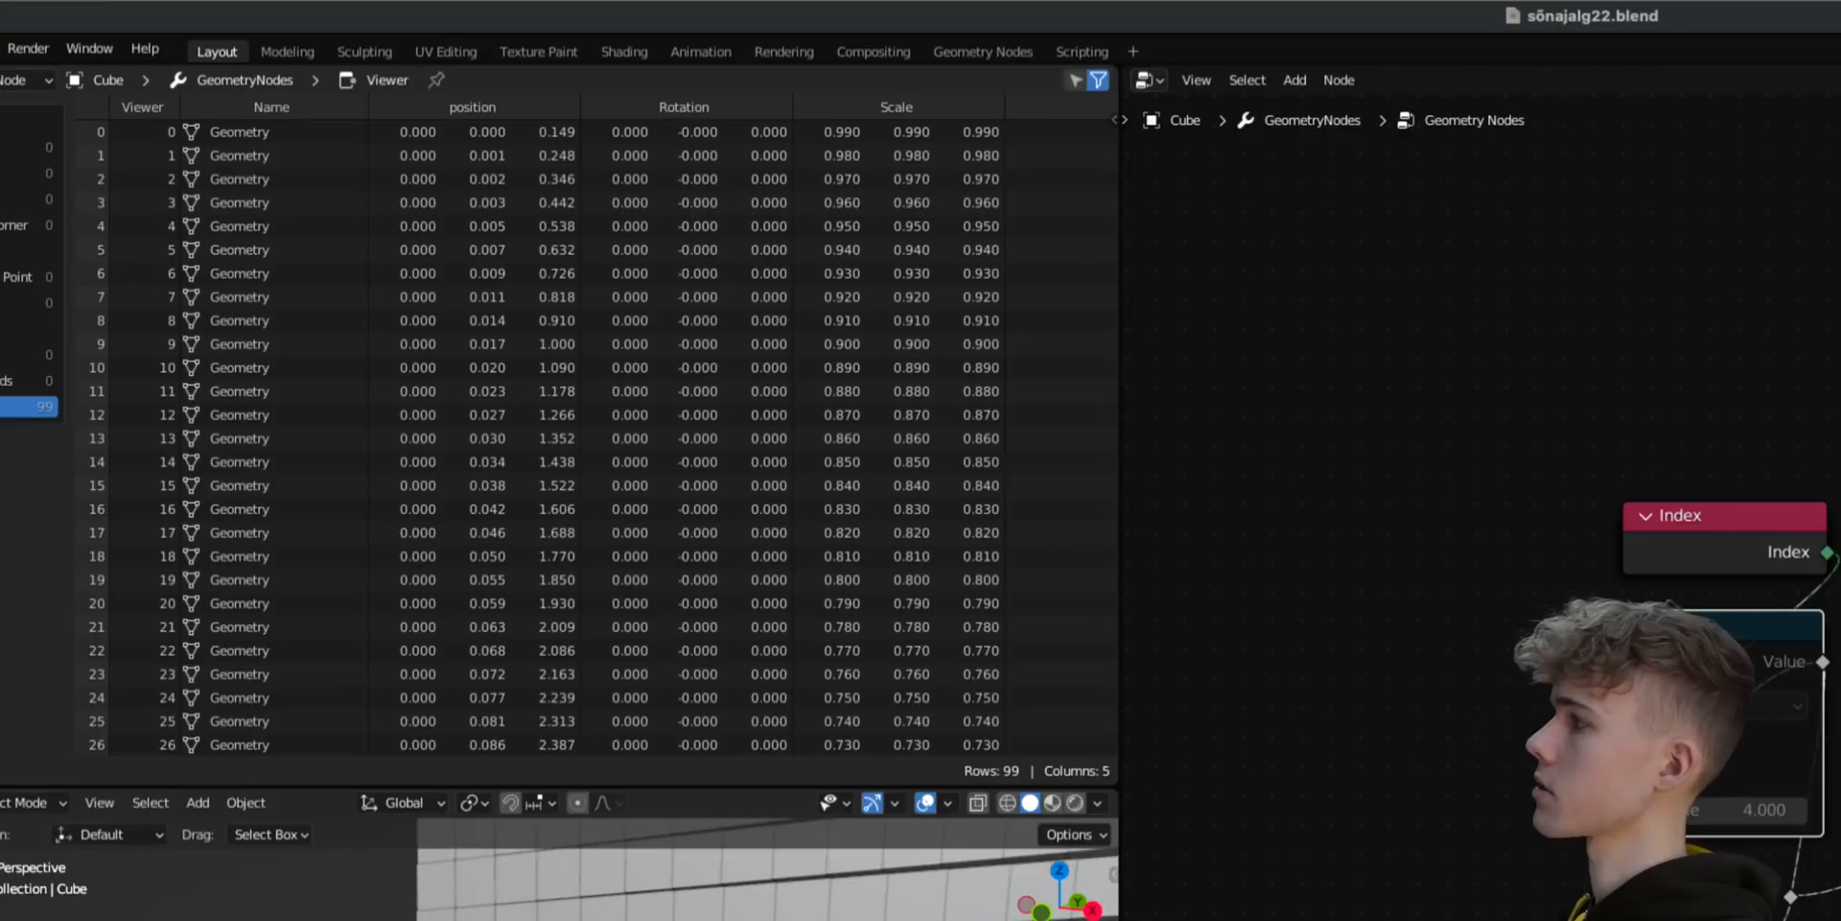
key(m)
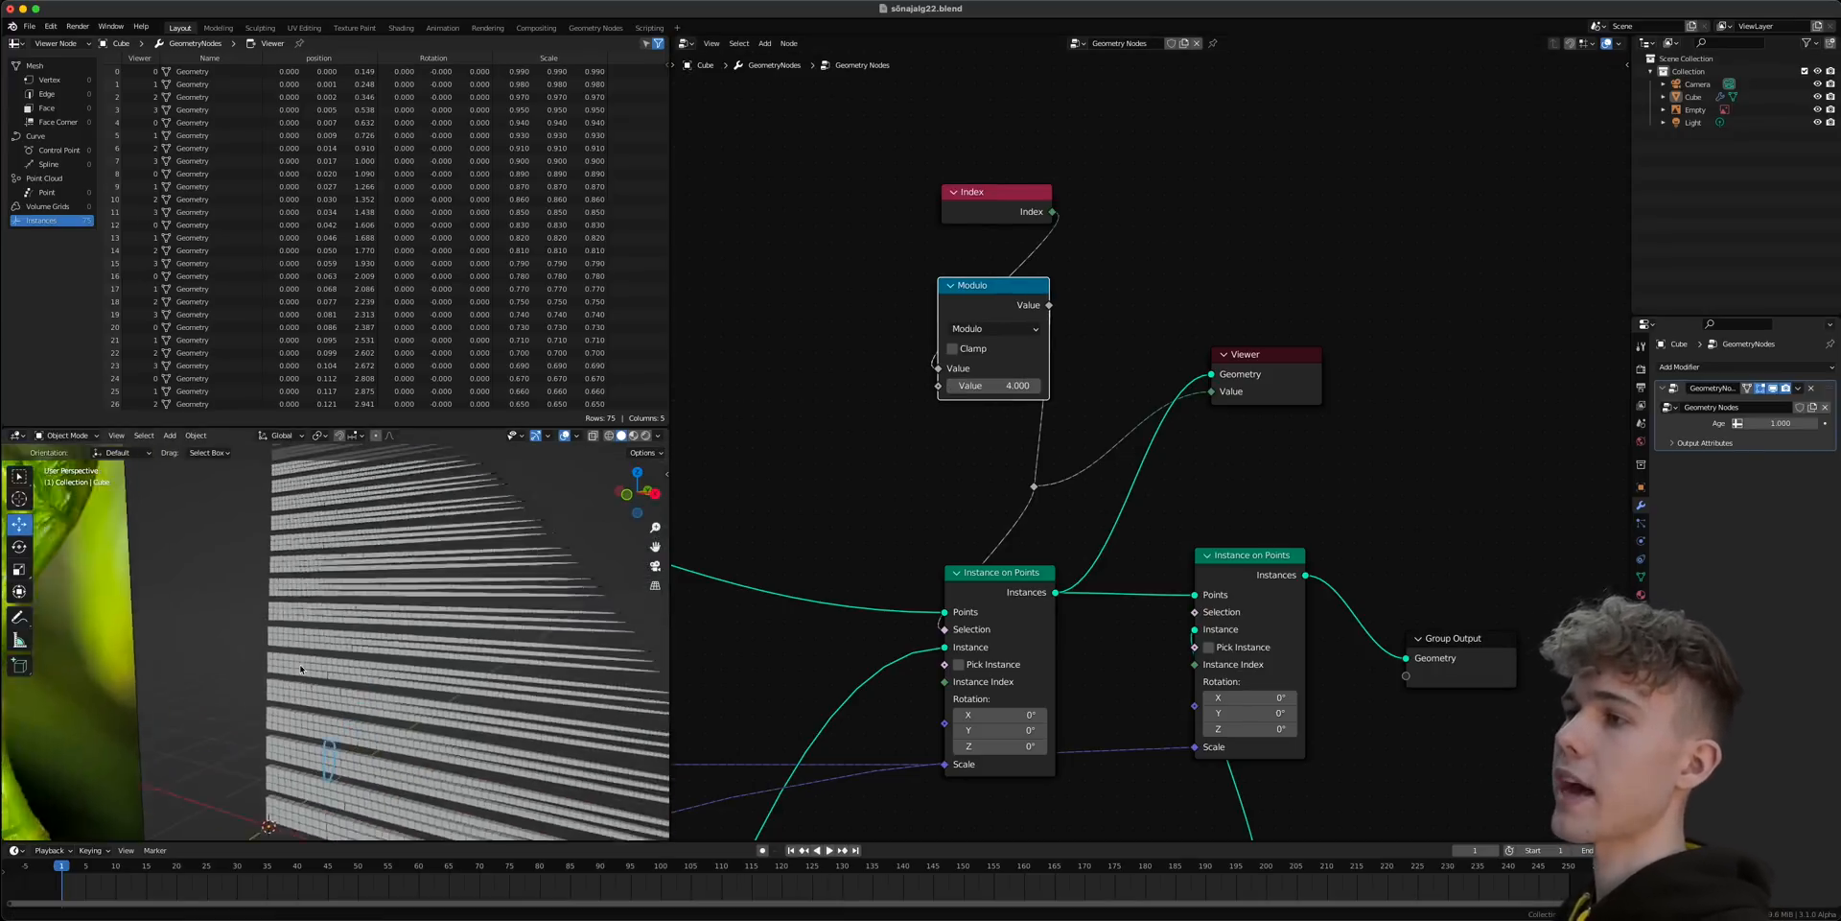
middle_drag(299, 664, 320, 551)
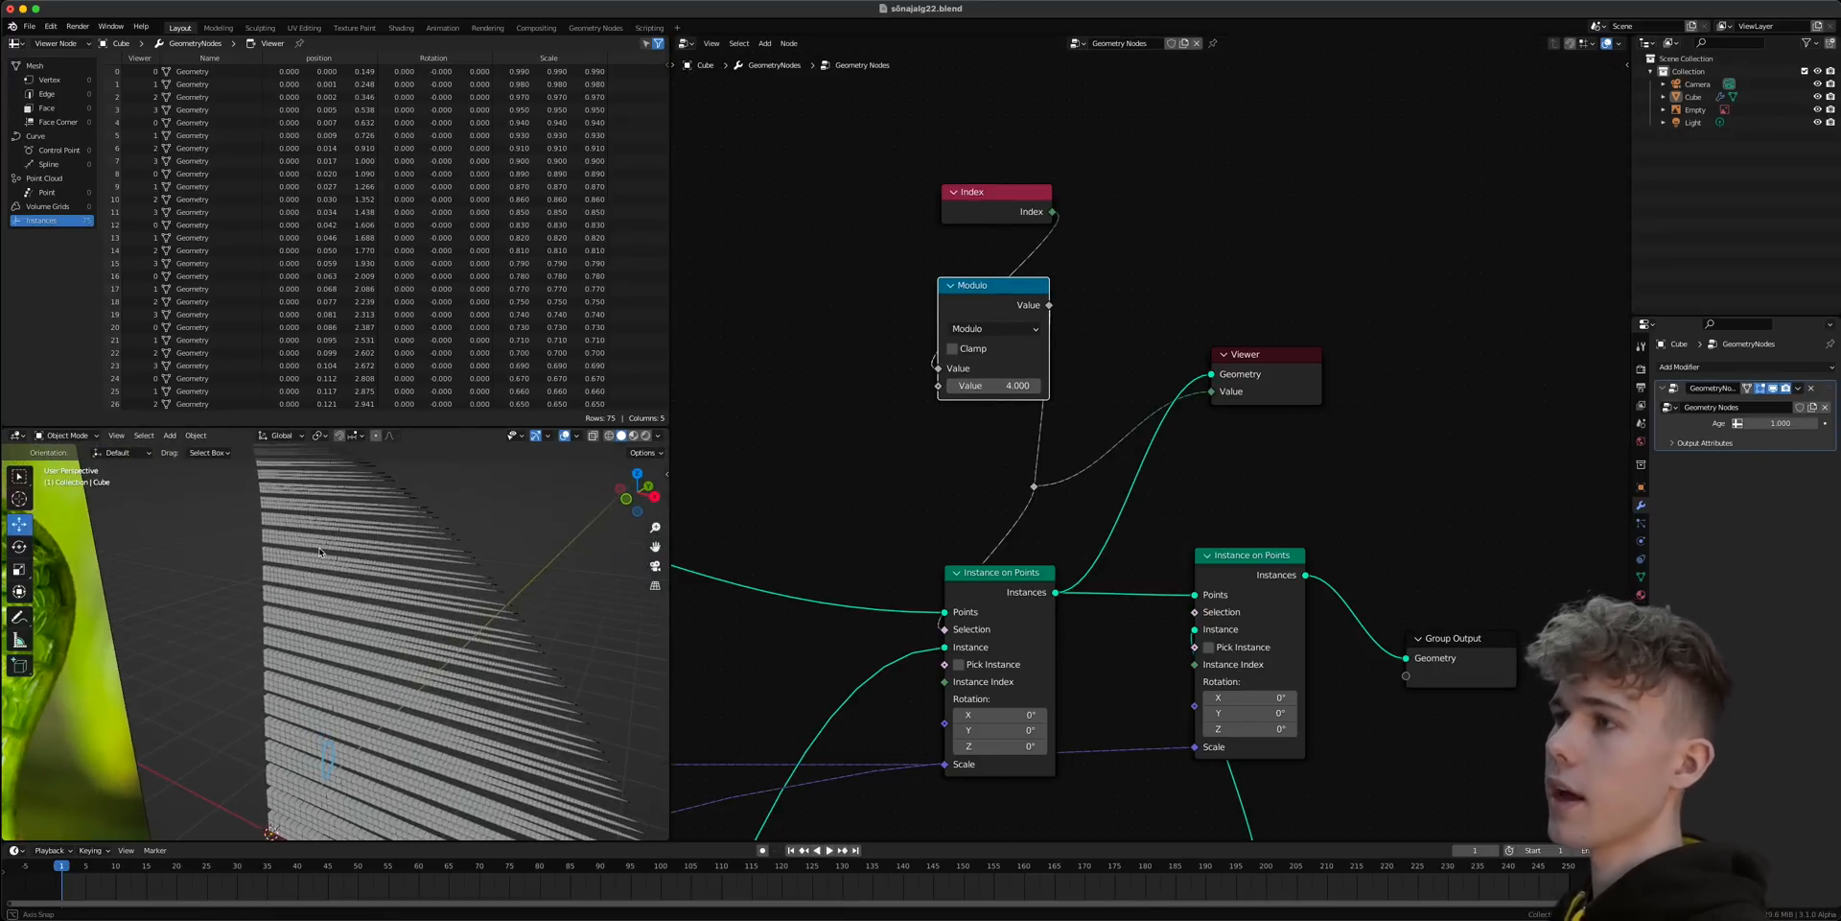
middle_drag(343, 666, 267, 607)
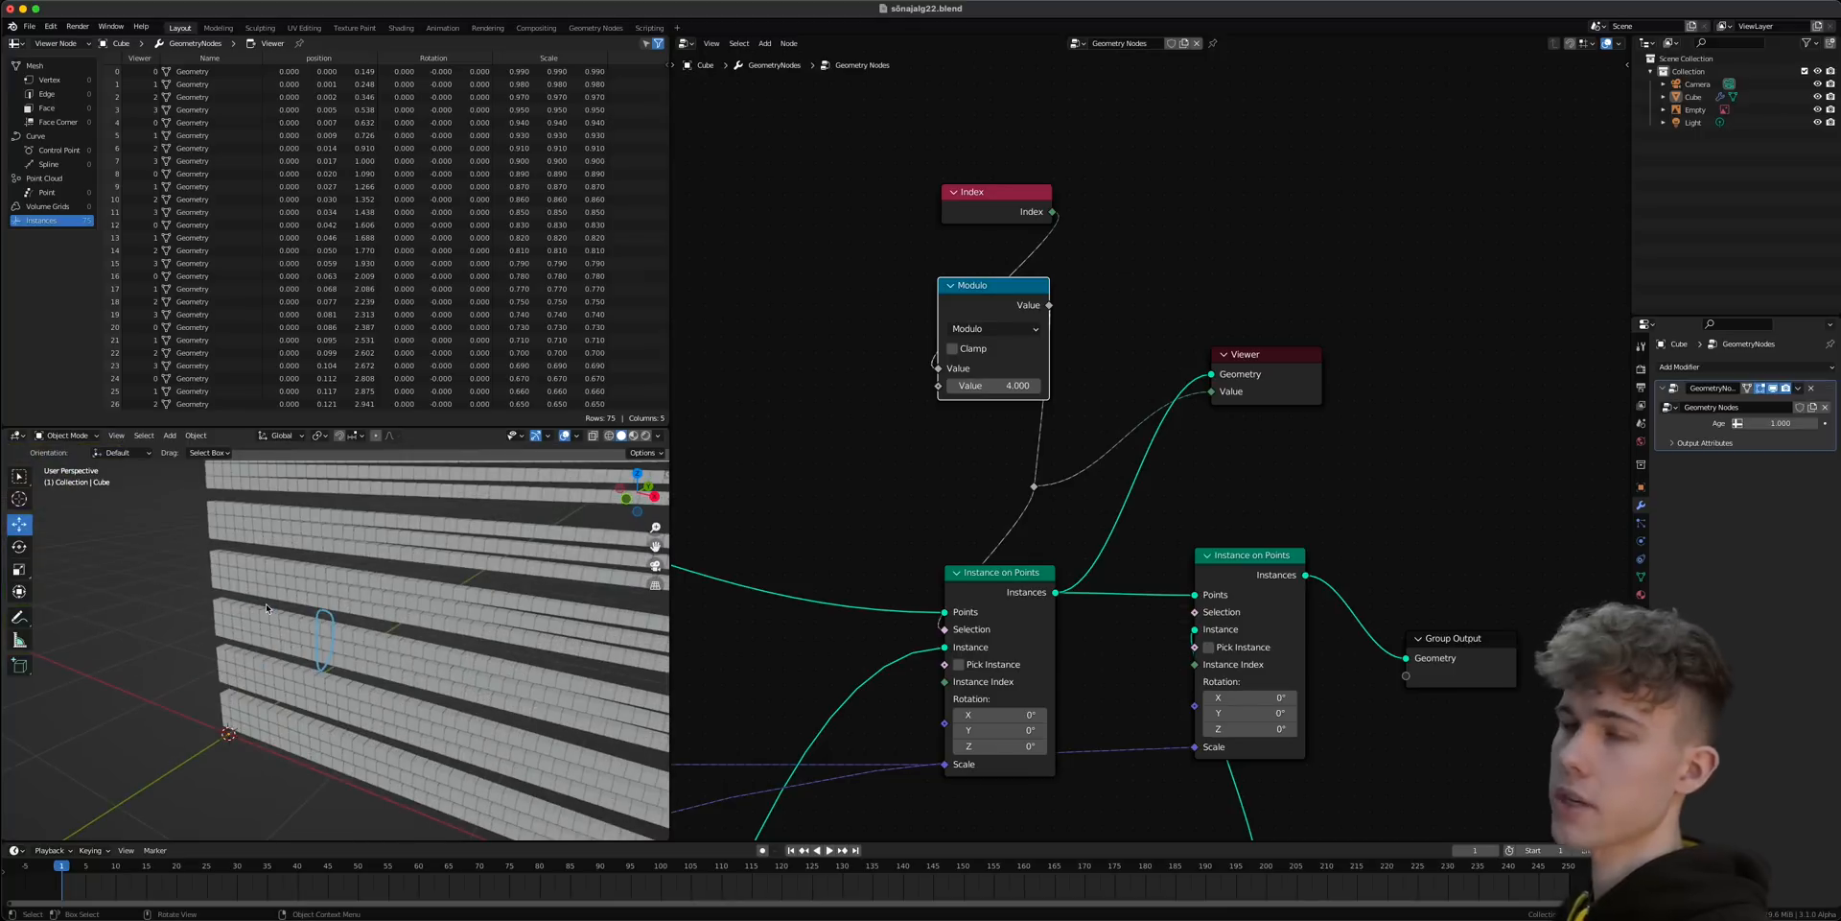
- Insert a Boolean Math node between the Modulo node and the reroute point that feeds the Selection and Viewer inputs
key(shift+a)
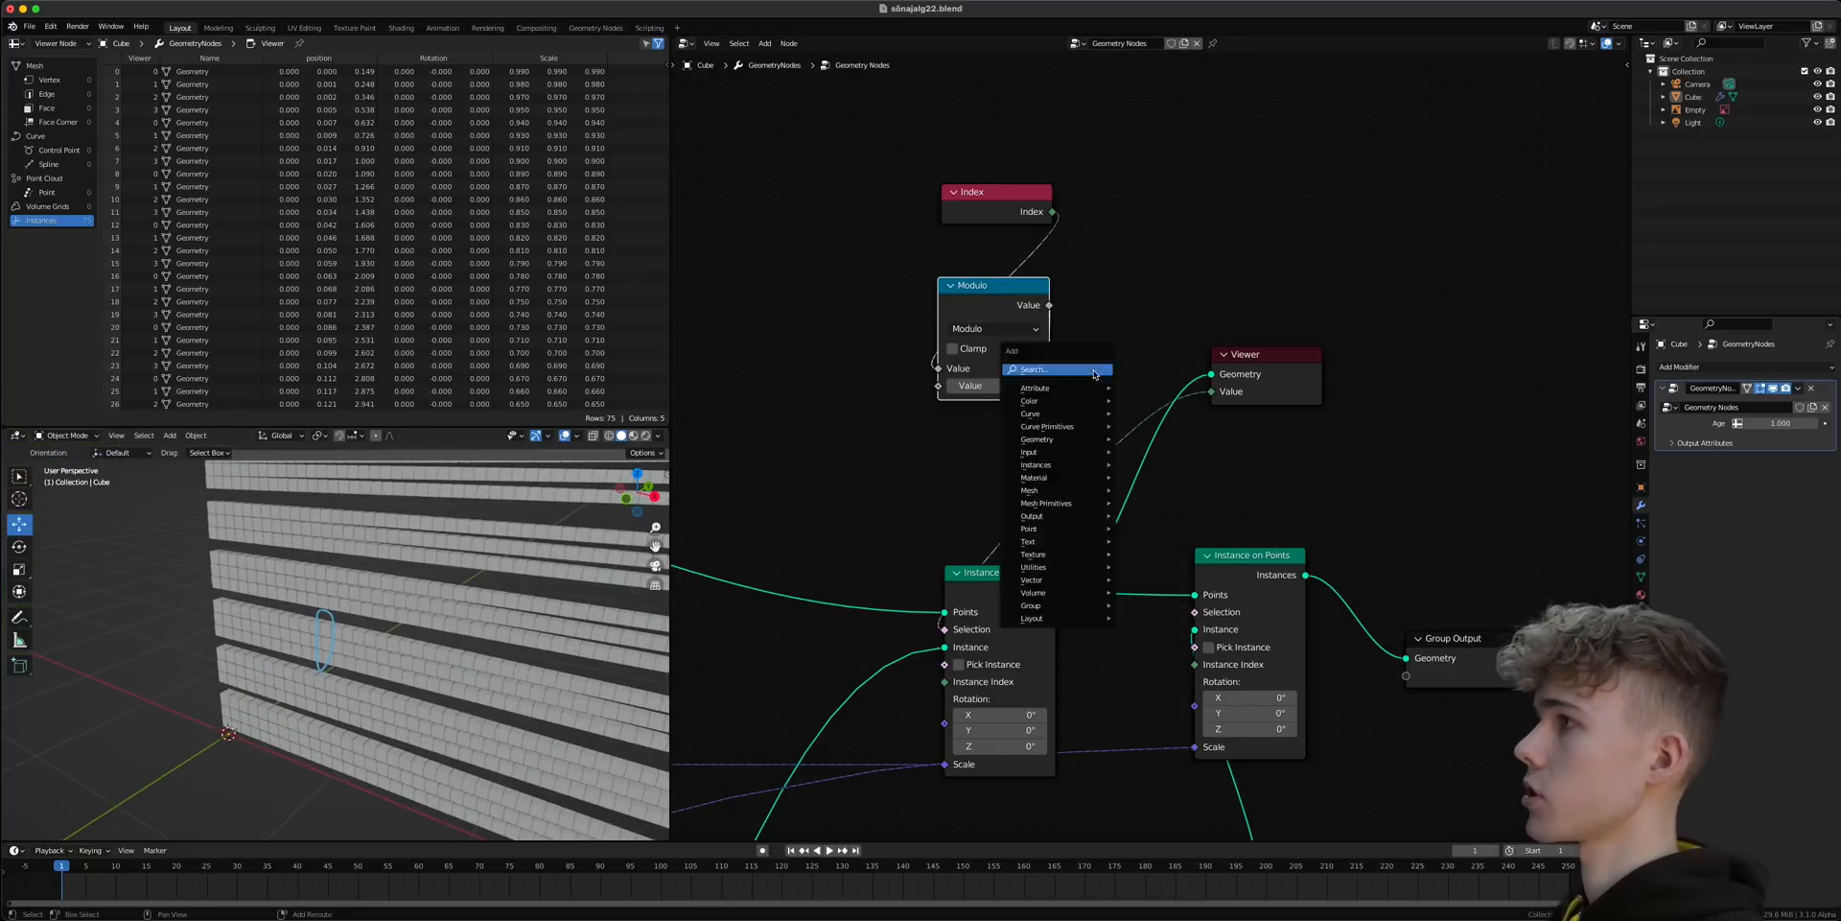
click(1084, 363)
text(boolean)
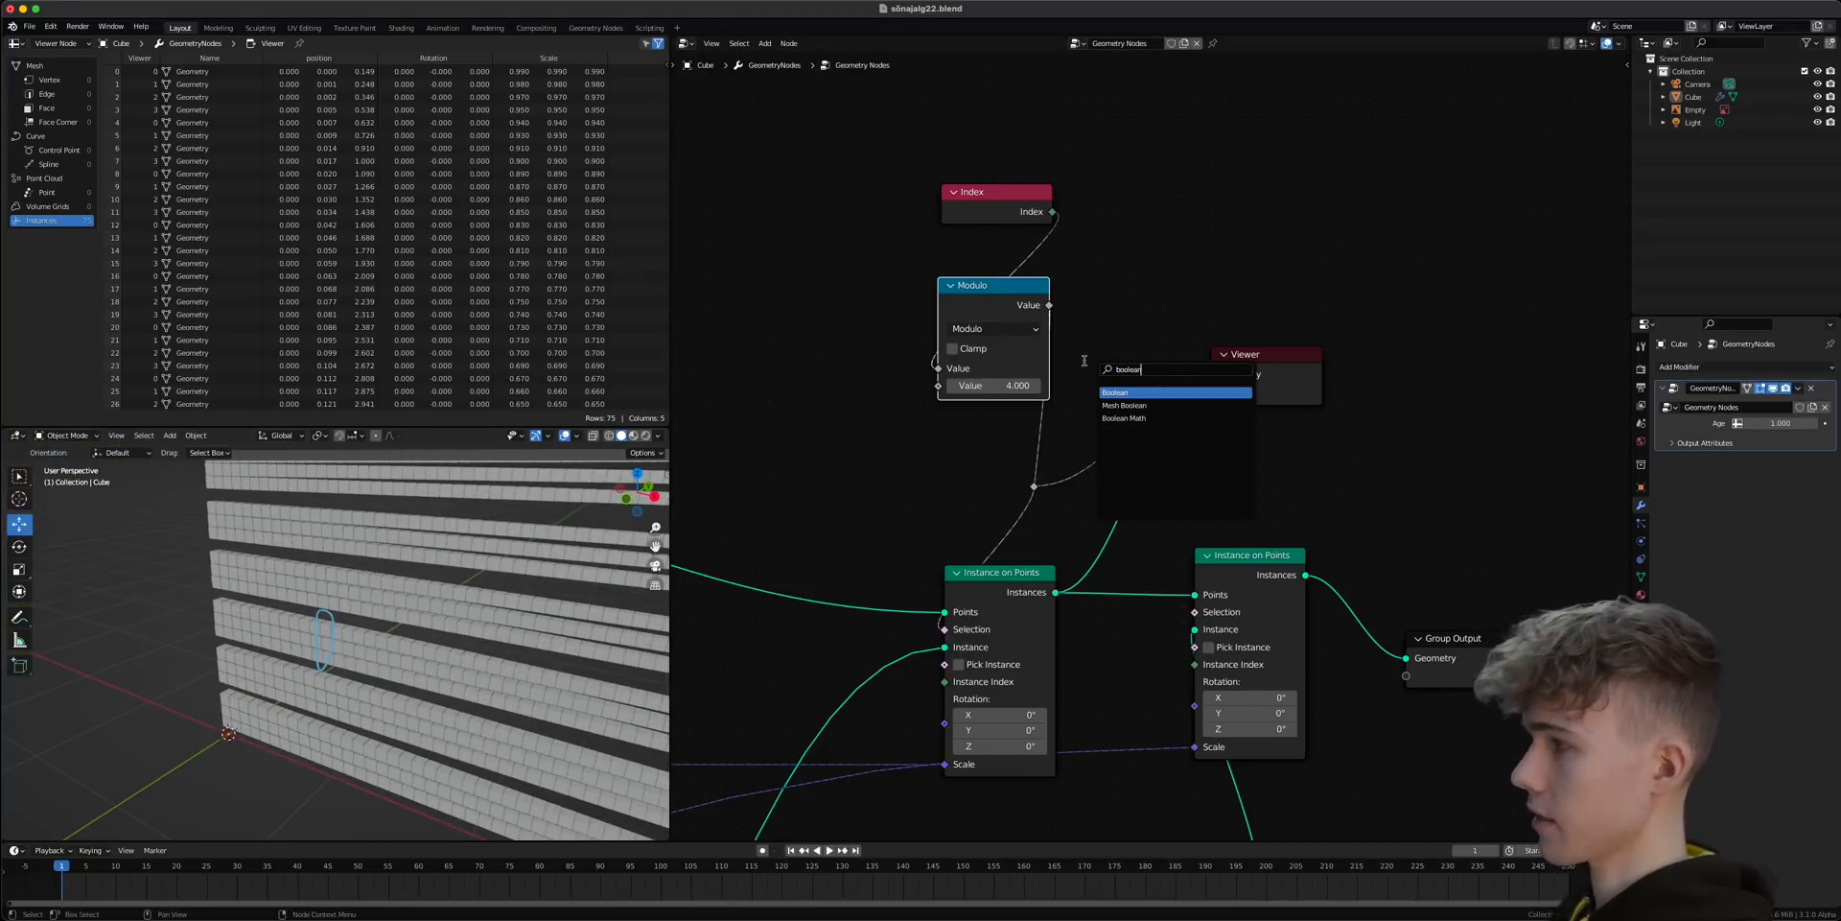
key(Down)
key(Down)
key(Return)
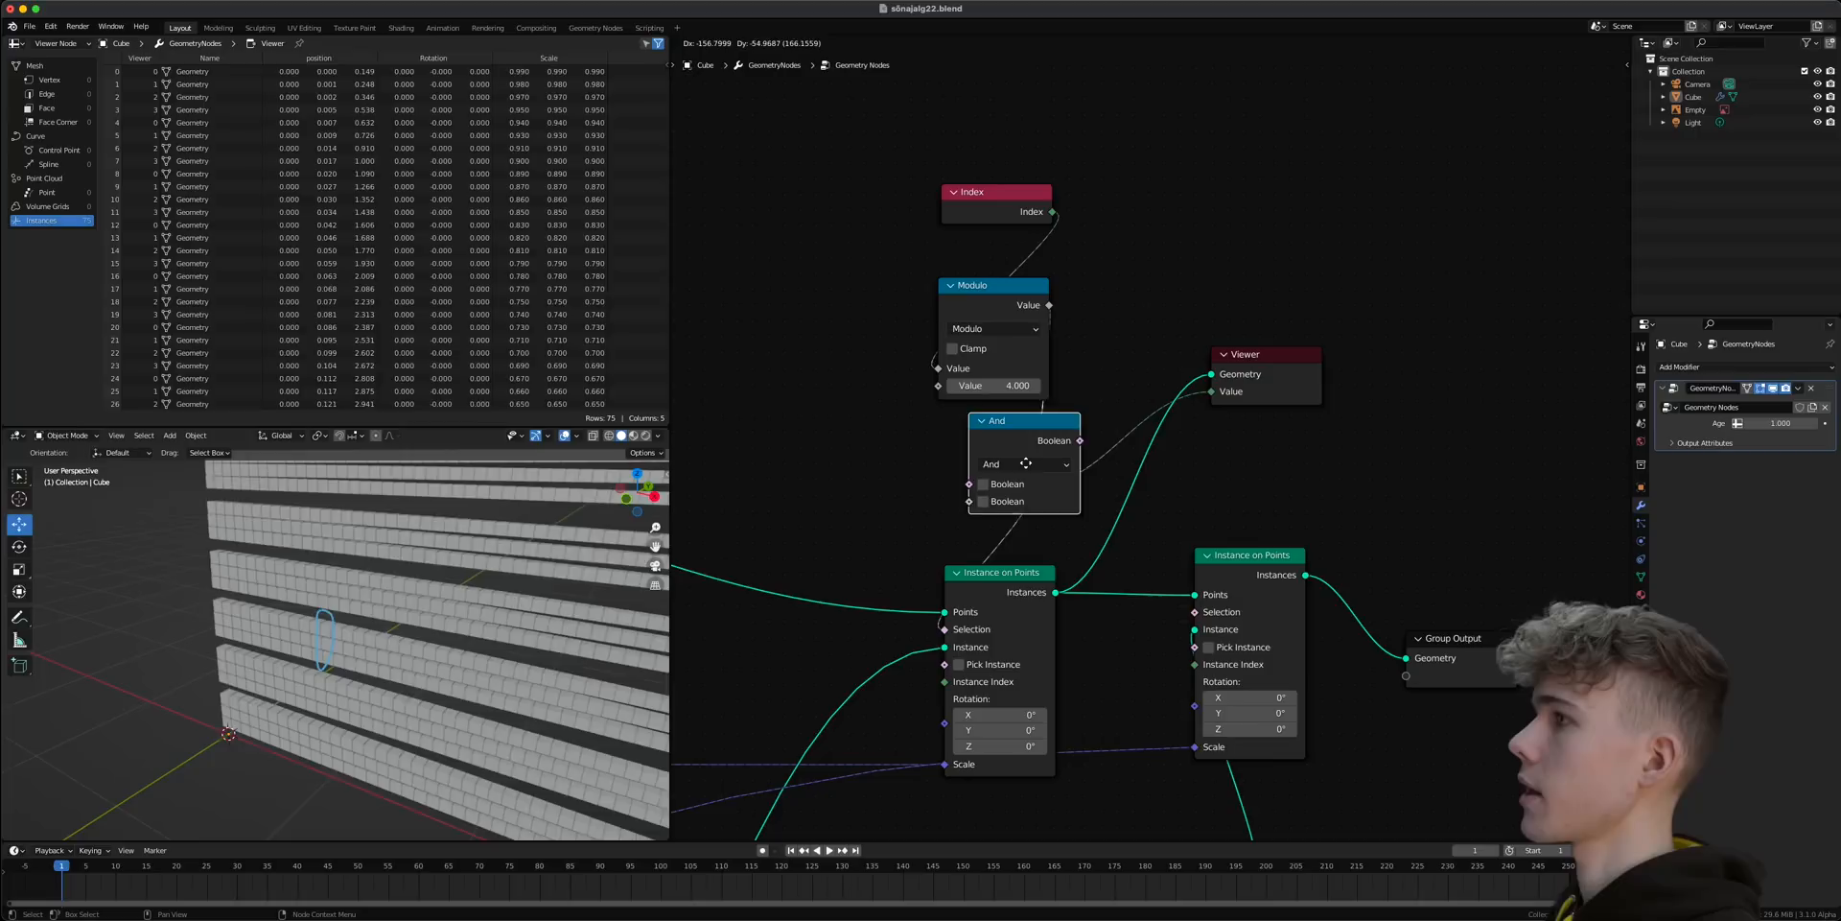
click(1019, 454)
key(g)
click(998, 459)
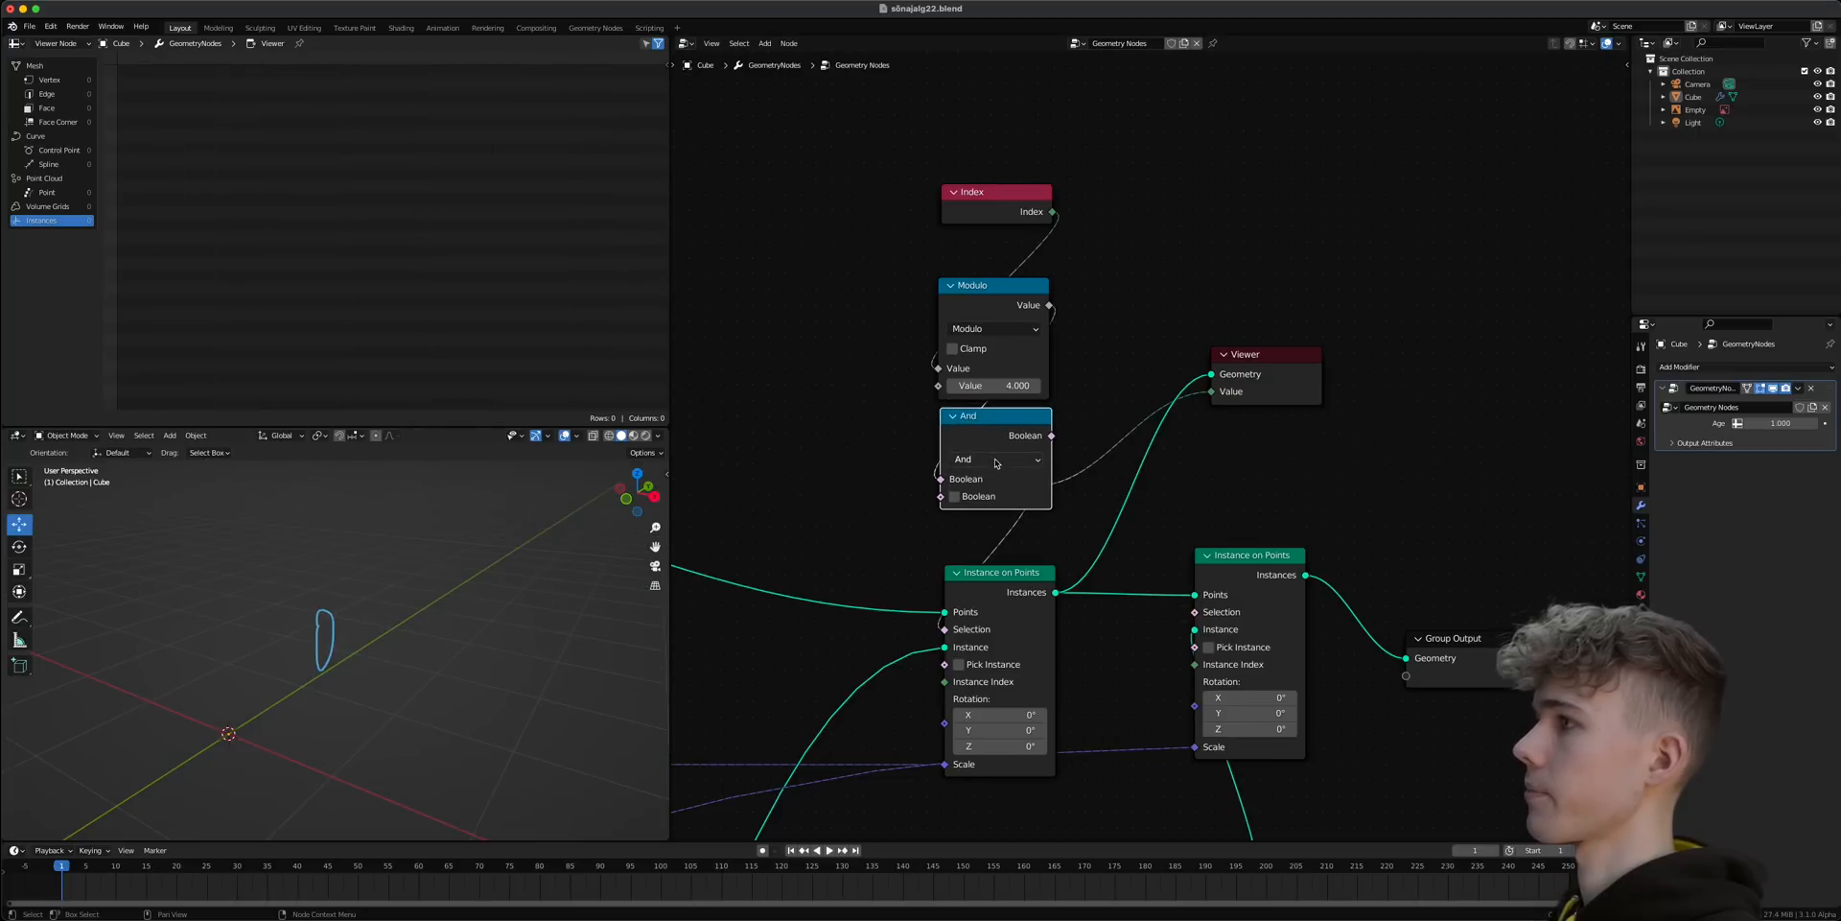
- Set the Boolean Math node to Not and compare the Viewer values and instances with the node muted and unmuted
click(996, 462)
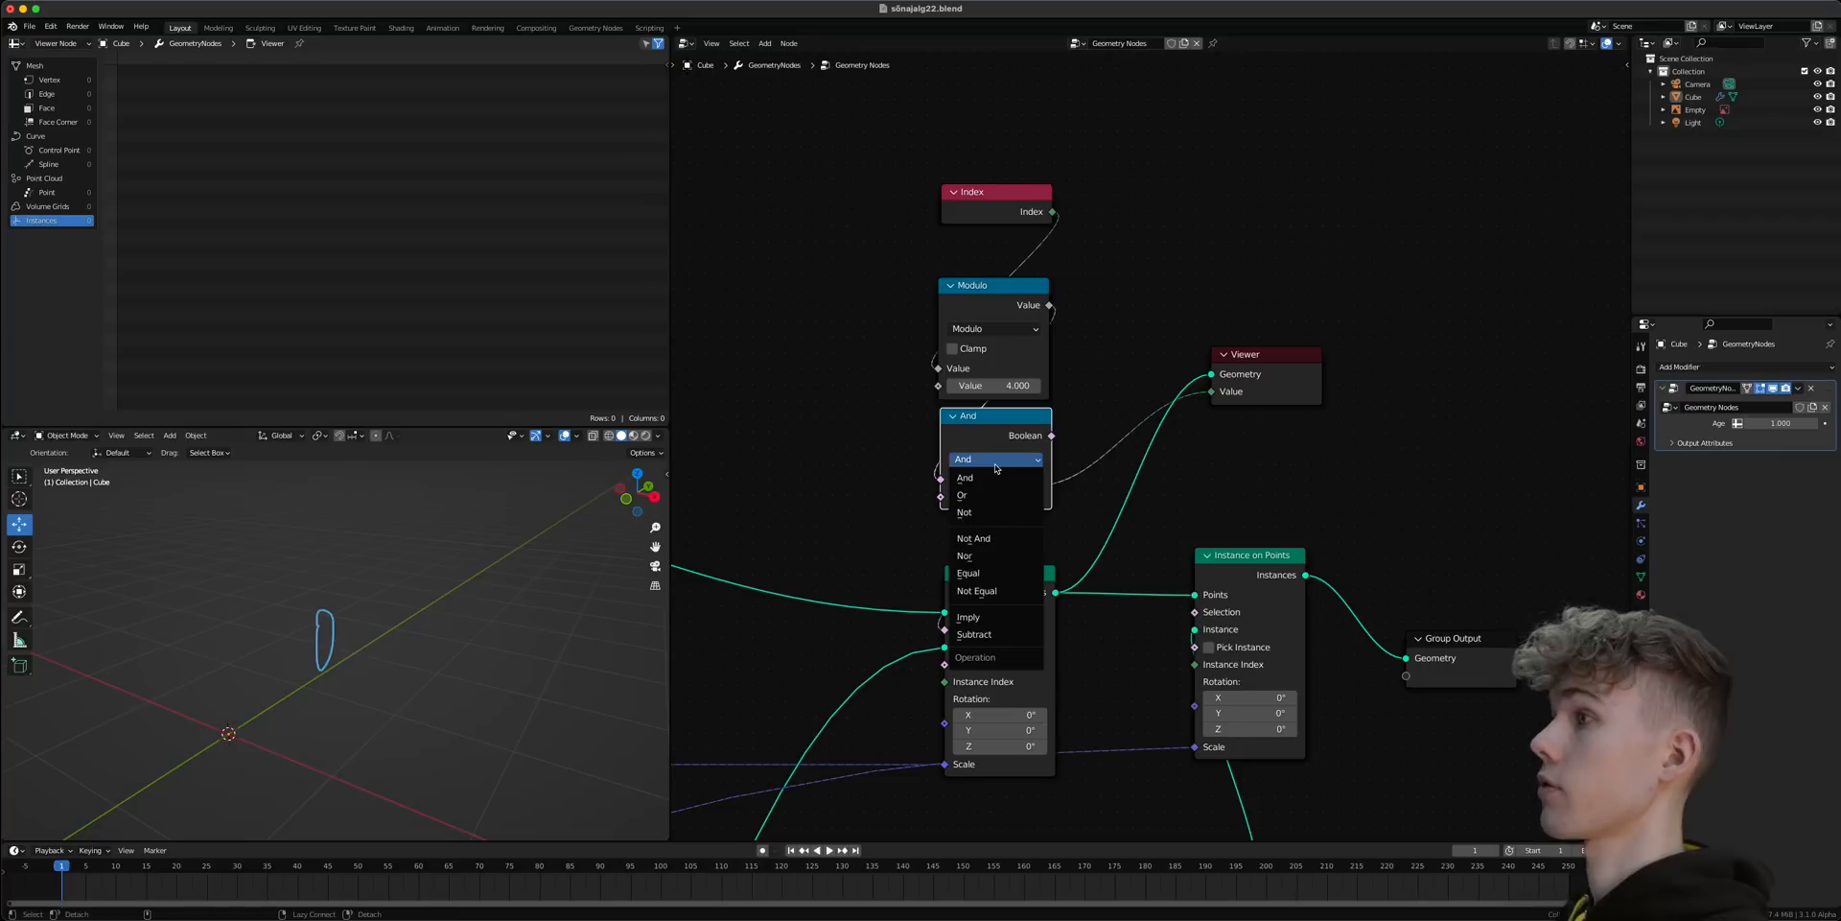
click(979, 513)
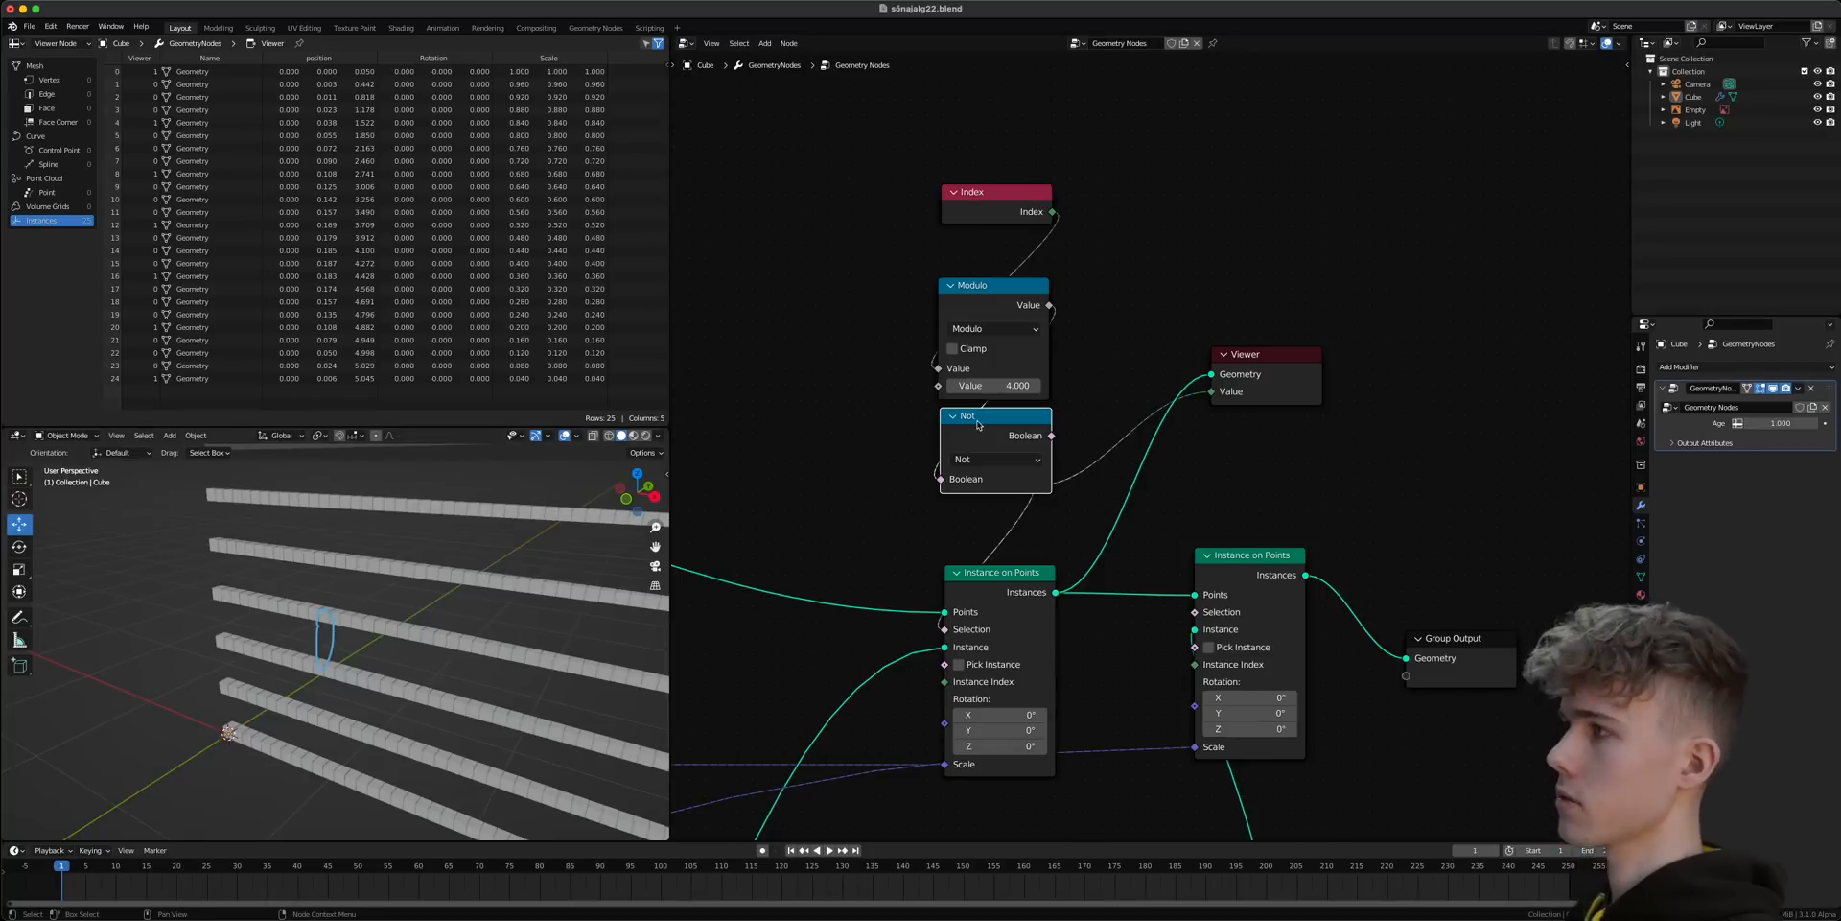
key(m)
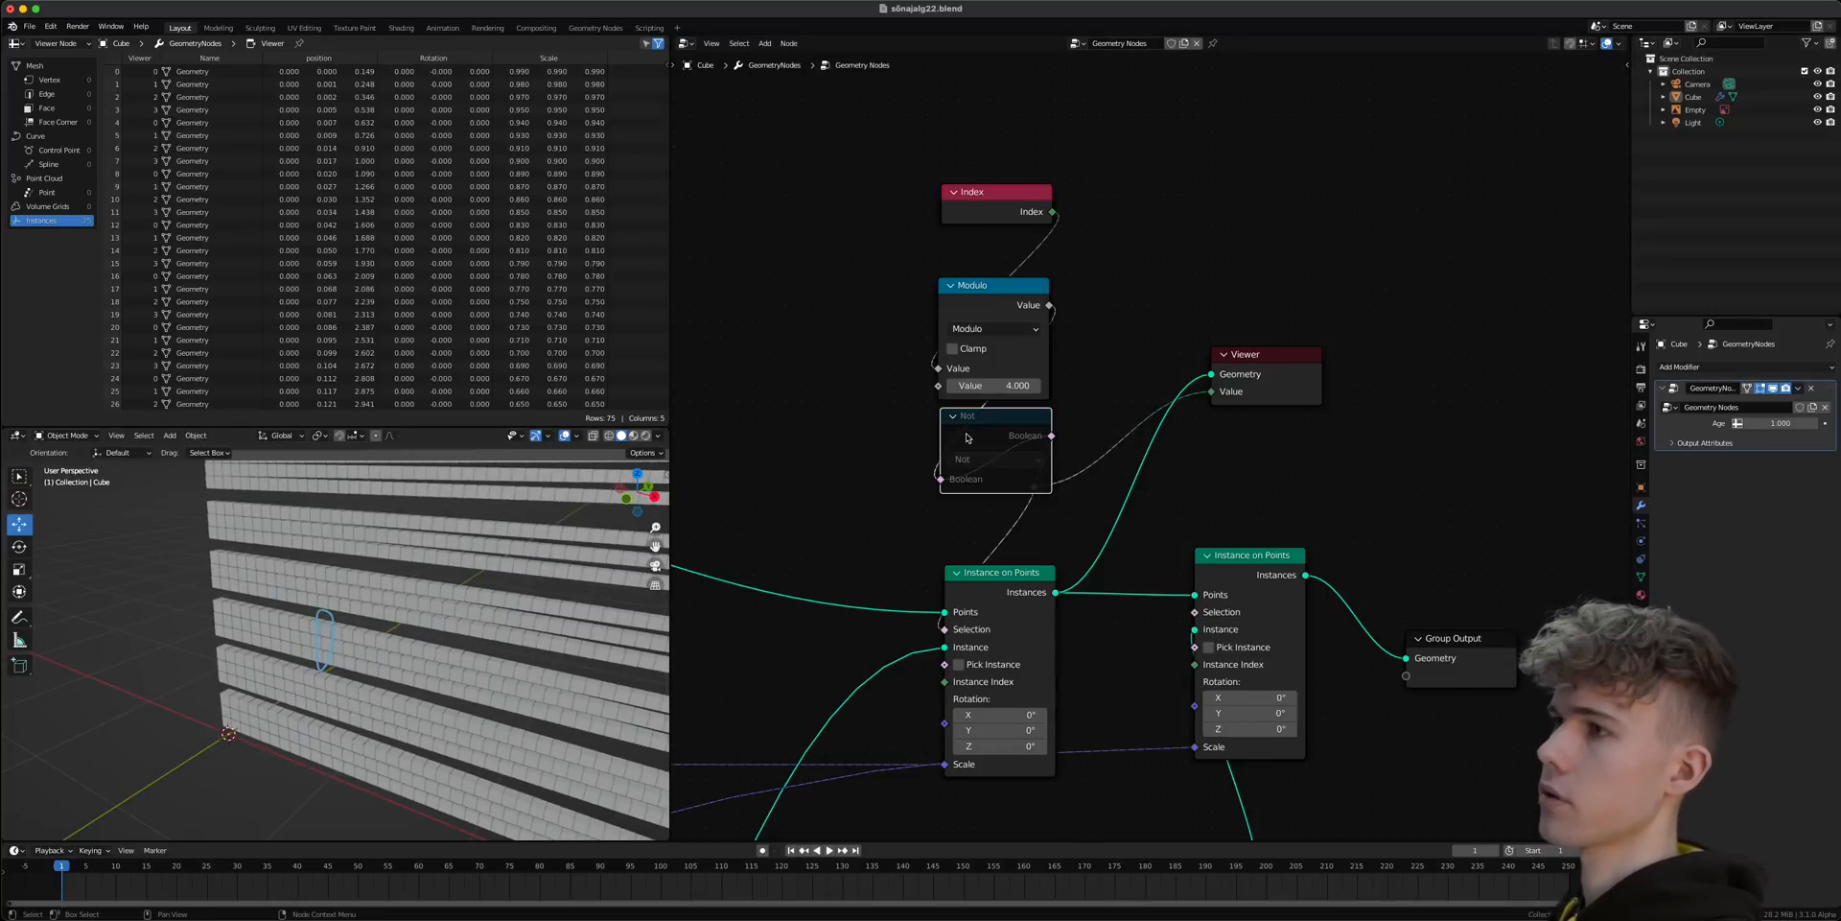
key(m)
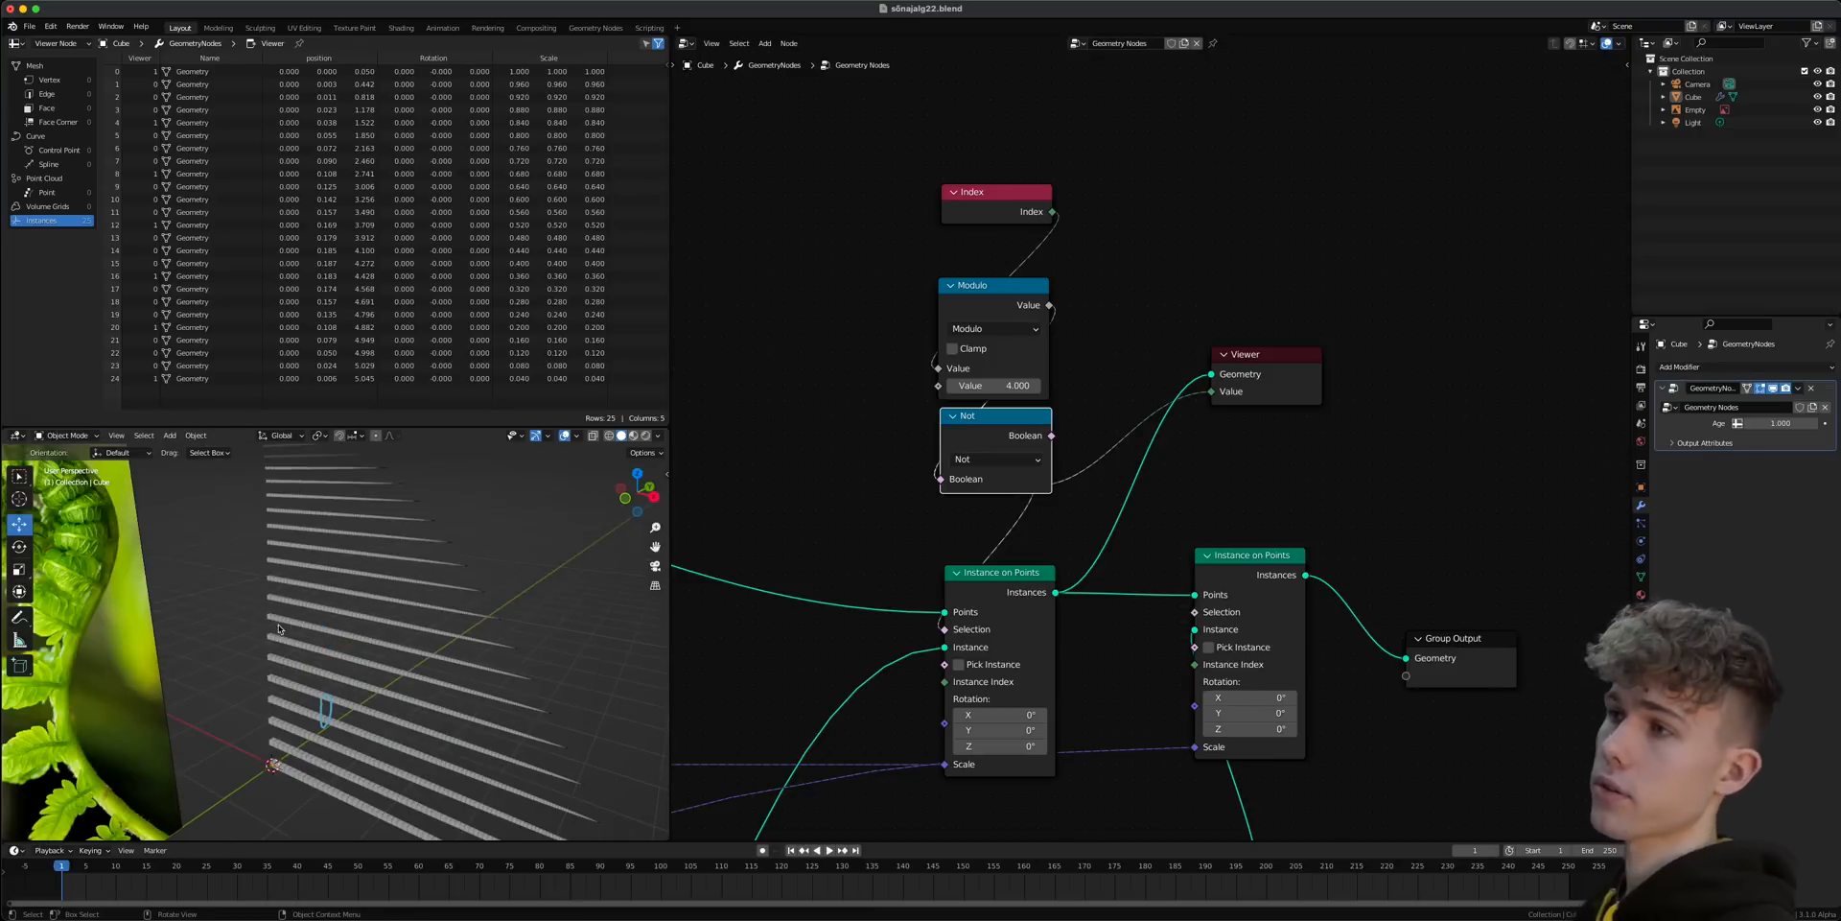
scroll(1090, 341, down, 6)
drag(1179, 580, 1221, 608)
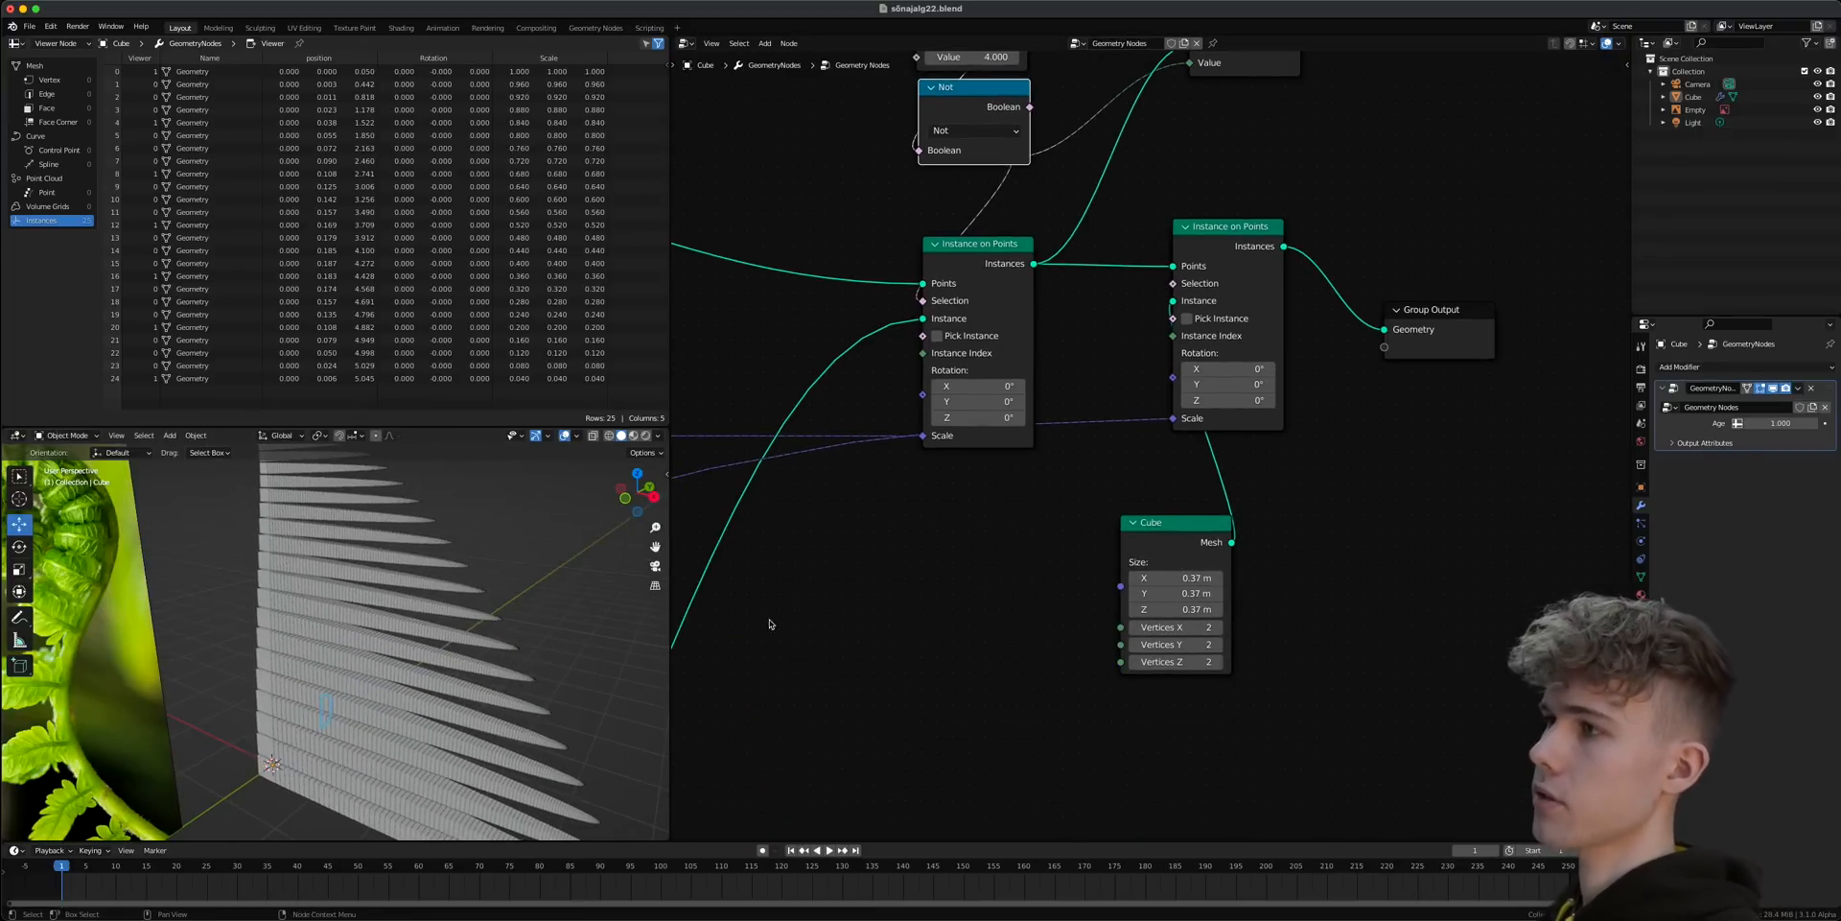
scroll(355, 631, up, 3)
mouse_move(355, 631)
middle_down()
mouse_move(147, 607)
mouse_move(360, 617)
mouse_move(344, 608)
middle_up()
scroll(316, 630, up, 4)
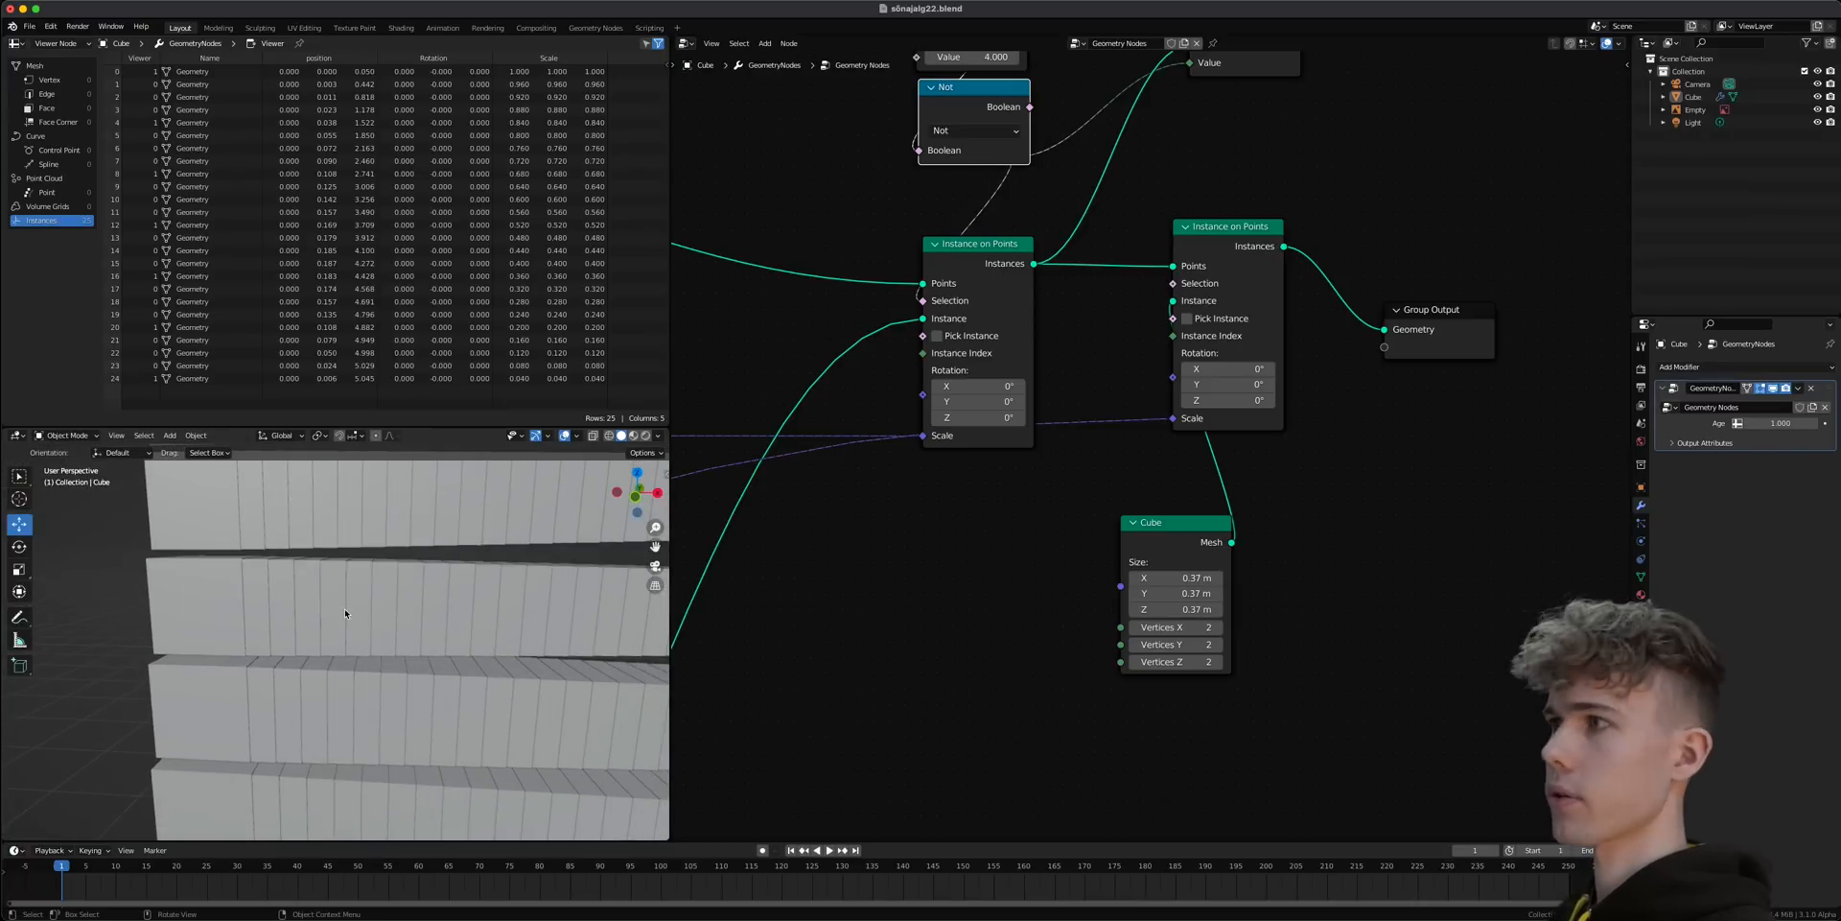
- Delete the Viewer node and close the Spreadsheet area above the viewport
middle_drag(1256, 190, 1187, 499)
scroll(1188, 499, down, 1)
click(1191, 349)
key(x)
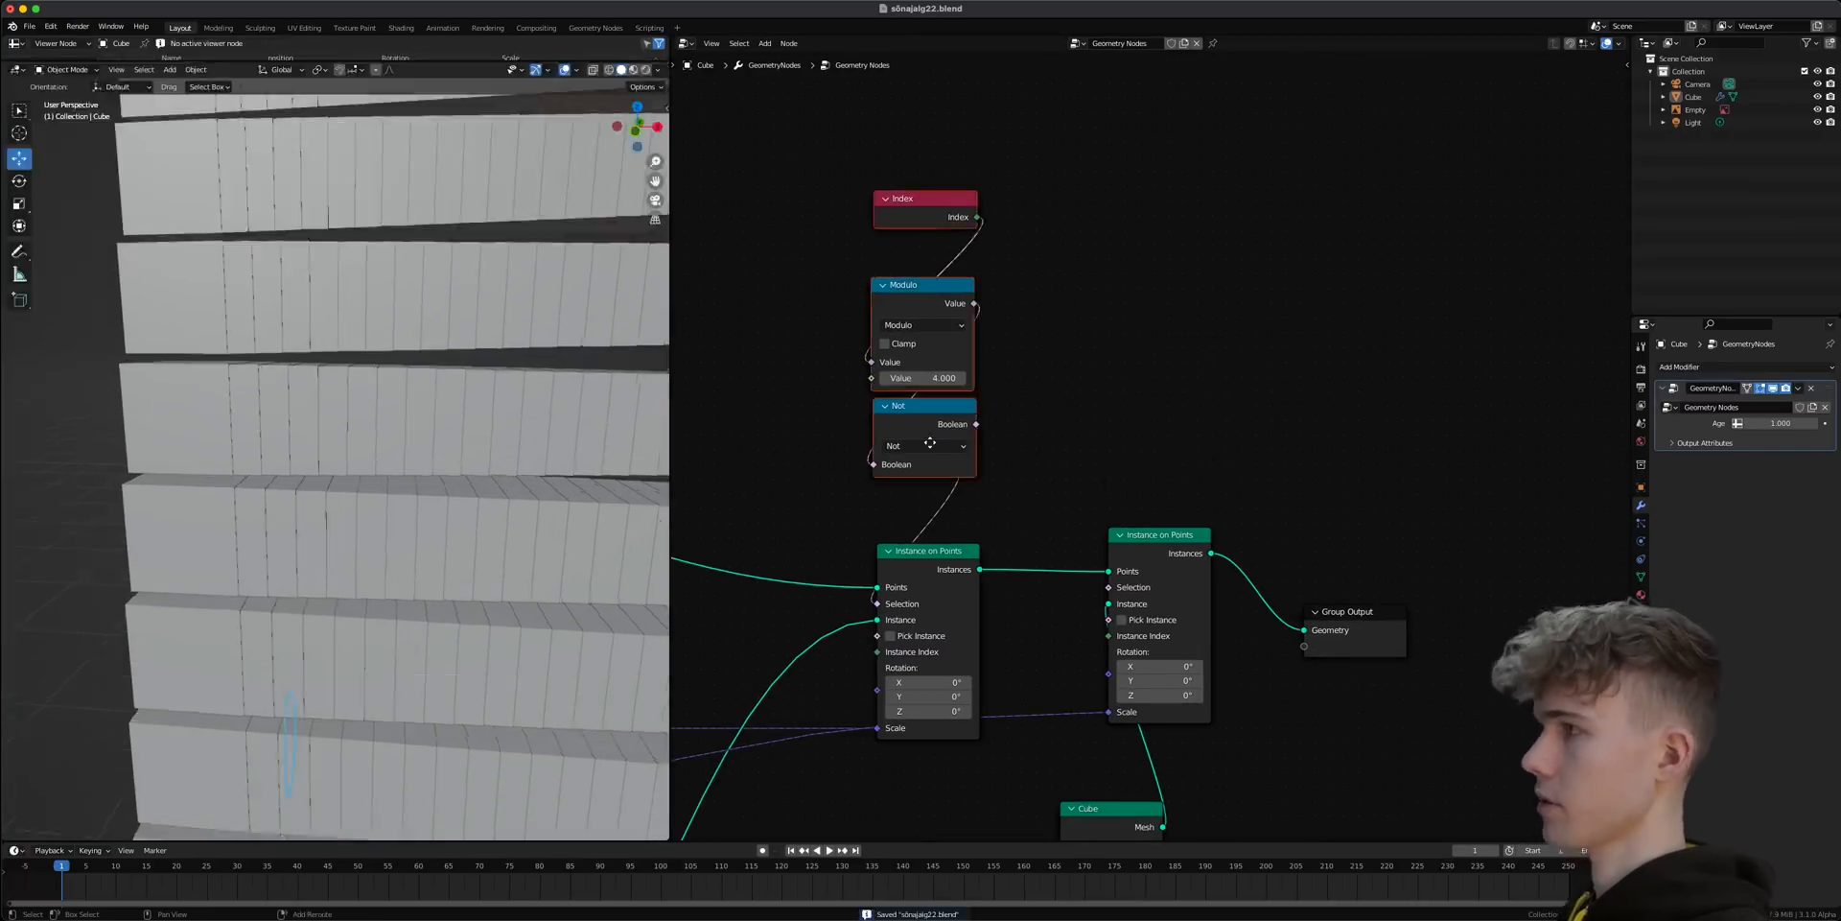
- Duplicate the Index, Modulo and Not nodes and connect the copied Not output to the second Instance on Points node's Selection
key(shift+d)
click(1164, 442)
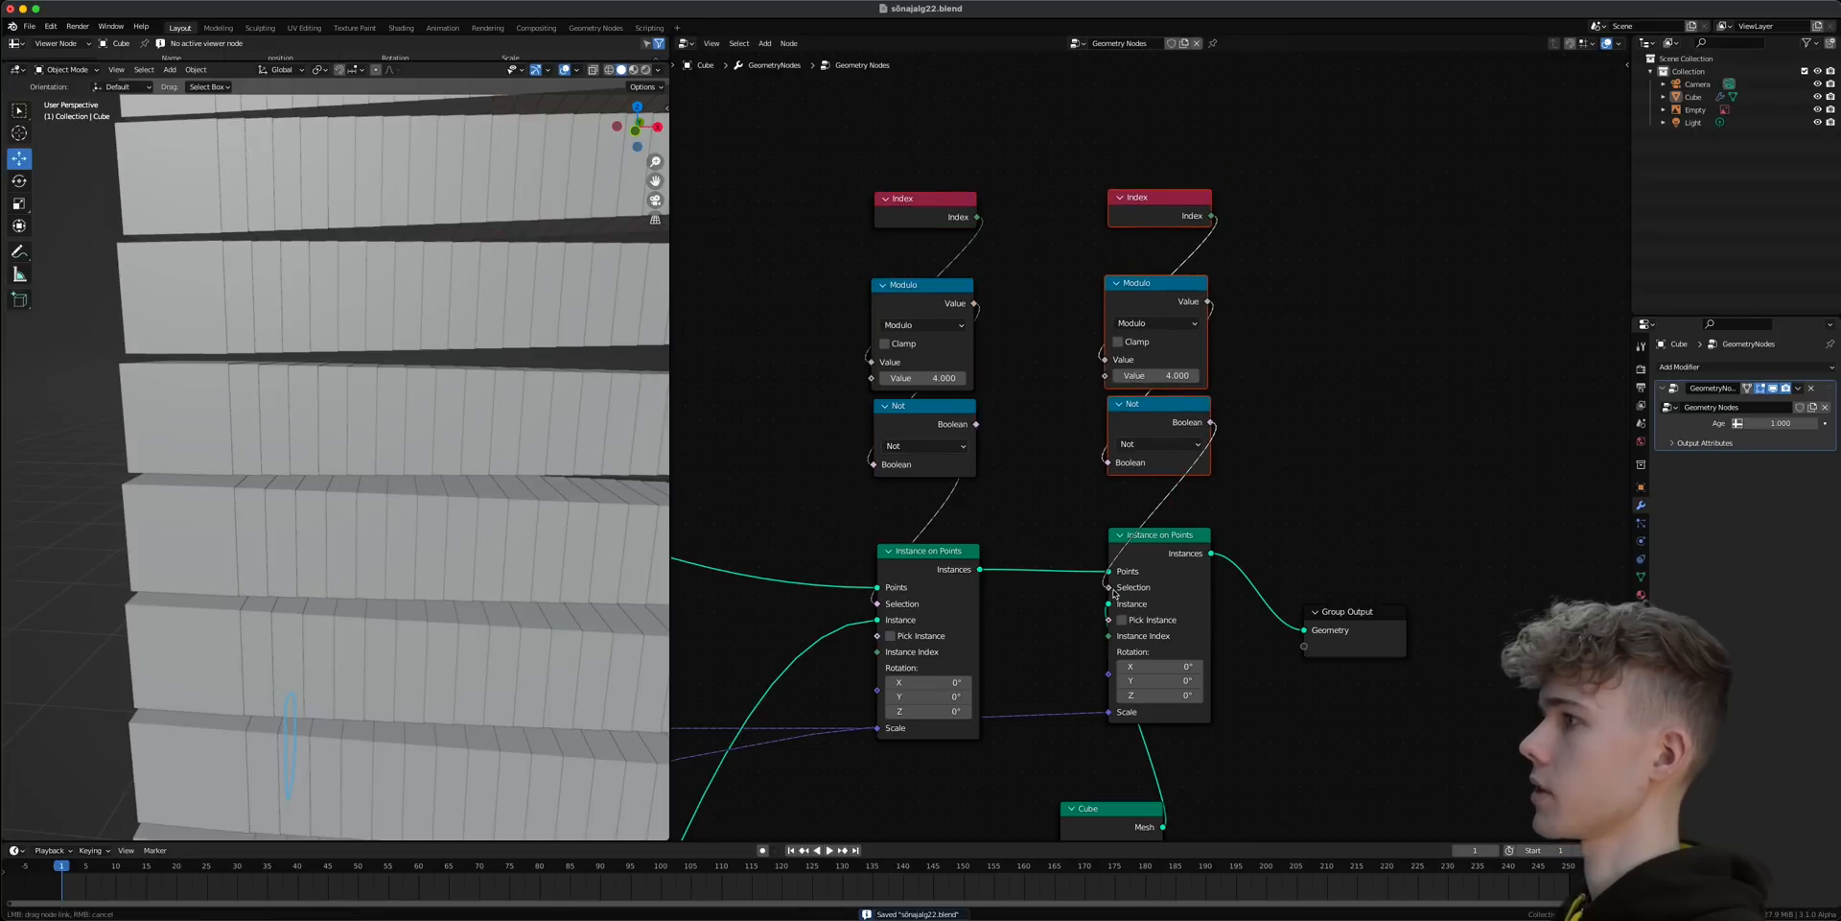
drag(1114, 591, 1115, 592)
- Inspect the spacing of the cube instances and compare it with the leaves in the fern reference image from the right orthographic view
scroll(349, 481, down, 8)
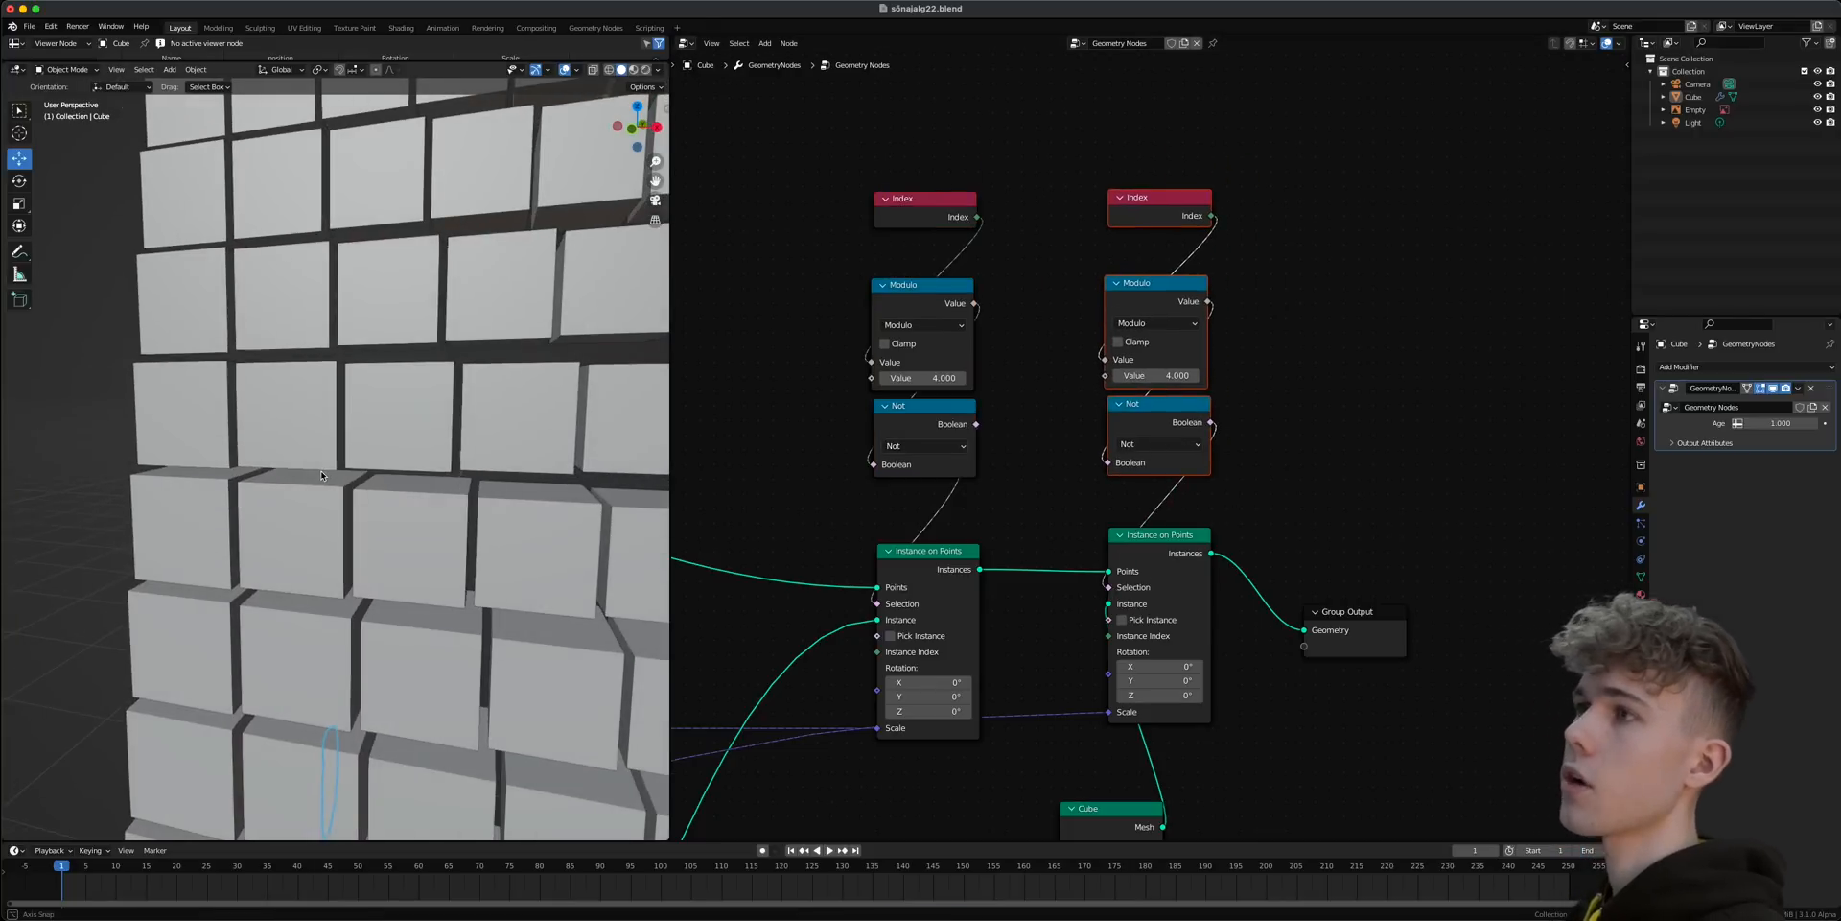
middle_drag(384, 347, 370, 362)
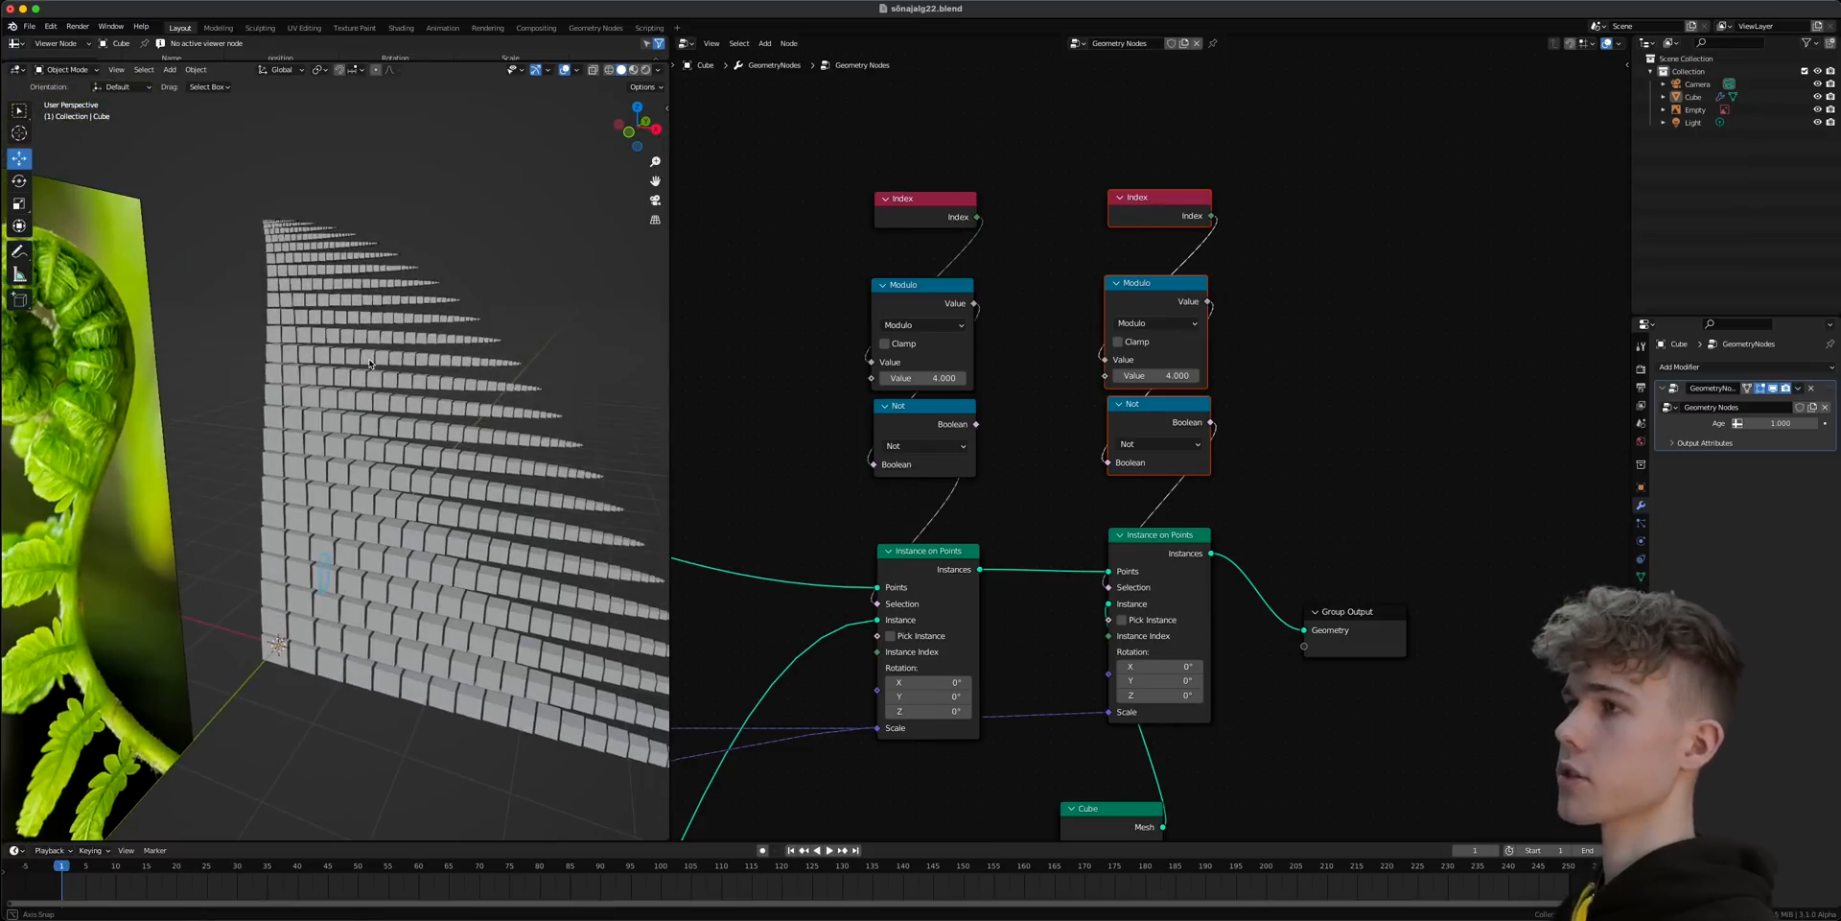
scroll(963, 551, down, 2)
middle_drag(443, 497, 324, 501)
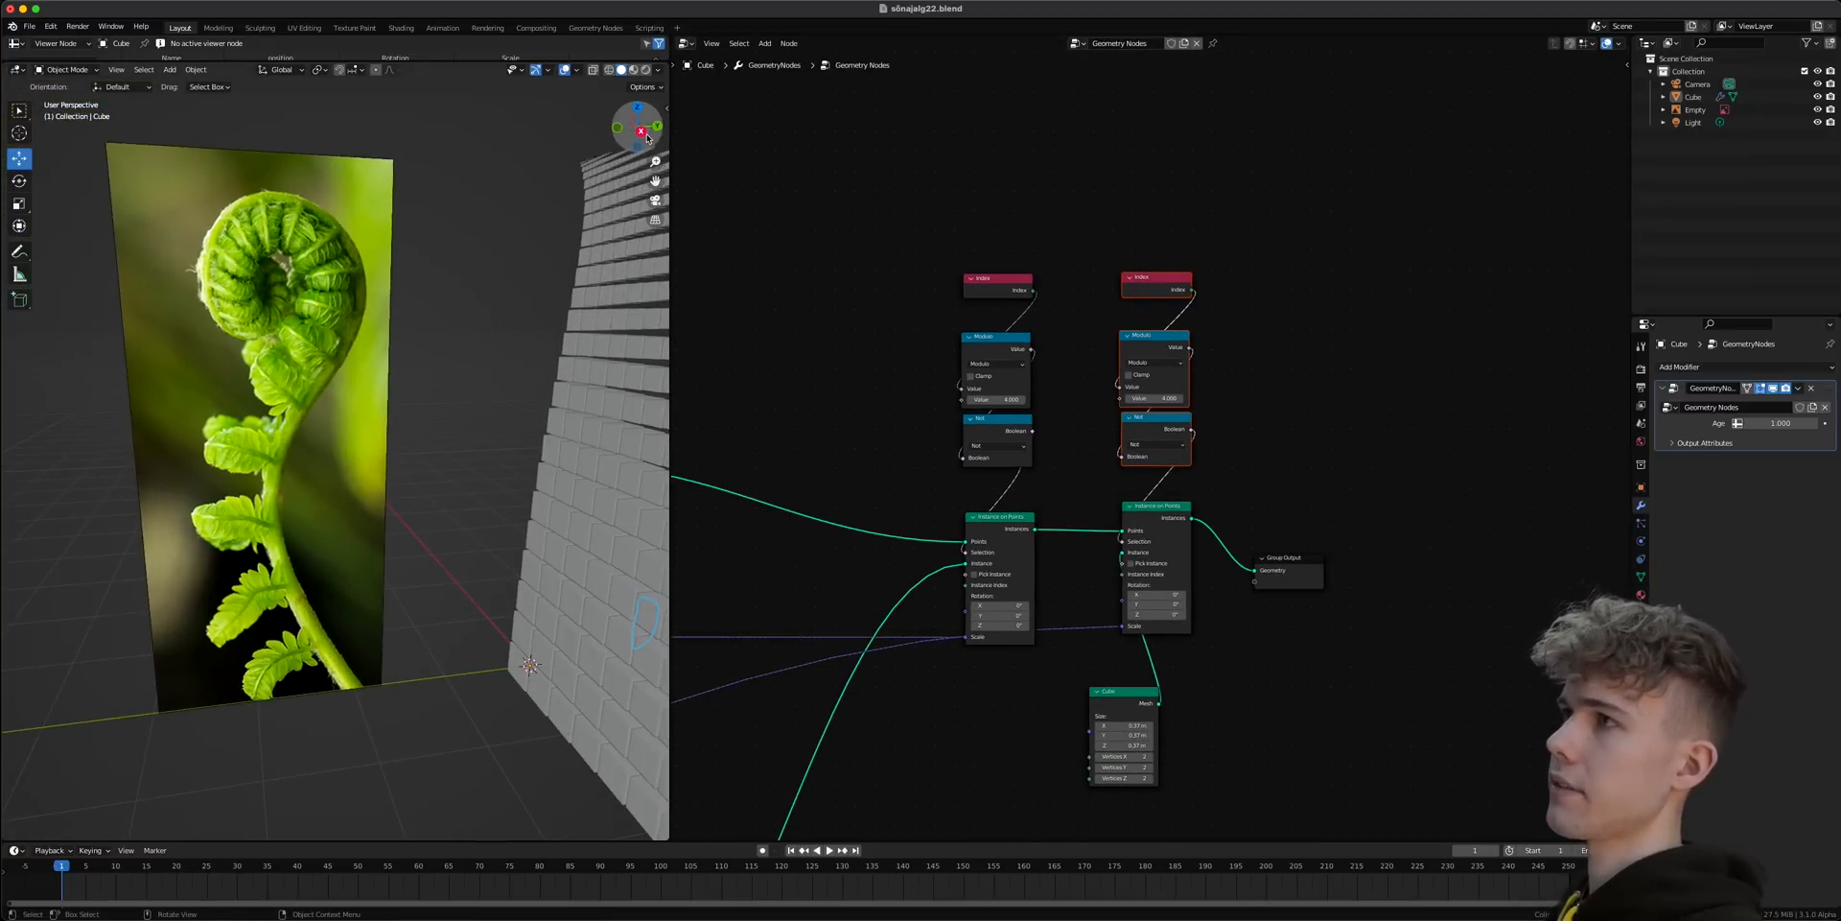
click(640, 130)
scroll(284, 474, up, 5)
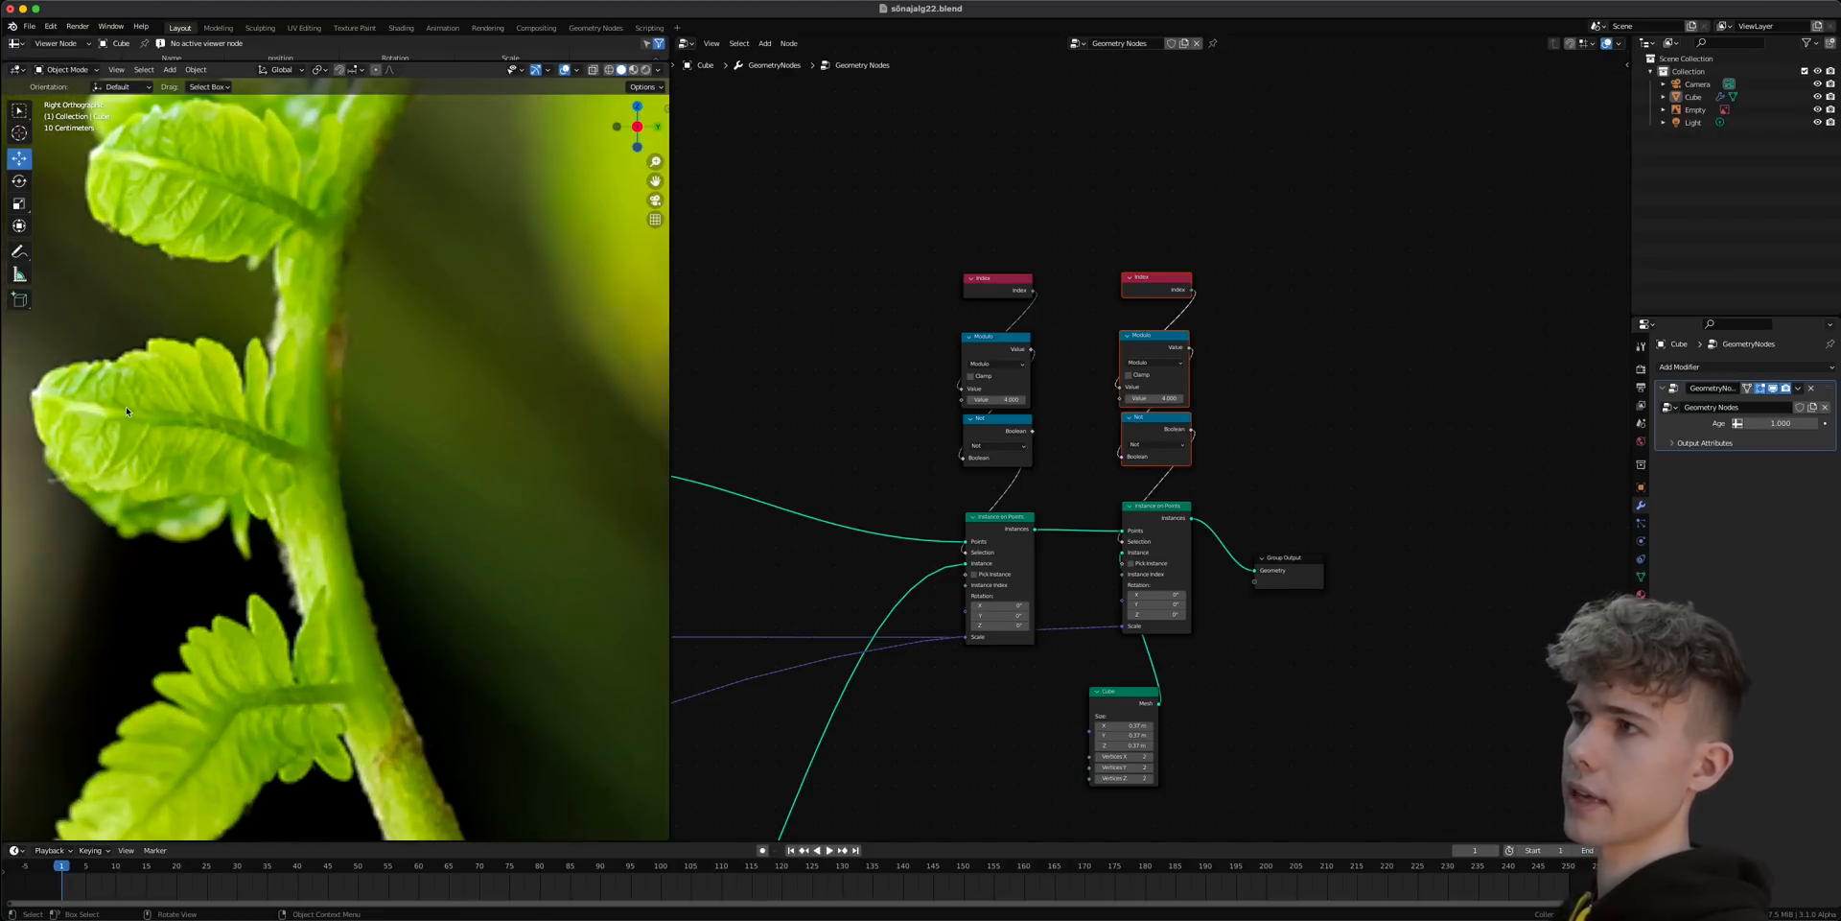
scroll(125, 406, down, 5)
mouse_move(205, 446)
middle_down()
mouse_move(410, 485)
mouse_move(385, 442)
mouse_move(326, 455)
middle_up()
scroll(850, 595, down, 6)
- Set the Integer node in the Secondary Branch Point Accumulate frame to 65
middle_drag(851, 595, 1324, 389)
middle_drag(879, 565, 1307, 442)
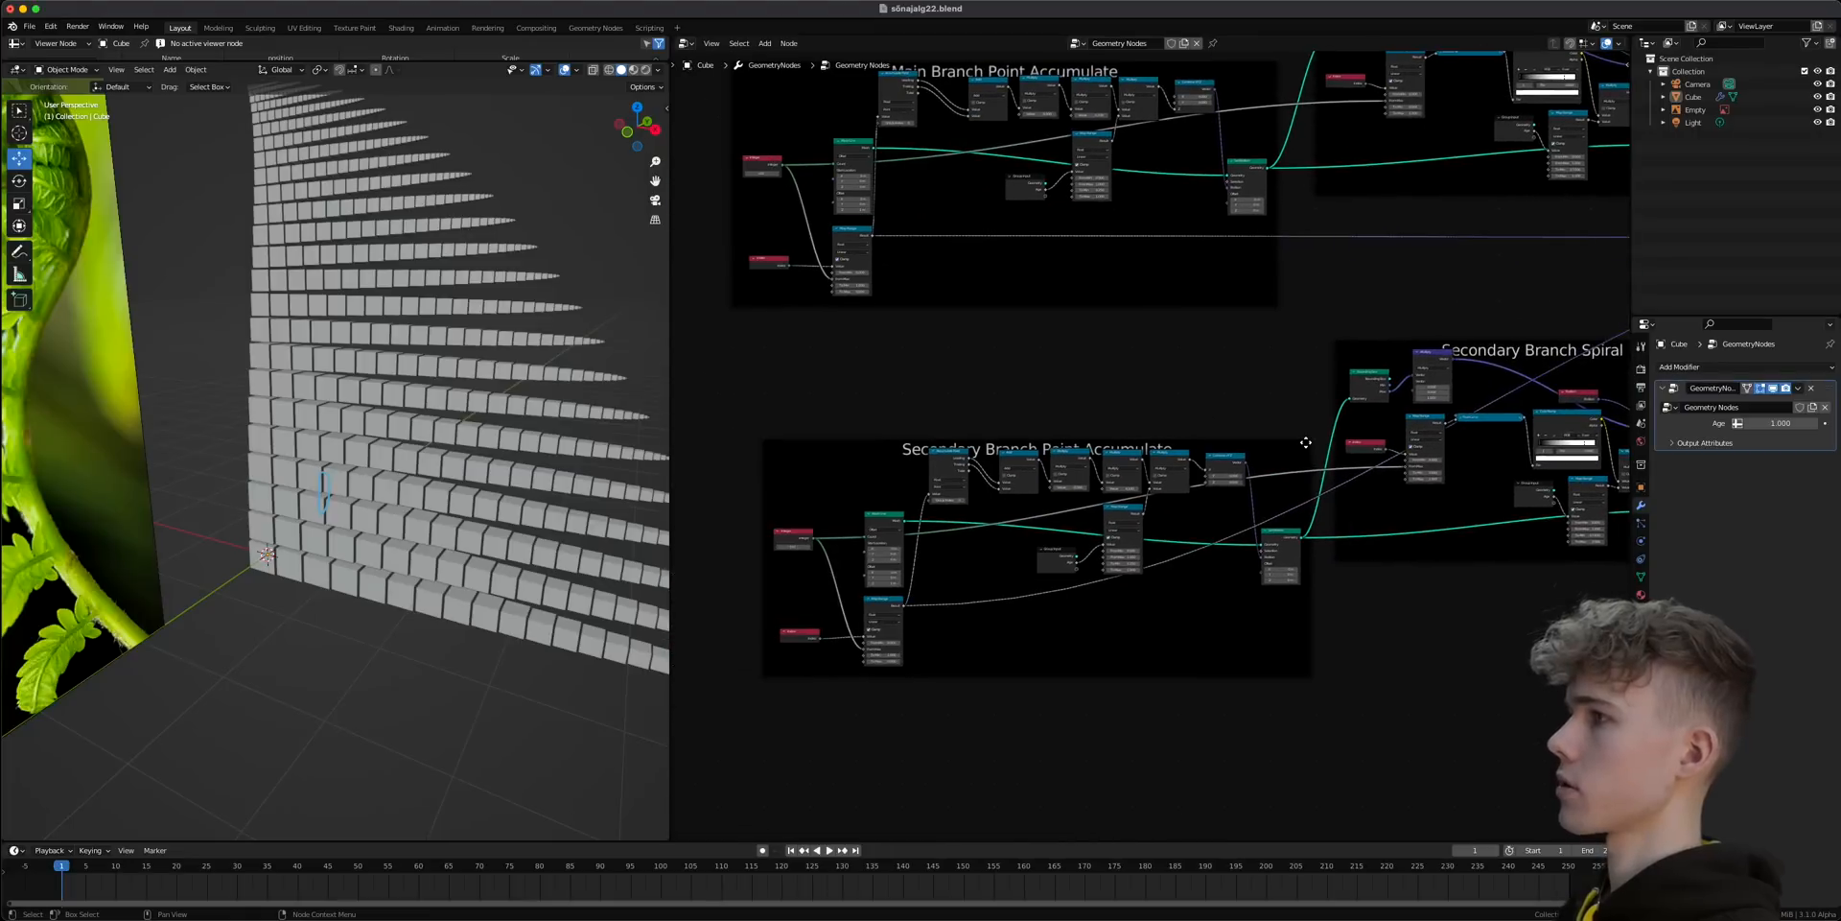
scroll(1146, 444, up, 12)
middle_drag(768, 526, 1163, 342)
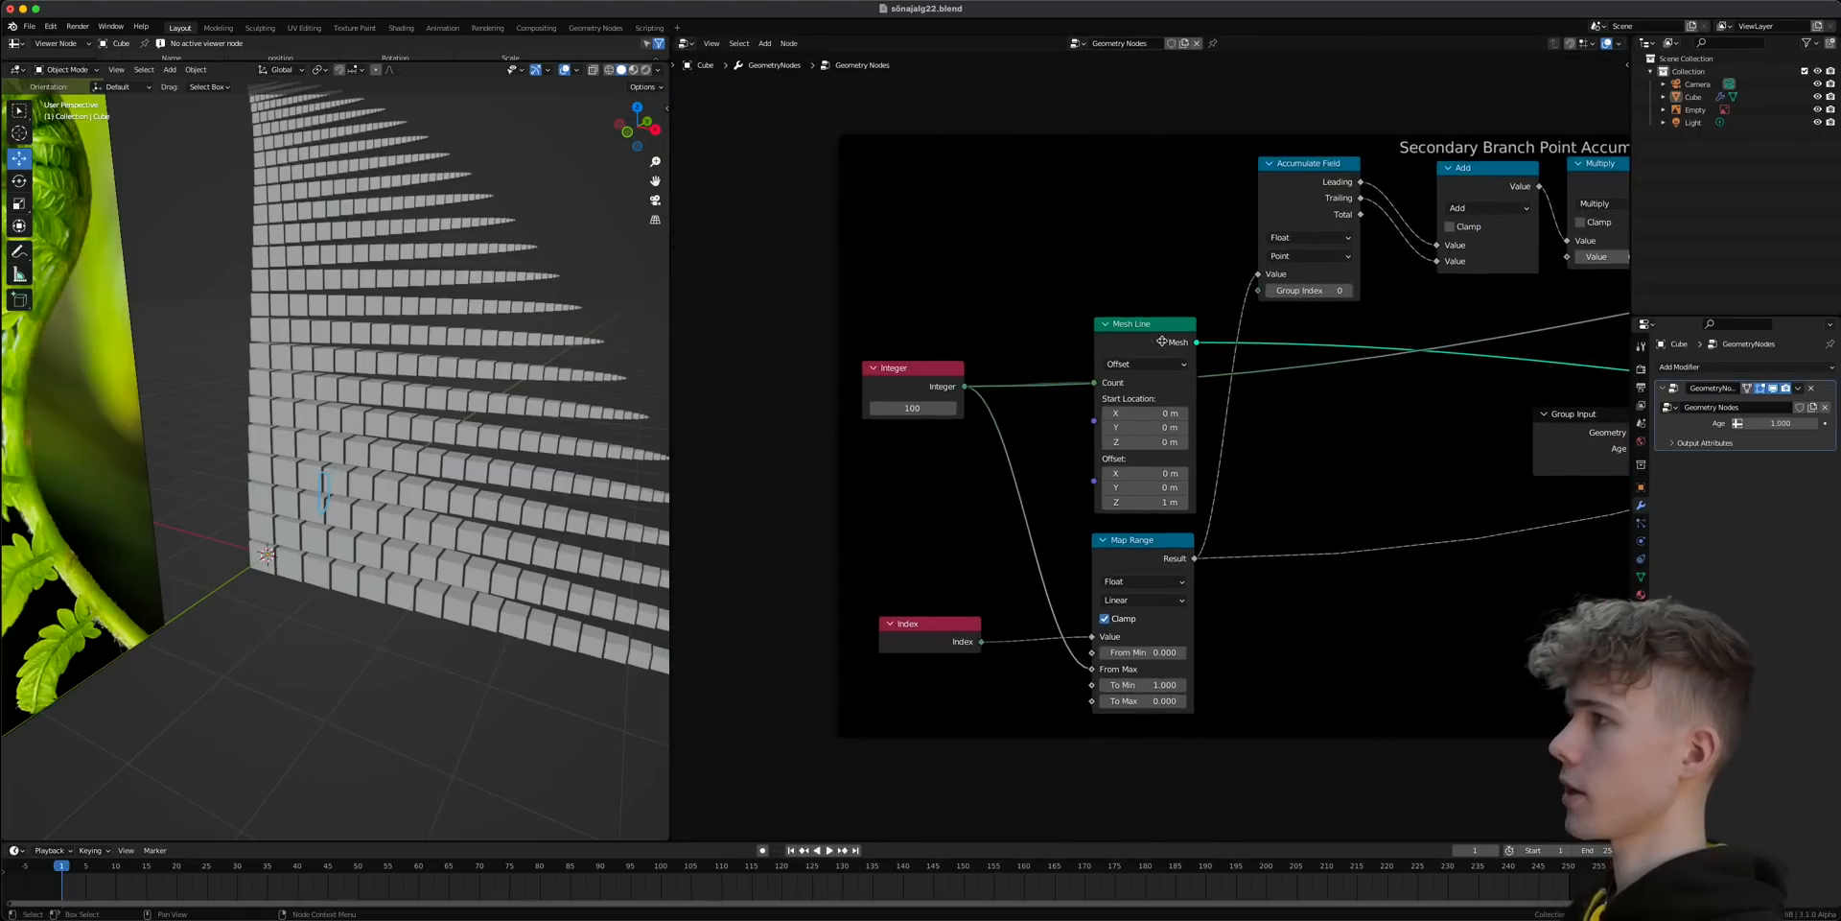
scroll(879, 433, up, 1)
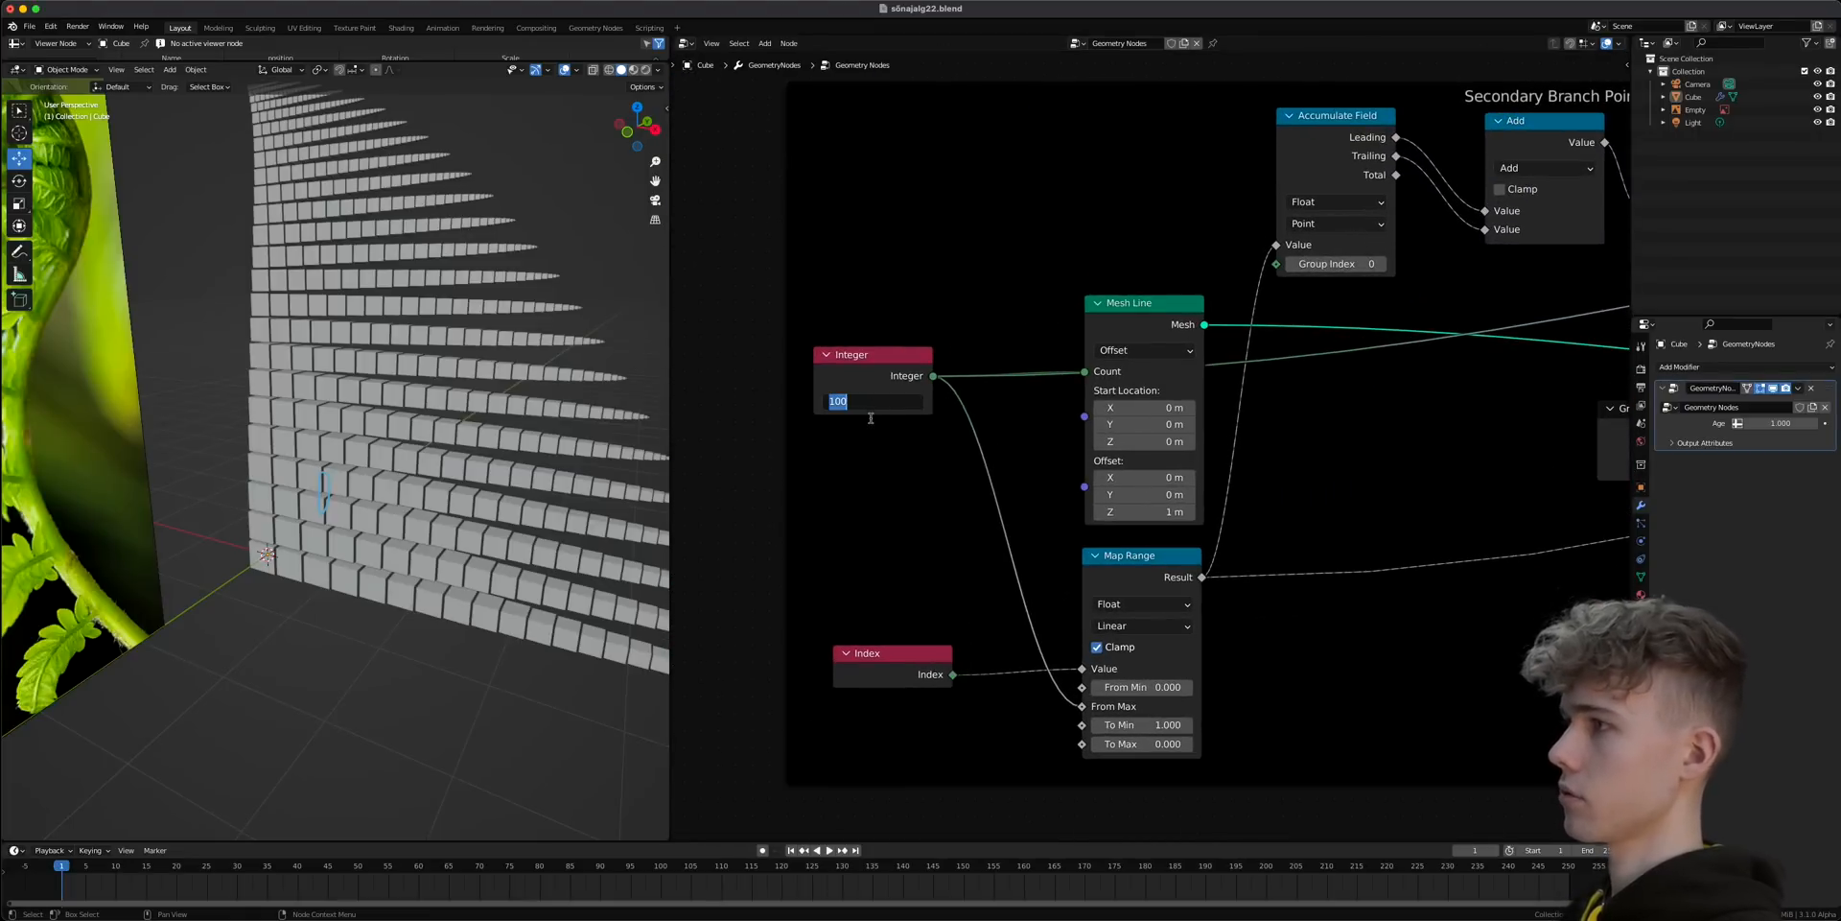
key(Return)
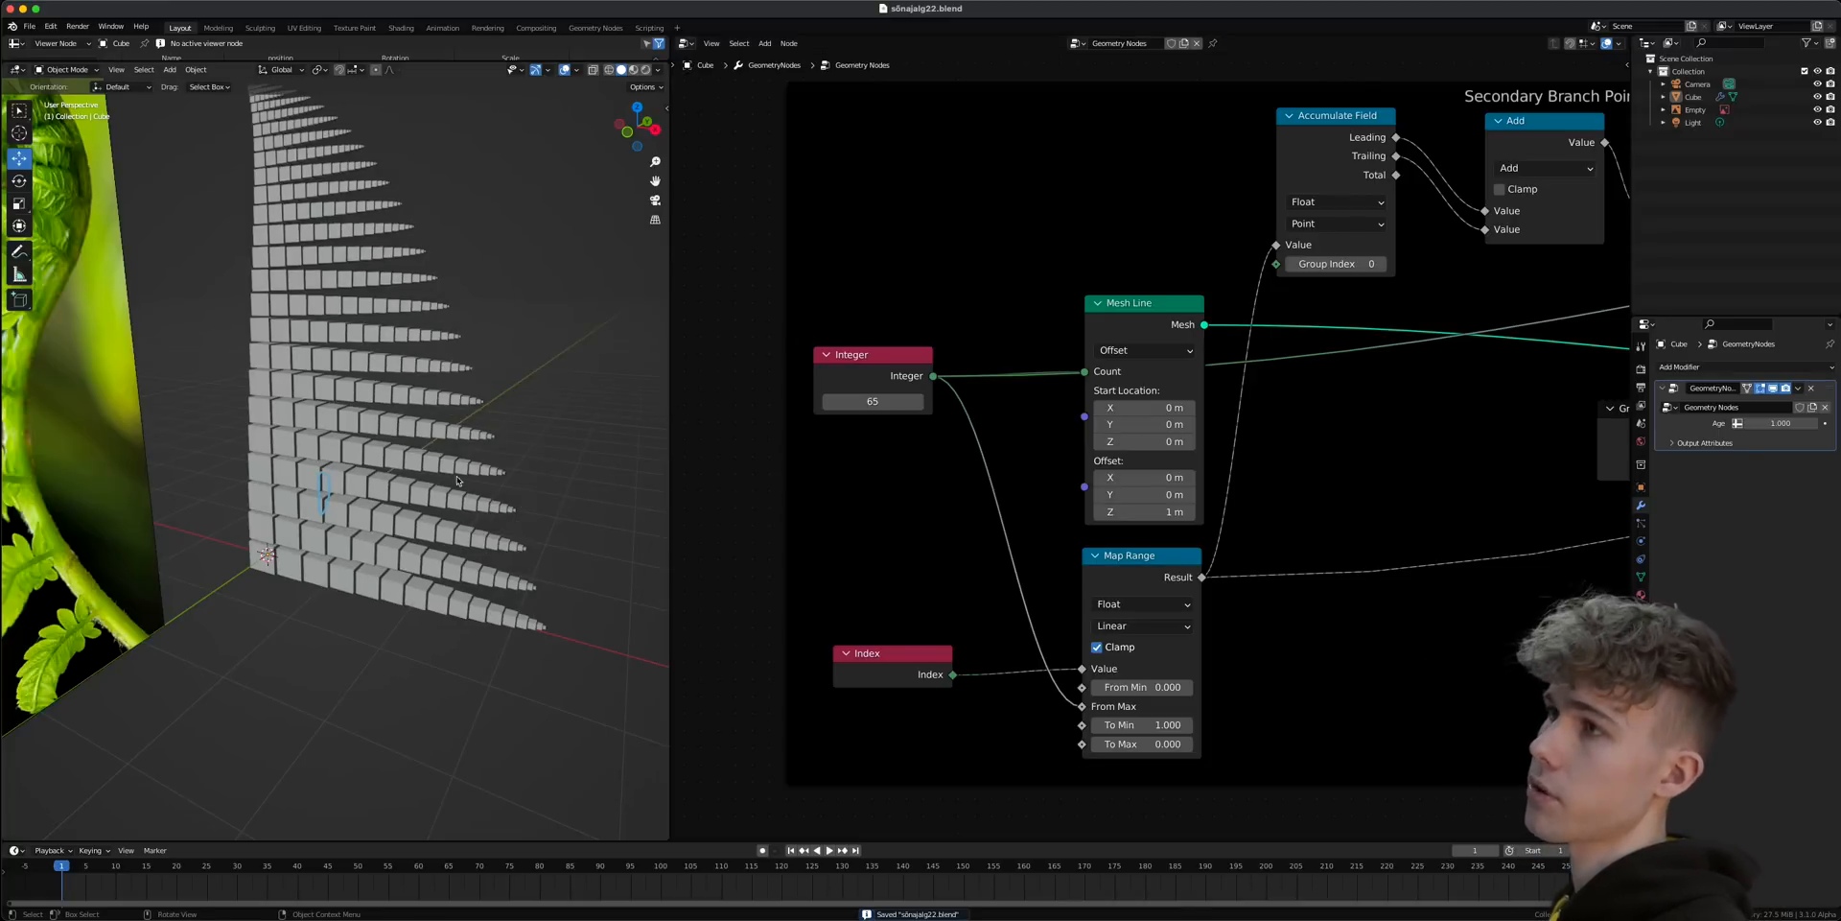
- Examine the length and shape of the secondary branches from several angles beside the reference image
scroll(902, 485, down, 8)
middle_drag(1211, 427, 978, 461)
scroll(980, 460, down, 8)
middle_drag(1621, 279, 934, 515)
middle_drag(1325, 346, 1233, 444)
scroll(1032, 412, up, 9)
middle_drag(533, 443, 493, 484)
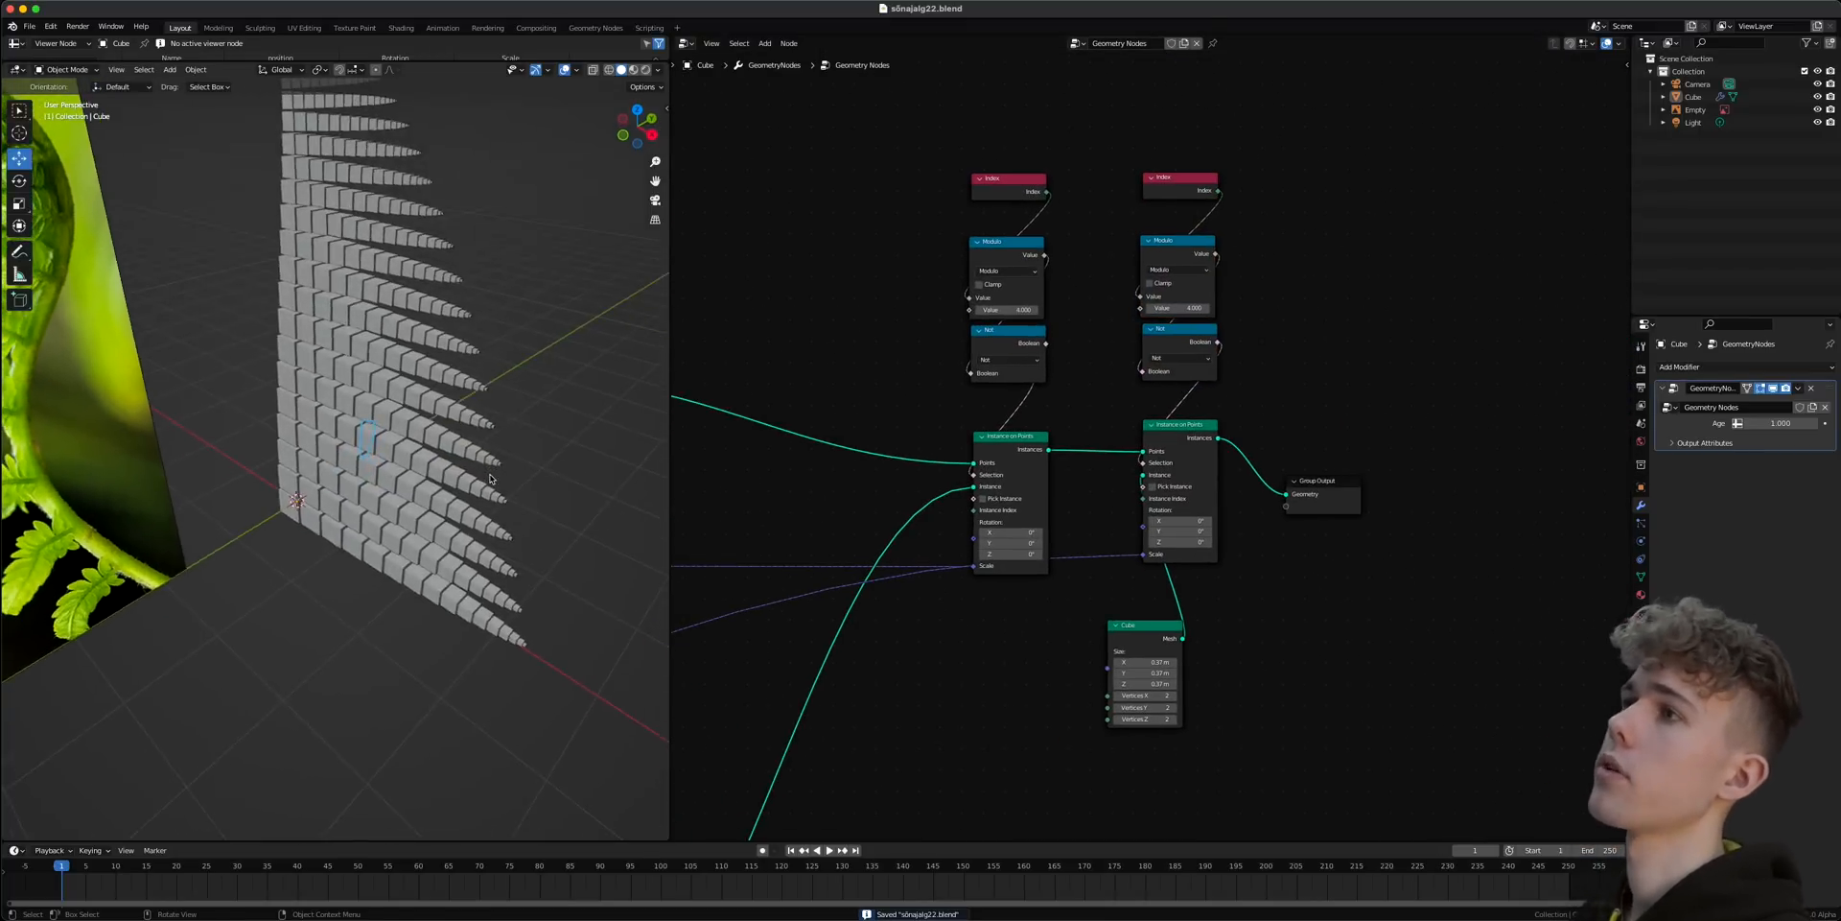
scroll(489, 480, down, 4)
middle_drag(456, 431, 460, 441)
mouse_move(1767, 425)
mouse_down()
mouse_move(1696, 424)
mouse_move(1768, 425)
mouse_up()
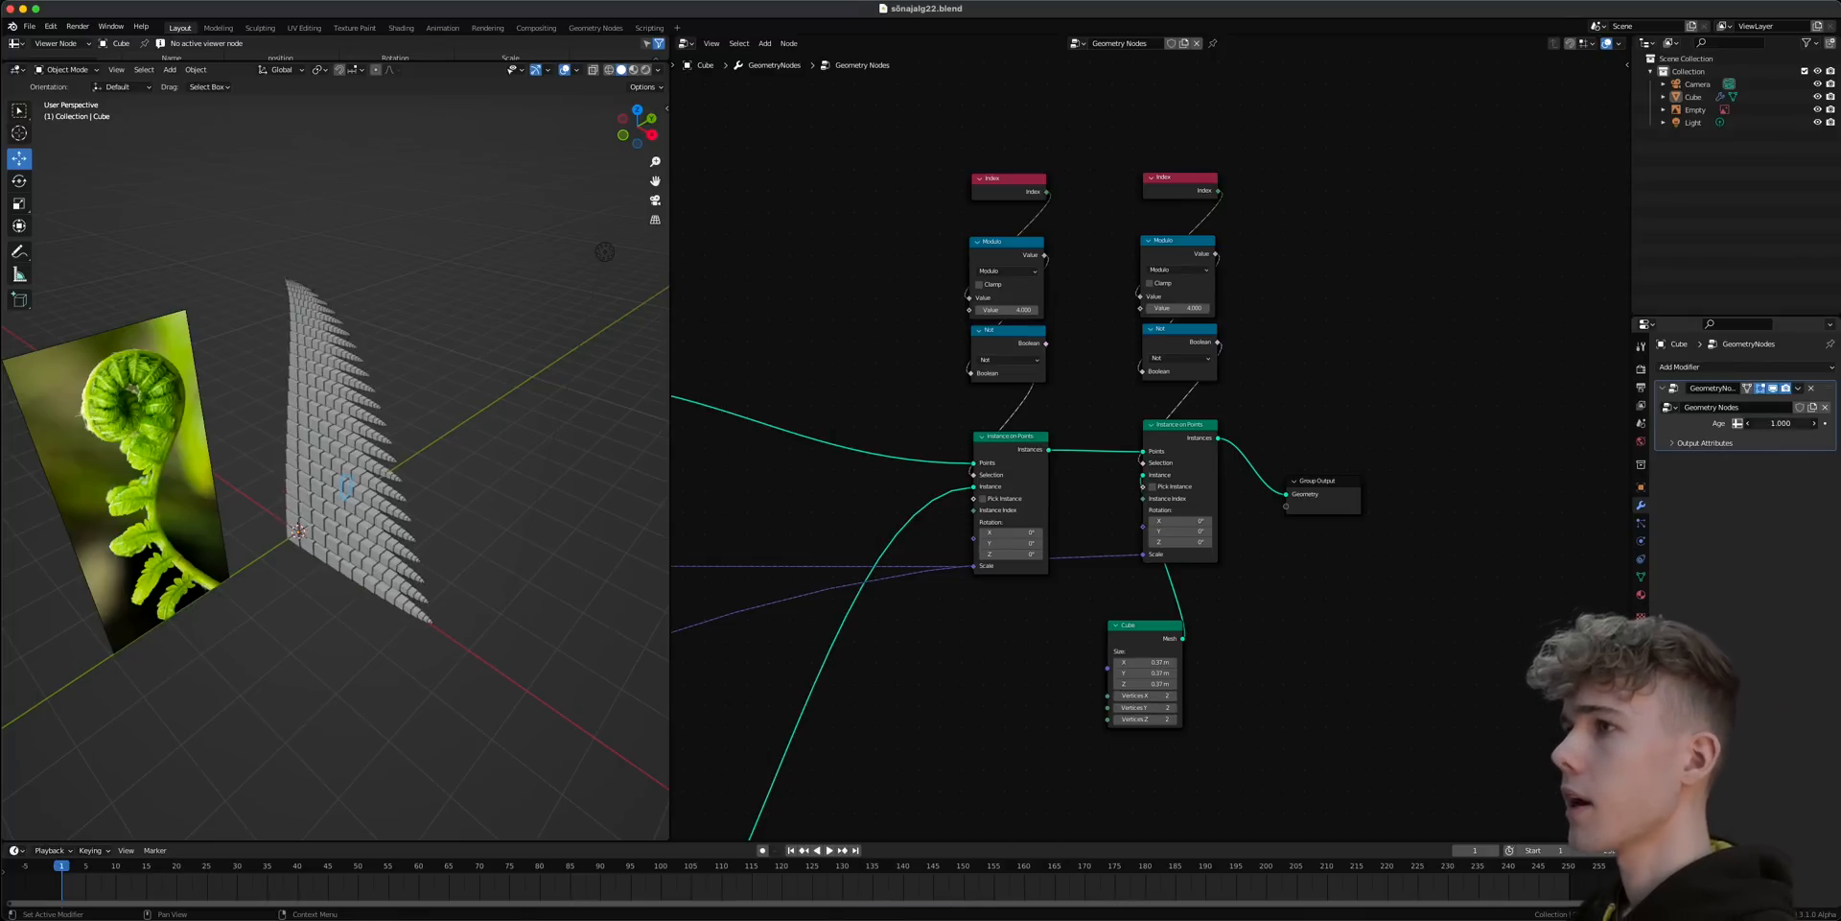
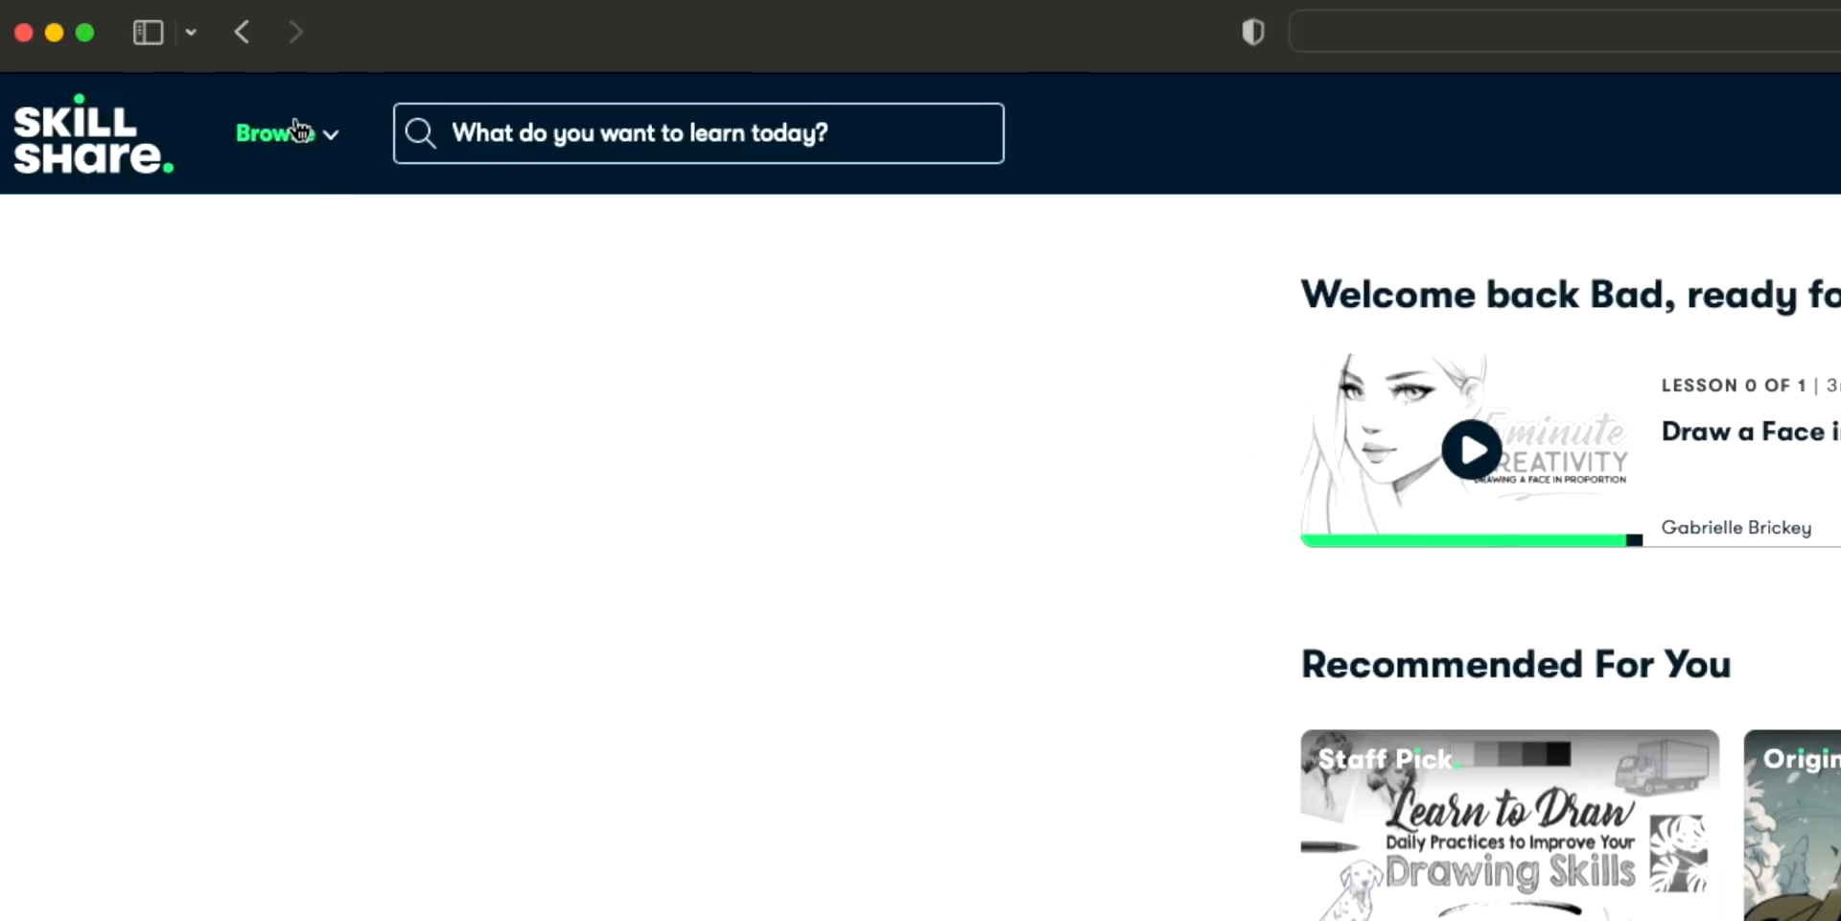
click(299, 131)
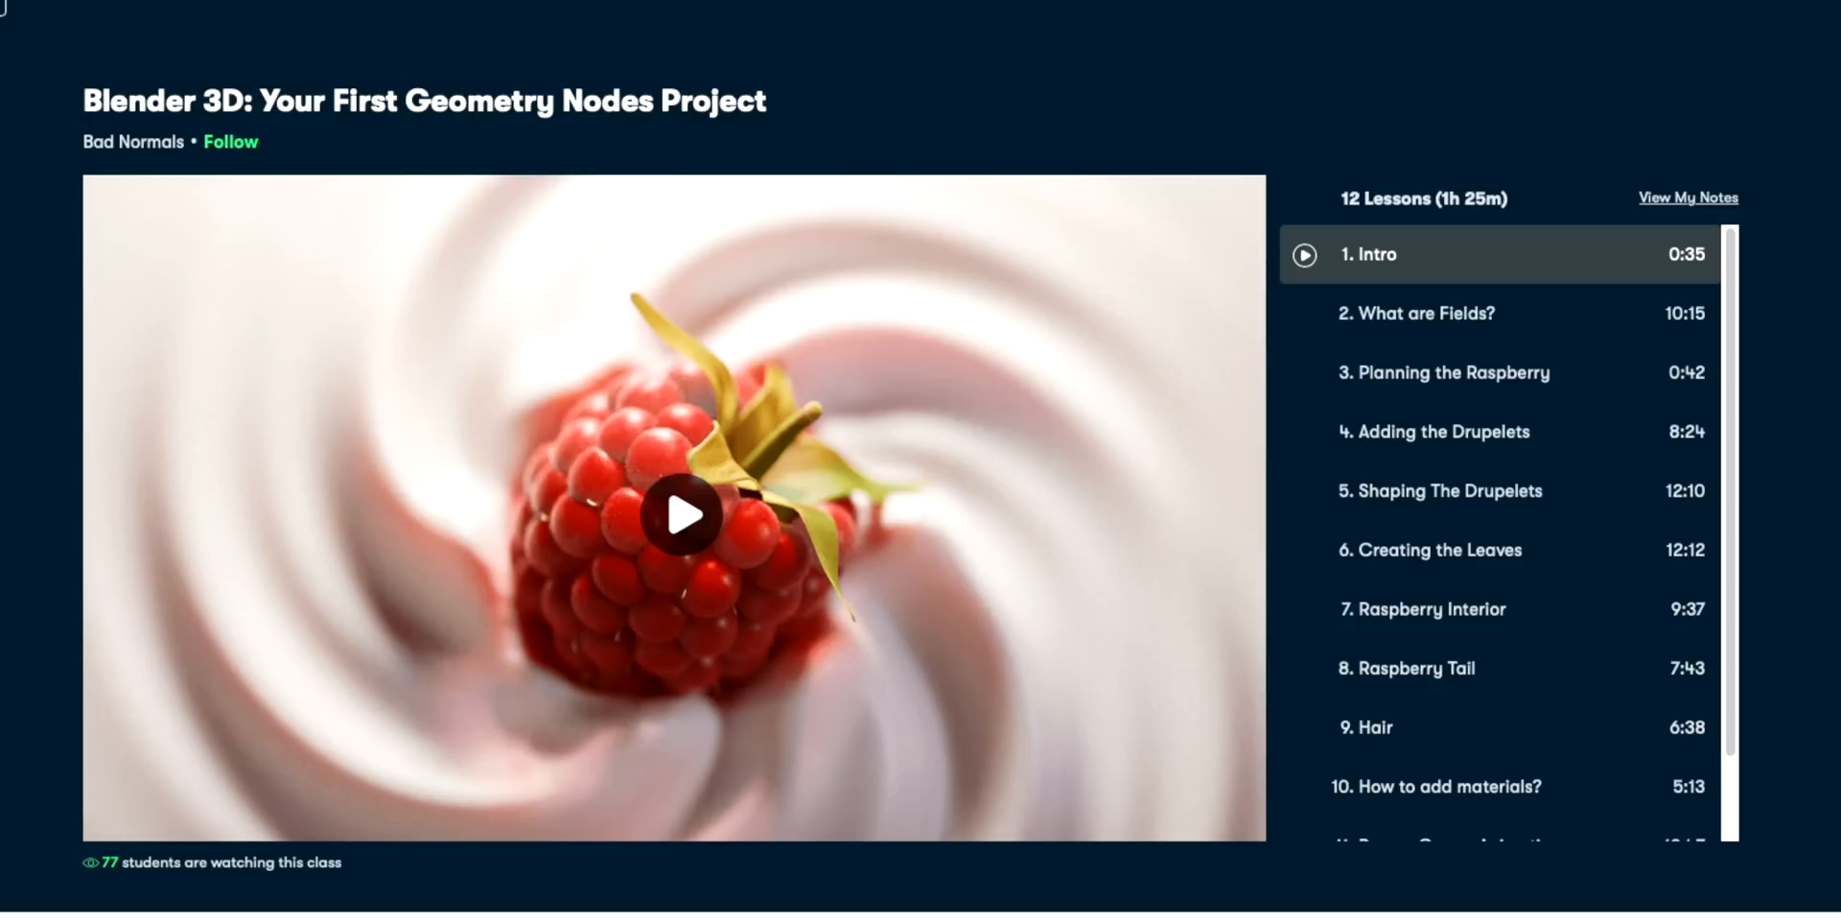
drag(1428, 507, 1608, 508)
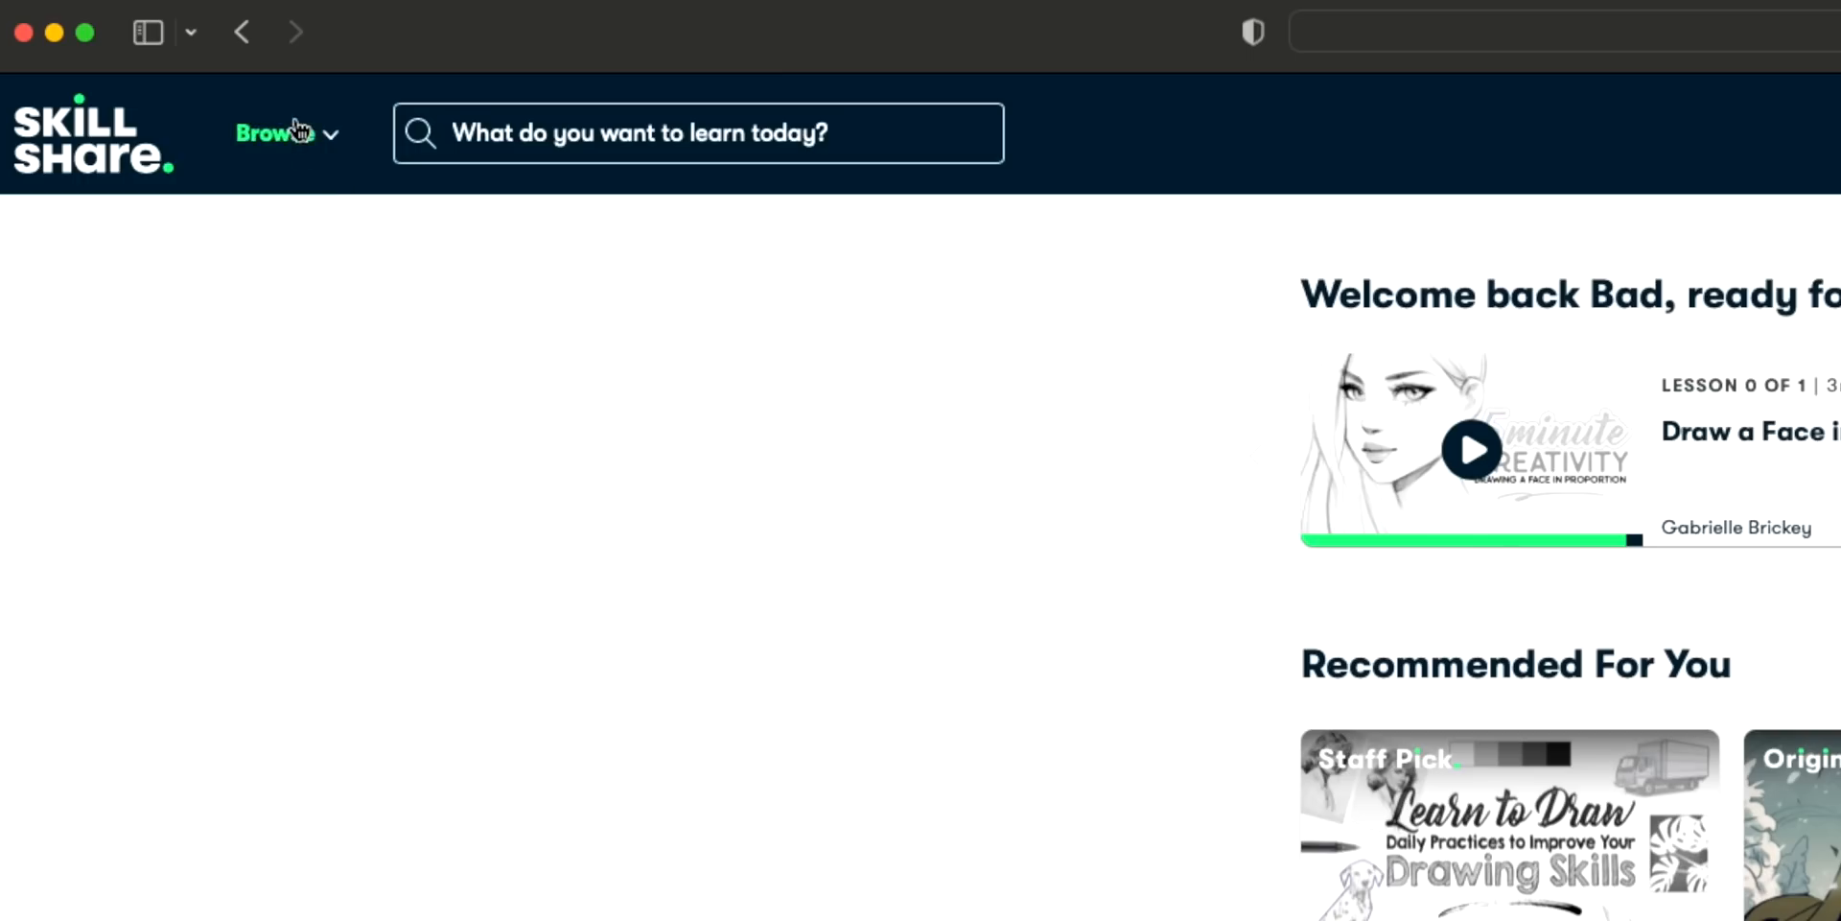
click(300, 132)
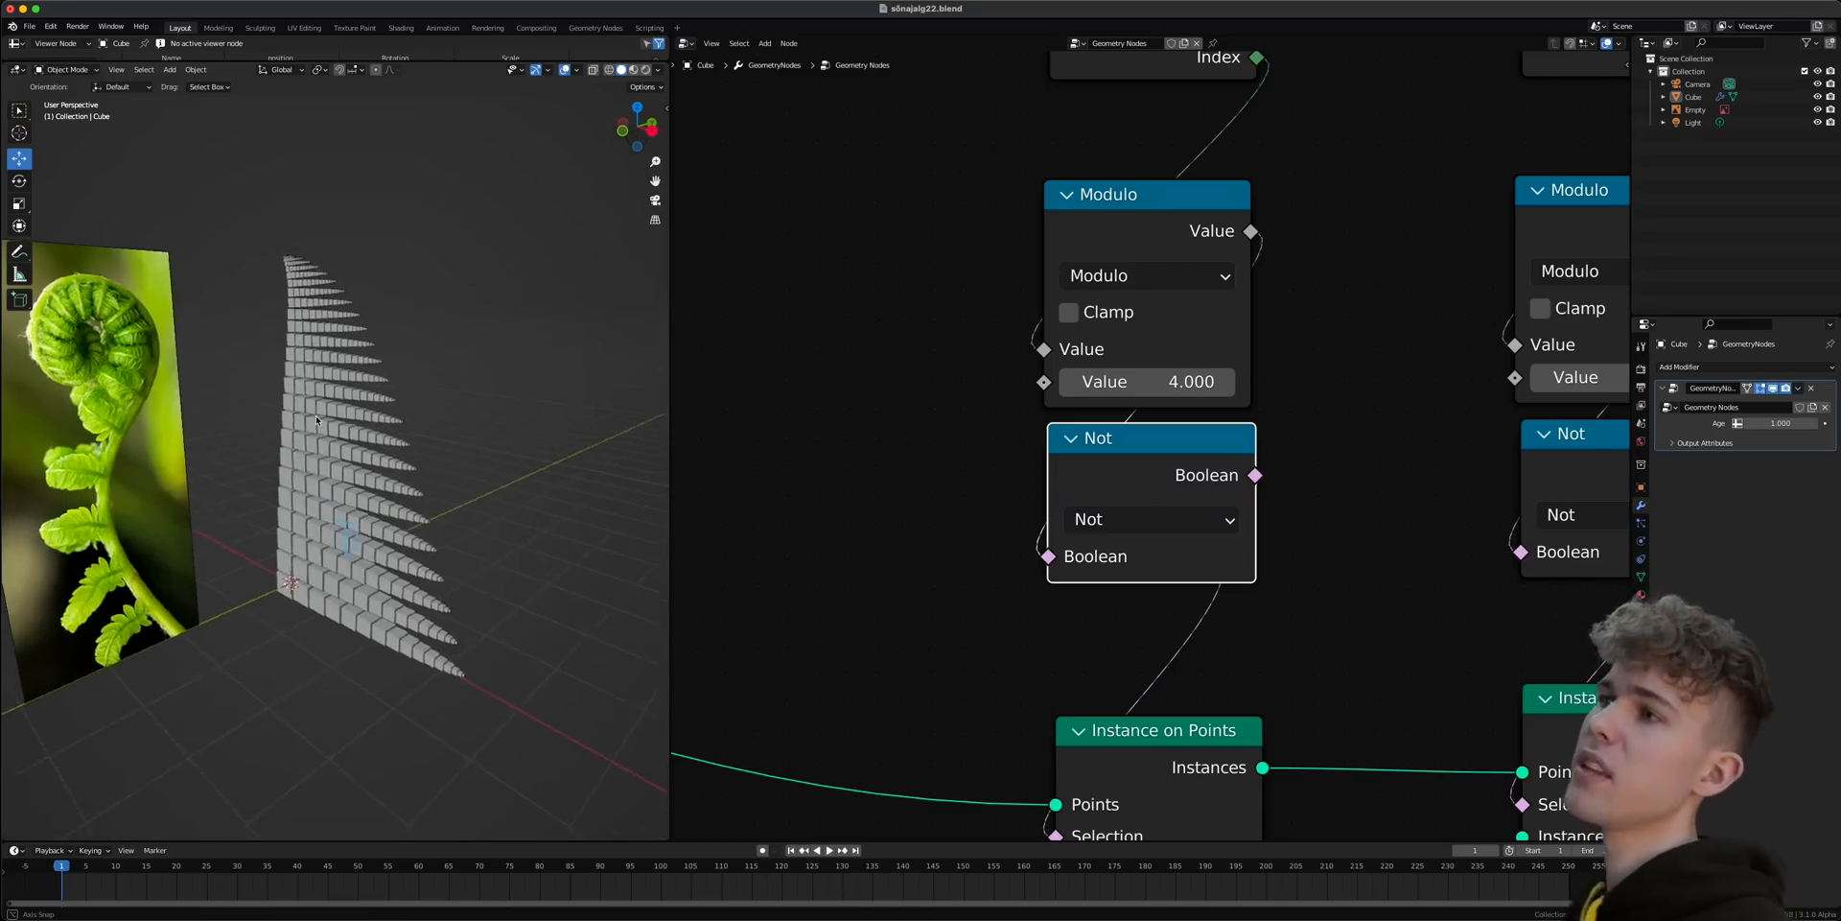
- Append the leaf object from another blend file and return it from Edit Mode to Object Mode
middle_drag(278, 509, 272, 525)
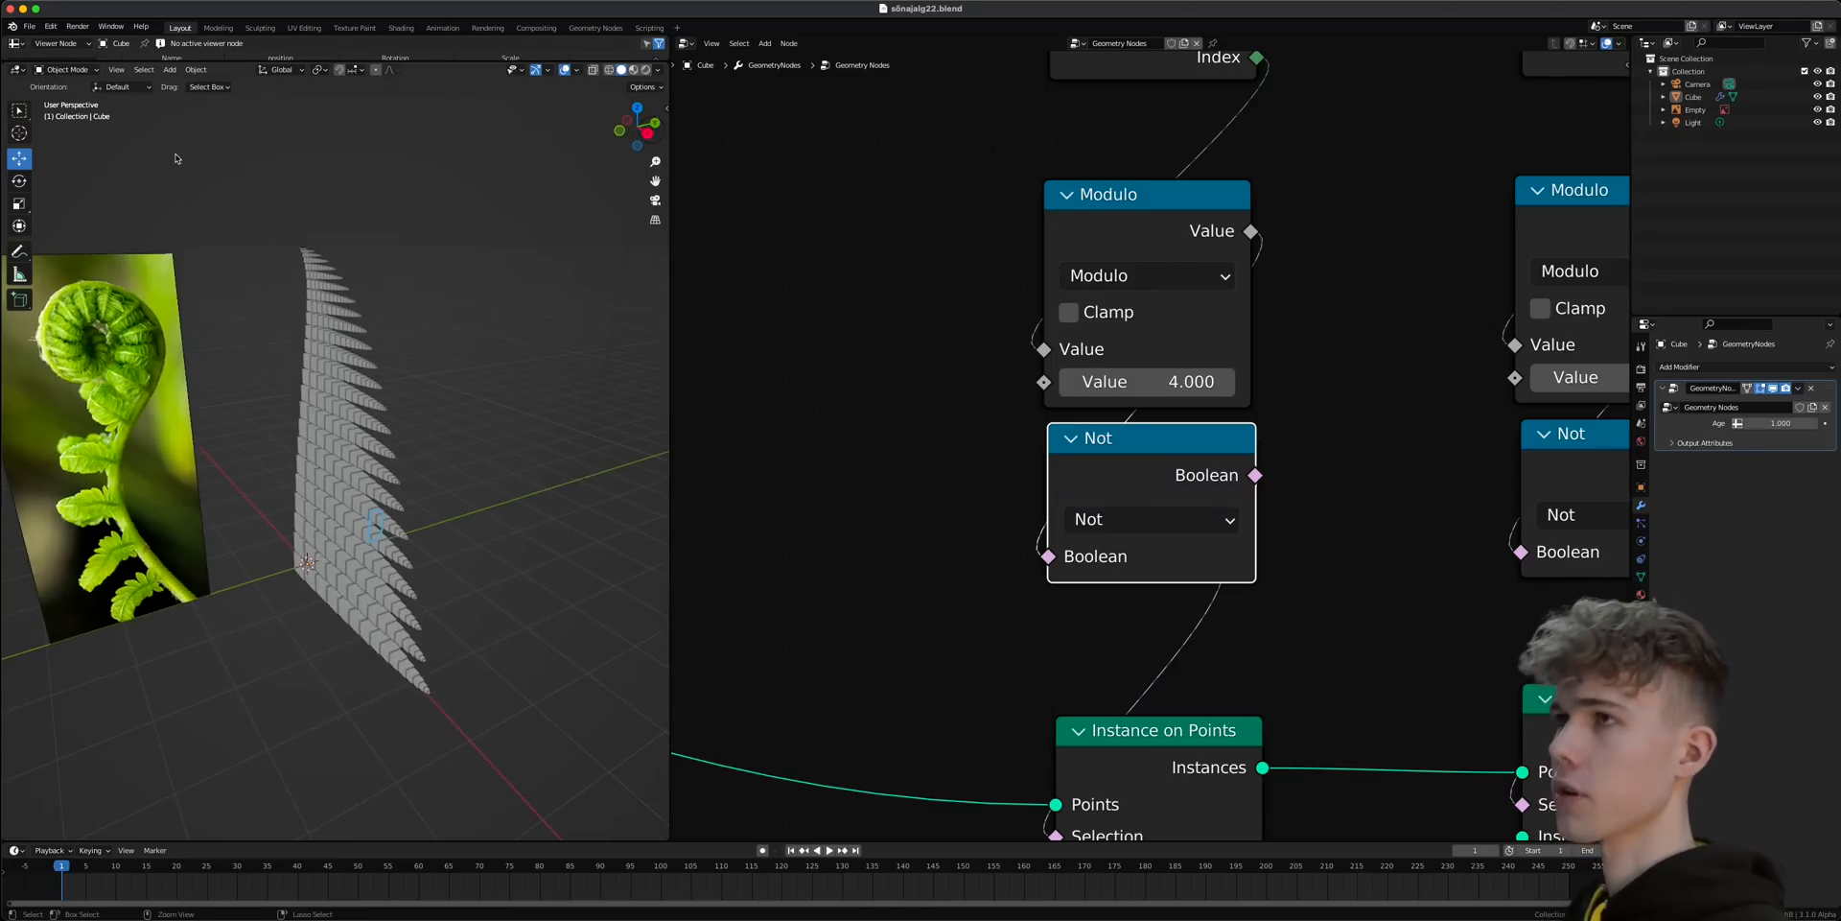
click(29, 26)
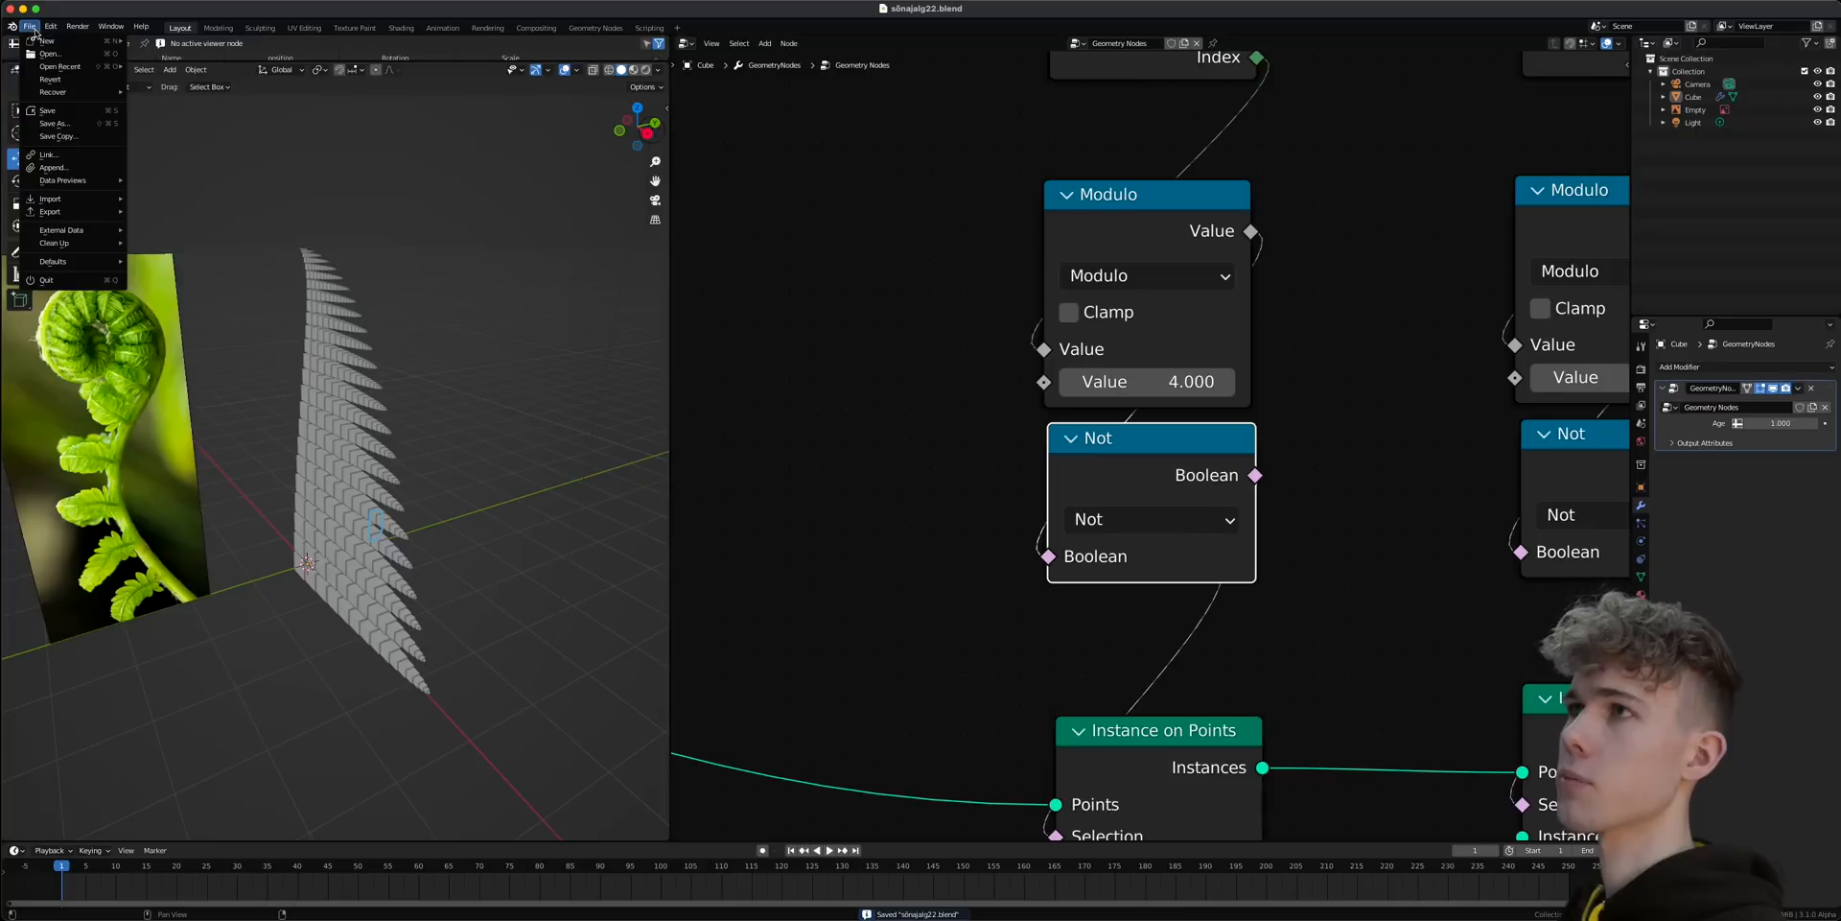
click(80, 168)
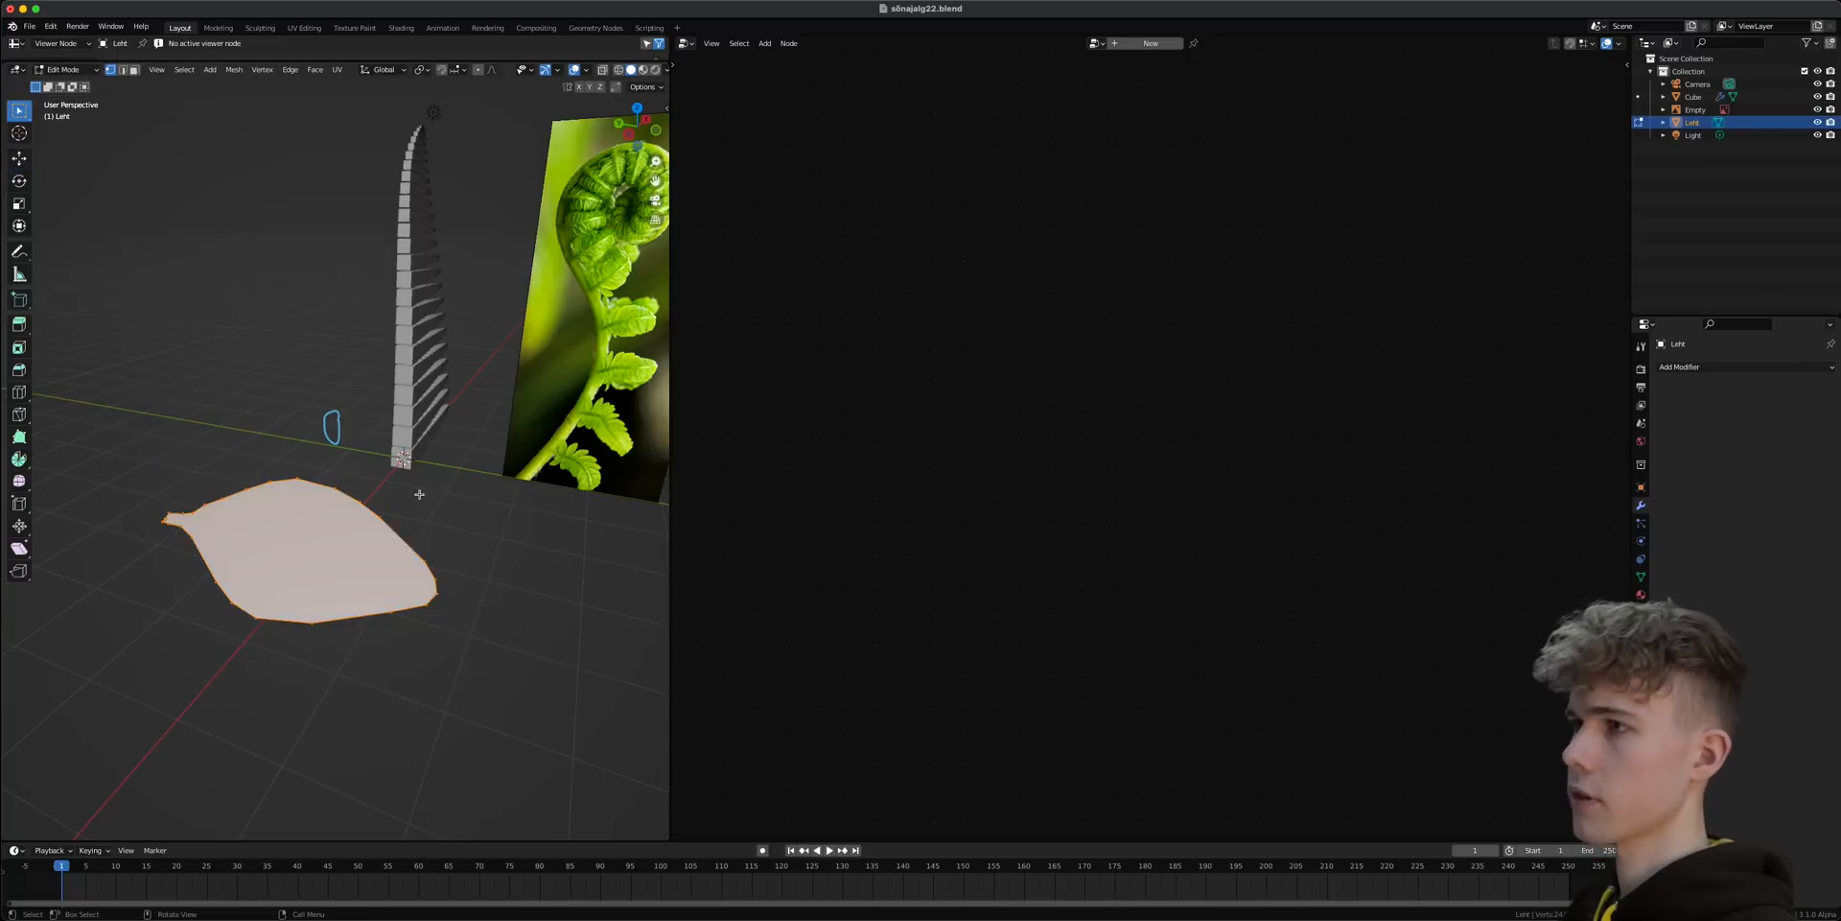
middle_drag(499, 595, 331, 551)
key(Tab)
scroll(419, 539, down, 3)
shift+middle_drag(444, 527, 380, 550)
scroll(505, 505, up, 8)
middle_drag(506, 506, 370, 505)
scroll(416, 487, down, 6)
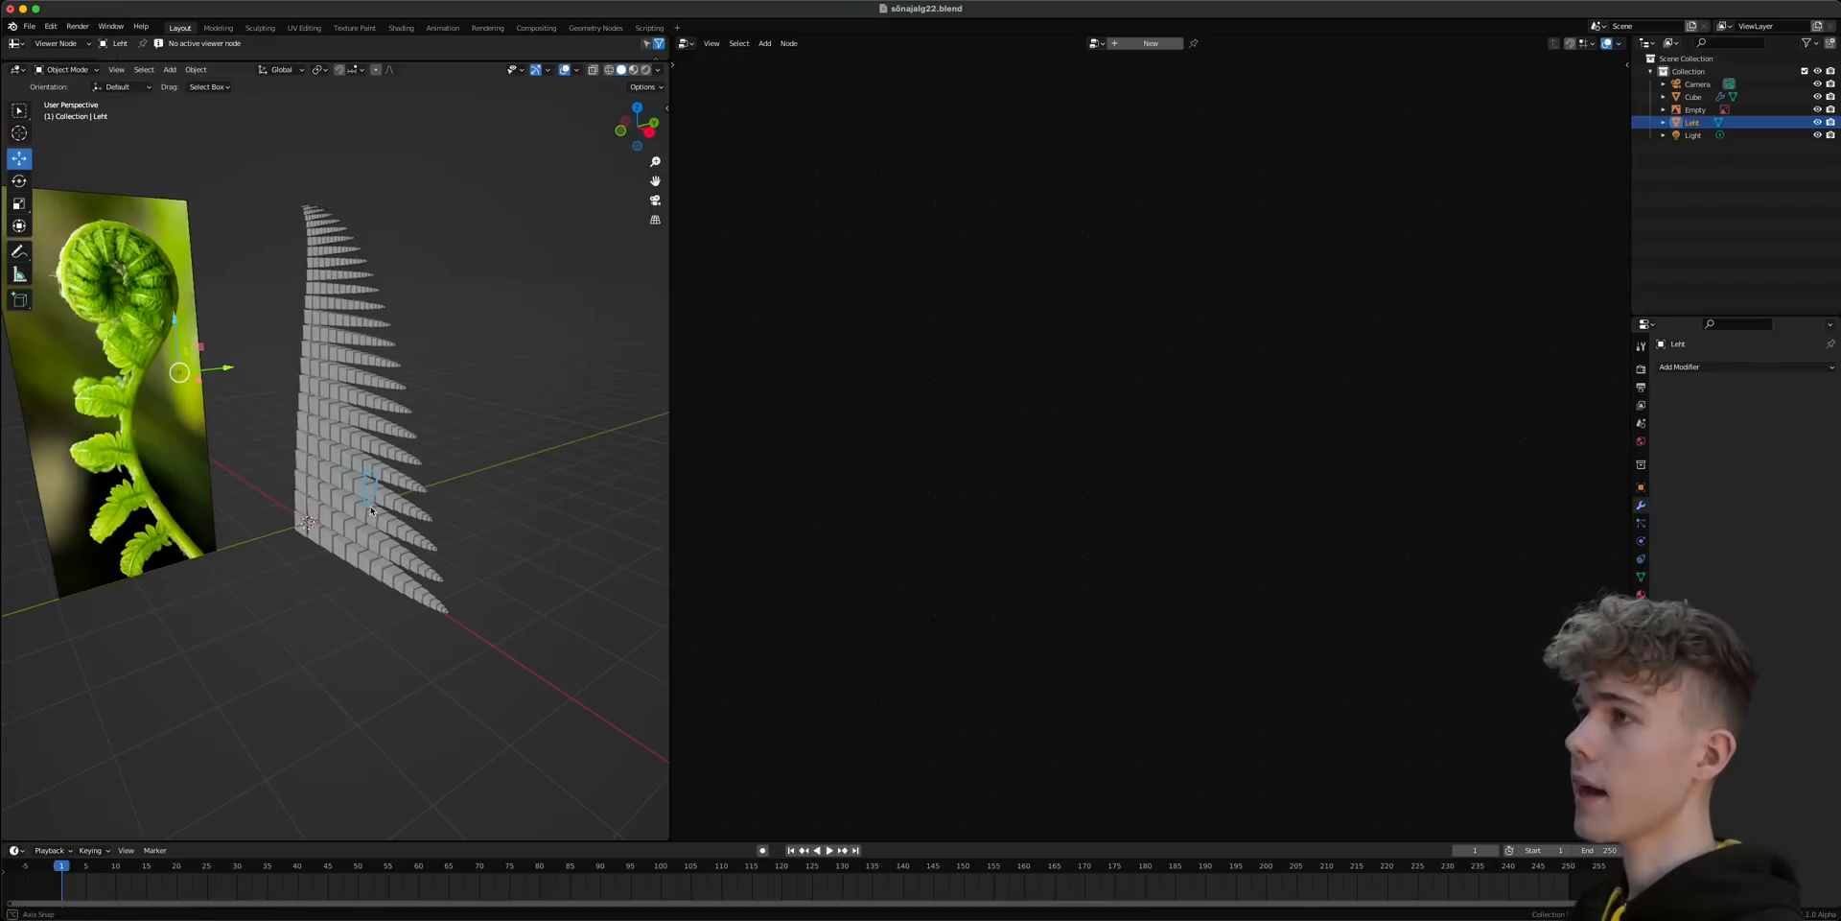
- Select the fern object, pin its node tree and delete the Cube mesh node feeding the second Instance on Points node
click(349, 491)
scroll(349, 491, up, 3)
scroll(1199, 499, down, 6)
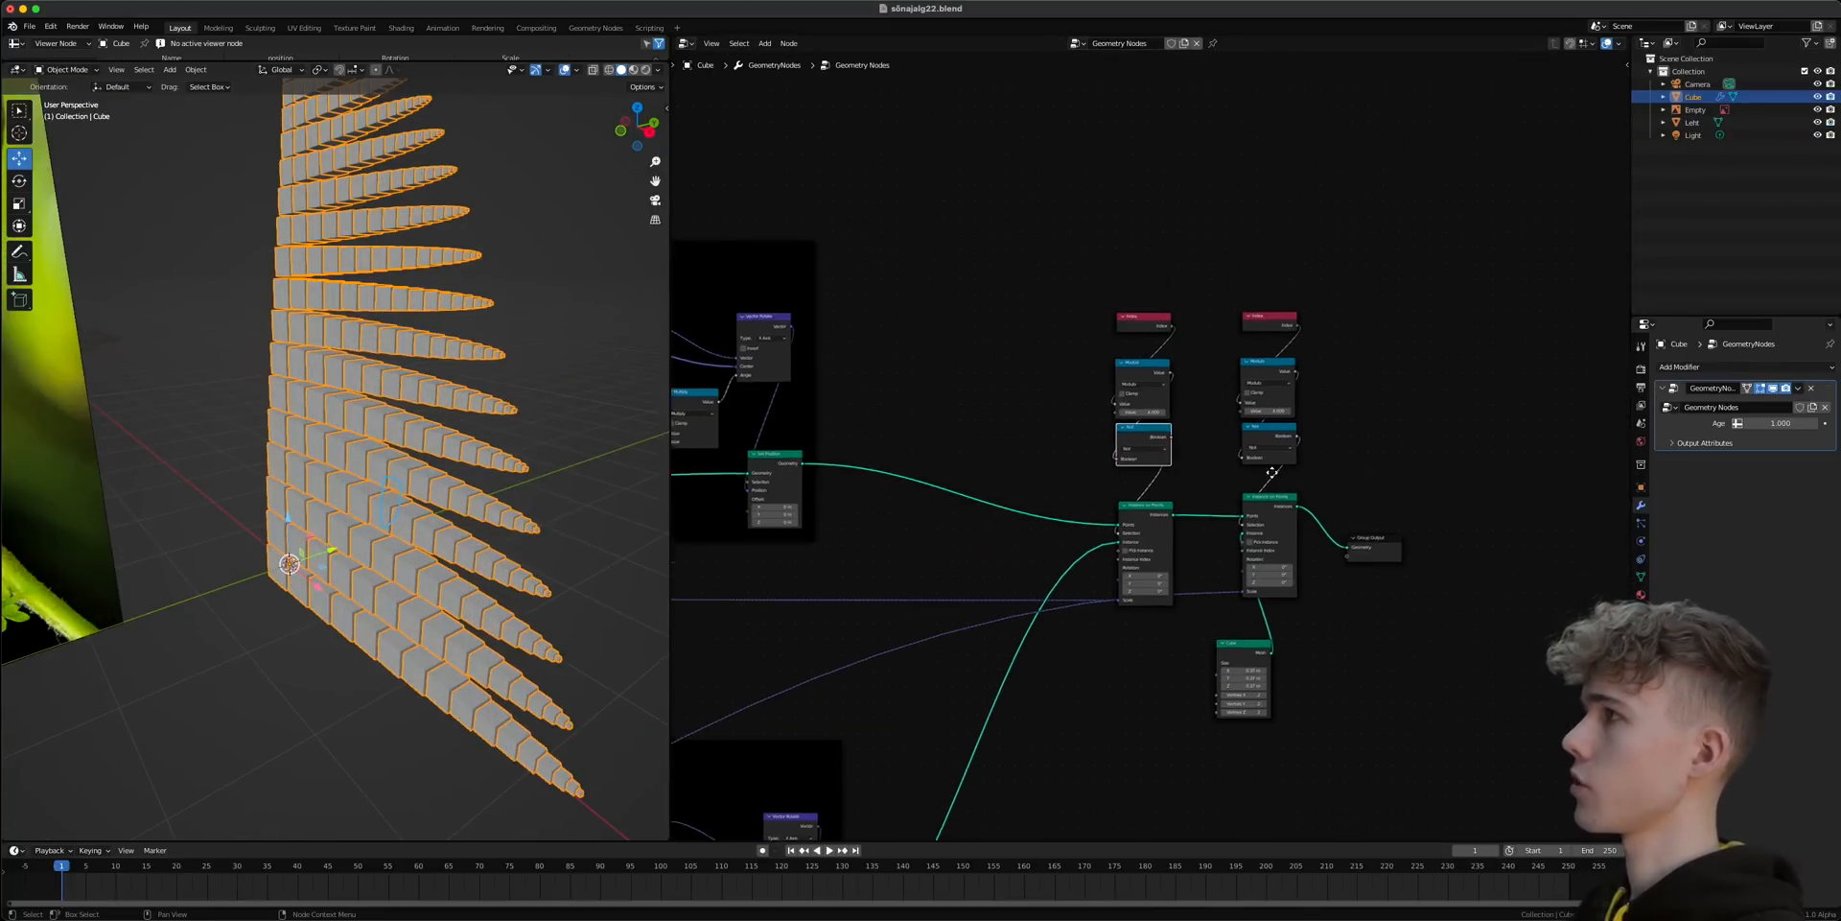
scroll(1203, 500, up, 3)
drag(1203, 499, 1144, 506)
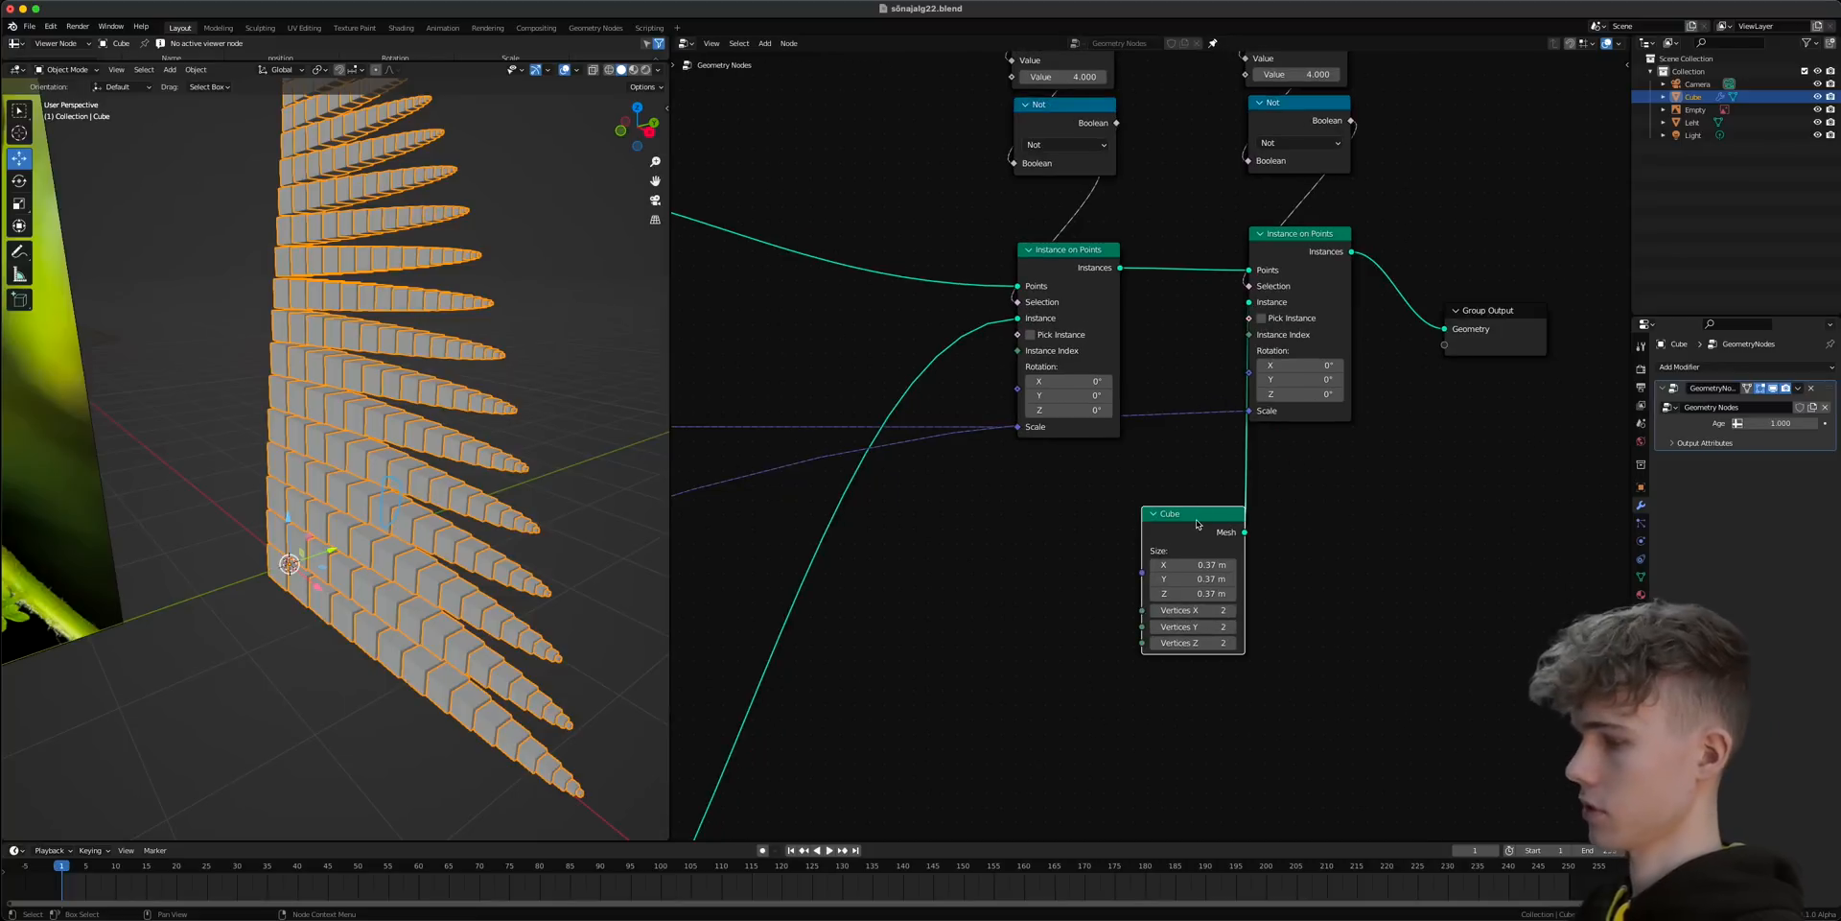
key(x)
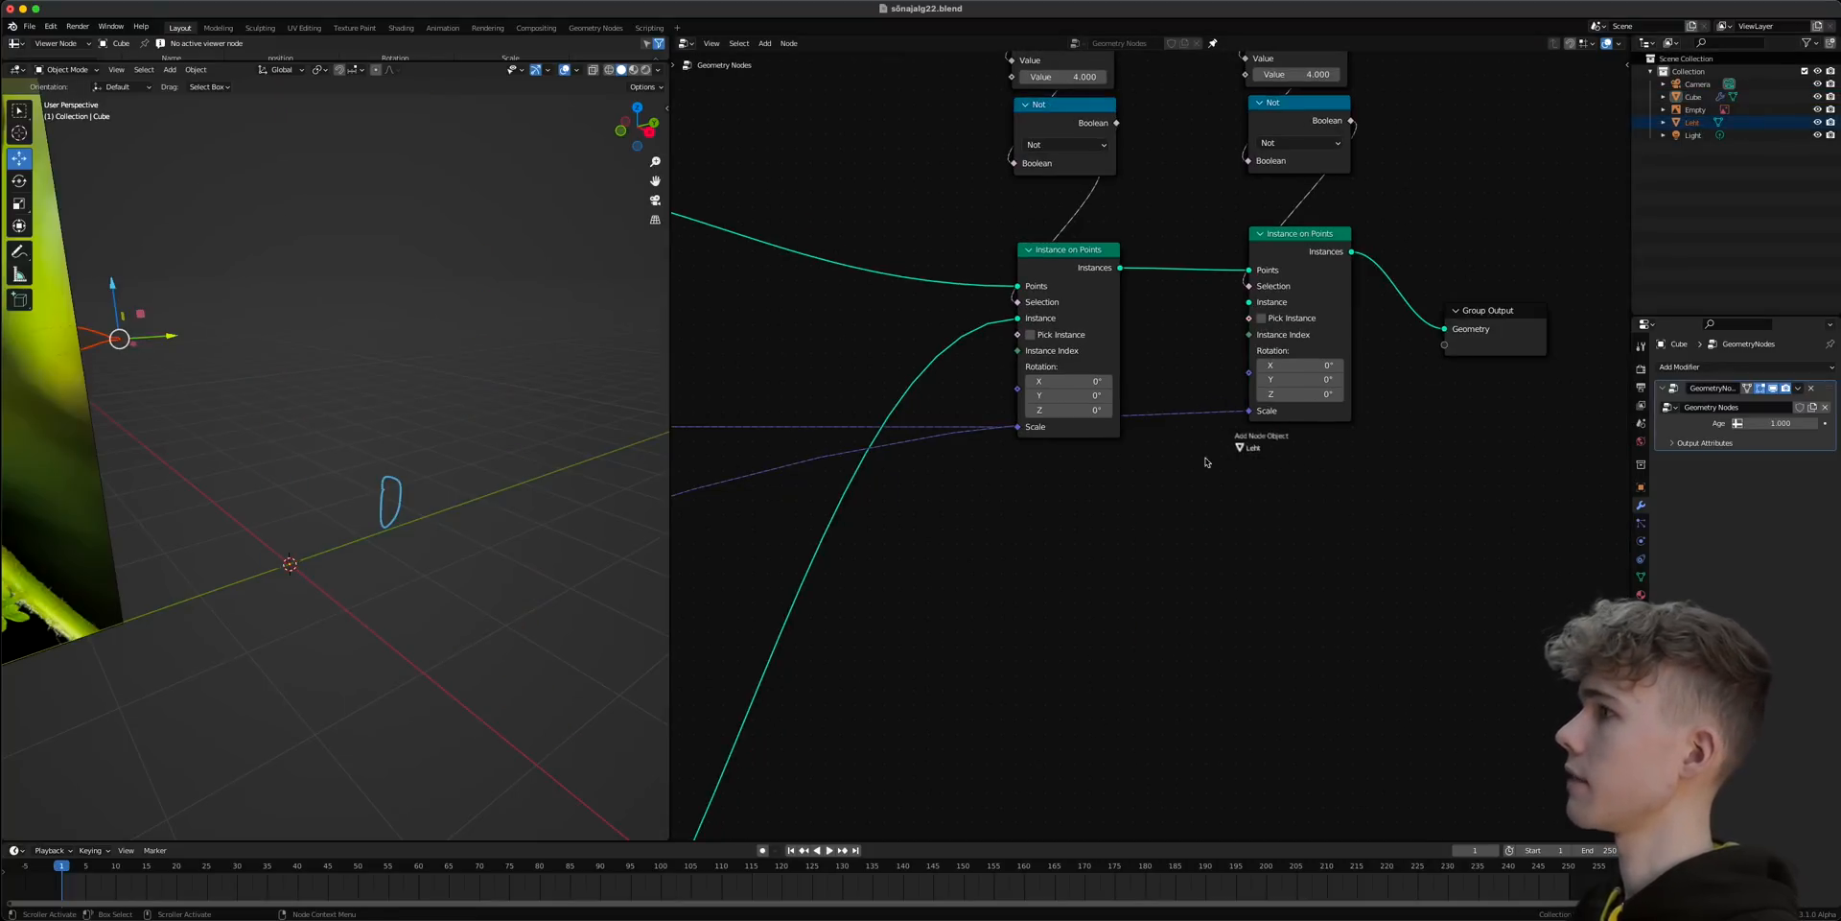
- Add the appended leaf object to the node tree as an Object Info node, rename the object LEaf and save the file
drag(1240, 456, 1128, 553)
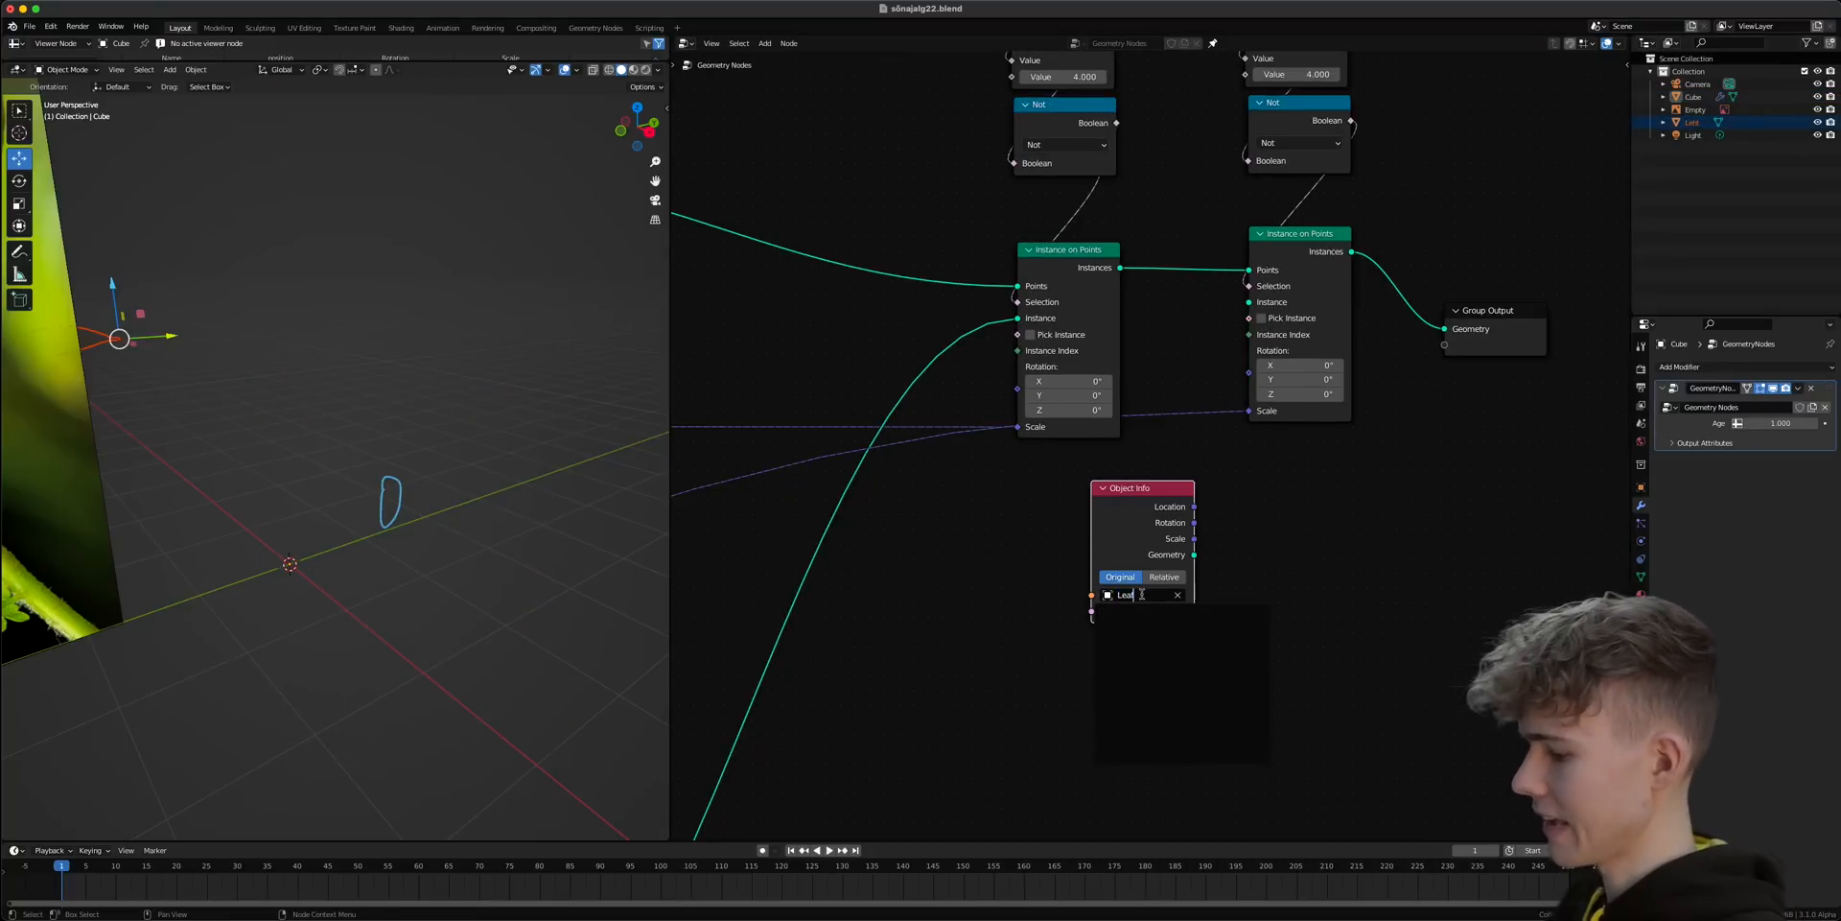
key(ctrl+s)
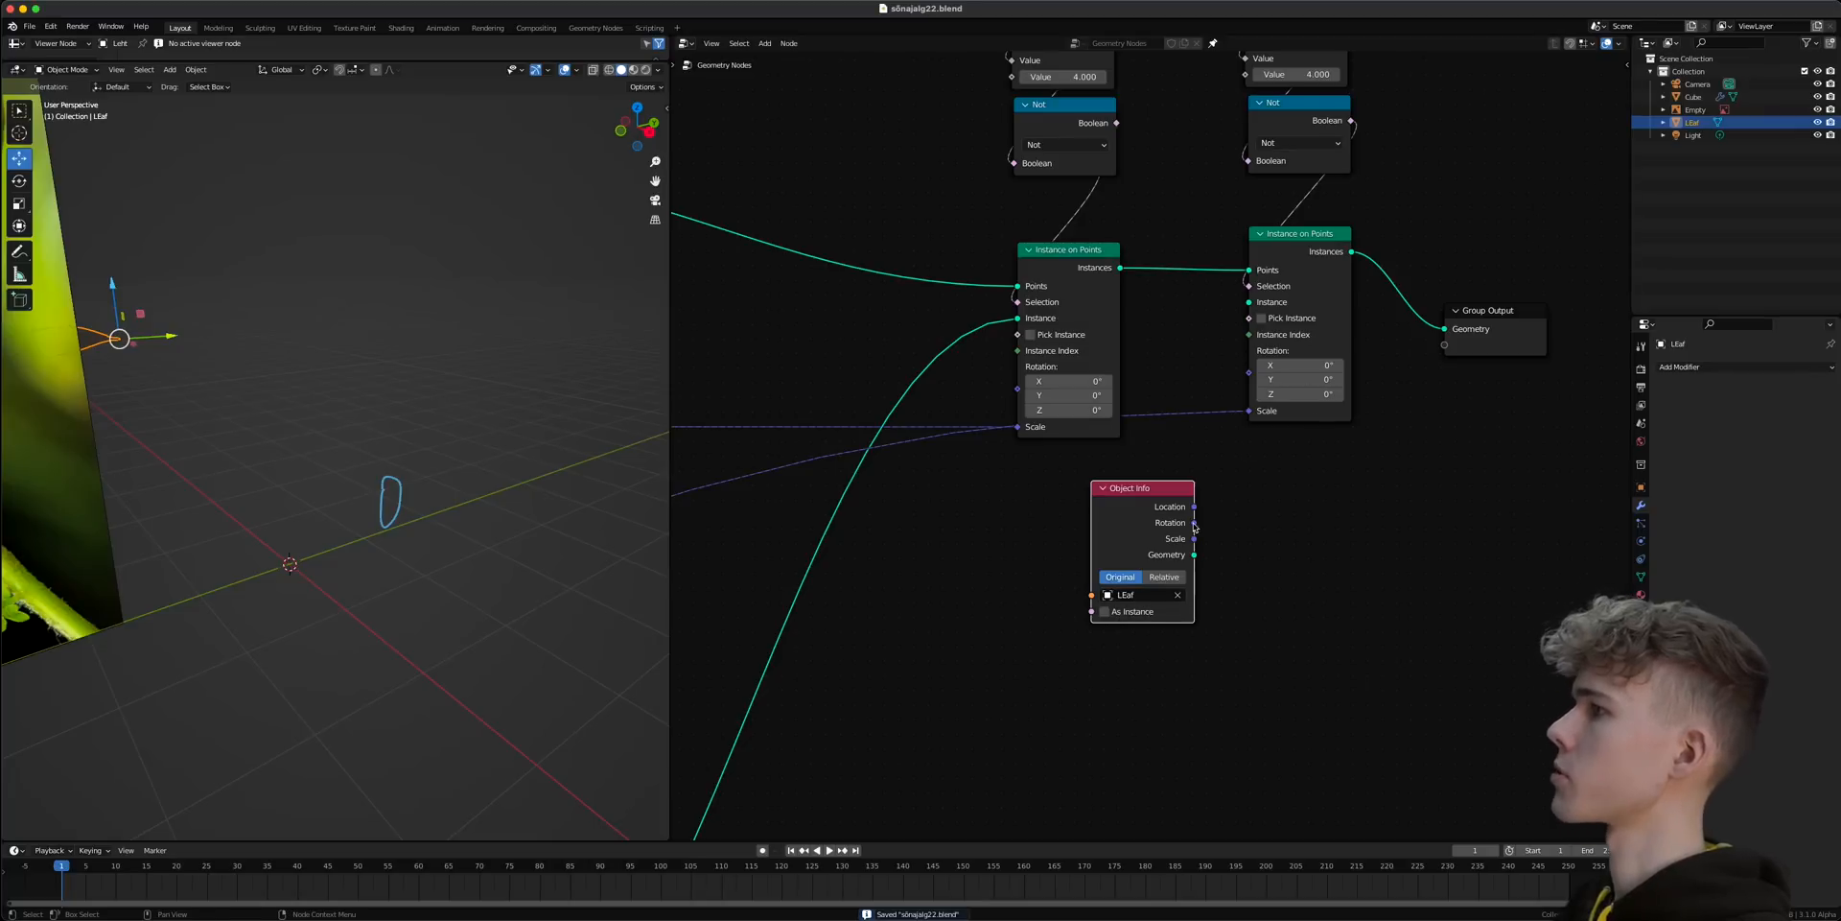
- Feed the LEaf Object Info geometry into the Instance input of the second Instance on Points node
drag(1252, 305, 1252, 305)
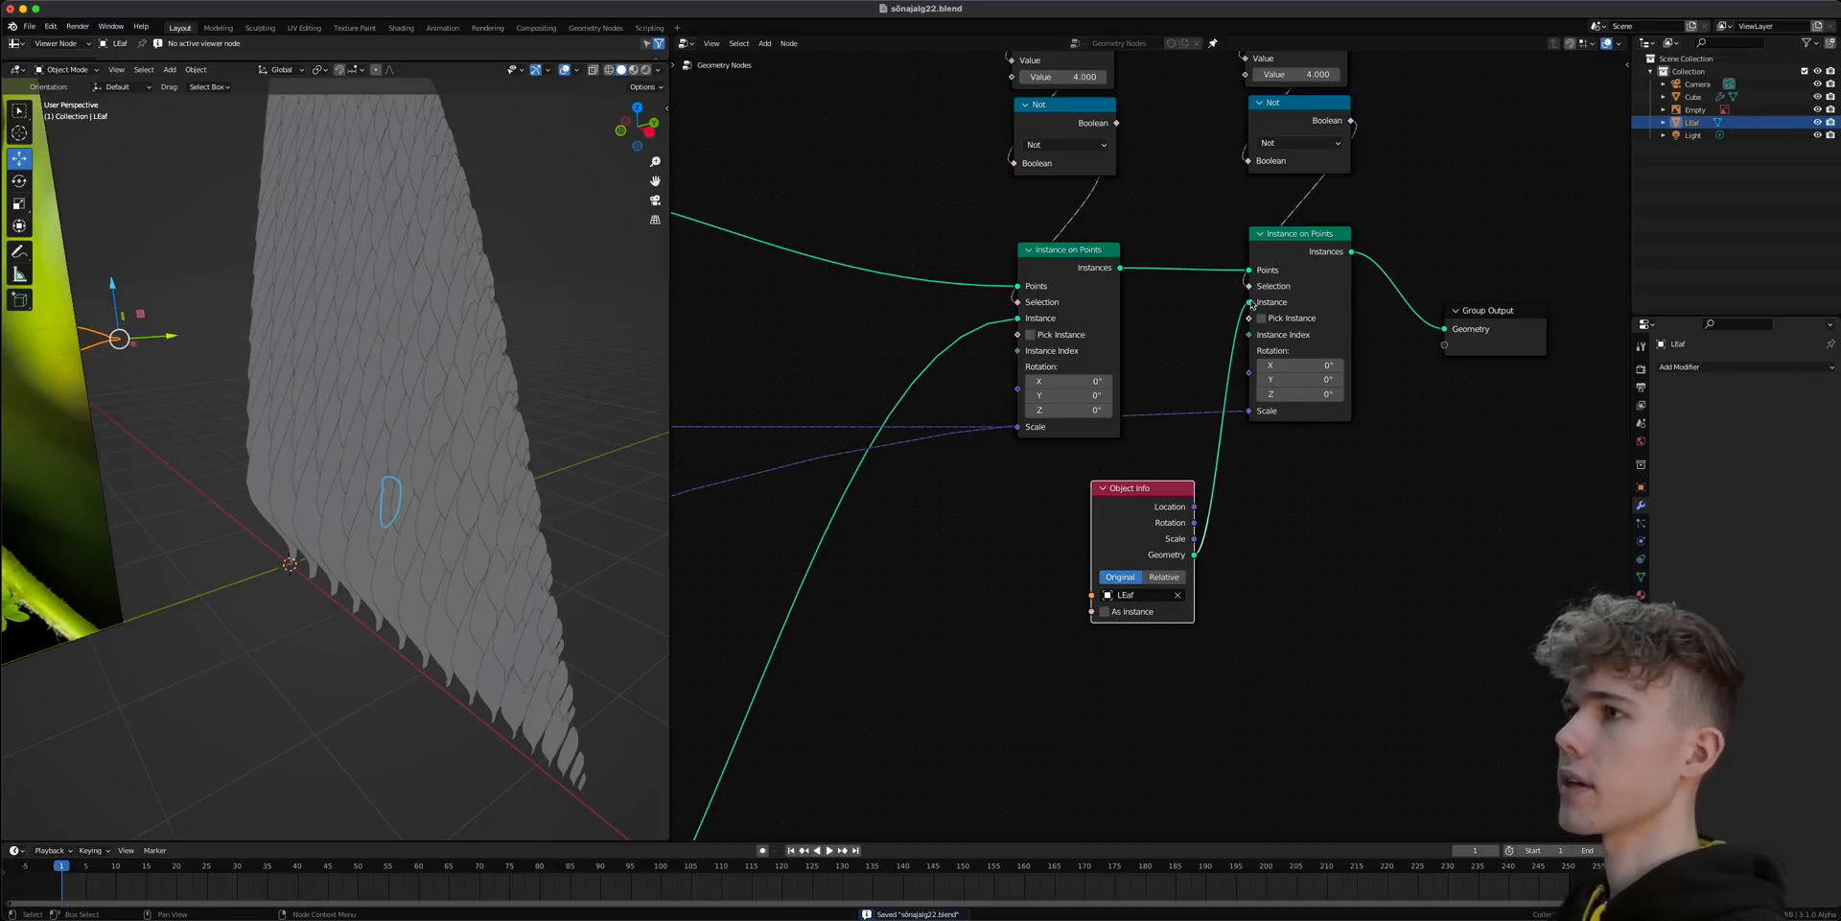
middle_drag(499, 369, 382, 530)
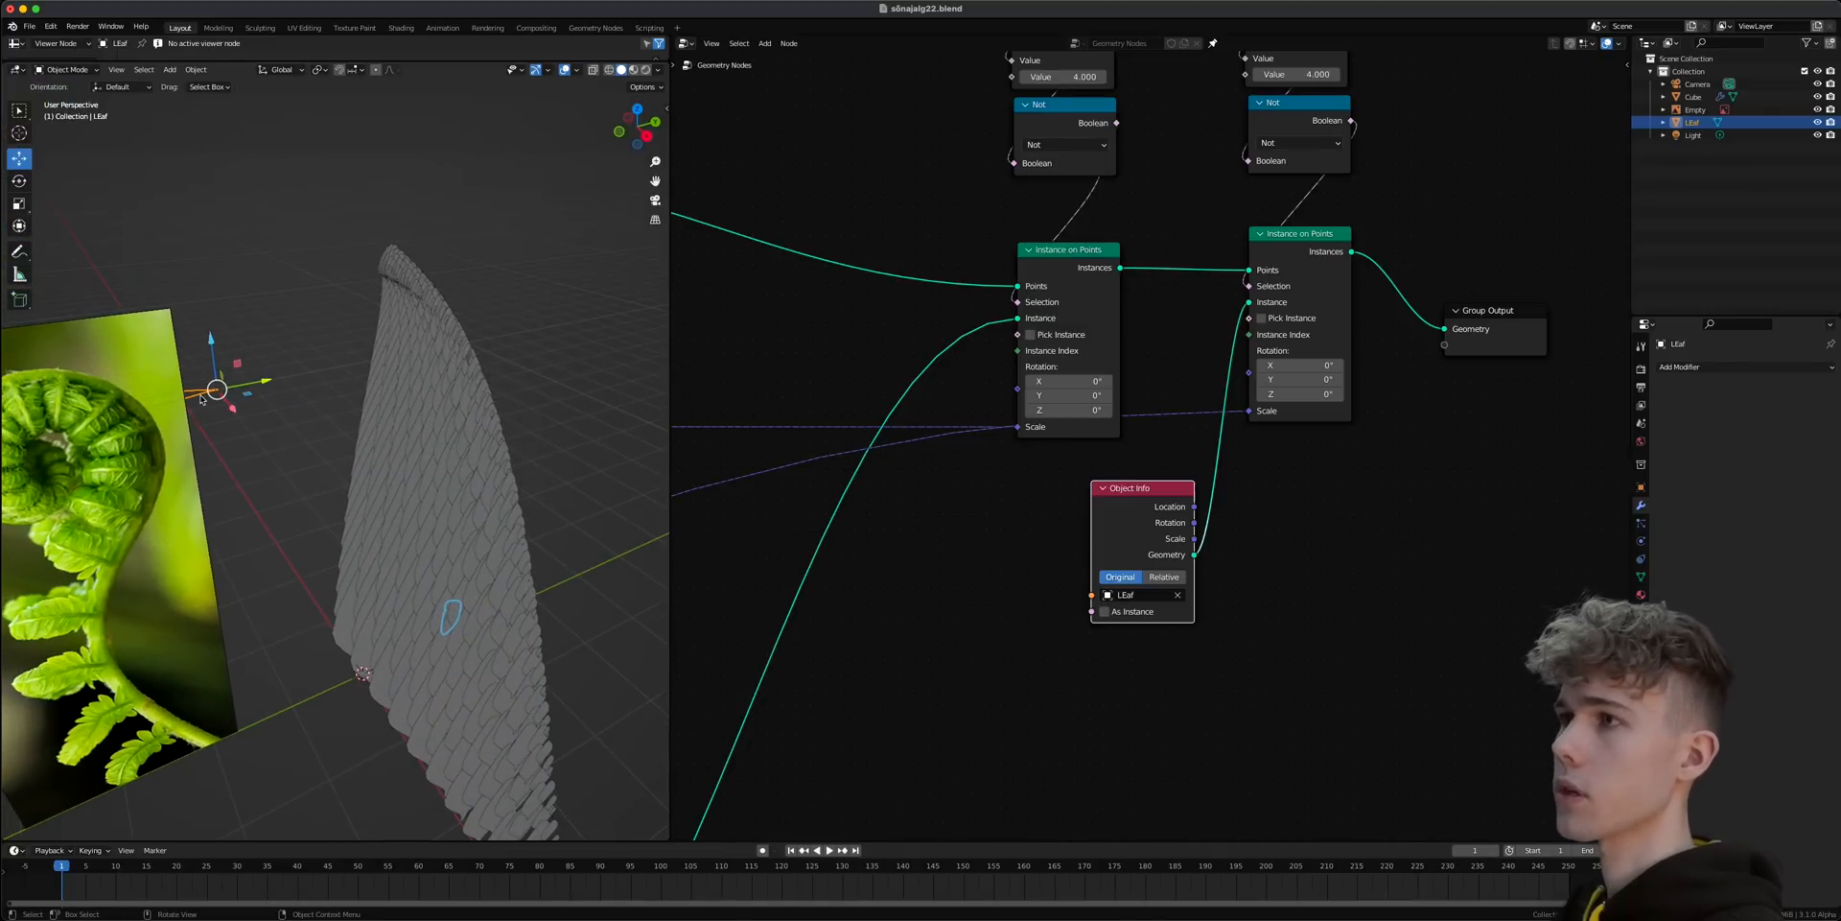
middle_drag(202, 399, 302, 431)
scroll(1027, 526, down, 2)
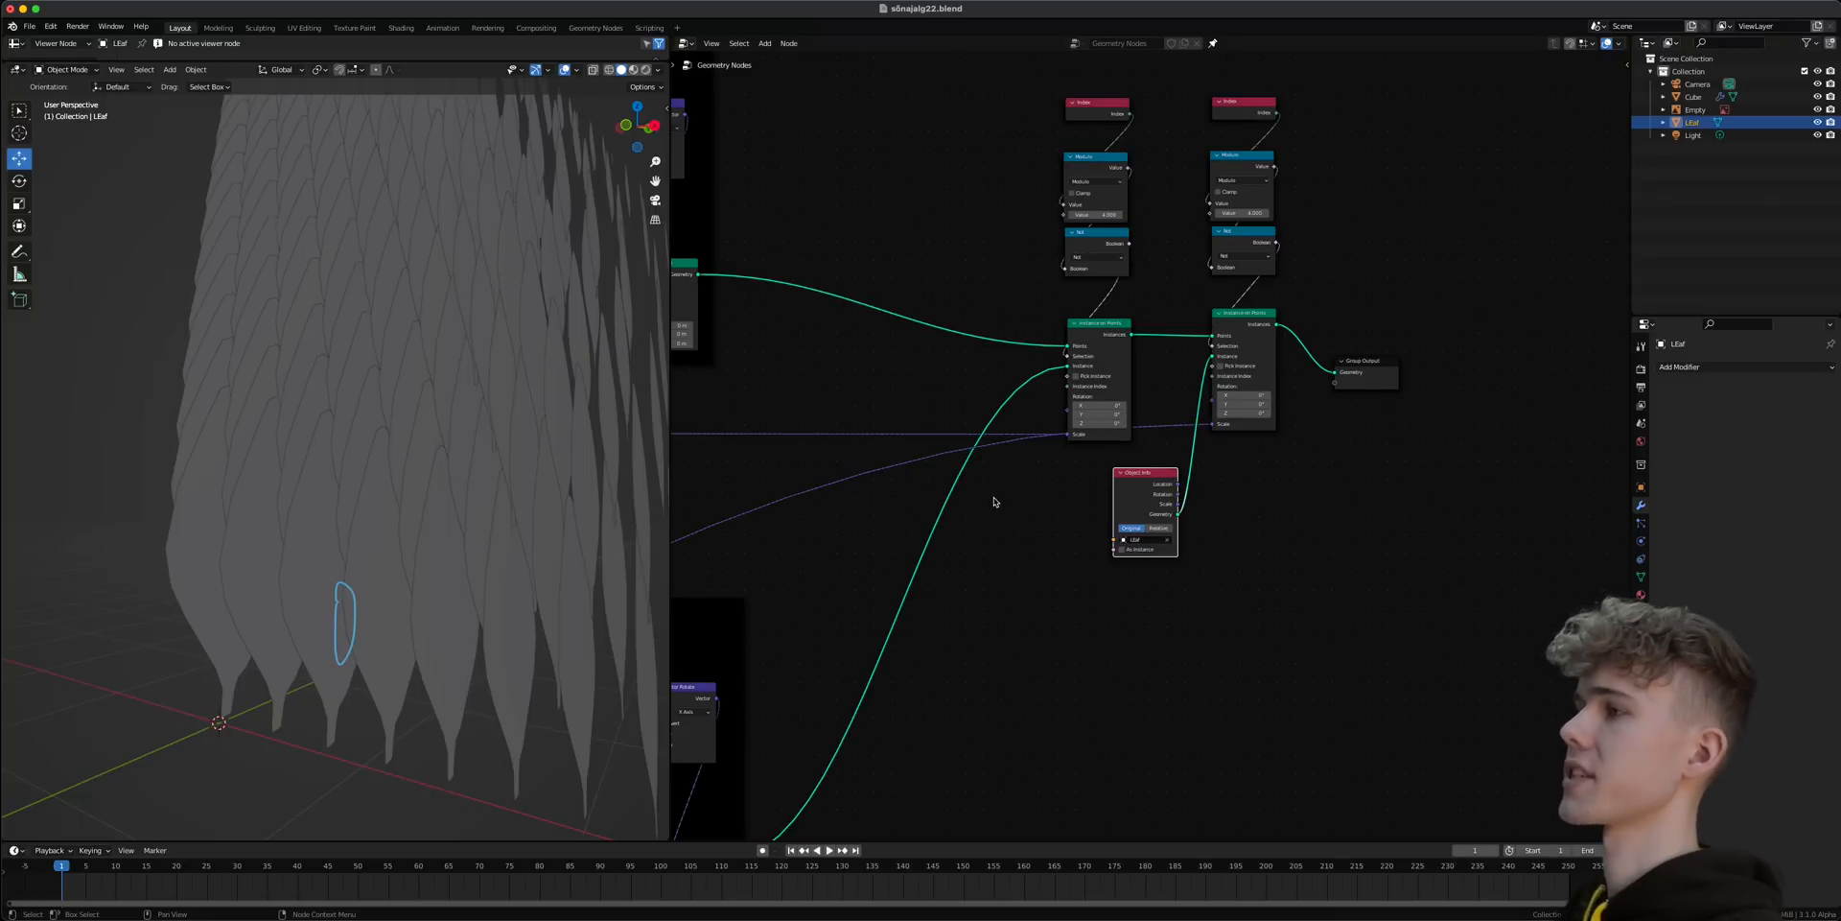
- Insert a Math node on the scale link of the first Instance on Points node and shift that instancing node slightly
scroll(995, 494, up, 5)
middle_drag(929, 316, 991, 427)
key(shift+a)
key(s)
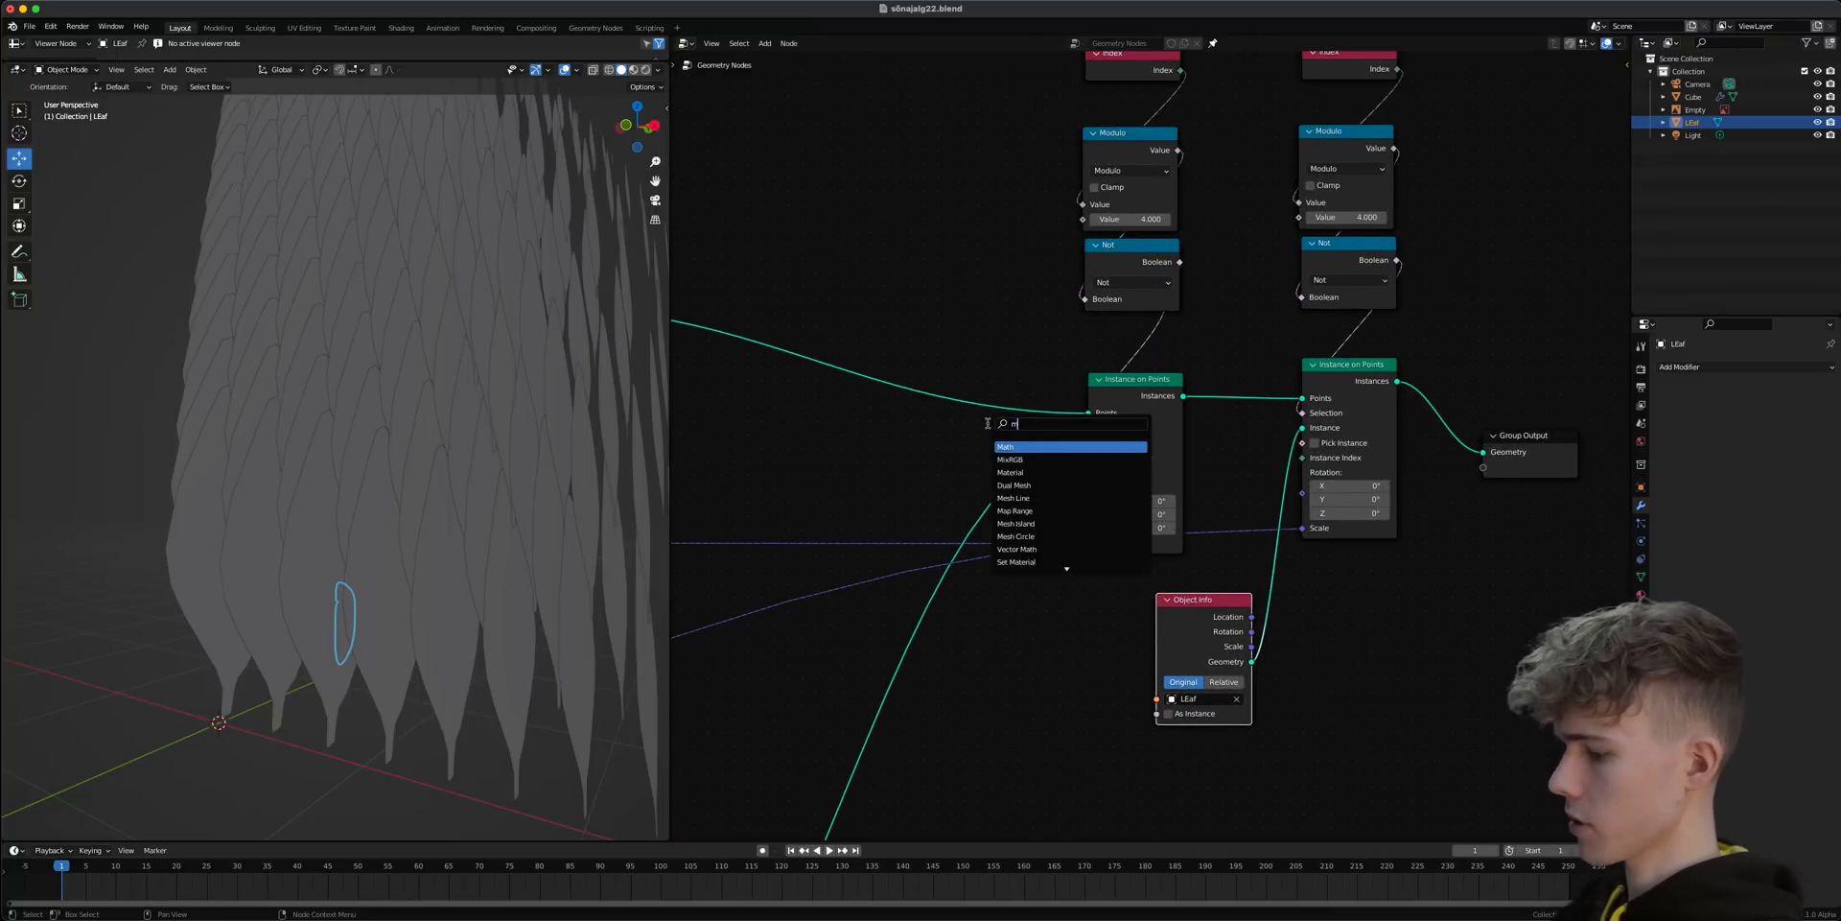
key(Return)
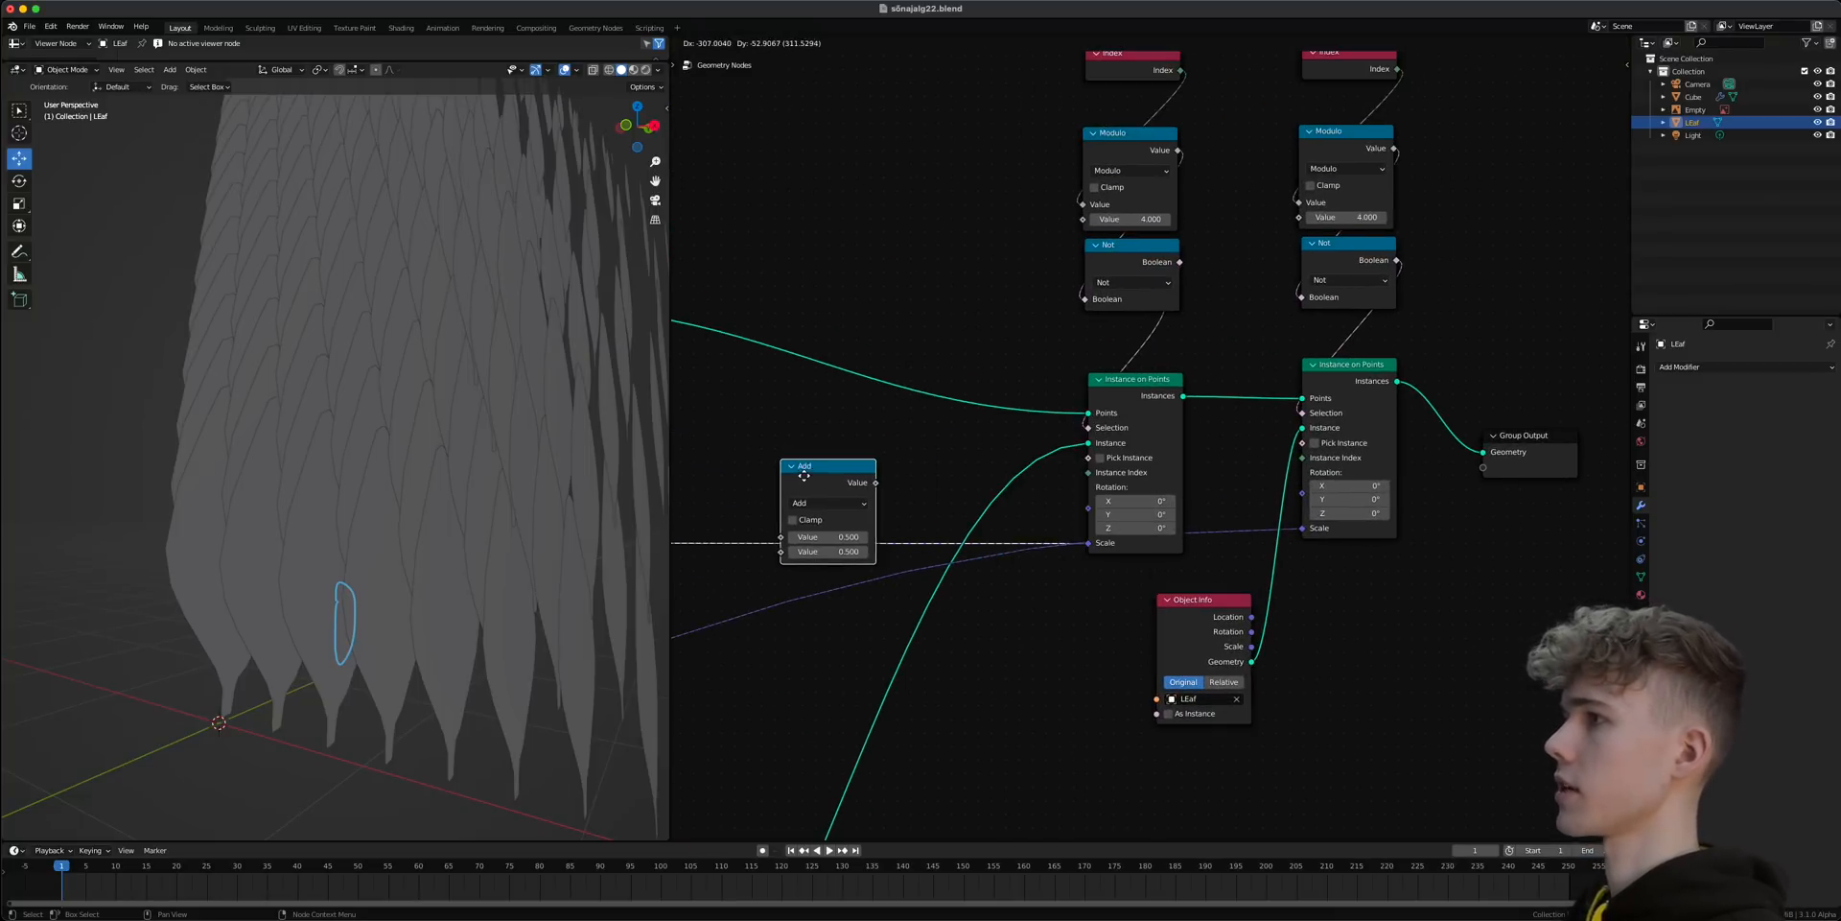
click(791, 470)
scroll(1075, 602, down, 2)
drag(1085, 479, 1083, 462)
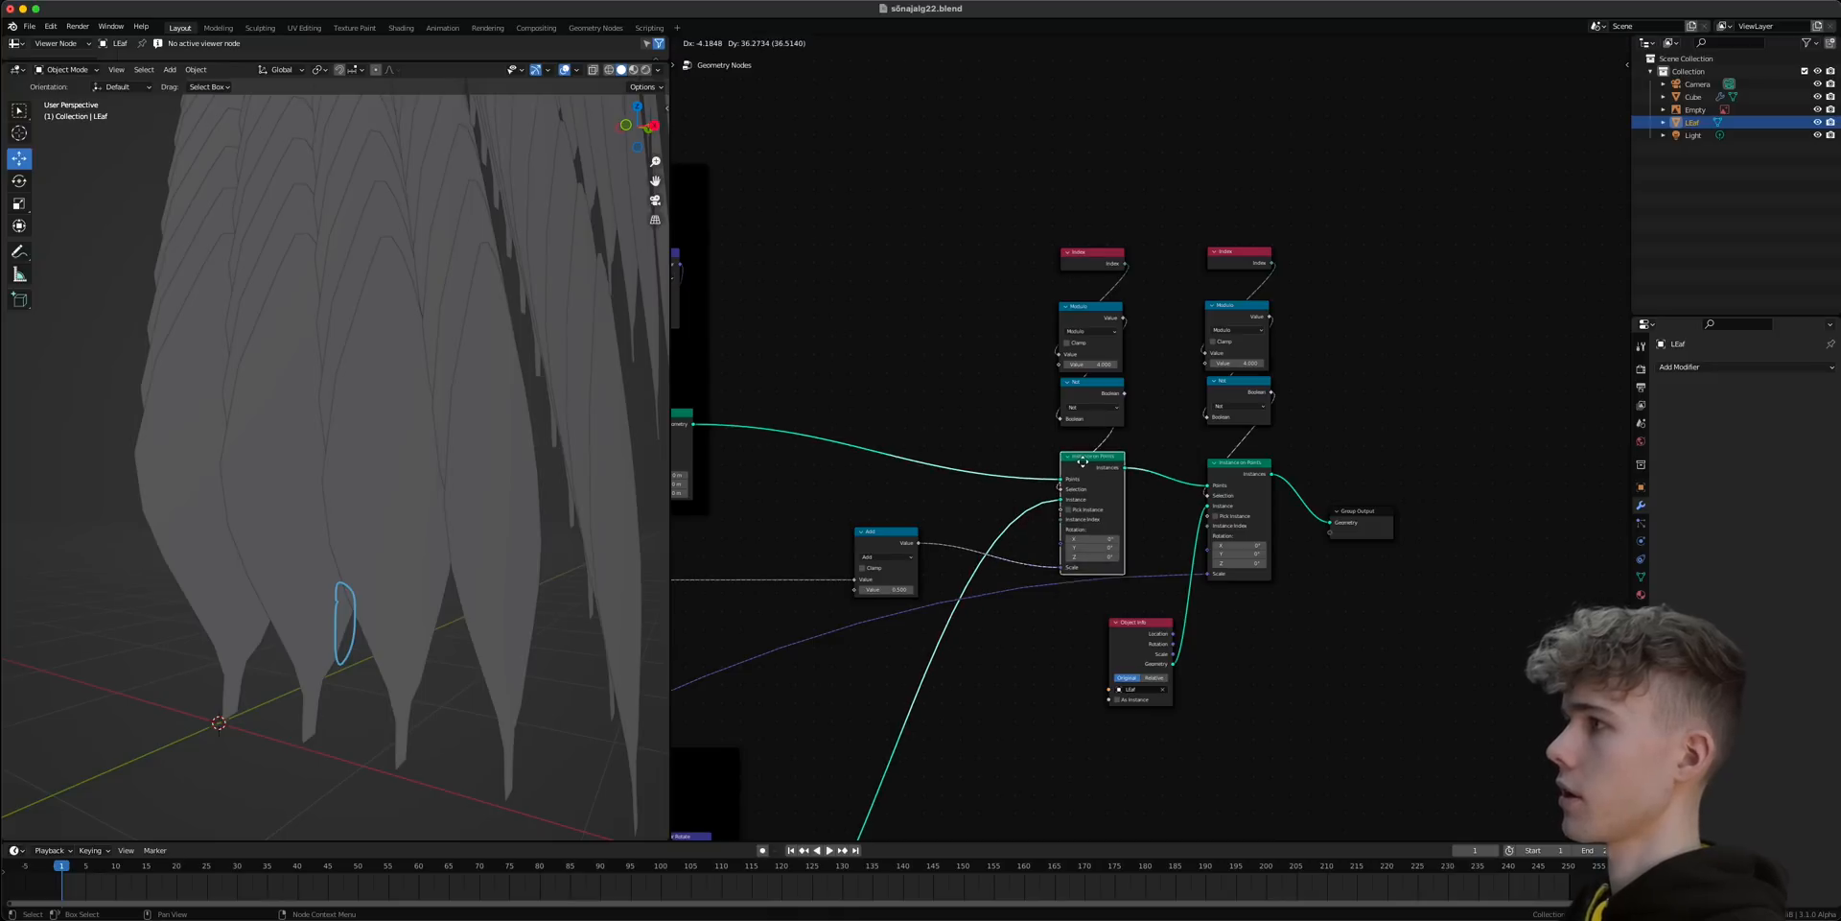
- Temporarily mute the first Instance on Points node to inspect the leaves on a single branch, and re-enable it
scroll(1026, 513, up, 2)
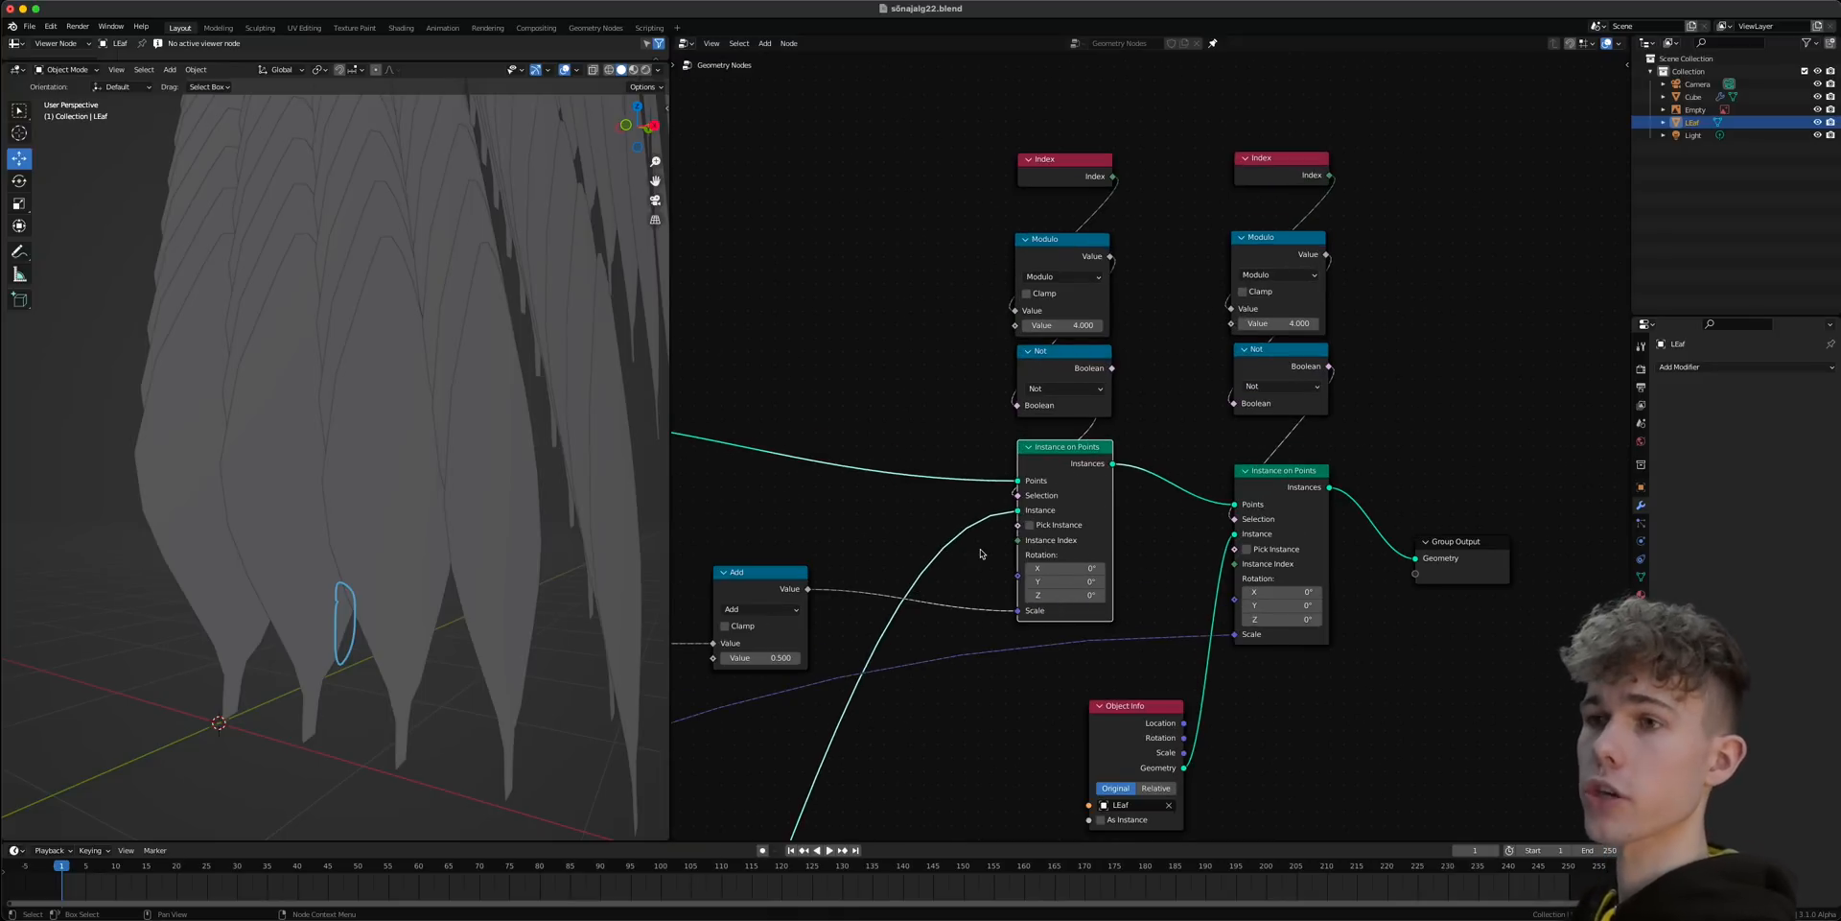
key(m)
middle_drag(876, 612, 1040, 552)
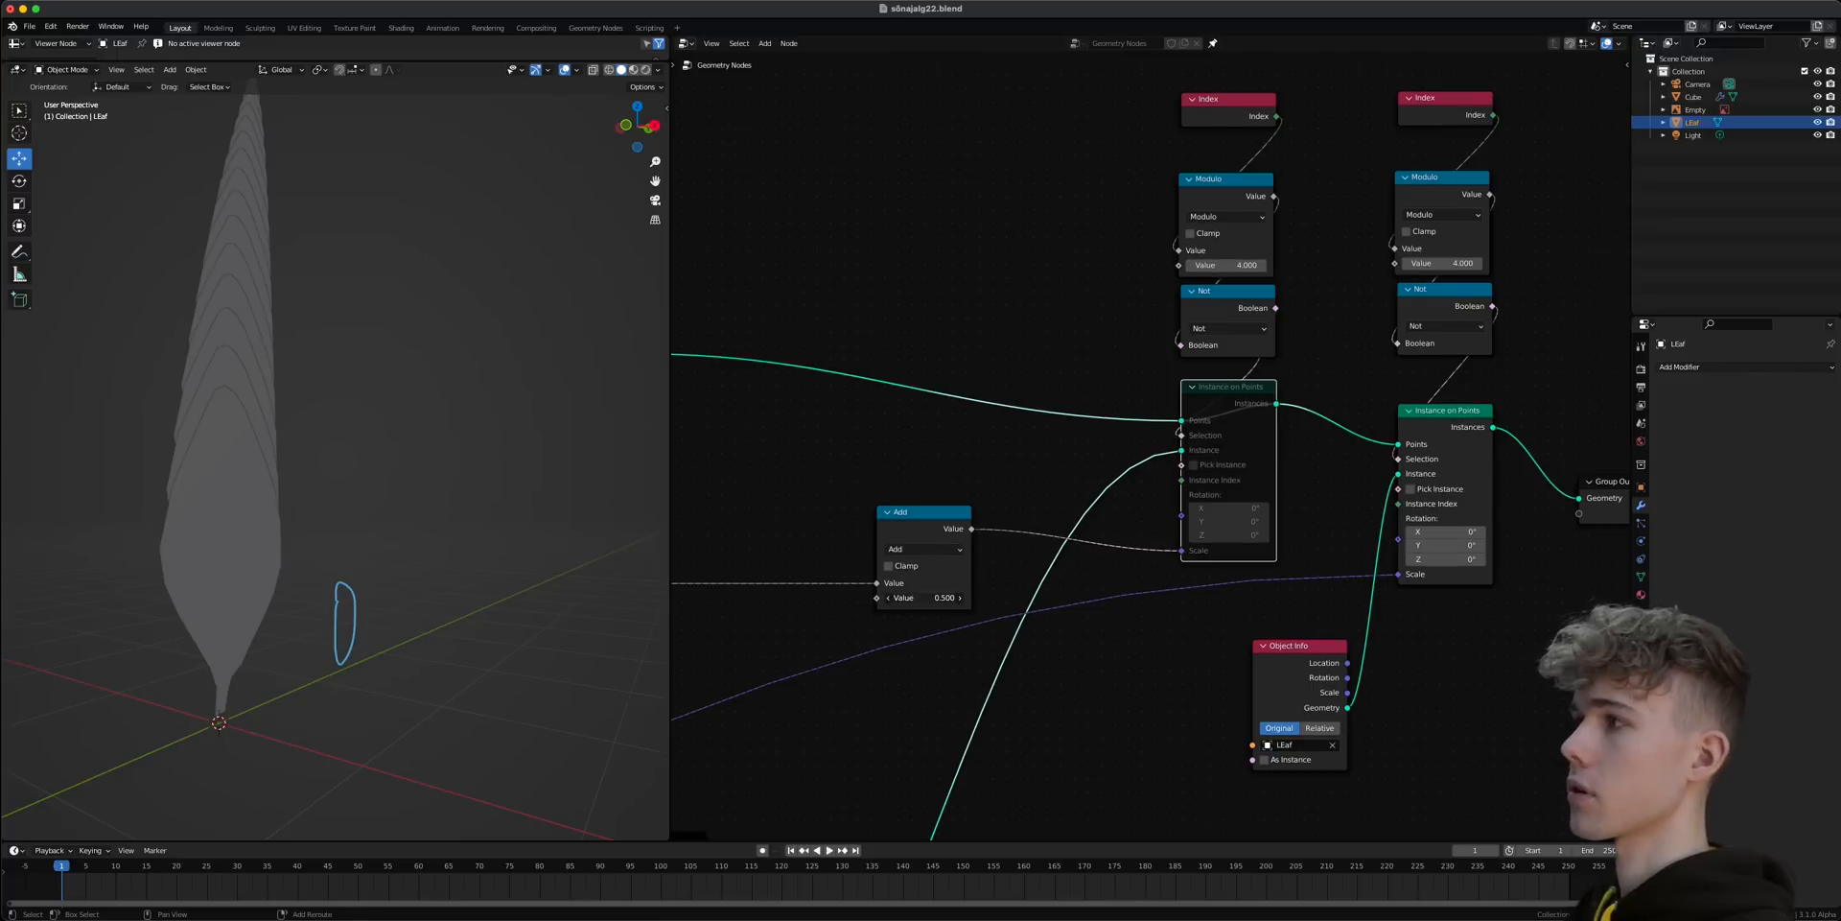
key(m)
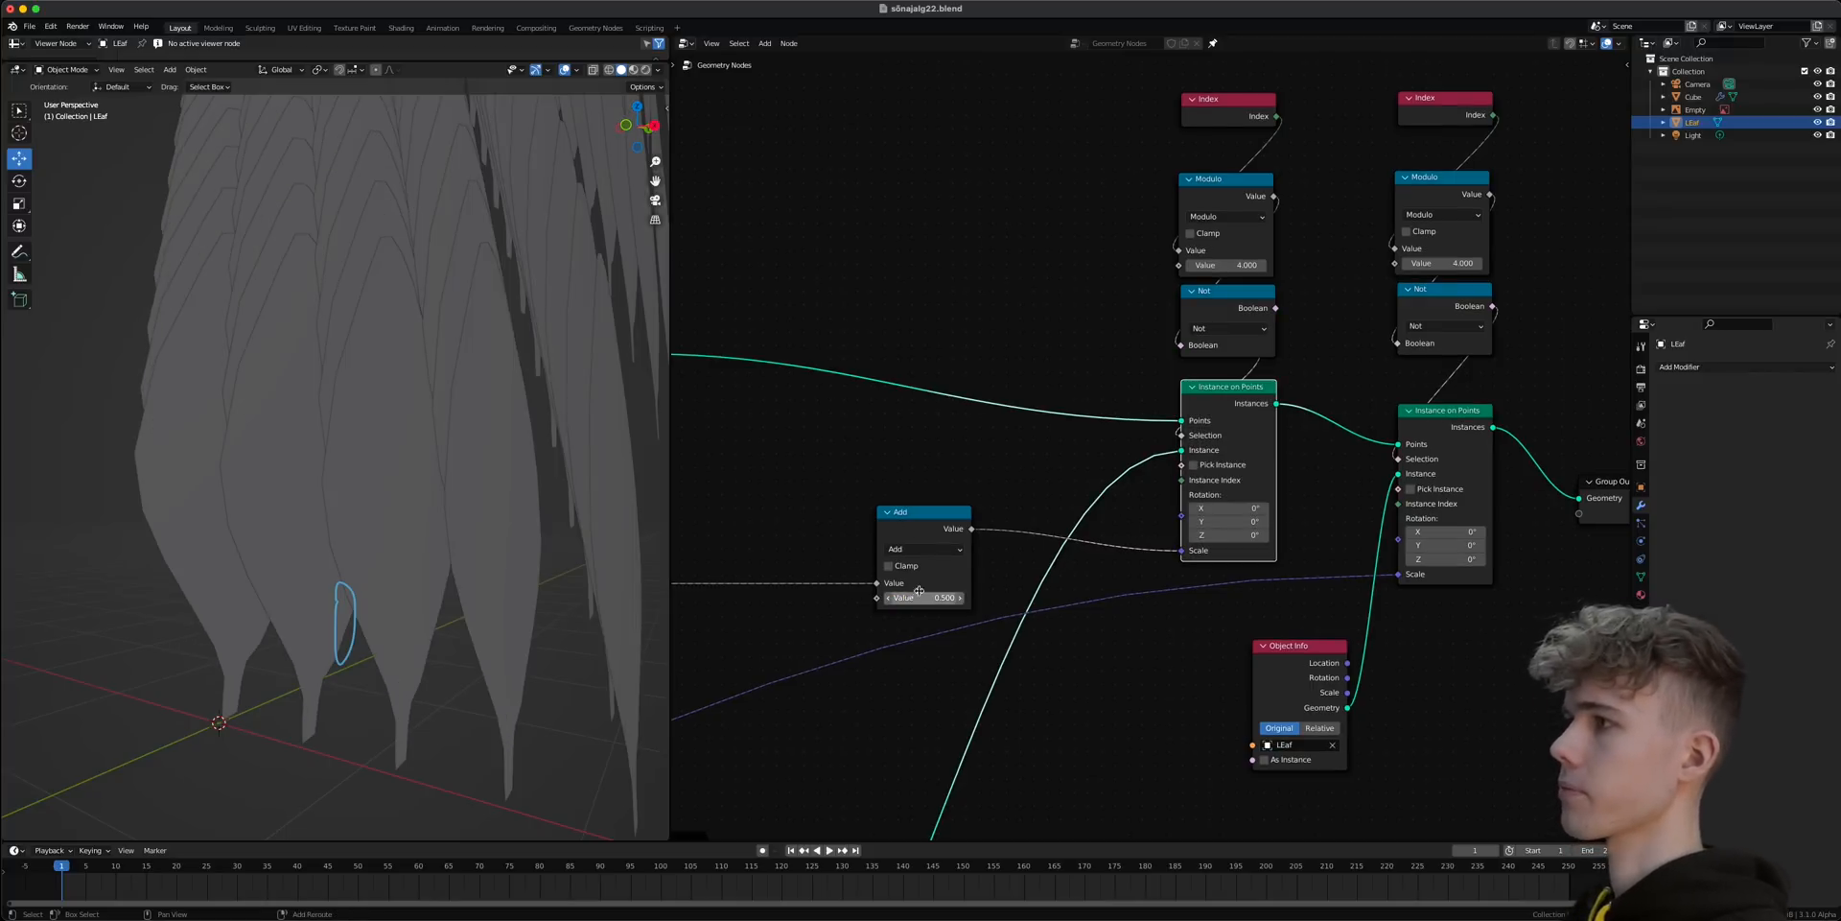
- Switch the branch-scale Math node to Multiply and set its factor to about 0.21
click(918, 550)
click(921, 616)
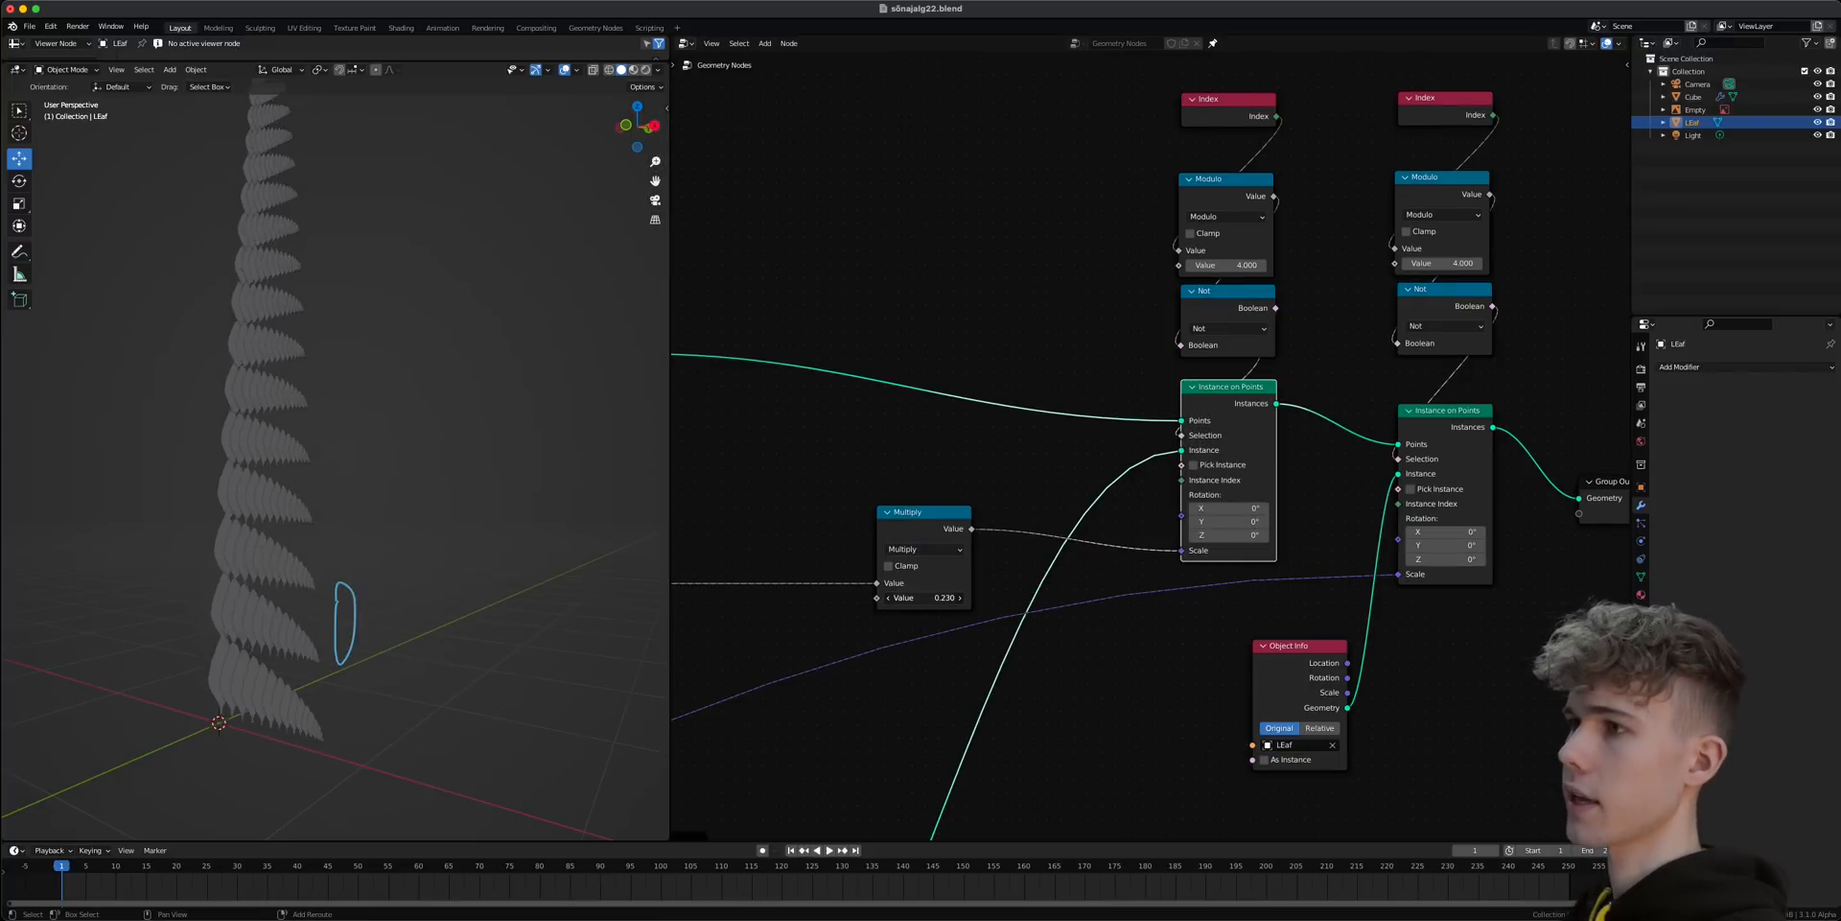
middle_drag(302, 339, 362, 541)
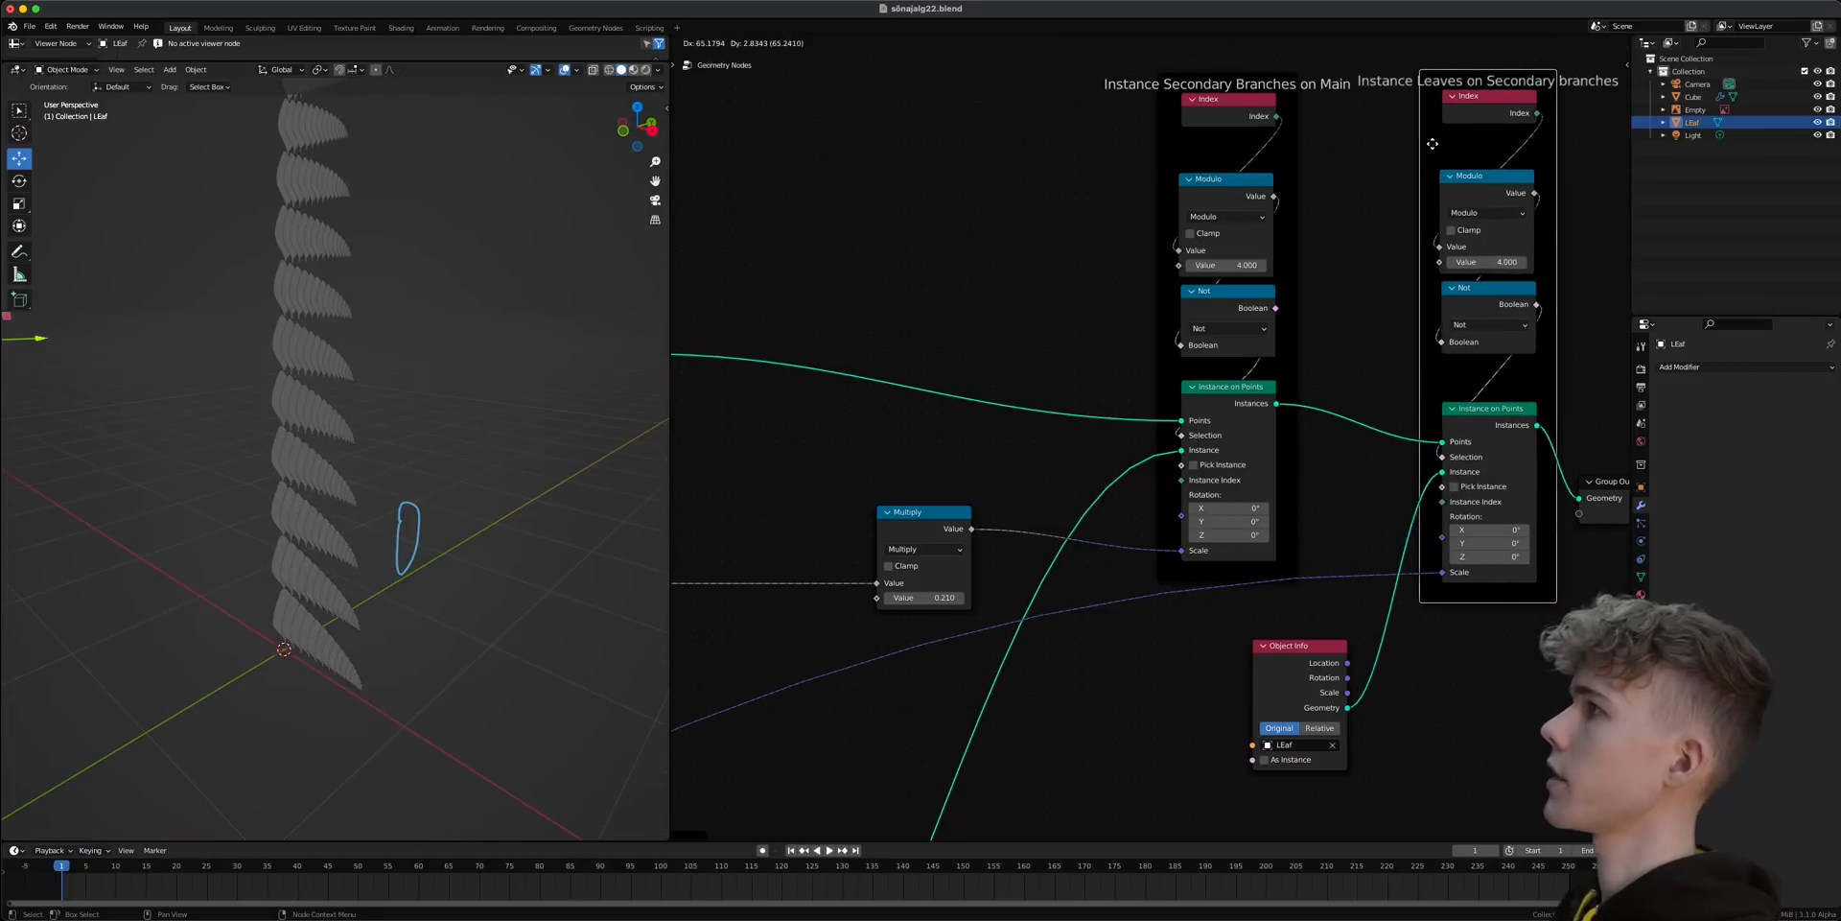
- Space out the Instance Secondary Branches on Main and Instance Leaves on Secondary branches frames, and slightly lower the branch-scale Multiply factor
scroll(1249, 287, up, 3)
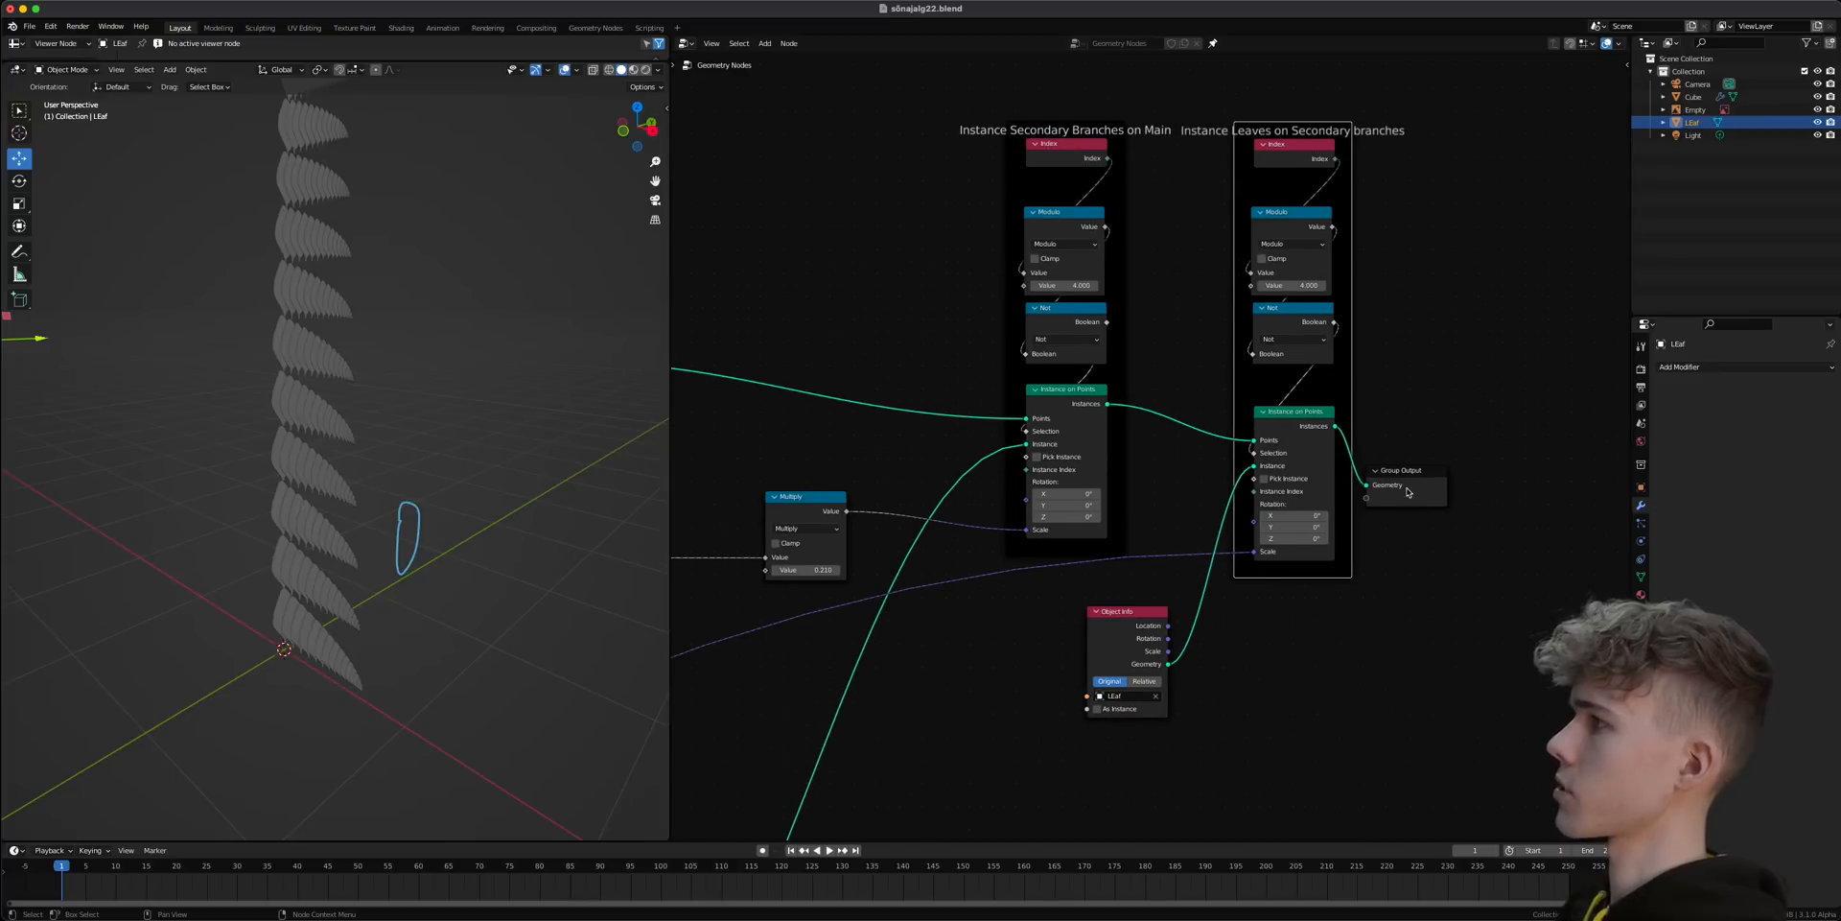
drag(1408, 492, 1530, 464)
drag(1258, 382, 1289, 376)
drag(1113, 377, 1116, 373)
middle_drag(940, 372, 1055, 347)
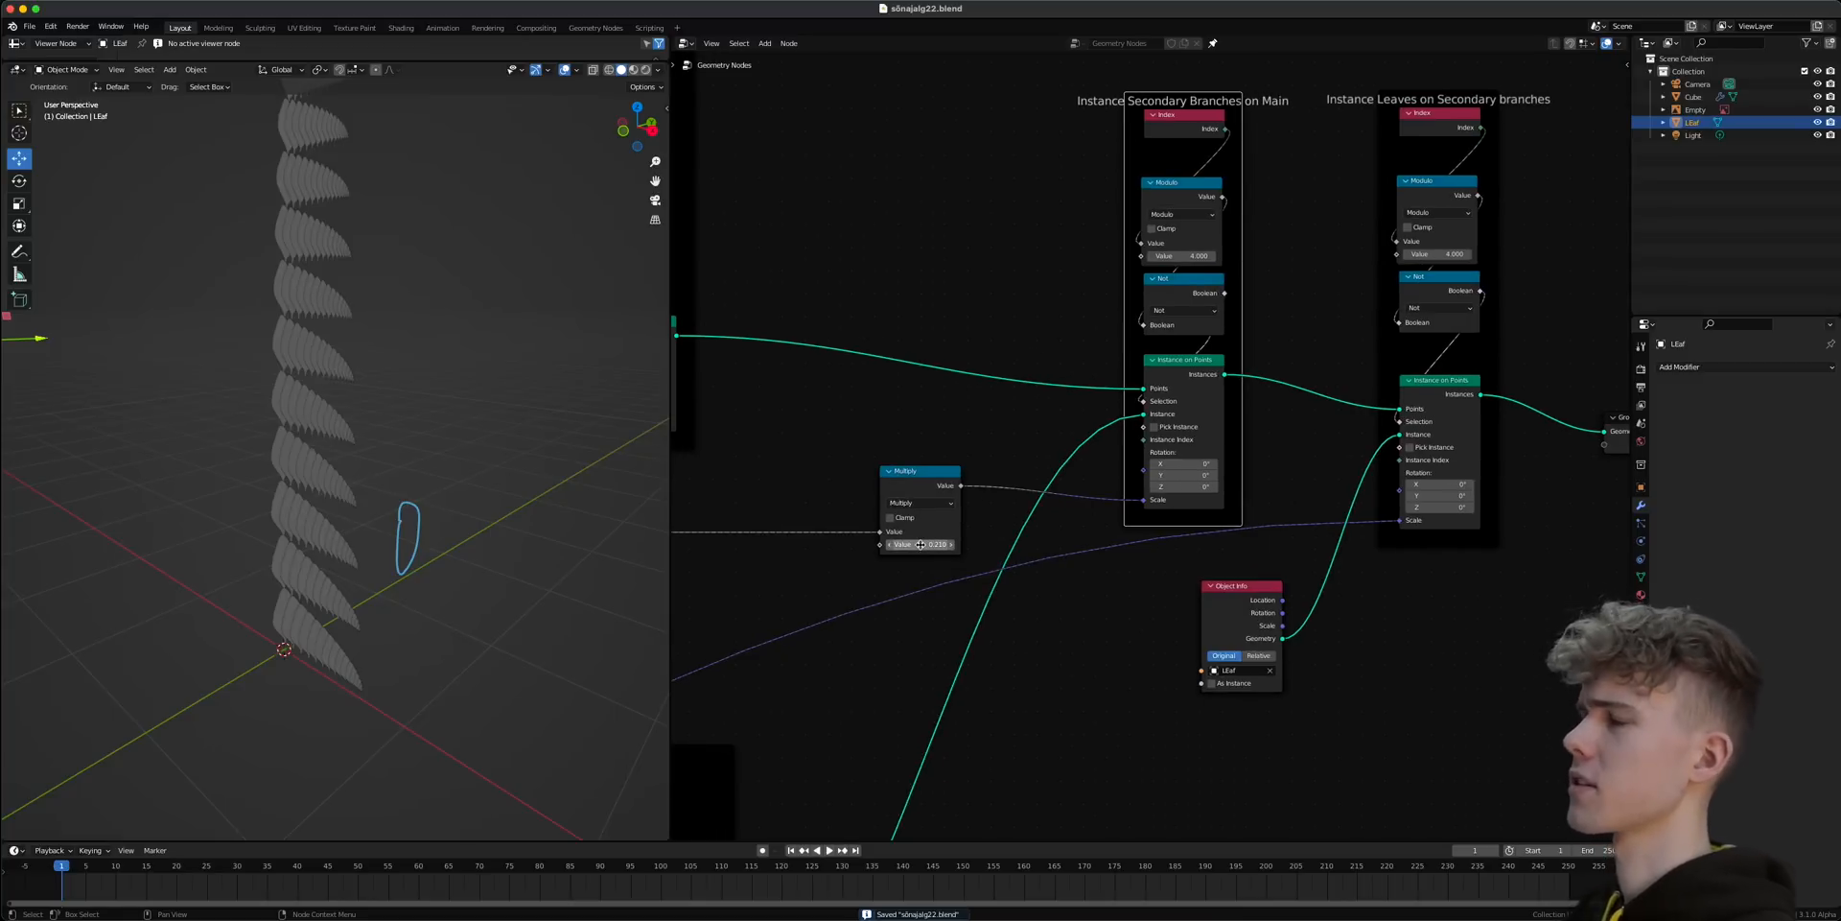
drag(919, 543, 902, 543)
- Snap the 3D cursor to the leaf object's origin and make it the pivot point in the leaf's Edit Mode
middle_drag(374, 379, 236, 390)
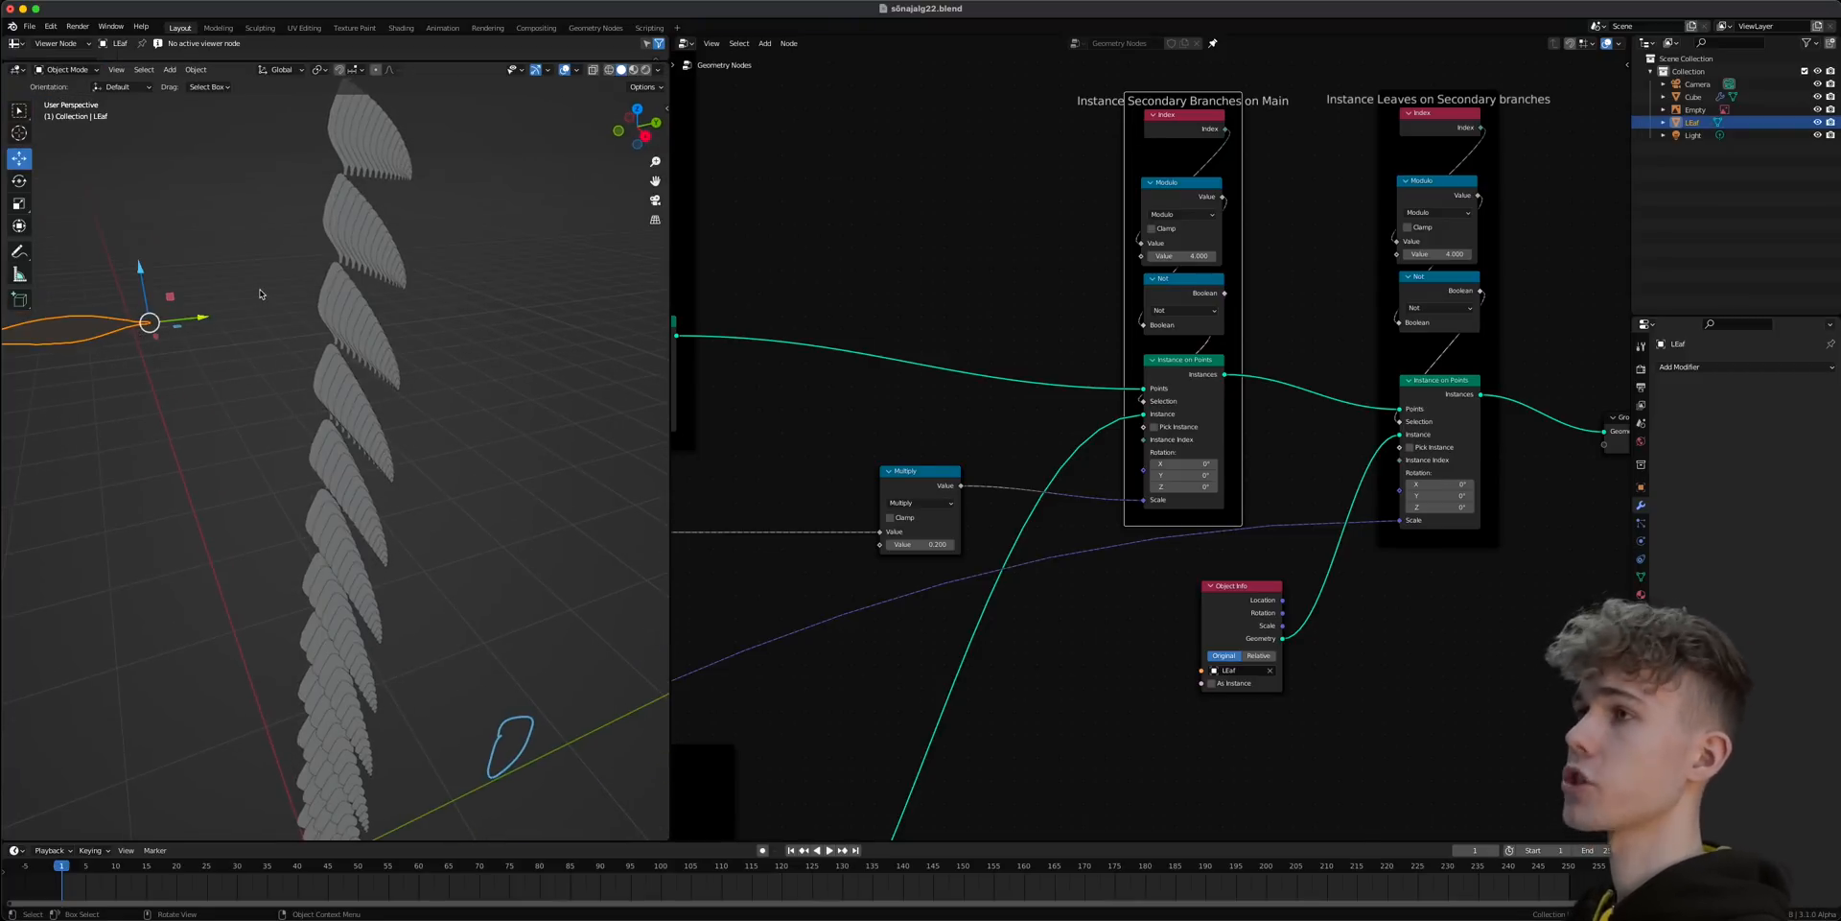
key(shift+s)
click(262, 372)
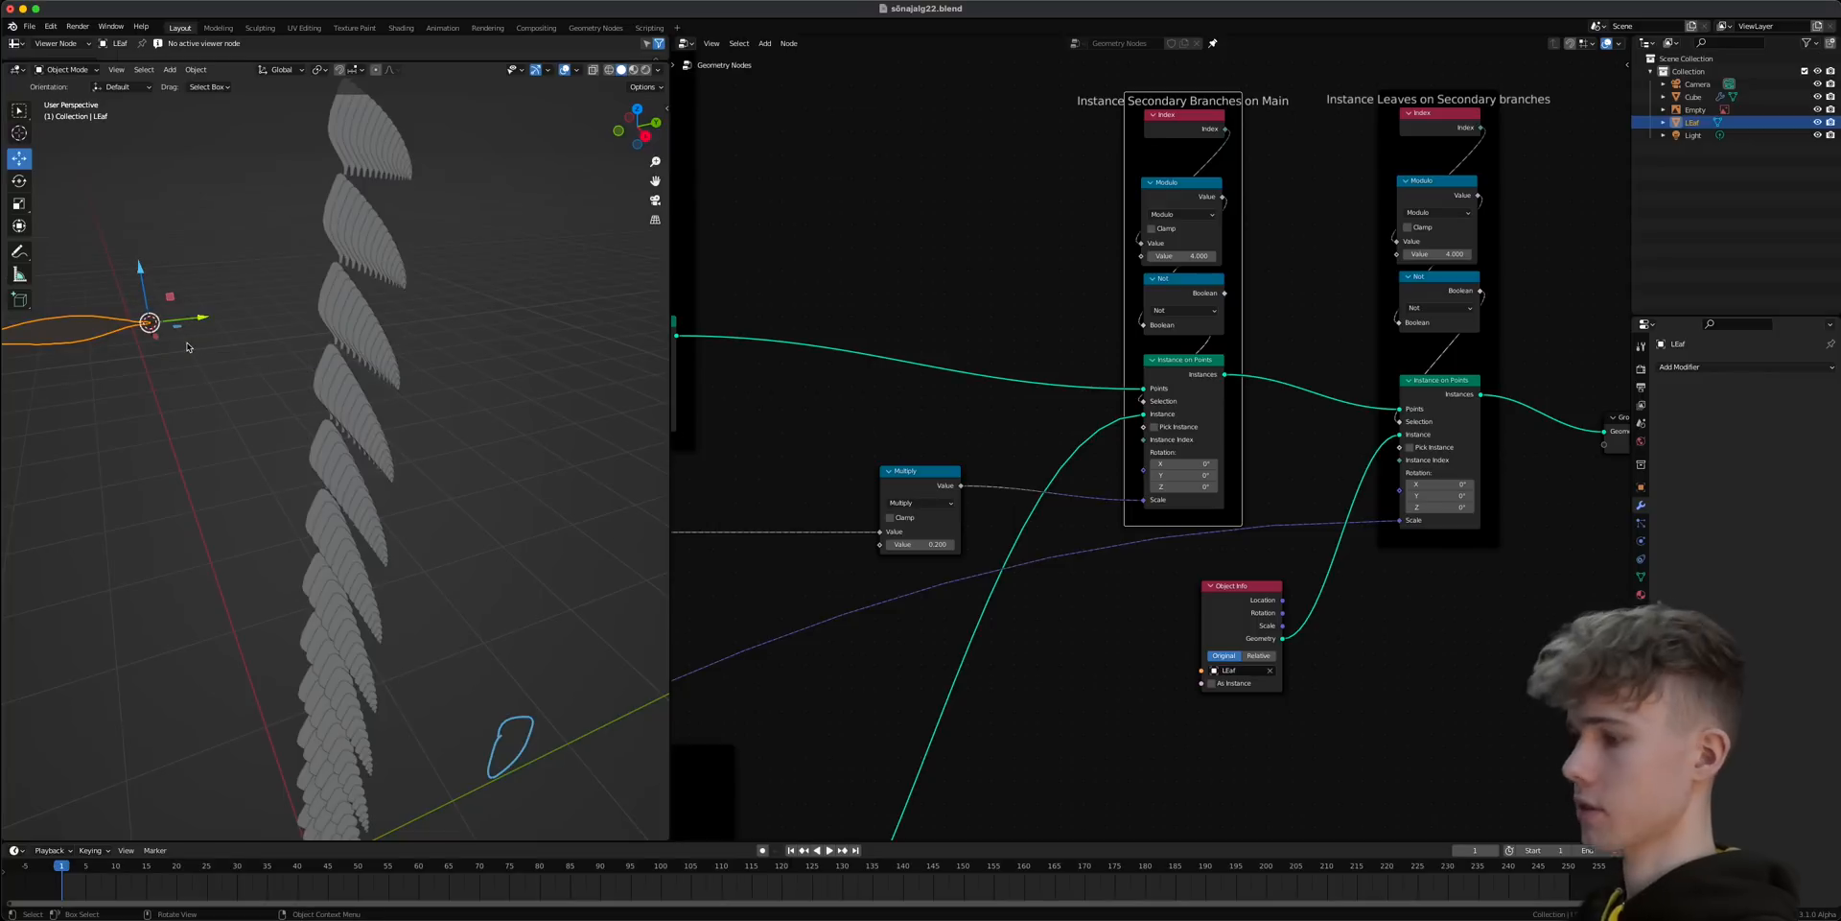
key(Tab)
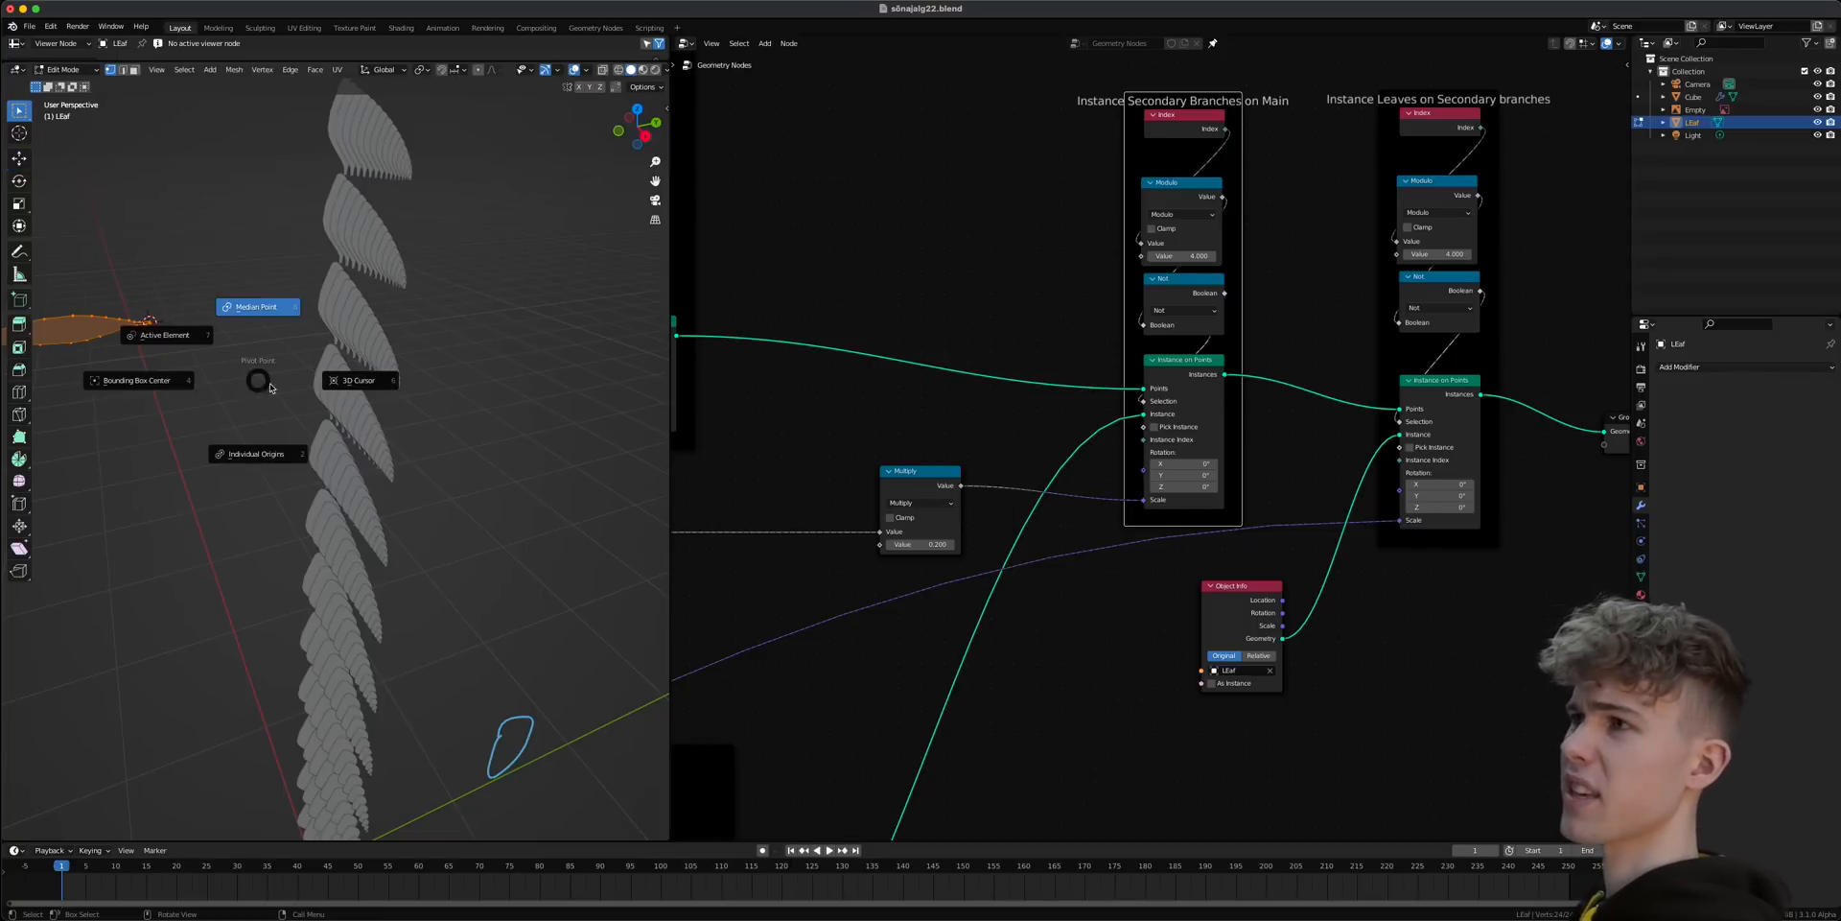
click(333, 383)
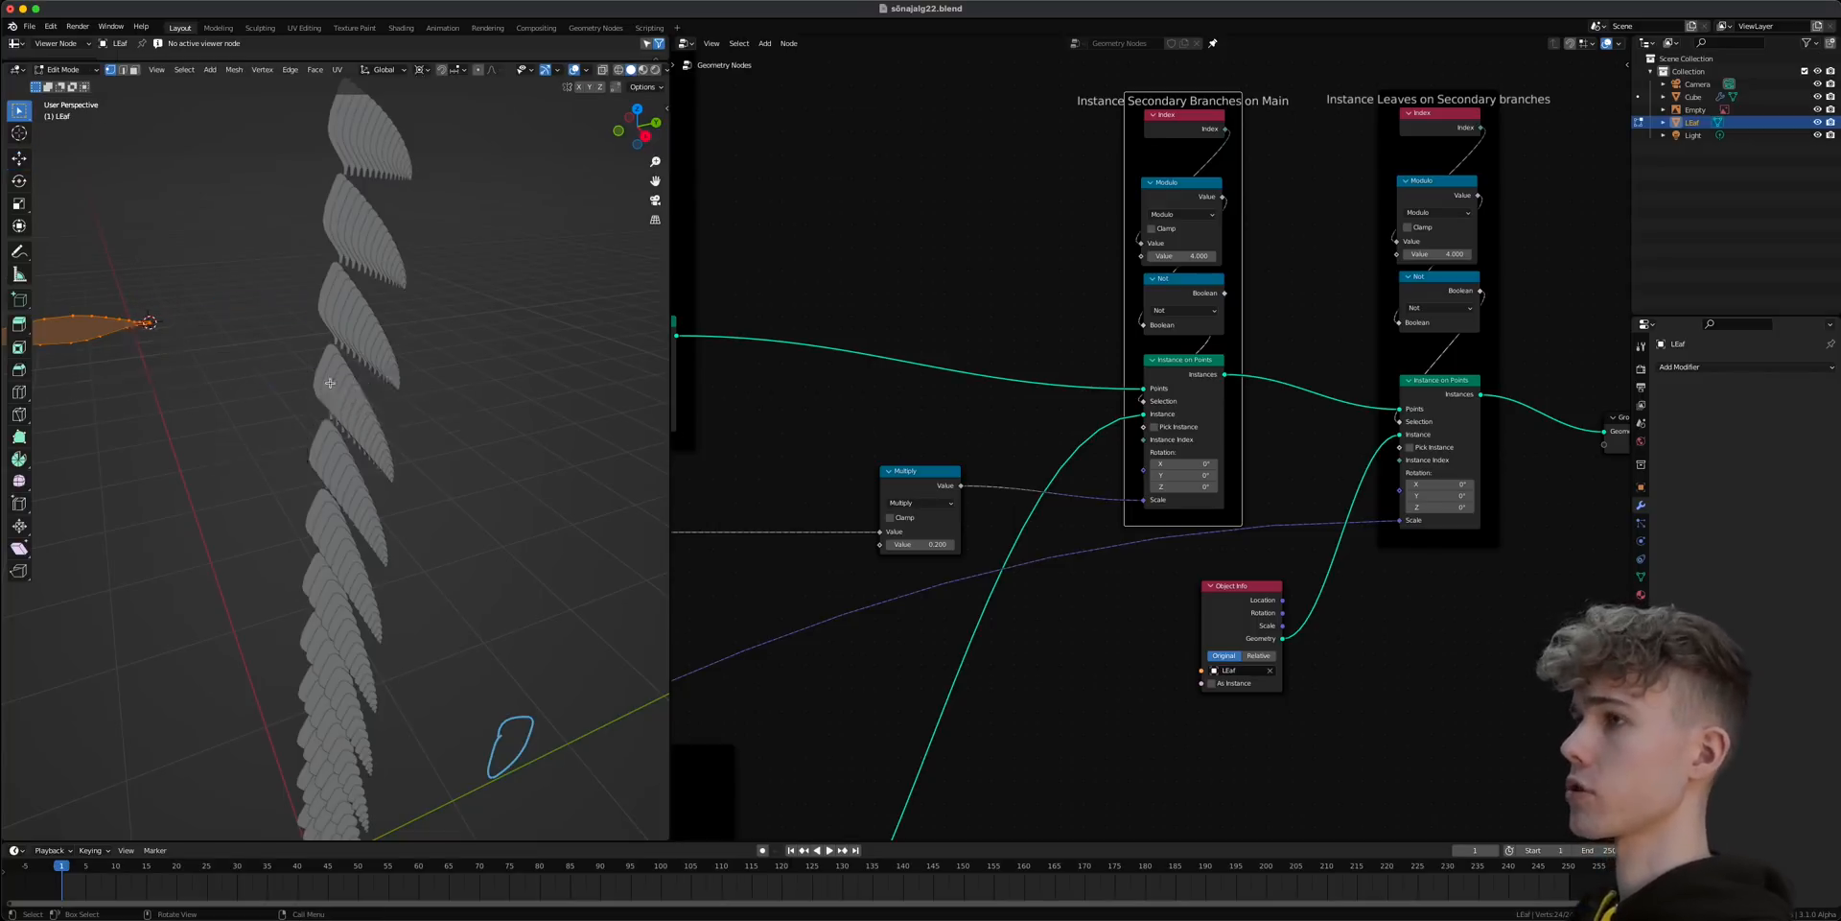
- Rotate the leaf mesh about the global Y axis around its base and return to Object Mode
key(z)
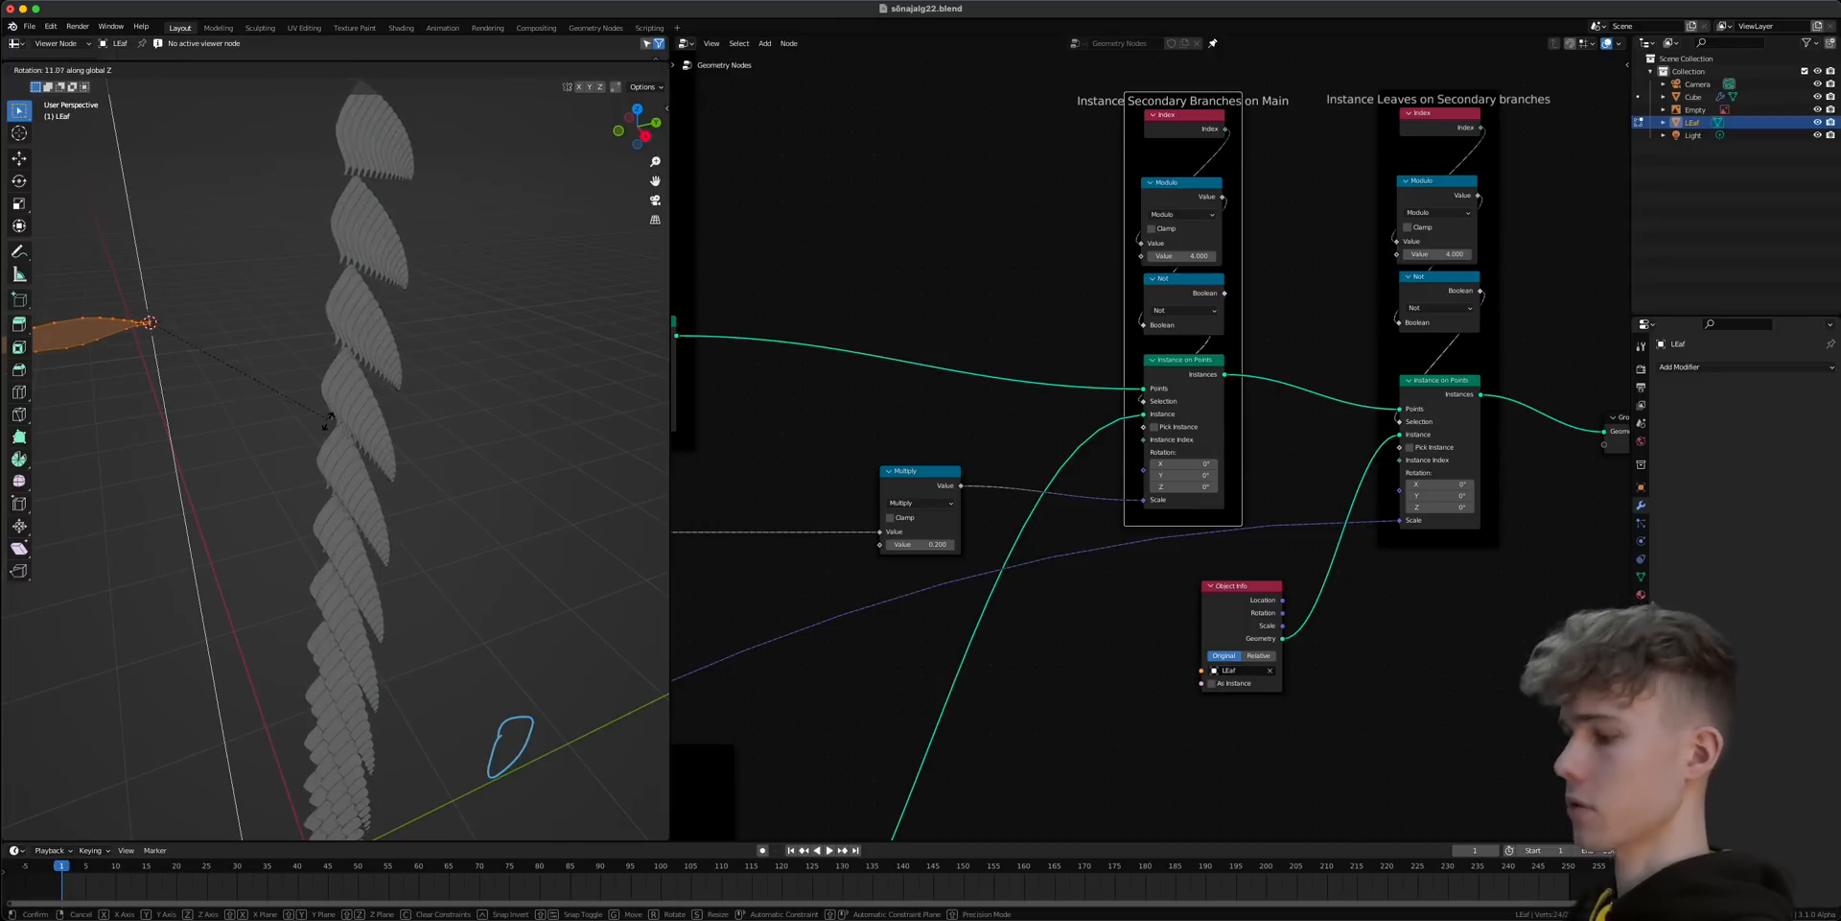
key(y)
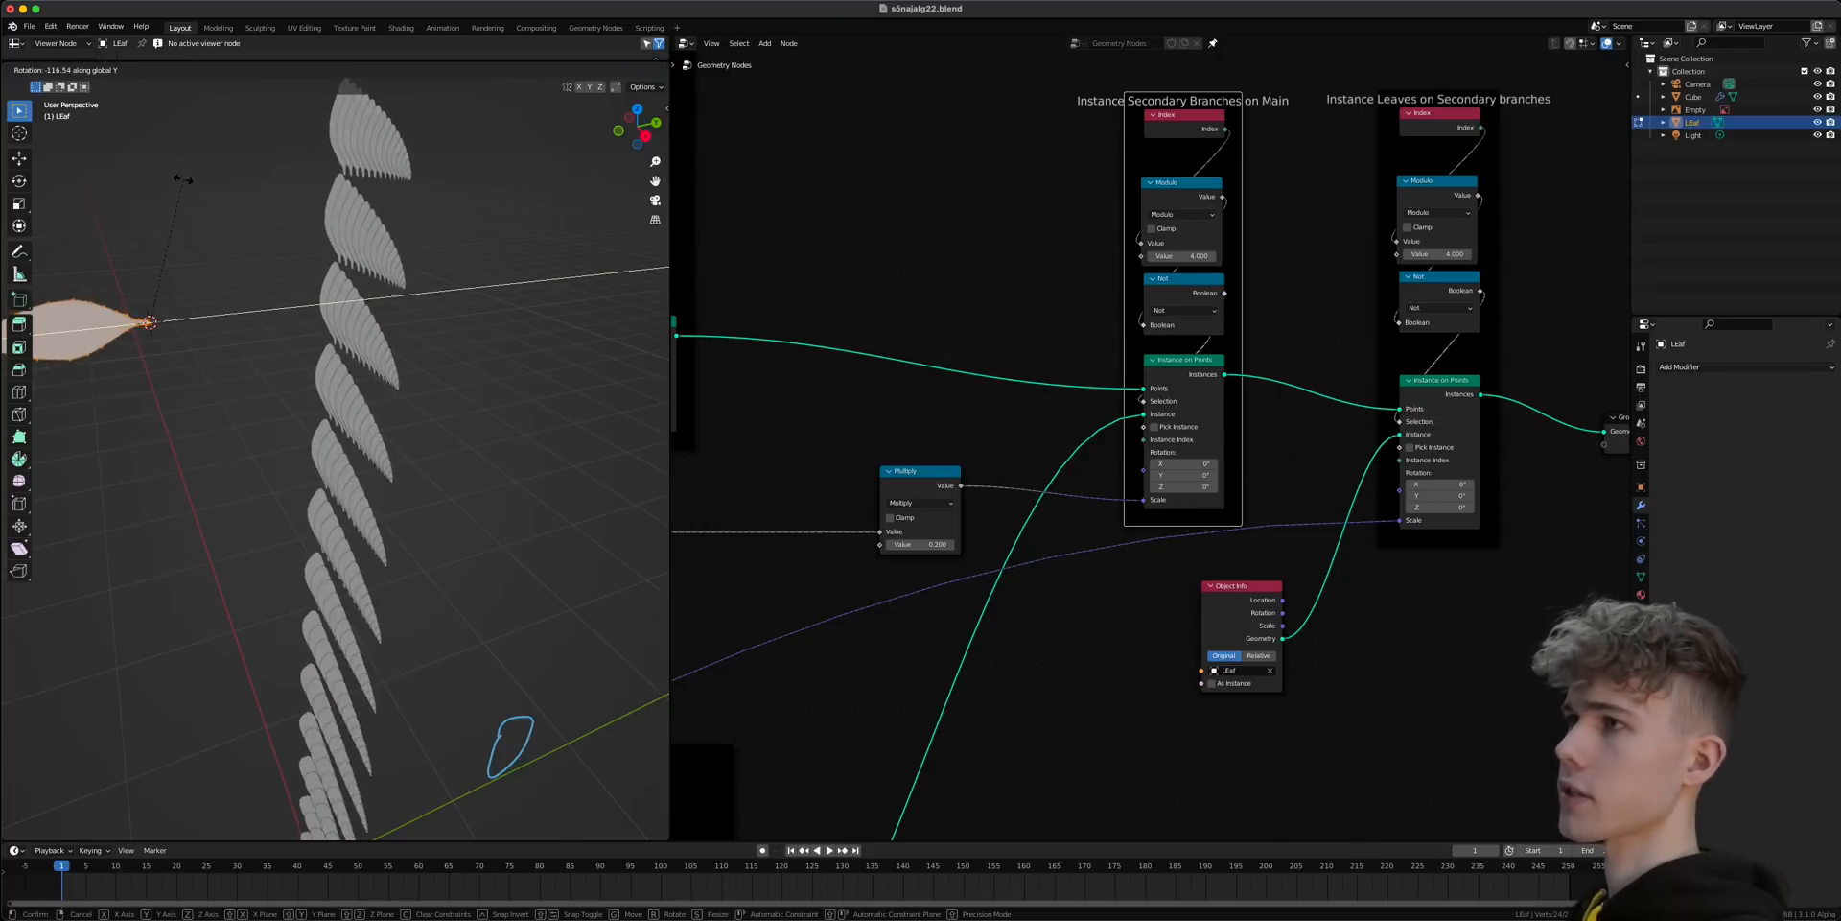
click(243, 202)
key(Tab)
- Compare the leaf rows with the reference image and lower the branch-scale Multiply factor to about 0.12
middle_drag(308, 357, 333, 411)
scroll(378, 467, down, 5)
scroll(374, 441, up, 3)
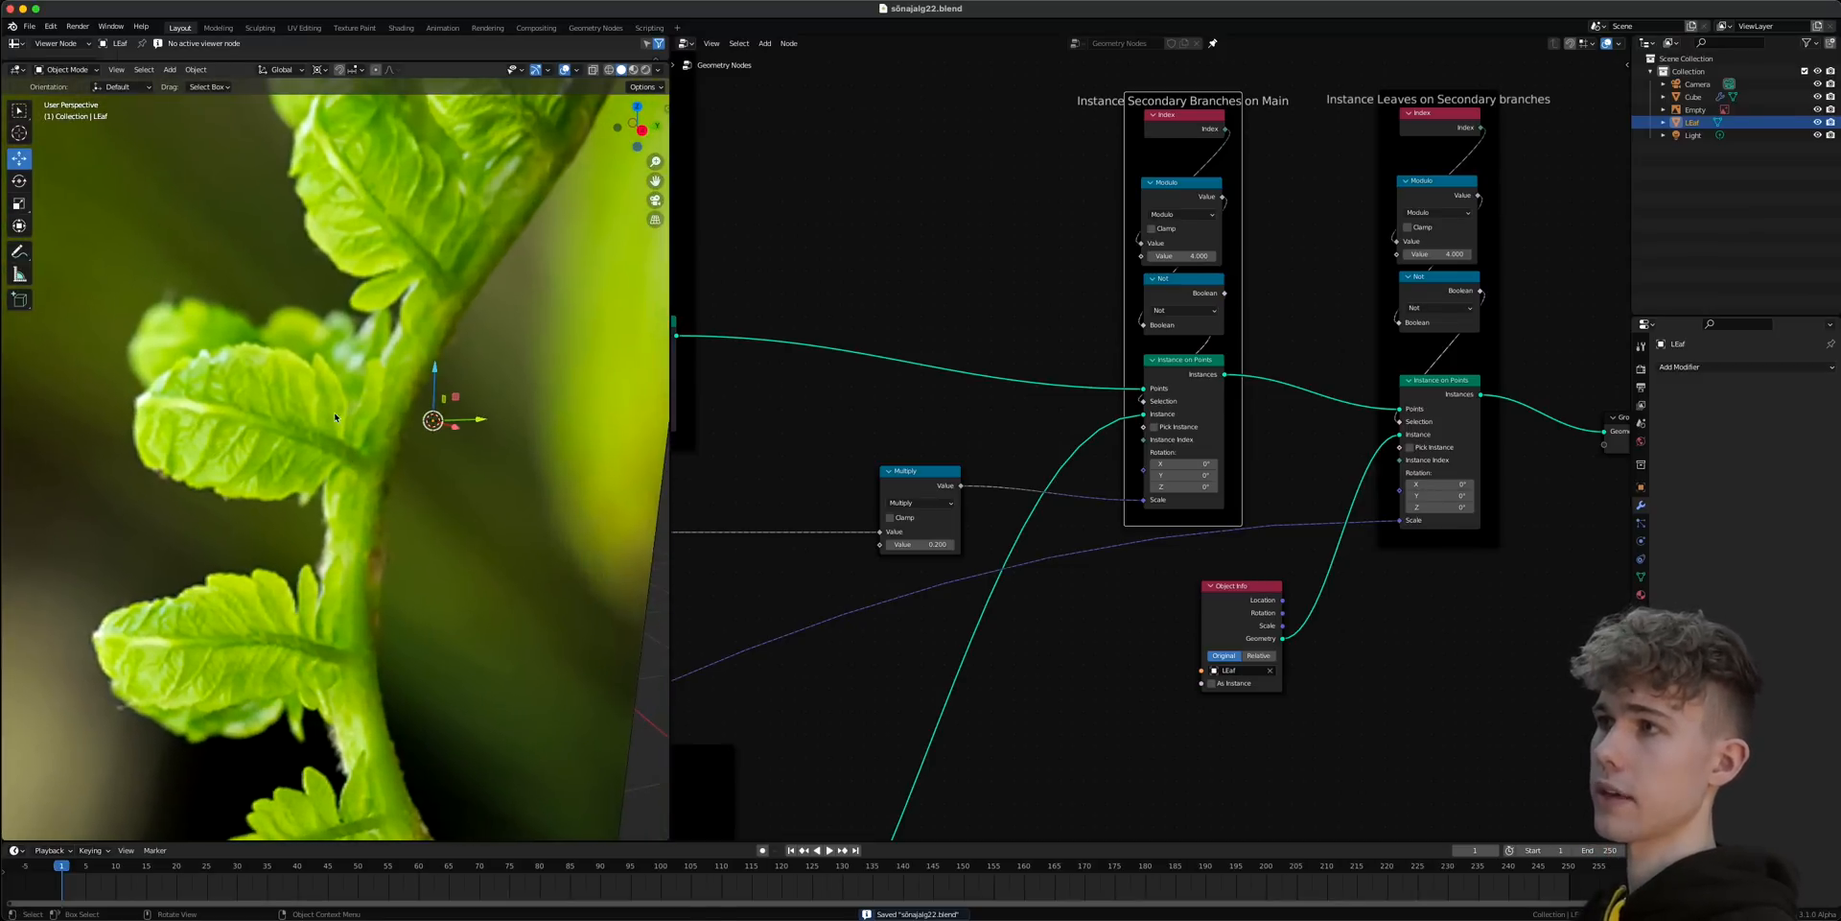
scroll(164, 462, down, 8)
middle_drag(336, 479, 509, 505)
scroll(585, 479, up, 5)
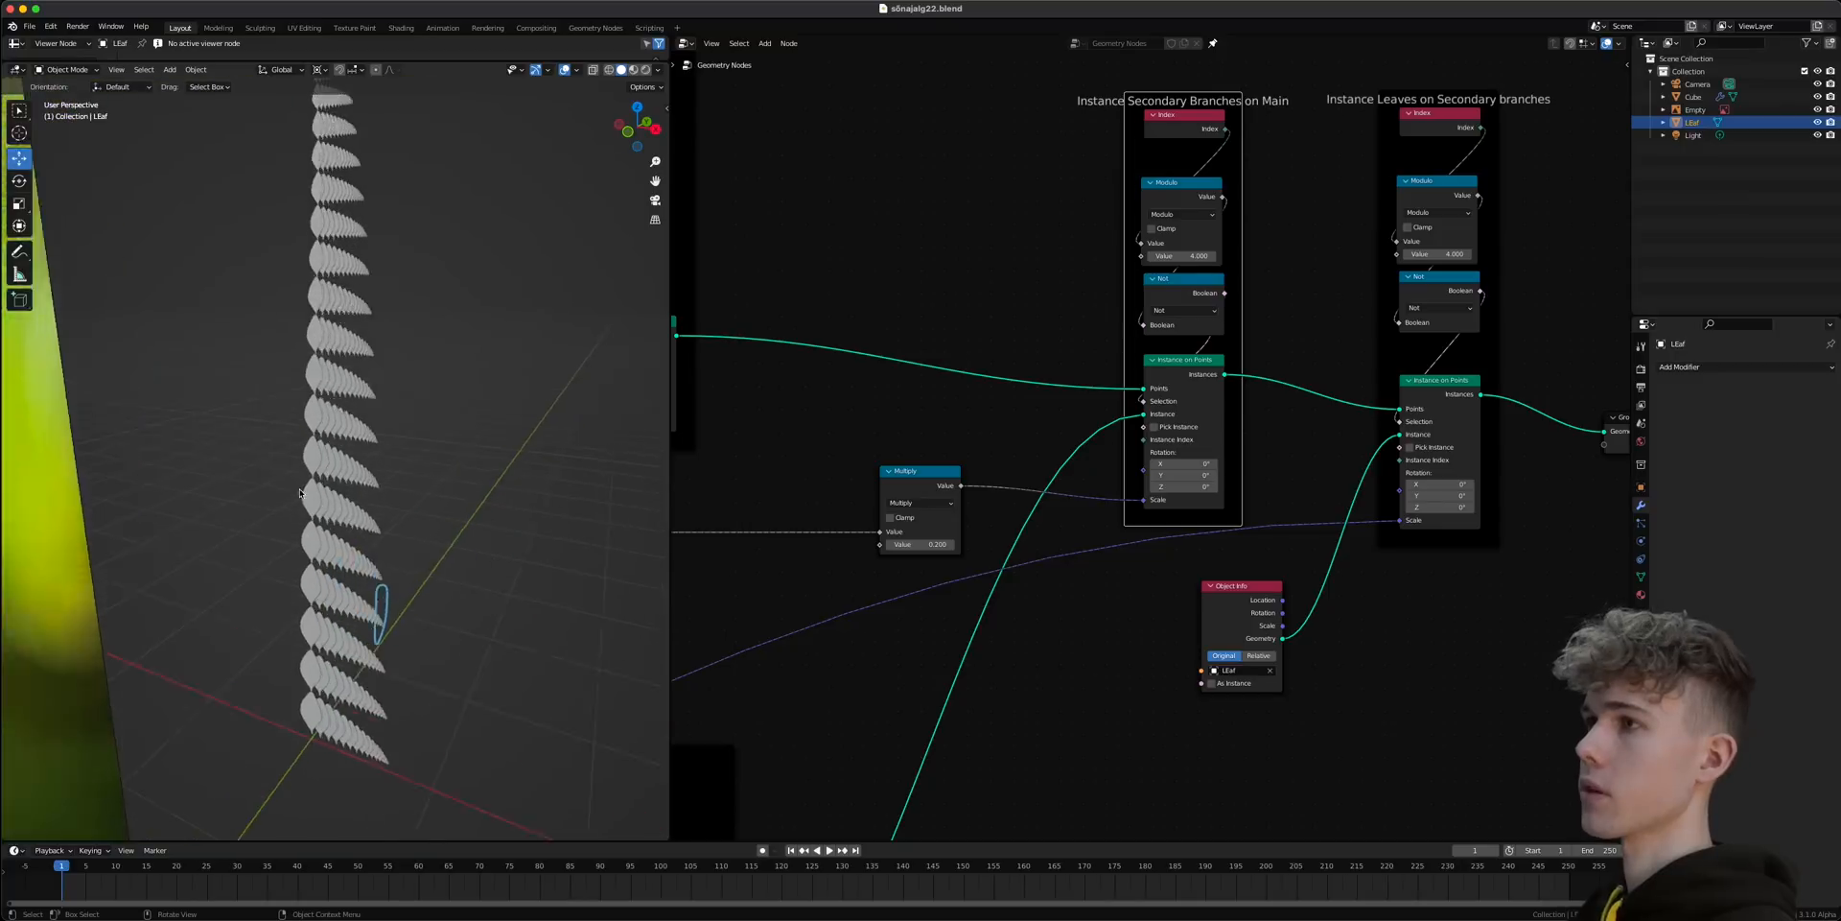
drag(931, 544, 891, 544)
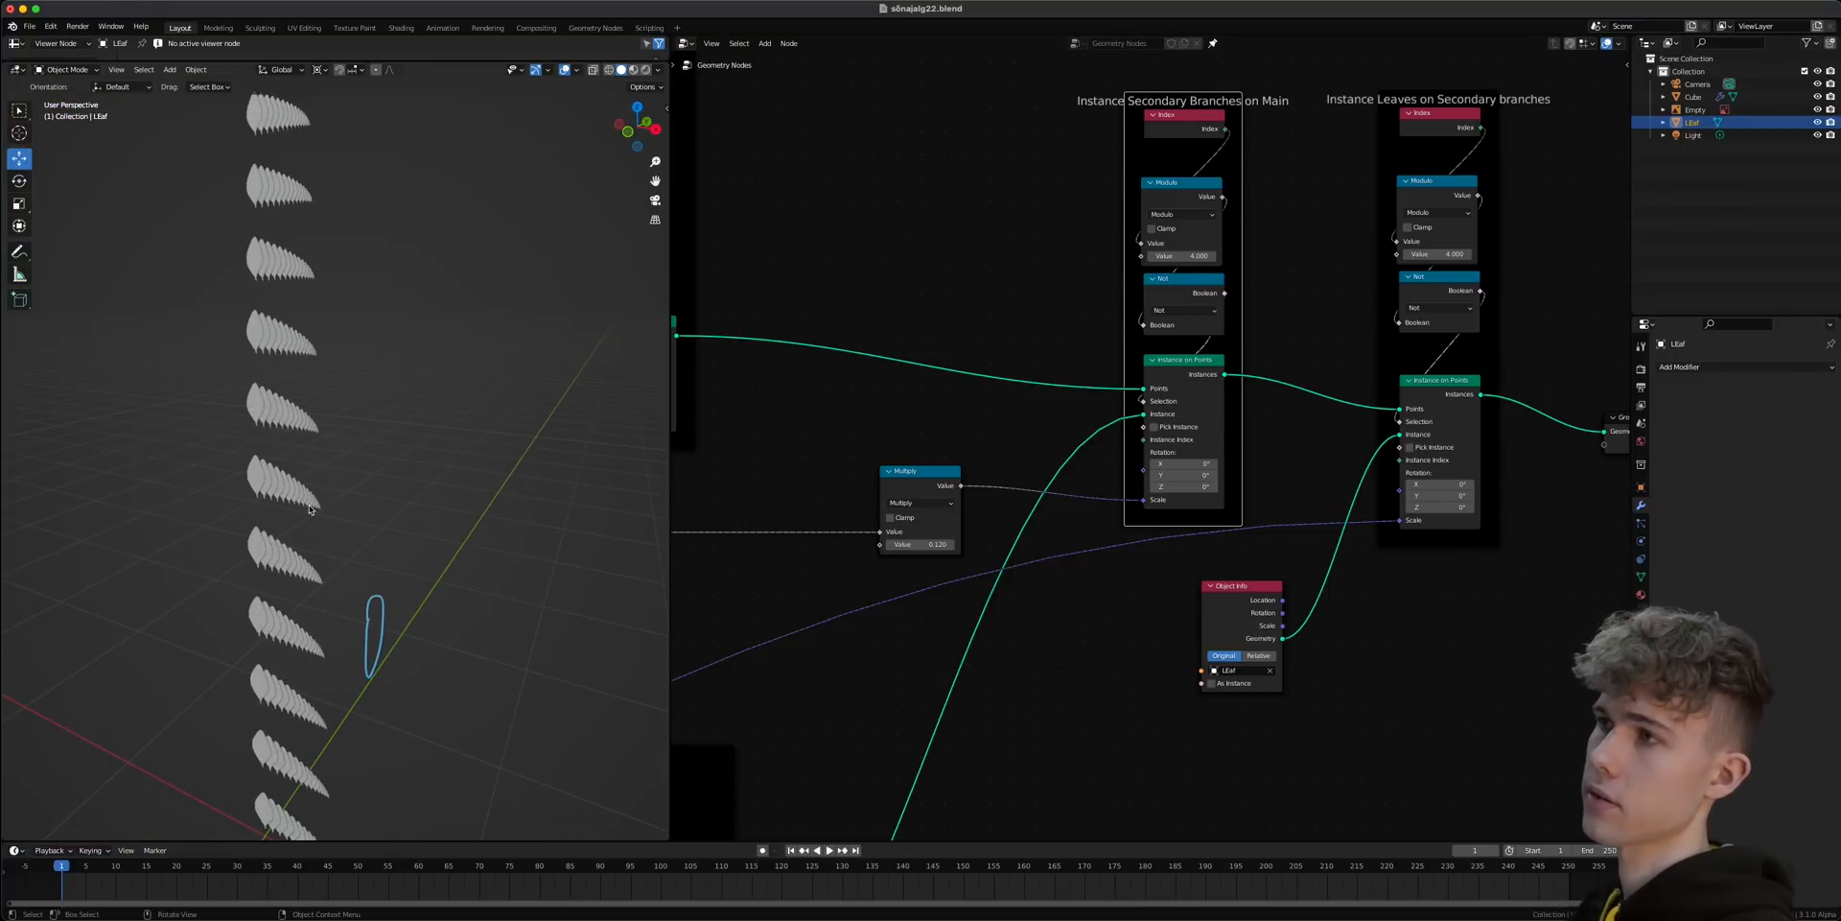
- Add a Scale Instances node and feed it the instances from the leaves' Instance on Points node
middle_drag(1070, 606, 764, 530)
middle_drag(1093, 461, 974, 492)
text(scale)
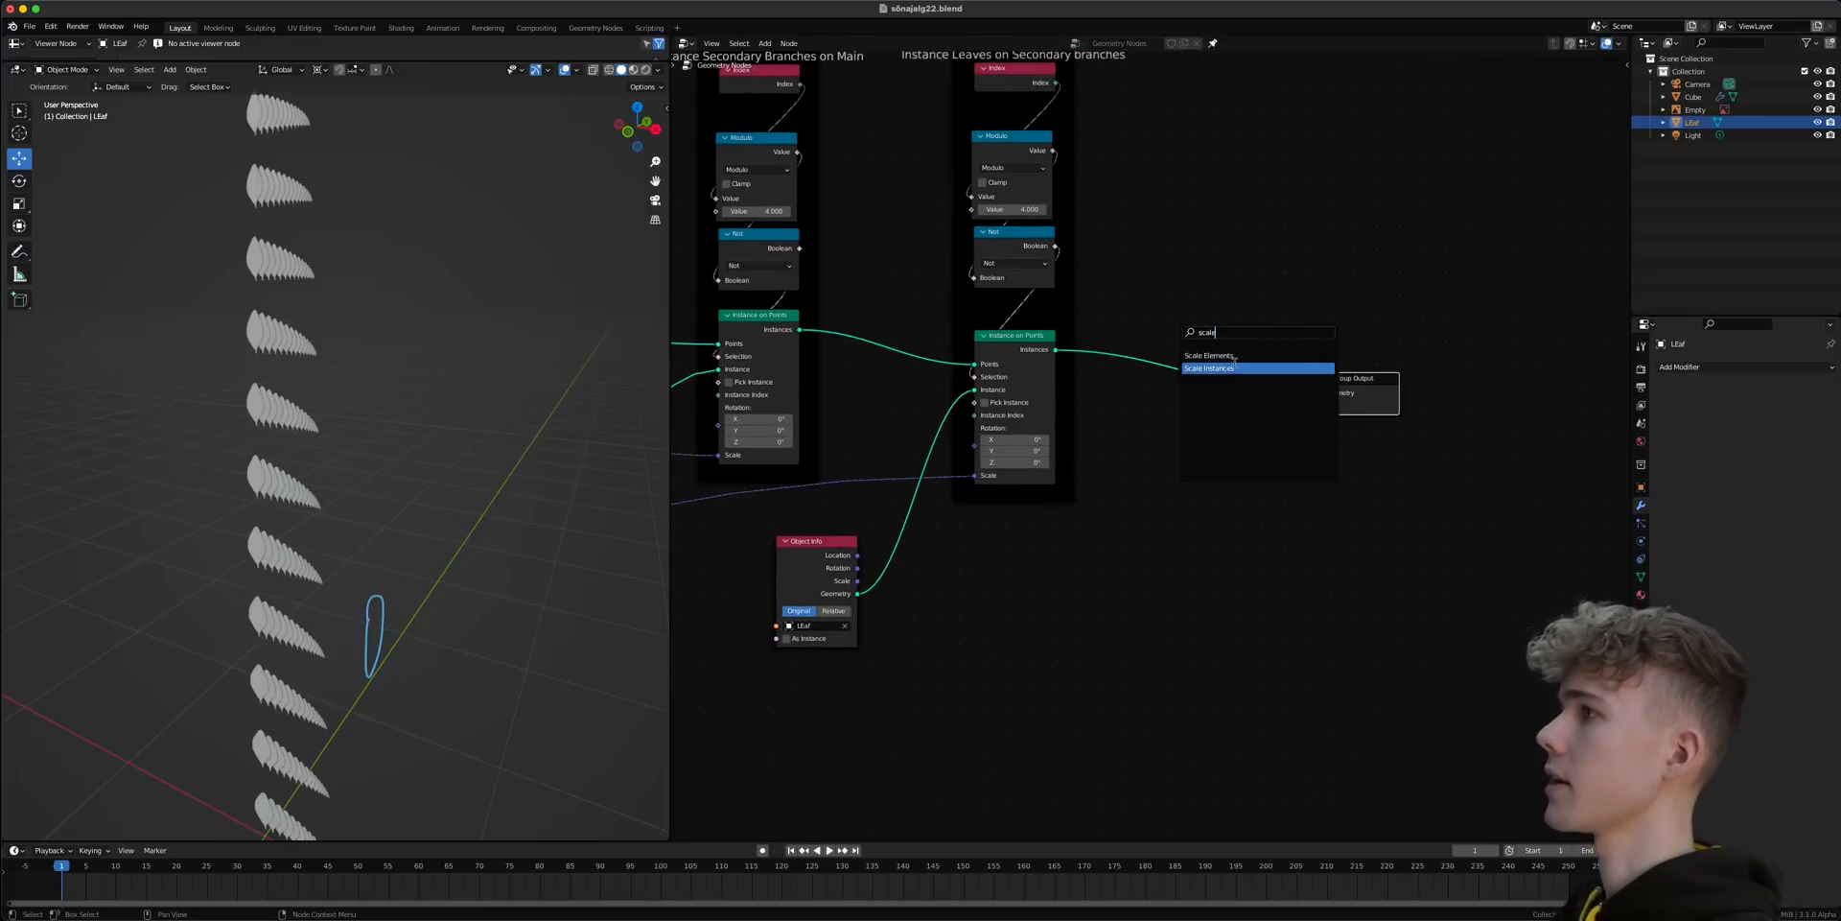
click(1234, 367)
click(1216, 491)
drag(1056, 350, 1162, 496)
- Insert a Join Geometry node before the Group Output and connect the Scale Instances output to it
key(shift+a)
text(sjo)
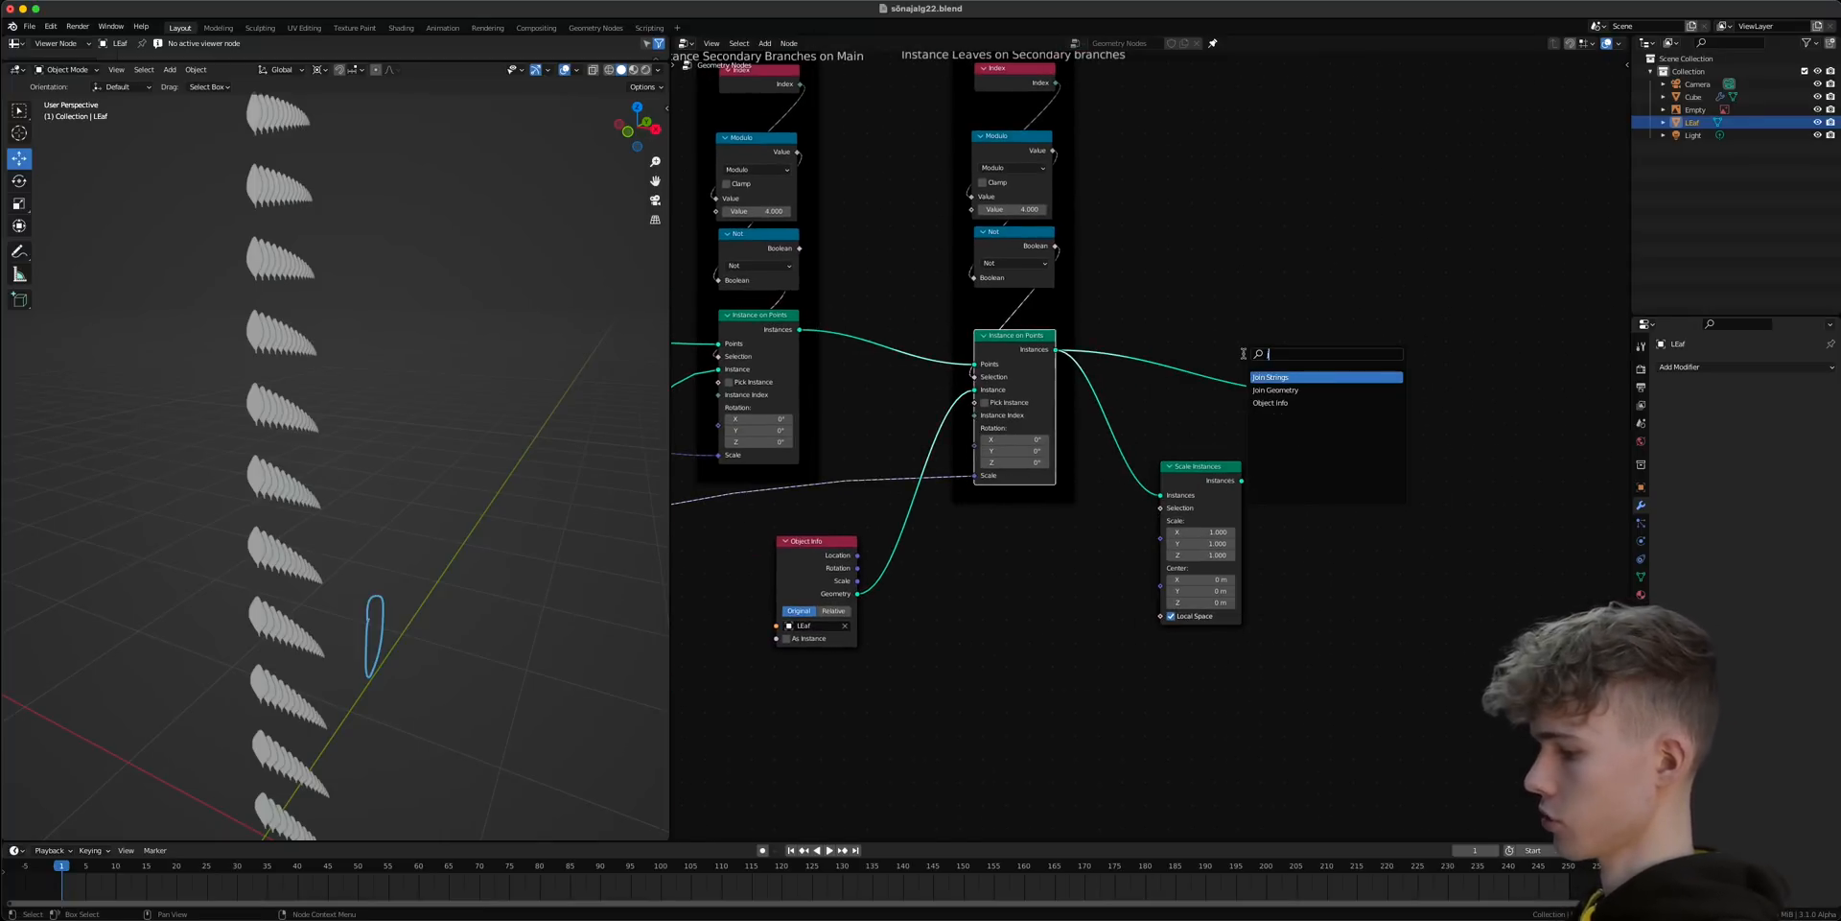
click(1275, 389)
click(1329, 379)
drag(1242, 481, 1286, 382)
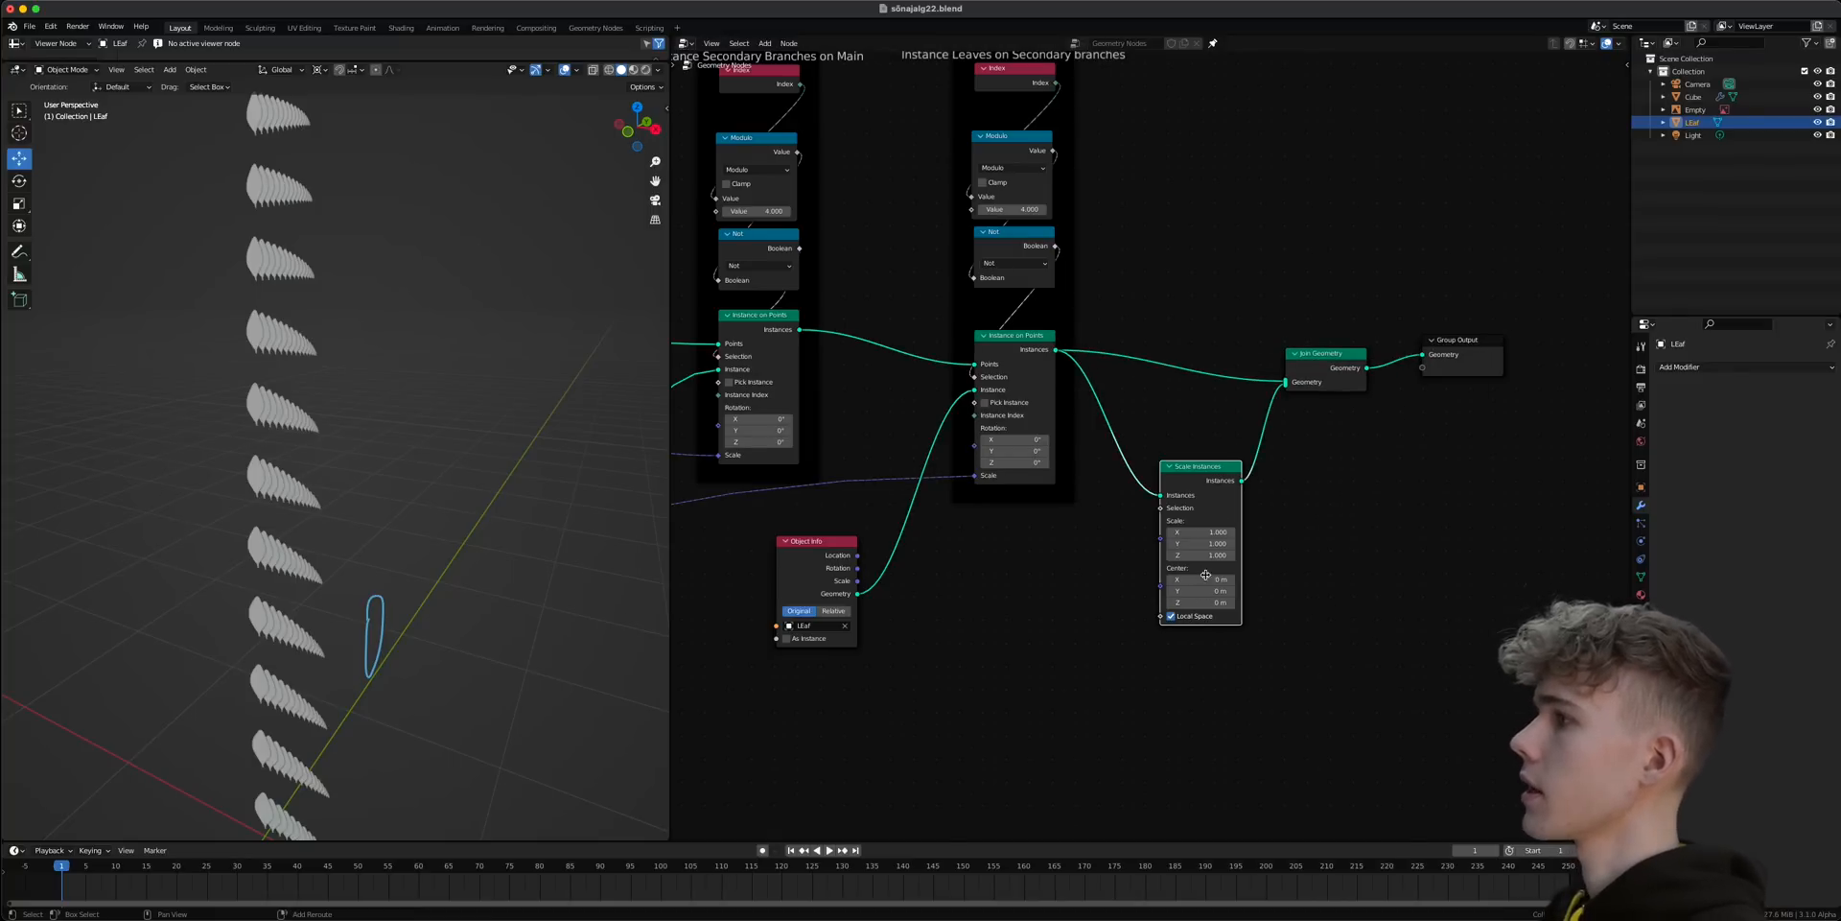
- Mirror the second set of leaves with a Z scale of -1 in Scale Instances and save the file
drag(1204, 556, 1108, 555)
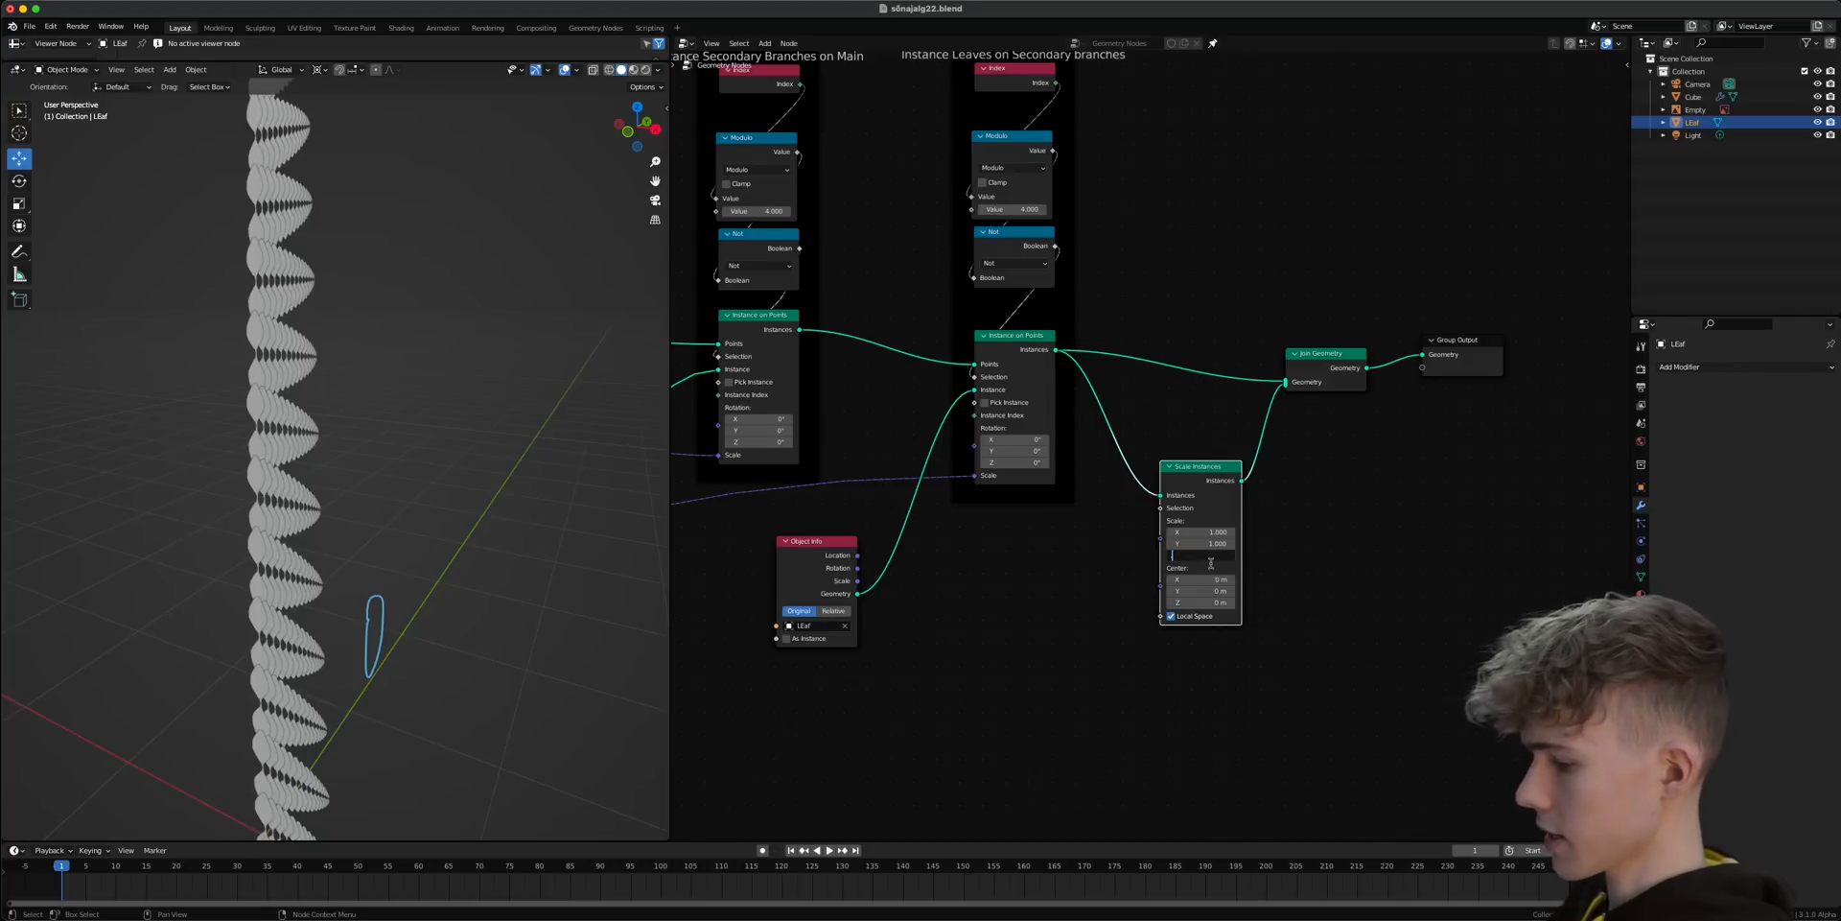
text(-1)
key(Return)
key(ctrl+s)
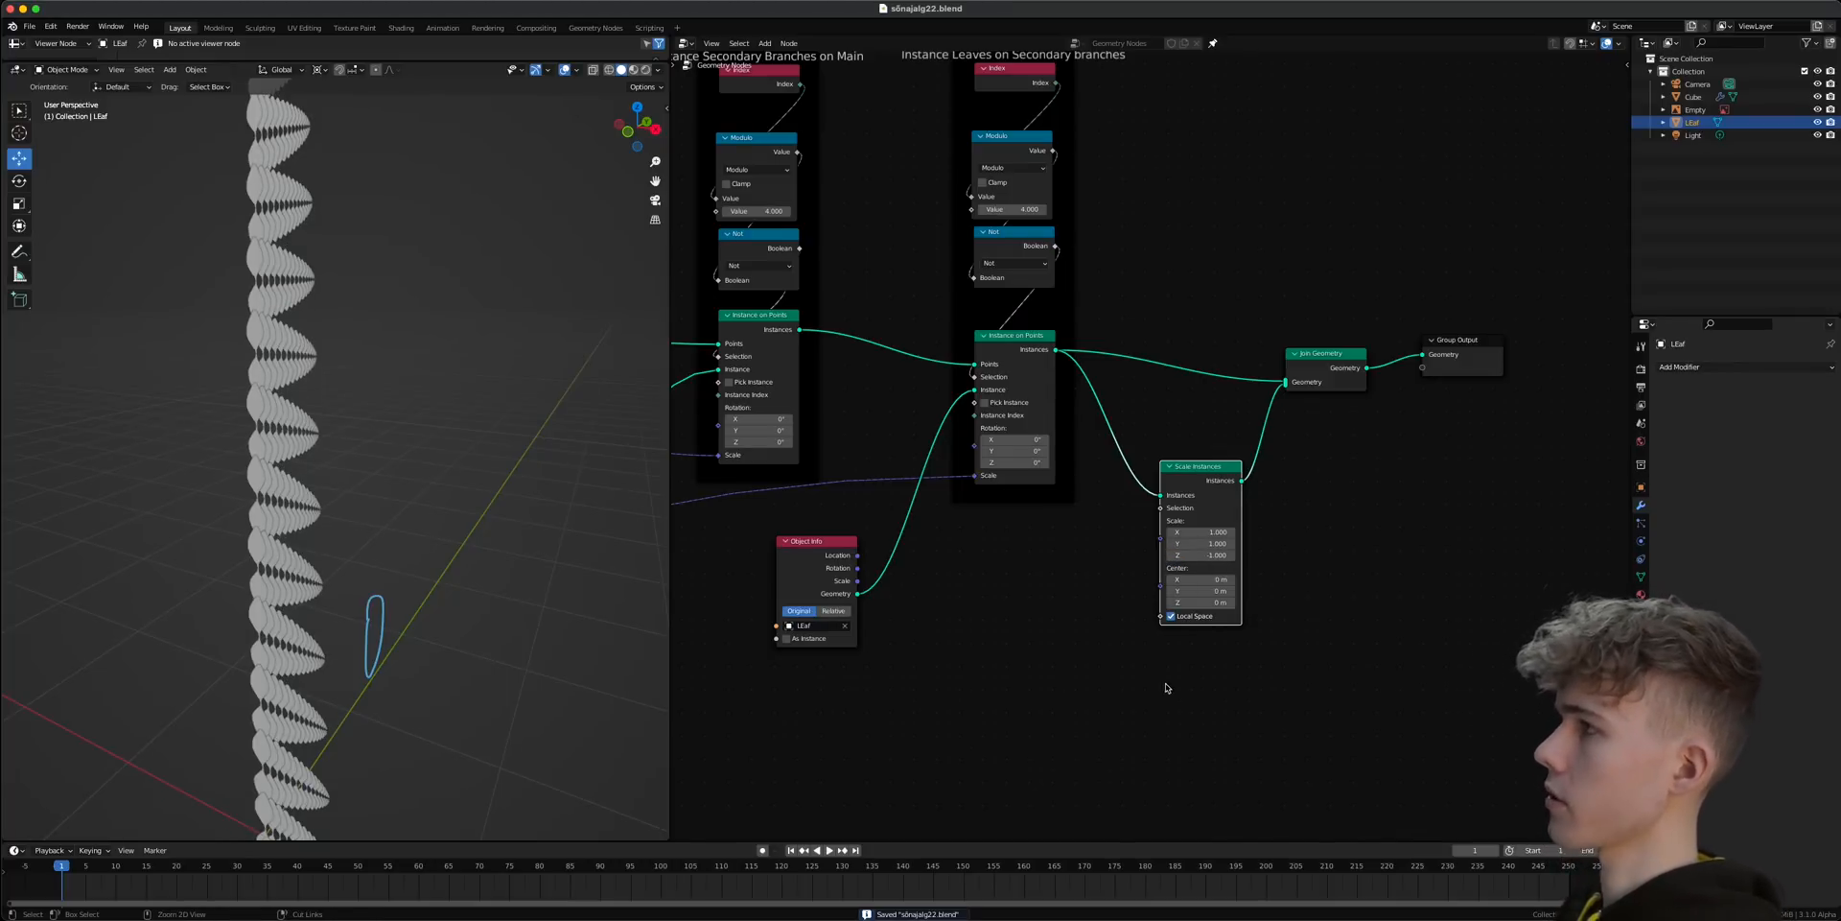
- Label the frame around the Scale Instances and Join Geometry nodes "Second row of leaves" and save the file
scroll(285, 504, up, 4)
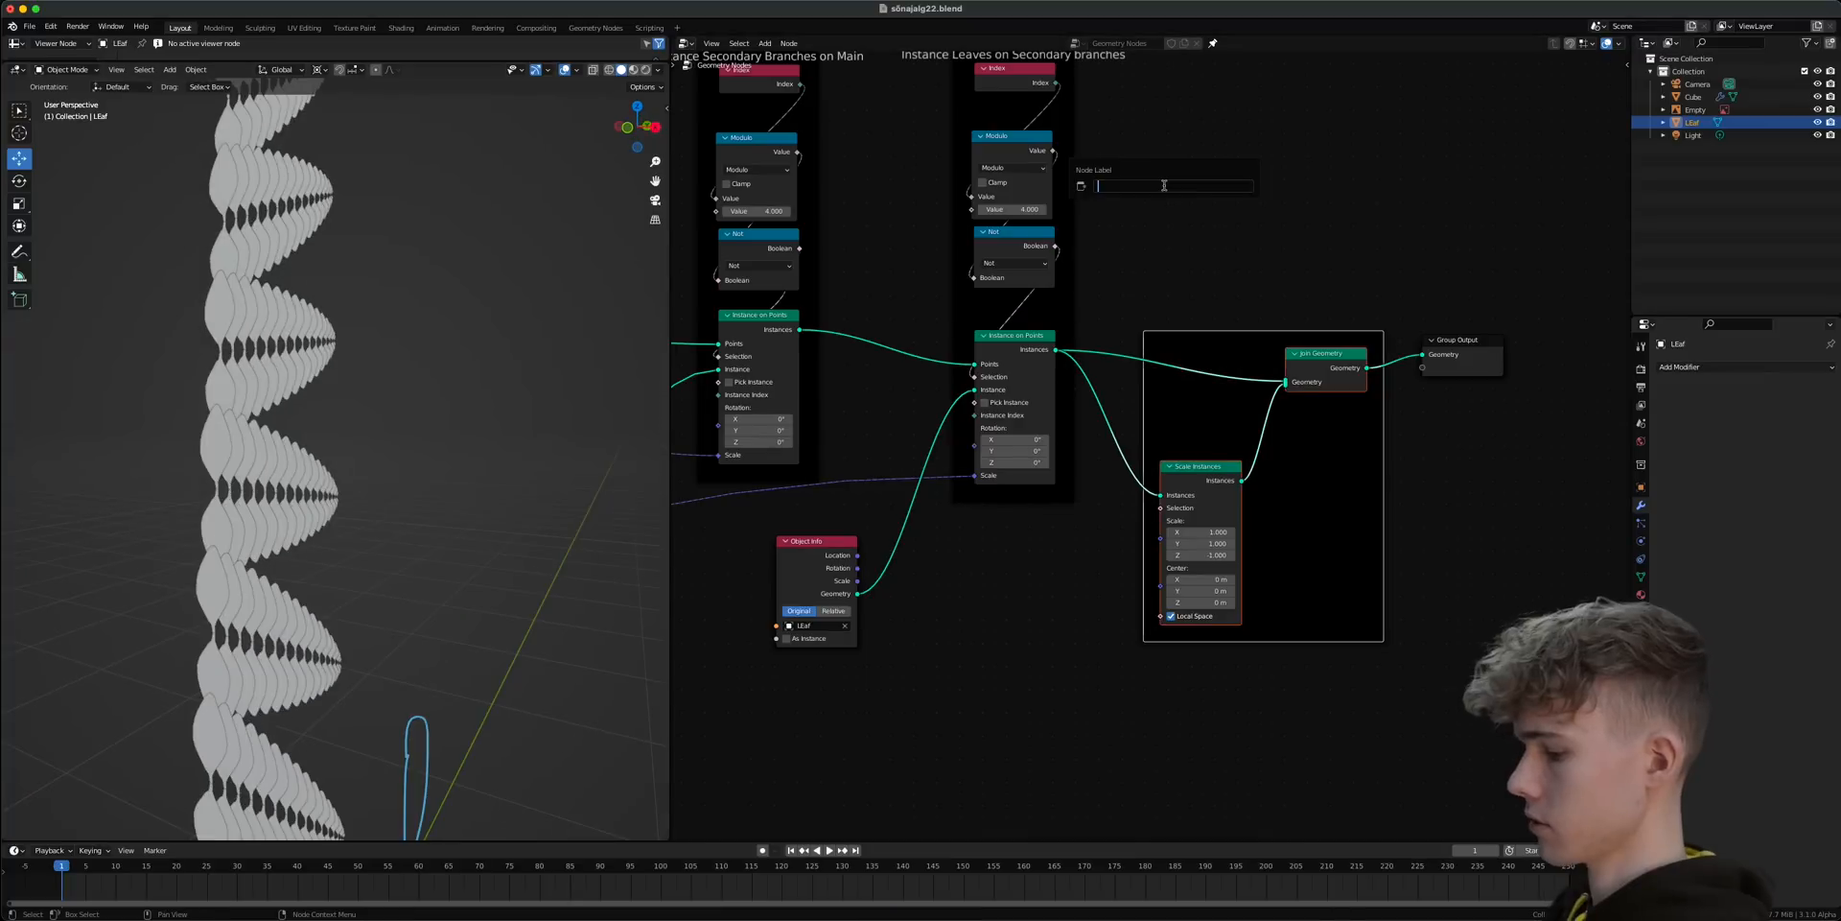
text(Second row of leaves)
key(Return)
key(ctrl+s)
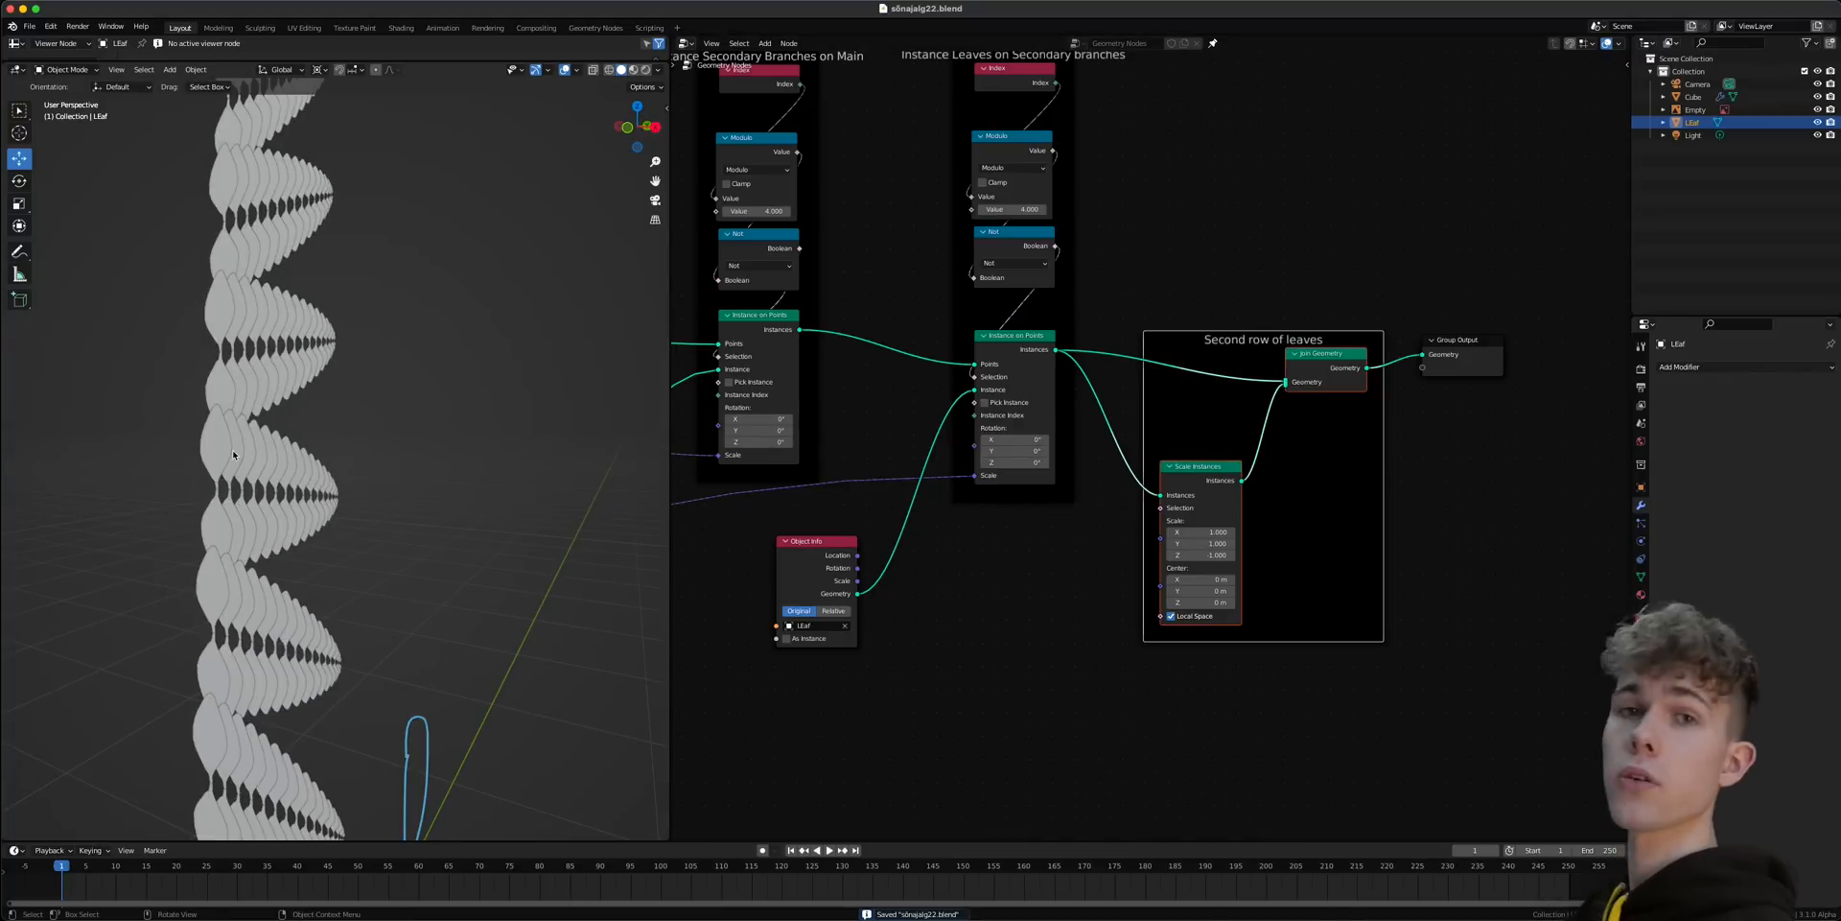
- Duplicate the Multiply node onto the scale link of the leaves' Instance on Points node with a factor of about 0.41
scroll(227, 460, up, 5)
middle_drag(215, 478, 422, 459)
middle_drag(911, 512, 1081, 513)
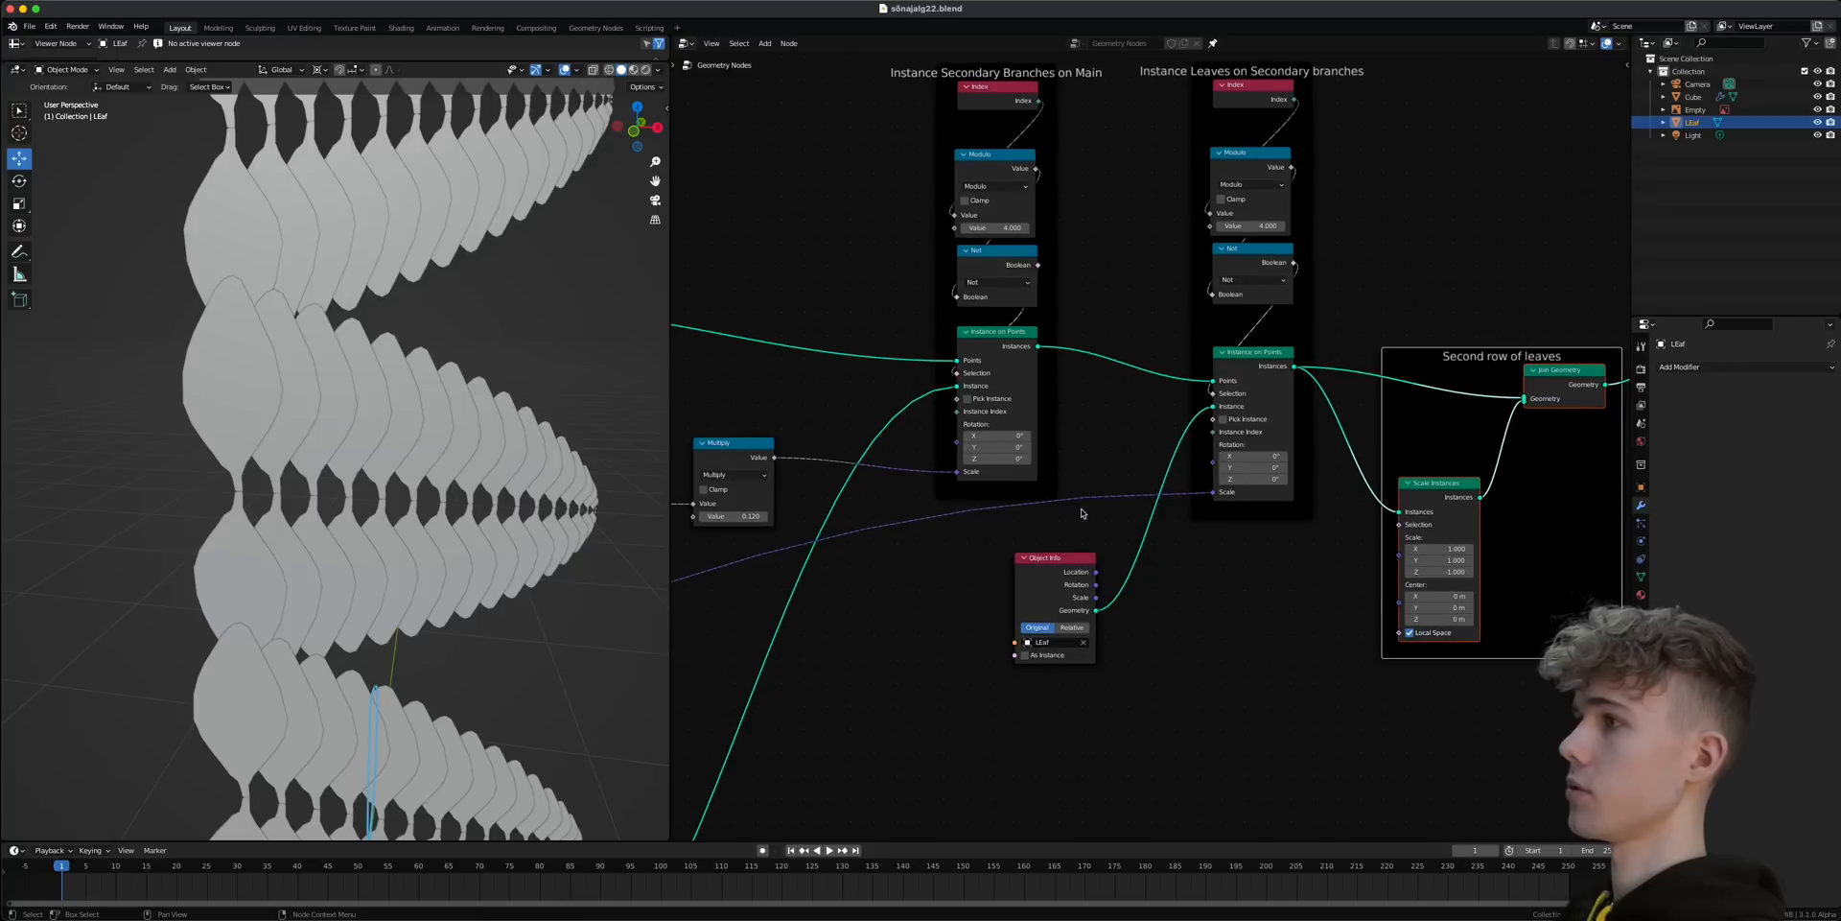
click(725, 467)
key(shift+d)
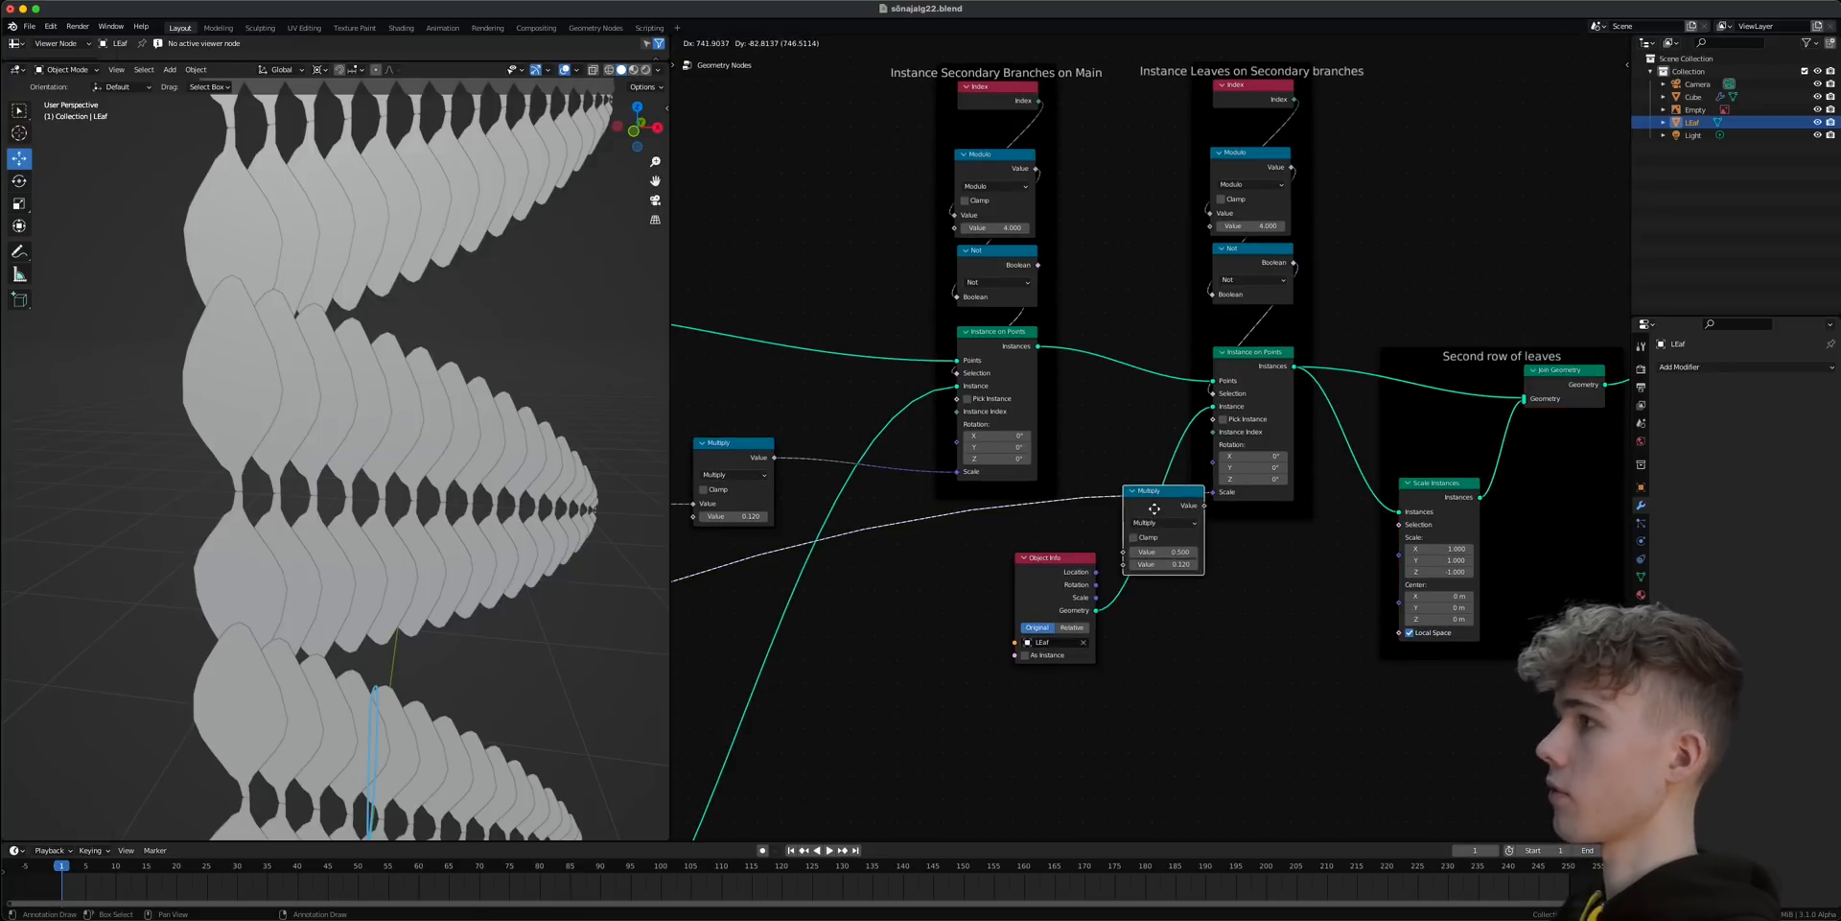
click(1101, 498)
drag(1112, 547, 1141, 546)
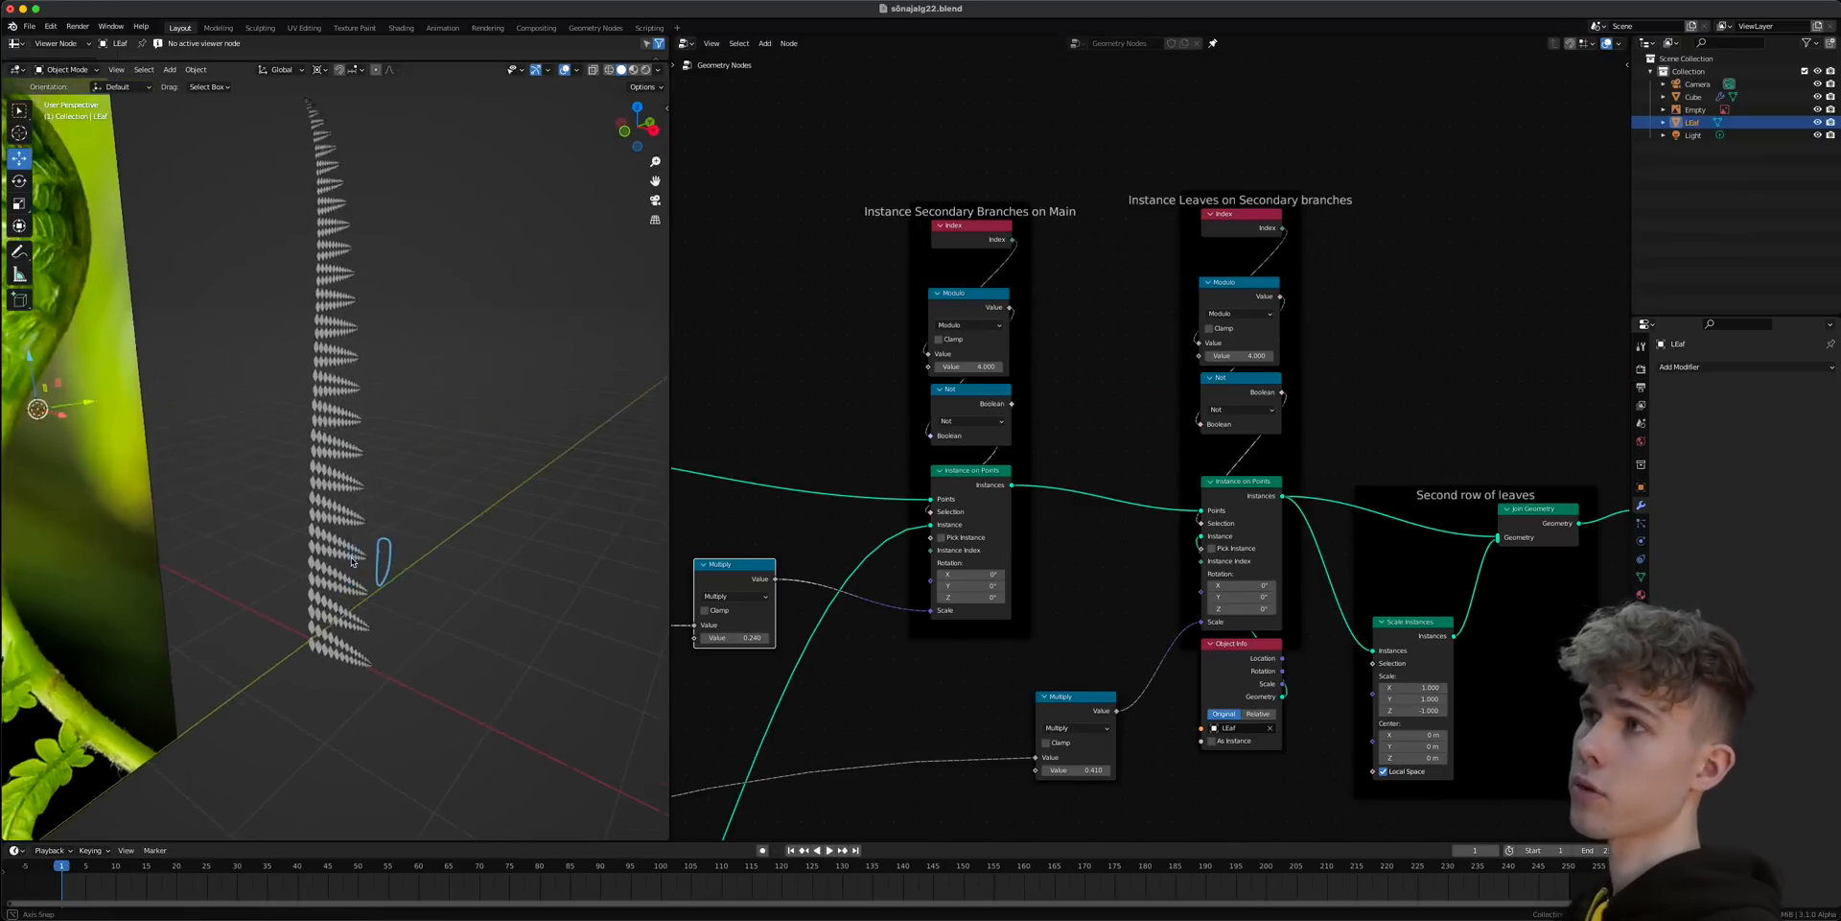
- Test the fern's curl with its modifier's Age value, settle on 0.083 and save the file
middle_drag(355, 503, 370, 515)
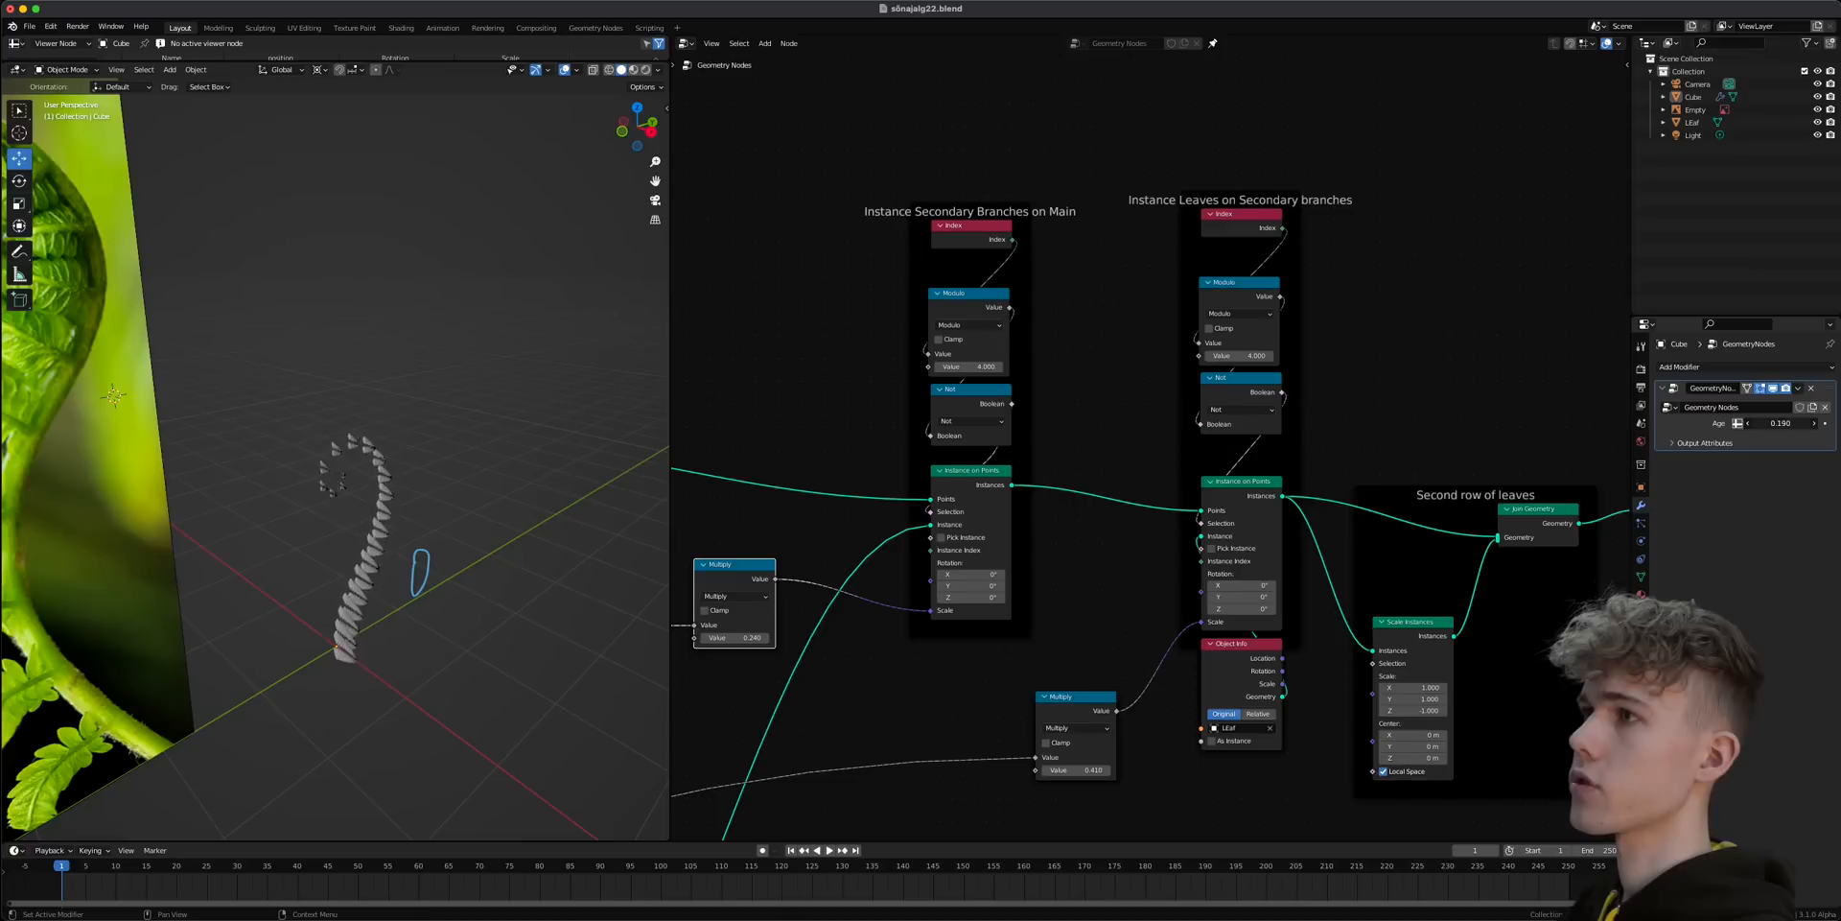
drag(1781, 423, 1819, 423)
middle_drag(412, 312, 340, 307)
drag(1789, 423, 1732, 423)
scroll(405, 622, up, 3)
ctrl+middle_drag(404, 621, 324, 261)
mouse_move(406, 382)
middle_down()
mouse_move(361, 351)
mouse_move(401, 369)
middle_up()
key(ctrl+s)
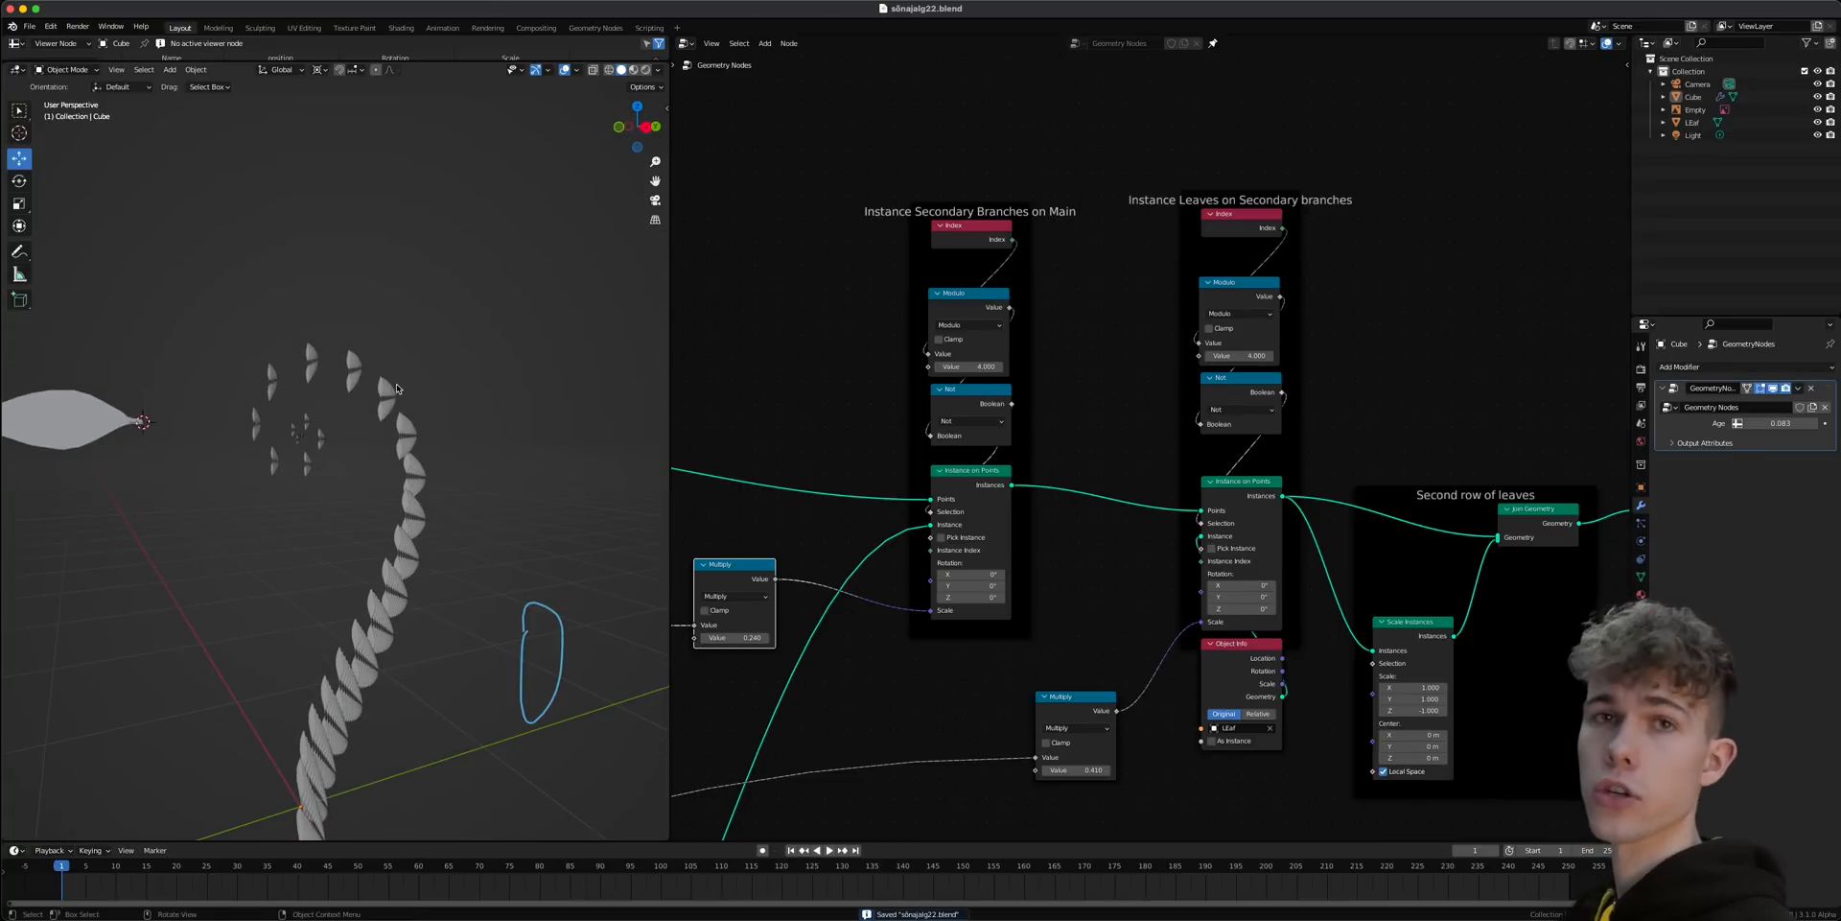
scroll(758, 556, up, 4)
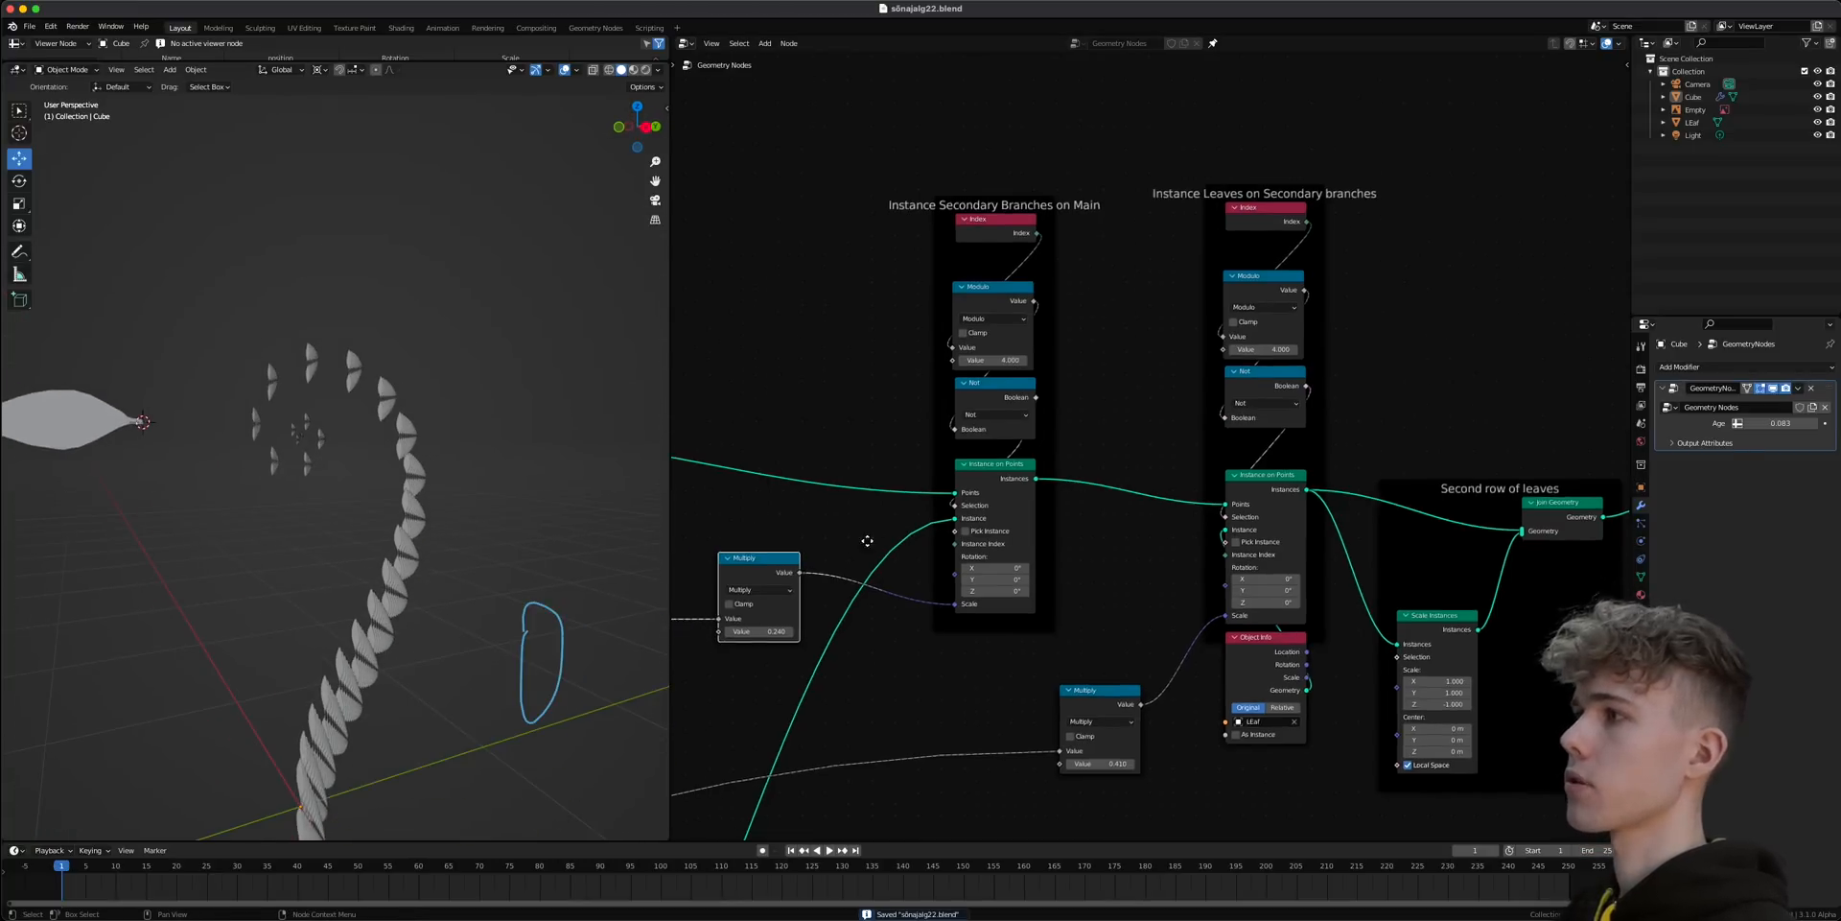
- Test an X rotation of about -20° on the secondary branches' Instance on Points node, reset it to 0° and save the file
shift+middle_drag(424, 530, 411, 431)
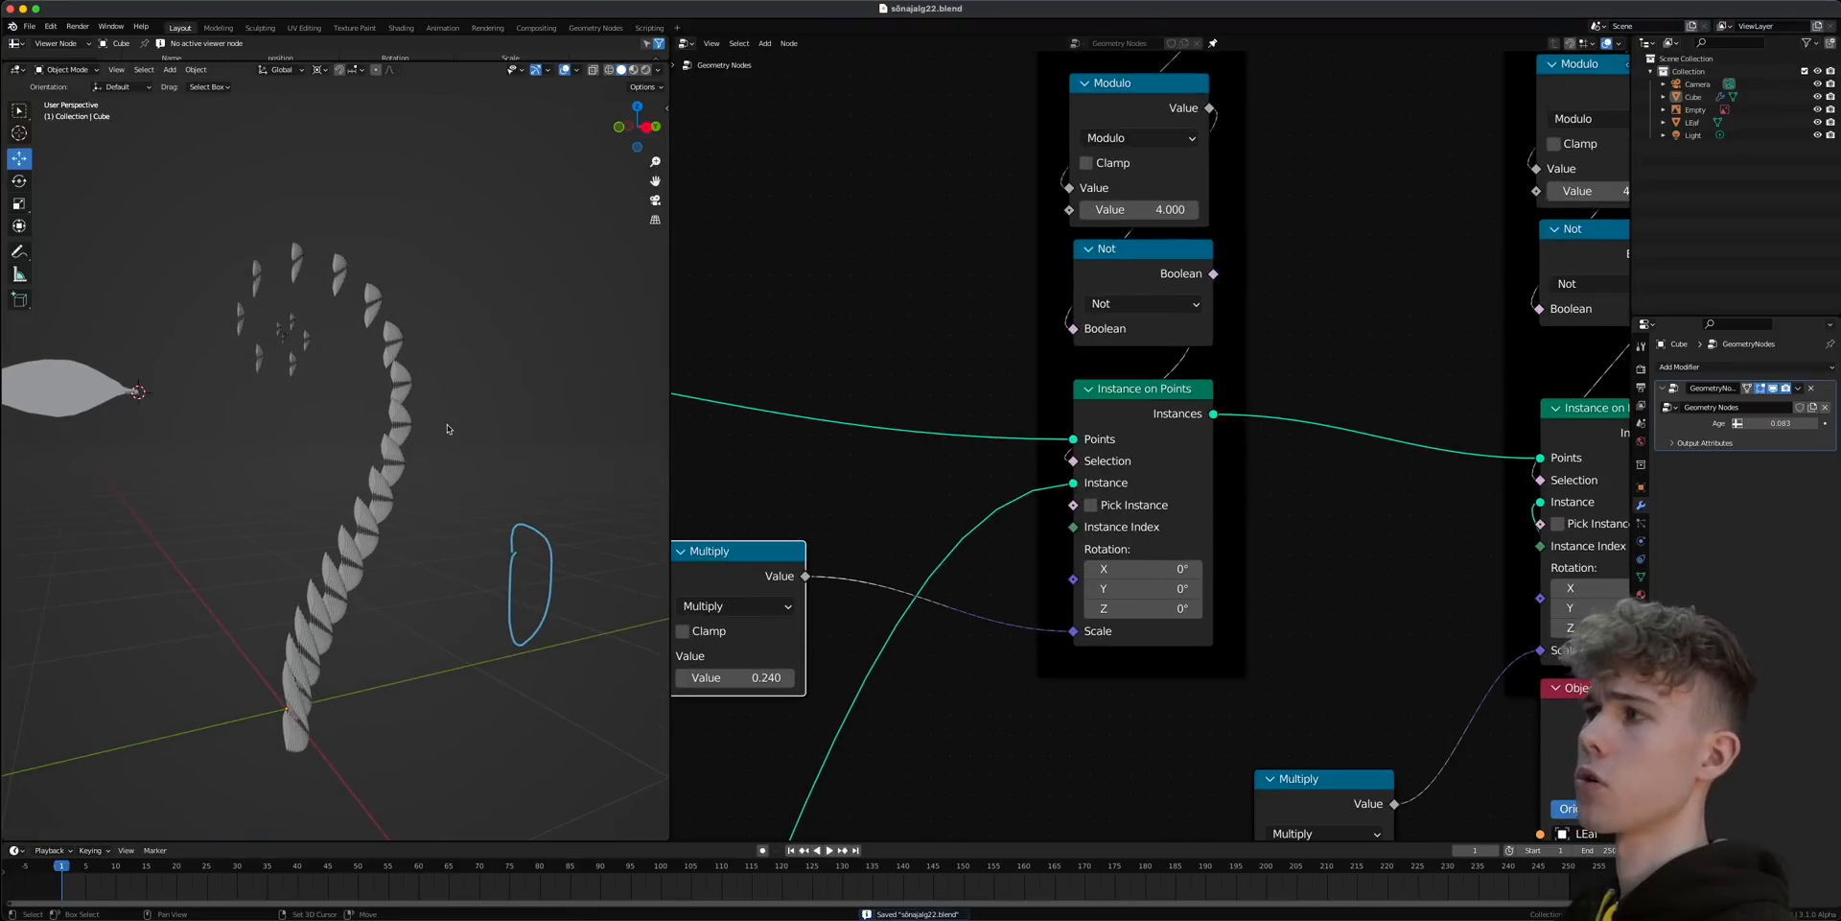
mouse_move(1141, 569)
mouse_down()
mouse_move(1187, 570)
mouse_move(1124, 570)
mouse_up()
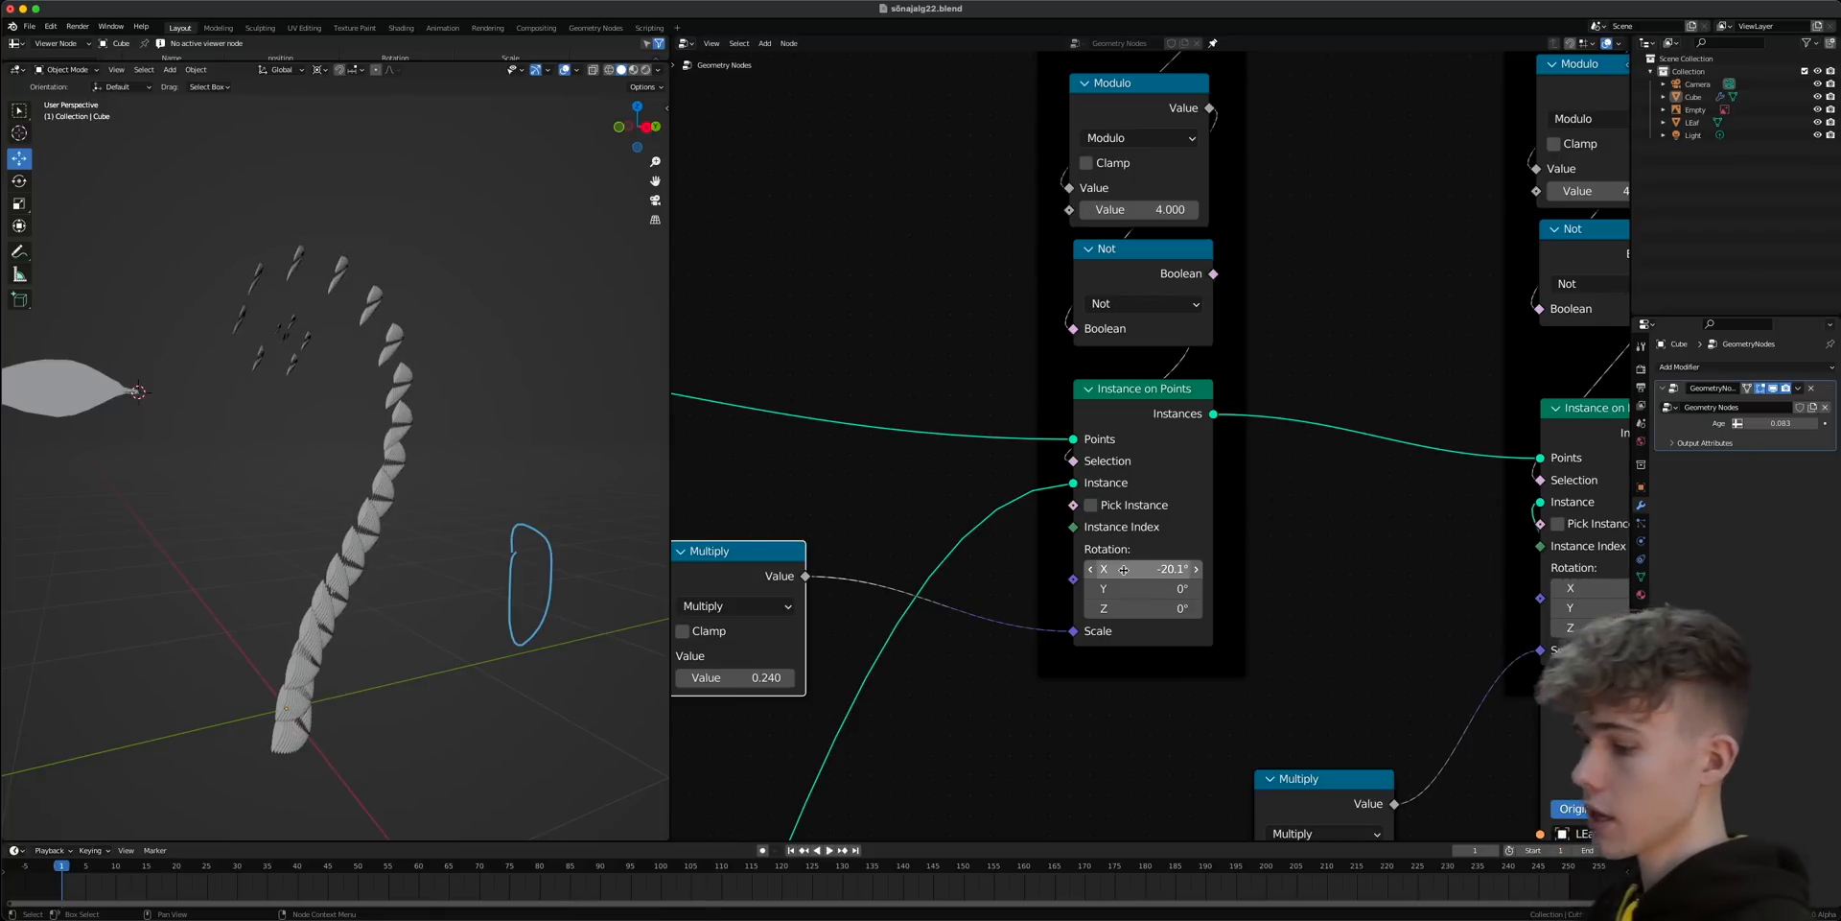
key(super+s)
click(1139, 572)
text(0)
key(Return)
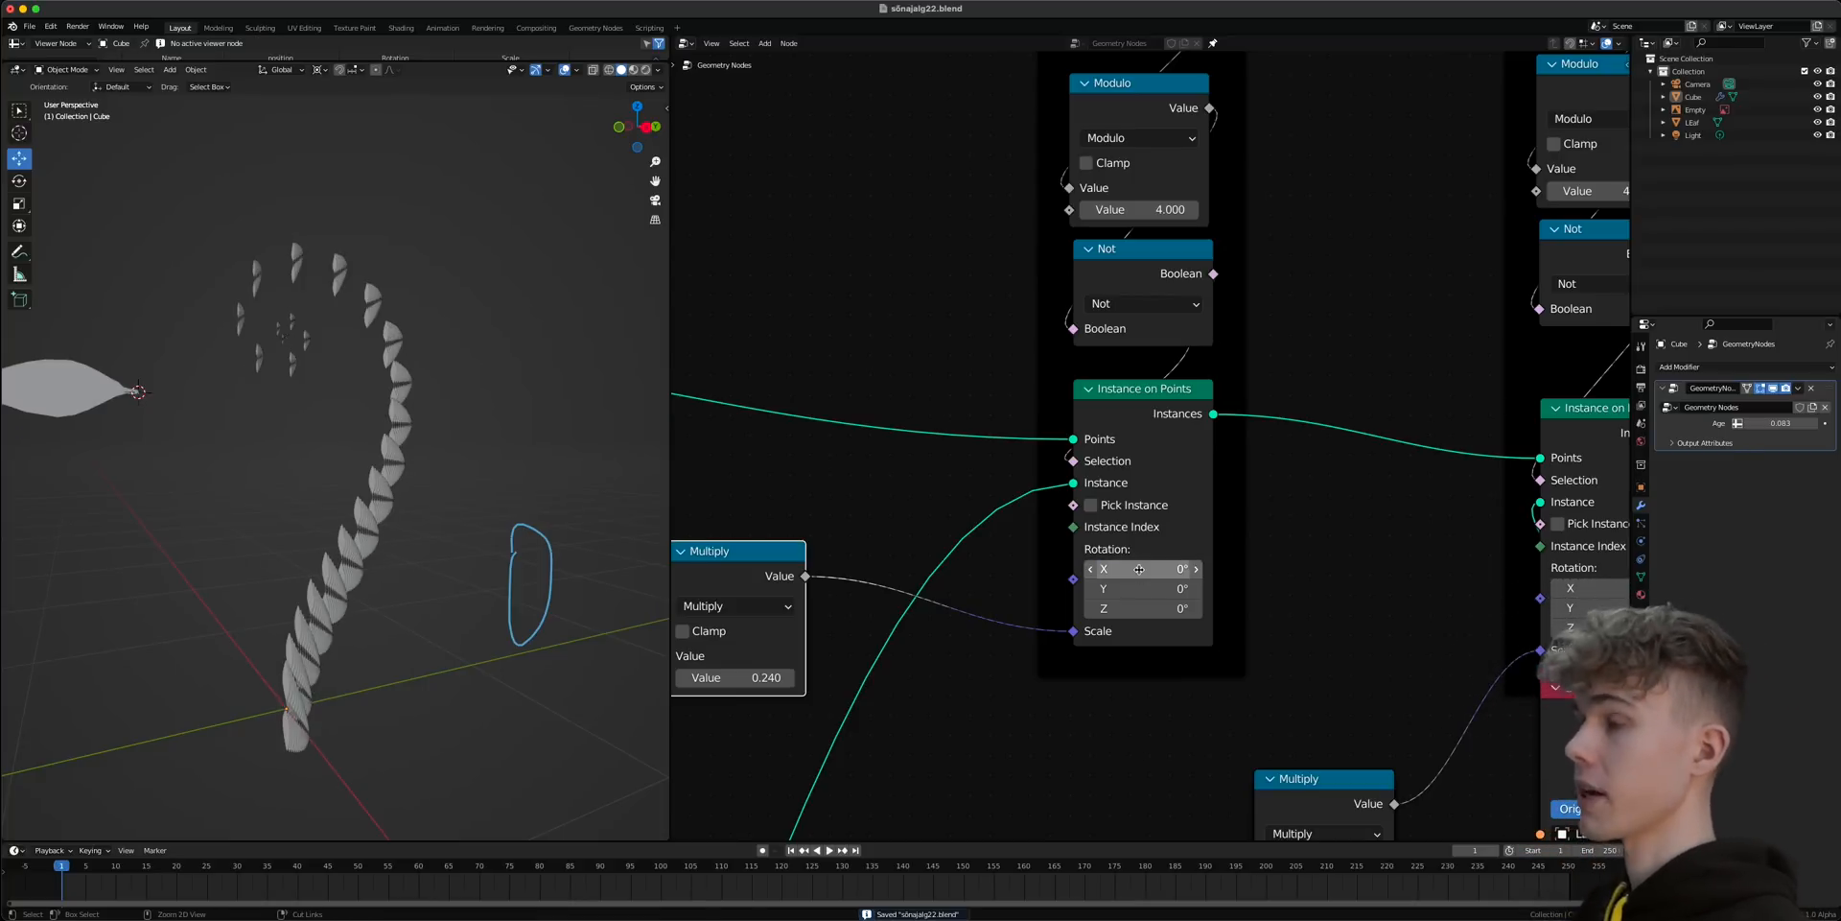
- Add a Combine XYZ node and link its vector to the Rotation of the secondary branches' Instance on Points node
middle_drag(1149, 570, 1252, 599)
scroll(1163, 538, down, 4)
key(shift+a)
key(s)
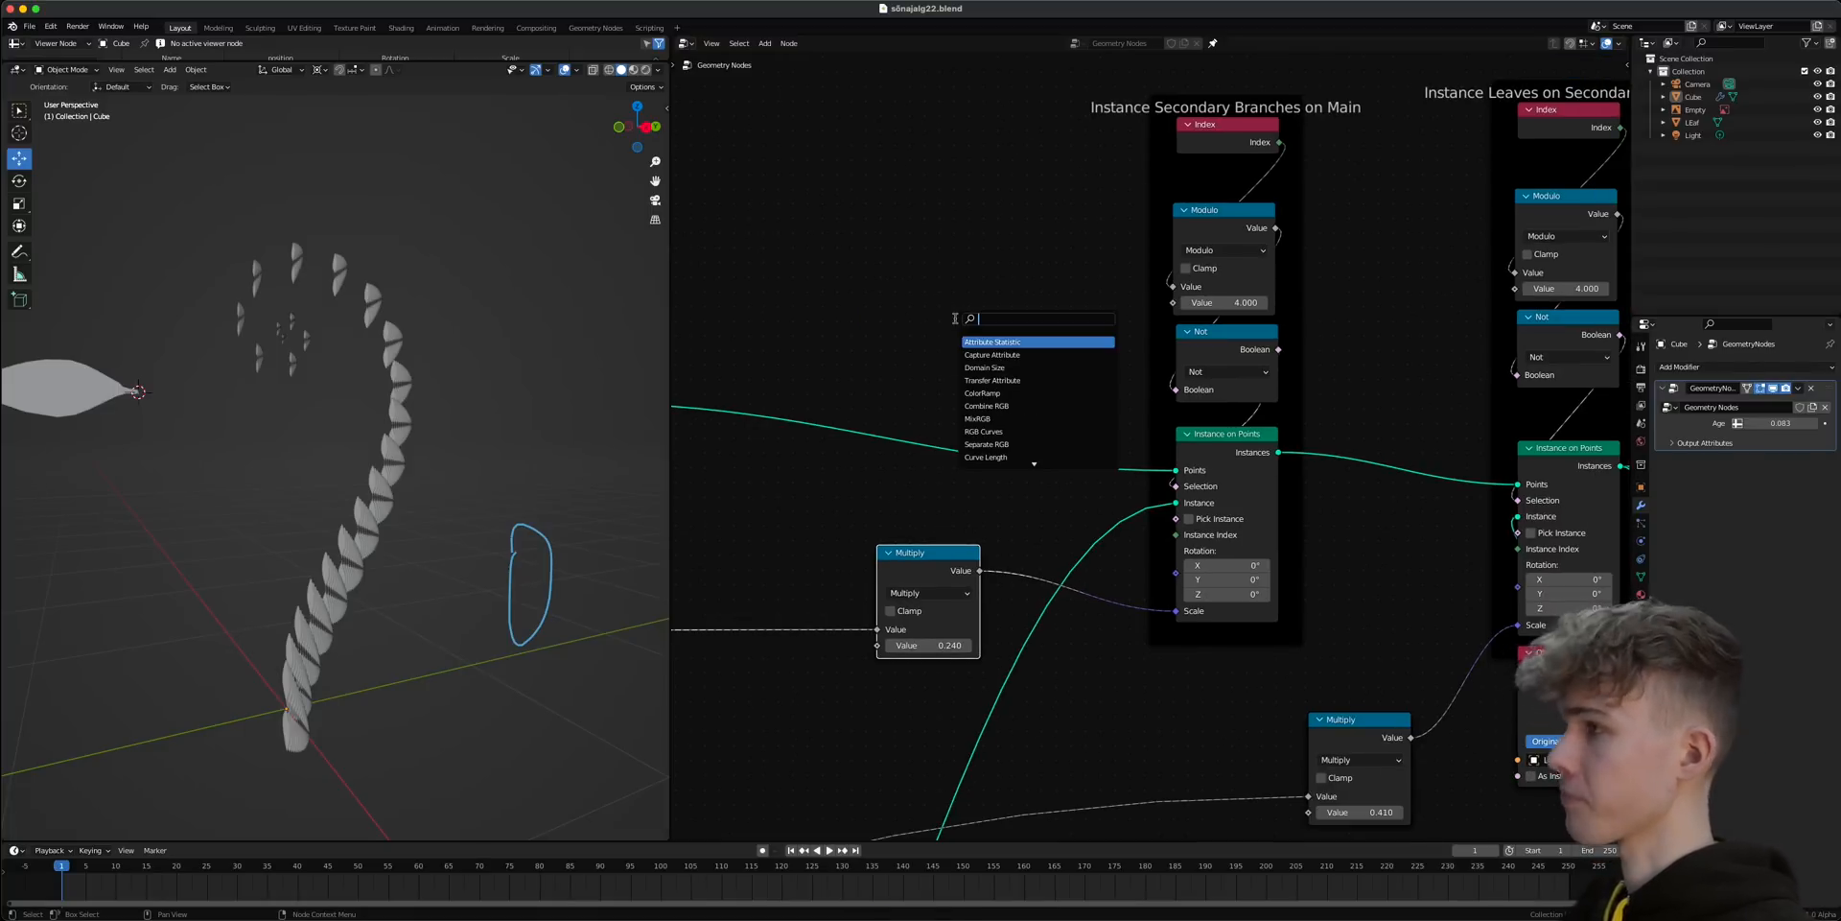
key(Escape)
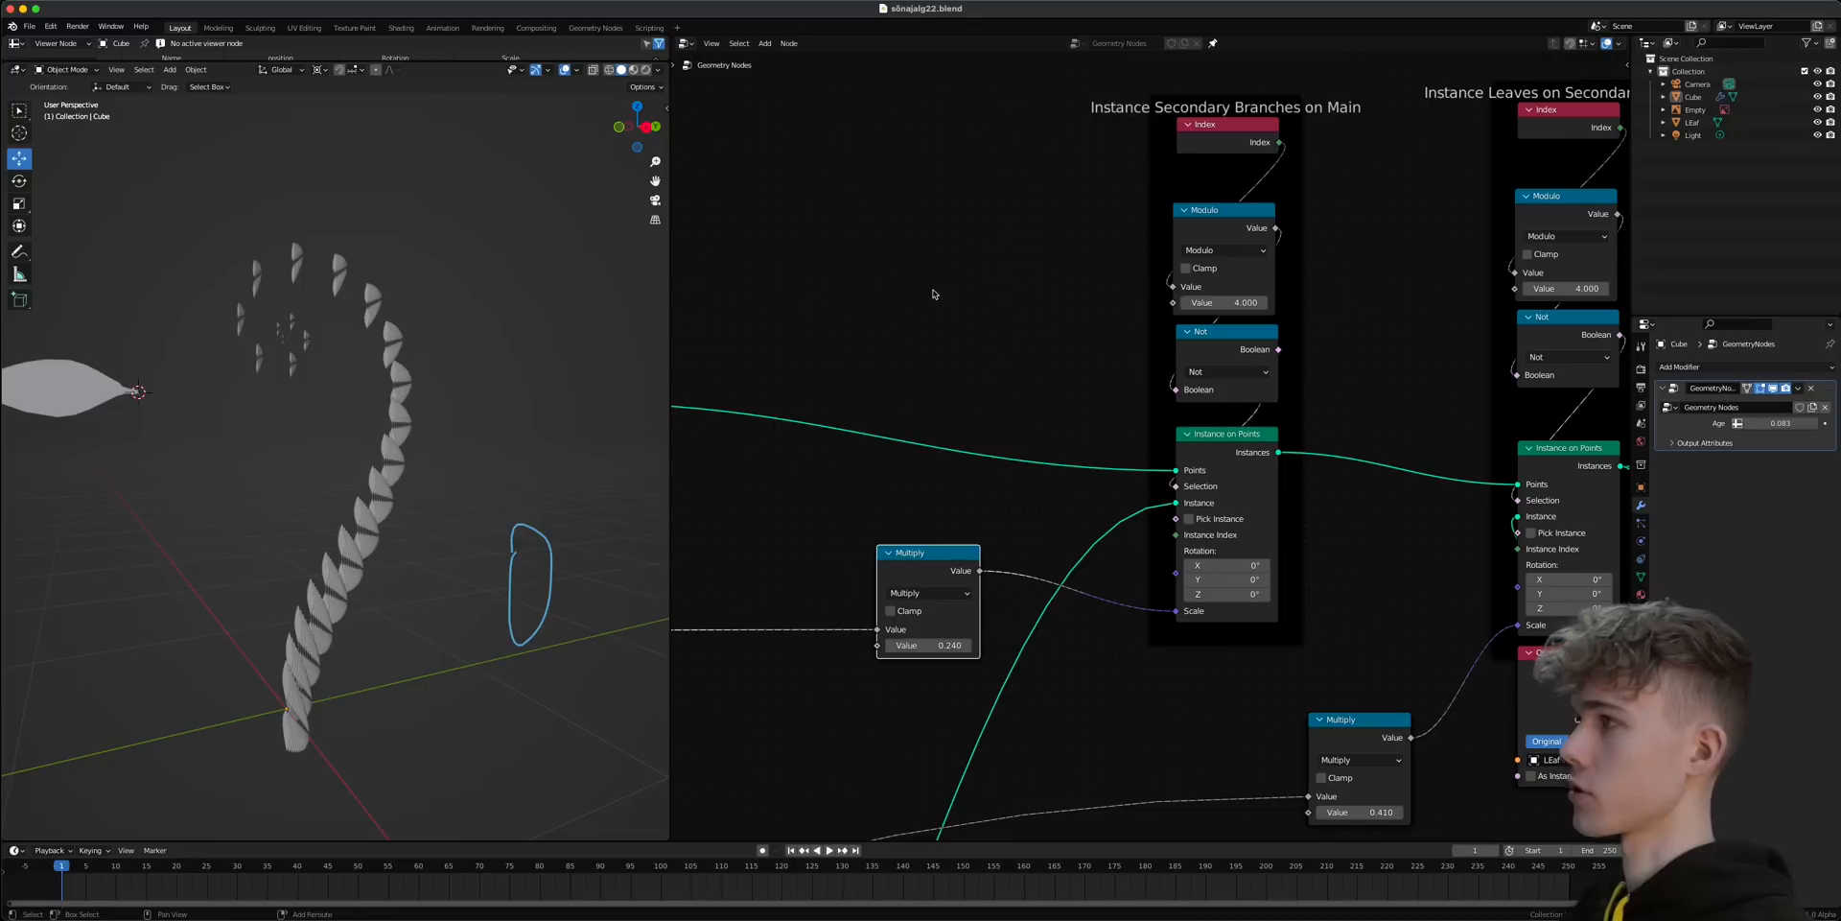
key(shift+a)
key(s)
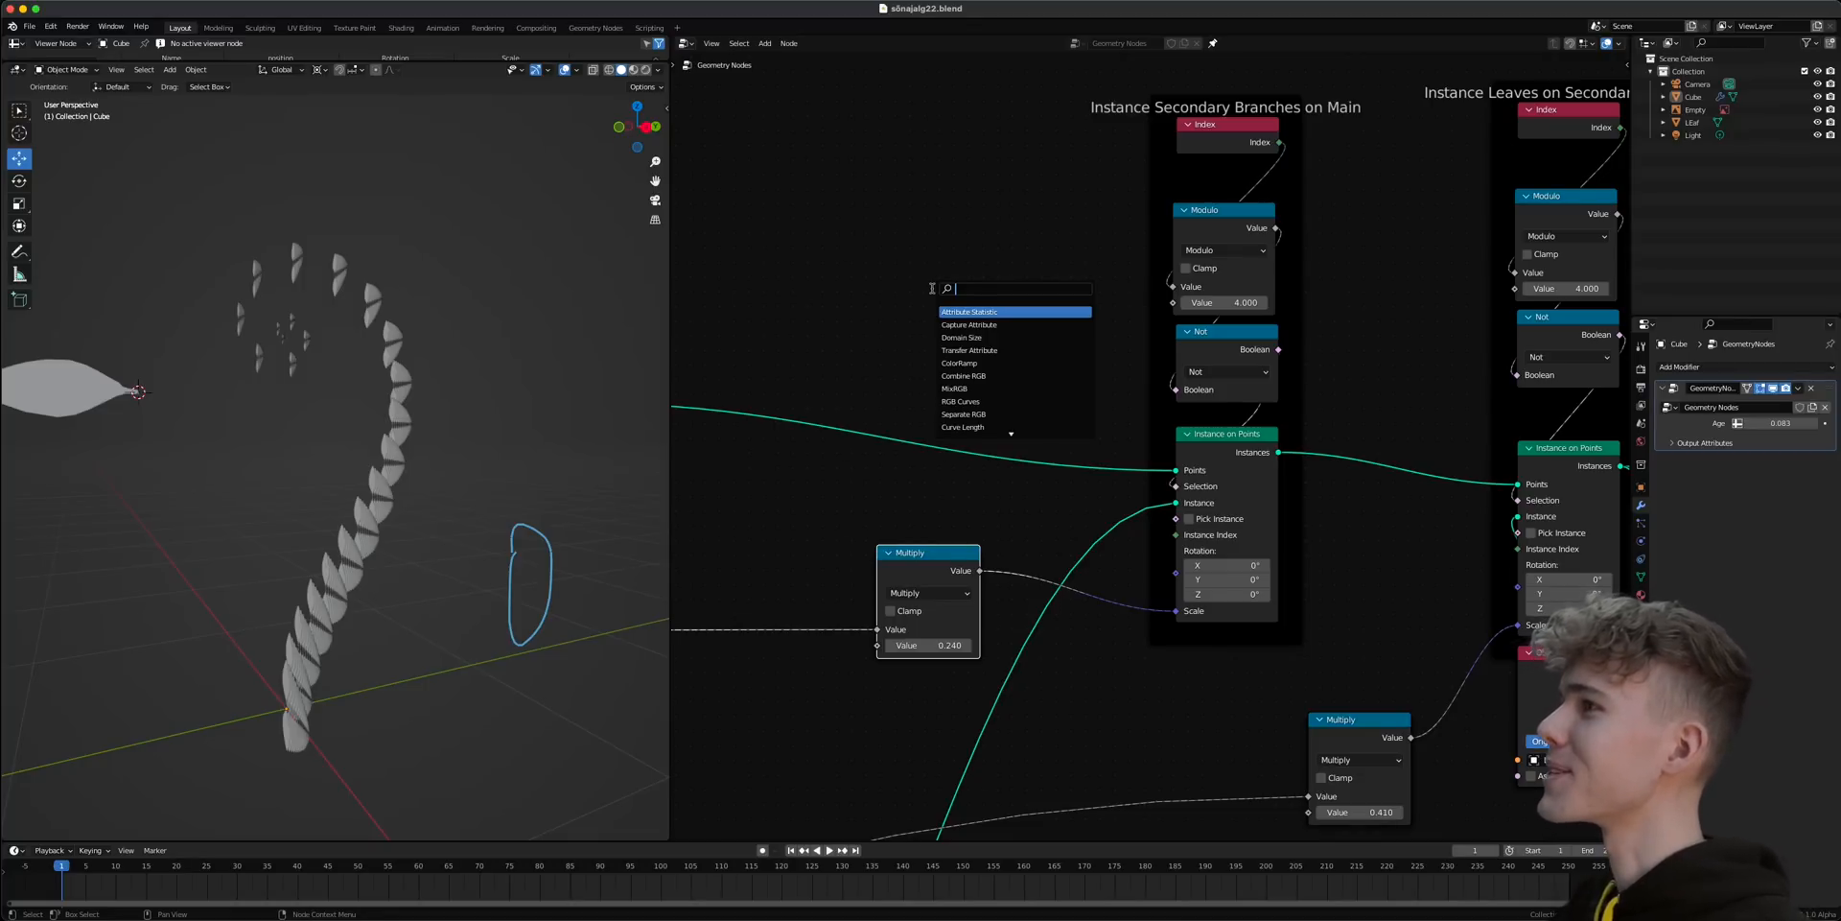
text(combin)
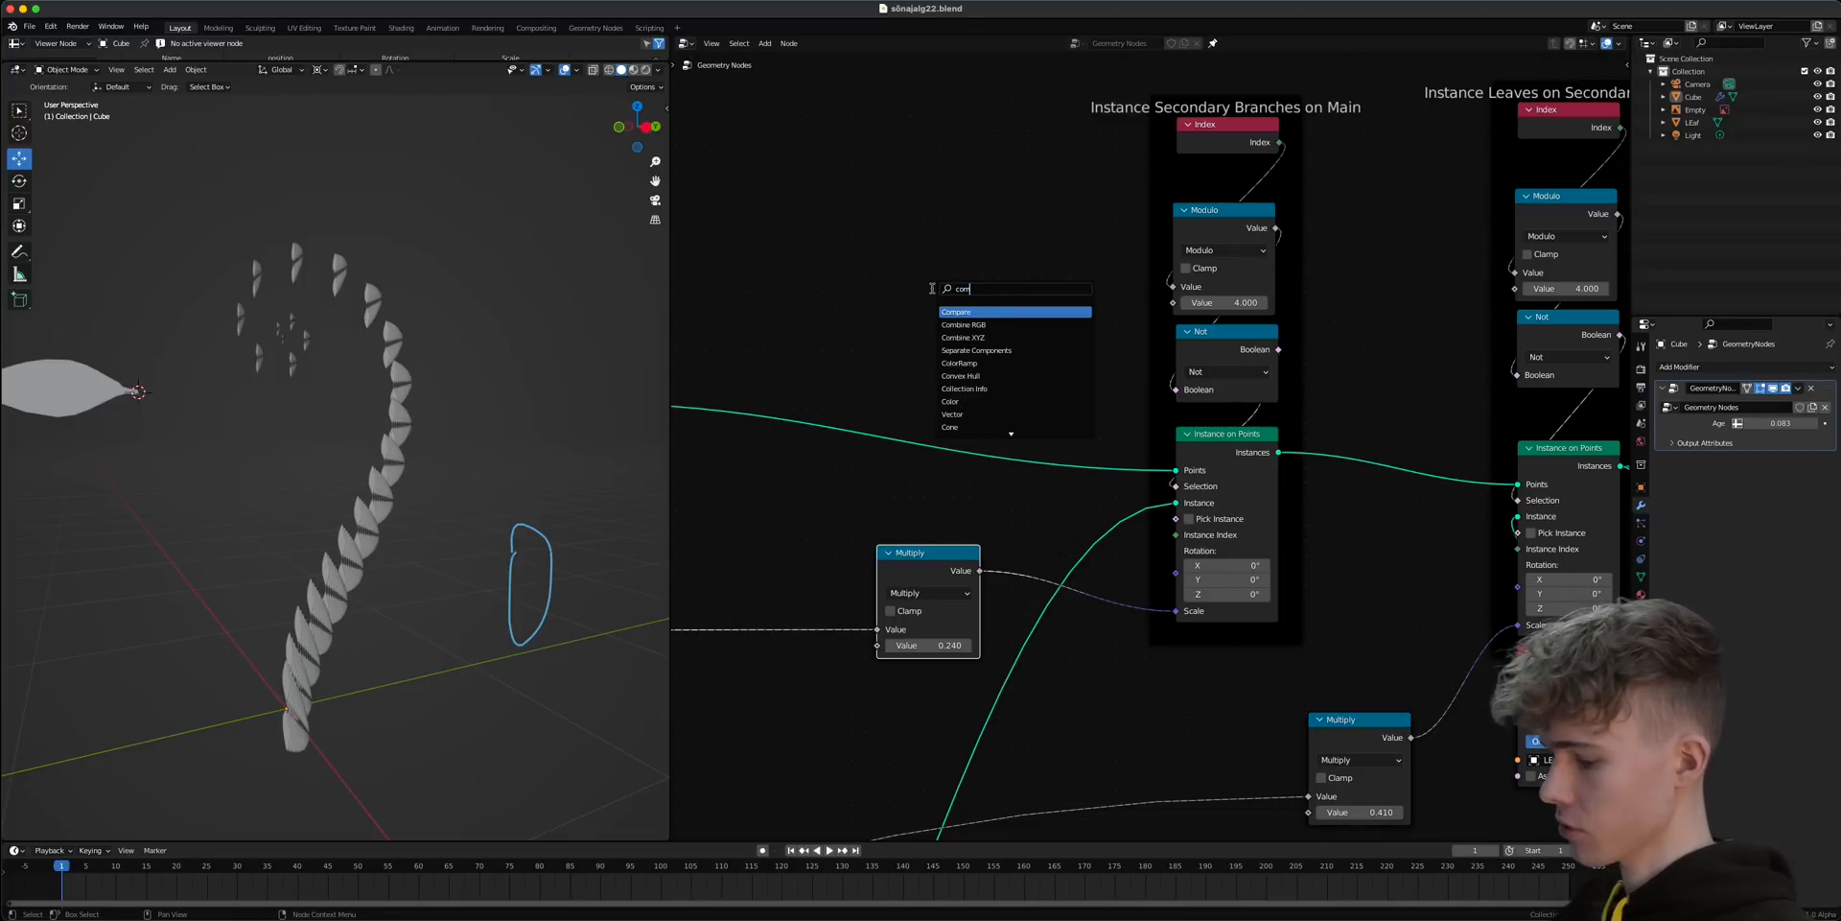
click(1038, 332)
click(1022, 366)
drag(1034, 339, 1177, 575)
- Try an X value of 3.090 in the Combine XYZ node, check the branches' tilt and save the file
mouse_move(988, 357)
mouse_down()
mouse_move(1090, 356)
mouse_move(1001, 357)
mouse_move(1016, 357)
mouse_up()
middle_drag(317, 365, 243, 342)
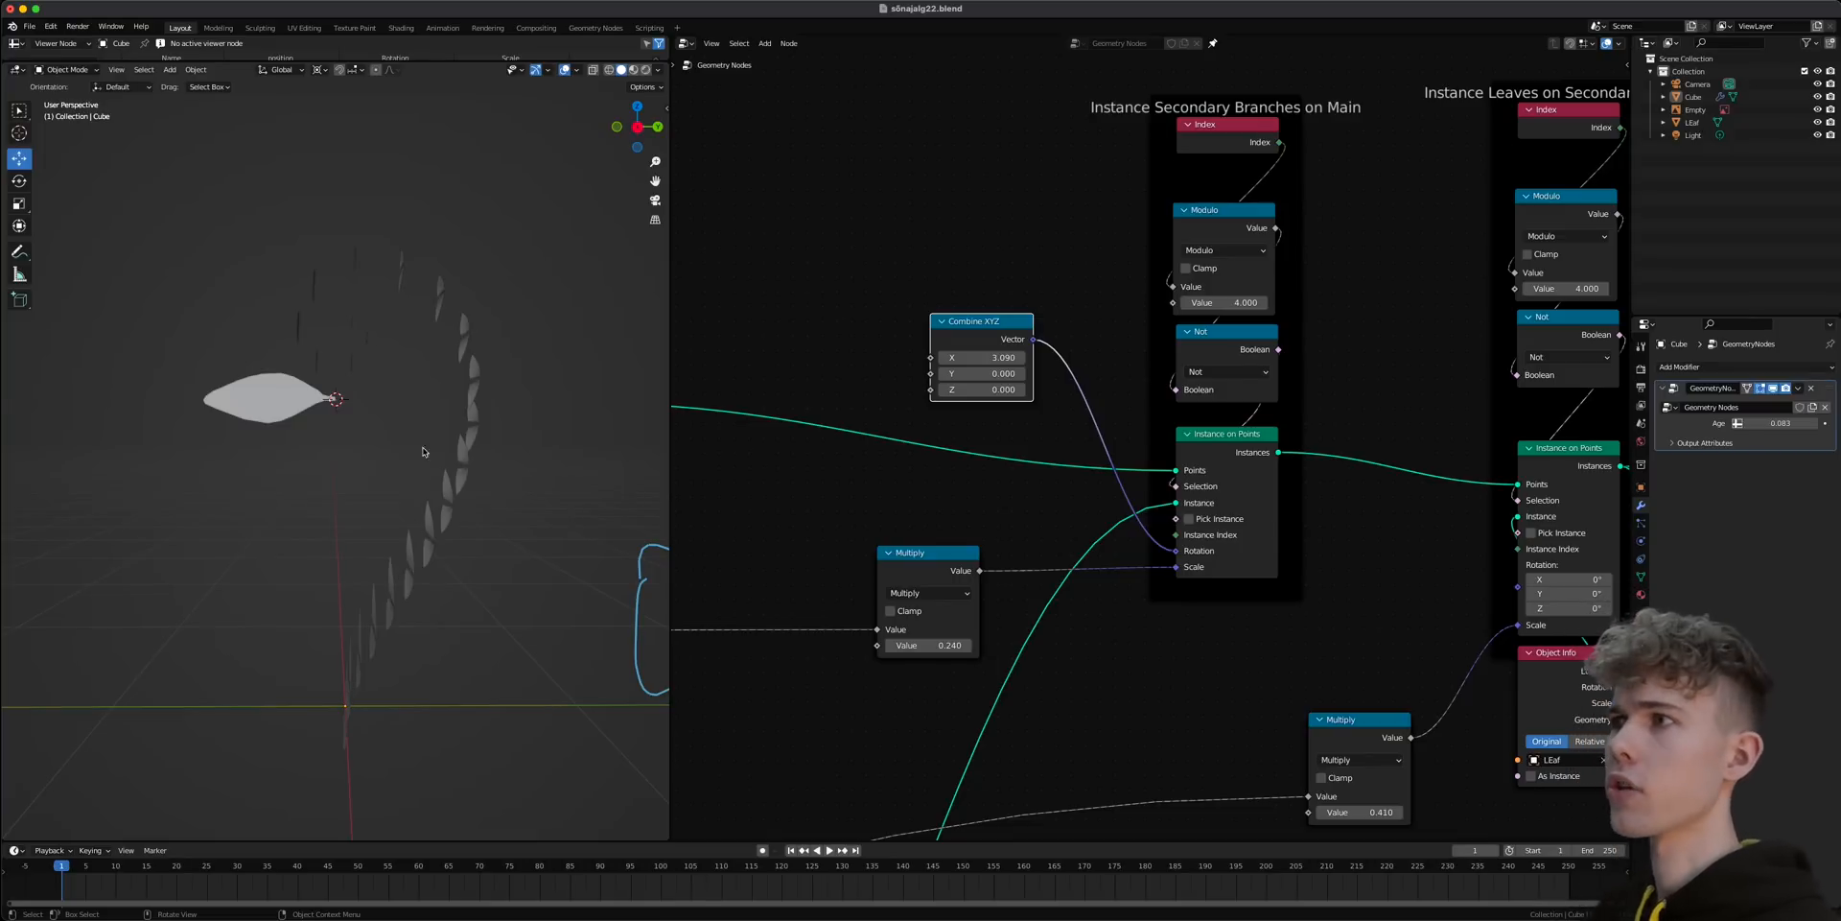
key(ctrl+s)
middle_drag(449, 354, 543, 450)
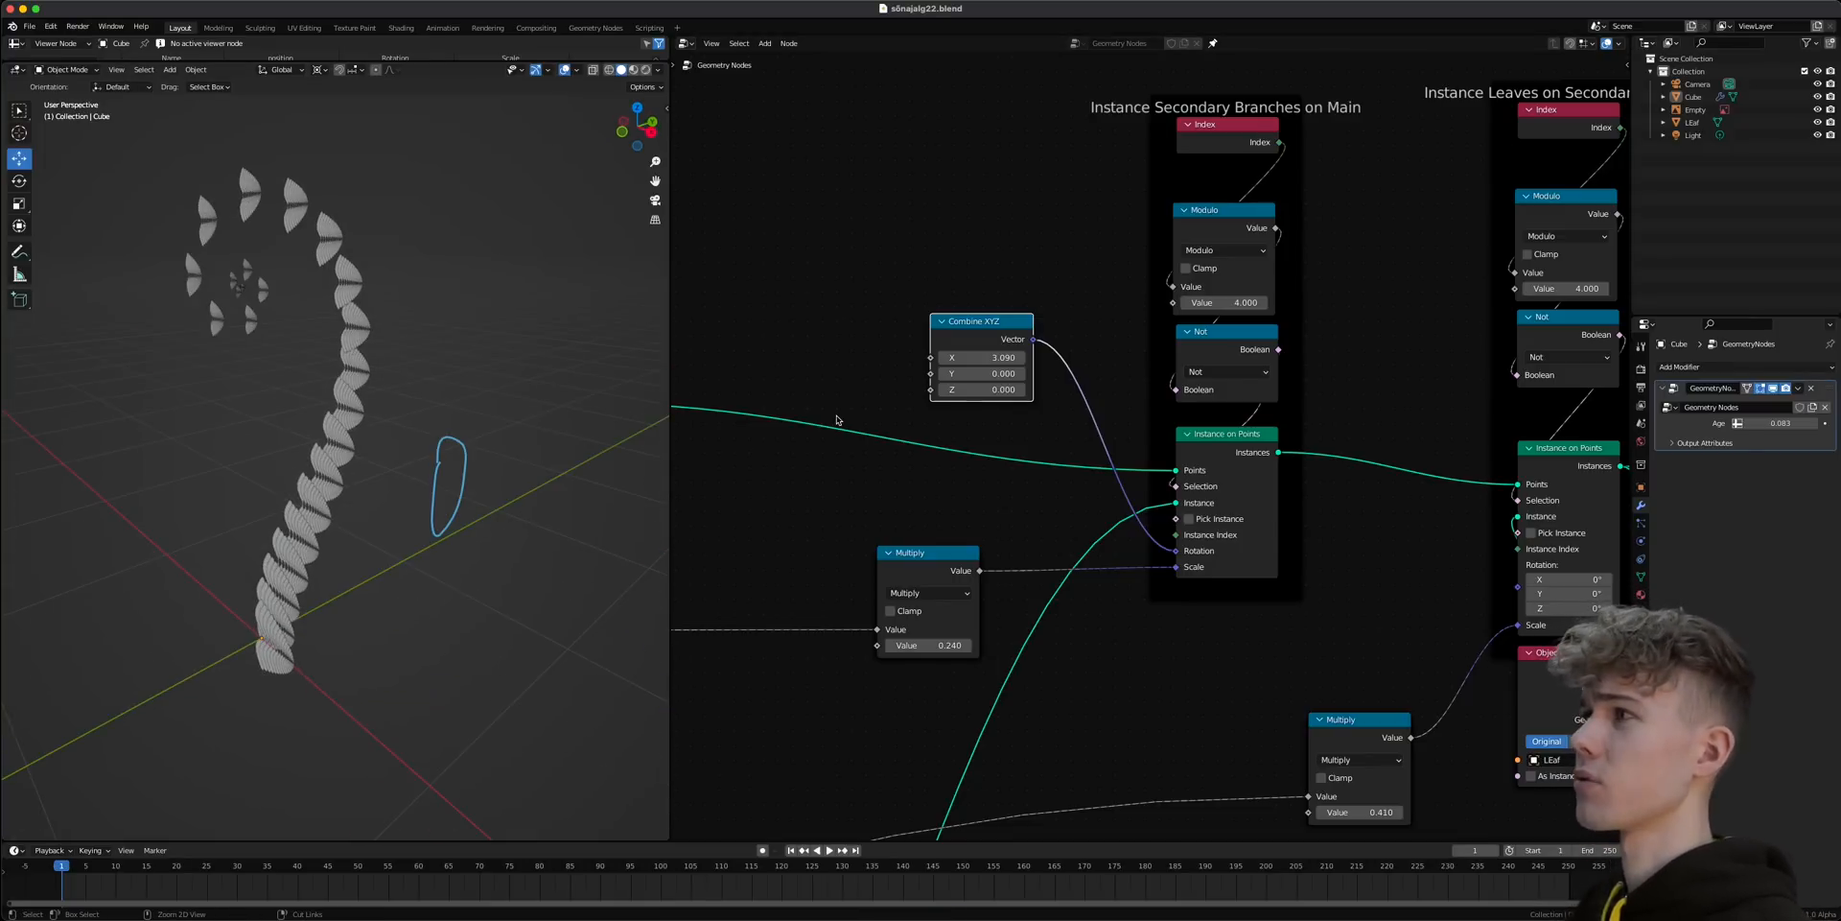
key(ctrl+s)
- Link the output of the Multiply node that drives the Vector Rotate angle to the X input of Combine XYZ
scroll(836, 420, down, 6)
middle_drag(837, 398, 1035, 436)
middle_drag(897, 438, 1005, 449)
scroll(1005, 448, up, 6)
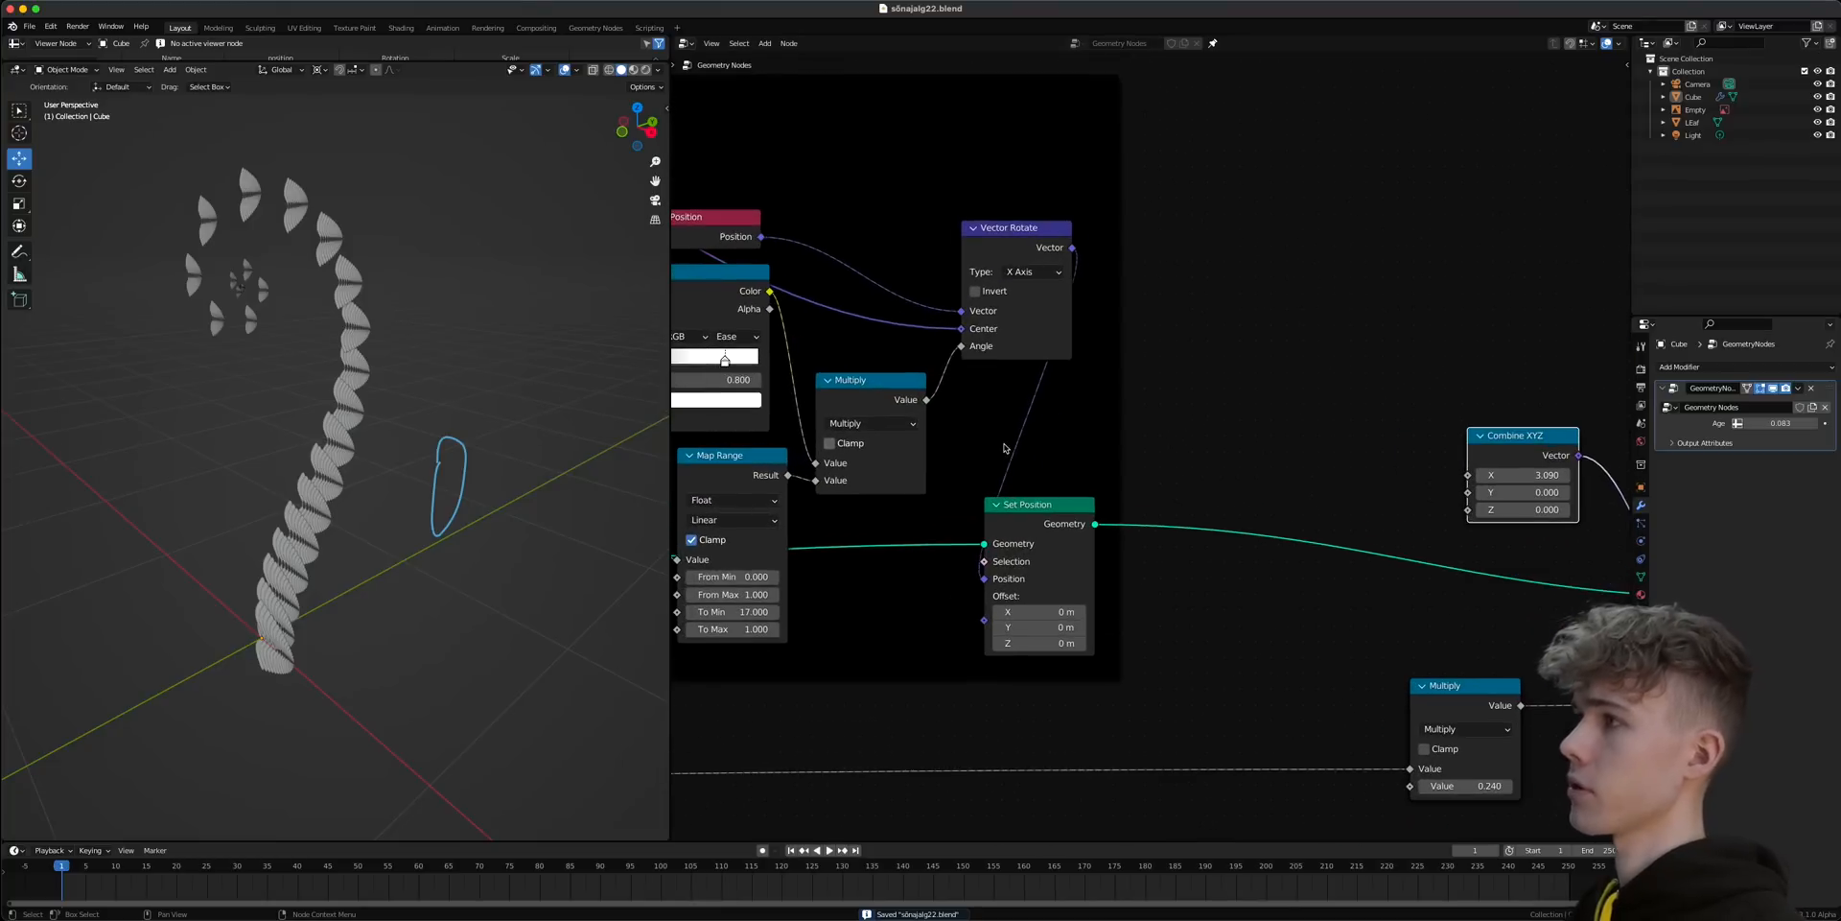
scroll(1005, 448, up, 3)
middle_drag(767, 403, 913, 412)
drag(913, 412, 919, 403)
key(m)
key(m)
scroll(1087, 508, down, 8)
click(1093, 521)
middle_drag(1275, 564, 1137, 587)
scroll(1032, 506, up, 4)
drag(995, 272, 1009, 265)
scroll(1214, 537, down, 4)
middle_drag(1076, 486, 968, 446)
drag(869, 399, 1348, 502)
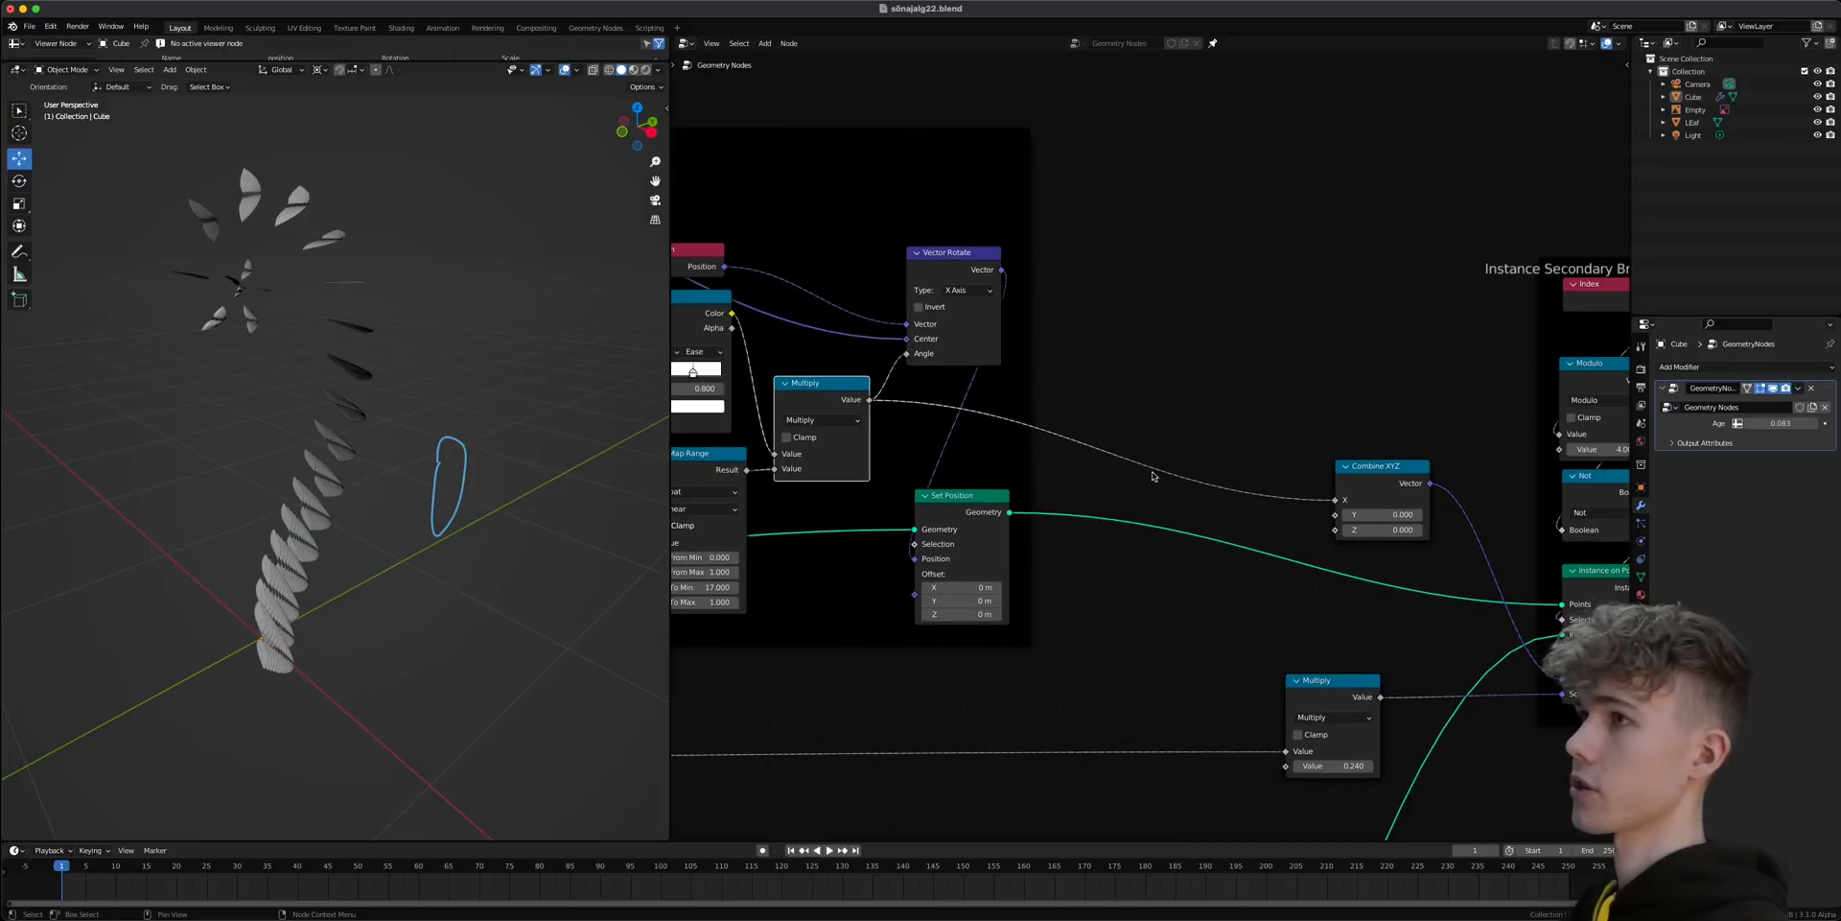
- Select the fern and examine the direction of its branches along the curl in the right orthographic view
click(651, 132)
click(486, 249)
shift+middle_drag(525, 333, 472, 341)
scroll(470, 324, up, 2)
scroll(470, 323, down, 4)
scroll(472, 341, up, 1)
scroll(444, 217, up, 5)
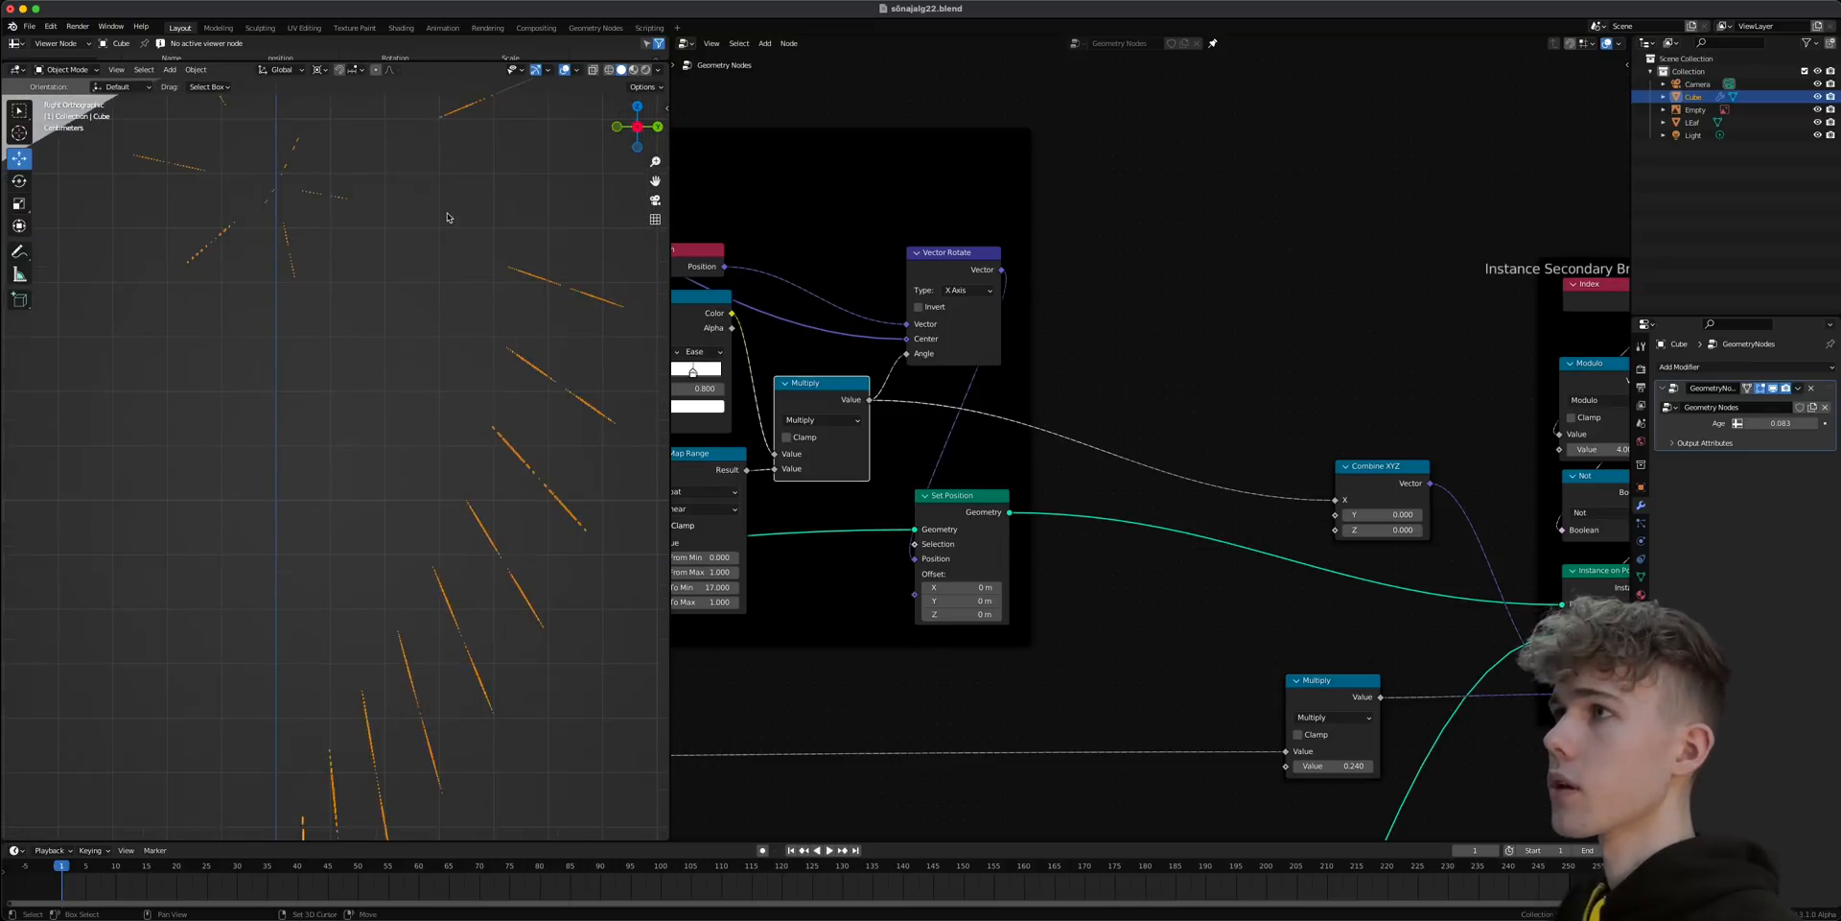
scroll(342, 291, down, 3)
scroll(1188, 419, up, 2)
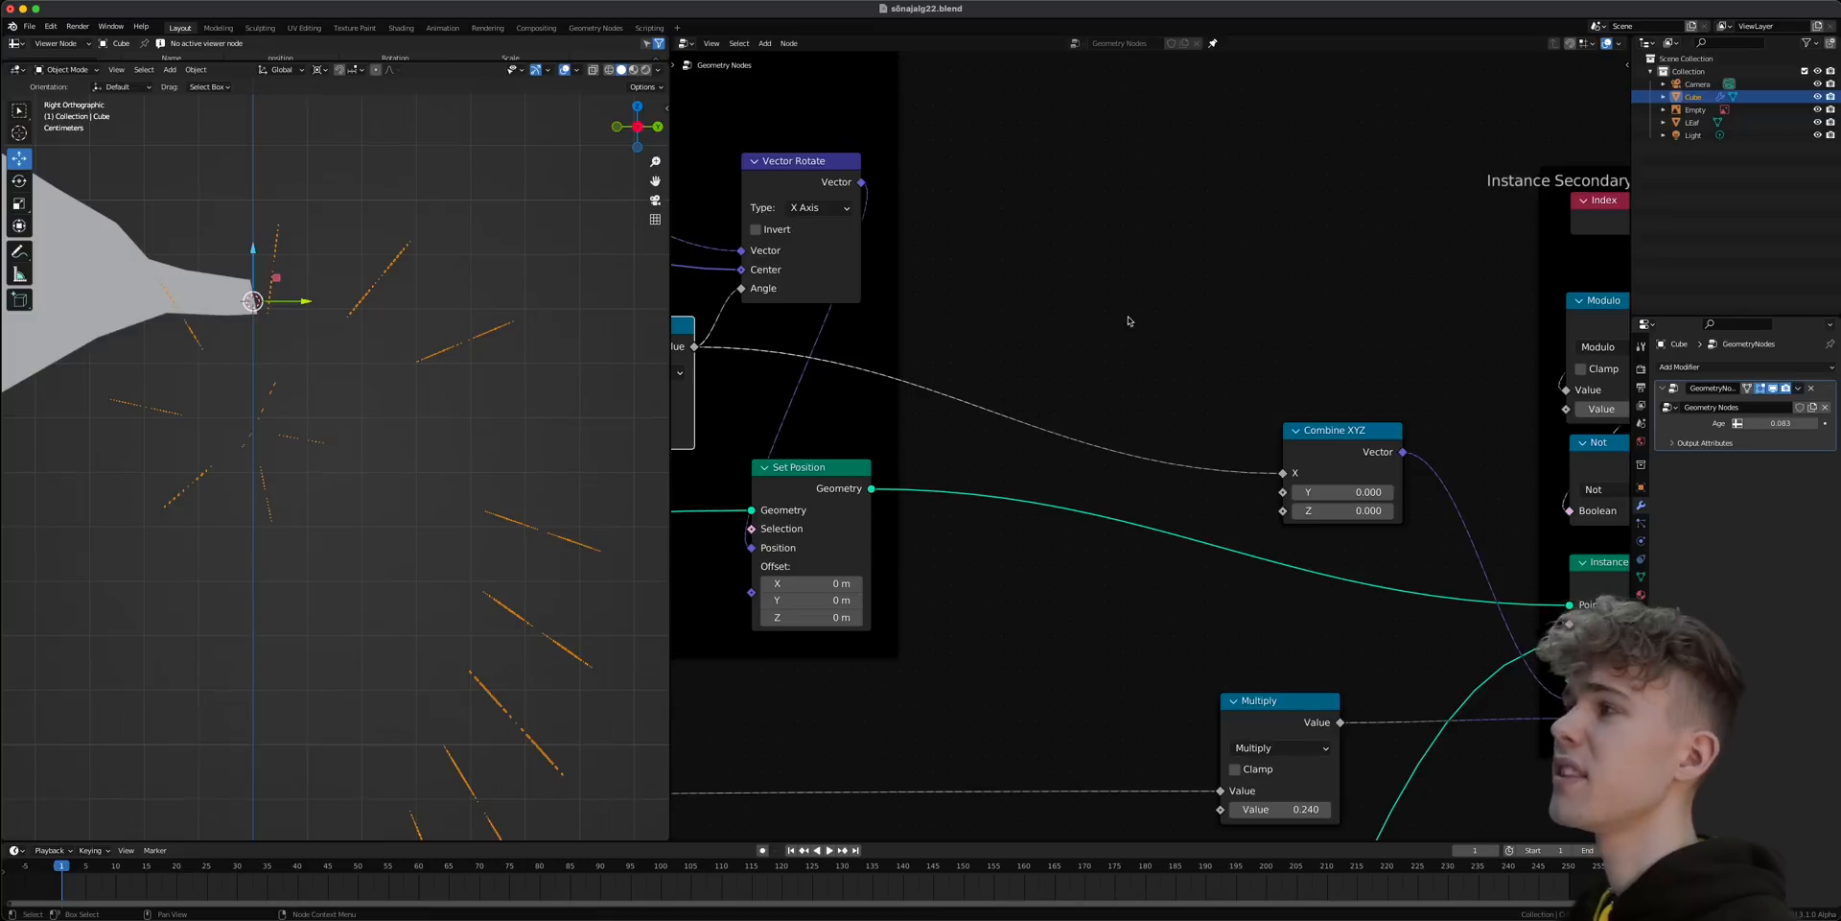
- Insert a Math node set to Add on the link into Combine XYZ's X, with a value of -1.200
key(shift+a)
text(sadd)
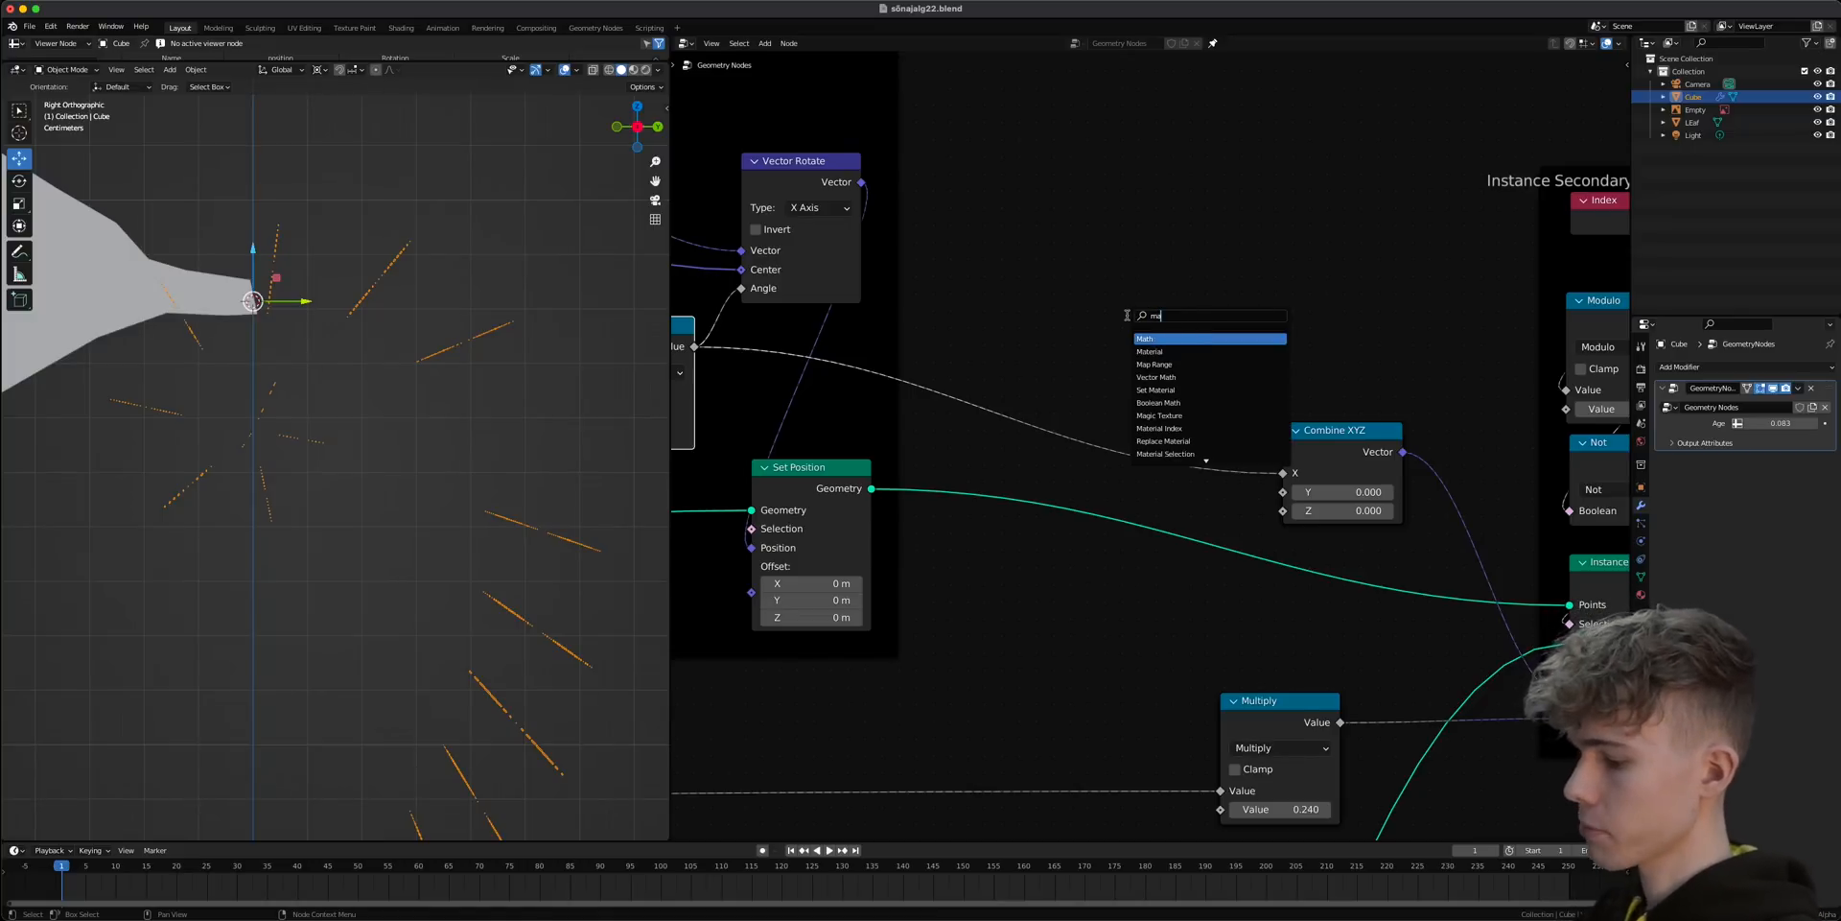
key(Return)
click(1172, 429)
mouse_move(1172, 479)
mouse_down()
mouse_move(1089, 479)
mouse_move(1158, 506)
mouse_up()
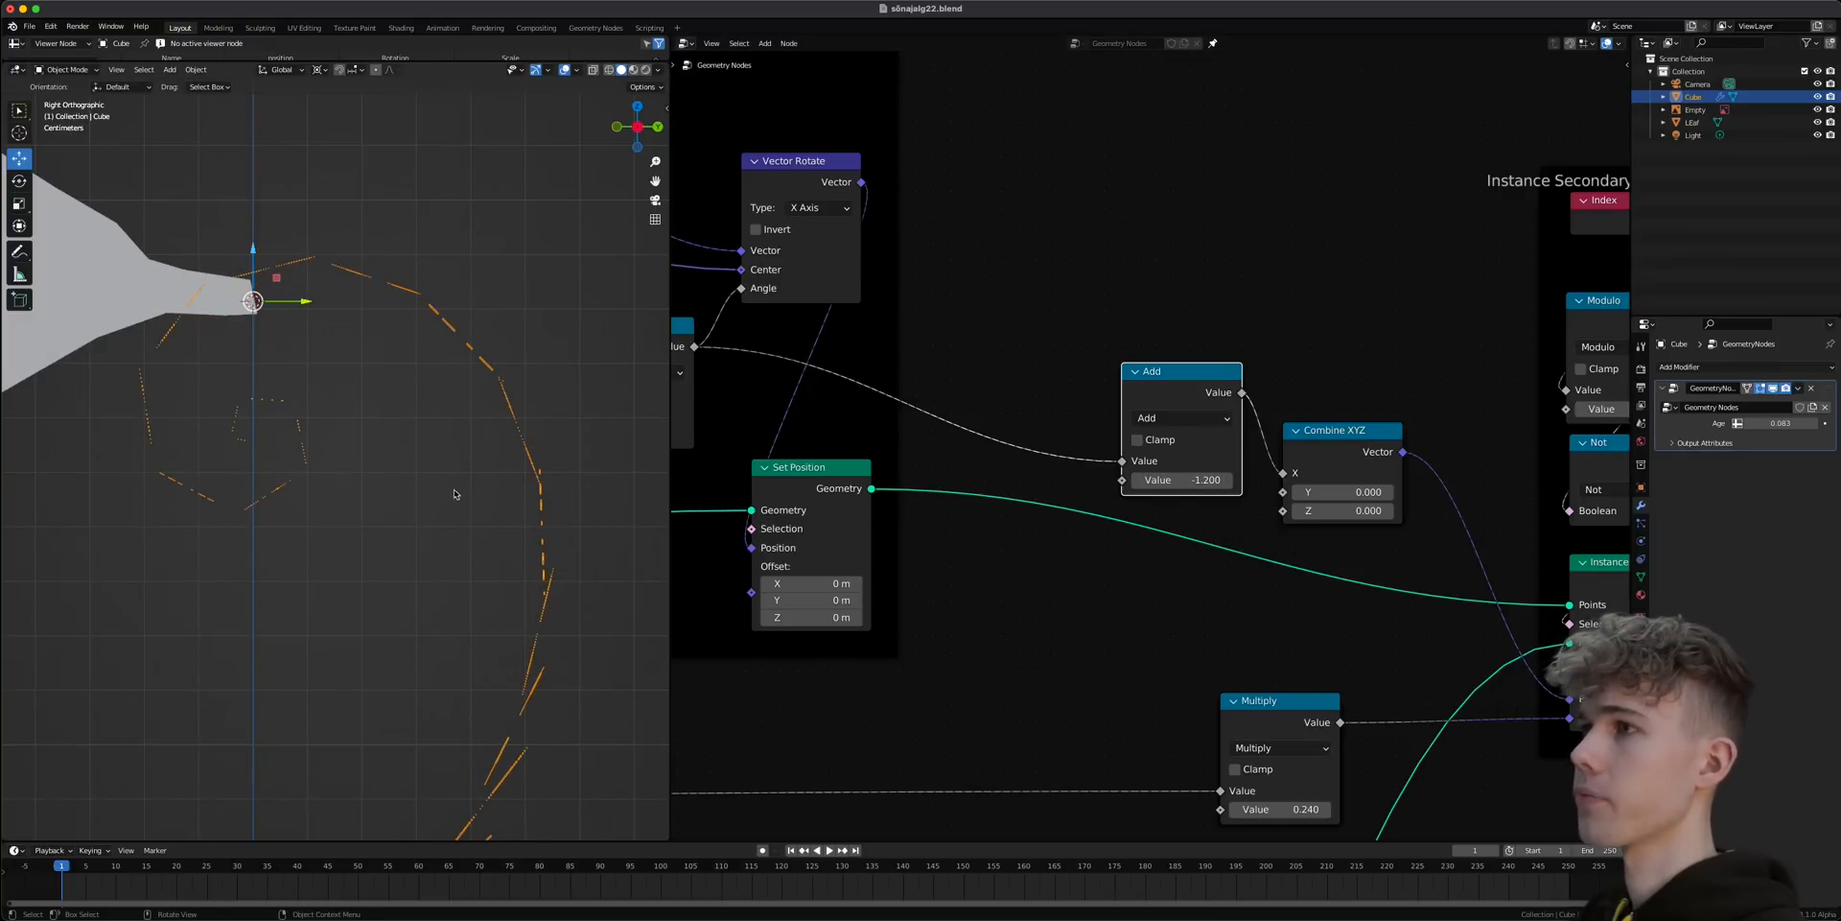
scroll(1131, 479, up, 3)
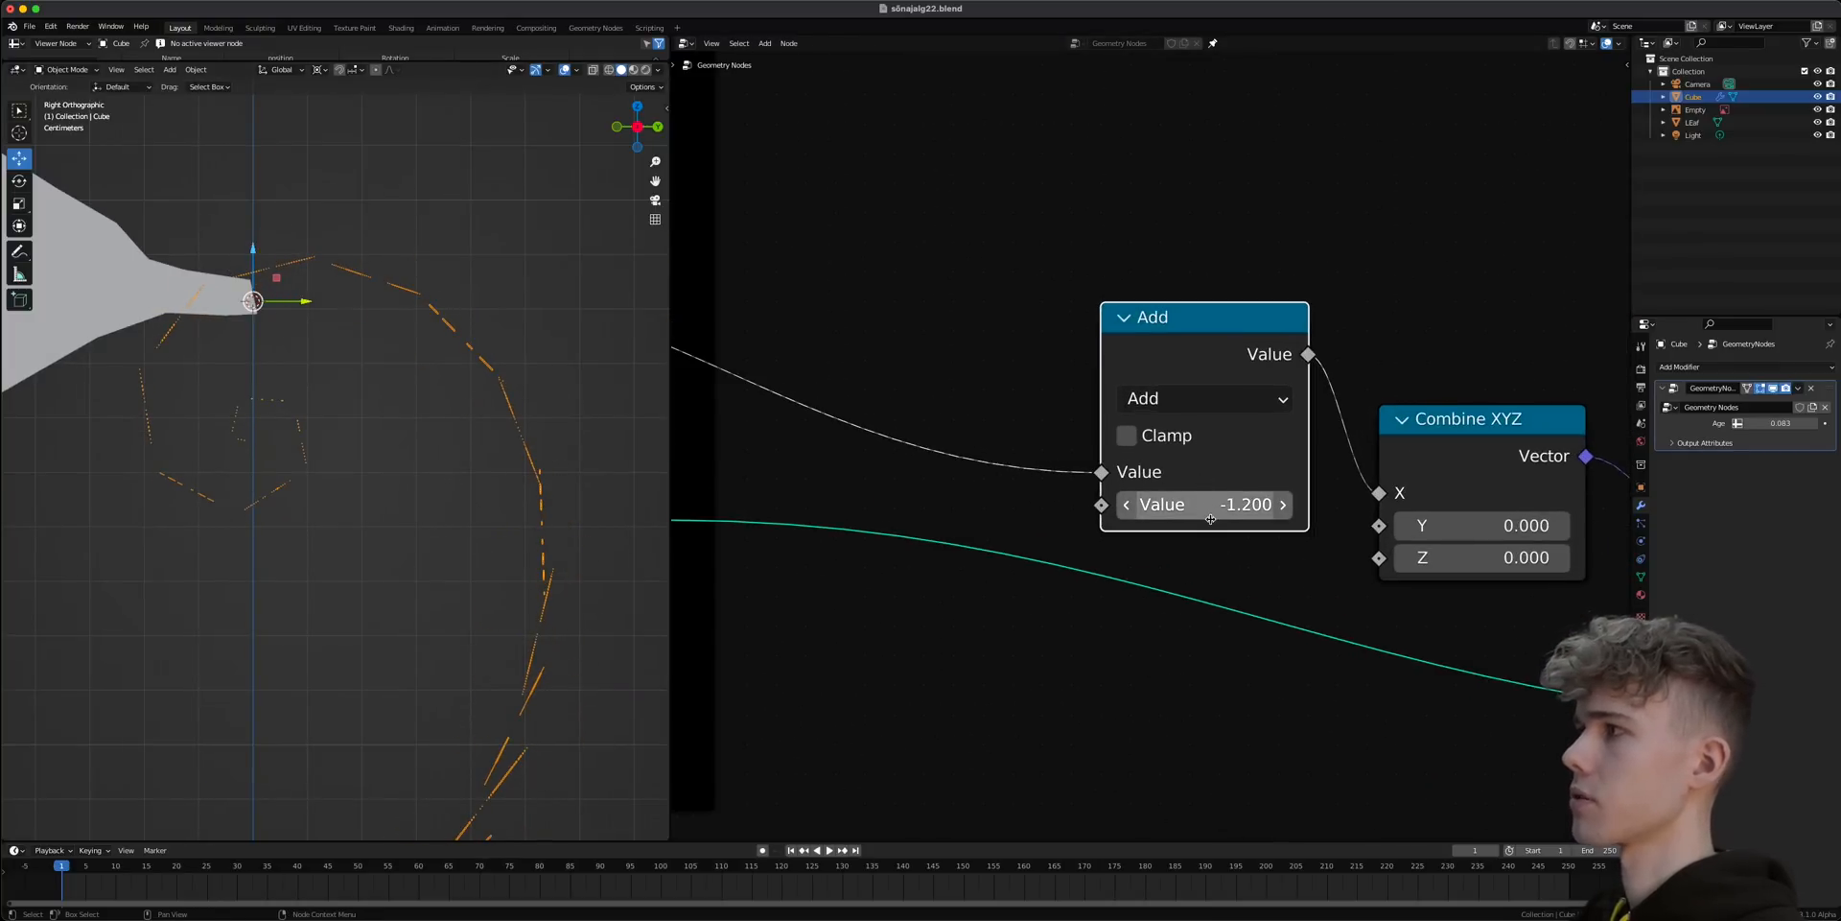
scroll(1210, 518, down, 3)
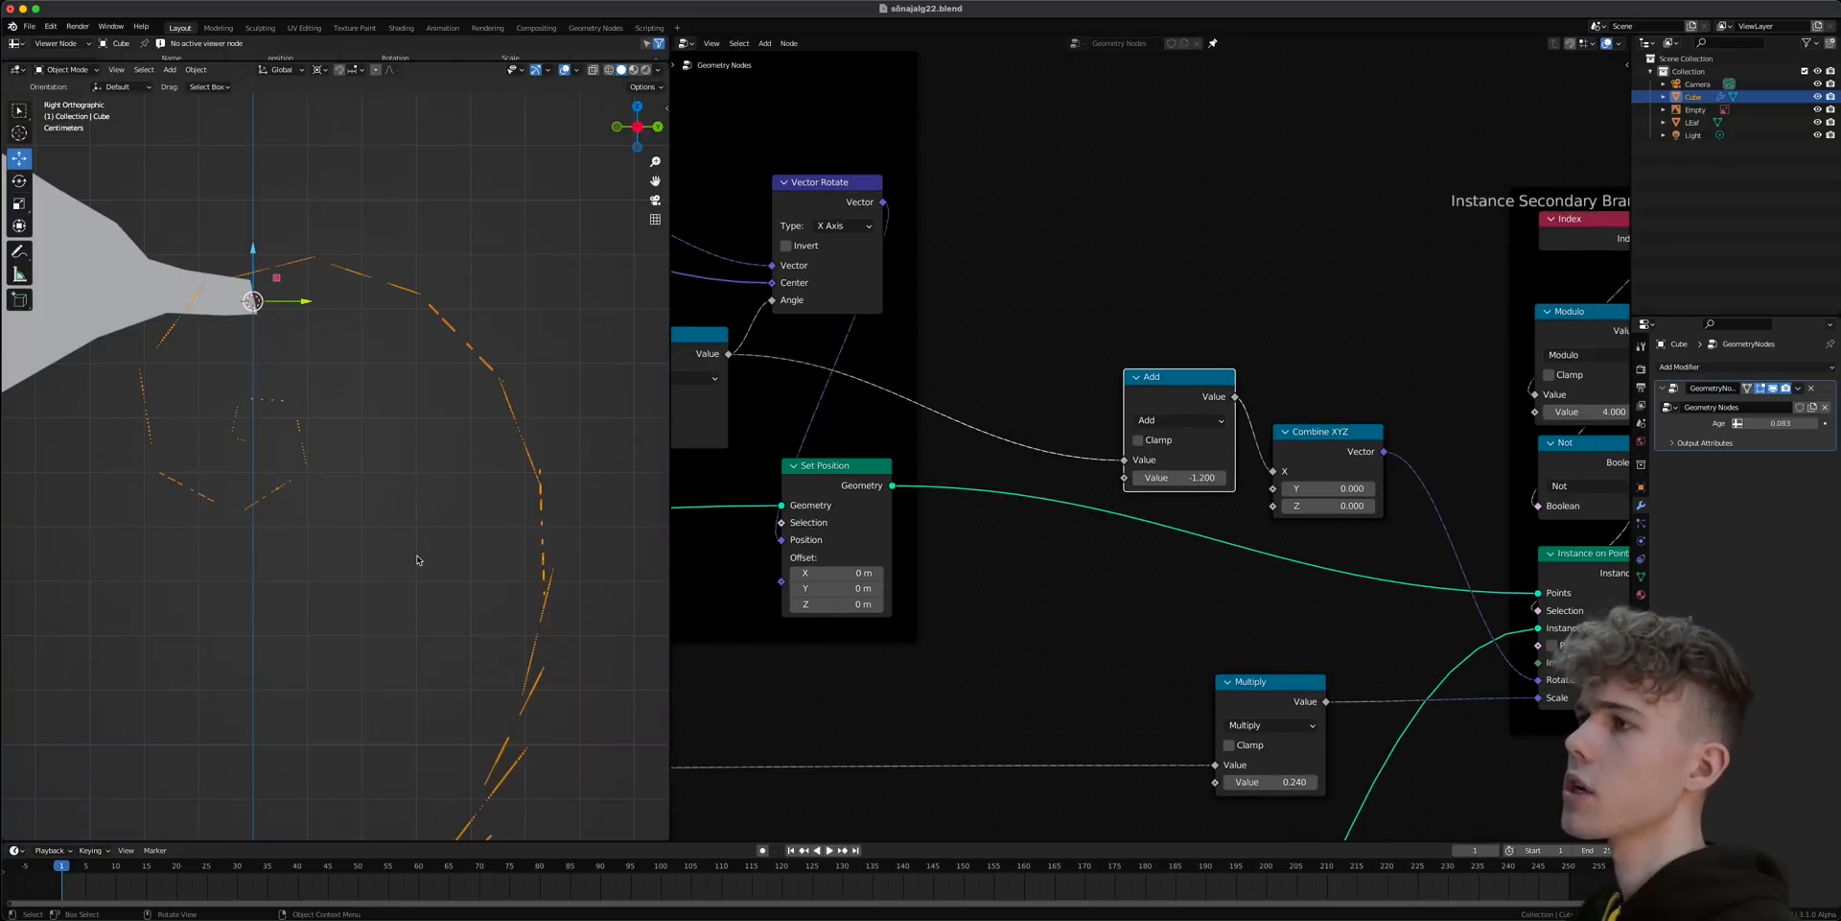
- Test the branch angles at different Age values, ending at 0.000, and set the Add node's value to -0.150
scroll(470, 521, down, 4)
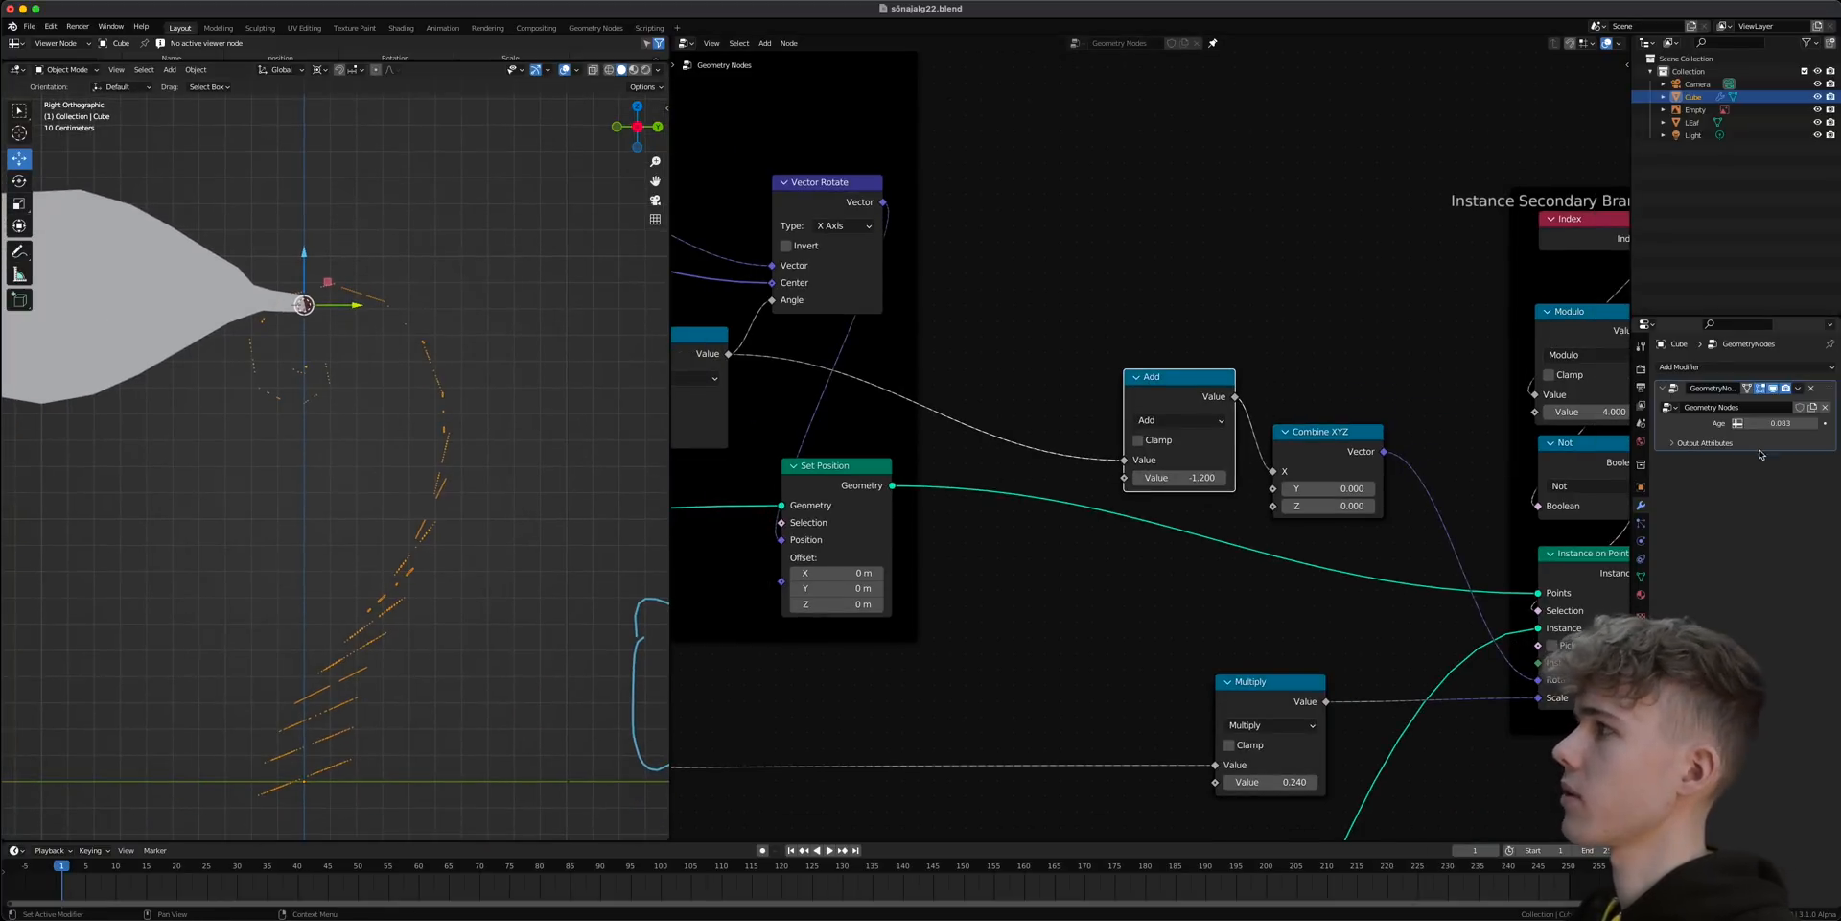
drag(1765, 423, 1809, 423)
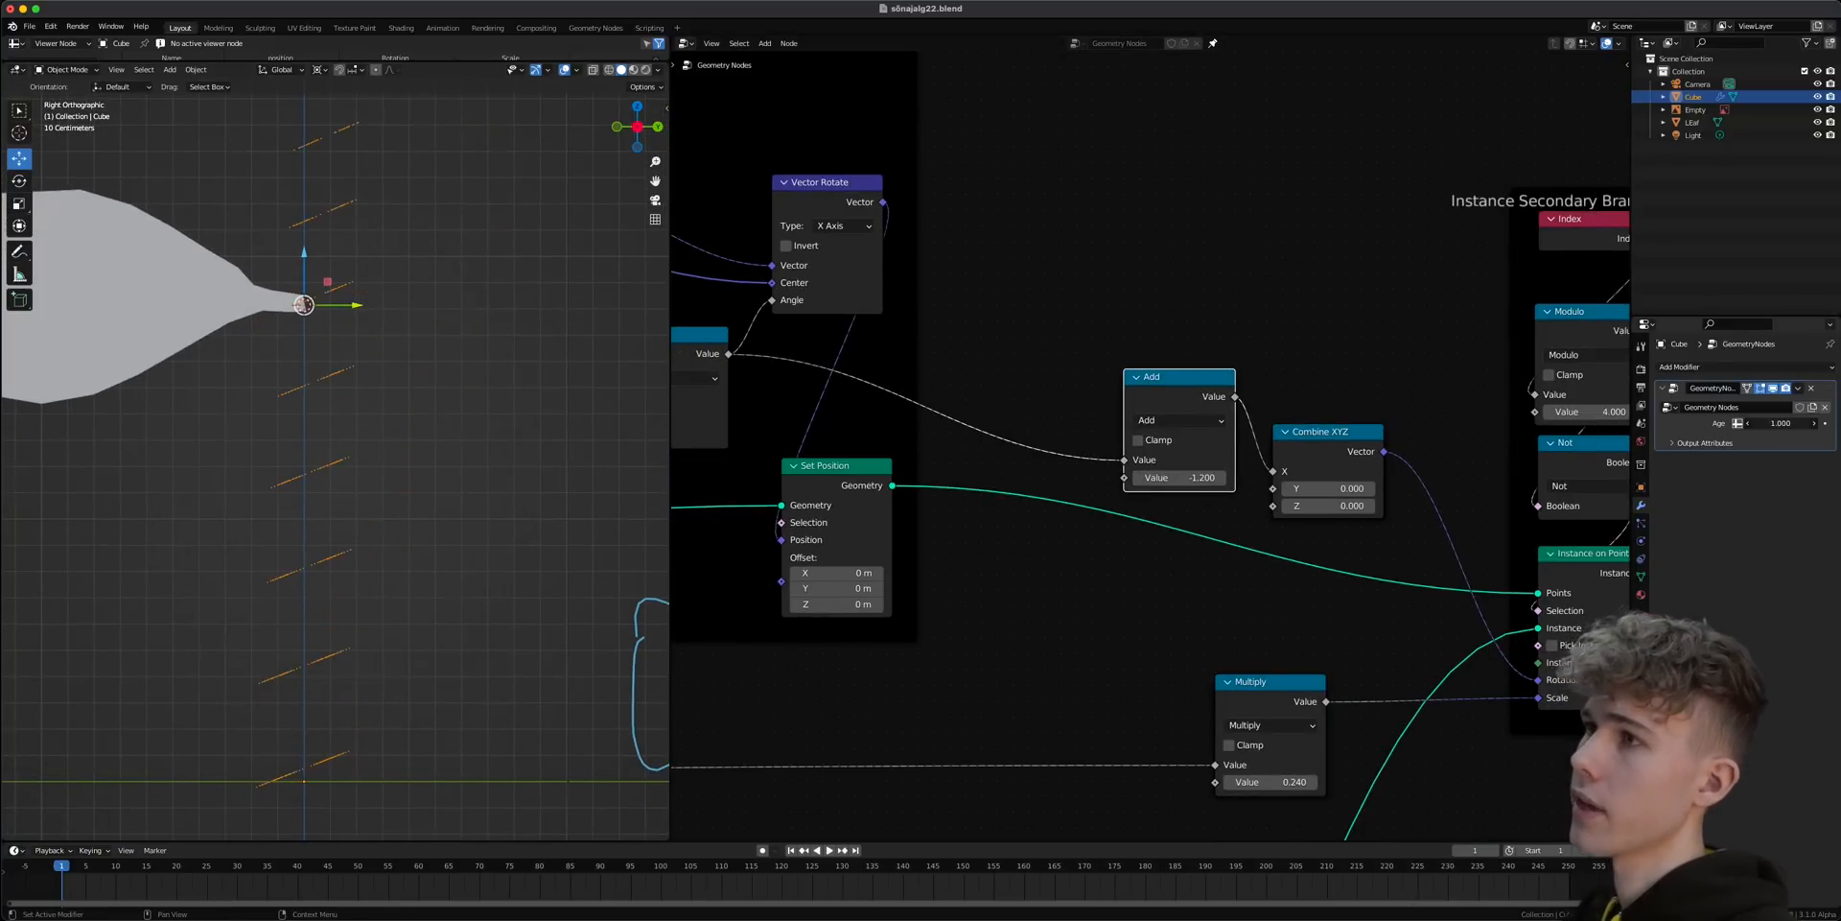
scroll(457, 413, down, 2)
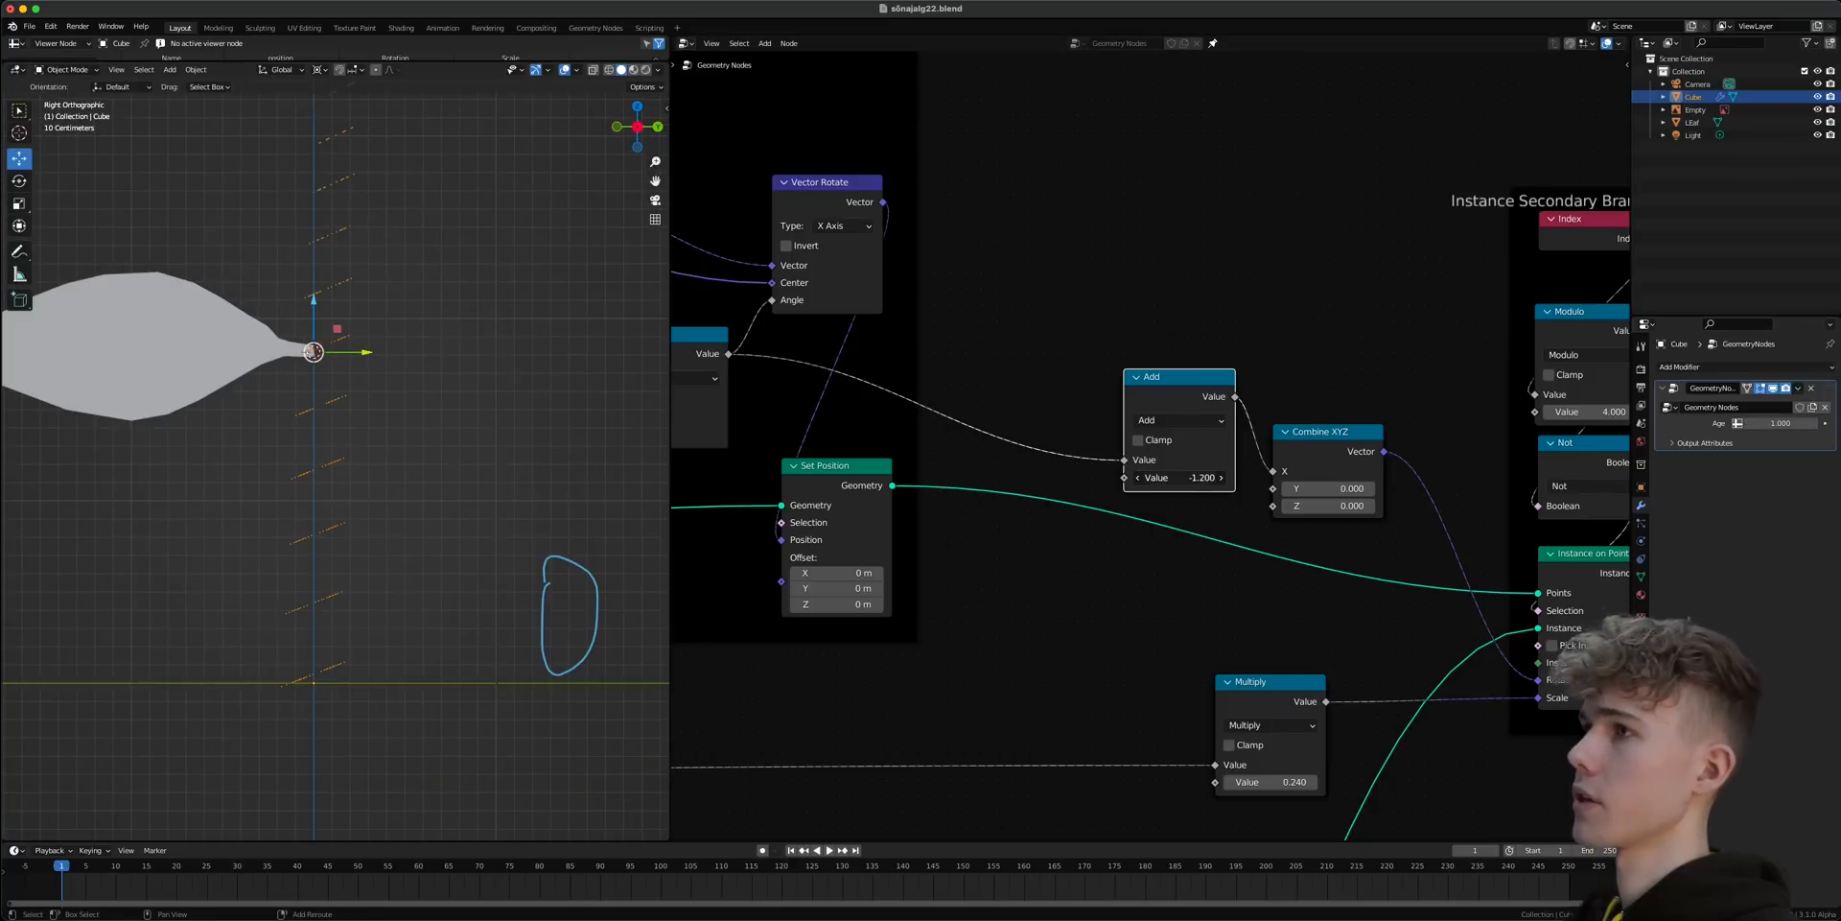
drag(1786, 423, 1775, 423)
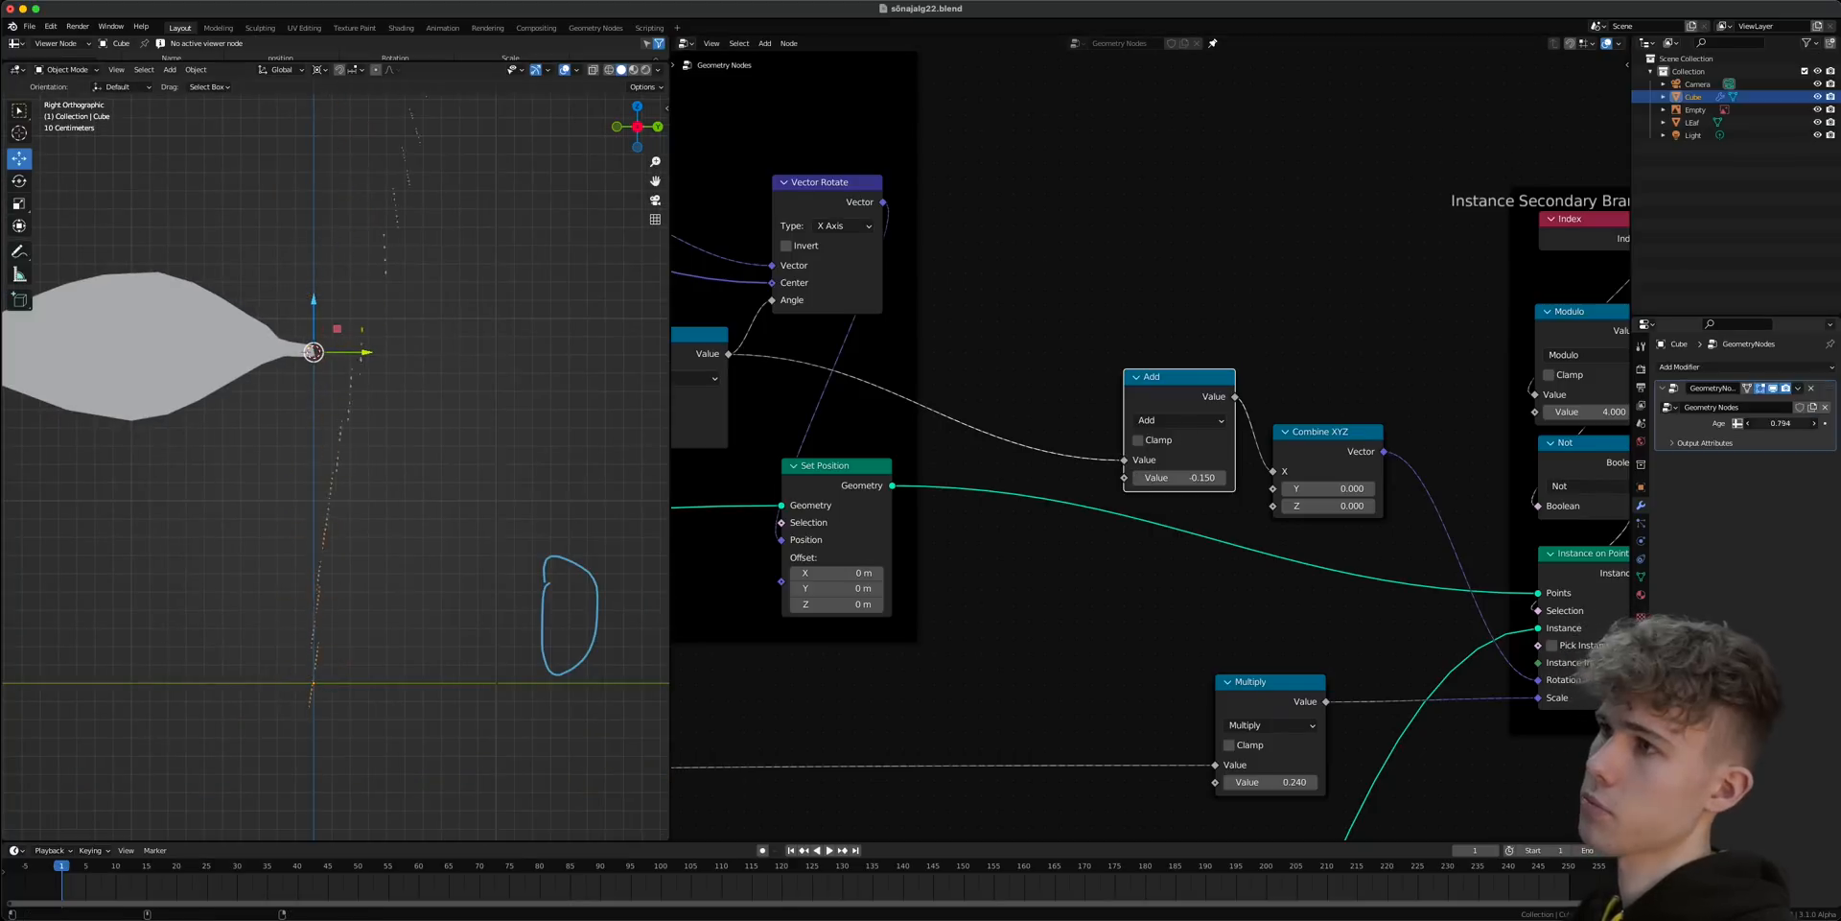
scroll(316, 523, up, 2)
middle_drag(307, 518, 451, 556)
middle_drag(451, 556, 475, 533)
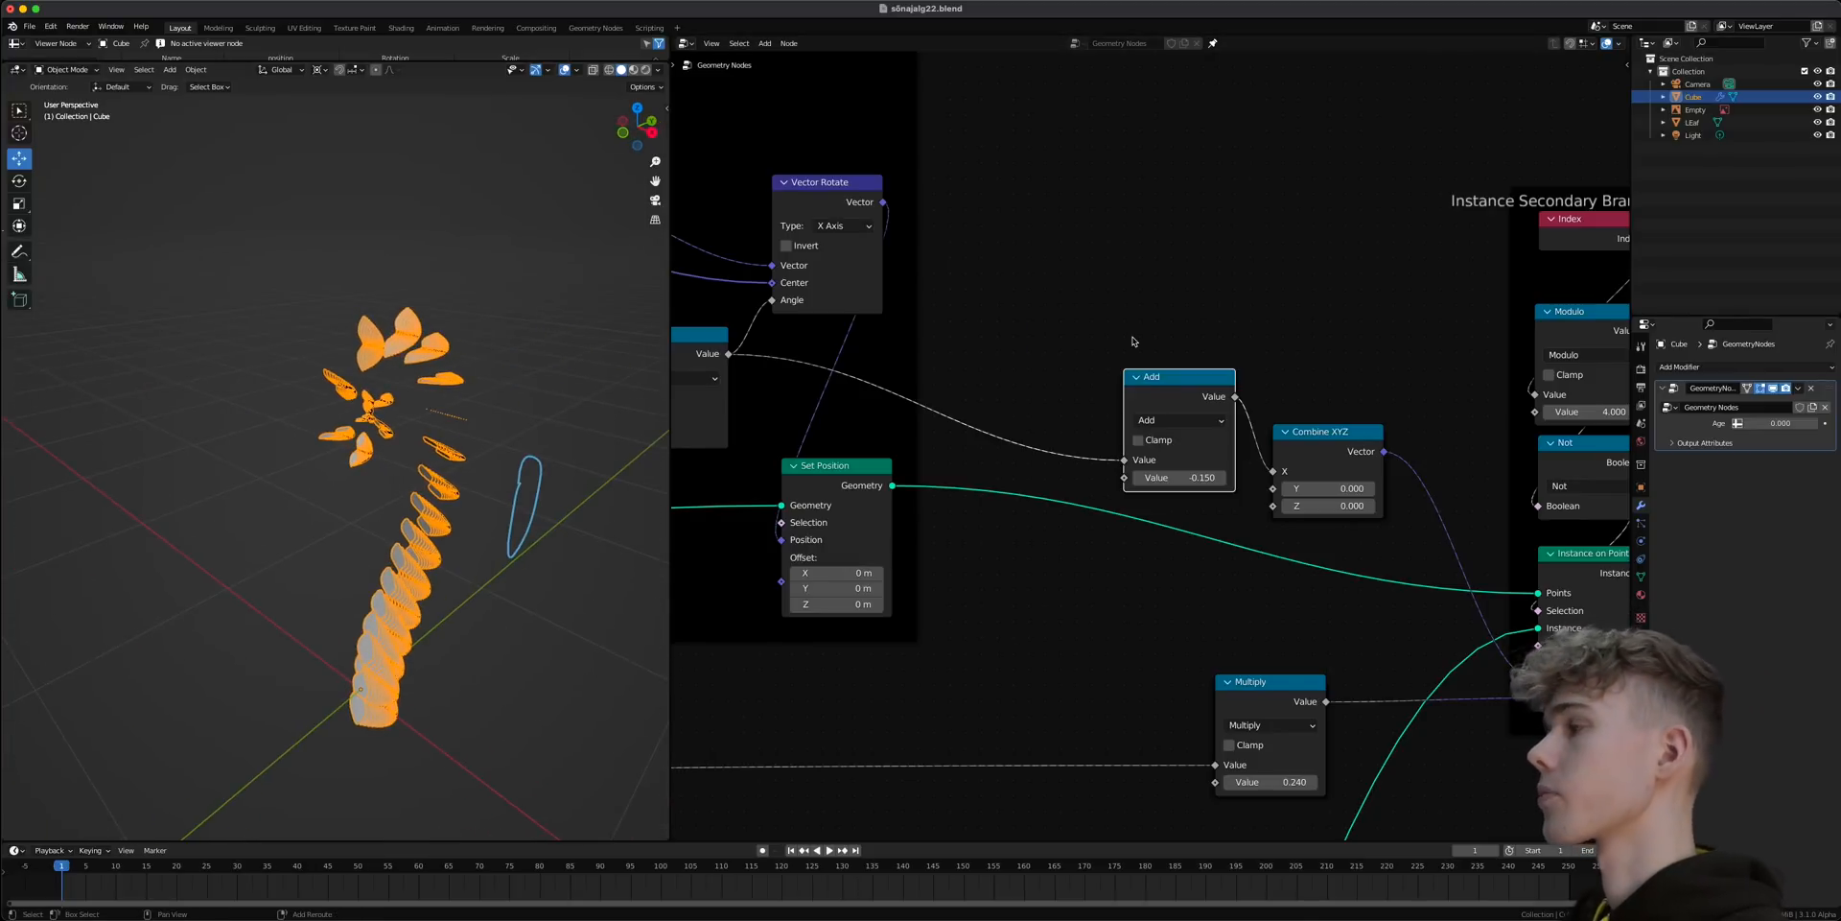
- Add a Group Input node above the Add node and link its Age output to the Add node's second value
key(shift+a)
key(s)
text(group in)
key(Return)
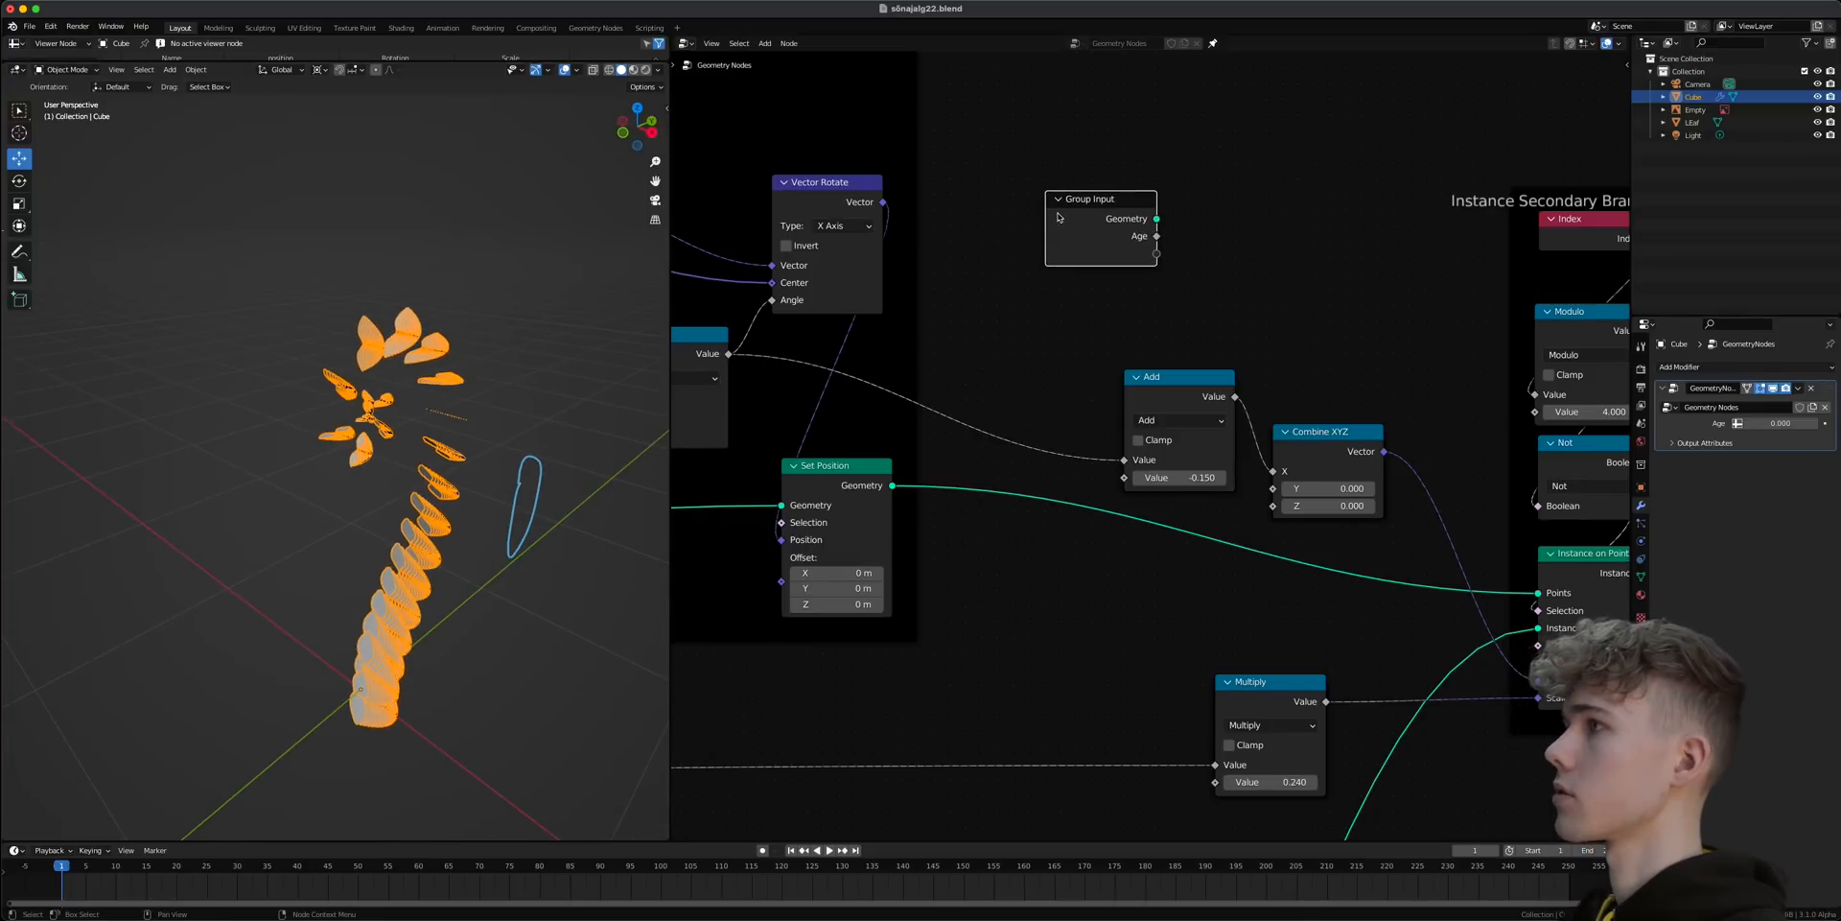
scroll(1190, 313, down, 1)
middle_drag(1162, 311, 1079, 317)
drag(1030, 258, 1047, 486)
middle_drag(1132, 403, 1194, 473)
drag(1126, 311, 1167, 332)
drag(1045, 276, 1113, 372)
drag(1153, 355, 1014, 338)
- Add a Map Range node on the link between the Group Input's Age output and the Add node
key(shift+a)
text(smap)
key(Return)
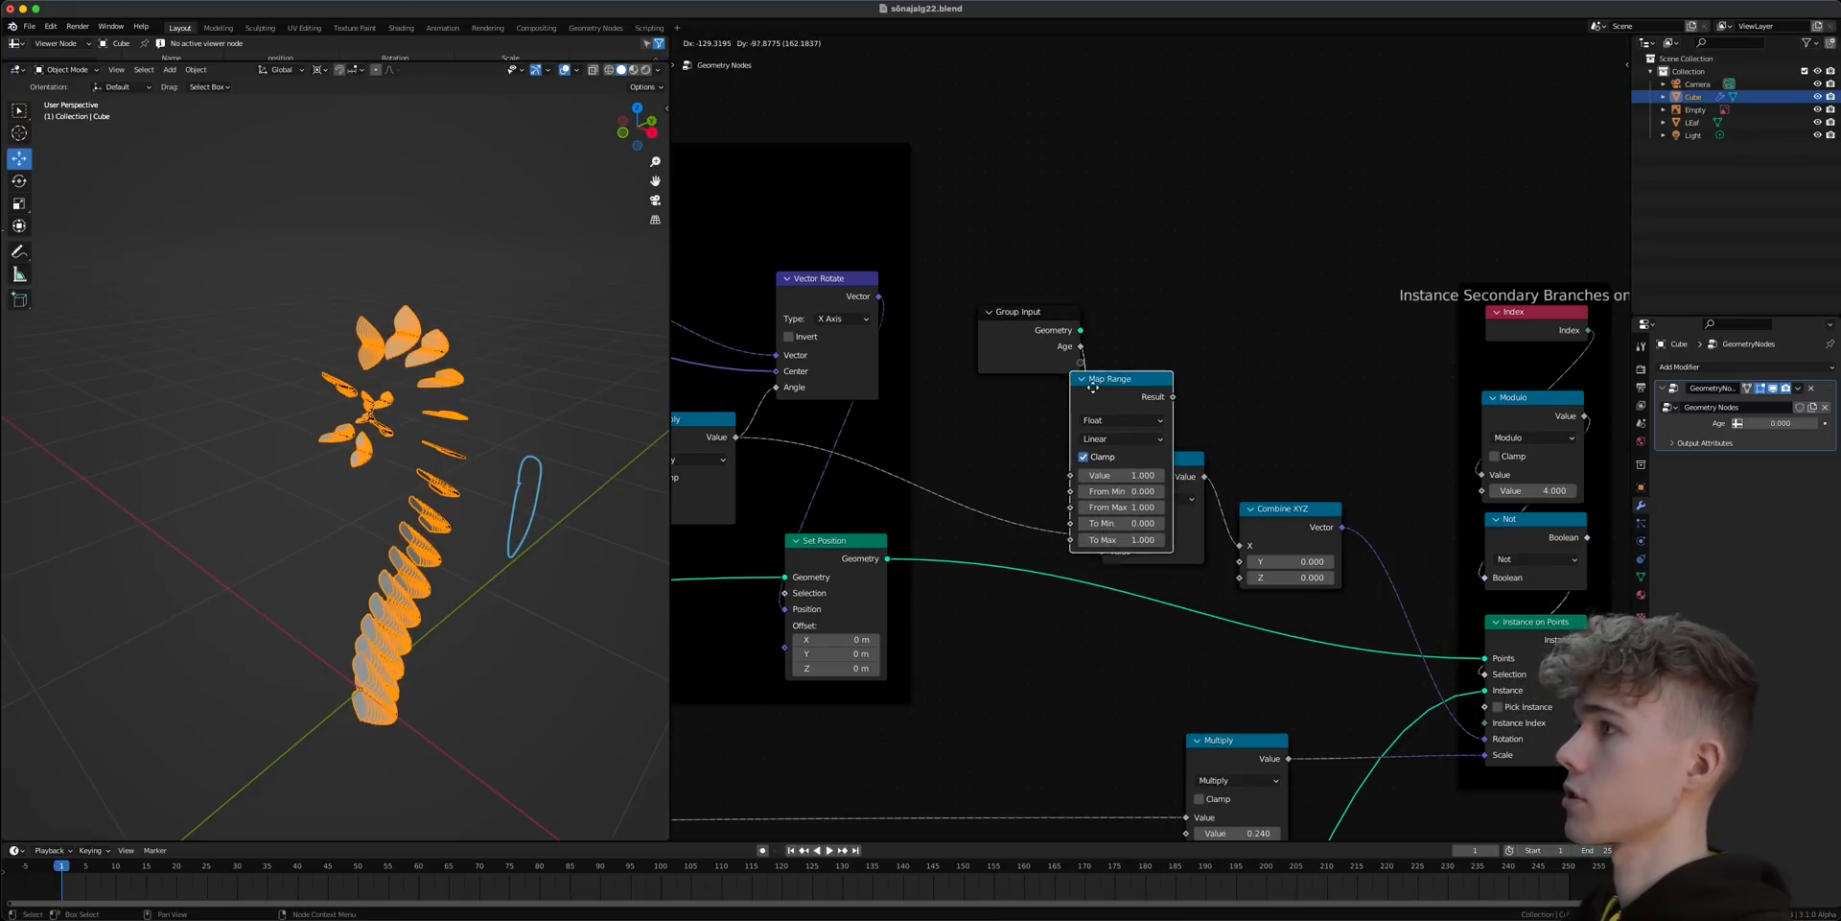
- Stack the Map Range node above the Add node with the Group Input node above it, and save the file
click(1148, 268)
drag(1052, 198, 1164, 219)
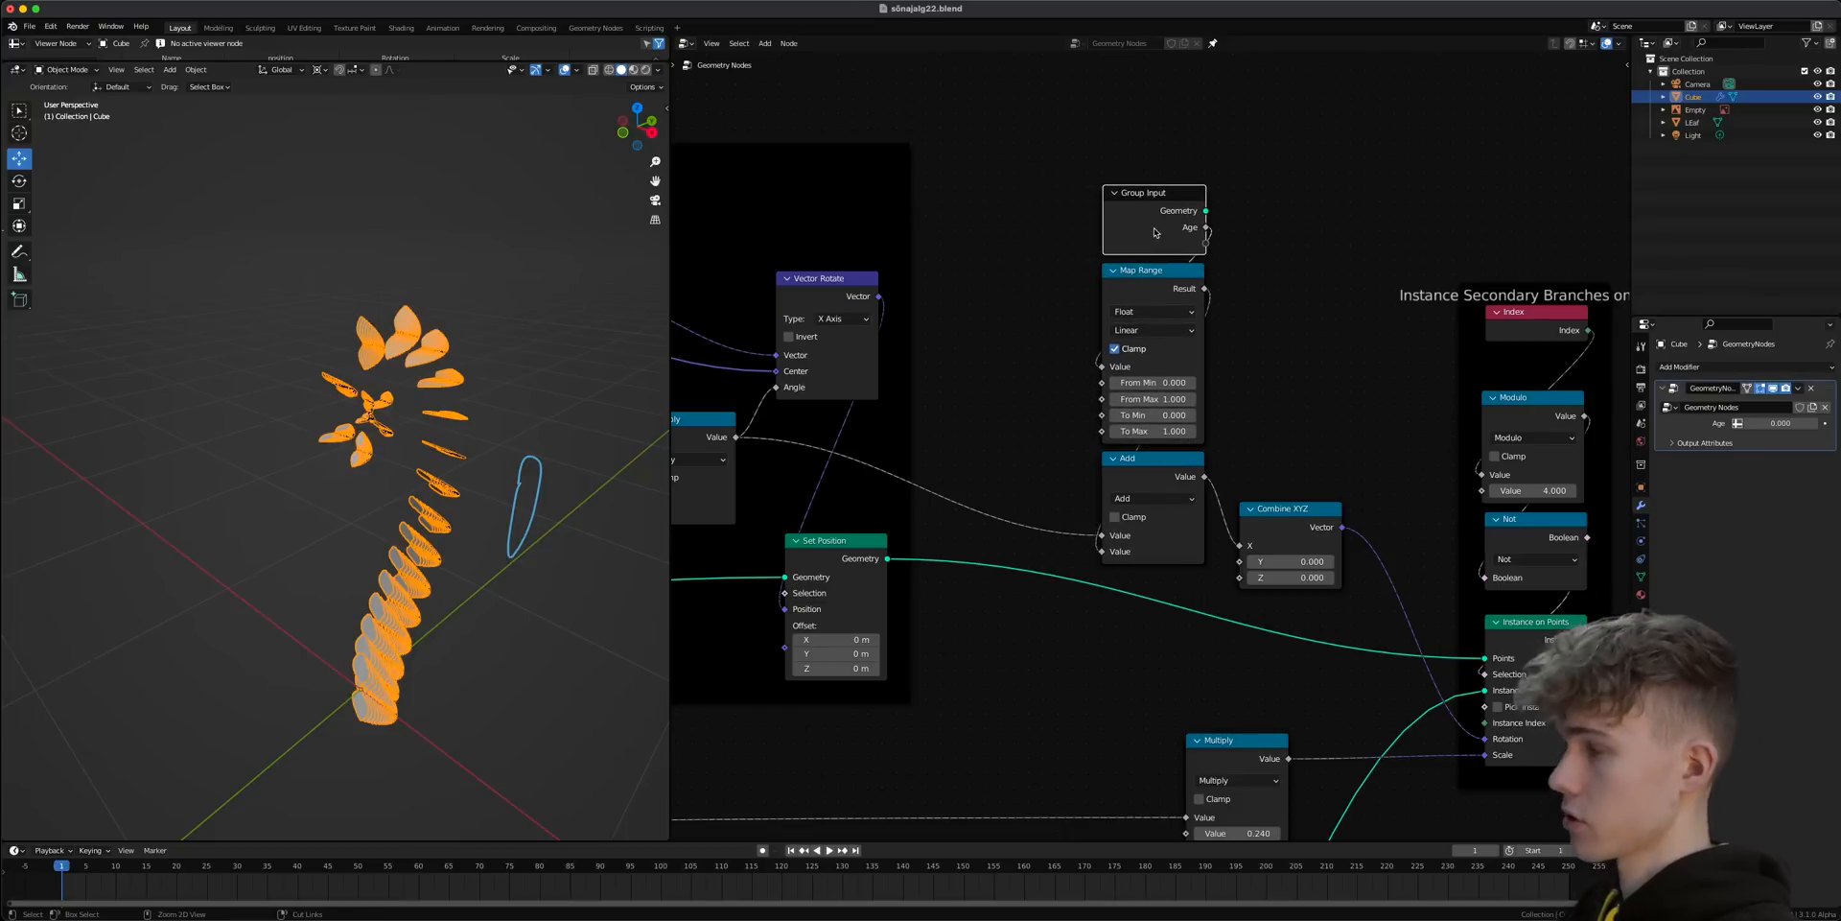
key(ctrl+s)
- Set the Map Range node's To Min to 1.830, judging the leaf alignment in right orthographic view, and save the file
scroll(1150, 271, up, 1)
drag(1780, 423, 1827, 423)
click(652, 133)
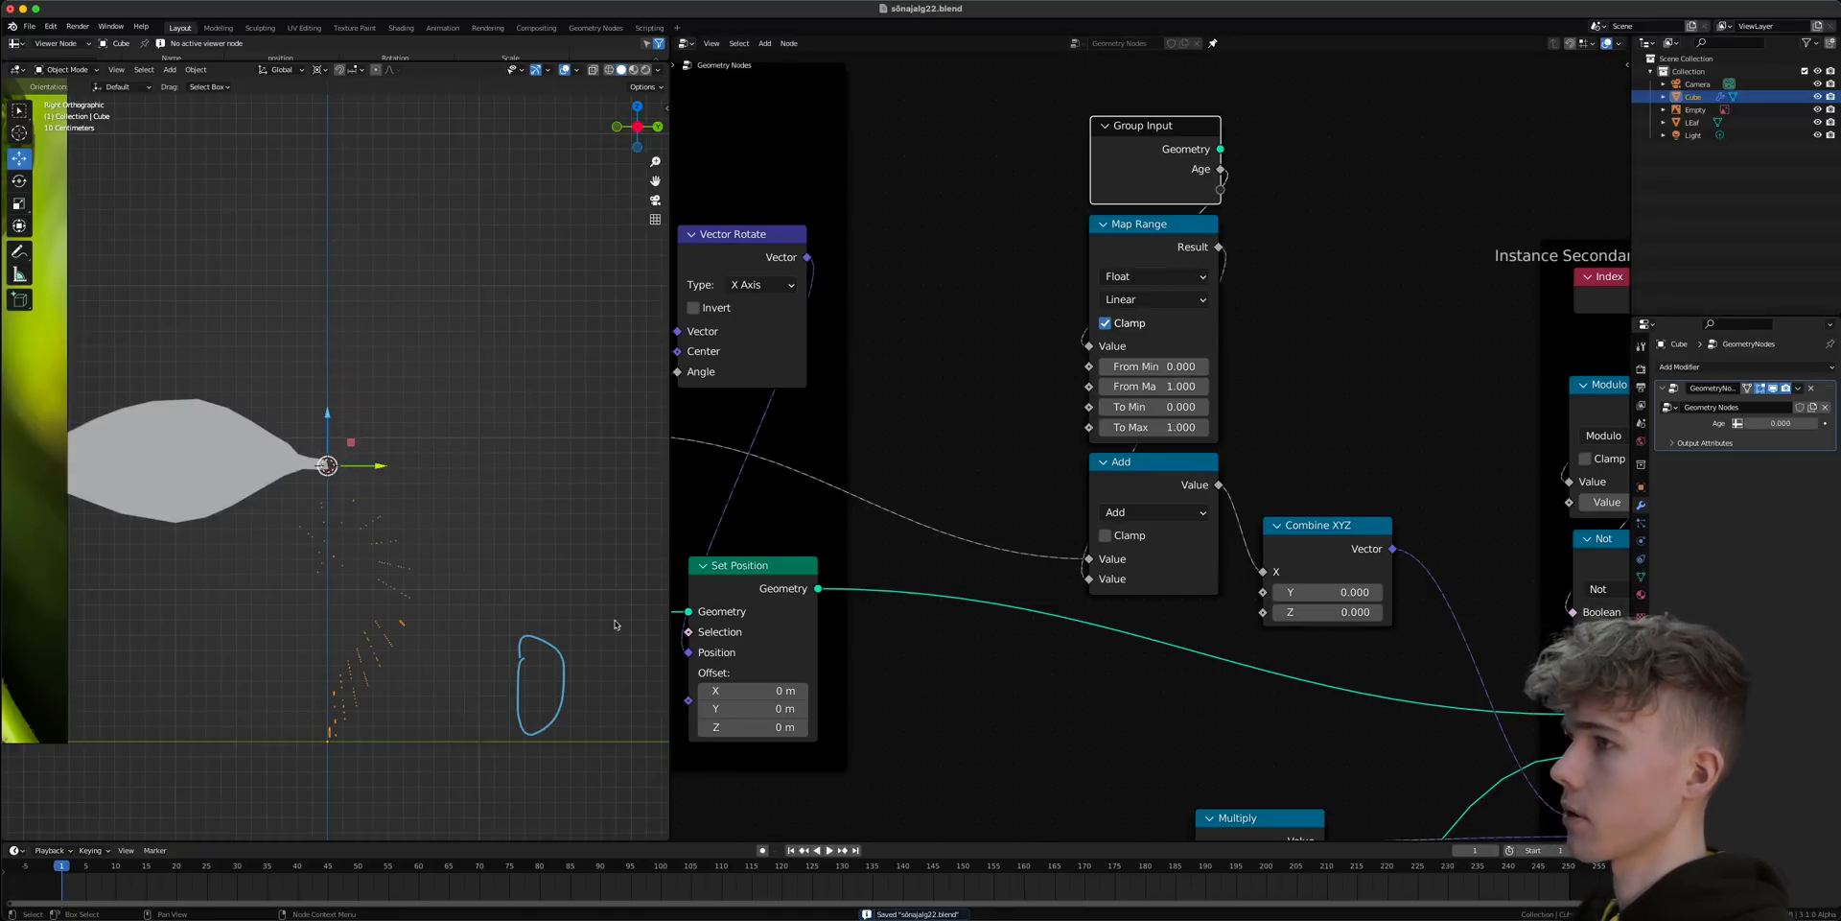
scroll(495, 671, up, 3)
shift+middle_drag(495, 674, 495, 447)
scroll(495, 447, up, 1)
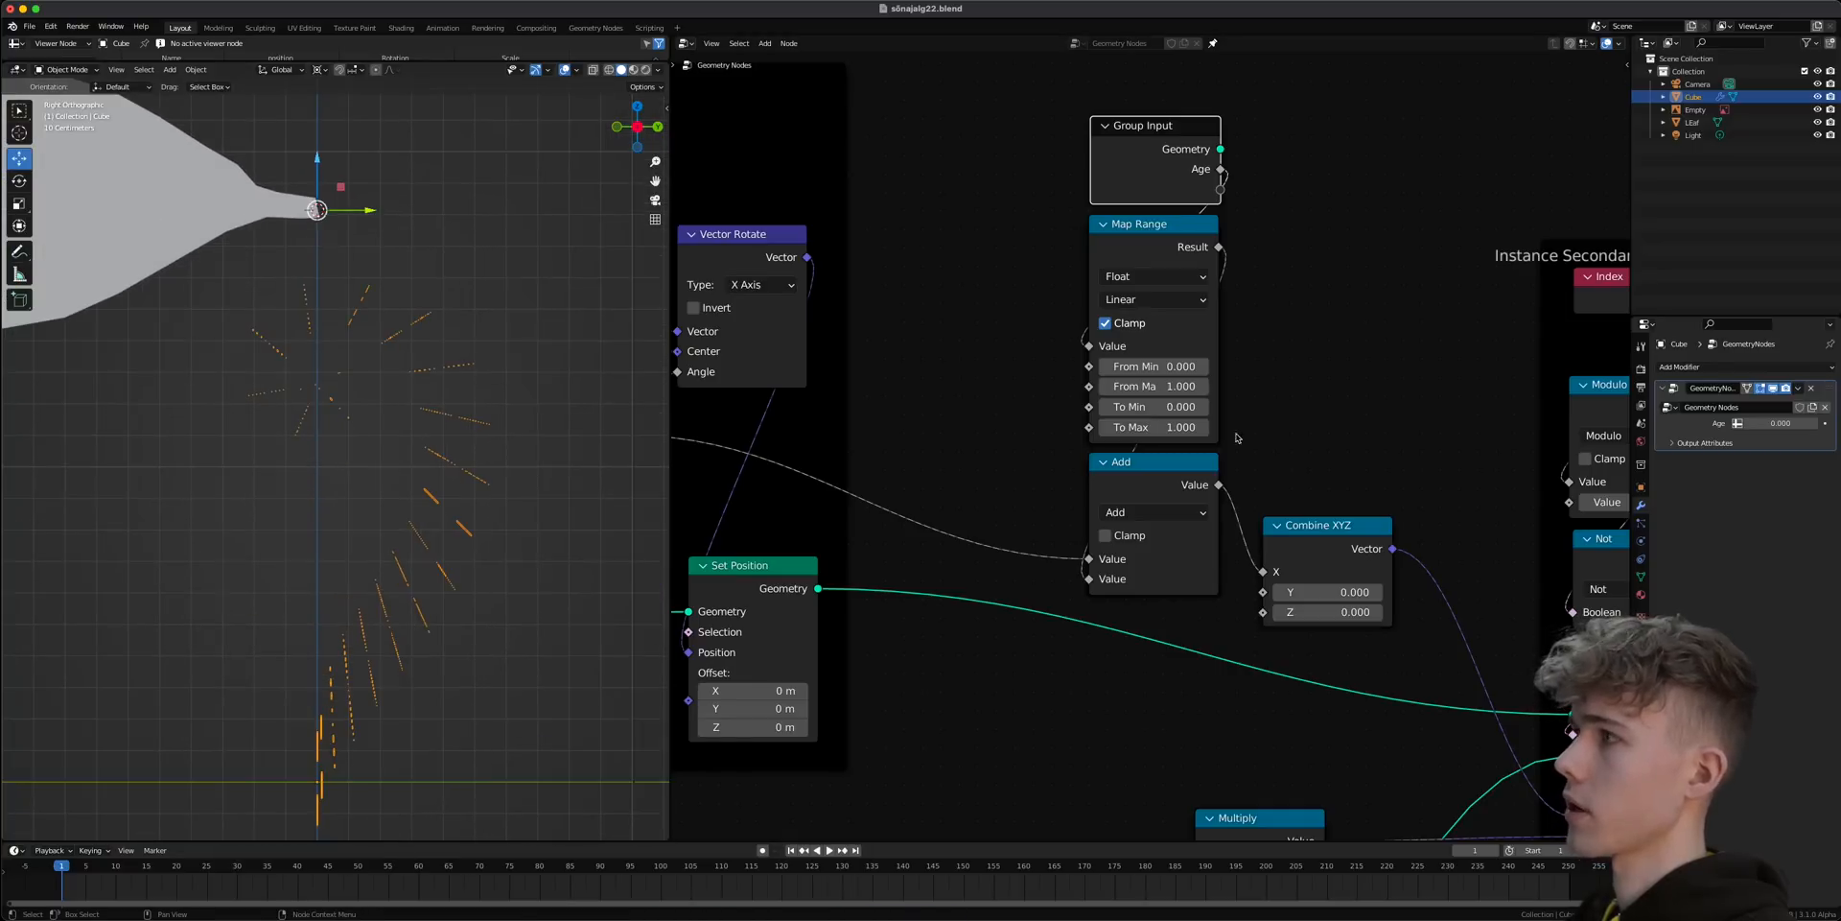
drag(1154, 407, 1300, 406)
key(ctrl+s)
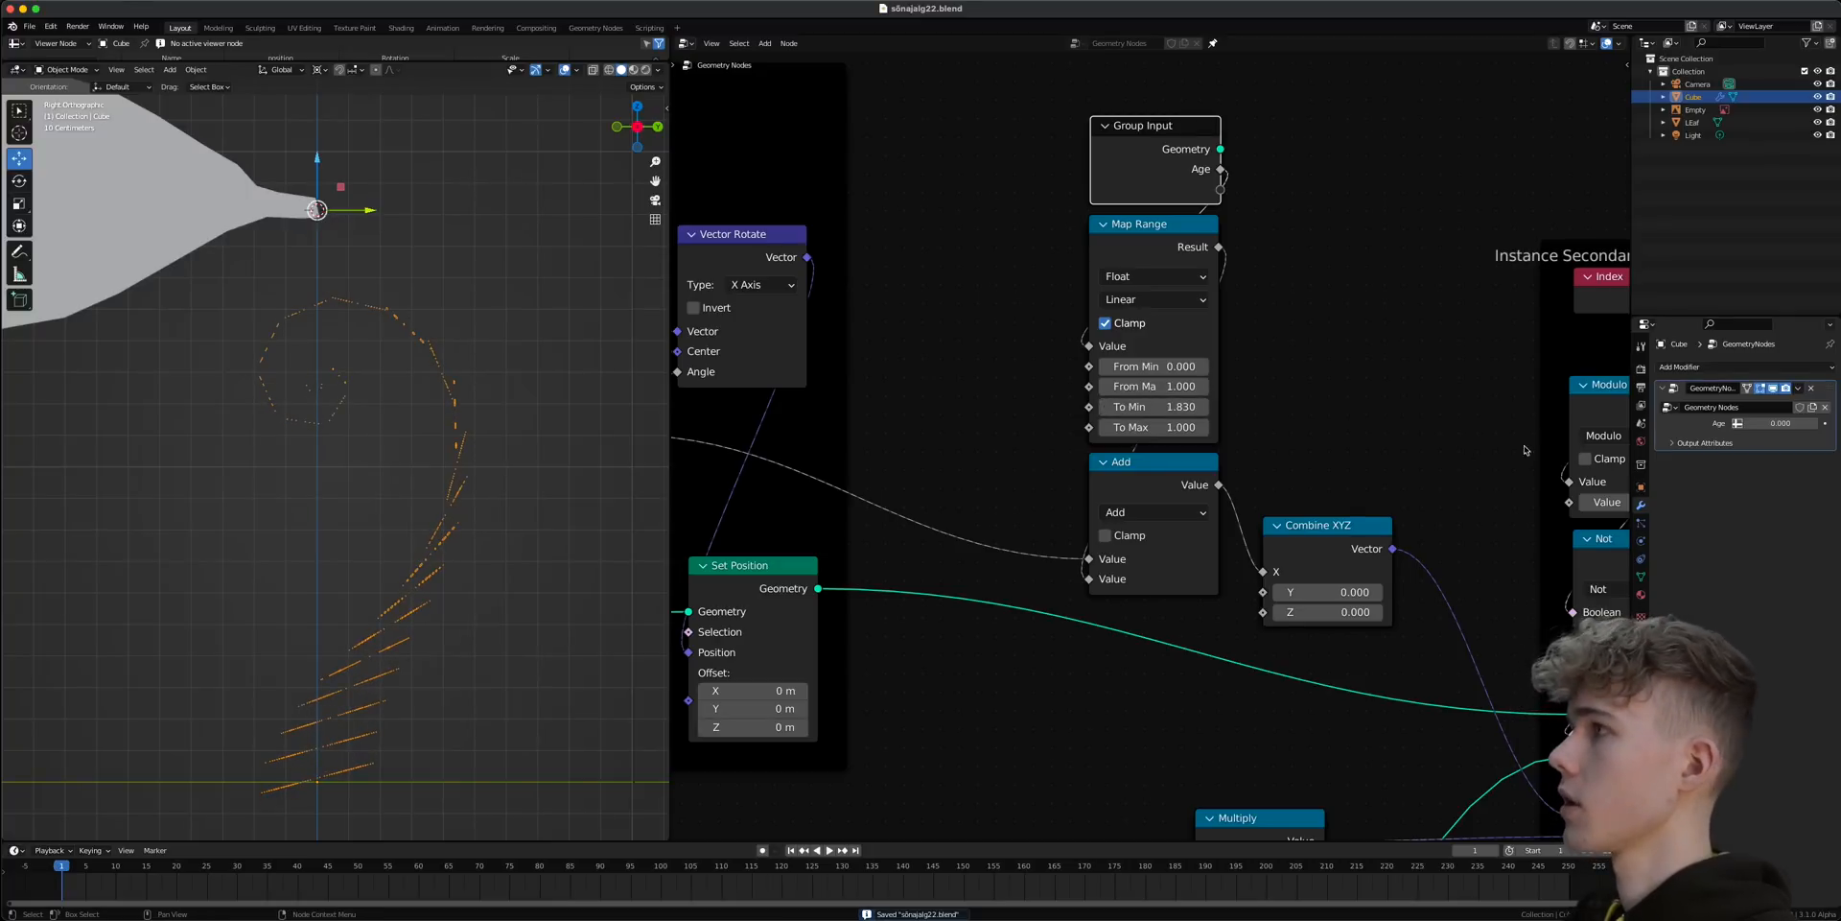
- Set the modifier's Age to 1.000 and the Map Range node's To Max to 3.000
drag(1769, 424, 1795, 424)
scroll(450, 396, down, 3)
shift+middle_drag(449, 396, 451, 489)
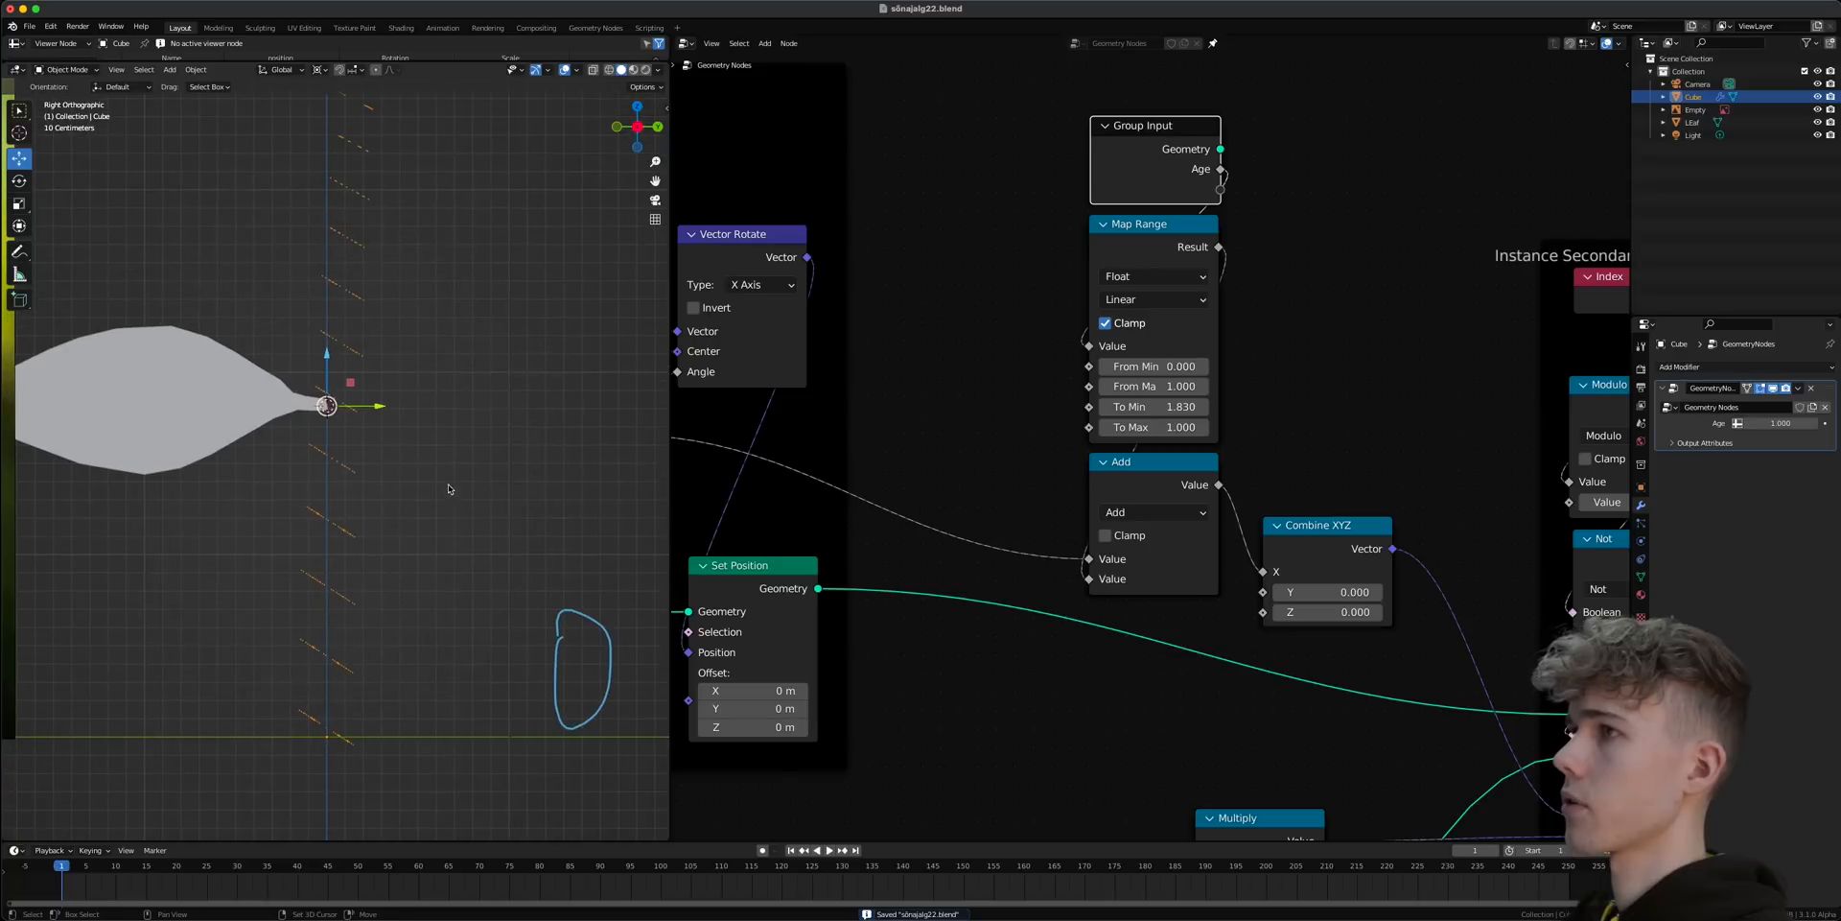
drag(1167, 426, 1146, 425)
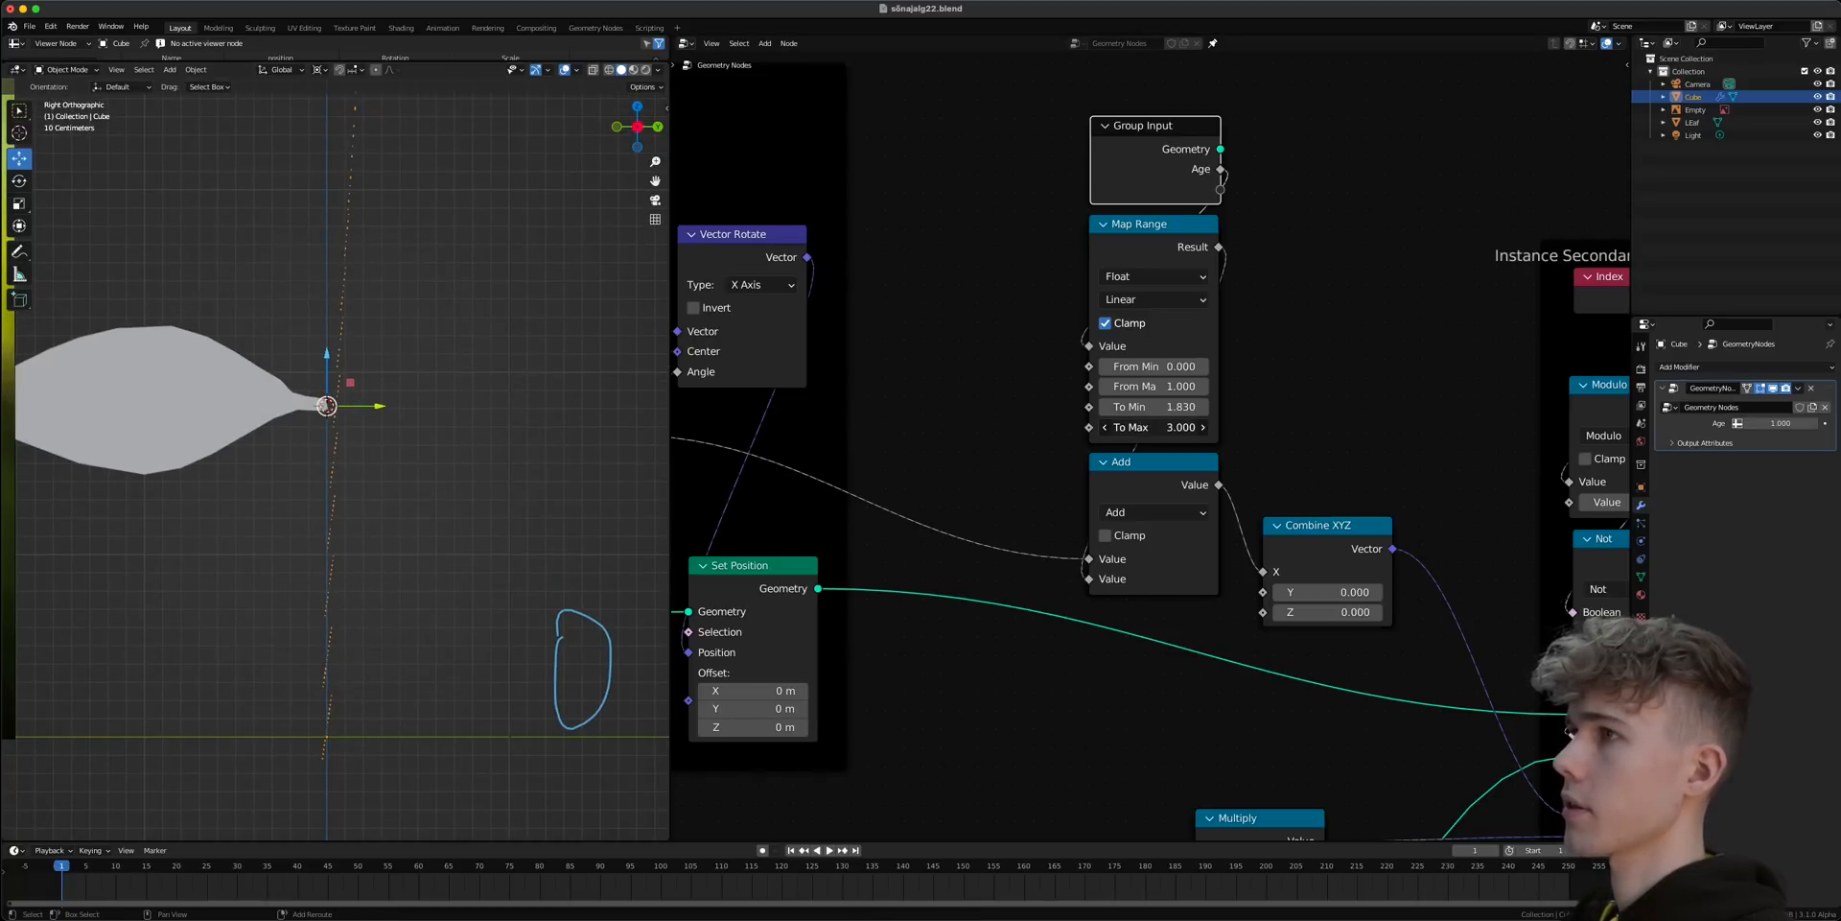
- Sweep the Age value to test the branch alignment, return it to 0.000, and save the file
scroll(411, 342, down, 1)
shift+middle_drag(412, 341, 489, 409)
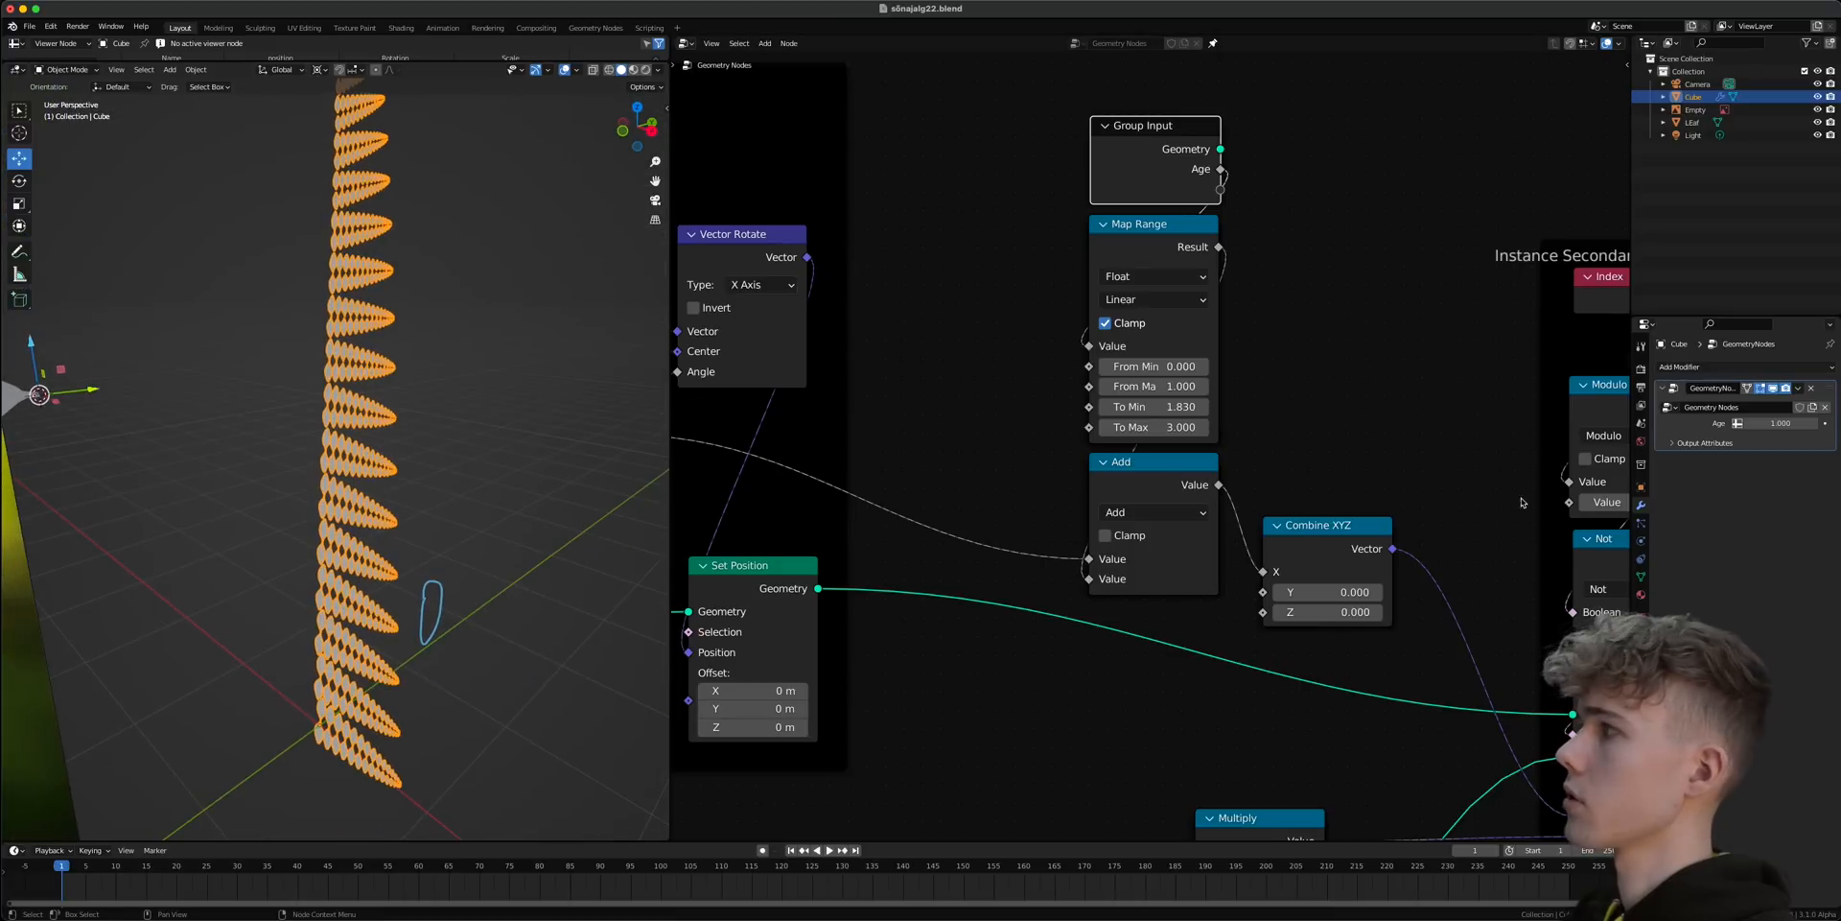
drag(1773, 426, 1793, 426)
drag(1776, 423, 1738, 423)
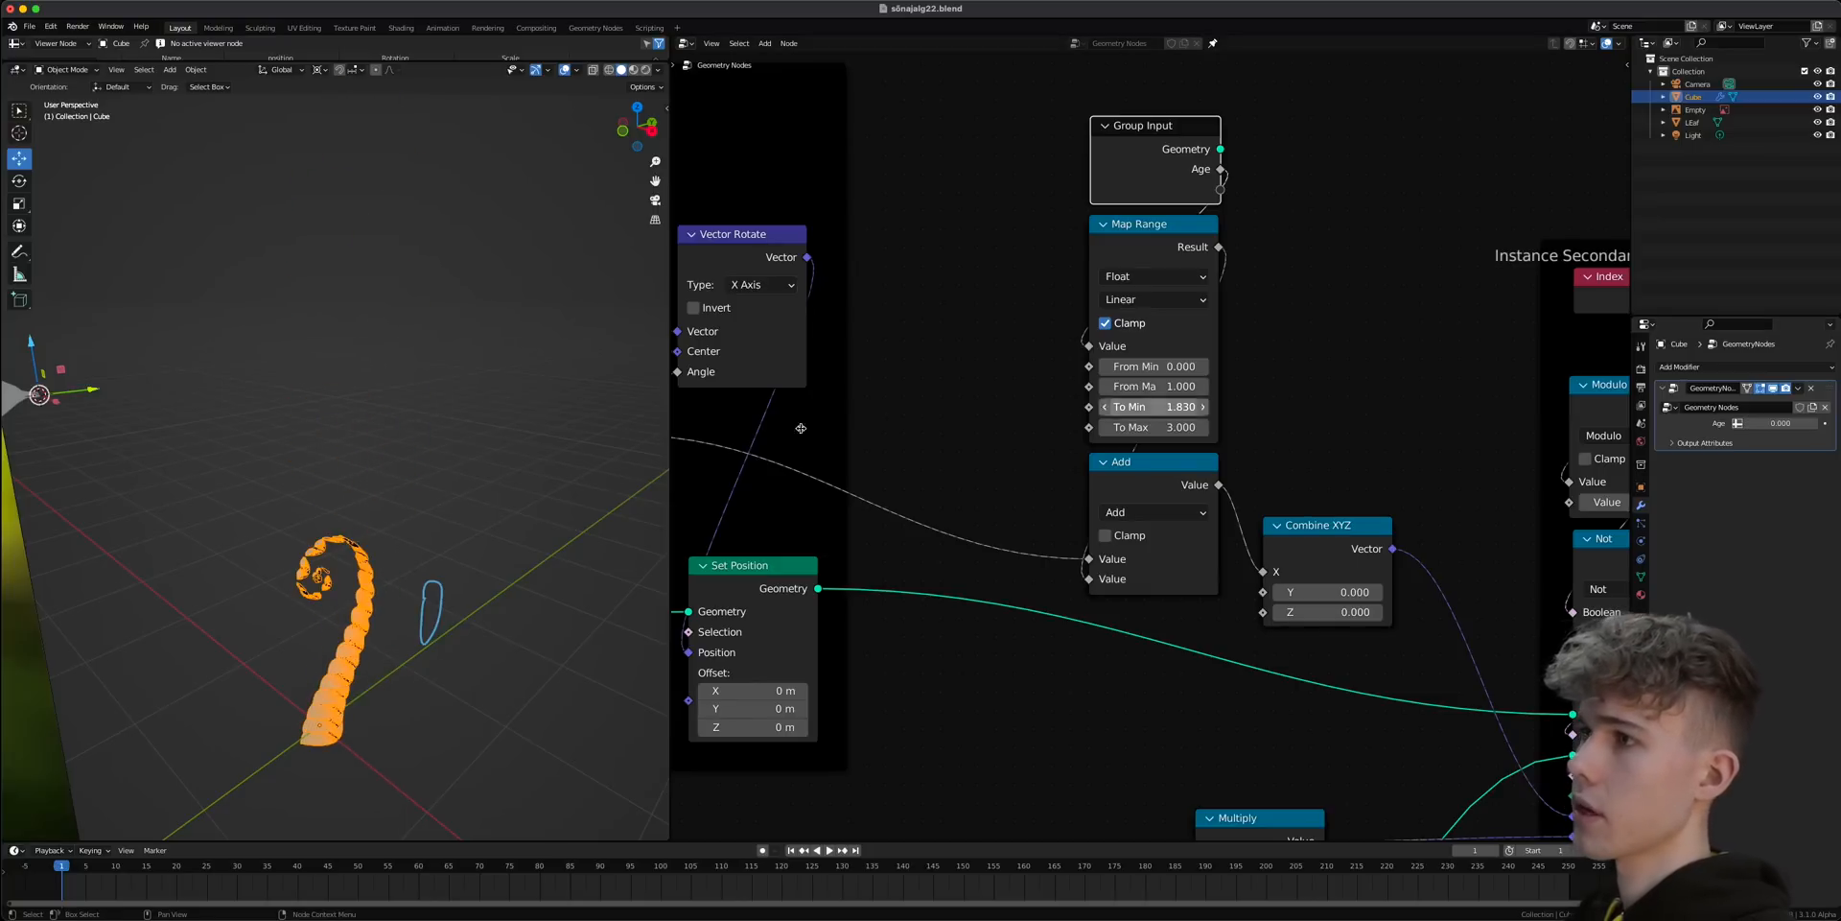
key(super+s)
- Examine the leaf alignment along the coiled frond from several angles and close up
middle_drag(442, 524, 346, 404)
scroll(378, 566, up, 3)
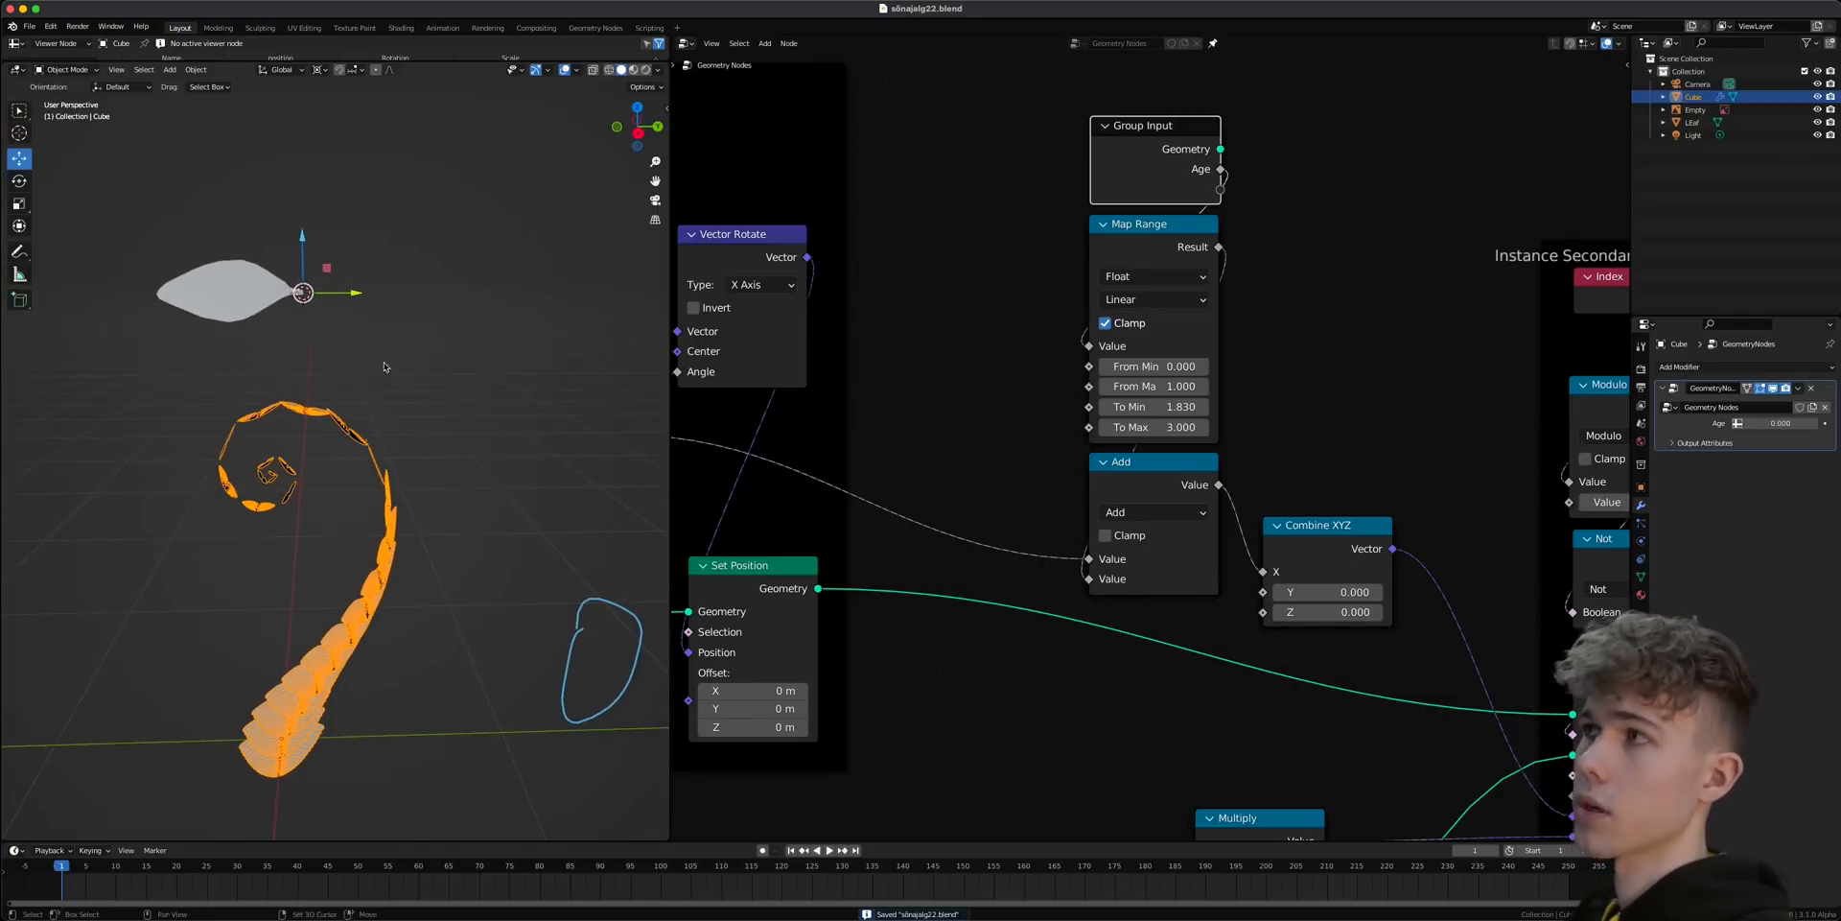
click(641, 137)
shift+middle_drag(412, 556, 463, 347)
middle_drag(398, 431, 487, 462)
click(424, 543)
scroll(369, 543, up, 3)
scroll(325, 472, up, 6)
shift+middle_drag(350, 514, 337, 483)
- Set the modifier's Age to 1.000 and save the file
drag(1774, 422, 1823, 423)
scroll(431, 508, down, 5)
middle_drag(427, 518, 436, 584)
key(ctrl+s)
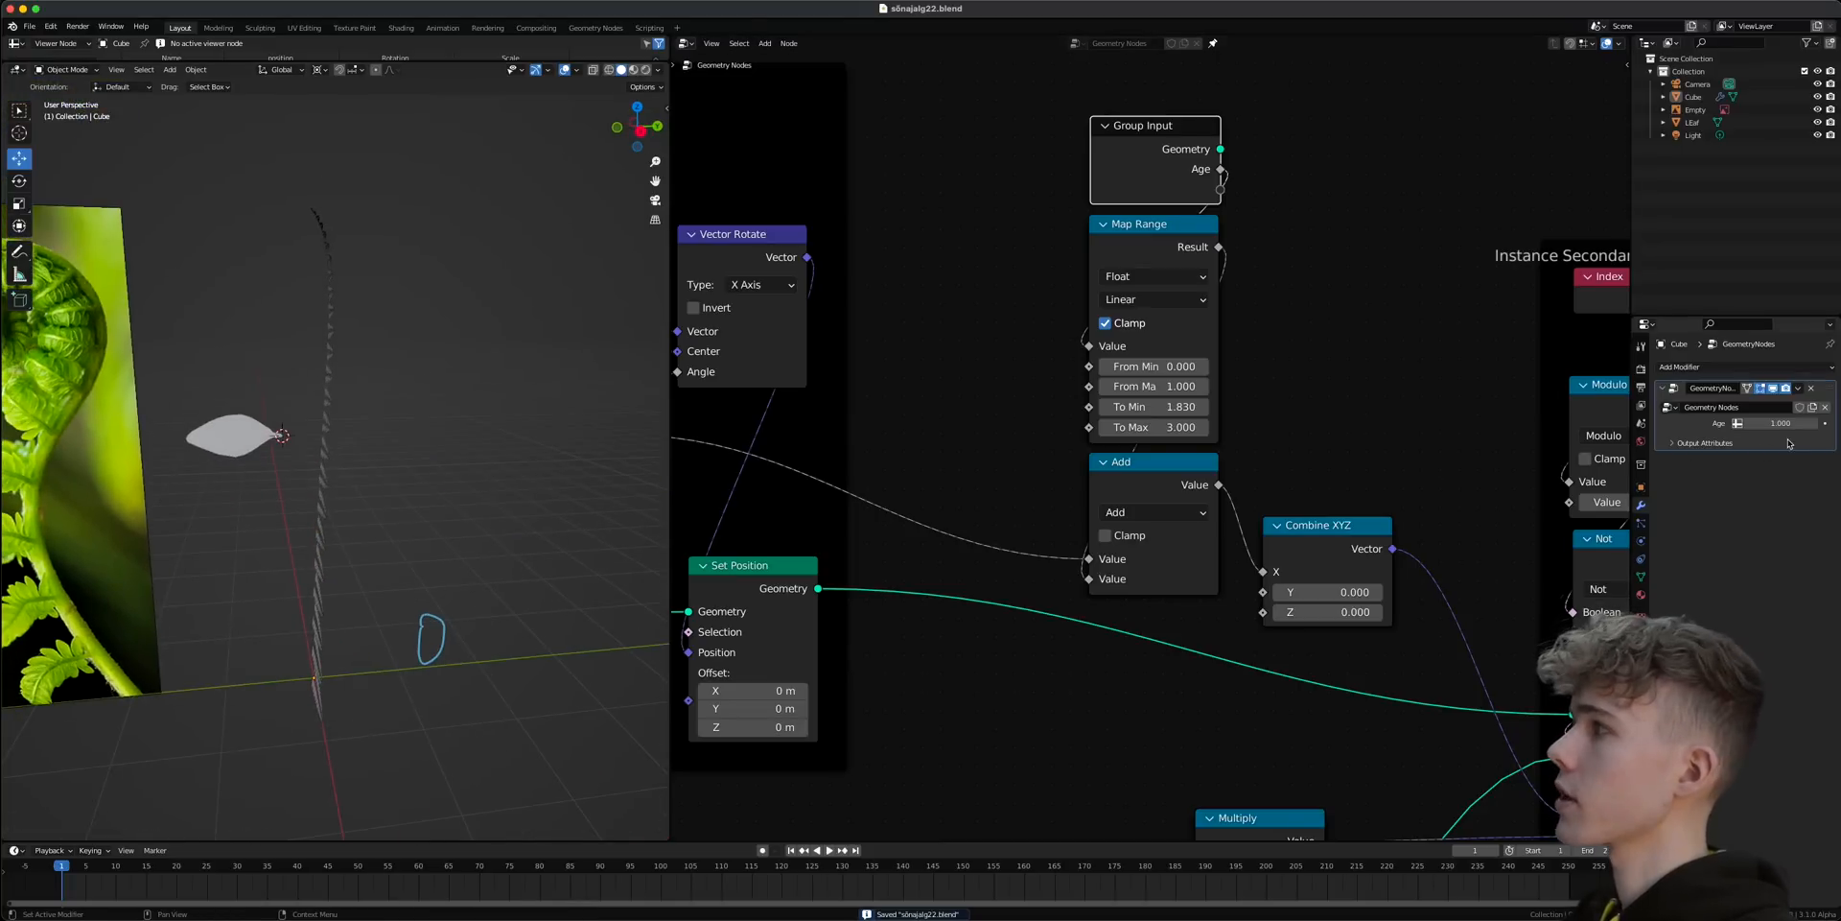
- Examine the leaves and stem in the lower part of the reference fern photo
mouse_move(1781, 423)
mouse_down()
mouse_move(1733, 423)
mouse_move(1781, 423)
mouse_up()
middle_drag(424, 548, 320, 575)
scroll(321, 565, up, 6)
scroll(288, 570, down, 2)
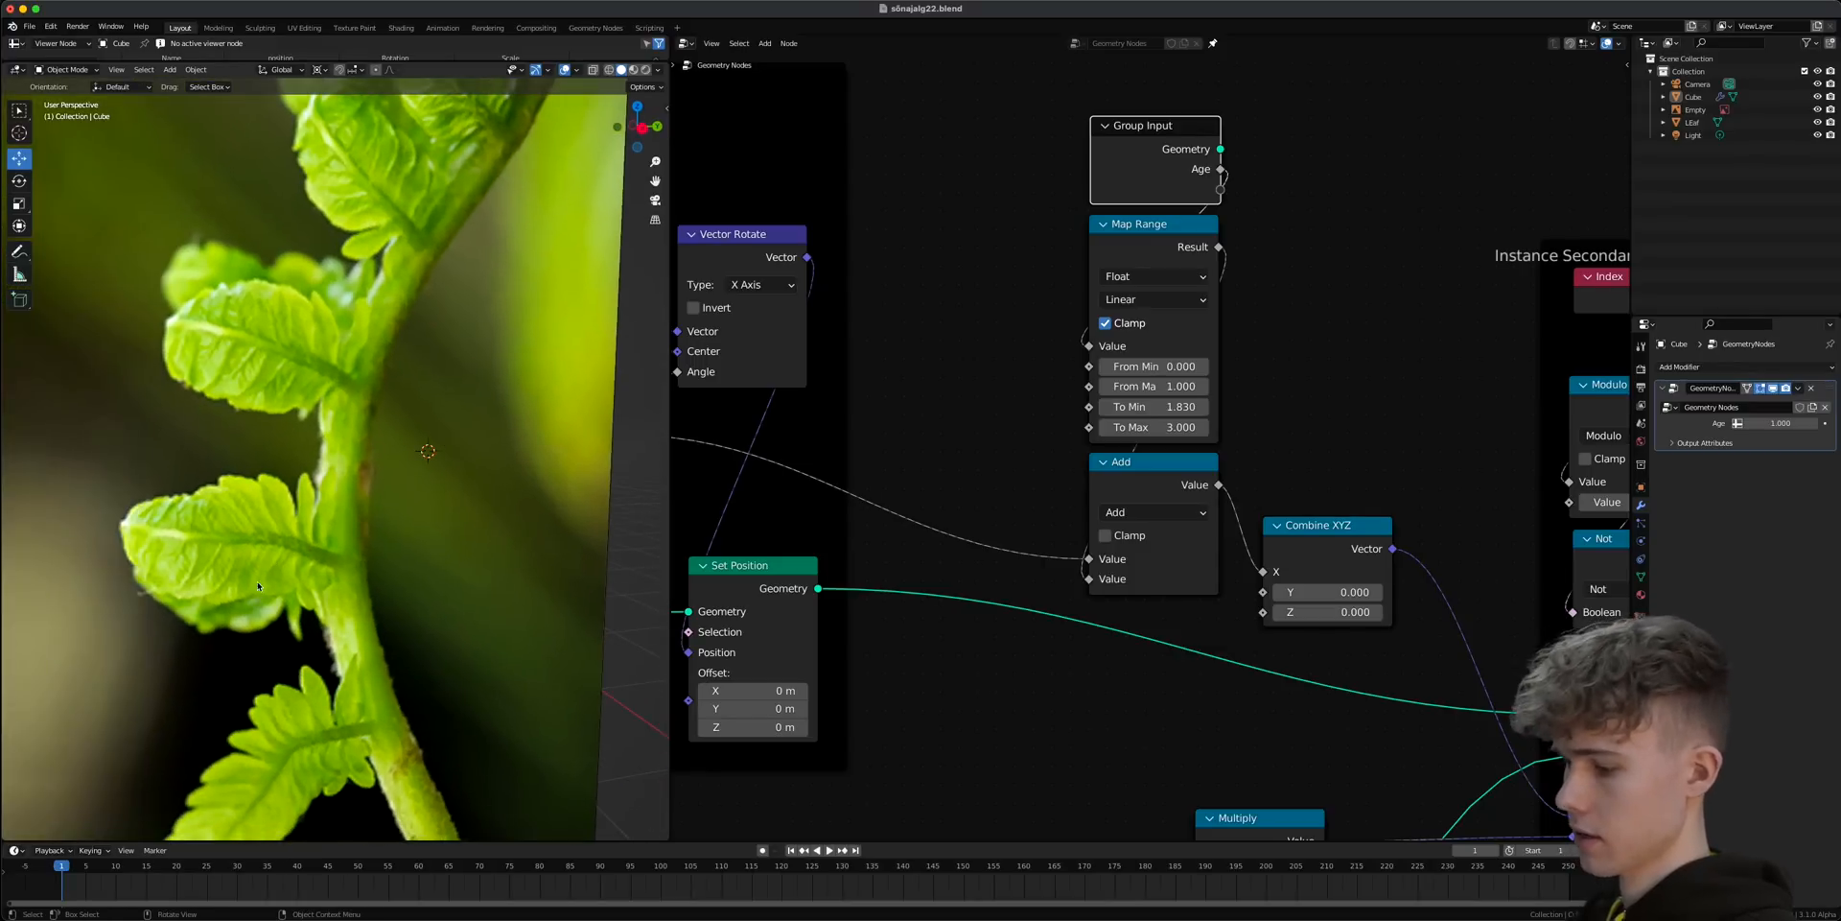
scroll(218, 506, down, 8)
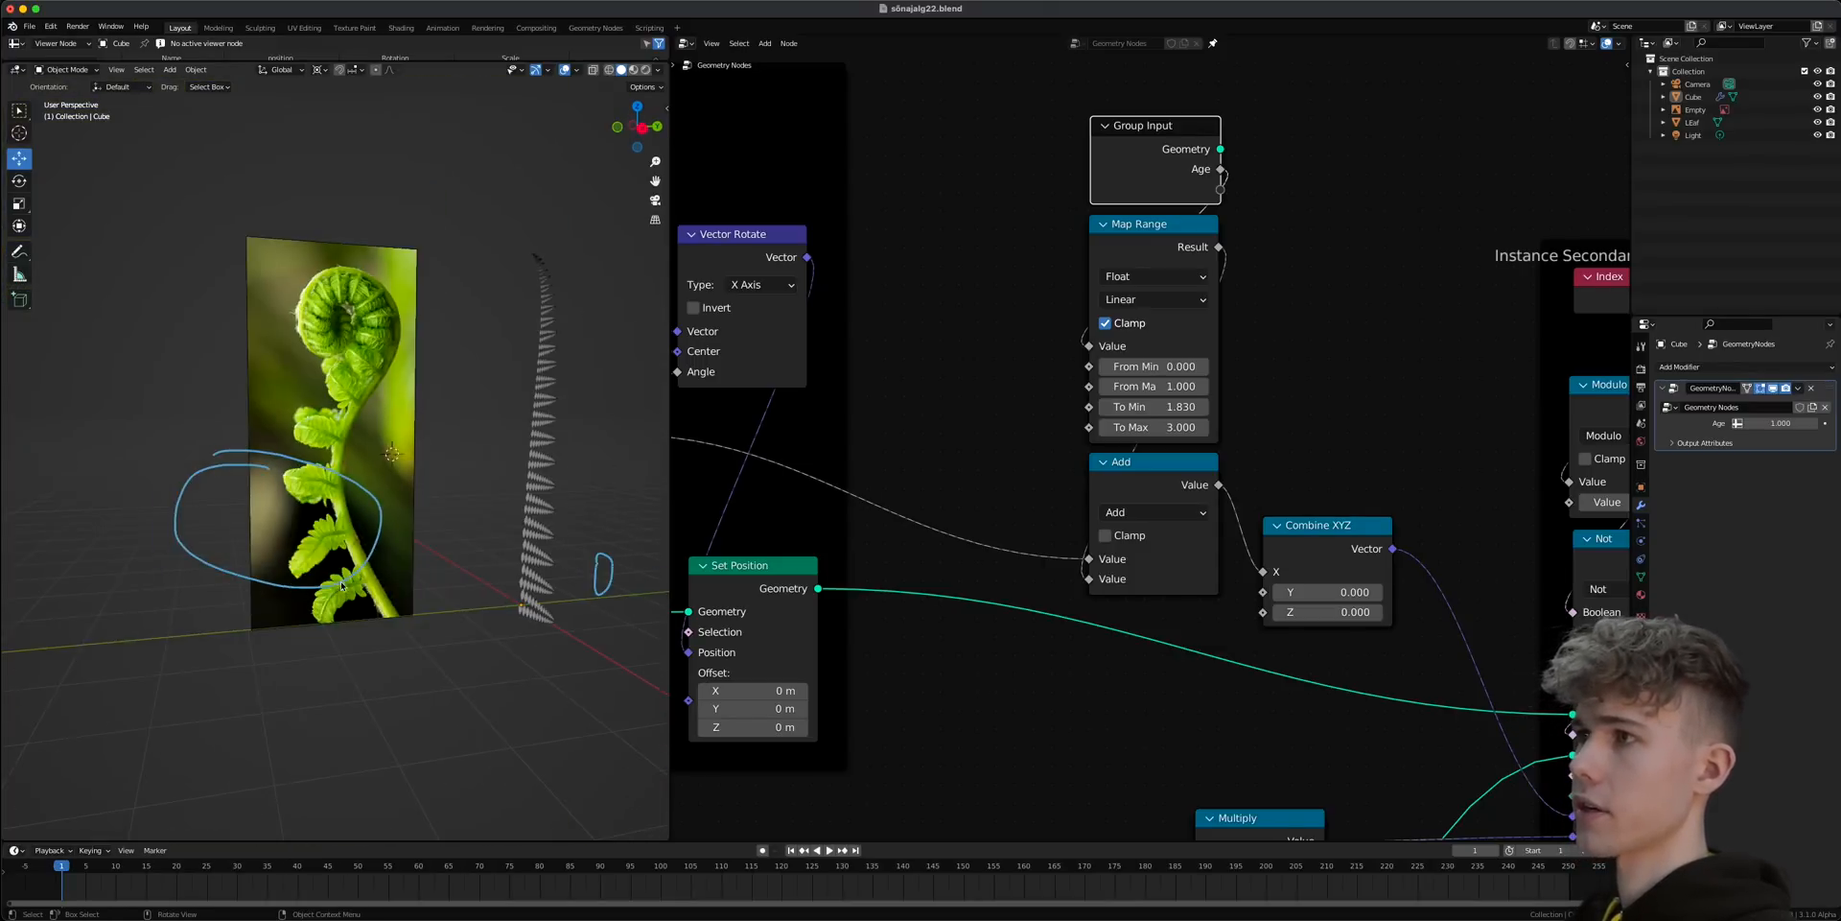
- Frame the Group Input, Map Range, Add and Combine XYZ nodes and label the frame "Align Secondary Branches rotation"
scroll(902, 579, down, 6)
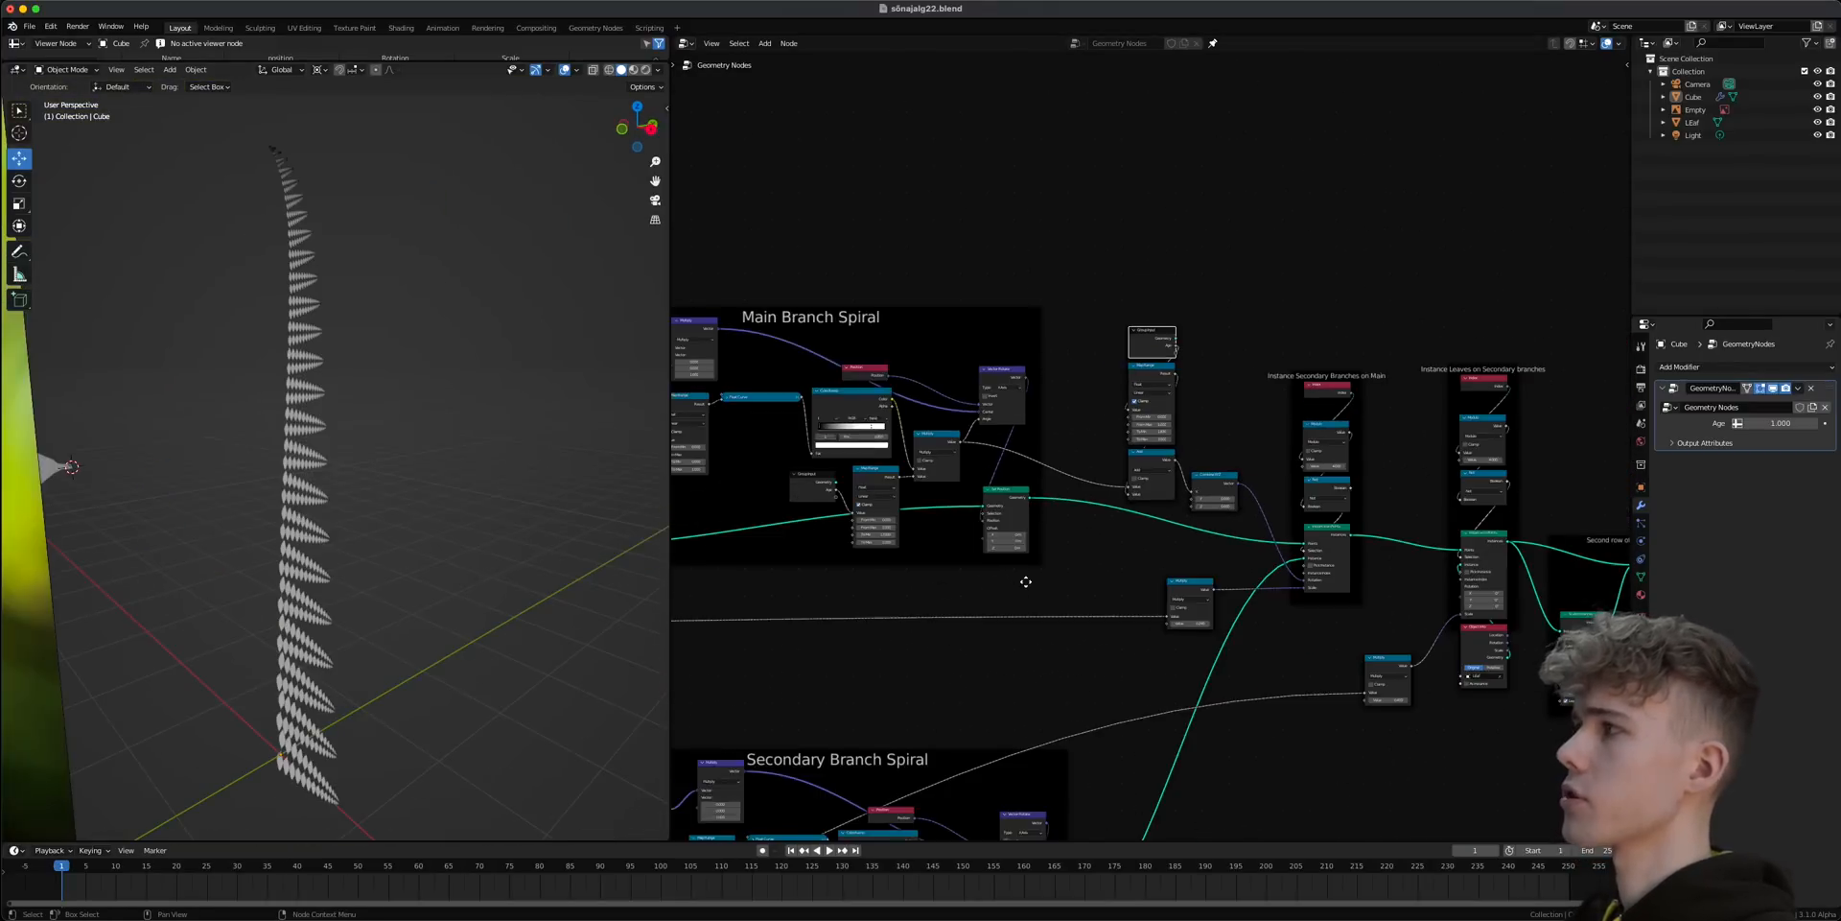
middle_drag(1026, 583, 860, 548)
drag(943, 263, 1084, 470)
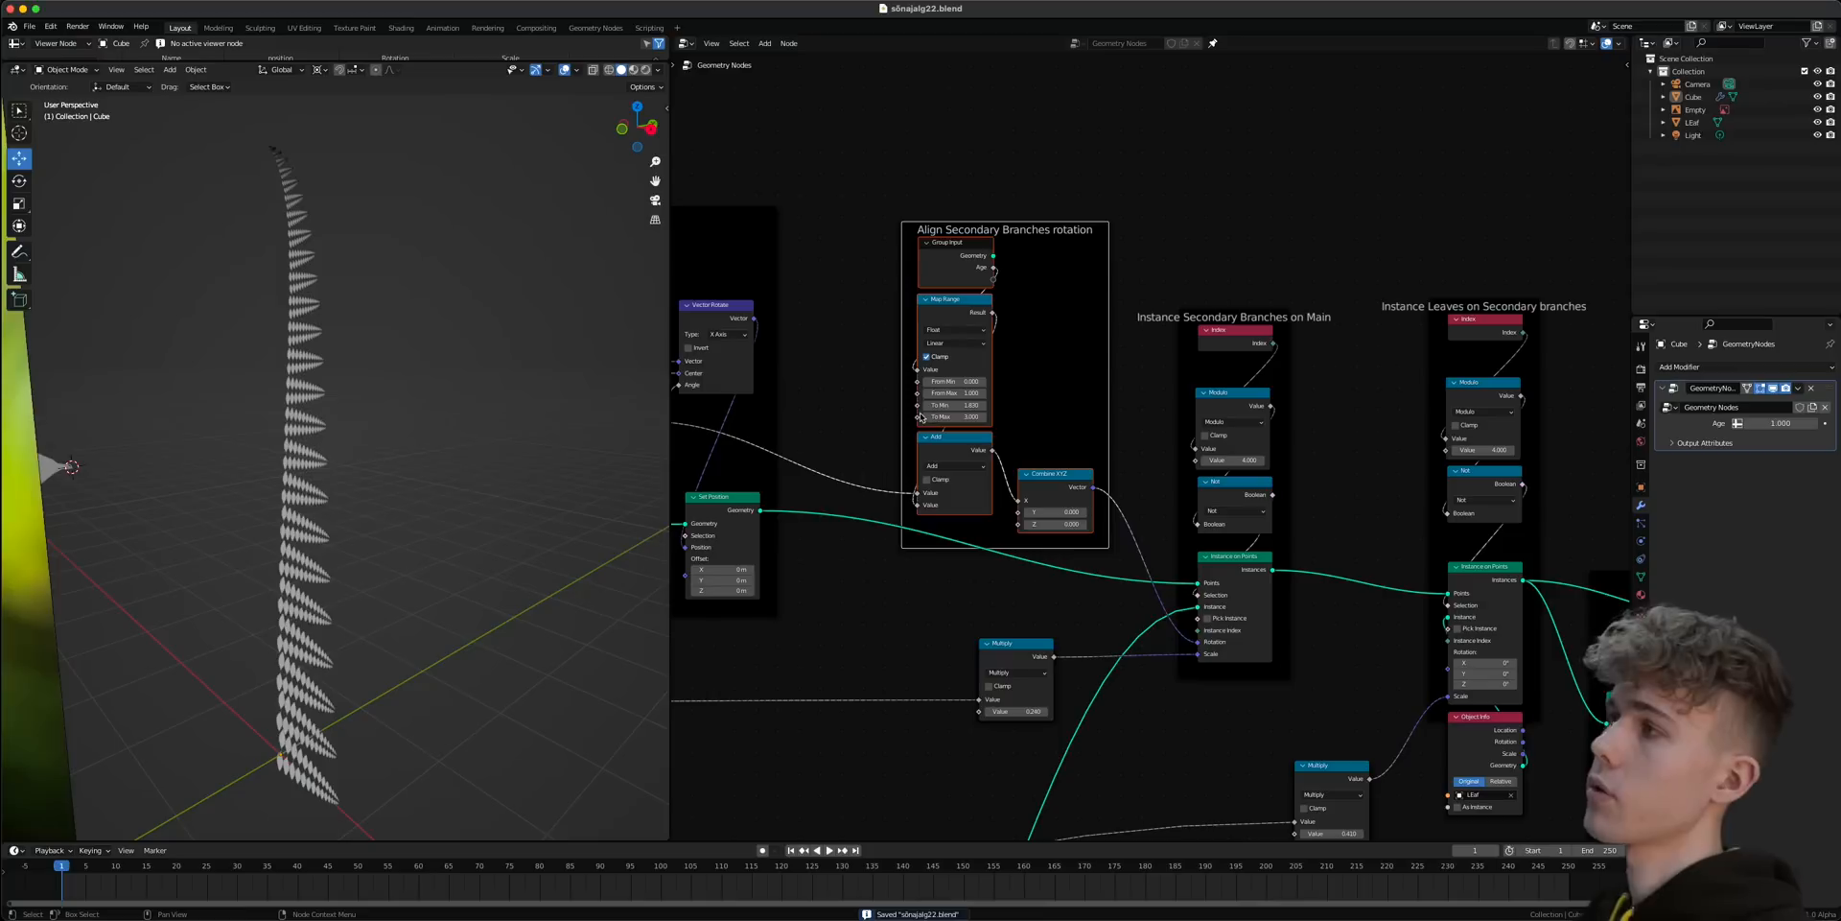
- Add a Mesh to Curve node fed by the Geometry output of the Main Branch Spiral's Set Position node
middle_drag(968, 422, 1198, 465)
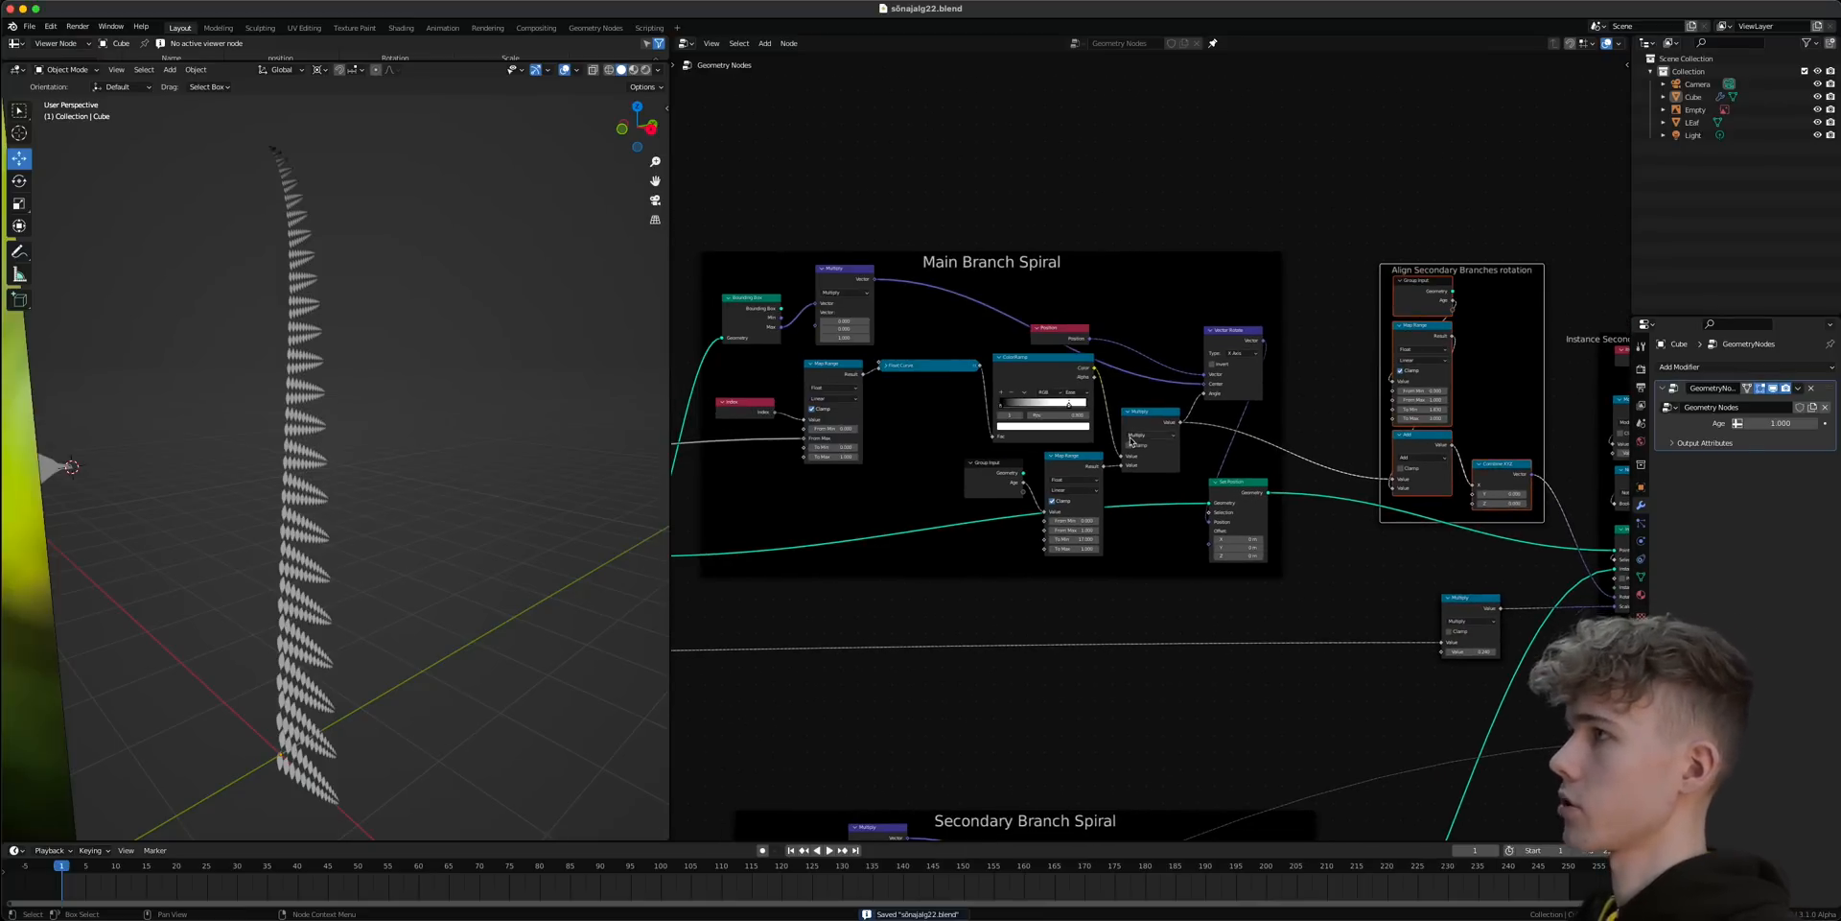
scroll(1137, 441, up, 4)
drag(1311, 511, 1420, 95)
text(me)
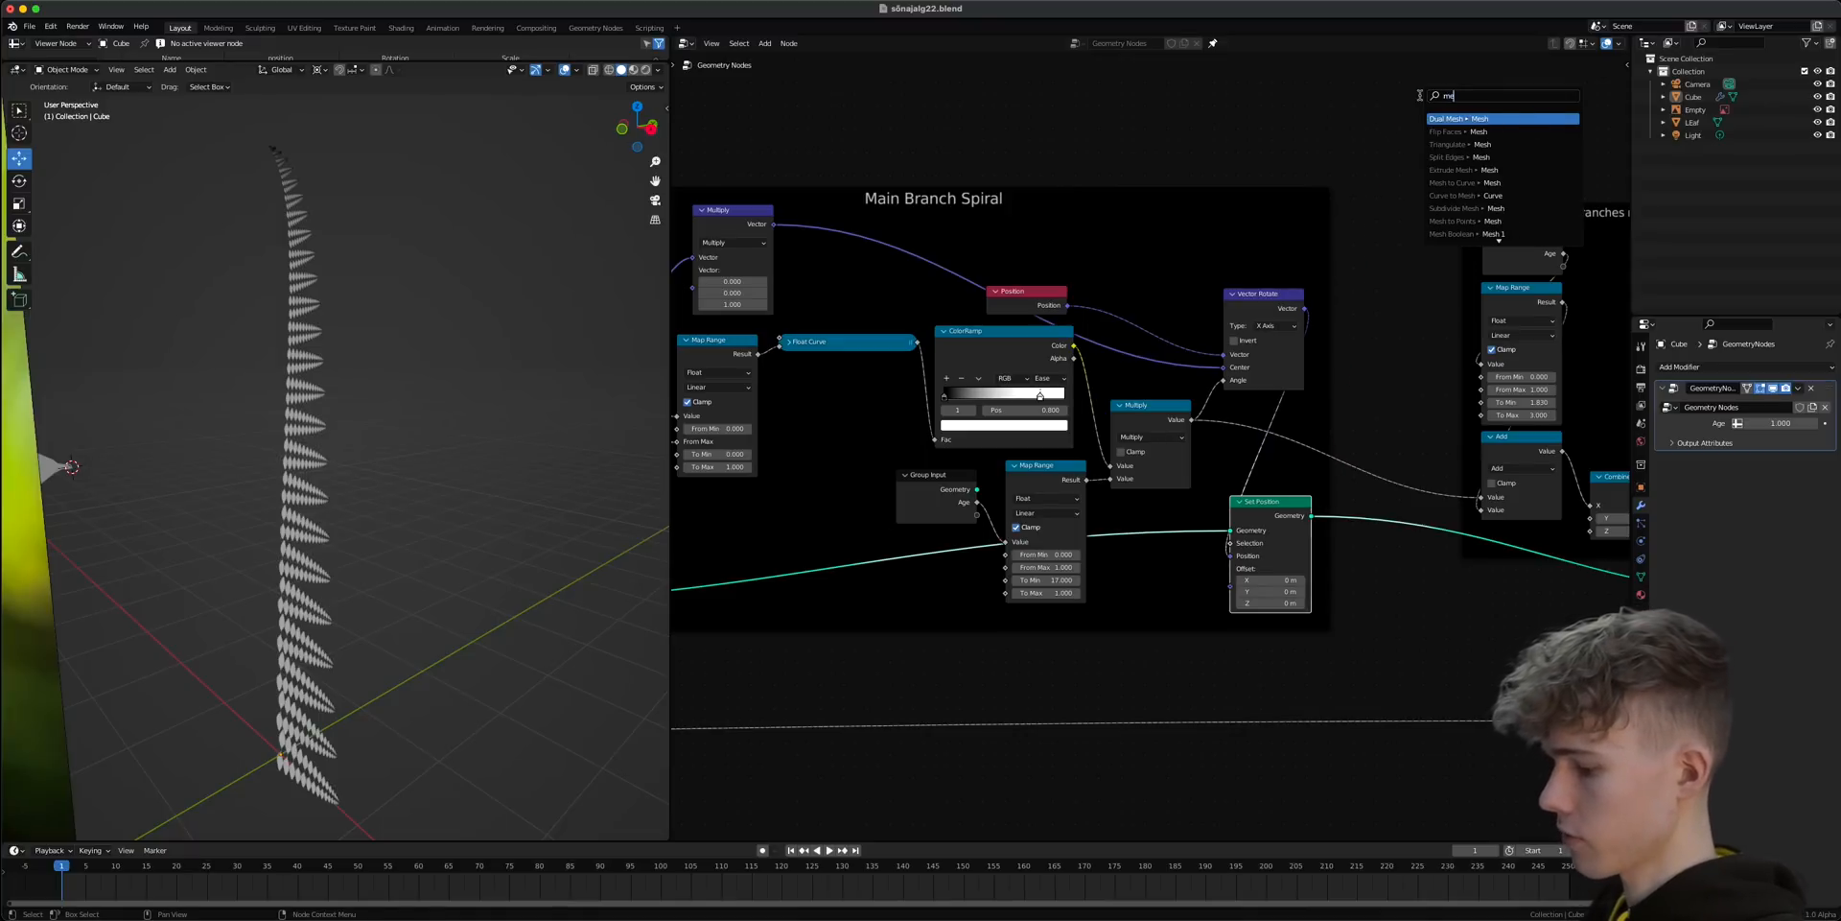
text(sh tocu)
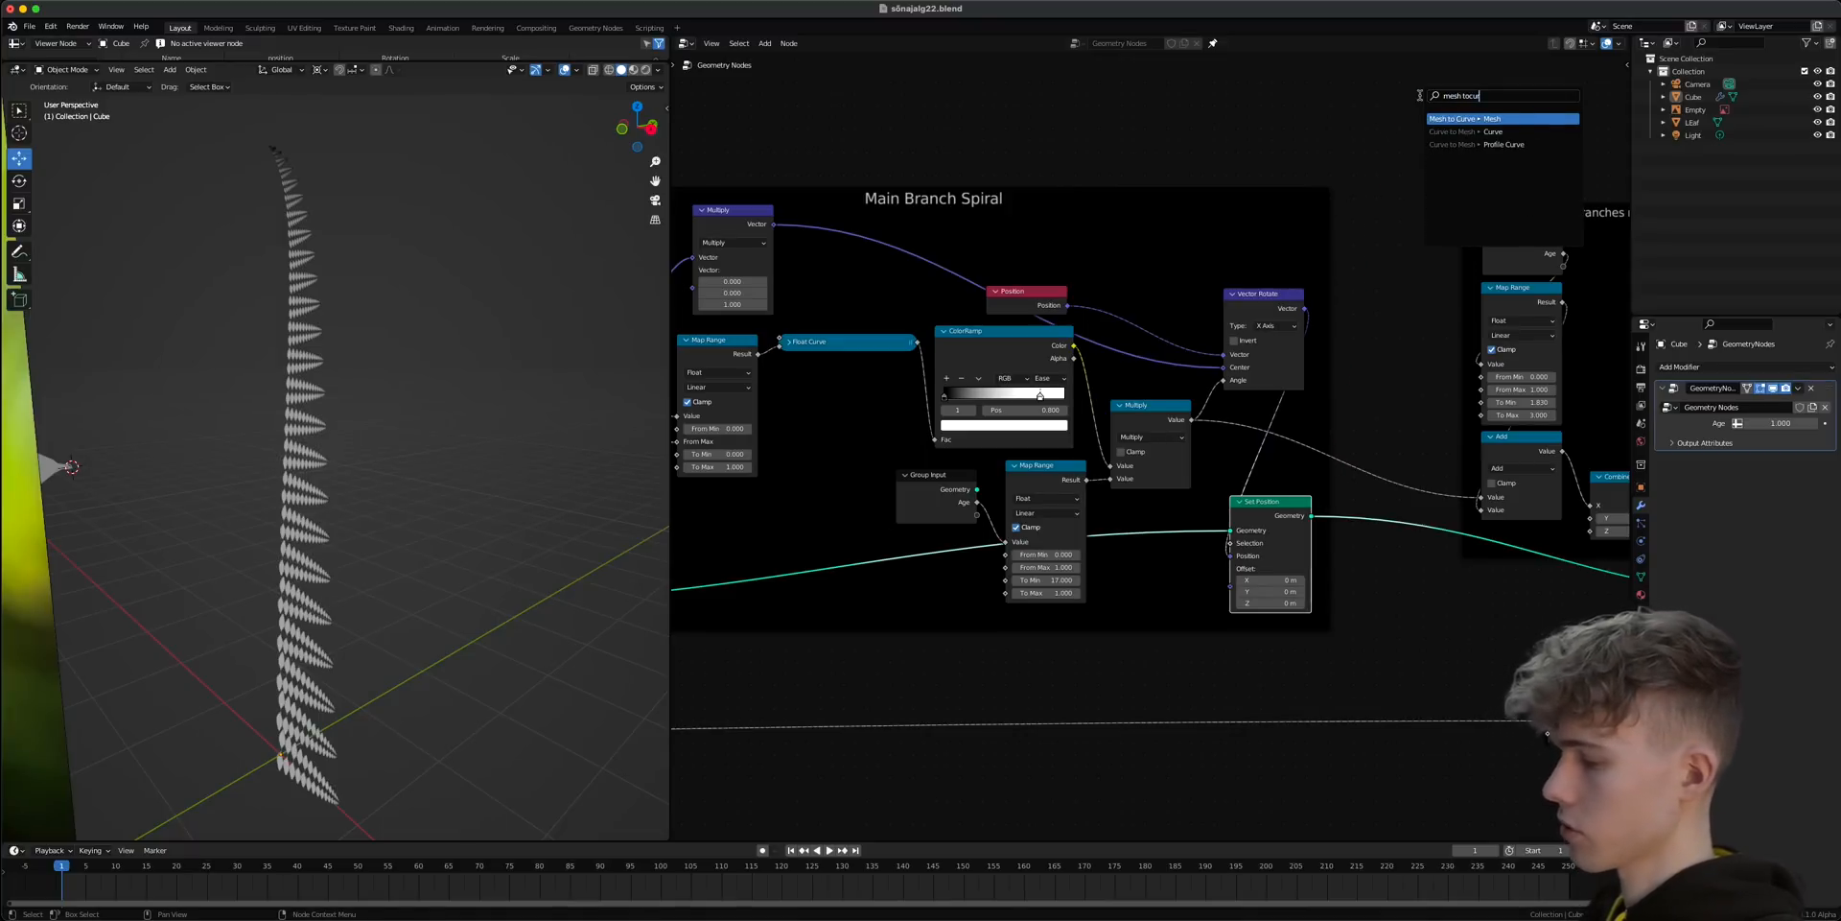
key(Return)
click(1436, 148)
- Add a Curve to Mesh node fed by the Mesh to Curve node's Curve output
middle_drag(1437, 149, 969, 270)
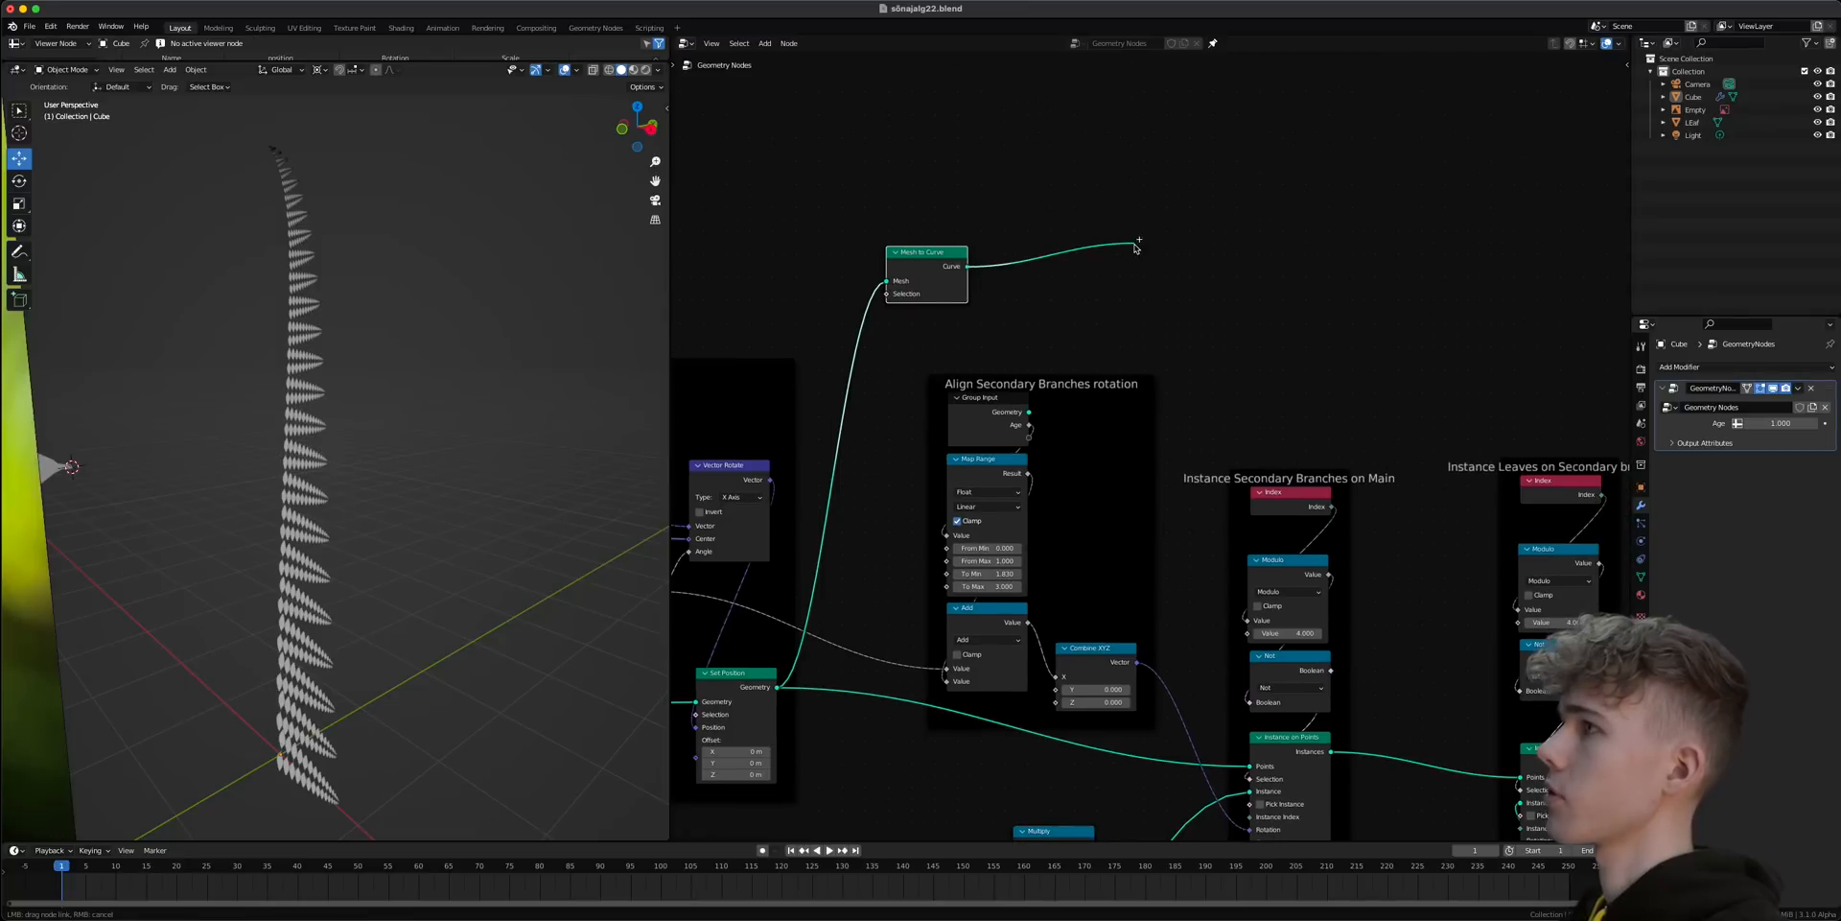
drag(1135, 247, 1134, 245)
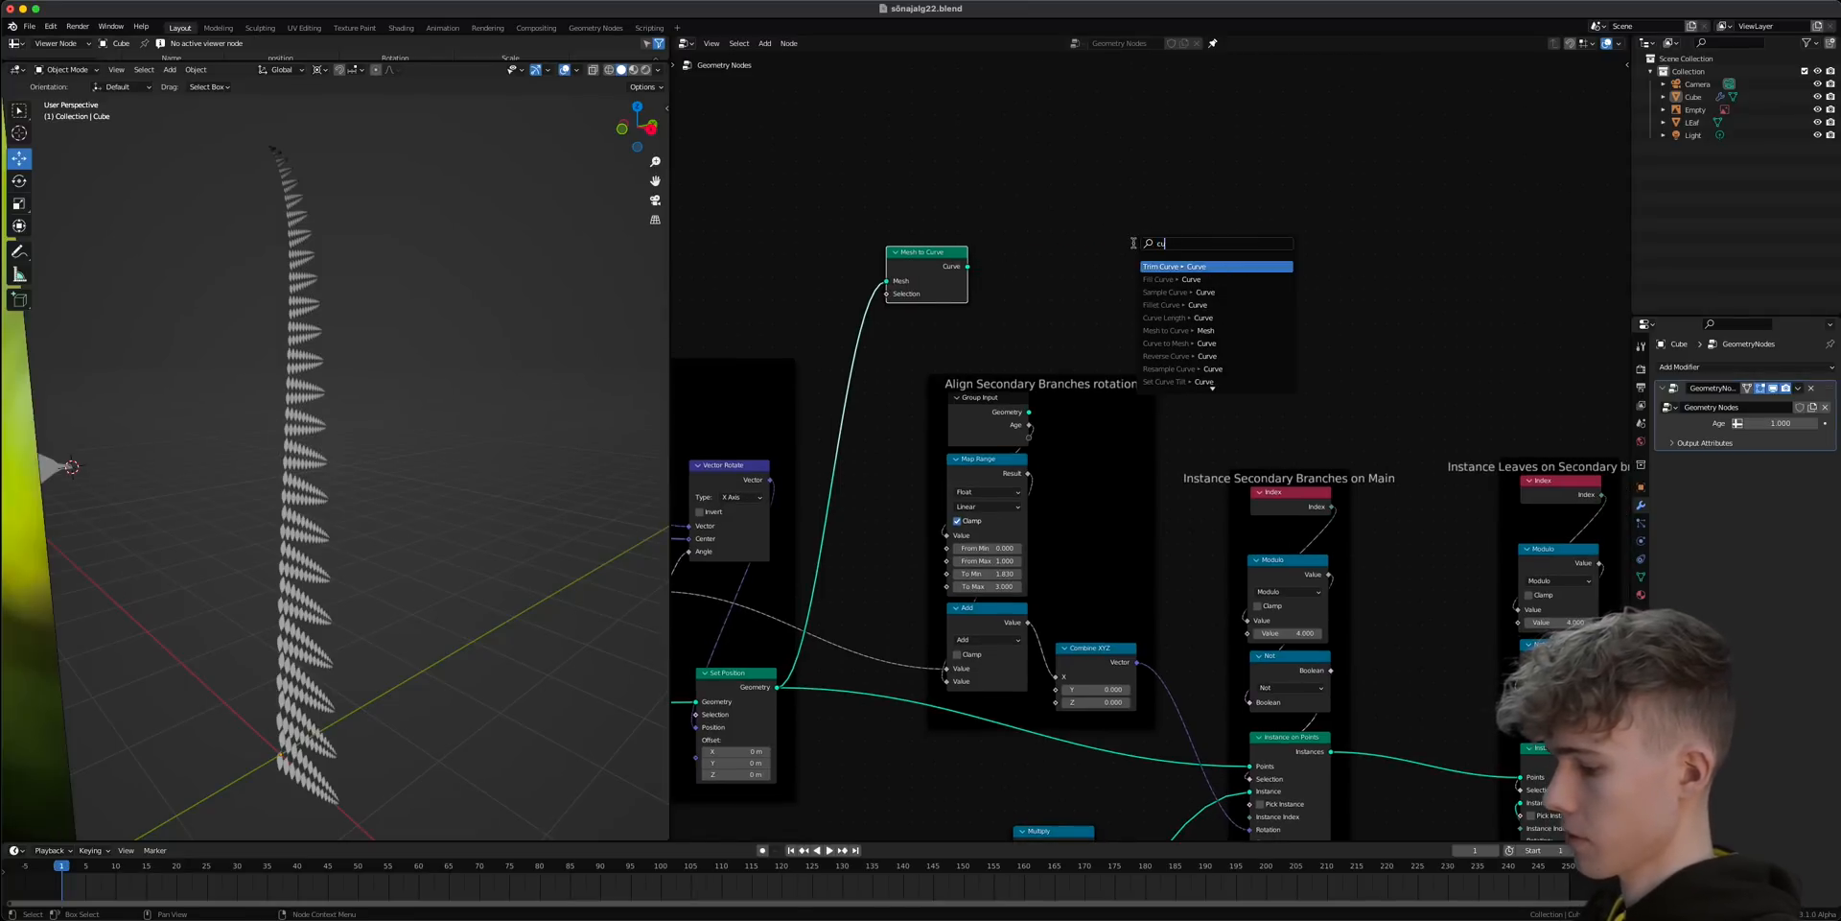
text(curve to mesh)
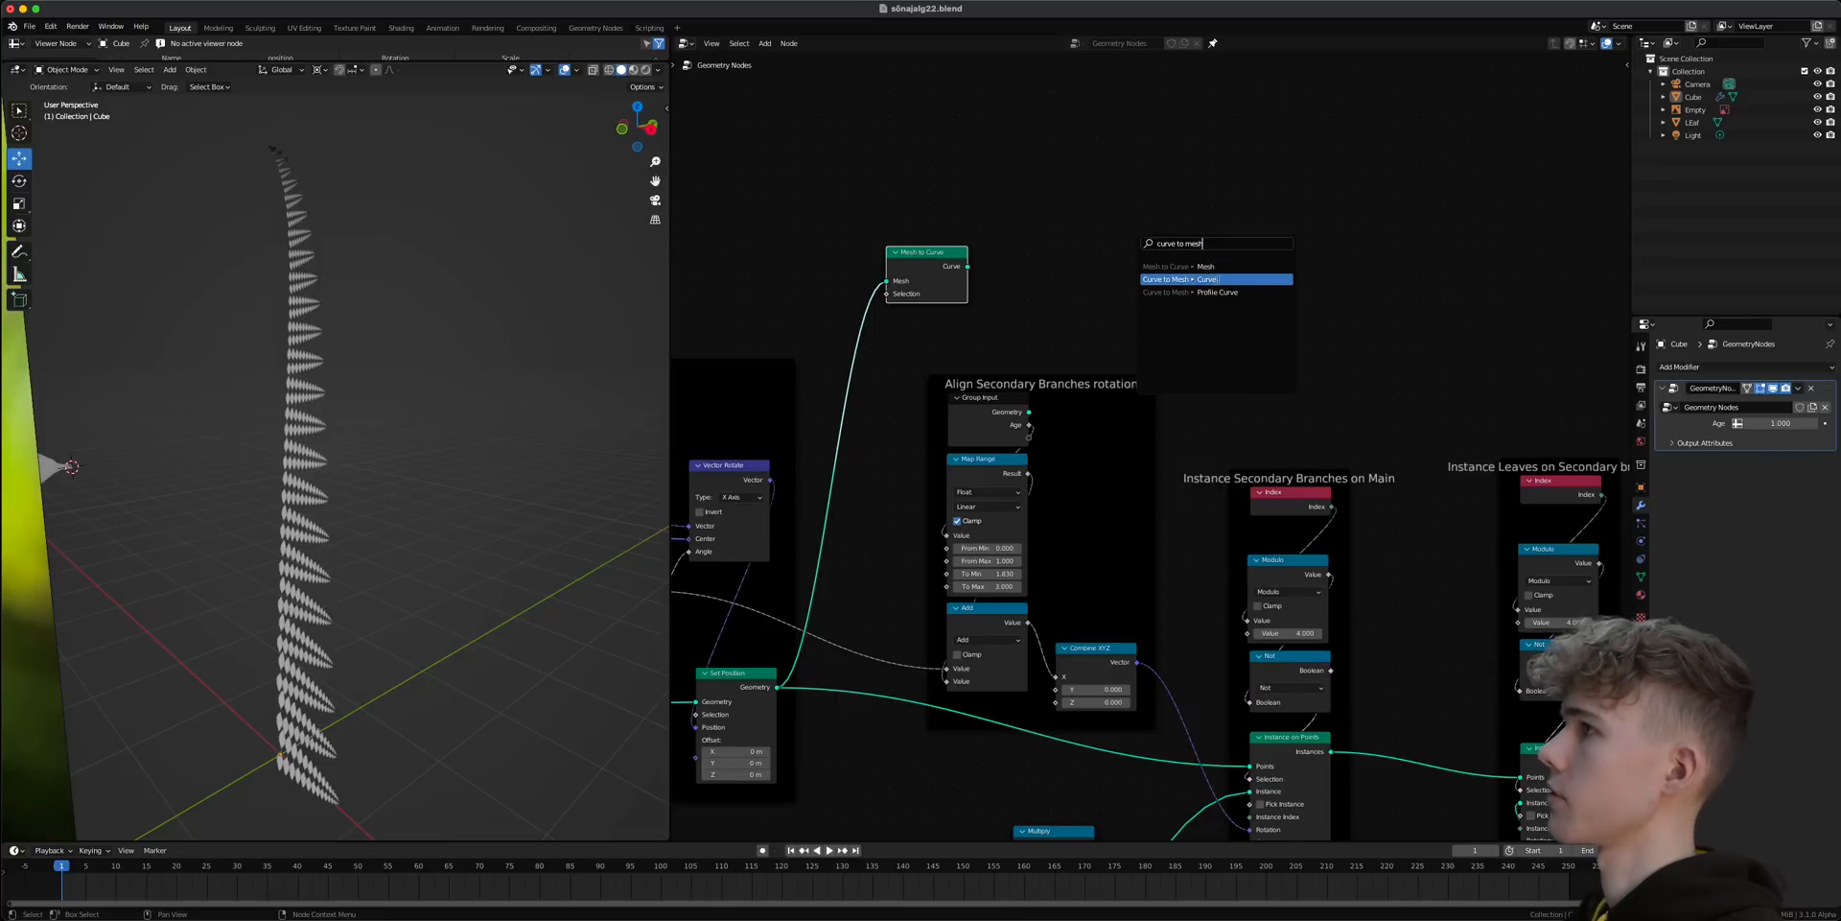
click(1216, 279)
- Add a Curve Circle node above Curve to Mesh and connect it to the Profile Curve input
key(shift+a)
click(1090, 189)
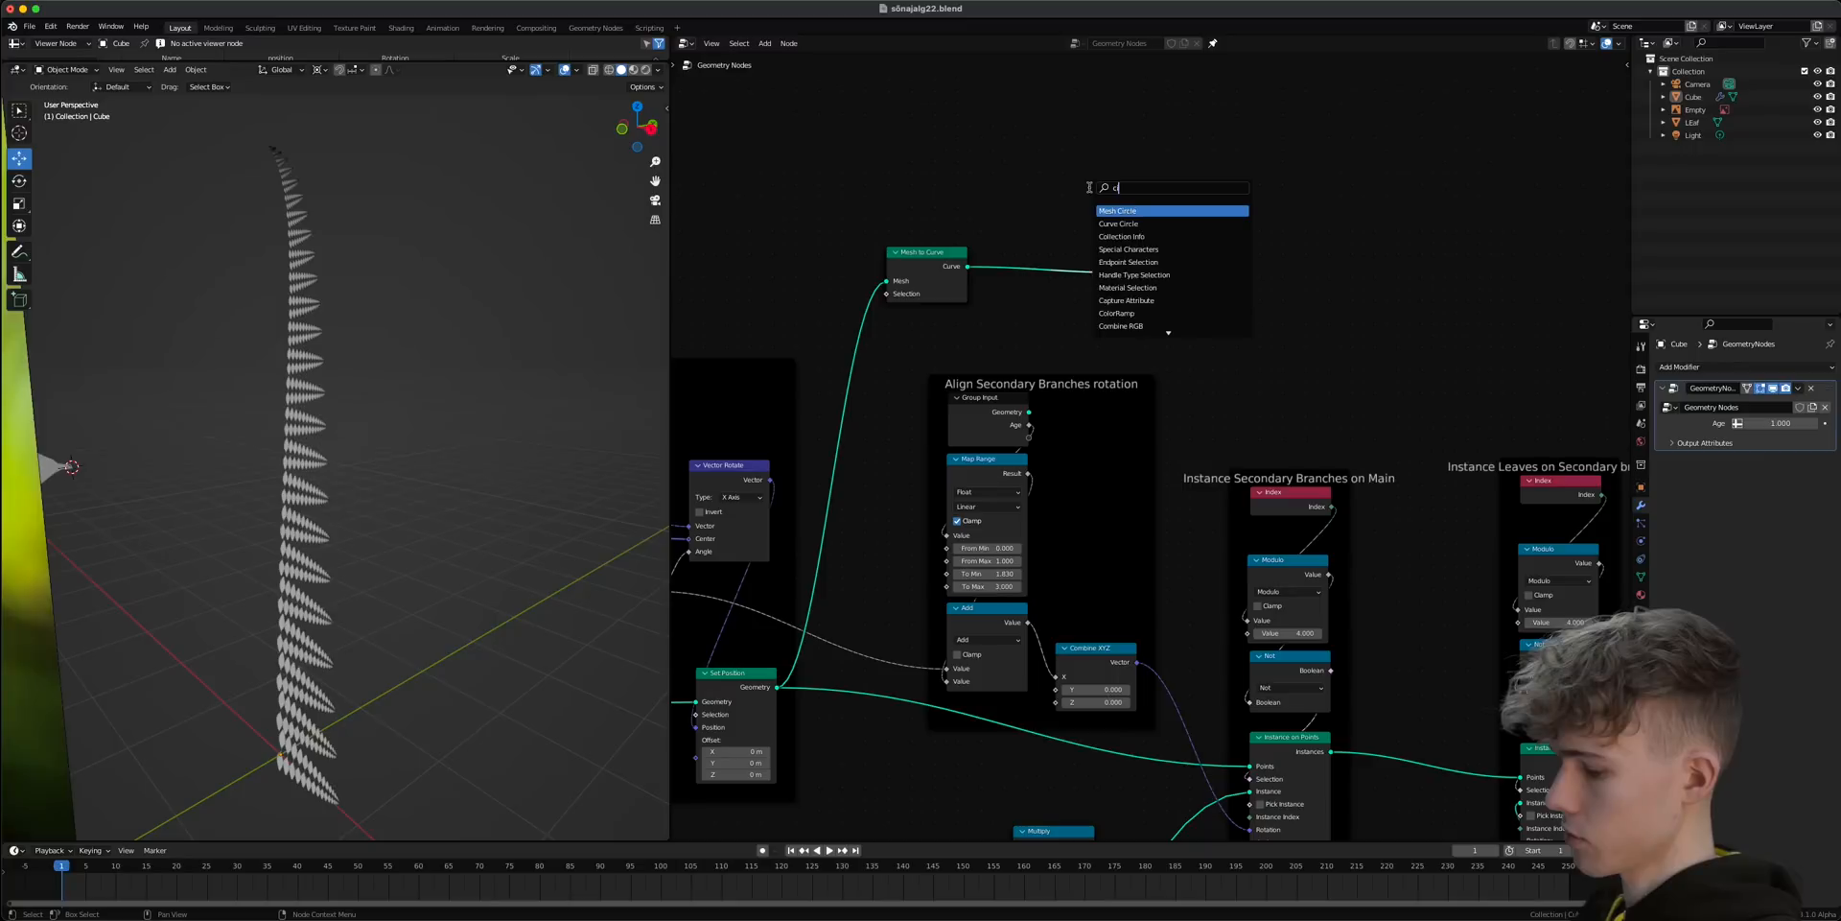
text(circle)
click(1119, 223)
click(1208, 172)
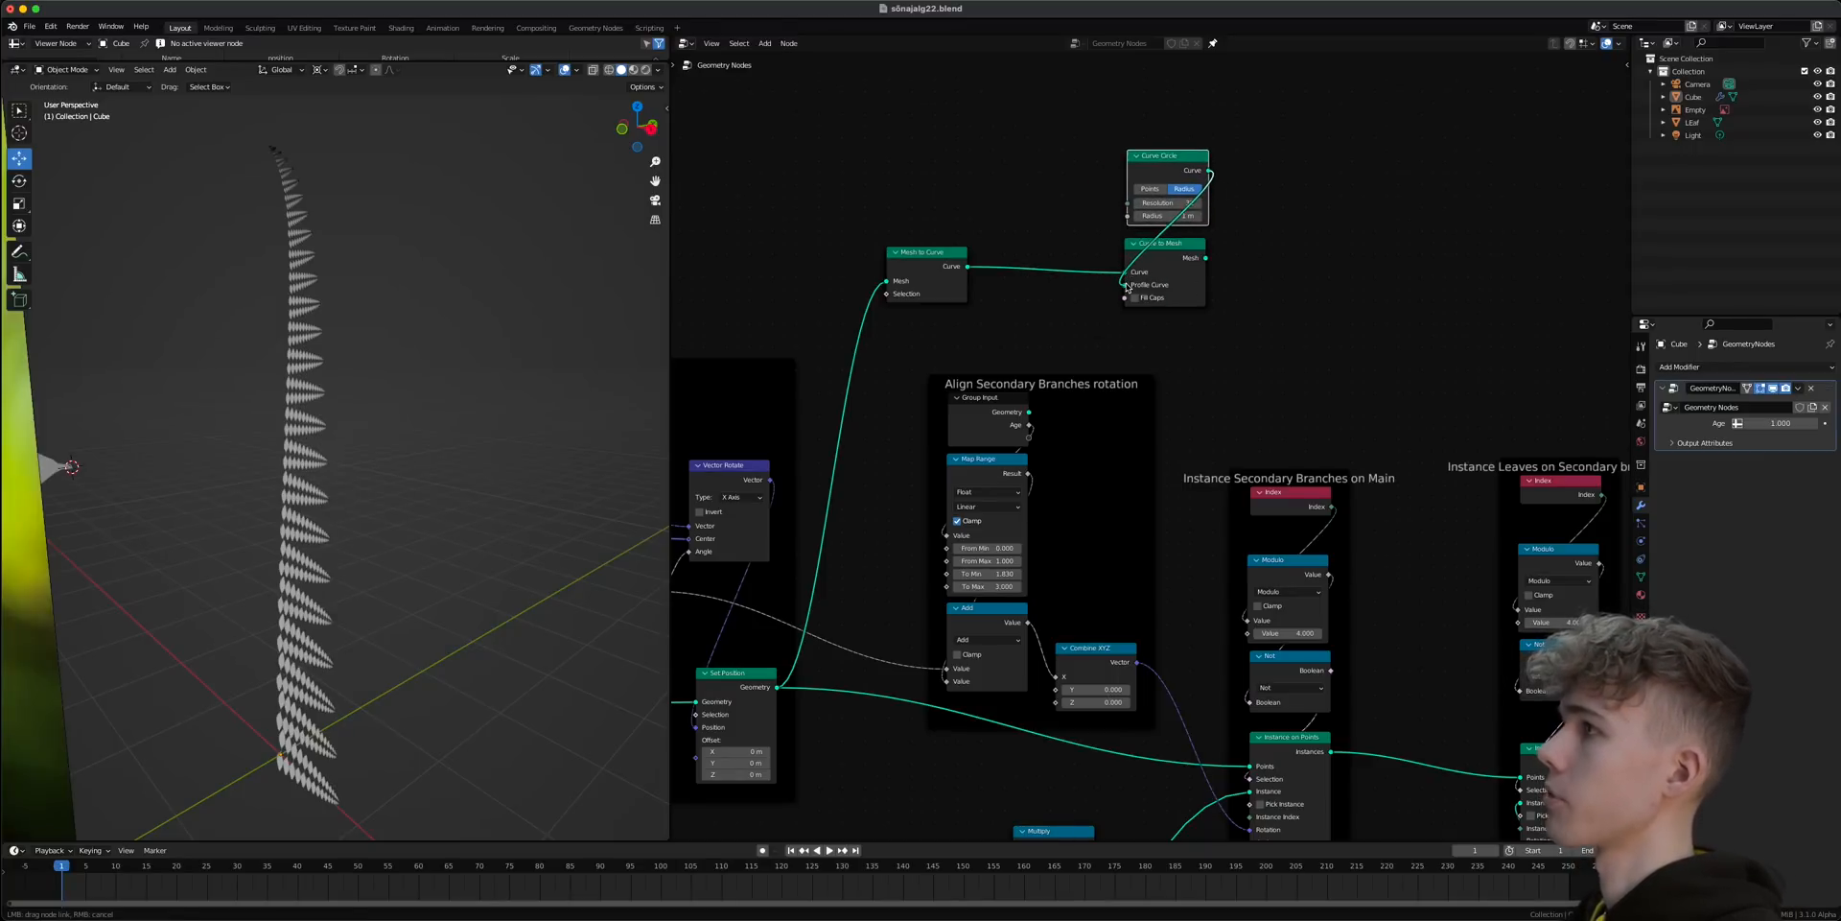
- Insert a Join Geometry node before the Group Output and connect the Curve to Mesh output to it
scroll(1184, 329, down, 3)
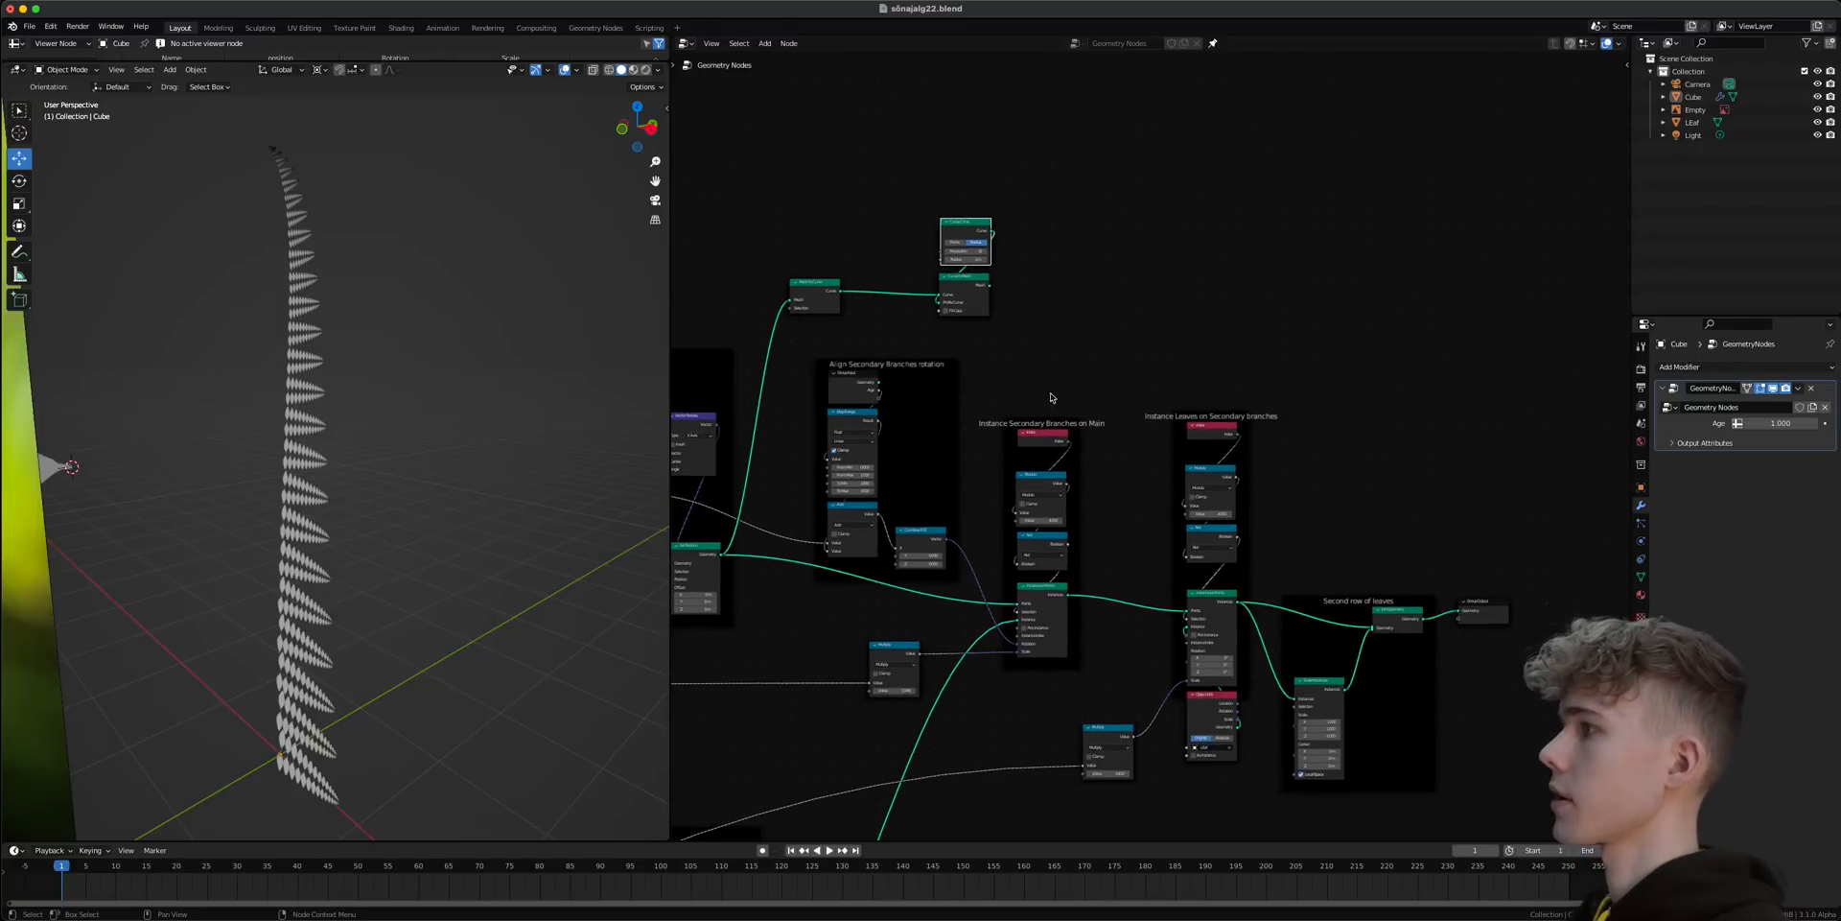
drag(1469, 605, 1613, 598)
key(shift+a)
click(1511, 526)
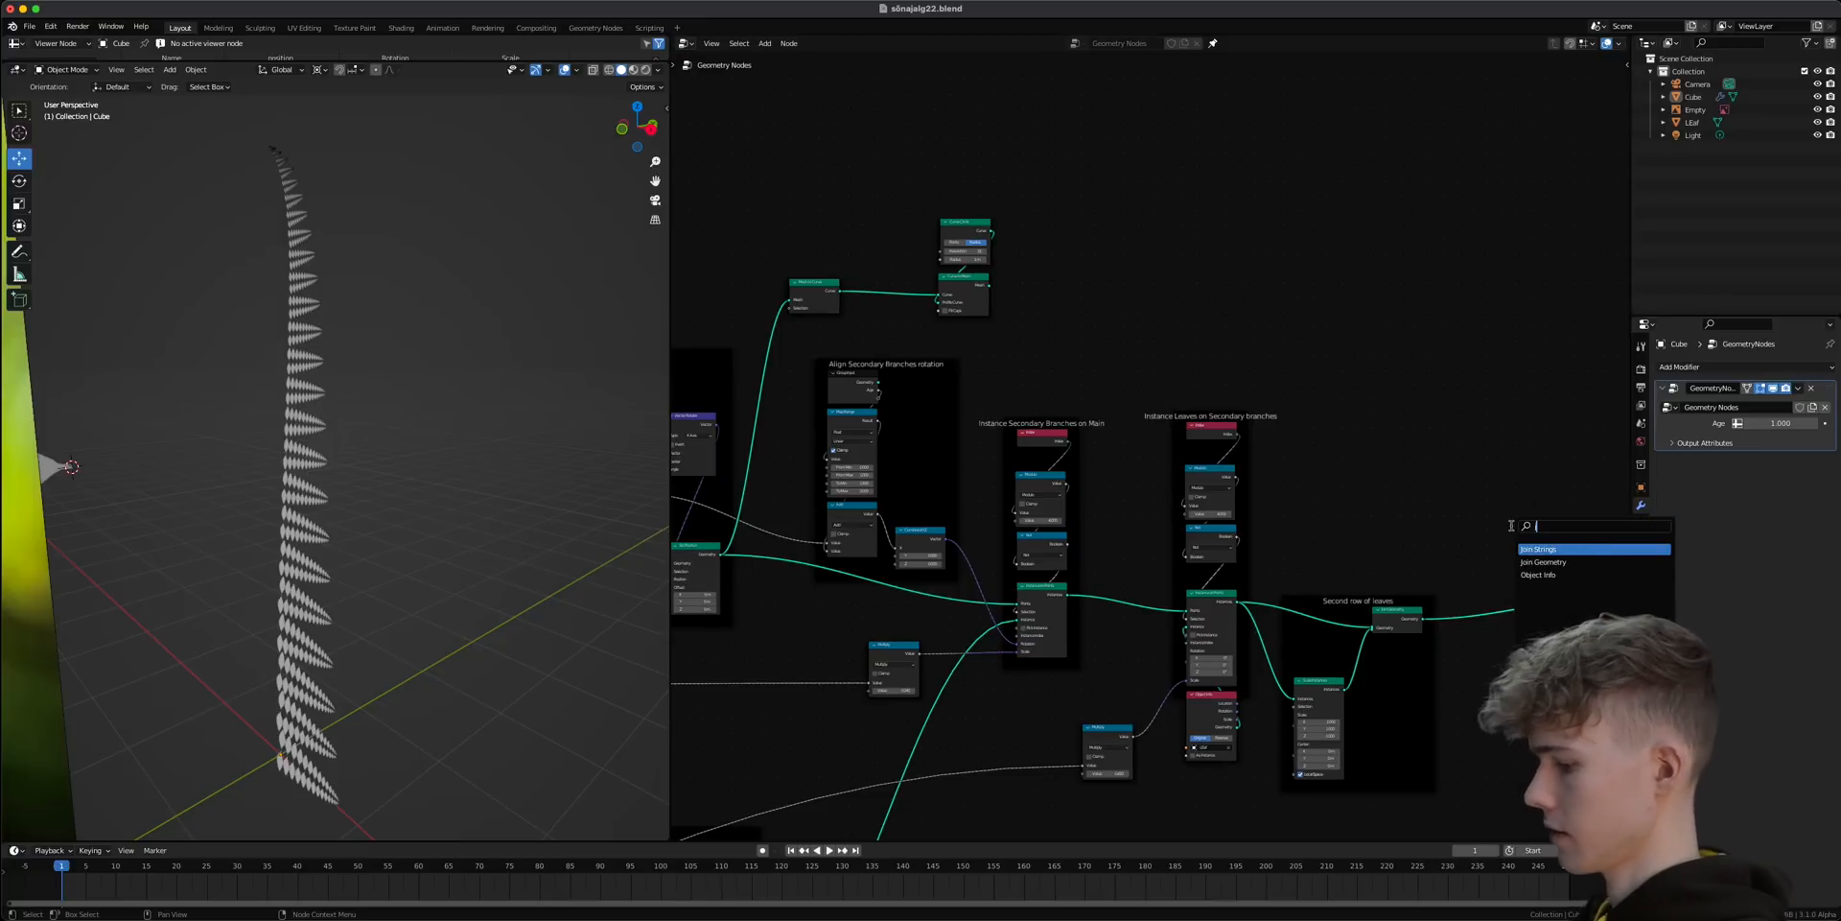
click(1543, 562)
click(1521, 611)
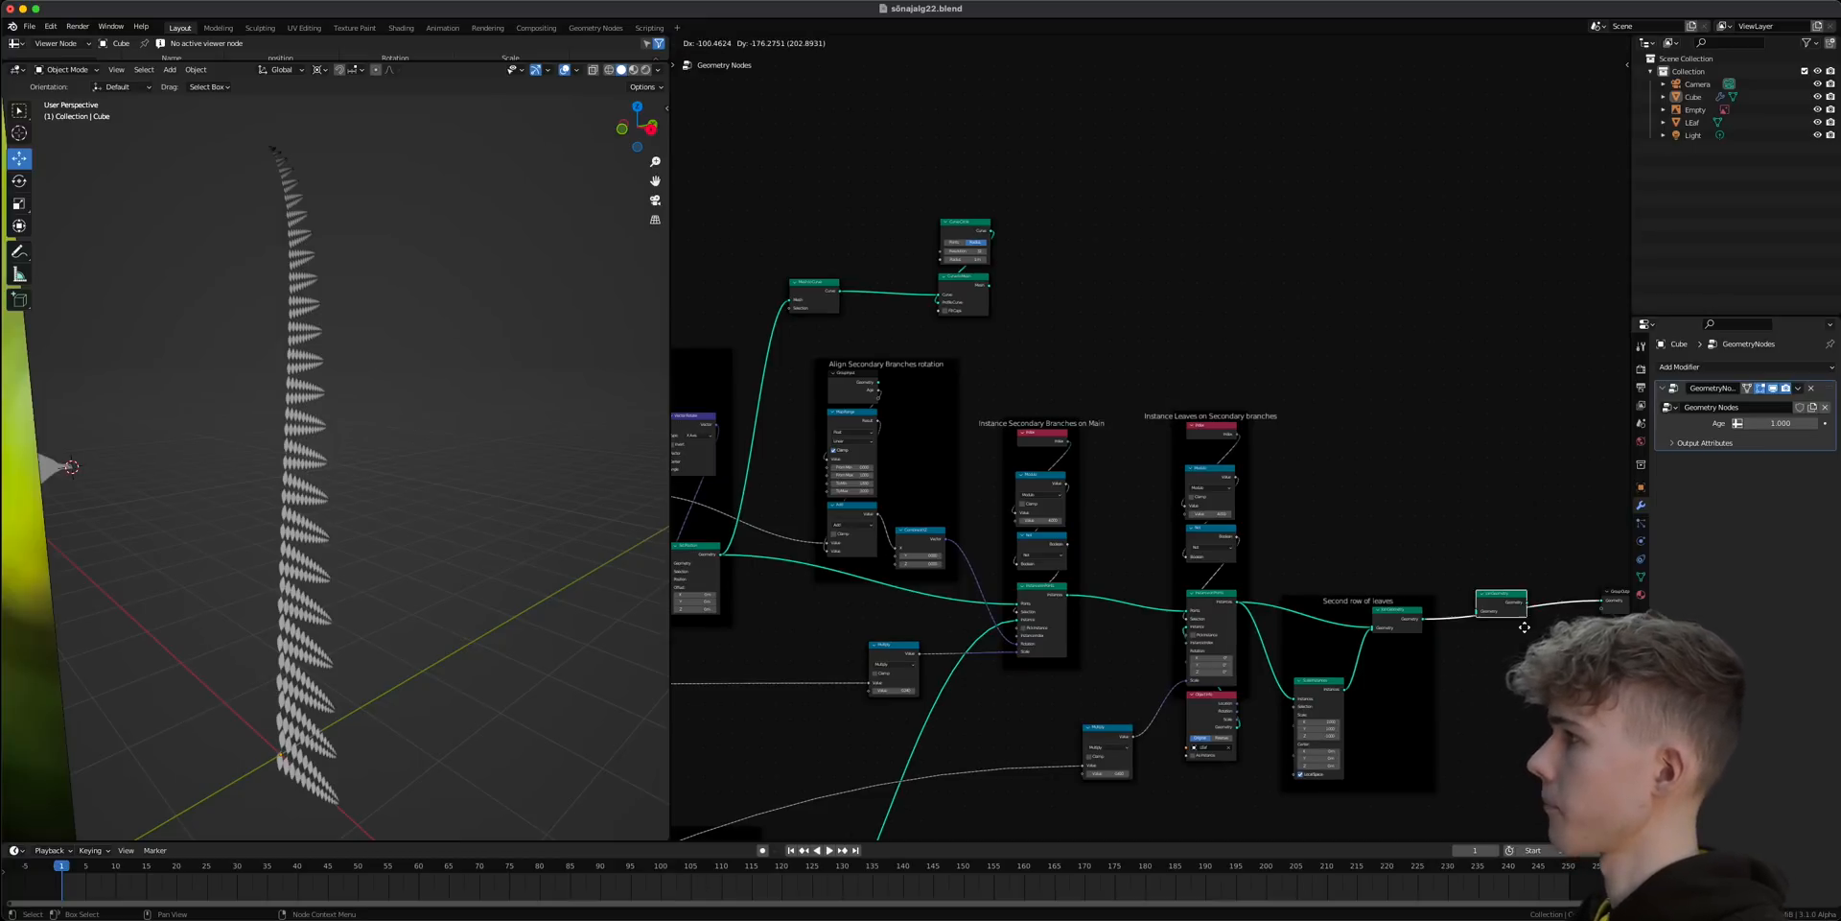
drag(1550, 572, 1499, 619)
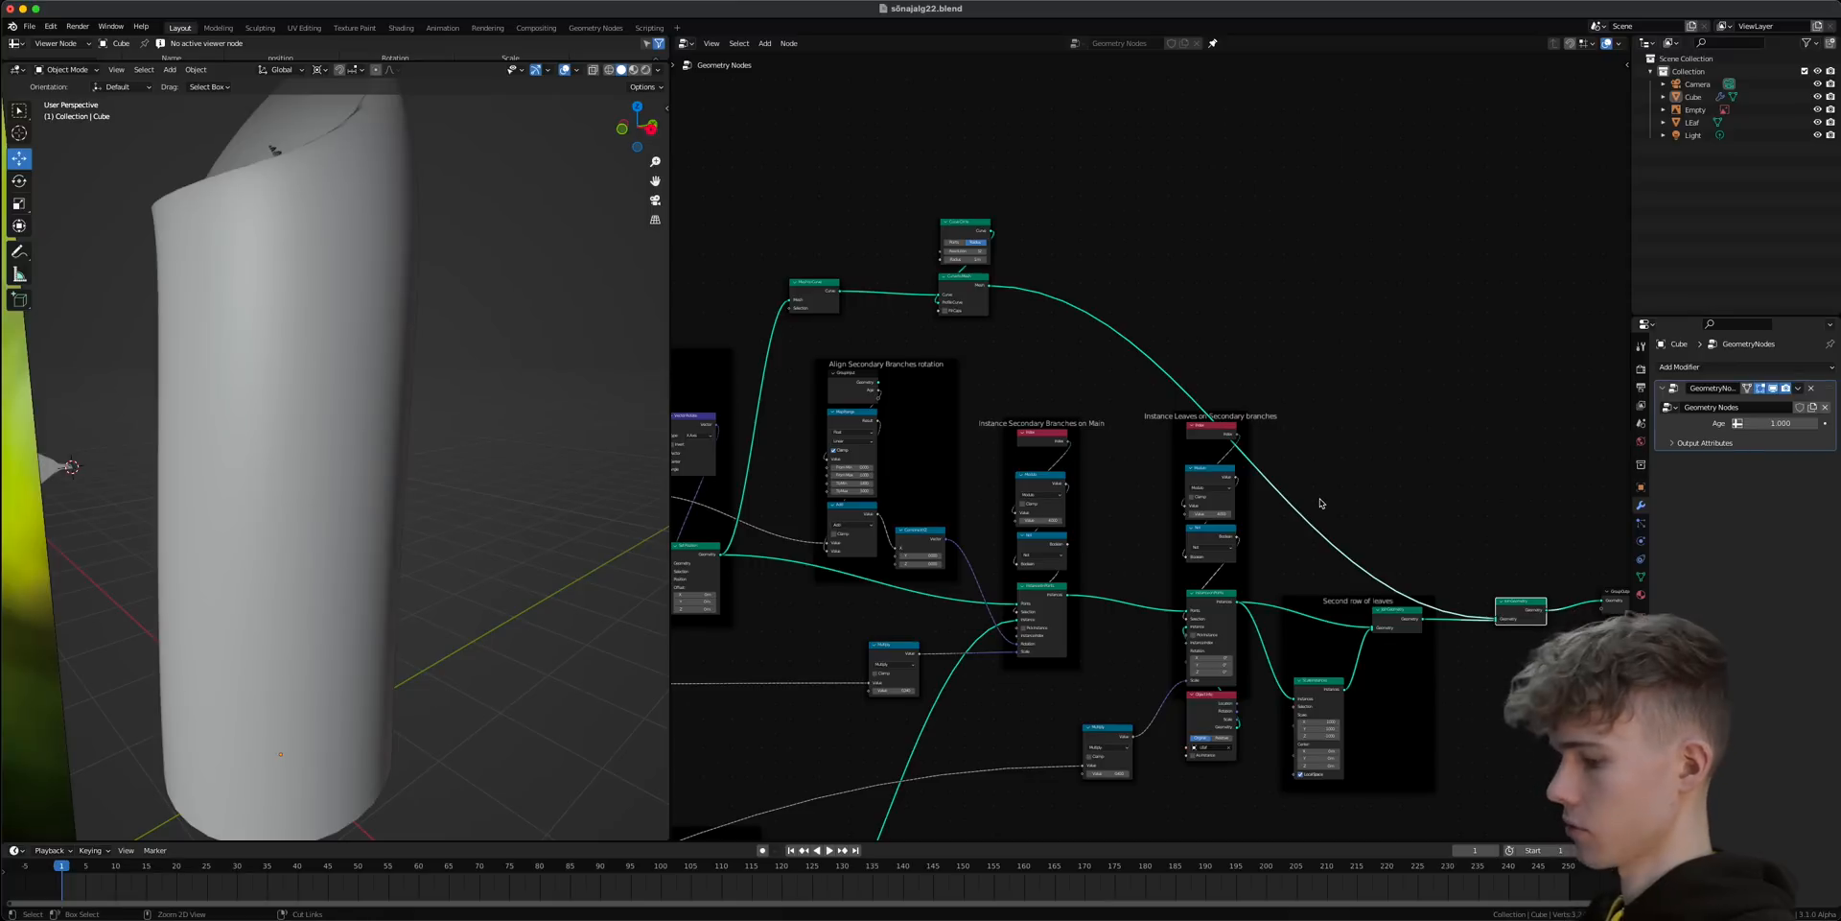
- Insert a Set Curve Radius node between the Mesh to Curve and Curve to Mesh nodes
middle_drag(529, 361, 419, 398)
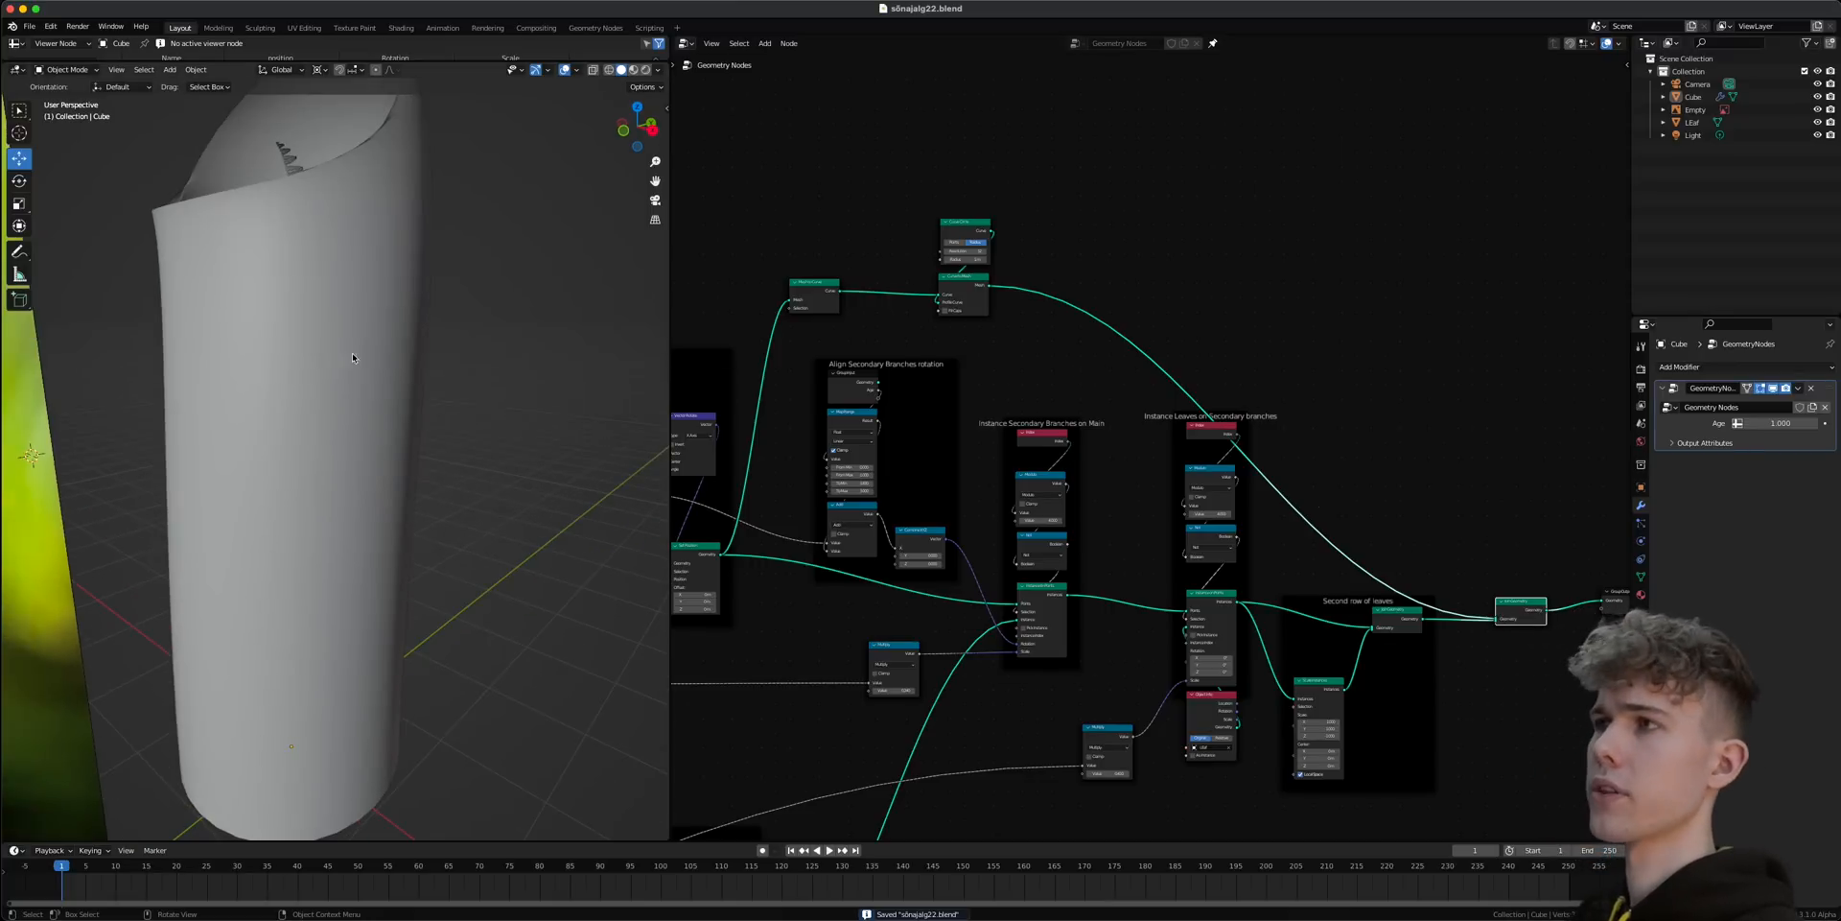
scroll(881, 443, down, 4)
middle_drag(888, 452, 1275, 318)
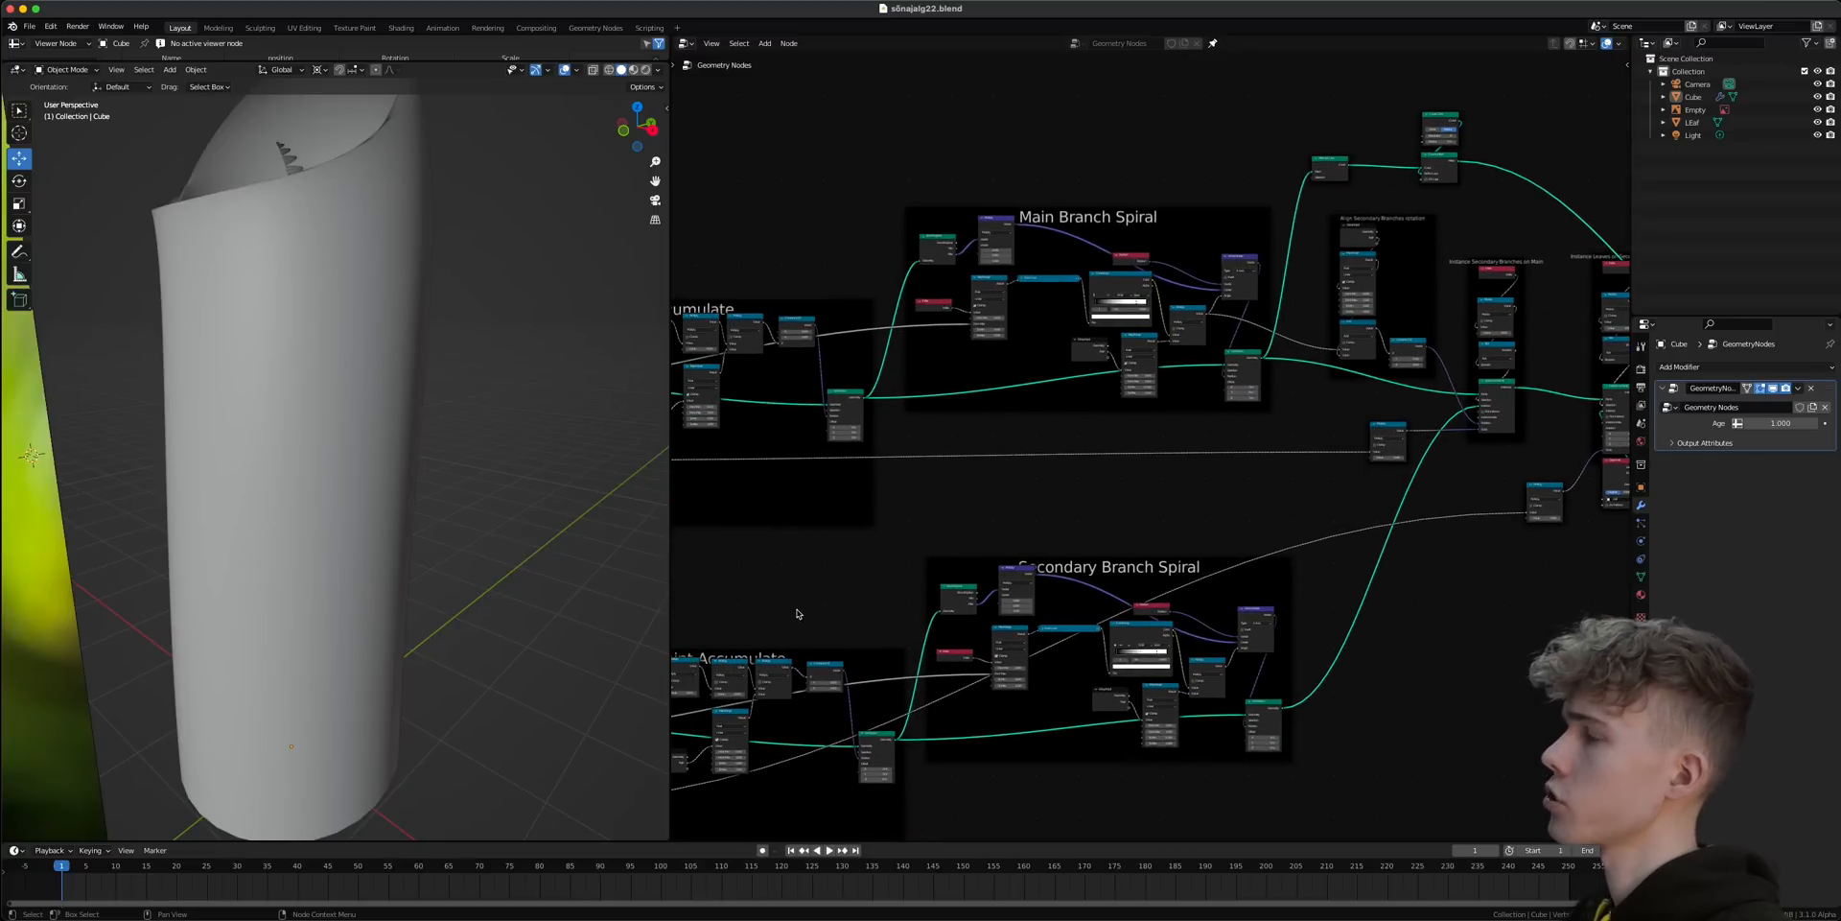
middle_drag(811, 606, 1037, 491)
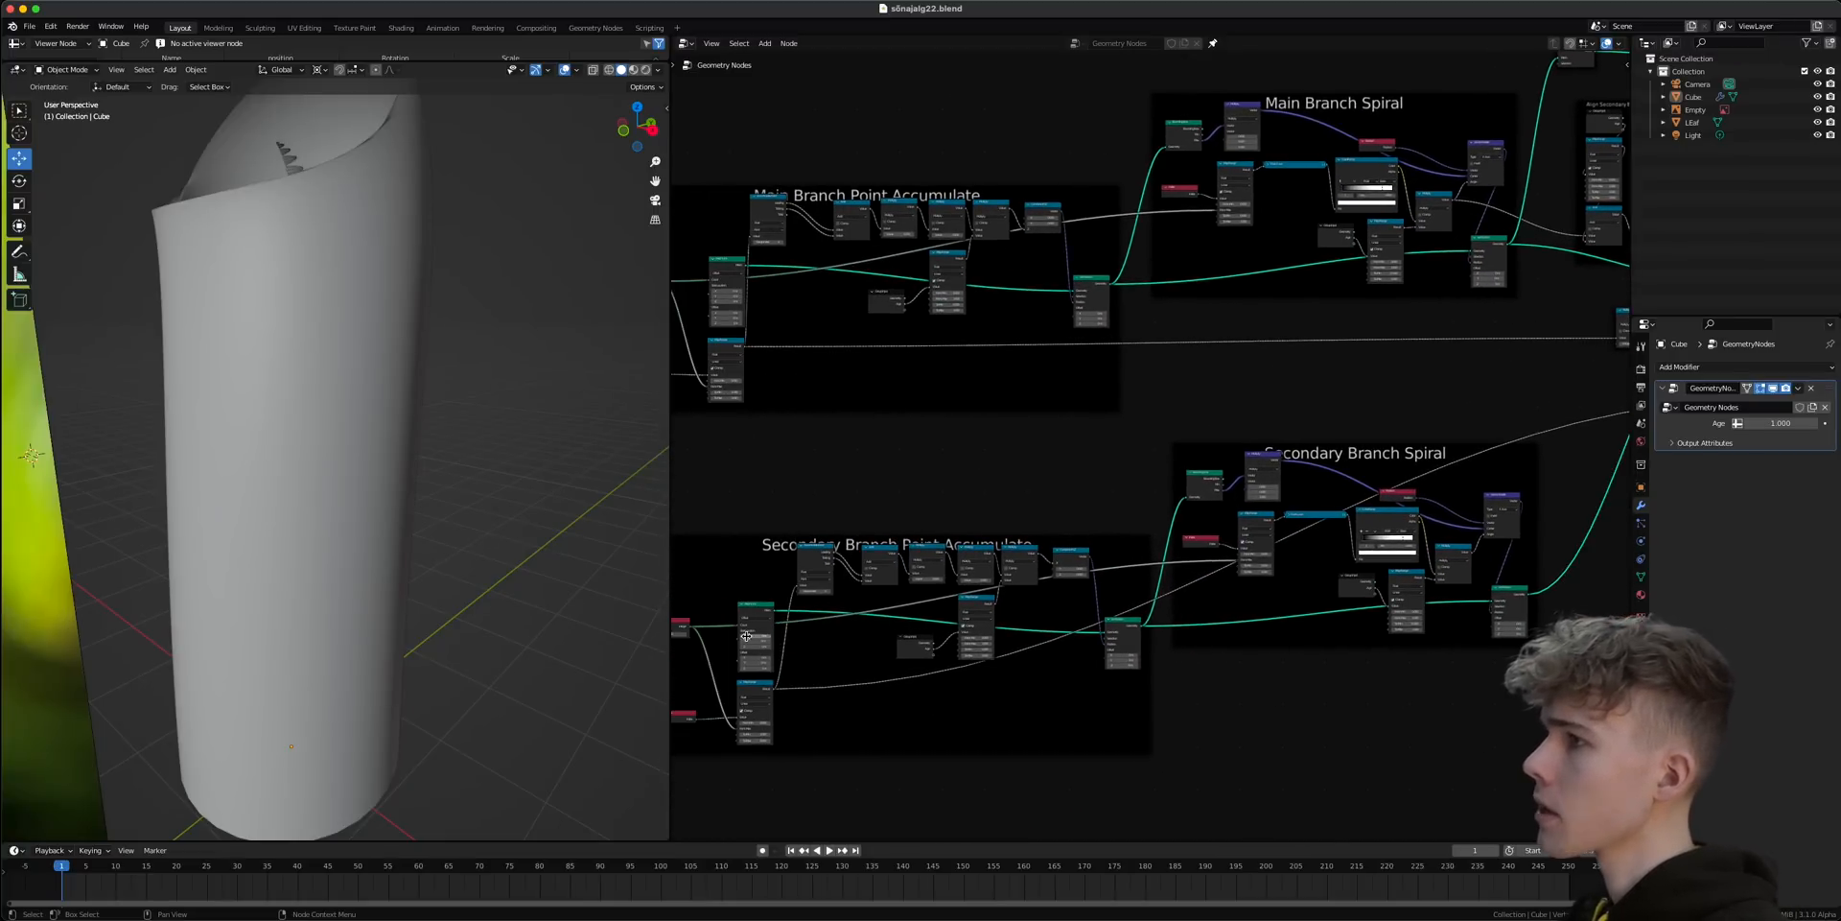
middle_drag(1115, 388, 676, 650)
scroll(1210, 318, up, 10)
middle_drag(1233, 318, 1030, 519)
middle_drag(765, 290, 1073, 325)
key(shift+a)
key(s)
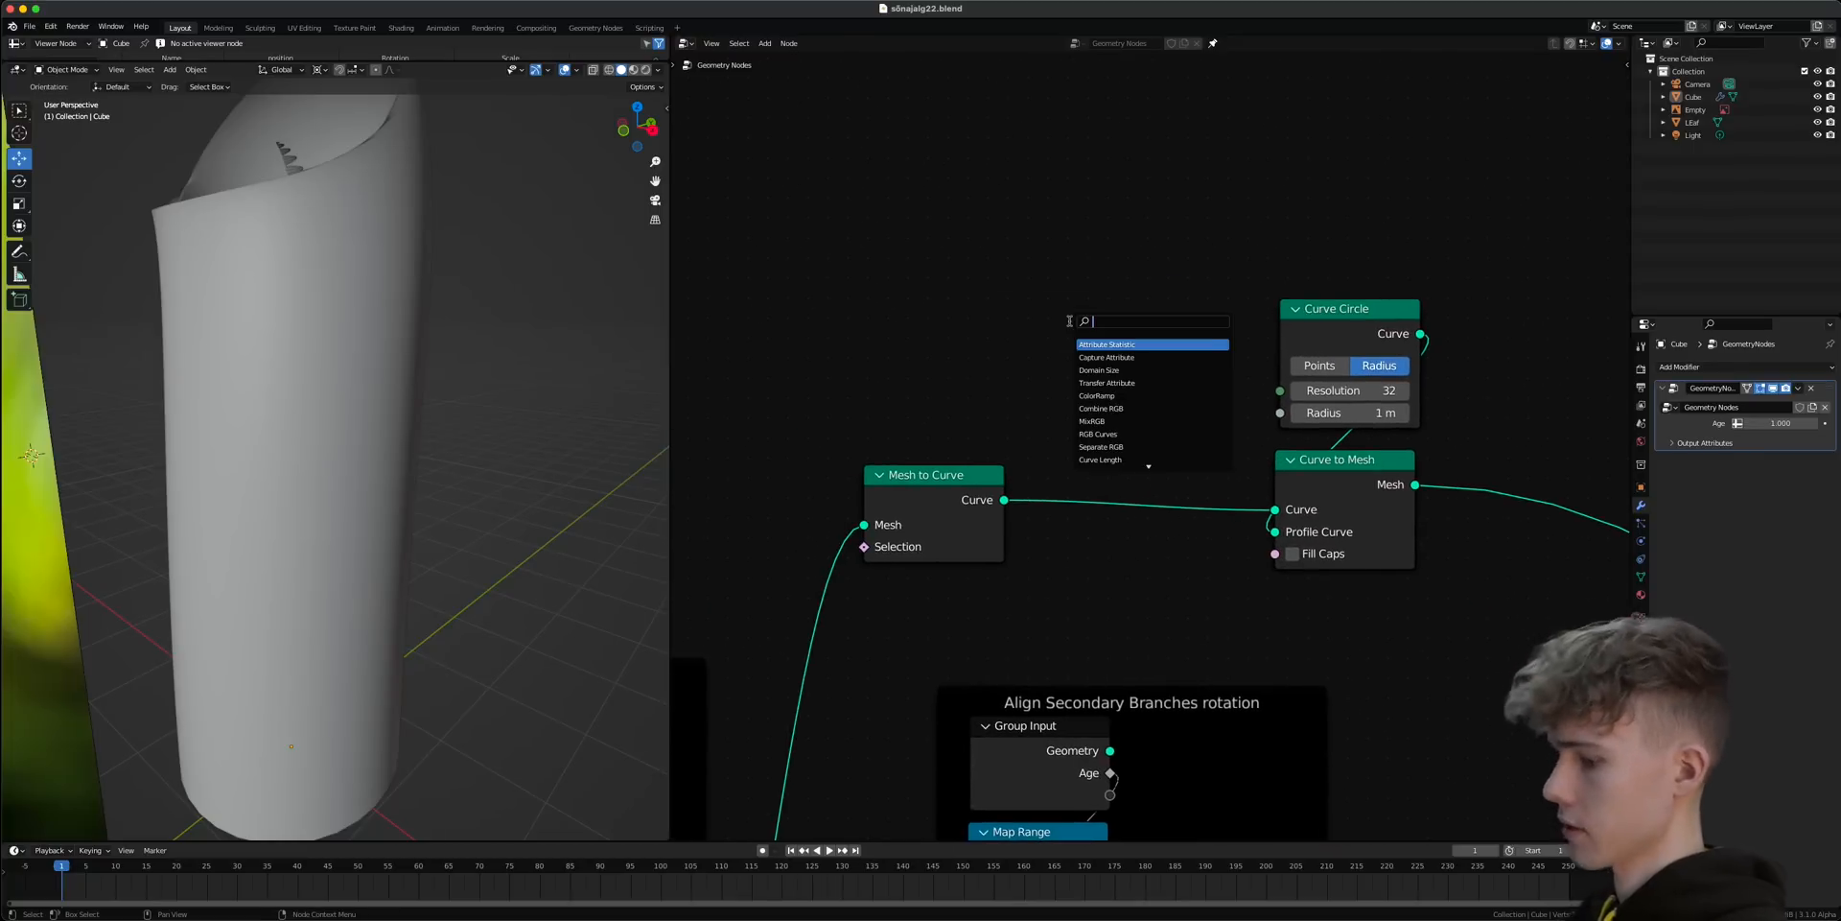
text(et curv)
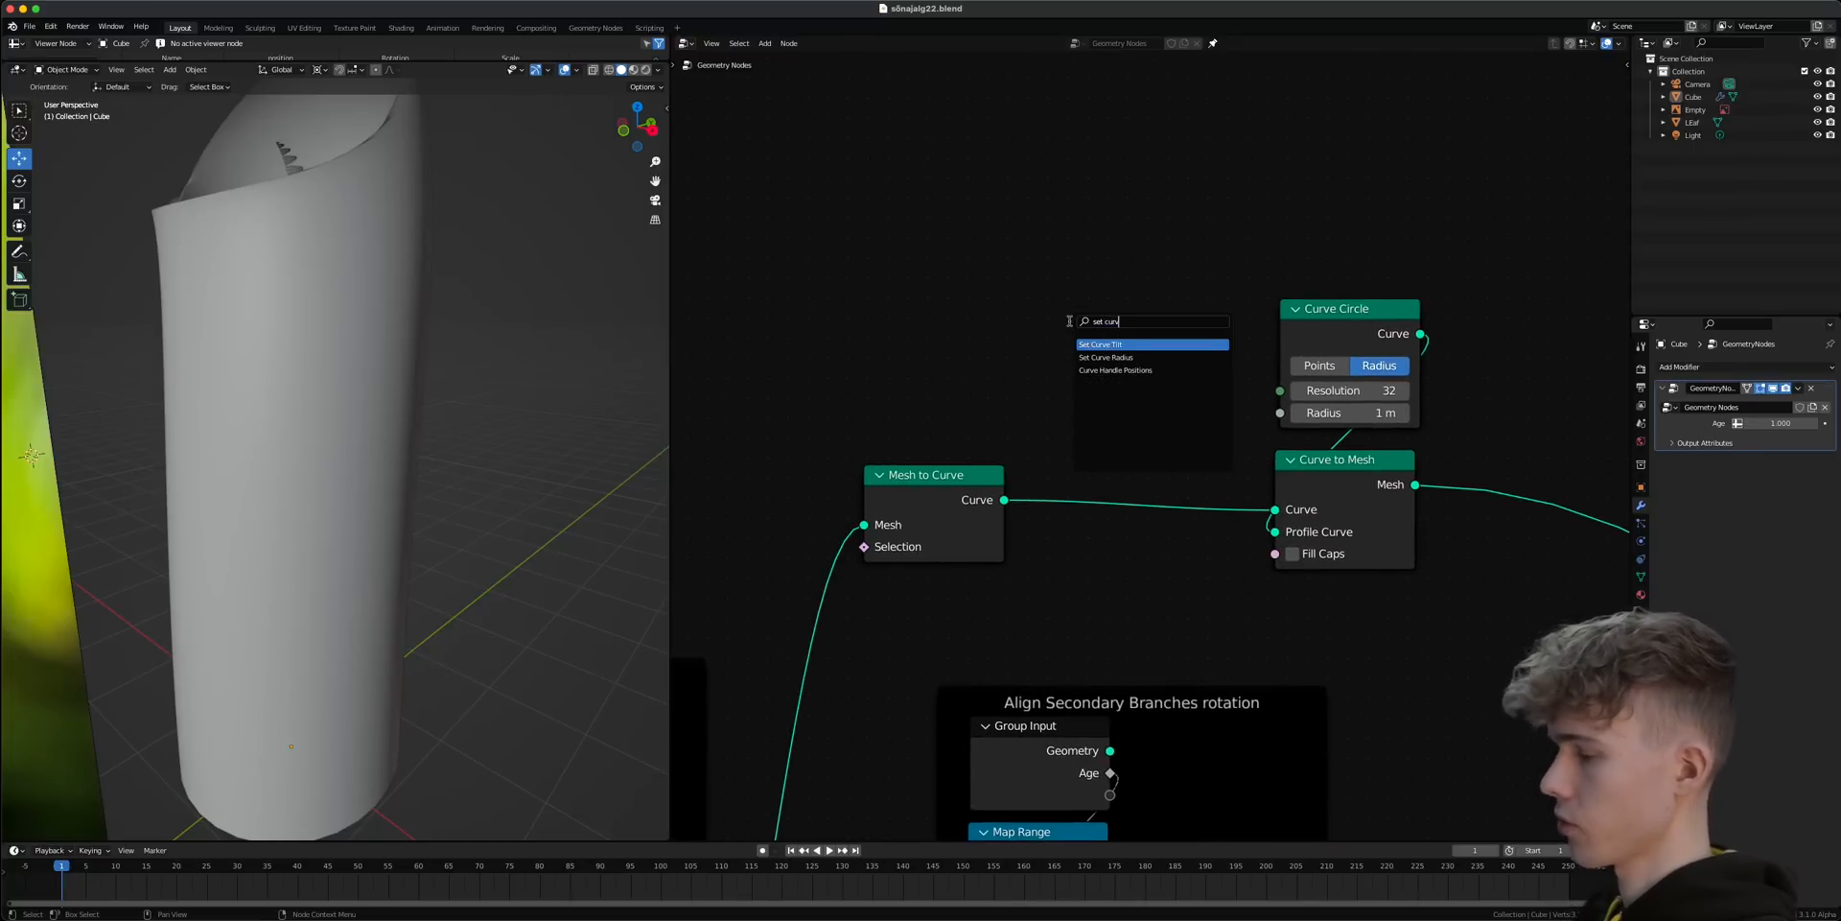
click(1101, 358)
click(1080, 490)
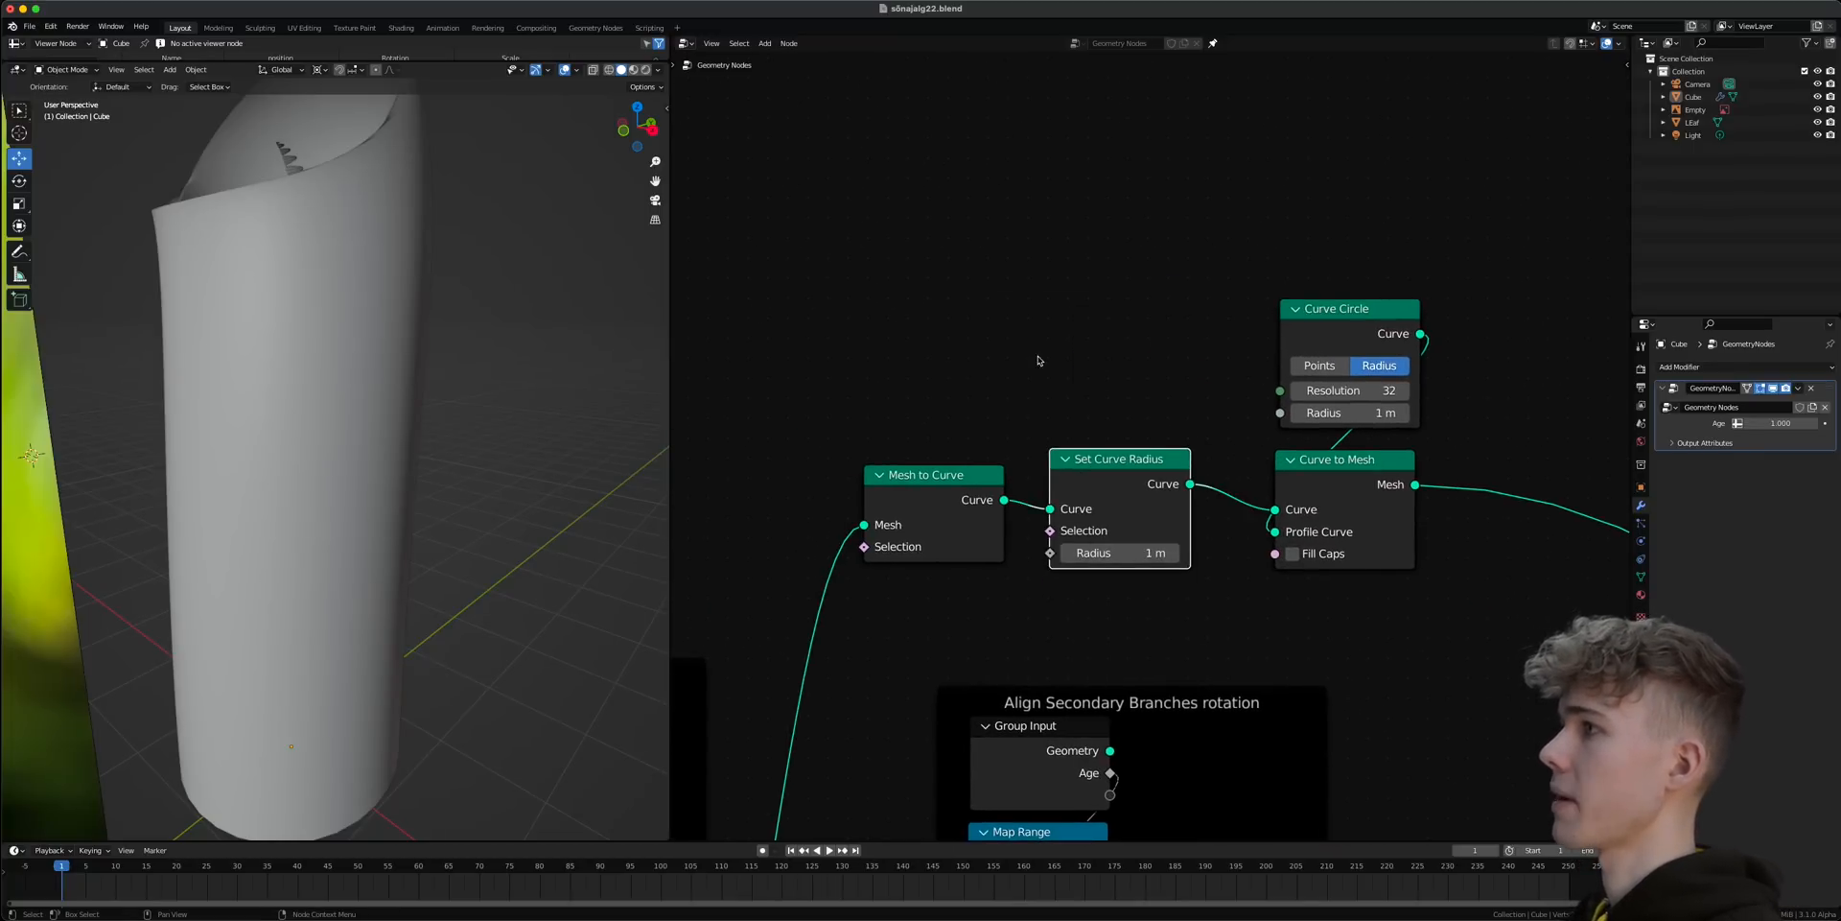
- Add a Spline Parameter node above the Set Curve Radius node
key(shift+a)
key(s)
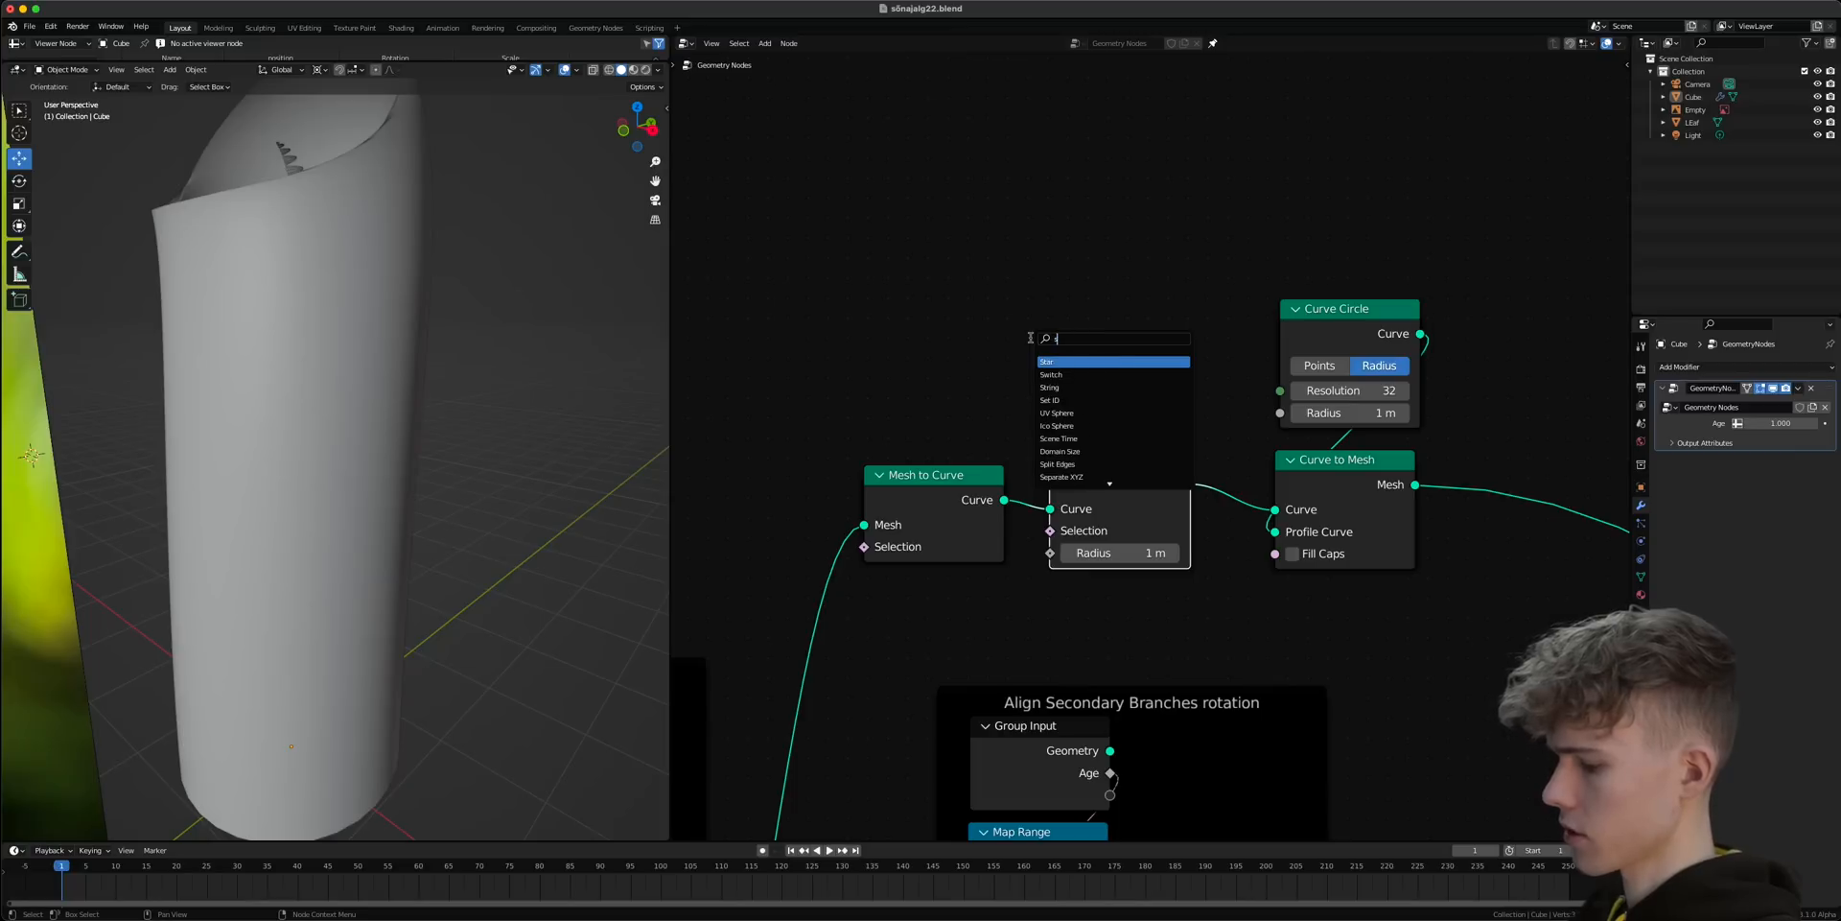
key(Up)
key(Up)
key(Up)
key(Up)
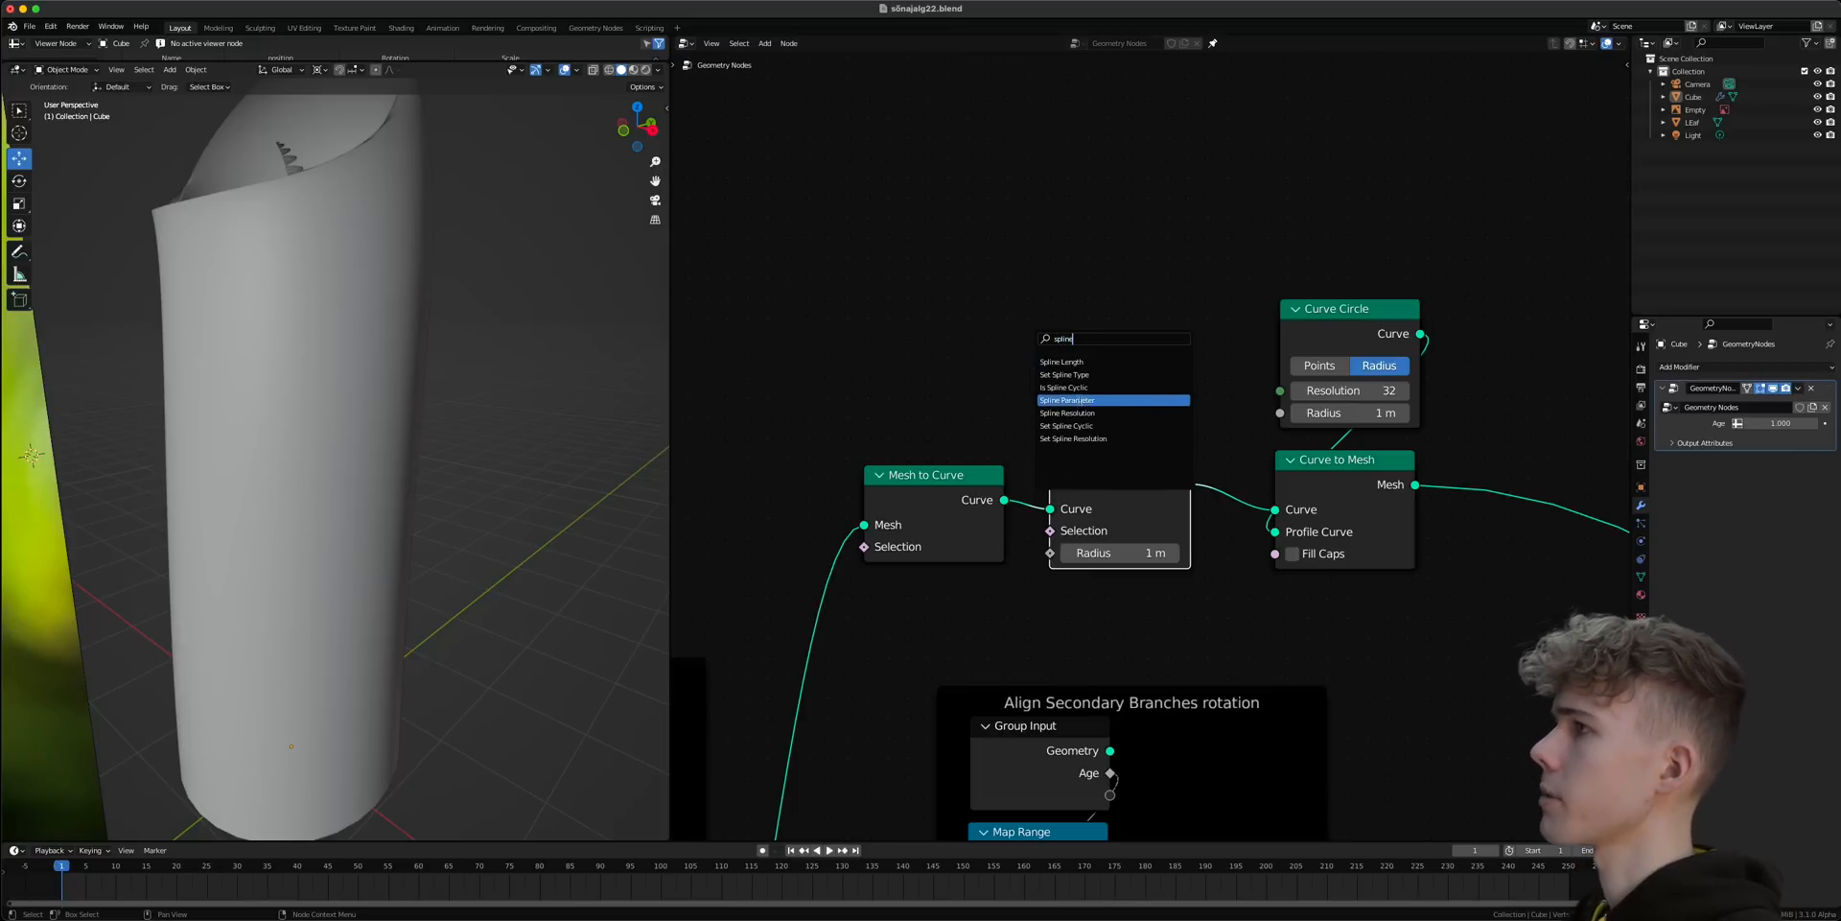
key(Return)
click(1177, 360)
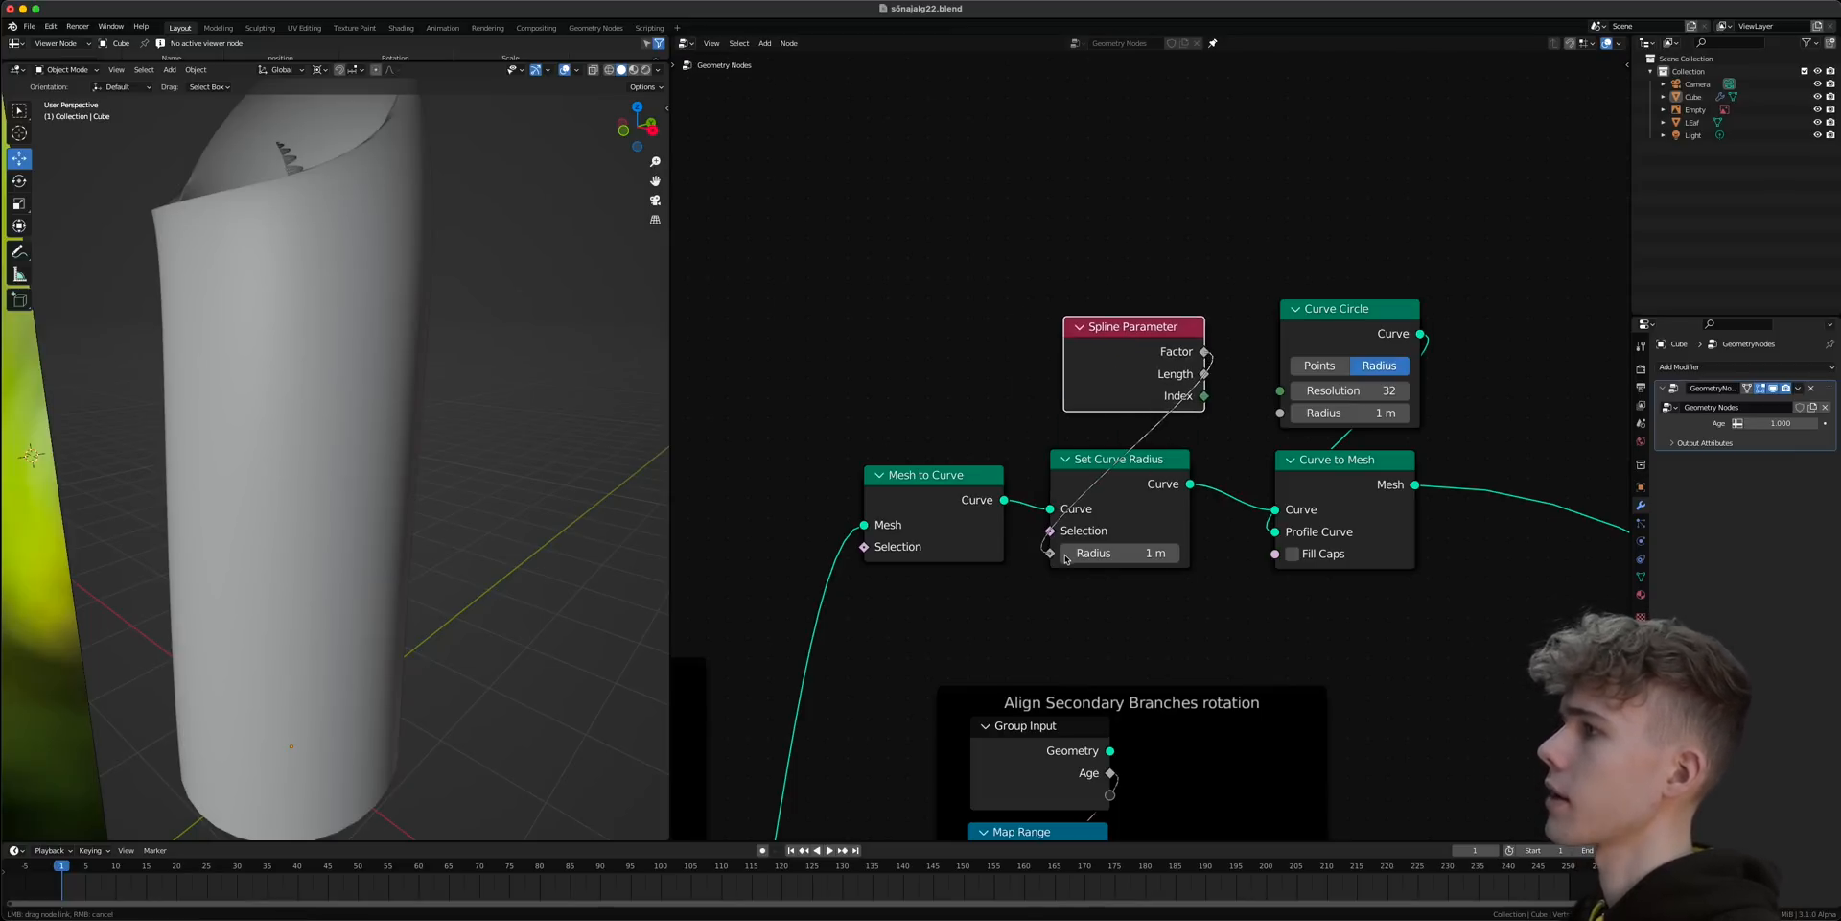
- Try driving the Set Curve Radius node's Radius with the Spline Parameter, and remove that Spline Parameter node
drag(1065, 558, 1066, 560)
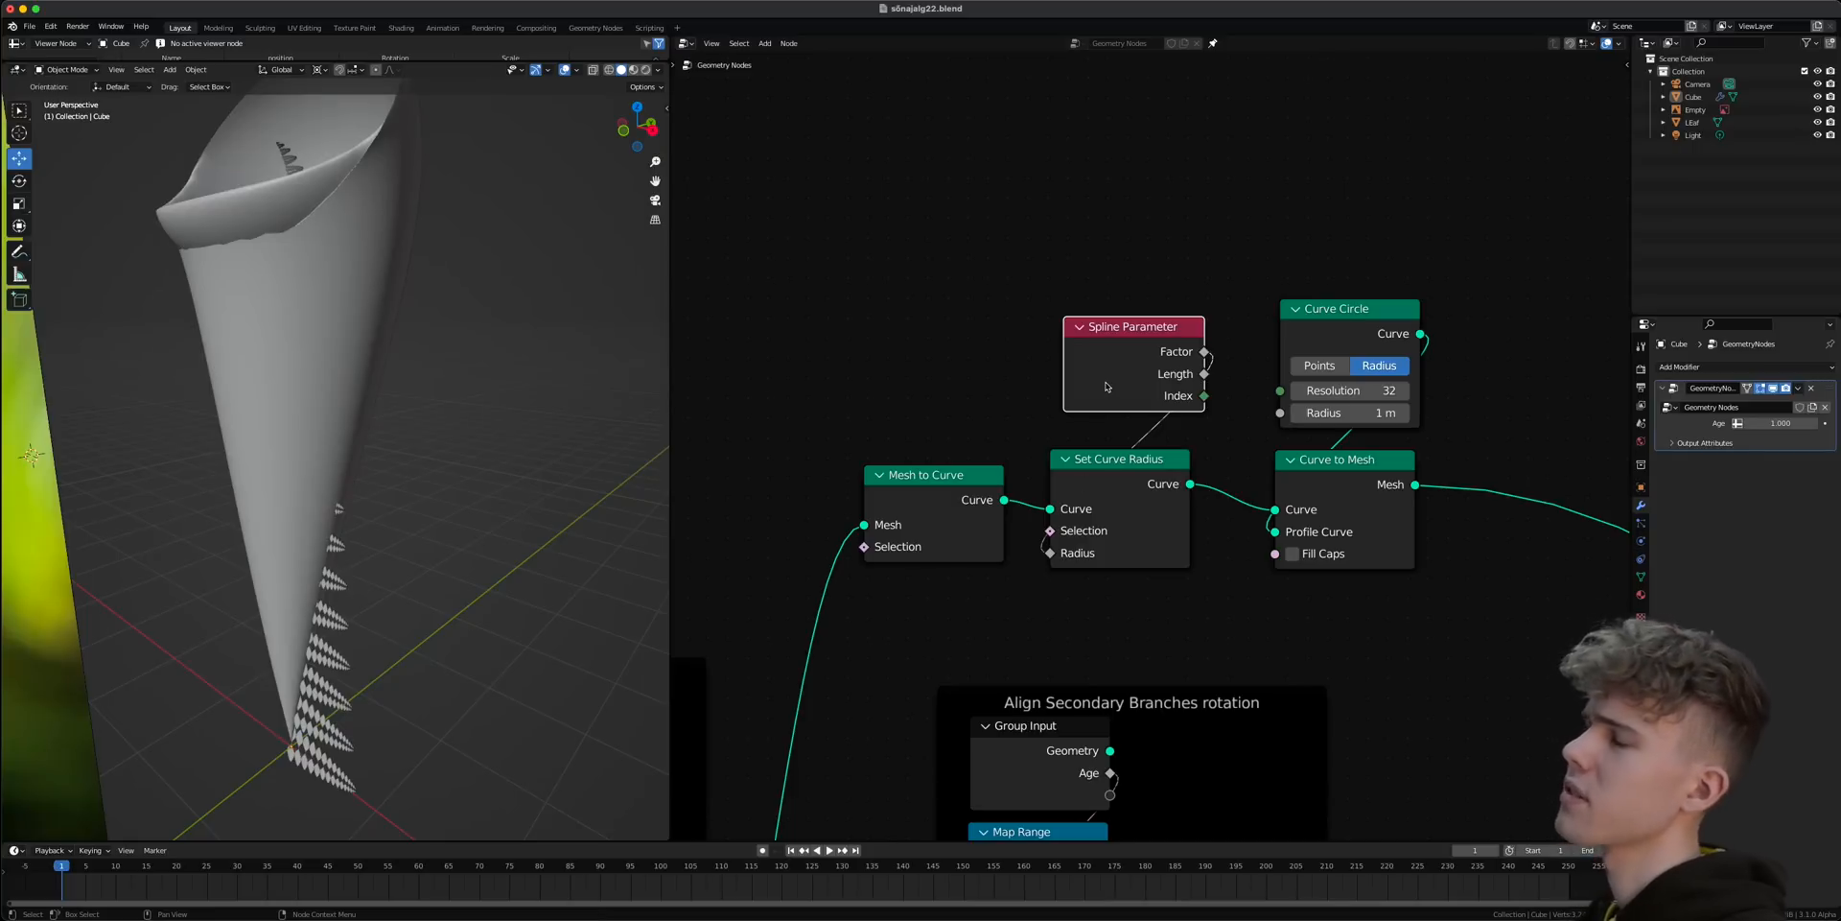
key(ctrl+x)
- Connect the Map Range Result from the Main Branch Point Accumulate frame to the Radius of Set Curve Radius
scroll(995, 583, down, 15)
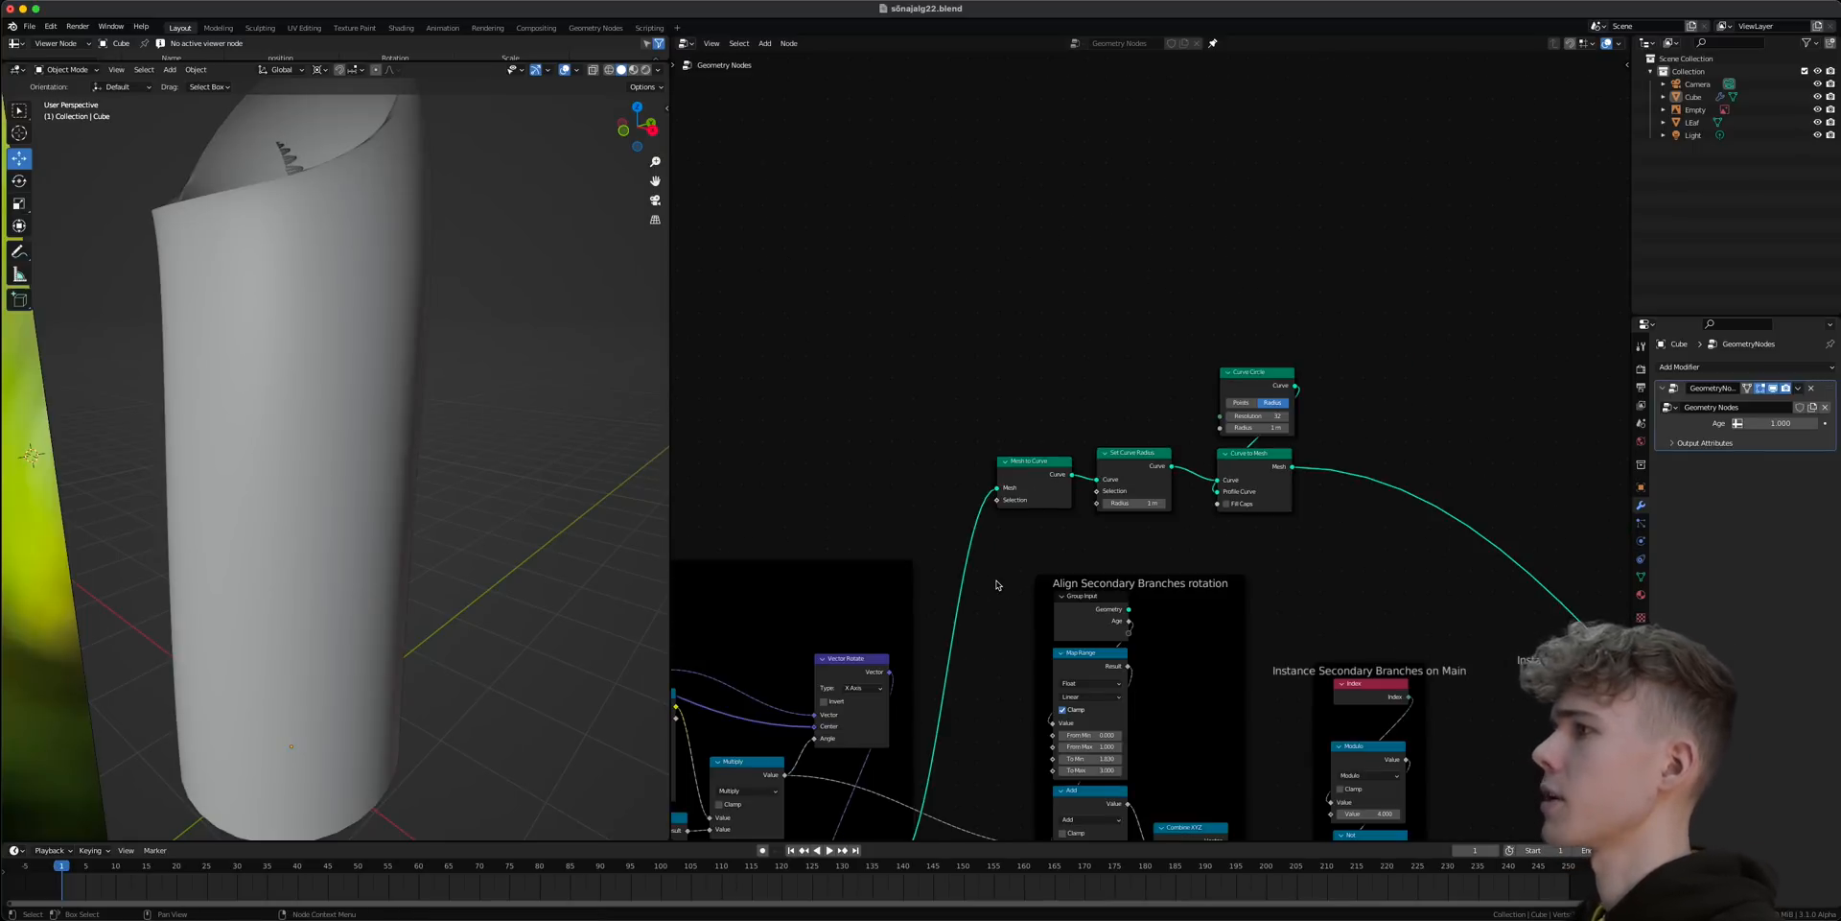
middle_drag(856, 665, 1302, 499)
scroll(1011, 527, up, 11)
middle_drag(682, 564, 1051, 491)
drag(970, 311, 997, 309)
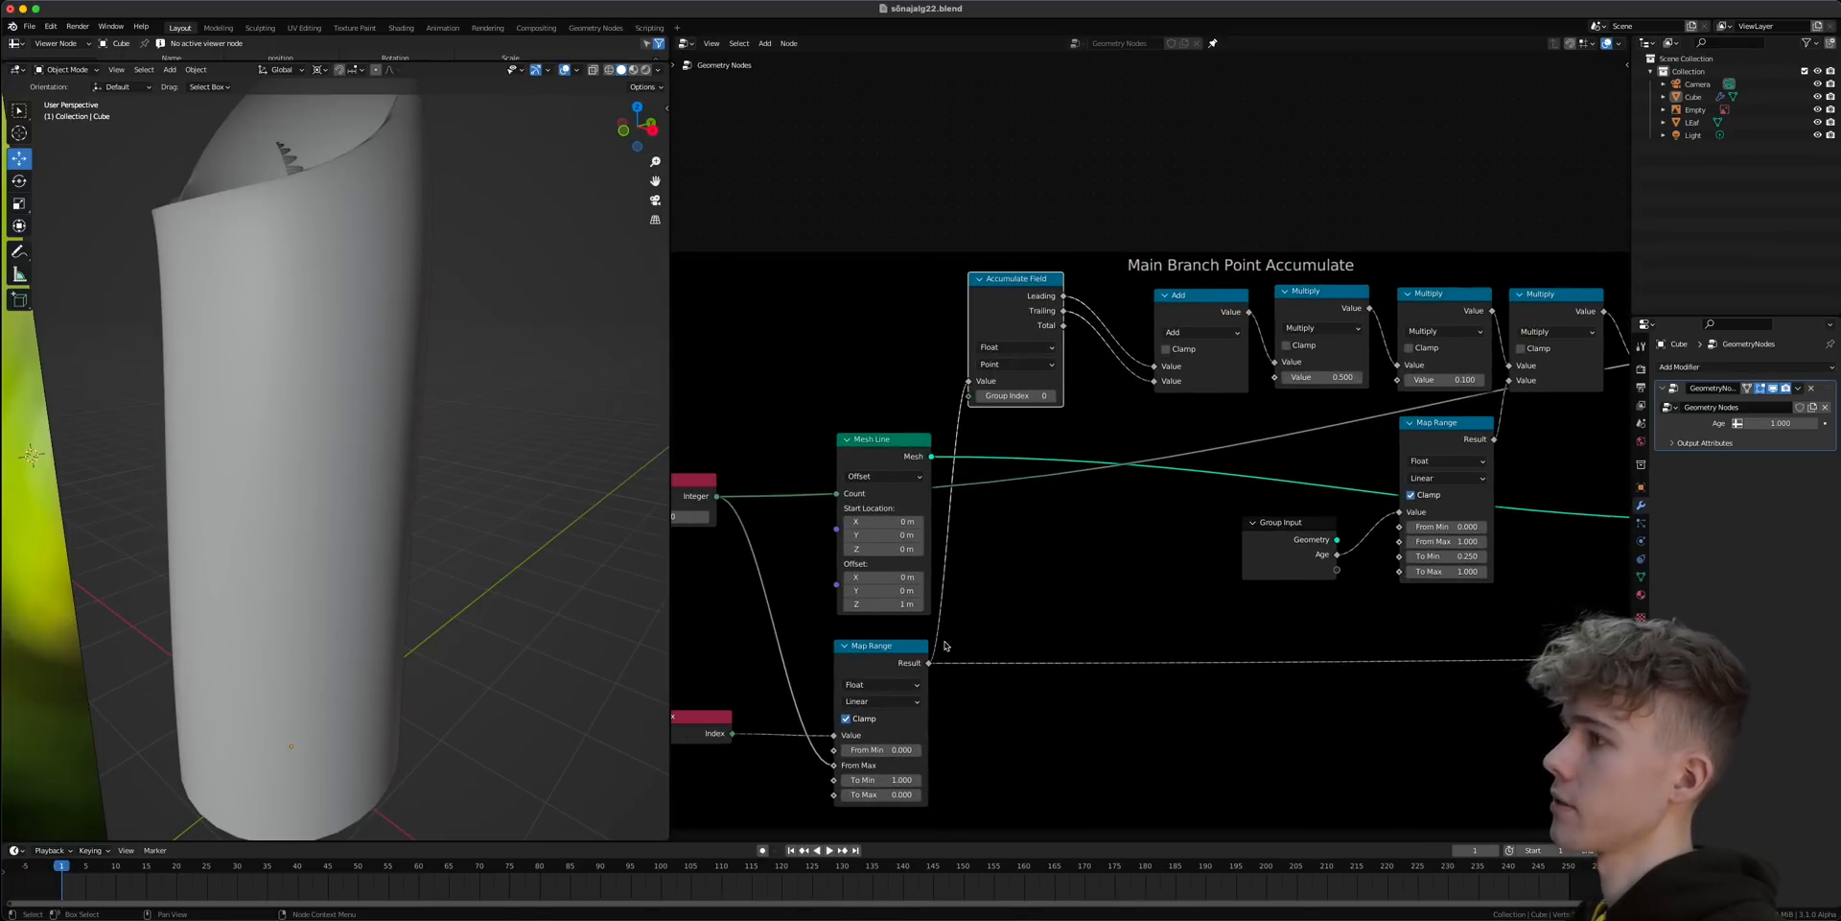
scroll(930, 668, down, 6)
middle_drag(1108, 533, 771, 620)
drag(749, 619, 1381, 411)
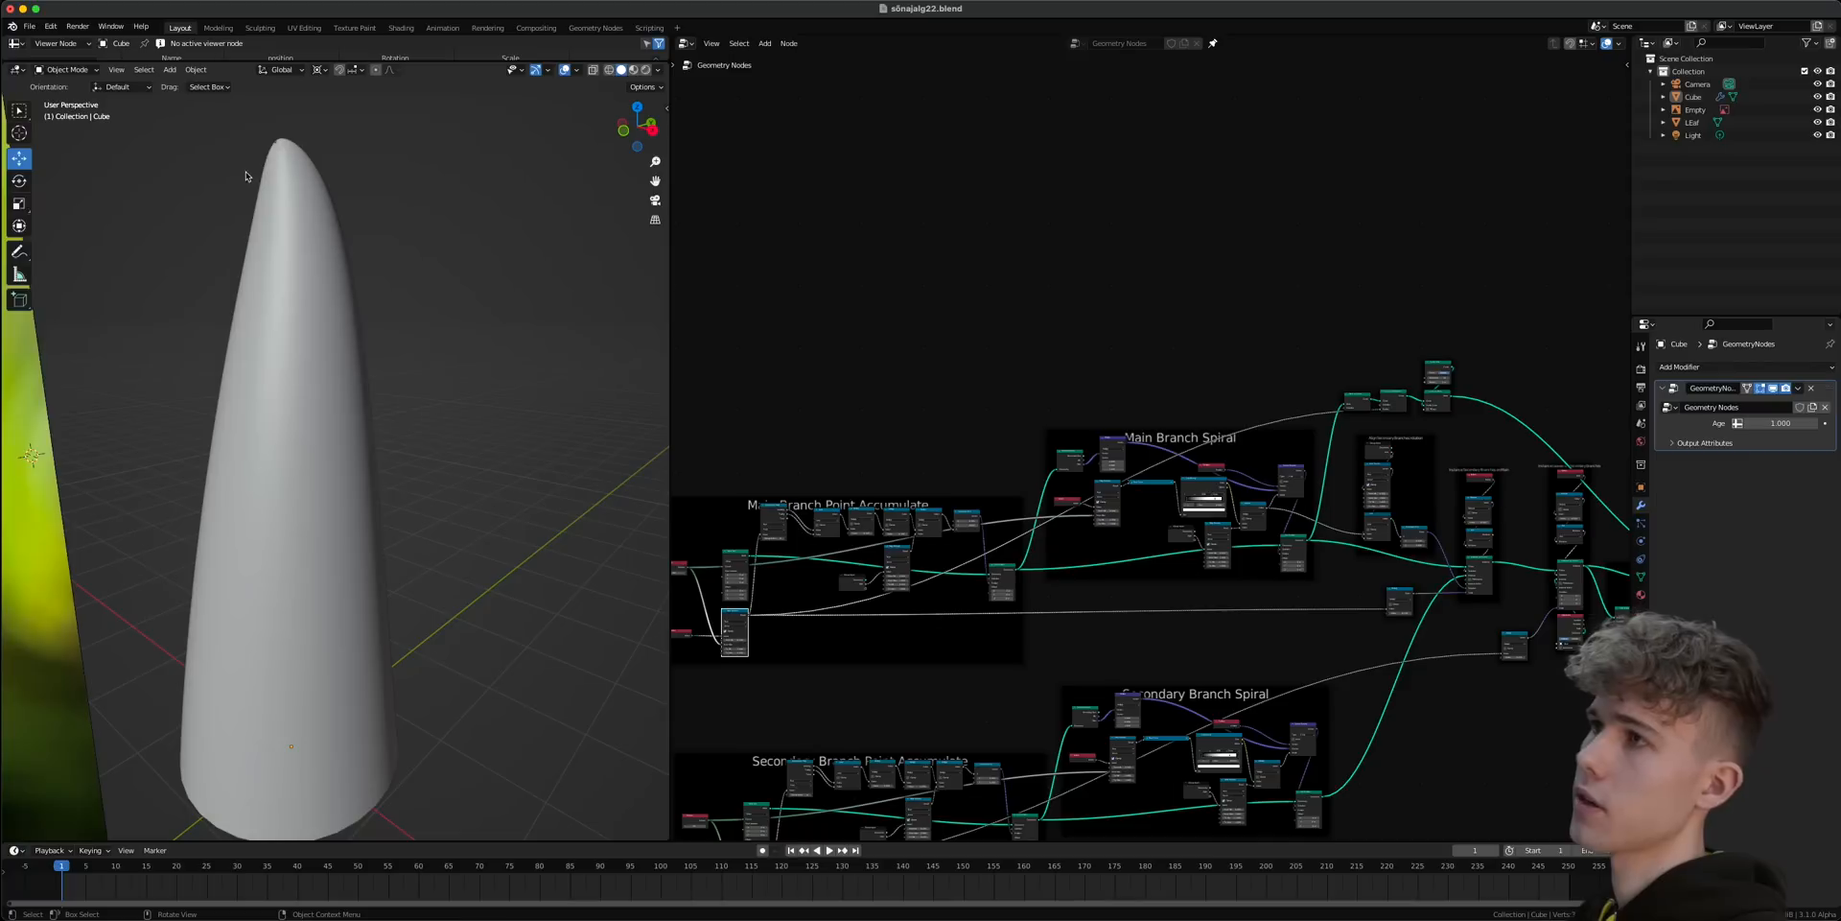
middle_drag(282, 150, 320, 178)
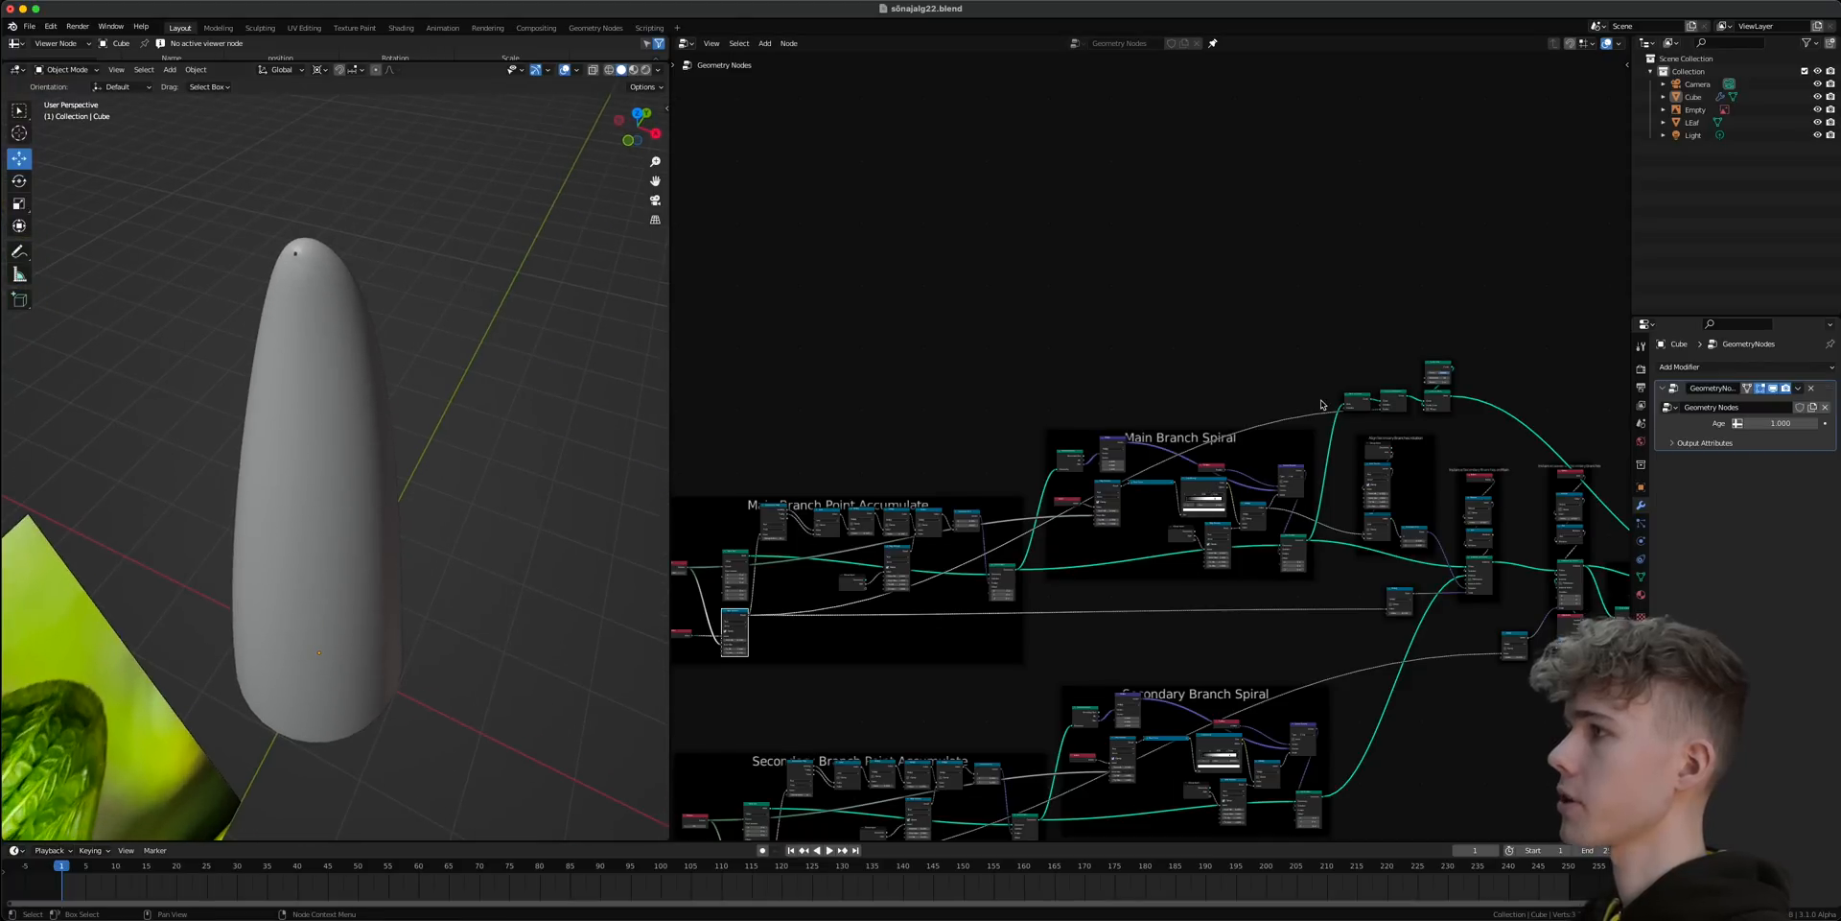
- Insert a Math node on the link feeding the Radius of Set Curve Radius
scroll(1321, 404, up, 9)
key(shift+a)
text(ma)
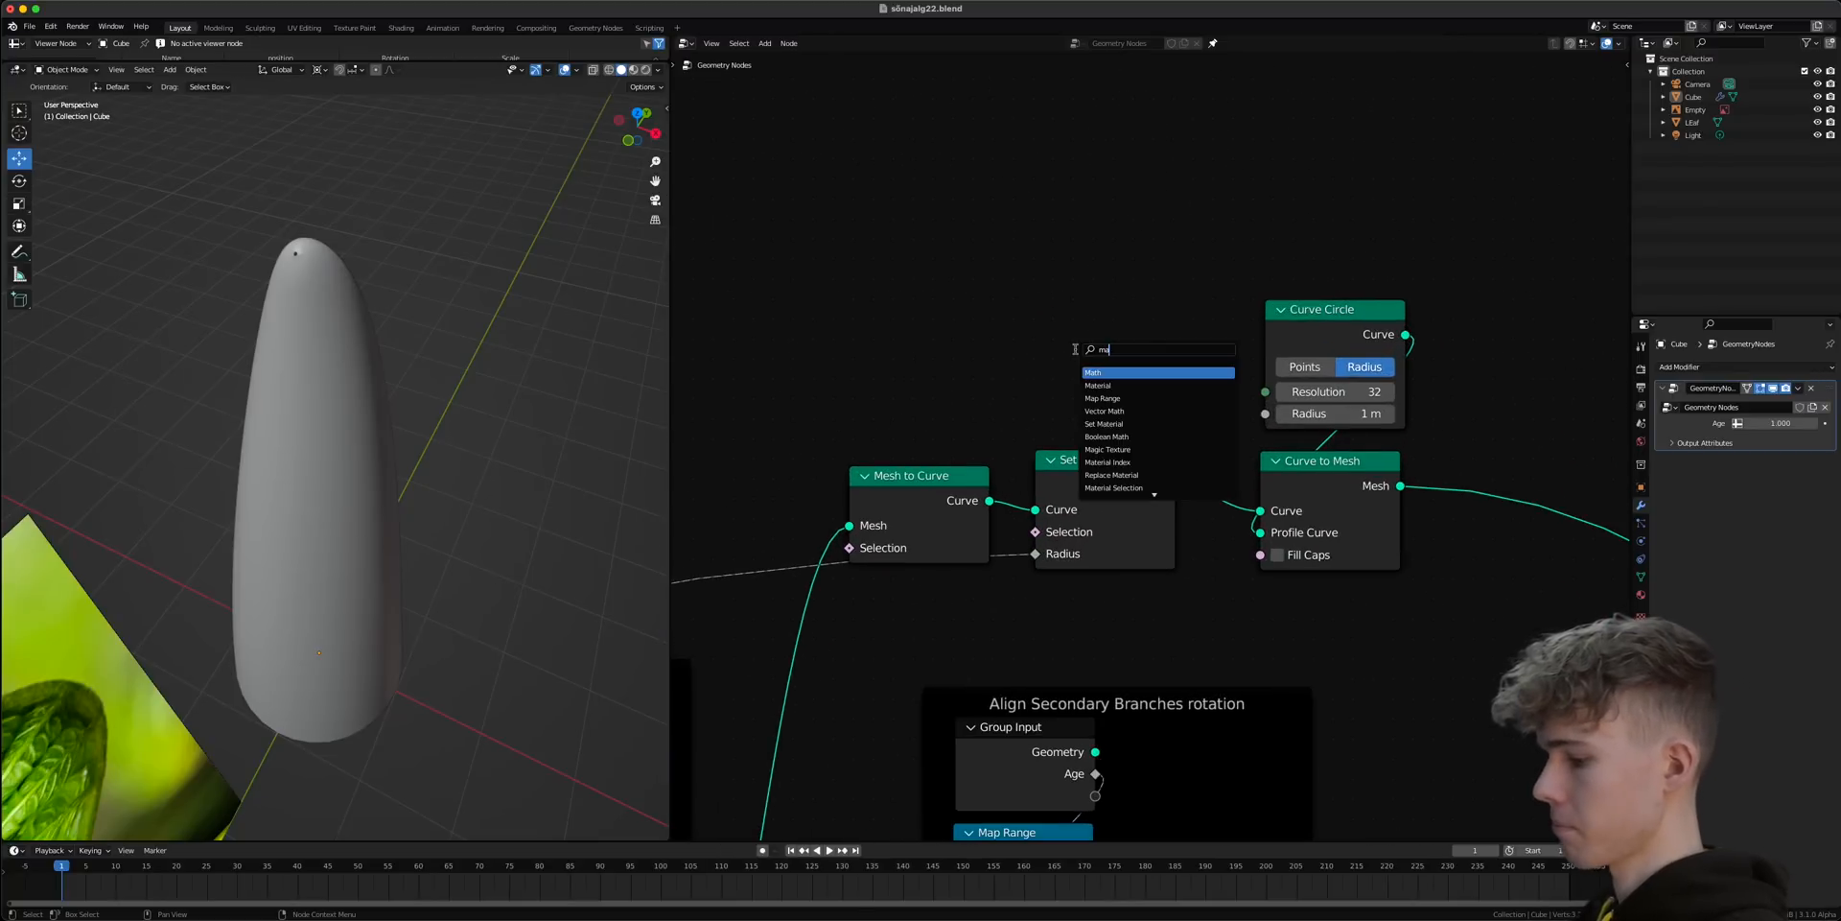
text(th)
click(1108, 373)
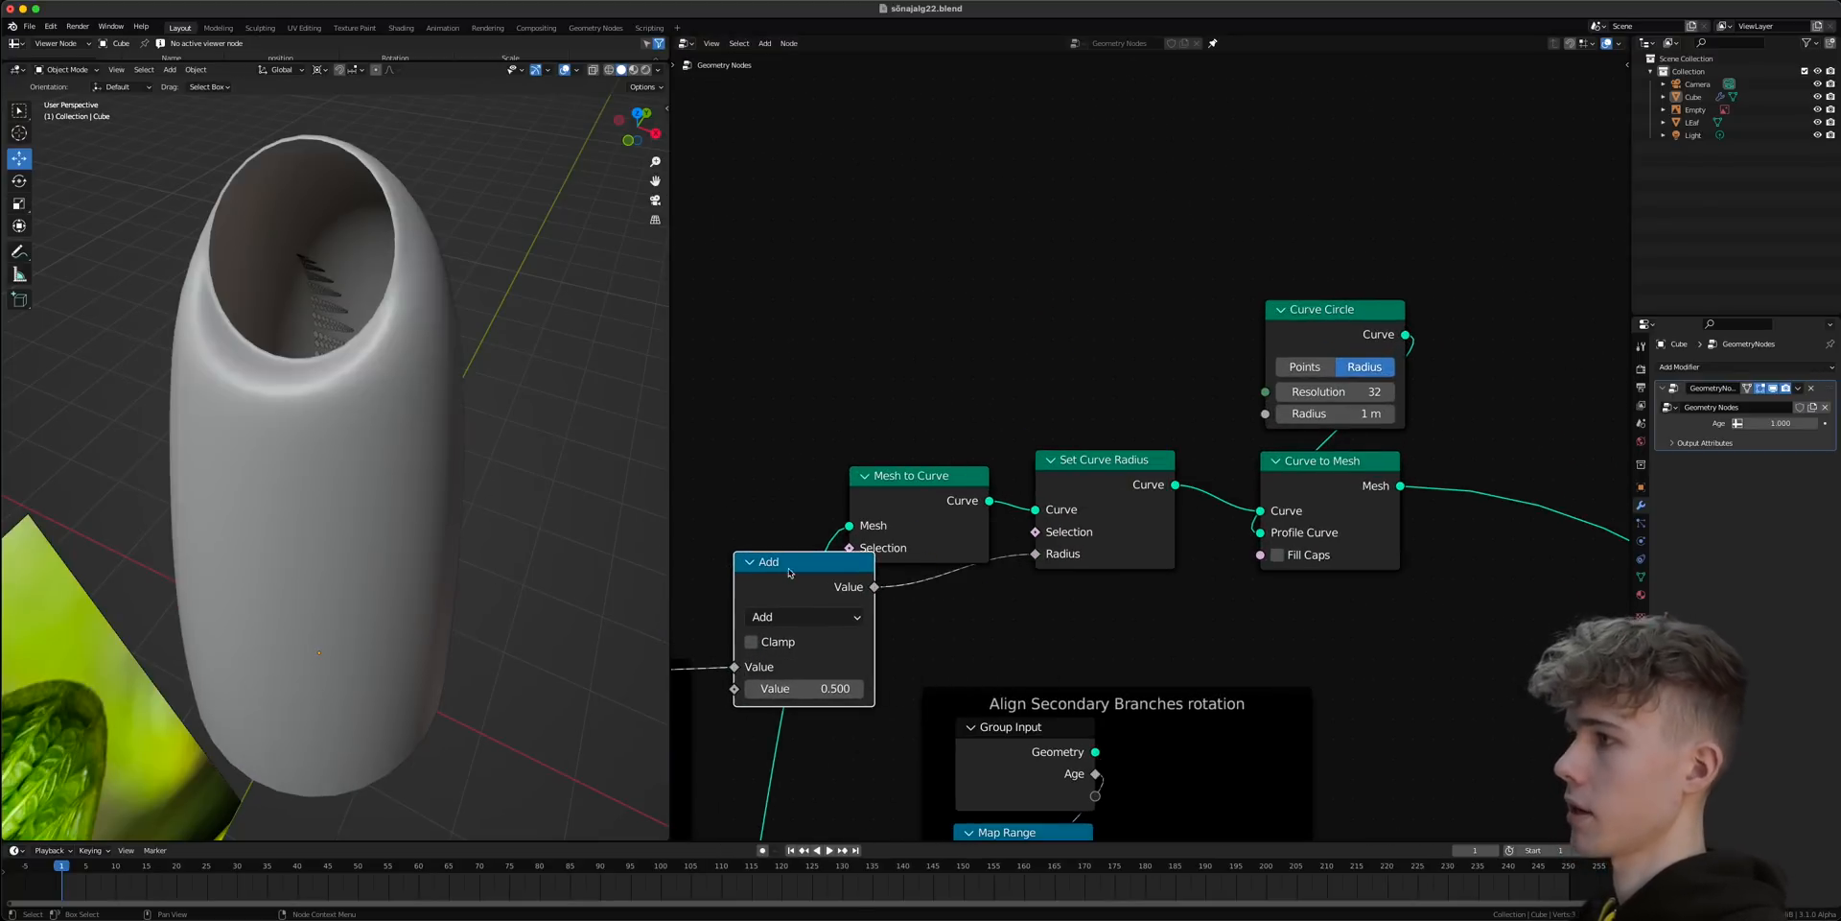
- Move Mesh to Curve above the new Math node and set that node to Multiply with a value of 0.040
click(917, 474)
click(938, 523)
click(908, 622)
drag(942, 597, 894, 597)
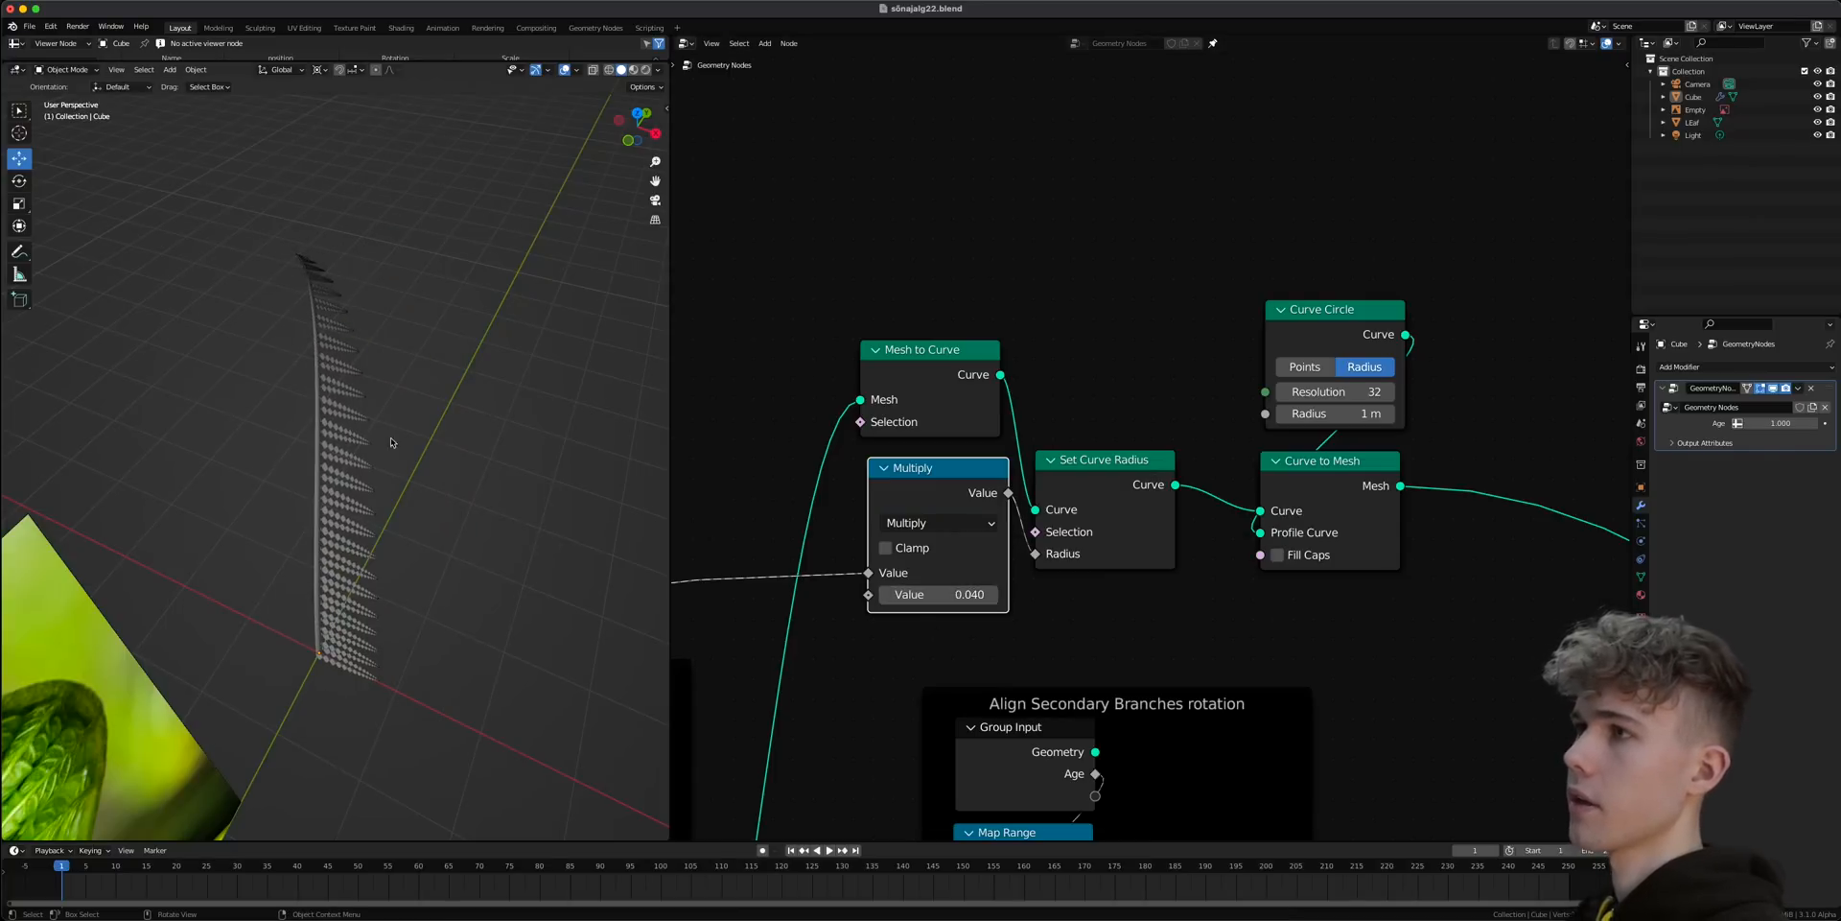
shift+middle_drag(391, 442, 379, 662)
scroll(369, 499, up, 4)
middle_drag(369, 498, 374, 395)
middle_drag(233, 406, 369, 449)
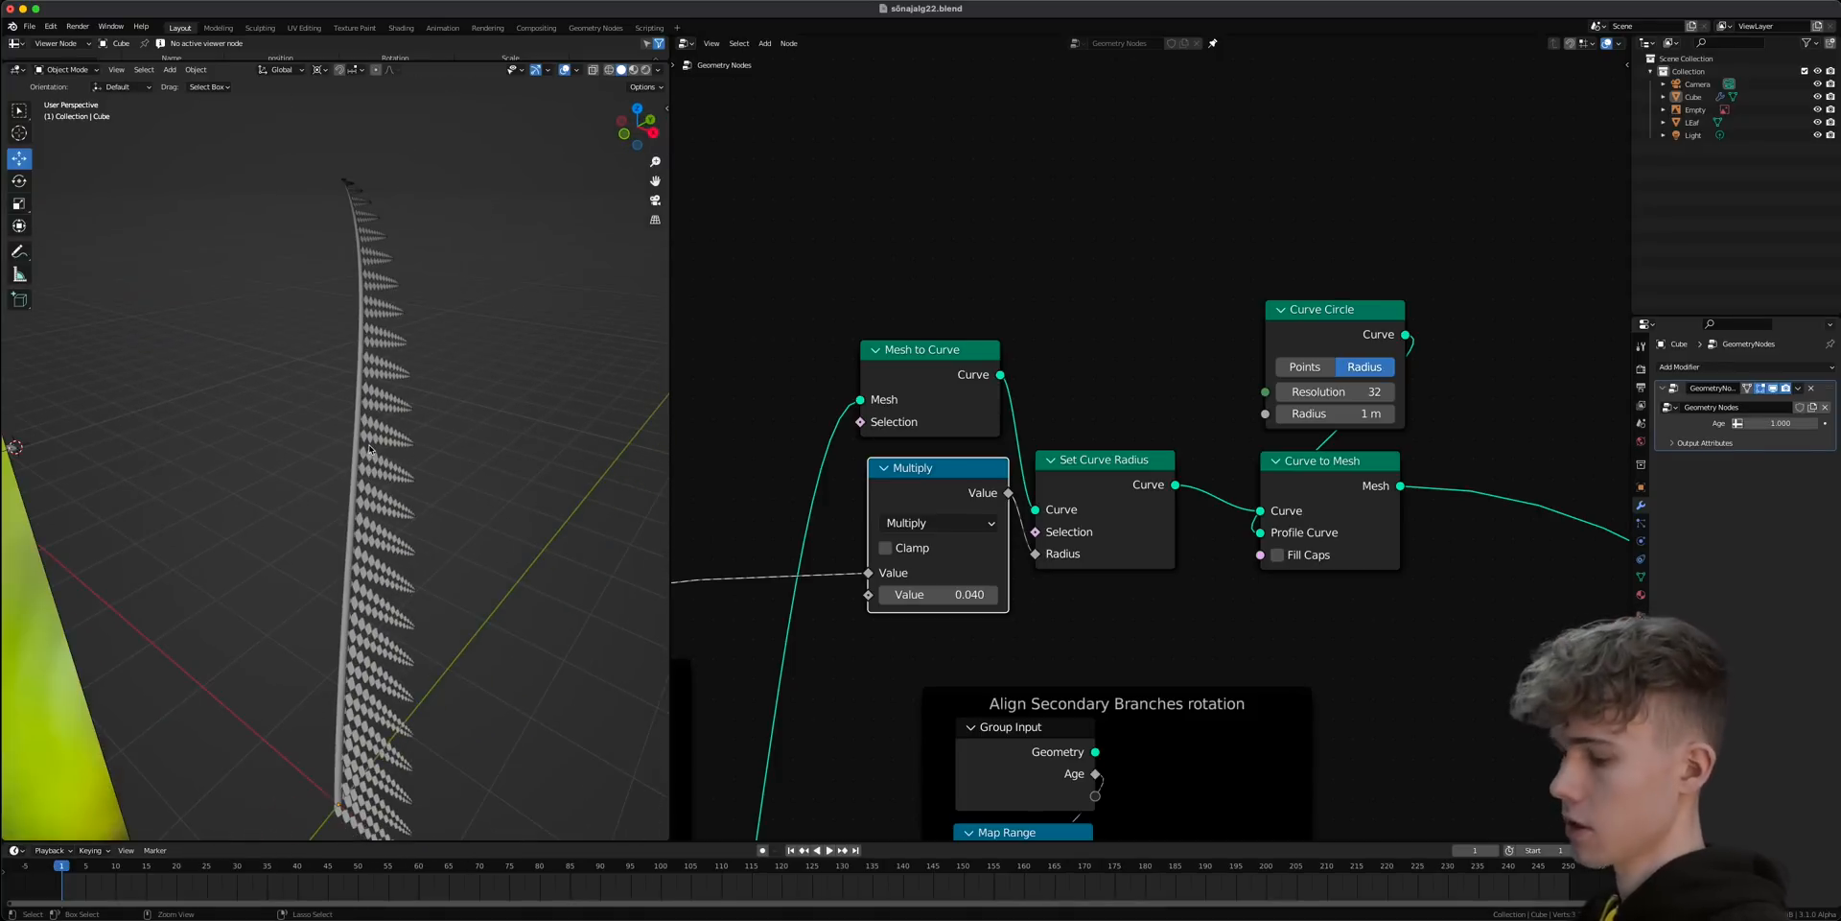
middle_drag(358, 604, 377, 408)
- In the Modeling workspace, frame the stem nodes with the label "Main Branch to Curve" and save the file
click(219, 28)
scroll(591, 380, down, 6)
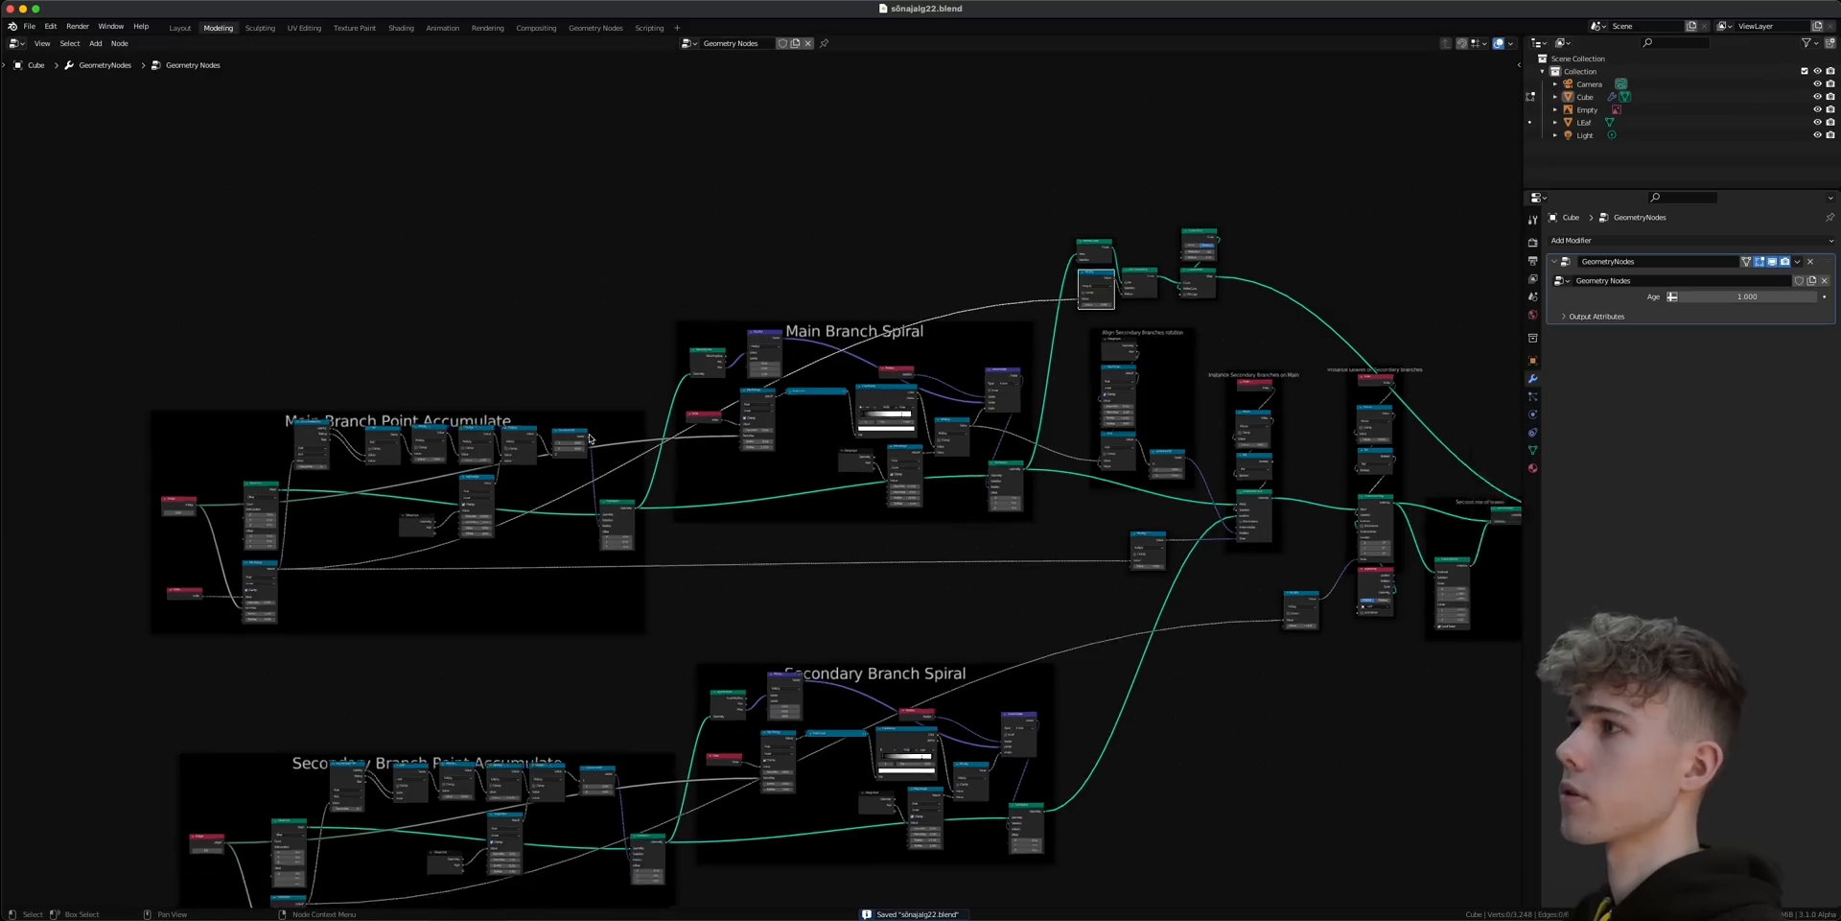
scroll(593, 382, up, 2)
scroll(594, 383, up, 1)
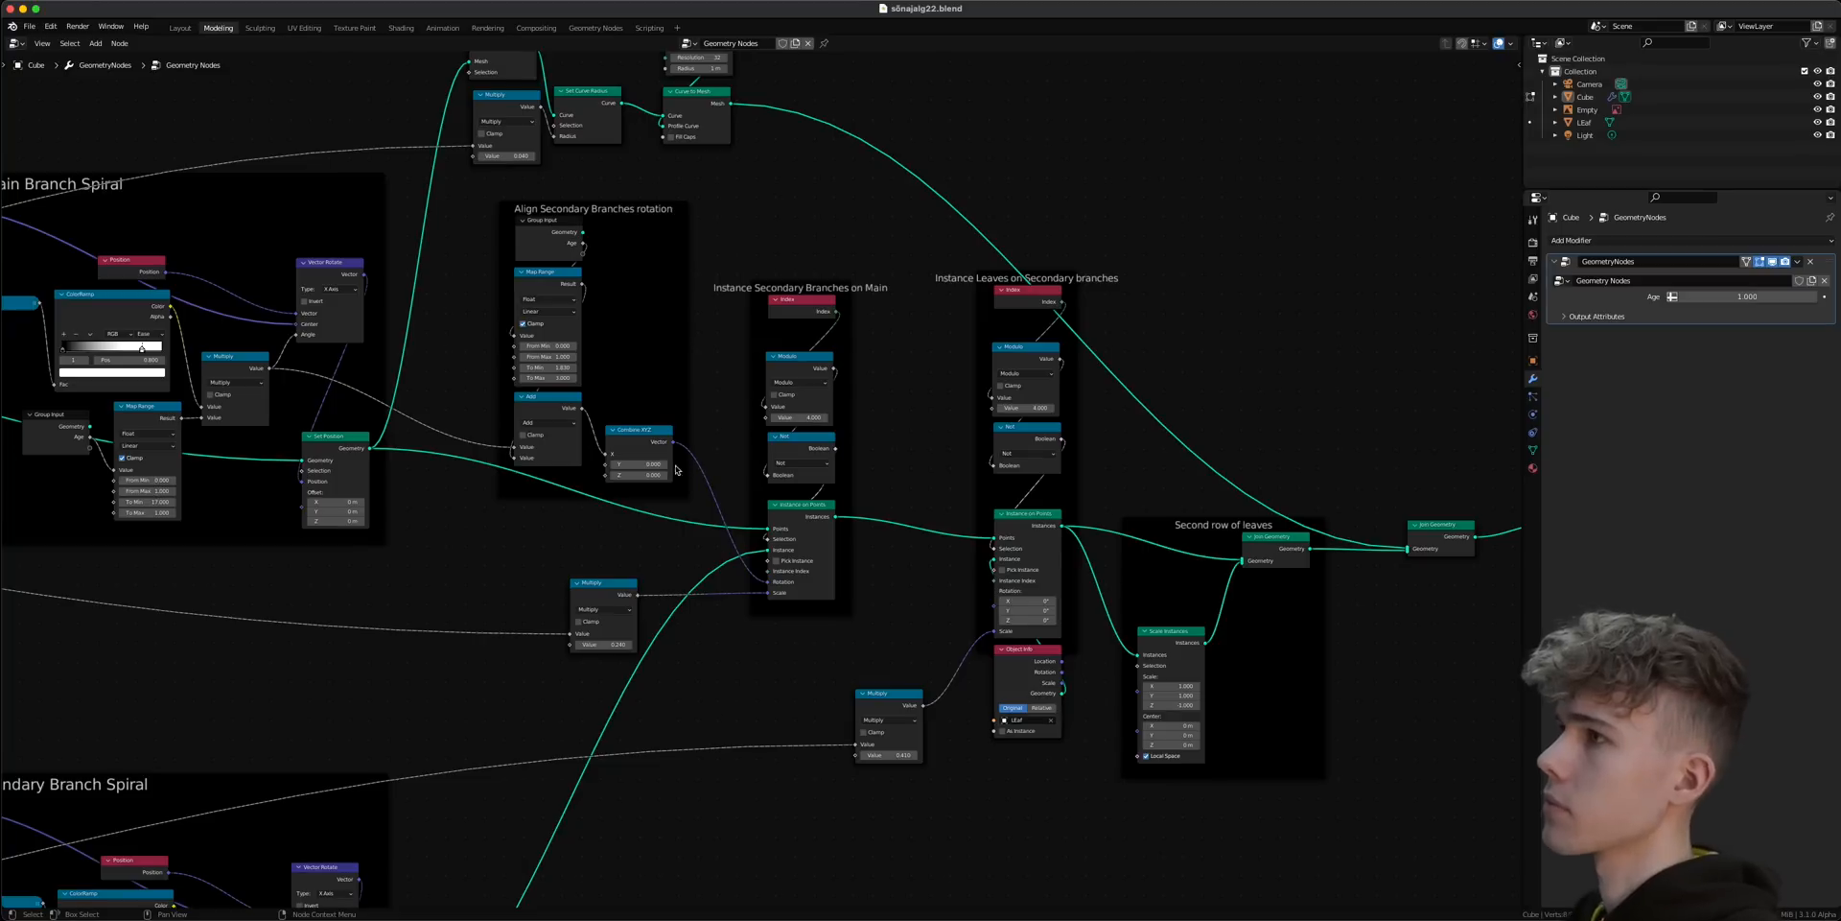
drag(632, 327, 638, 334)
scroll(776, 192, up, 4)
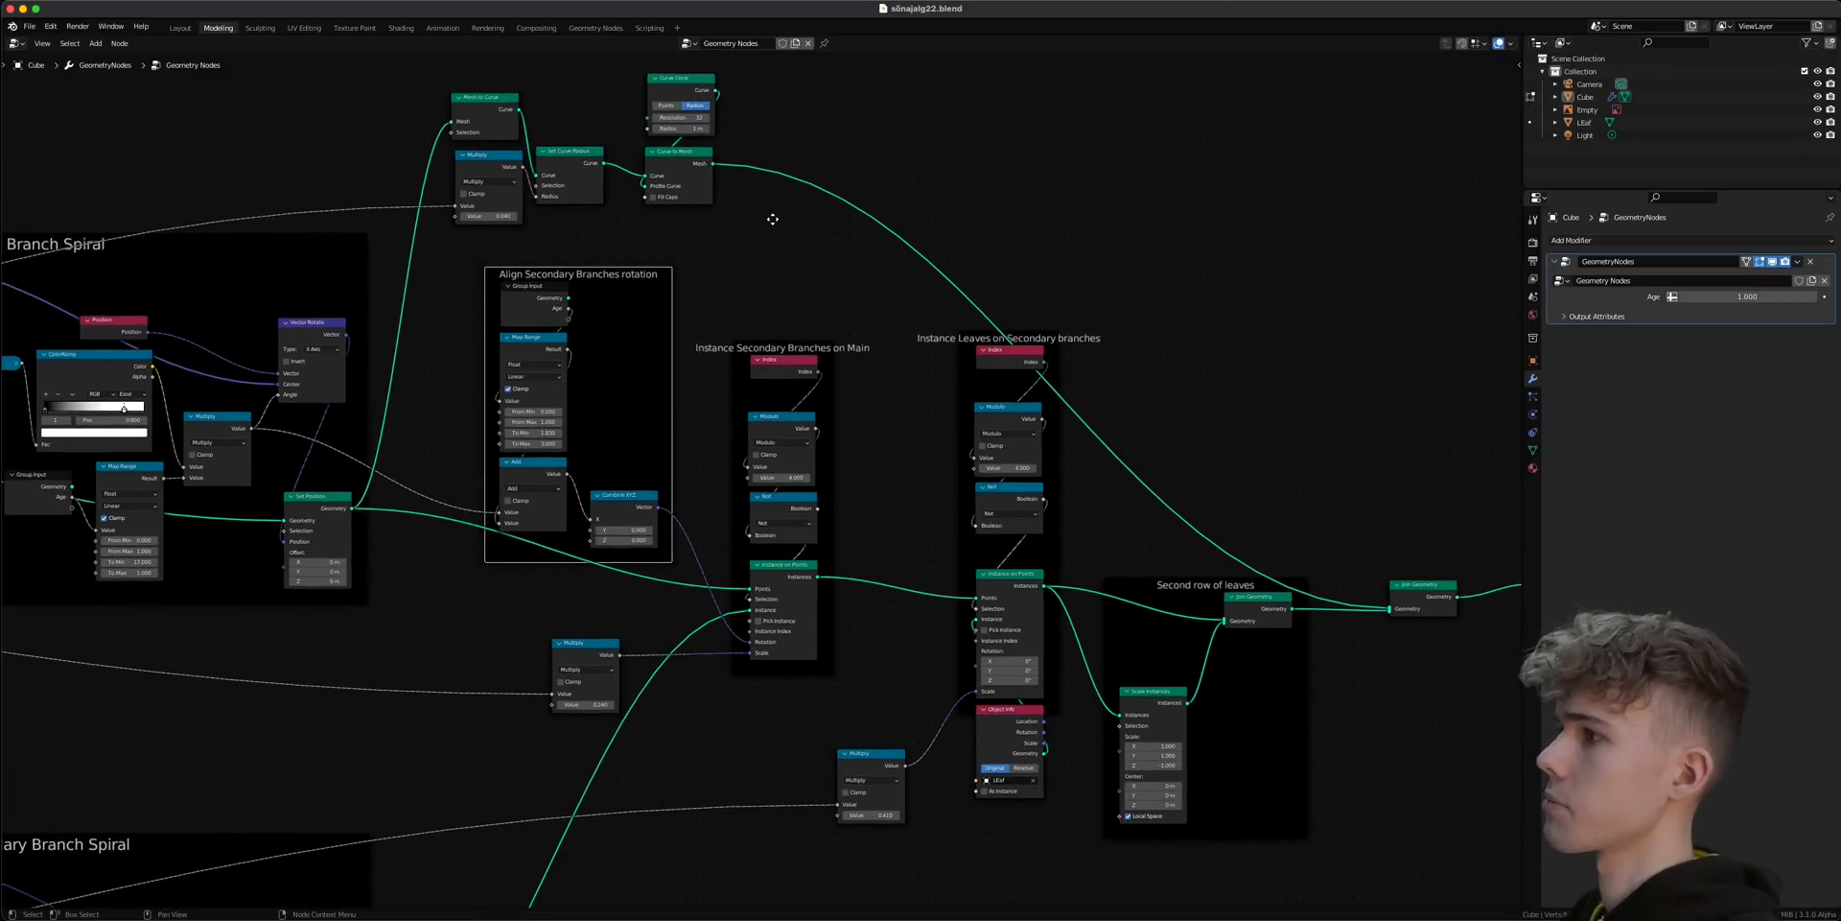
scroll(601, 678, down, 10)
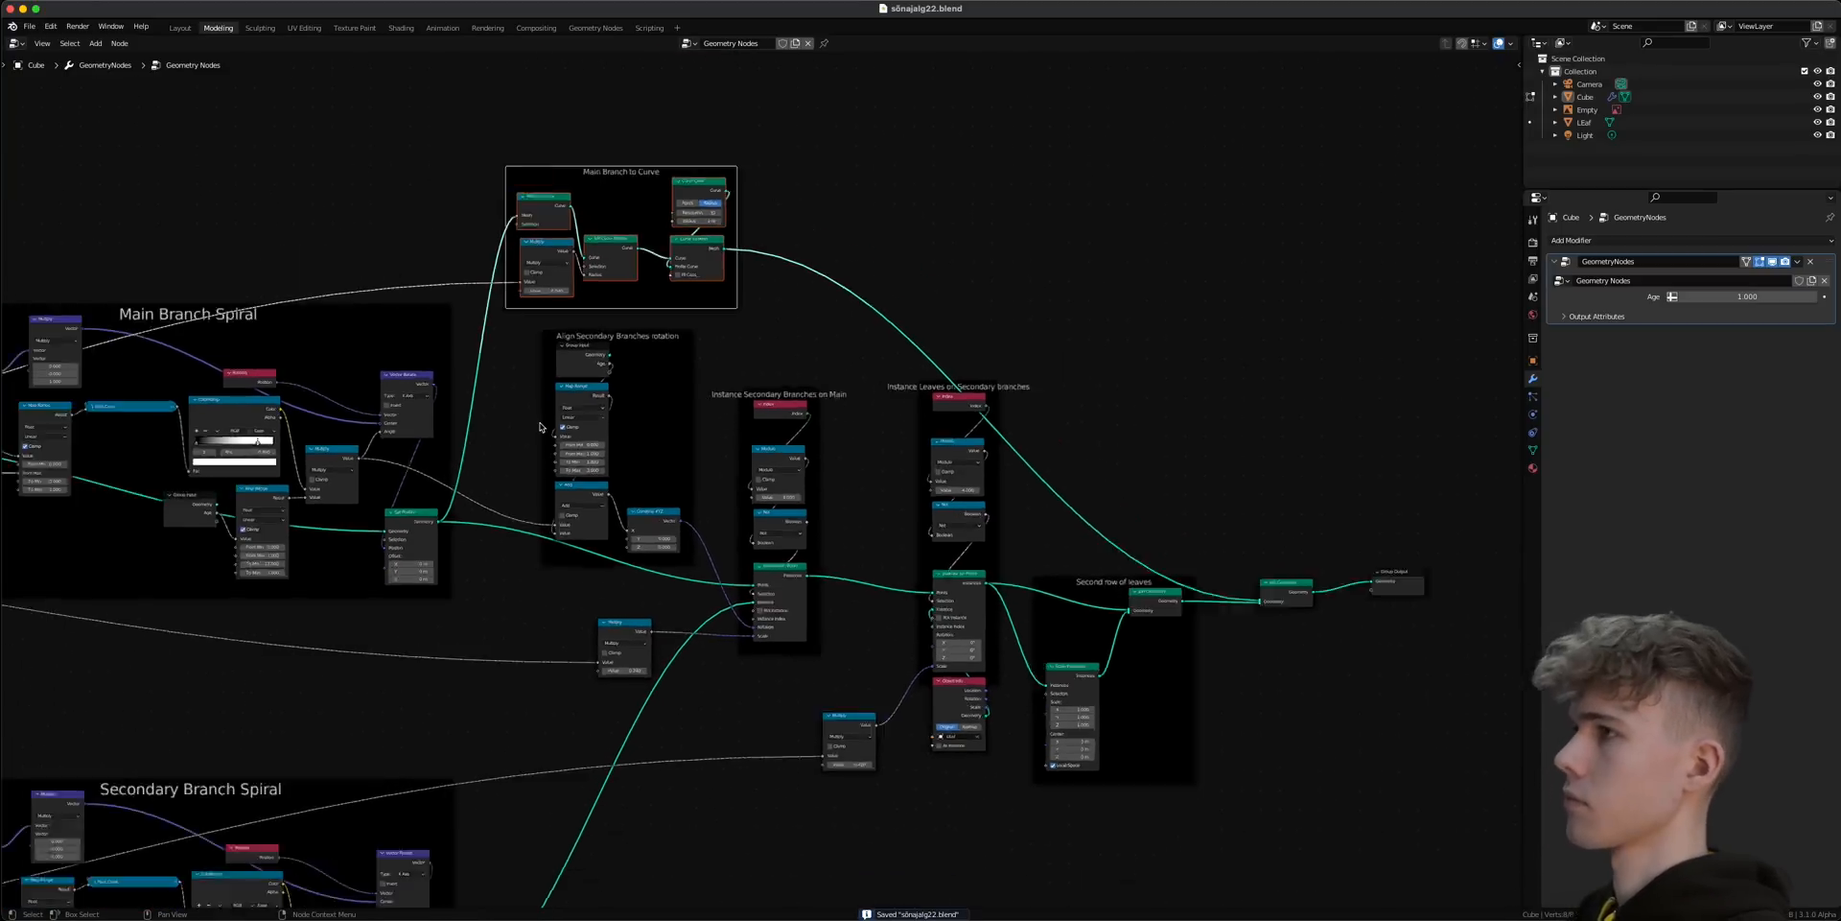
key(super+s)
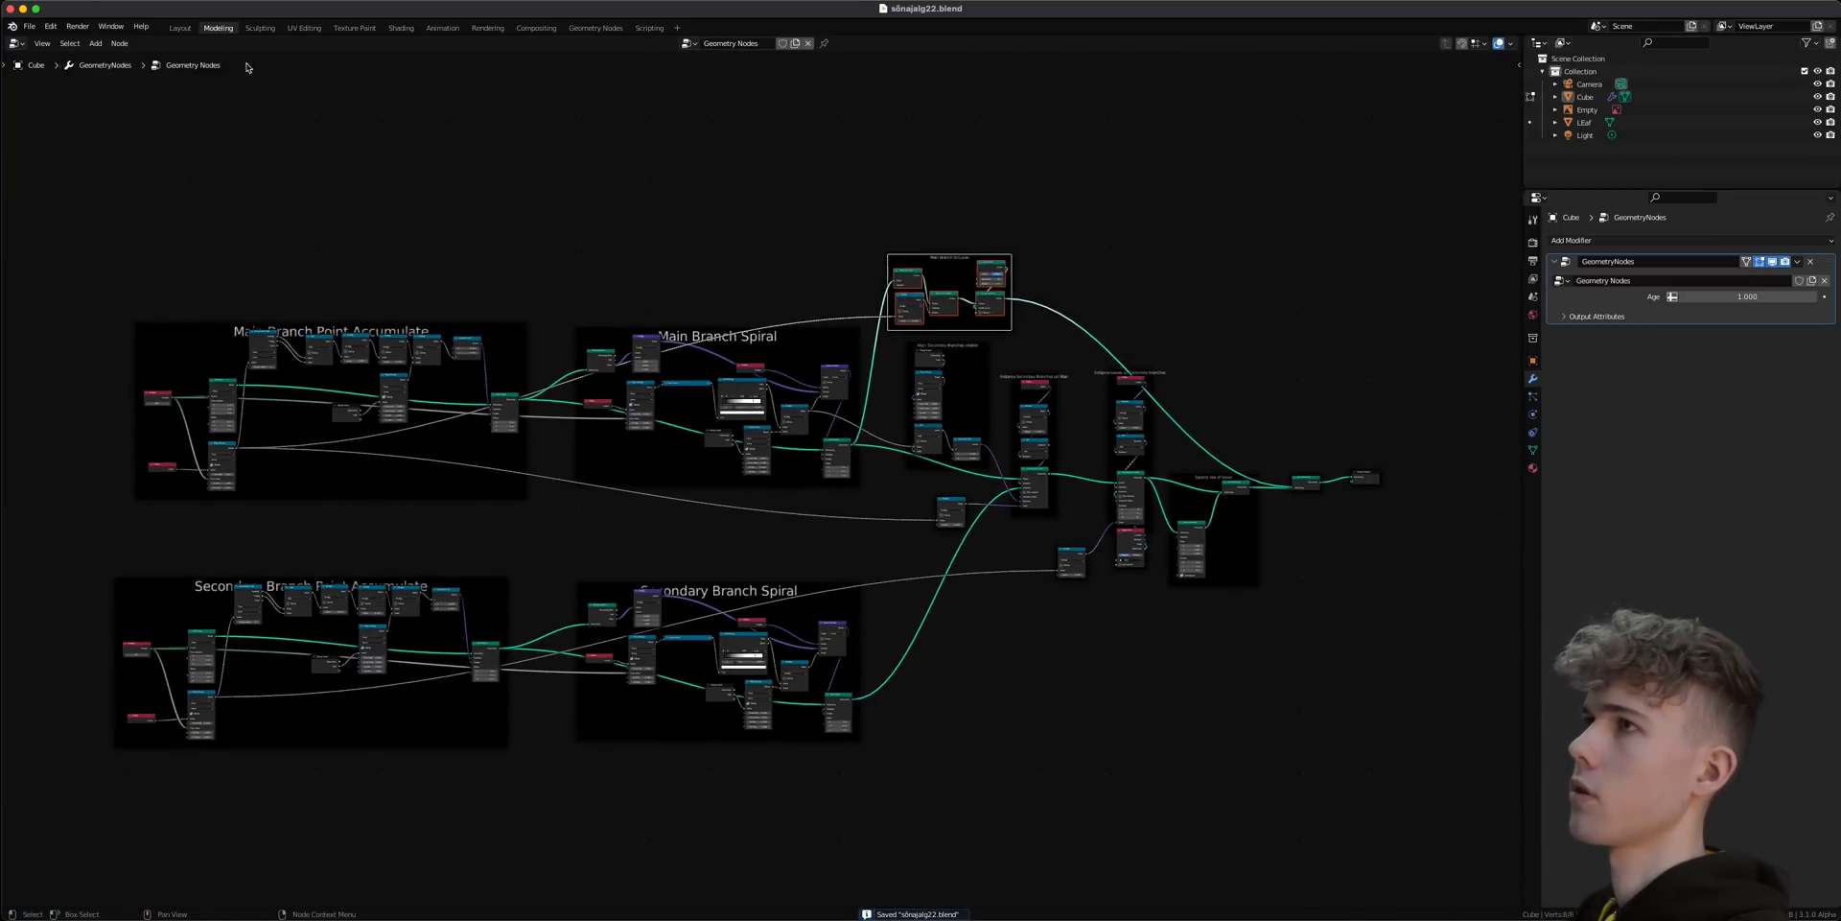
- Return to the Layout workspace and examine the stem, the leaf rows and the Secondary Branch Spiral nodes
click(182, 28)
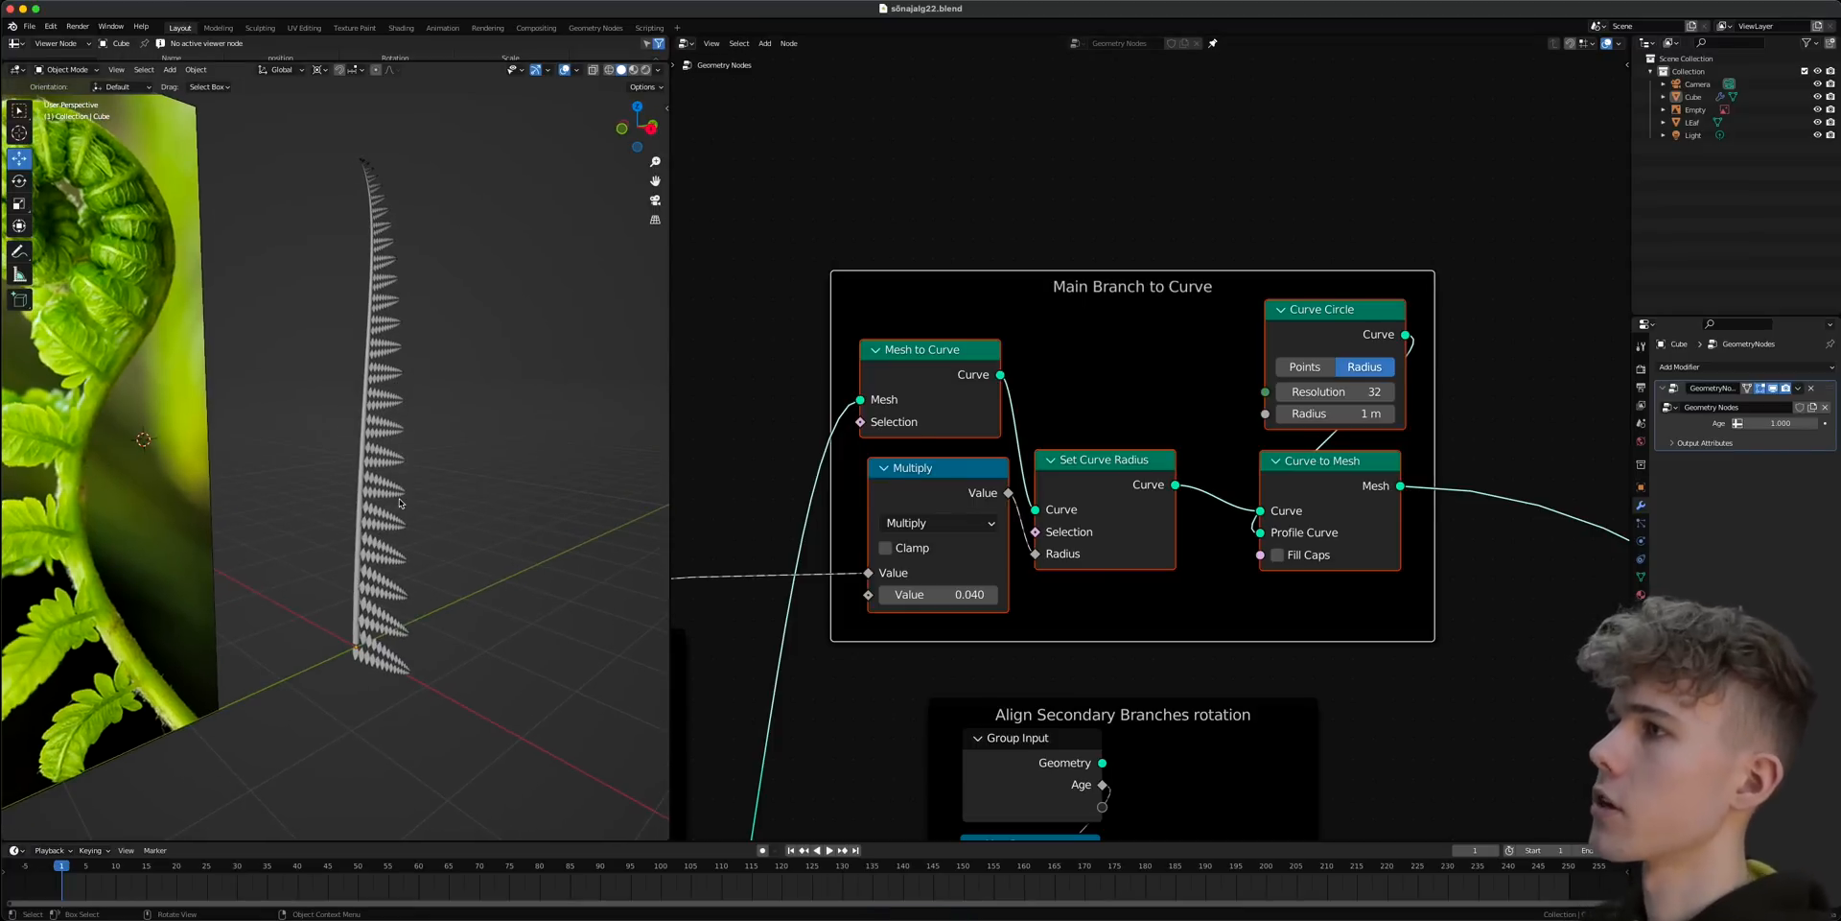
scroll(368, 422, up, 5)
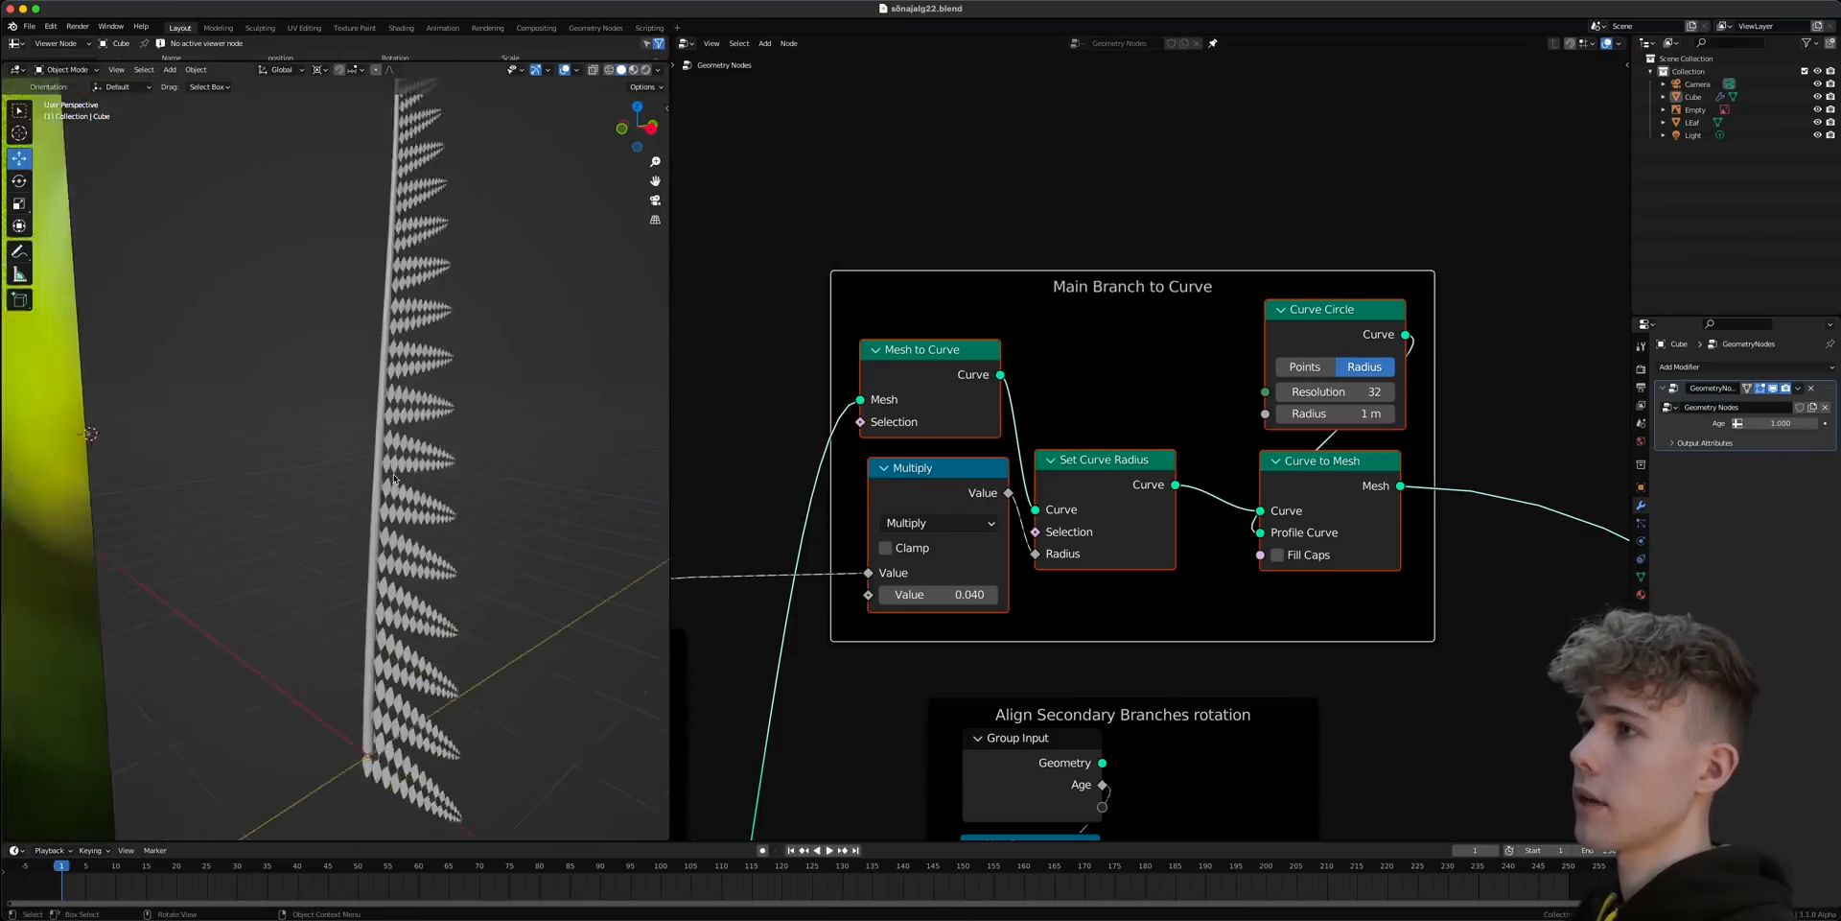
scroll(423, 465, up, 6)
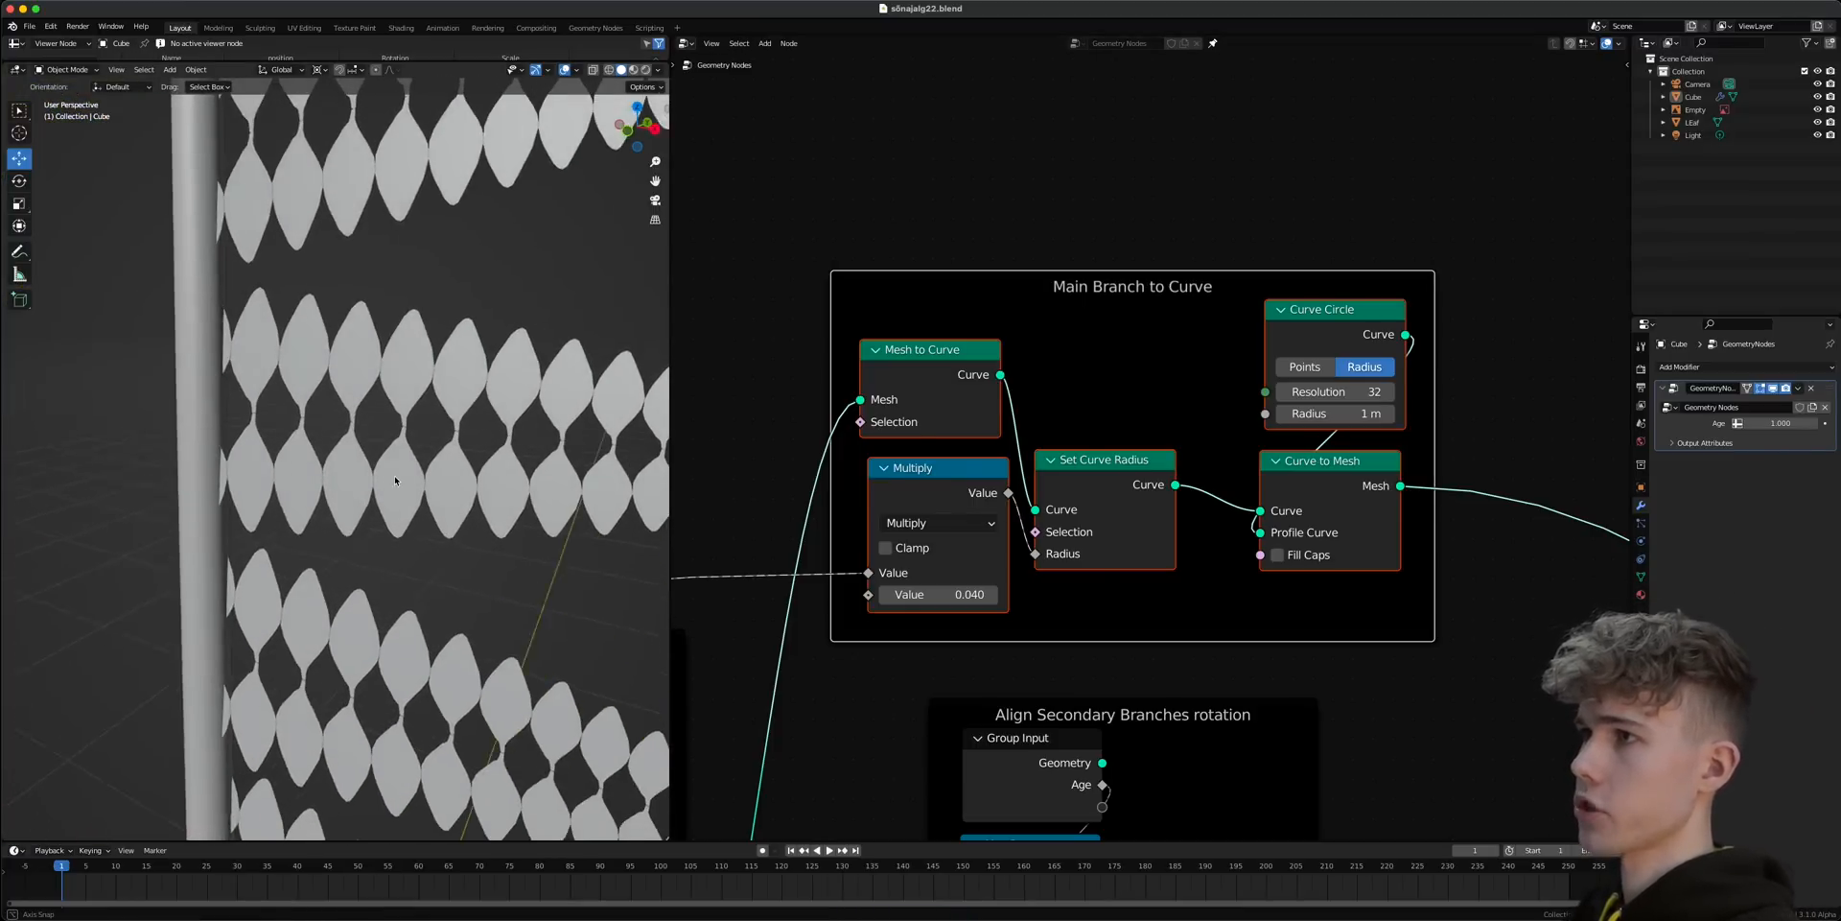
scroll(998, 635, down, 12)
middle_drag(1016, 824, 1110, 411)
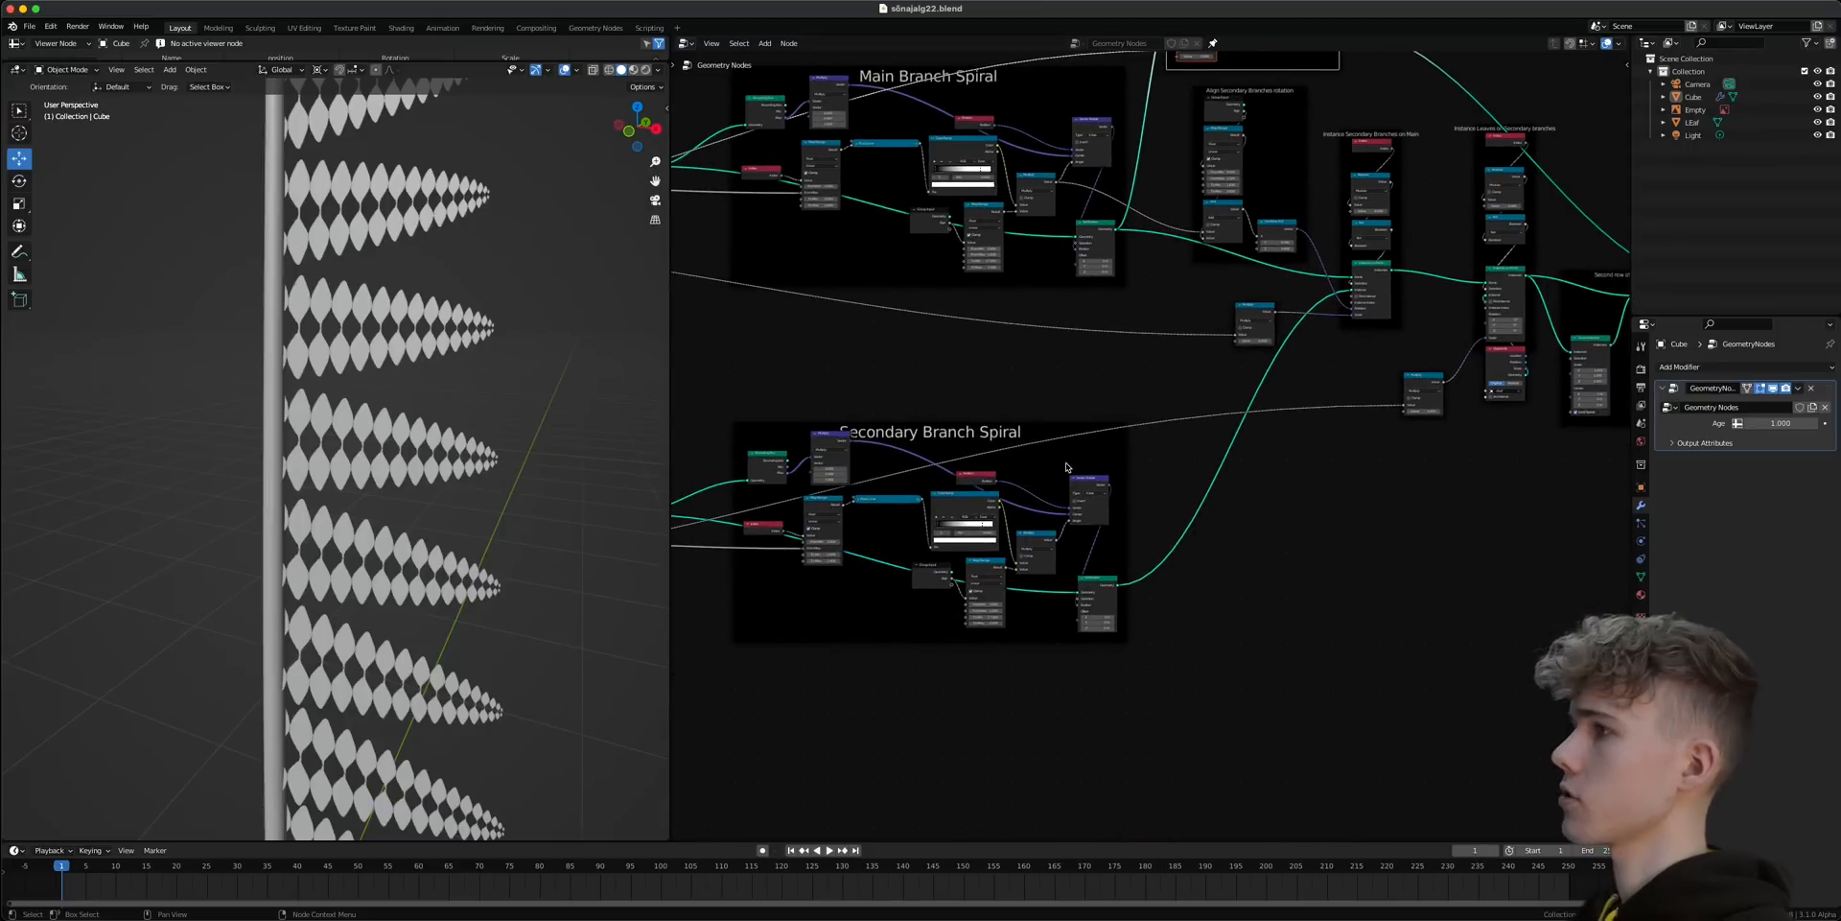
scroll(1109, 411, up, 5)
scroll(1171, 509, up, 3)
middle_drag(825, 552, 1062, 475)
scroll(1141, 535, up, 1)
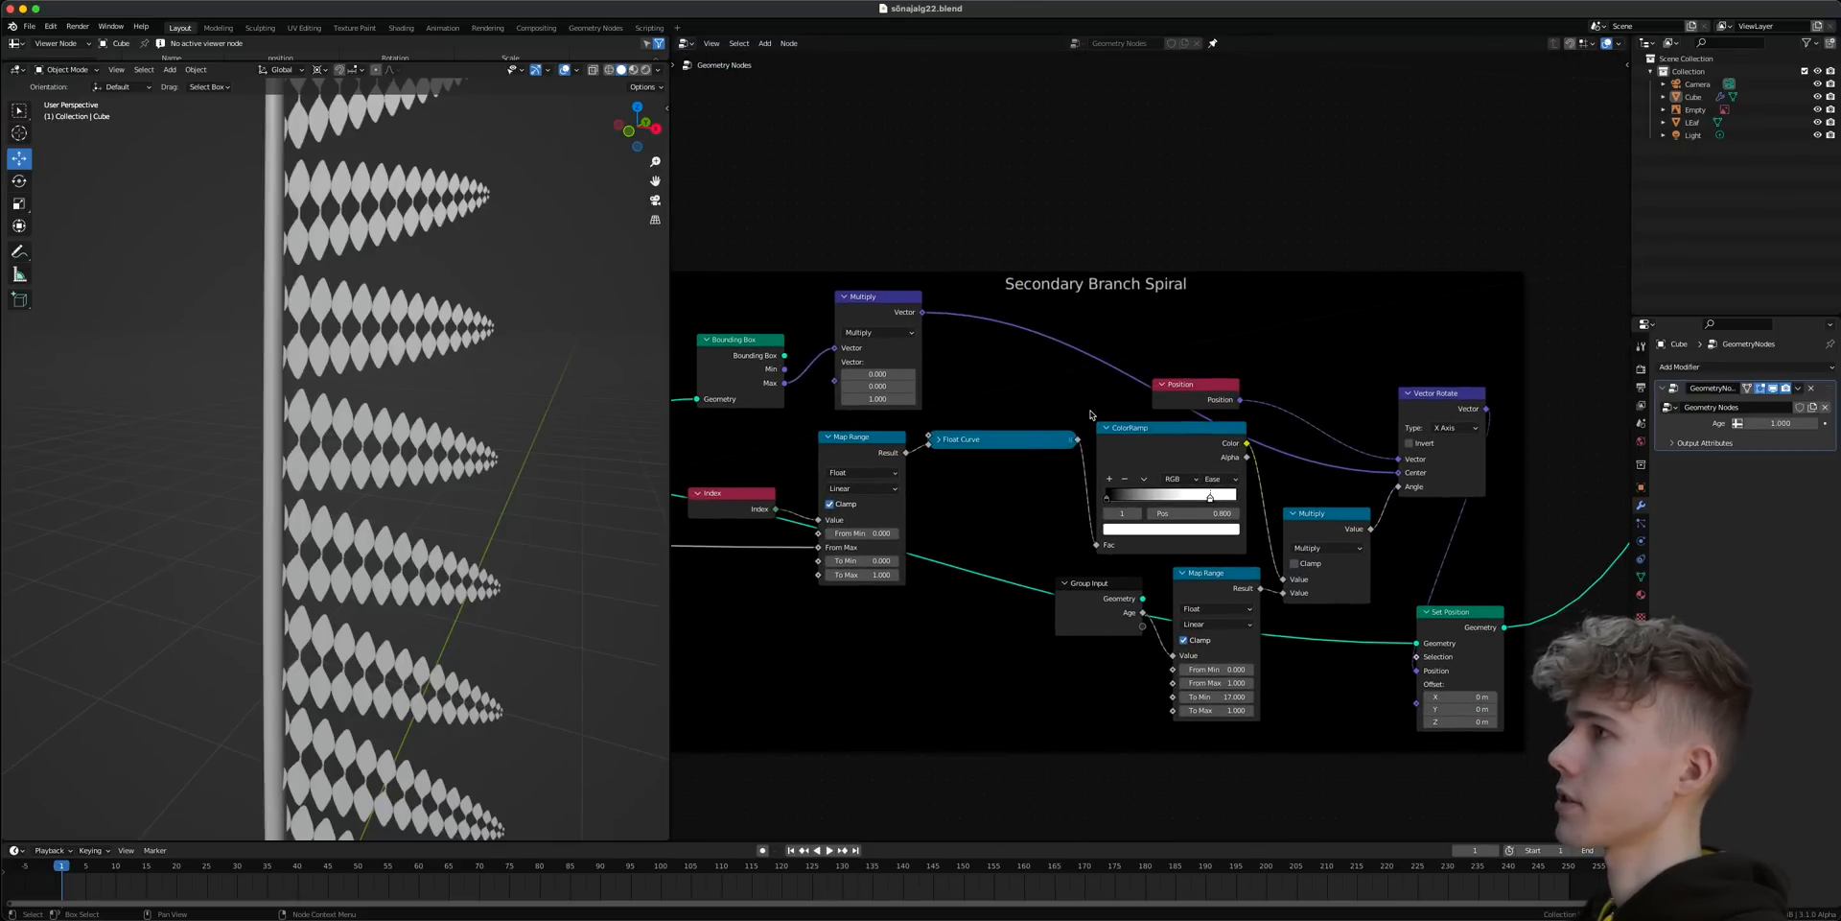
middle_drag(1295, 422, 923, 361)
scroll(1051, 407, up, 8)
middle_drag(356, 462, 312, 470)
middle_drag(491, 510, 480, 549)
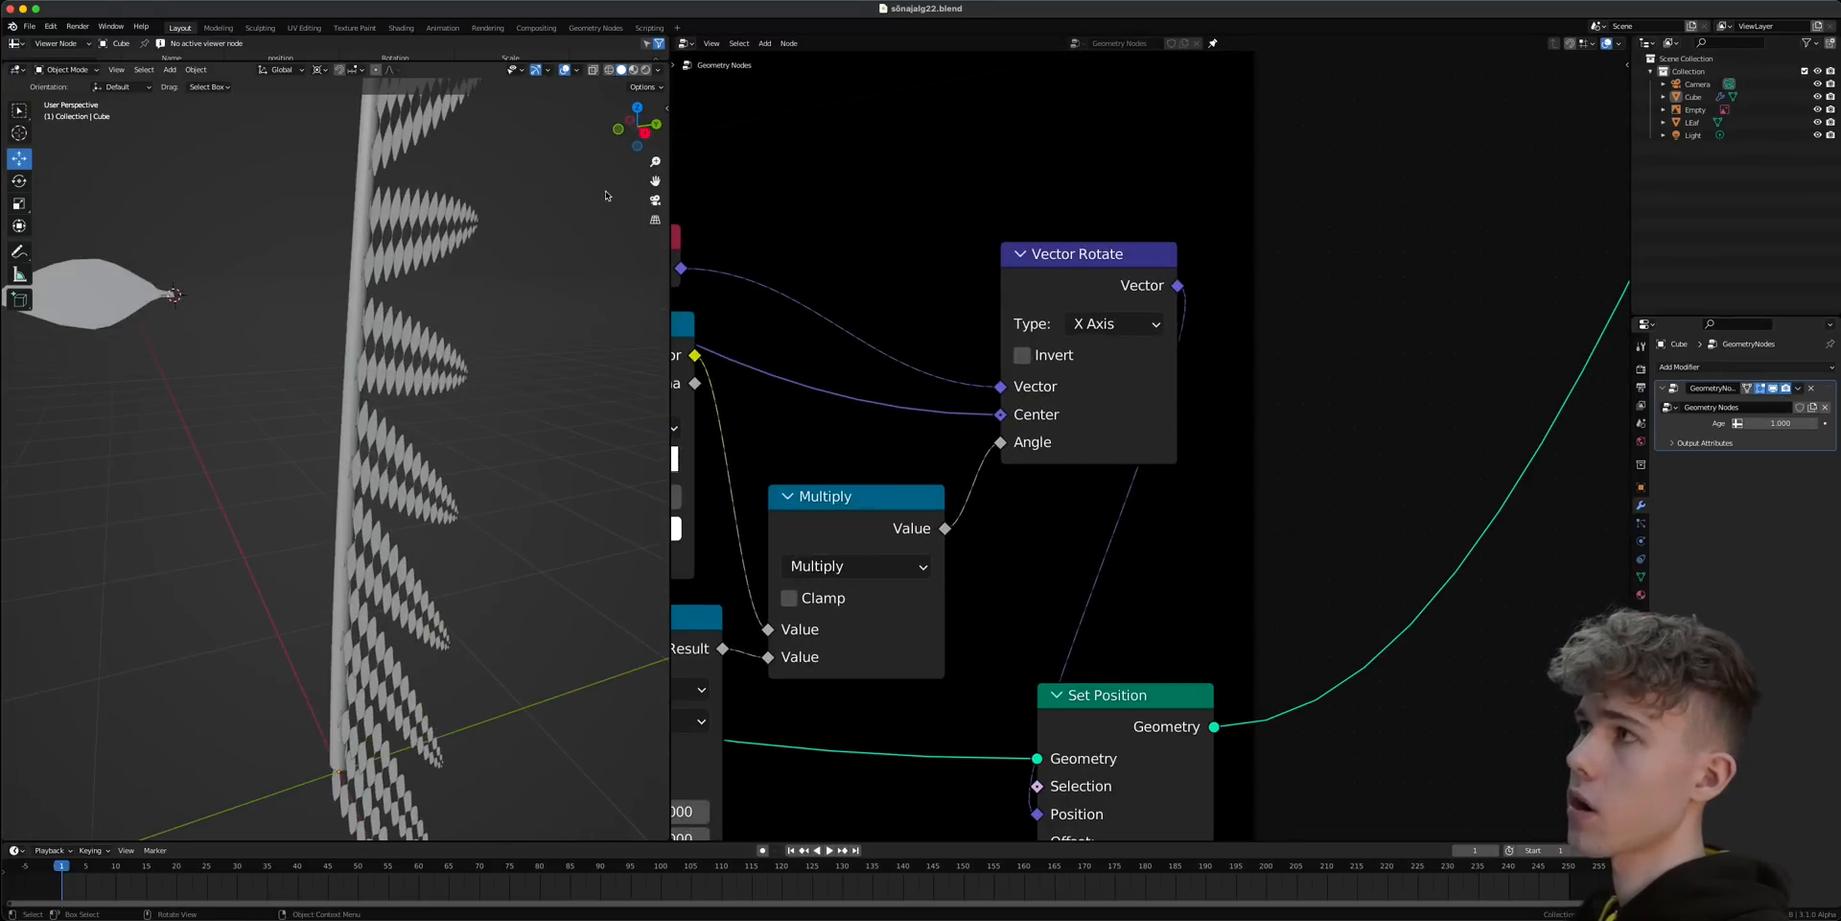
- Check the fern from the right and top views, change the Secondary Branch Spiral's Vector Rotate type to Z Axis and save
click(646, 134)
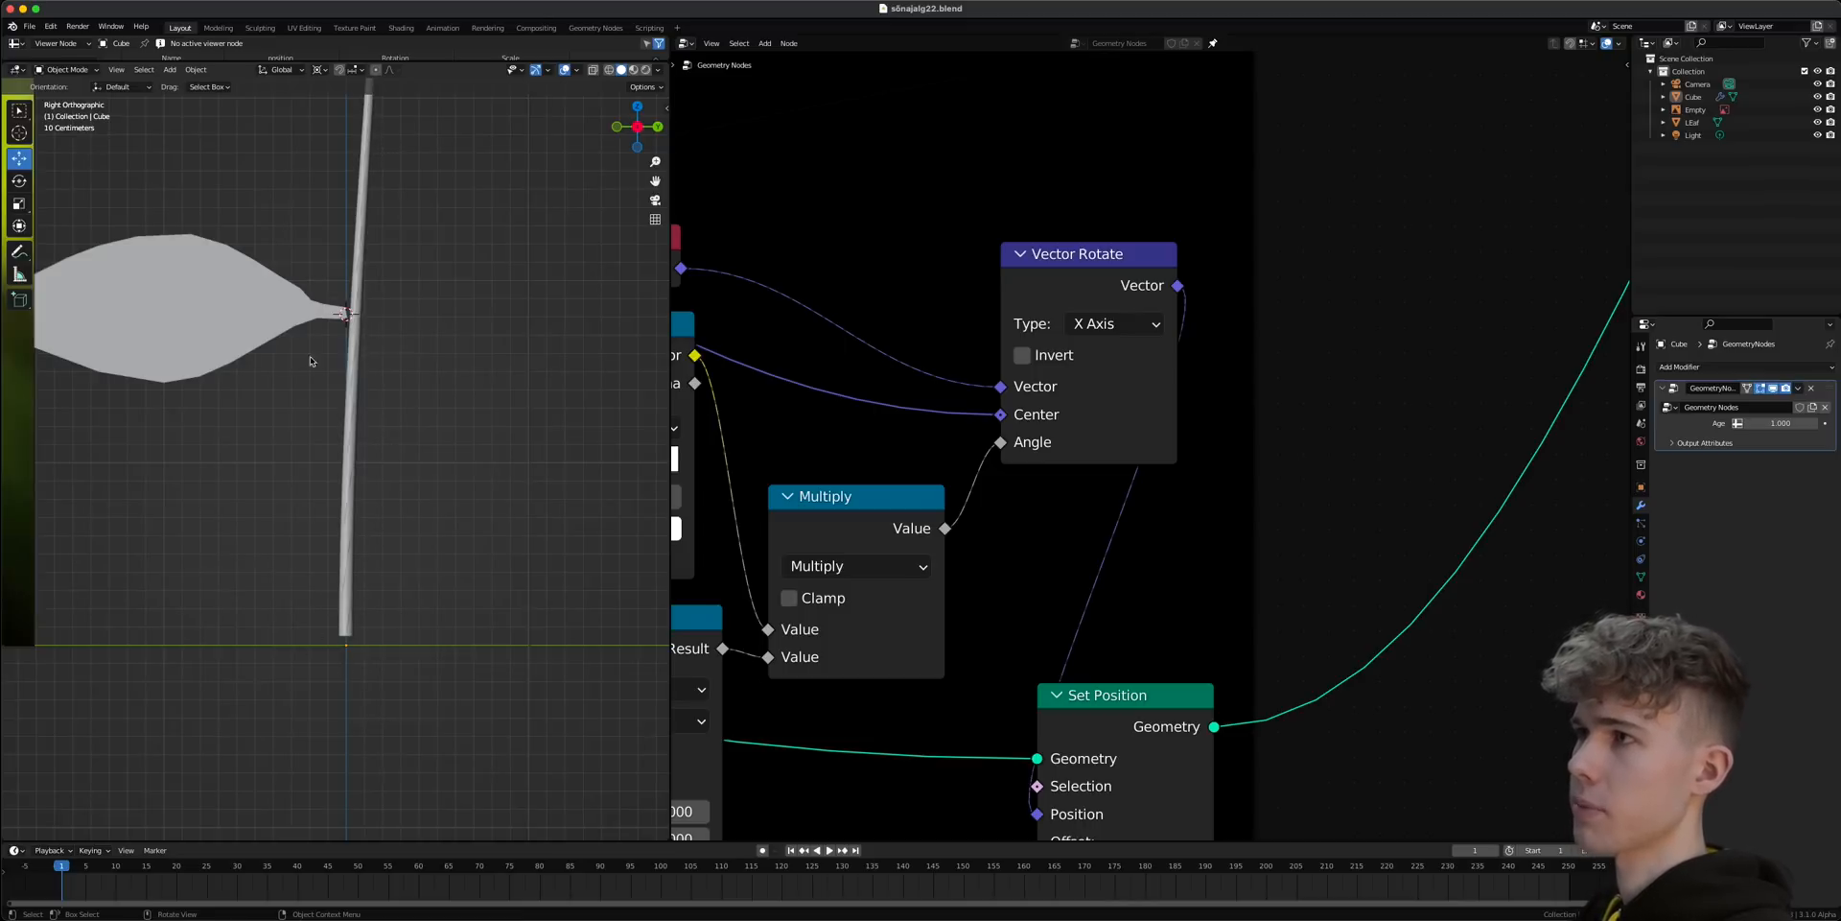
middle_drag(381, 316, 402, 353)
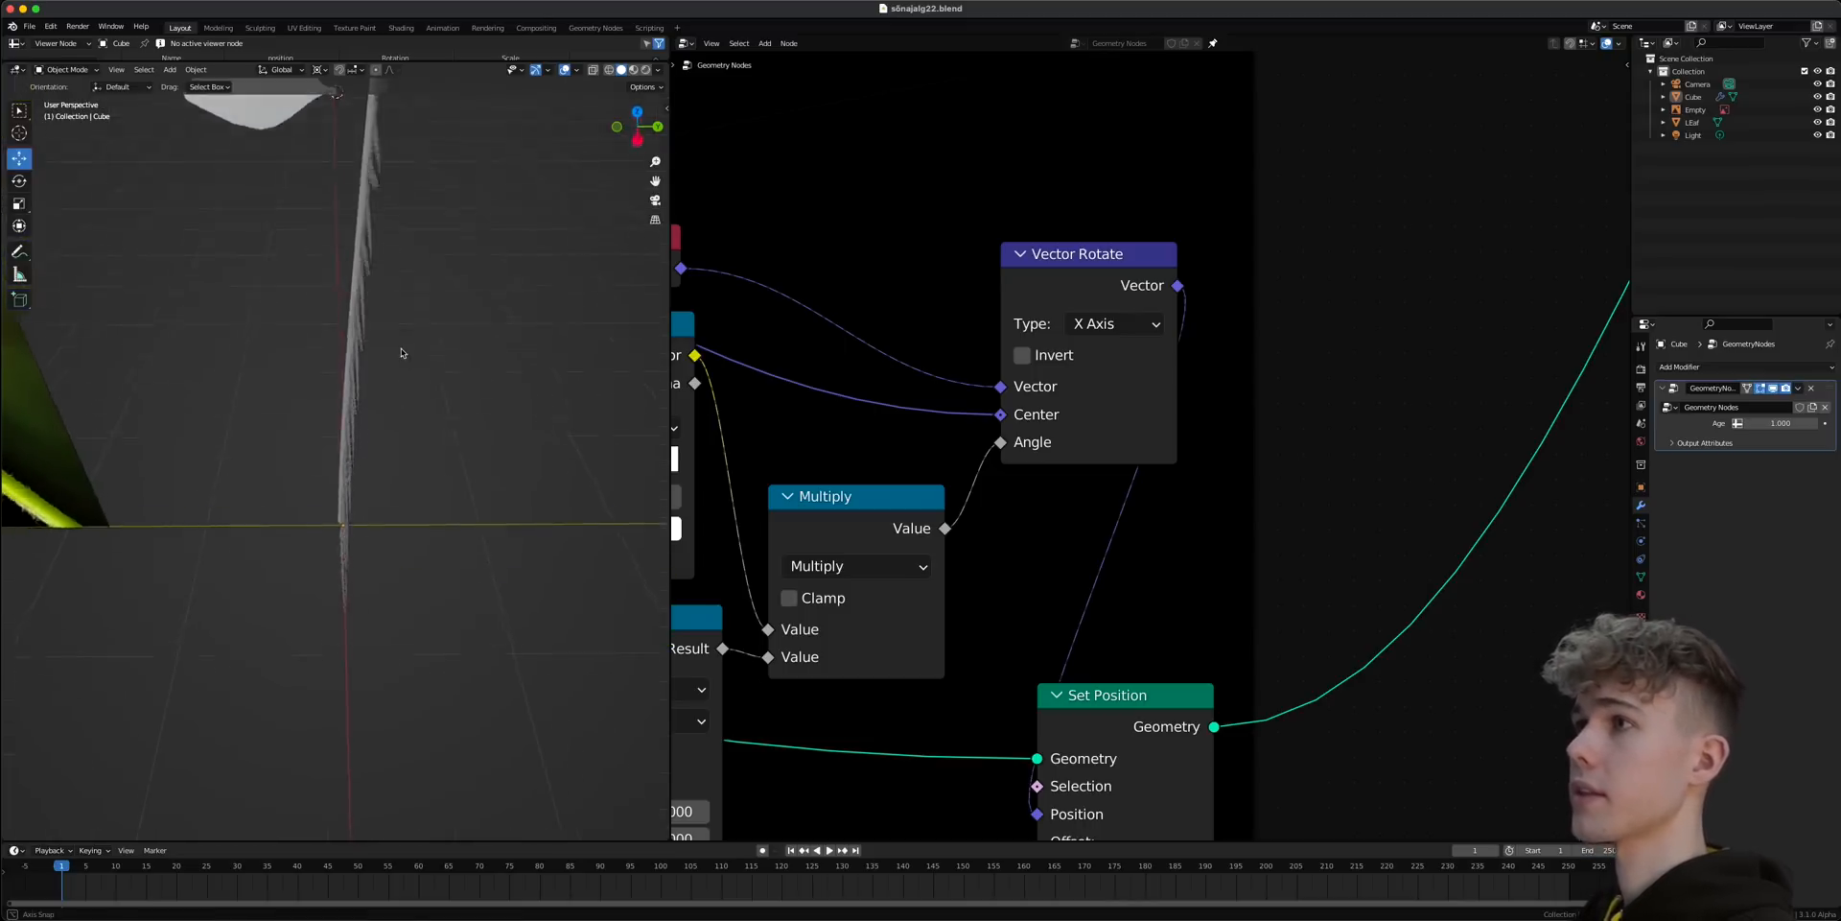
click(638, 113)
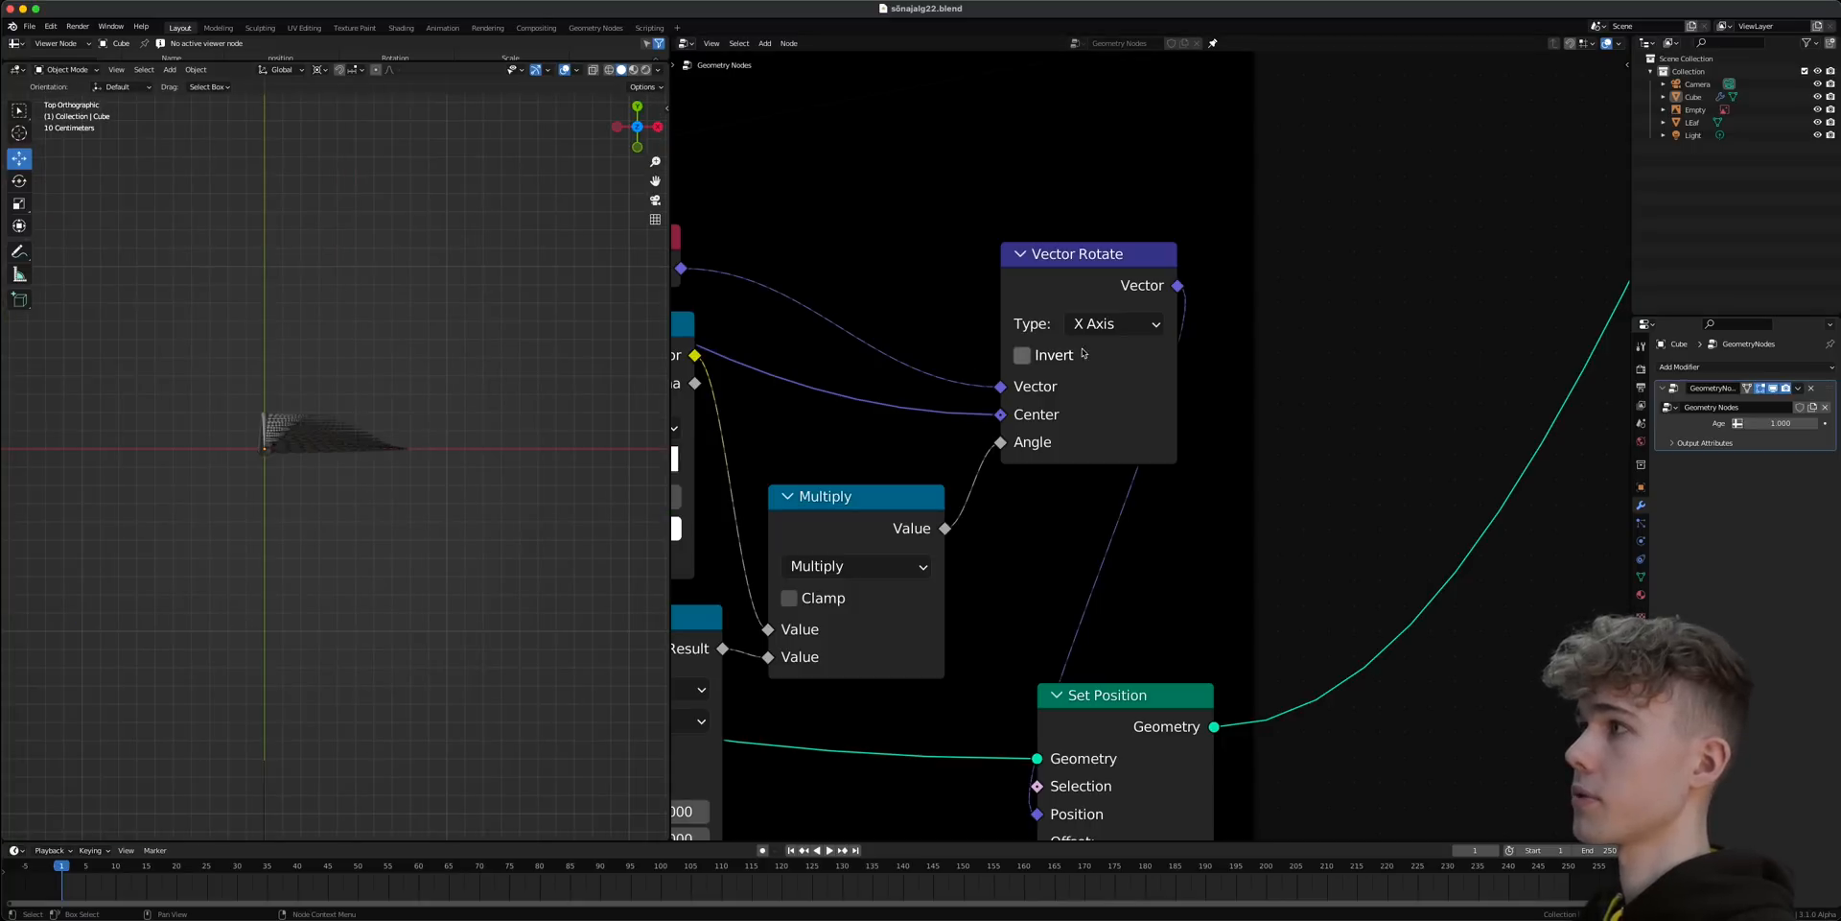
click(1112, 323)
click(1117, 431)
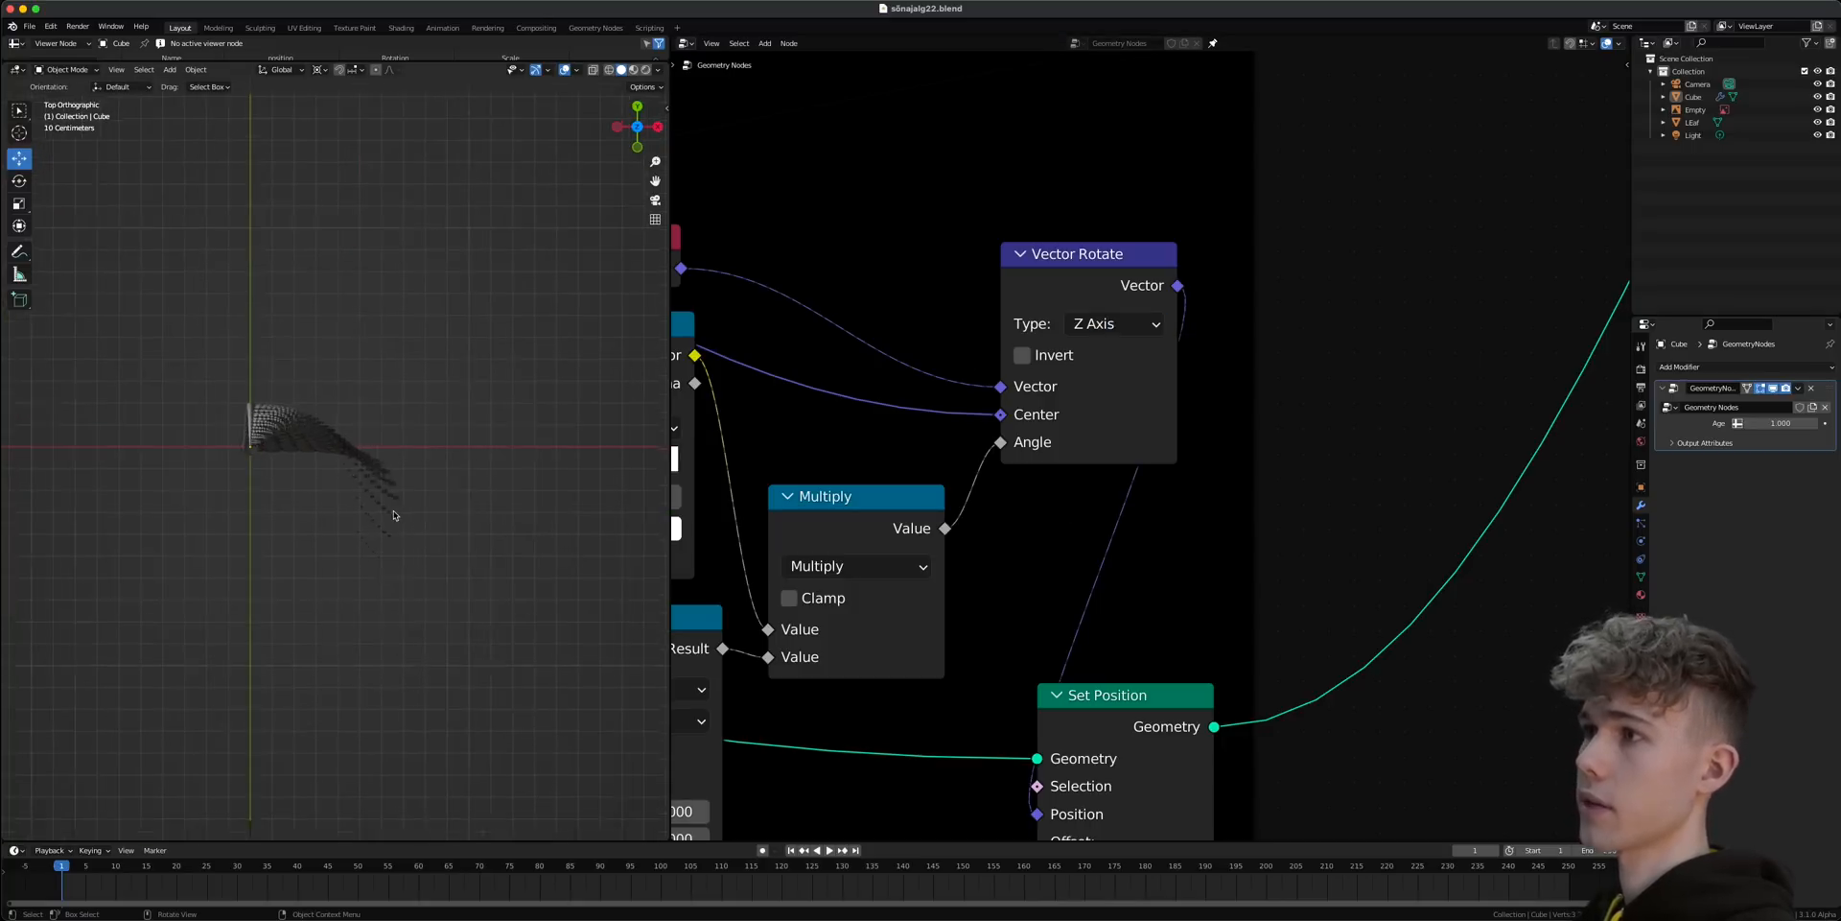
scroll(396, 515, up, 2)
key(ctrl+s)
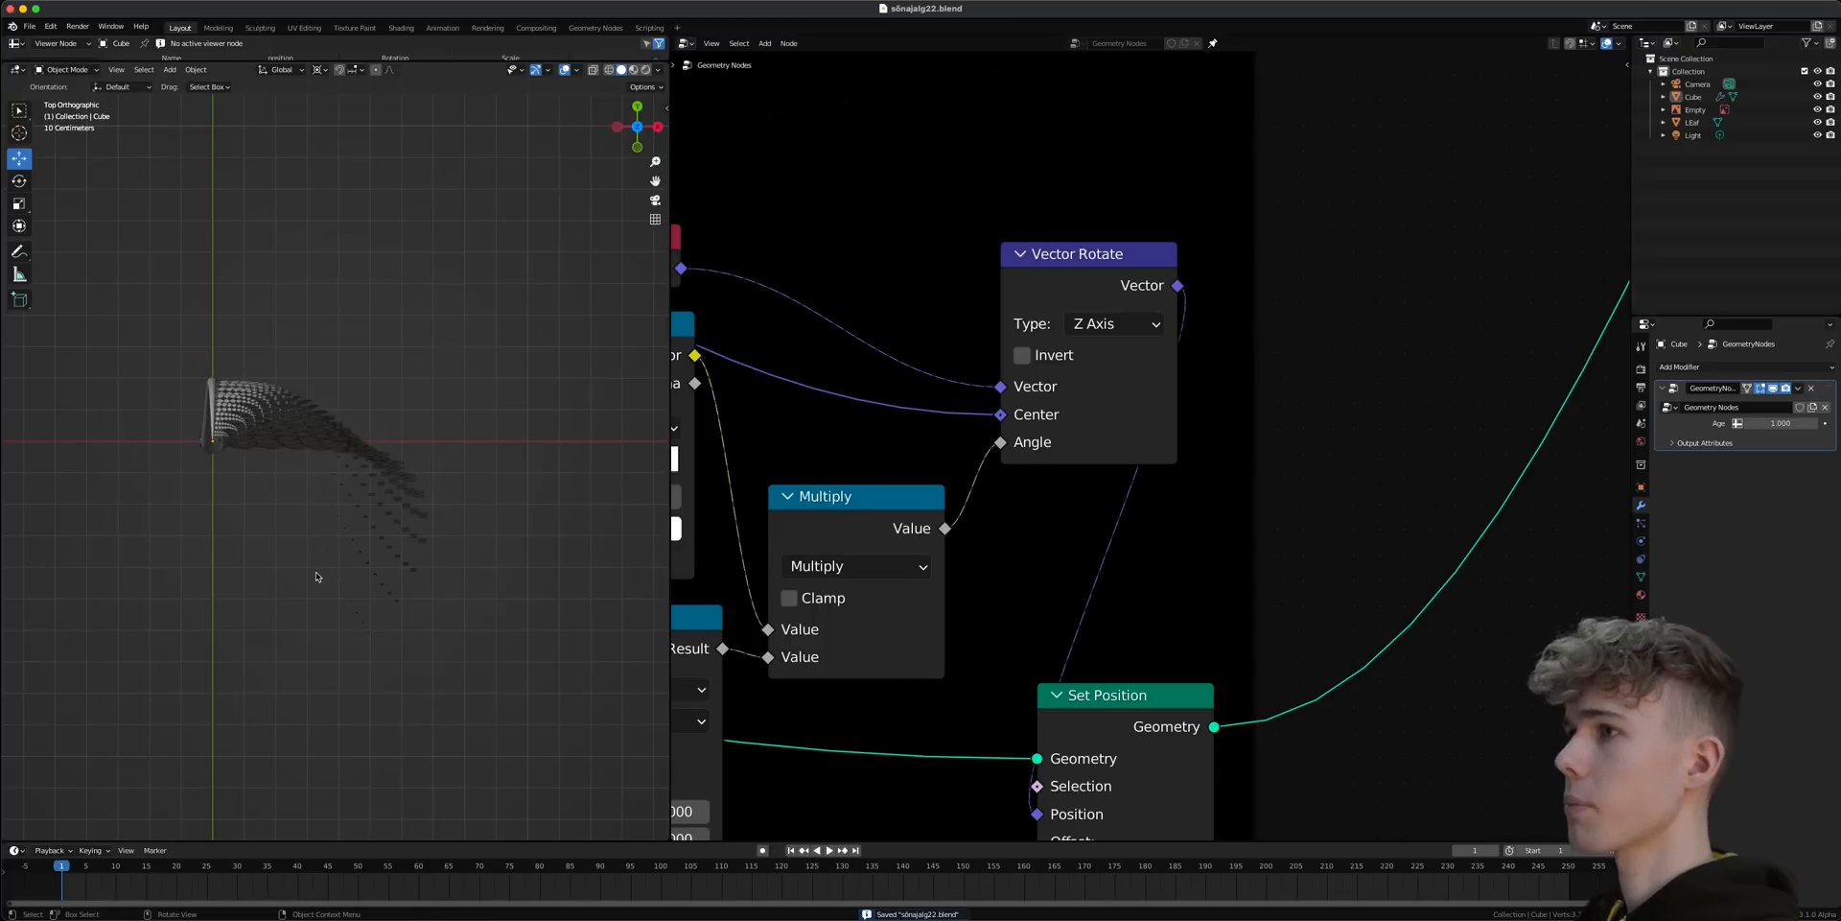
- Set the vector Multiply node after the Secondary Branch Spiral's Bounding Box to X 1 and Z 0, and save the file
middle_drag(864, 537, 1170, 596)
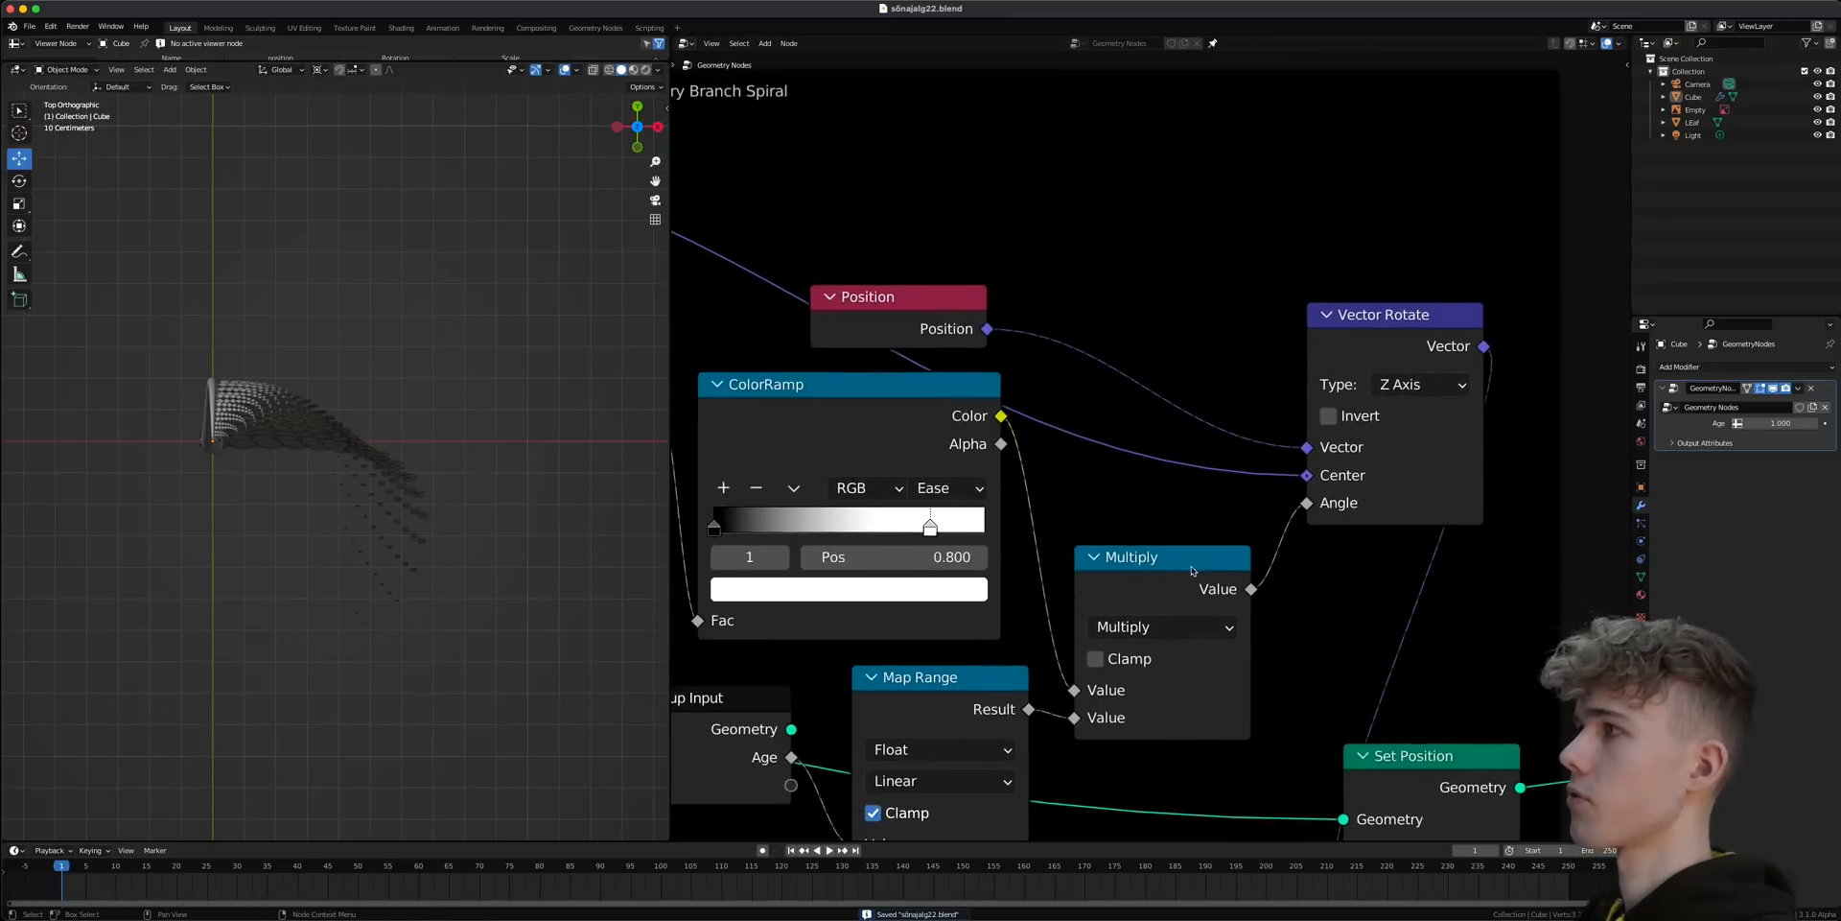
scroll(1196, 572, down, 3)
scroll(1338, 491, up, 5)
scroll(1188, 464, down, 7)
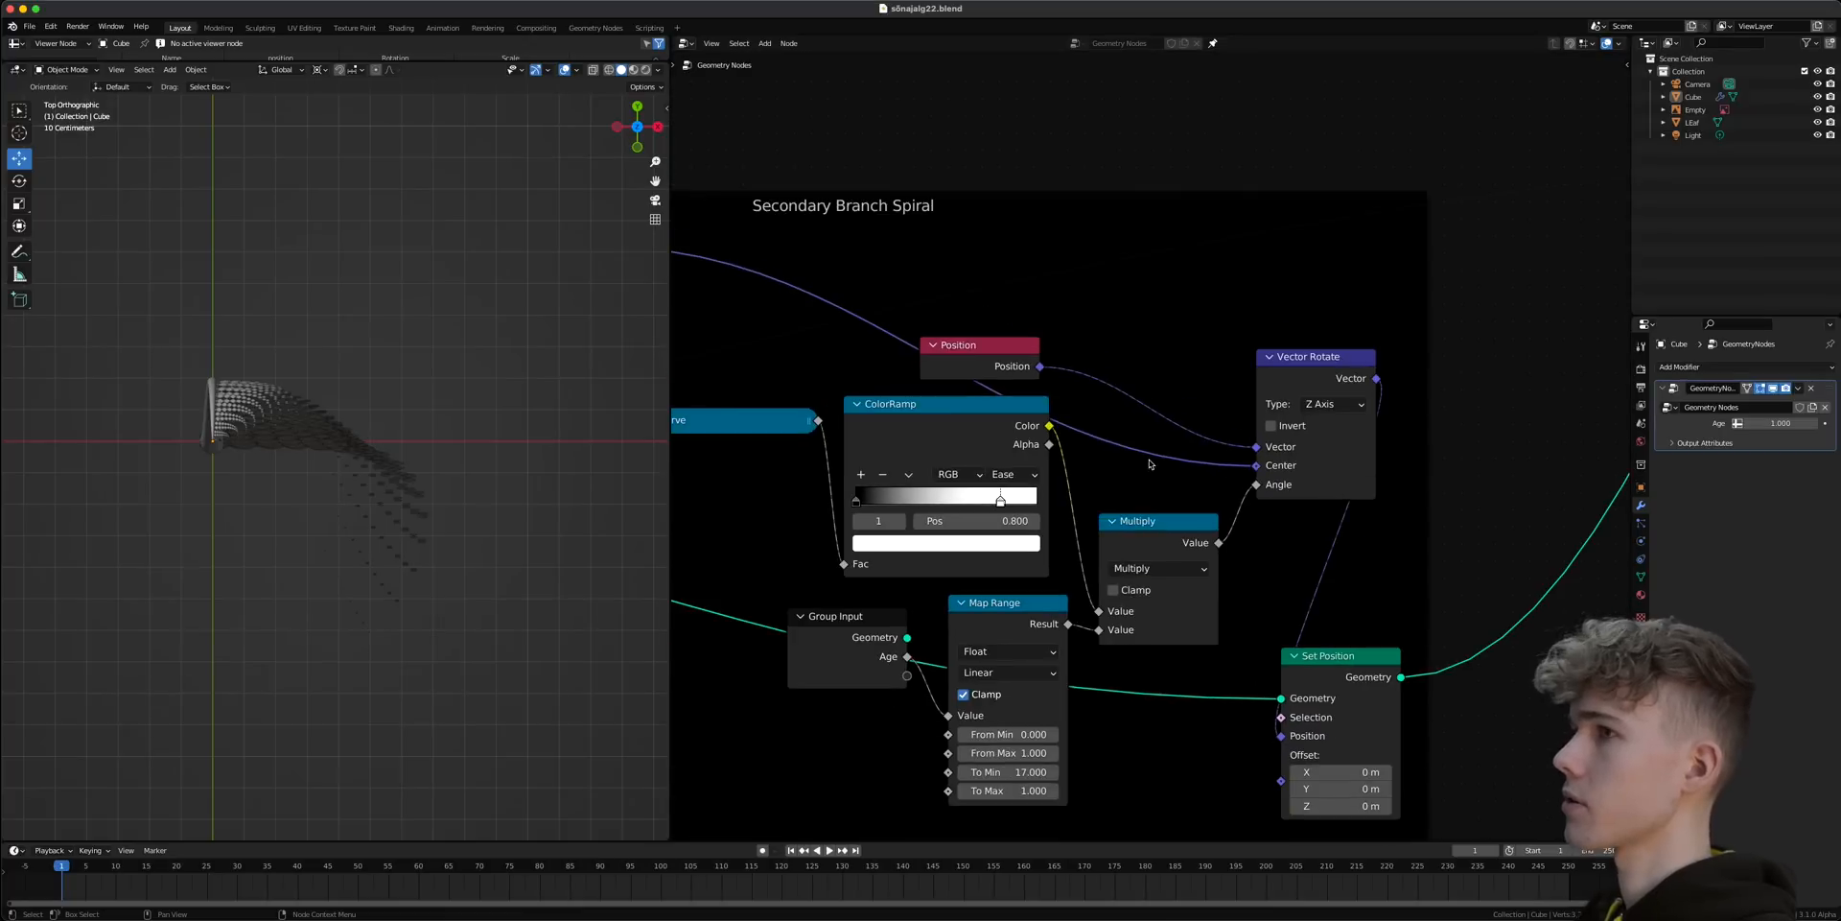
middle_drag(815, 357, 1342, 470)
middle_drag(924, 423, 1039, 428)
scroll(1038, 428, up, 1)
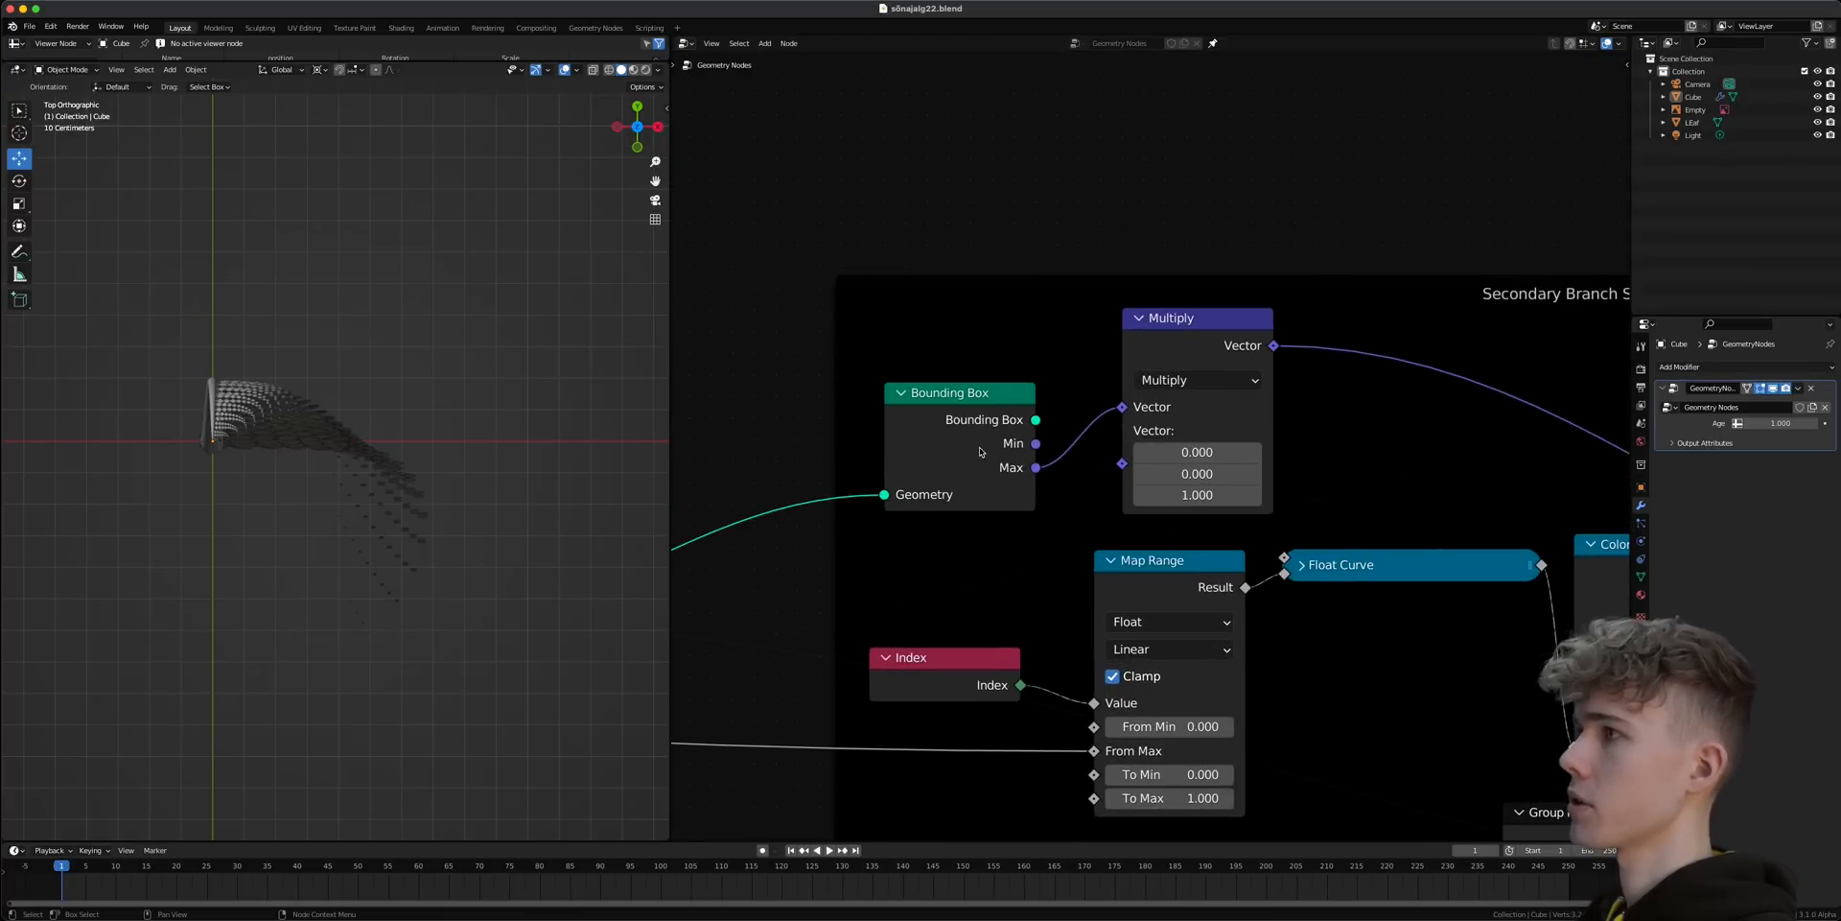
click(1034, 472)
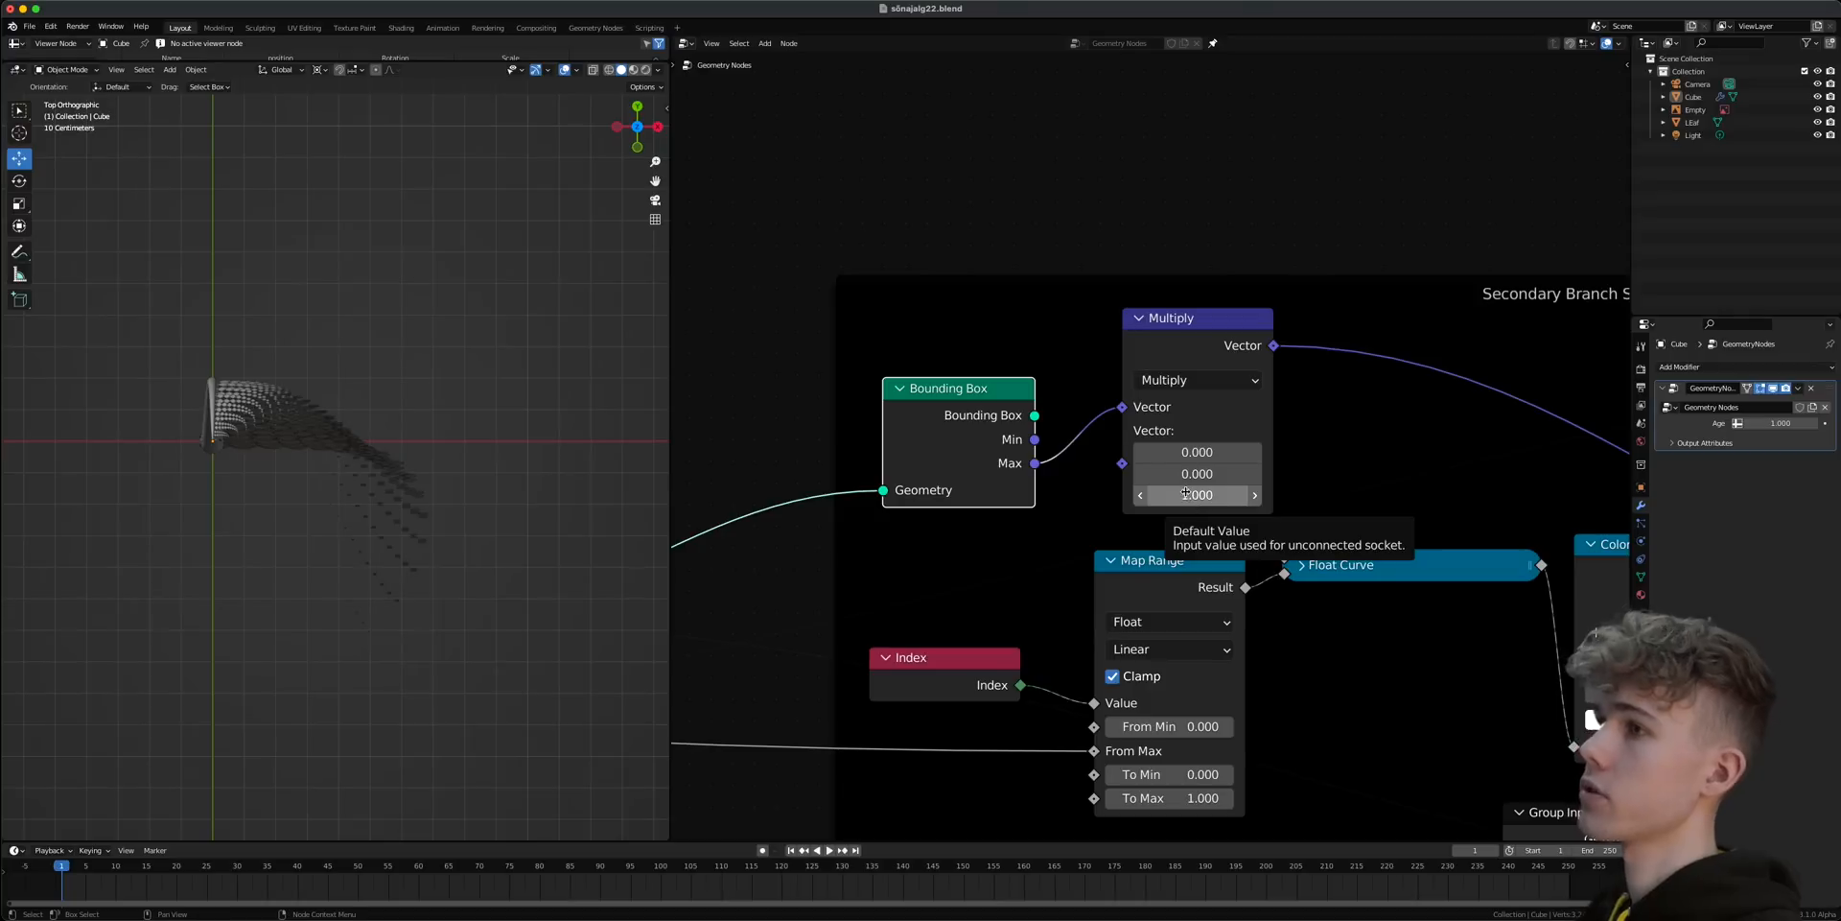
middle_drag(345, 621, 348, 509)
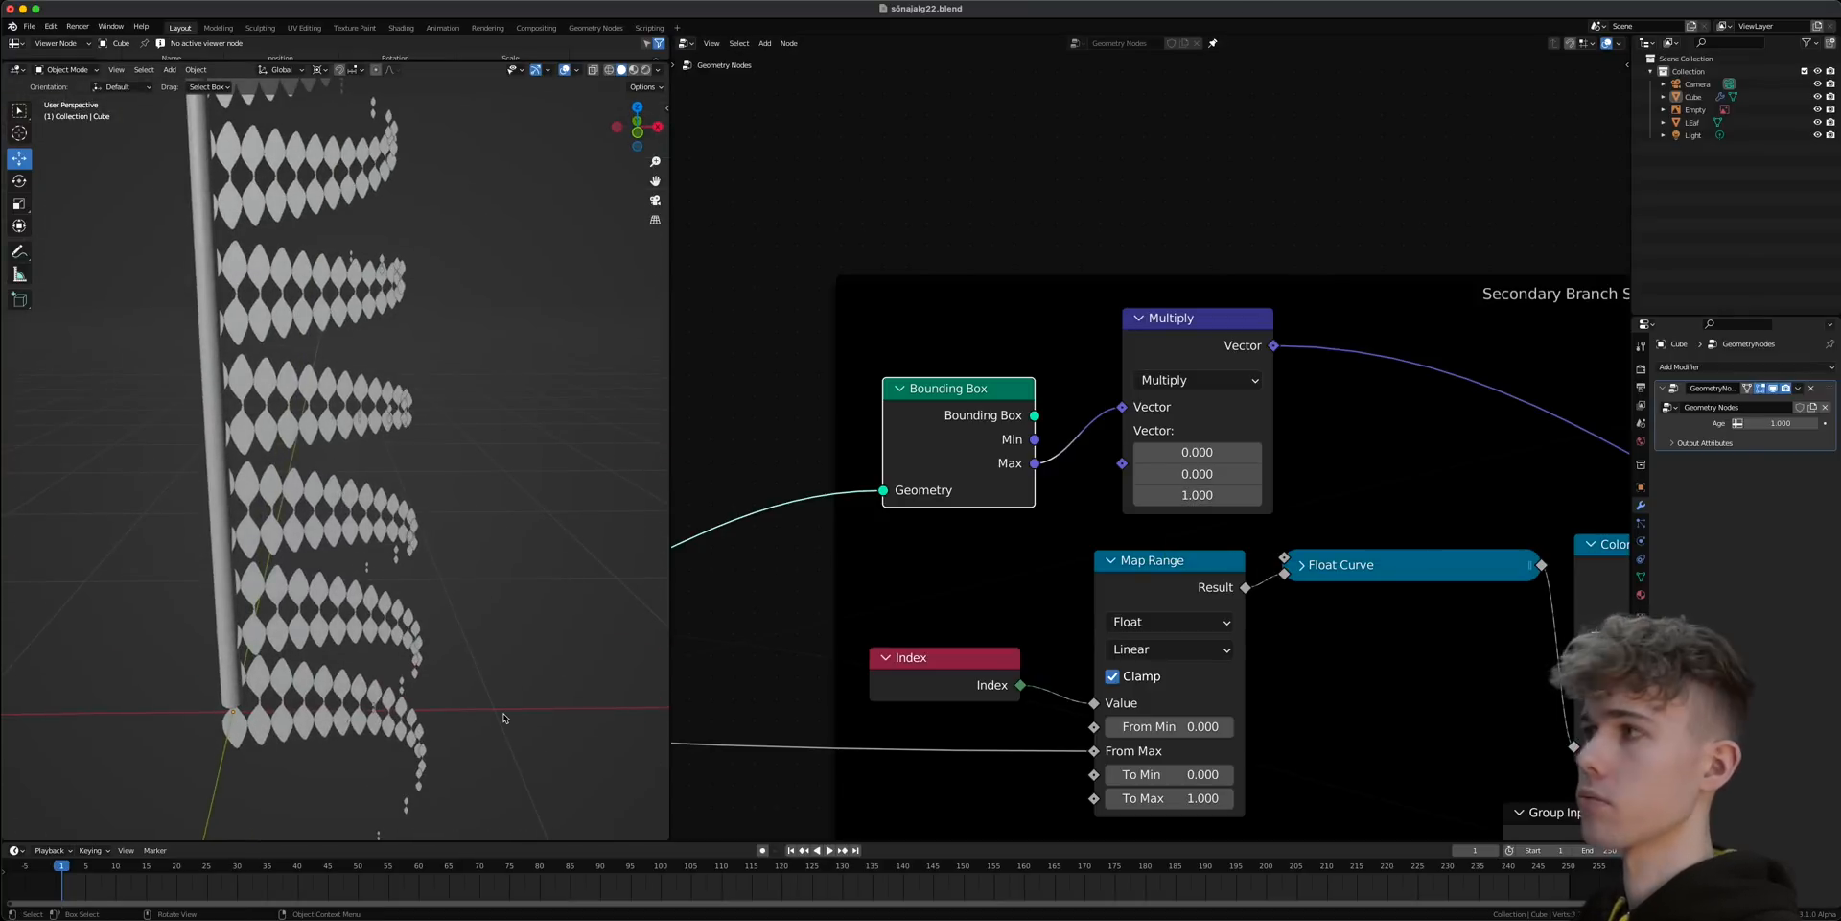
click(1195, 458)
text(1)
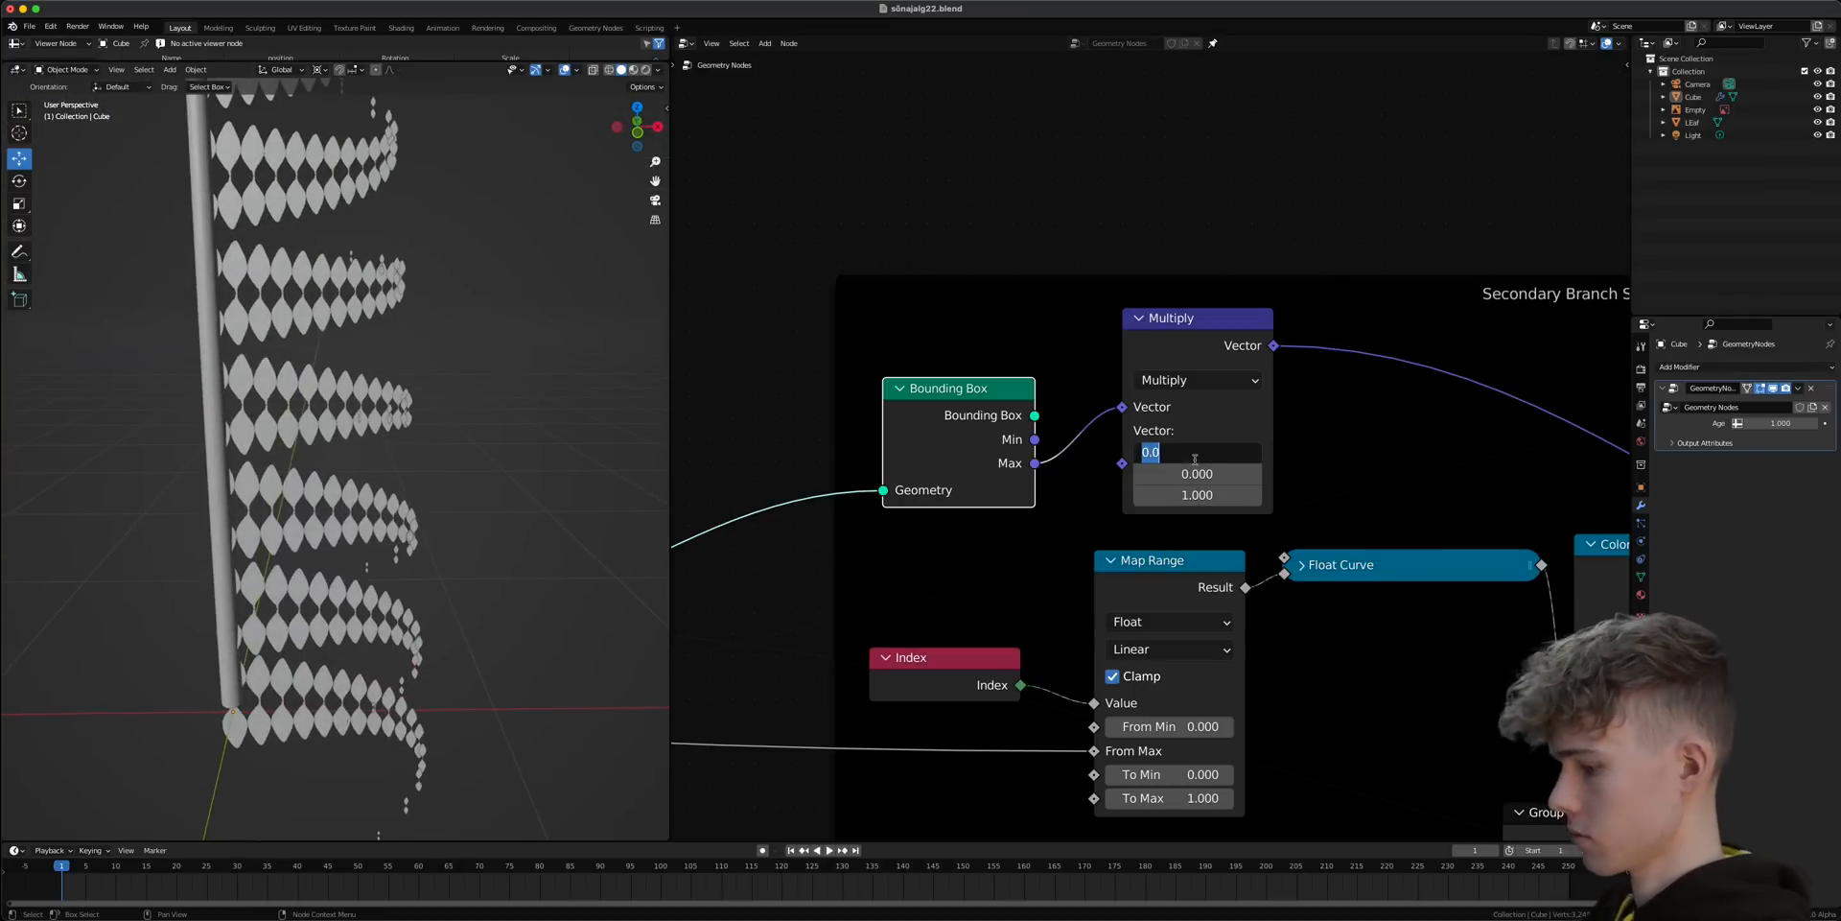
key(Return)
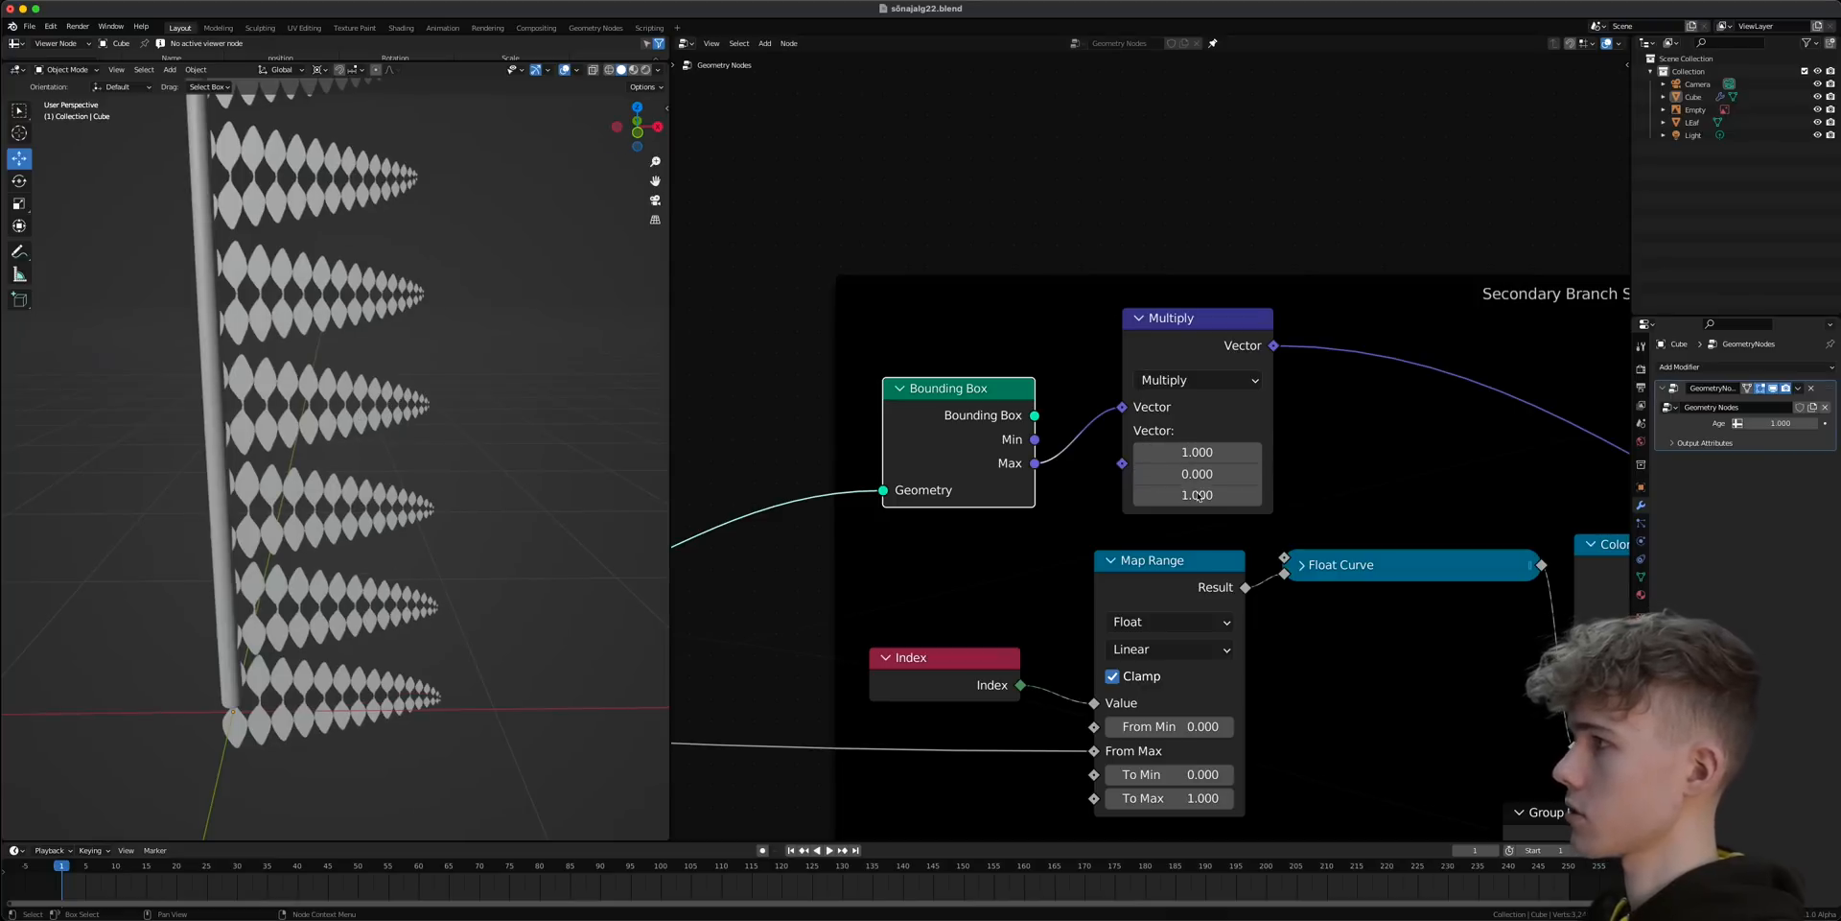
key(Return)
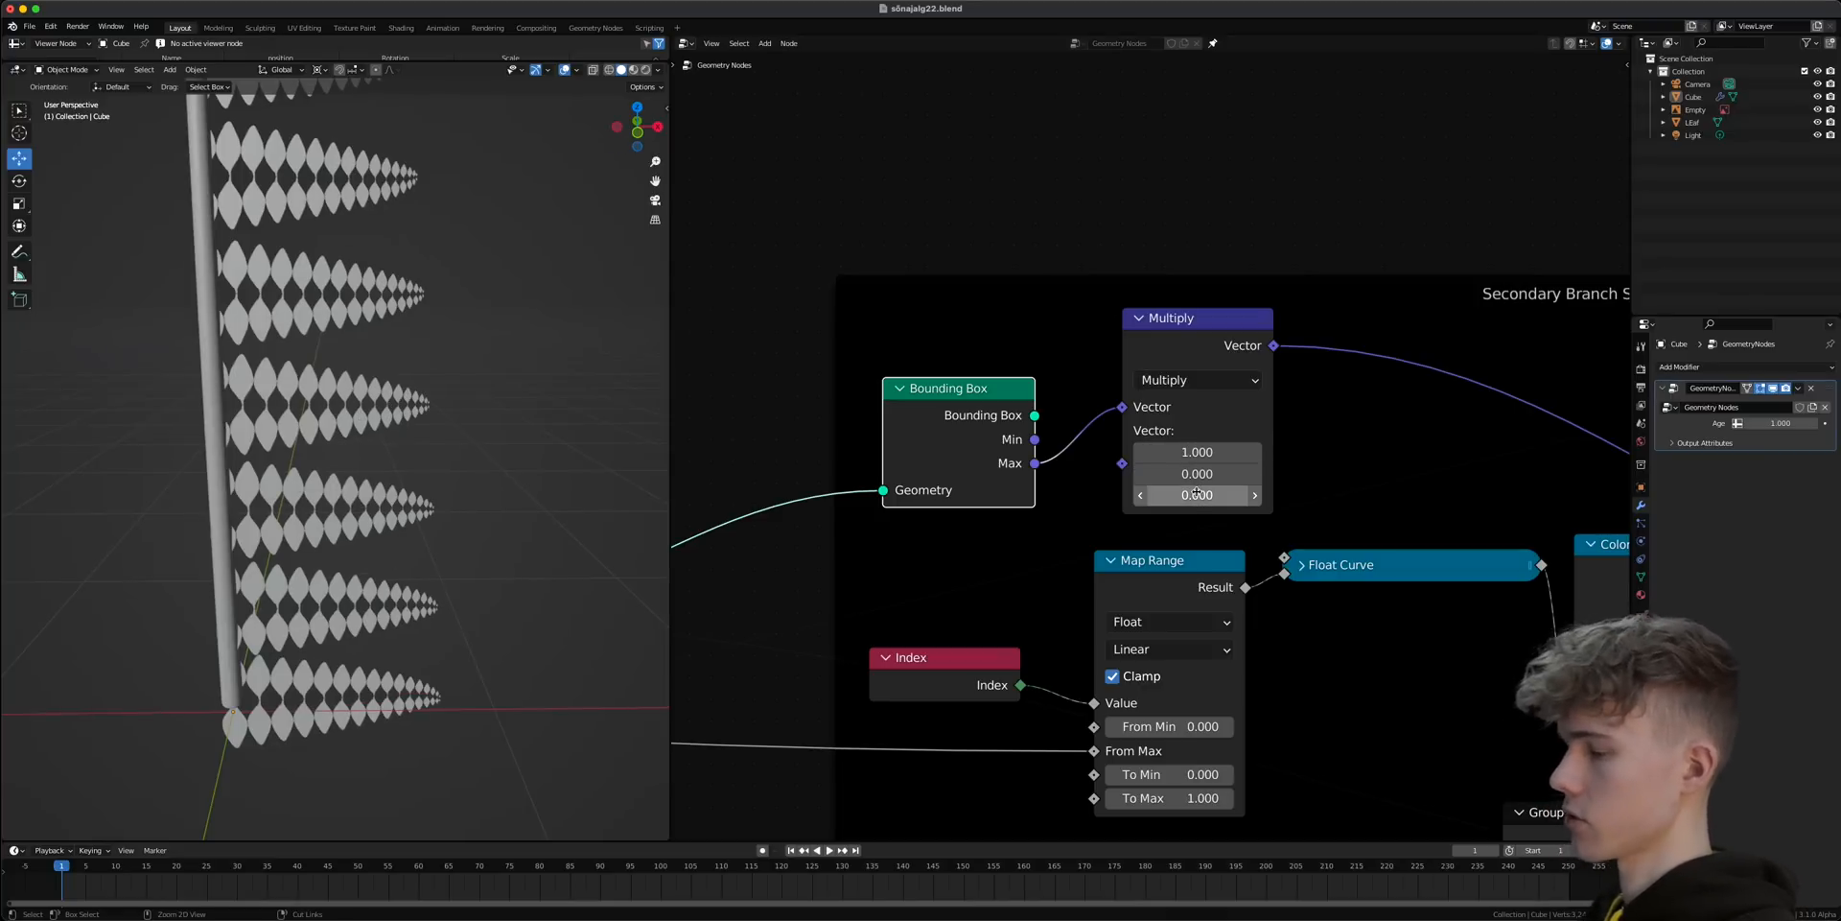
middle_drag(454, 538, 333, 582)
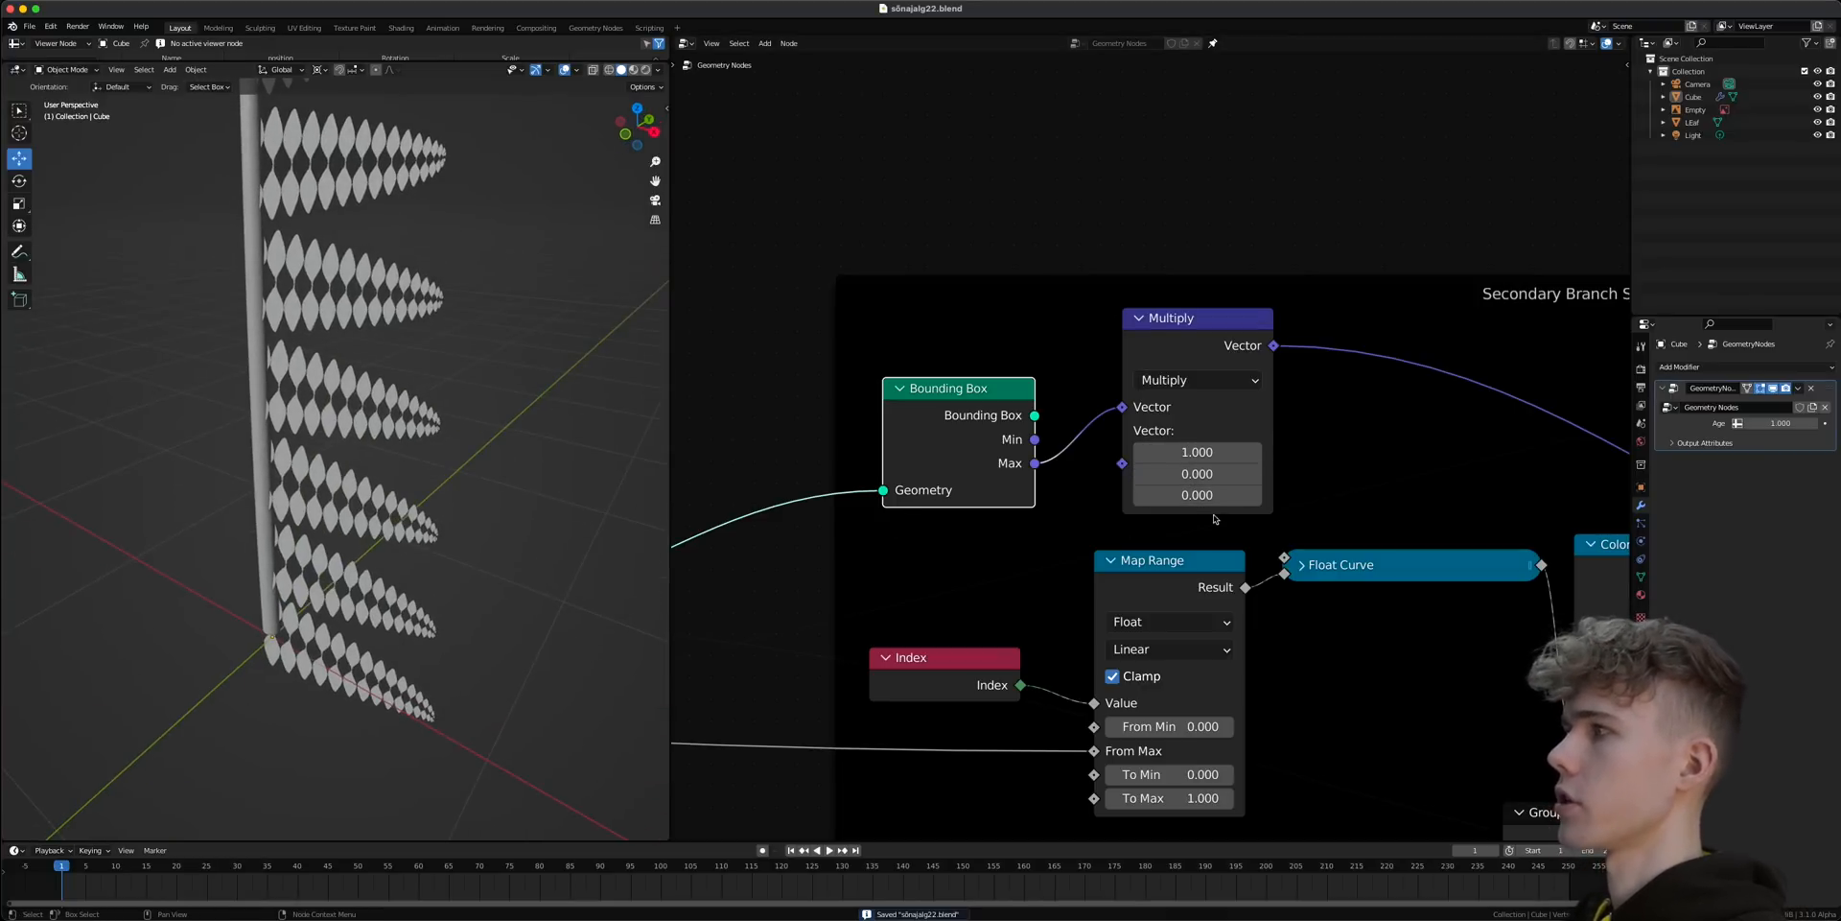
scroll(388, 479, down, 5)
middle_drag(388, 475, 382, 528)
middle_drag(1412, 679, 944, 478)
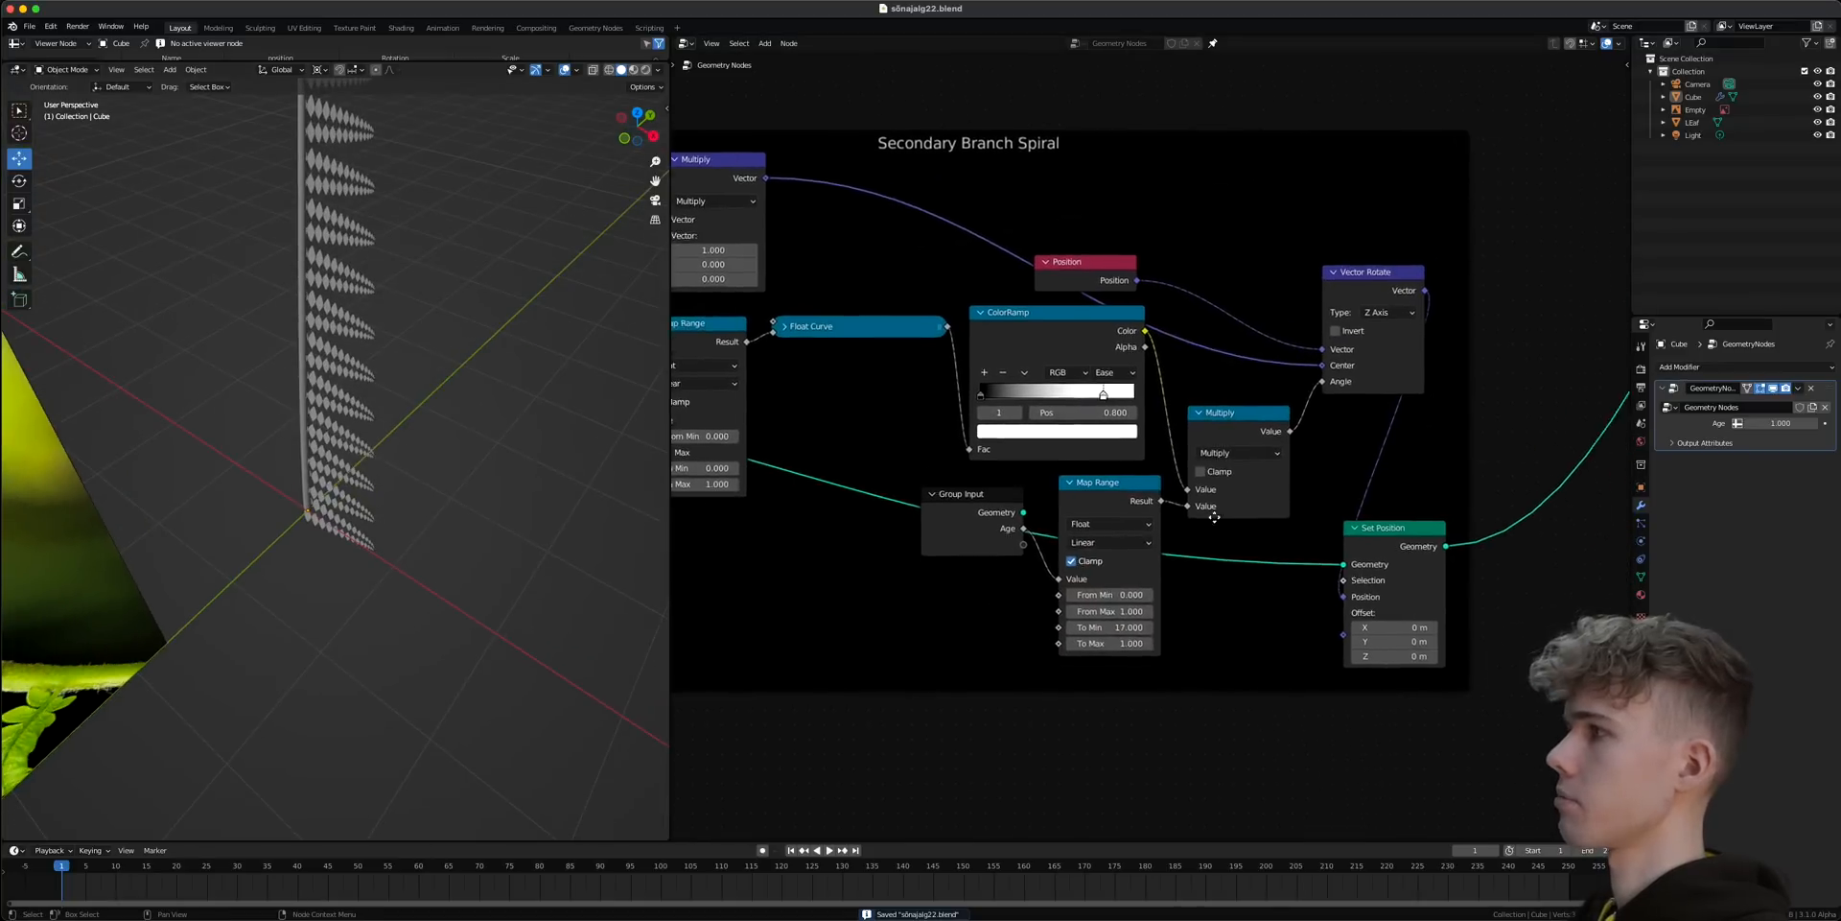
- Reposition the Map Range node beside the Group Input node in the Secondary Branch Spiral frame
middle_drag(1249, 522, 1298, 584)
scroll(1298, 584, up, 4)
drag(1231, 599, 1343, 608)
drag(1221, 589, 1269, 612)
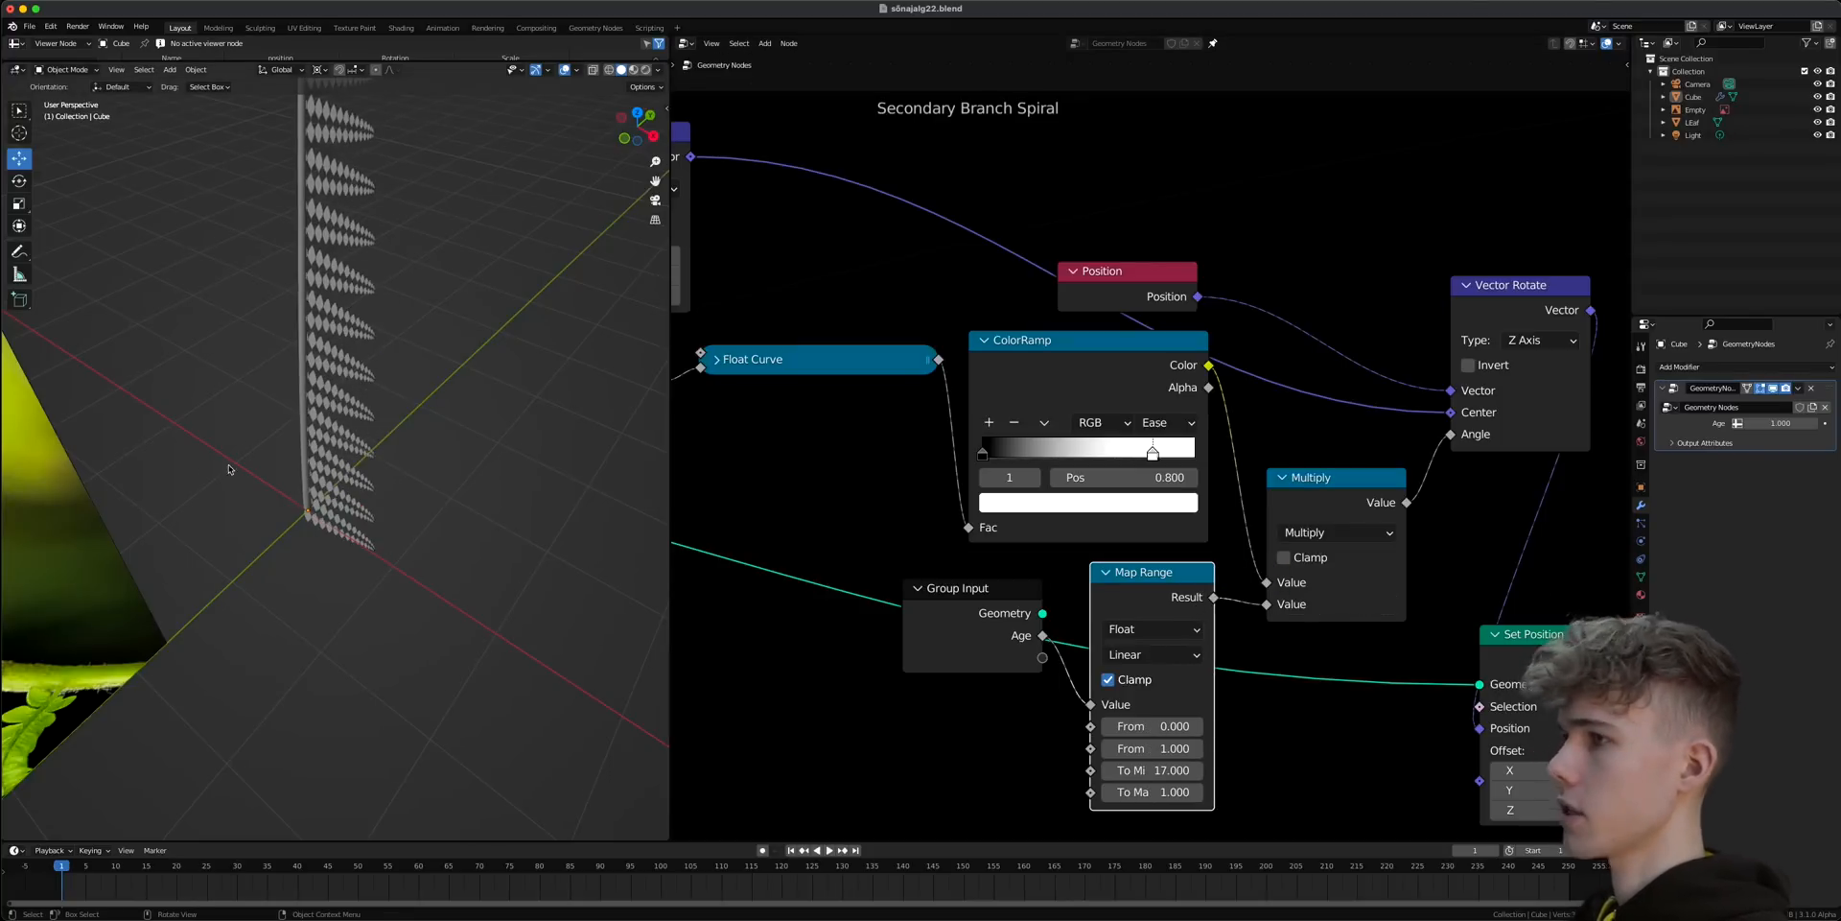
- Examine the leaf rows along the main stem up close and from a wider view, and save the file
scroll(349, 480, up, 4)
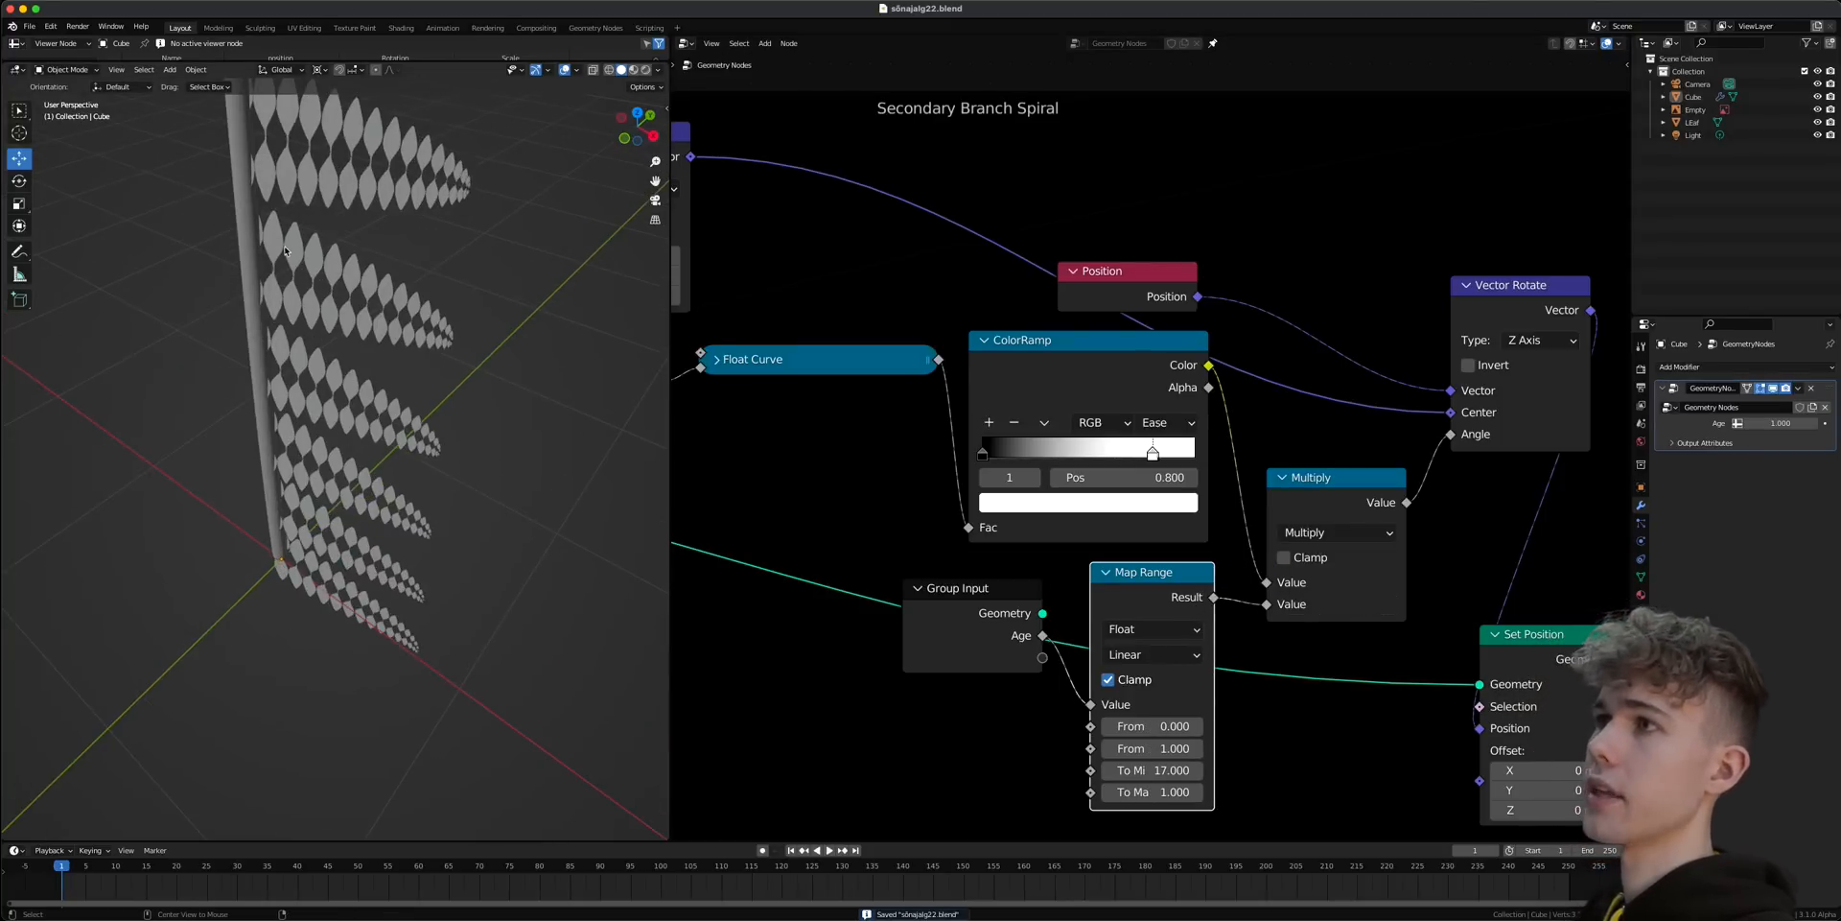
scroll(285, 251, up, 5)
middle_drag(288, 499, 386, 451)
scroll(360, 499, down, 4)
shift+middle_drag(336, 547, 304, 535)
key(d)
drag(233, 486, 313, 494)
scroll(308, 484, down, 4)
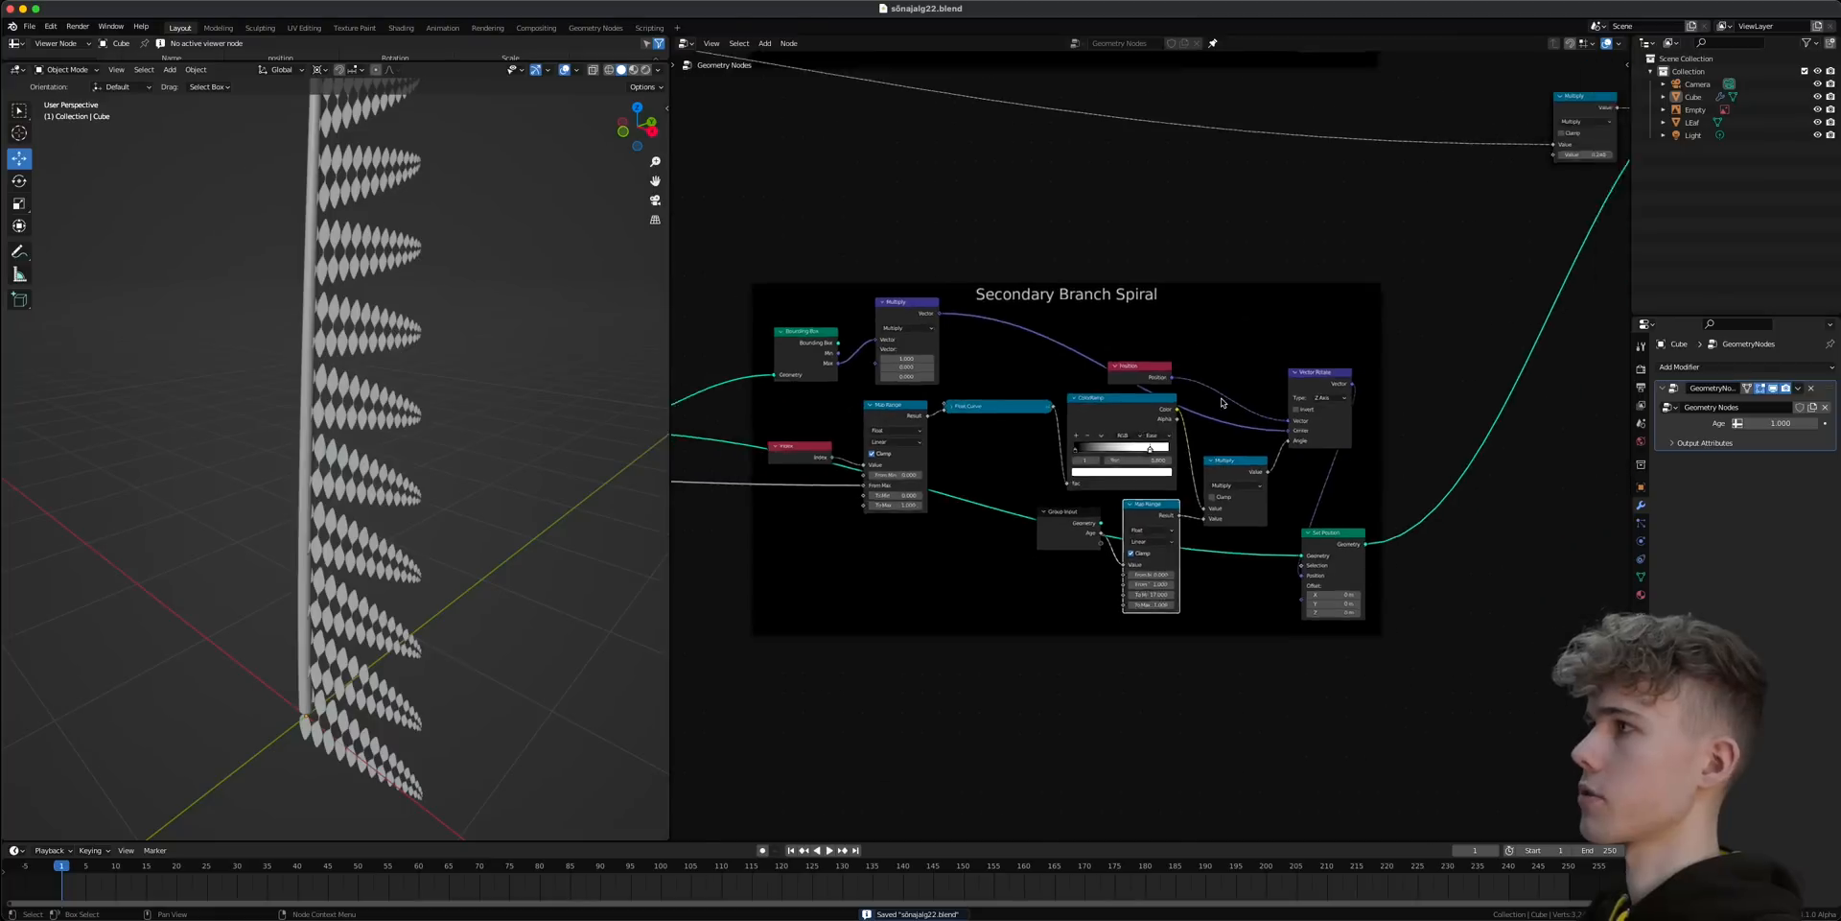
scroll(1253, 382, down, 3)
key(ctrl+s)
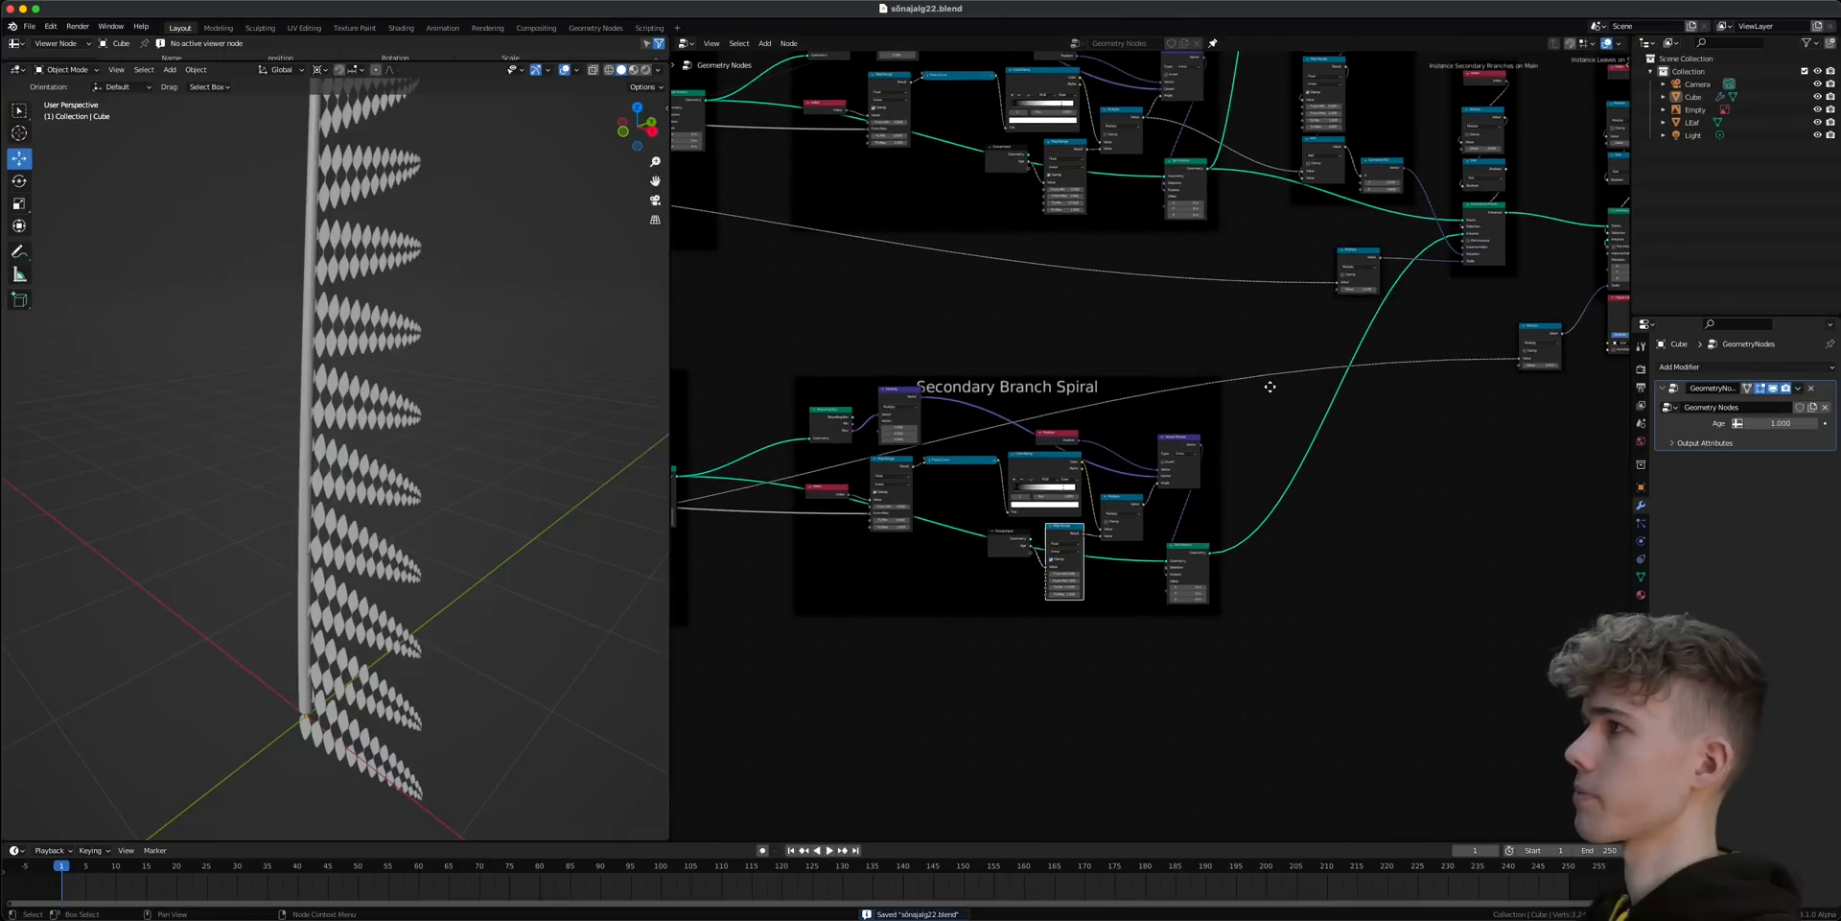
middle_drag(1254, 382, 1138, 527)
scroll(1386, 392, up, 5)
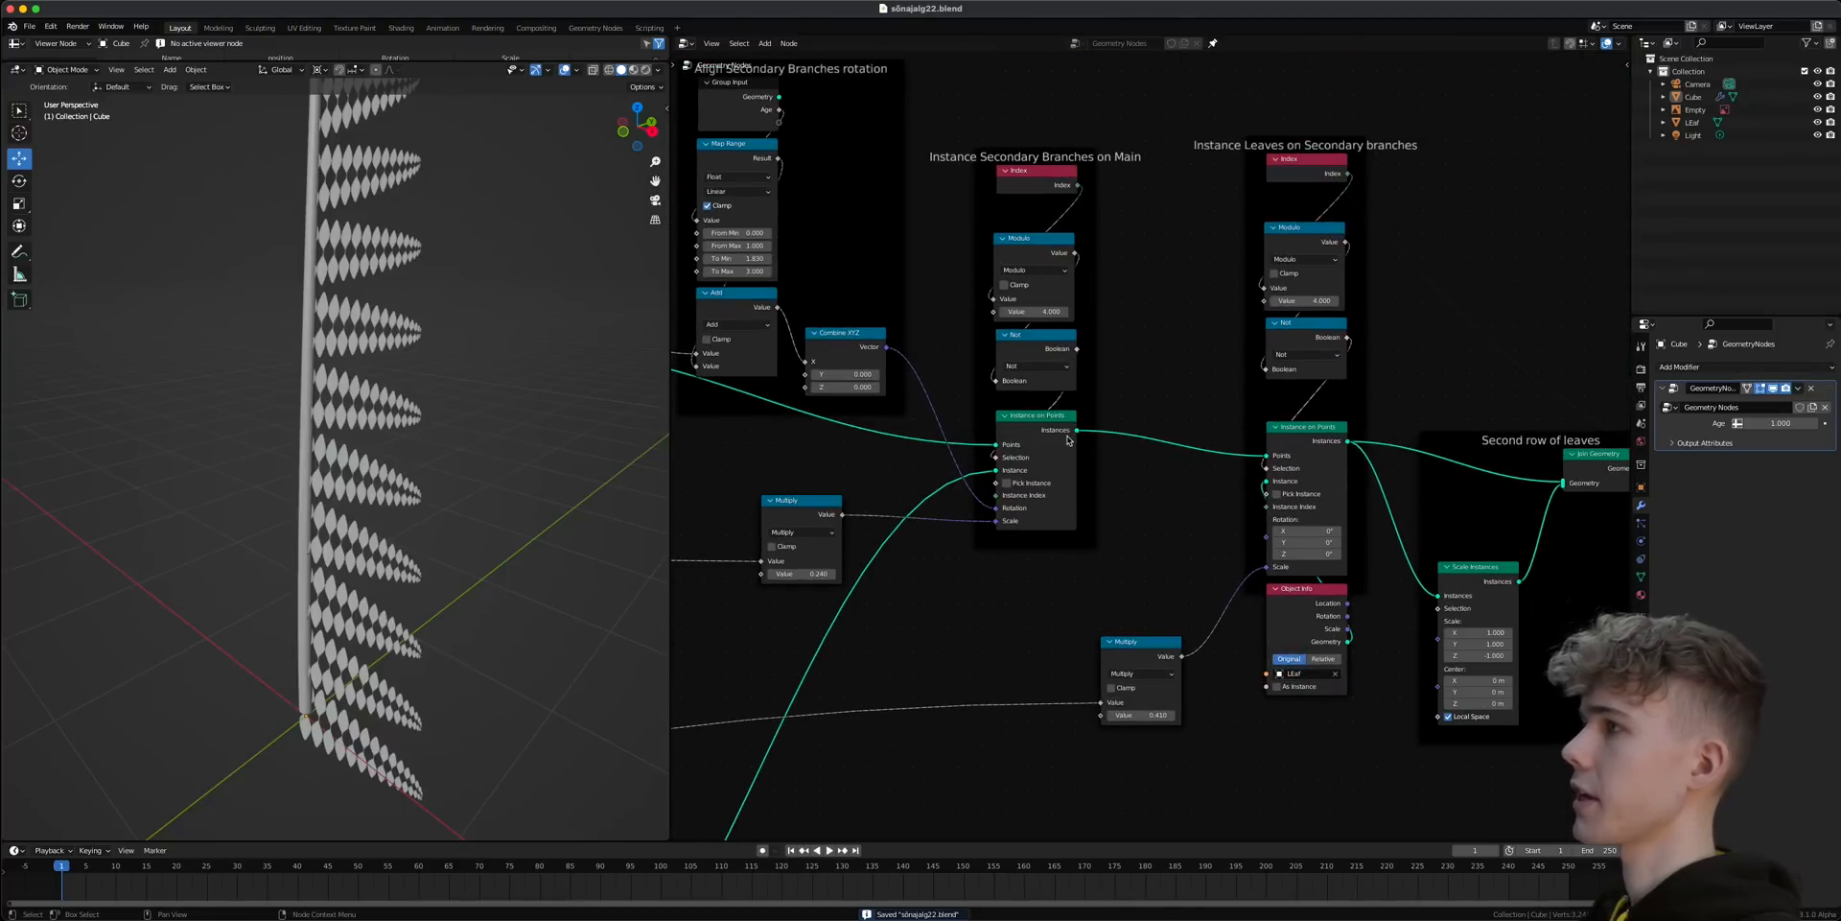
middle_drag(1079, 436, 968, 430)
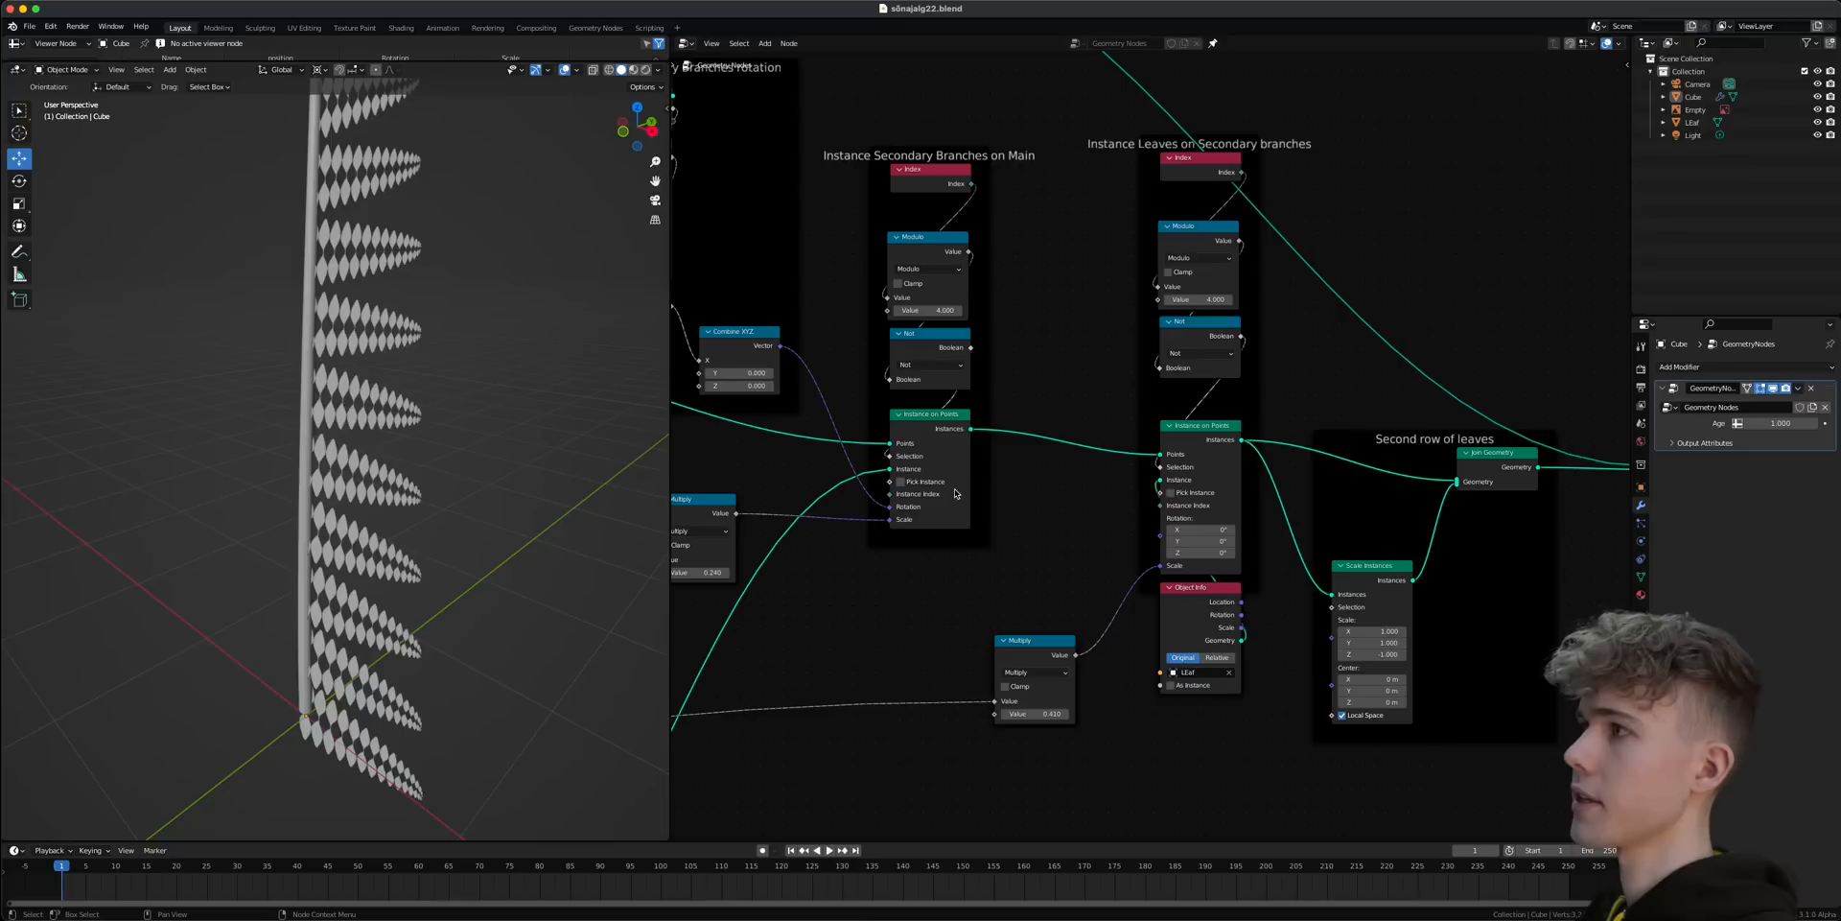
middle_drag(1014, 472, 995, 462)
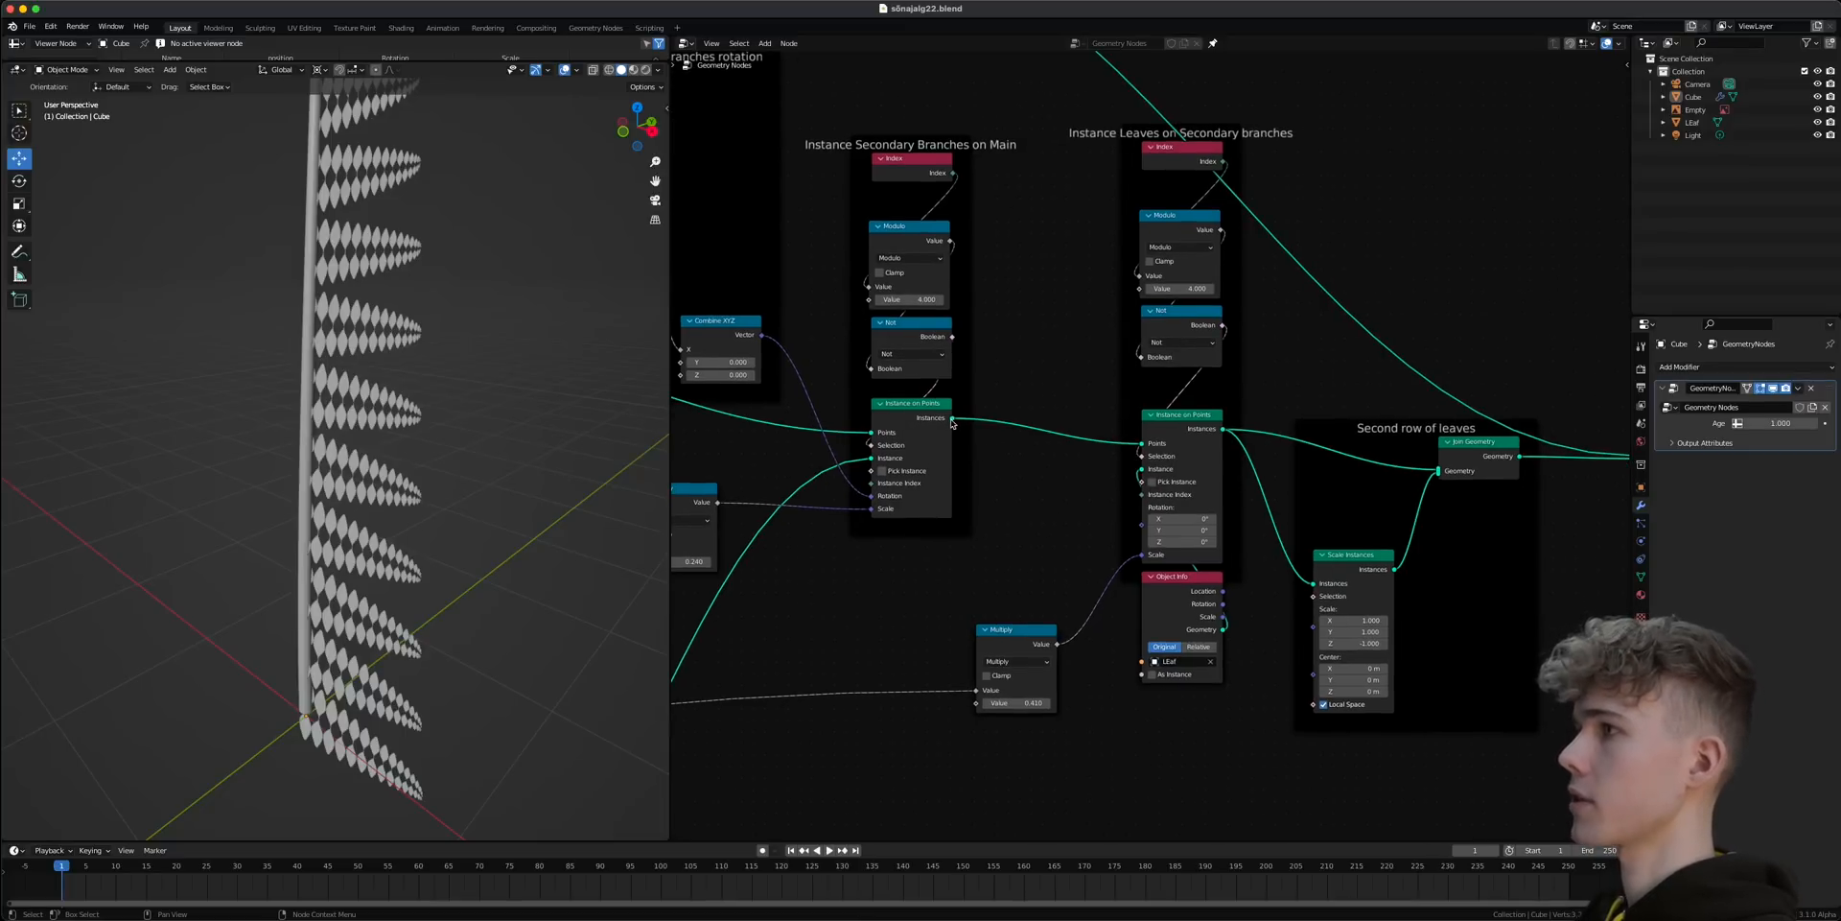
scroll(953, 423, down, 3)
drag(823, 349, 829, 361)
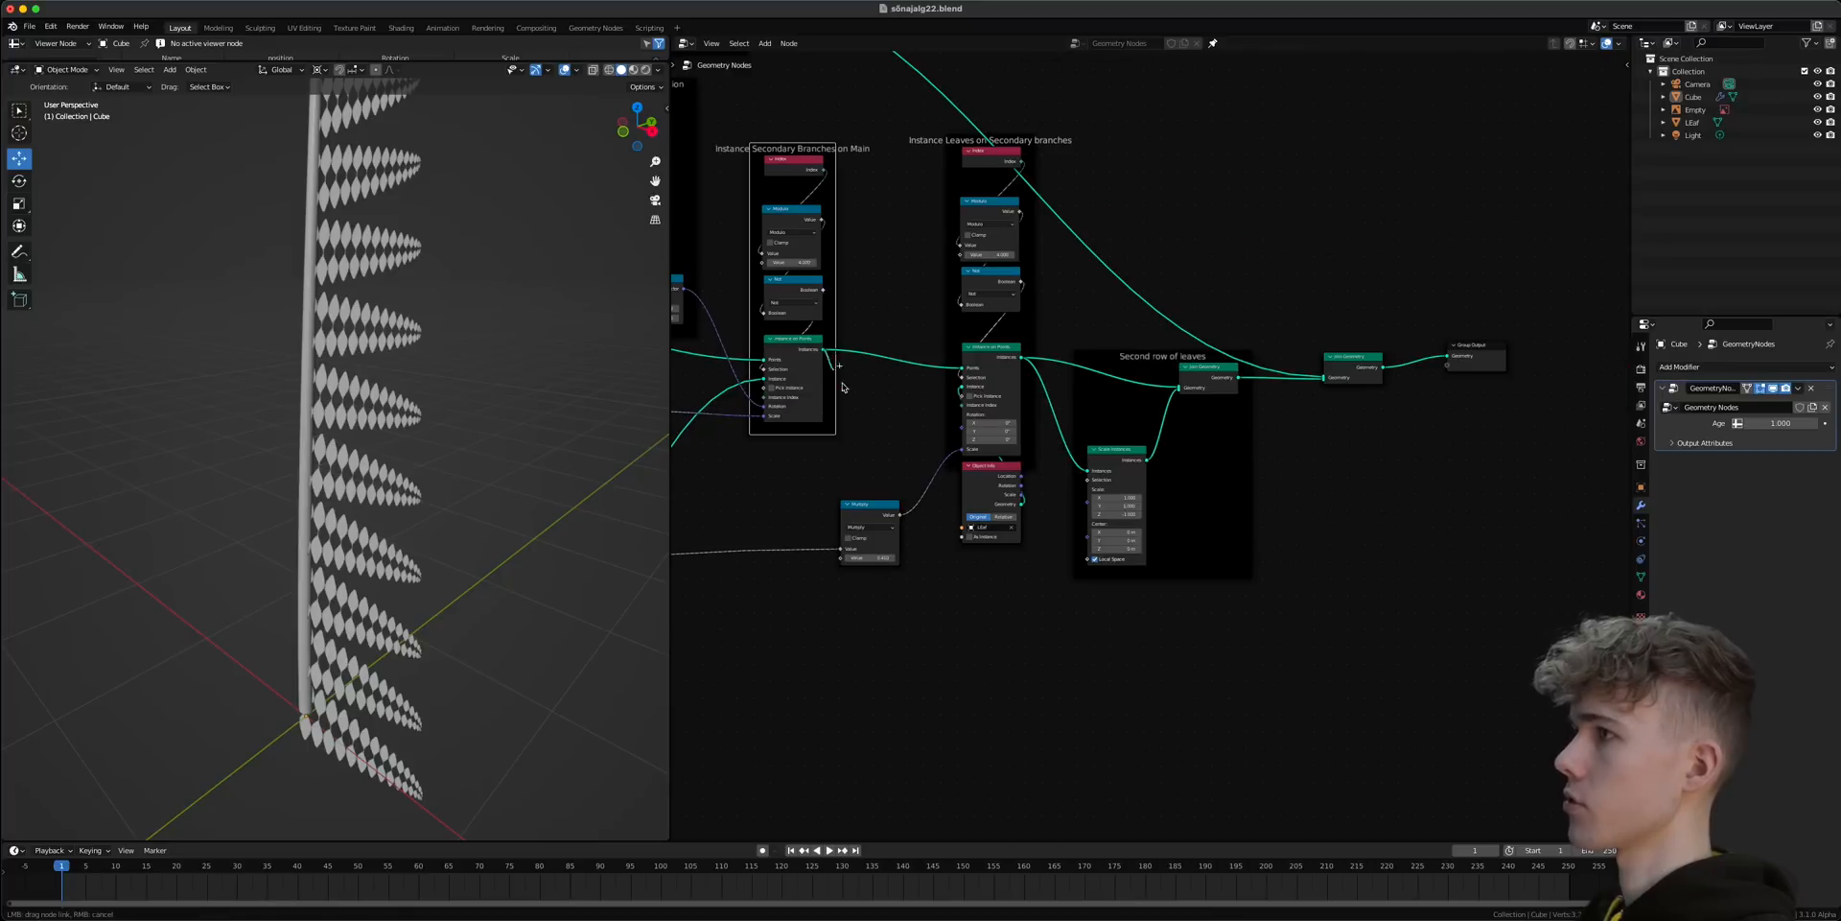
drag(1020, 606, 1019, 604)
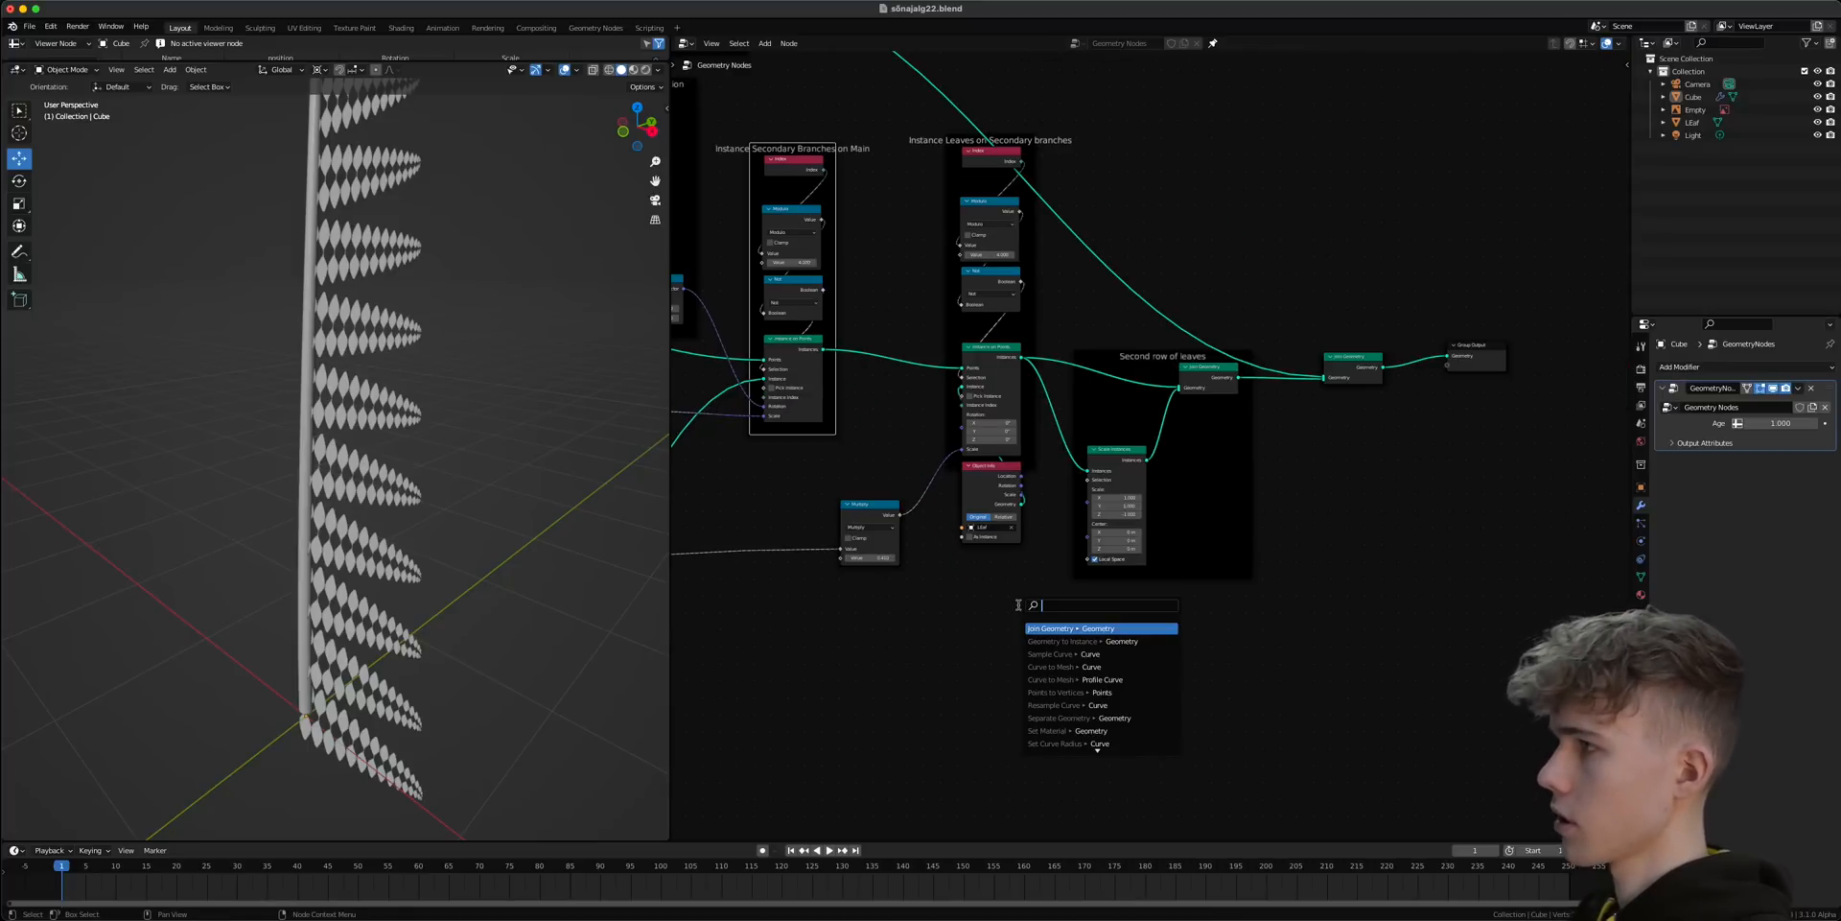
- Duplicate the whole Main Branch to Curve frame with its nodes and place the copy below the Second row of leaves frame
scroll(978, 555, down, 5)
middle_drag(853, 355, 948, 522)
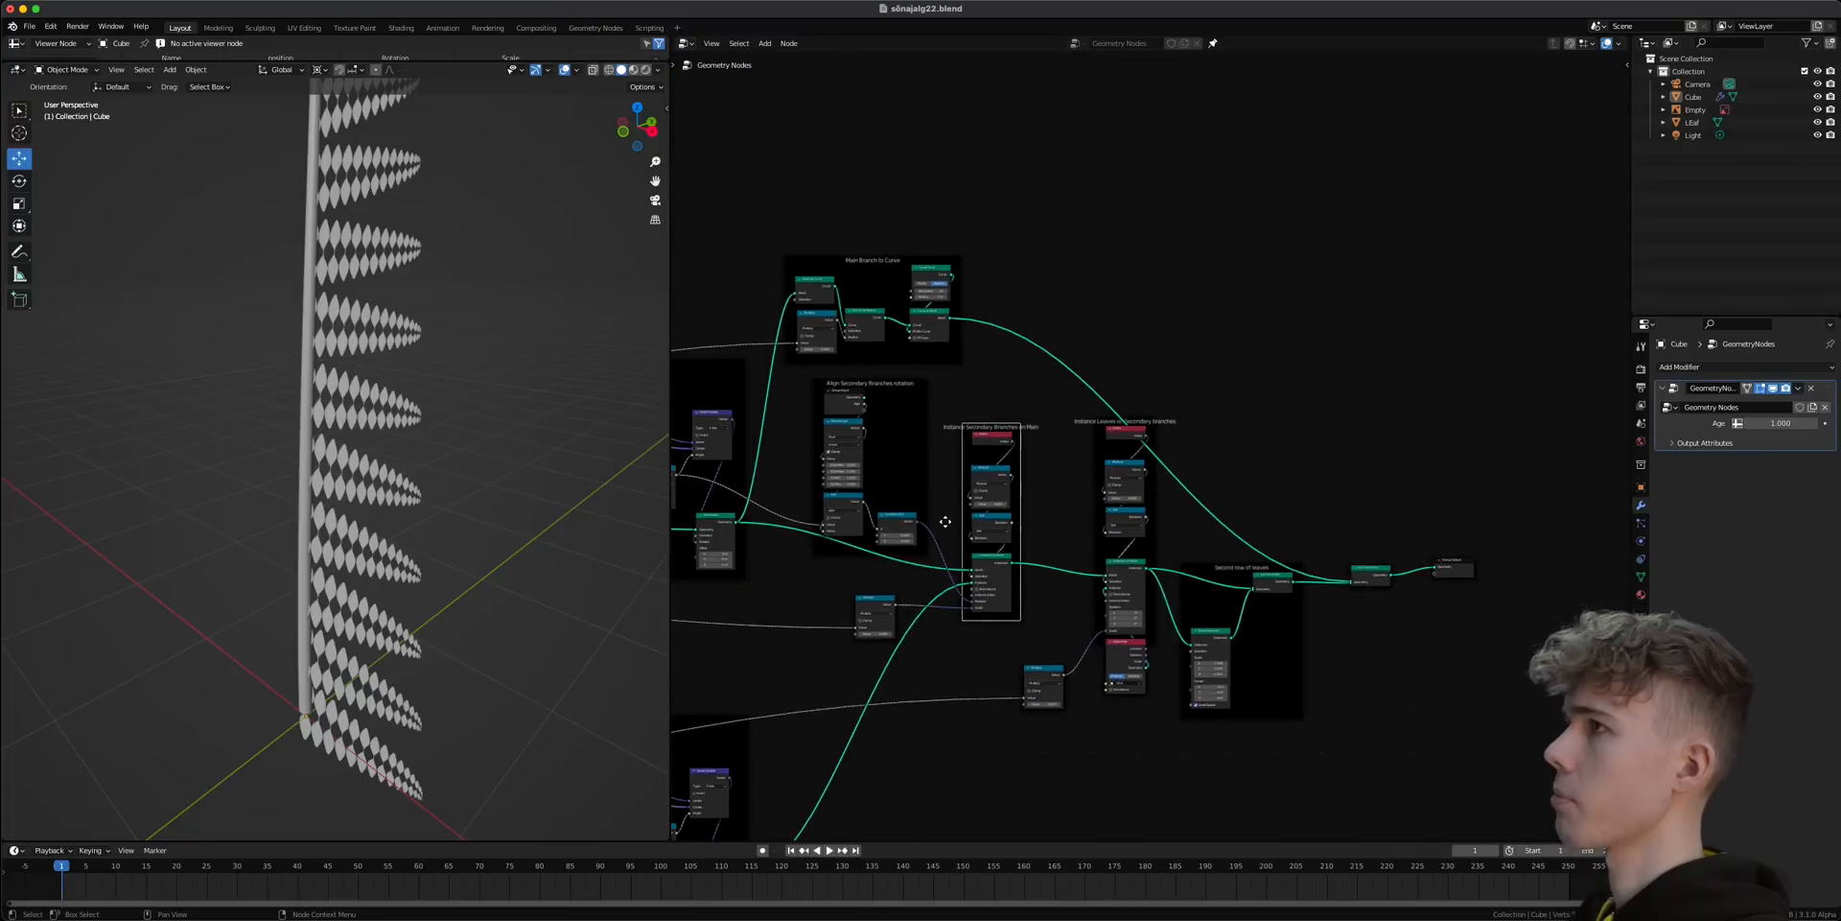
drag(763, 228, 982, 371)
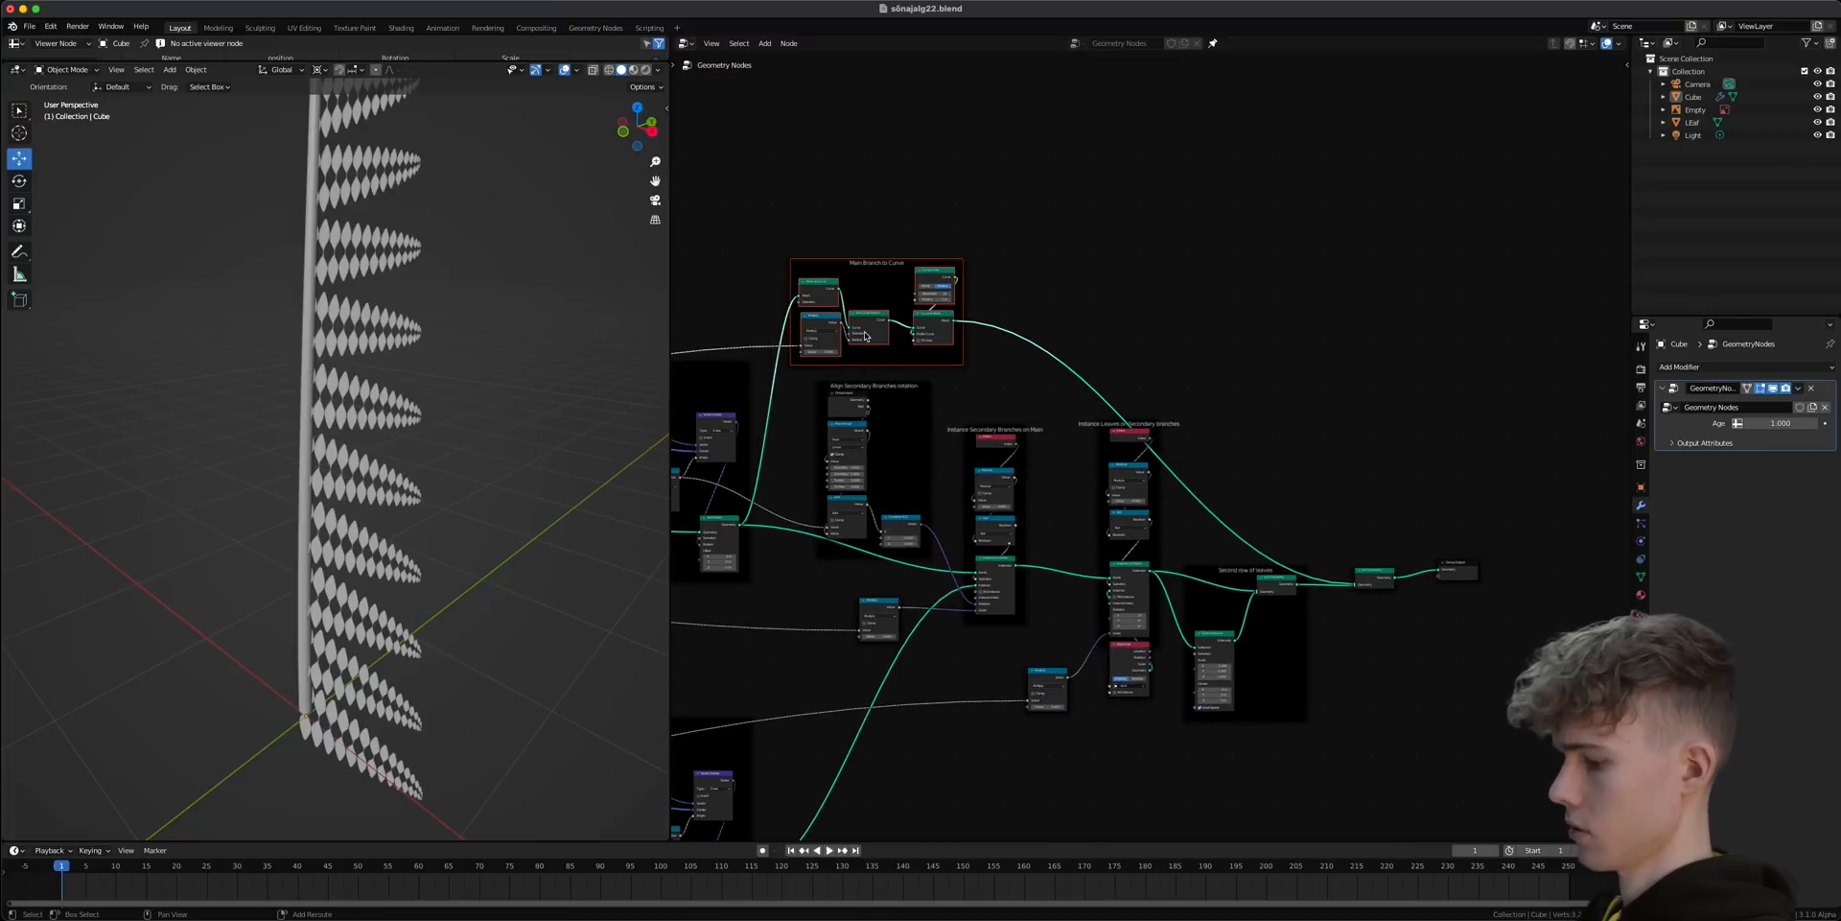
key(shift+d)
click(1186, 801)
scroll(1163, 798, up, 5)
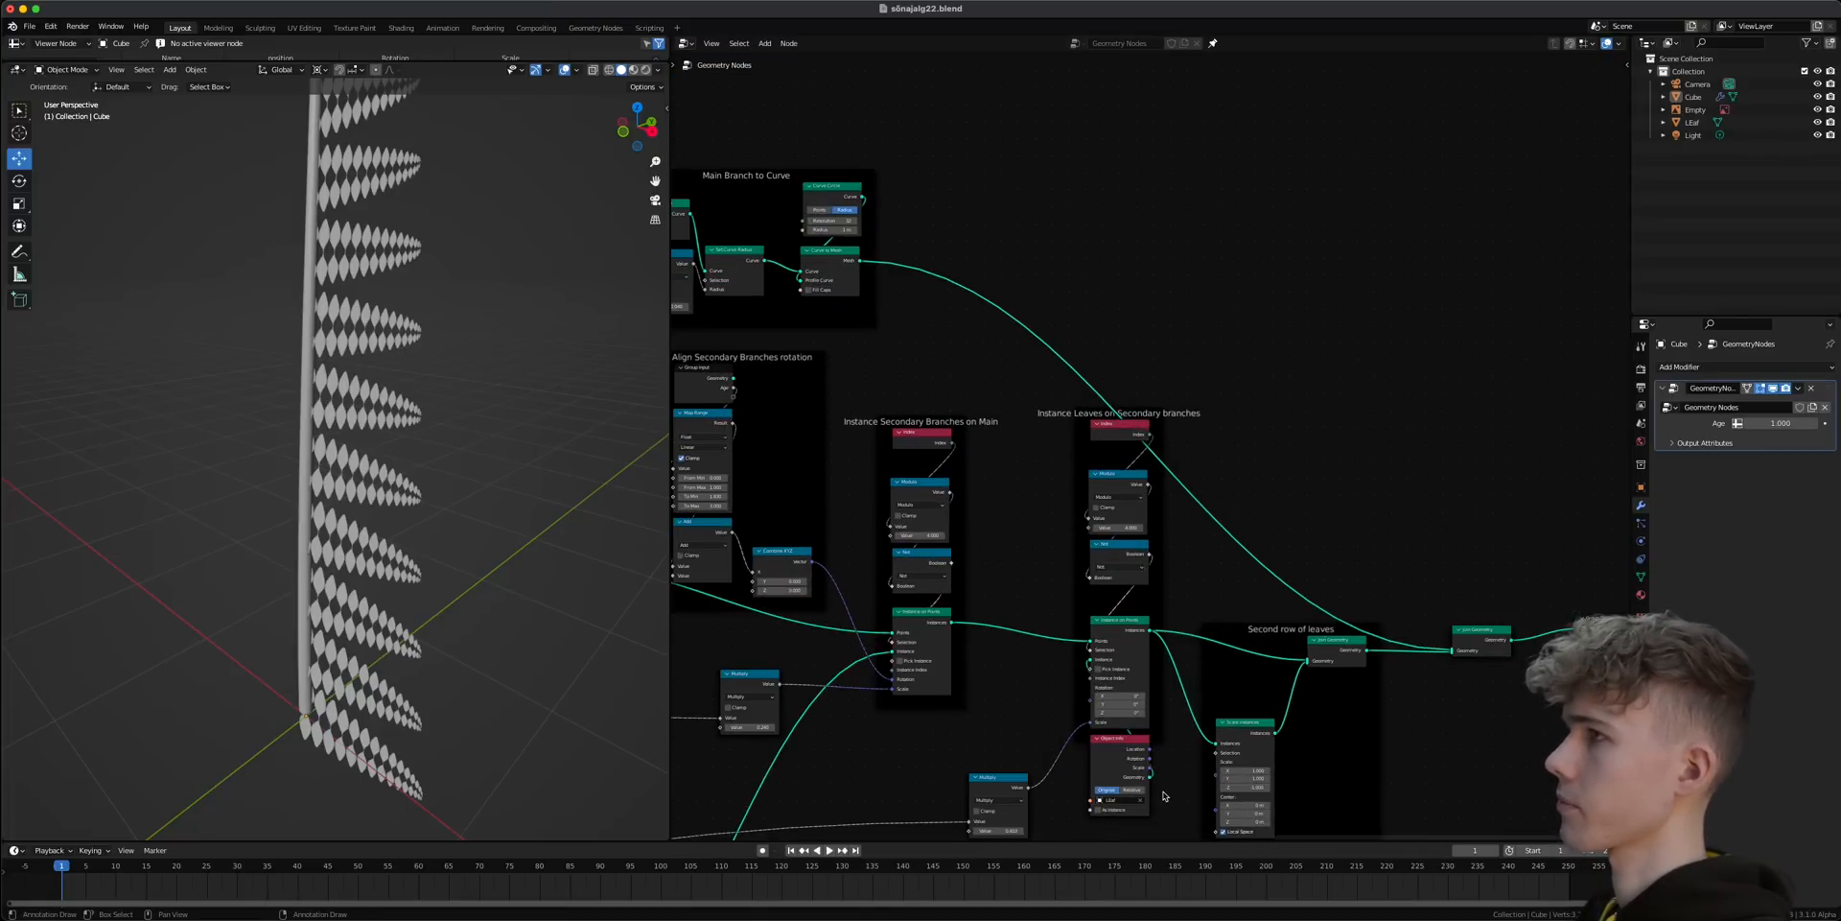
middle_drag(1164, 798, 1137, 447)
scroll(1137, 539, up, 1)
scroll(1138, 539, up, 3)
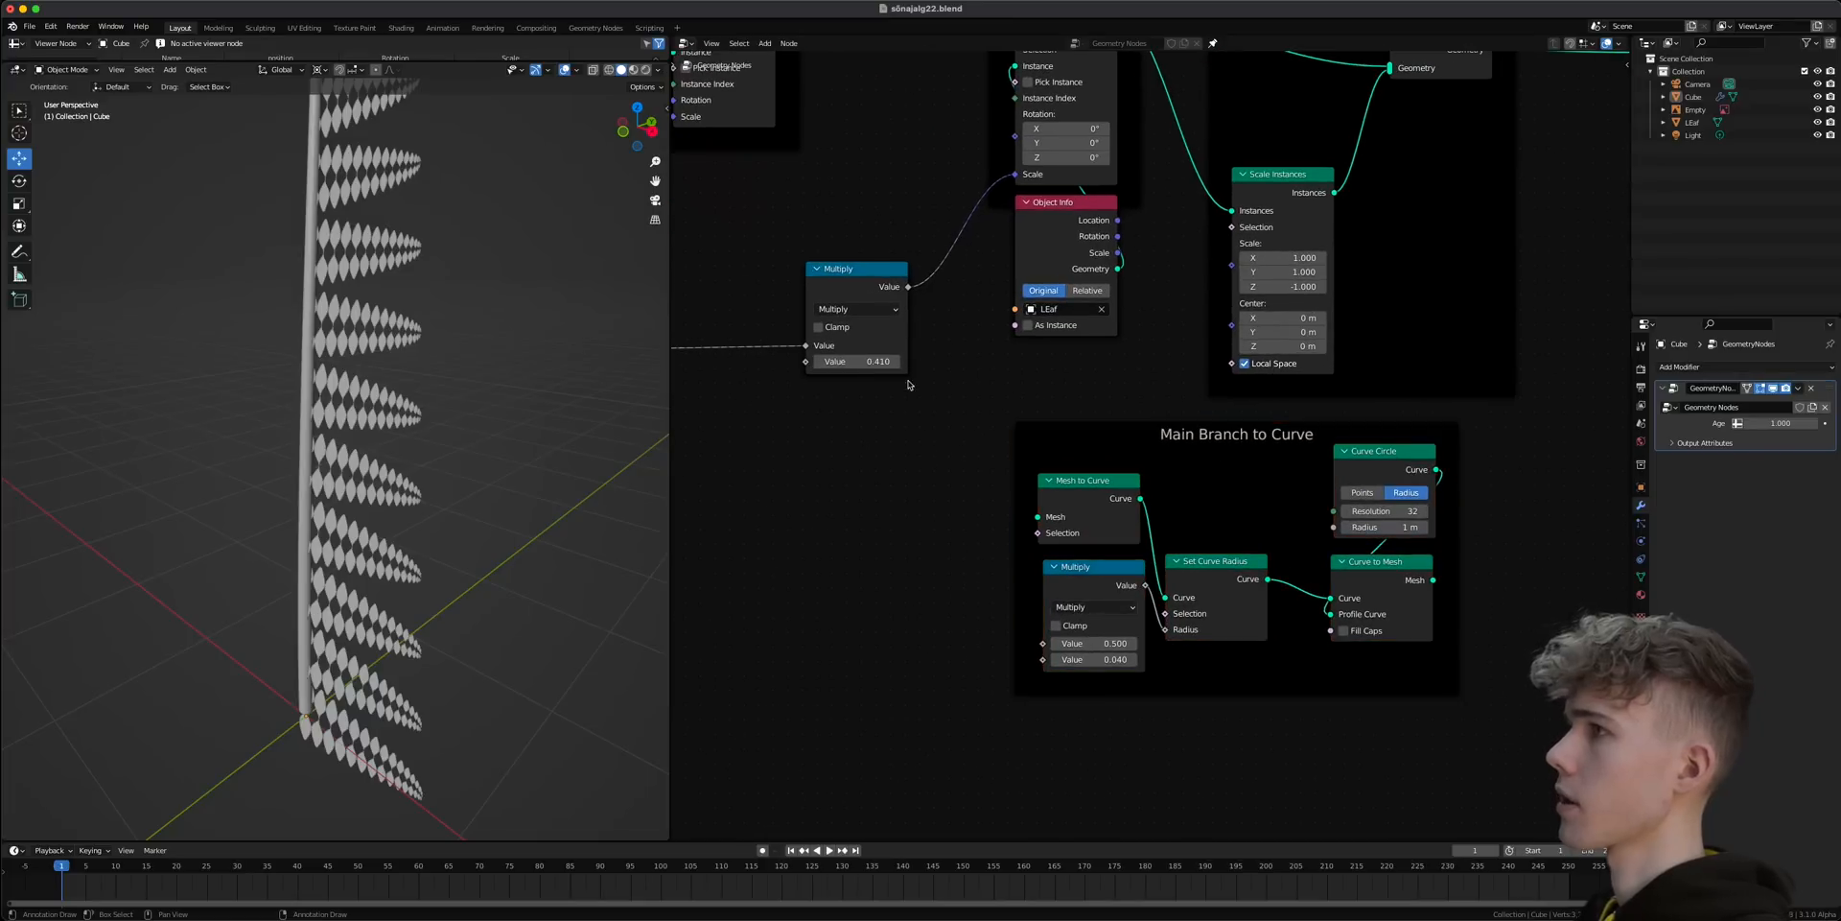
- Connect the Instances output of the Instance Secondary Branches on Main group to the duplicated Mesh to Curve node's Mesh input
middle_drag(942, 350, 1033, 444)
scroll(1033, 443, down, 2)
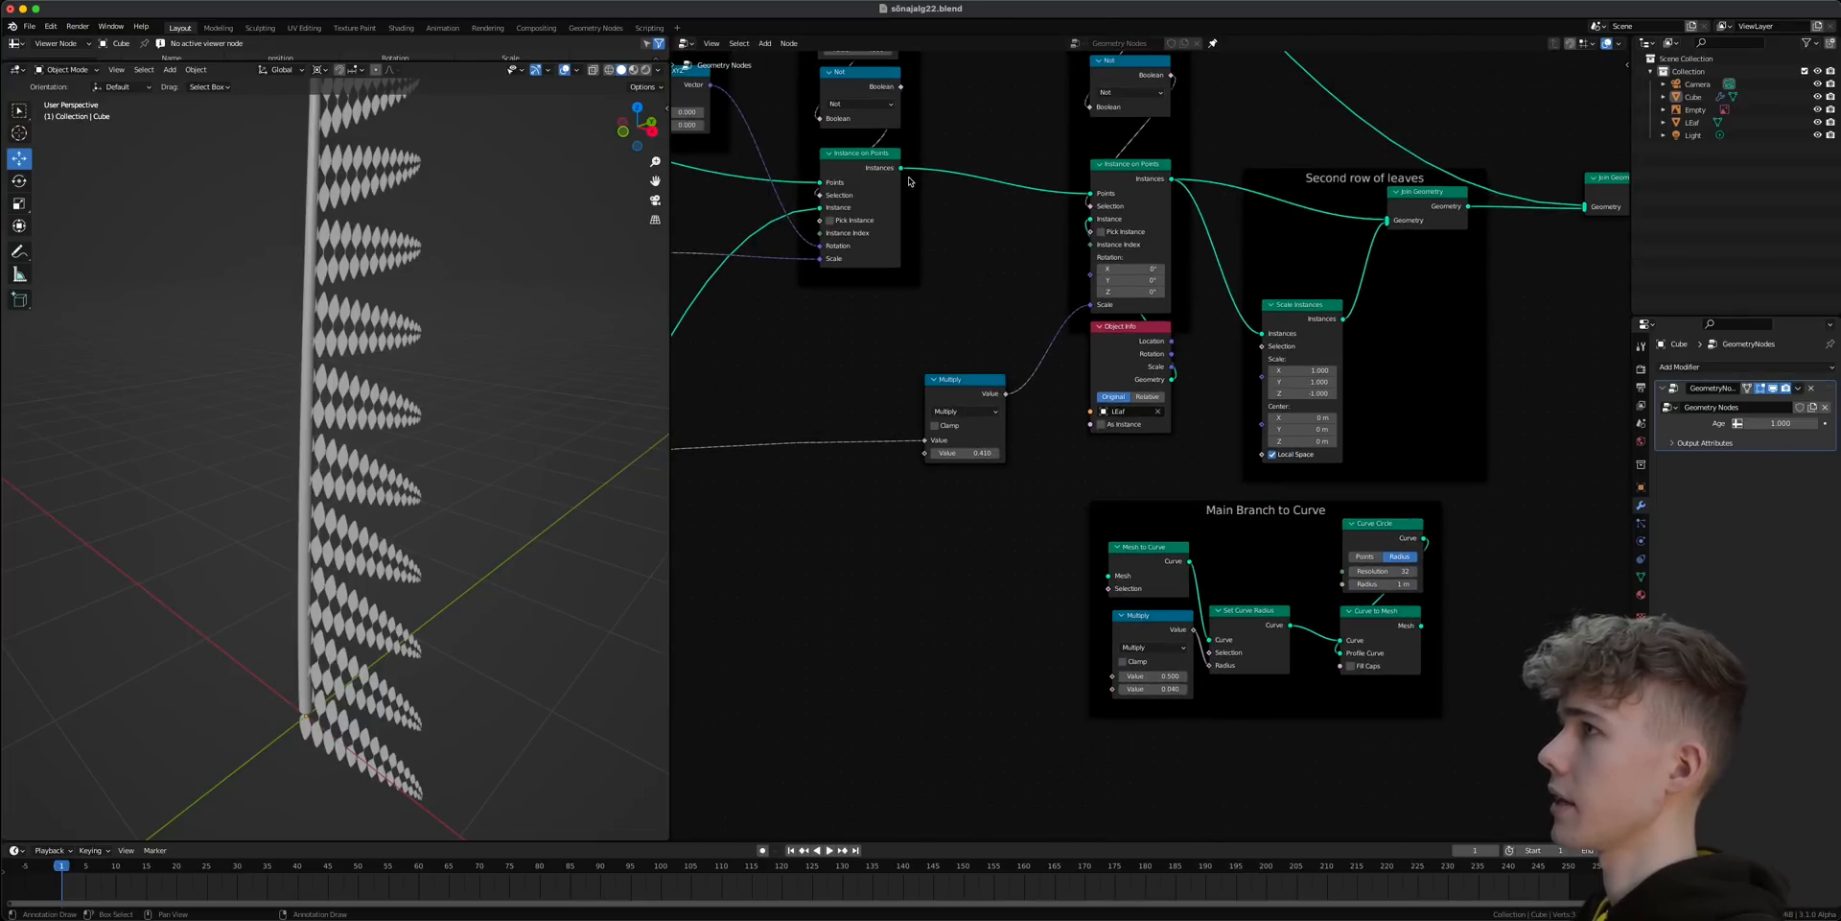
drag(900, 170, 1070, 504)
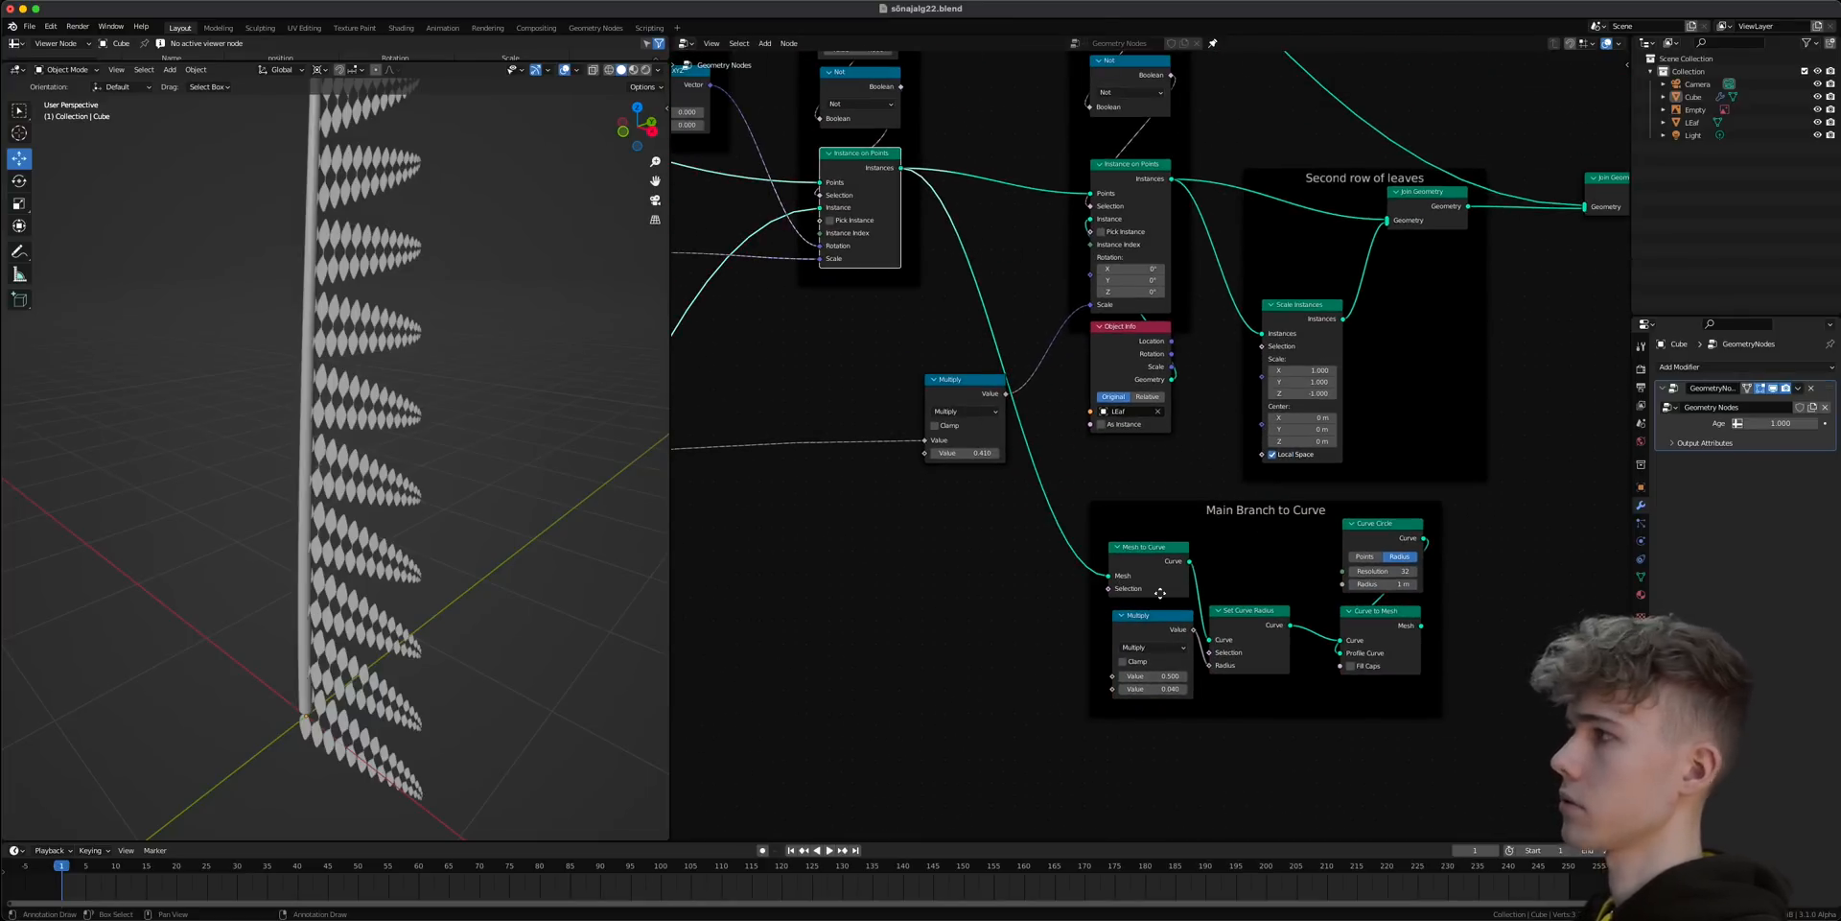
scroll(1317, 521, right, 5)
middle_drag(765, 246, 930, 397)
scroll(930, 397, down, 1)
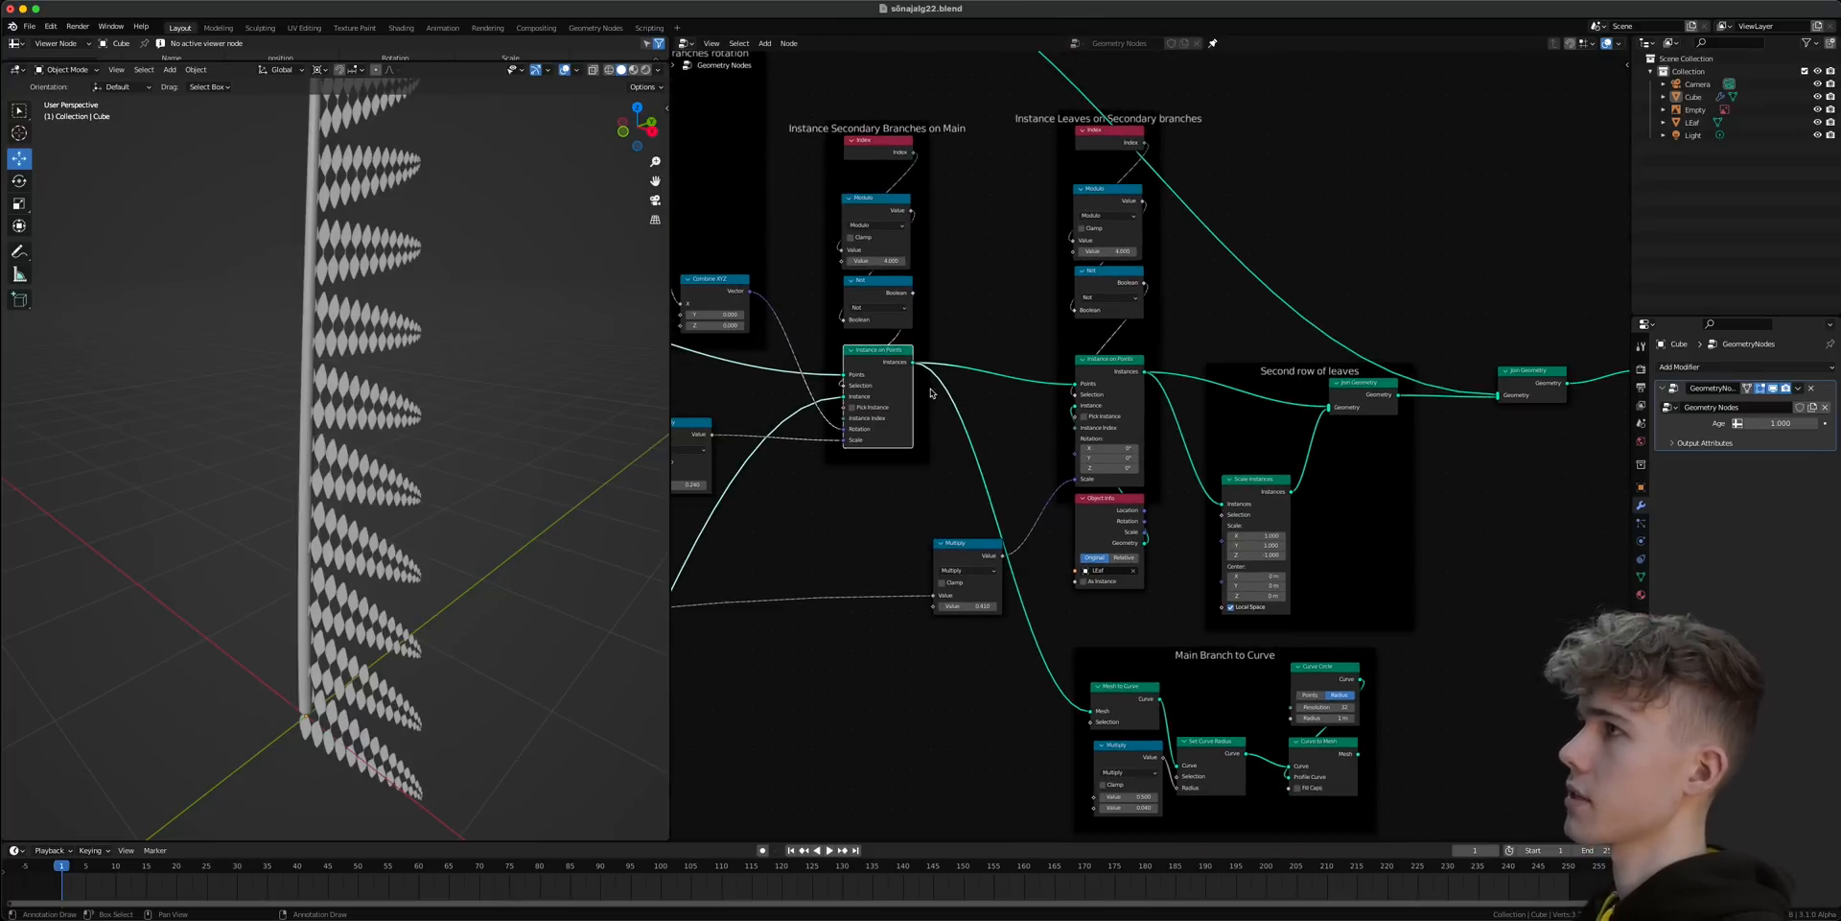
- Connect the duplicated Curve to Mesh node's Mesh output to the final Join Geometry node before the Group Output
middle_drag(1207, 729, 971, 578)
scroll(1136, 466, up, 2)
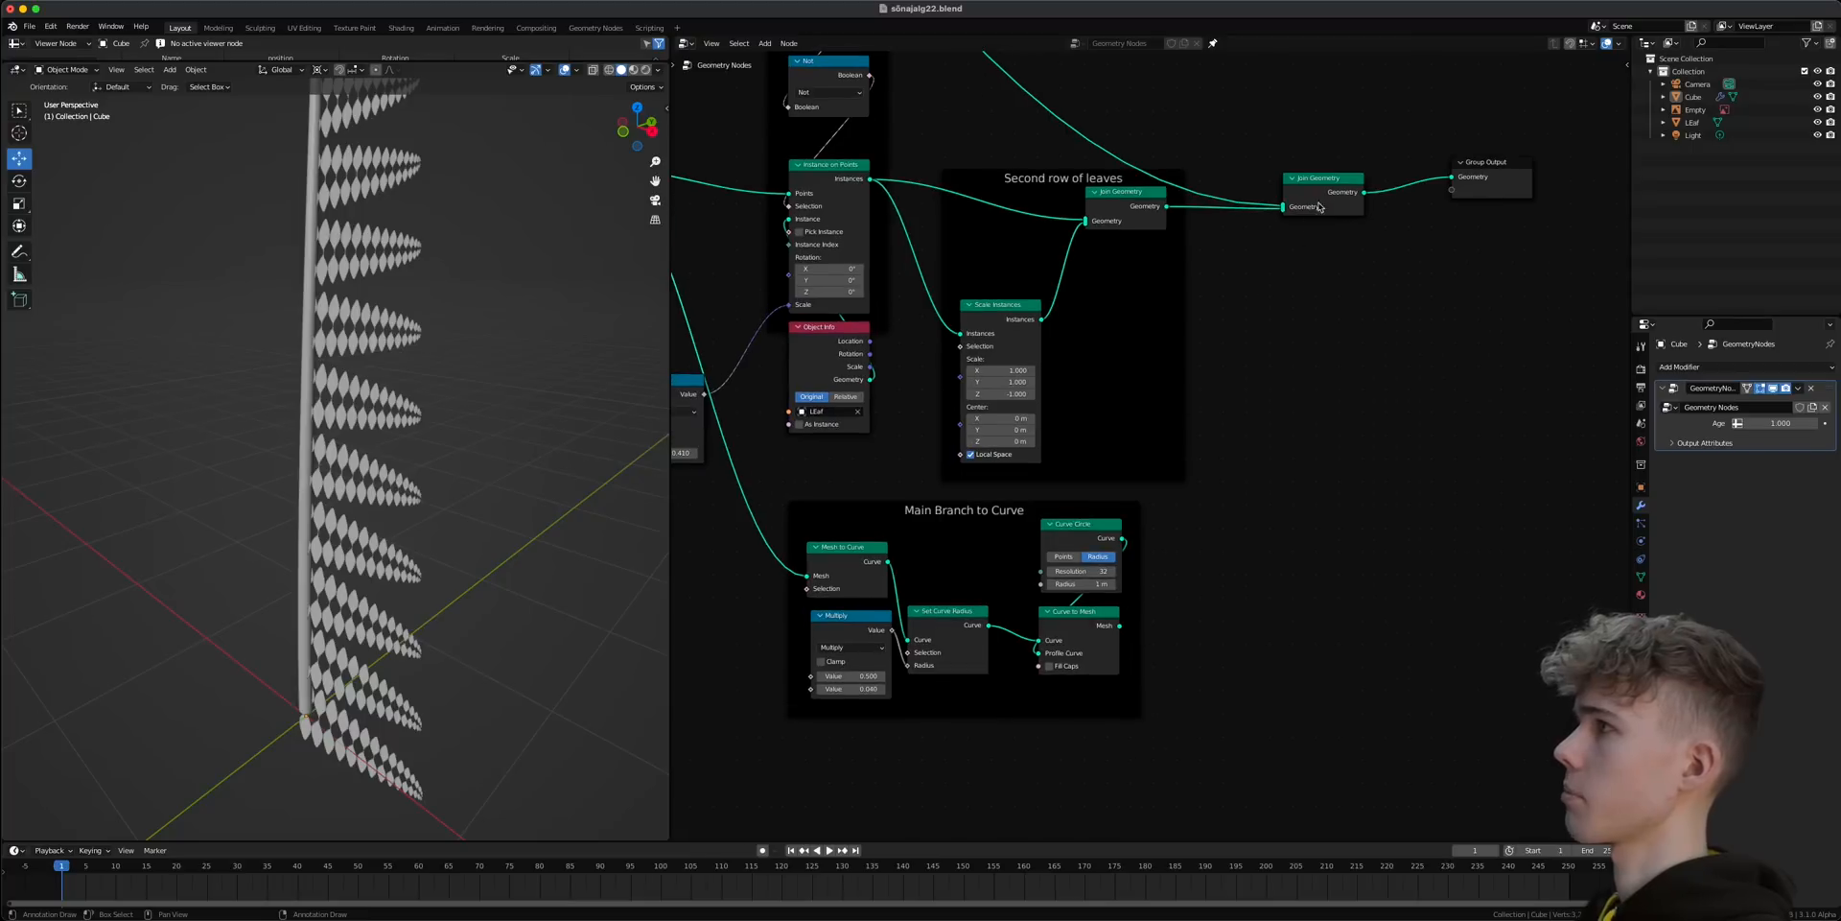
drag(1120, 626, 1283, 208)
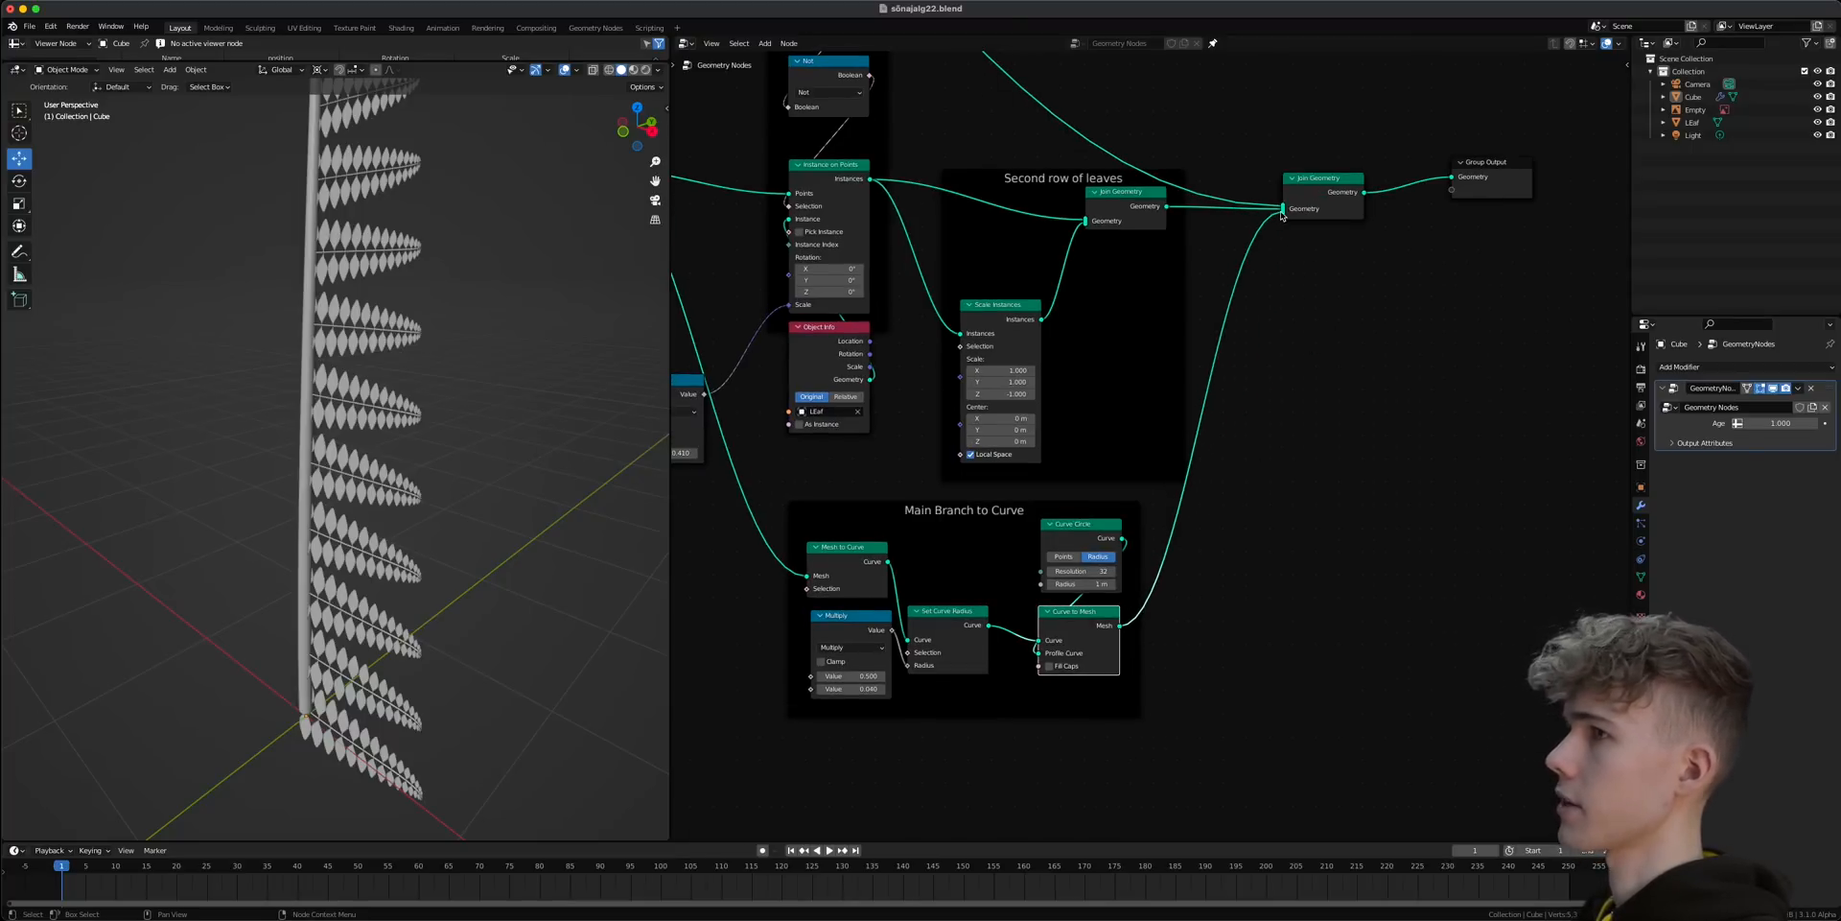
- Reduce the first value of the duplicated Multiply node to thin the secondary stems, and save the file
scroll(365, 408, up, 3)
scroll(340, 334, up, 4)
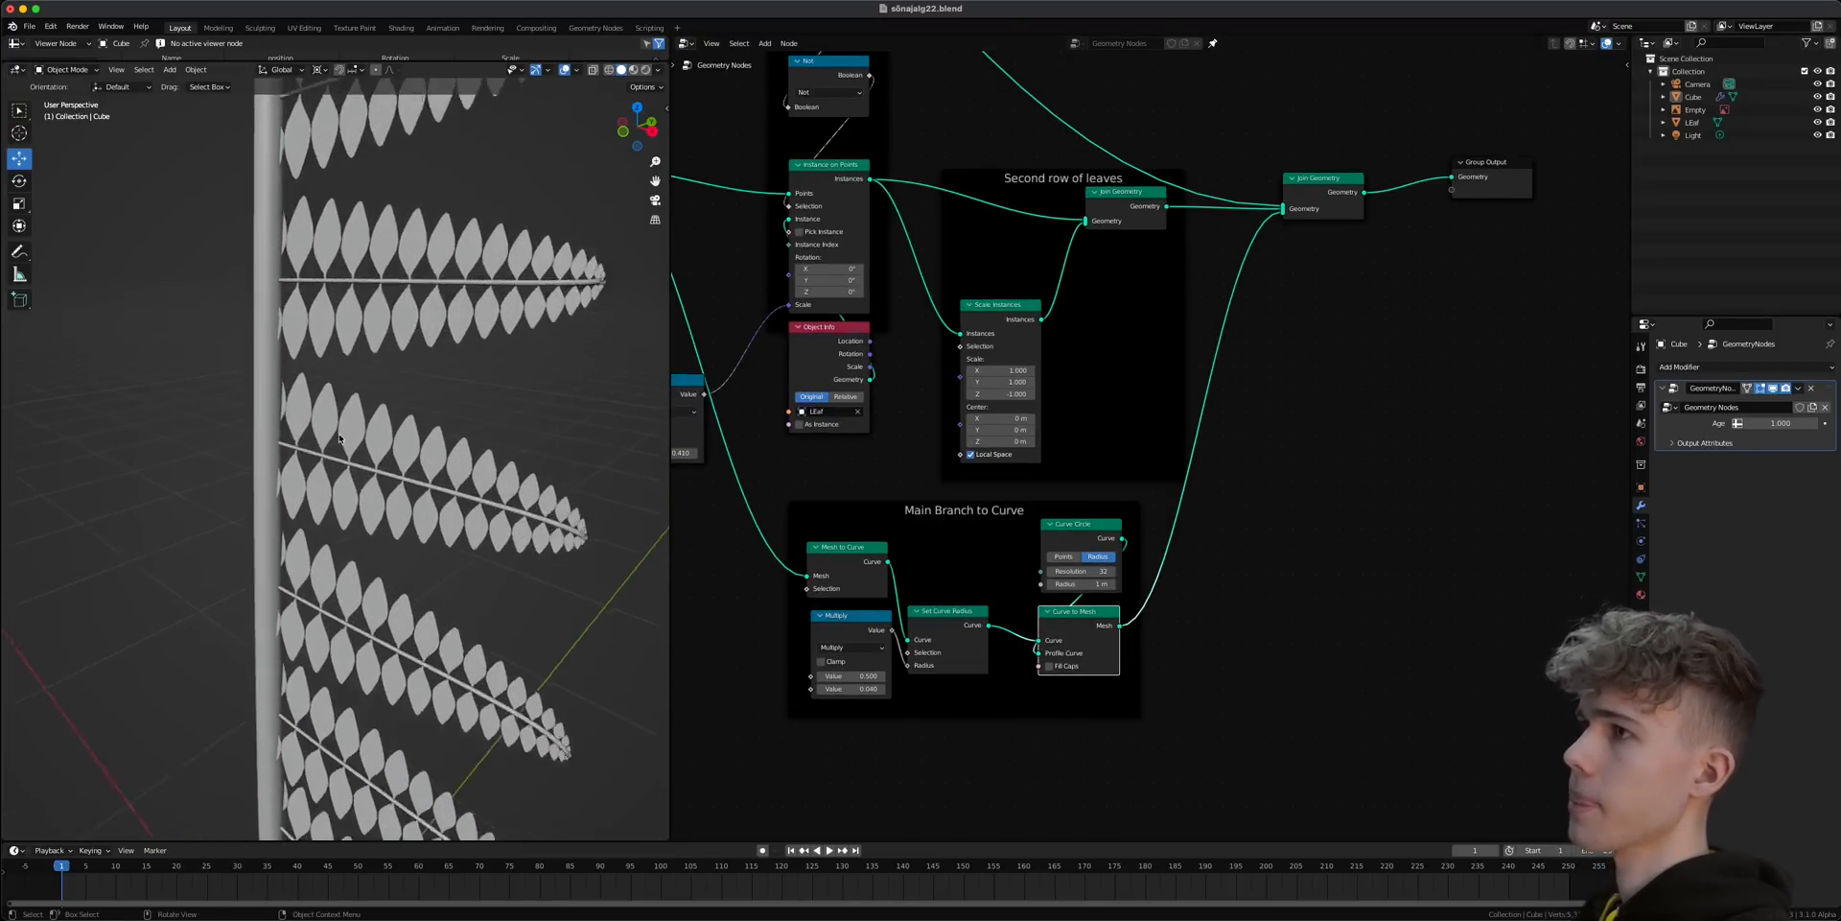
mouse_move(851, 675)
mouse_down()
mouse_move(835, 675)
mouse_move(872, 675)
mouse_move(829, 675)
mouse_up()
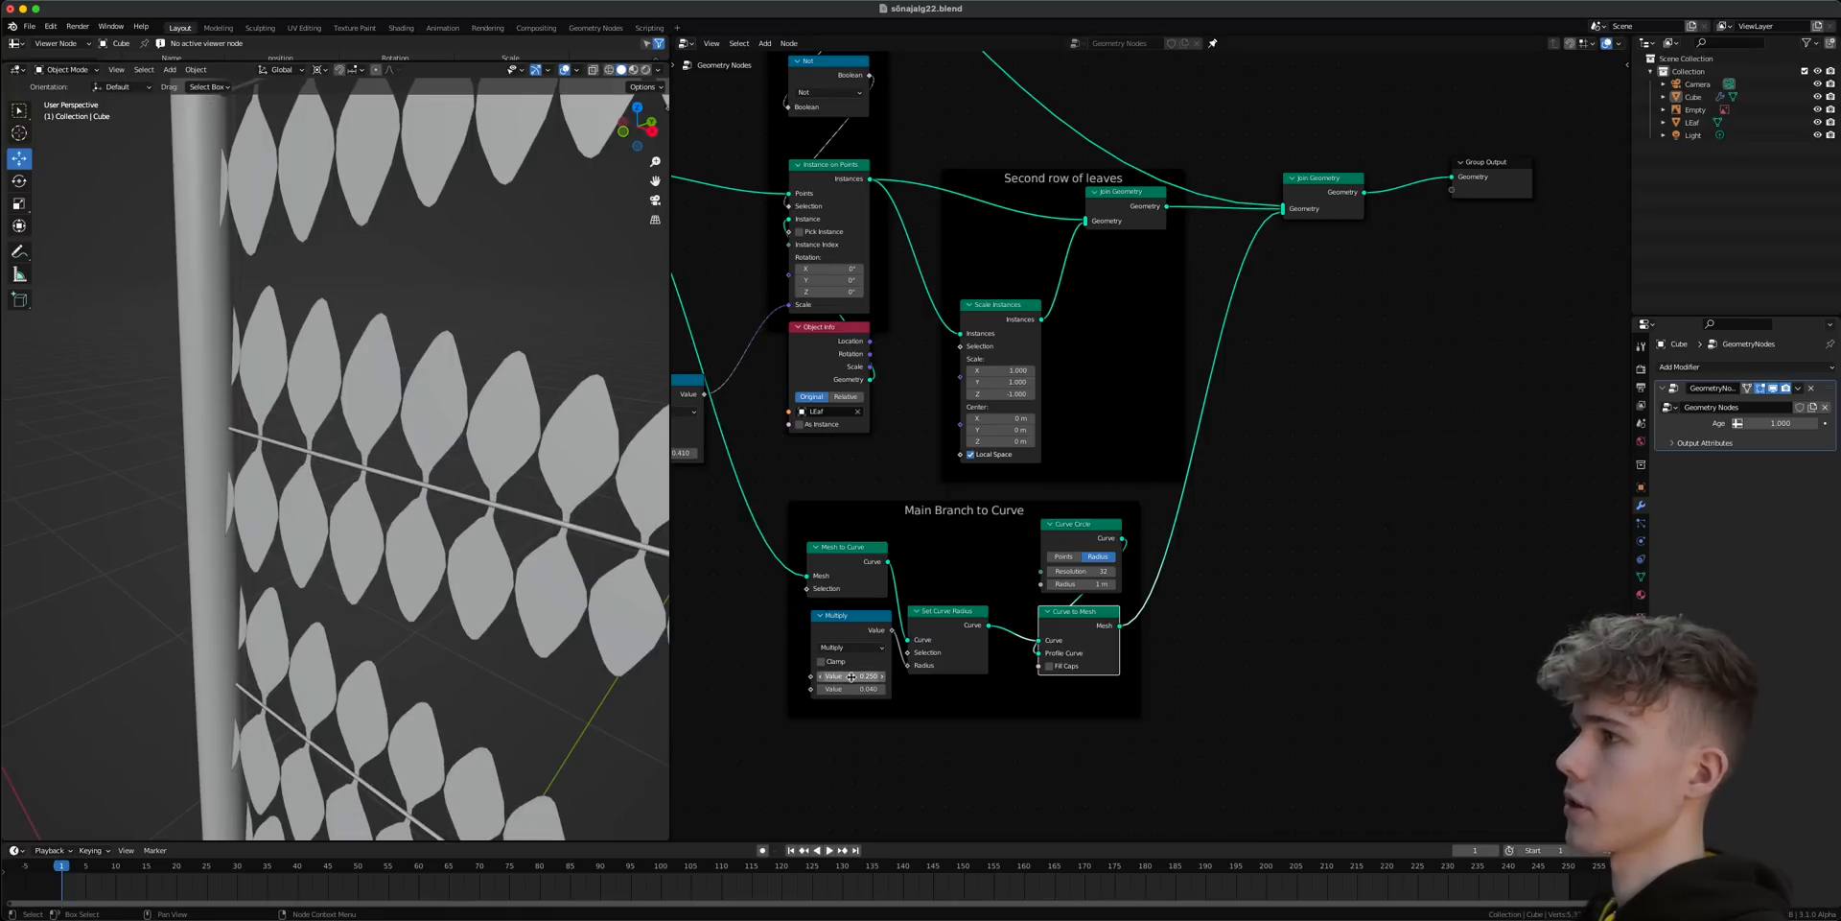
key(ctrl+s)
- Trace the input of the original Main Branch to Curve Multiply node back to the Map Range in Main Branch Point Accumulate
scroll(850, 676, down, 1)
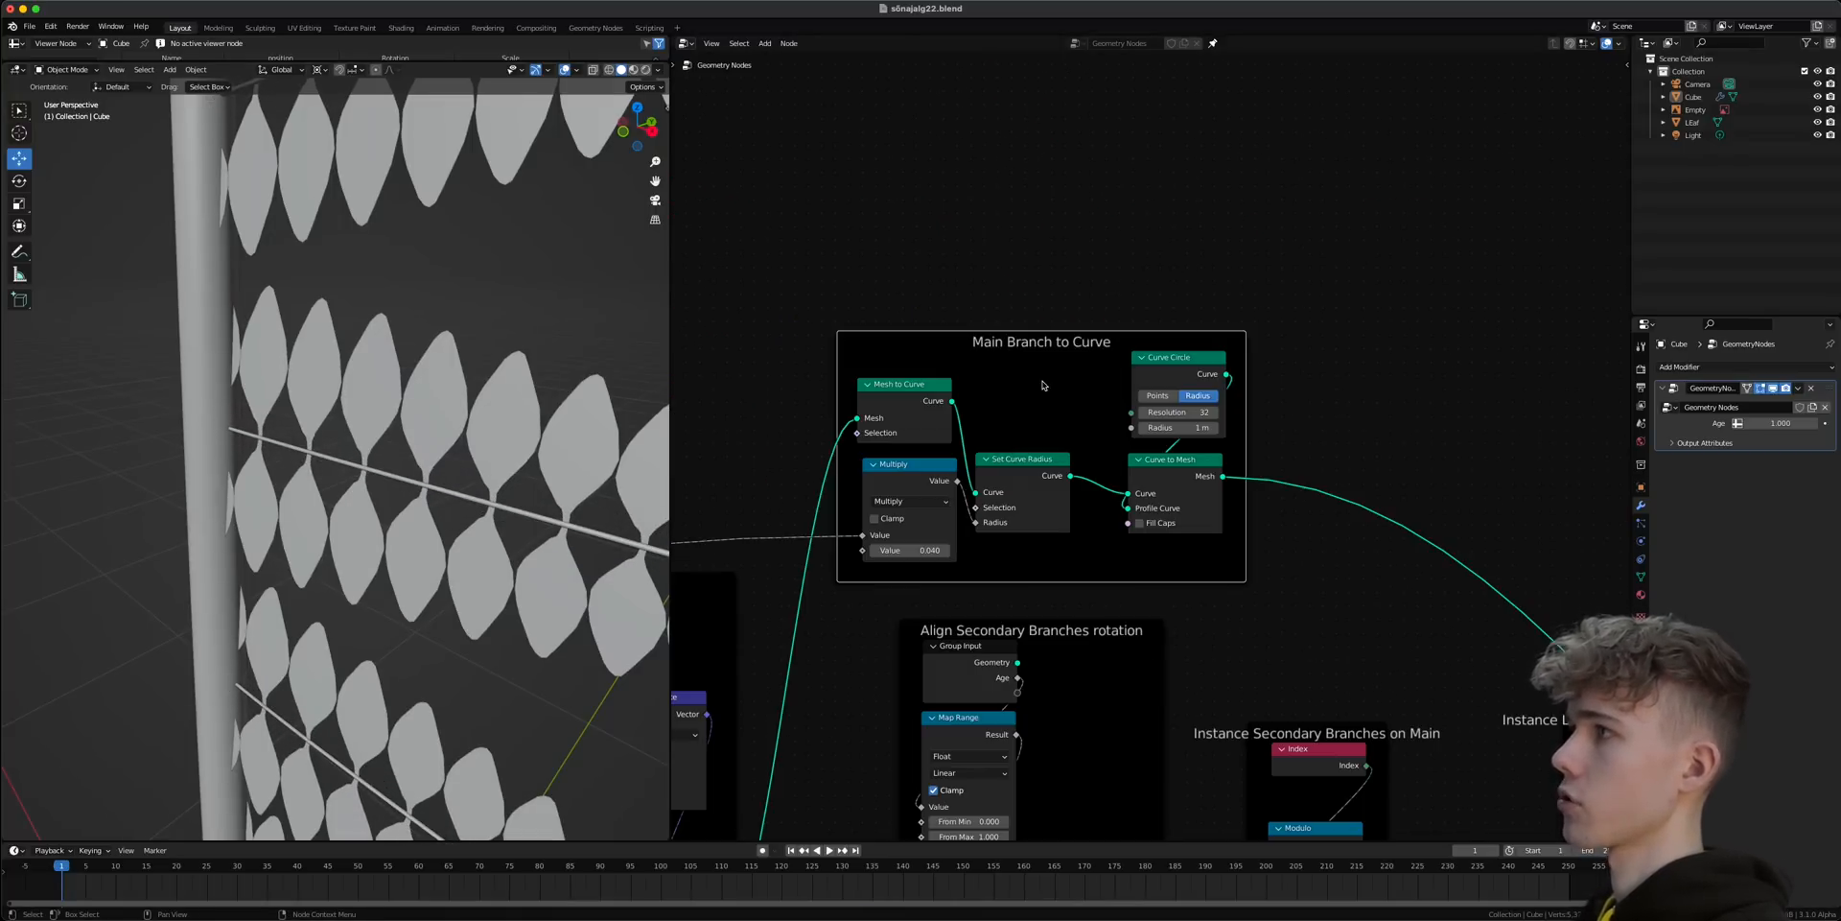
scroll(1044, 393, down, 5)
middle_drag(909, 514, 1246, 361)
middle_drag(809, 494, 1416, 403)
scroll(1275, 397, up, 3)
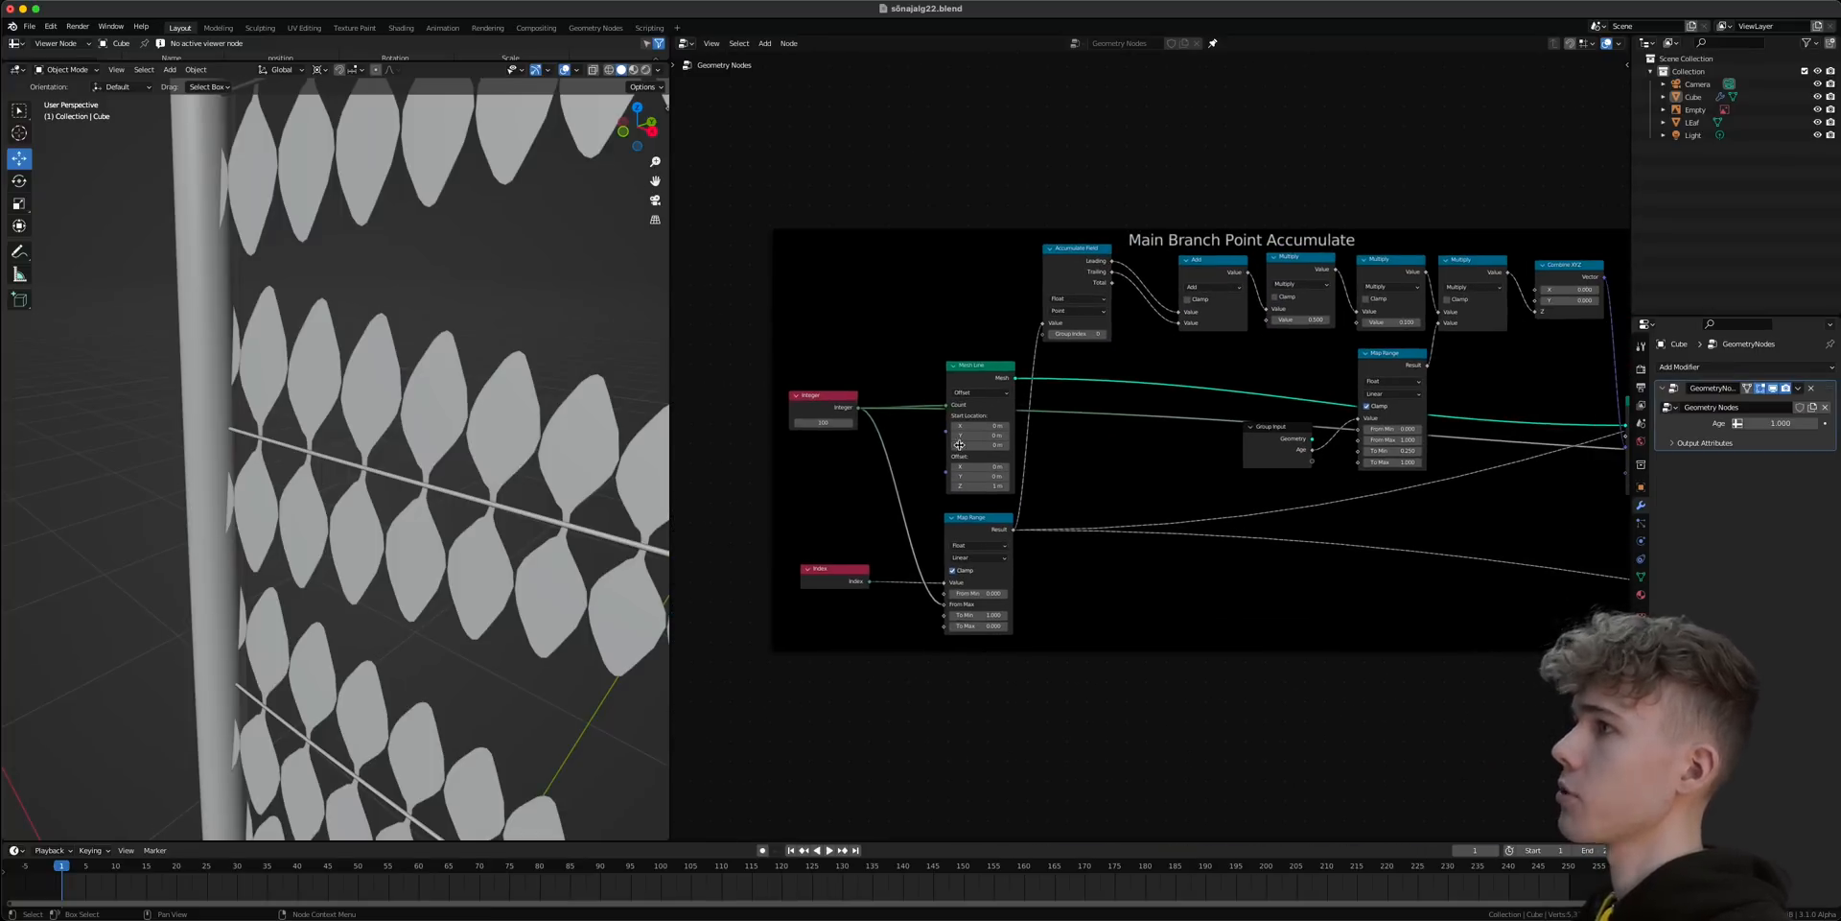
scroll(944, 547, up, 1)
drag(938, 549, 949, 550)
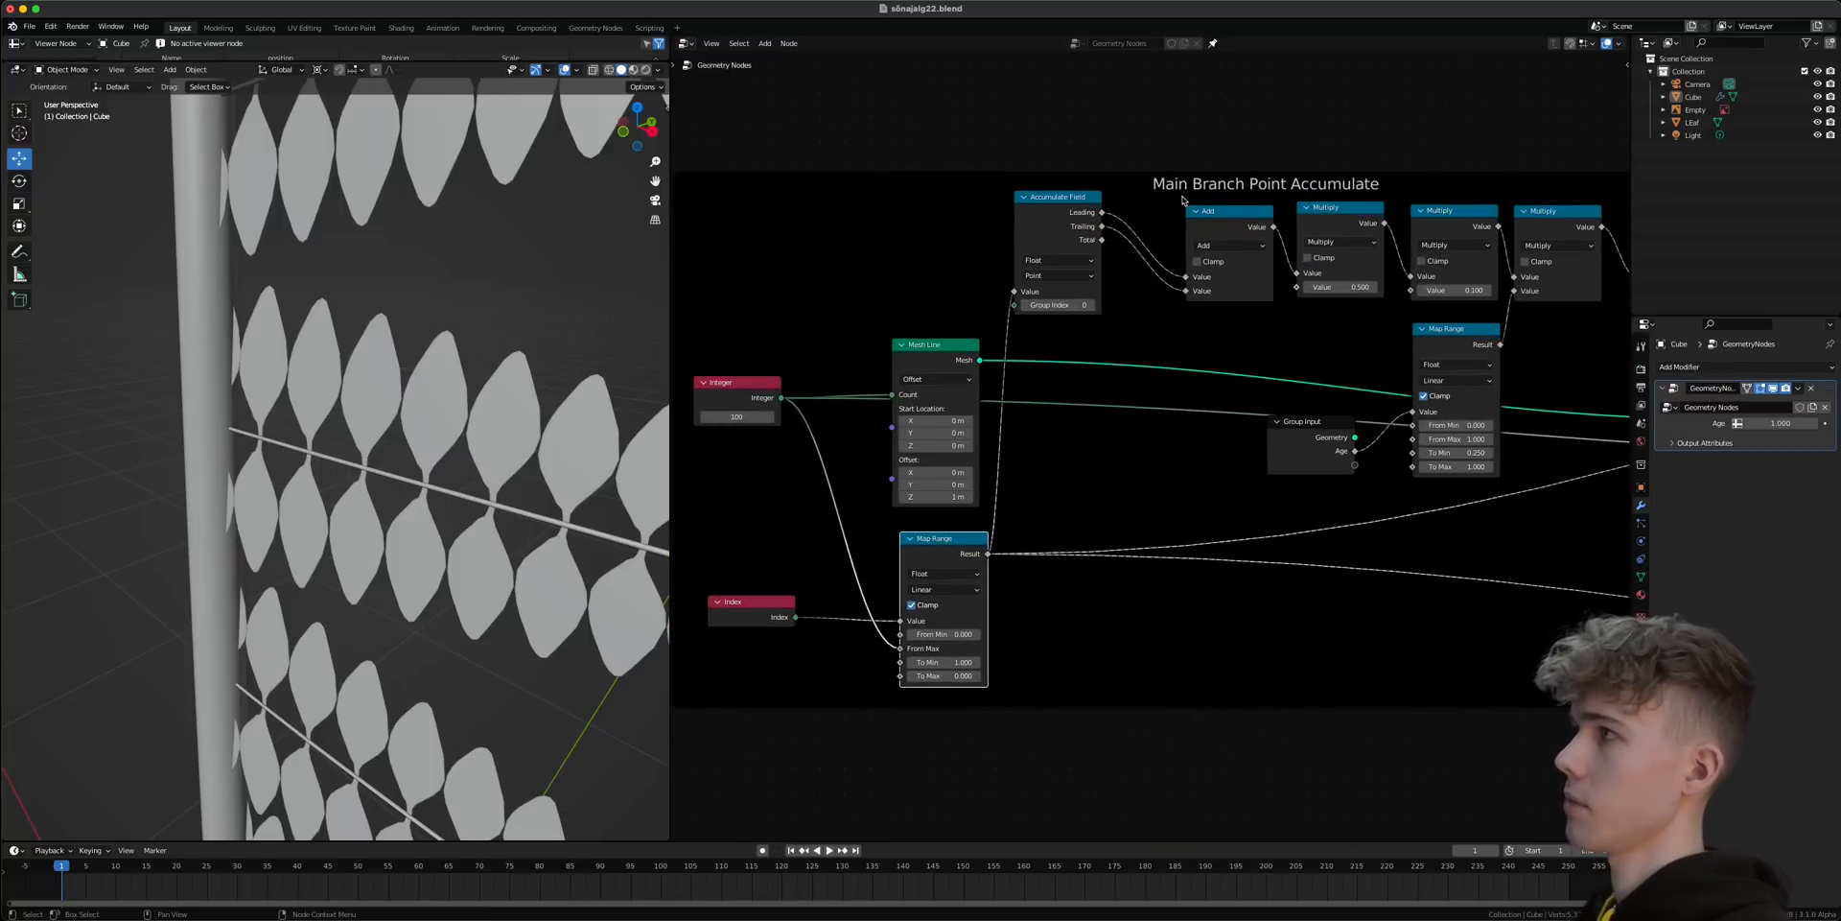
scroll(1187, 464, down, 4)
scroll(1225, 527, up, 1)
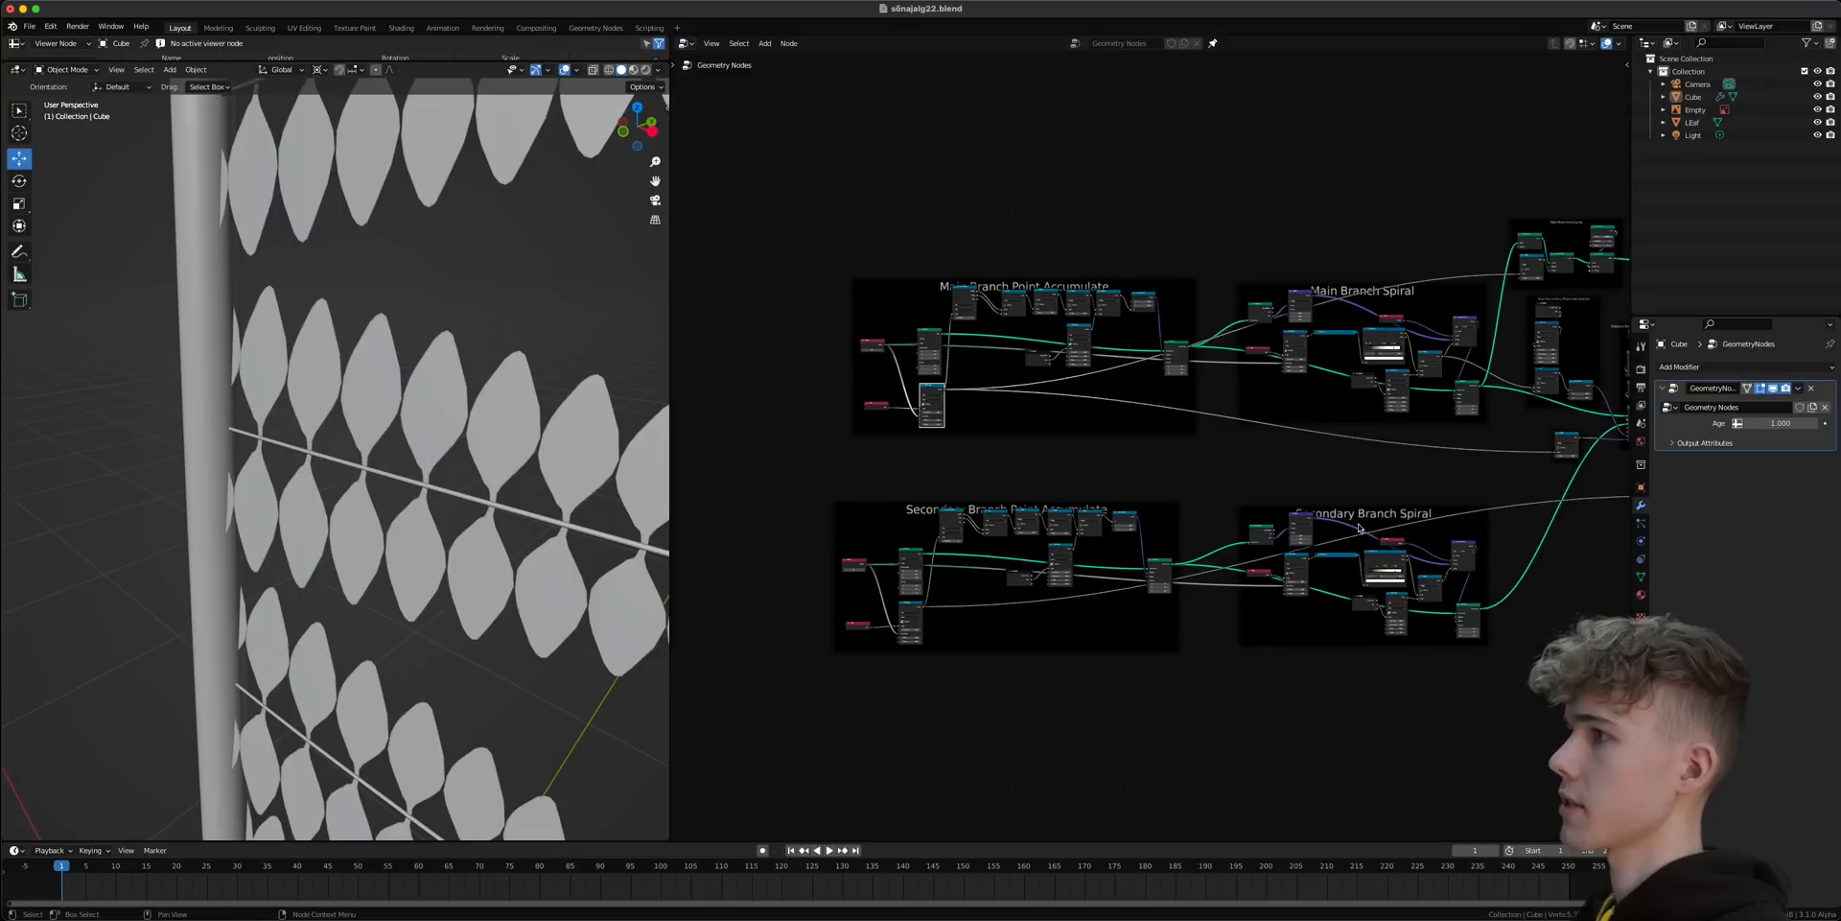
- Label the duplicated frame "Secondary Branches to Curve" and save the file
scroll(1358, 528, up, 5)
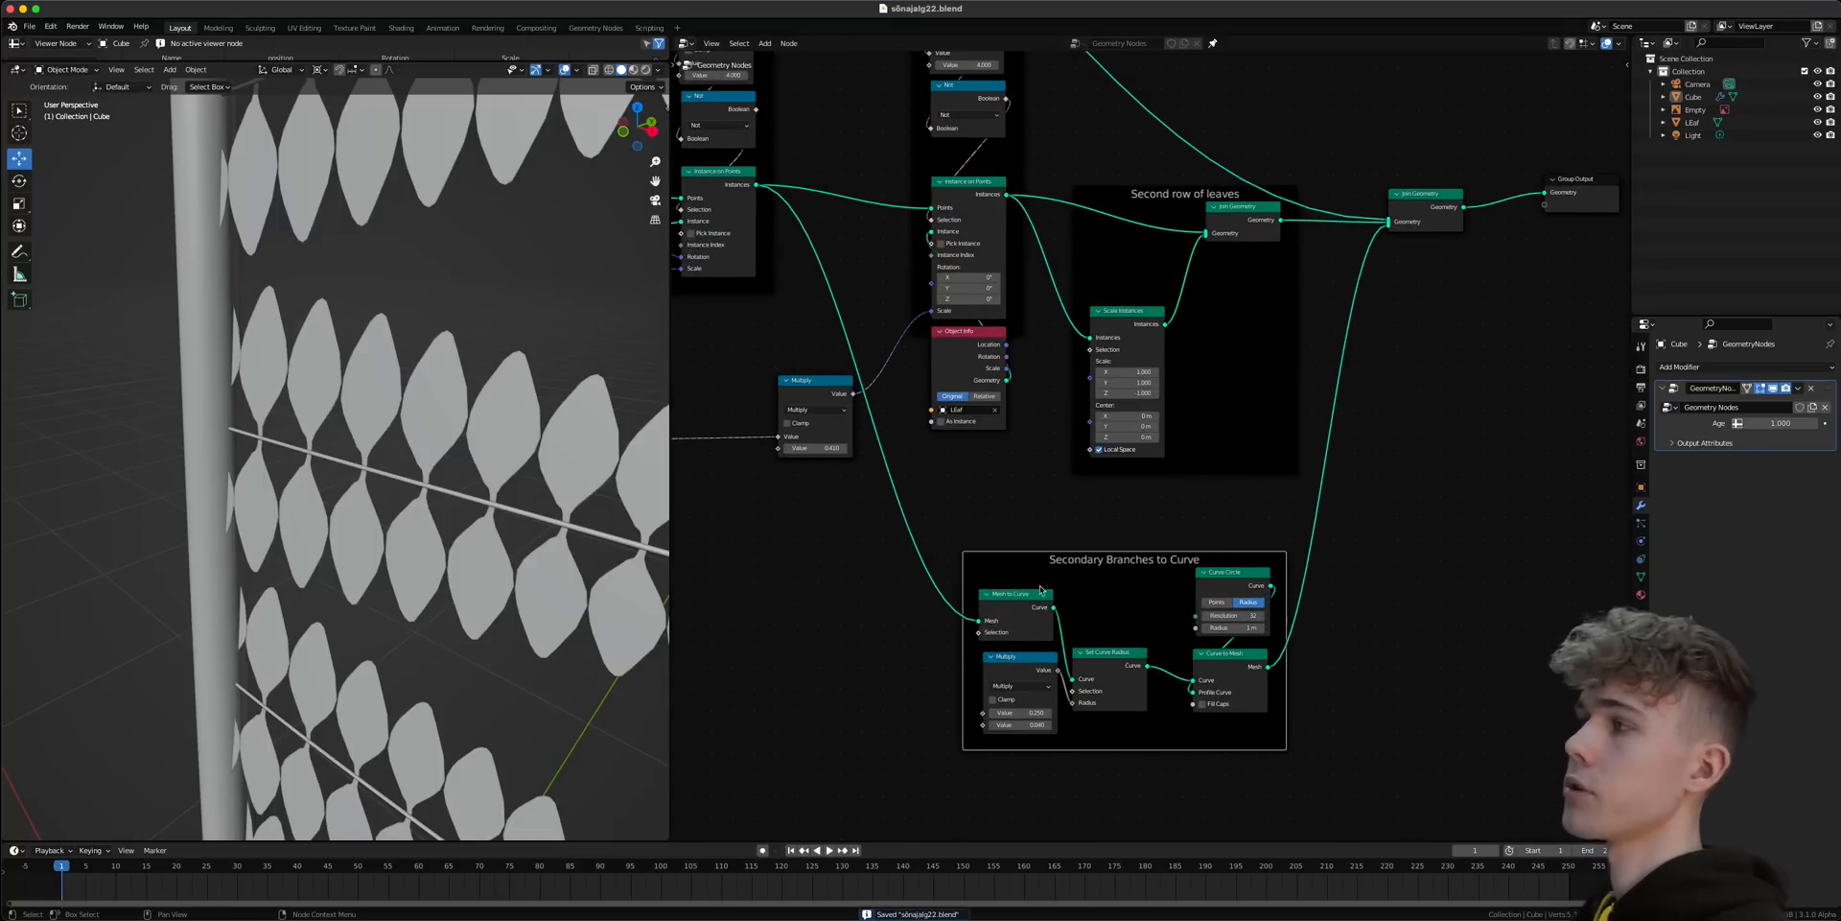
scroll(1041, 590, down, 1)
scroll(1009, 616, down, 4)
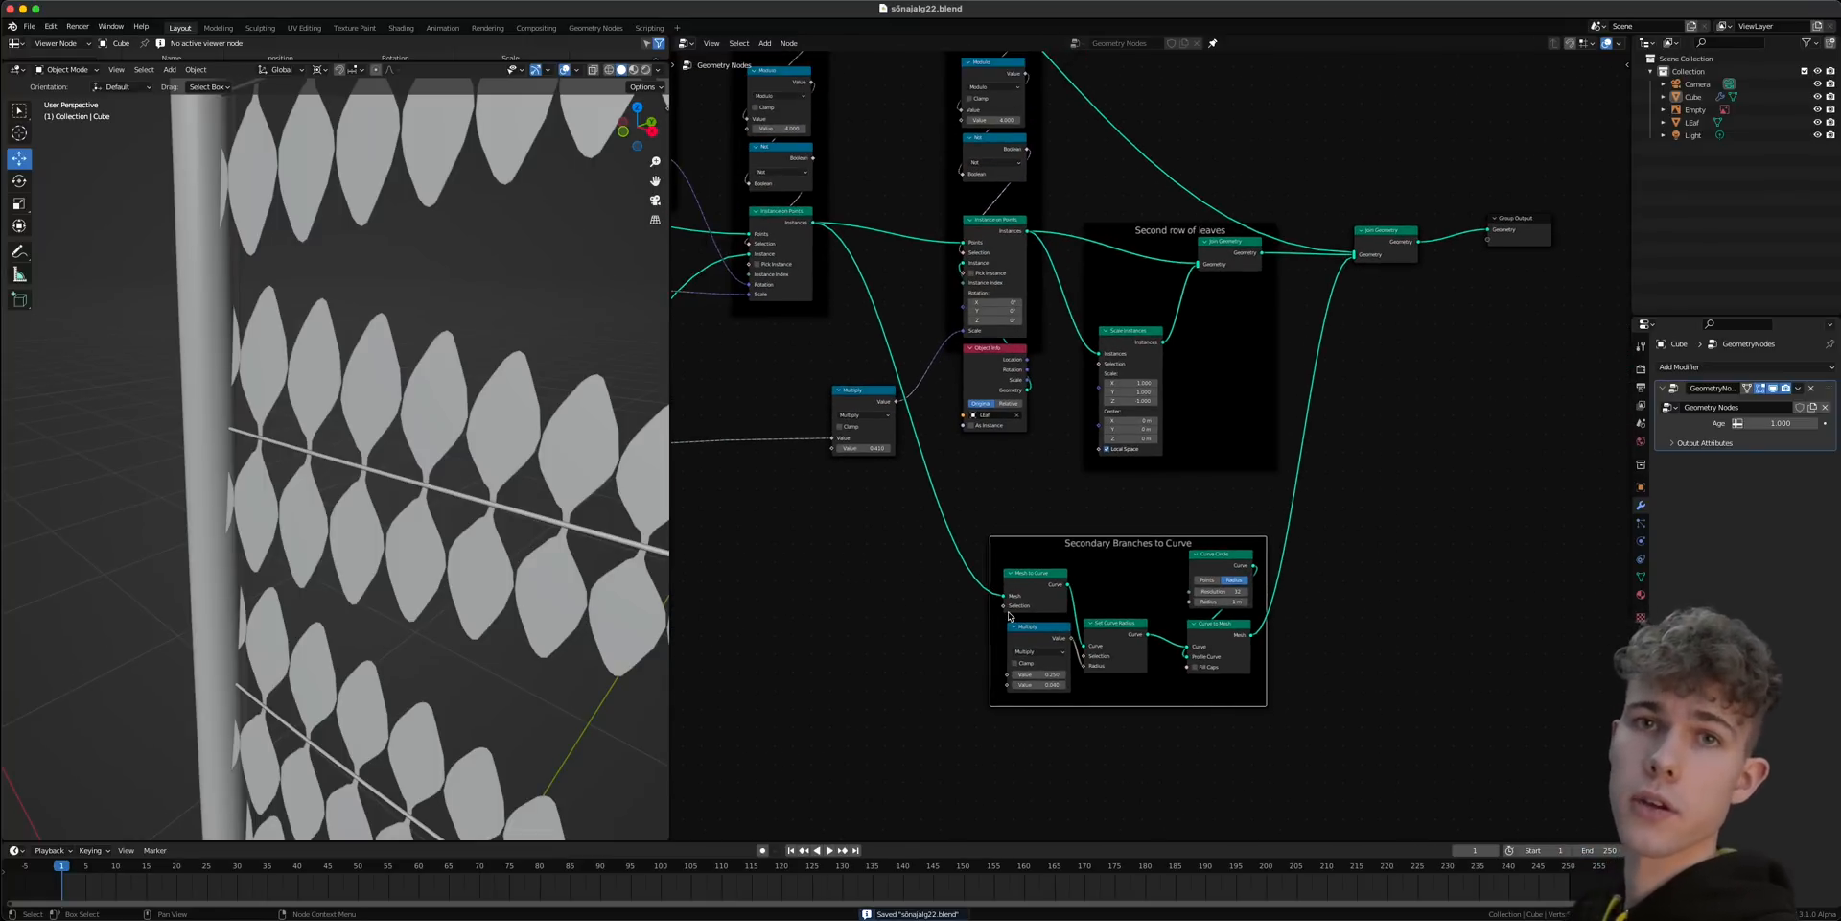
- Connect the Map Range Result in Secondary Branch Point Accumulate to the first Value of the Secondary Branches to Curve Multiply node
middle_drag(794, 609, 1347, 563)
middle_drag(888, 551, 1320, 550)
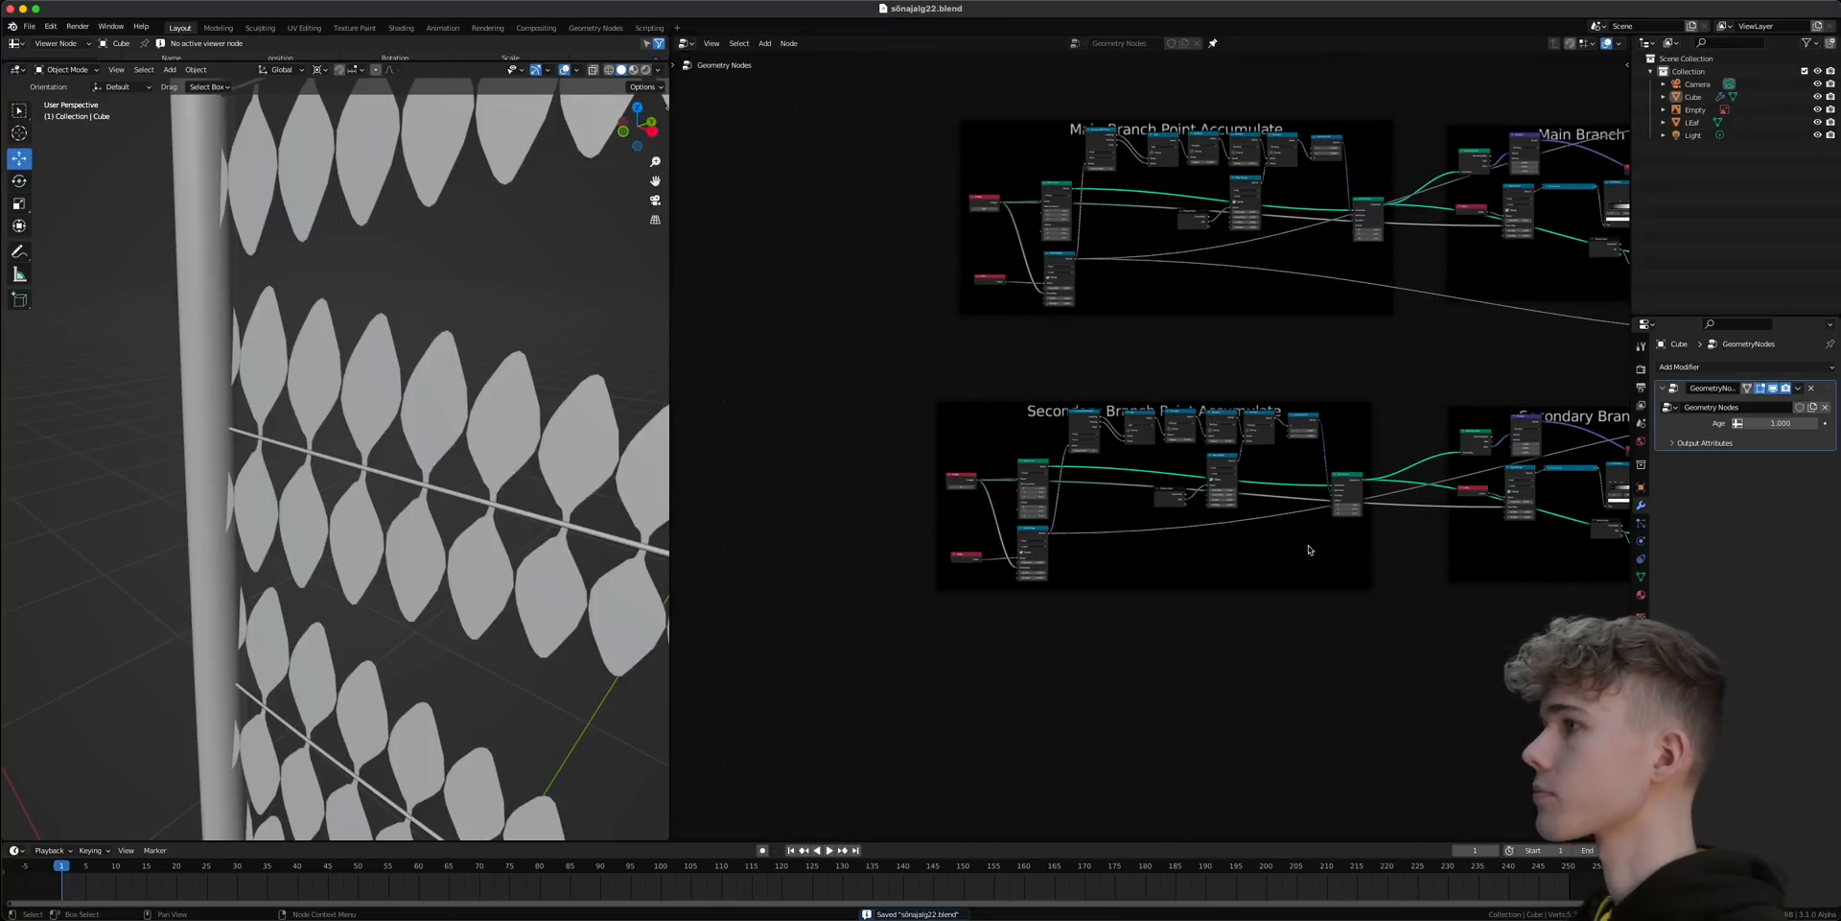
scroll(1027, 551, up, 6)
middle_drag(947, 554, 822, 488)
scroll(822, 487, up, 6)
middle_drag(748, 569, 1142, 550)
scroll(1142, 550, up, 3)
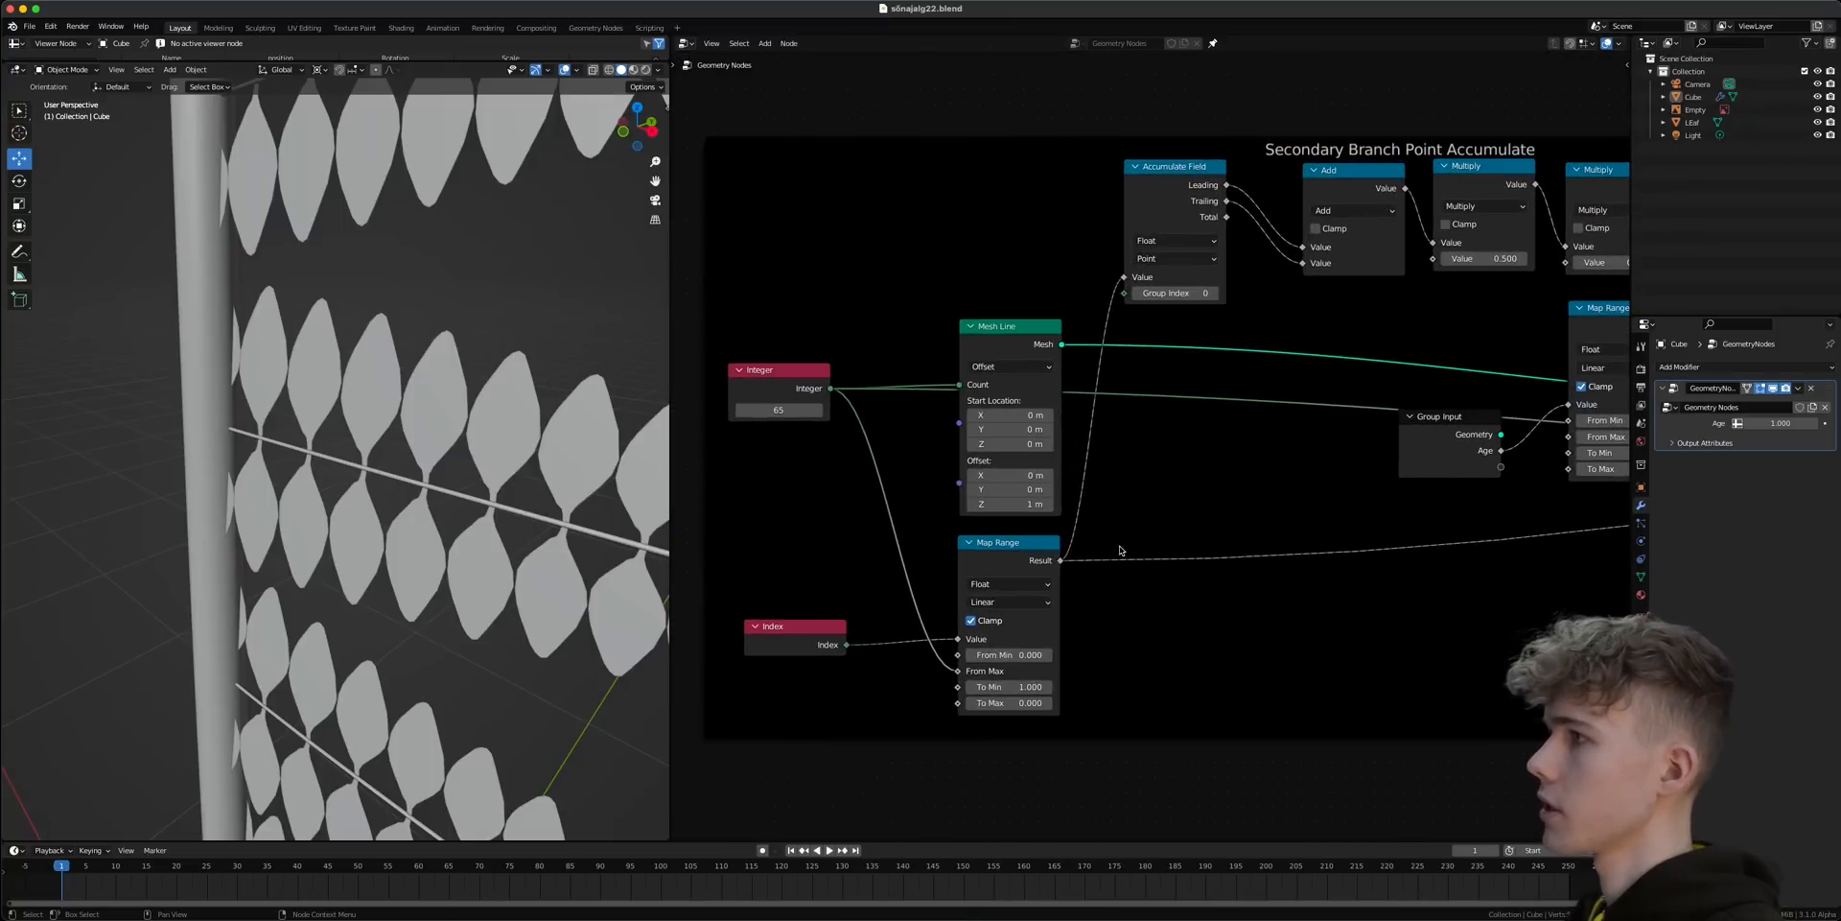
click(1060, 562)
drag(1077, 565, 1186, 489)
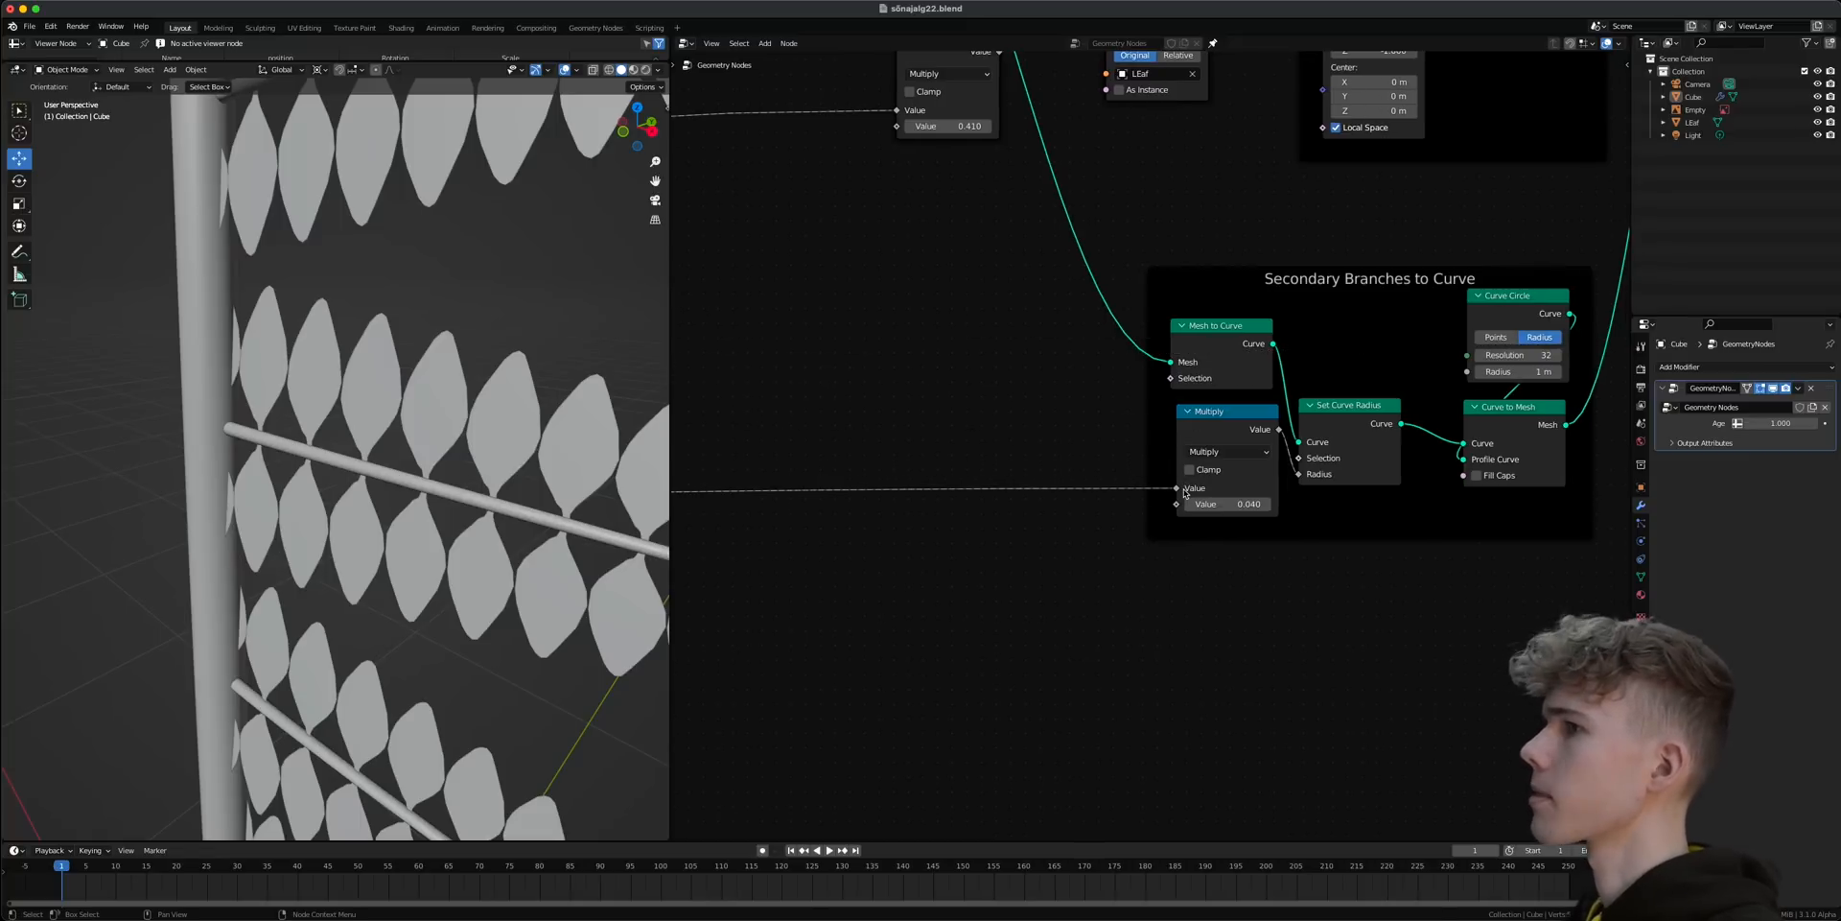
- Set the Secondary Branches to Curve Multiply value to 0.060, check the stem thickness and save the file
scroll(379, 504, down, 3)
shift+middle_drag(379, 504, 298, 479)
drag(1227, 505, 1233, 504)
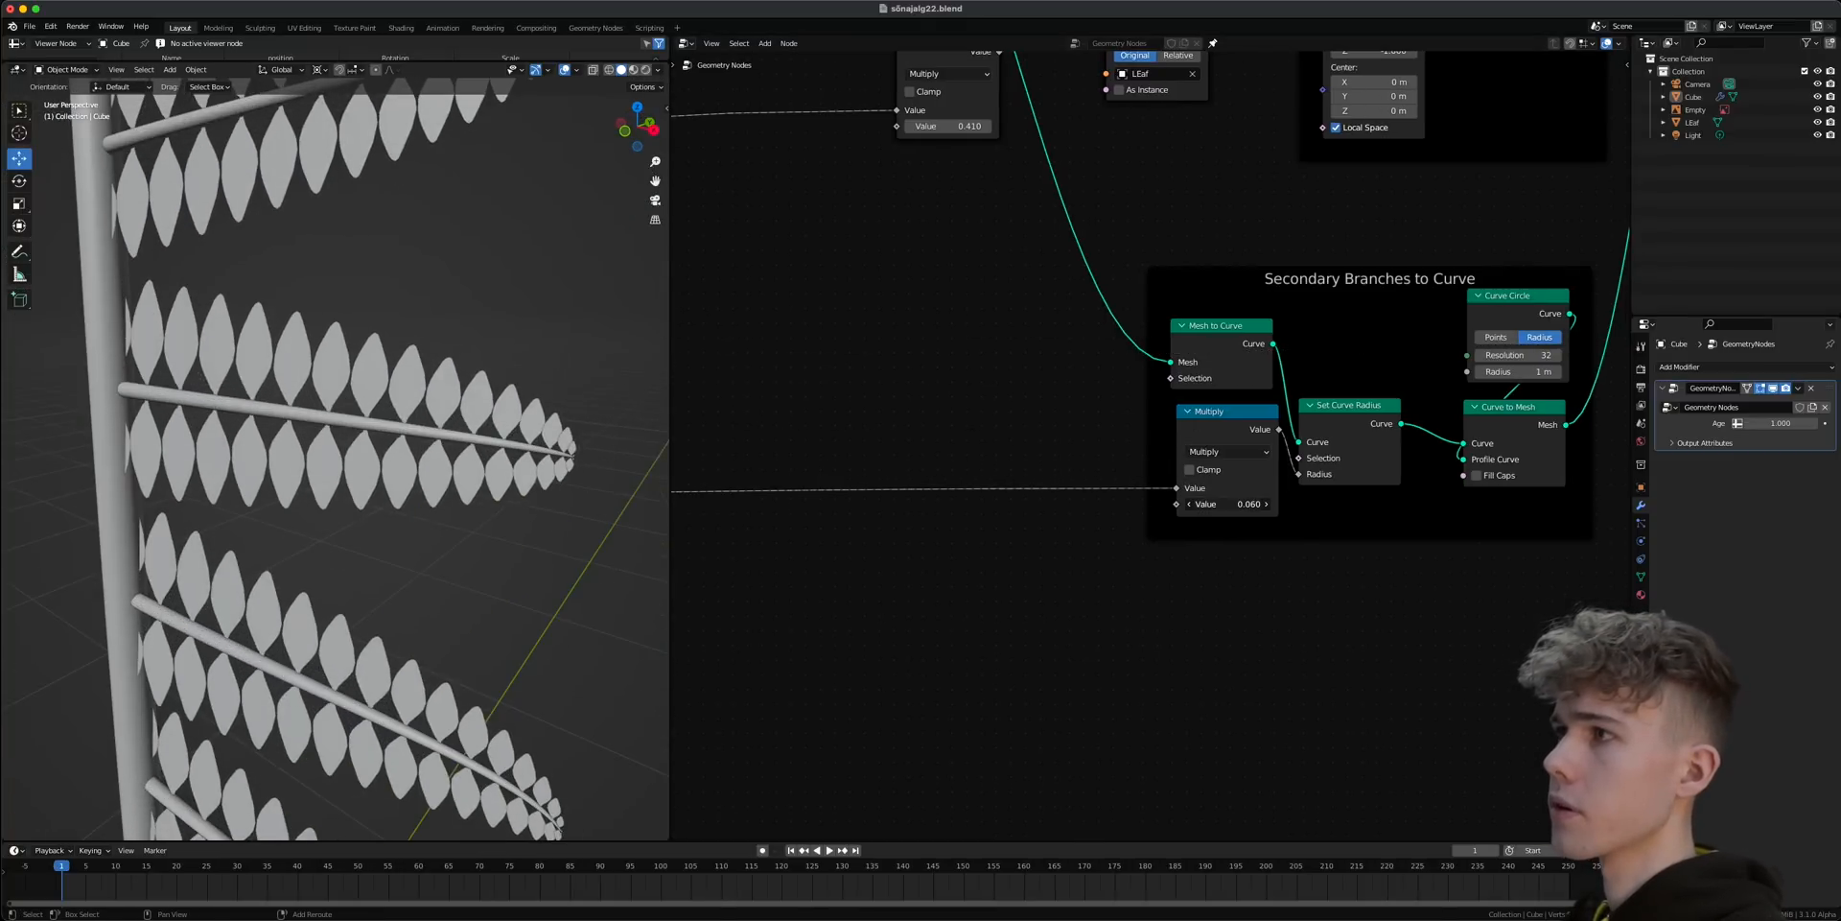
mouse_move(254, 514)
middle_down()
mouse_move(128, 497)
mouse_move(270, 517)
middle_up()
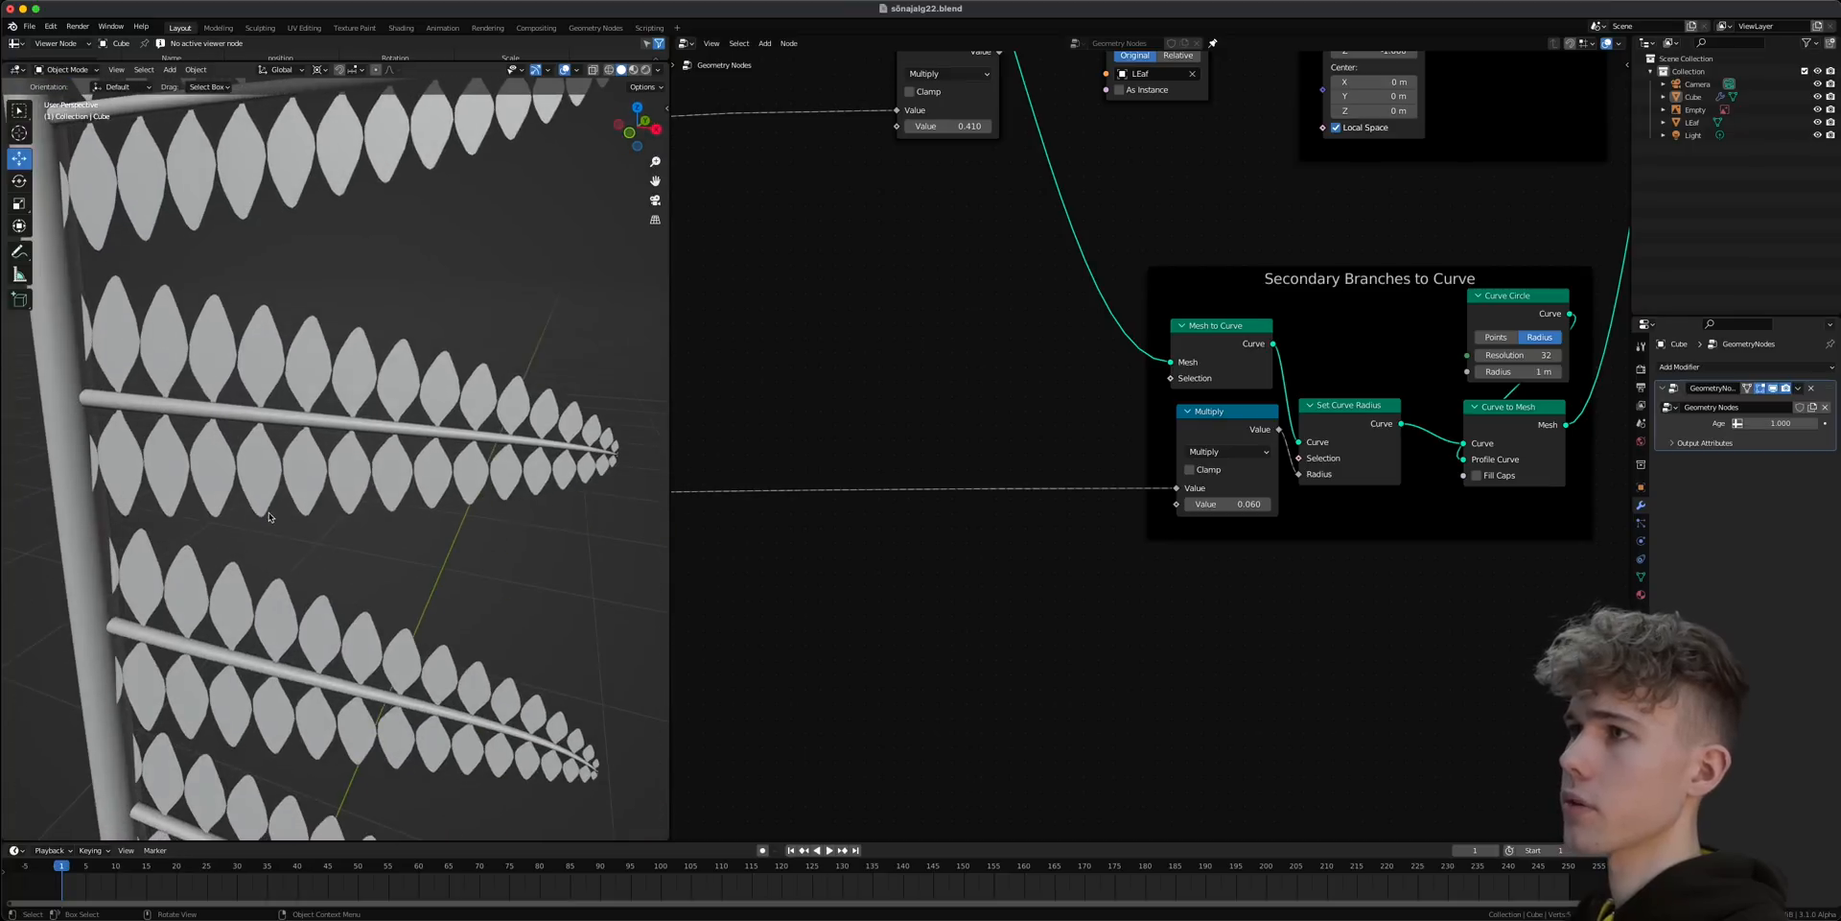
key(ctrl+s)
- Set the geometry nodes modifier's Age to 0 and examine the curled fern with its secondary stems
scroll(221, 470, down, 5)
scroll(1141, 484, down, 2)
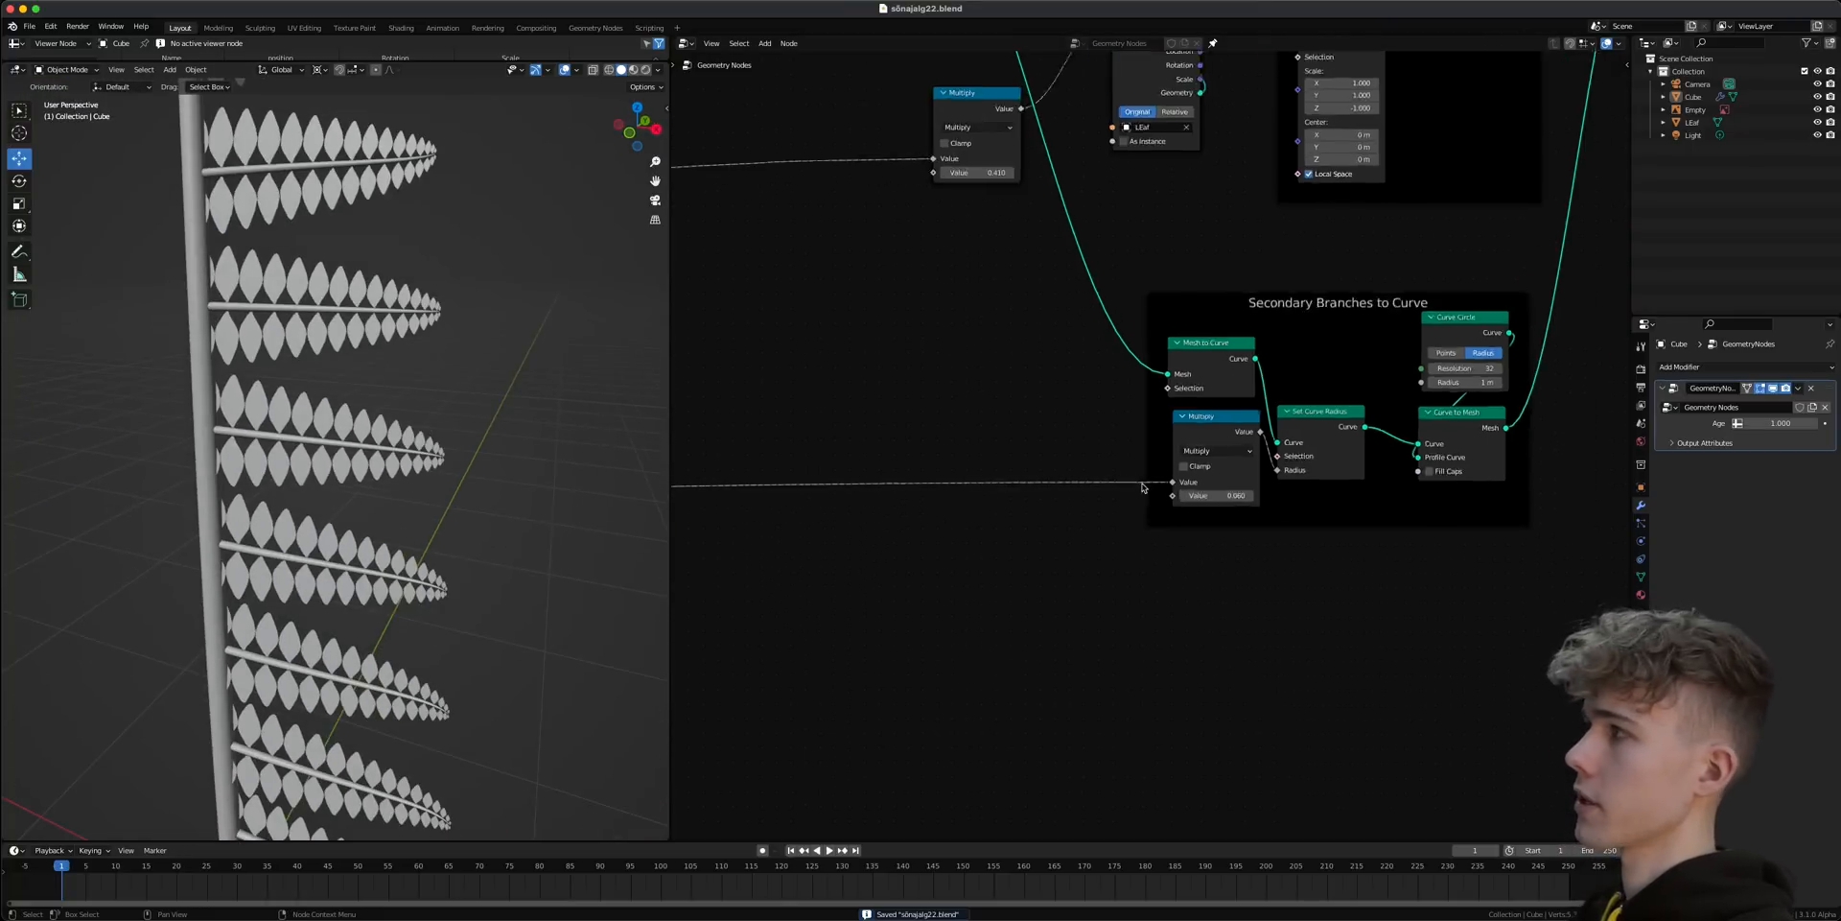
middle_drag(1002, 487, 1319, 435)
scroll(1208, 438, down, 2)
scroll(396, 518, down, 2)
middle_drag(395, 518, 422, 489)
drag(1775, 422, 1700, 422)
scroll(552, 503, up, 3)
middle_drag(552, 503, 358, 394)
alt+middle_click(470, 385)
scroll(470, 385, up, 6)
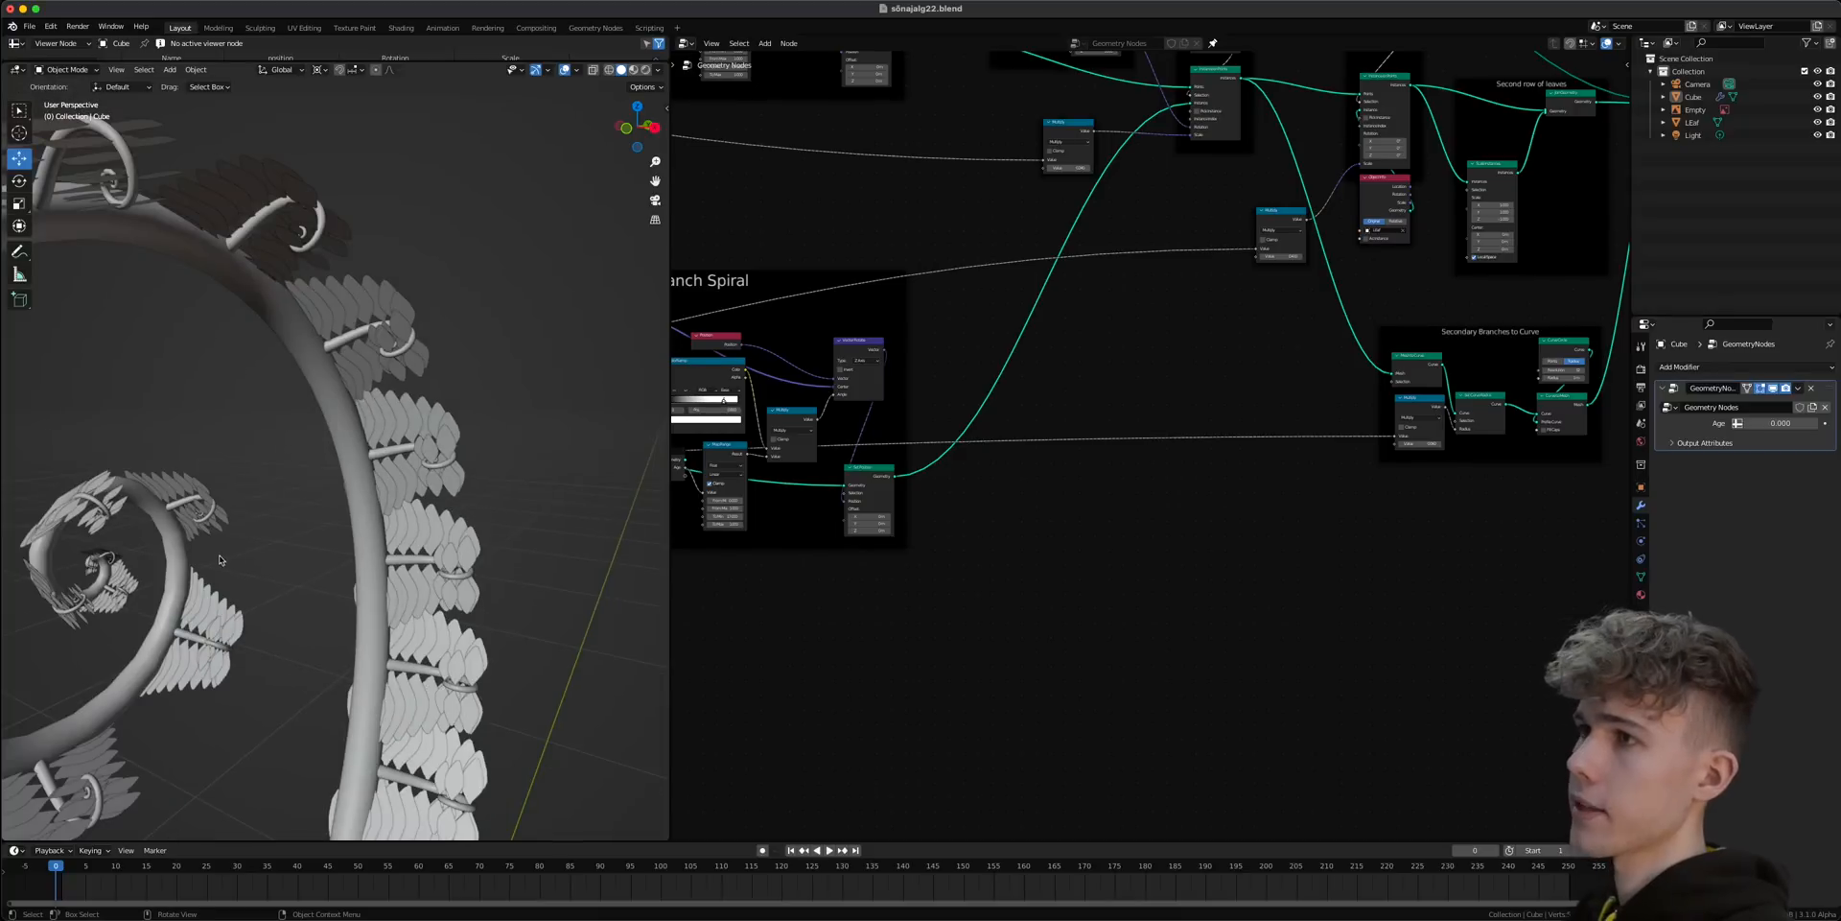
- Inspect the curled secondary branches along the main stem up close, and set Age to 1.000
shift+middle_drag(225, 556, 230, 437)
scroll(433, 595, up, 3)
shift+middle_drag(433, 595, 395, 509)
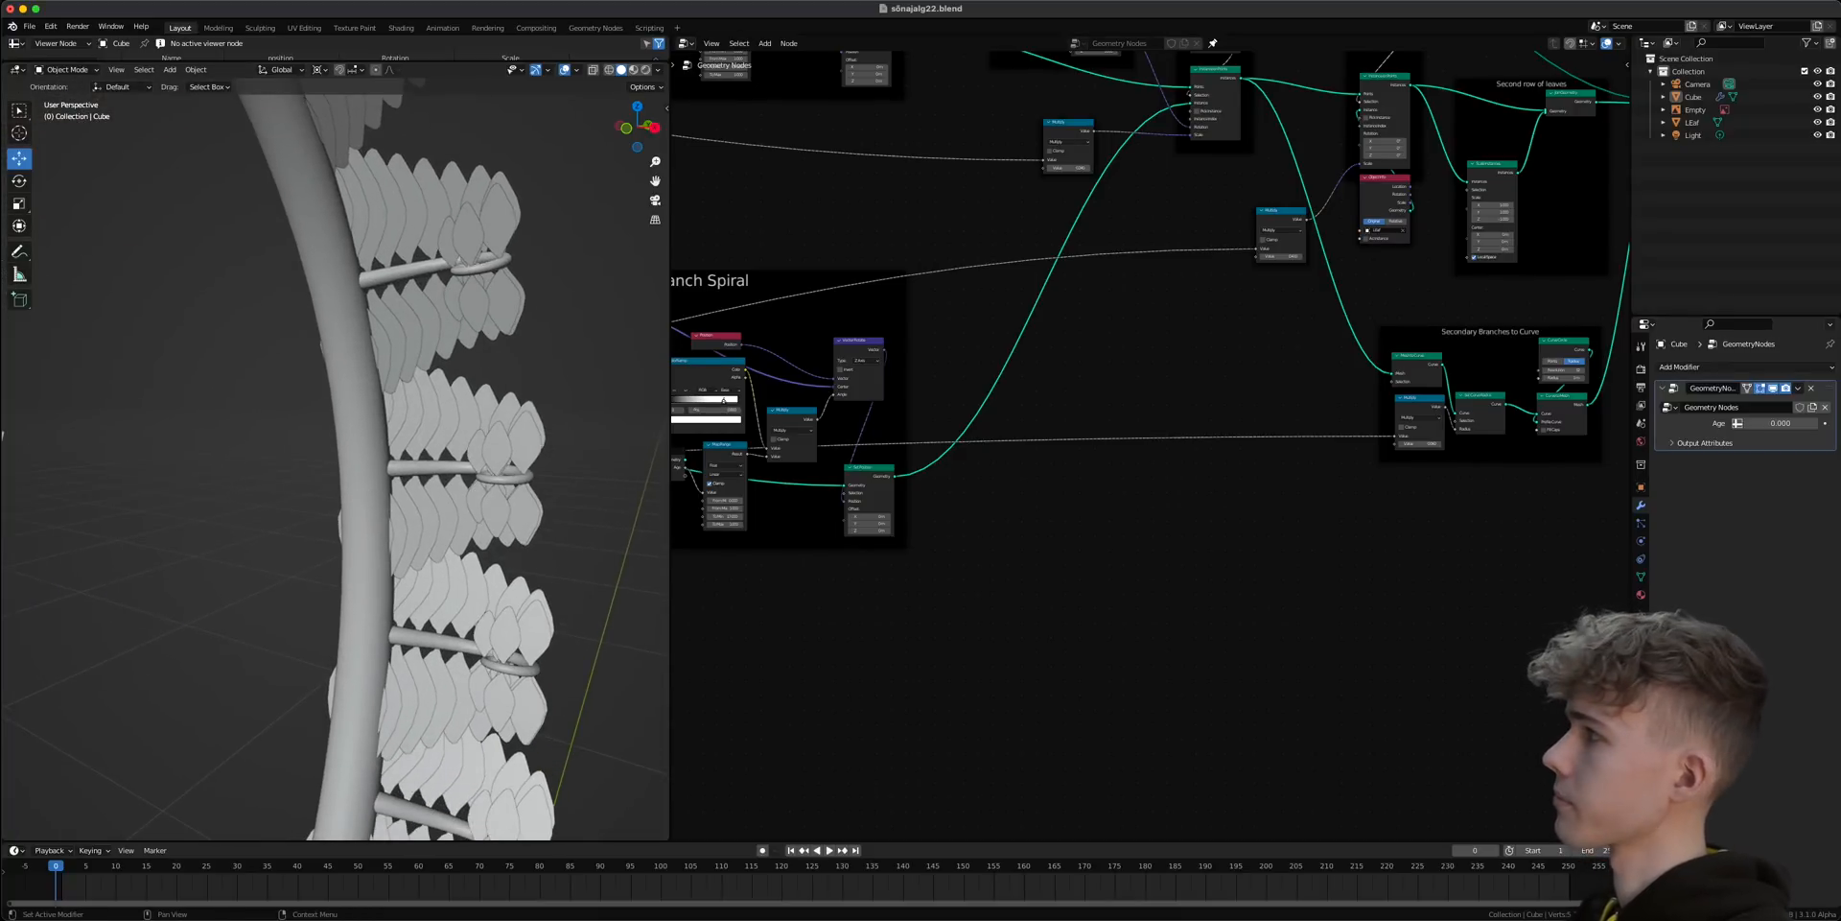
drag(1781, 424, 1813, 424)
scroll(354, 411, down, 10)
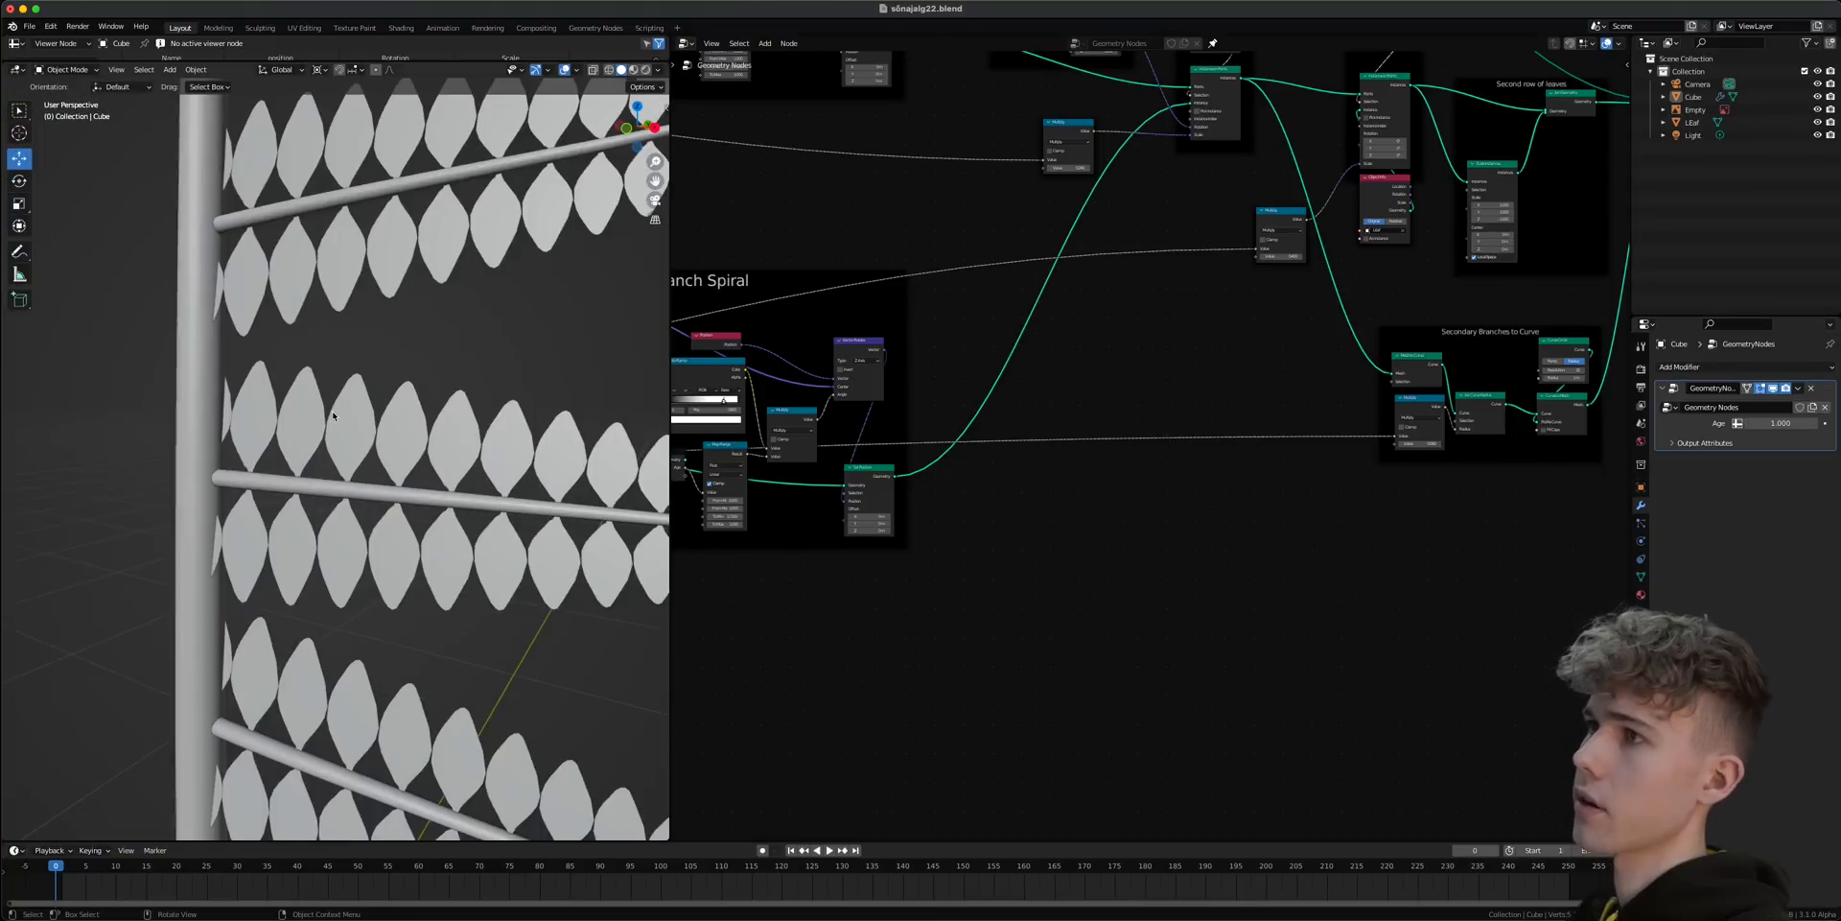
- Inspect the leaves along the secondary stems, set Age to 0.342 and check the leaf orientation on the curling branches
middle_drag(354, 412, 279, 403)
scroll(279, 403, up, 2)
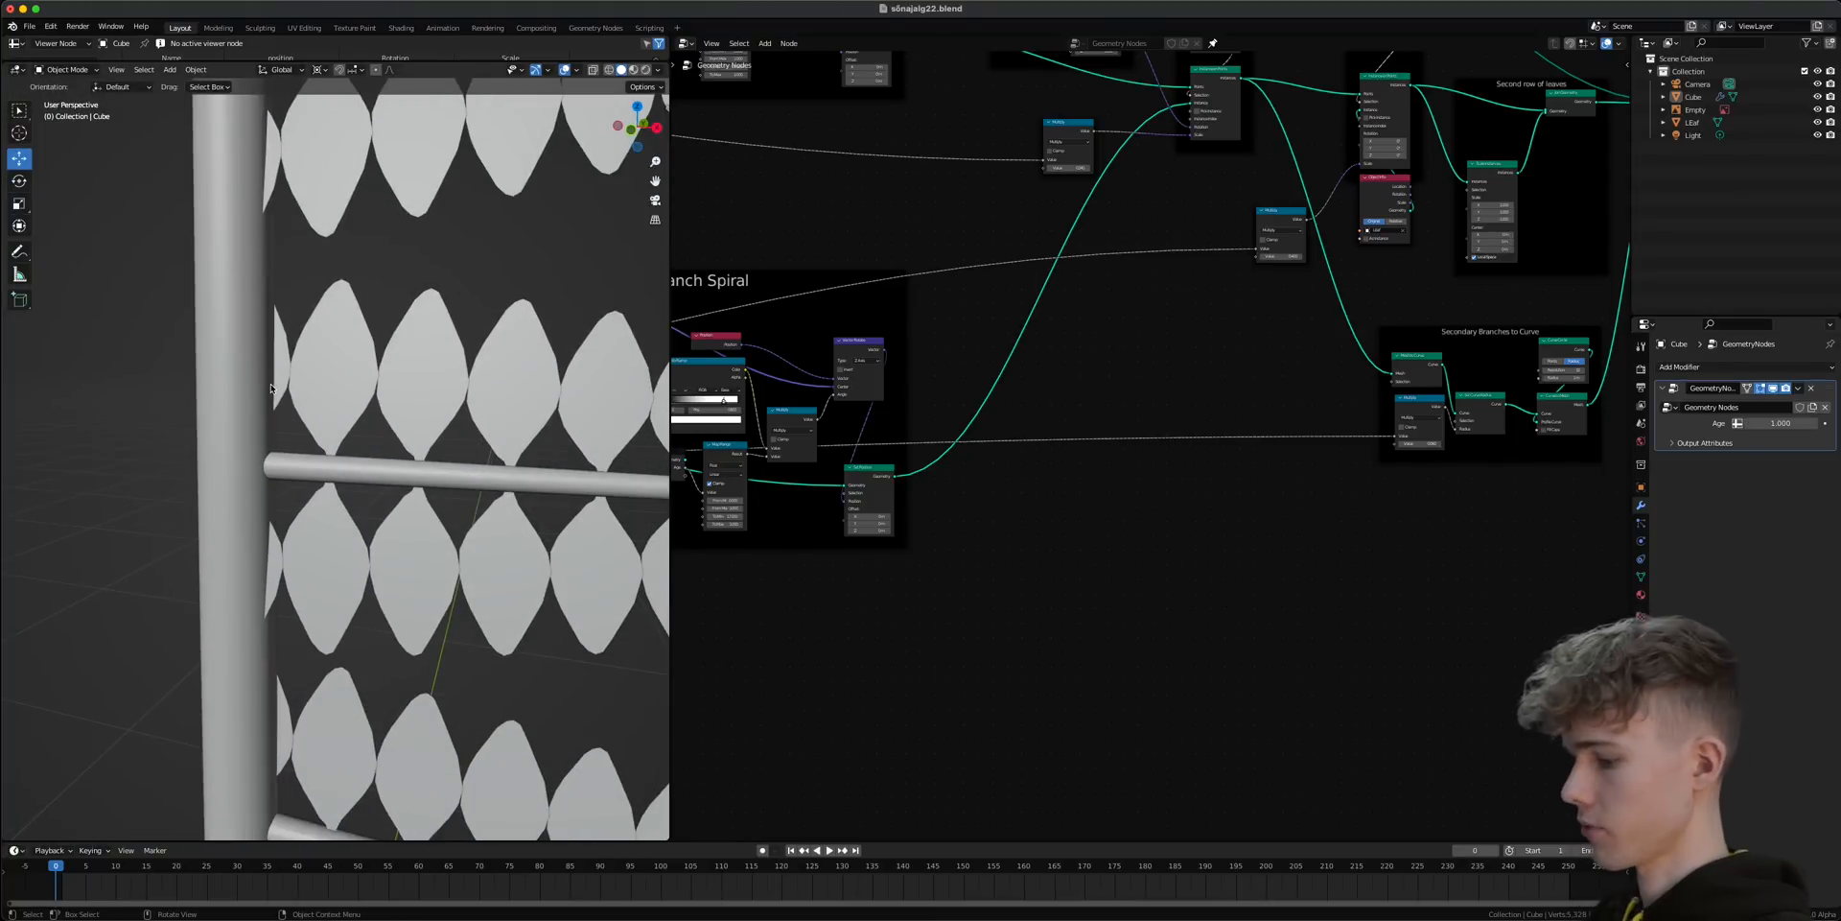
scroll(392, 486, down, 4)
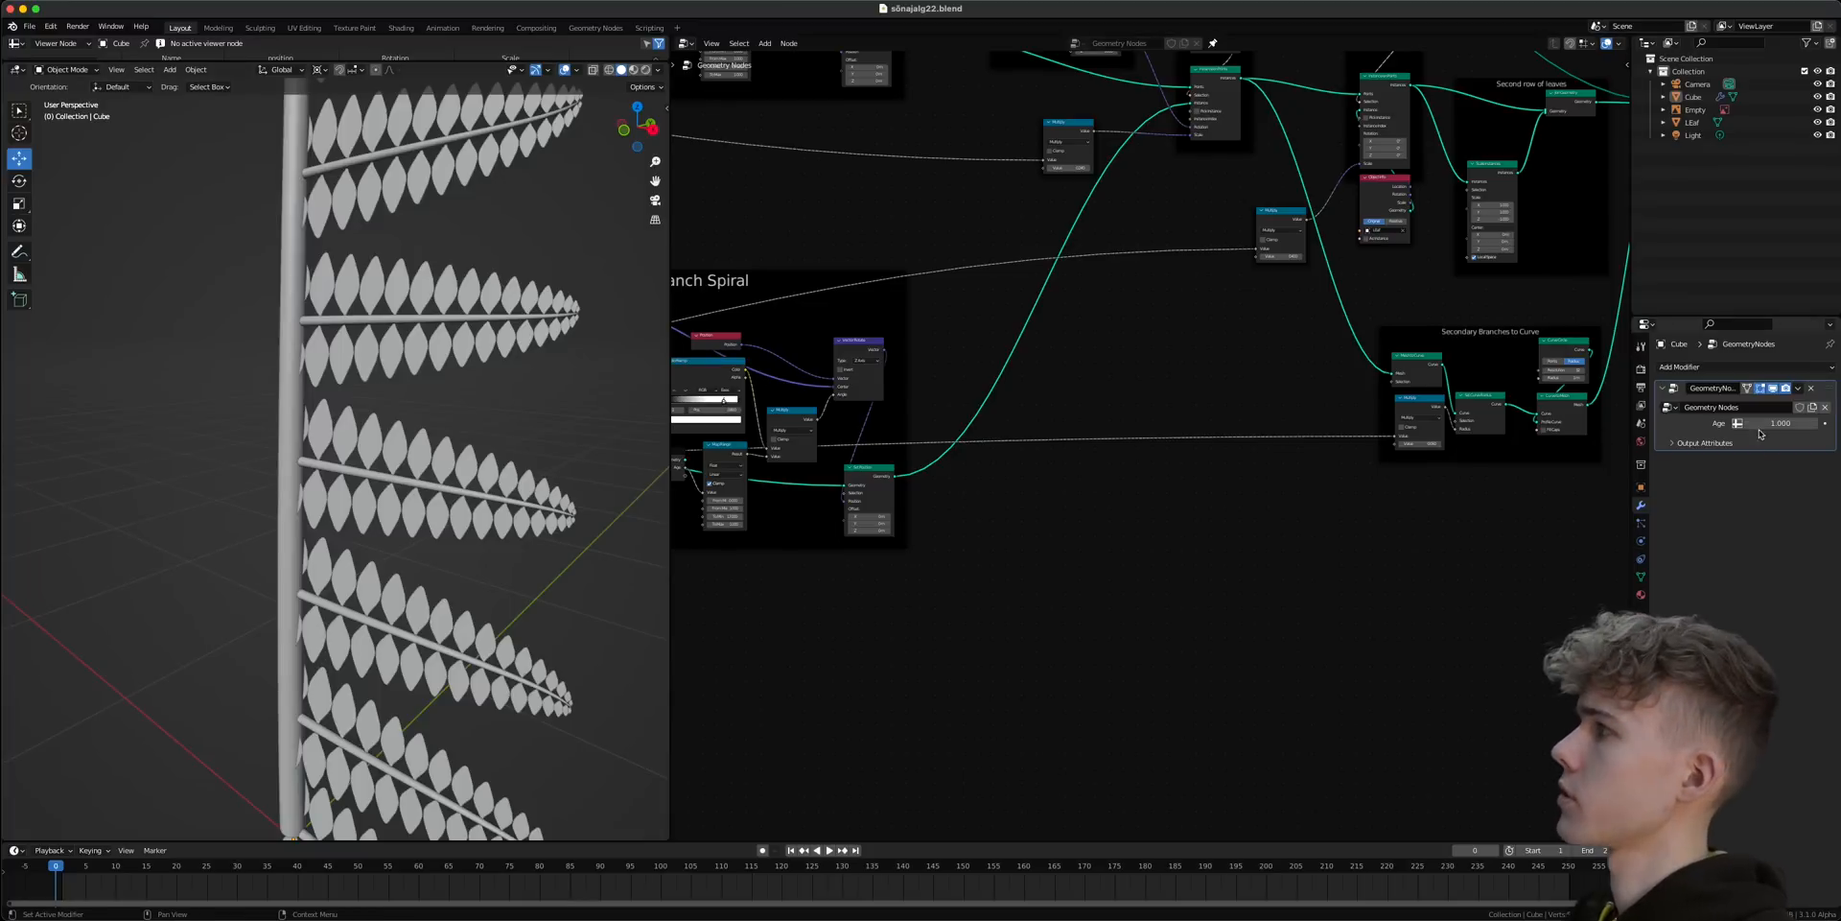
drag(1784, 424, 1760, 424)
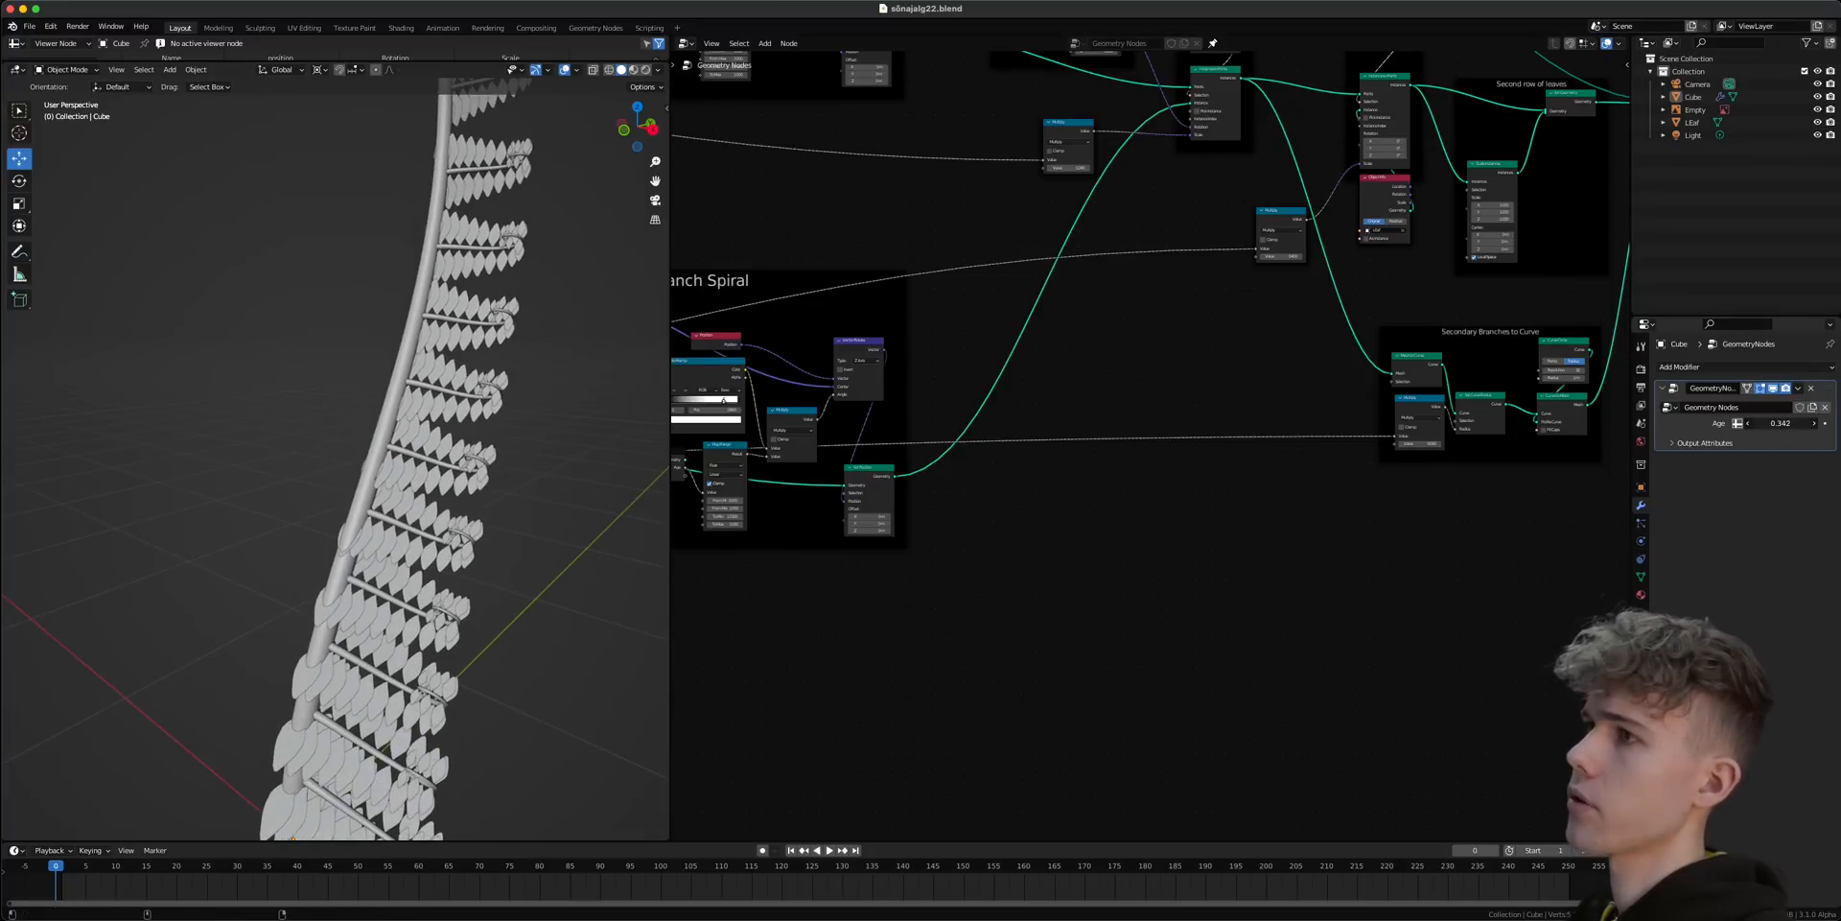
scroll(525, 355, down, 4)
middle_drag(526, 355, 365, 459)
scroll(376, 462, up, 3)
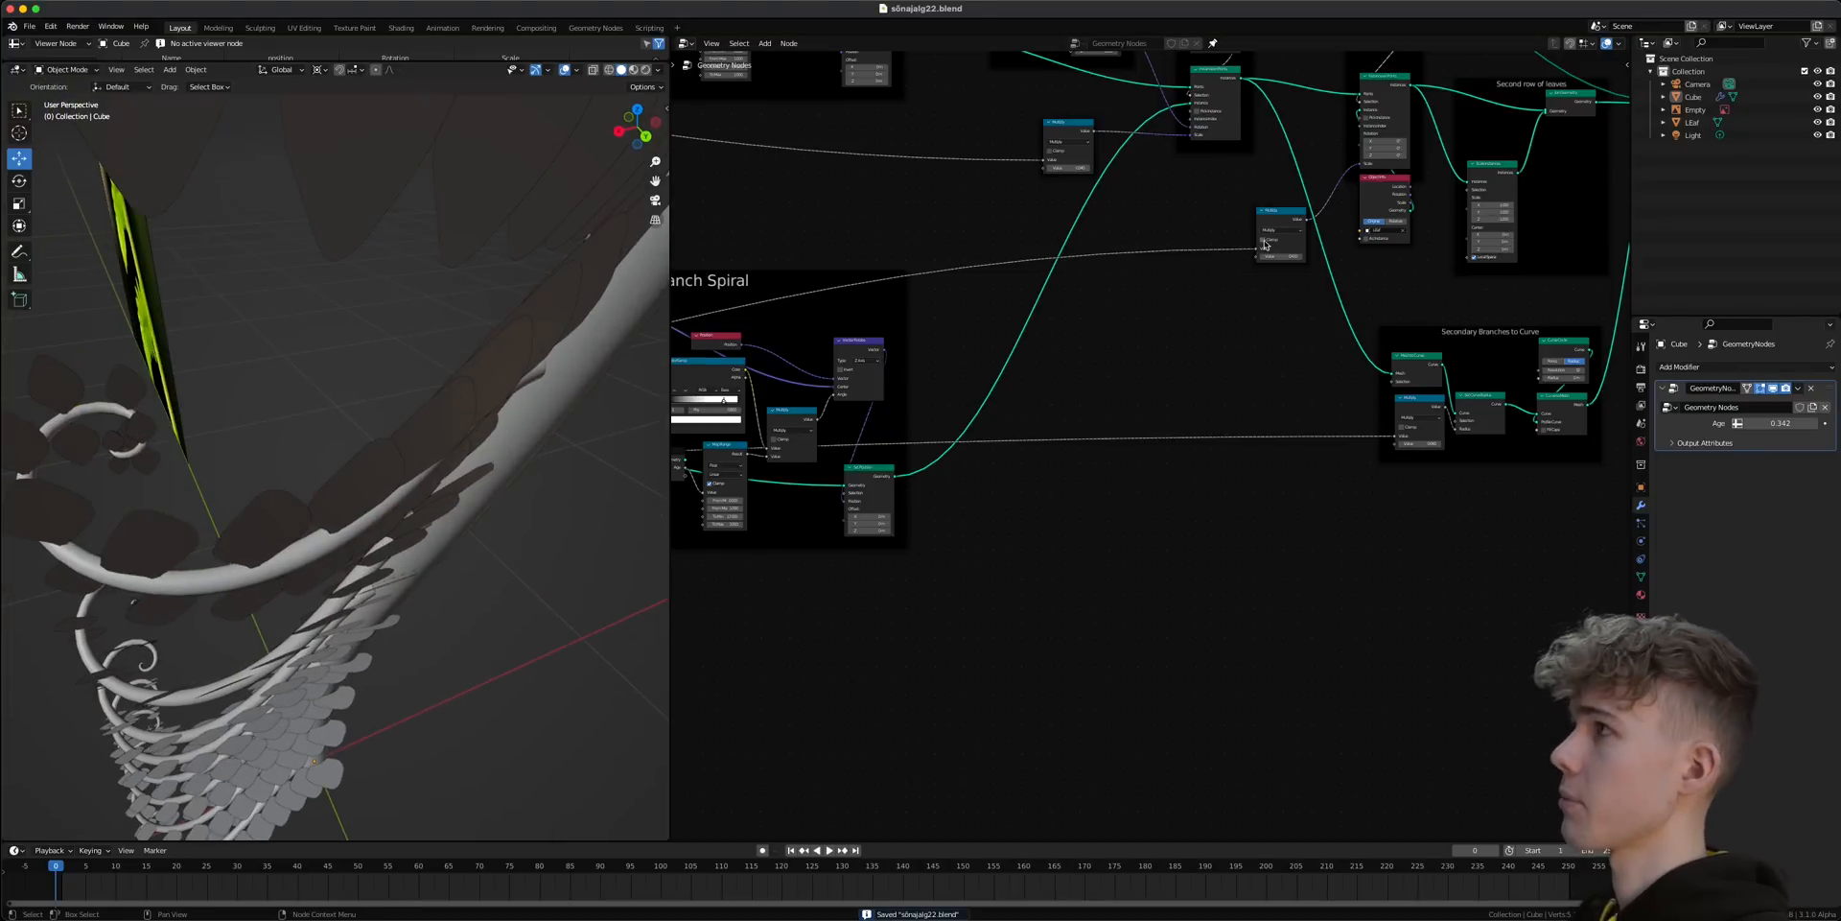
- Try an X rotation of about -19.2° on the Instance on Points node in Instance Leaves on Secondary branches
scroll(1264, 246, up, 8)
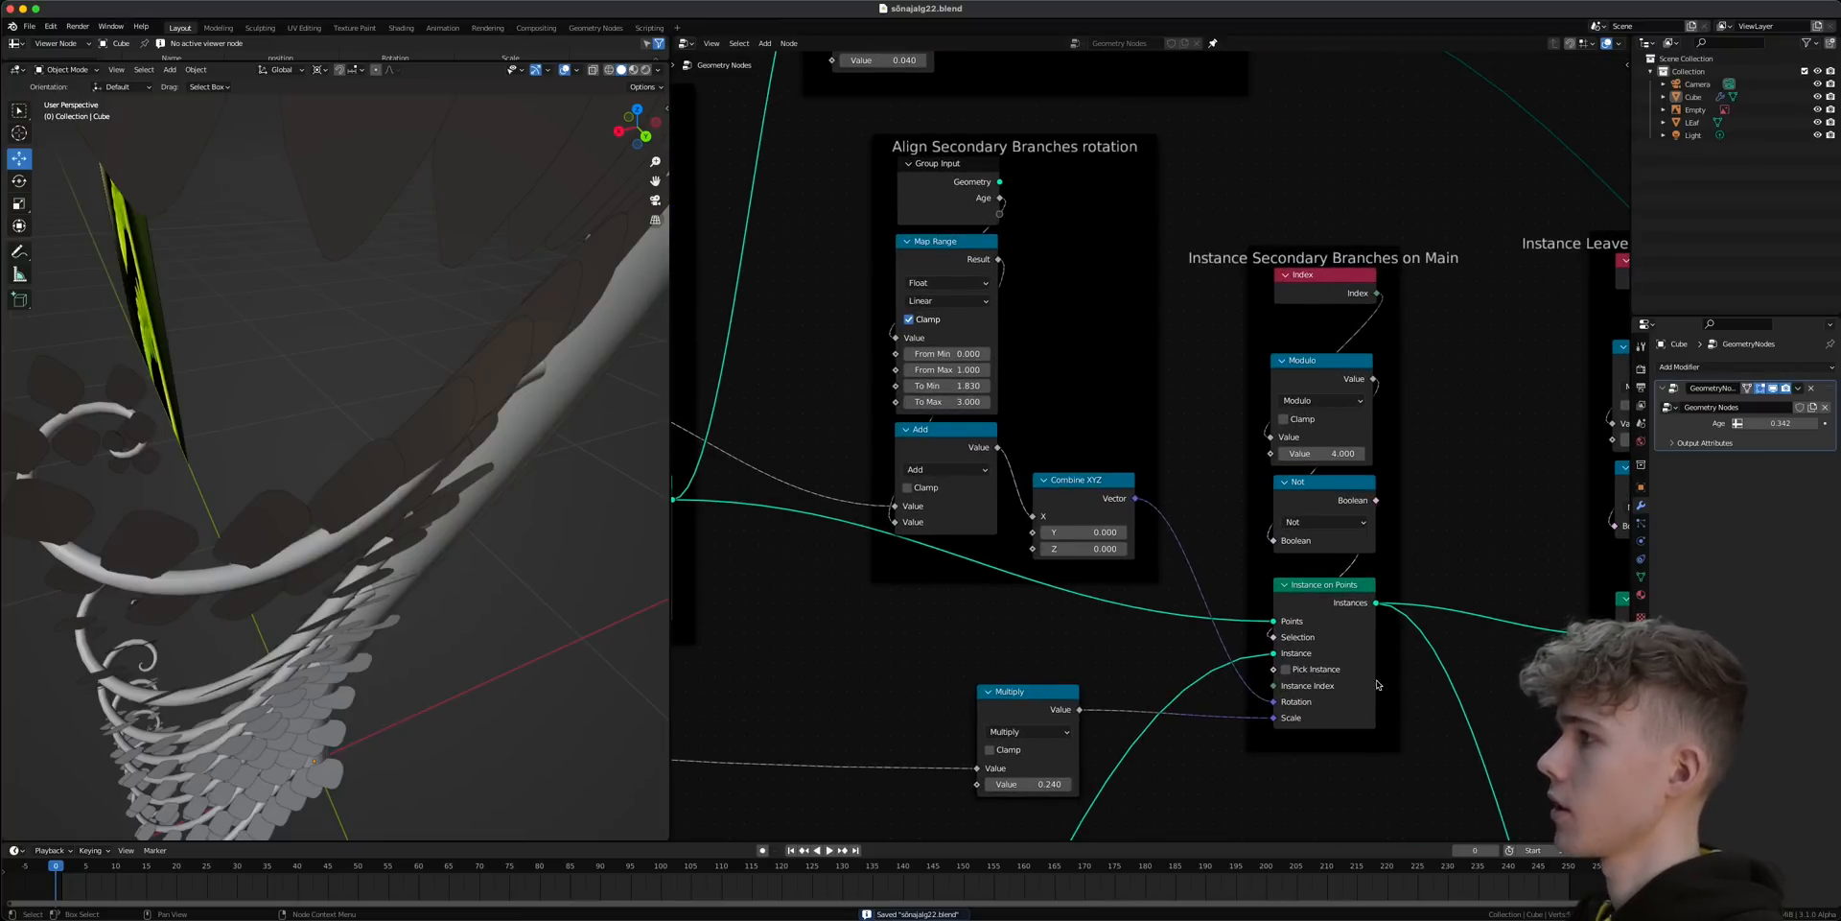
middle_drag(1378, 685, 1245, 556)
scroll(1237, 546, up, 4)
mouse_move(1192, 499)
mouse_down()
mouse_move(1213, 465)
mouse_move(1189, 500)
mouse_up()
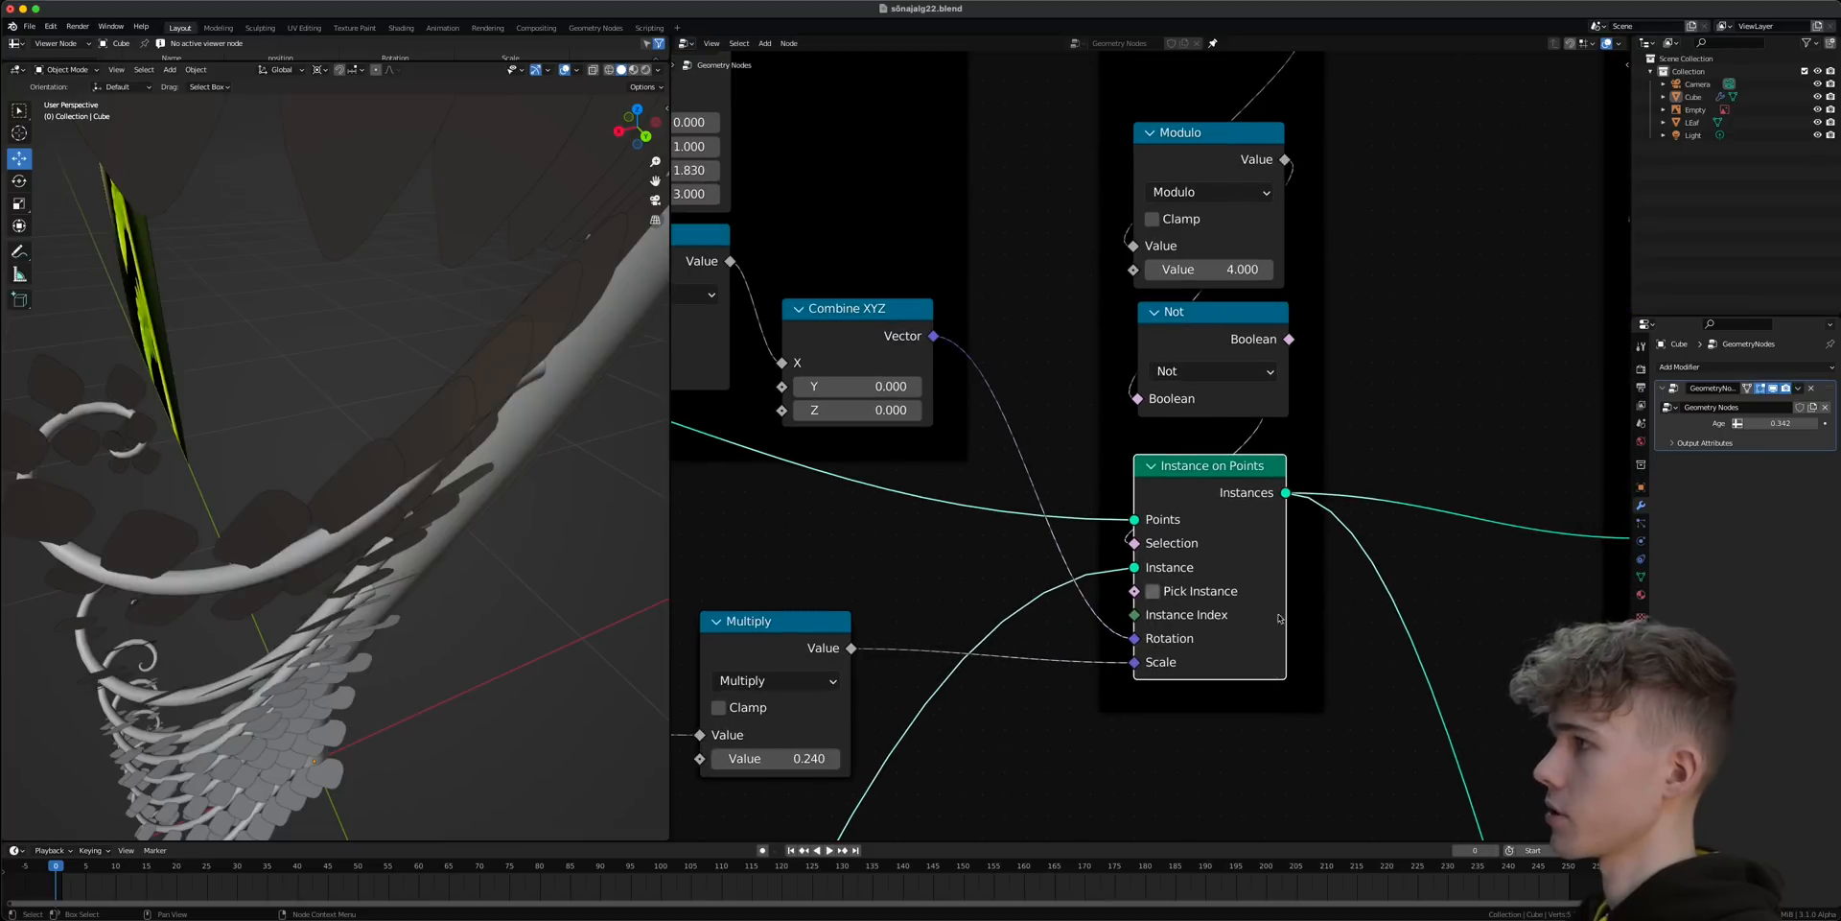
middle_drag(1280, 619, 988, 556)
drag(1415, 404, 1420, 380)
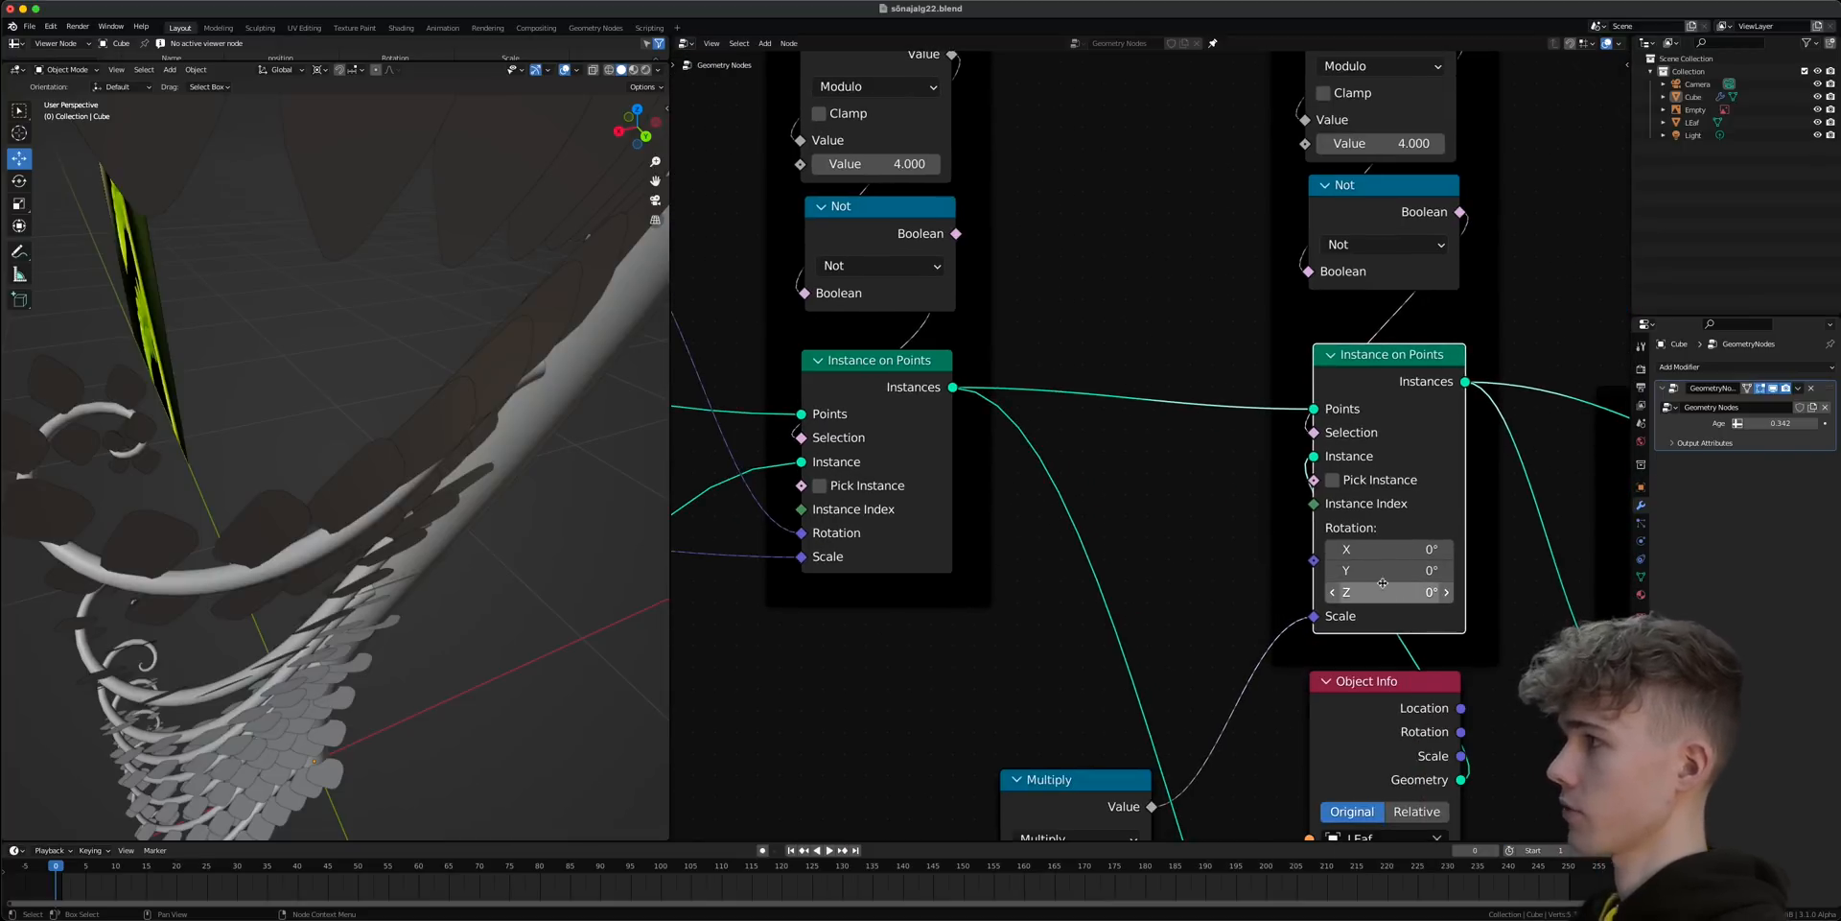
scroll(1157, 218, down, 3)
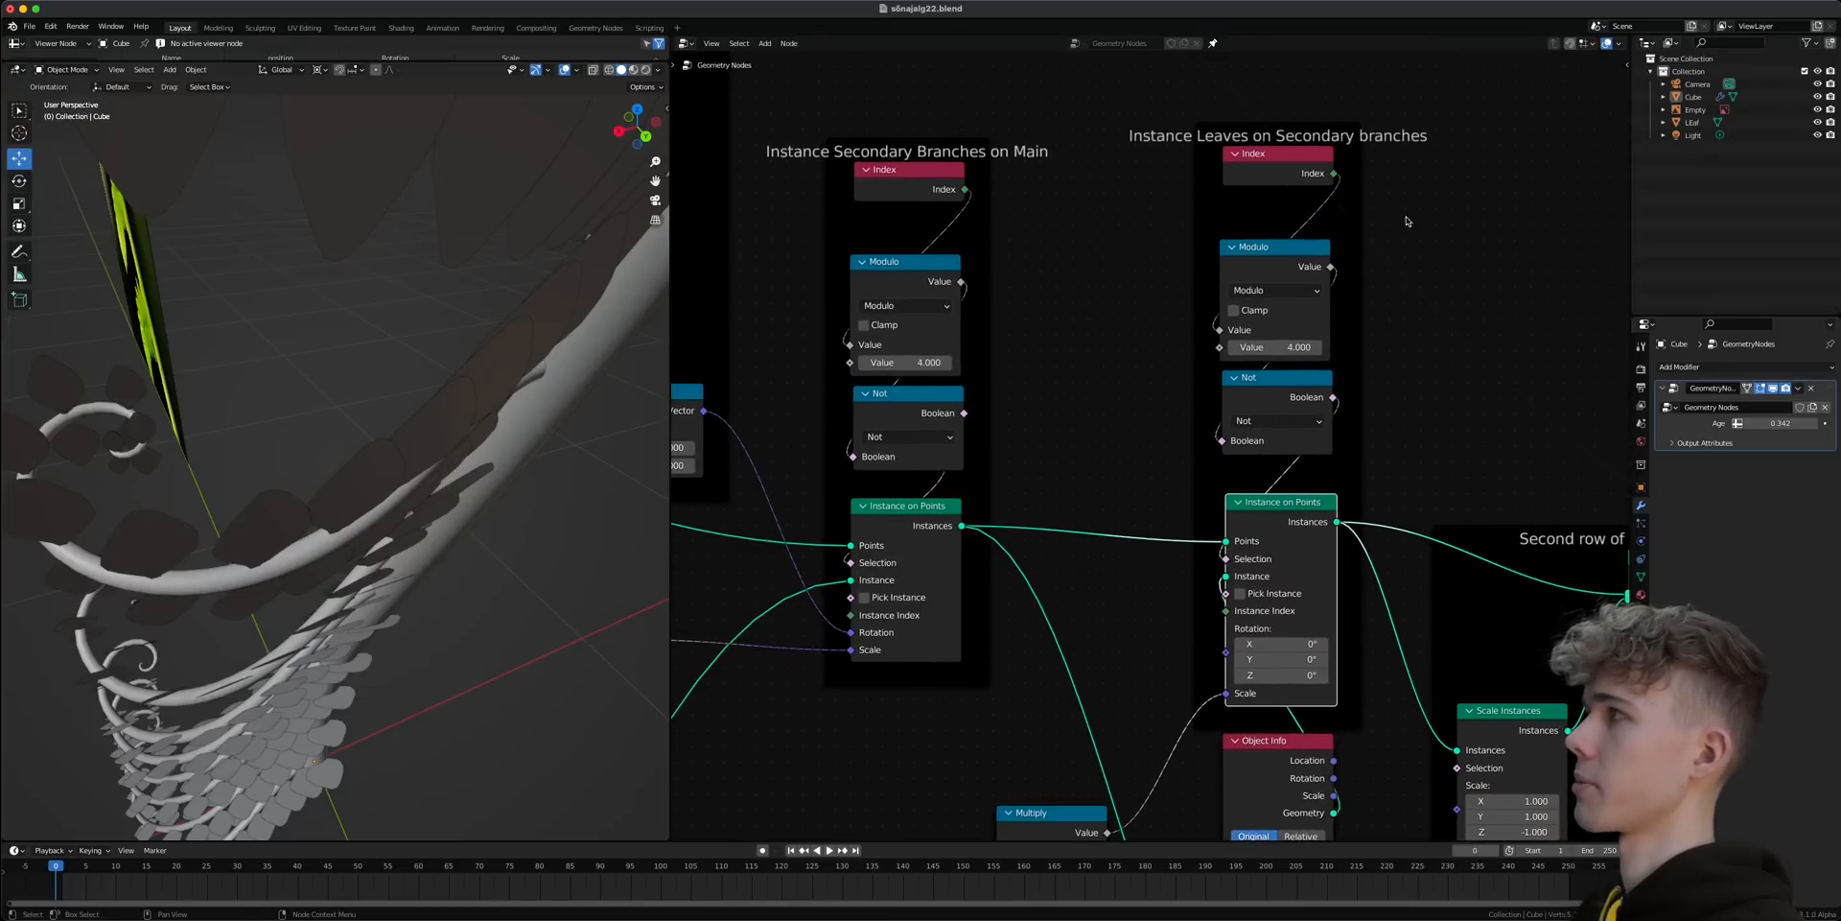
scroll(1406, 222, down, 3)
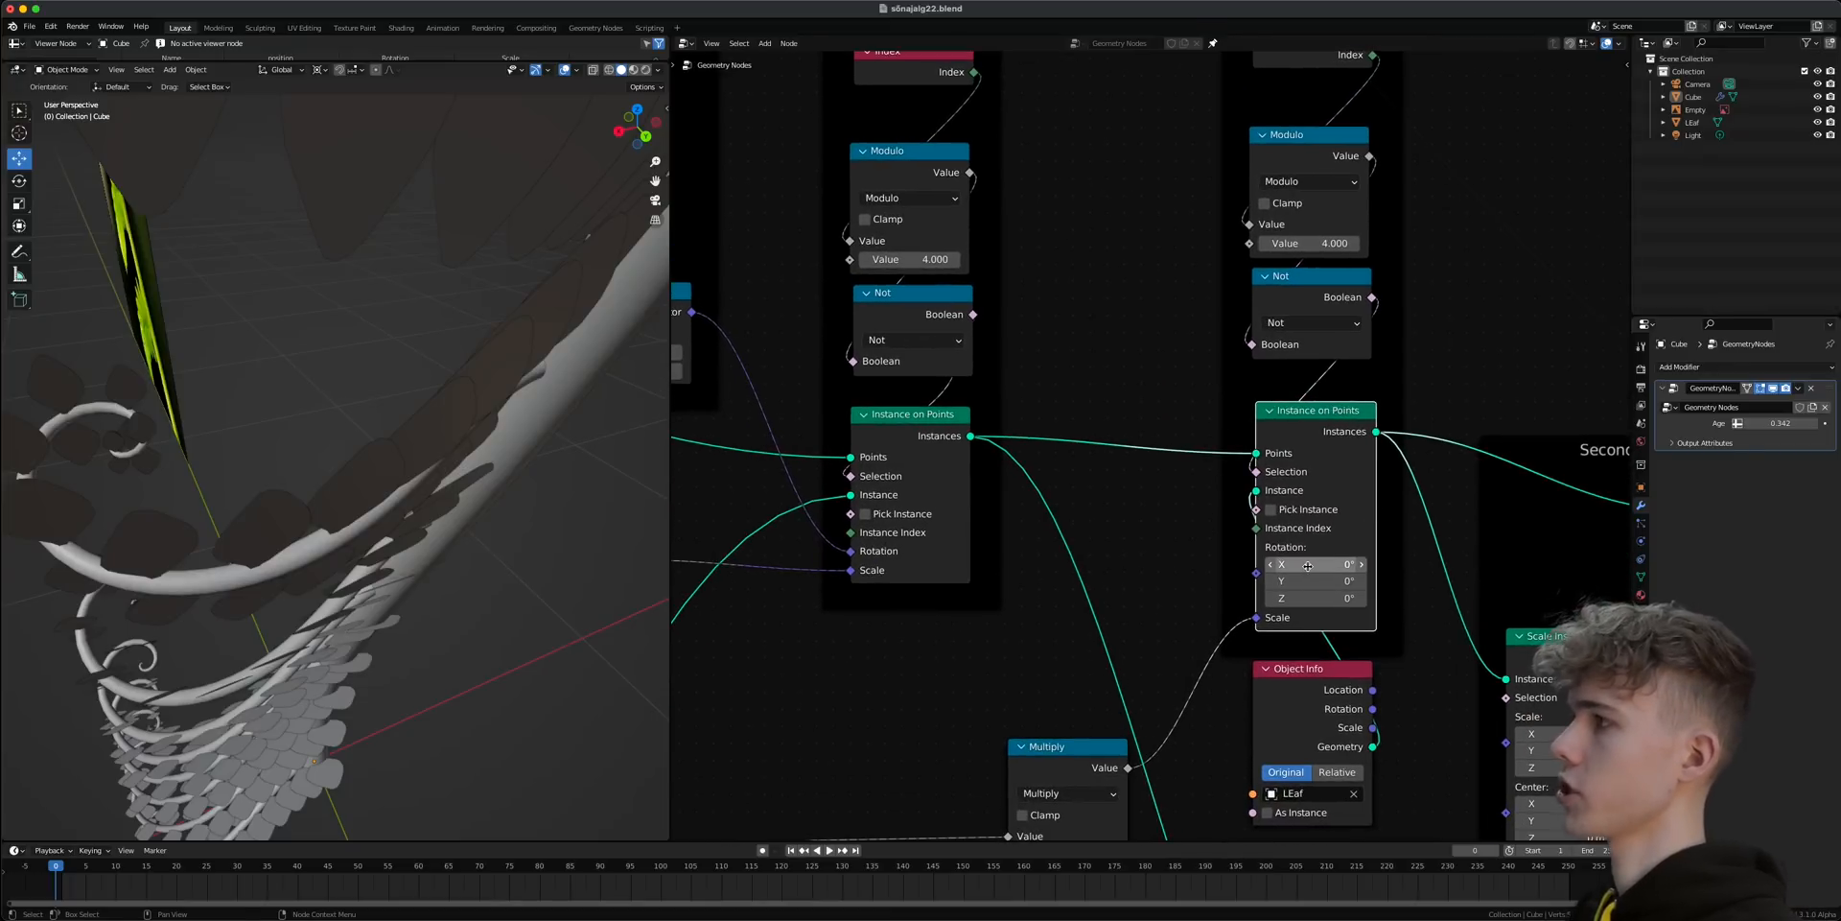
drag(1314, 564, 1275, 564)
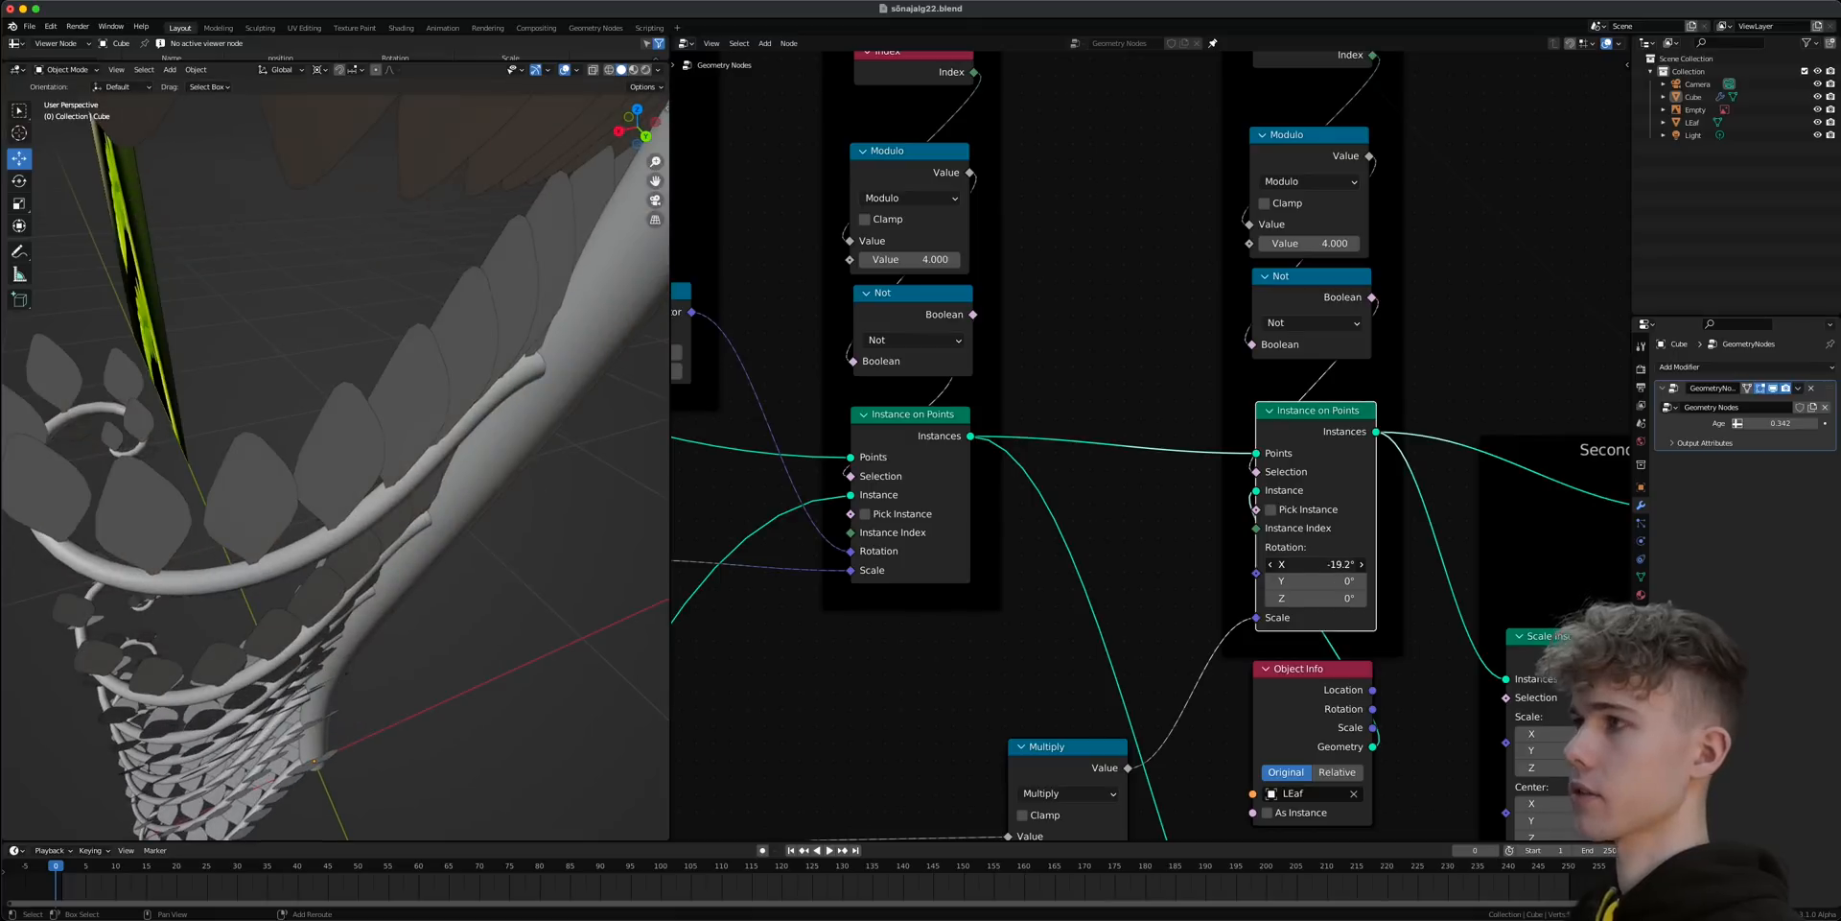
key(Return)
- Return the leaf Instance on Points node's Y rotation to 0 and try a Z rotation of about -16.8°
drag(1302, 582, 1291, 582)
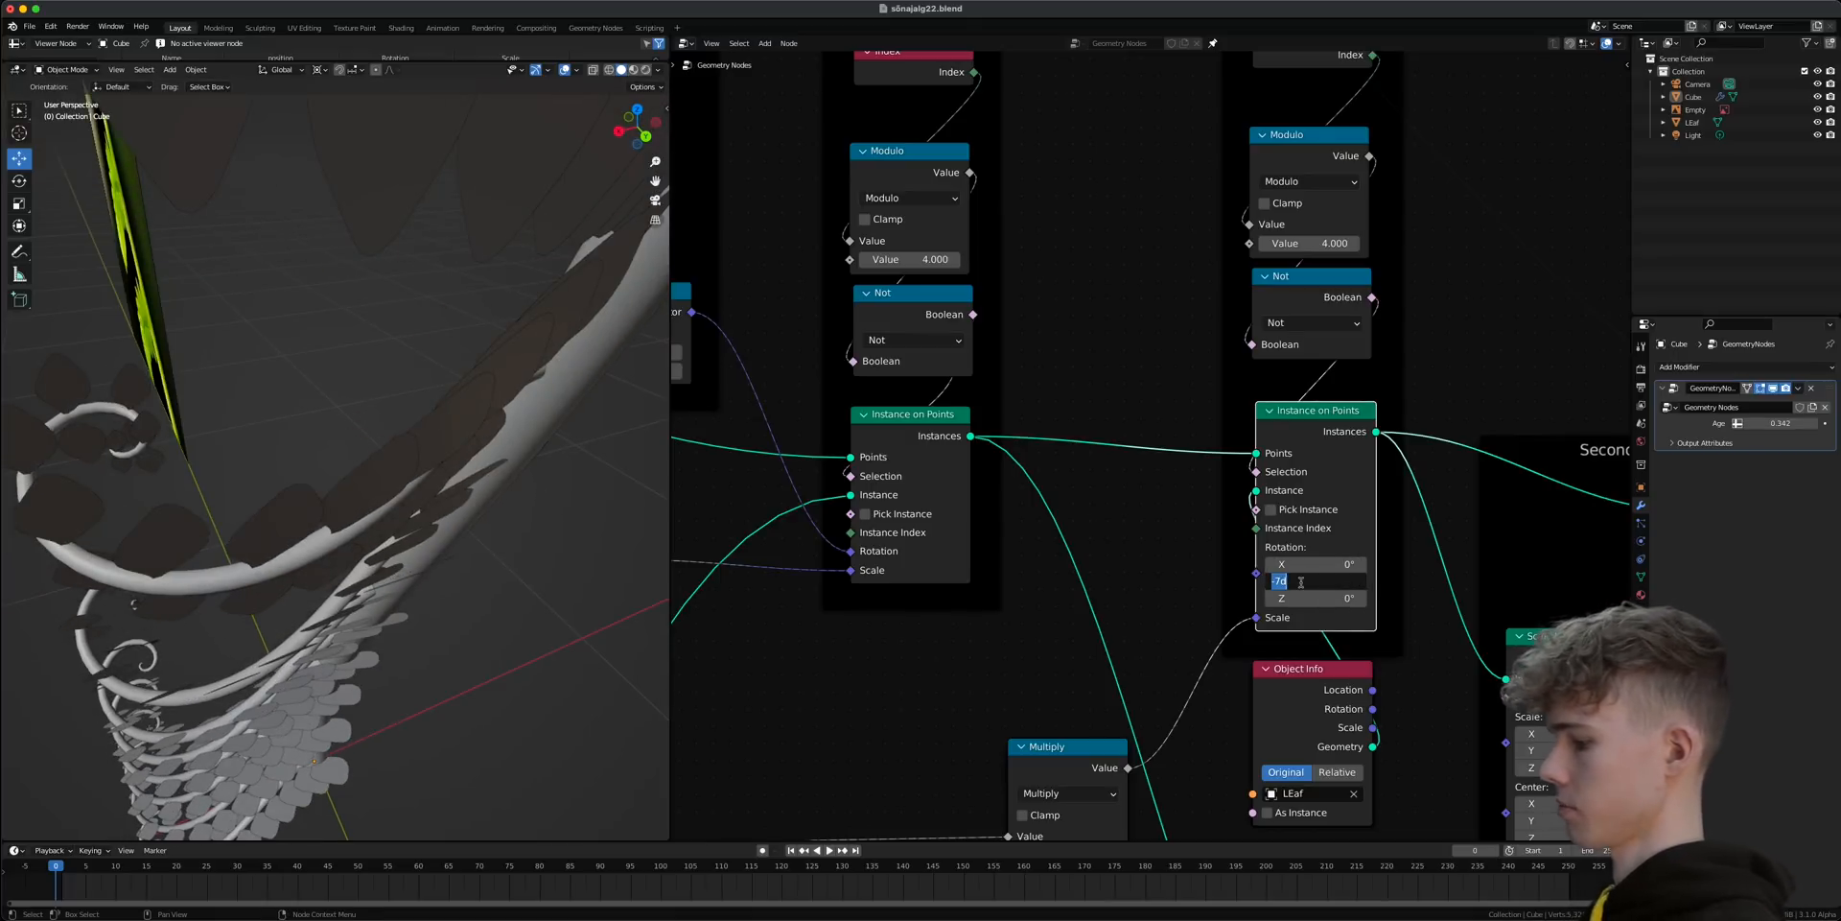
text(0)
key(Return)
mouse_move(1307, 602)
mouse_down()
mouse_move(1323, 601)
mouse_move(1301, 599)
mouse_up()
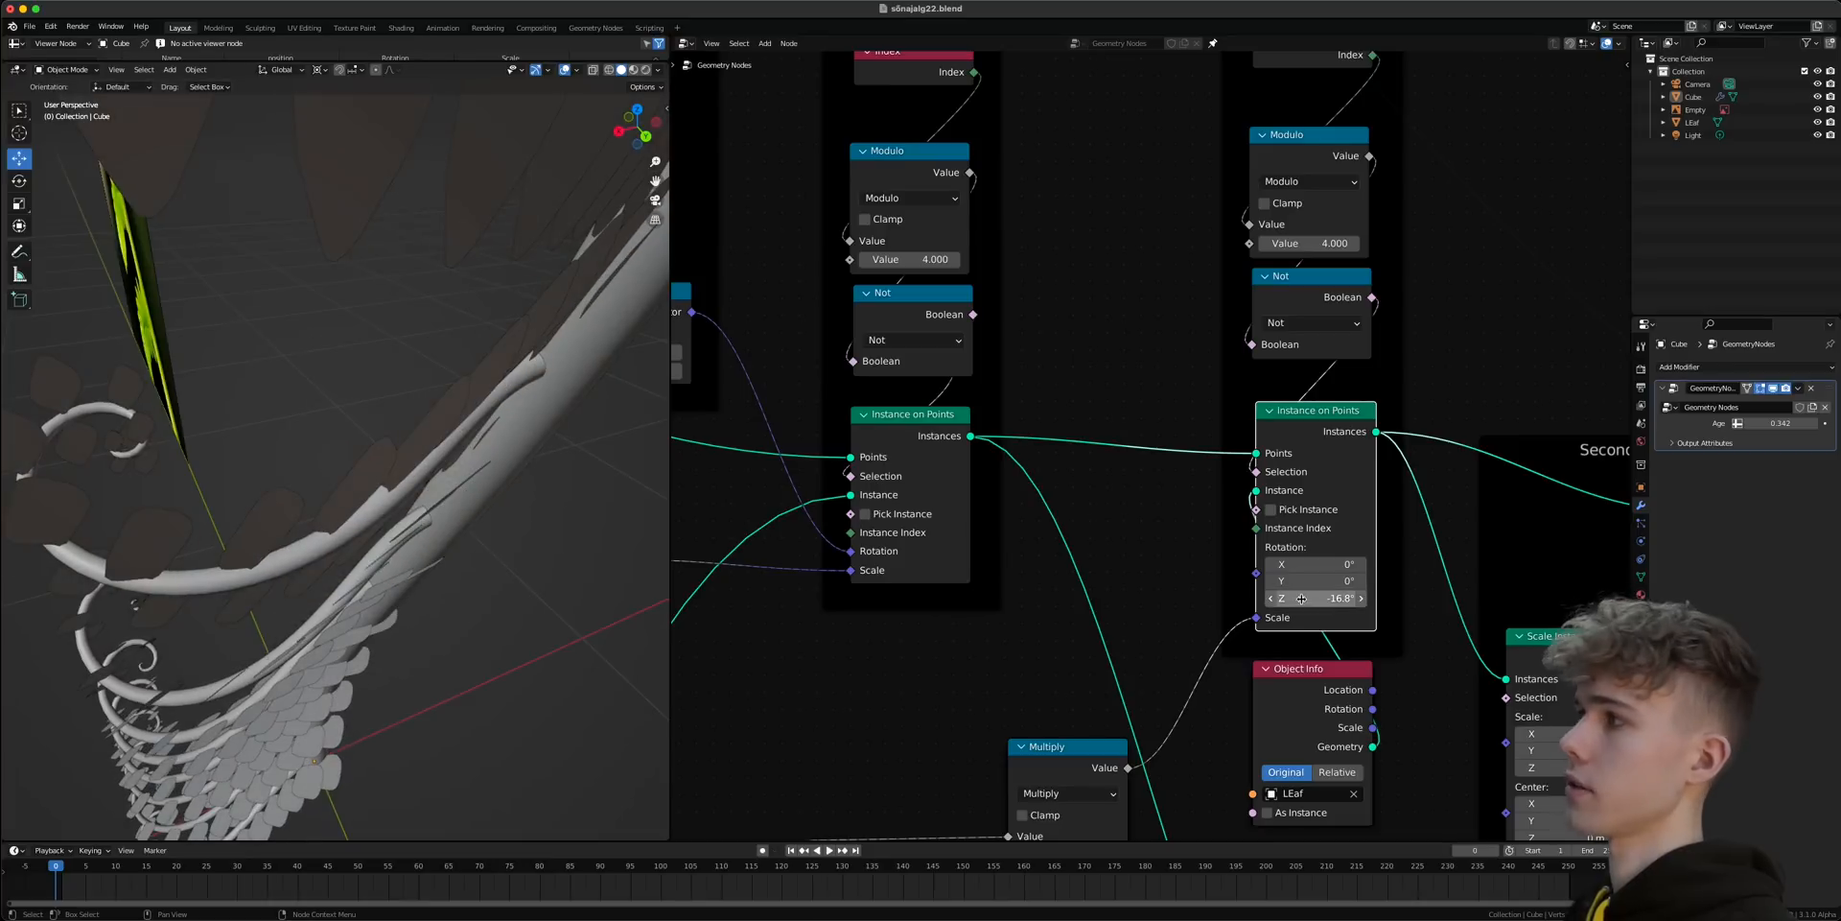
- Add a Combine XYZ node, connect its Vector to the leaf Instance on Points Rotation and place it below the Multiply node
key(shift+a)
click(1117, 529)
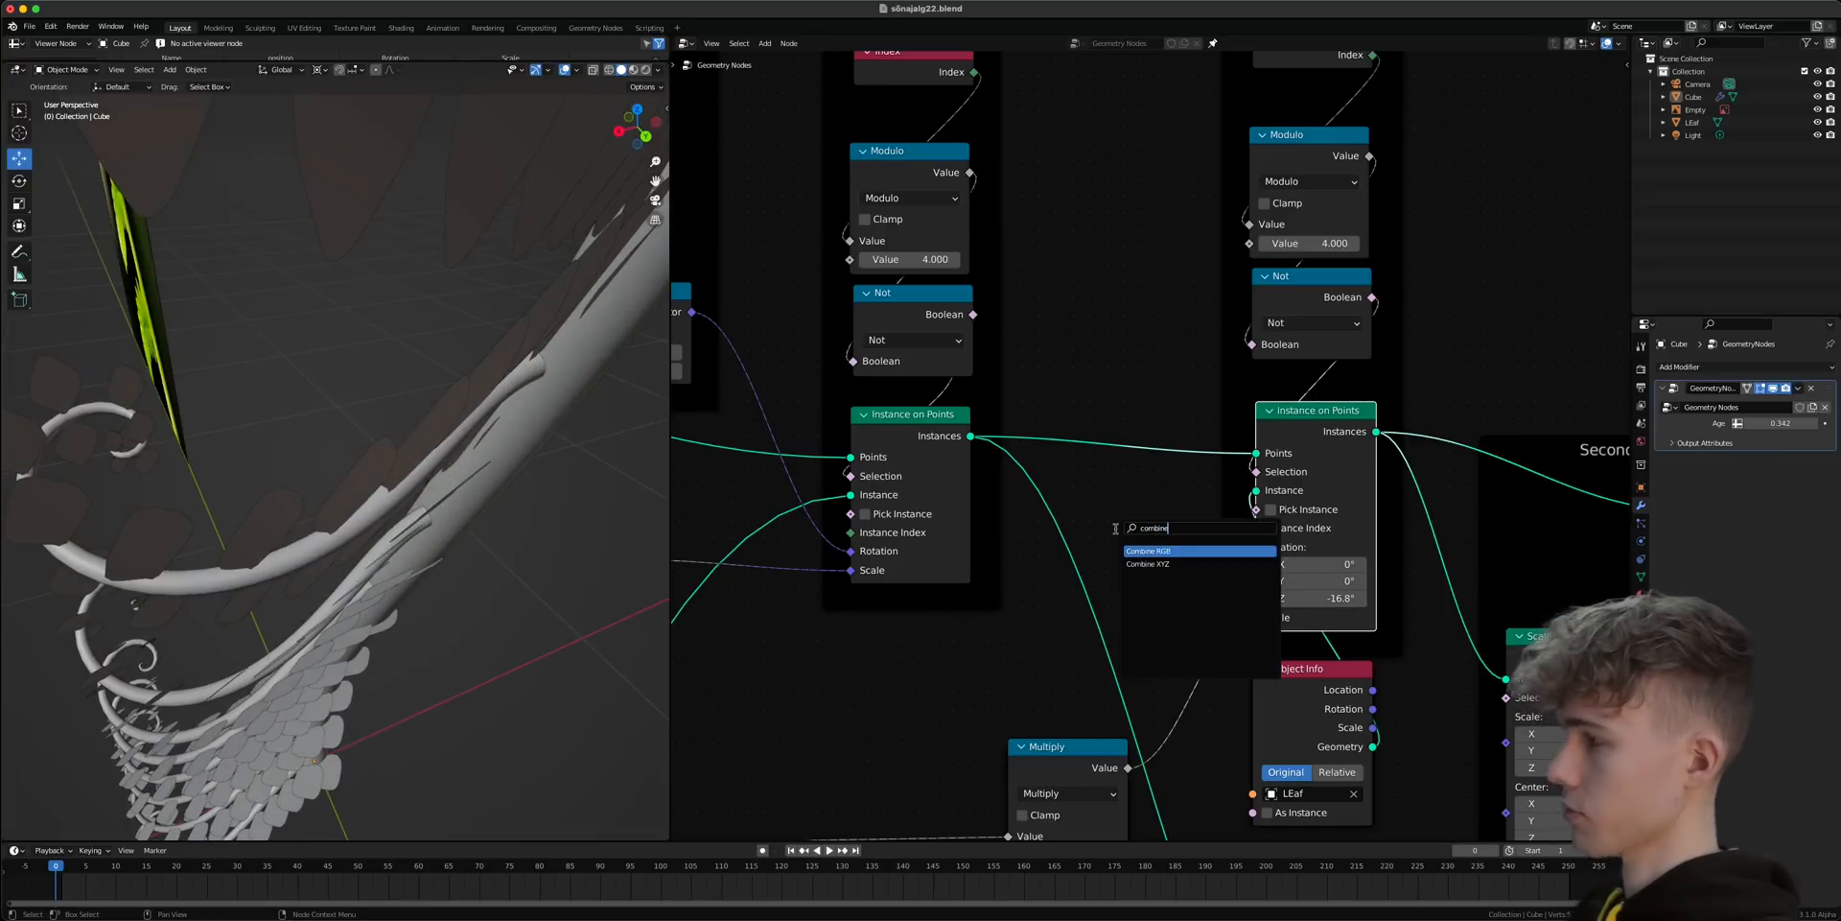
click(1151, 563)
click(977, 714)
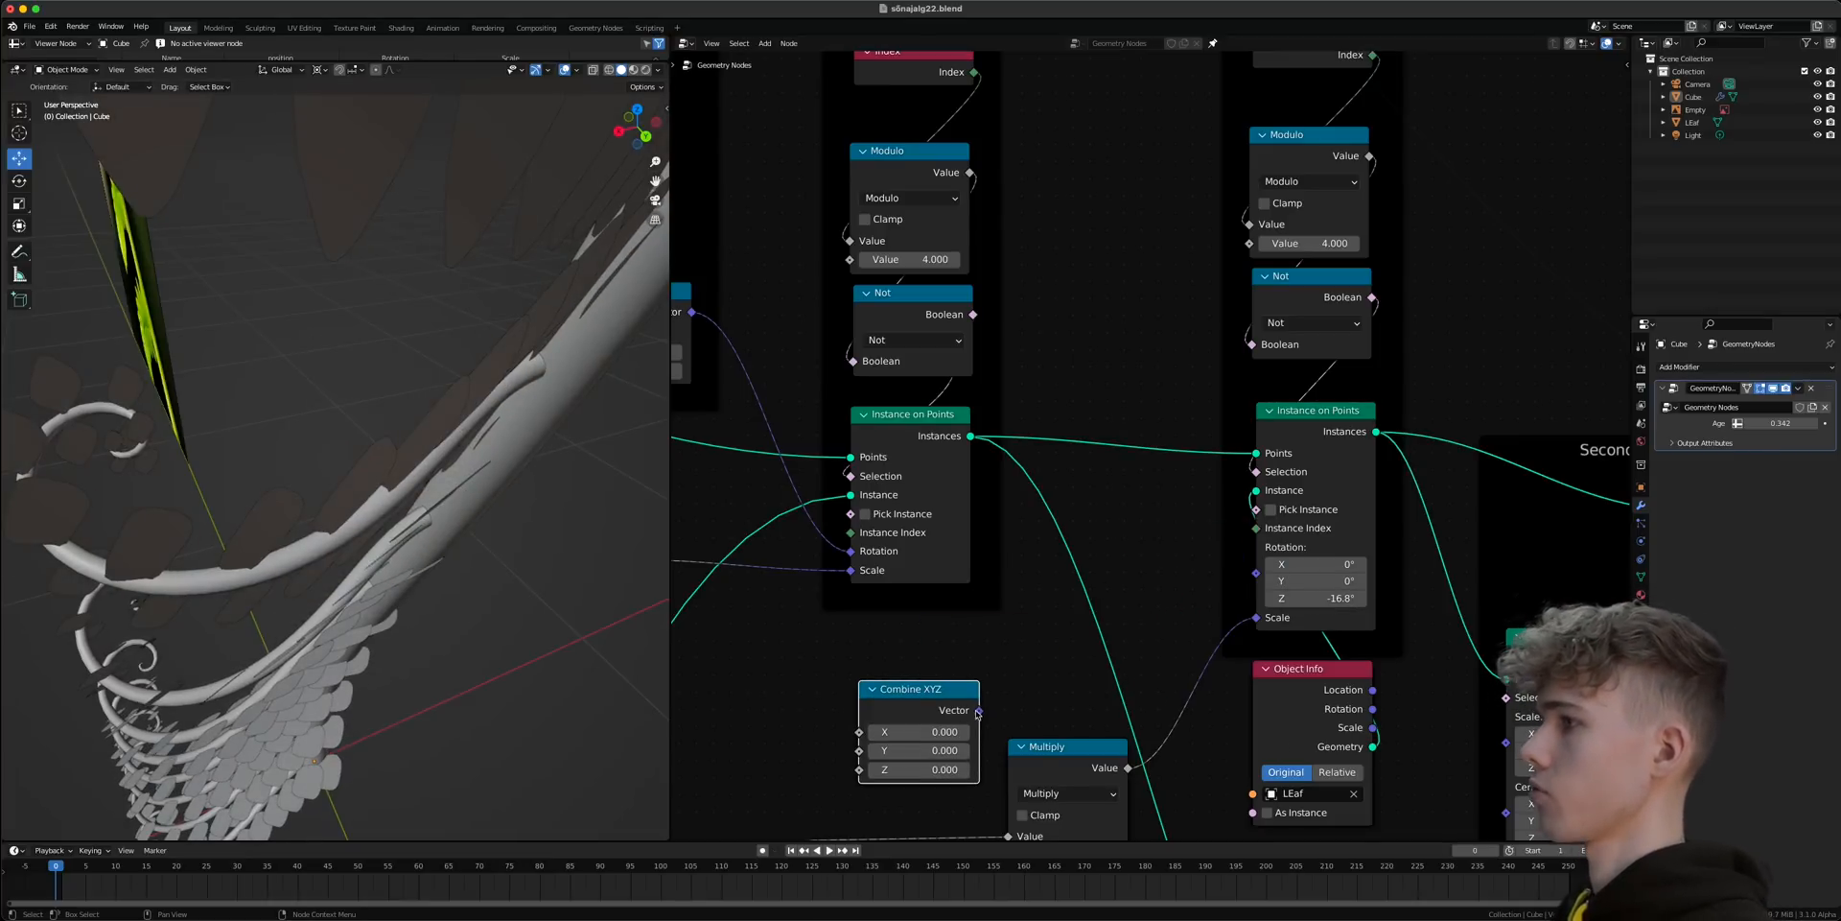
drag(1259, 581, 1257, 574)
scroll(1046, 539, down, 4)
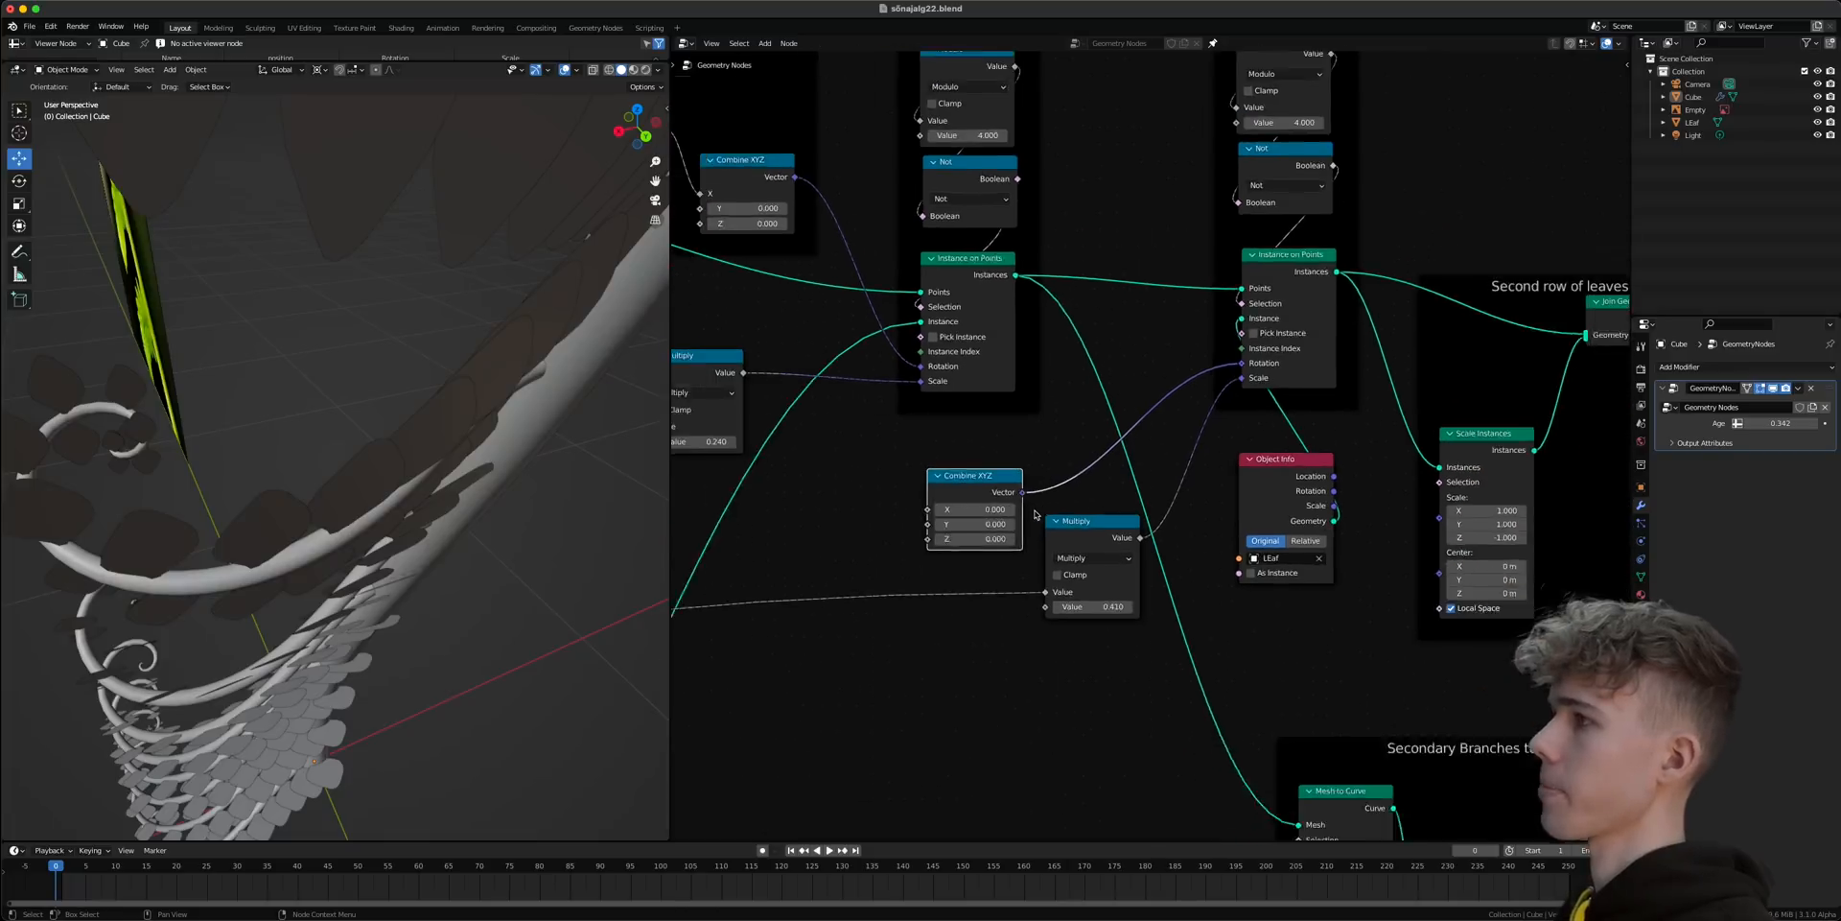
drag(1043, 477, 1027, 668)
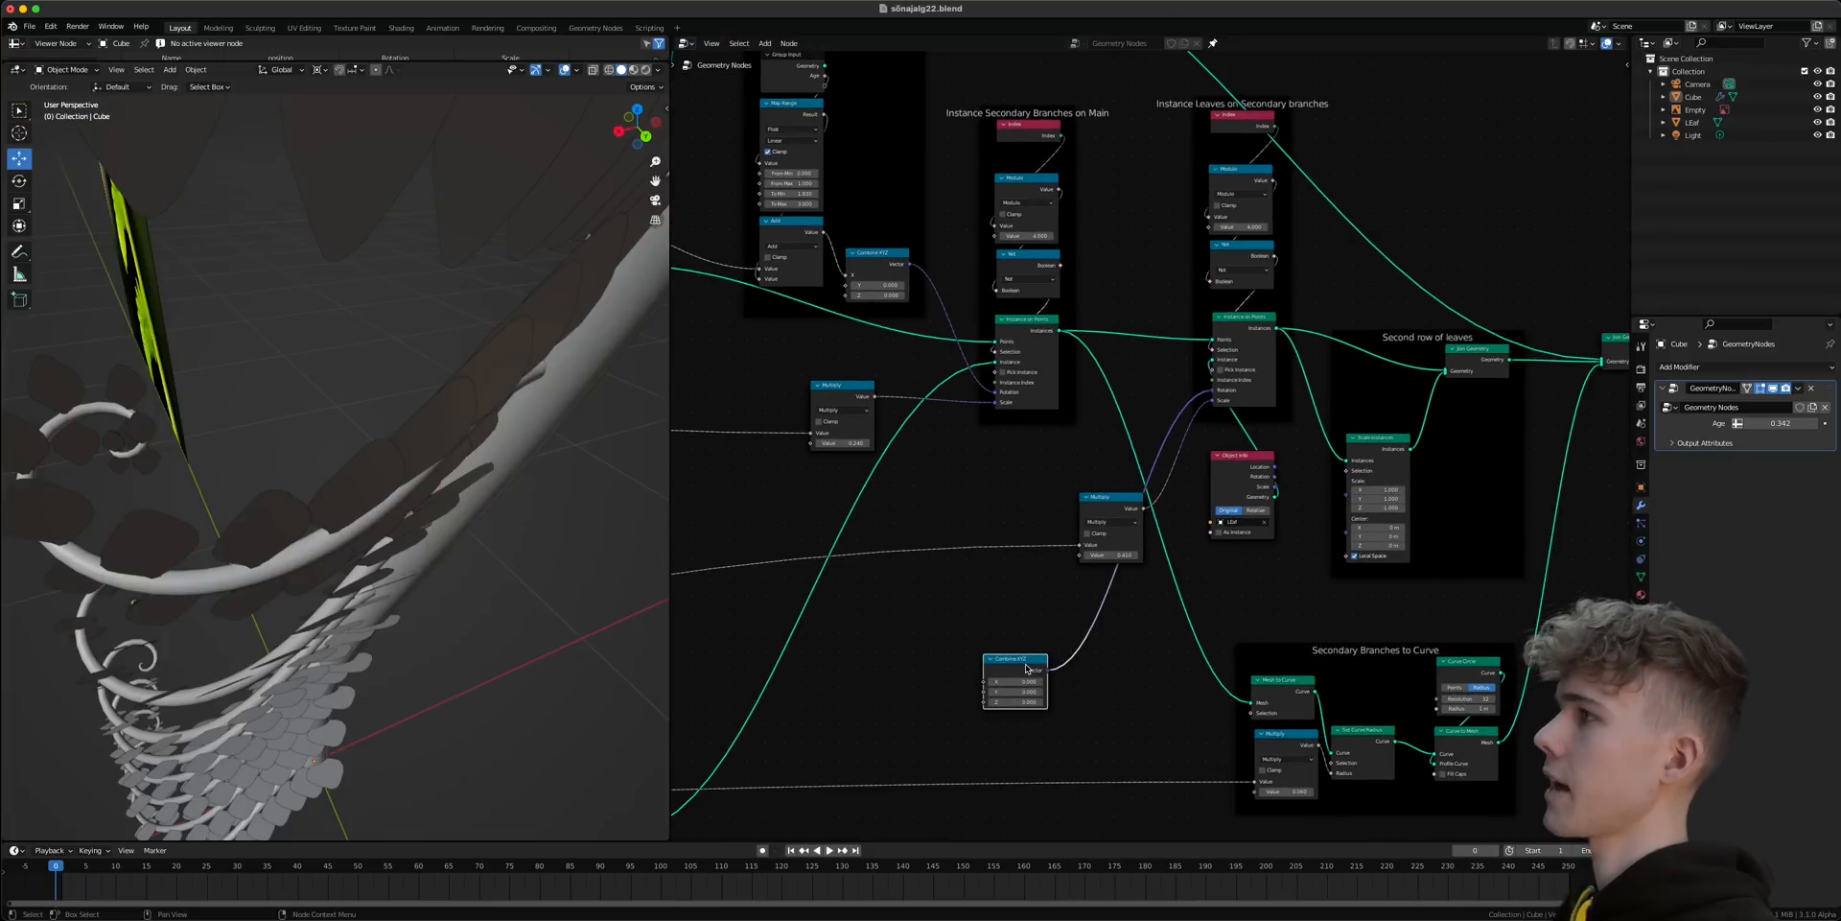
middle_drag(1025, 669, 1057, 632)
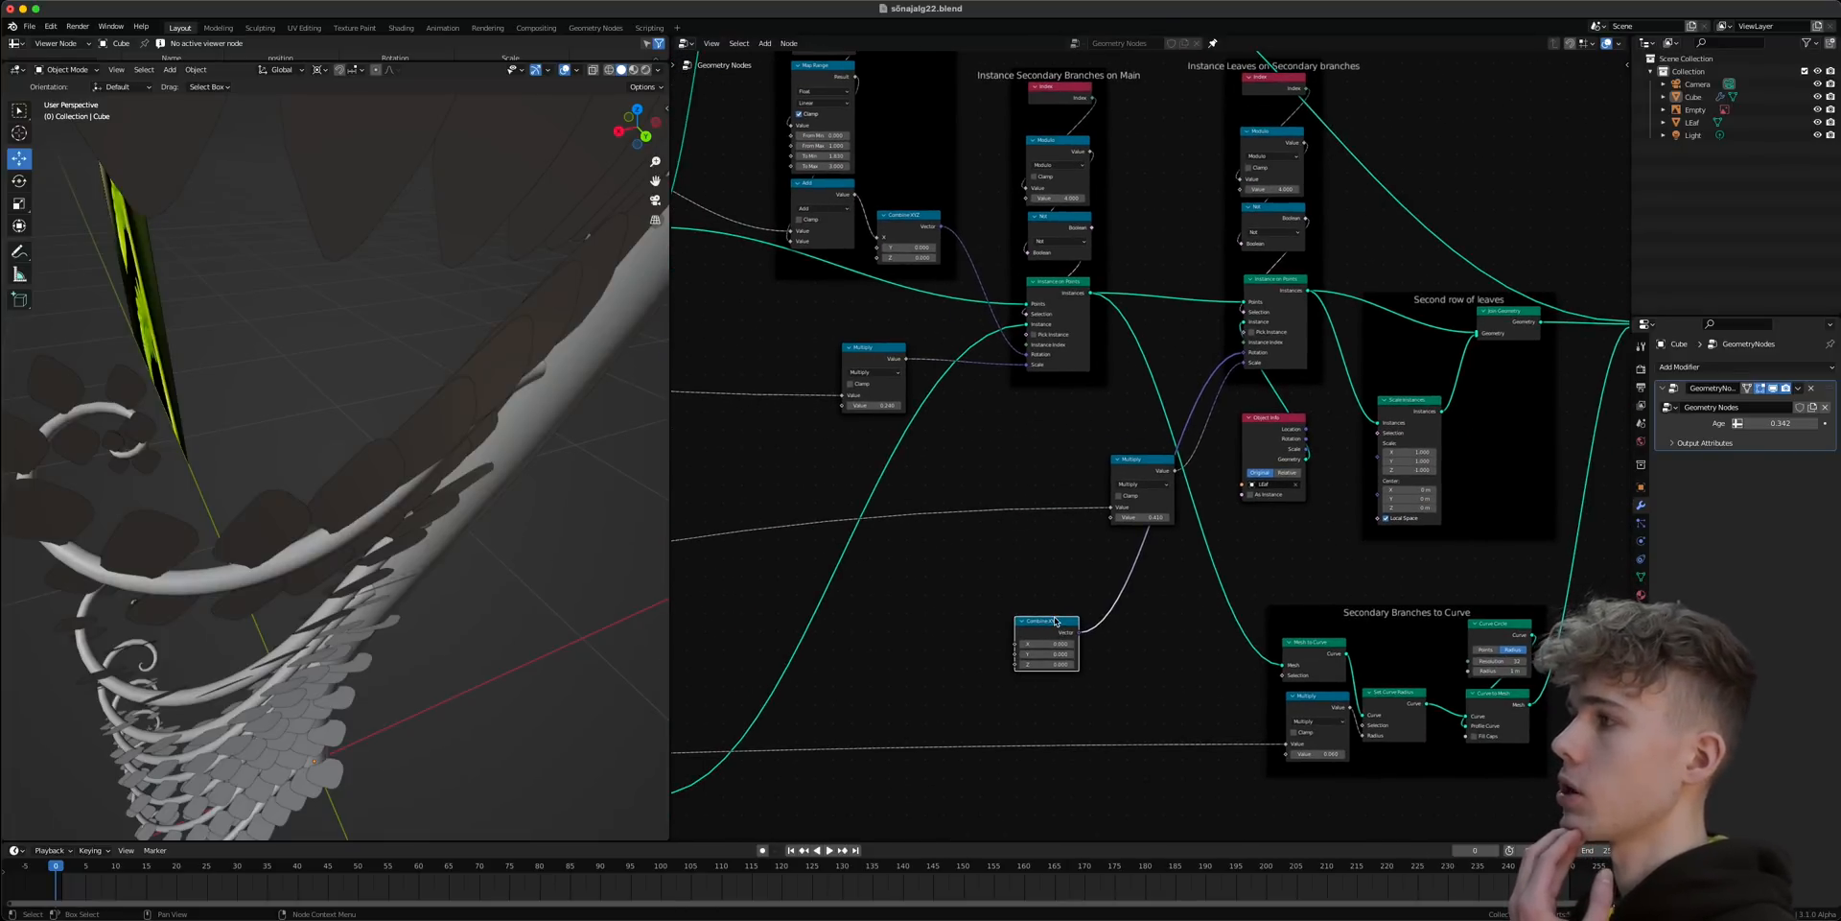
- Connect the Secondary Branch Spiral's angle Multiply Value to the Z input of the new Combine XYZ node
middle_drag(932, 331, 1062, 389)
scroll(1065, 477, up, 4)
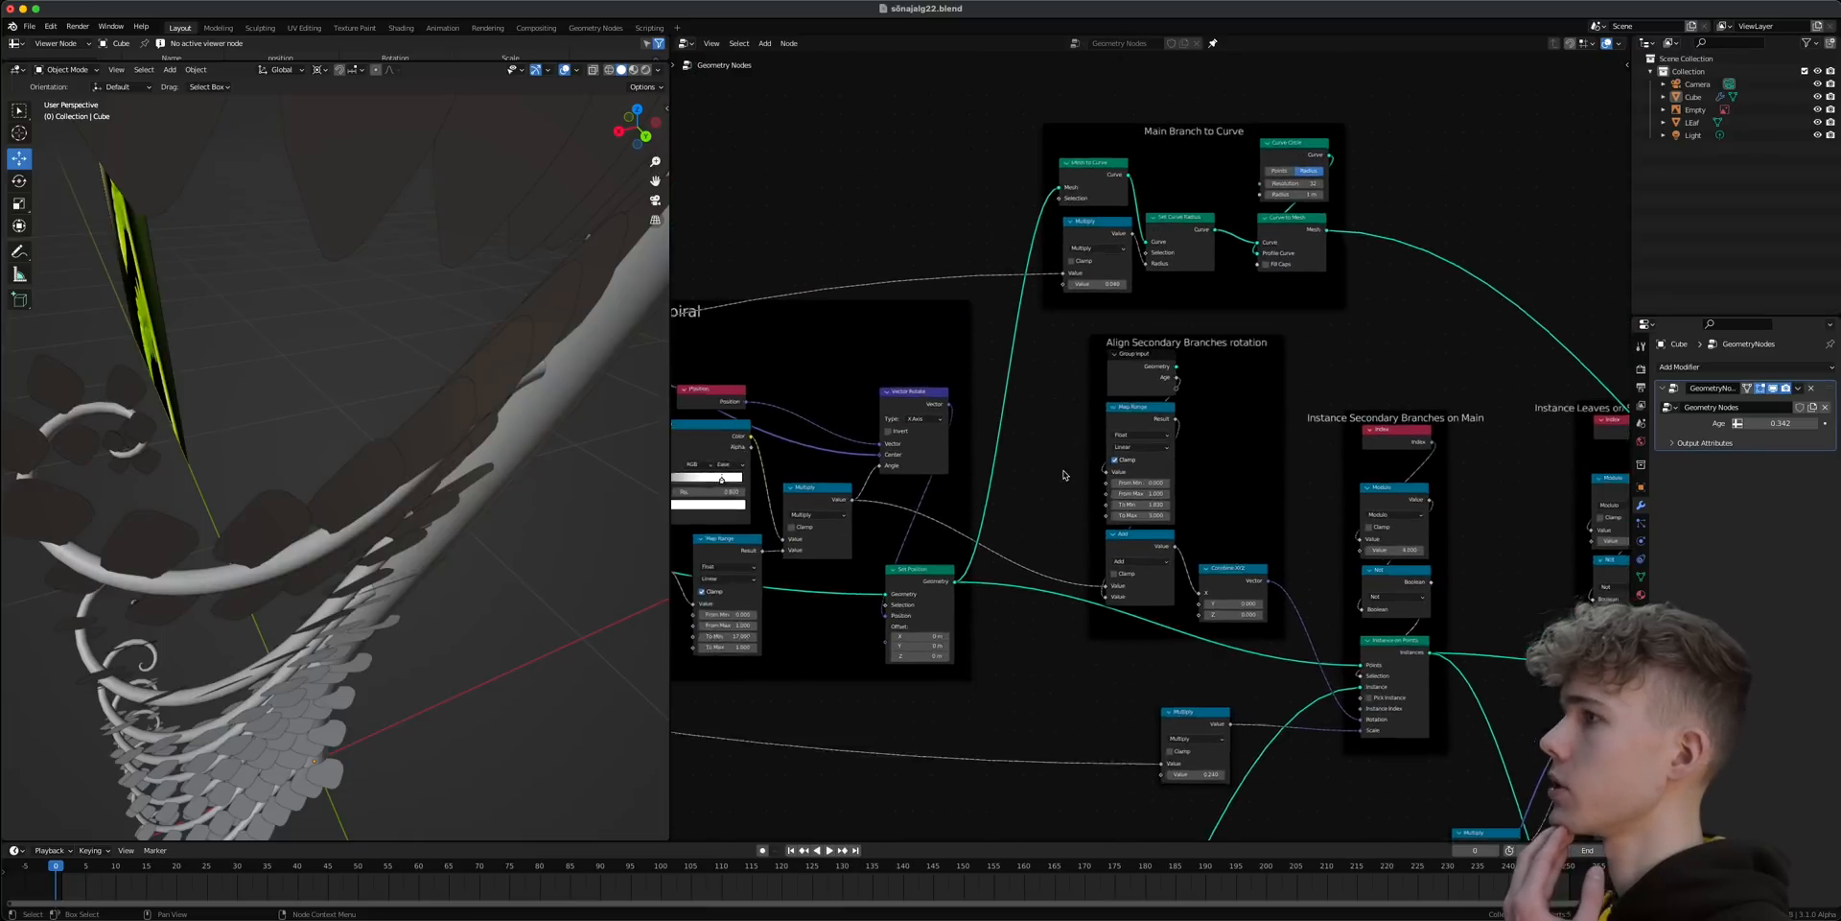
middle_drag(784, 522, 1288, 530)
drag(984, 296, 982, 281)
scroll(1139, 416, down, 7)
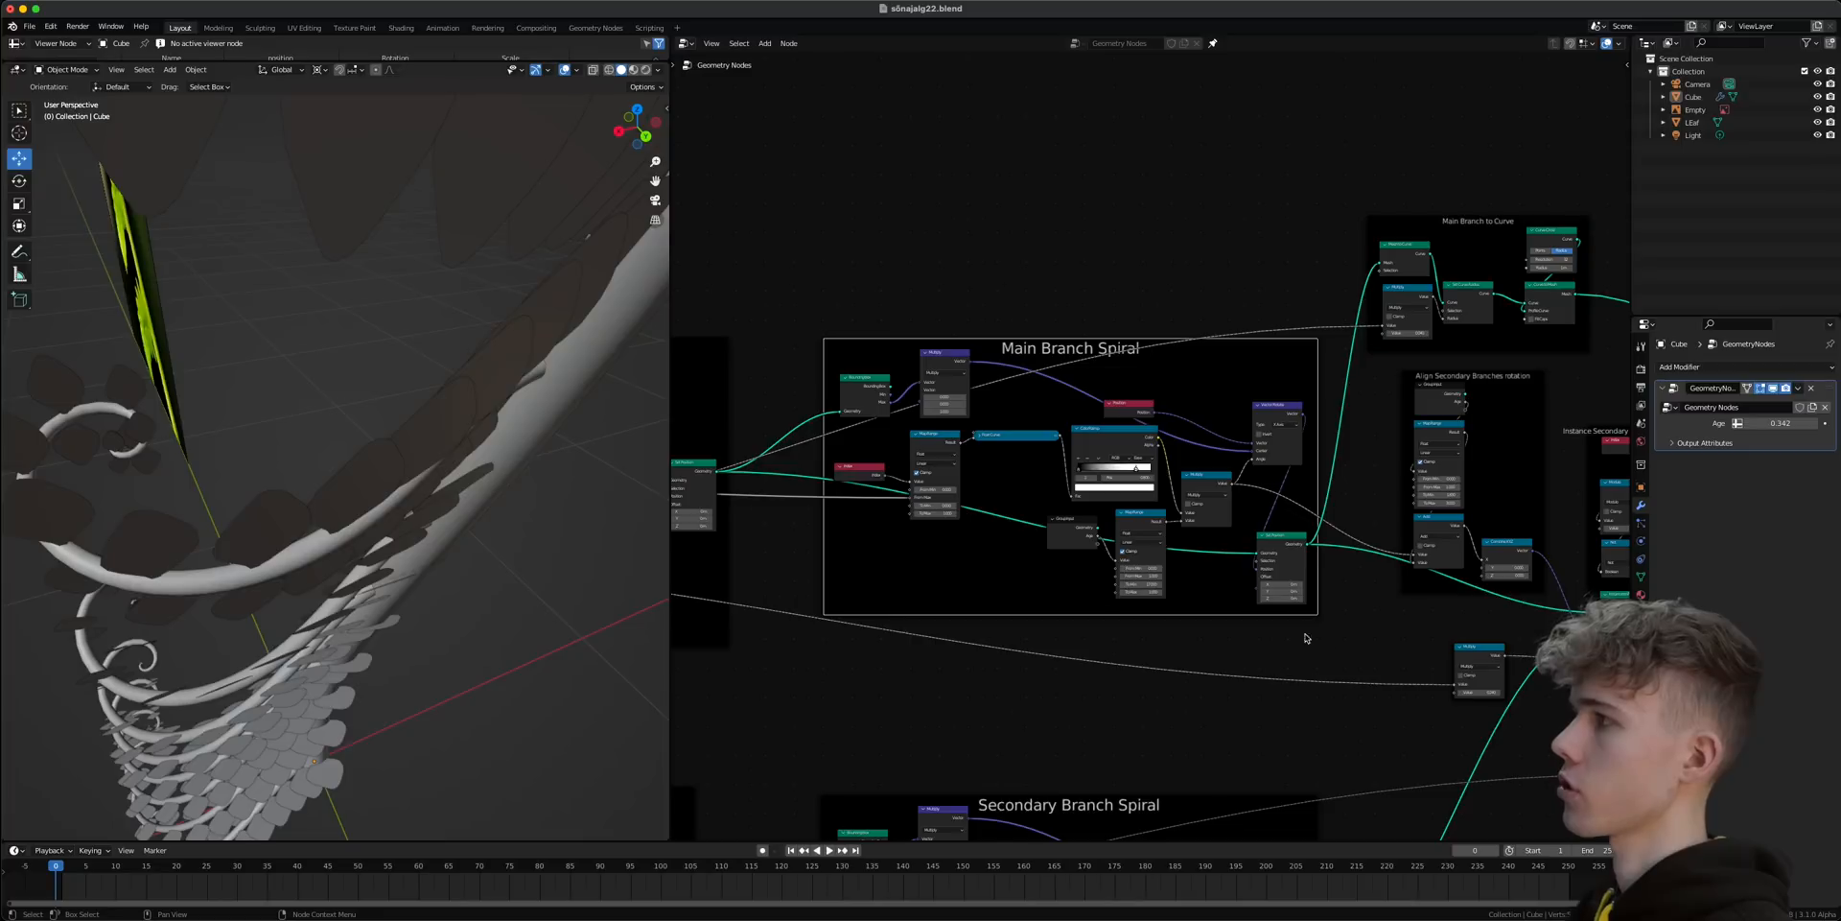
middle_drag(1307, 637, 1090, 399)
scroll(1089, 399, down, 1)
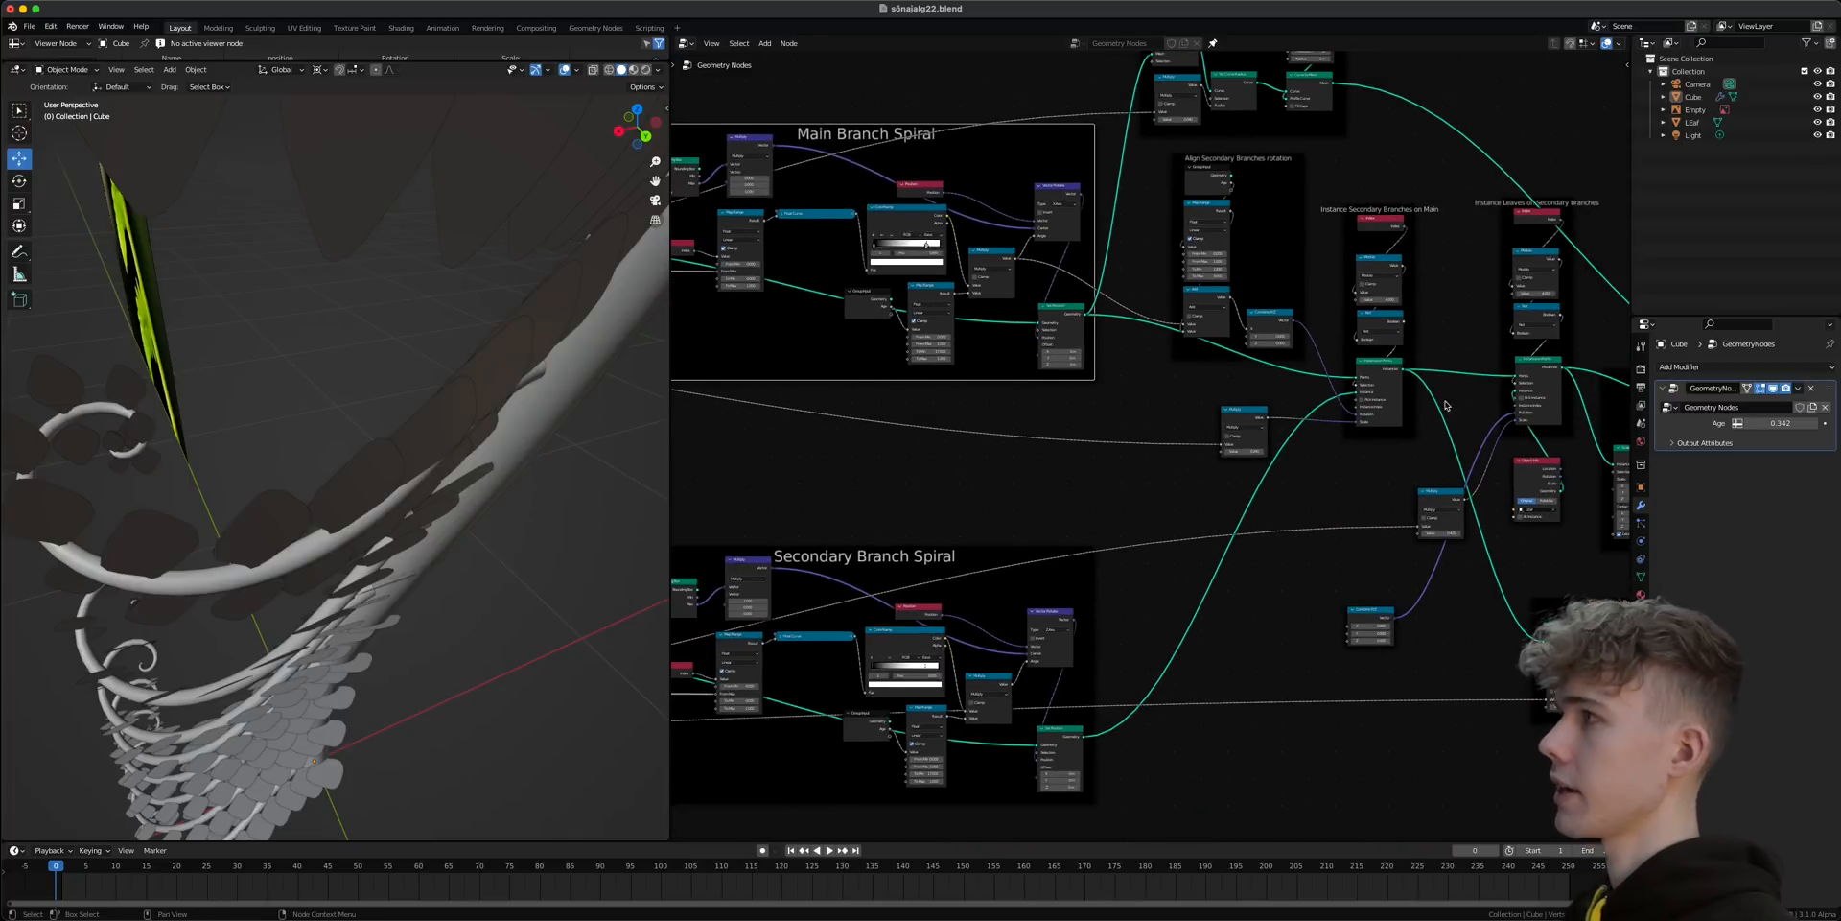
middle_drag(1230, 442, 1094, 423)
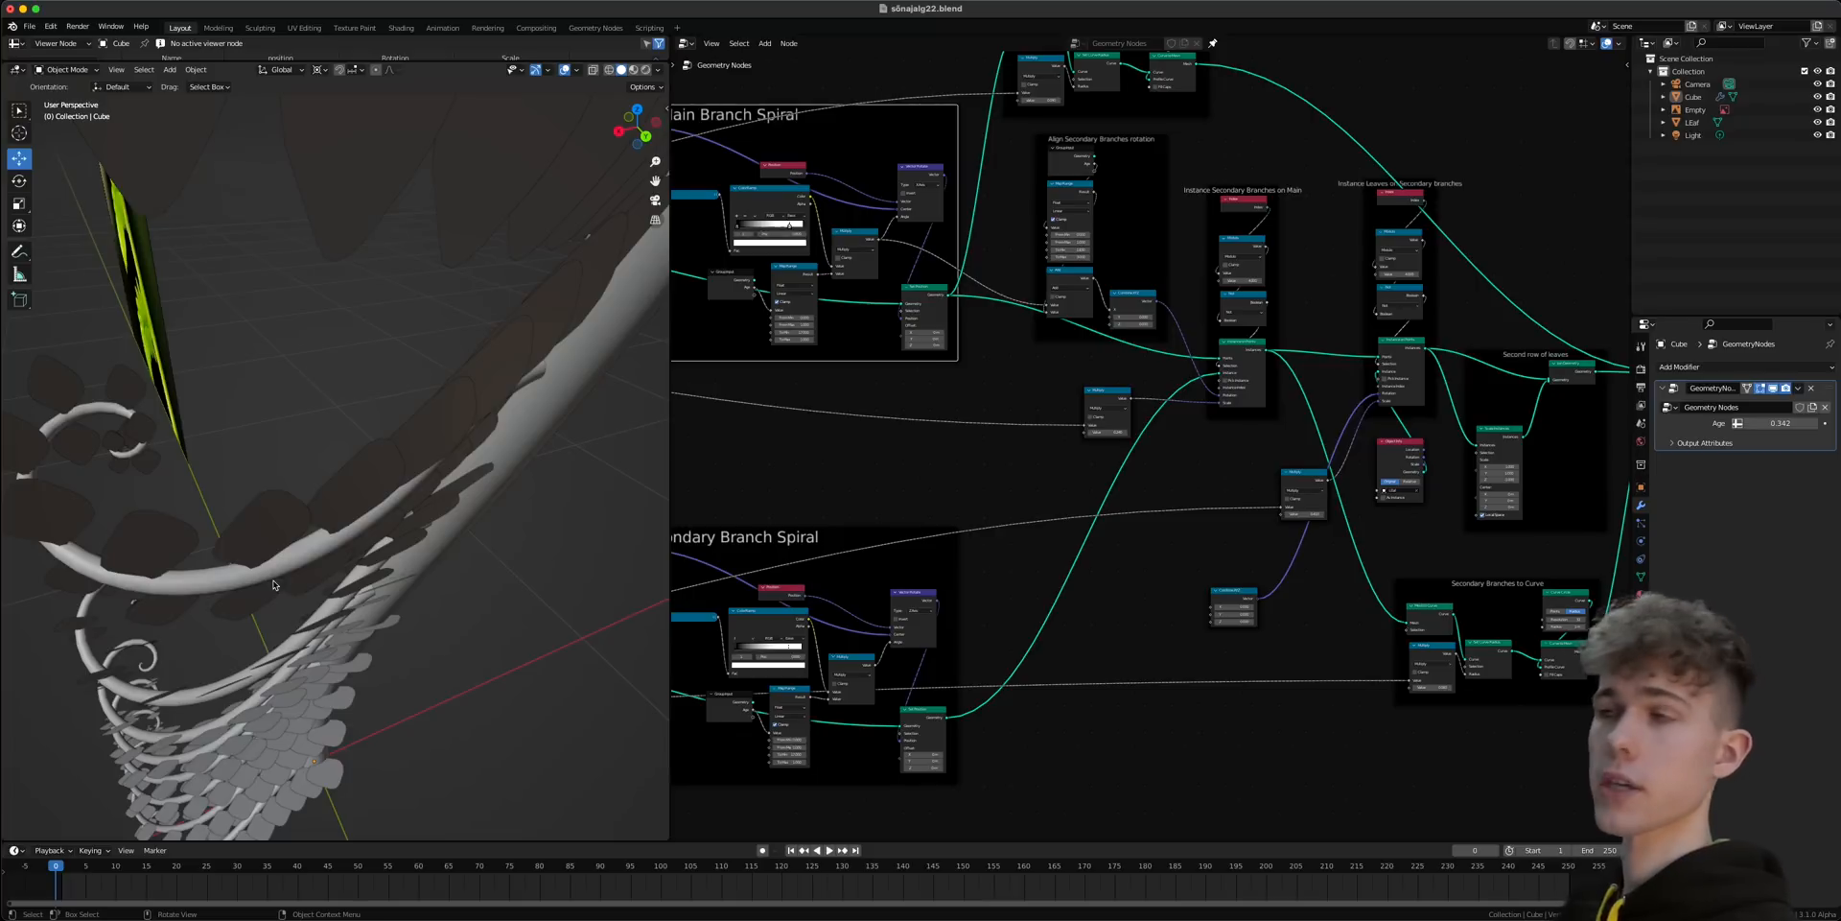
middle_drag(862, 727, 1016, 573)
scroll(995, 620, up, 4)
drag(1020, 573, 1524, 500)
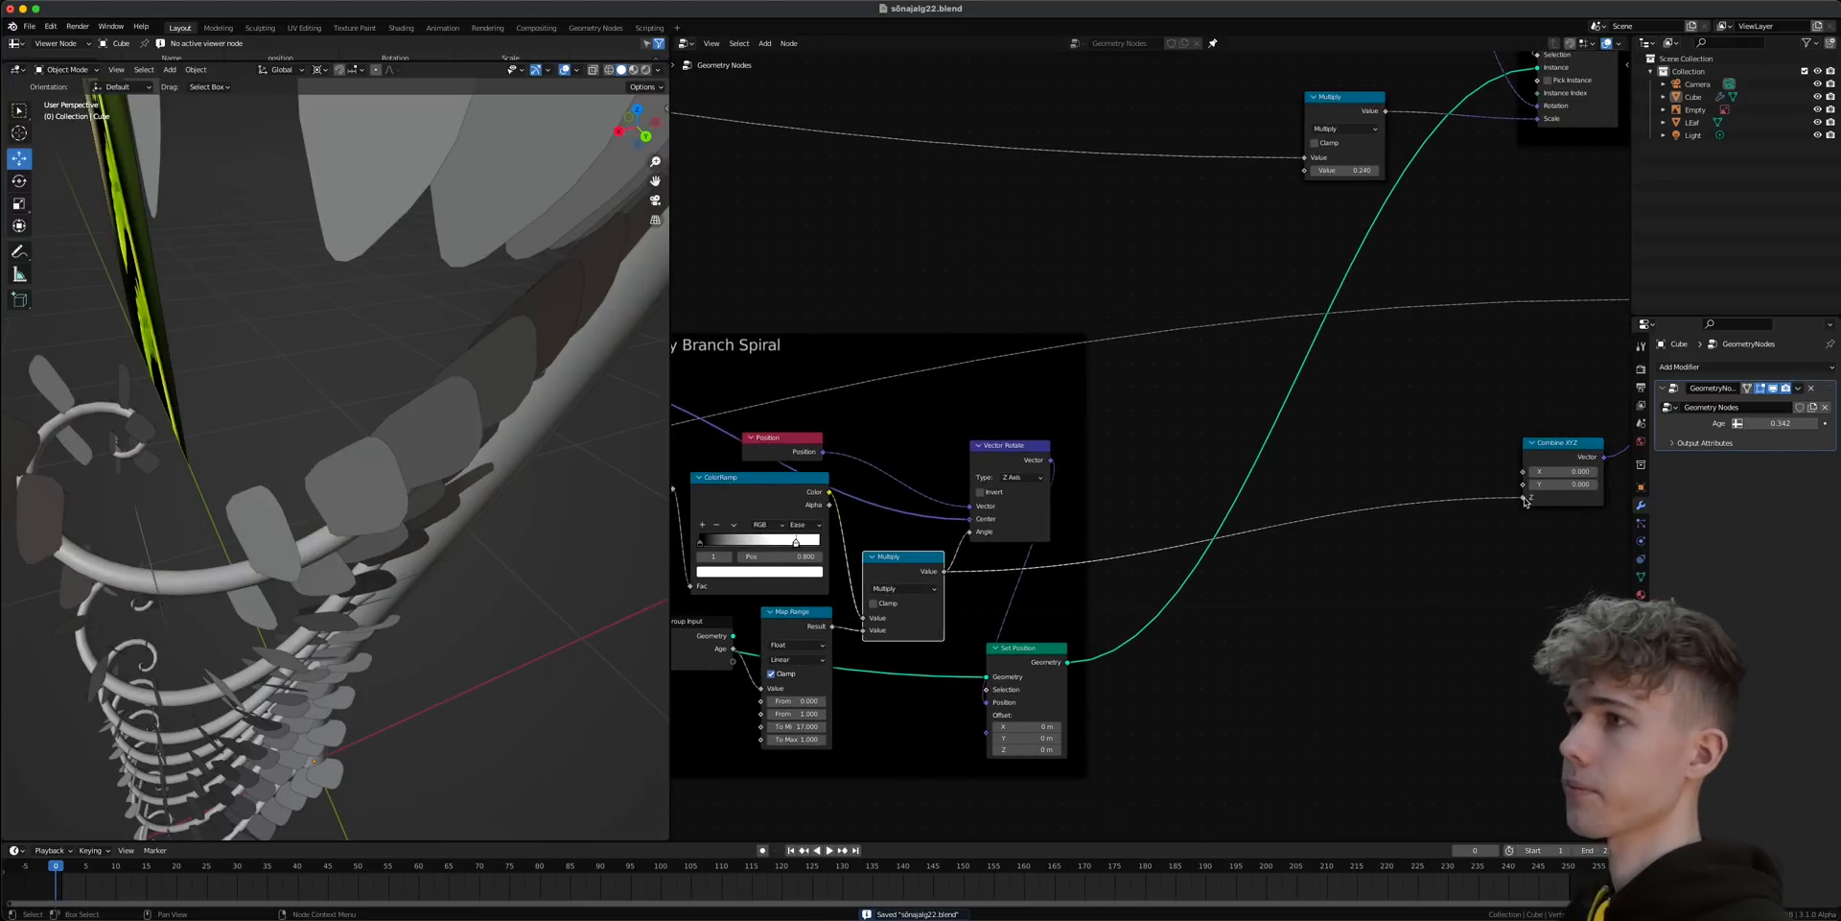
- Add a Math node set to Add on the link between the spiral's Multiply and the Combine XYZ Z input
middle_drag(1319, 517, 1148, 551)
middle_drag(467, 487, 180, 593)
scroll(180, 594, up, 6)
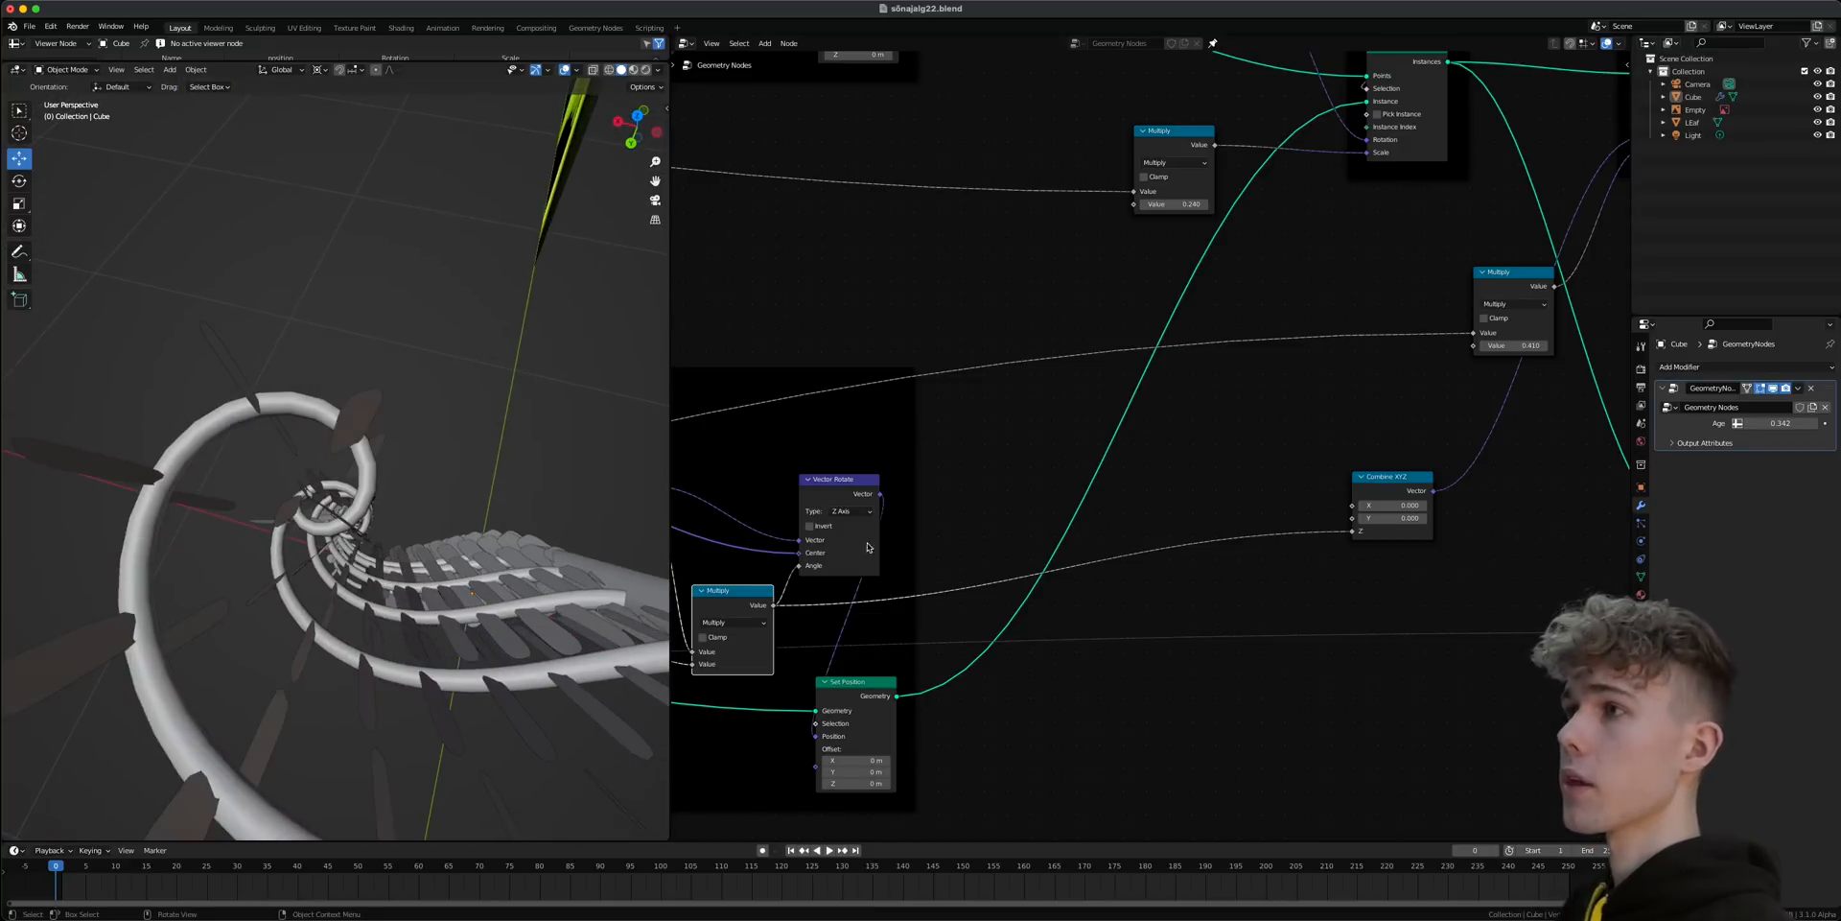
middle_drag(1177, 550, 1049, 575)
key(shift+a)
click(1269, 461)
text(ma)
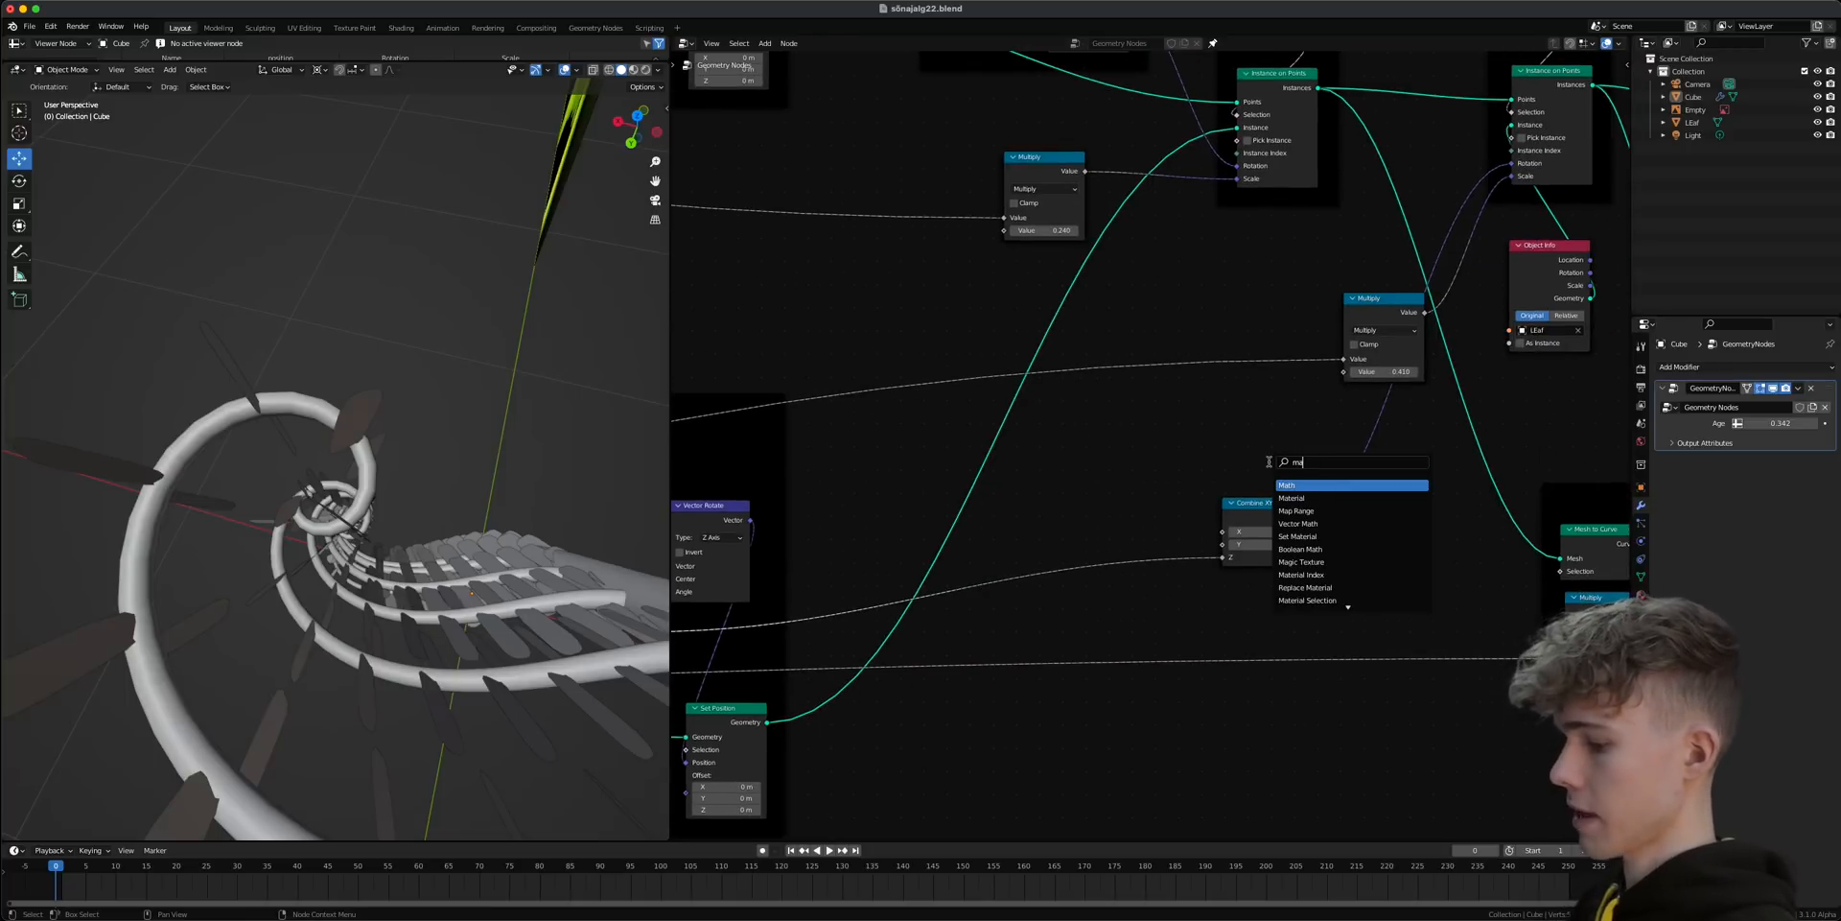
text(th)
click(1328, 484)
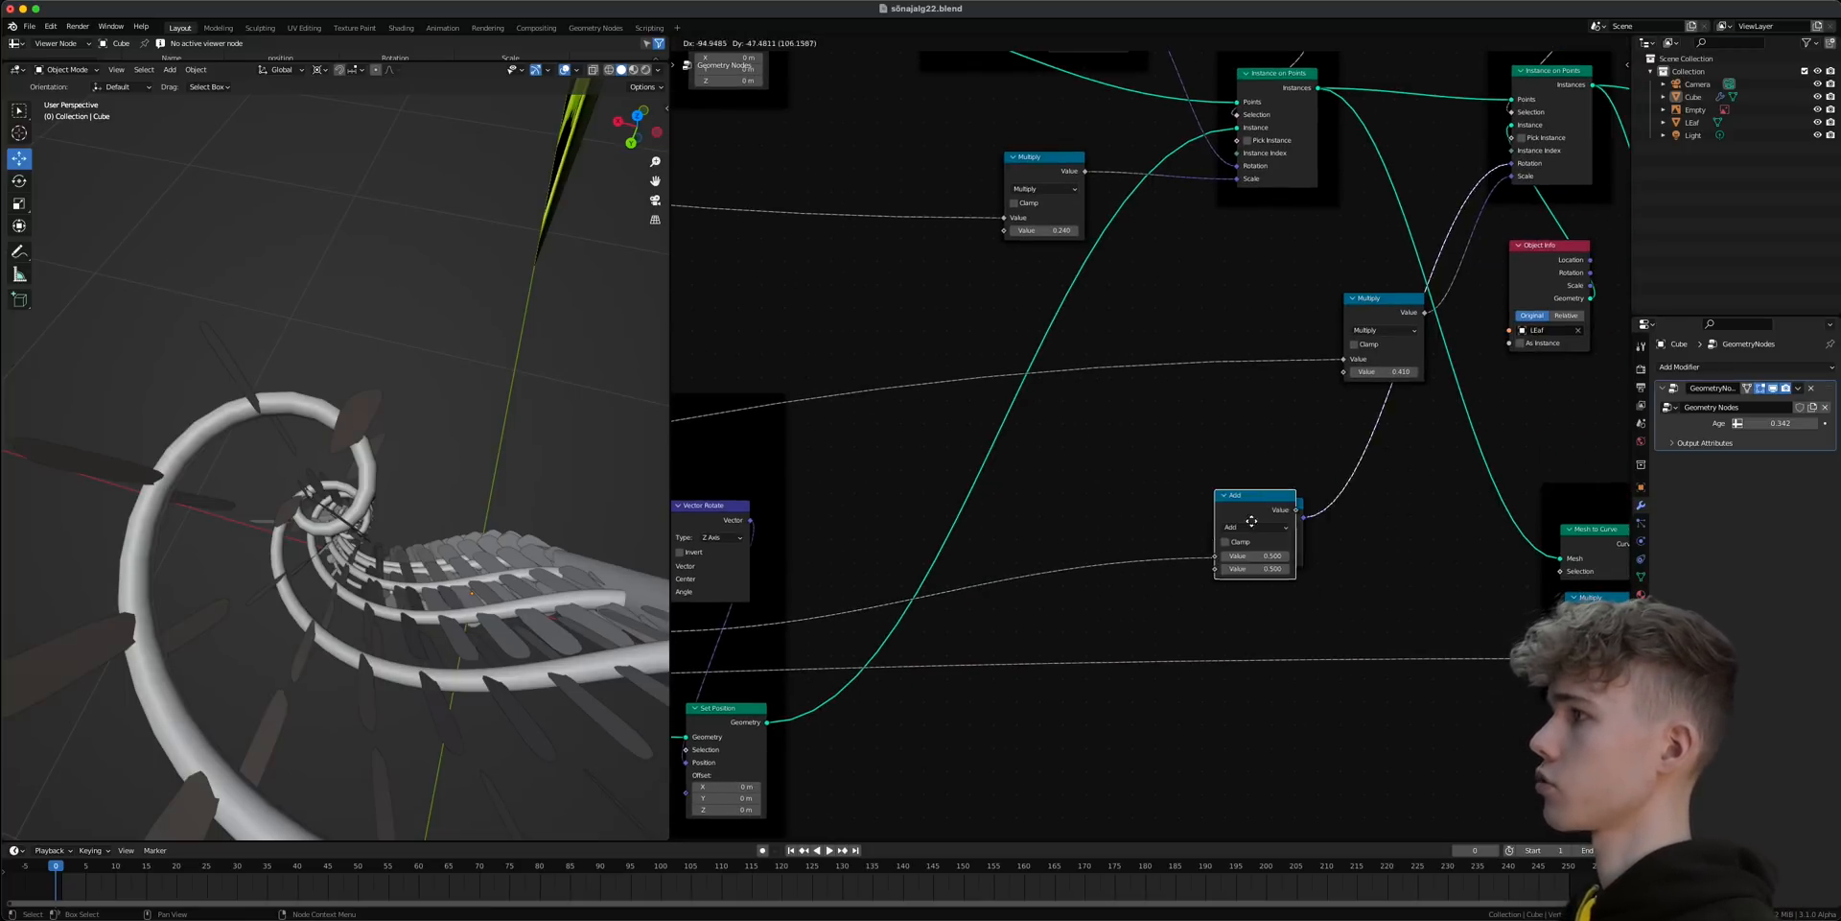
click(1178, 641)
- Set the Add node's second value to 2.030 and Age to about 0.42 to check the leaf alignment
scroll(1177, 640, up, 2)
drag(1180, 673, 1266, 673)
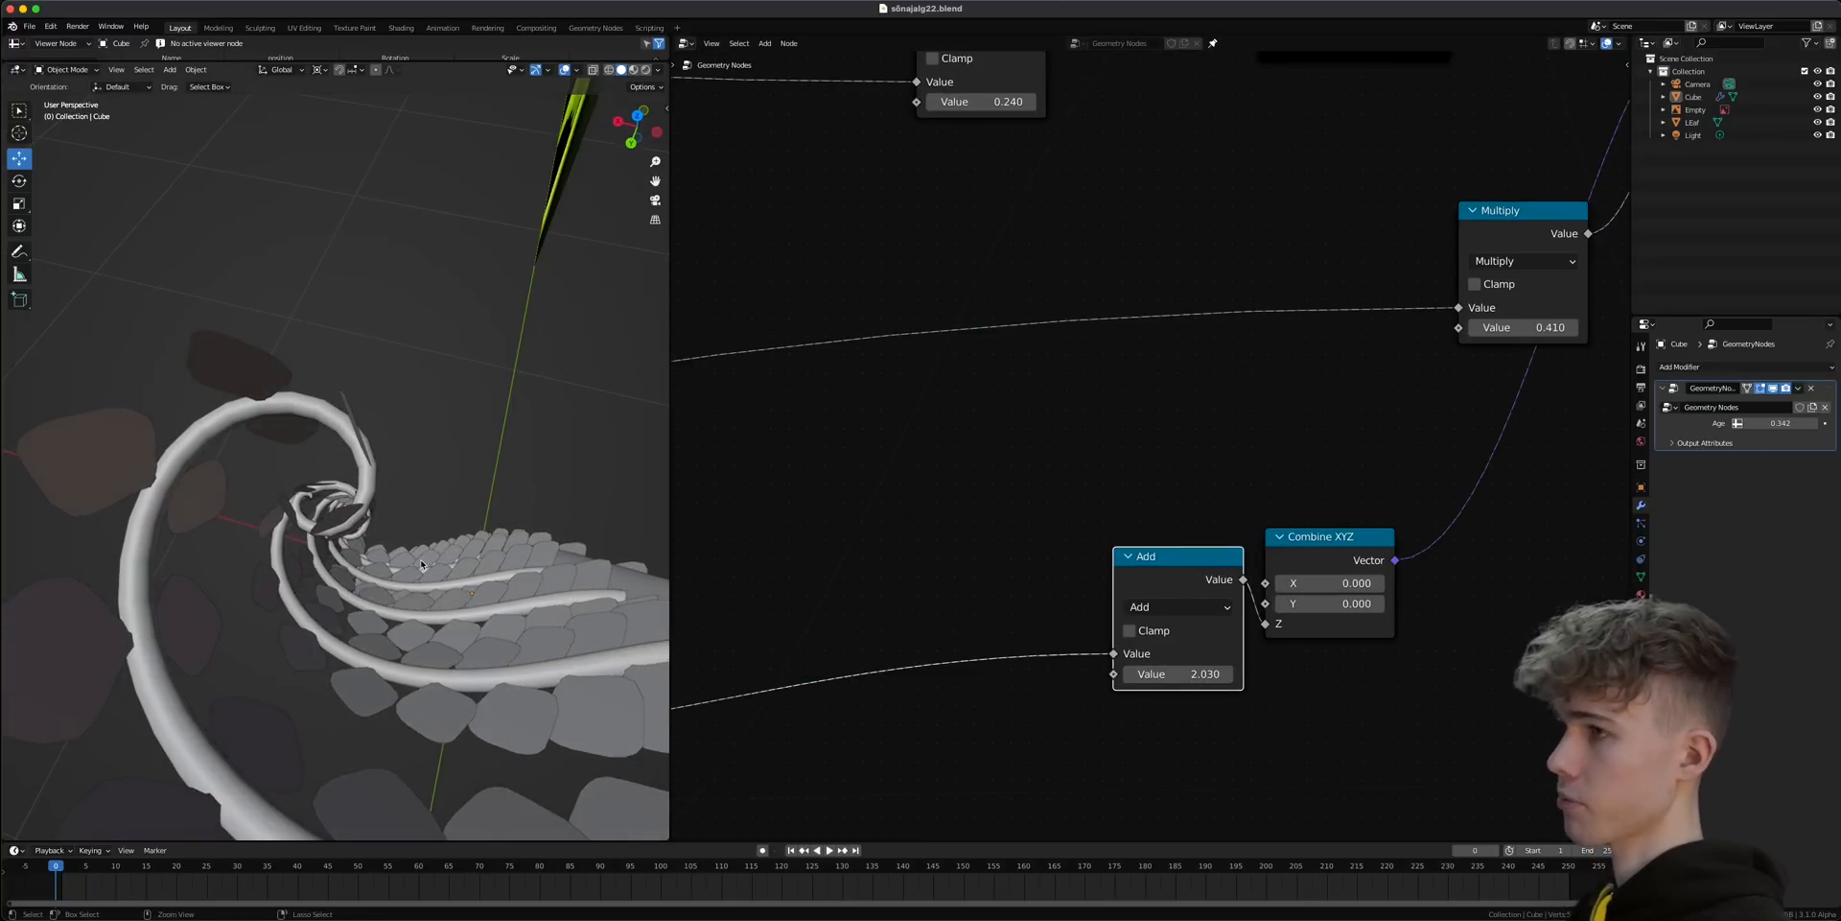
drag(1779, 422, 1740, 422)
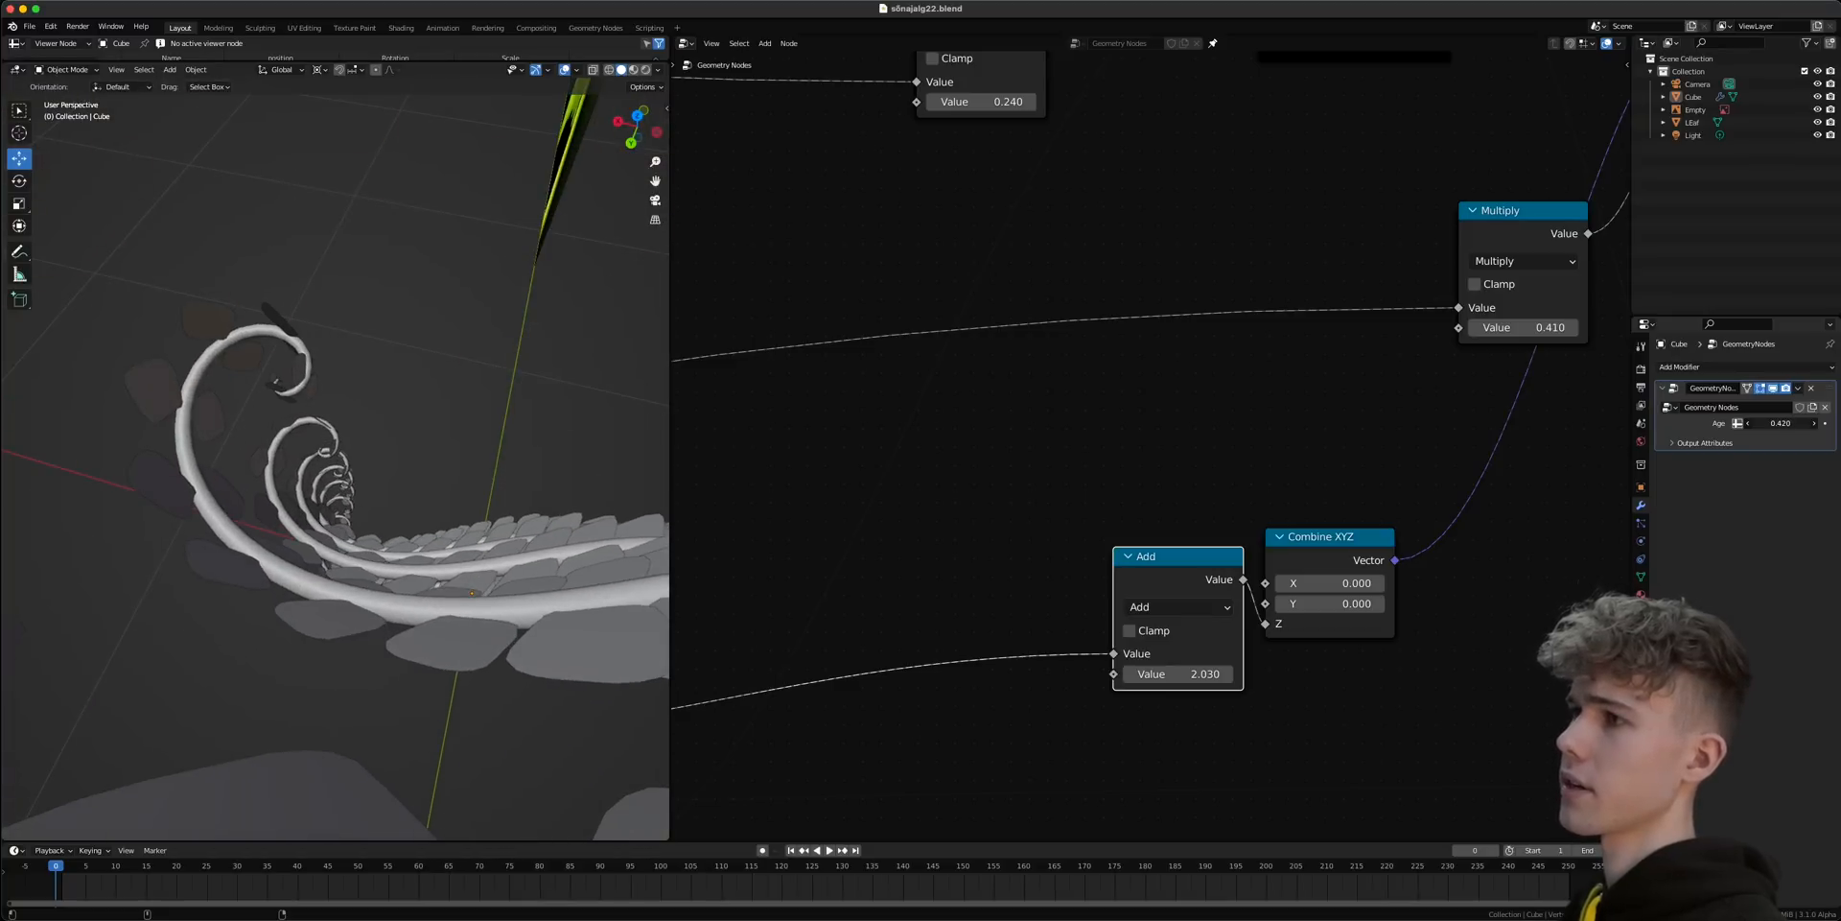
- Add a Group Input node beside the leaf rotation's Add node
key(shift+a)
click(1046, 410)
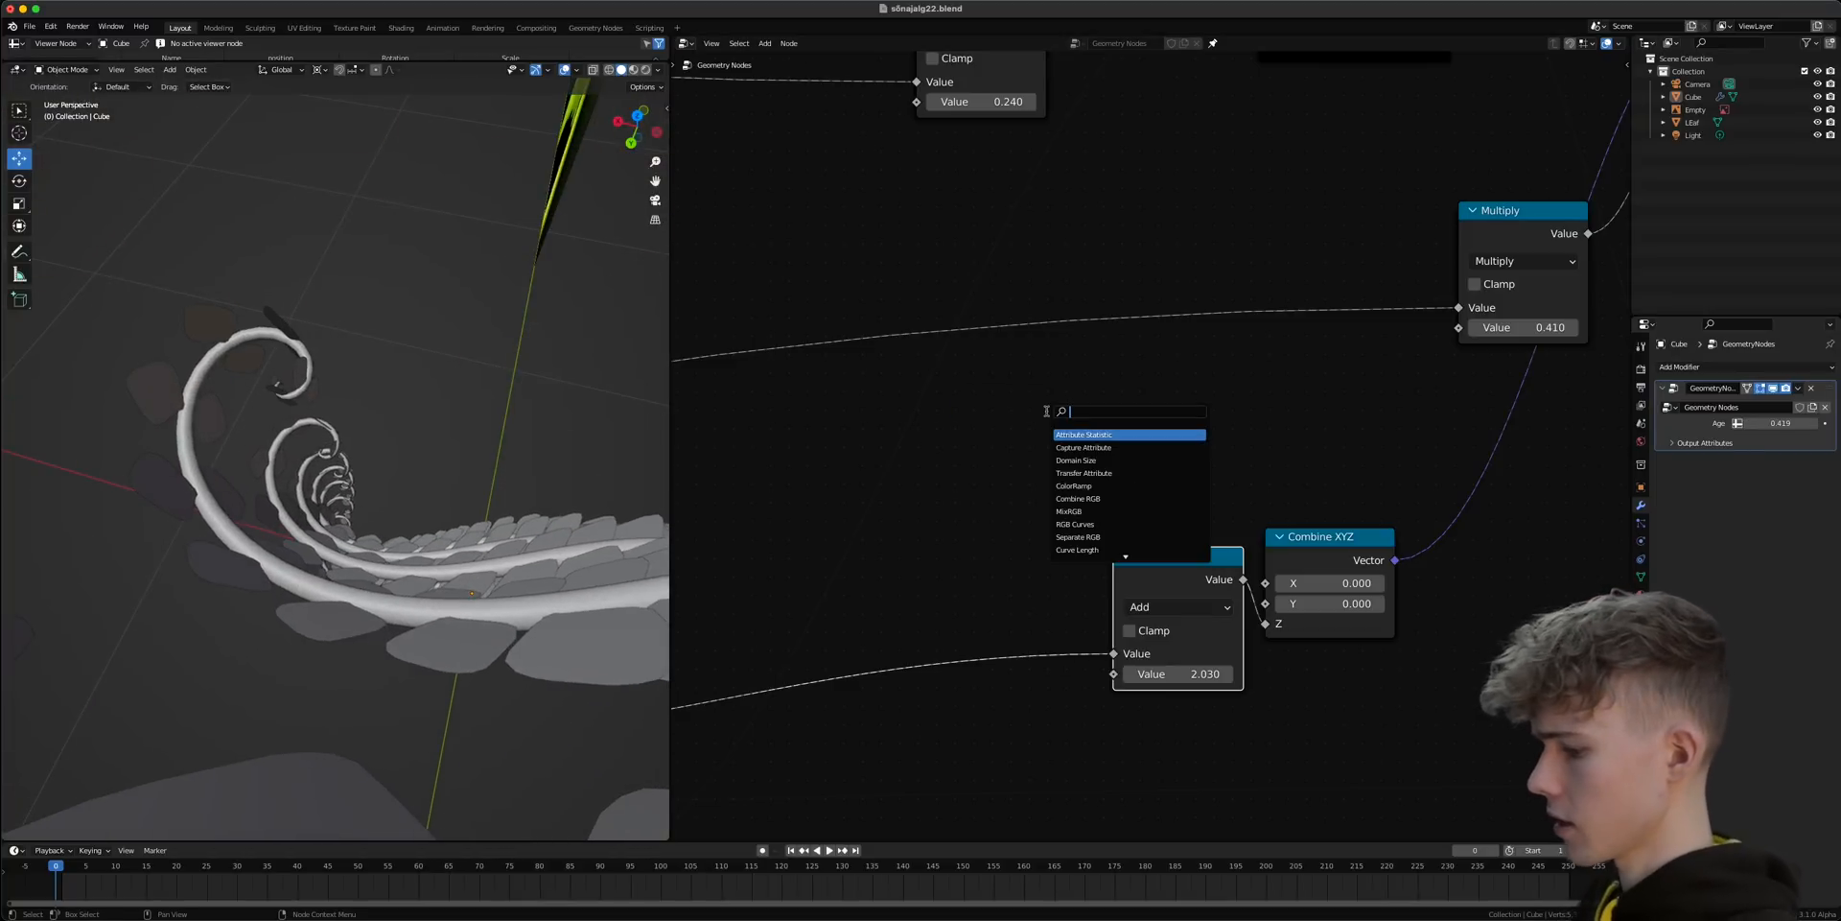
text(group)
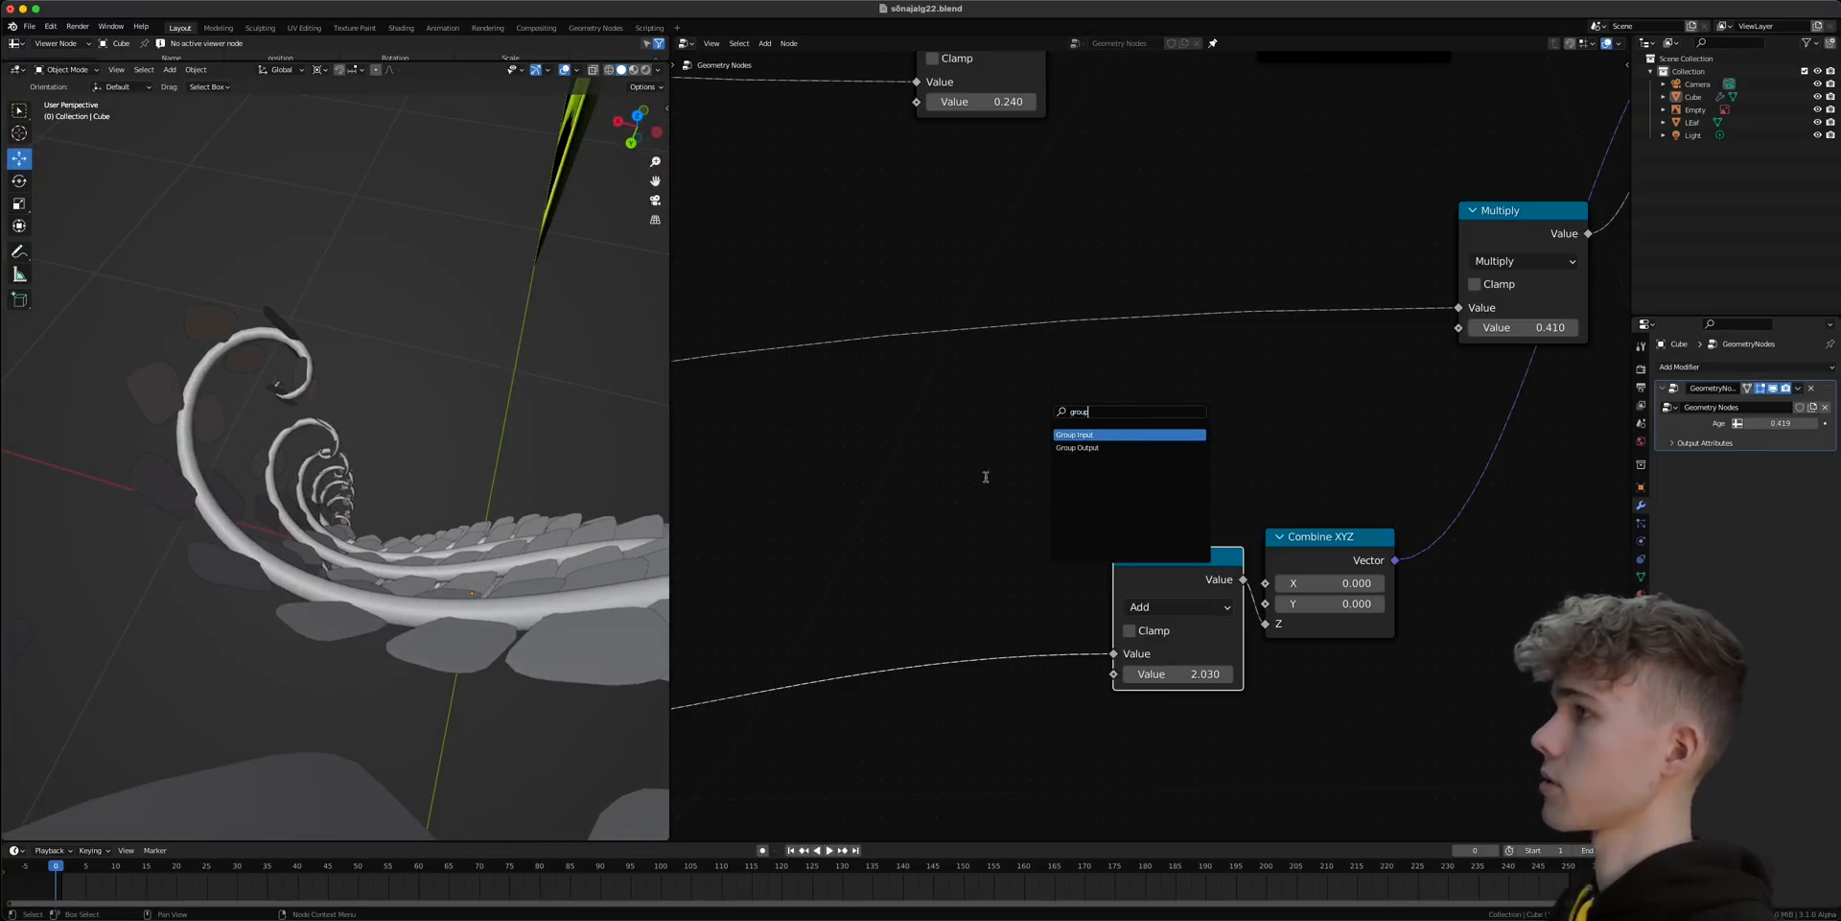
click(1076, 437)
click(851, 465)
- Add a Map Range node, linking the Group Input's Age to its Value and its Result to the Add node's second Value
key(shift+a)
click(1028, 426)
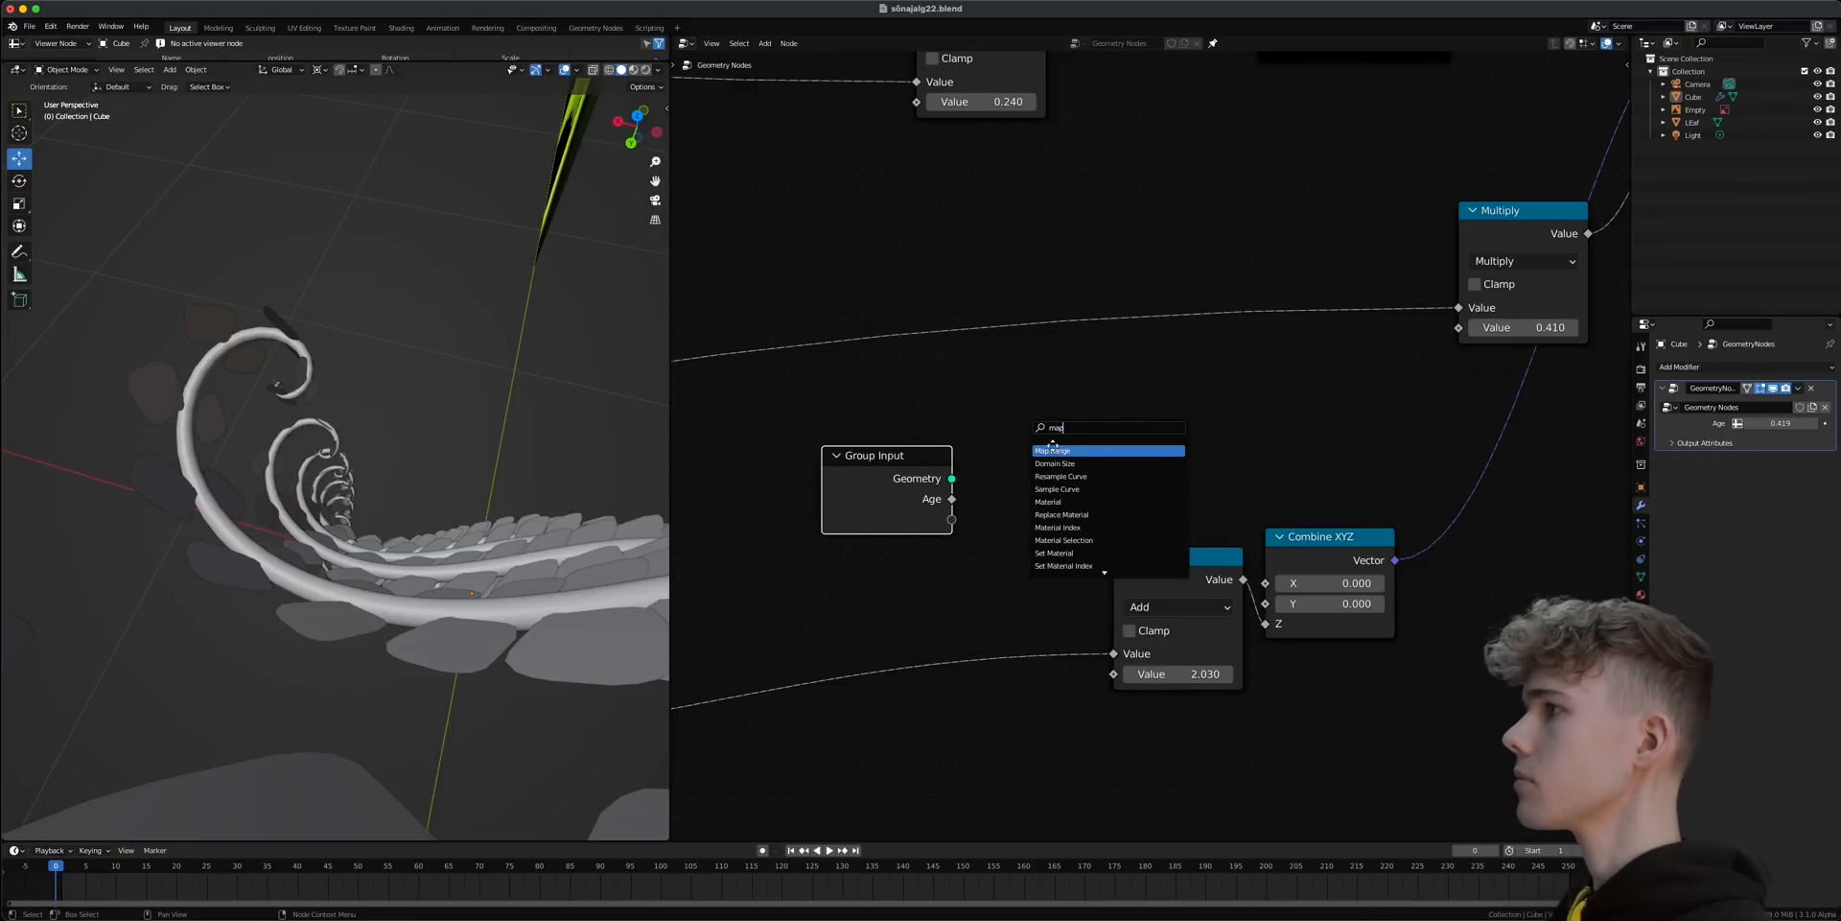
key(Return)
drag(953, 501, 1022, 501)
drag(889, 475, 810, 467)
drag(1052, 398, 998, 406)
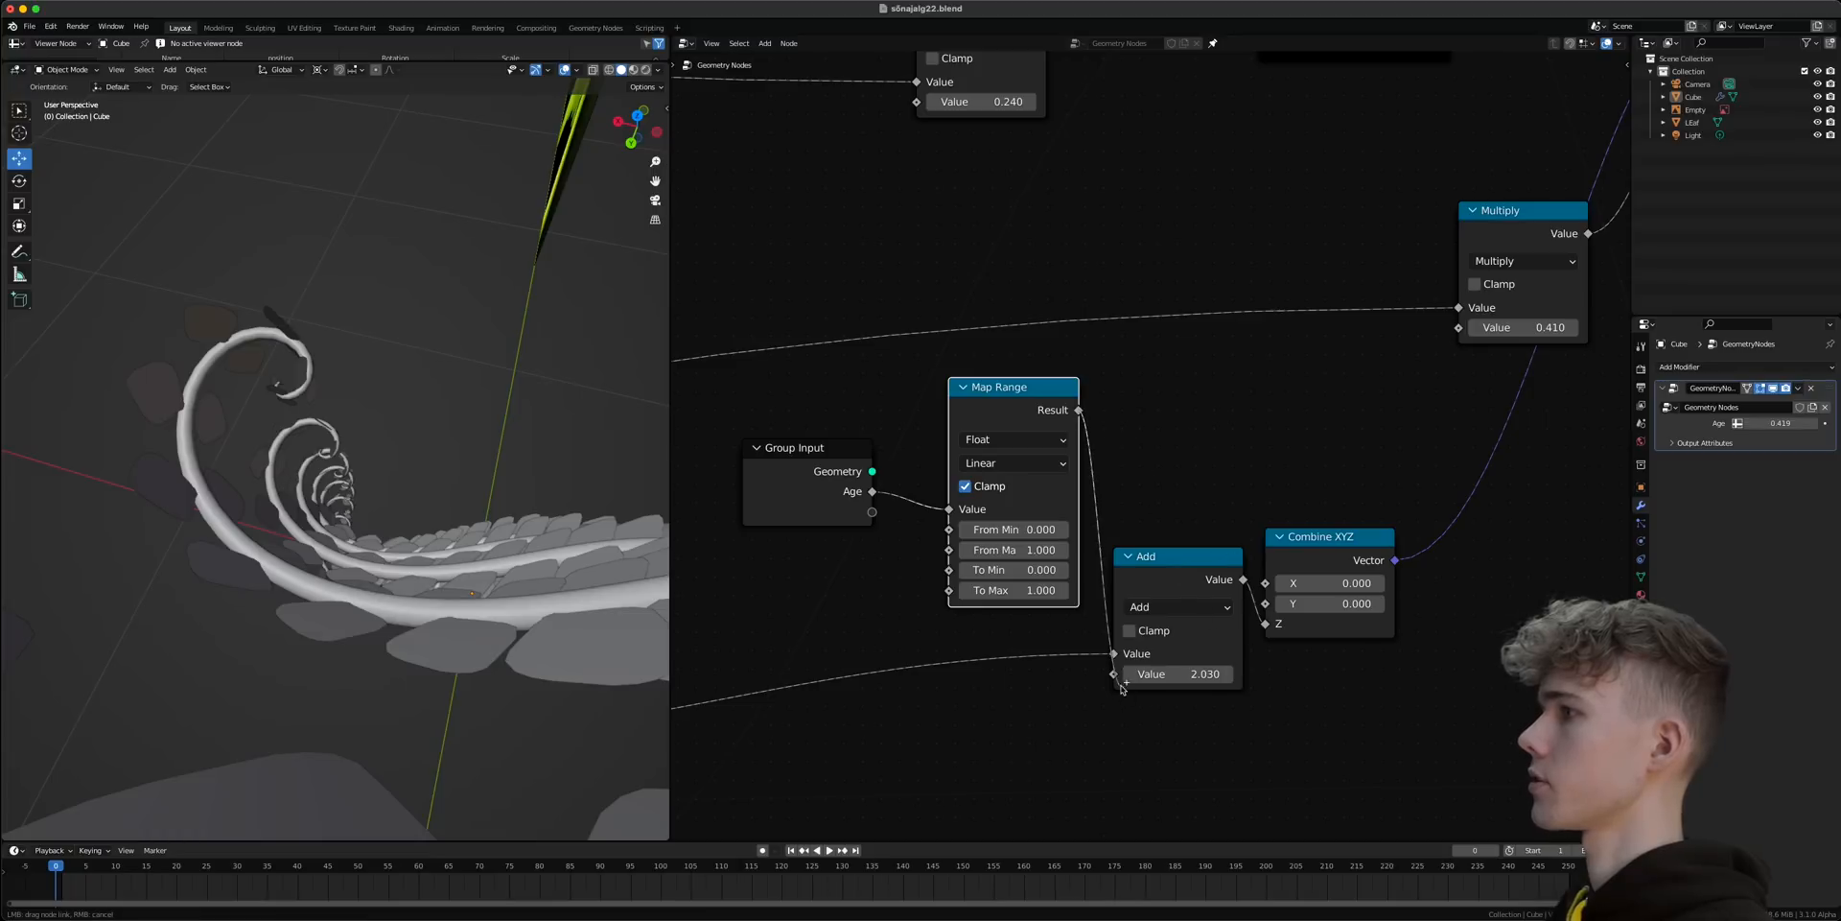
drag(1124, 691, 1120, 677)
- Set Age to 0 and the leaf rotation Map Range's To Min to 2.020, checking the curled leaves, and save the file
key(BackSpace)
middle_drag(317, 475, 533, 457)
middle_drag(384, 411, 471, 385)
scroll(474, 403, up, 10)
middle_drag(494, 485, 129, 527)
drag(1022, 573, 1155, 573)
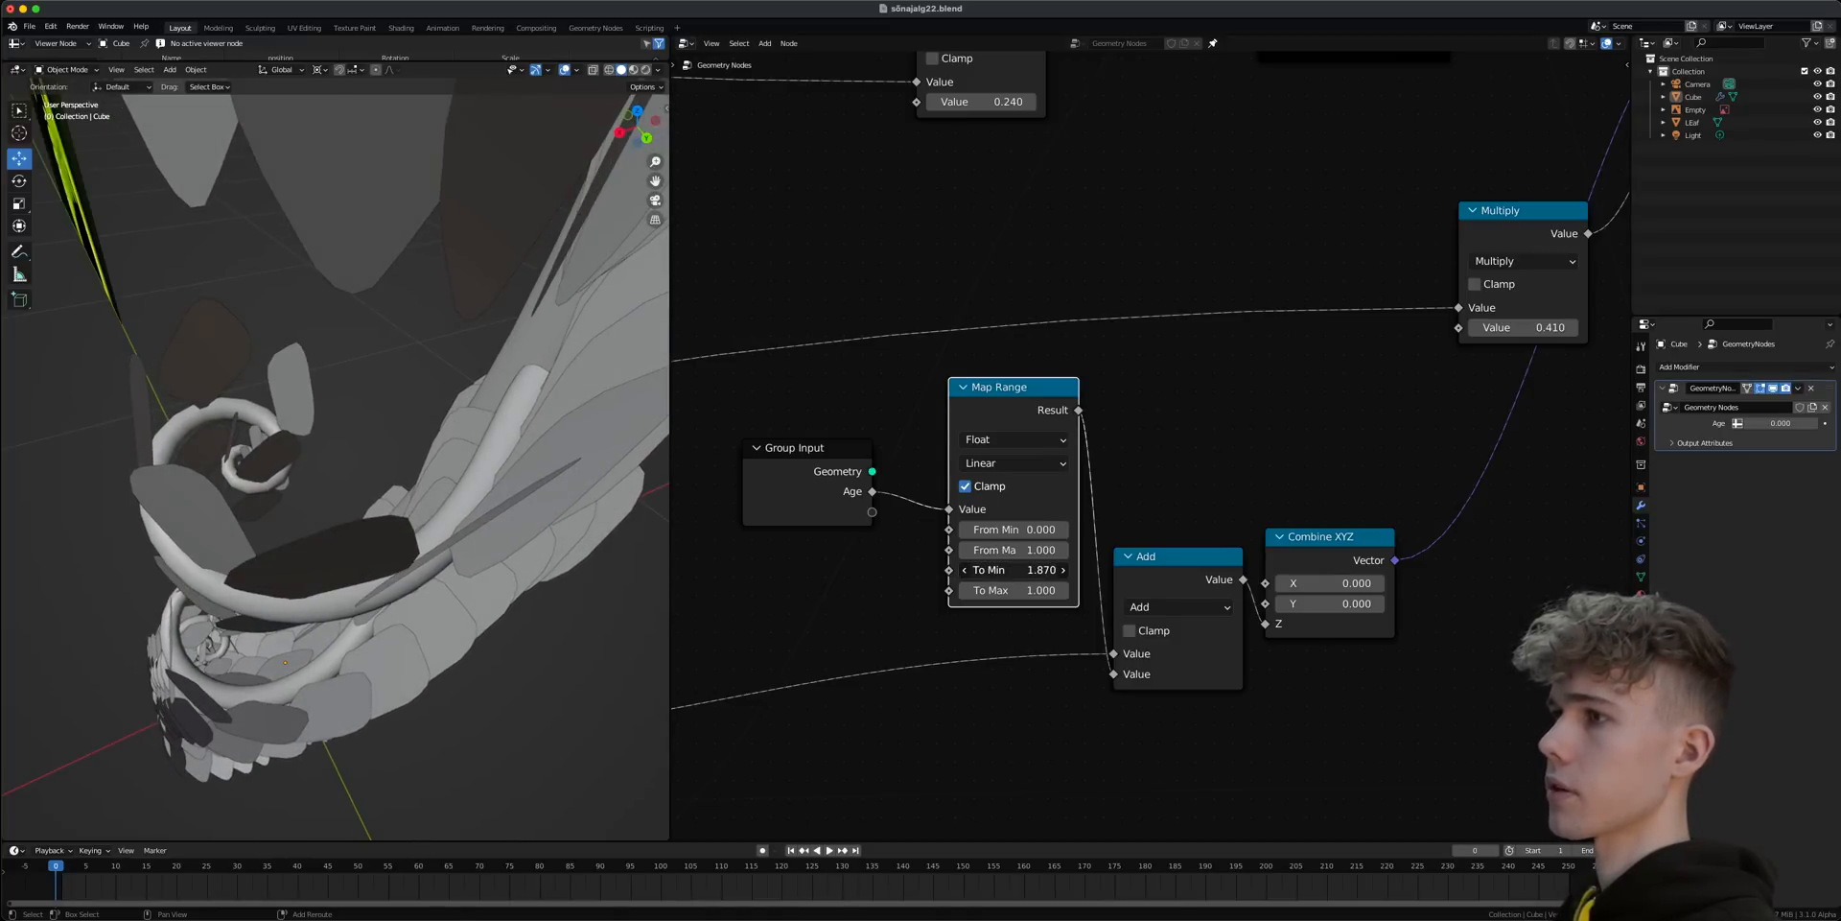
middle_drag(416, 516, 312, 496)
drag(1045, 570, 1074, 570)
middle_drag(239, 435, 218, 462)
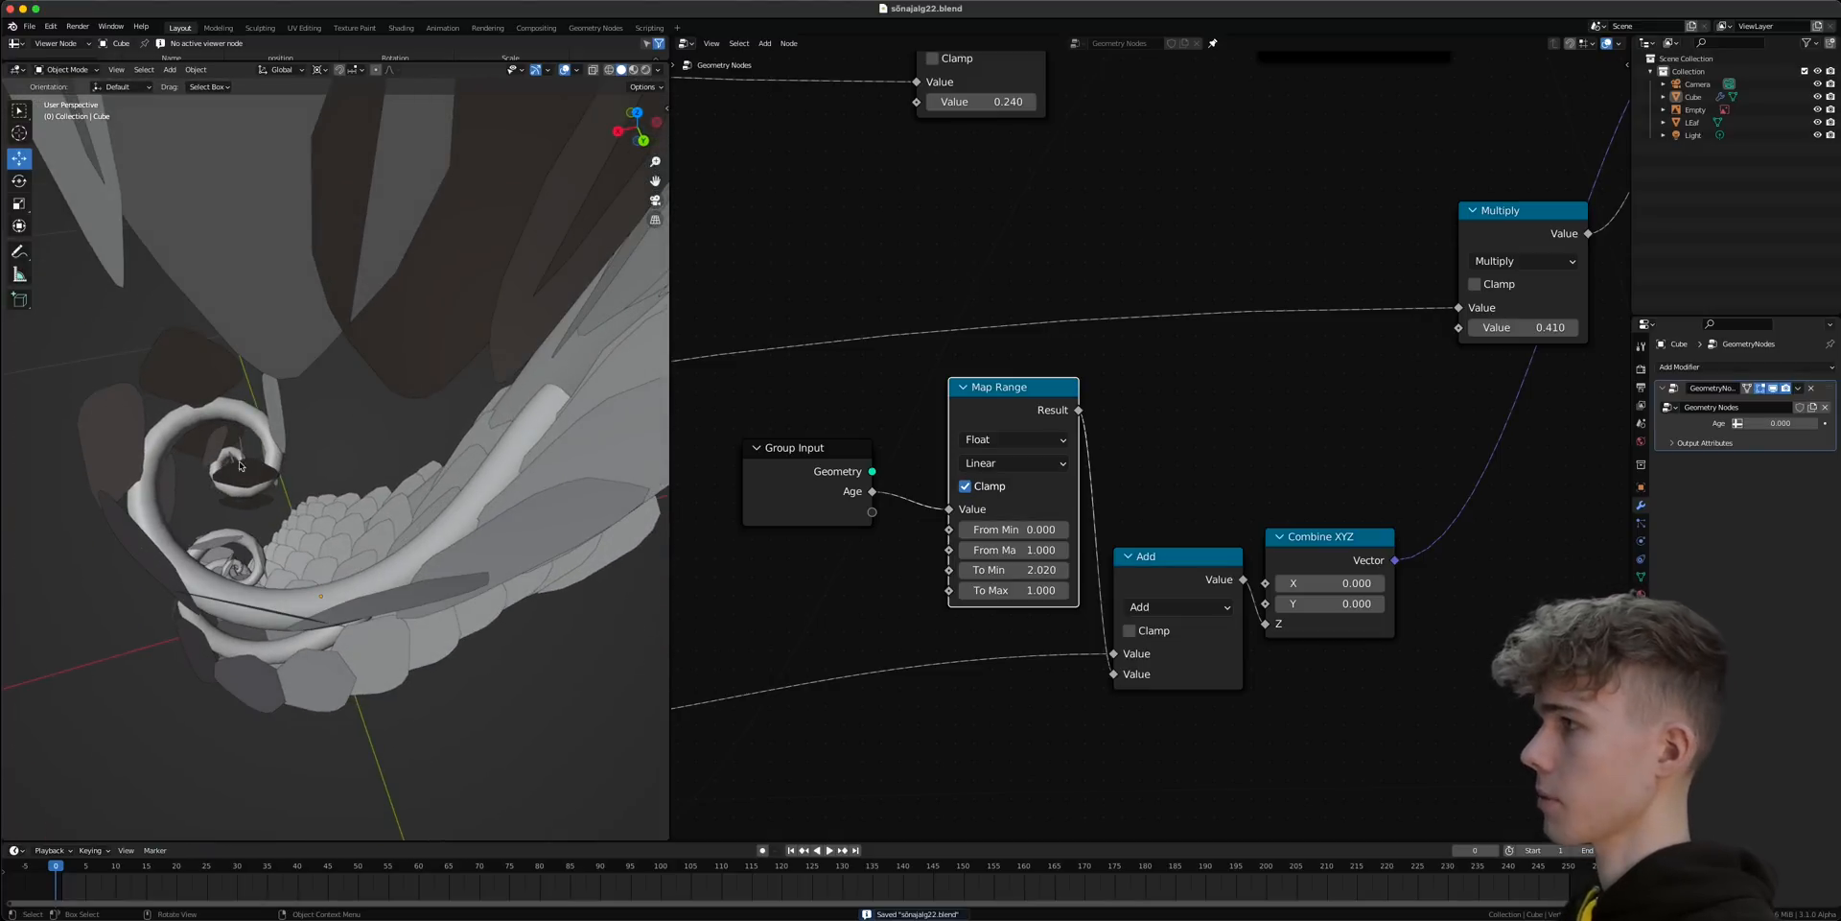
- Set Age to 1.000 and the leaf rotation Map Range's To Max to 3.240, checking the unfurled leaves
drag(1786, 425, 1813, 424)
middle_drag(380, 399, 128, 422)
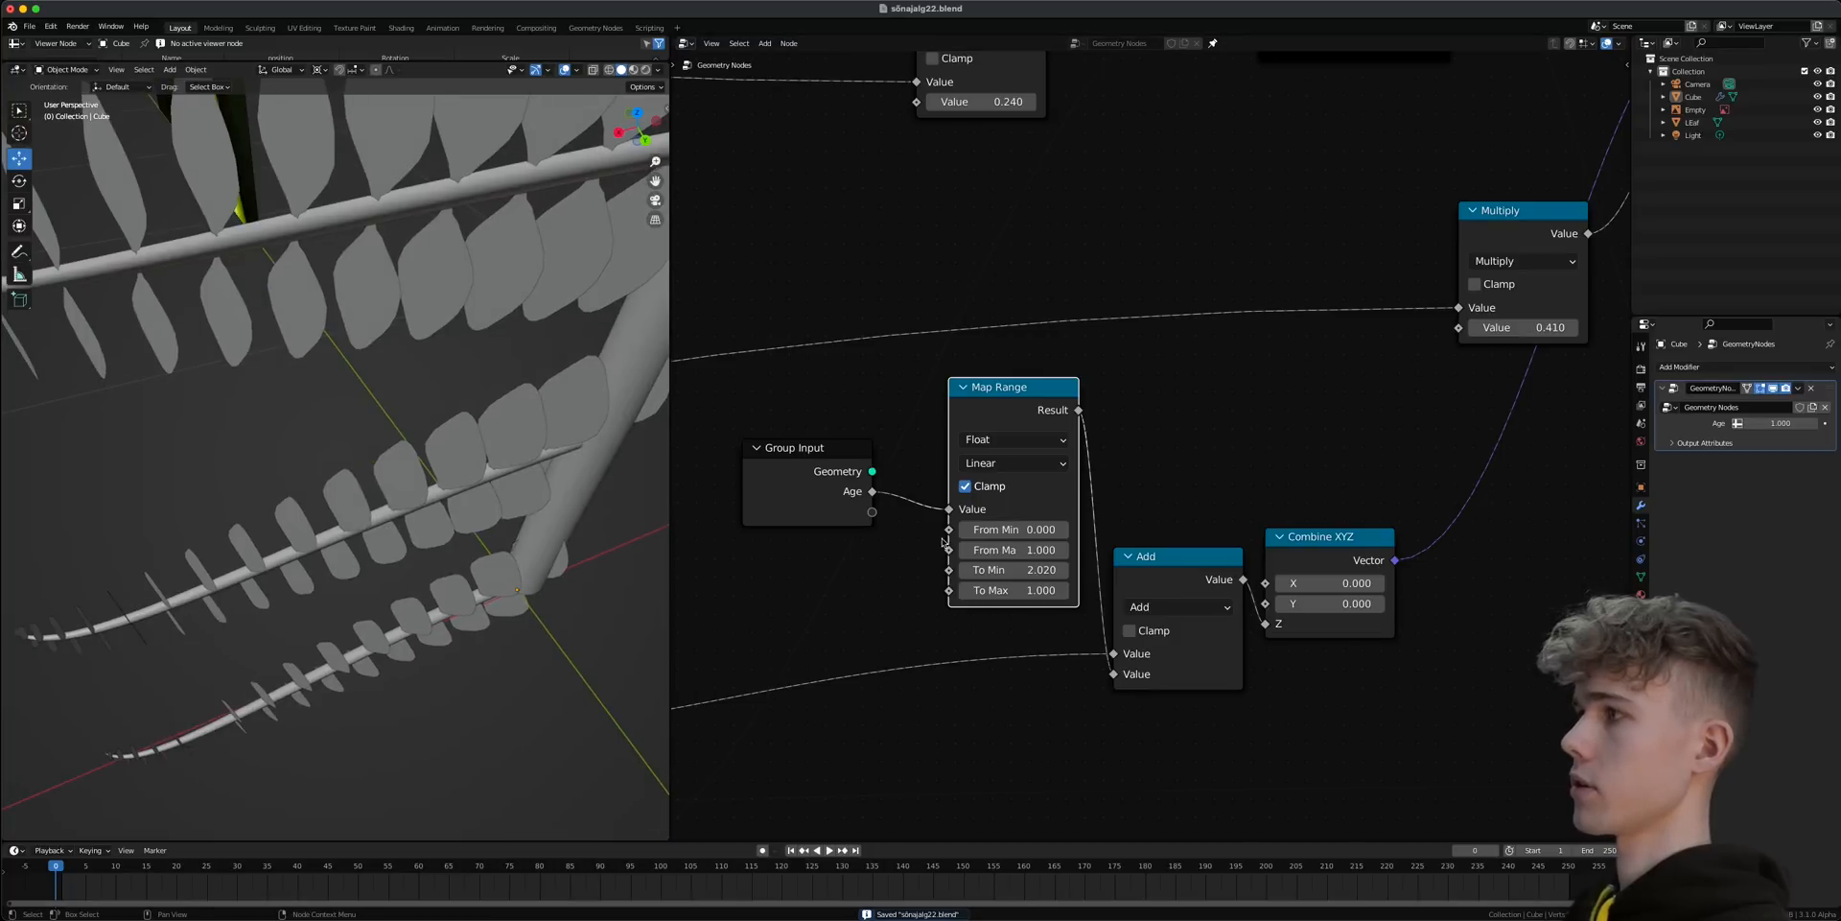
shift+drag(1014, 590, 1171, 590)
middle_drag(479, 587, 403, 472)
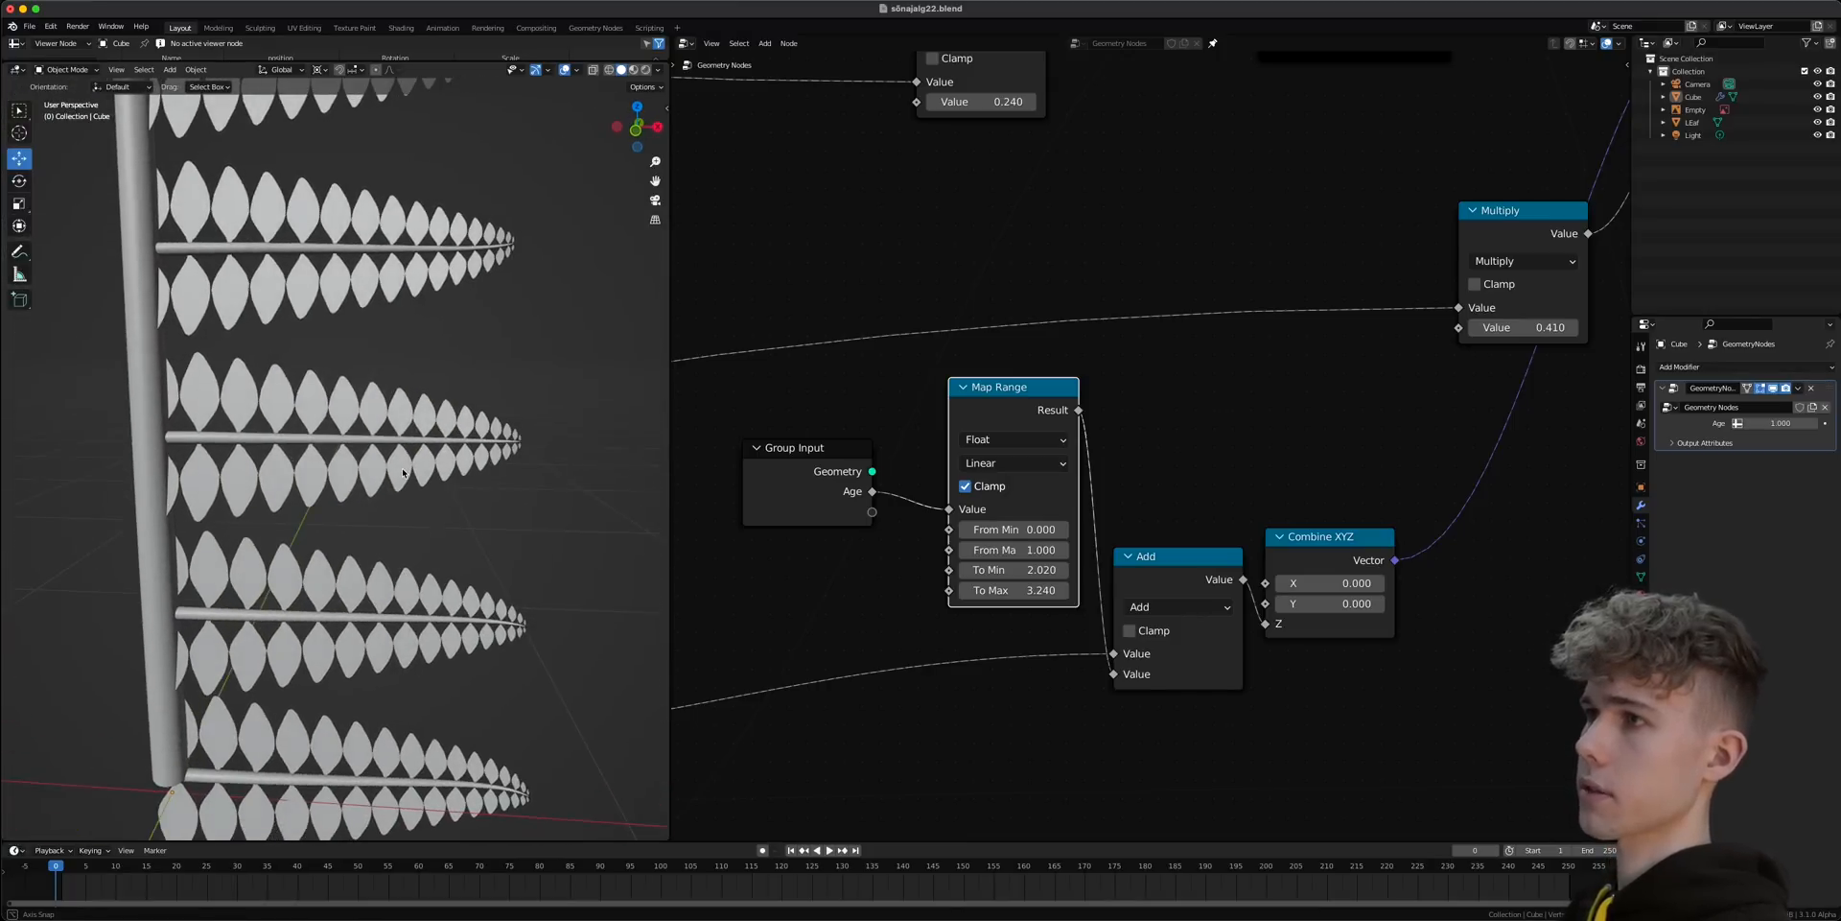
- Set Age to 0 to inspect the curled leaves, return Age to 1.000 and save the file
drag(1781, 423, 1685, 423)
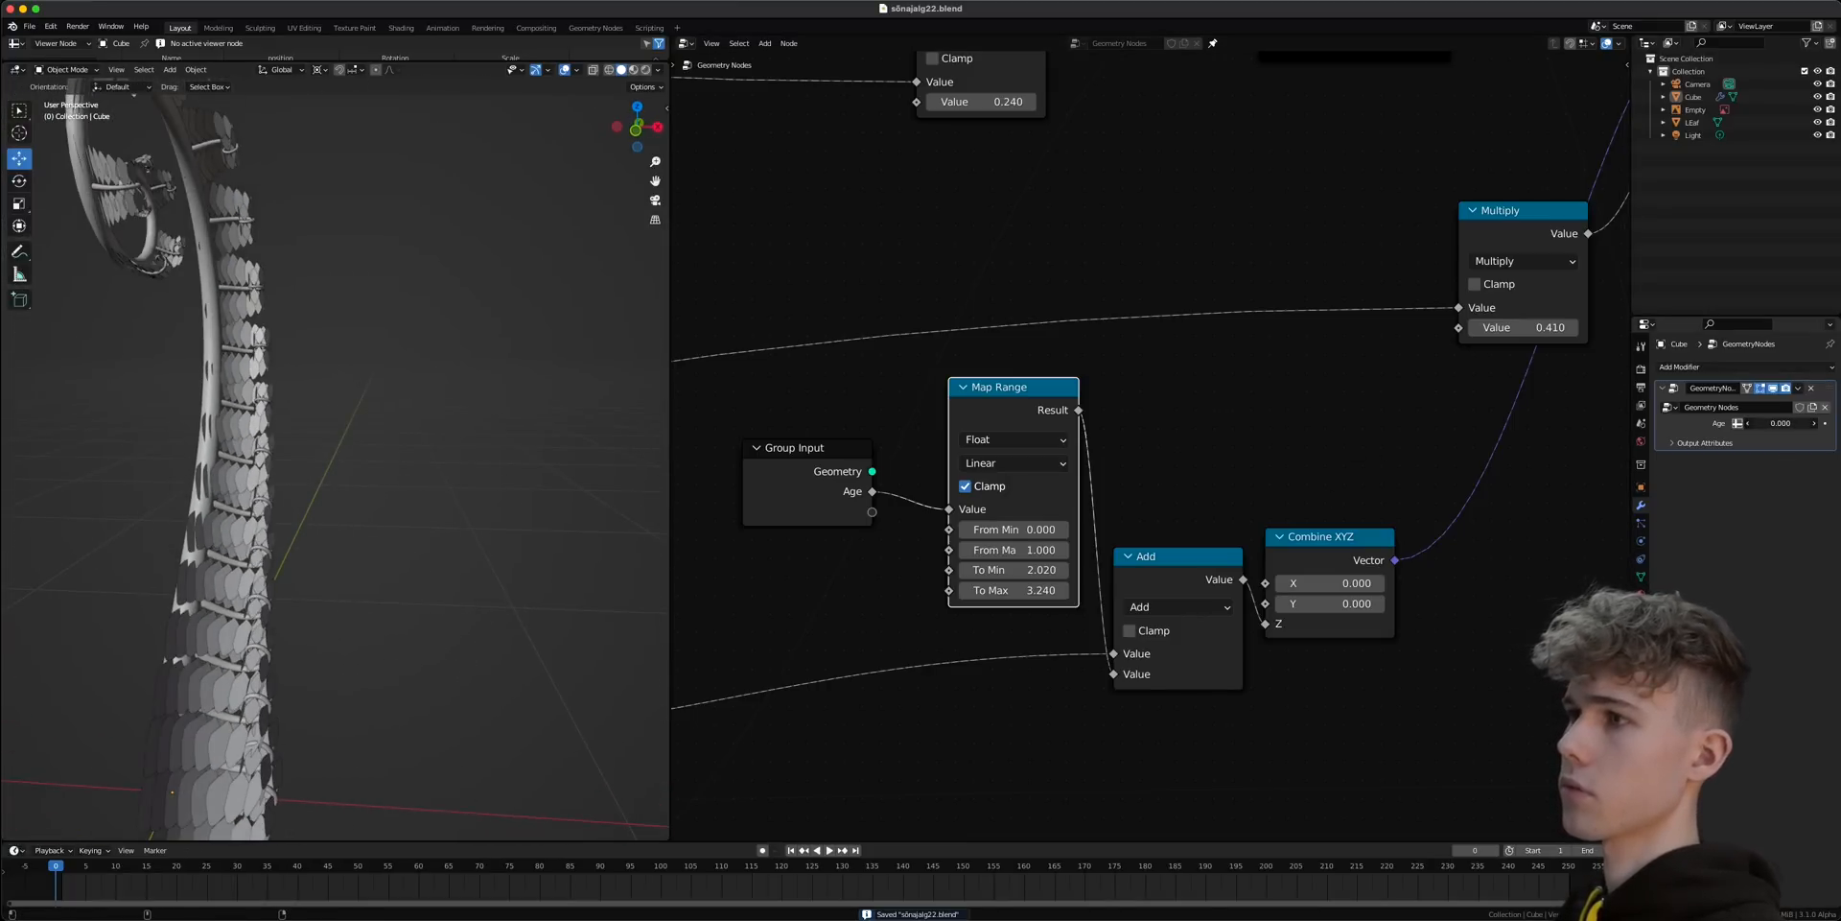
middle_drag(576, 252, 485, 385)
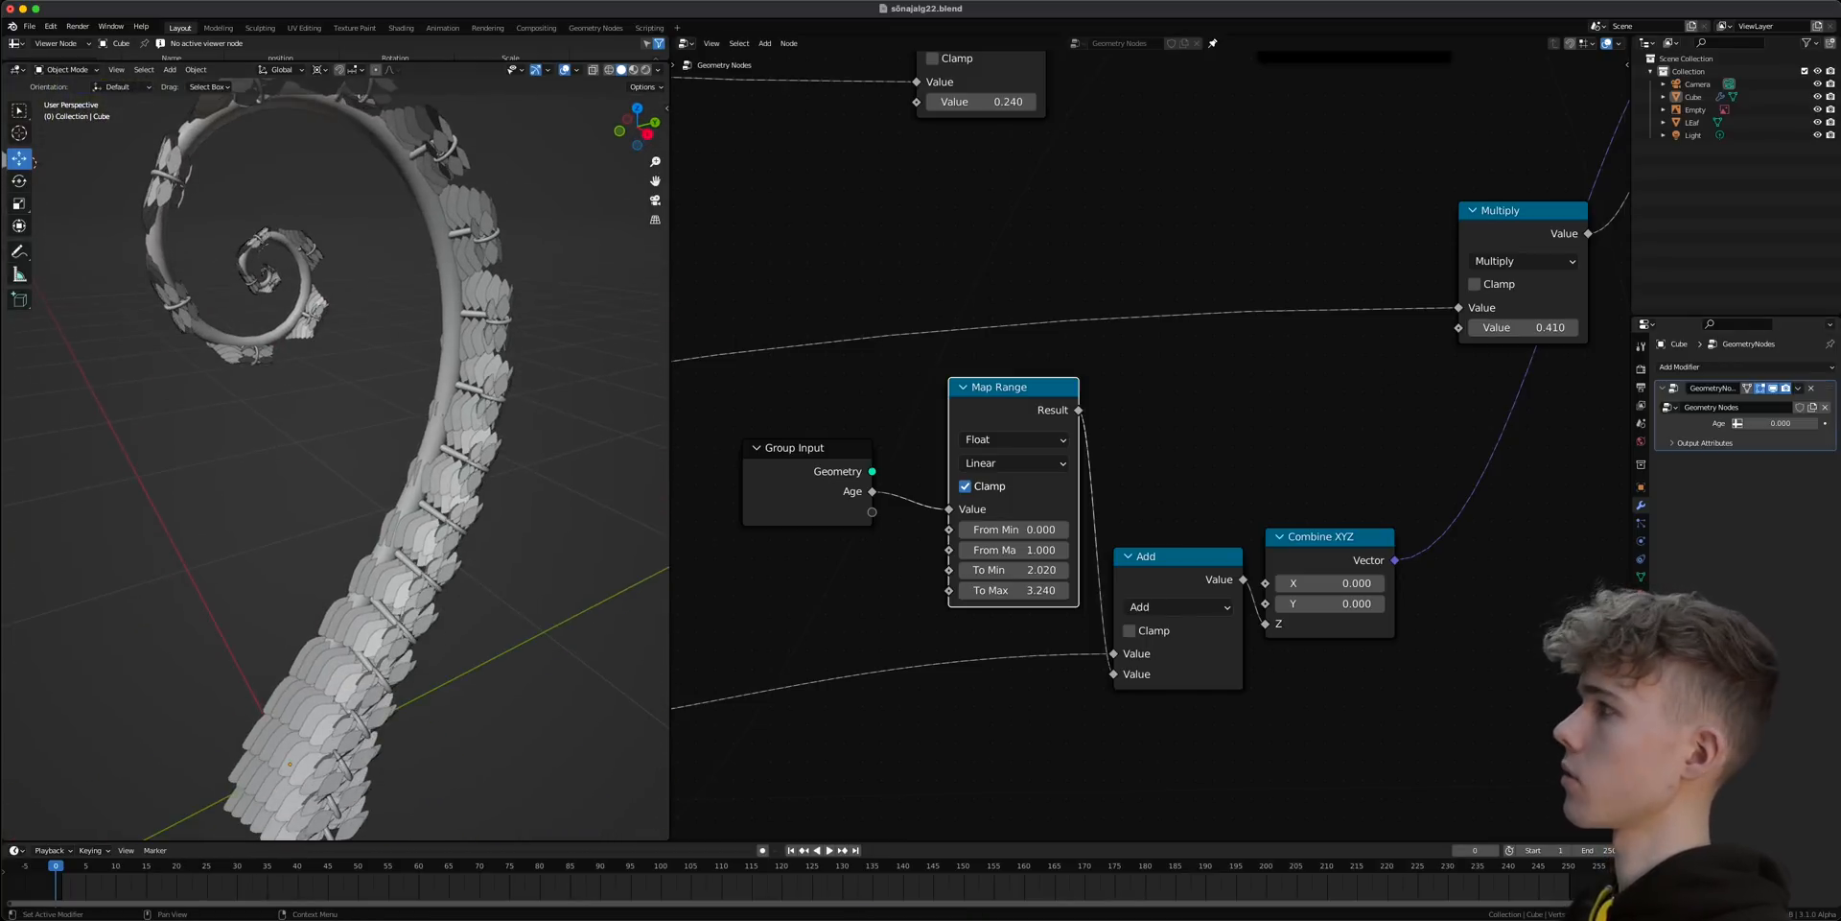
drag(1777, 425, 1838, 424)
scroll(328, 464, down, 5)
middle_drag(328, 464, 381, 468)
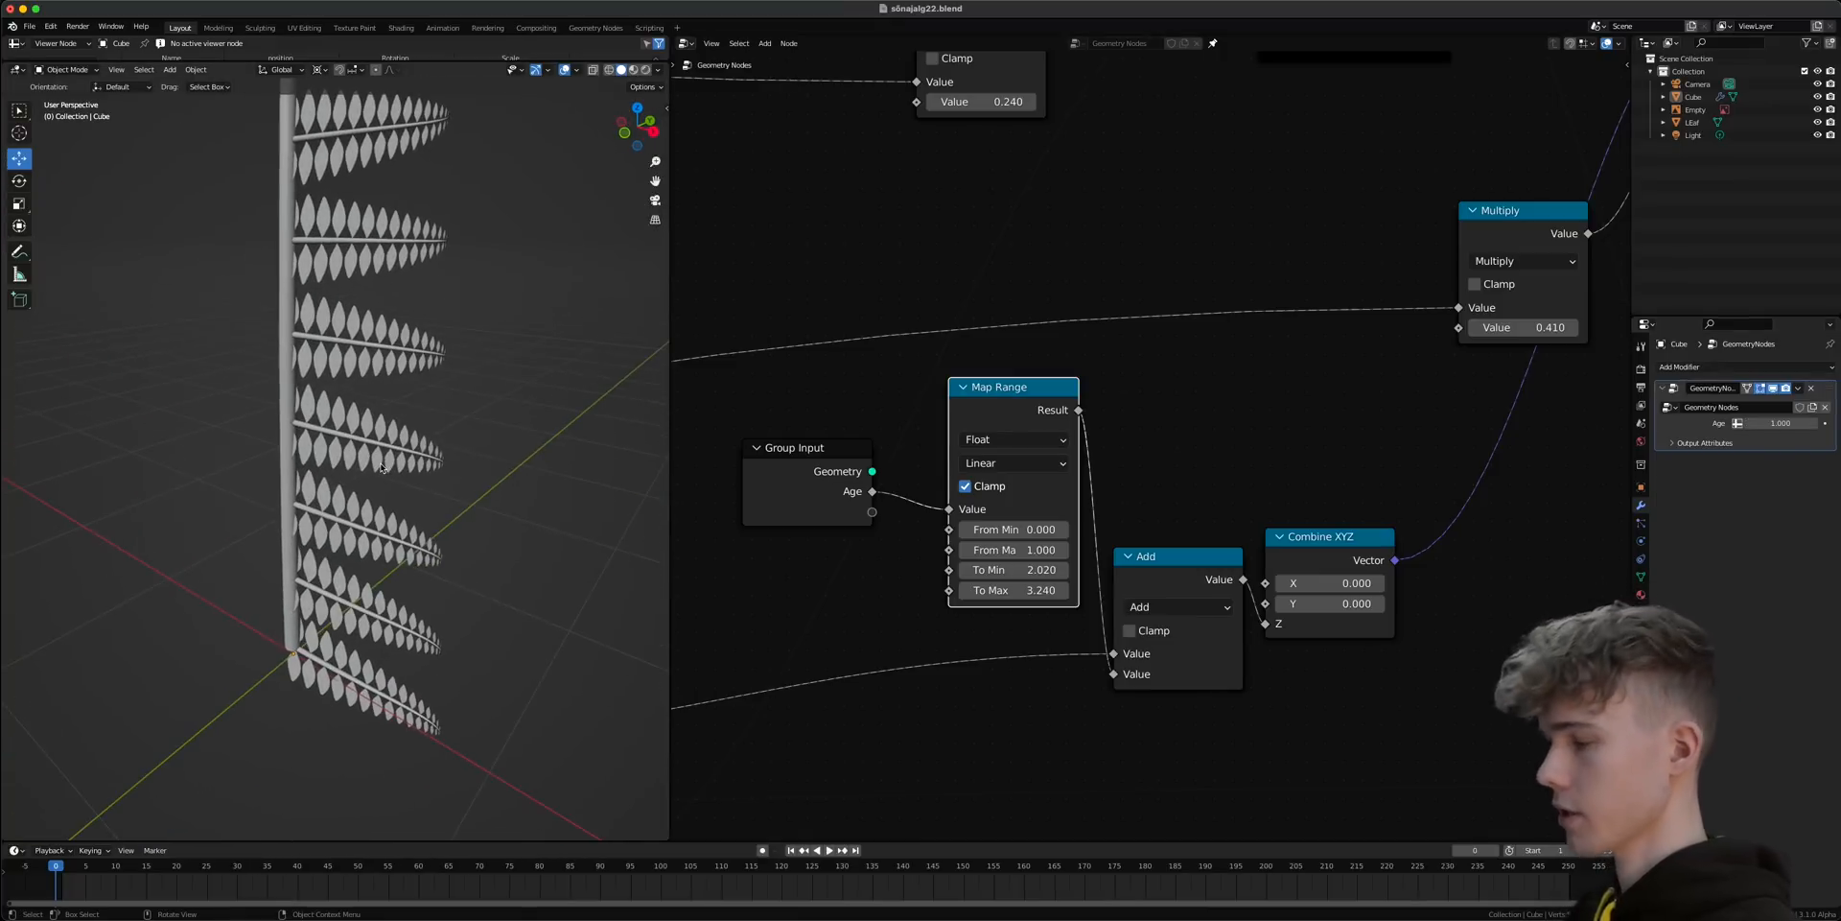
scroll(381, 467, up, 2)
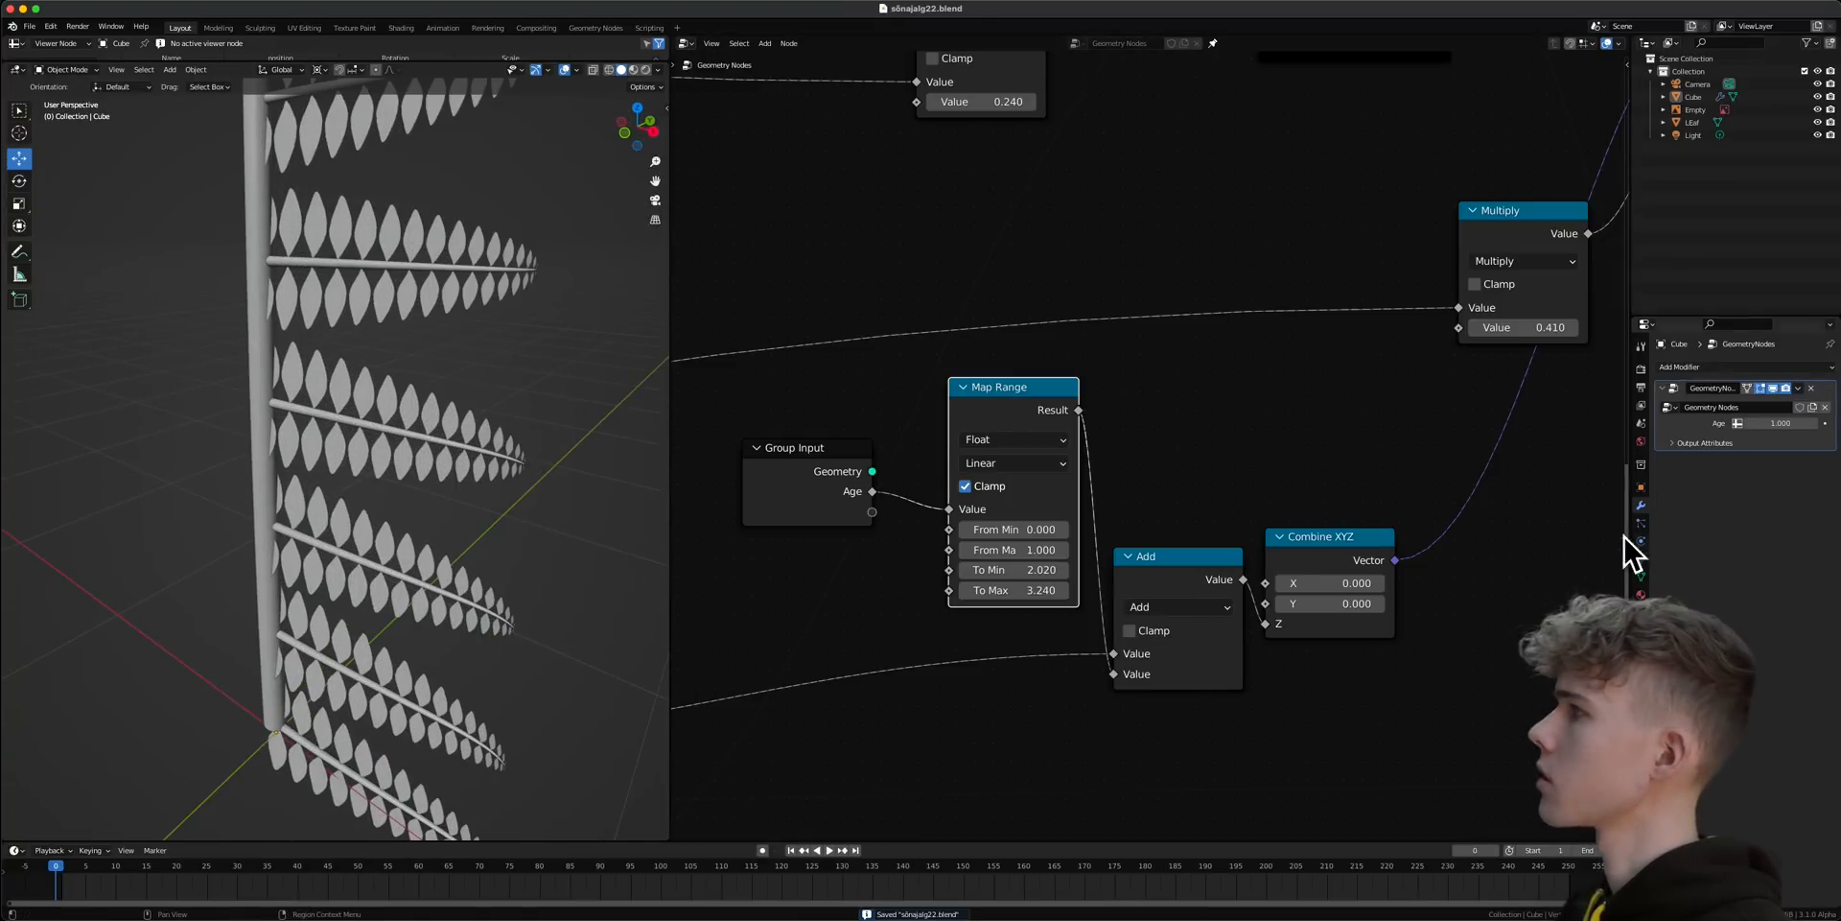
- Examine the leaves and secondary branches where they meet the main stem
scroll(283, 479, up, 6)
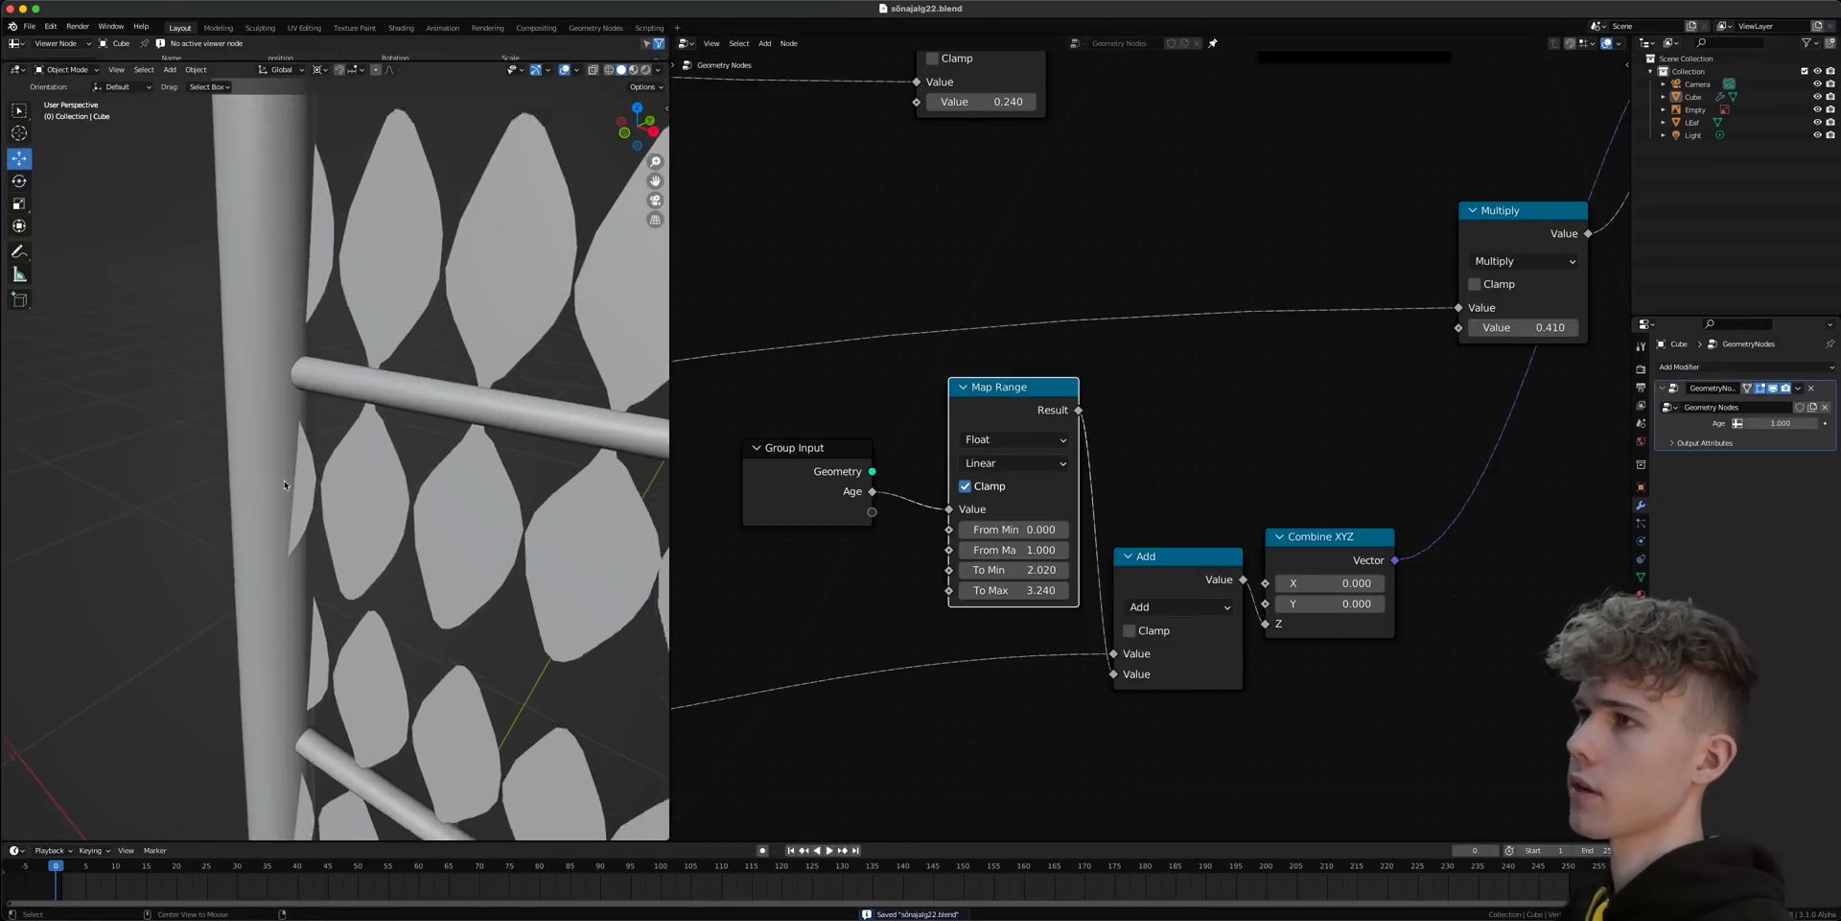
middle_drag(306, 475, 294, 440)
scroll(350, 441, down, 8)
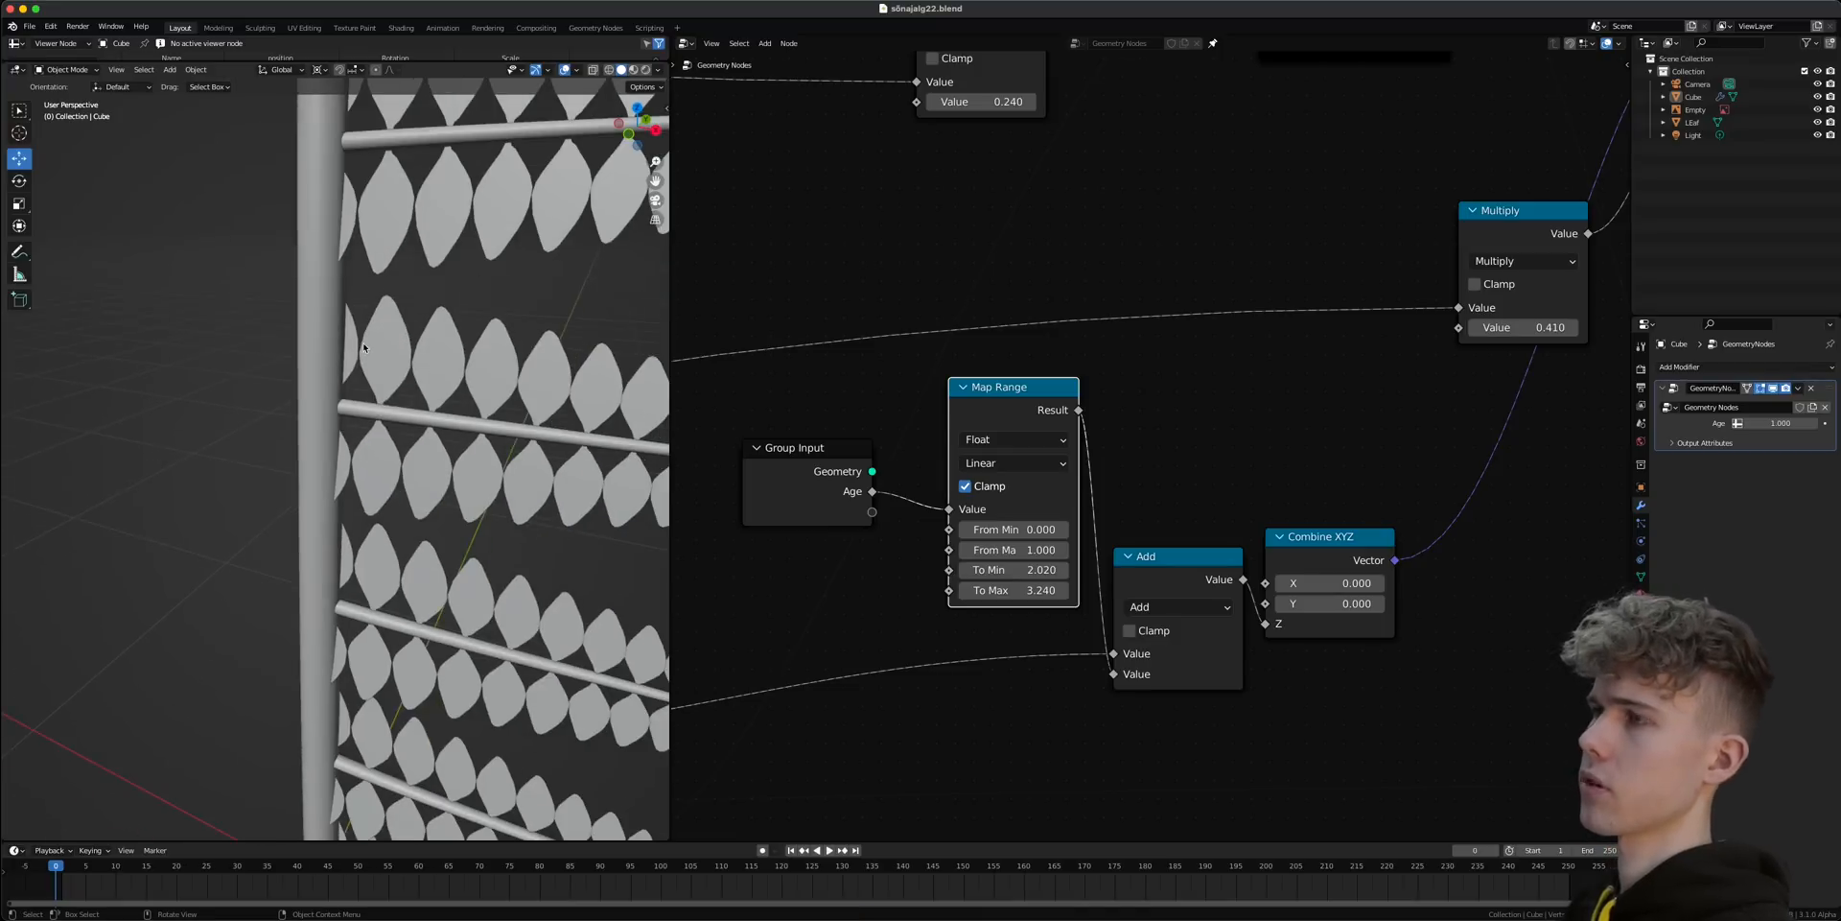
scroll(1163, 451, down, 4)
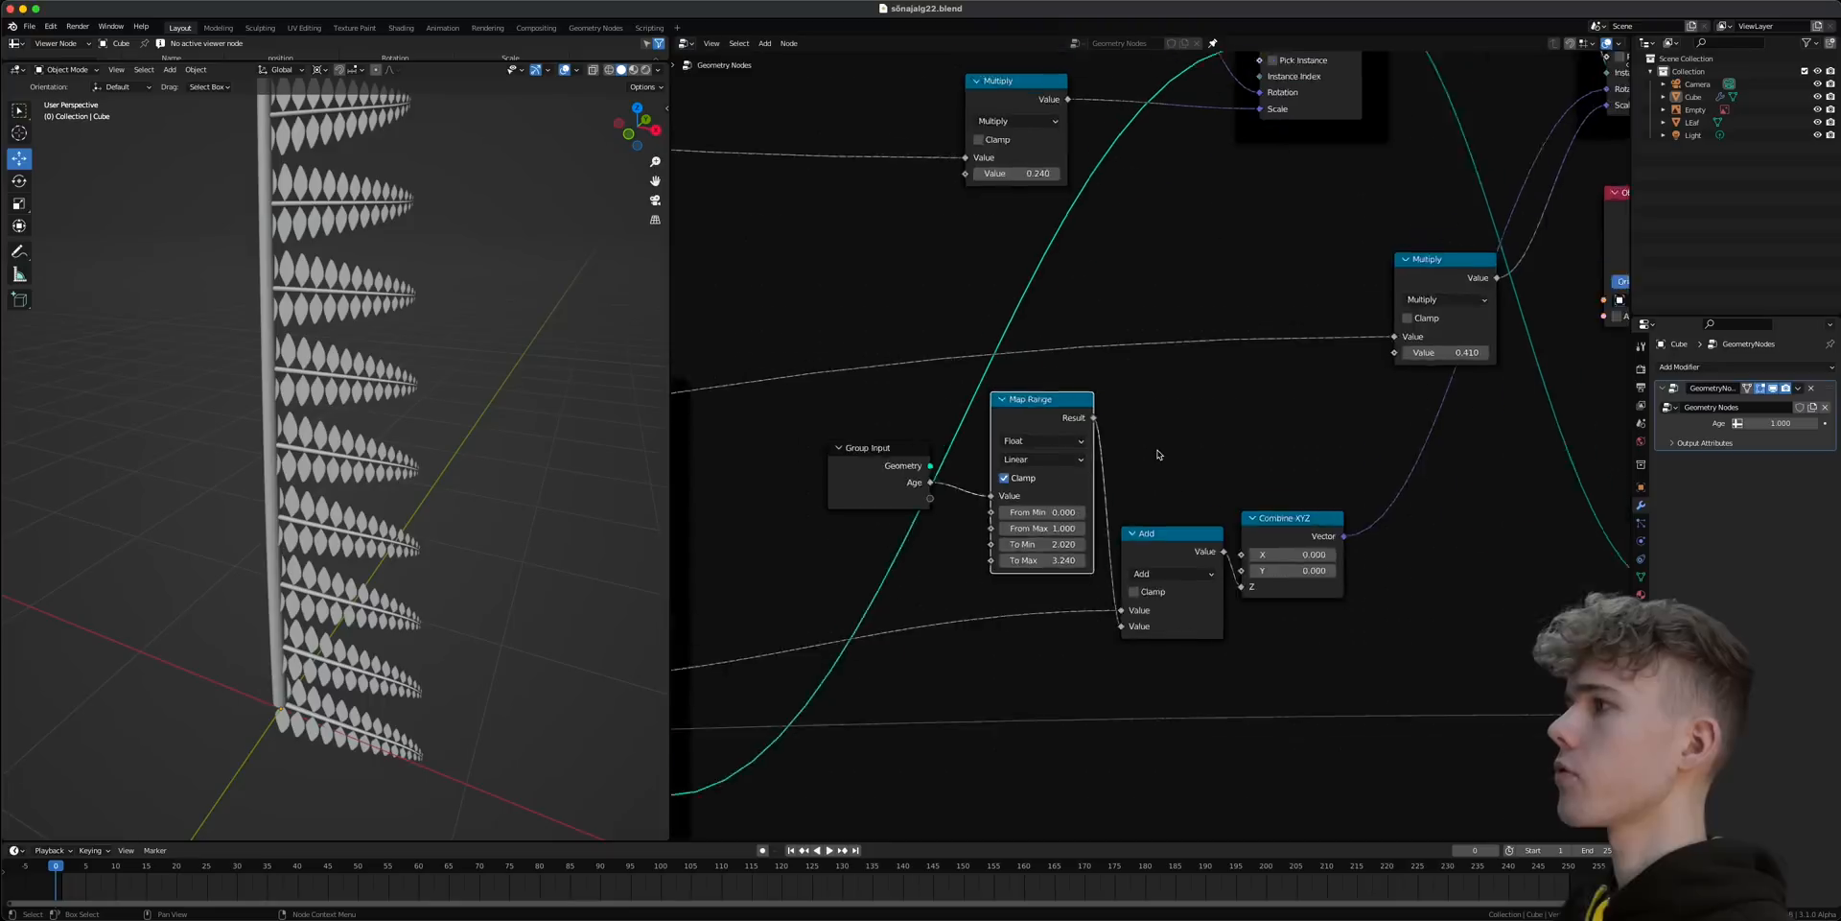
scroll(346, 587, up, 5)
middle_drag(346, 587, 309, 669)
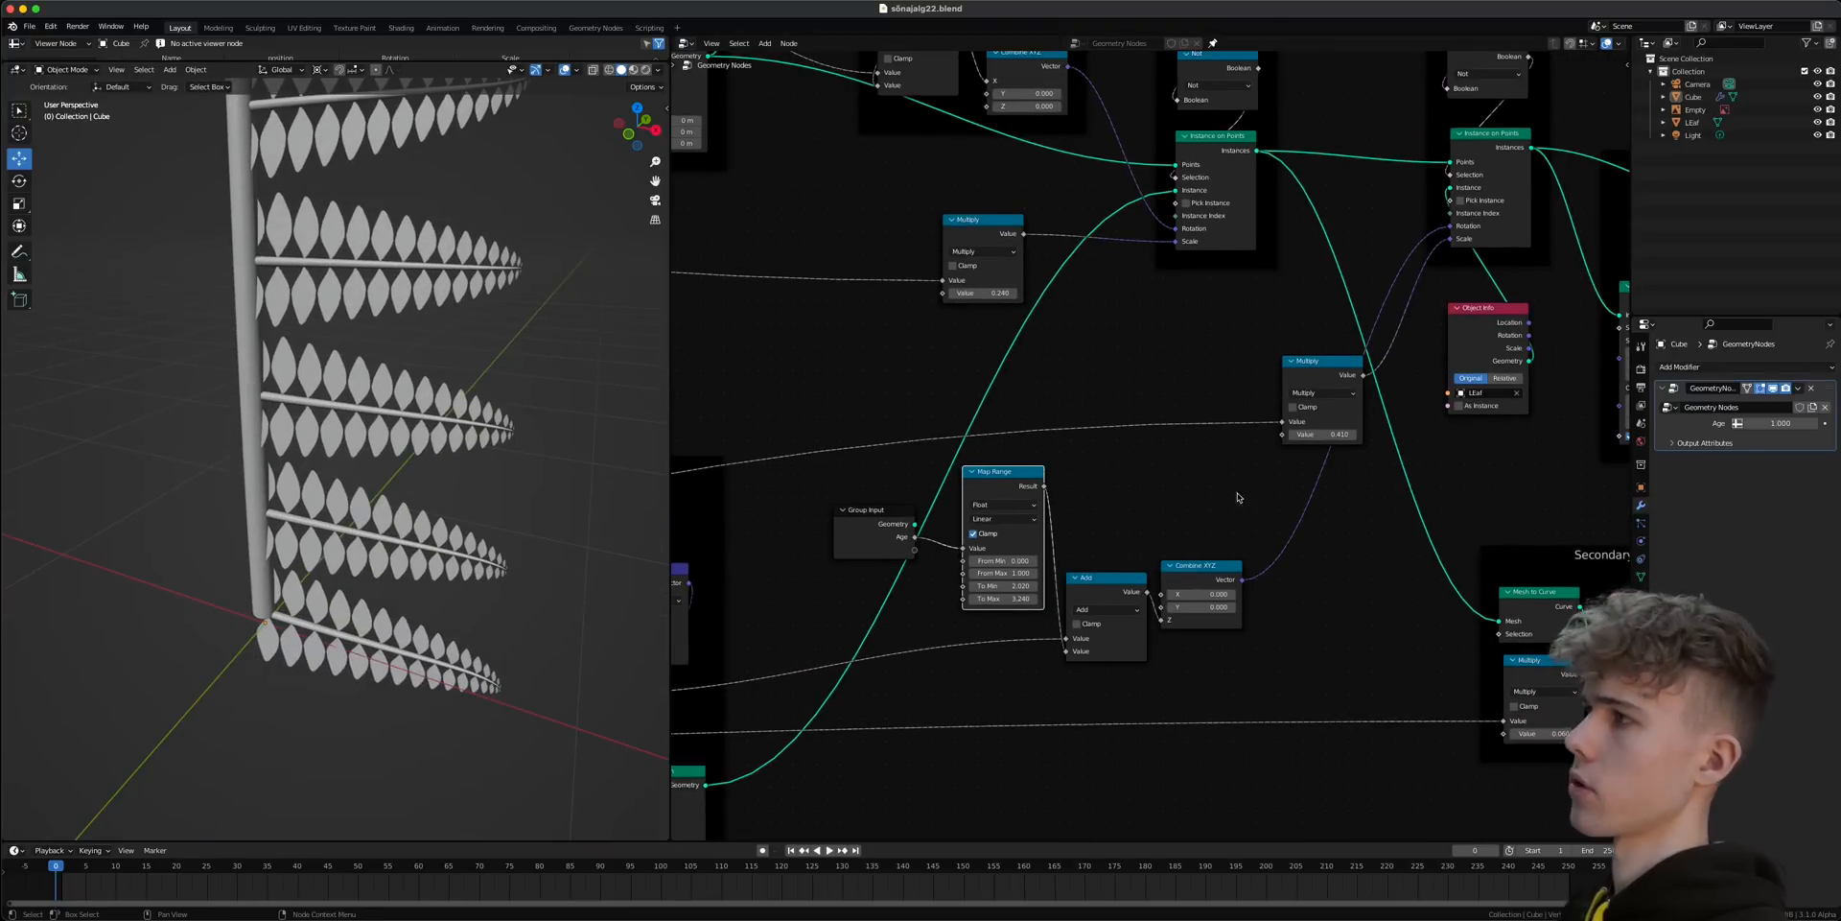
- Move the Modulo and Not nodes up toward Index in the Instance Secondary Branches on Main frame, making room above Instance on Points
scroll(1232, 507, down, 1)
middle_drag(1285, 369, 1256, 444)
middle_drag(1149, 259, 1080, 543)
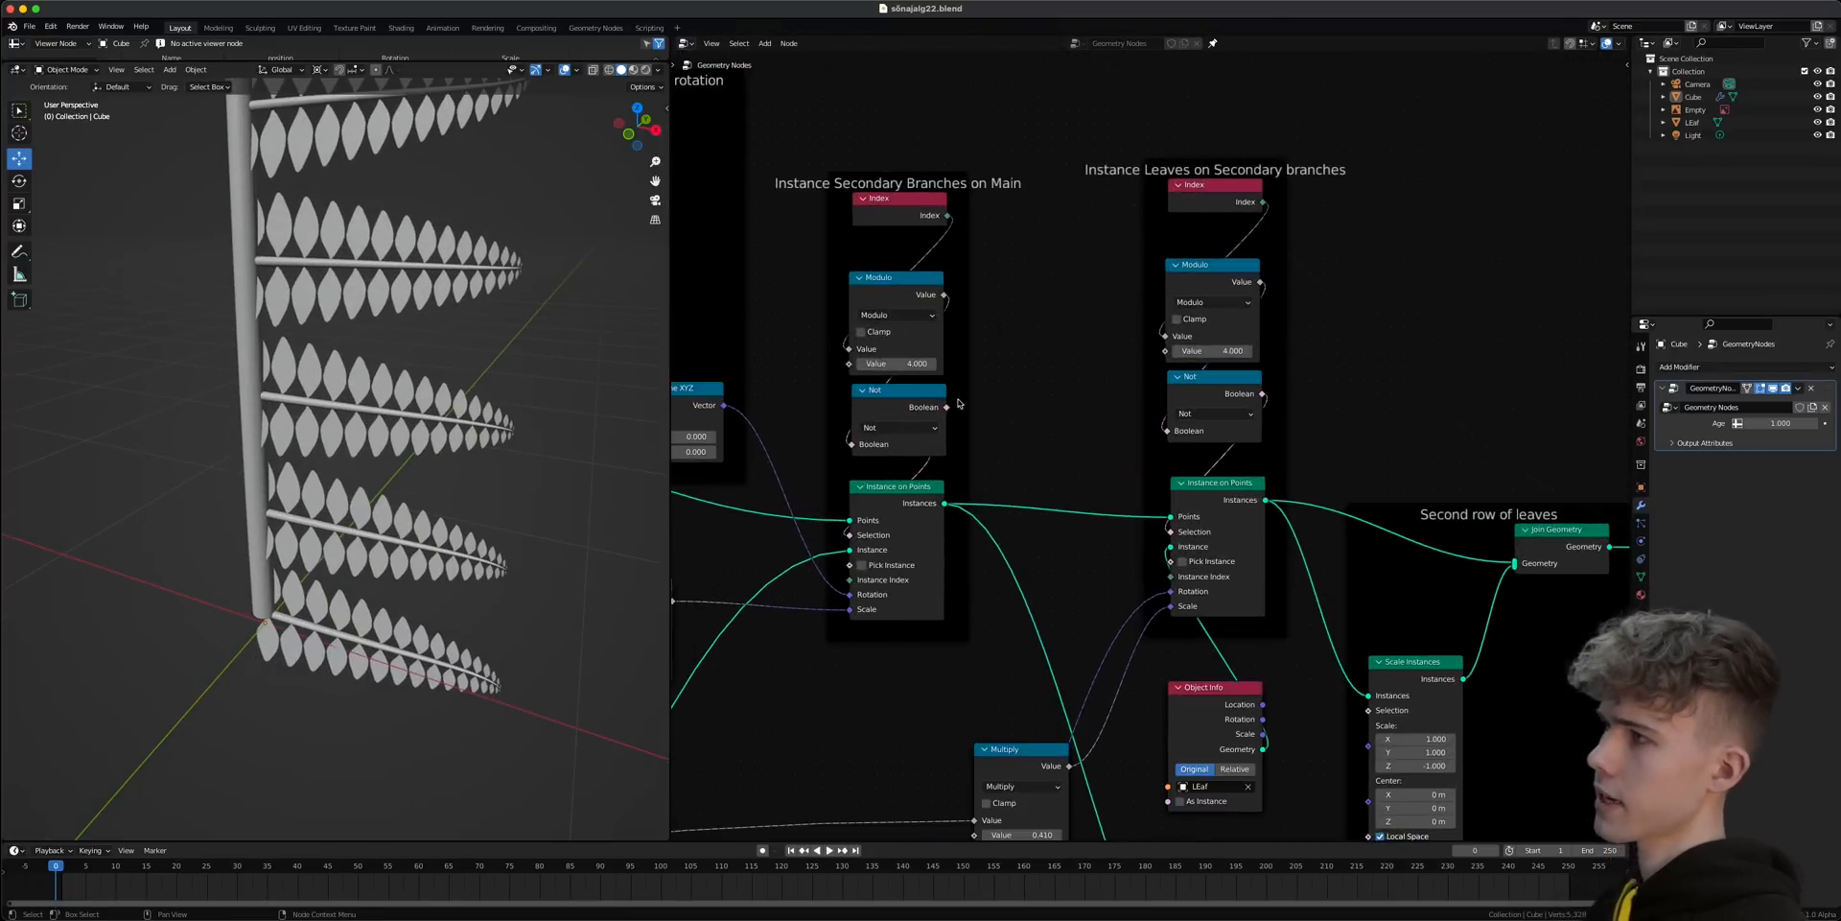
scroll(1080, 543, up, 2)
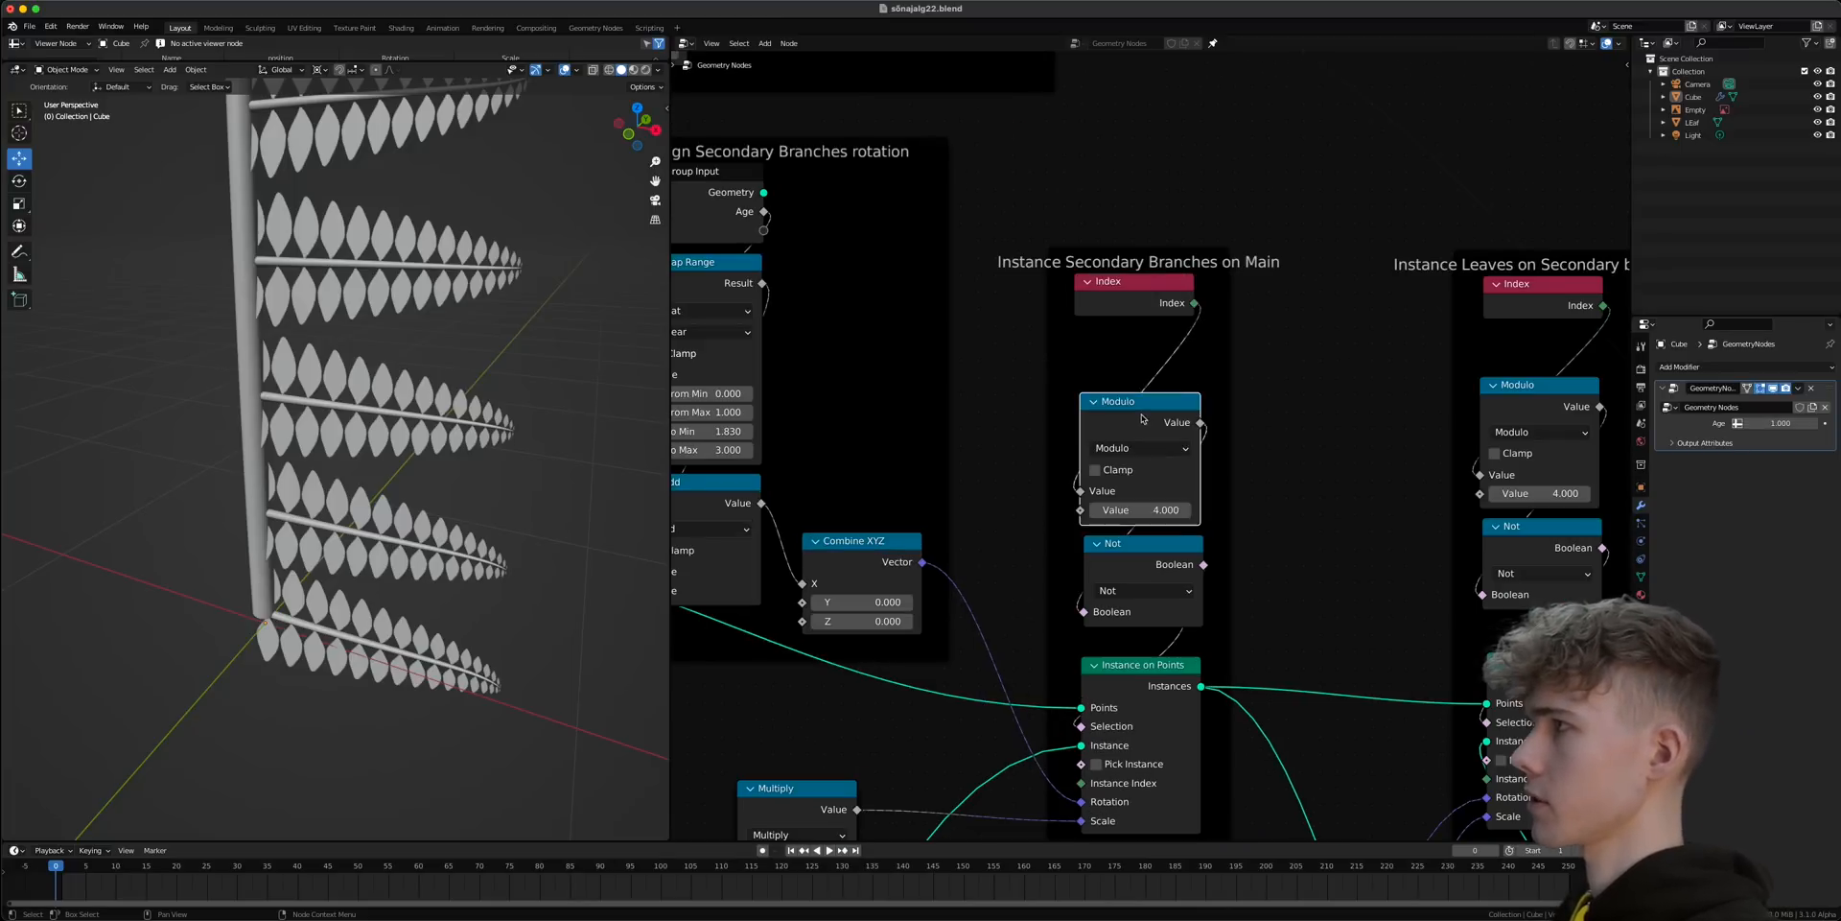
drag(1143, 415, 1136, 352)
drag(1141, 547, 1132, 479)
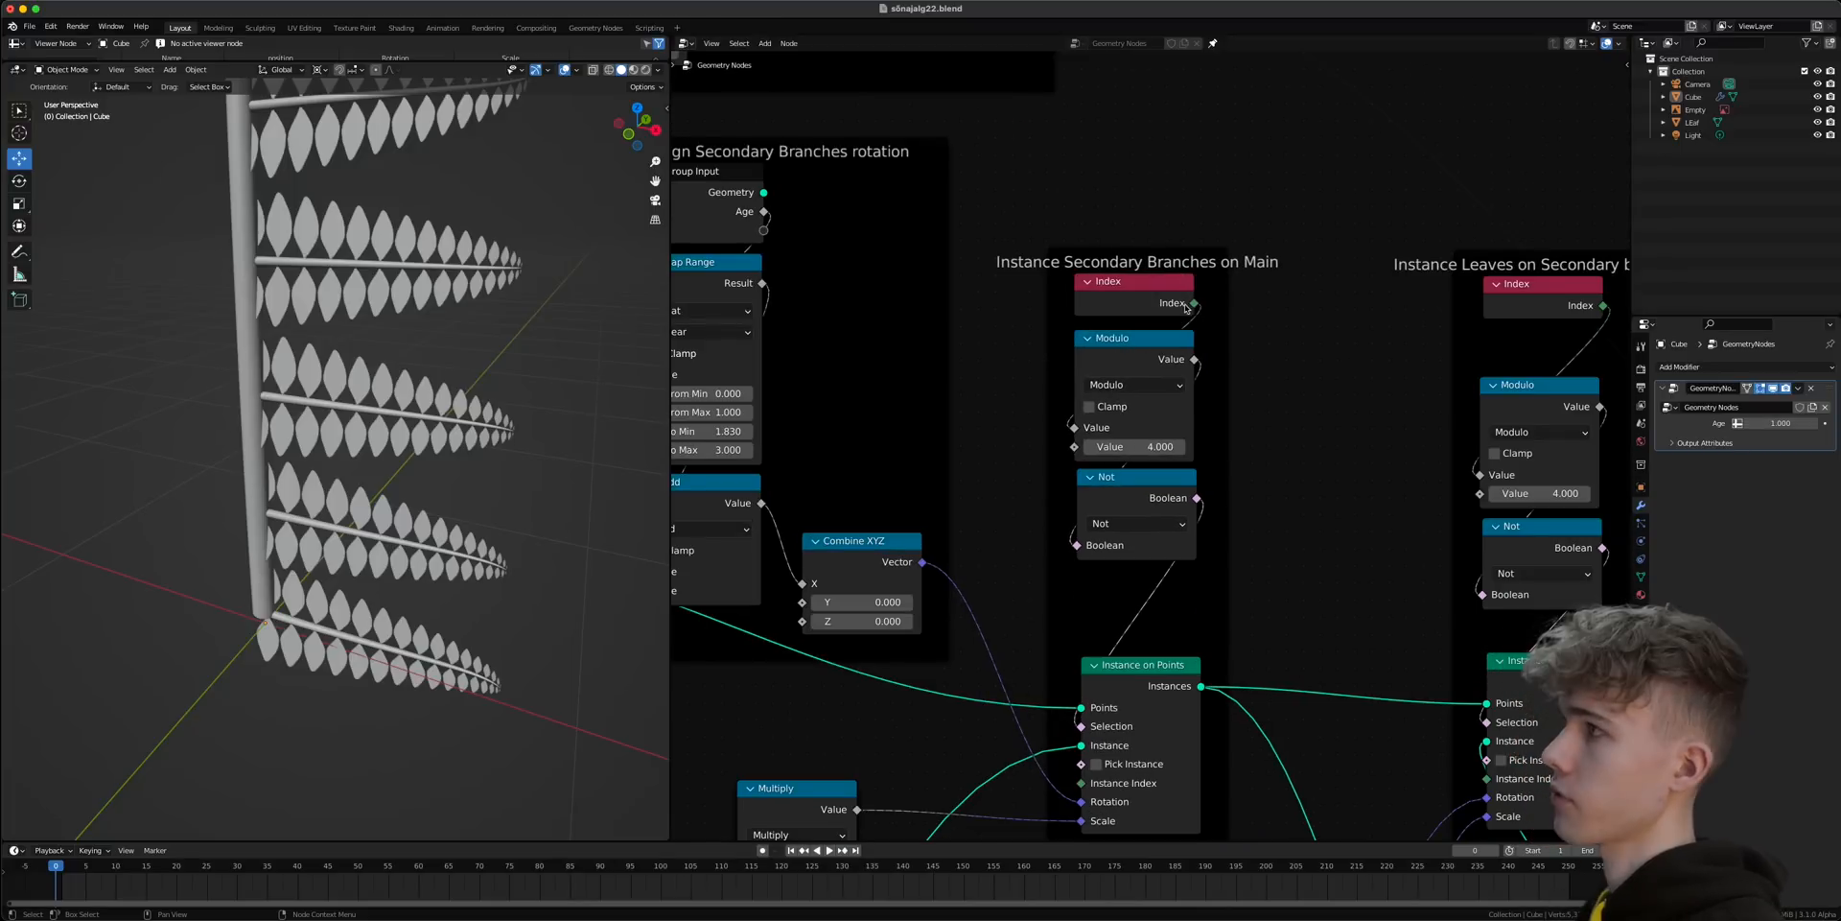
- Link Index directly to the secondary branches' Instance on Points Selection and insert a Greater Than Compare node on that link
drag(1190, 305, 1206, 307)
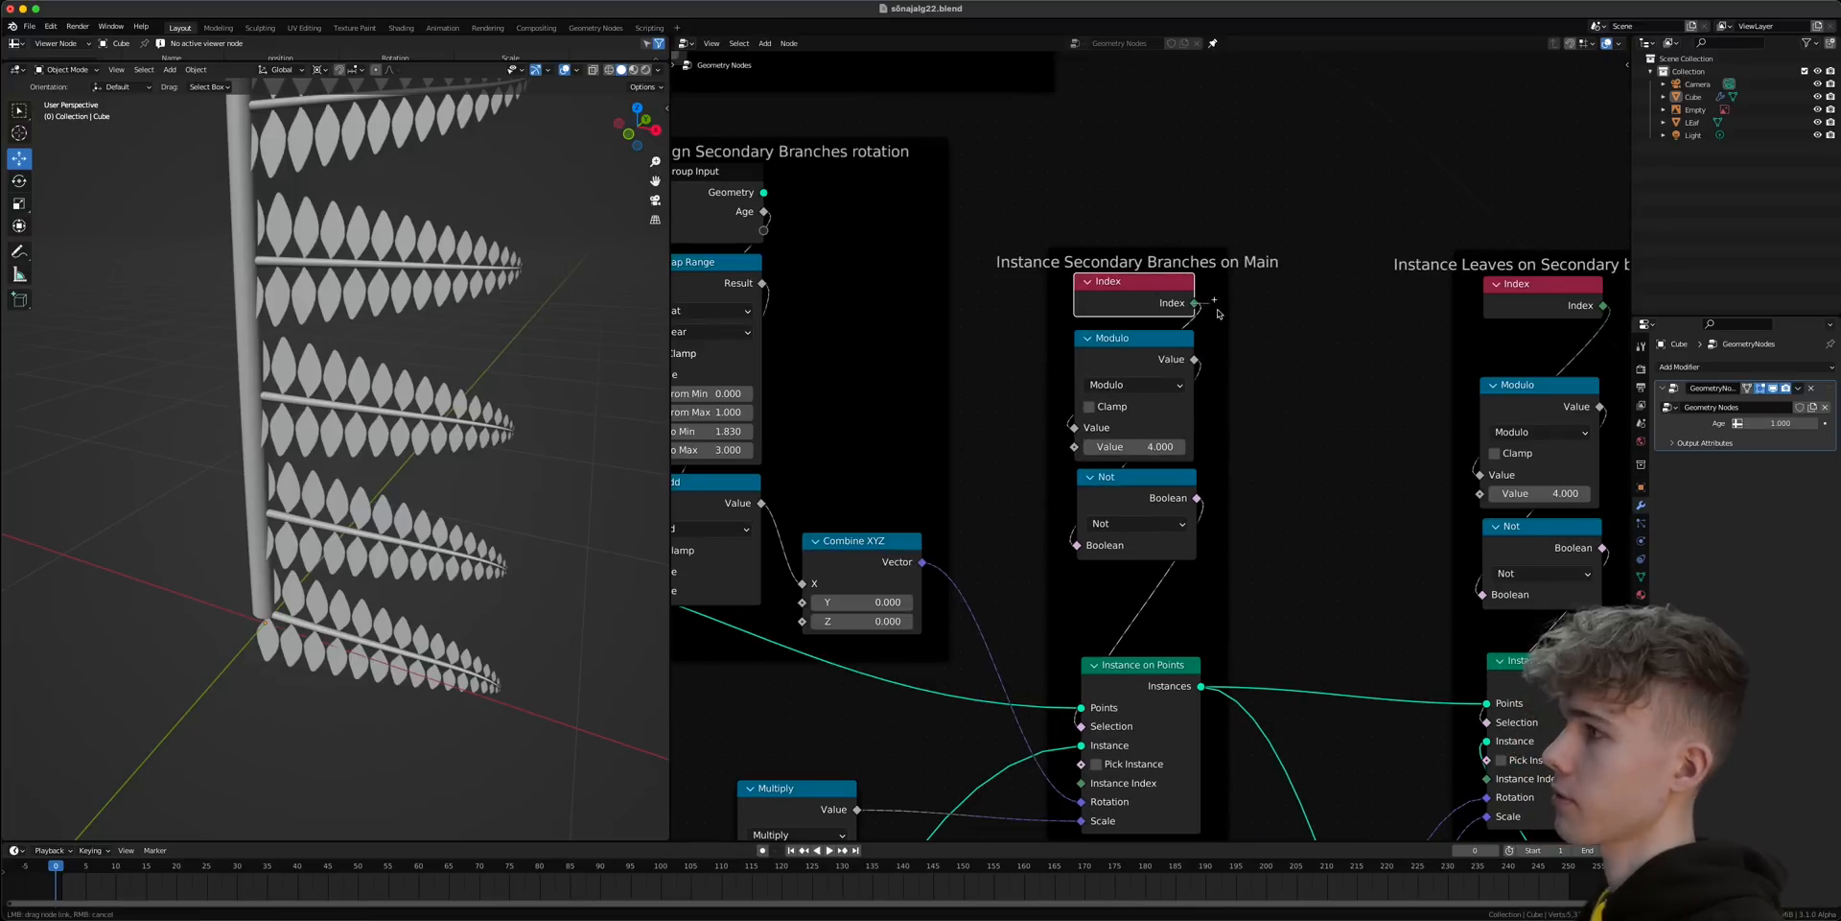
drag(1085, 729, 1216, 476)
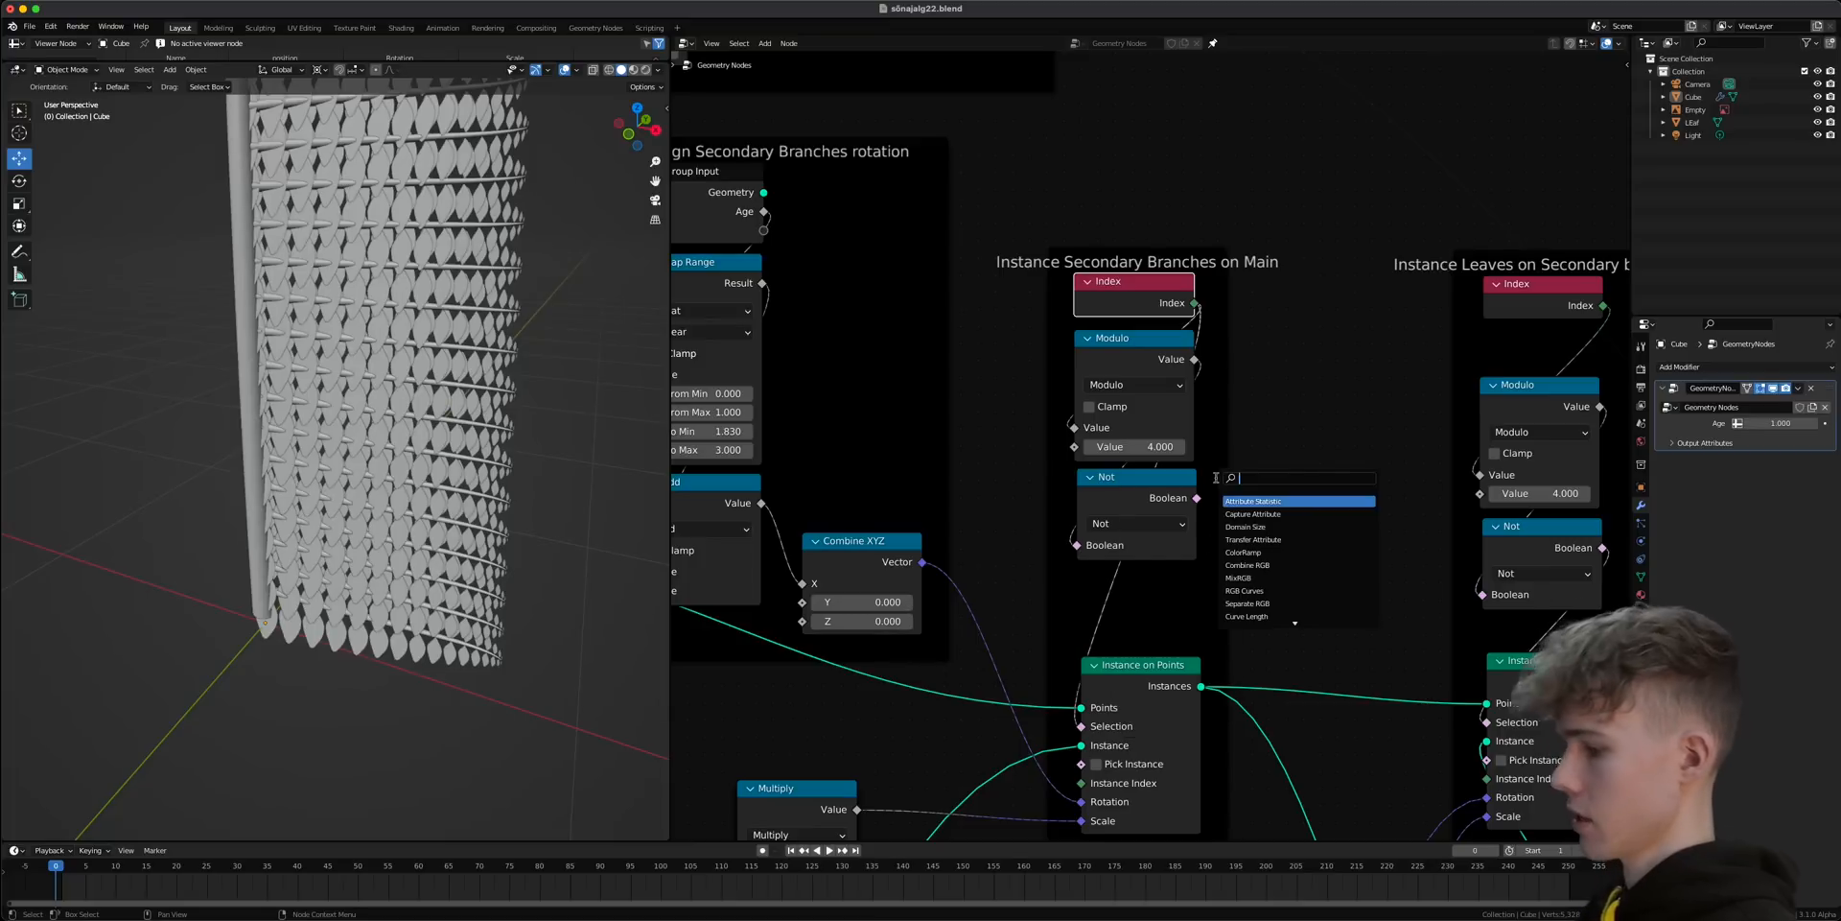
text(con)
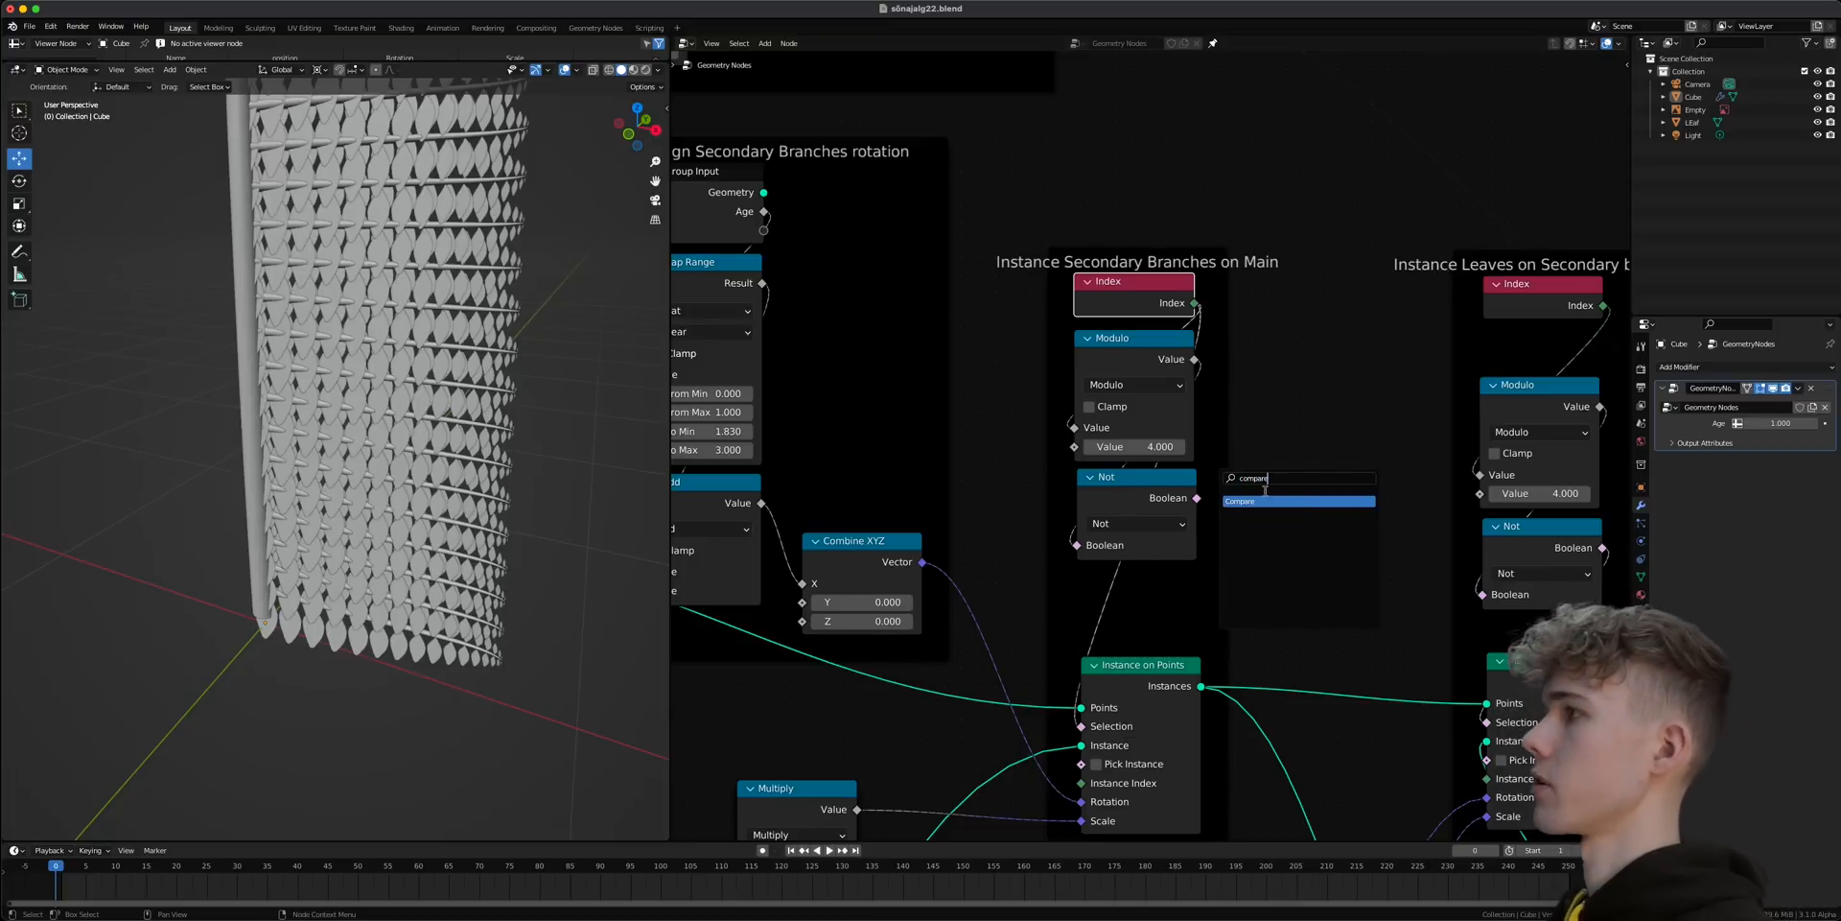
click(1265, 501)
click(1129, 611)
- Stack the Modulo, Not and Greater Than nodes compactly between Index and the secondary branches' Instance on Points
drag(1136, 587, 1132, 448)
drag(1121, 366, 1120, 230)
drag(1134, 328, 1139, 298)
drag(1141, 448, 1139, 426)
- Set the secondary branches' Greater Than threshold B to 4.000
drag(1140, 643, 1237, 624)
scroll(1139, 624, up, 2)
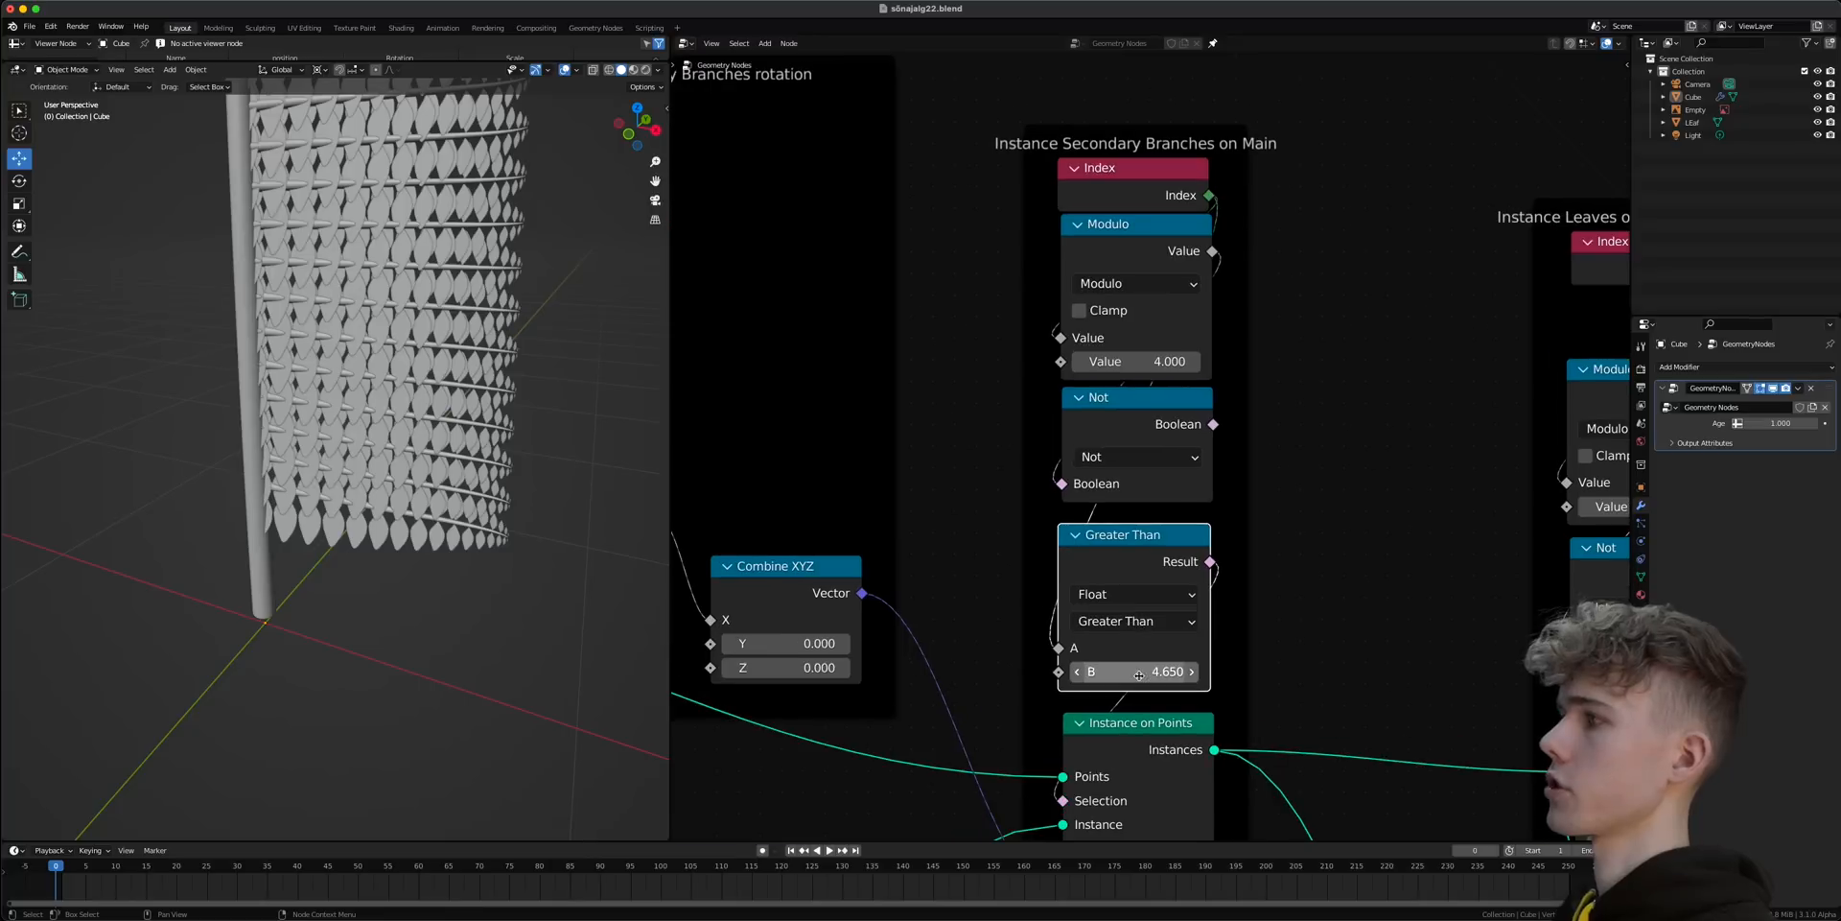
click(1139, 673)
text(4)
key(Return)
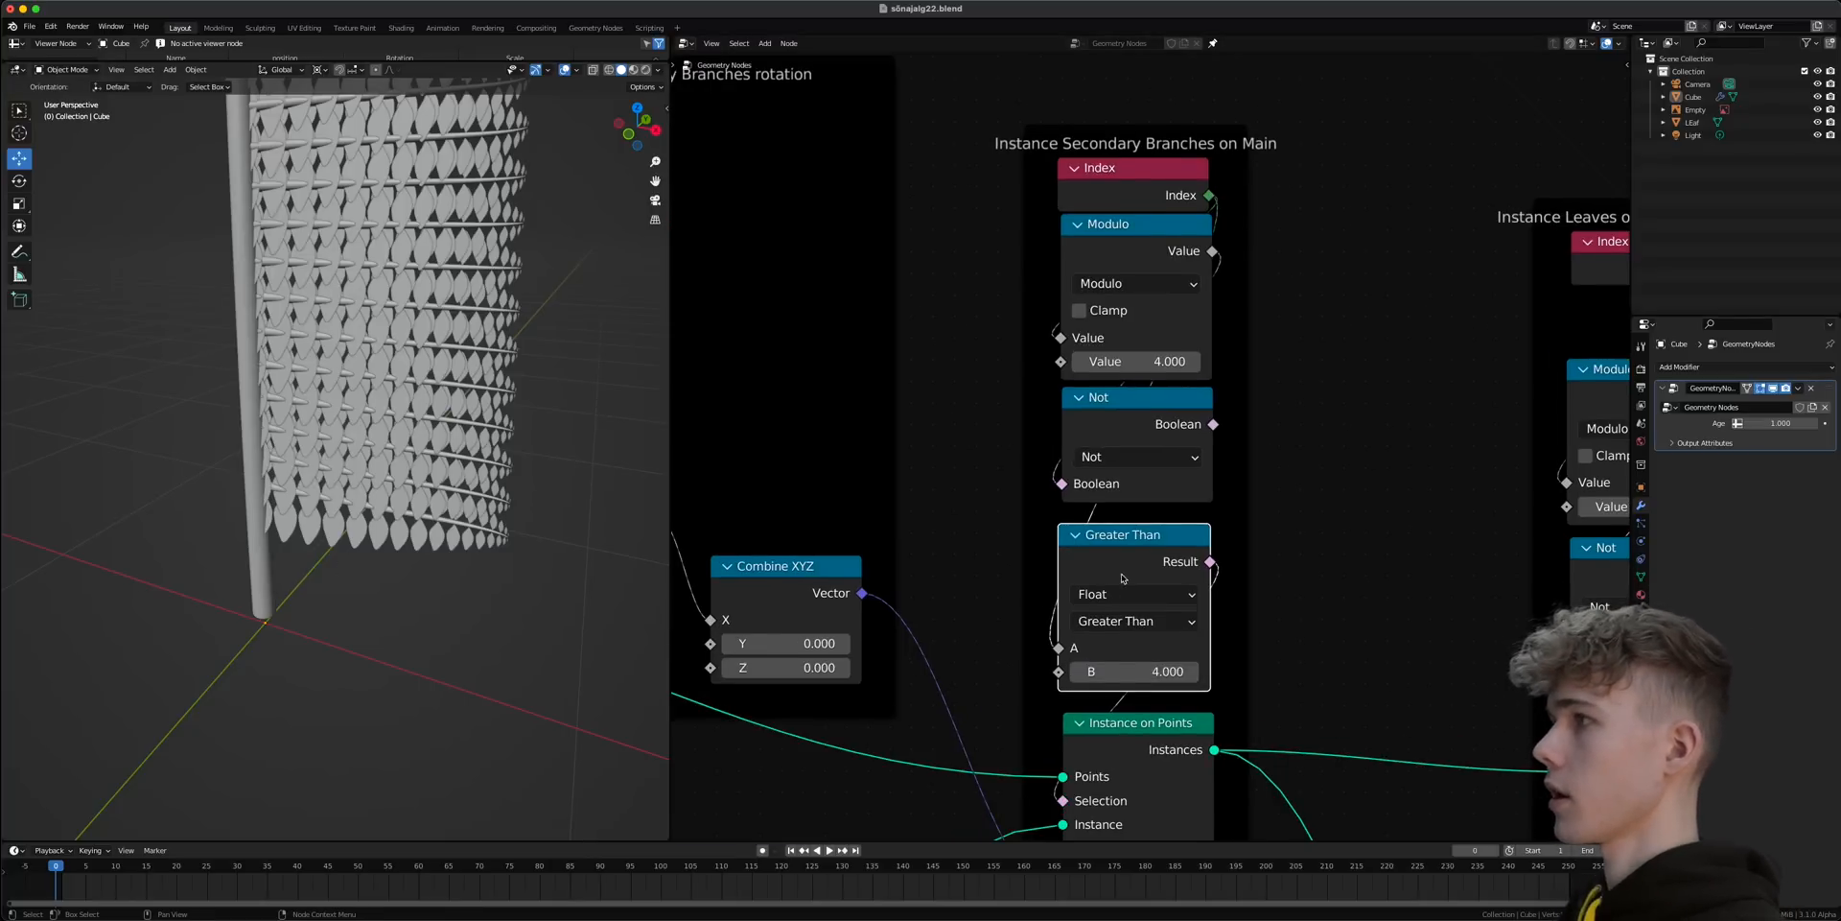
- Detach the Greater Than node from the stack, place it beside Modulo and link Index to its A input
middle_drag(1122, 579, 1084, 584)
alt+drag(1085, 580, 1281, 238)
drag(1138, 197, 1224, 324)
drag(1366, 232, 1136, 580)
- Connect the Greater Than Result to the secondary branches' Selection, set B to 6.640 and check the stem base
click(1192, 401)
drag(1176, 411, 1022, 791)
drag(1366, 209, 1024, 785)
mouse_move(1290, 321)
mouse_down()
mouse_move(1340, 321)
mouse_move(1251, 320)
mouse_move(1344, 320)
mouse_move(1303, 321)
mouse_up()
middle_drag(519, 481, 514, 452)
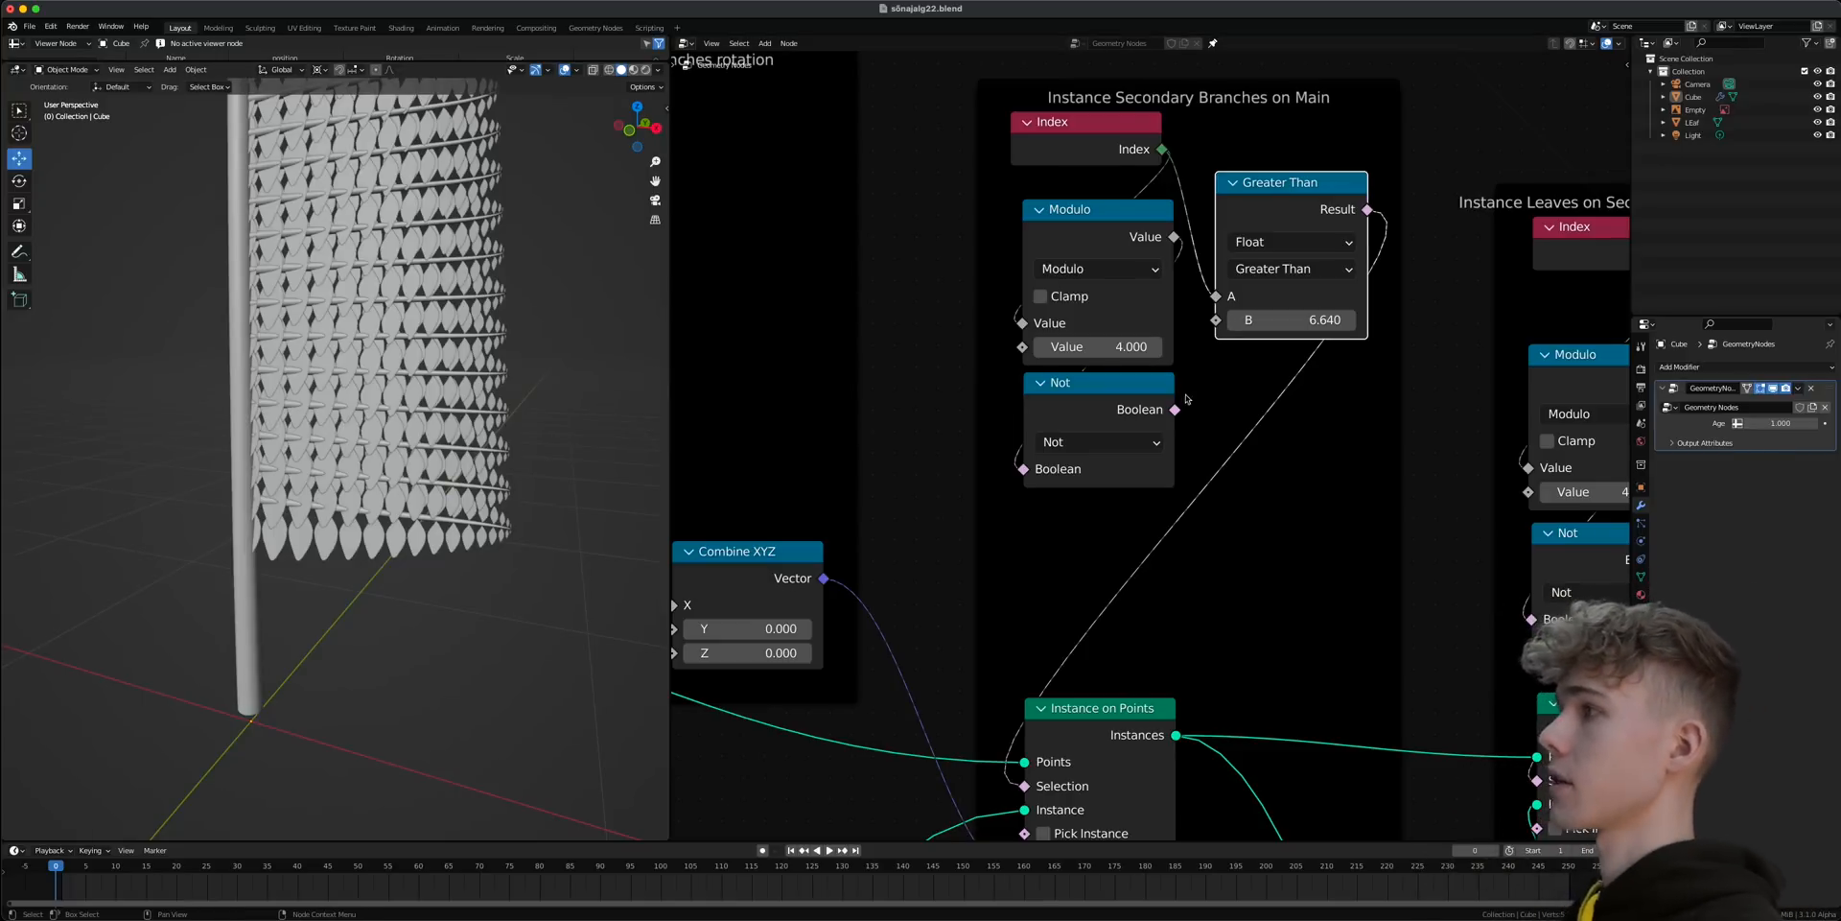
- Duplicate the Not node onto the link into the secondary branches' Selection and change its operation to And
click(1099, 428)
key(shift+d)
click(1147, 531)
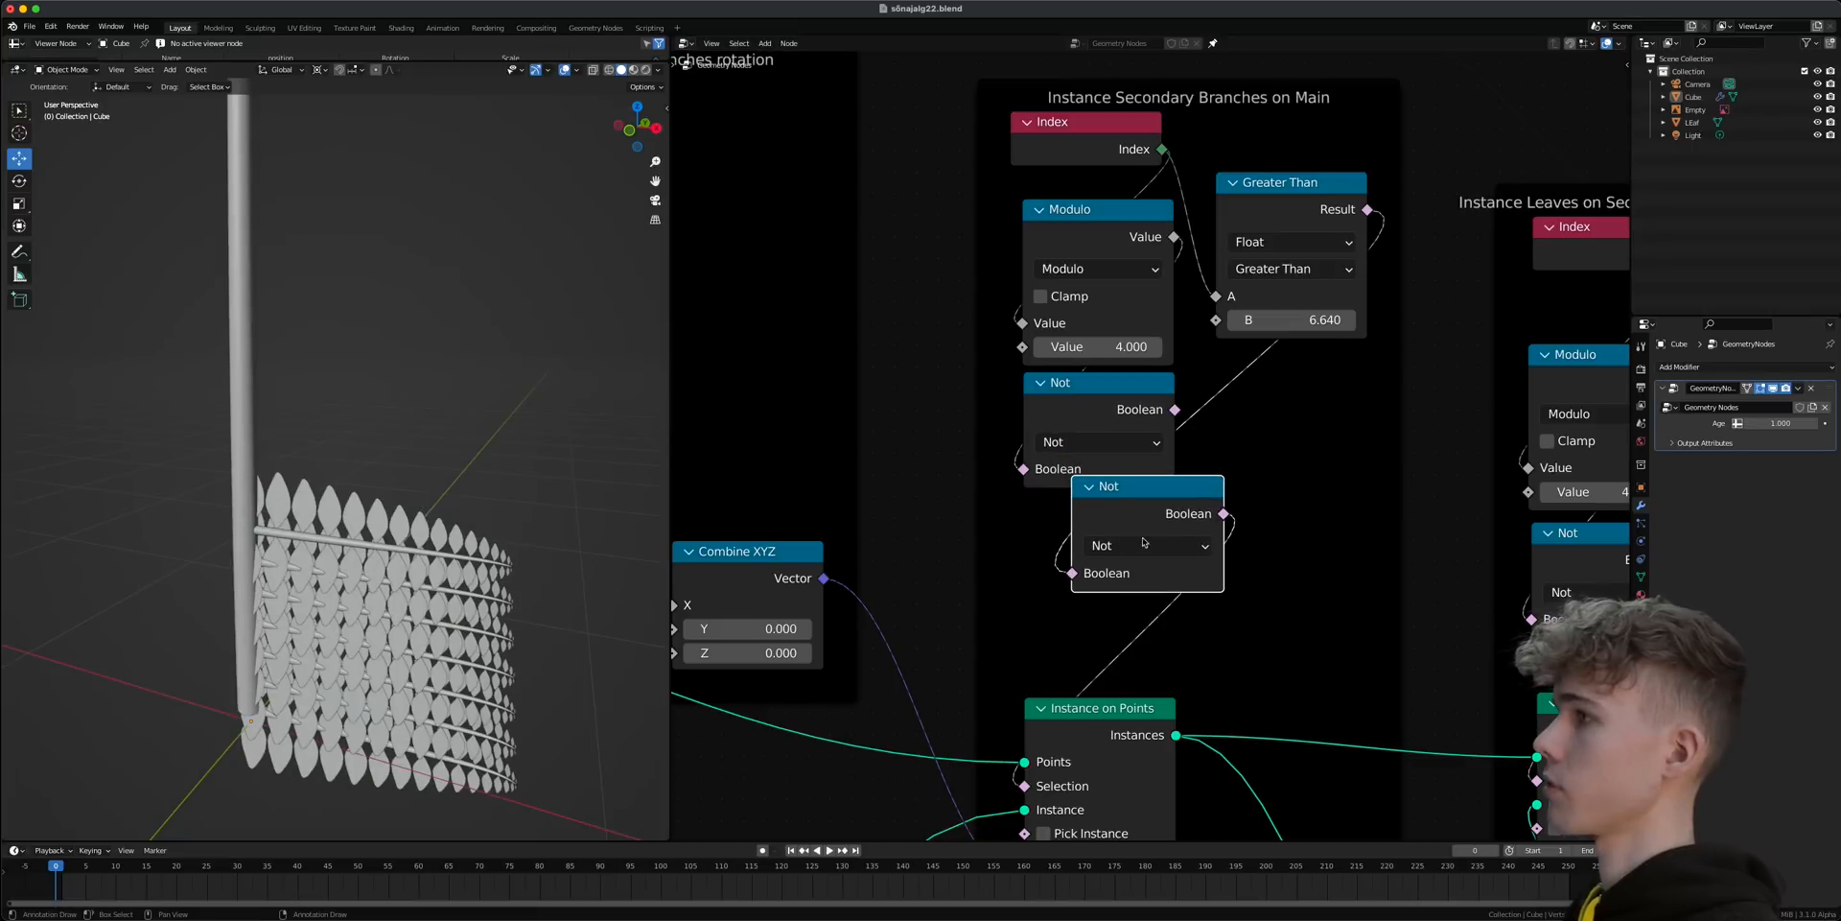
click(1147, 545)
click(1105, 570)
- Place the And node below Not and connect Not's output to the And node's second Boolean input
drag(1145, 527, 1091, 548)
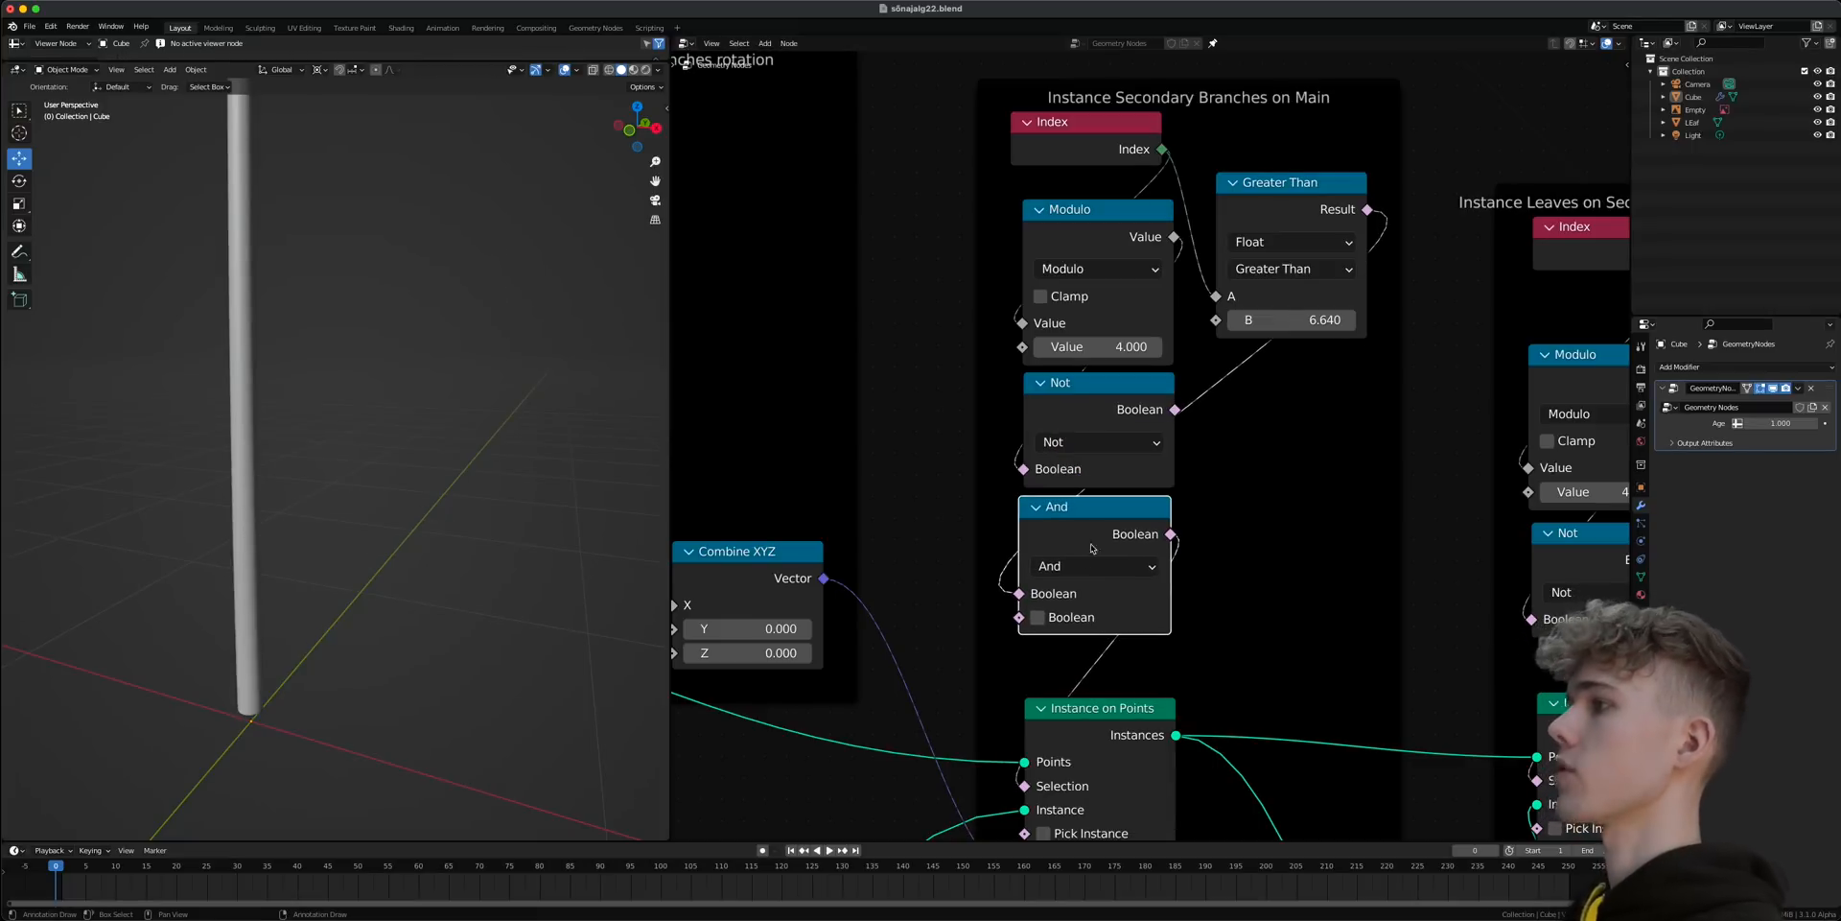
click(1039, 618)
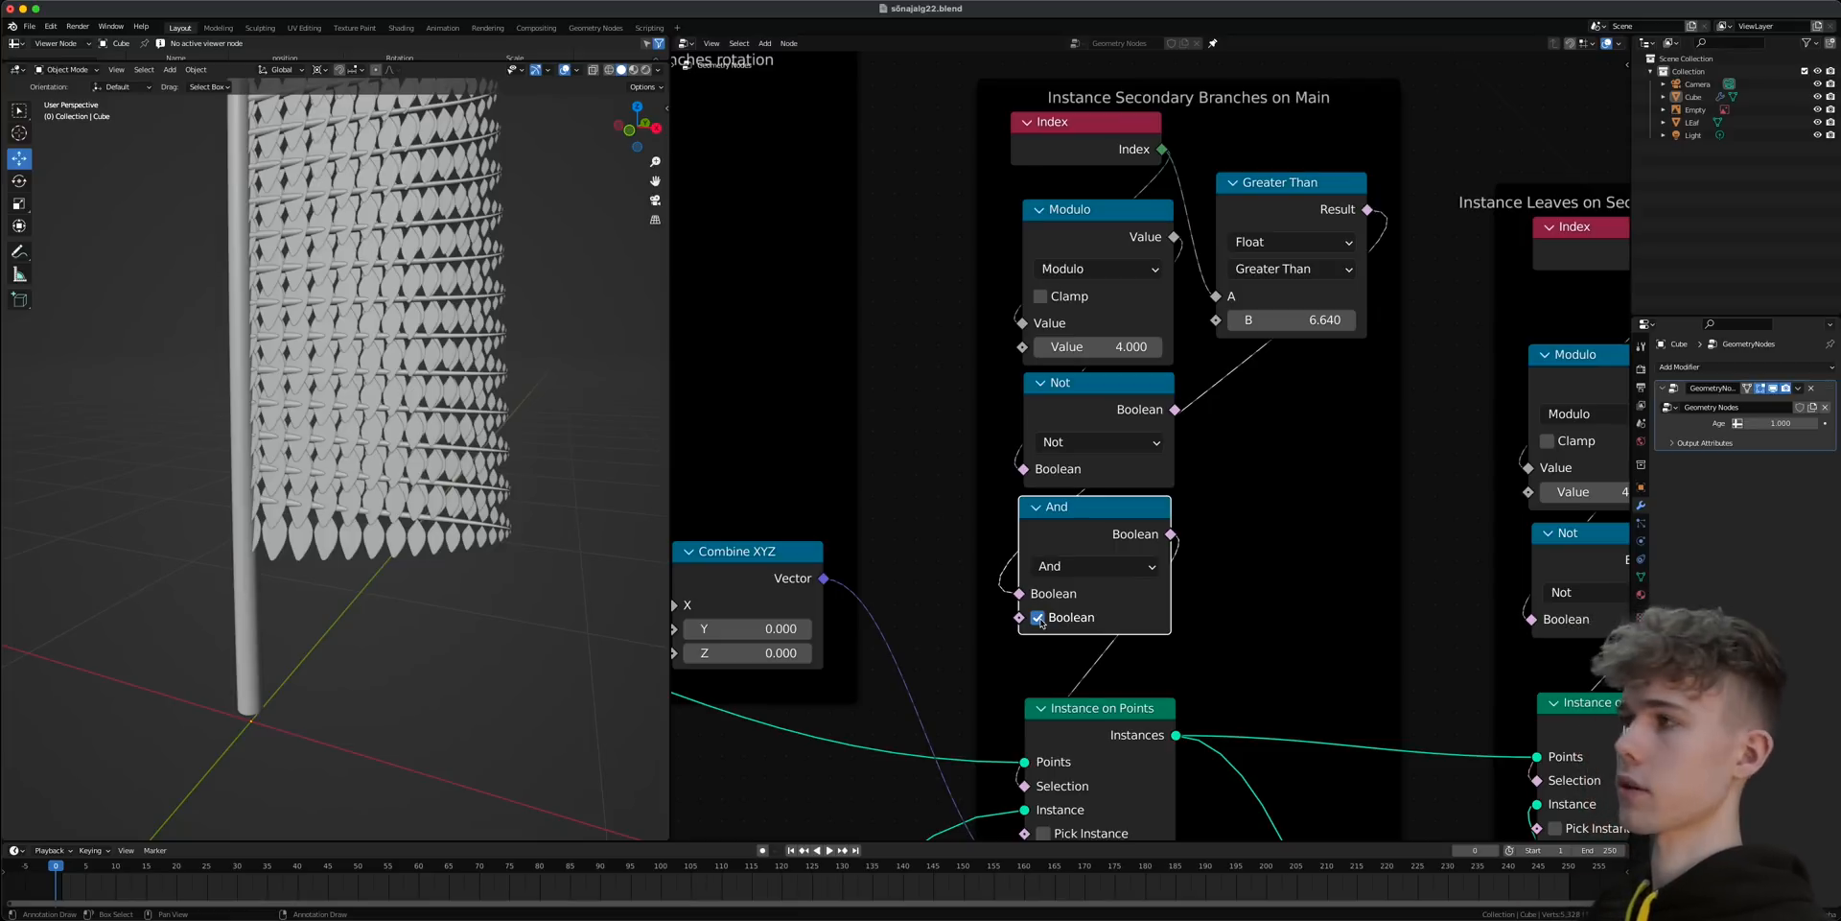
drag(1103, 526, 1103, 557)
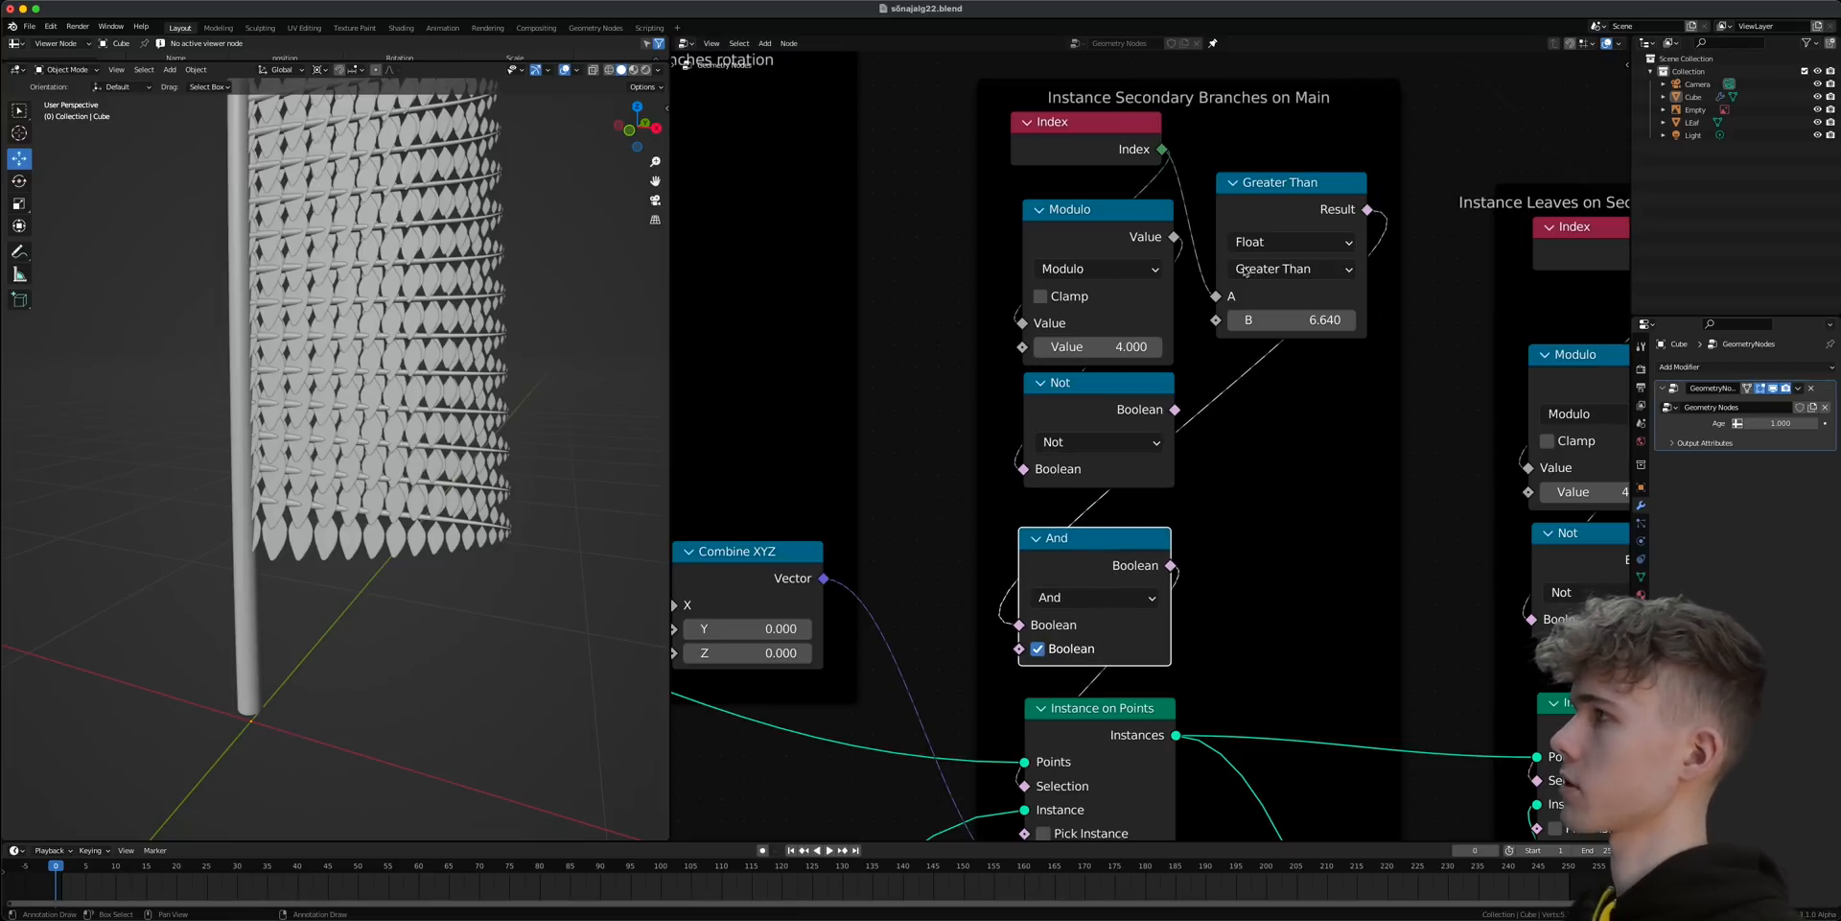
drag(1175, 410, 1029, 636)
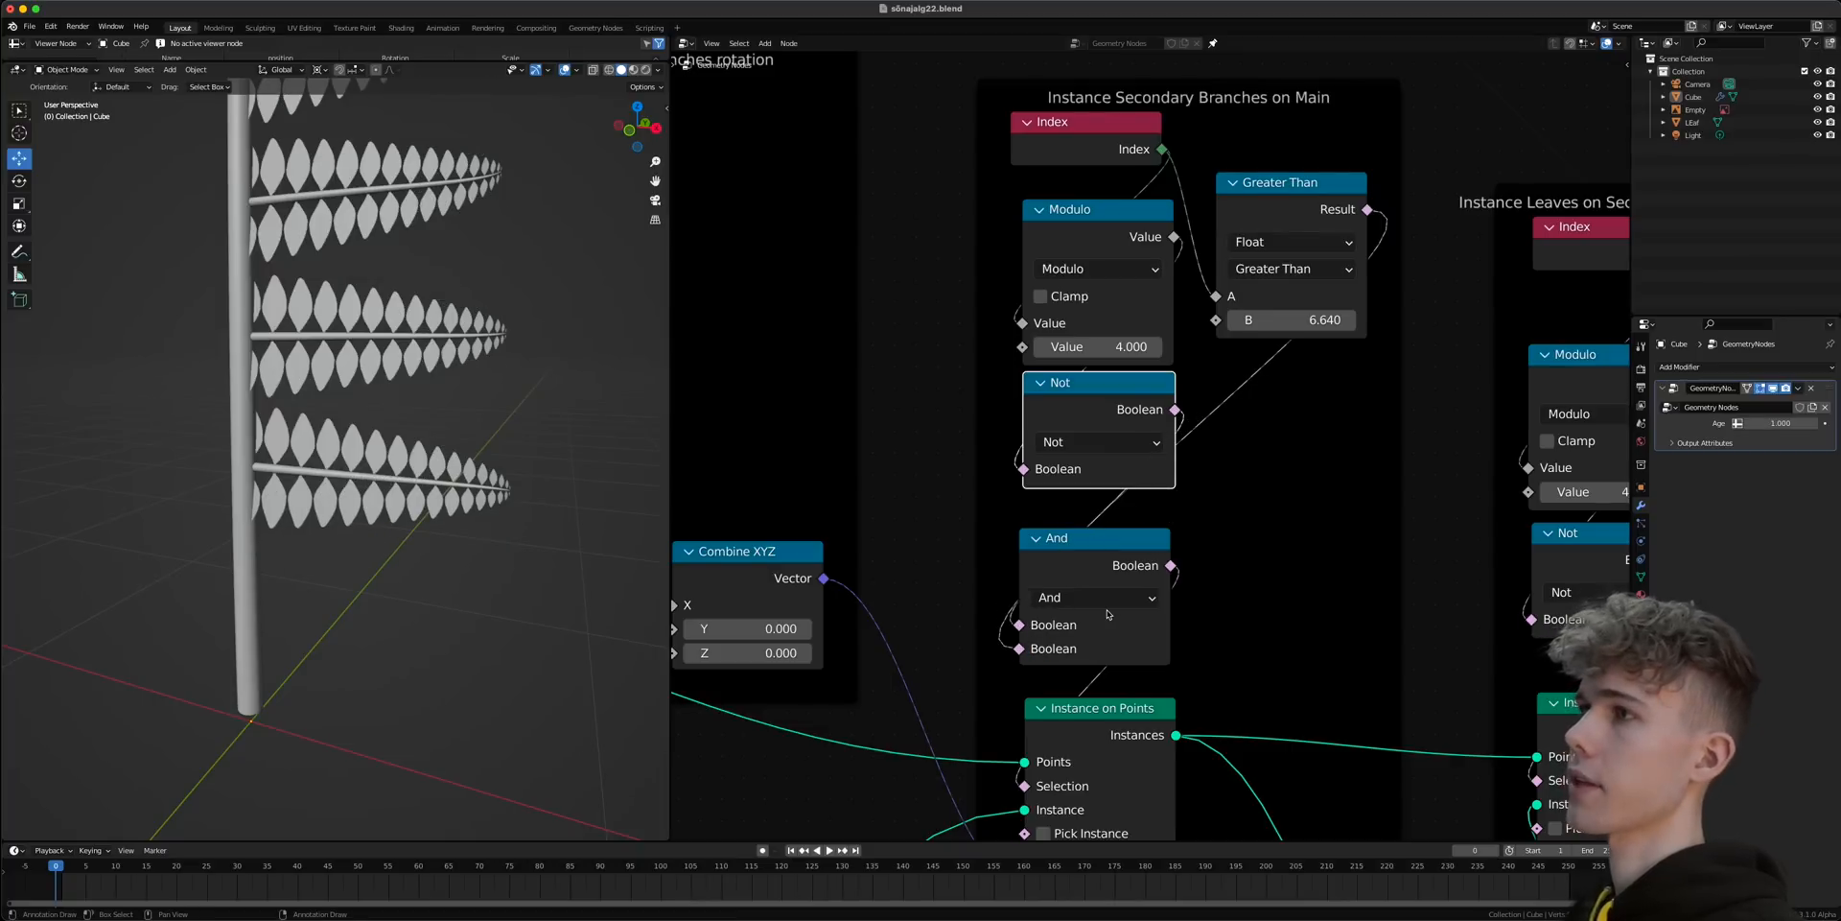
- Set the secondary branches' Greater Than threshold B to 5.640, check the whole fern and save the file
mouse_move(1278, 308)
mouse_down()
mouse_move(1333, 319)
mouse_move(1275, 319)
mouse_up()
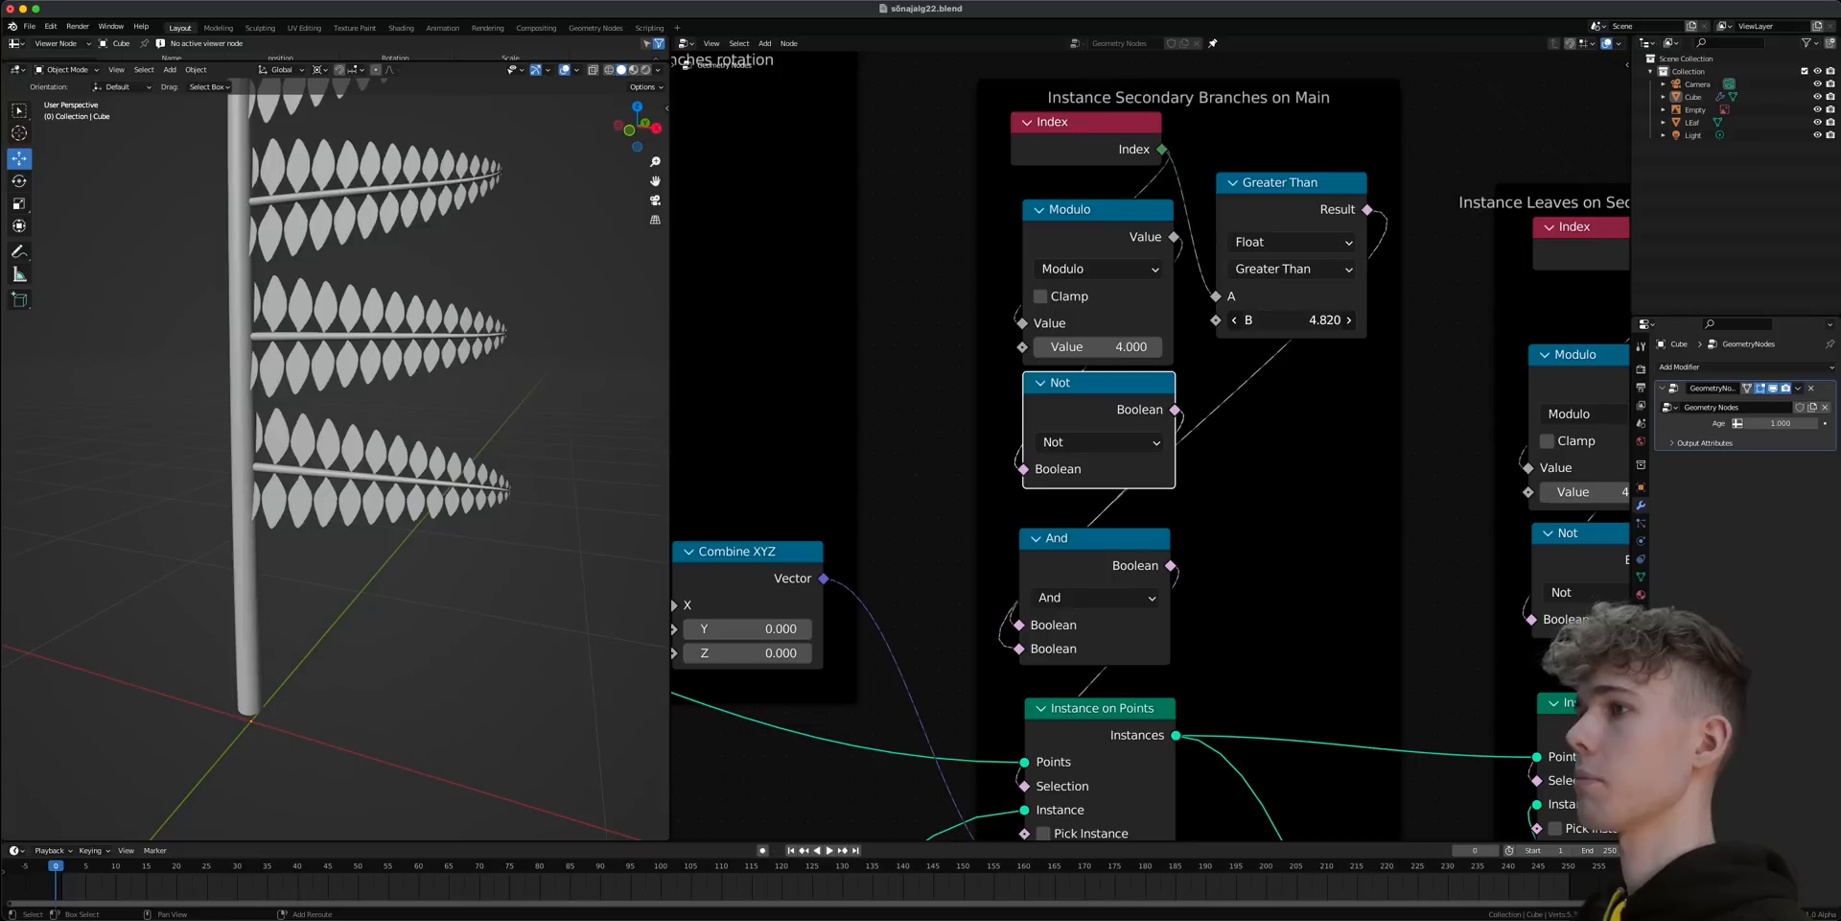
scroll(246, 367, down, 4)
middle_drag(246, 367, 207, 369)
shift+middle_drag(278, 369, 246, 476)
scroll(278, 451, down, 3)
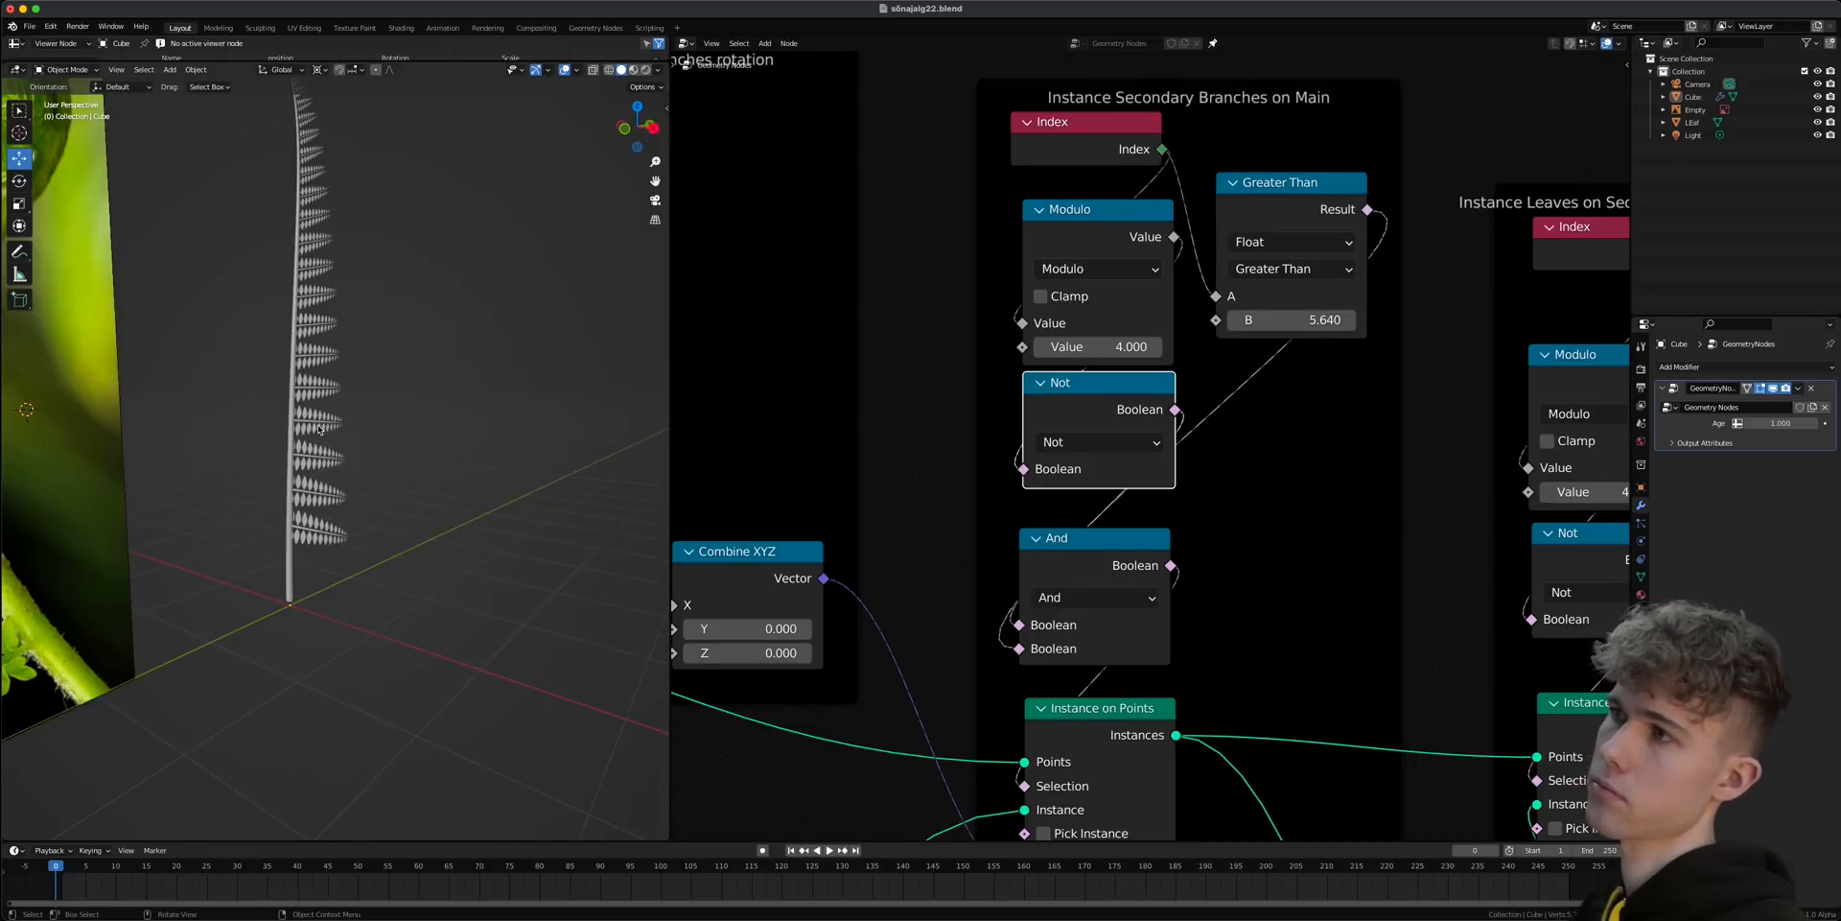
shift+middle_drag(321, 422, 310, 521)
key(ctrl+s)
scroll(309, 517, up, 2)
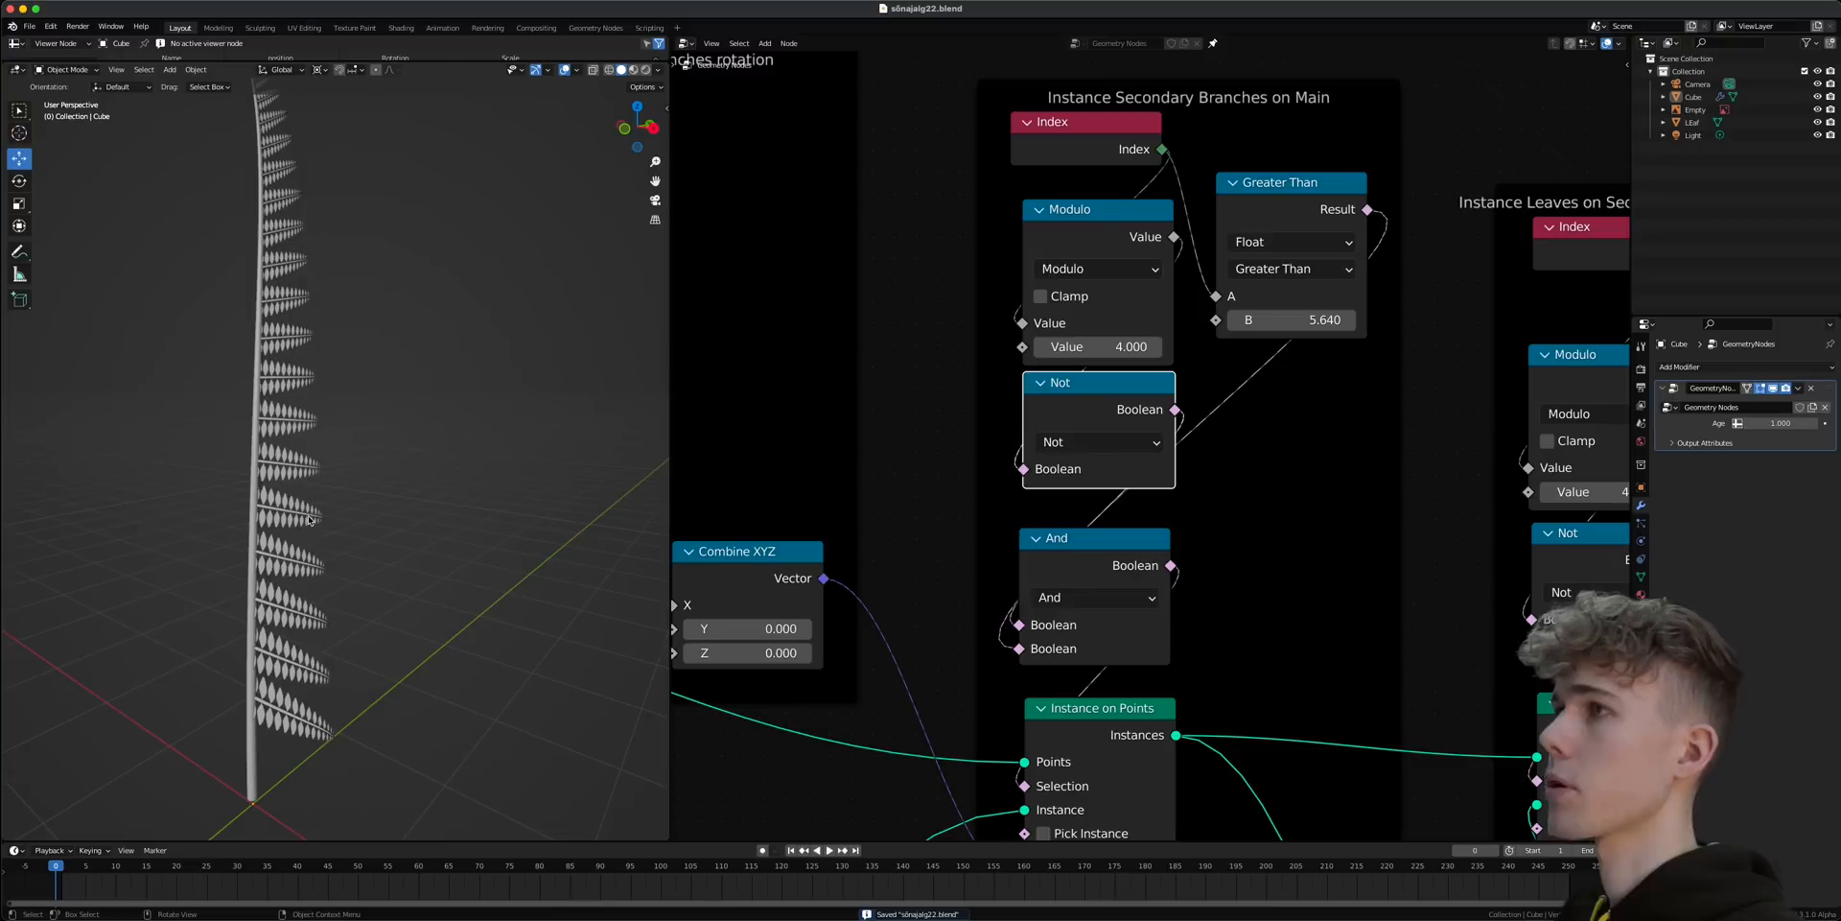
- Add a Greater Than Compare node beside Modulo in the Instance Leaves on Secondary branches frame, with Index feeding its A input
middle_drag(1303, 440, 896, 428)
scroll(1157, 441, down, 3)
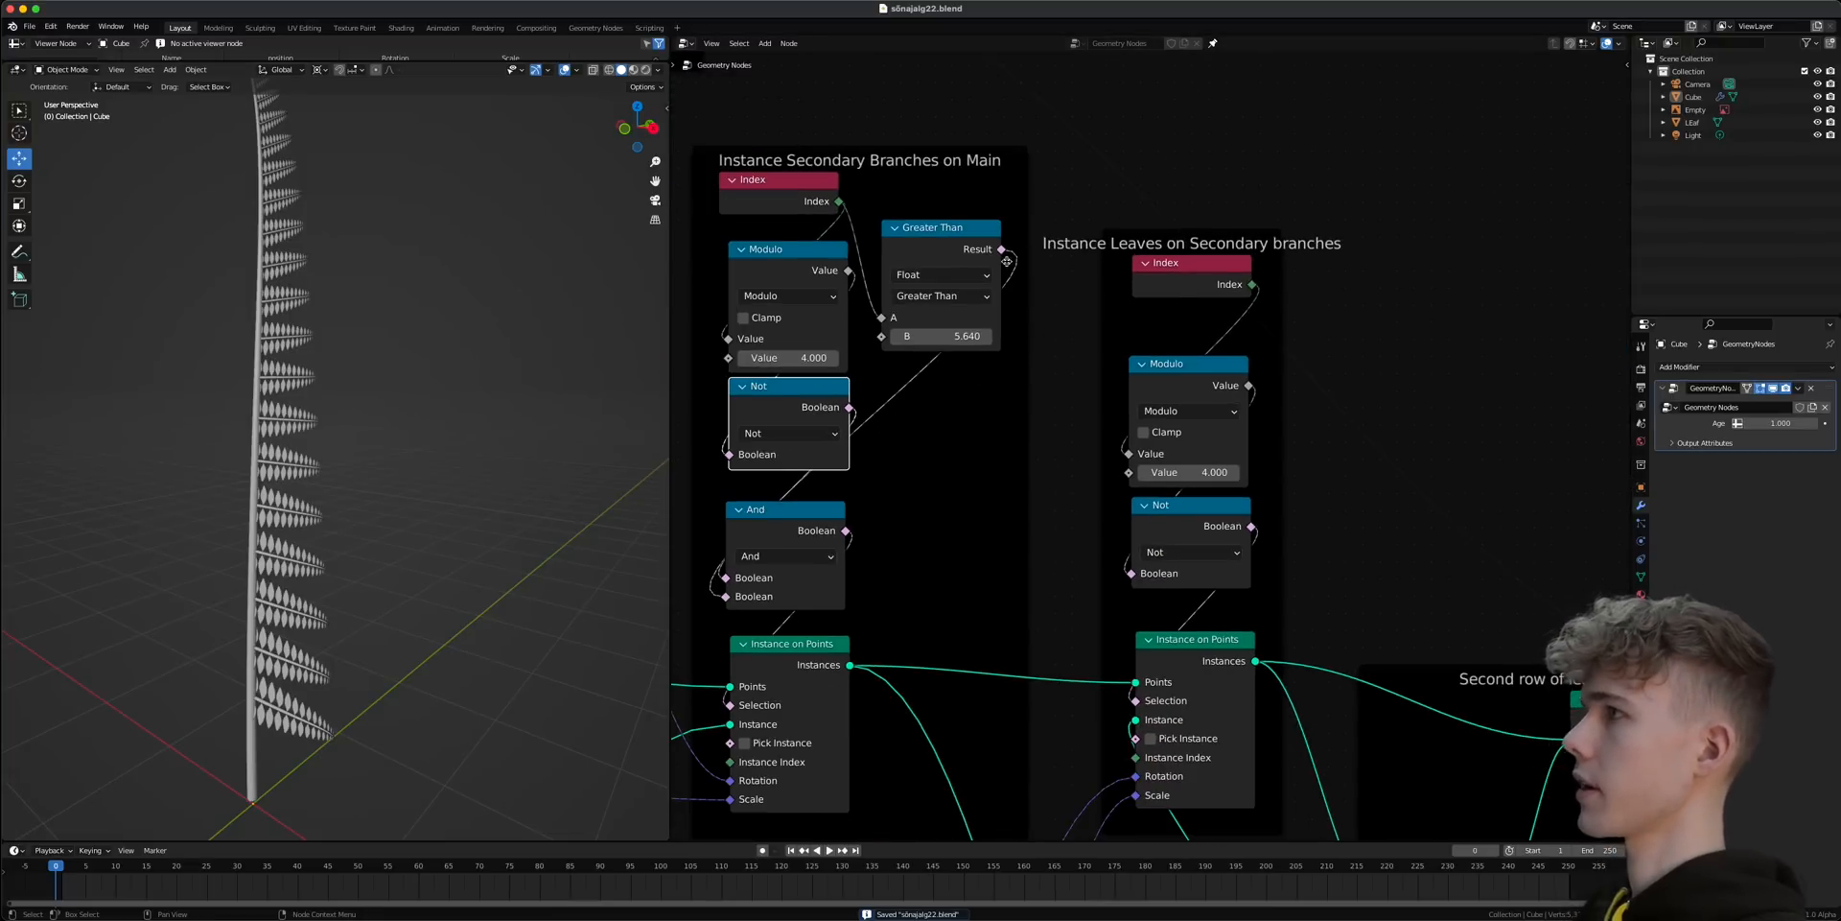
drag(1210, 284, 1199, 288)
drag(1191, 441, 1189, 413)
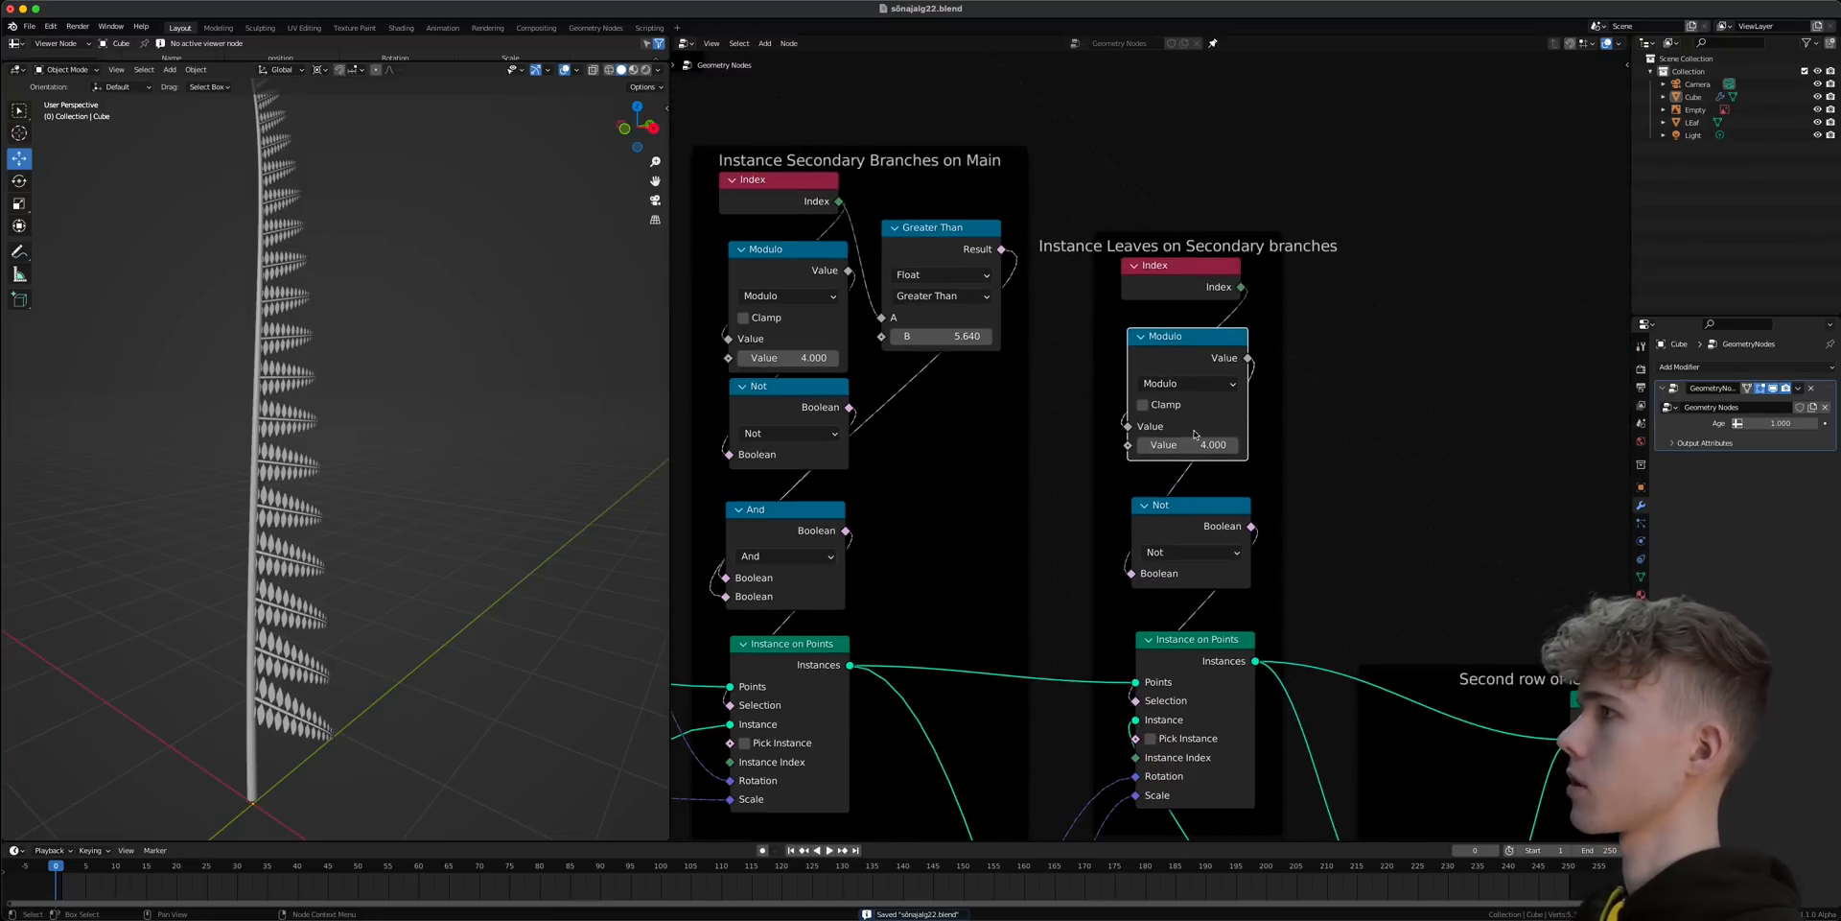
drag(1255, 366, 1259, 303)
text(compa)
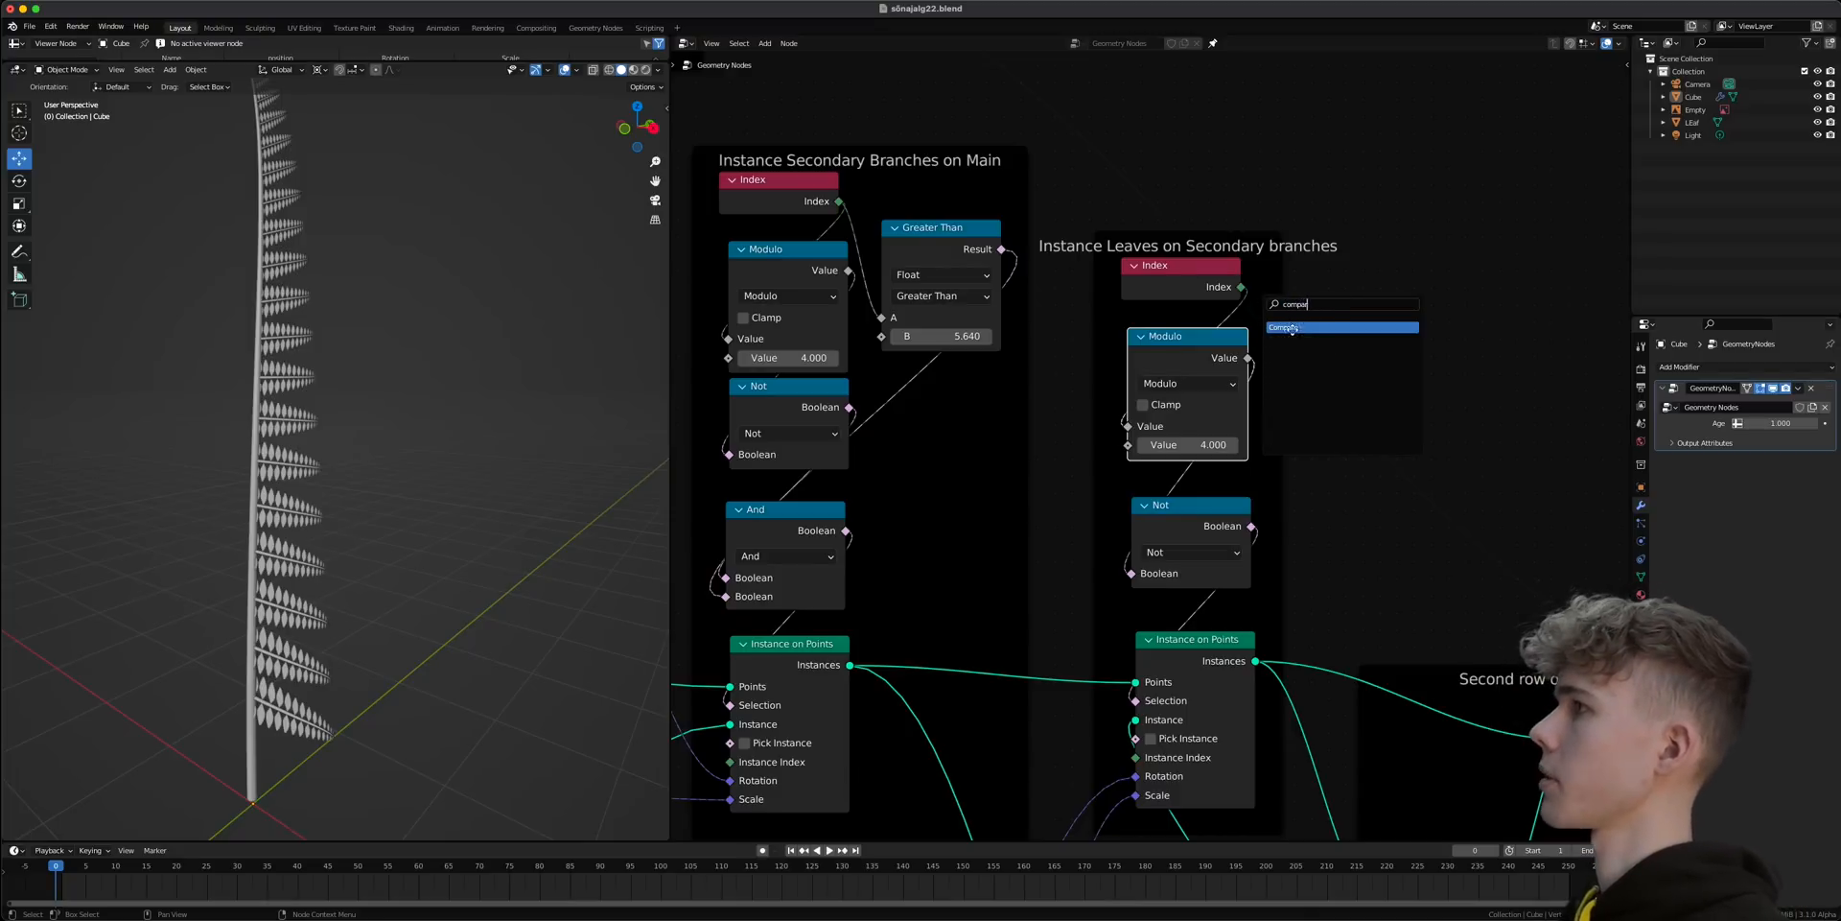
click(1292, 328)
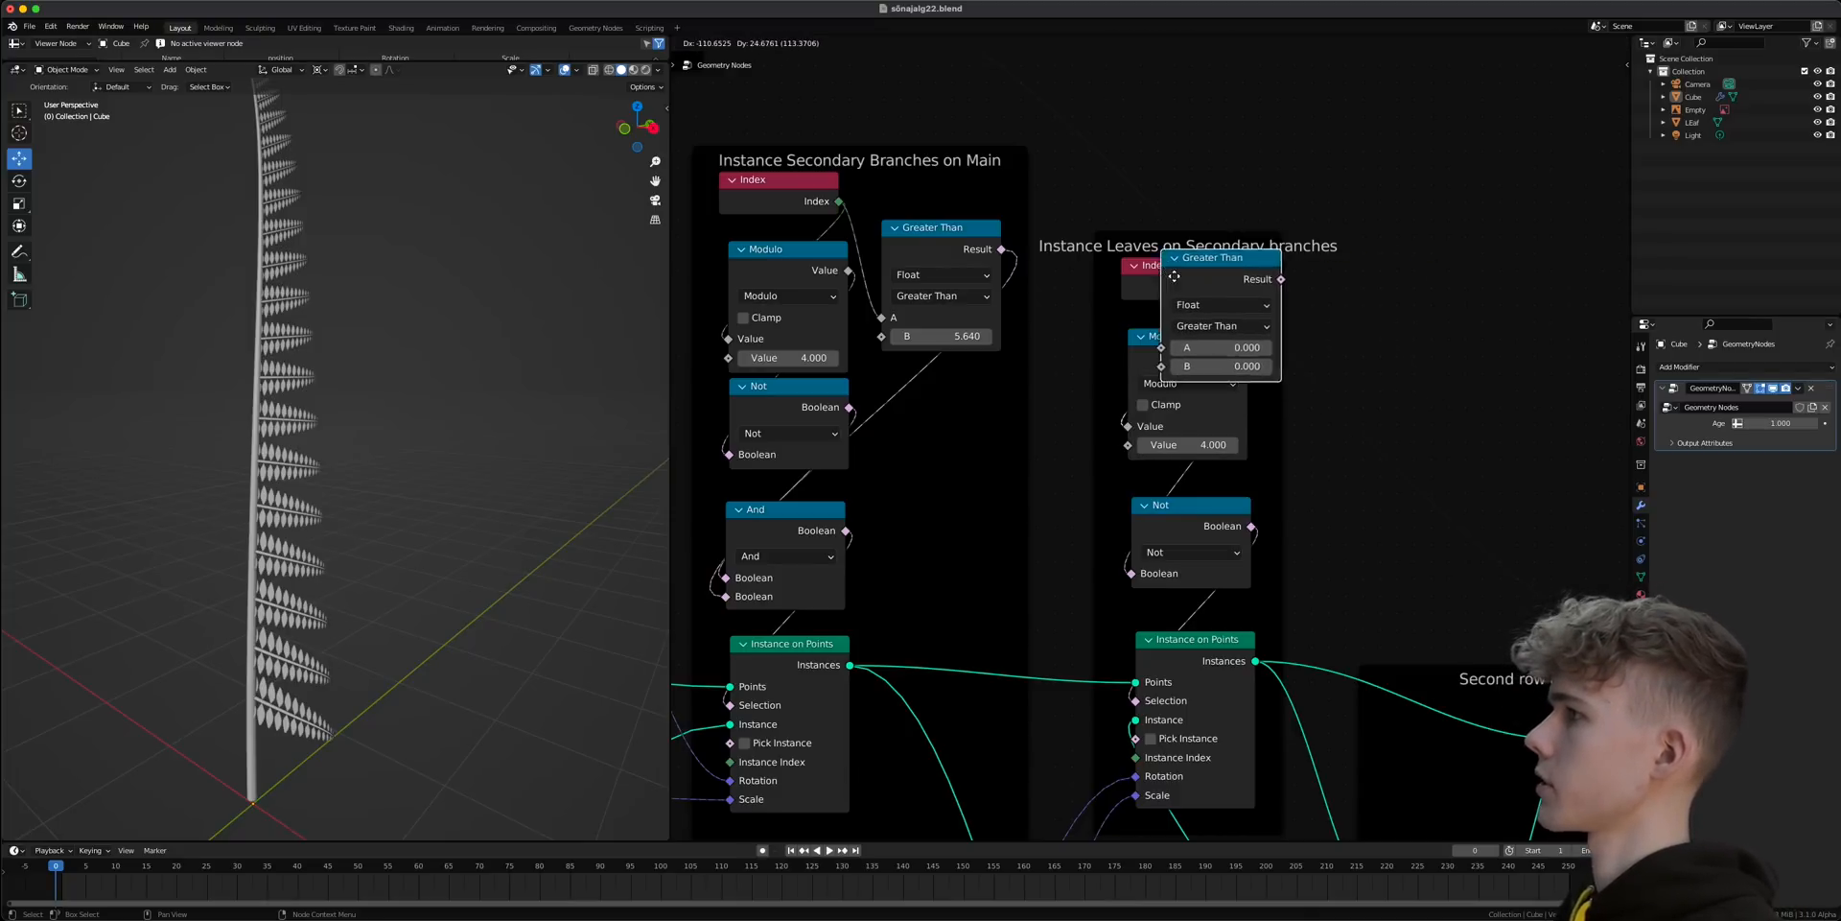
click(1148, 307)
alt+drag(1154, 307, 1368, 306)
- Turn the duplicated Not node into And, feed it the leaves' Not and Greater Than outputs, and link it to the leaves' Selection
click(1350, 526)
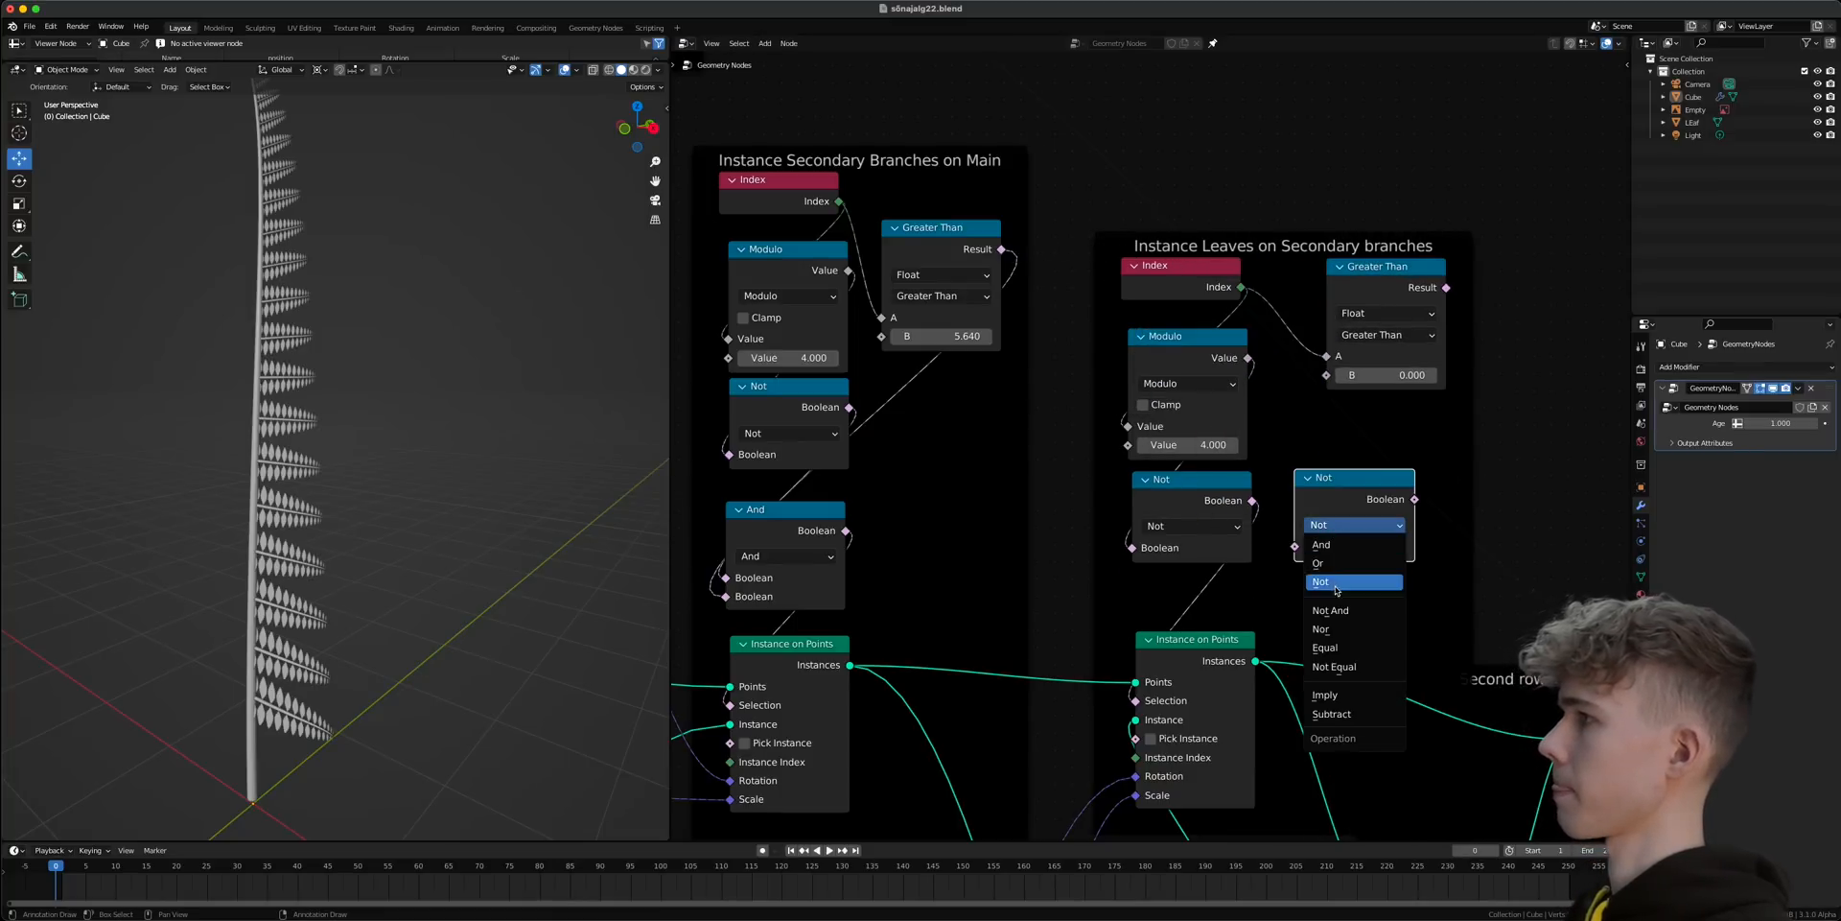
click(1321, 544)
drag(1252, 500, 1298, 552)
click(1175, 585)
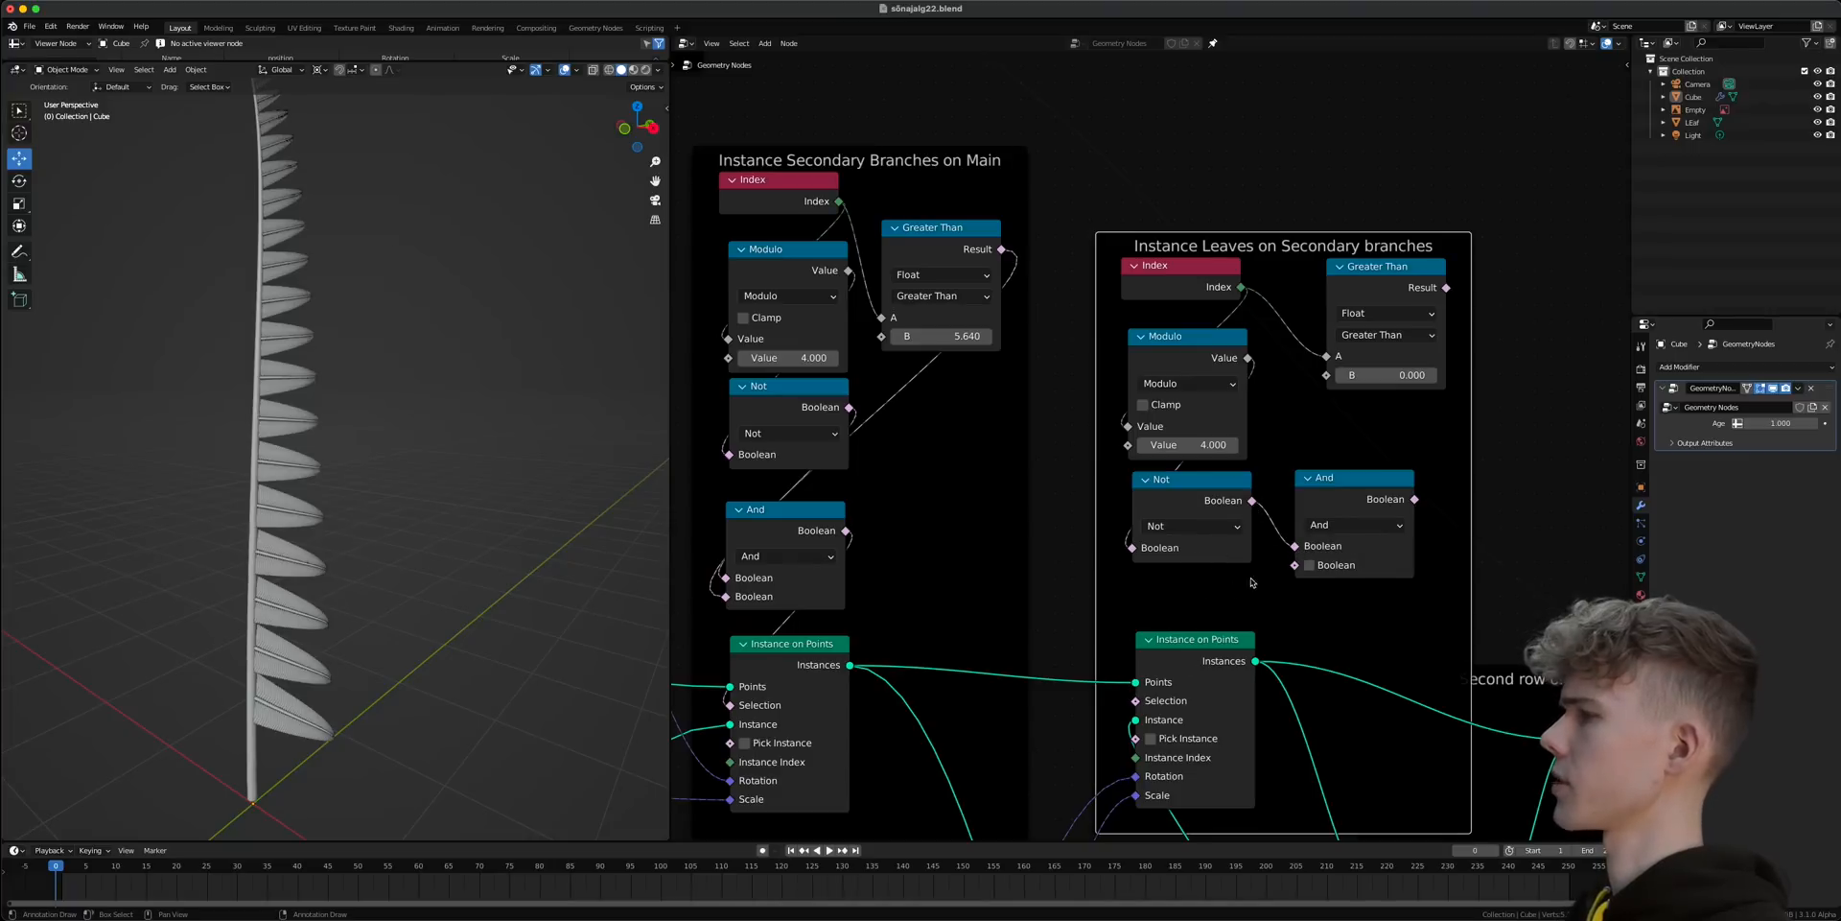
click(1410, 501)
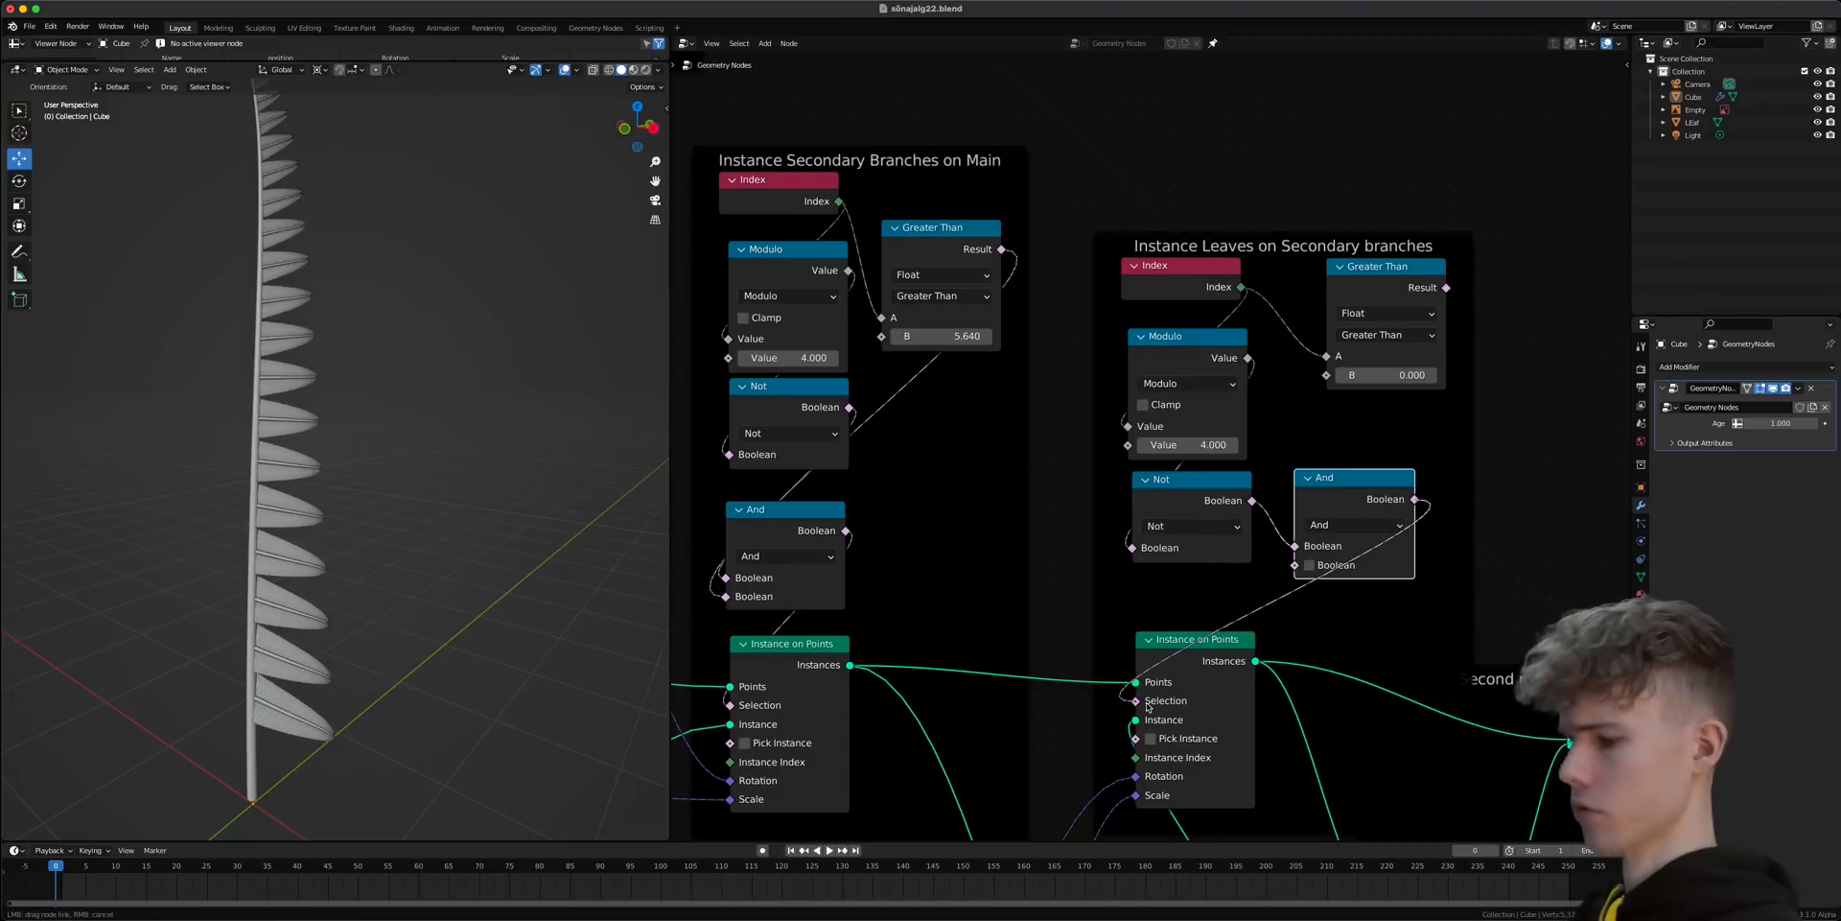
drag(1147, 707, 1137, 701)
drag(1446, 288, 1297, 567)
- Arrange the leaf frame's Index, Modulo, Not and And nodes in a column with Greater Than beside them, and save the file
drag(1166, 270, 1176, 194)
drag(1170, 337, 1168, 251)
drag(1189, 479, 1186, 403)
drag(1362, 477, 1197, 514)
drag(1371, 296, 1339, 255)
scroll(1079, 307, up, 1)
middle_drag(1103, 334, 1158, 357)
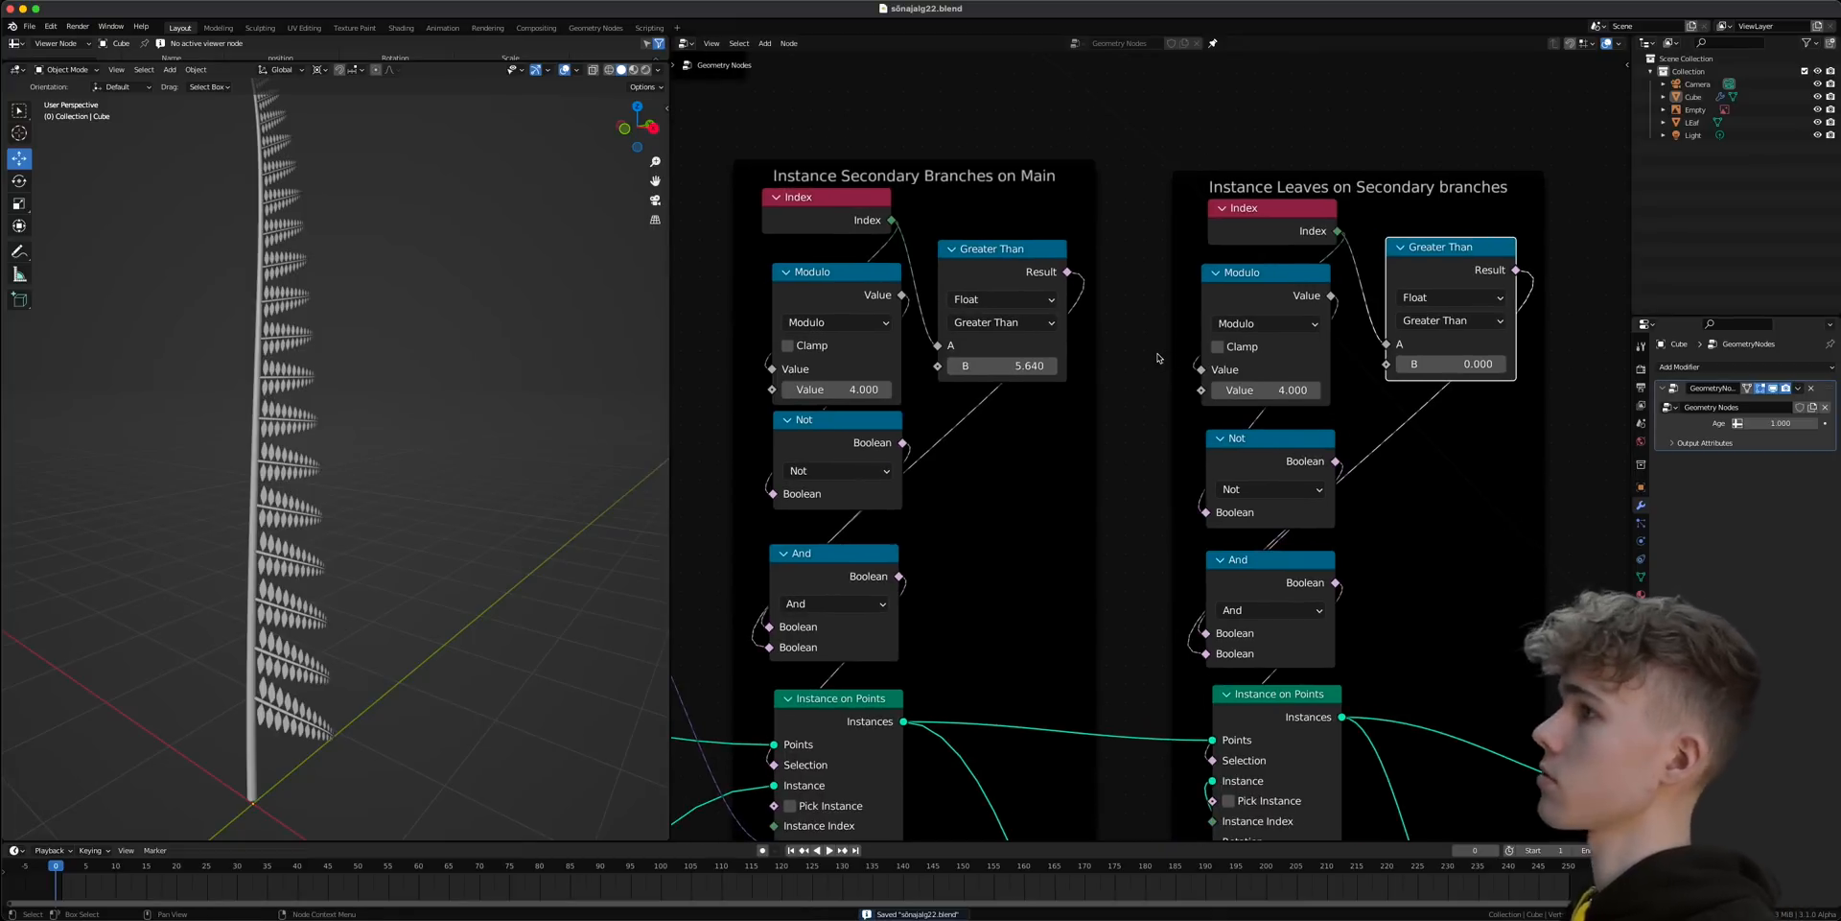
- Set the leaves' Greater Than threshold B to 2.620 and check the leaves near the main stem
scroll(260, 500, up, 10)
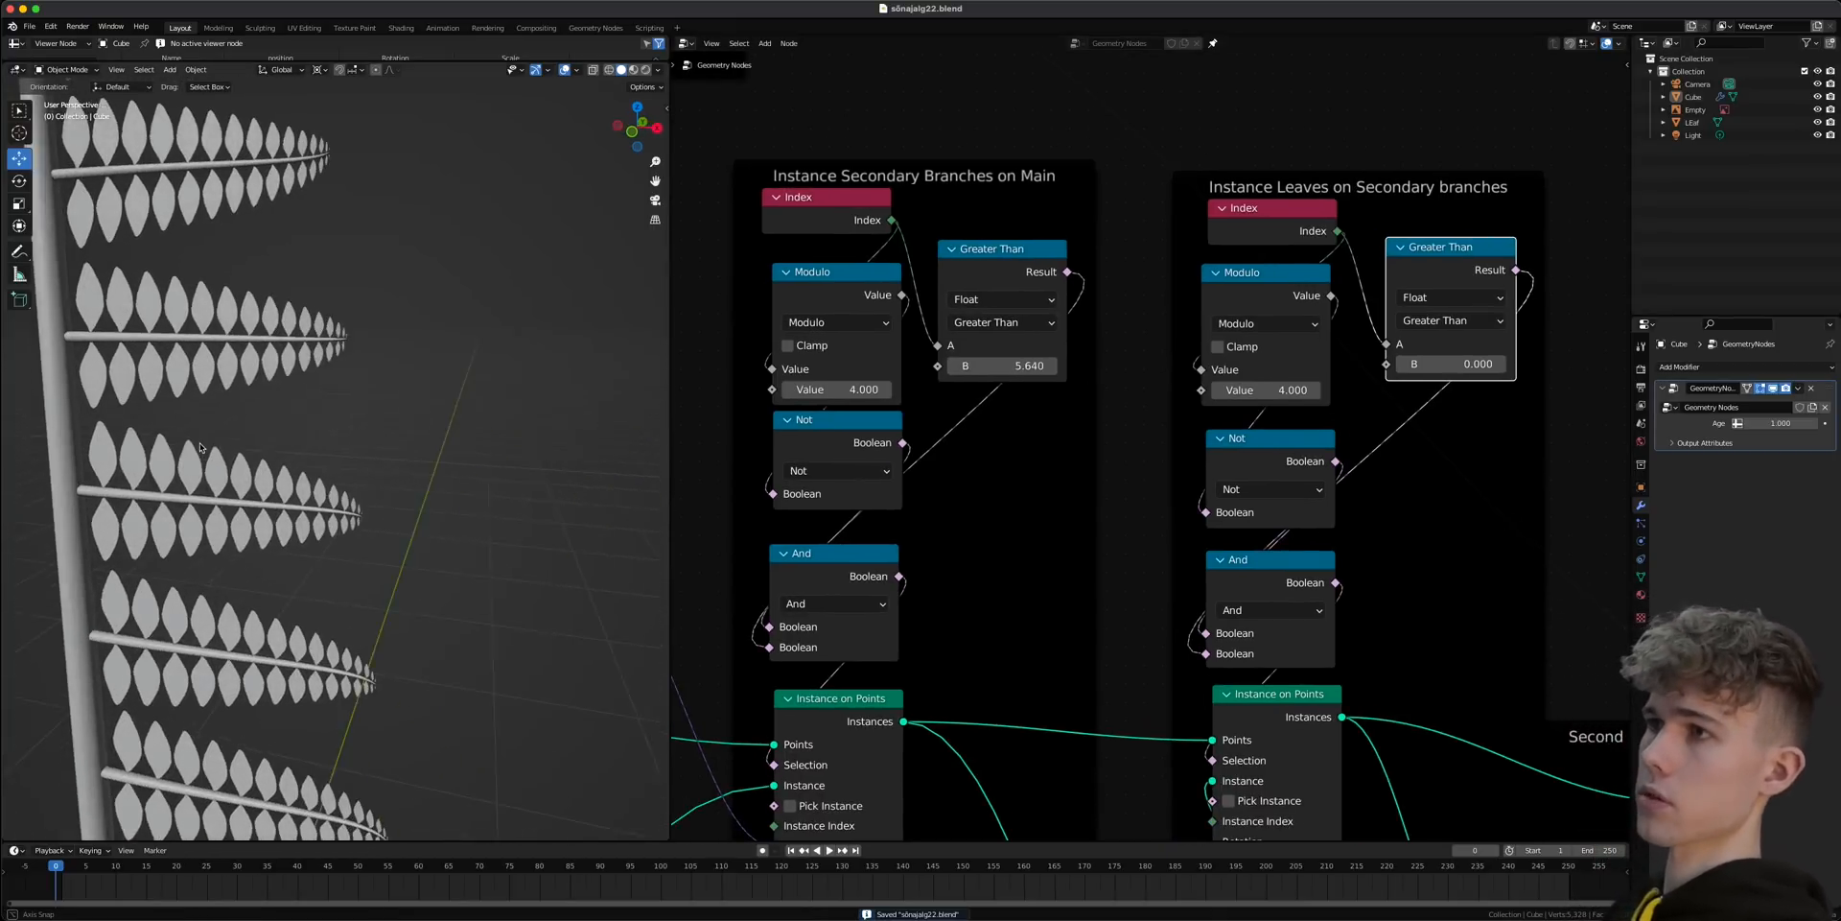
mouse_move(1454, 363)
mouse_down()
mouse_move(1386, 363)
mouse_move(1468, 363)
mouse_up()
scroll(150, 387, down, 3)
scroll(151, 386, down, 10)
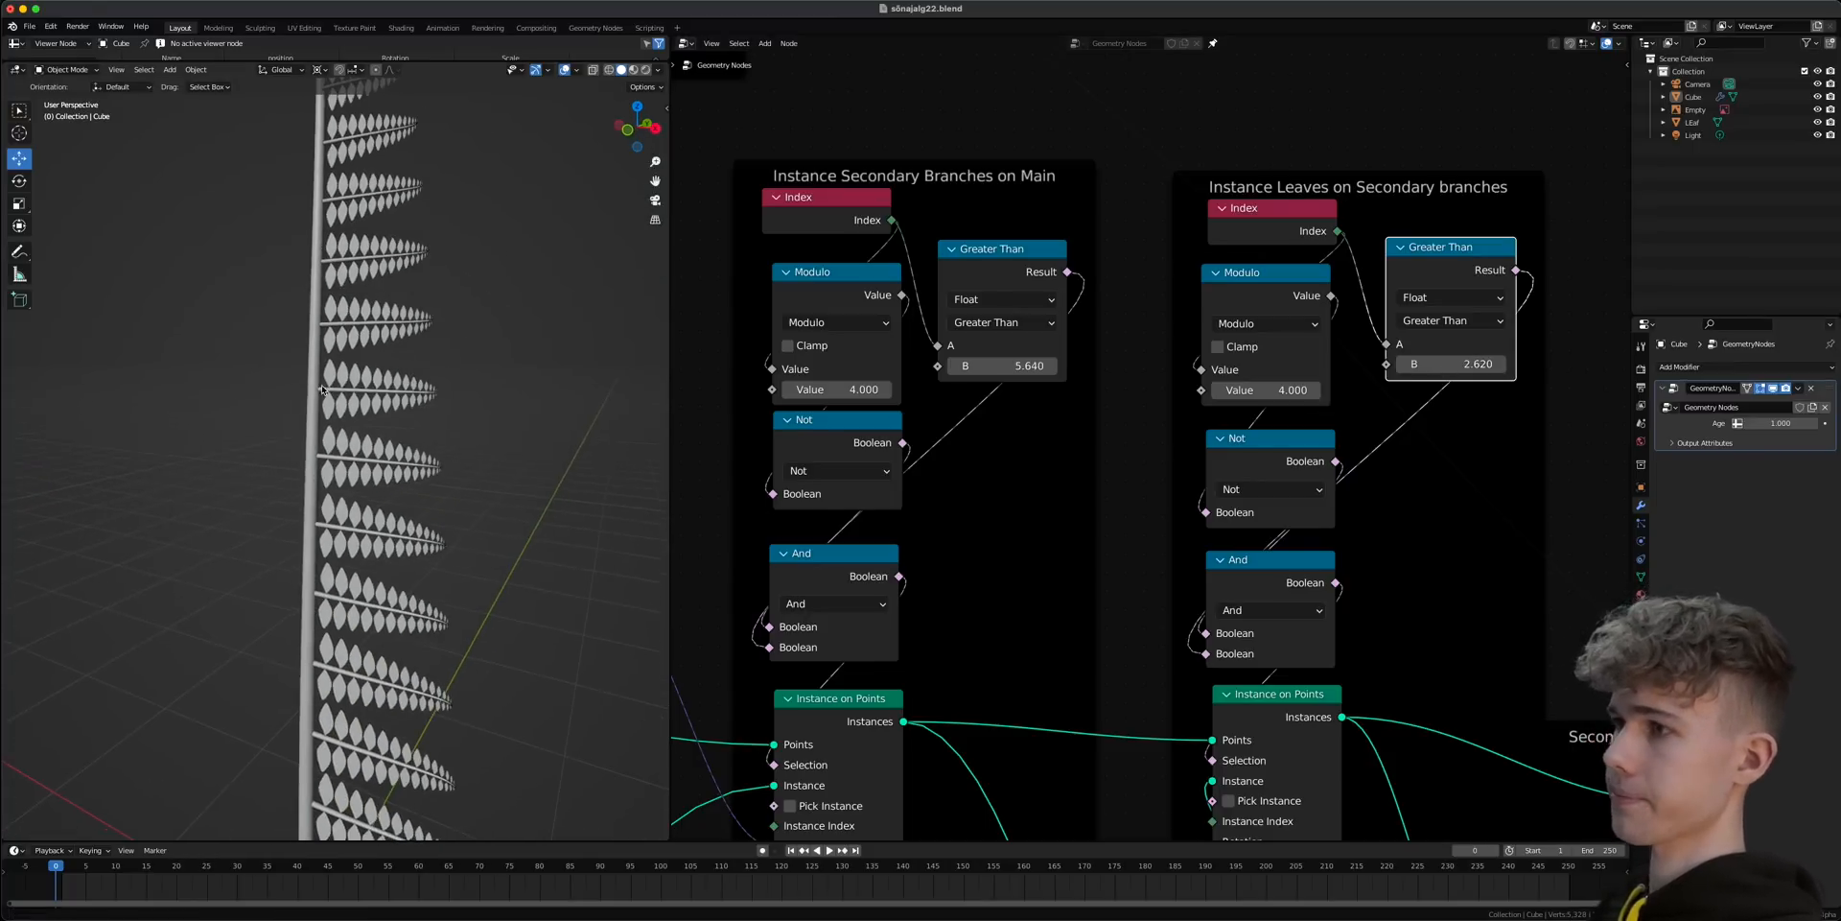
- Save the file and, in the Modeling workspace, move the Second row of leaves and Secondary Branches to Curve frames away from the leaf-instancing frame
key(ctrl+s)
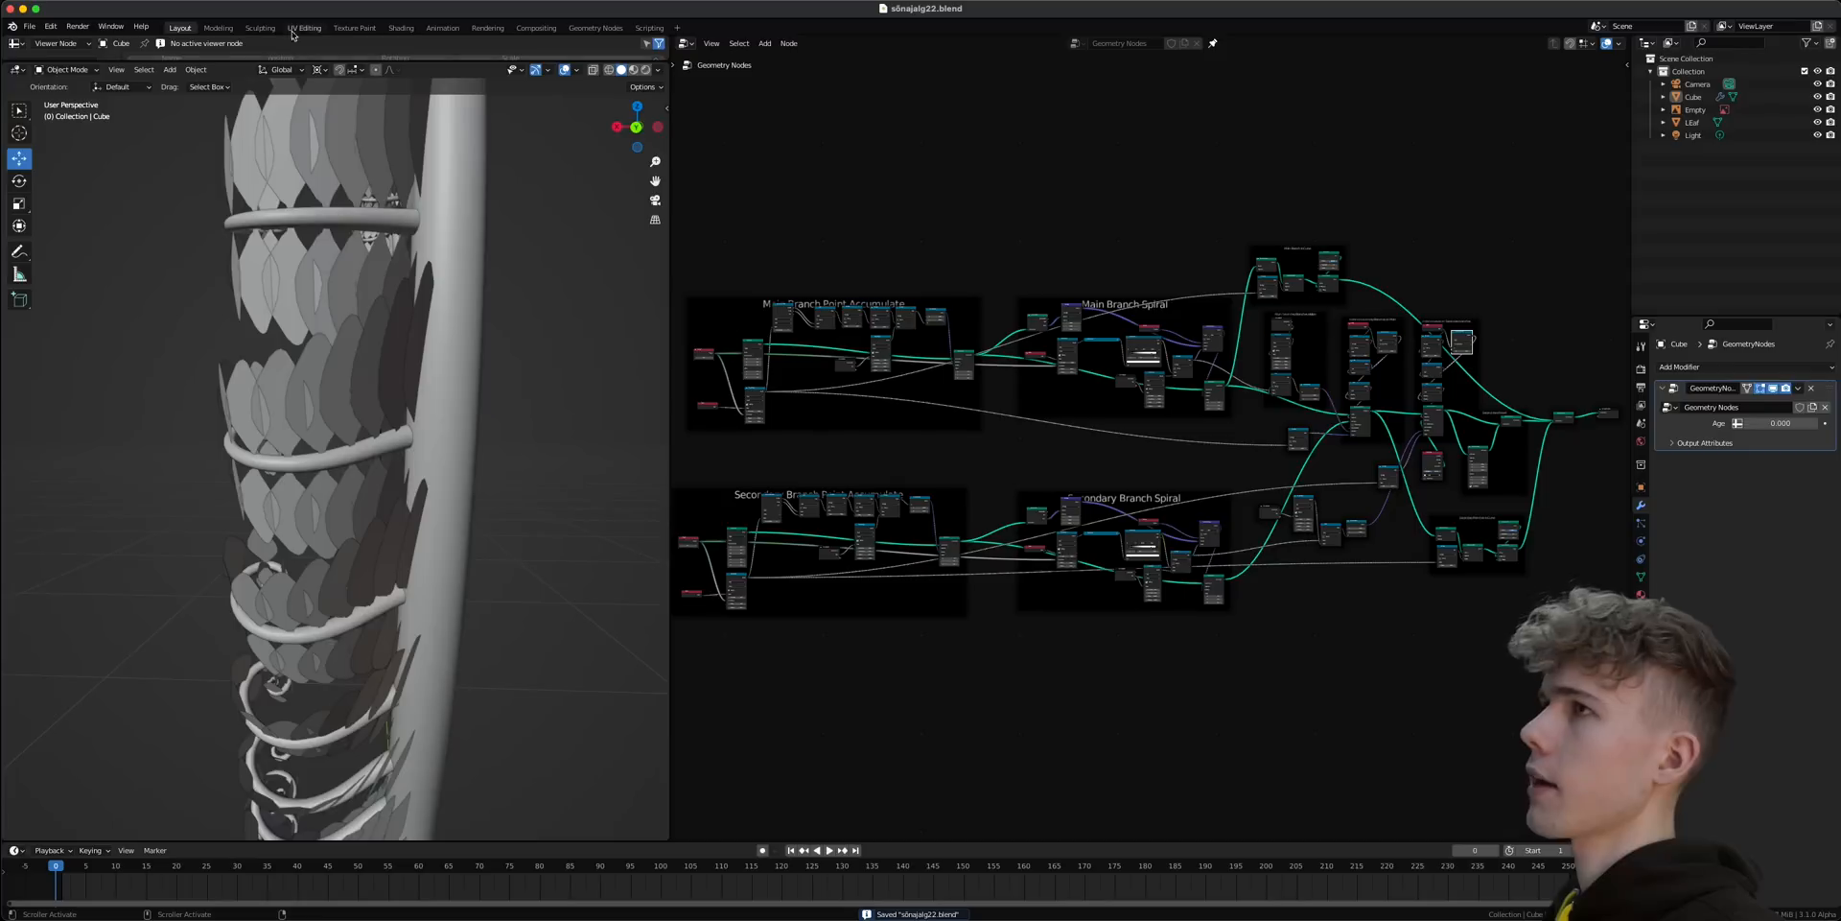
click(218, 29)
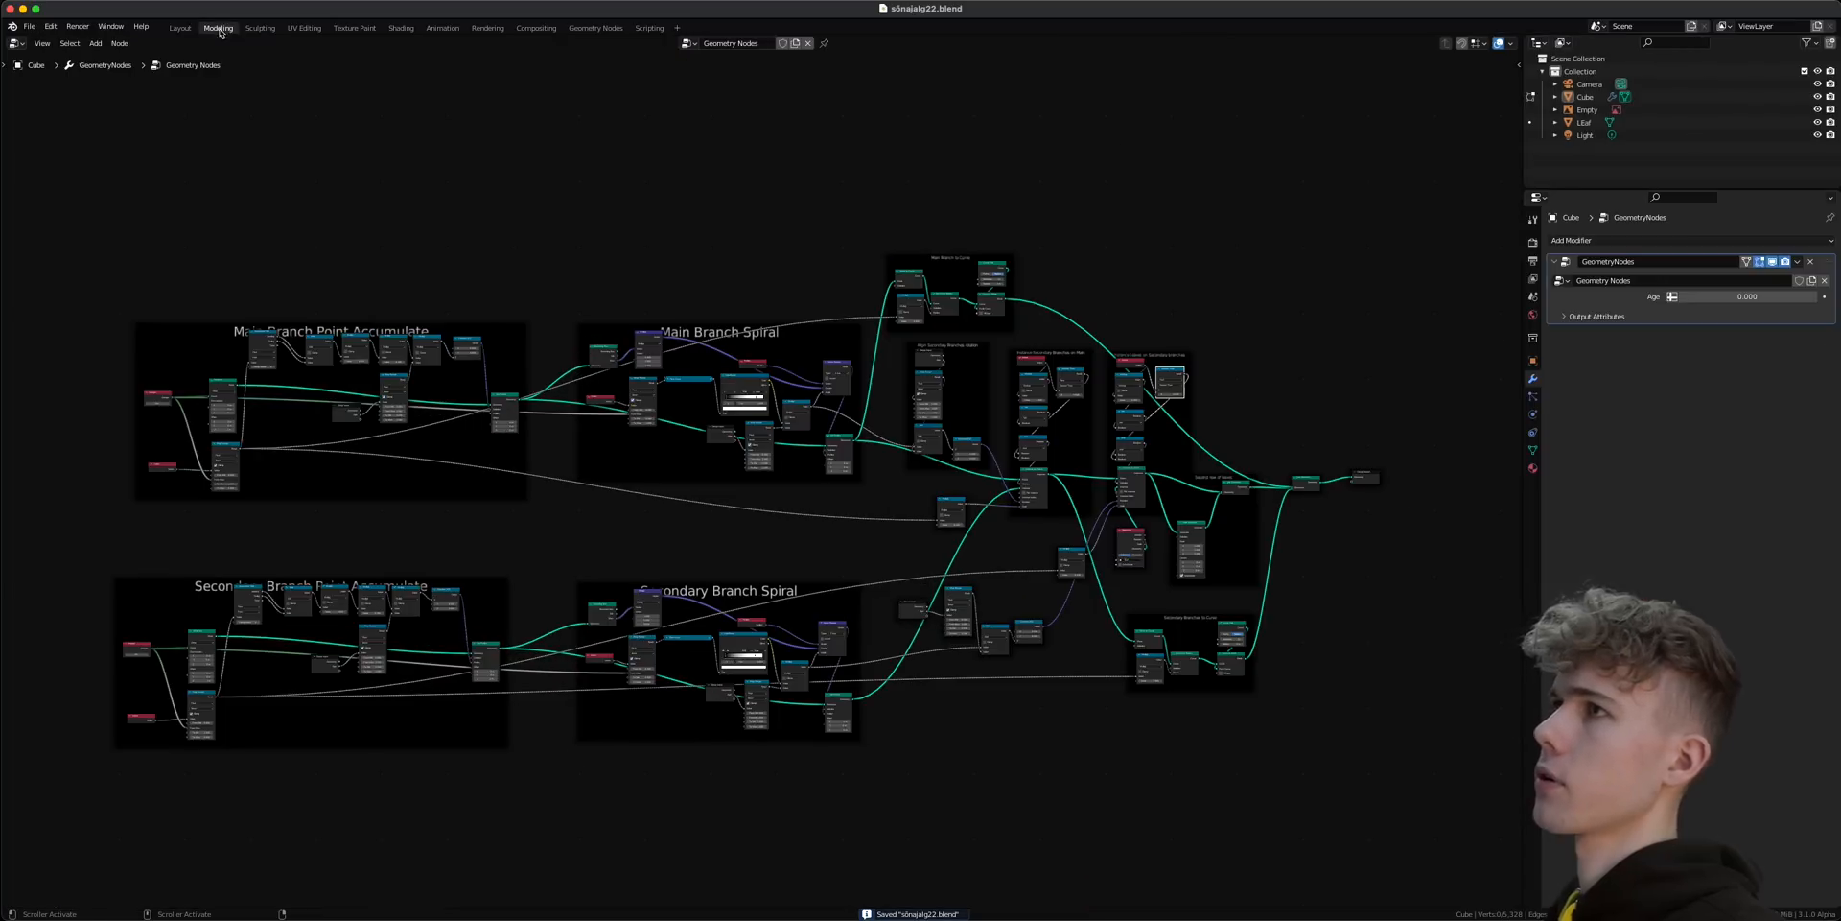
scroll(595, 393, up, 3)
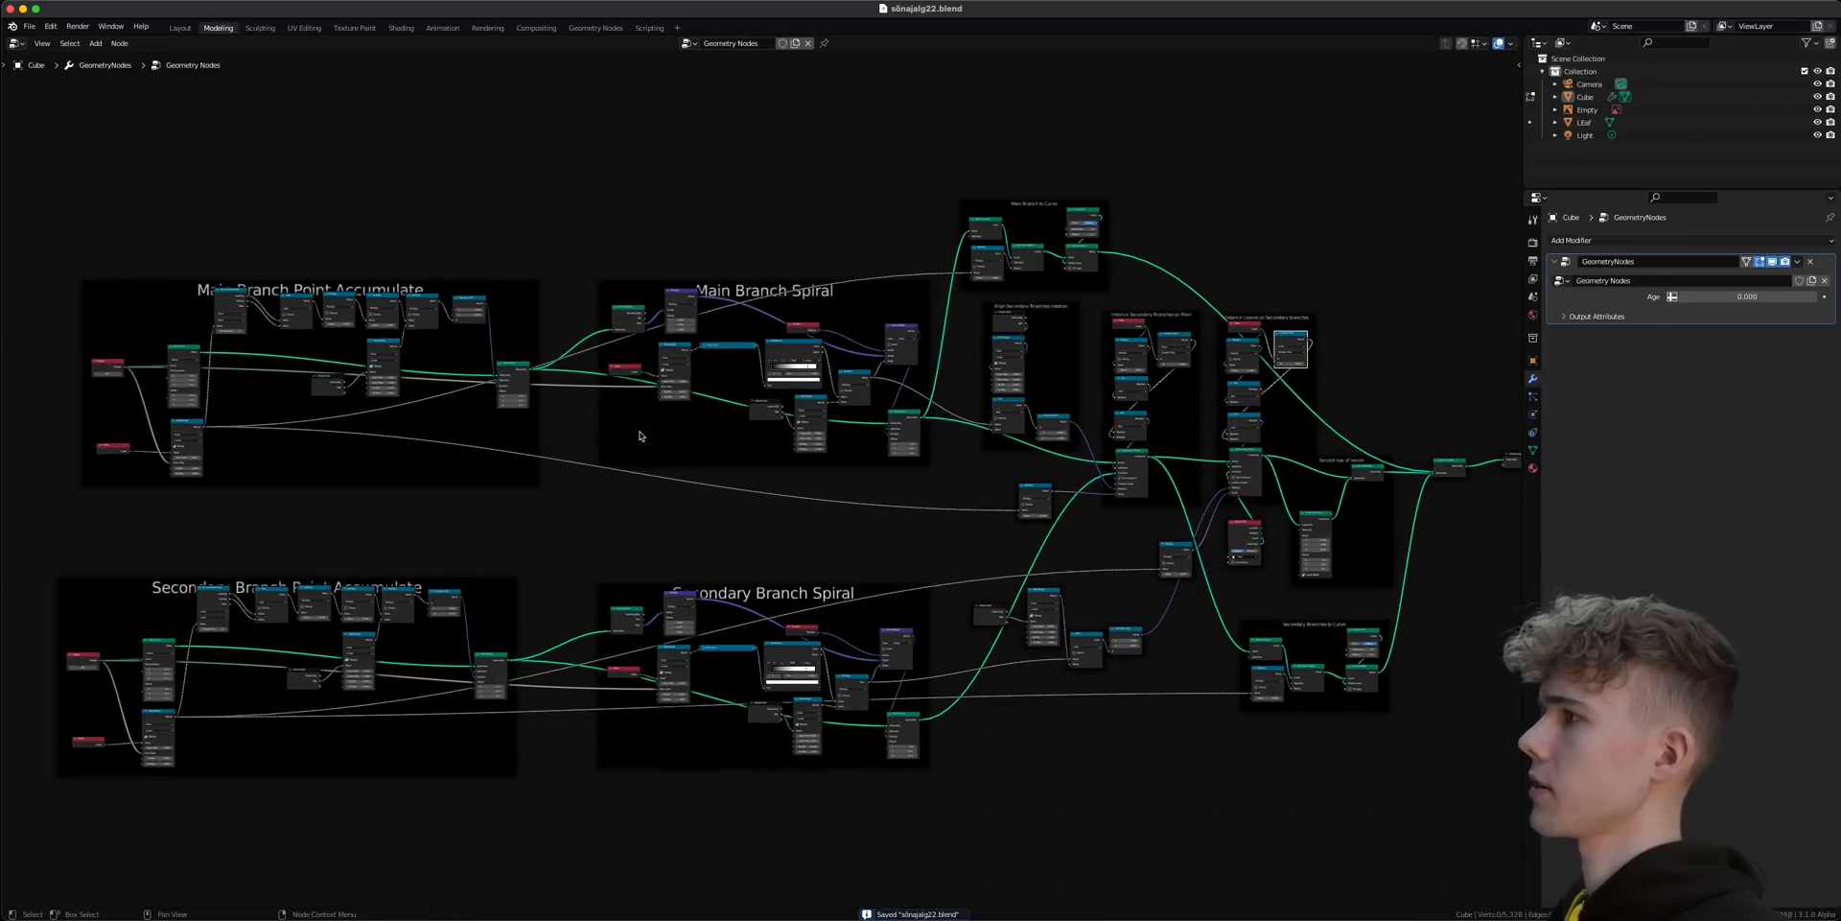
click(631, 456)
click(606, 516)
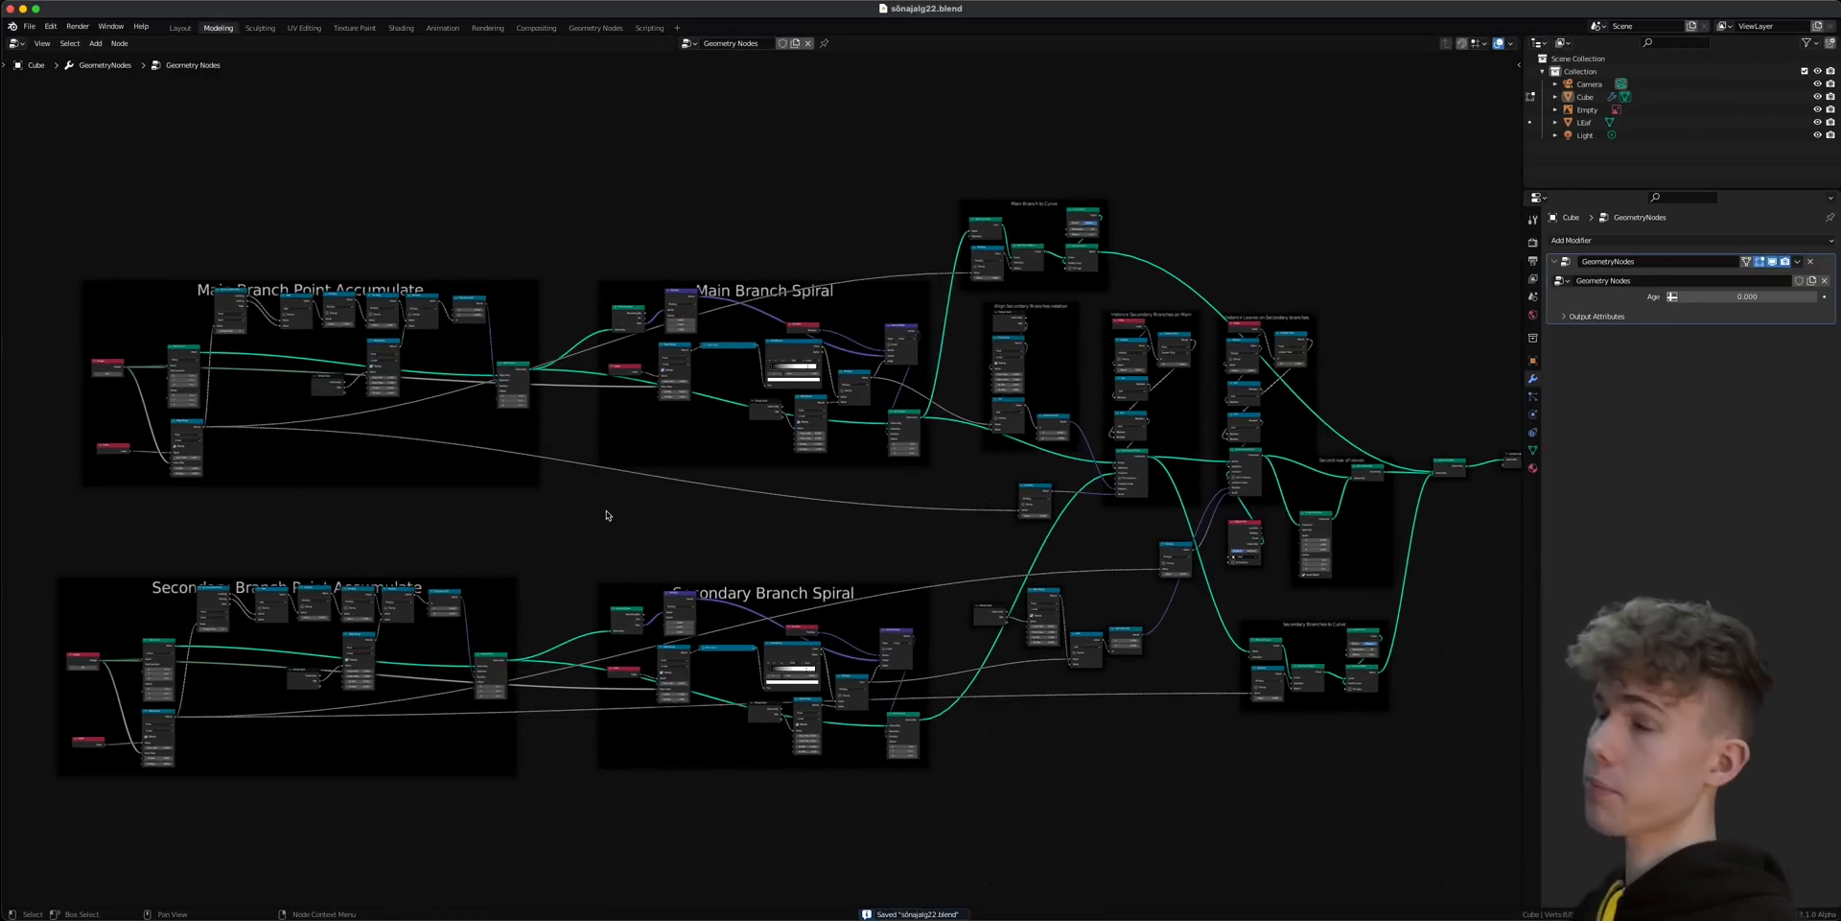
drag(1350, 533, 1357, 551)
drag(1310, 641, 1337, 647)
drag(1341, 561, 1391, 570)
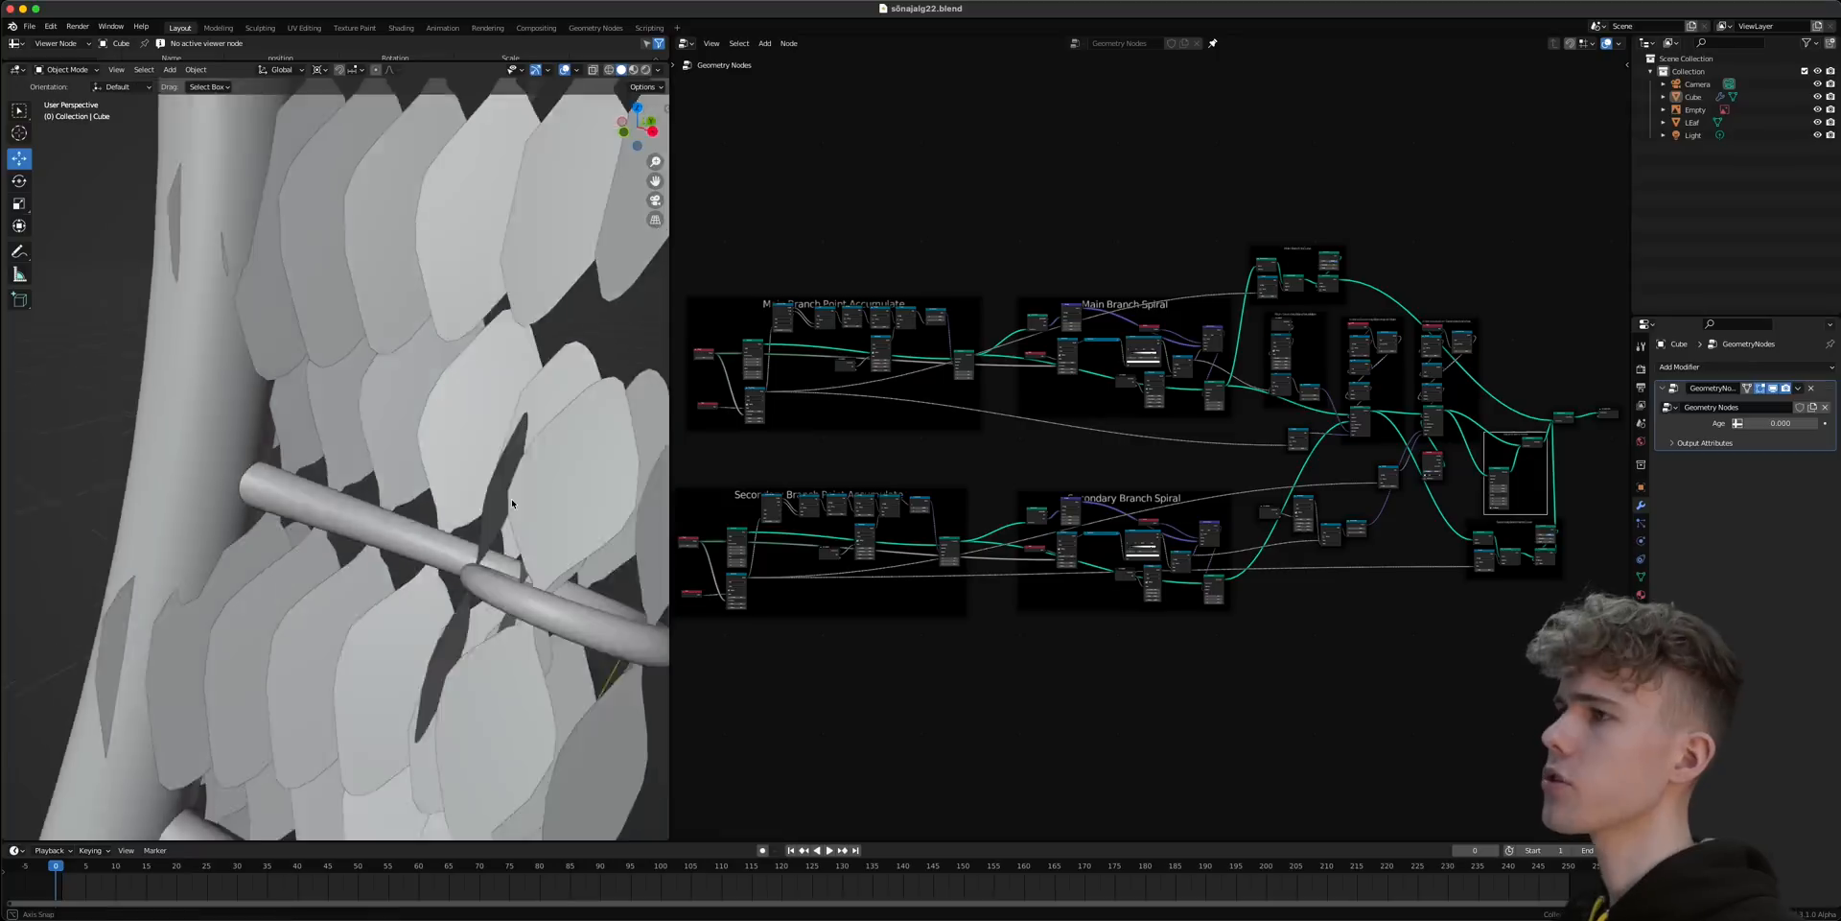
- Raise the To Min of the Map Range in the Secondary Branch Point Accumulate frame to 0.420, check the branch curls, and save the file
middle_drag(510, 497, 269, 475)
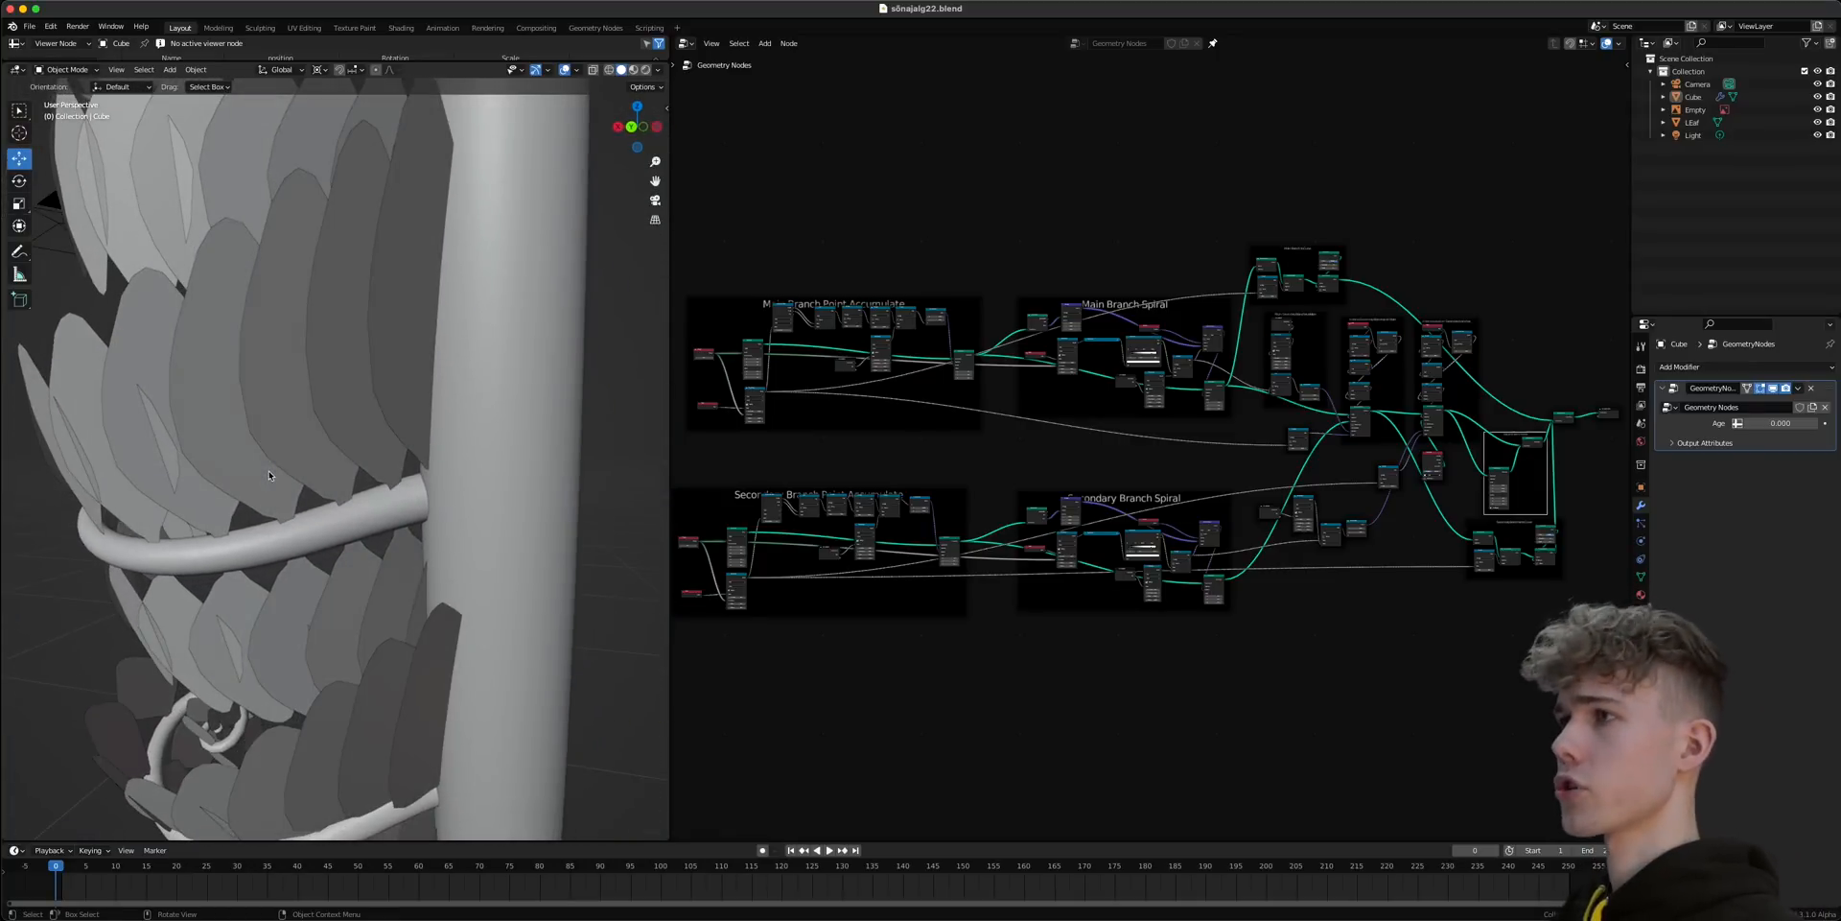
middle_drag(422, 389, 414, 446)
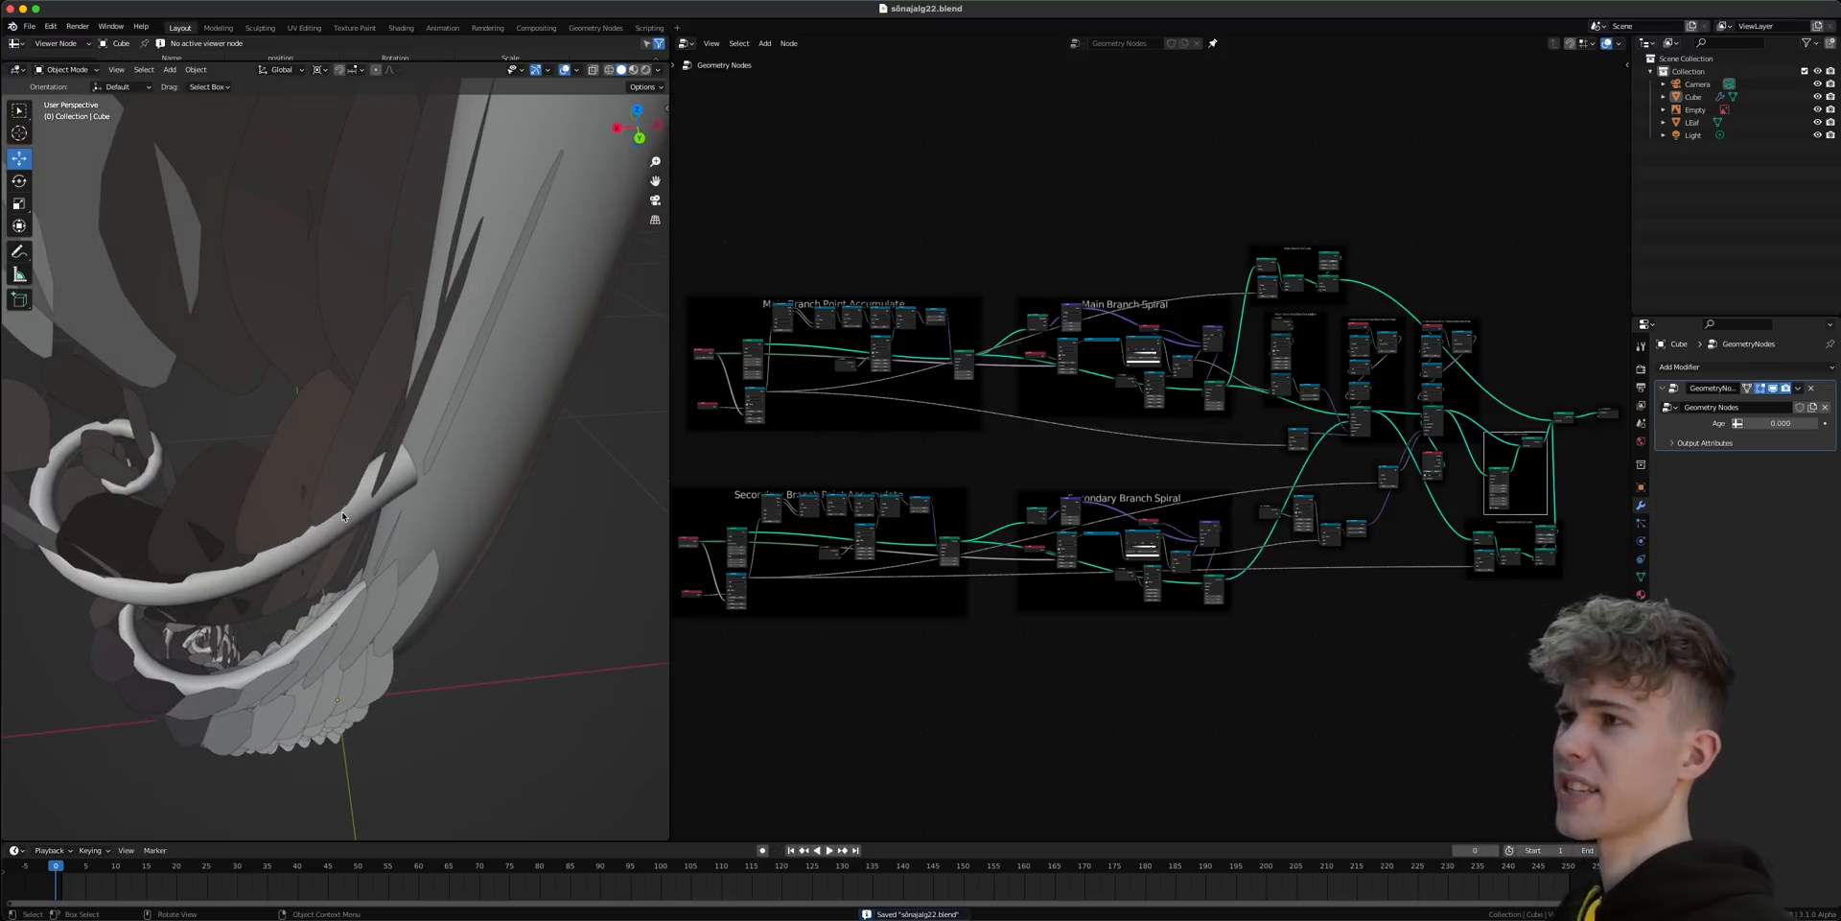
middle_drag(388, 529, 372, 479)
middle_drag(812, 612, 994, 563)
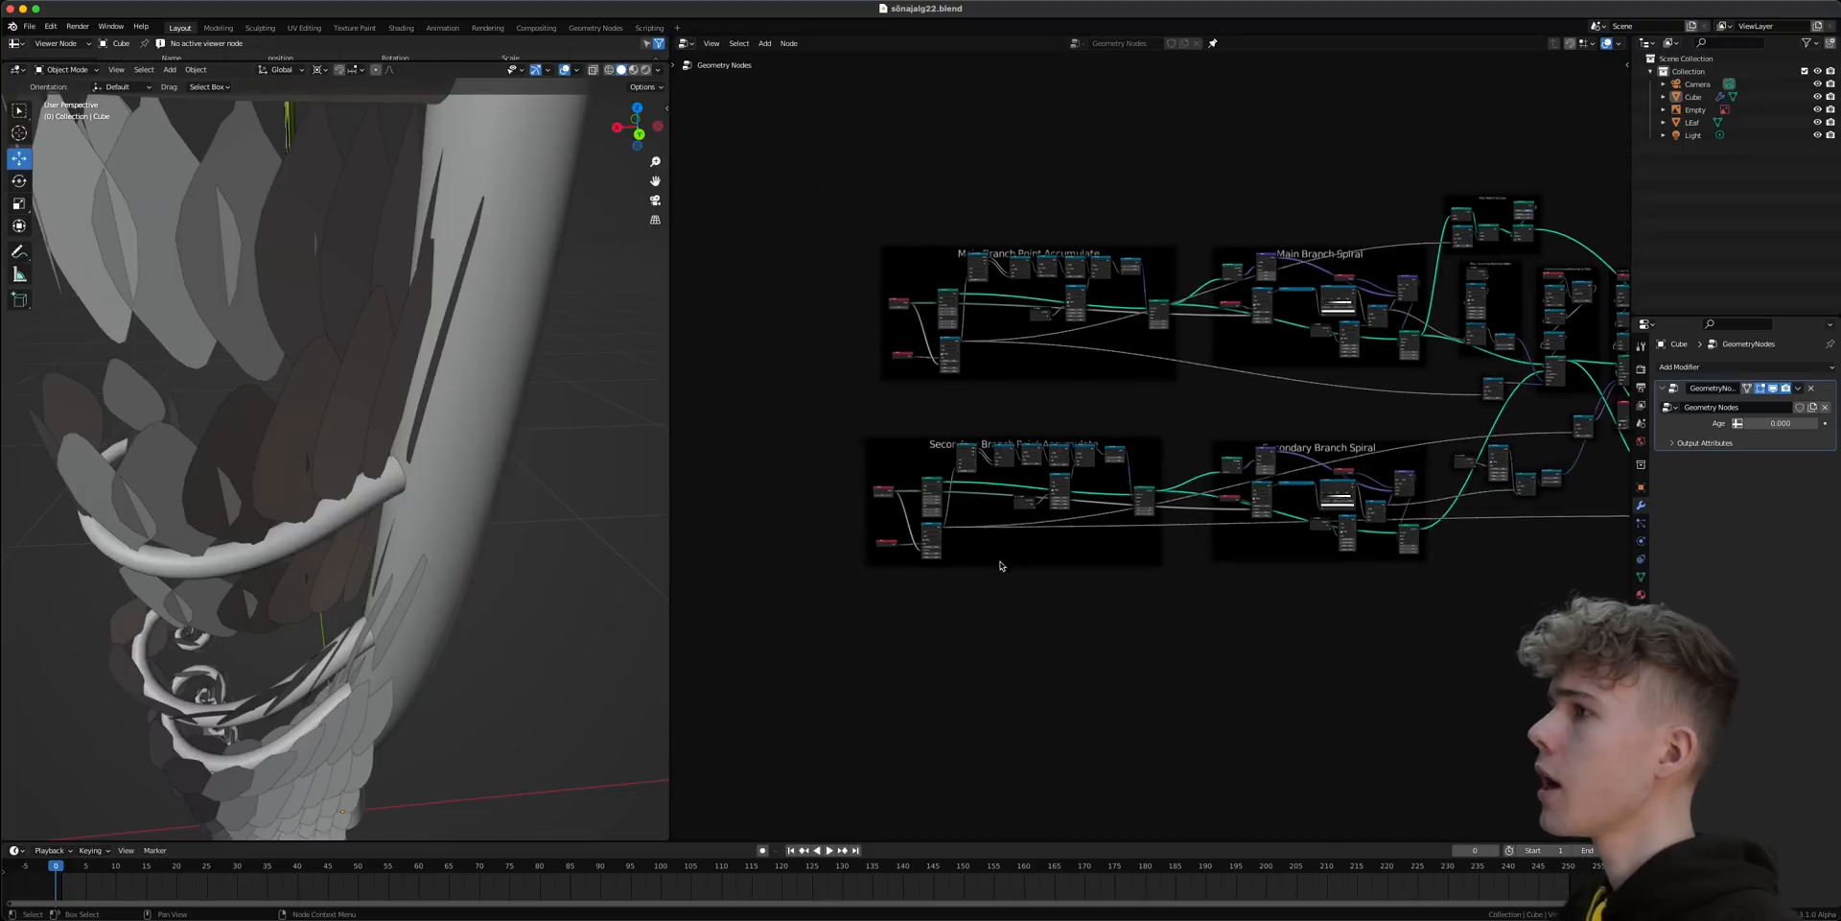
scroll(846, 561, up, 9)
middle_drag(846, 561, 1161, 494)
scroll(1167, 507, up, 3)
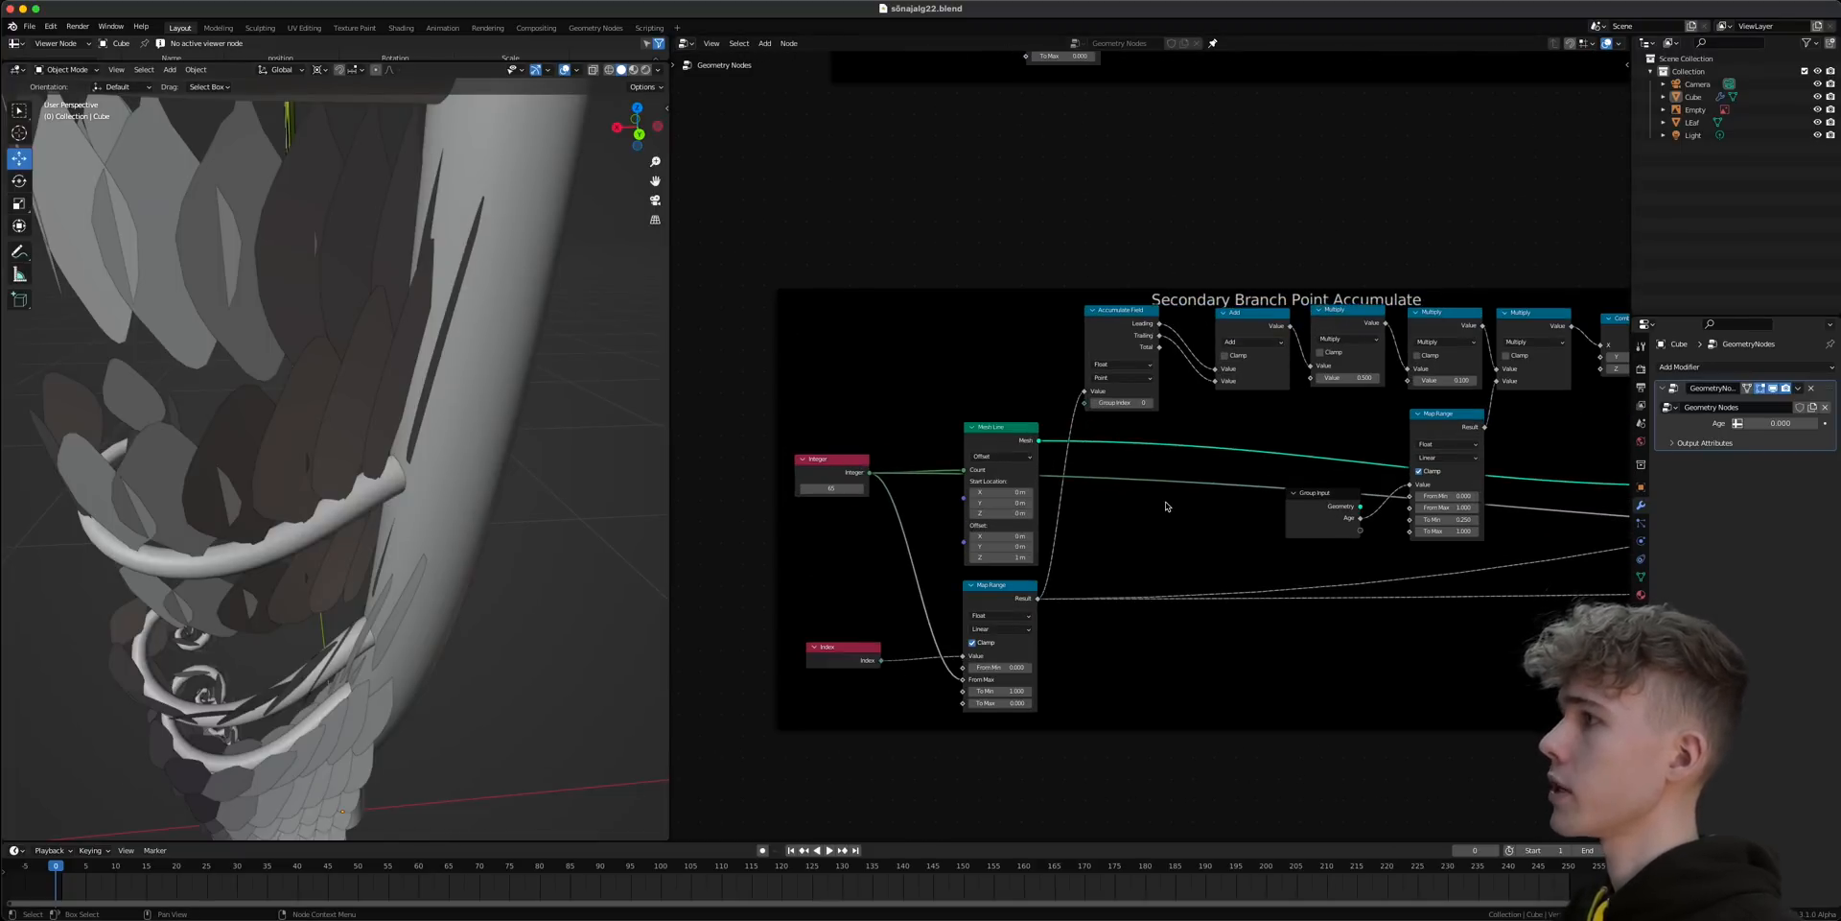
middle_drag(1302, 465, 1112, 504)
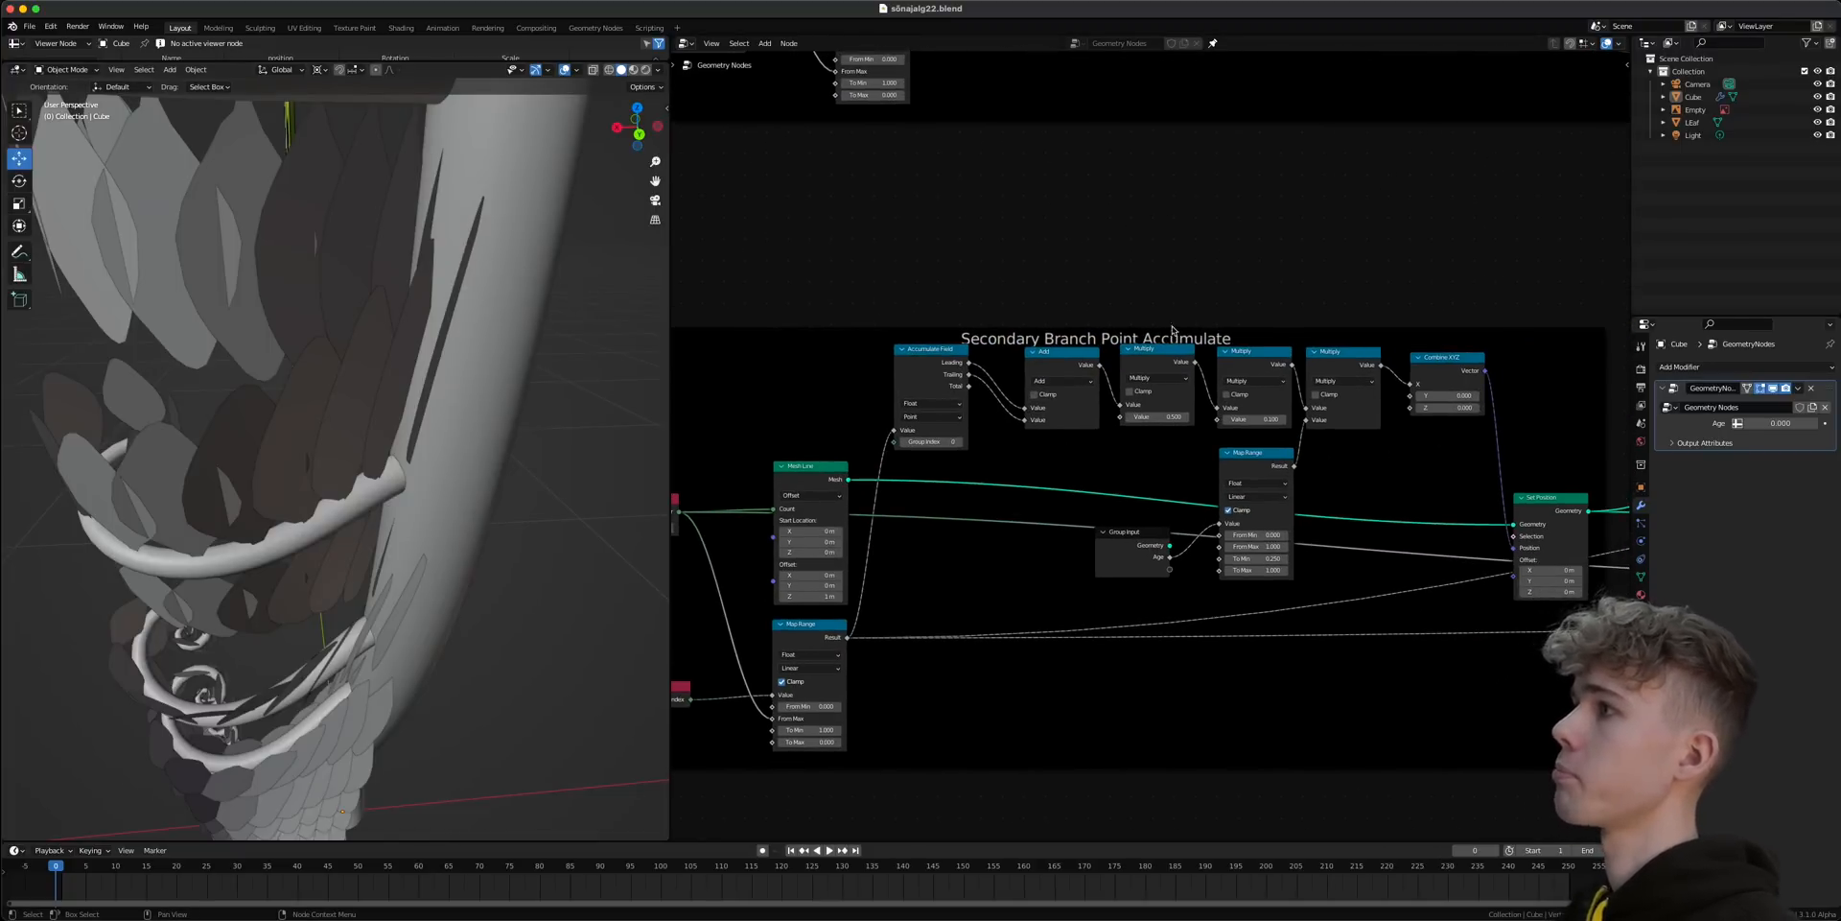
scroll(1102, 465, up, 3)
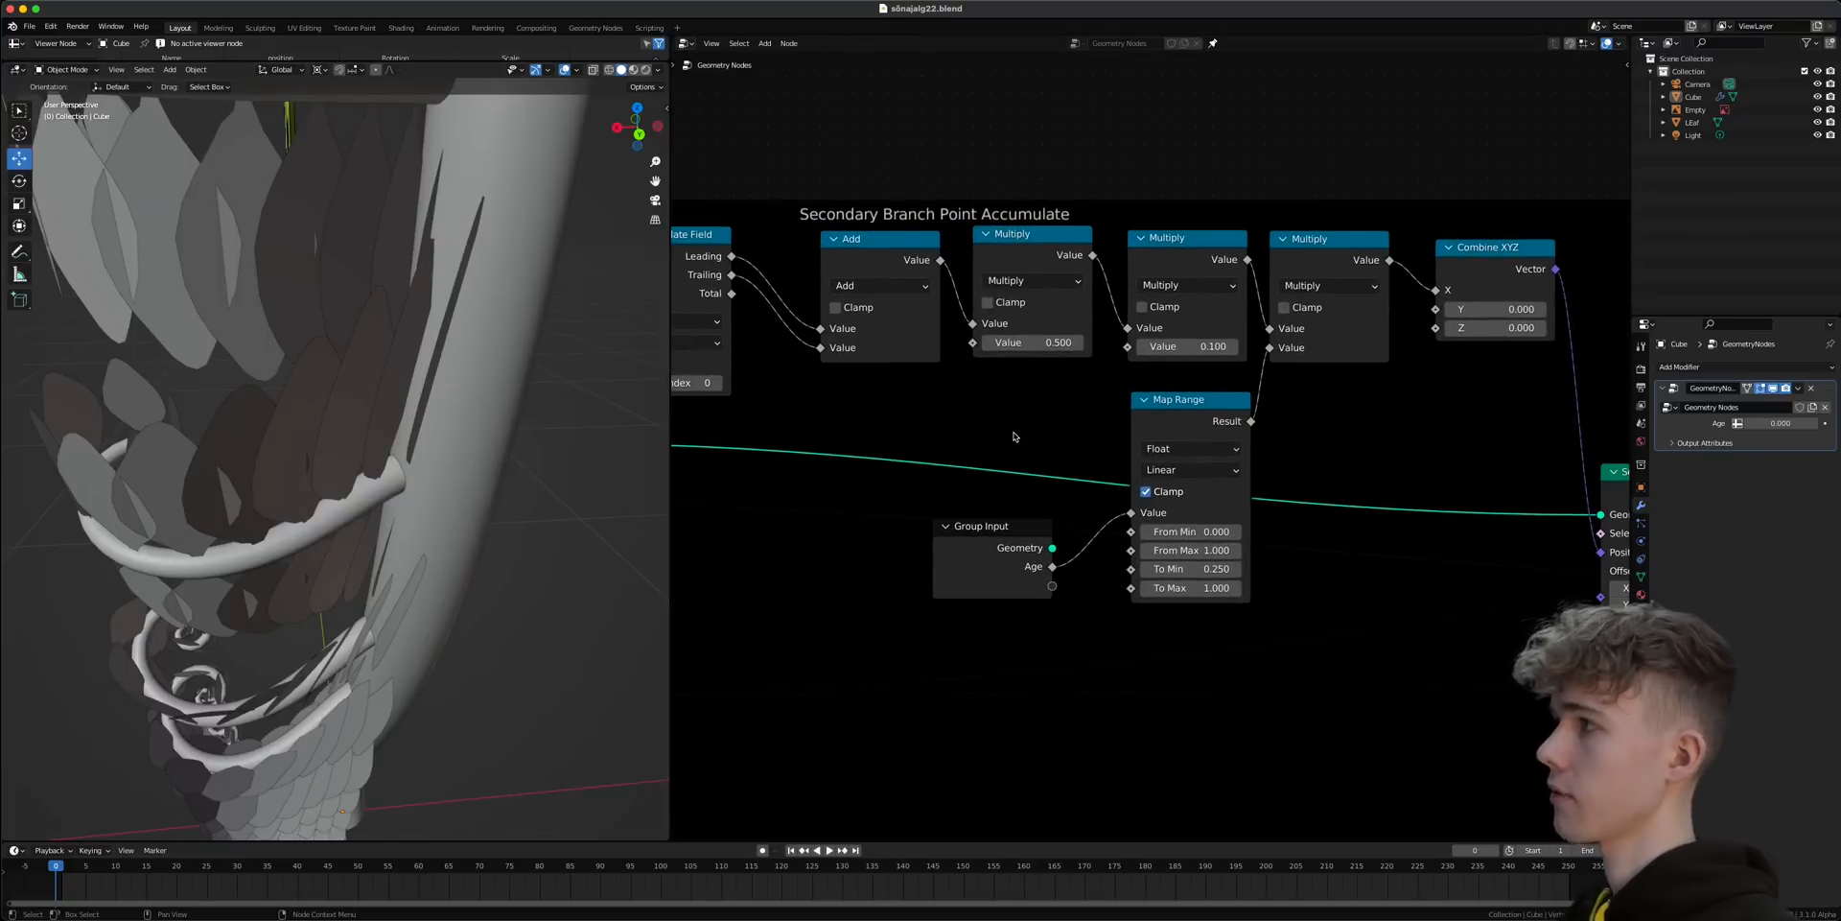
scroll(1171, 401, up, 2)
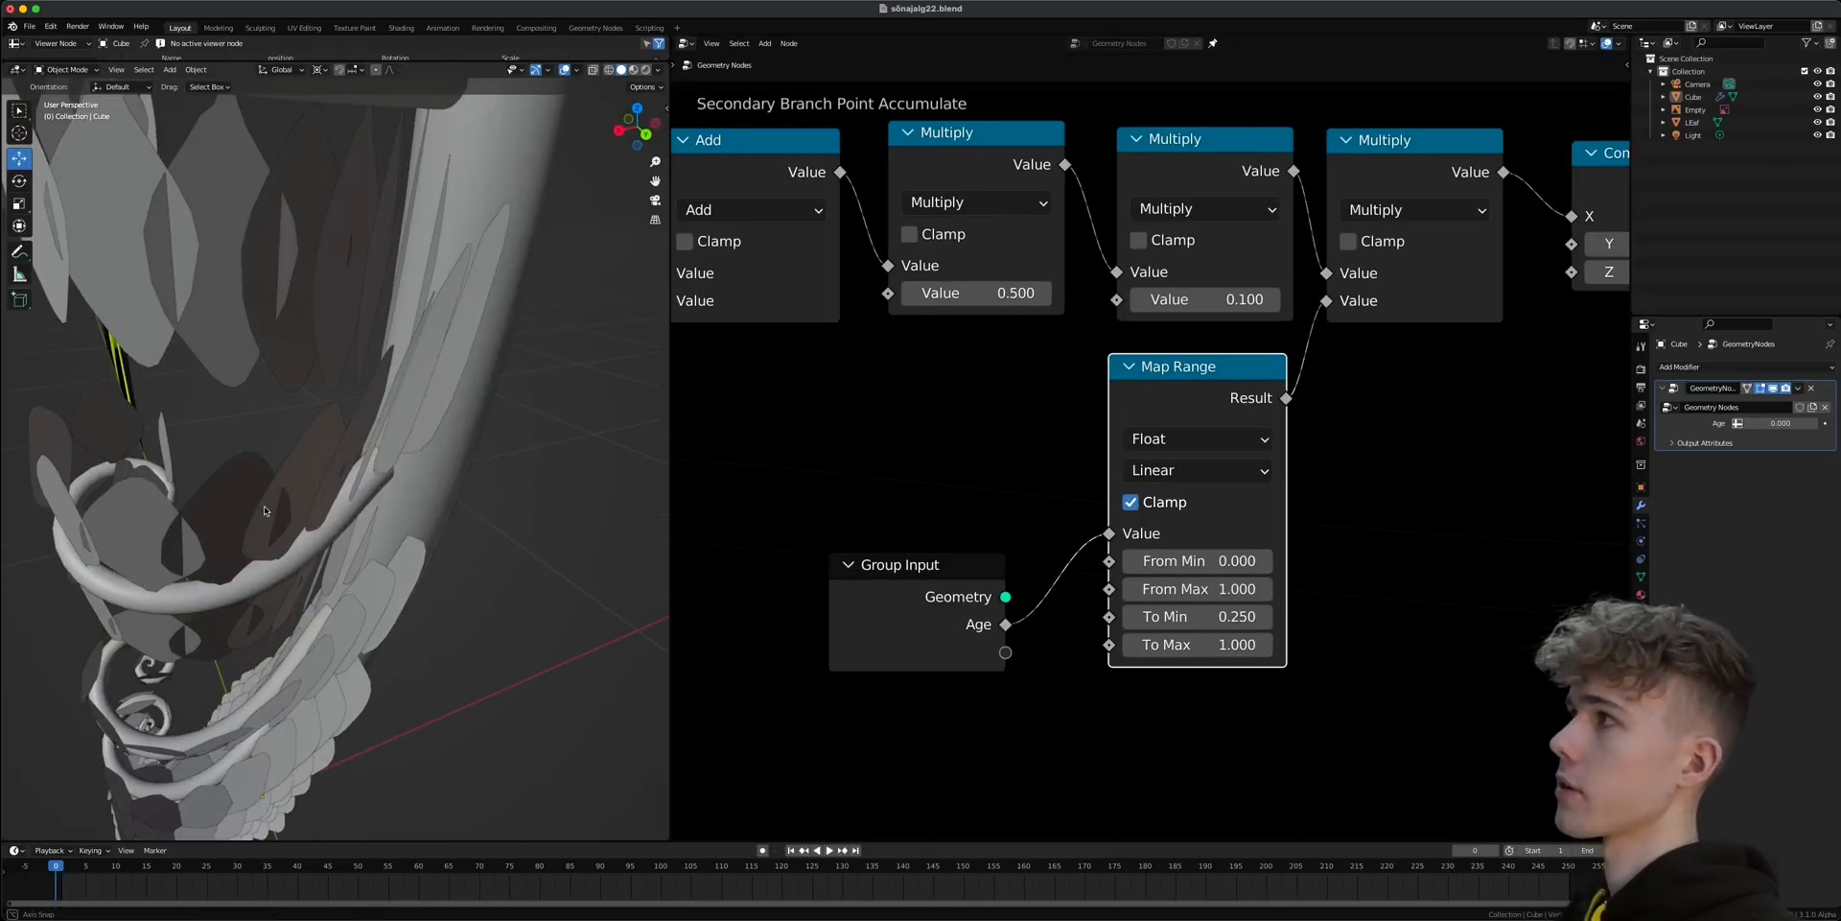
click(1384, 158)
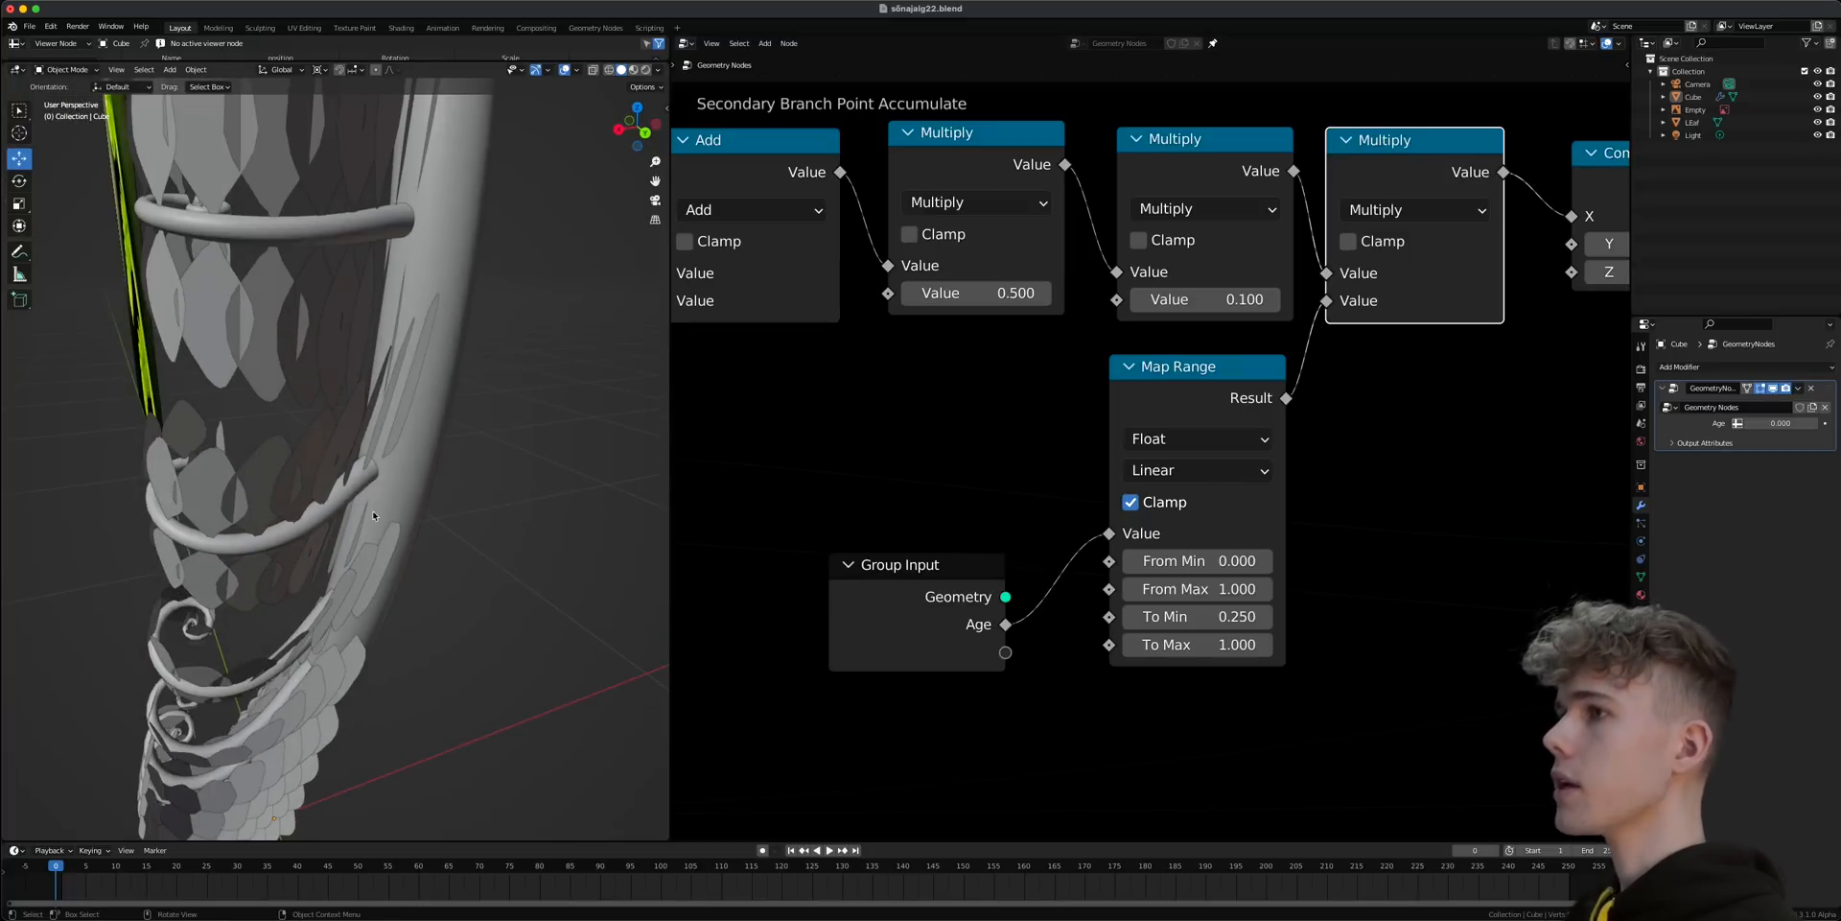
drag(1187, 618, 1251, 618)
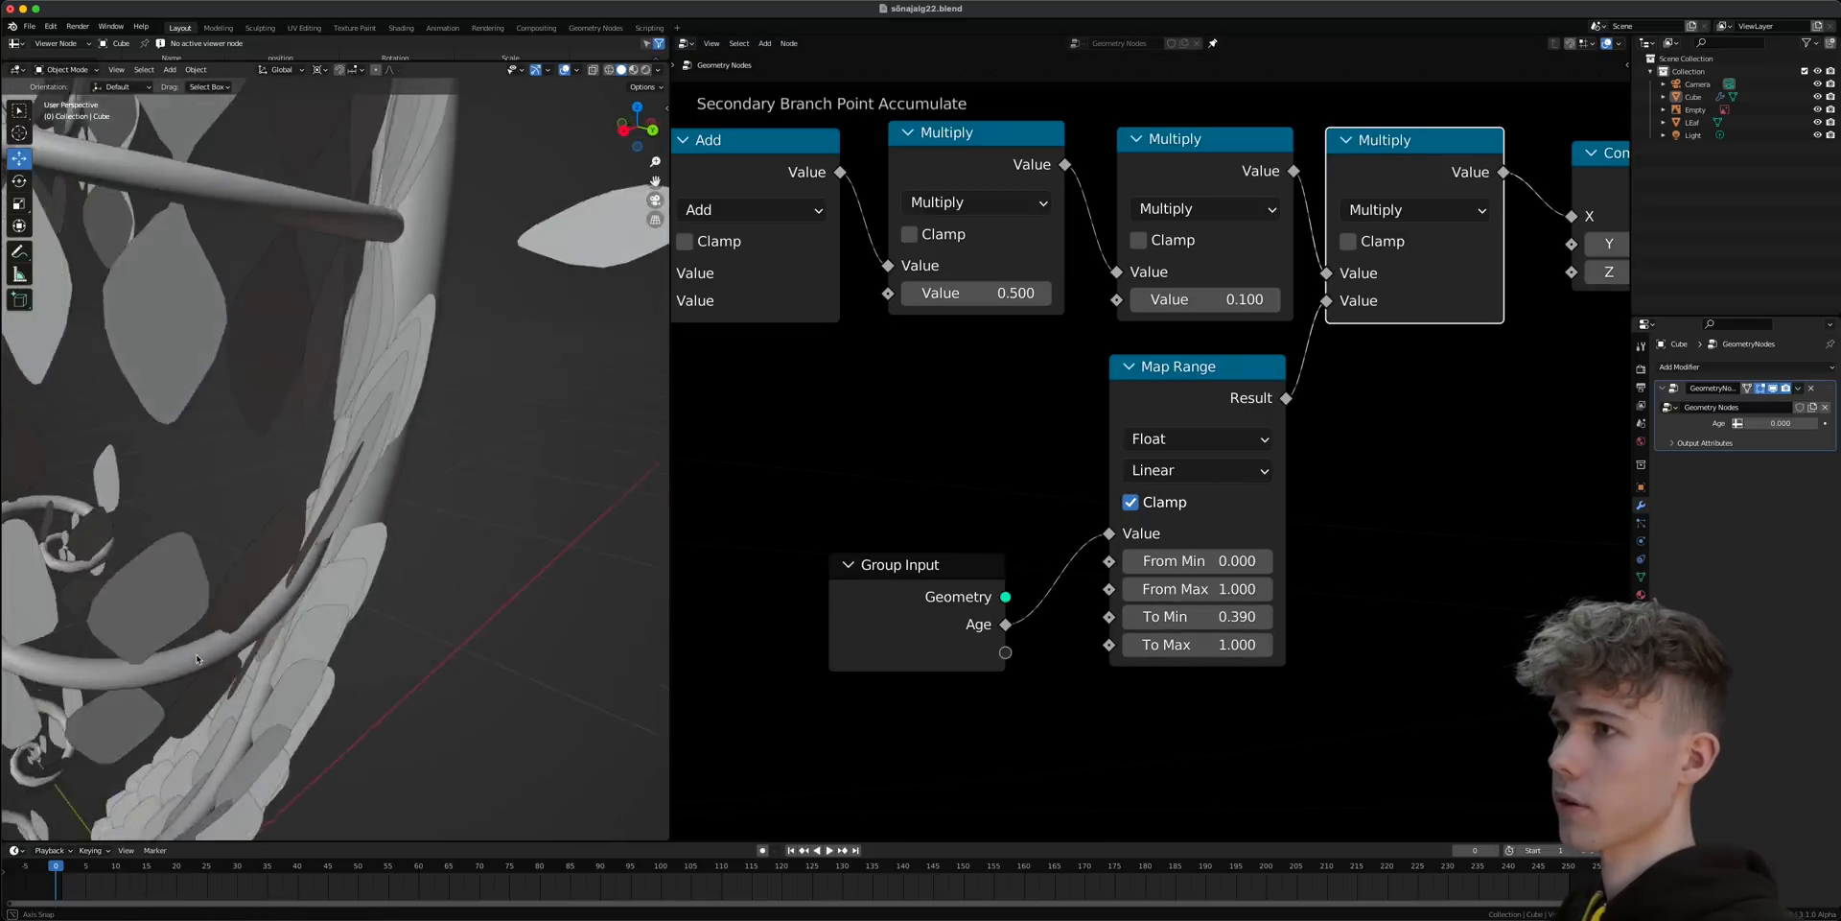
middle_drag(408, 594, 278, 542)
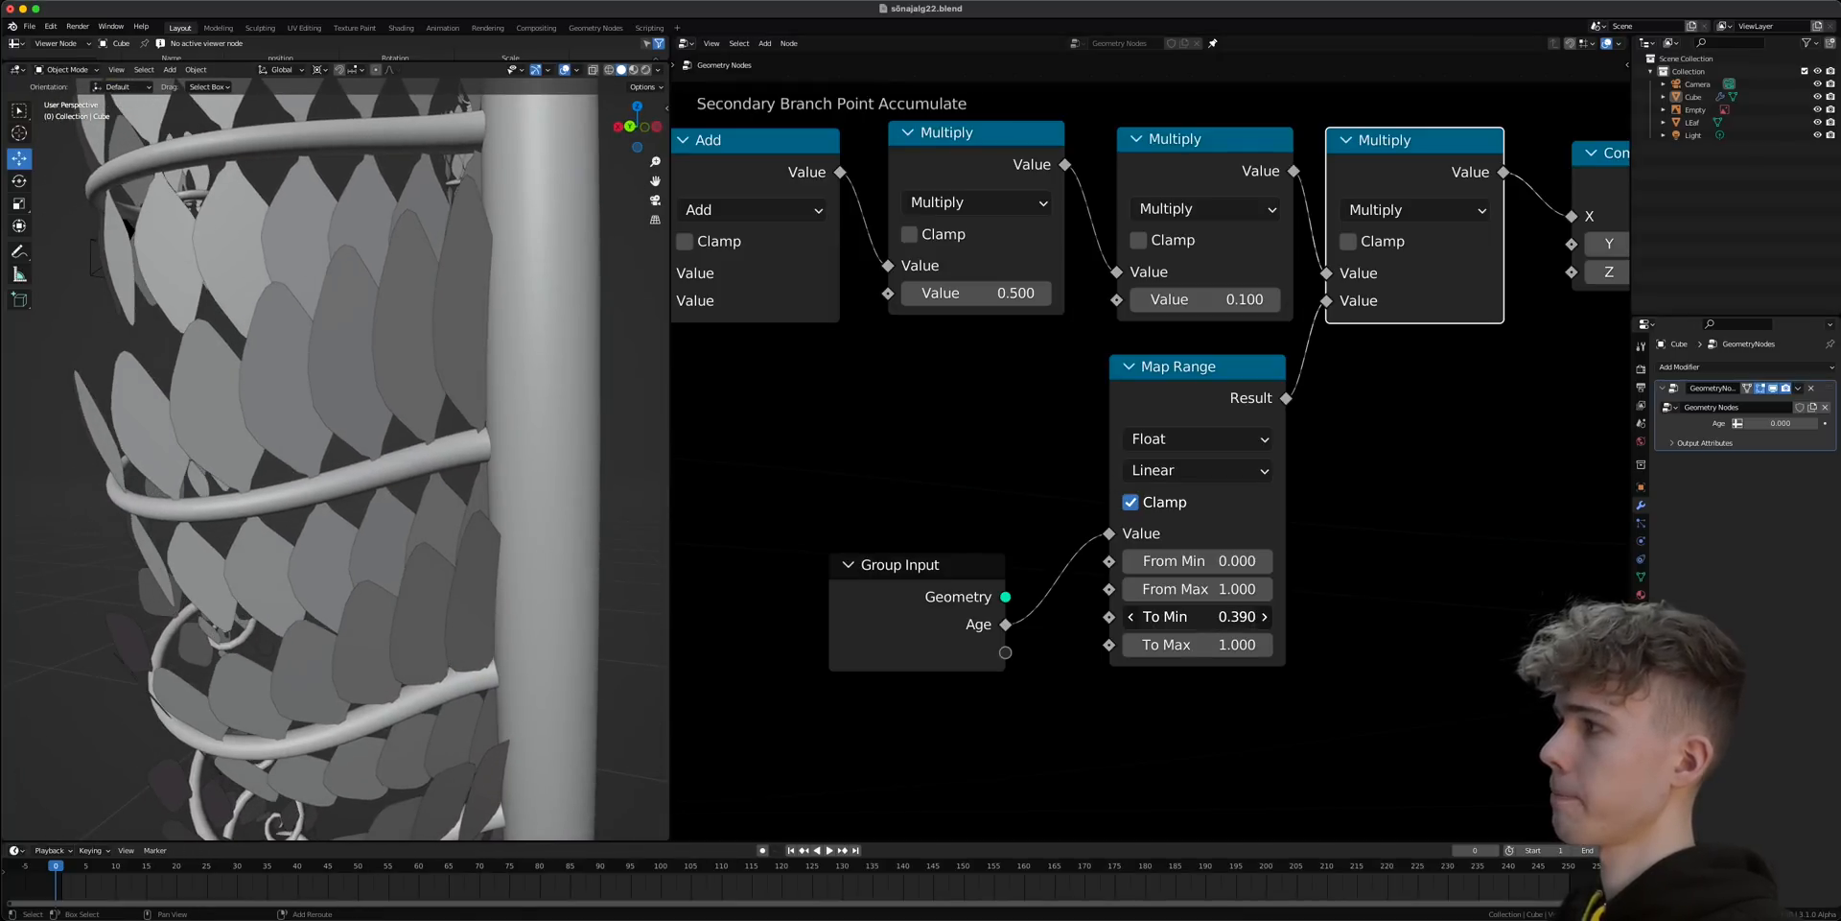
drag(1198, 616, 1204, 617)
middle_drag(280, 401, 642, 456)
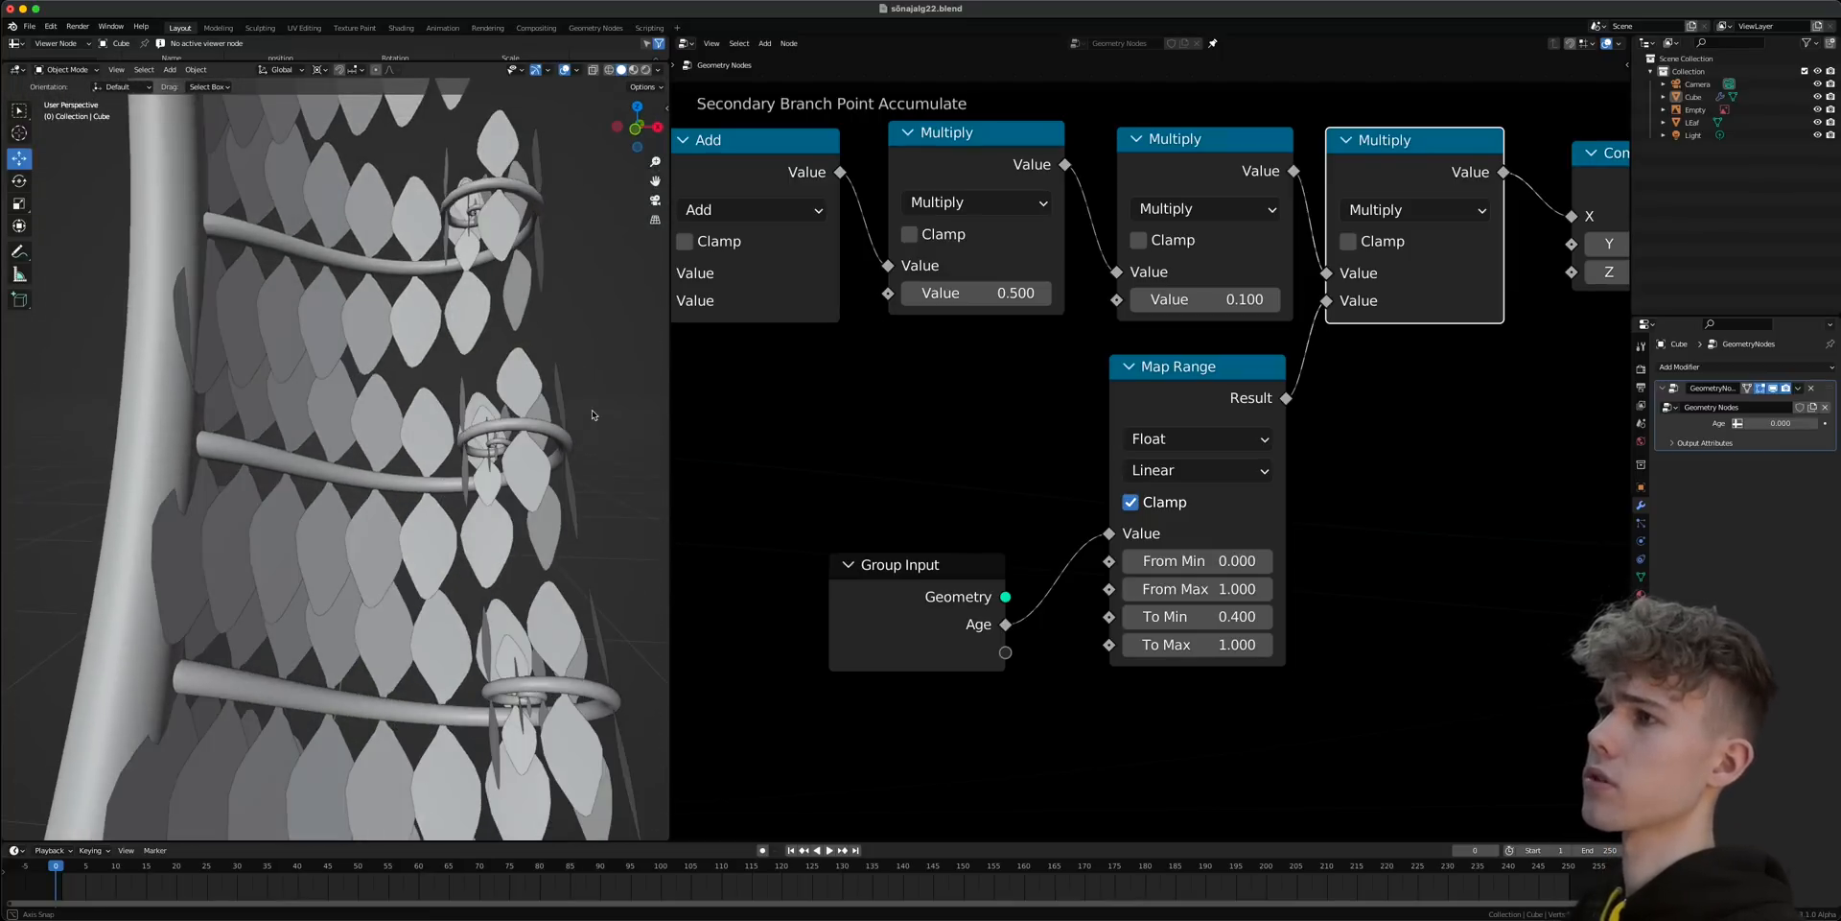
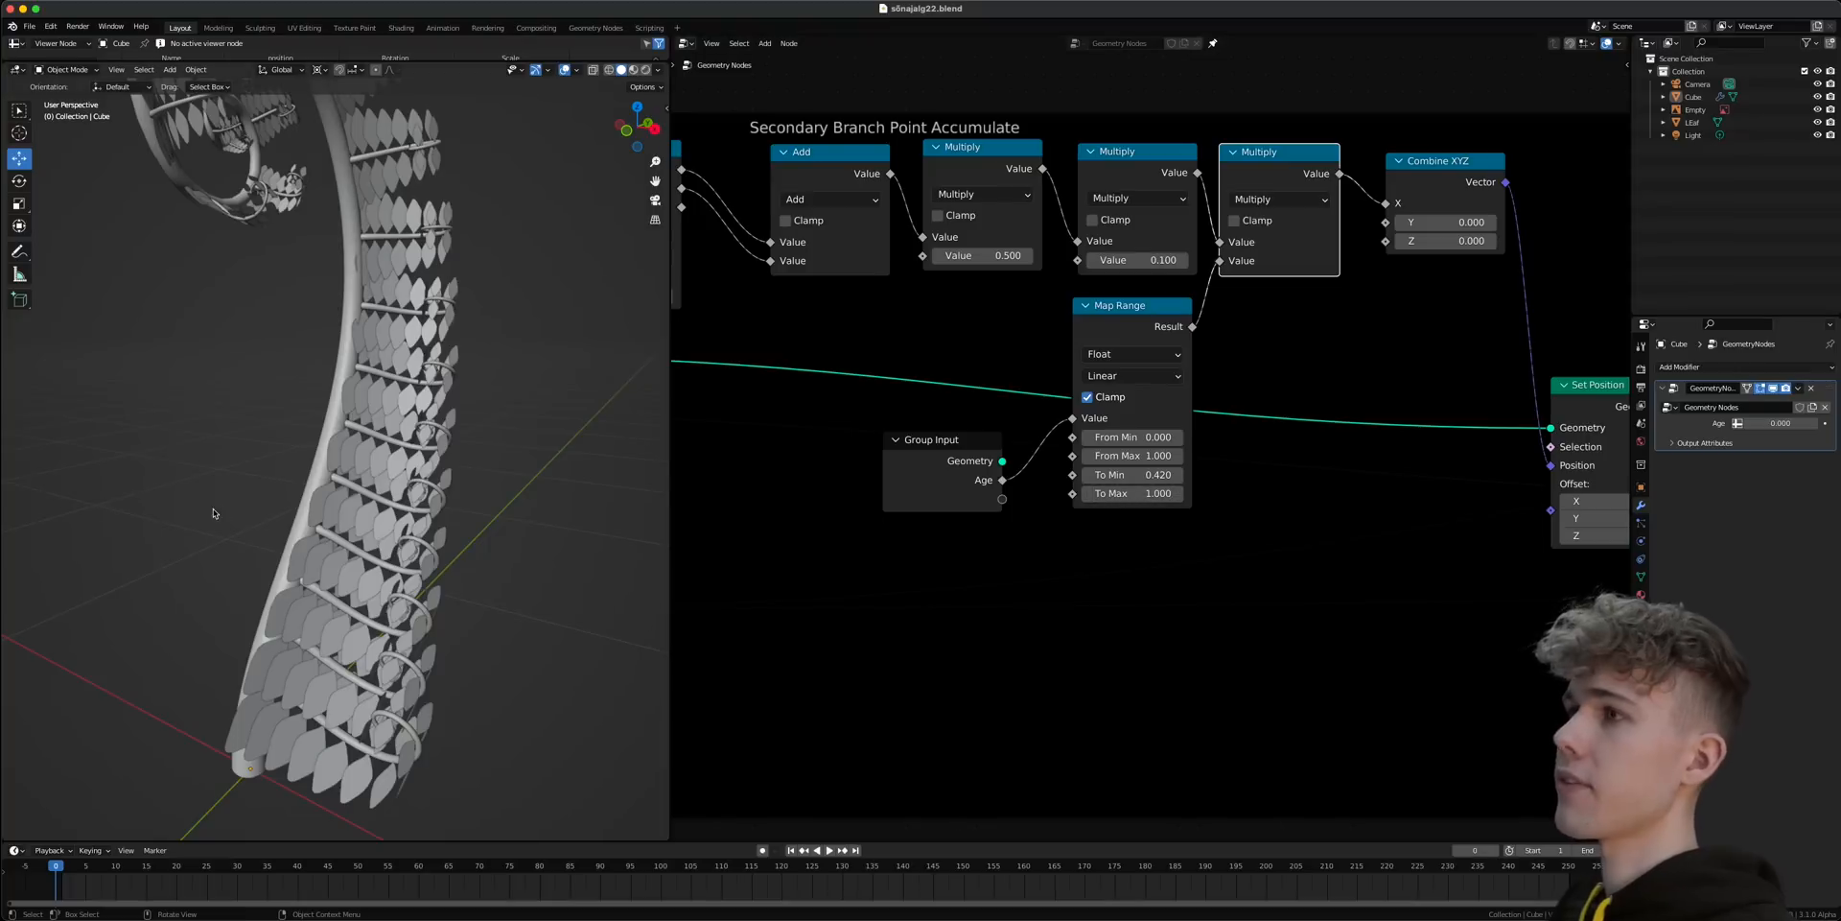
middle_drag(213, 513, 308, 470)
scroll(308, 470, down, 4)
scroll(353, 329, up, 4)
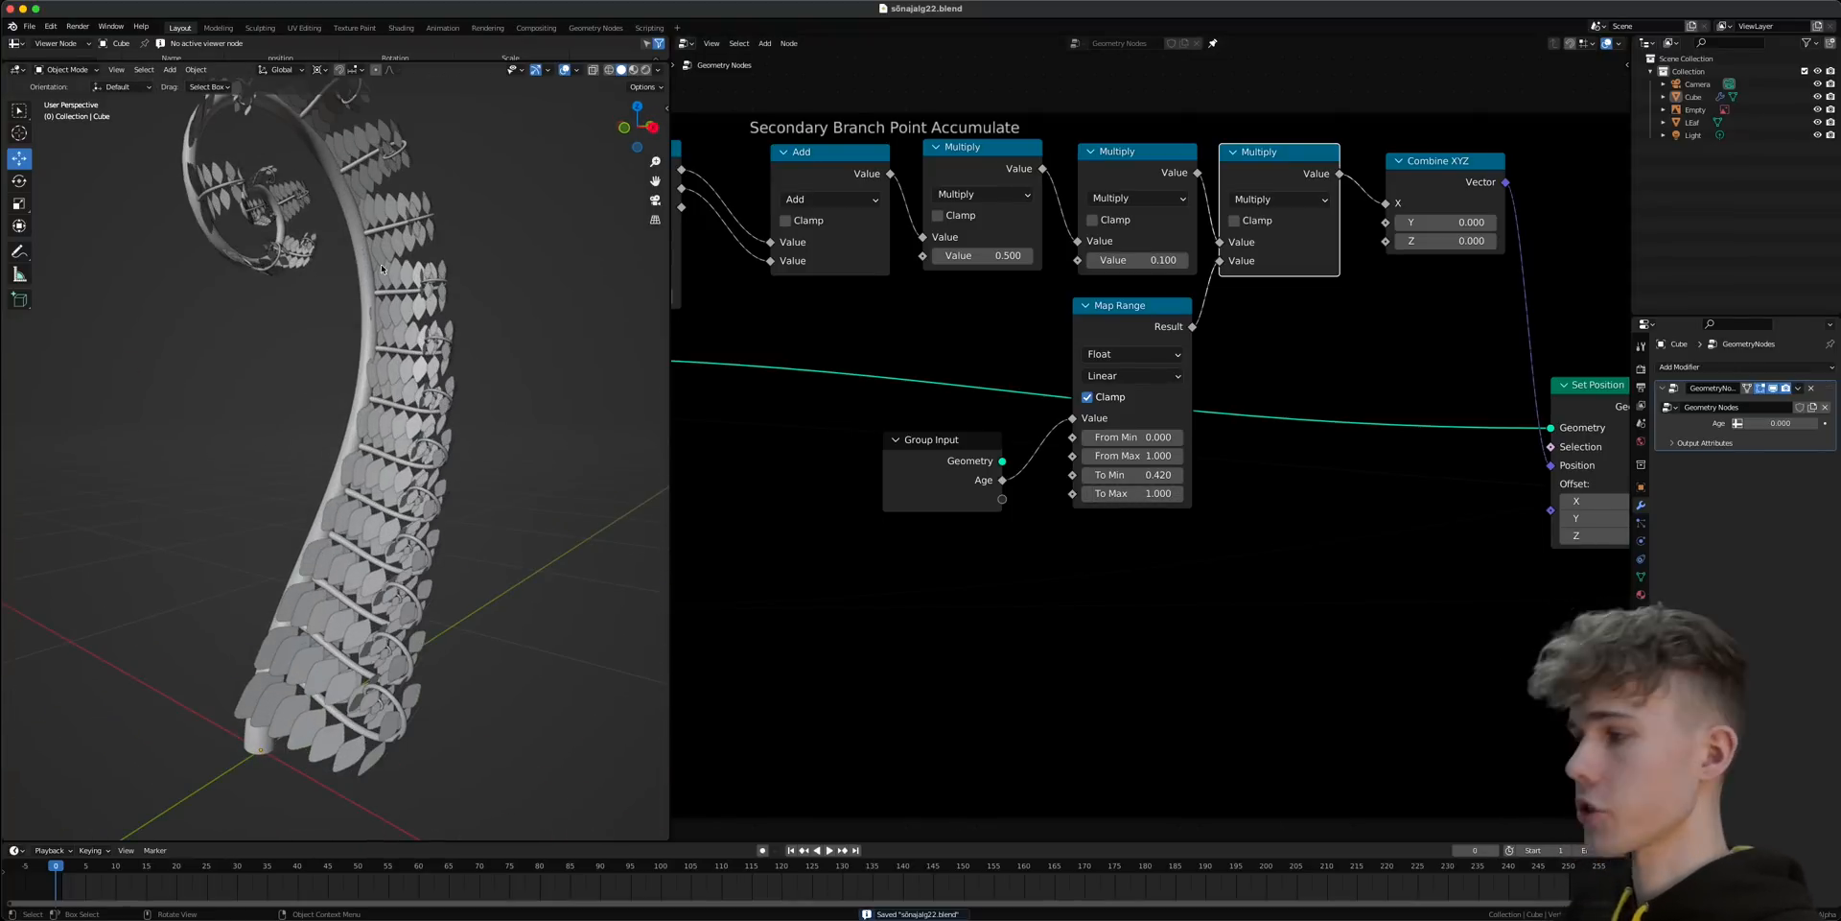
- Move the leaf, second-row and secondary-curve frames together with the join and output nodes away from the Instance Secondary Branches on Main frame
scroll(1247, 458, down, 6)
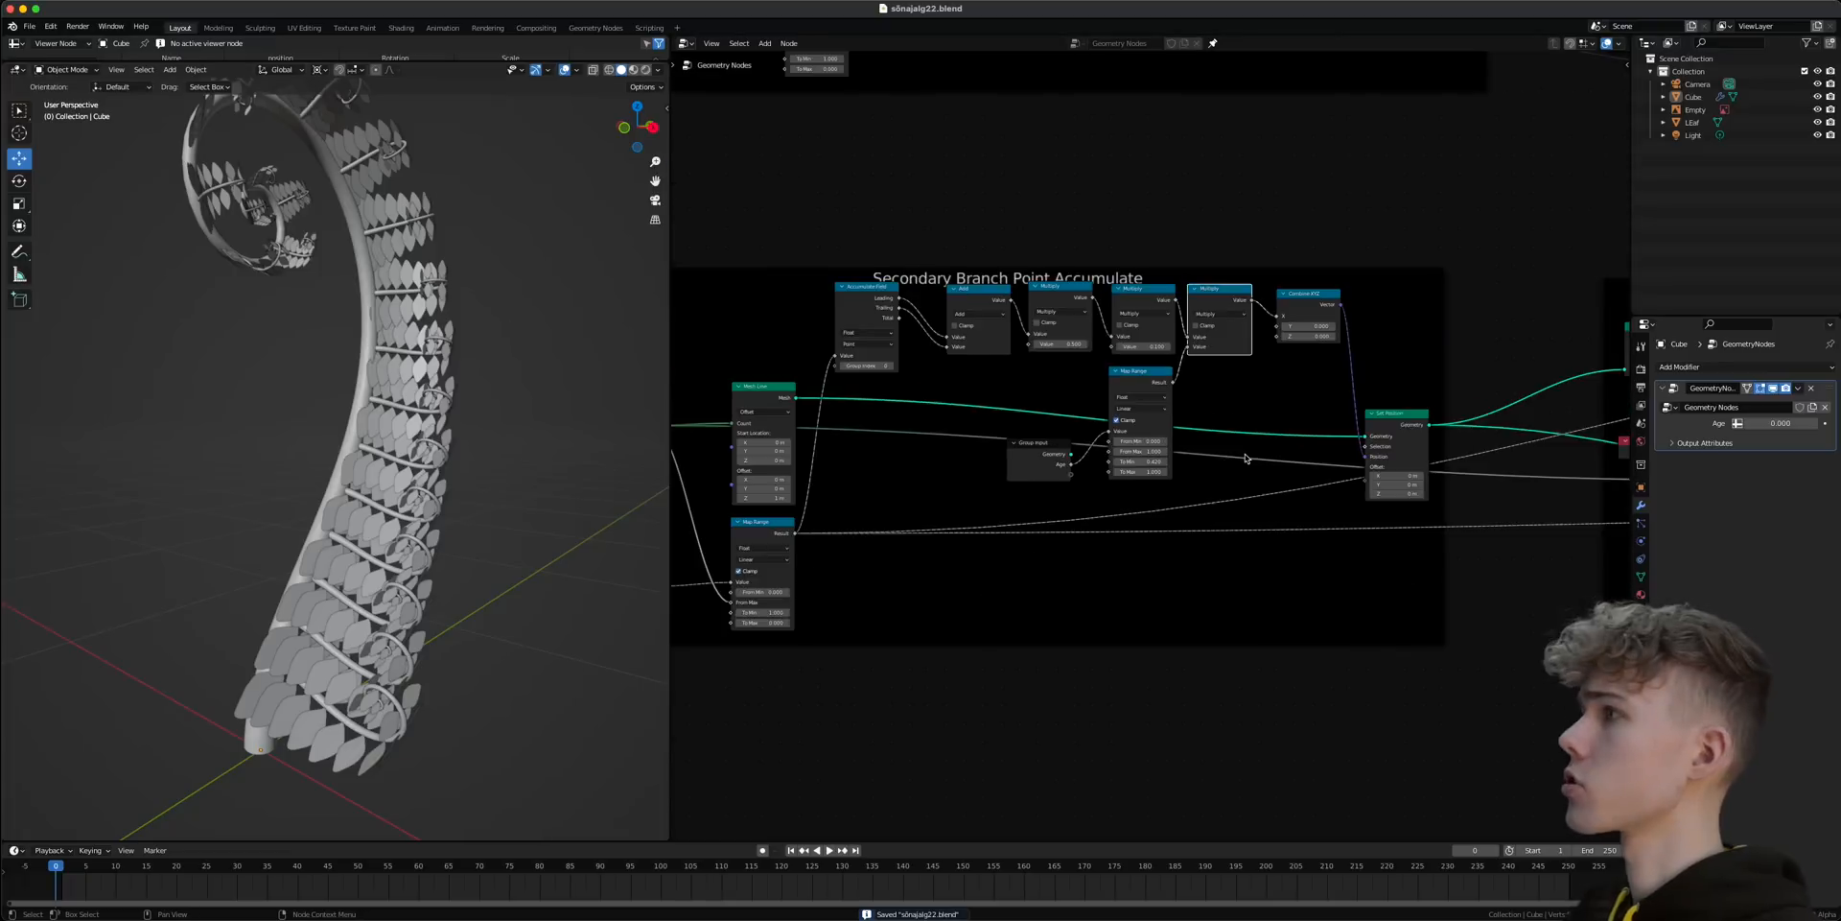
scroll(1442, 415, down, 5)
middle_drag(1442, 413, 1274, 530)
scroll(1273, 530, down, 5)
middle_drag(1616, 382, 1245, 433)
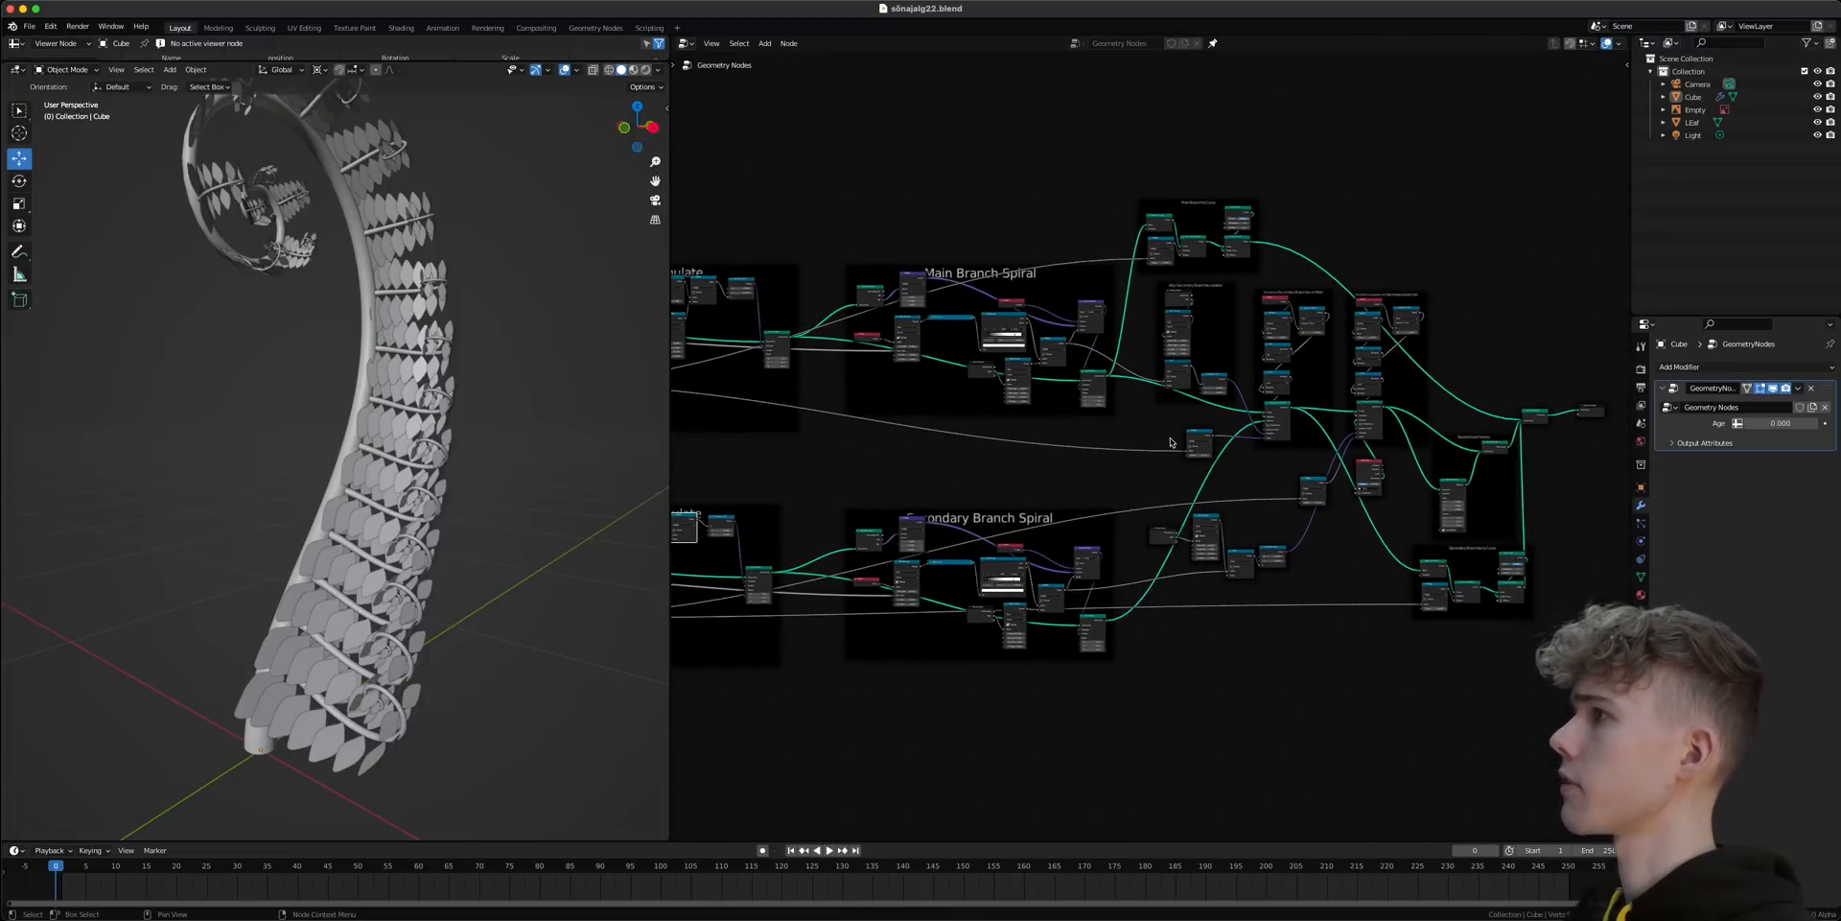
scroll(1333, 421, up, 11)
drag(1043, 470, 1087, 478)
middle_drag(1263, 473, 1016, 529)
scroll(1016, 528, up, 1)
scroll(1017, 529, down, 7)
middle_drag(1361, 726, 1228, 672)
drag(1381, 753, 1015, 190)
scroll(1067, 441, up, 3)
middle_drag(1066, 441, 1109, 493)
scroll(1110, 493, up, 3)
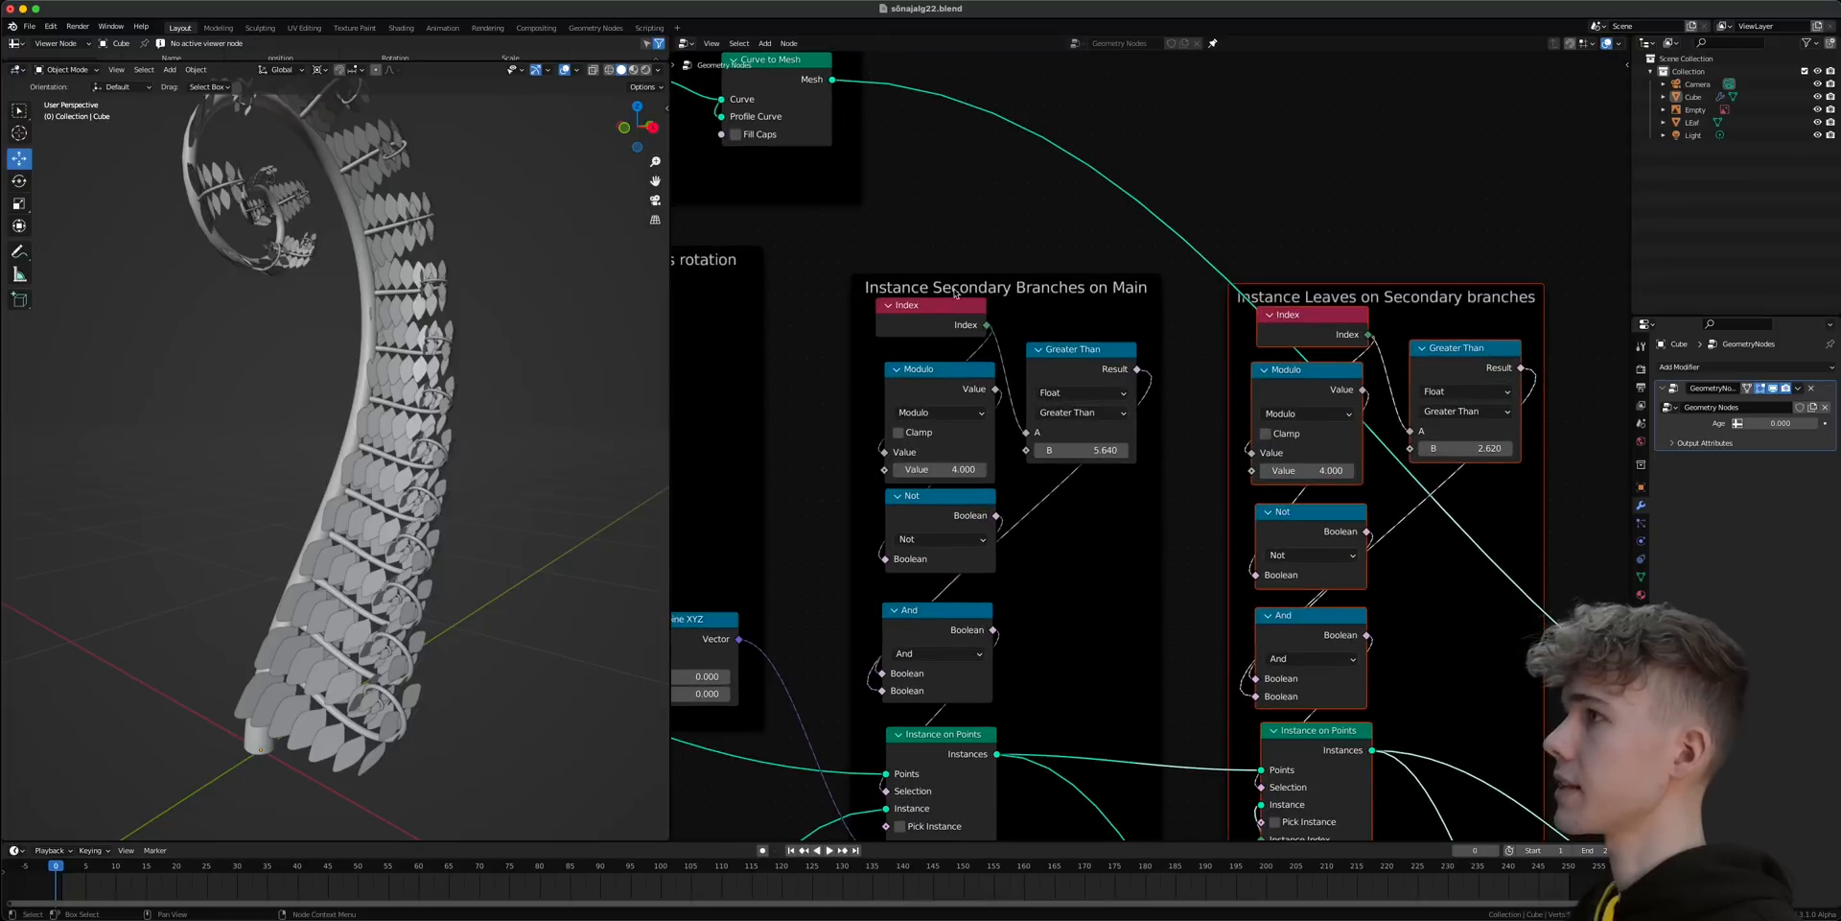
scroll(1122, 336, down, 6)
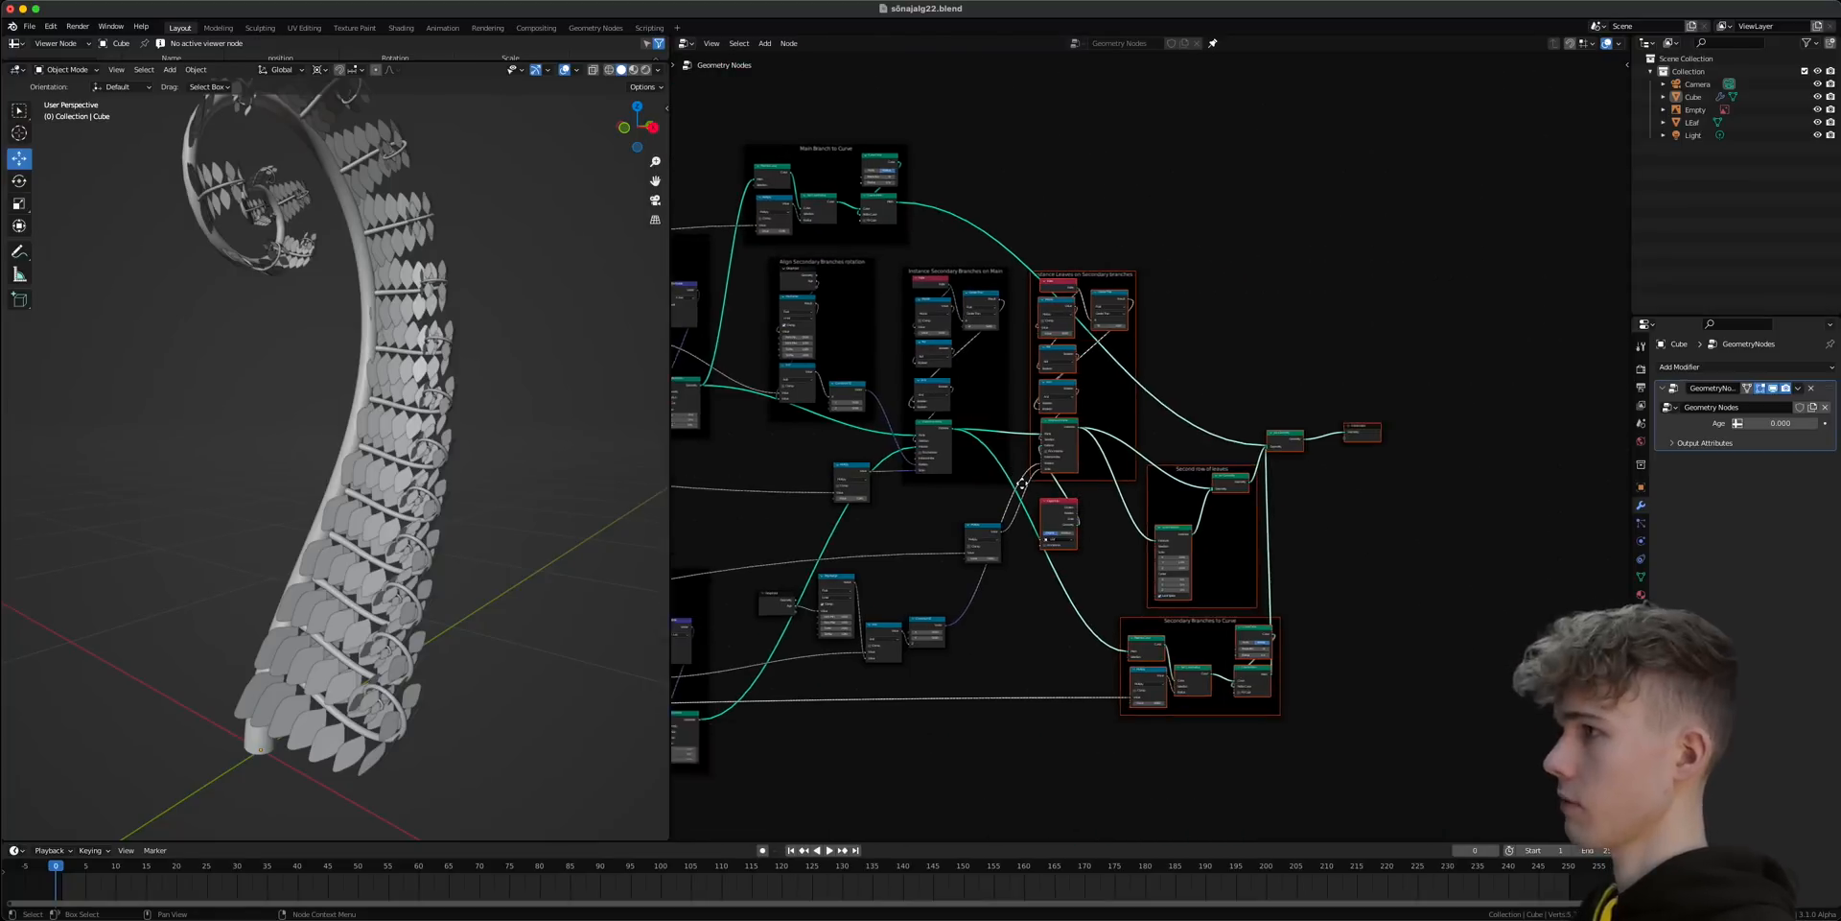
middle_drag(1055, 497, 995, 422)
key(g)
click(1161, 441)
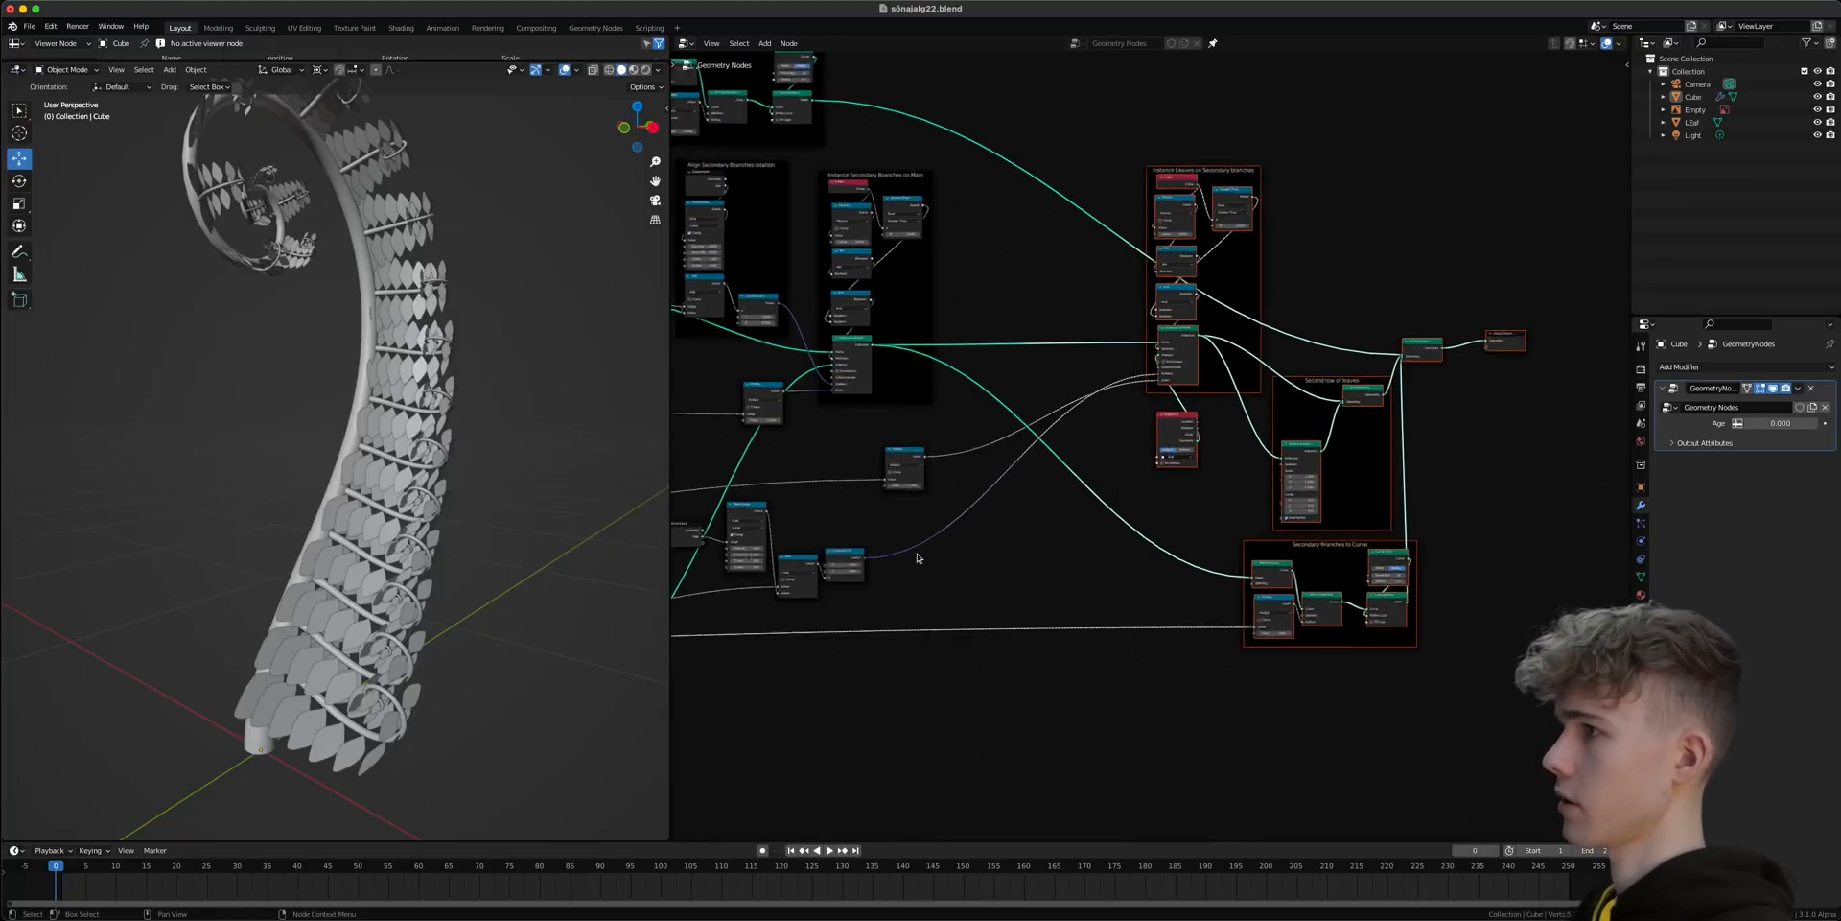
- Move the leaf rotation's Group Input, Map Range, Add and Combine XYZ nodes, frame them as Align Leaves to Secondary Branches, and save
scroll(1213, 530, up, 2)
scroll(1154, 583, up, 2)
key(g)
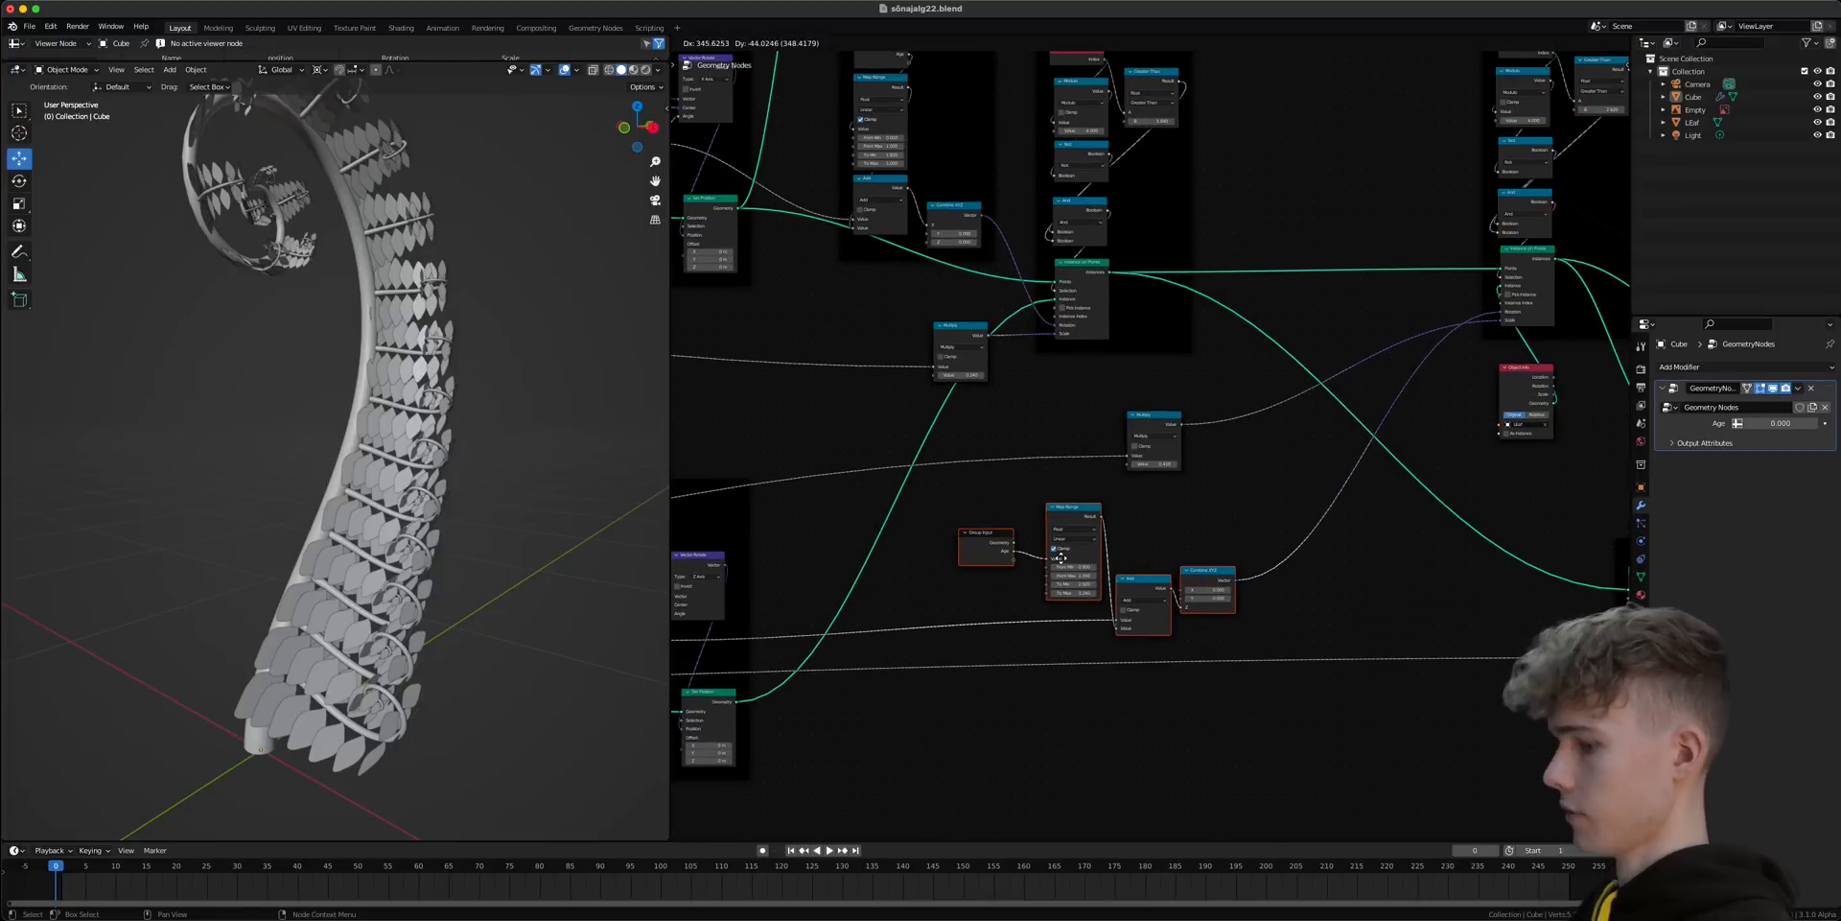
key(ctrl+j)
key(ctrl+s)
- Examine the Instance Secondary Branches on Main frame and how its Instances output reaches the leaf nodes
middle_drag(1266, 481, 1112, 541)
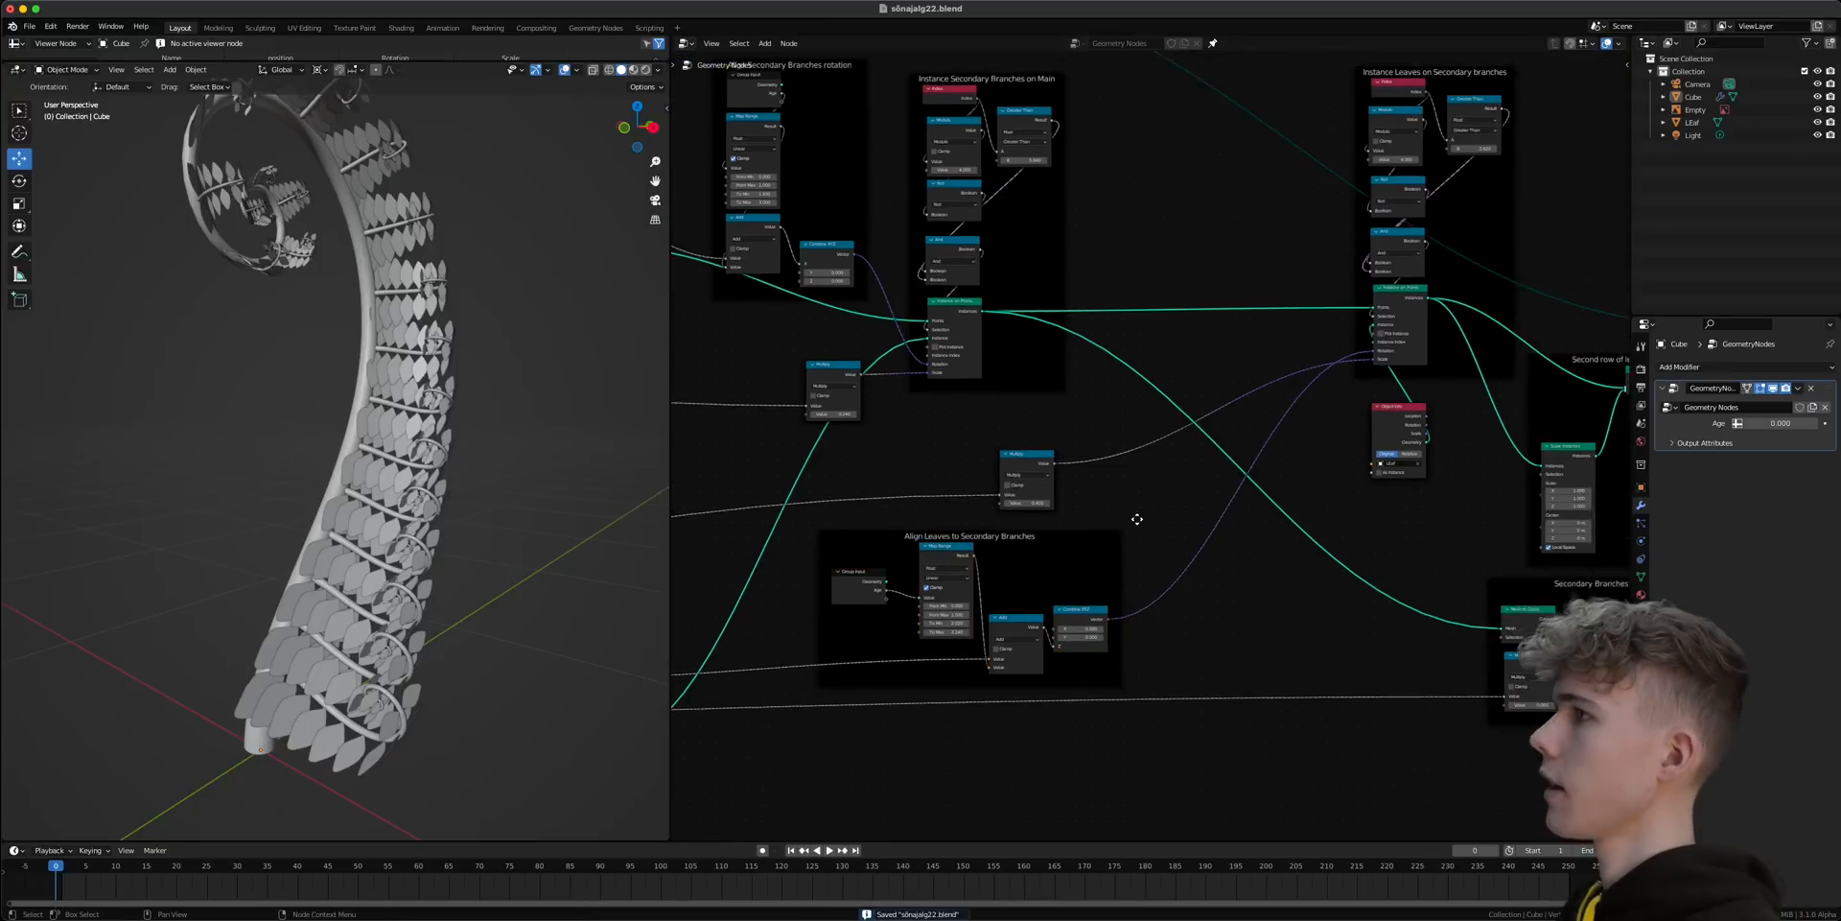
scroll(1156, 534, down, 1)
scroll(1164, 534, up, 1)
middle_drag(1134, 428, 1088, 498)
scroll(1098, 529, up, 1)
scroll(925, 450, up, 3)
middle_drag(936, 446, 875, 515)
scroll(928, 458, up, 2)
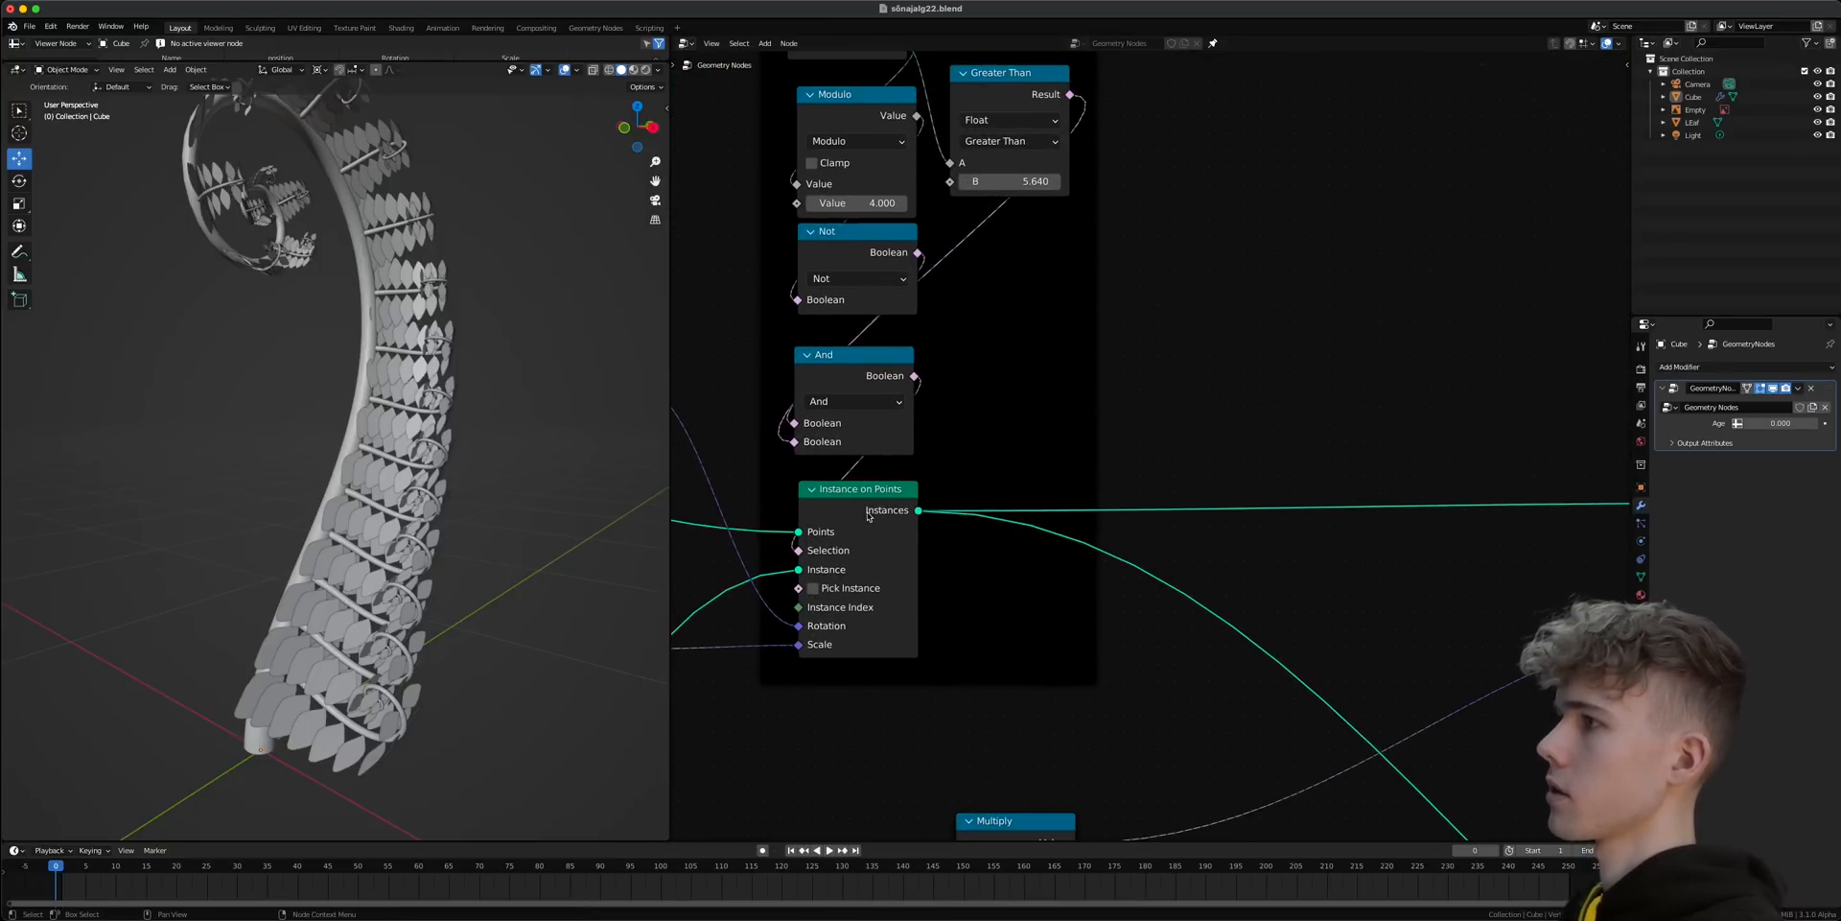
scroll(875, 504, down, 6)
middle_drag(1007, 330, 930, 393)
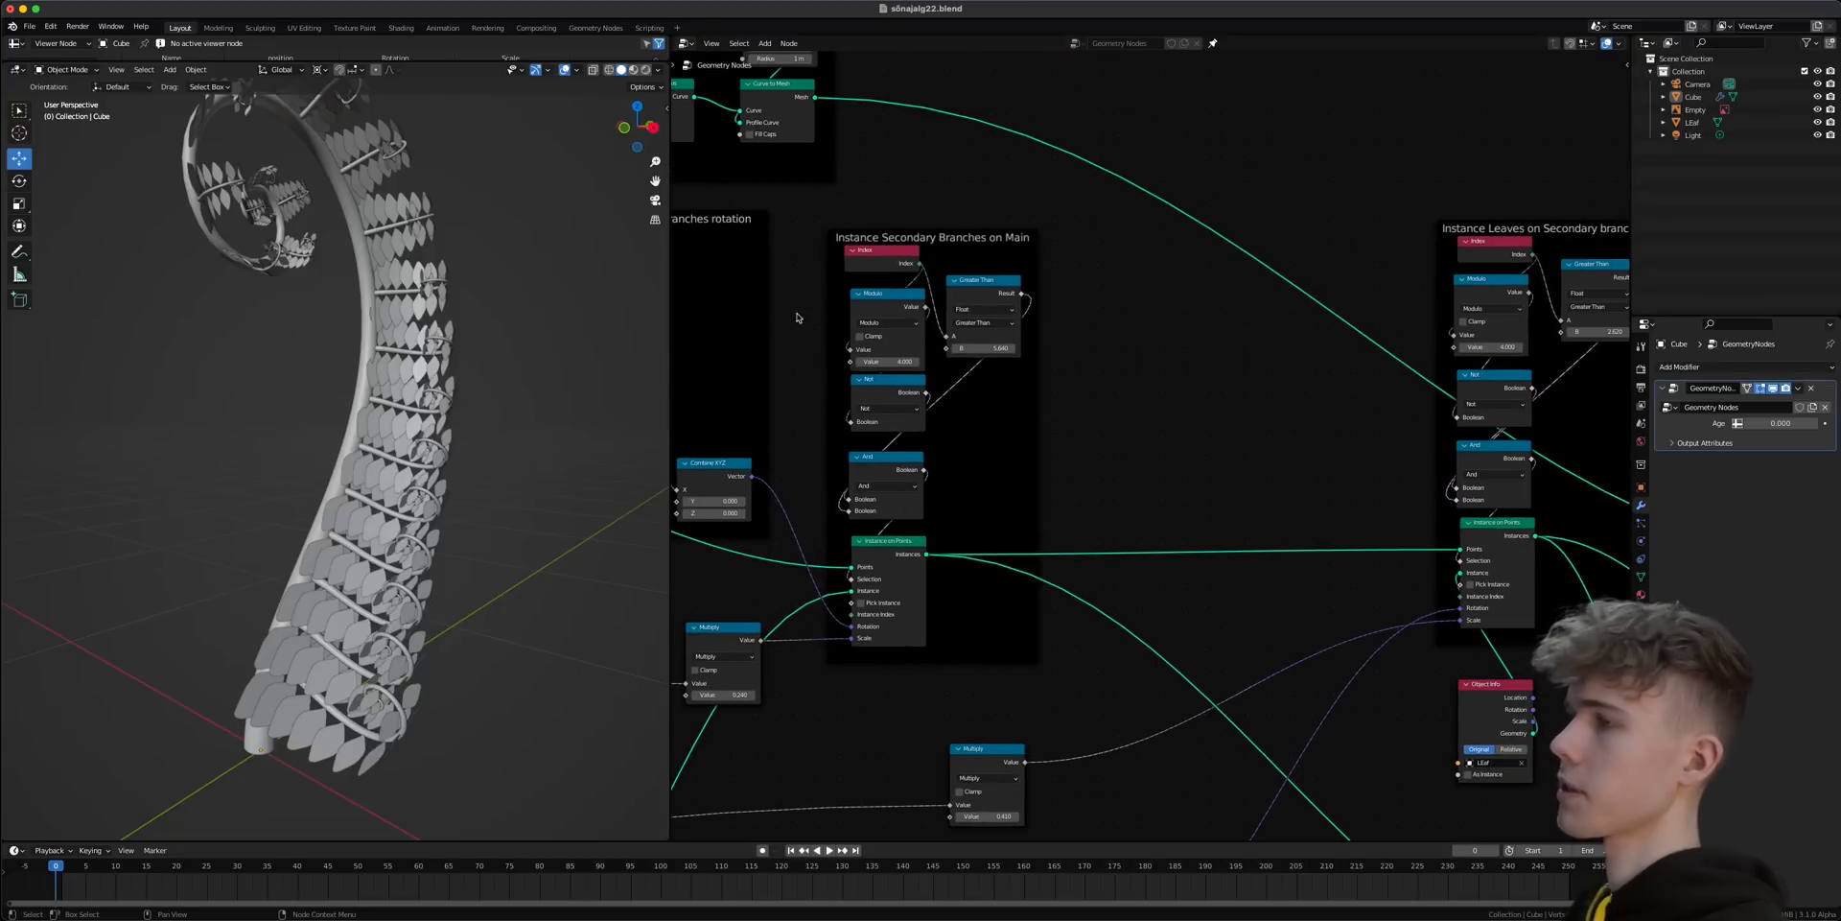
- Temporarily mute the Instance on Points node in the Instance Secondary Branches on Main frame, and enable it again
scroll(347, 447, up, 2)
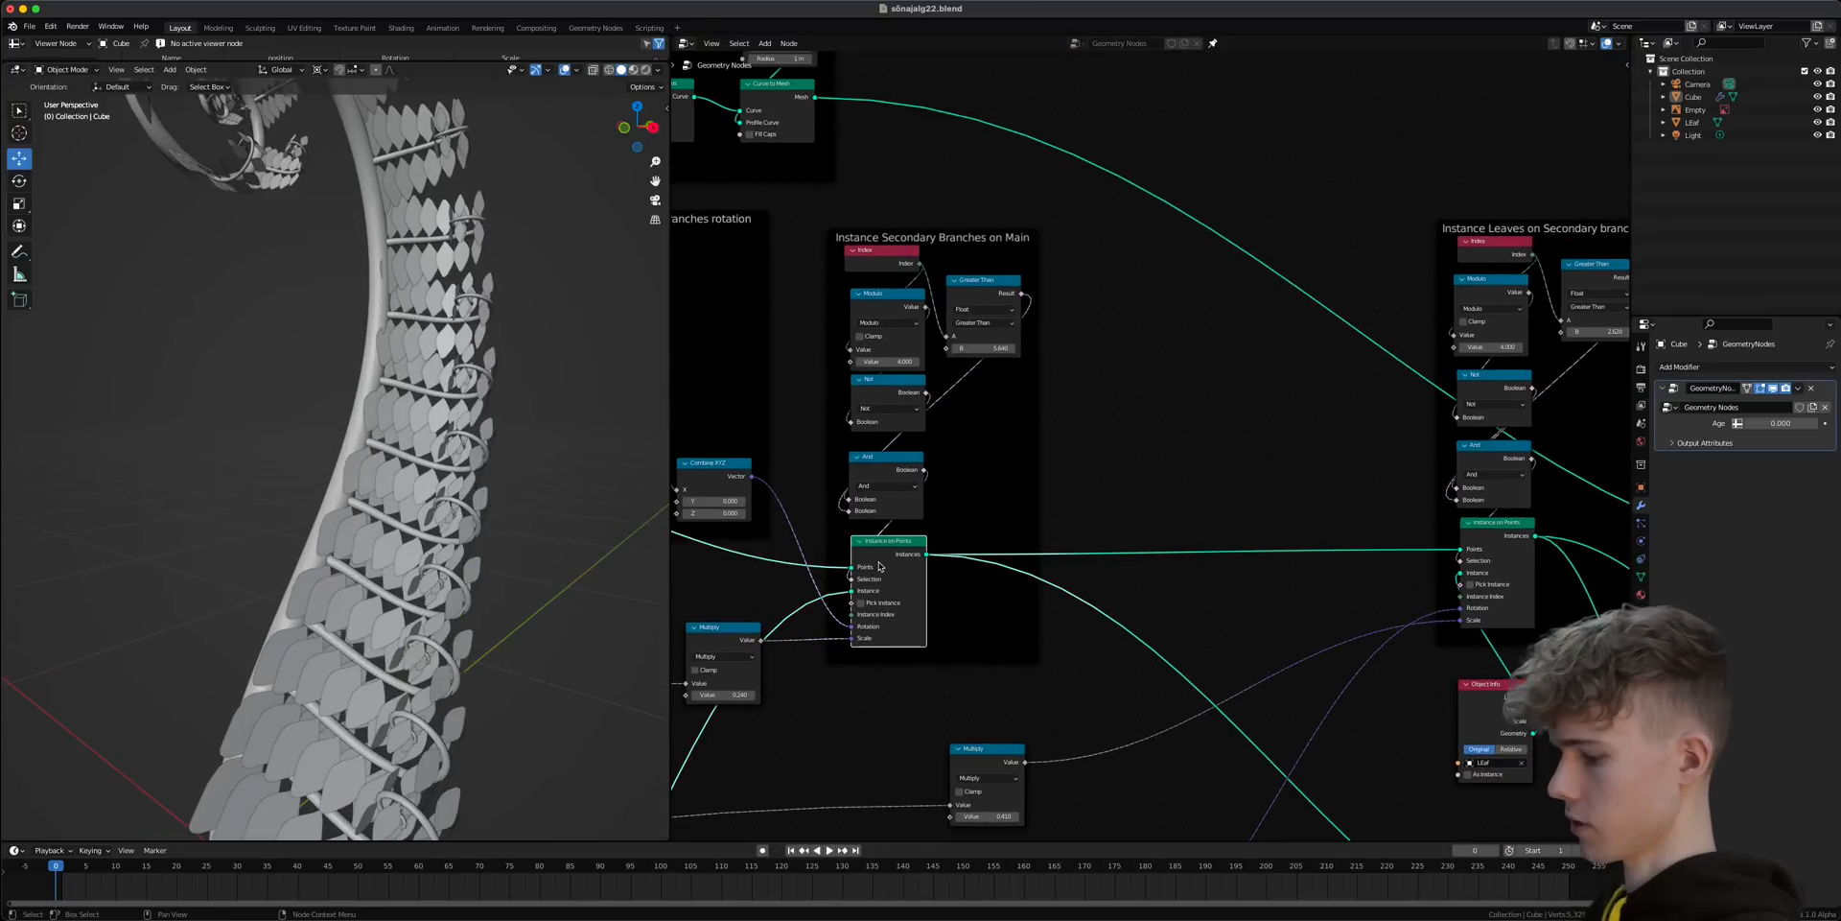
key(m)
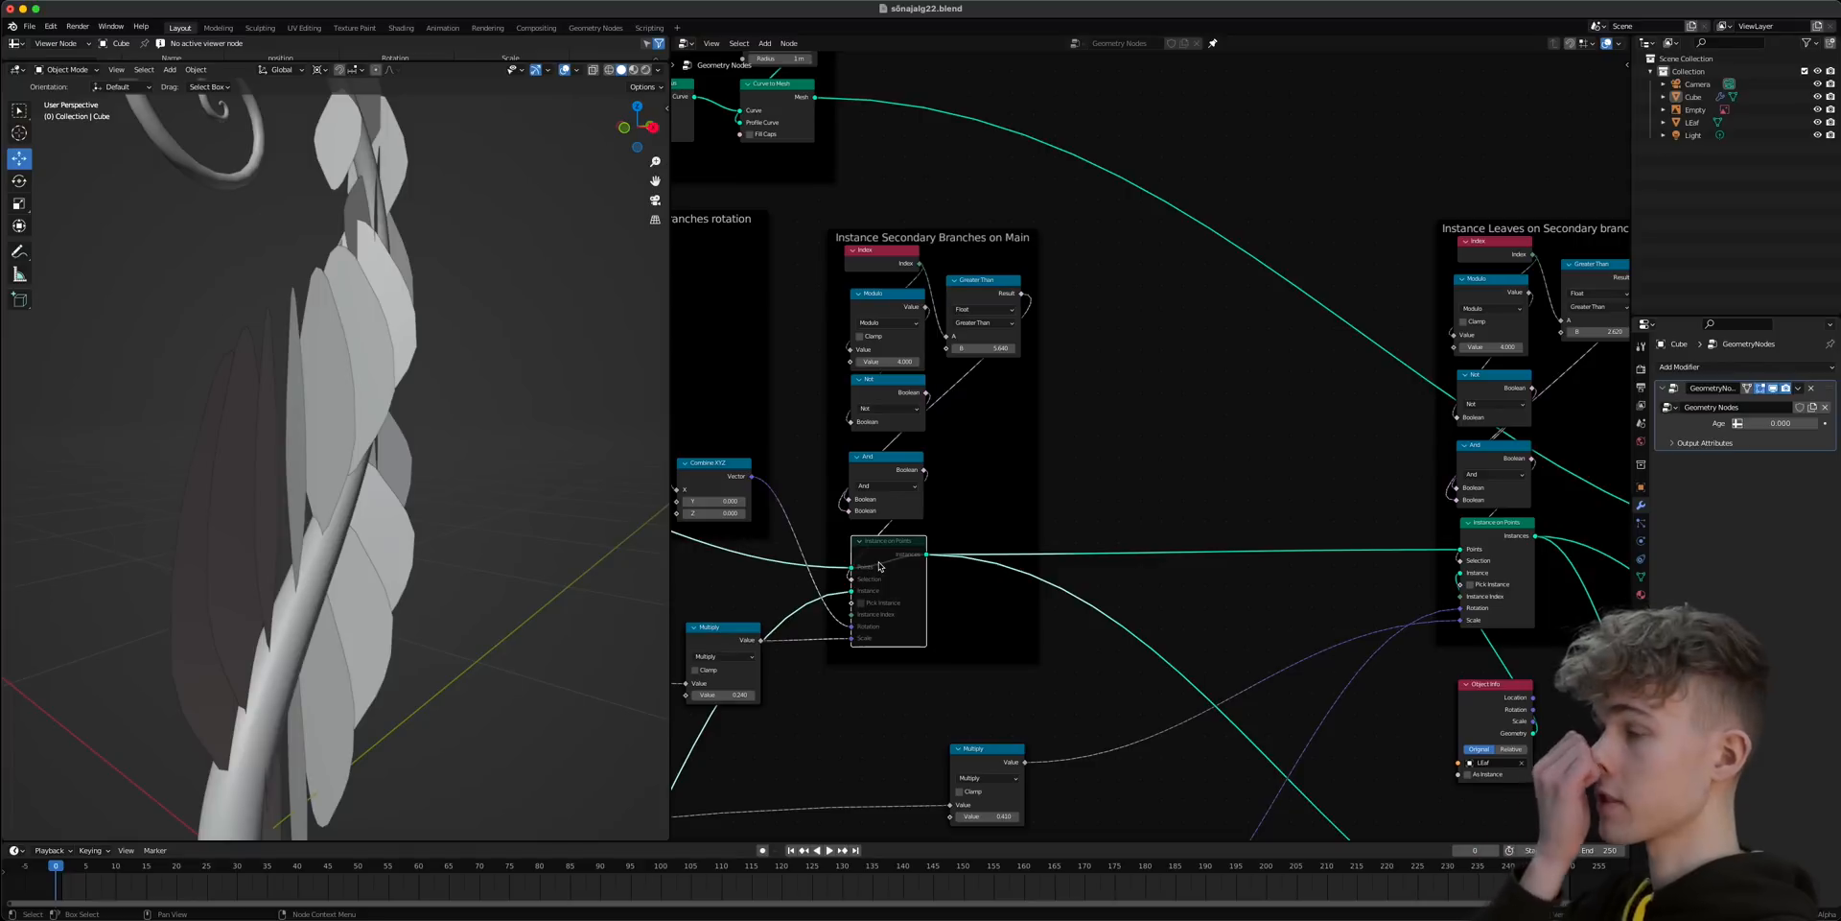
key(m)
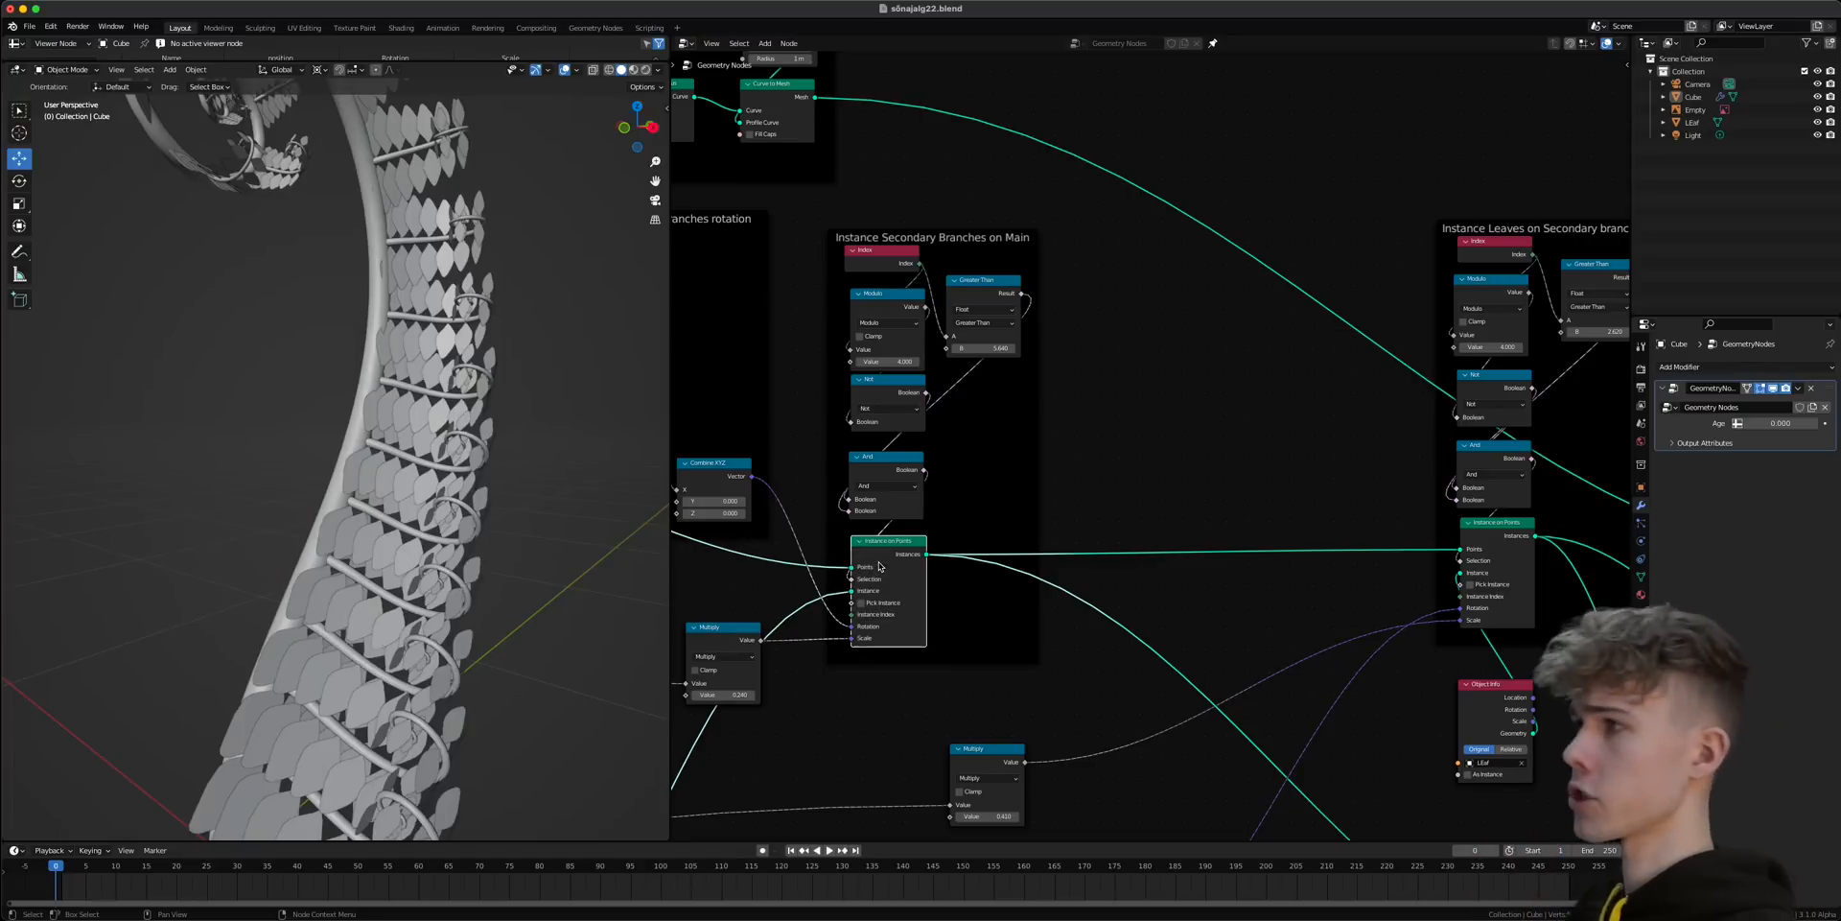
- Add a reroute to the secondary branches' two Instances links and place it beside the leaves' Instance on Points node
shift+right_drag(1106, 676, 1110, 695)
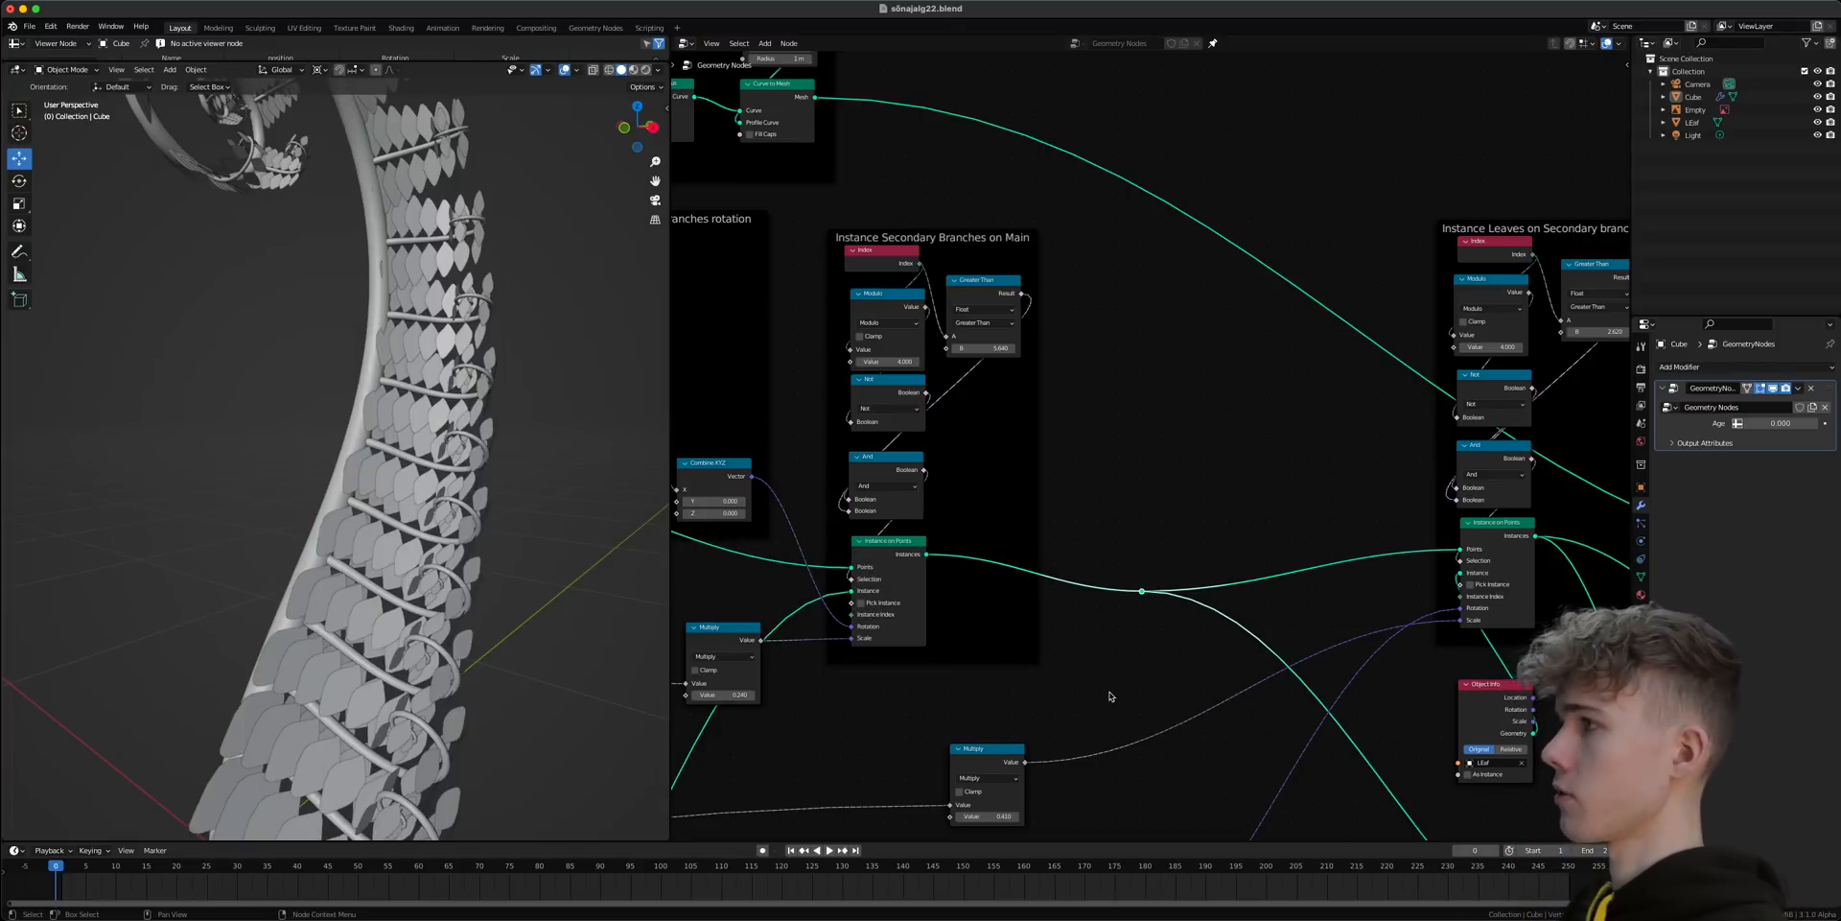
key(g)
click(1377, 638)
- Select the reroute, leaf, secondary-curve and output nodes, space them farther from the align and branch frames, and save the file
scroll(1377, 640, down, 7)
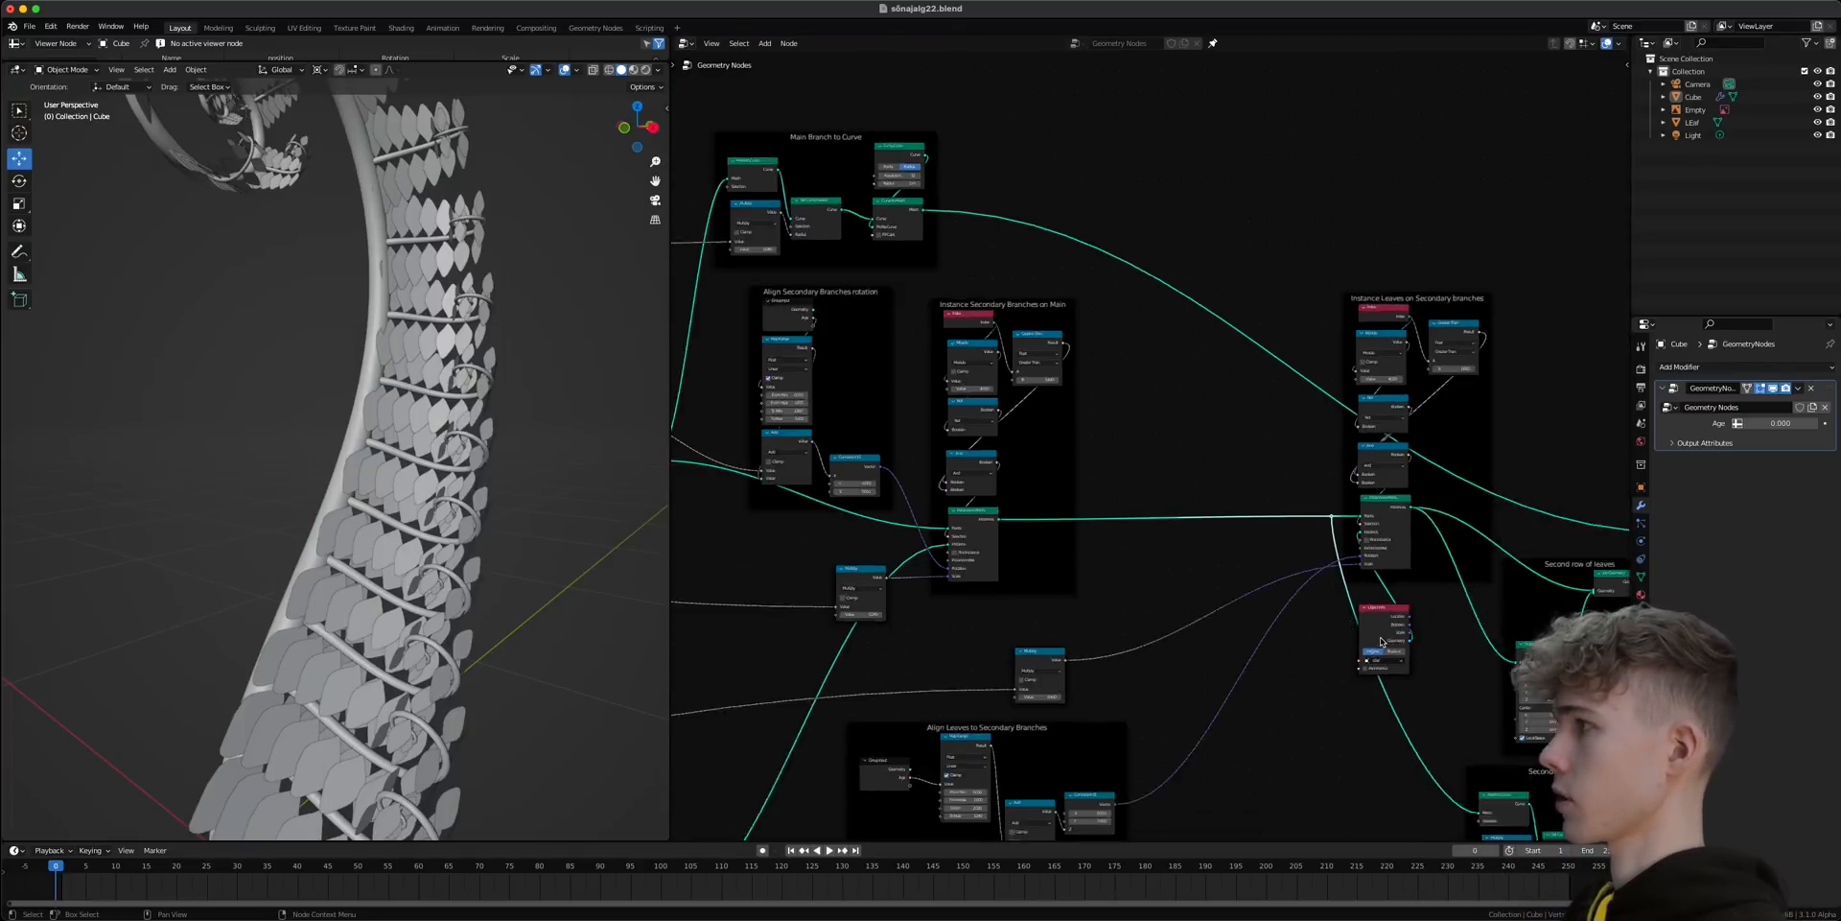
middle_drag(1375, 639, 1153, 560)
scroll(1153, 560, down, 2)
drag(1064, 235, 1439, 731)
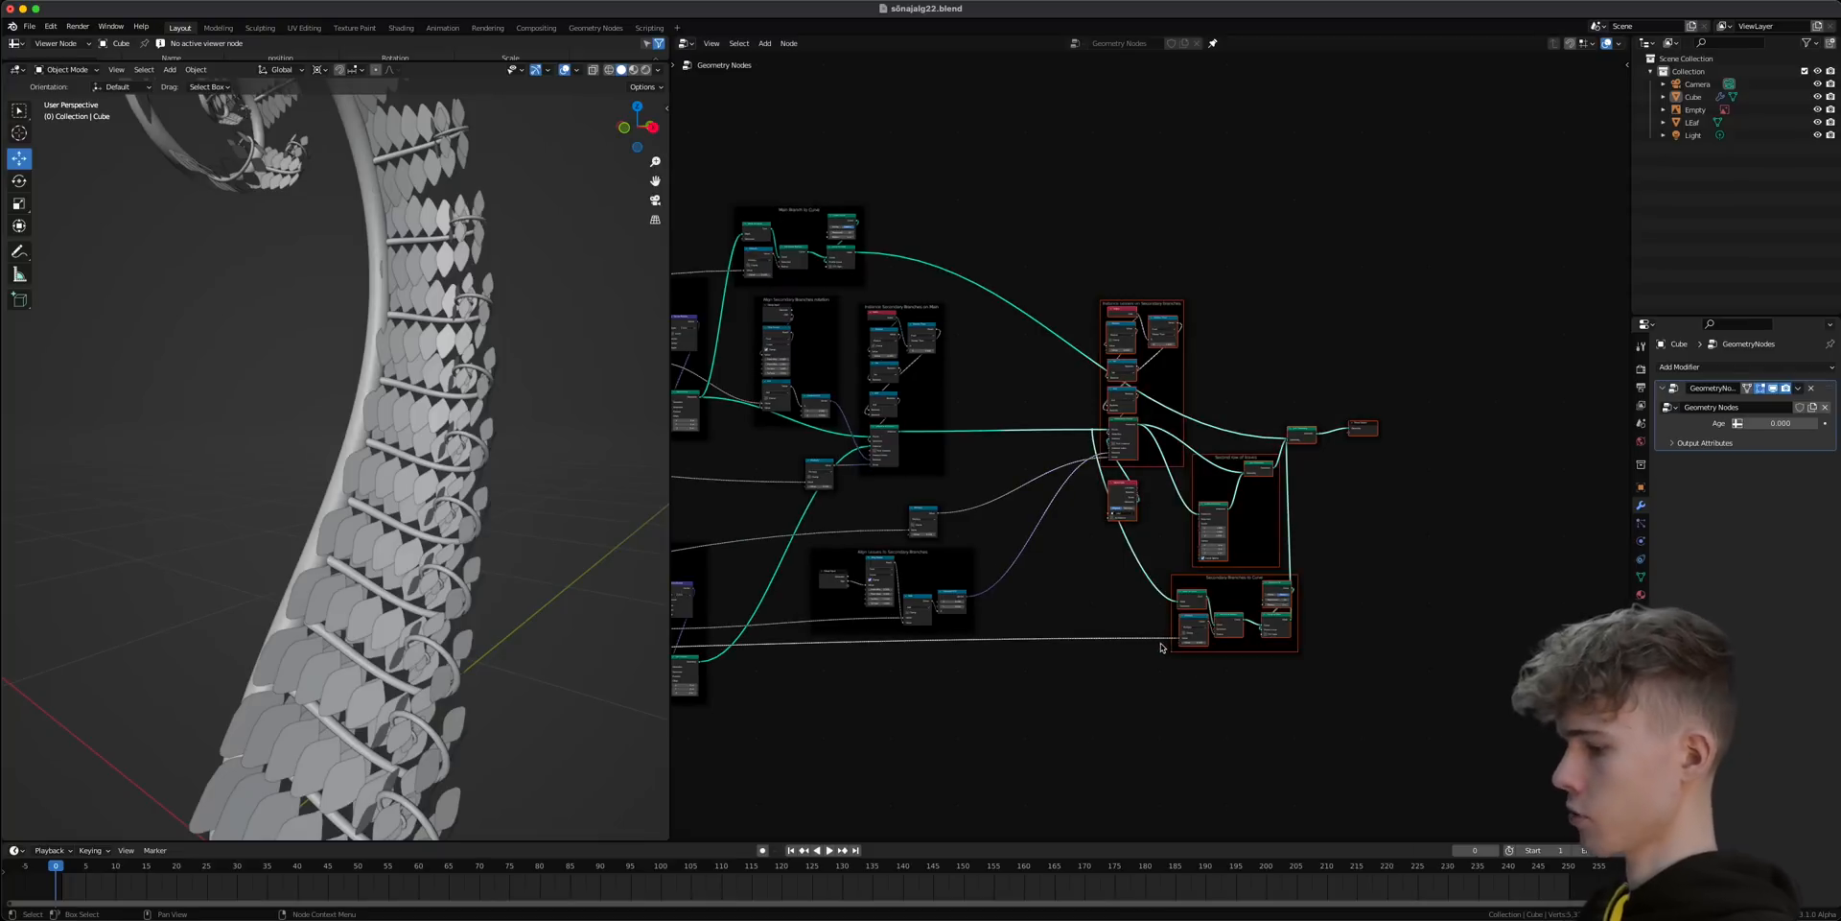
key(g)
click(1282, 644)
scroll(1151, 638, down, 6)
middle_drag(968, 534, 1271, 575)
scroll(1272, 576, down, 2)
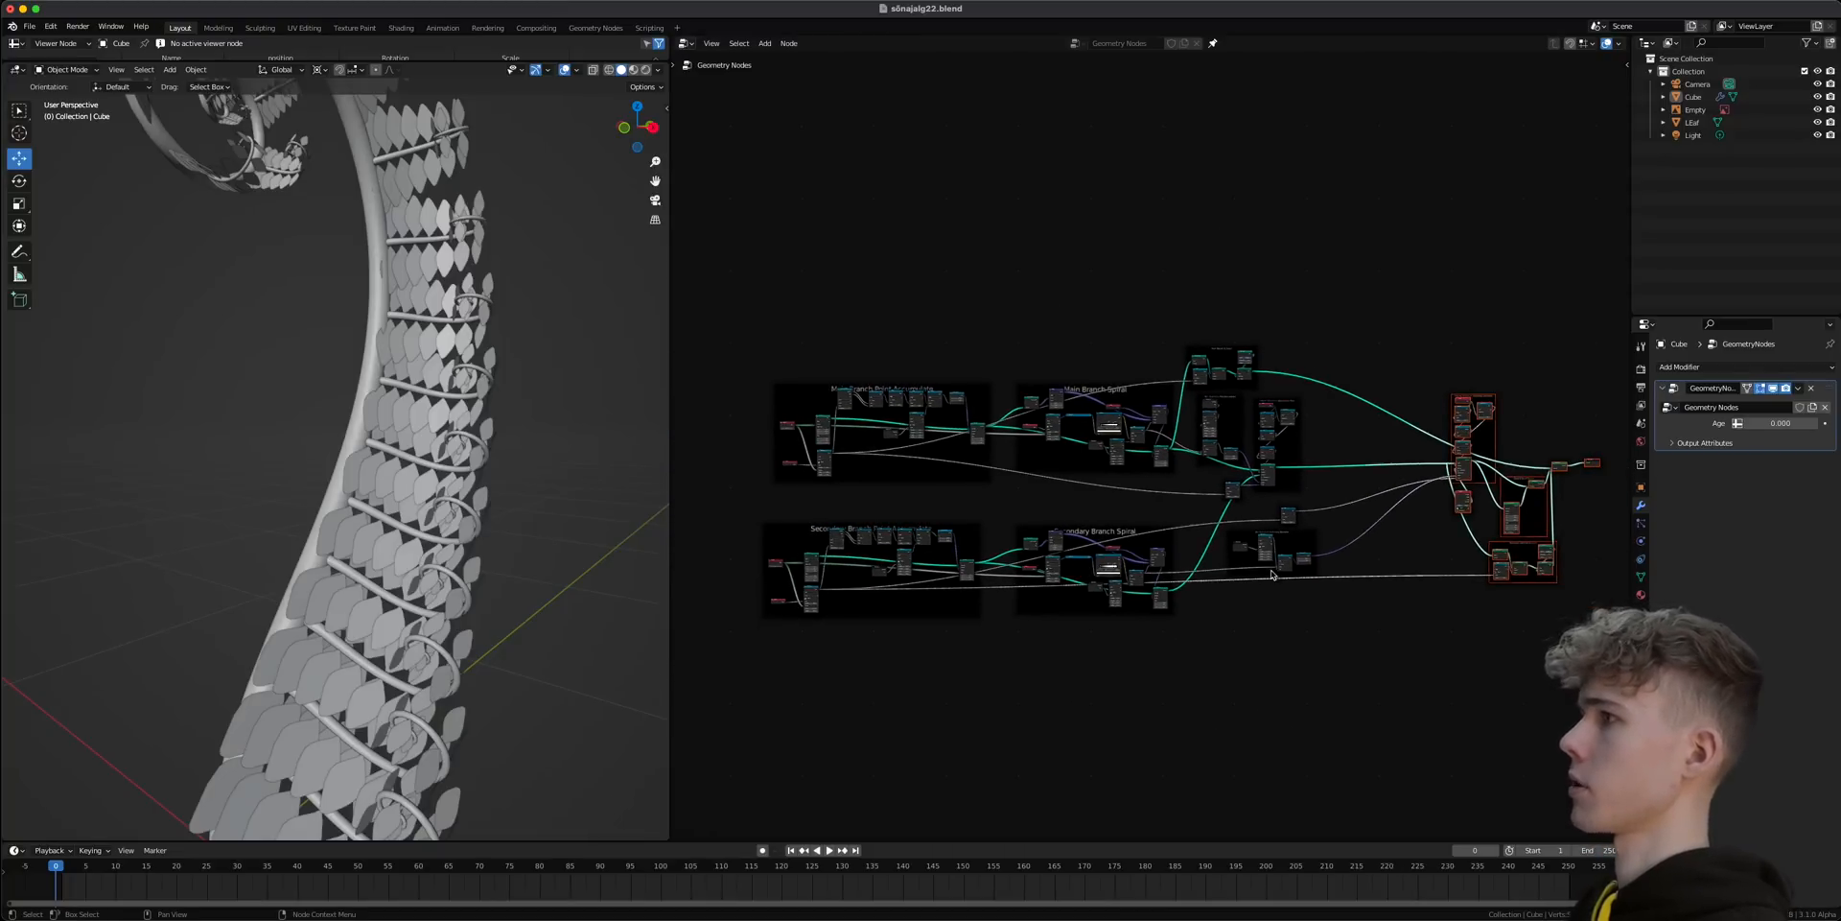
scroll(1328, 548, up, 4)
key(ctrl+s)
scroll(1168, 477, up, 5)
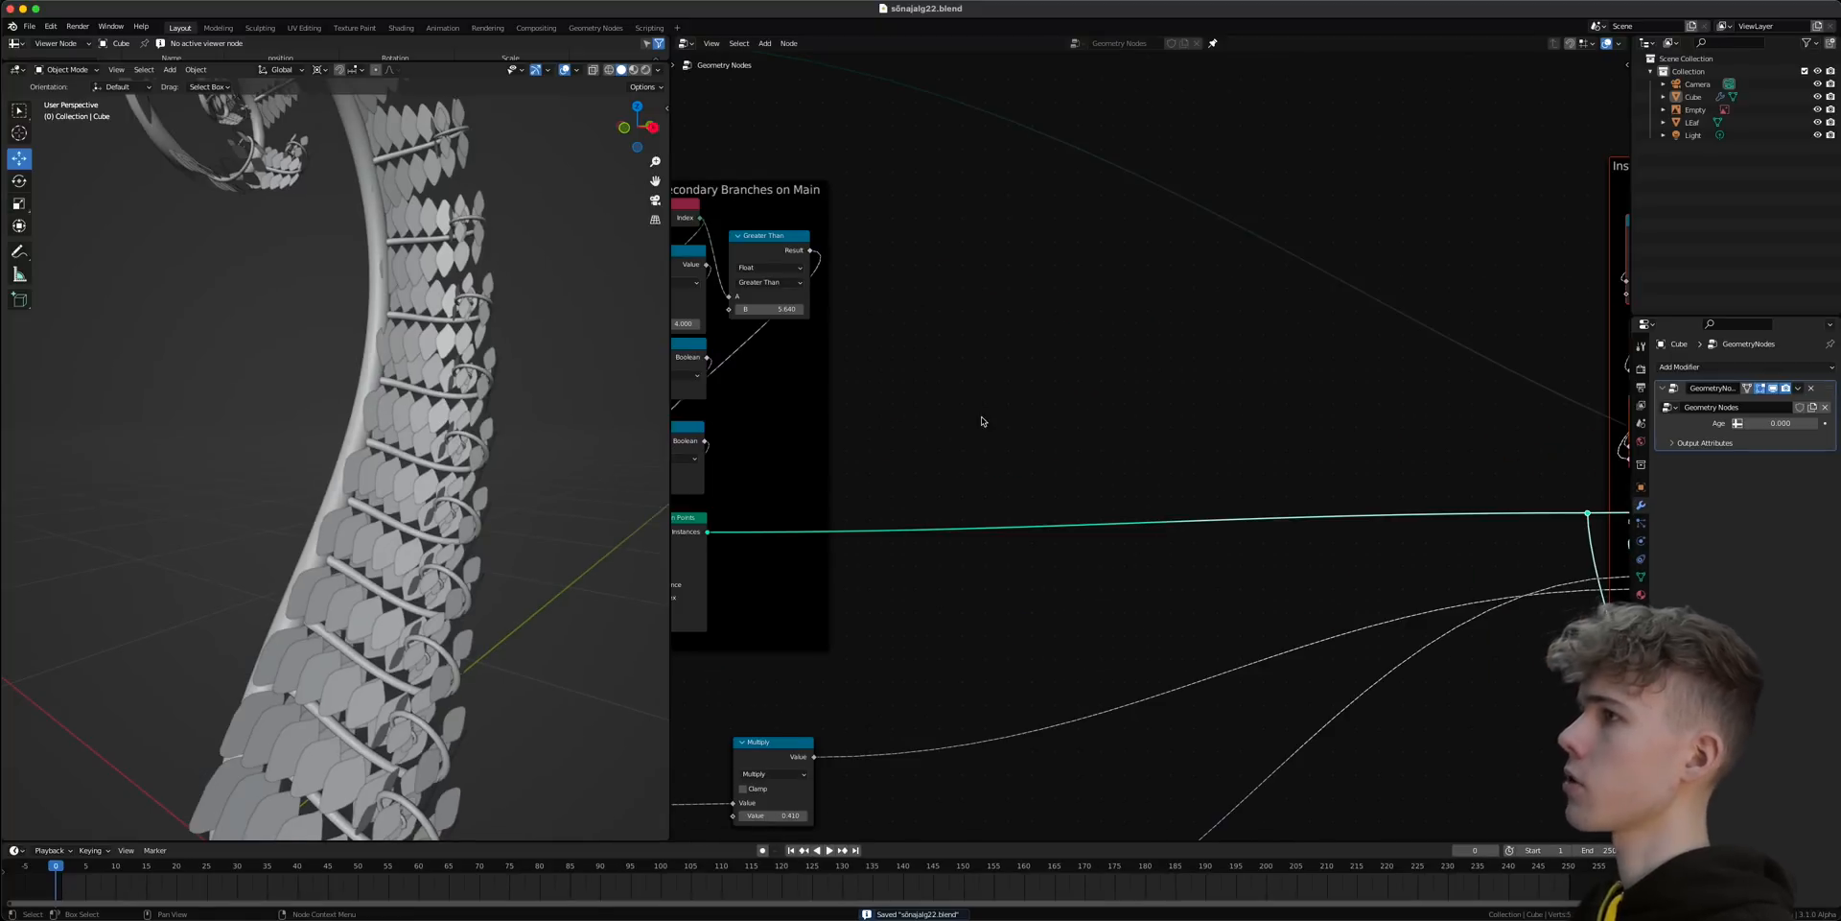
- Reposition the Instance Leaves on Secondary branches frame, leaving space after the Instance Secondary Branches on Main frame
middle_drag(1038, 437, 1088, 441)
scroll(1089, 441, down, 3)
click(966, 448)
mouse_move(920, 448)
mouse_down()
mouse_move(941, 428)
mouse_move(919, 428)
mouse_up()
middle_drag(1393, 460, 983, 471)
drag(1292, 382, 1301, 374)
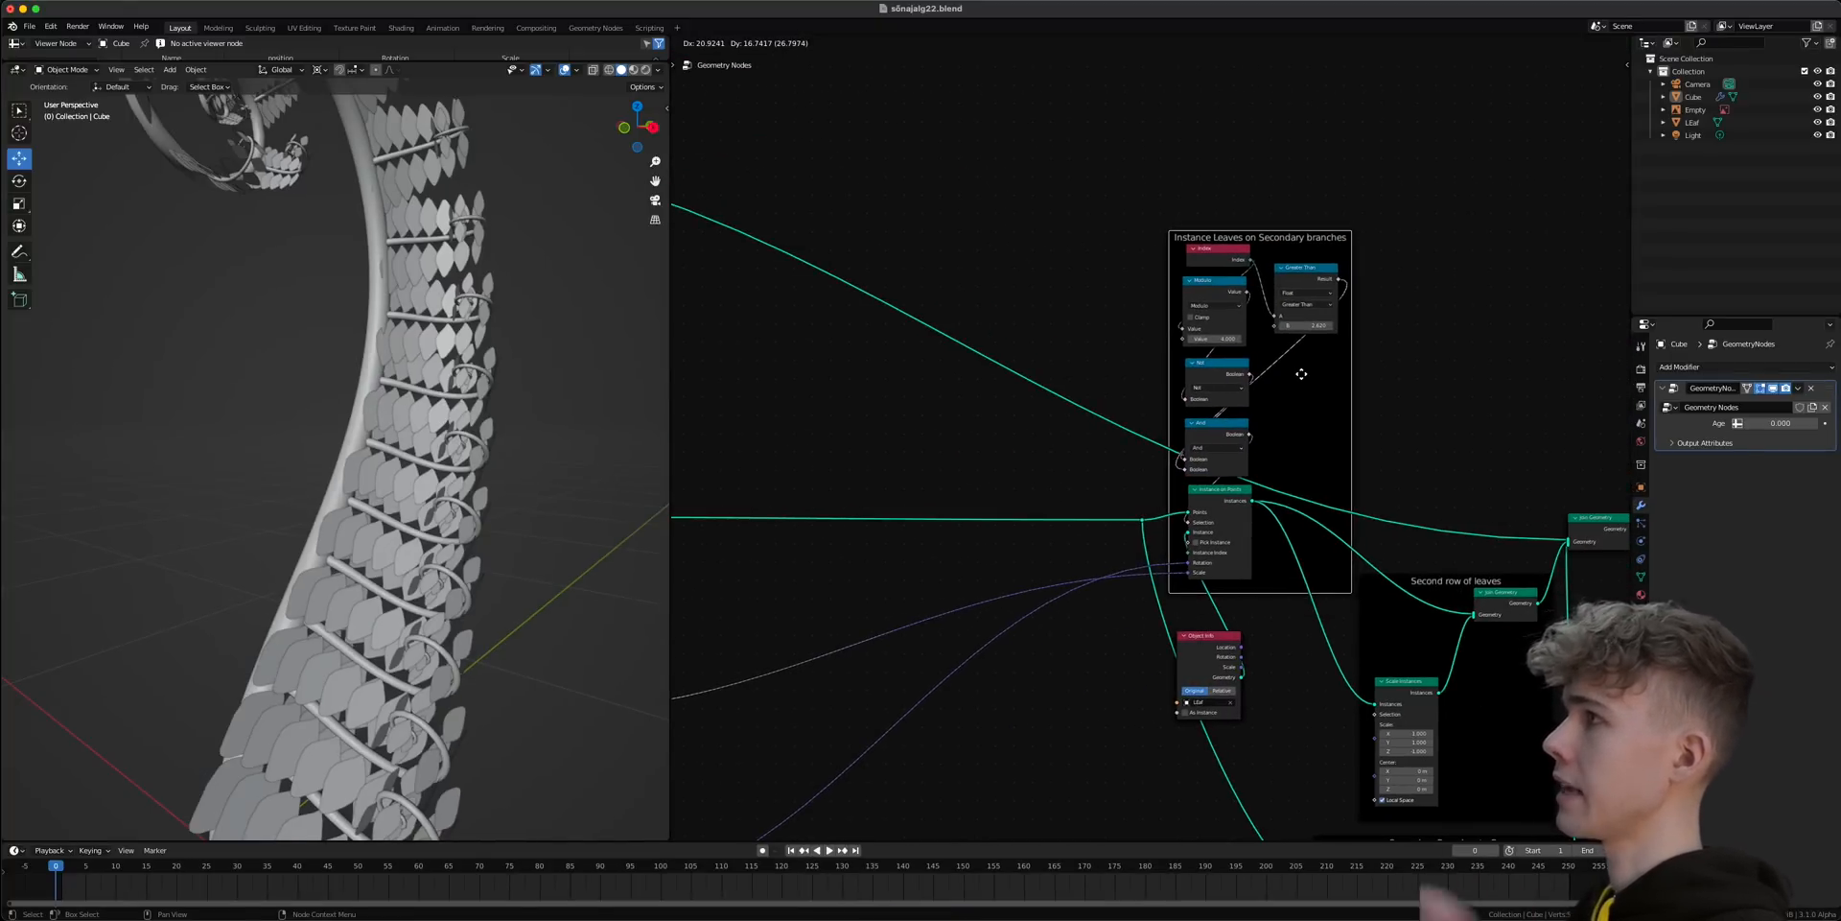
middle_drag(873, 475, 1182, 487)
- Insert a Rotate Instances node on the Instances link between the secondary branches frame and the leaves frame
scroll(1126, 469, up, 3)
key(shift+a)
key(s)
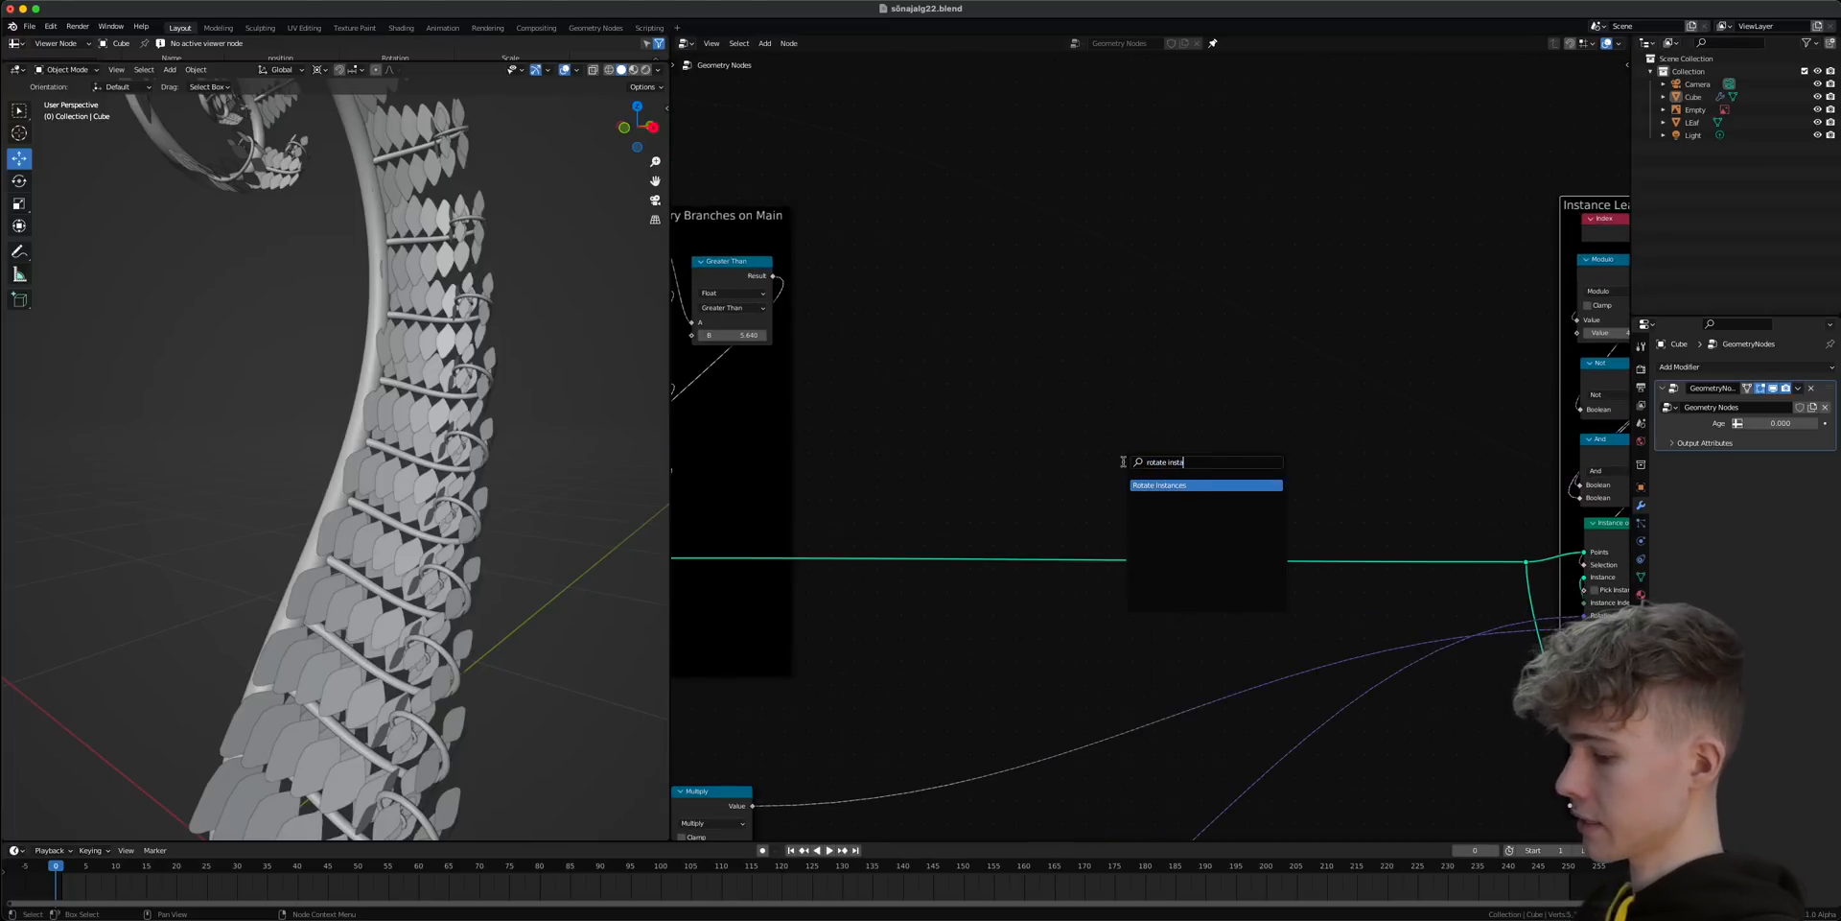
key(Return)
click(1218, 512)
- Try rotating the secondary branch instances 48.7° about Z, test a negative Y rotation, and set Y to 0°
drag(1220, 576, 1281, 576)
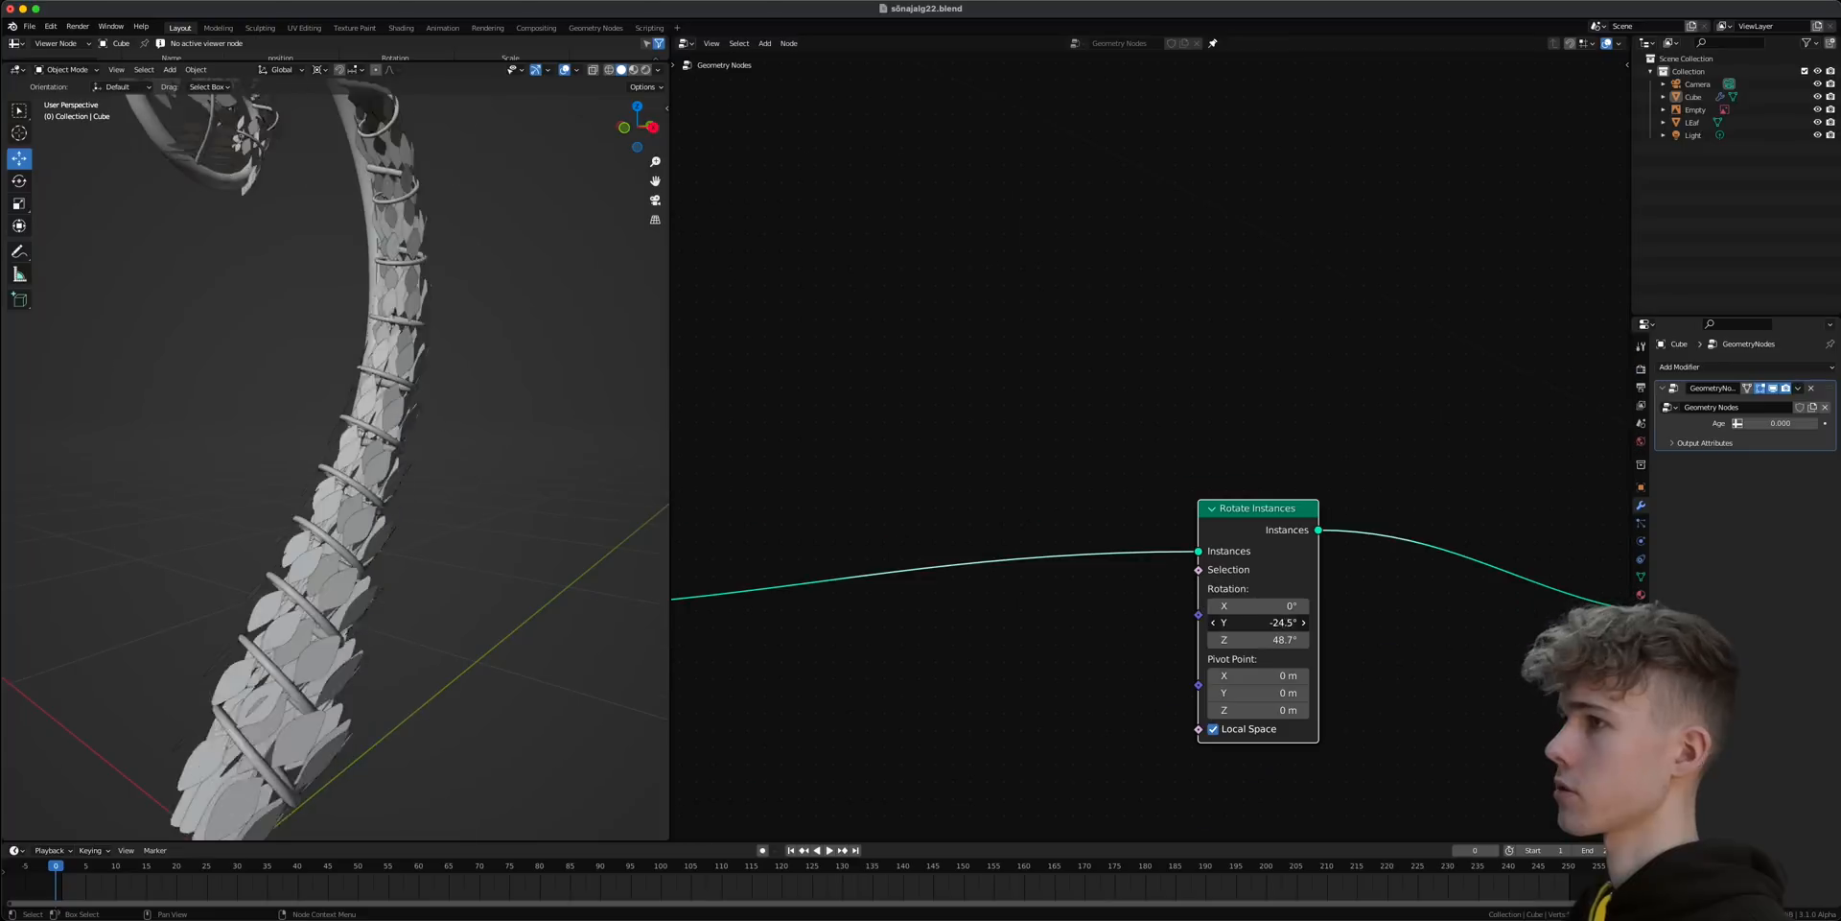
drag(1243, 622, 1210, 622)
click(1243, 622)
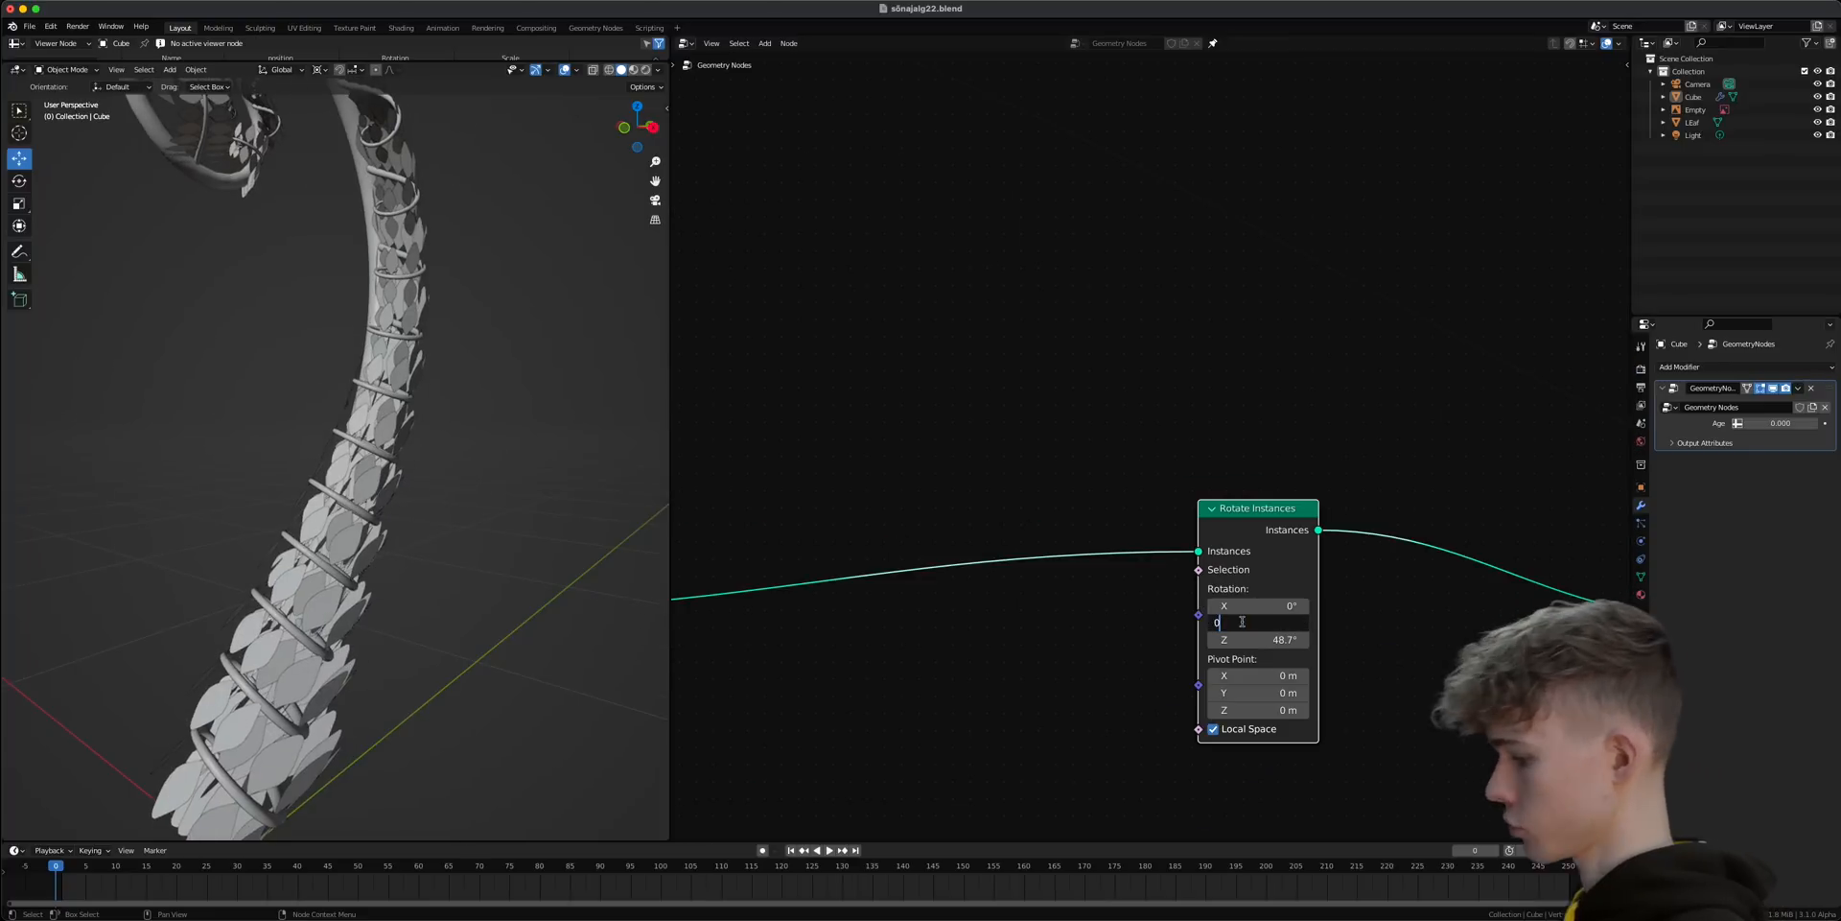
text(0)
key(Return)
- Add an Index node ahead of the Rotate Instances node
key(shift+a)
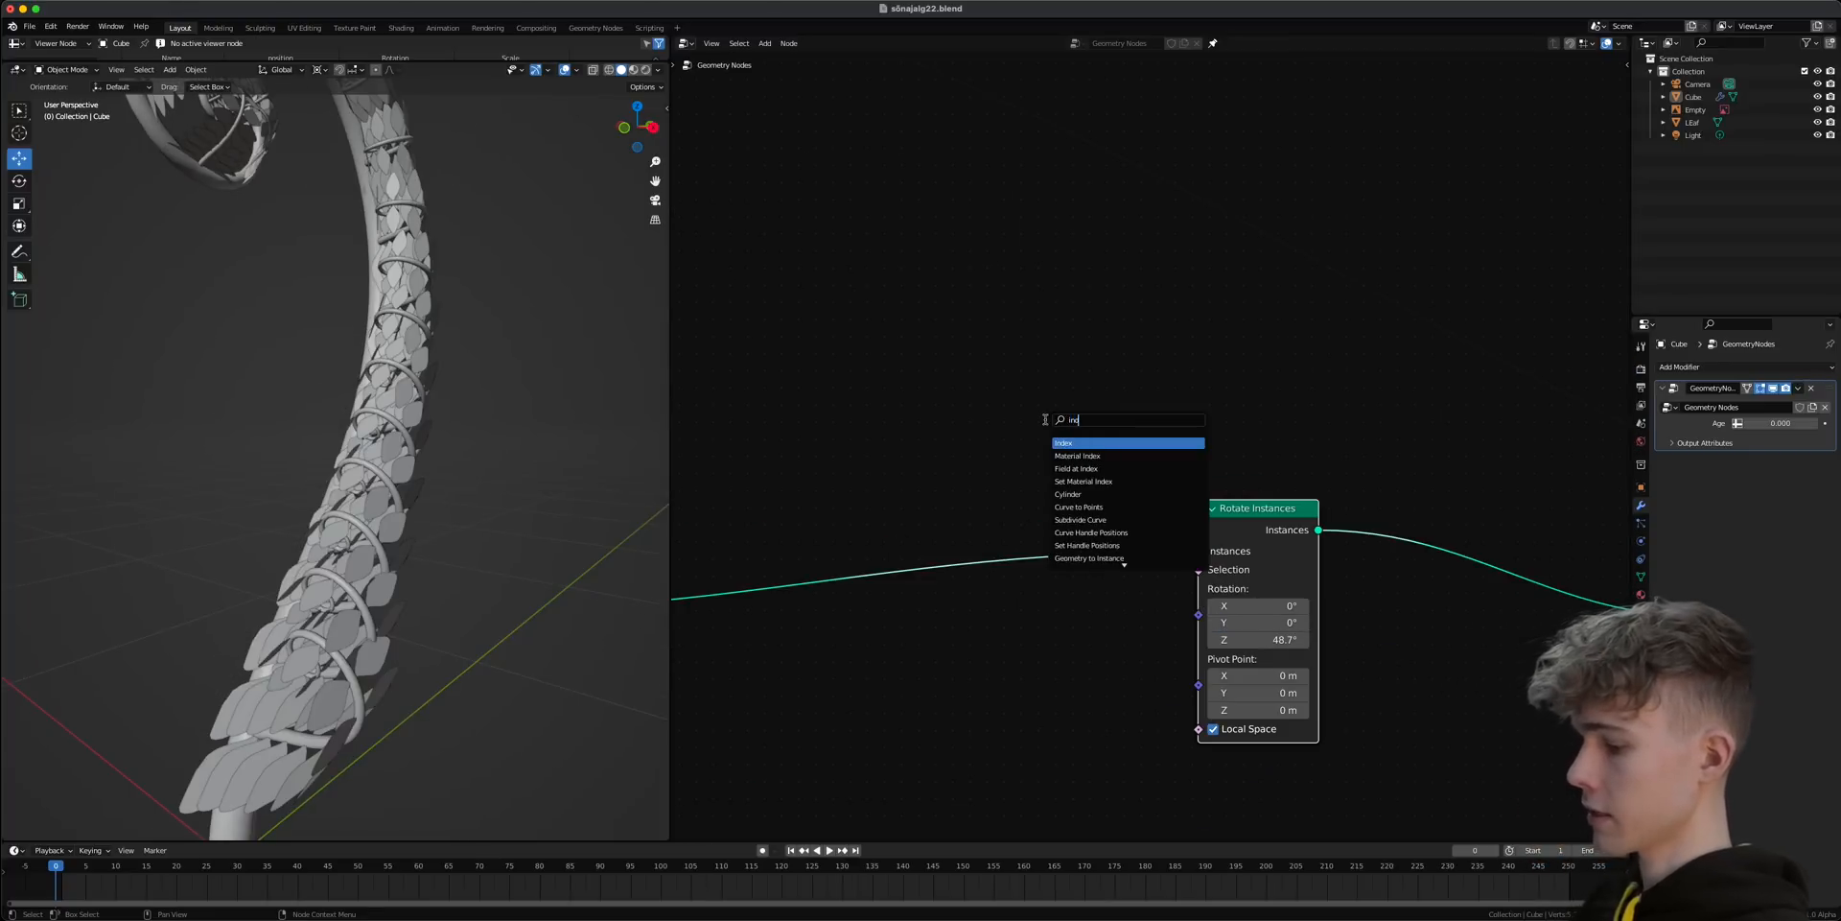
key(Return)
click(847, 444)
scroll(853, 447, down, 2)
middle_drag(876, 458, 908, 469)
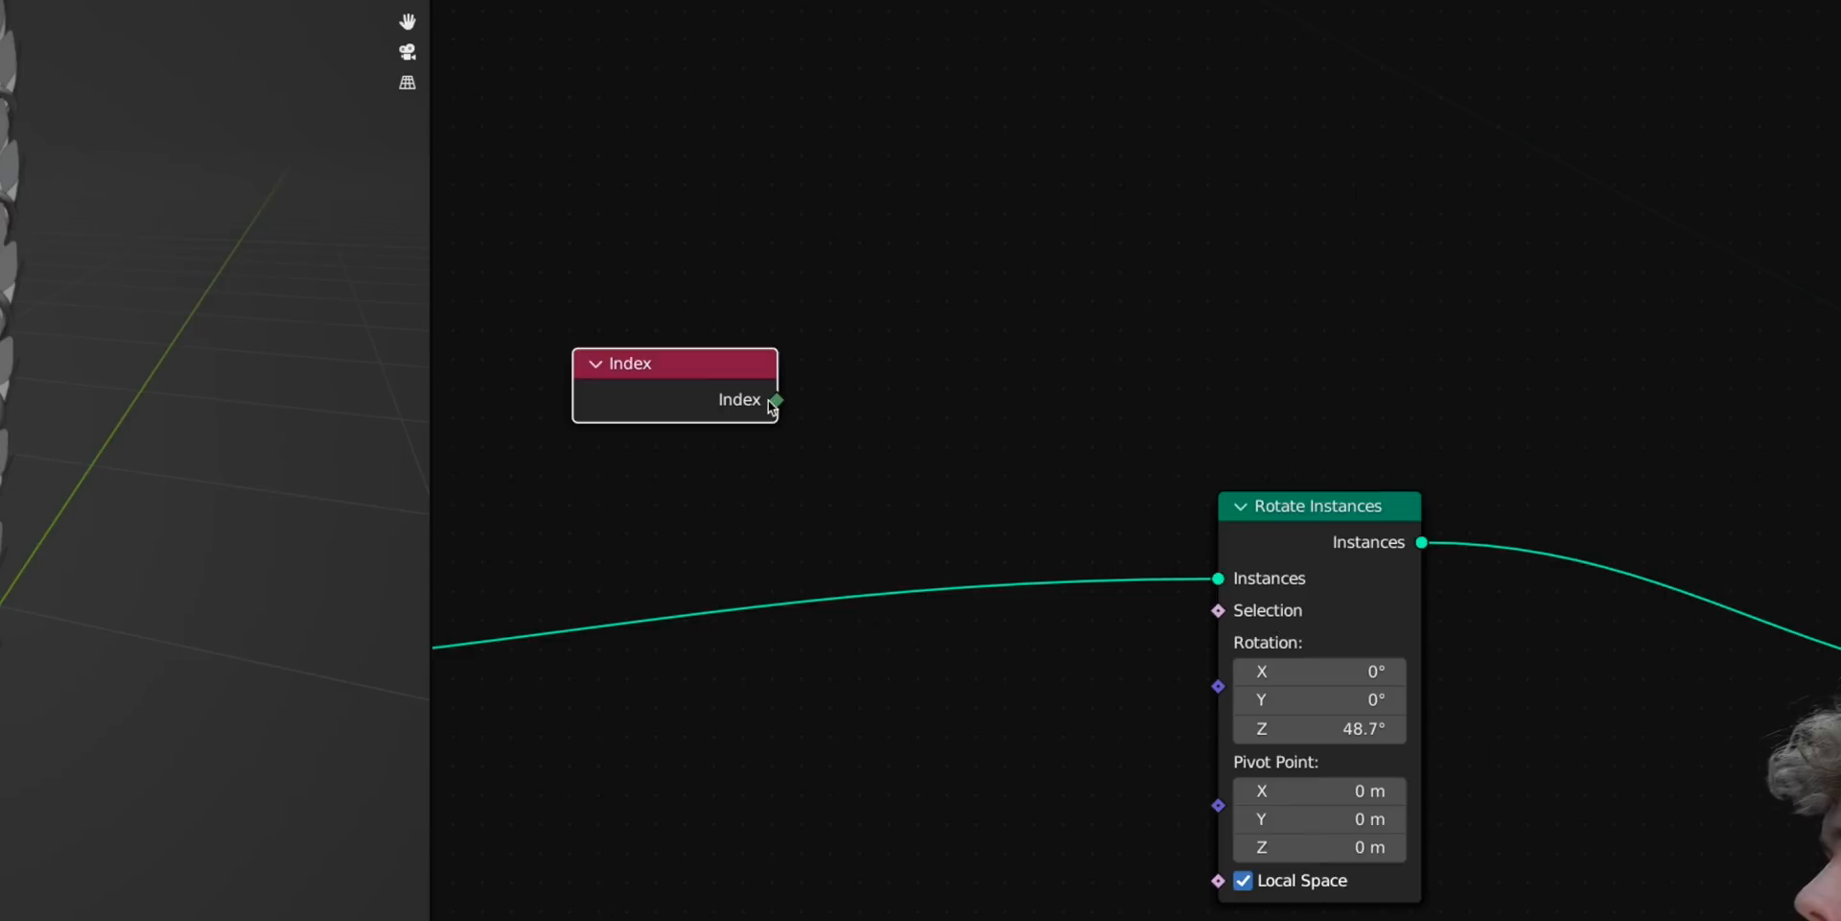
- Add a Combine XYZ node and connect its Vector output to the Rotation input of Rotate Instances
scroll(1245, 661, up, 4)
scroll(1327, 773, up, 1)
key(shift+a)
text(combin)
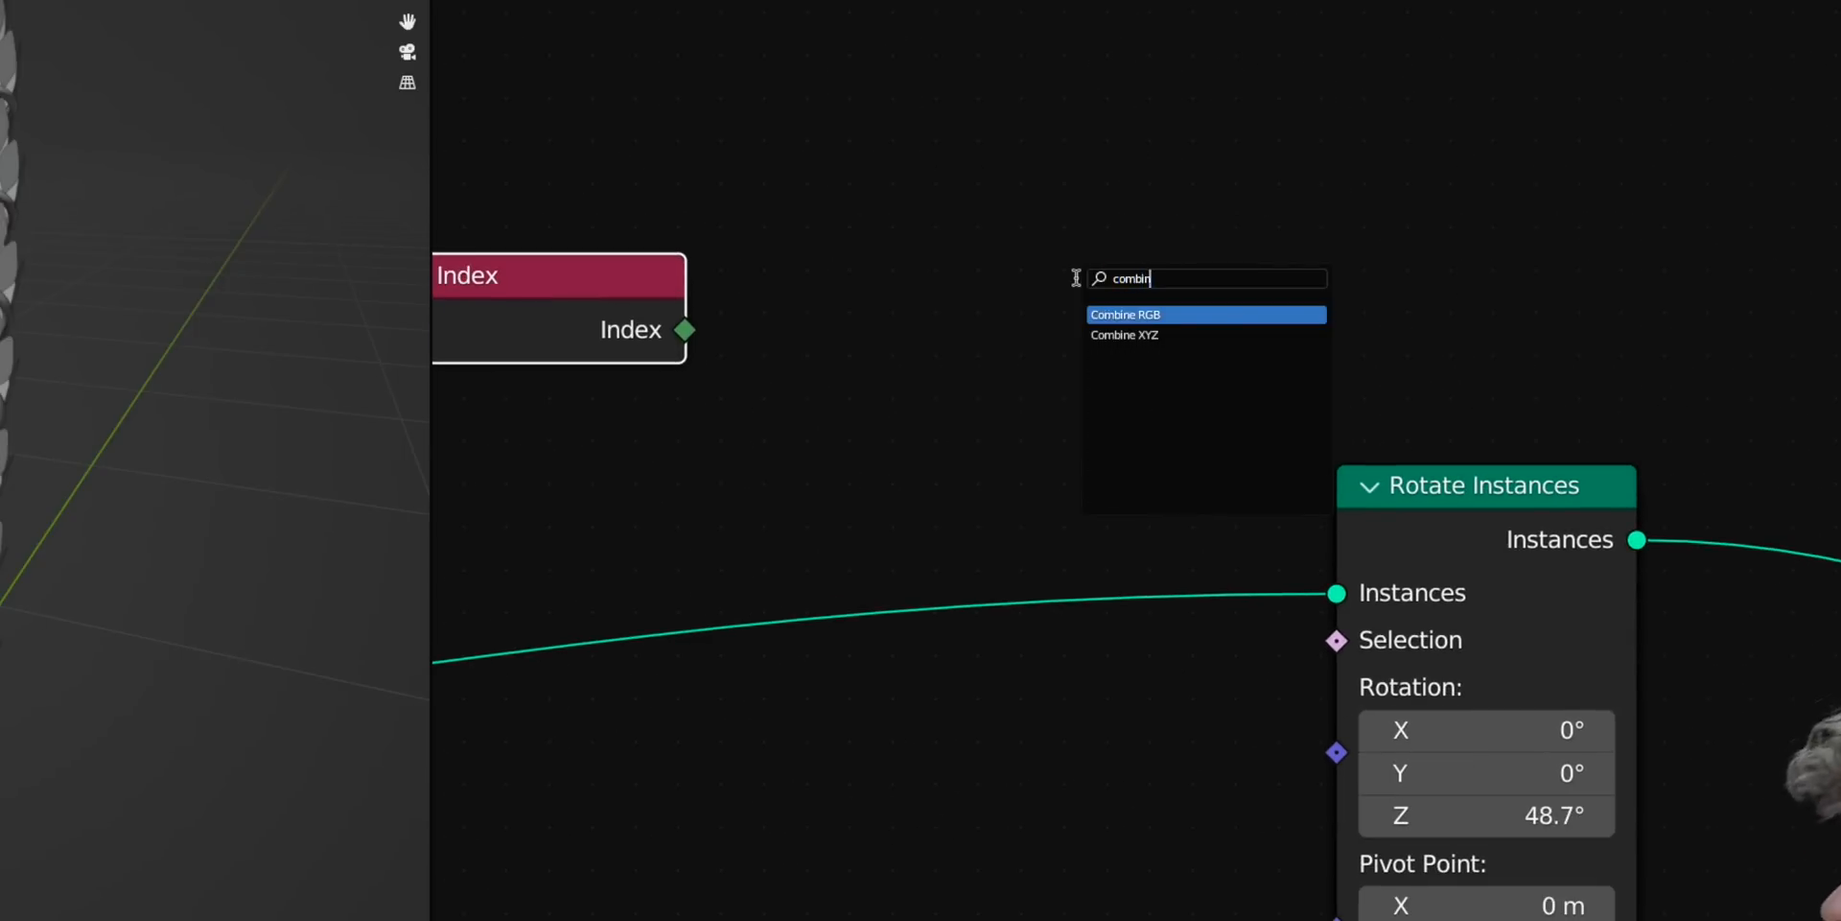
key(Down)
key(Return)
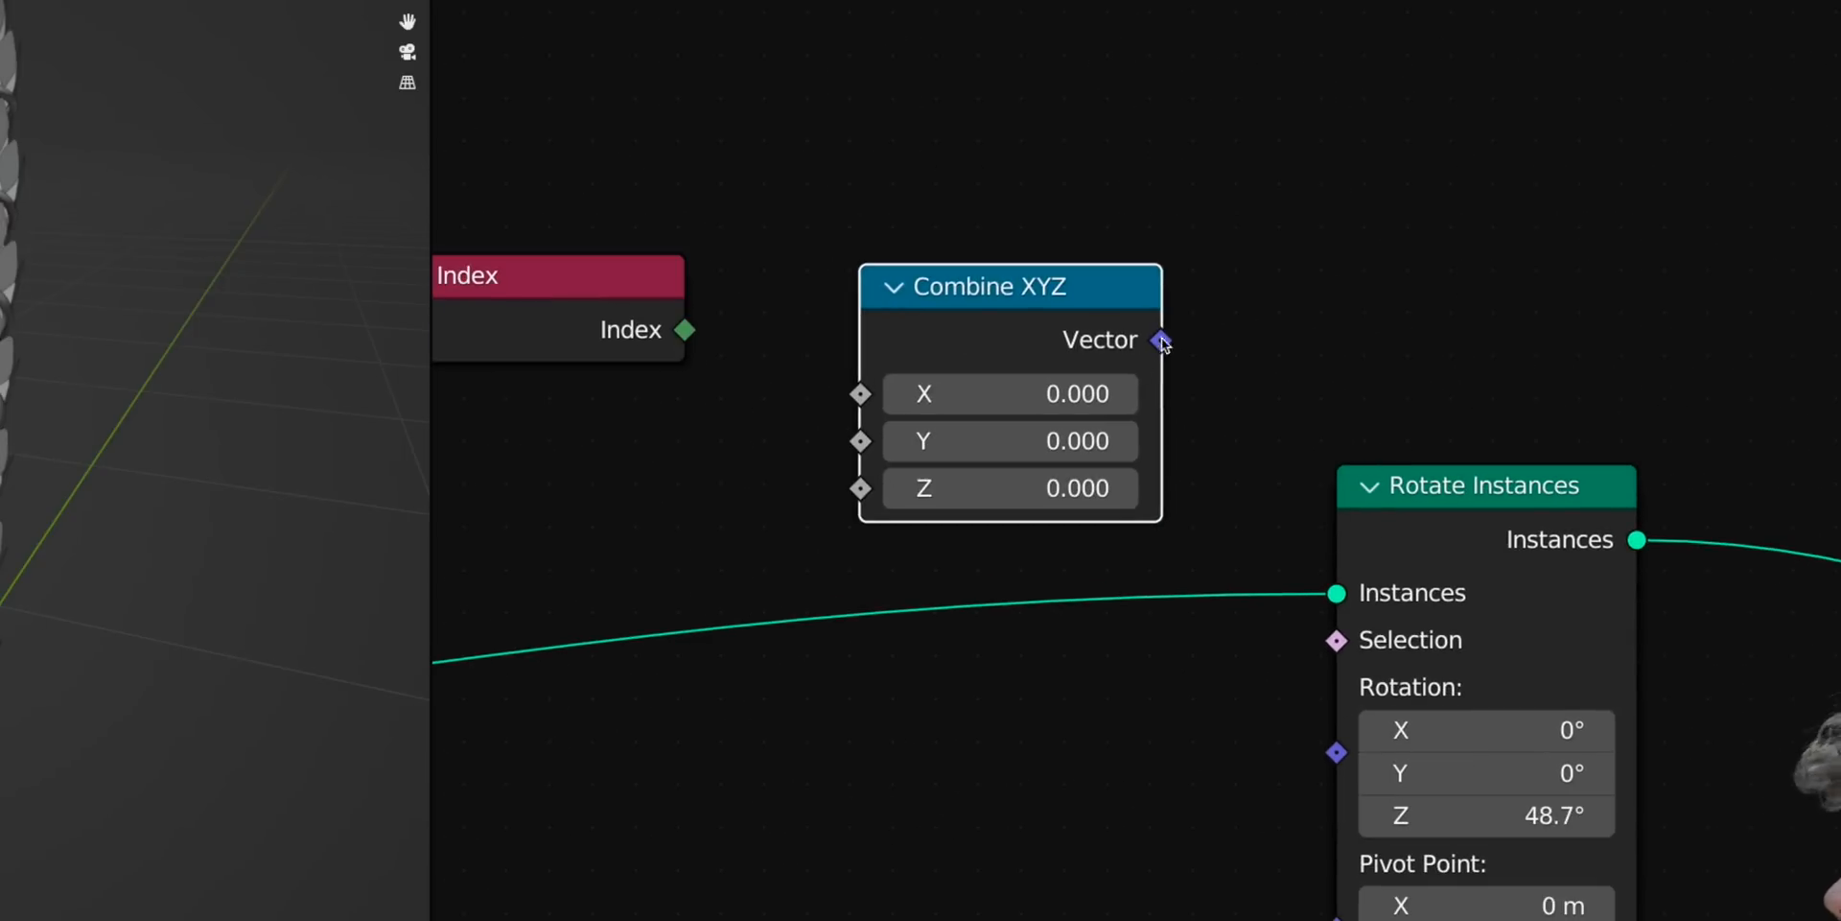
drag(1161, 342, 1381, 859)
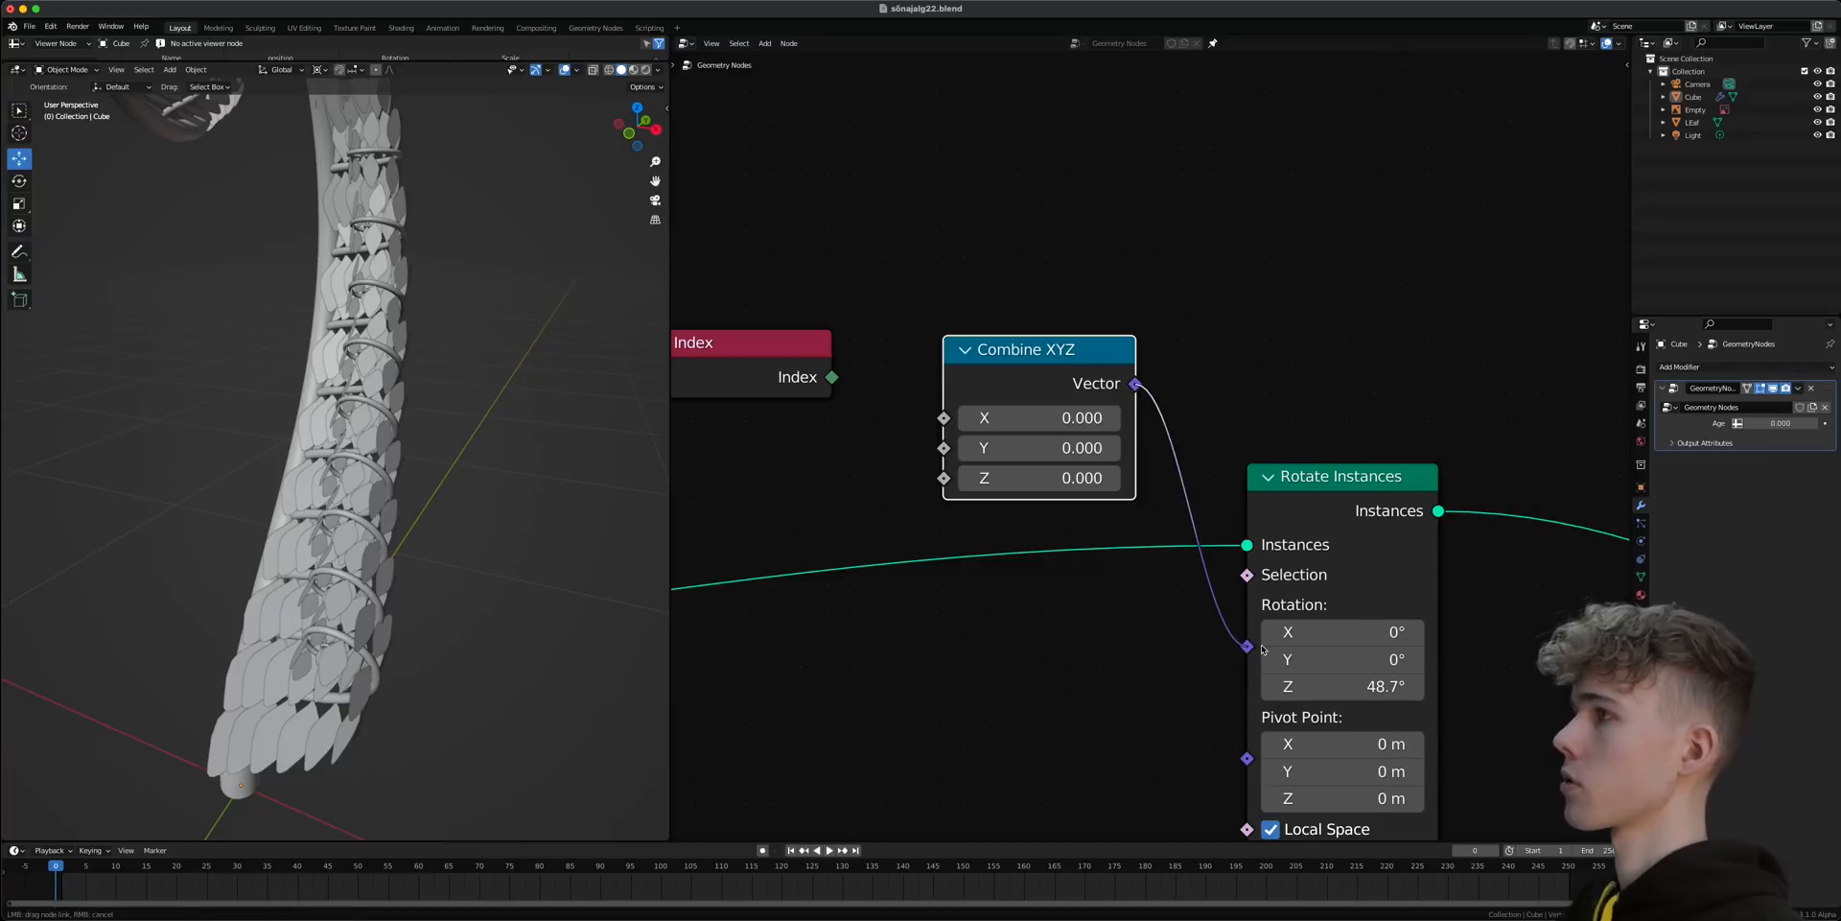
drag(1262, 649, 1247, 646)
- Place Combine XYZ beside Rotate Instances, connect Index to its Z input, and save the file
drag(1026, 349, 1049, 591)
drag(833, 378, 976, 719)
scroll(394, 591, down, 3)
middle_drag(394, 591, 456, 407)
scroll(374, 460, up, 3)
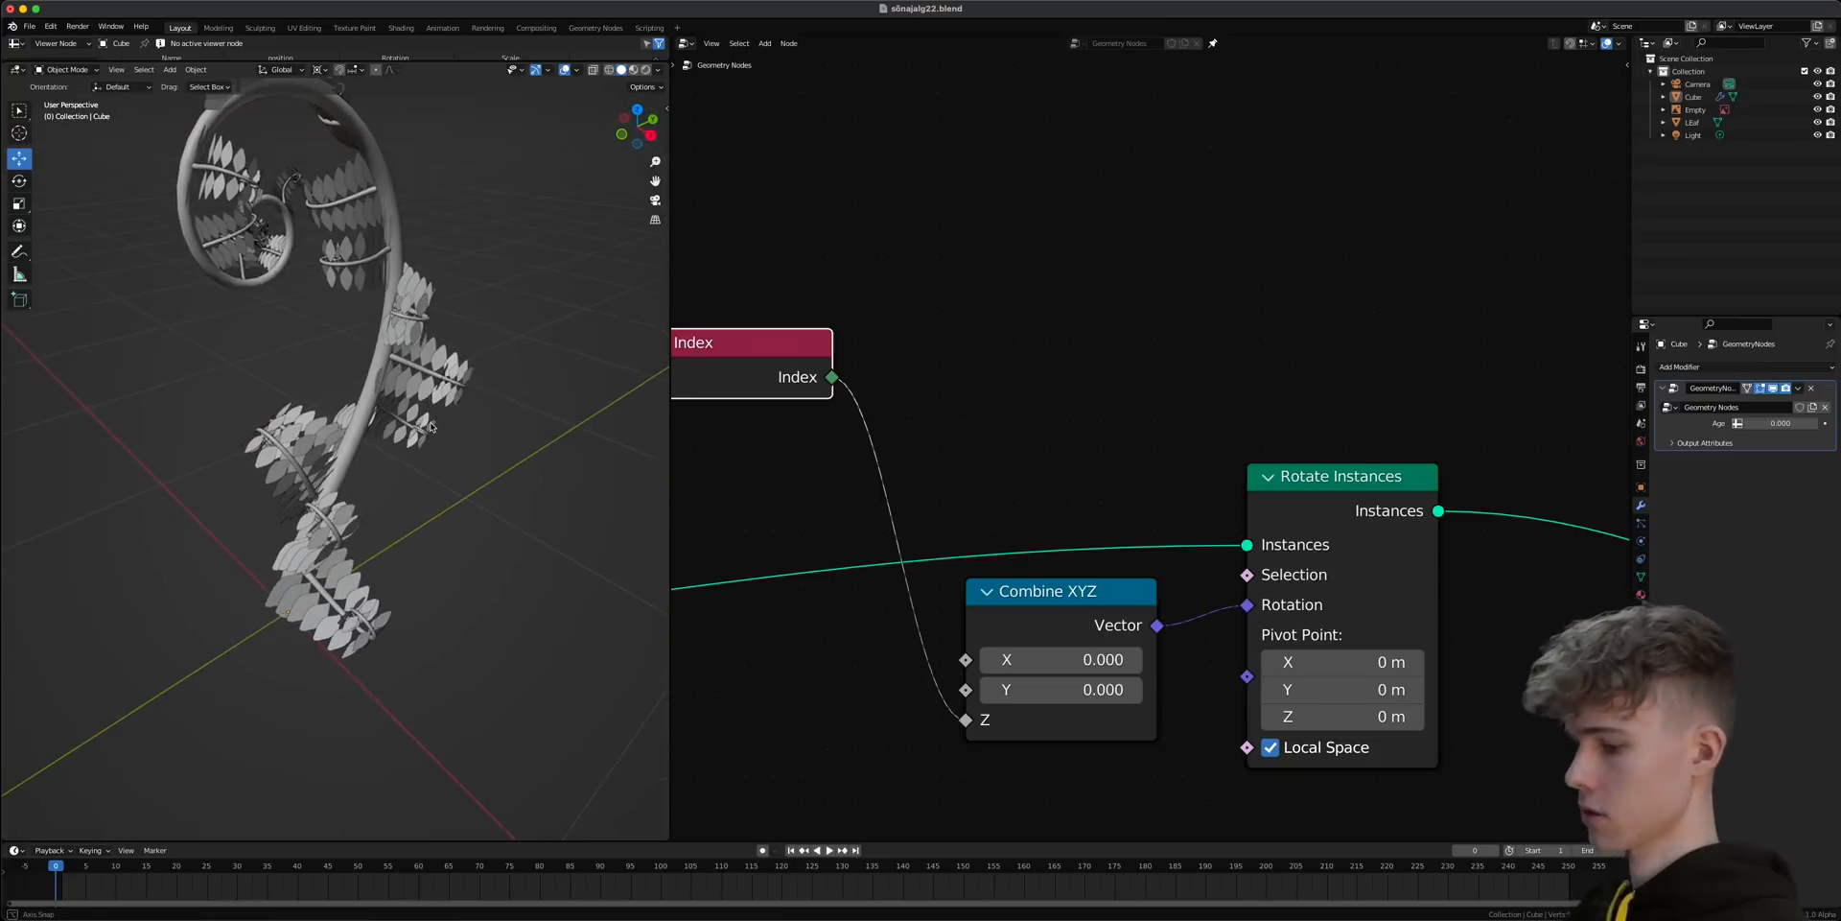
key(super+s)
- Insert a Math node set to Add on the link between Index and Combine XYZ
key(shift+a)
key(s)
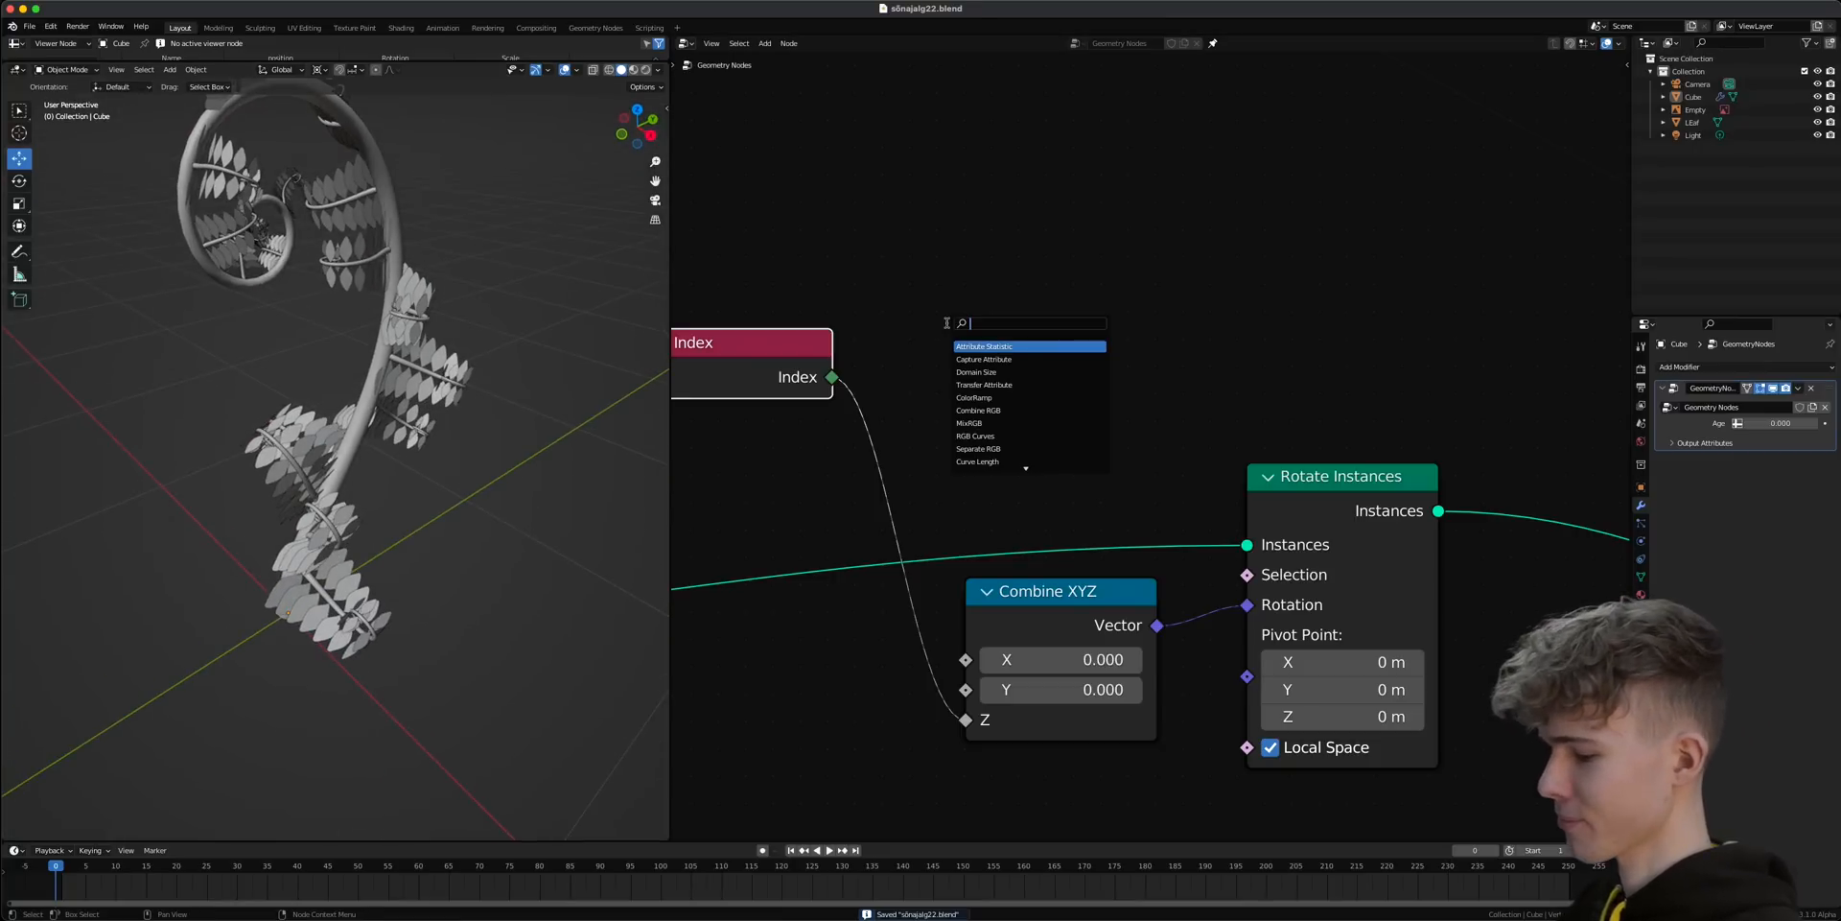
text(math)
click(976, 345)
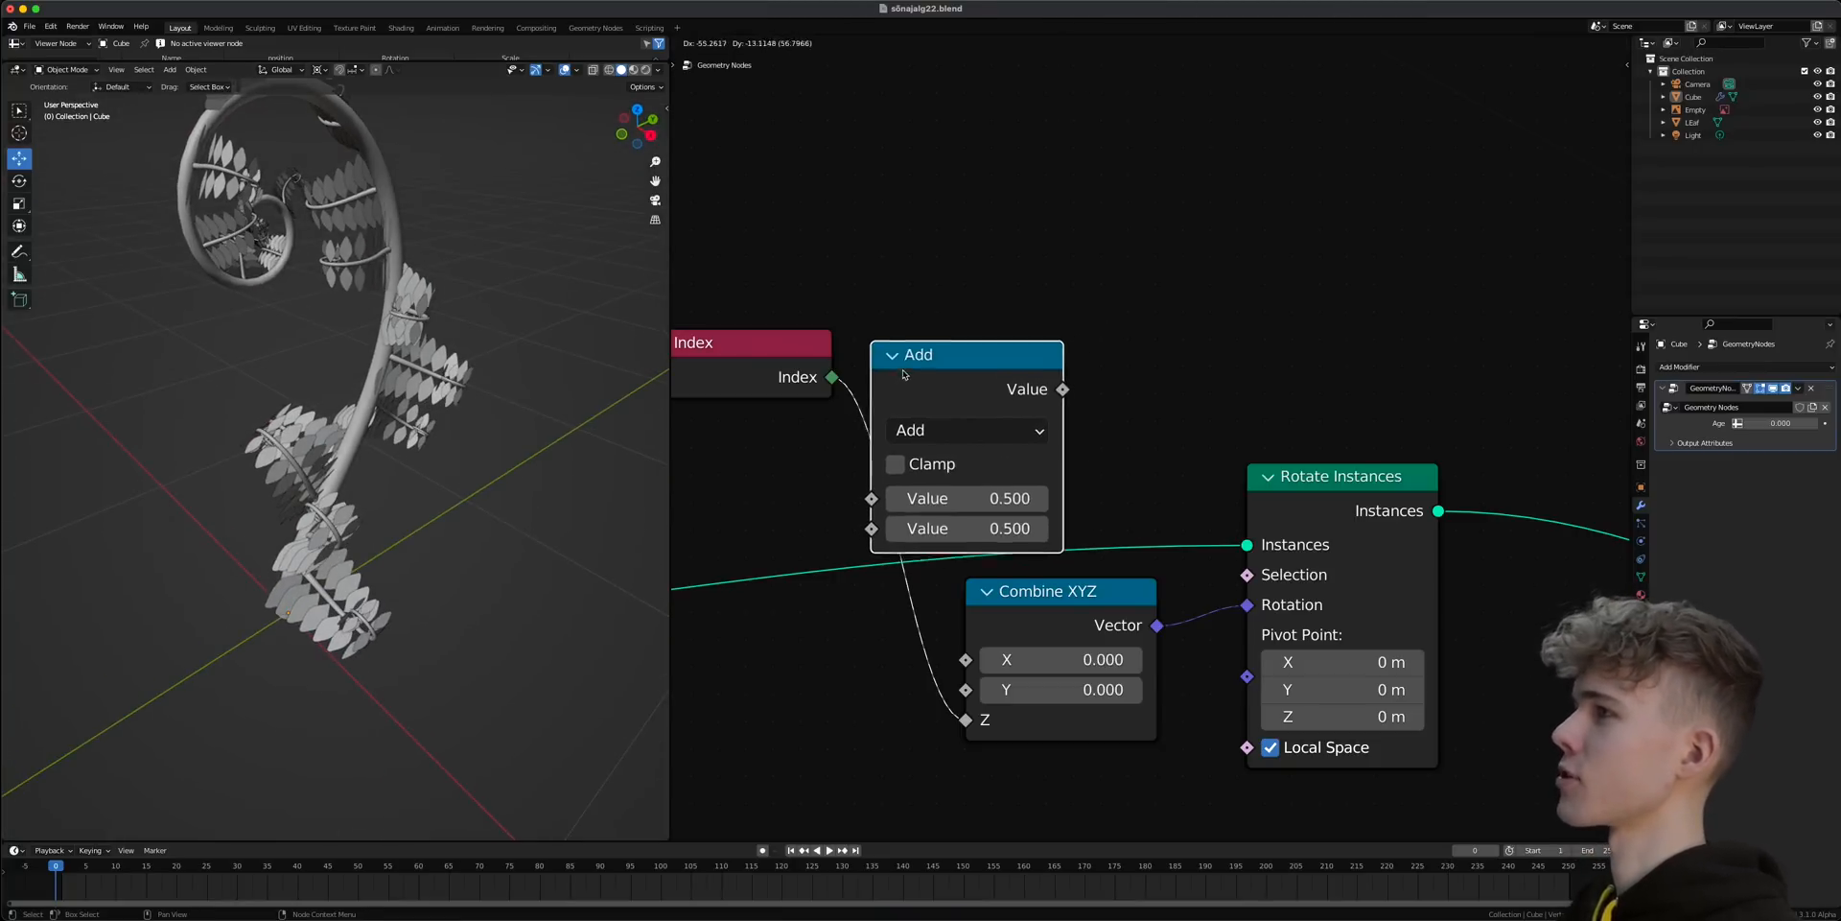
click(959, 374)
- Space out the Index, Add, Combine XYZ and Rotate Instances nodes so they no longer crowd each other
scroll(892, 404, down, 2)
drag(1295, 487, 1369, 473)
drag(1090, 562, 1200, 535)
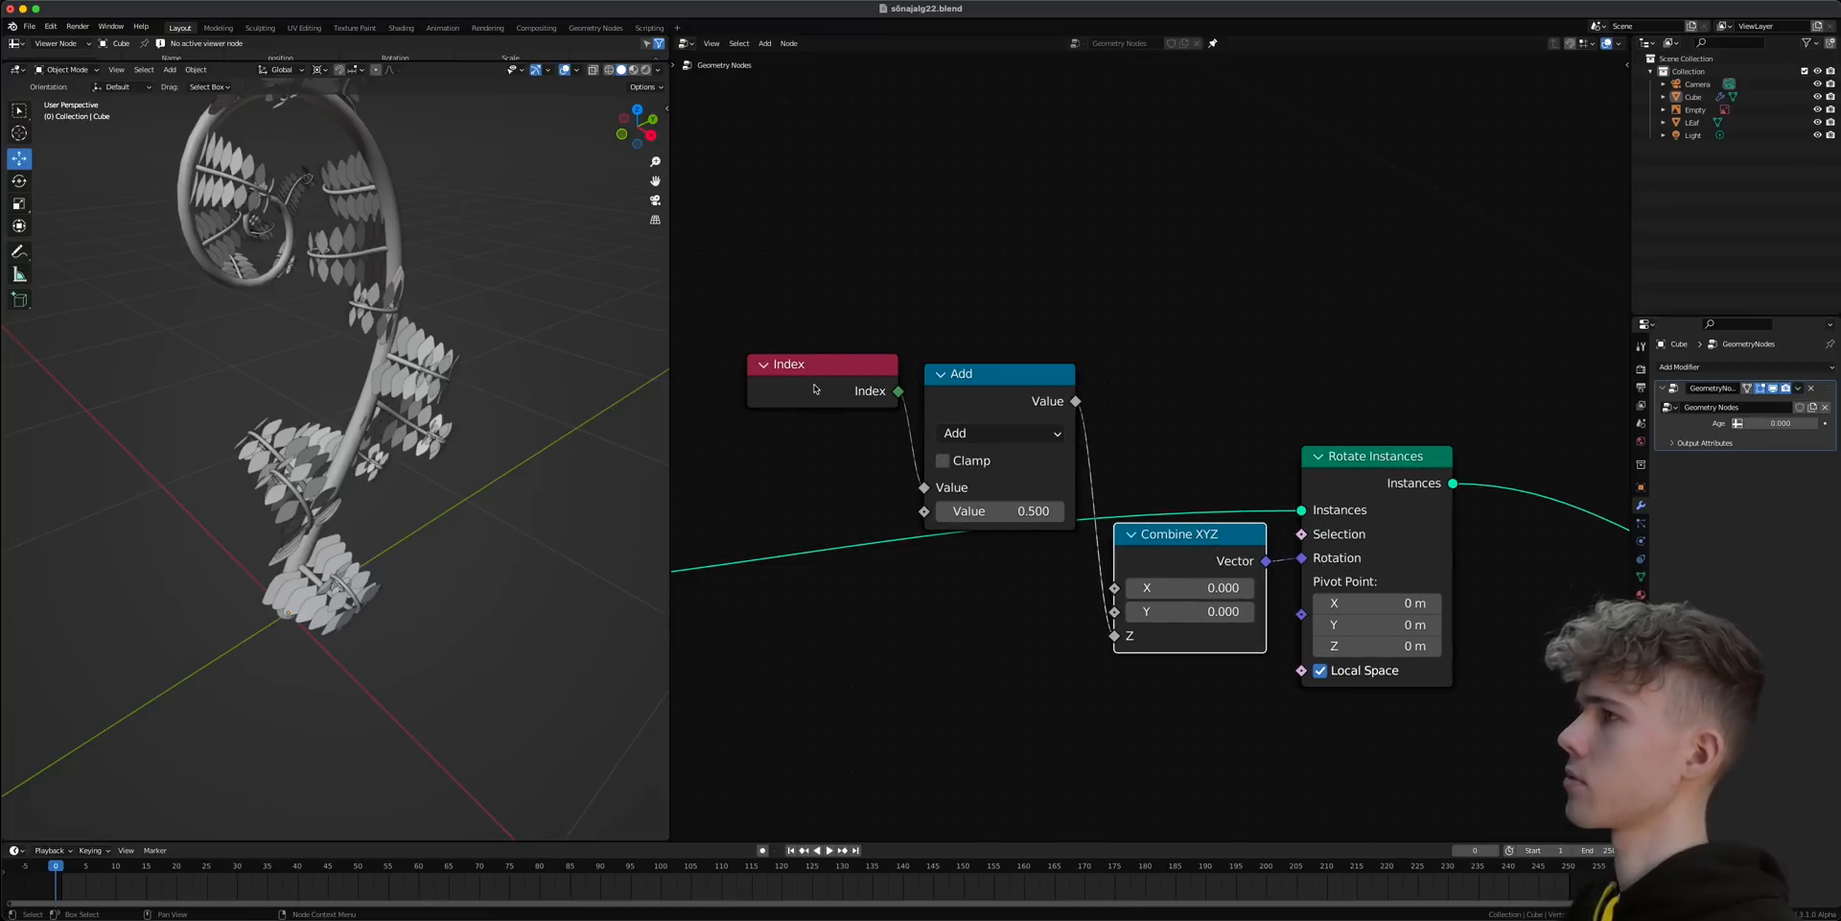
drag(816, 384, 805, 356)
drag(963, 393, 972, 330)
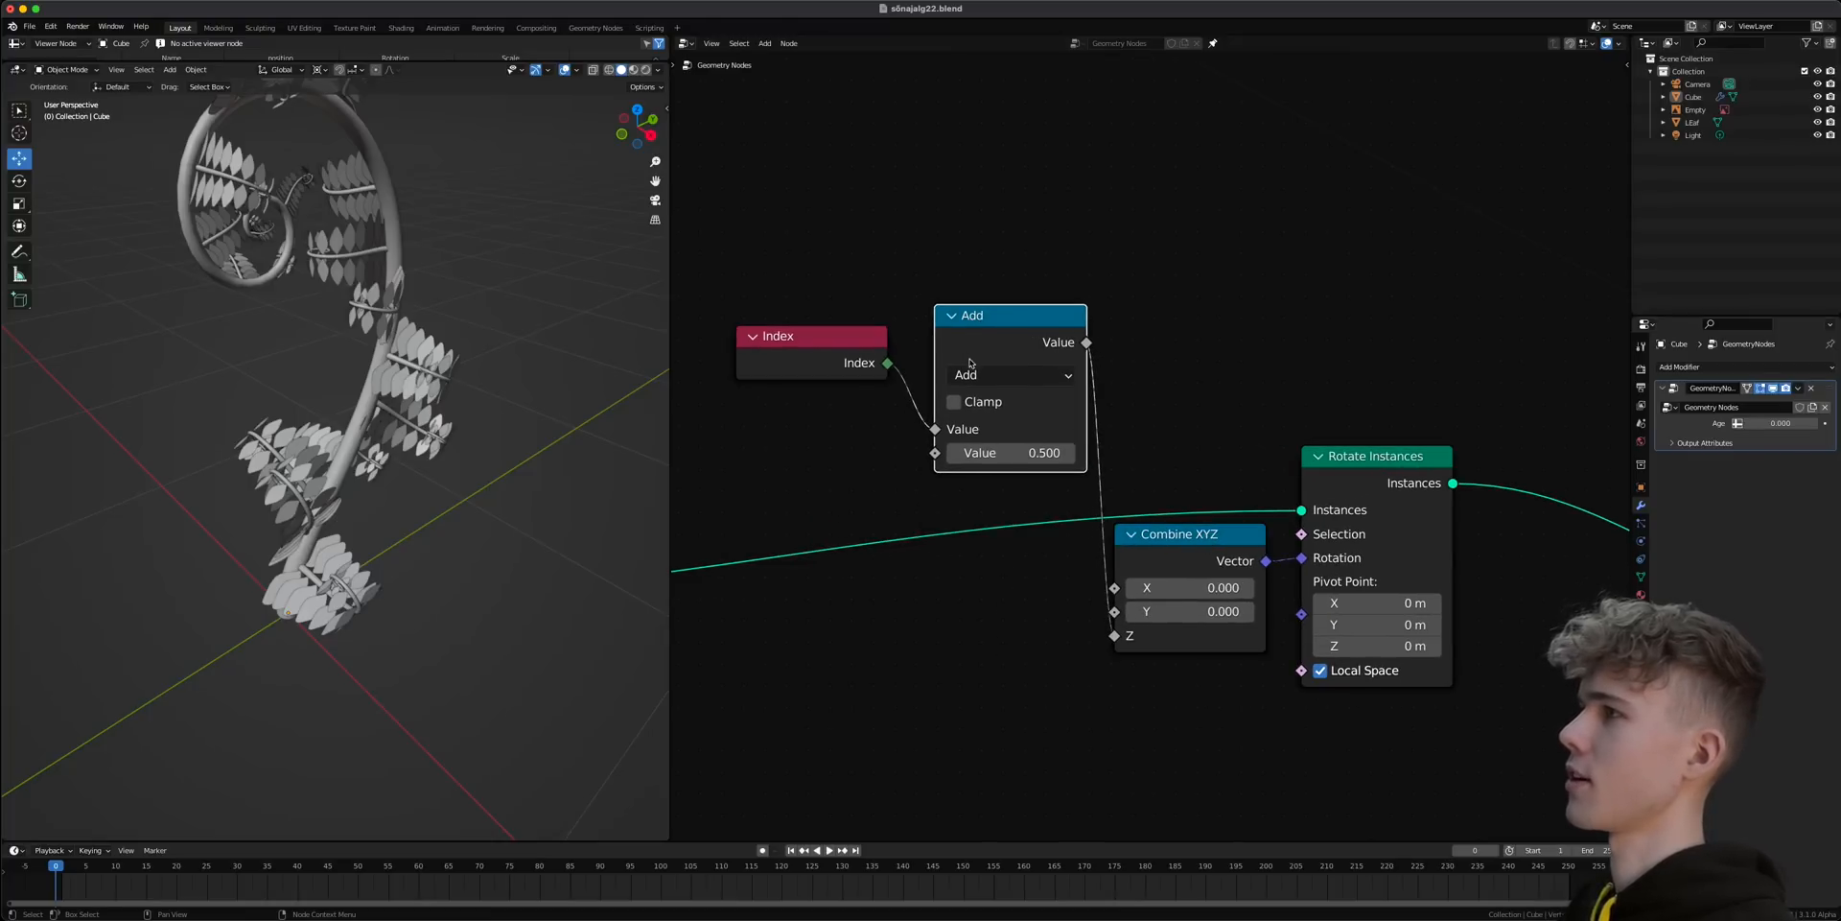
- Test negative and positive offsets in the Add node's second value, and set it to 0
middle_drag(329, 412, 327, 494)
mouse_move(1007, 453)
mouse_down()
mouse_move(1103, 453)
mouse_move(931, 453)
mouse_move(999, 452)
mouse_up()
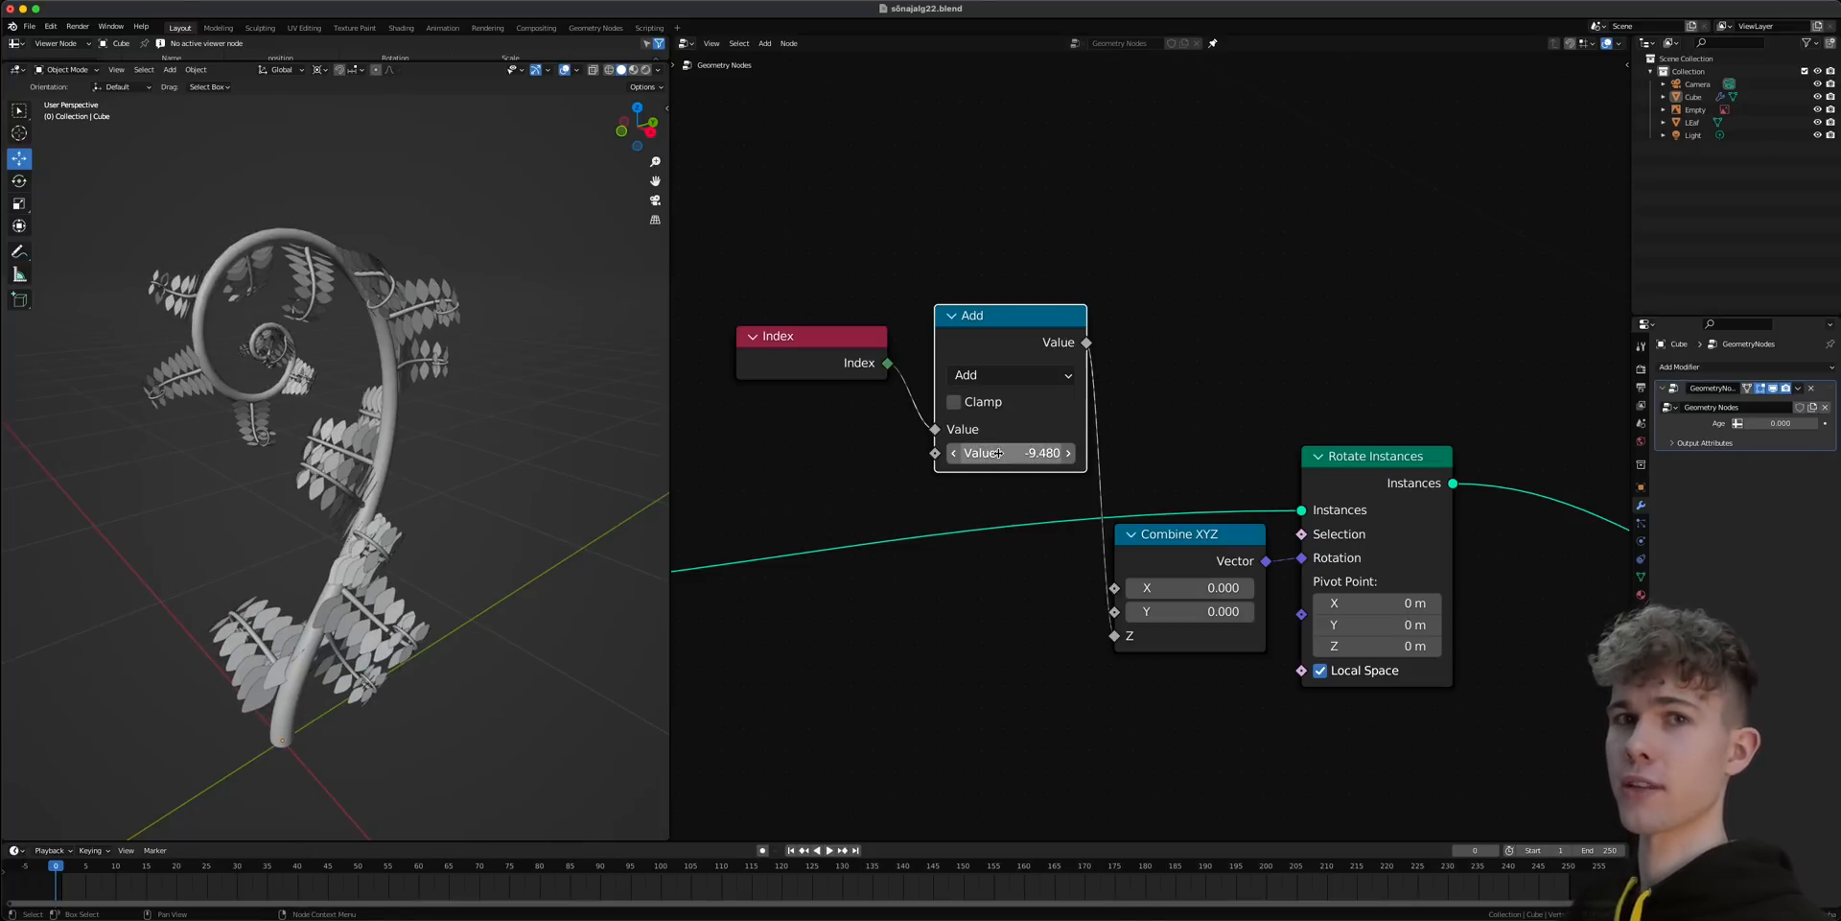
drag(1020, 454, 967, 453)
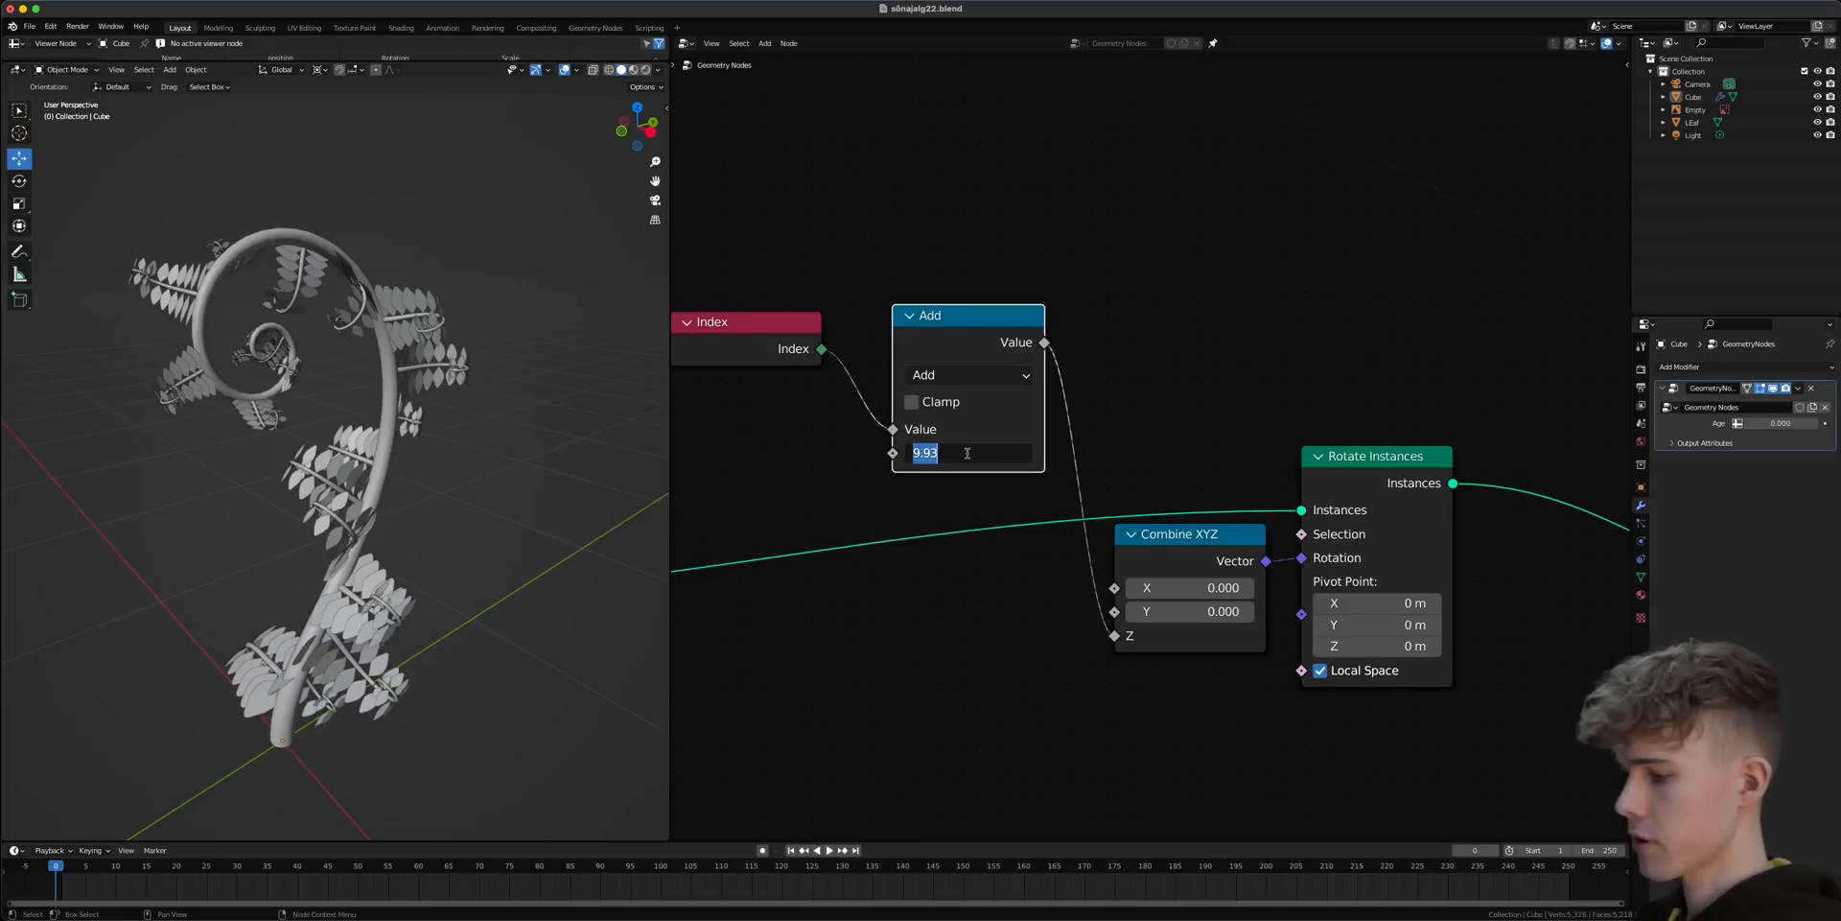
key(Return)
- Mute and re-enable Rotate Instances repeatedly, and examine how the secondary branches turn around the main stem
scroll(530, 534, up, 4)
middle_drag(134, 571, 318, 566)
click(1358, 486)
key(m)
key(m)
key(m)
key(m)
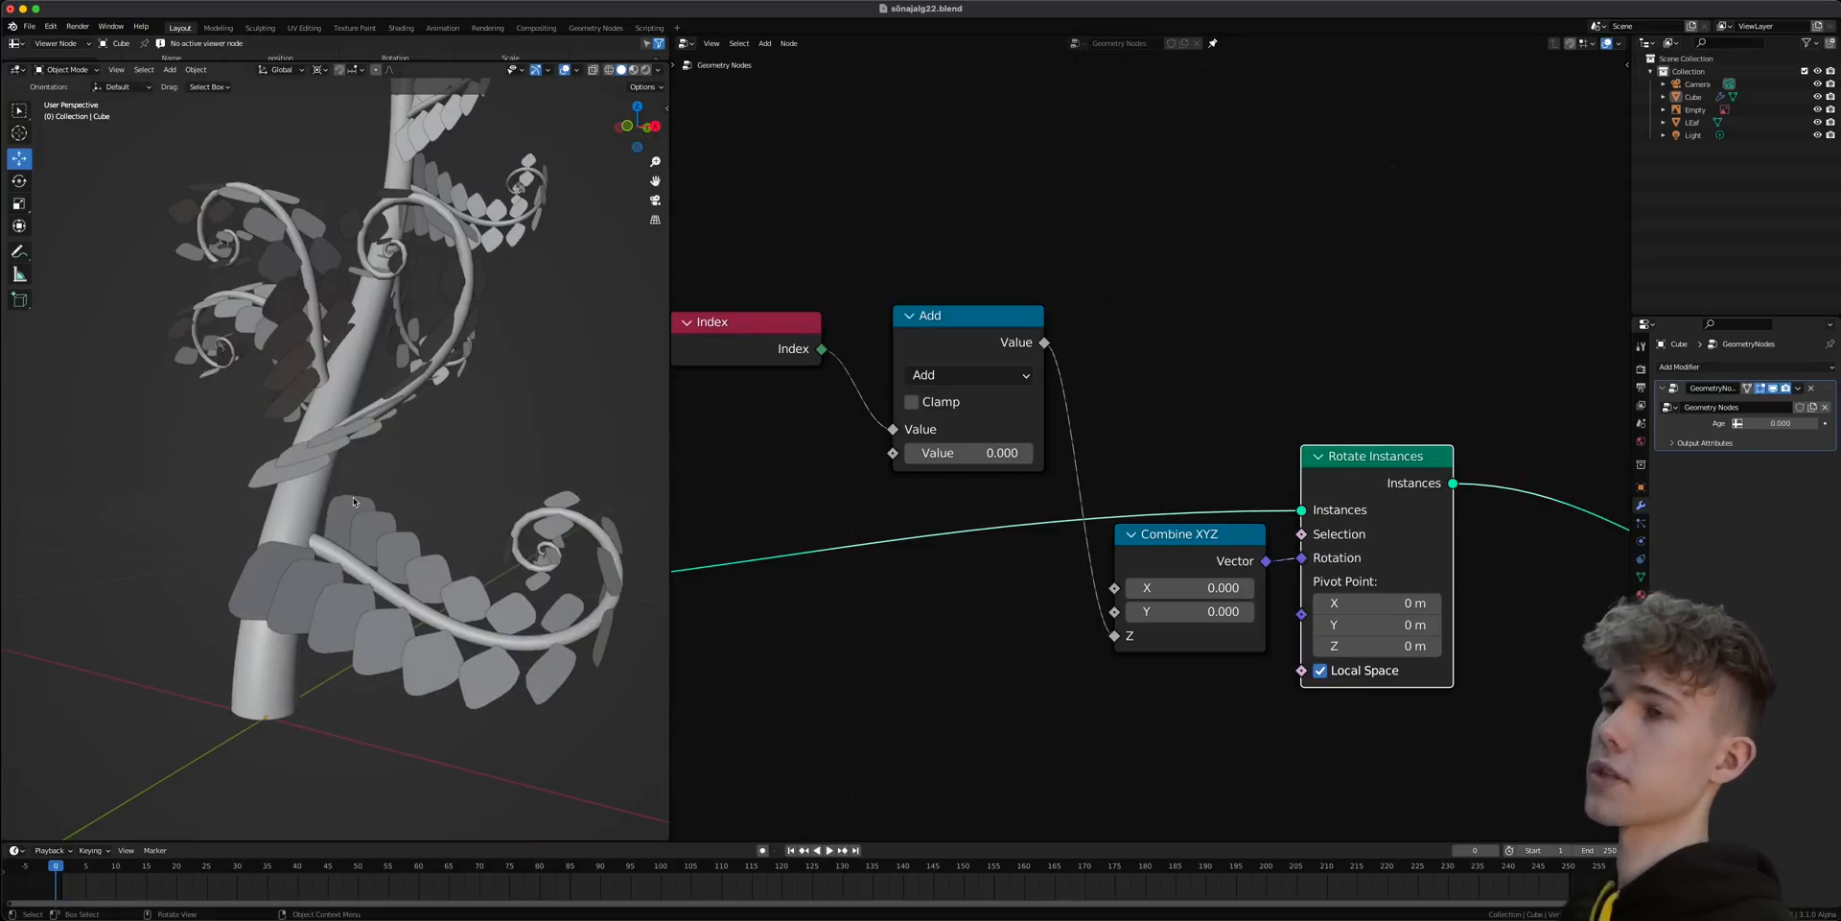
middle_drag(348, 503, 351, 424)
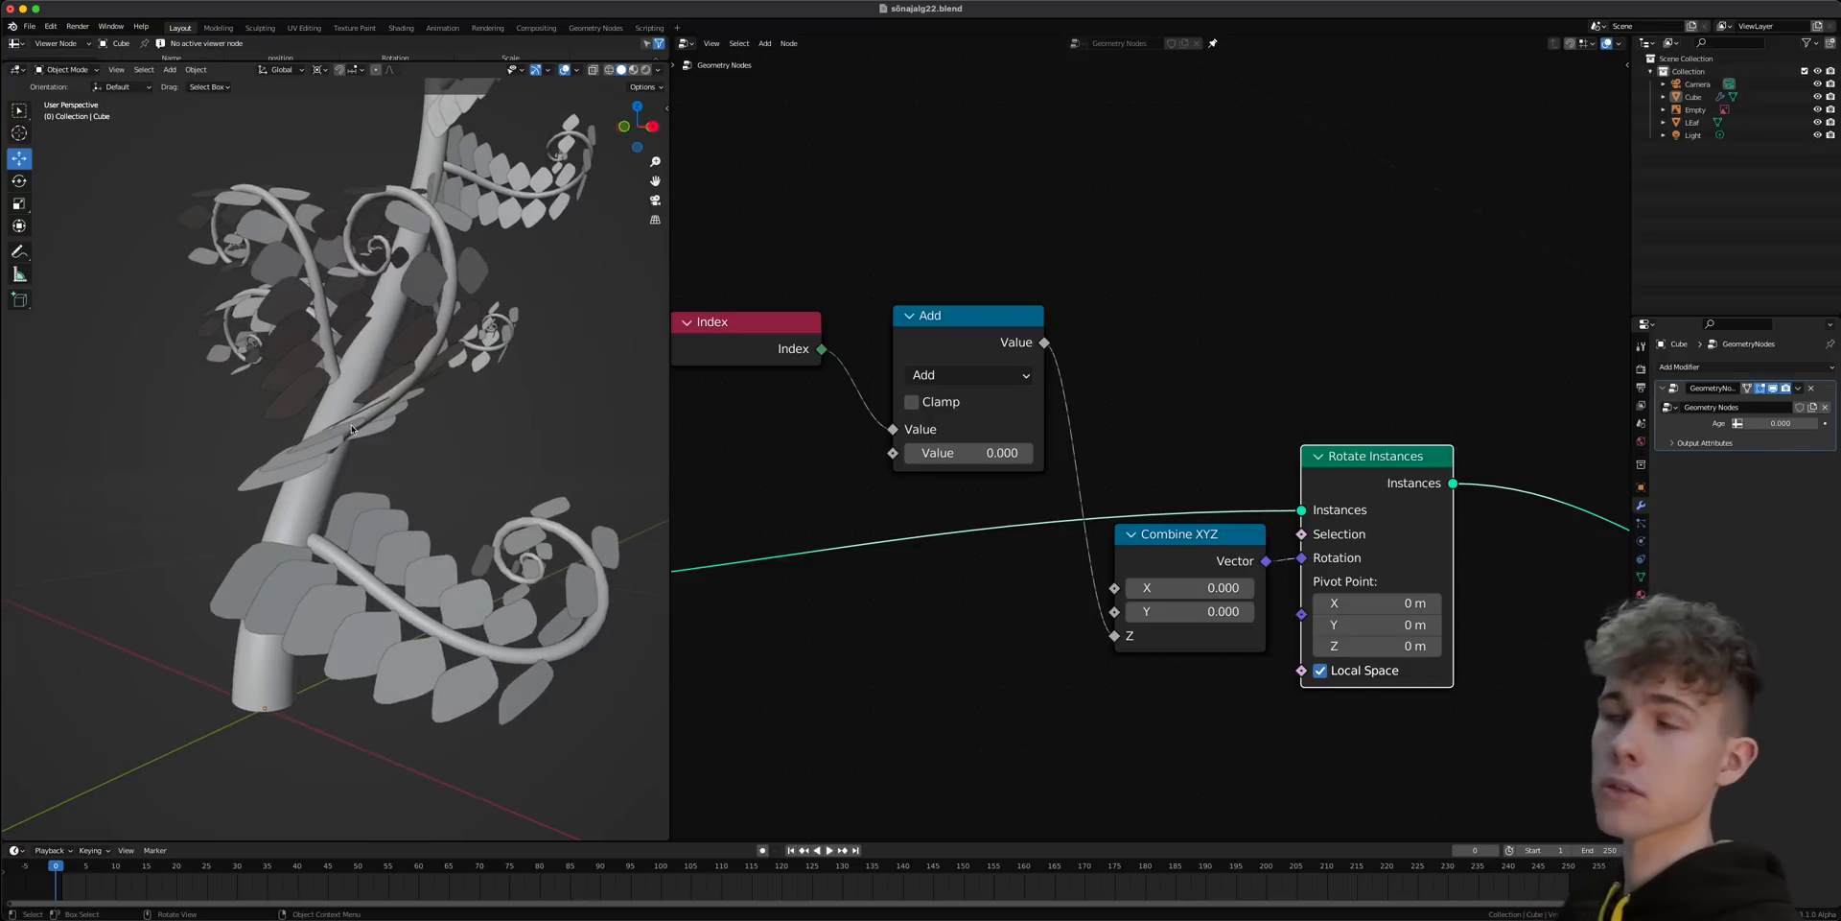
middle_drag(360, 442, 364, 439)
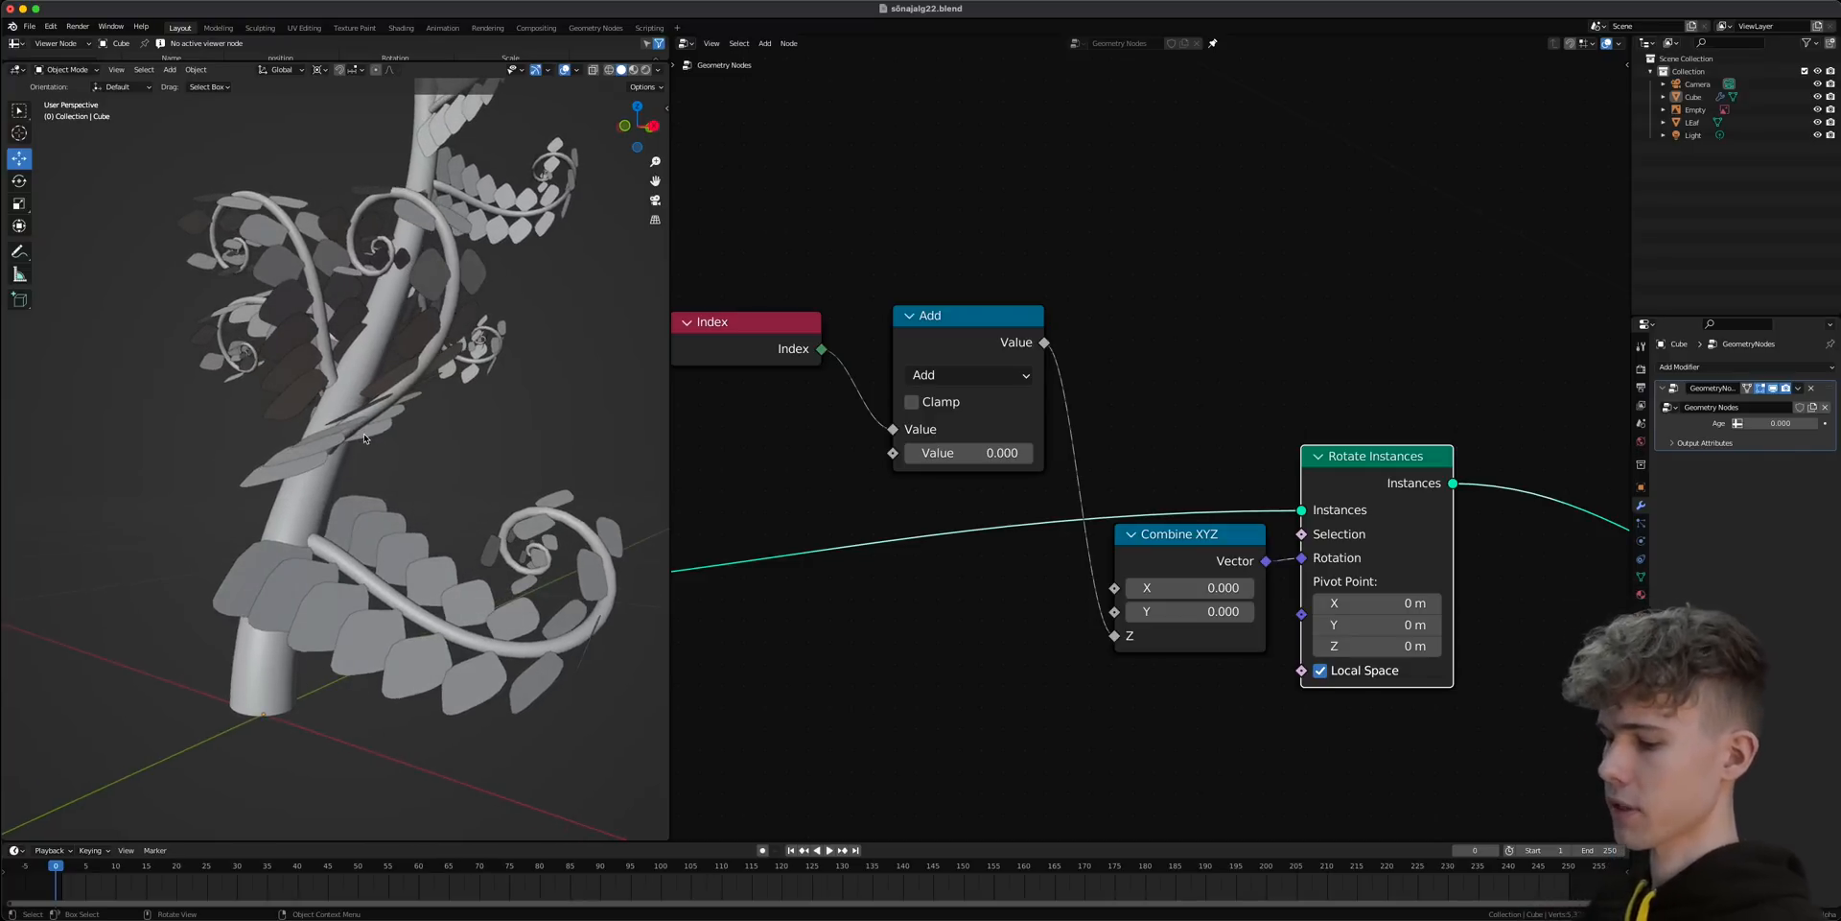
- Insert a Clamp node between Add and Combine XYZ, and move Add aside to make room
middle_drag(1054, 324, 1151, 457)
key(shift+a)
click(1120, 382)
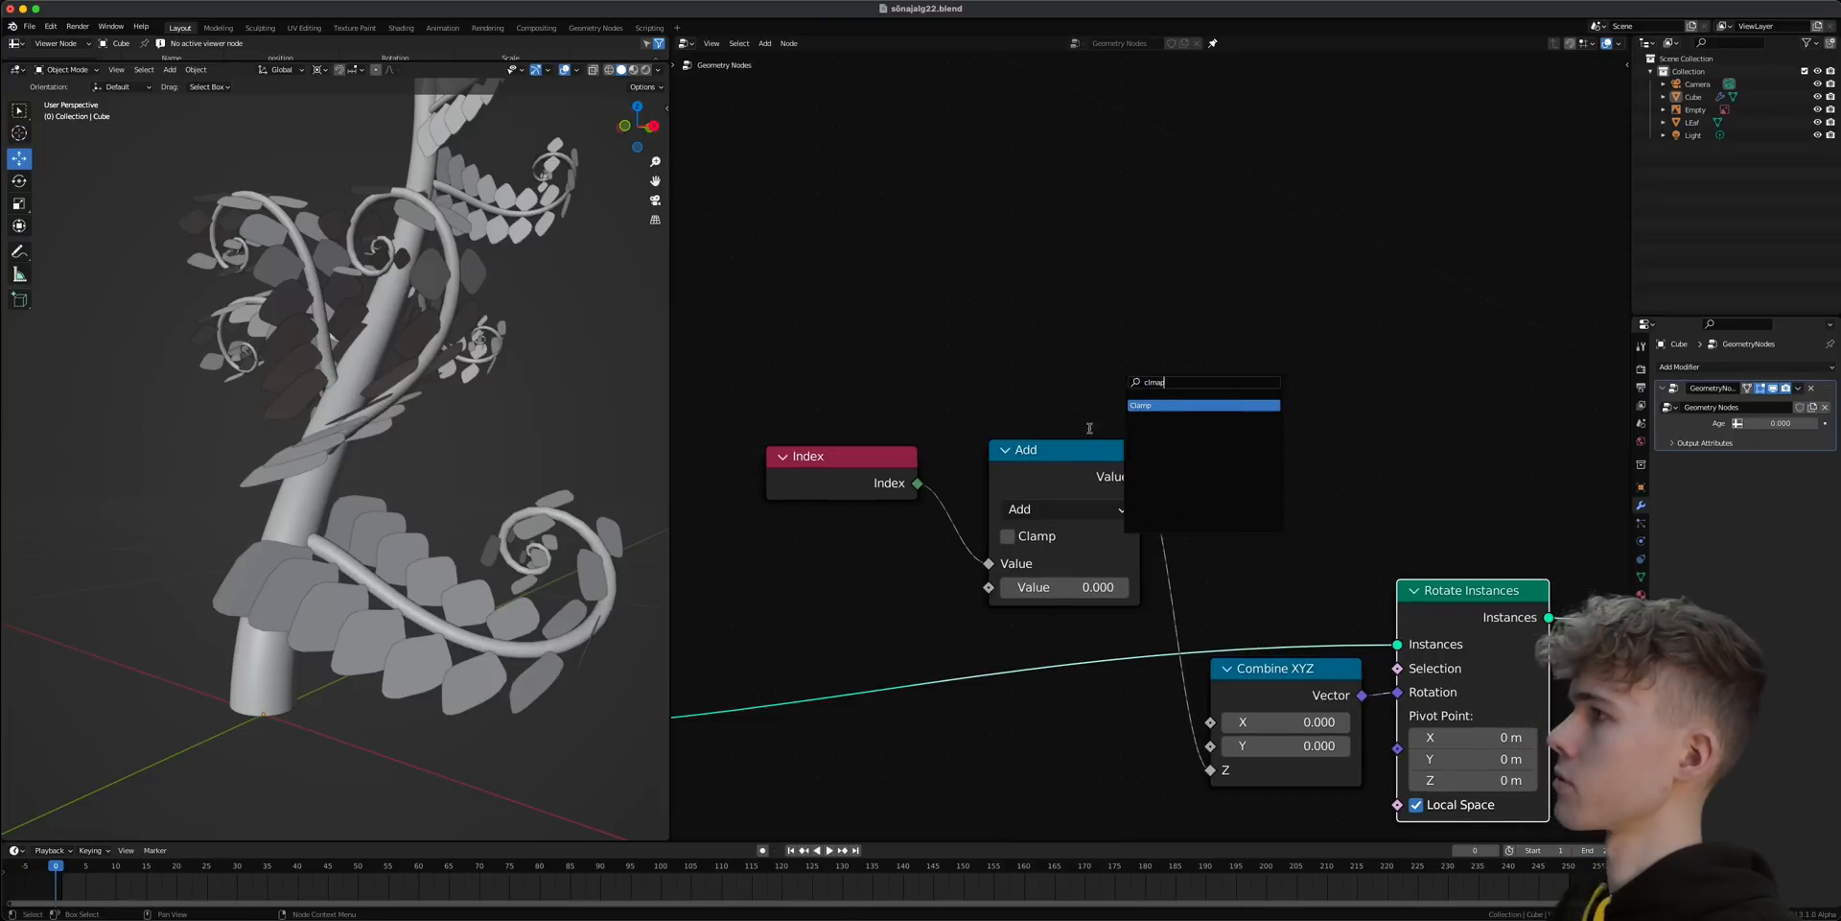
key(Return)
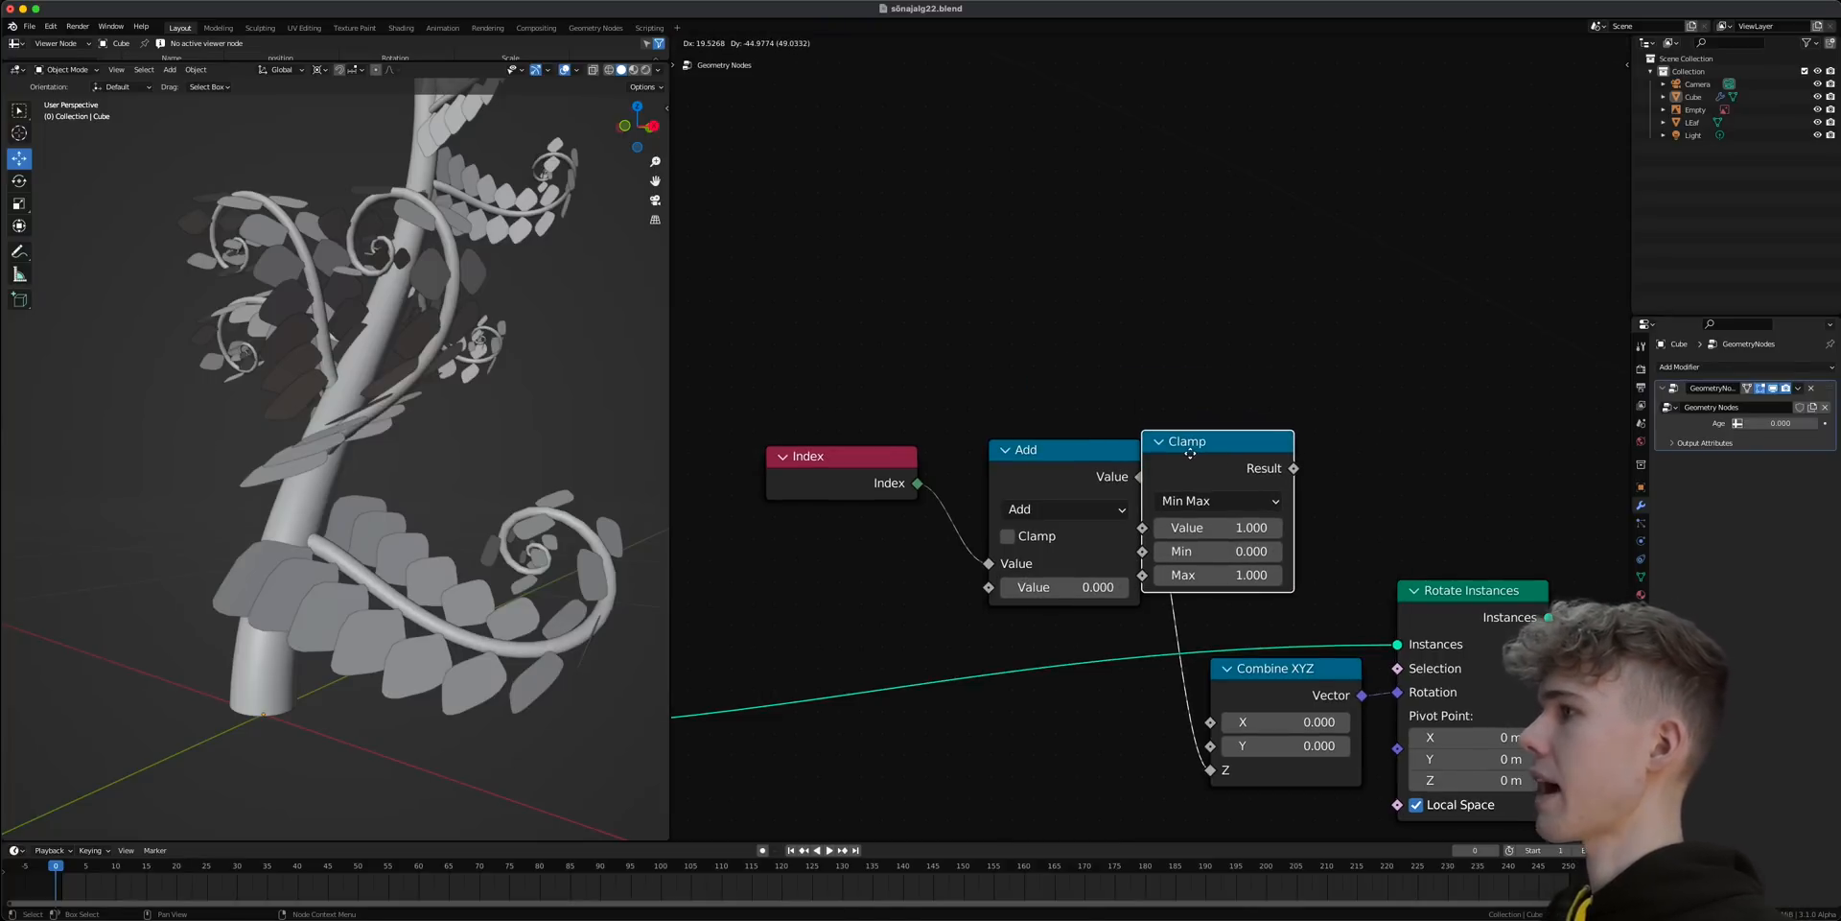
click(1190, 450)
drag(1026, 450, 921, 451)
scroll(1180, 436, up, 3)
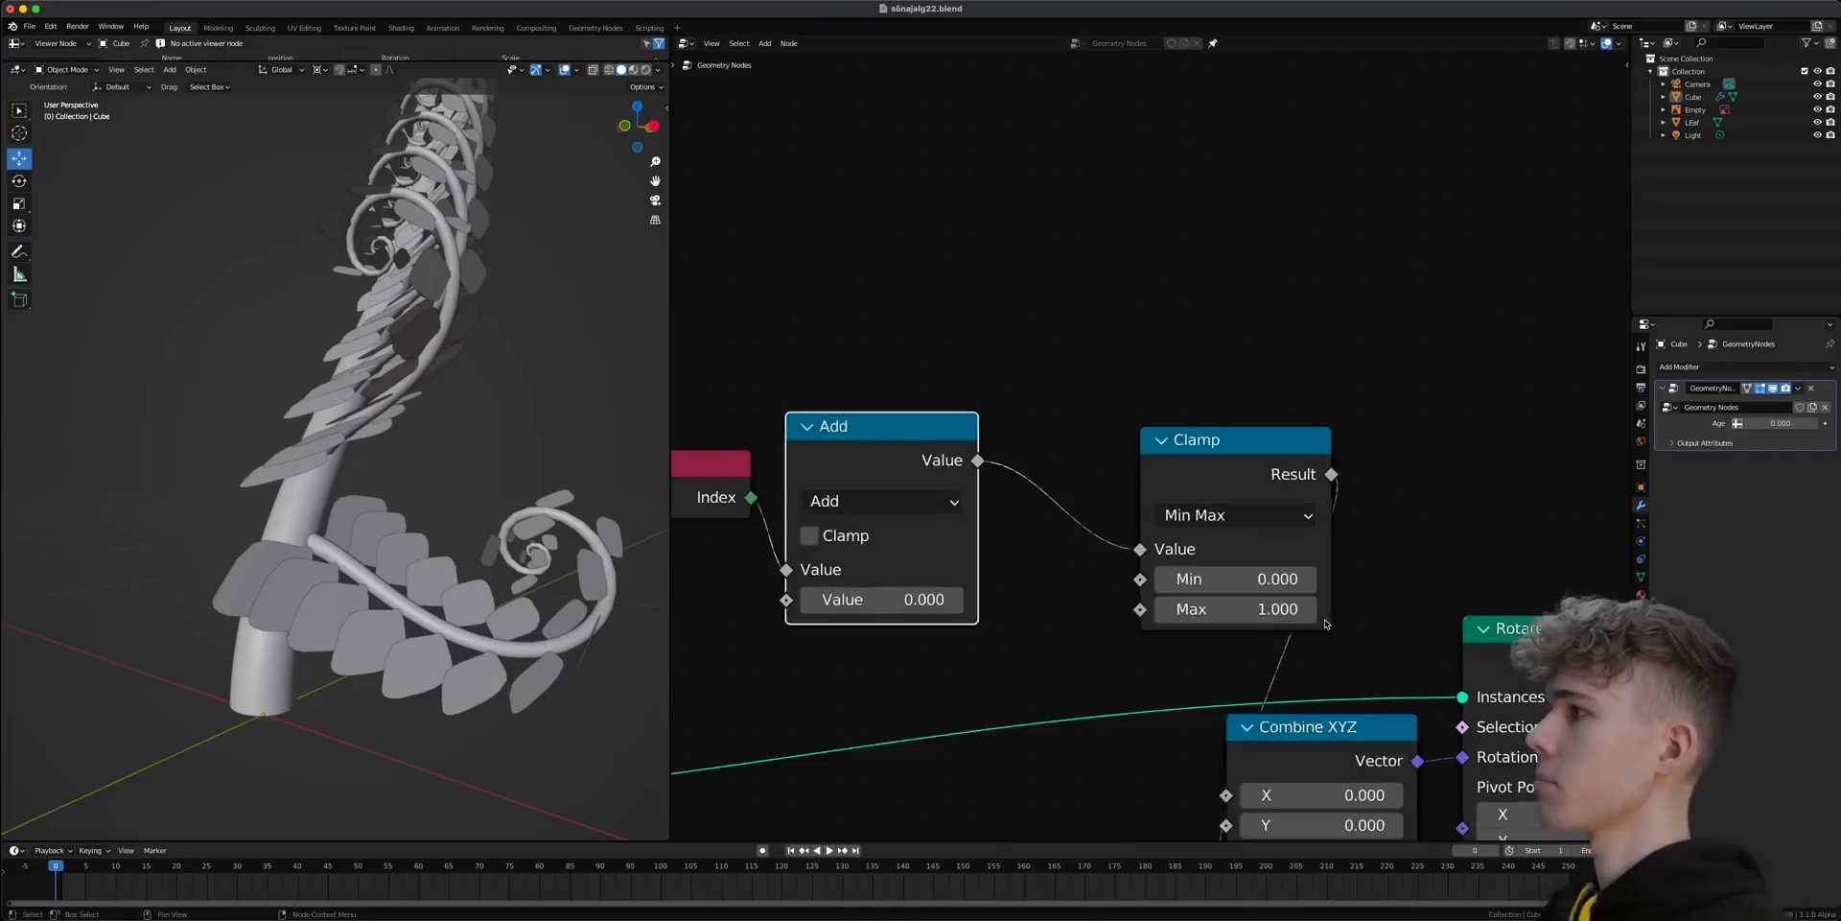
- Line up the Index, Clamp and Combine XYZ nodes in a row with the Add node, ahead of Rotate Instances
scroll(1189, 433, down, 4)
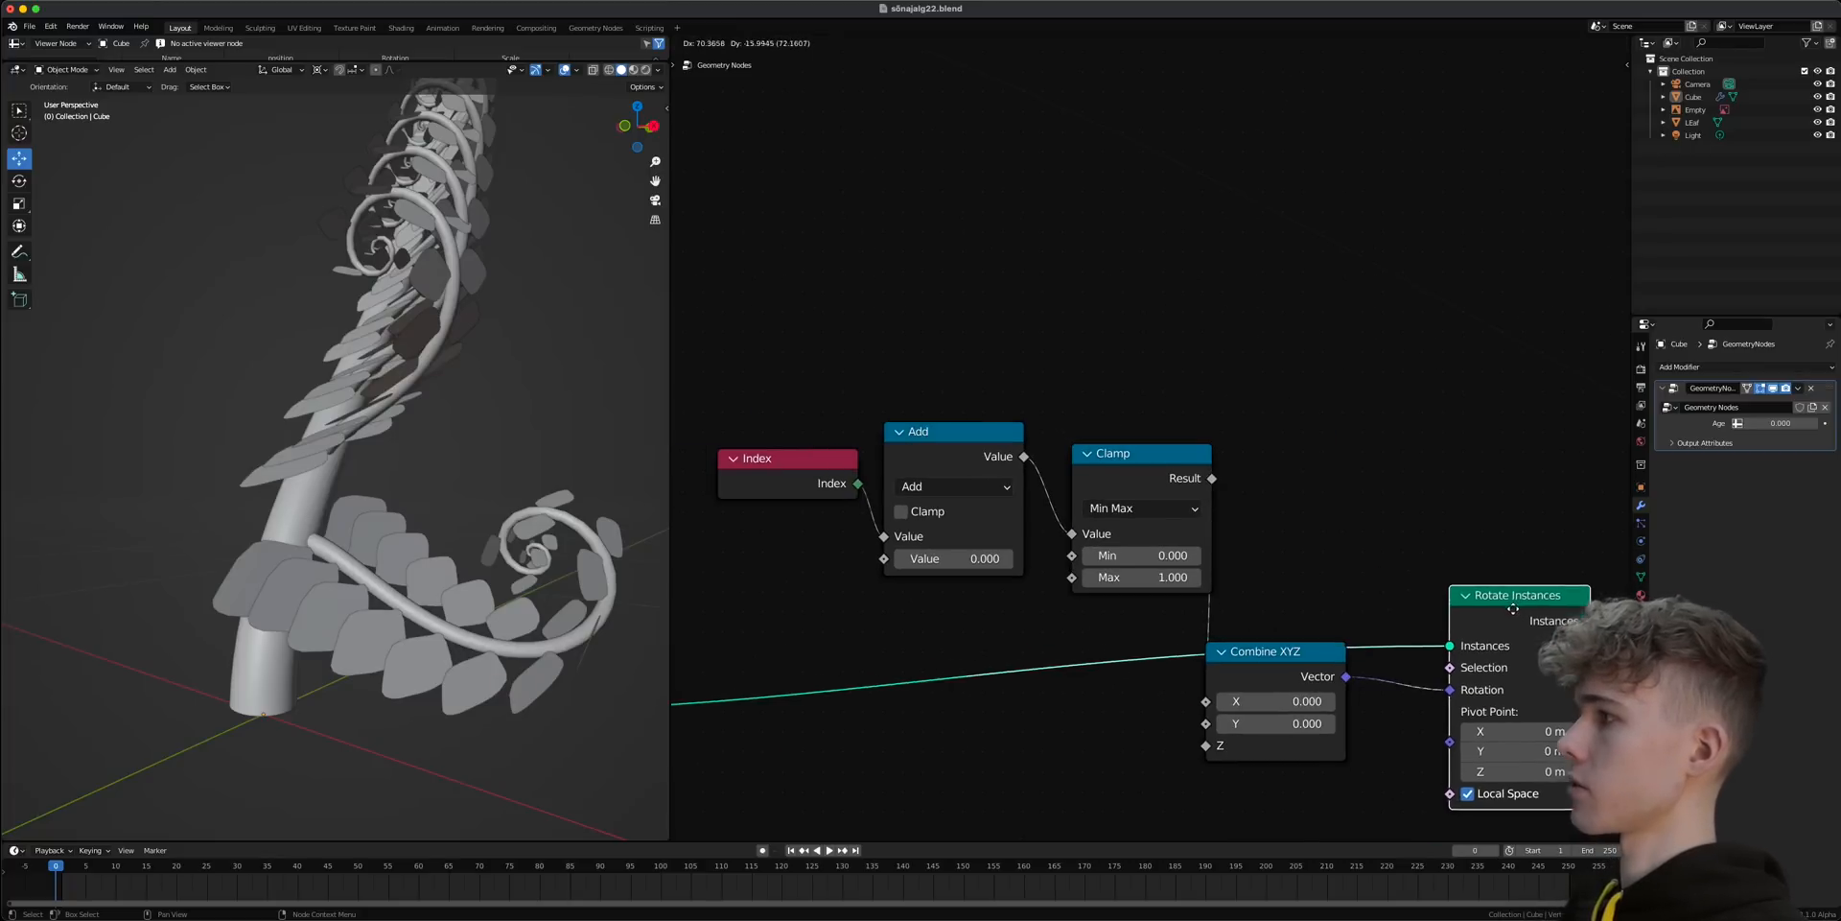
drag(1288, 666, 1339, 539)
drag(1109, 453, 1075, 429)
drag(1313, 538, 1265, 457)
drag(790, 476, 762, 466)
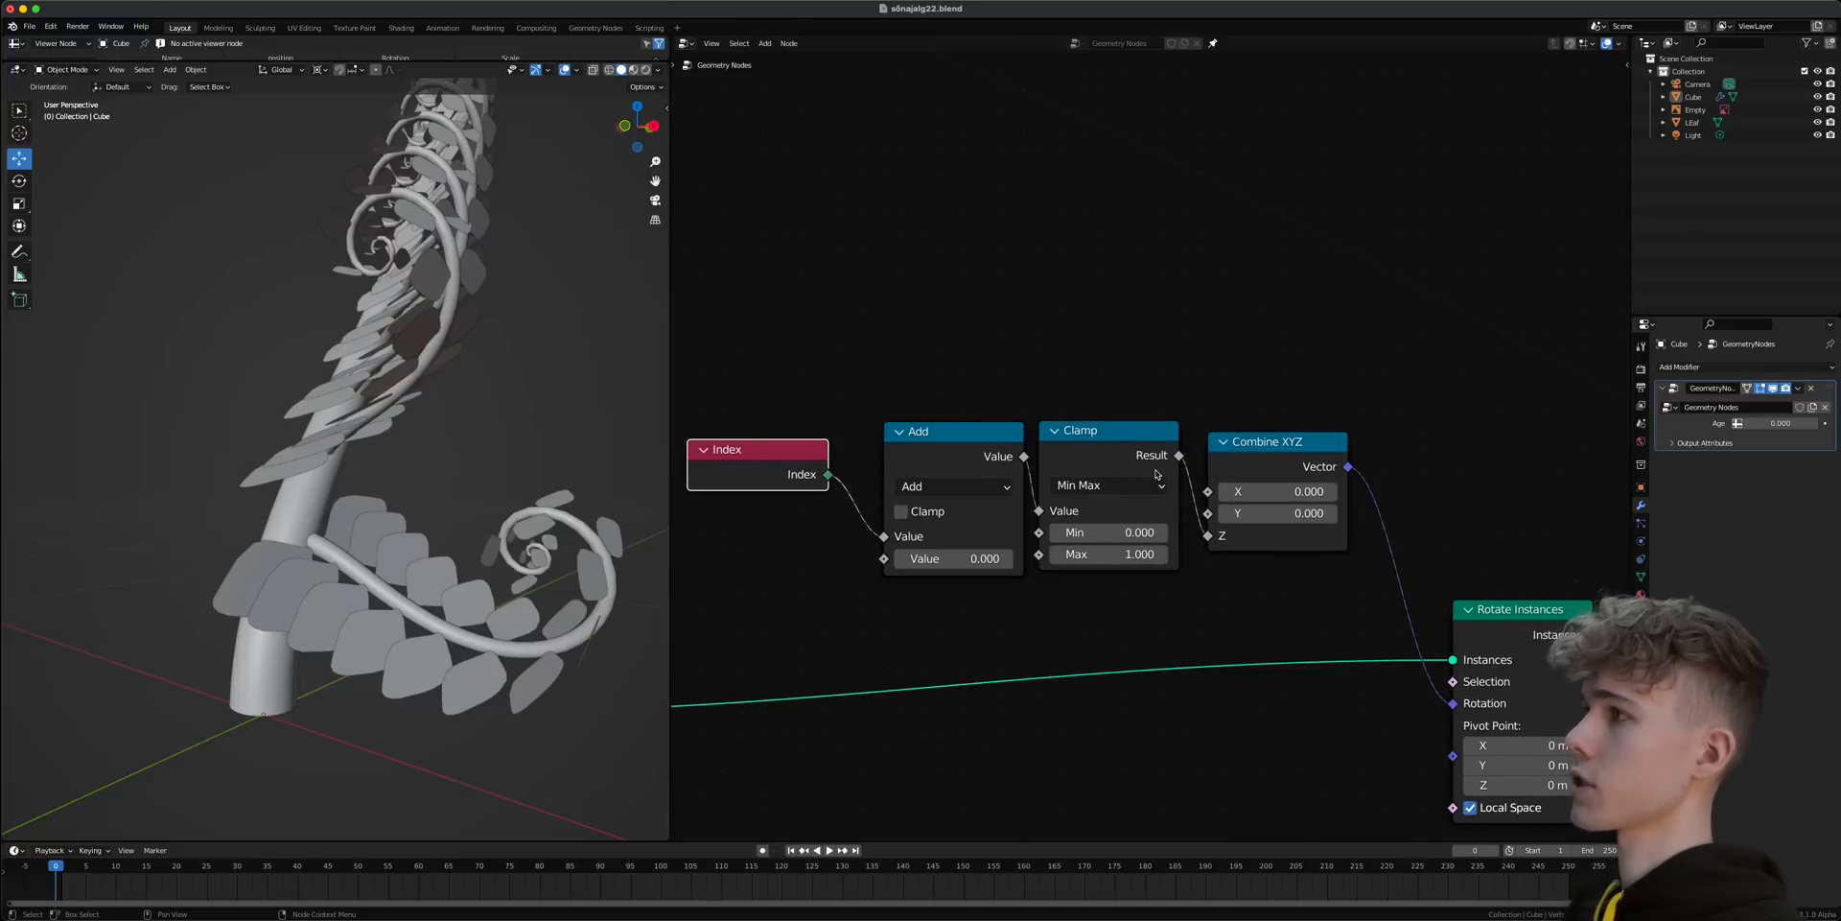
- Temporarily mute the Clamp node to compare the branch rotation, and enable it again
key(m)
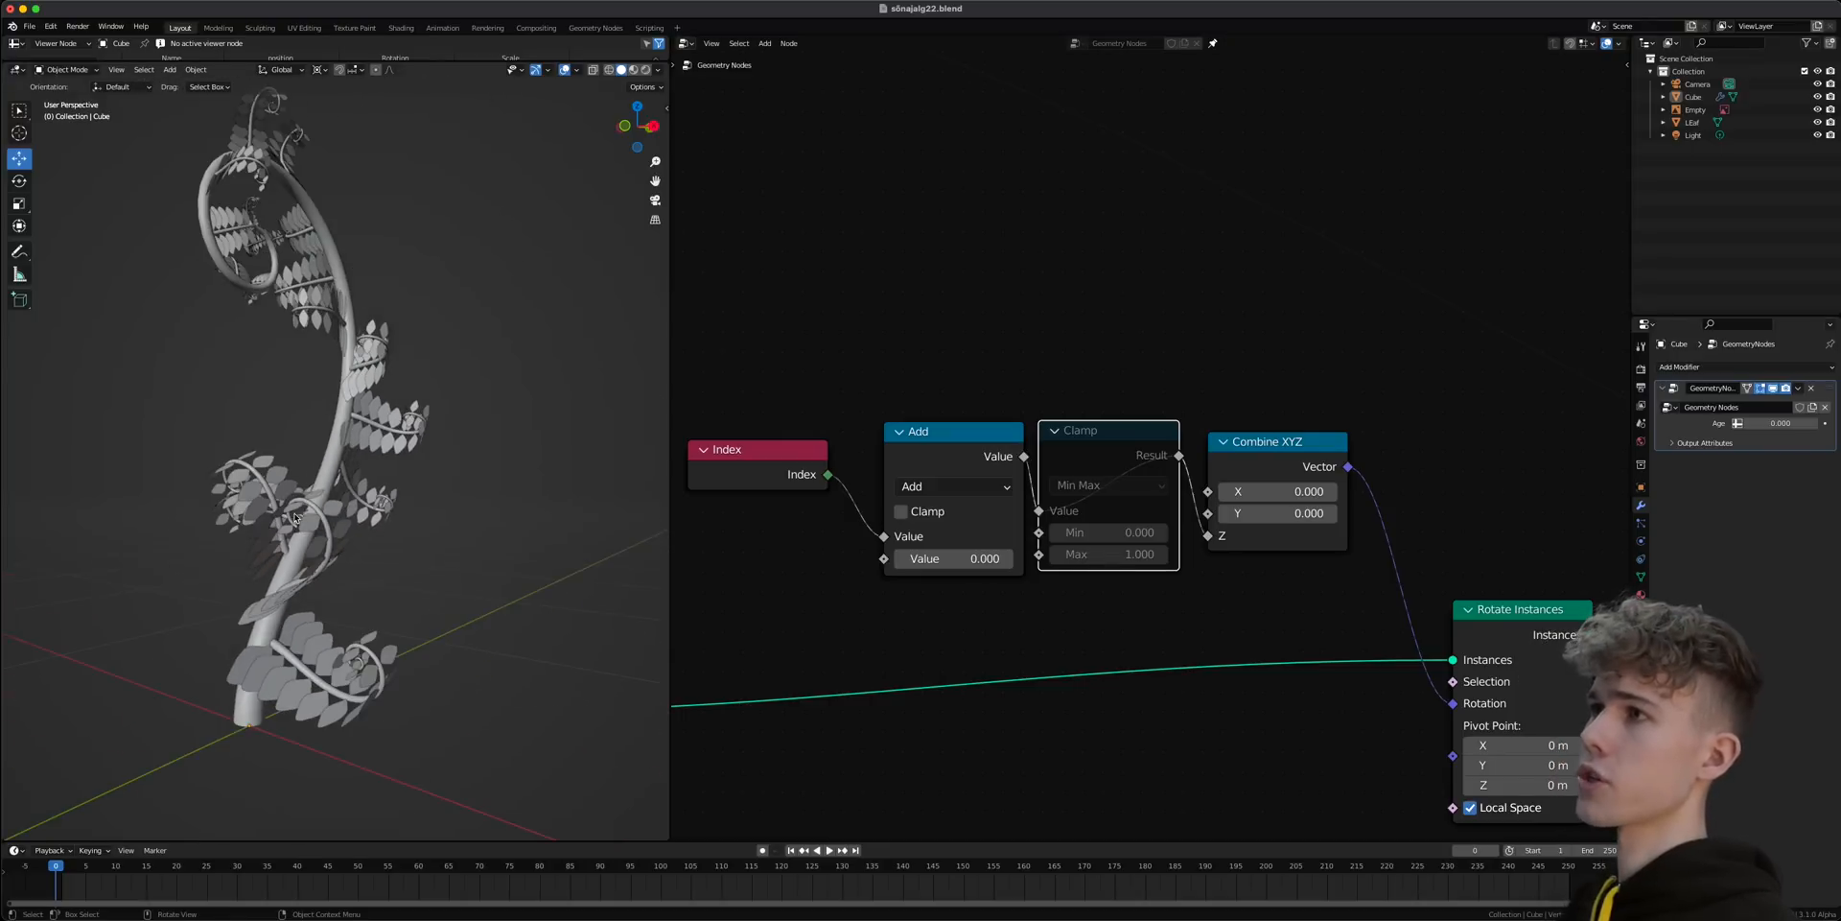
middle_drag(366, 458, 347, 487)
key(m)
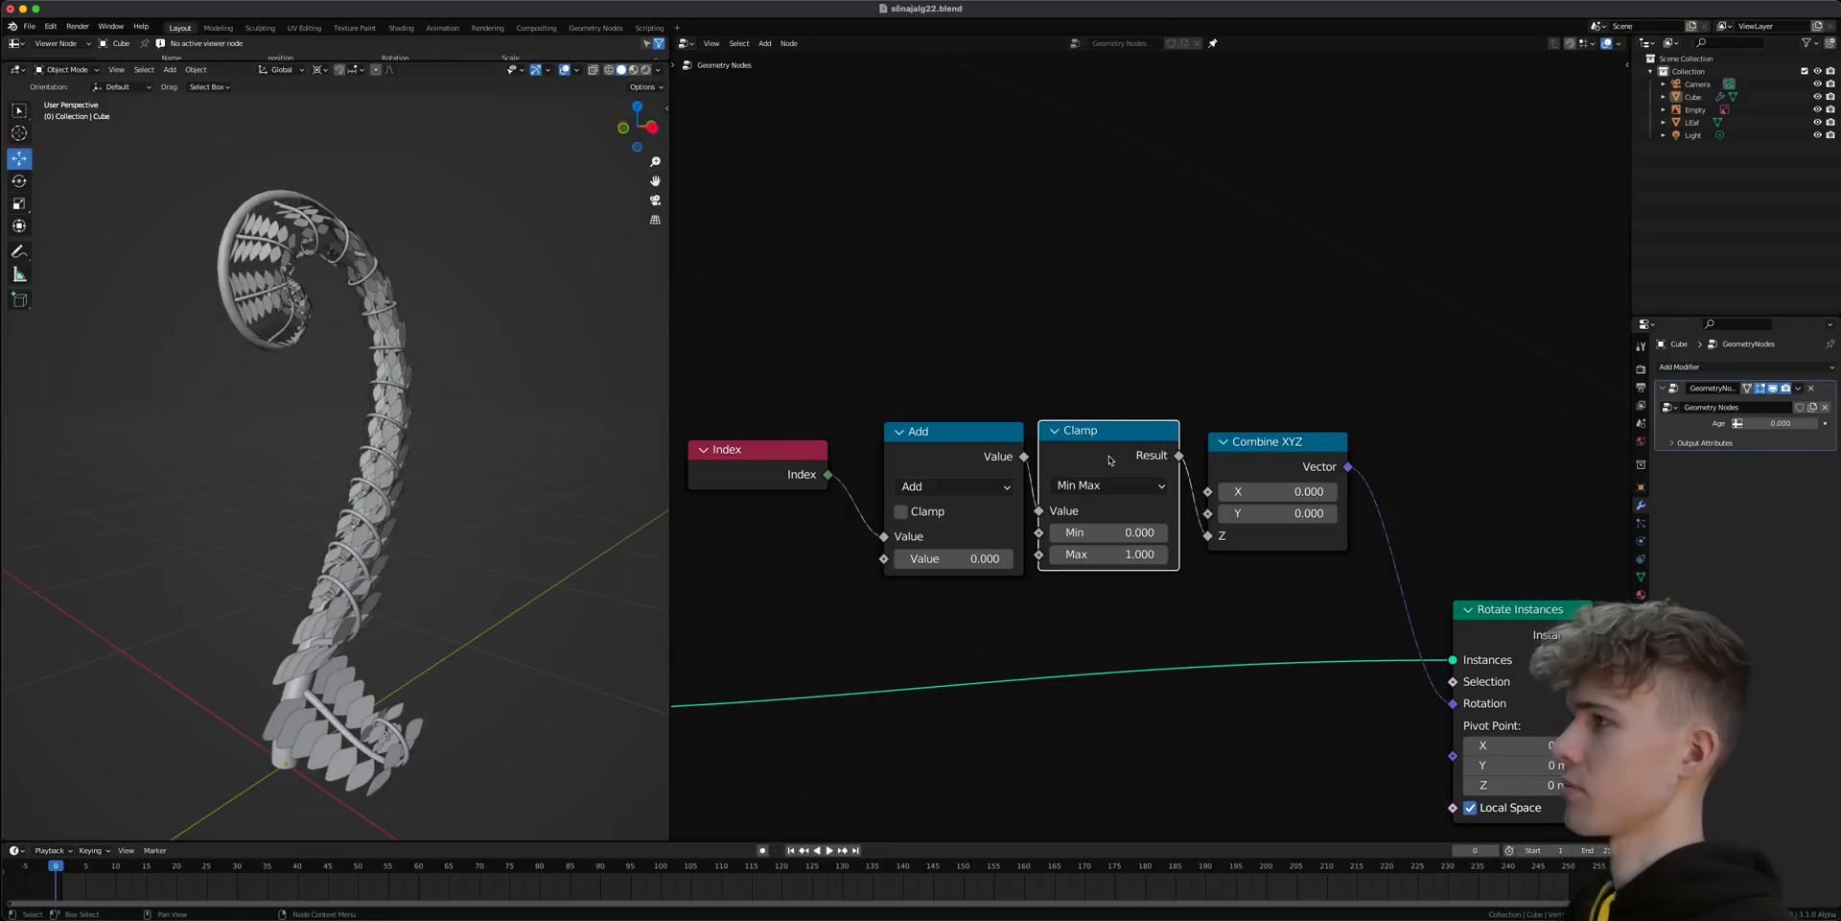
mouse_move(418, 507)
middle_down()
mouse_move(377, 516)
mouse_move(409, 553)
mouse_move(516, 475)
mouse_move(345, 537)
mouse_move(402, 509)
middle_up()
scroll(411, 554, up, 3)
scroll(1061, 518, down, 1)
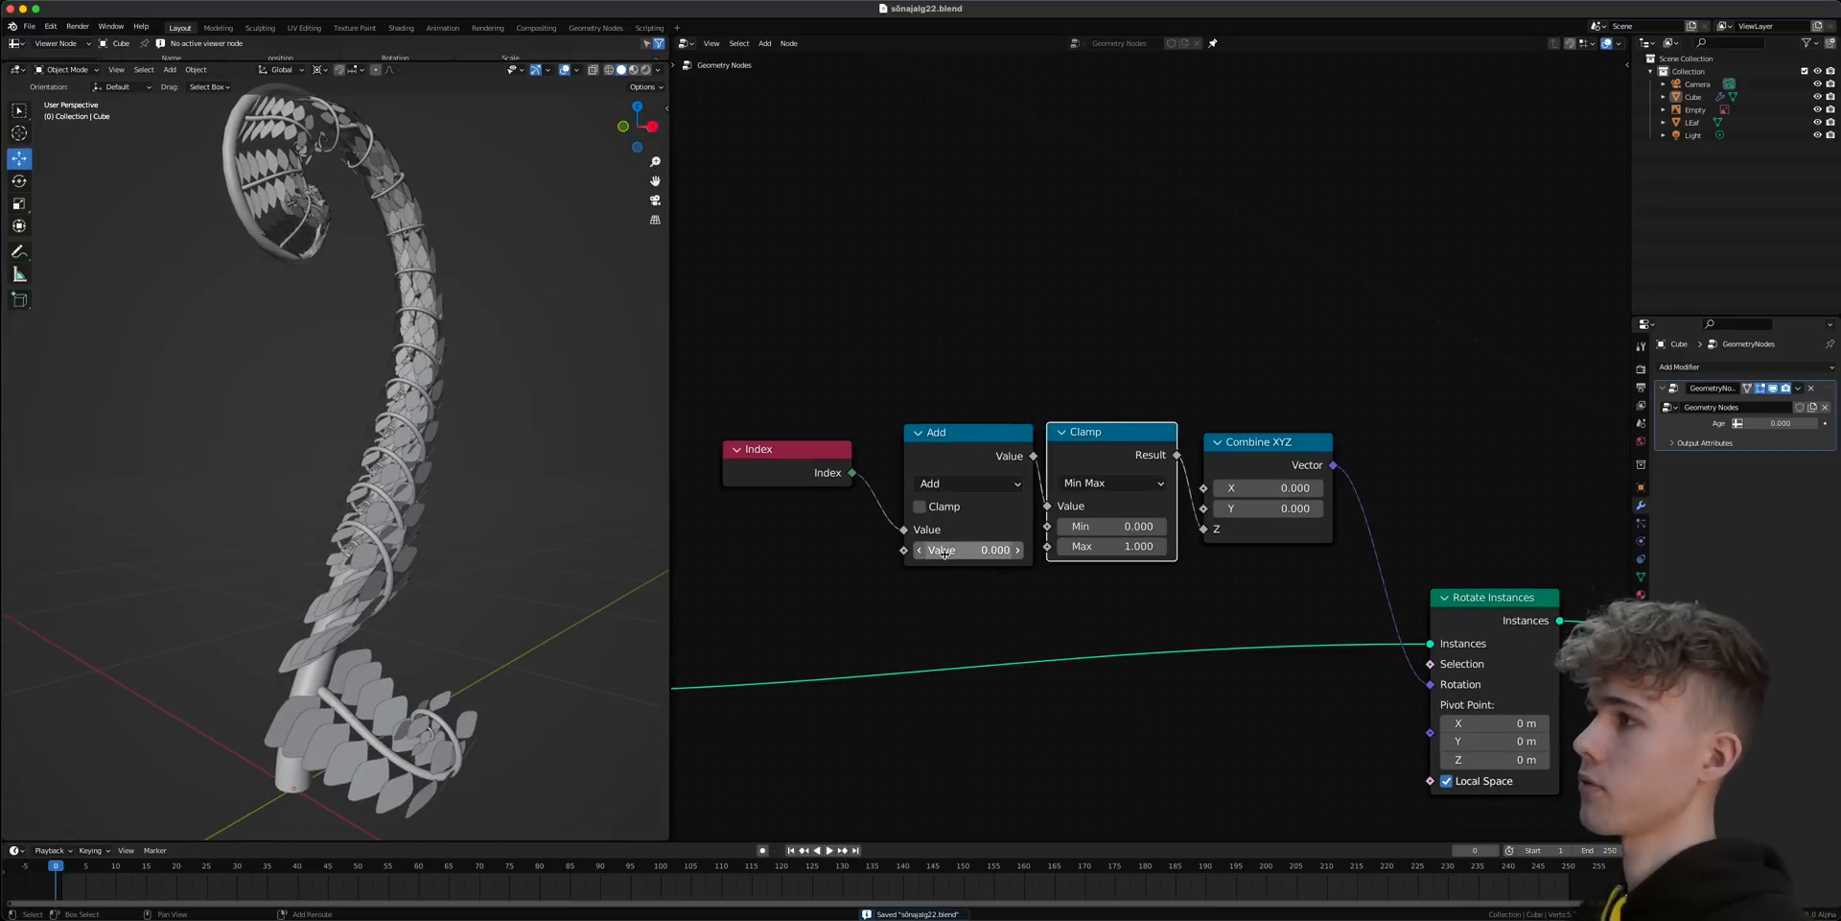
- Try an offset of -0.730 in the Add node and check which branches along the stem rotate
drag(976, 554, 935, 553)
mouse_move(969, 551)
mouse_down()
mouse_move(817, 551)
mouse_move(976, 554)
mouse_up()
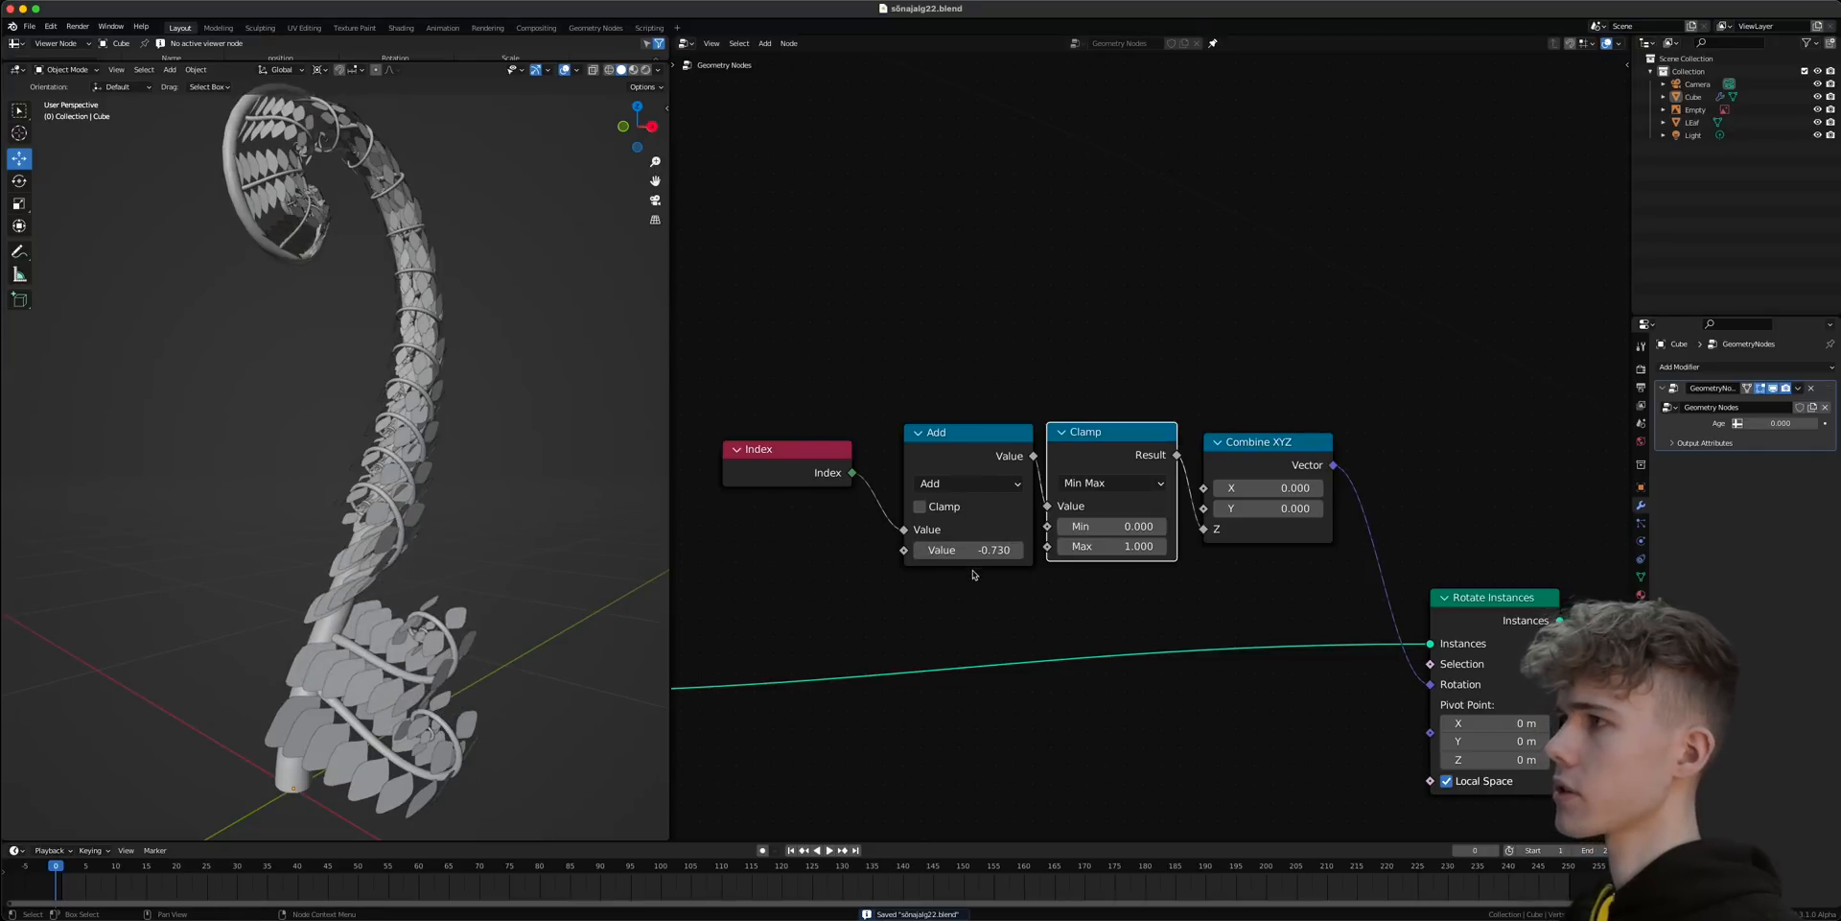
scroll(968, 571, down, 3)
mouse_move(340, 621)
middle_down()
mouse_move(449, 610)
mouse_move(343, 619)
middle_up()
- Set the Modulo value in the Instance Secondary Branches on Main frame to 5
middle_drag(900, 476, 1192, 562)
scroll(1103, 461, up, 2)
click(987, 499)
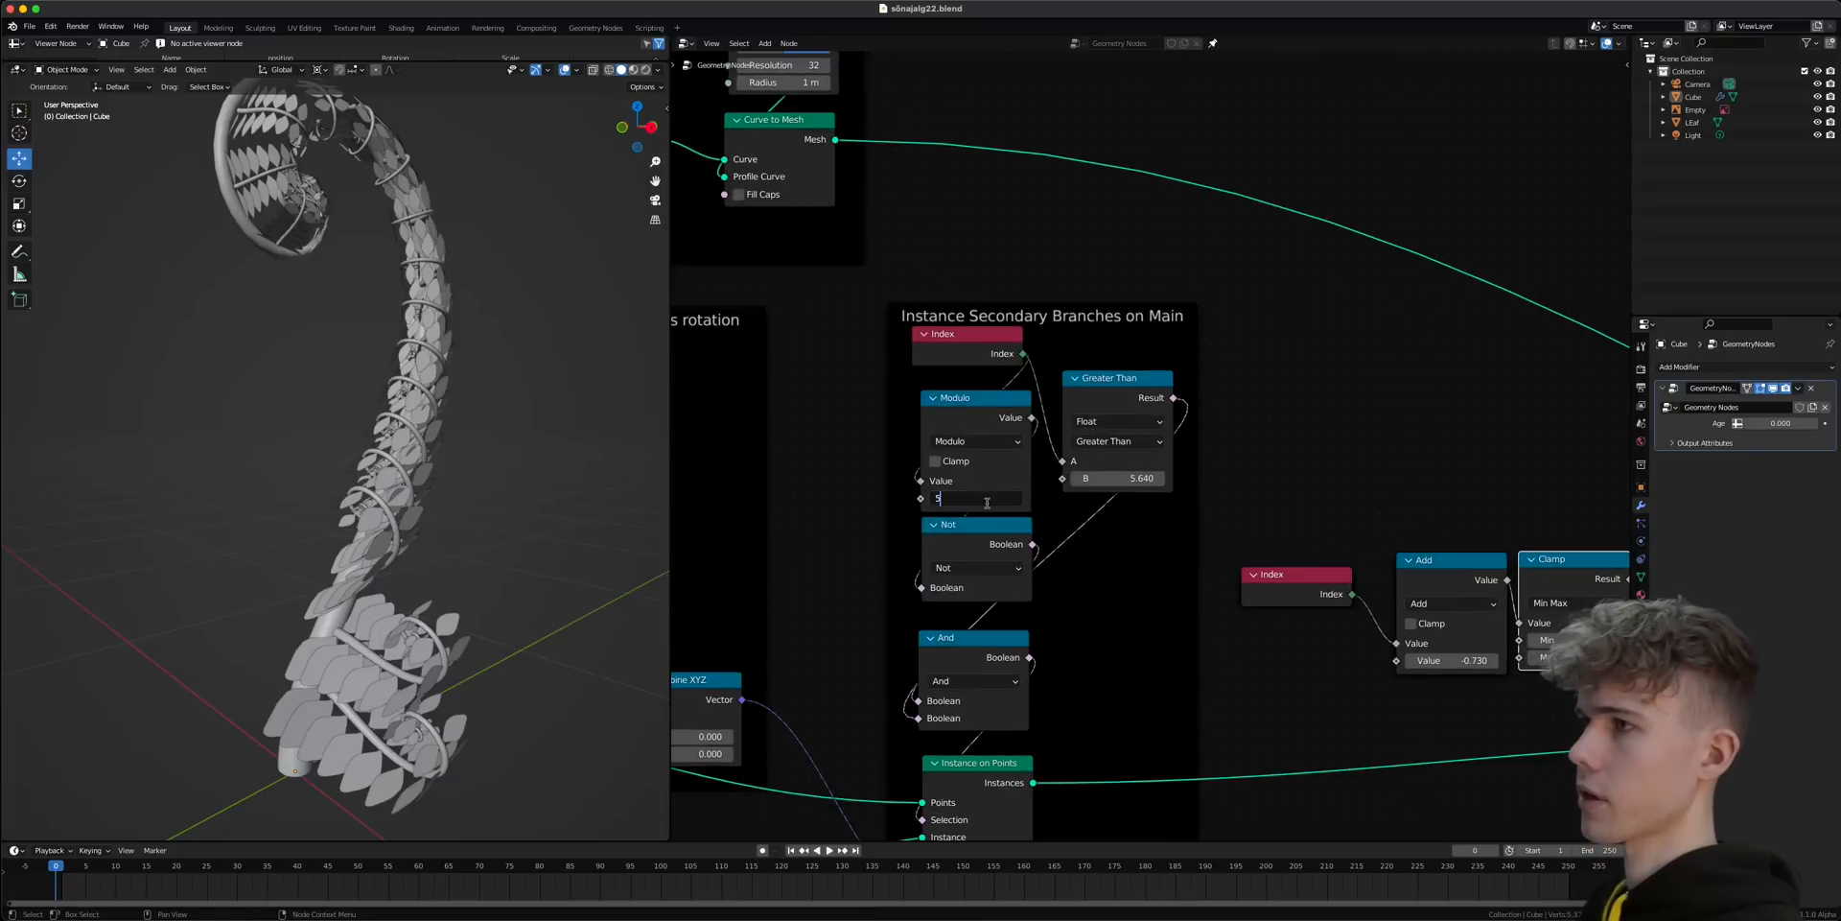
key(Return)
middle_drag(324, 264, 350, 292)
middle_drag(1300, 648, 1338, 590)
scroll(953, 564, up, 4)
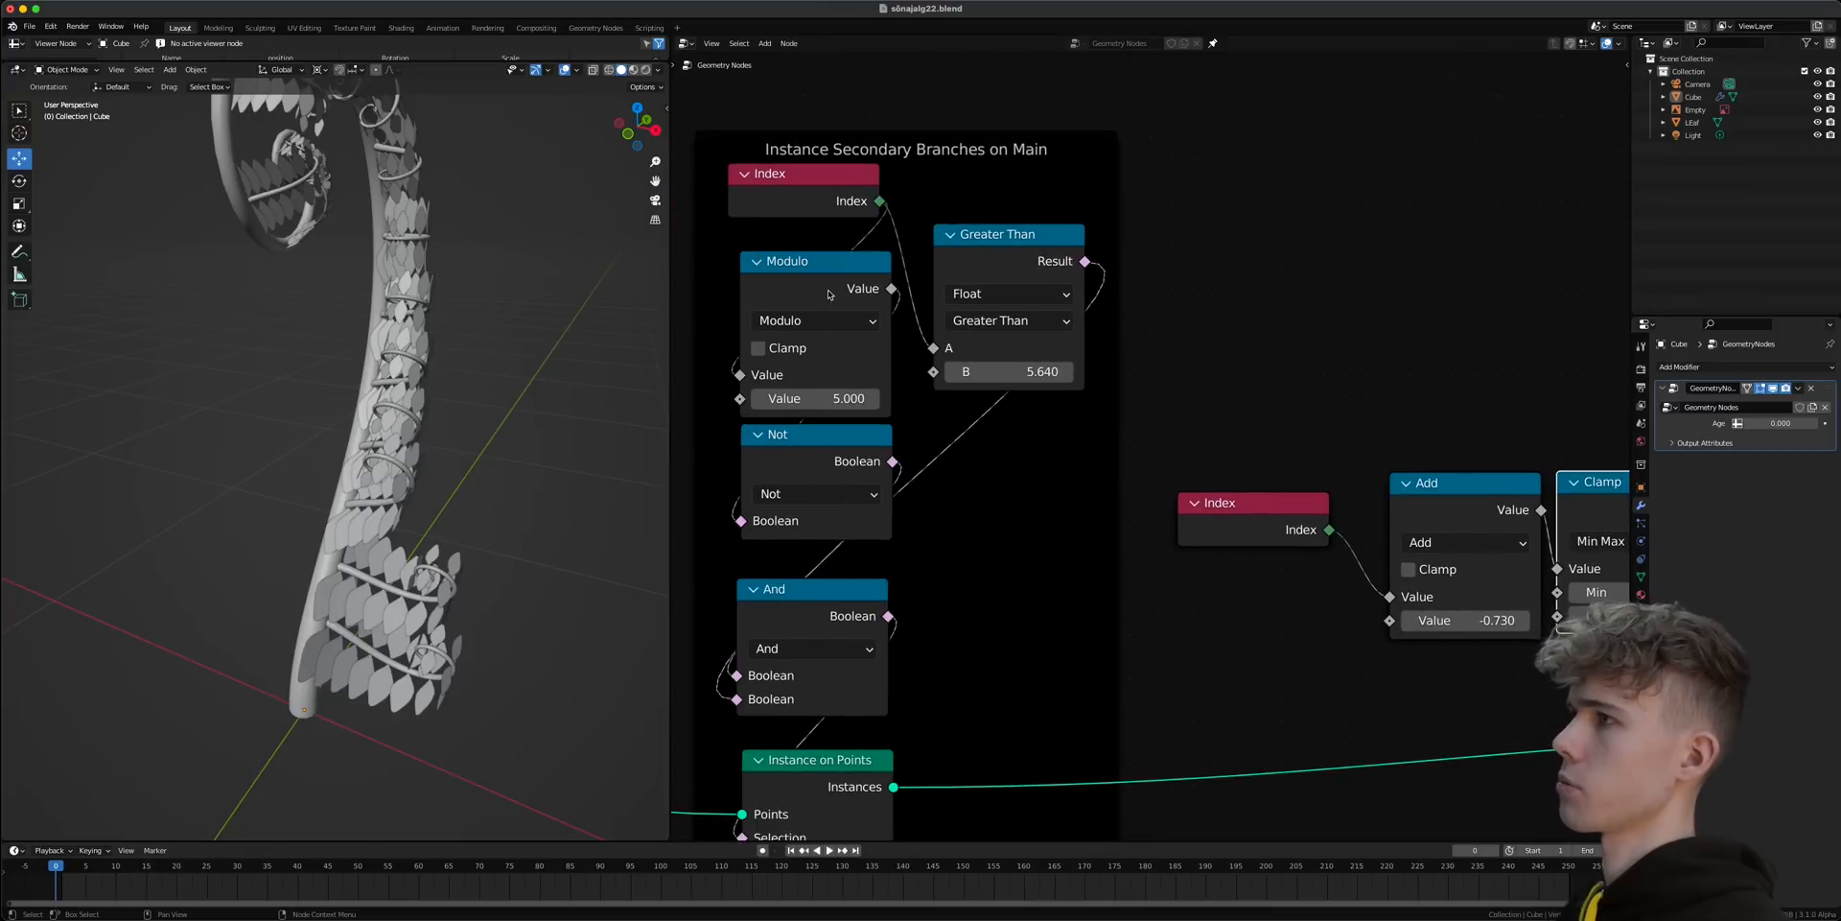
- Set the Add node's offset to -5.070 so the branch rotation starts farther up the stem
middle_drag(1199, 509, 887, 511)
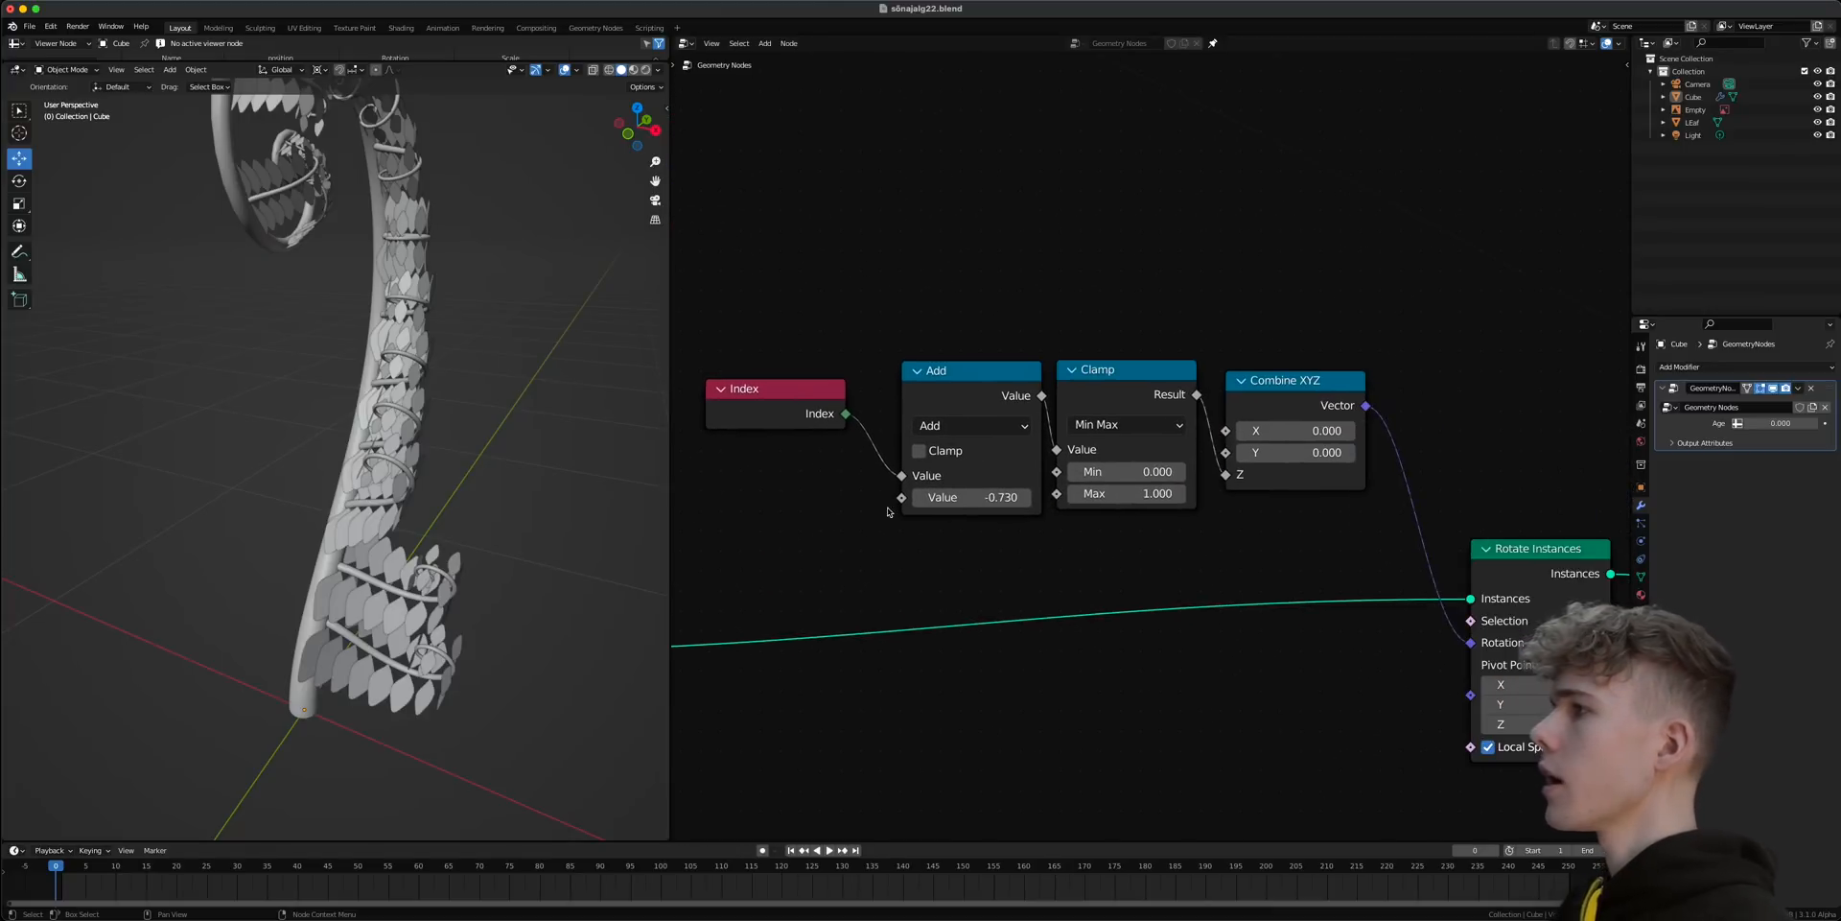
drag(959, 497, 878, 497)
middle_drag(413, 384, 377, 372)
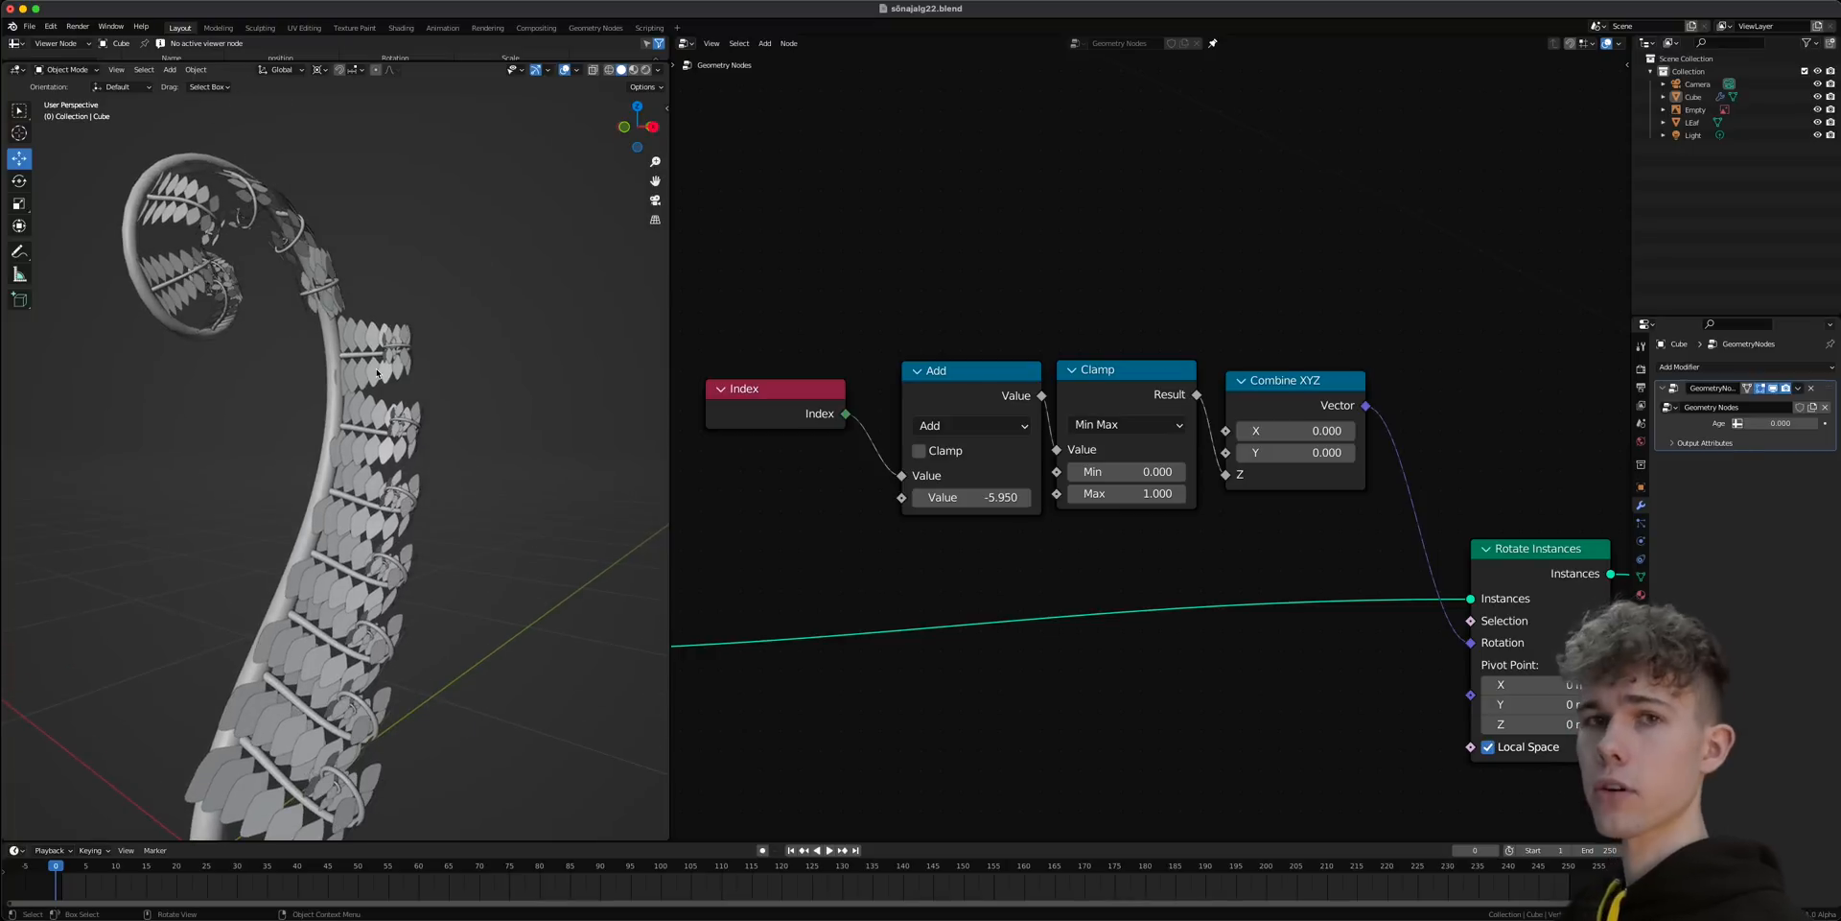
mouse_move(961, 496)
mouse_down()
mouse_move(934, 496)
mouse_move(997, 496)
mouse_move(969, 496)
mouse_up()
- Add a Group Input node and place it above the Index node
key(shift+a)
click(981, 241)
text(group)
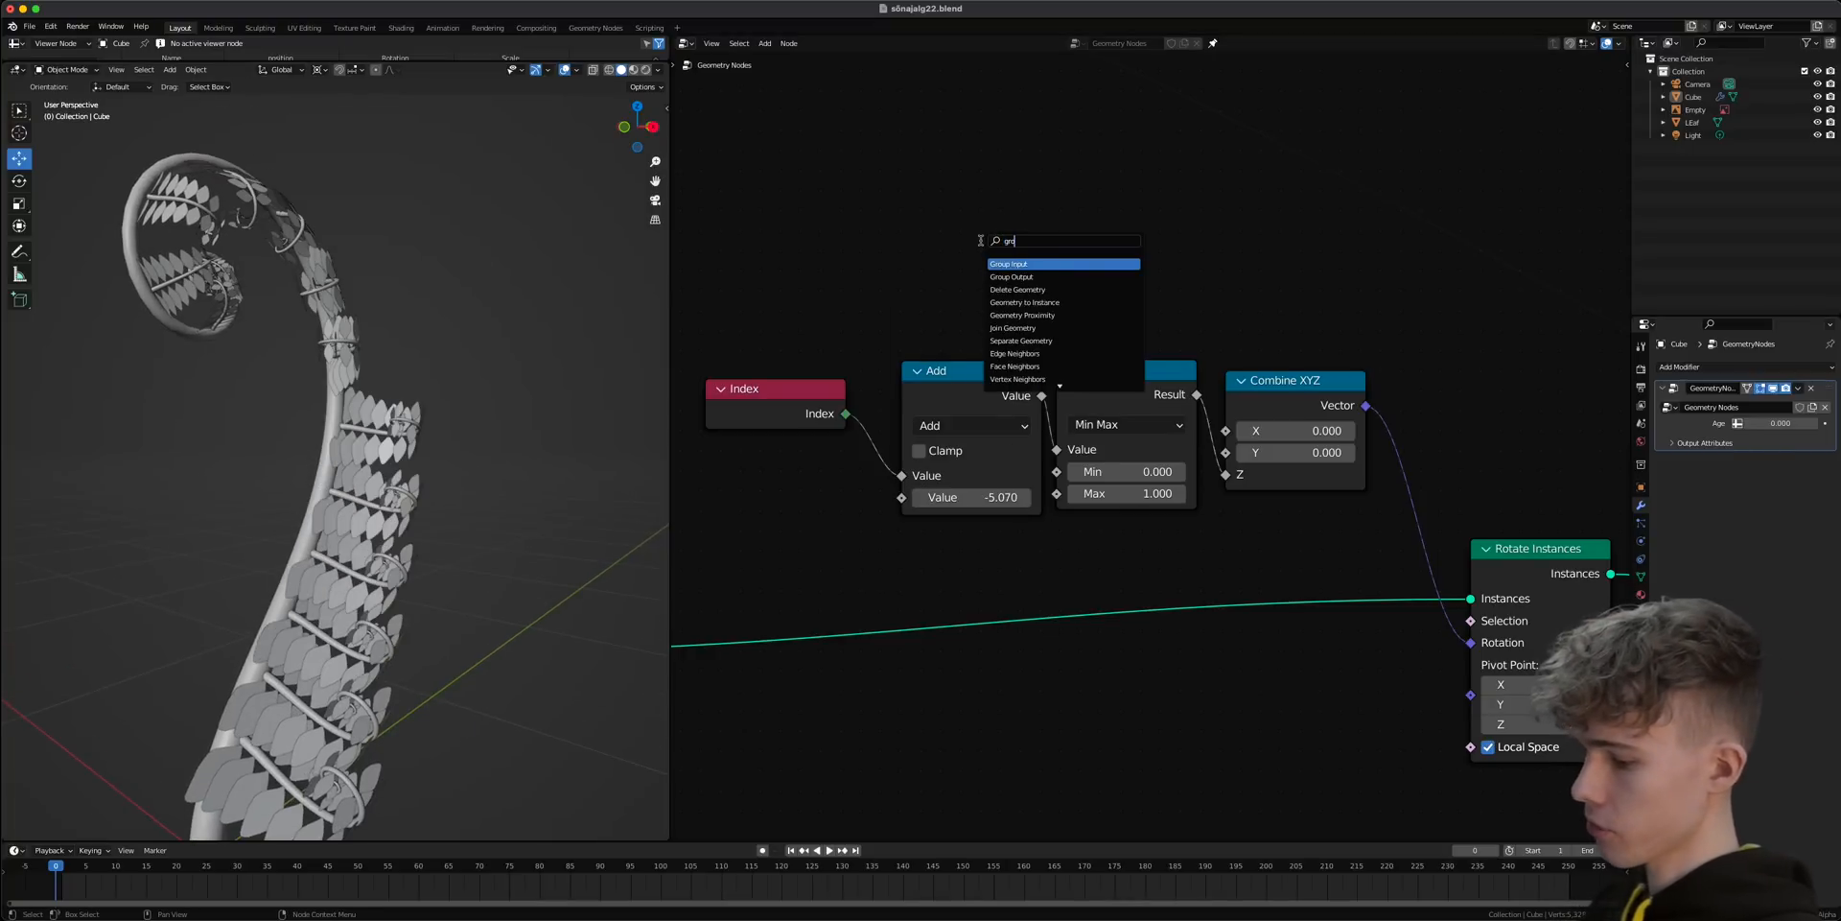
key(Return)
click(752, 220)
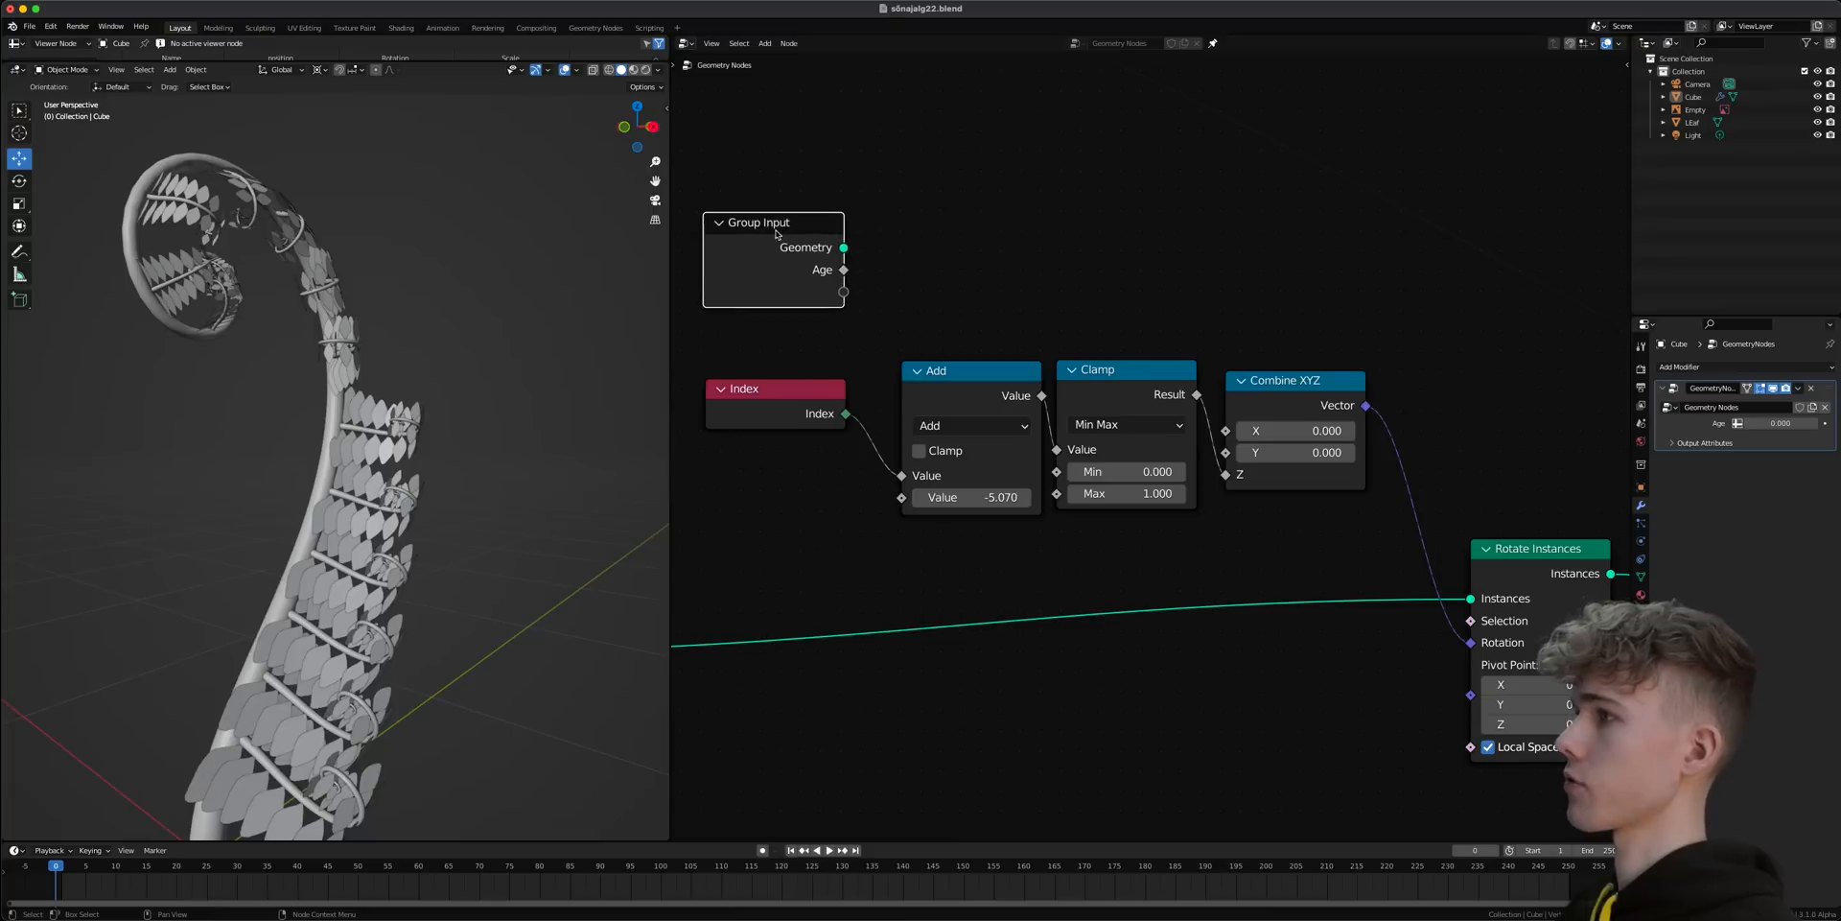
- Rearrange the rotation nodes with more space around Rotate Instances, save the file, and place Group Input below Index
scroll(753, 221, down, 3)
middle_drag(753, 221, 828, 329)
drag(777, 436, 1314, 543)
key(g)
click(1199, 483)
middle_drag(1286, 553, 1061, 513)
drag(1273, 548, 1407, 525)
middle_drag(1126, 514, 1245, 522)
key(super+s)
drag(743, 356, 789, 503)
- Add a Map Range node driven by Age, connect its Result to the Add node's second value, and spread out the neighbouring nodes
key(shift+a)
text(s)
text(map)
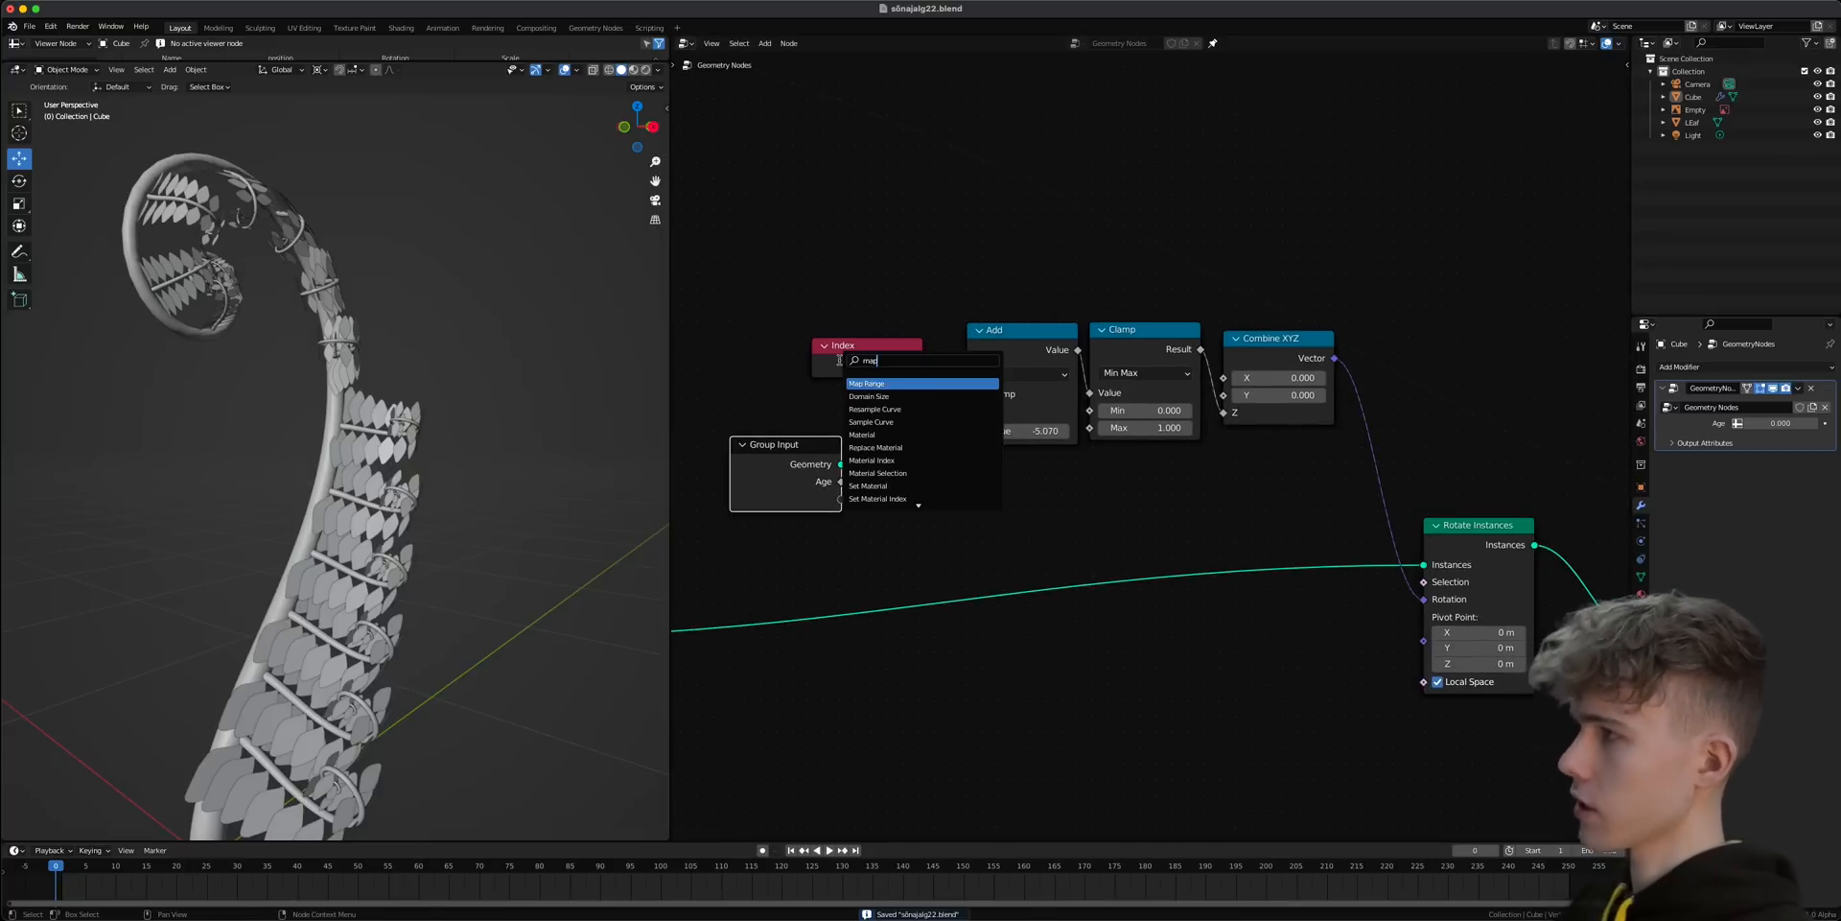
key(Return)
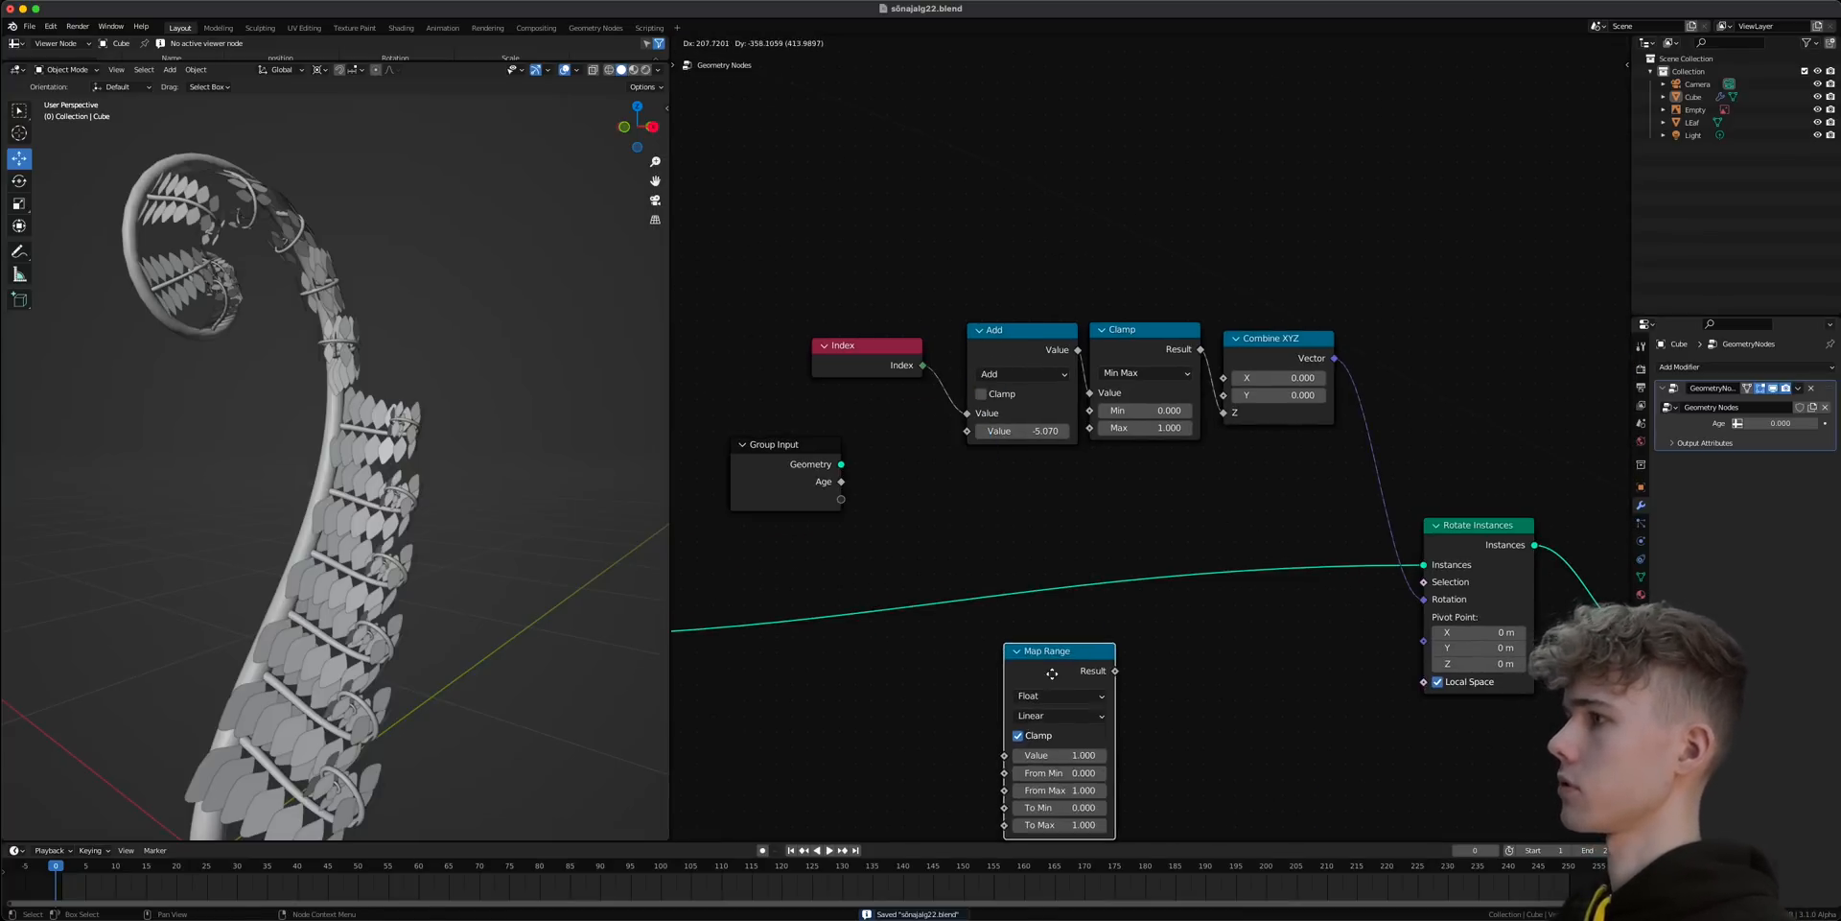
click(1041, 625)
drag(841, 481, 1019, 749)
drag(1100, 649, 970, 432)
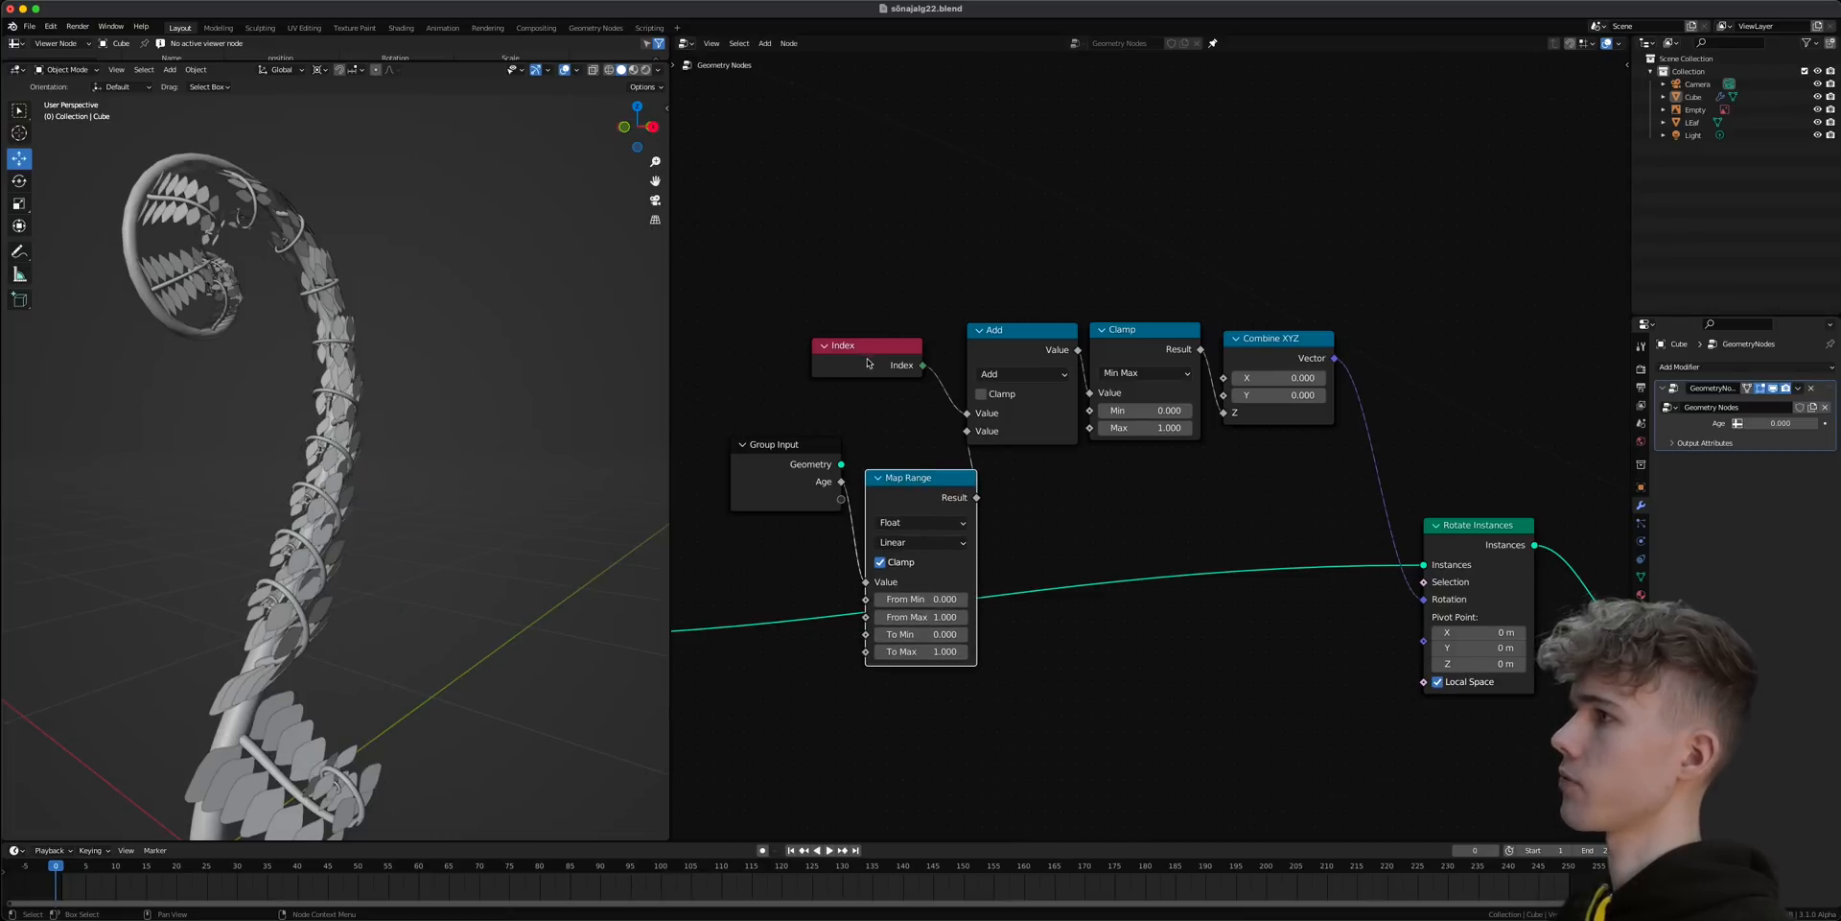
drag(880, 352, 824, 336)
drag(1018, 355, 1035, 302)
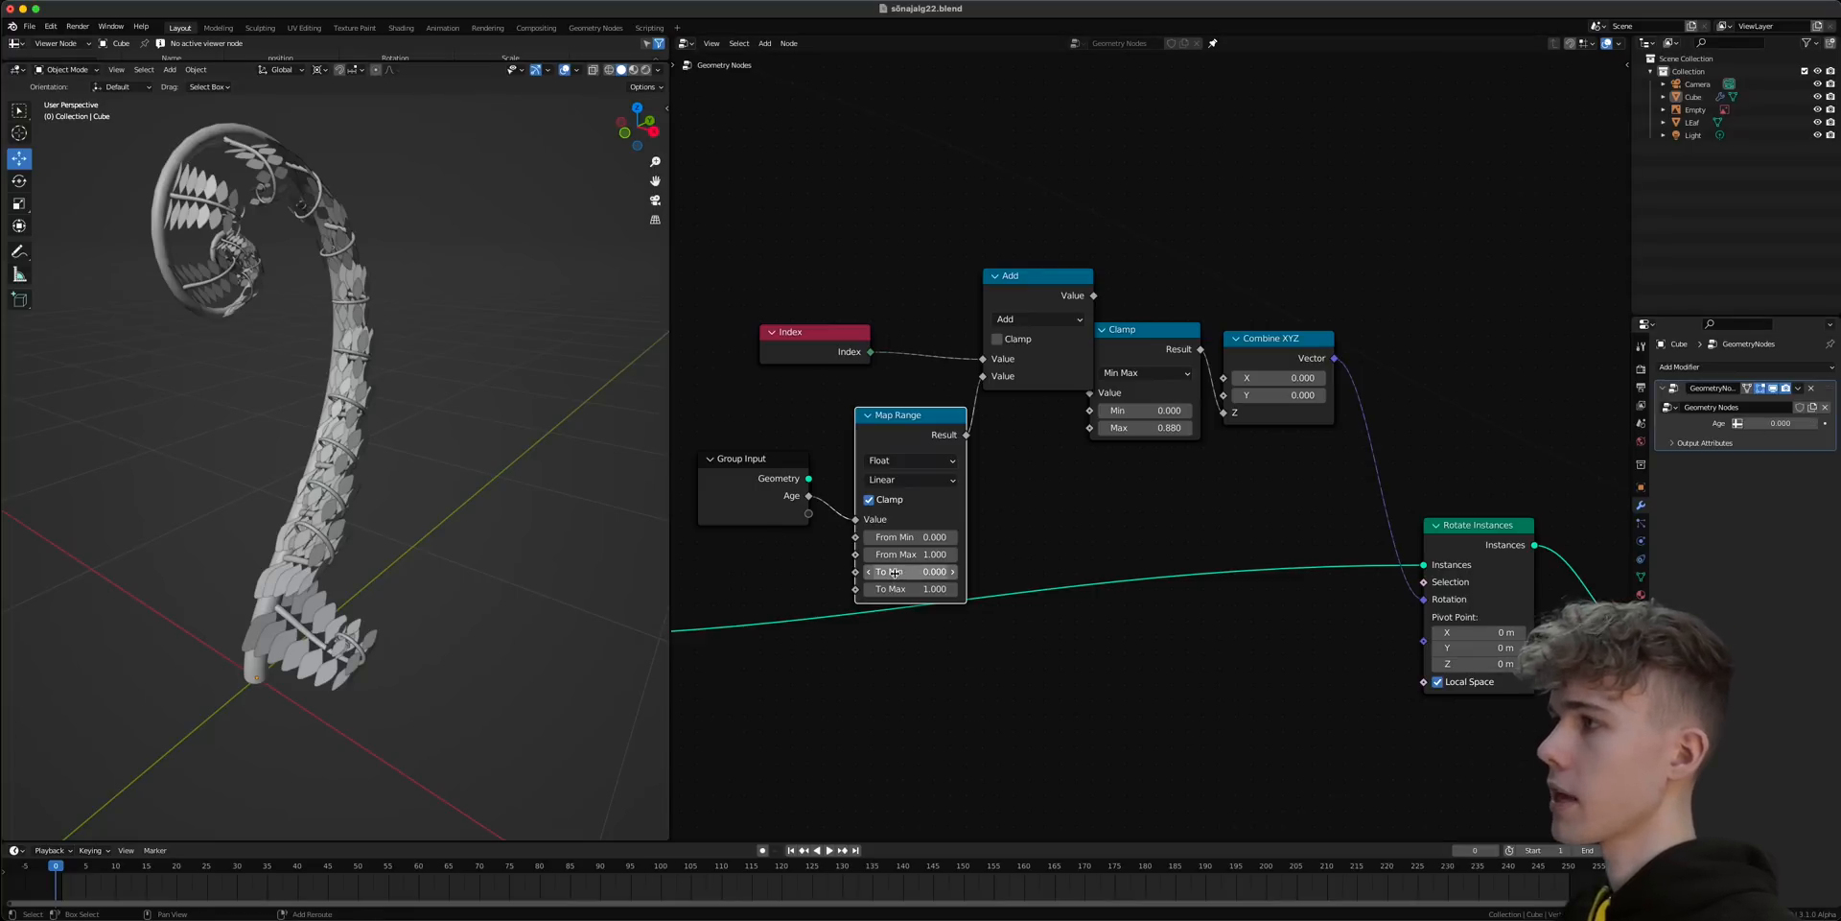
- Set Map Range's To Min to 1.000, save the file, and raise the modifier's Age to 1.000
drag(898, 572, 963, 572)
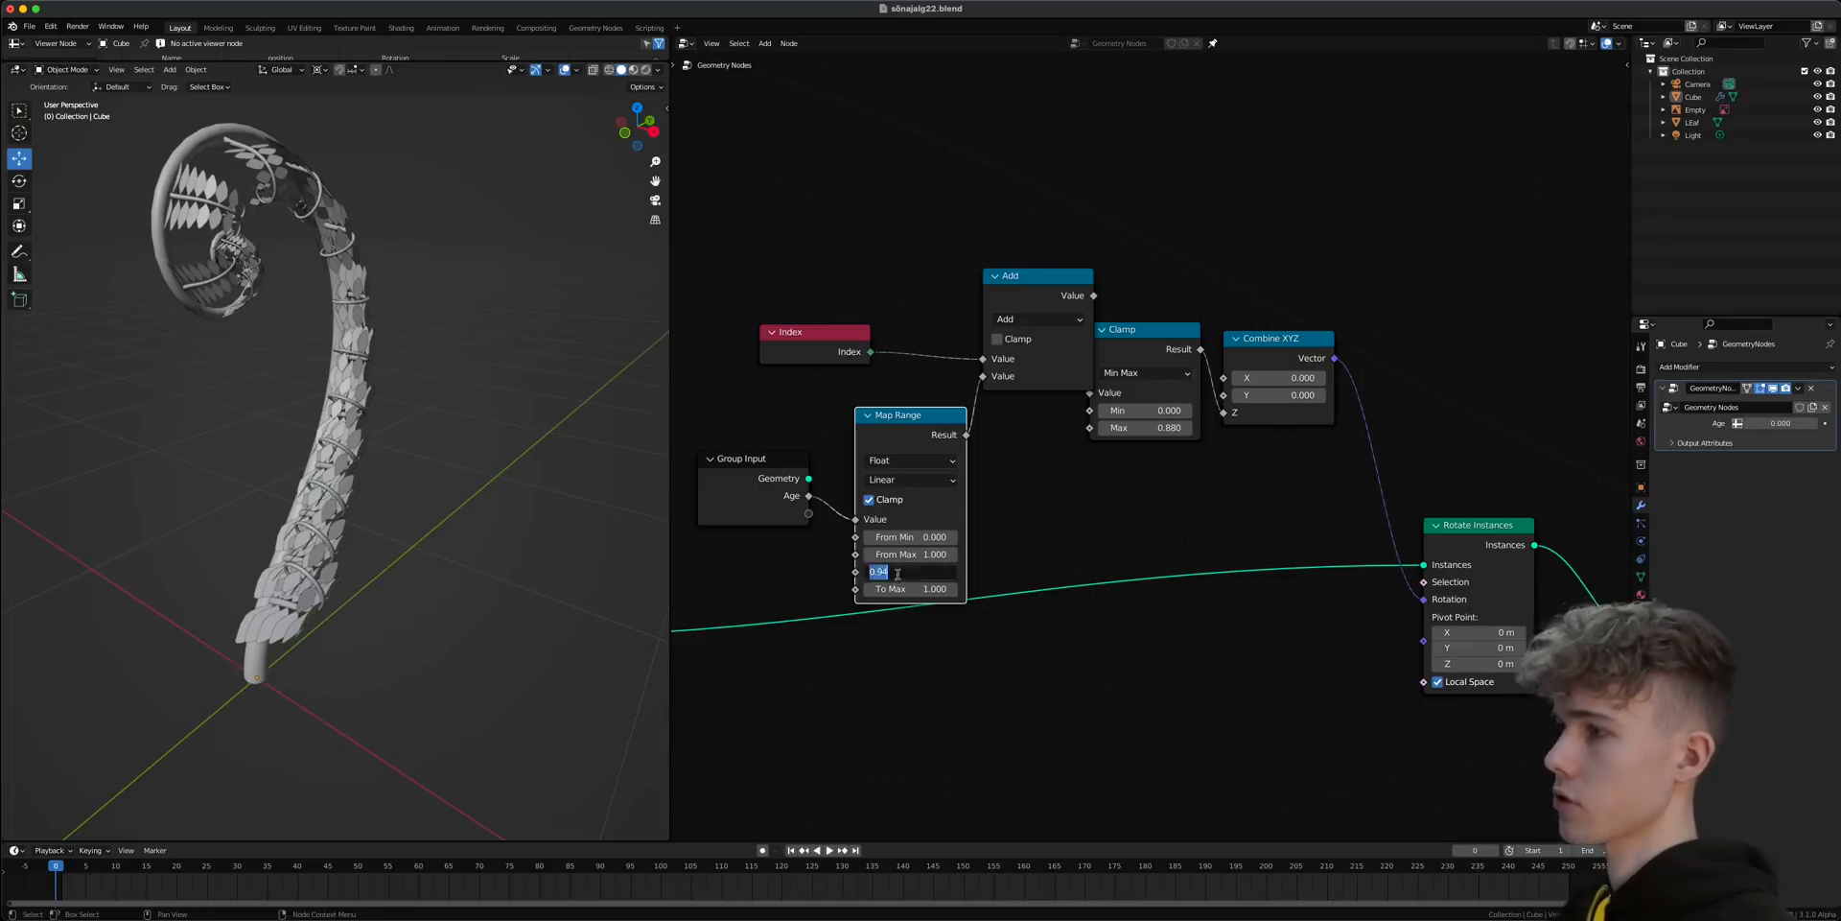
key(ctrl+s)
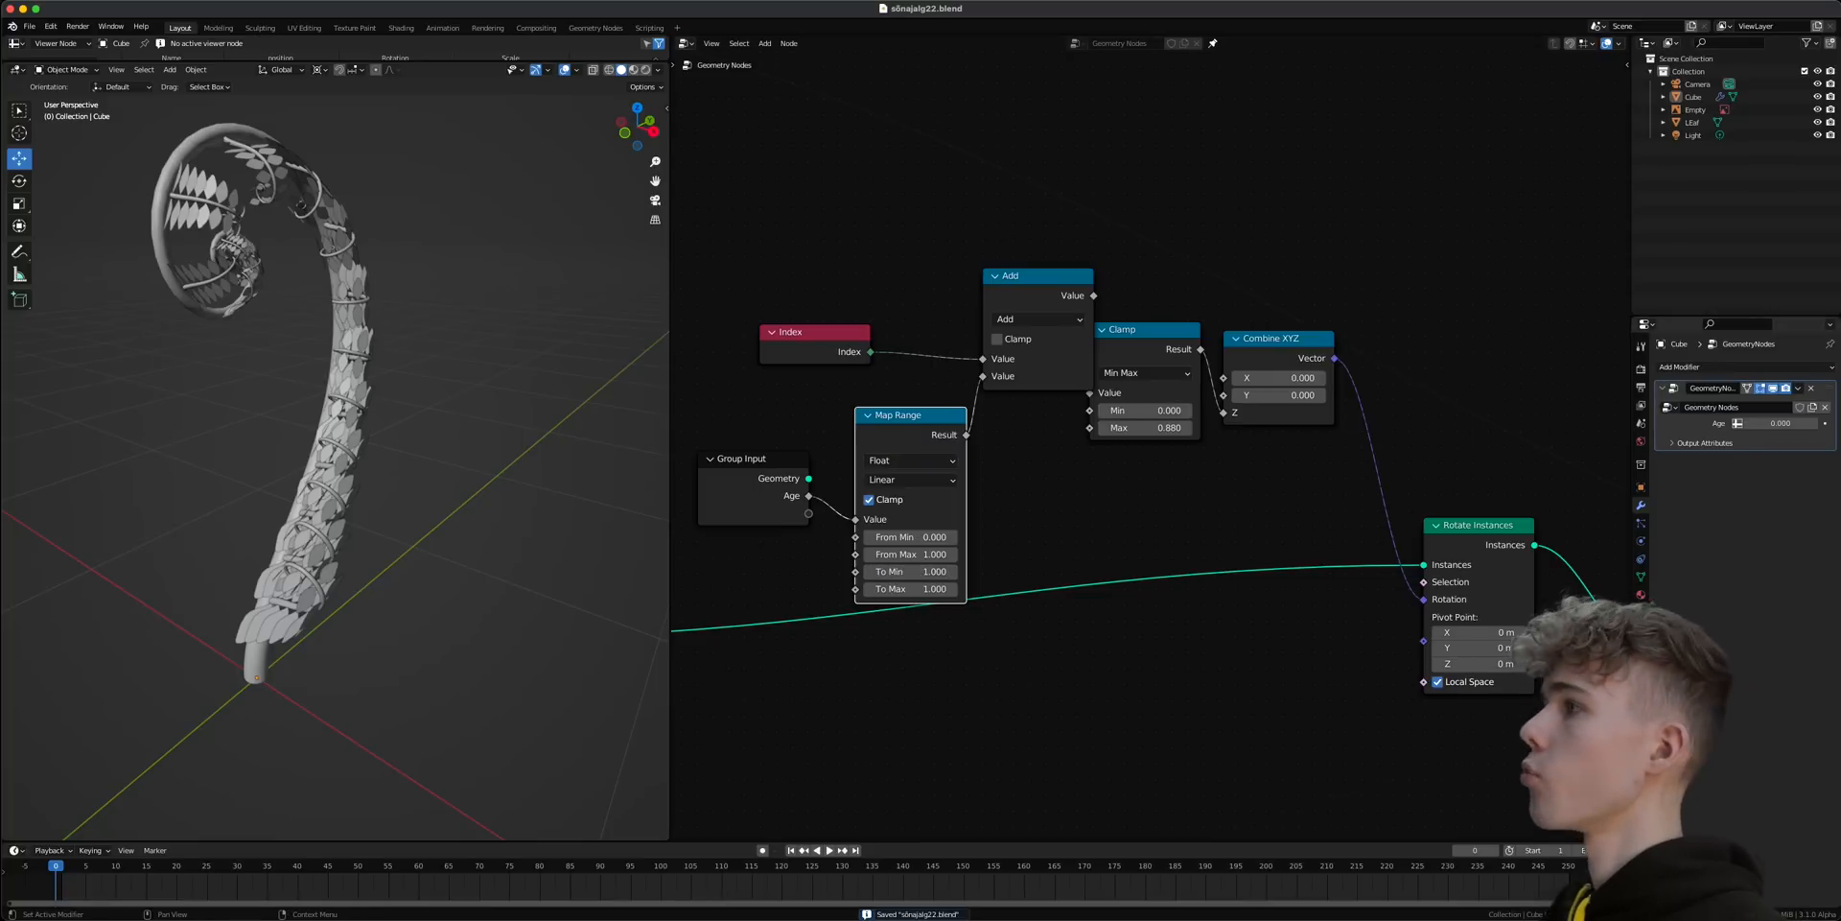
drag(1780, 423, 1834, 423)
middle_drag(384, 377, 322, 575)
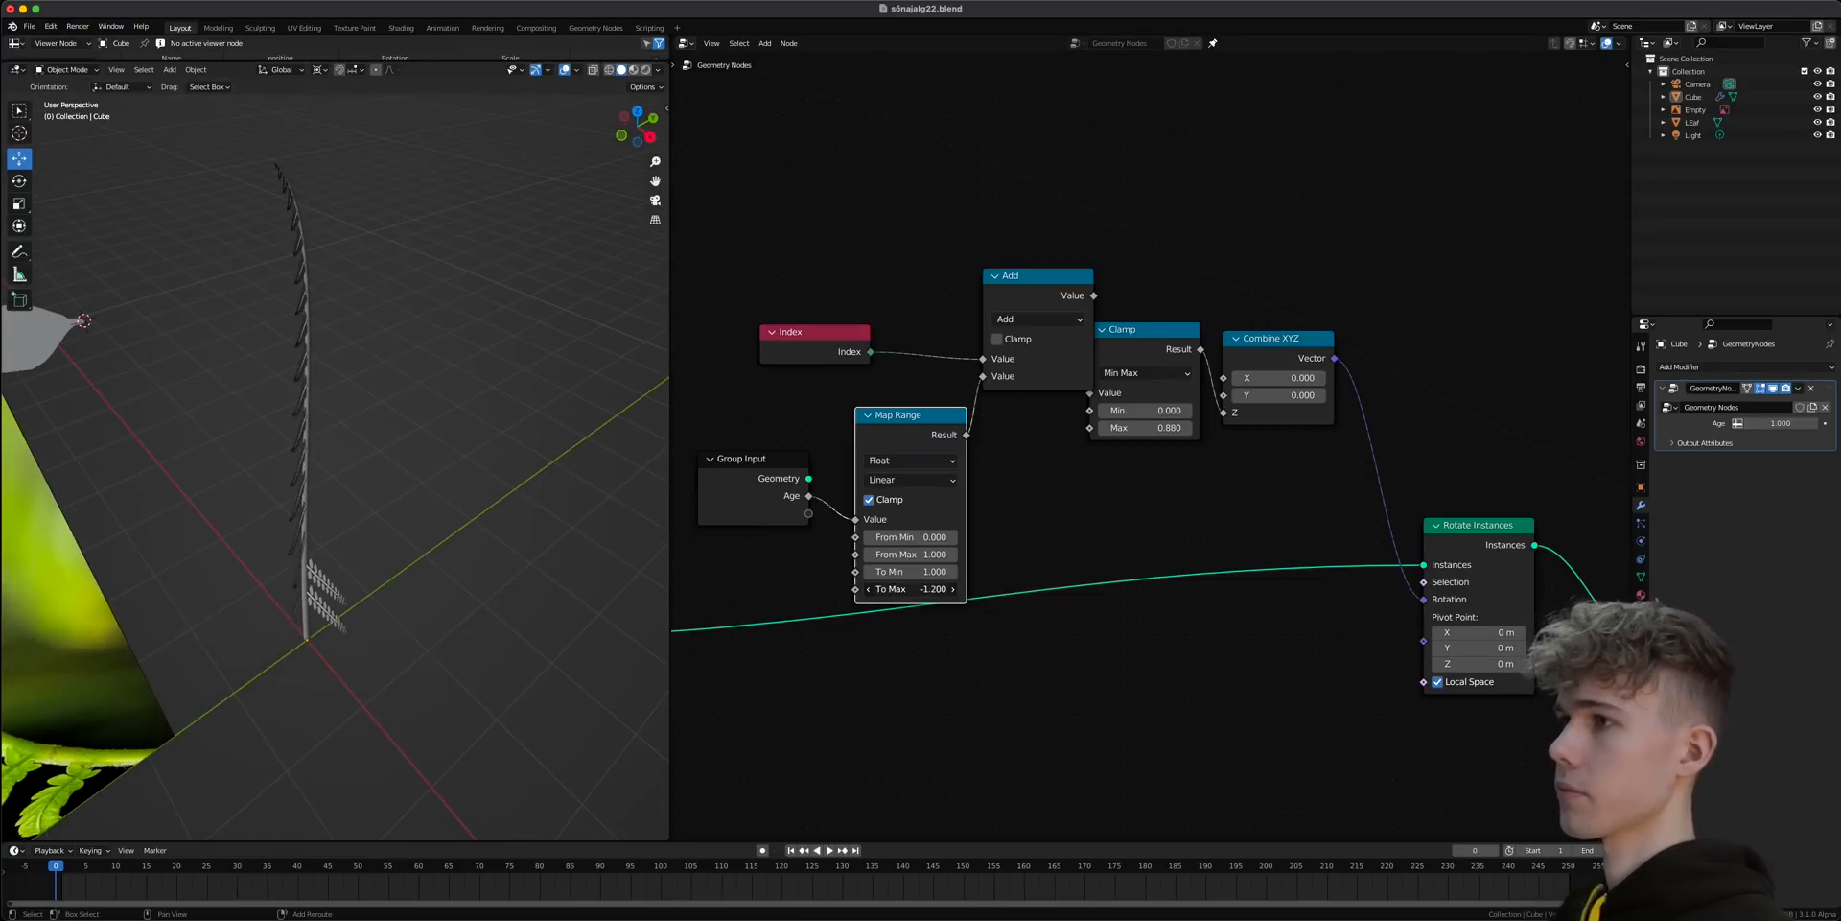
- Set Map Range's To Max to -17.000, checking the branches at the stem's tip, and save the file
drag(911, 589, 835, 589)
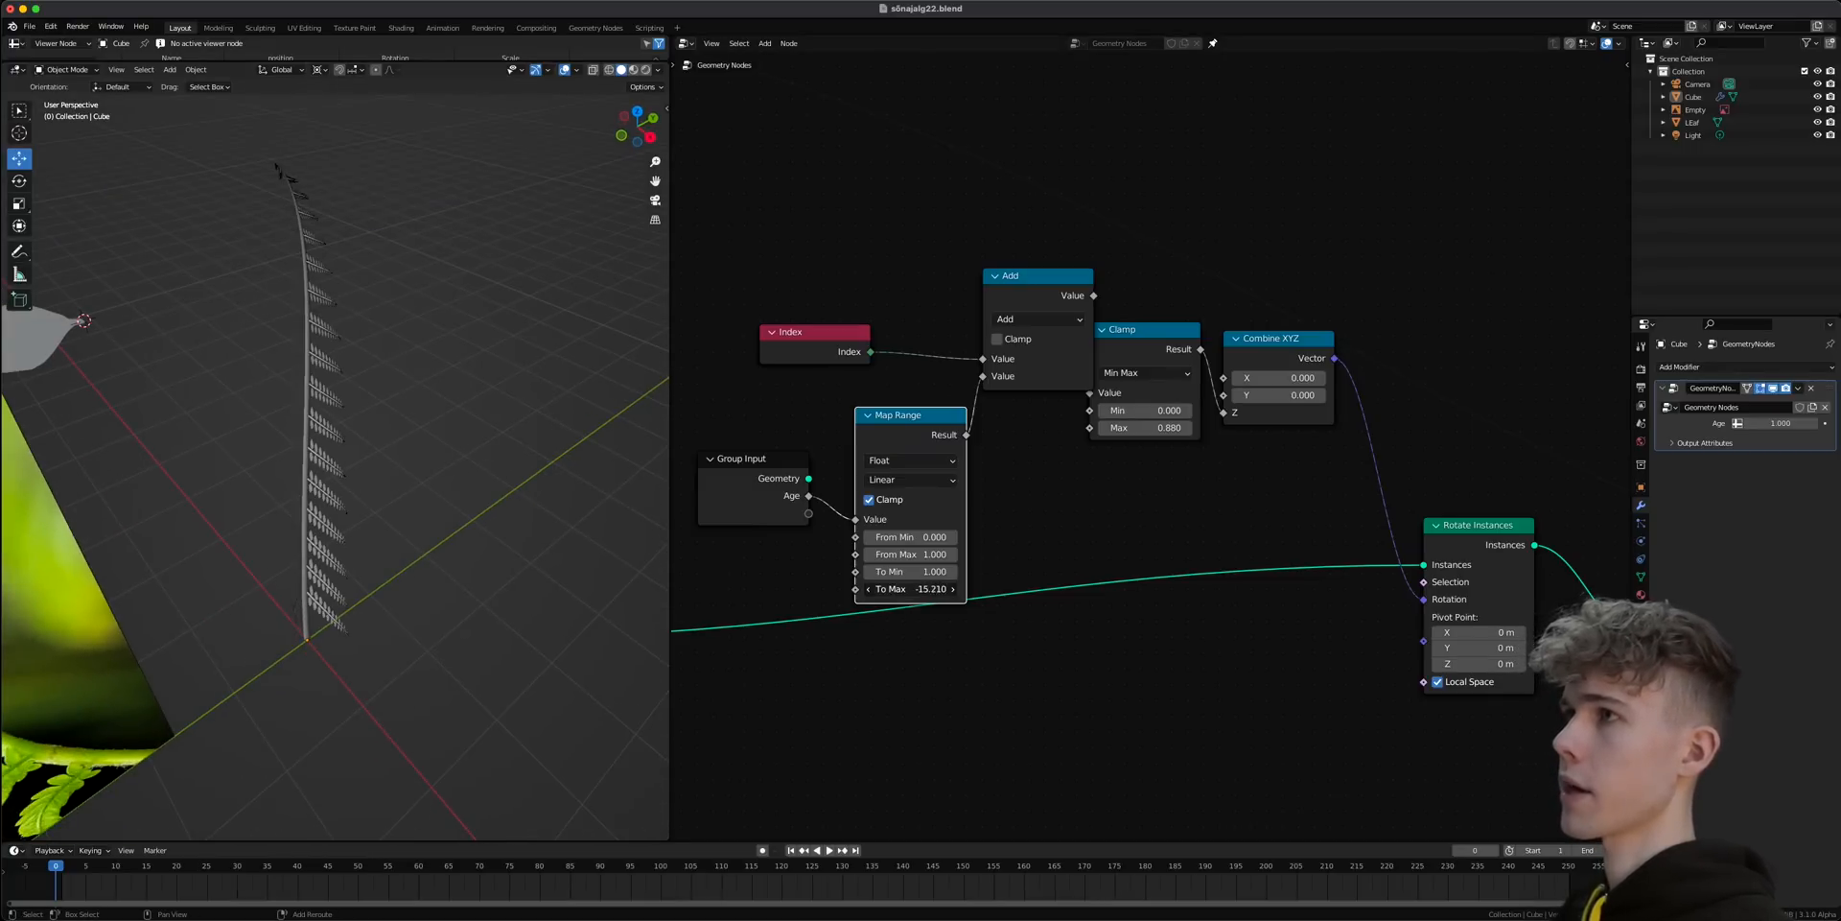
shift+middle_drag(242, 264, 259, 345)
scroll(370, 378, up, 5)
shift+middle_drag(370, 378, 389, 419)
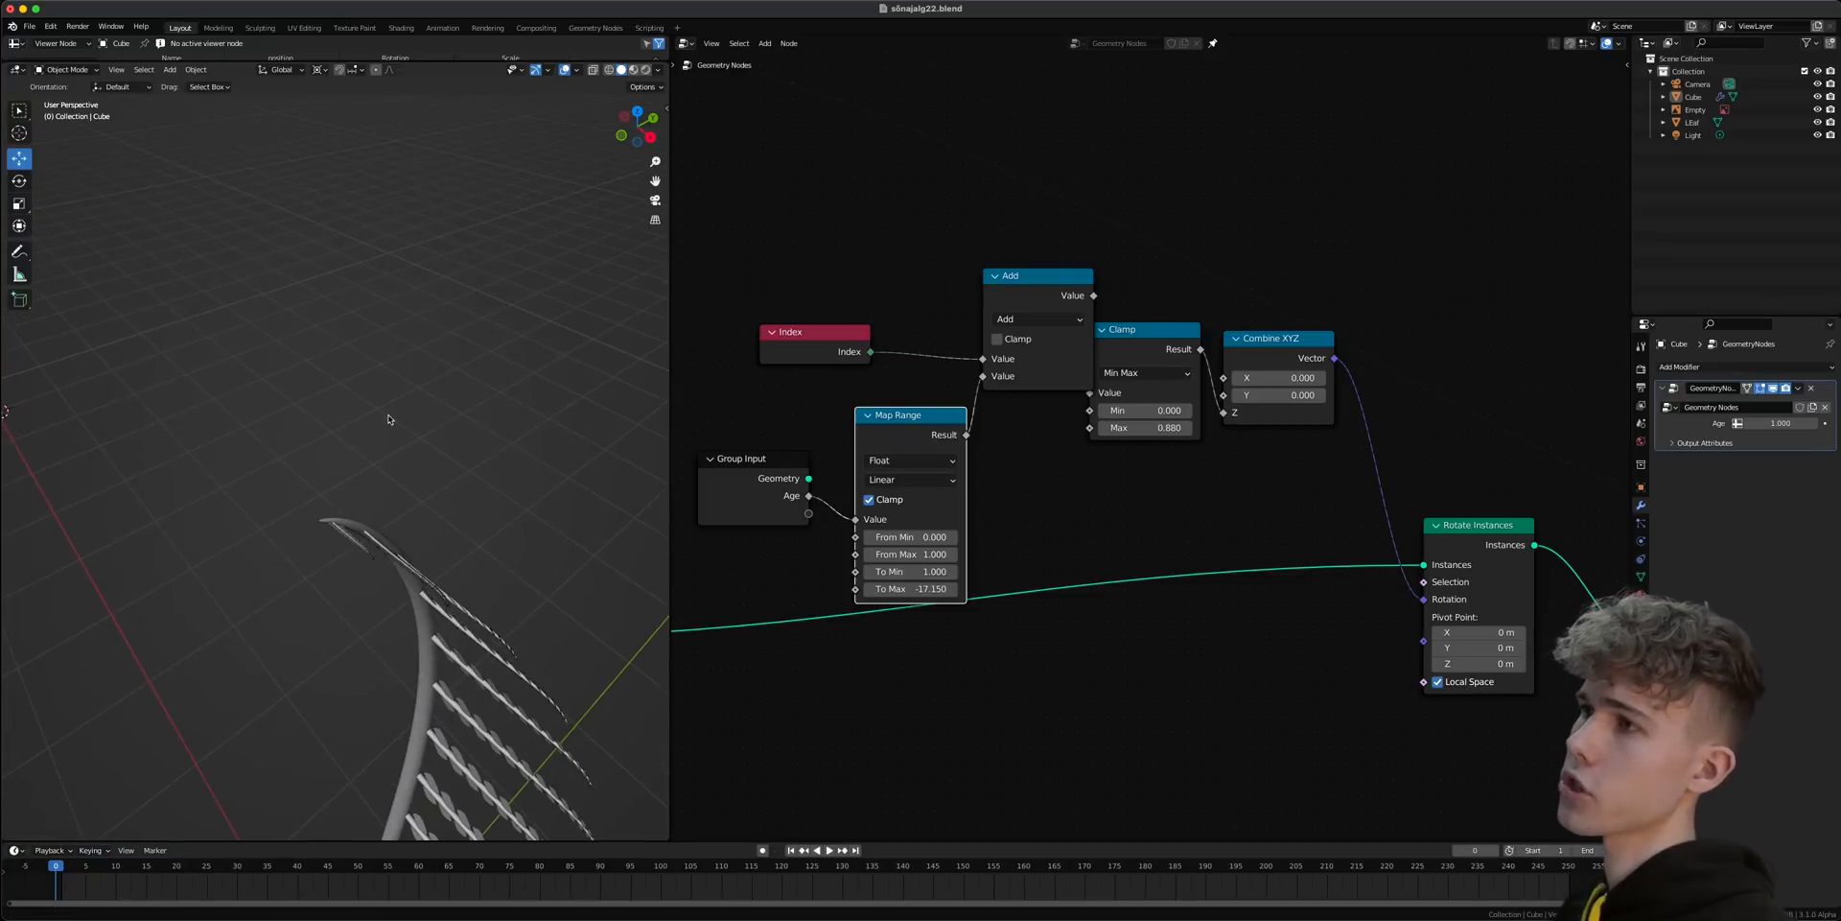
middle_drag(333, 525, 509, 494)
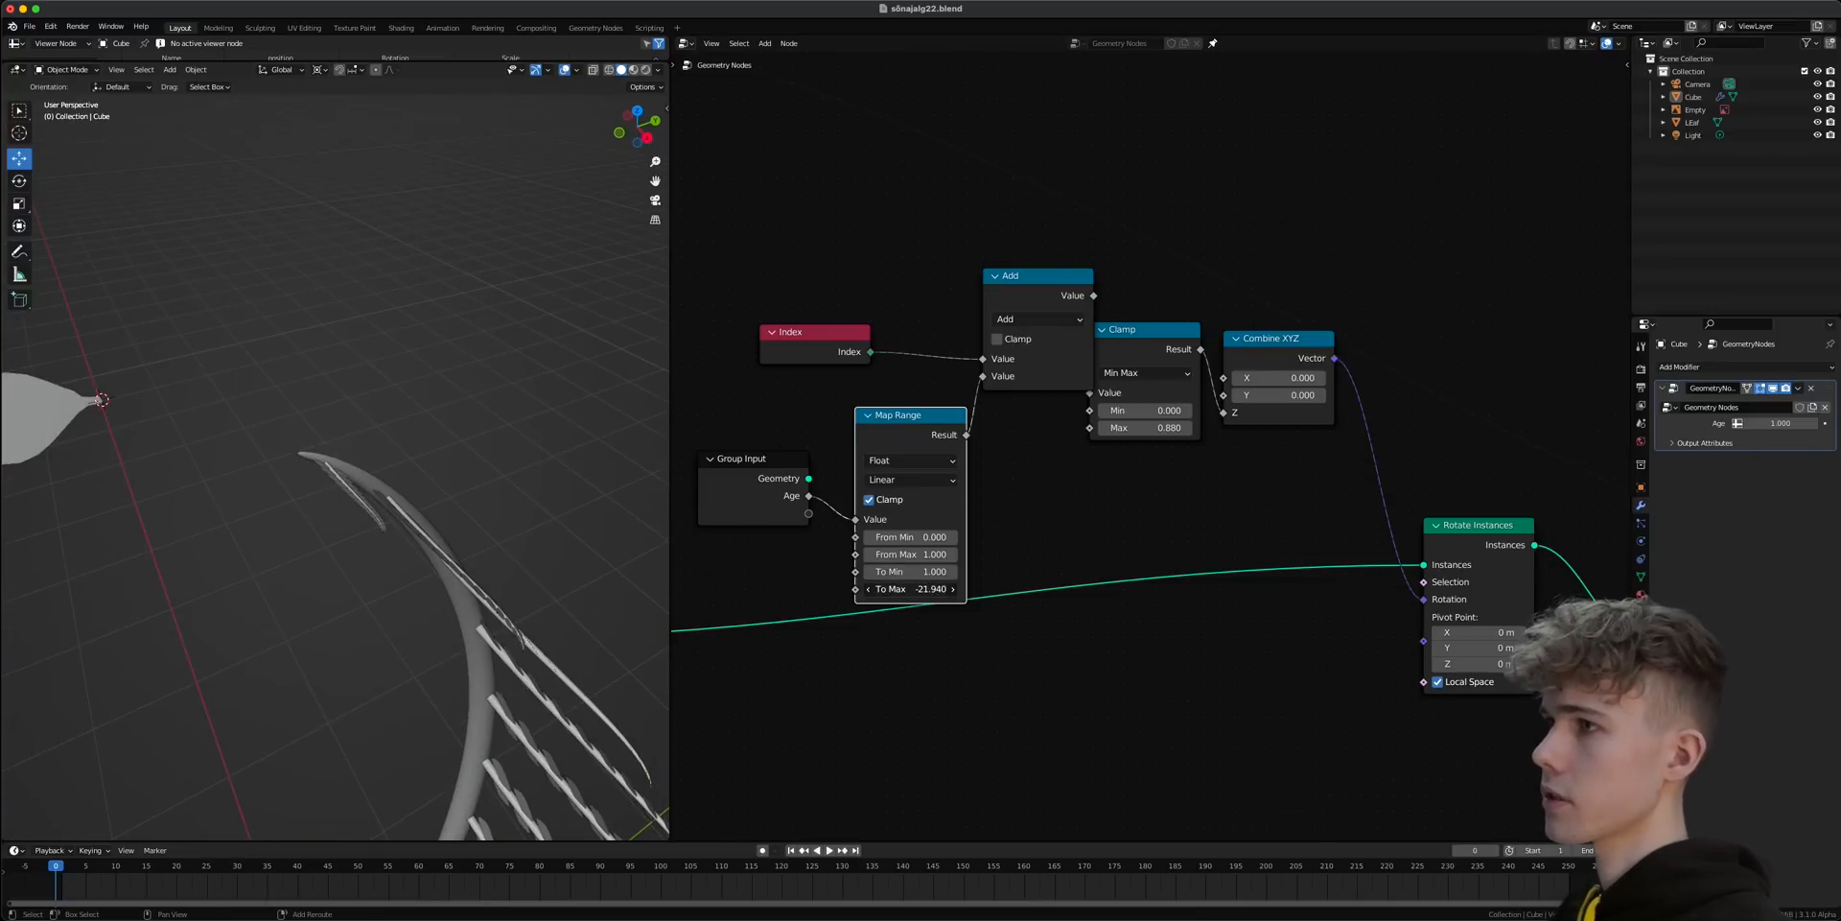
drag(912, 589, 959, 589)
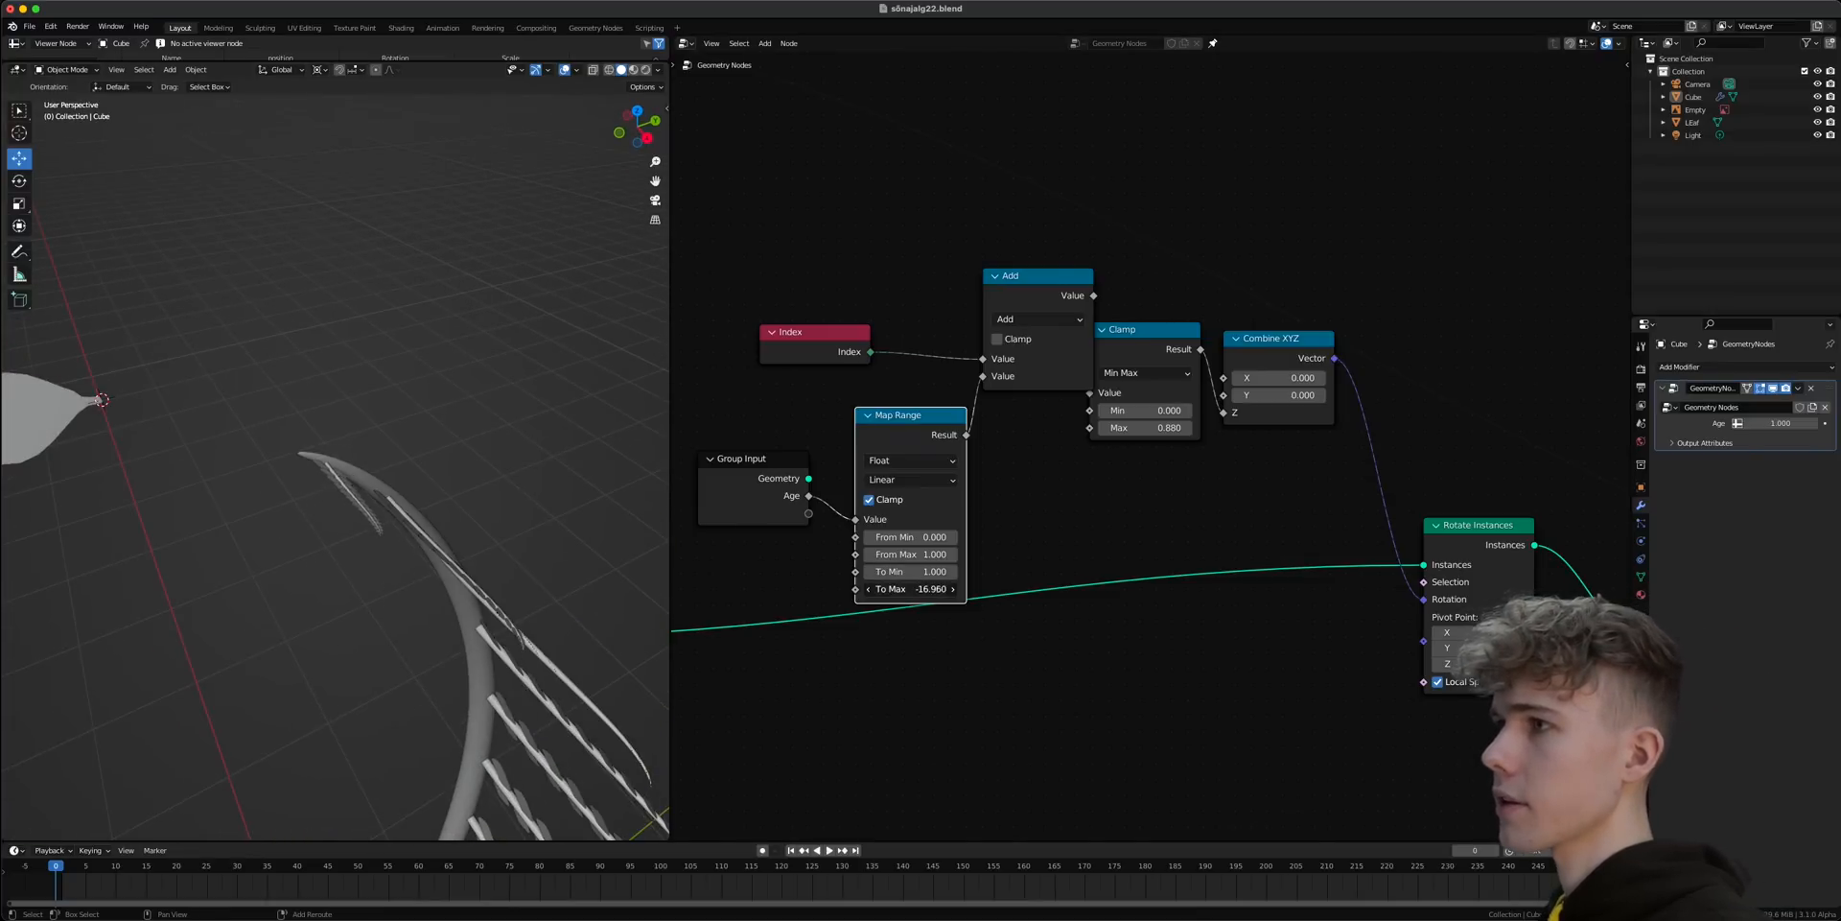
click(926, 589)
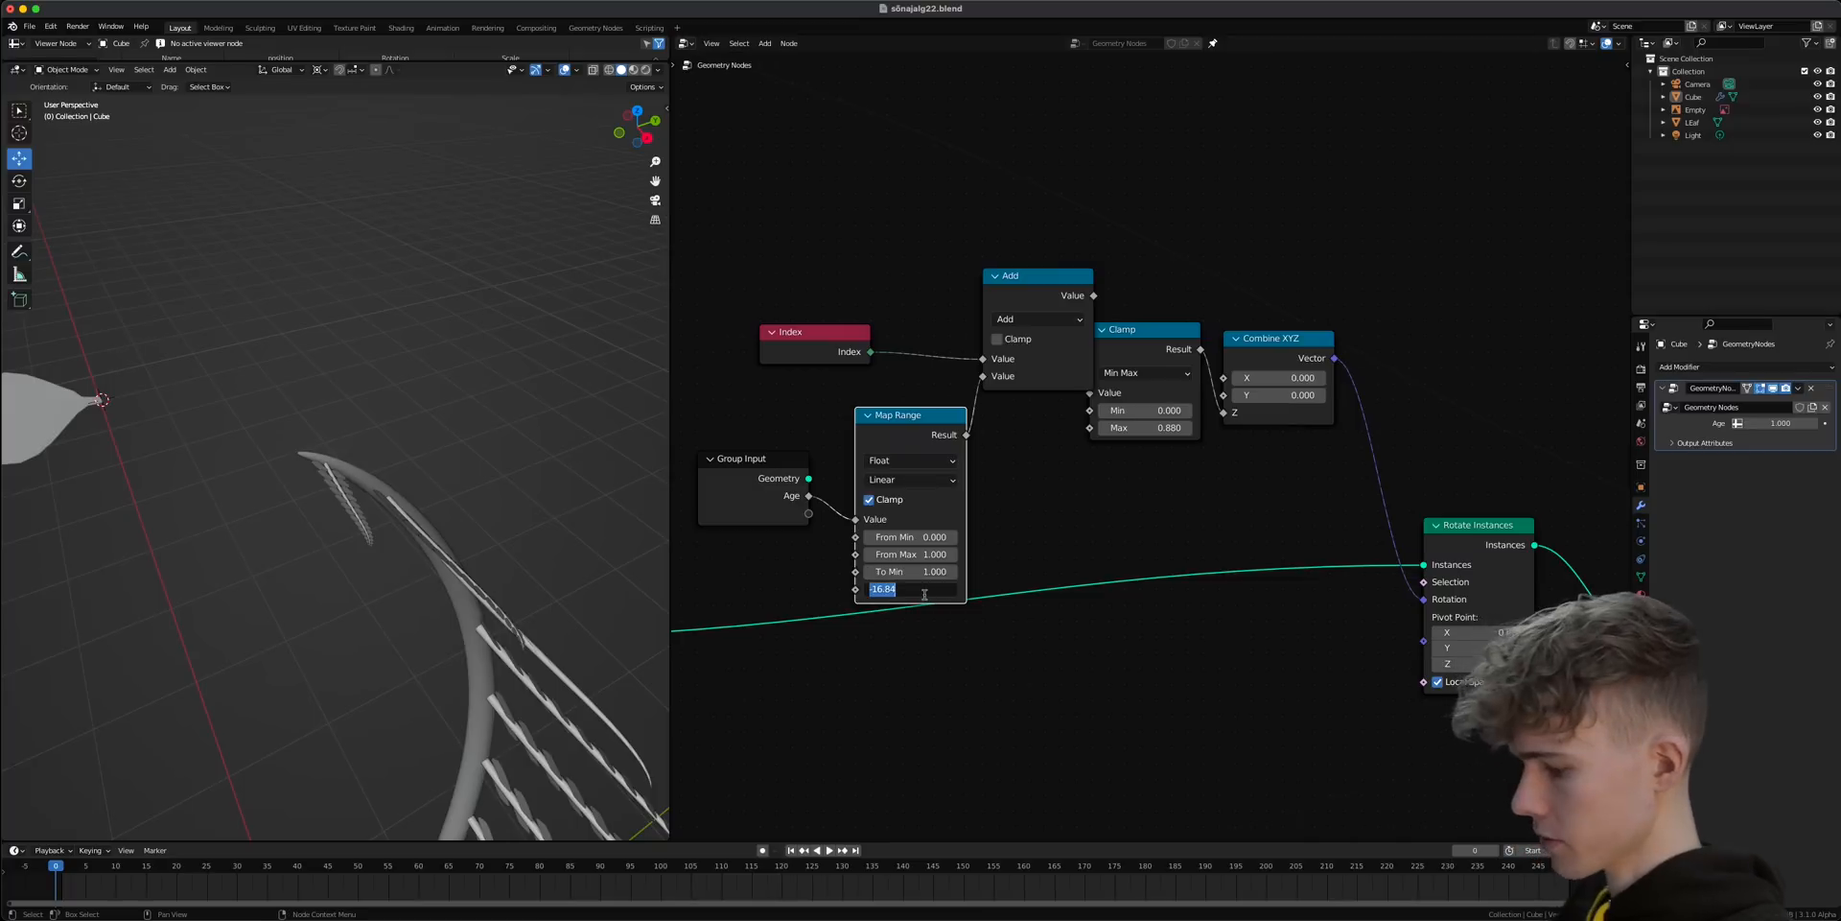
key(Return)
key(super+s)
- Scrub the modifier's Age down to 0 and back up to 0.283 to check how the branches unfurl
middle_drag(551, 590, 349, 507)
scroll(345, 511, up, 1)
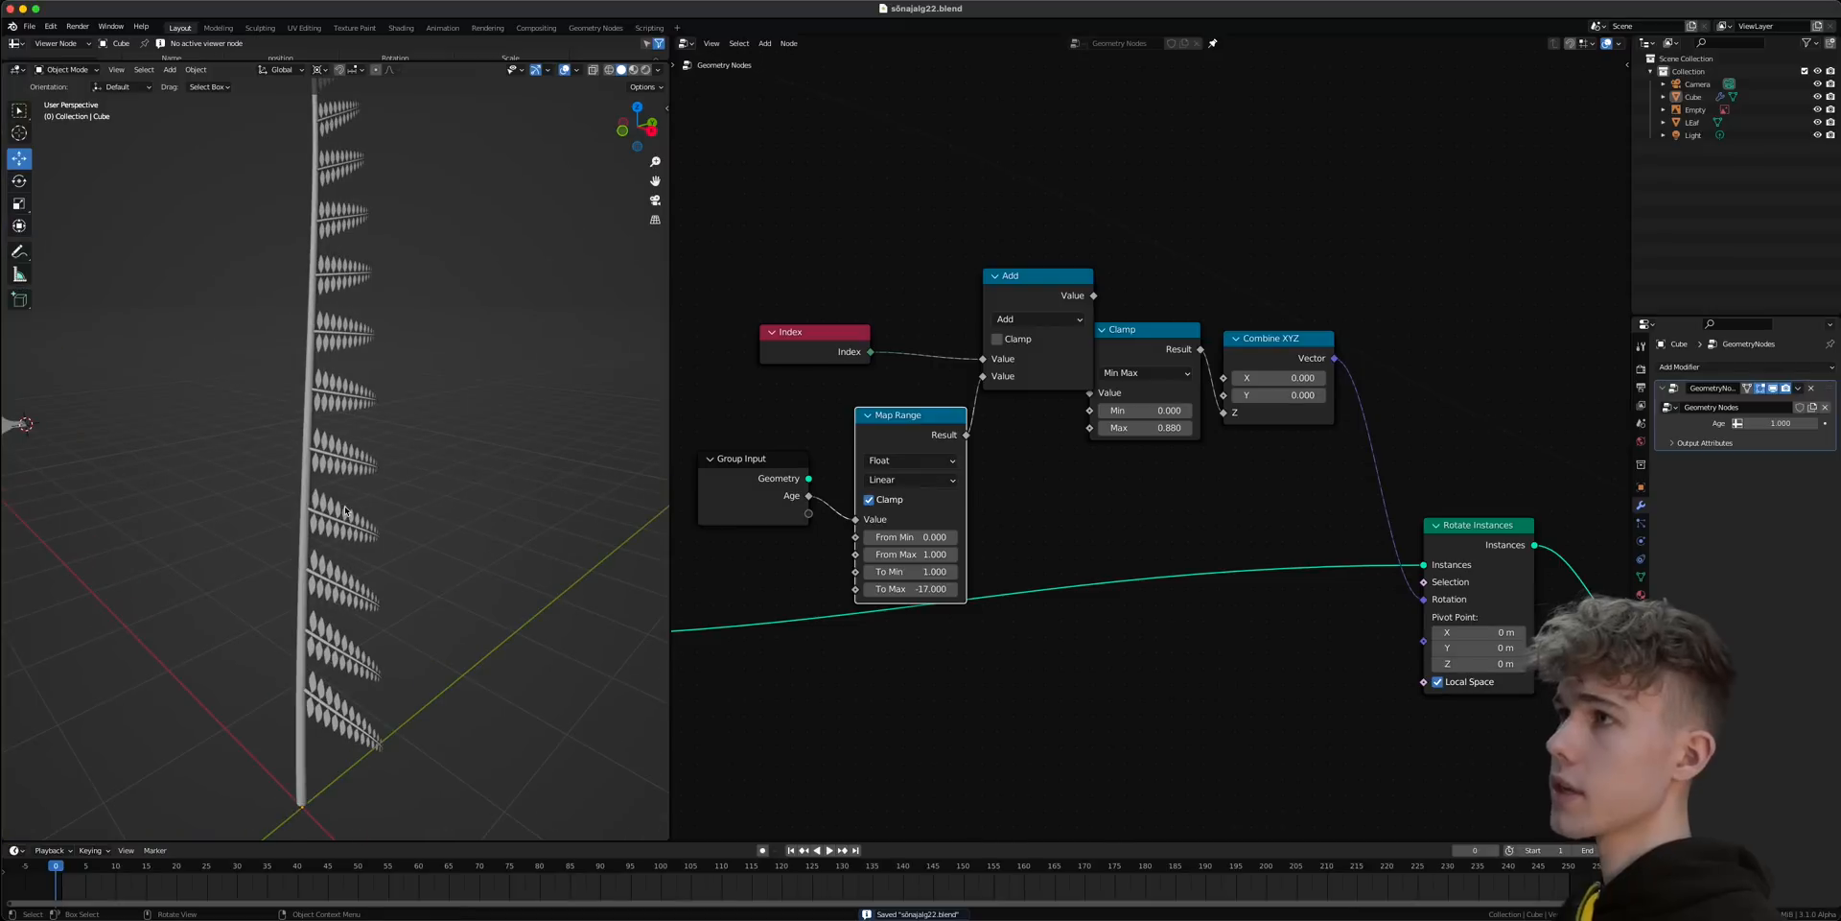
drag(1757, 423, 1697, 423)
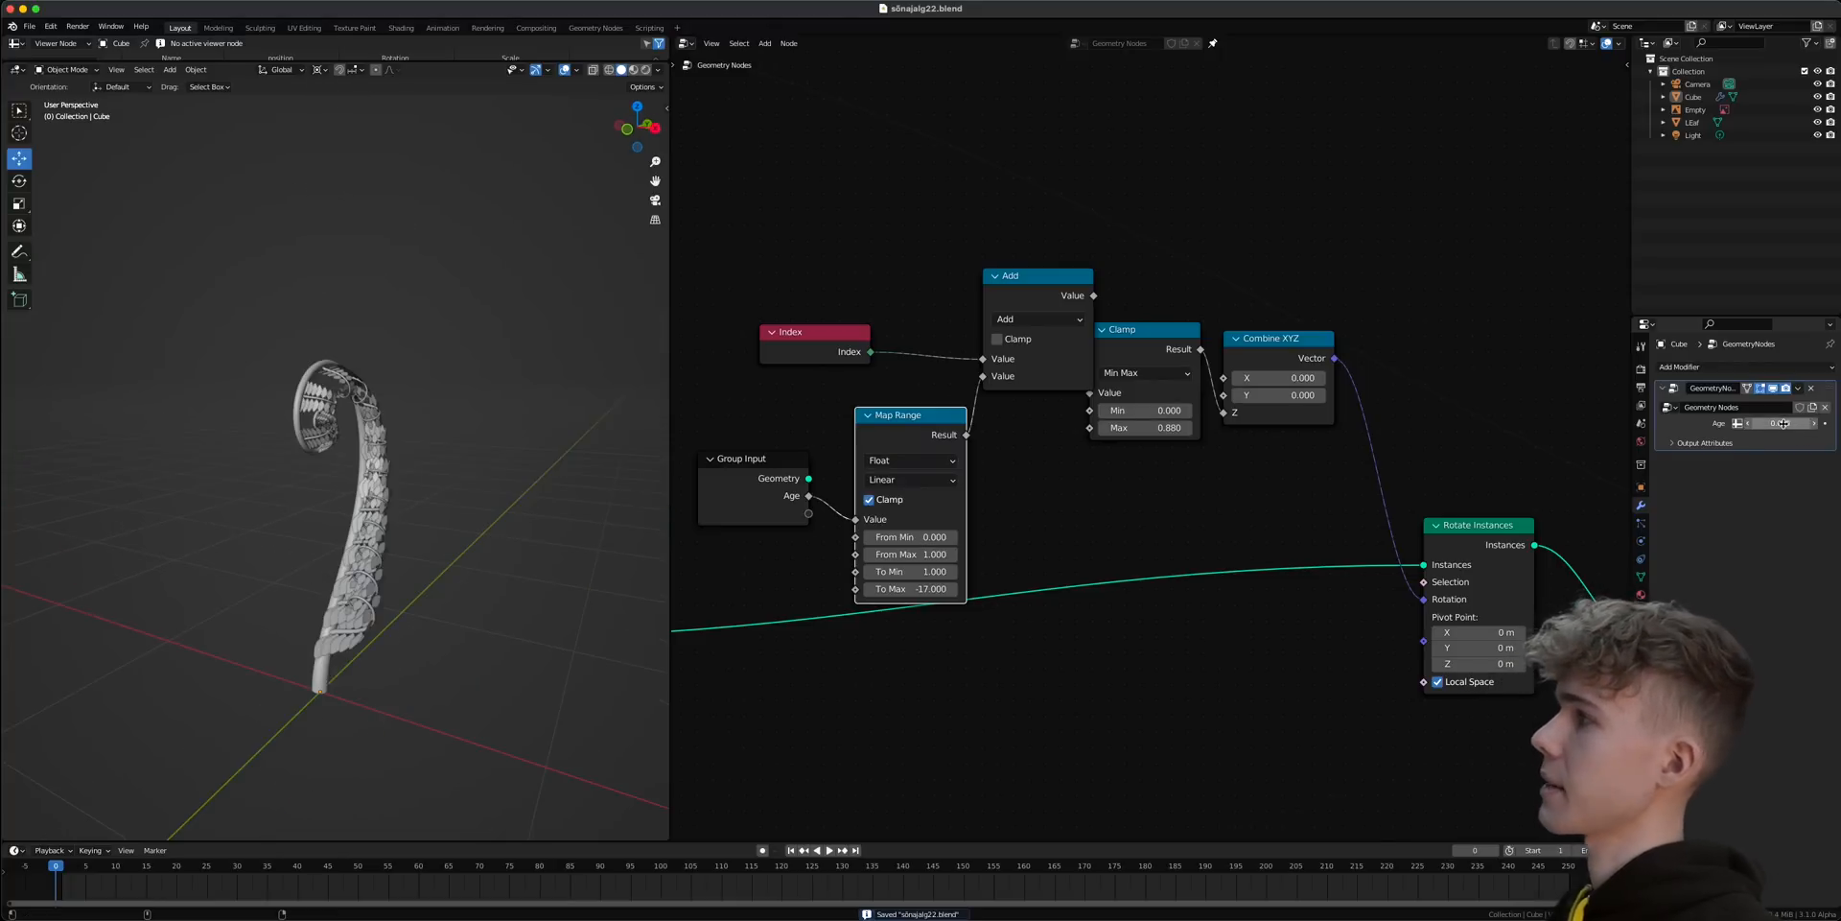
drag(1783, 423, 1824, 423)
- Move all nodes downstream of Rotate Instances farther along to make room, and shift the Combine XYZ node
scroll(1200, 510, down, 3)
middle_drag(1173, 537, 1052, 629)
scroll(1305, 641, down, 6)
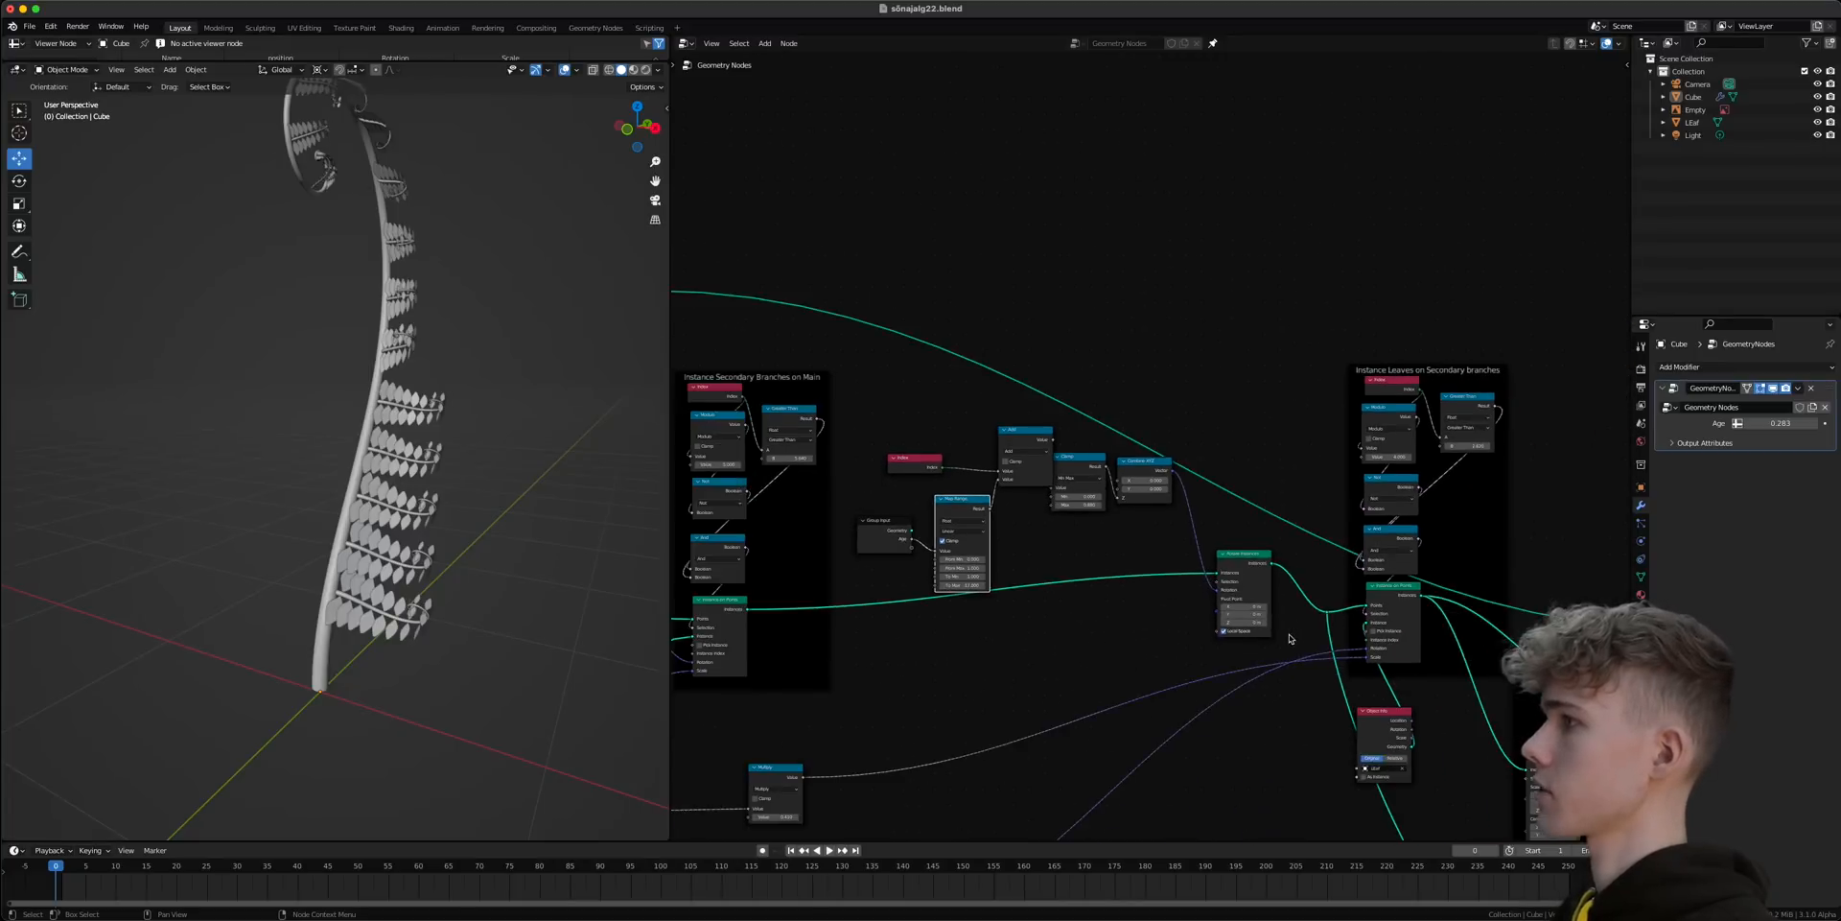
drag(1457, 783, 1160, 365)
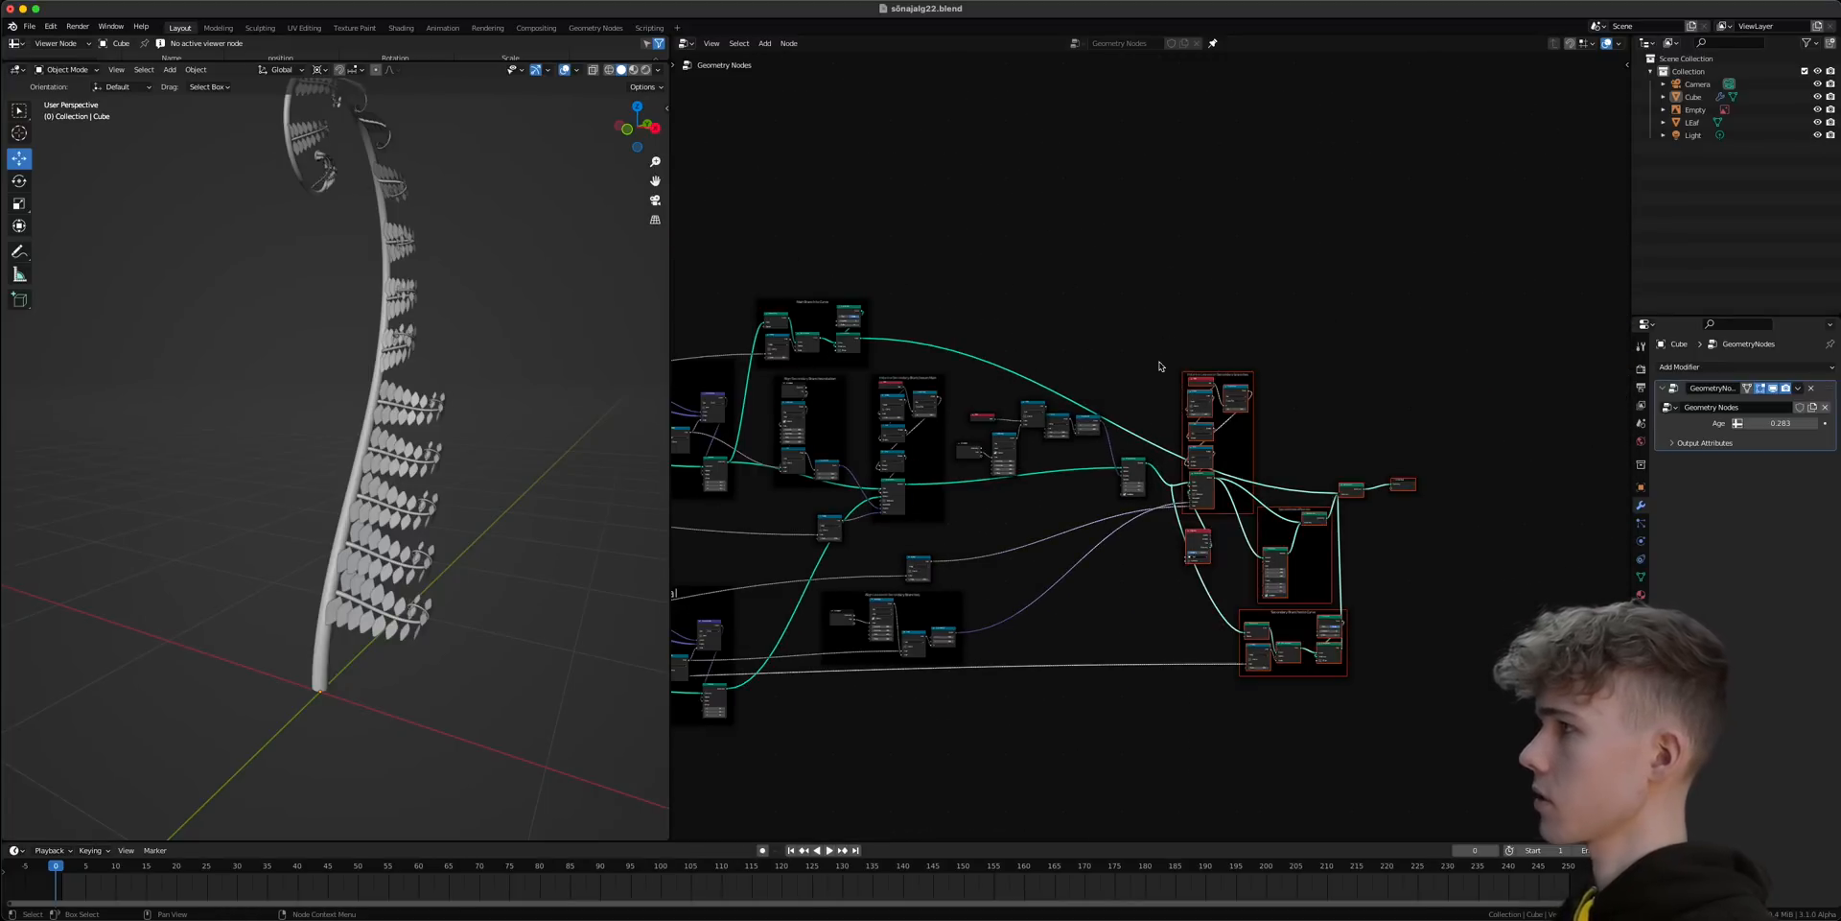
scroll(1019, 628, up, 6)
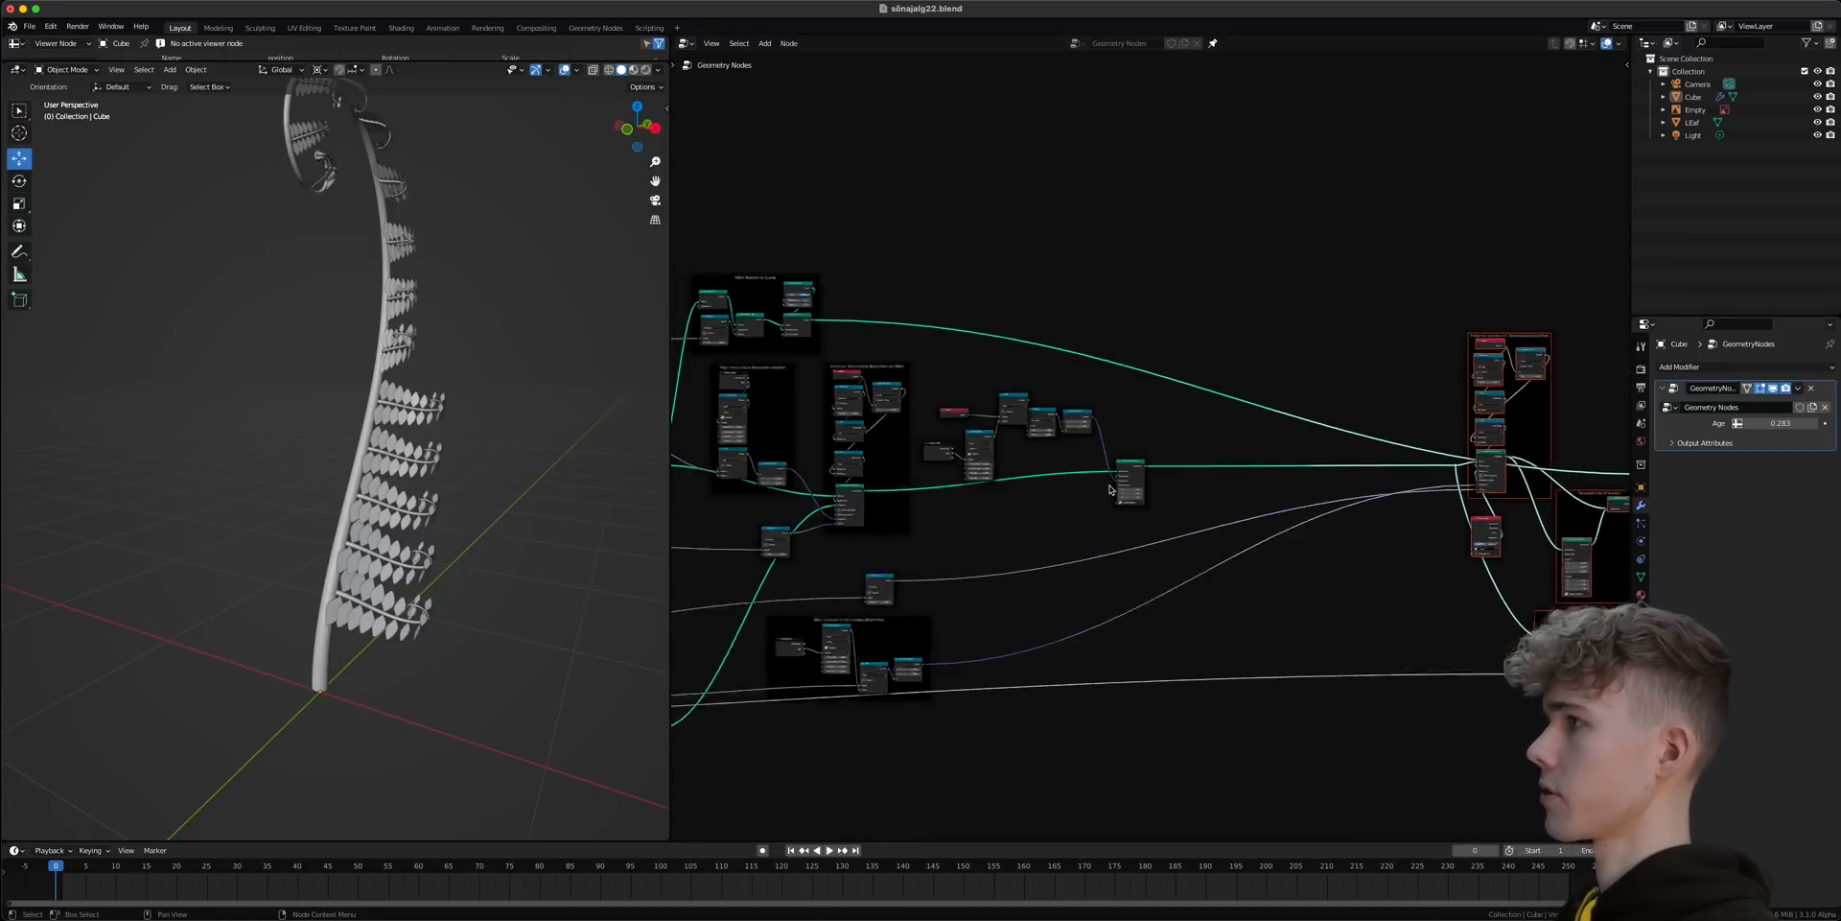
scroll(1151, 461, up, 6)
drag(1063, 409, 1172, 382)
middle_drag(1342, 577, 1239, 545)
- Insert a Scale Instances node after Rotate Instances, save the file, and set its X, Y and Z scale to 1.220
key(shift+a)
text(s)
text(scale)
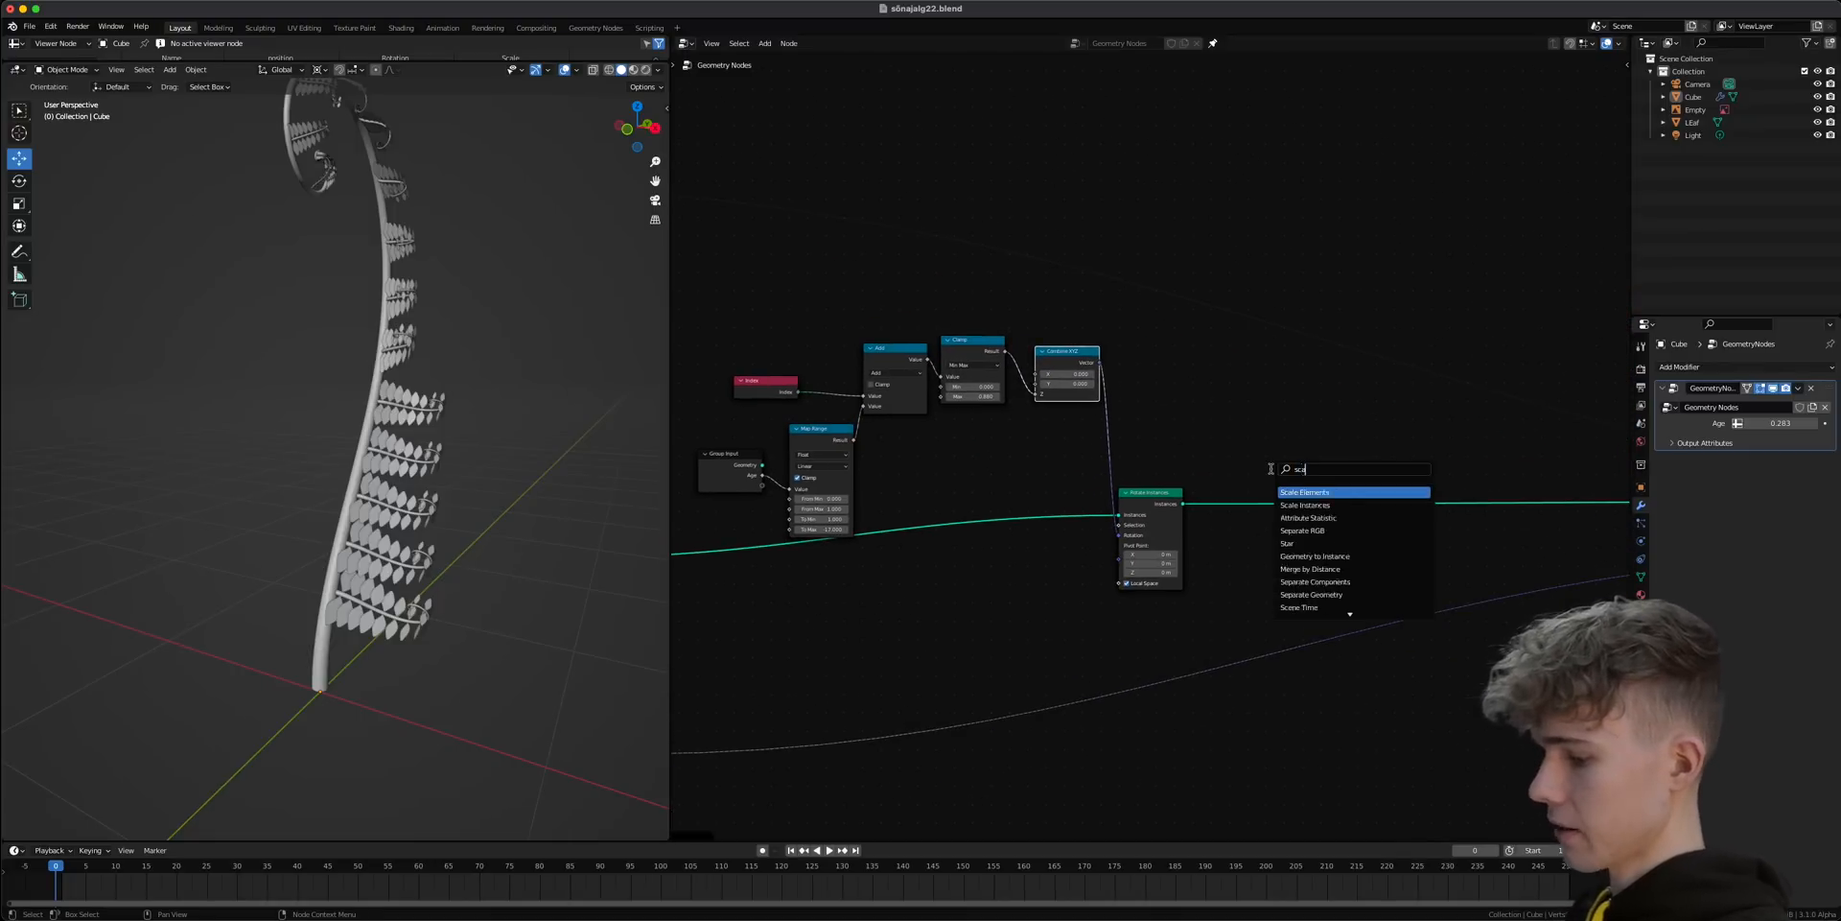
click(1305, 505)
click(1422, 512)
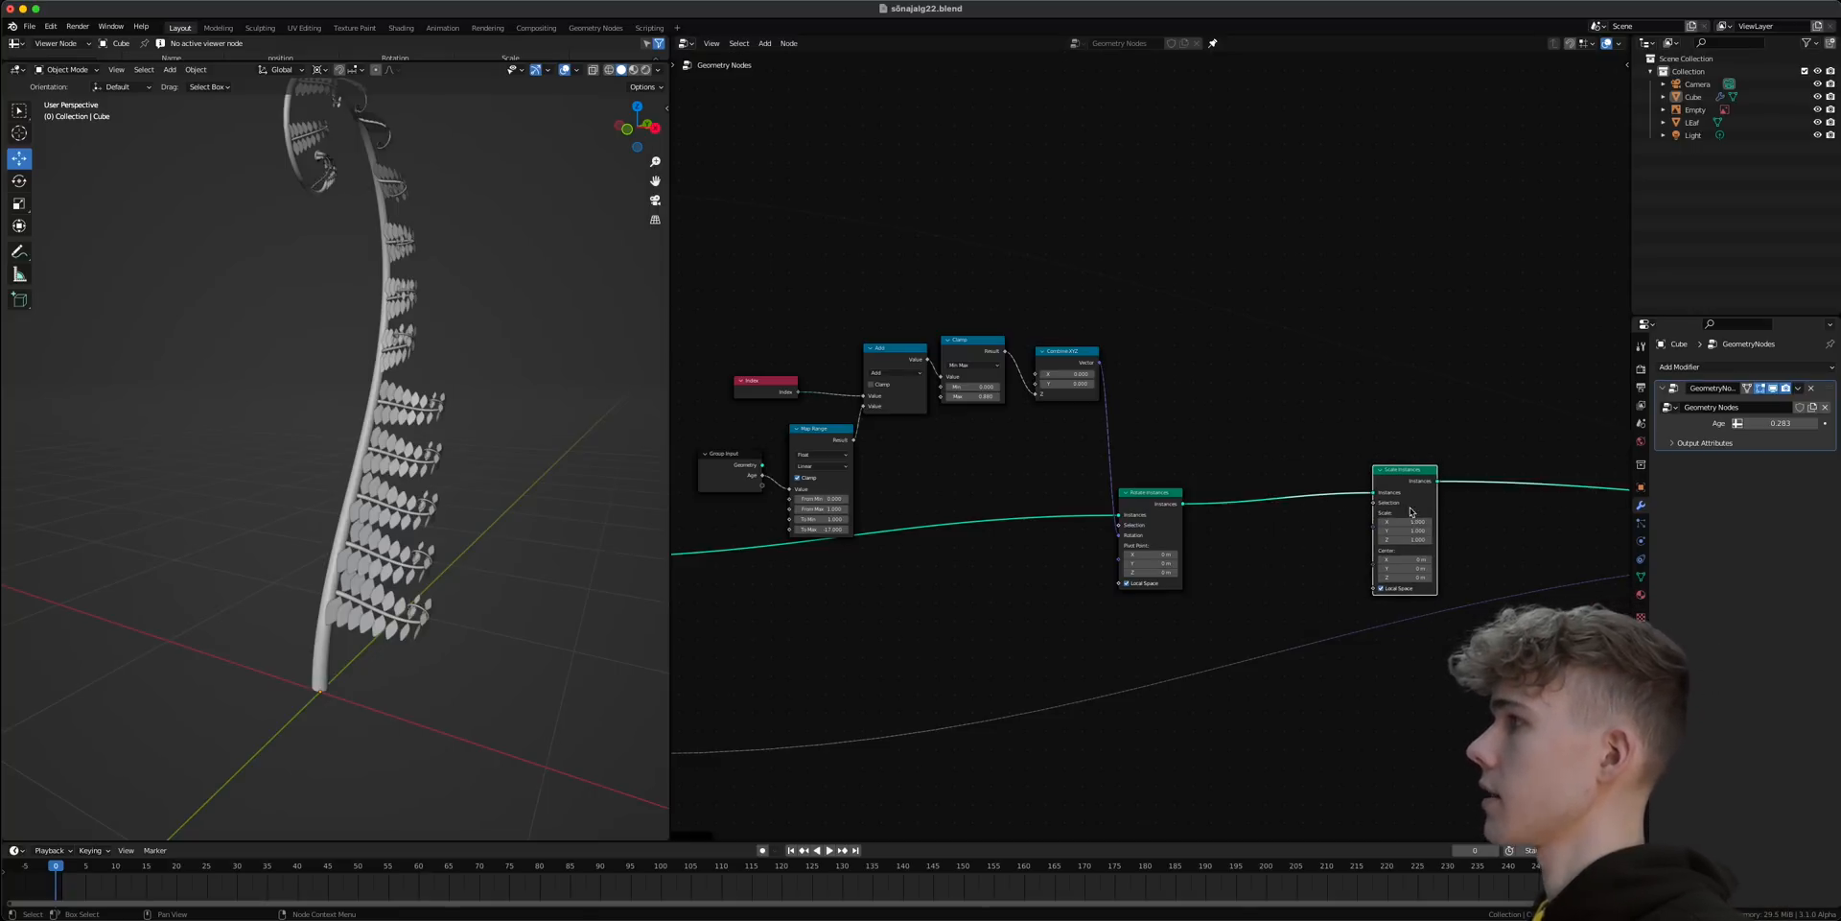
scroll(1406, 508, up, 4)
middle_drag(1390, 504, 1303, 471)
key(super+s)
mouse_move(1412, 517)
mouse_down()
mouse_move(1412, 541)
mouse_move(1339, 541)
mouse_move(1395, 540)
mouse_up()
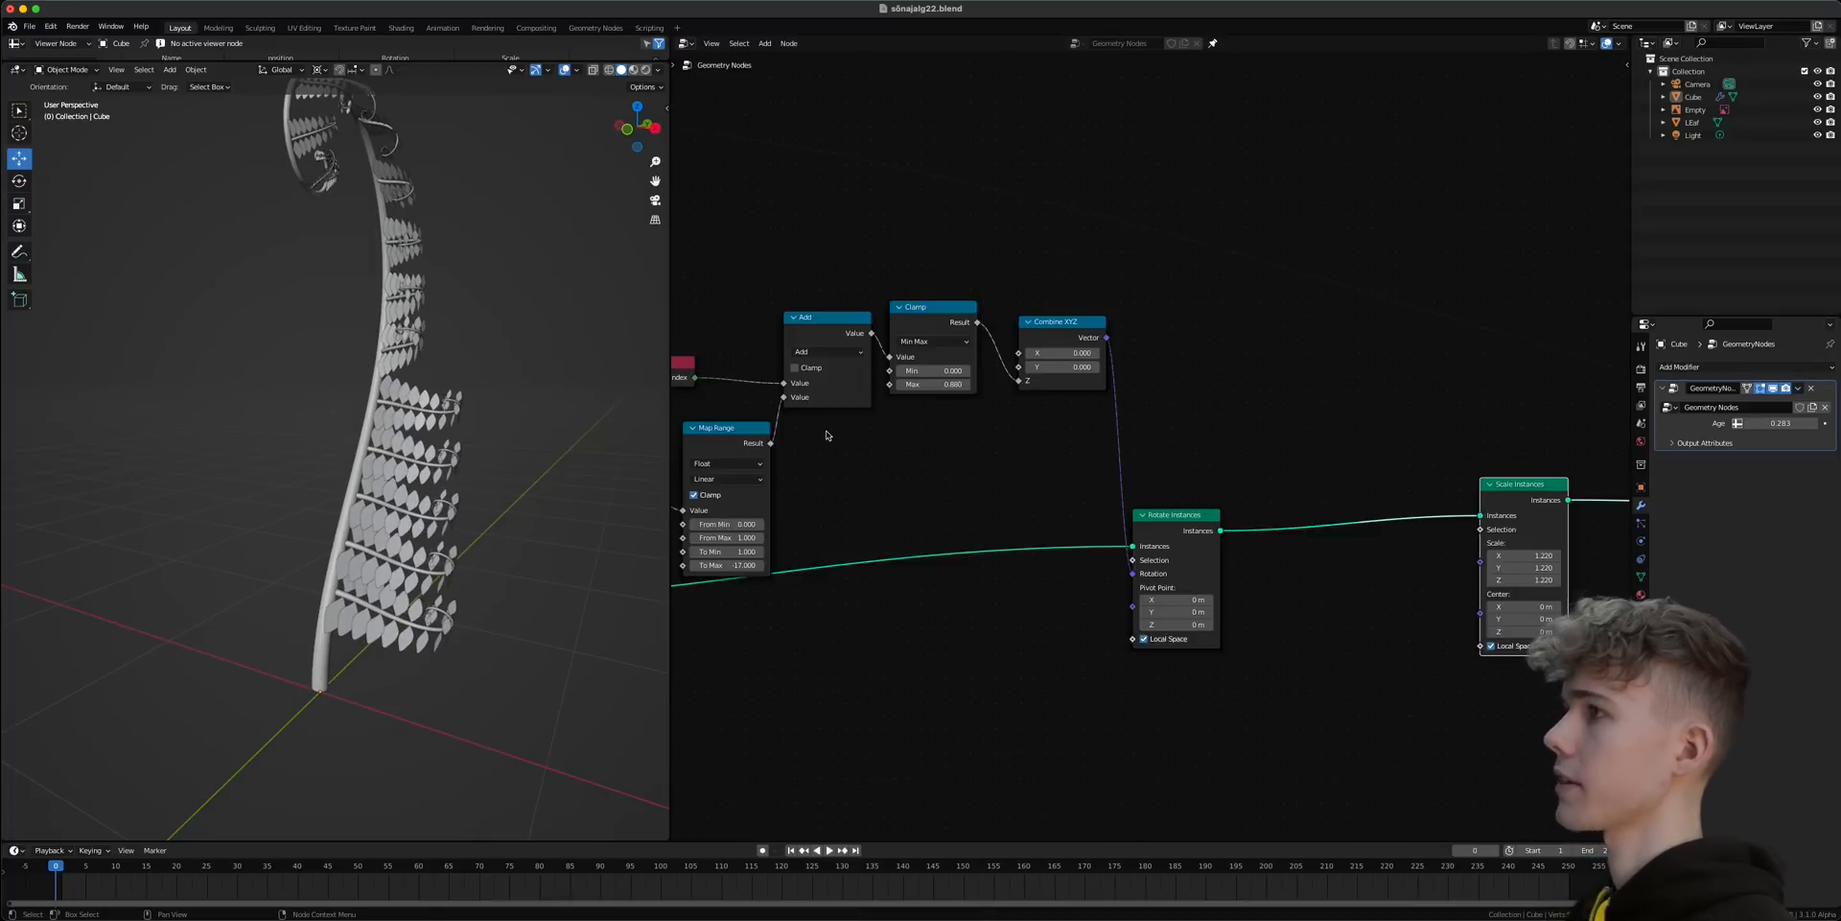
- Duplicate the Index, Group Input, Map Range, Add, Clamp and Combine XYZ nodes and arrange the copies near Scale Instances
middle_drag(684, 382, 827, 429)
drag(715, 342, 1256, 544)
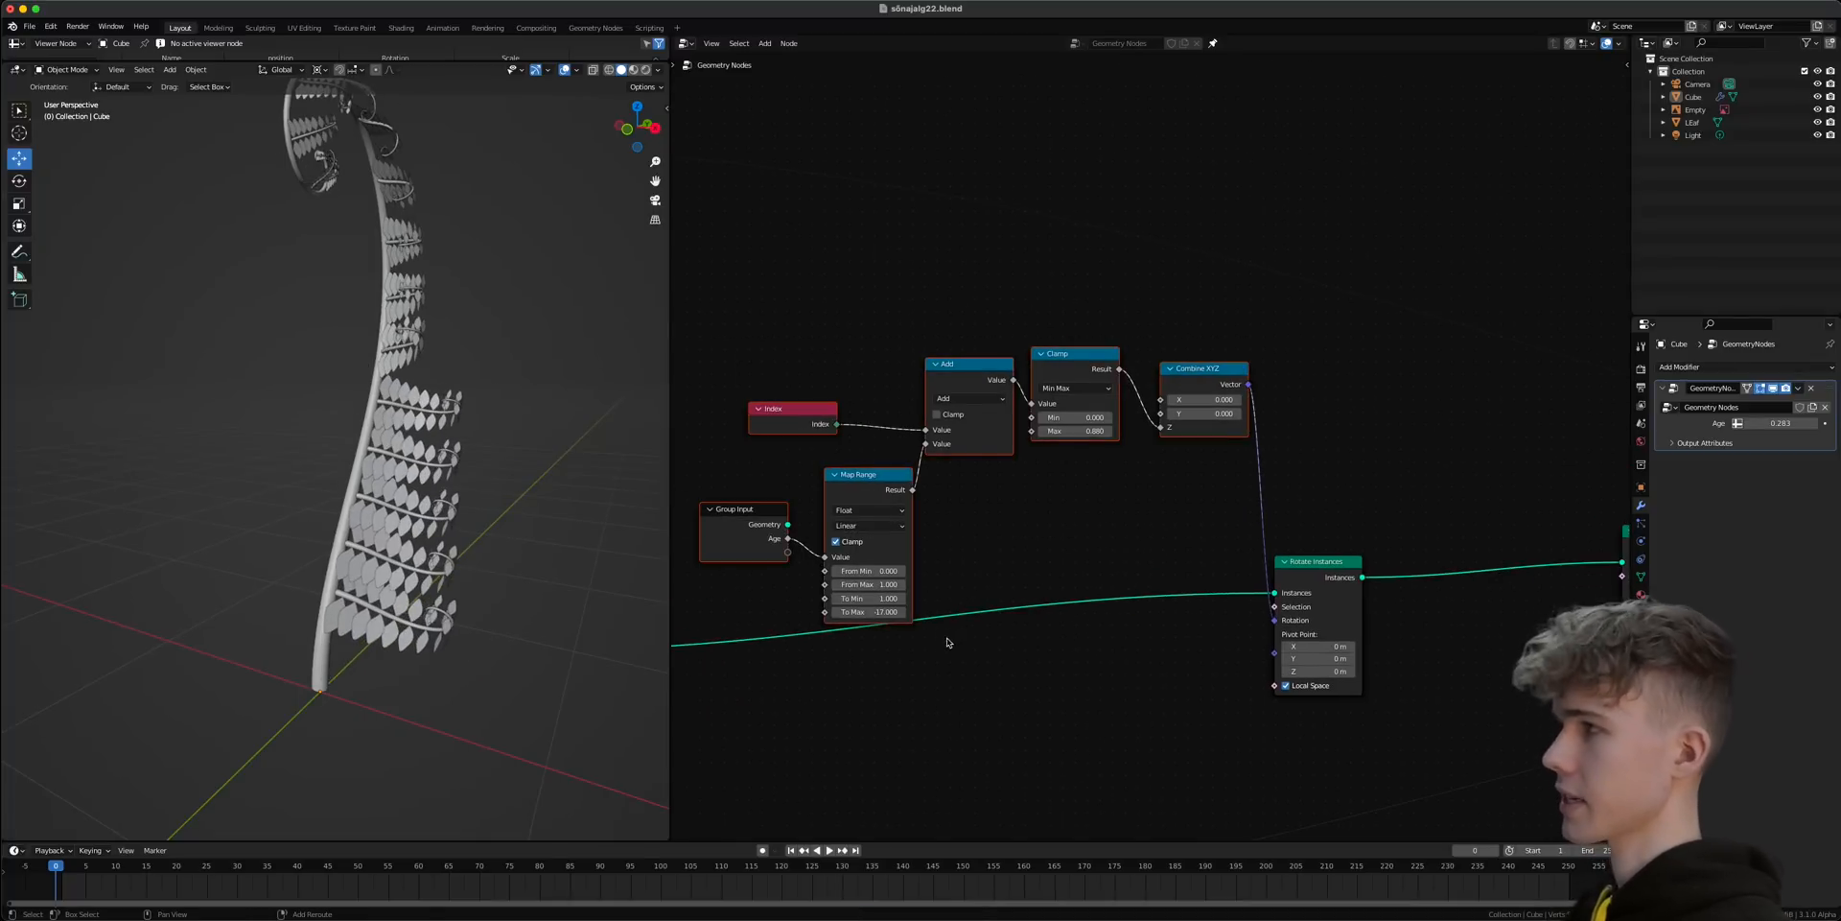
key(shift+d)
click(1521, 514)
scroll(1426, 528, down, 2)
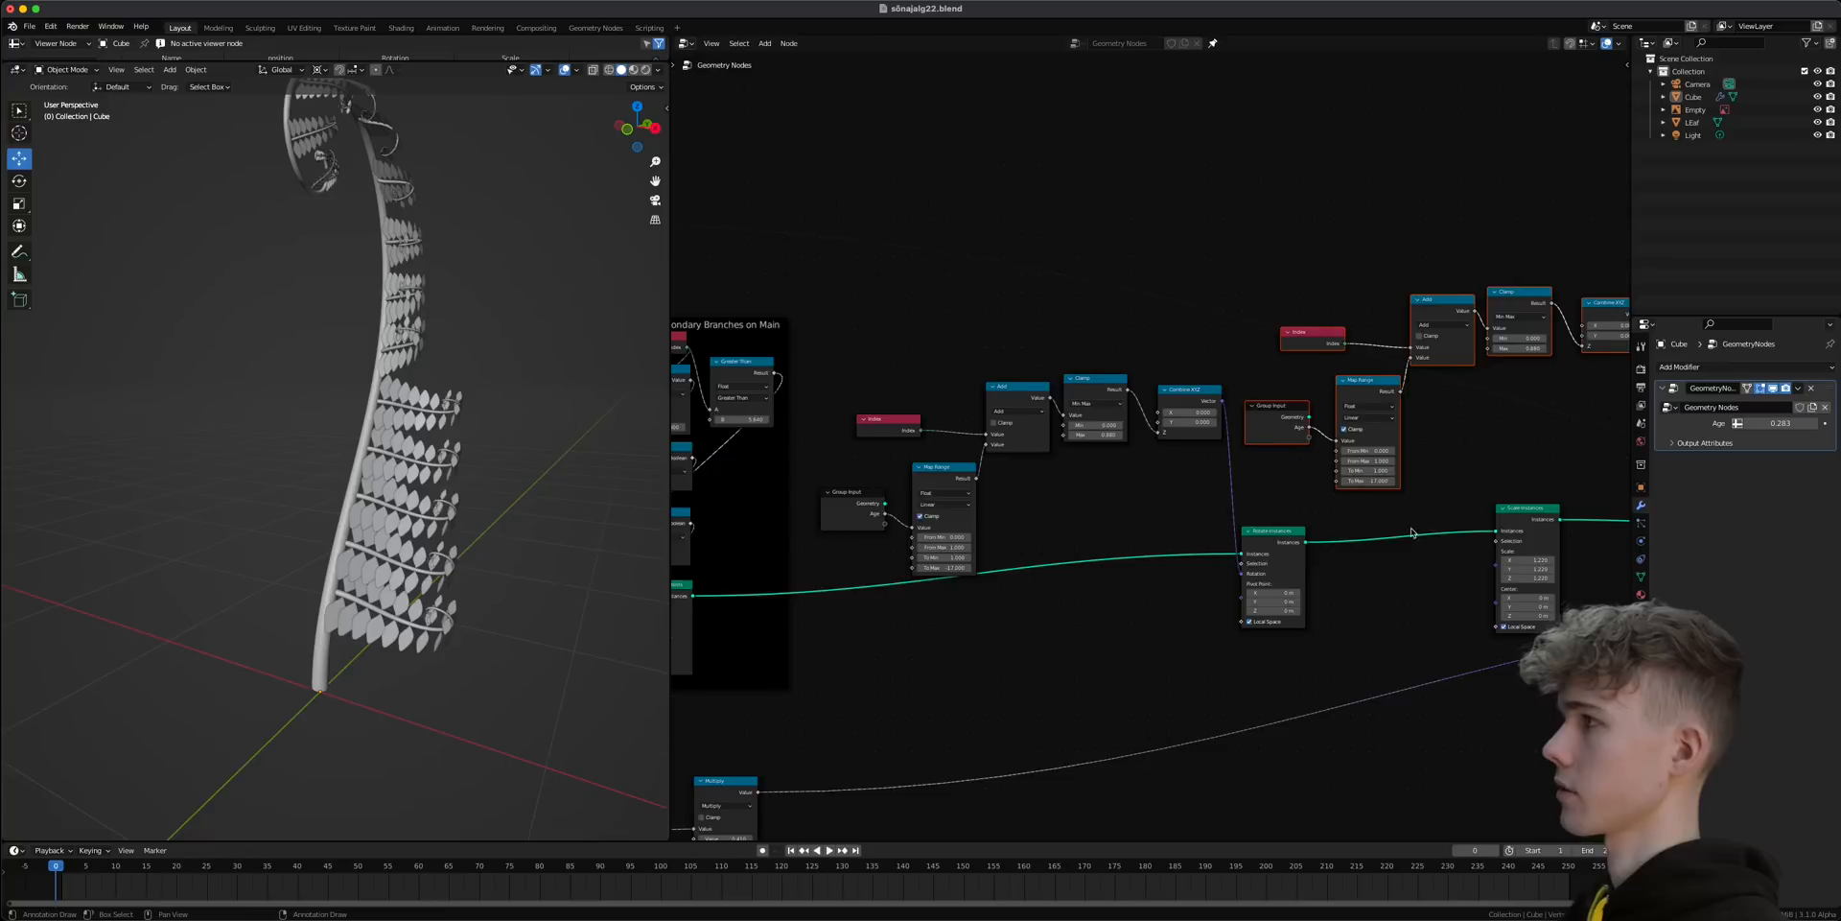
middle_drag(1426, 529, 1195, 542)
drag(1290, 523, 1527, 539)
drag(1020, 279, 1420, 499)
key(g)
click(1227, 487)
- Delete the duplicated Map Range and Group Input nodes
click(1227, 487)
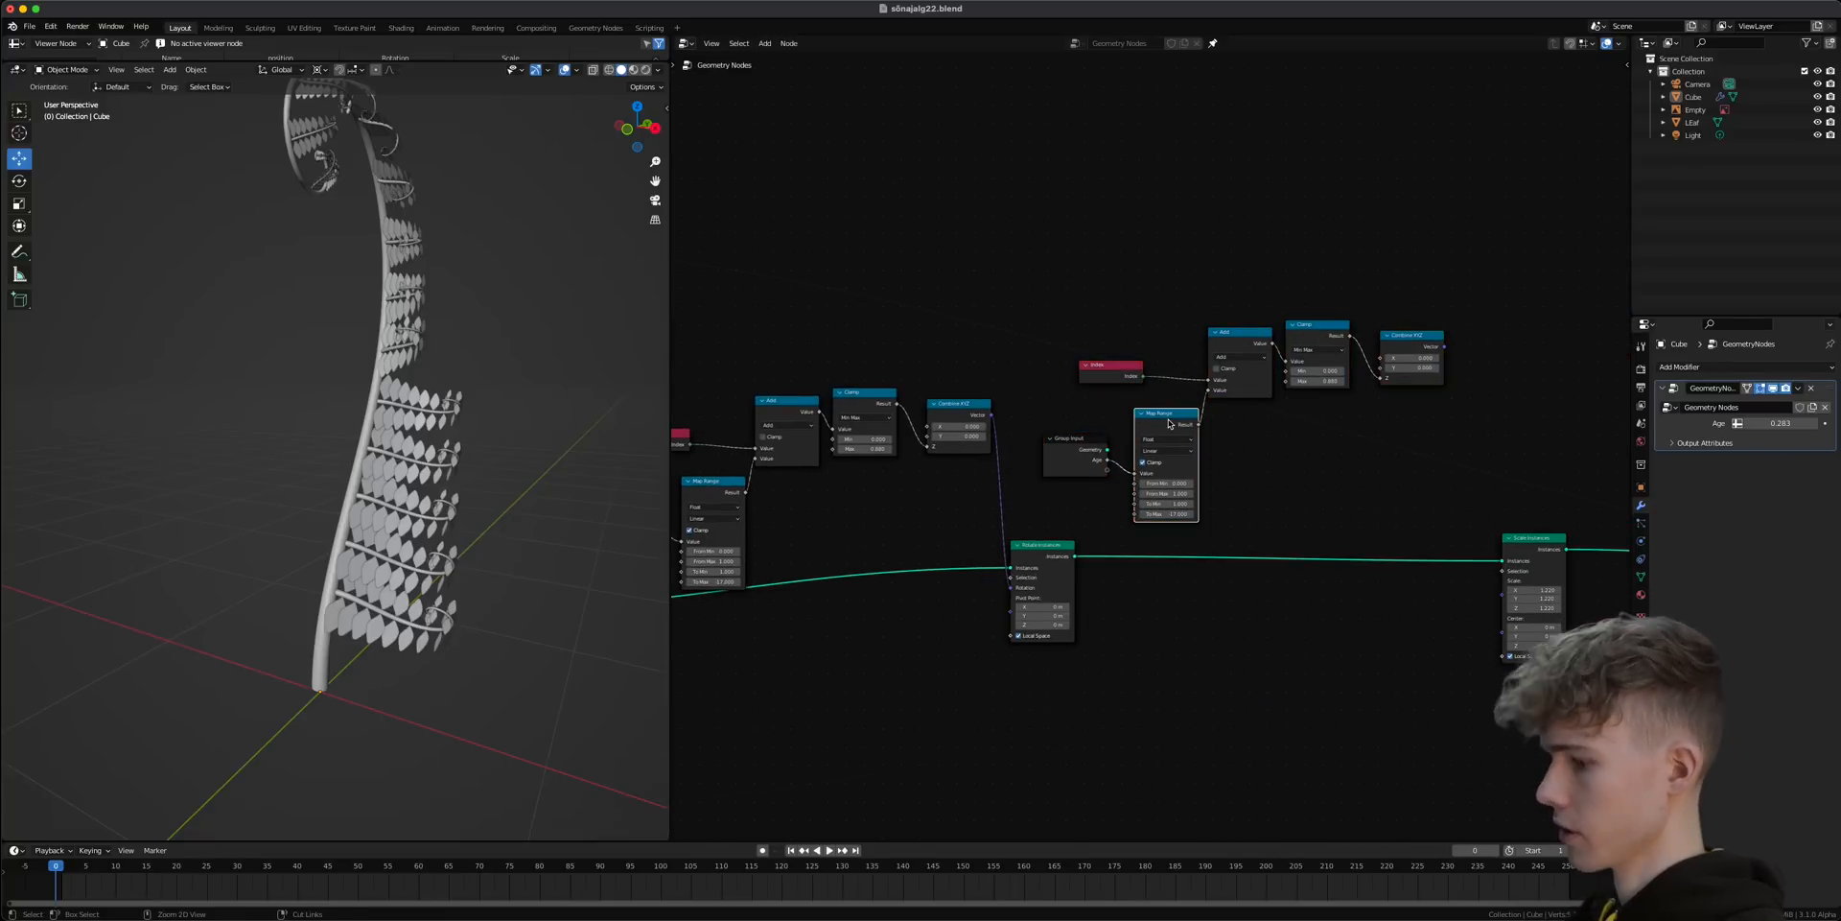
key(ctrl+x)
click(1086, 451)
key(x)
middle_drag(1089, 455, 1222, 500)
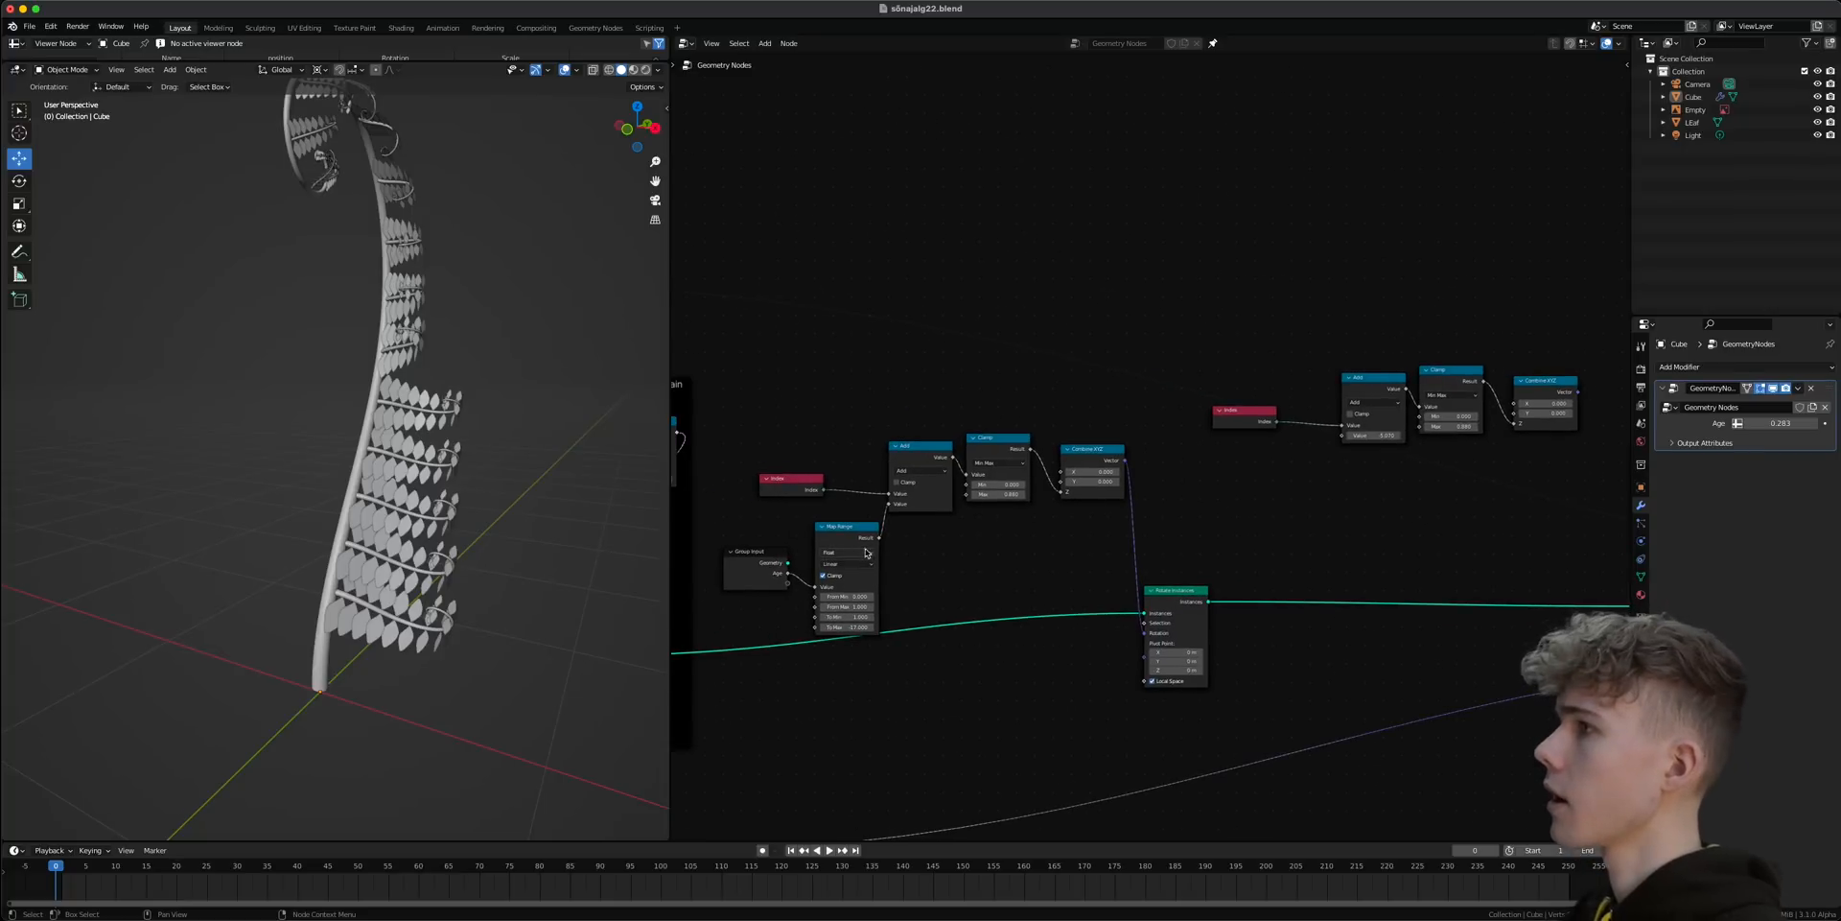
- Connect the original Map Range Result to the duplicated Add node's second value and save the file
drag(874, 538, 1341, 435)
scroll(1316, 493, up, 1)
key(ctrl+s)
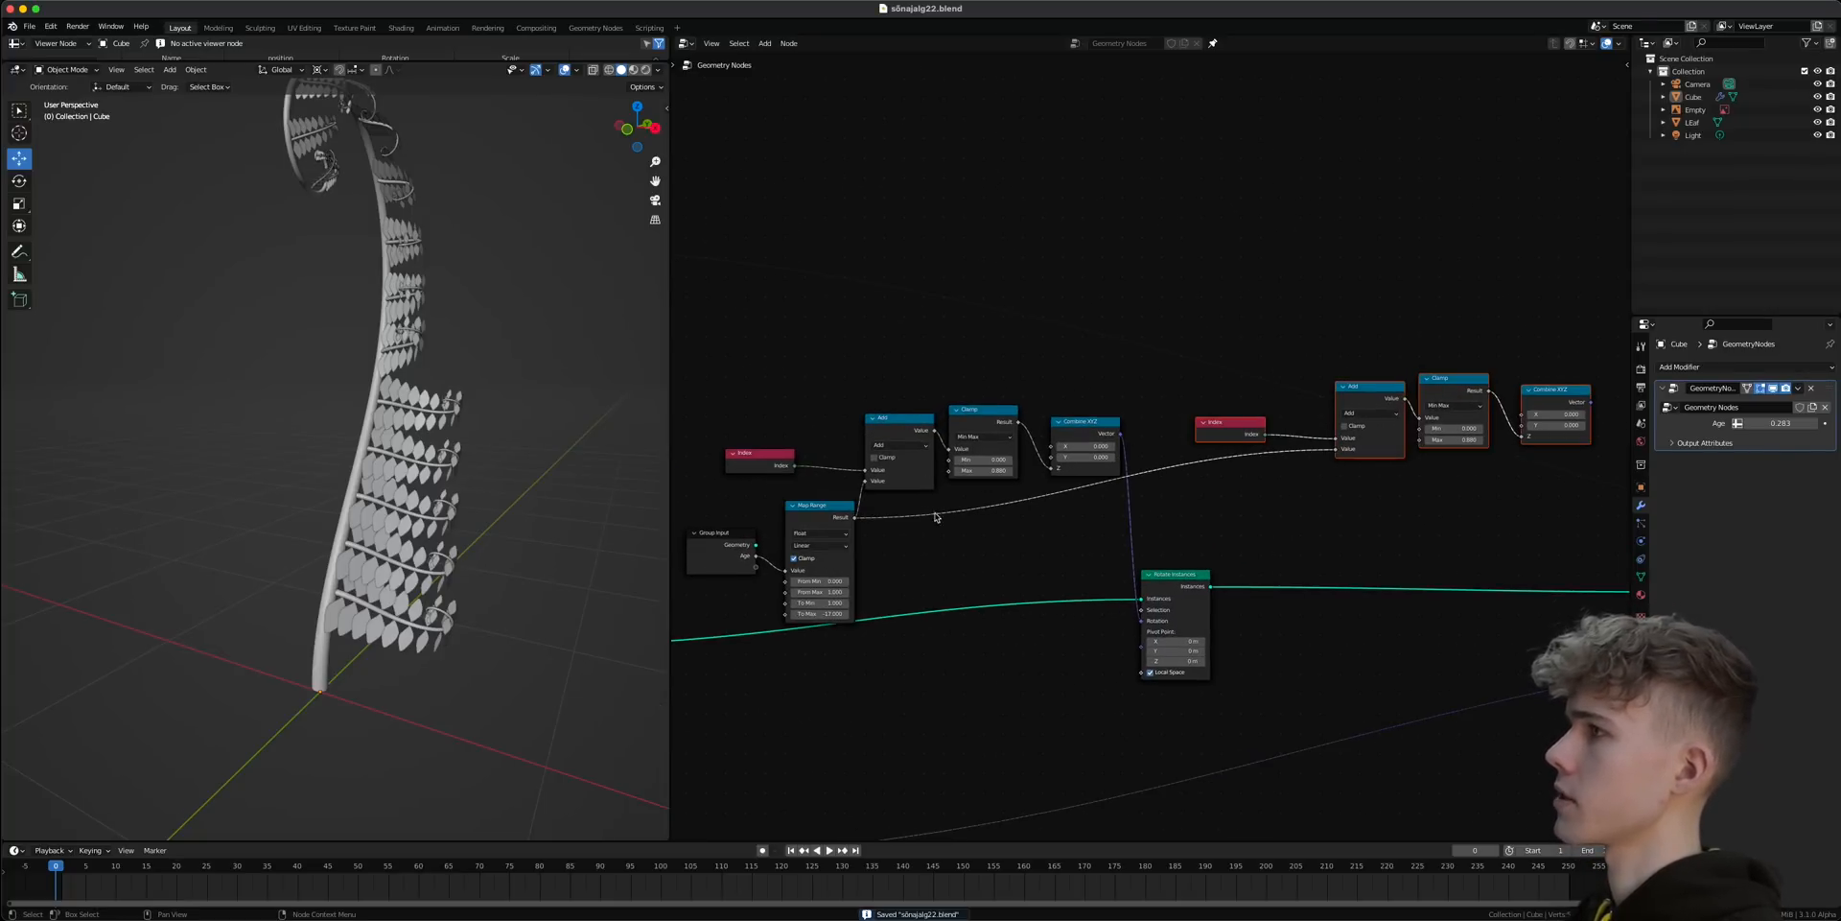
- Delete the duplicated Combine XYZ, connect the copied Clamp's Result directly to the Scale input of Scale Instances, and save
scroll(1462, 575, down, 2)
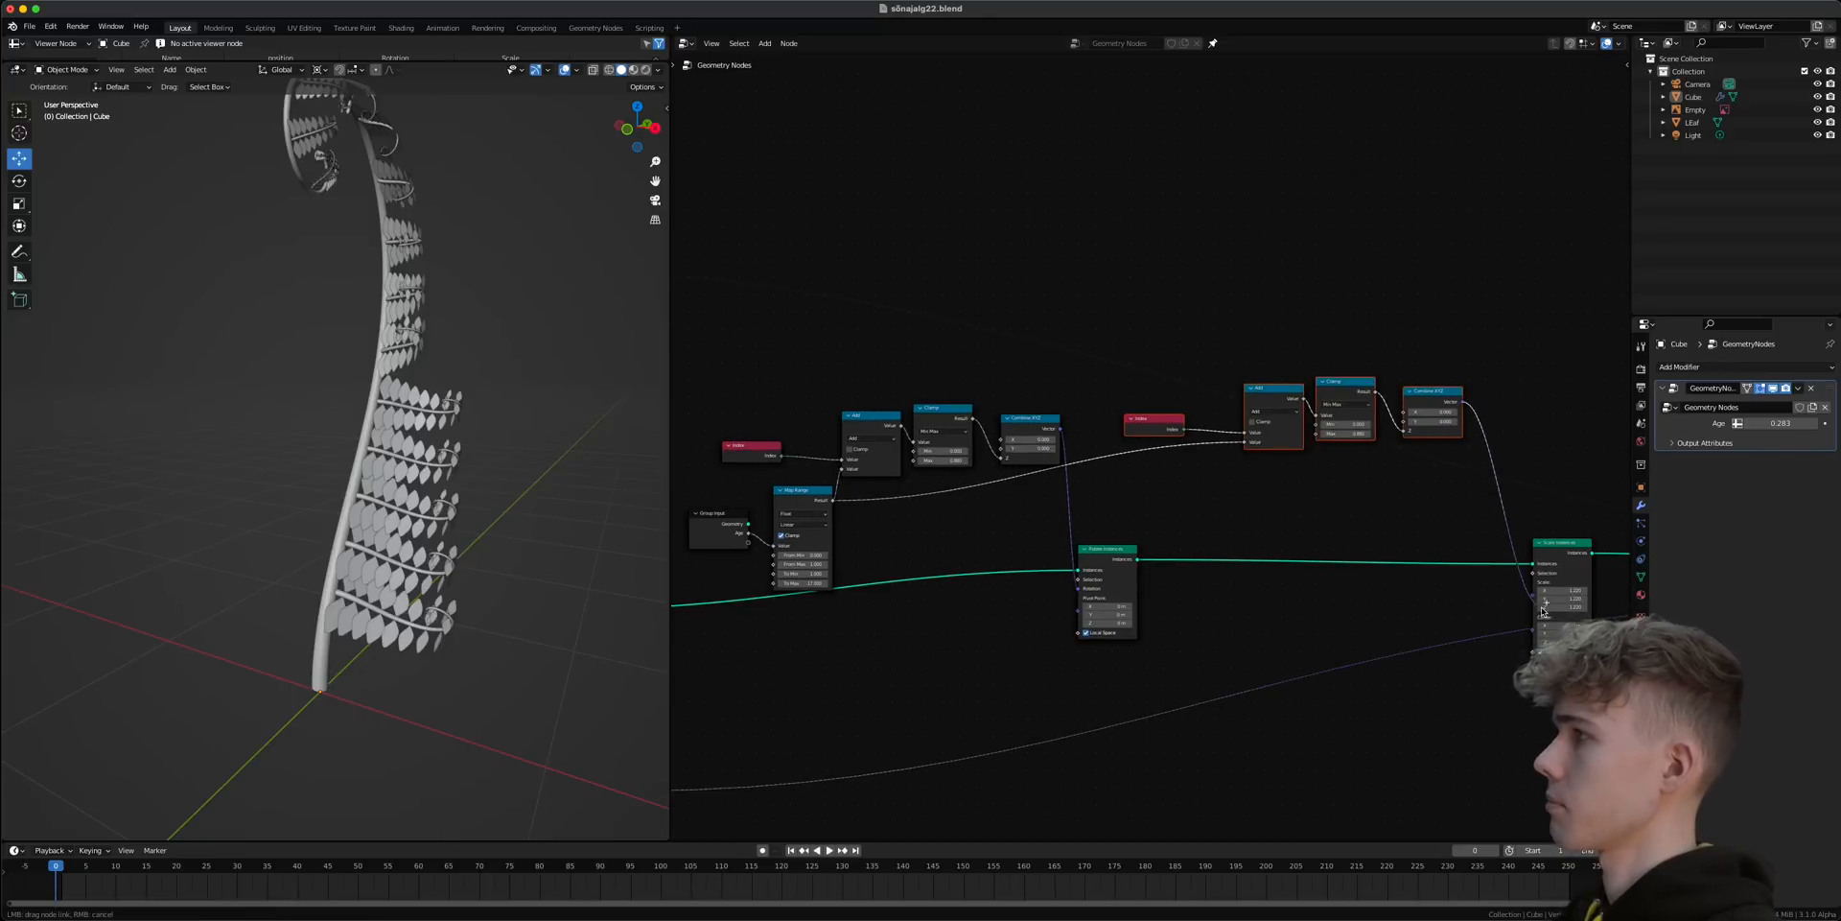
drag(1518, 533, 1512, 424)
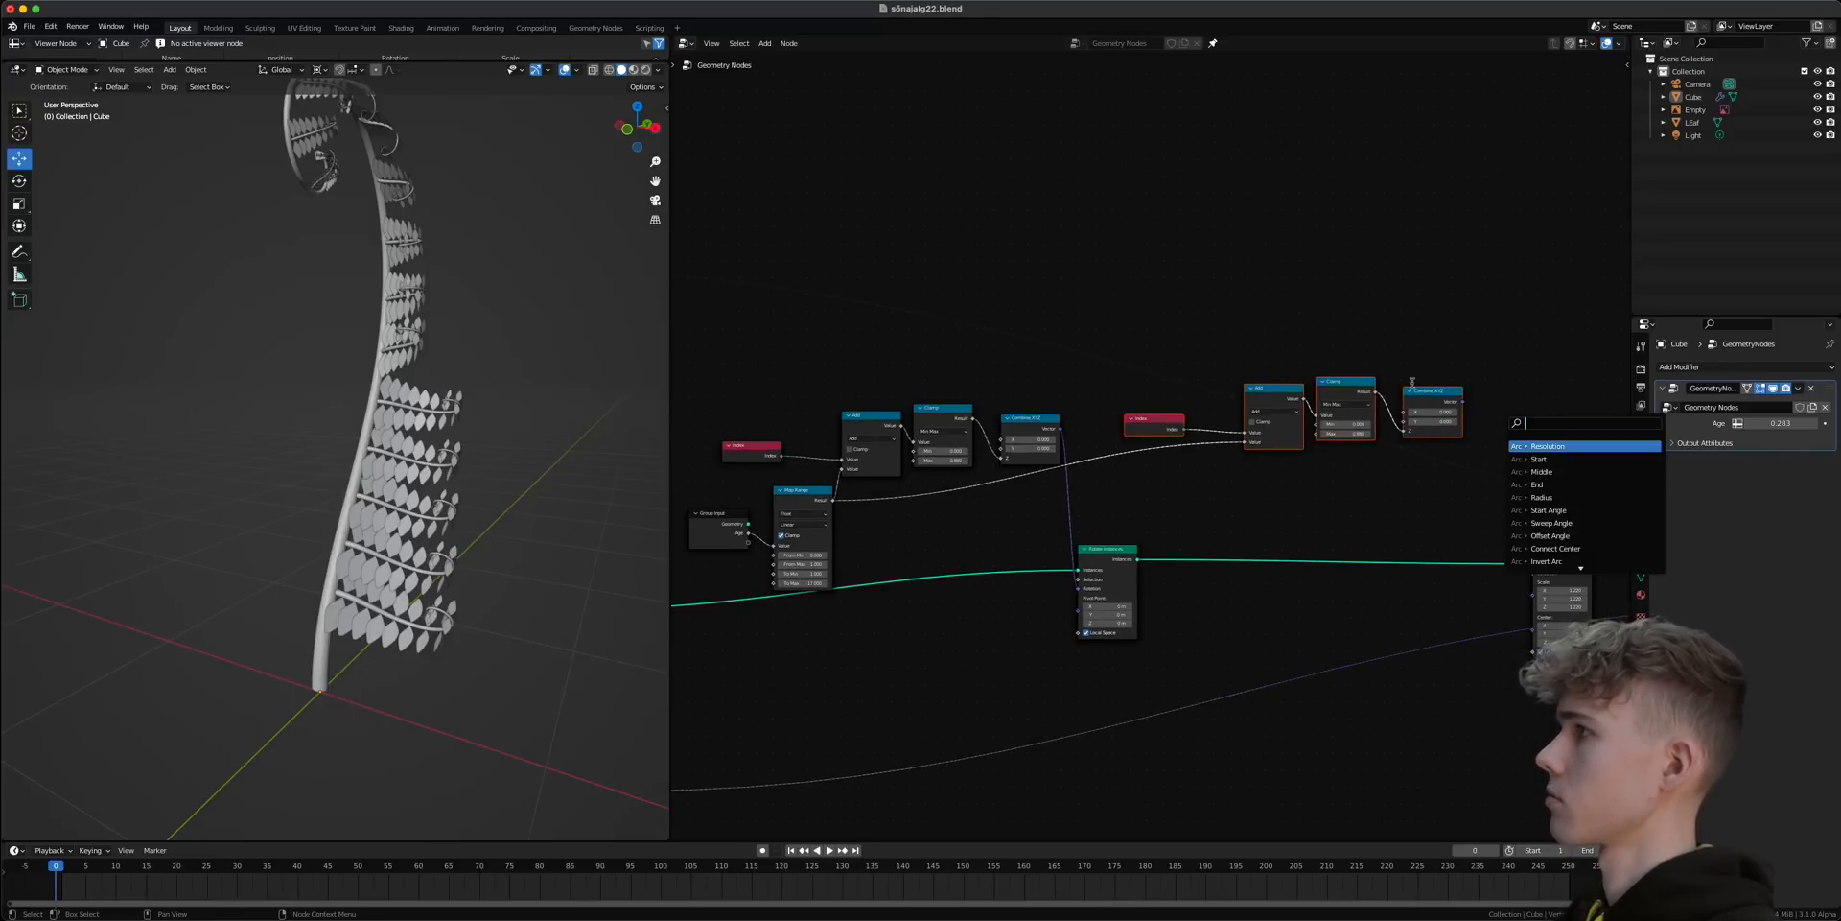
click(1413, 389)
click(1413, 391)
key(x)
drag(1374, 392, 1535, 596)
drag(1561, 543, 1449, 532)
key(ctrl+s)
- Remove the link between the original Map Range and the duplicated Add node by inserting a reroute and deleting it
scroll(1331, 476, up, 4)
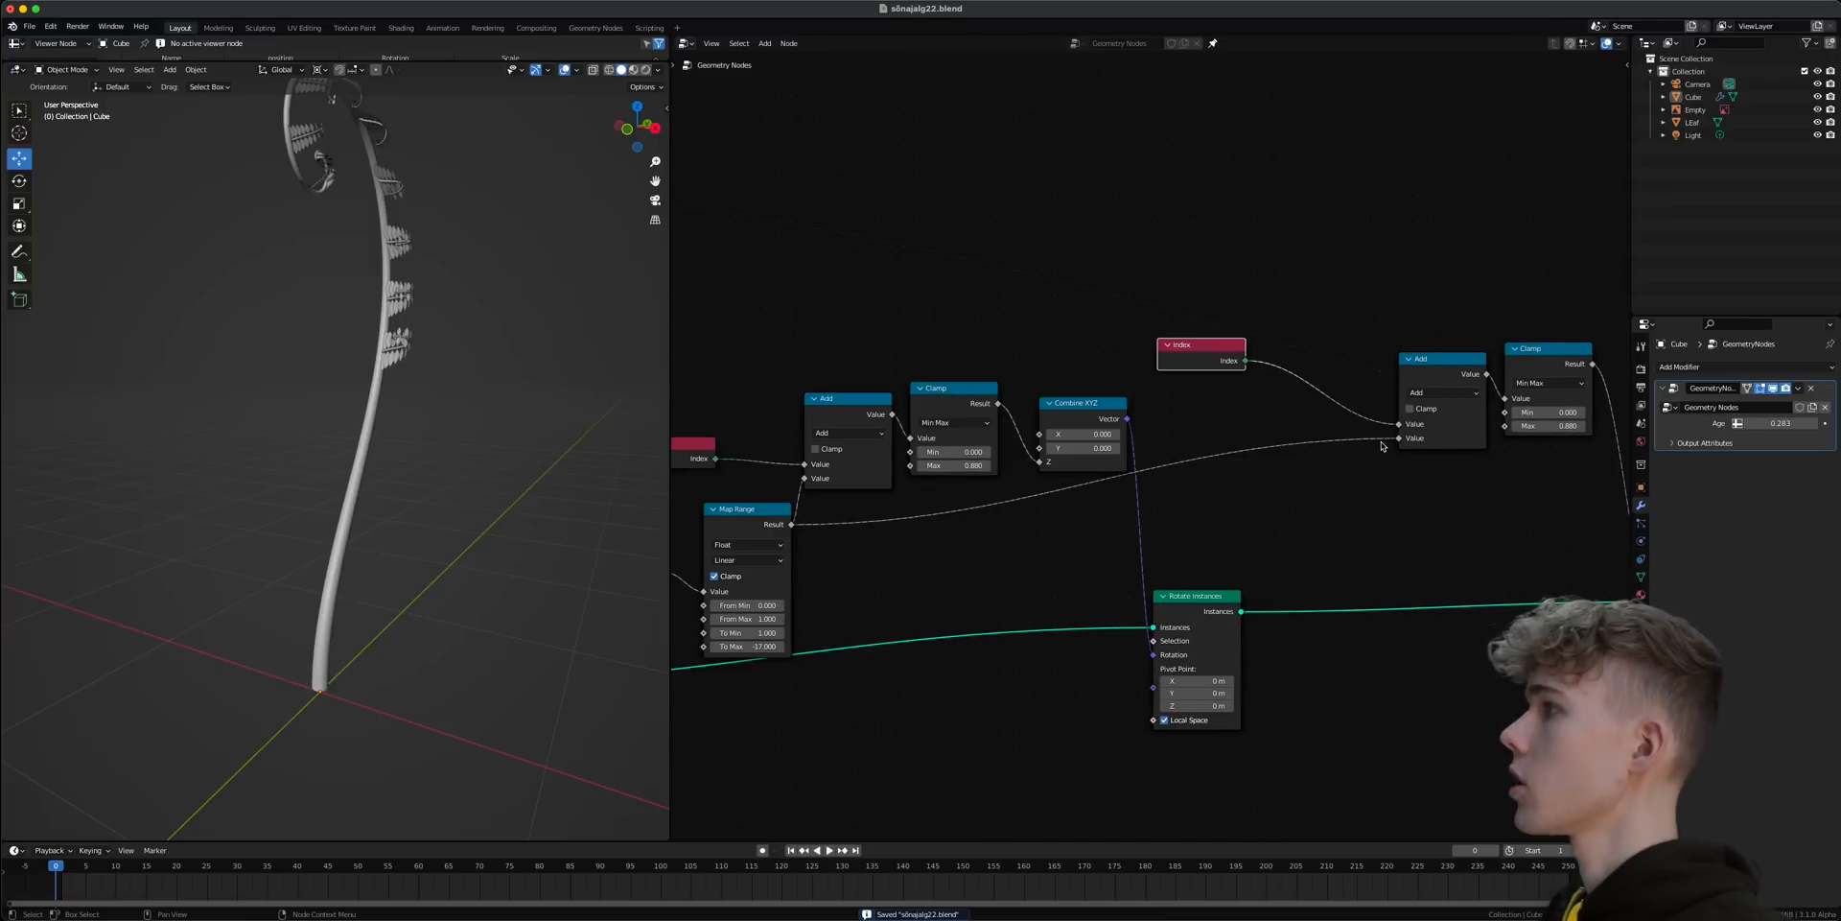
shift+right_drag(1322, 425, 1329, 475)
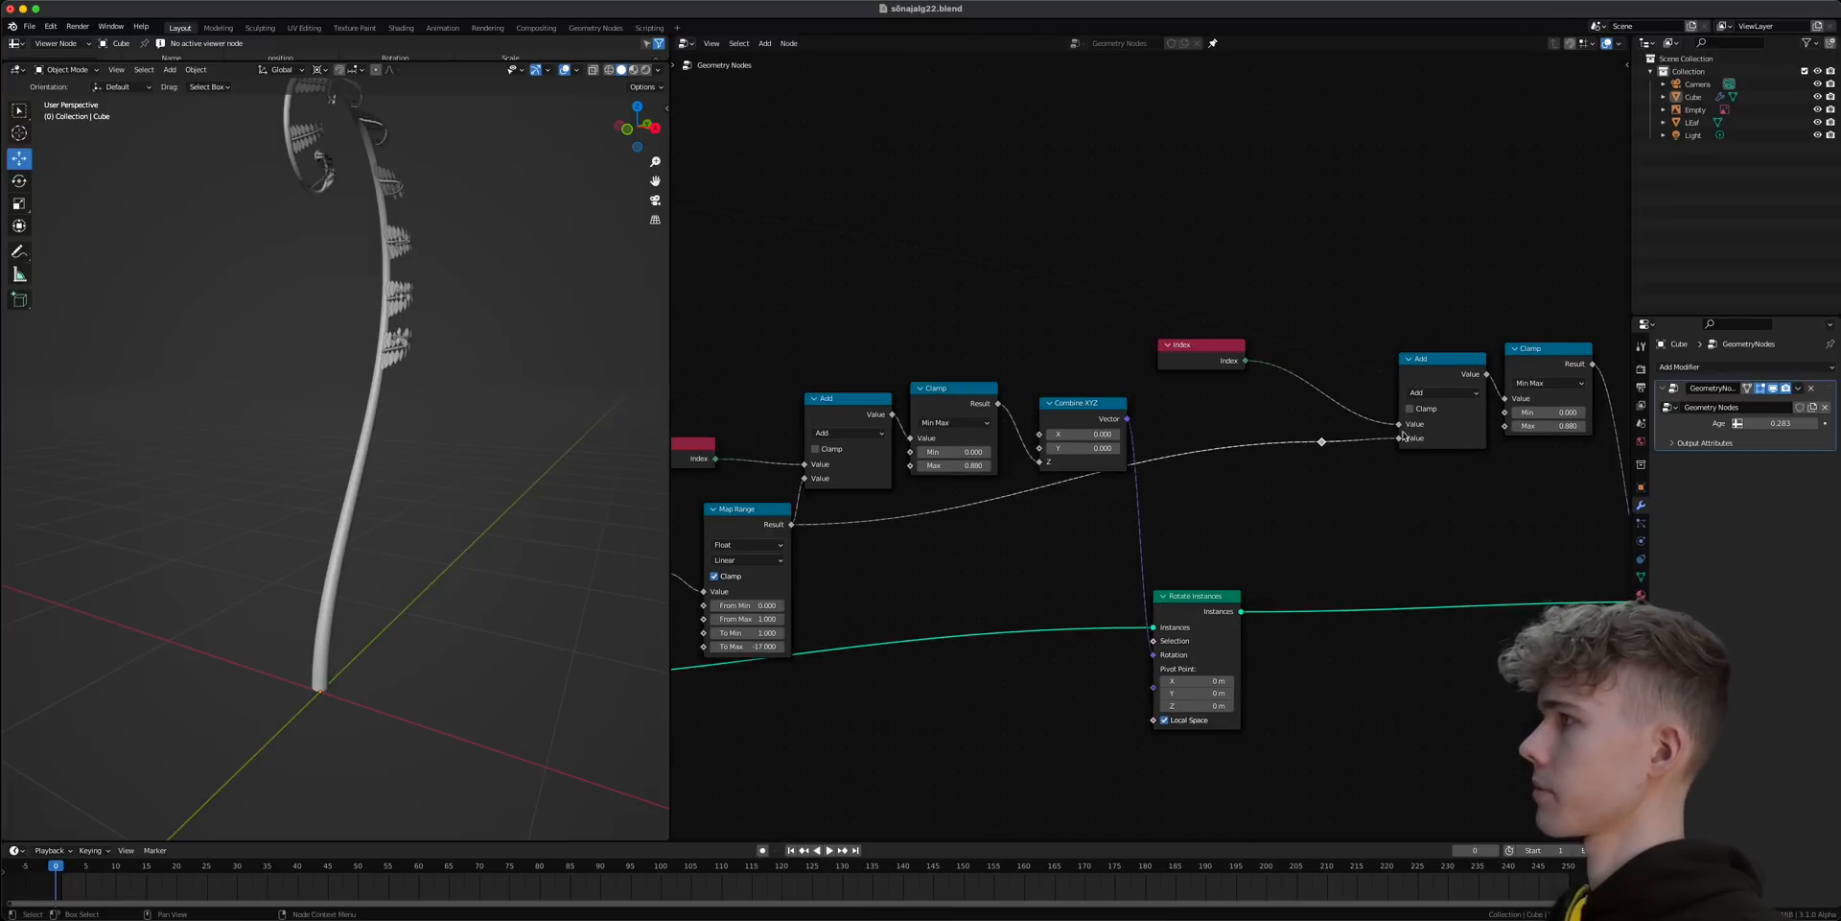
drag(1352, 464, 1324, 443)
key(ctrl+x)
middle_drag(1330, 452, 1292, 469)
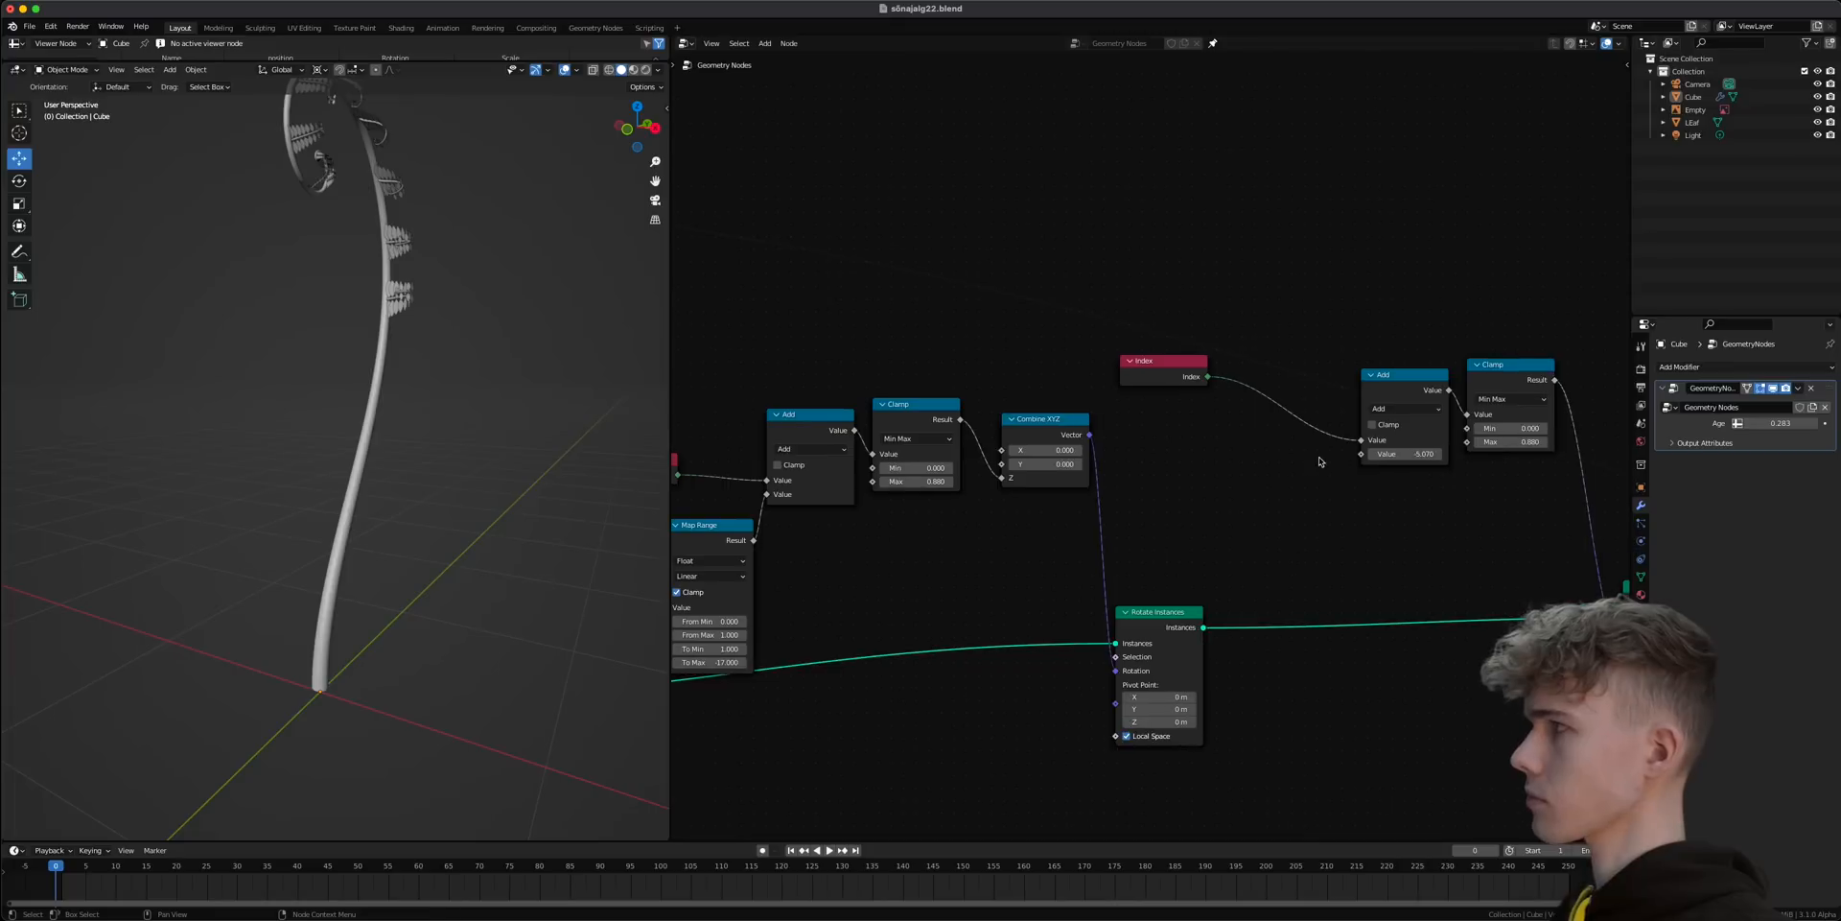
- Set the duplicated Add node's value to 2.850
mouse_move(1408, 453)
mouse_down()
mouse_move(1468, 453)
mouse_move(1402, 453)
mouse_move(1433, 454)
mouse_up()
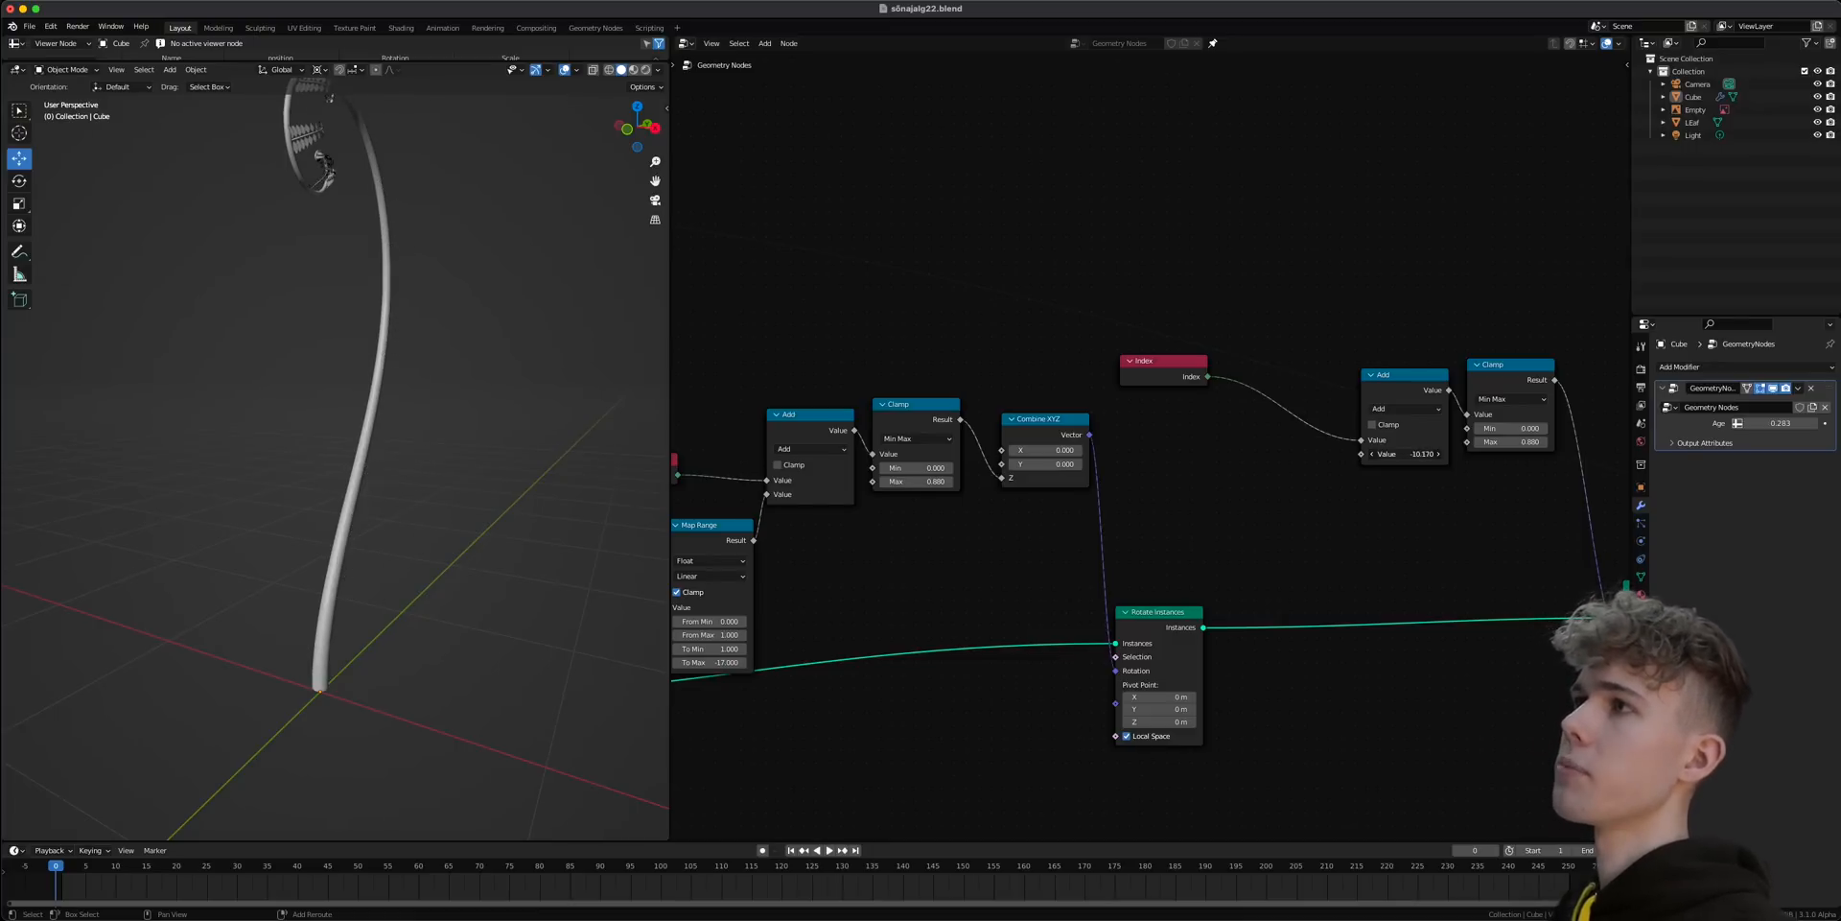
drag(1406, 454, 1444, 454)
middle_drag(1359, 469, 1303, 479)
right_click(1214, 356)
key(Escape)
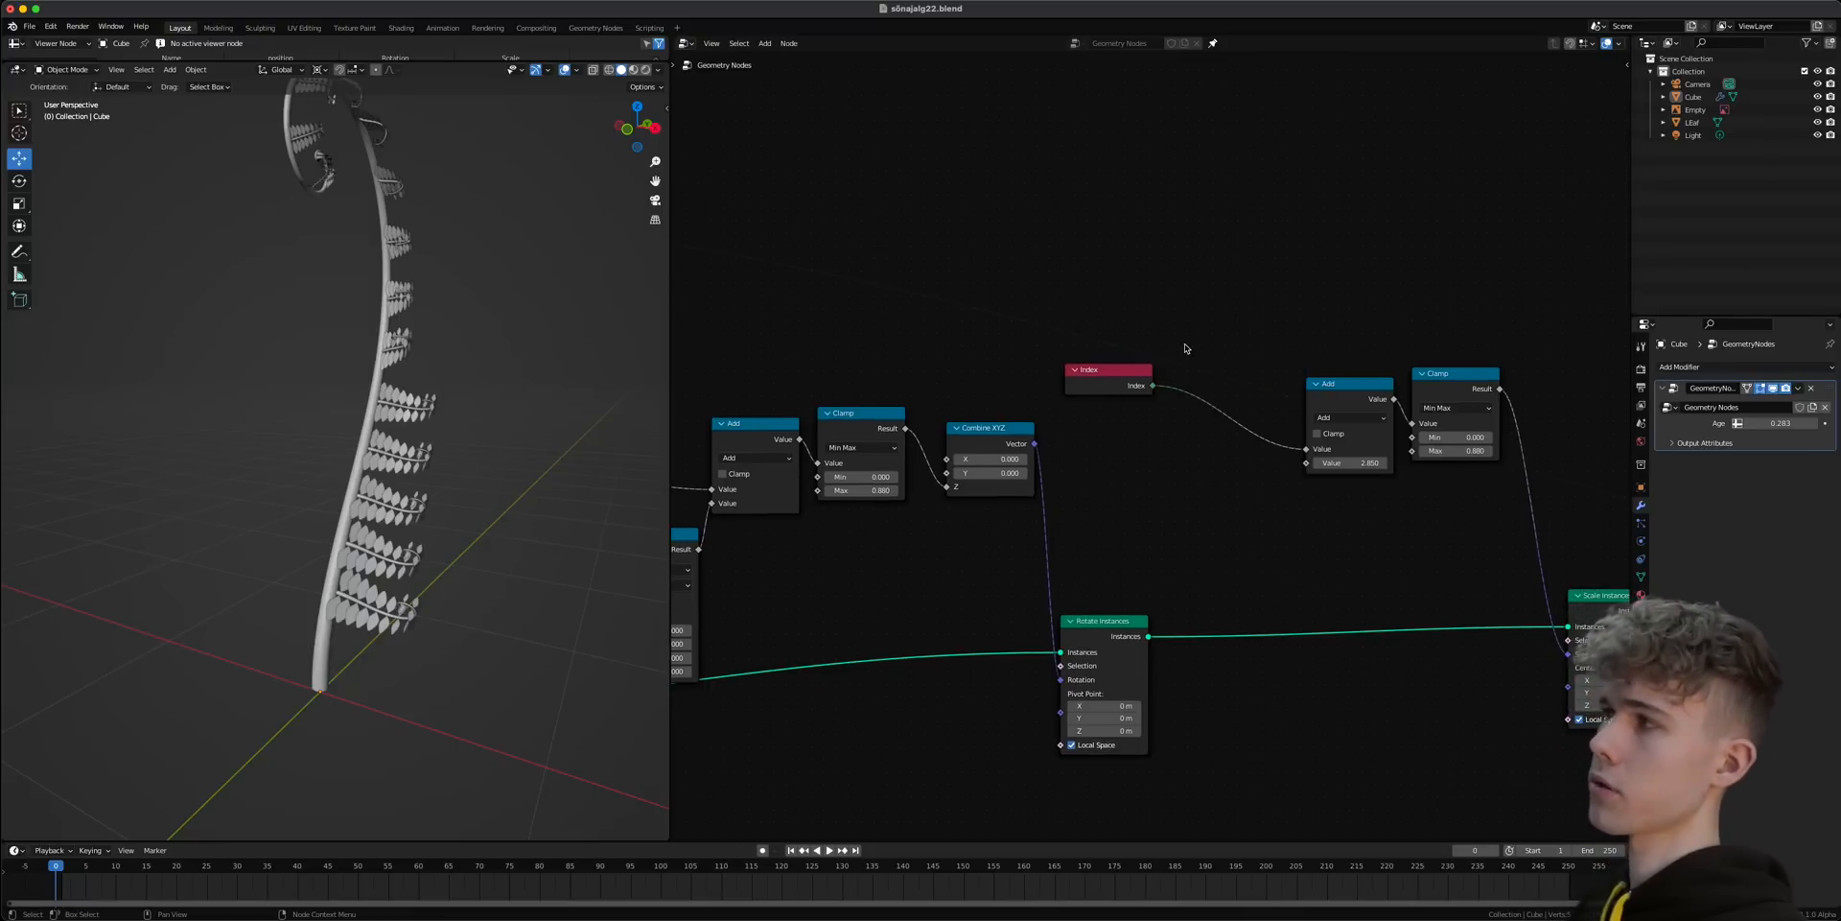
- Insert a Map Range node between the duplicated Index and Add nodes
key(shift+a)
click(1185, 347)
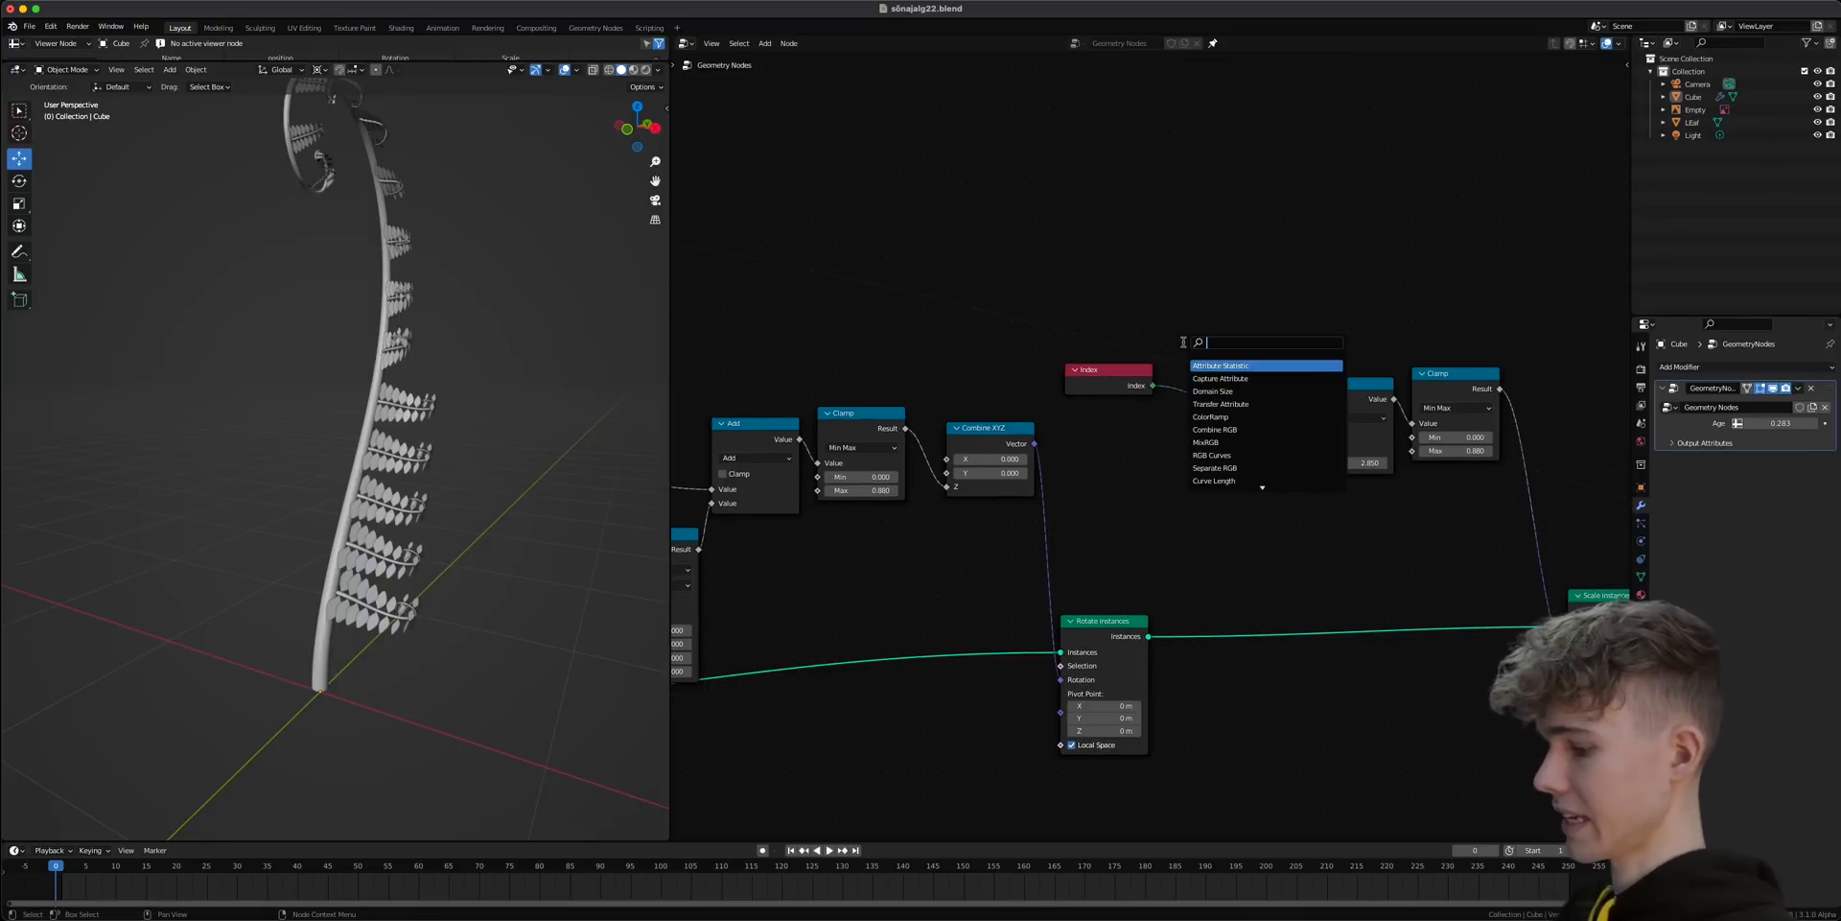
text(map)
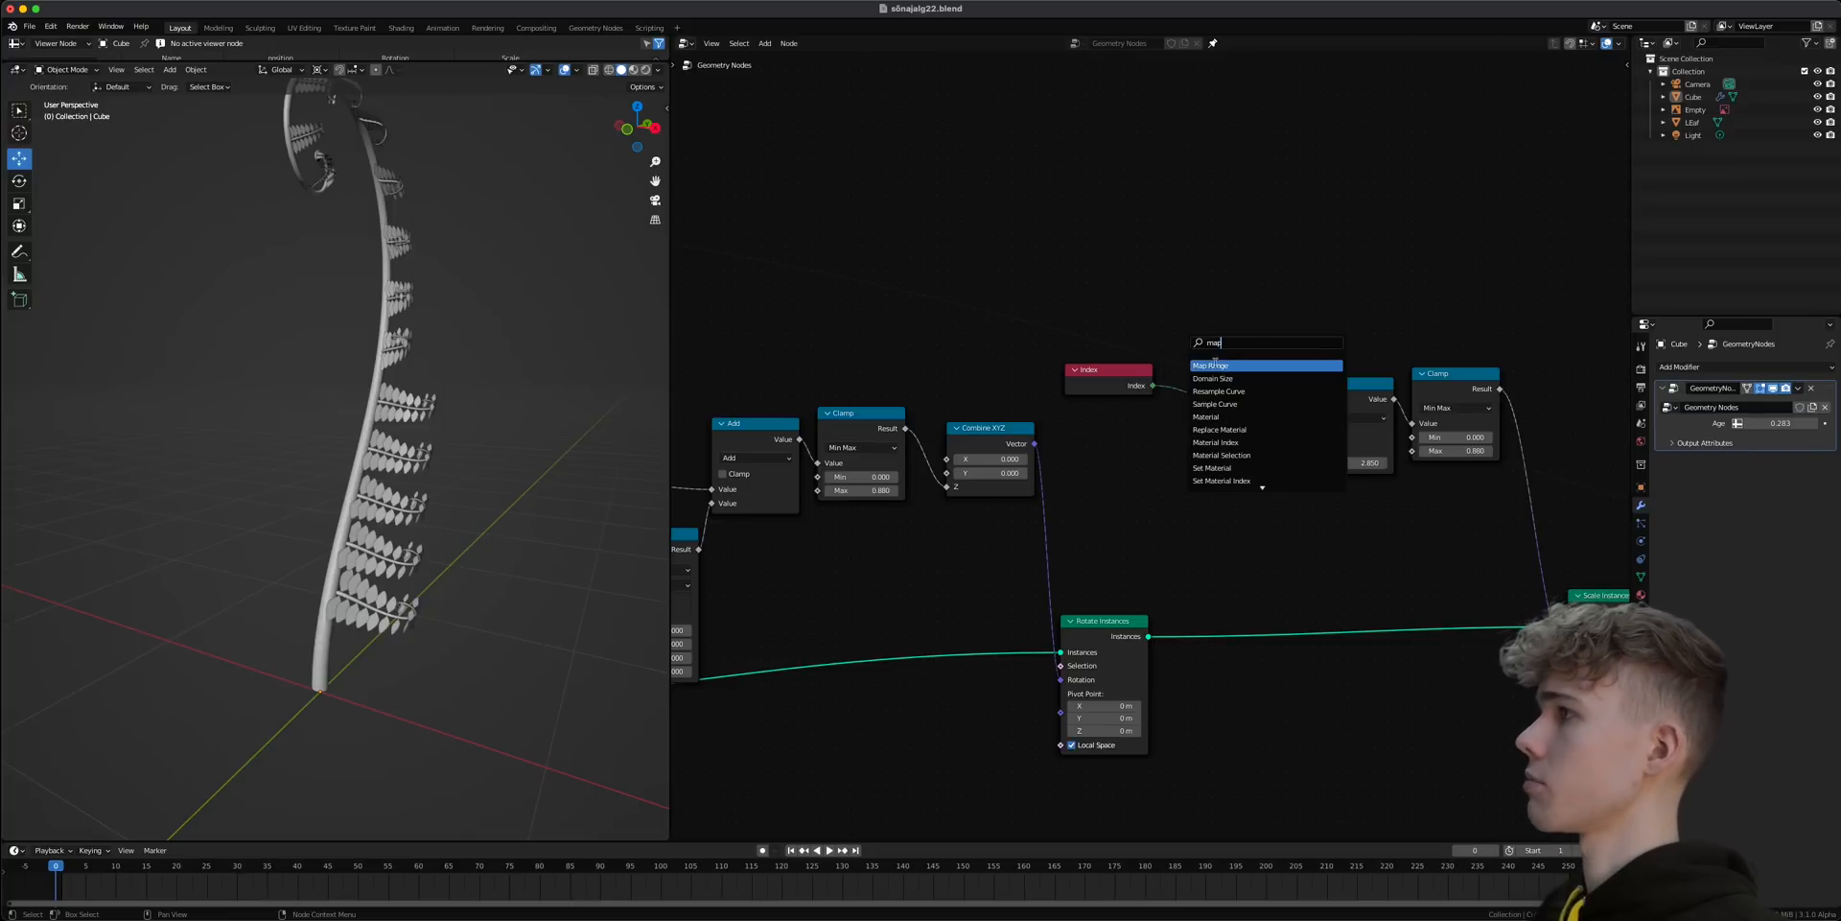
key(Return)
click(1207, 360)
scroll(1205, 415, up, 6)
drag(1093, 314, 1046, 306)
- Connect the duplicated Index output to a Viewer node and place the Viewer above Map Range
middle_drag(1171, 261, 941, 398)
drag(822, 444, 829, 389)
ctrl+shift+click(838, 412)
drag(985, 445, 1131, 242)
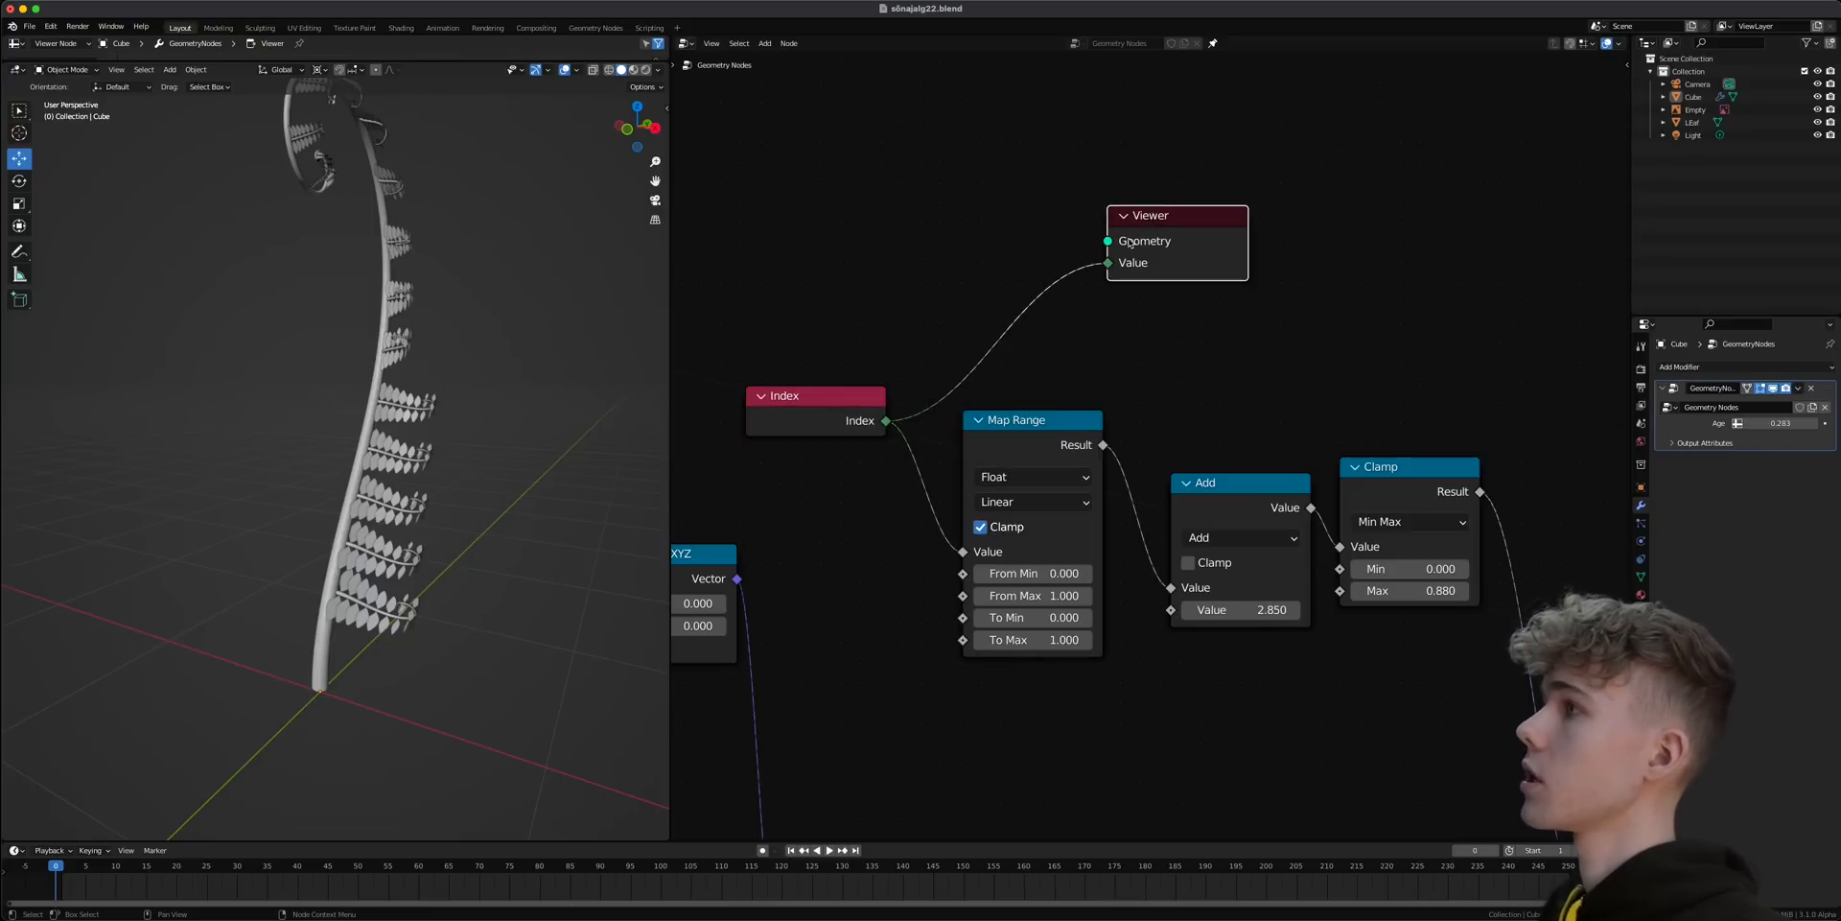
- Connect the Scale Instances output to the Viewer's geometry and examine the instance index range in the spreadsheet
scroll(1151, 446, down, 2)
drag(1515, 696, 1124, 317)
middle_drag(1067, 370, 1136, 416)
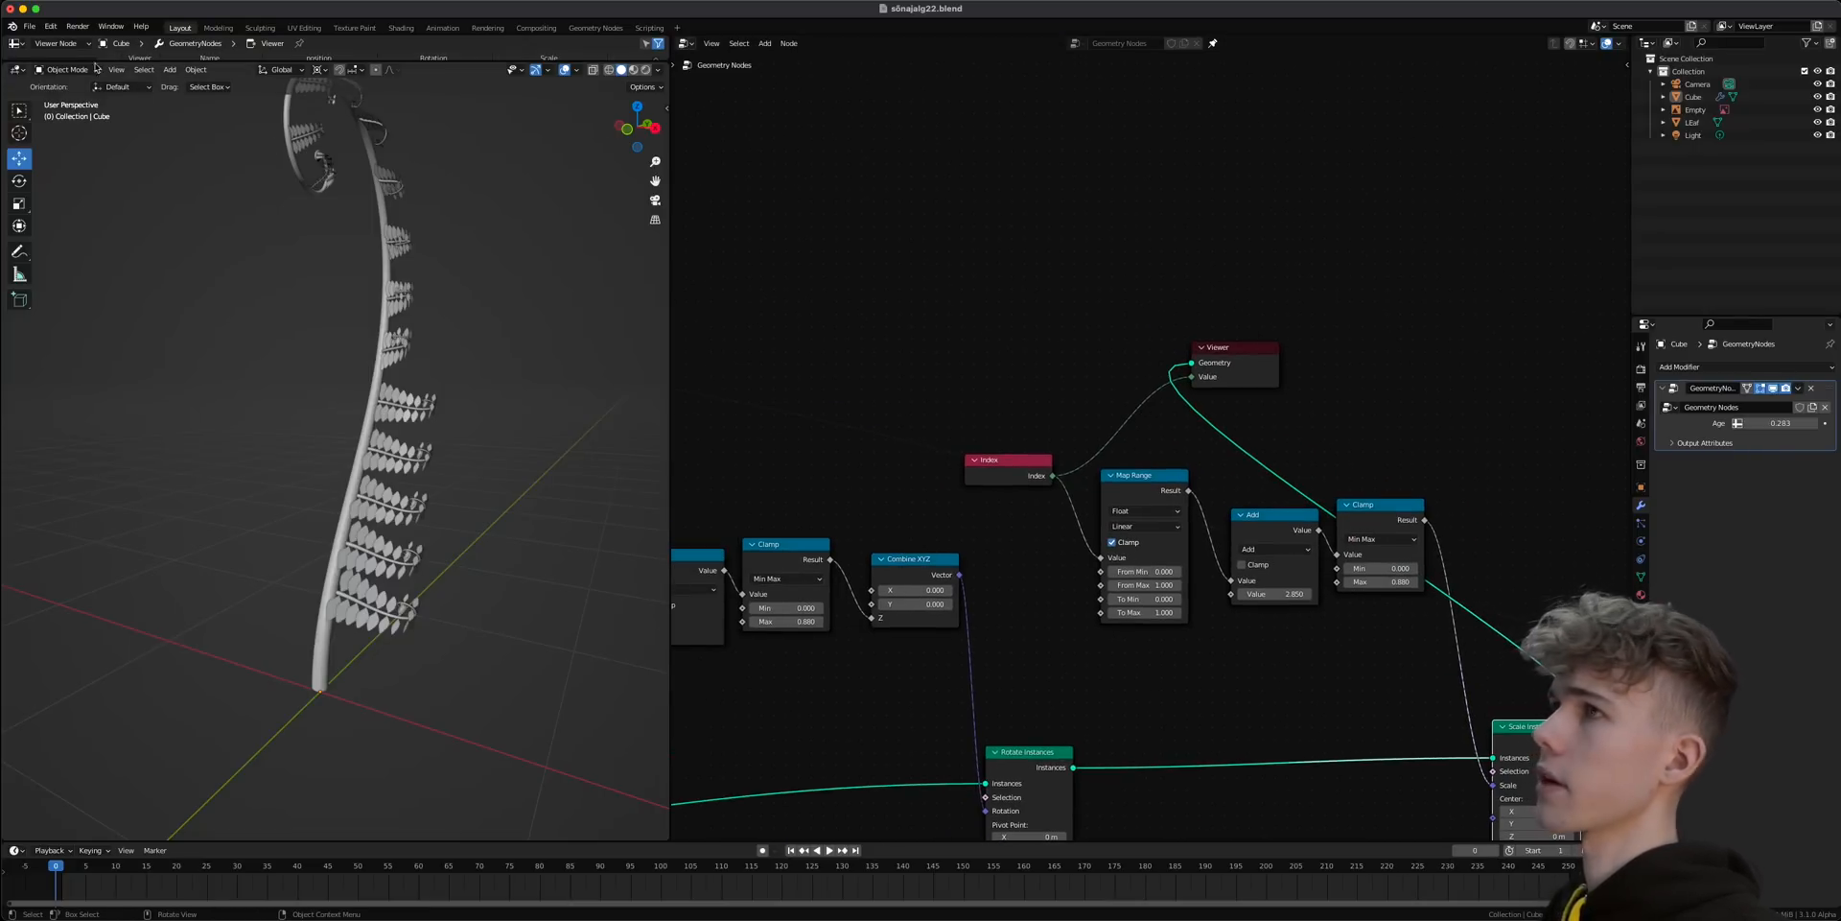
drag(72, 63, 87, 339)
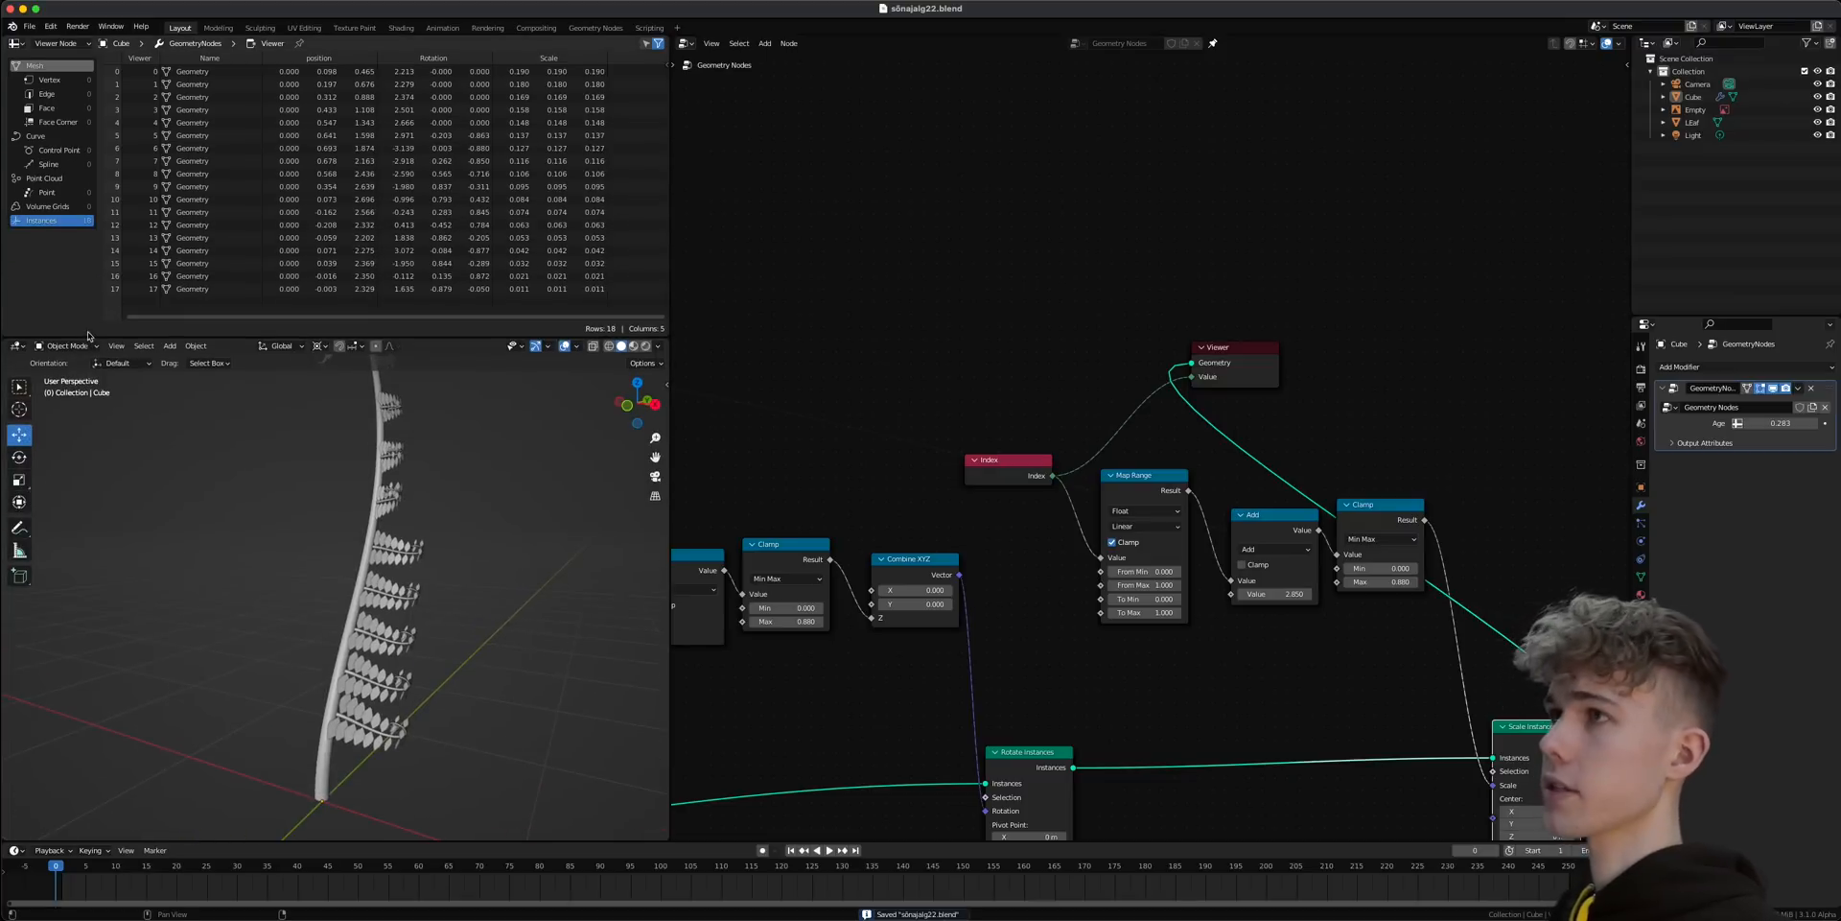
drag(199, 337, 197, 407)
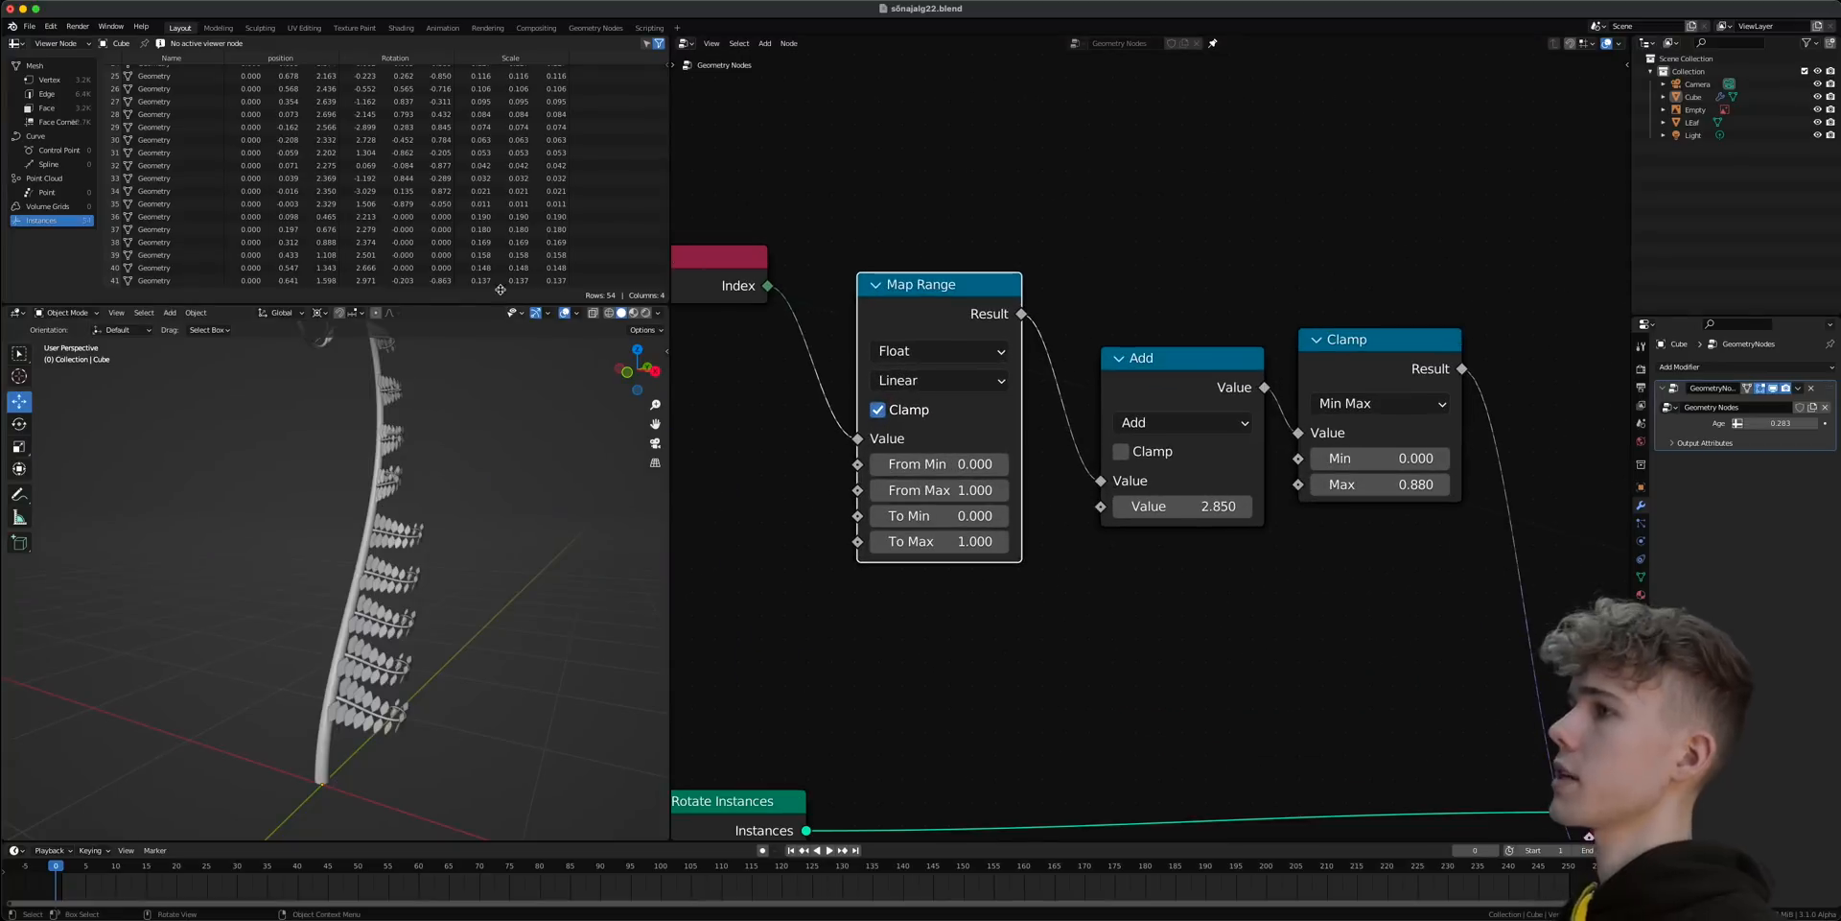
drag(443, 305, 443, 63)
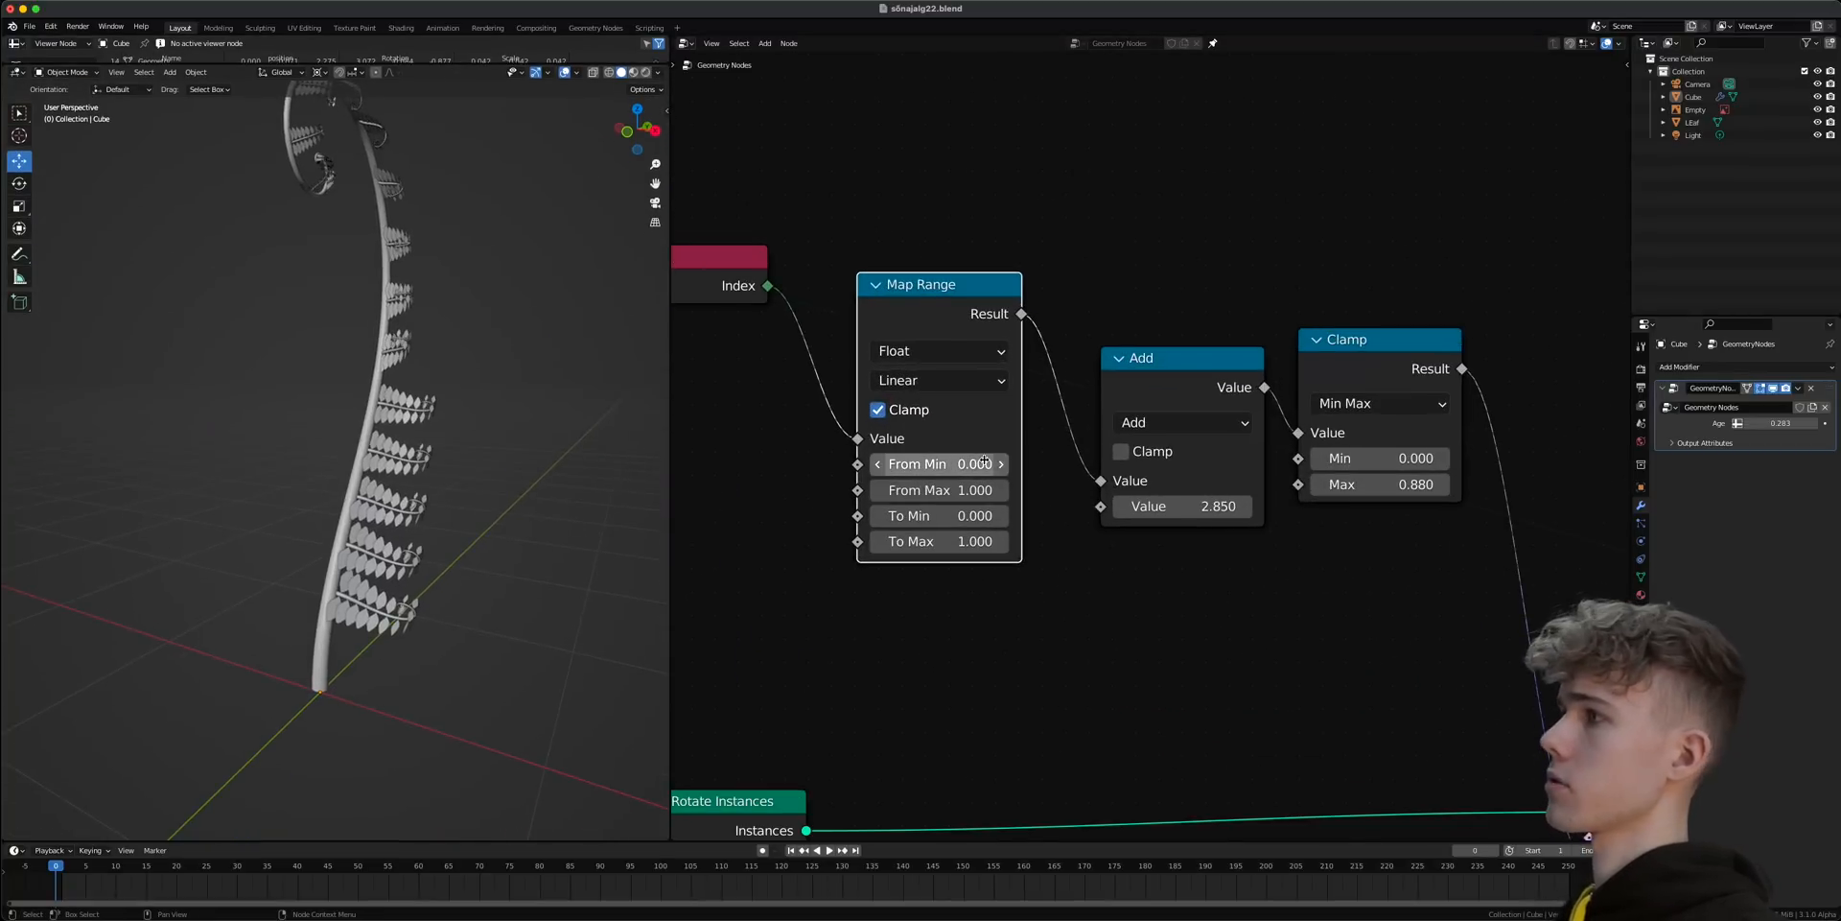
- Set the new Map Range's From Max and To Min to 17, and lower the following Add node's value to -12.150
click(940, 487)
text(17)
click(934, 516)
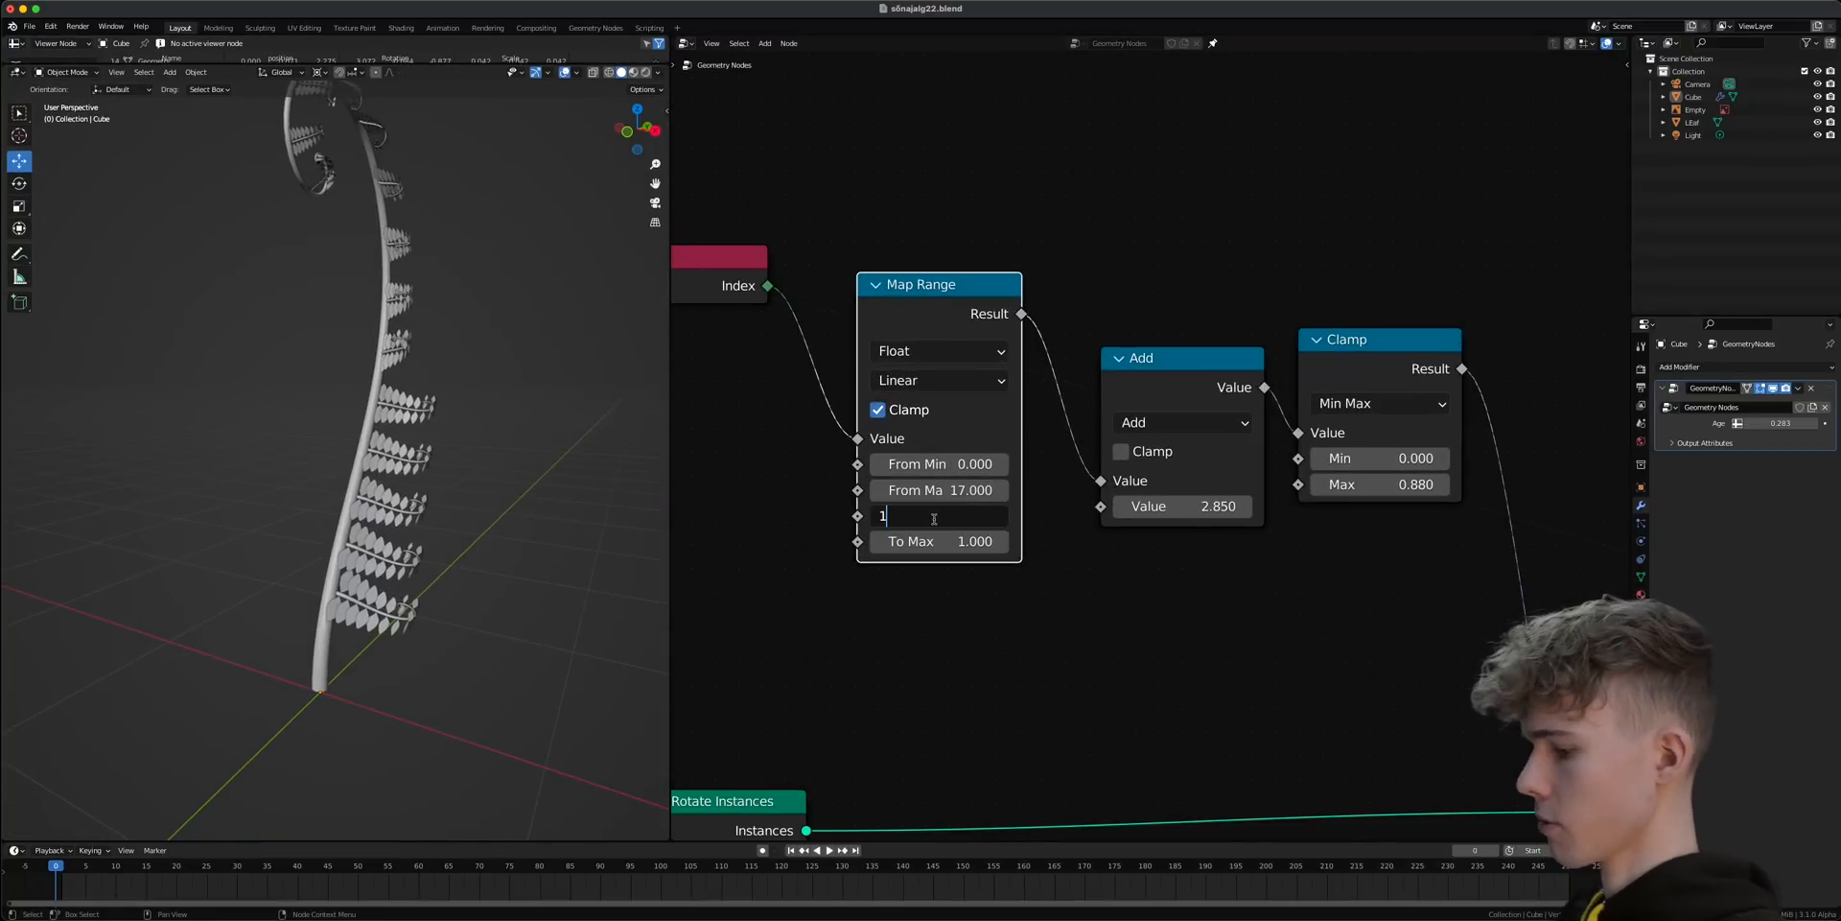
key(Return)
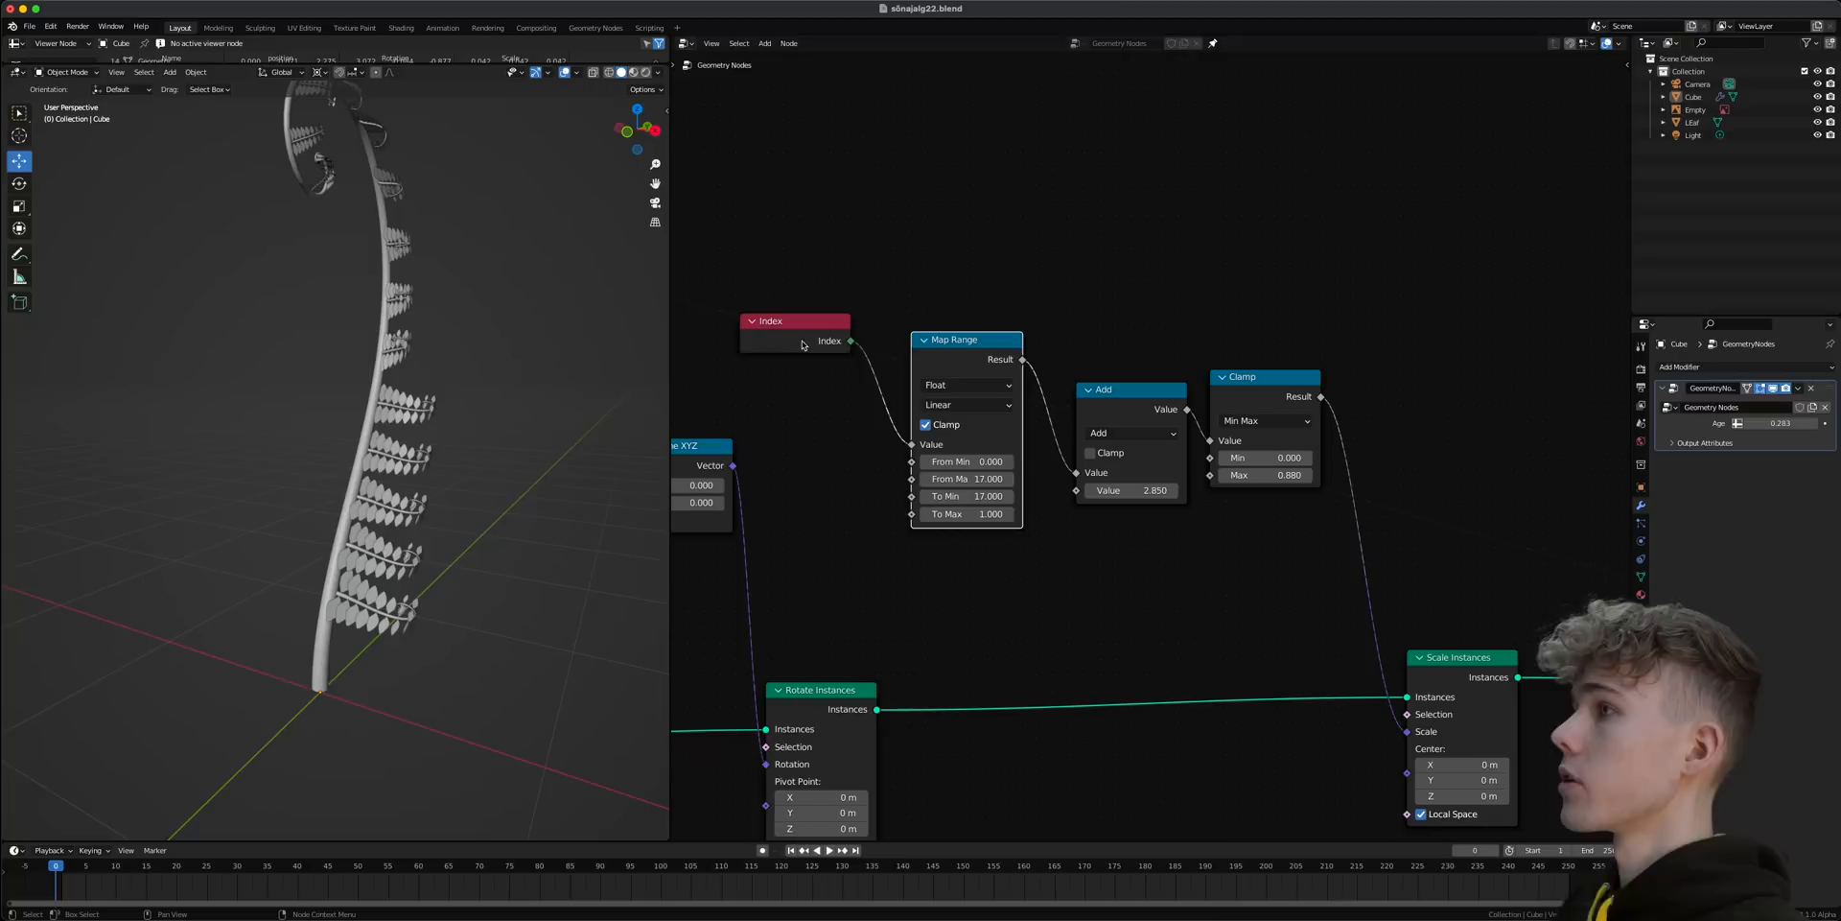
mouse_move(1132, 490)
mouse_down()
mouse_move(1094, 490)
mouse_move(1151, 490)
mouse_up()
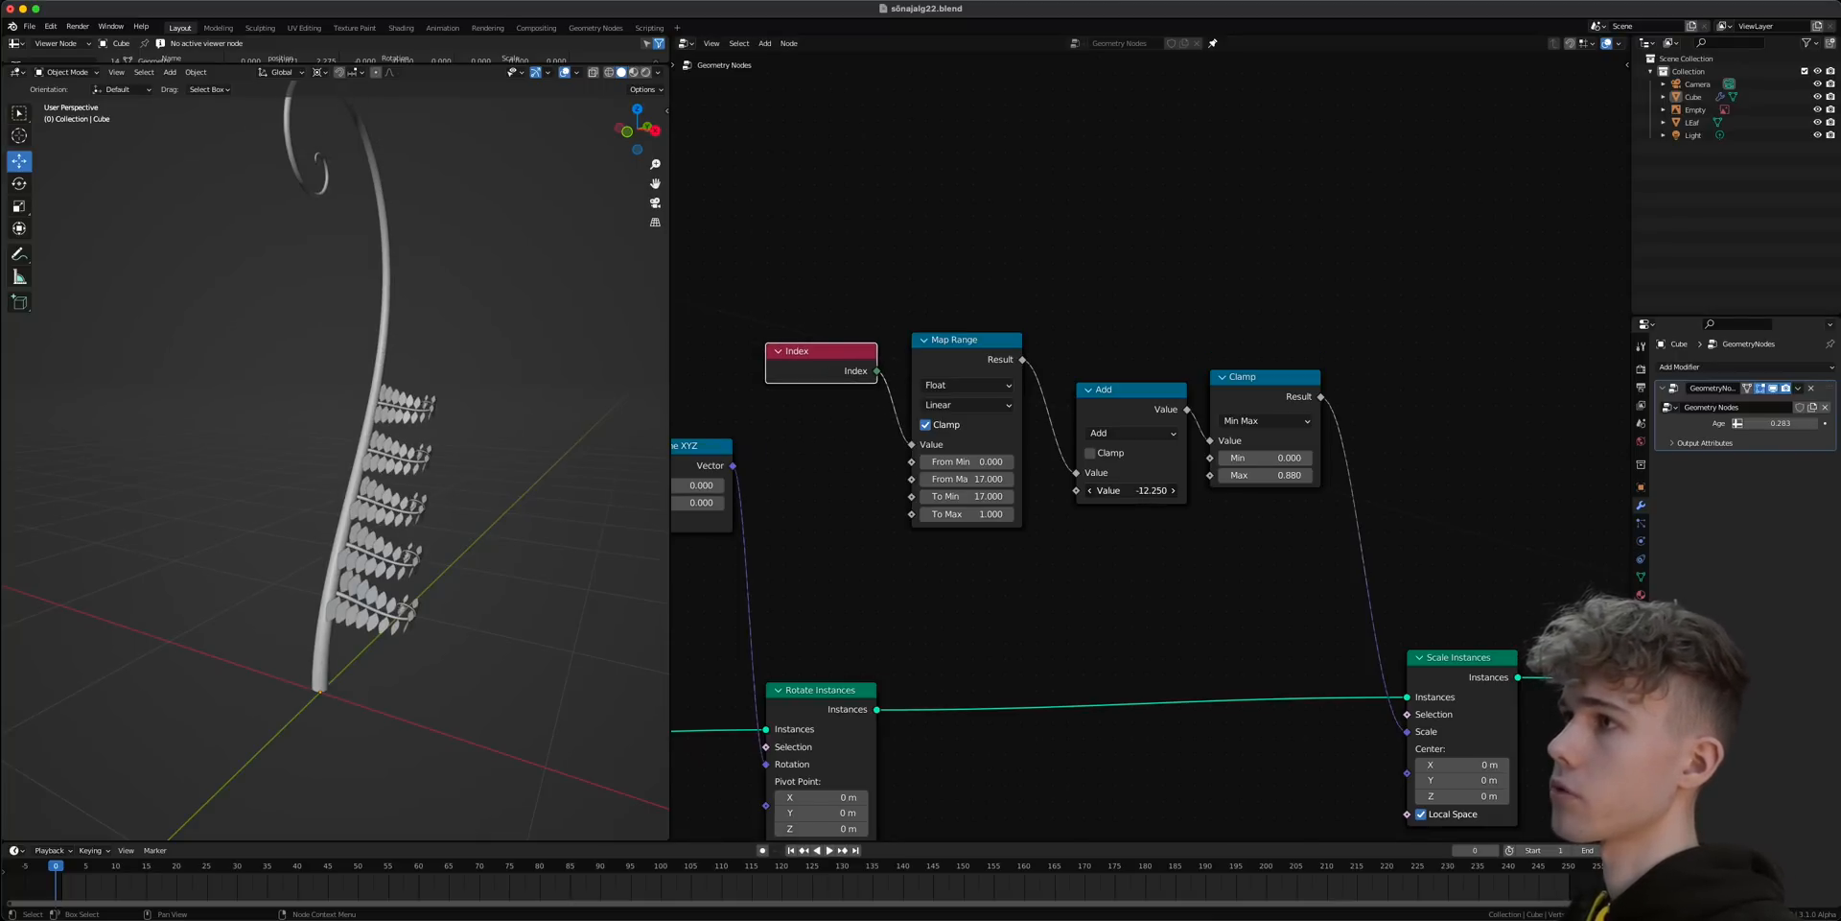
- Link the result of the Age-driven Map Range to the second value of the Add node feeding the scale Clamp
scroll(1076, 536, down, 2)
middle_drag(1074, 553, 1147, 555)
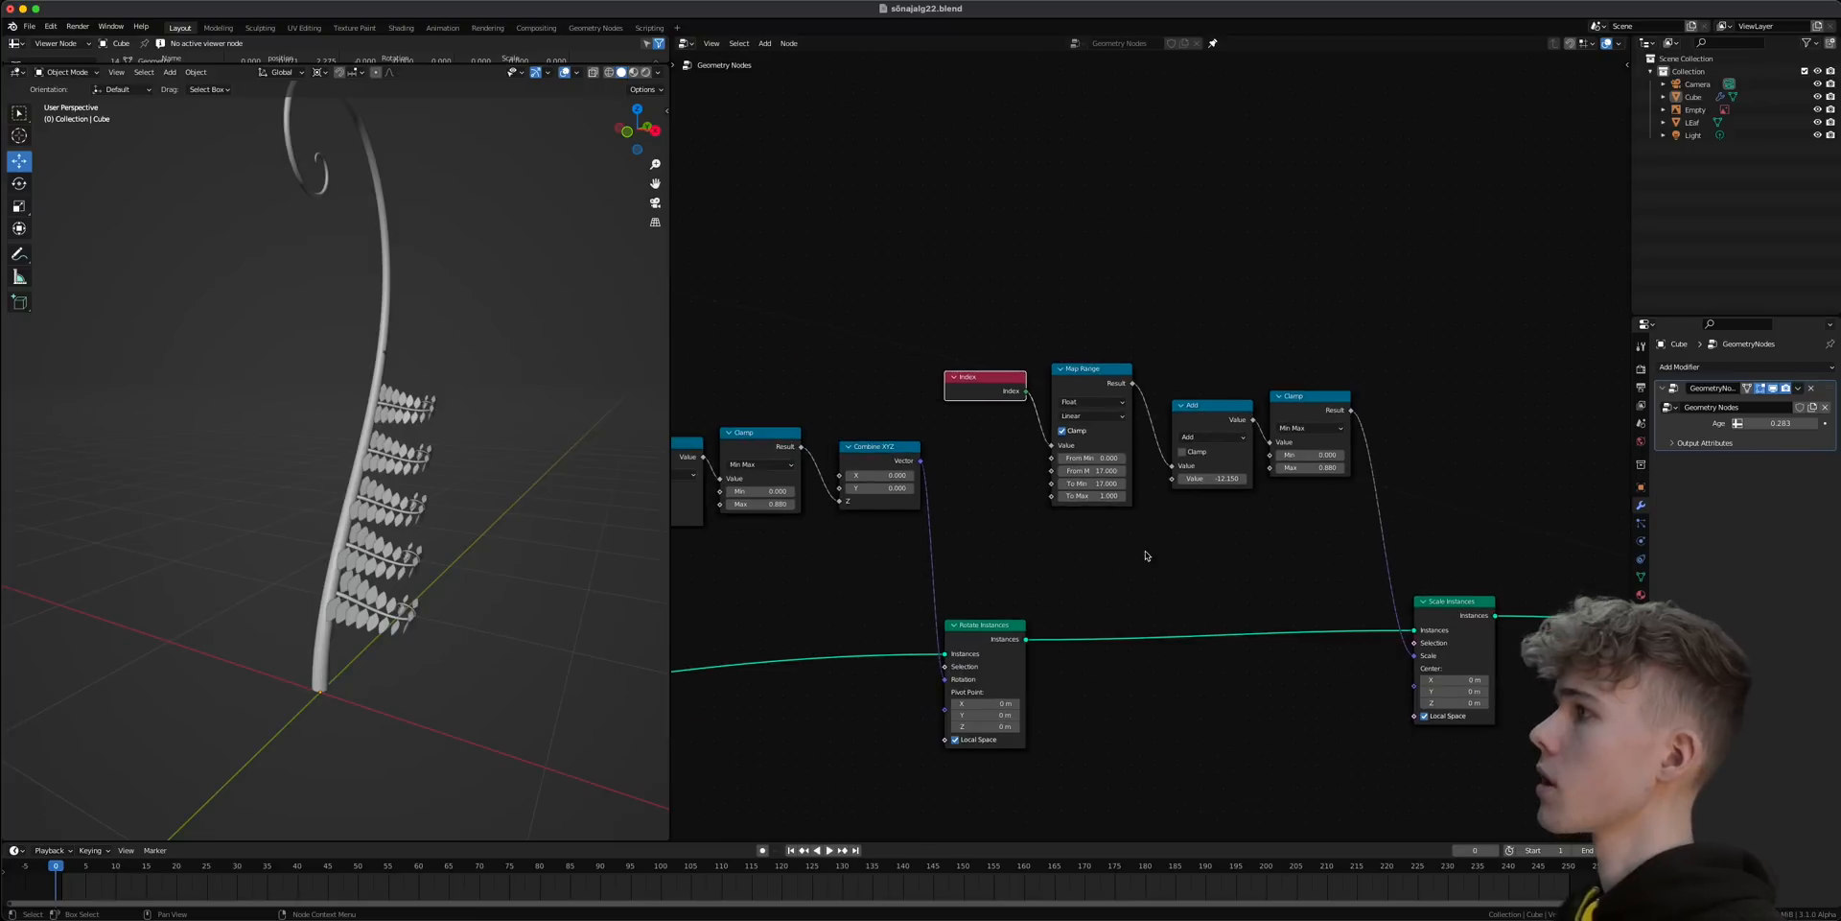
middle_drag(1056, 523, 1225, 543)
scroll(1224, 543, down, 1)
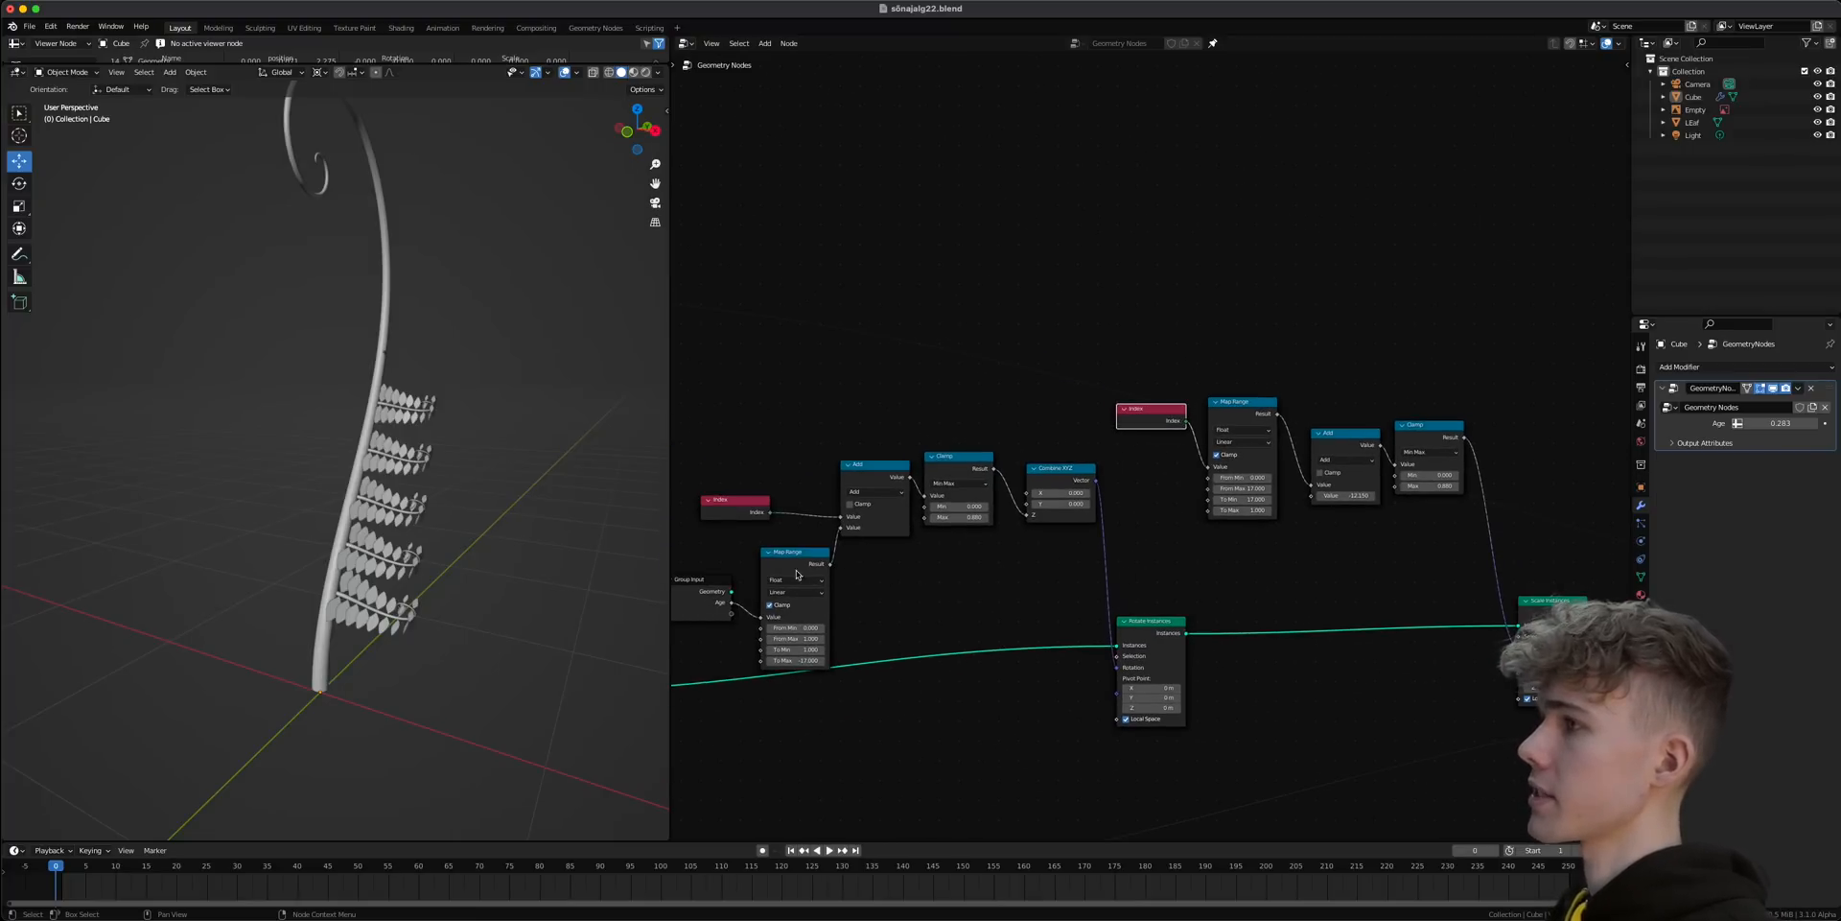
drag(830, 566, 911, 611)
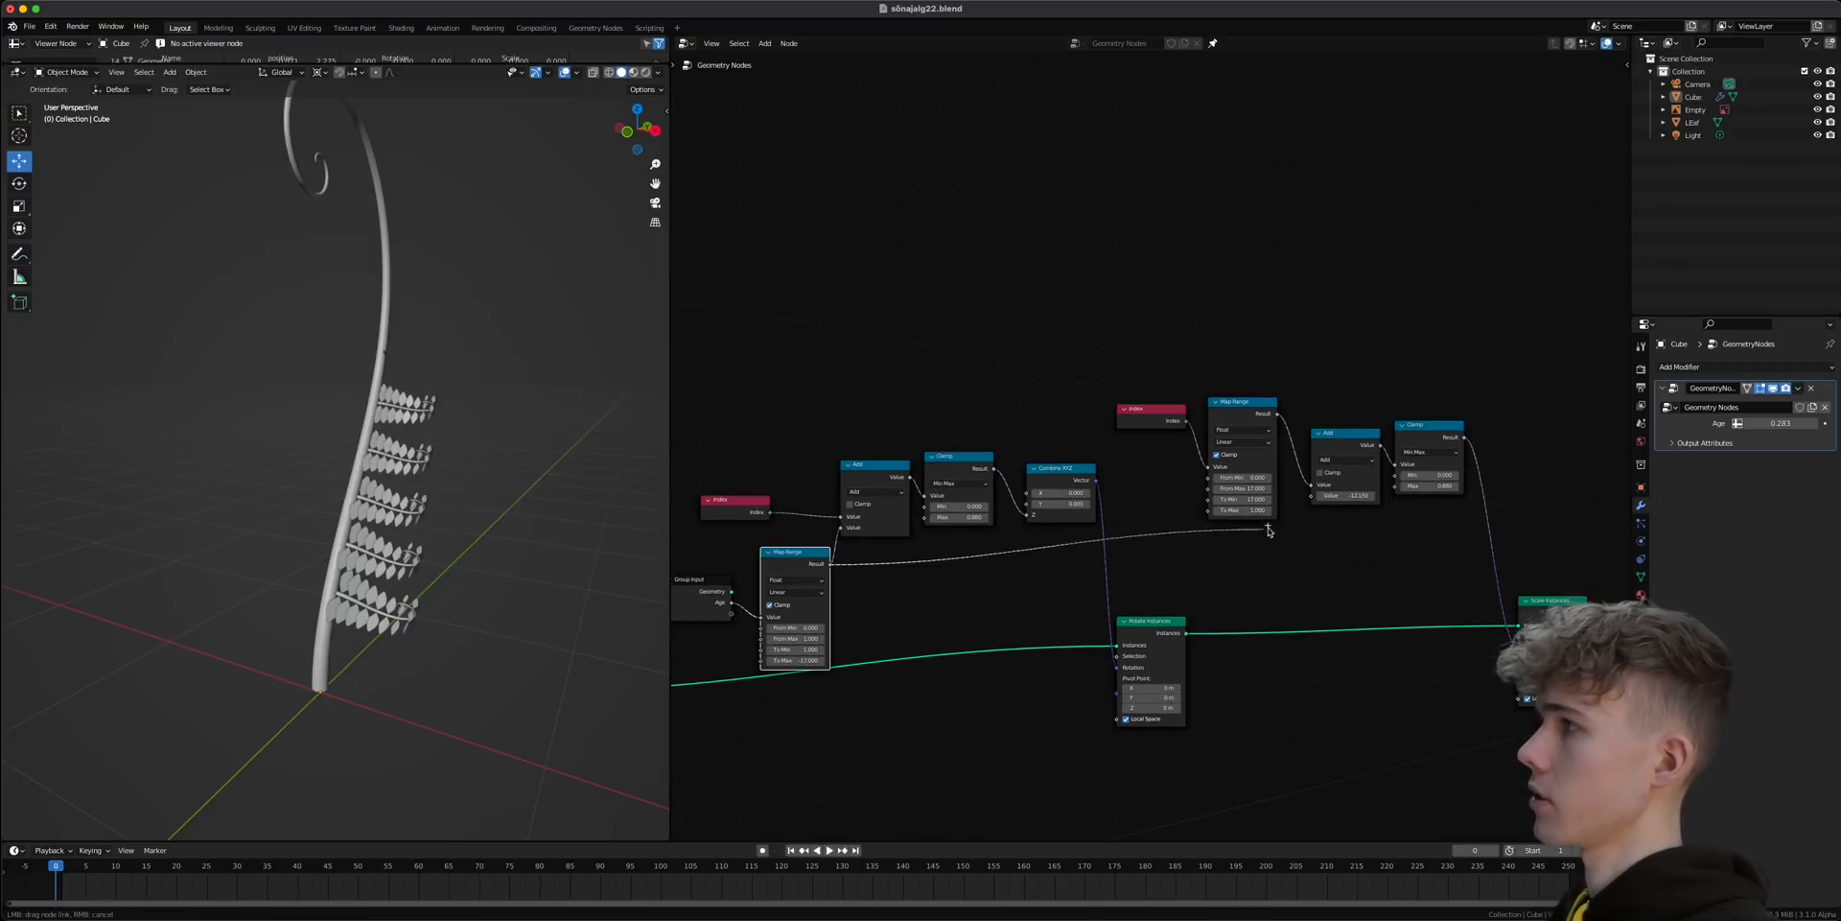
drag(1310, 505, 1311, 496)
scroll(1175, 548, up, 2)
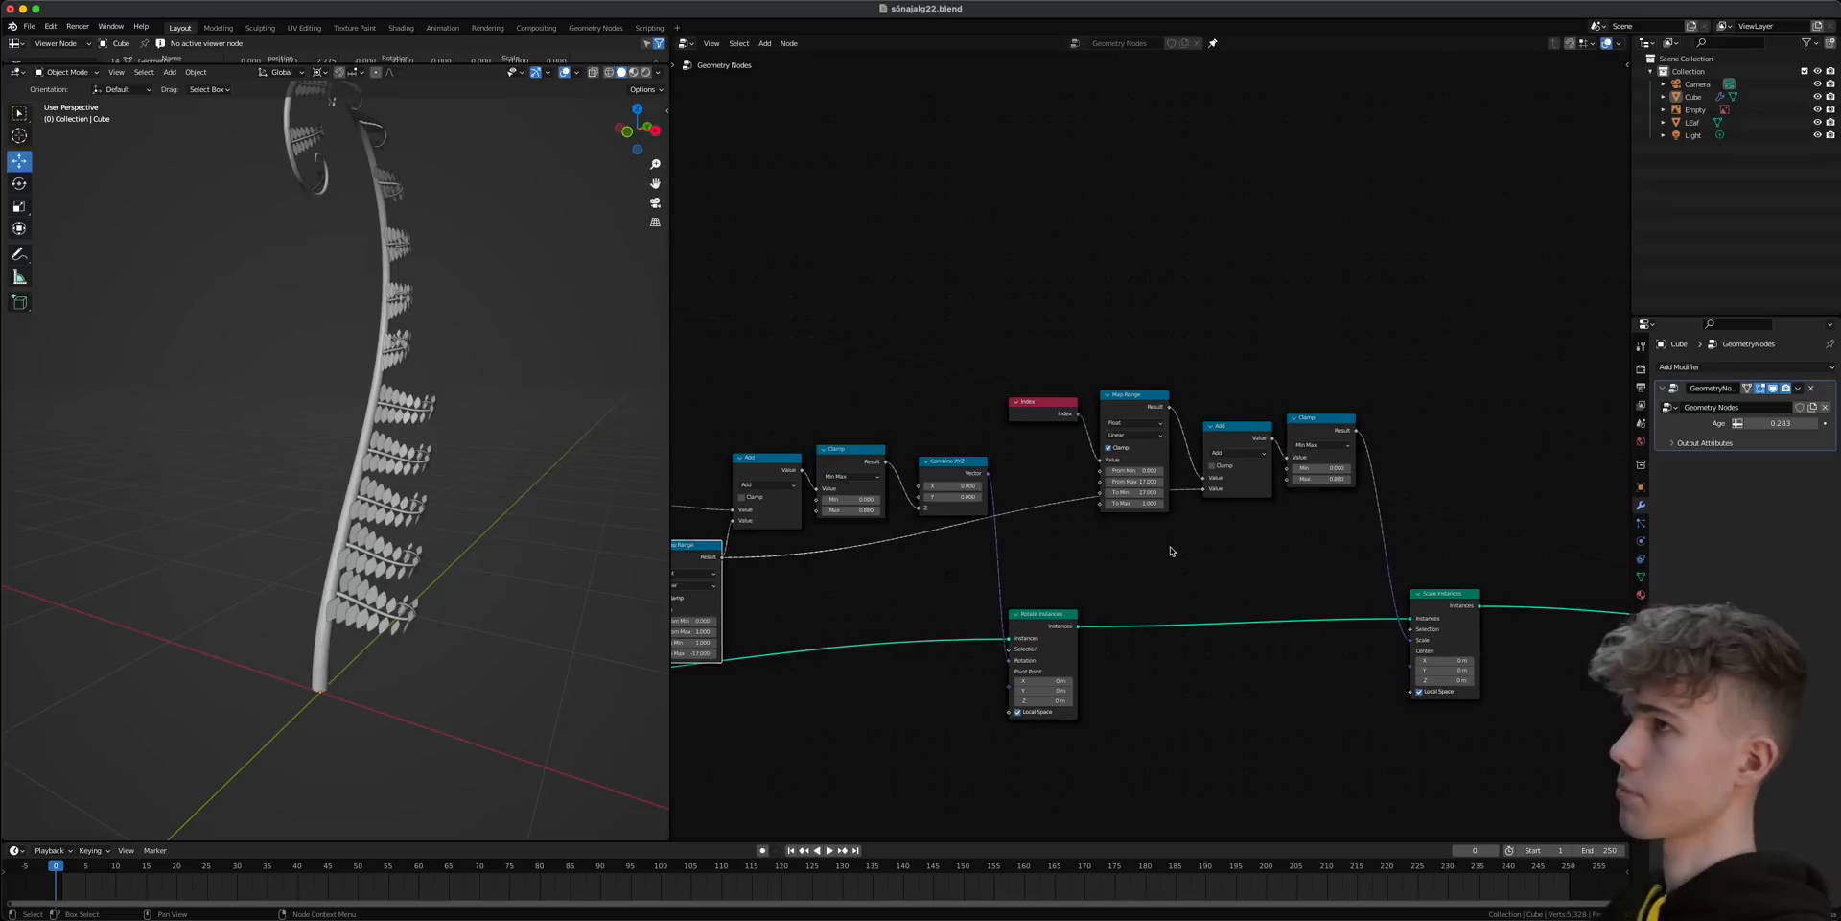
- Move the scale branch's Map Range, Index and Add nodes upward to make room beneath them
drag(1114, 388, 1127, 283)
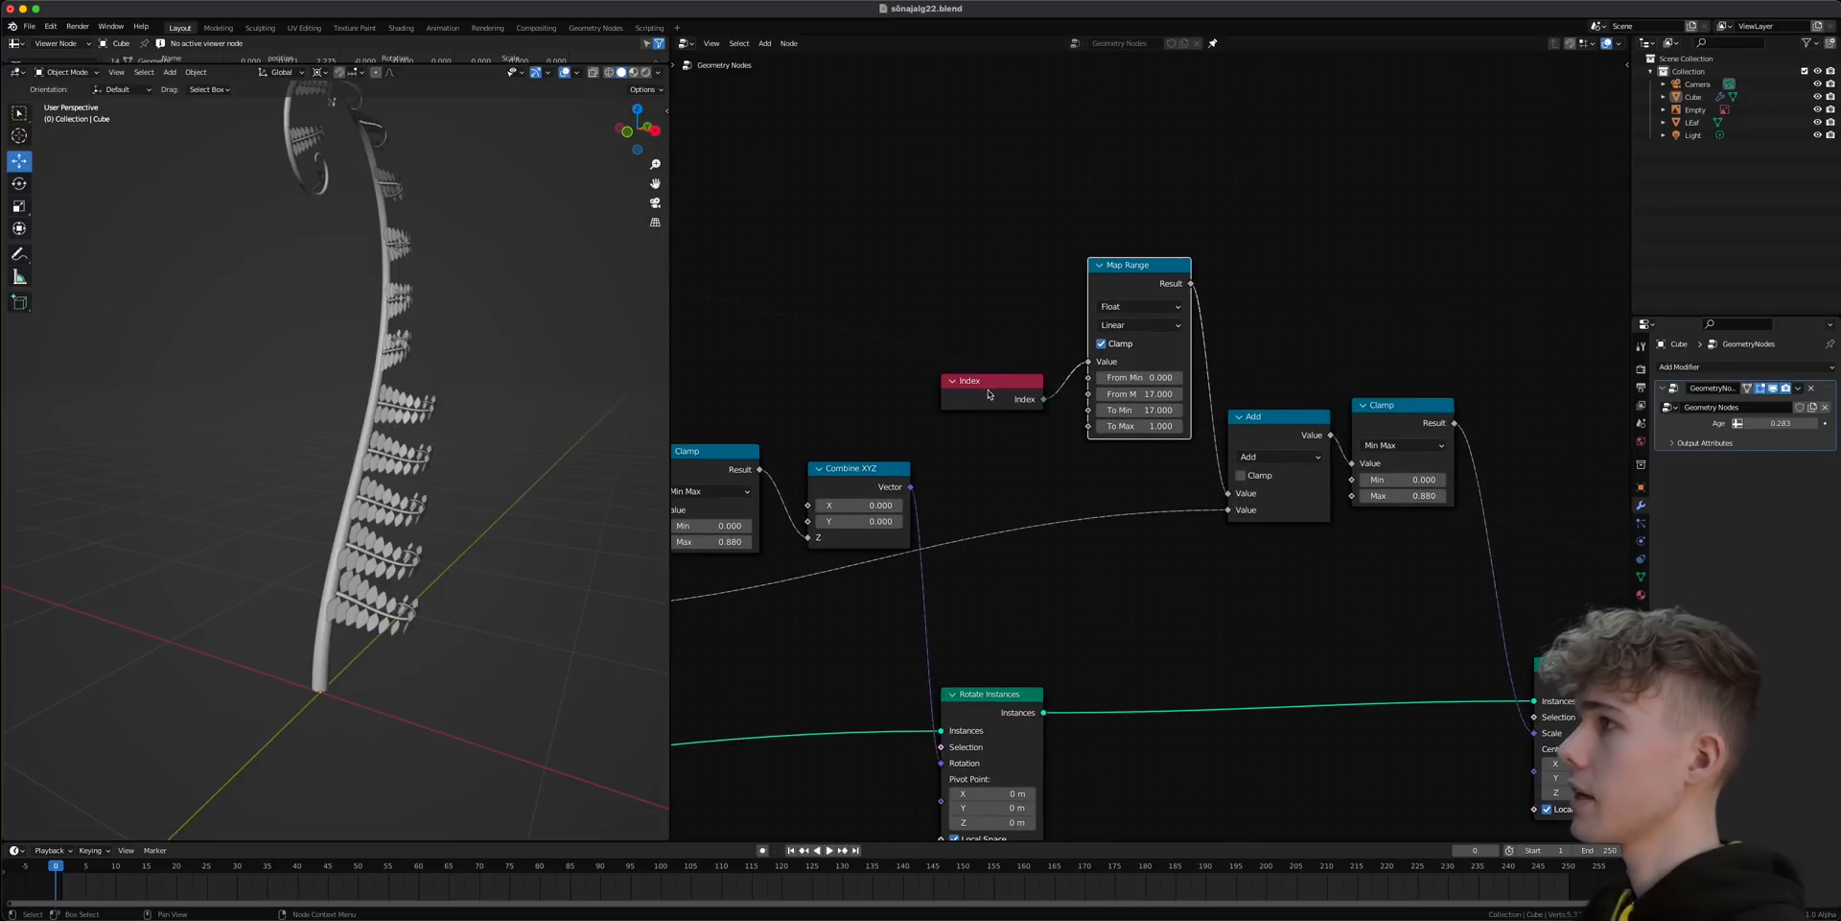
drag(988, 391, 992, 326)
drag(1287, 429, 1289, 402)
- Duplicate the Add node onto the link from the Age Map Range and make it Multiply by -1
key(shift+d)
click(1174, 551)
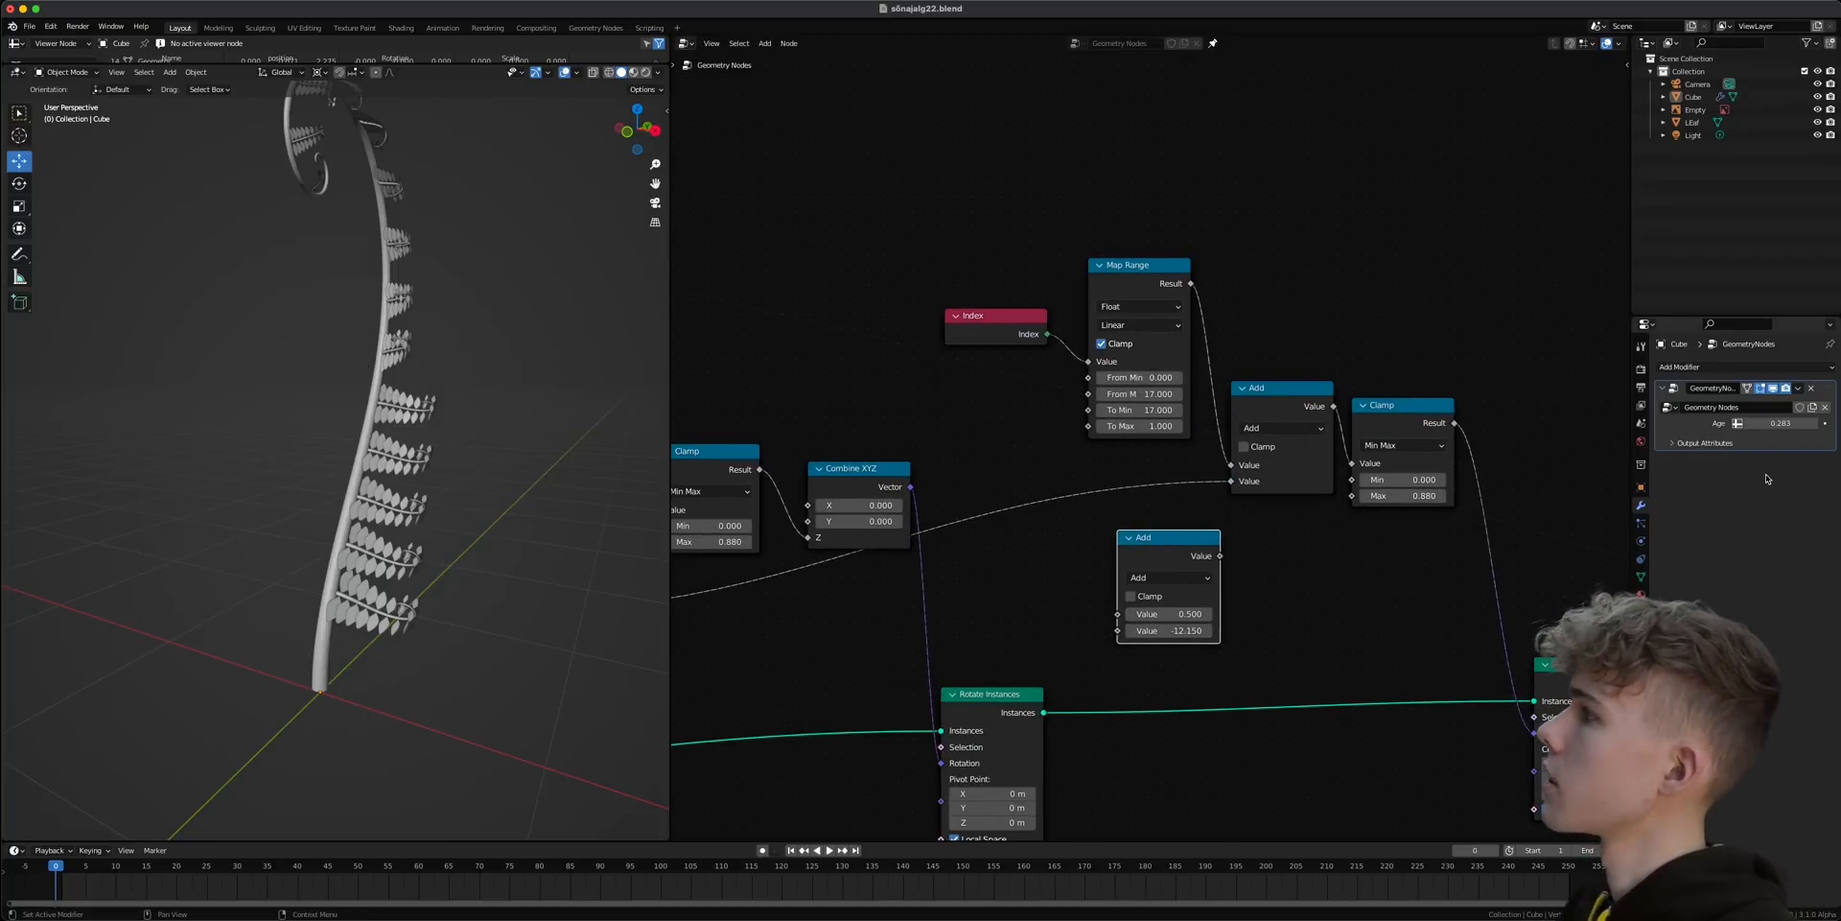
mouse_move(1776, 424)
mouse_down()
mouse_move(1743, 424)
mouse_move(1819, 424)
mouse_move(1771, 424)
mouse_up()
drag(1166, 553, 1147, 495)
click(1149, 523)
click(1138, 594)
scroll(1138, 596, down, 2)
middle_drag(1114, 544, 1219, 568)
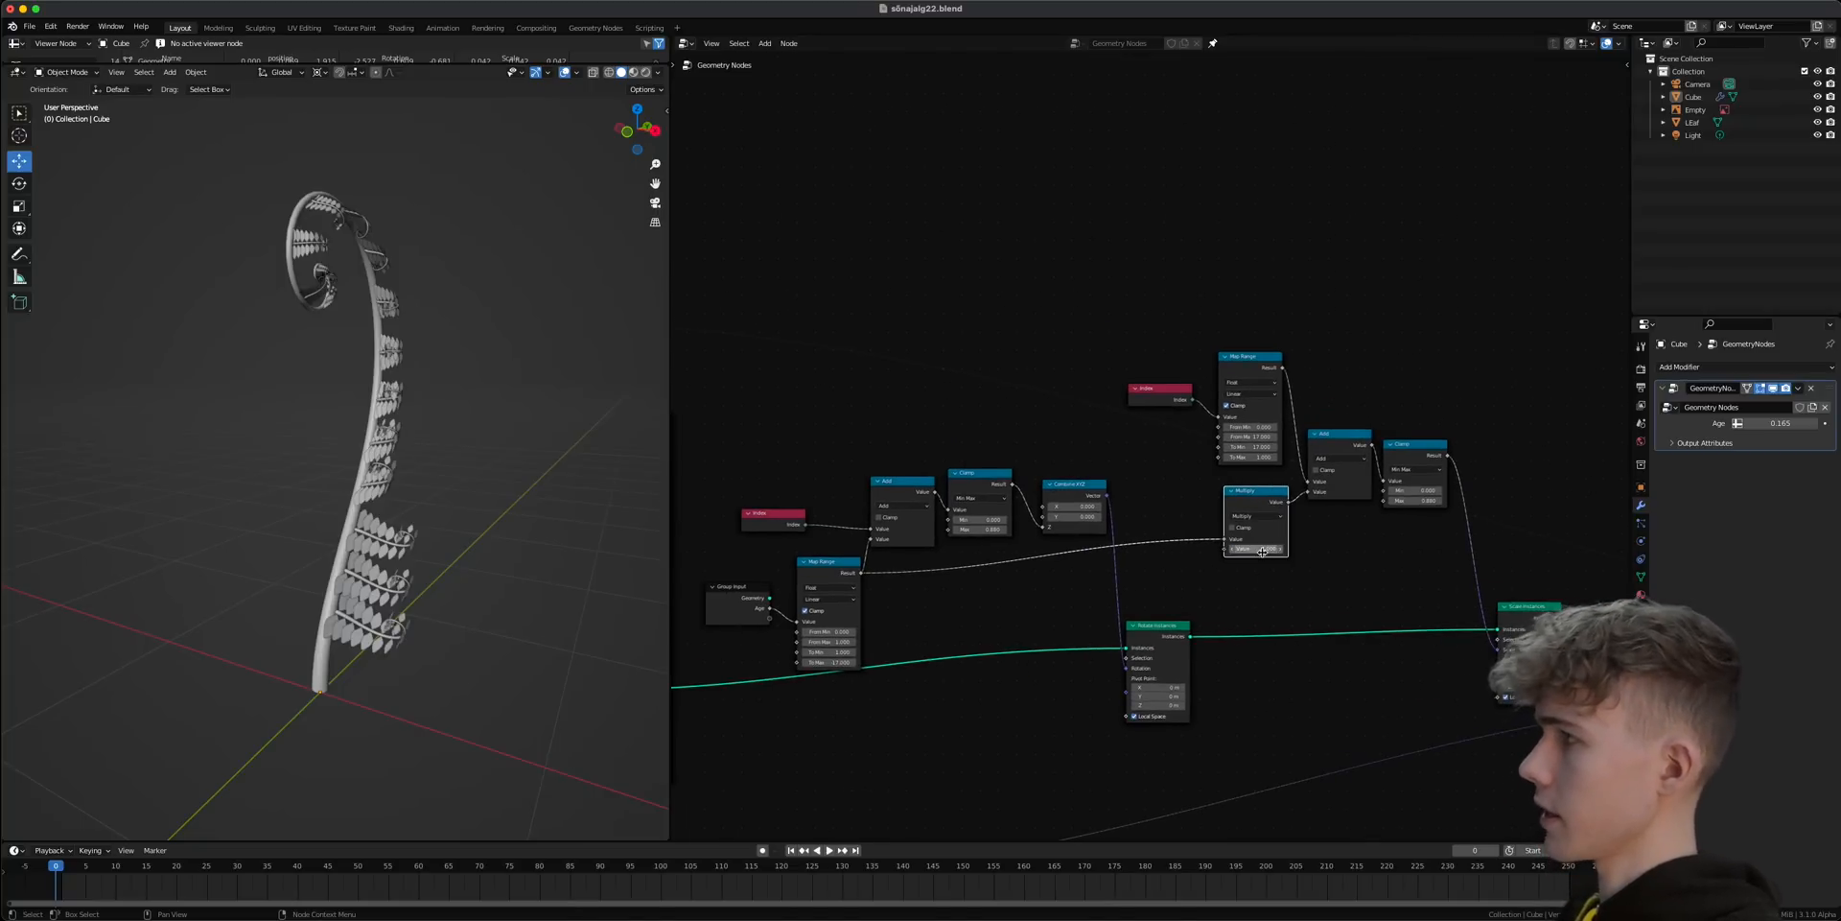
- Vary the Age value to test how the branches scale along the stem, ending at 0.275
middle_drag(693, 680, 738, 633)
drag(1287, 458, 1283, 453)
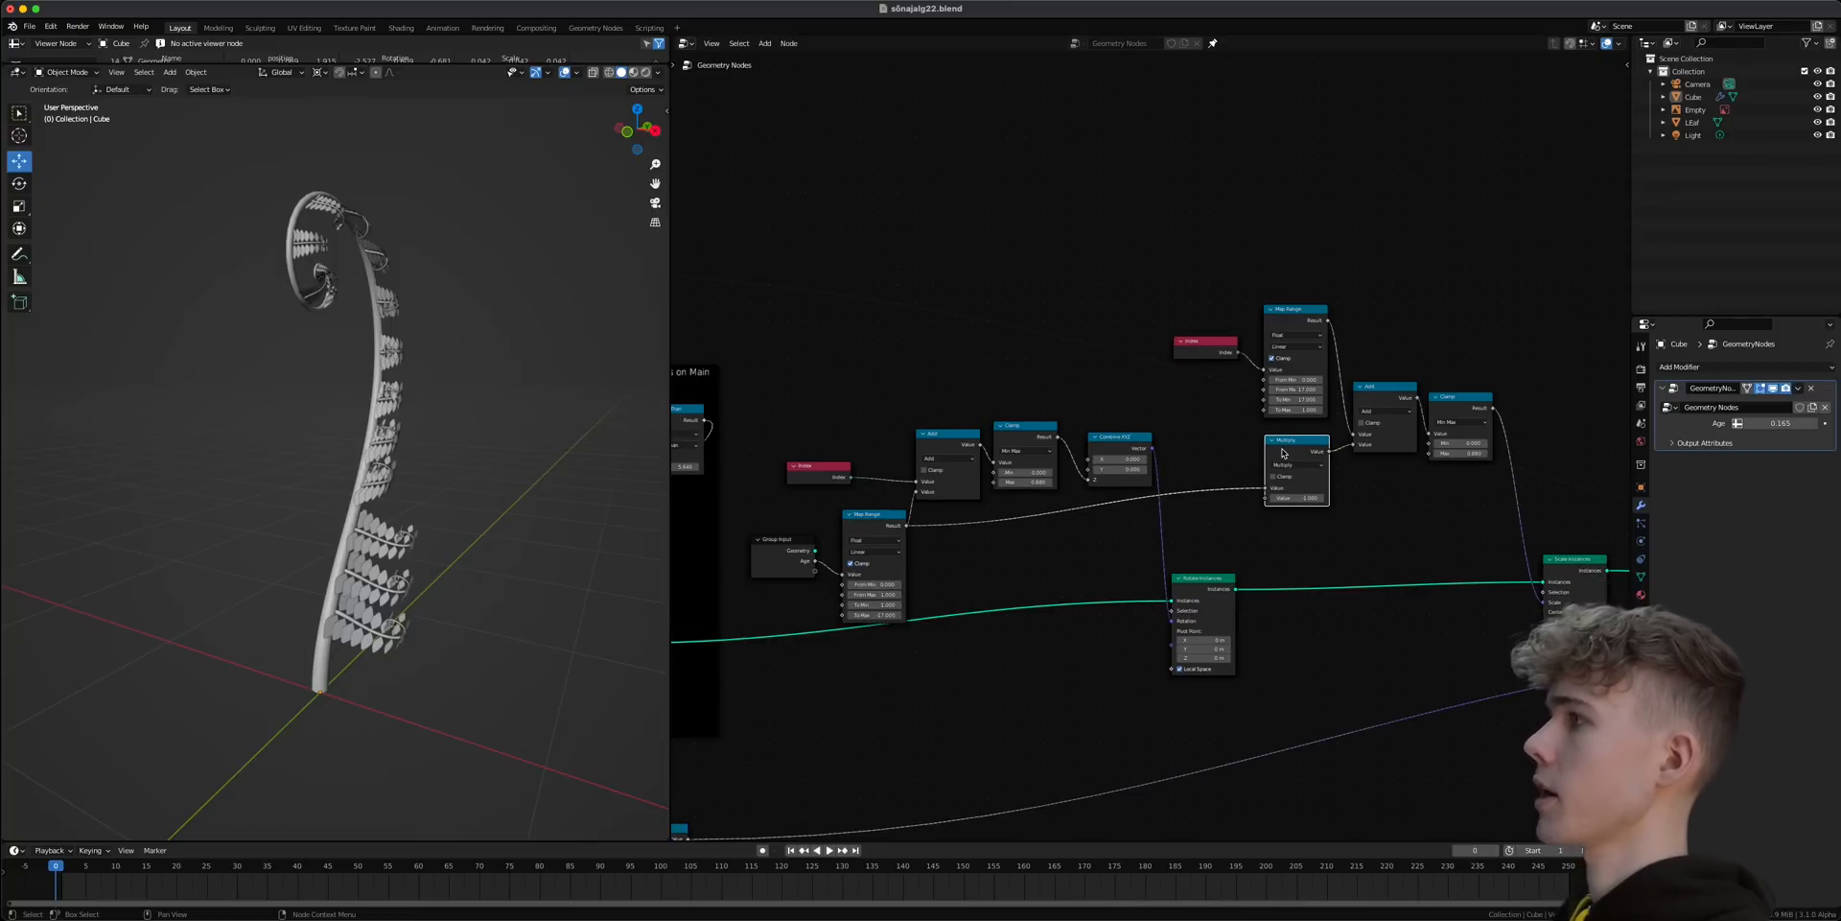
drag(1790, 422, 1793, 422)
scroll(491, 396, down, 2)
shift+middle_drag(475, 407, 425, 482)
scroll(424, 482, down, 1)
mouse_move(1777, 422)
mouse_down()
mouse_move(1818, 422)
mouse_move(1787, 422)
mouse_up()
scroll(1376, 554, up, 5)
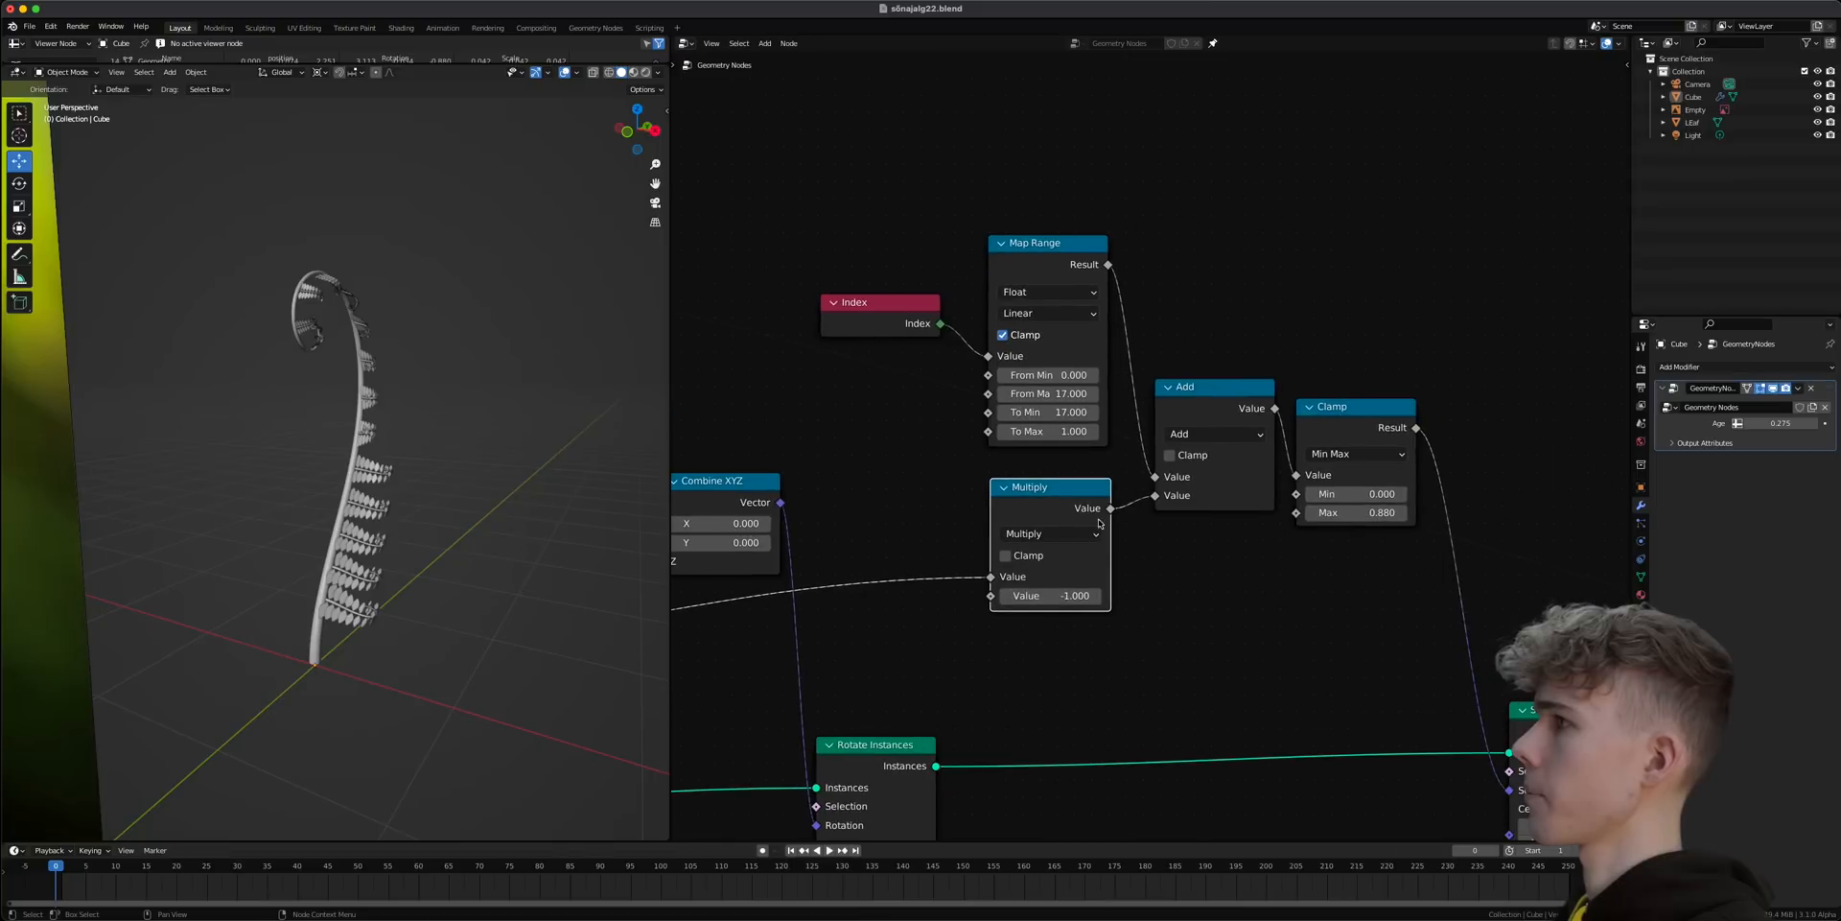
- Insert another Add node after the Multiply node and shift the following Add and Clamp nodes aside
key(shift+a)
click(1071, 476)
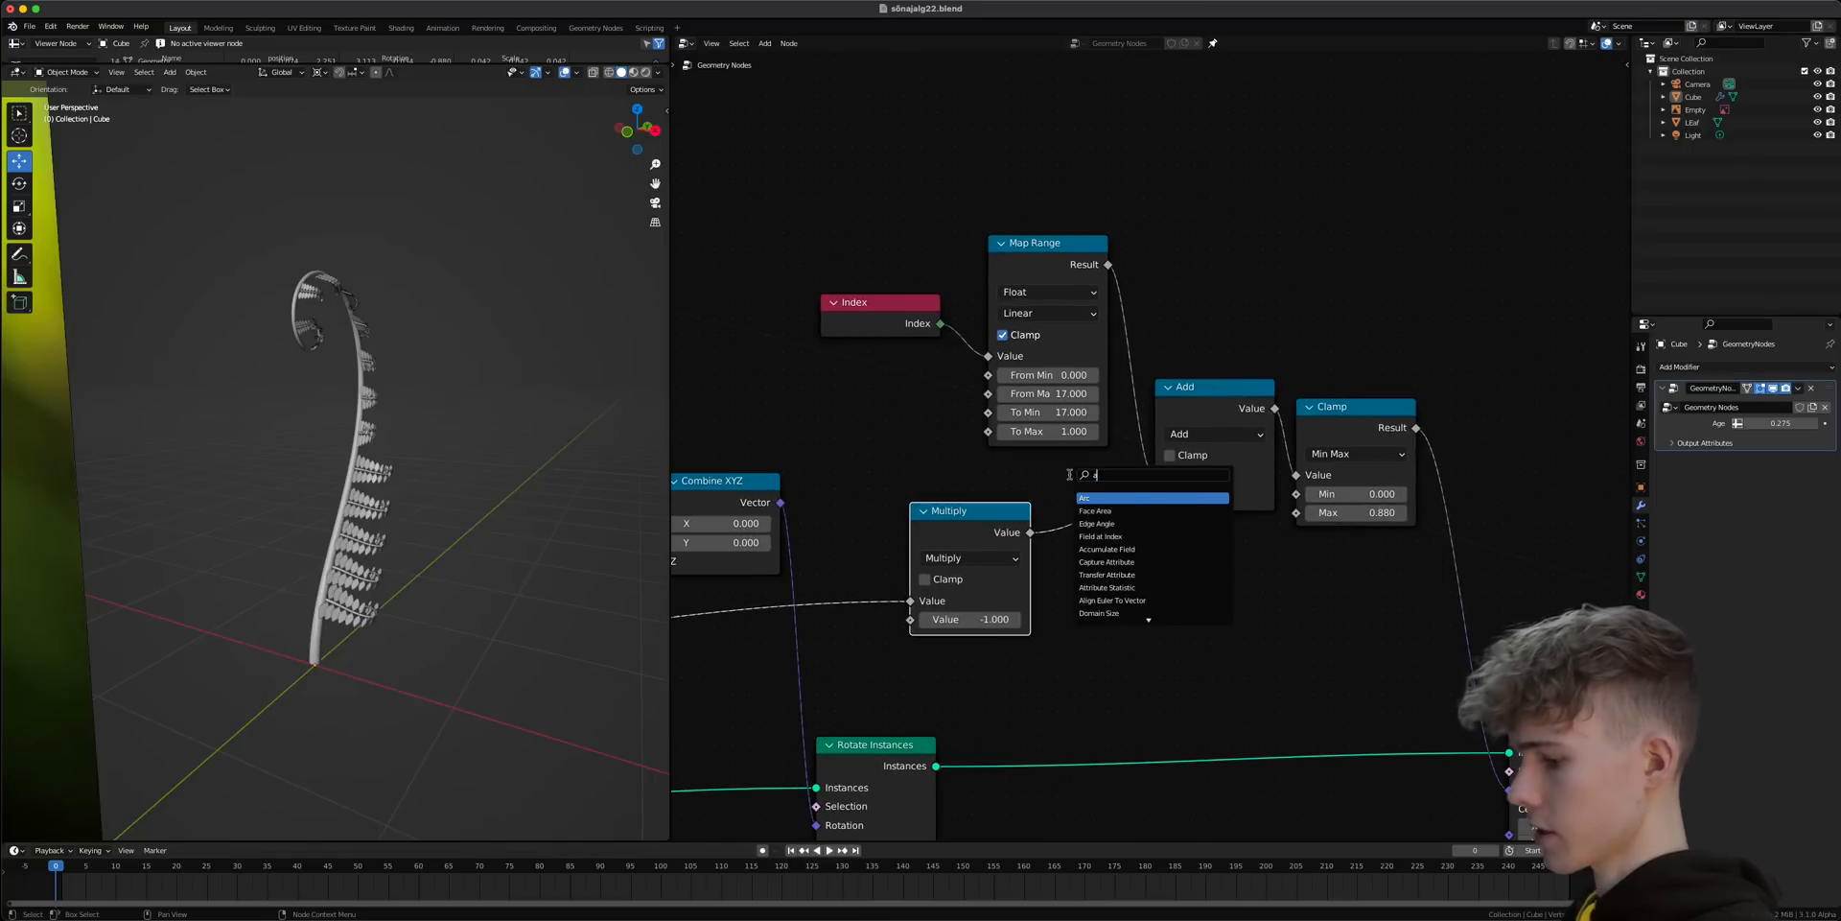
key(Escape)
key(shift+d)
click(1109, 569)
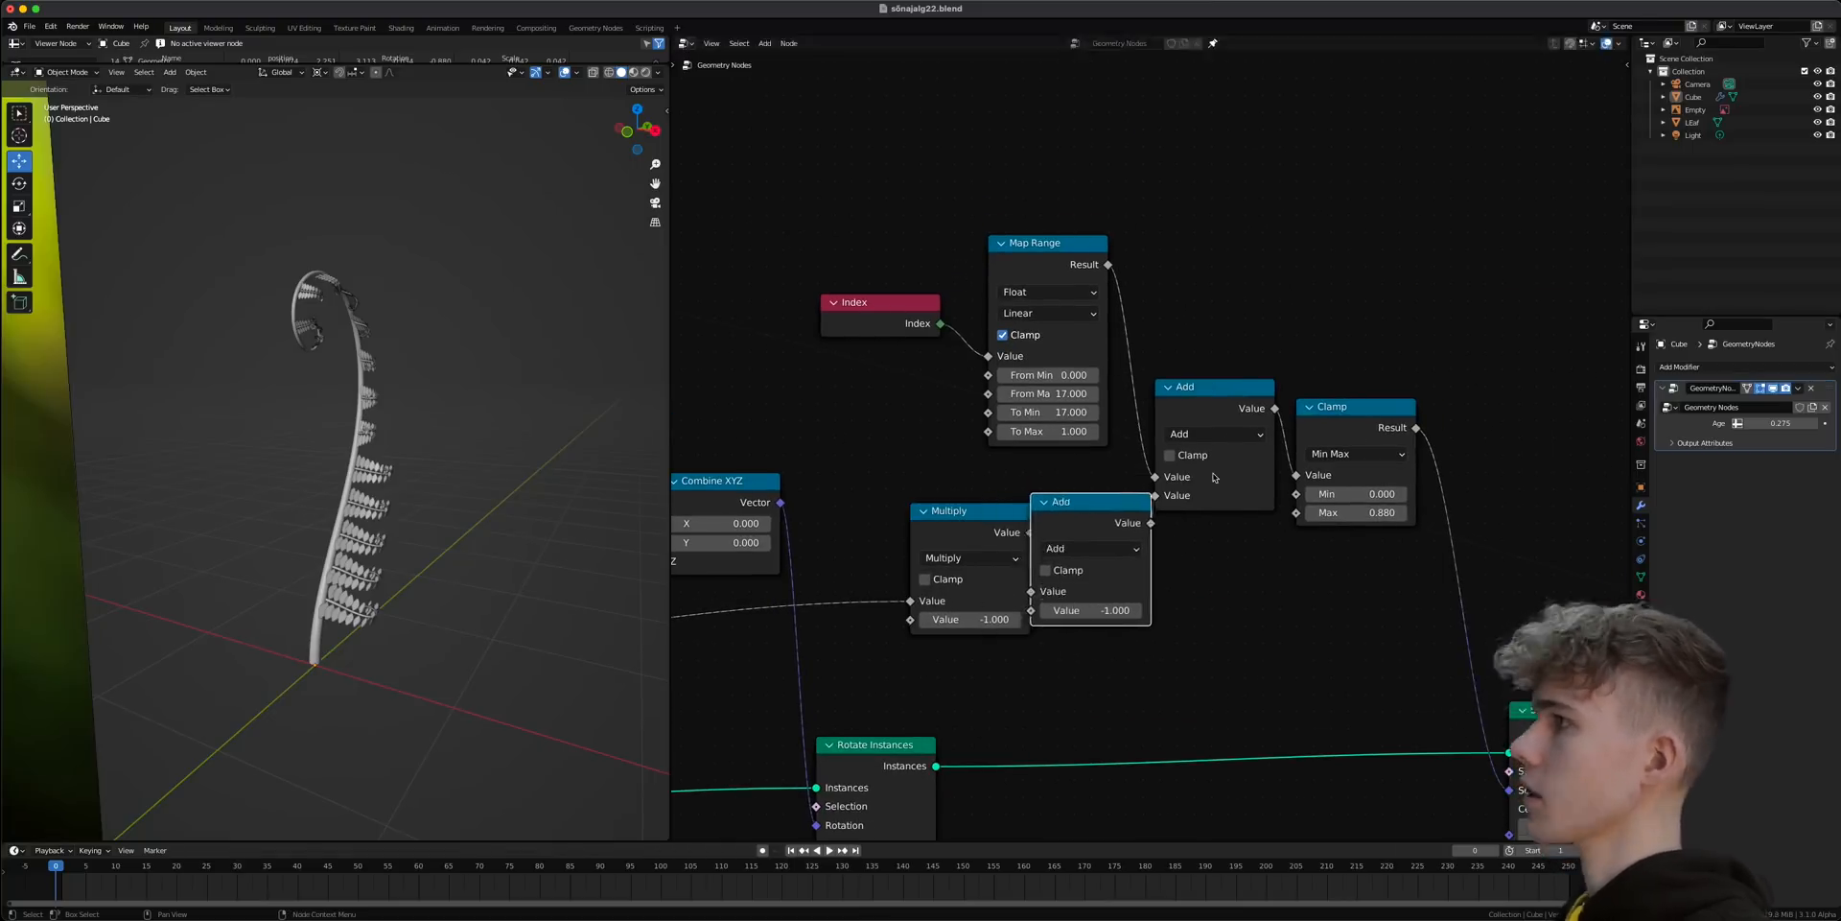
drag(1213, 470, 1429, 367)
drag(1252, 386, 1286, 368)
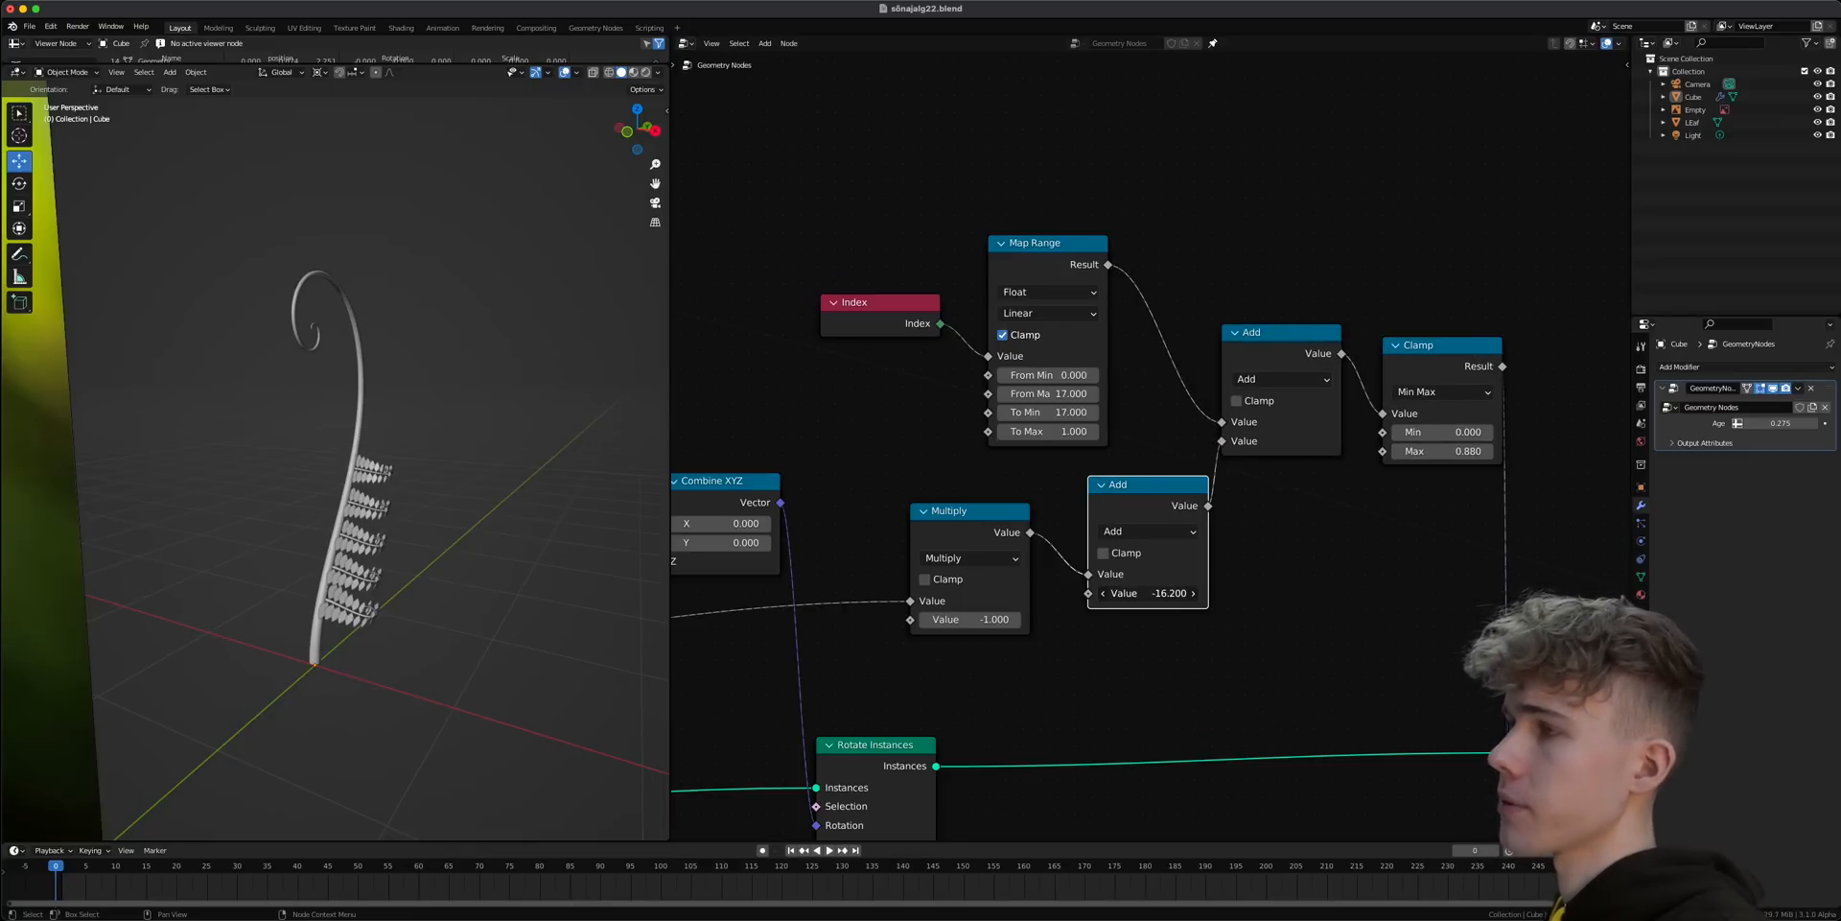
- Set the inserted Add node's value to -16.220 and the scale Clamp's Min to 0.500
scroll(405, 511, up, 10)
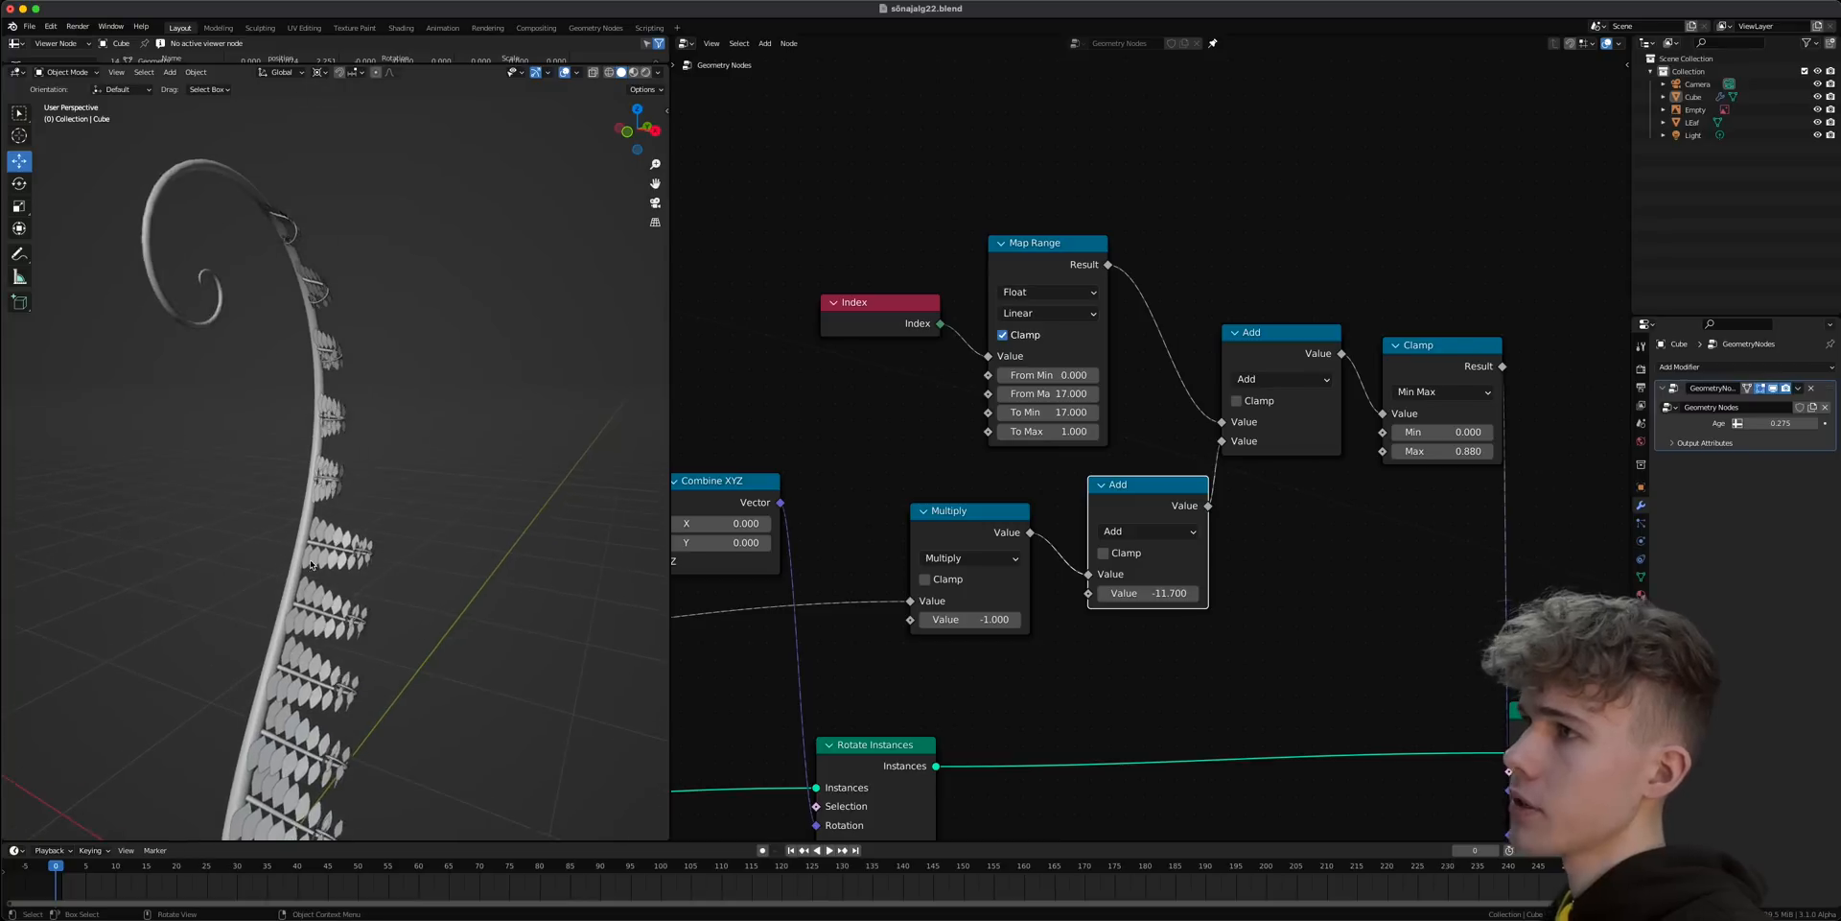
scroll(333, 528, down, 6)
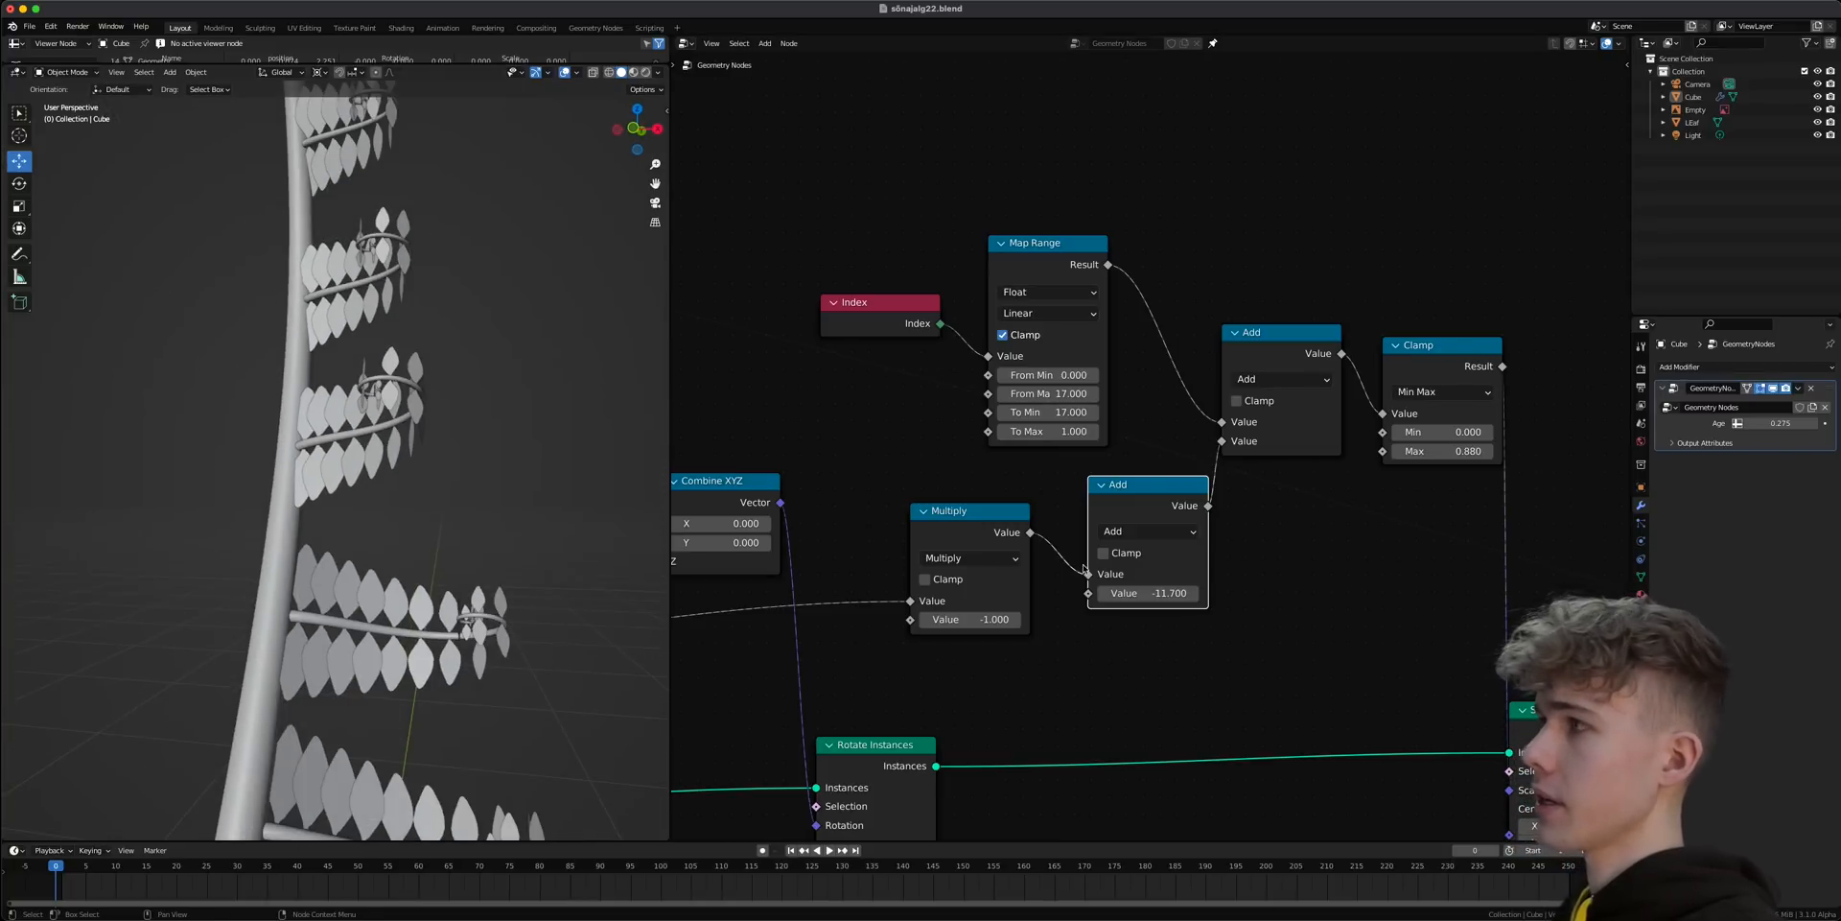
drag(1148, 593, 1088, 592)
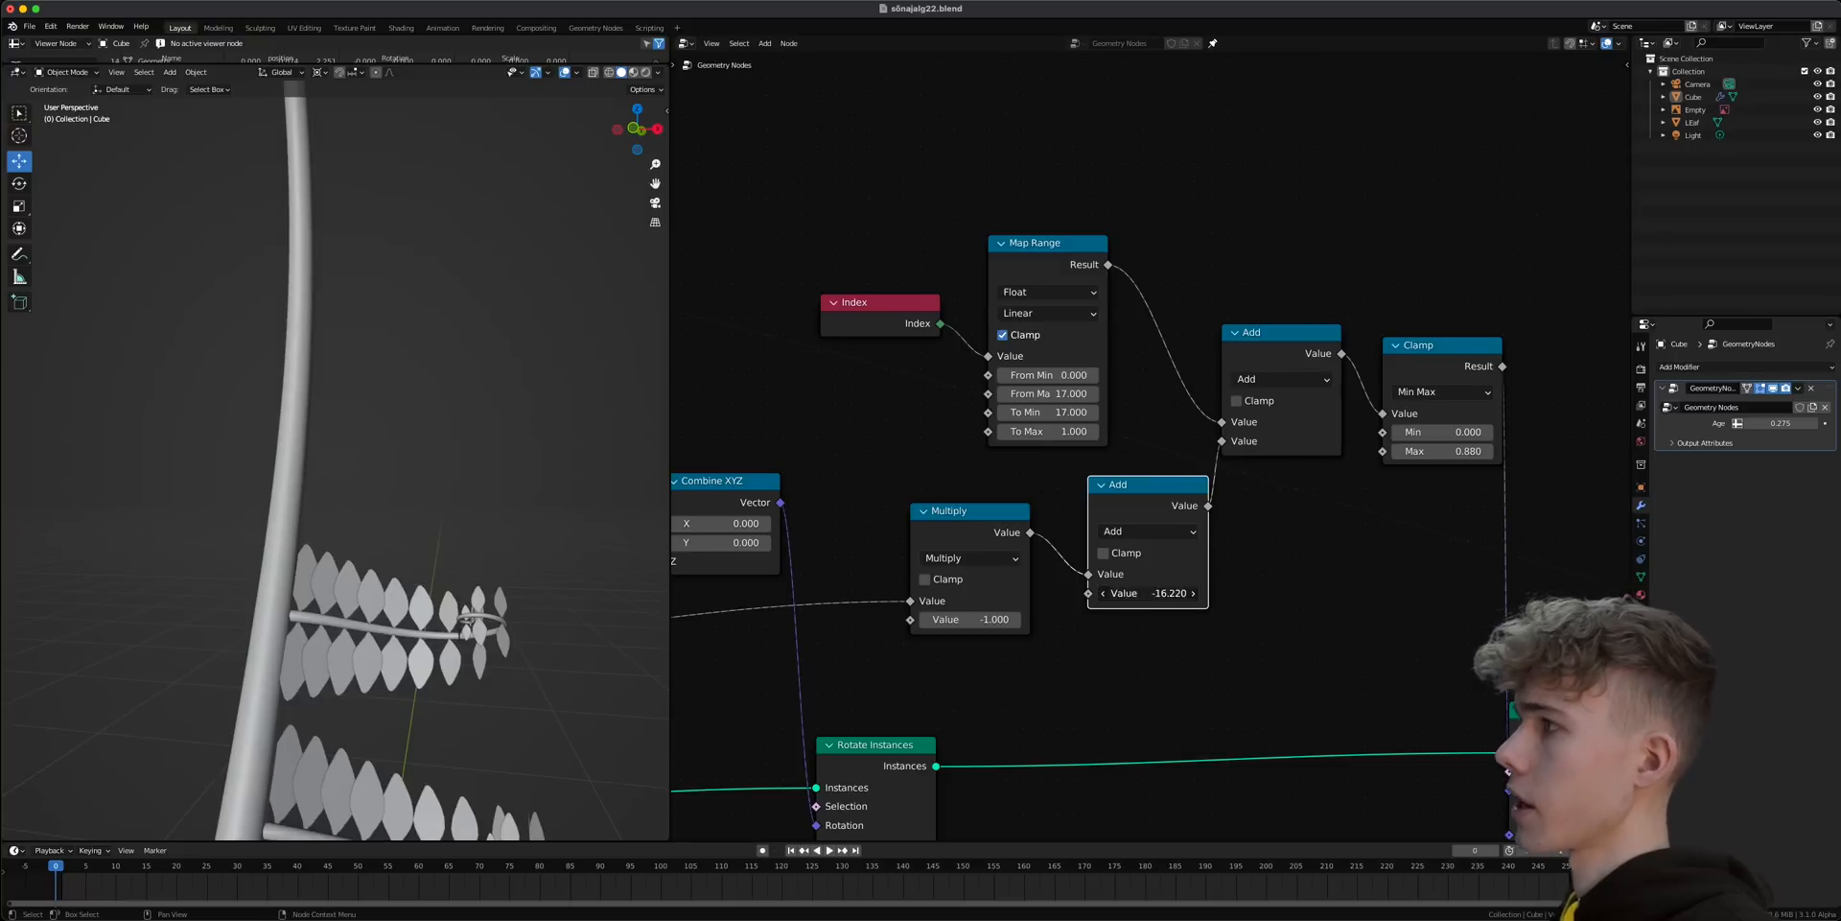
key(Return)
mouse_move(1442, 432)
mouse_down()
mouse_move(1481, 432)
mouse_move(1436, 436)
mouse_up()
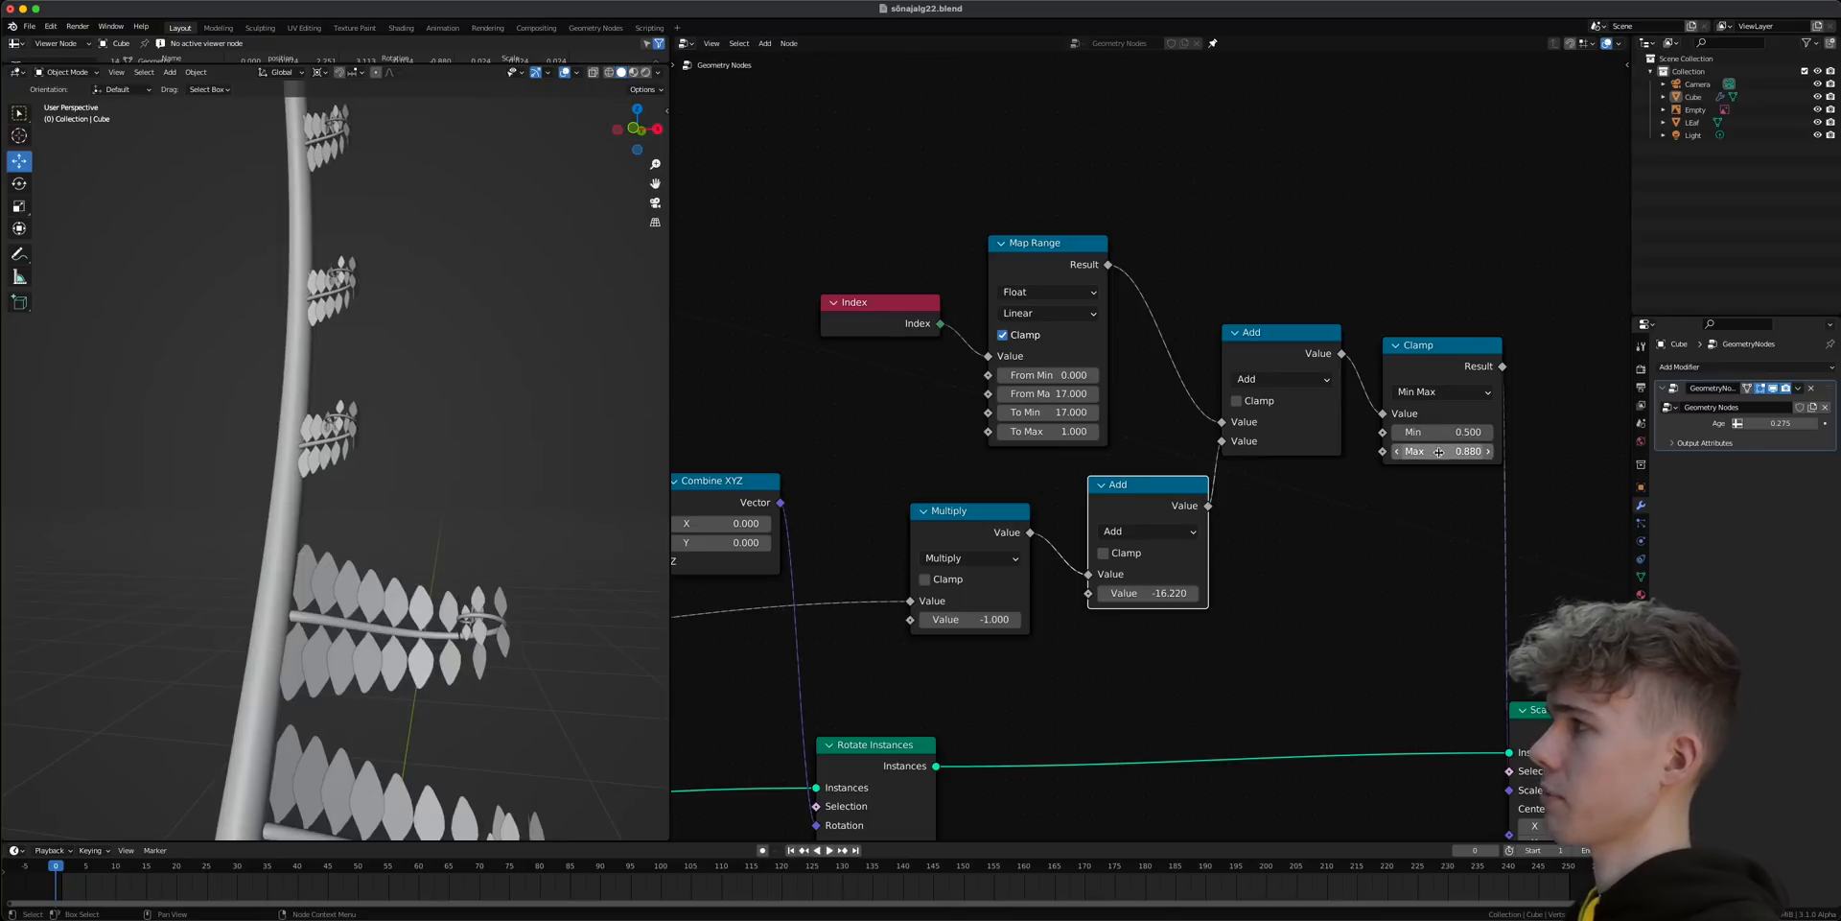
scroll(347, 643, down, 5)
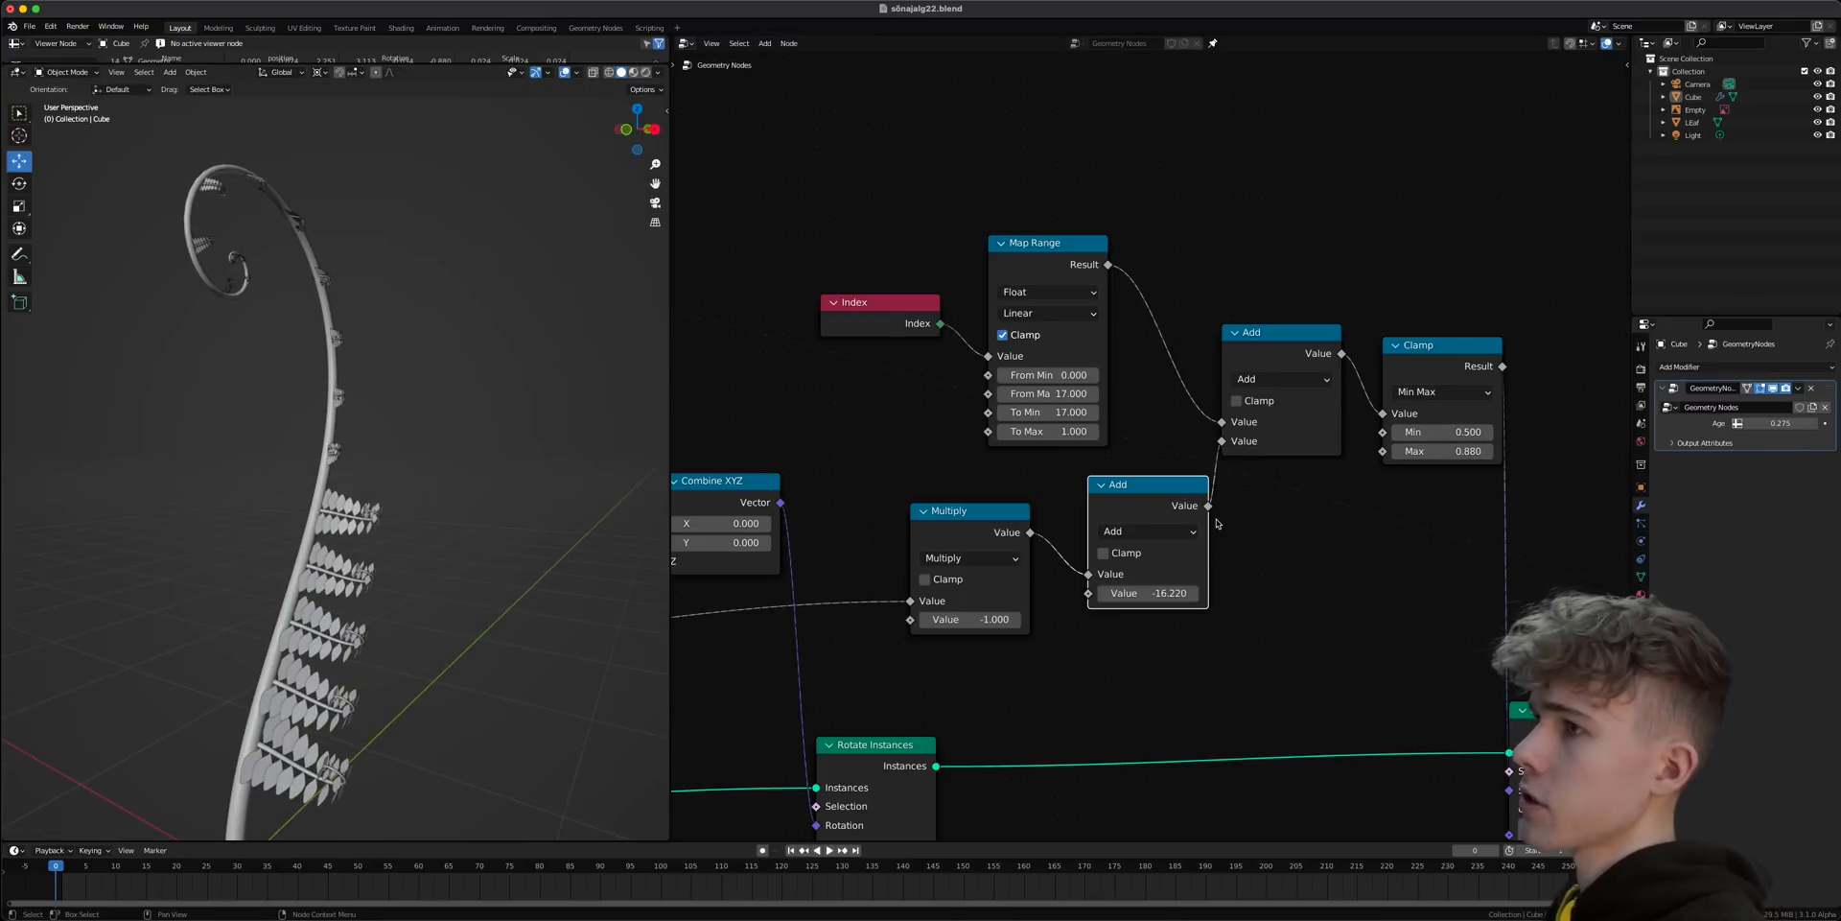
- Vary the Age value to test the fern's growth, ending at 0.350
drag(1769, 426, 1831, 426)
scroll(493, 432, down, 7)
shift+middle_drag(493, 432, 517, 528)
drag(1784, 424, 1757, 423)
scroll(432, 618, up, 4)
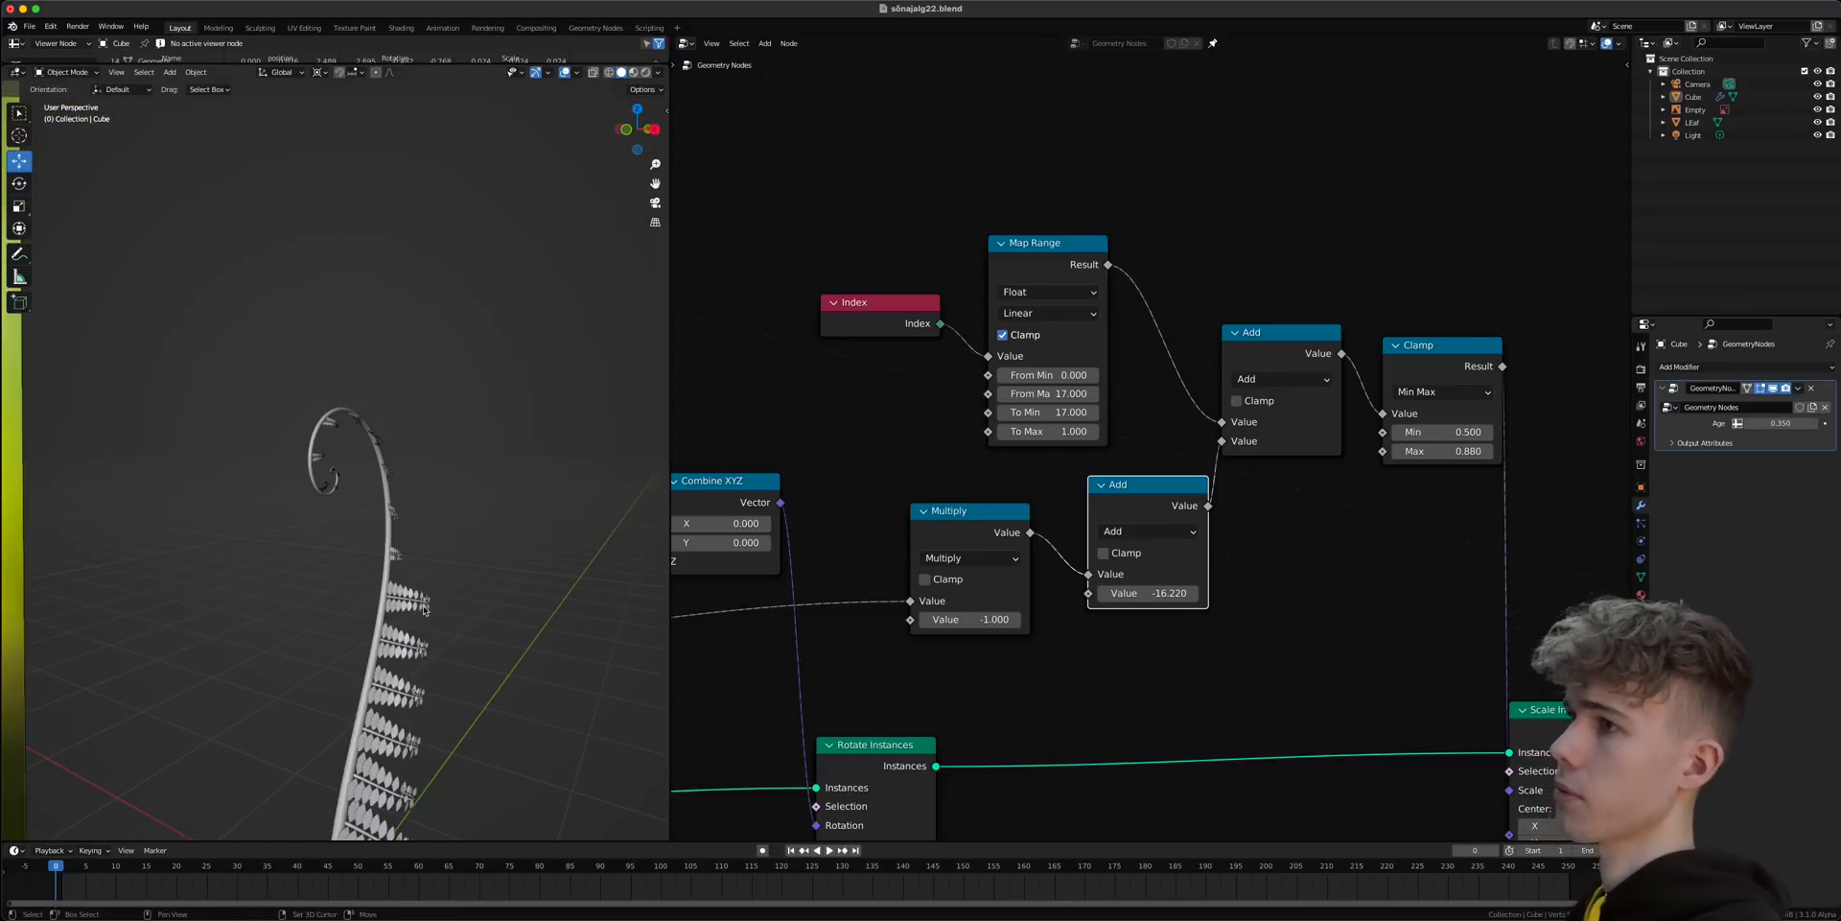
shift+middle_drag(432, 623, 353, 604)
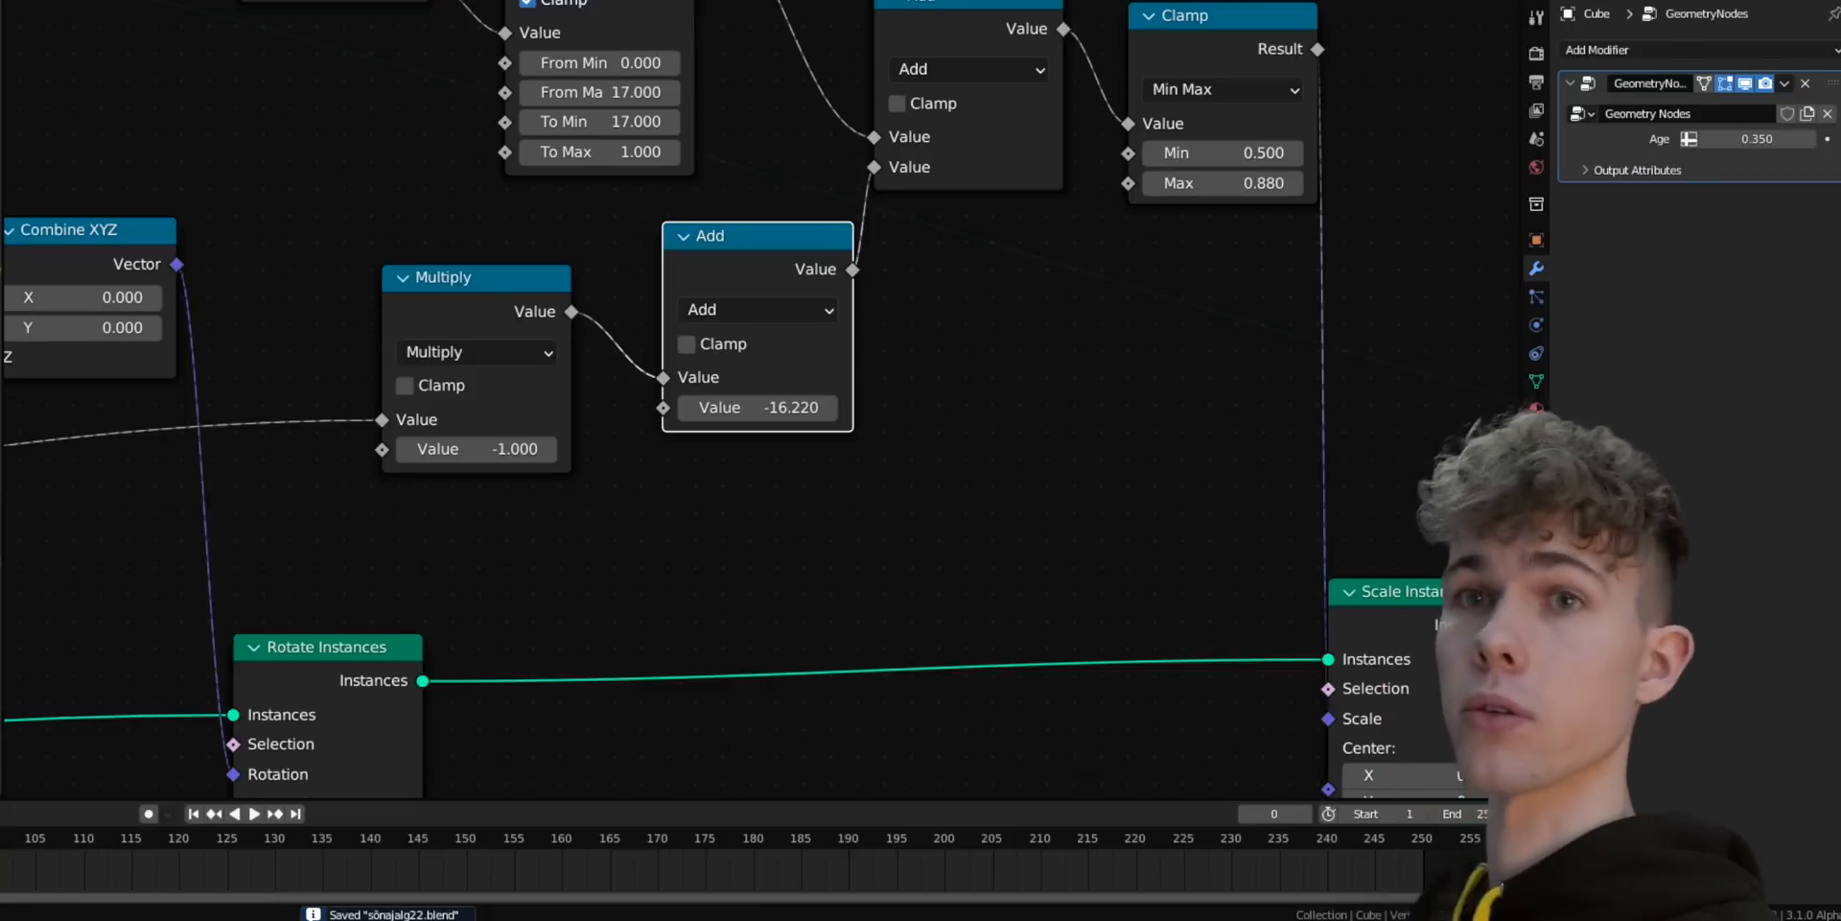
- Reposition the Scale Instances and Clamp nodes to leave more space between them
middle_drag(1230, 526, 1003, 574)
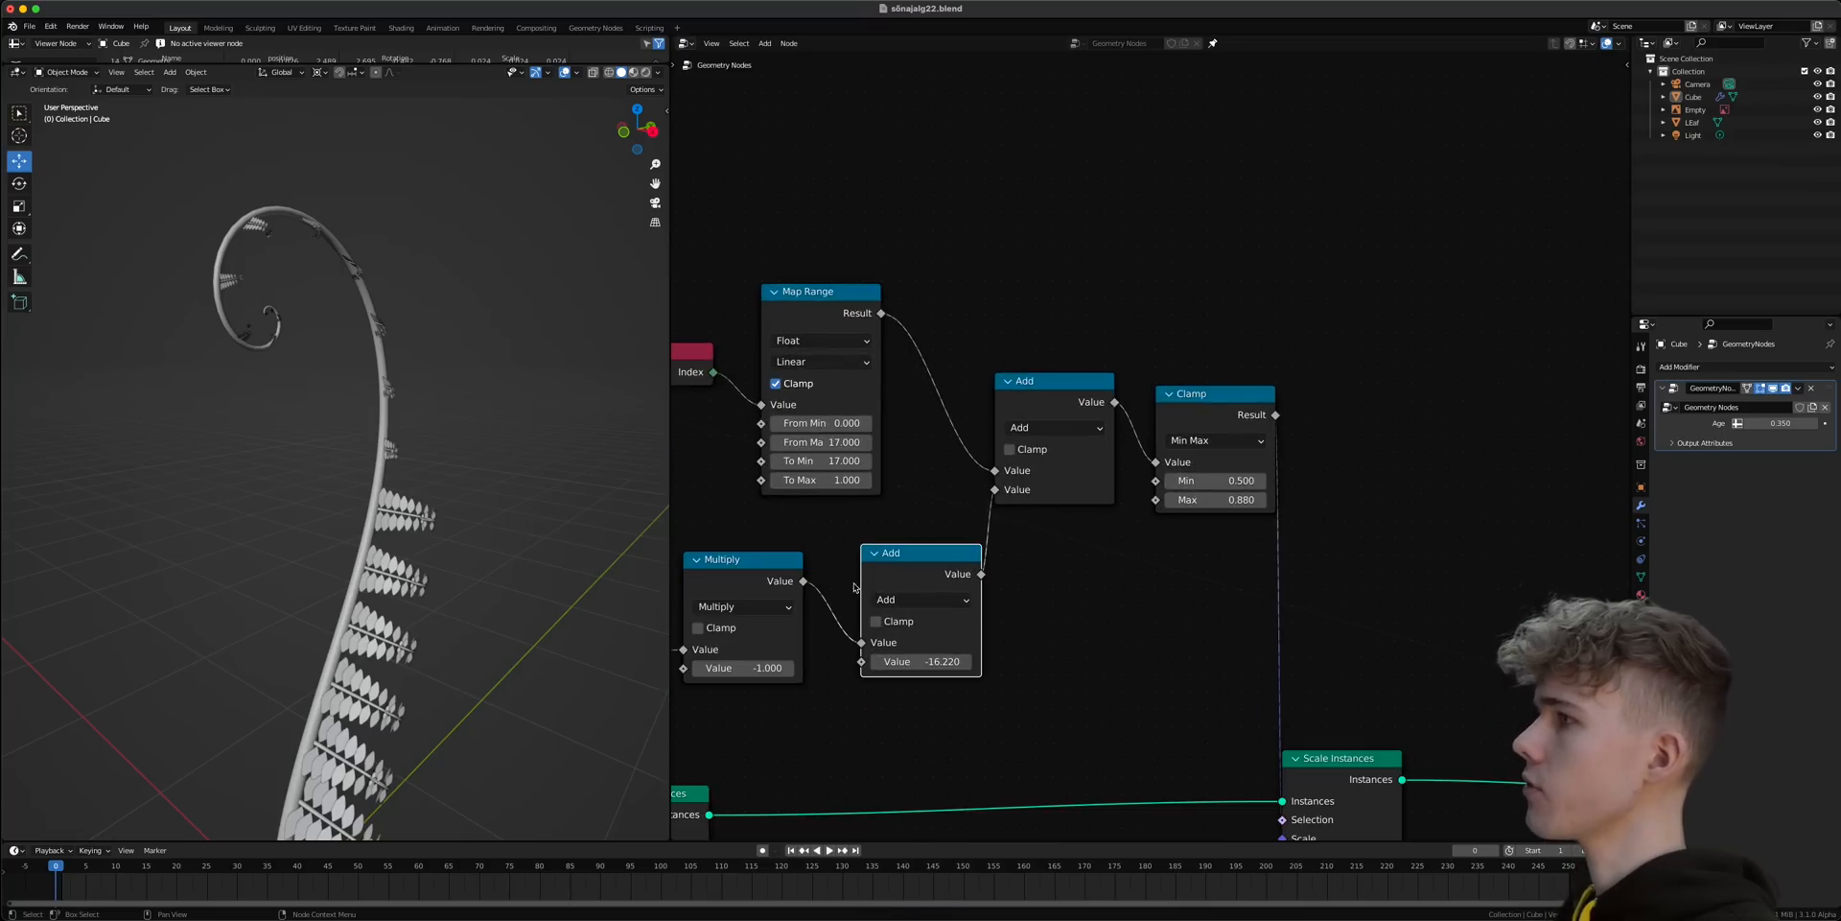
middle_drag(1127, 628, 969, 547)
drag(1150, 677, 1337, 683)
drag(1036, 319, 1044, 369)
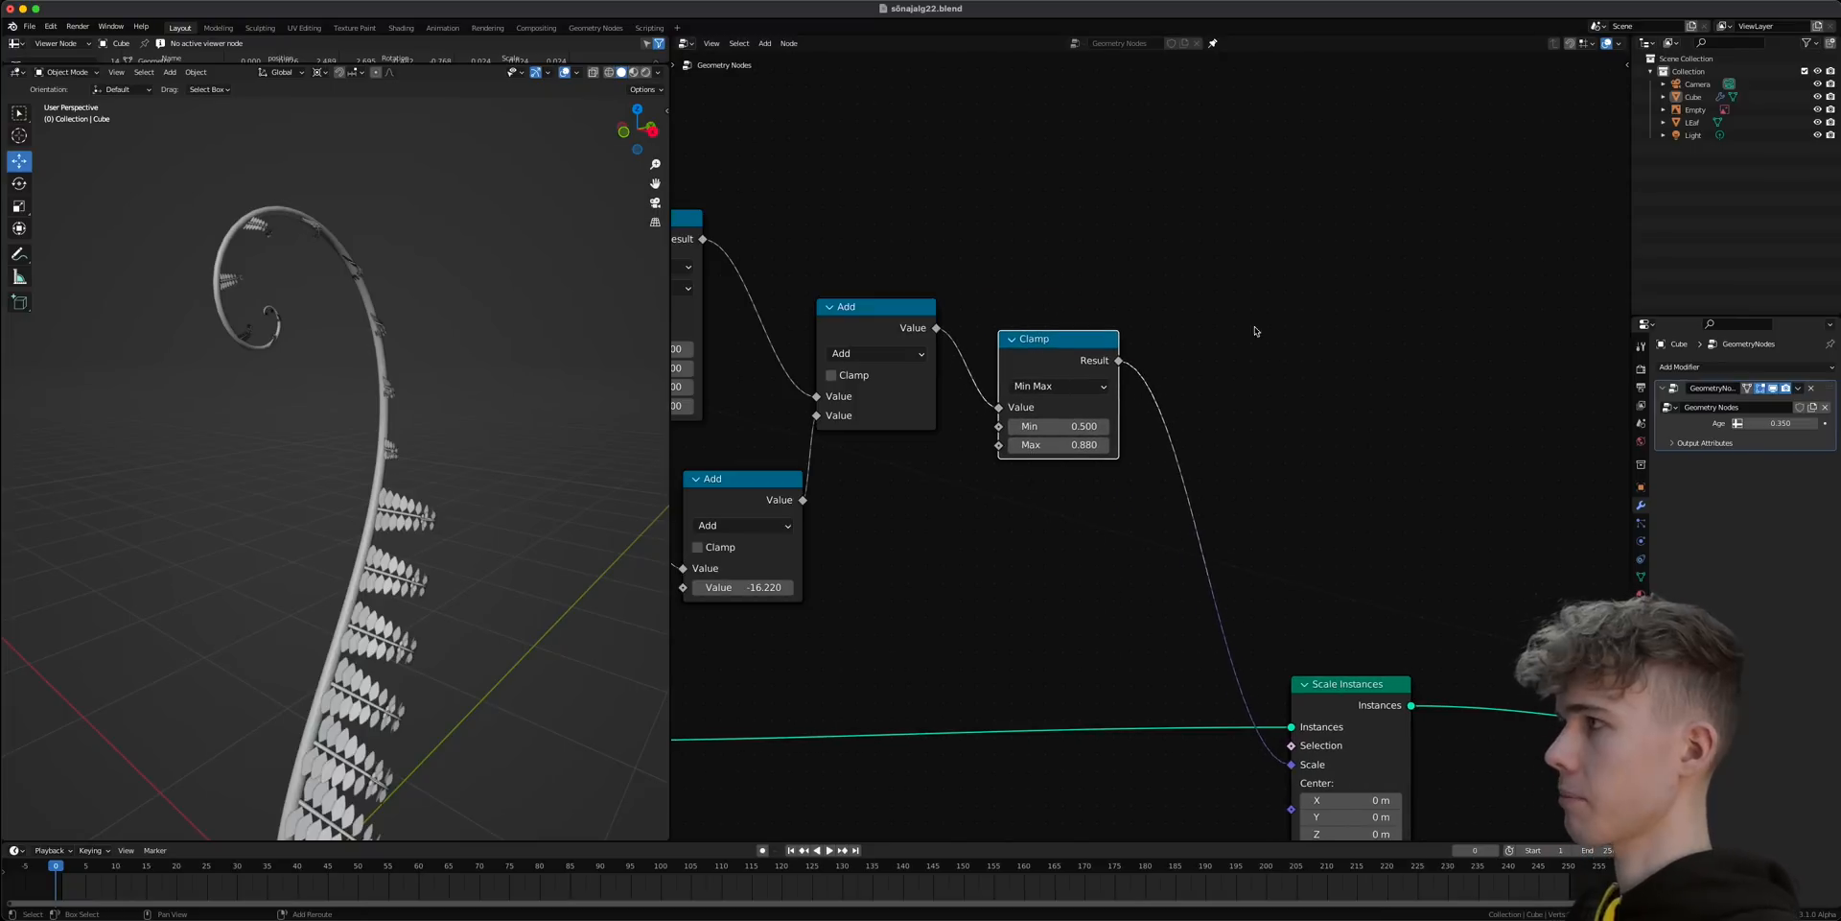
- Insert two chained Math nodes between the Clamp and Scale Instances nodes, line them up, and save the file
key(shift+a)
click(1254, 327)
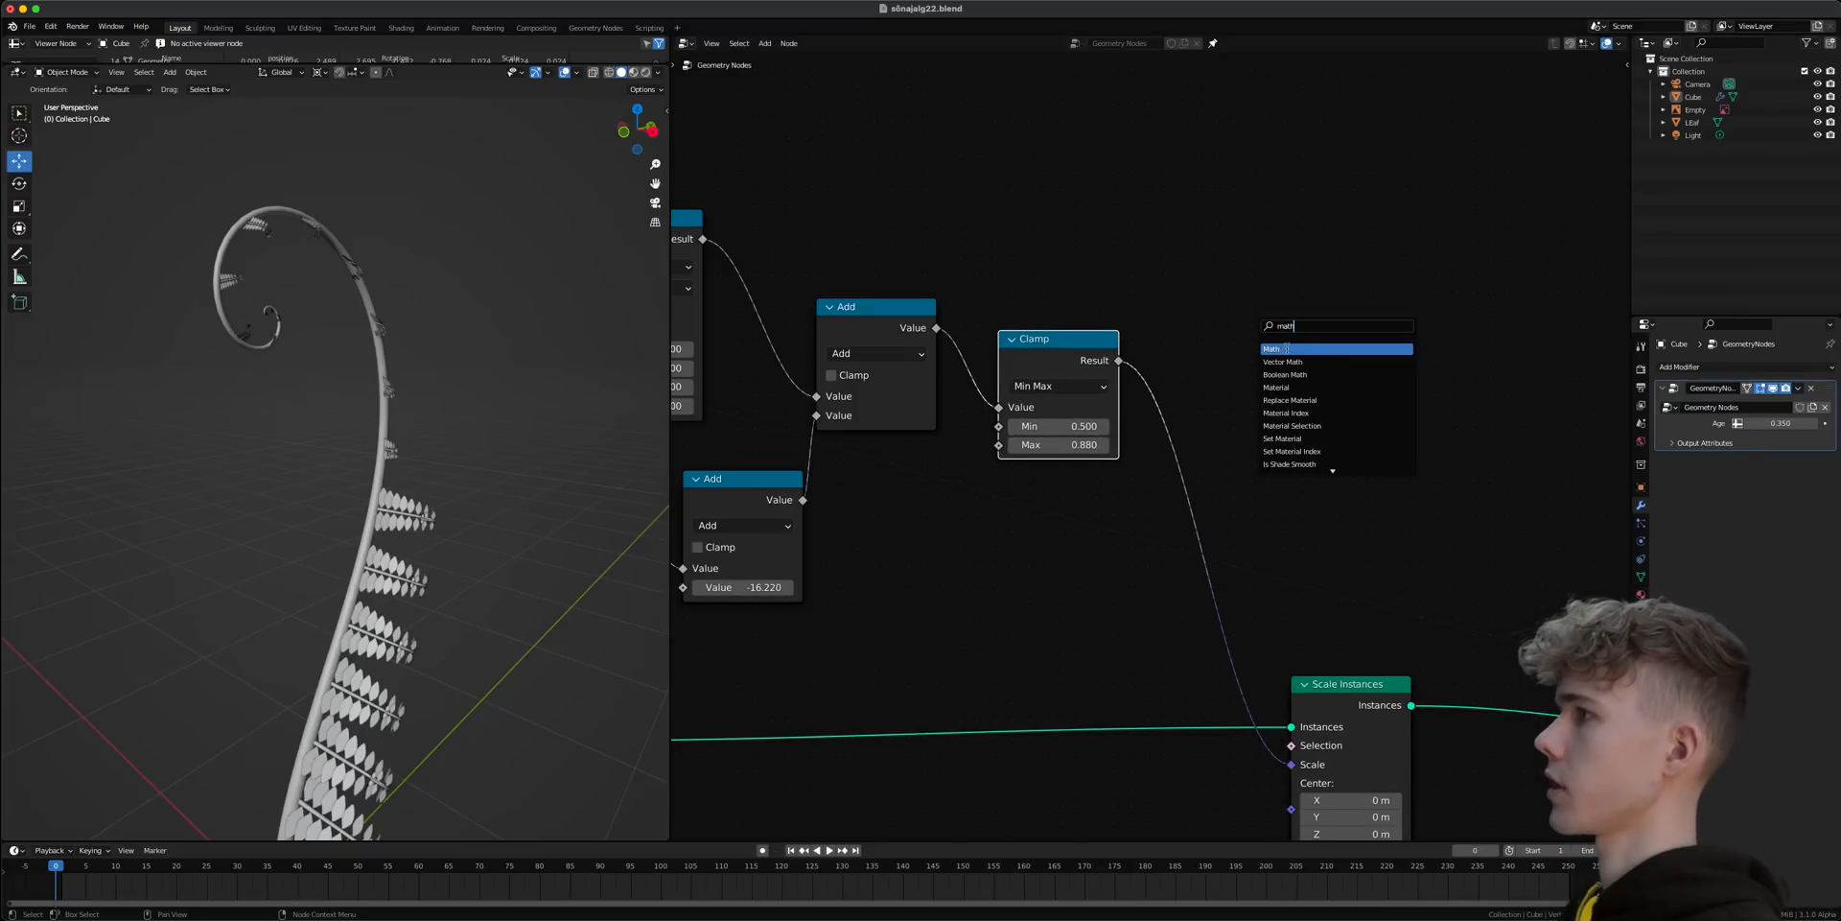
click(1286, 348)
click(1206, 402)
key(shift+d)
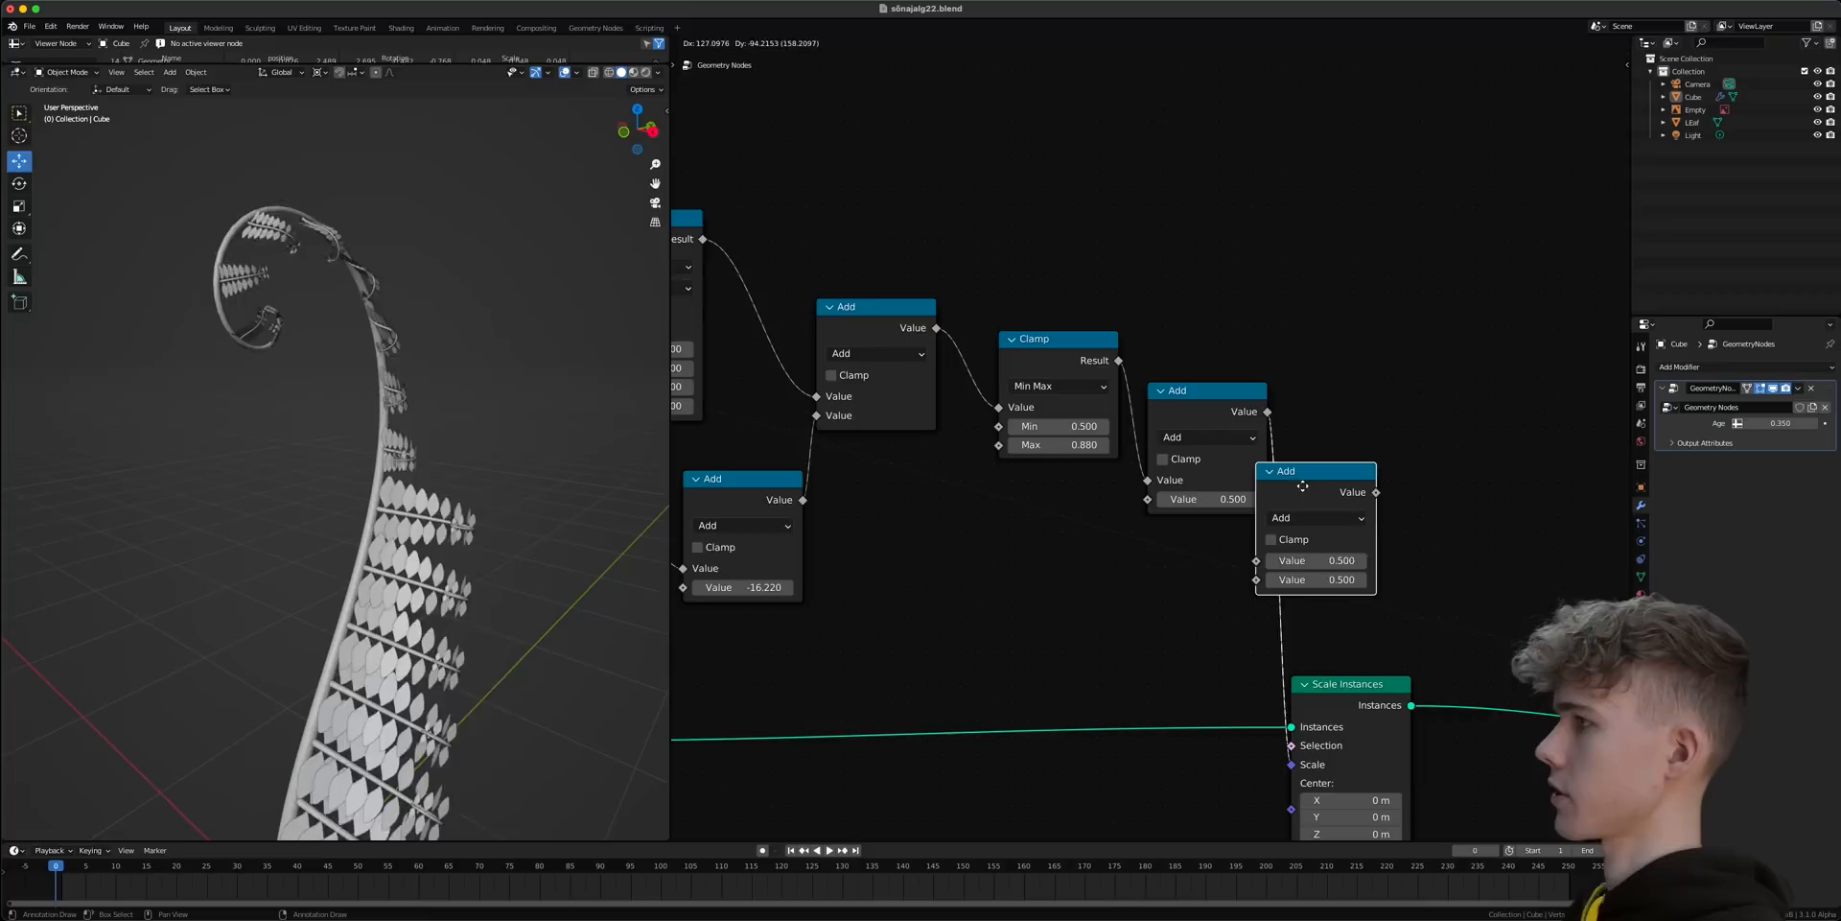
click(1303, 486)
drag(1216, 401, 1216, 354)
drag(1314, 471, 1359, 355)
key(ctrl+s)
- Change the first new Math node to Smooth Minimum and the second to Smooth Maximum
click(1221, 393)
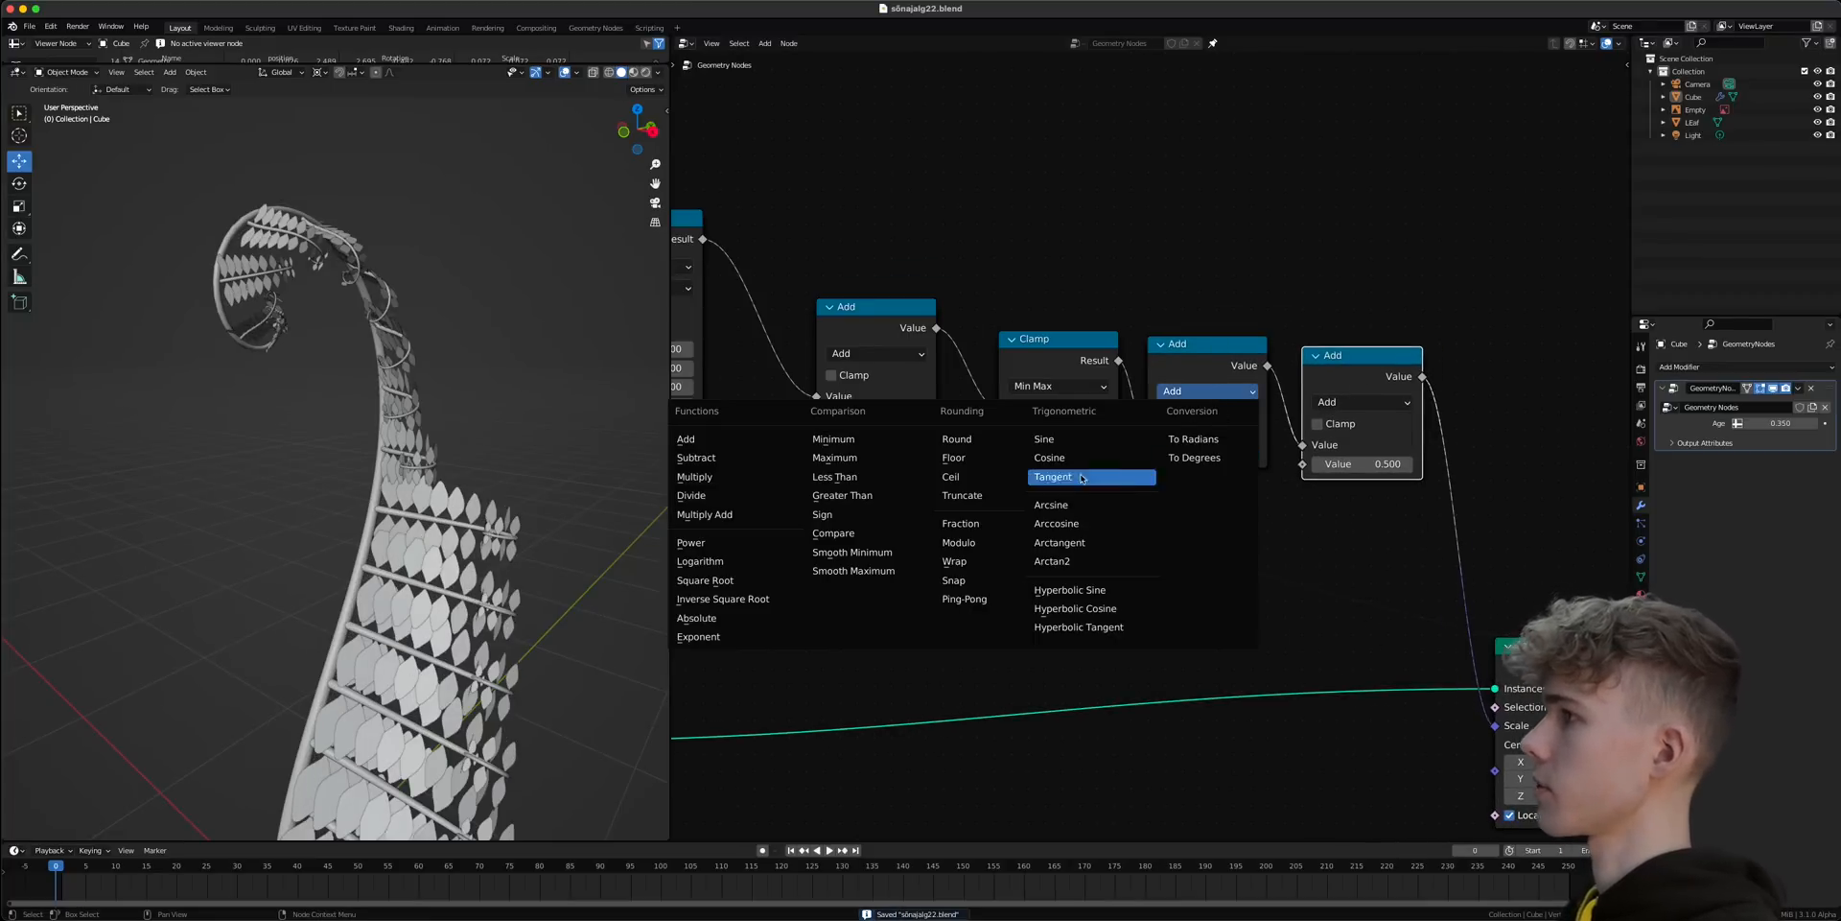
click(878, 553)
click(1362, 402)
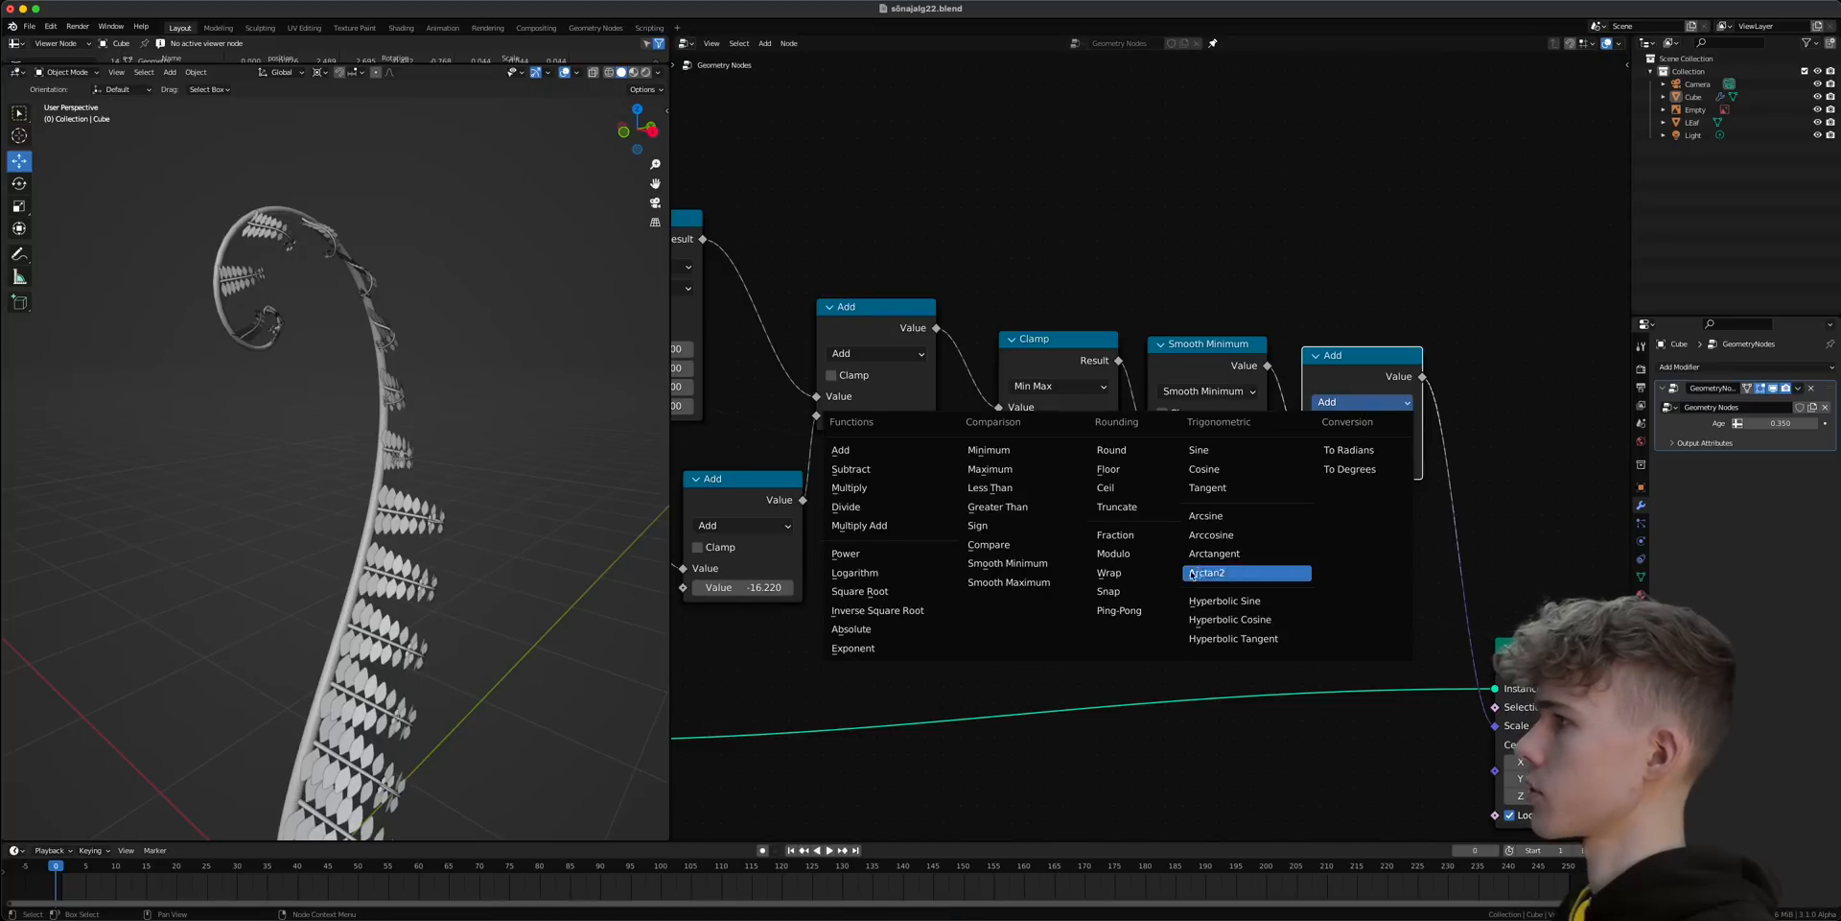
click(1024, 582)
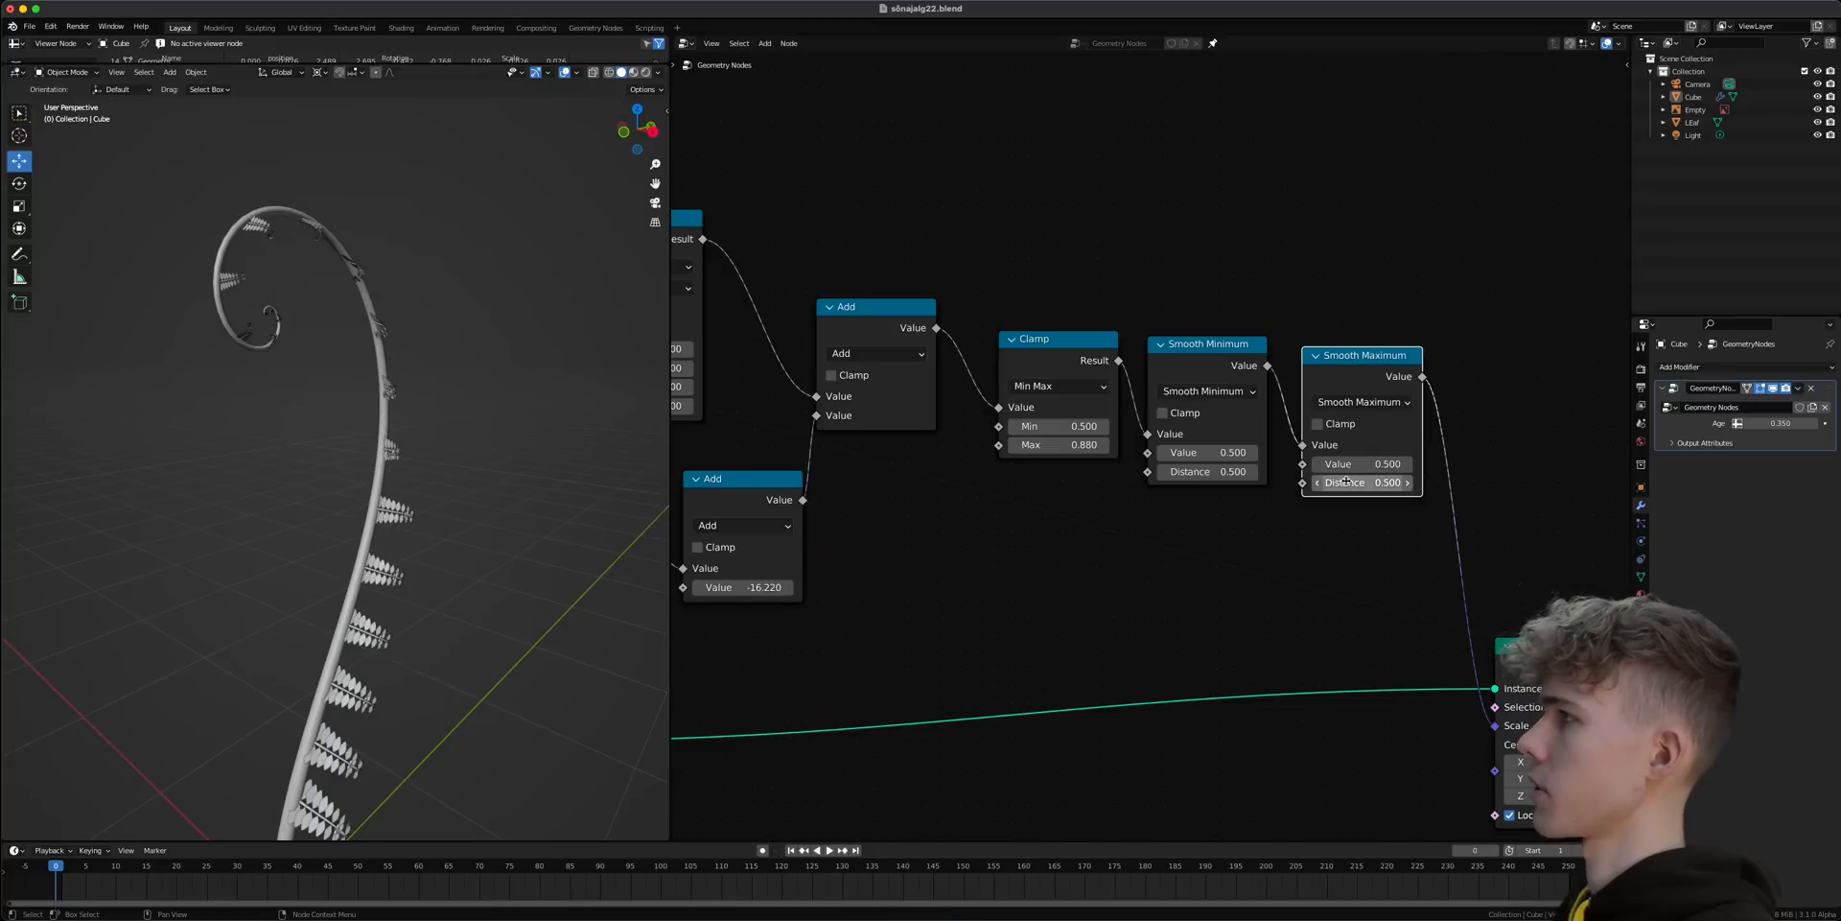
- Set the second input value of both the Smooth Minimum and Smooth Maximum nodes to 0
click(1207, 453)
text(0)
key(Return)
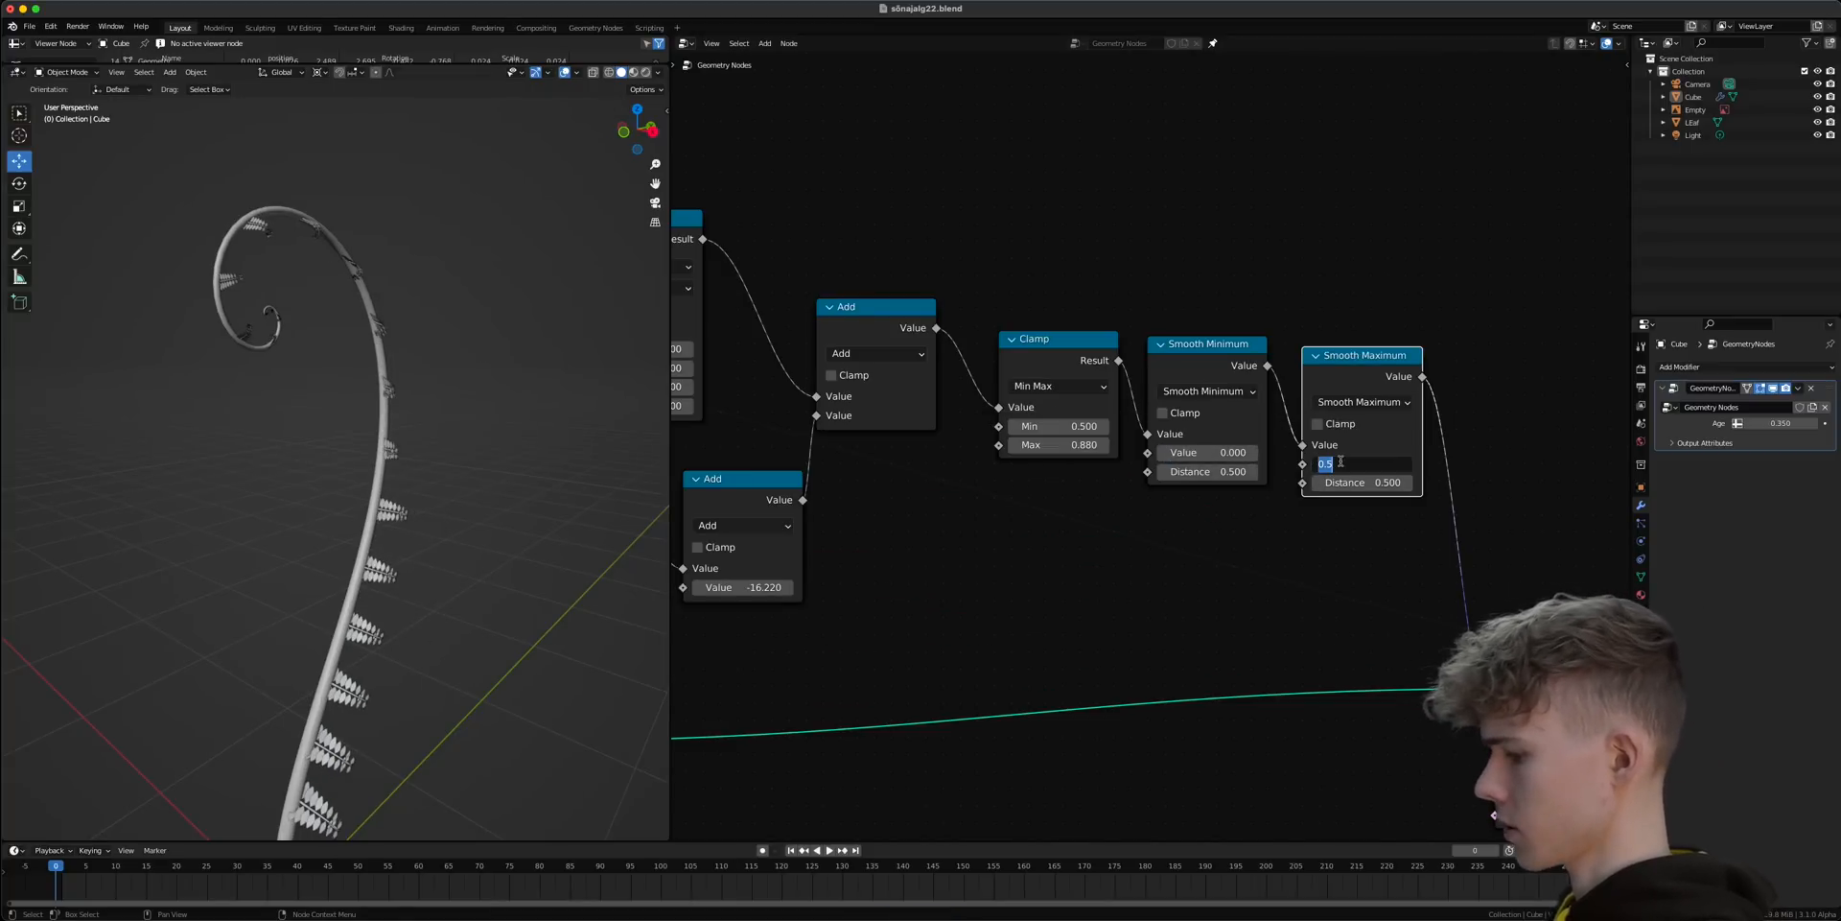
click(1341, 461)
text(0)
key(Return)
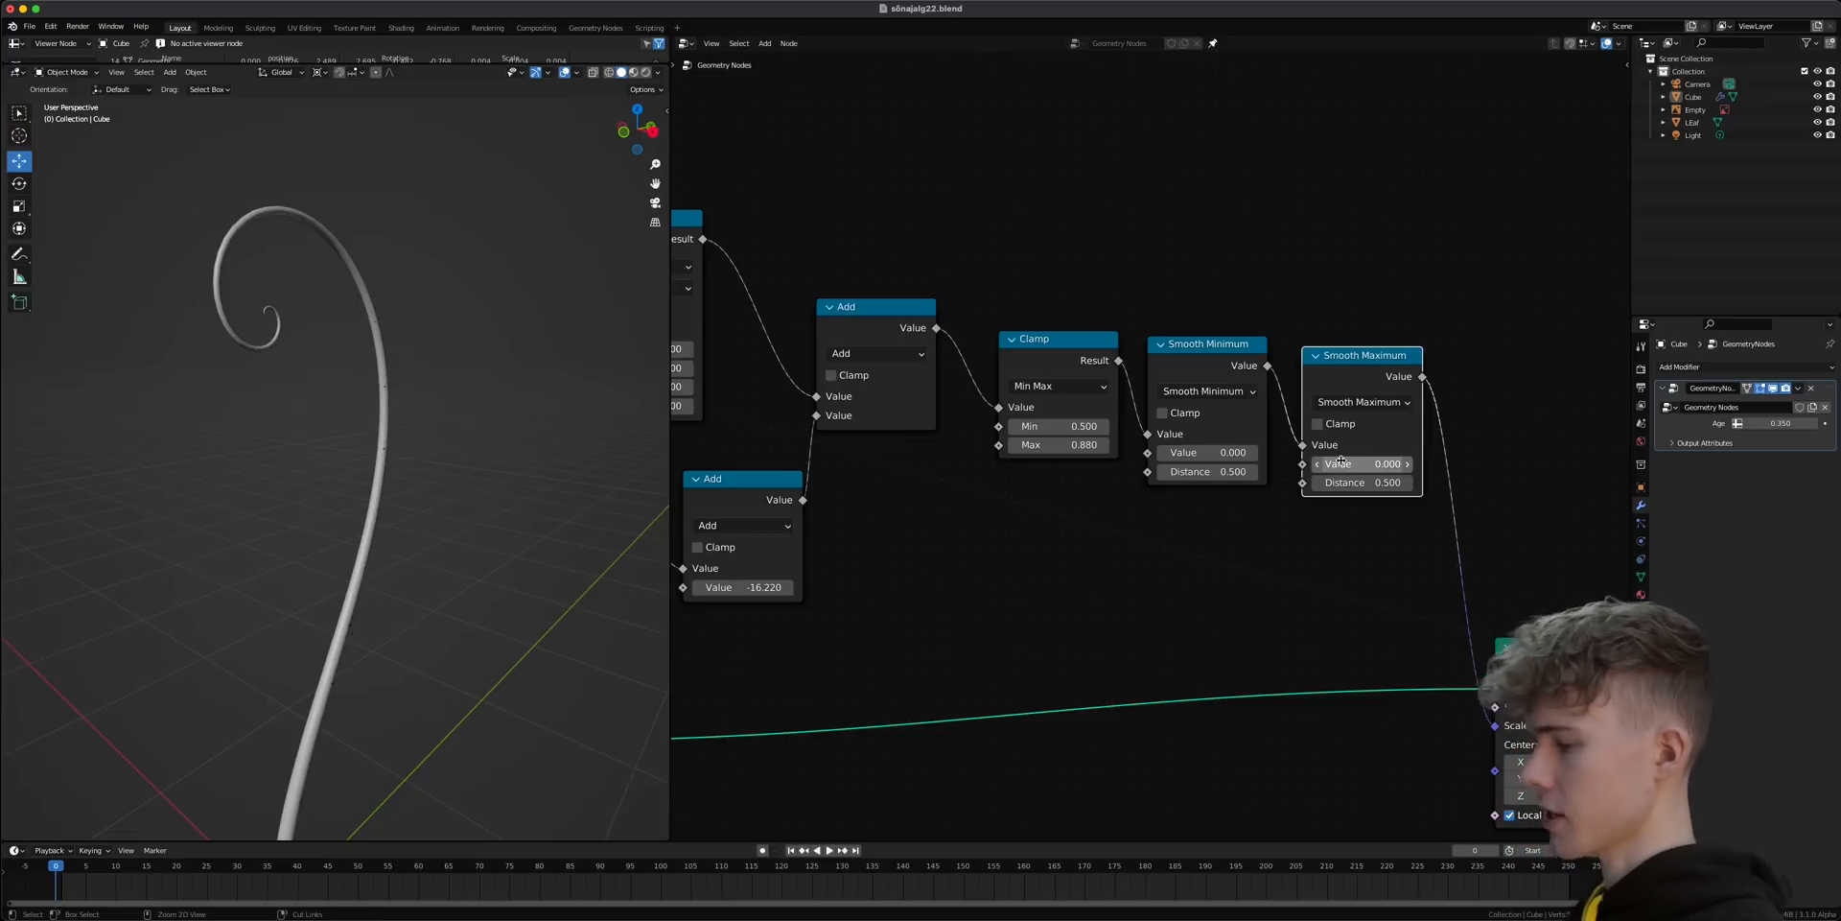
- Save the file and set the Distance of both the Smooth Minimum and Smooth Maximum nodes to 0
key(ctrl+s)
click(1214, 470)
text(0)
key(Return)
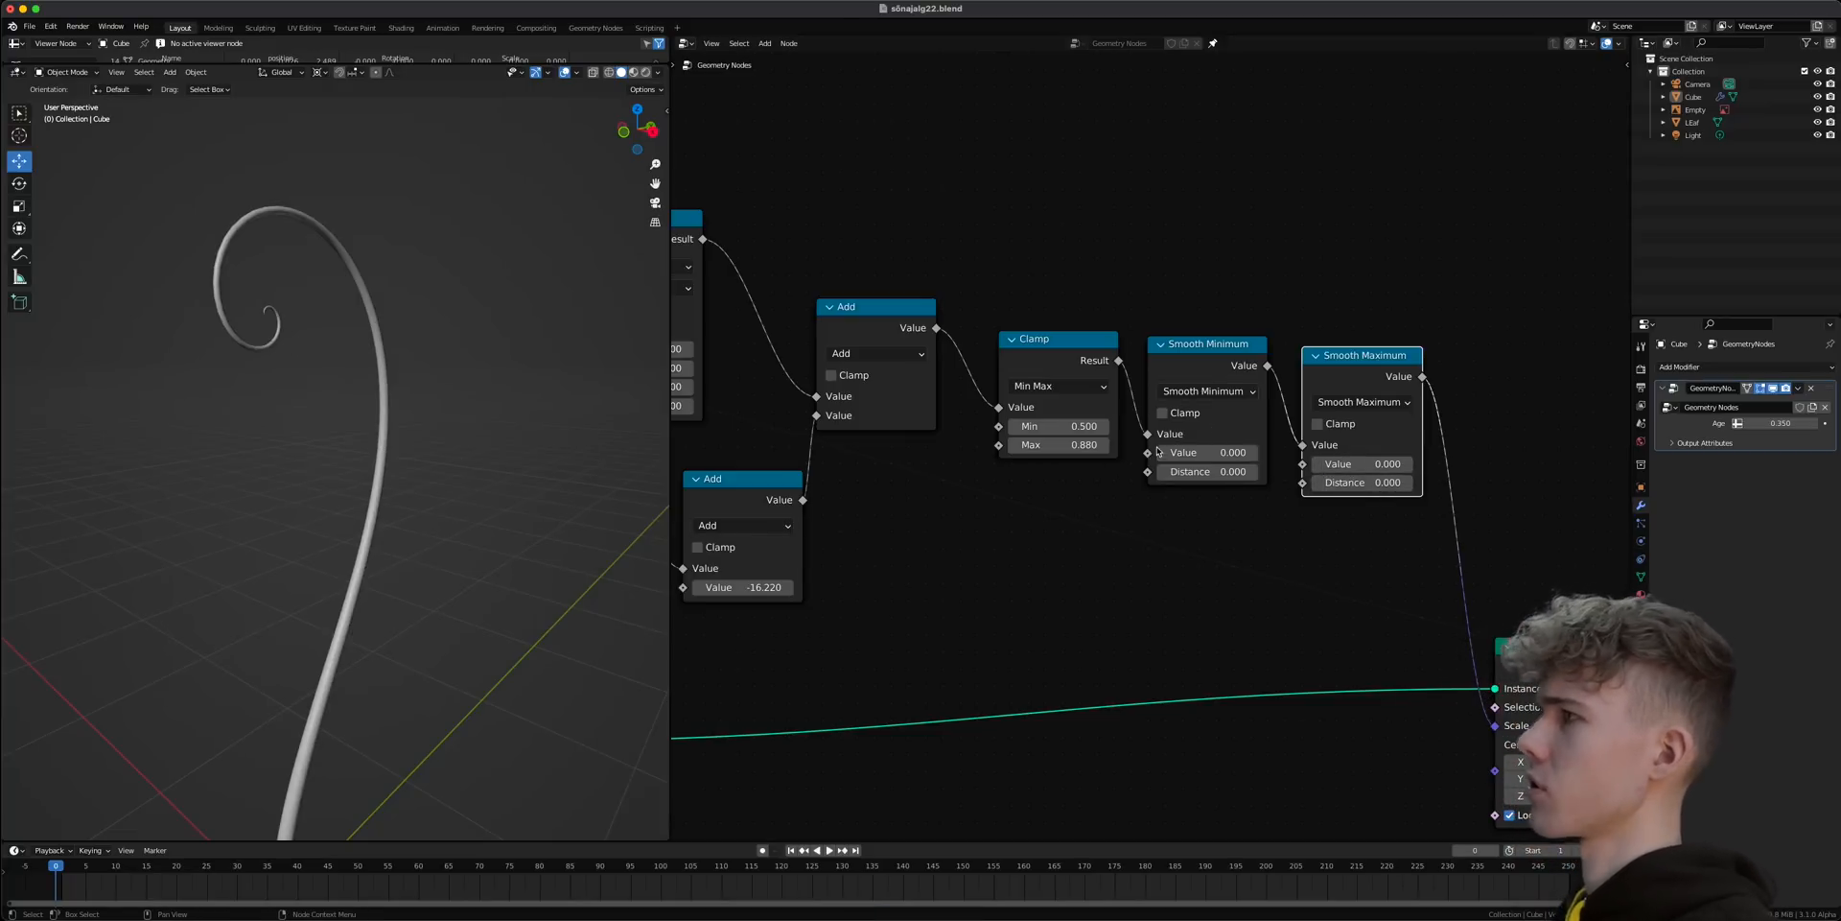
- Set the second input value to 0.88 on the Smooth Minimum and 0.5 on the Smooth Maximum, and save the file
scroll(1124, 465, up, 5)
middle_drag(1155, 454, 1095, 483)
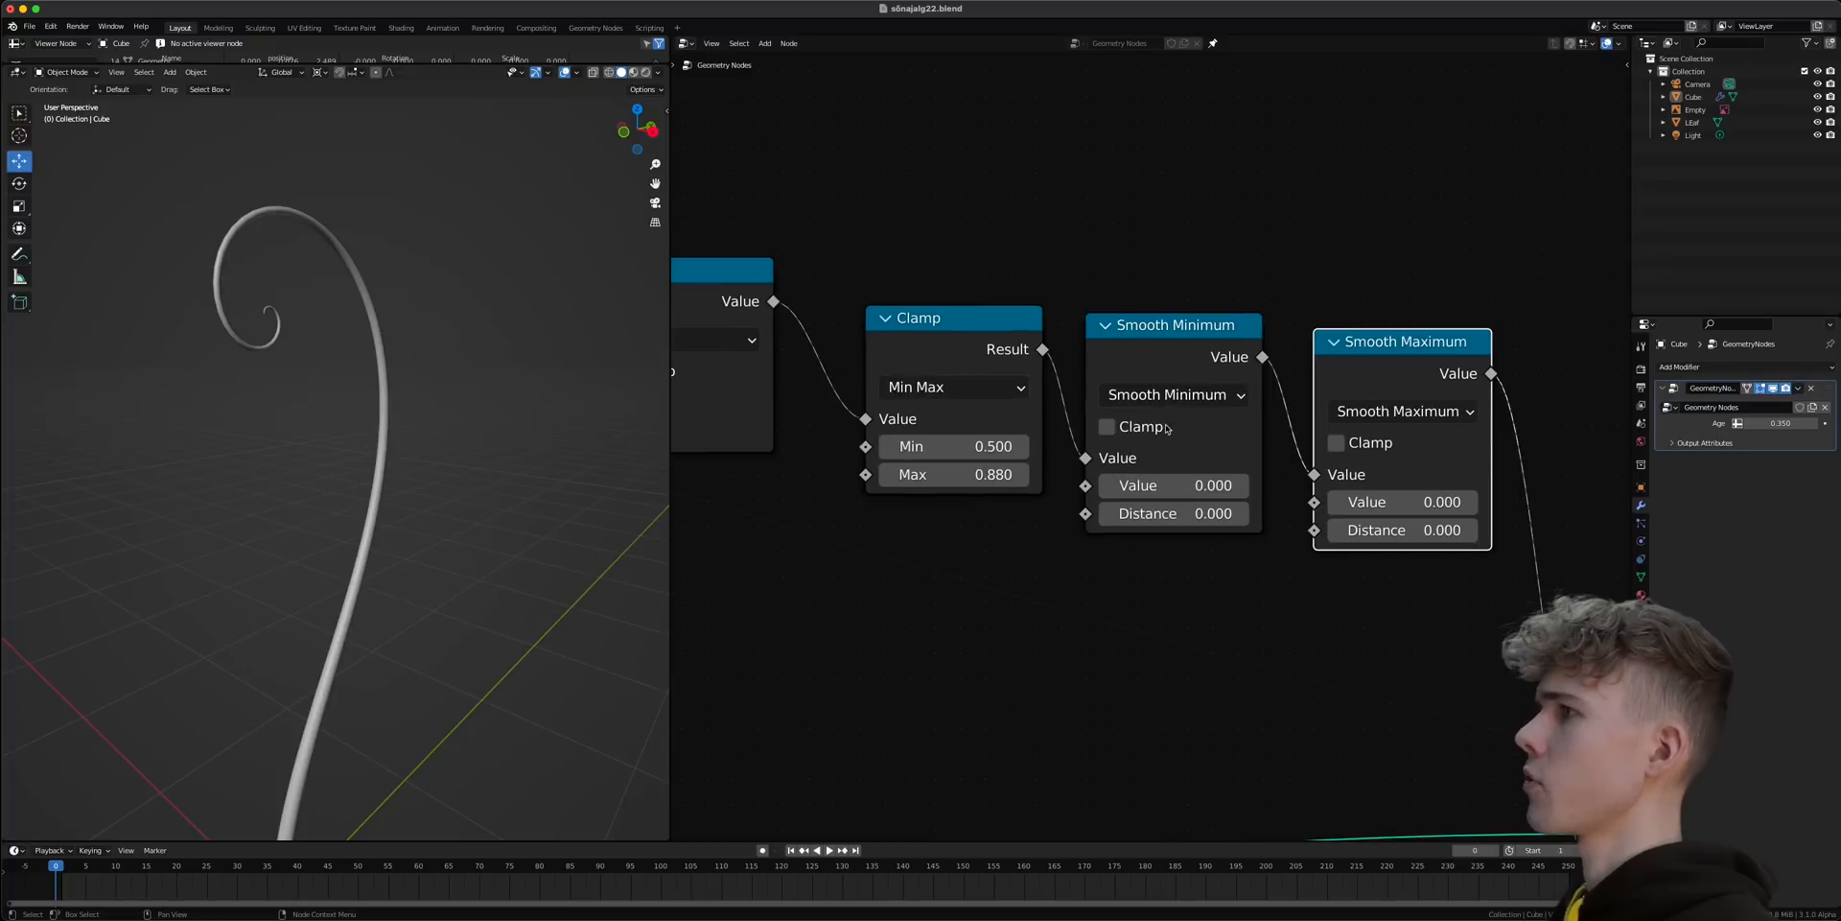
double_click(1158, 487)
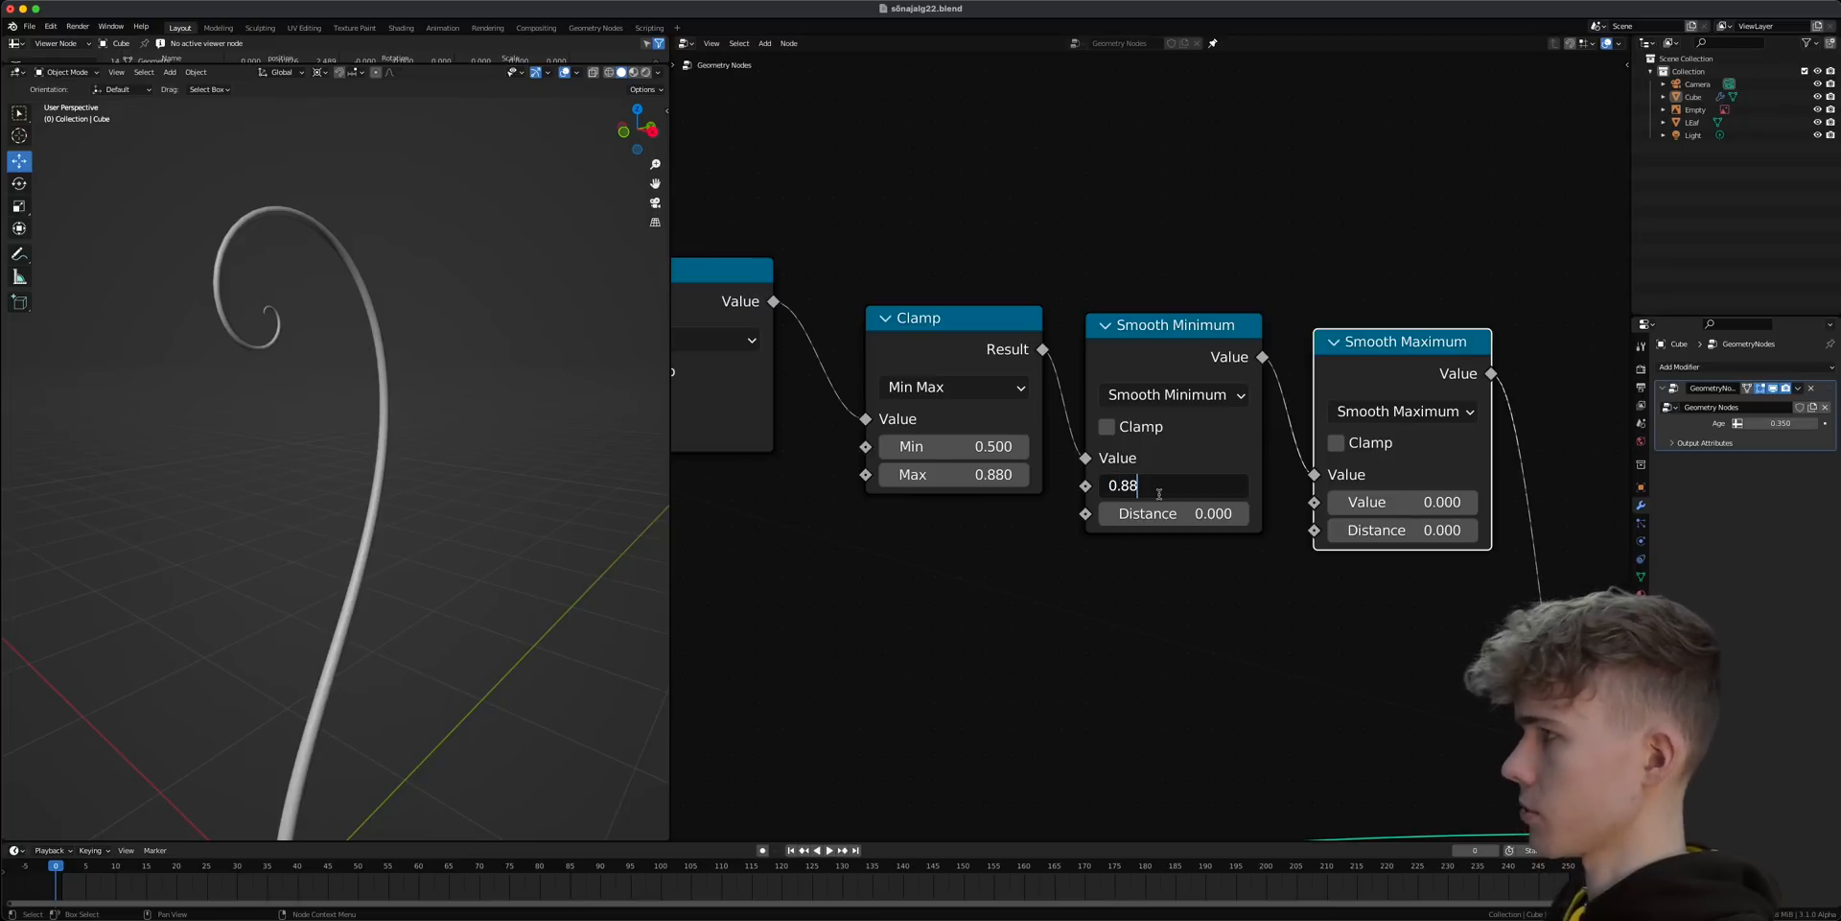
key(Return)
double_click(1390, 500)
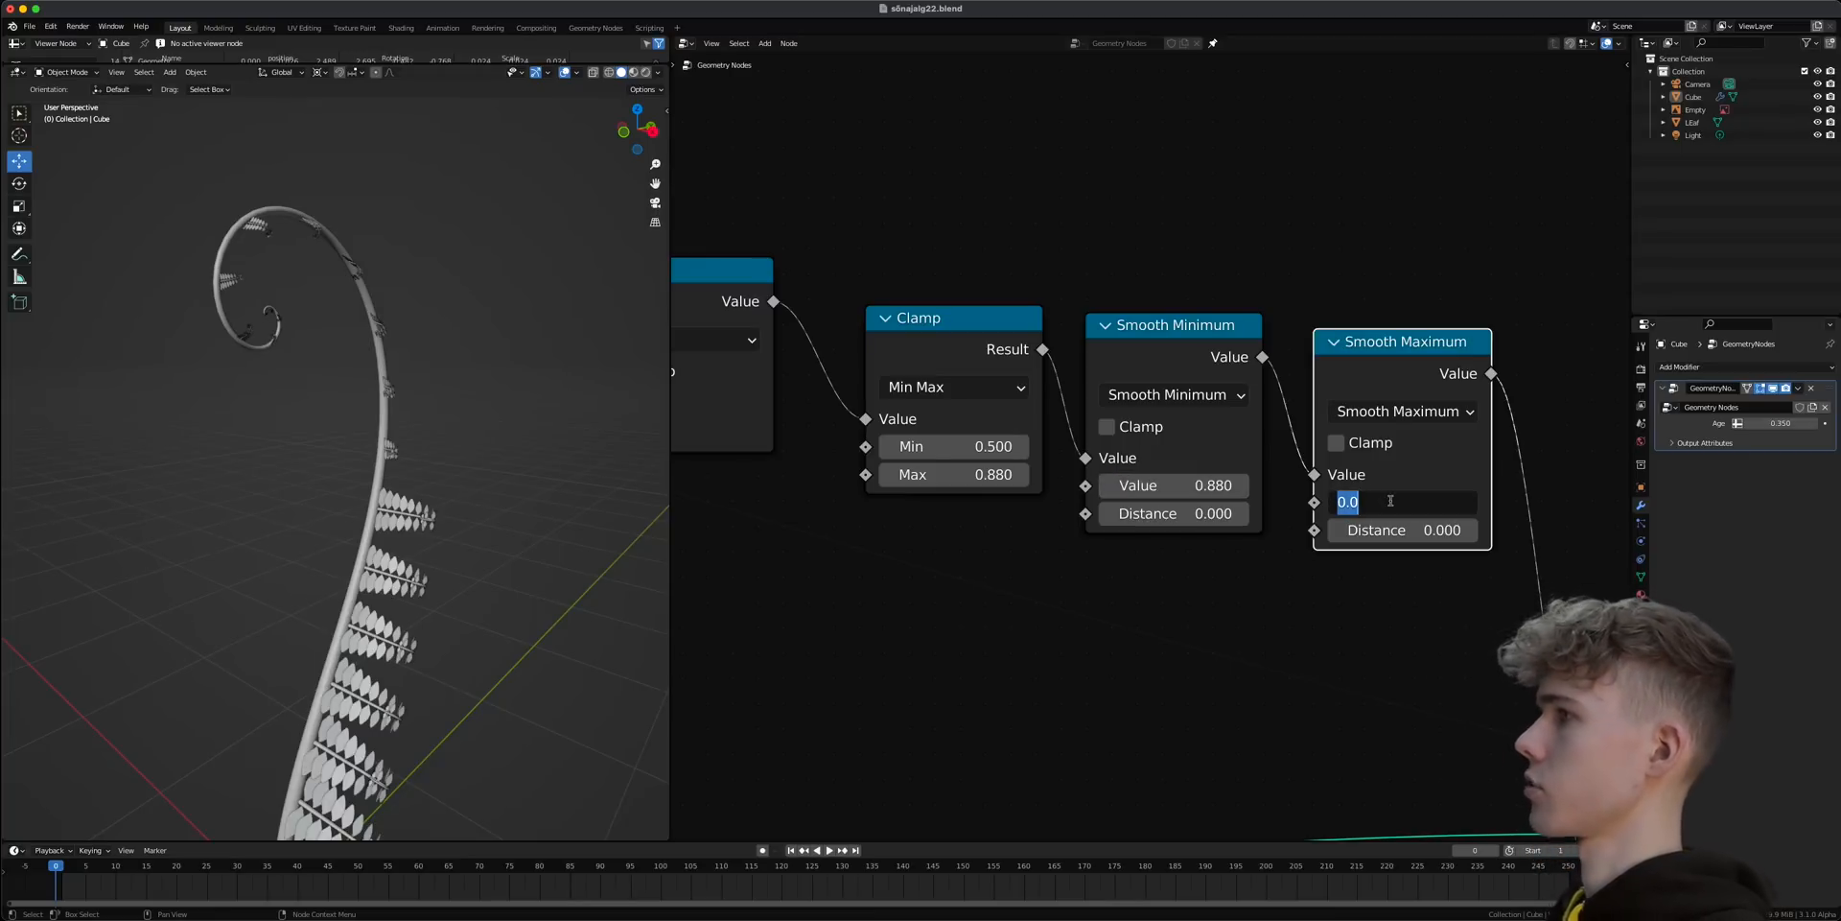
text(0.5)
key(Return)
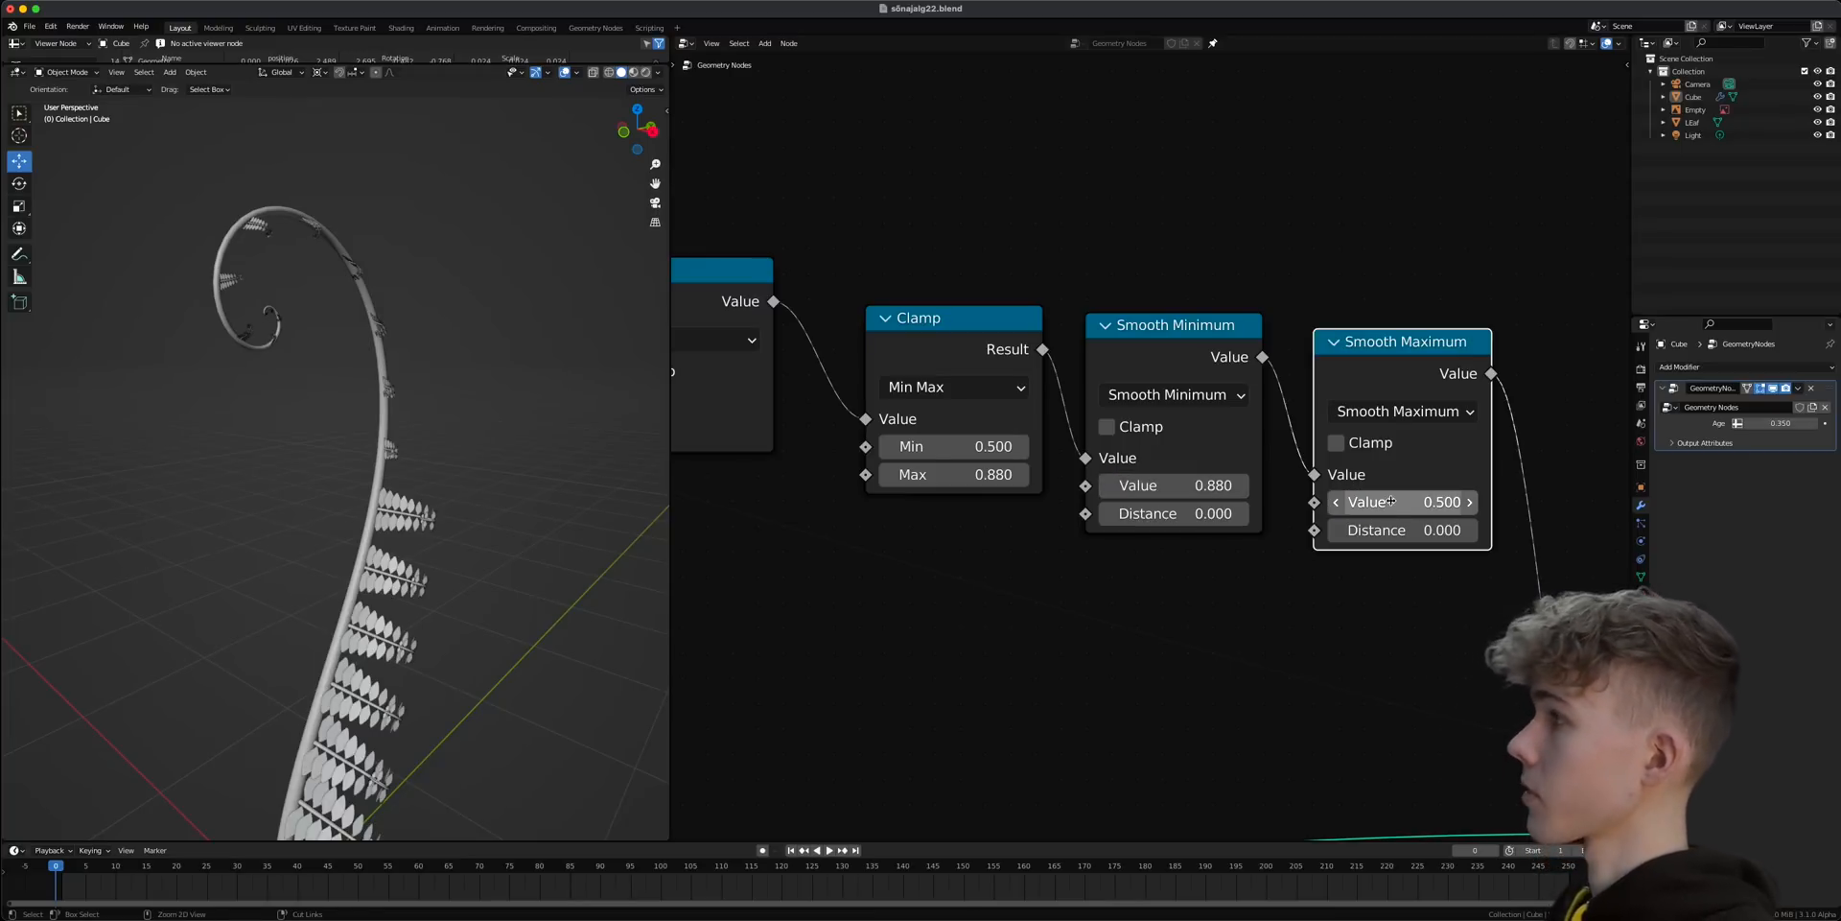
key(ctrl+s)
- Delete the scale chain's Clamp node while keeping its links, and move the Smooth Minimum and Smooth Maximum nodes closer to the Add node
scroll(1010, 314, down, 1)
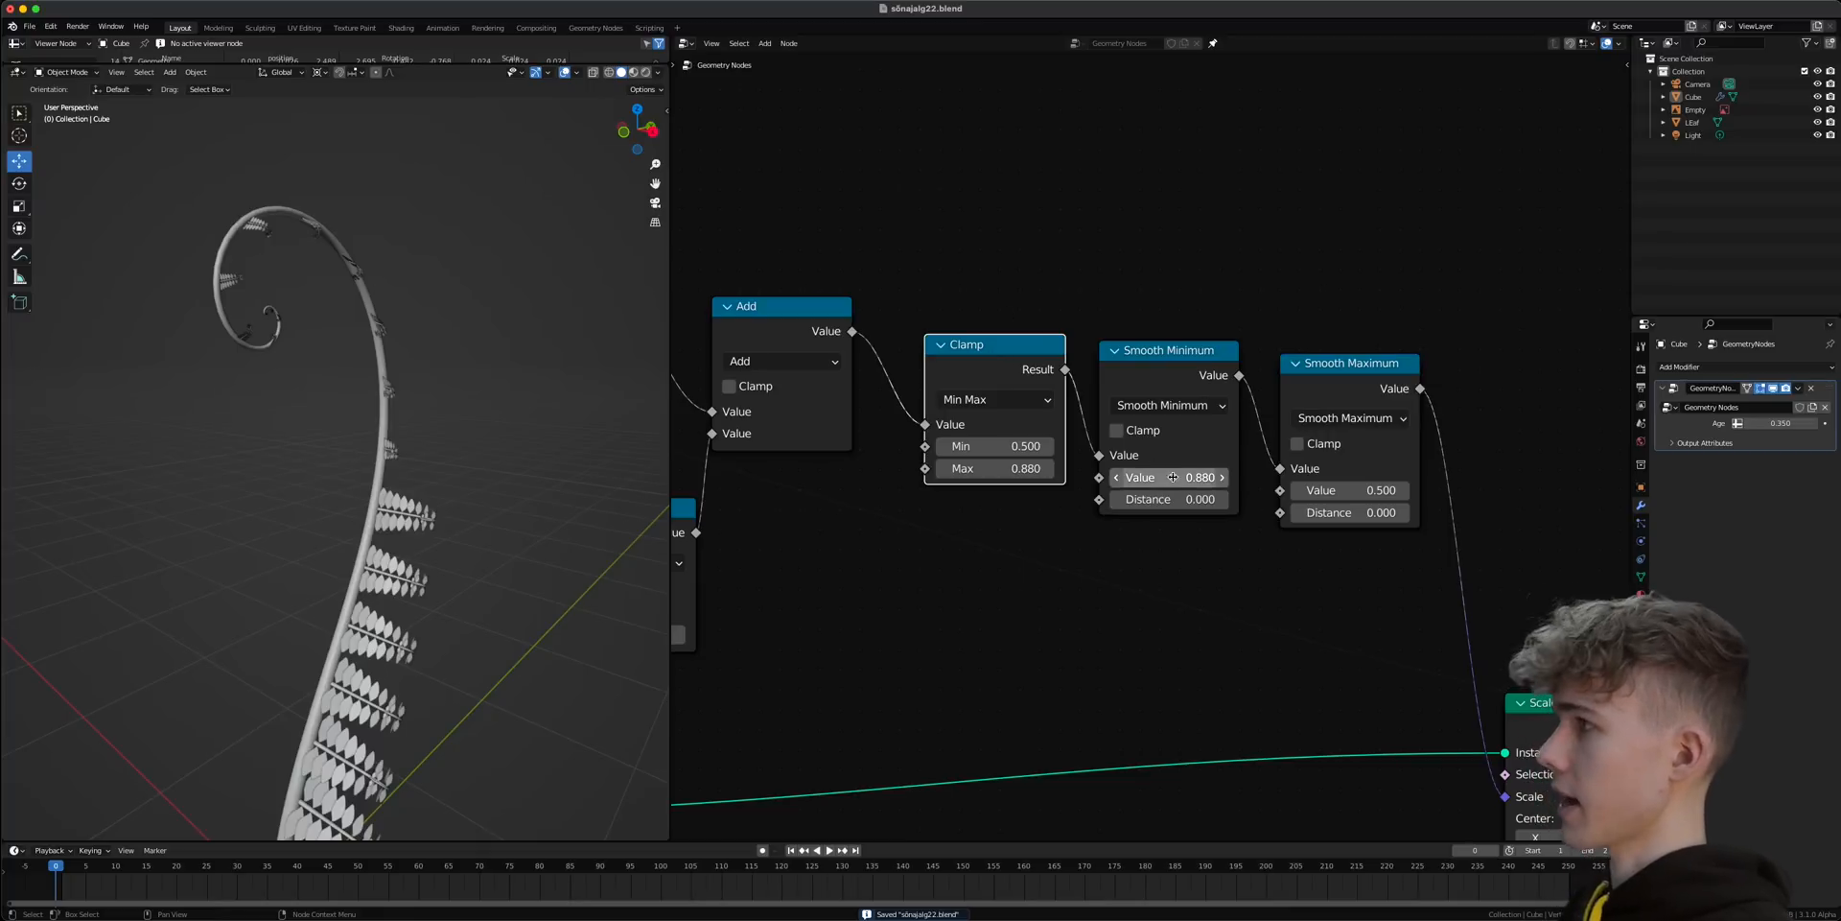
key(ctrl+x)
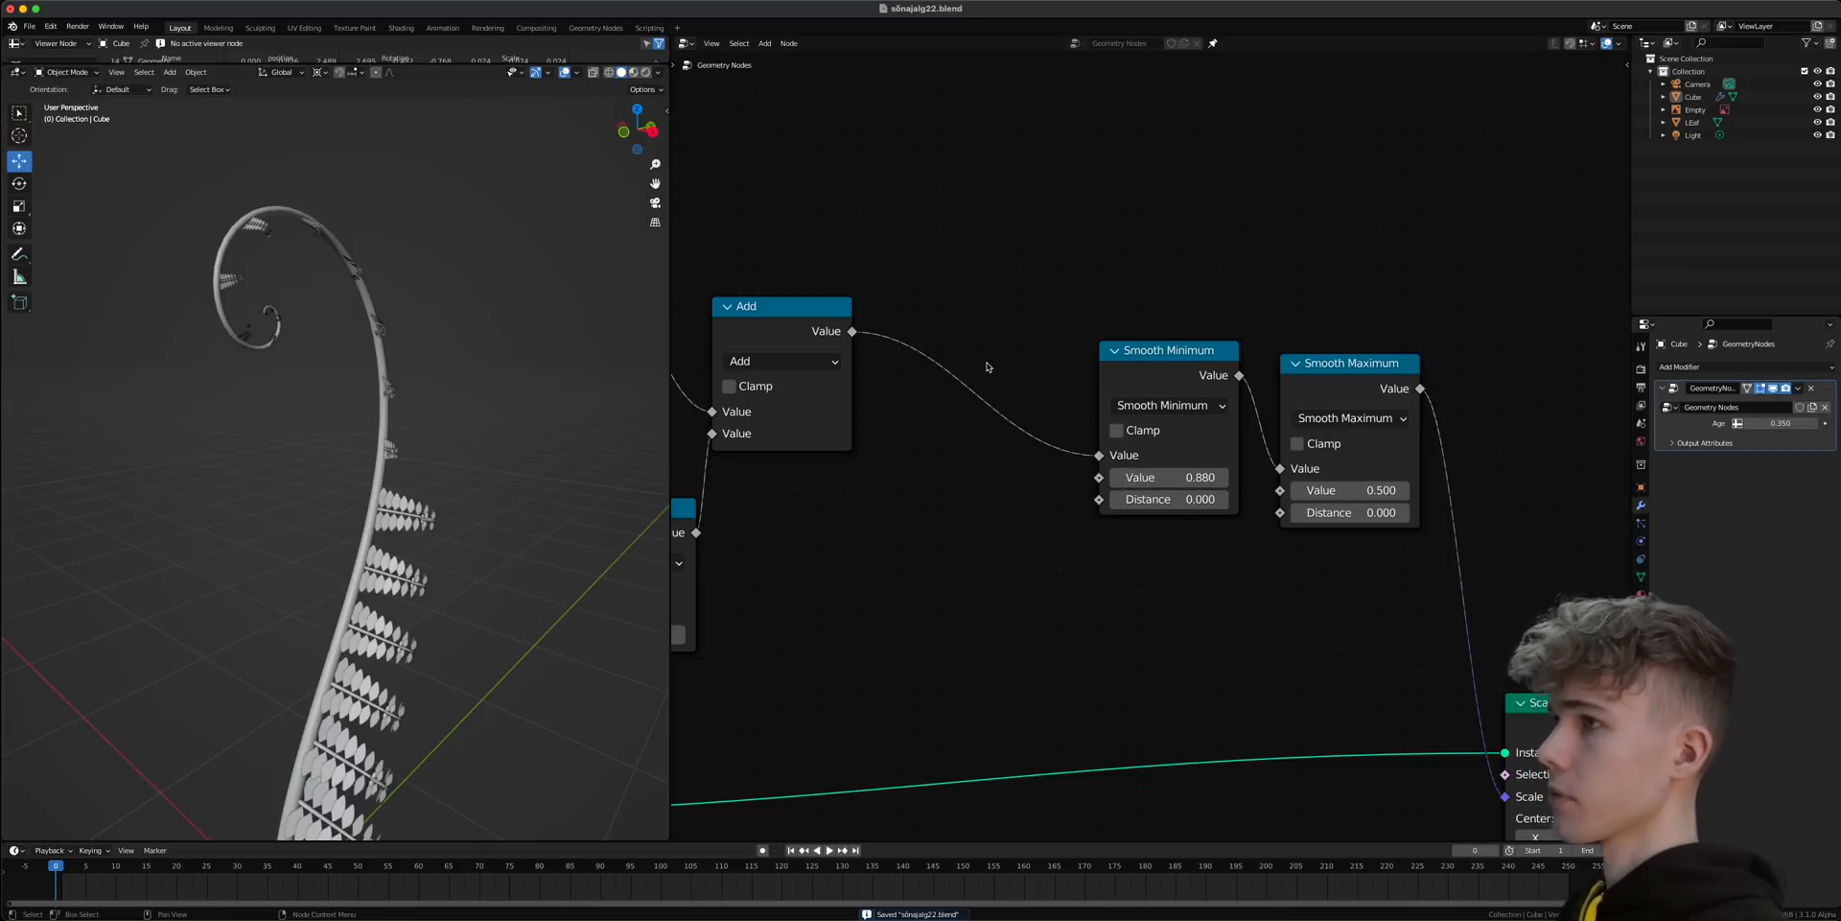
drag(1183, 402, 1135, 404)
drag(1335, 377, 1291, 360)
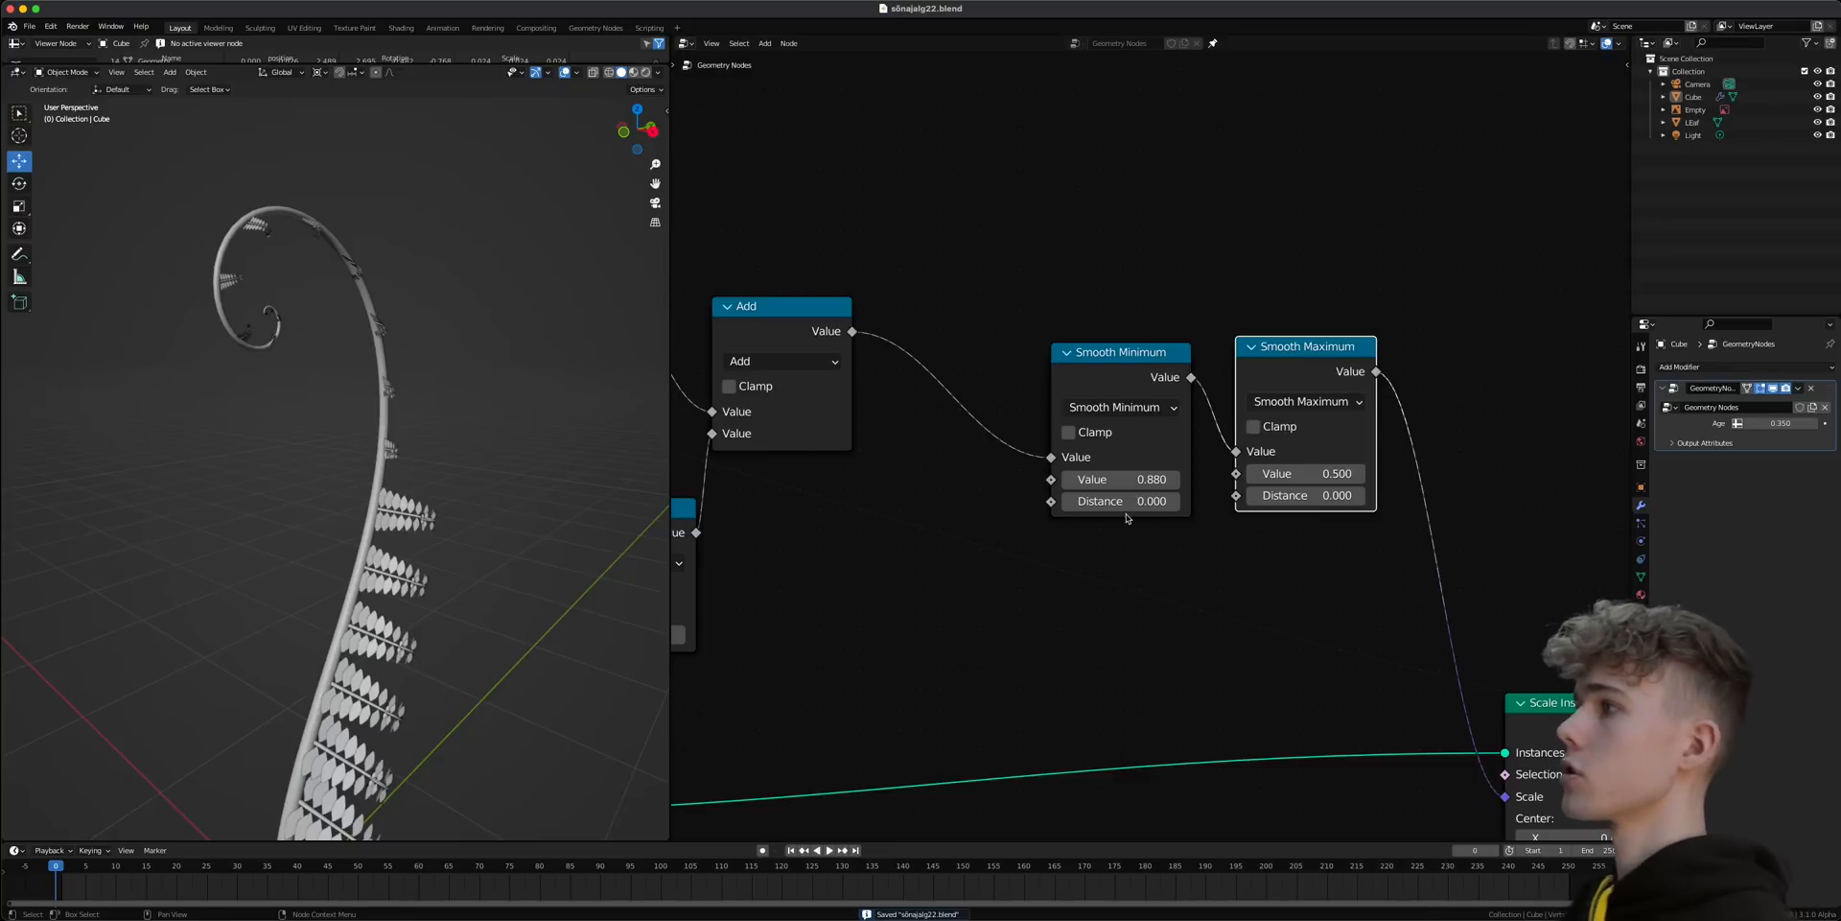
- Set the Smooth Minimum's Distance to 5 and the Smooth Maximum's to 3, testing different Age values, and save the file
drag(1122, 501, 1256, 500)
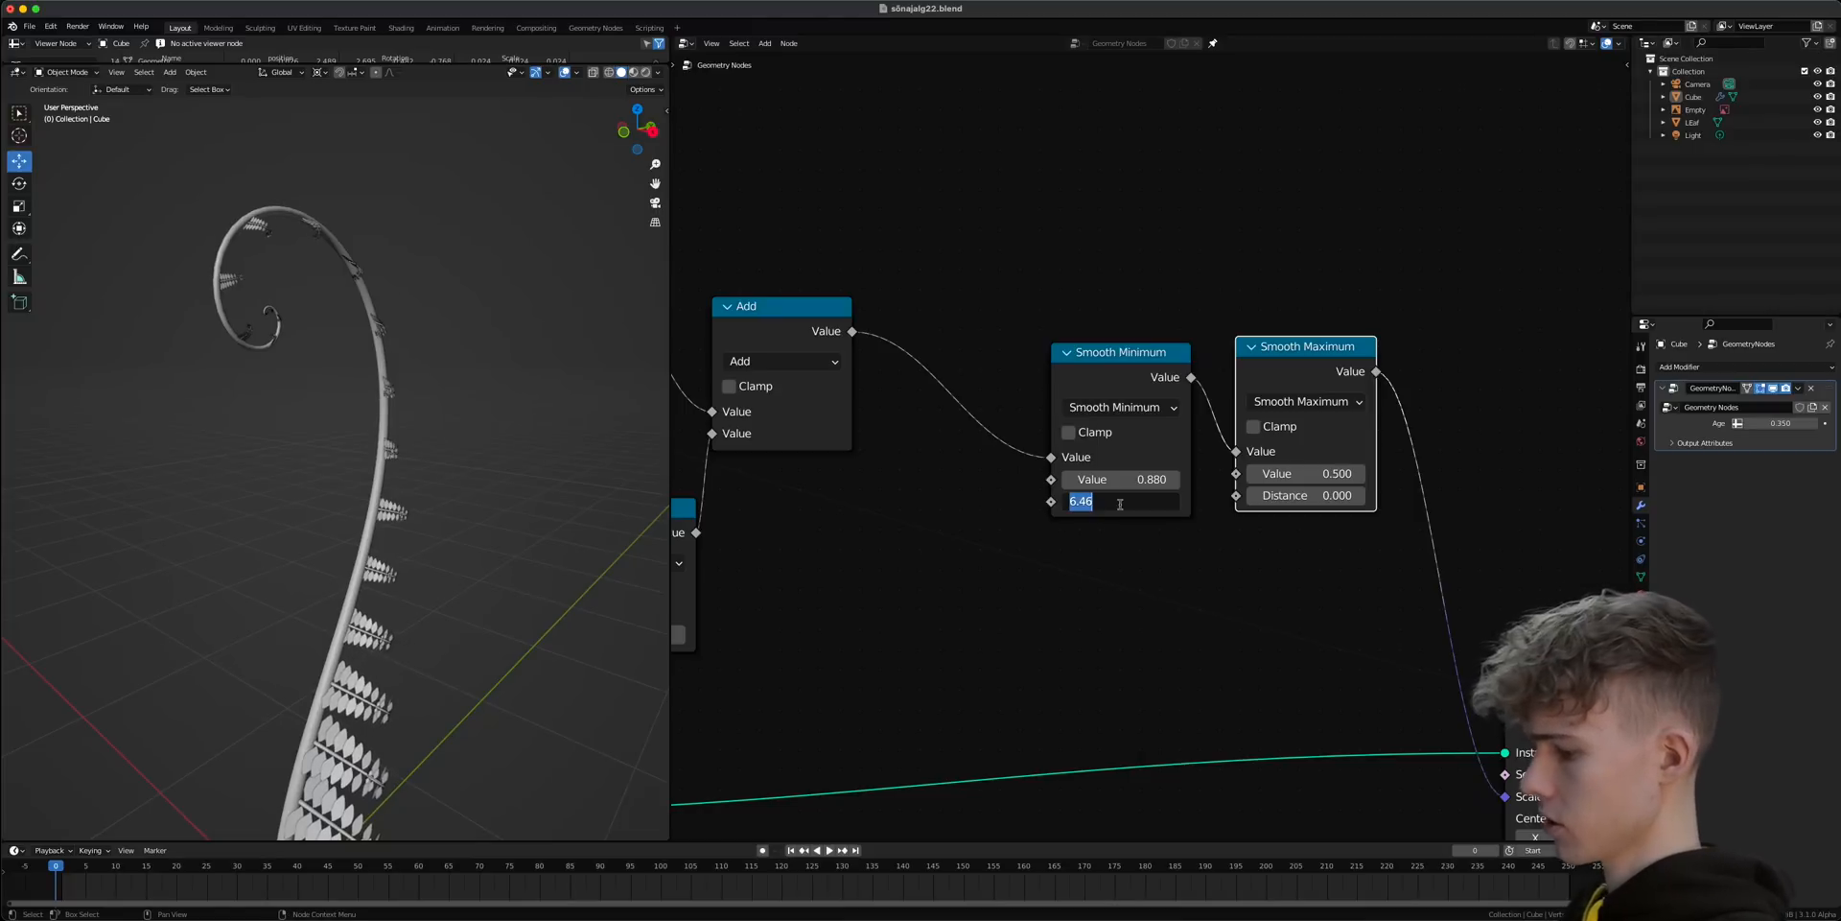
key(Return)
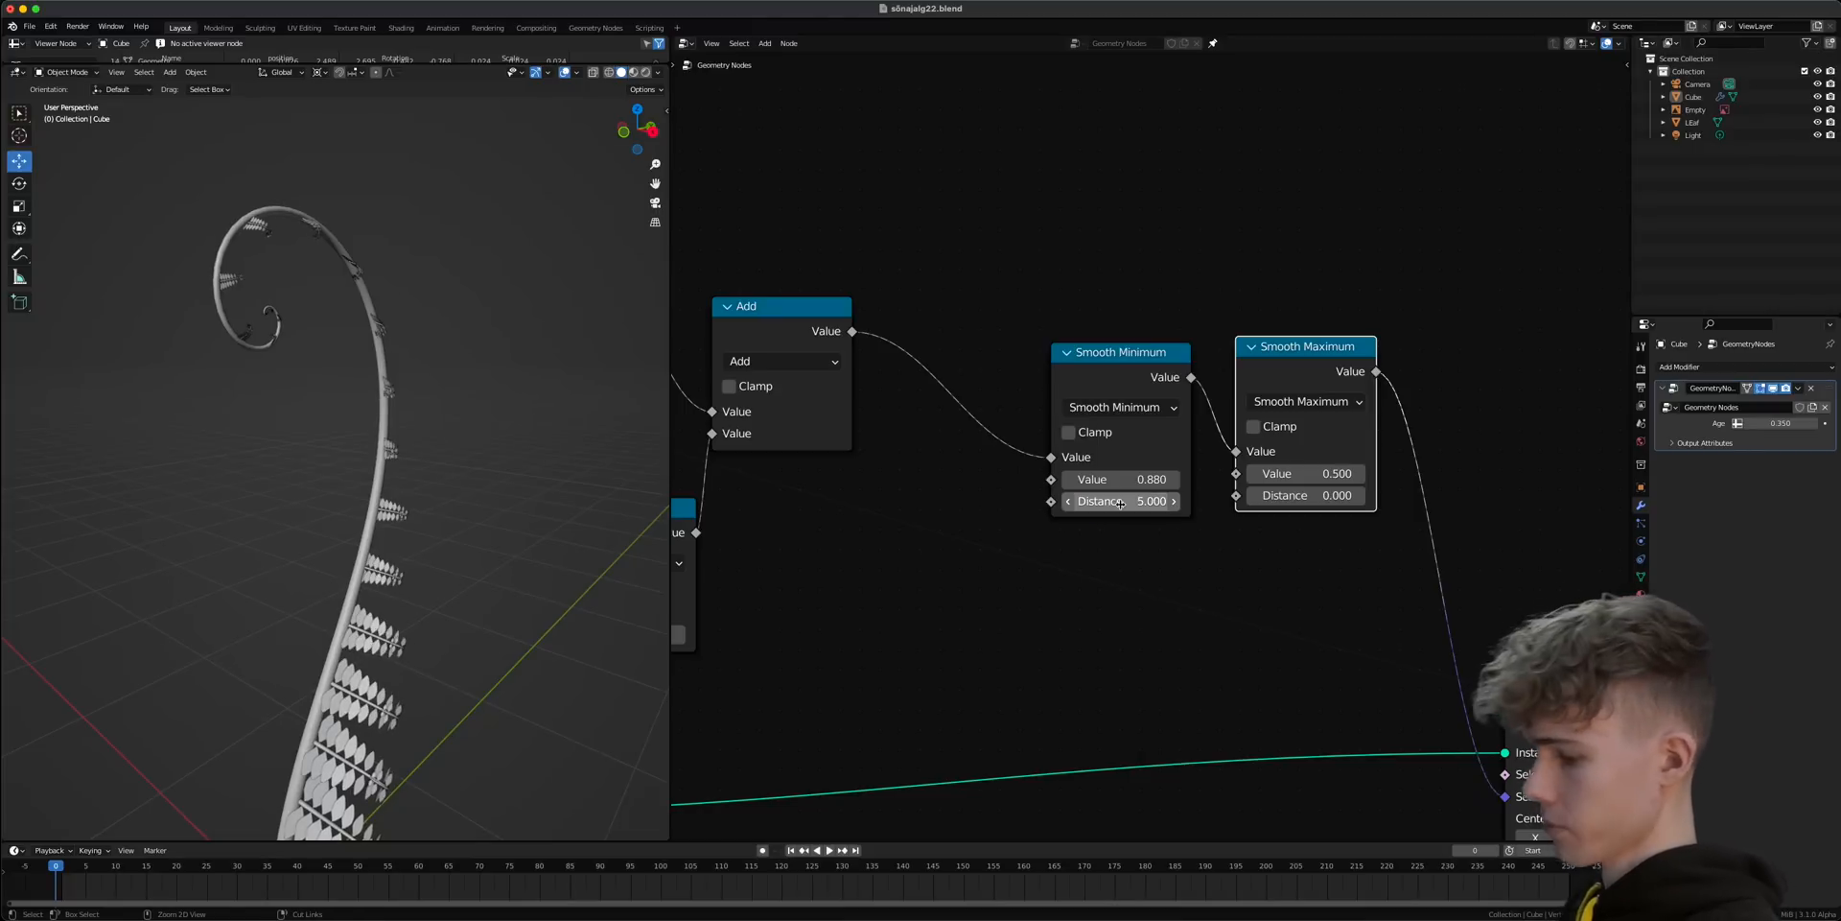
mouse_move(1792, 419)
mouse_down()
mouse_move(1750, 419)
mouse_move(1836, 420)
mouse_move(1755, 419)
mouse_move(1808, 419)
mouse_up()
double_click(1307, 495)
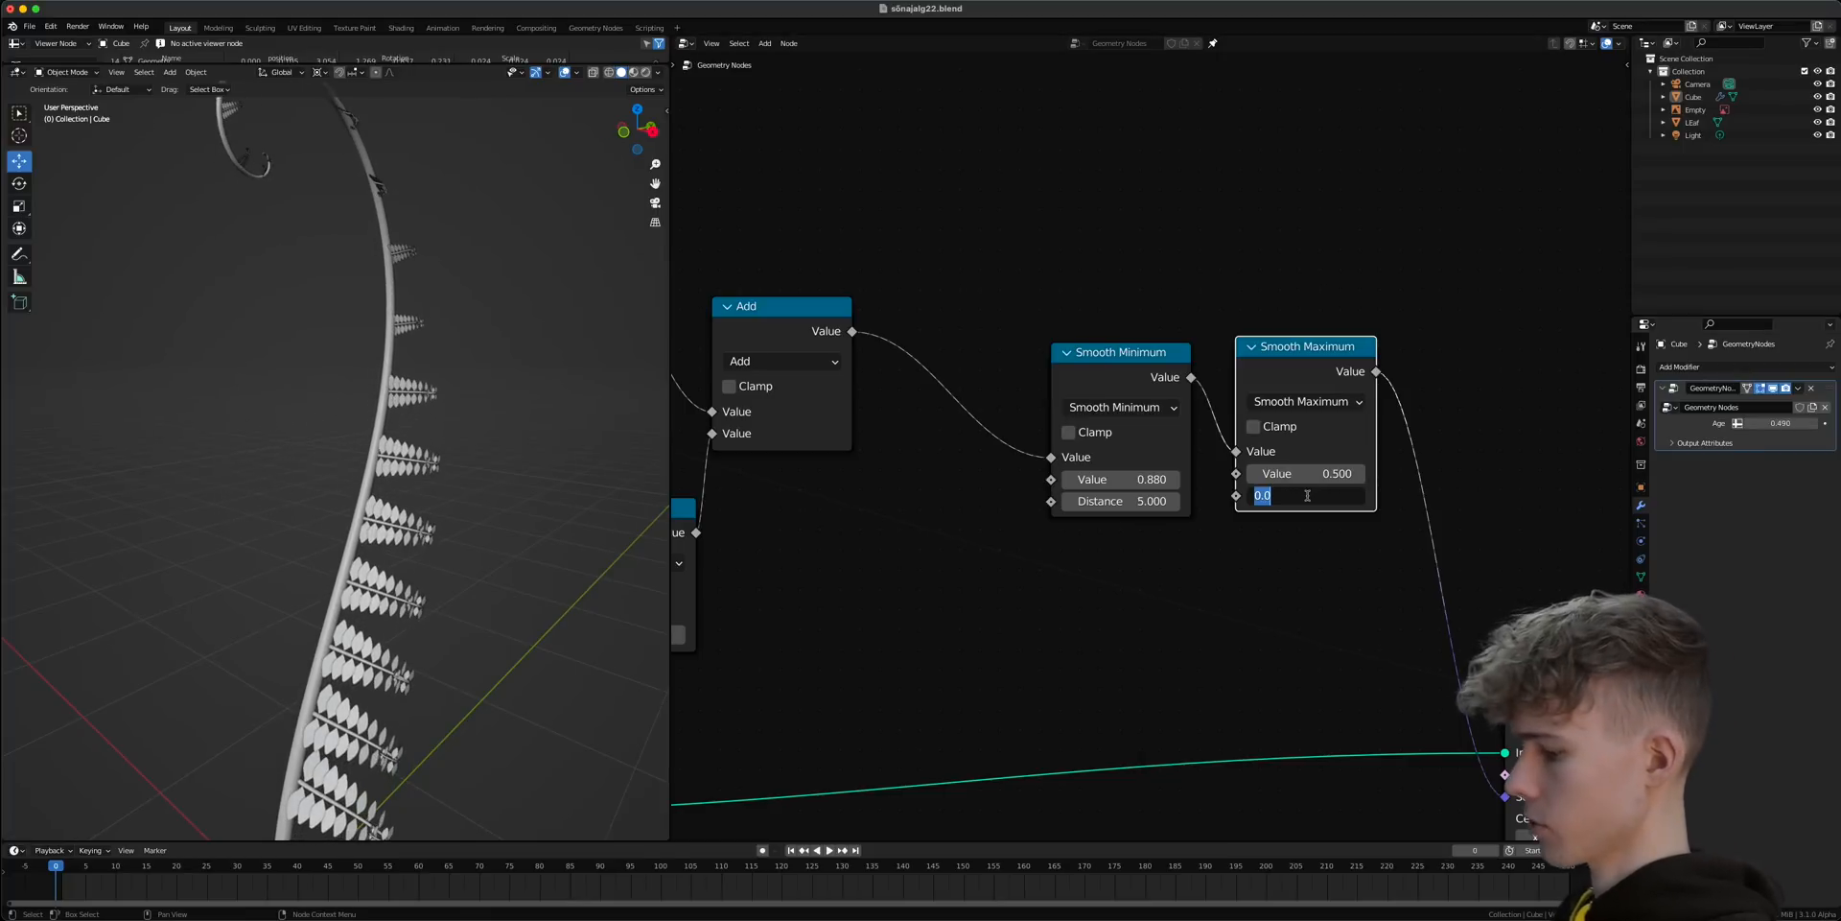
key(Return)
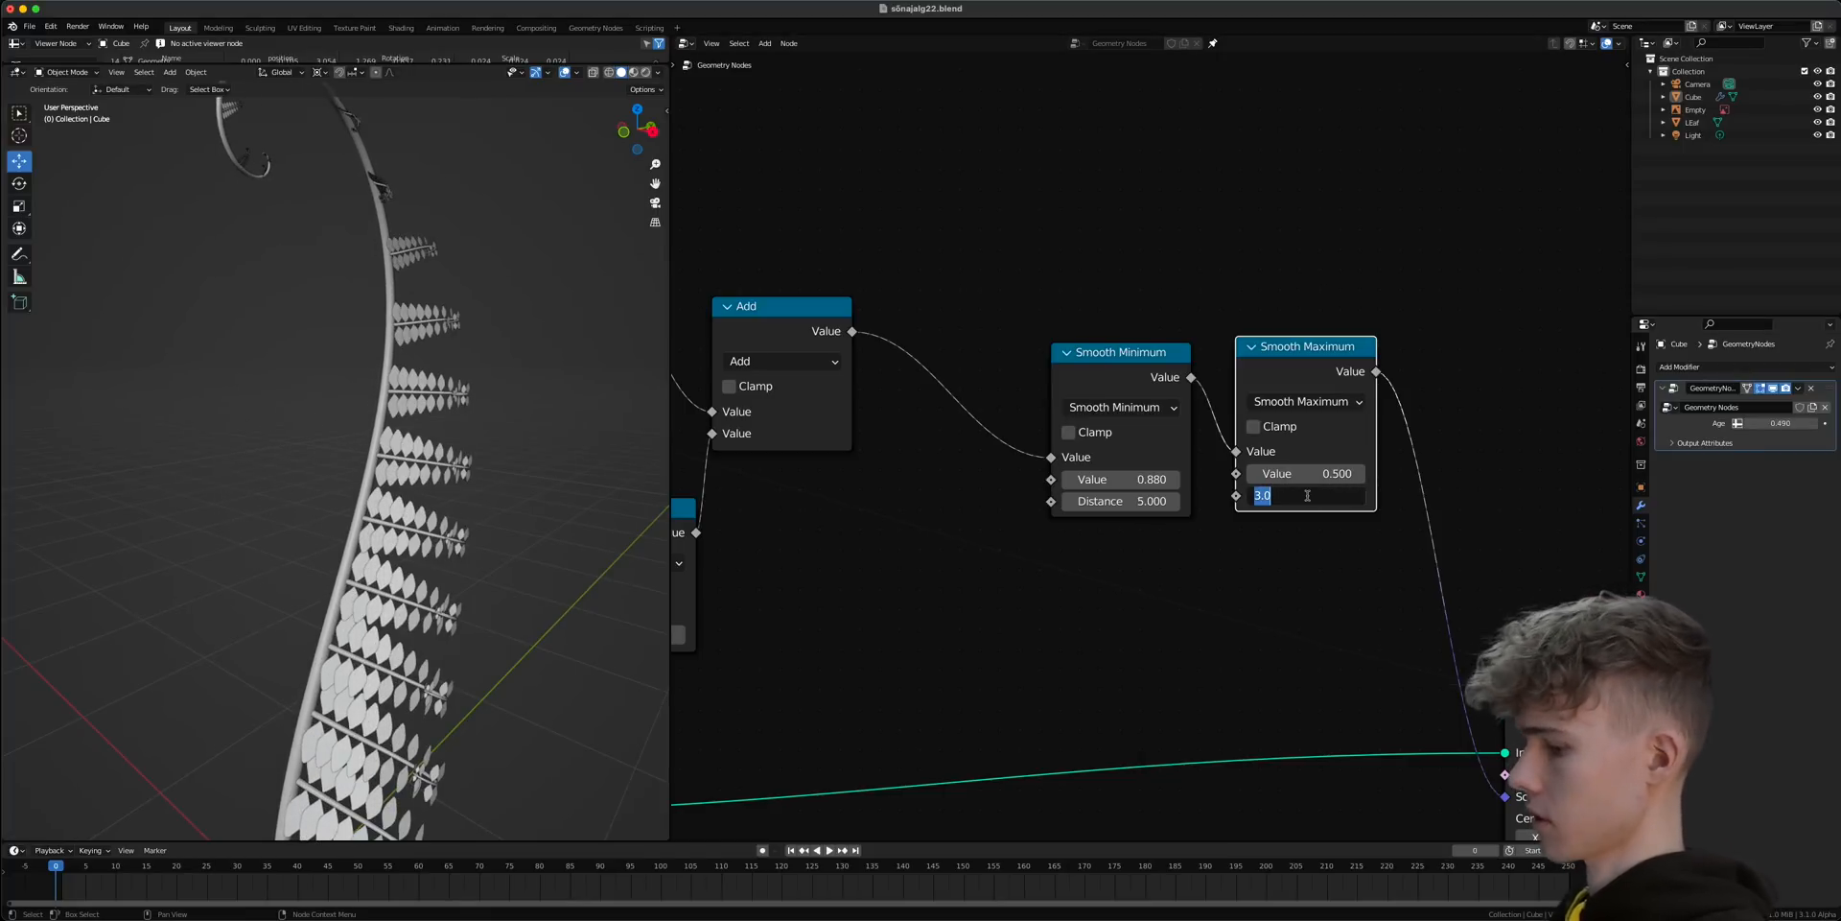
key(Return)
mouse_move(1774, 422)
mouse_down()
mouse_move(1726, 423)
mouse_move(1767, 423)
mouse_move(1750, 423)
mouse_up()
key(ctrl+s)
- Insert a Math node between the Clamp and Combine XYZ nodes of the rotation chain and place it above them
scroll(978, 609, down, 6)
middle_drag(978, 609, 1459, 615)
middle_drag(853, 600, 1056, 528)
scroll(1198, 523, up, 1)
scroll(1198, 523, up, 1)
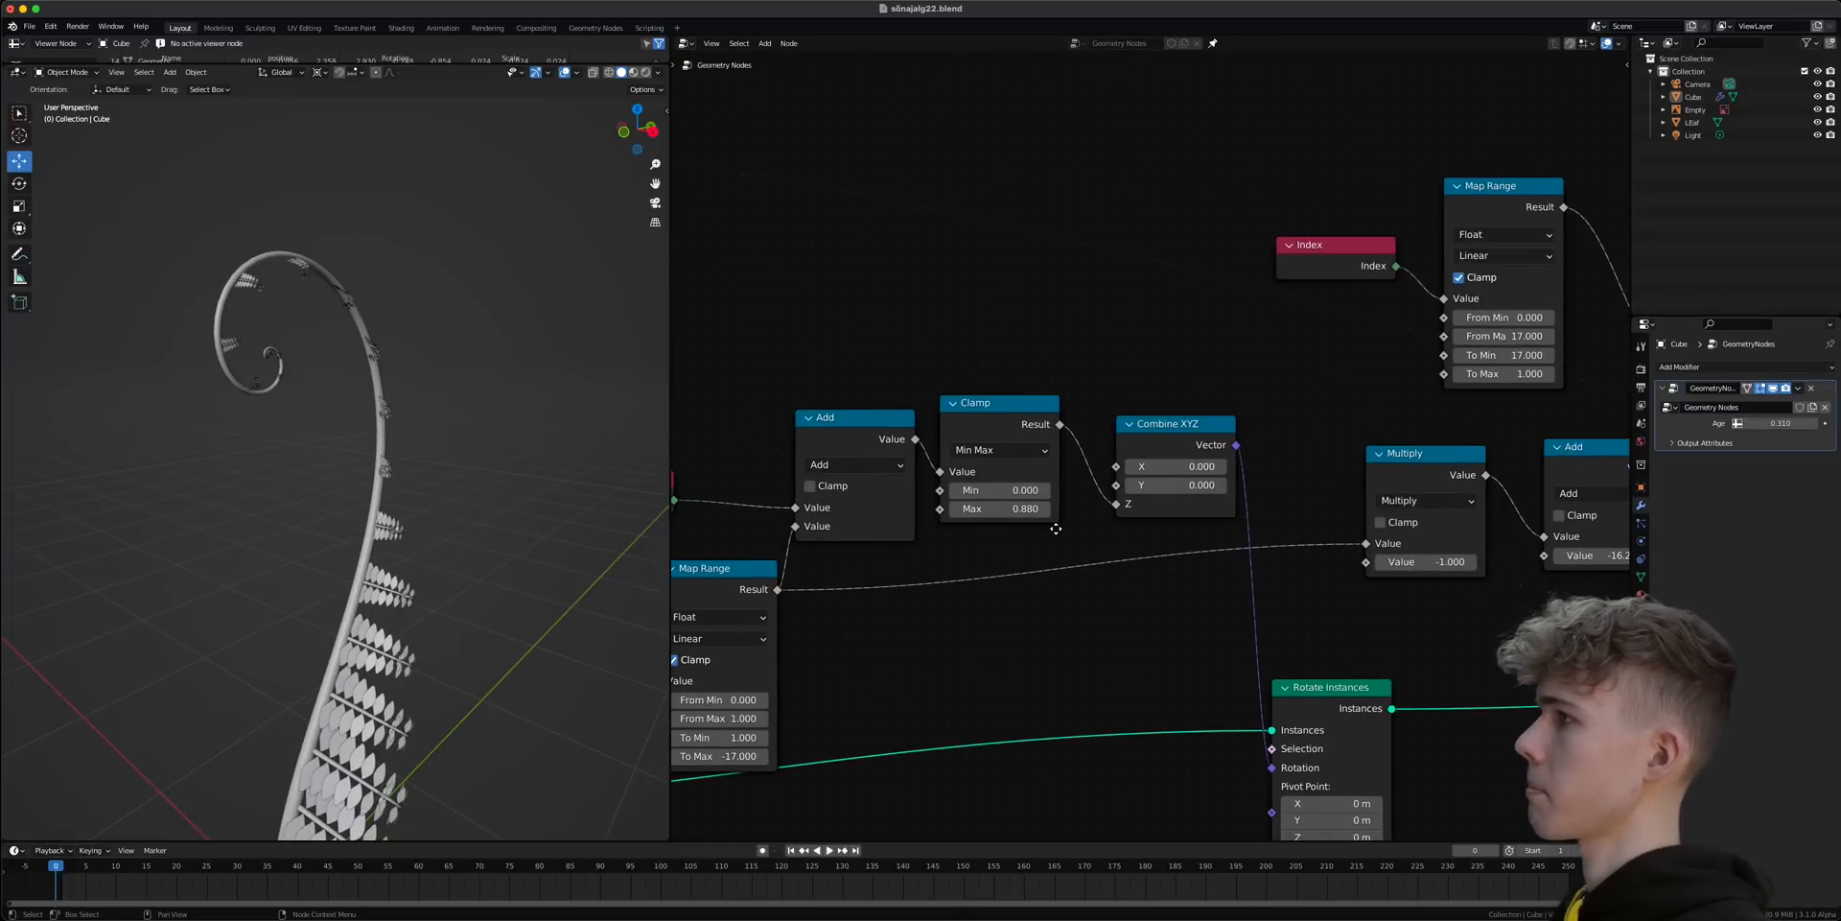
key(shift+a)
click(1192, 356)
text(math)
click(1249, 376)
click(1130, 393)
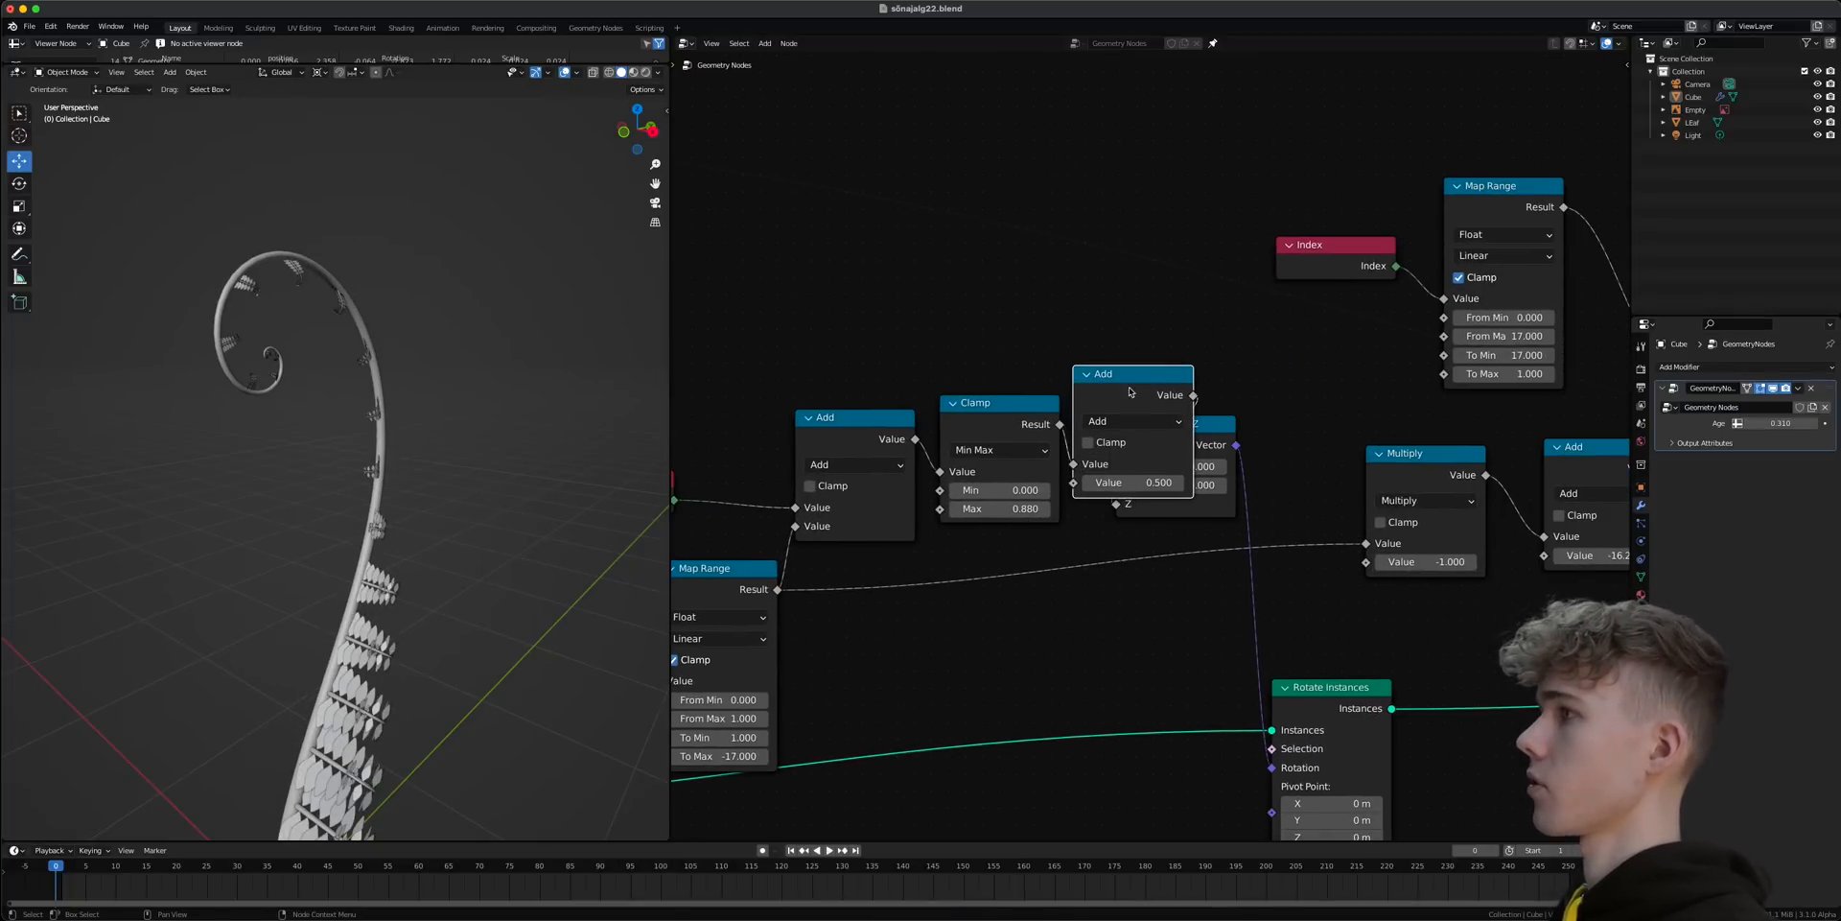
drag(1131, 393, 1085, 195)
- Spread the rotation and scale node chains apart to make room around the new Add node and Combine XYZ
scroll(959, 460, down, 5)
middle_drag(933, 469, 1089, 478)
drag(932, 489, 877, 468)
drag(882, 573, 860, 547)
drag(1000, 543, 976, 523)
drag(1086, 442, 1070, 432)
drag(1183, 438, 1169, 428)
middle_drag(1174, 434, 1072, 454)
drag(1209, 464, 1253, 486)
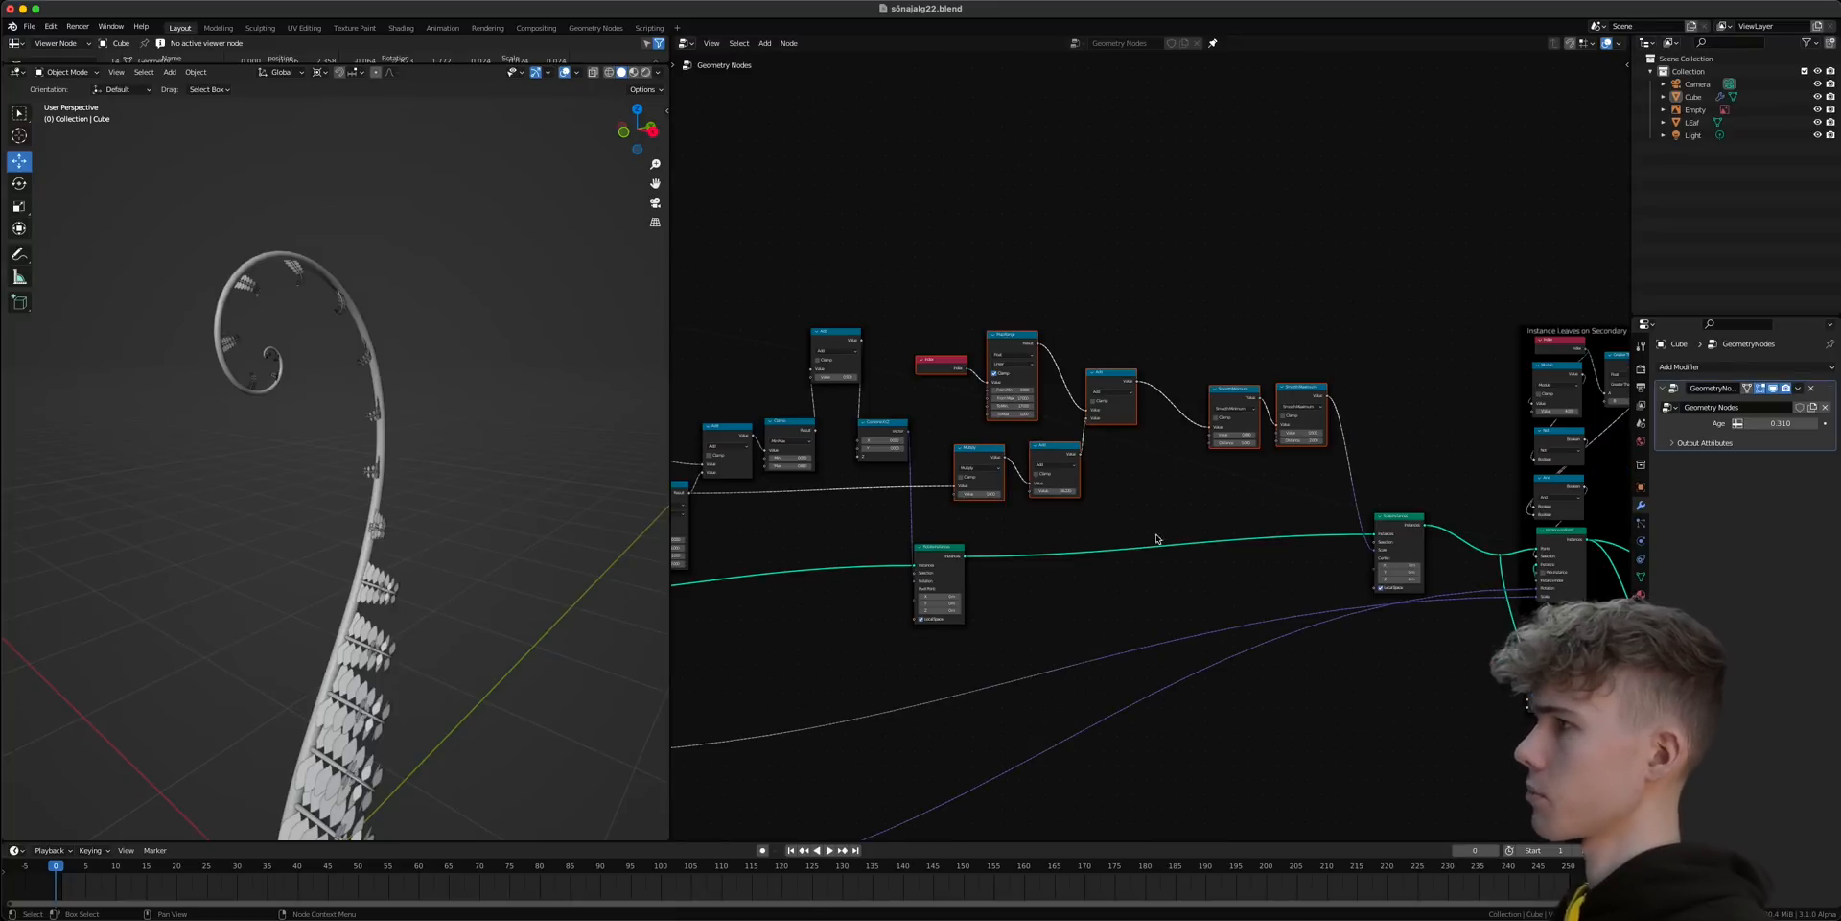
drag(1051, 484, 1159, 485)
drag(1399, 529, 1450, 525)
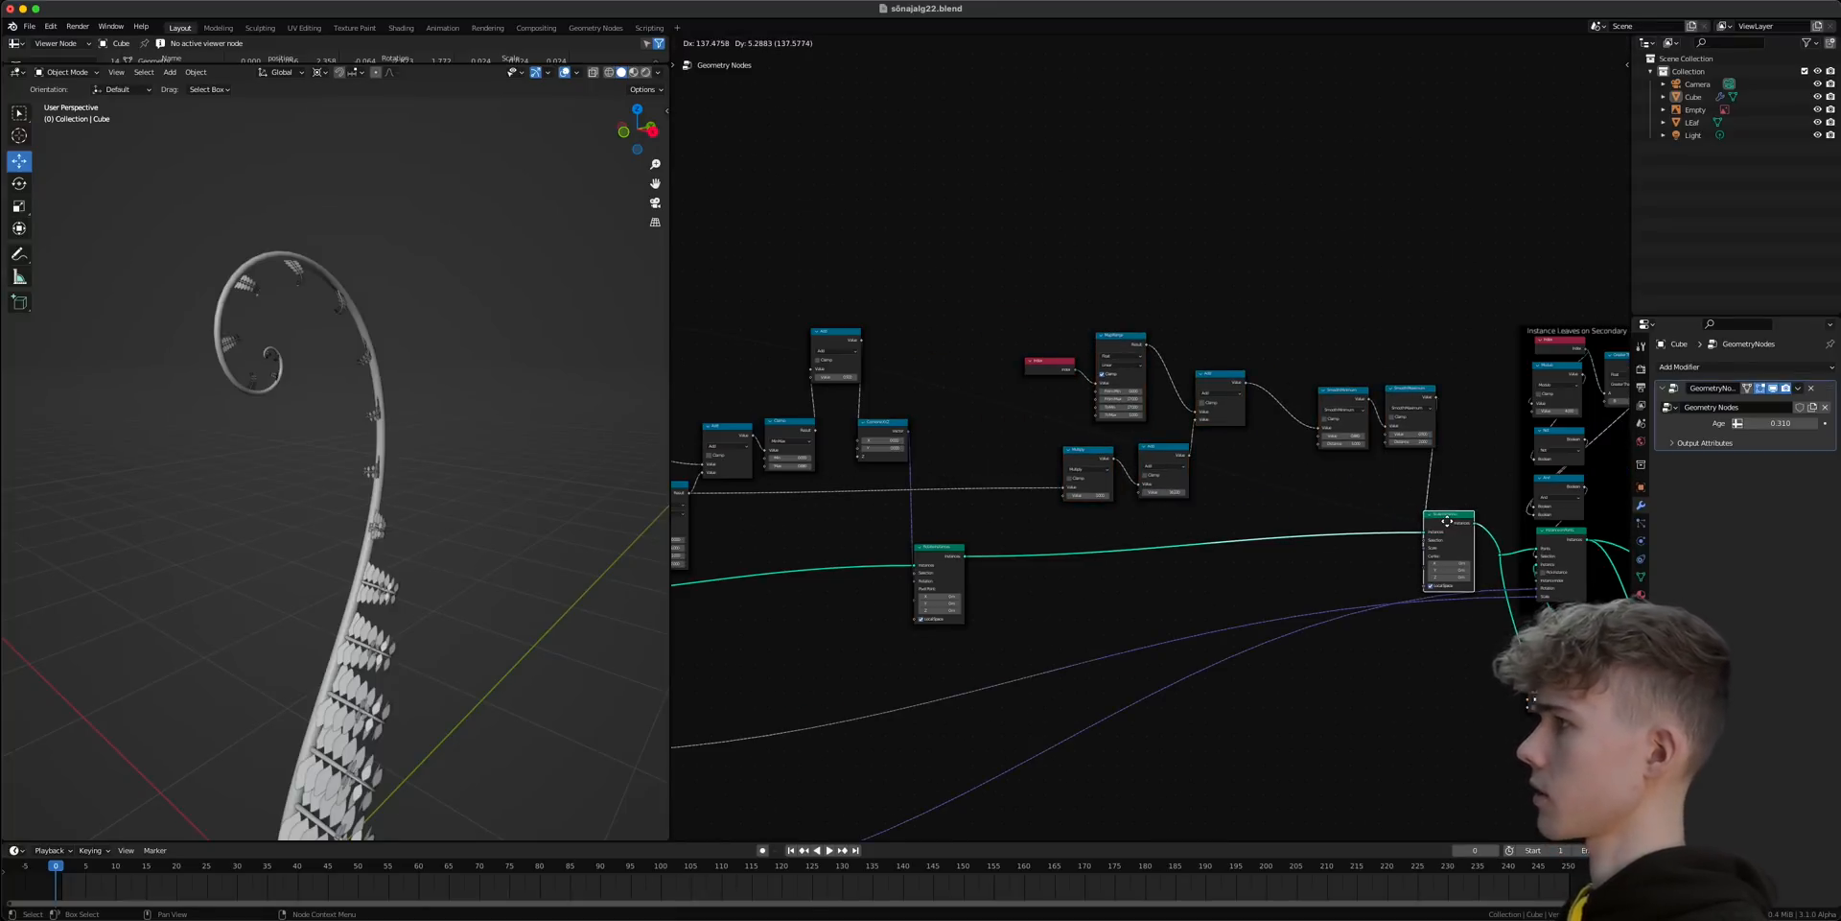
middle_drag(928, 431, 1244, 505)
scroll(1200, 536, up, 7)
drag(1229, 522, 1347, 542)
scroll(1111, 381, up, 4)
drag(1135, 349, 1167, 371)
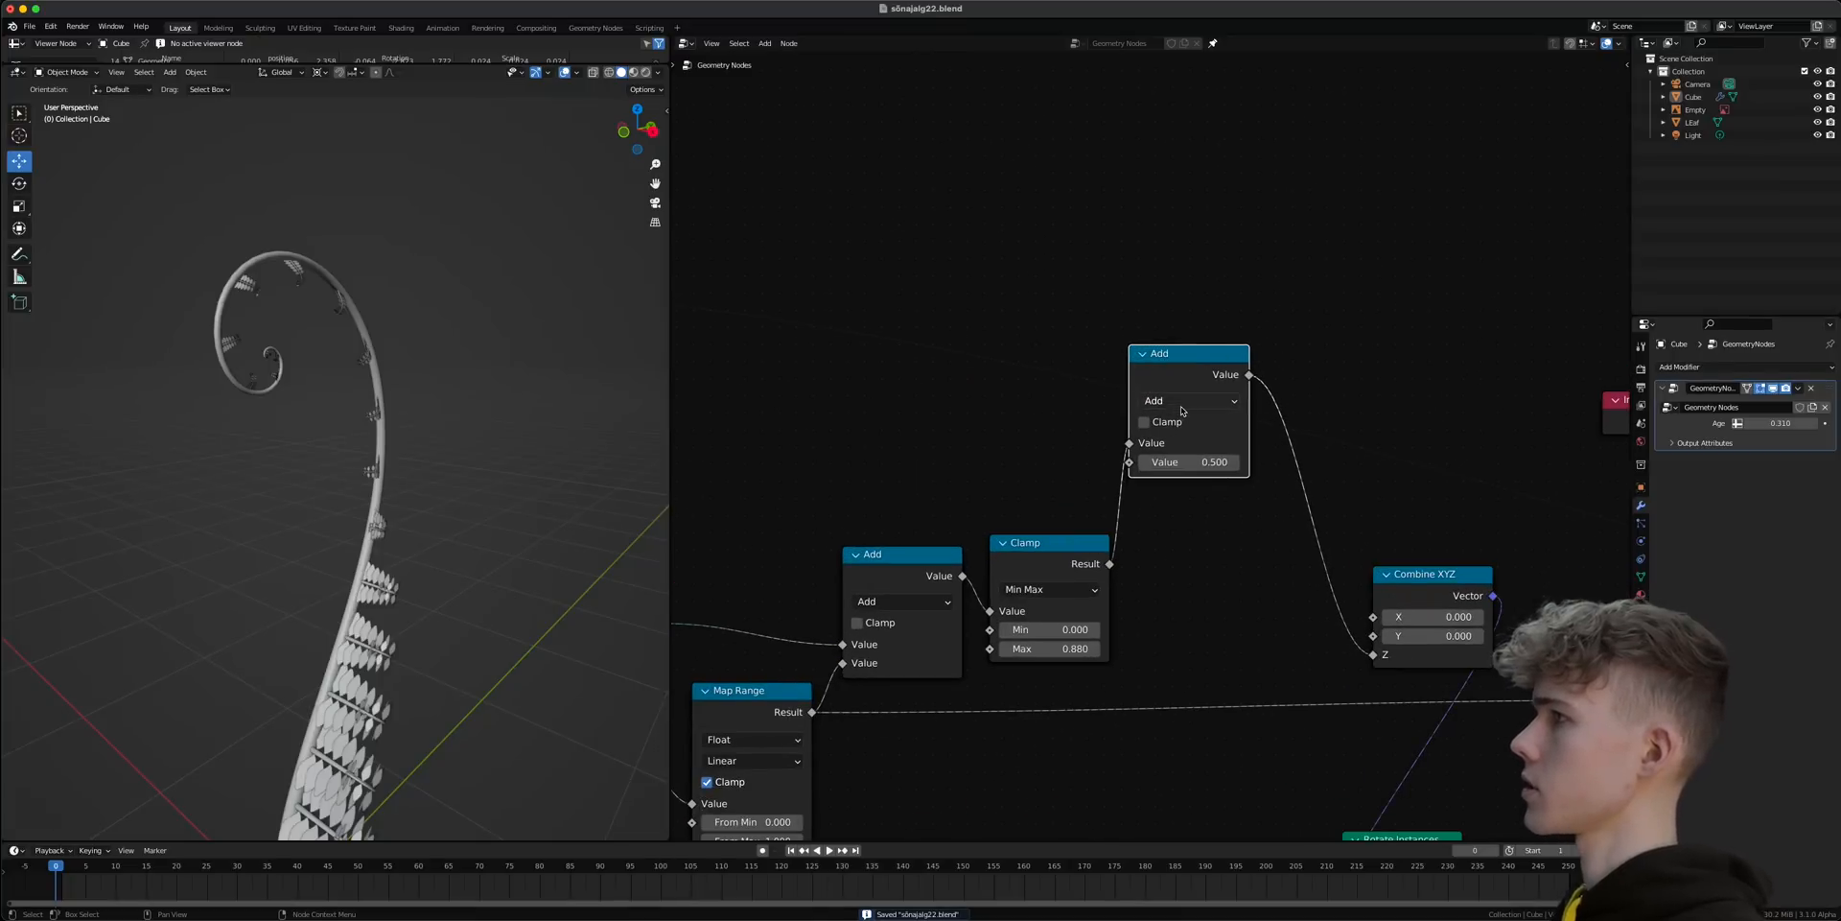
- Change the new Math node to Smooth Minimum and set its second input value to 0.88
click(1182, 402)
click(1343, 570)
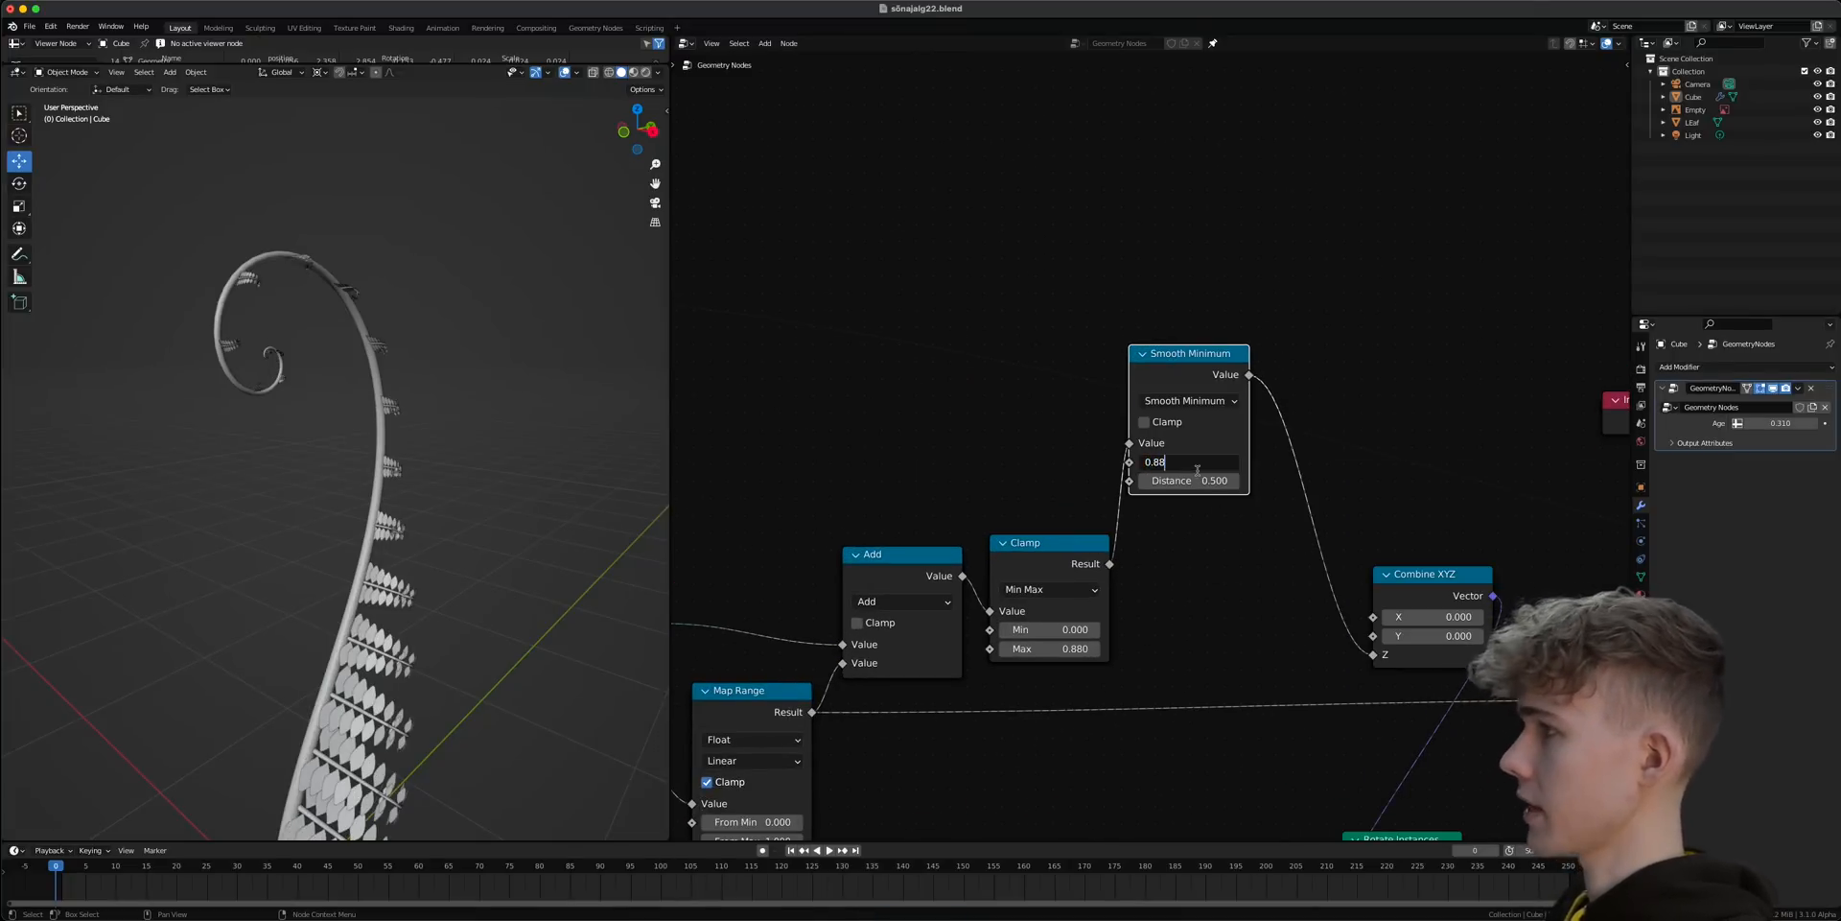
click(1197, 470)
text(0.88)
key(Return)
- Duplicate the Smooth Minimum onto its output link, change the copy to Smooth Maximum, and set its second input value to 0
drag(1172, 384, 1178, 365)
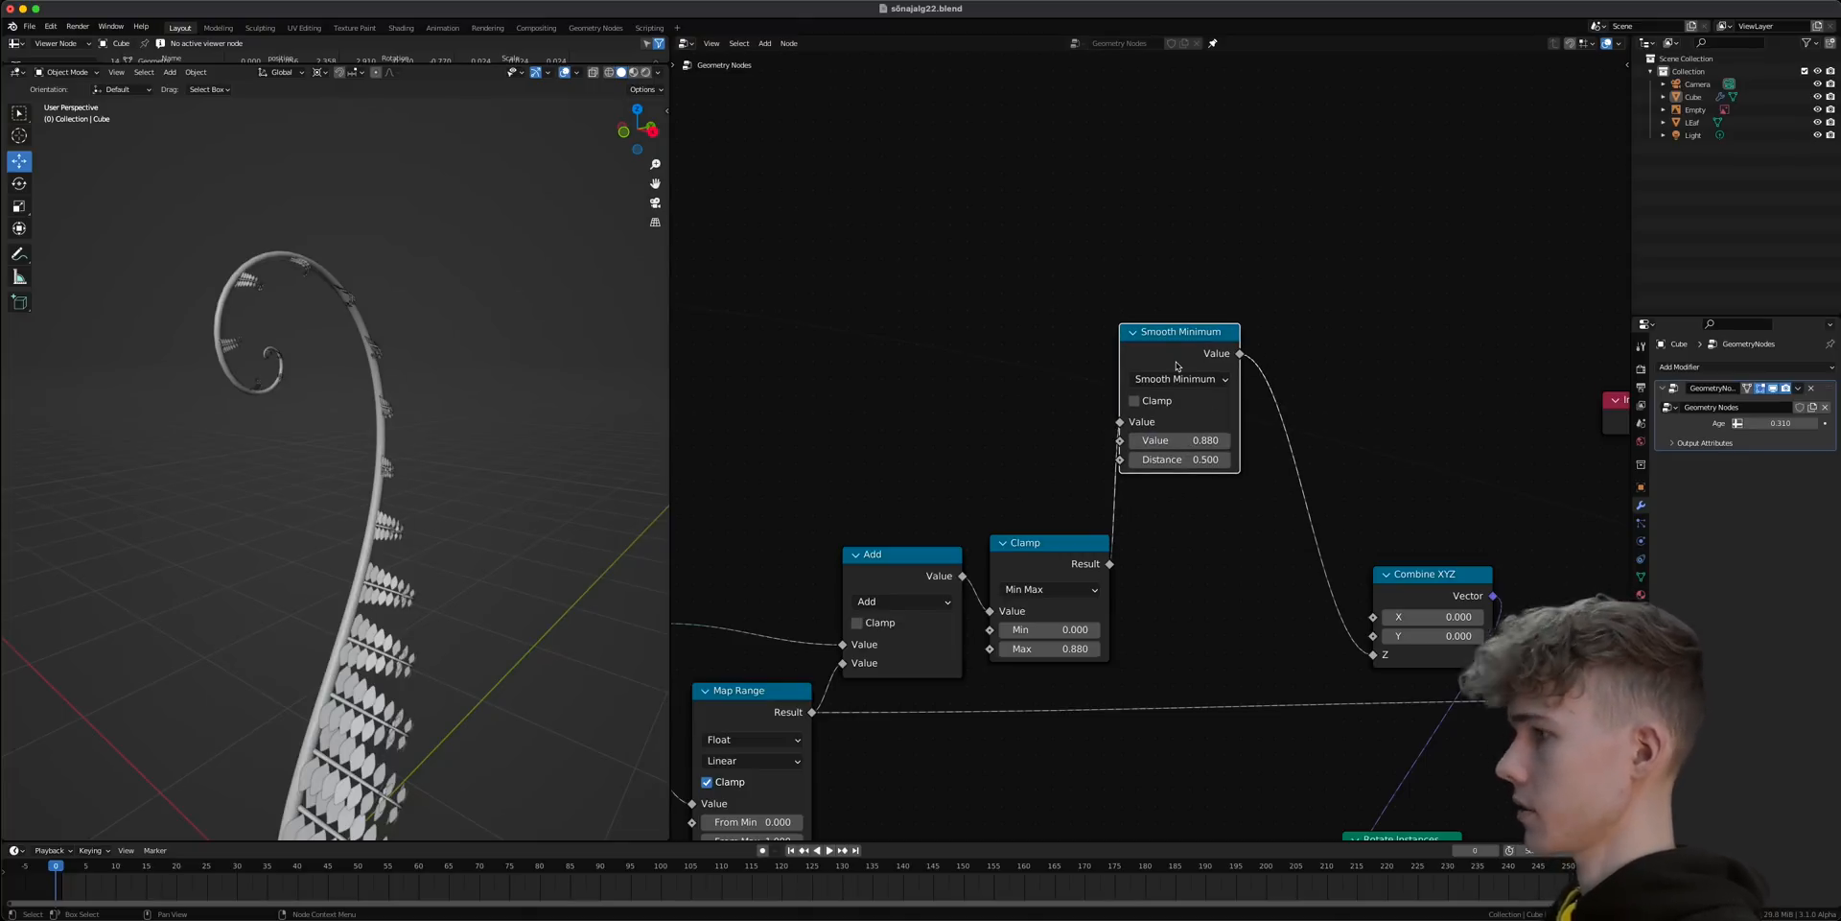
key(shift+d)
click(1314, 370)
click(1314, 384)
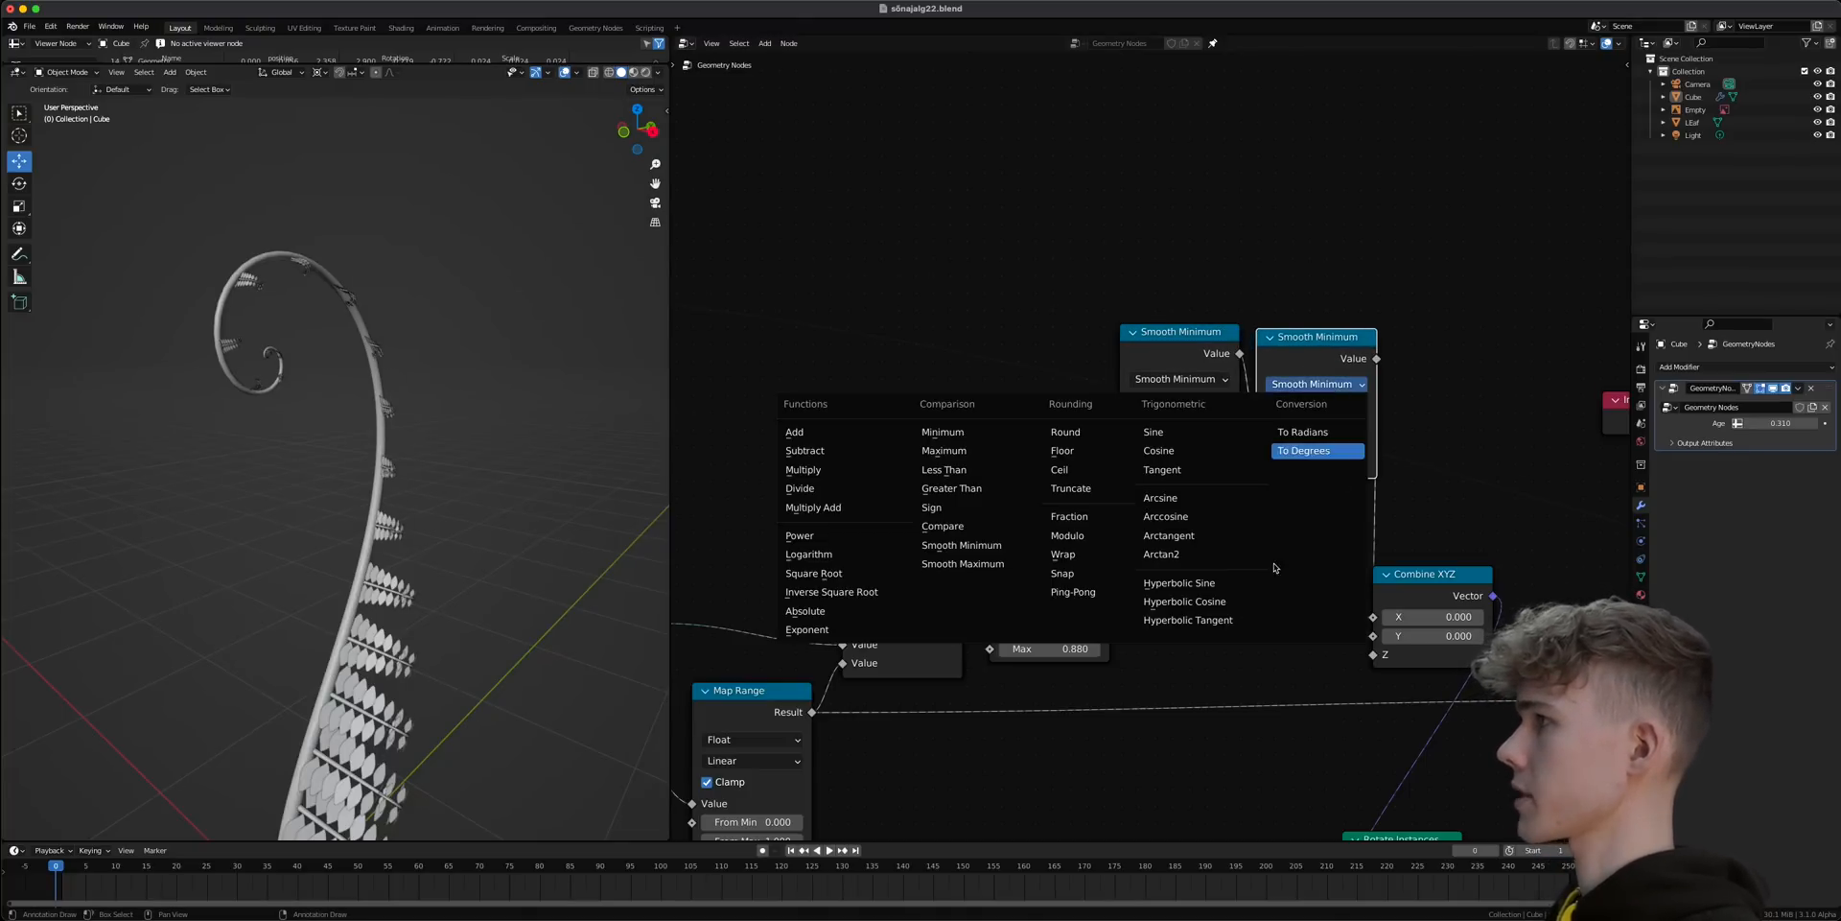
click(983, 549)
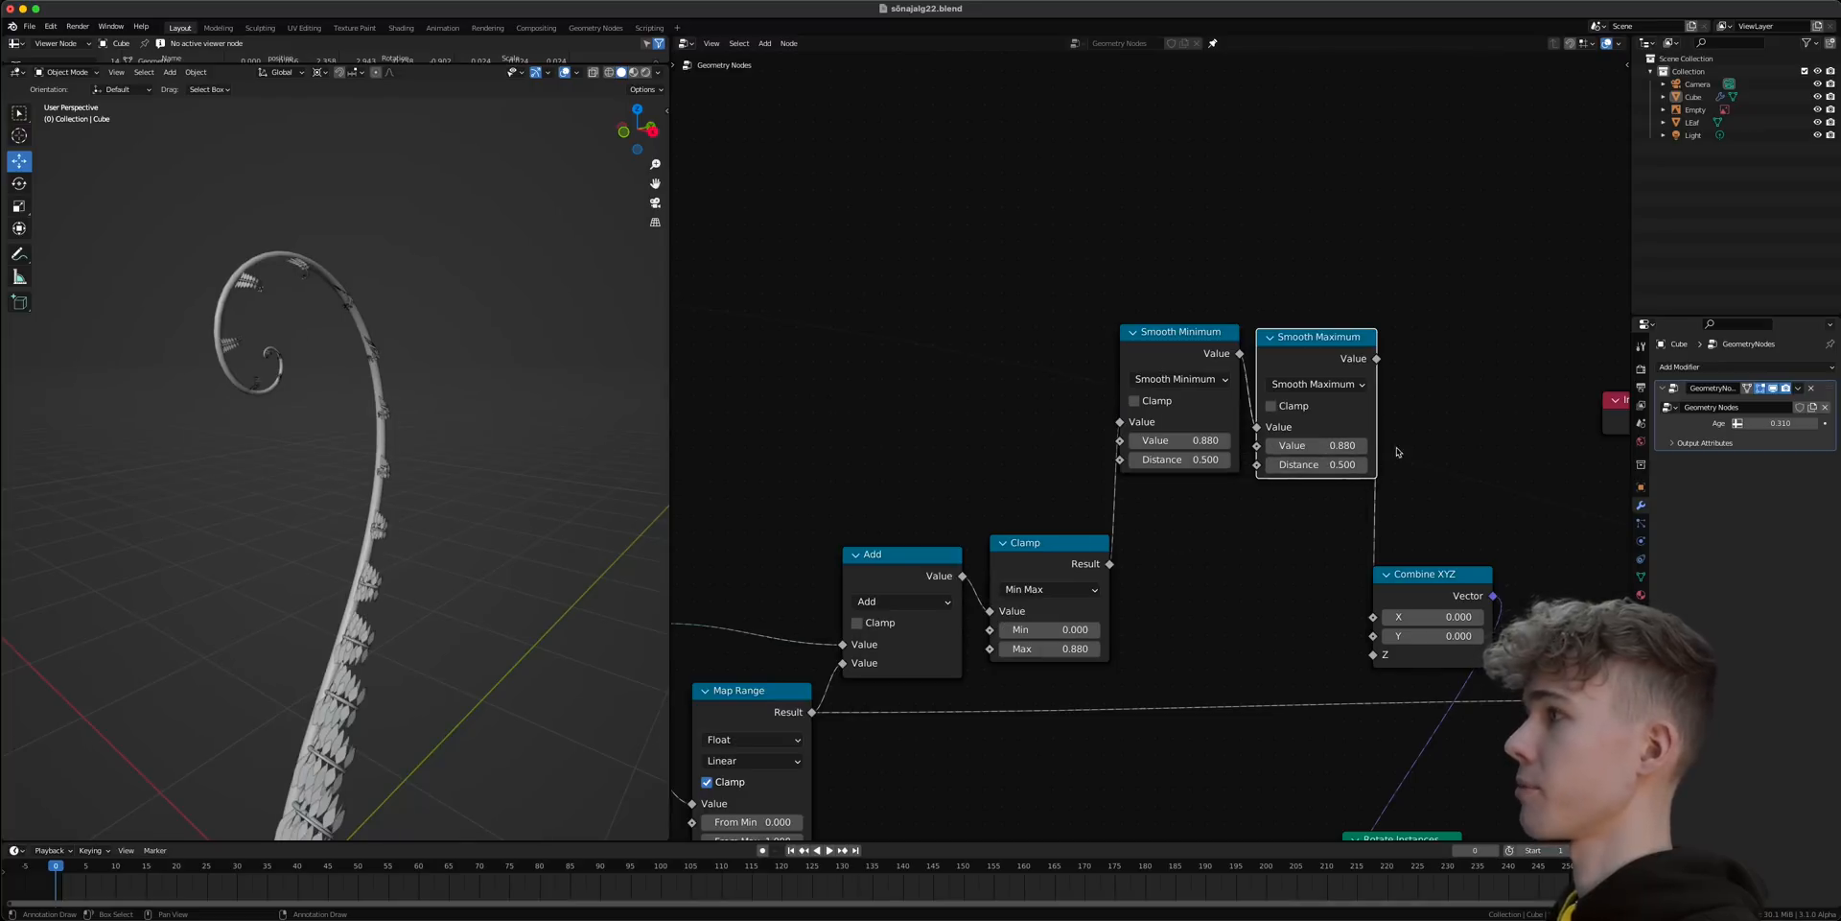
click(1315, 445)
text(0)
key(Return)
- Delete the rotation chain's Clamp node with its links kept, and line up the Smooth Minimum and Smooth Maximum between Add and Combine XYZ
scroll(1151, 446, up, 2)
click(1028, 602)
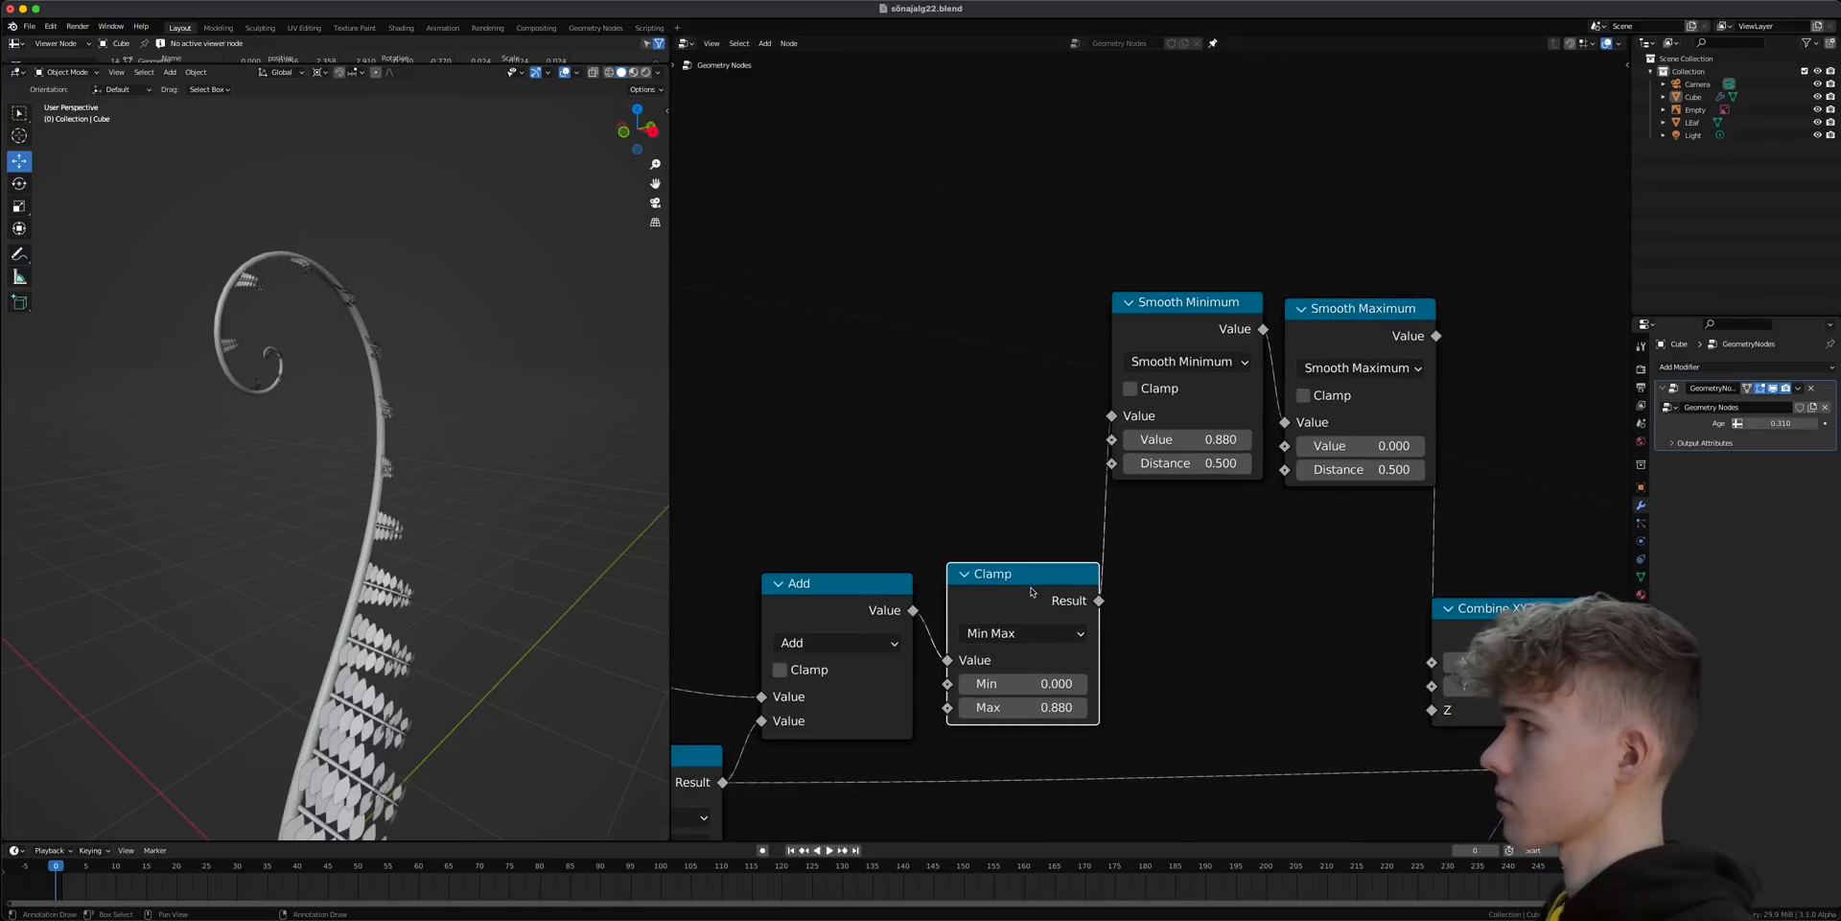
key(ctrl+x)
drag(1187, 302, 1079, 467)
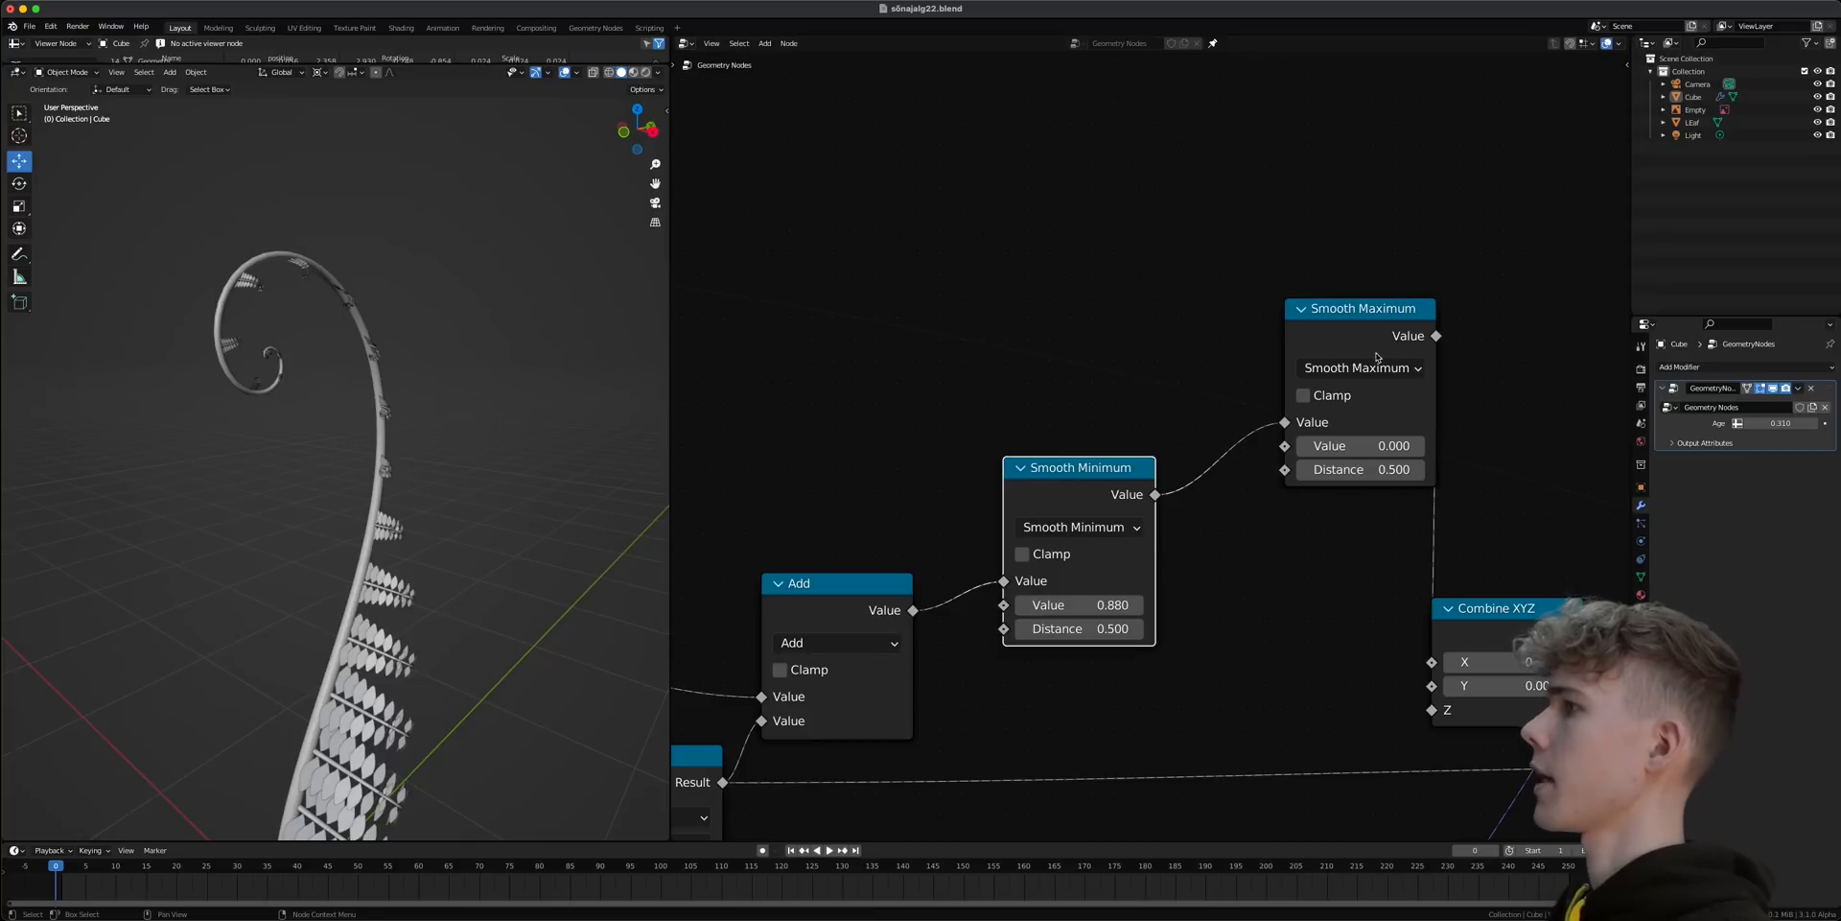
drag(1377, 347, 1297, 497)
click(1131, 518)
drag(1085, 498, 1079, 560)
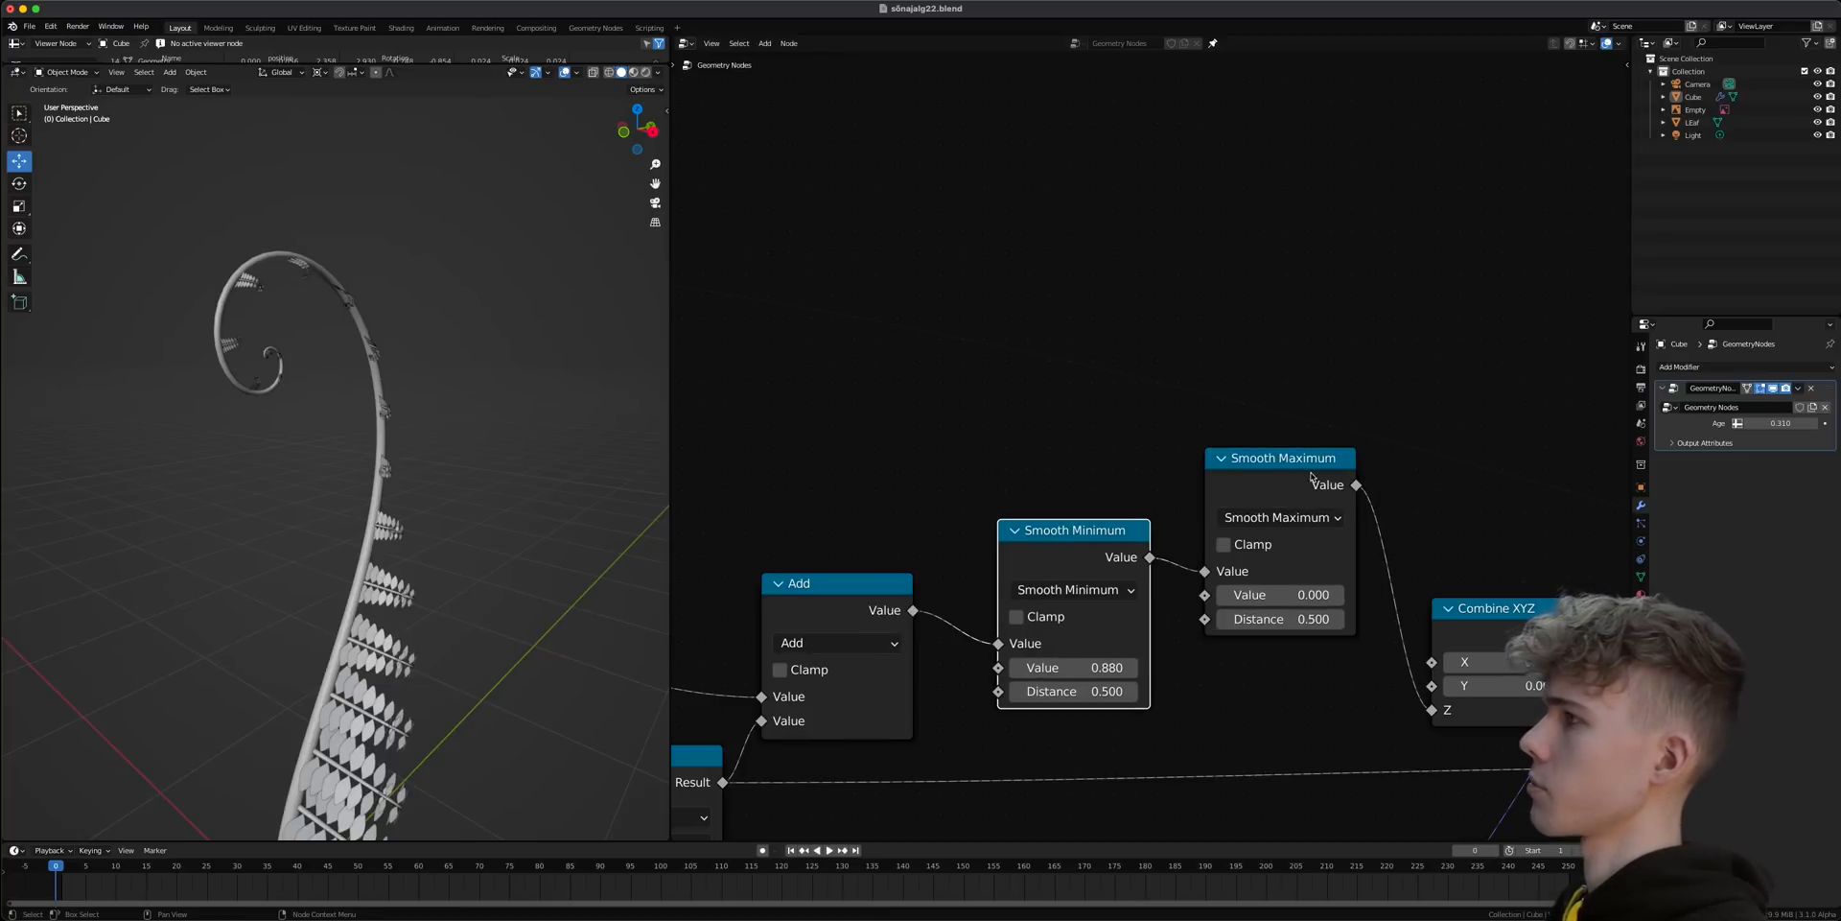
drag(1309, 476, 1298, 518)
- Set the rotation chain's Distance to 3 on the Smooth Minimum and 1 on the Smooth Maximum, testing different Age values
mouse_move(1772, 422)
mouse_down()
mouse_move(1755, 422)
mouse_move(1785, 422)
mouse_up()
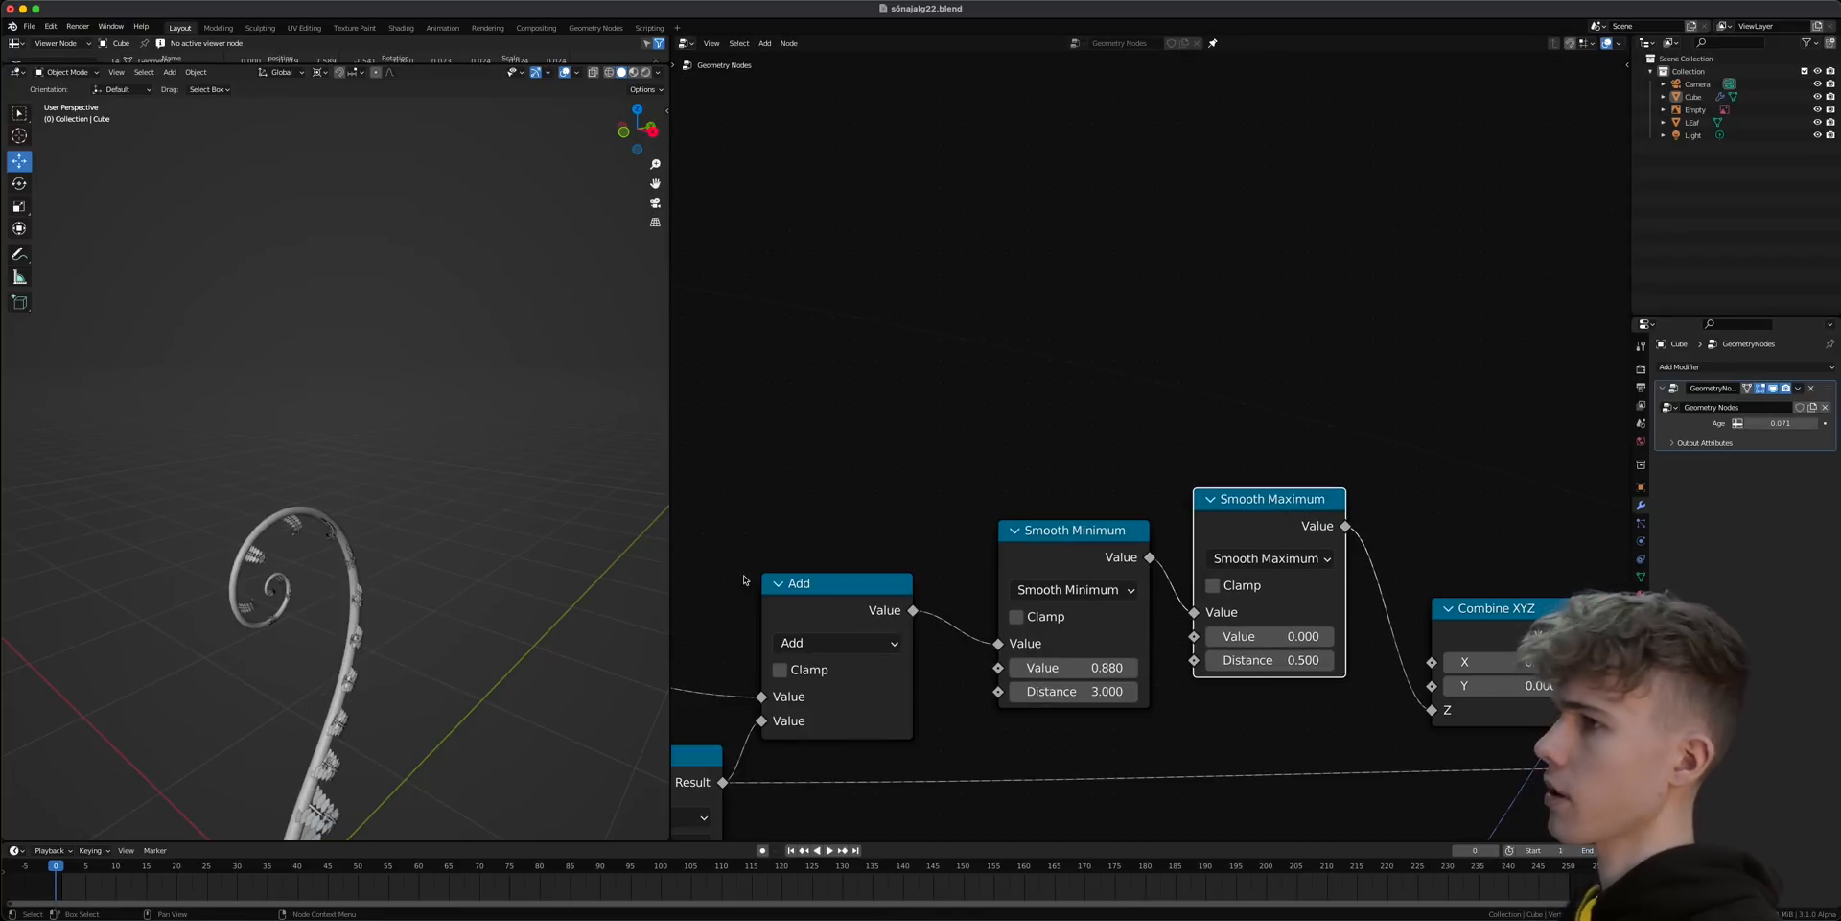
scroll(367, 608, down, 3)
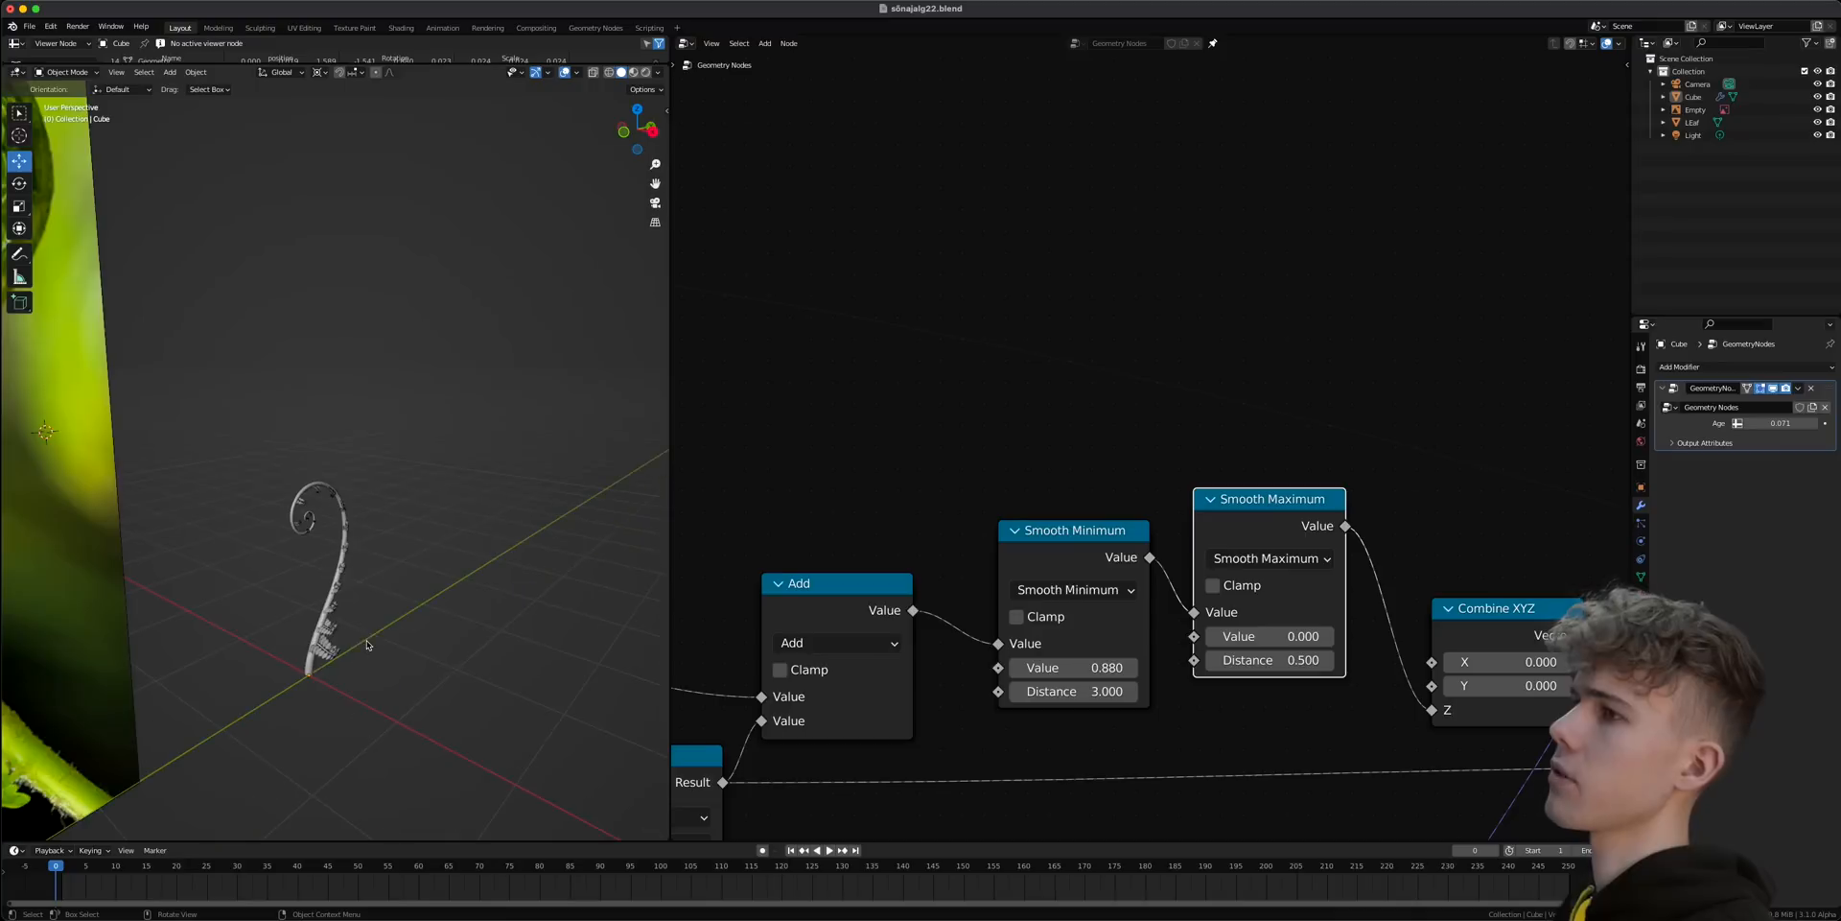
mouse_move(1781, 423)
mouse_down()
mouse_move(1830, 423)
mouse_move(1781, 423)
mouse_move(1811, 423)
mouse_up()
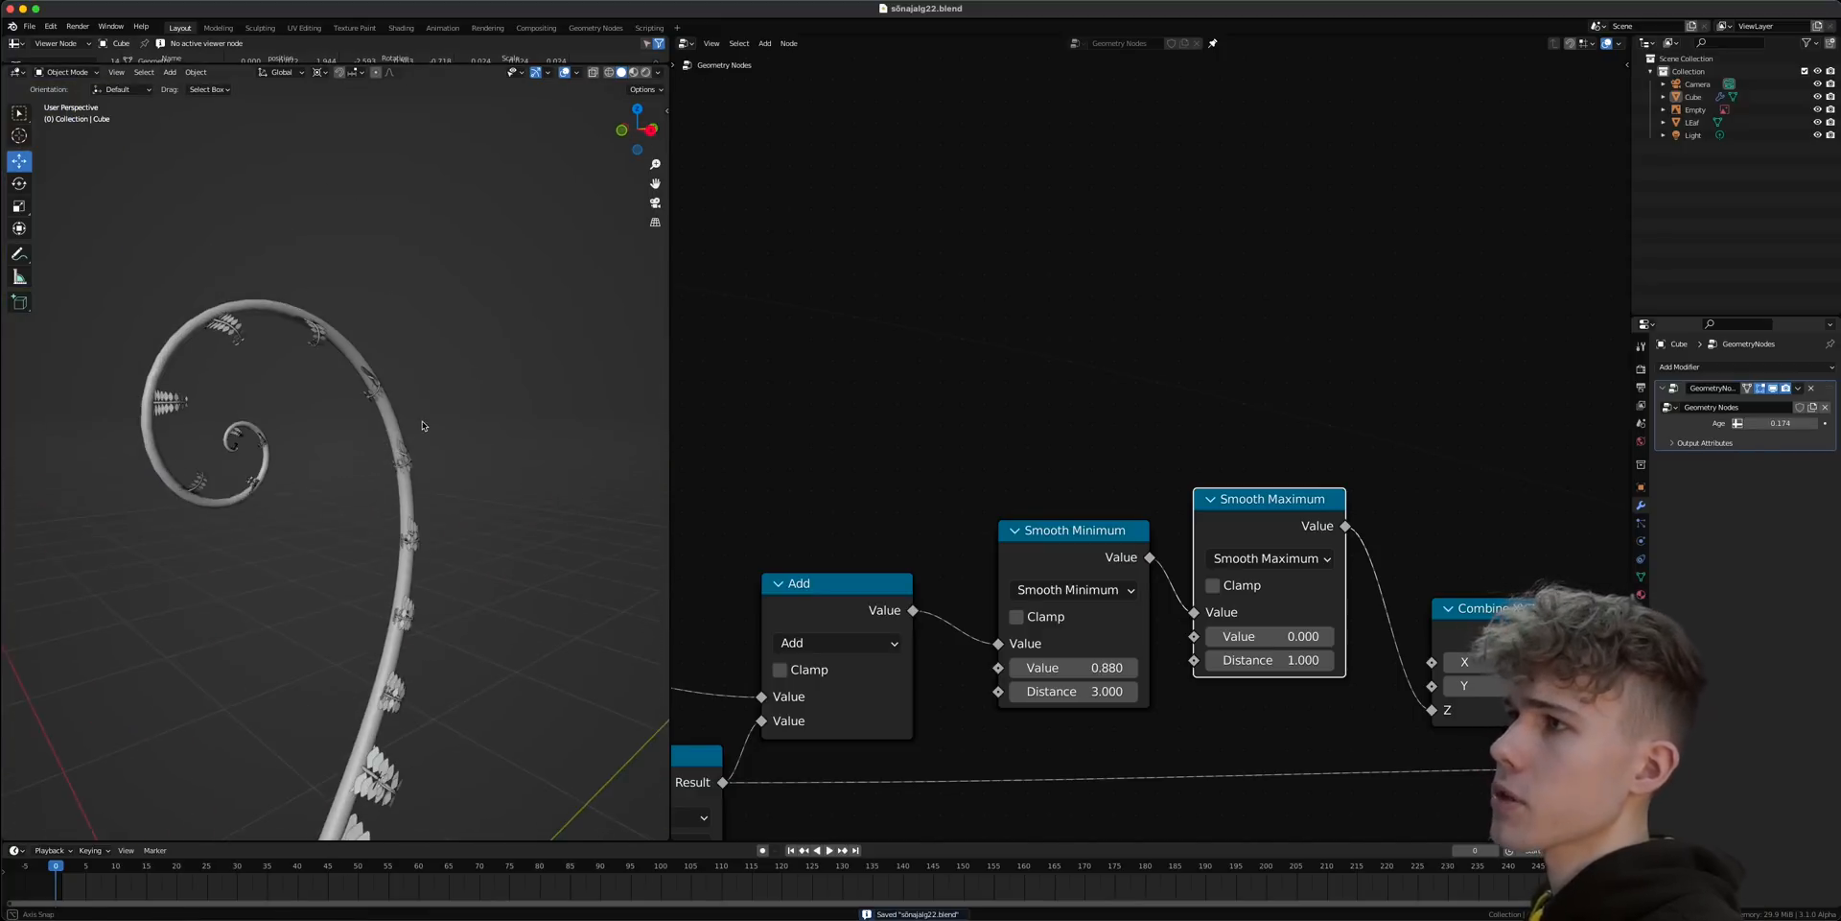
- In the scale chain, set the Smooth Minimum's second value to 1 and the Smooth Maximum's value to 0.7 with Distance 2
scroll(1025, 501, down, 4)
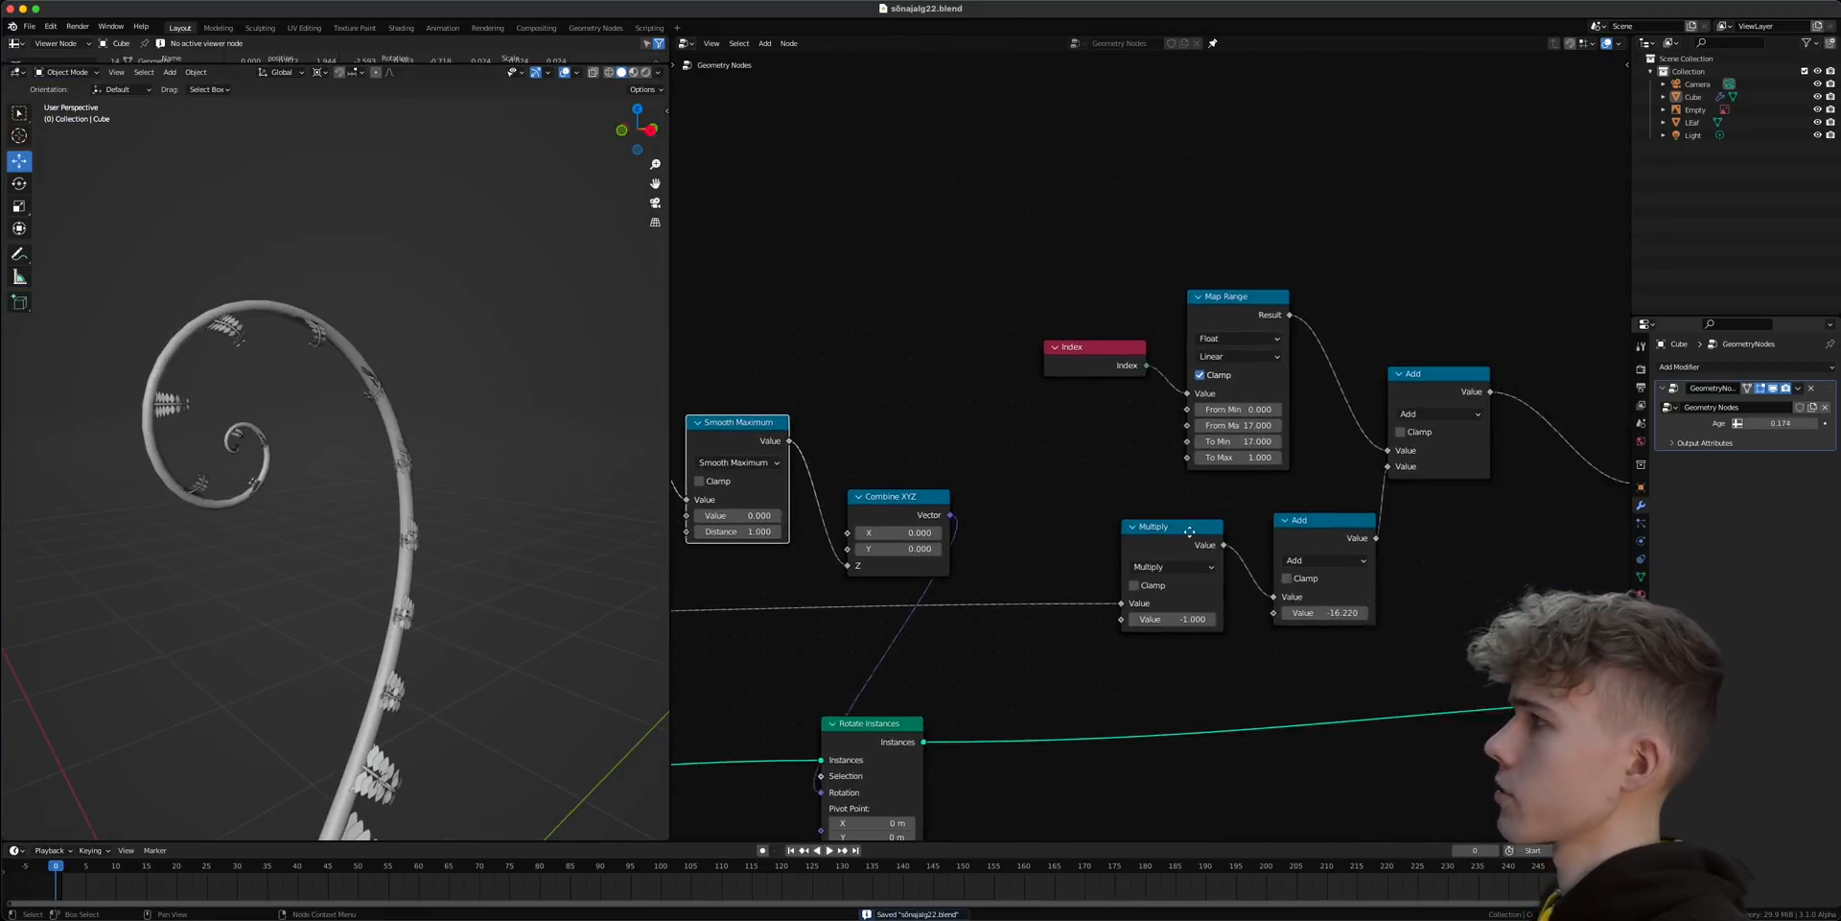
scroll(1153, 449, up, 4)
drag(1214, 445, 1115, 440)
drag(1436, 425, 1363, 428)
drag(1385, 548, 1427, 549)
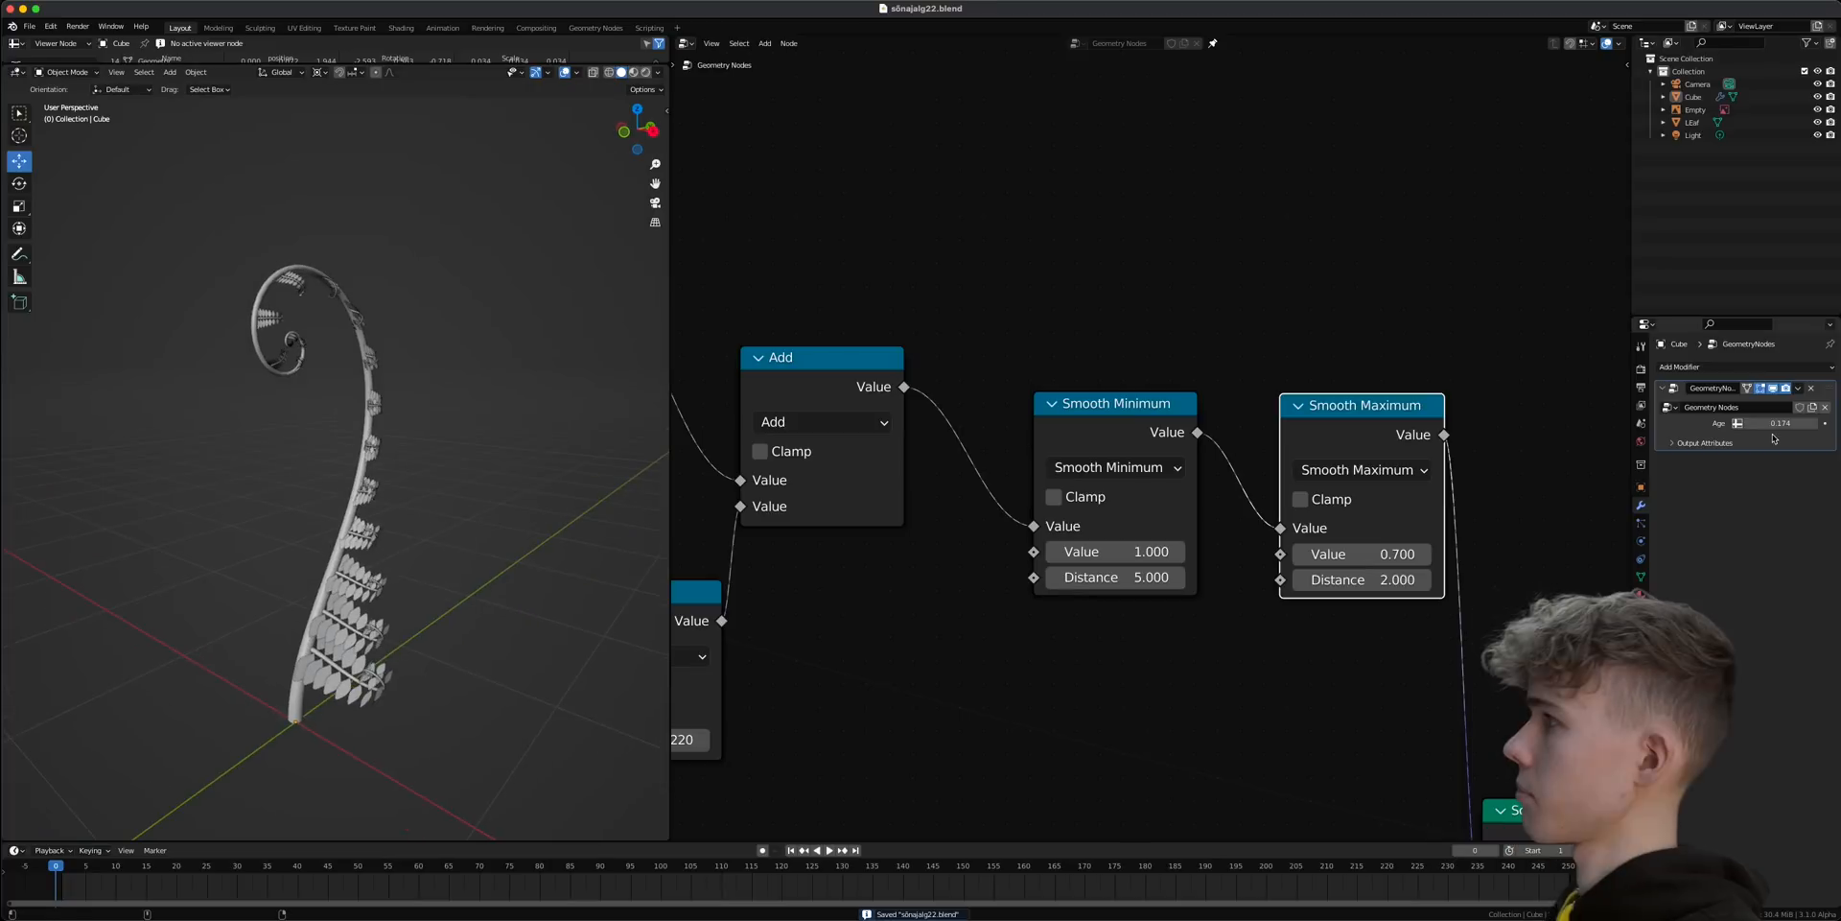
- Vary the Age to check the fern's unfurling, leaving it at 0
drag(1780, 423, 1805, 423)
drag(1781, 423, 1683, 423)
middle_drag(414, 576, 395, 564)
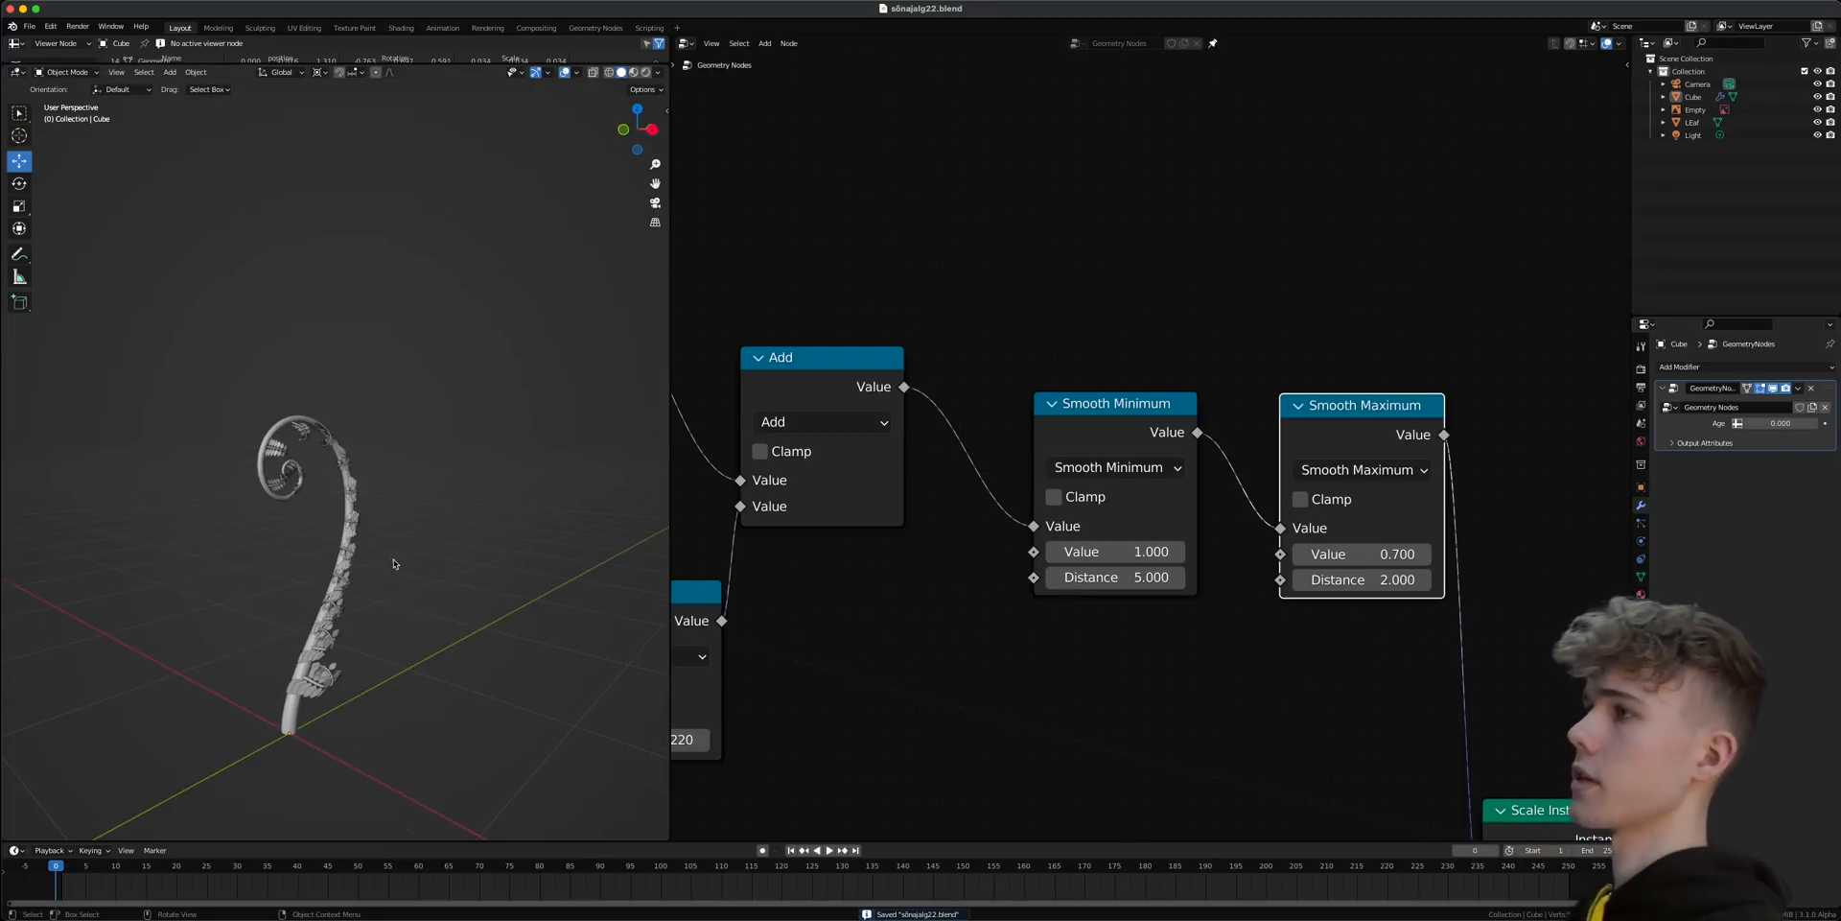
- Enclose the secondary branches' rotation nodes and scale nodes in separate frames
scroll(1083, 566, down, 15)
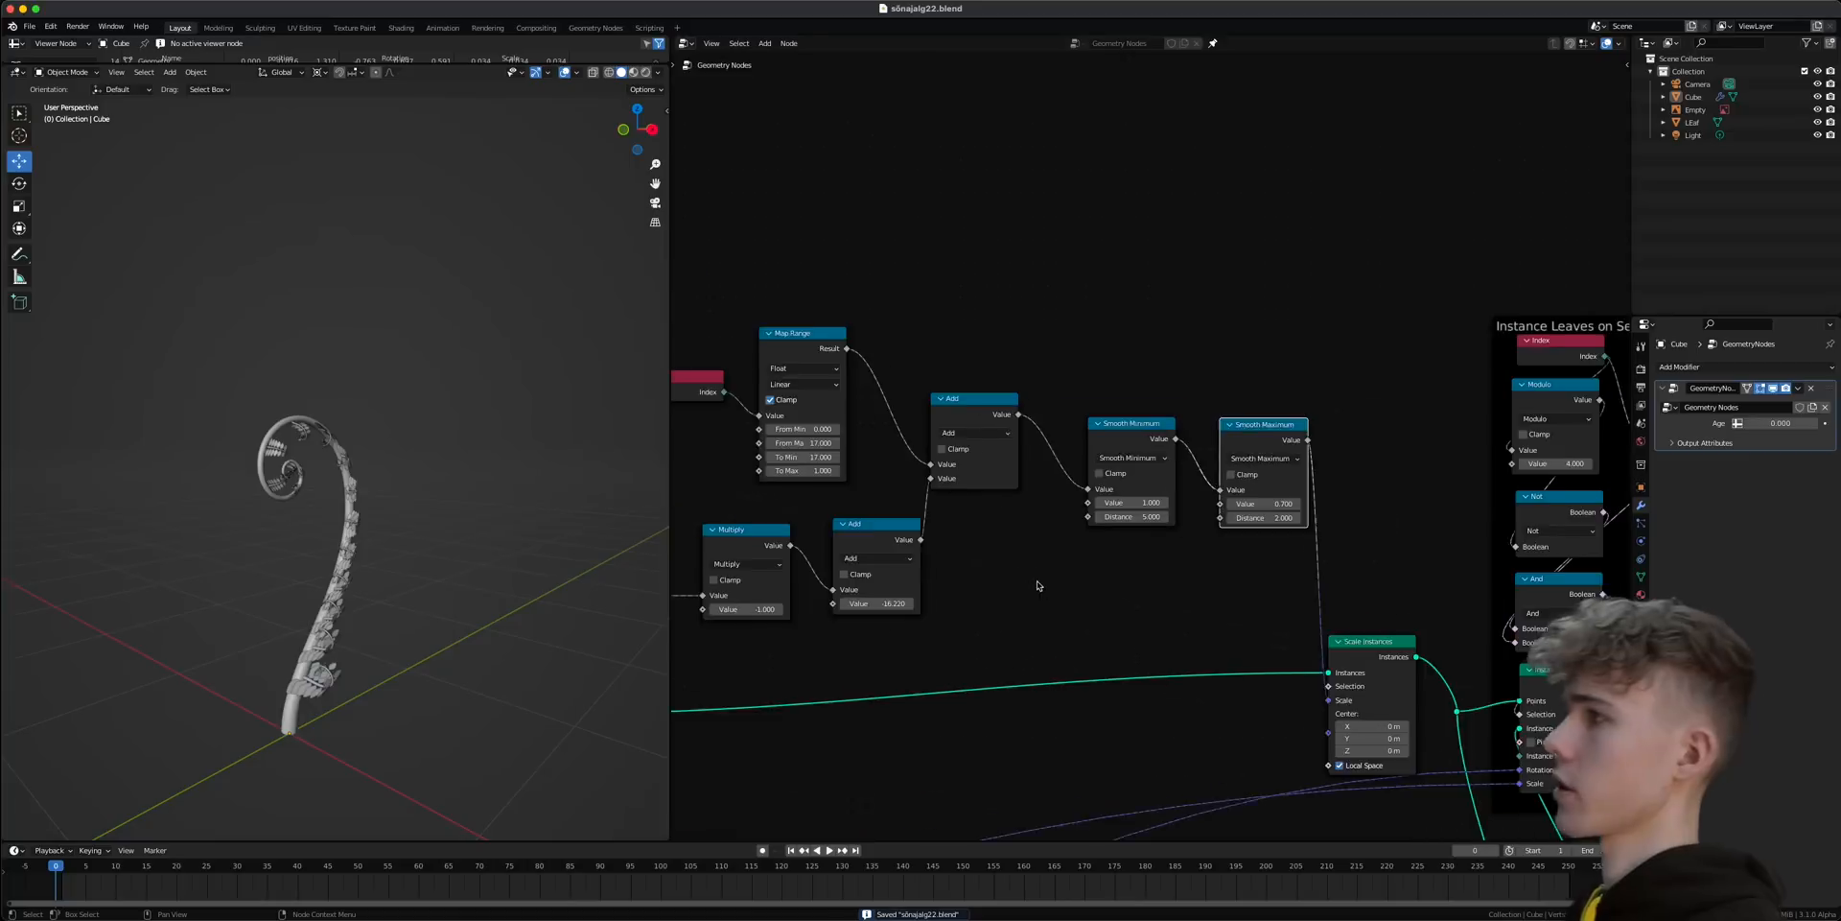
middle_drag(796, 537, 1000, 506)
drag(999, 506, 1006, 495)
scroll(1220, 558, down, 8)
middle_drag(1328, 595, 1138, 567)
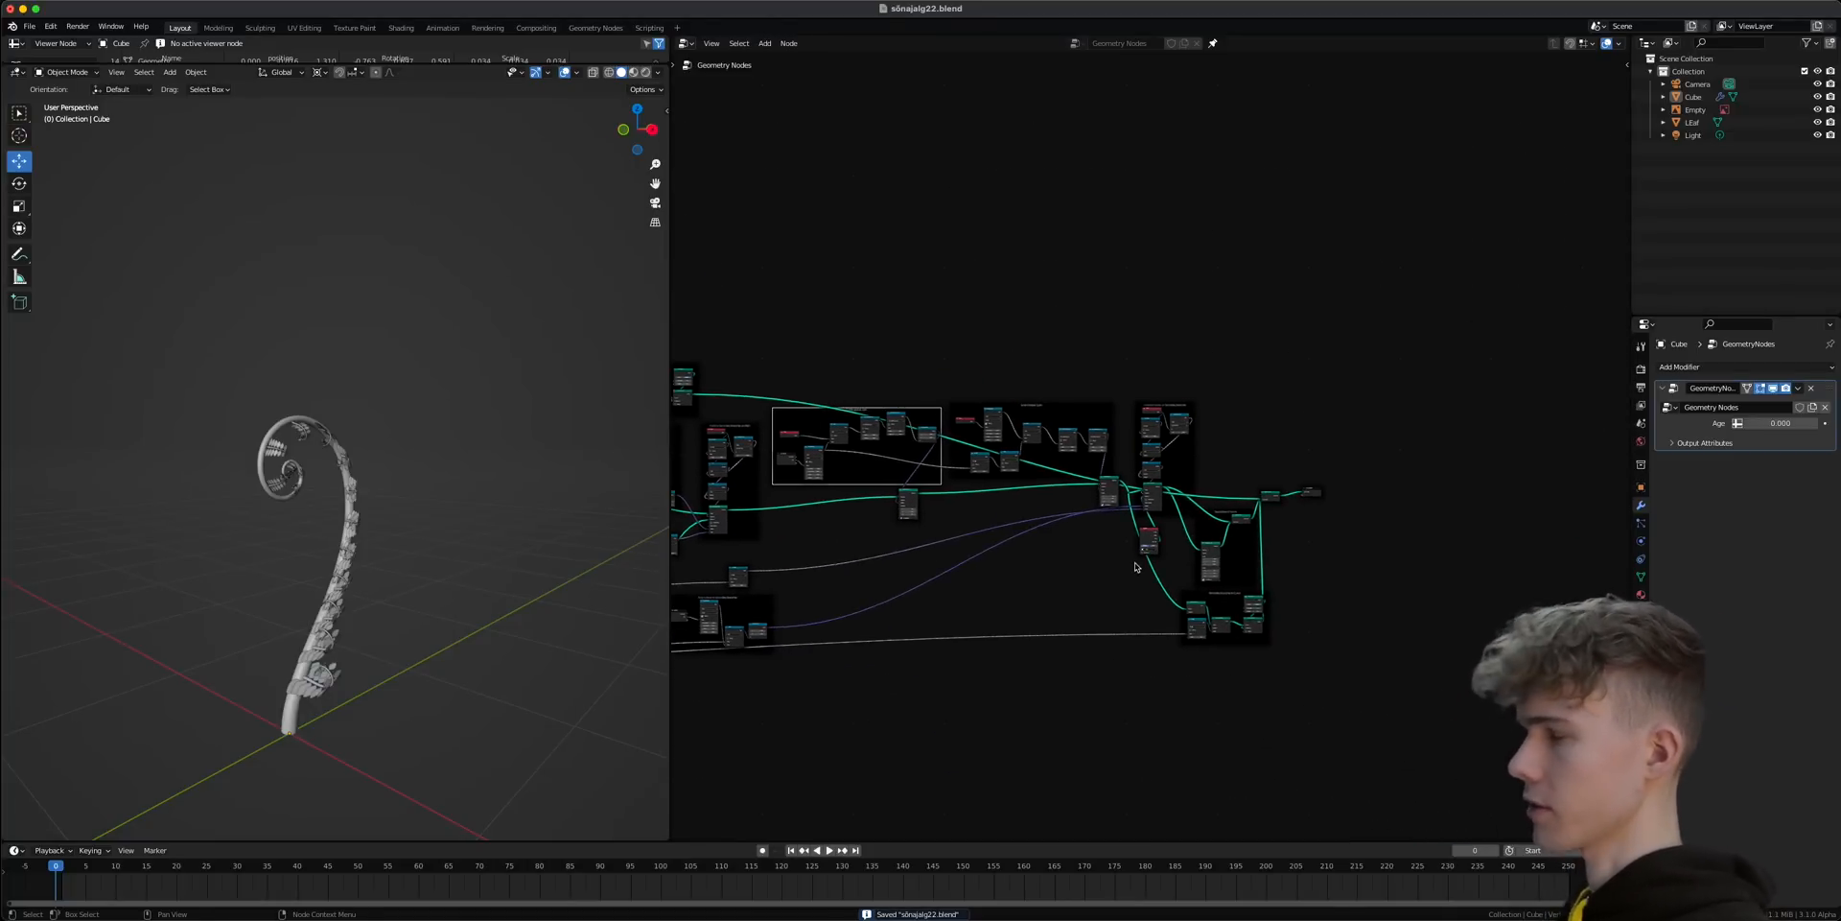
- Move the Group Output and final Join Geometry nodes farther from the leaf frames and save the file
scroll(1137, 566, up, 8)
middle_drag(1253, 605, 1067, 554)
scroll(1167, 538, up, 6)
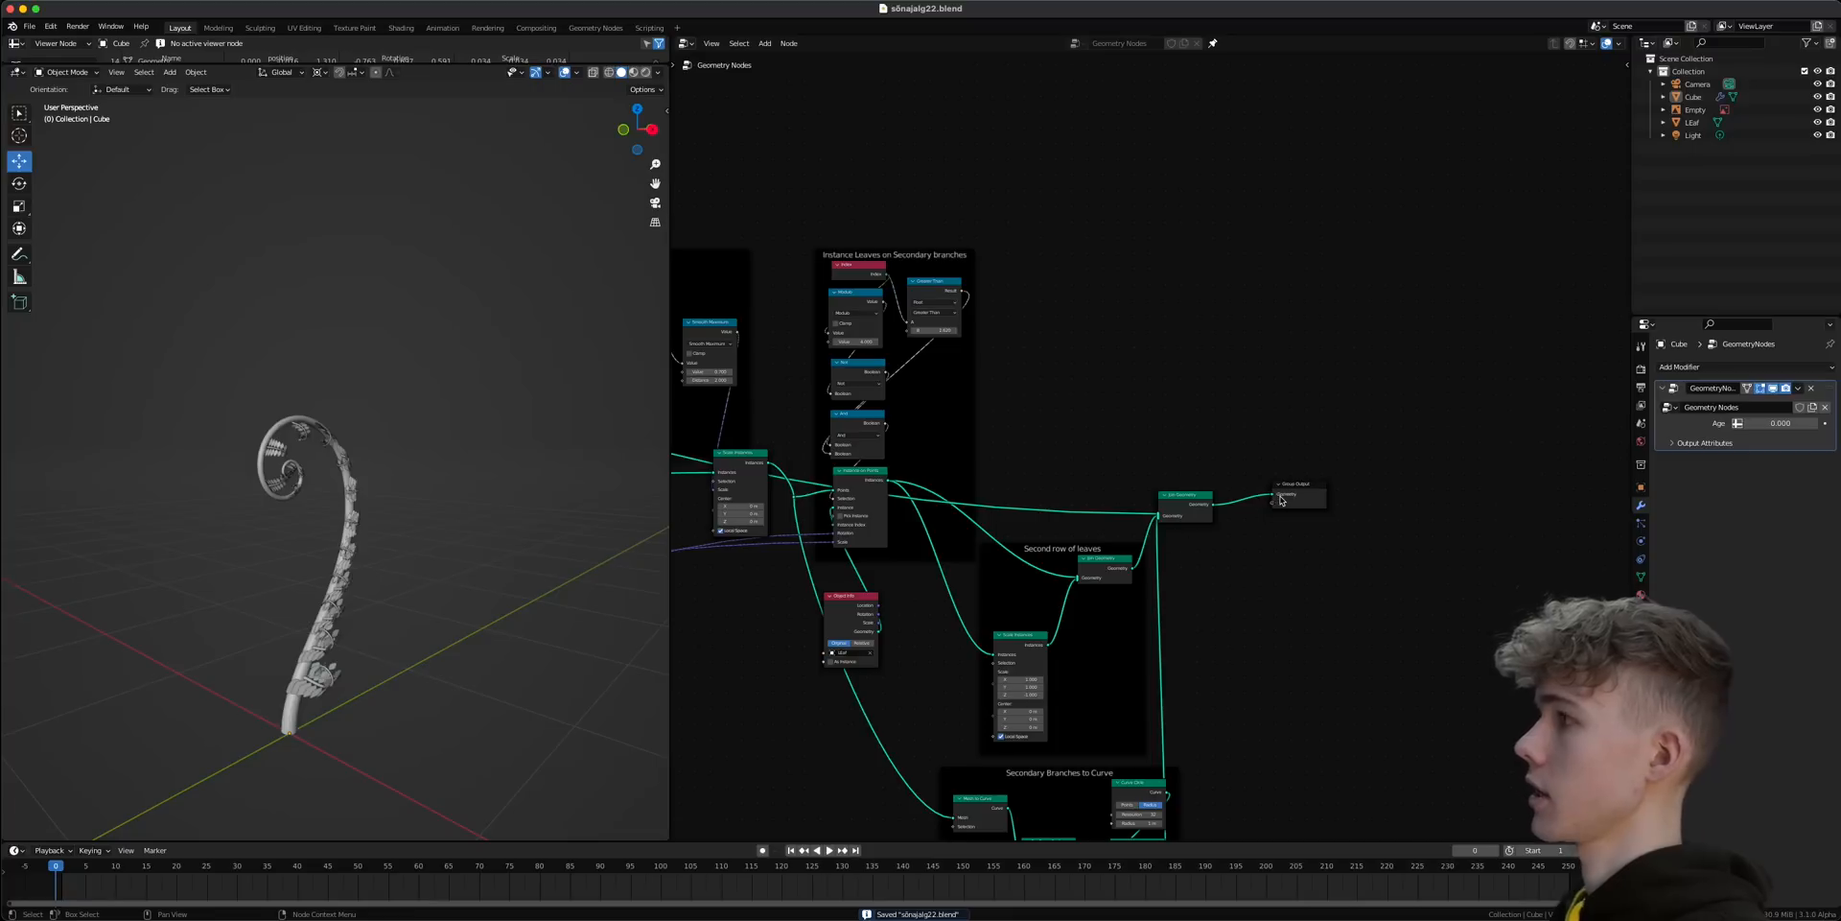
drag(1301, 494, 1404, 499)
drag(1189, 511, 1237, 511)
key(ctrl+s)
scroll(1235, 506, up, 2)
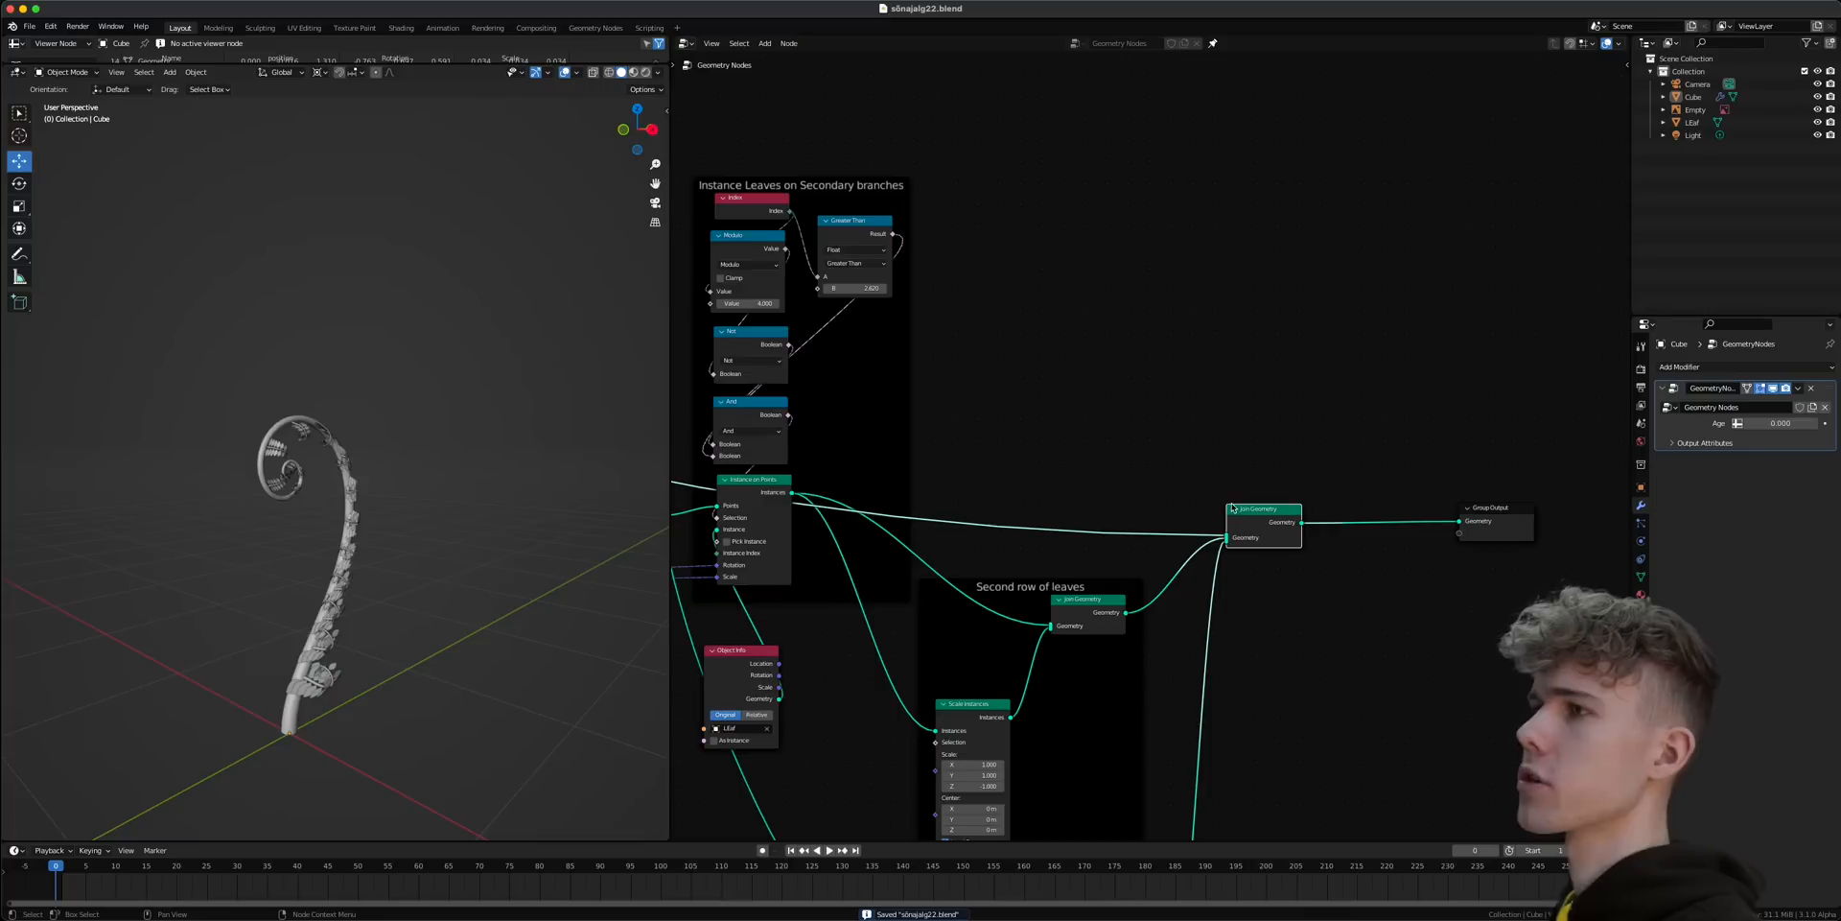
- Widen the gap between the Second row of leaves frame and the final Join Geometry and Group Output nodes
middle_drag(1220, 526, 1260, 429)
drag(999, 551, 1005, 558)
scroll(268, 446, up, 8)
middle_drag(426, 468, 493, 480)
middle_drag(1208, 545, 1041, 501)
drag(1131, 387, 1529, 369)
drag(1281, 386, 1375, 385)
scroll(900, 524, up, 1)
middle_drag(970, 543, 1000, 458)
drag(931, 504, 949, 484)
middle_drag(875, 731, 934, 631)
drag(951, 629, 948, 617)
middle_drag(1236, 373, 1184, 385)
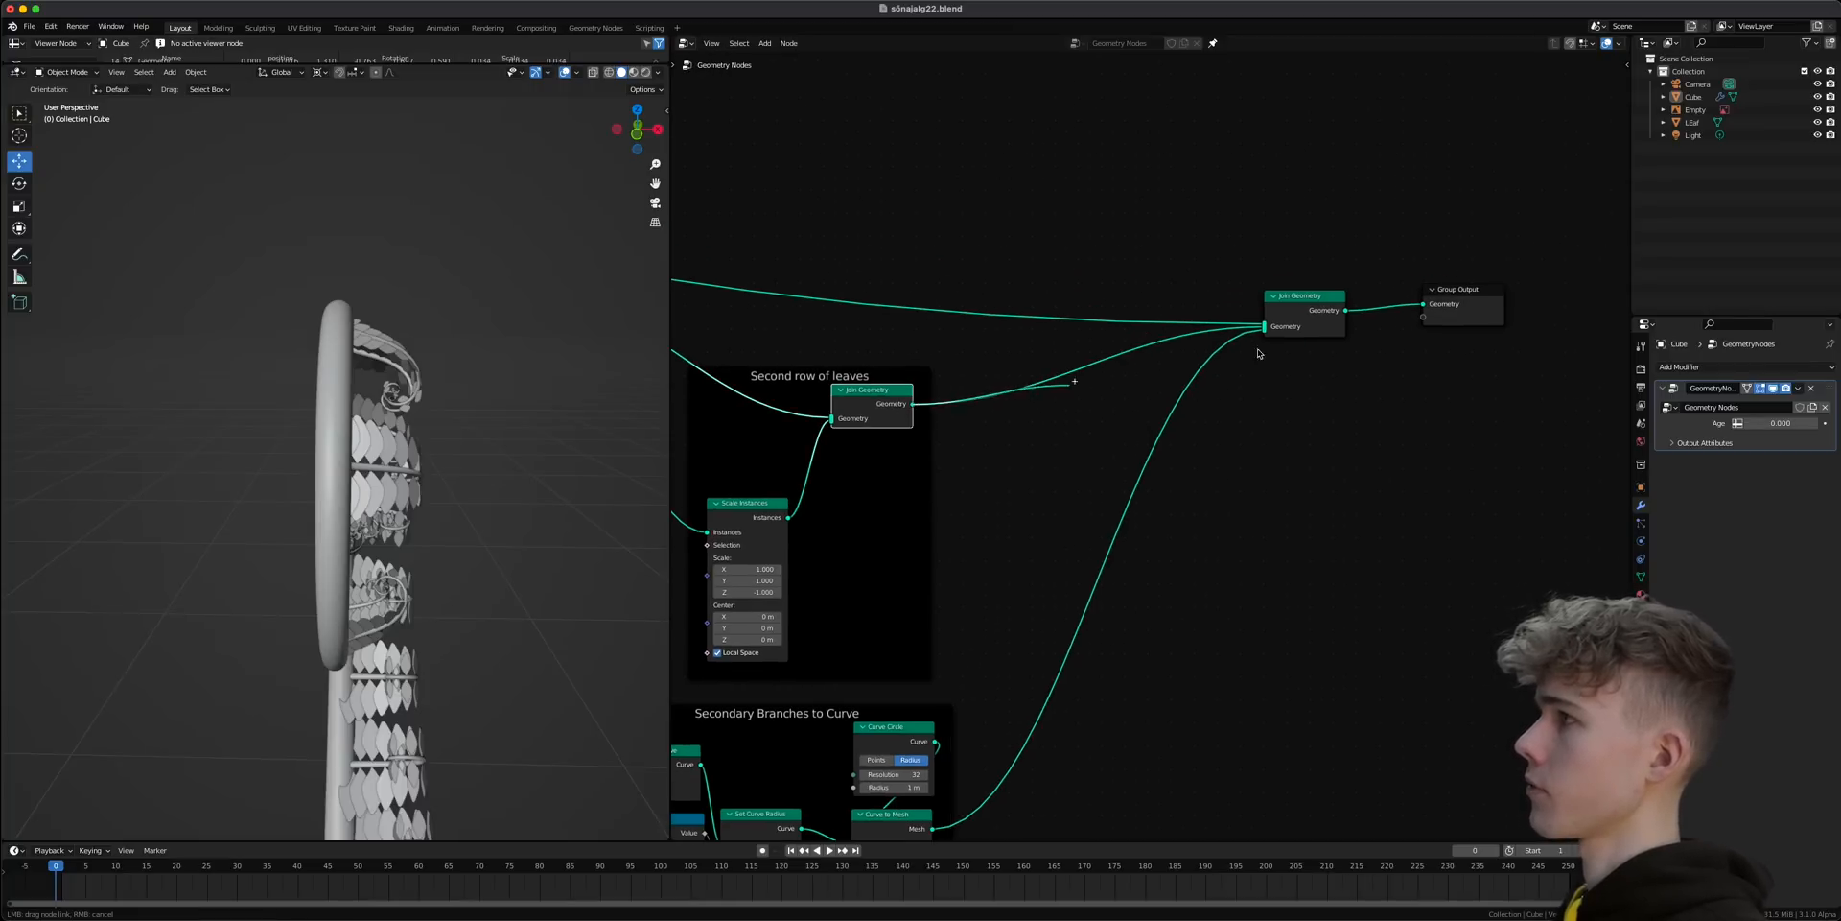
- Link the second row of leaves and then the secondary branches' mesh directly to the Group Output to preview each alone
drag(1436, 307, 1433, 306)
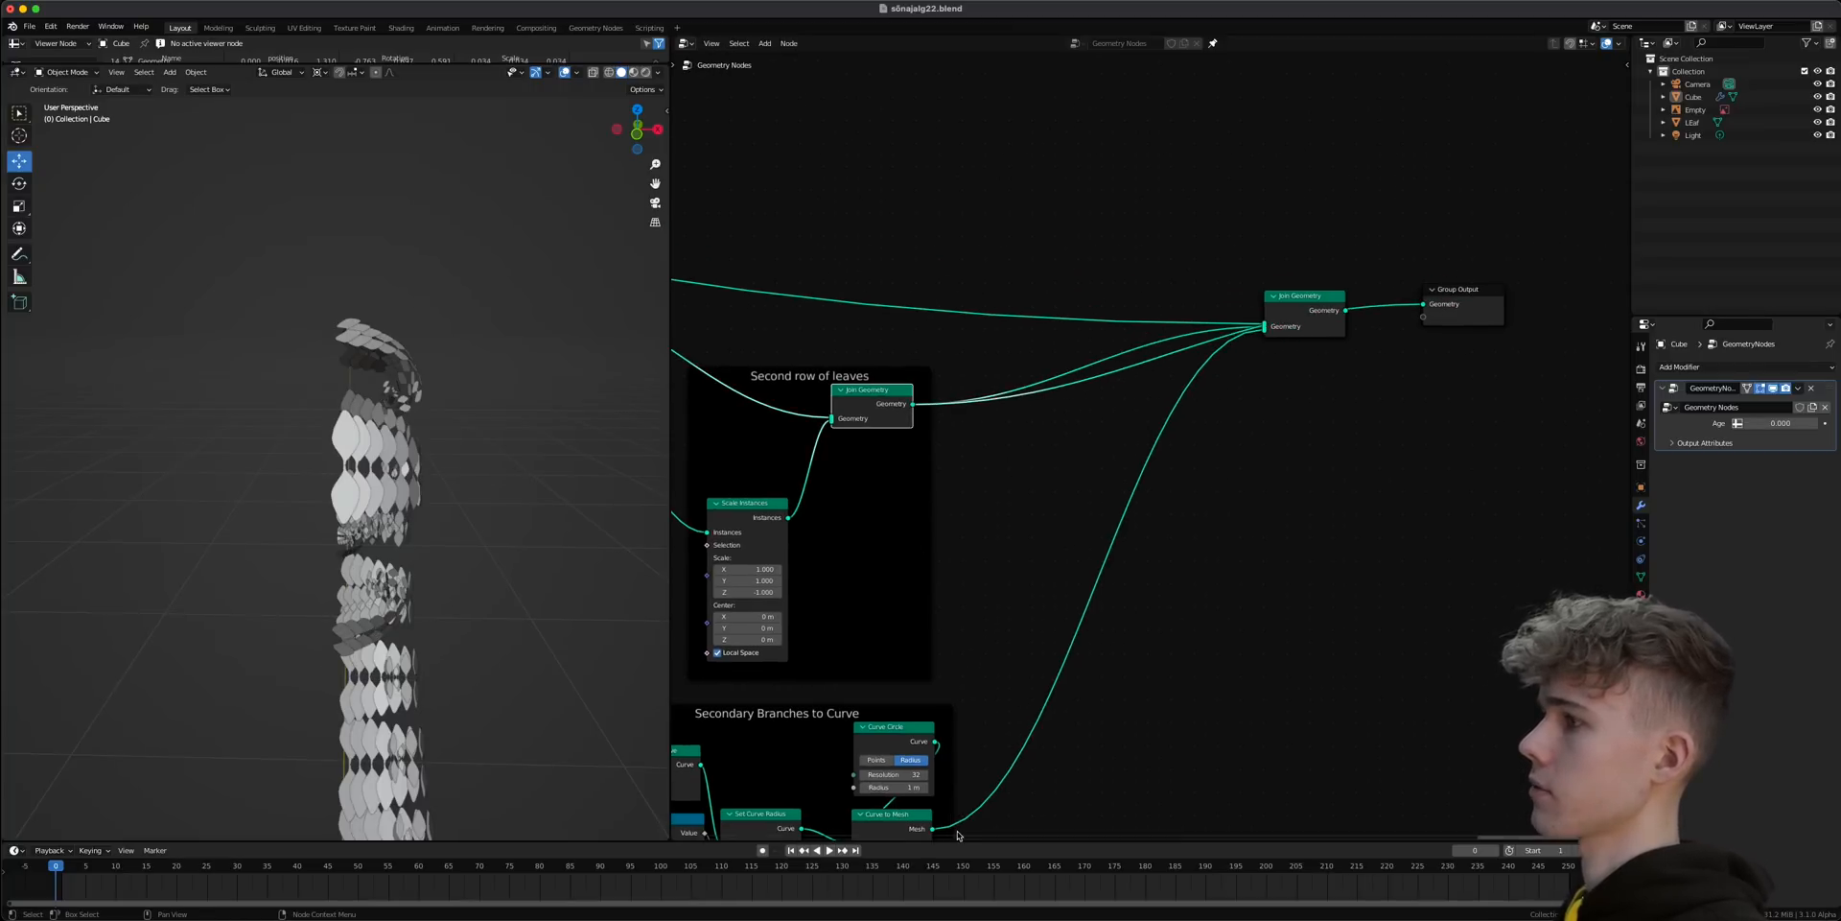
drag(931, 828, 1425, 305)
drag(1264, 326, 1029, 391)
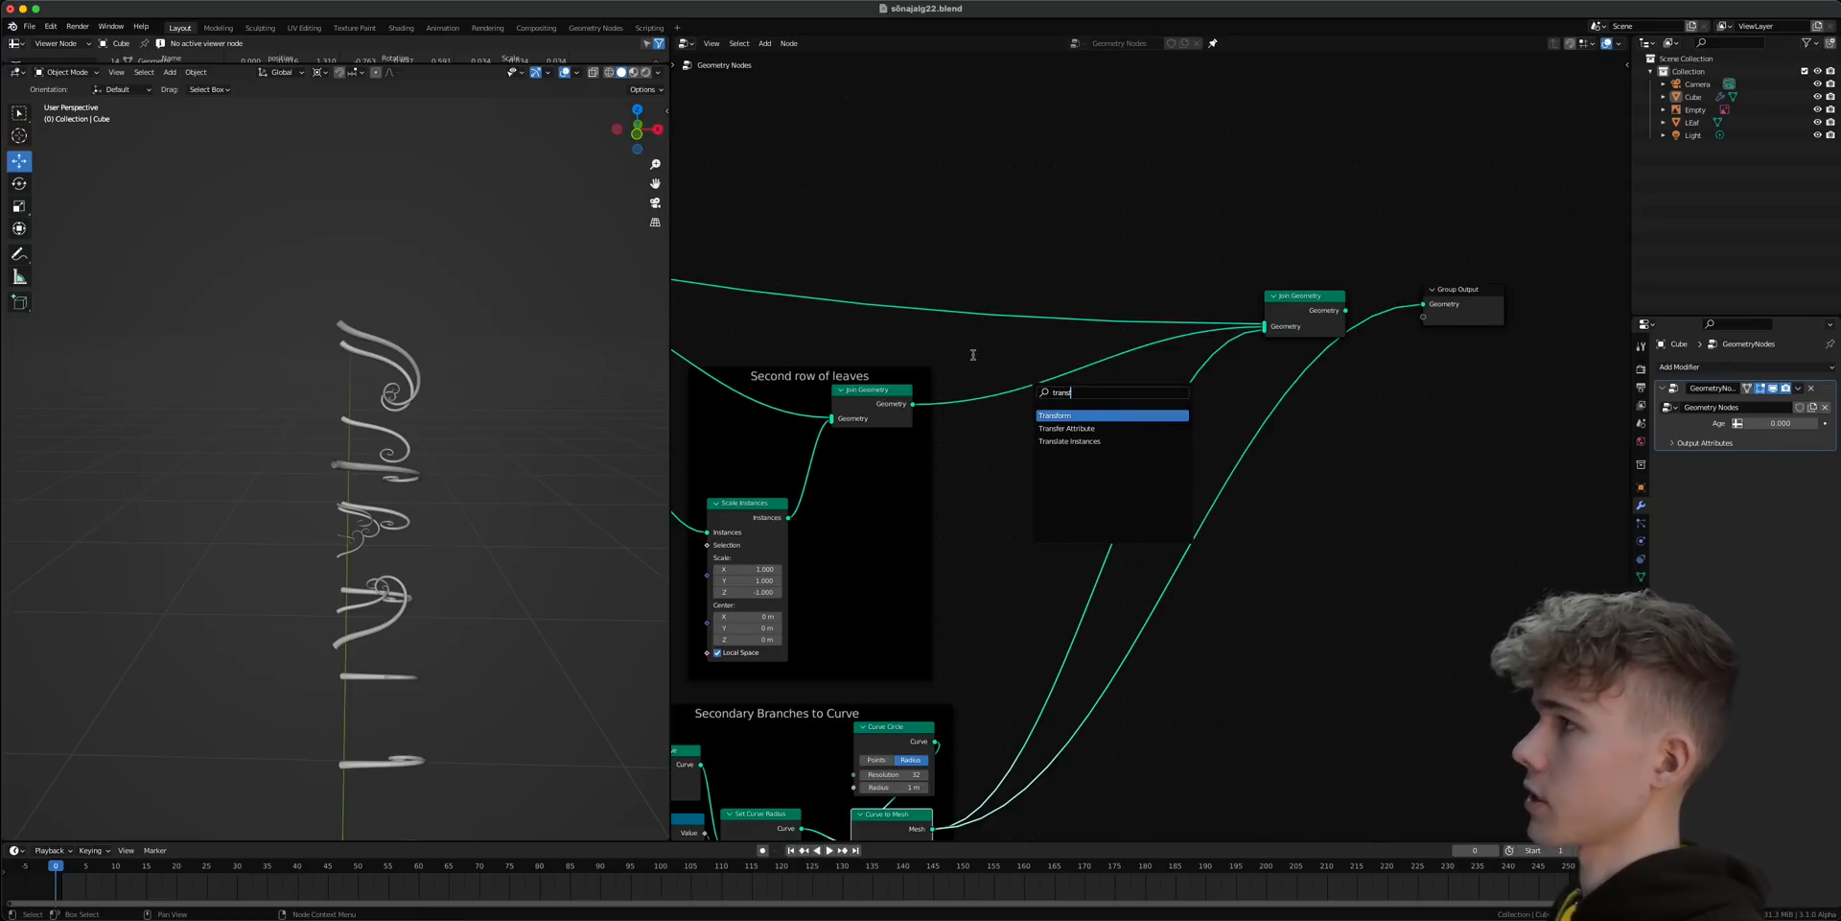
- Add a Join Geometry node combining the Second row of leaves output with the secondary branches' Curve to Mesh output
key(shift+a)
click(1355, 415)
text(join)
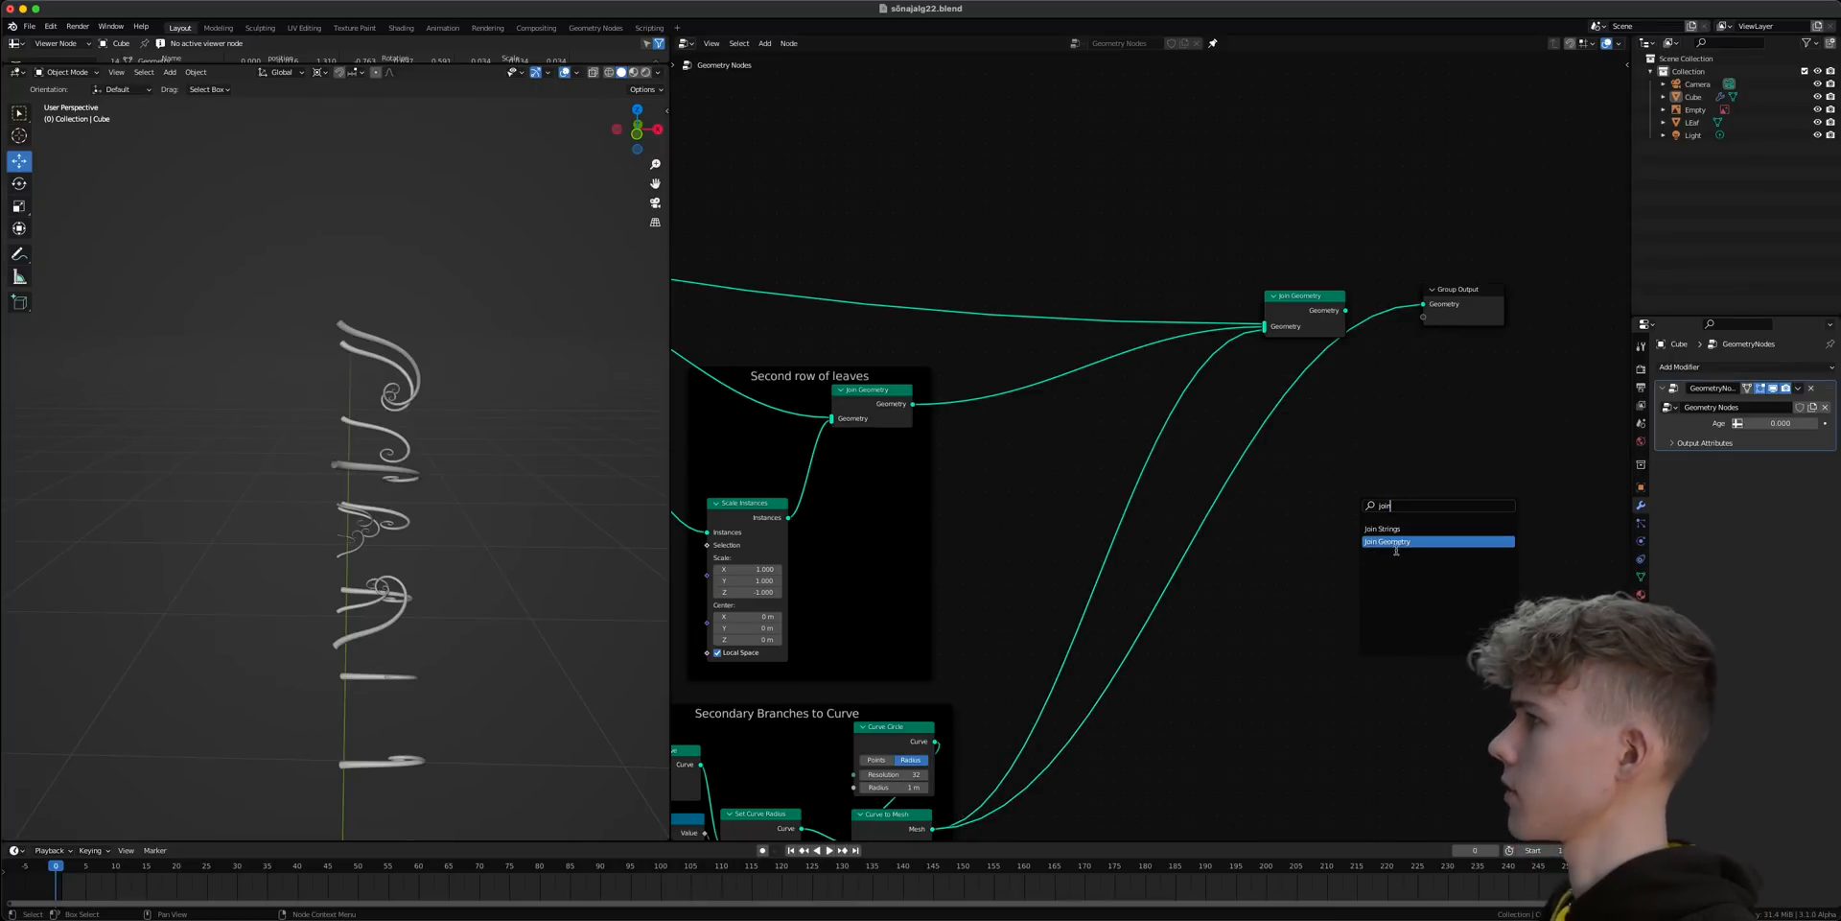
click(1396, 546)
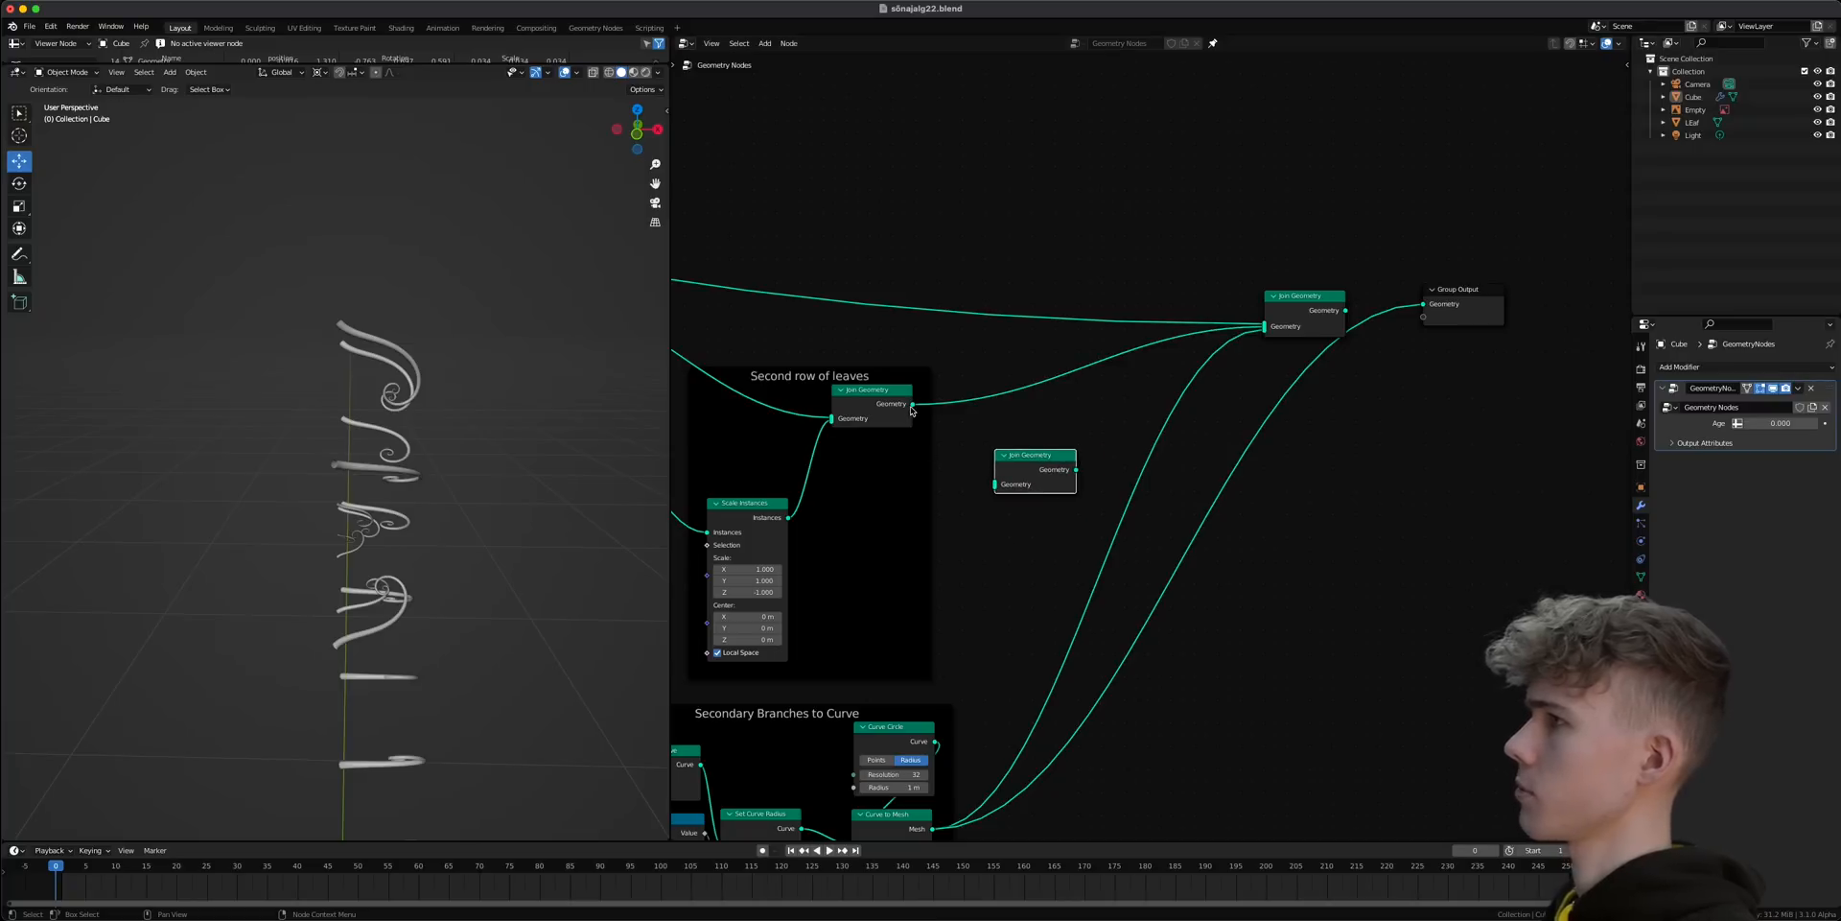
drag(933, 830, 980, 528)
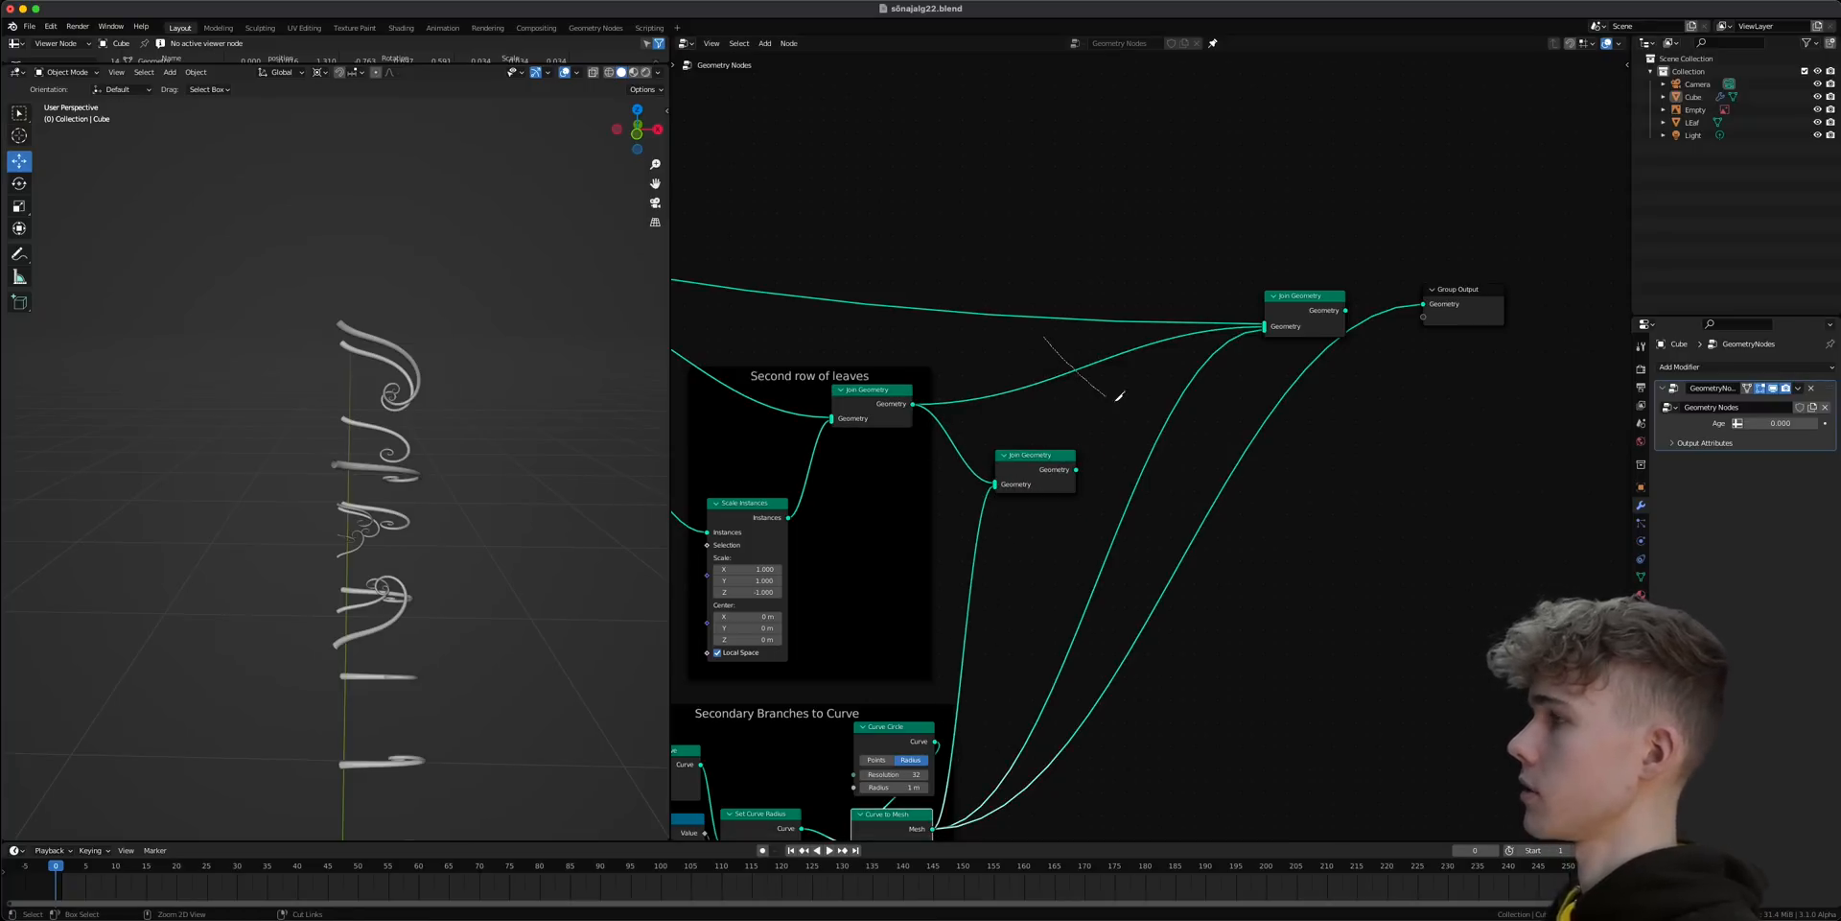
- Cut the old direct links, route the new Join Geometry through the final Join Geometry into the Group Output, and save the file
ctrl+right_drag(1195, 444, 1199, 443)
ctrl+right_drag(1237, 378, 1258, 463)
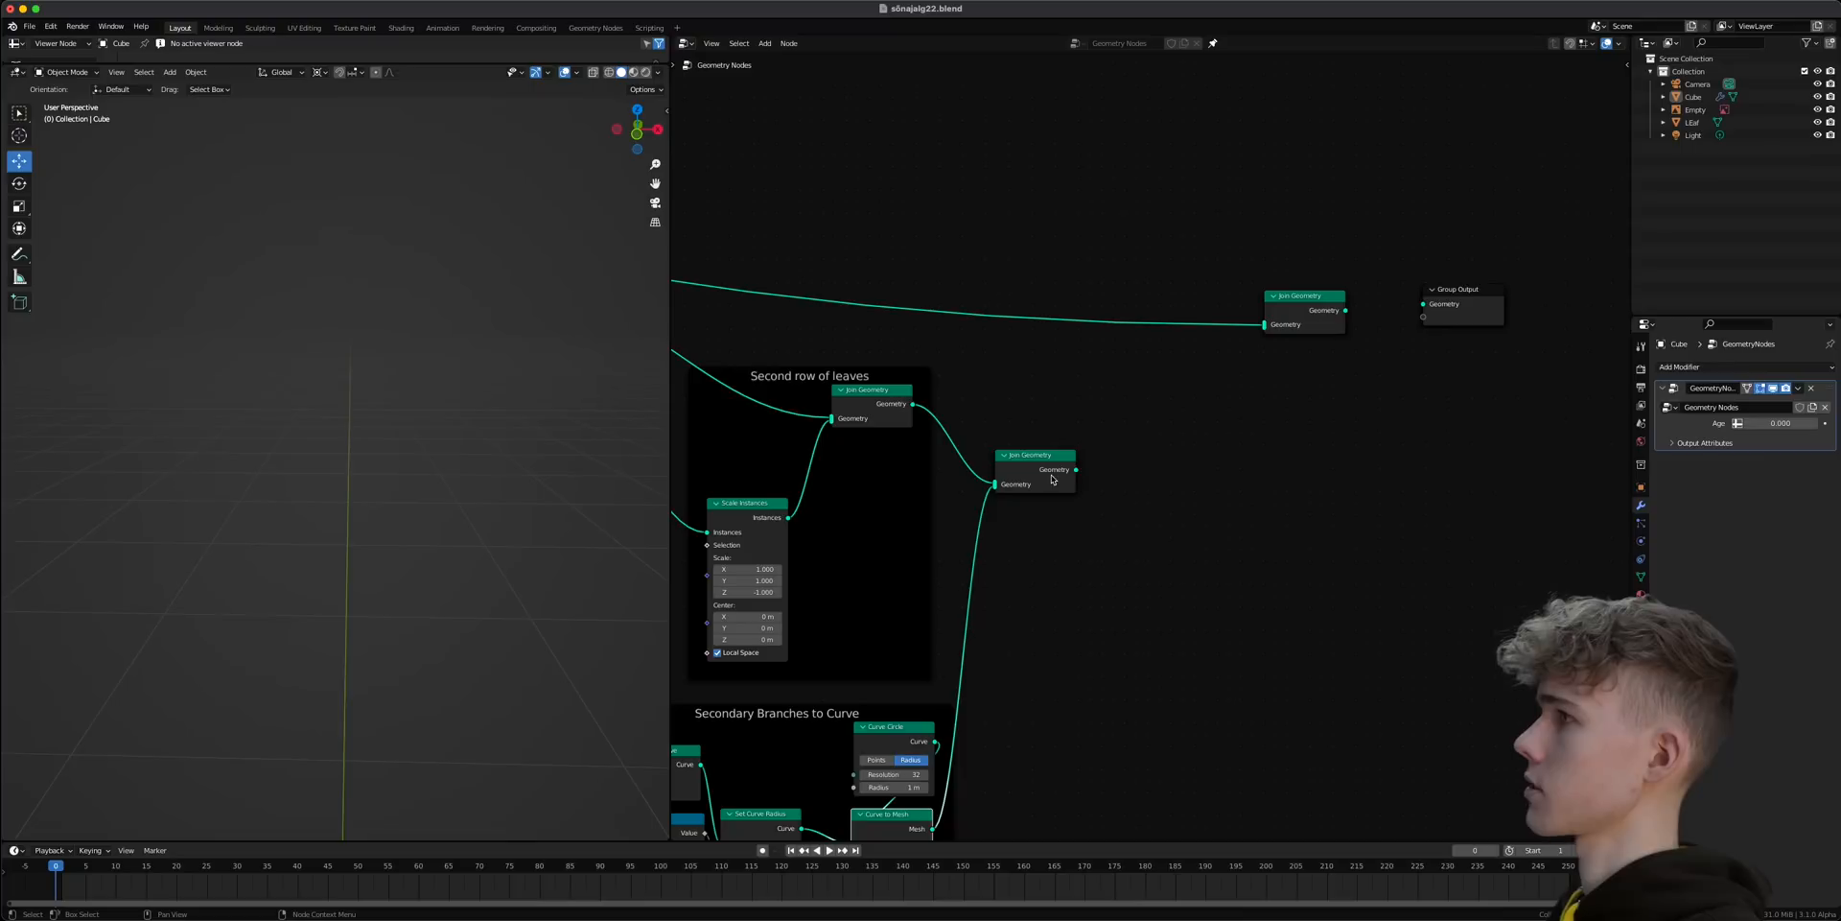
drag(1076, 469, 1267, 332)
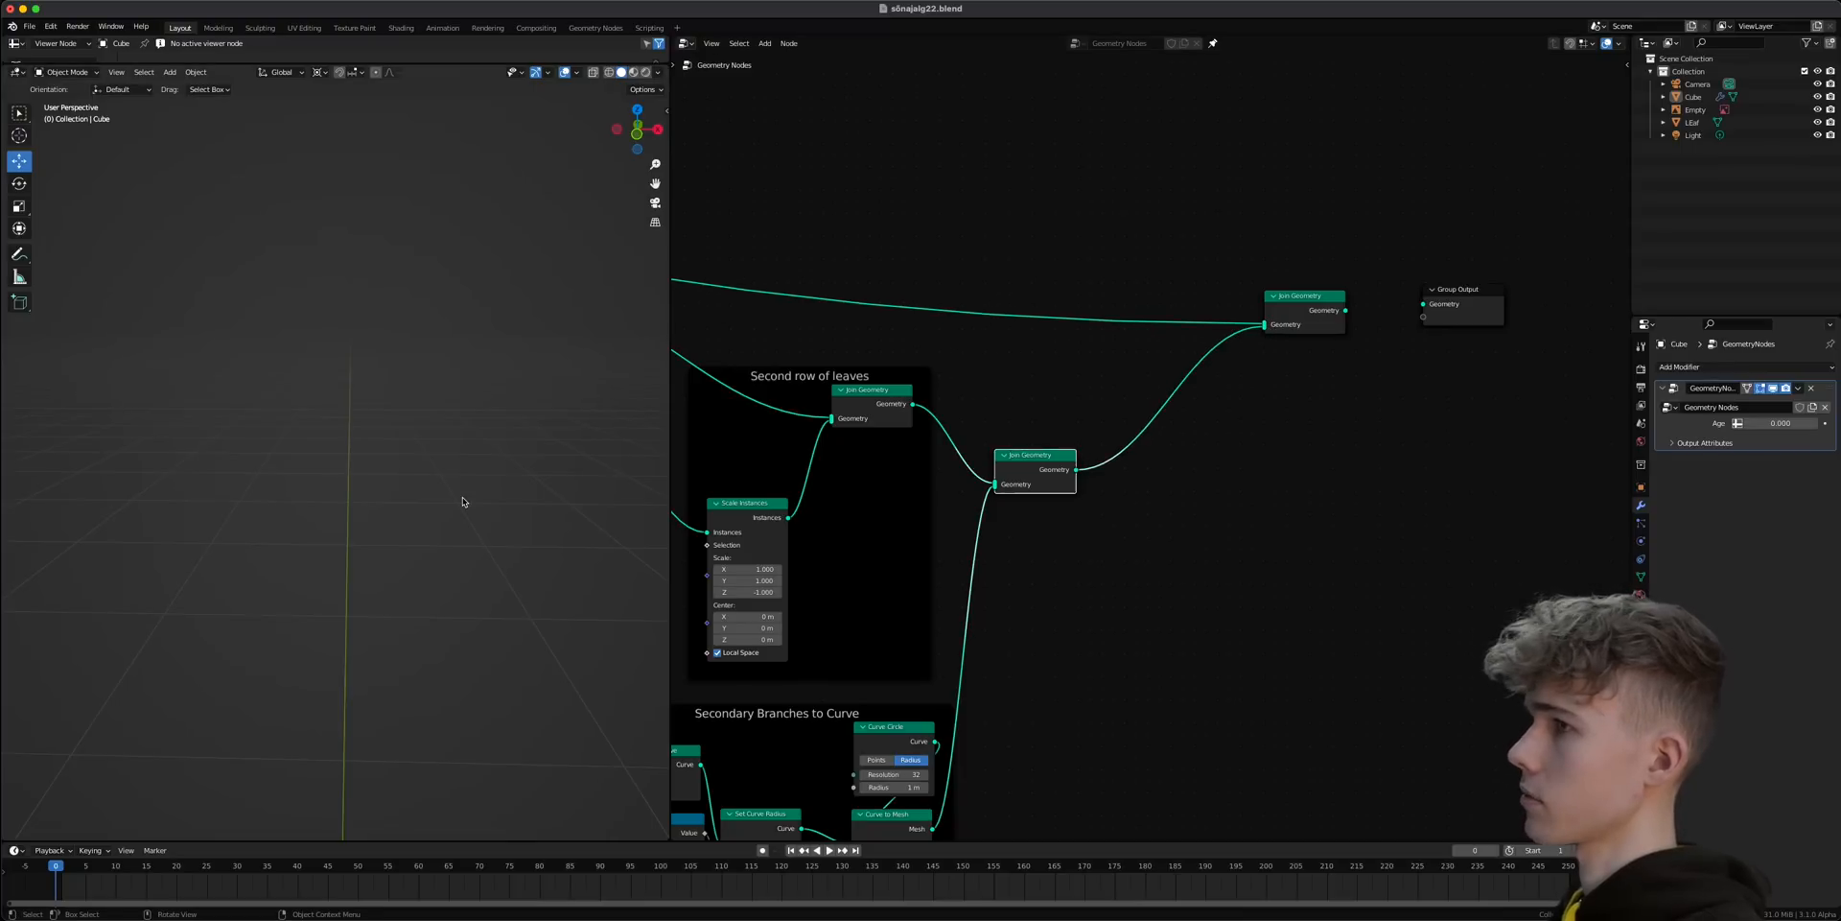
drag(1345, 309, 1423, 304)
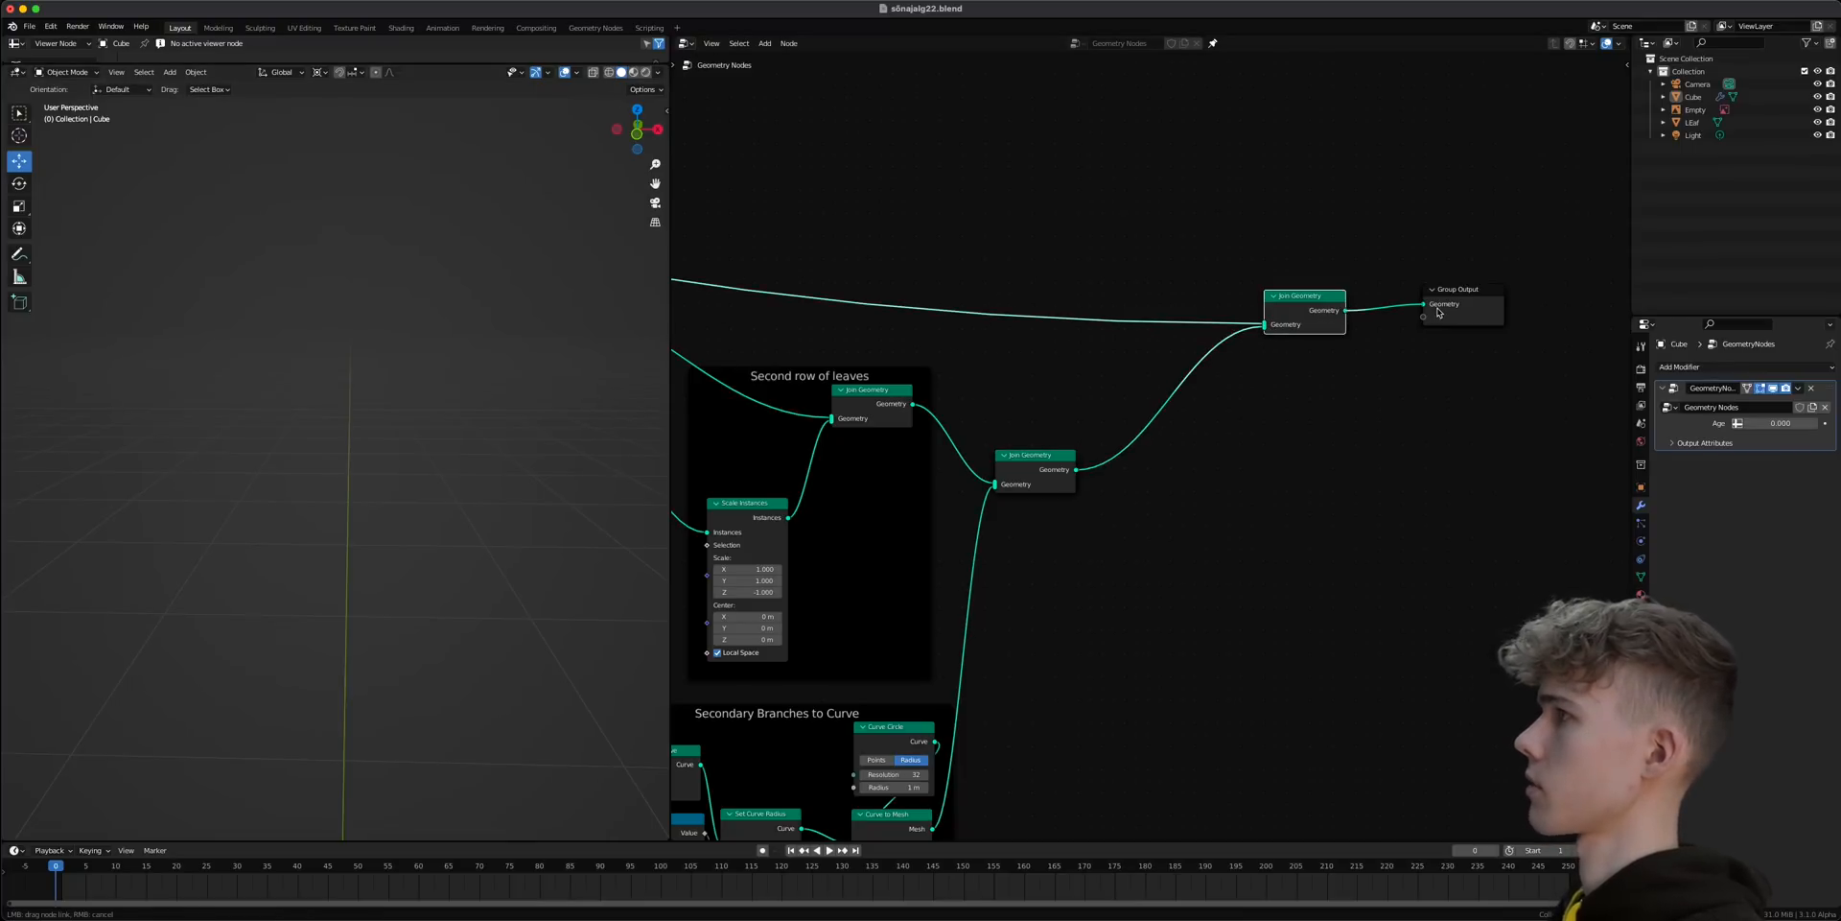
middle_drag(412, 575, 469, 587)
key(super+s)
- Add a Transform node fed by the combined leaves and secondary branches, with its output joined into the final Join Geometry
key(shift+a)
click(1049, 450)
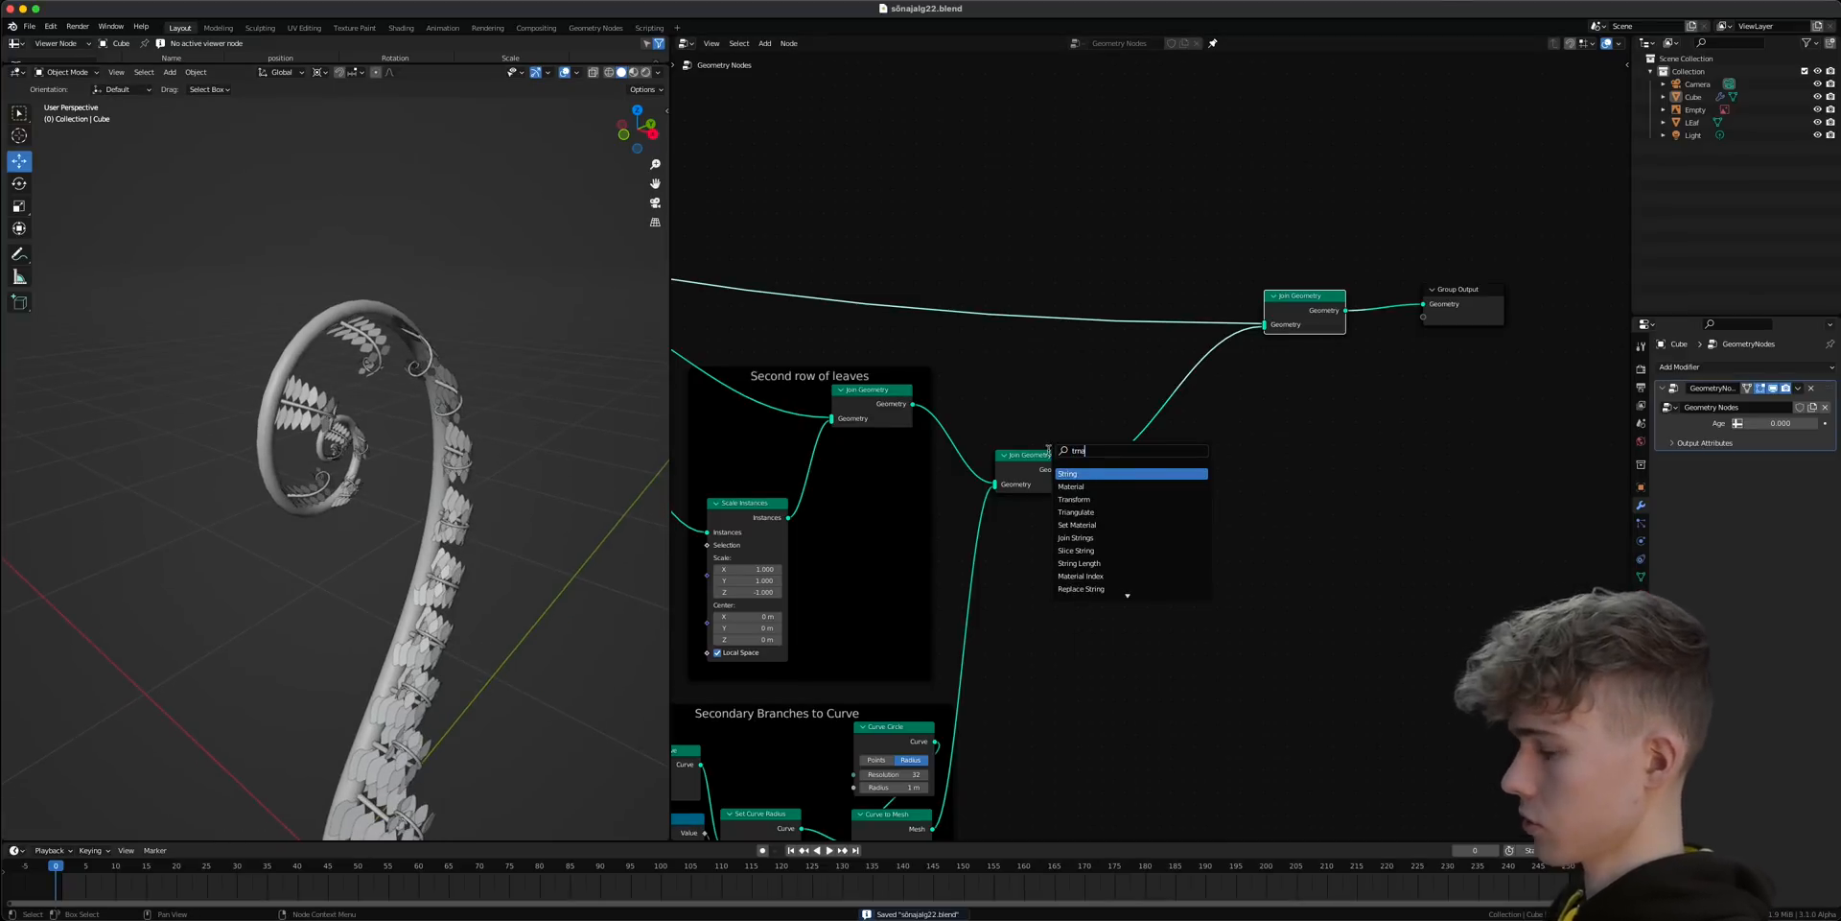
text(tmas)
key(Return)
click(1150, 493)
- Mirror the combined leaves and branches by setting the Transform node's X scale to -1
click(1199, 644)
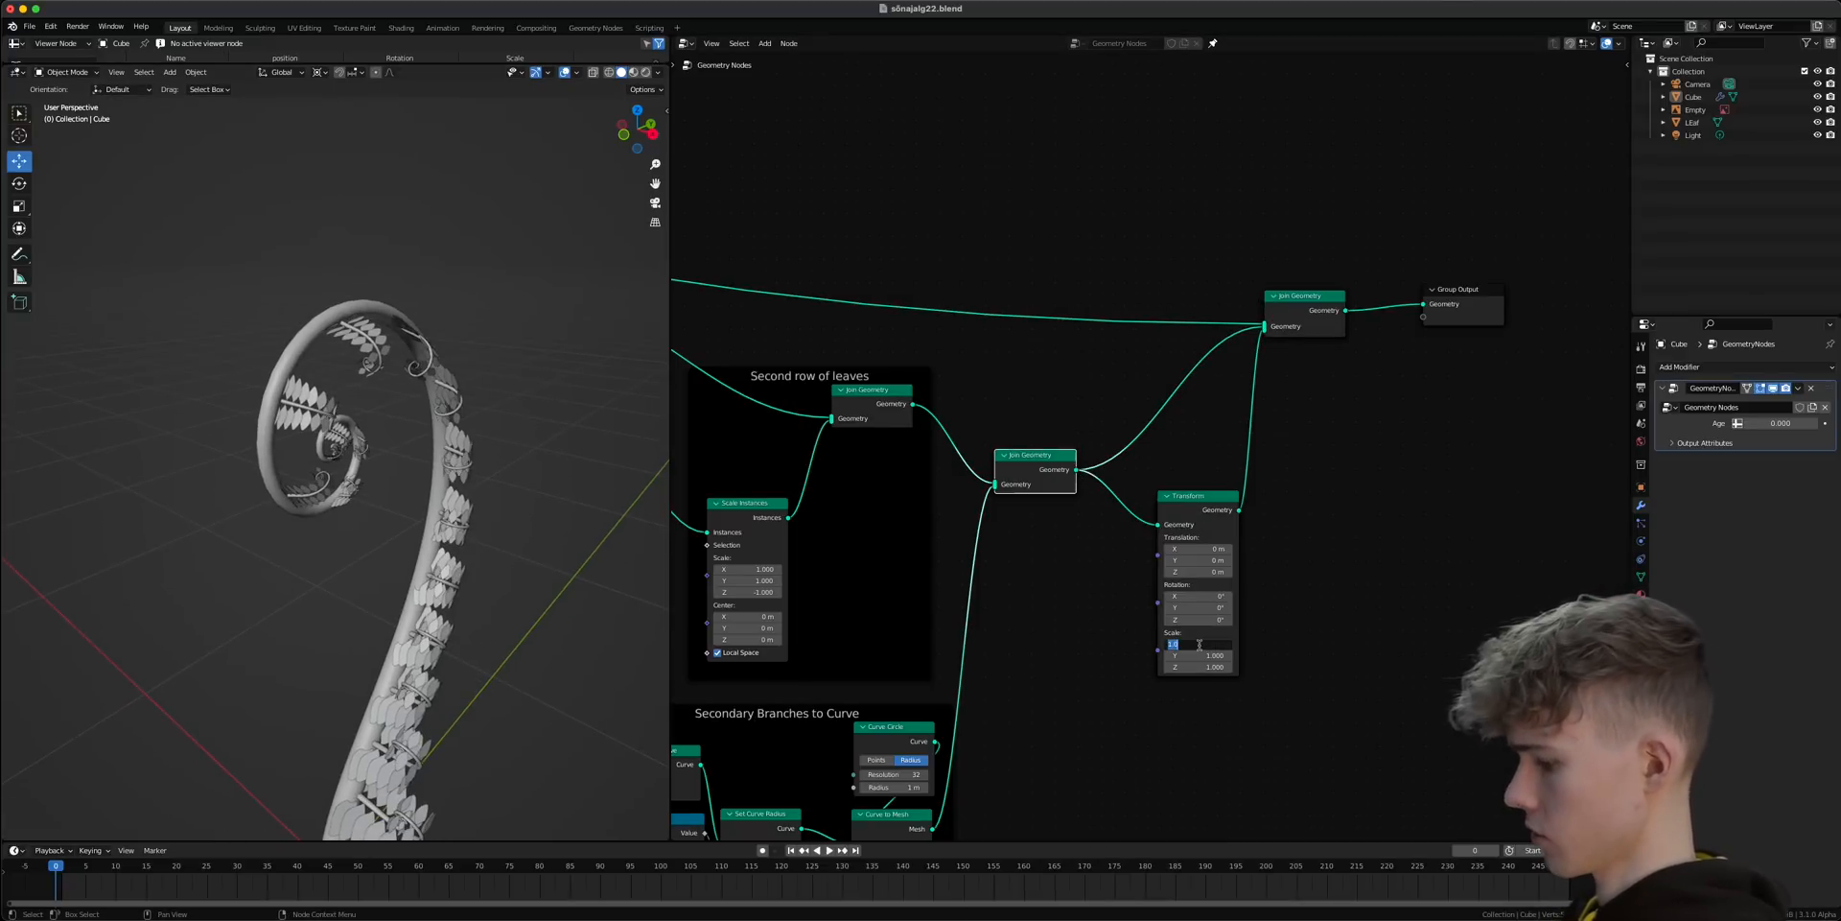
text(-1)
key(Return)
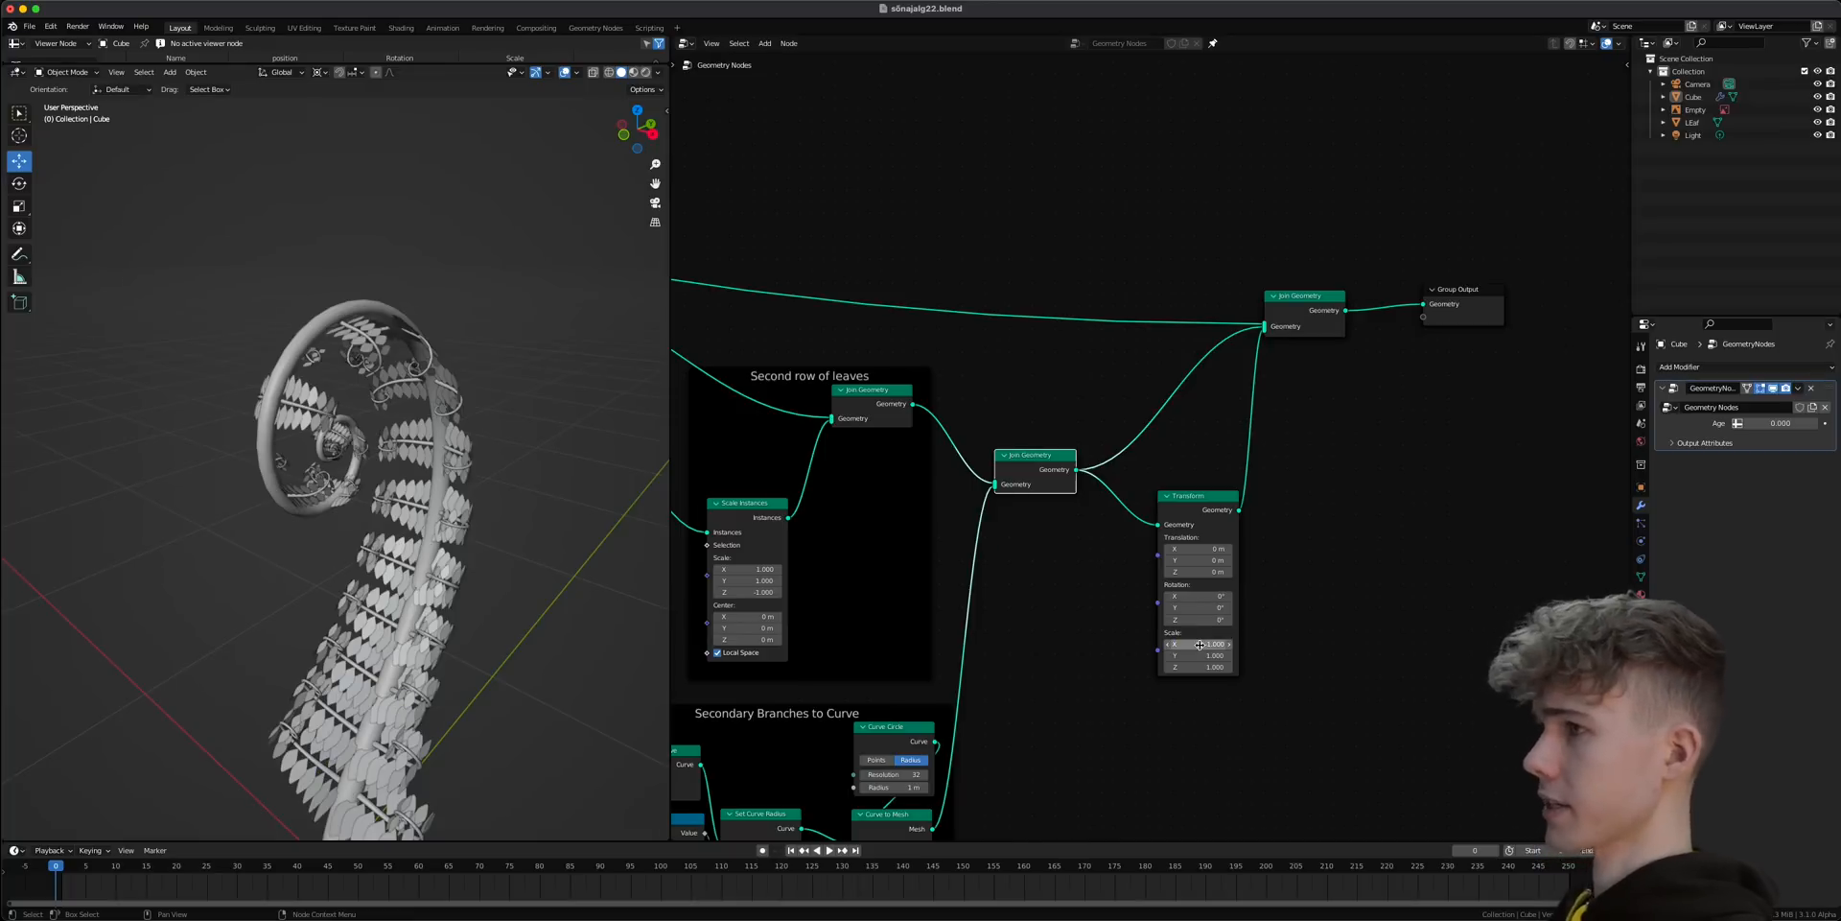
middle_drag(460, 687, 408, 533)
scroll(408, 533, down, 4)
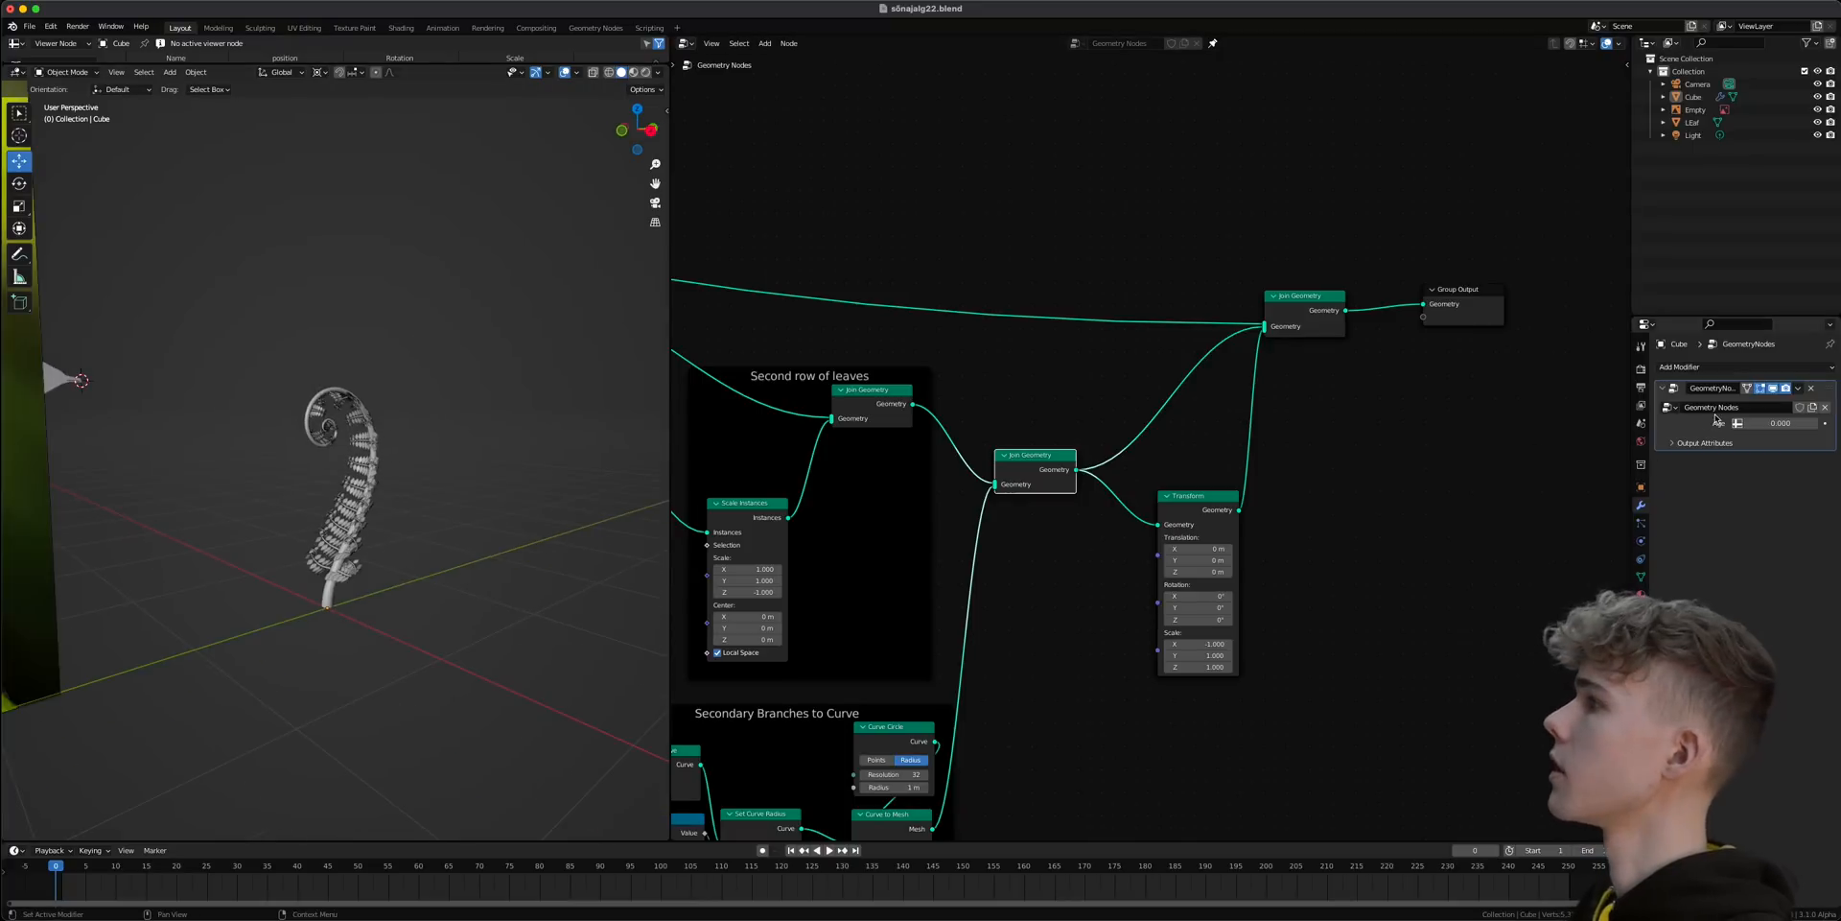
- Set the Age to about 0.38, inspect the mirrored leaves and branches up close, and save the file
drag(1773, 423, 1803, 423)
shift+middle_drag(498, 317, 487, 460)
scroll(488, 460, down, 1)
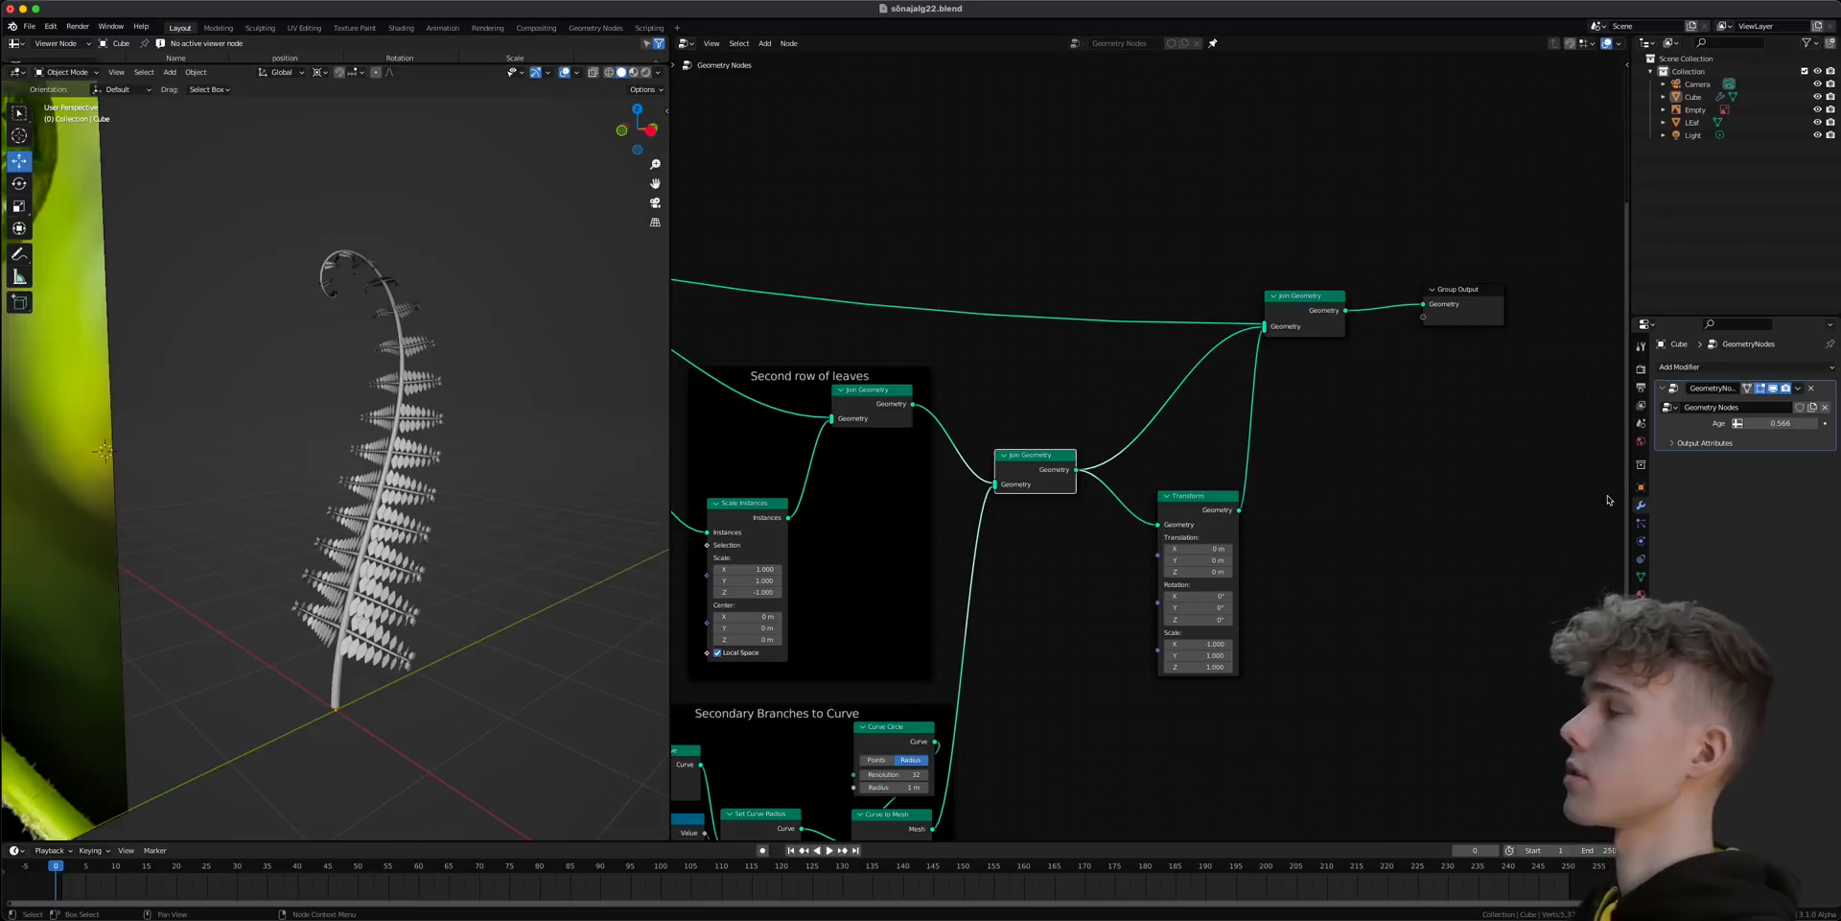
mouse_move(1772, 424)
mouse_down()
mouse_move(1794, 424)
mouse_move(1733, 423)
mouse_move(1763, 423)
mouse_up()
key(ctrl+s)
scroll(414, 580, up, 5)
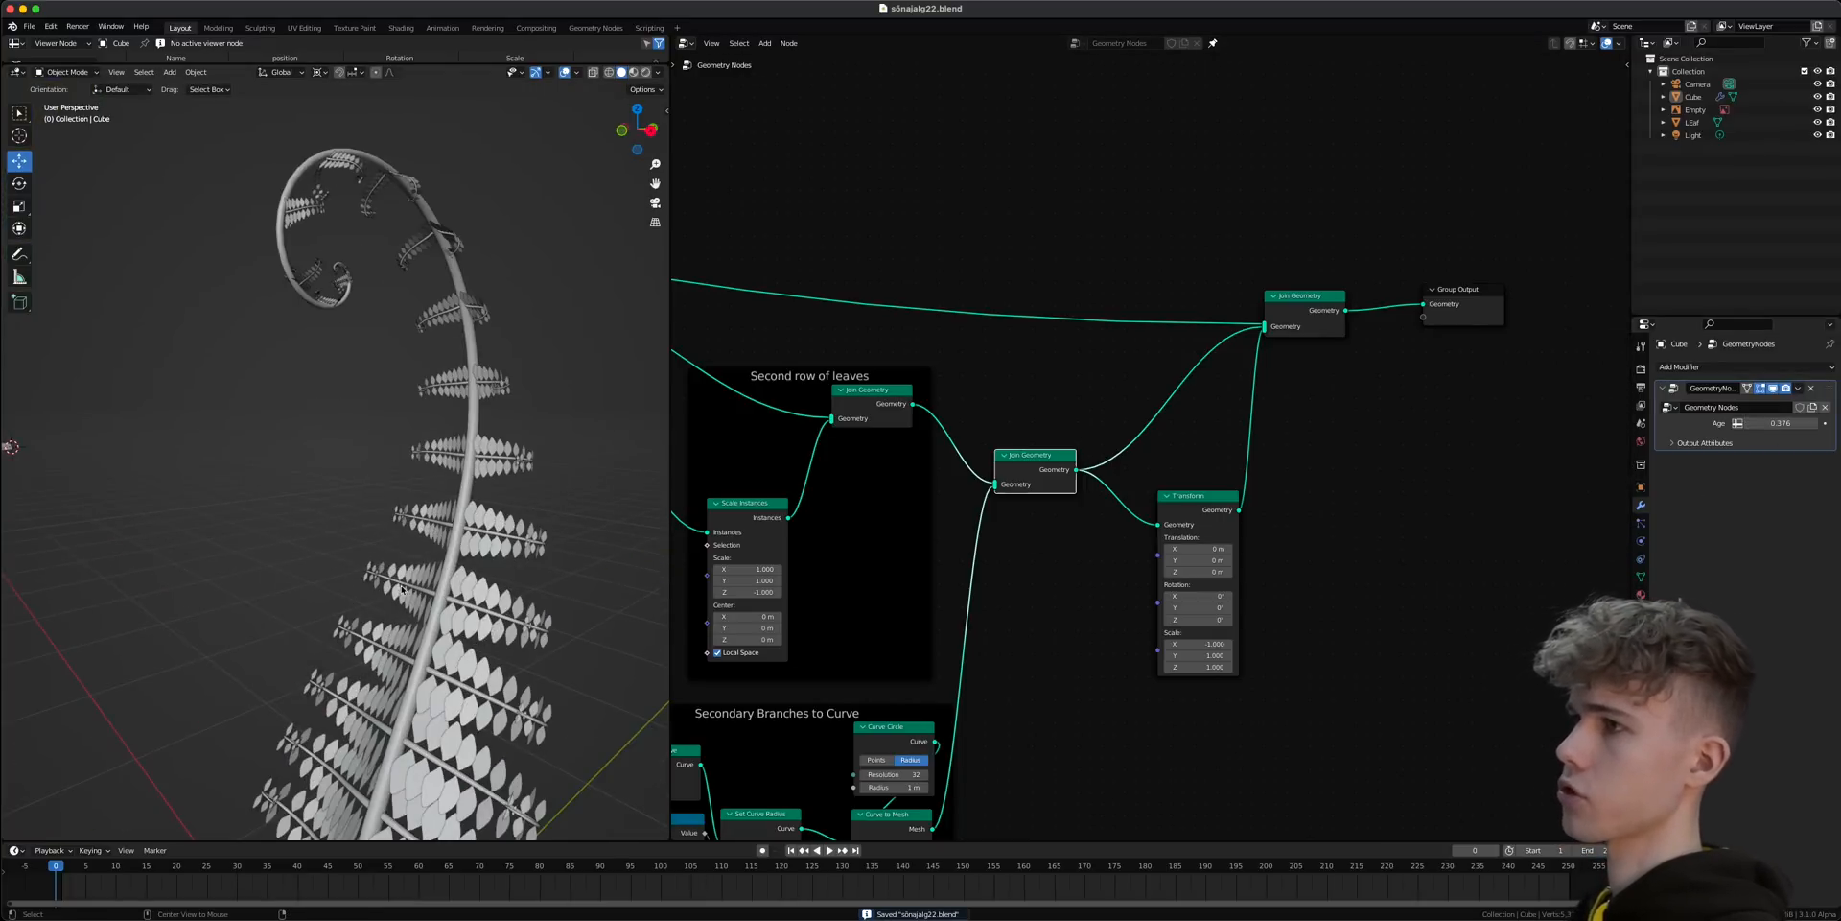
shift+middle_drag(415, 579, 336, 422)
scroll(325, 548, up, 2)
middle_drag(324, 548, 389, 579)
key(ctrl+s)
- Try a Set Material node on the main stem's link before the final Join Geometry, and remove it
middle_drag(1227, 455, 1135, 572)
key(shift+a)
key(s)
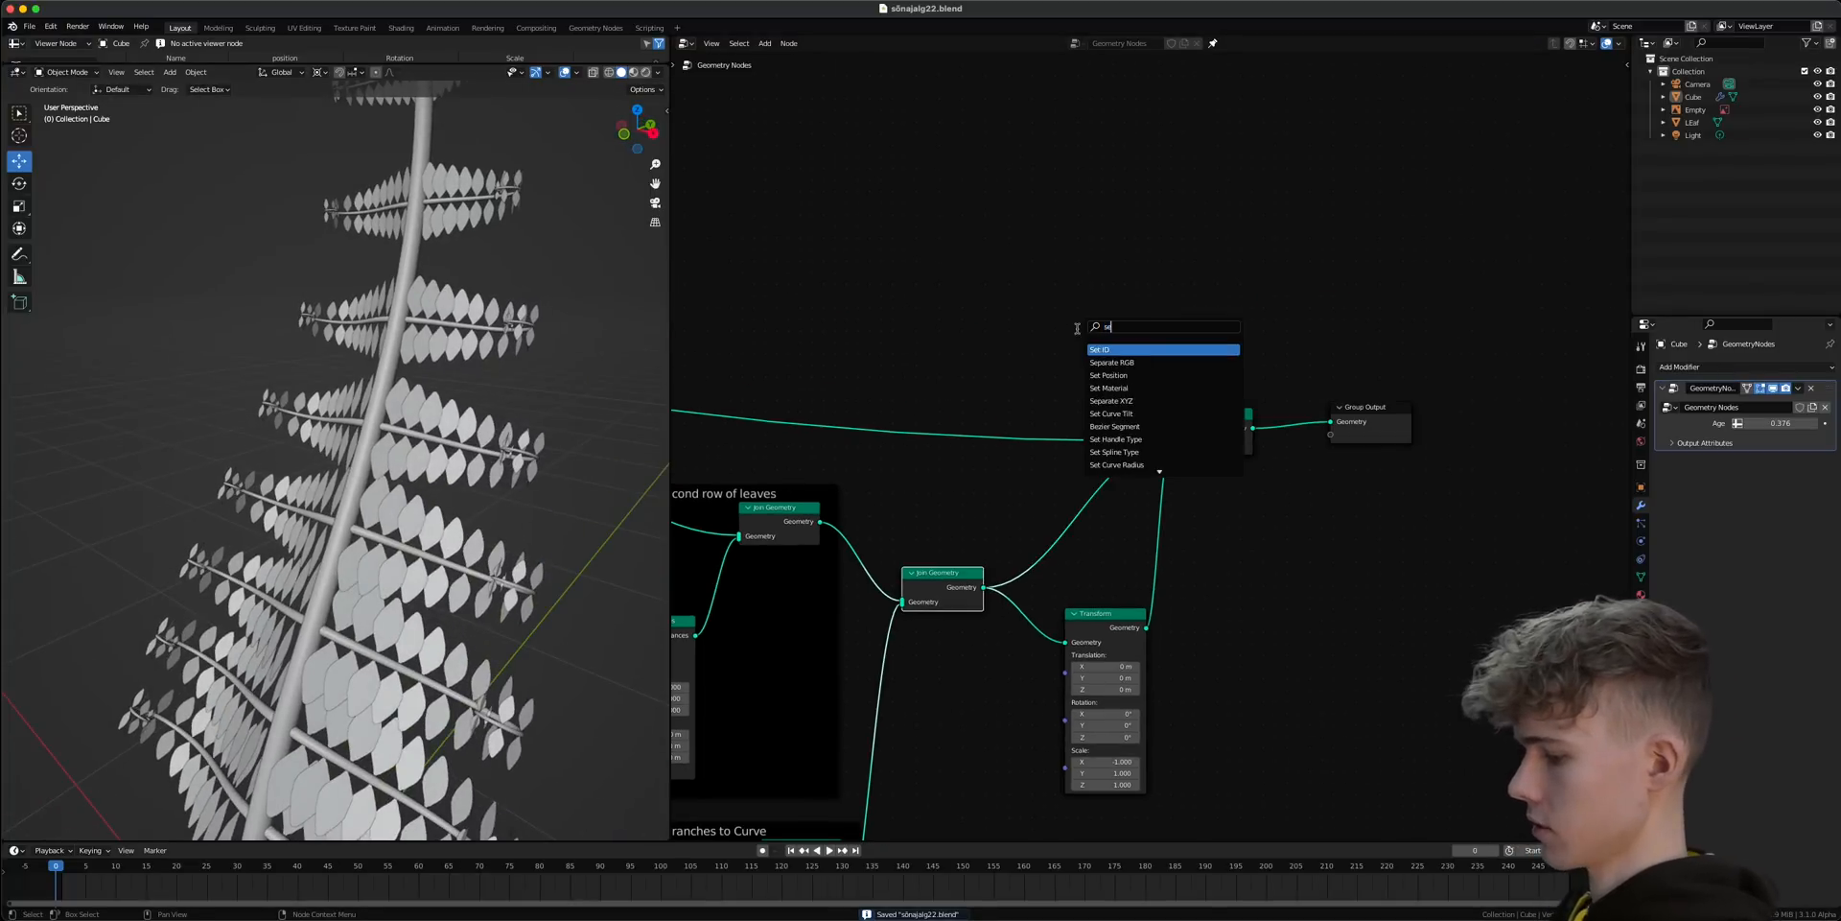
key(Return)
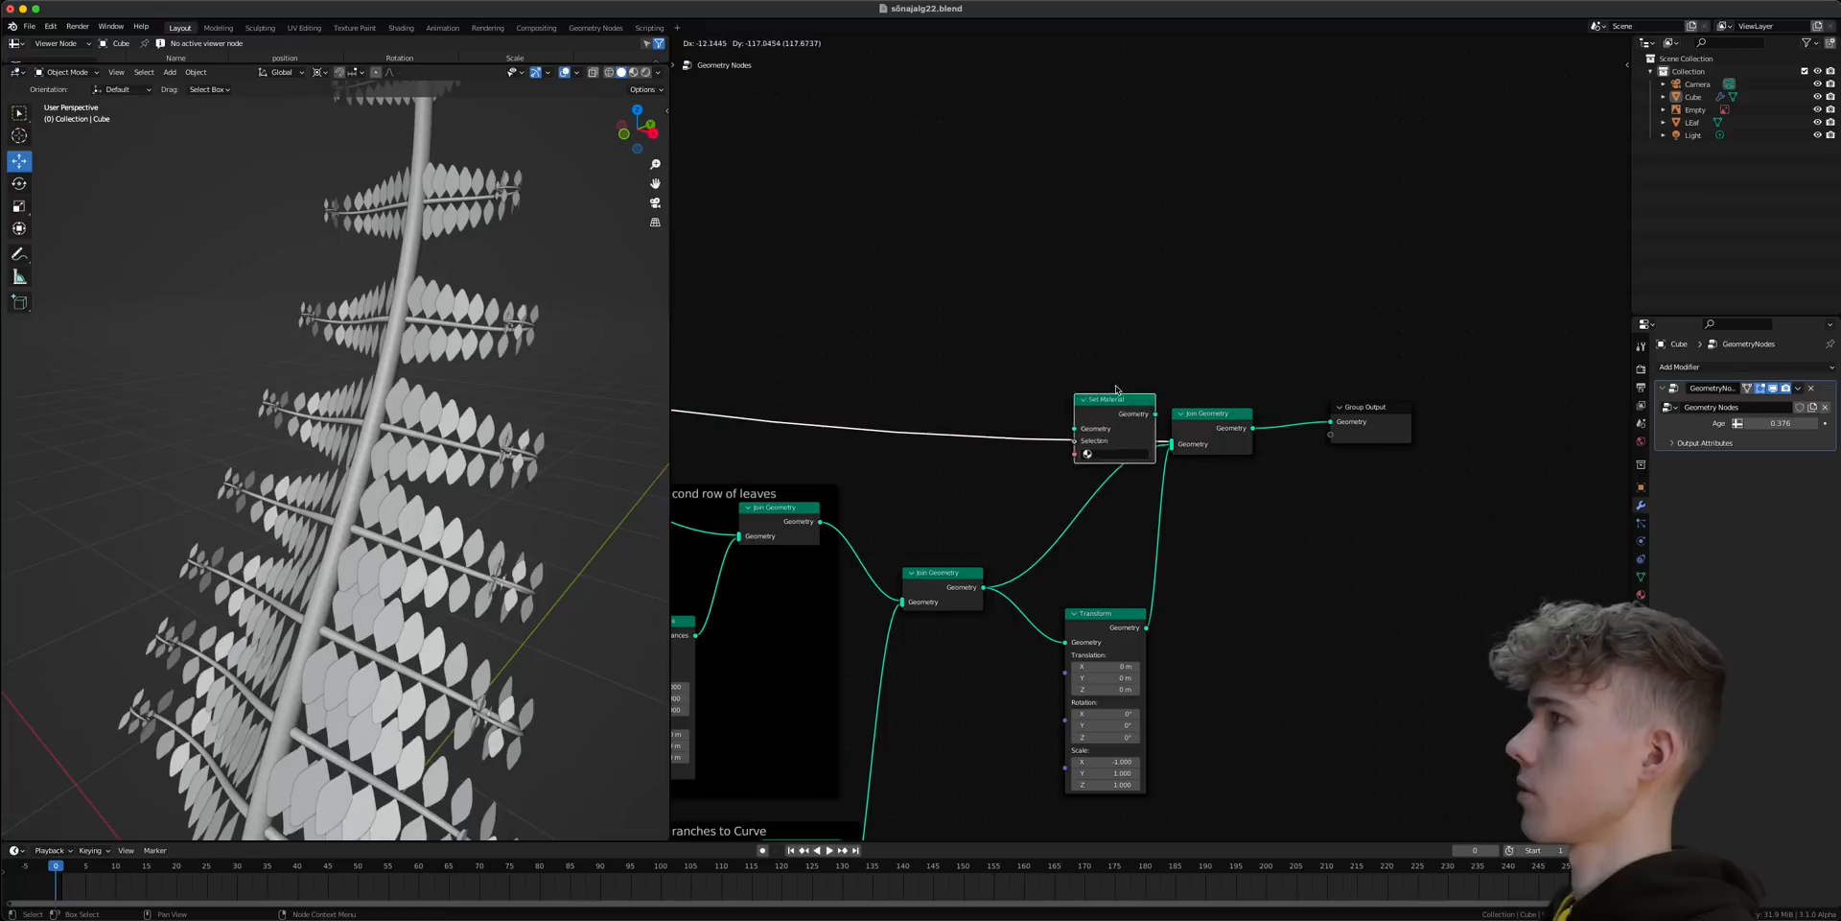
click(987, 404)
scroll(942, 436, up, 2)
click(979, 461)
click(880, 486)
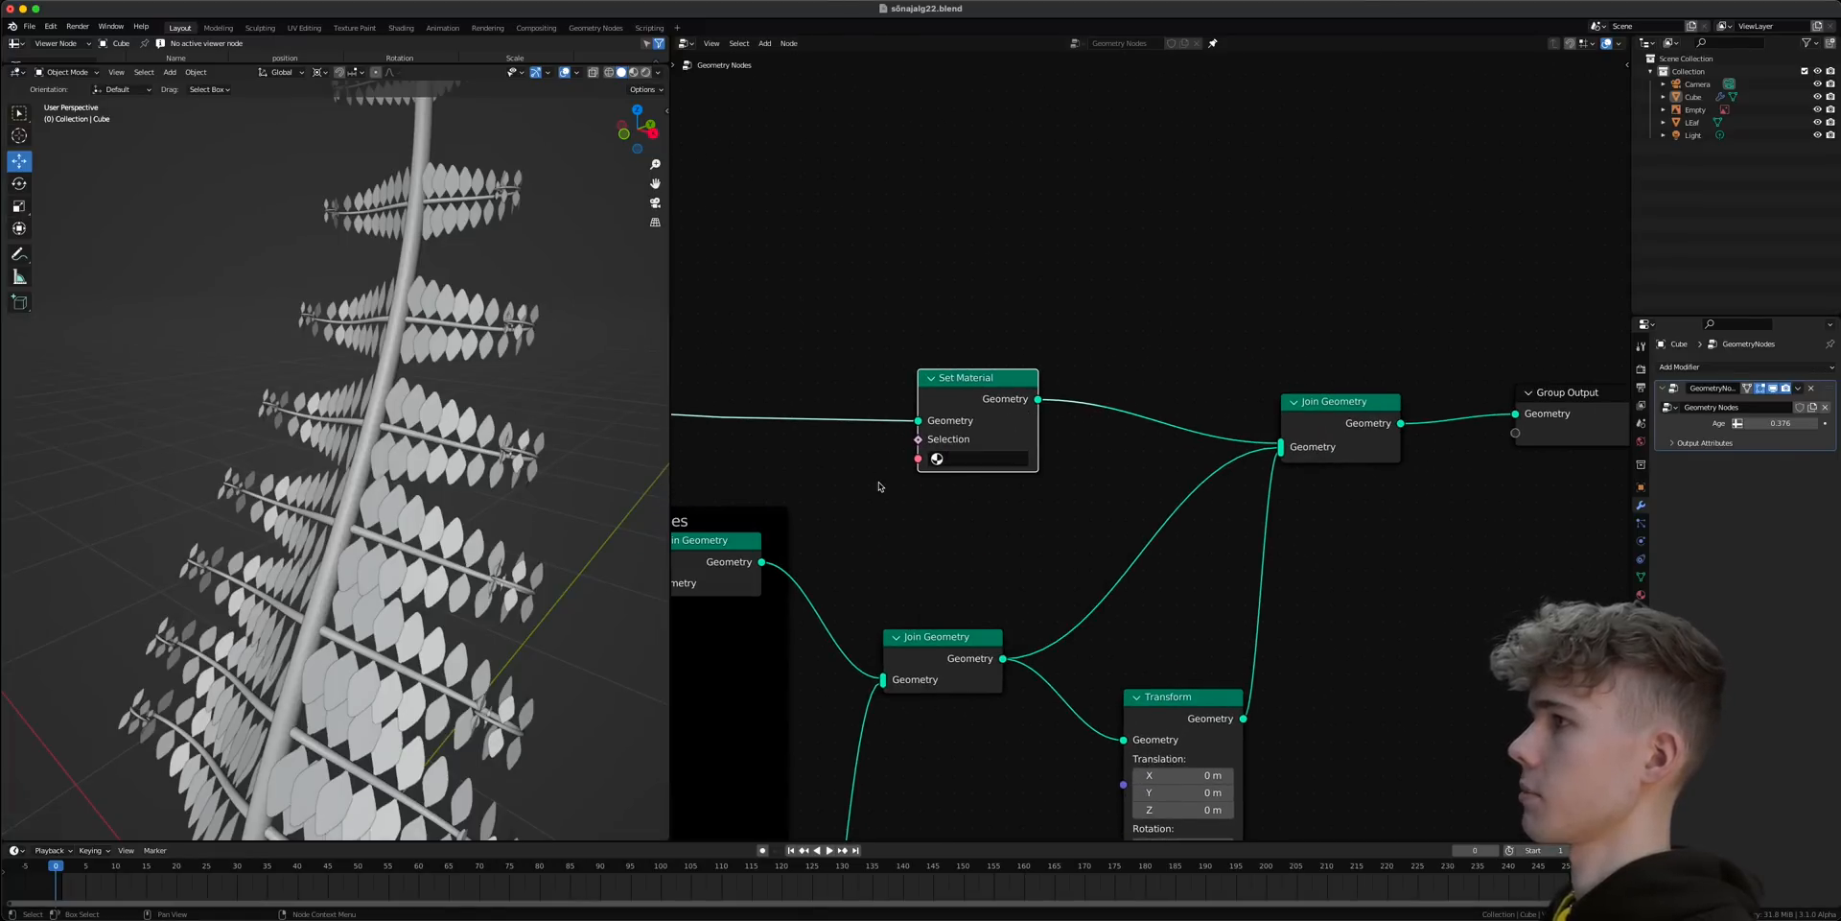
key(ctrl+x)
scroll(1057, 433, down, 2)
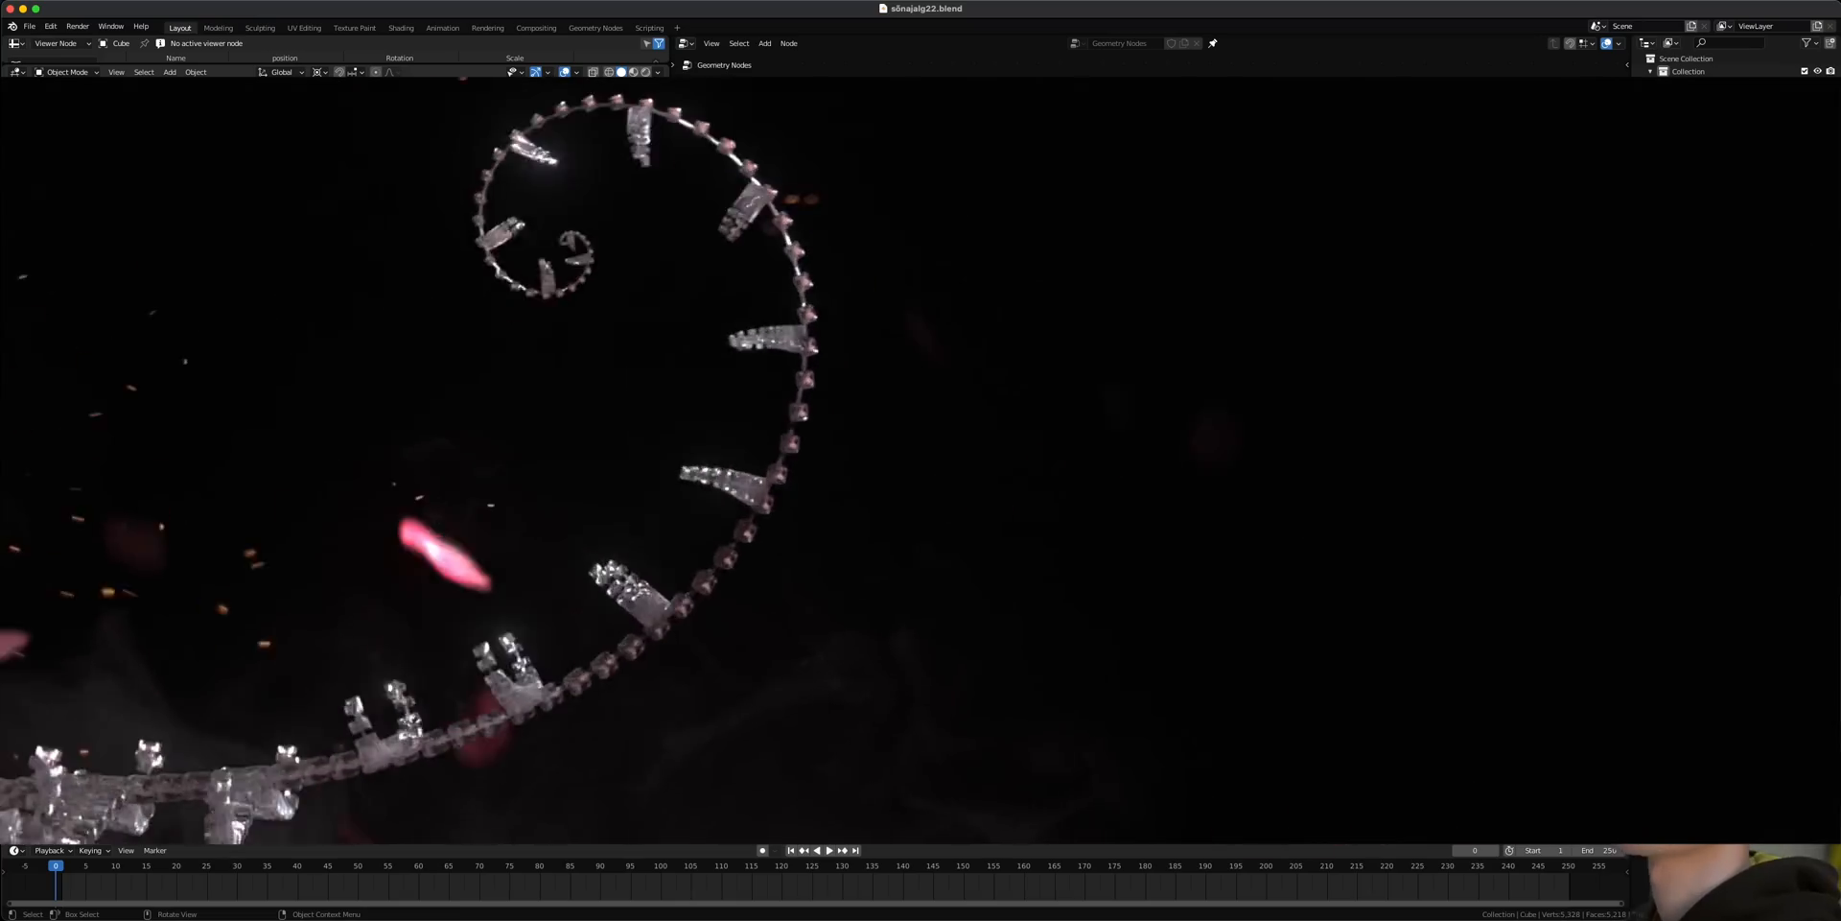